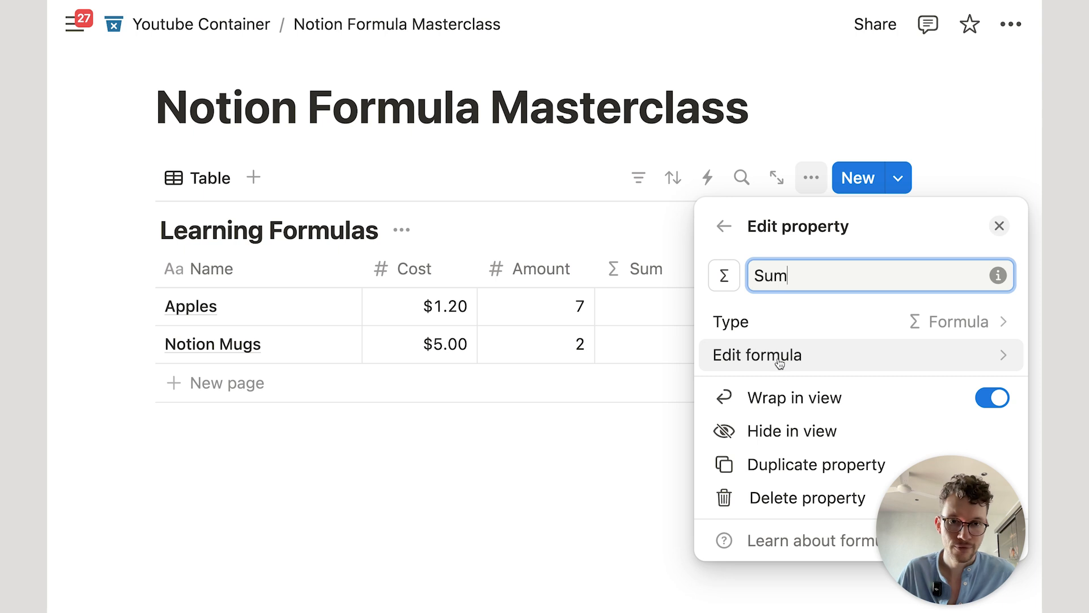
# Step: Open the empty Sum formula editor and browse its Properties and Built-ins list
pyautogui.click(670, 438)
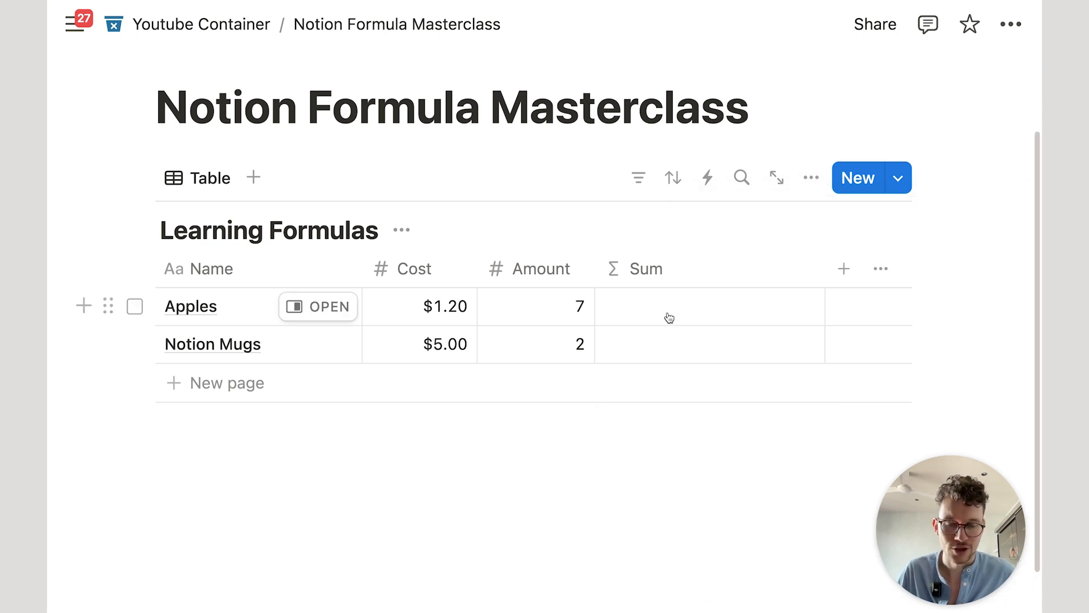
pyautogui.click(691, 304)
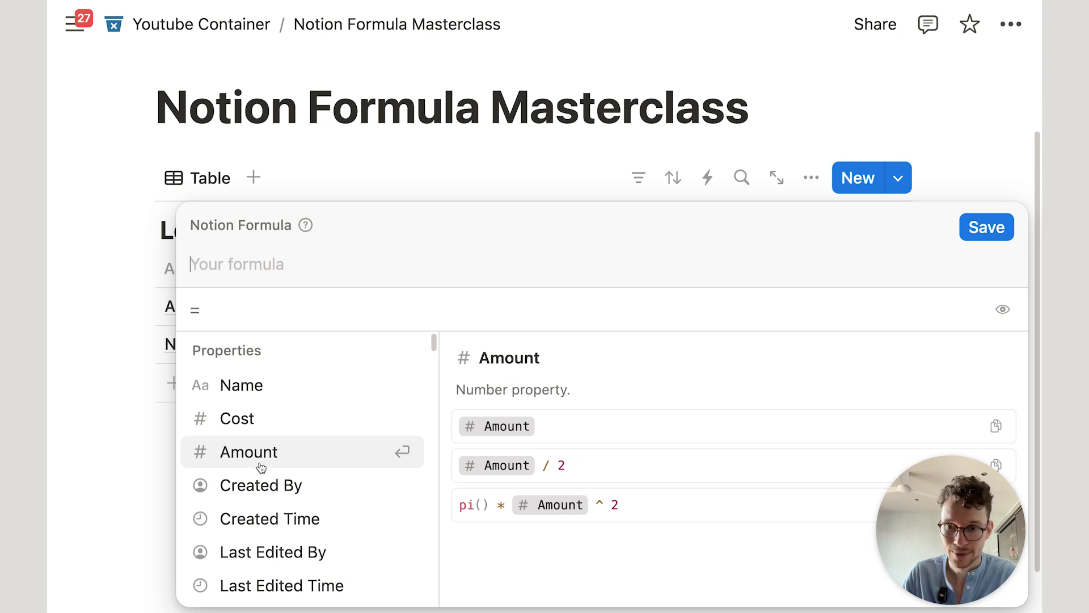
pyautogui.scroll(-3, 260, 462)
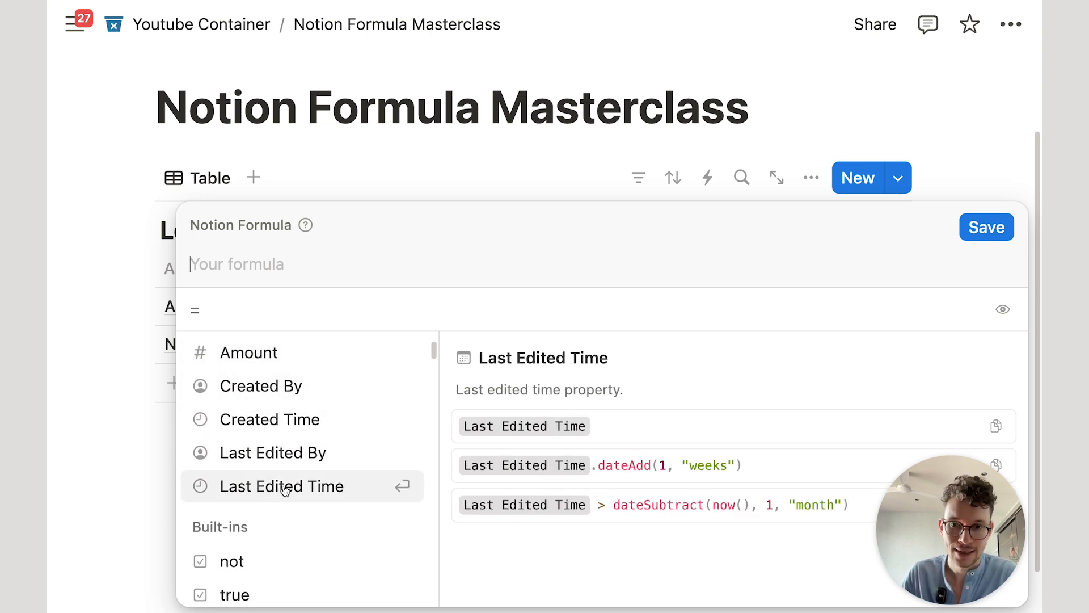
pyautogui.scroll(1, 287, 490)
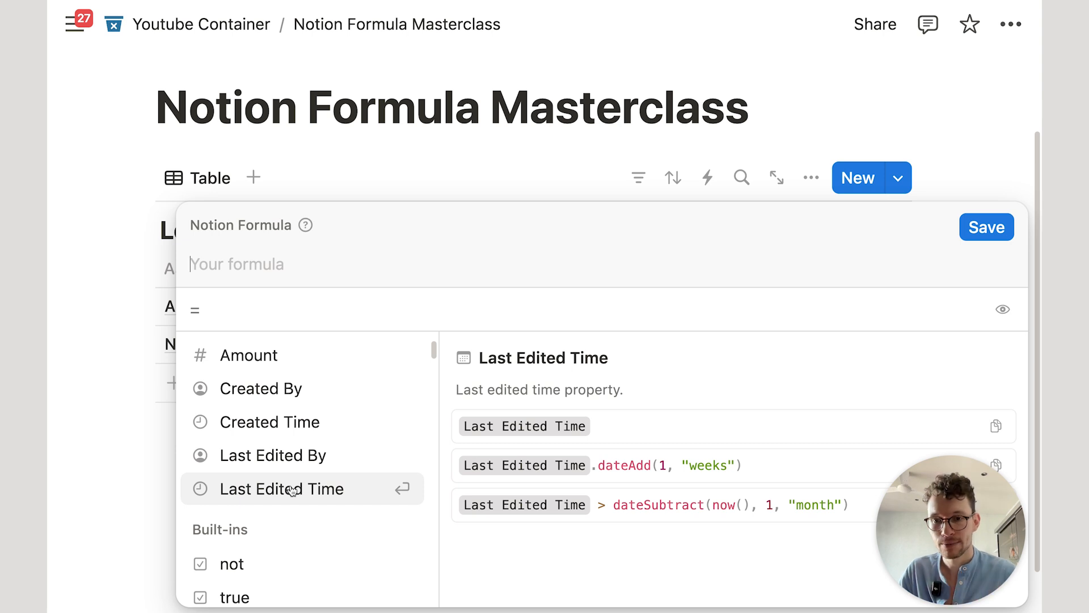
pyautogui.scroll(3, 287, 486)
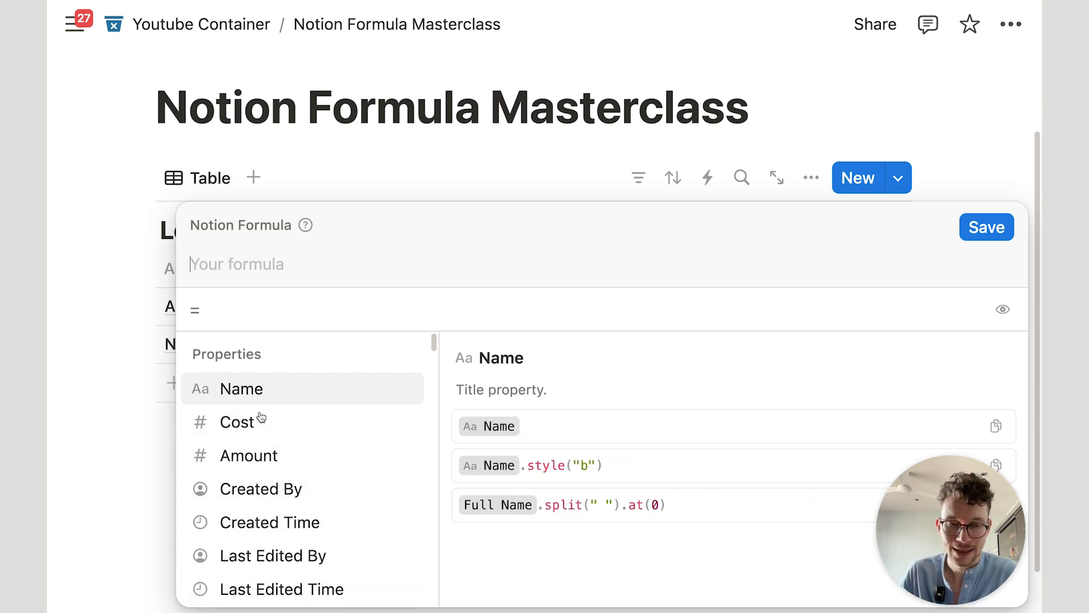
pyautogui.scroll(-3, 261, 433)
pyautogui.scroll(-5, 261, 414)
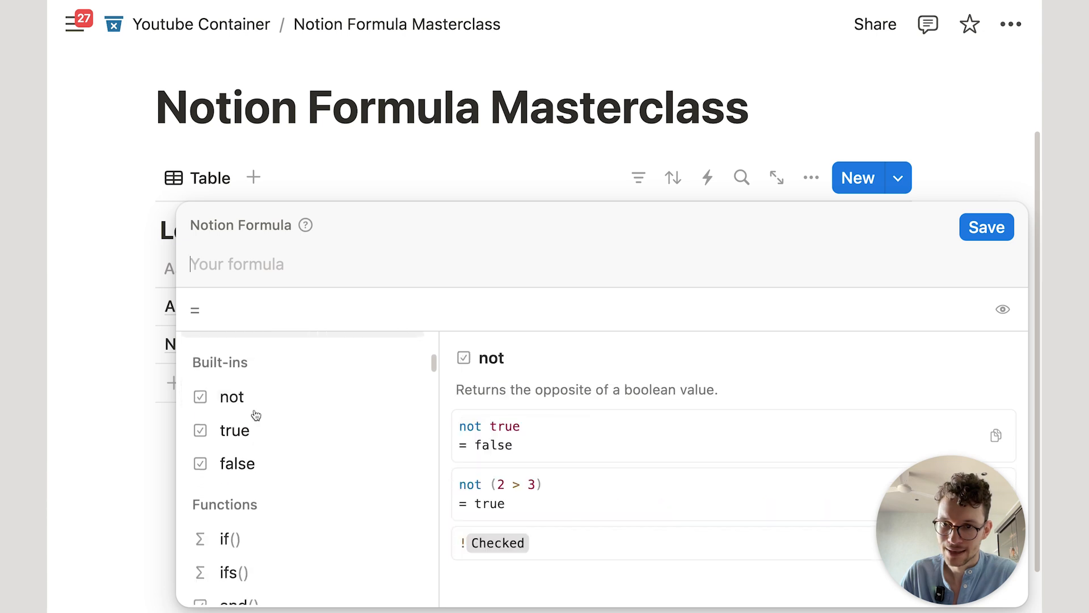
pyautogui.scroll(5, 273, 505)
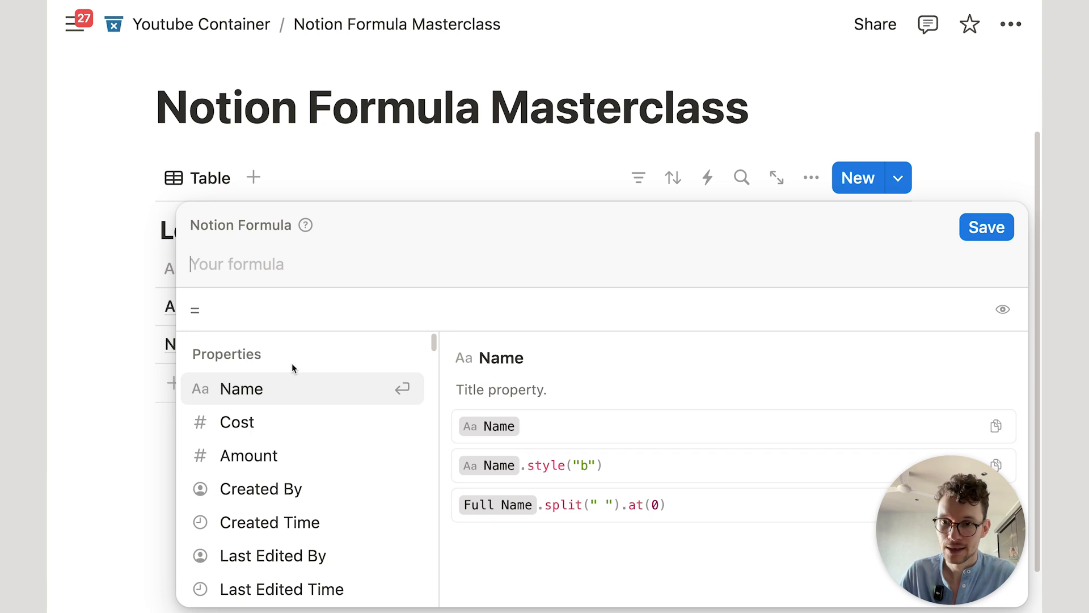
# Step: Set the Sum formula to just the Cost property and save, showing 1.2 and 5
pyautogui.click(241, 426)
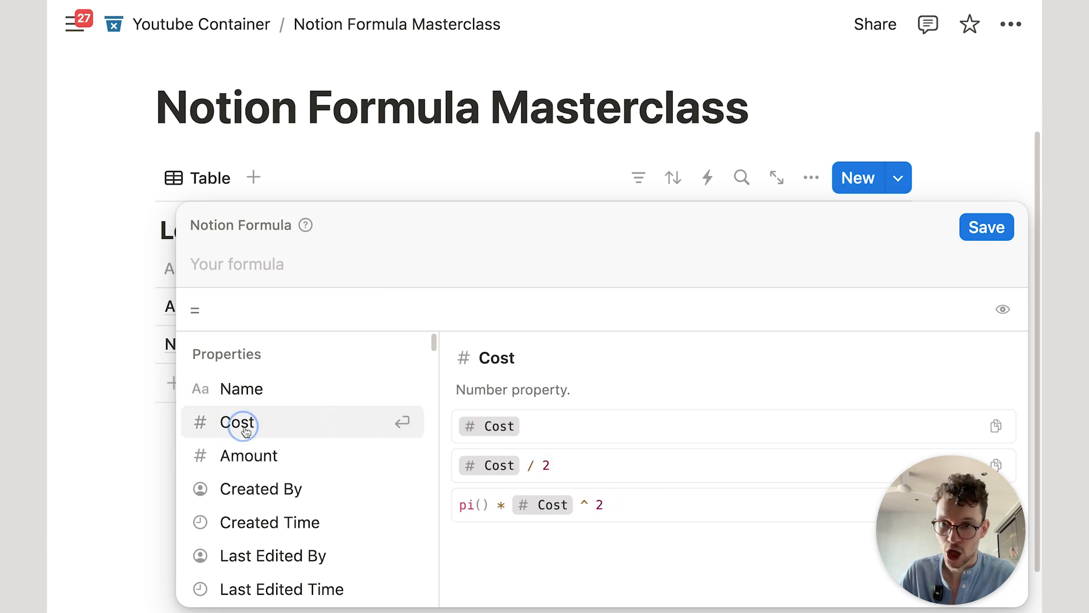
pyautogui.press('BackSpace')
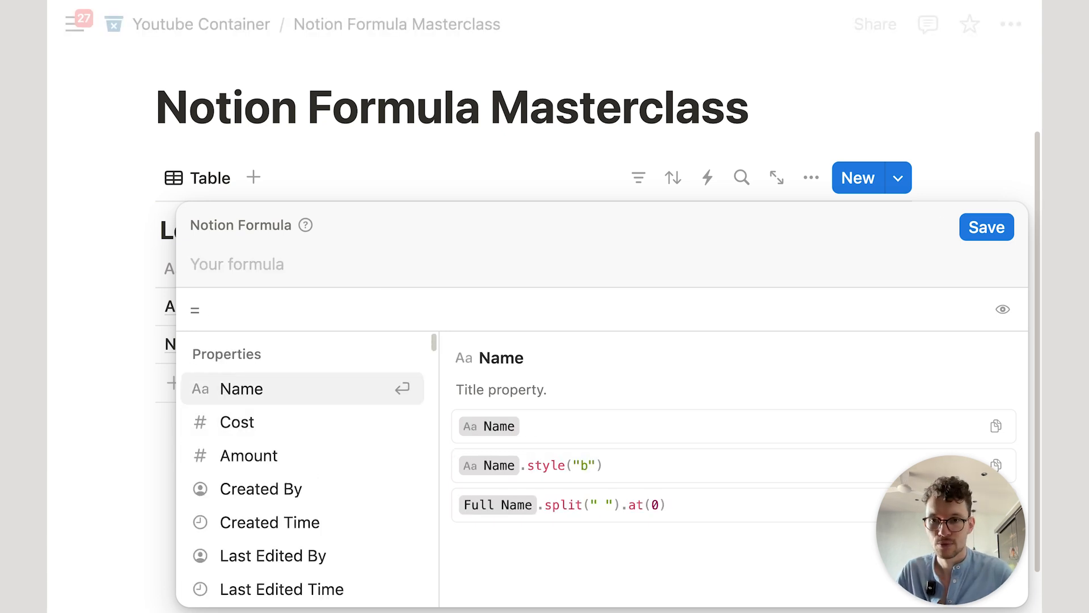
pyautogui.write('cost')
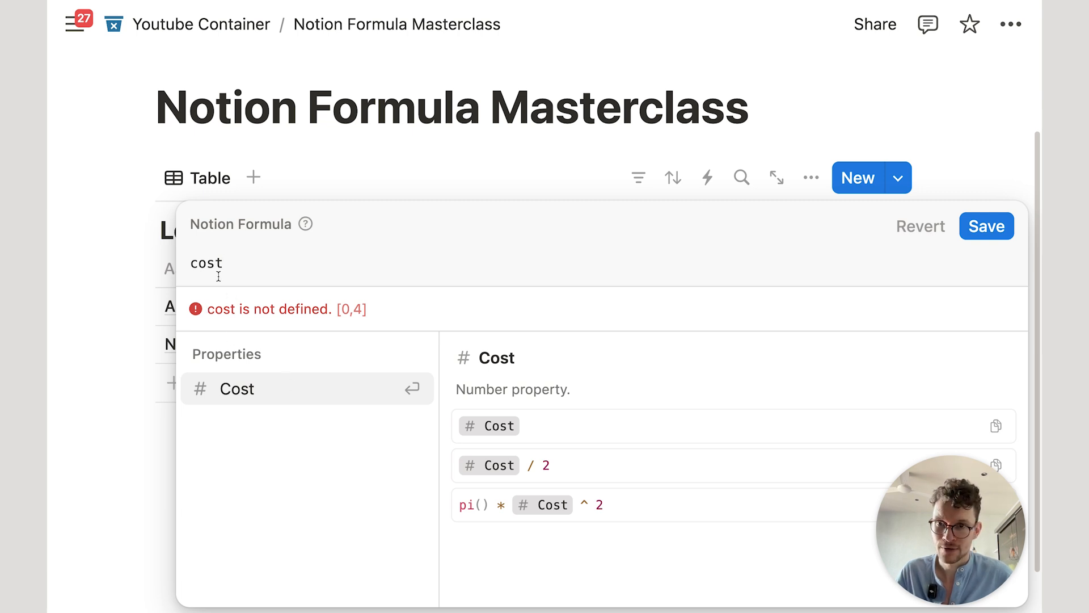
pyautogui.moveTo(205, 312); pyautogui.dragTo(289, 309)
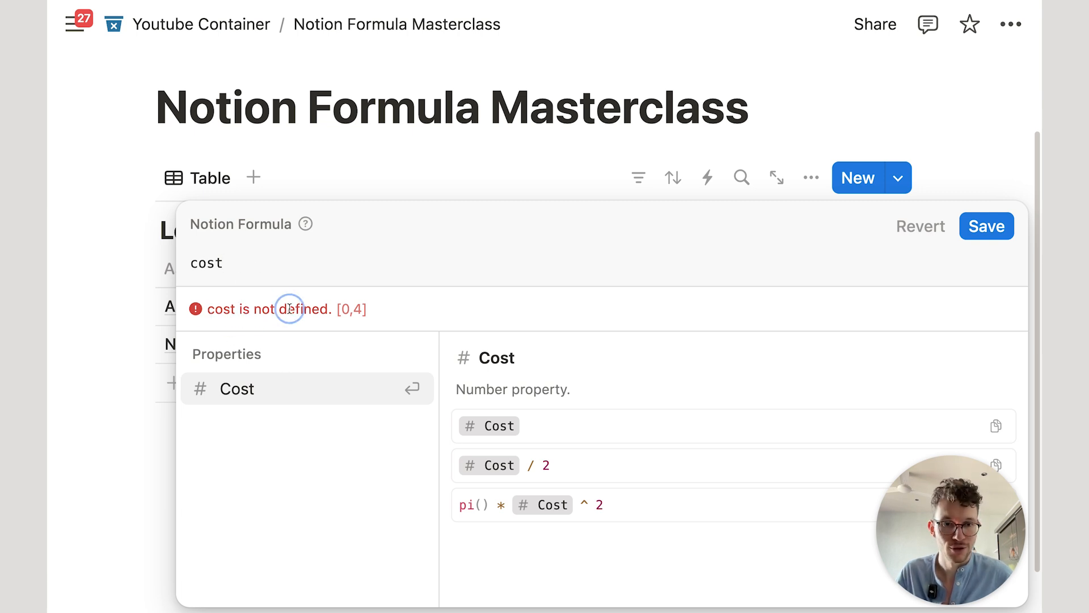
pyautogui.click(285, 395)
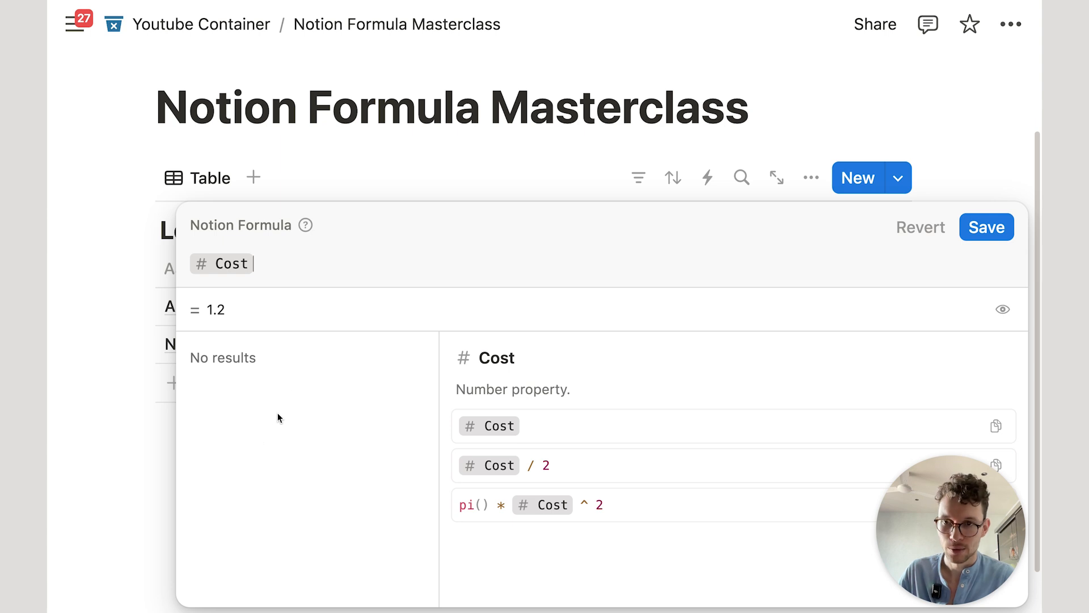
pyautogui.click(987, 227)
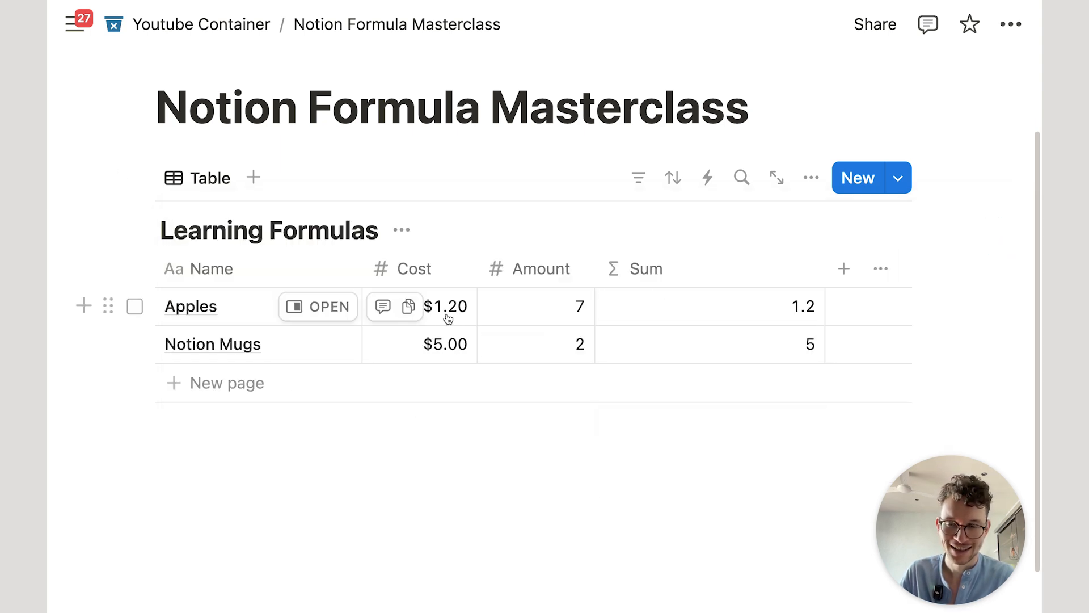
# Step: Give the Sum column the US Dollar number format
pyautogui.click(734, 273)
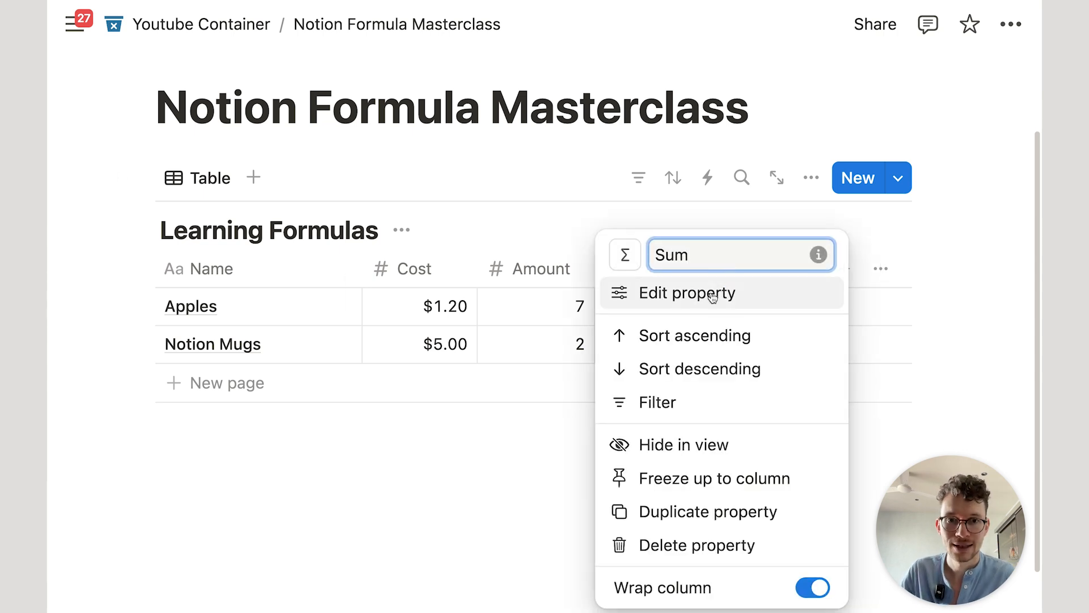
pyautogui.click(710, 293)
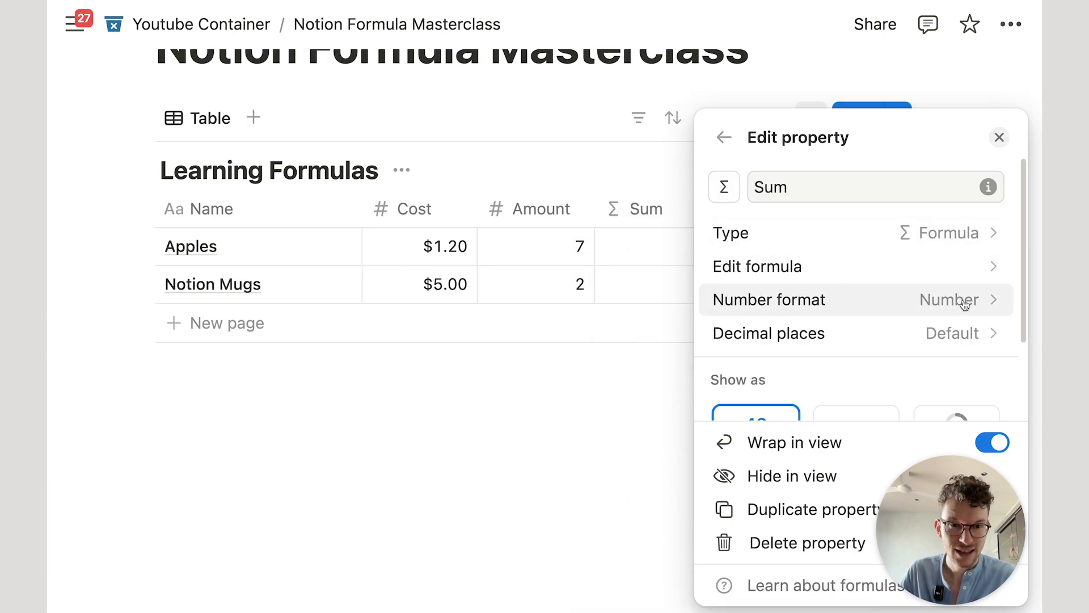
pyautogui.click(869, 304)
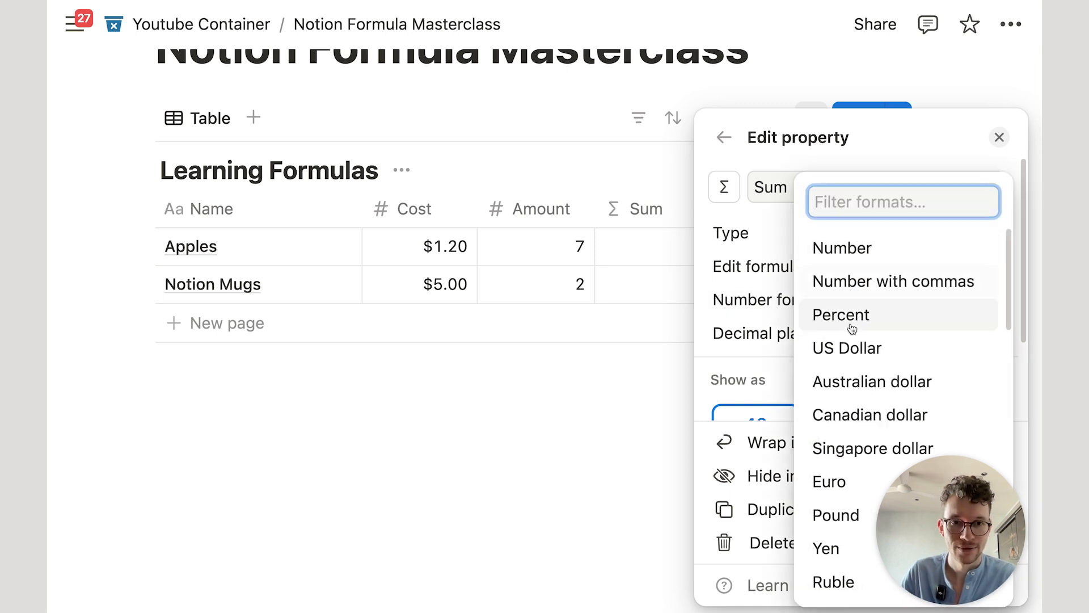
pyautogui.click(849, 347)
# Step: Narrow the Sum column and reopen the Apples row's Sum formula
pyautogui.click(677, 400)
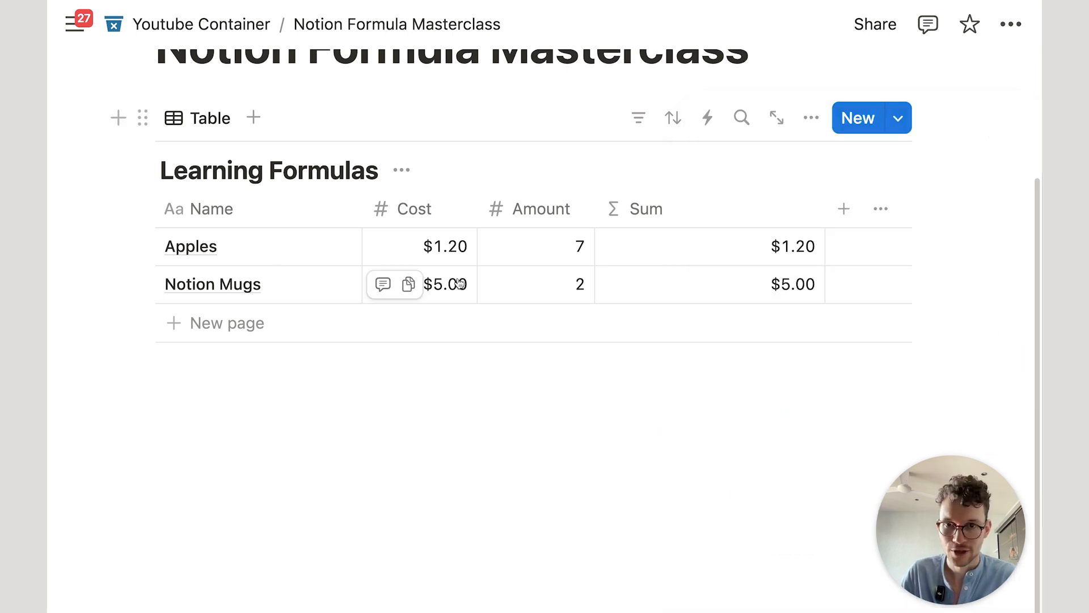
pyautogui.moveTo(823, 209); pyautogui.dragTo(723, 209)
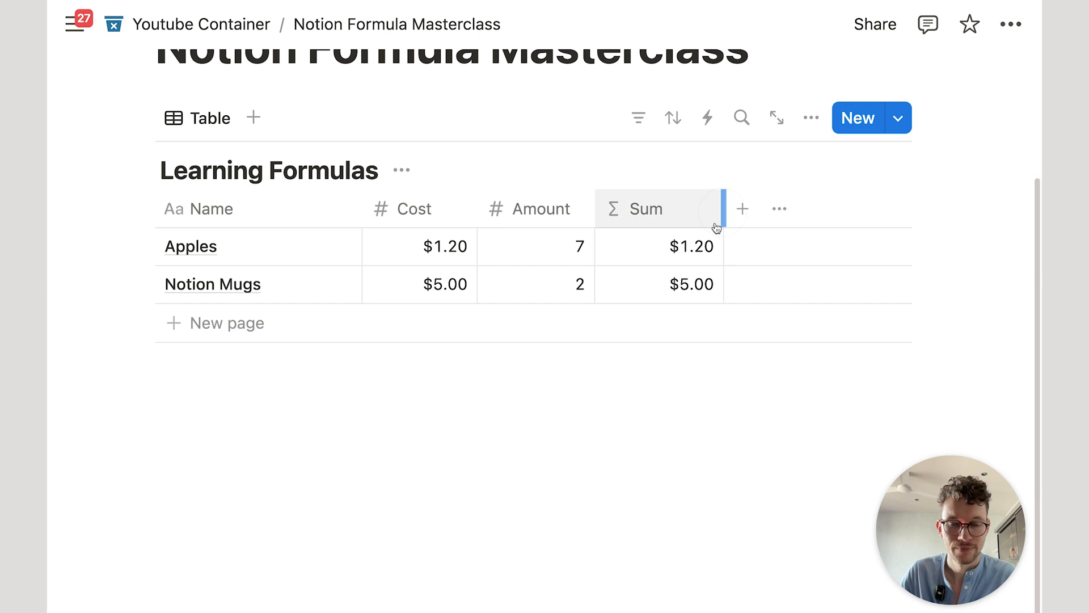
pyautogui.click(698, 253)
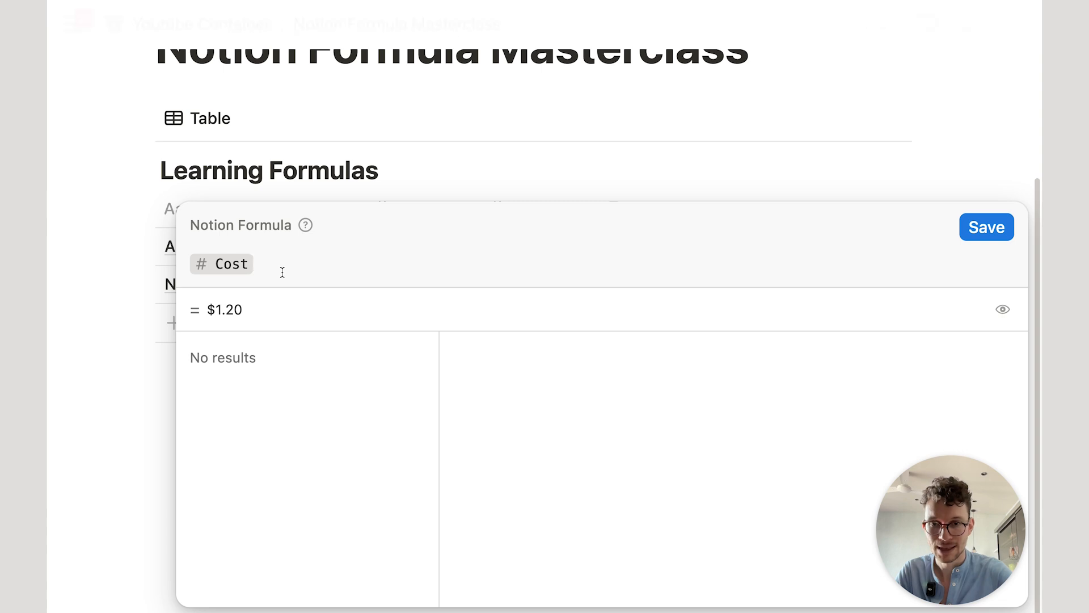
# Step: Change the formula to Cost * Amount and save it, giving $8.40 and $10.00
pyautogui.write('*')
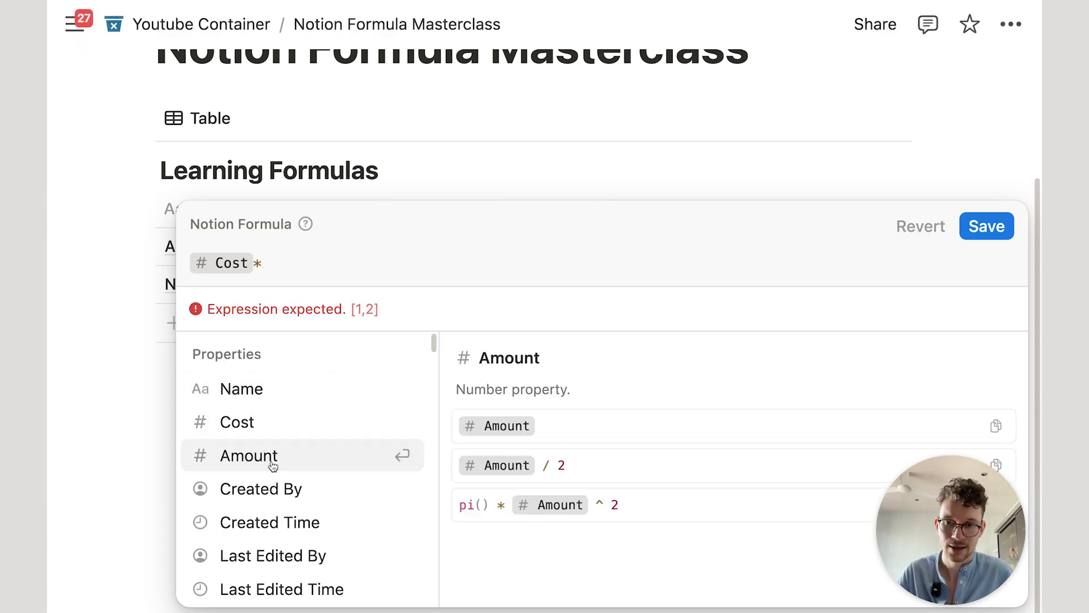
pyautogui.write('amou')
pyautogui.press('Return')
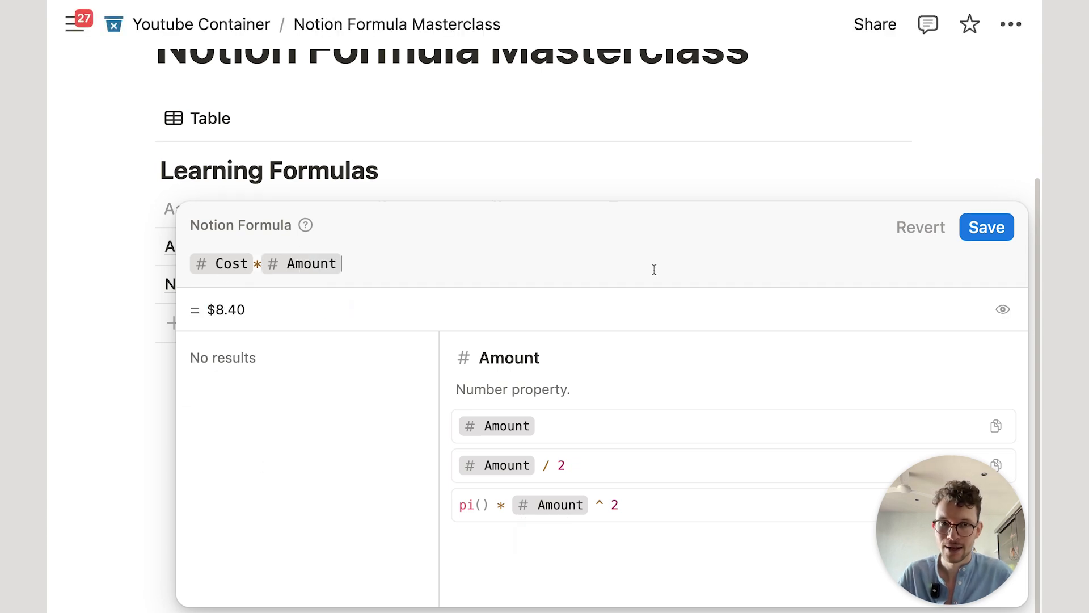
pyautogui.click(1004, 238)
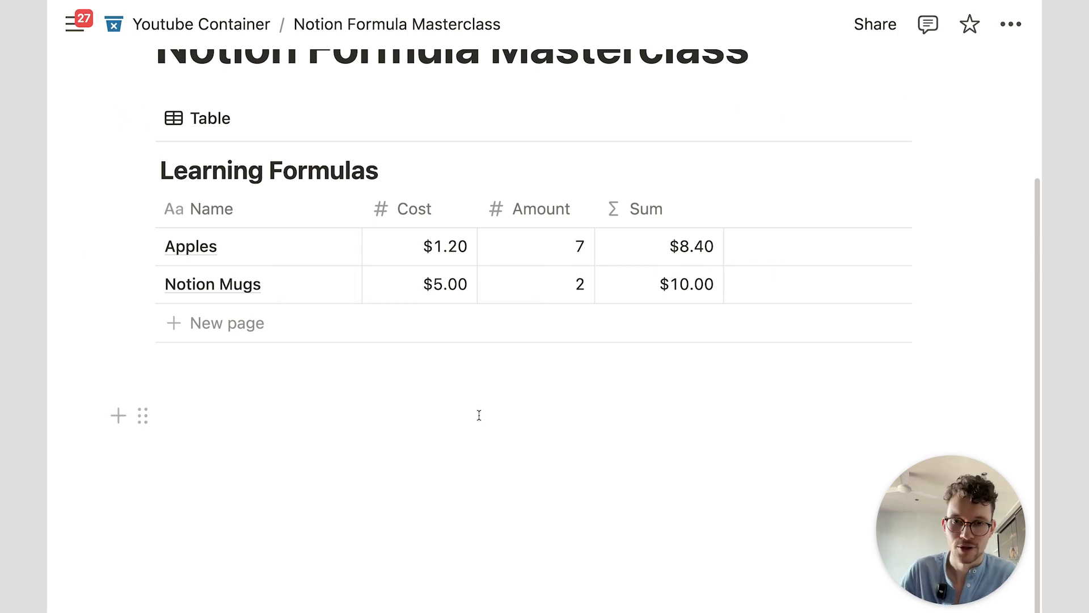
pyautogui.click(462, 522)
# Step: Rewrite the Sum formula as multiply(Cost, Amount) and save it, still $8.40 and $10.00
pyautogui.click(682, 263)
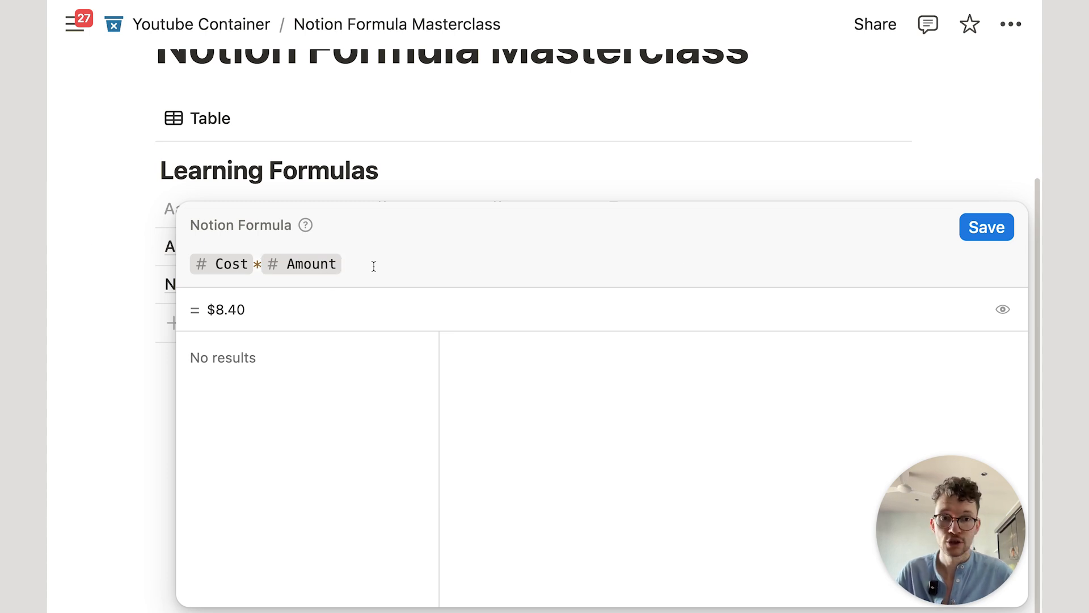
pyautogui.press('BackSpace')
pyautogui.press('BackSpace')
pyautogui.press('BackSpace')
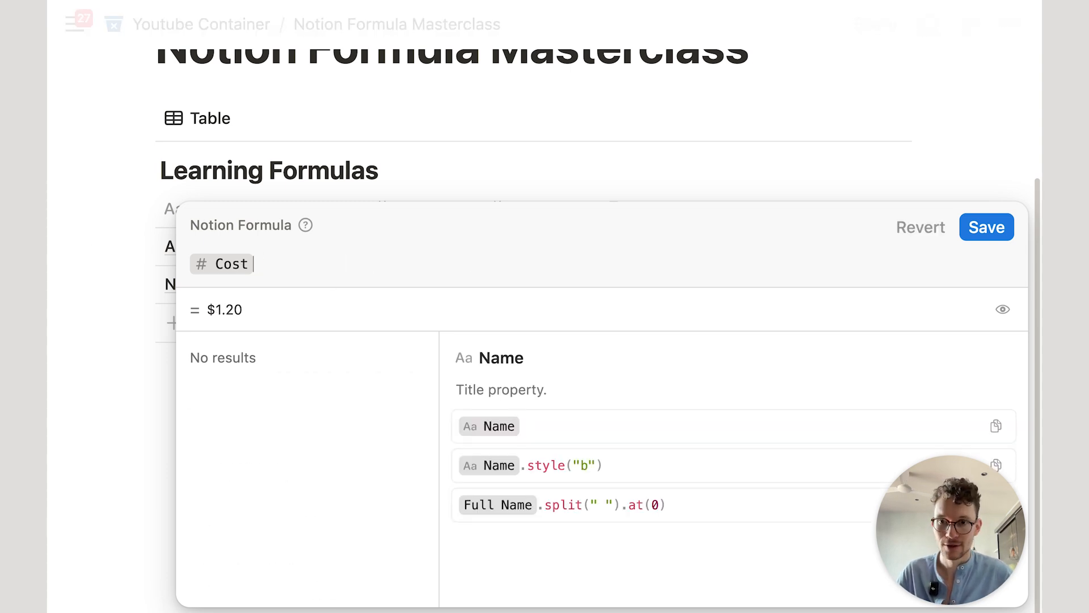
pyautogui.write('mul')
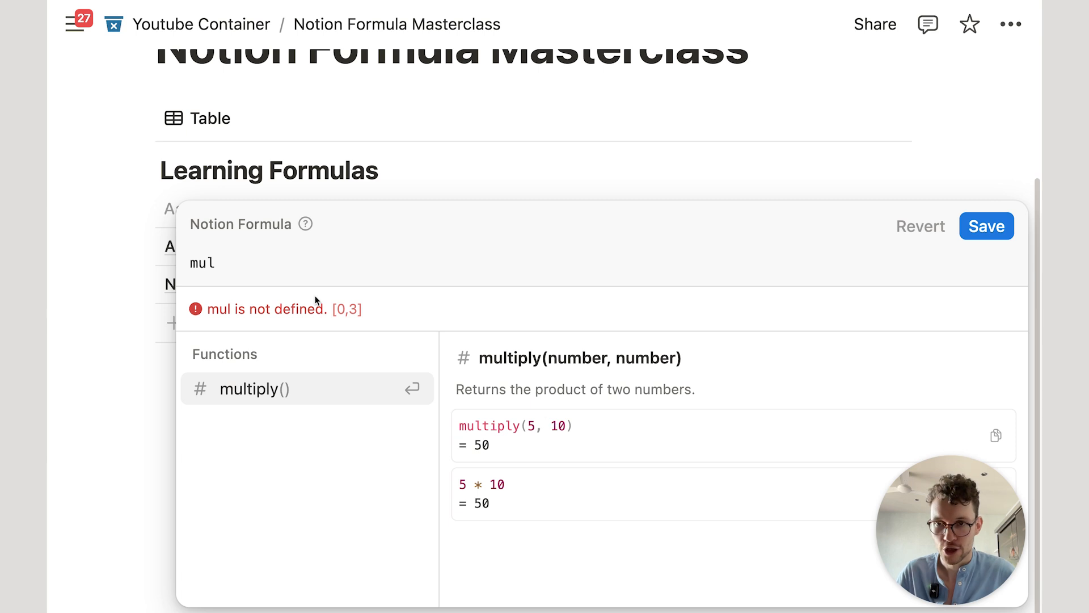
pyautogui.click(255, 388)
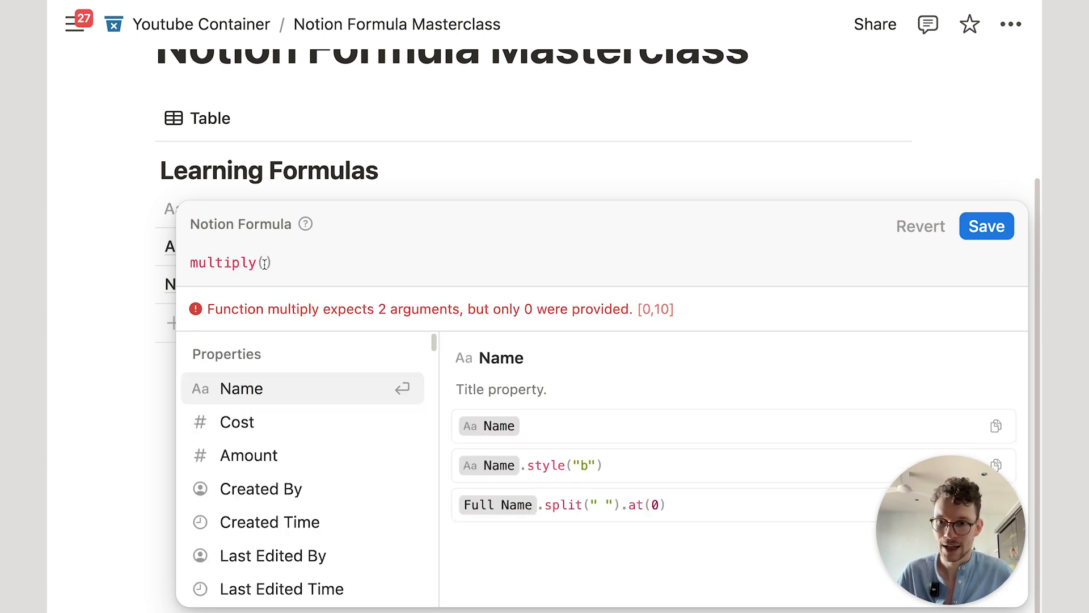
pyautogui.click(227, 424)
pyautogui.write(',')
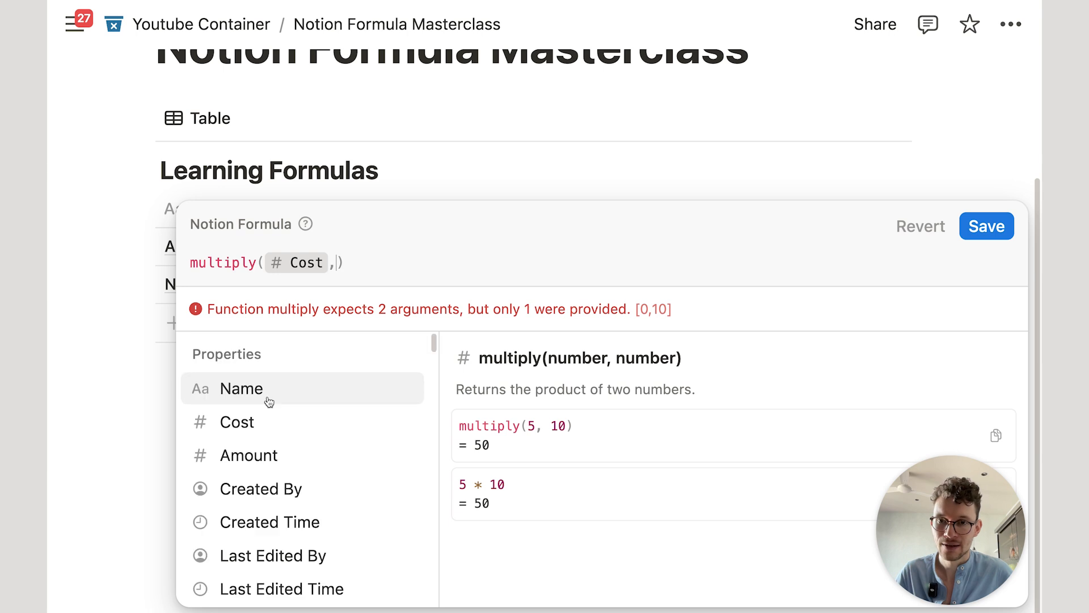
pyautogui.click(252, 456)
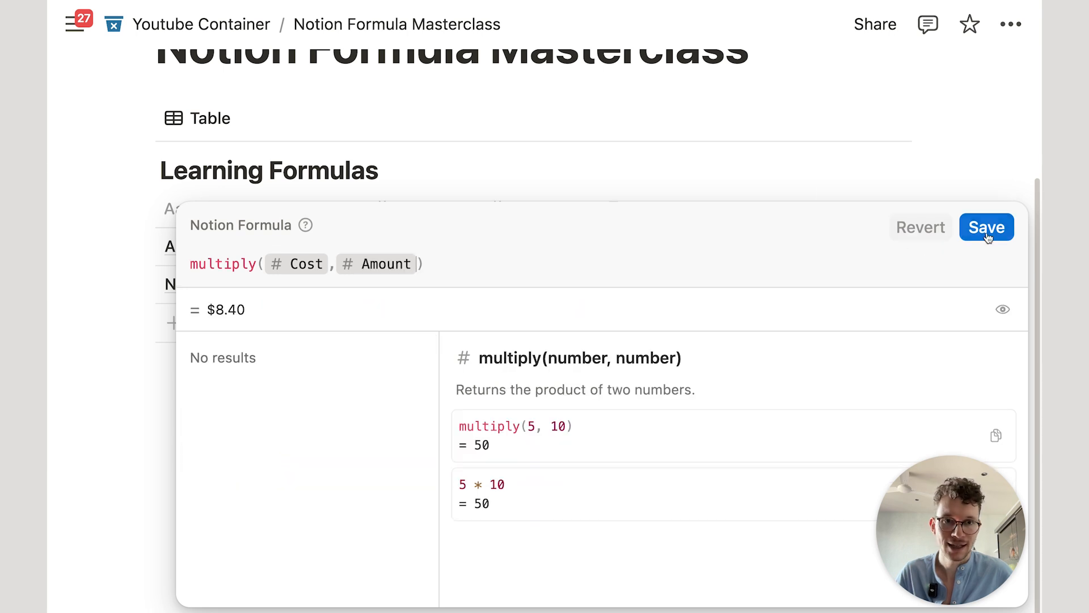
pyautogui.click(988, 237)
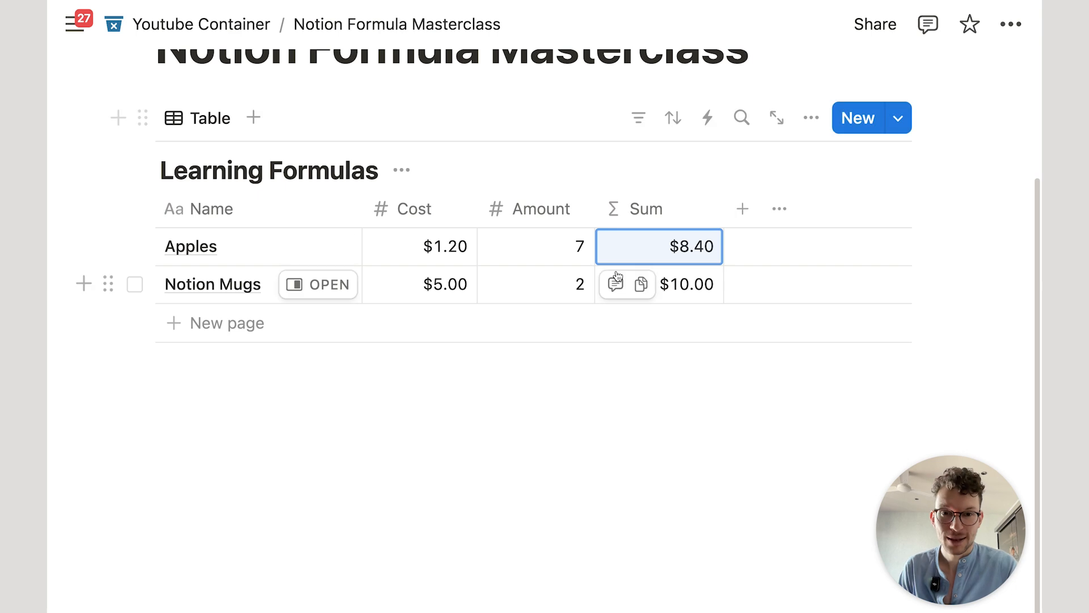
pyautogui.click(673, 253)
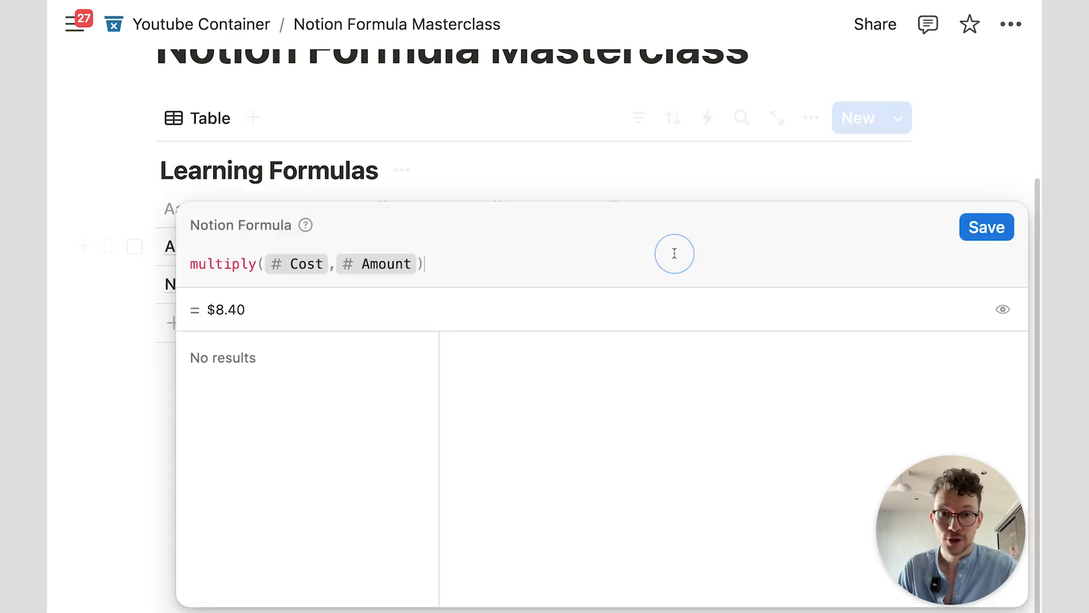
# Step: Read the multiply function's documentation on its two arguments, then select the whole formula
pyautogui.click(230, 259)
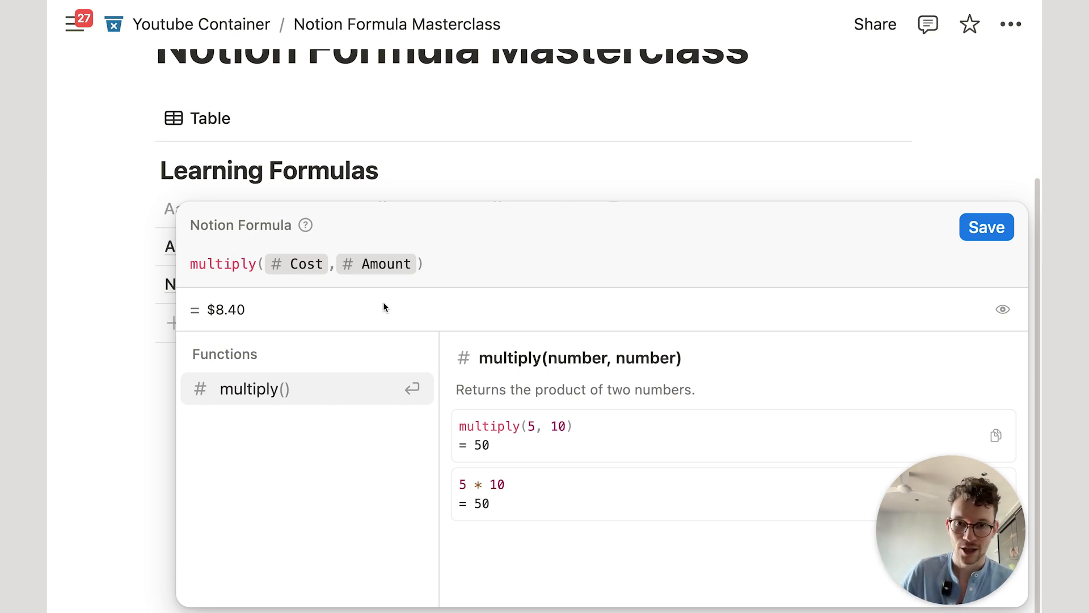
pyautogui.moveTo(552, 359); pyautogui.dragTo(601, 358)
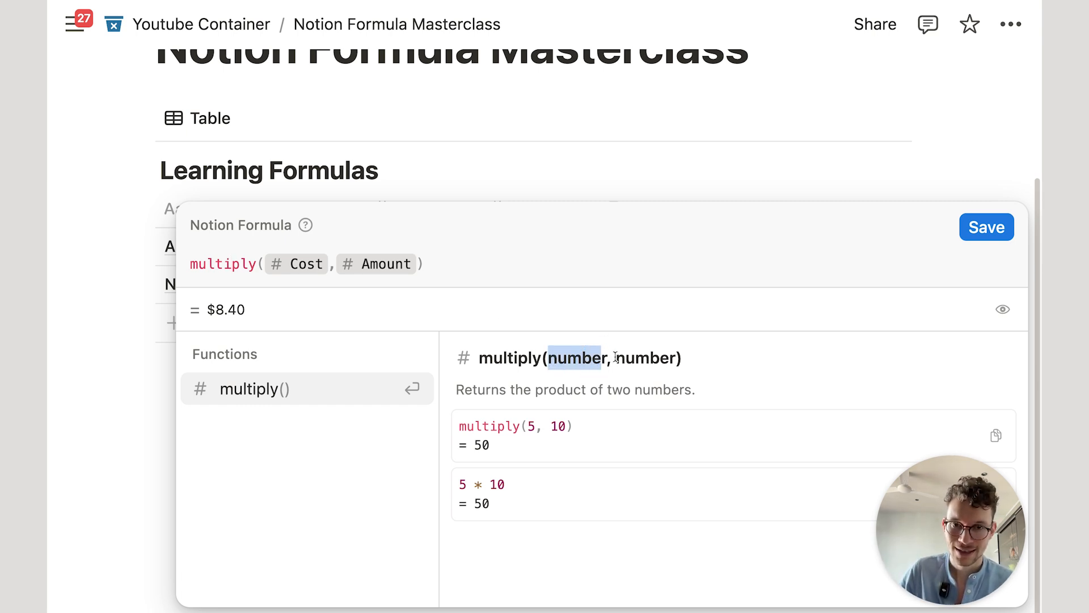
pyautogui.doubleClick(644, 357)
pyautogui.click(574, 357)
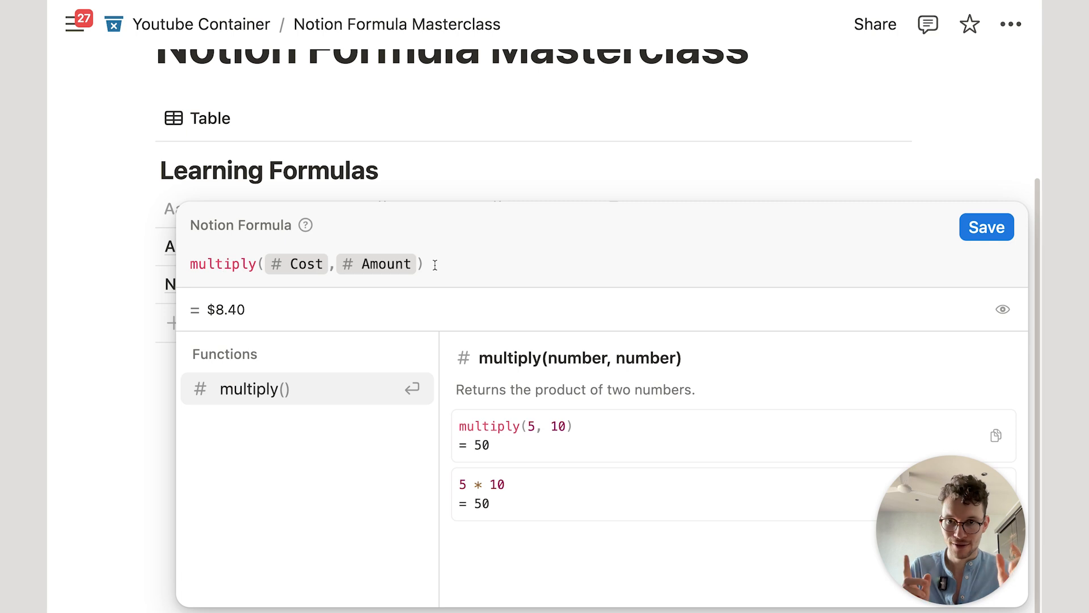
pyautogui.press('super+a')
# Step: Clear the formula and start it again with the Cost property followed by a dot
pyautogui.press('BackSpace')
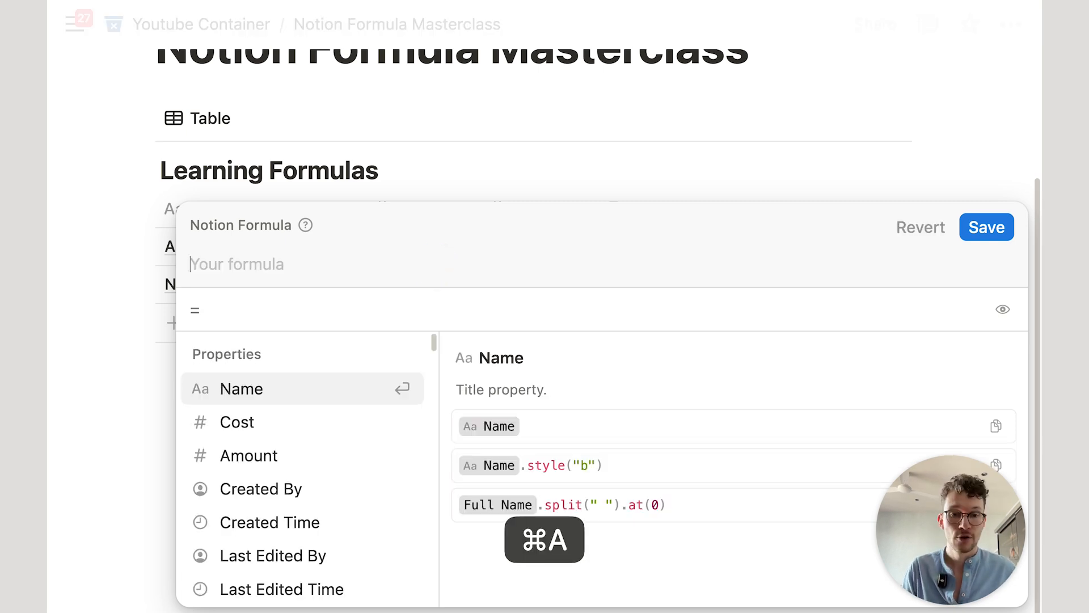
pyautogui.click(281, 426)
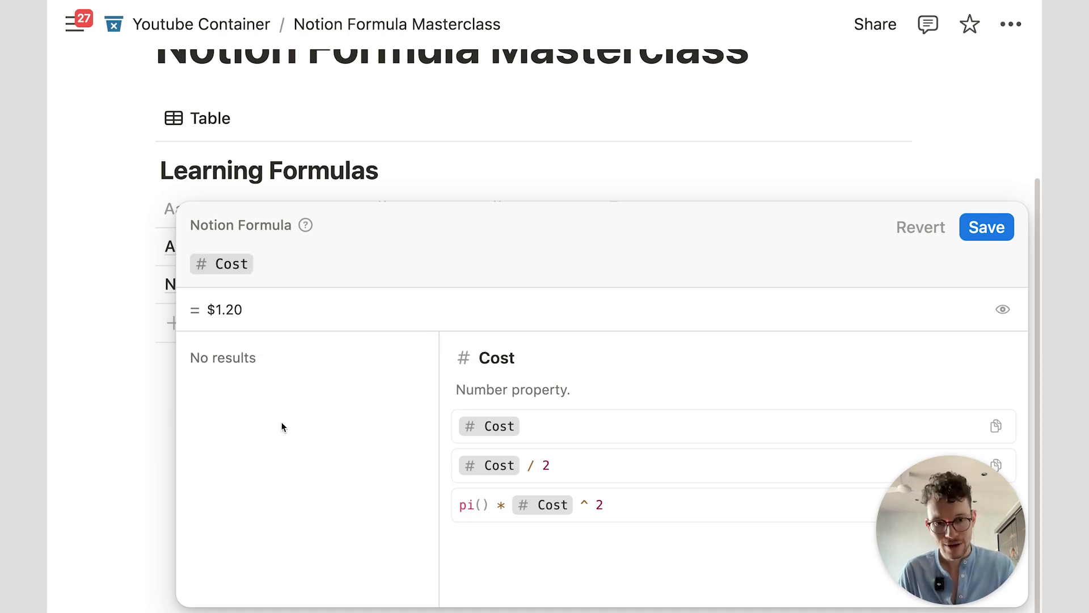
pyautogui.write('*')
pyautogui.press('BackSpace')
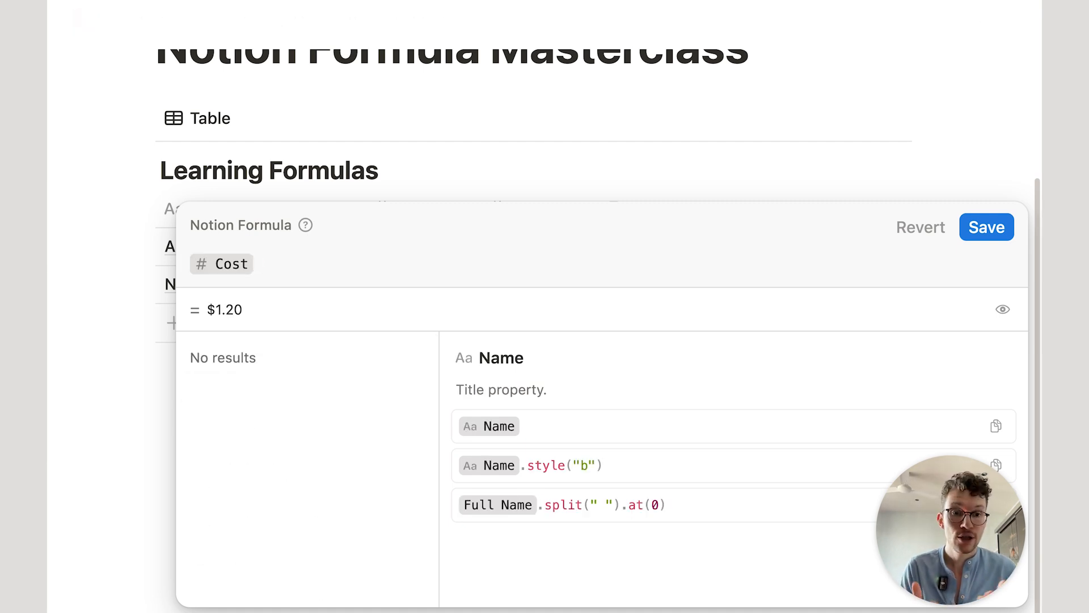
pyautogui.write('*')
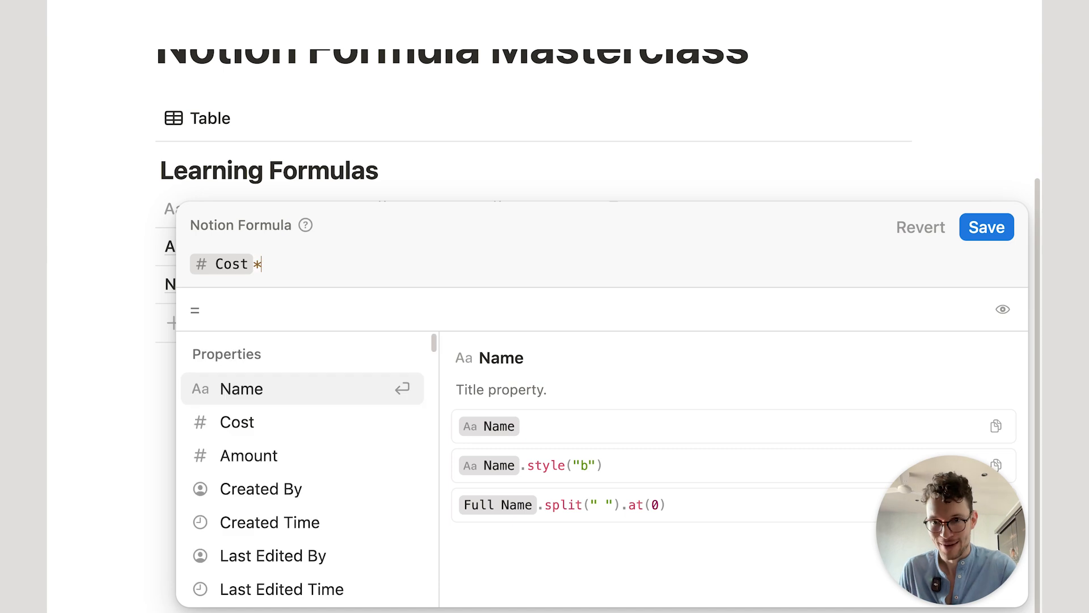
pyautogui.press('BackSpace')
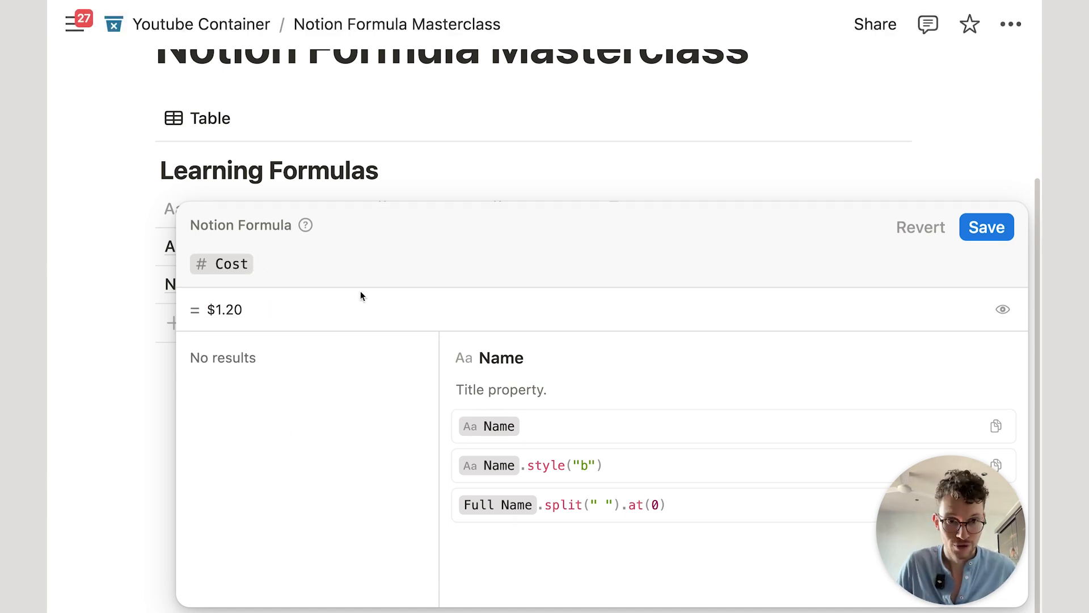
pyautogui.write('.')
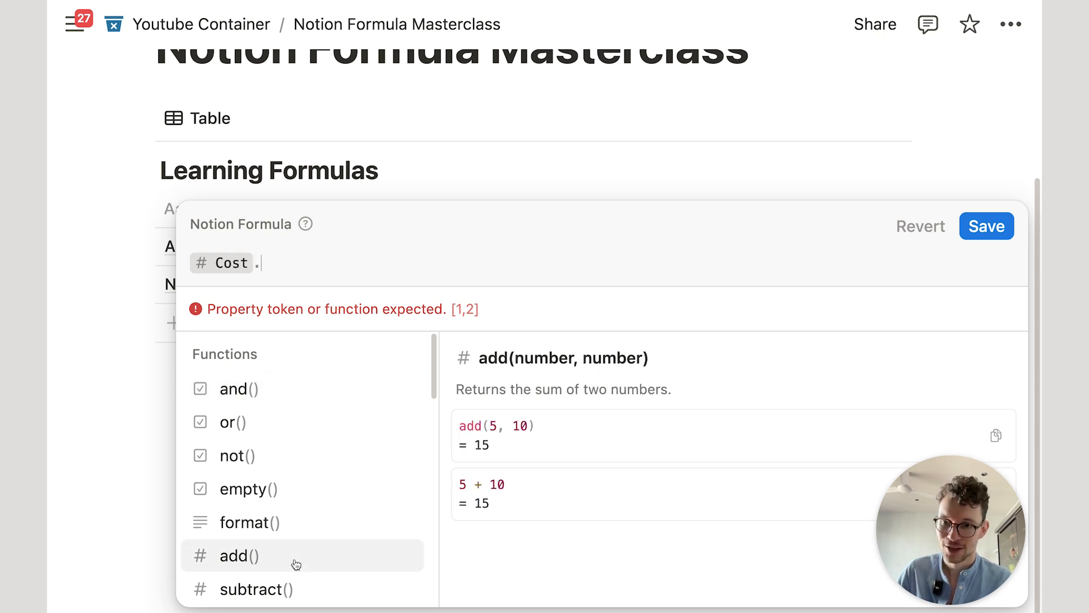
# Step: Complete it as Cost.multiply(Amount) and save, giving $8.40 and $10.00
pyautogui.scroll(-8, 300, 480)
pyautogui.scroll(8, 298, 481)
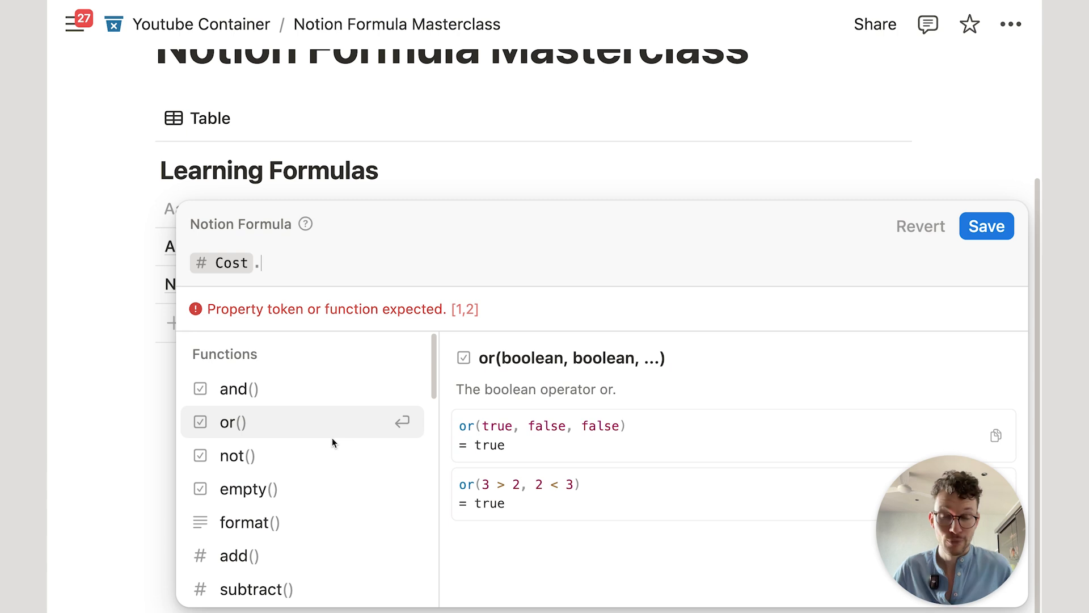
pyautogui.write('mu')
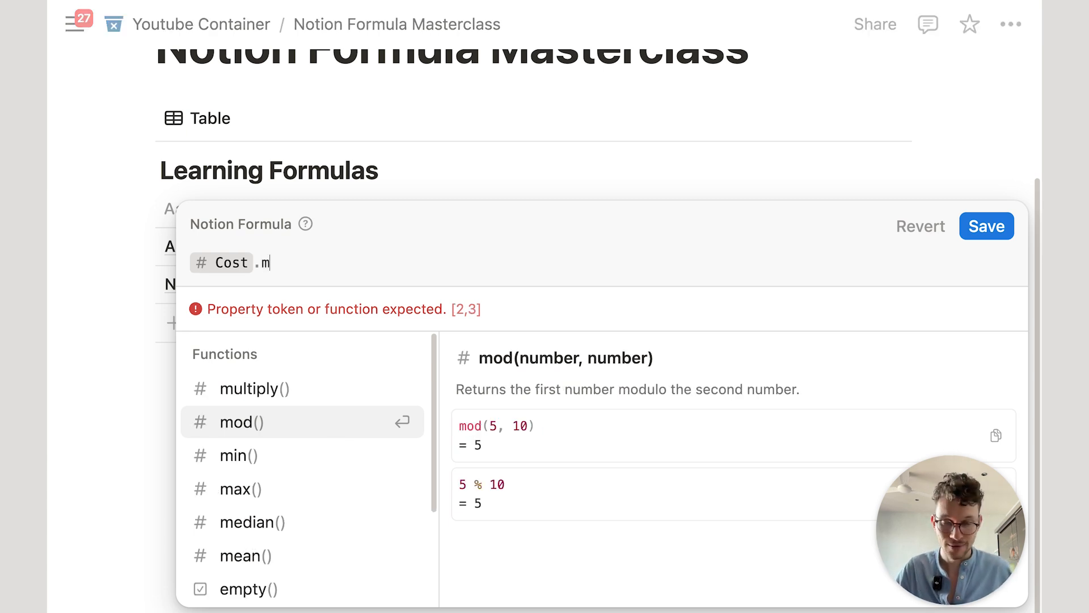
pyautogui.click(249, 392)
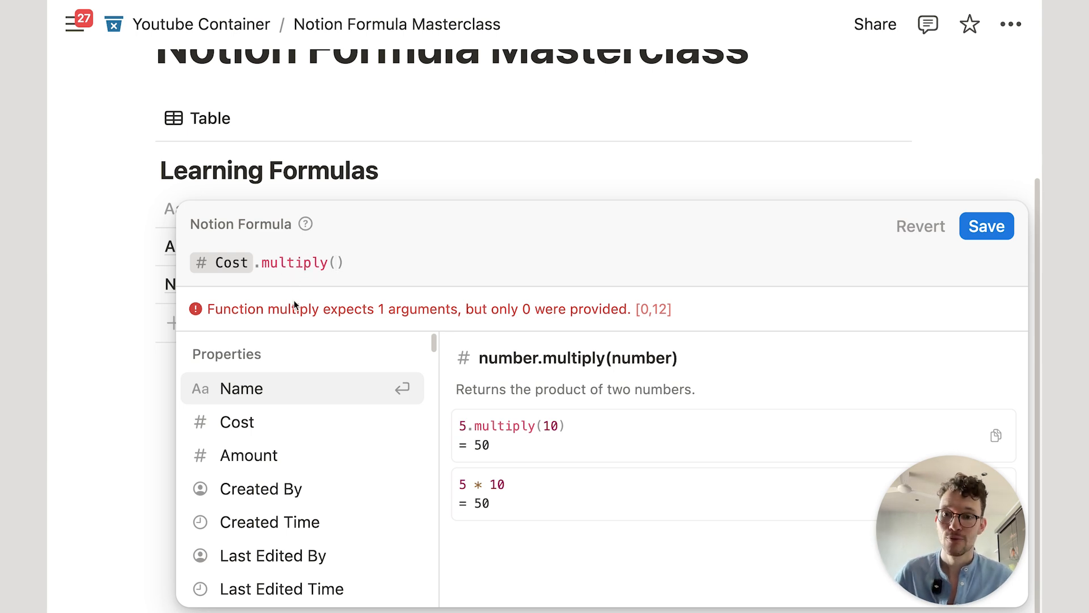
pyautogui.click(274, 451)
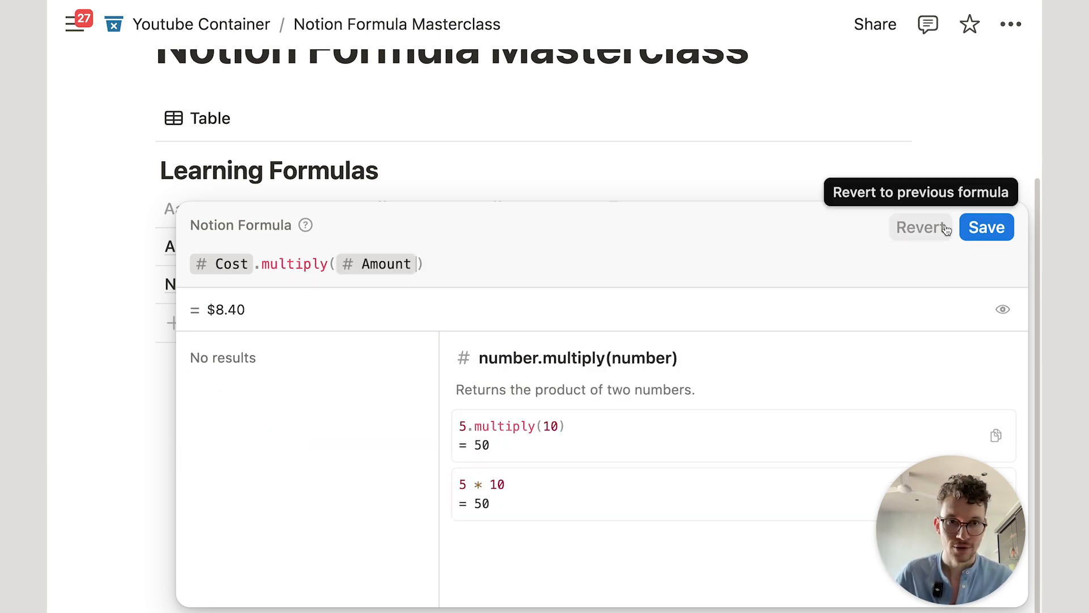
pyautogui.click(986, 226)
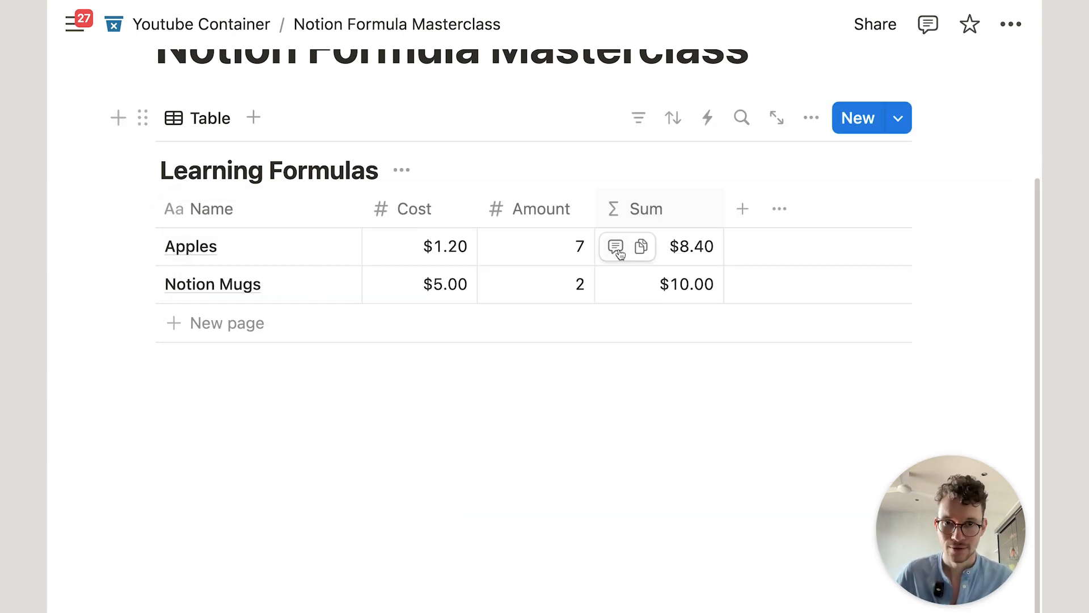
pyautogui.click(691, 249)
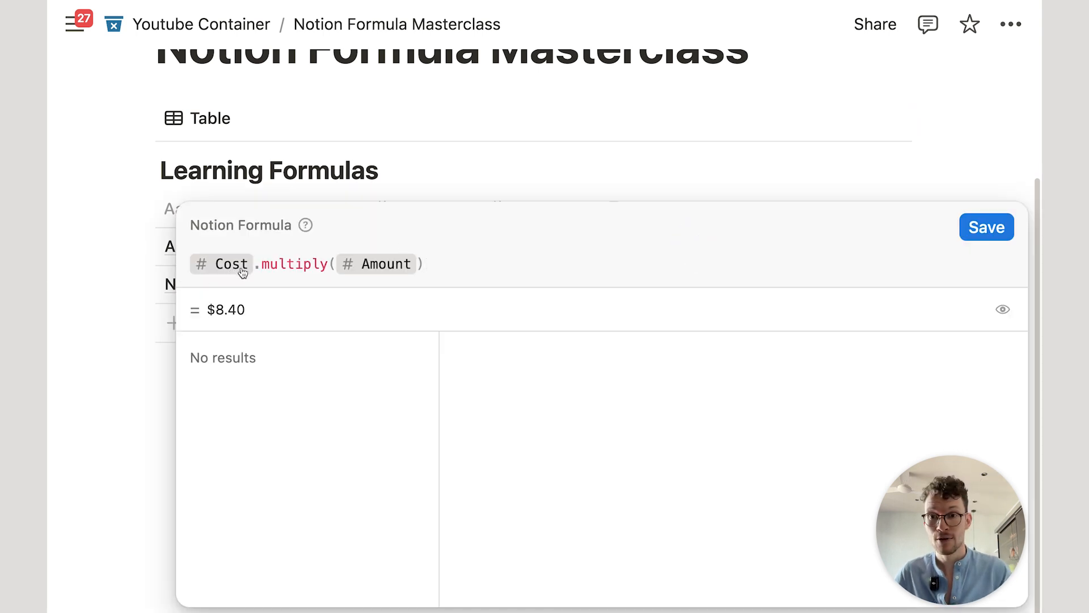
# Step: Inspect the multiply function's documentation from within the Cost.multiply(Amount) formula
pyautogui.click(303, 263)
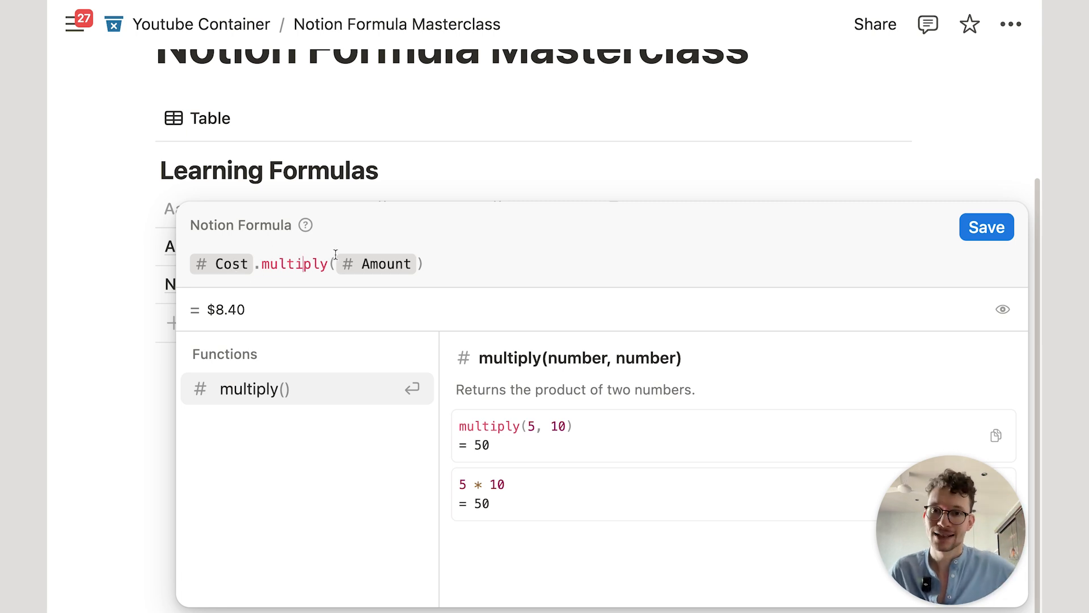
pyautogui.click(252, 265)
pyautogui.click(287, 264)
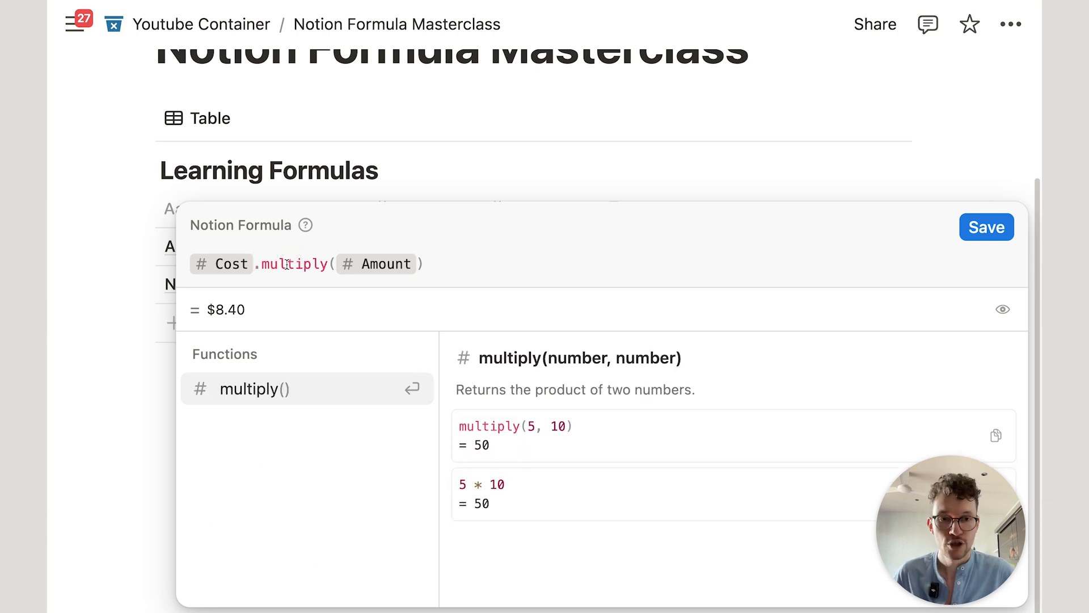
pyautogui.moveTo(262, 264); pyautogui.dragTo(329, 262)
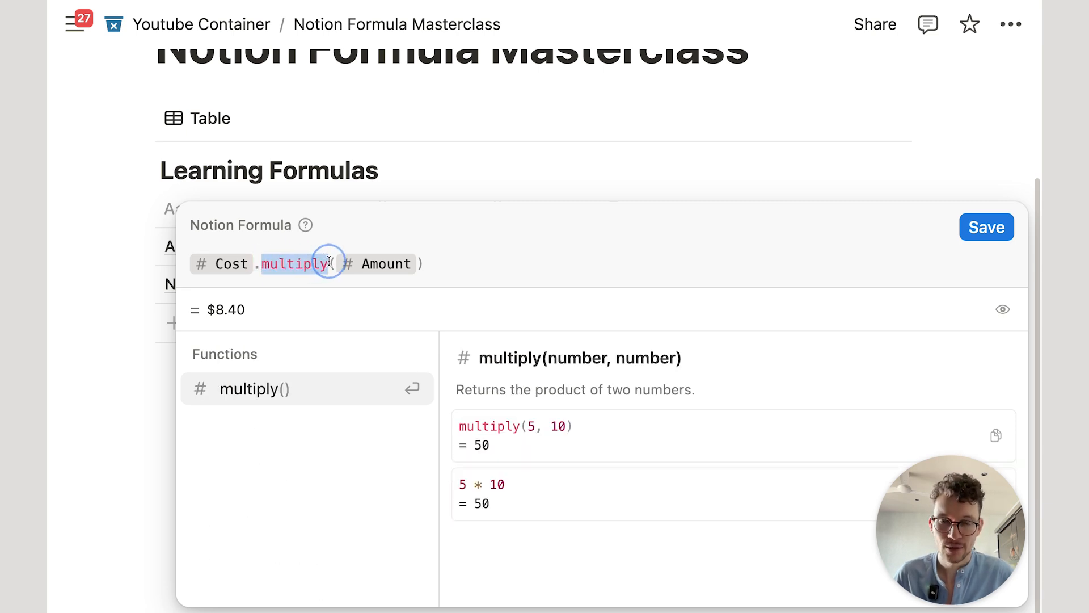
pyautogui.click(316, 263)
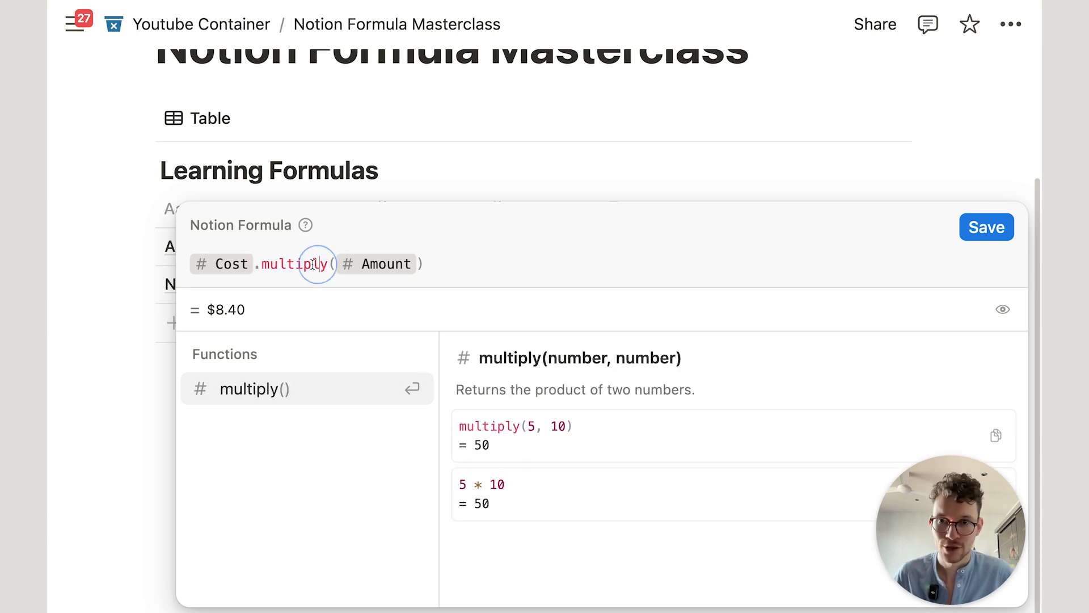
# Step: Change the formula to 2.multiply(Amount, Cost) and examine the resulting argument error
pyautogui.click(255, 266)
pyautogui.press('BackSpace')
pyautogui.write('2')
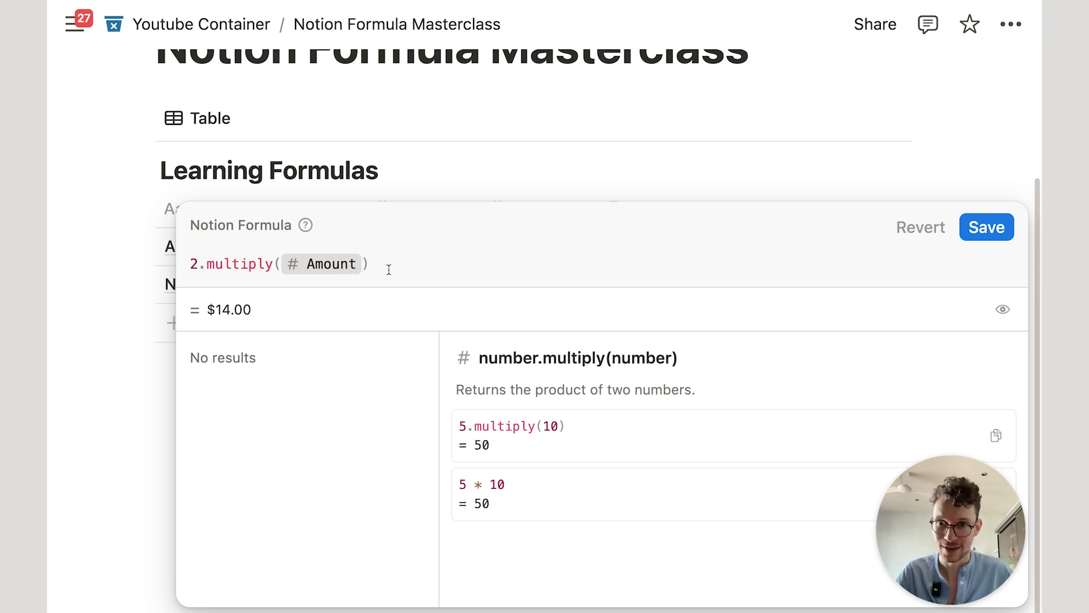
pyautogui.write(',')
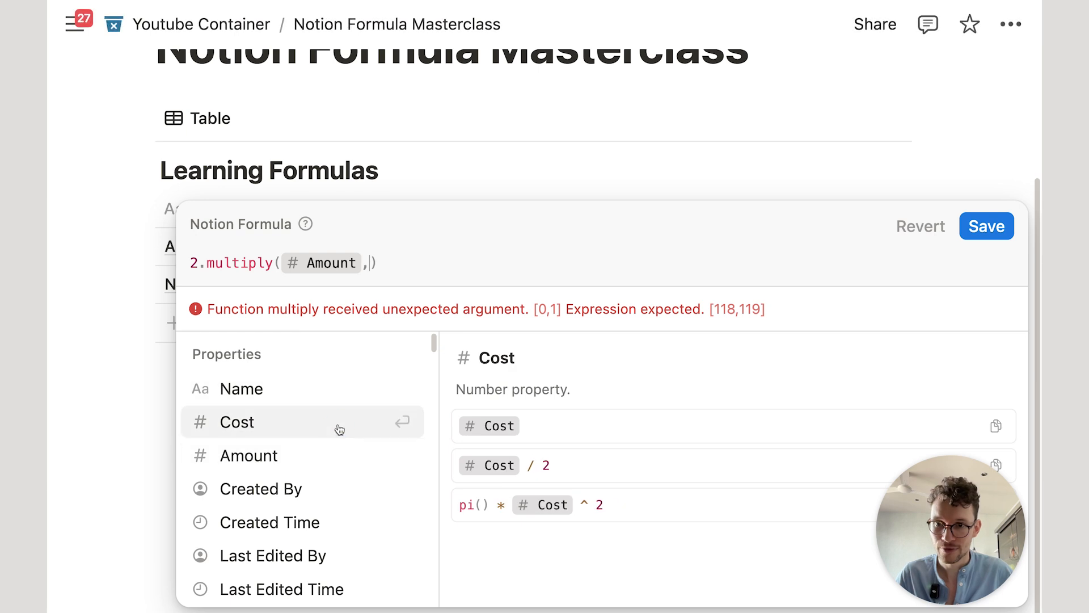
pyautogui.click(338, 423)
pyautogui.moveTo(215, 309); pyautogui.dragTo(360, 300)
pyautogui.click(370, 305)
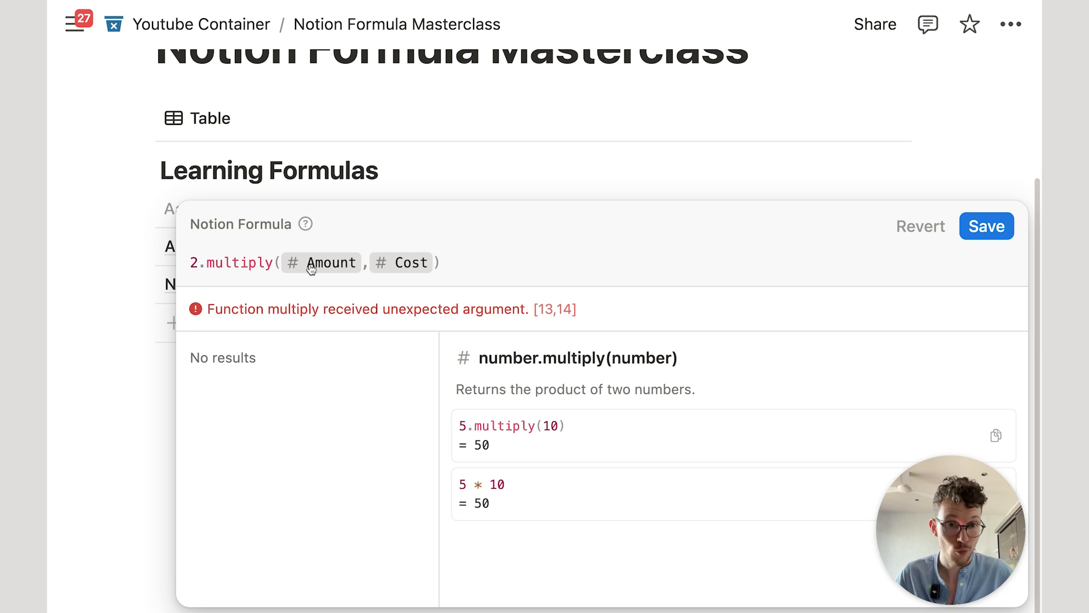
# Step: Review multiply's docs on taking two numbers, then select the entire formula
pyautogui.doubleClick(202, 262)
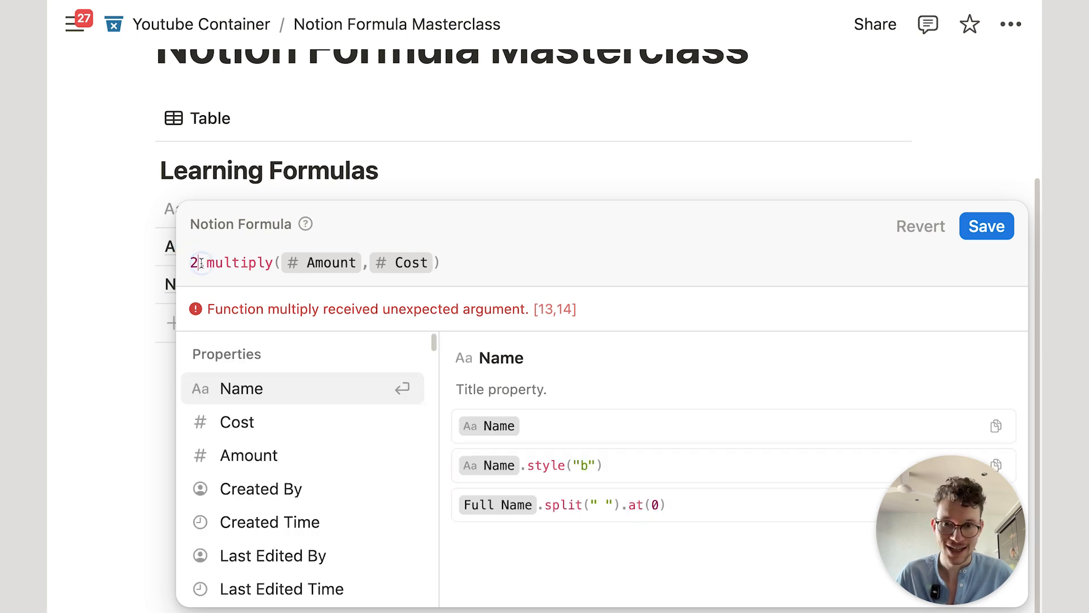
pyautogui.click(239, 263)
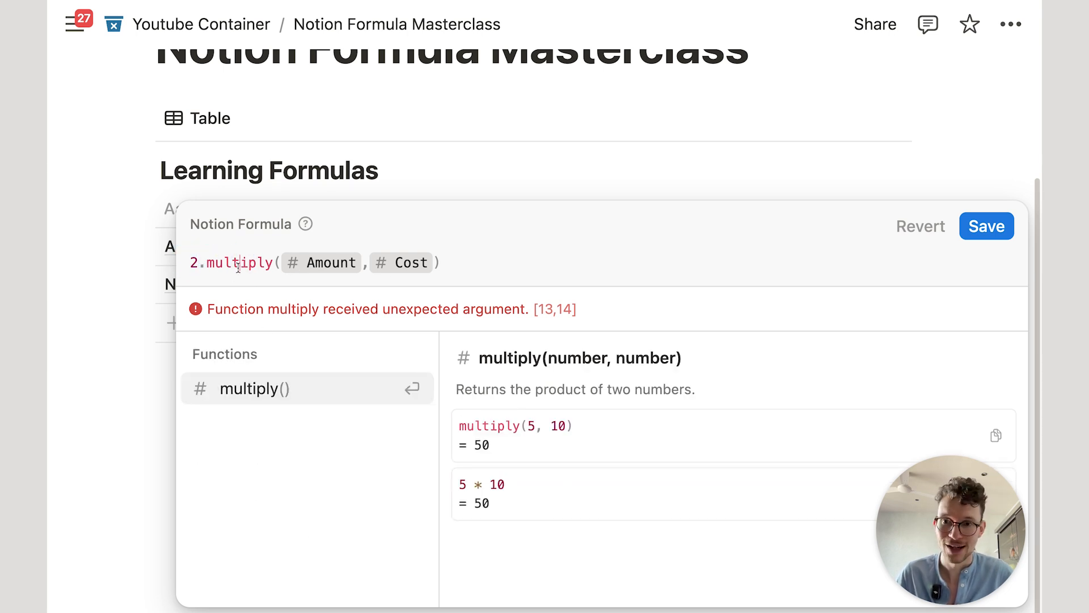
pyautogui.moveTo(536, 389); pyautogui.dragTo(706, 389)
pyautogui.click(450, 263)
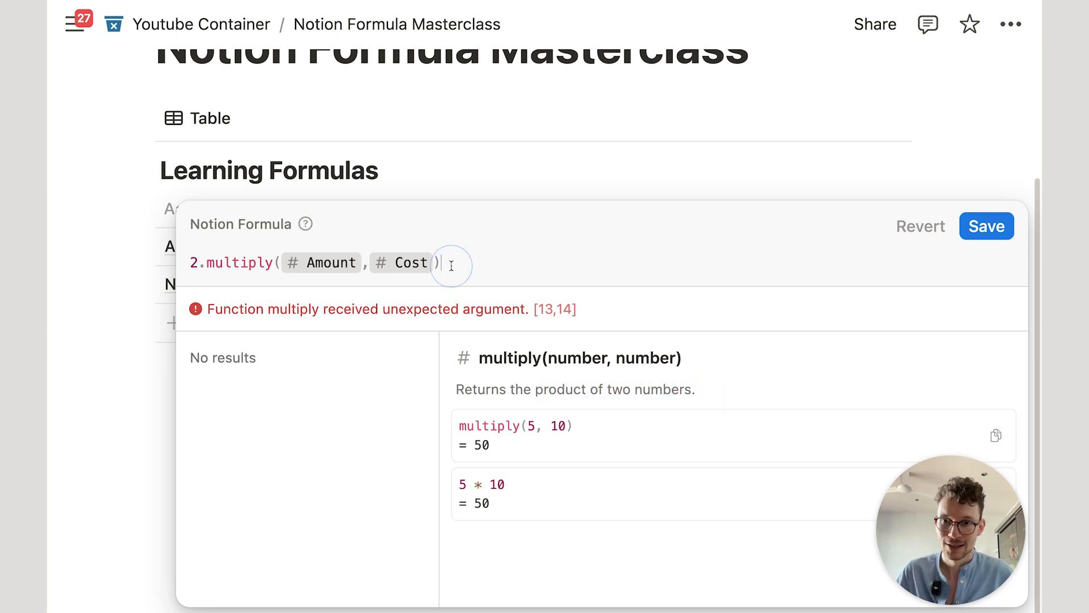
pyautogui.press('super+a')
# Step: Try multiply with arguments 5, 2, 3, then delete the third argument
pyautogui.write('mul')
pyautogui.press('Return')
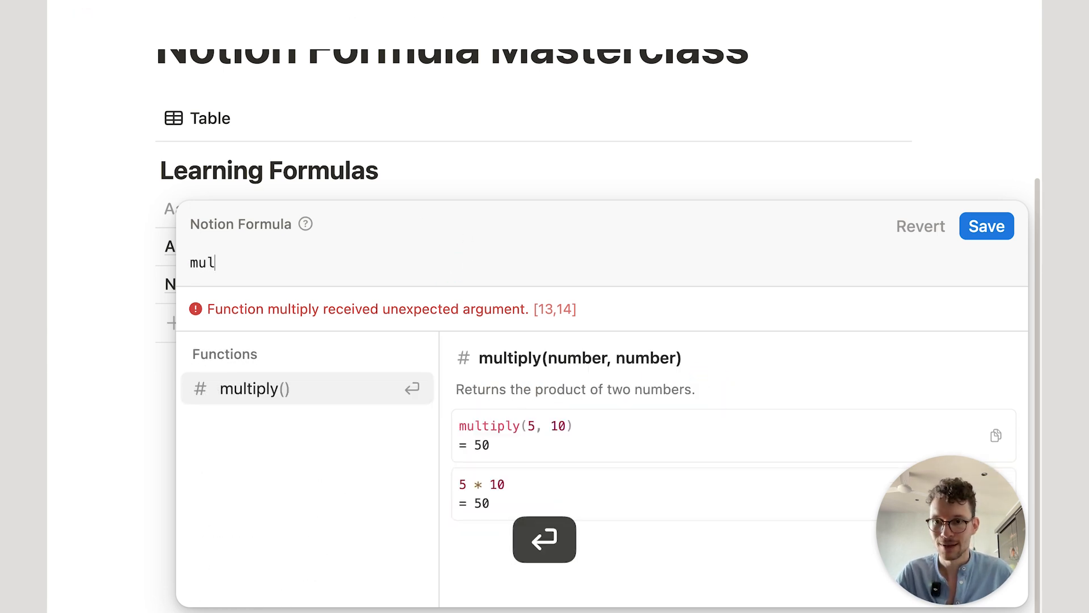
pyautogui.write('5,2,3')
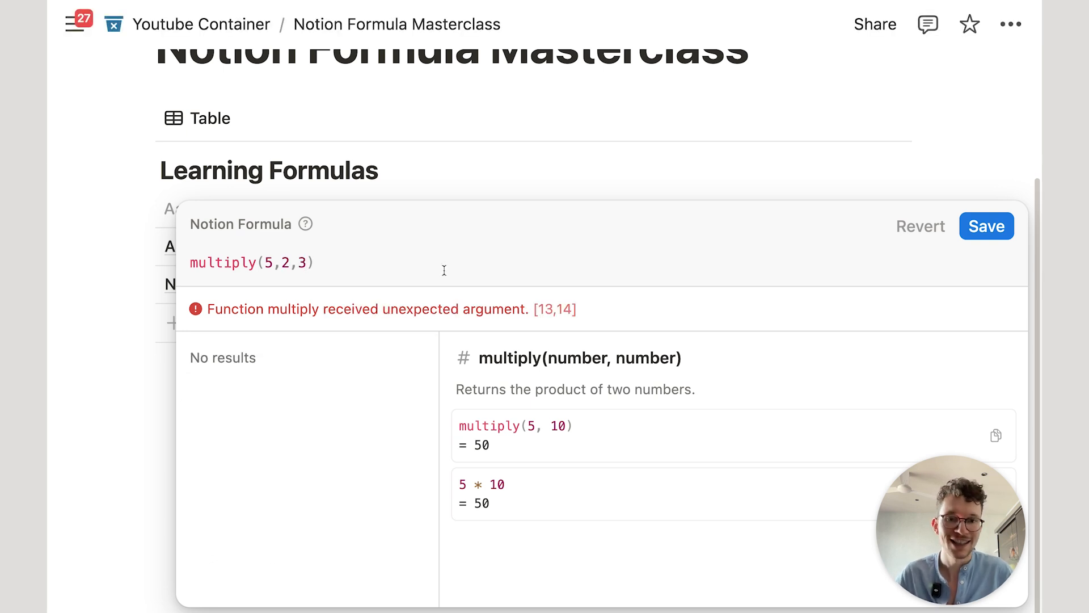
pyautogui.press('BackSpace')
pyautogui.press('BackSpace')
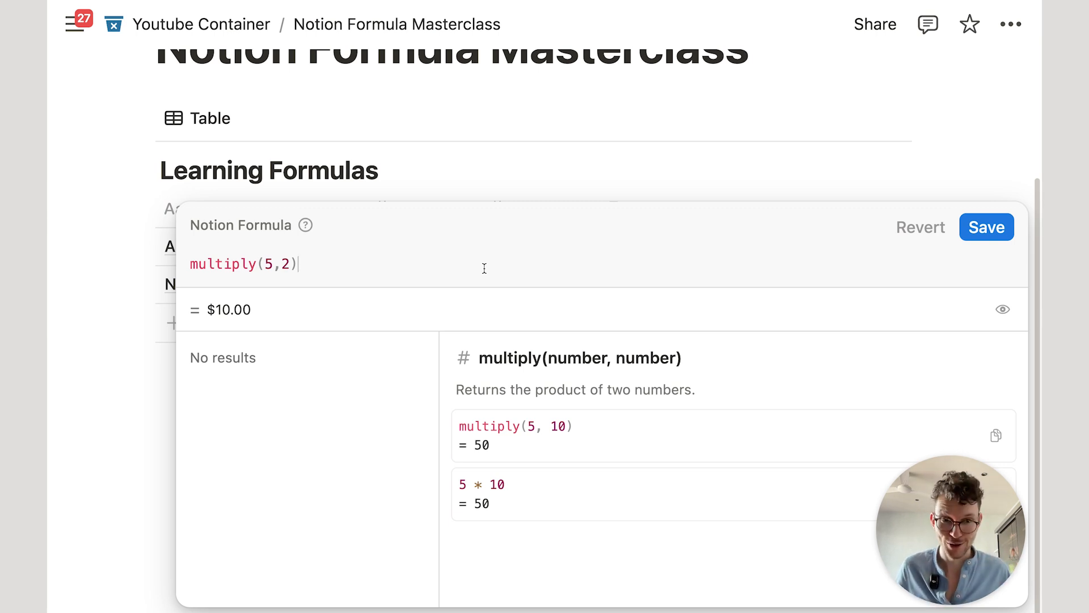
# Step: Replace the formula with 5*2, then delete it so the editor is empty
pyautogui.press('super+a')
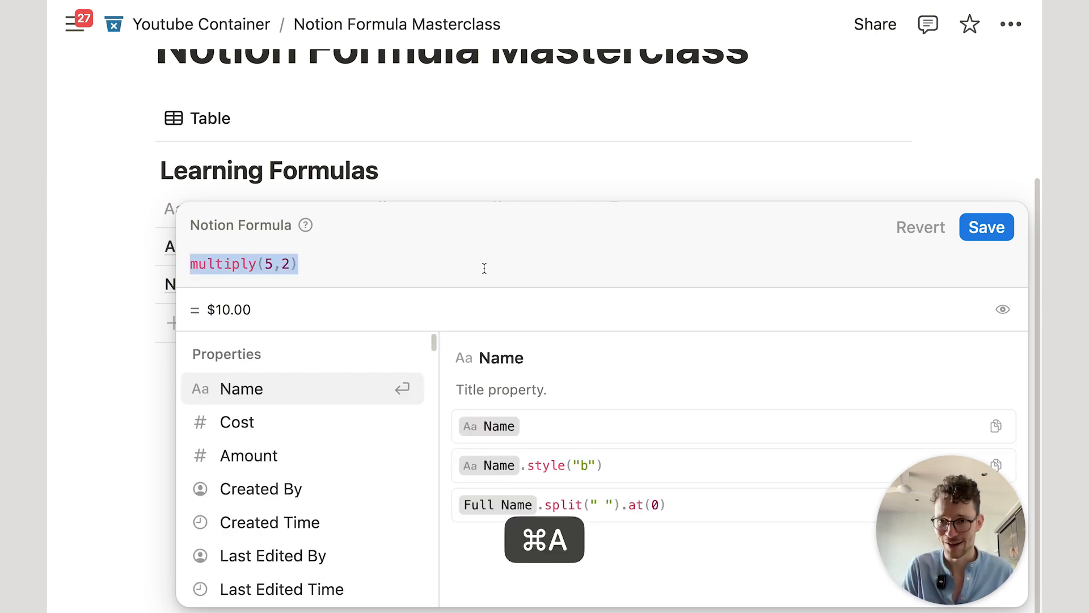
pyautogui.write('5*2')
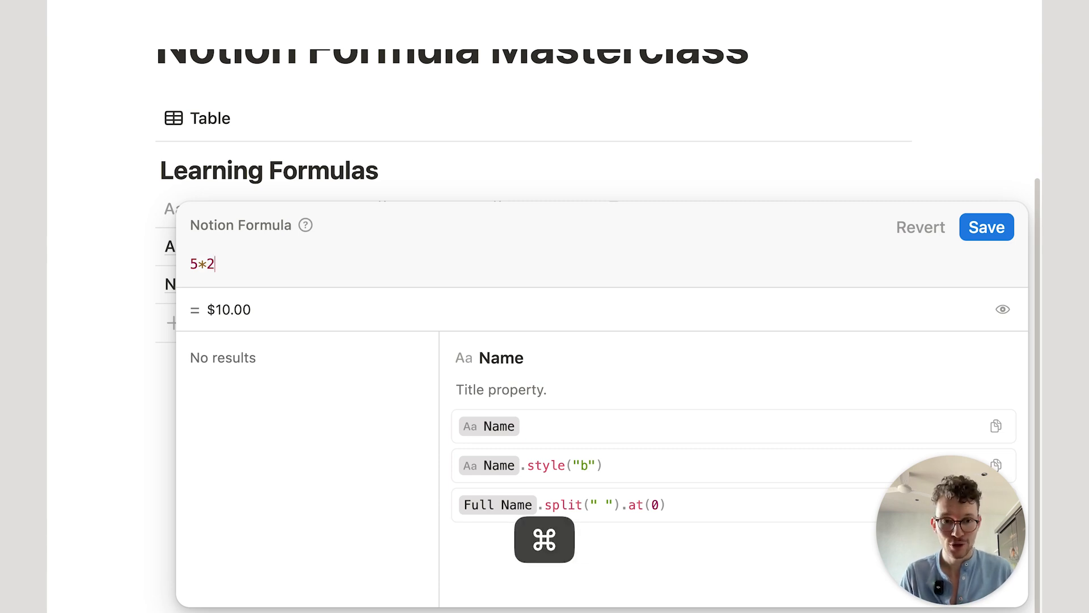
pyautogui.press('super+a')
pyautogui.press('BackSpace')
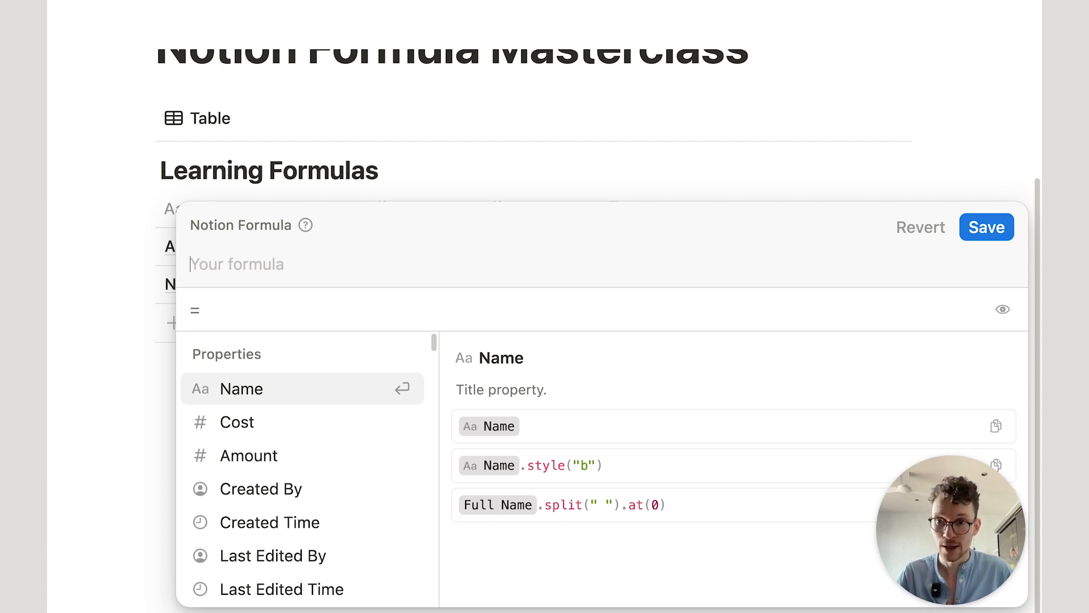
pyautogui.write('mul')
pyautogui.press('Return')
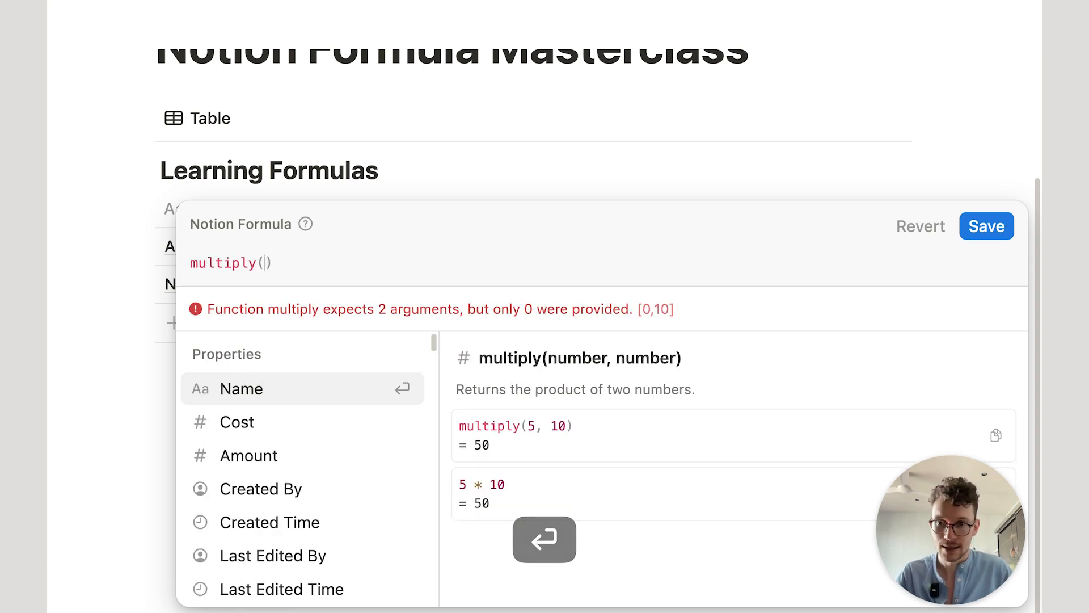
pyautogui.click(355, 420)
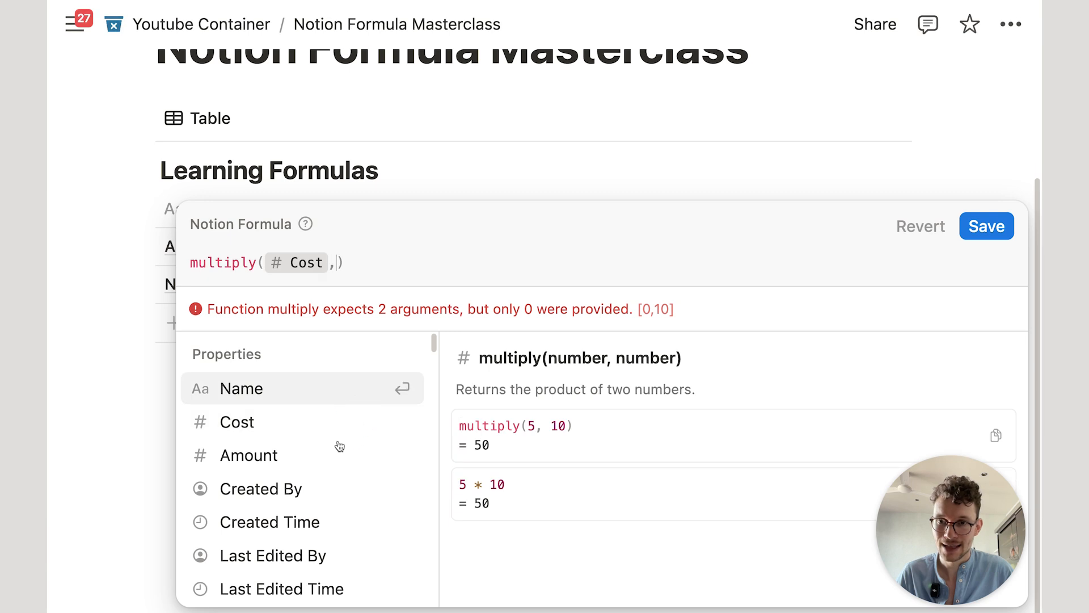
pyautogui.click(339, 446)
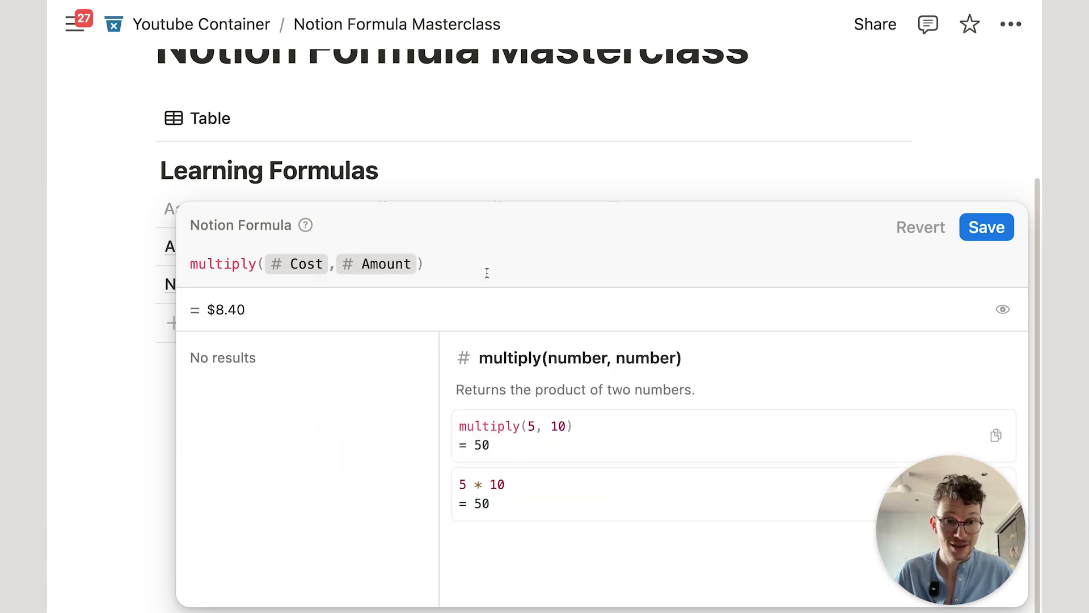
pyautogui.click(488, 250)
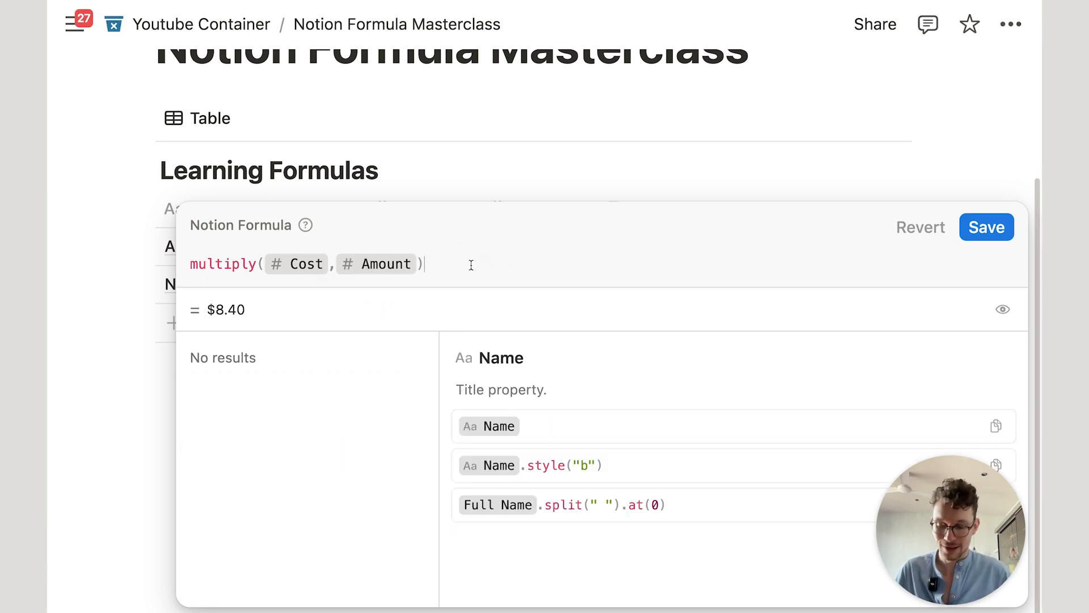
pyautogui.press('super+a')
pyautogui.press('super+x')
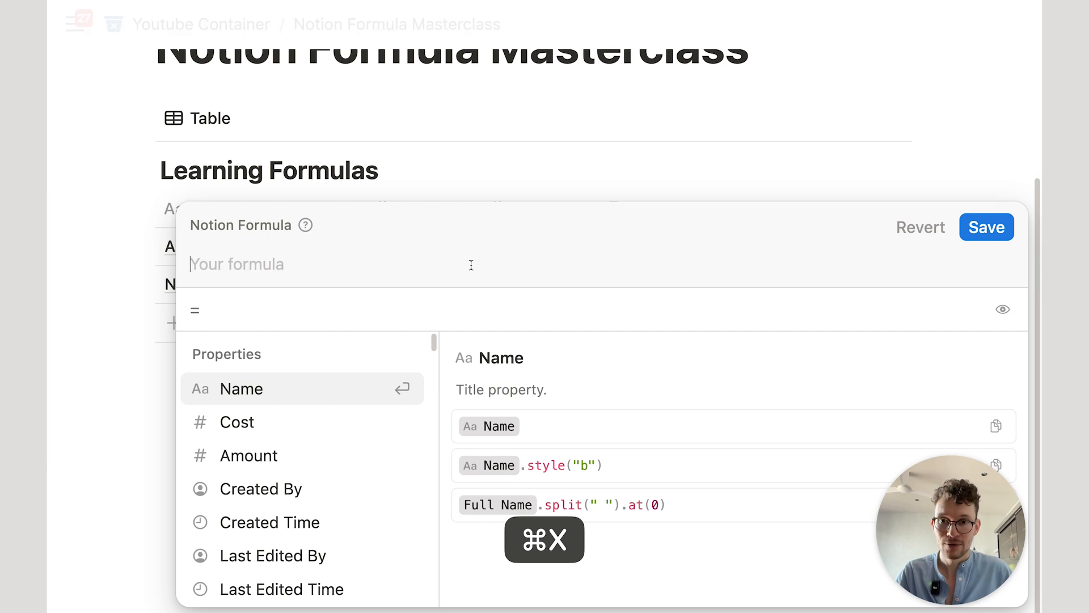
pyautogui.write('round')
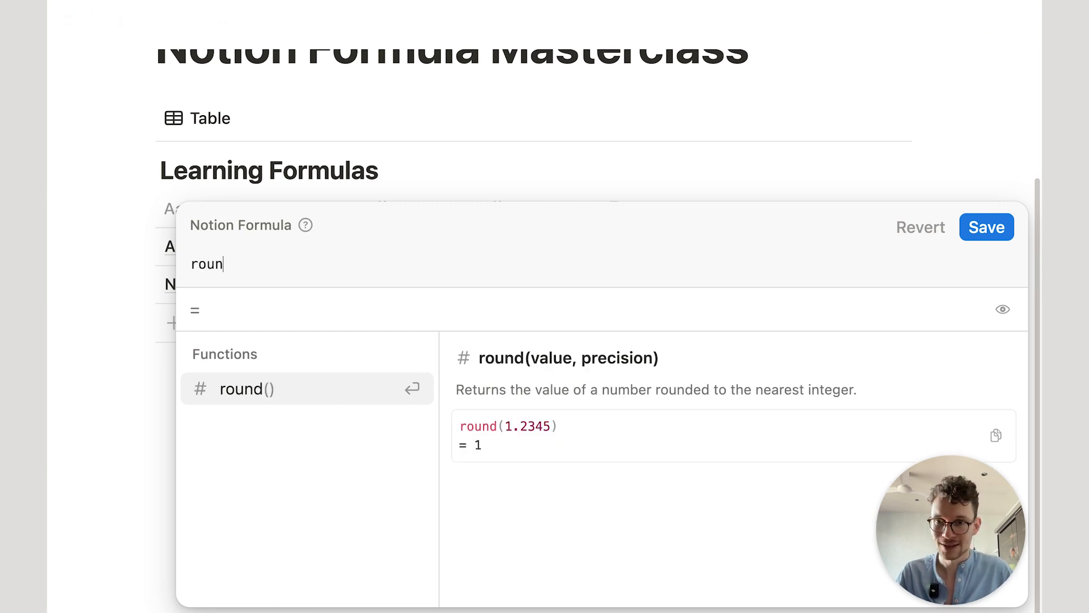
pyautogui.press('BackSpace')
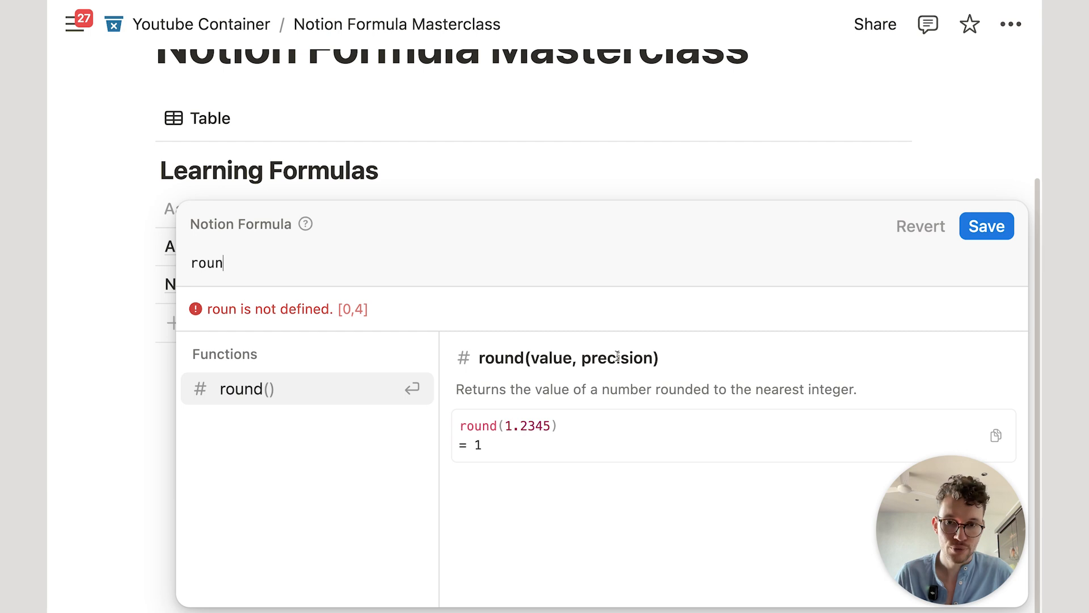
pyautogui.moveTo(501, 393); pyautogui.dragTo(609, 392)
pyautogui.click(638, 388)
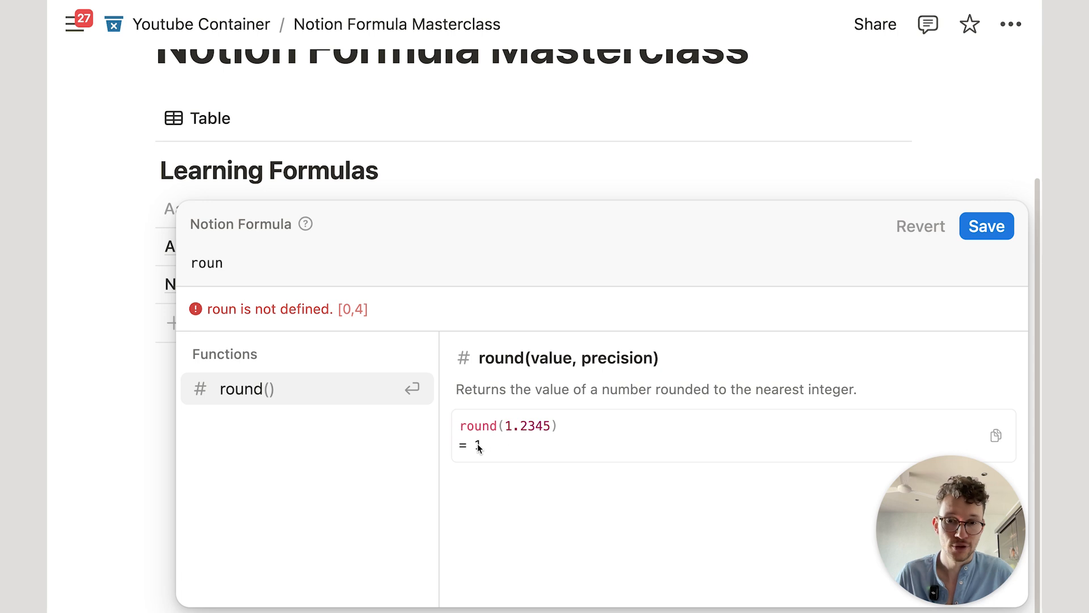
pyautogui.write('d')
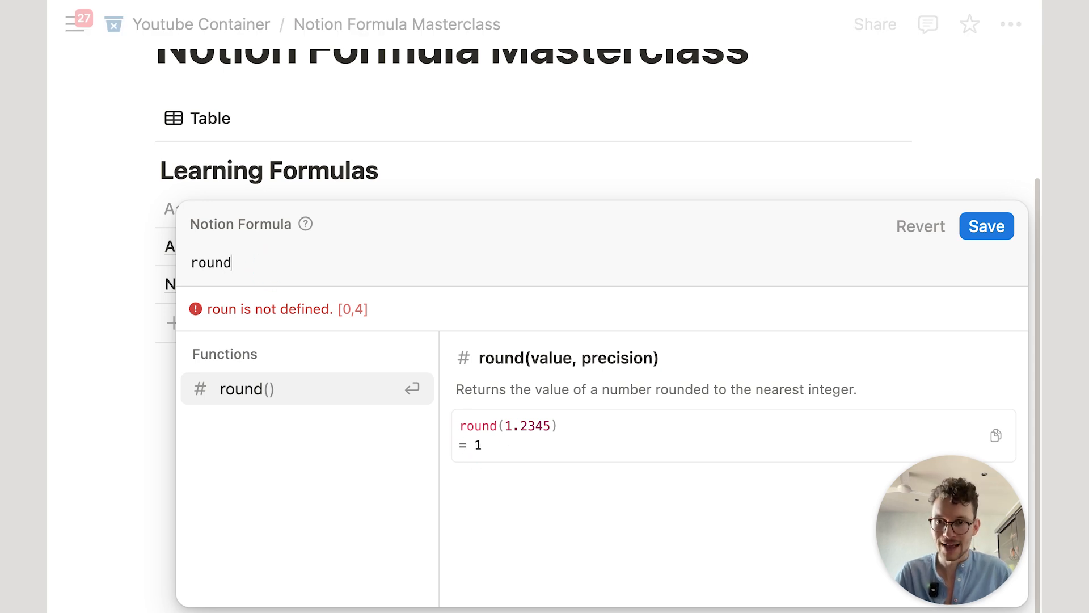
pyautogui.write('(1.3)')
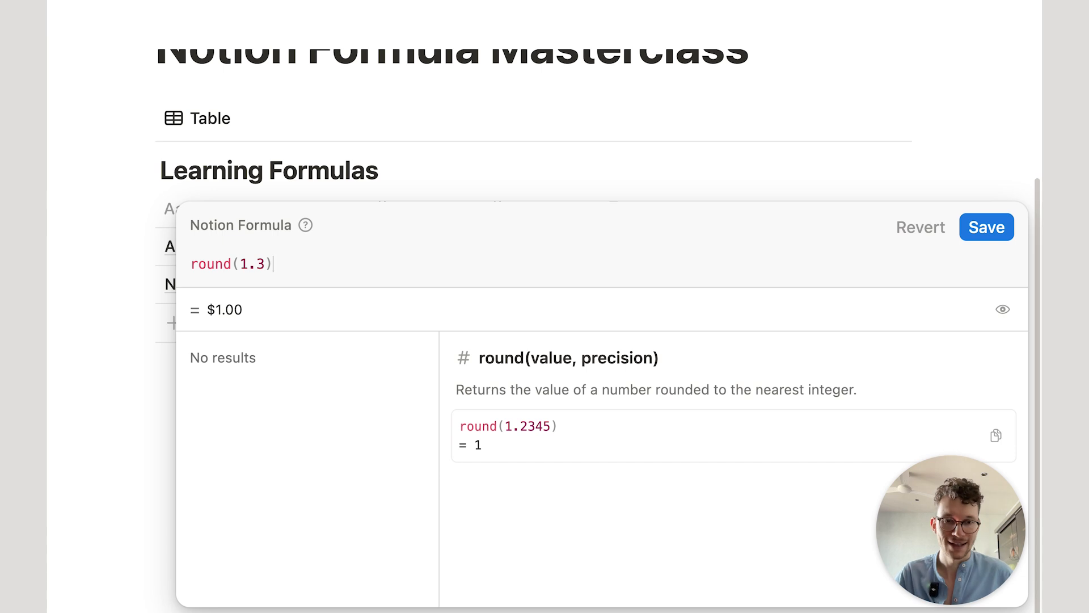
pyautogui.press('super+a')
pyautogui.press('BackSpace')
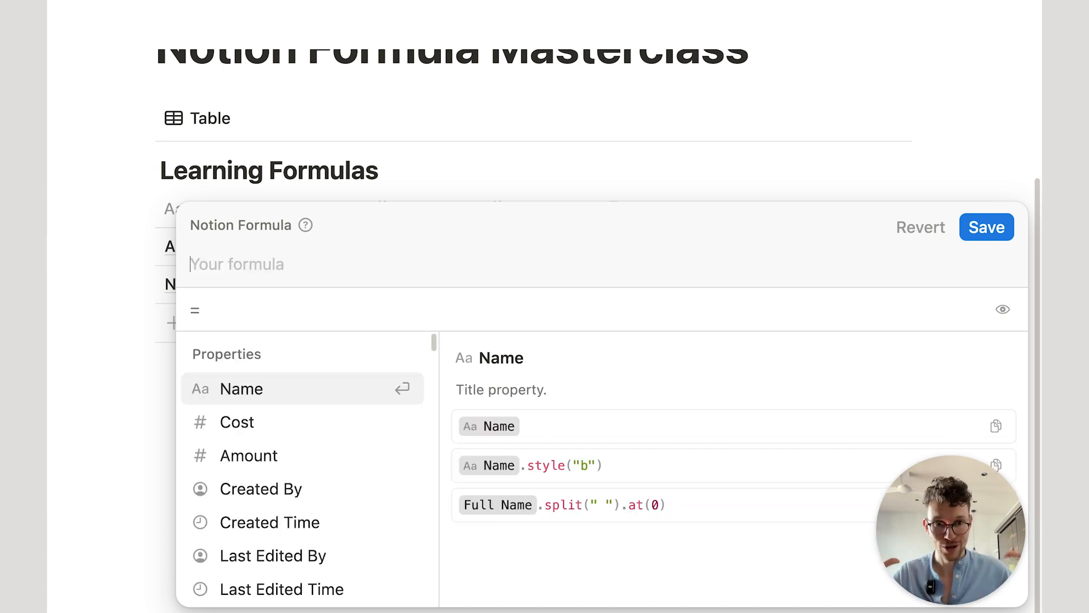
# Step: Enter round(multiply(Cost, Amount)) in the formula, previewing $8.00
pyautogui.write('round/(')
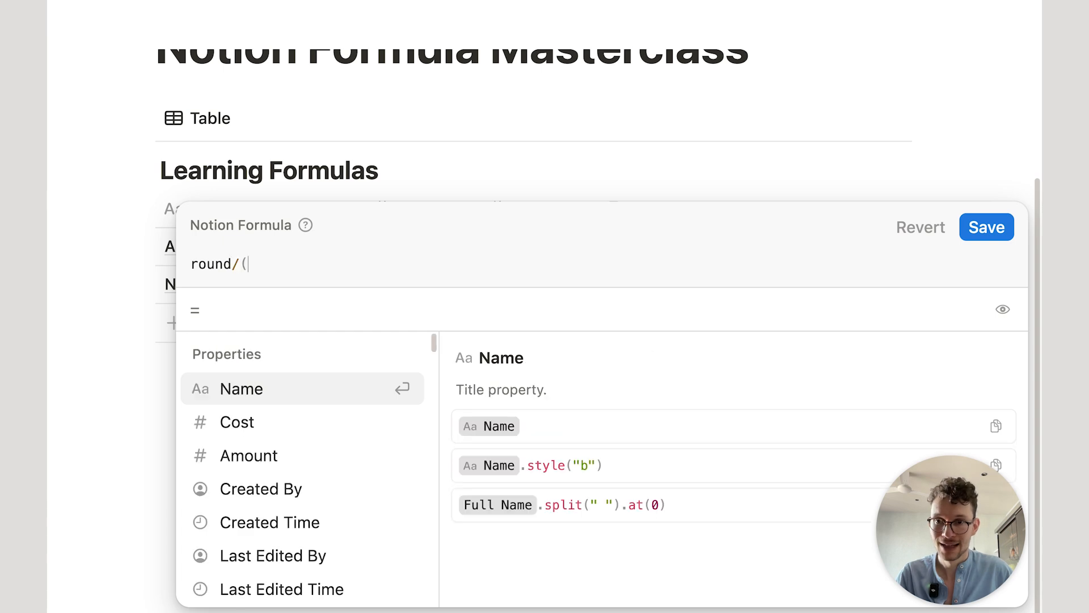
pyautogui.press('BackSpace')
pyautogui.press('BackSpace')
pyautogui.write('()')
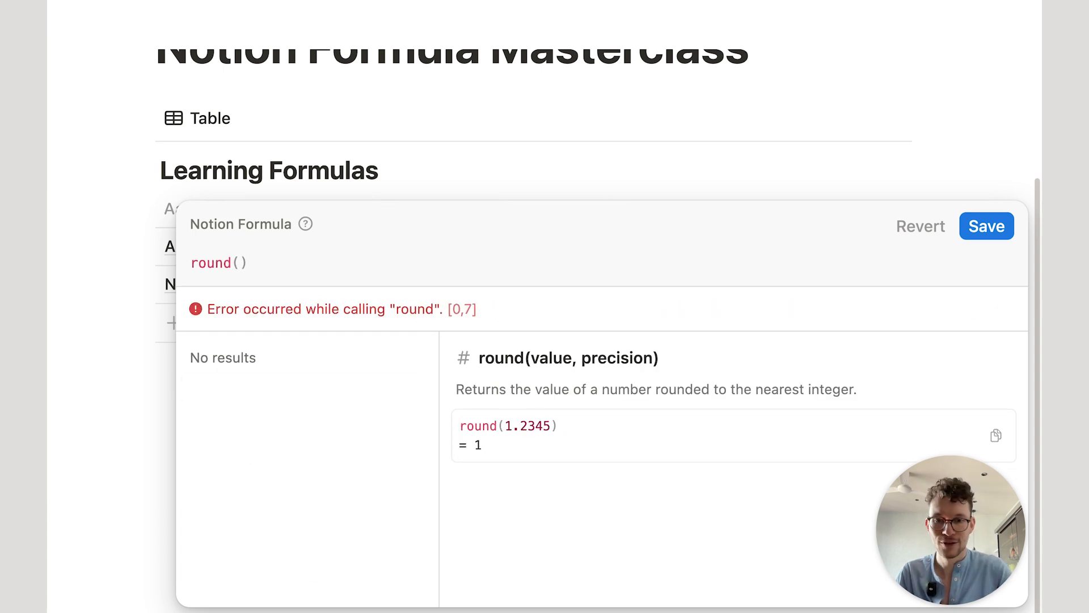
pyautogui.press('Left')
pyautogui.write('mu')
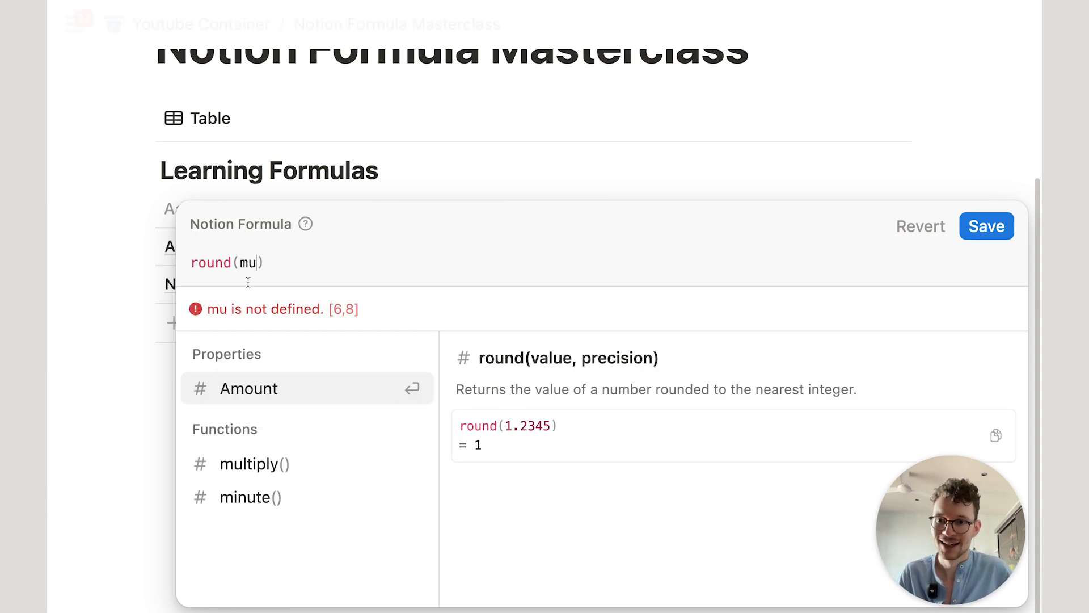
pyautogui.click(261, 476)
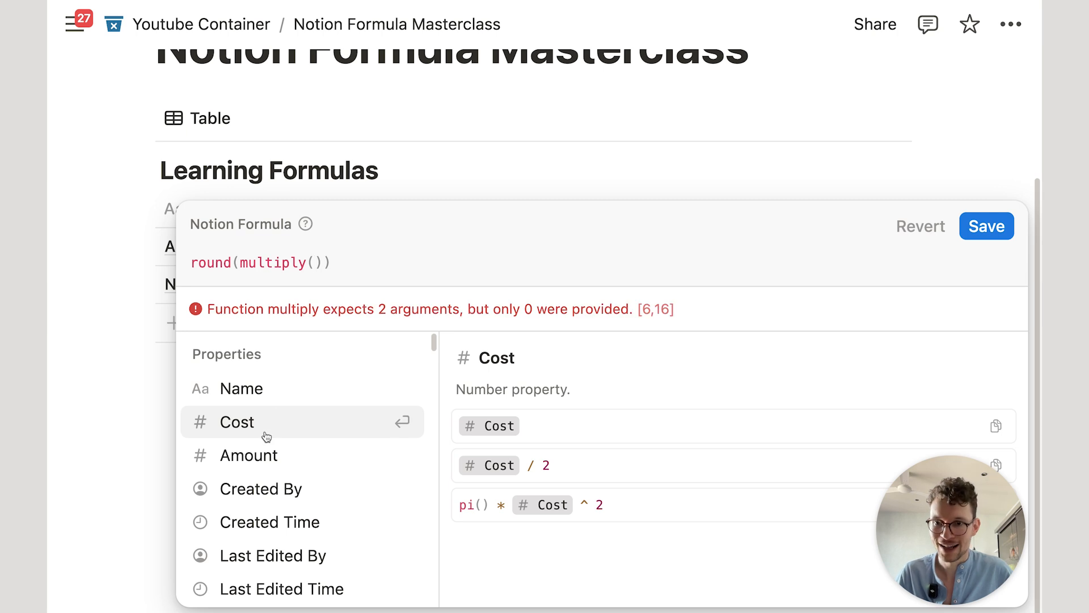
pyautogui.click(266, 429)
pyautogui.write(',')
pyautogui.click(279, 453)
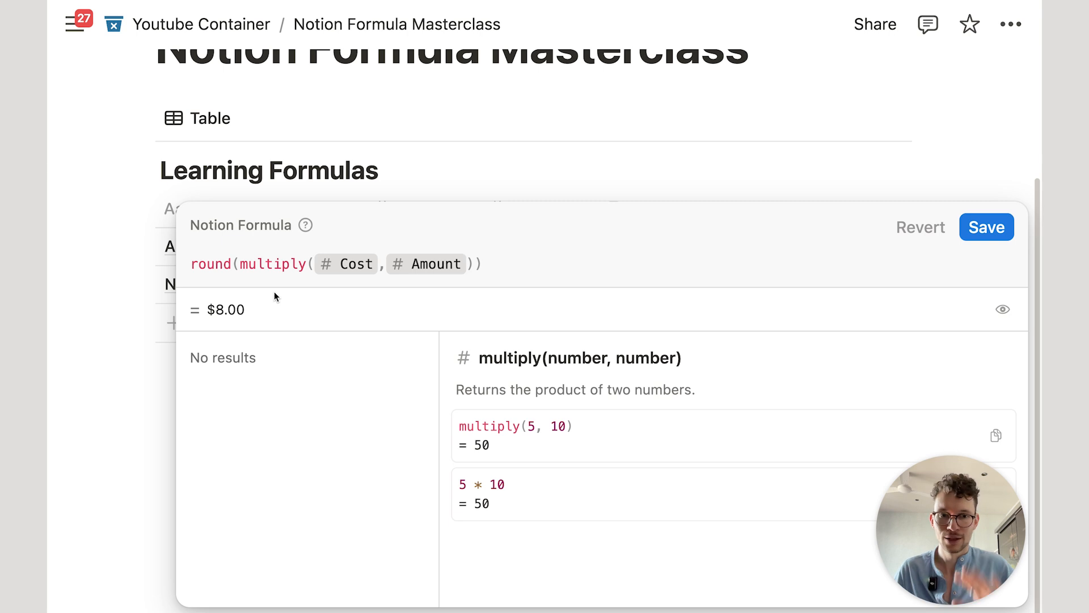
# Step: Step through round and multiply in the formula to view their documentation
pyautogui.click(223, 264)
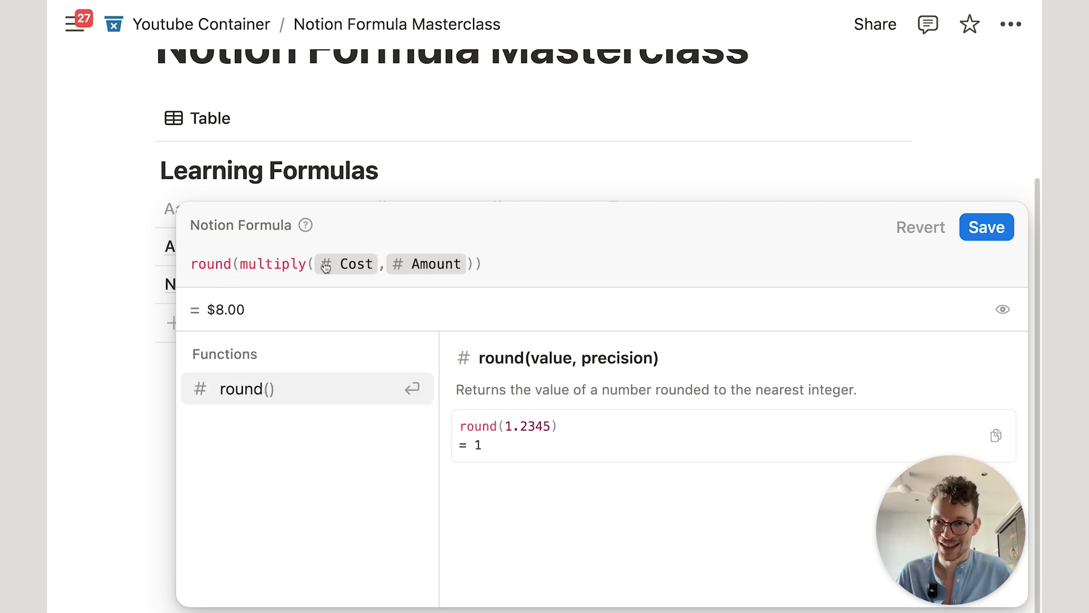
pyautogui.click(234, 263)
pyautogui.click(307, 258)
pyautogui.click(275, 264)
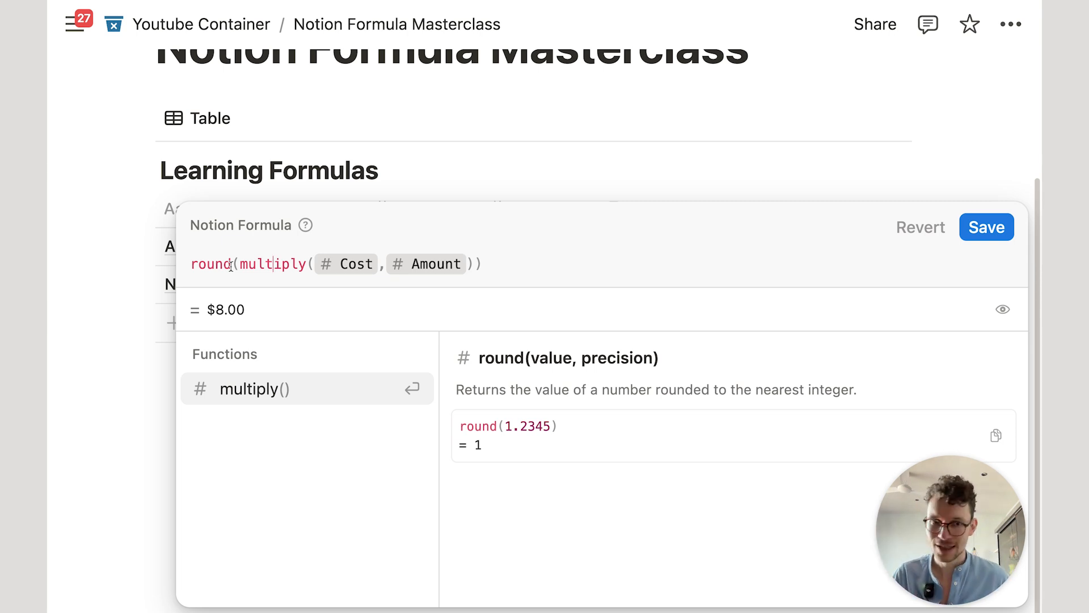
# Step: Replace the Sum formula with Cost.multiply(Amount).round() and save it, giving Apples $8.00
pyautogui.press('super+a')
pyautogui.press('BackSpace')
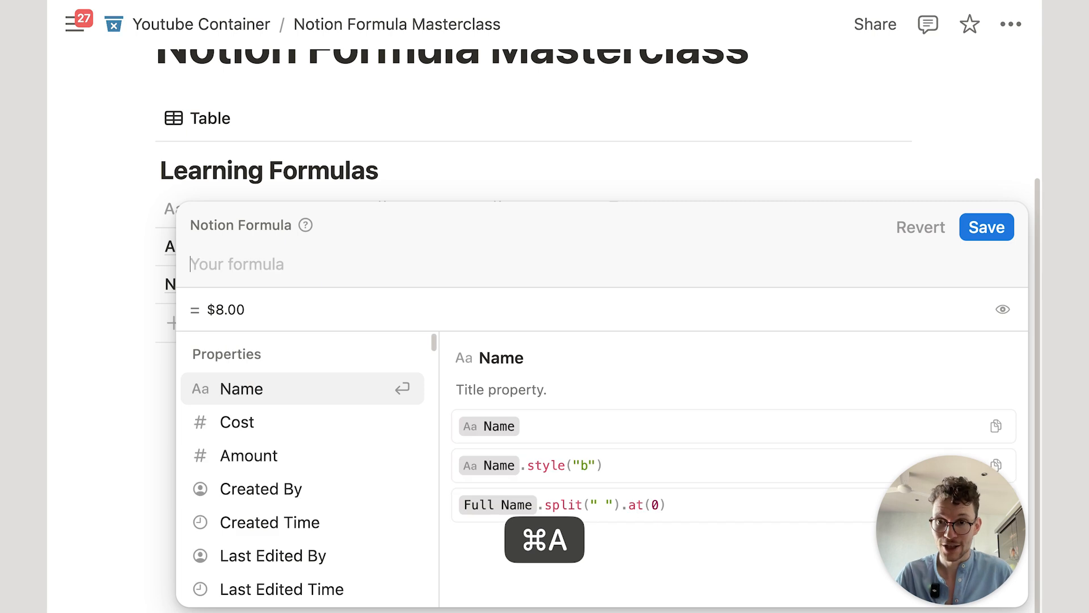
pyautogui.write('c')
pyautogui.press('Return')
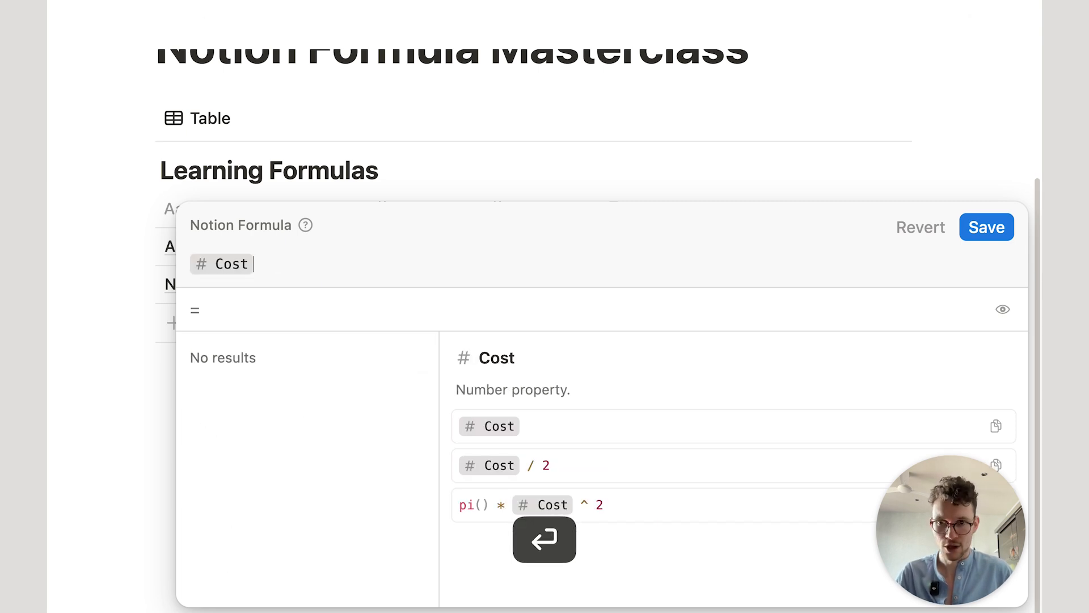
pyautogui.write('.mu')
pyautogui.press('Return')
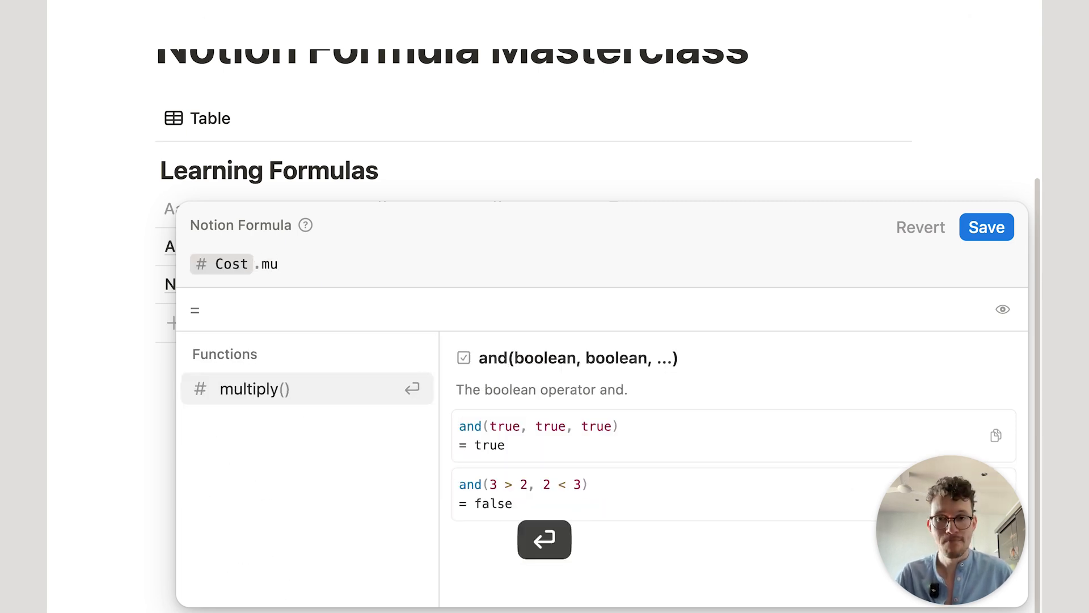
pyautogui.press('Down')
pyautogui.press('Down')
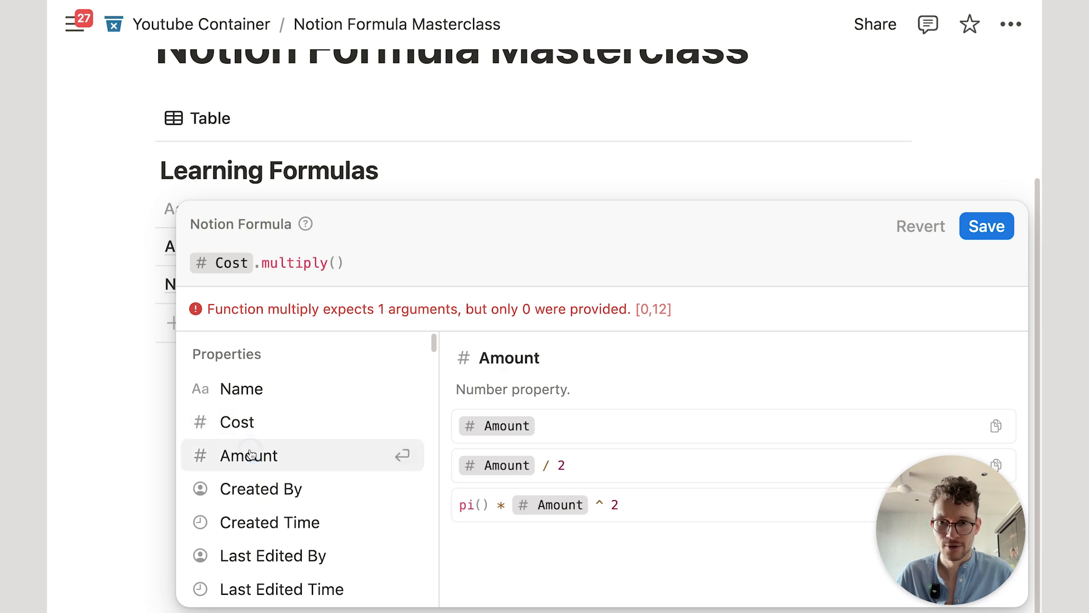
pyautogui.press('Return')
pyautogui.click(448, 274)
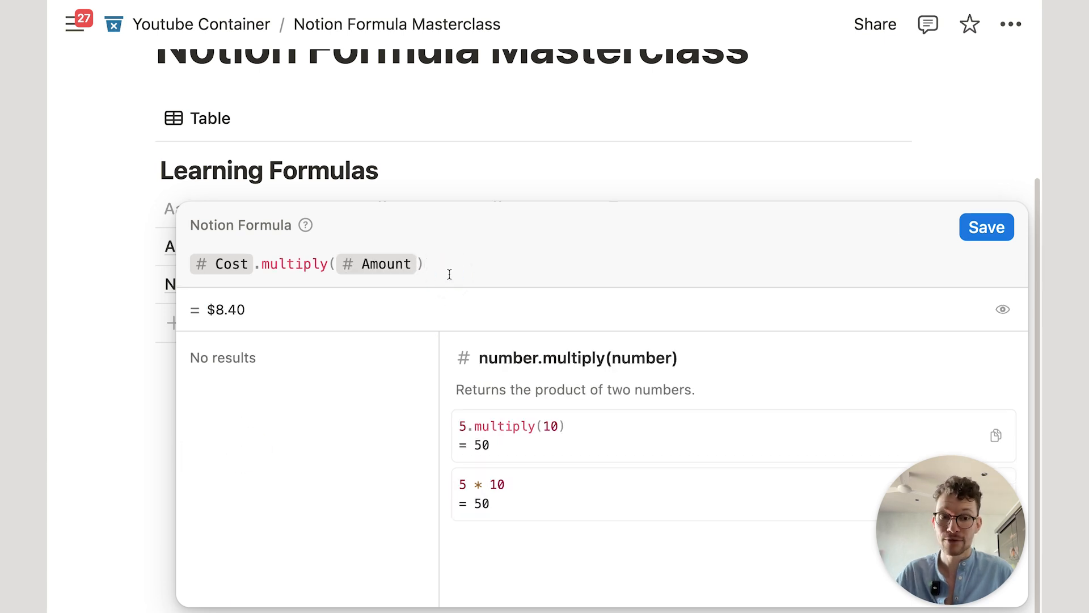
pyautogui.write('.roun')
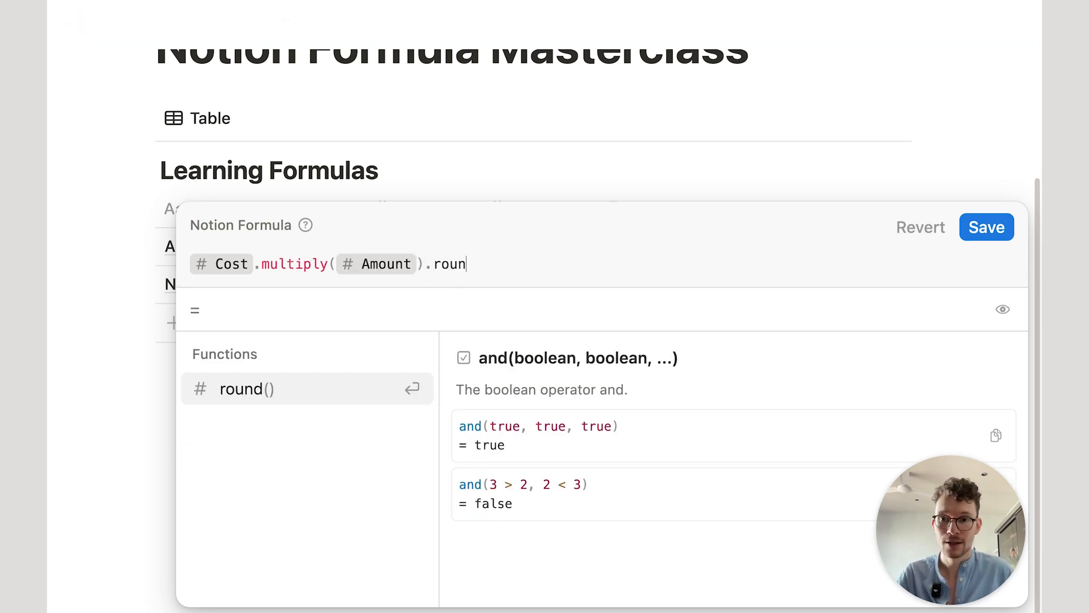
pyautogui.press('Return')
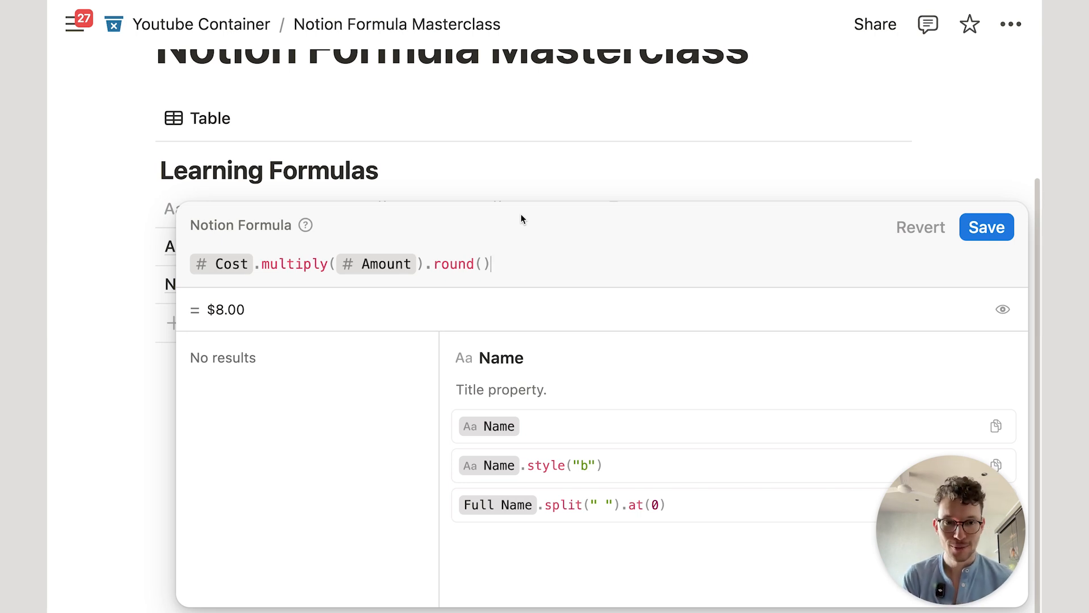
pyautogui.click(539, 161)
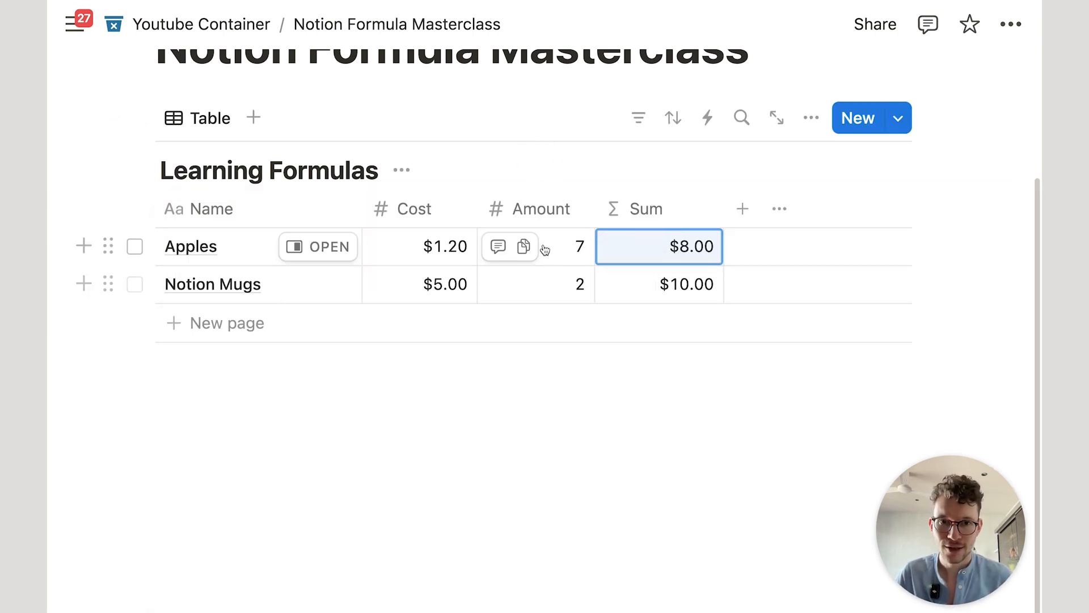
# Step: Split Apples' Sum formula into three lines: Cost, .multiply(Amount) and .round()
pyautogui.click(703, 250)
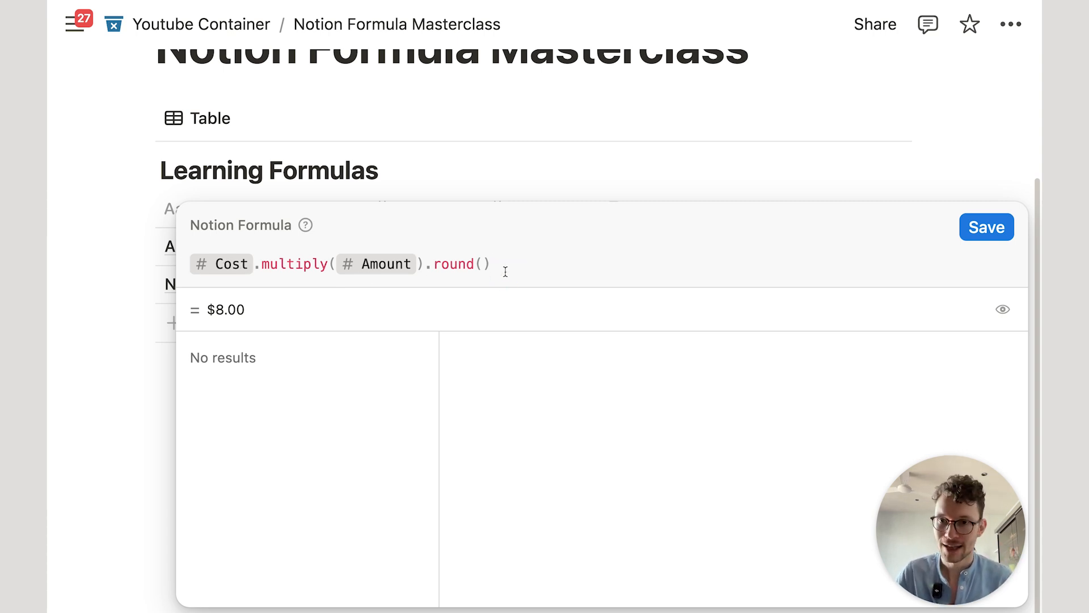
pyautogui.click(308, 266)
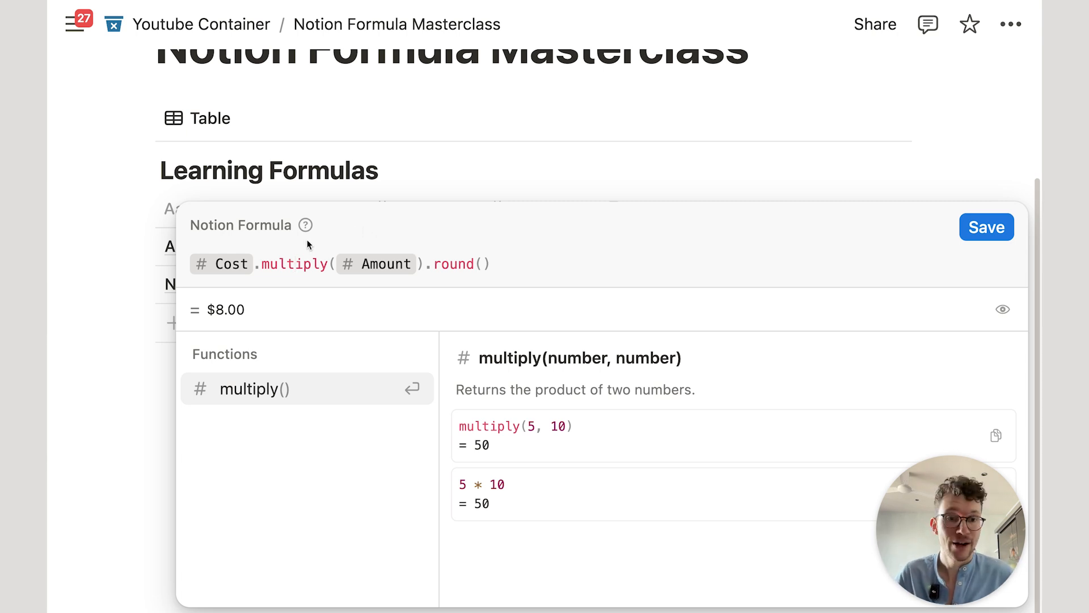
pyautogui.click(254, 264)
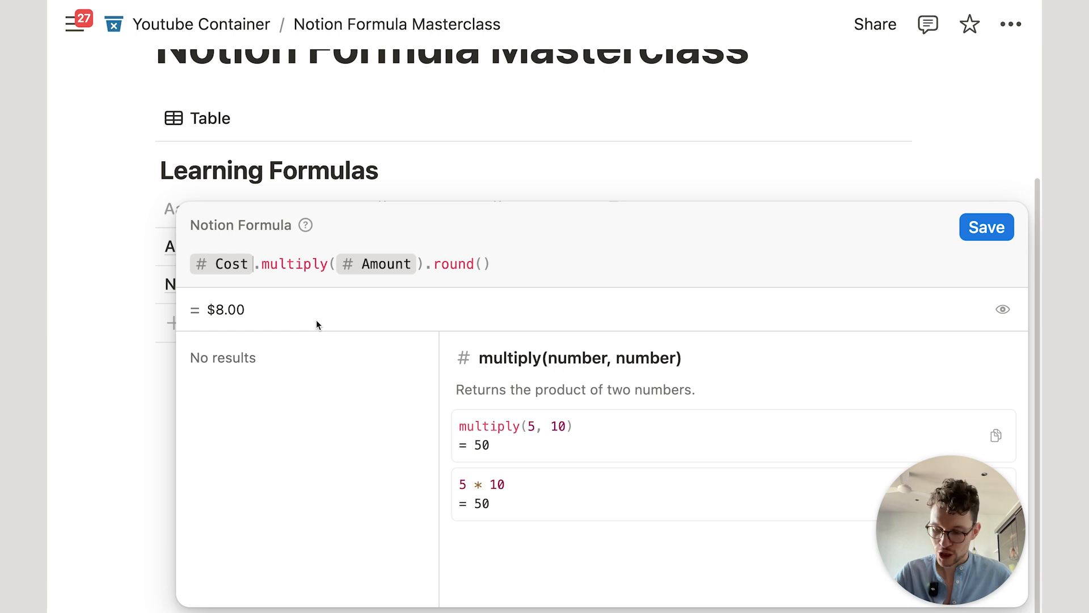
pyautogui.hotkey('shift', 'Return')
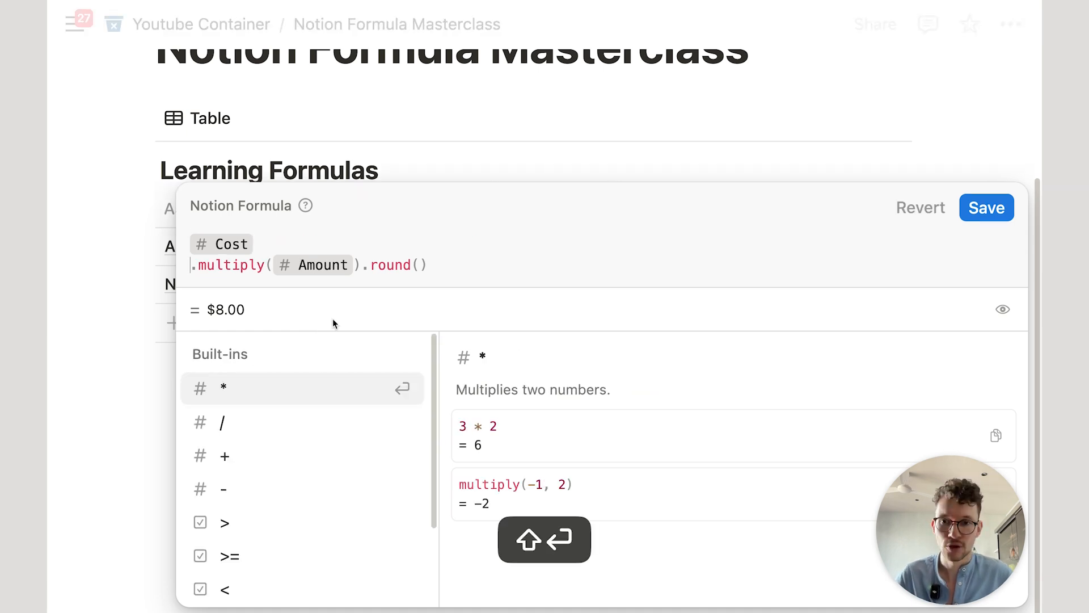
pyautogui.click(364, 262)
pyautogui.hotkey('shift', 'Return')
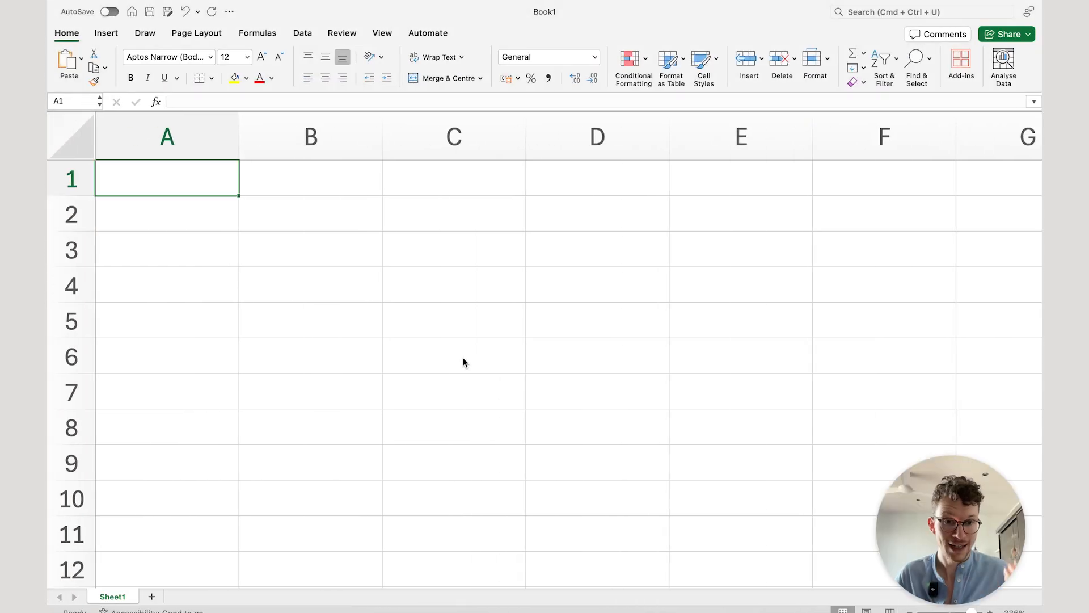
# Step: Select various cells around the blank Excel sheet (A6, B7, C4, D5, B10, B6)
pyautogui.click(224, 369)
pyautogui.click(292, 381)
pyautogui.click(498, 270)
pyautogui.click(652, 306)
pyautogui.click(369, 498)
pyautogui.click(369, 391)
pyautogui.click(367, 359)
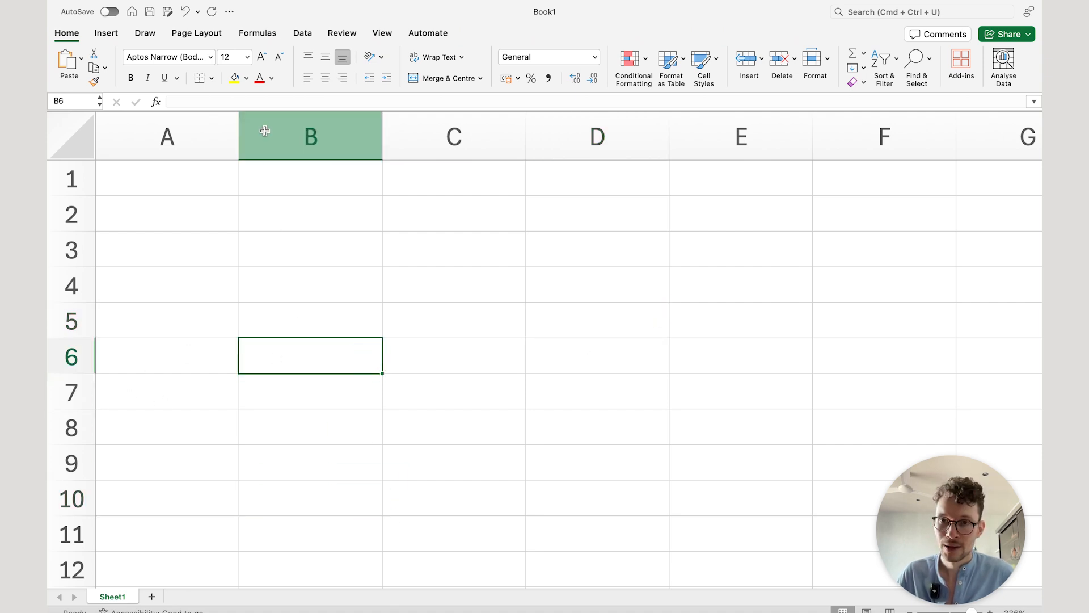
# Step: Enter 3 in cell B3 and 4 in cell C4
pyautogui.click(319, 249)
pyautogui.write('3')
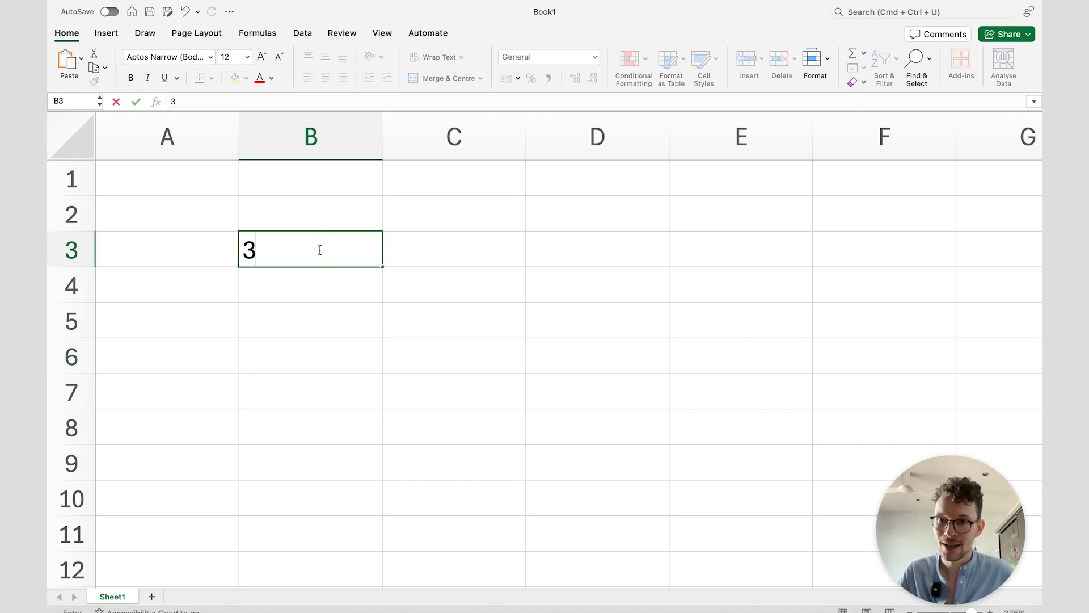
pyautogui.click(426, 292)
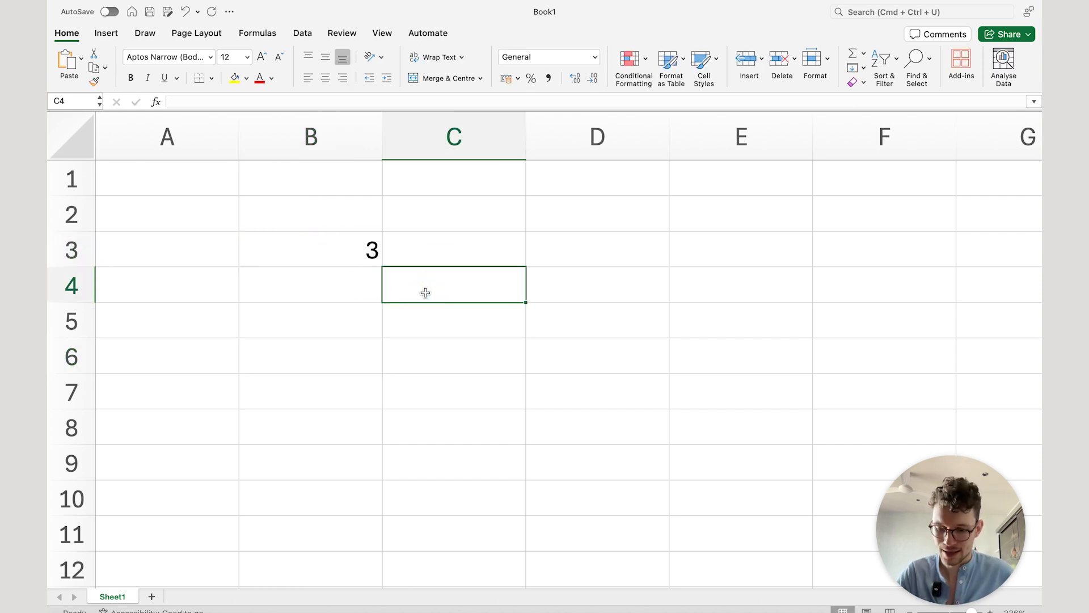
pyautogui.write('4')
pyautogui.click(414, 362)
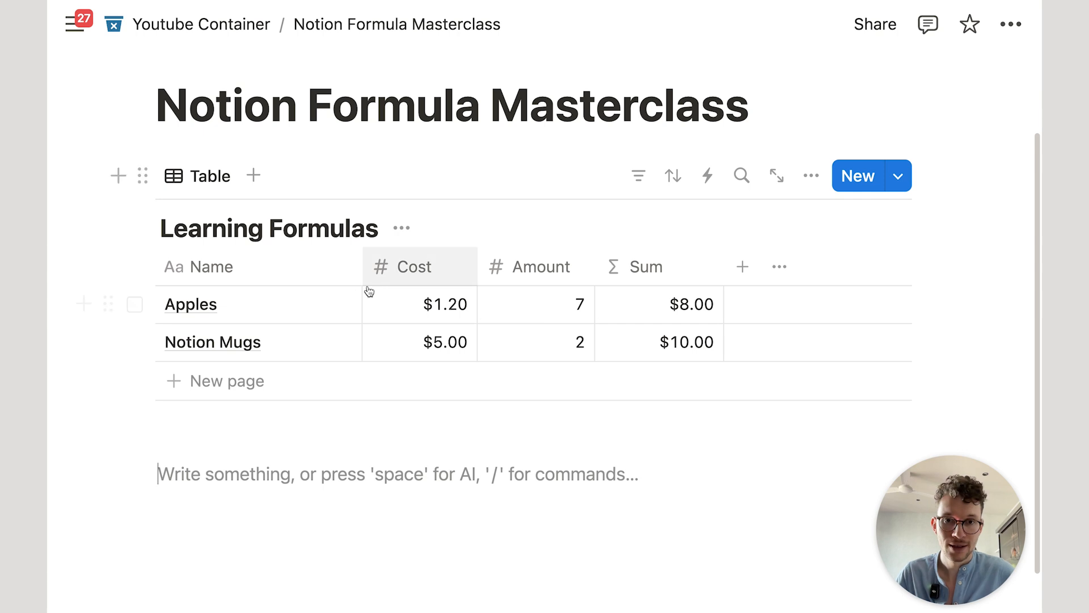
# Step: Open Apples' Sum formula to review Cost.multiply(Amount).round(), then close it
pyautogui.moveTo(542, 432)
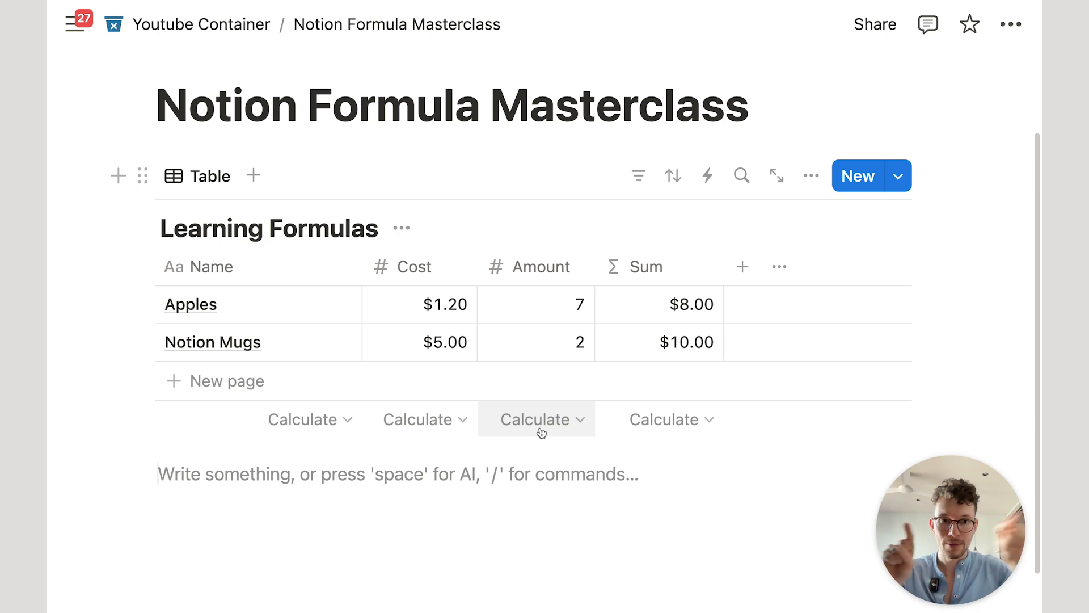
pyautogui.click(659, 311)
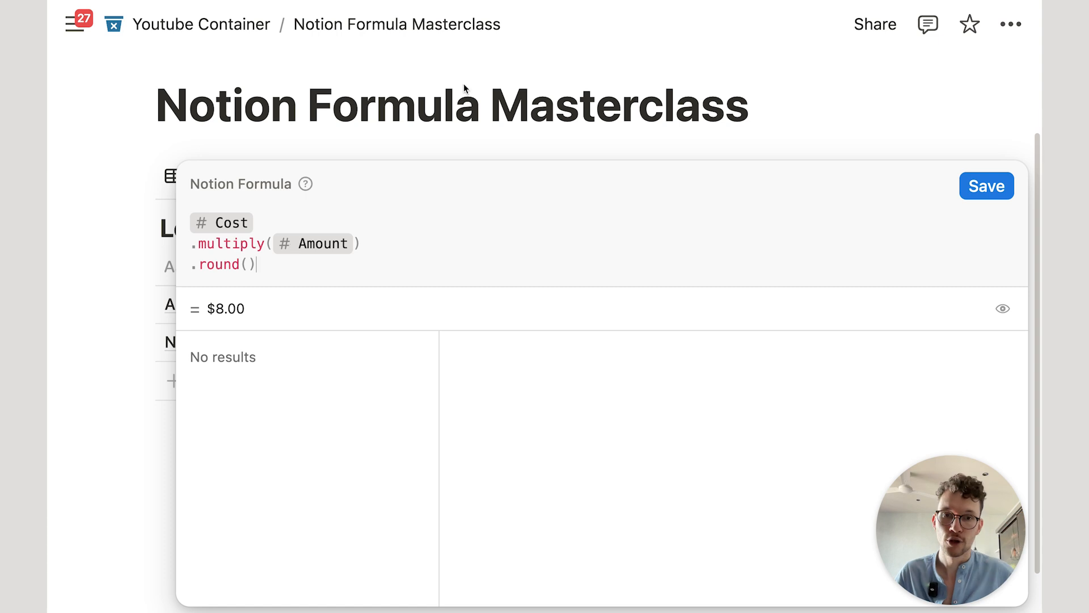
pyautogui.press('Escape')
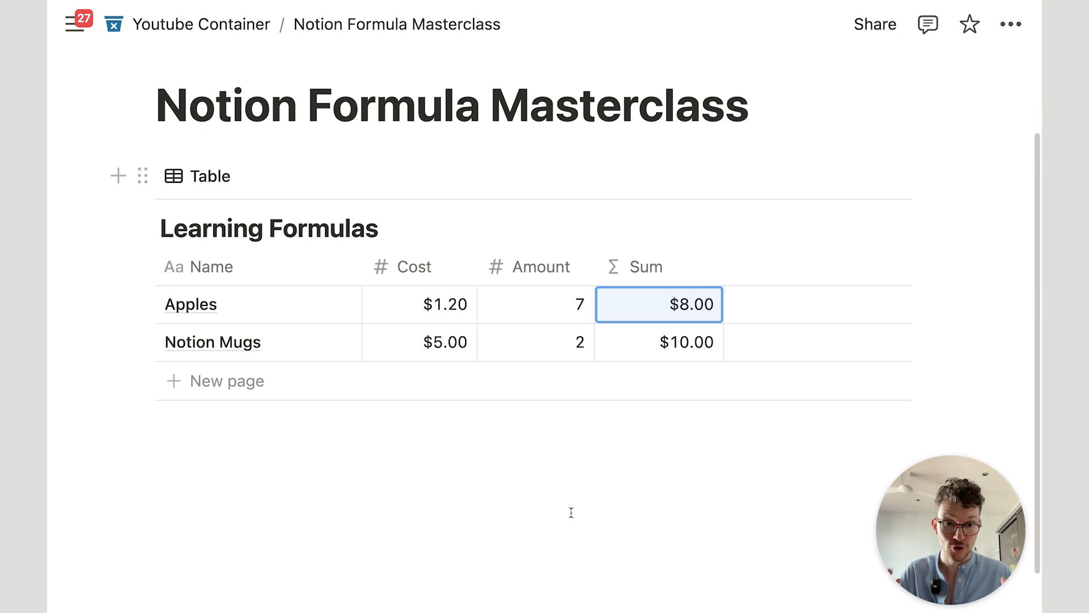
# Step: Scroll to the Number, String, Boolean and Date columns and open the Sum formula editor
pyautogui.scroll(-2, 572, 513)
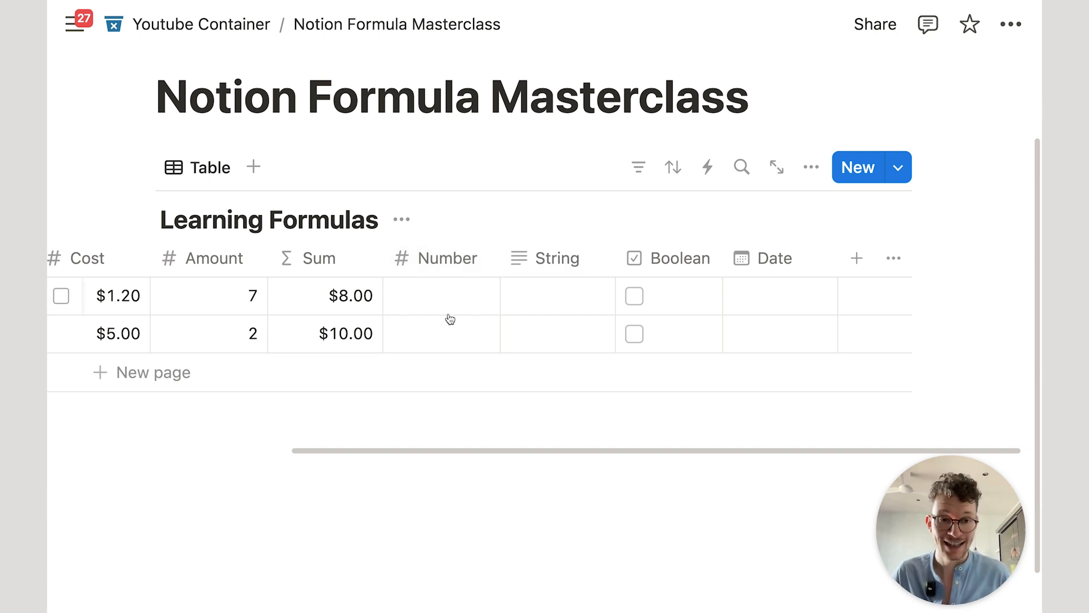
pyautogui.click(360, 313)
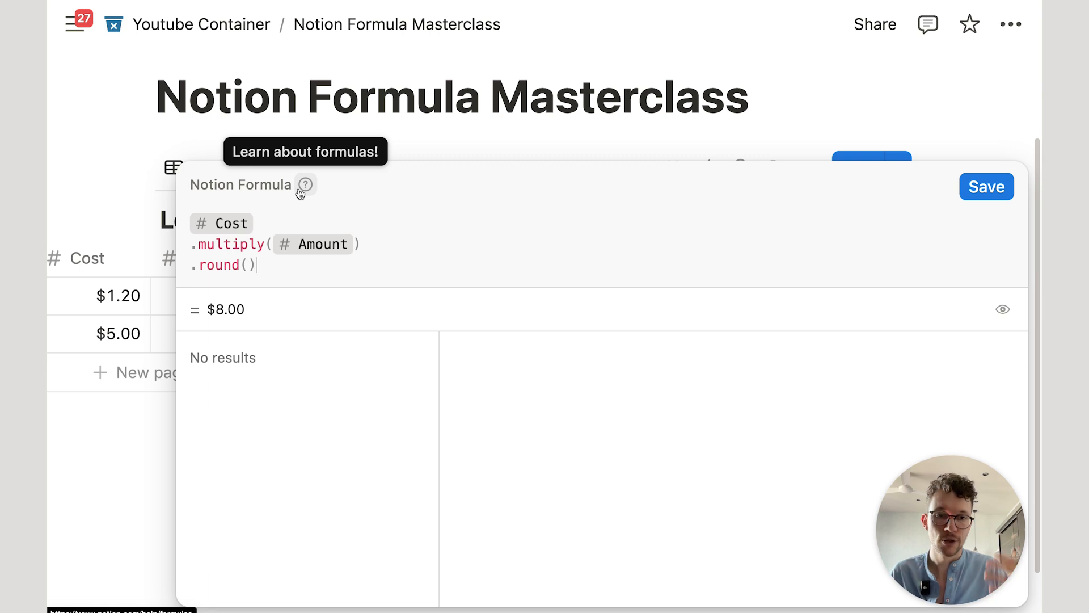
# Step: Close the formula editor and drag the Sum column's border to widen it
pyautogui.click(340, 142)
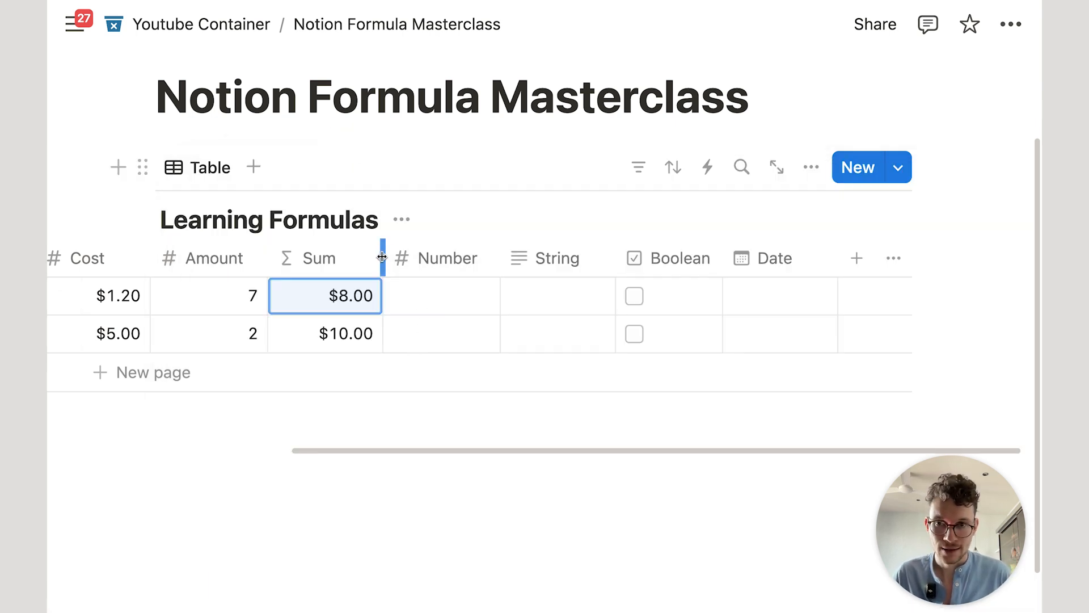
pyautogui.moveTo(383, 257); pyautogui.dragTo(416, 257)
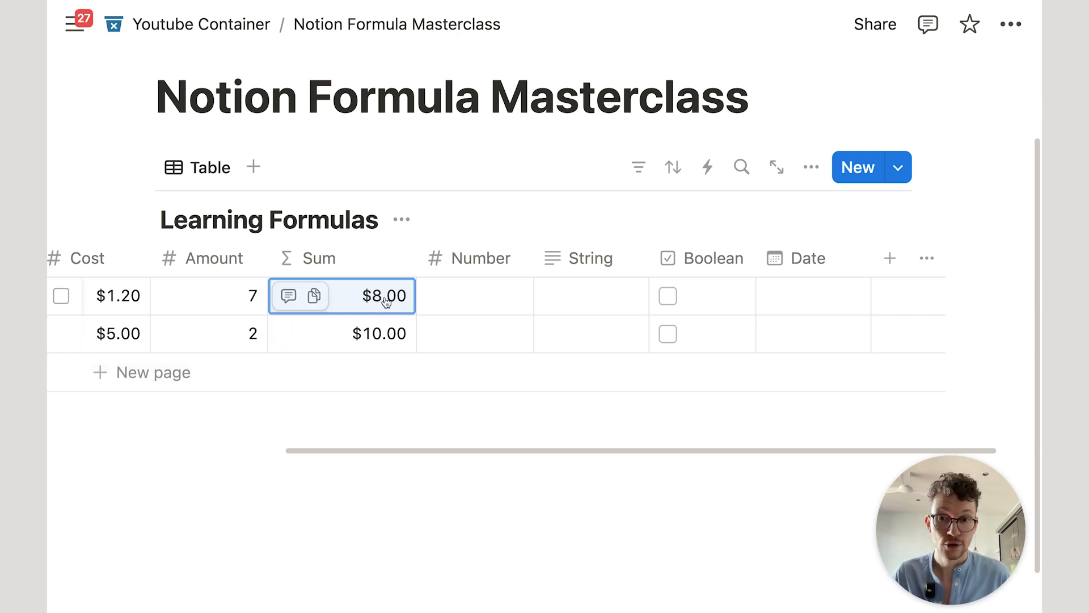
pyautogui.hscroll(-6, 386, 300)
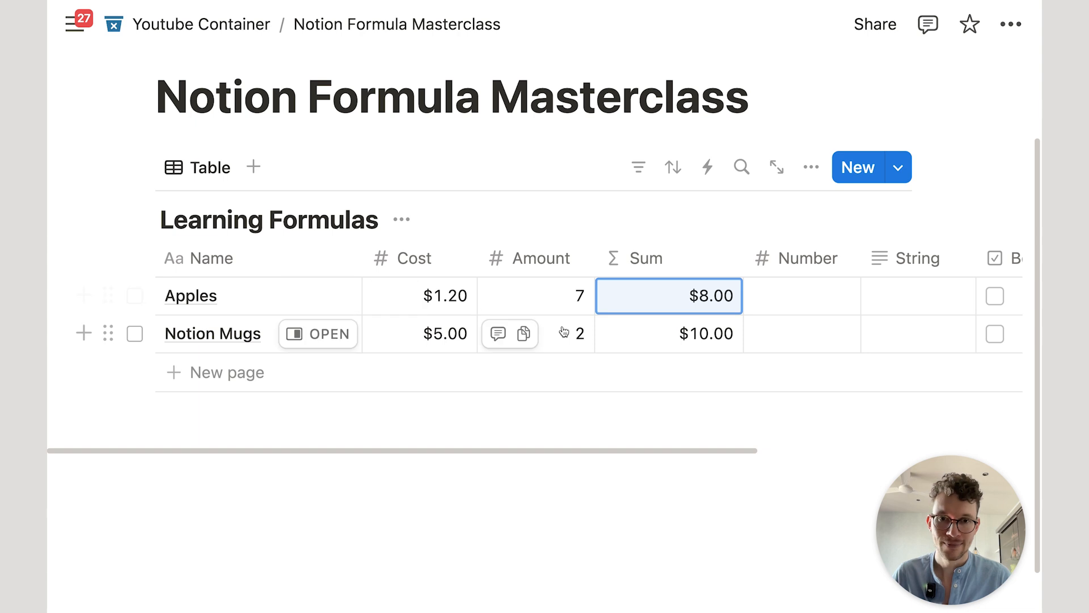
# Step: Enter 5 in the Apples row's Number and String cells
pyautogui.click(791, 301)
pyautogui.write('5')
pyautogui.press('Return')
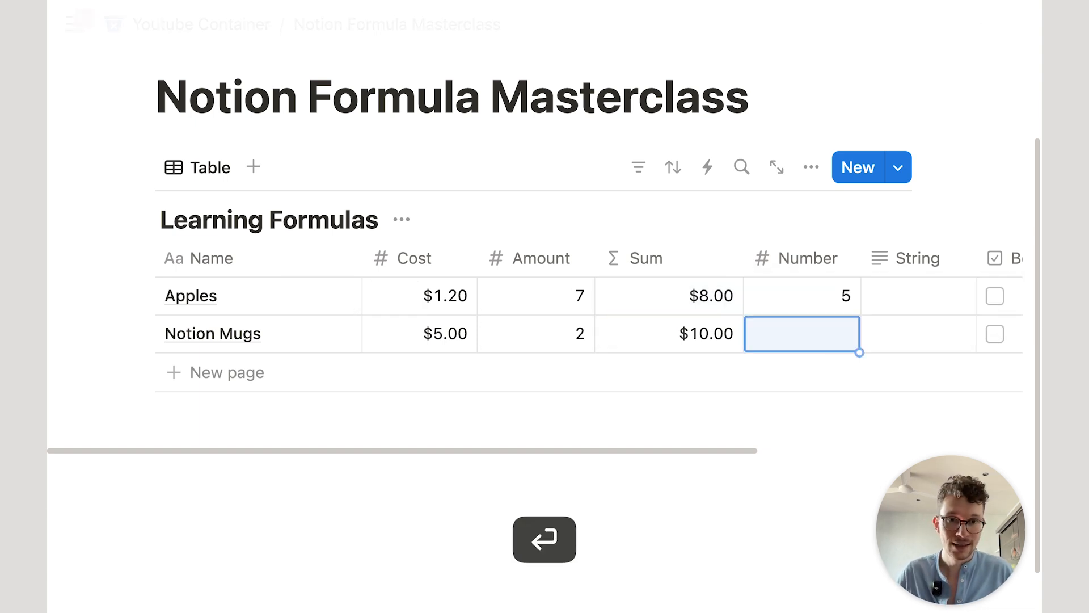
pyautogui.click(905, 295)
pyautogui.press('Escape')
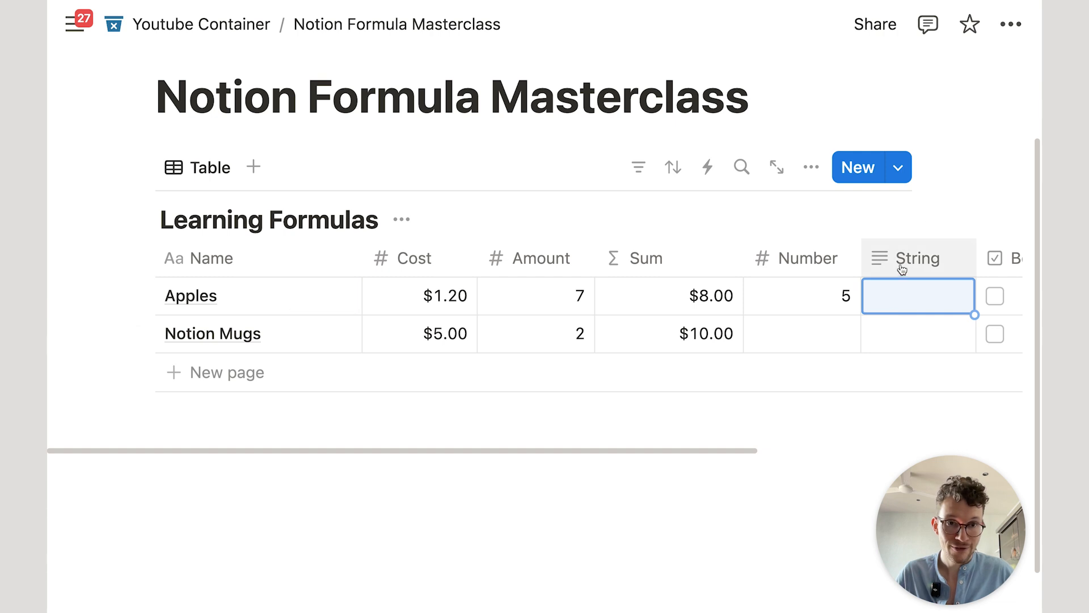
pyautogui.click(920, 307)
pyautogui.write('5')
pyautogui.press('Return')
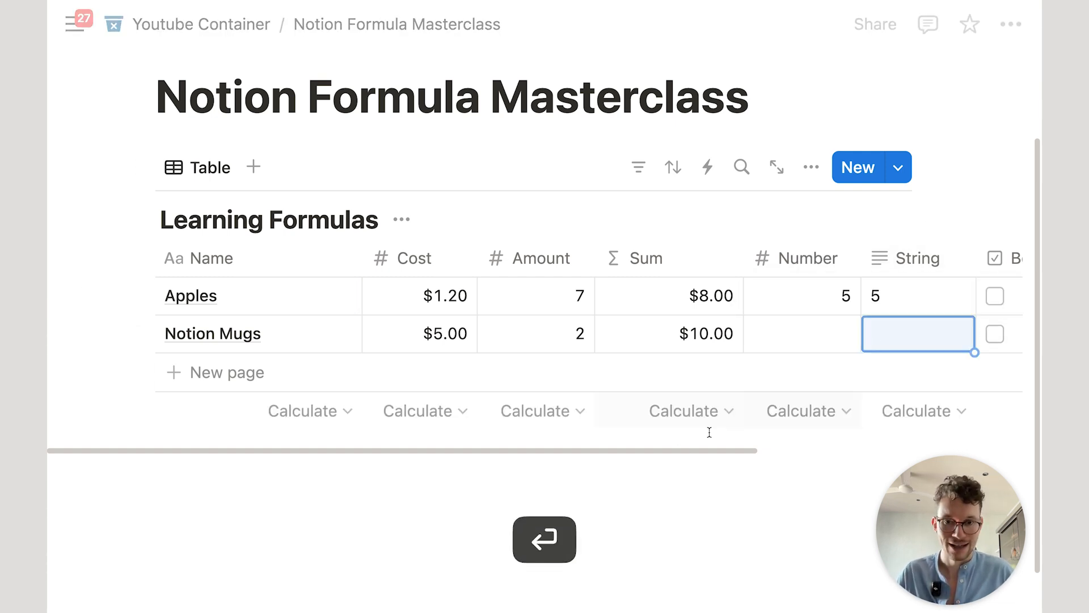
pyautogui.click(533, 560)
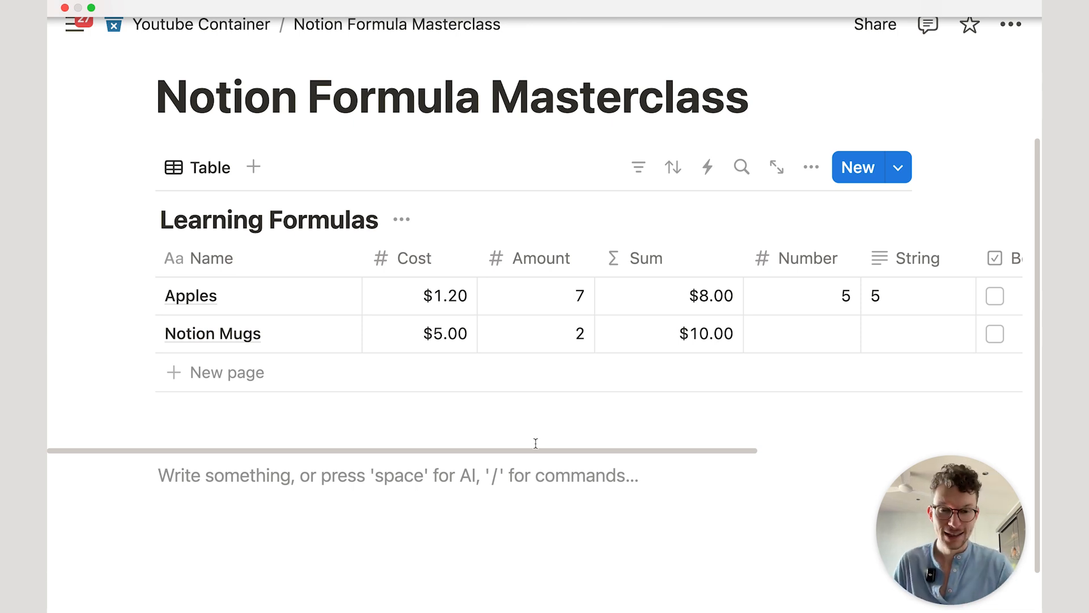
# Step: Change Apples' String value to '5 apples are needed'
pyautogui.scroll(-1, 535, 355)
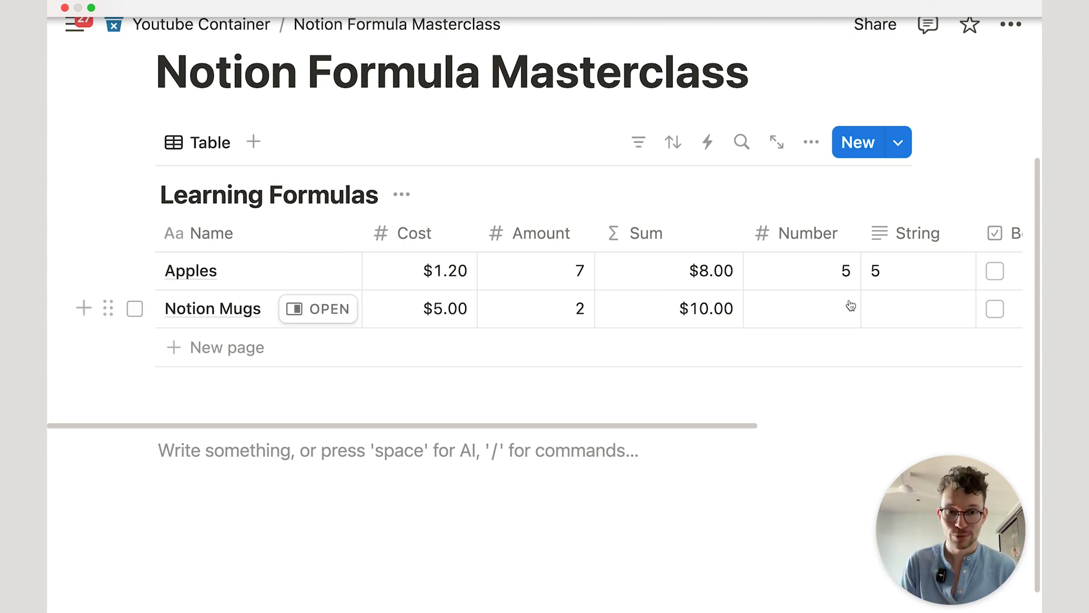
pyautogui.hscroll(2, 829, 304)
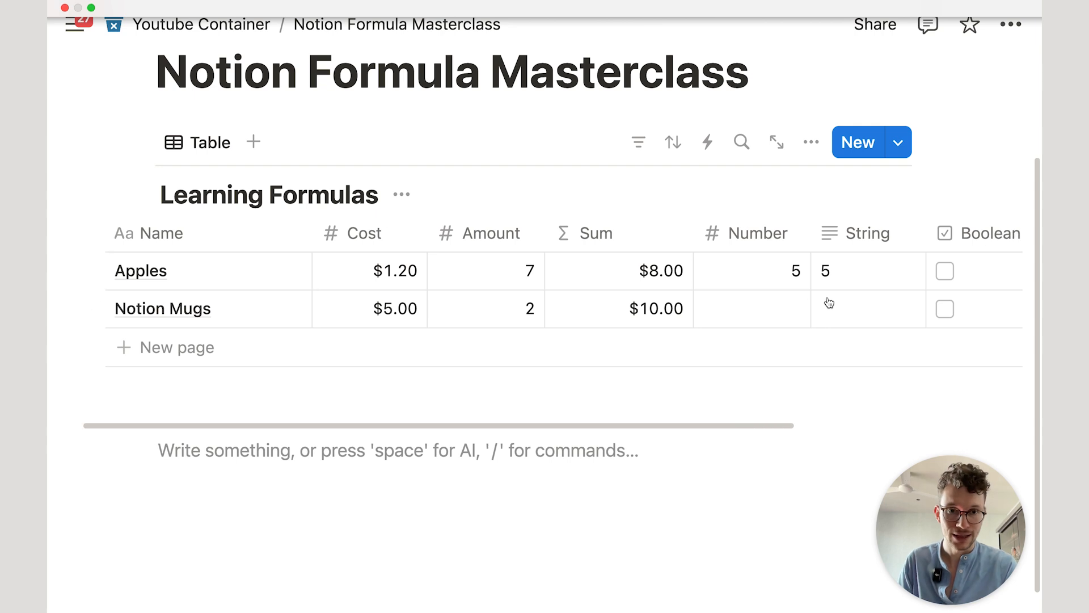
pyautogui.click(852, 269)
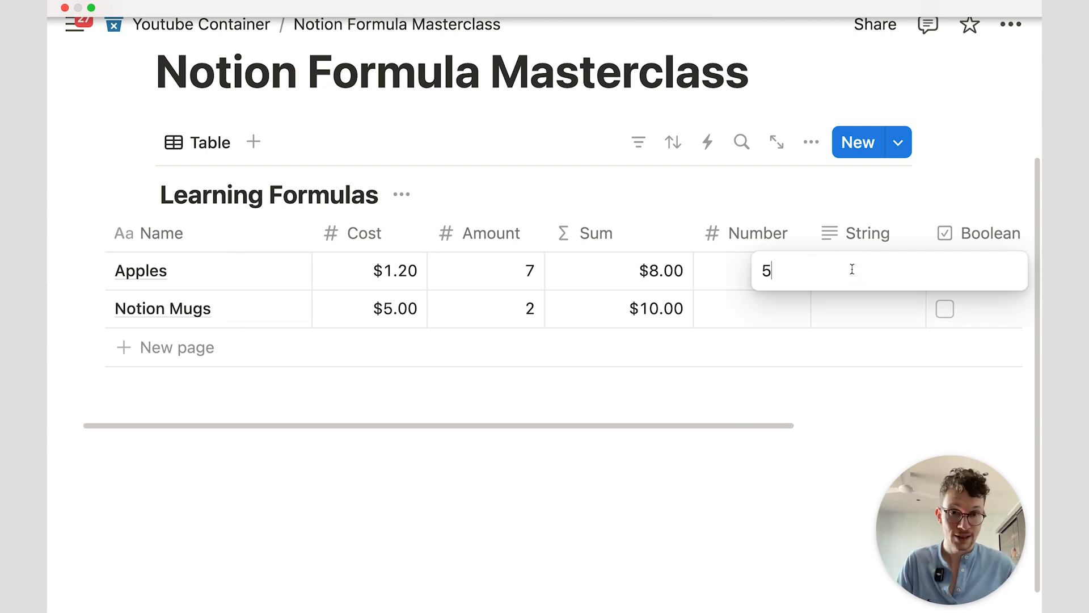
pyautogui.write('5')
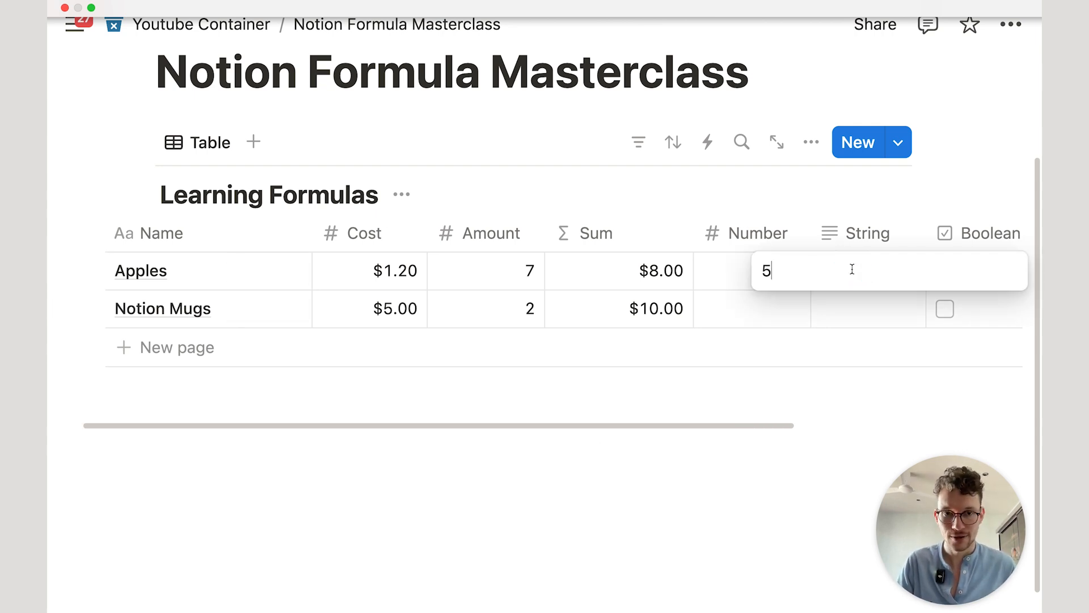
pyautogui.write(' apples are ')
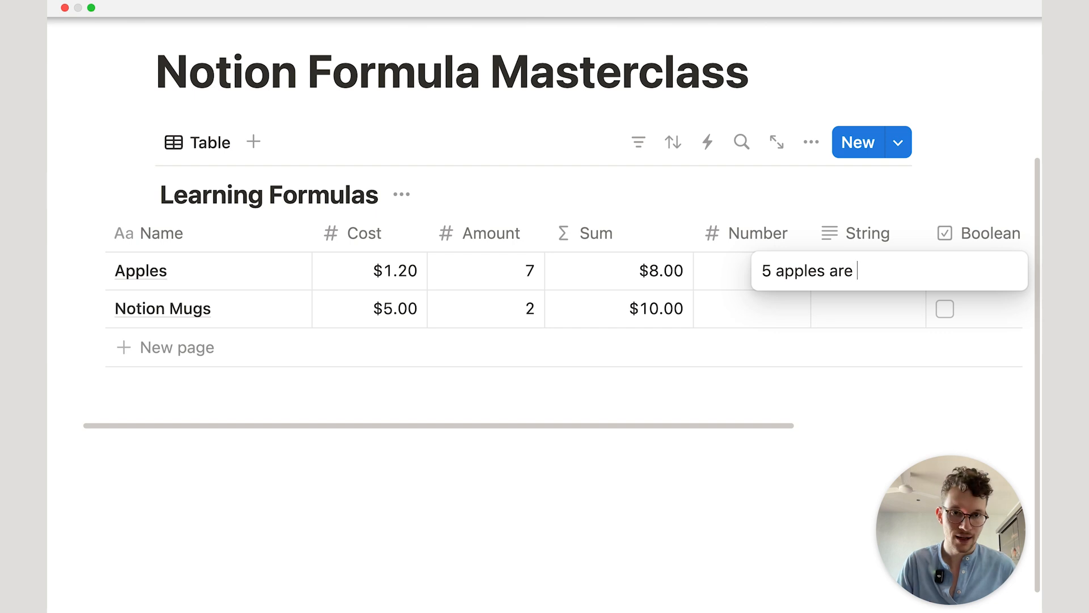
pyautogui.write('needed')
pyautogui.press('Return')
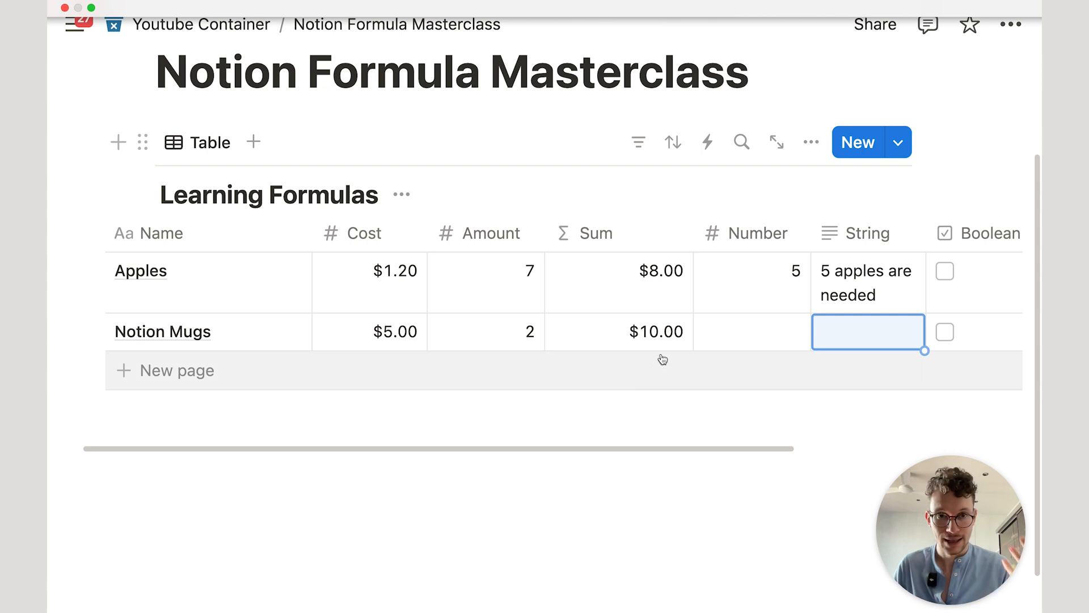
# Step: Trim Apples' String back to just '5' by deleting the words after it
pyautogui.click(493, 536)
pyautogui.hscroll(4, 653, 278)
pyautogui.click(676, 276)
pyautogui.moveTo(758, 267); pyautogui.dragTo(615, 269)
pyautogui.press('BackSpace')
# Step: Add a new Text property named 'Amount (String)' to the table
pyautogui.click(673, 187)
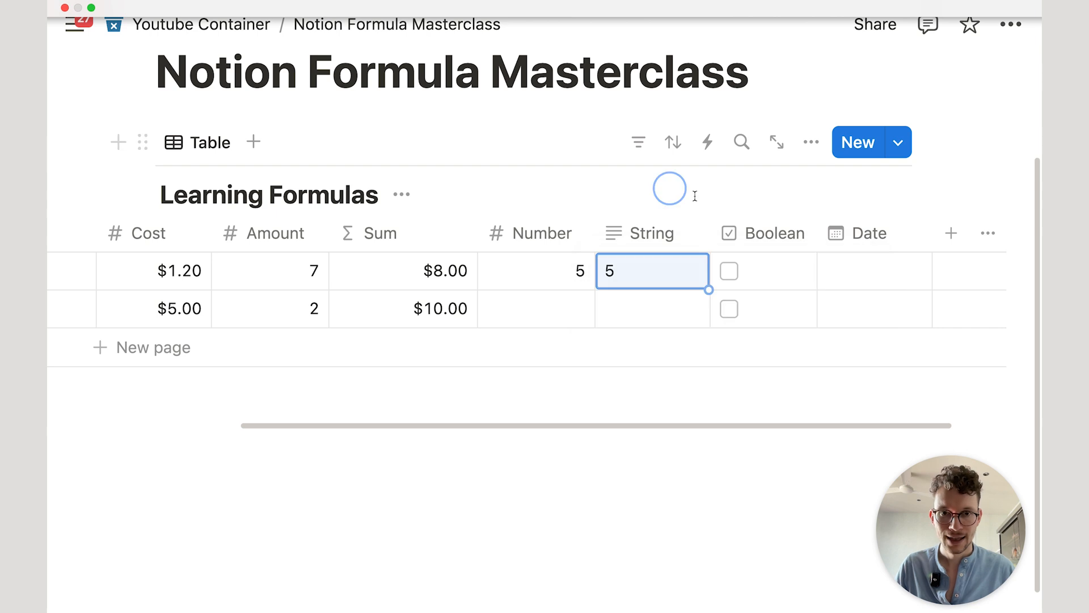
pyautogui.click(951, 242)
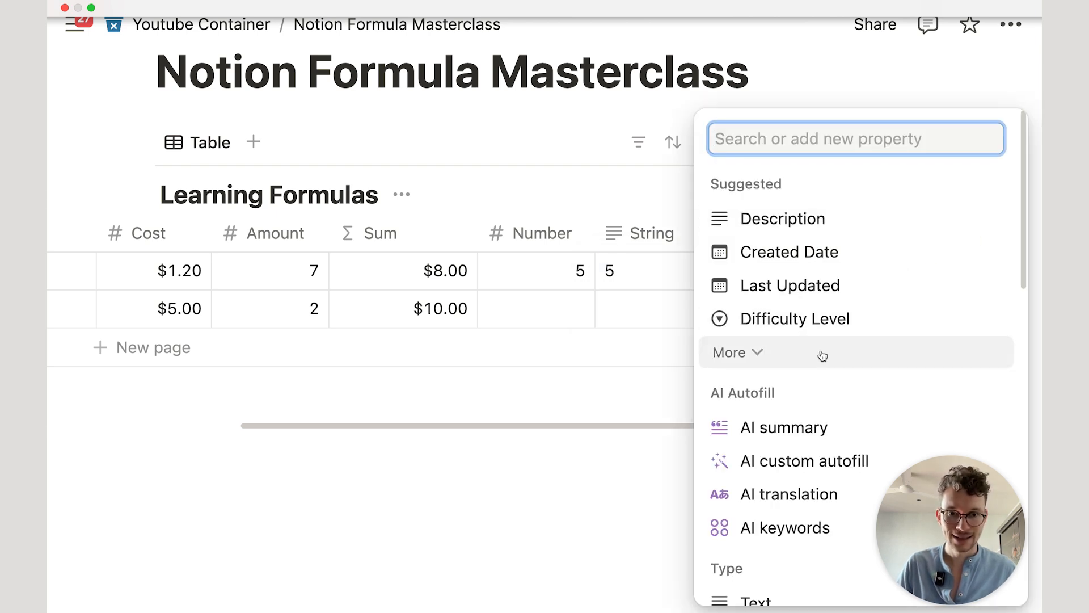
pyautogui.scroll(-3, 811, 363)
pyautogui.click(765, 498)
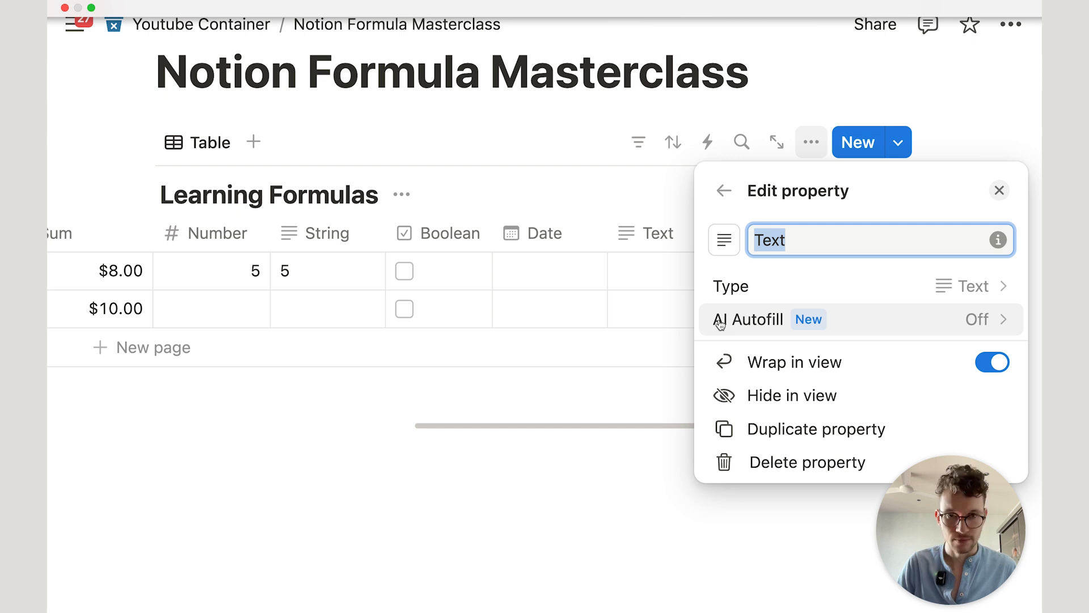
pyautogui.write('Amount')
pyautogui.press('Return')
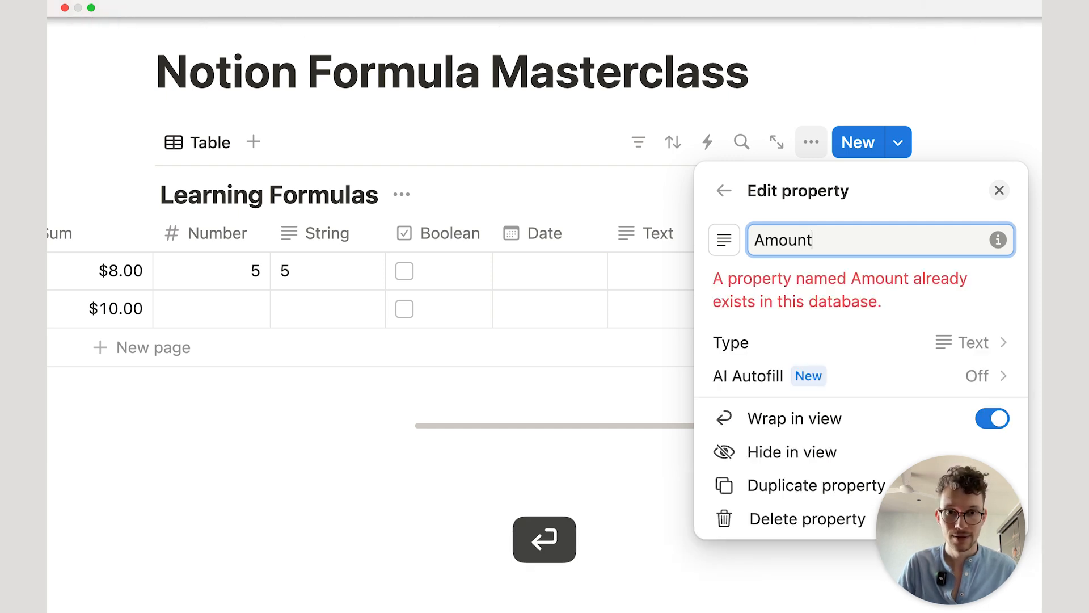
pyautogui.write('2')
pyautogui.press('BackSpace')
pyautogui.press('BackSpace')
pyautogui.write('(String)')
pyautogui.press('Return')
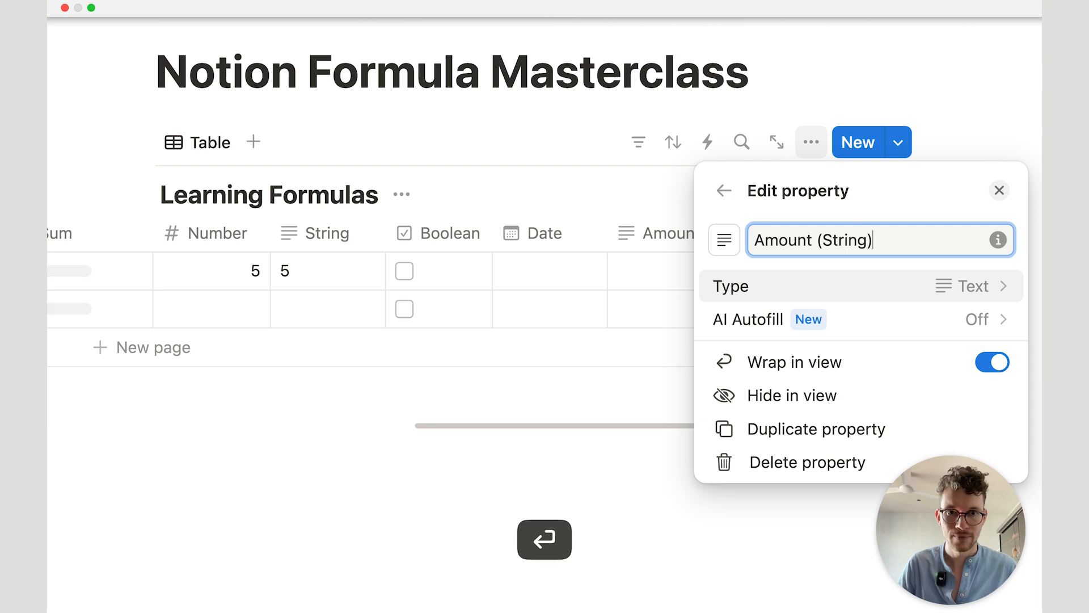
pyautogui.click(513, 485)
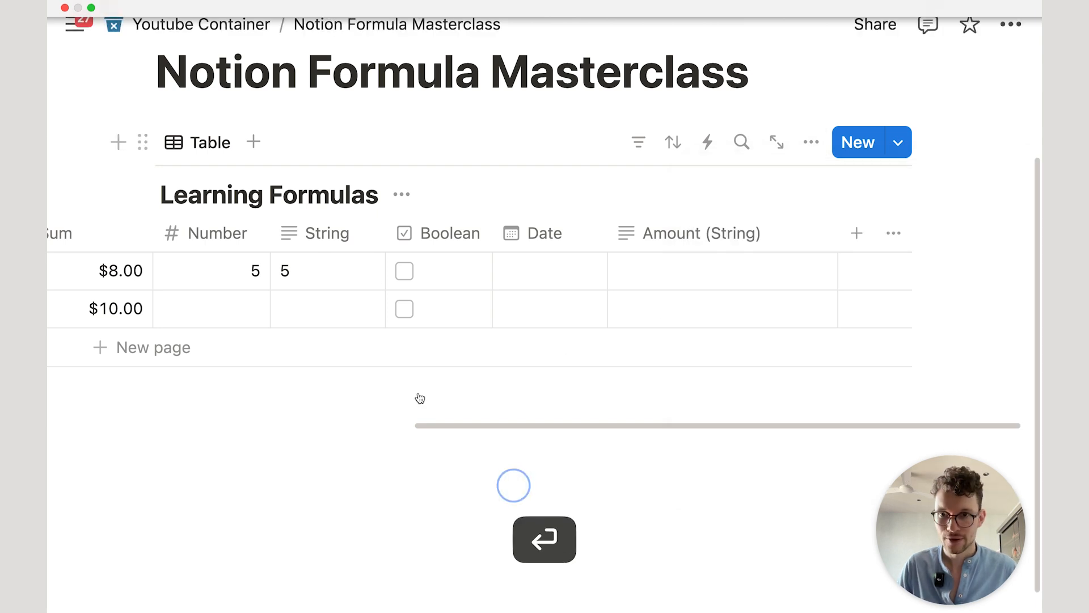
# Step: Enter 3 in the first row's Amount (String) cell and narrow that column
pyautogui.click(754, 279)
pyautogui.write('3')
pyautogui.press('Return')
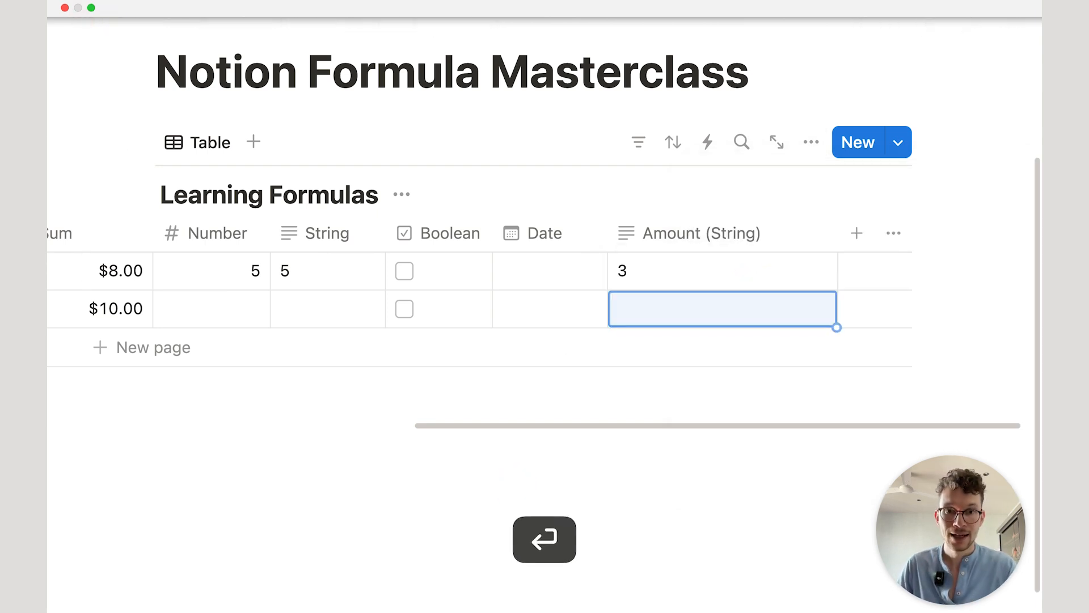
pyautogui.hscroll(-3, 976, 199)
pyautogui.moveTo(1000, 233); pyautogui.dragTo(958, 233)
# Step: Clear the Sum formula and try String * Amount (String), which shows a text-math error
pyautogui.click(258, 275)
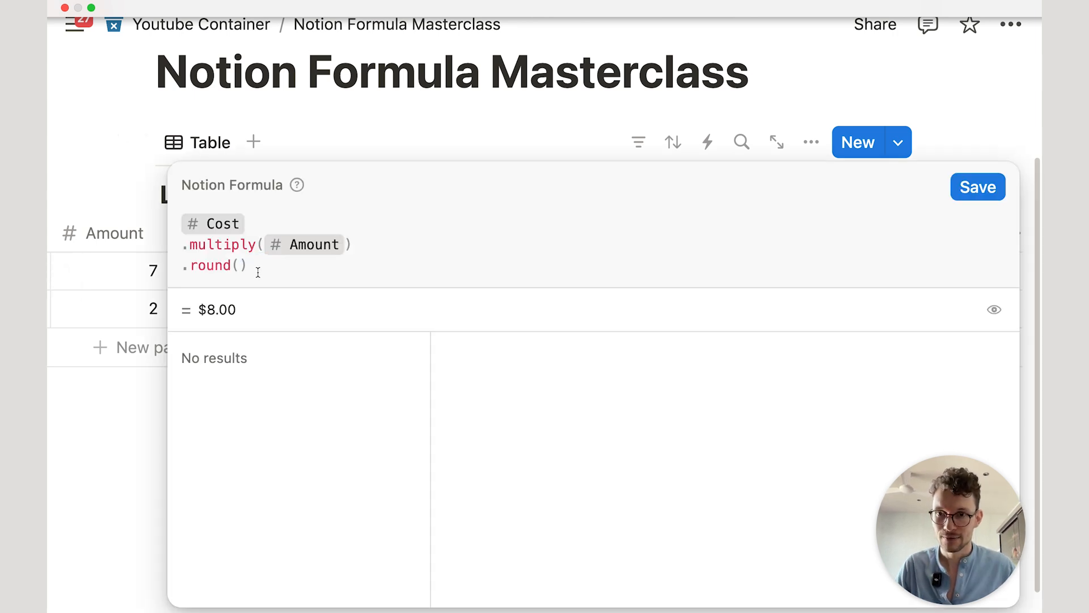
pyautogui.press('super+a')
pyautogui.press('BackSpace')
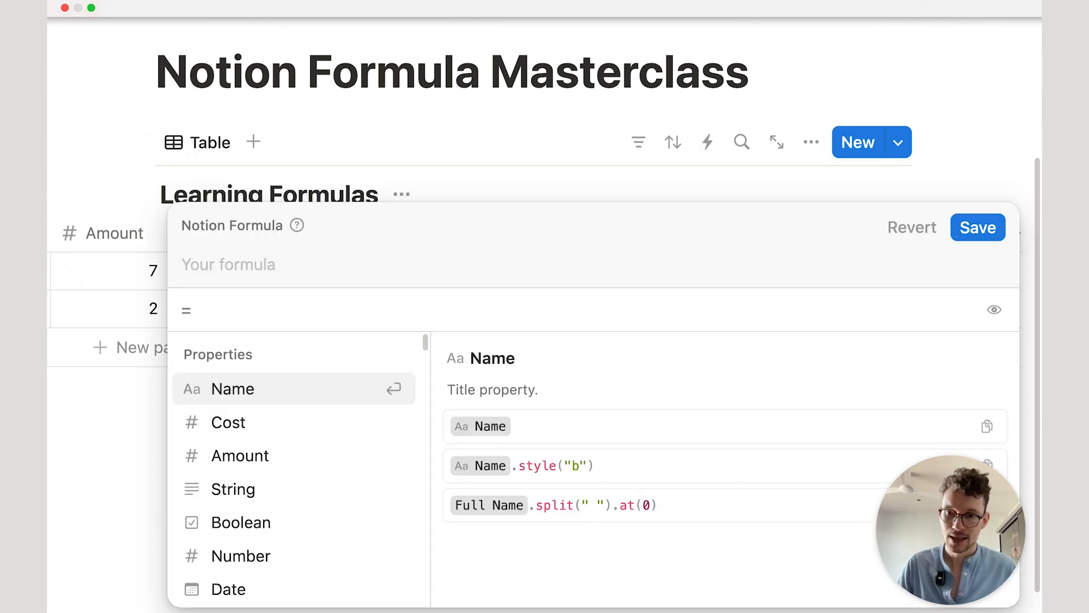
pyautogui.write('str')
pyautogui.press('Return')
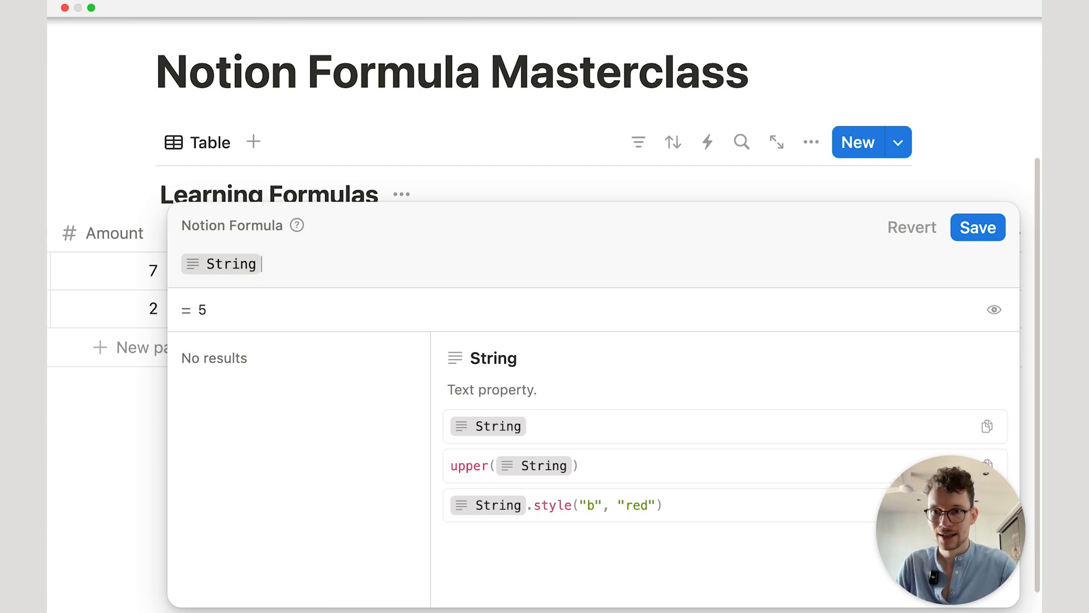
pyautogui.write('*')
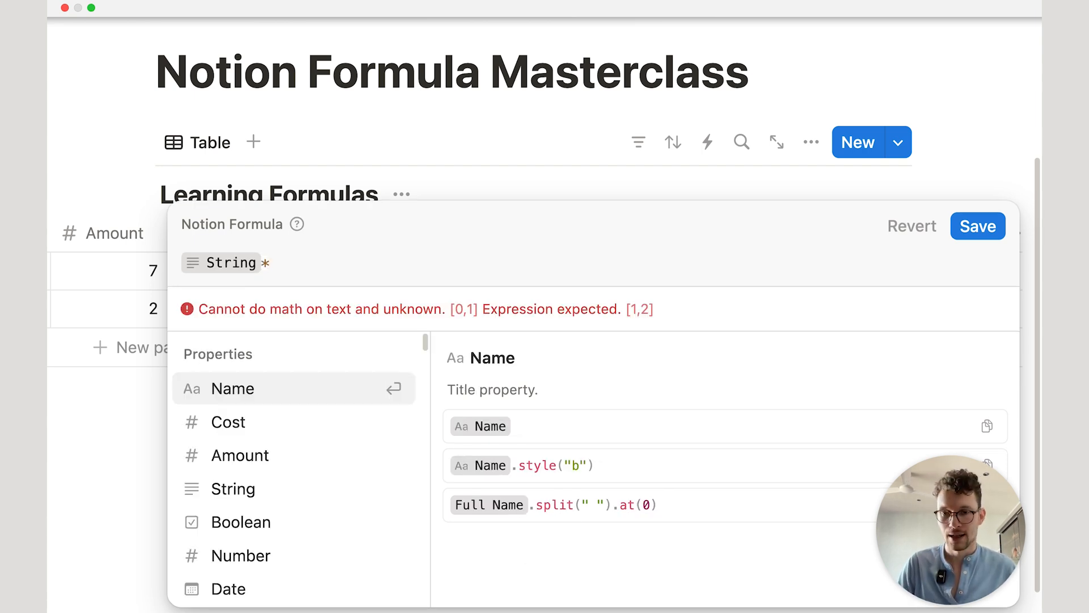
pyautogui.write('amoun')
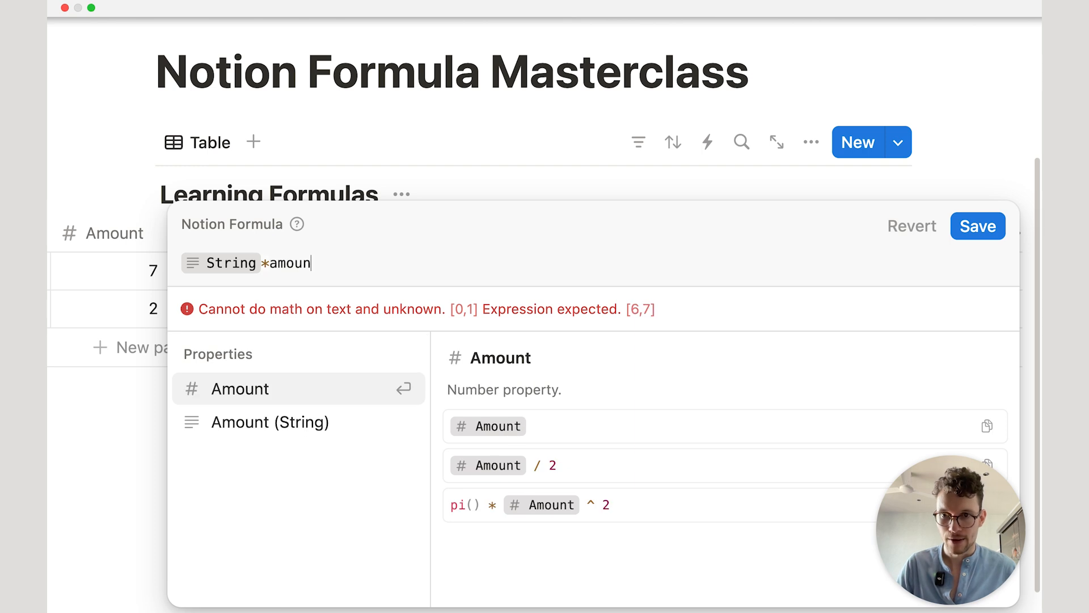
pyautogui.click(244, 424)
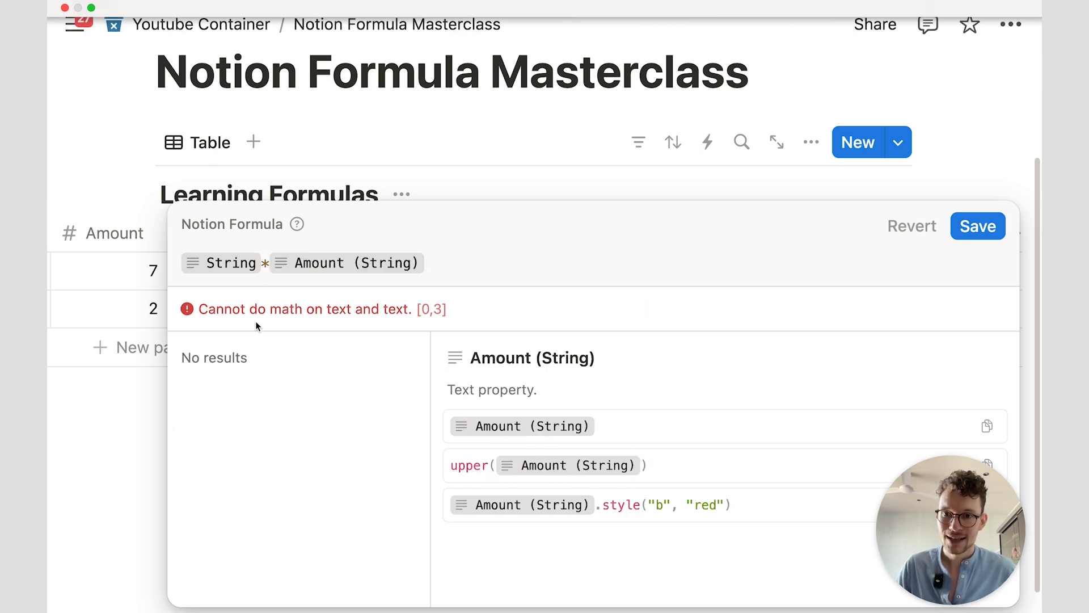
pyautogui.moveTo(209, 308); pyautogui.dragTo(421, 306)
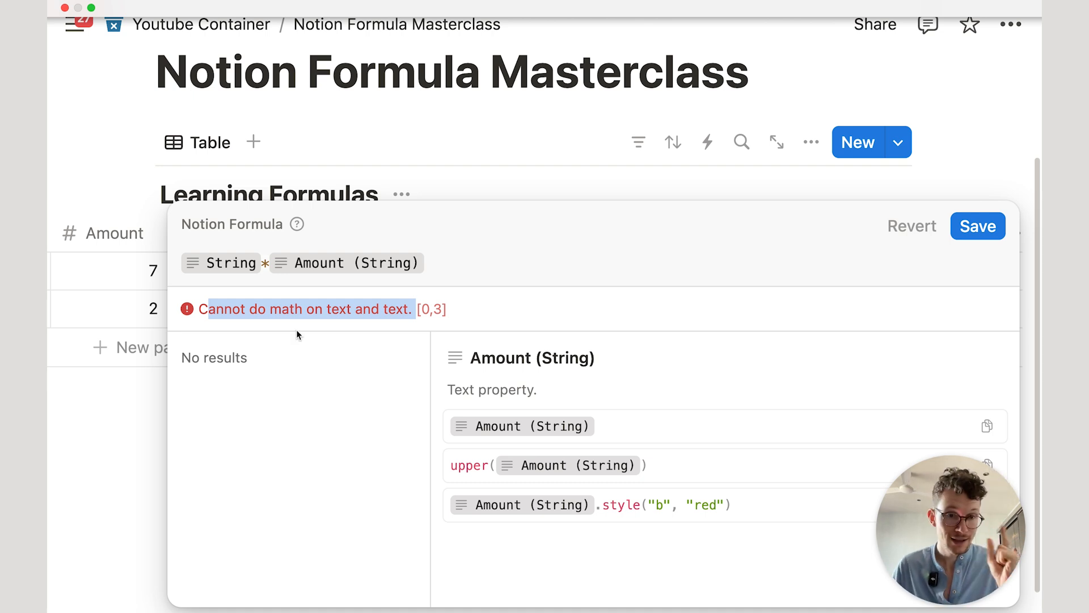
pyautogui.click(433, 264)
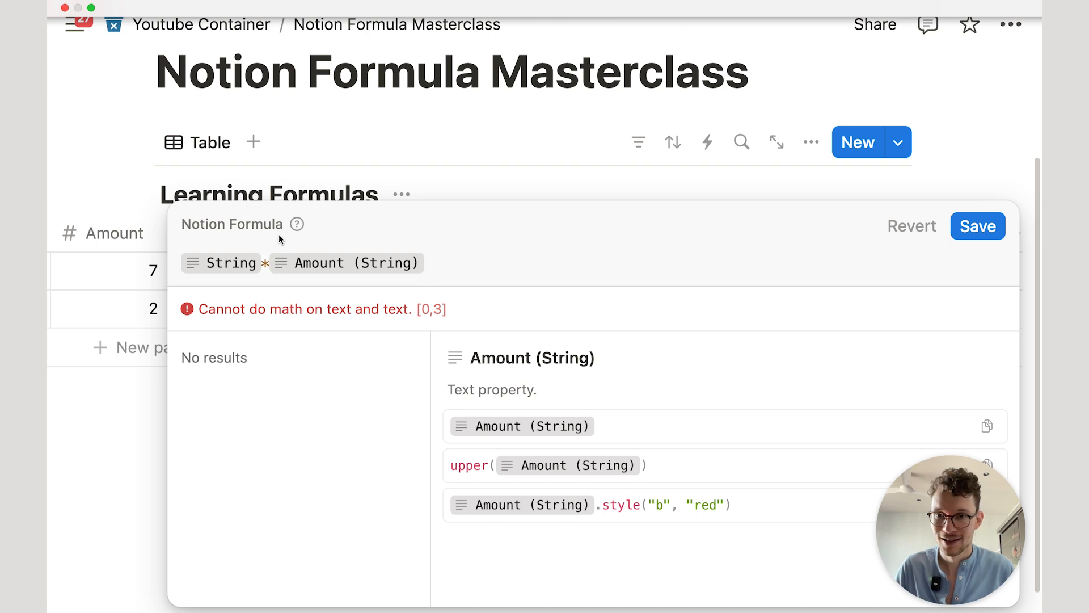
# Step: Swap the operator to +, then reduce the formula to String.length() and save it
pyautogui.click(270, 266)
pyautogui.press('BackSpace')
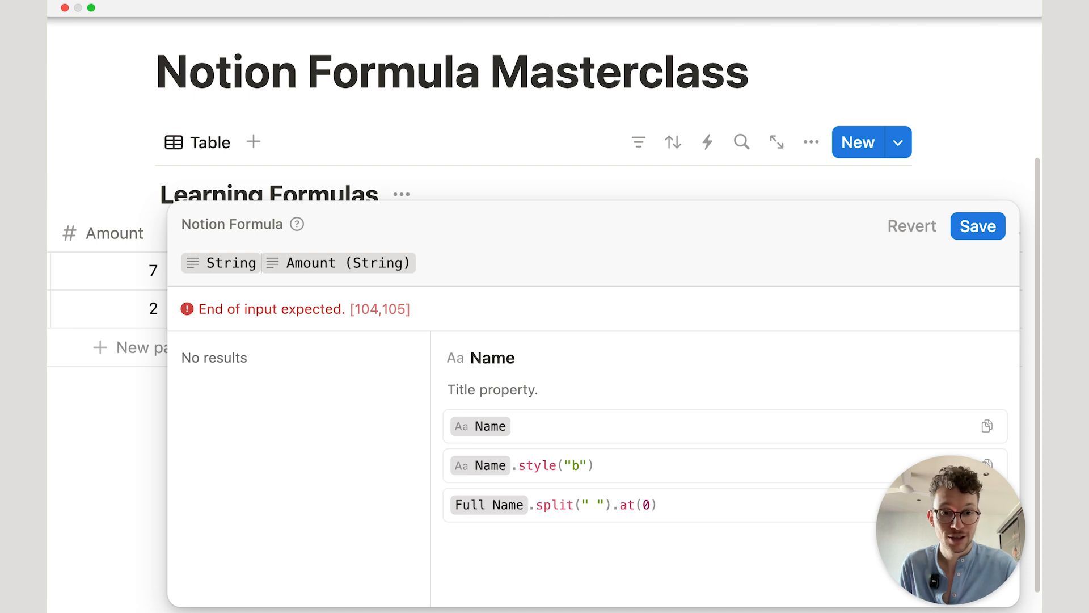
pyautogui.write('+')
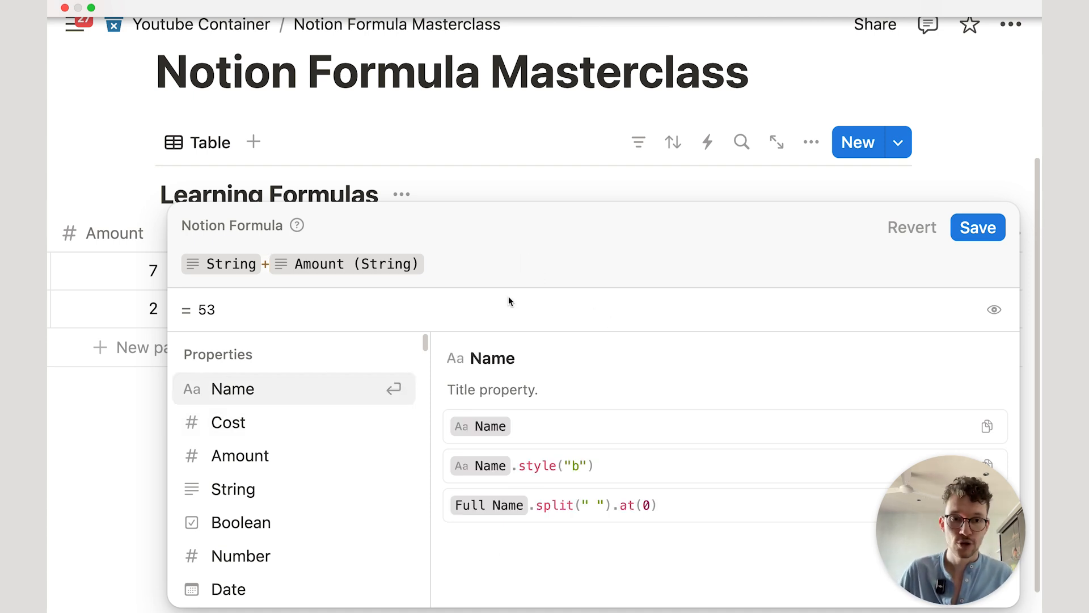
pyautogui.click(449, 266)
pyautogui.press('BackSpace')
pyautogui.press('BackSpace')
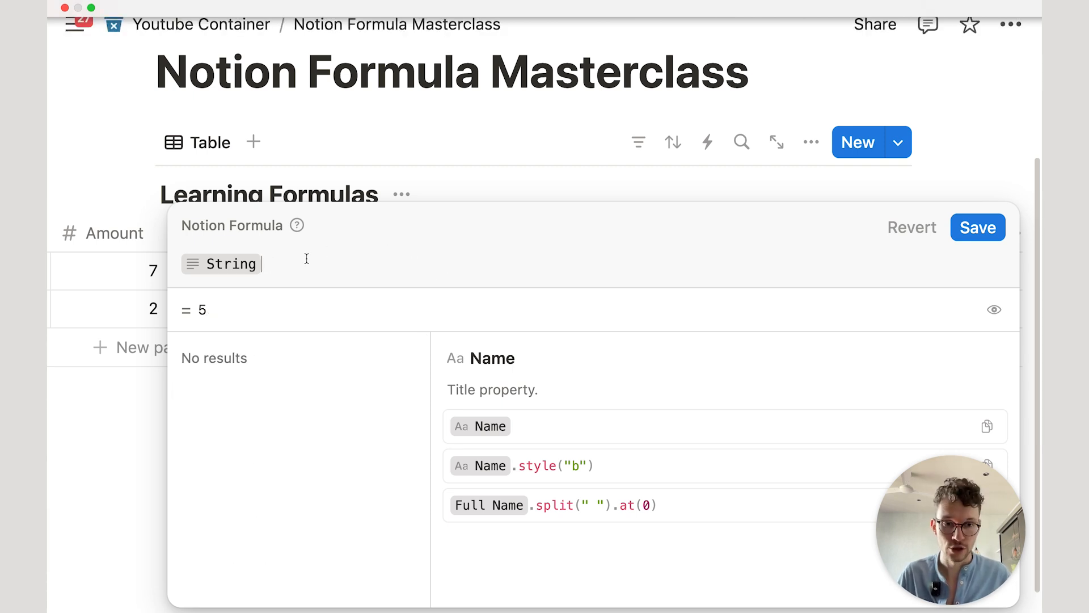
pyautogui.write('.')
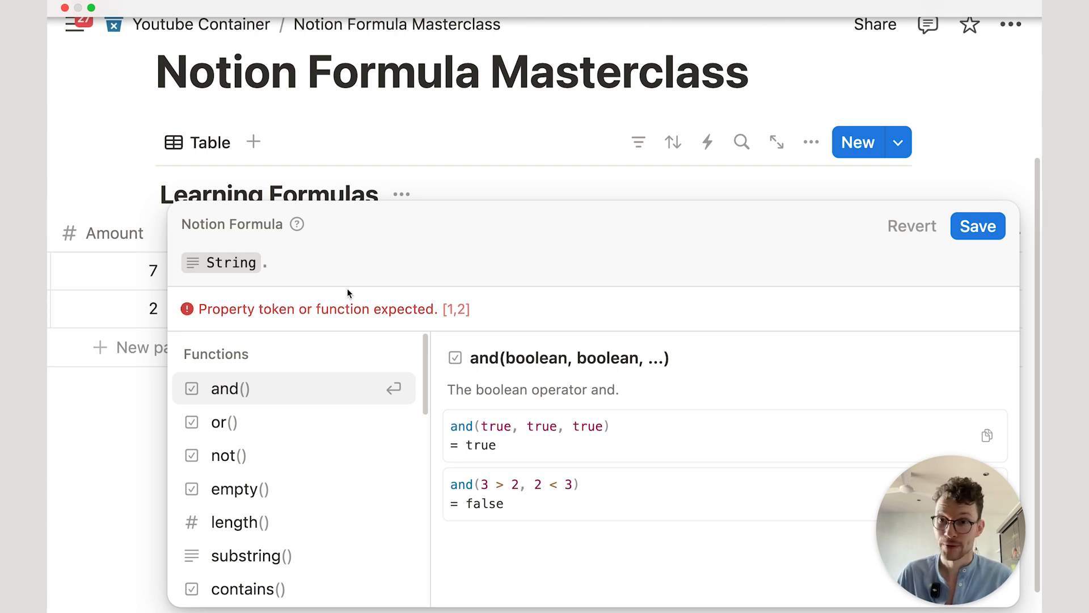
pyautogui.scroll(-2, 335, 355)
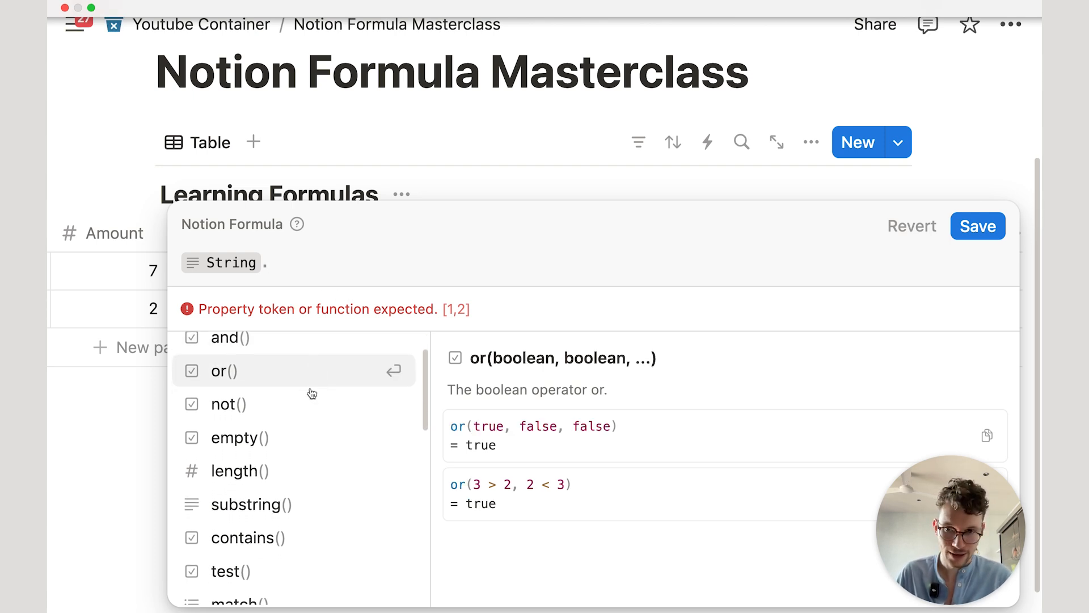
pyautogui.click(262, 473)
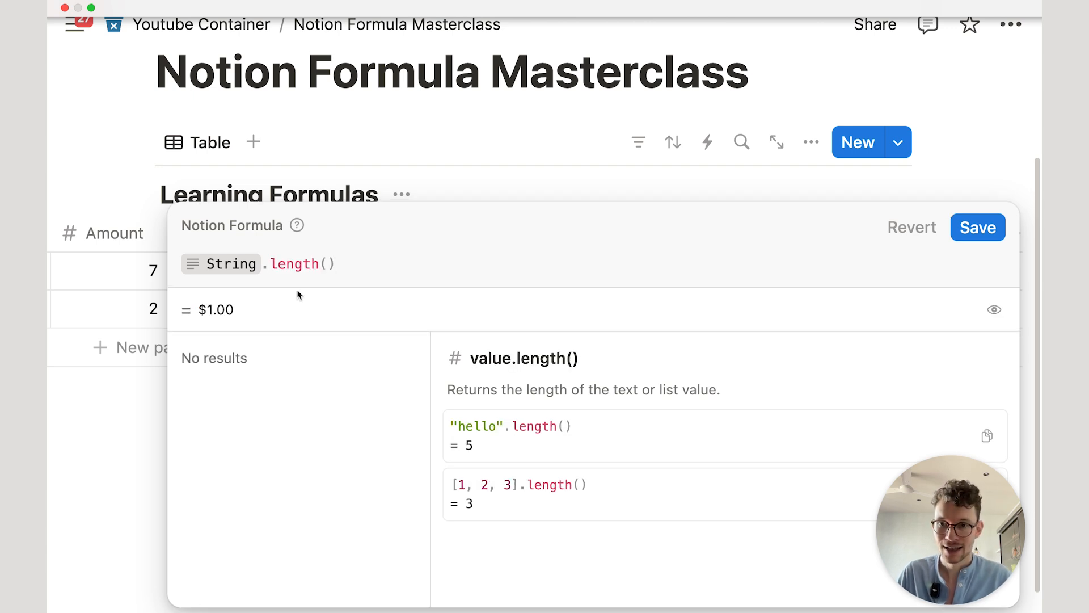
pyautogui.click(969, 228)
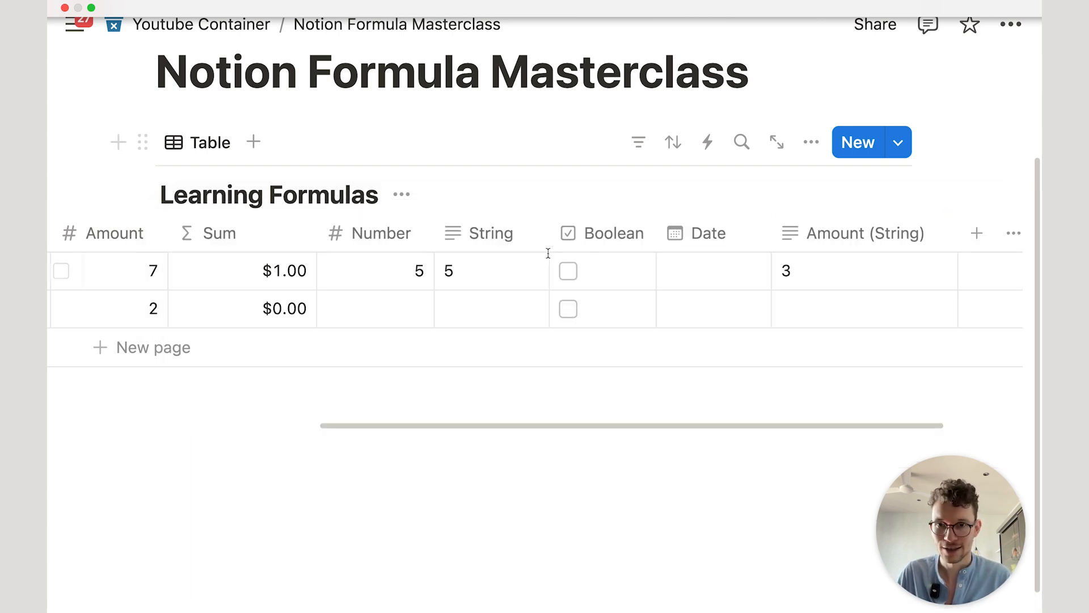
# Step: Rename Sum to Formula with plain Number format and move it after Number
pyautogui.click(260, 236)
pyautogui.click(352, 292)
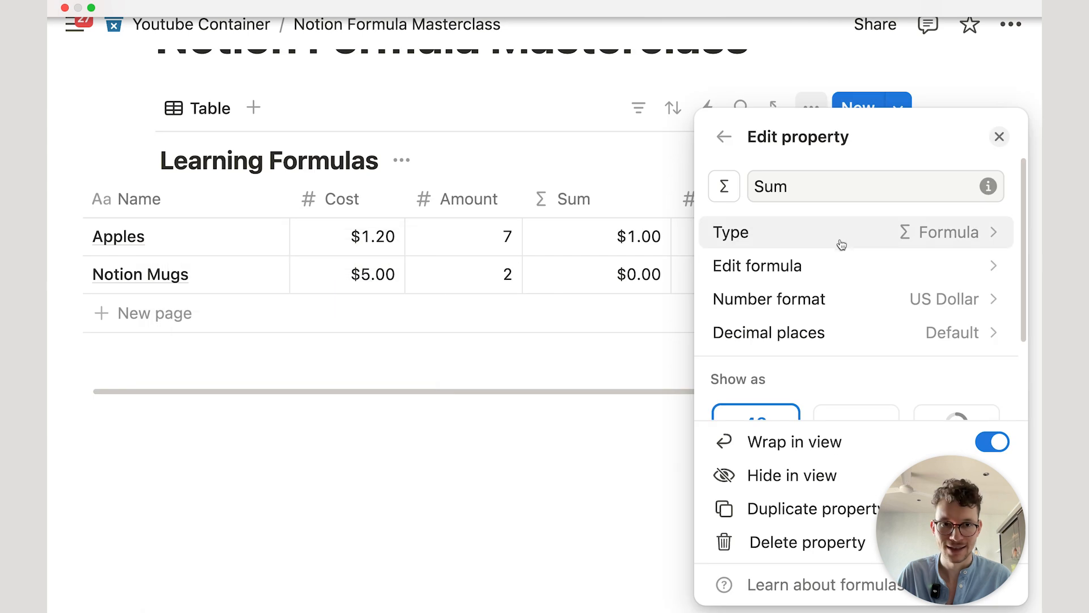
pyautogui.click(888, 298)
pyautogui.click(868, 248)
pyautogui.click(799, 186)
pyautogui.press('super+a')
pyautogui.write('Form')
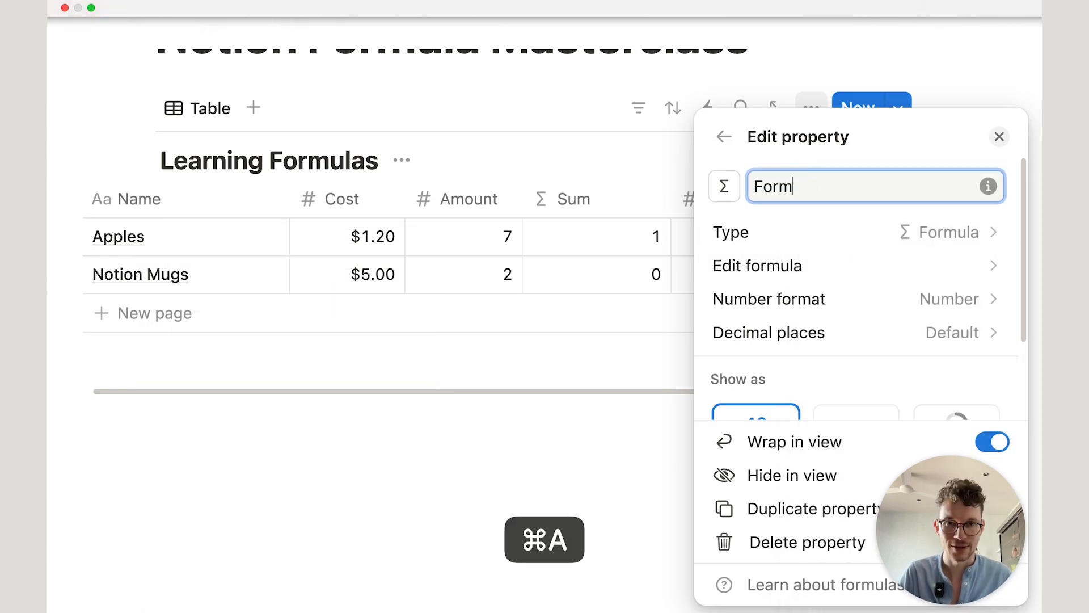
pyautogui.write('ula')
pyautogui.press('Return')
pyautogui.click(608, 440)
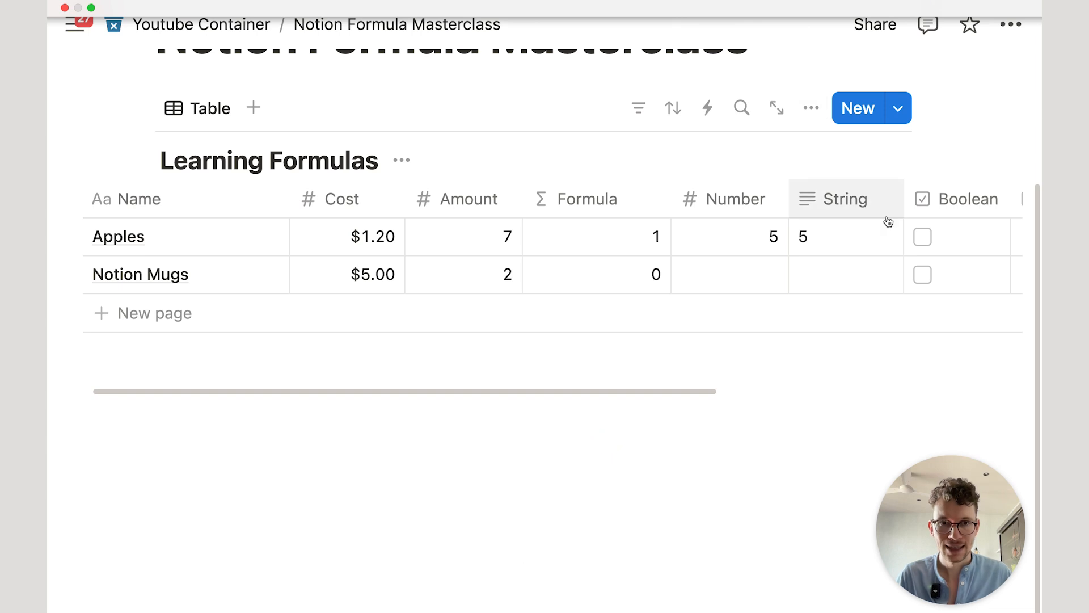
pyautogui.hscroll(5, 885, 221)
pyautogui.moveTo(493, 208); pyautogui.dragTo(584, 209)
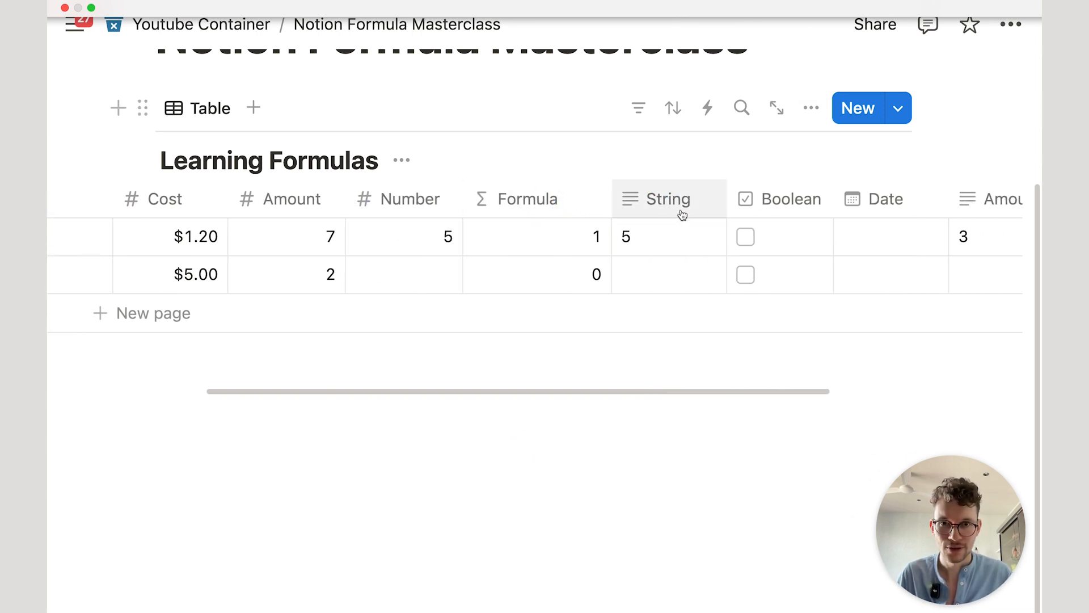
# Step: Replace Apples' String with 'This is a sentence, how mnay characters does it have'
pyautogui.click(653, 236)
pyautogui.press('super+a')
pyautogui.write('Thi')
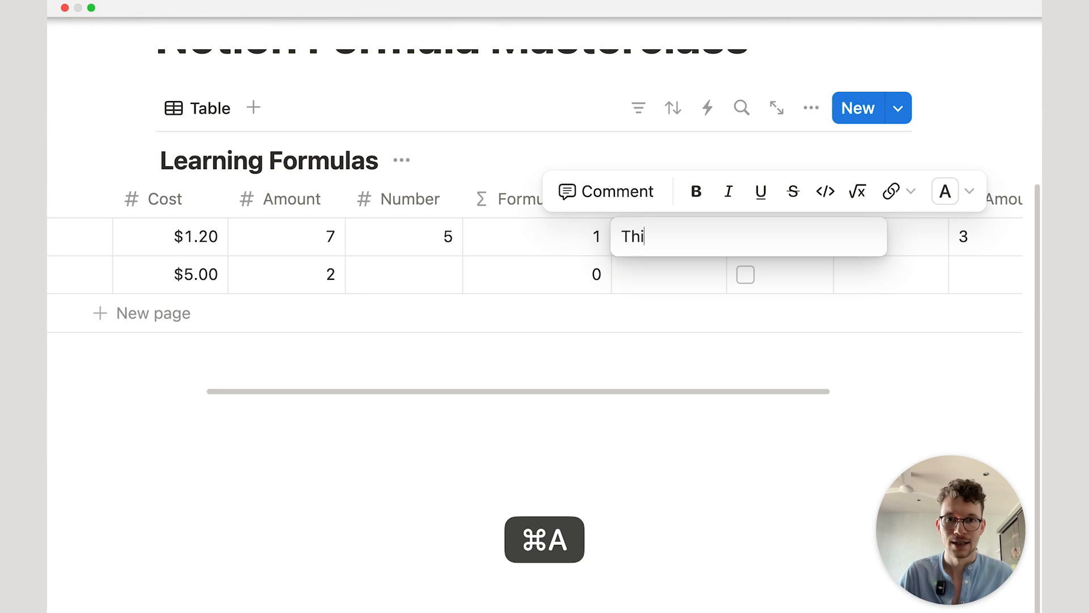
pyautogui.write('s is a sentence, how ')
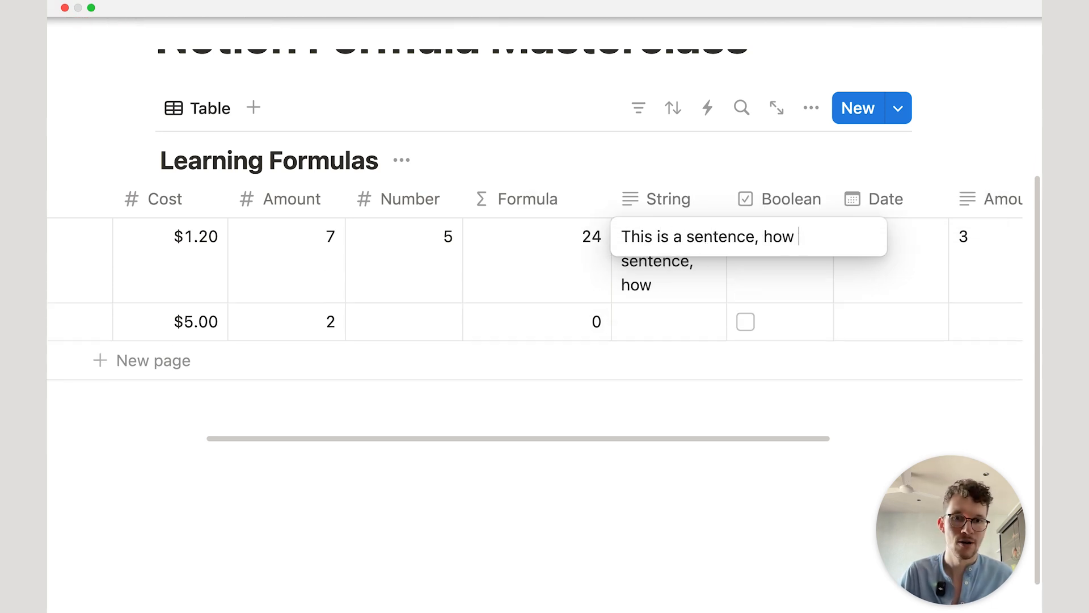
pyautogui.write('mnay character')
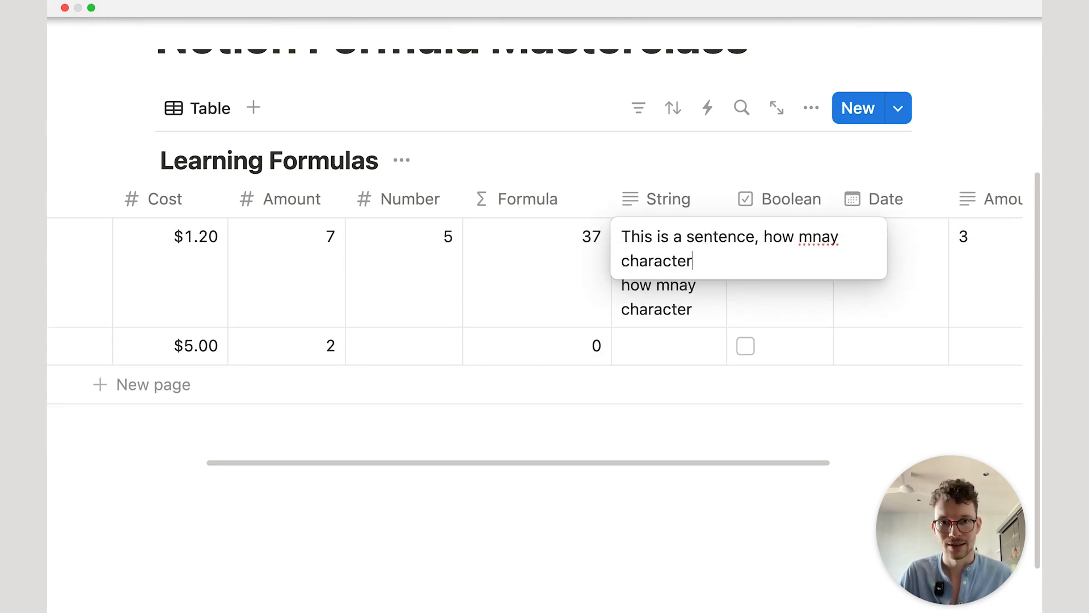
pyautogui.write('s does it have')
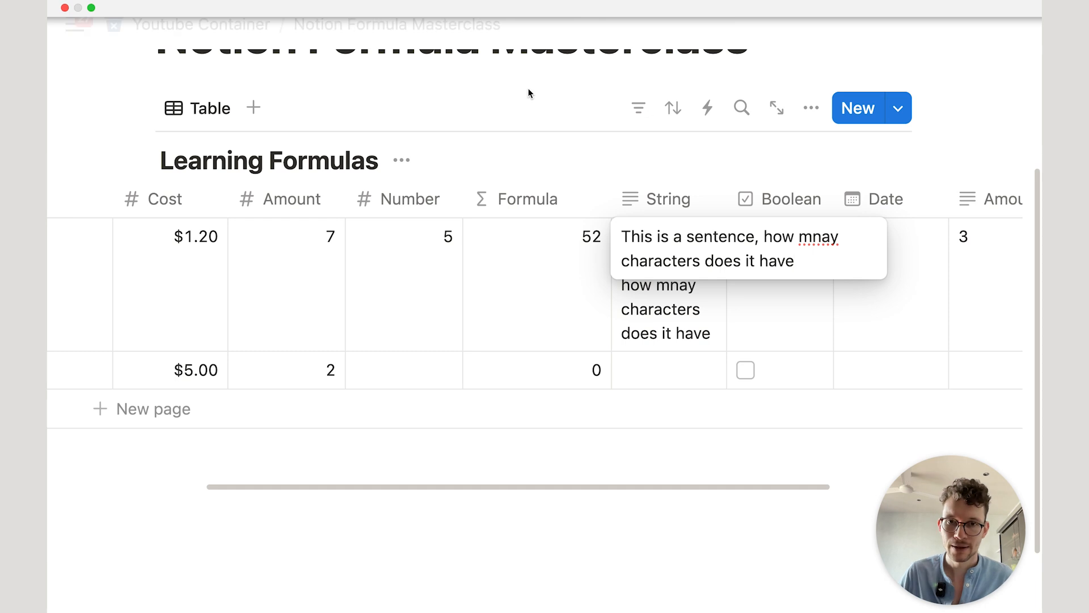
pyautogui.press('Escape')
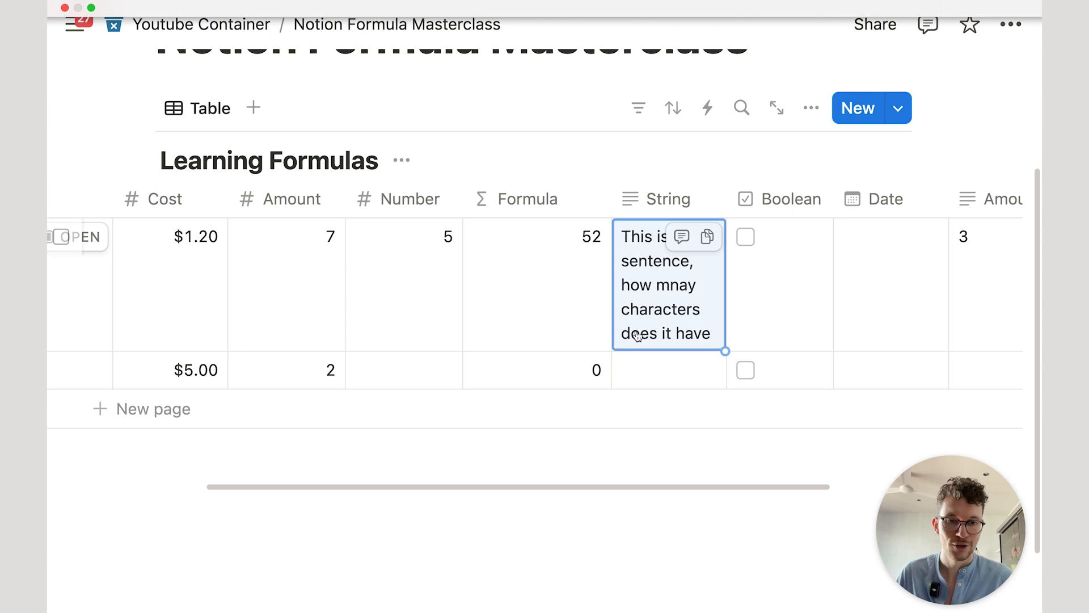
pyautogui.click(735, 528)
pyautogui.hscroll(2, 698, 283)
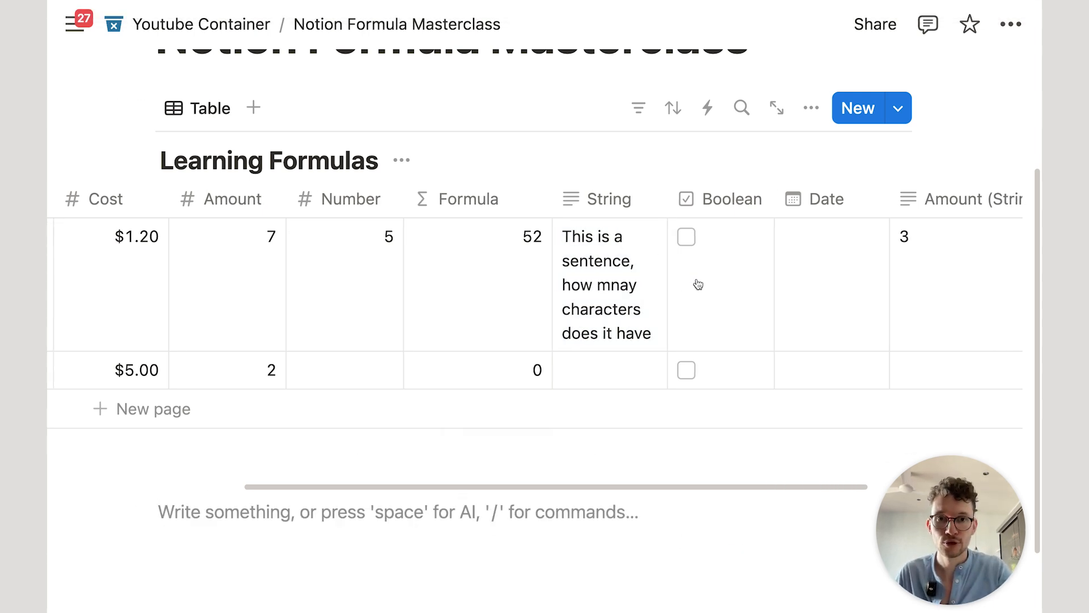
pyautogui.hscroll(2, 698, 284)
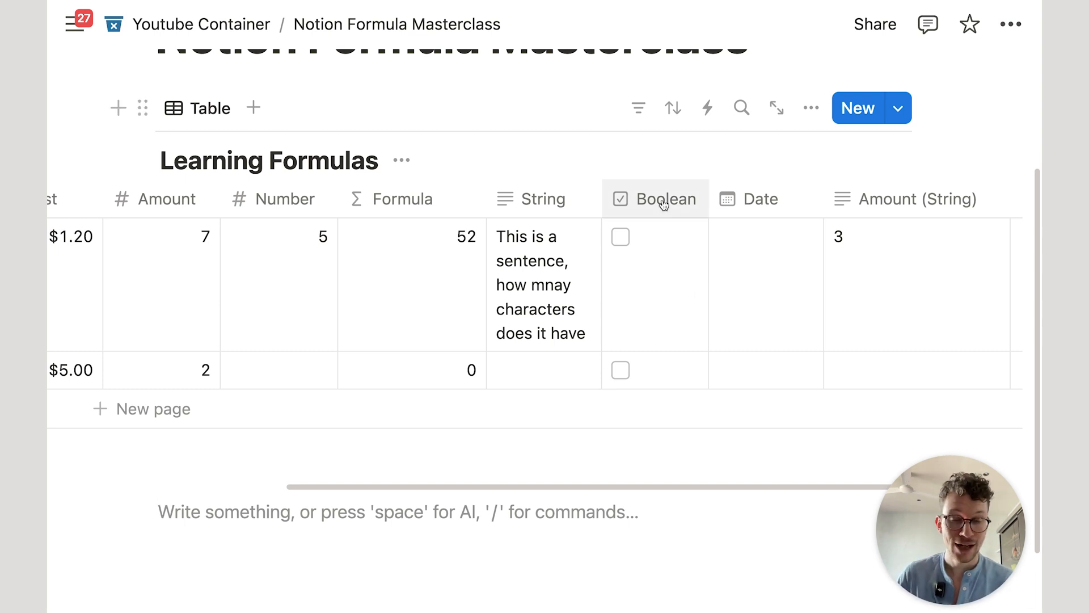
# Step: Inspect the Boolean column's property settings to confirm it is a Checkbox type
pyautogui.click(667, 203)
pyautogui.click(707, 284)
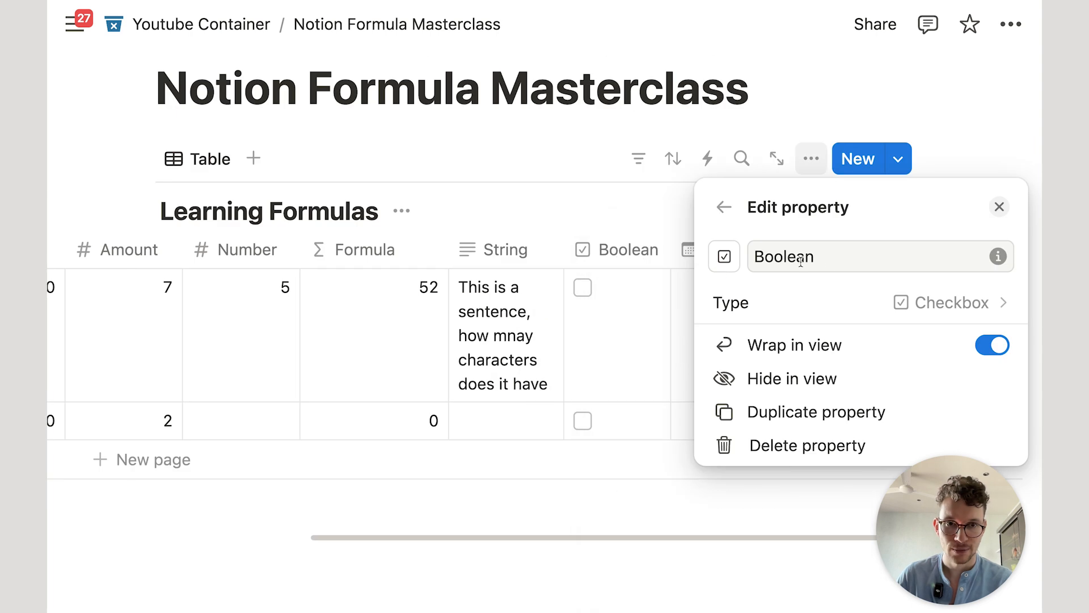
pyautogui.click(540, 193)
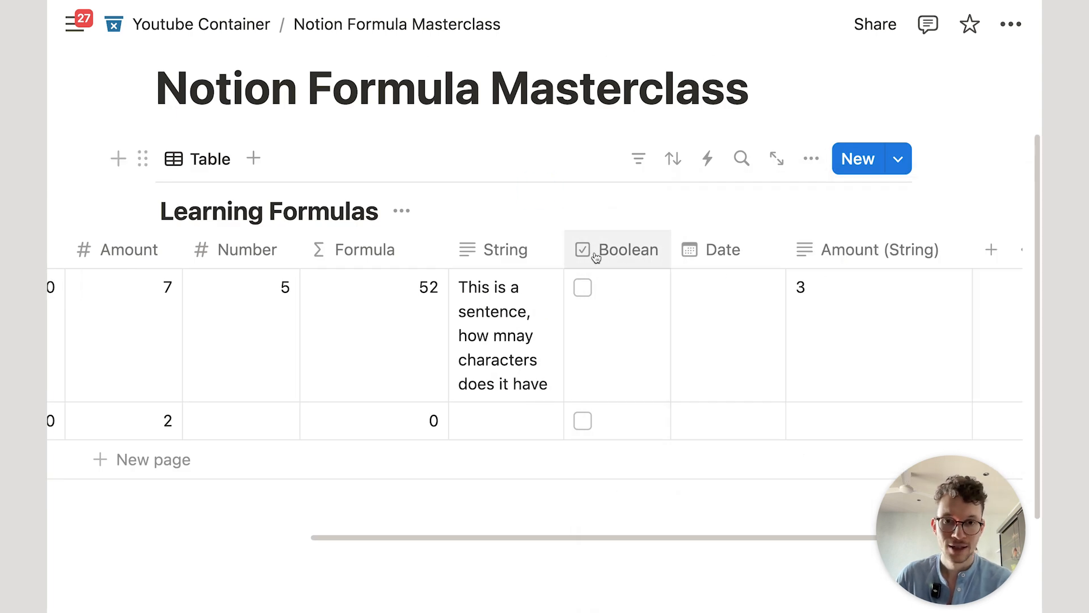
# Step: Tick and untick row 1's Boolean box, then open that row's formula for editing
pyautogui.click(583, 293)
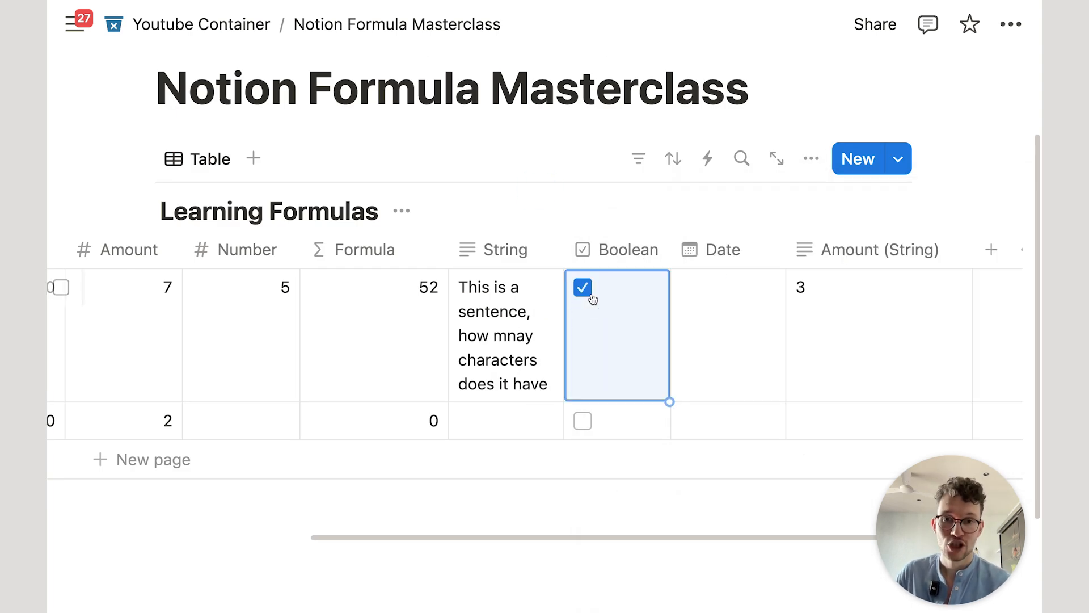
pyautogui.click(587, 294)
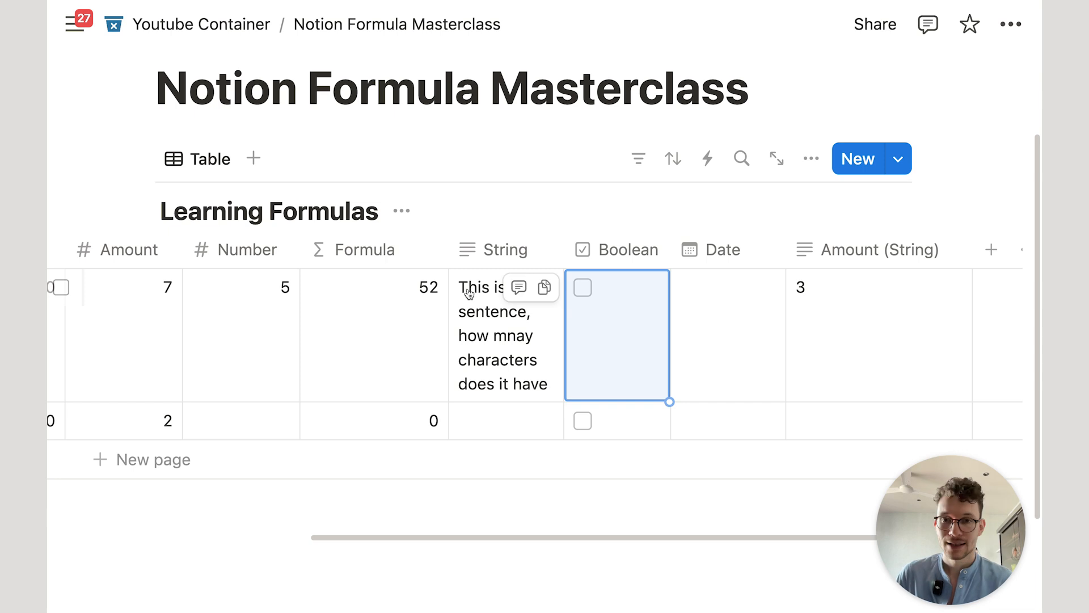
pyautogui.click(423, 316)
# Step: Replace the String.length() formula with Boolean. and browse its suggested functions
pyautogui.press('super+a')
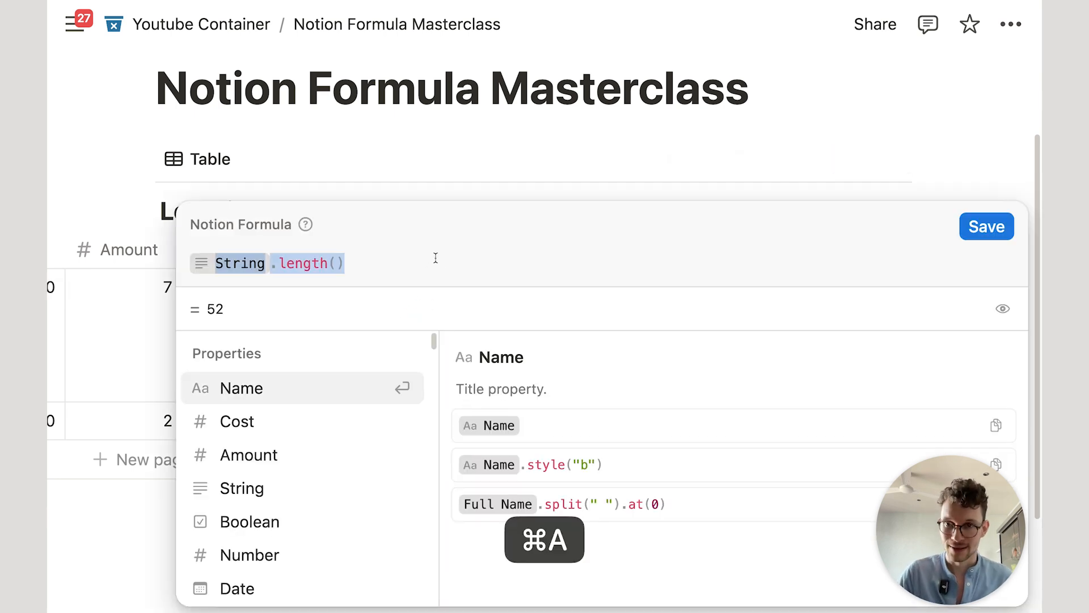
pyautogui.press('BackSpace')
pyautogui.write('boo')
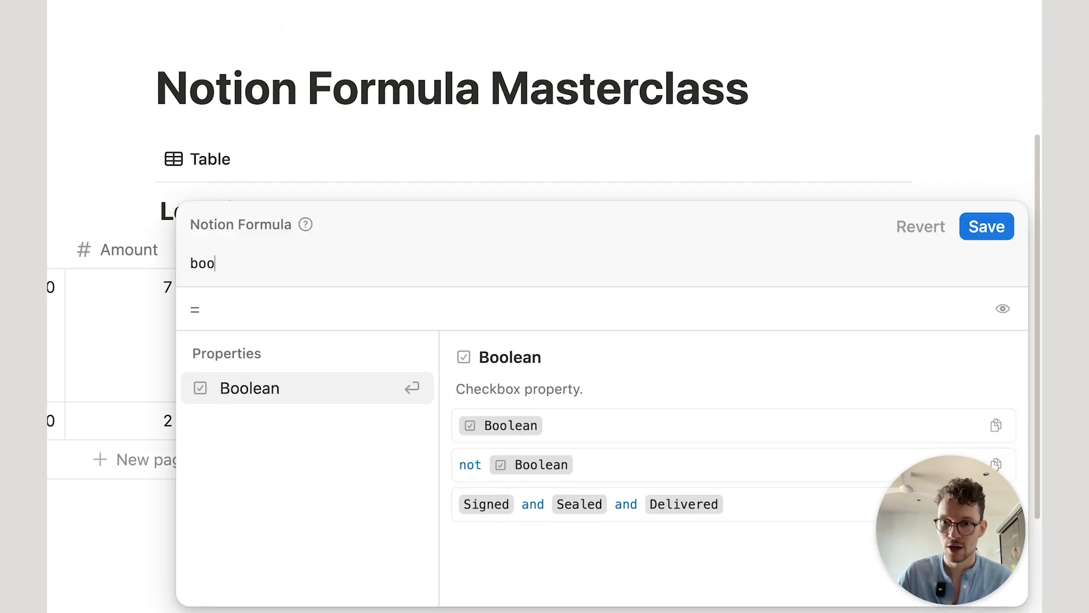
pyautogui.write('l')
pyautogui.click(270, 388)
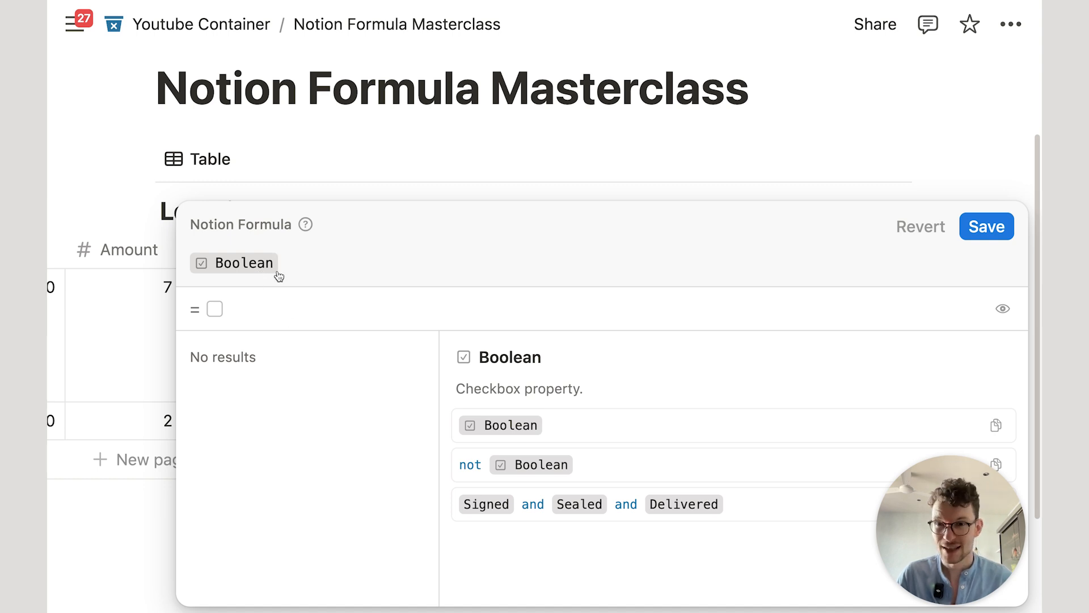
pyautogui.write('.')
pyautogui.scroll(-2, 287, 392)
pyautogui.scroll(2, 304, 394)
pyautogui.scroll(-2, 304, 386)
pyautogui.scroll(2, 311, 379)
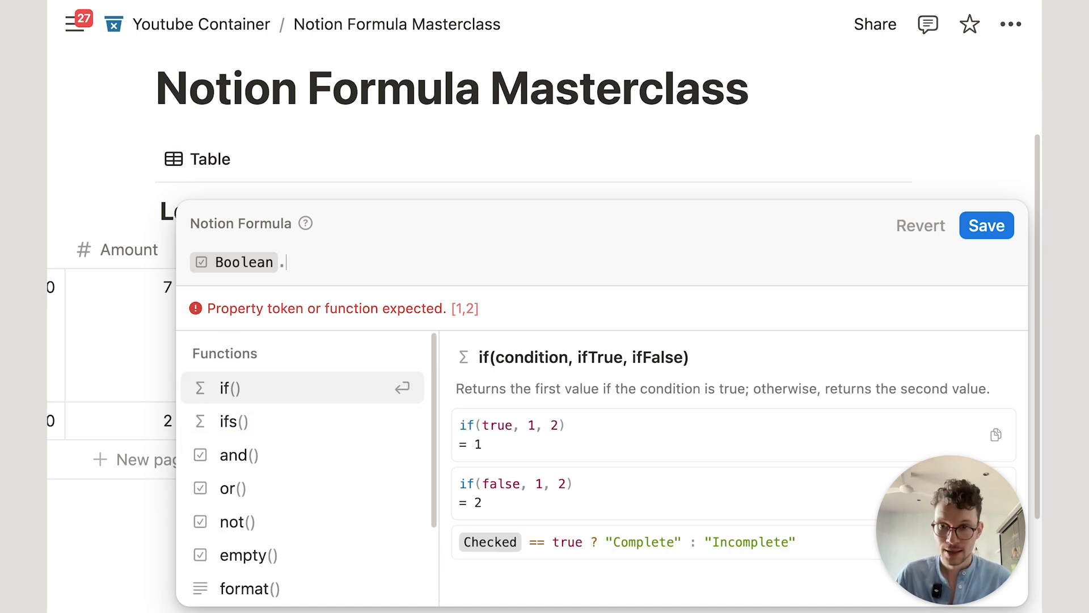
# Step: Change the formula to the literal true and save it
pyautogui.press('BackSpace')
pyautogui.press('BackSpace')
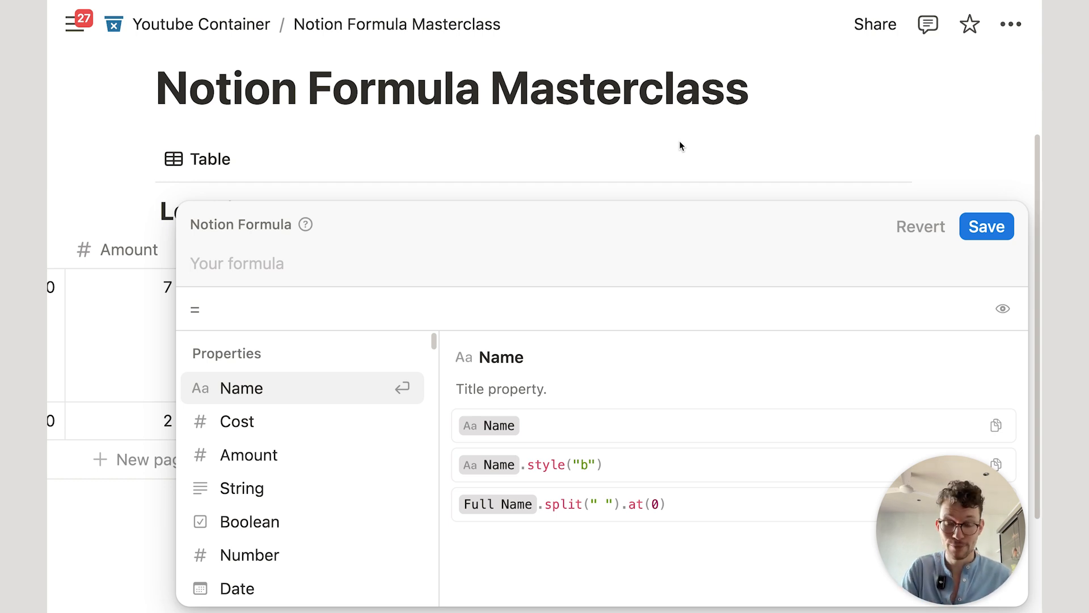
pyautogui.write('true')
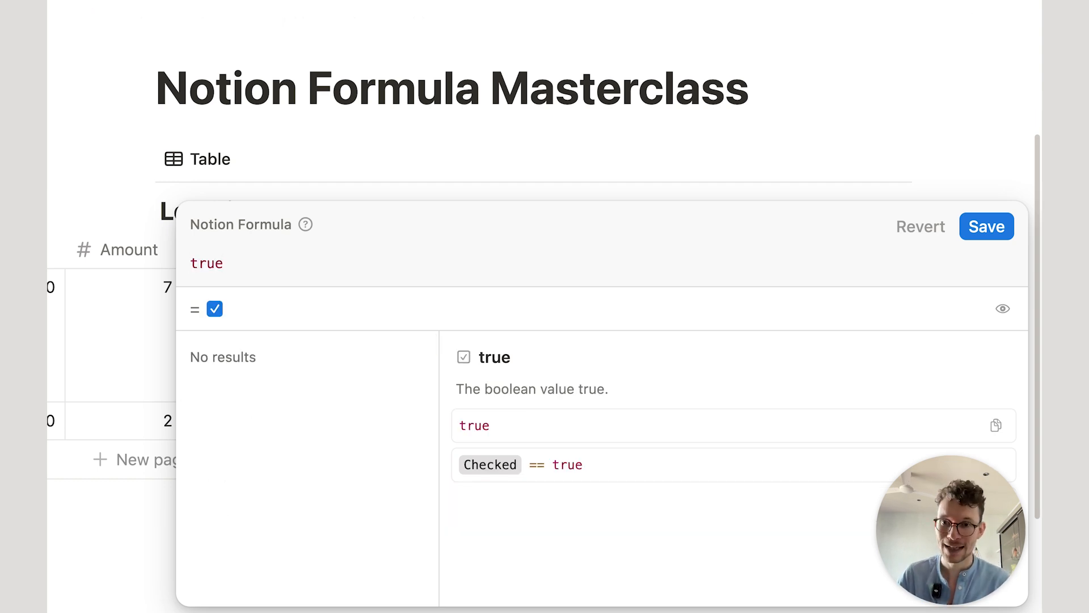
pyautogui.click(987, 227)
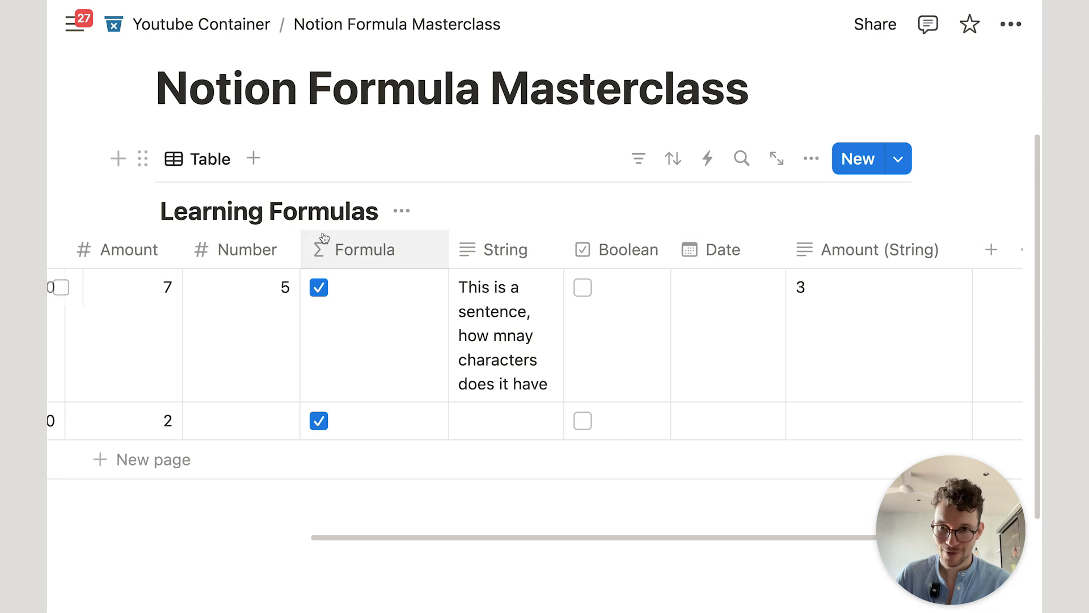
# Step: Reopen the formula and try amonut, true and then "true" in turn
pyautogui.click(397, 344)
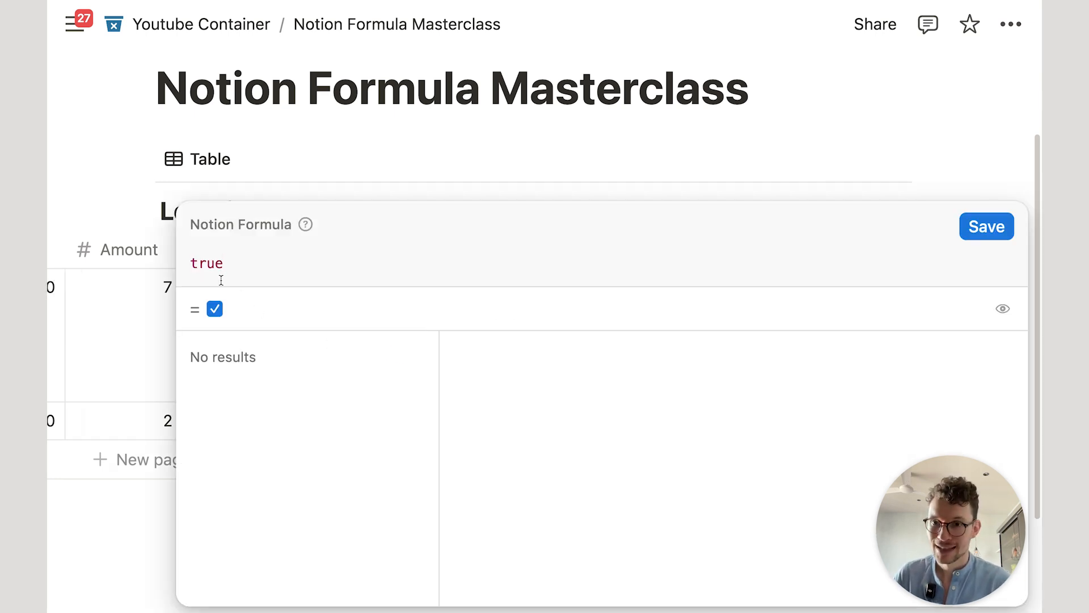
pyautogui.moveTo(240, 265); pyautogui.dragTo(189, 260)
pyautogui.click(241, 268)
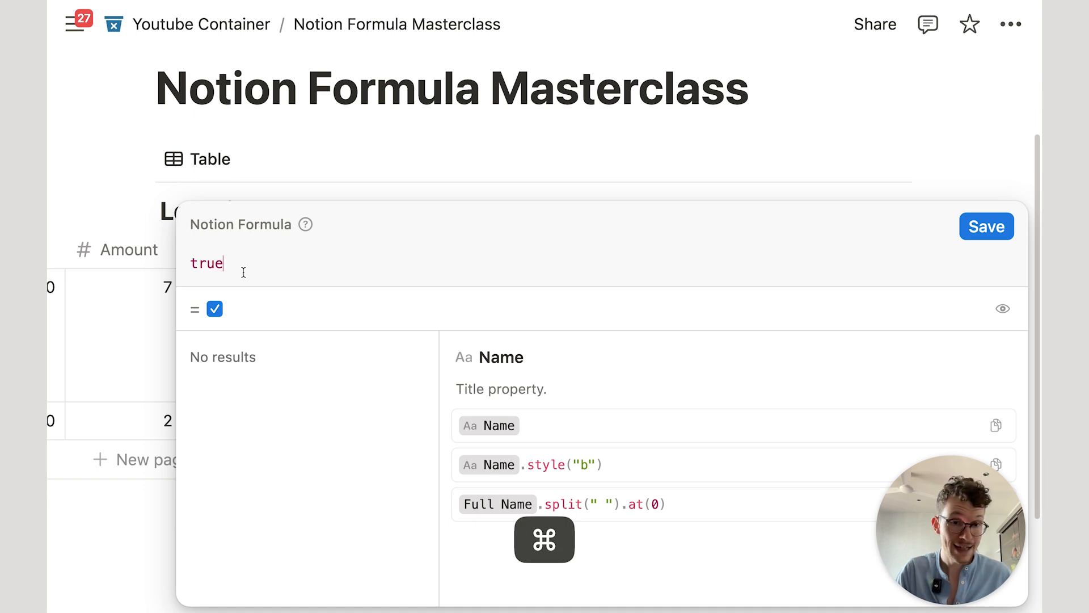
pyautogui.press('super+a')
pyautogui.write('amonut')
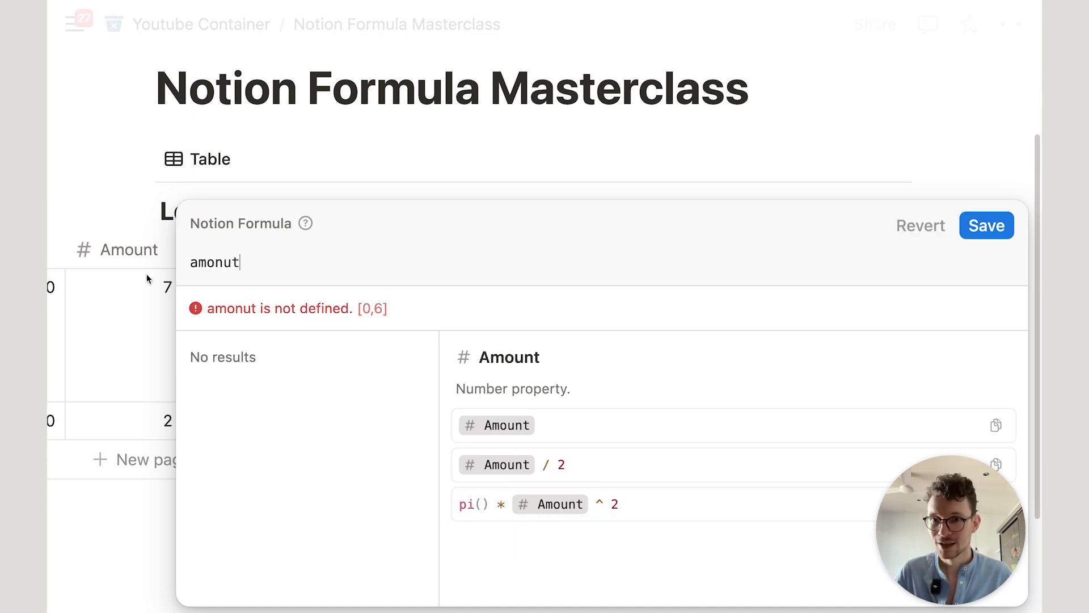
pyautogui.press('super+a')
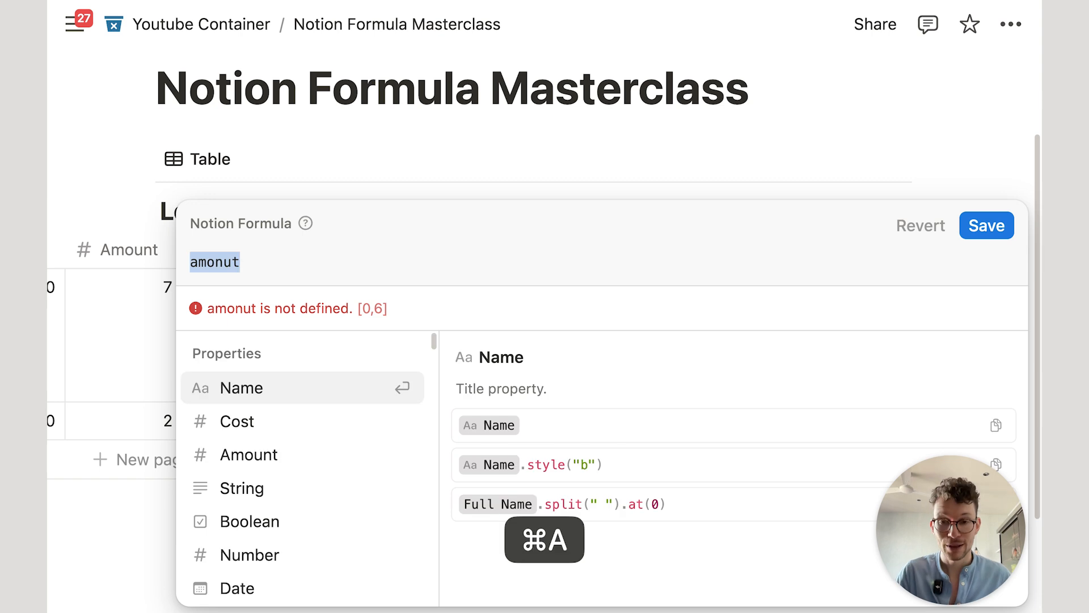
pyautogui.write('true')
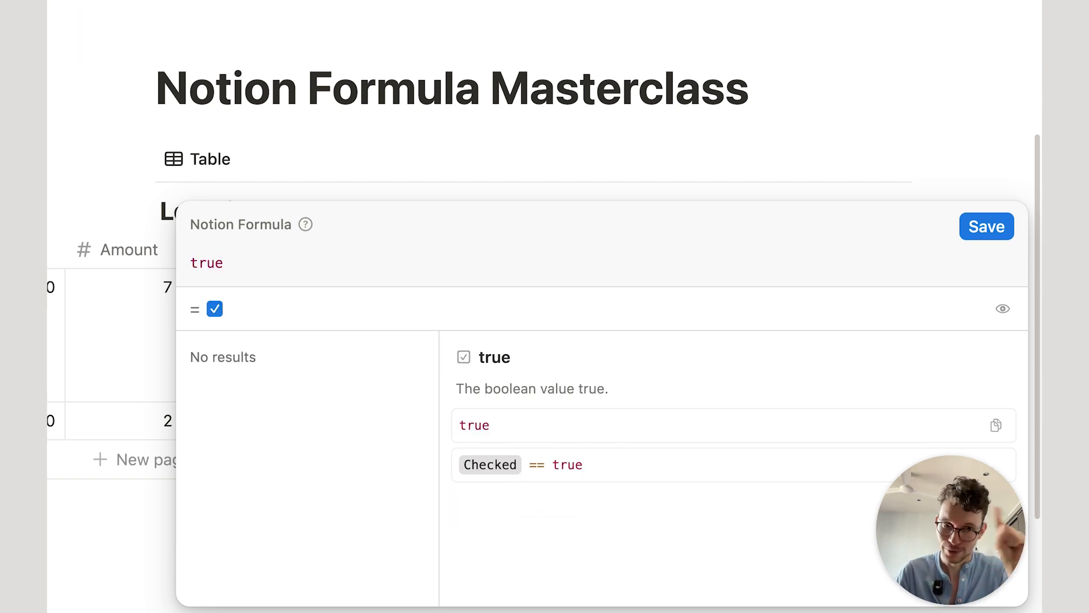
pyautogui.press('super+a')
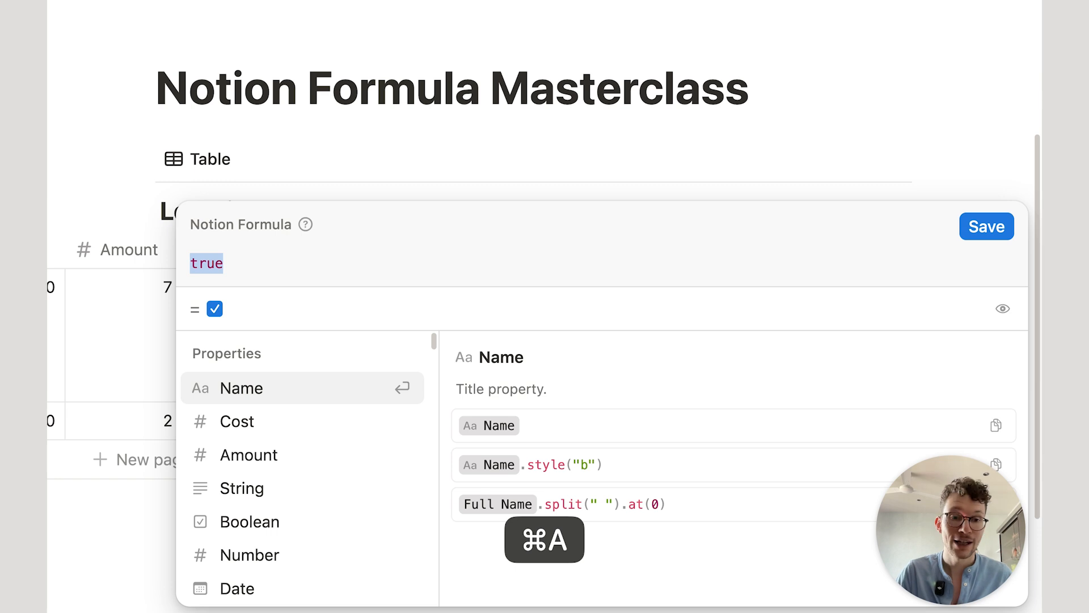
pyautogui.write('"true"')
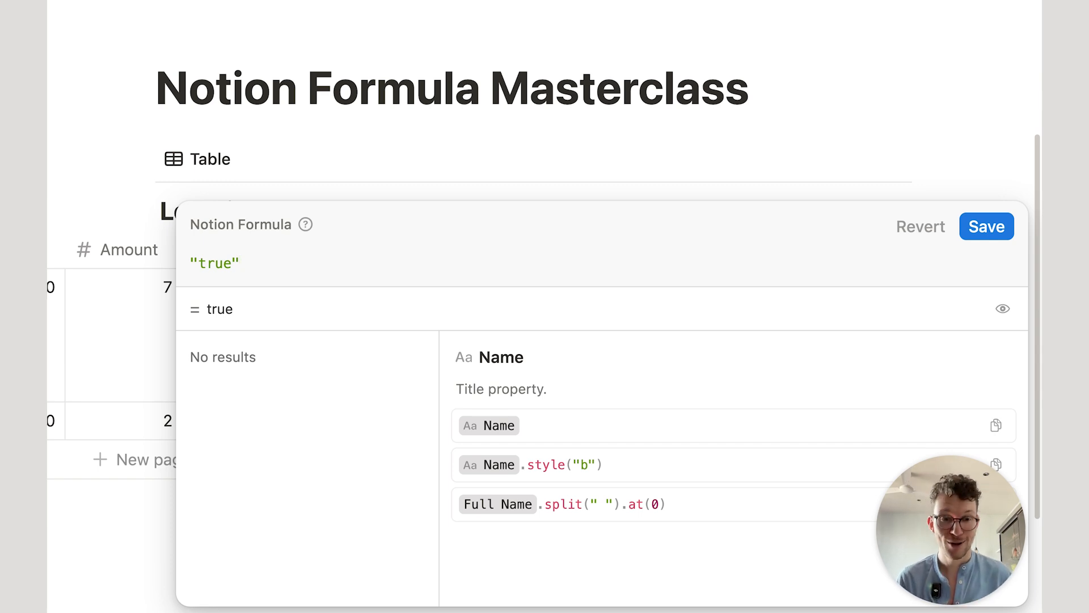
# Step: Replace it with the quoted text "amoount" and save the formula
pyautogui.press('super+a')
pyautogui.press('BackSpace')
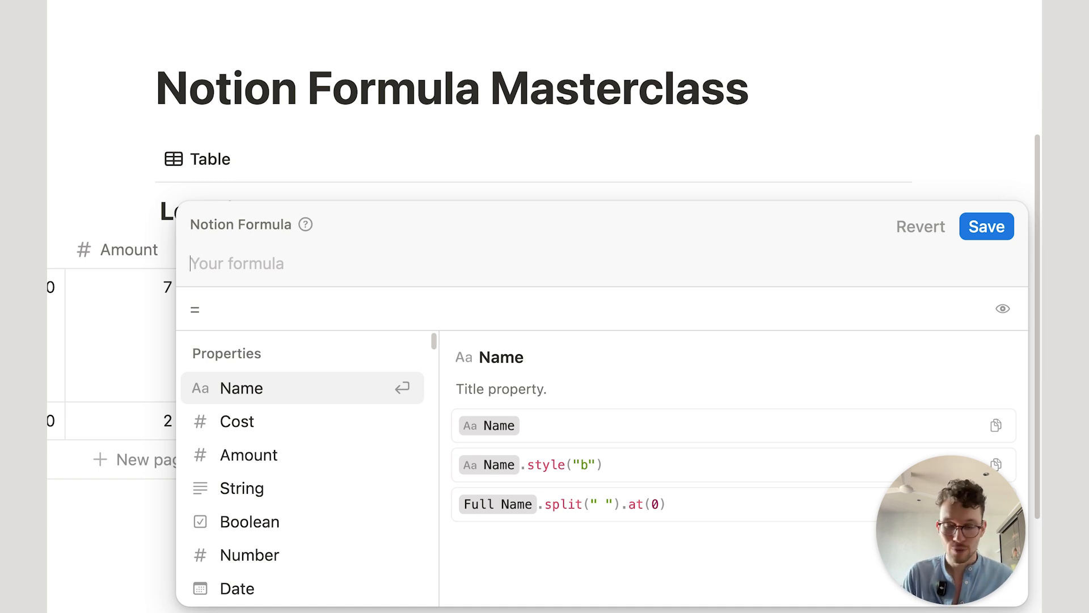
pyautogui.write('"amonut')
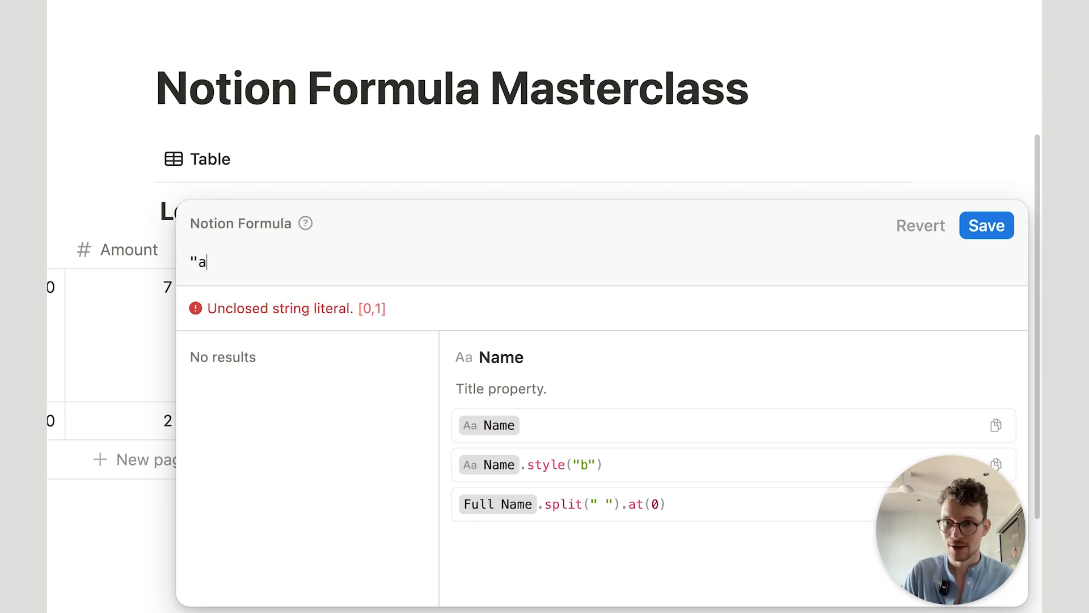
pyautogui.press('BackSpace')
pyautogui.press('BackSpace')
pyautogui.press('BackSpace')
pyautogui.write('ount"')
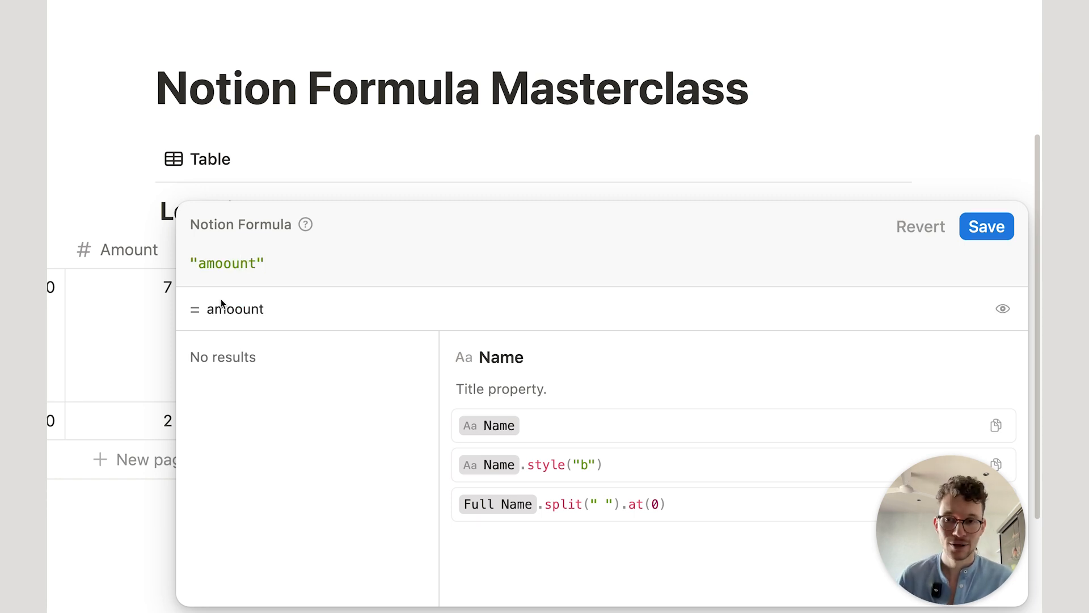
pyautogui.click(998, 227)
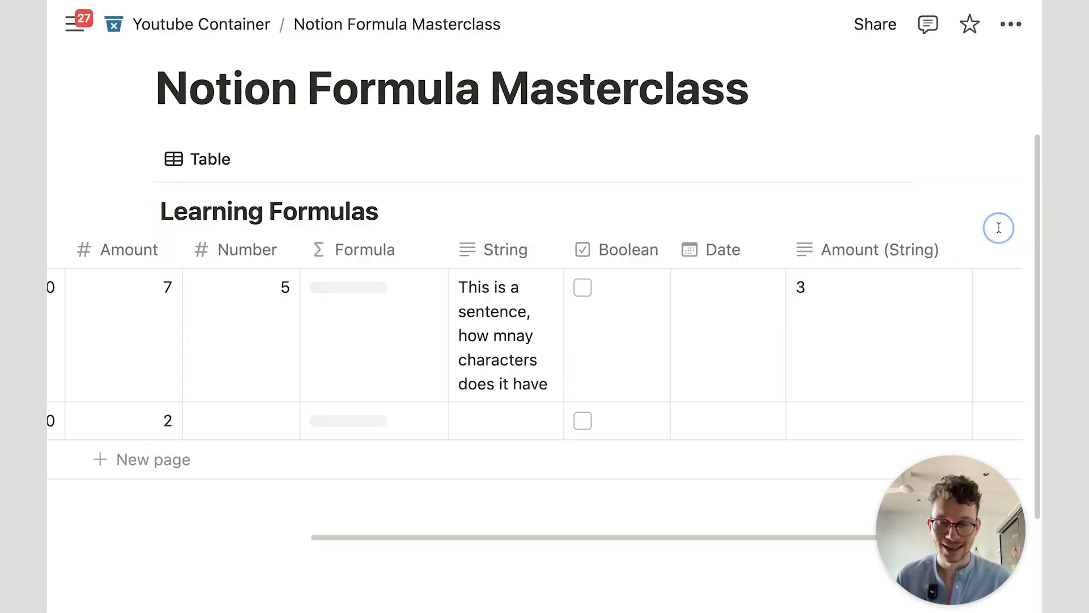
# Step: Reopen the formula, try appending + String, then test 4 and "4" instead
pyautogui.click(384, 369)
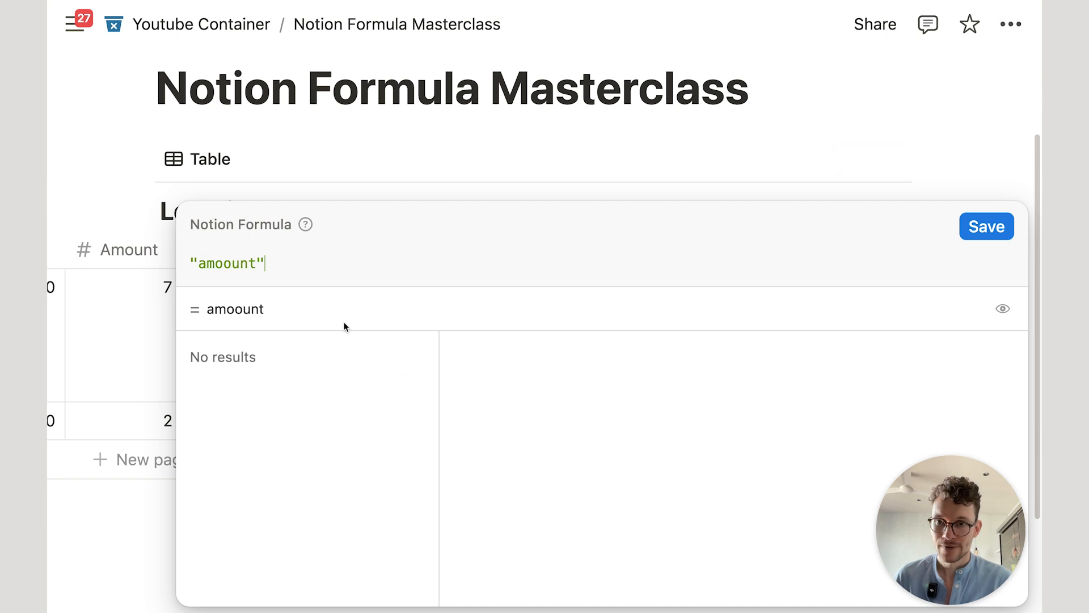
pyautogui.write('+')
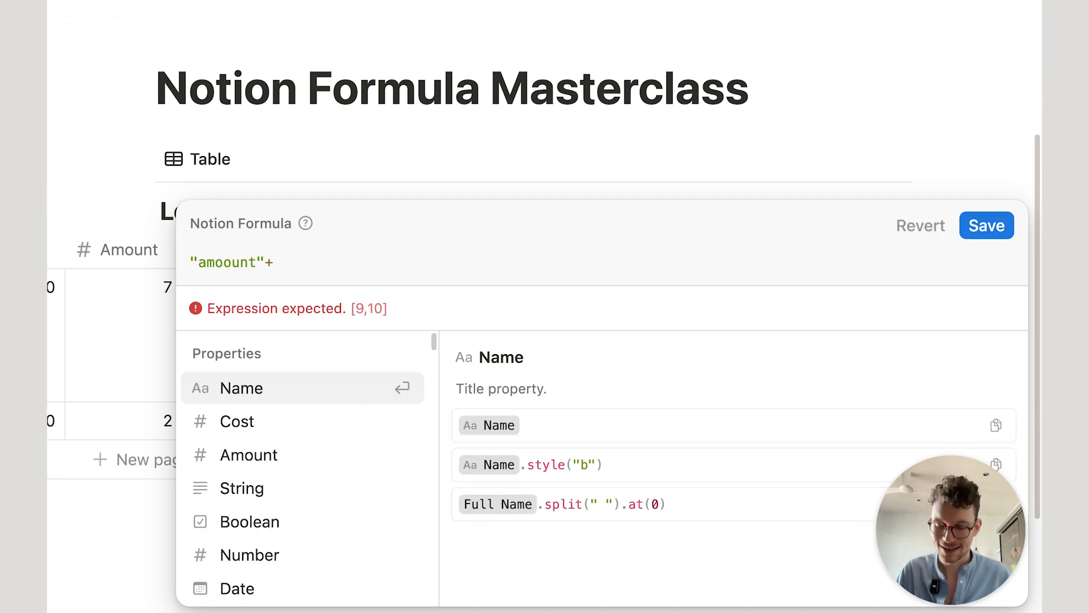
pyautogui.write('str')
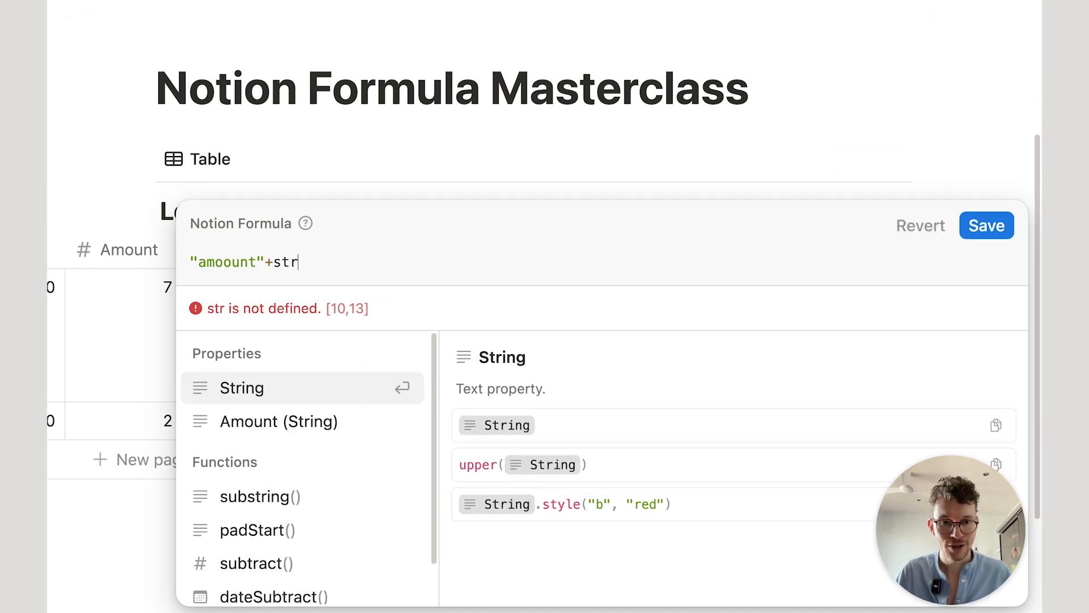
pyautogui.press('Return')
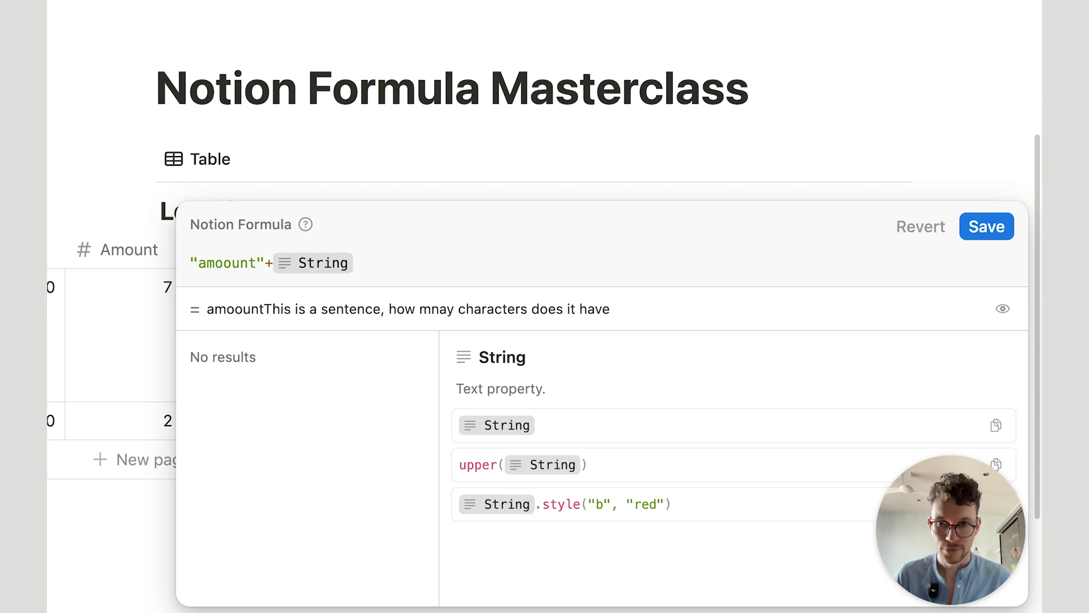
pyautogui.press('super+a')
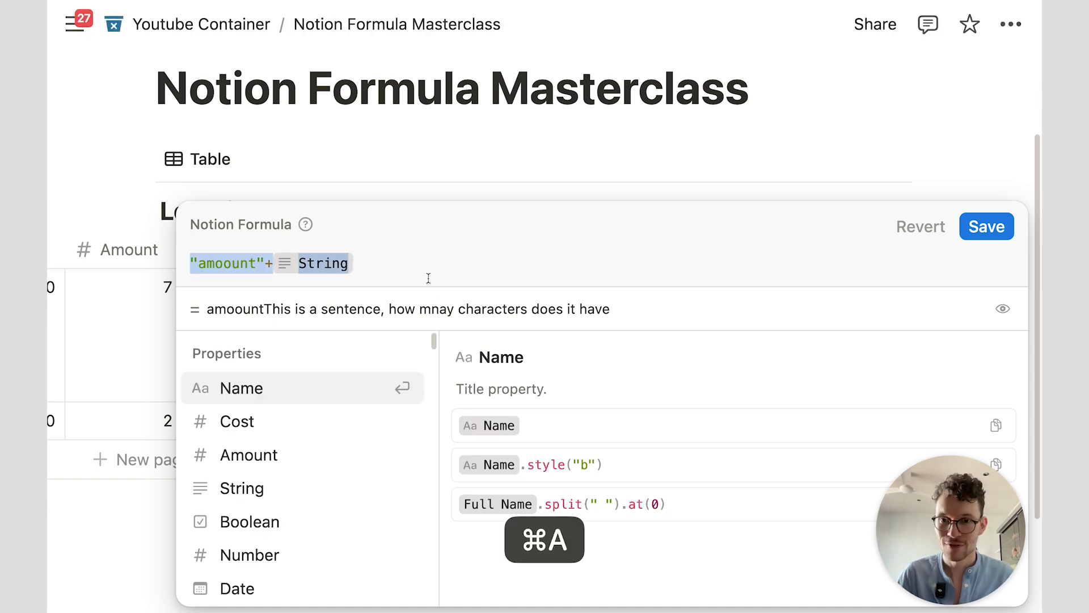
pyautogui.press('BackSpace')
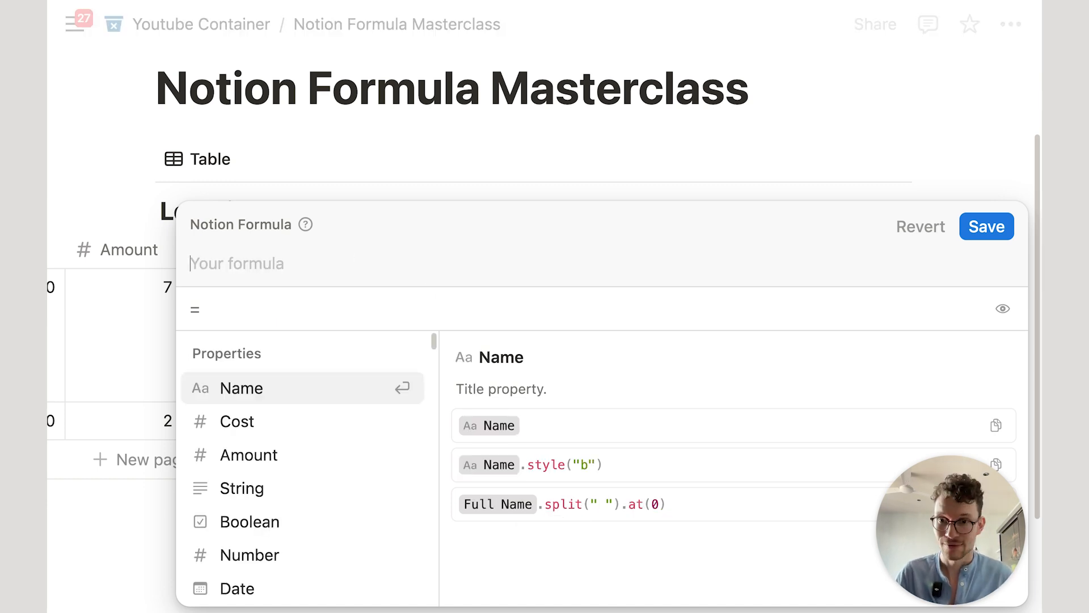
pyautogui.write('4')
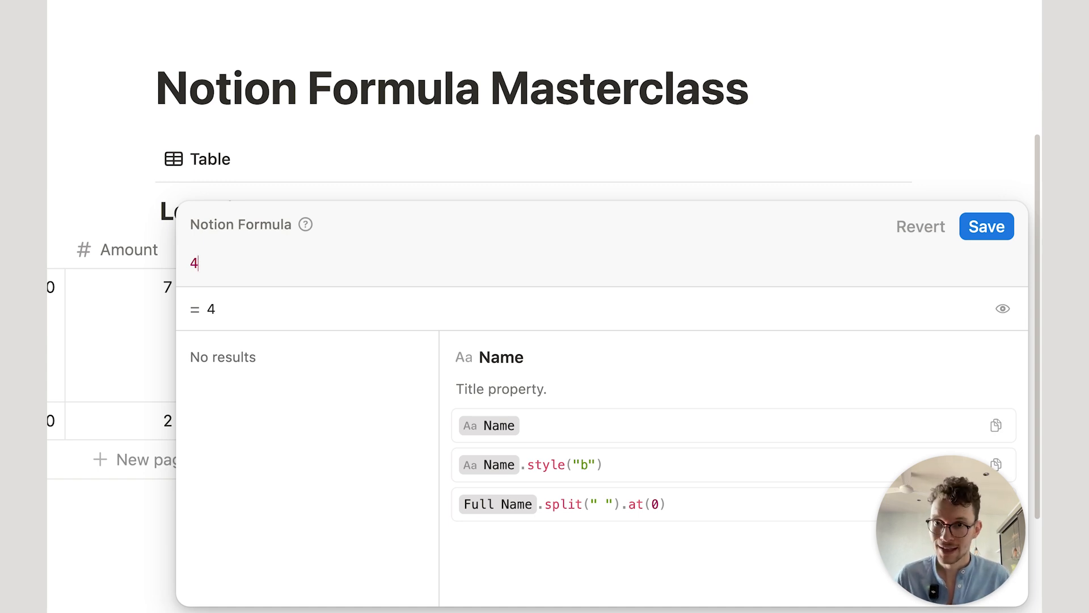
pyautogui.moveTo(197, 263); pyautogui.dragTo(192, 261)
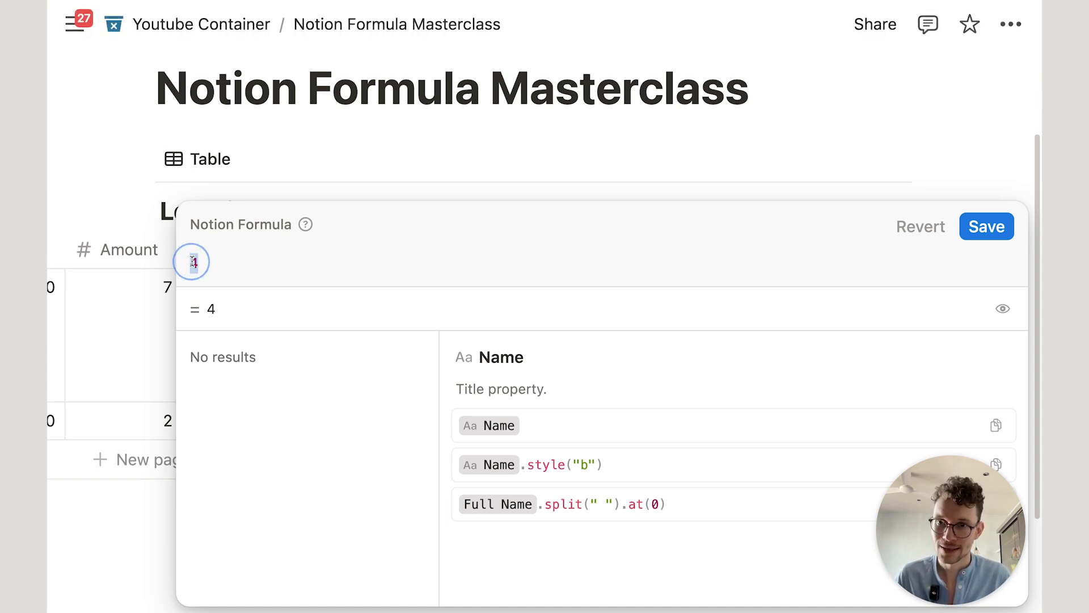
pyautogui.click(237, 268)
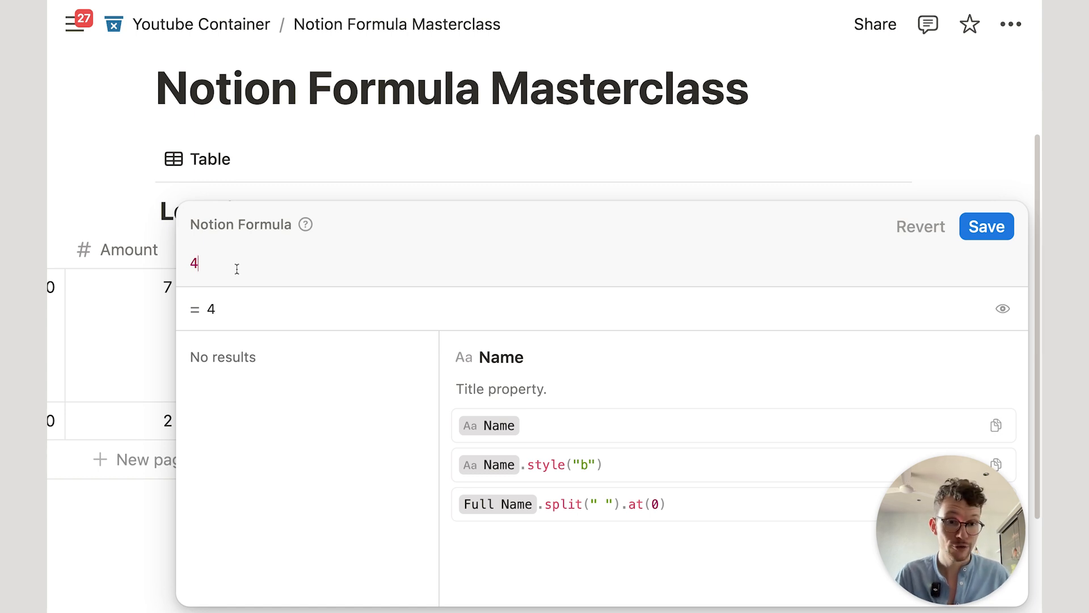
pyautogui.press('BackSpace')
pyautogui.write('"4"')
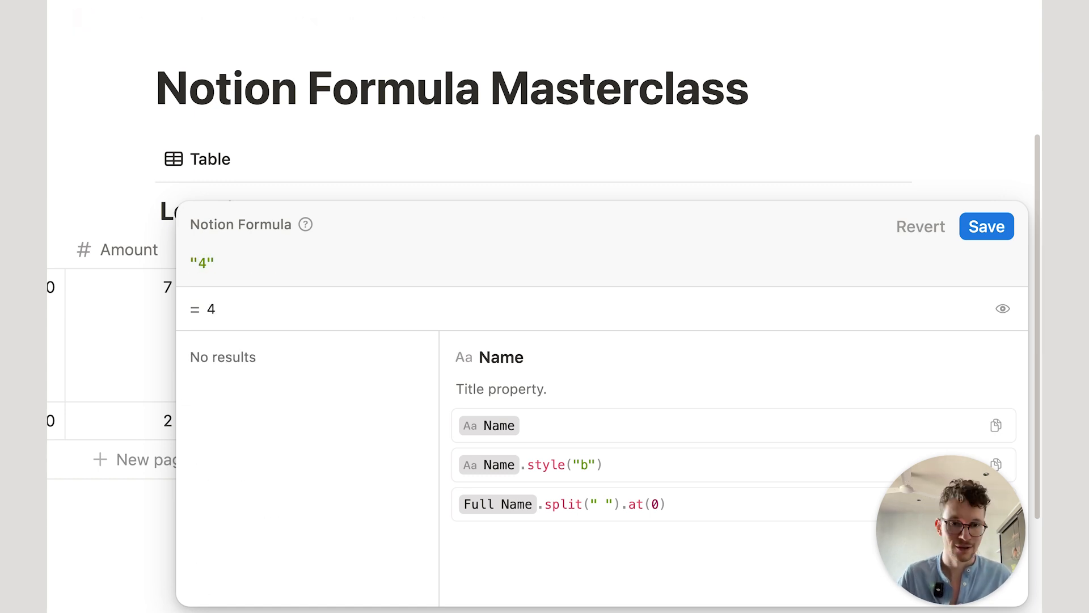
pyautogui.click(500, 277)
# Step: Replace the formula with 3==4 and save it
pyautogui.press('super+a')
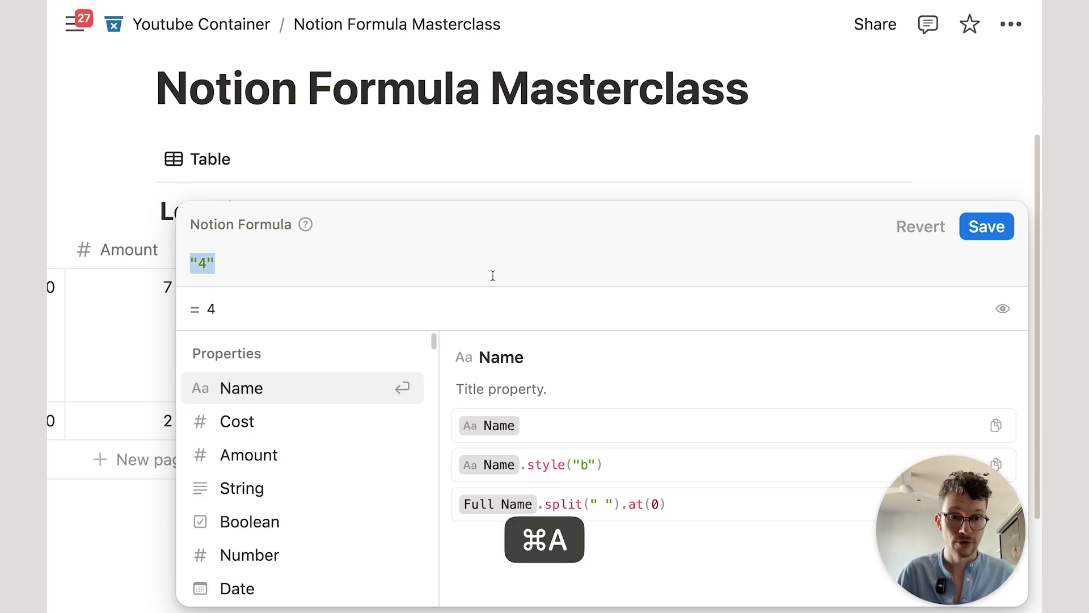
pyautogui.press('BackSpace')
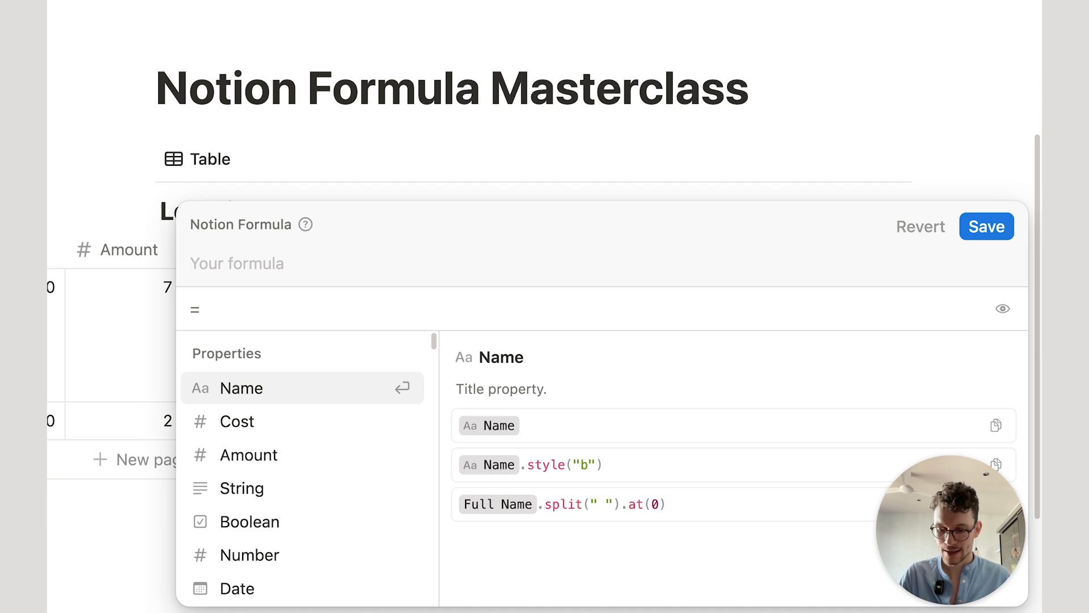
pyautogui.write('3==4')
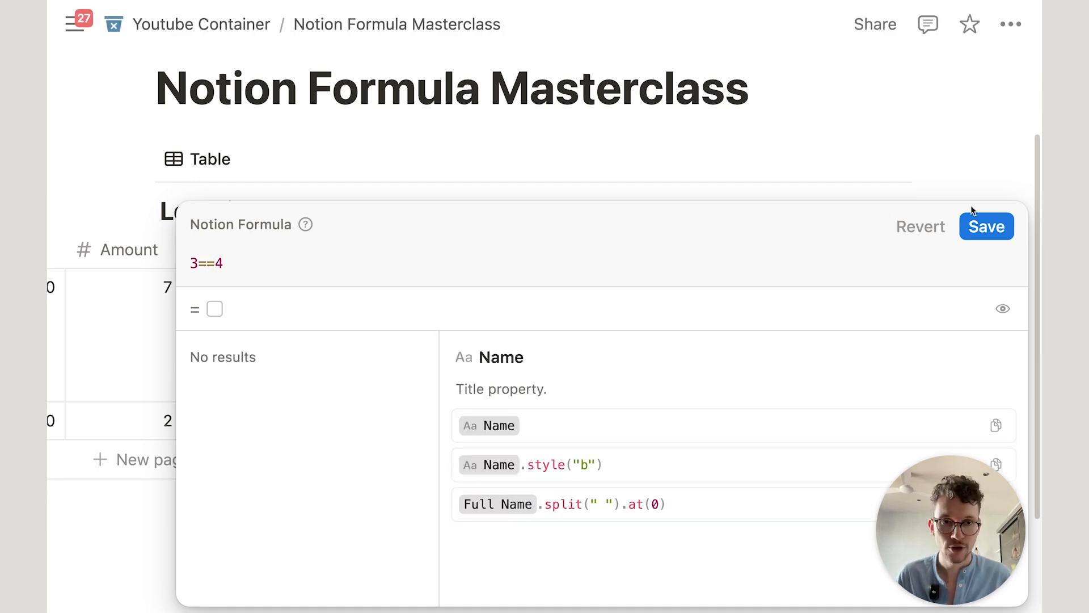
pyautogui.click(987, 227)
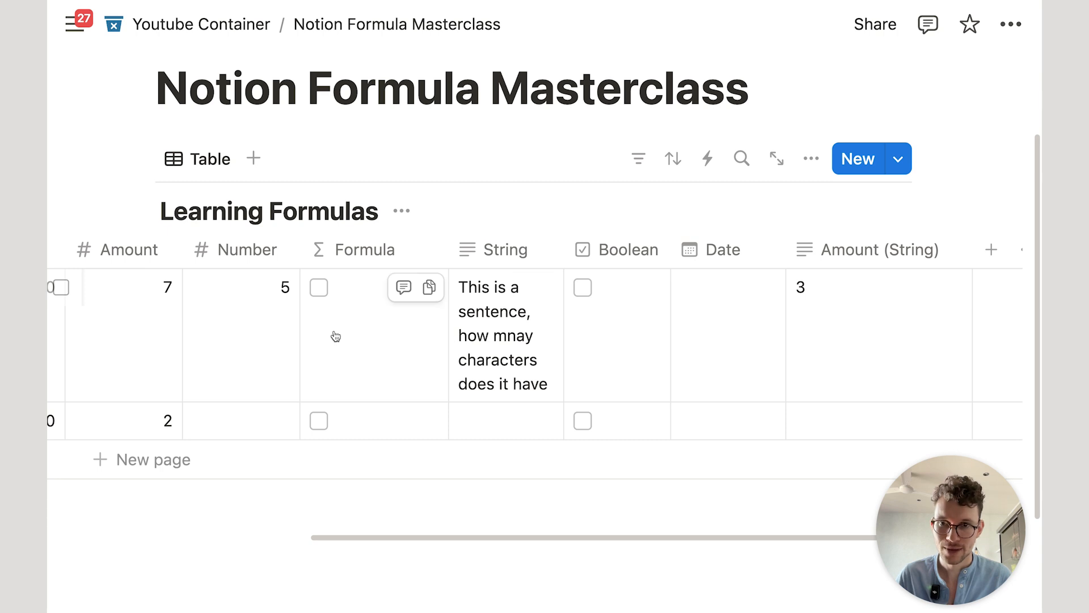
# Step: Replace the 3==4 formula with Amount==7 and save it
pyautogui.hscroll(-5, 326, 343)
pyautogui.hscroll(-2, 325, 342)
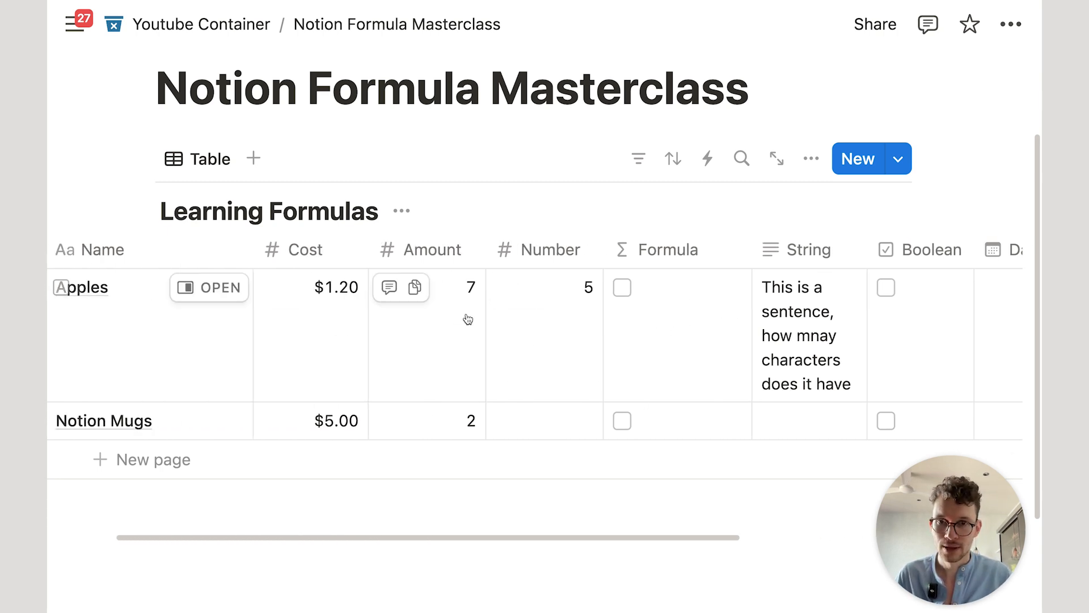
pyautogui.click(658, 327)
pyautogui.press('super+a')
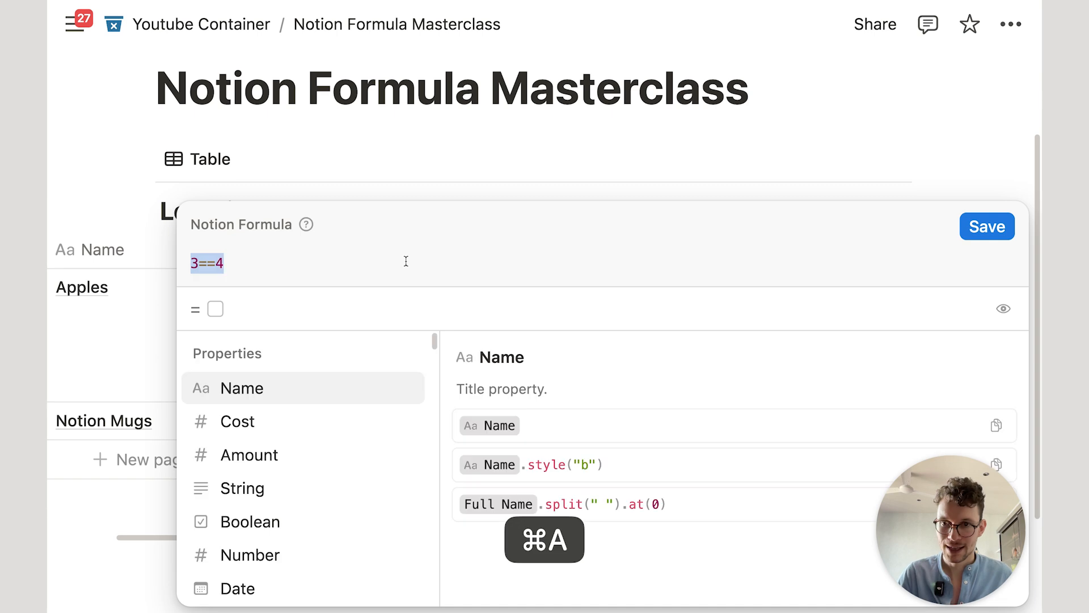
pyautogui.press('BackSpace')
pyautogui.write('amo')
pyautogui.press('Return')
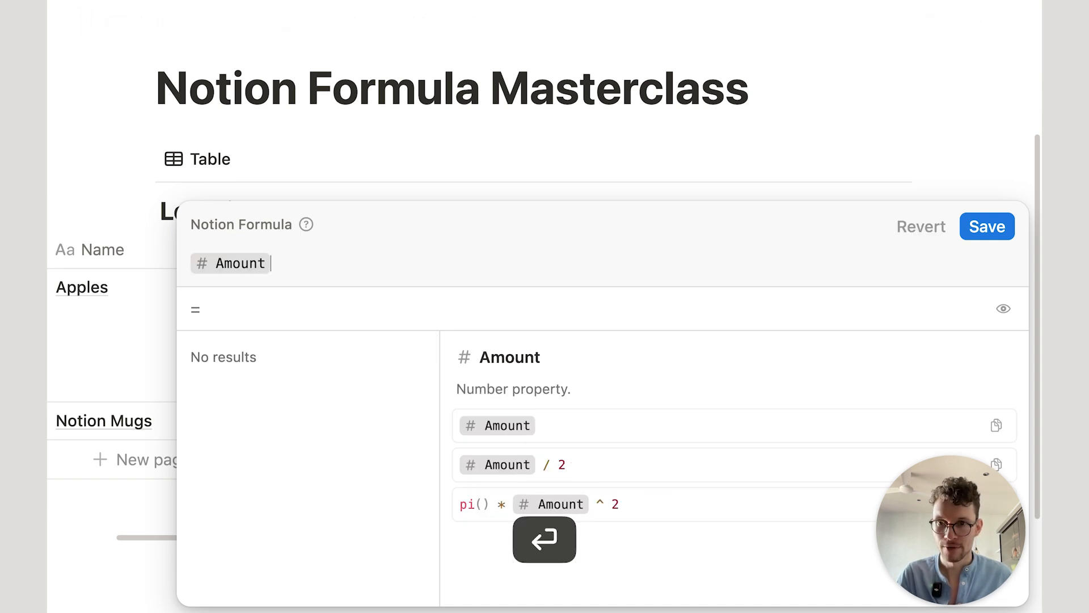
pyautogui.write('==7')
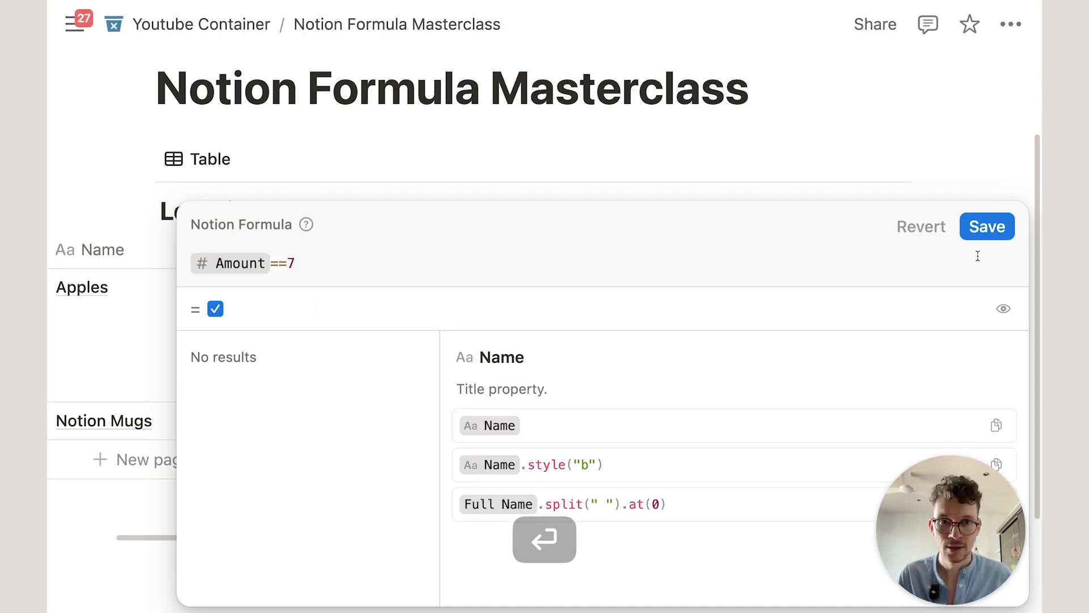
pyautogui.click(989, 226)
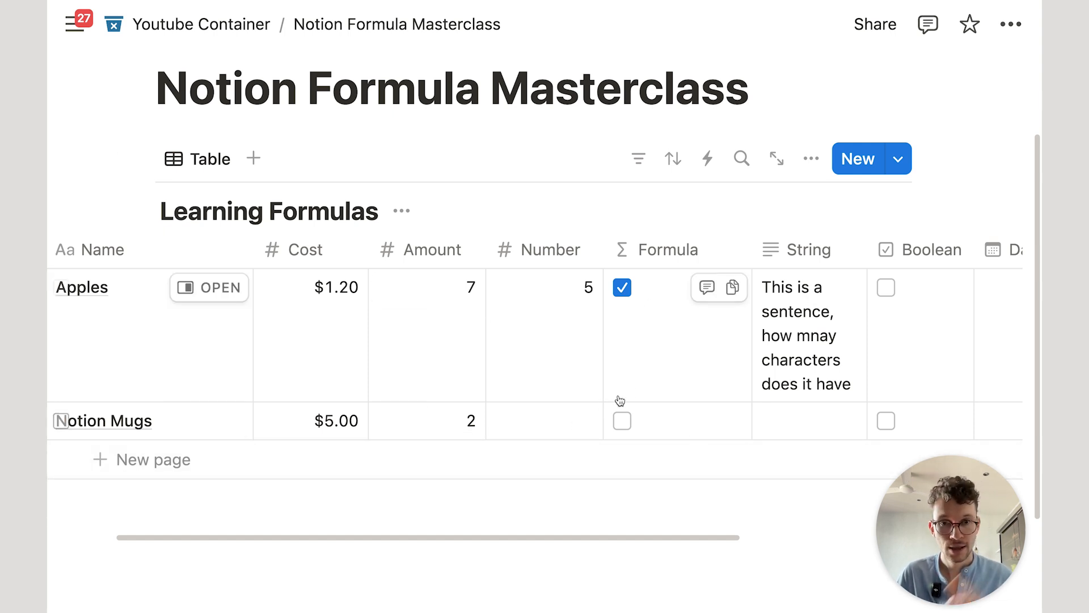
# Step: Change the operator so the formula reads Amount>7, and save
pyautogui.click(634, 382)
pyautogui.moveTo(287, 263); pyautogui.dragTo(270, 263)
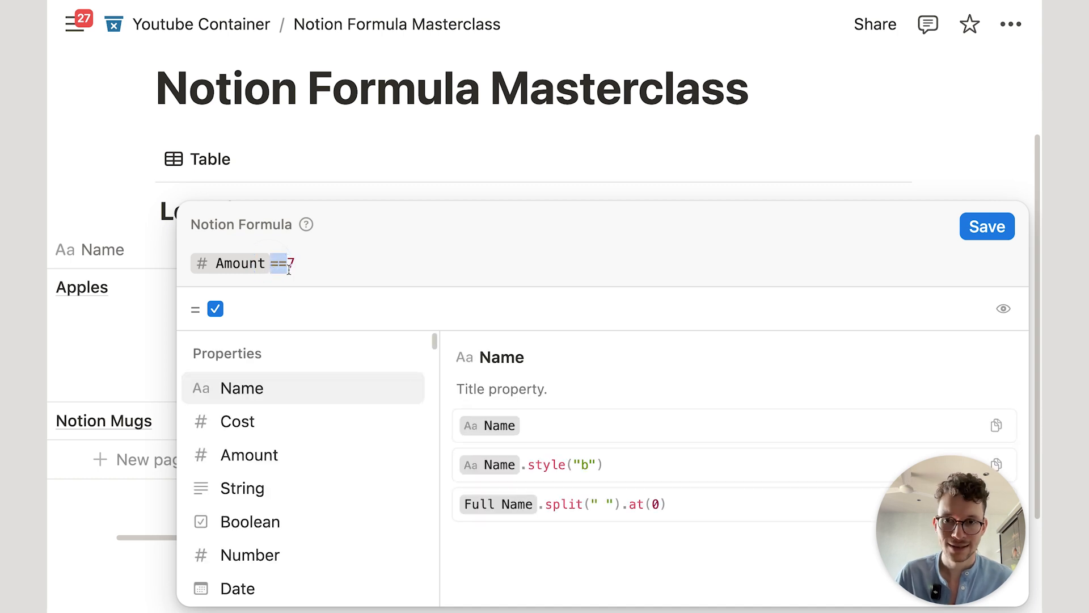
pyautogui.click(340, 262)
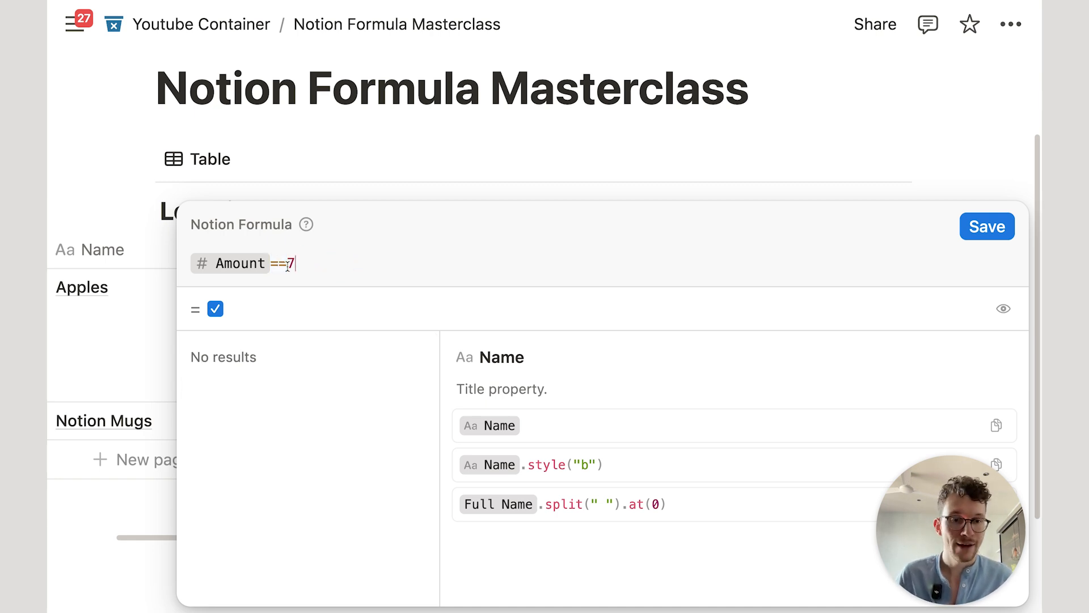
pyautogui.moveTo(287, 263); pyautogui.dragTo(270, 263)
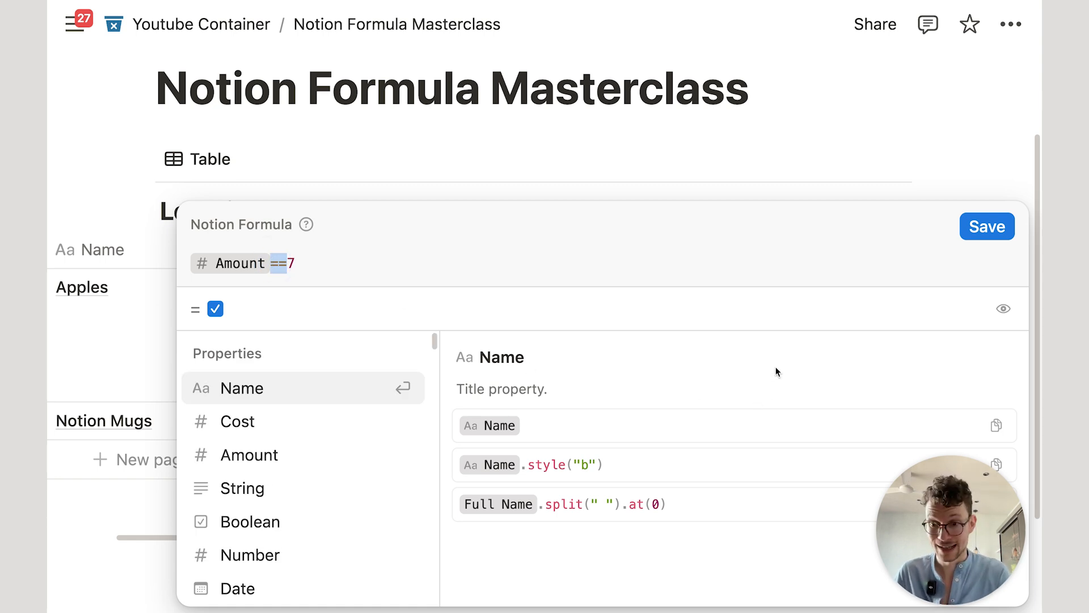
pyautogui.write('<')
pyautogui.press('BackSpace')
pyautogui.write('>')
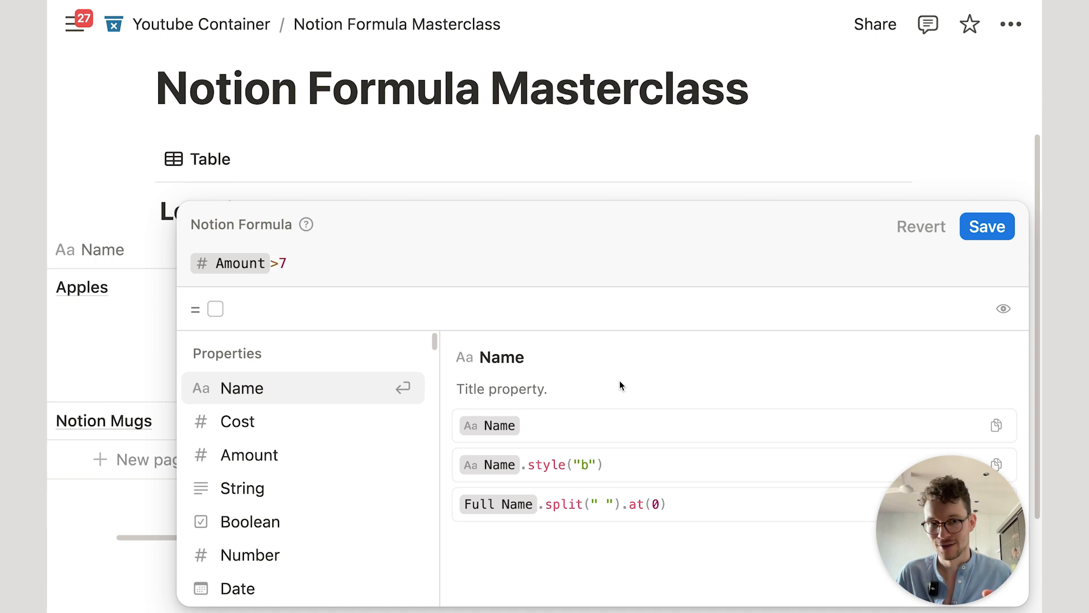
pyautogui.click(987, 226)
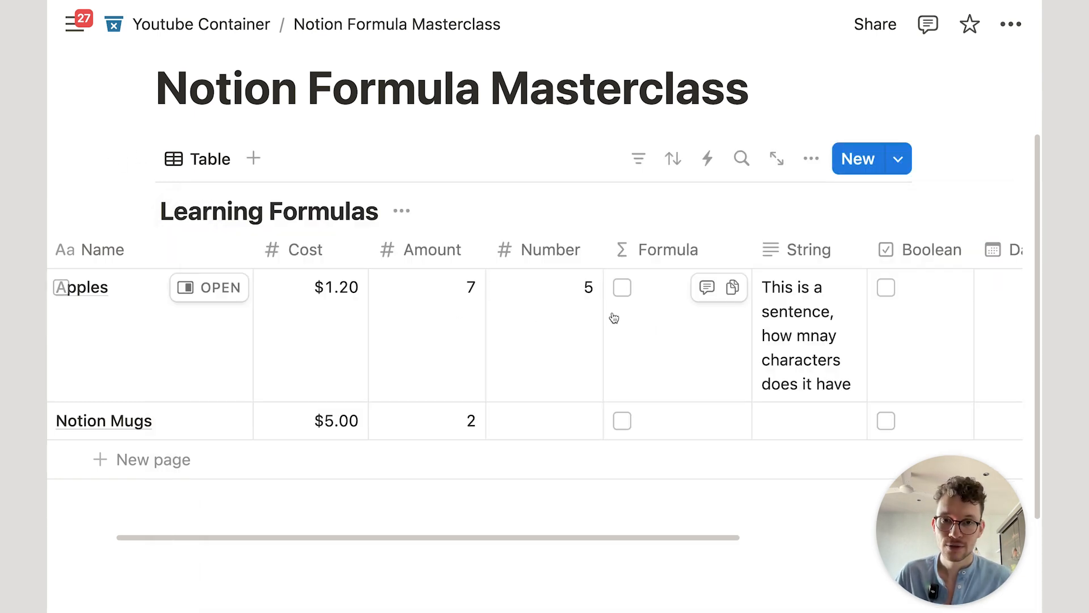
# Step: Extend the operator to make the formula Amount>=7, and save
pyautogui.click(634, 321)
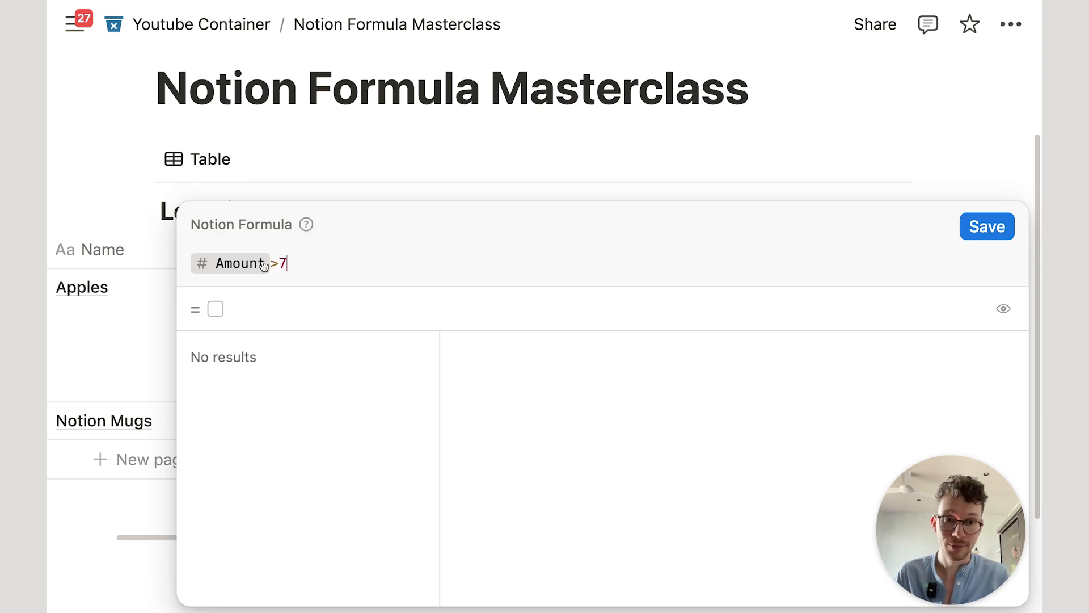
pyautogui.click(276, 264)
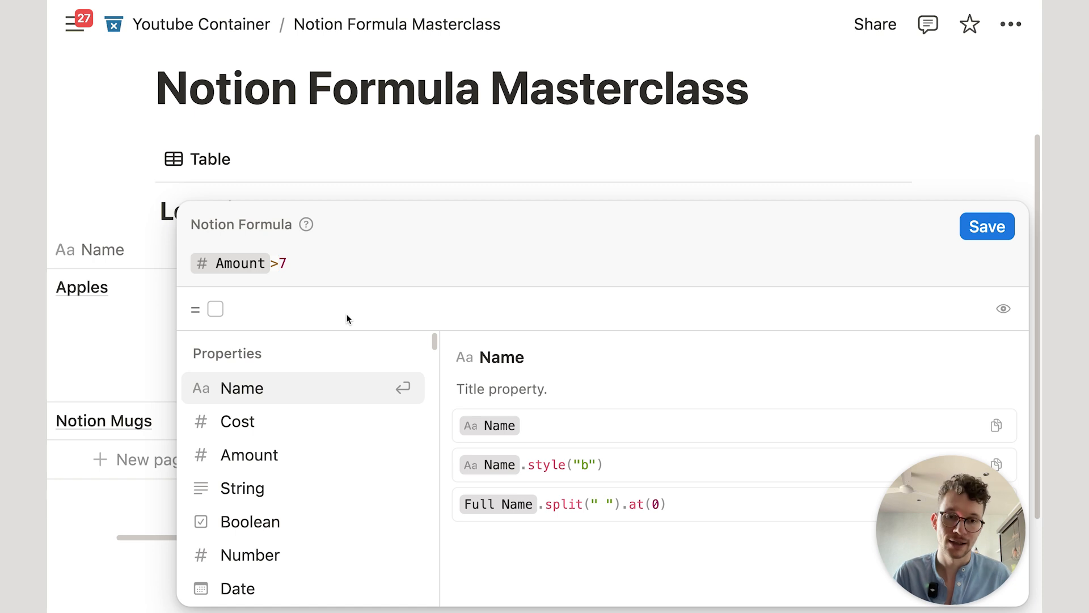
pyautogui.write('=')
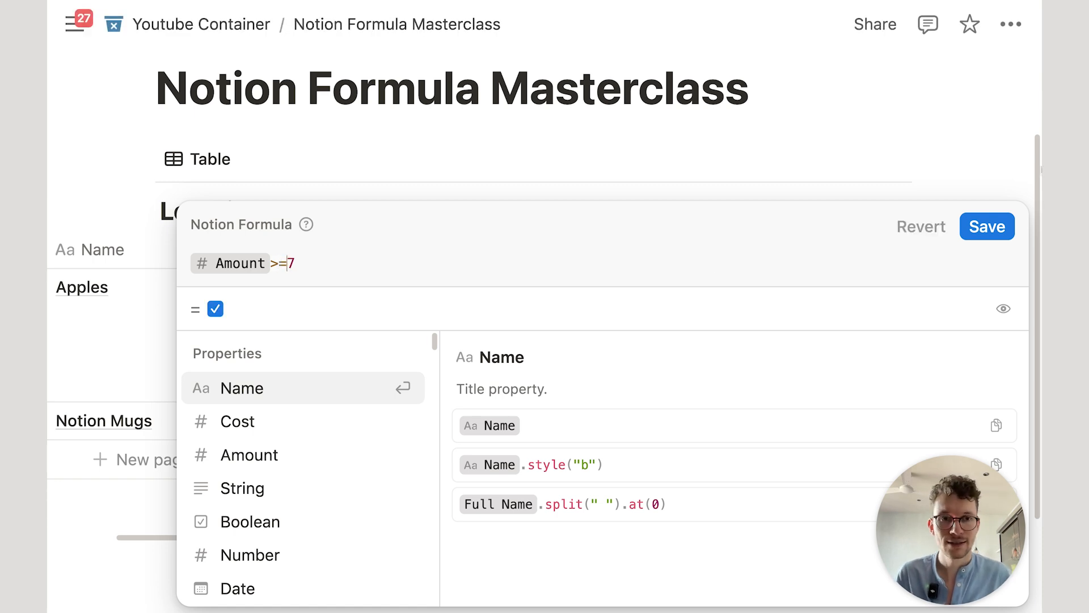
pyautogui.click(977, 221)
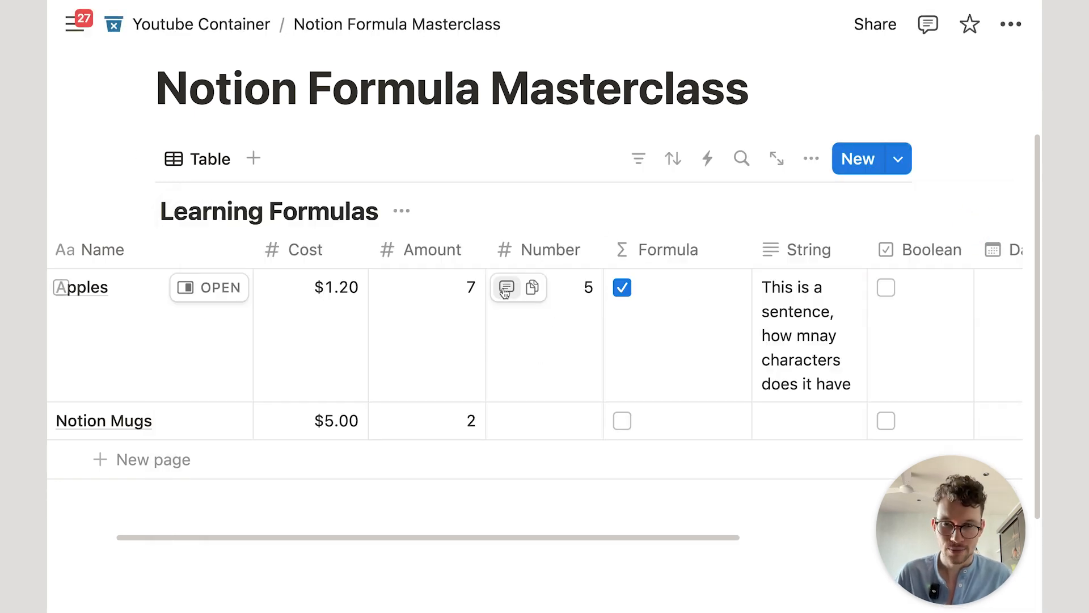
# Step: Swap the operator for != so the formula is Amount!=7, and save
pyautogui.click(650, 318)
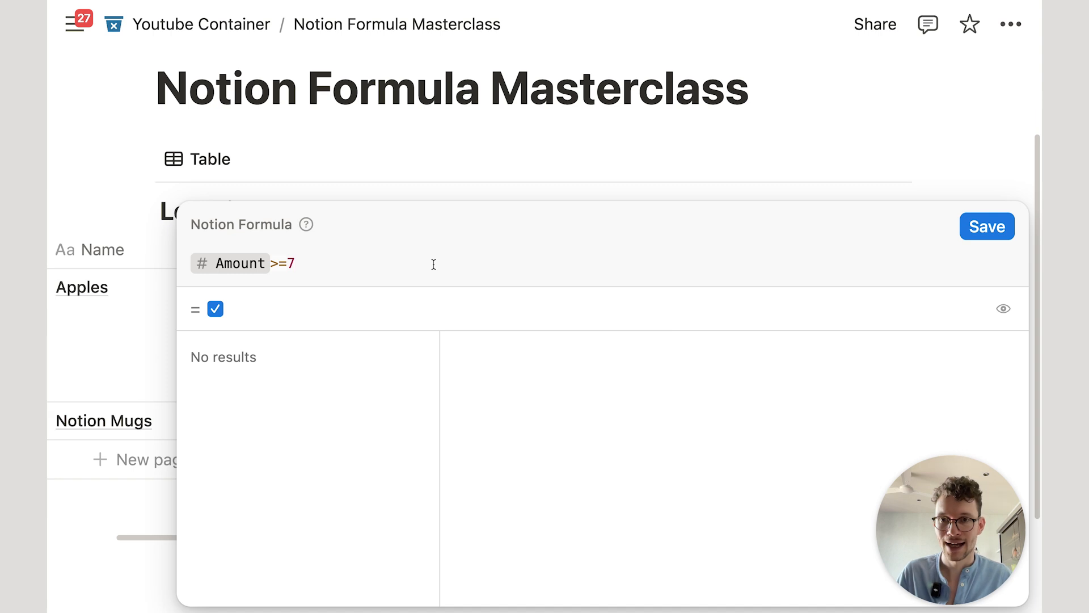
pyautogui.moveTo(284, 267); pyautogui.dragTo(270, 262)
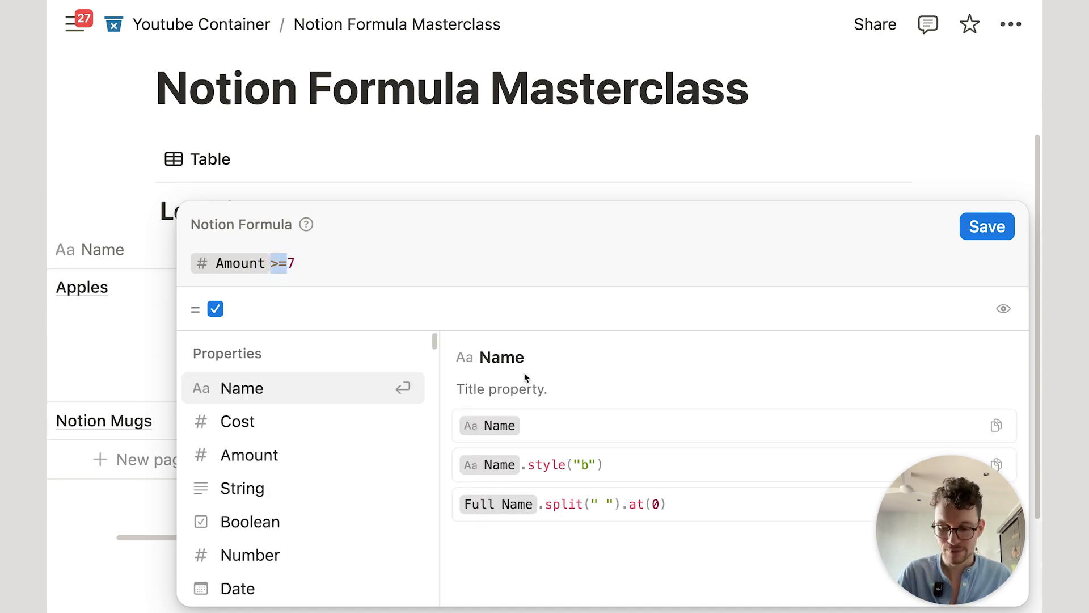
pyautogui.press('BackSpace')
pyautogui.write('!=')
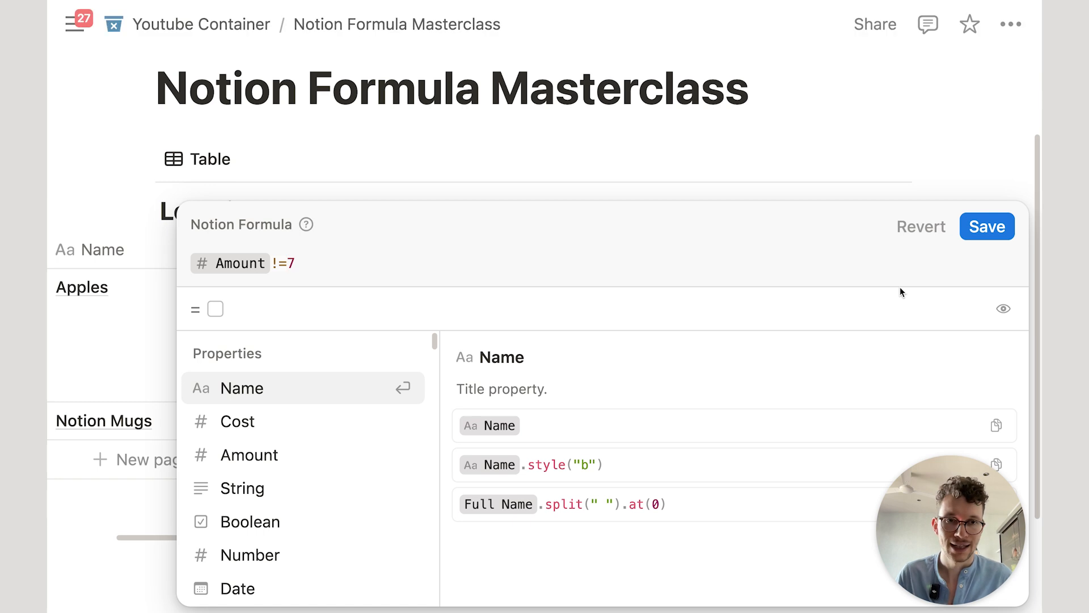
pyautogui.click(987, 227)
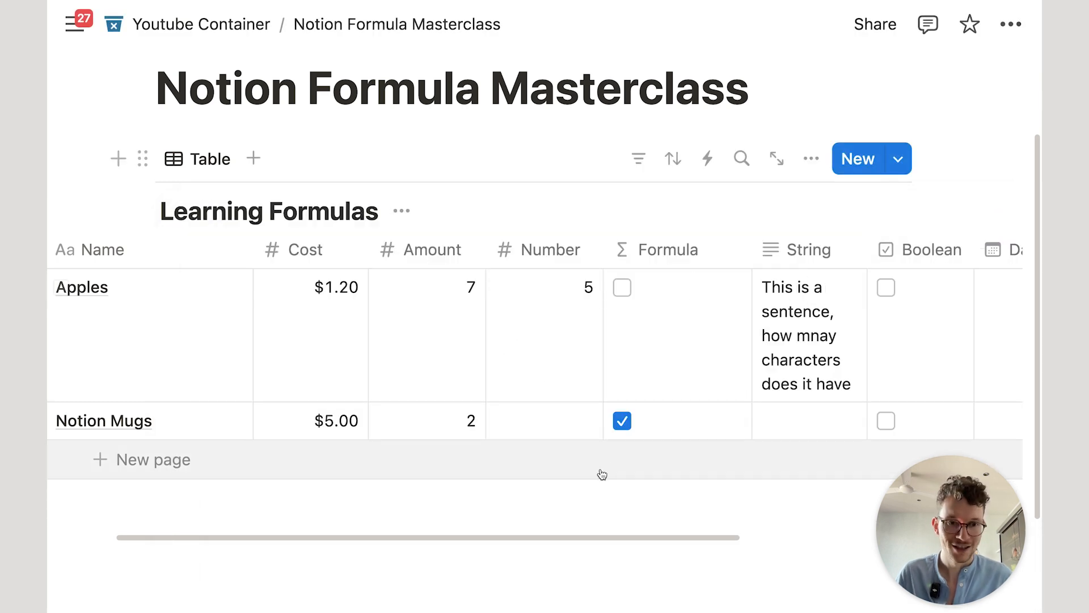
# Step: Give Apples a Date of January 14, 2025 and widen the Date column to fit it
pyautogui.hscroll(6, 581, 350)
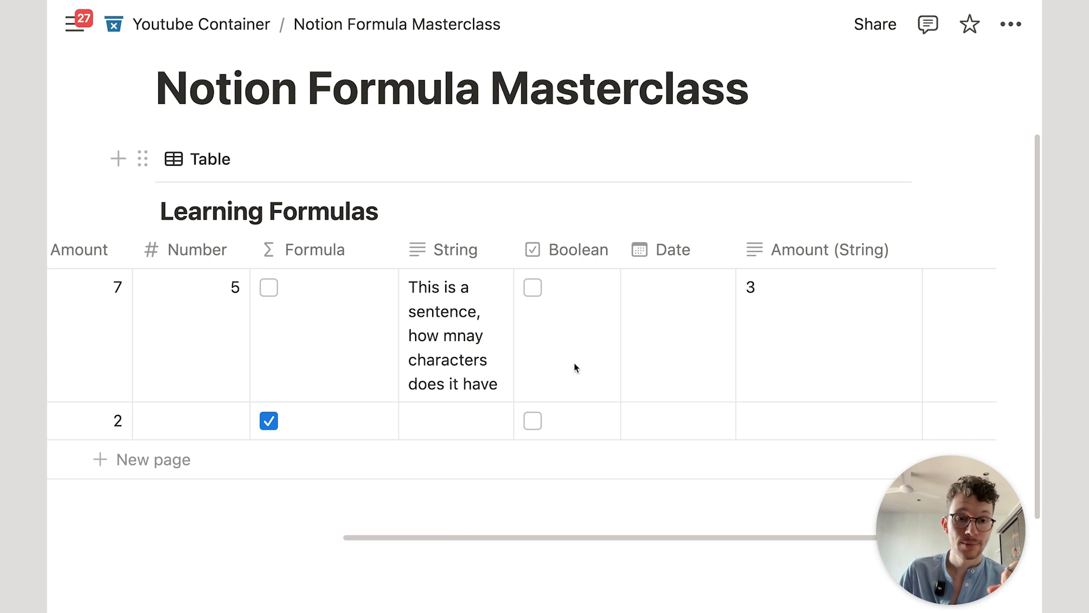
pyautogui.click(682, 328)
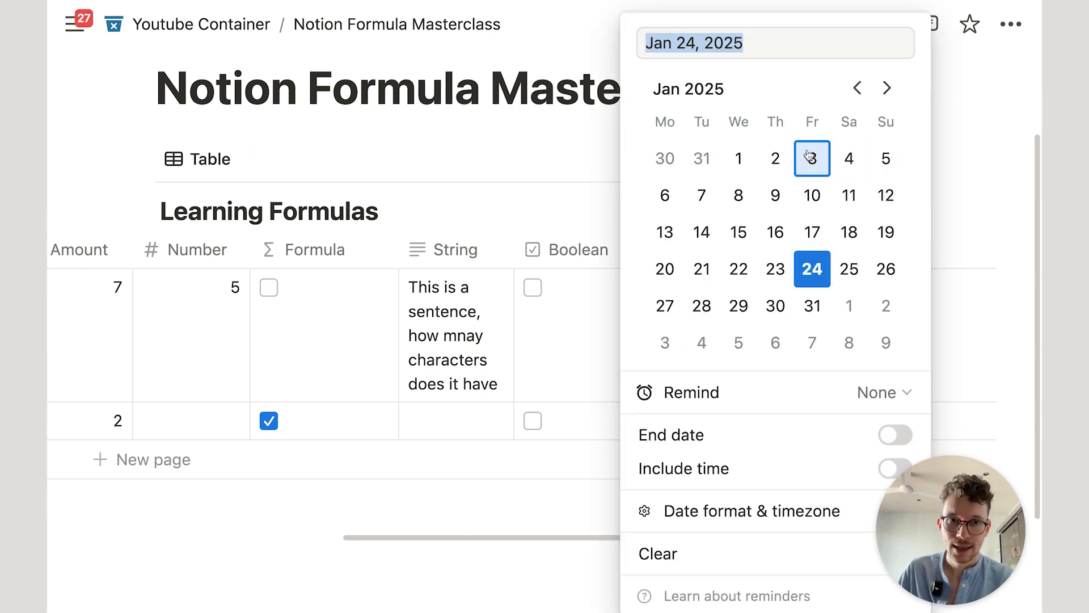
pyautogui.click(702, 231)
pyautogui.click(472, 122)
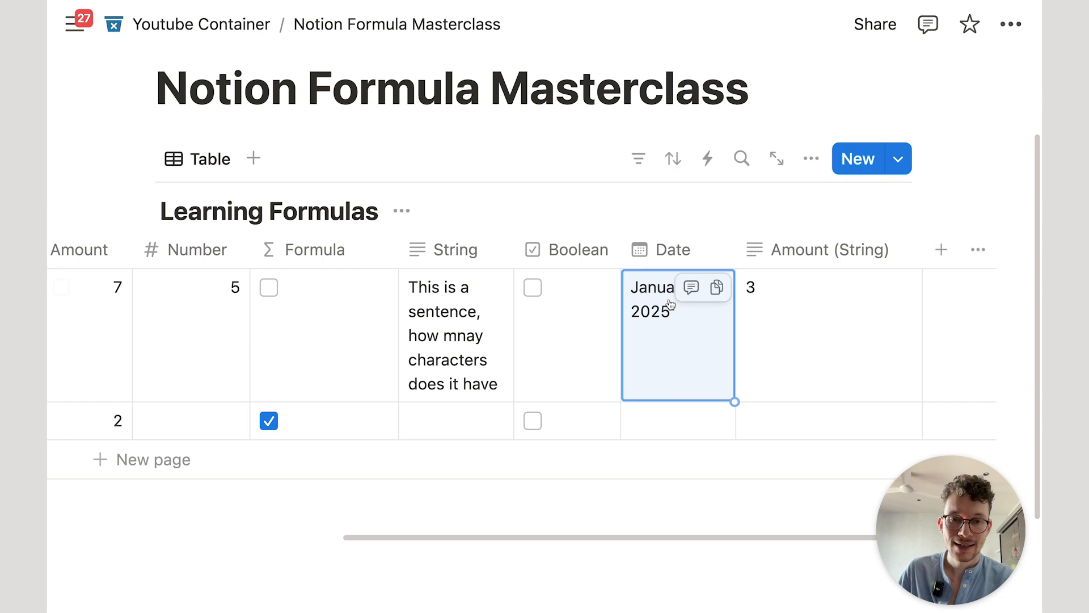
pyautogui.moveTo(733, 239); pyautogui.dragTo(792, 244)
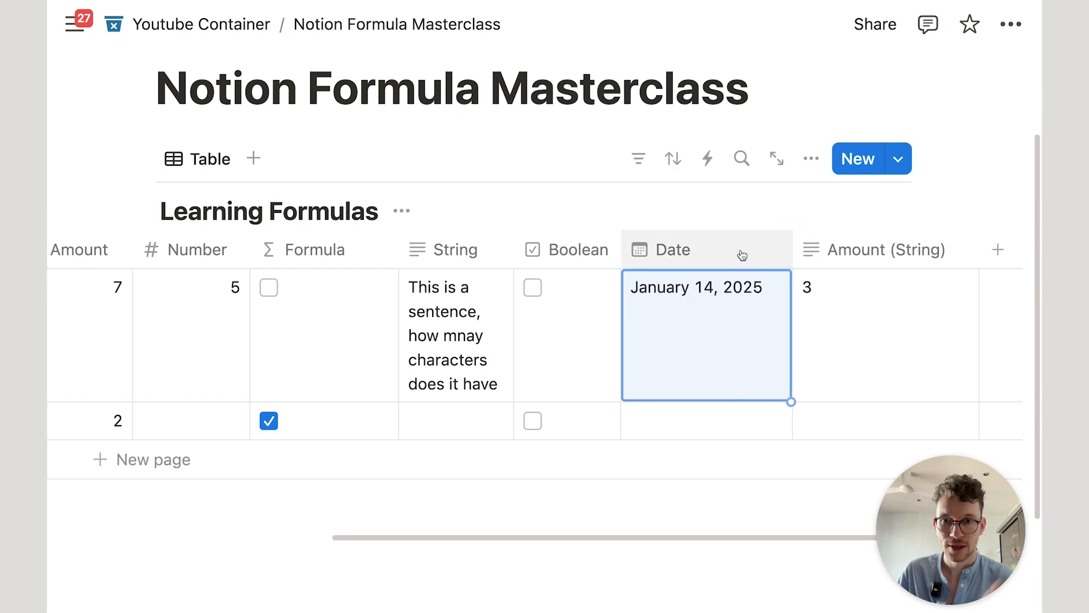
pyautogui.hscroll(-10, 691, 324)
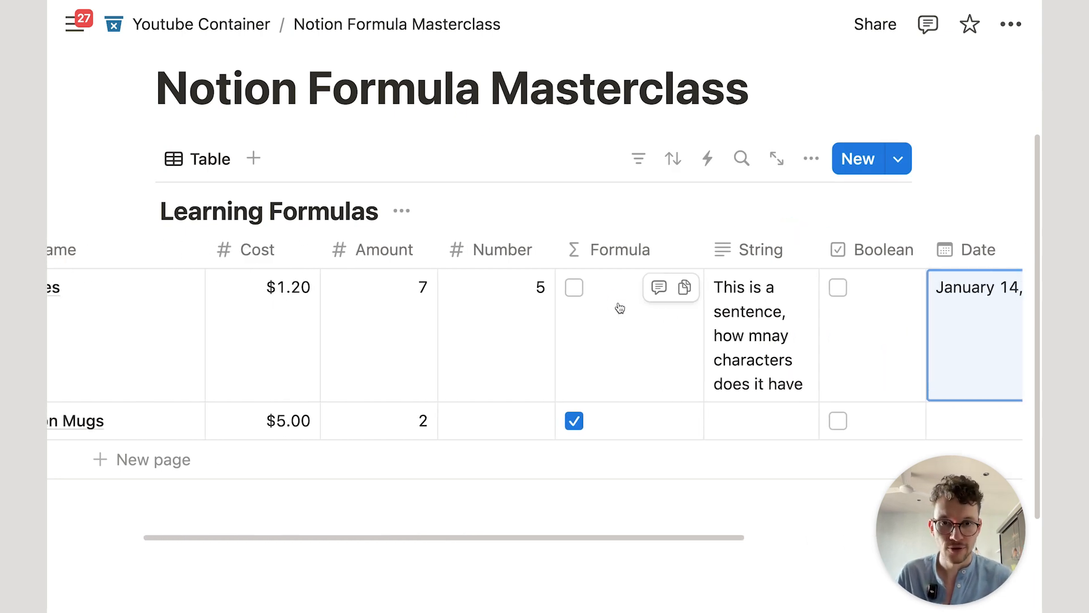
pyautogui.click(619, 308)
# Step: Replace the formula with the Date property and browse the functions offered after Date
pyautogui.press('super+a')
pyautogui.write('date')
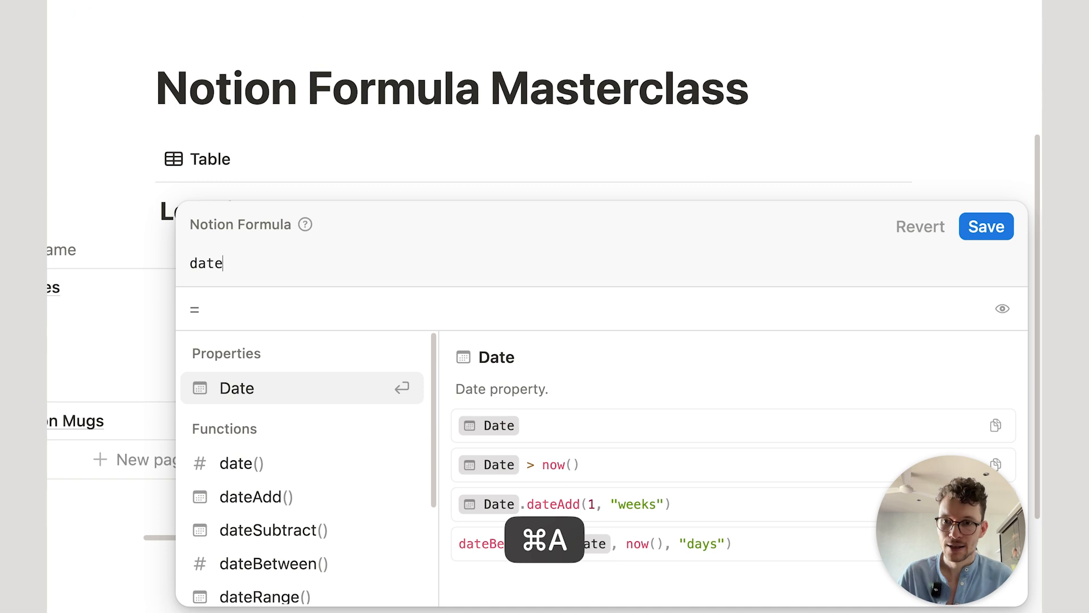
pyautogui.click(316, 382)
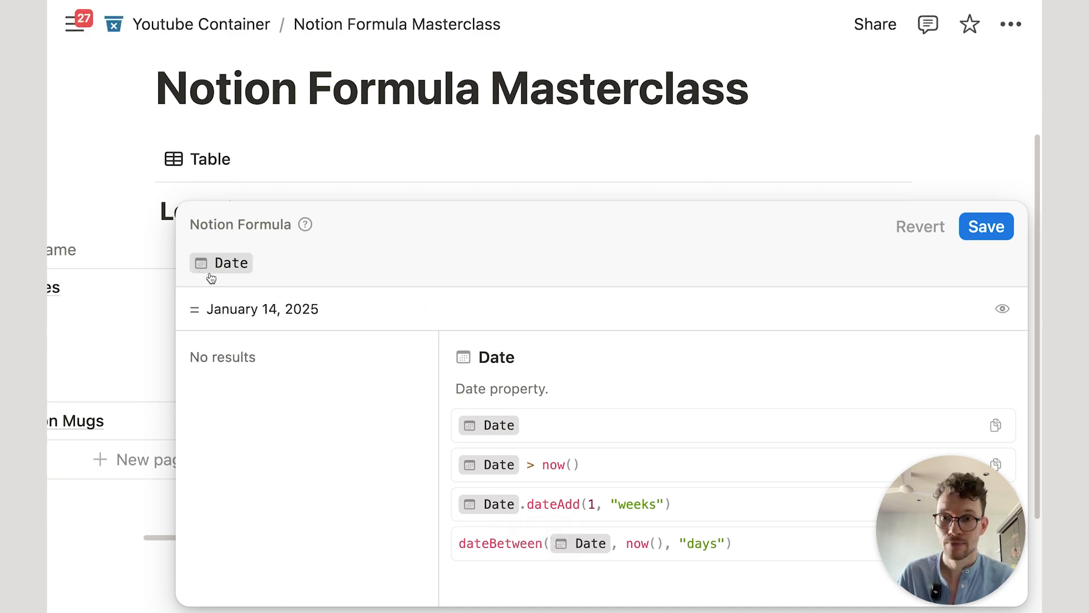
pyautogui.write('.')
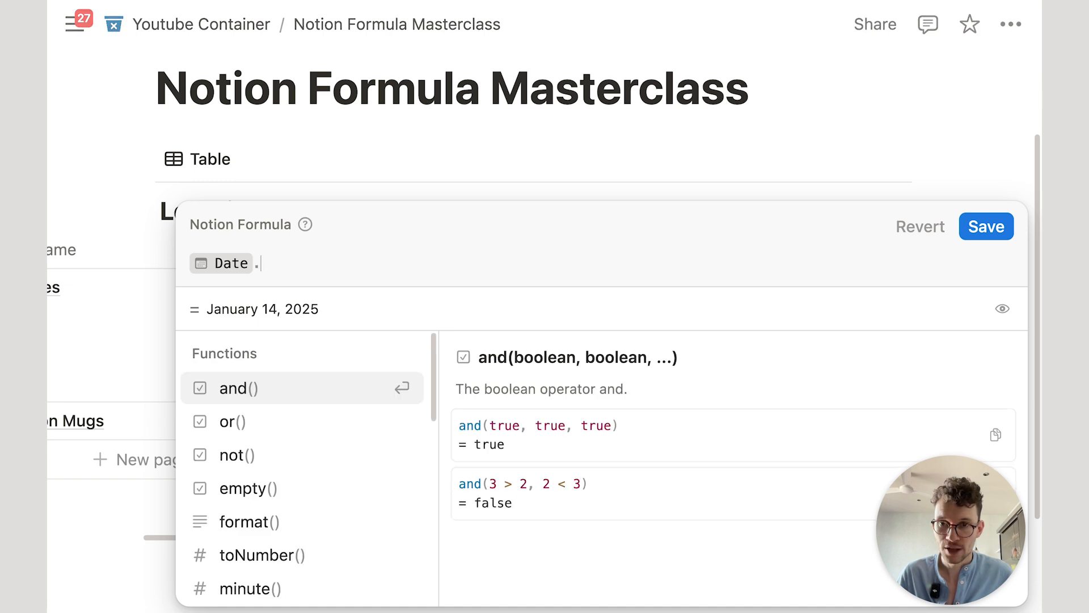
pyautogui.scroll(-5, 360, 389)
pyautogui.scroll(-5, 338, 499)
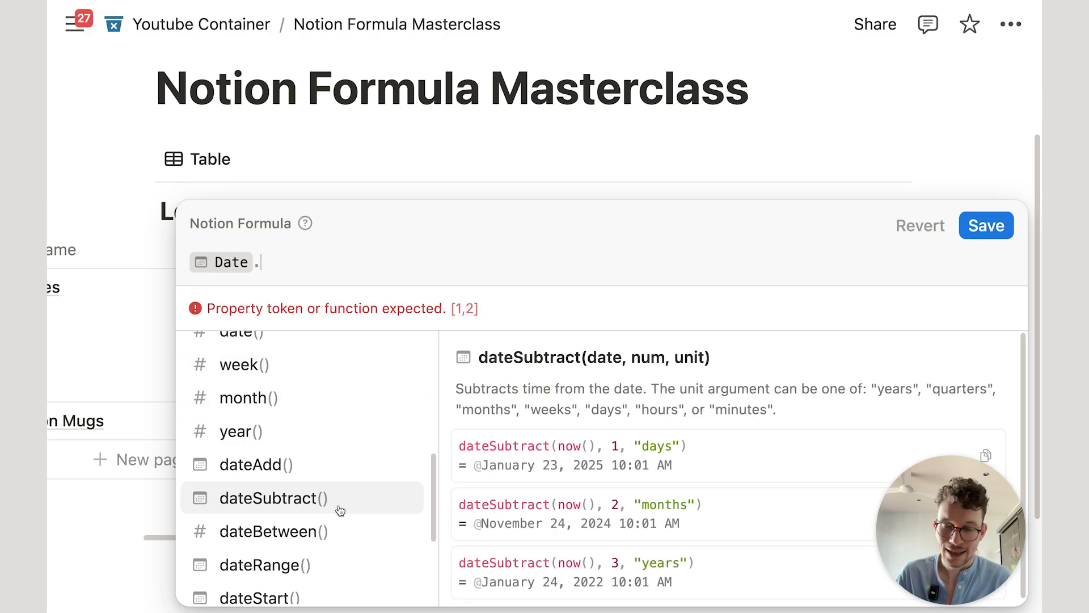
pyautogui.scroll(6, 350, 493)
pyautogui.scroll(2, 352, 492)
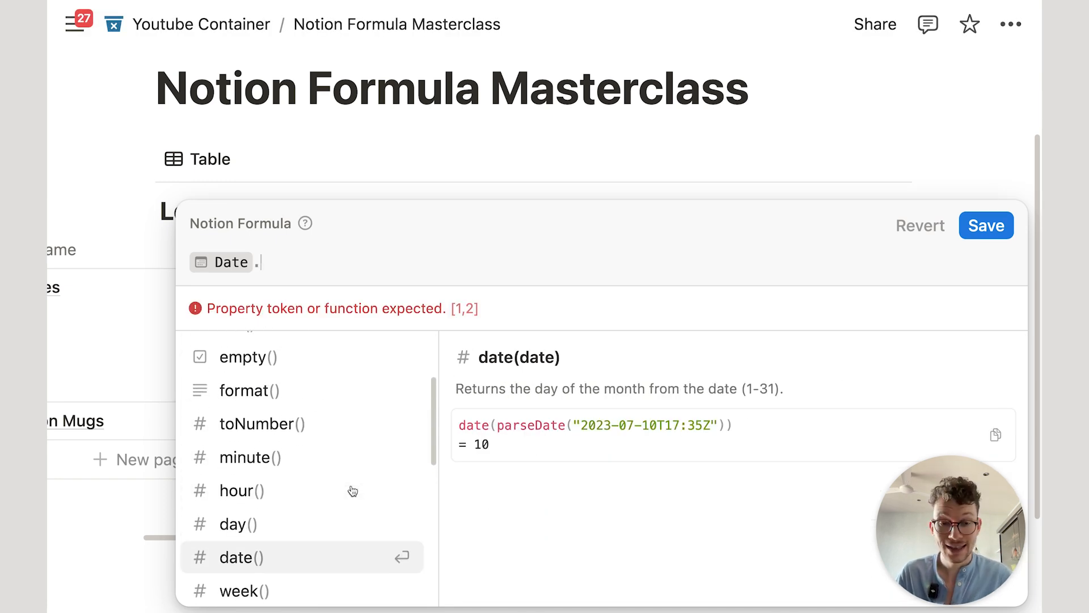
pyautogui.scroll(1, 363, 489)
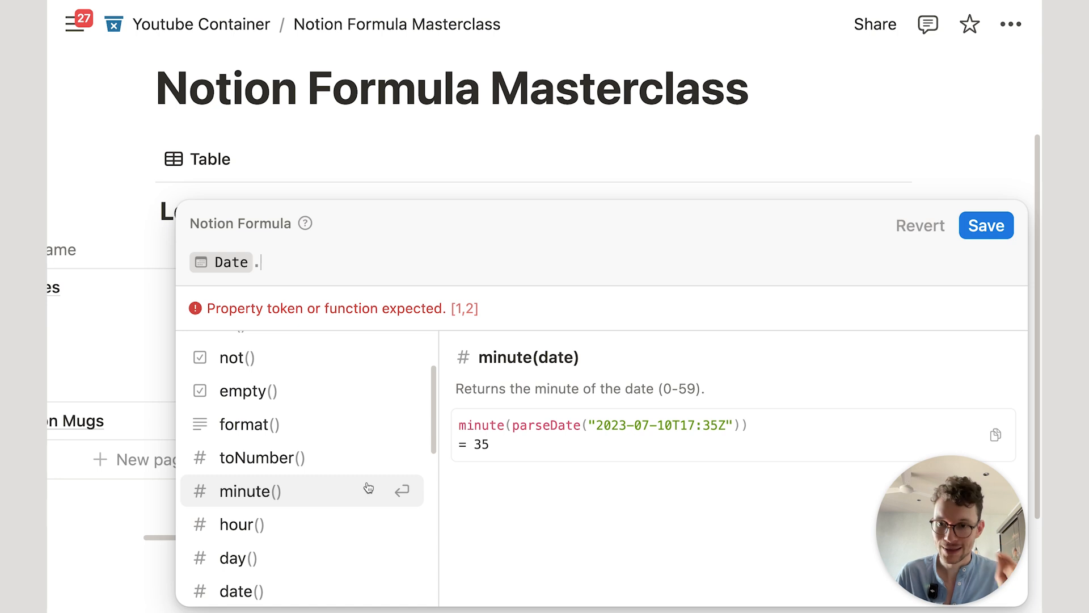
pyautogui.scroll(-2, 366, 486)
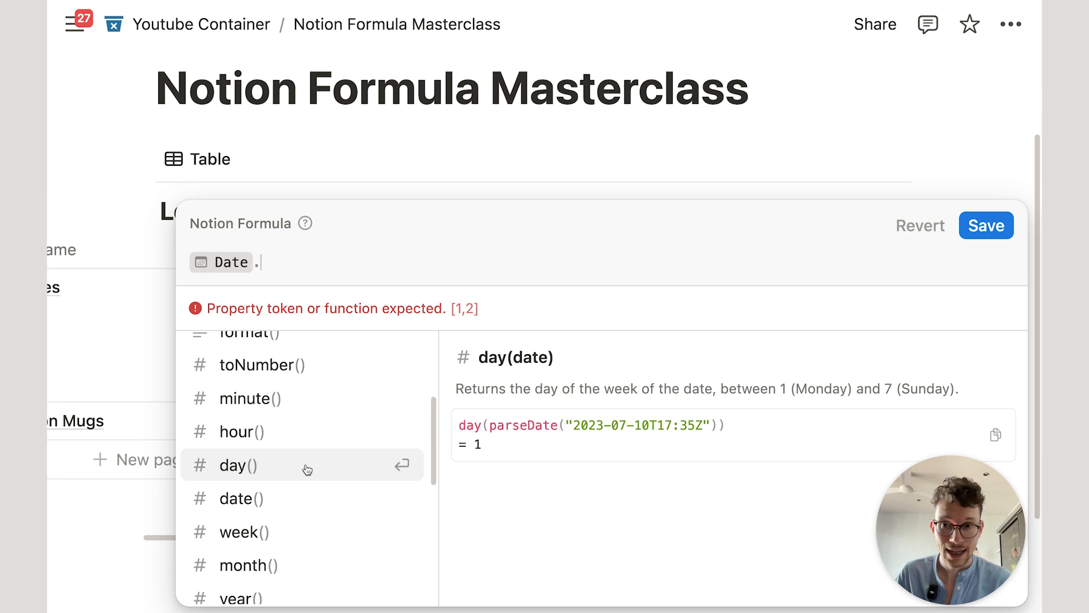
pyautogui.scroll(-5, 306, 469)
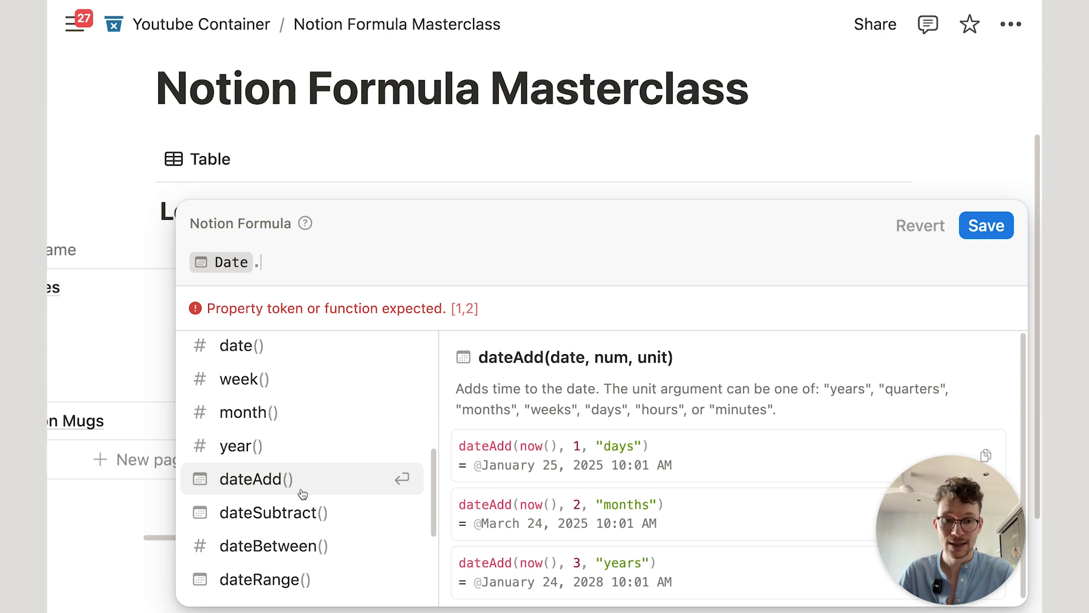
# Step: Try Date+5, remove the 5, and save the unfinished formula
pyautogui.press('BackSpace')
pyautogui.write('+5')
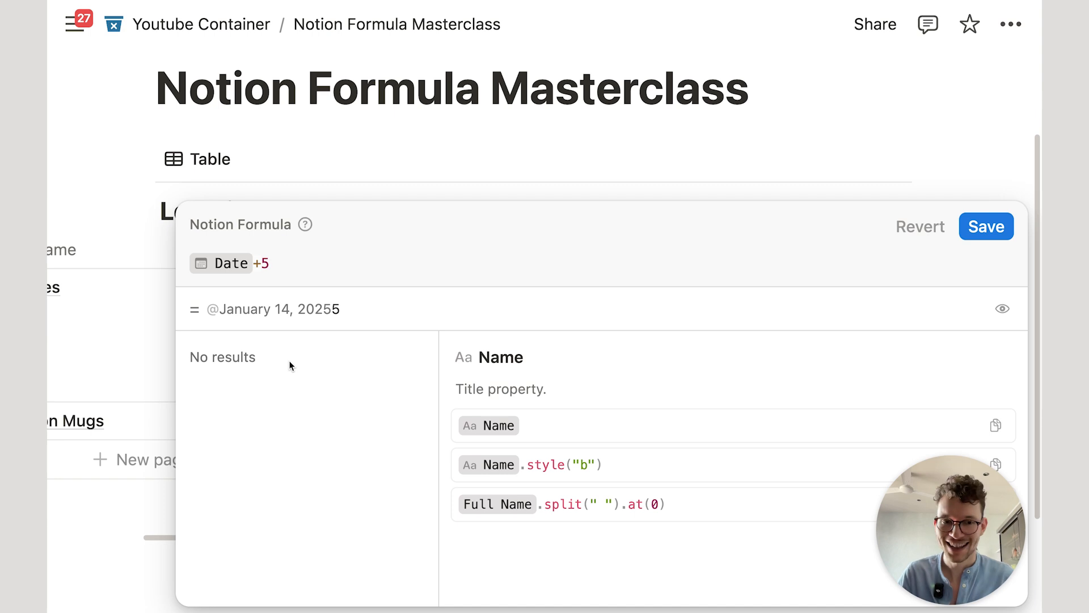
pyautogui.press('BackSpace')
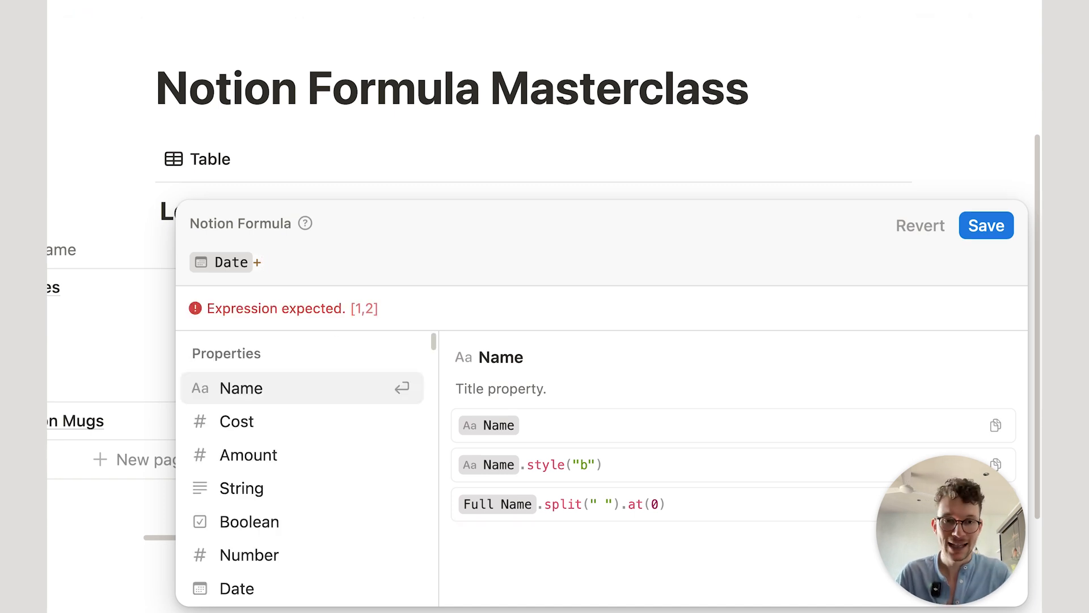
pyautogui.click(973, 223)
pyautogui.hscroll(8, 680, 357)
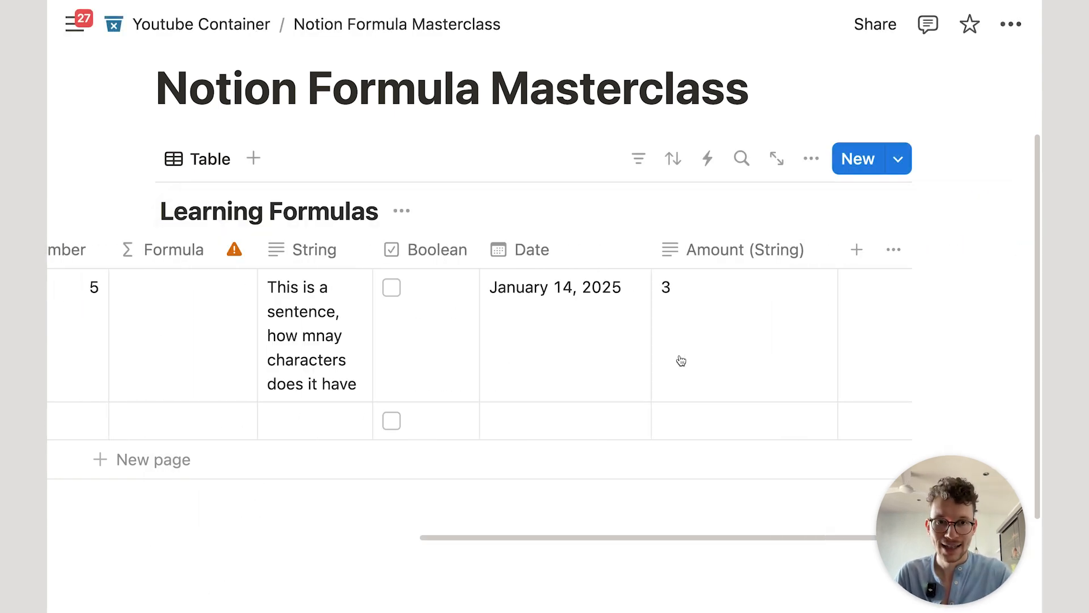
# Step: Add a Date-type property named Date 1 and set it to January 28, 2025
pyautogui.click(856, 250)
pyautogui.write('date')
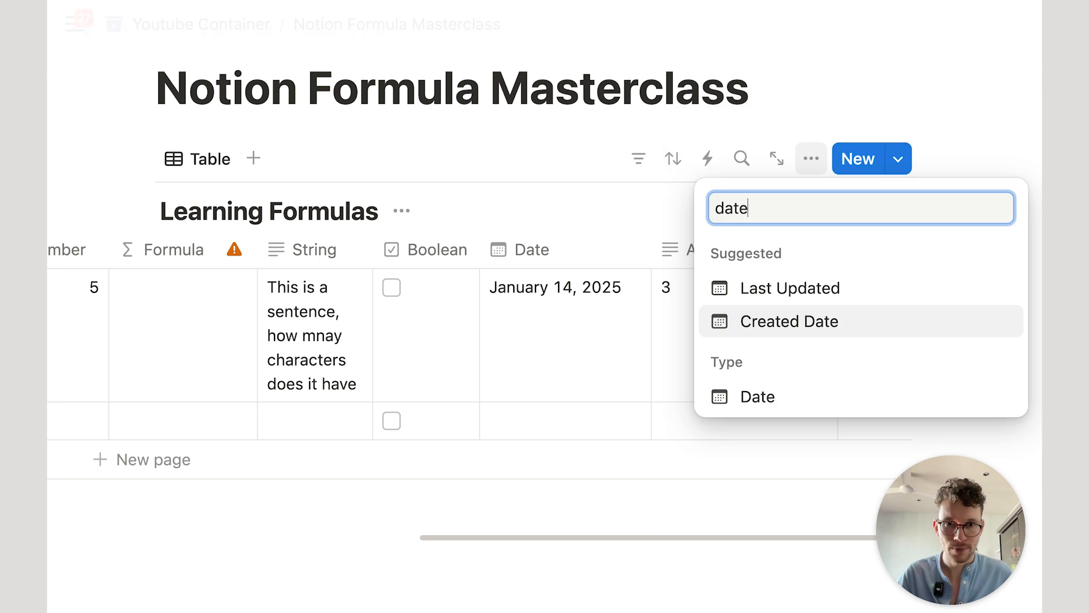
pyautogui.click(835, 392)
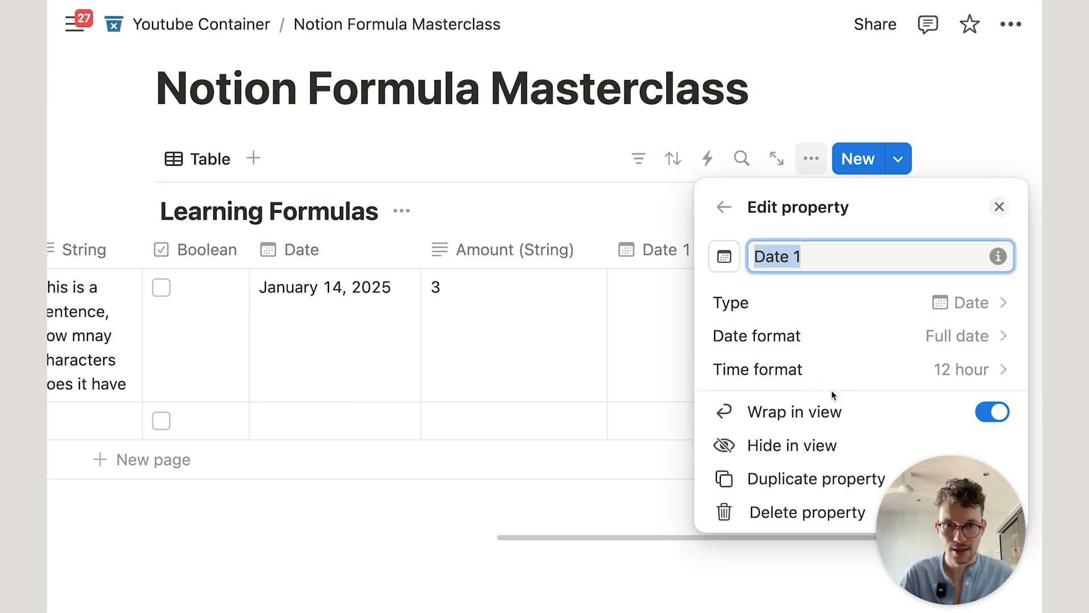
pyautogui.press('Return')
pyautogui.click(637, 318)
pyautogui.click(682, 321)
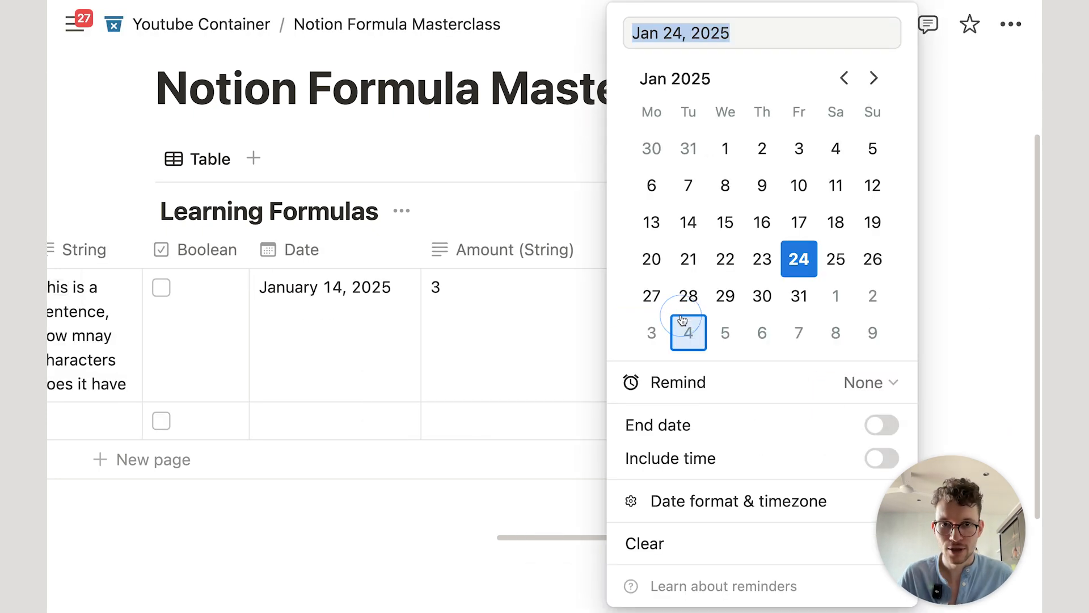
pyautogui.click(688, 296)
pyautogui.click(511, 333)
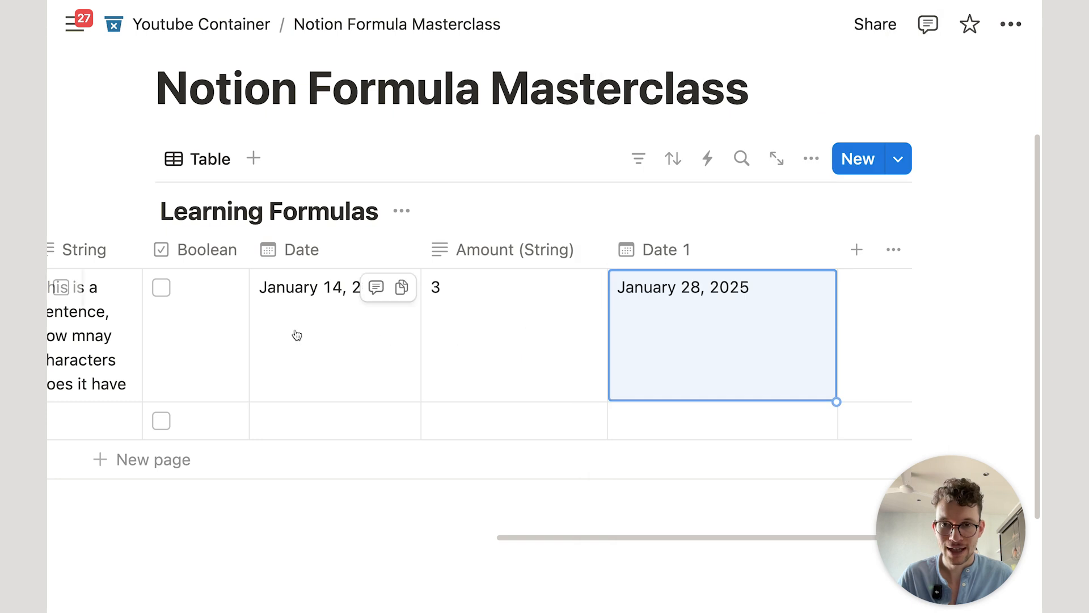
# Step: Try the formula Date - Date 1, read its error, then cut it back to Date
pyautogui.hscroll(-8, 359, 321)
pyautogui.click(349, 322)
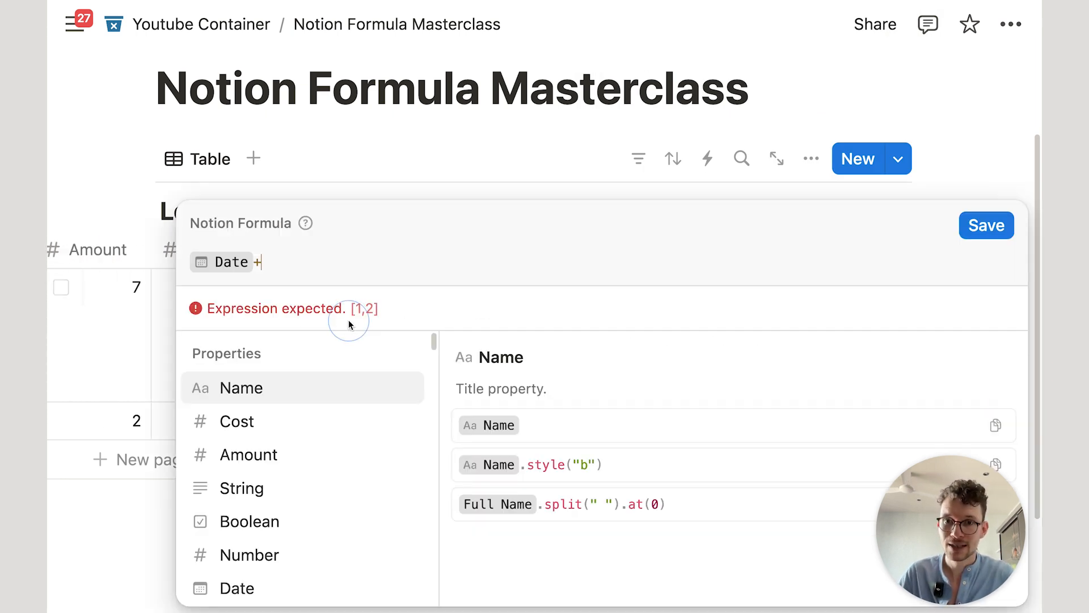
pyautogui.press('BackSpace')
pyautogui.write('-d')
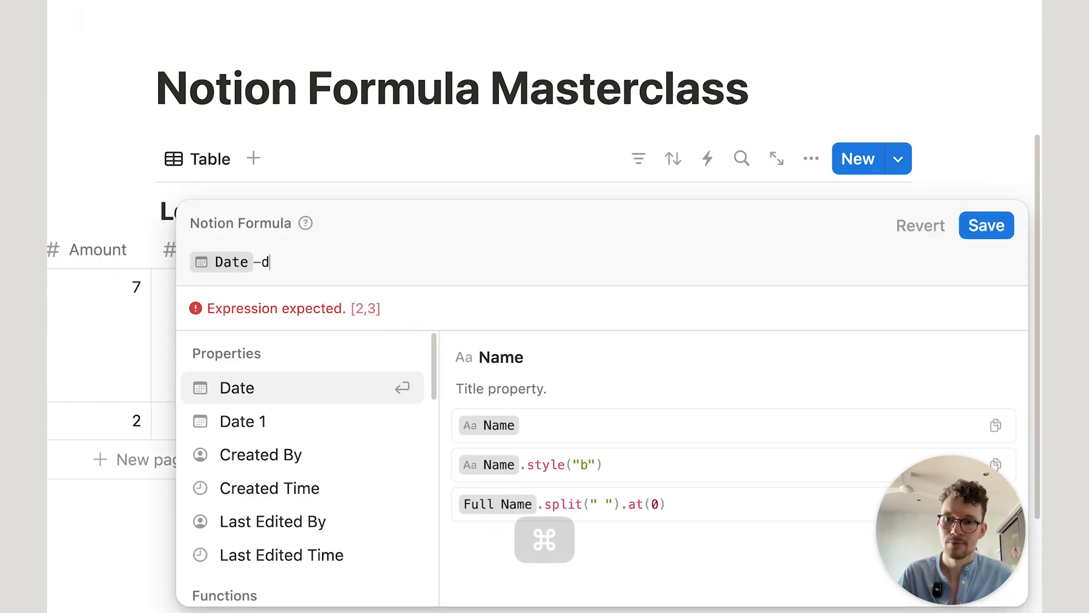
pyautogui.write('a')
pyautogui.click(365, 433)
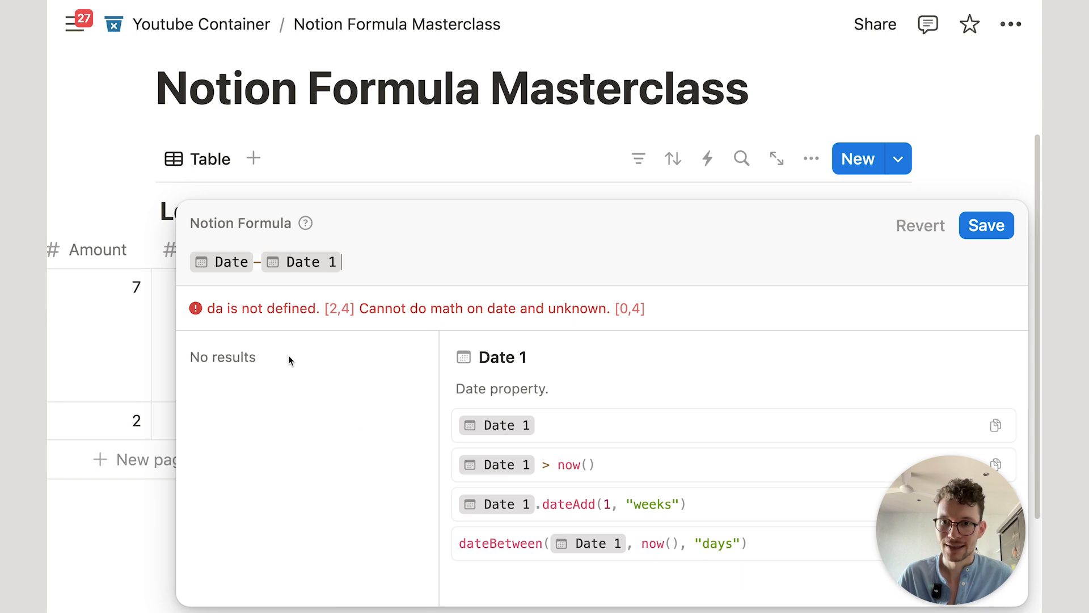
pyautogui.moveTo(276, 308); pyautogui.dragTo(441, 313)
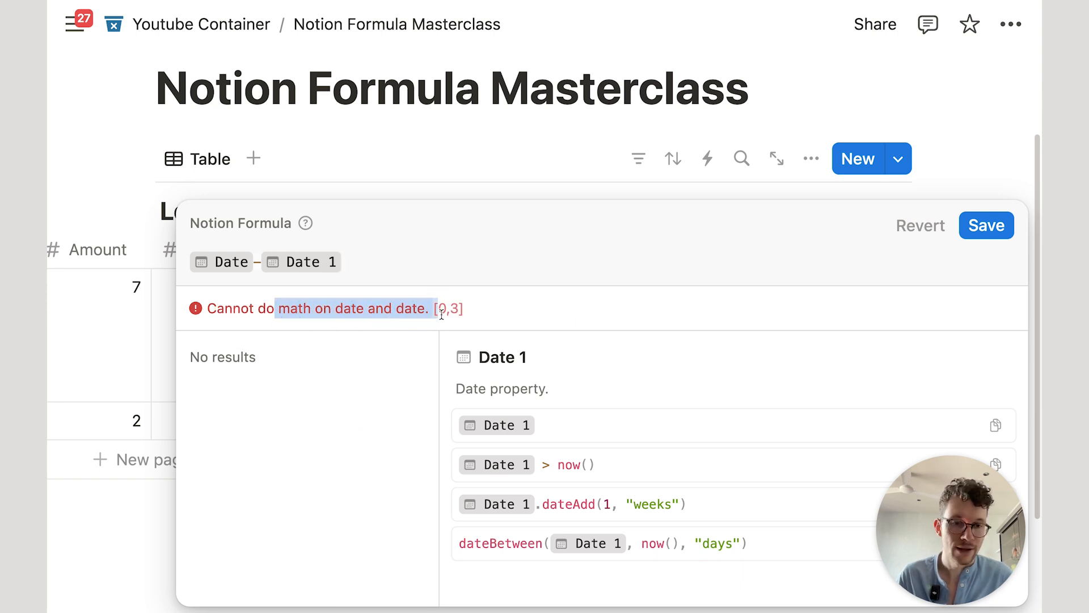
pyautogui.click(443, 263)
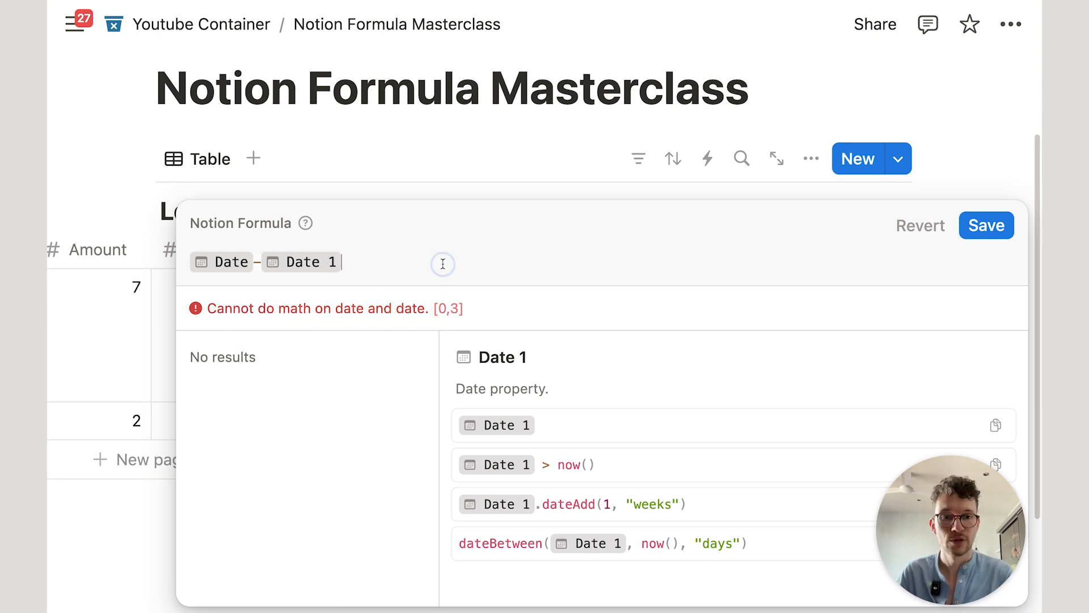
pyautogui.press('BackSpace')
pyautogui.press('BackSpace')
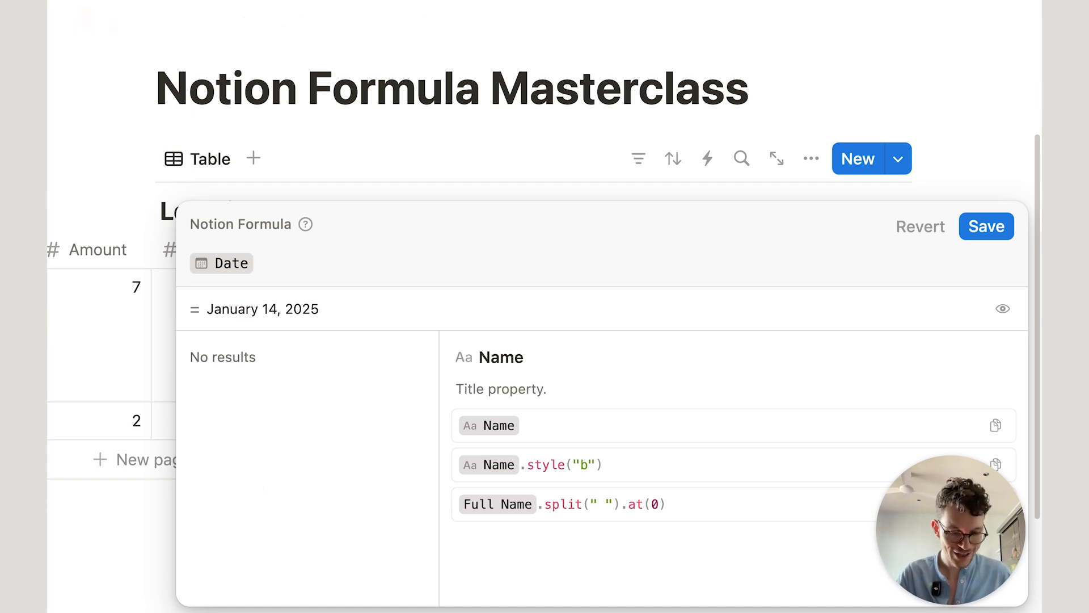
# Step: Start a Date.dateBetween call with Date 1 as its first argument
pyautogui.write('.da')
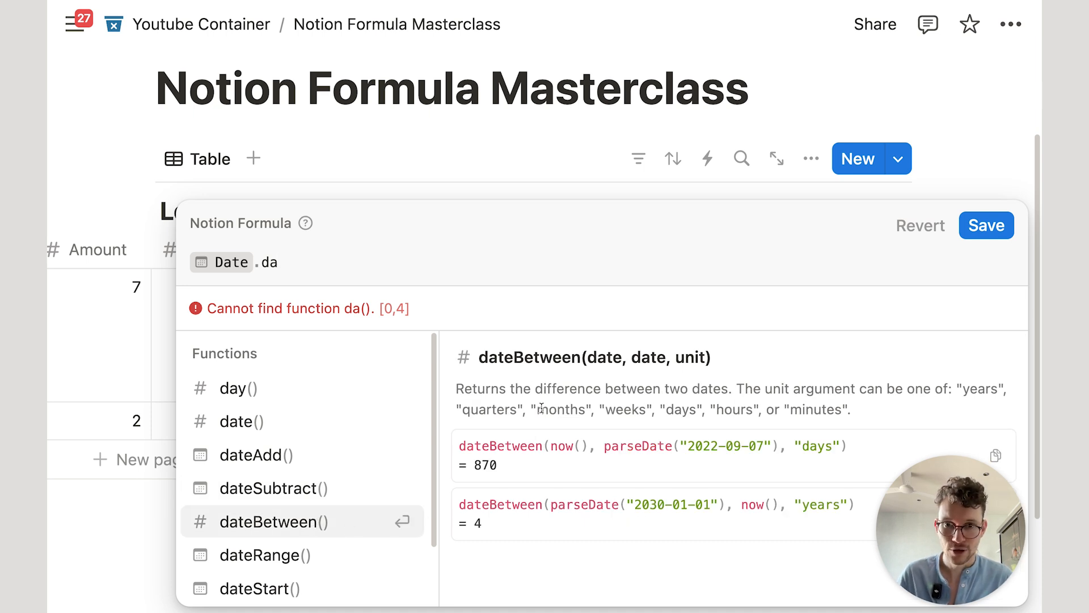
pyautogui.click(342, 524)
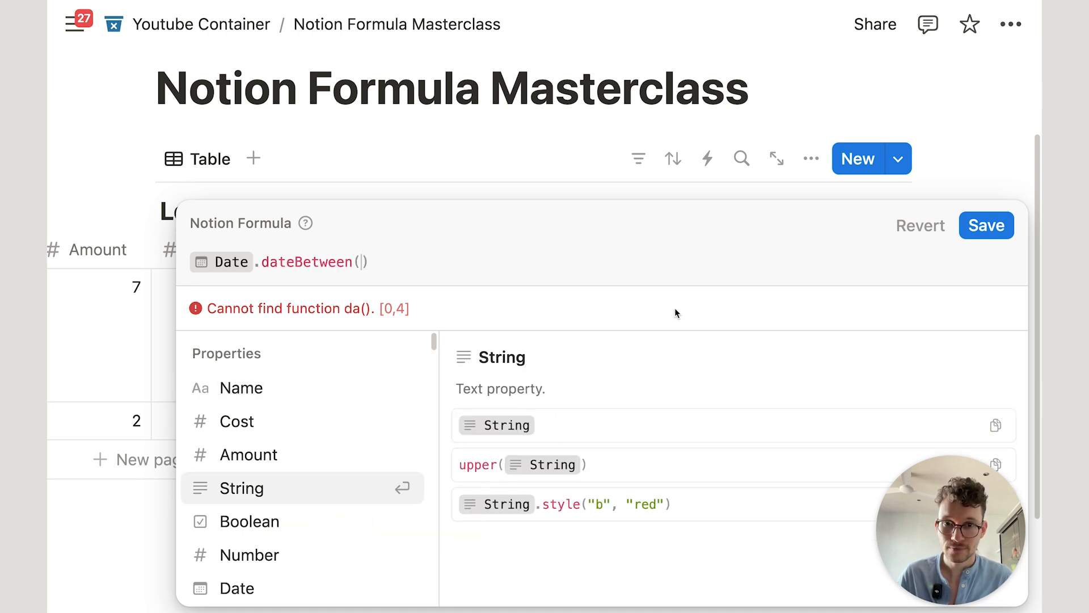
pyautogui.click(318, 261)
pyautogui.moveTo(597, 357); pyautogui.dragTo(703, 357)
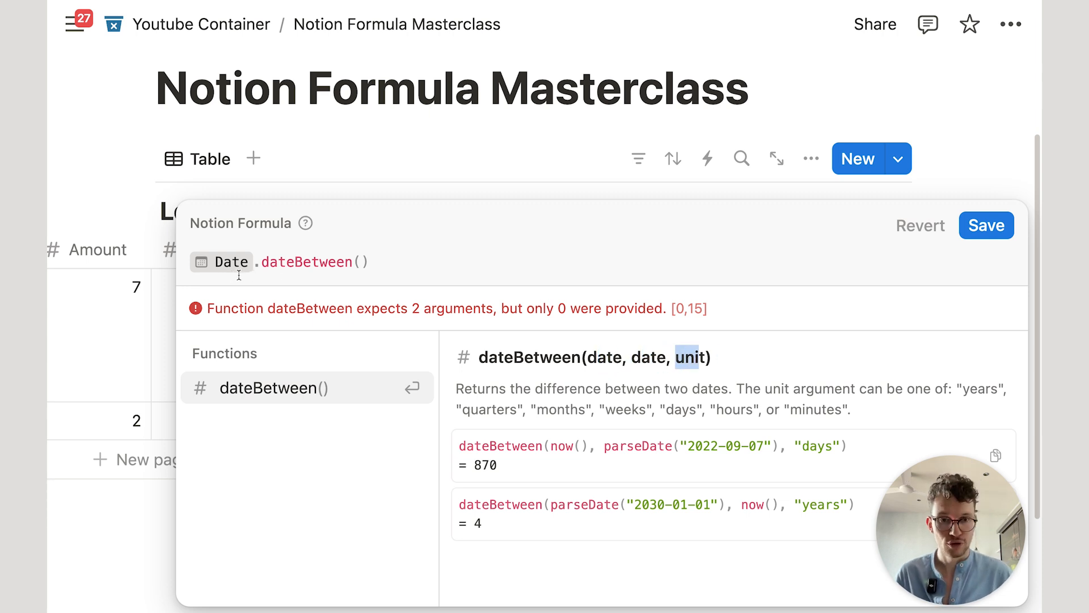
pyautogui.click(362, 262)
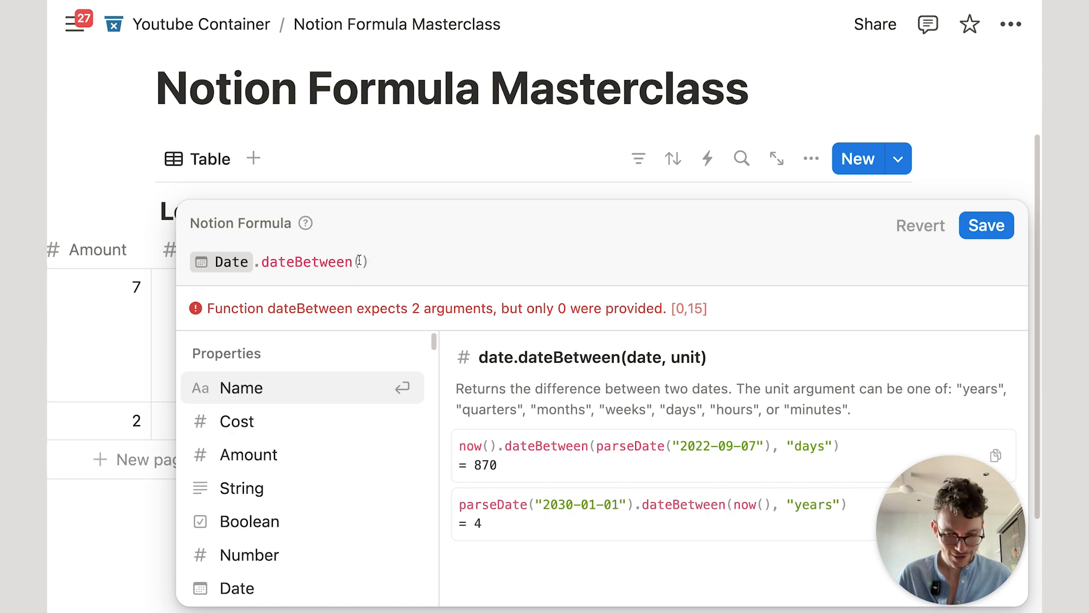
pyautogui.write('da')
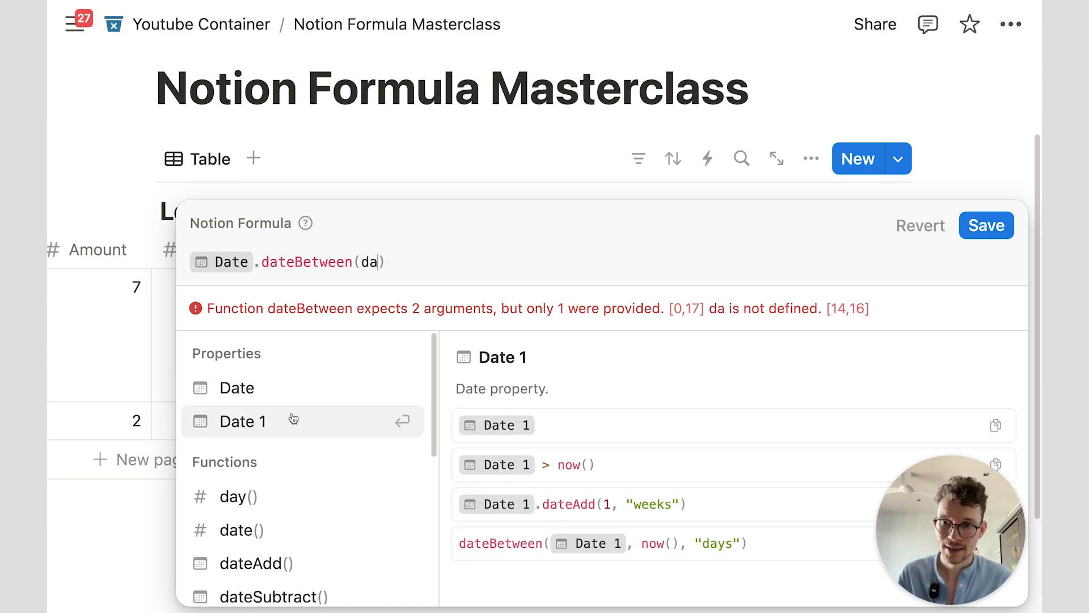
pyautogui.click(290, 419)
pyautogui.write(',')
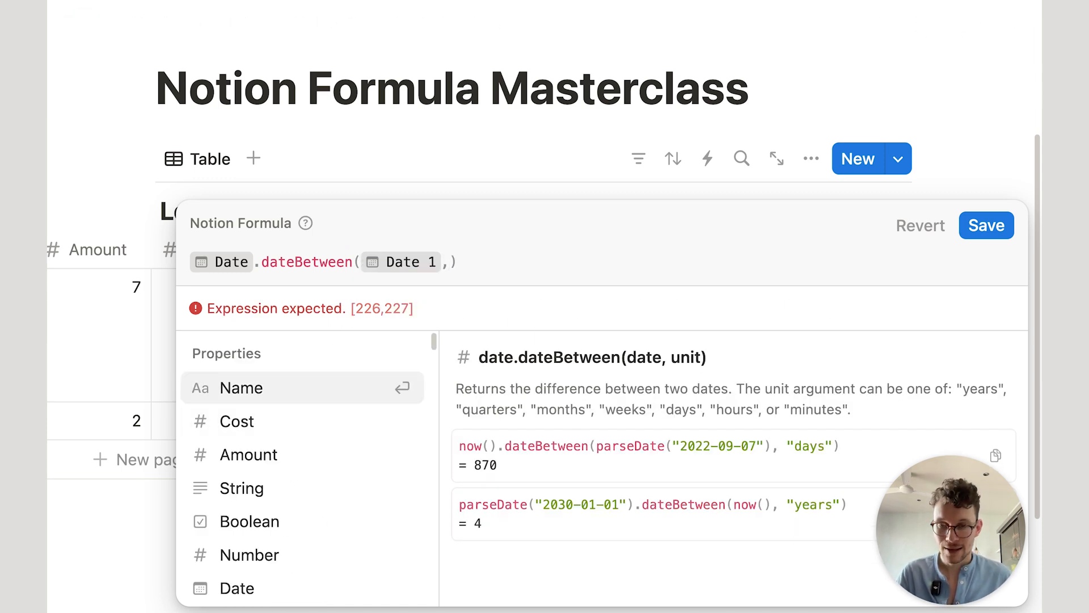
# Step: Add the "days" unit to complete Date.dateBetween(Date 1, "days"), previewing -14
pyautogui.moveTo(787, 447); pyautogui.dragTo(832, 452)
pyautogui.click(452, 253)
pyautogui.click(450, 252)
pyautogui.write('"days"')
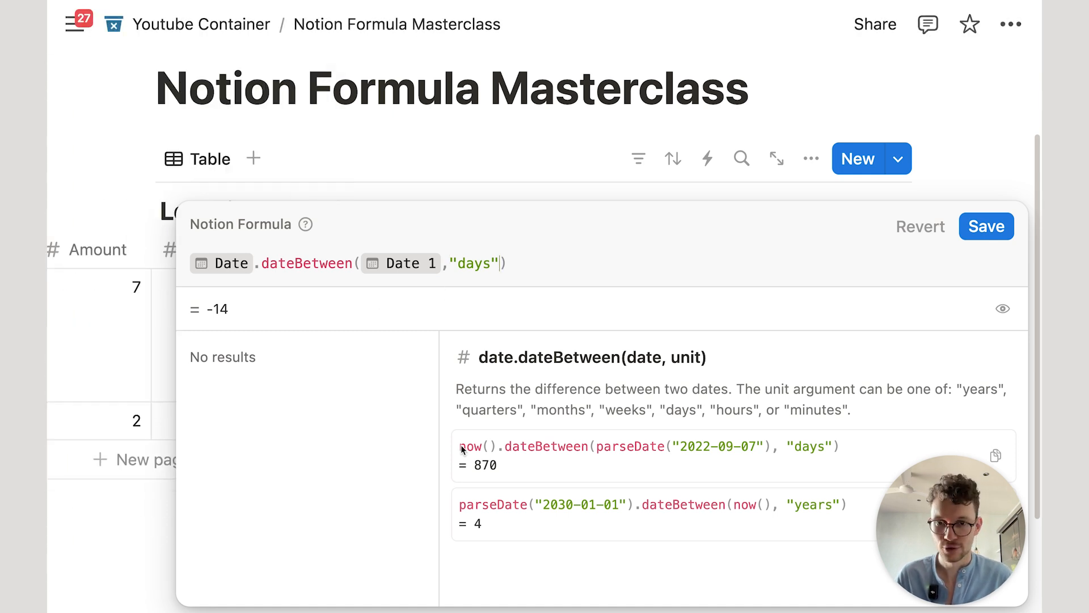
# Step: Delete the dateBetween call so the formula is back to just Date
pyautogui.moveTo(659, 452); pyautogui.dragTo(754, 458)
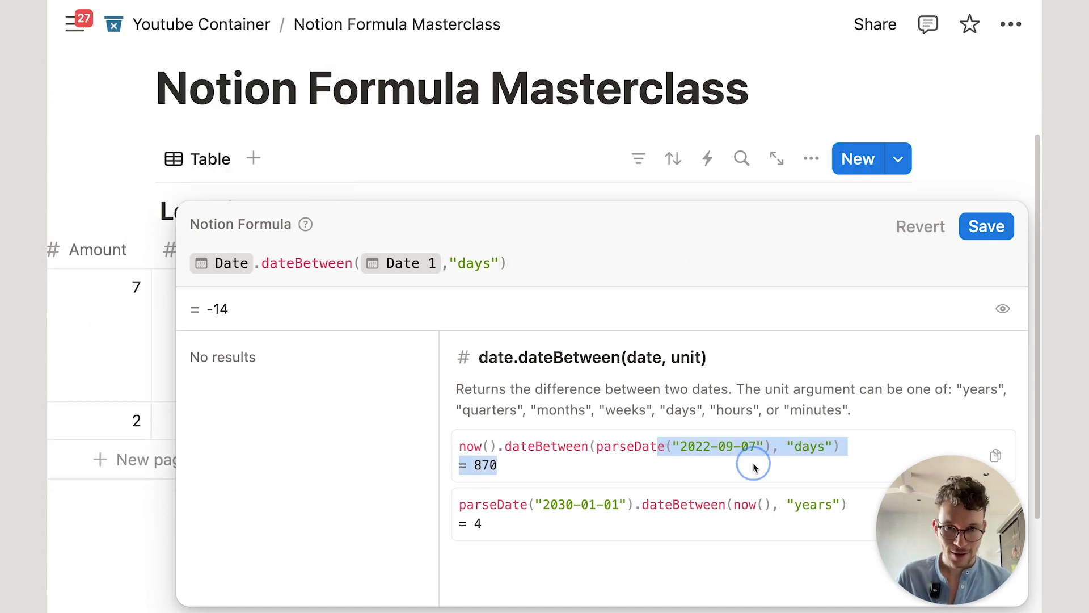
pyautogui.click(630, 389)
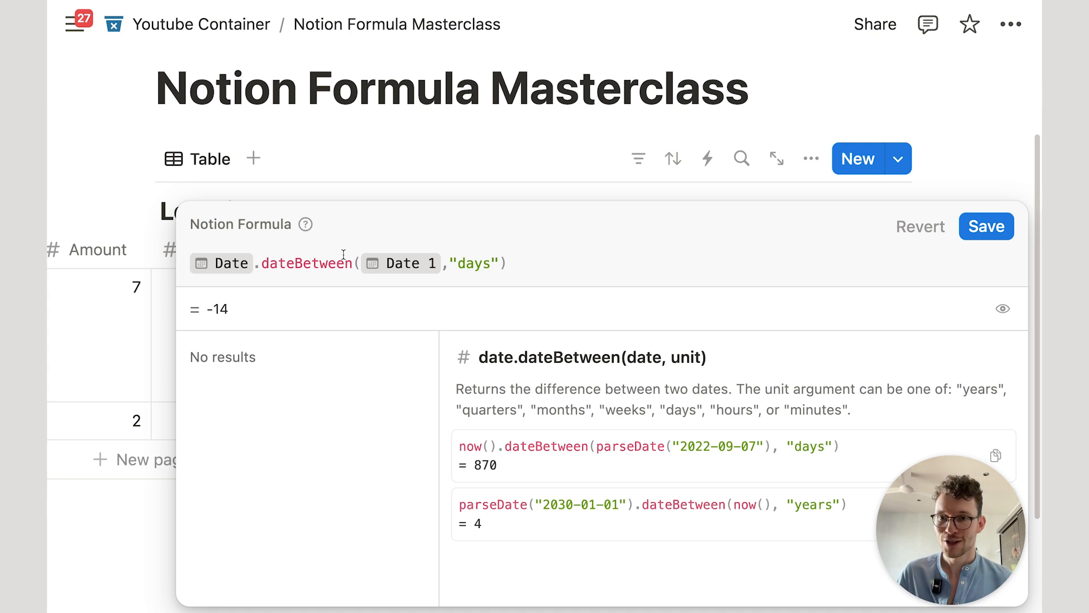
pyautogui.moveTo(533, 263); pyautogui.dragTo(277, 254)
pyautogui.press('BackSpace')
pyautogui.press('BackSpace')
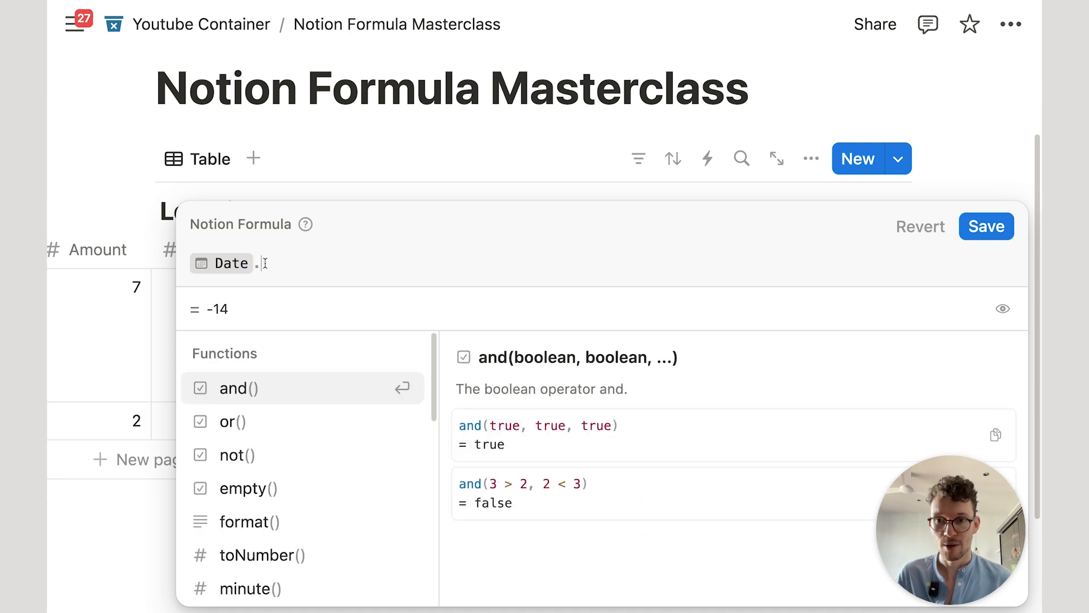
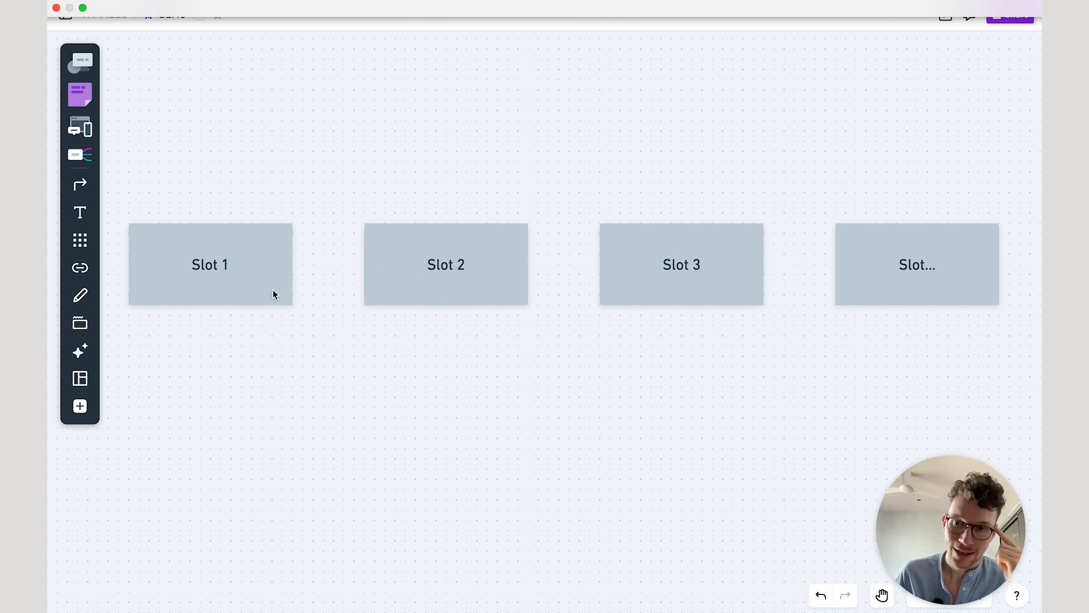
# Step: Nudge Slot 1 back into line with the other three slot boxes on the board
pyautogui.click(221, 282)
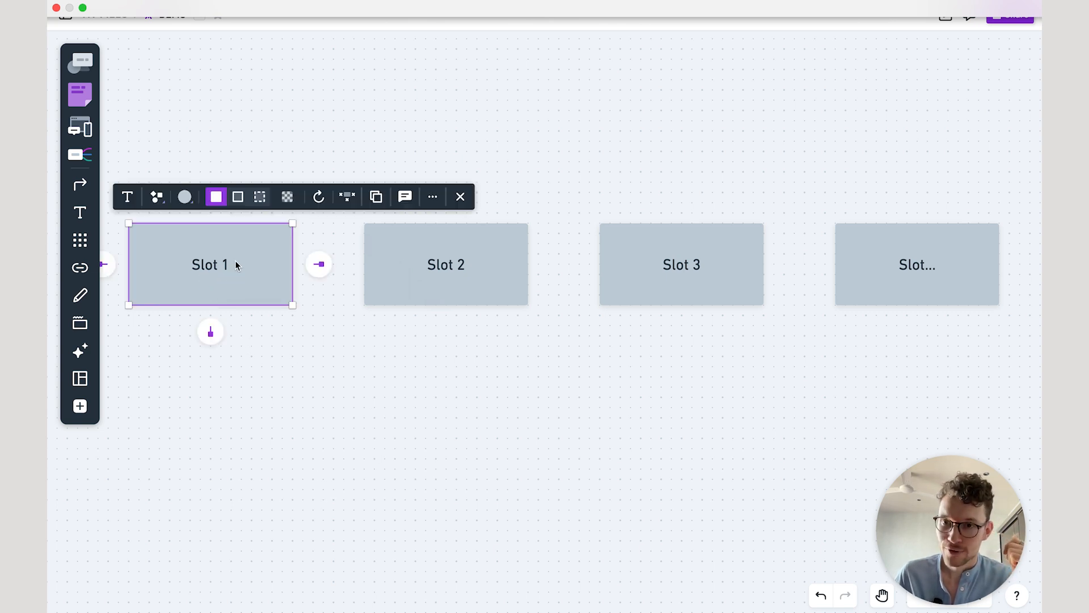
pyautogui.click(289, 364)
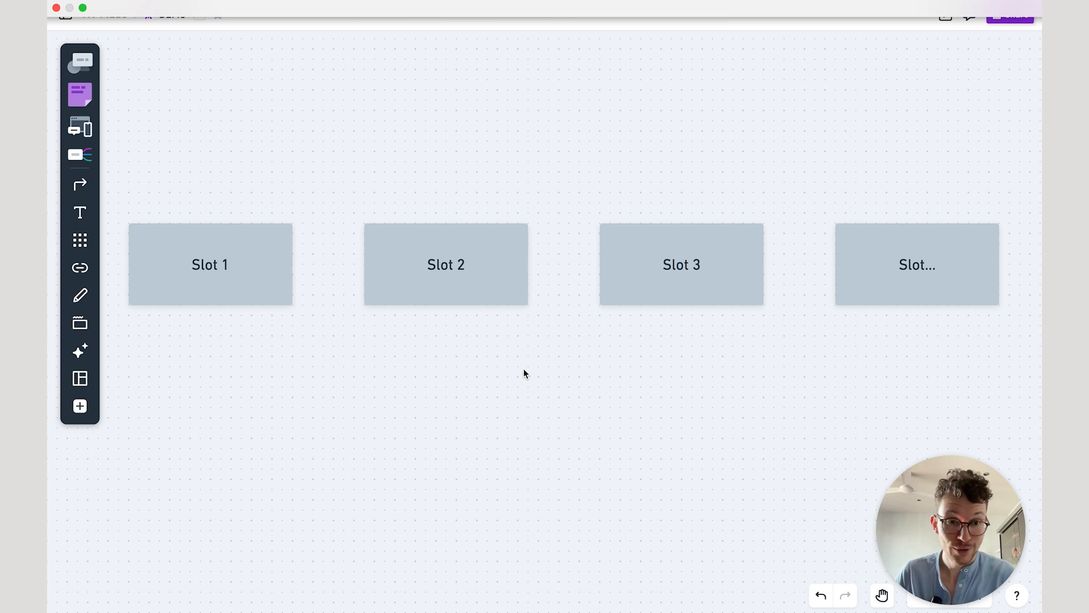
pyautogui.moveTo(252, 173); pyautogui.dragTo(888, 434)
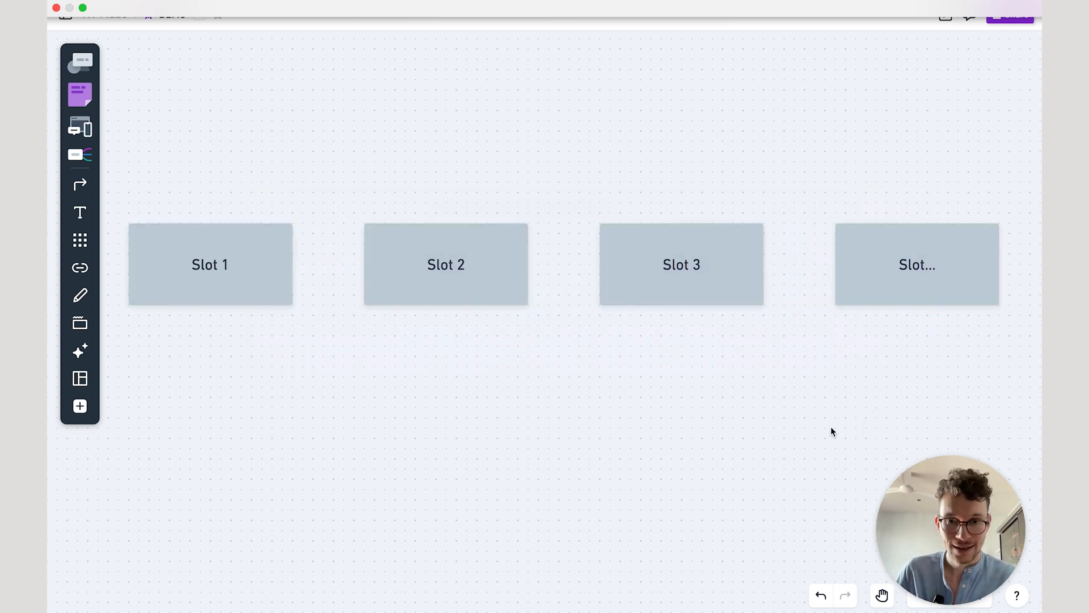
pyautogui.moveTo(200, 141); pyautogui.dragTo(947, 372)
pyautogui.click(945, 373)
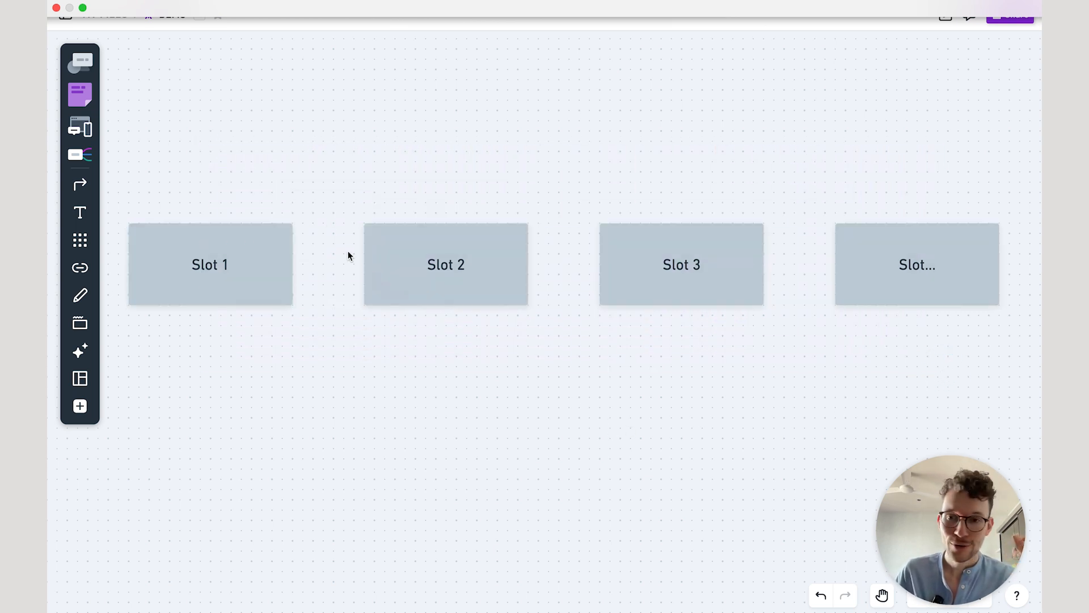
pyautogui.click(249, 184)
pyautogui.moveTo(256, 252)
pyautogui.mouseDown()
pyautogui.moveTo(256, 238)
pyautogui.moveTo(261, 249)
pyautogui.mouseUp()
pyautogui.click(287, 358)
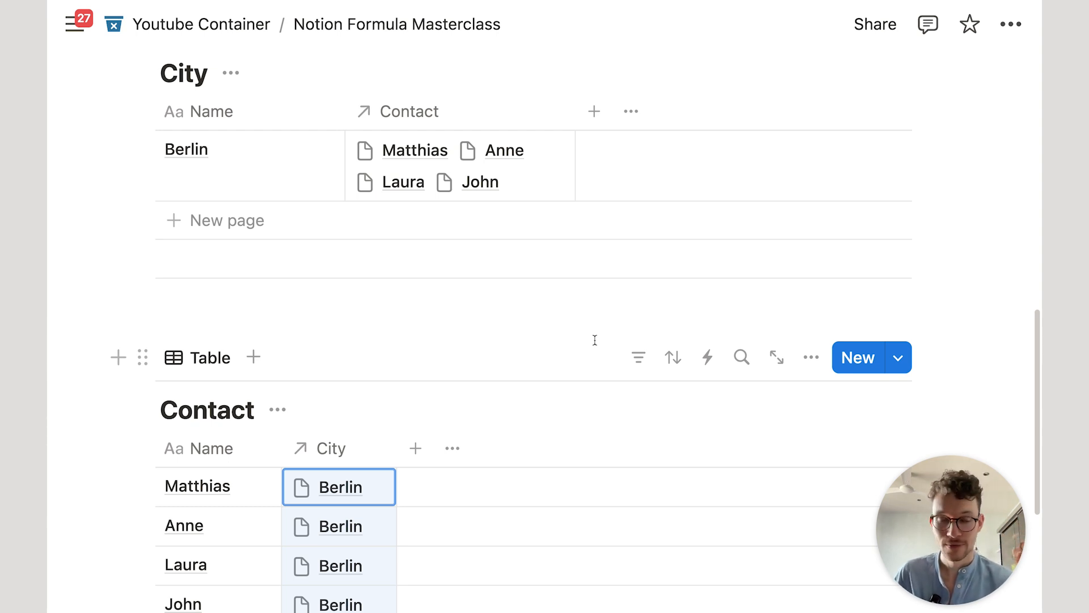
# Step: Add a new Formula property to the City table
pyautogui.scroll(1, 595, 343)
pyautogui.scroll(-2, 597, 346)
pyautogui.scroll(2, 529, 391)
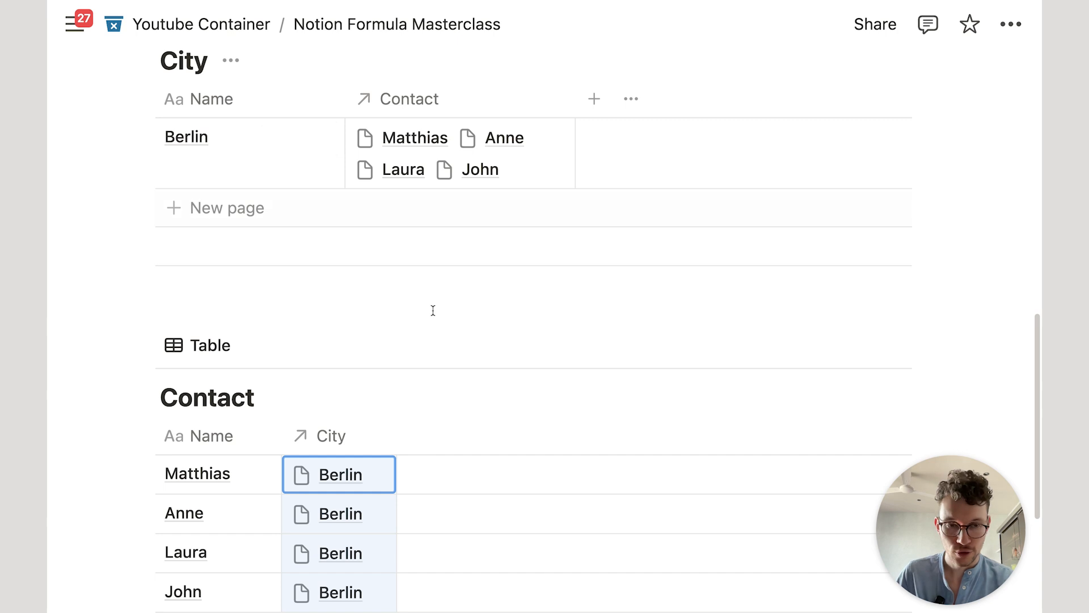
pyautogui.scroll(3, 425, 315)
pyautogui.scroll(-4, 423, 311)
pyautogui.scroll(3, 419, 347)
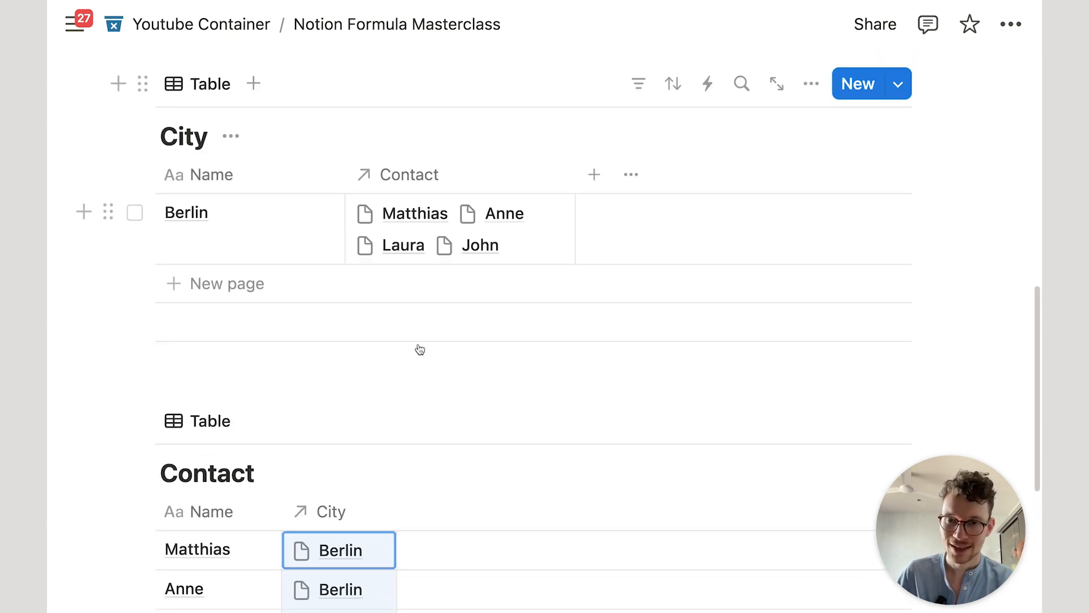
pyautogui.scroll(-1, 428, 355)
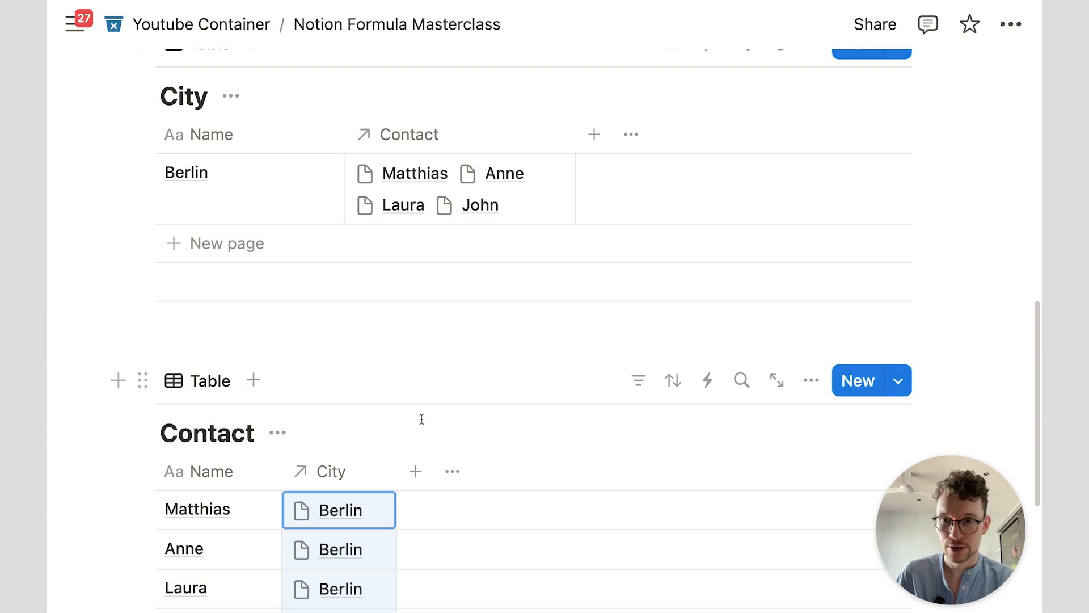
pyautogui.scroll(3, 448, 341)
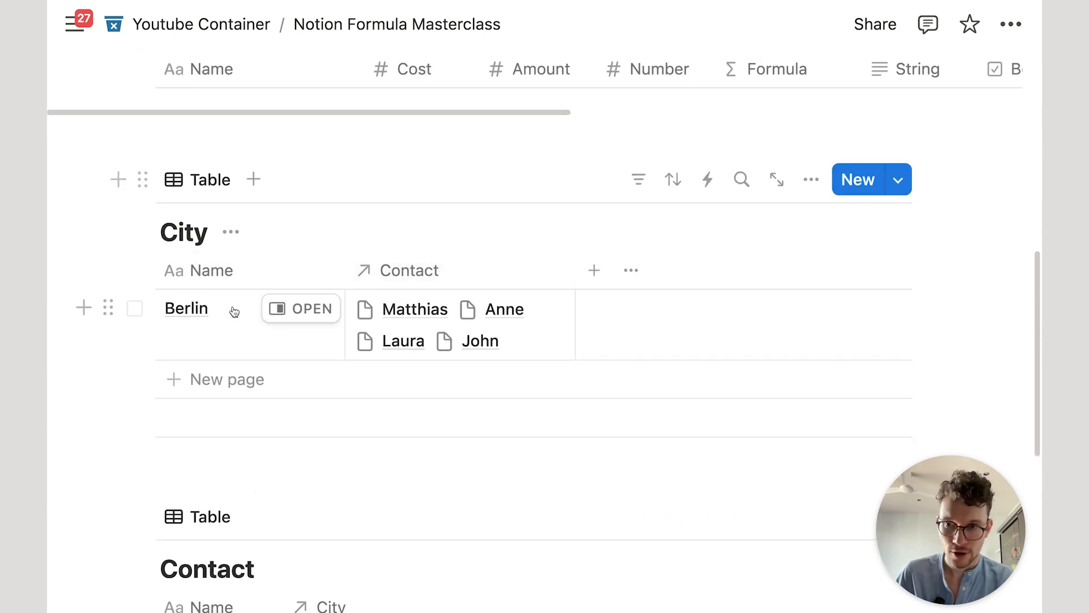
pyautogui.scroll(-5, 244, 301)
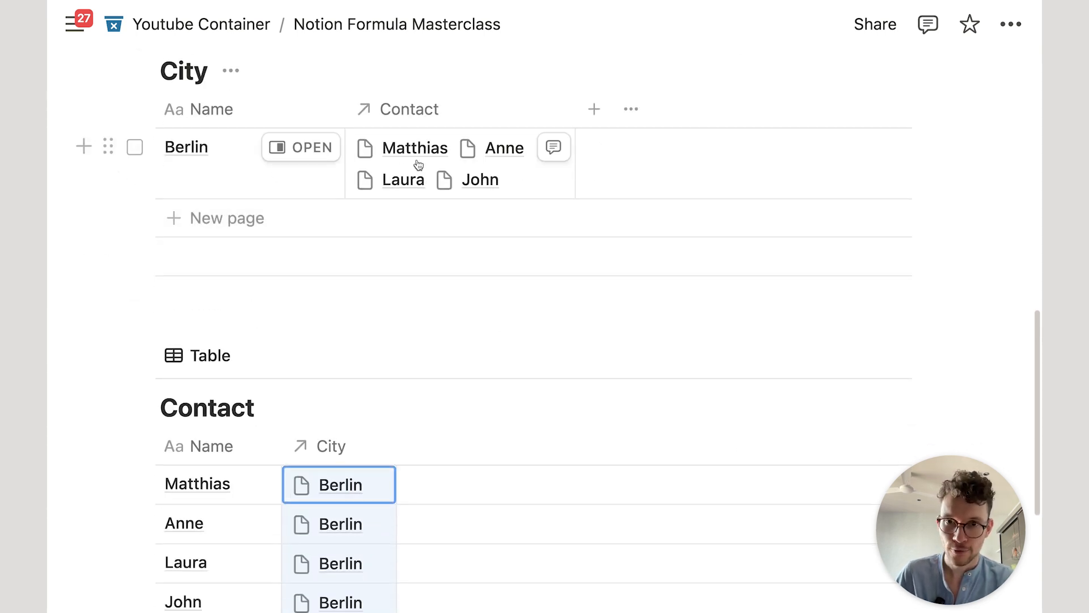
pyautogui.scroll(2, 471, 193)
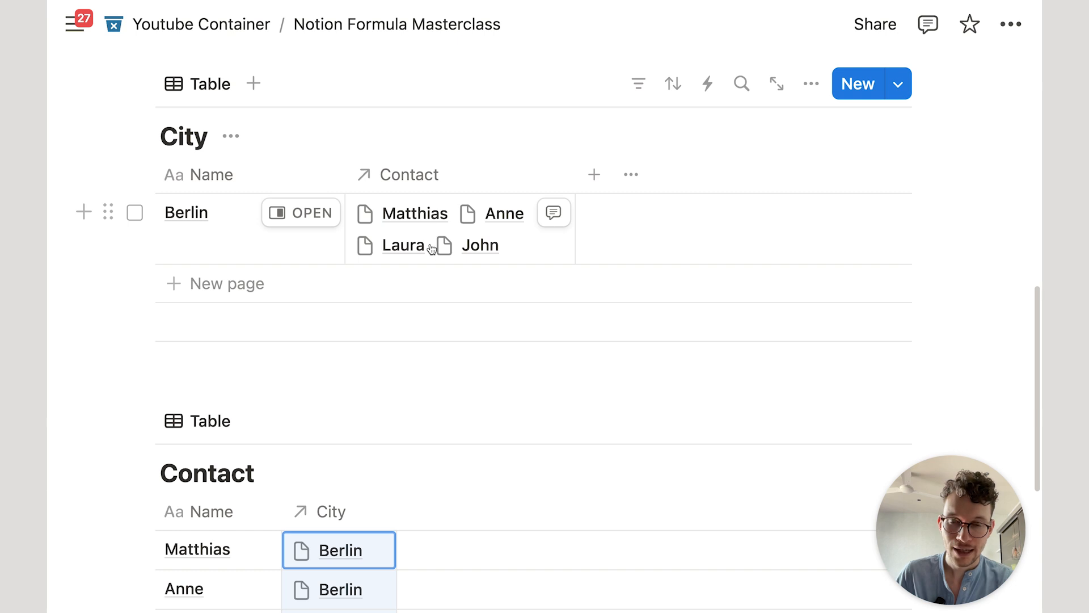
pyautogui.click(596, 184)
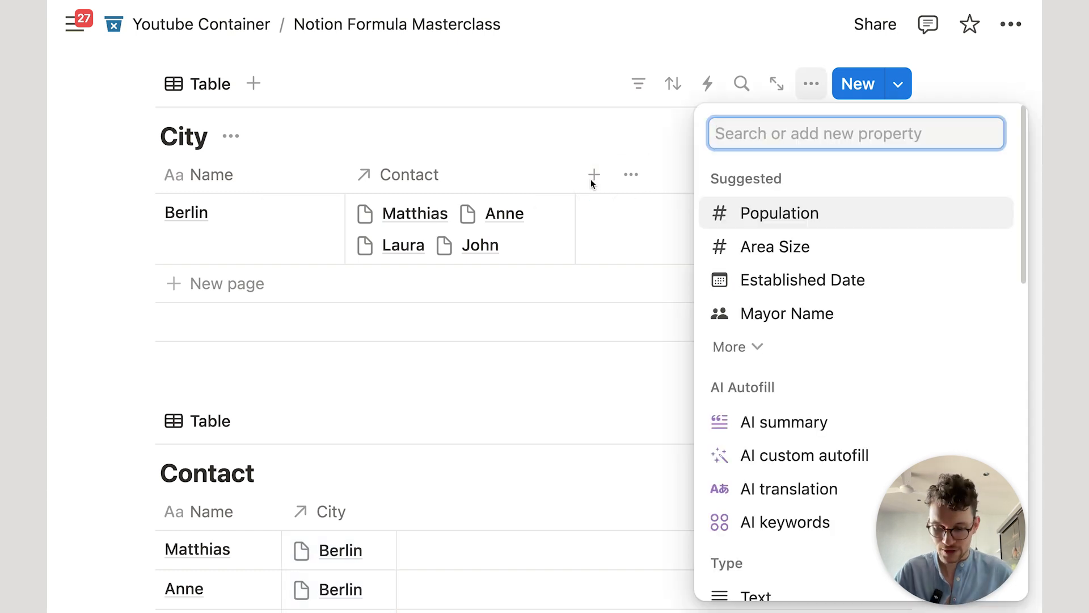
pyautogui.write('form')
pyautogui.press('Return')
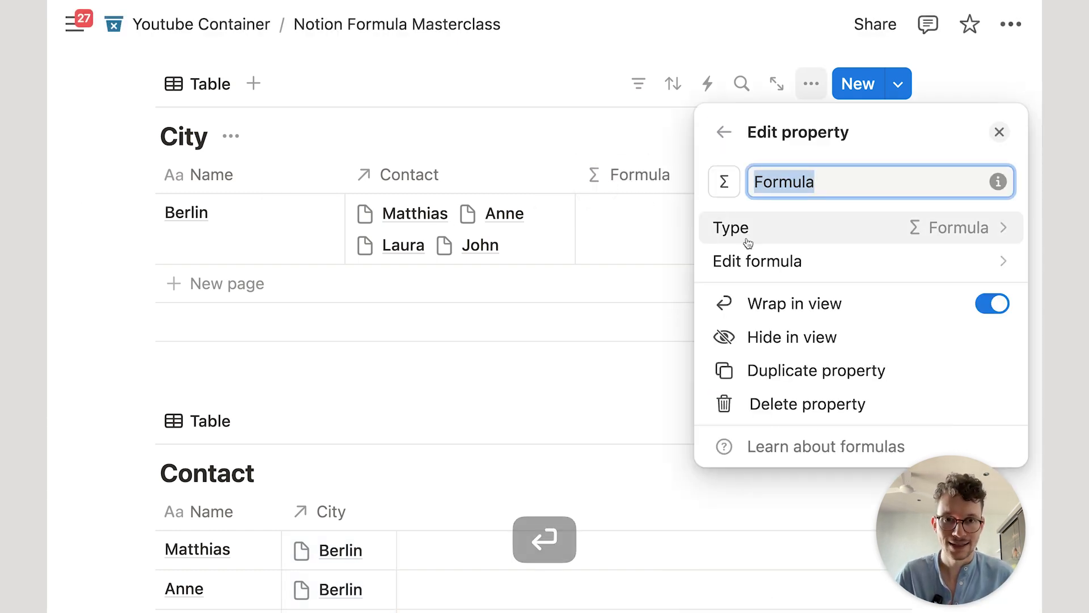
# Step: Start the new property's formula as Contact.at
pyautogui.click(720, 260)
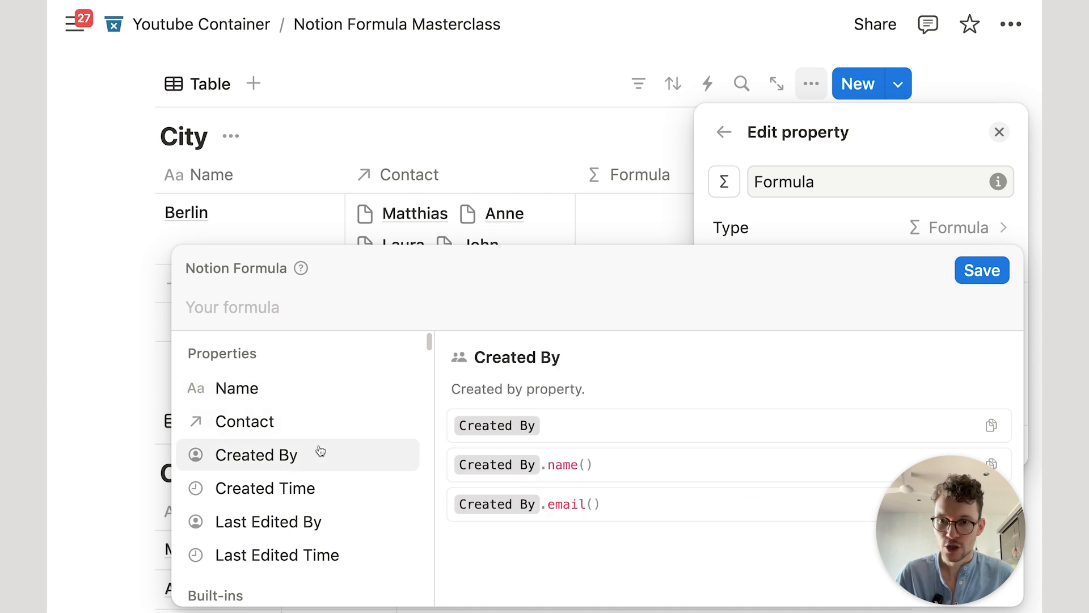
pyautogui.click(322, 421)
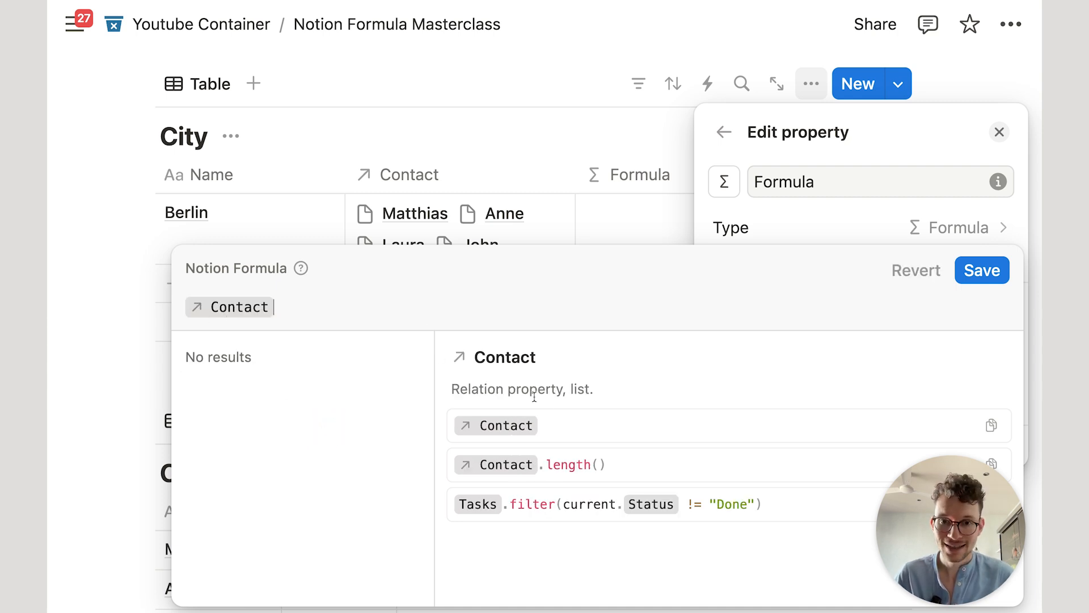
pyautogui.moveTo(570, 389); pyautogui.dragTo(590, 391)
pyautogui.click(570, 387)
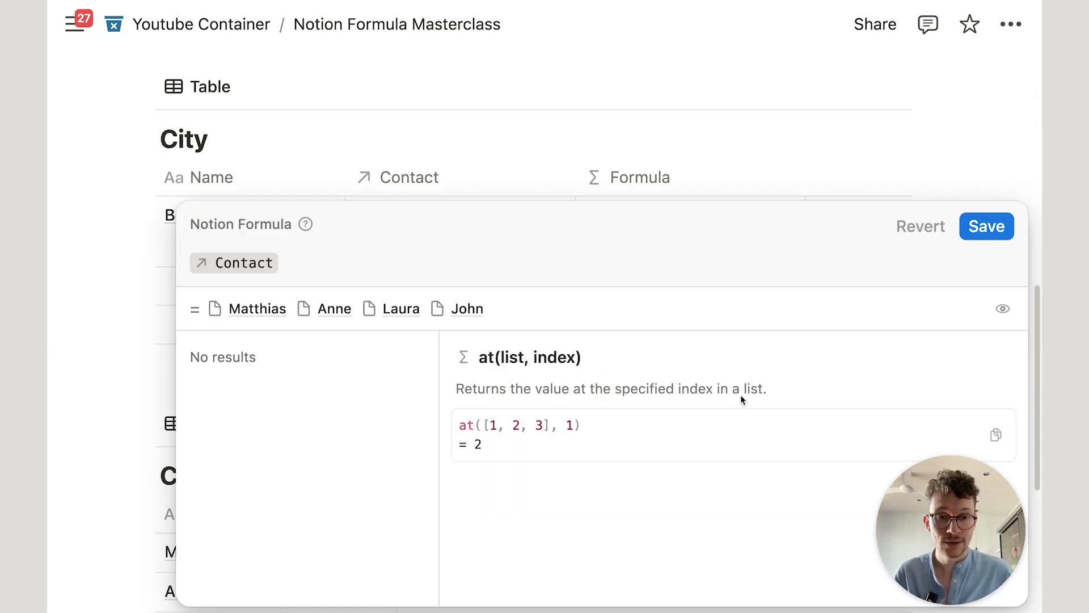
pyautogui.click(350, 255)
pyautogui.write('.')
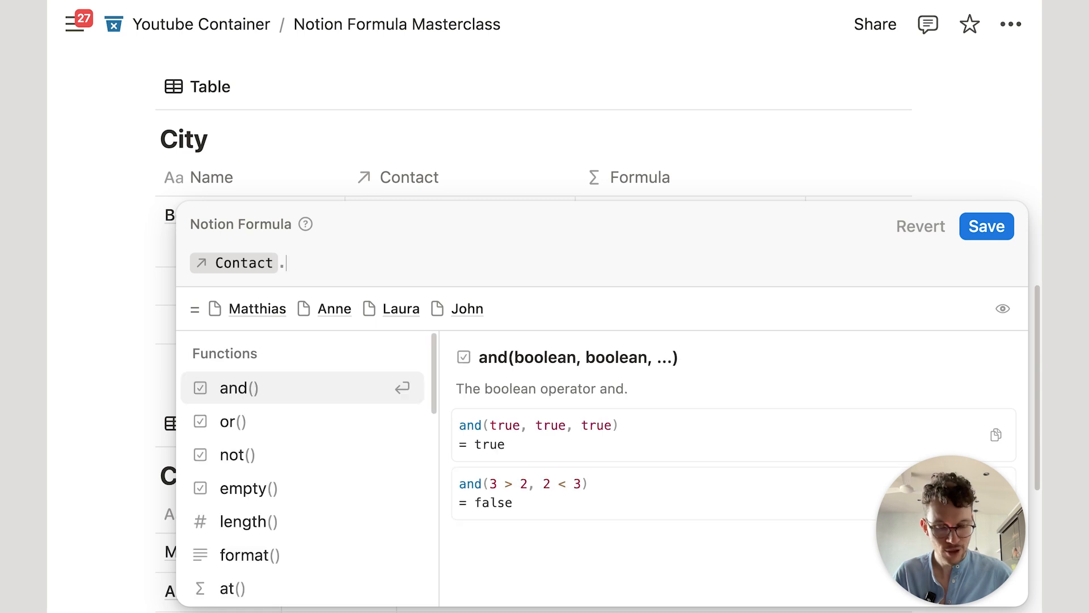
pyautogui.scroll(-7, 290, 401)
pyautogui.scroll(-2, 300, 403)
pyautogui.scroll(10, 308, 397)
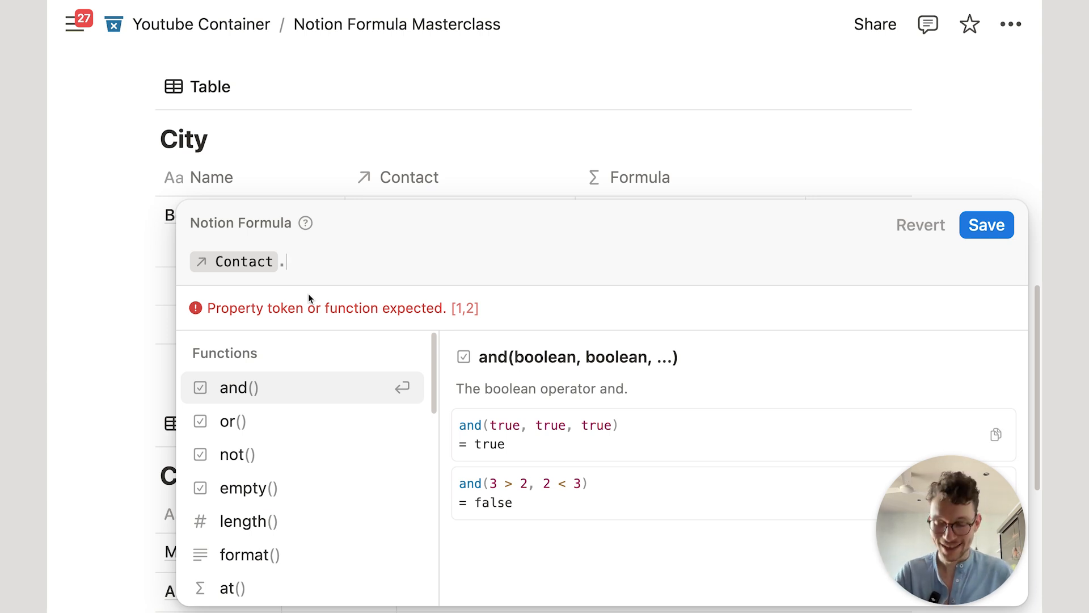
pyautogui.write('at')
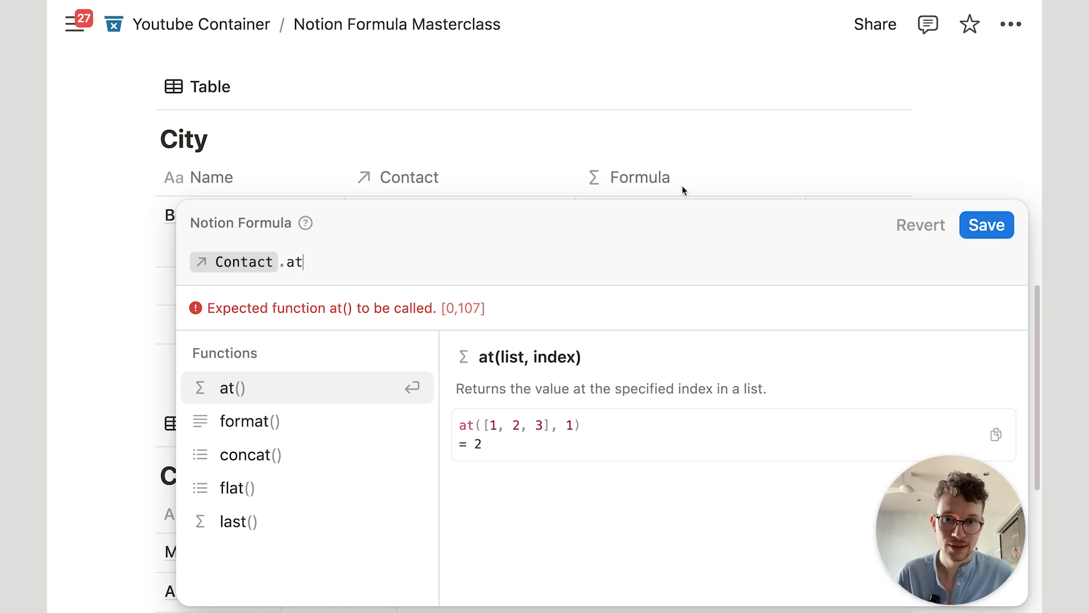
pyautogui.click(686, 146)
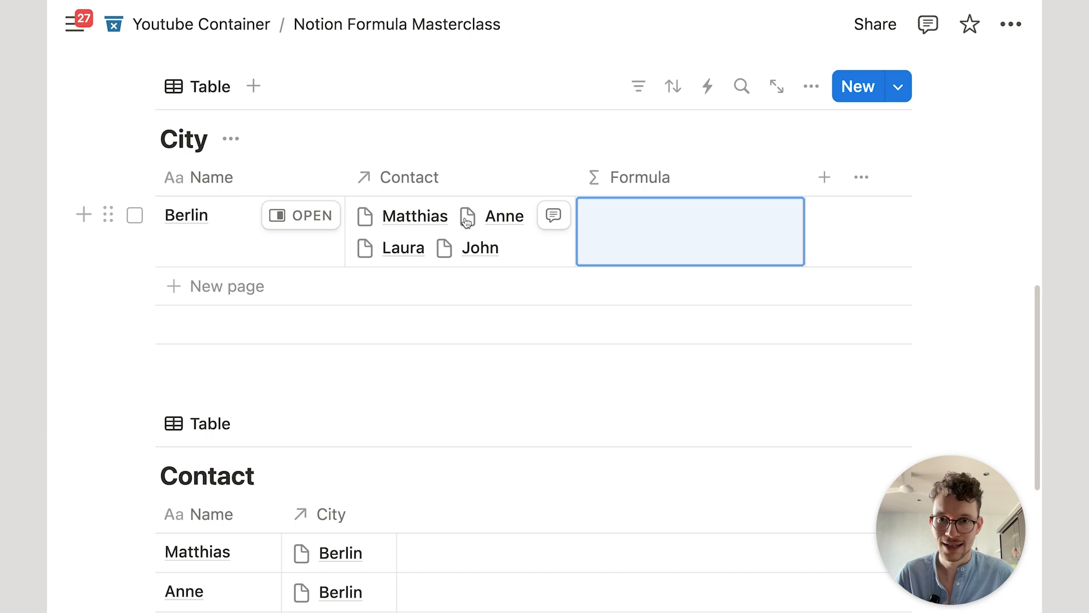
# Step: Complete the formula as Contact.at(1) and save it, so Berlin shows Anne
pyautogui.click(636, 239)
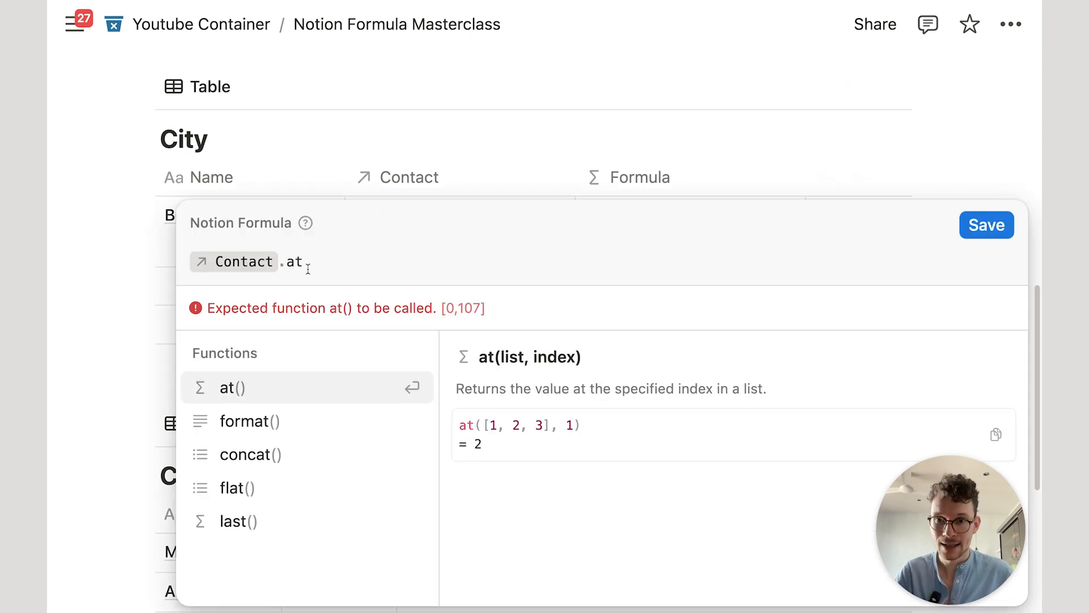
pyautogui.write('()')
pyautogui.press('Left')
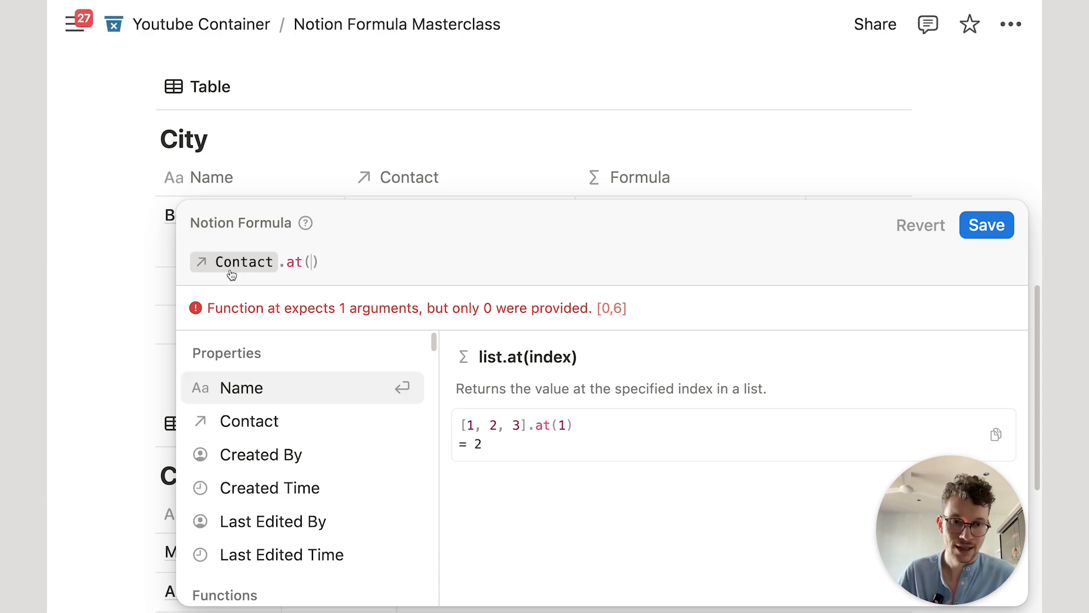
pyautogui.moveTo(281, 263); pyautogui.dragTo(290, 265)
pyautogui.click(315, 261)
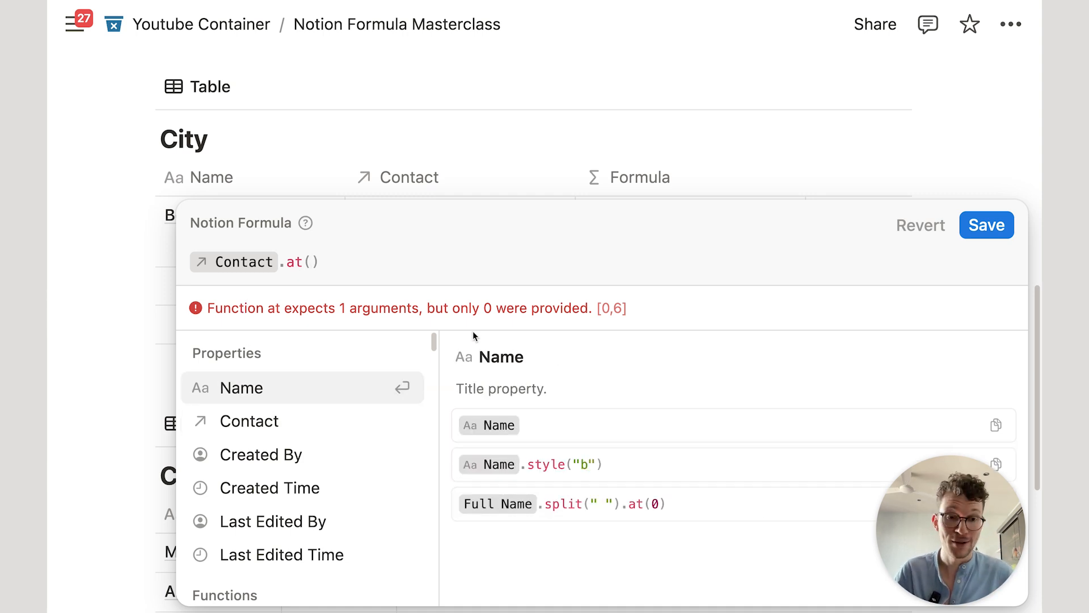
pyautogui.write('1')
pyautogui.click(984, 233)
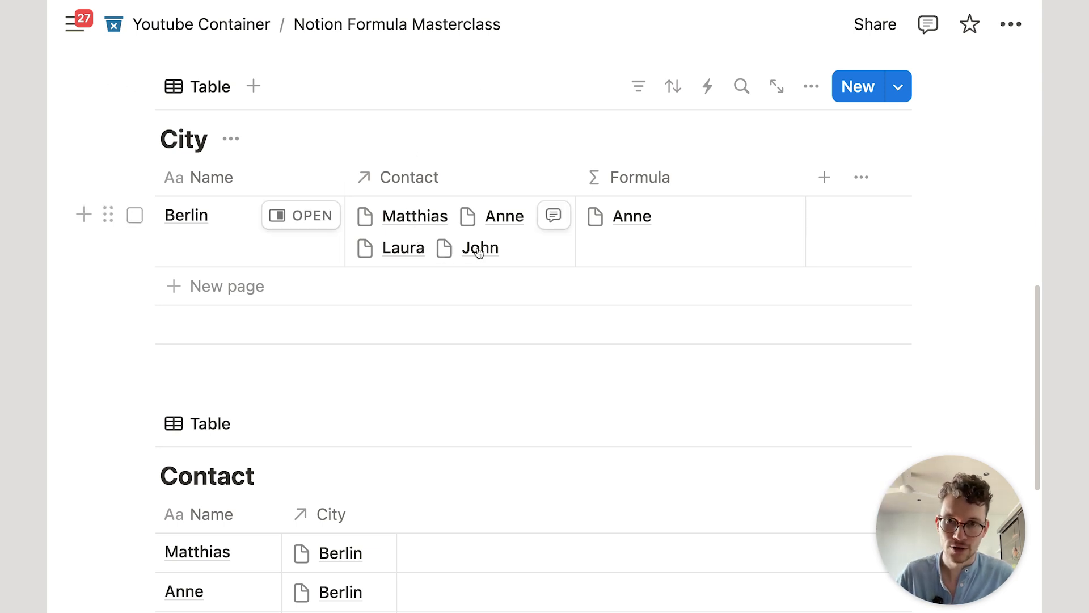
# Step: Change the index to Contact.at(3) and save, so Berlin shows John
pyautogui.click(611, 251)
pyautogui.doubleClick(316, 262)
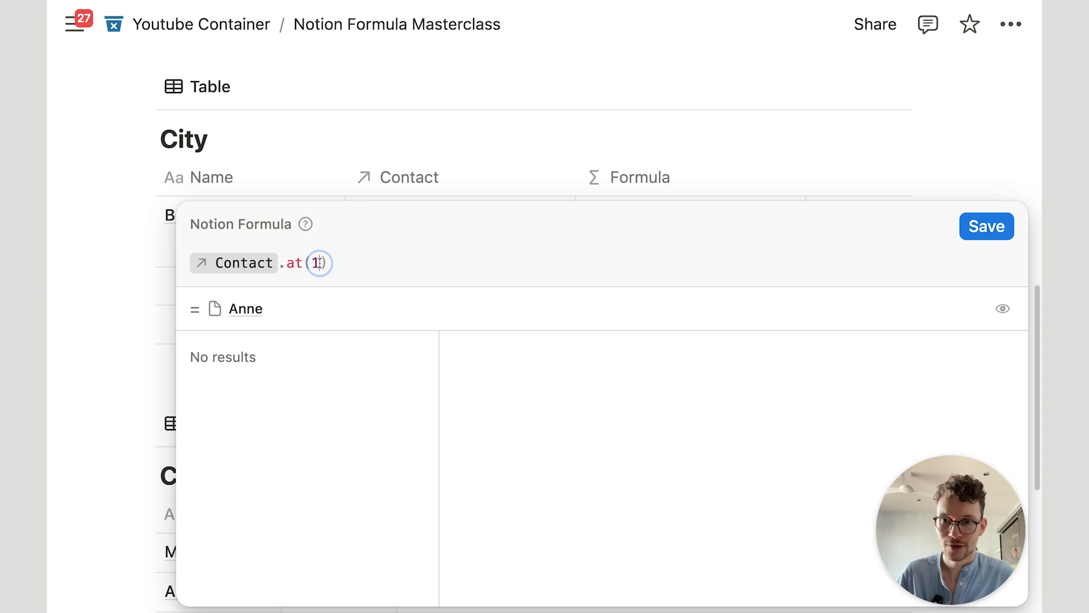
pyautogui.write('3')
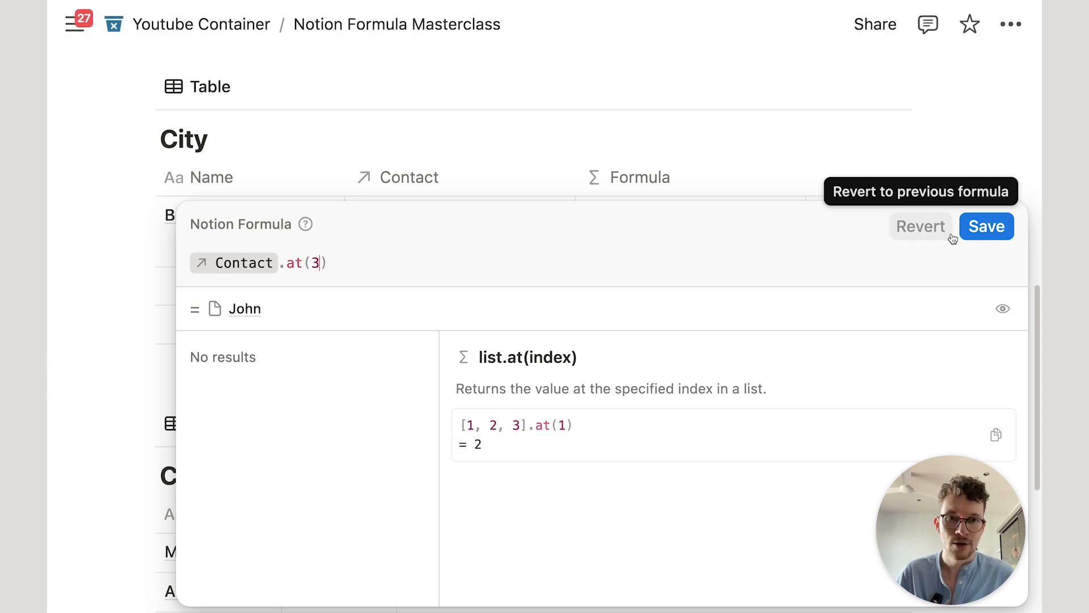
pyautogui.click(977, 229)
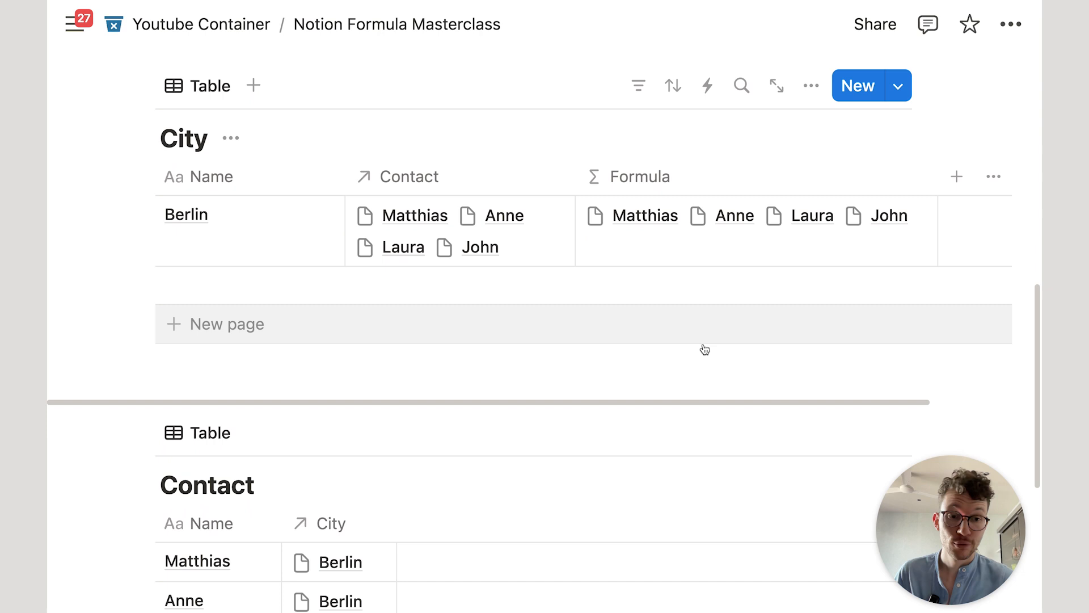
# Step: Return to the City table and reopen the formula editor on Berlin's Formula cell
pyautogui.scroll(-3, 705, 348)
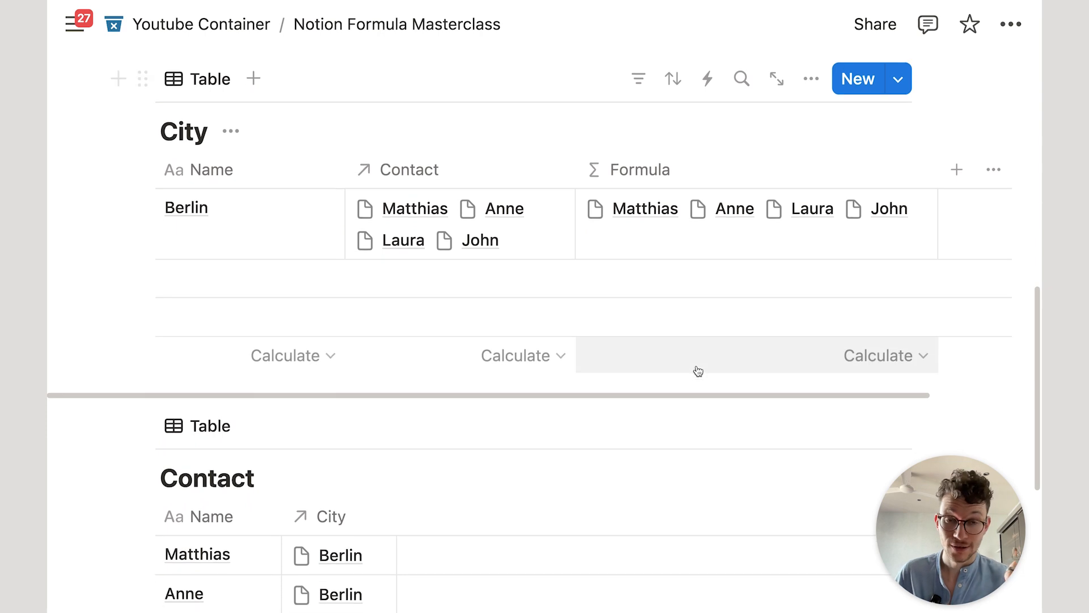
pyautogui.scroll(1, 705, 261)
pyautogui.scroll(-3, 686, 293)
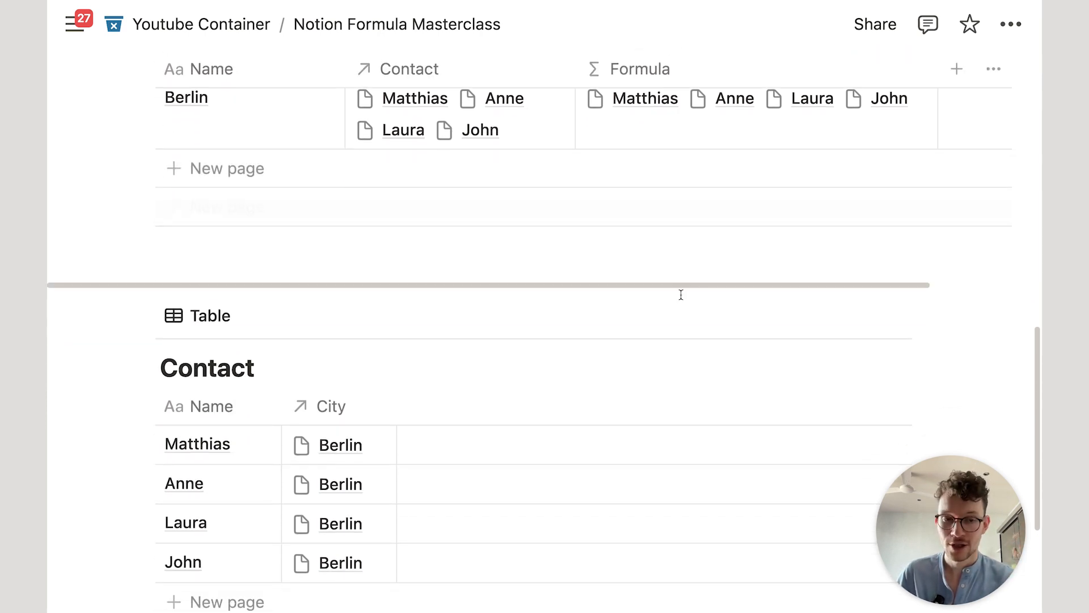
pyautogui.scroll(2, 709, 255)
pyautogui.click(720, 180)
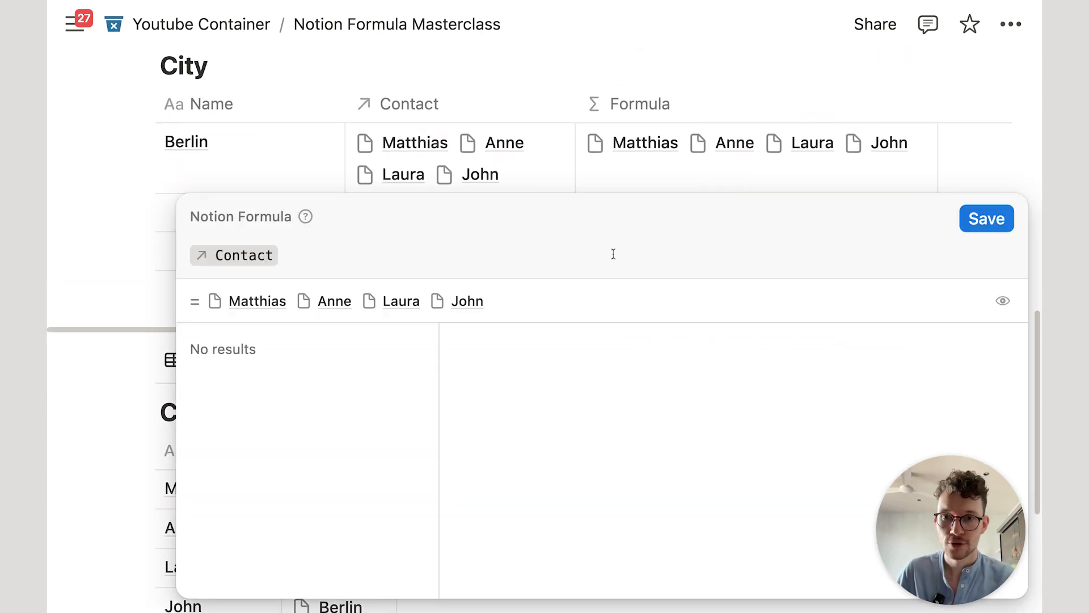
pyautogui.press('Escape')
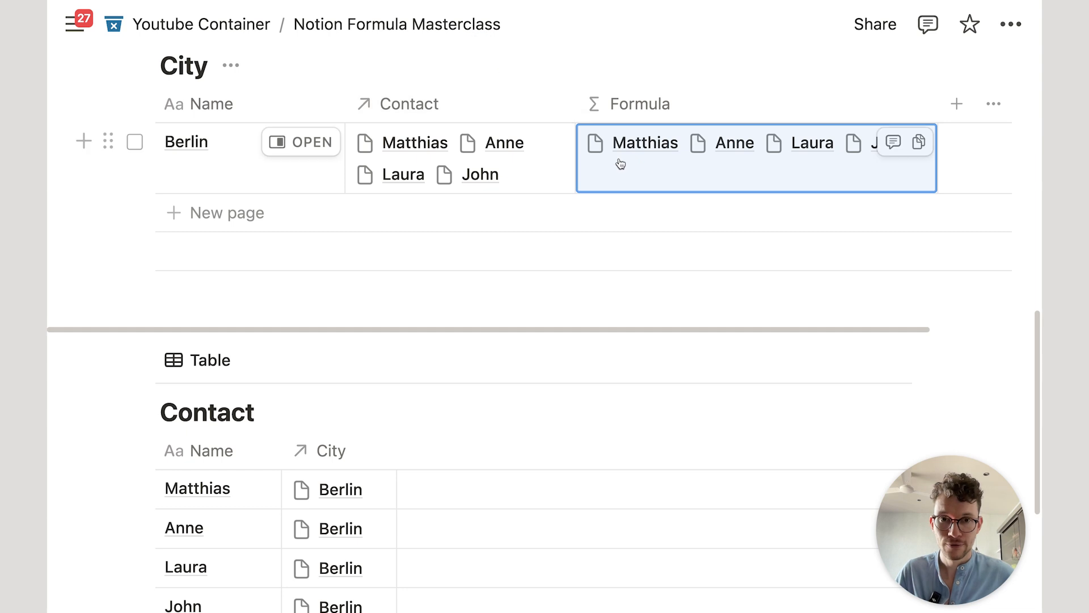
pyautogui.scroll(-3, 244, 392)
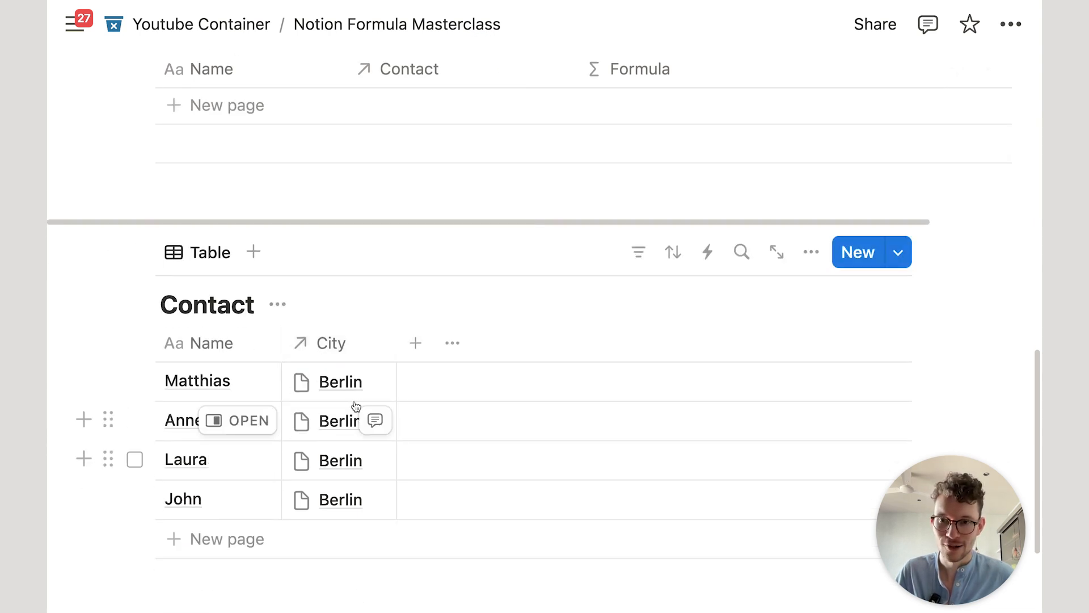
pyautogui.scroll(3, 605, 236)
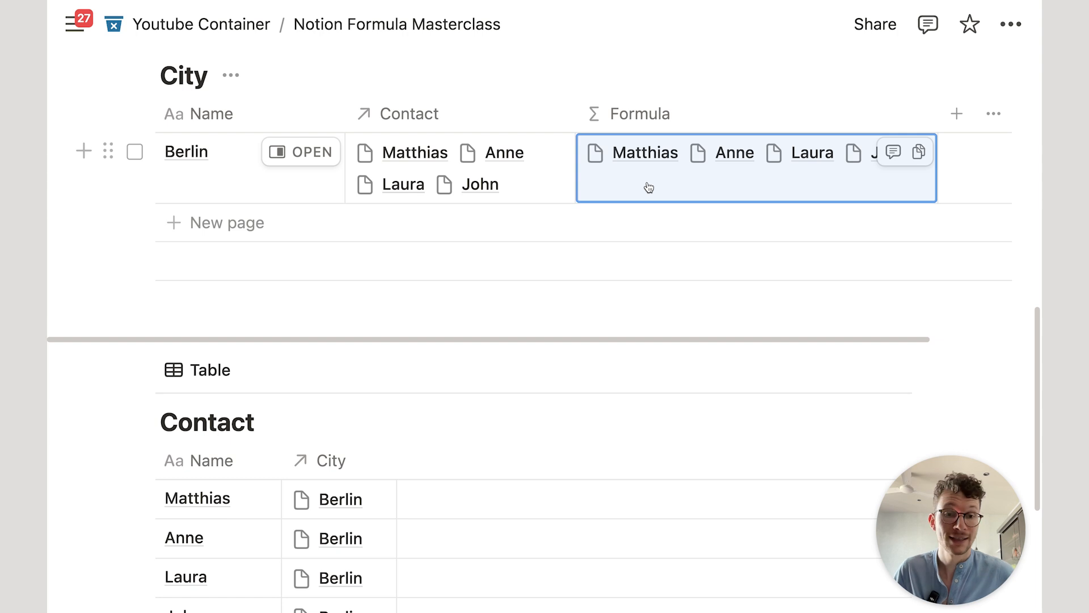
pyautogui.click(649, 187)
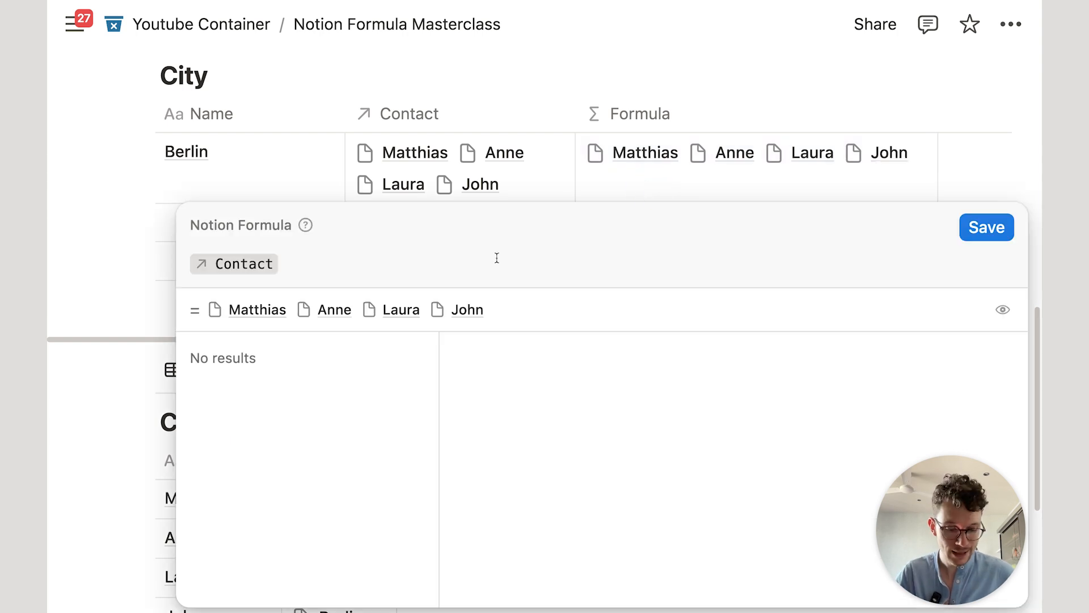
# Step: Change the formula to Contact.sort() and save it
pyautogui.write('.sor')
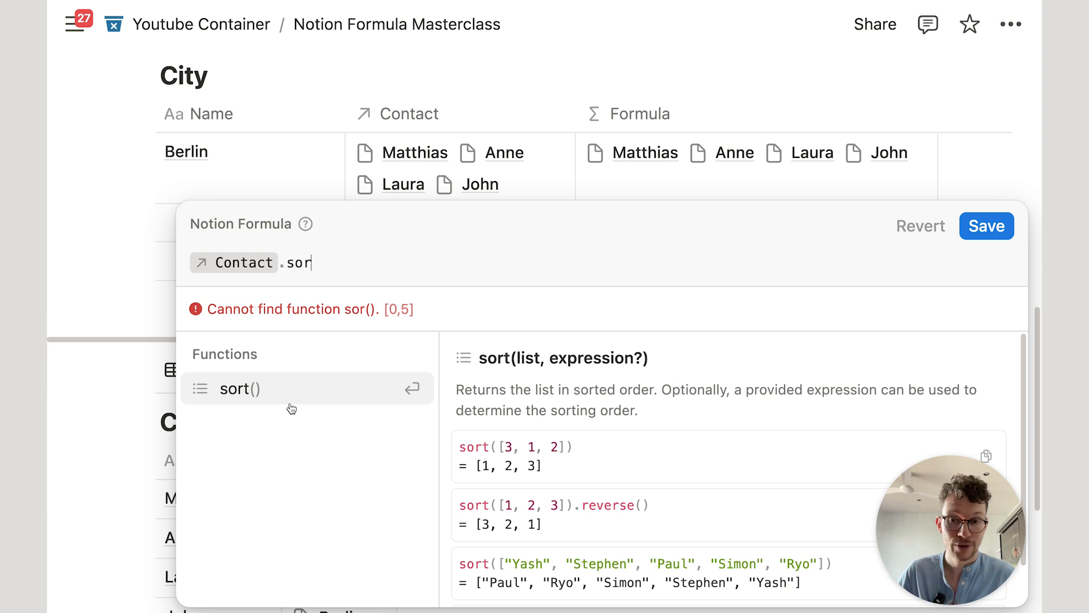
pyautogui.press('Return')
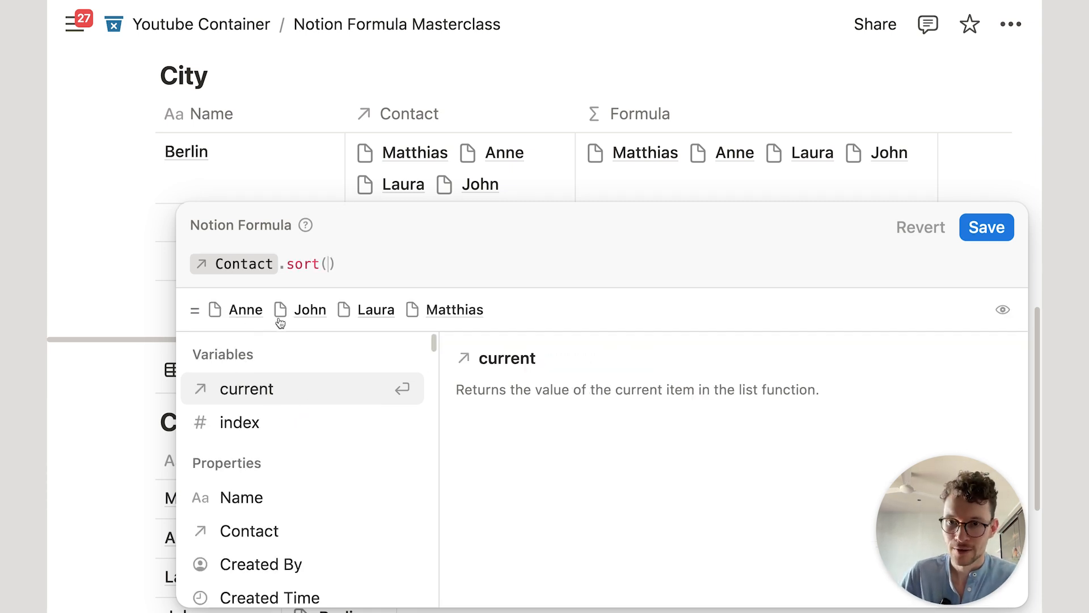
pyautogui.click(984, 228)
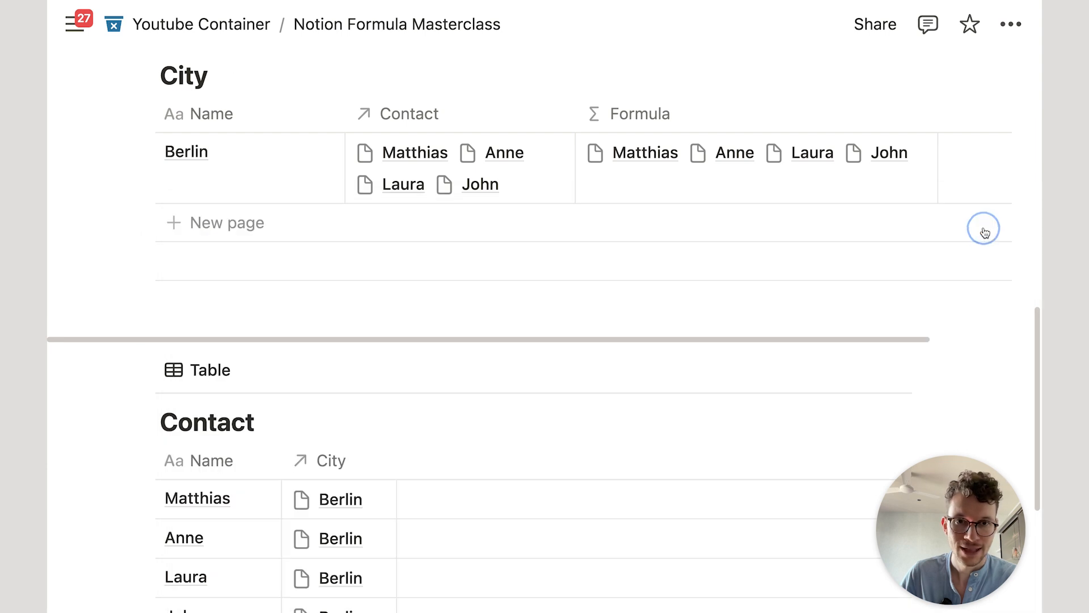
# Step: Append .at(0) and save, so Berlin shows Anne
pyautogui.click(707, 172)
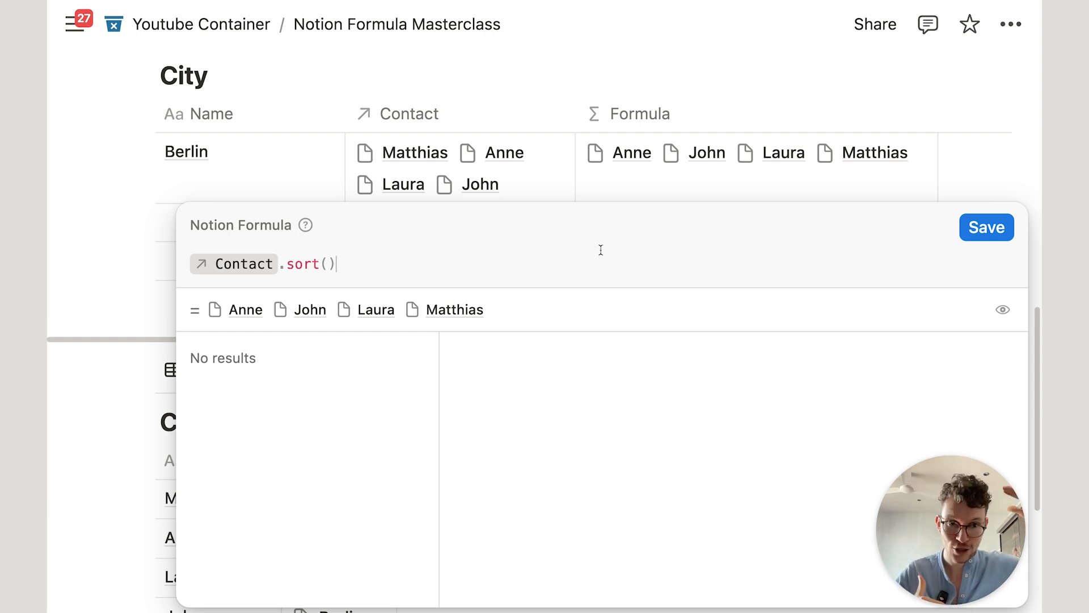
pyautogui.write('.at')
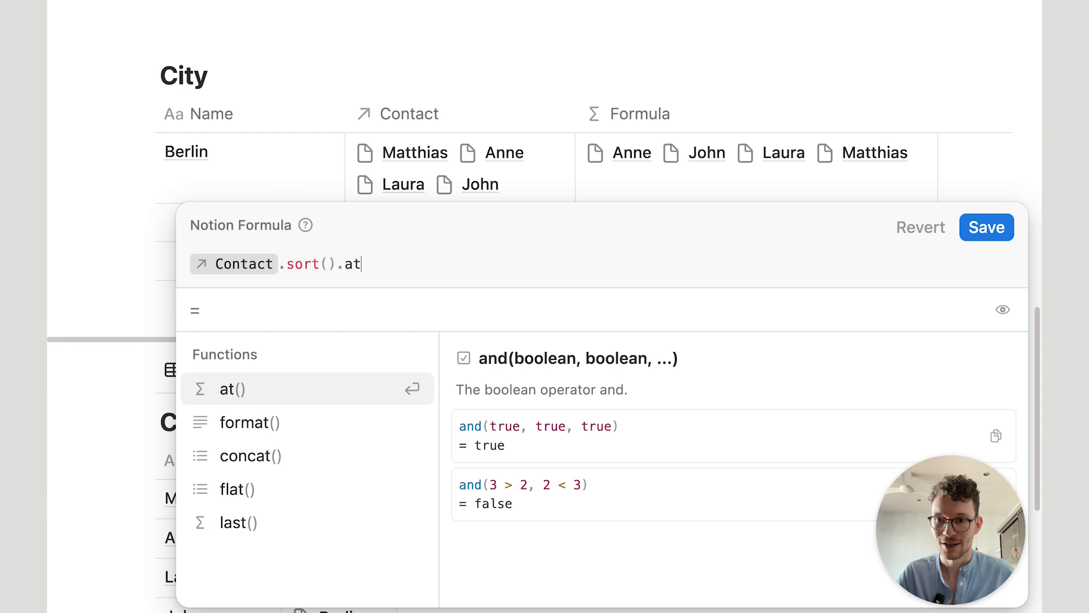
pyautogui.press('Return')
pyautogui.write('0')
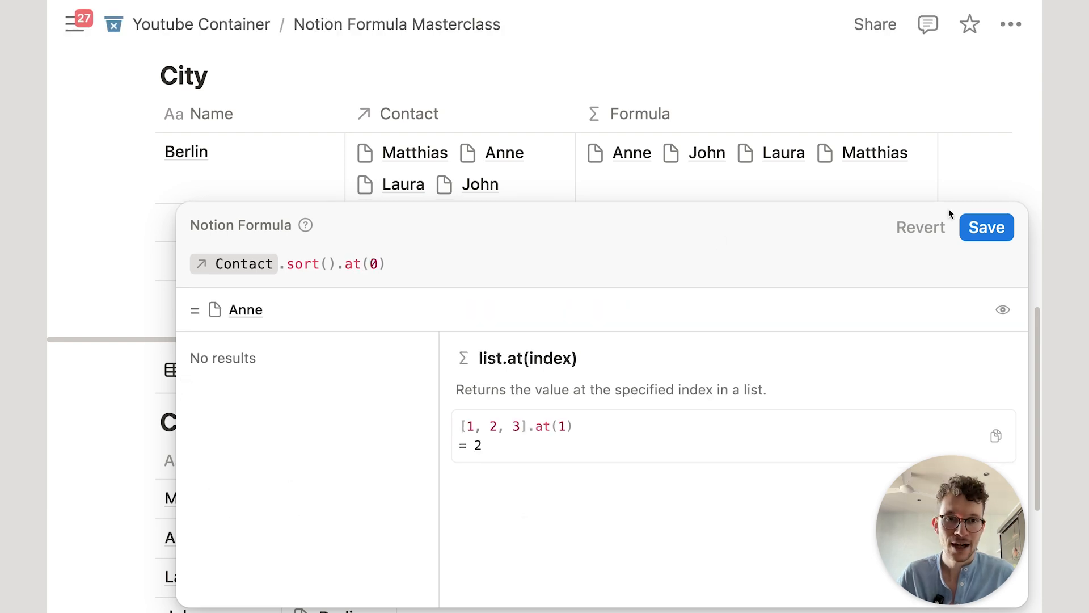
pyautogui.click(976, 224)
pyautogui.scroll(2, 567, 273)
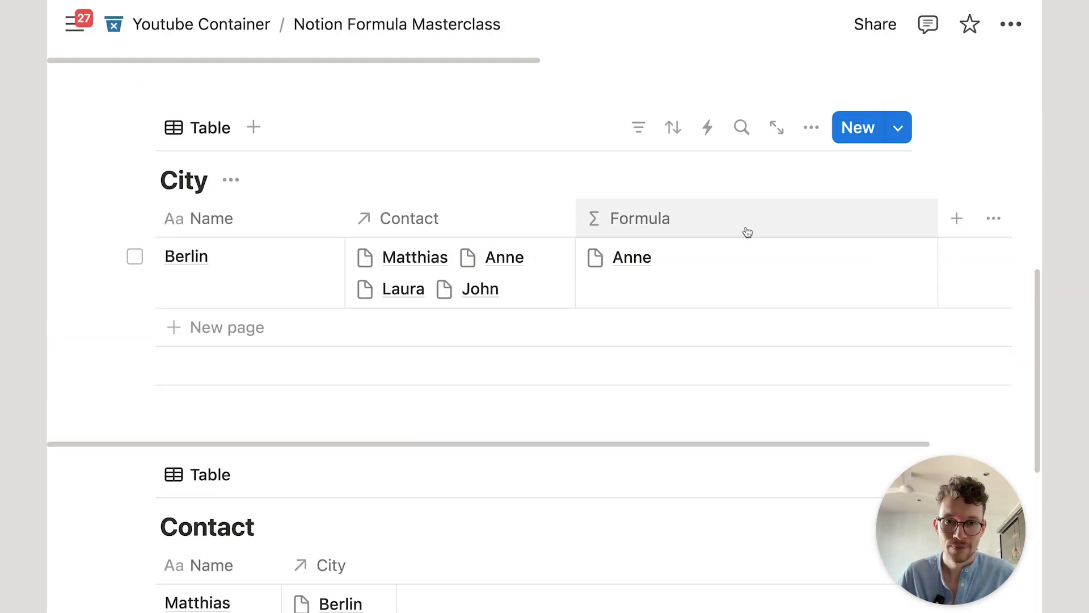
# Step: Narrow the Formula column and add a new contact named Aaaanie
pyautogui.moveTo(938, 224); pyautogui.dragTo(716, 230)
pyautogui.scroll(-2, 562, 270)
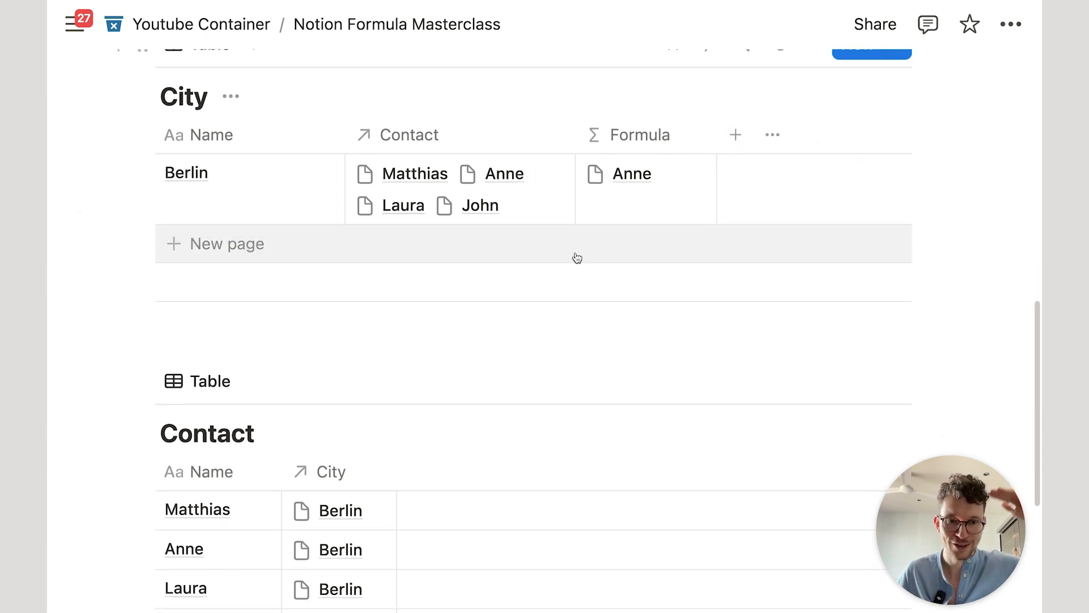
pyautogui.scroll(-5, 511, 369)
pyautogui.click(241, 407)
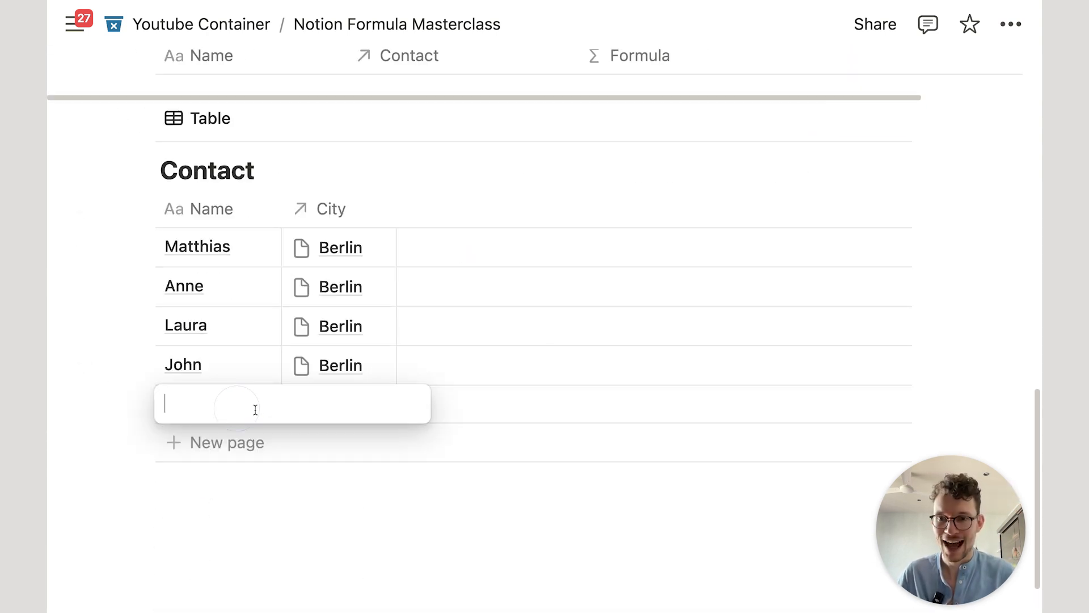
pyautogui.write('Aaaanie')
pyautogui.press('Return')
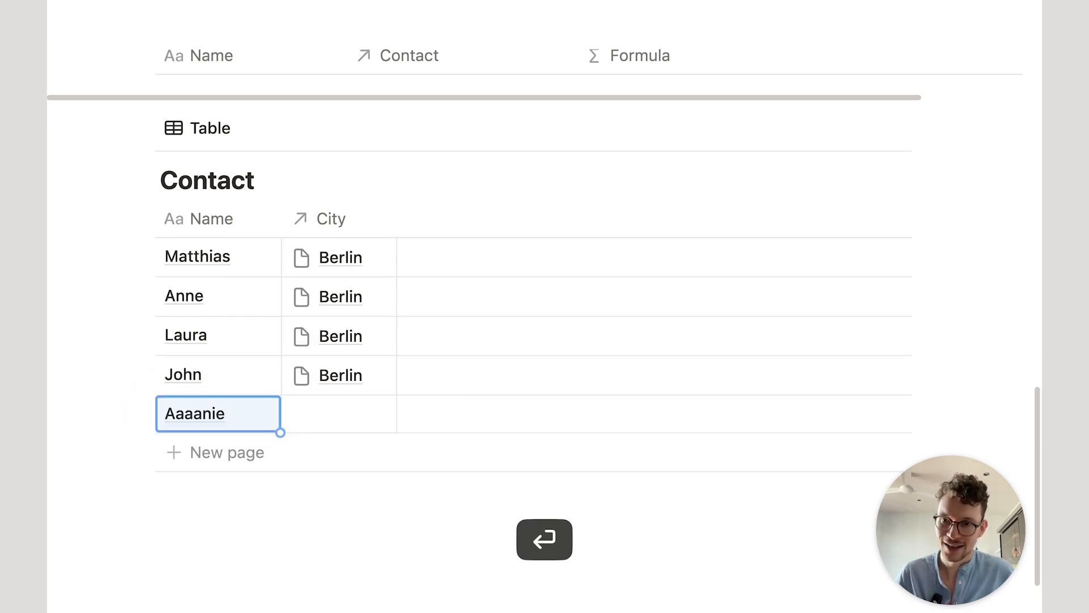
# Step: Set the new contact Aaaanie's City to Berlin
pyautogui.click(346, 409)
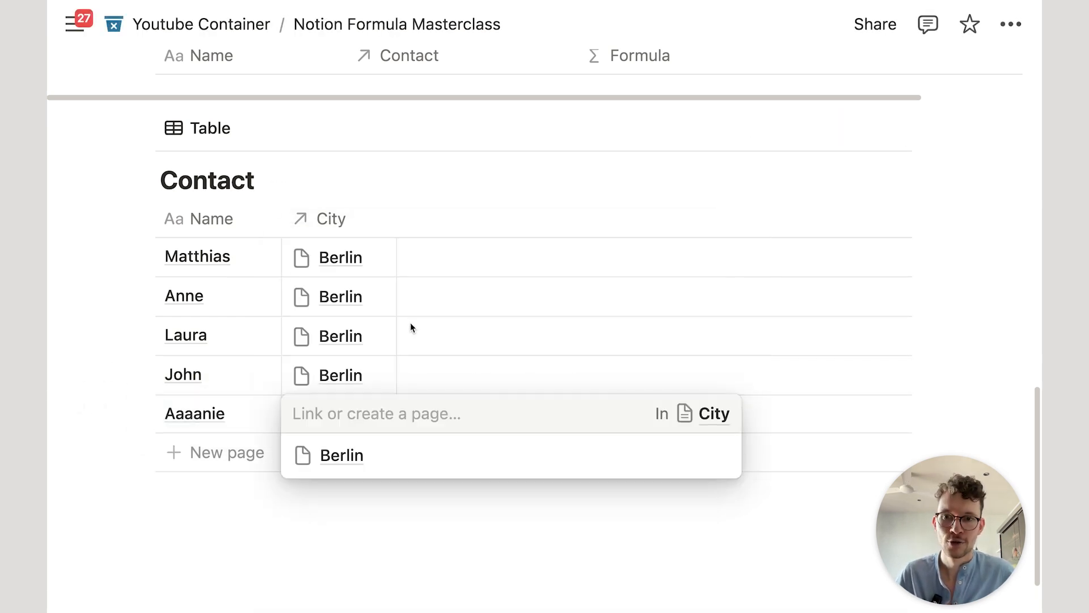
pyautogui.click(352, 453)
pyautogui.click(452, 209)
pyautogui.scroll(7, 544, 255)
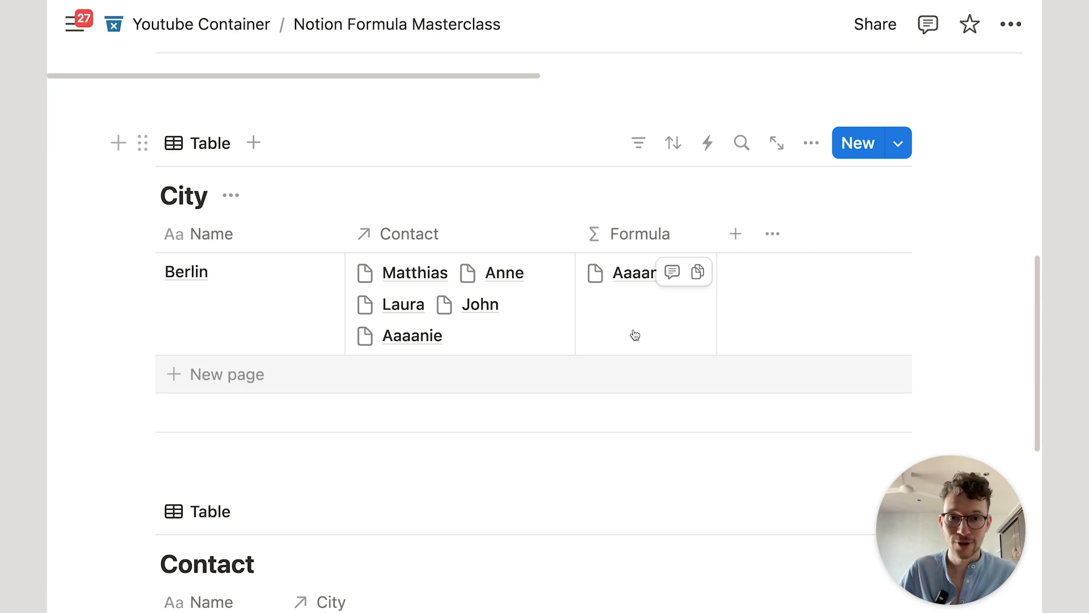
# Step: Change Berlin's formula to Contact.length() so it shows 5, and narrow the Contact column
pyautogui.click(653, 325)
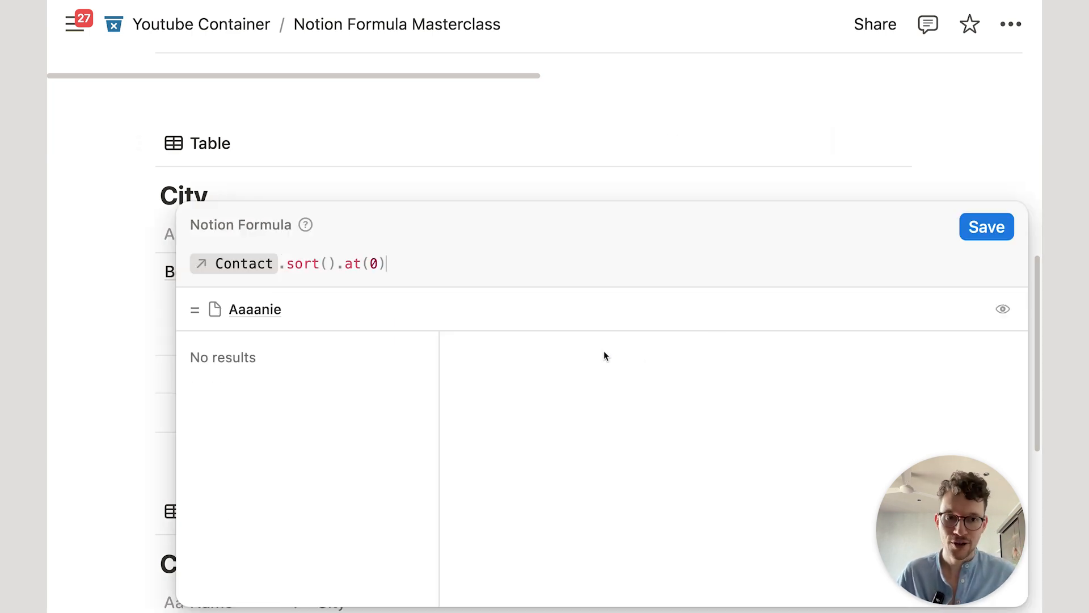
pyautogui.press('BackSpace')
pyautogui.press('BackSpace')
pyautogui.press('BackSpace')
pyautogui.press('BackSpace')
pyautogui.press('BackSpace')
pyautogui.press('BackSpace')
pyautogui.press('BackSpace')
pyautogui.press('BackSpace')
pyautogui.press('BackSpace')
pyautogui.press('BackSpace')
pyautogui.press('BackSpace')
pyautogui.press('BackSpace')
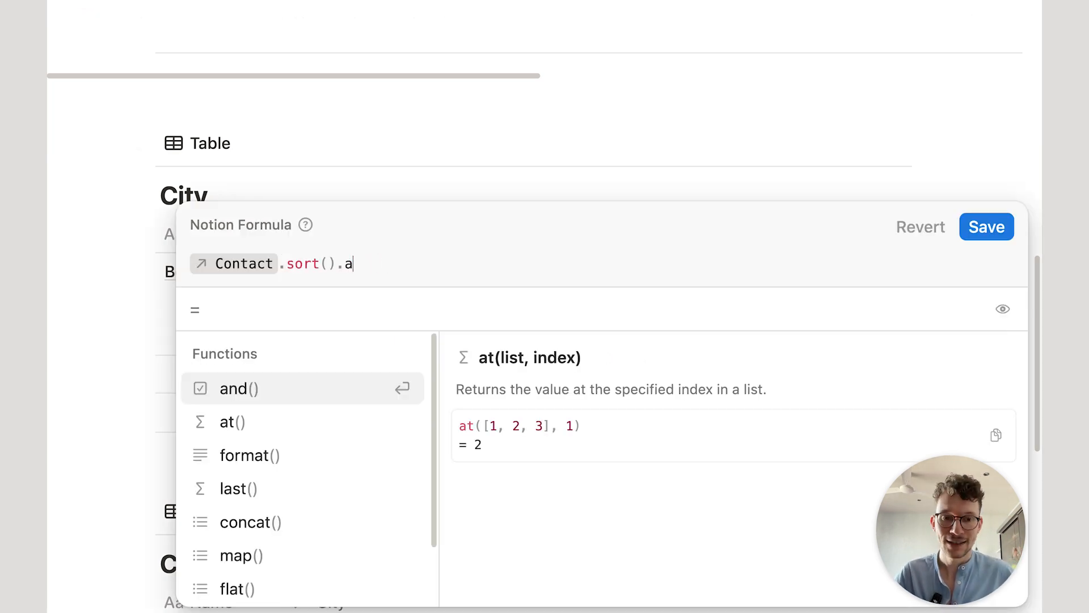
pyautogui.write('le')
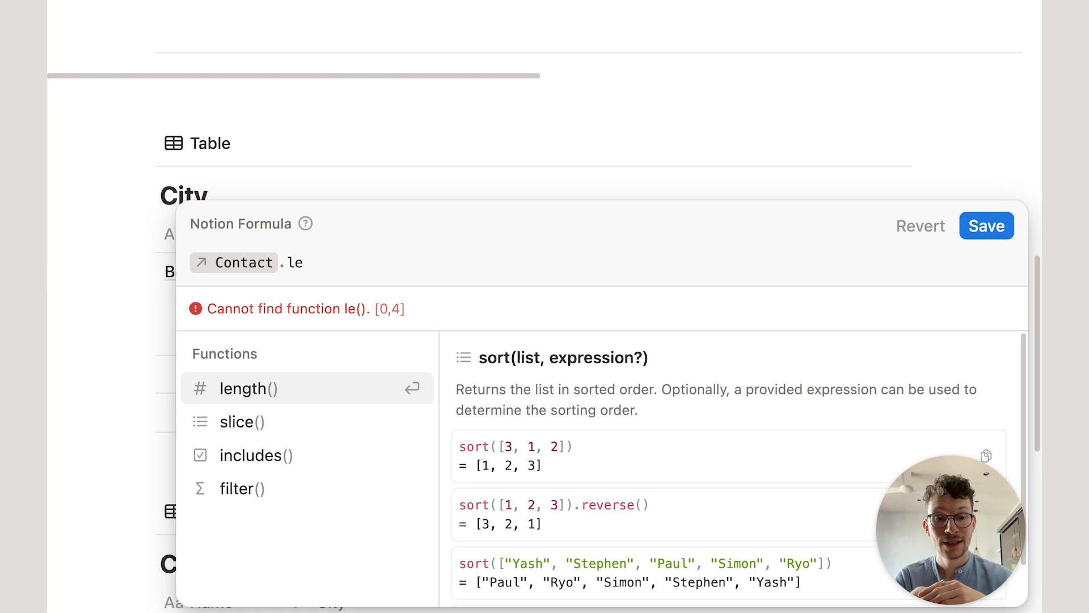
pyautogui.press('Return')
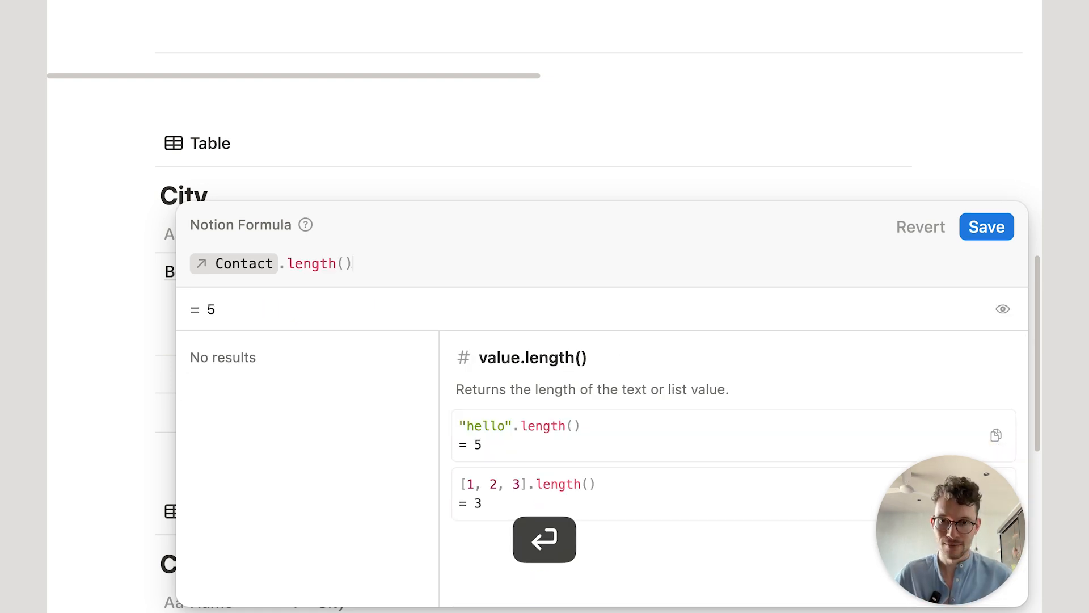
pyautogui.click(985, 226)
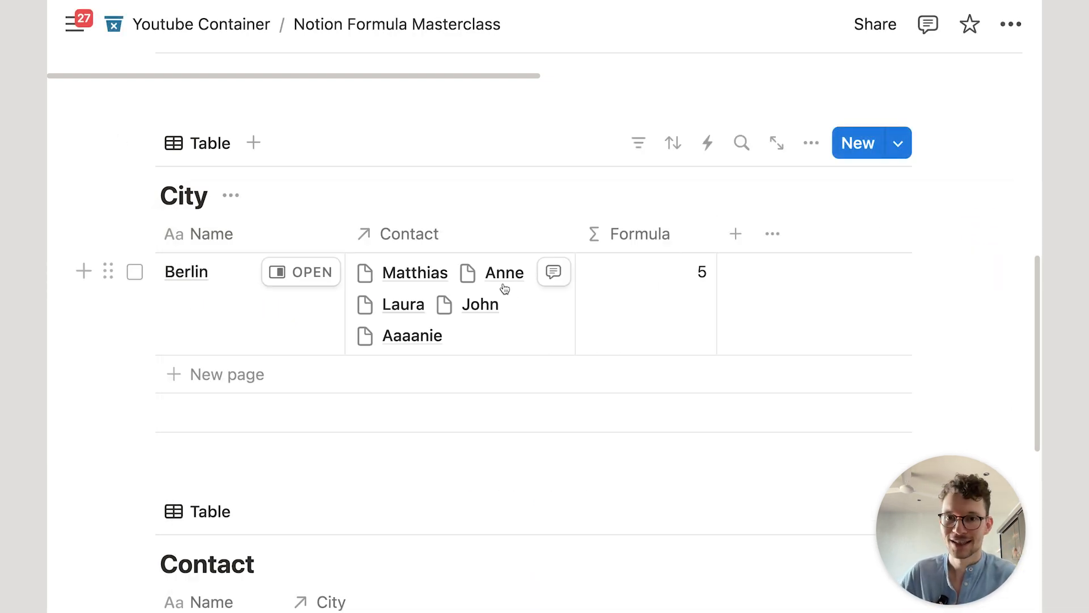
pyautogui.moveTo(575, 232); pyautogui.dragTo(555, 233)
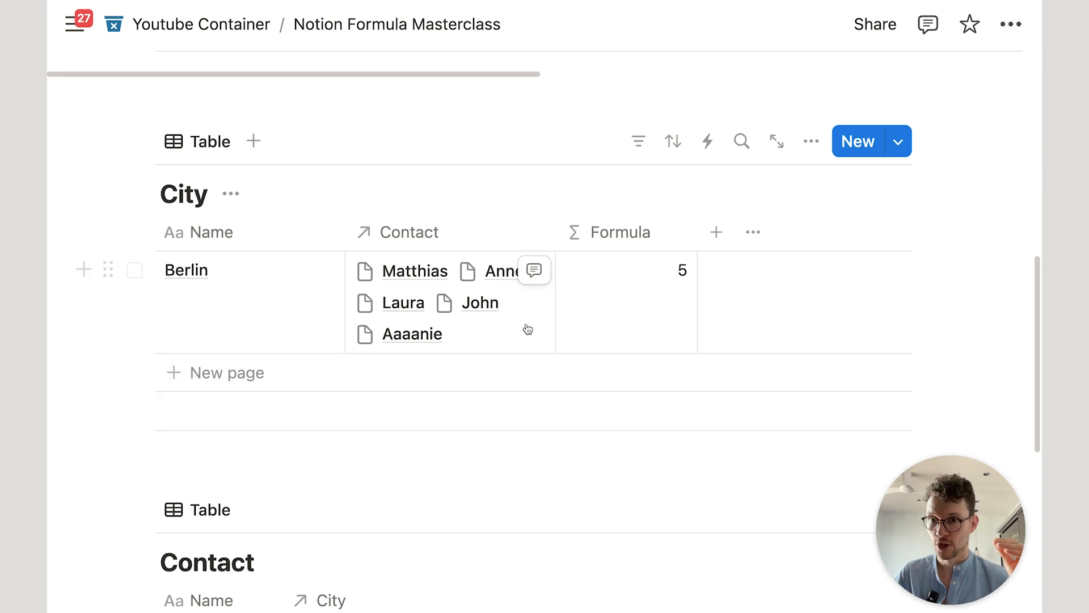
# Step: Scroll up past the City table to the Learning Formulas table
pyautogui.scroll(-1, 528, 329)
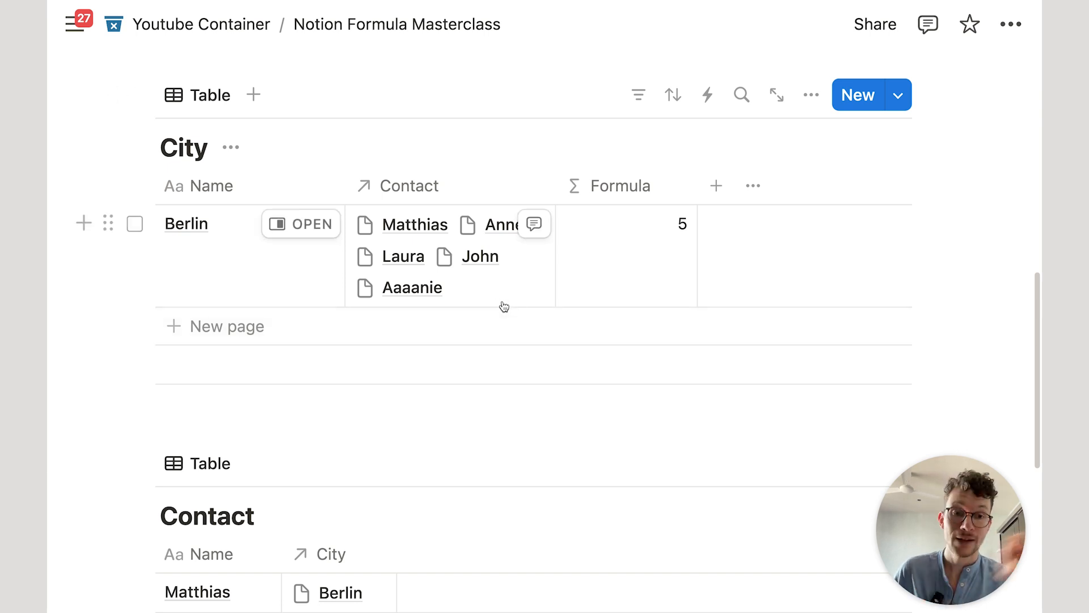
pyautogui.scroll(1, 522, 316)
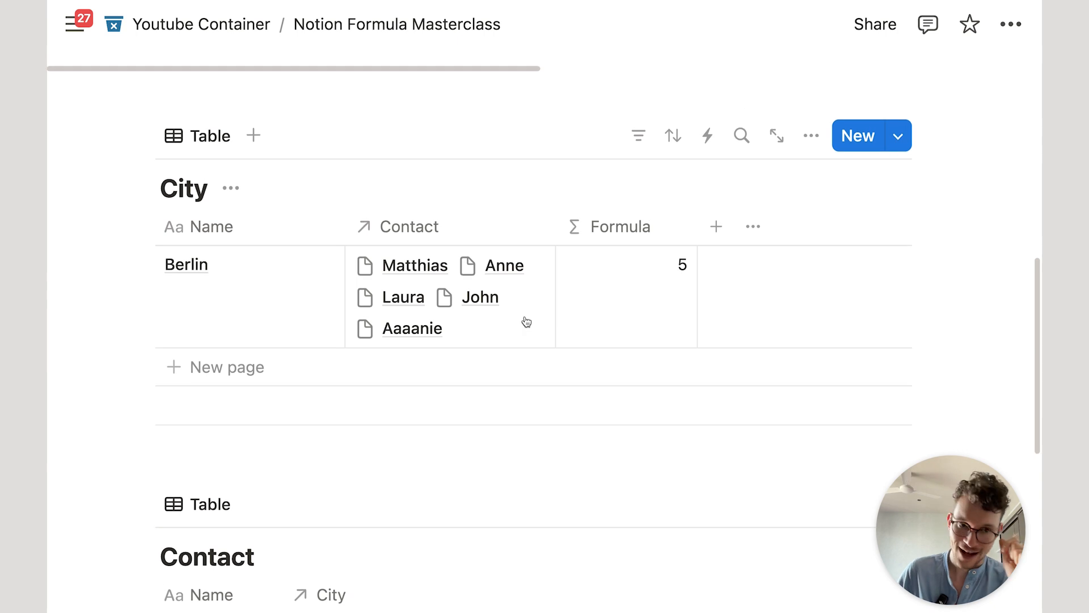
pyautogui.scroll(1, 527, 322)
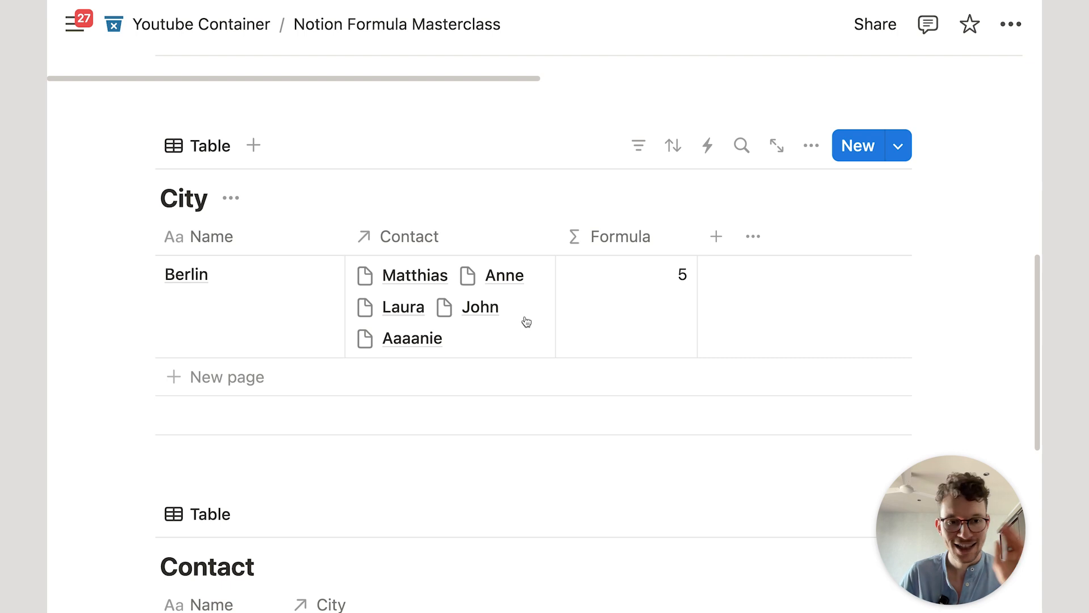
pyautogui.scroll(1, 526, 322)
pyautogui.scroll(-2, 526, 322)
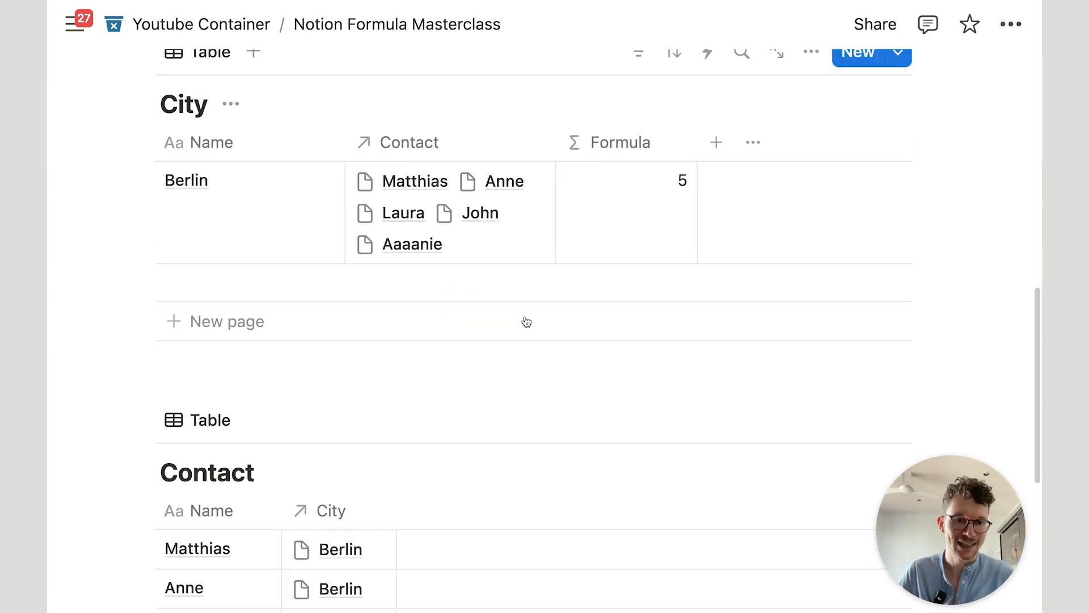
pyautogui.scroll(8, 732, 505)
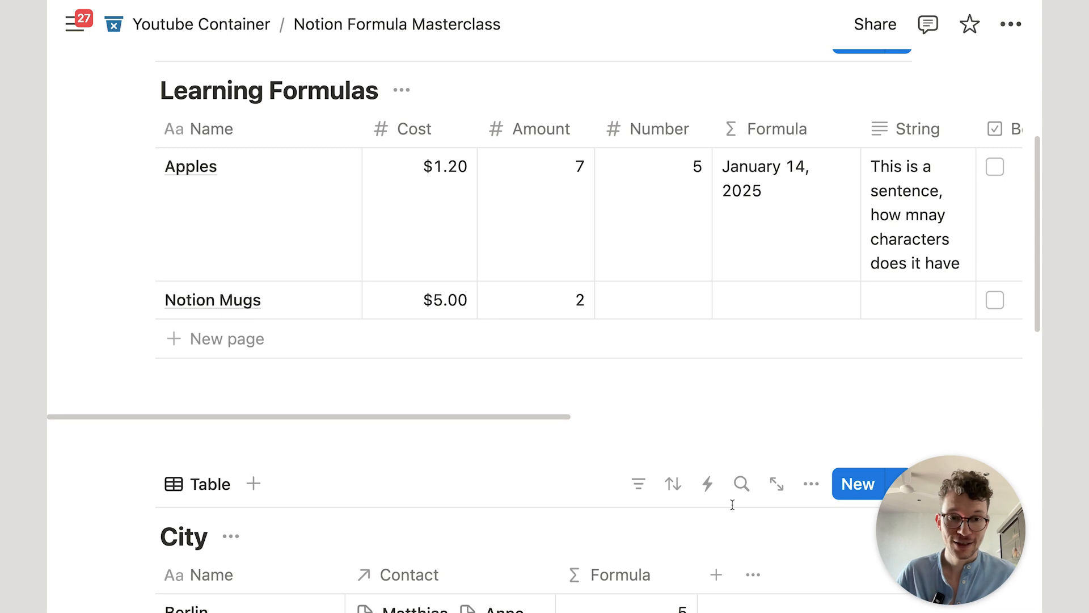
pyautogui.scroll(1, 663, 435)
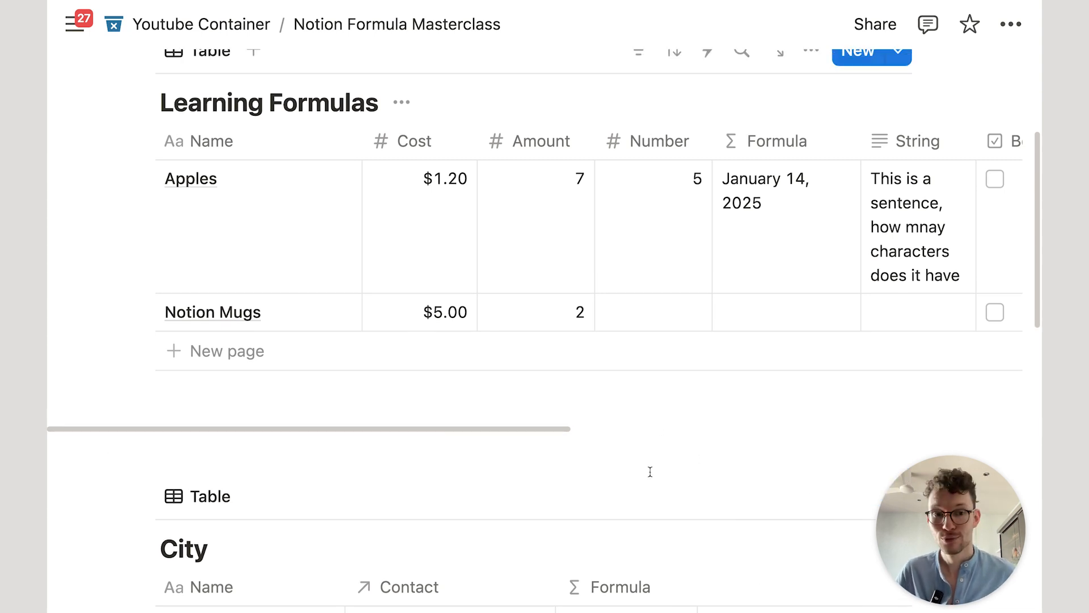
pyautogui.scroll(2, 650, 471)
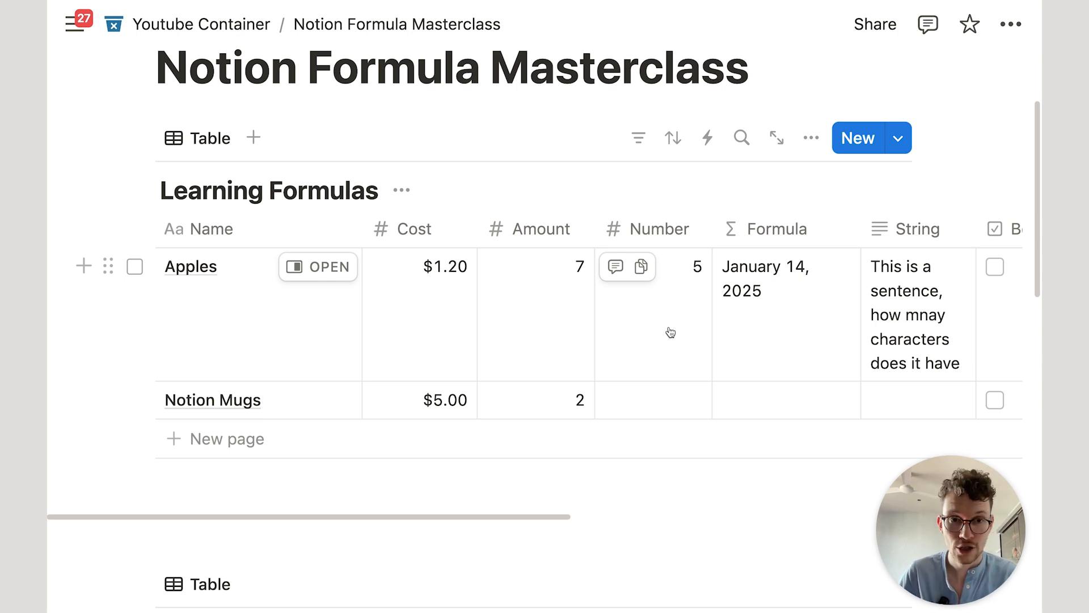
pyautogui.scroll(-2, 692, 314)
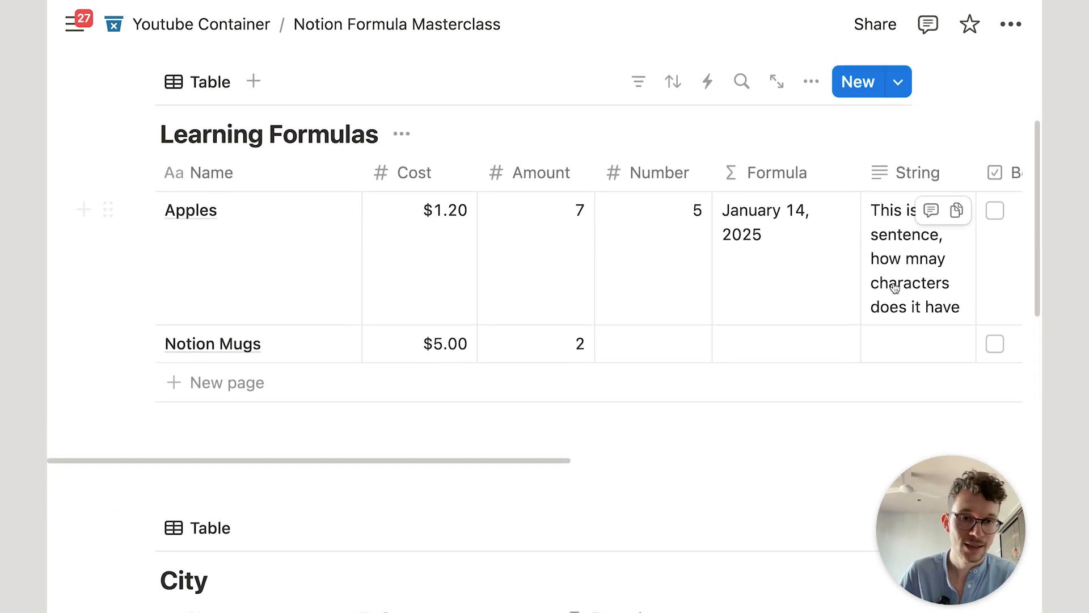
pyautogui.scroll(1, 894, 288)
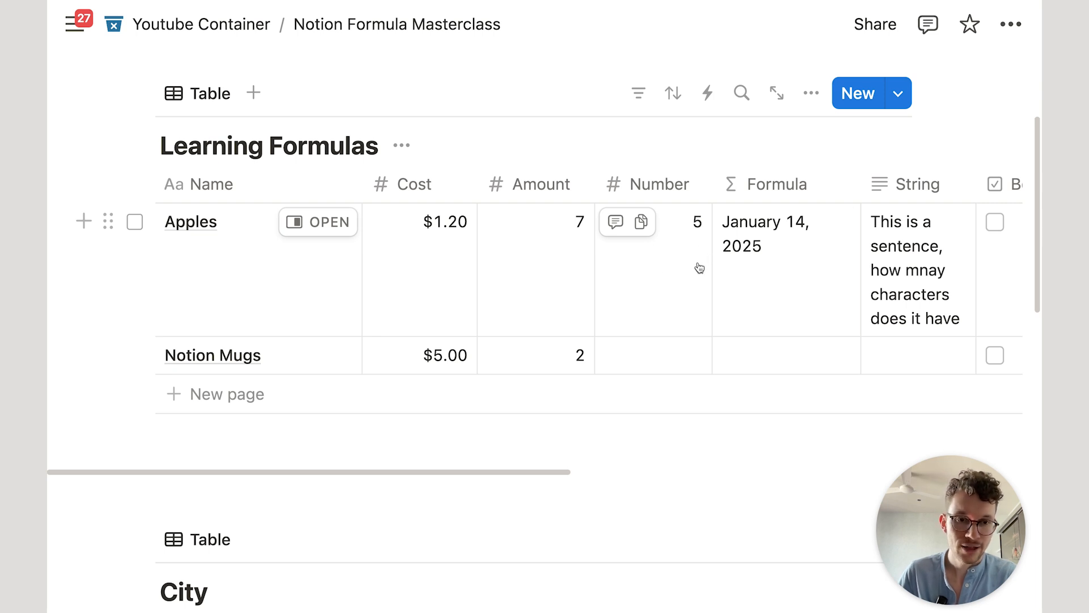
# Step: Change Apples' String to 'apples in our account' and move the Formula column right after Cost
pyautogui.click(903, 256)
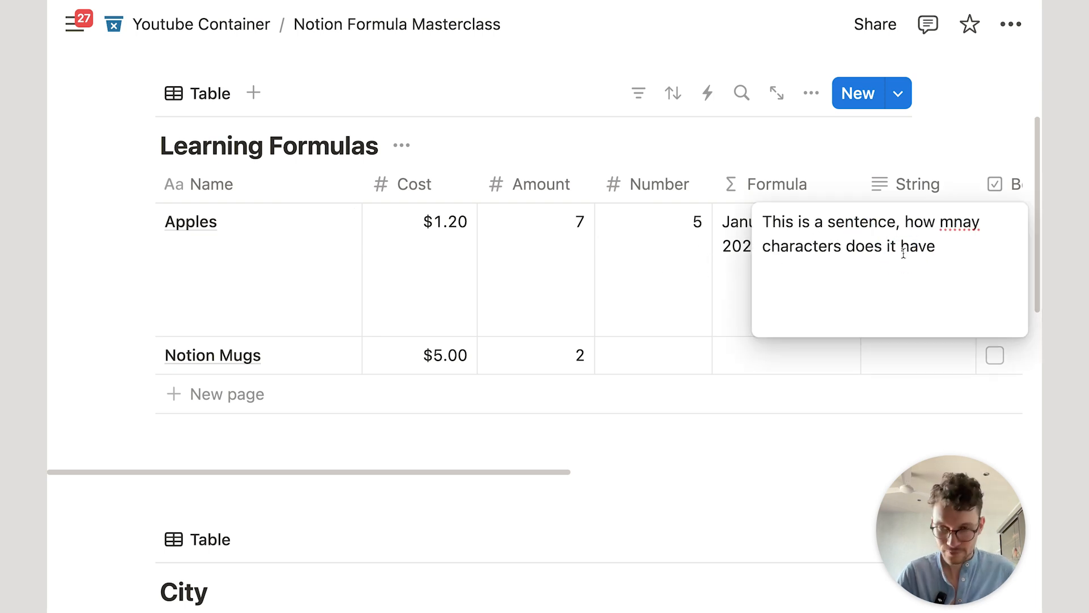
pyautogui.press('super+a')
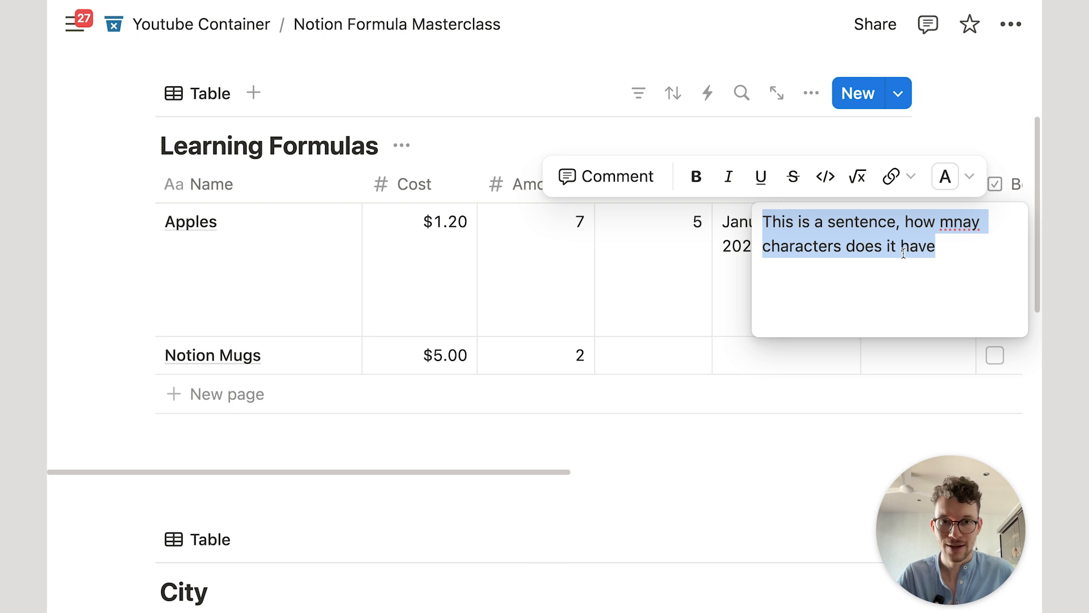
pyautogui.write('apples in our account')
pyautogui.press('Return')
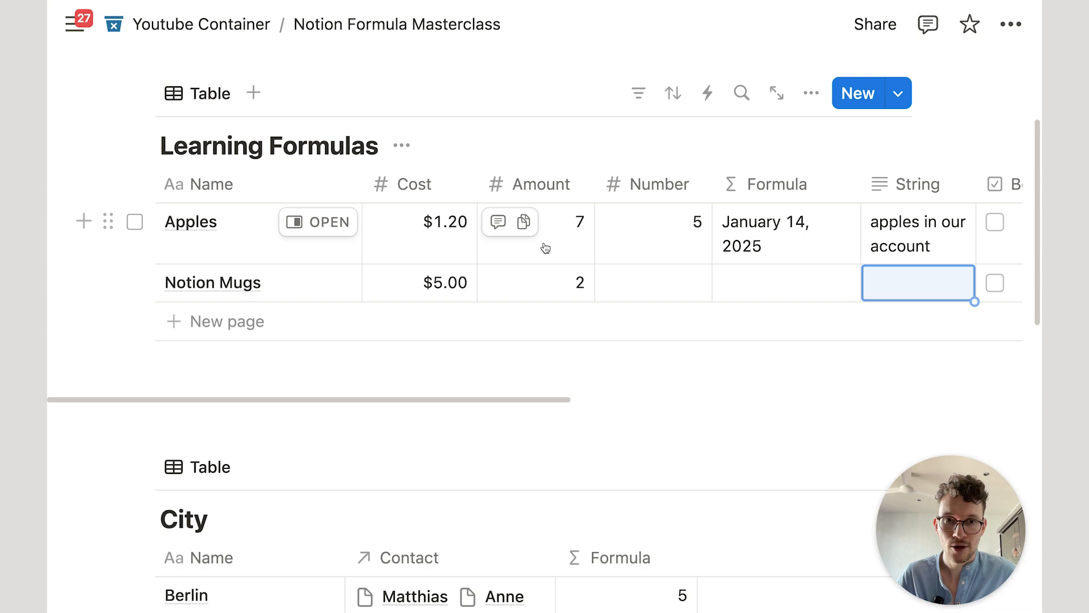
pyautogui.moveTo(777, 186); pyautogui.dragTo(547, 198)
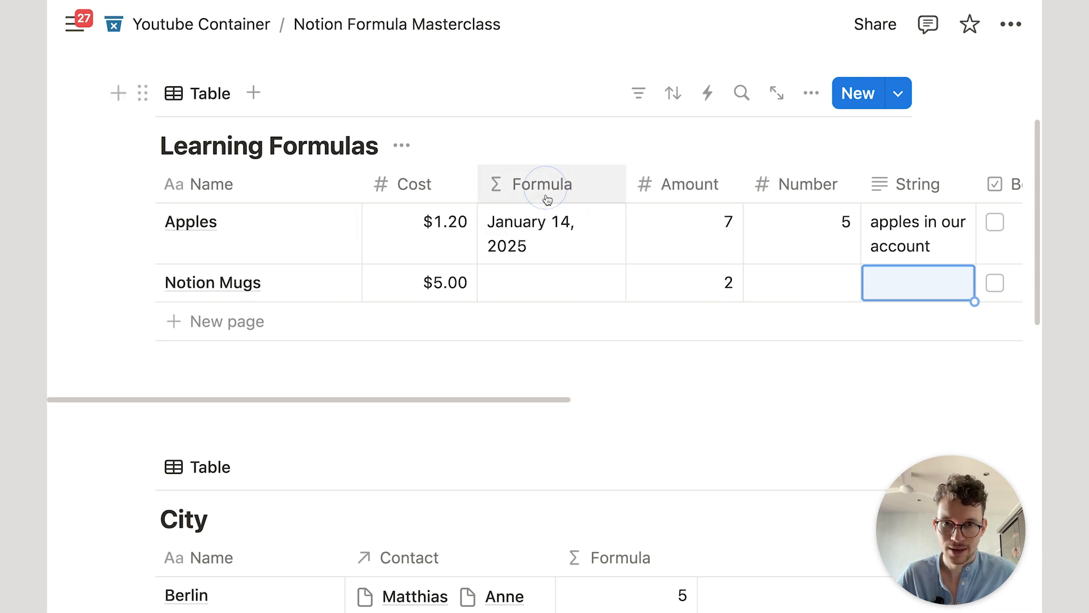
# Step: Replace the Date formula with Number + String and save, showing '5apples in our account'
pyautogui.click(547, 244)
pyautogui.press('BackSpace')
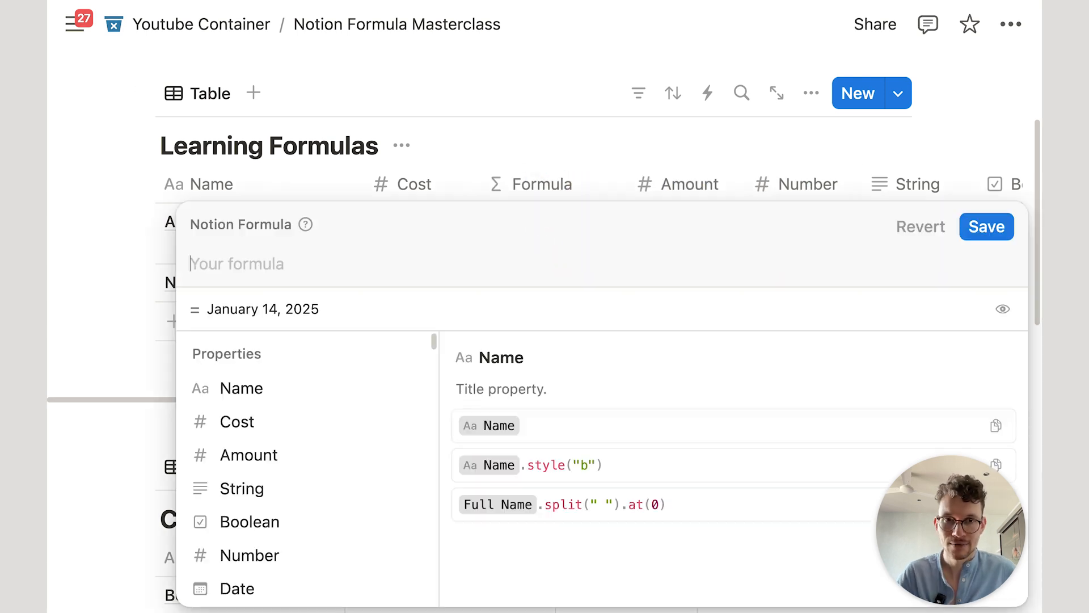
pyautogui.click(482, 179)
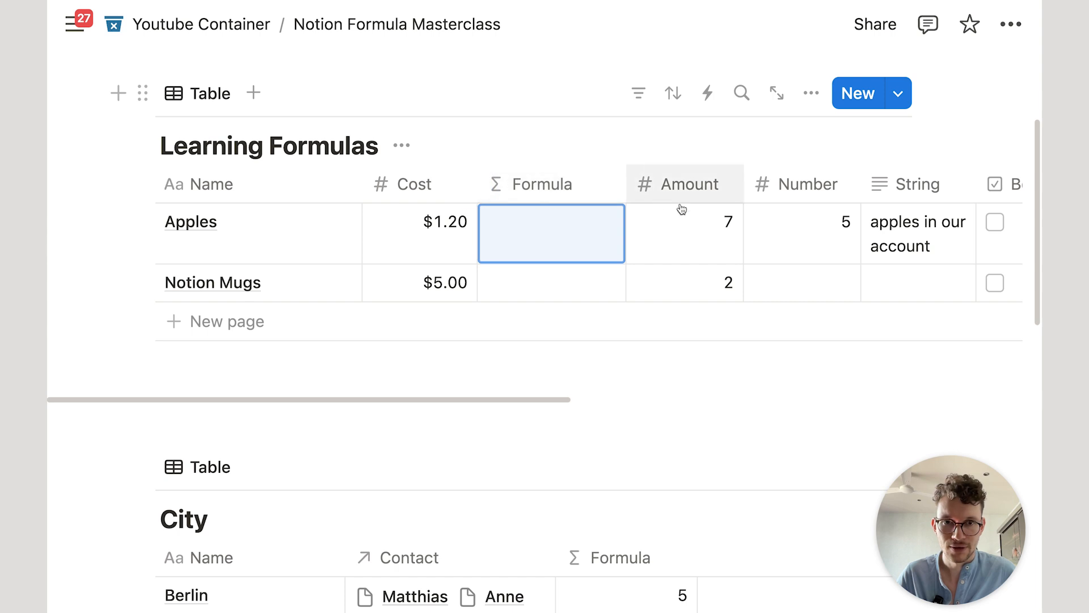
pyautogui.click(586, 233)
pyautogui.write('num')
pyautogui.press('Return')
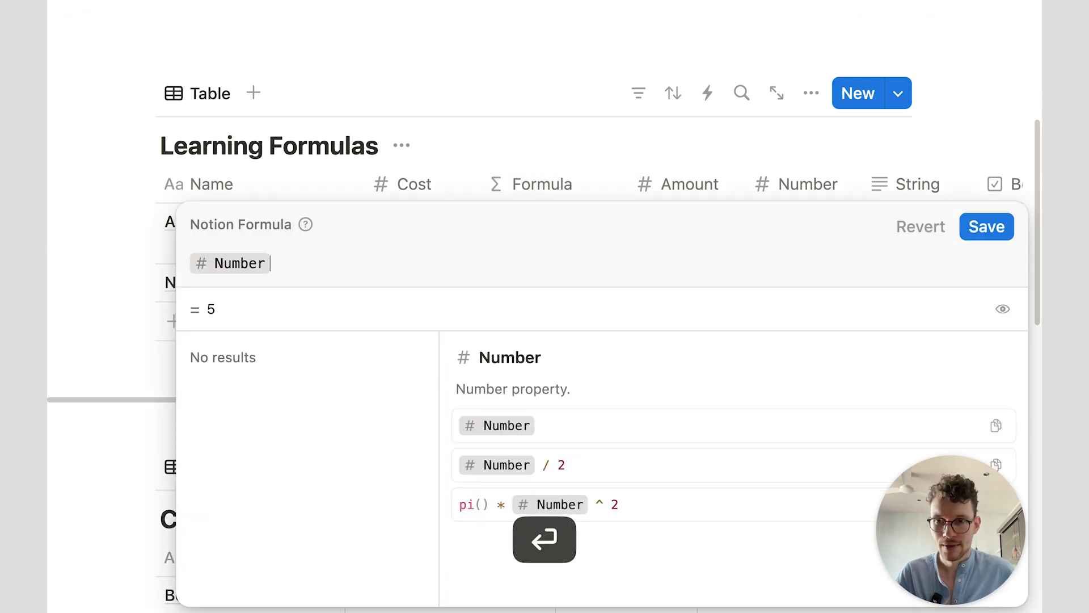
pyautogui.write('+')
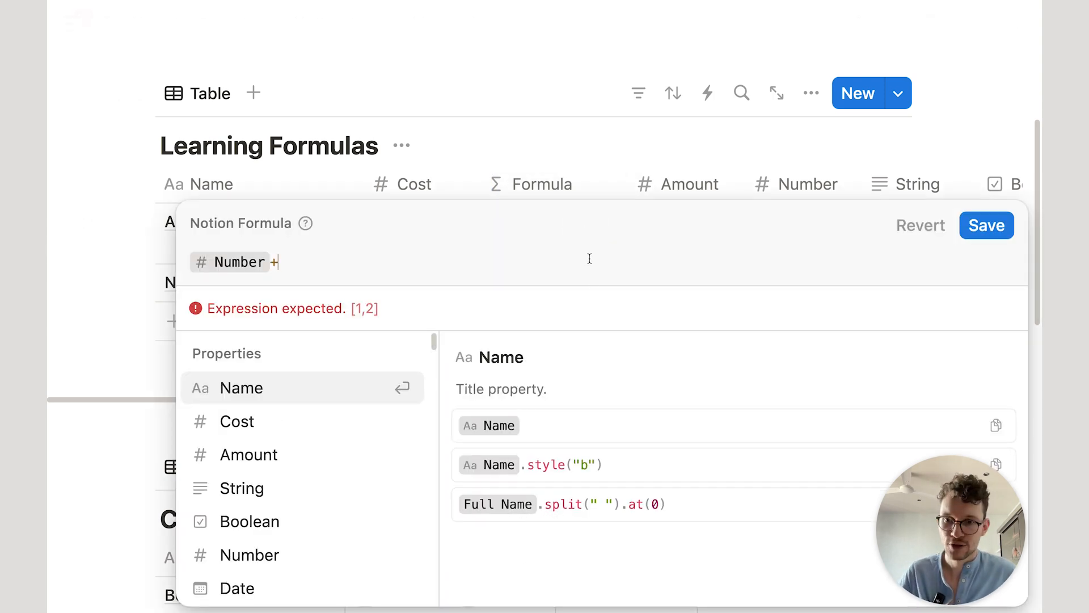
pyautogui.click(316, 487)
pyautogui.moveTo(207, 310); pyautogui.dragTo(370, 306)
pyautogui.click(370, 307)
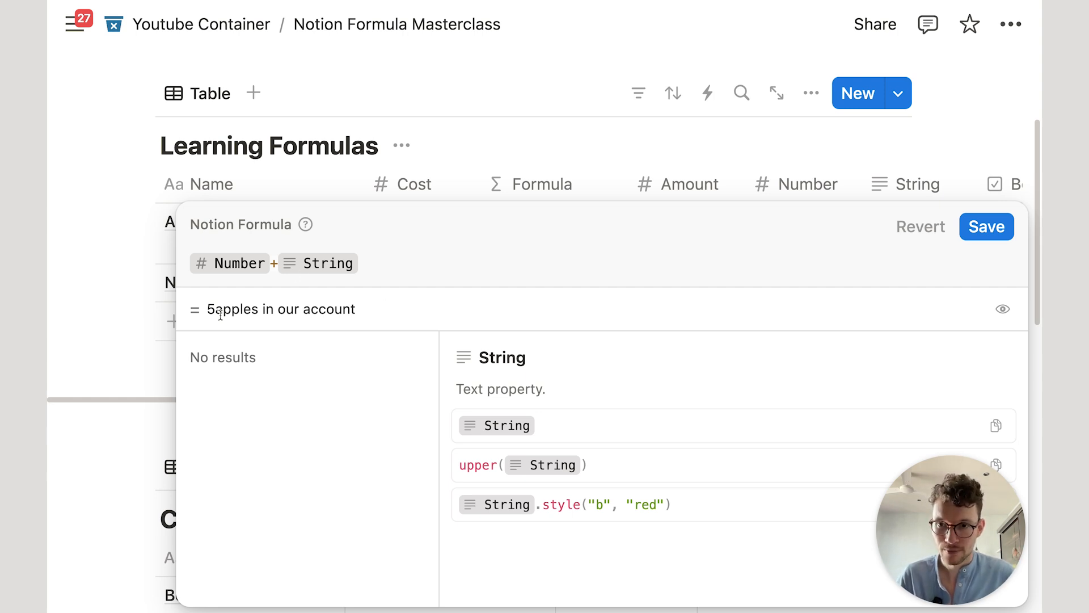
pyautogui.click(987, 226)
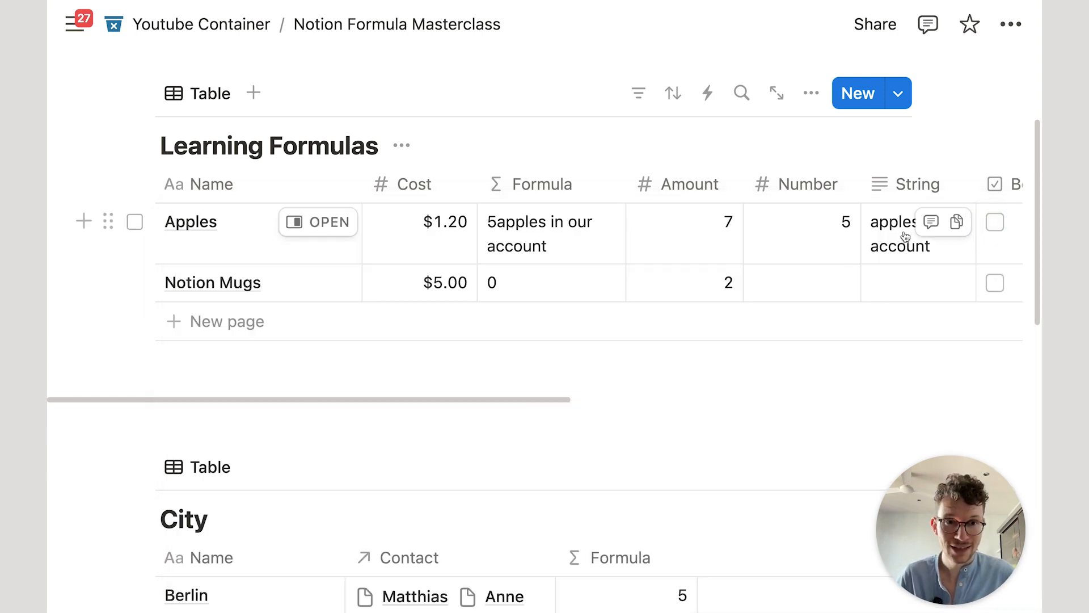
# Step: Try a leading space in the Apples String value, then remove it again
pyautogui.click(885, 222)
pyautogui.click(764, 222)
pyautogui.press('Return')
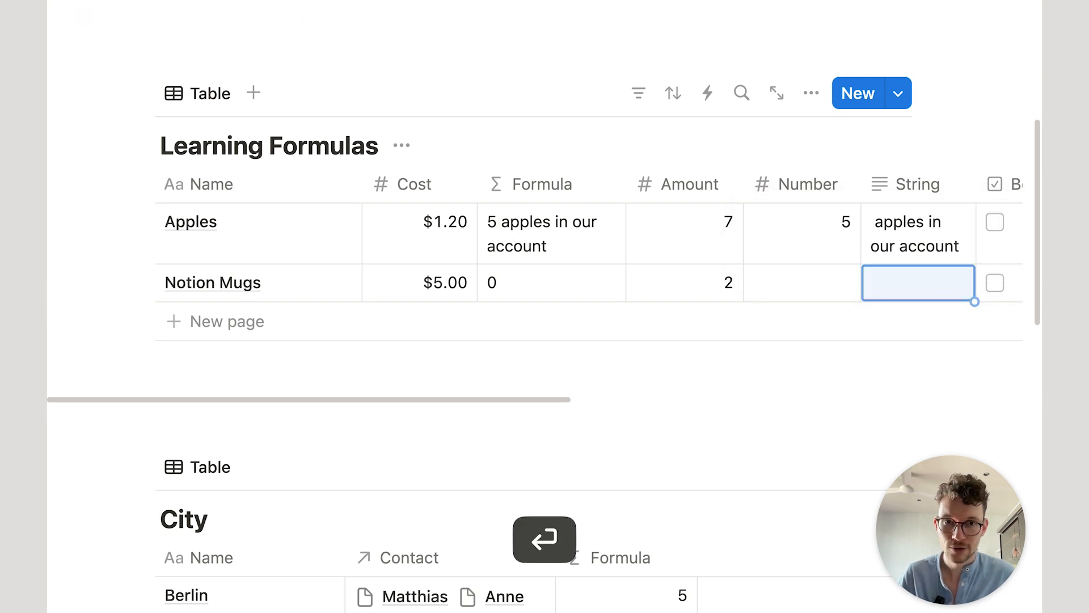
pyautogui.click(874, 222)
pyautogui.click(768, 221)
pyautogui.press('BackSpace')
pyautogui.press('Return')
# Step: Insert " " + between Number and String in the formula to add a space
pyautogui.click(563, 237)
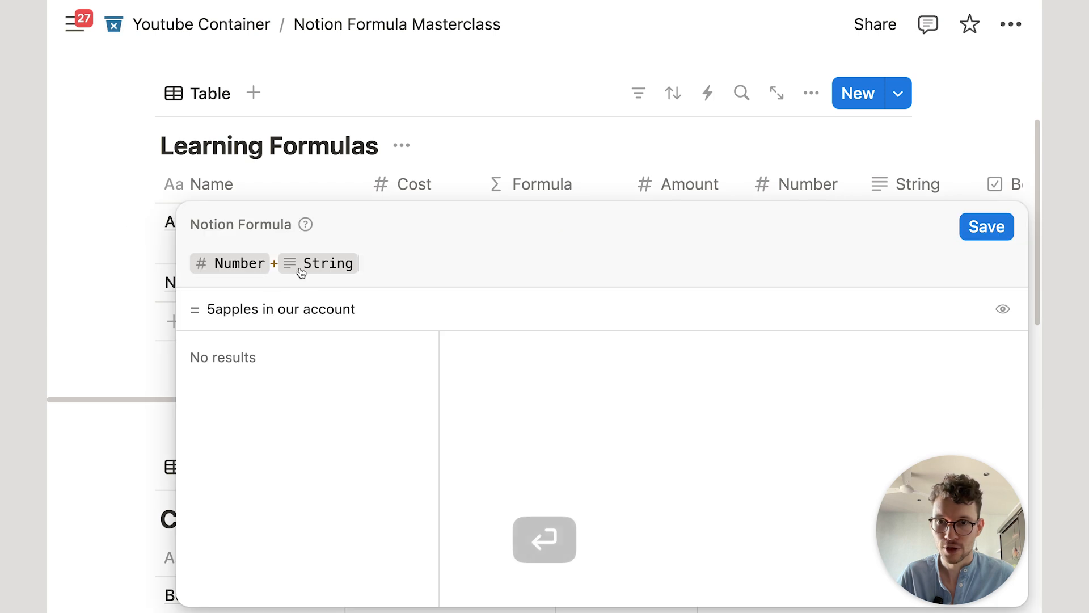
pyautogui.click(275, 261)
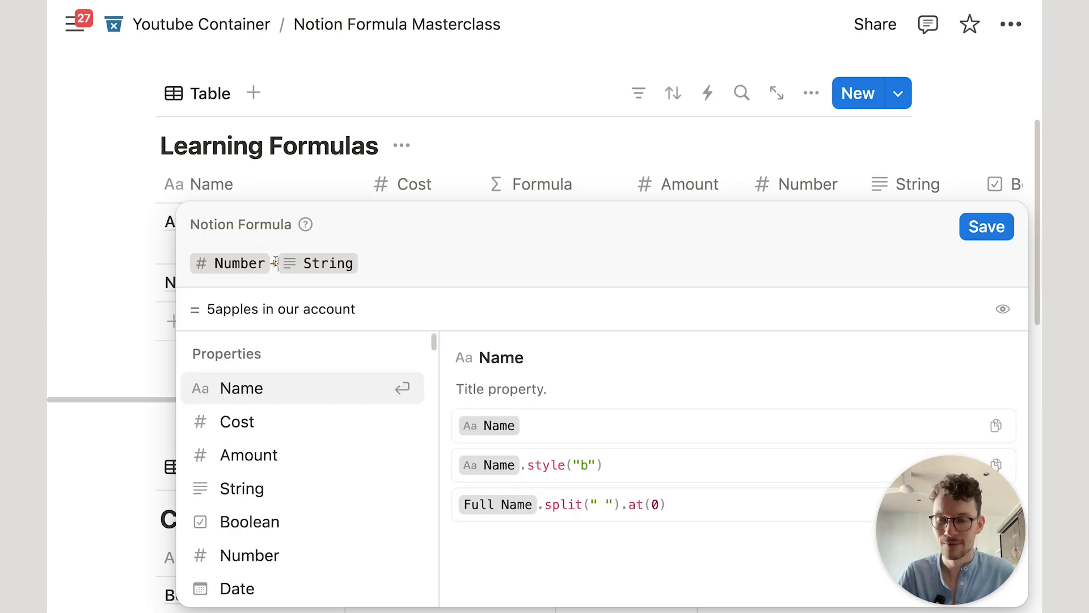
pyautogui.write('""')
pyautogui.press('Left')
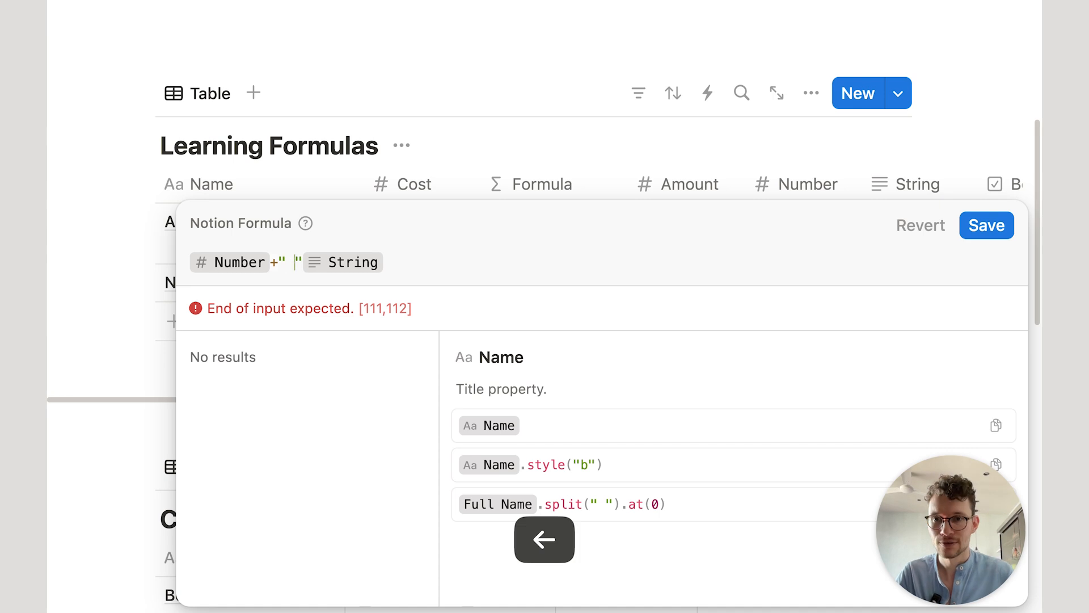
pyautogui.click(285, 263)
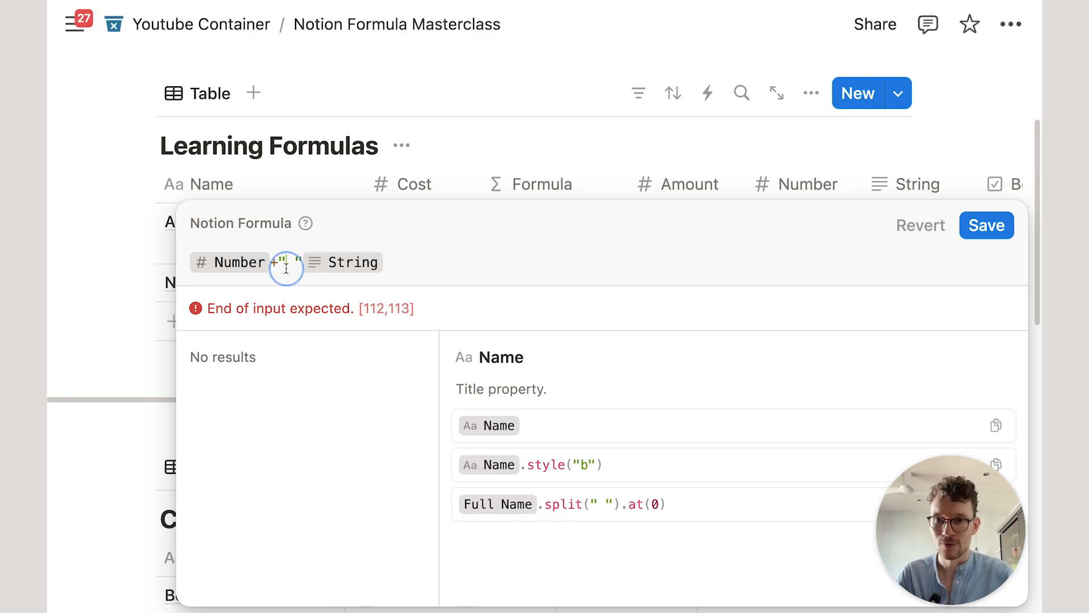
pyautogui.click(284, 262)
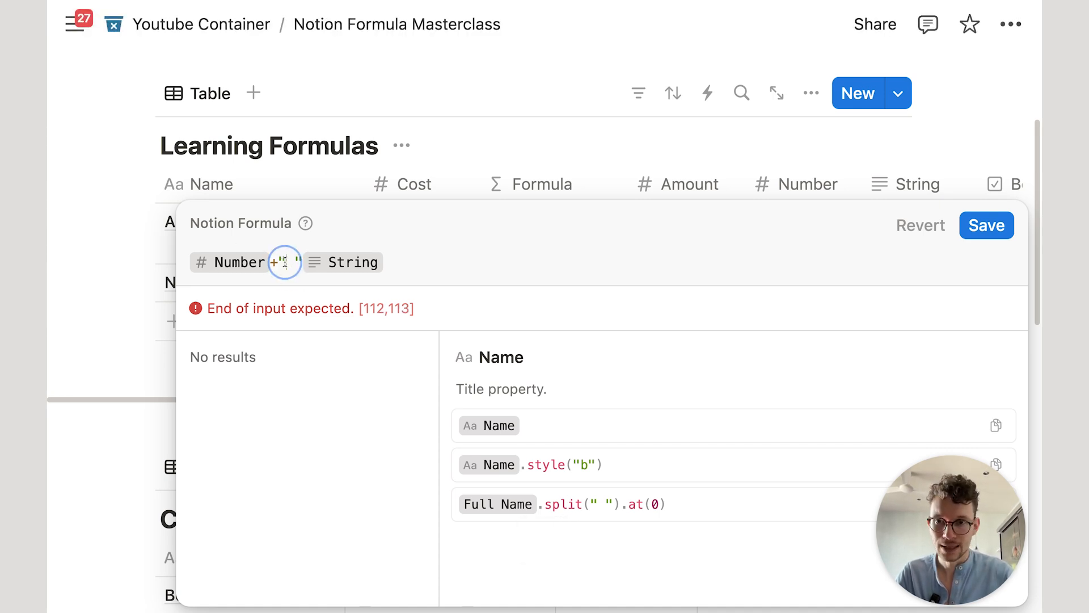
pyautogui.write('+')
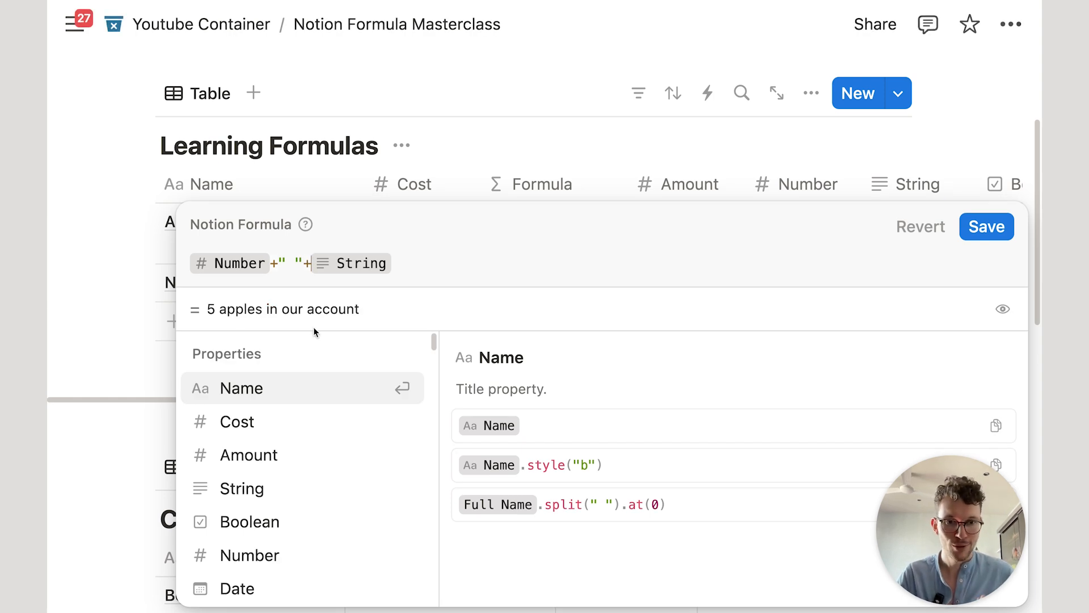
pyautogui.press('super+a')
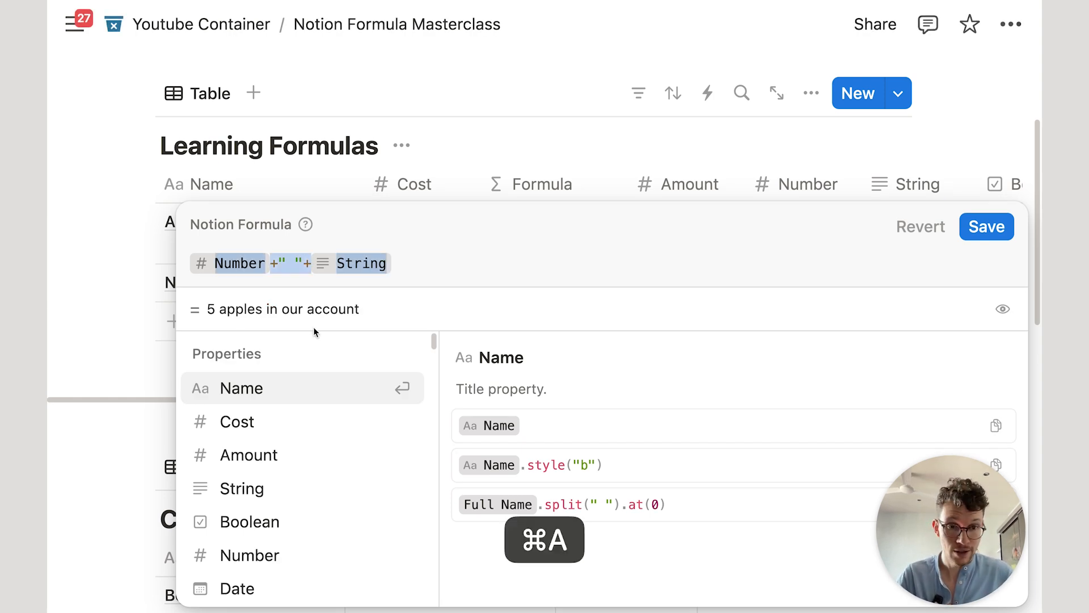
# Step: Replace the formula with Number.format() and save, showing 5 as text
pyautogui.press('BackSpace')
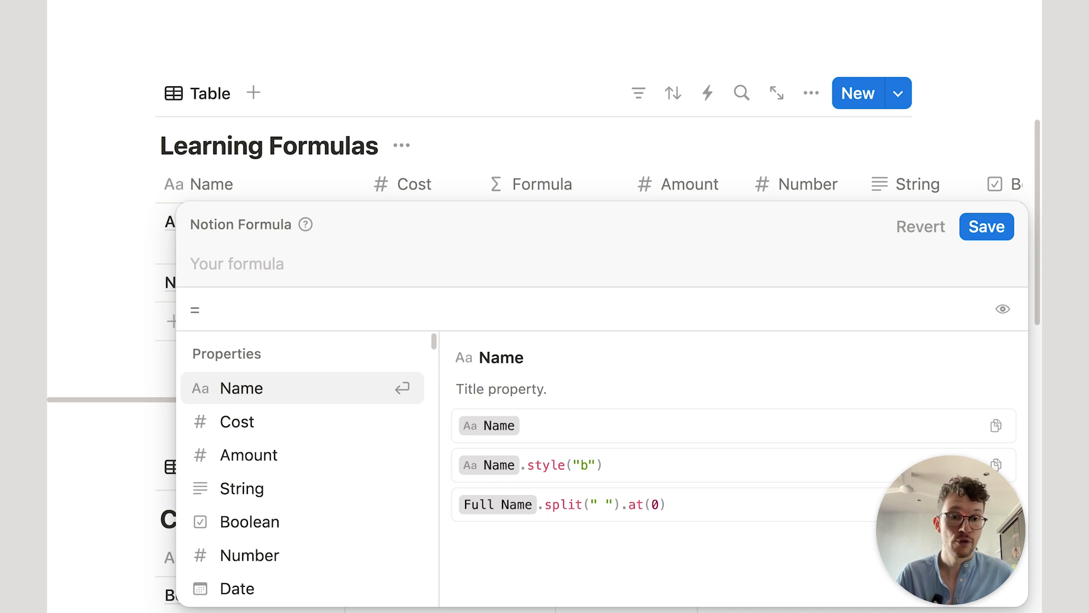
pyautogui.write('nu')
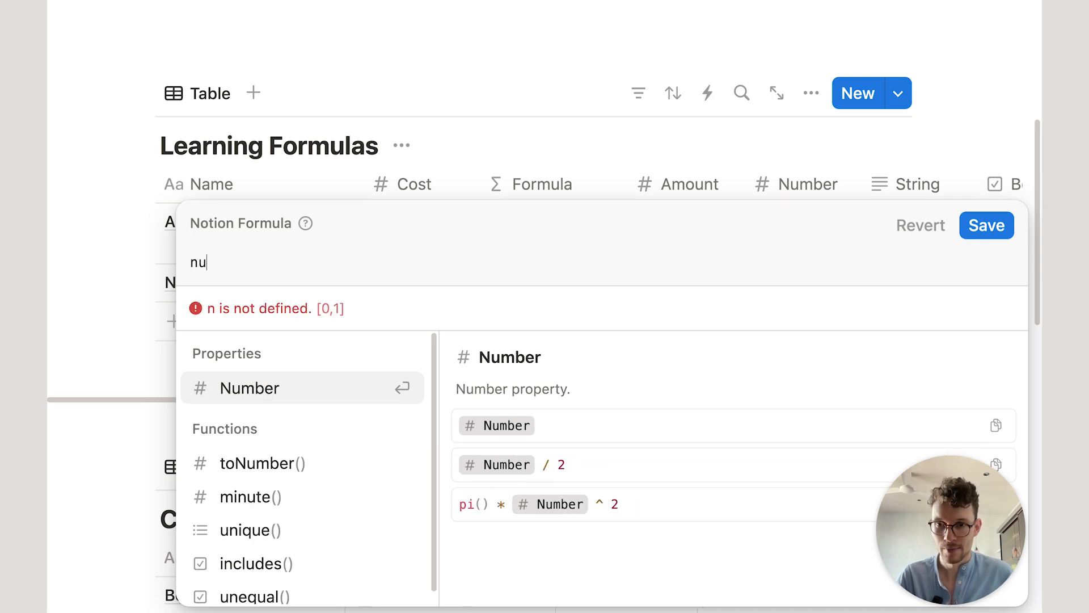
pyautogui.press('Return')
pyautogui.write('.fo')
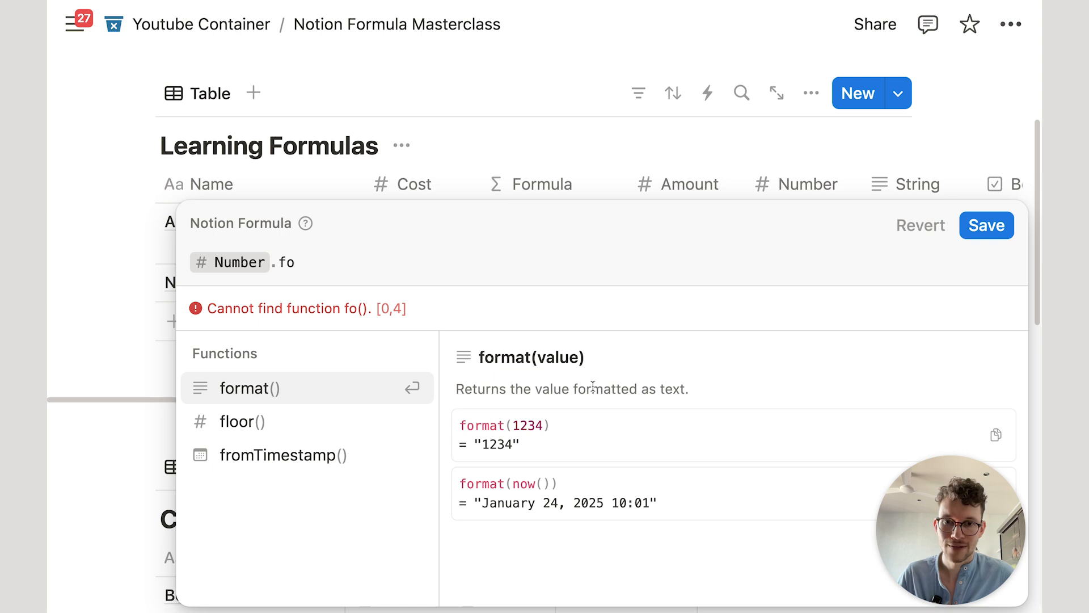
pyautogui.click(366, 403)
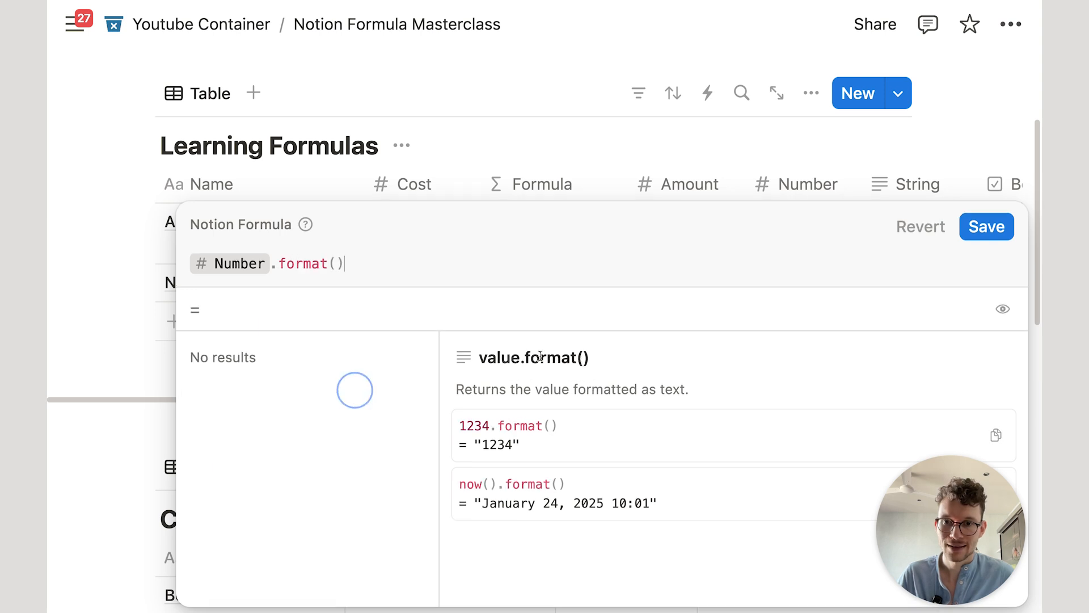
pyautogui.click(985, 225)
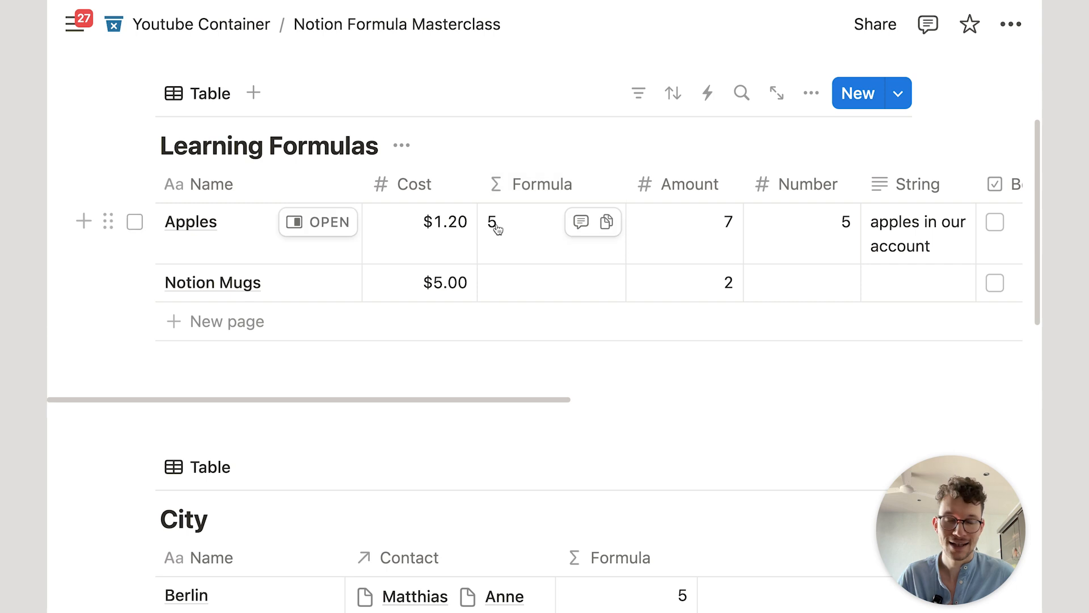
# Step: Change the City formula from Contact.length() to Contact.format() and widen the Formula column
pyautogui.scroll(-8, 491, 227)
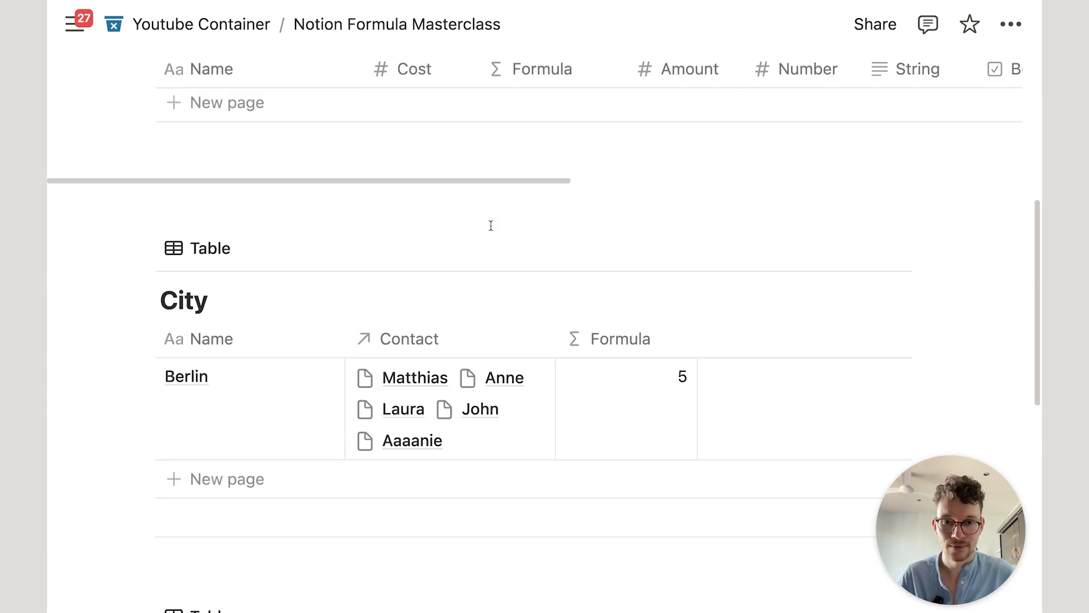
pyautogui.scroll(2, 437, 304)
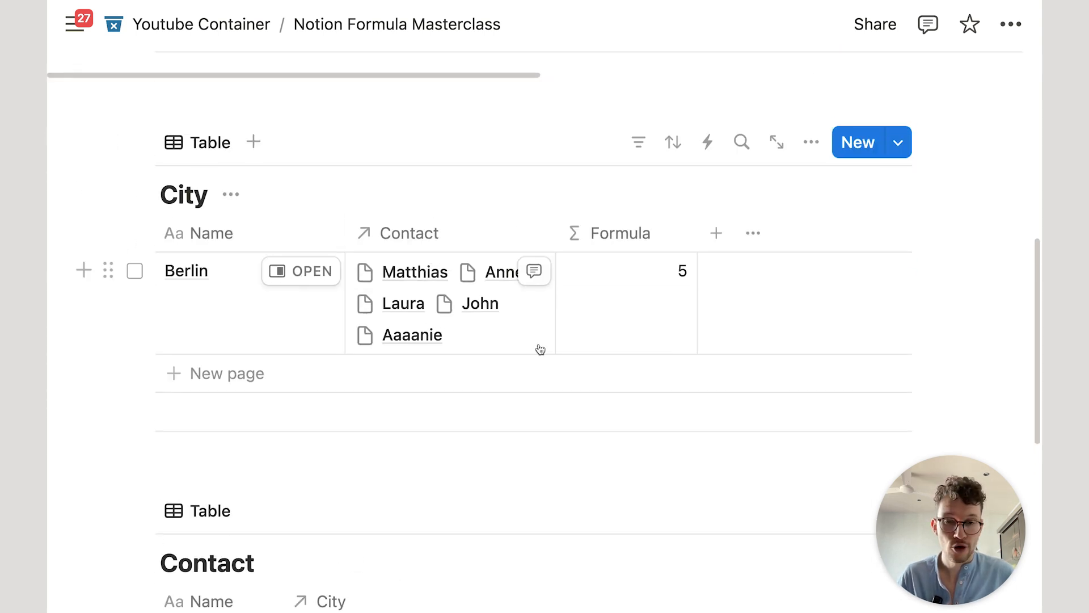
pyautogui.click(650, 310)
pyautogui.press('BackSpace')
pyautogui.press('BackSpace')
pyautogui.press('BackSpace')
pyautogui.press('BackSpace')
pyautogui.press('BackSpace')
pyautogui.press('BackSpace')
pyautogui.press('BackSpace')
pyautogui.press('BackSpace')
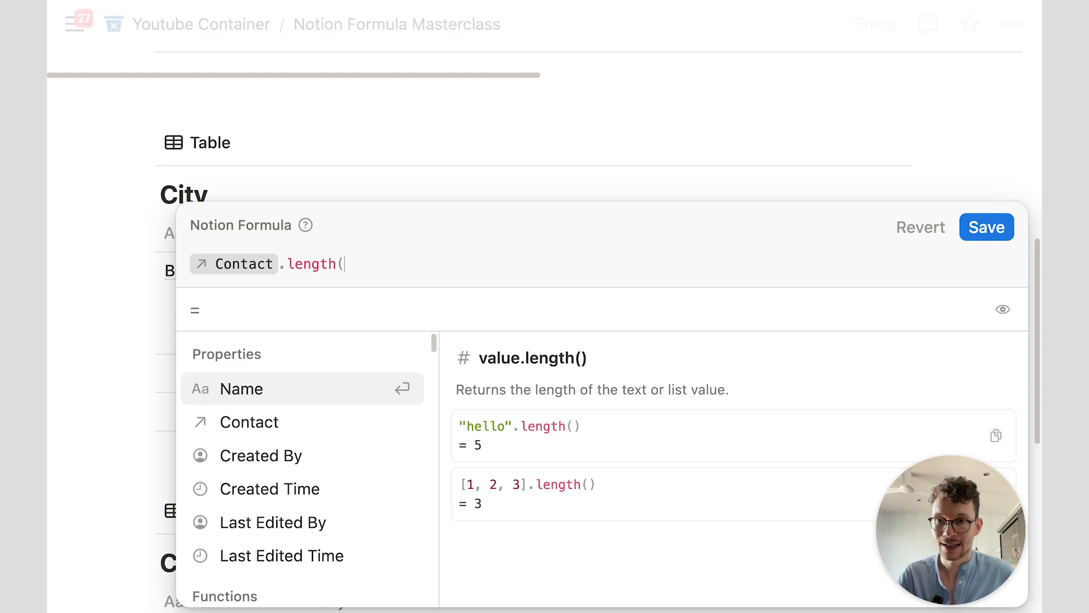
pyautogui.write('fo')
pyautogui.press('Return')
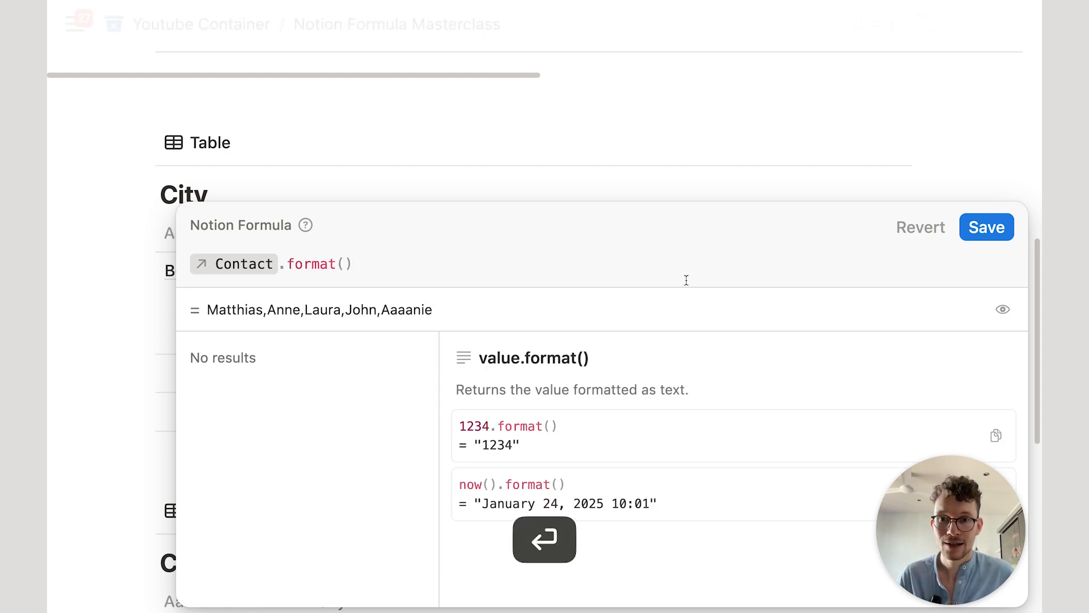
pyautogui.click(986, 227)
pyautogui.moveTo(699, 237); pyautogui.dragTo(867, 230)
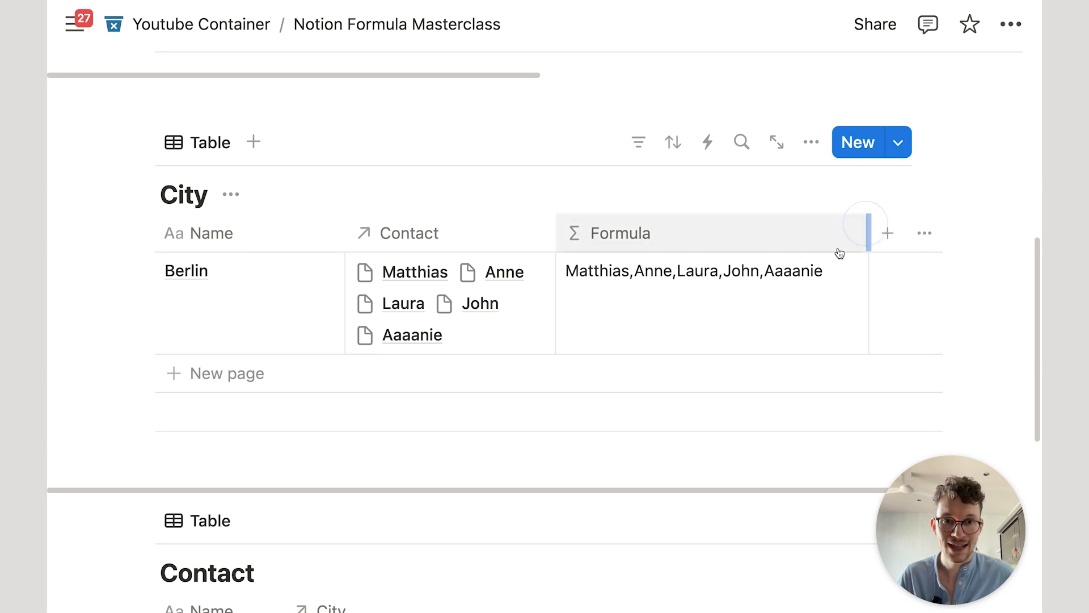
# Step: Append .length() so the formula reads Contact.format().length(), showing 32 for Berlin
pyautogui.click(760, 297)
pyautogui.write('.l')
pyautogui.press('Return')
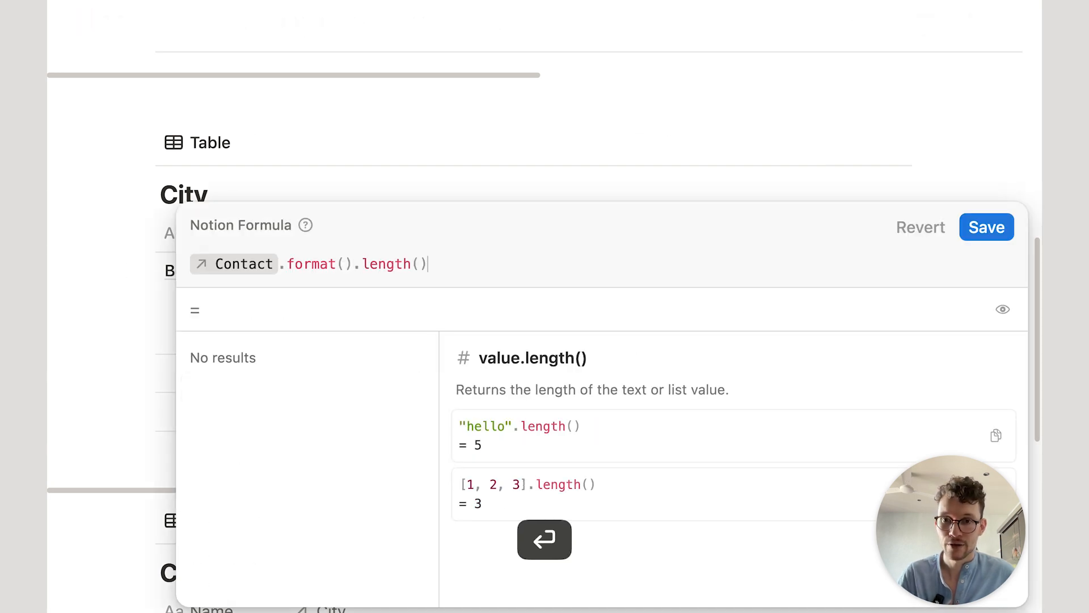
pyautogui.click(1008, 233)
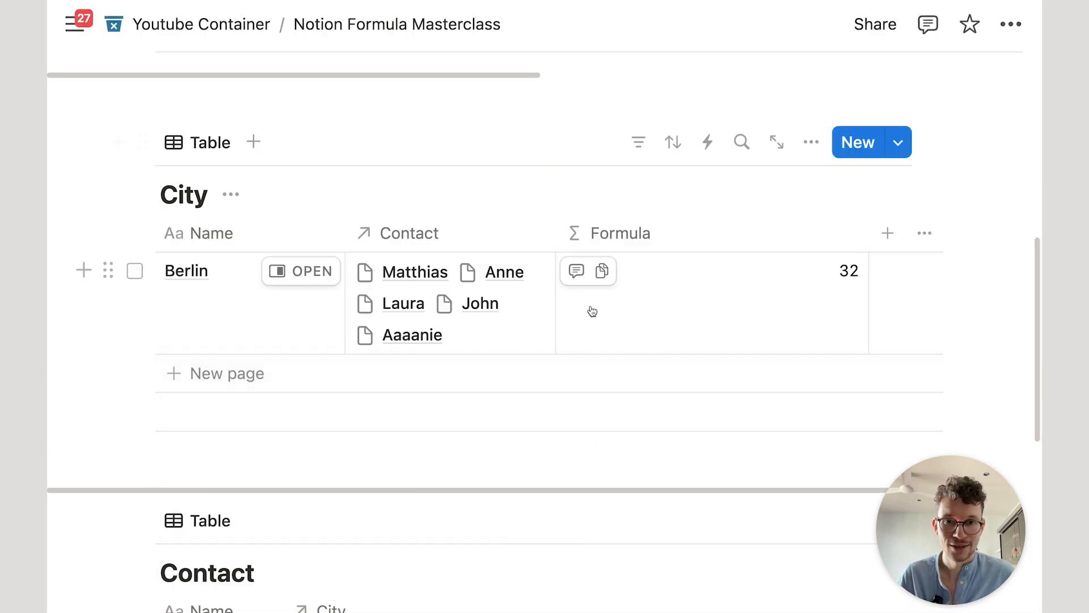
# Step: Enter Number.format() as the Apples Formula
pyautogui.scroll(5, 516, 311)
pyautogui.scroll(3, 523, 314)
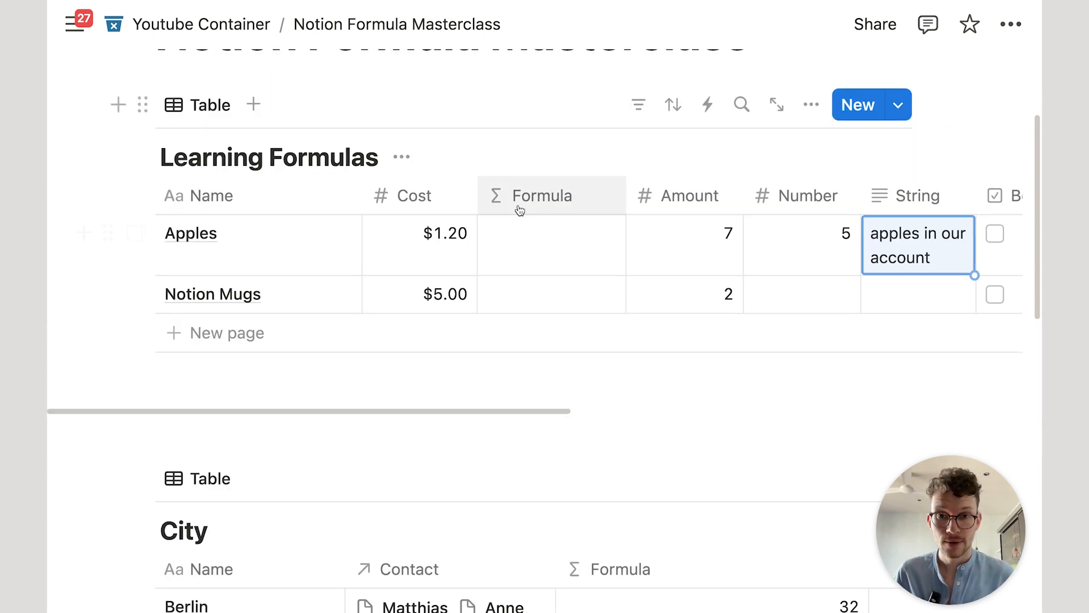
pyautogui.click(561, 240)
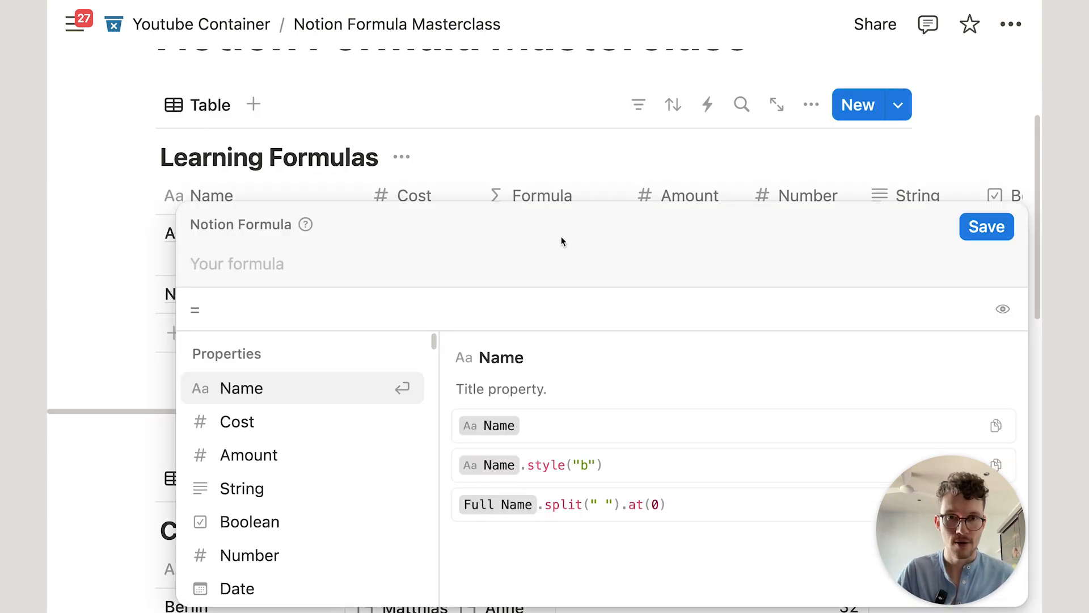
pyautogui.write('nu')
pyautogui.press('Return')
pyautogui.write('.for')
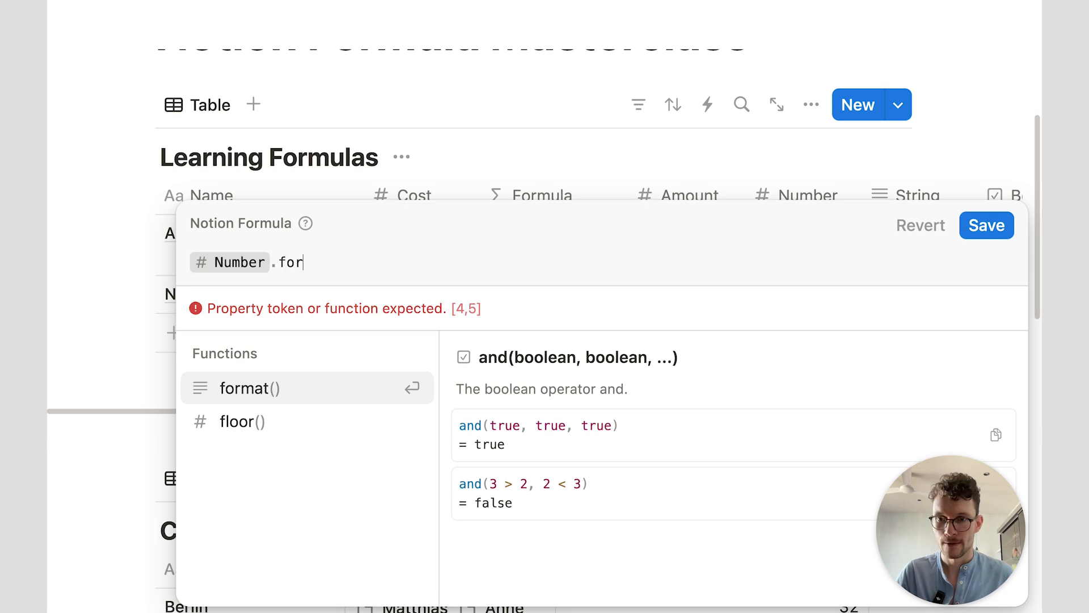
pyautogui.press('Return')
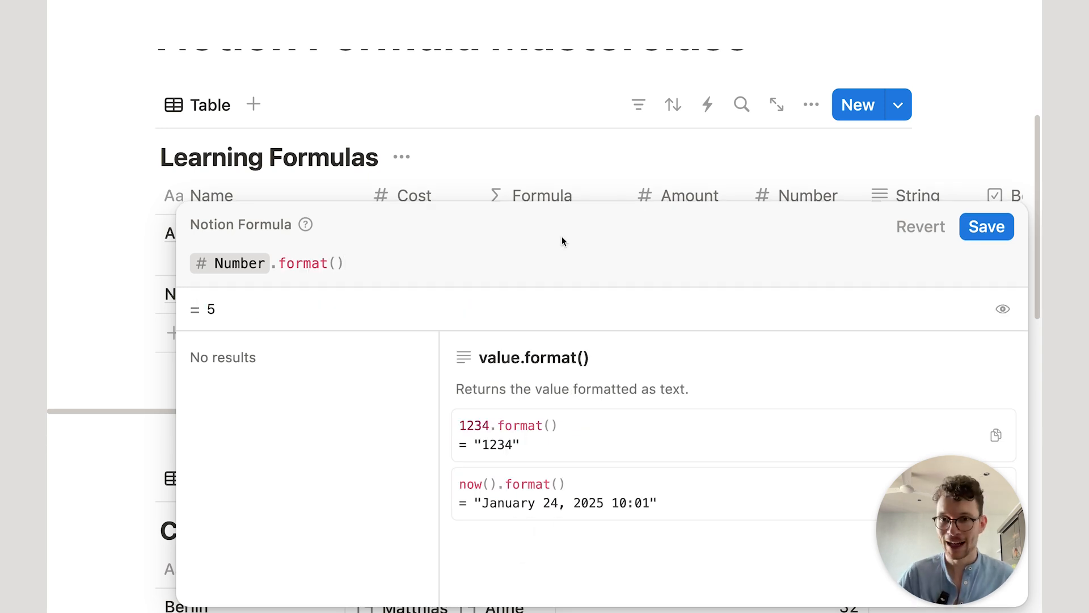
# Step: Append .toNumber() and save to show 5, then reopen it to view toNumber's documentation
pyautogui.write('.to')
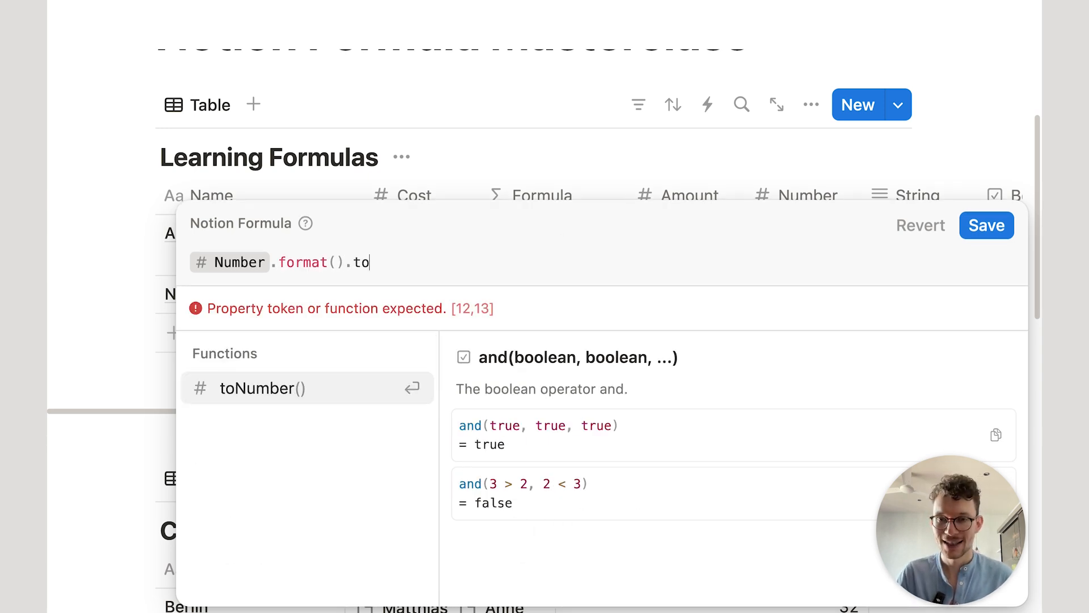
pyautogui.press('Return')
pyautogui.click(1001, 223)
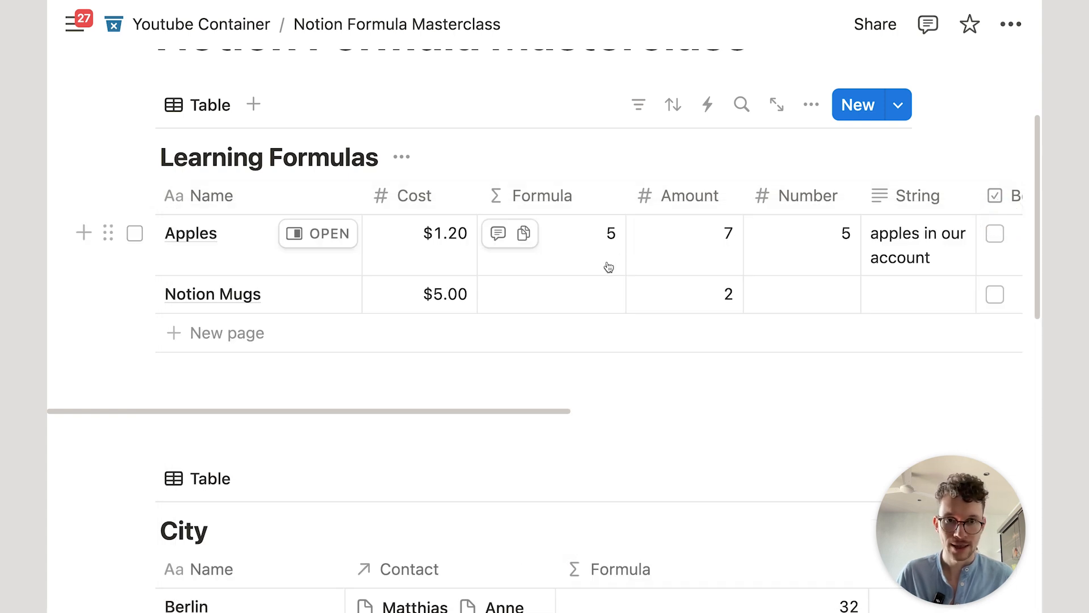
pyautogui.click(608, 266)
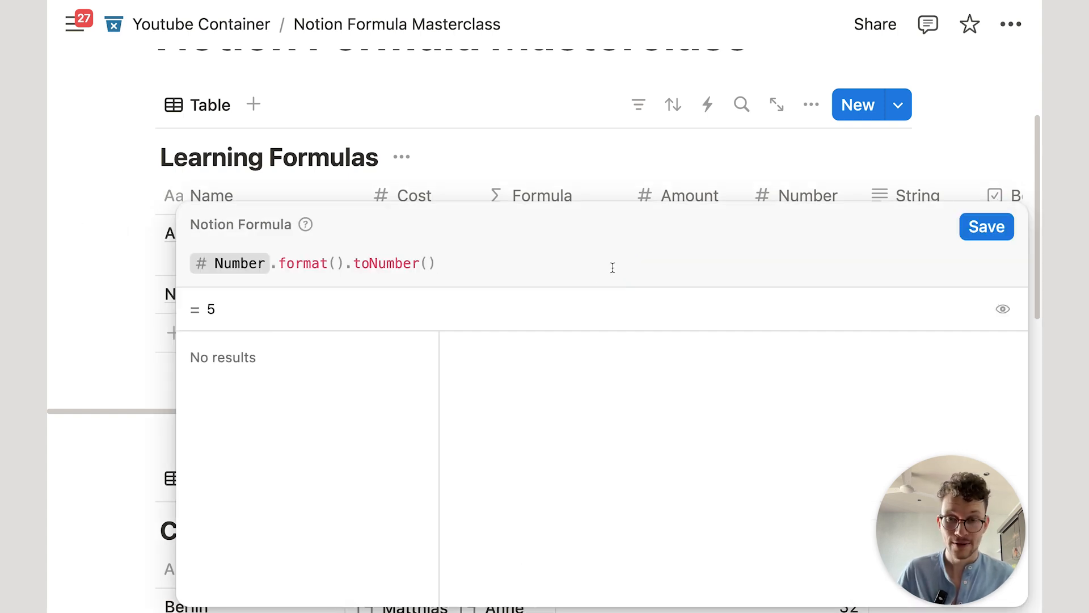
pyautogui.click(379, 261)
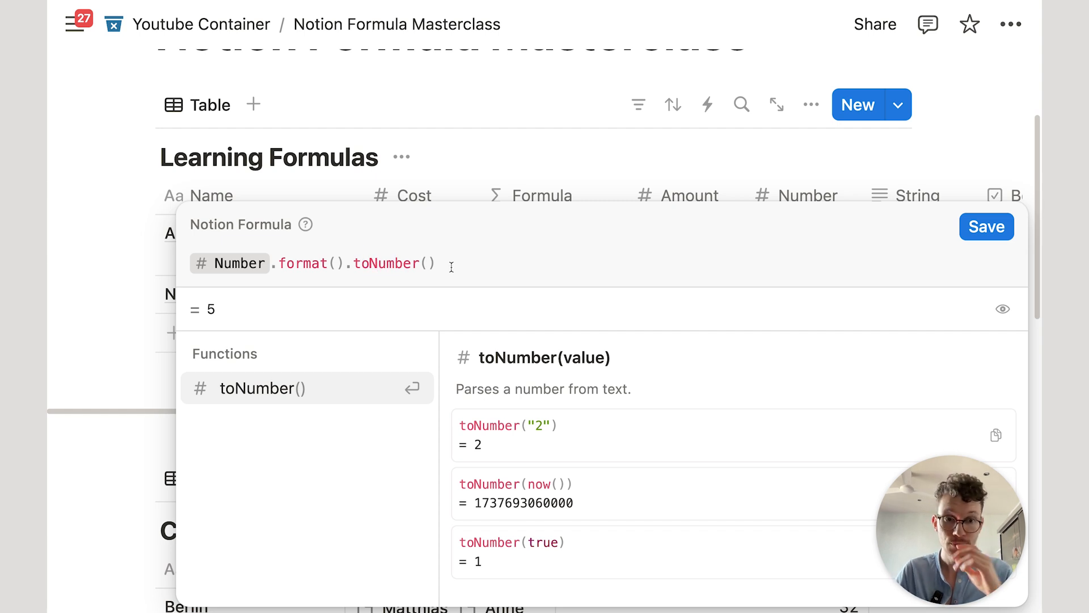
# Step: Replace the Apples formula with String.toNumber() and save it
pyautogui.press('super+a')
pyautogui.write('strin')
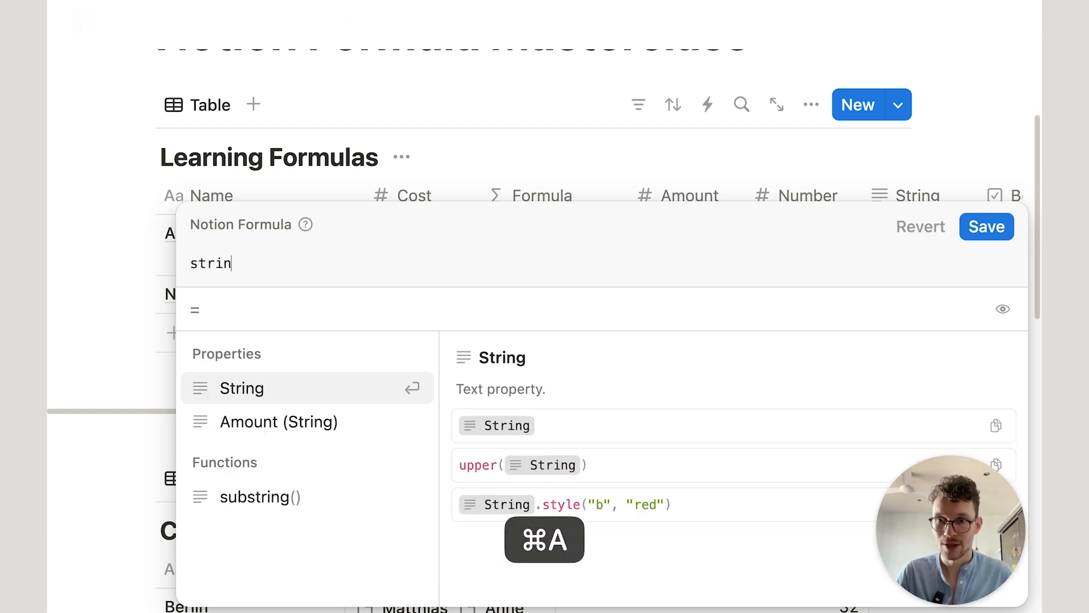
pyautogui.press('Return')
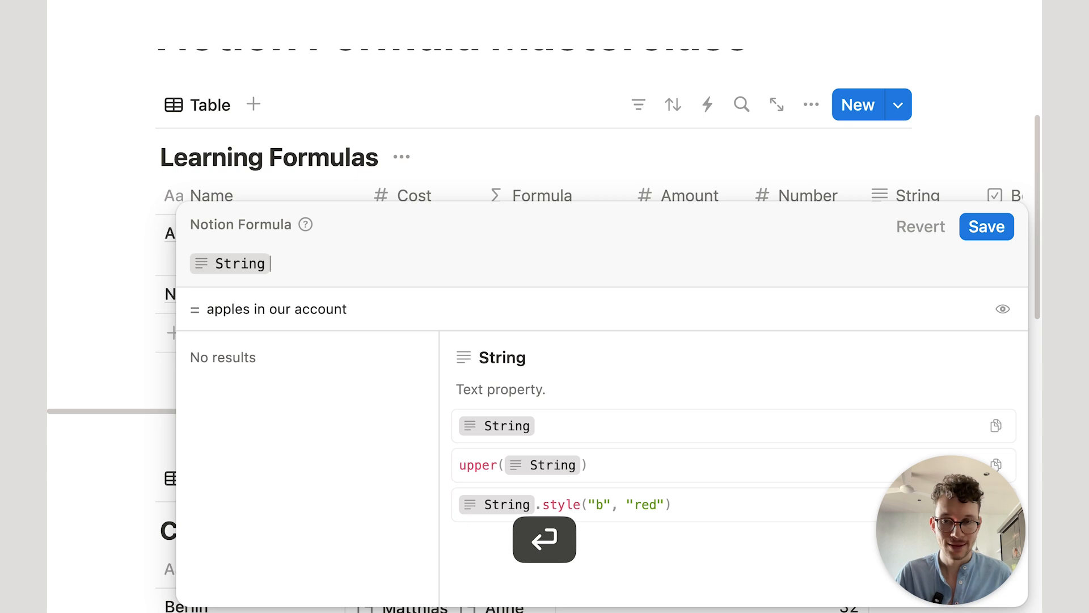
pyautogui.write('.to')
pyautogui.press('Return')
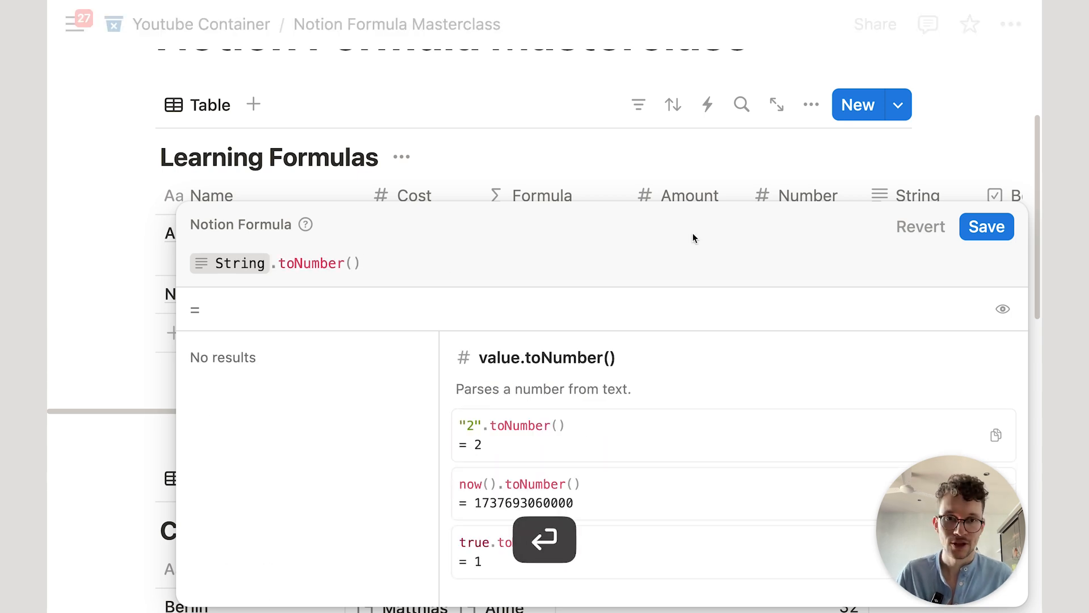
pyautogui.click(996, 225)
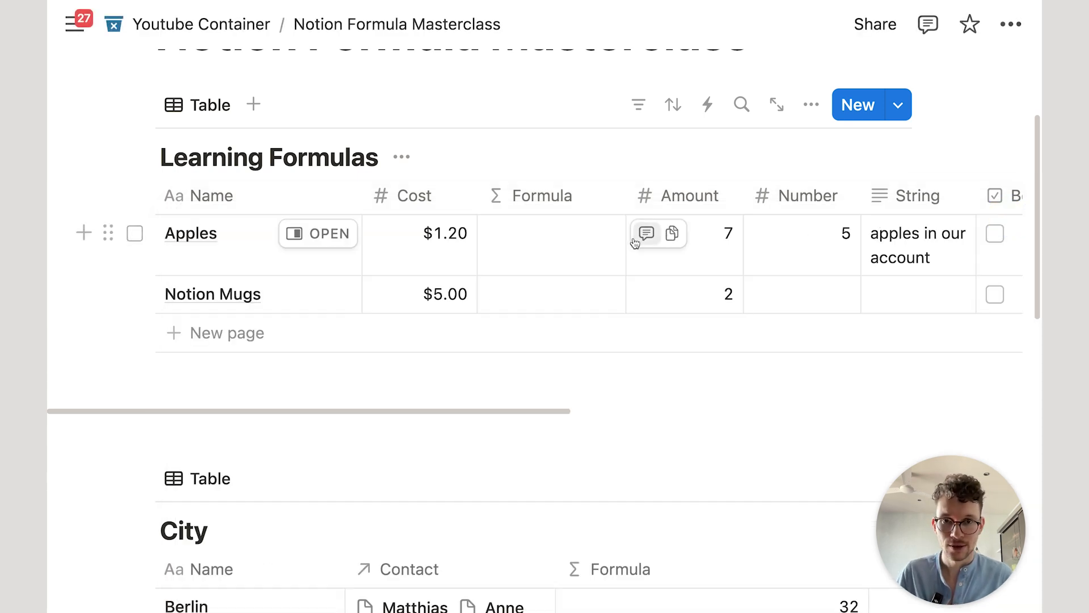
# Step: Change the Apples String to '7 apples in our account' so the Formula returns 7
pyautogui.click(898, 251)
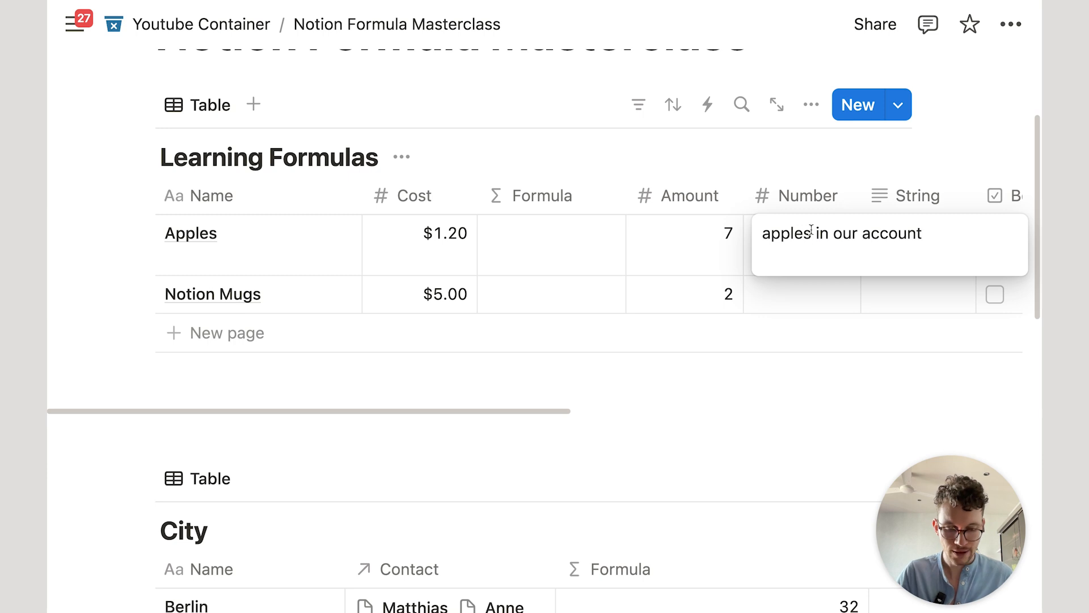
pyautogui.write('78')
pyautogui.press('Return')
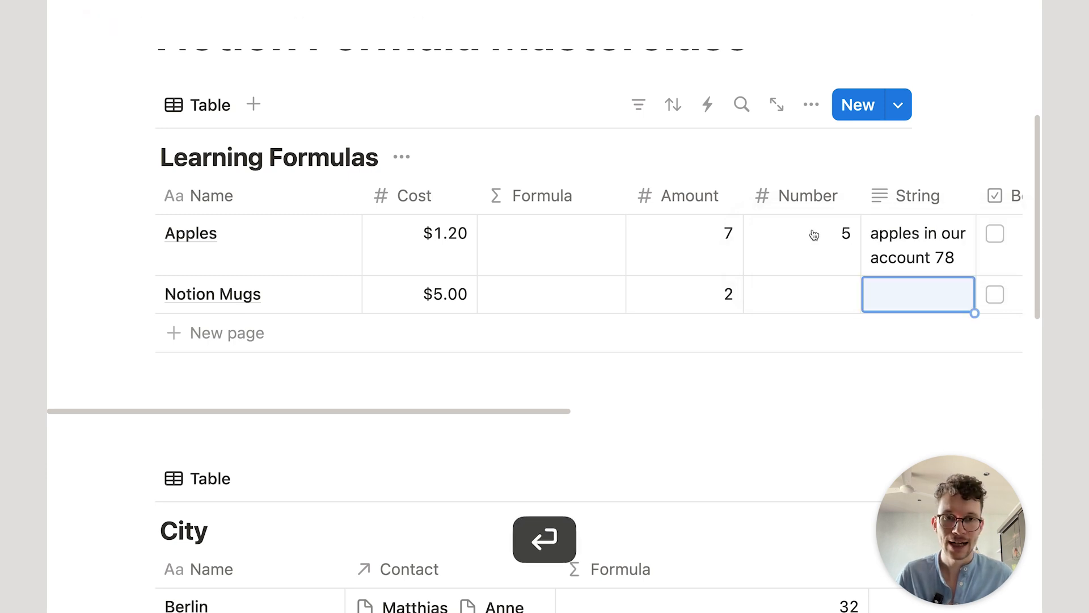
pyautogui.click(901, 256)
pyautogui.press('BackSpace')
pyautogui.press('BackSpace')
pyautogui.press('BackSpace')
pyautogui.click(763, 233)
pyautogui.write('7')
pyautogui.press('Return')
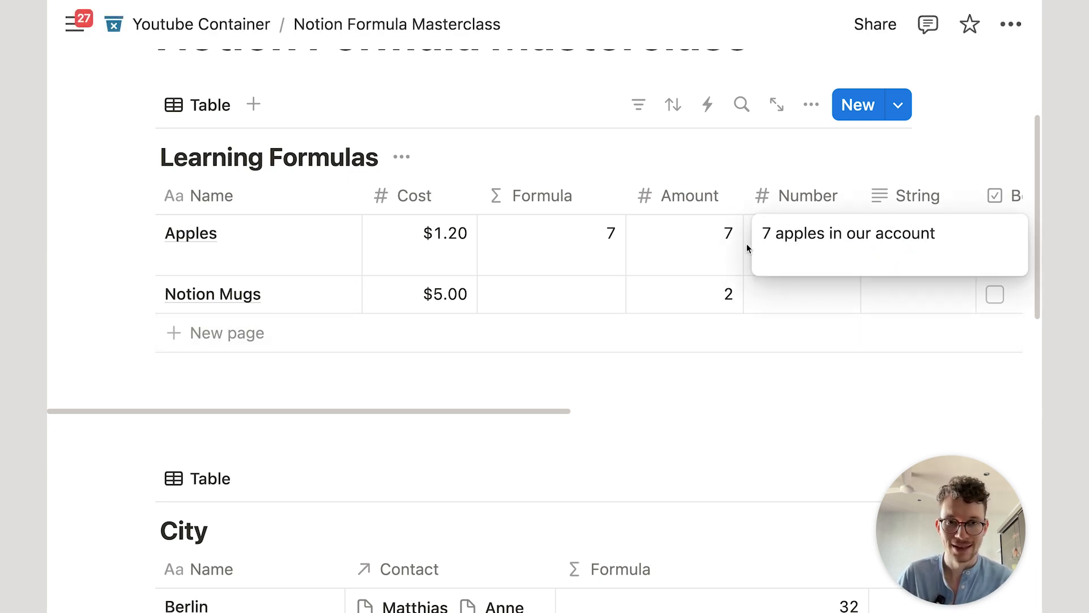
pyautogui.click(729, 247)
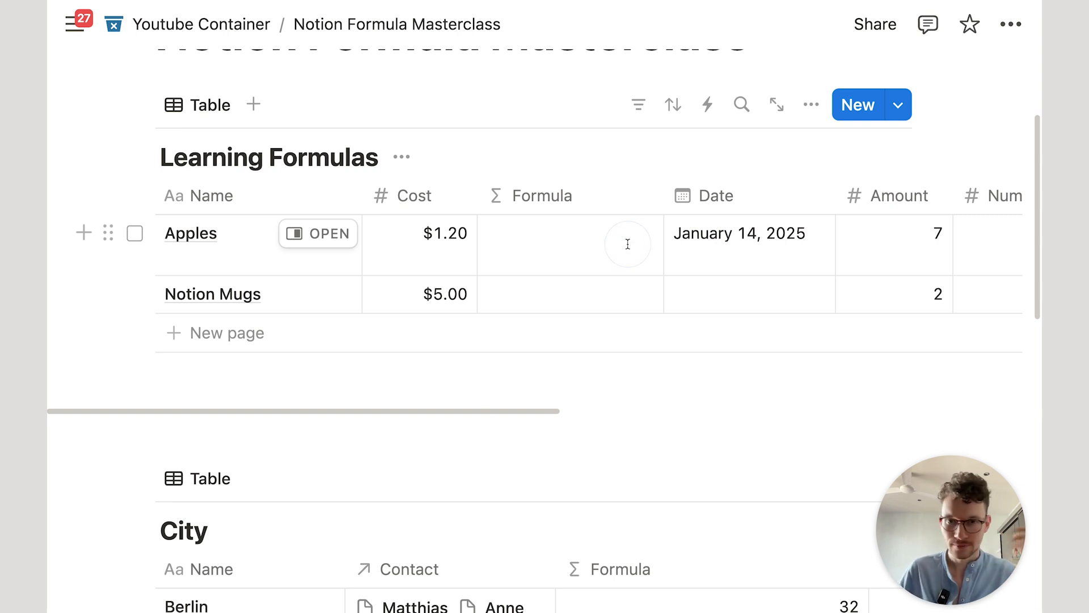
# Step: Set the Apples Formula to Date.format(), showing January 14, 2025, and reopen it
pyautogui.click(602, 245)
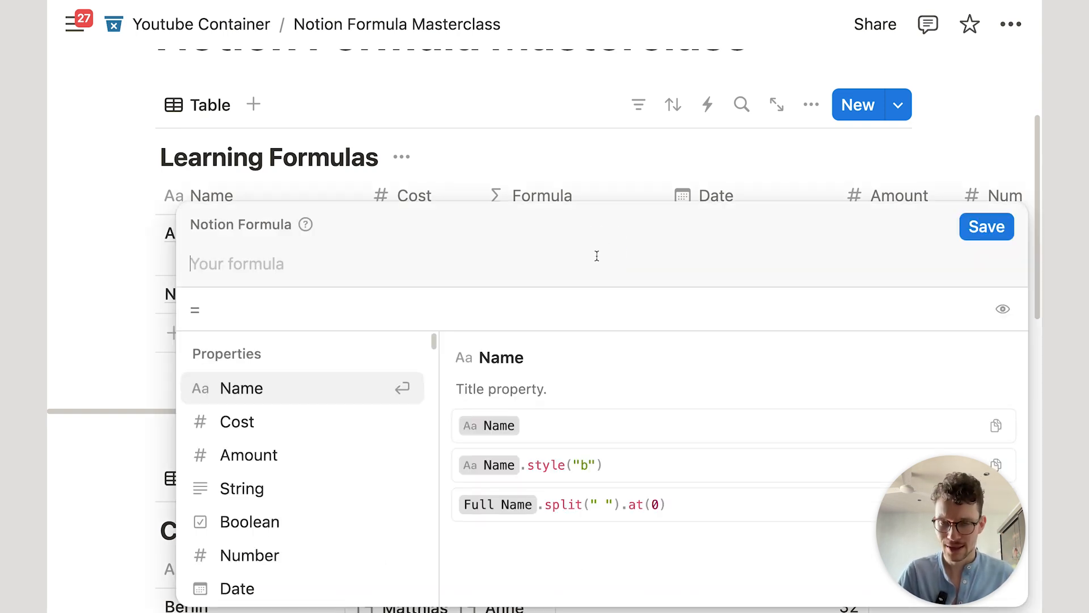
pyautogui.write('date')
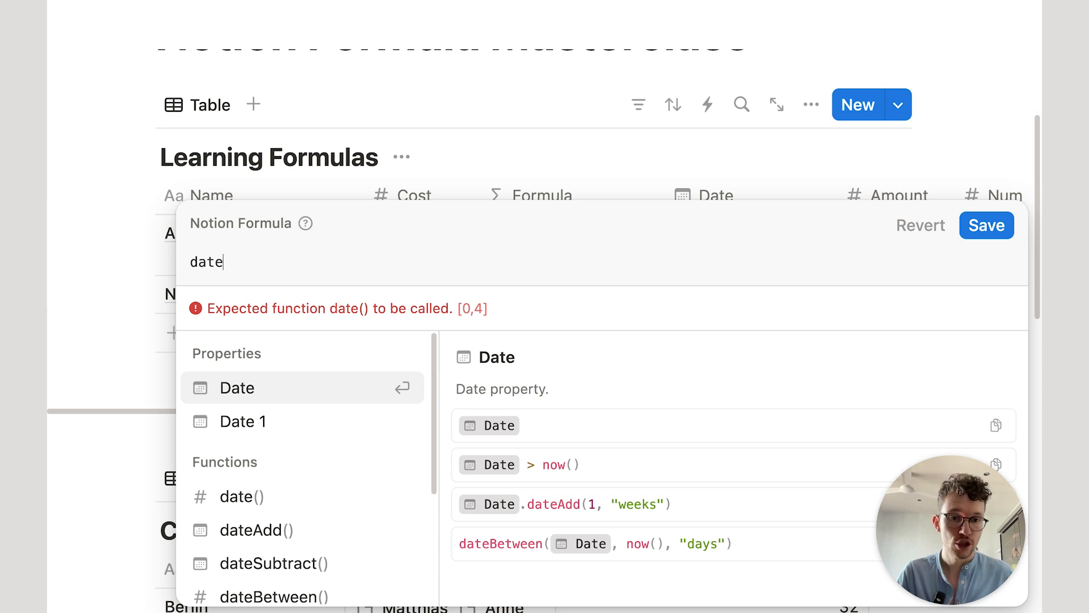
pyautogui.press('Return')
pyautogui.write('.for')
pyautogui.press('Return')
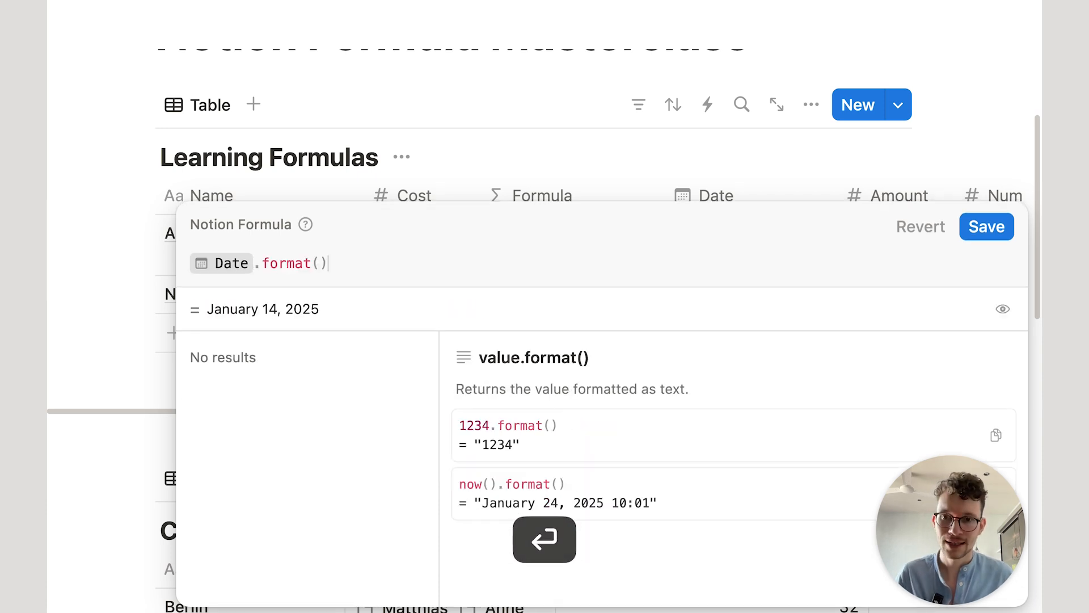
pyautogui.click(987, 227)
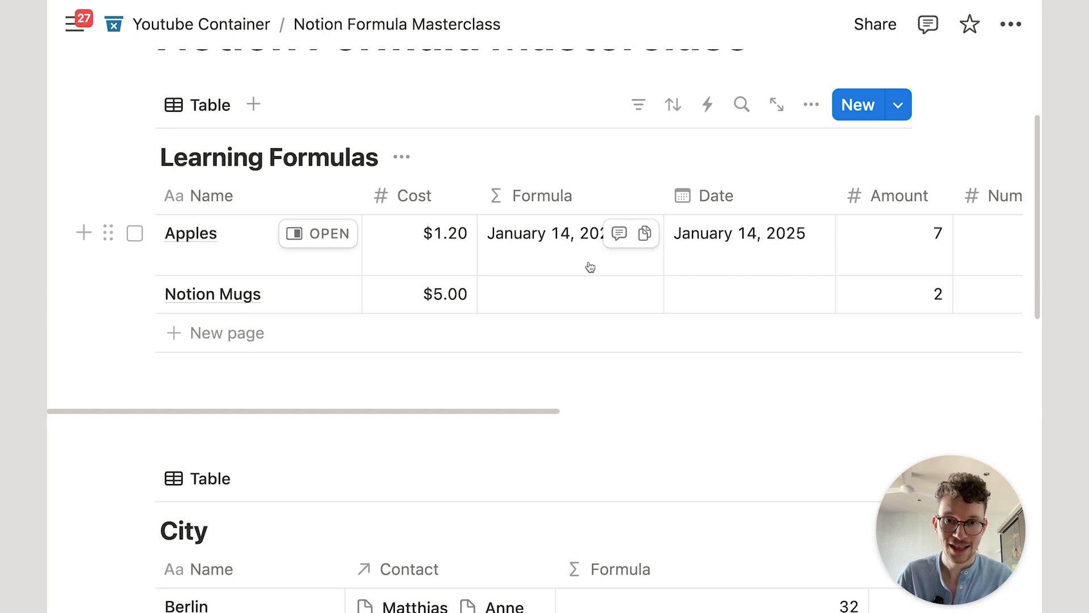
pyautogui.click(626, 266)
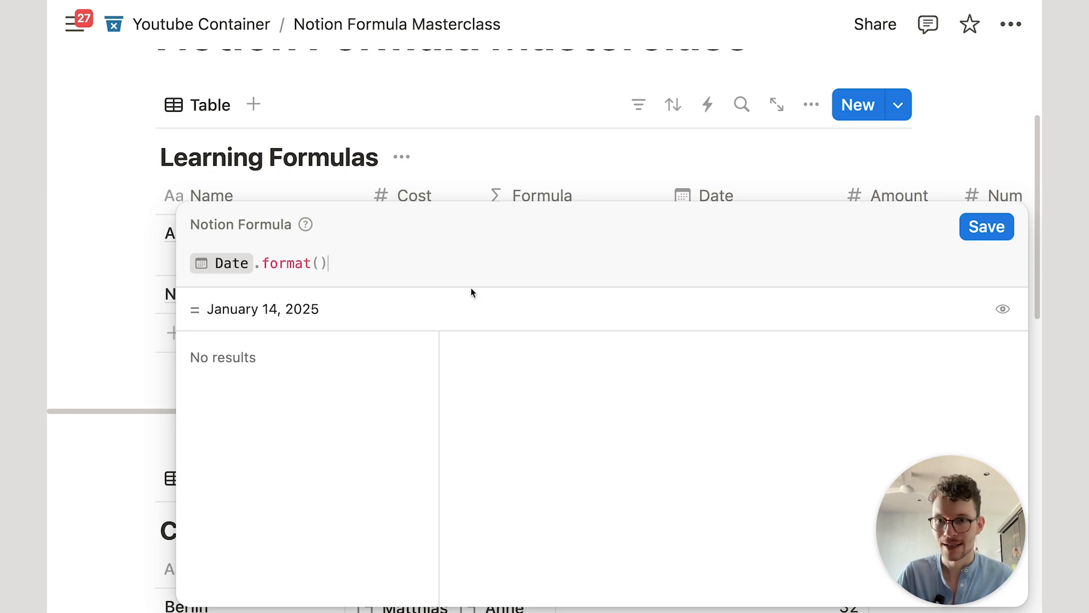
# Step: Browse the functions available after 'Date.', trying da, dateb and par before clearing them
pyautogui.write('.')
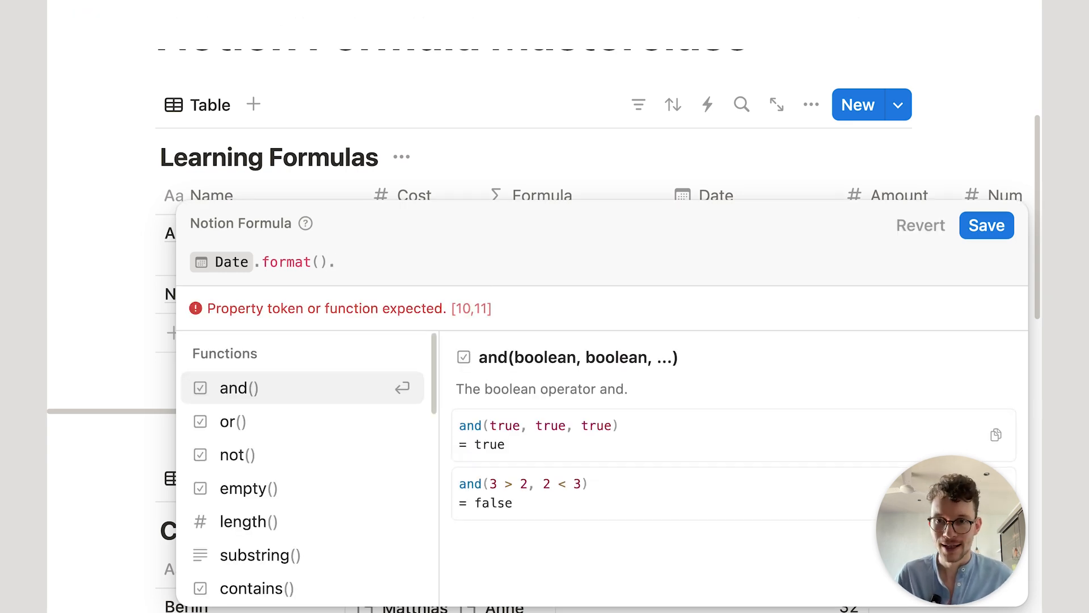
pyautogui.scroll(-10, 404, 452)
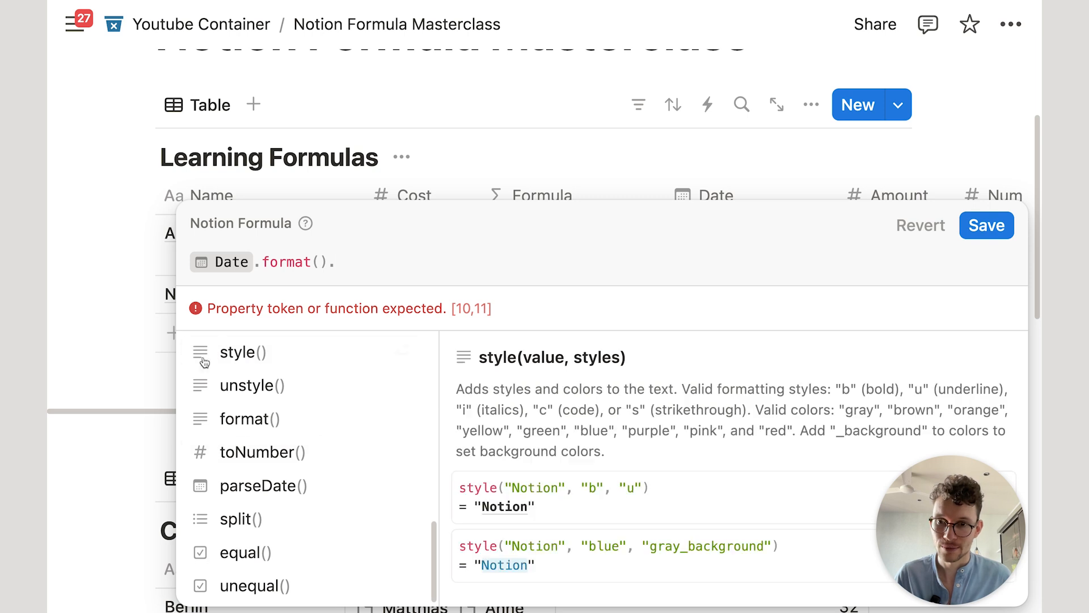
pyautogui.scroll(5, 213, 369)
pyautogui.scroll(8, 204, 440)
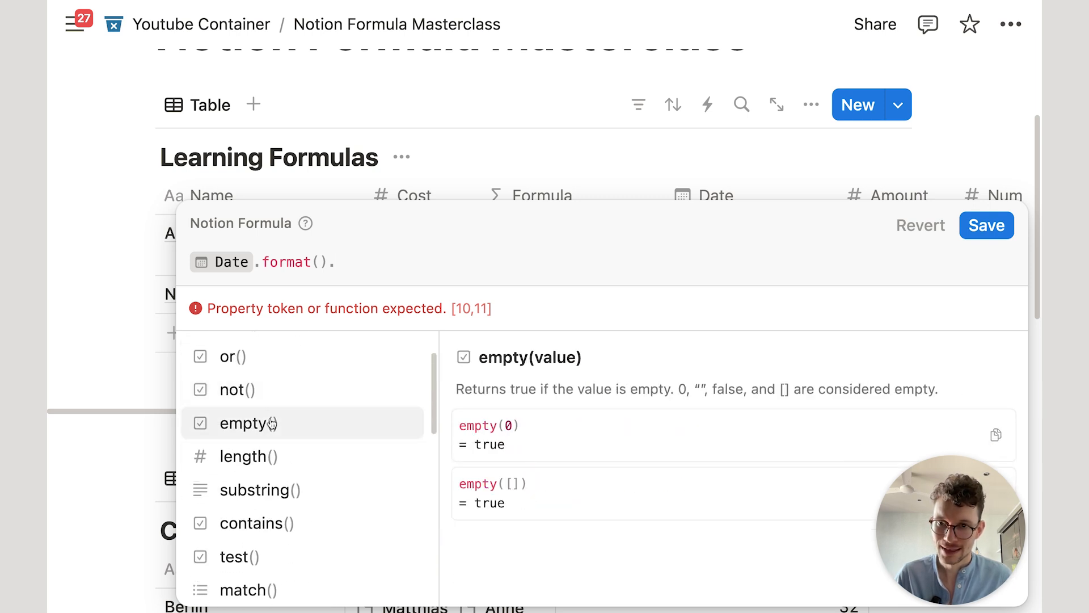
pyautogui.scroll(-8, 272, 423)
pyautogui.scroll(10, 262, 420)
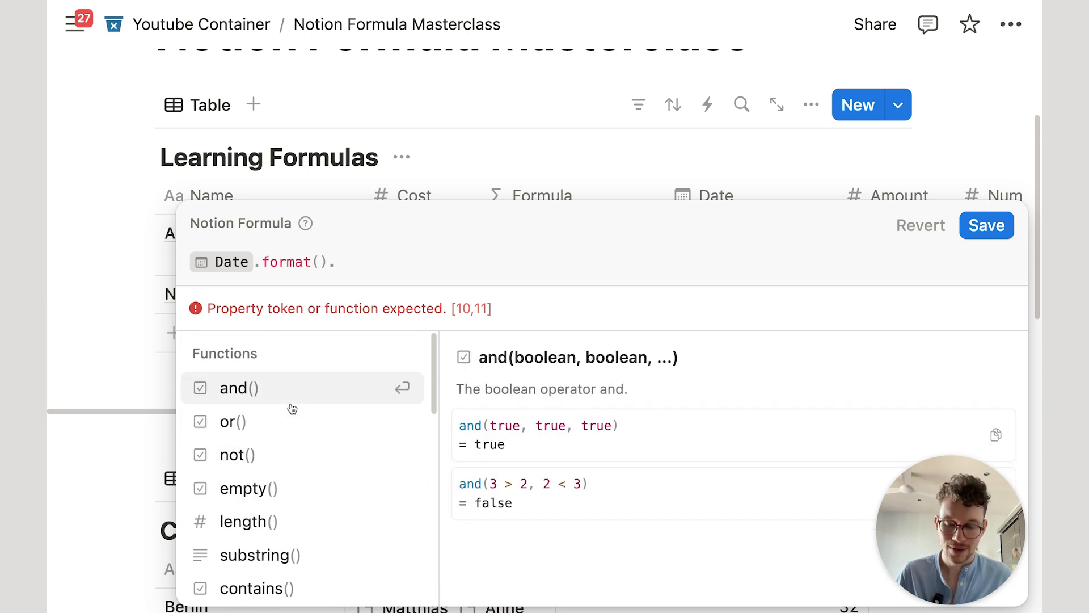
pyautogui.write('da')
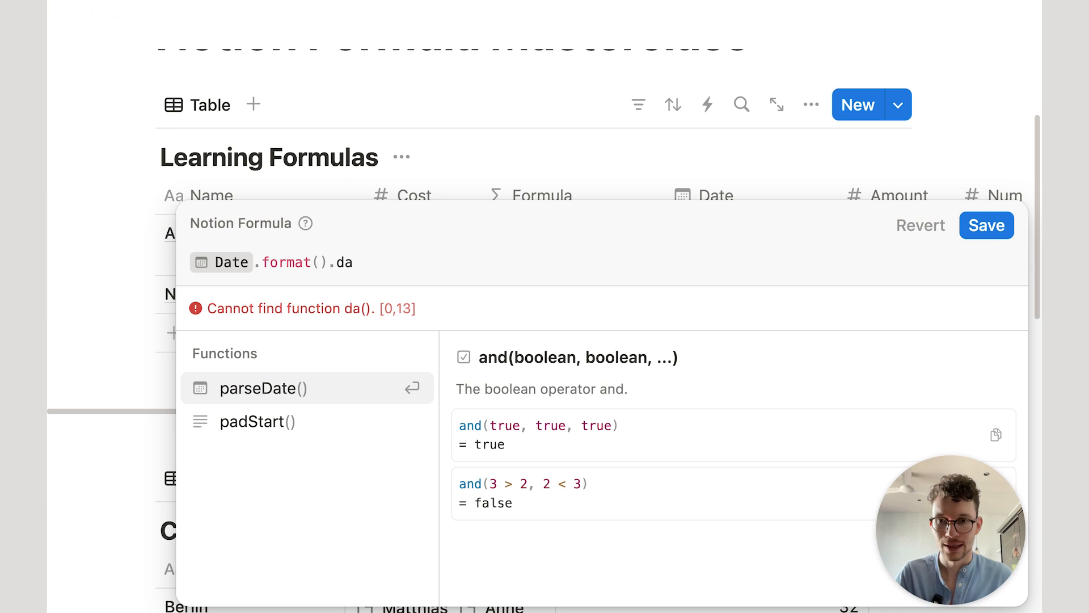
pyautogui.press('BackSpace')
pyautogui.press('BackSpace')
pyautogui.write('dateb')
pyautogui.press('BackSpace')
pyautogui.press('BackSpace')
pyautogui.press('BackSpace')
pyautogui.press('BackSpace')
pyautogui.press('BackSpace')
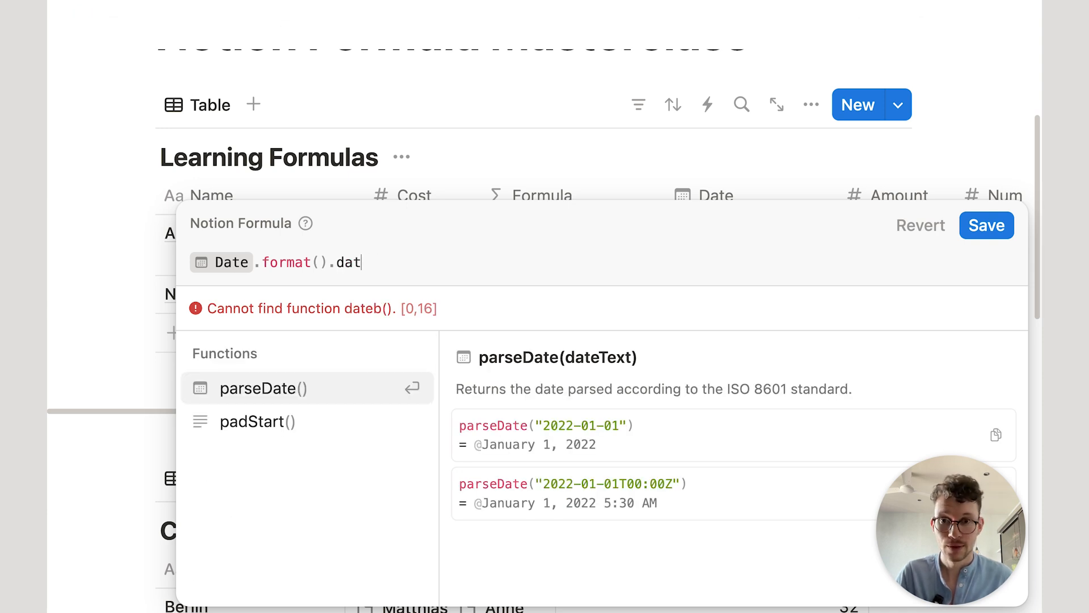
pyautogui.write('par')
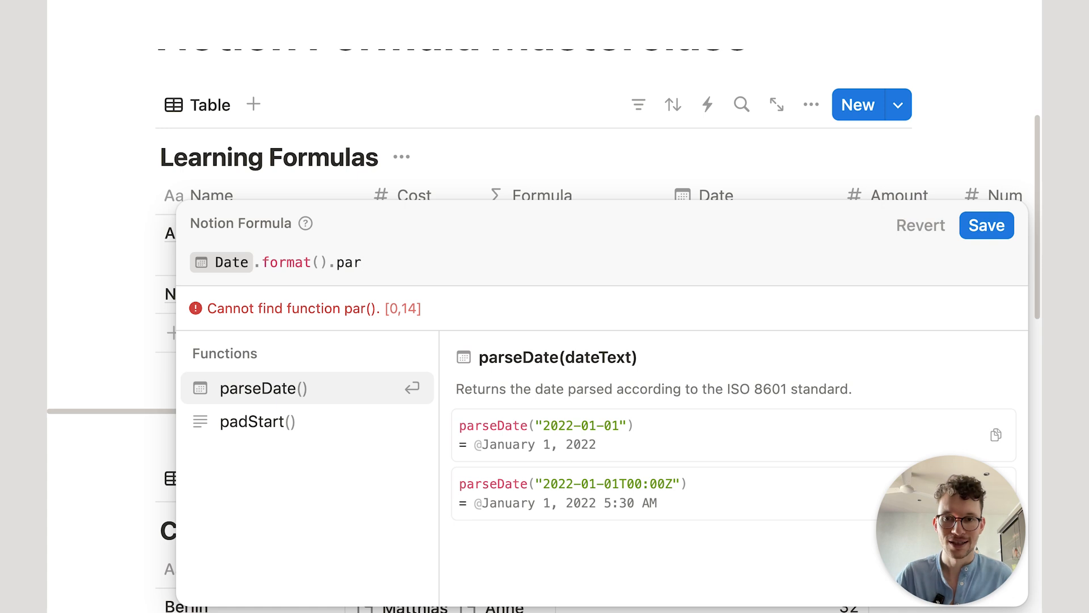
pyautogui.press('BackSpace')
pyautogui.press('BackSpace')
pyautogui.press('BackSpace')
pyautogui.press('BackSpace')
pyautogui.press('BackSpace')
pyautogui.press('BackSpace')
pyautogui.press('BackSpace')
pyautogui.press('BackSpace')
pyautogui.press('BackSpace')
pyautogui.press('BackSpace')
pyautogui.press('BackSpace')
pyautogui.press('BackSpace')
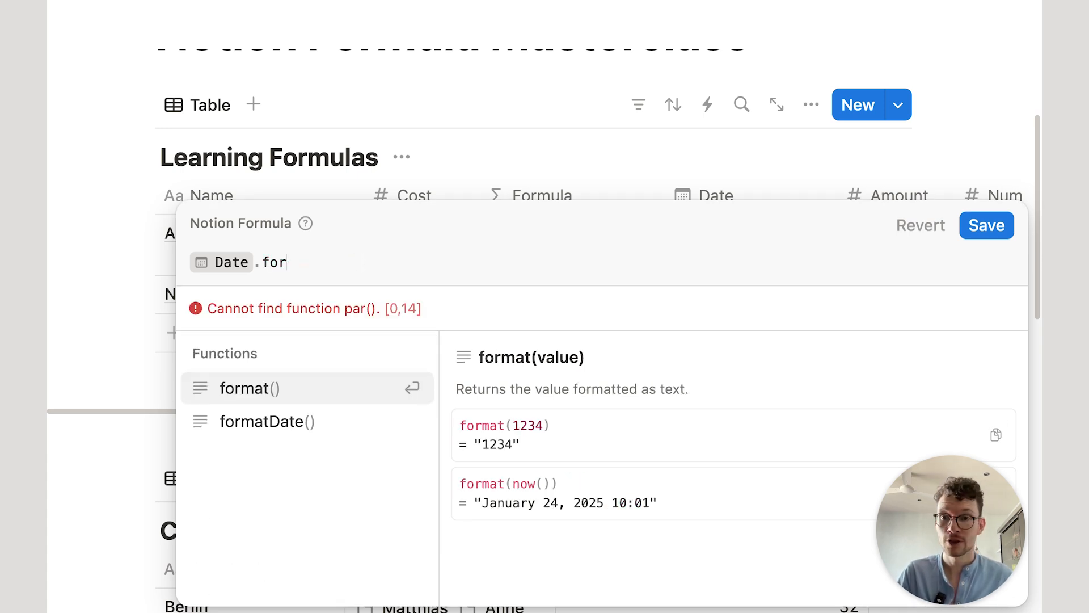
pyautogui.write('to')
pyautogui.press('Return')
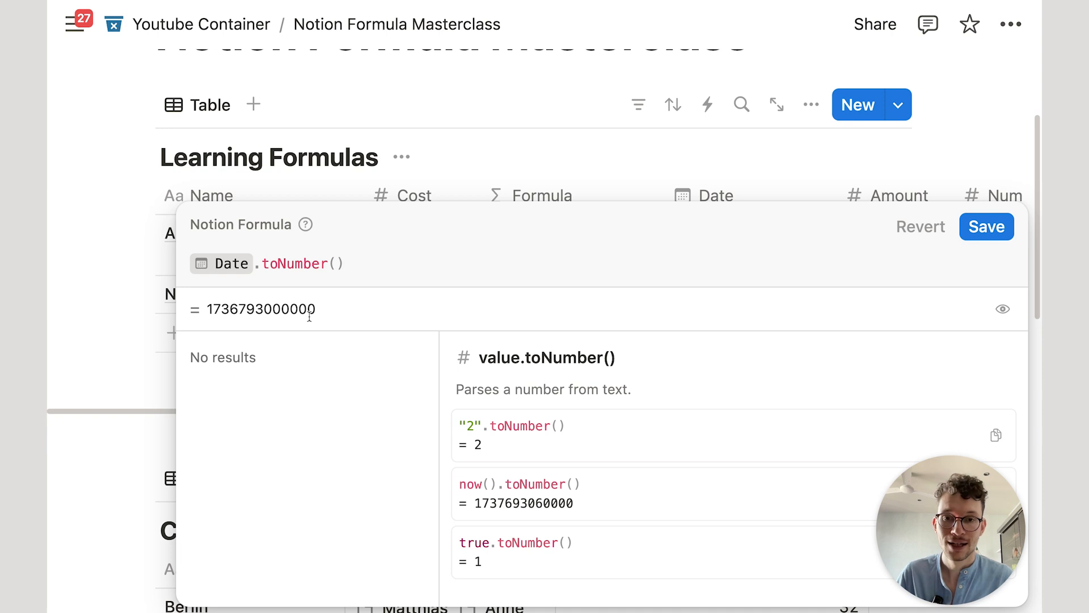
pyautogui.click(986, 228)
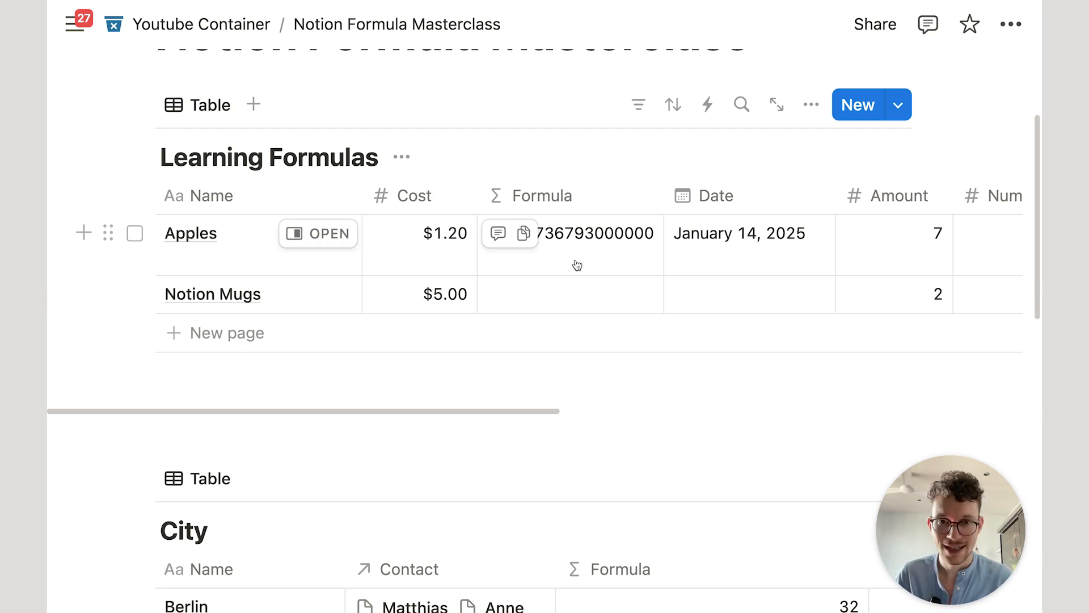
pyautogui.moveTo(664, 195)
pyautogui.mouseDown()
pyautogui.moveTo(705, 194)
pyautogui.moveTo(652, 194)
pyautogui.mouseUp()
pyautogui.click(602, 247)
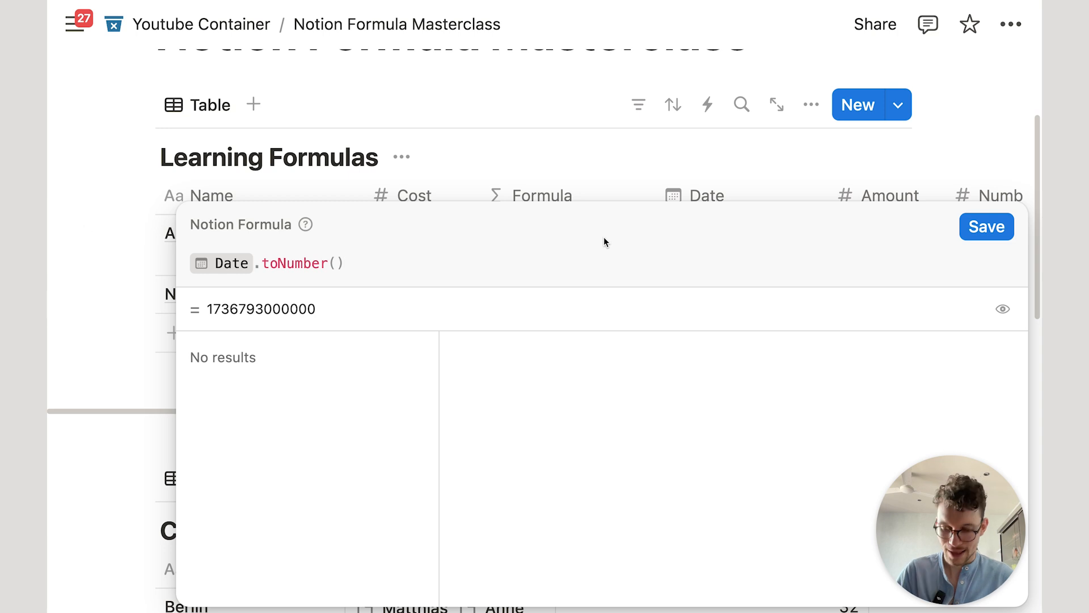
pyautogui.press('super+a')
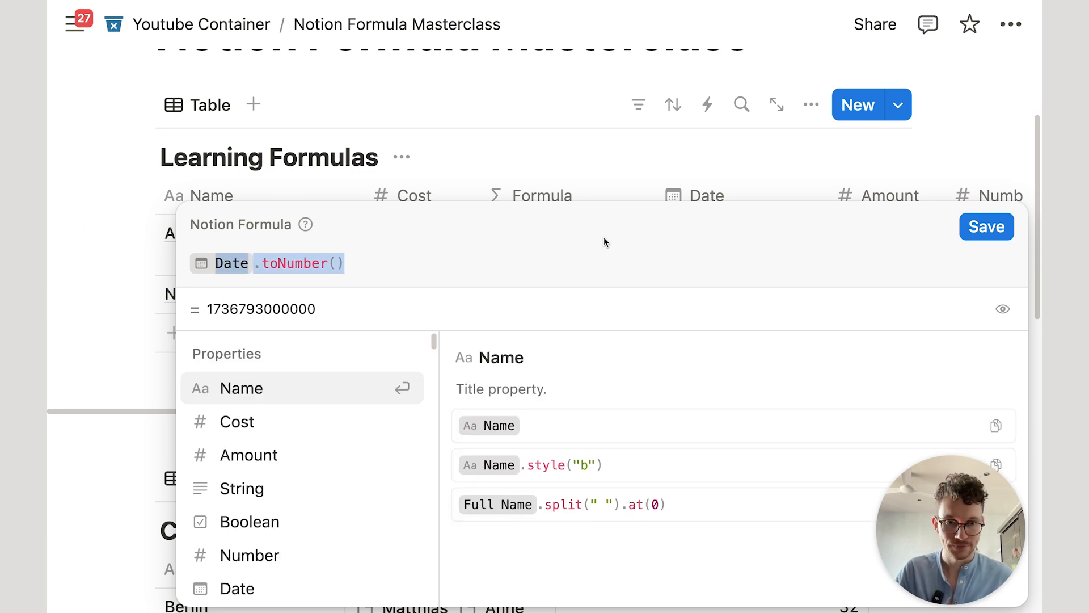
pyautogui.write('time')
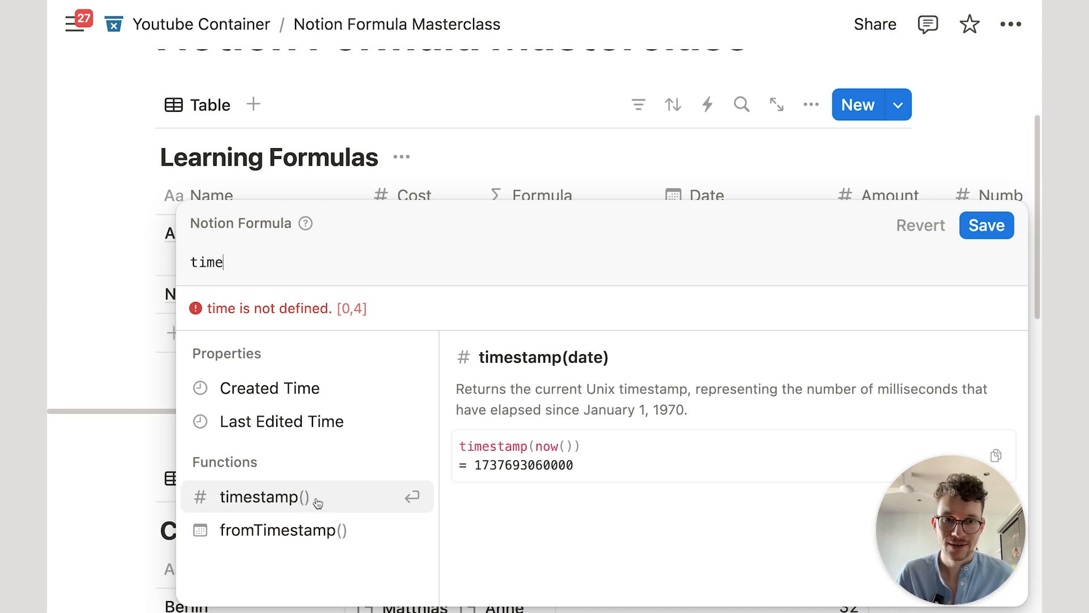
pyautogui.click(318, 503)
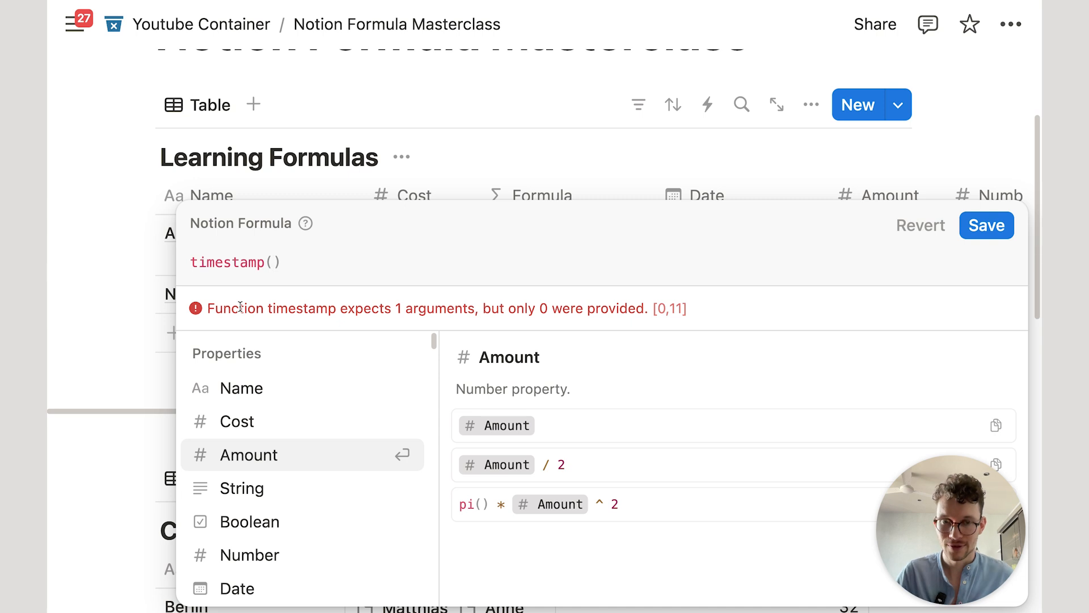
pyautogui.write('date')
pyautogui.press('Return')
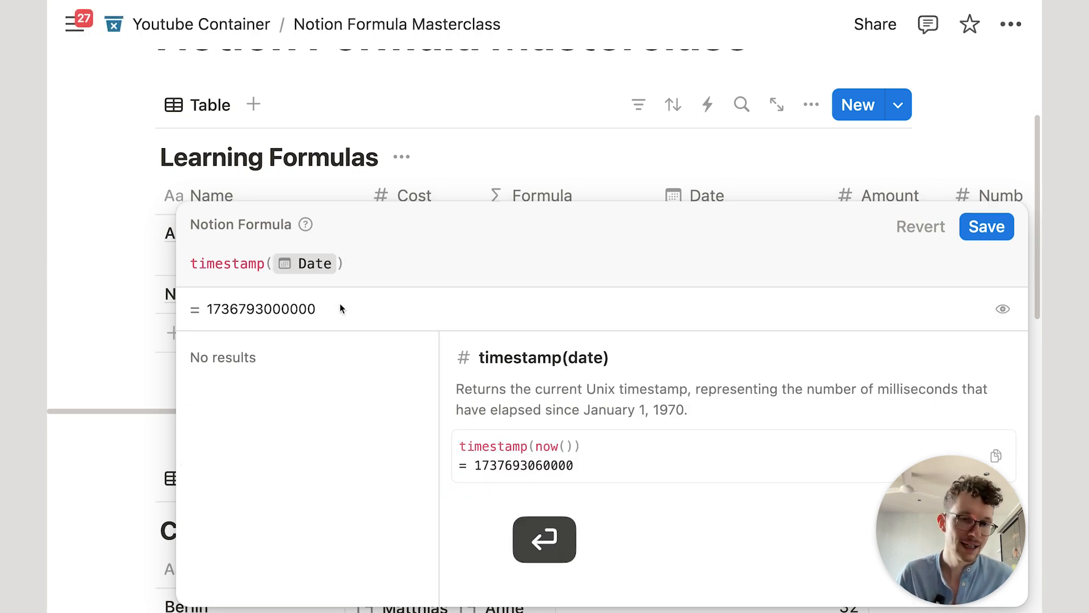
pyautogui.click(375, 257)
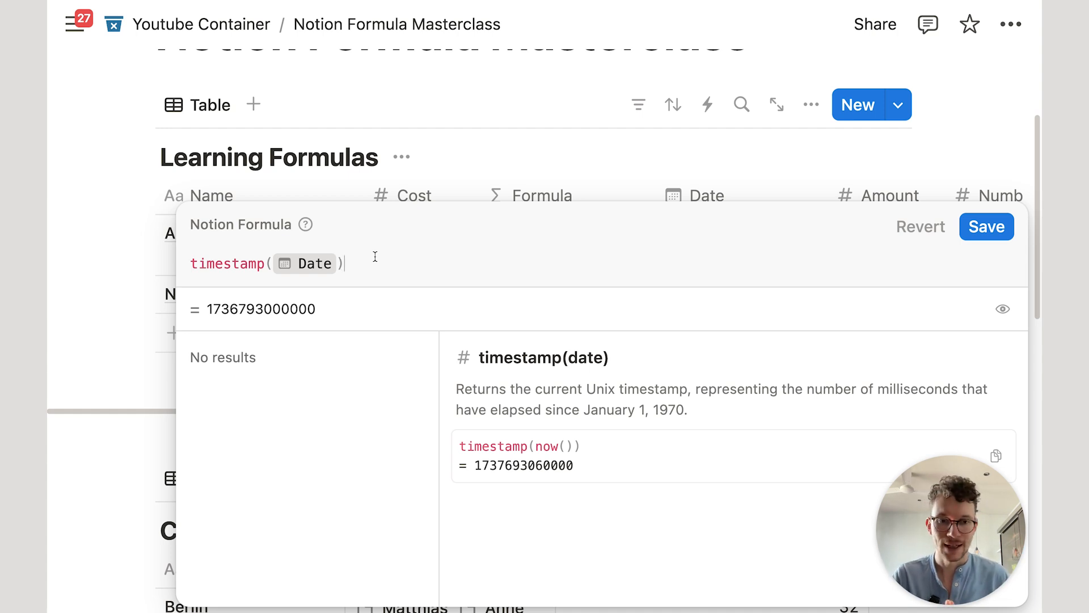
pyautogui.press('super+a')
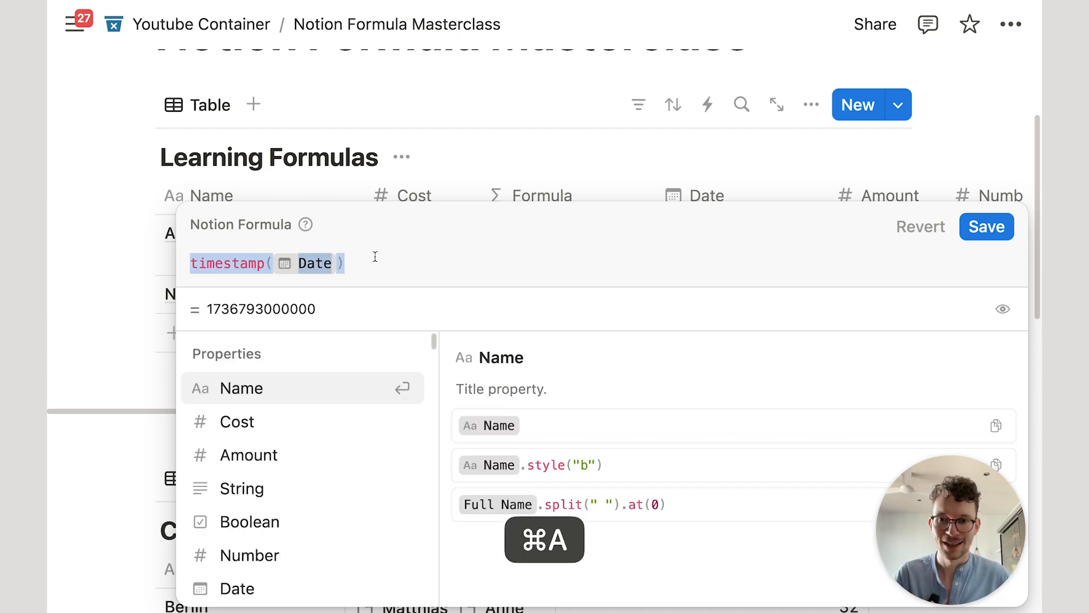
pyautogui.press('BackSpace')
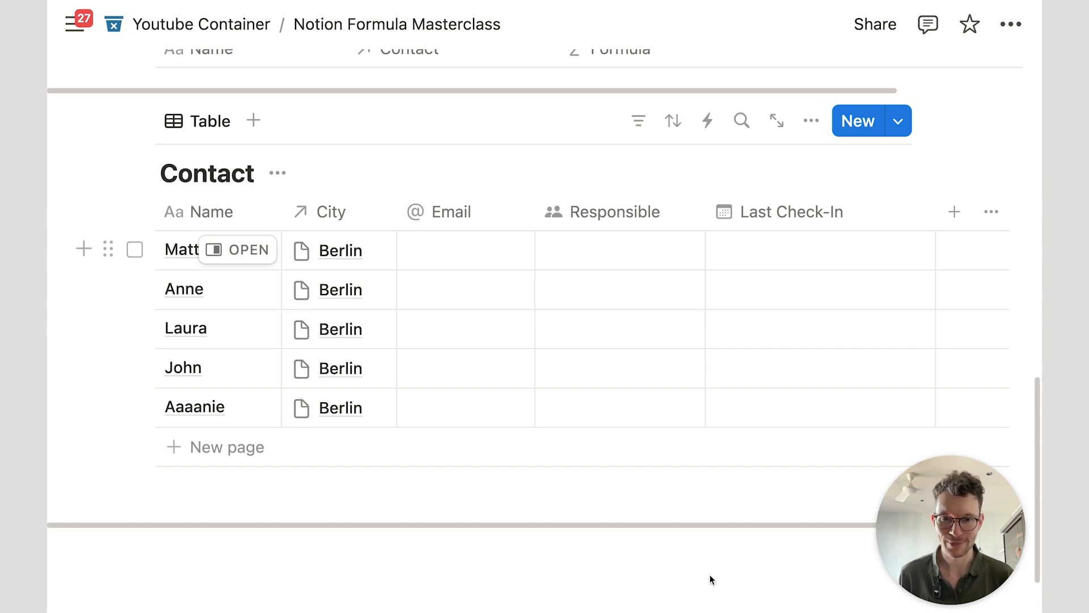
pyautogui.scroll(-1, 675, 573)
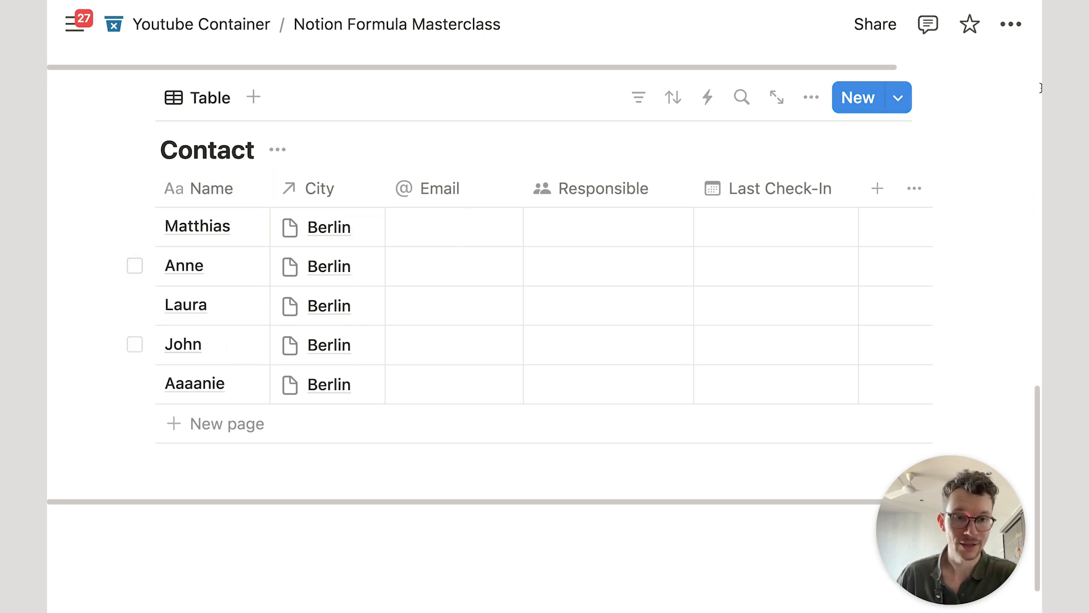
pyautogui.scroll(2, 515, 193)
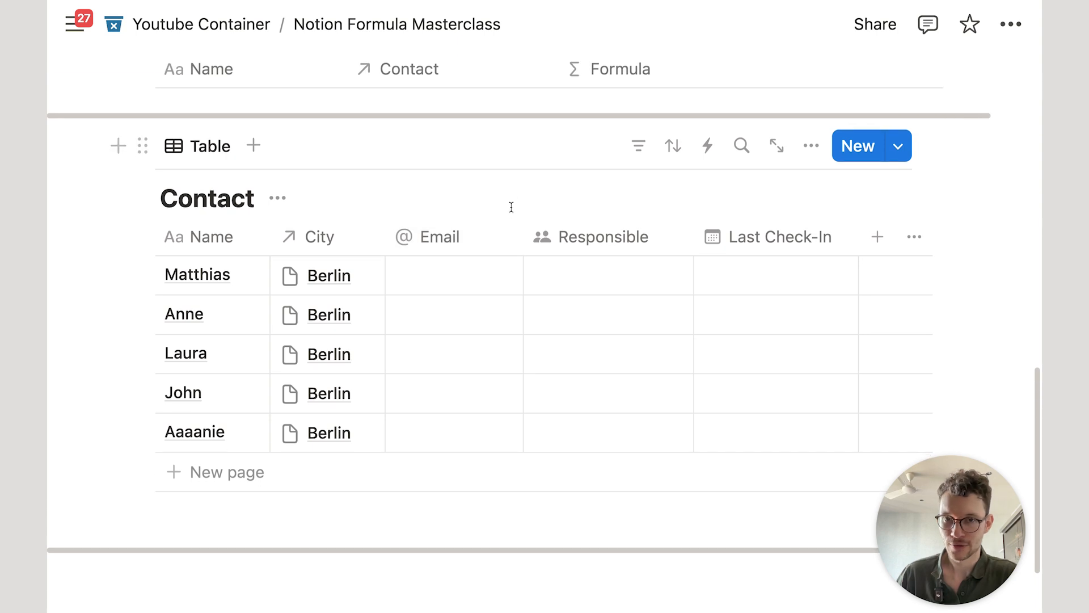
pyautogui.scroll(-1, 511, 206)
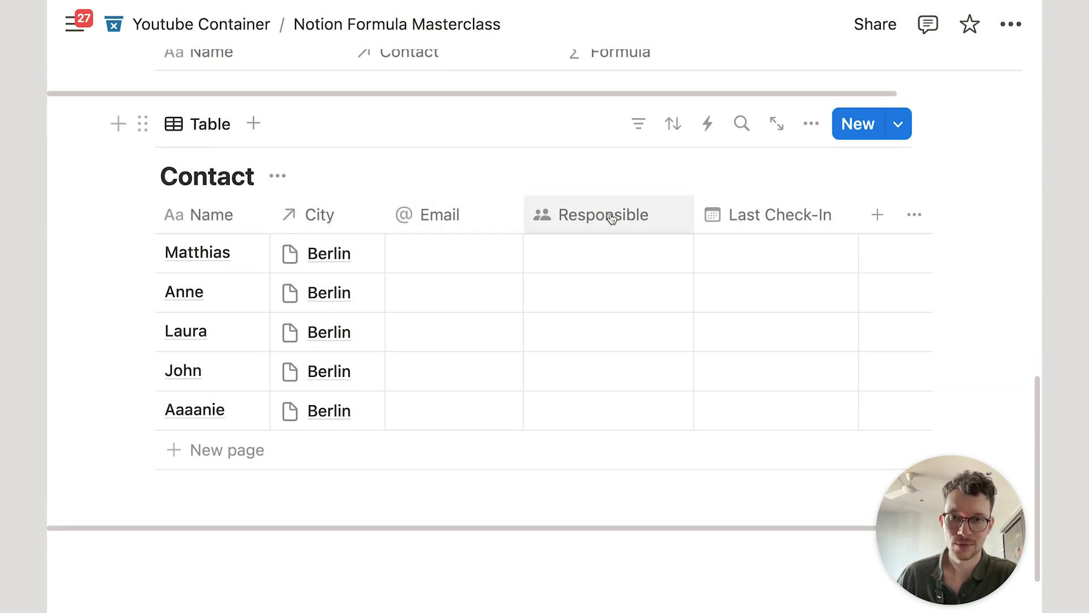
# Step: Add a Formula property named Status to the Contact table
pyautogui.click(878, 215)
pyautogui.write('form')
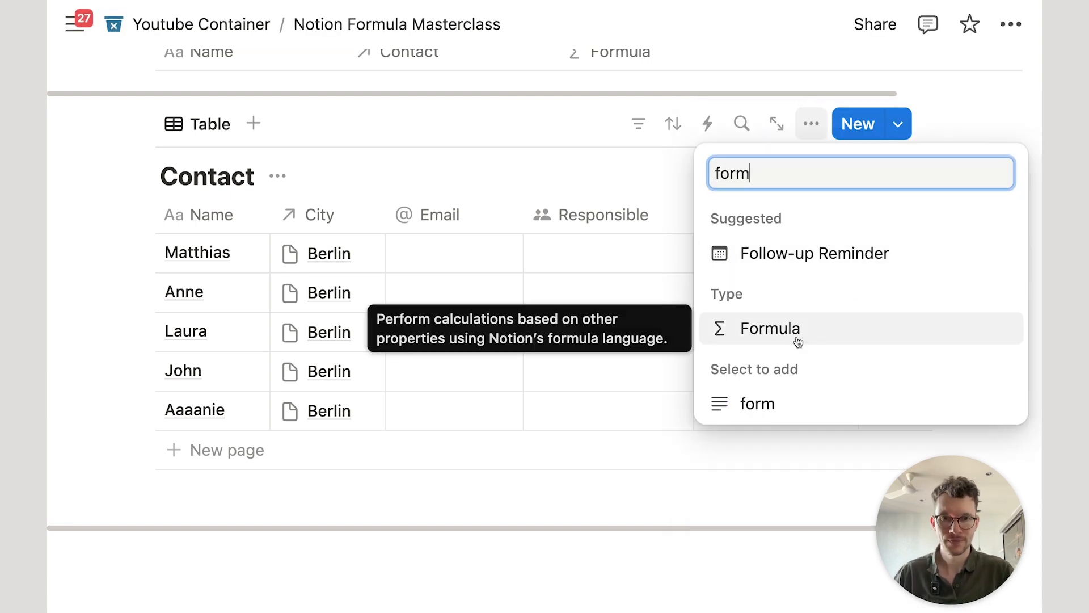
pyautogui.click(797, 341)
pyautogui.write('Status')
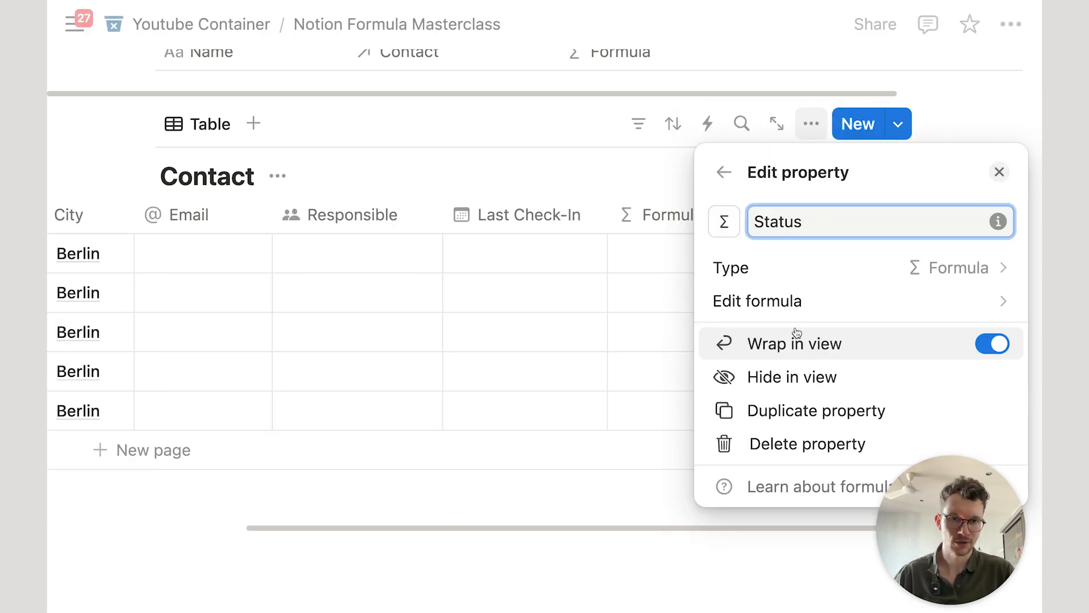
pyautogui.click(774, 305)
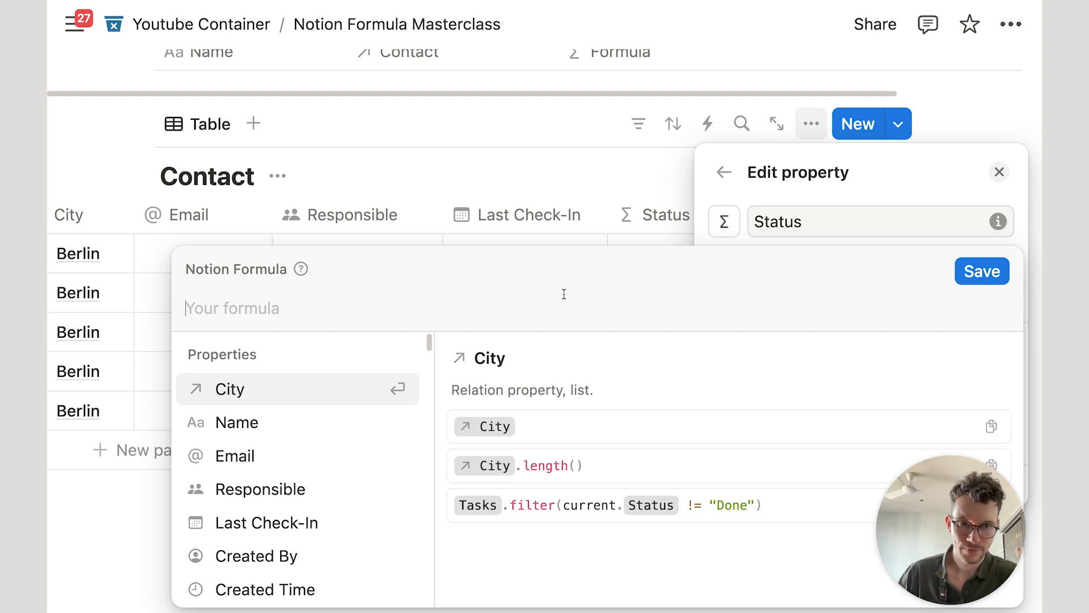
# Step: Enter if(true,"true","false") as the Status formula and save it
pyautogui.write('if')
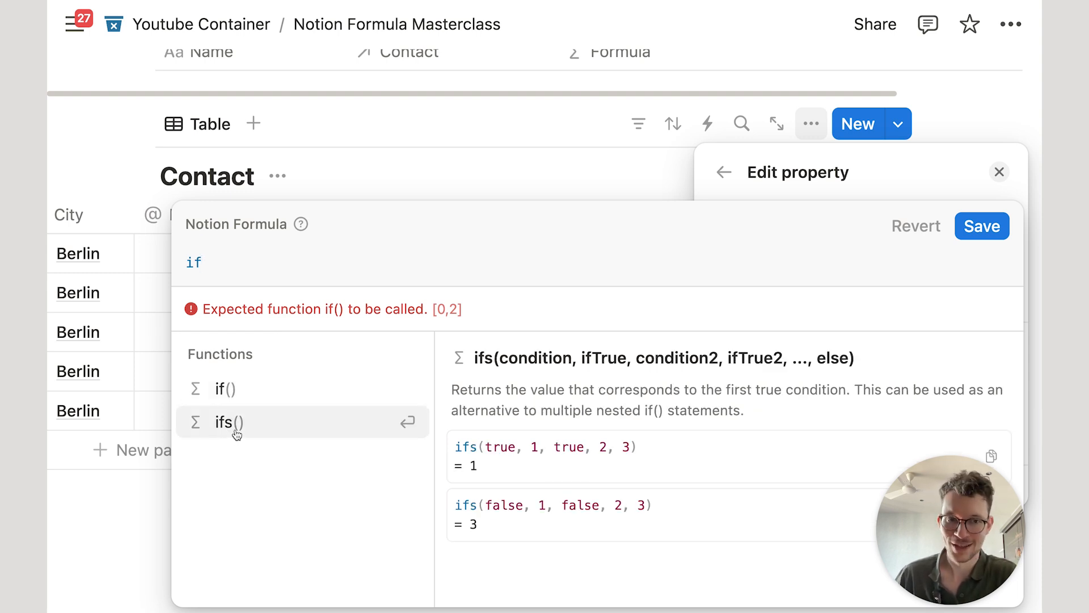
pyautogui.click(257, 390)
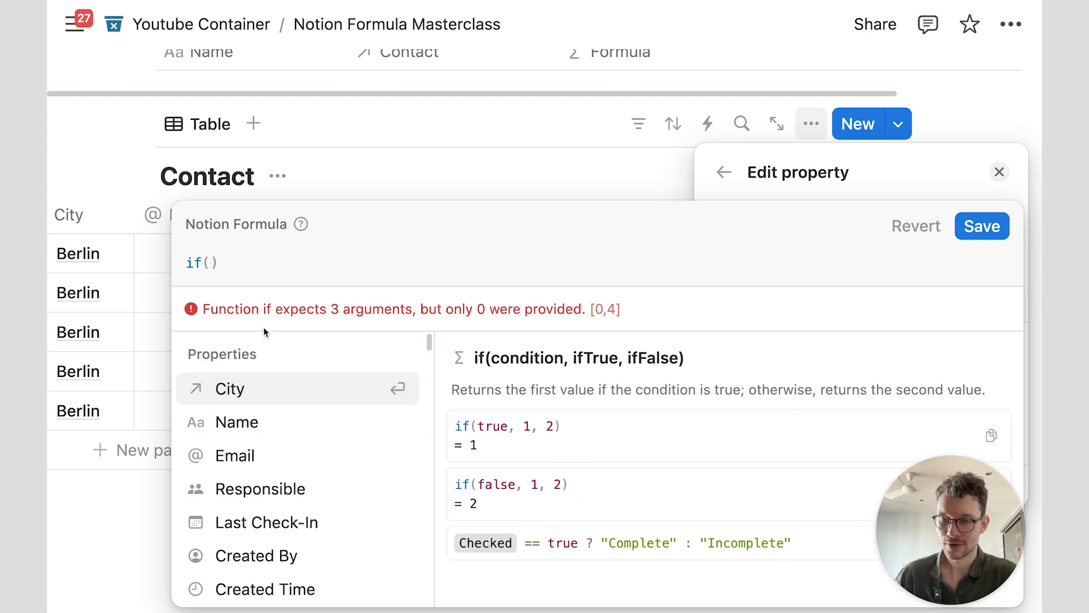
pyautogui.click(516, 360)
pyautogui.moveTo(569, 355); pyautogui.dragTo(675, 353)
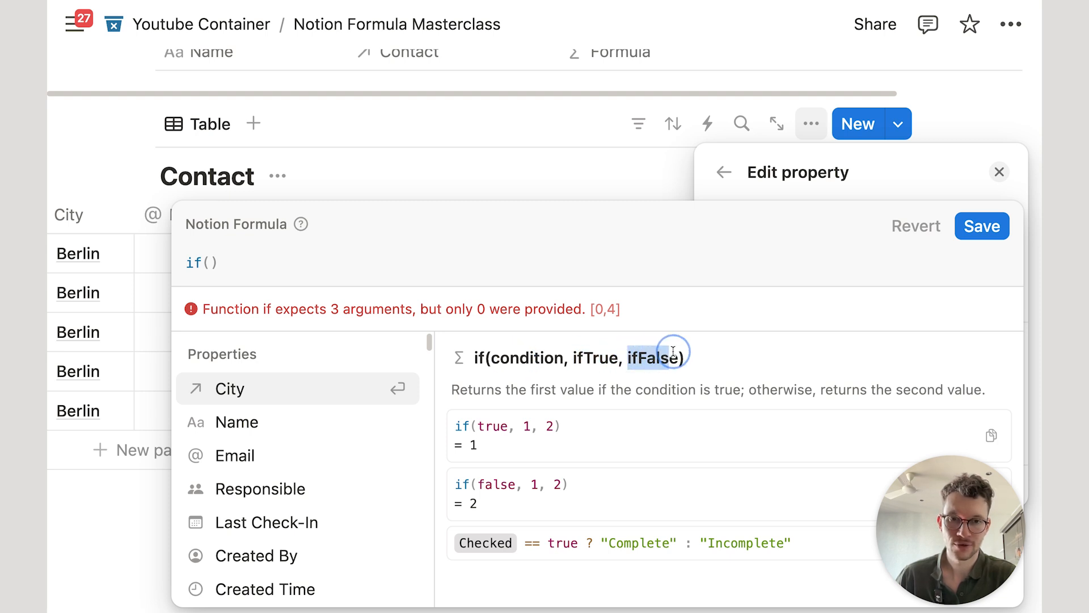
pyautogui.click(208, 258)
pyautogui.write('true')
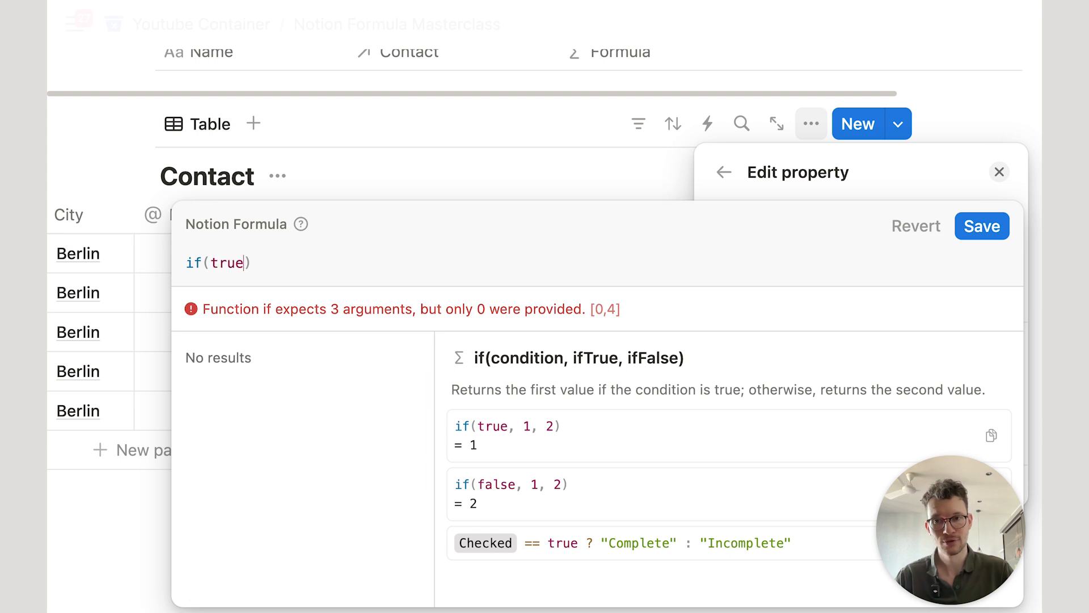
pyautogui.write(',')
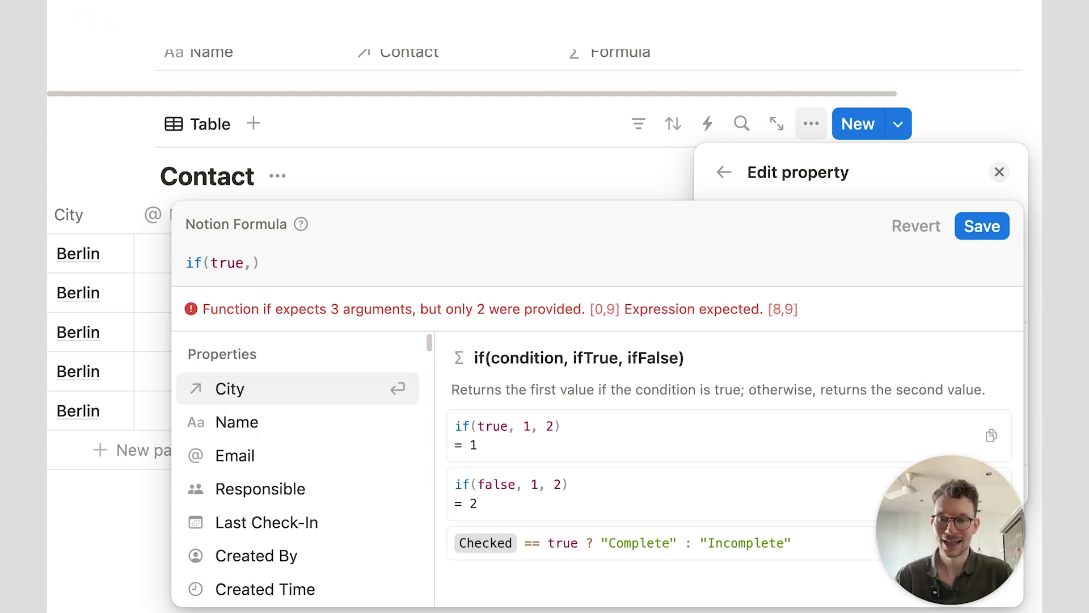
pyautogui.write('"true","')
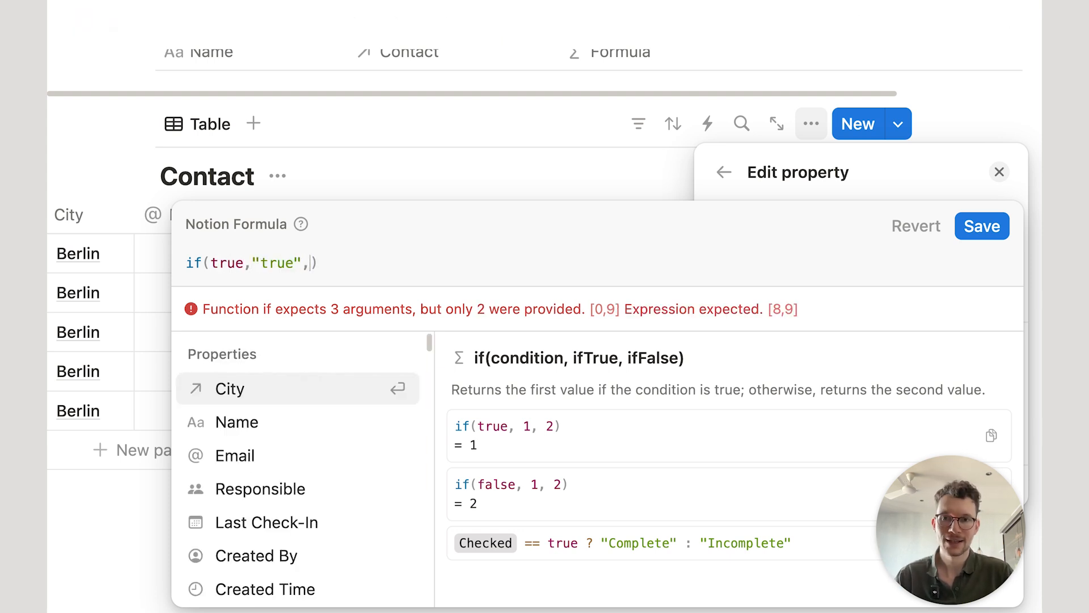
pyautogui.write('false"')
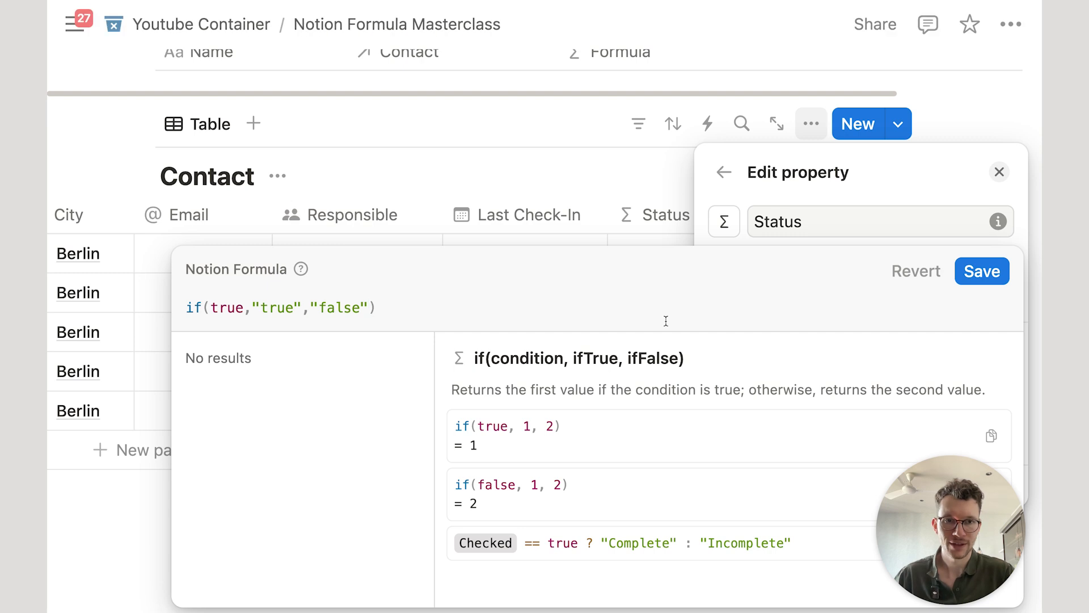
pyautogui.click(982, 271)
# Step: Change the Status formula to if(false,"true","false") and save, then reopen it
pyautogui.click(612, 168)
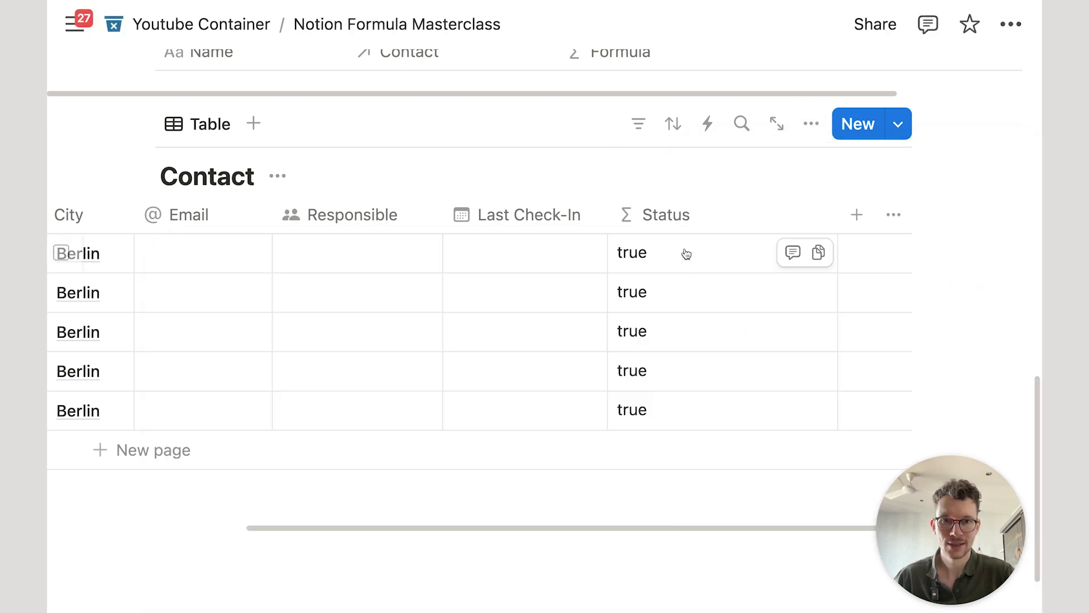
pyautogui.click(687, 262)
pyautogui.doubleClick(231, 263)
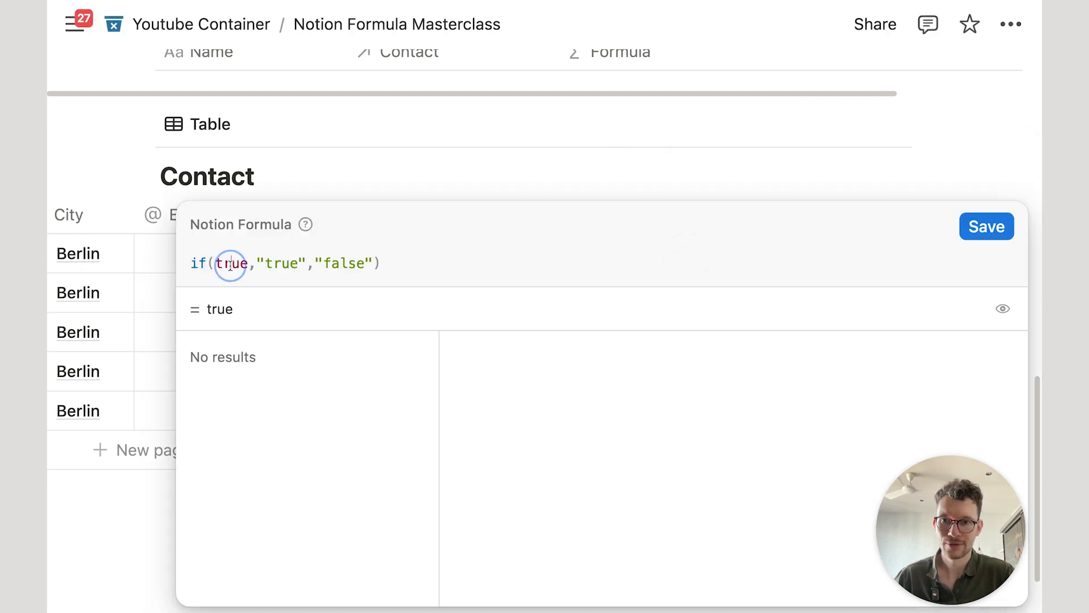
pyautogui.write('false')
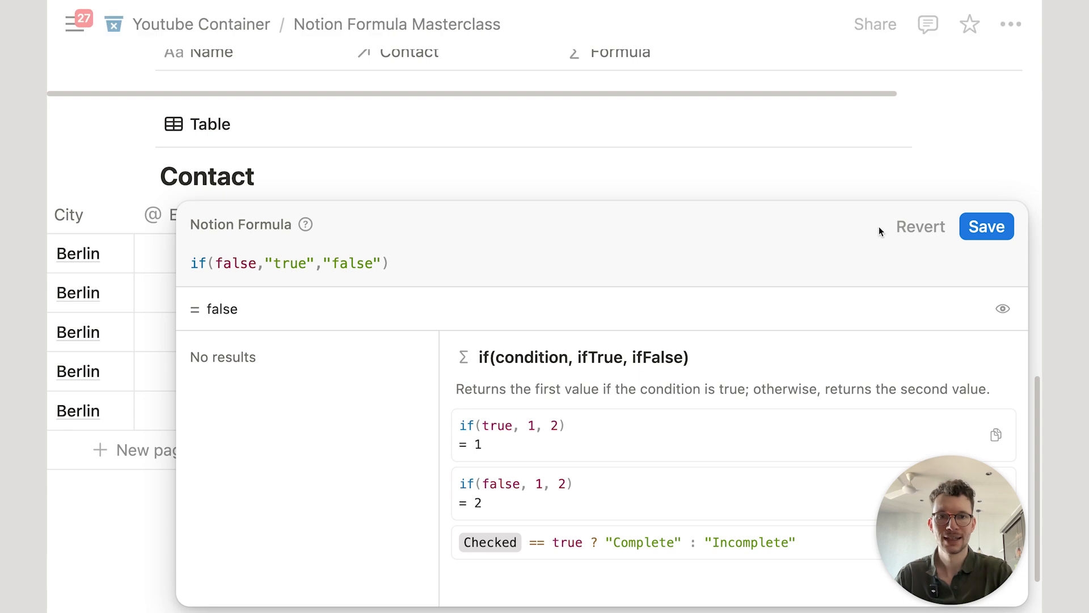
pyautogui.click(987, 228)
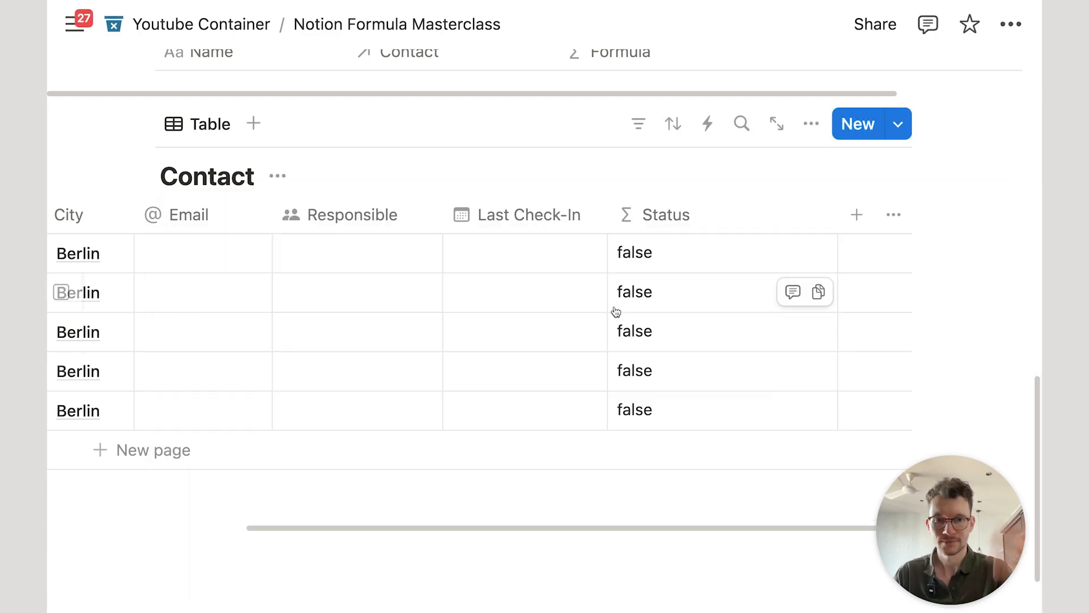
pyautogui.hscroll(-5, 616, 311)
pyautogui.scroll(-1, 390, 302)
pyautogui.scroll(1, 386, 299)
pyautogui.hscroll(1, 383, 298)
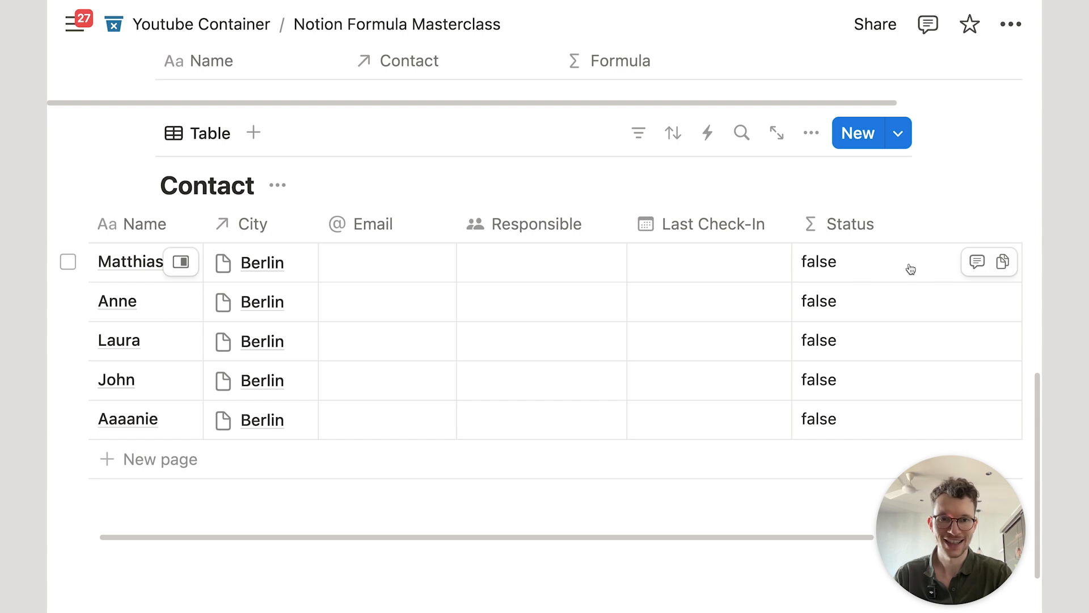
pyautogui.click(860, 268)
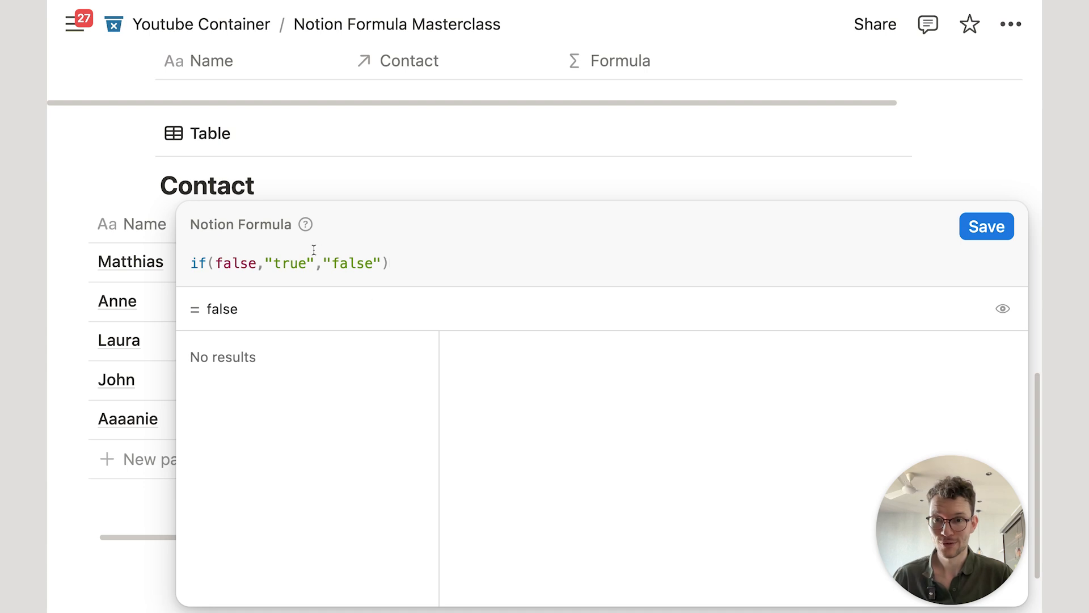
# Step: Replace the "false" fallback with if(1==2,true,false), correcting the = to ==
pyautogui.moveTo(324, 253); pyautogui.dragTo(381, 259)
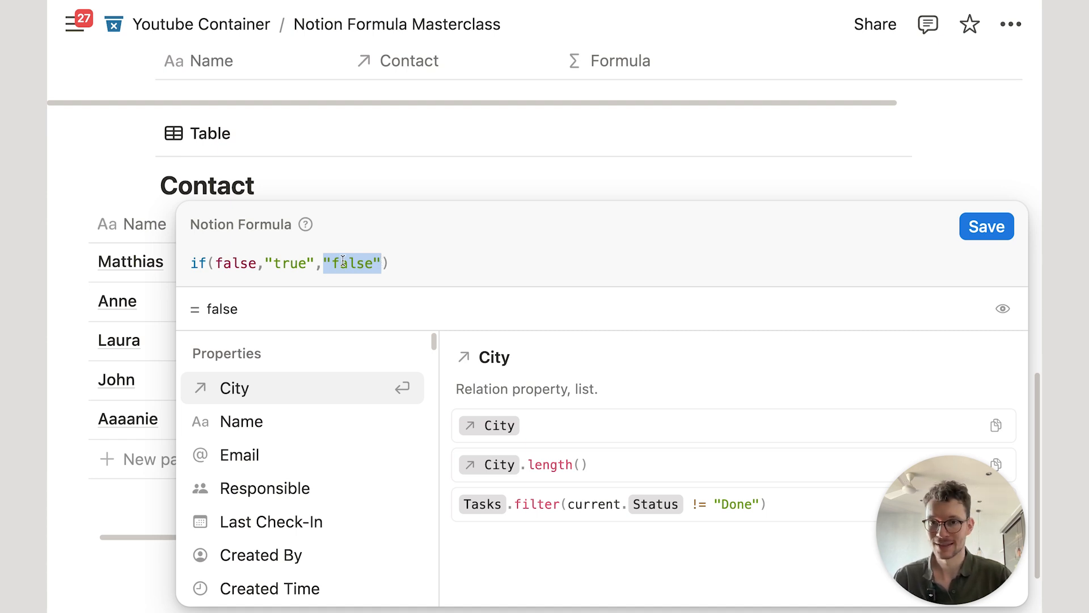
pyautogui.write('if(1')
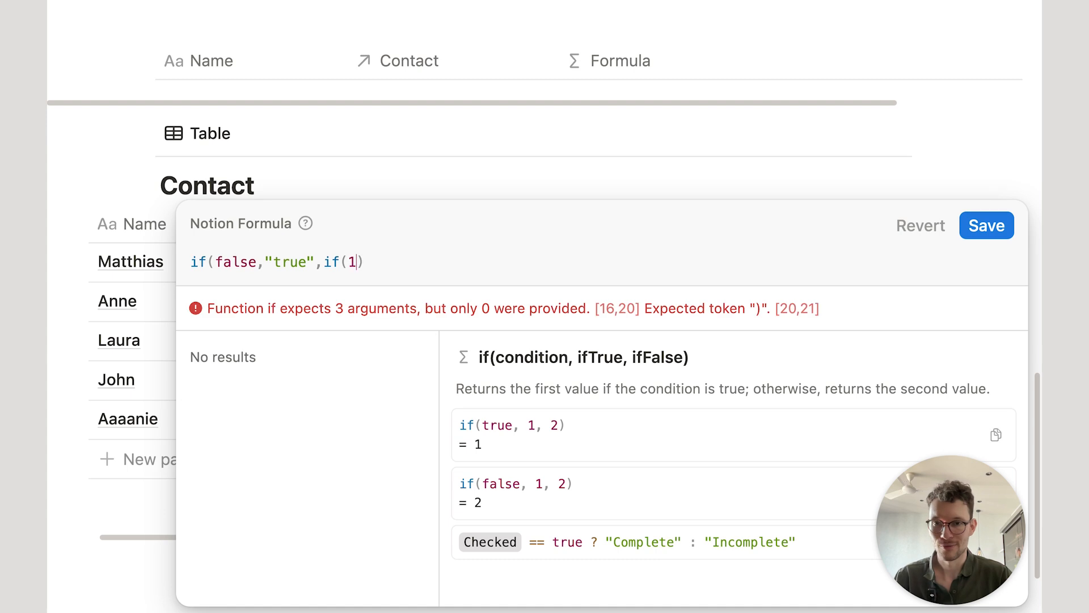
pyautogui.write('=2)')
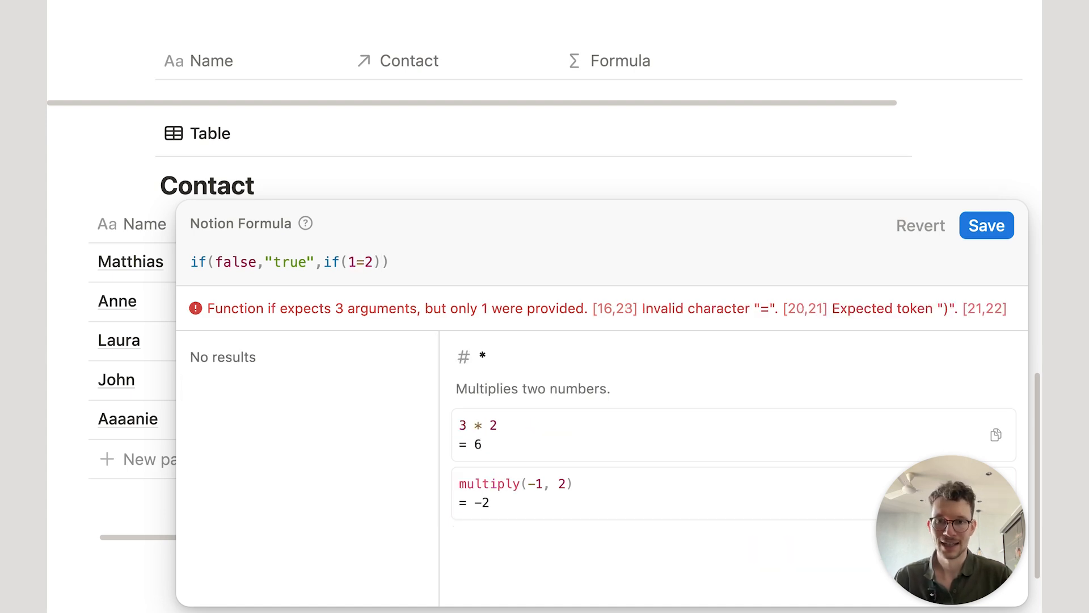
pyautogui.press('Left')
pyautogui.write(',true,false')
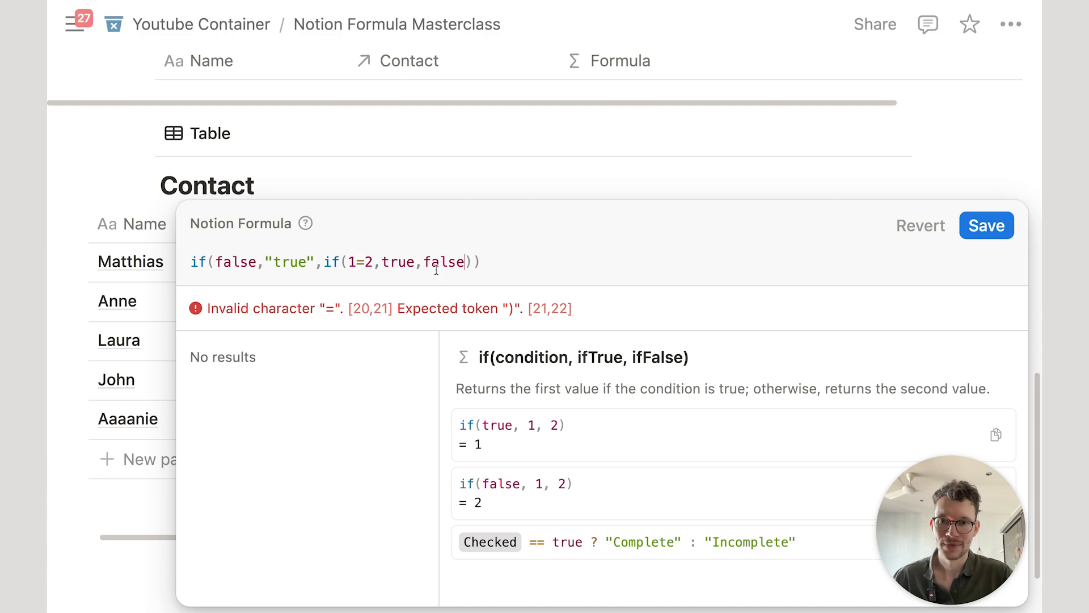
pyautogui.click(366, 253)
pyautogui.write(')')
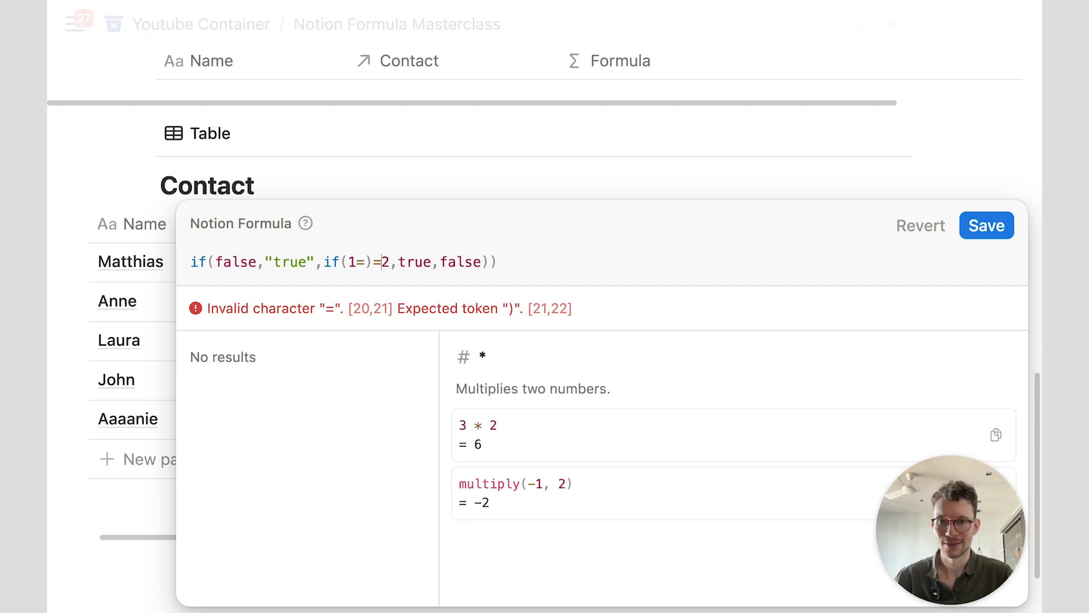
pyautogui.press('BackSpace')
pyautogui.write('=')
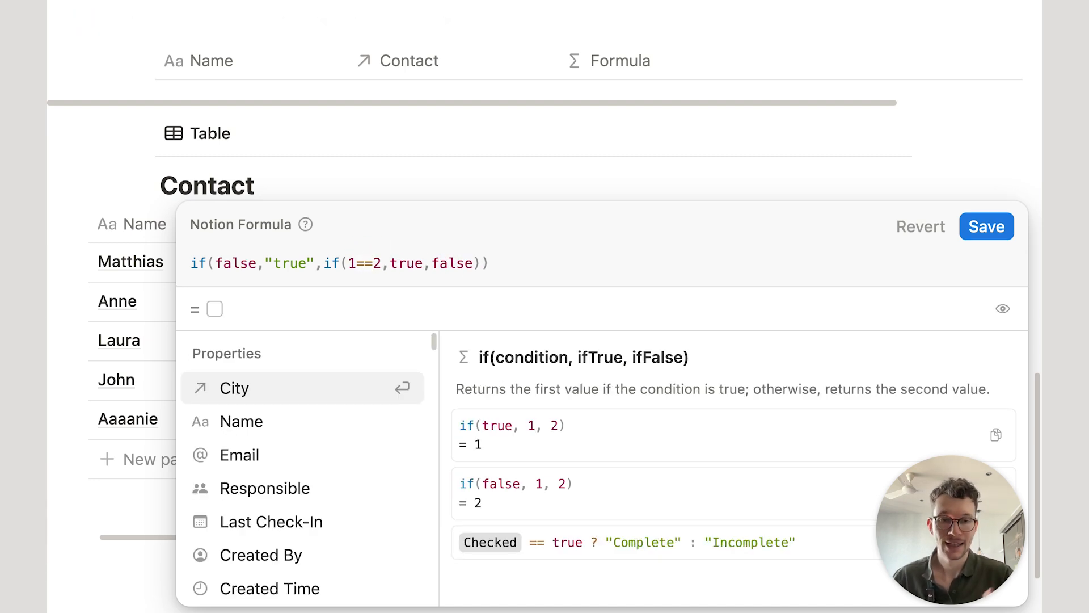
pyautogui.moveTo(211, 262); pyautogui.dragTo(516, 267)
pyautogui.click(515, 267)
# Step: Save the Status formula as ifs(Email.empty(),"No Email","All Good")
pyautogui.press('super+a')
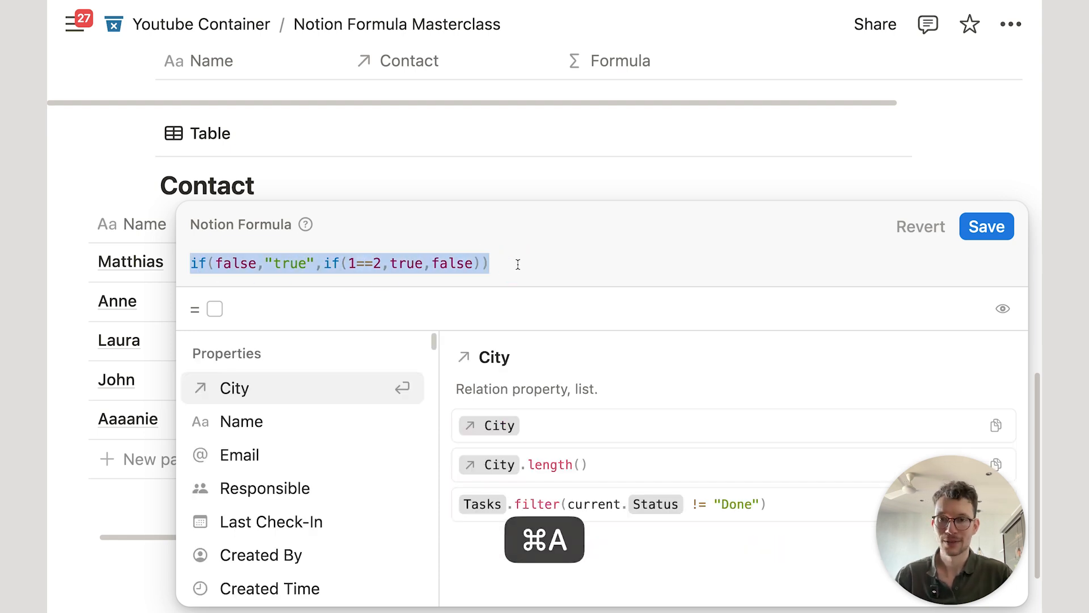
pyautogui.write('ifs')
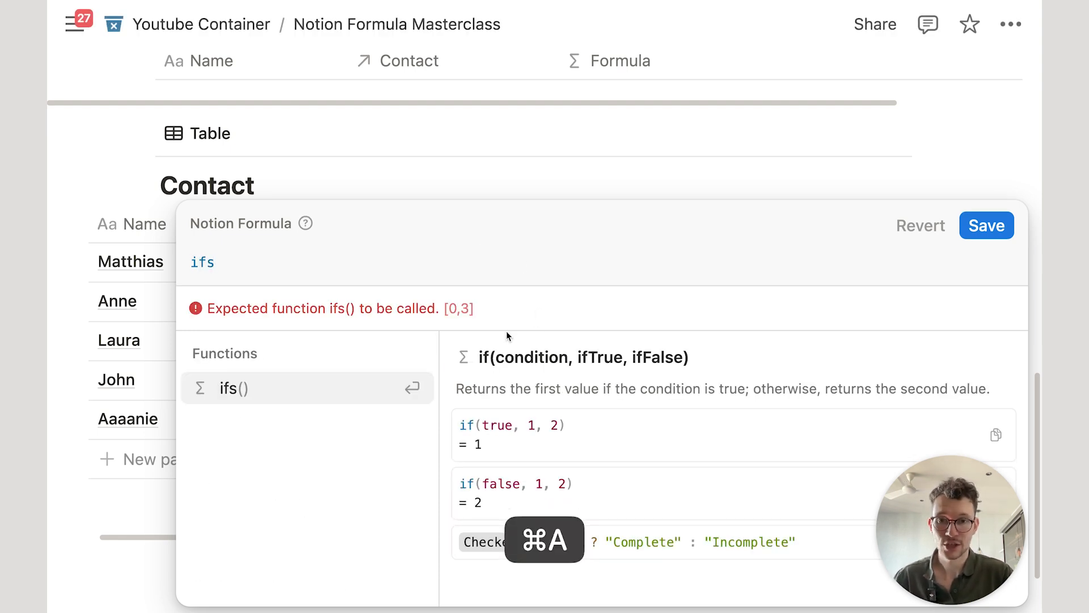
pyautogui.write('(')
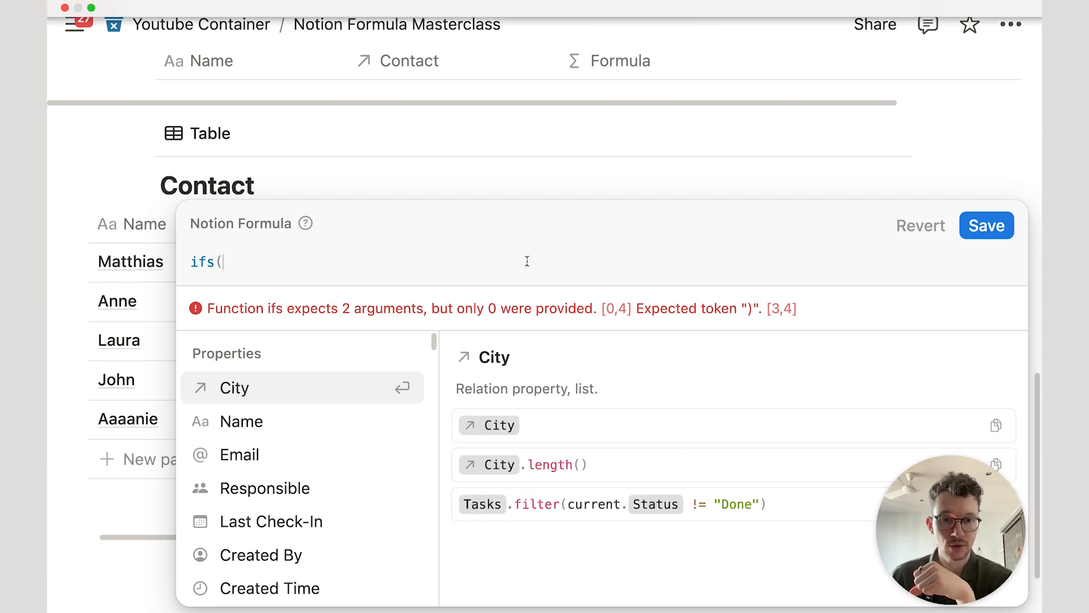
pyautogui.click(267, 261)
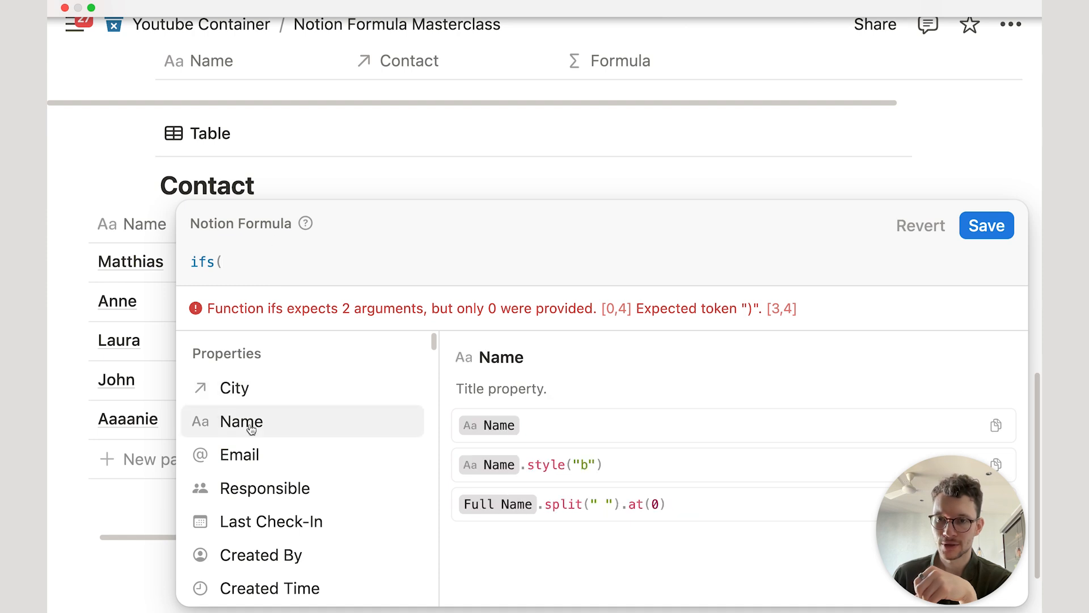
pyautogui.click(262, 453)
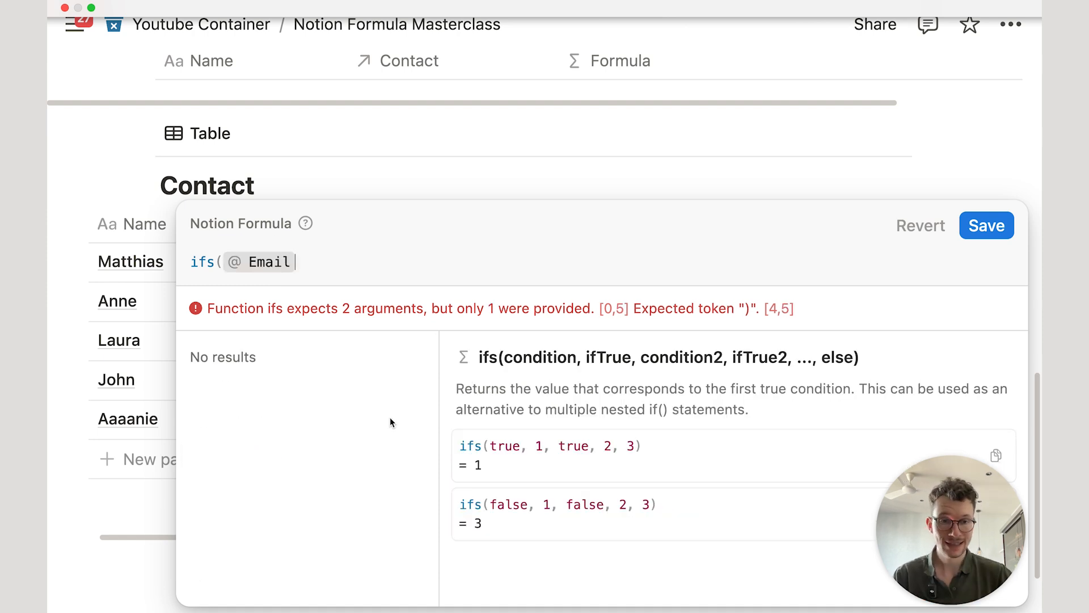
pyautogui.write('.em')
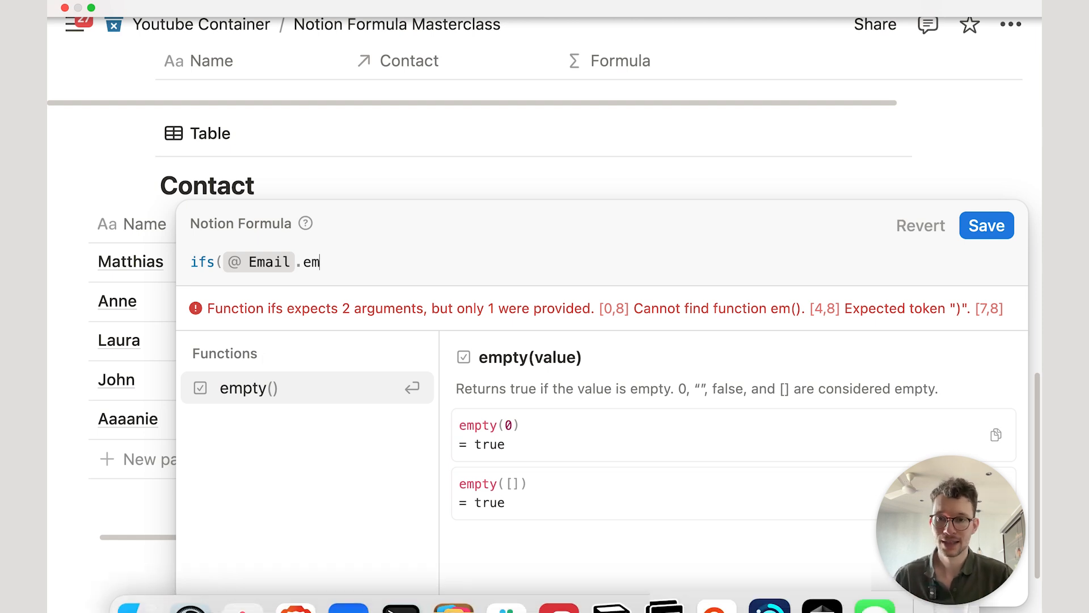
pyautogui.click(287, 396)
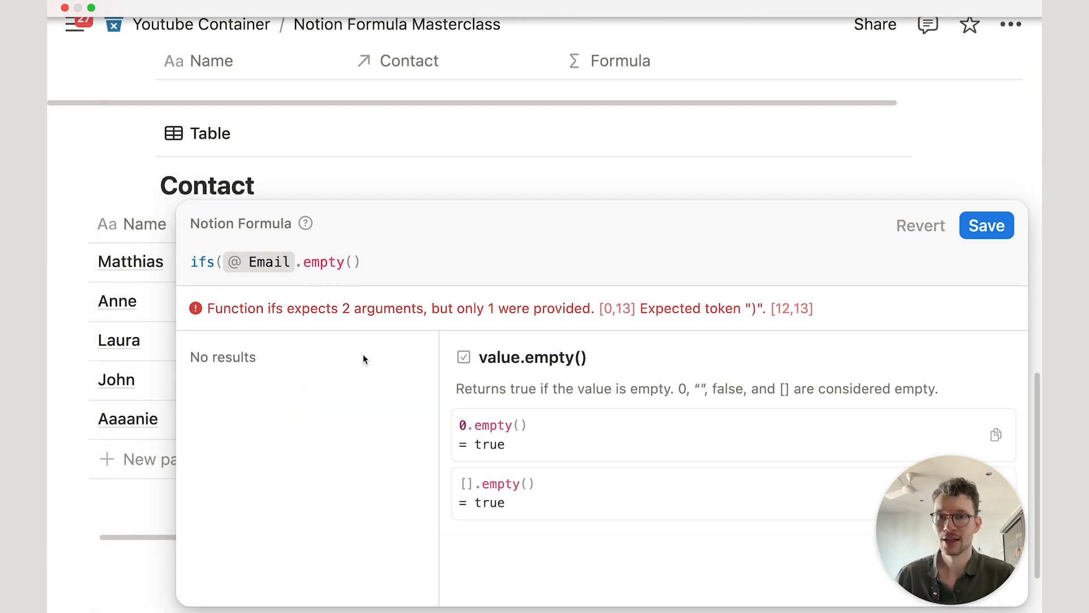
pyautogui.write(',"N')
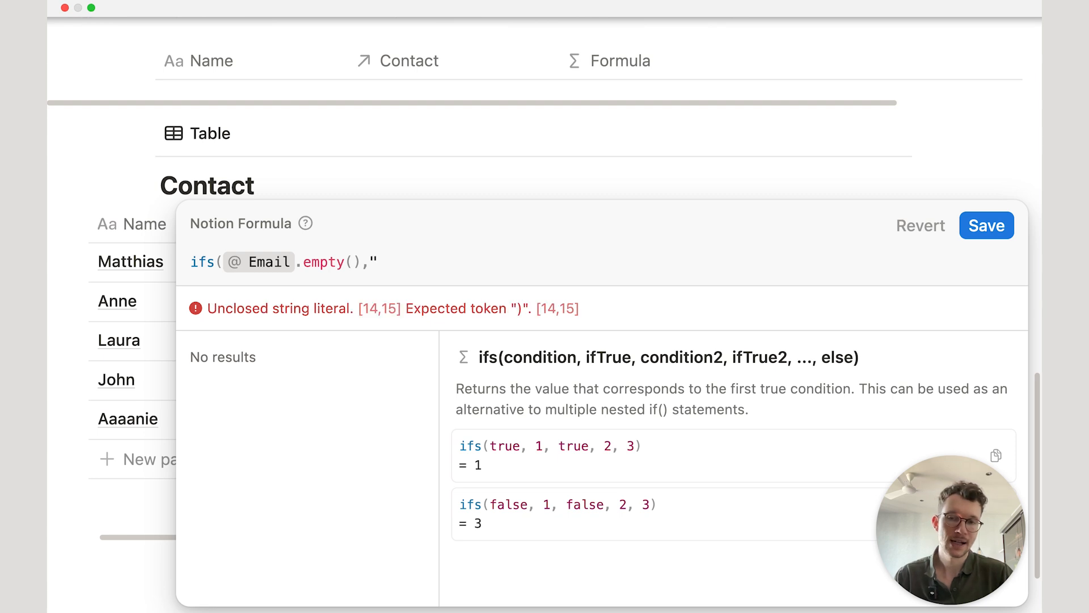
pyautogui.write('o Email"')
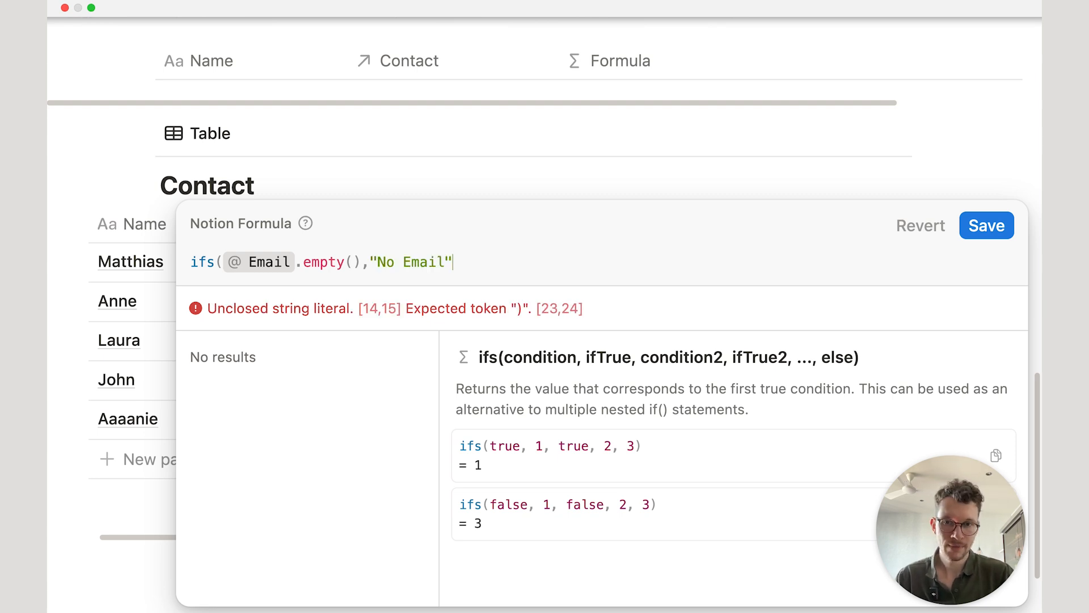
pyautogui.write(', "All Good")')
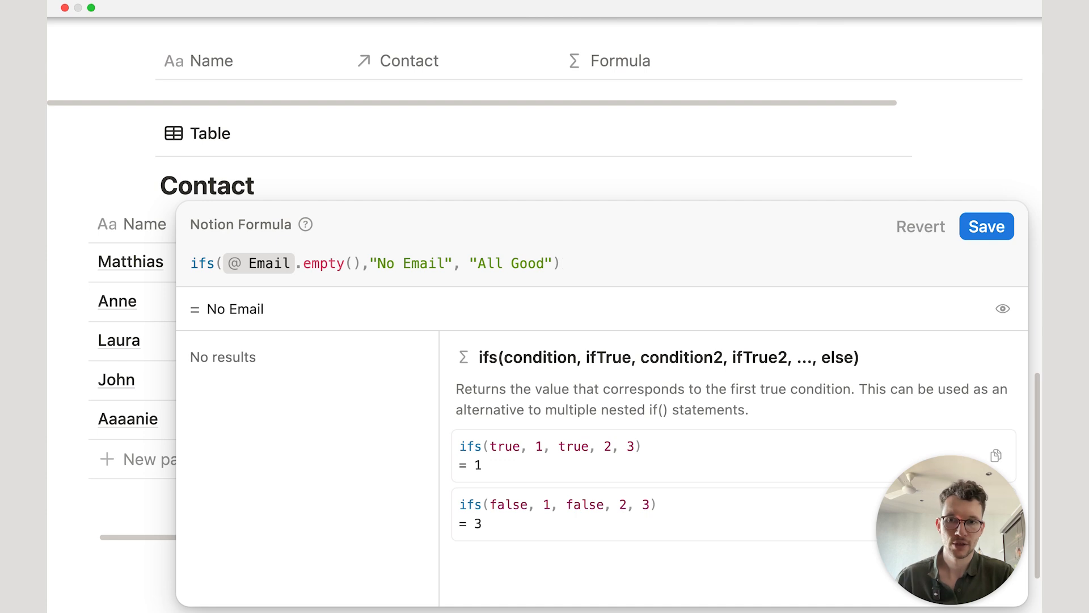
pyautogui.click(987, 226)
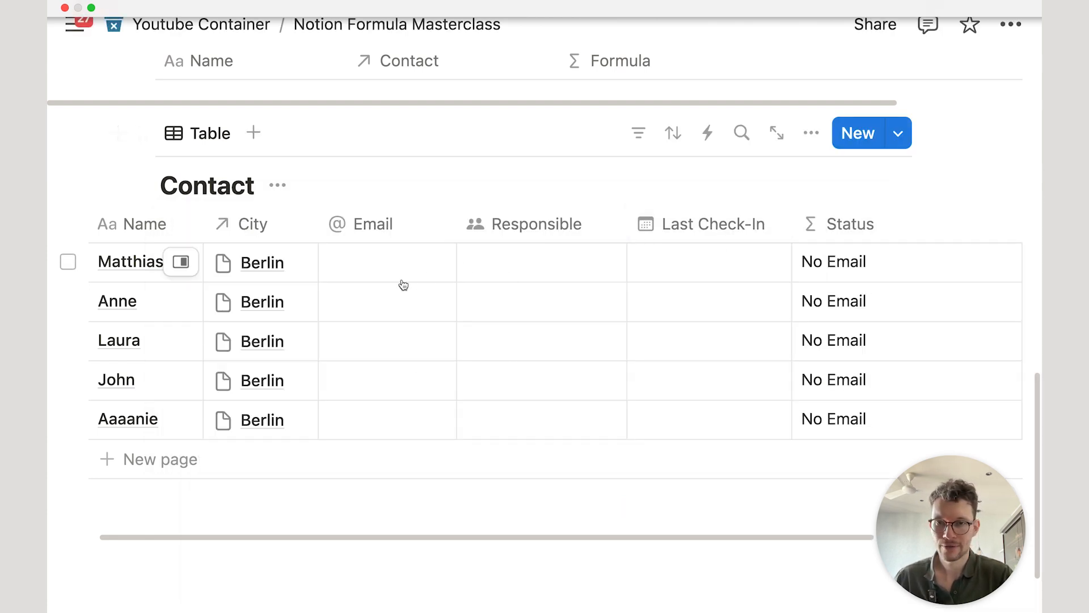
# Step: Enter the first contact's email address and widen the Email column to fit it
pyautogui.click(387, 263)
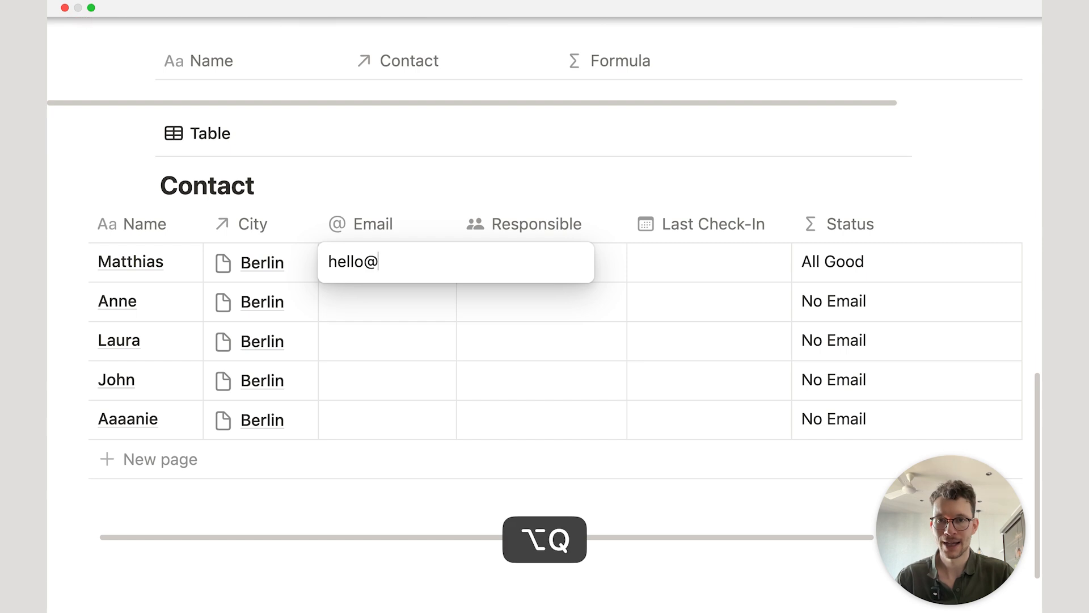
pyautogui.press('Return')
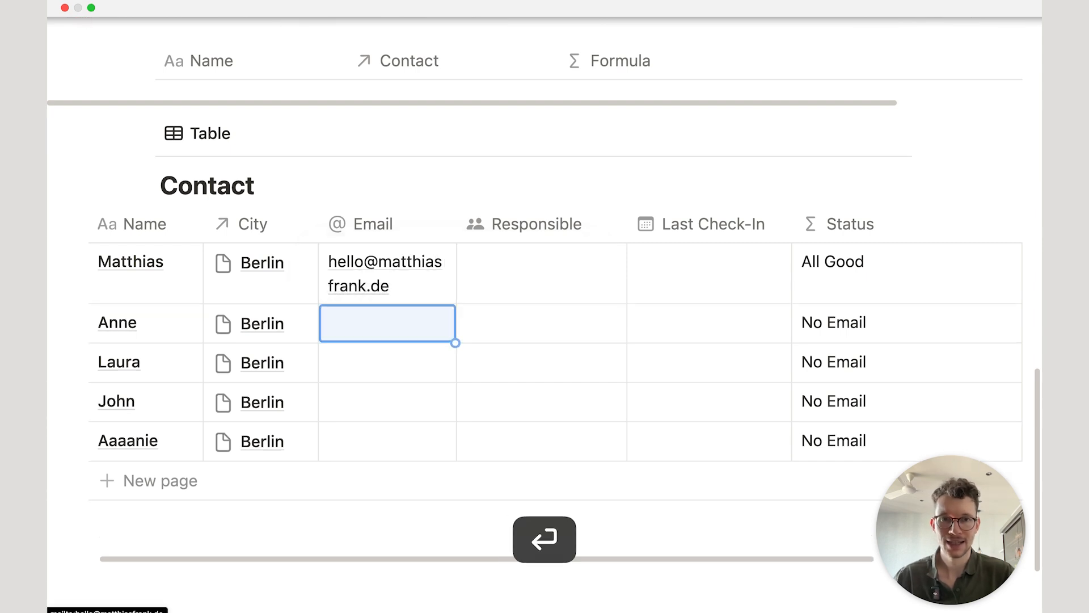
pyautogui.moveTo(457, 224); pyautogui.dragTo(515, 227)
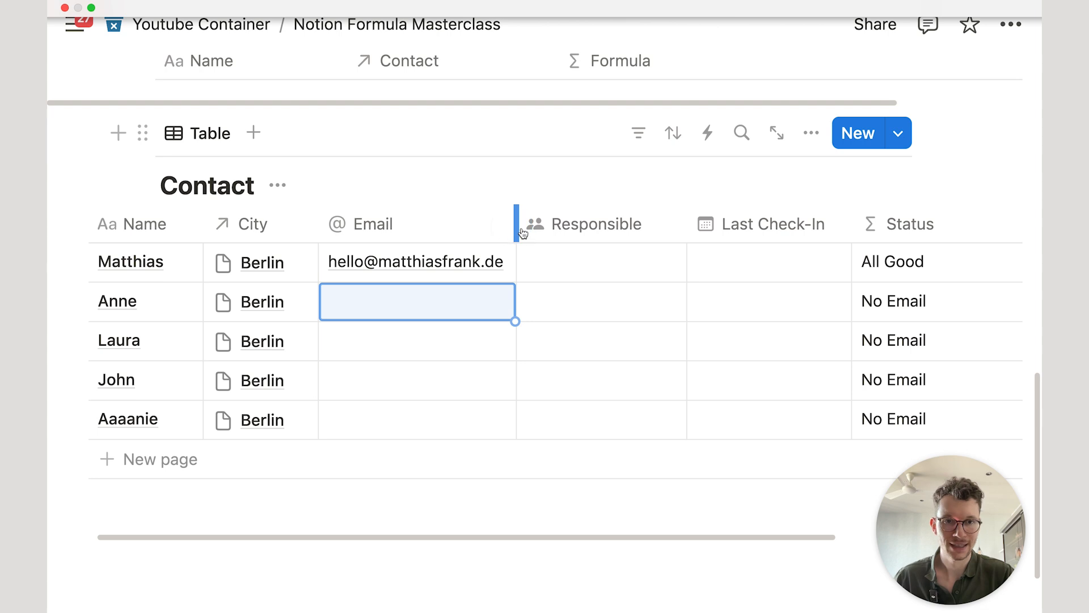
pyautogui.scroll(-1, 823, 272)
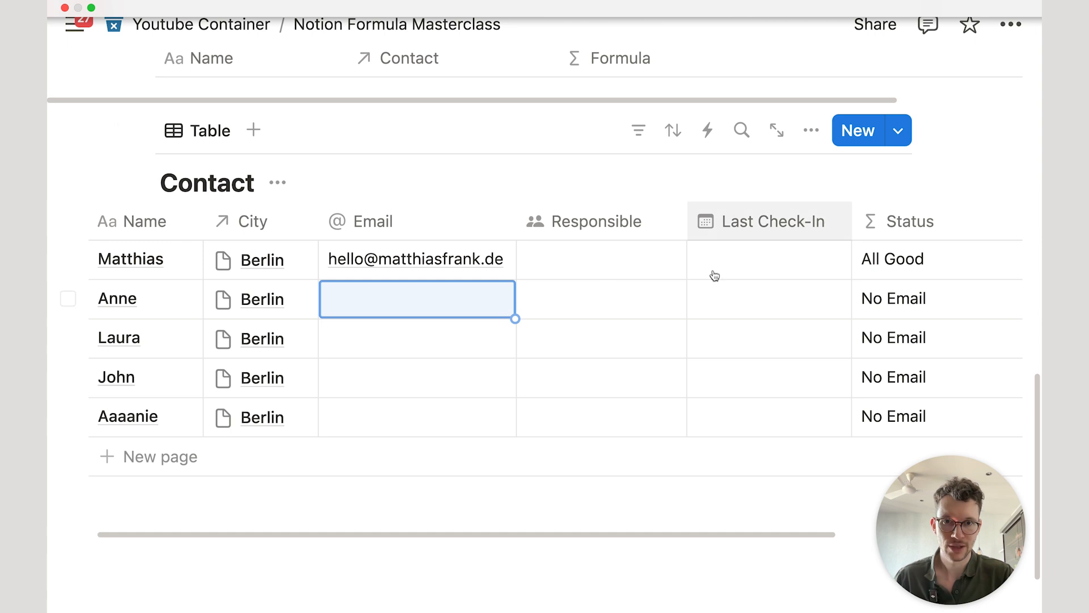
pyautogui.click(911, 266)
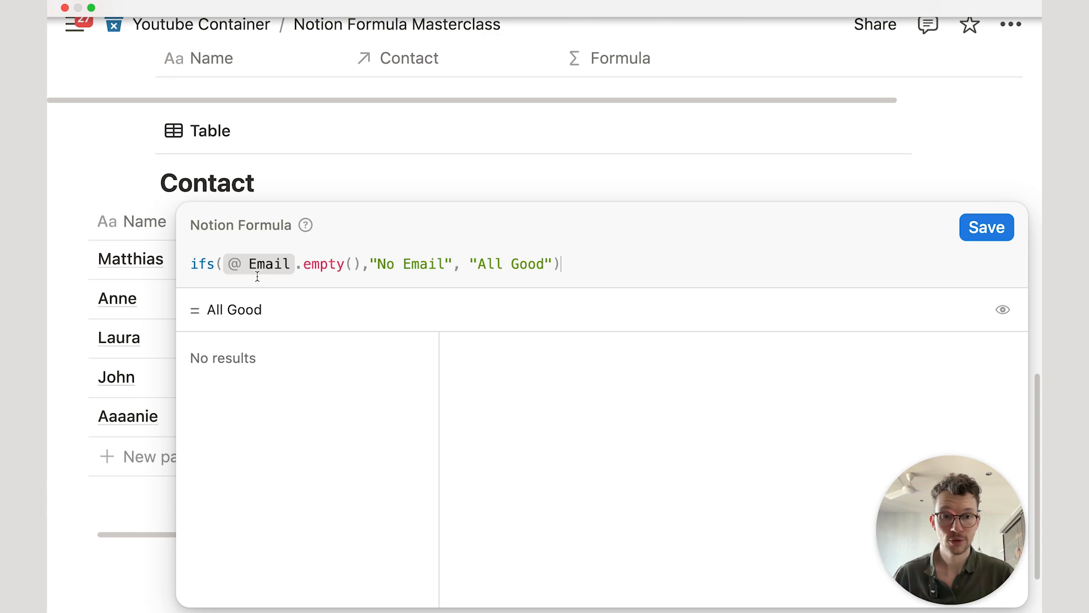
# Step: Spread the Status formula over several lines, leaving blank lines above "All Good"
pyautogui.click(220, 262)
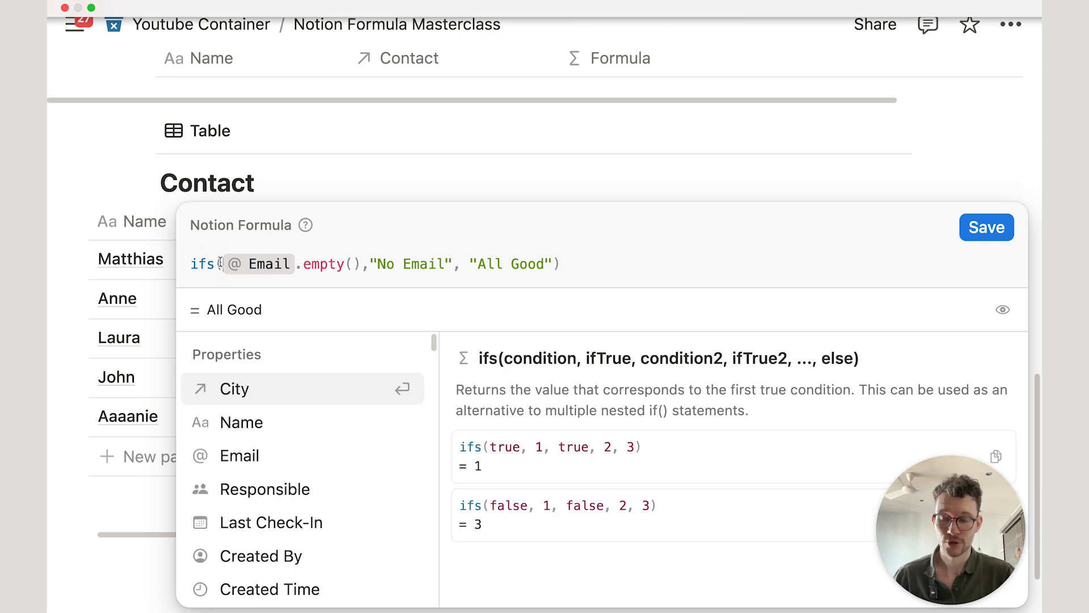
pyautogui.hotkey('shift', 'Return')
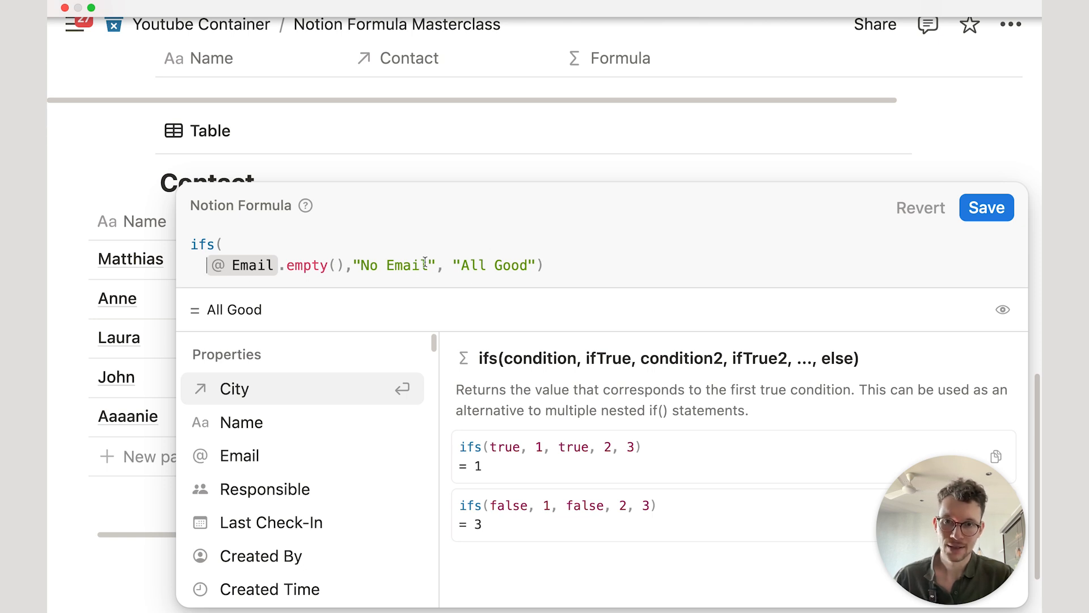
pyautogui.click(452, 262)
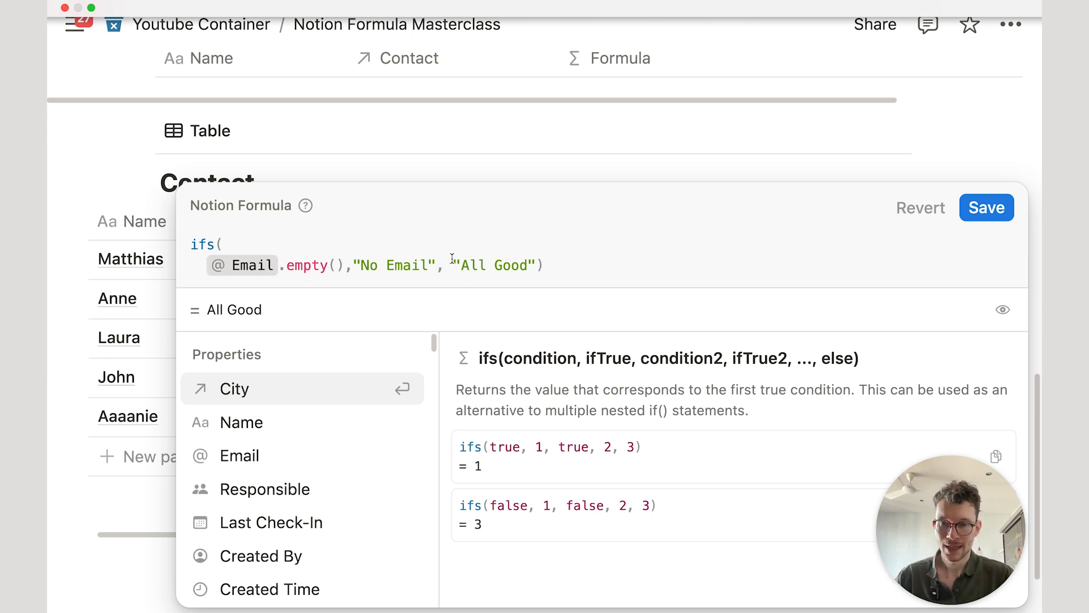
pyautogui.hotkey('shift', 'Return')
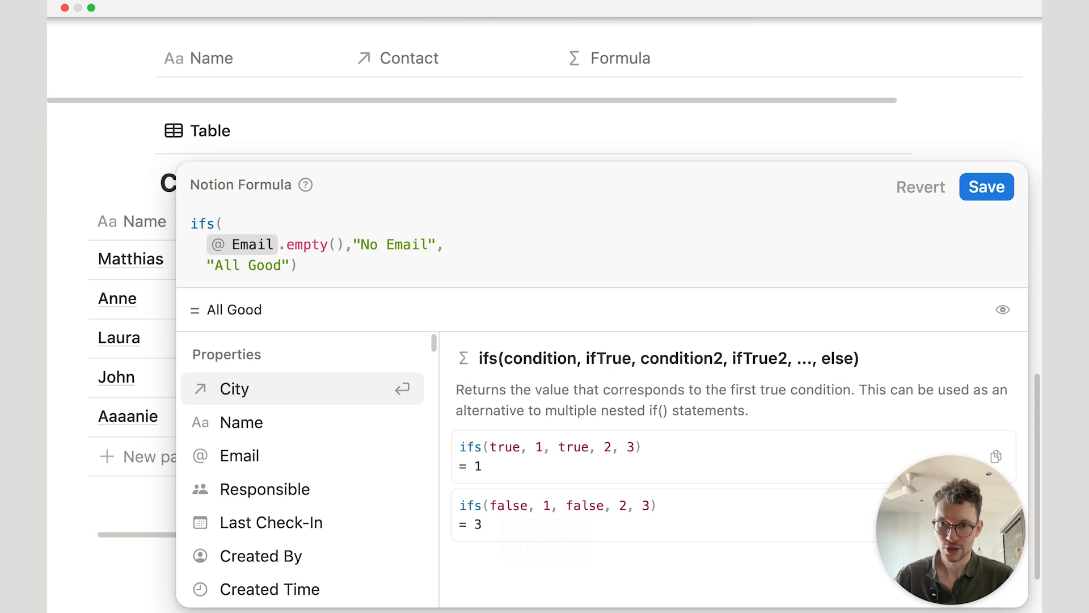
pyautogui.hotkey('shift', 'Return')
pyautogui.hotkey('shift', 'Return')
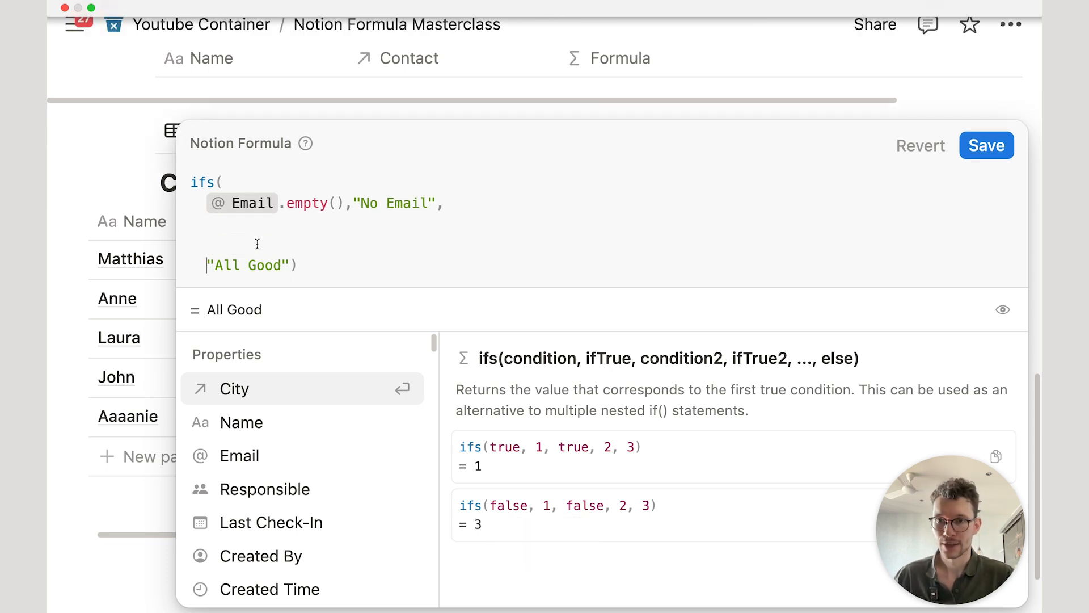
pyautogui.click(259, 217)
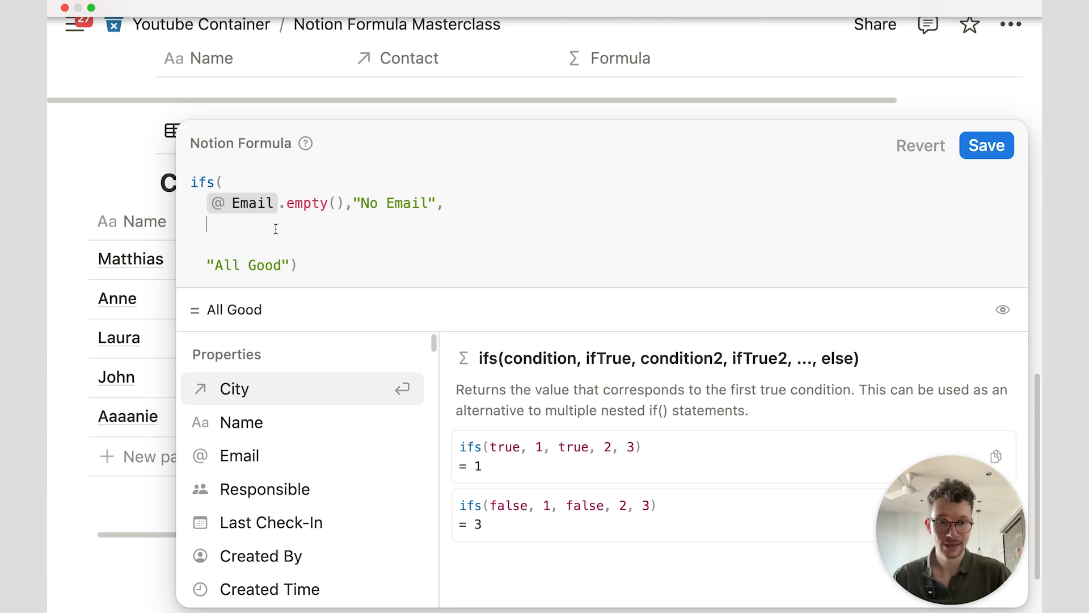
# Step: Add a Responsible.empty() condition returning "No Responsible" and save the formula
pyautogui.write('res')
pyautogui.press('Return')
pyautogui.write('.e')
pyautogui.press('Return')
pyautogui.write(',')
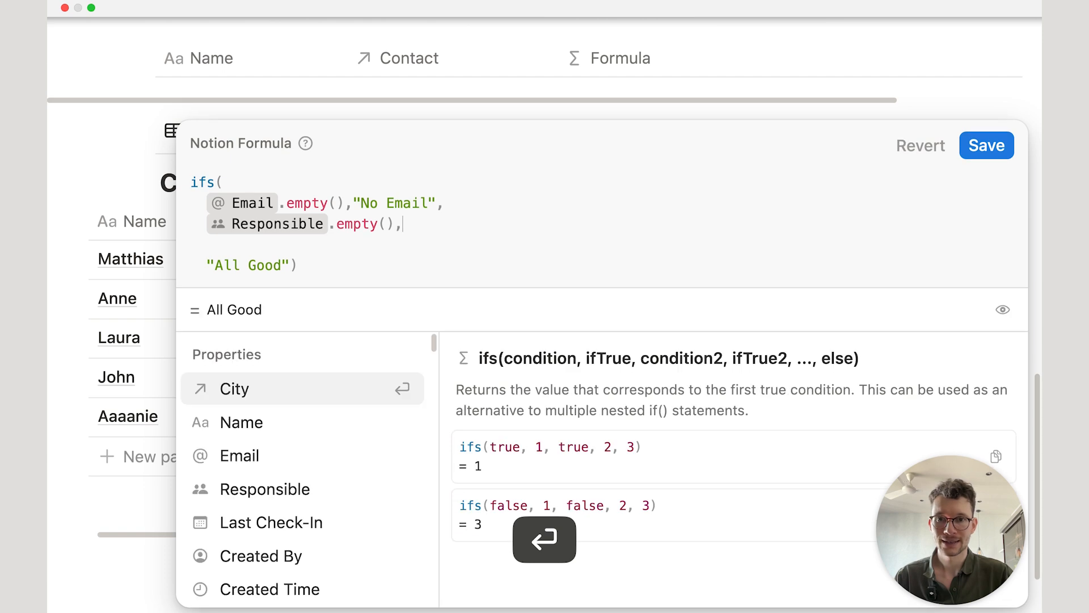
pyautogui.write('"No Responsi')
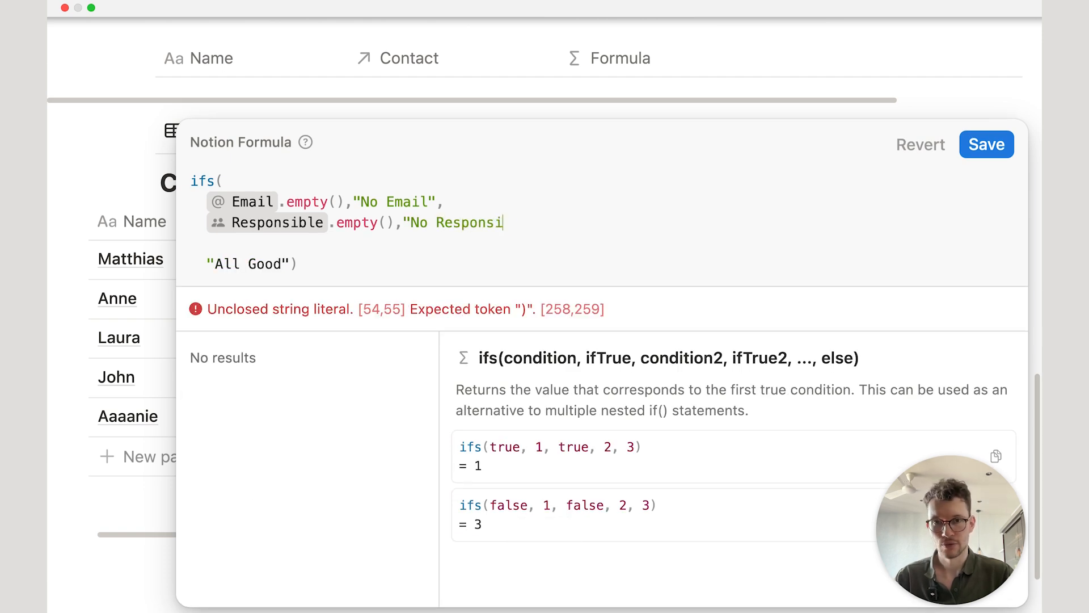
pyautogui.write('ble",')
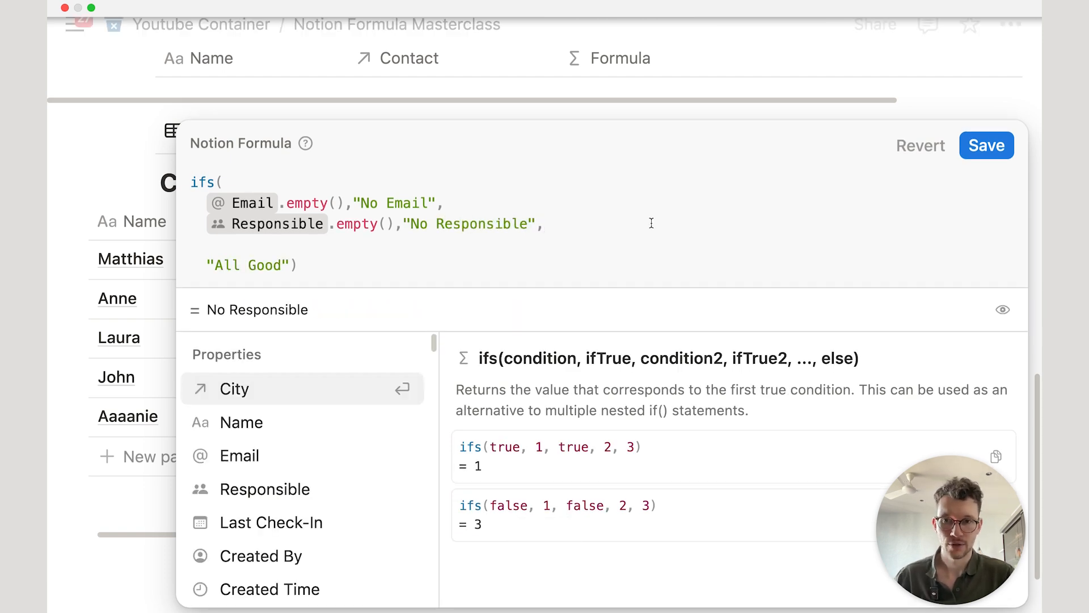
pyautogui.click(989, 145)
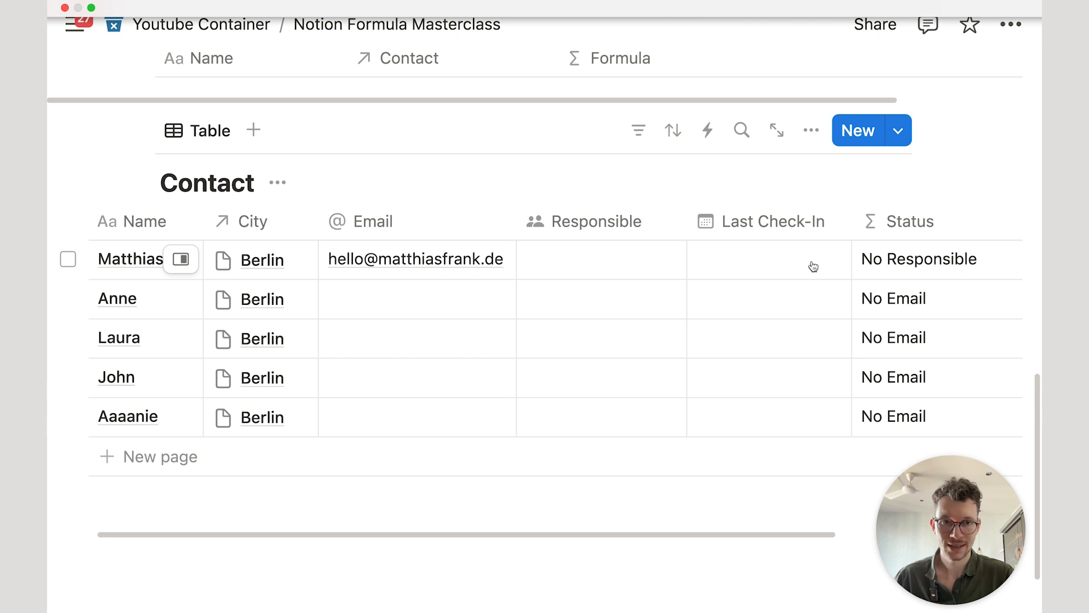
# Step: Assign yourself as the first contact's Responsible person
pyautogui.click(582, 261)
pyautogui.click(583, 316)
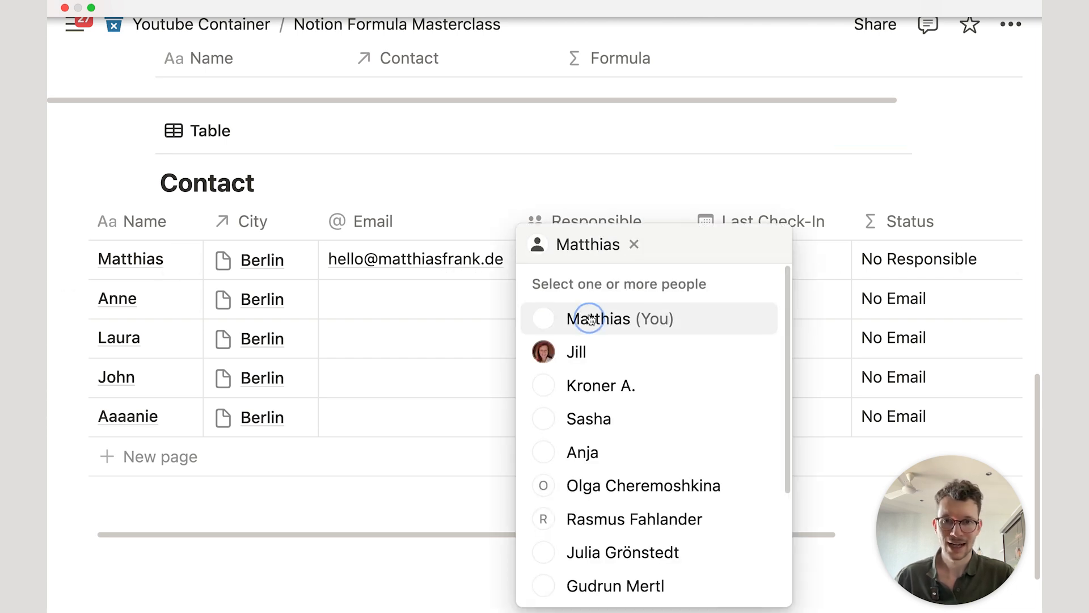
pyautogui.click(588, 187)
# Step: Add a Last Check-In.empty() condition returning "No Check-in Recorded" to the Status formula
pyautogui.click(892, 265)
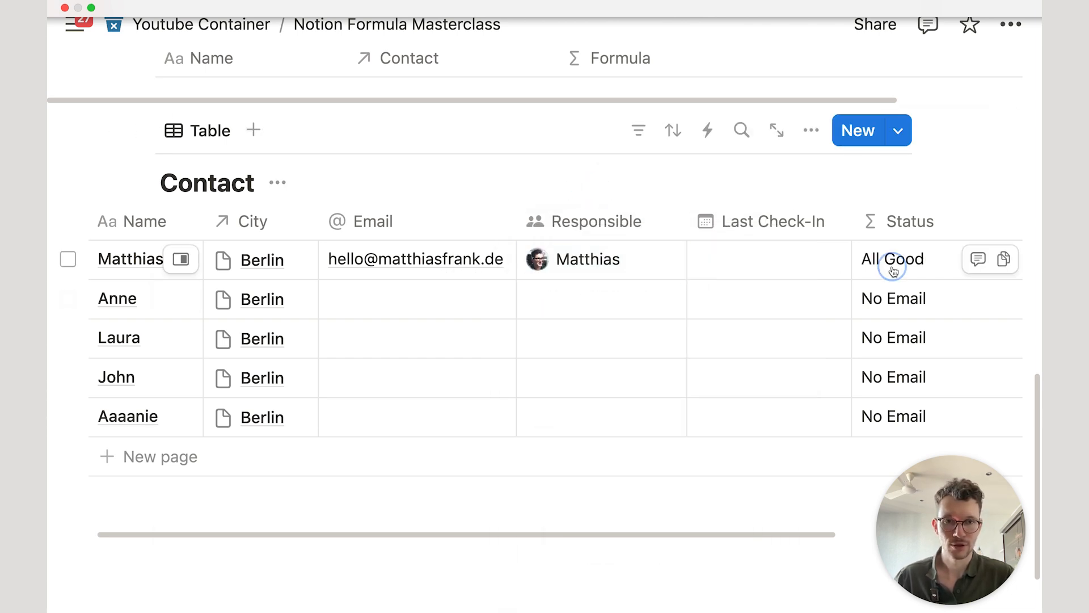
pyautogui.click(362, 234)
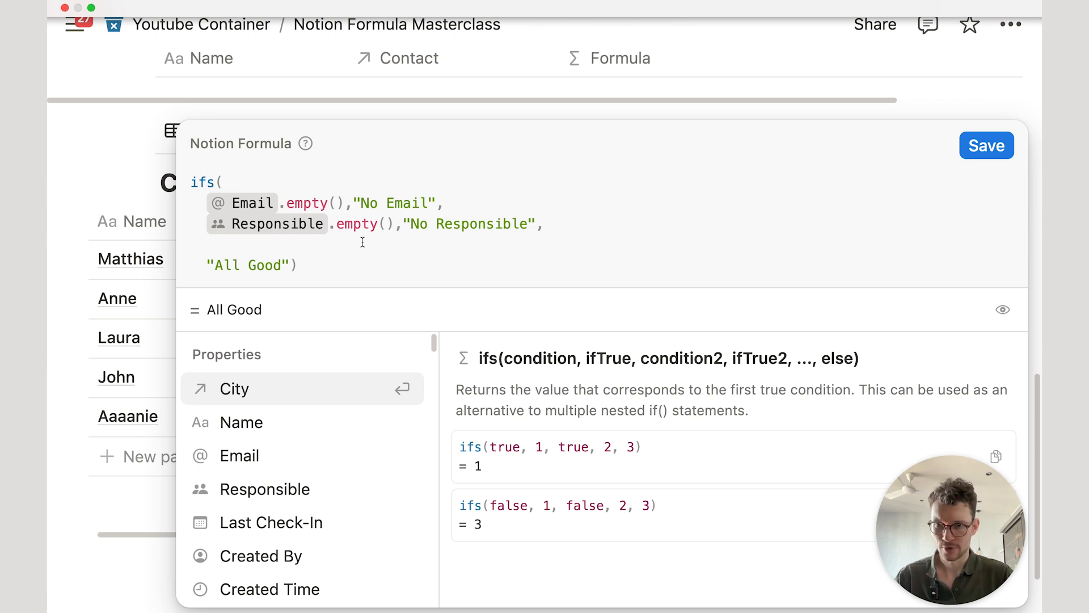
pyautogui.write('last')
pyautogui.press('Return')
pyautogui.write(',')
pyautogui.press('BackSpace')
pyautogui.write('.em')
pyautogui.press('Return')
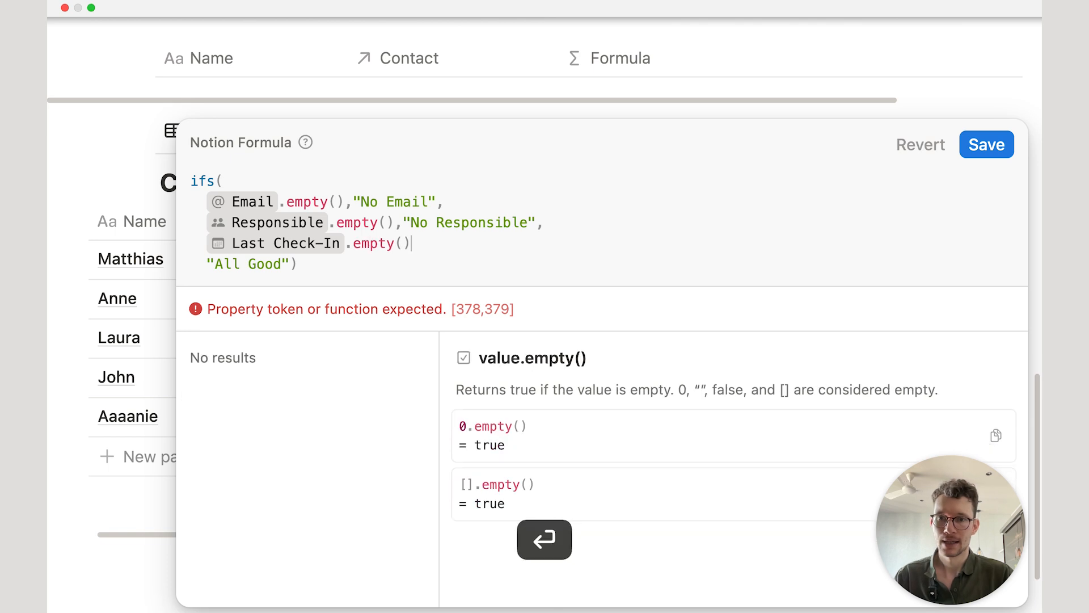
pyautogui.write(',"No Check-in Recorded"')
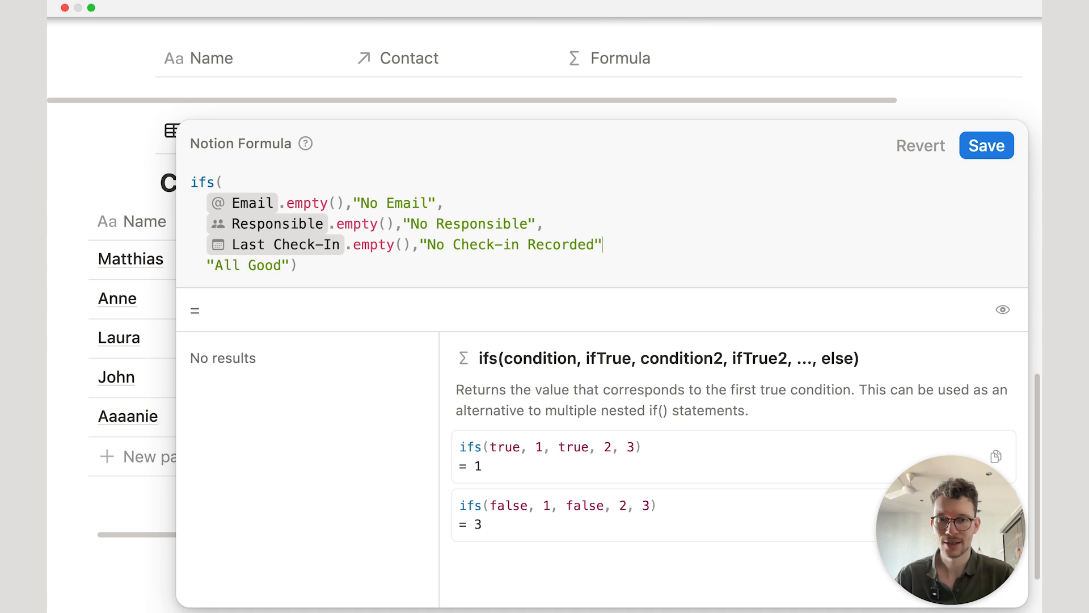
pyautogui.write(',')
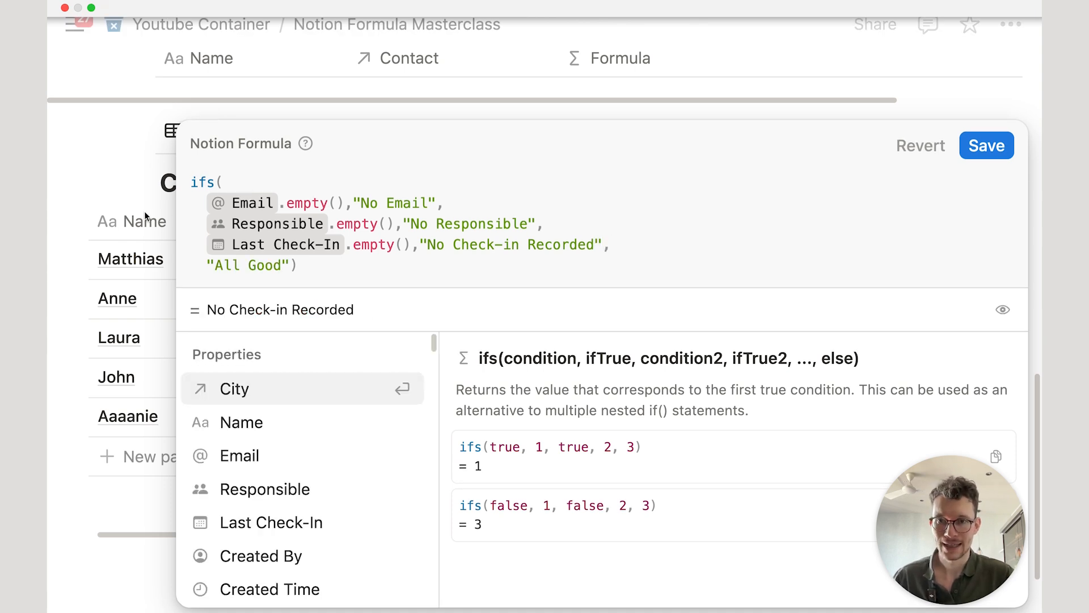
# Step: Save the check-in formula and place a narrowed Status column next to City
pyautogui.click(986, 146)
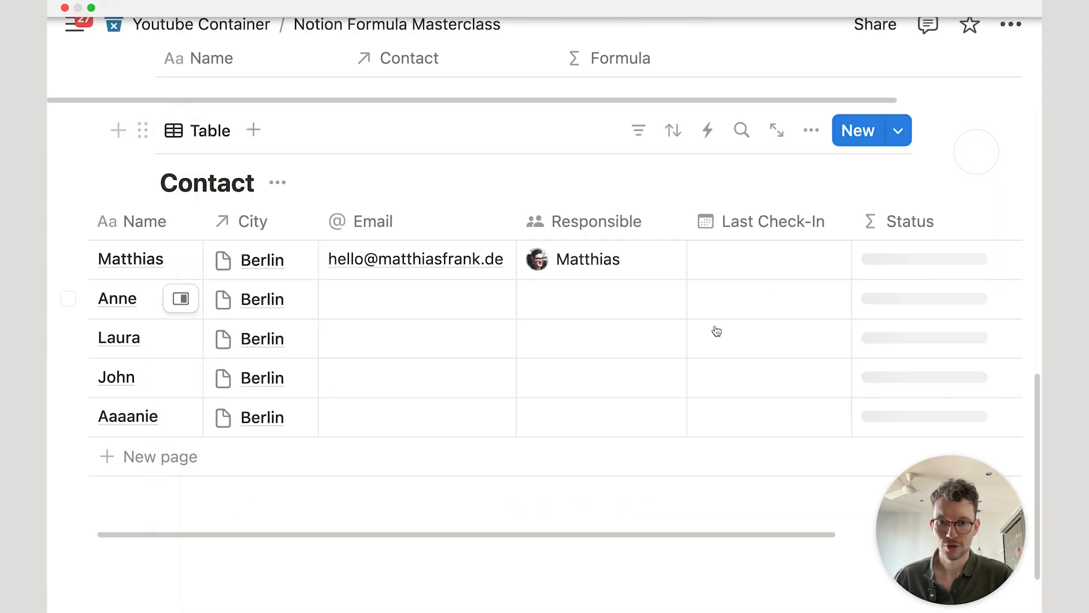
pyautogui.scroll(-1, 627, 350)
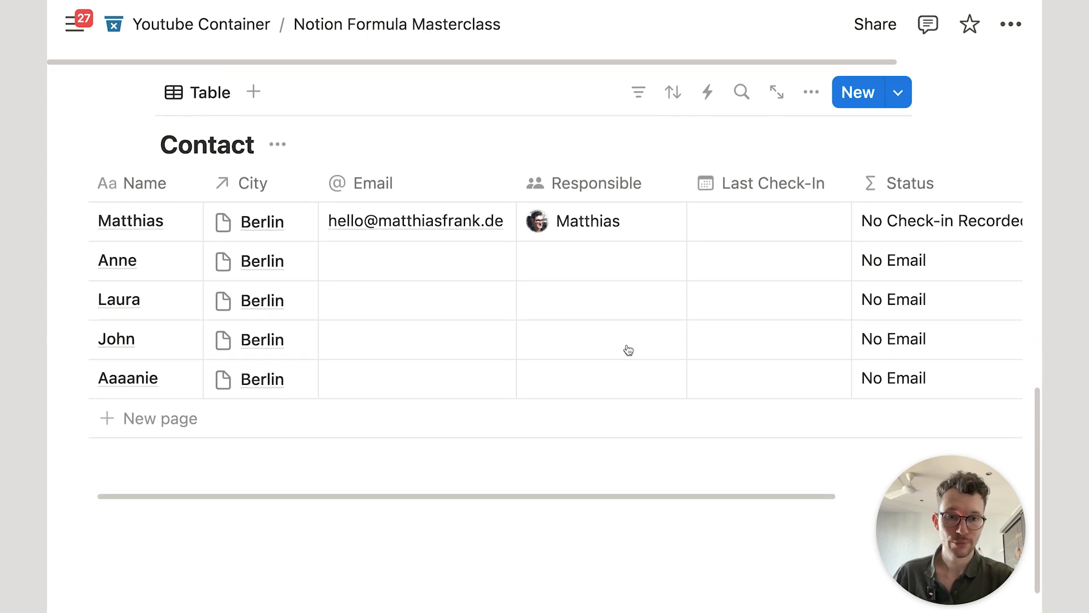
pyautogui.moveTo(910, 193); pyautogui.dragTo(461, 182)
pyautogui.moveTo(541, 187); pyautogui.dragTo(519, 182)
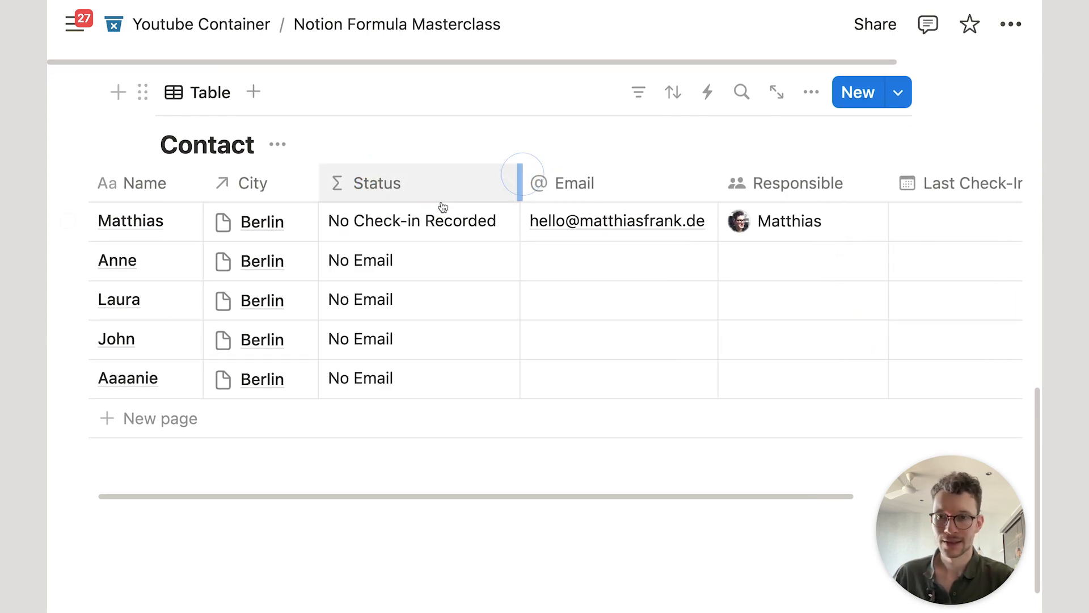
# Step: Prefix the "No Email" message with the contact's Name plus a space, and save
pyautogui.click(439, 223)
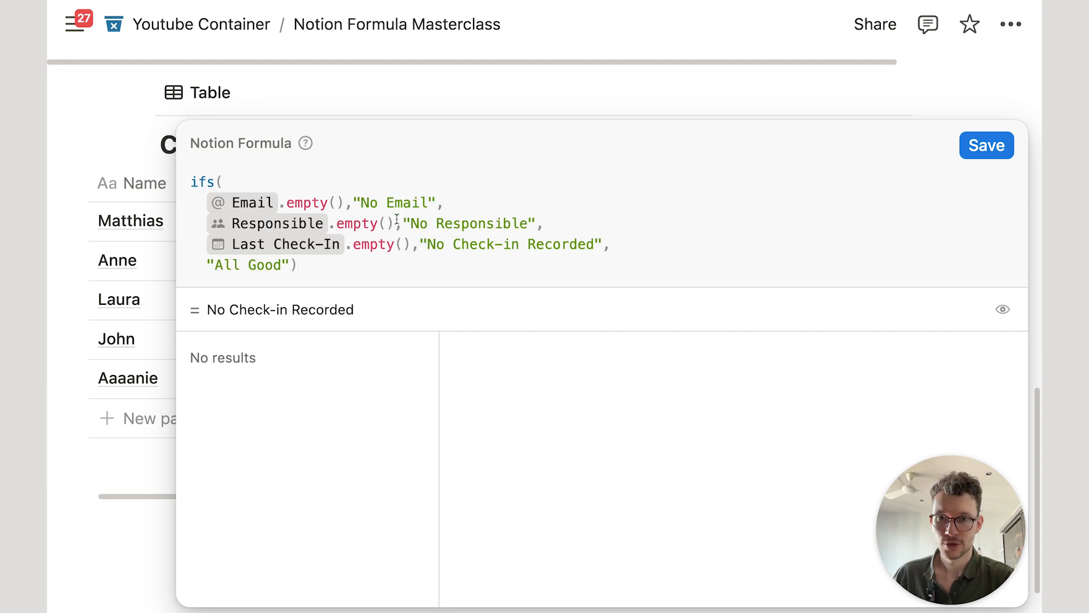
pyautogui.click(353, 200)
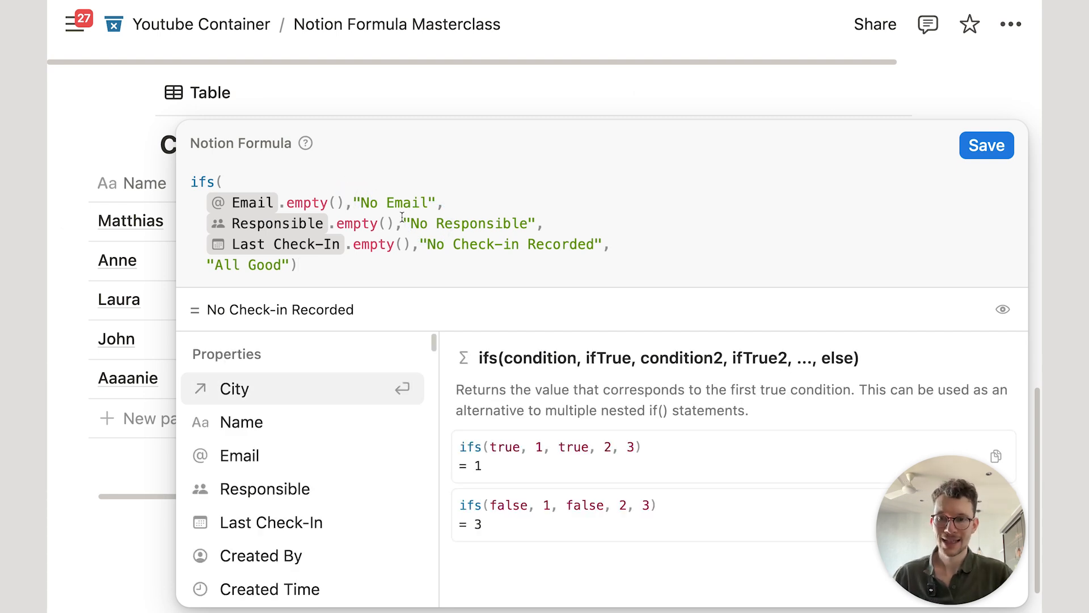
pyautogui.click(287, 419)
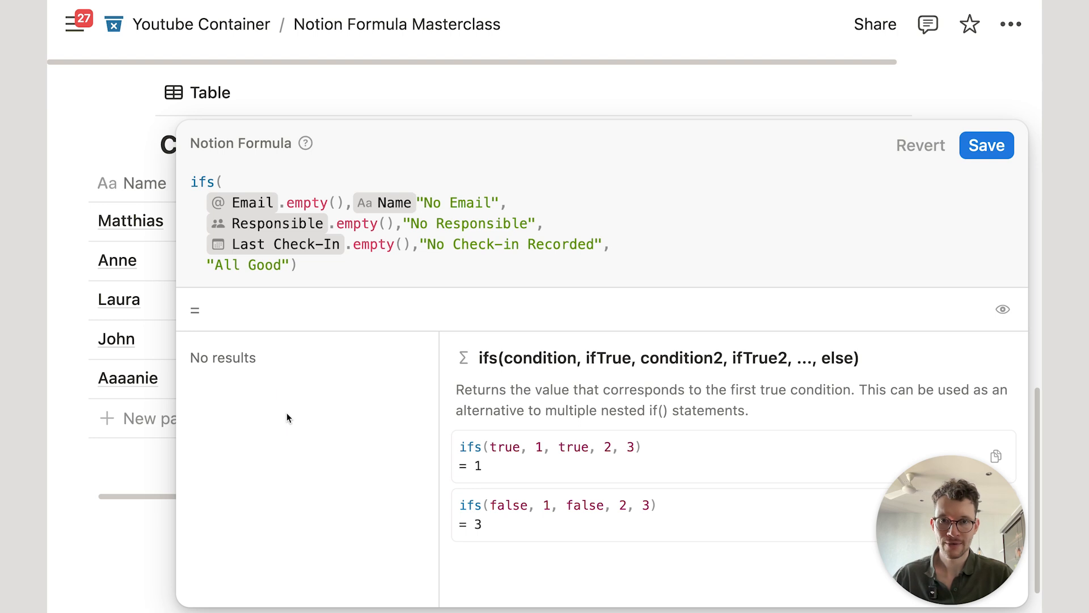
pyautogui.write('+')
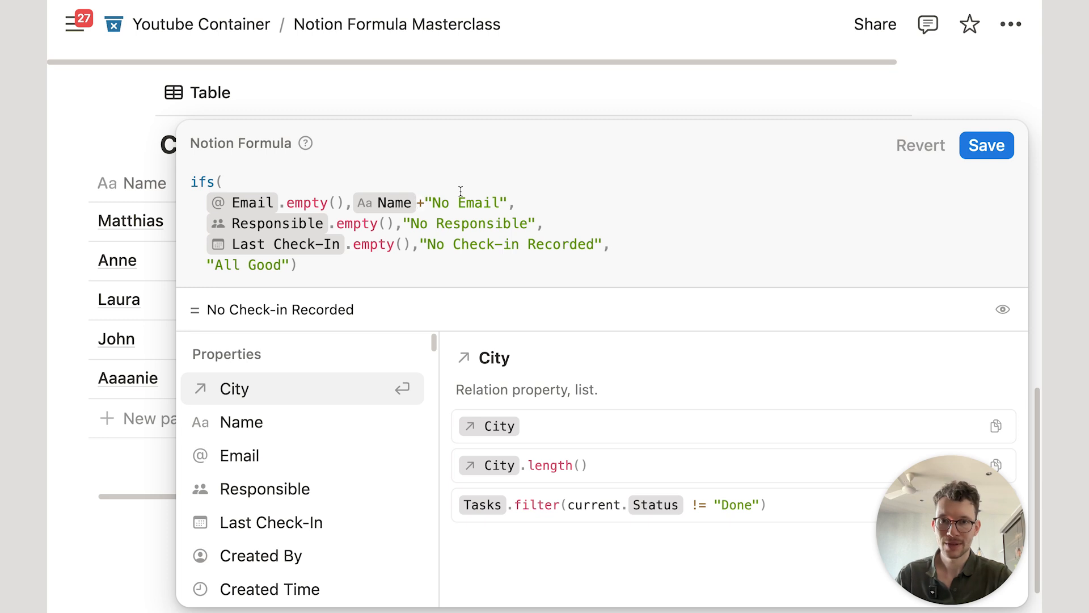
pyautogui.click(434, 203)
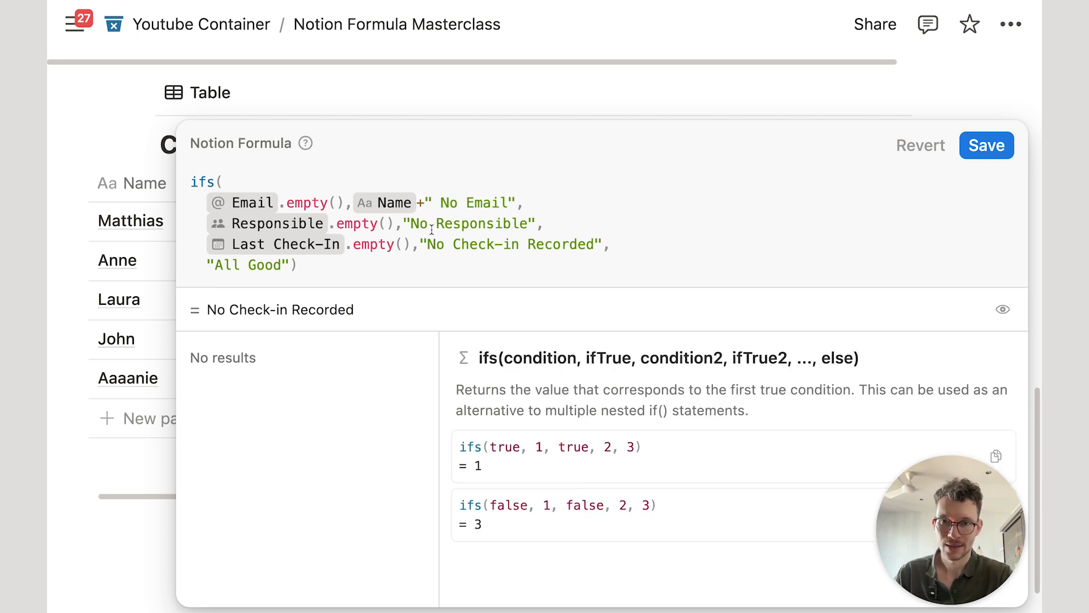
pyautogui.press('BackSpace')
pyautogui.press('Left')
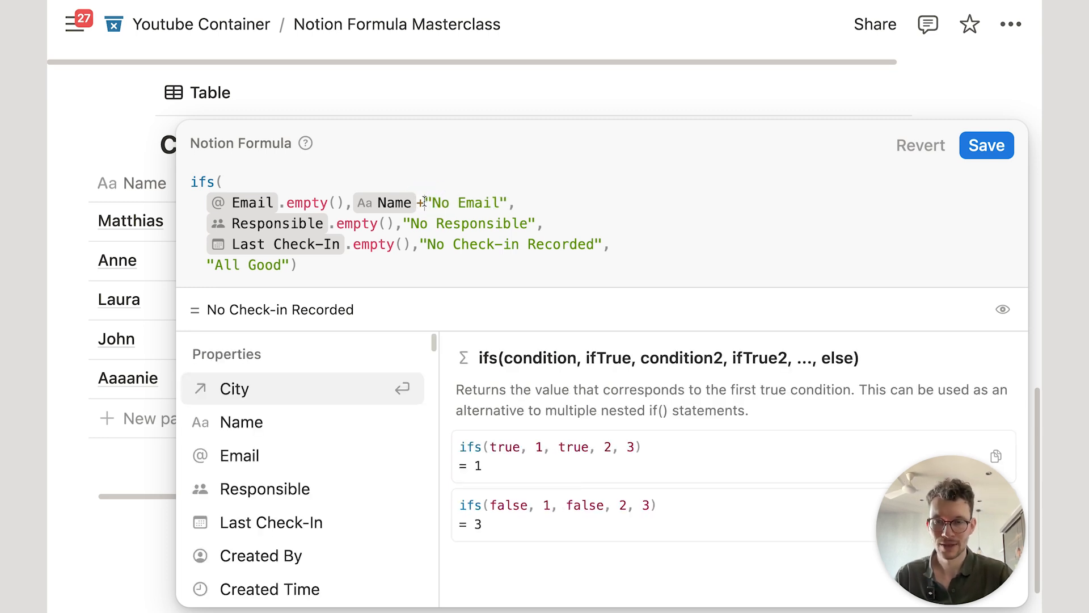
pyautogui.write('" "+')
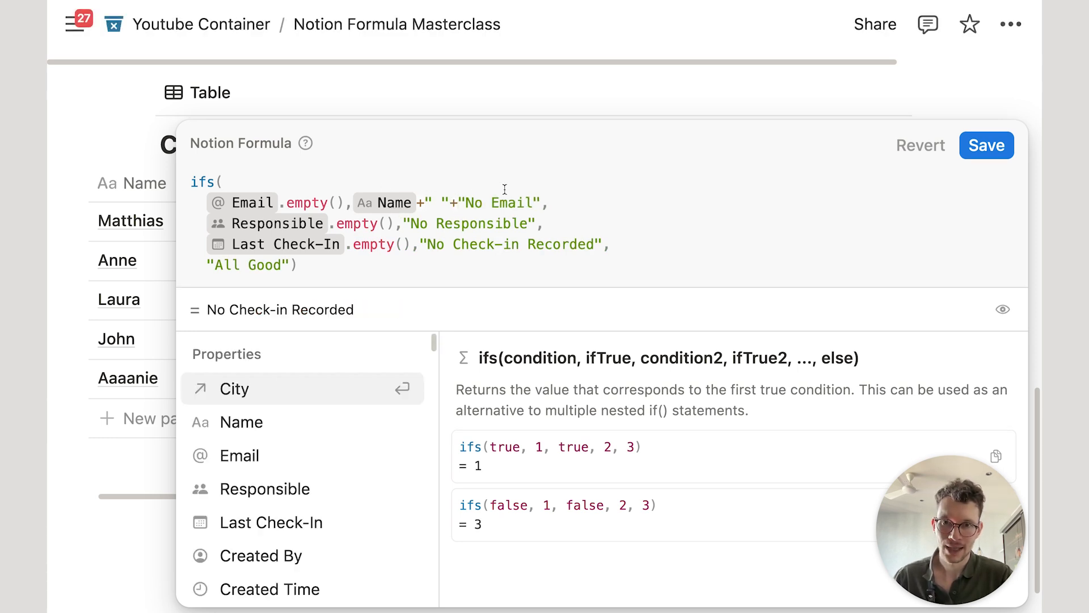
pyautogui.click(986, 145)
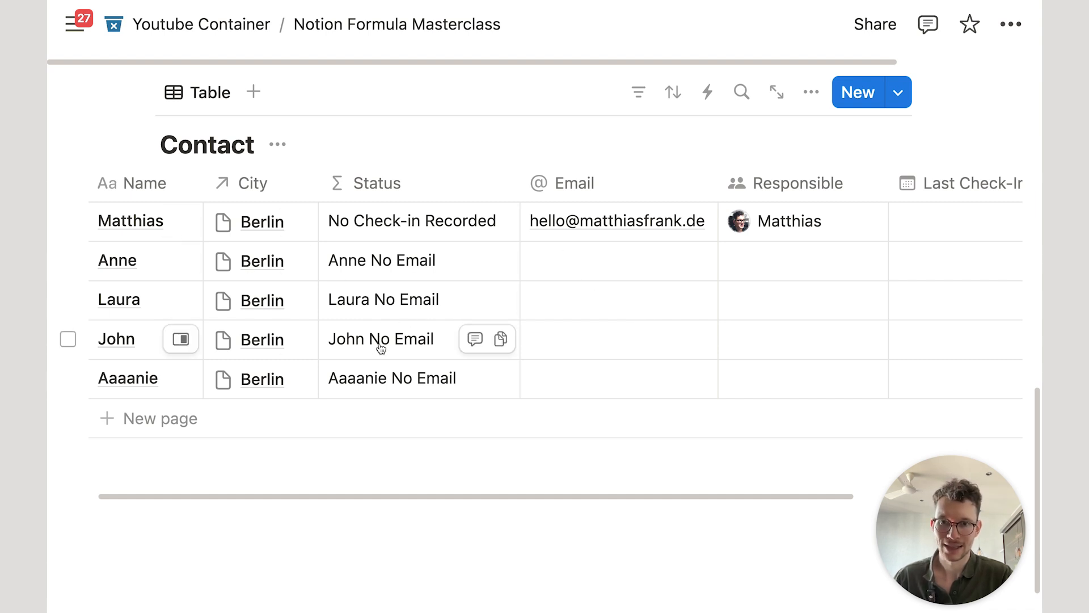
pyautogui.click(413, 266)
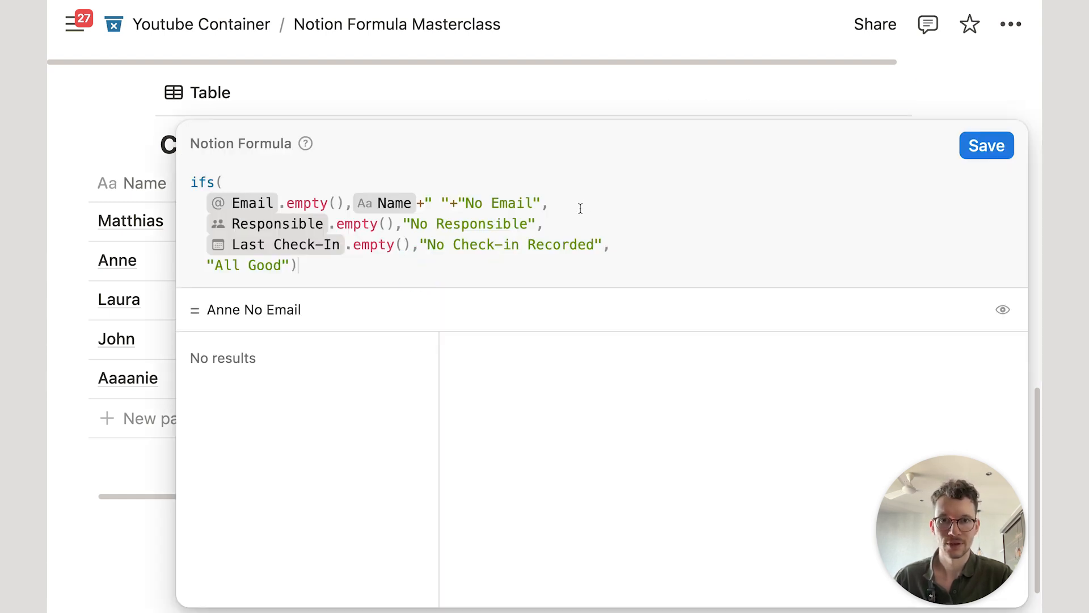
# Step: Reword the missing-email text to "has no Email" and save the formula
pyautogui.click(470, 199)
pyautogui.press('BackSpace')
pyautogui.write('has n')
pyautogui.click(987, 145)
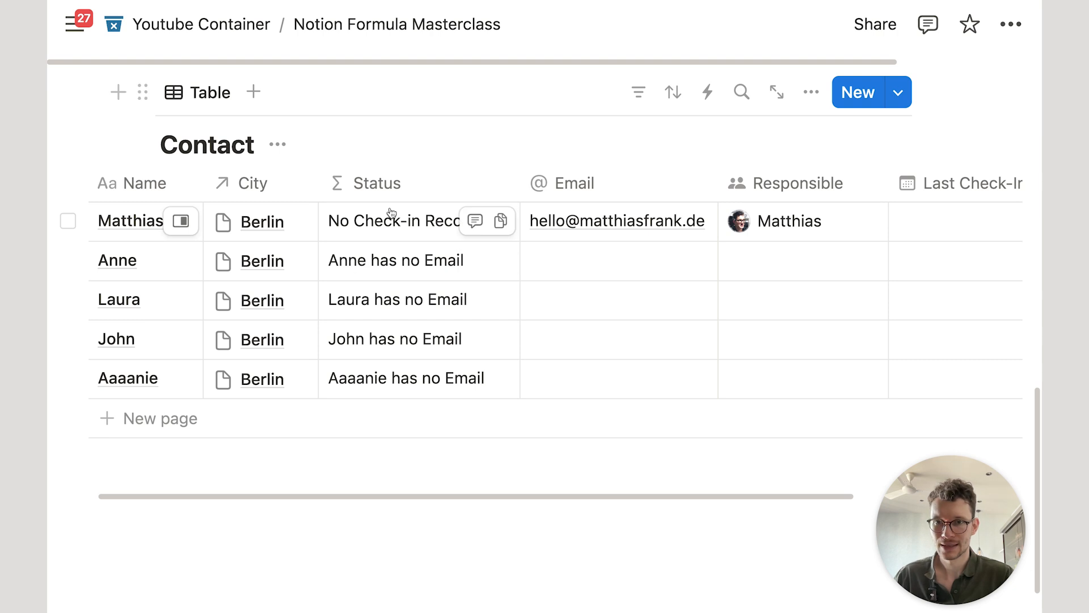
# Step: Open Matthias's Status formula and highlight its "No Check-in Recorded" preview
pyautogui.click(373, 221)
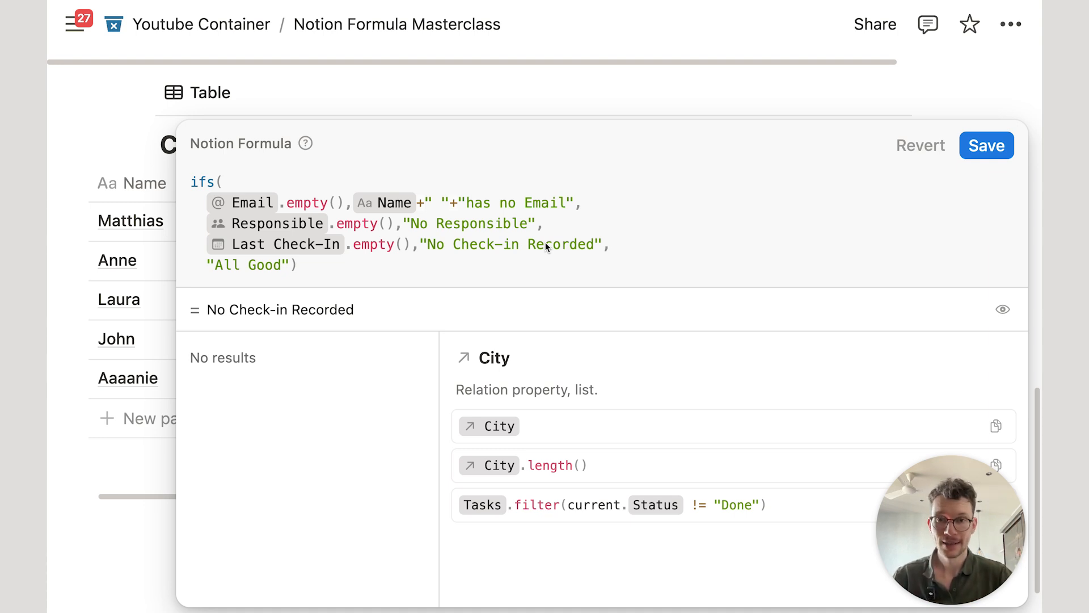
pyautogui.click(500, 249)
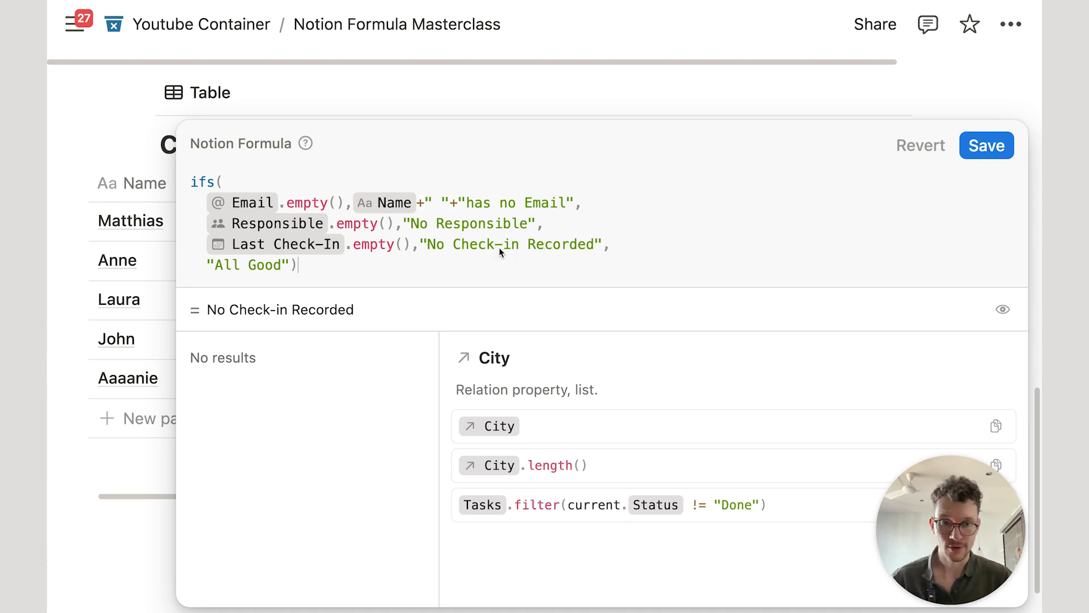
pyautogui.moveTo(207, 311); pyautogui.dragTo(416, 308)
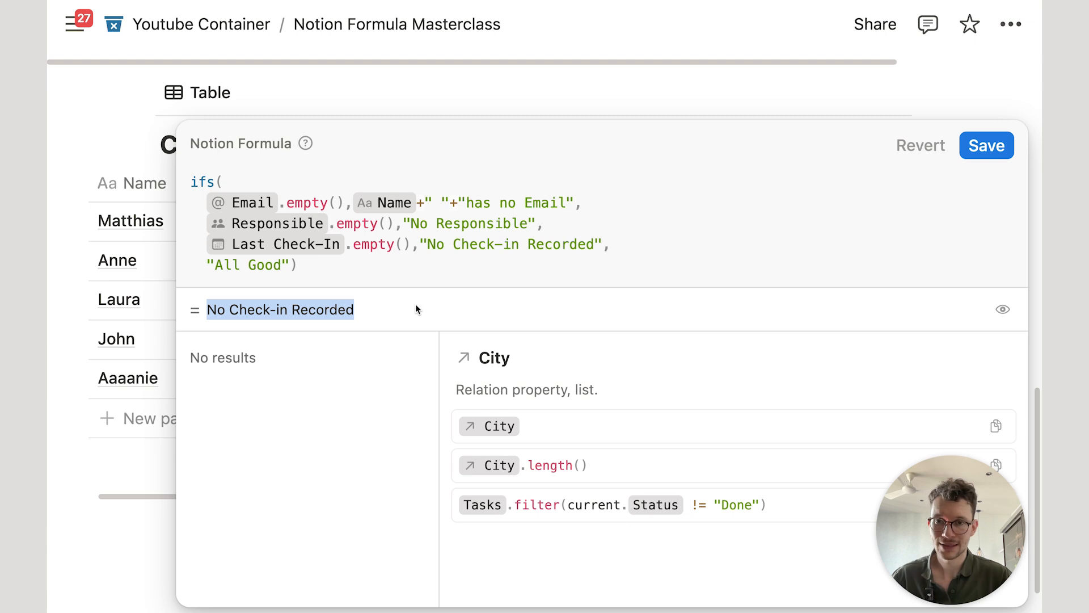
# Step: Cut the whole Status formula and replace it with Name.style()
pyautogui.click(450, 255)
pyautogui.press('super+a')
pyautogui.press('super+x')
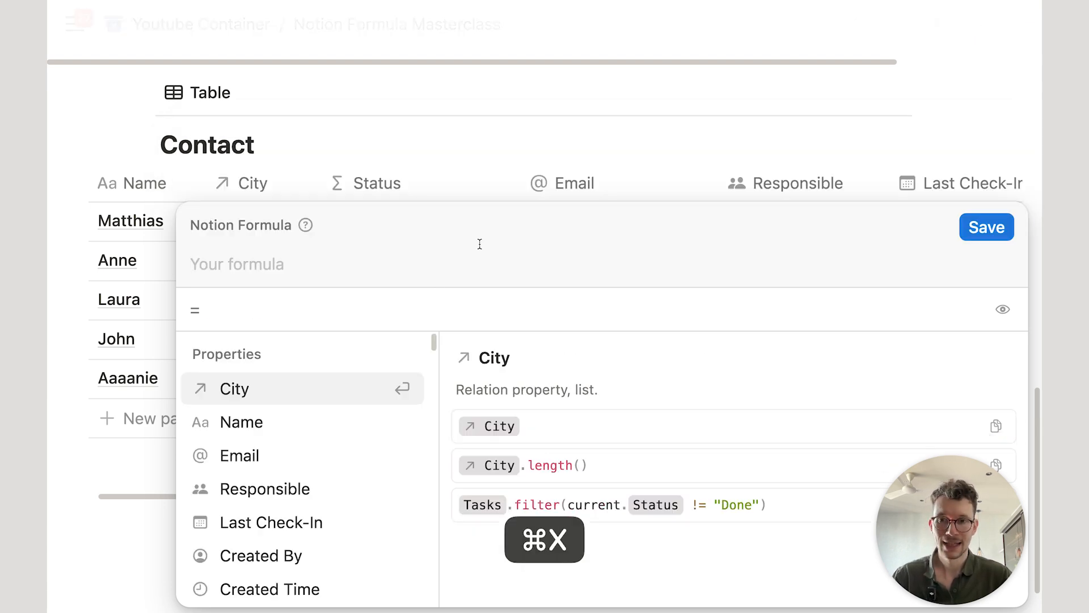
pyautogui.write('name')
pyautogui.press('Return')
pyautogui.write('.st')
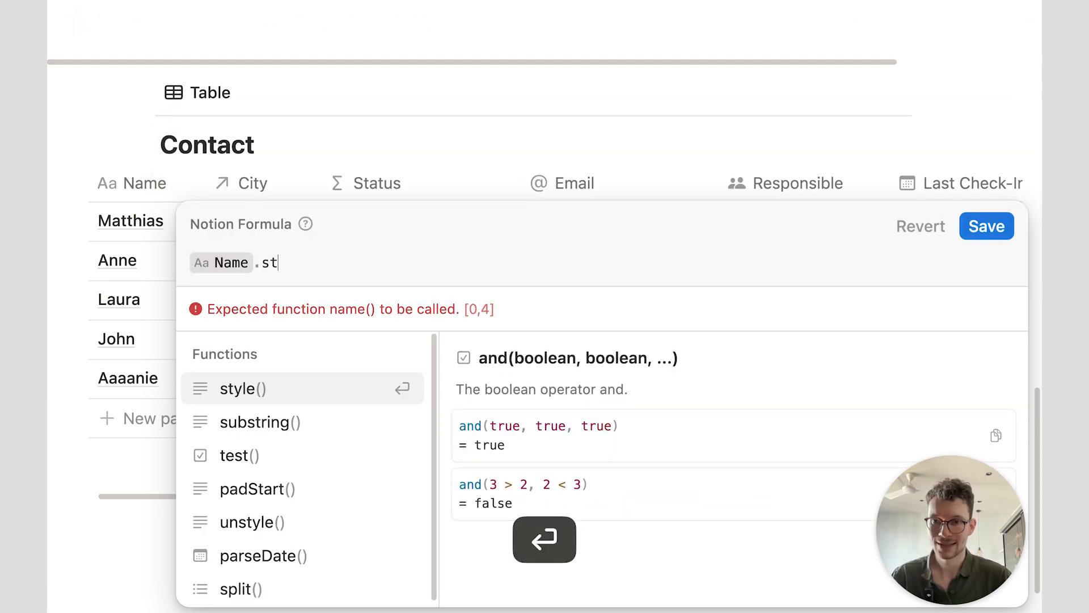
pyautogui.press('Return')
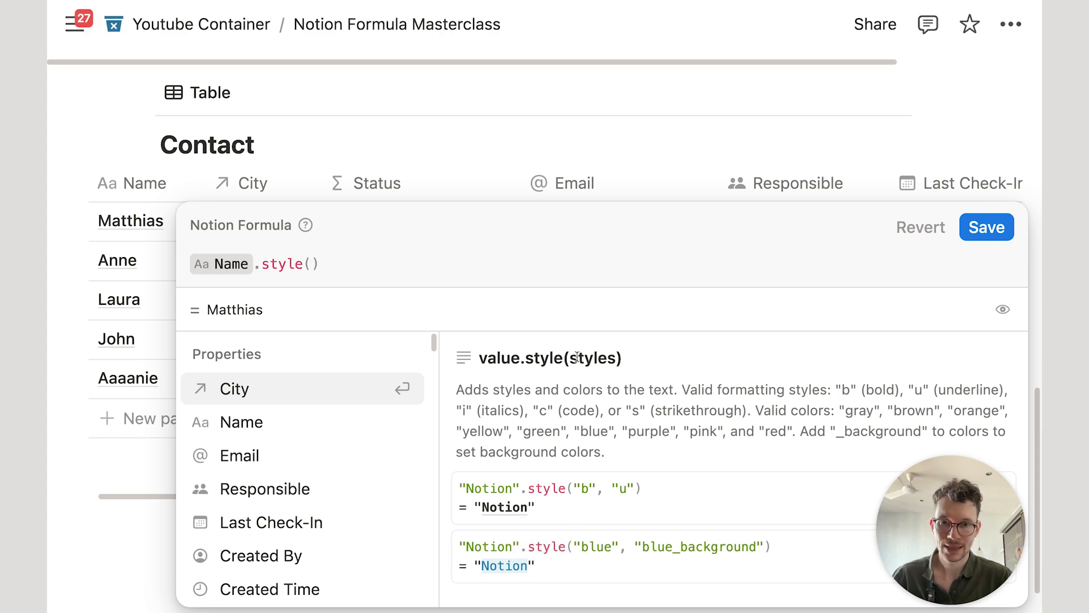
# Step: Fill style() with "b","i","blue","grey_background" and save the formula
pyautogui.click(613, 351)
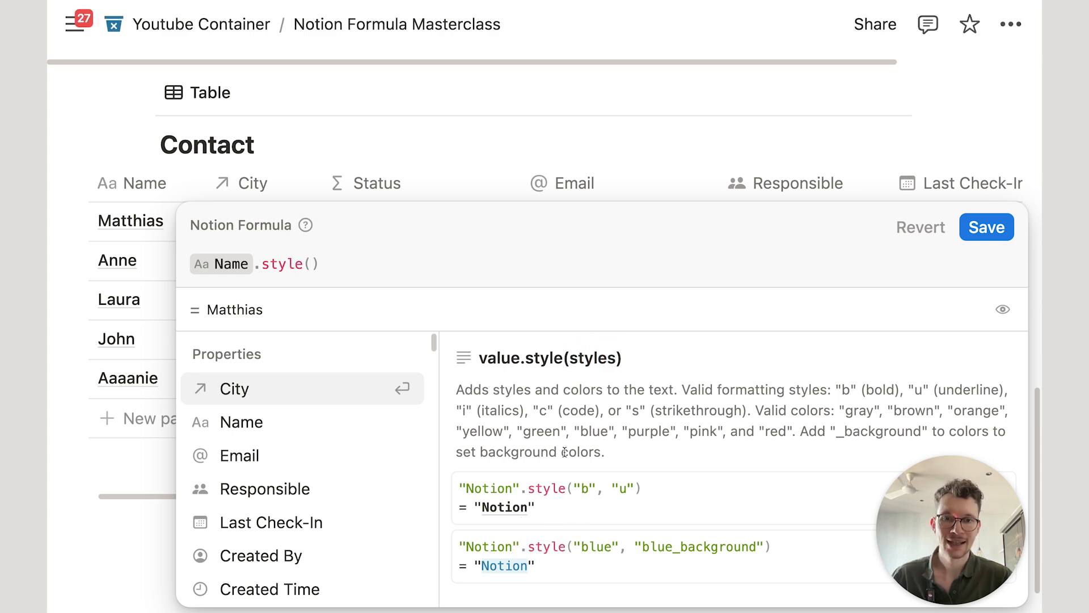
pyautogui.moveTo(574, 487); pyautogui.dragTo(597, 482)
pyautogui.click(599, 495)
pyautogui.click(310, 264)
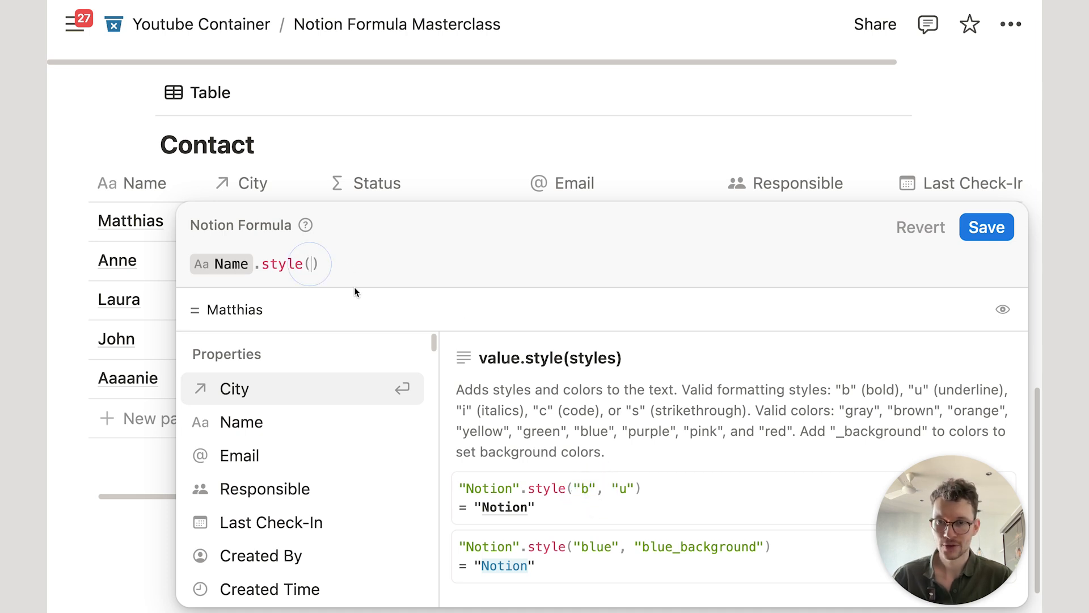
pyautogui.write('"b"')
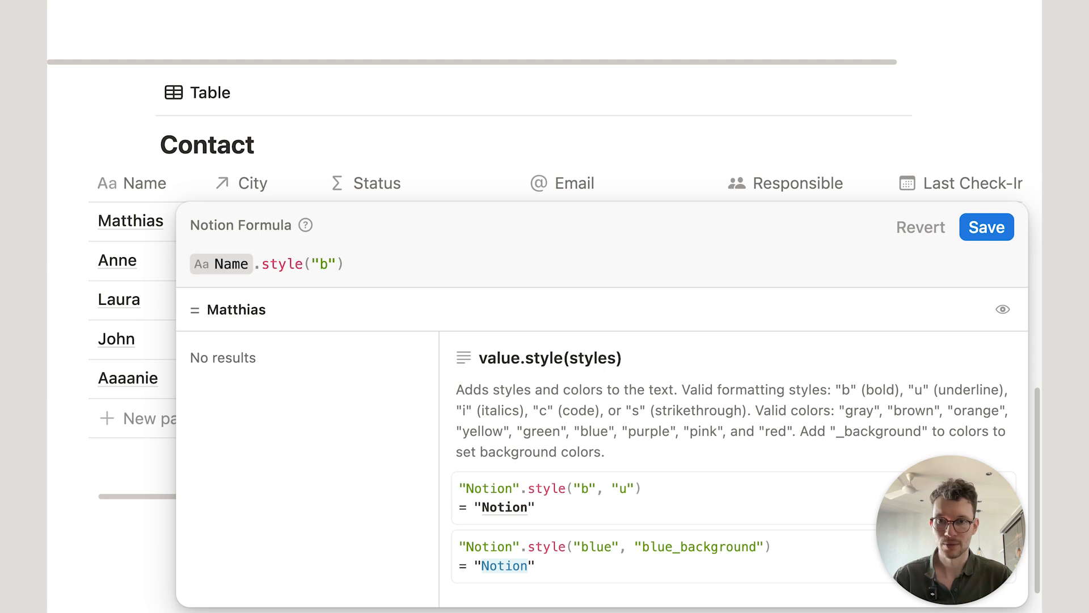
pyautogui.write(',"i"')
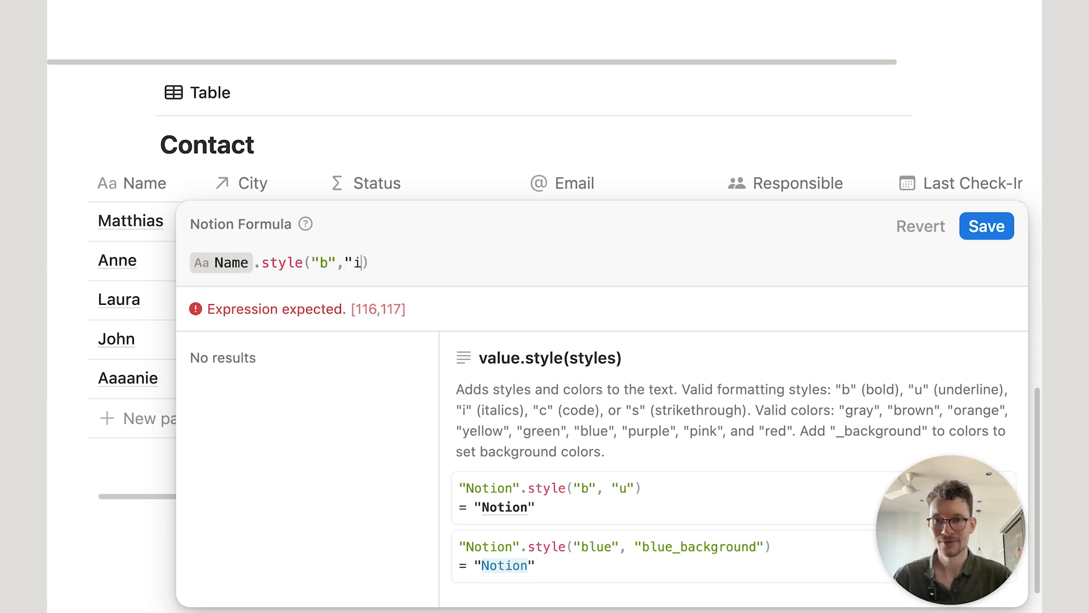
pyautogui.write(',')
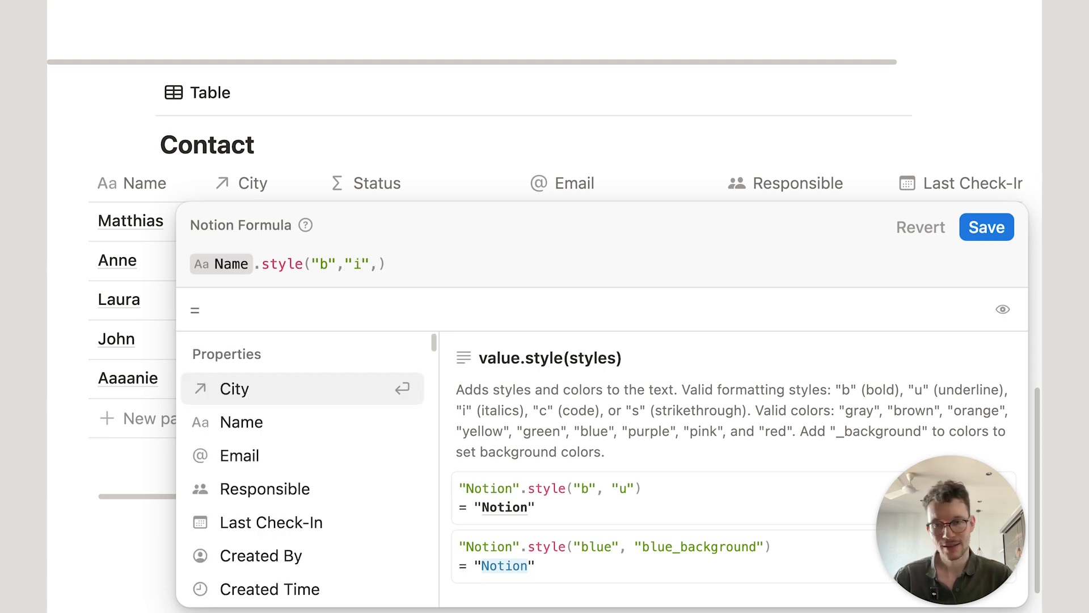
pyautogui.write('"blue"')
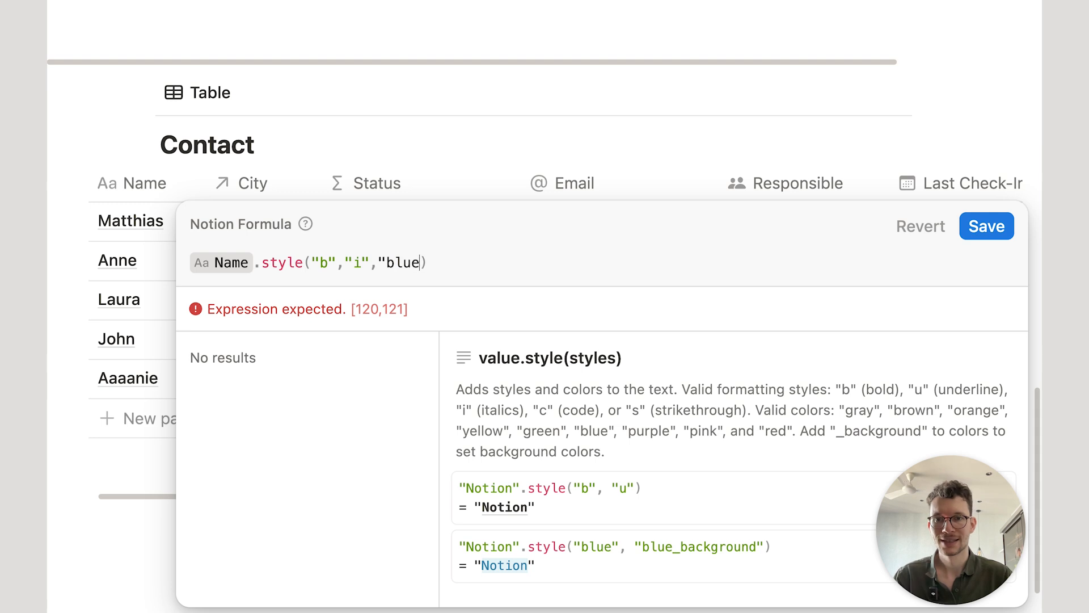
pyautogui.write(',"grey')
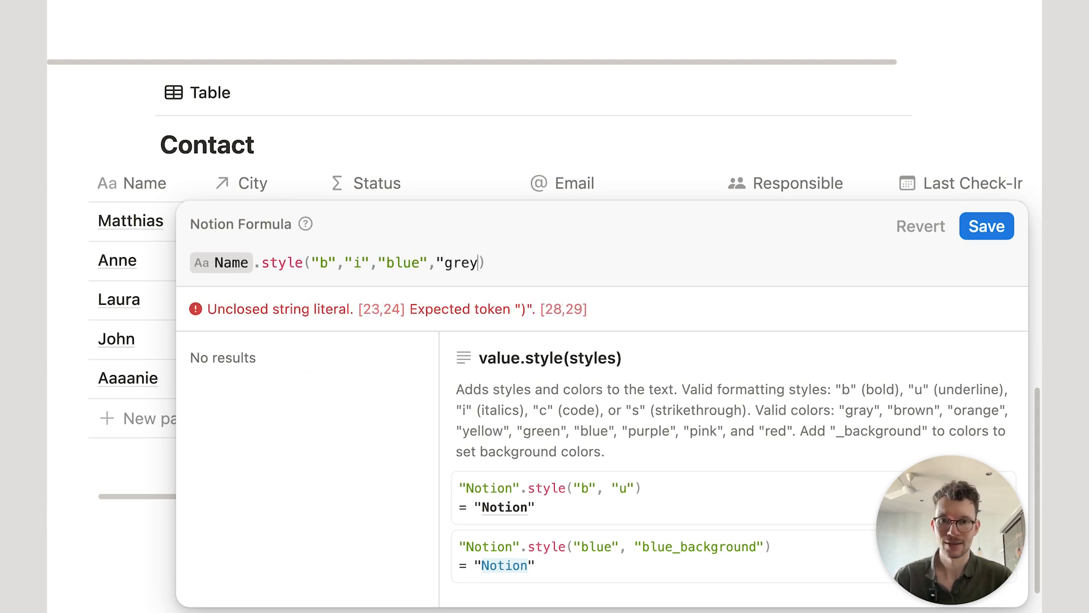
pyautogui.write('_backg')
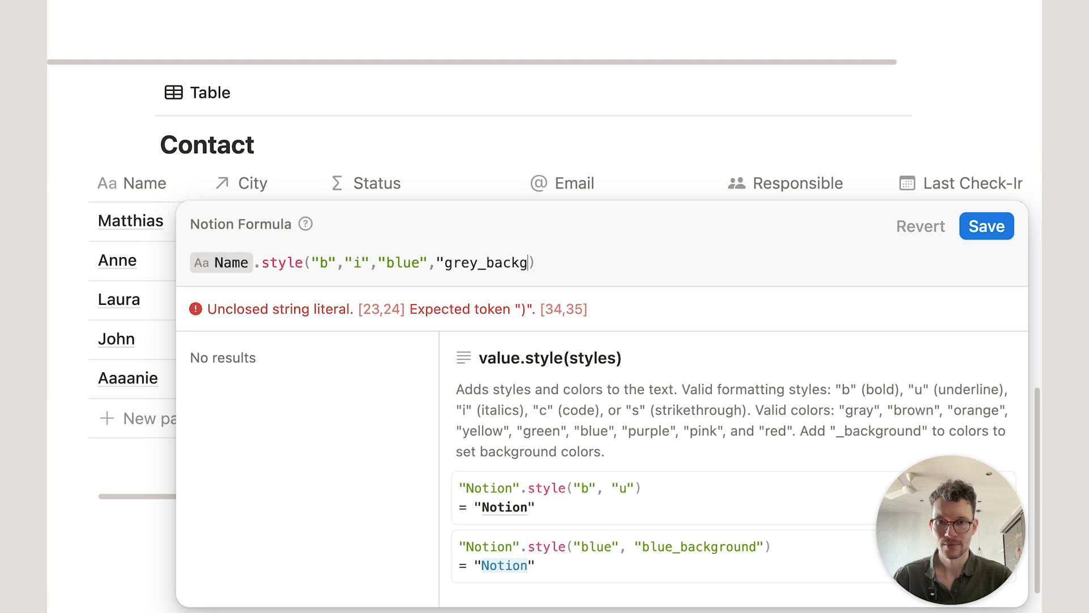
pyautogui.write('round"')
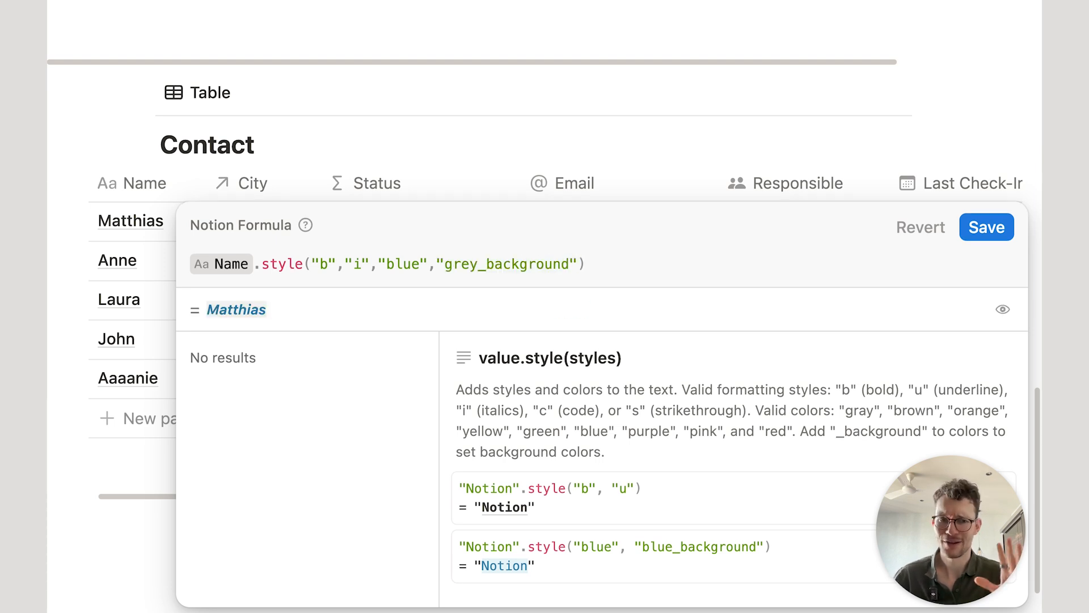
pyautogui.click(622, 264)
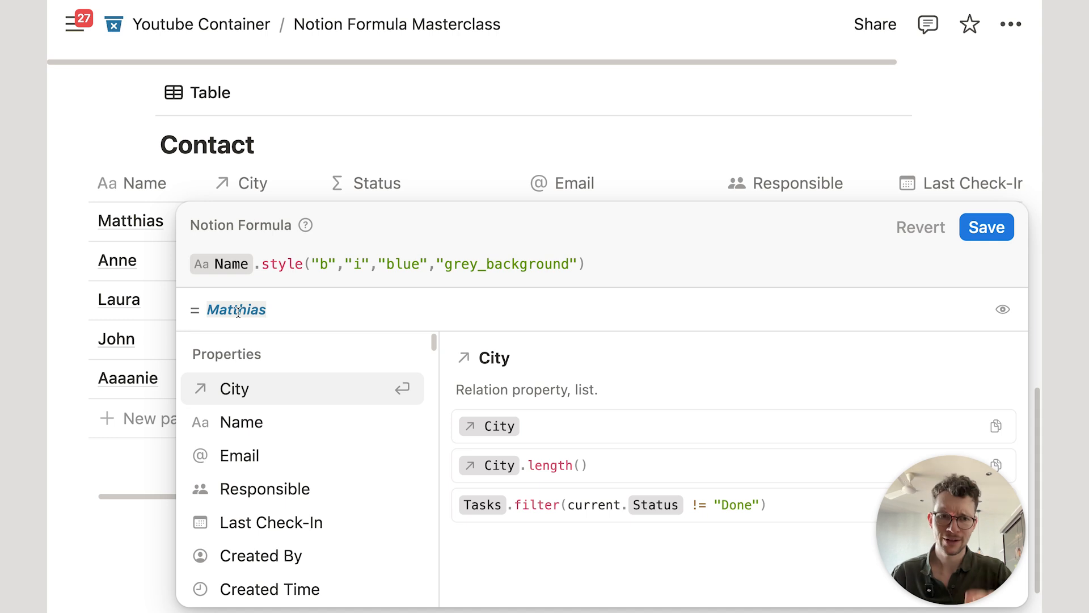
pyautogui.click(410, 118)
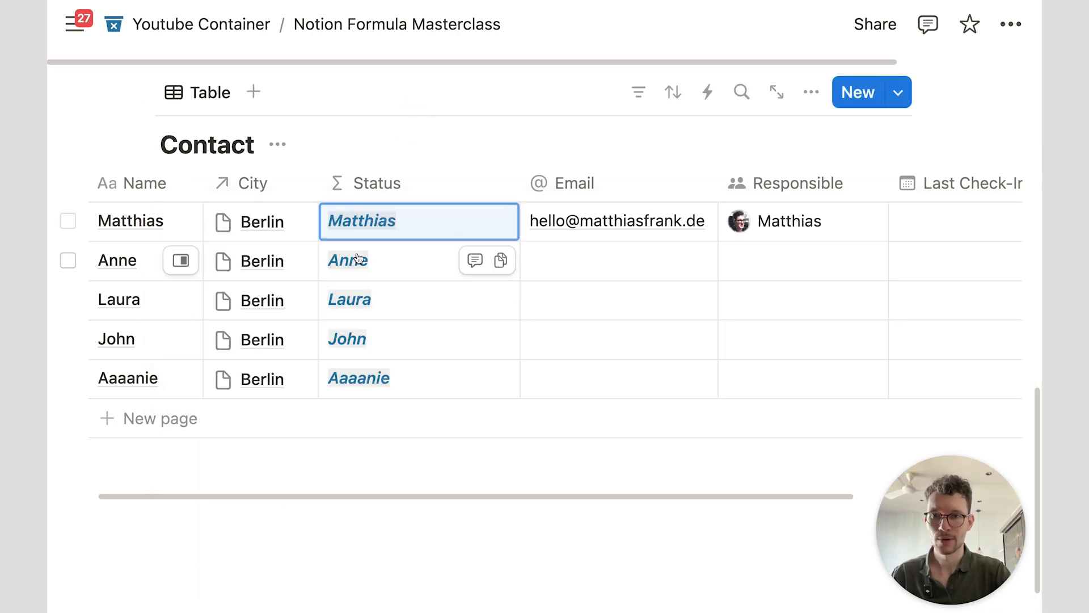
# Step: Swap Anne's Status formula back to the earlier ifs formula and start appending .styl after Name
pyautogui.click(390, 270)
pyautogui.click(626, 245)
pyautogui.click(616, 263)
pyautogui.press('super+a')
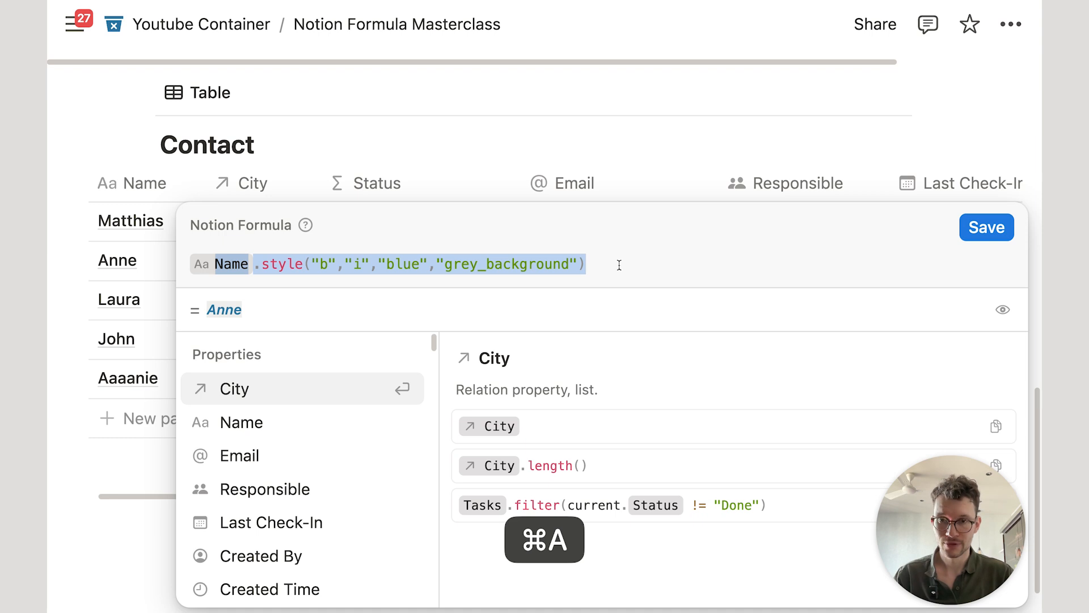
pyautogui.press('BackSpace')
pyautogui.press('super+v')
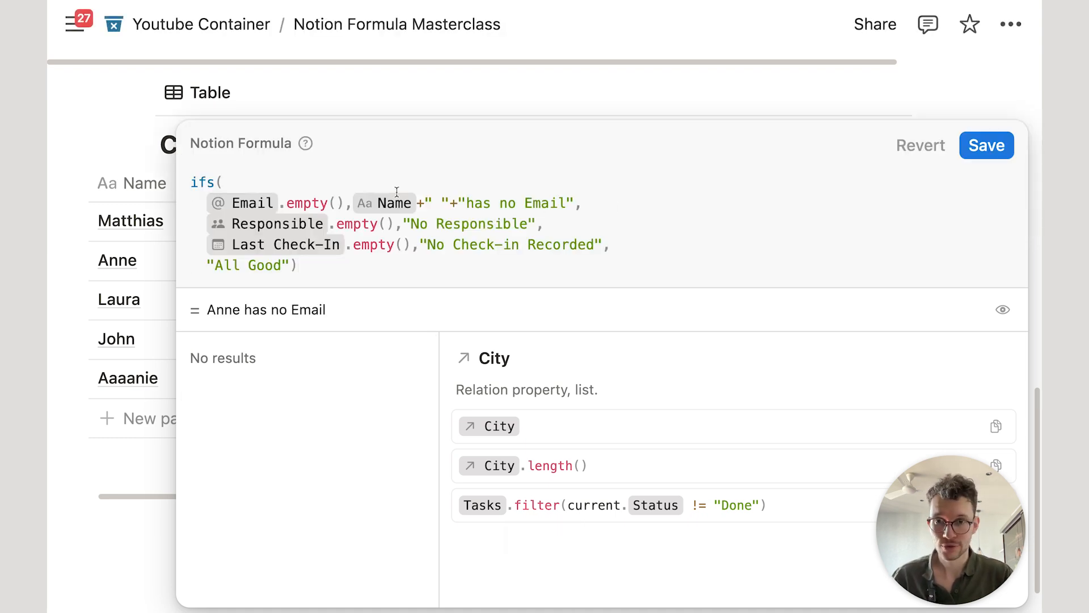
pyautogui.click(419, 203)
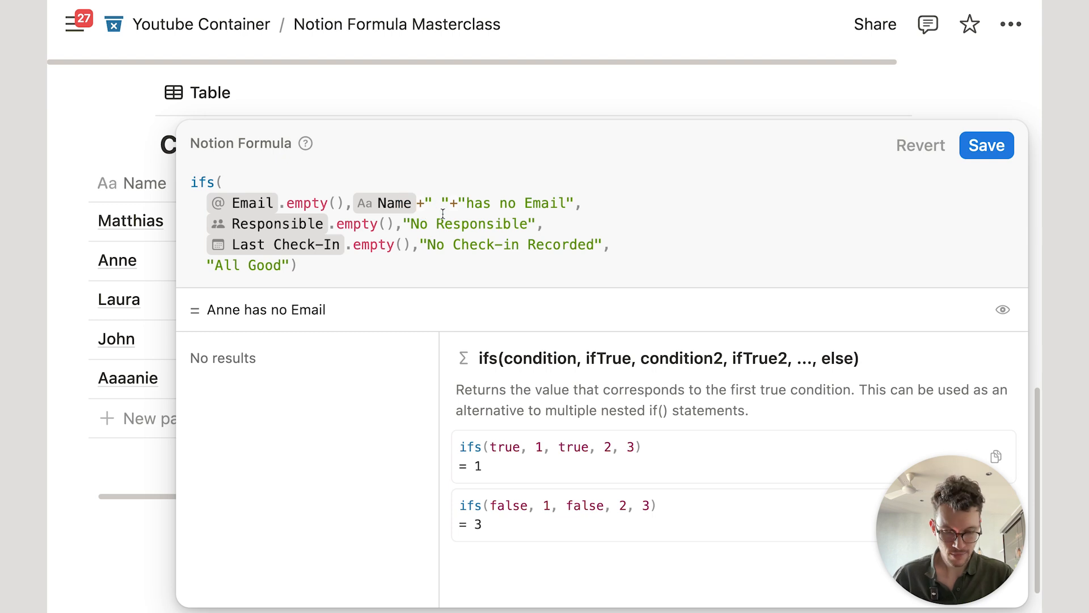
pyautogui.write('.styl')
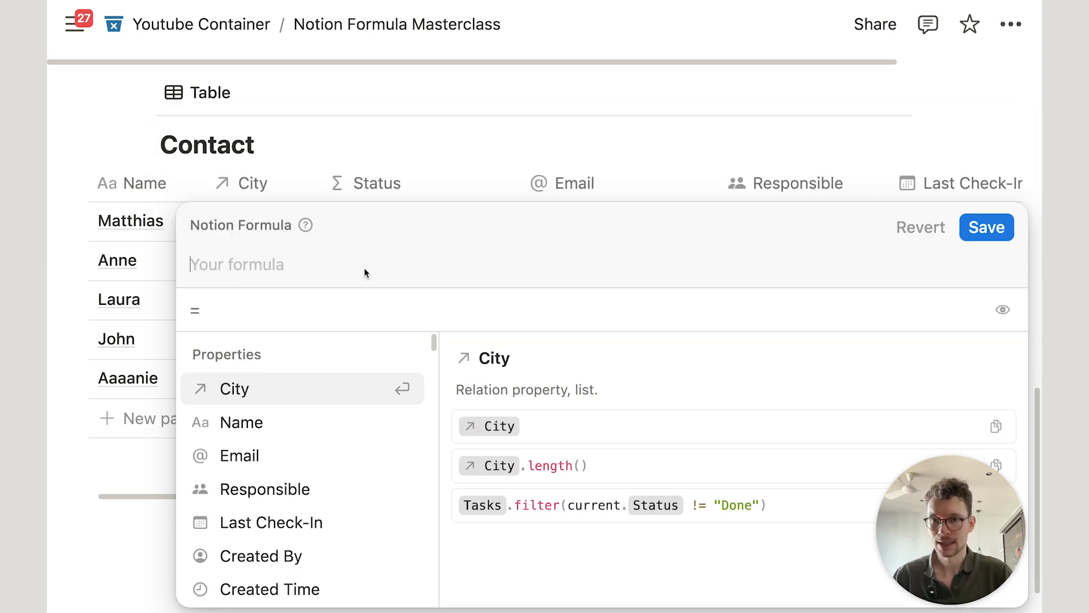
# Step: Type let and study the lets() help, its variable signature and Hello world examples
pyautogui.write('let')
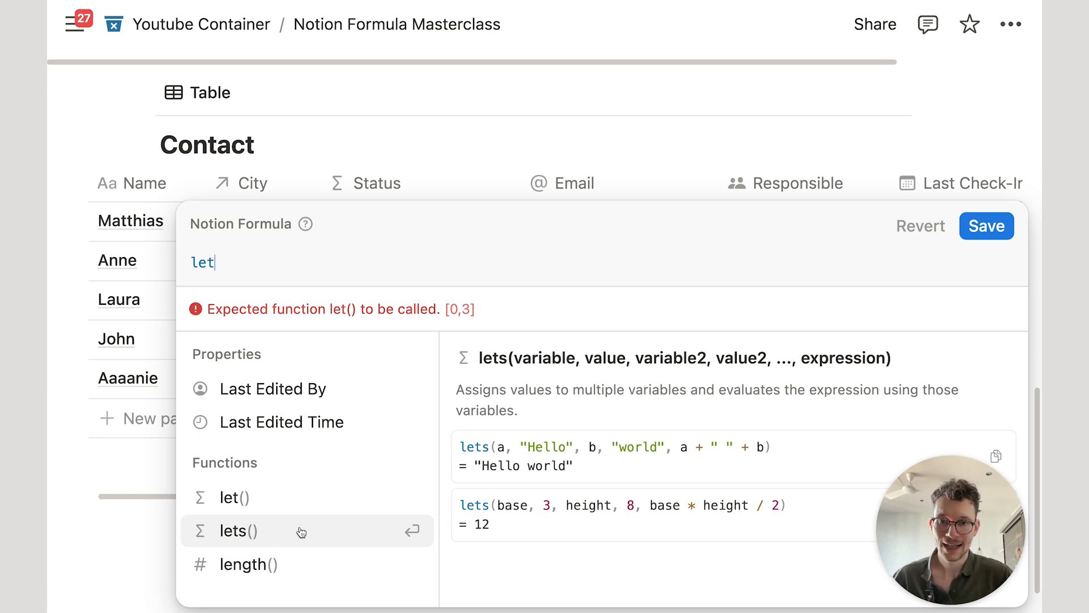
pyautogui.doubleClick(533, 359)
pyautogui.click(519, 361)
pyautogui.moveTo(515, 361); pyautogui.dragTo(623, 358)
pyautogui.click(495, 447)
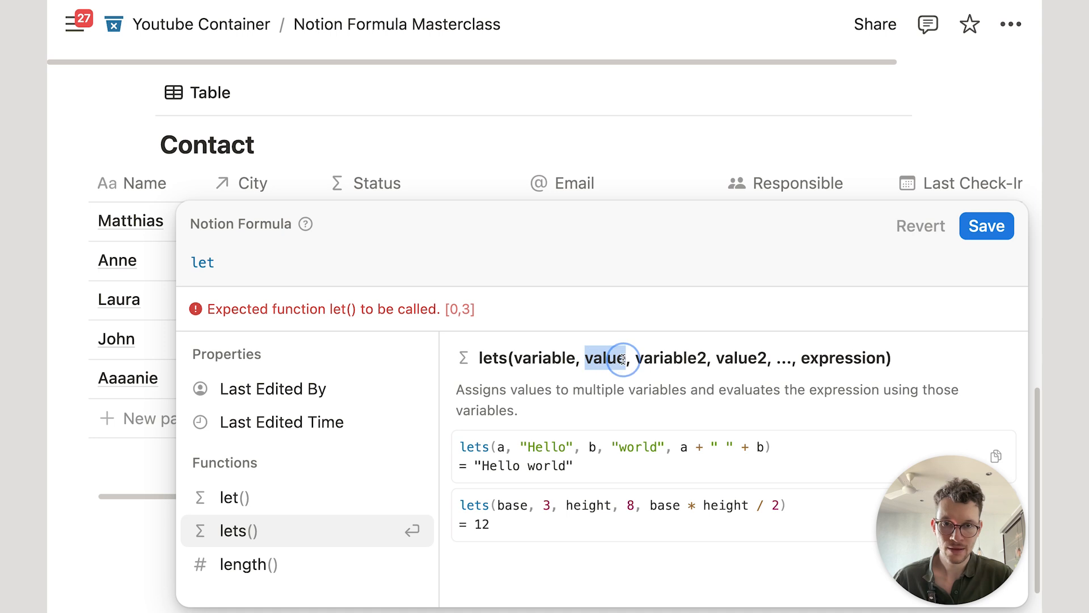
pyautogui.click(584, 442)
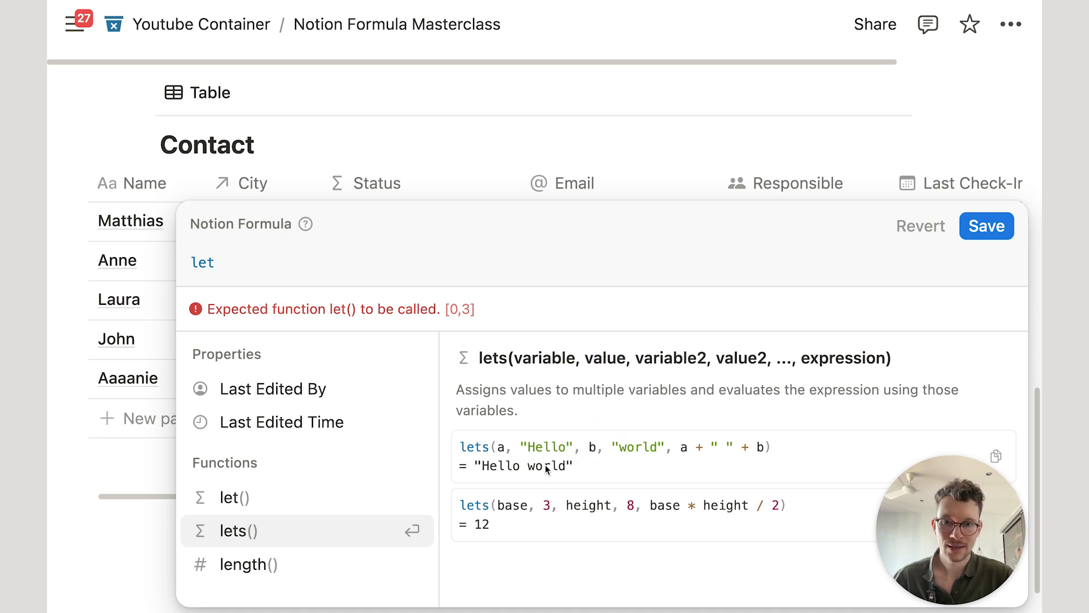
pyautogui.click(347, 260)
# Step: Write lets( with variable, "Hello World", and variable on separate lines, then close it
pyautogui.write('sa')
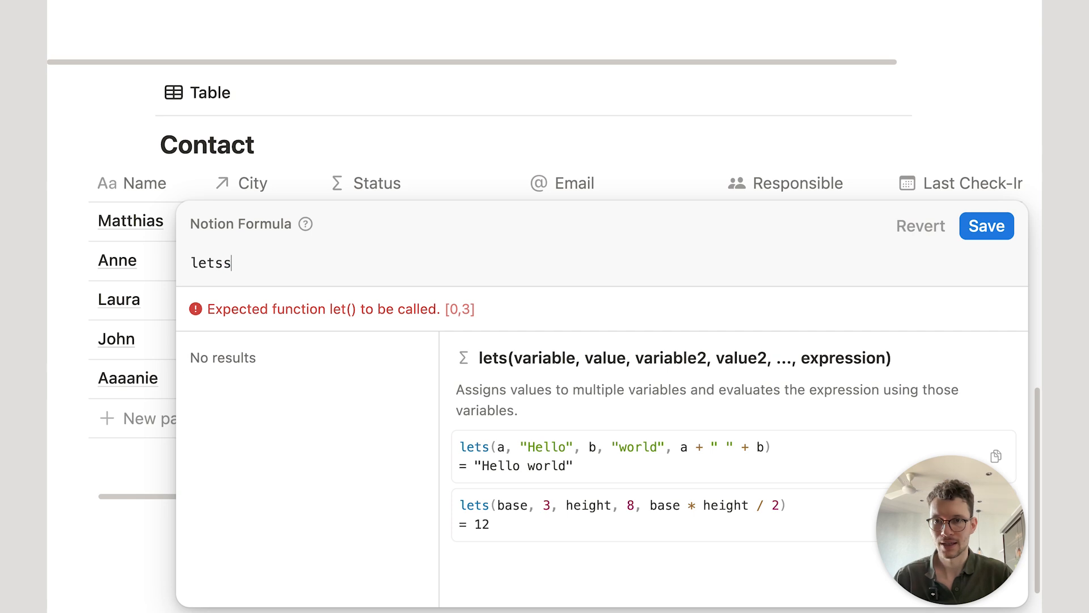
pyautogui.press('BackSpace')
pyautogui.write('(')
pyautogui.hotkey('shift', 'Return')
pyautogui.write('a')
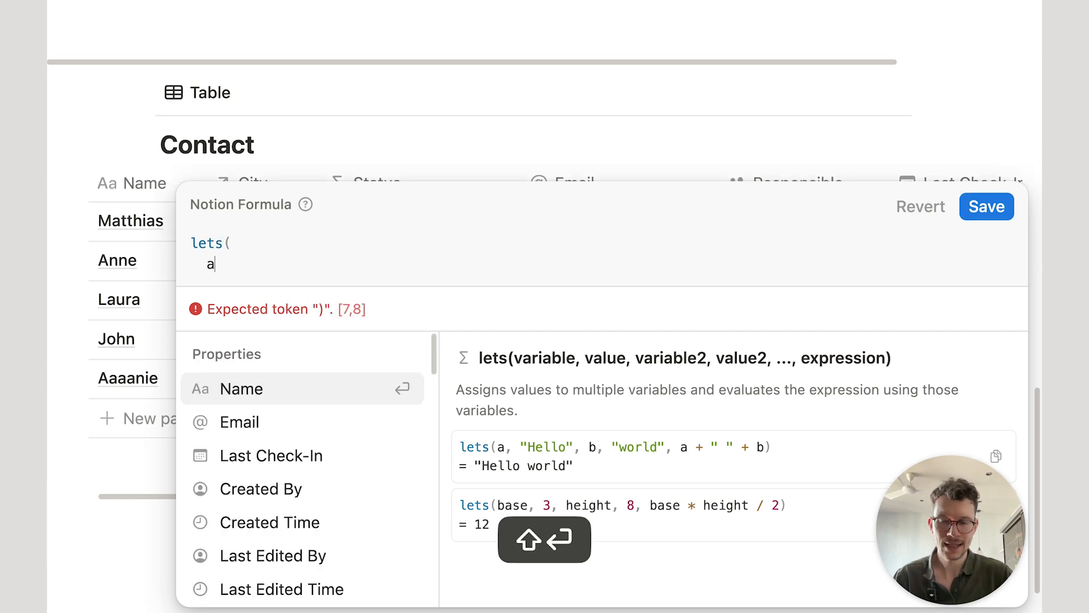
pyautogui.press('BackSpace')
pyautogui.write('variable,')
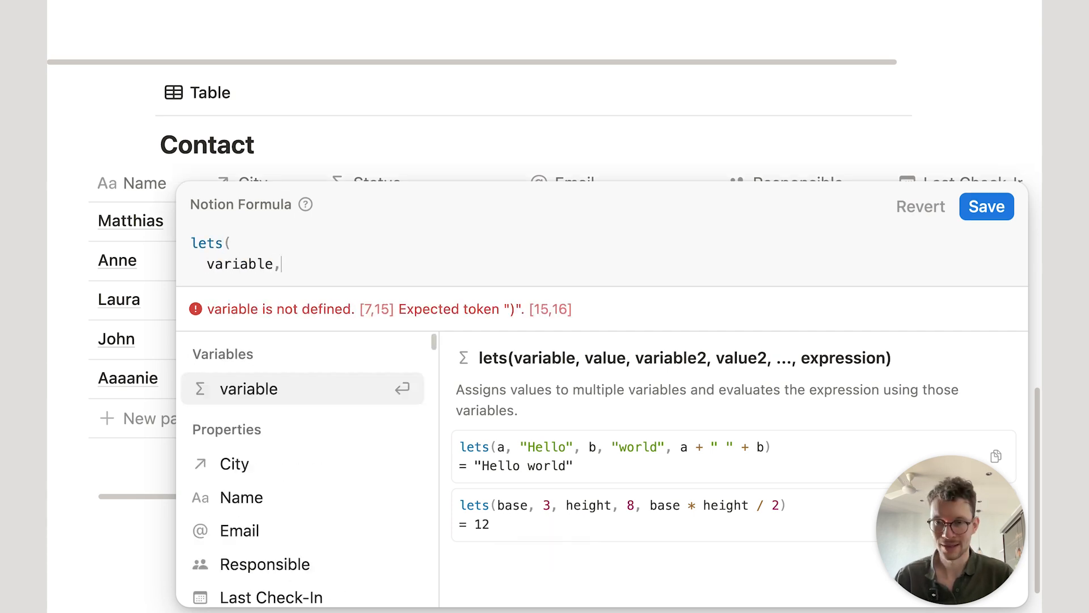
pyautogui.hotkey('shift', 'Return')
pyautogui.write('"Hello World"')
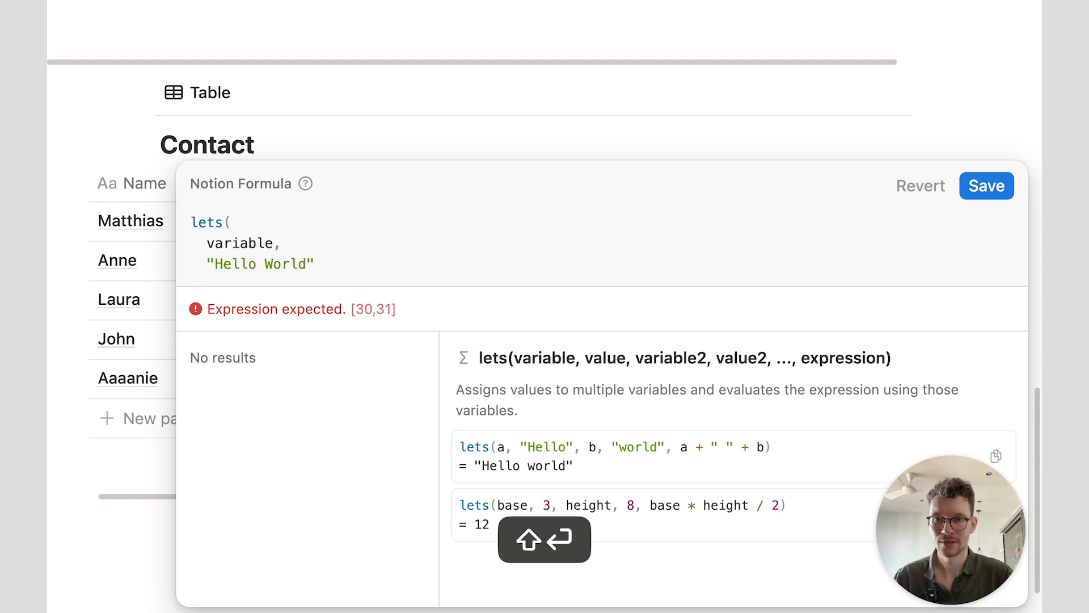
pyautogui.write(',')
pyautogui.hotkey('shift', 'Return')
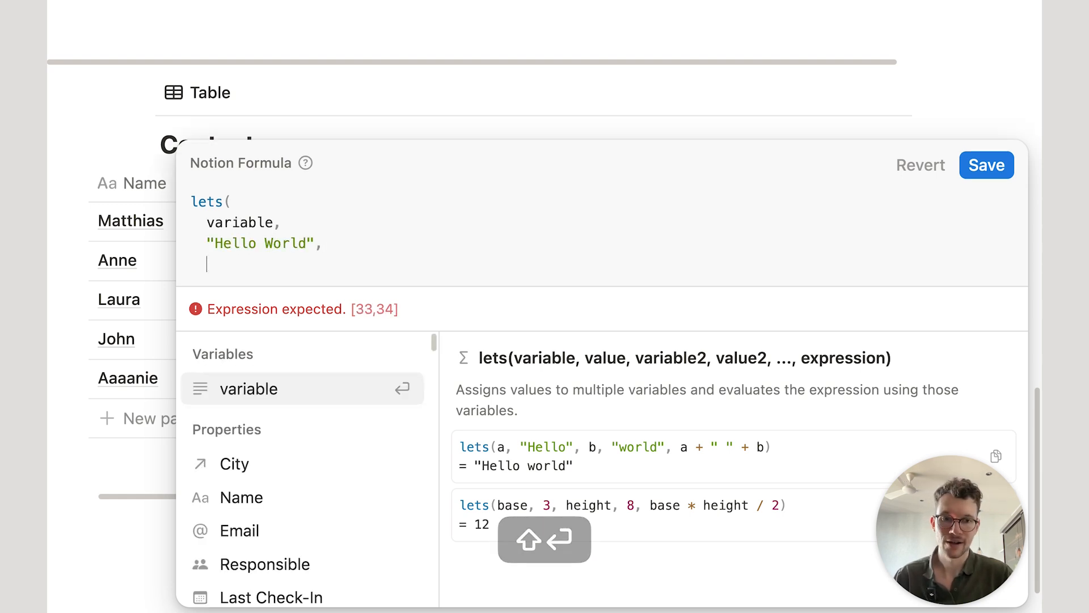
pyautogui.write('variable')
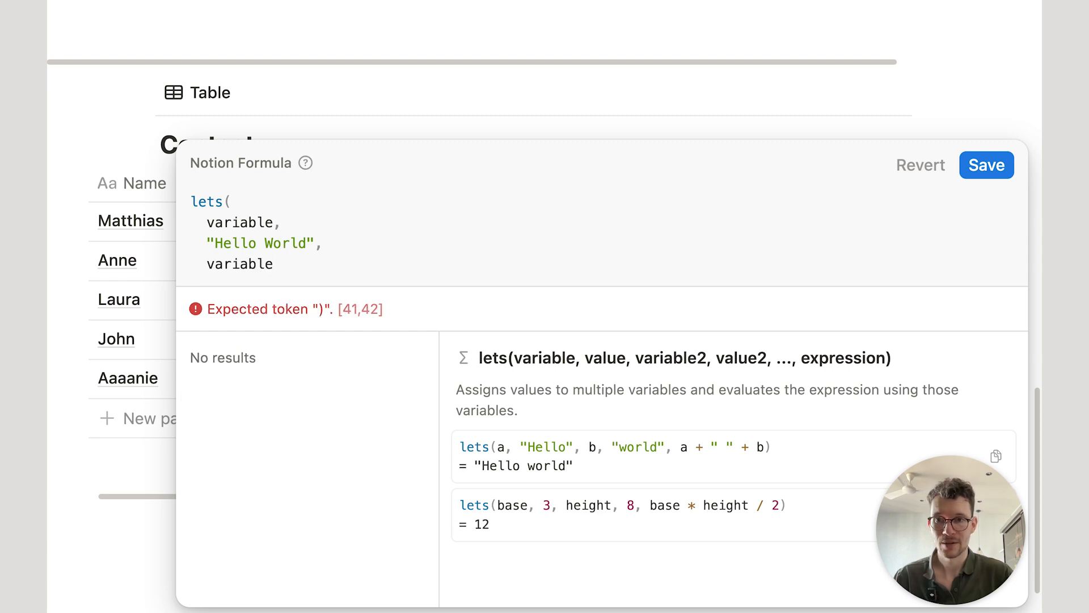
pyautogui.hotkey('shift', 'Return')
pyautogui.write(')')
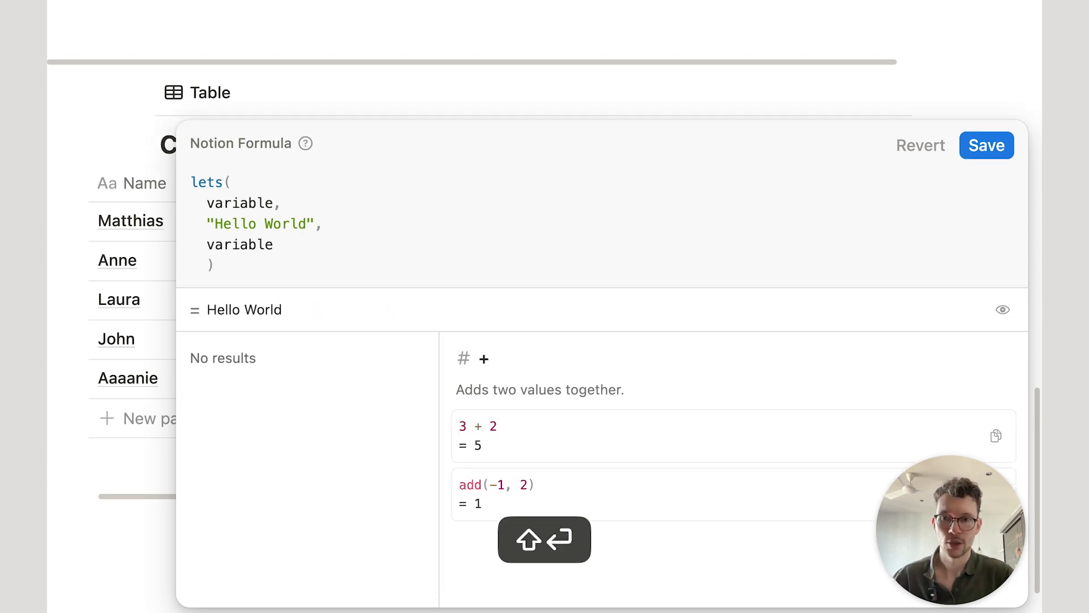
# Step: Append + " This is awesome" to the final expression, previewing "Hello World This is awesome"
pyautogui.click(277, 246)
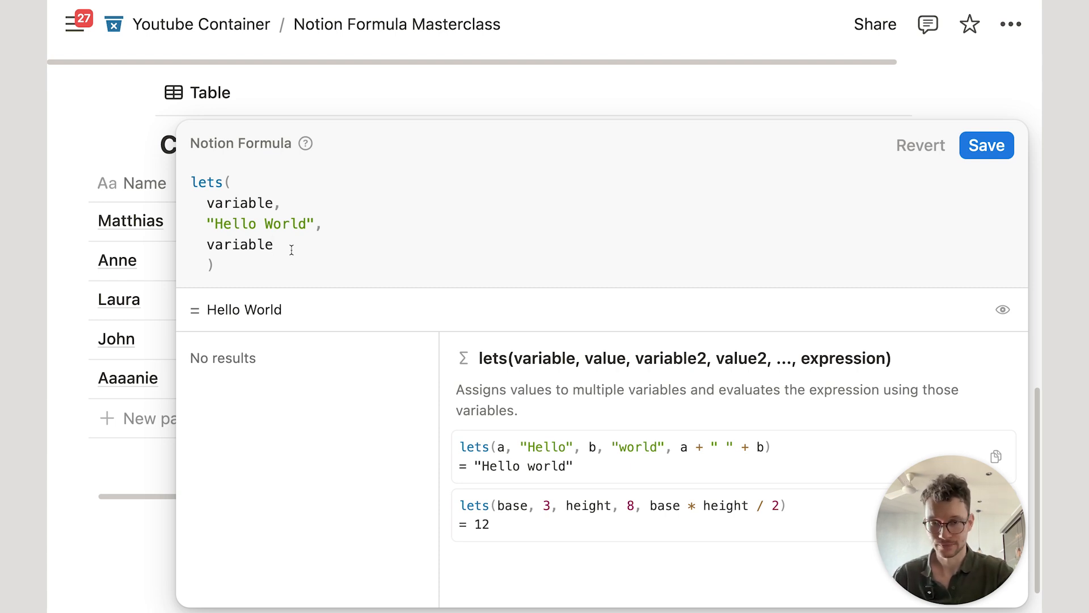
pyautogui.write('+" ')
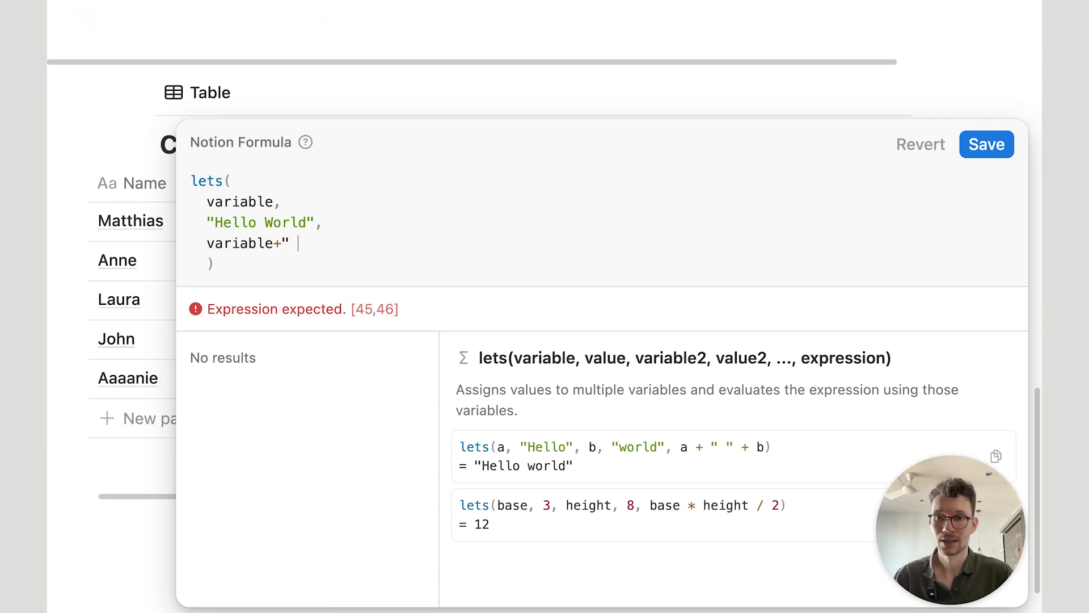
pyautogui.write('This is awesome"')
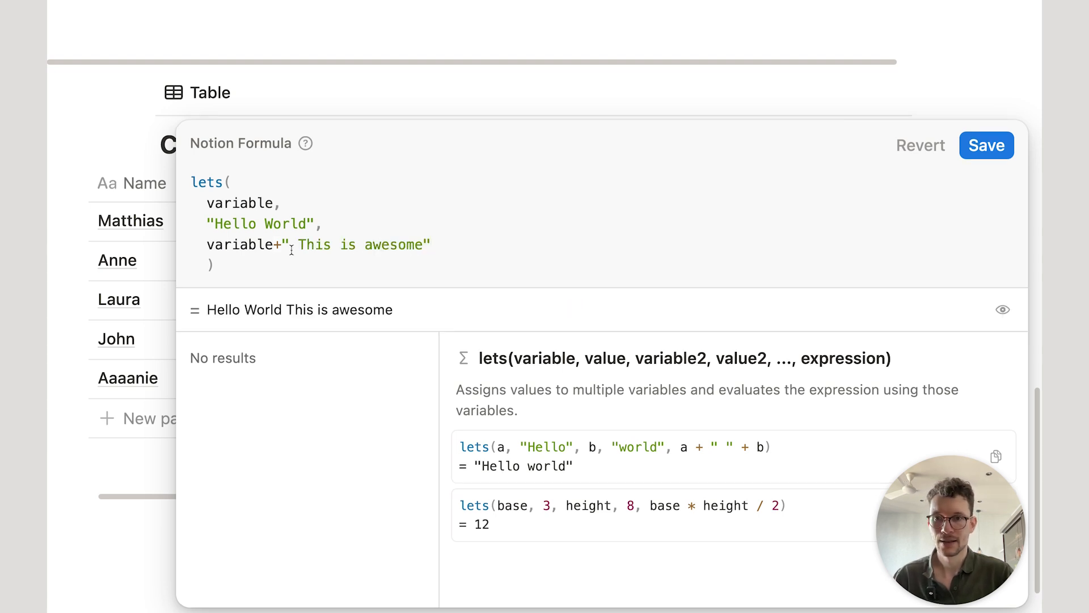
pyautogui.moveTo(205, 309); pyautogui.dragTo(391, 313)
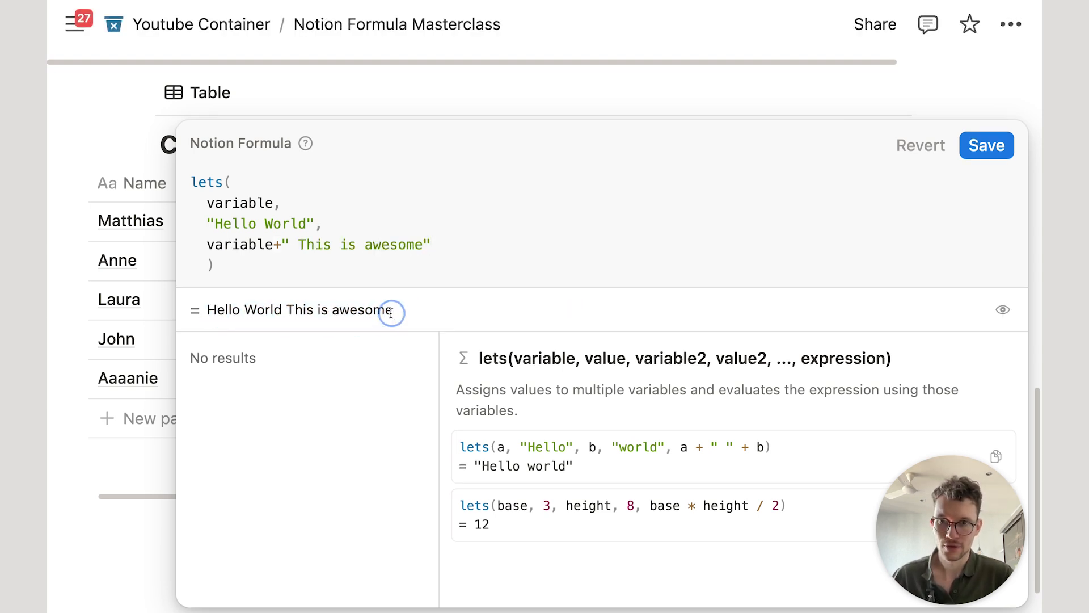
pyautogui.doubleClick(255, 245)
pyautogui.moveTo(299, 244); pyautogui.dragTo(425, 242)
pyautogui.click(396, 257)
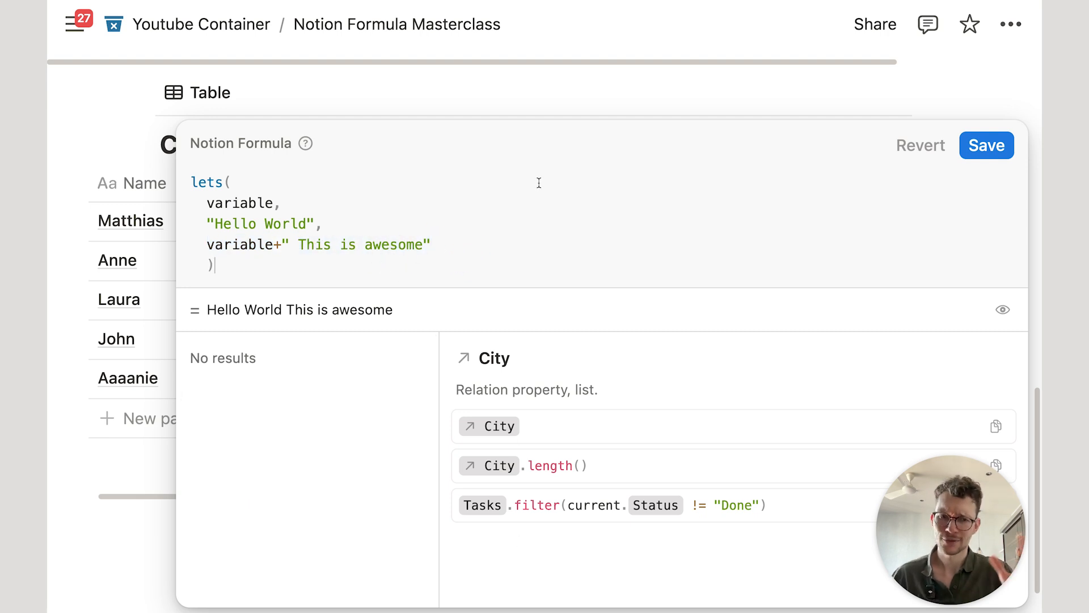
pyautogui.click(483, 227)
pyautogui.click(244, 254)
pyautogui.moveTo(243, 255); pyautogui.dragTo(209, 206)
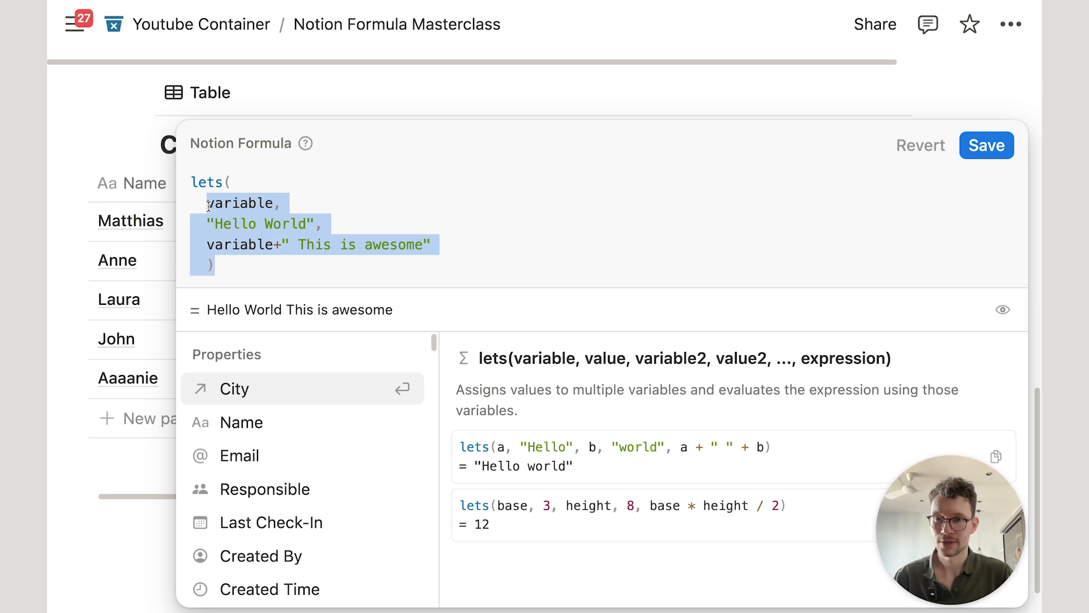
# Step: Define the contact variable as Name.style("b","i","blue","grey_background")
pyautogui.write('nam')
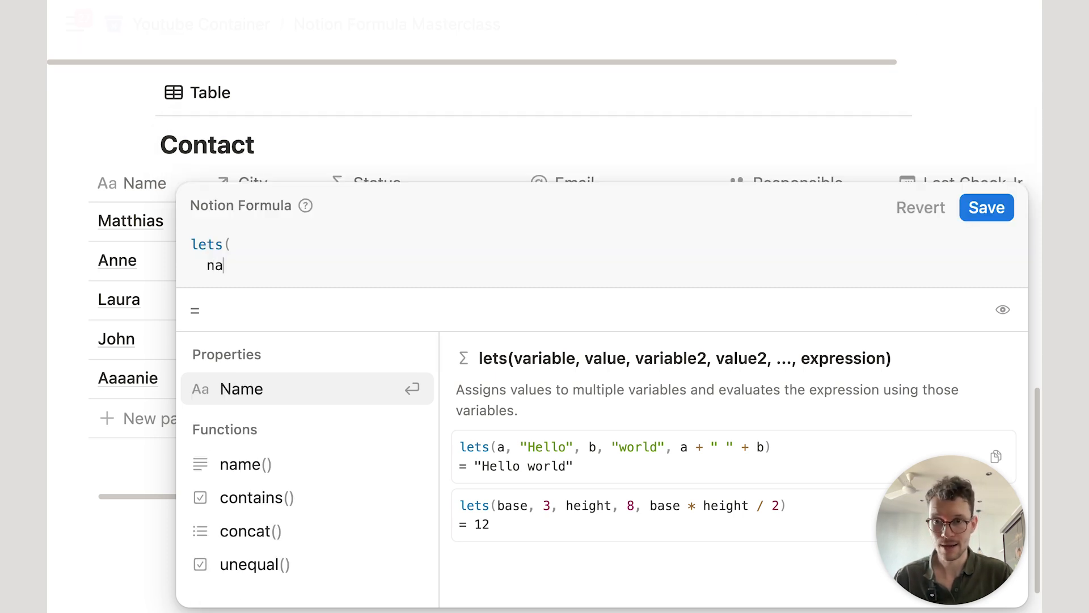
pyautogui.press('BackSpace')
pyautogui.press('BackSpace')
pyautogui.press('BackSpace')
pyautogui.write('contact,')
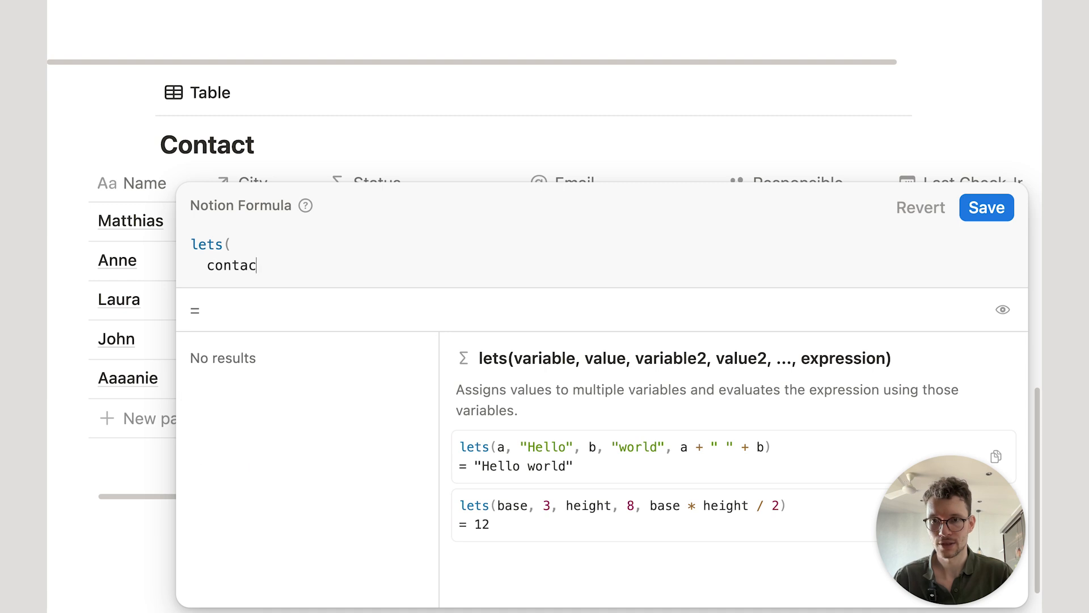
pyautogui.hotkey('shift', 'Return')
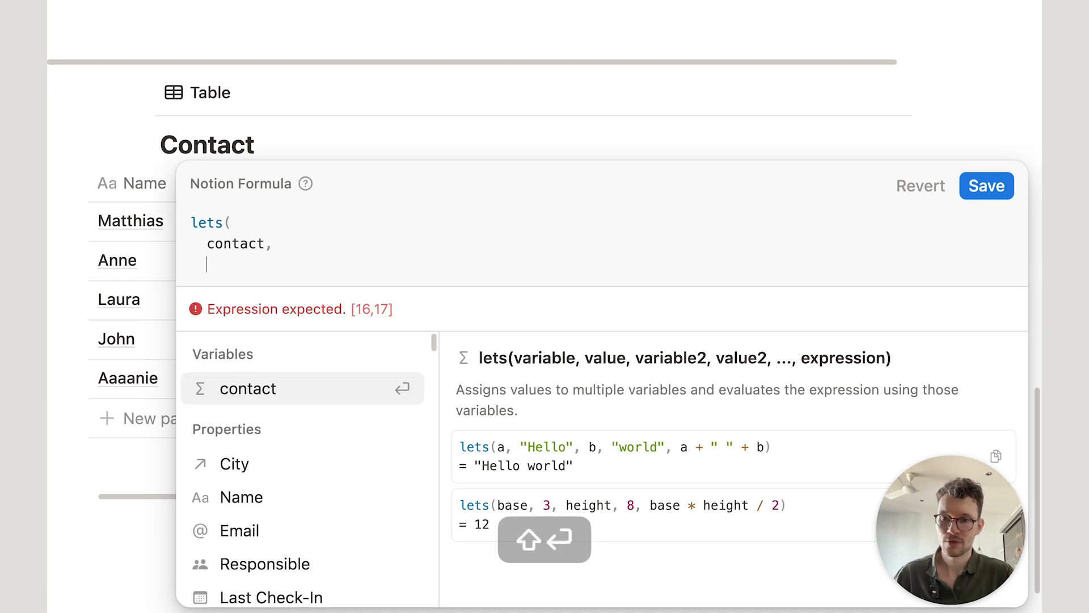
pyautogui.click(246, 497)
pyautogui.write('.styl')
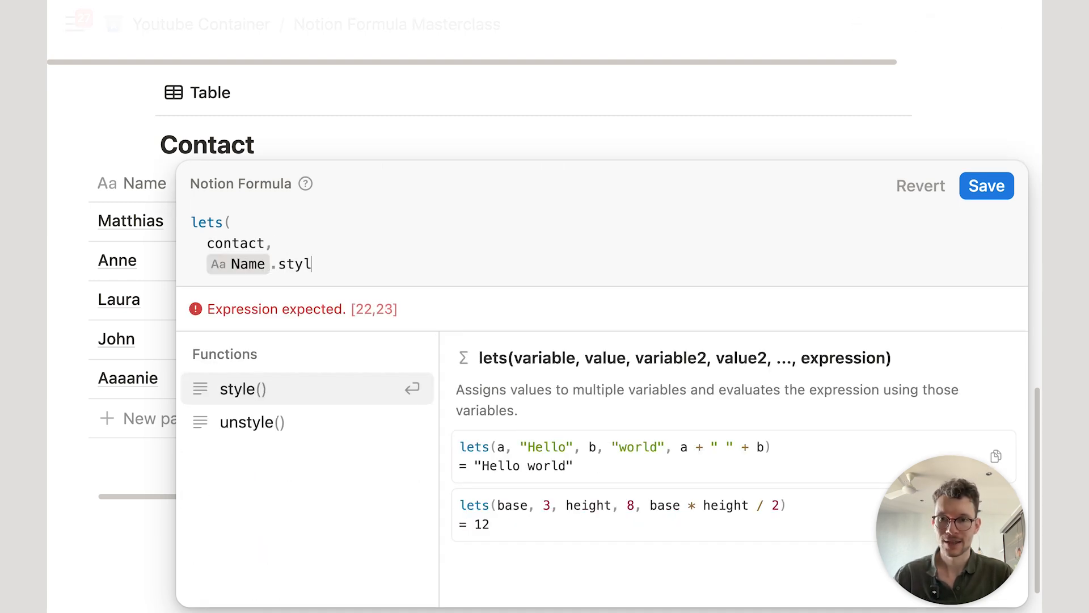
pyautogui.press('Return')
pyautogui.write('"b","i",')
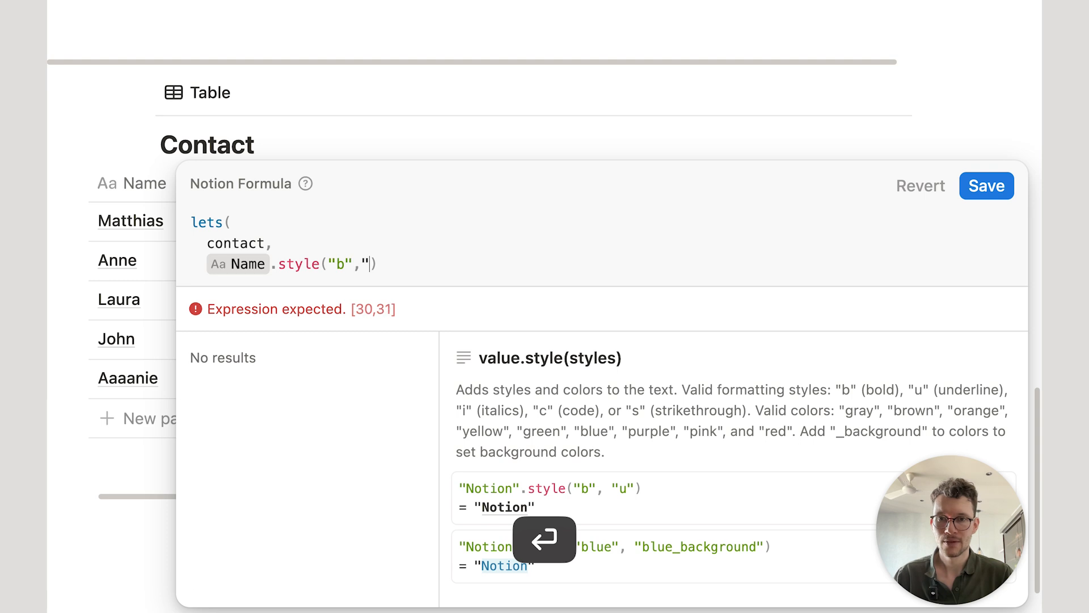
pyautogui.write('"blue",')
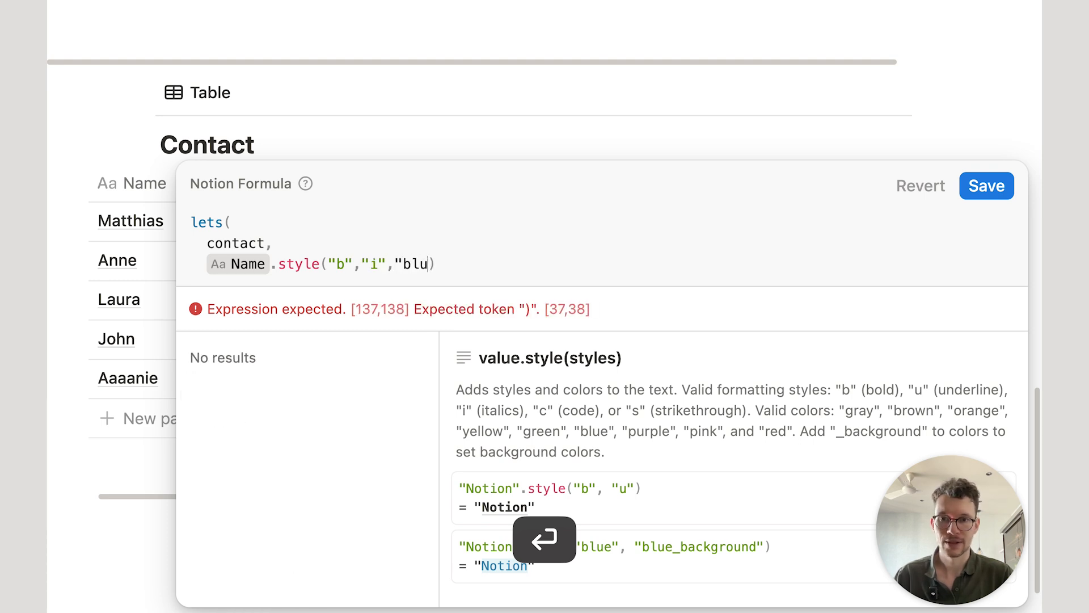
pyautogui.write('grey_backg')
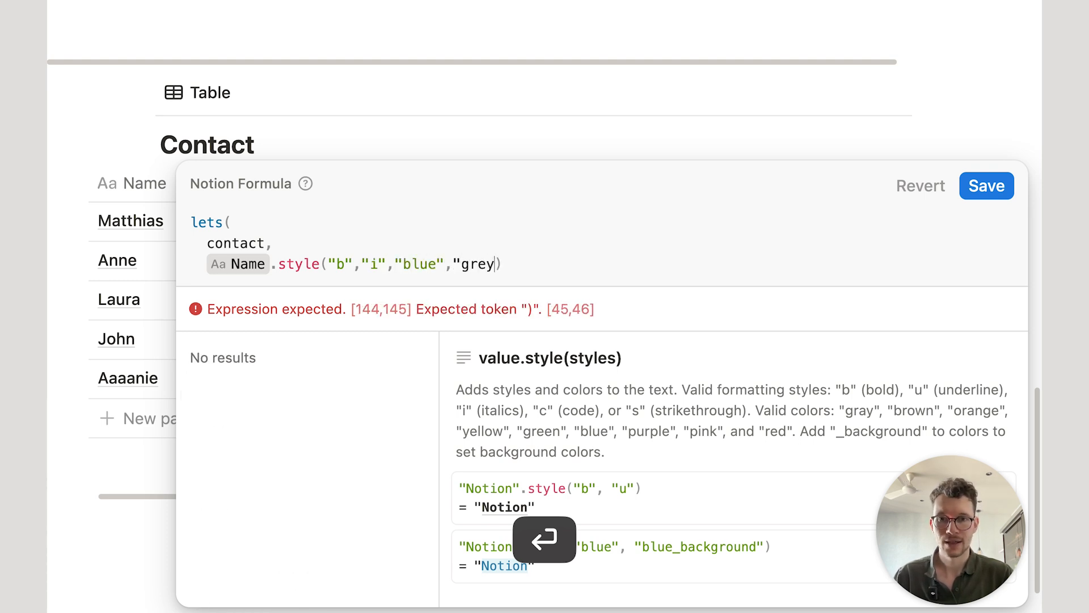
pyautogui.write('round",')
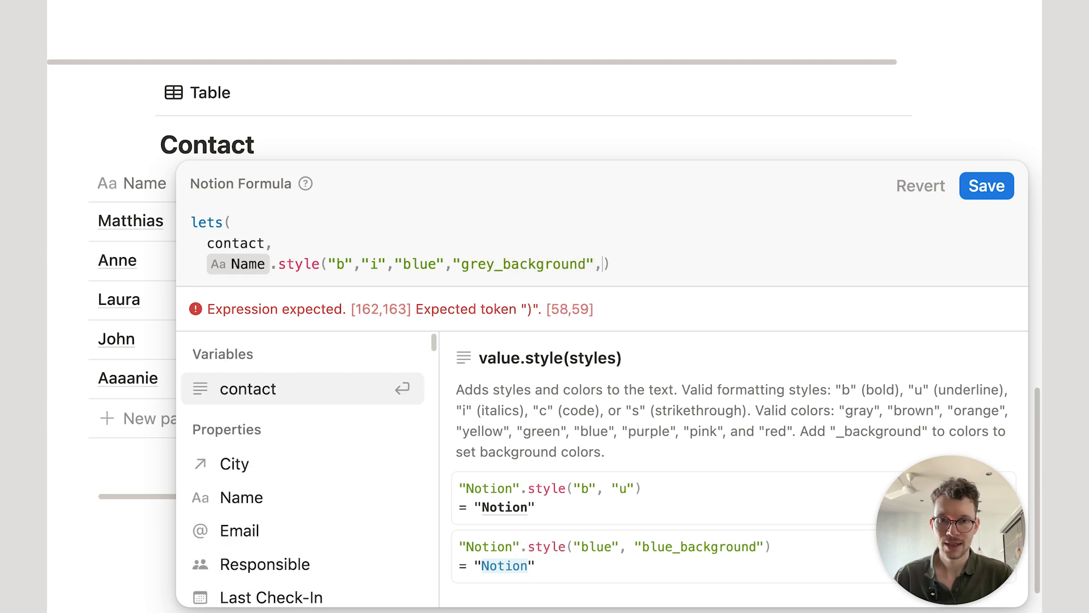
# Step: Return contact as the lets() result, close style(), and save the Status formula
pyautogui.hotkey('shift', 'Return')
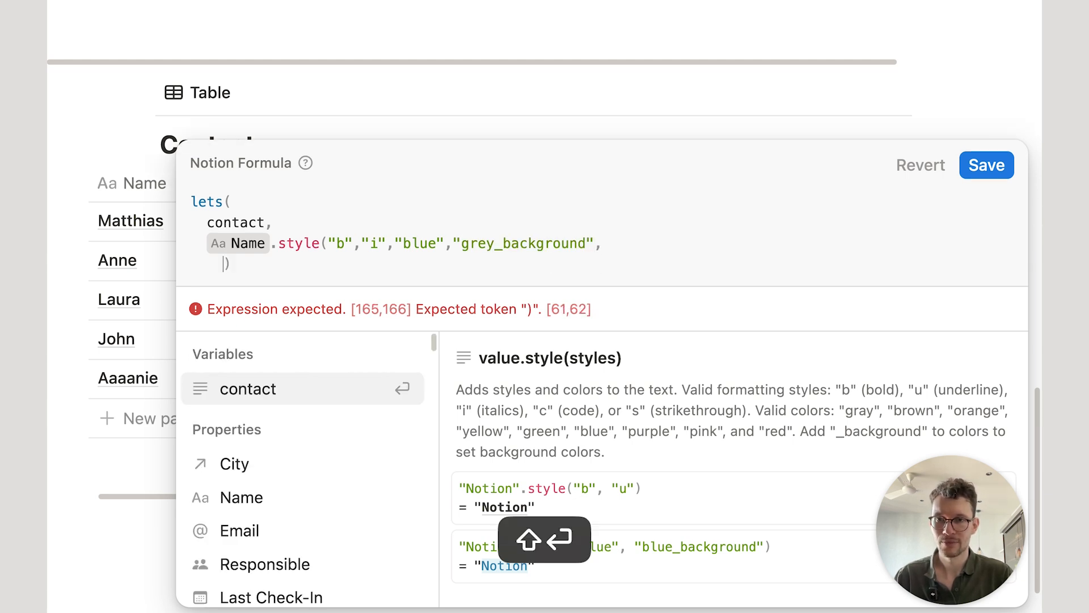
pyautogui.write('conta')
pyautogui.press('Return')
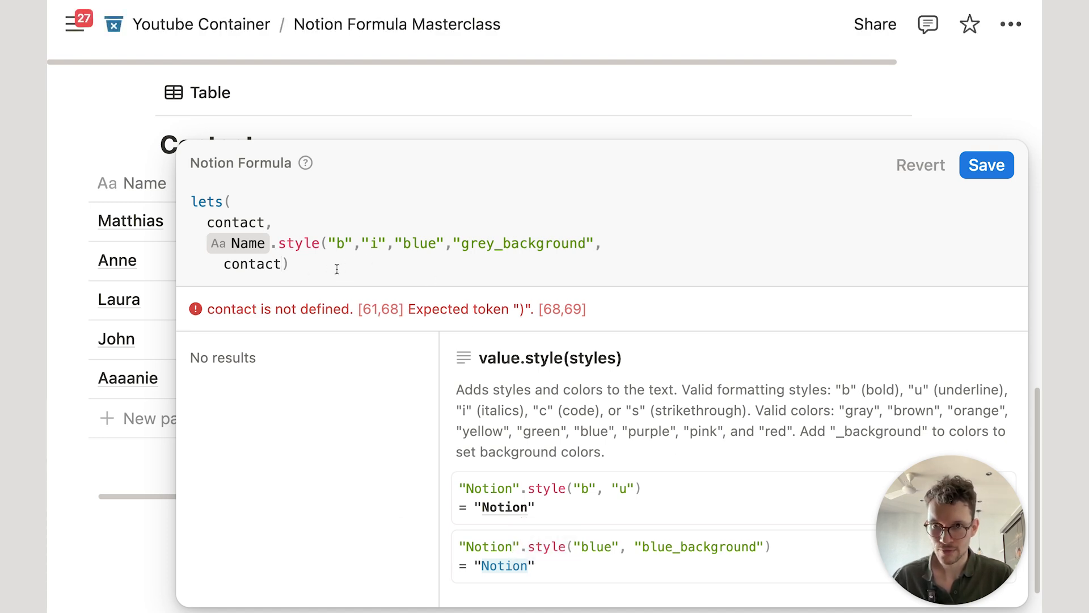
pyautogui.click(592, 242)
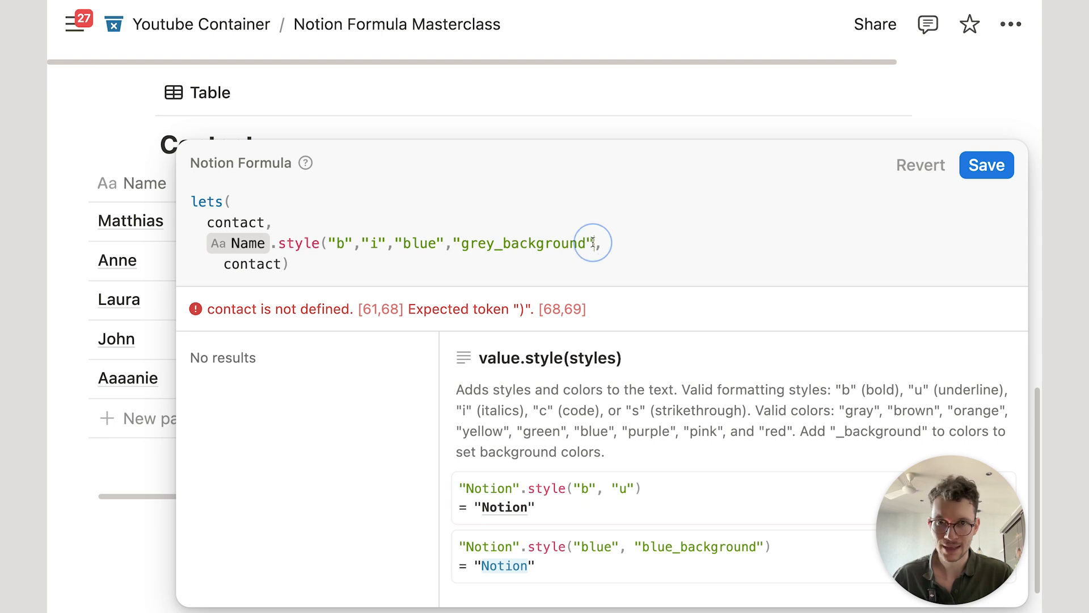
pyautogui.write(')')
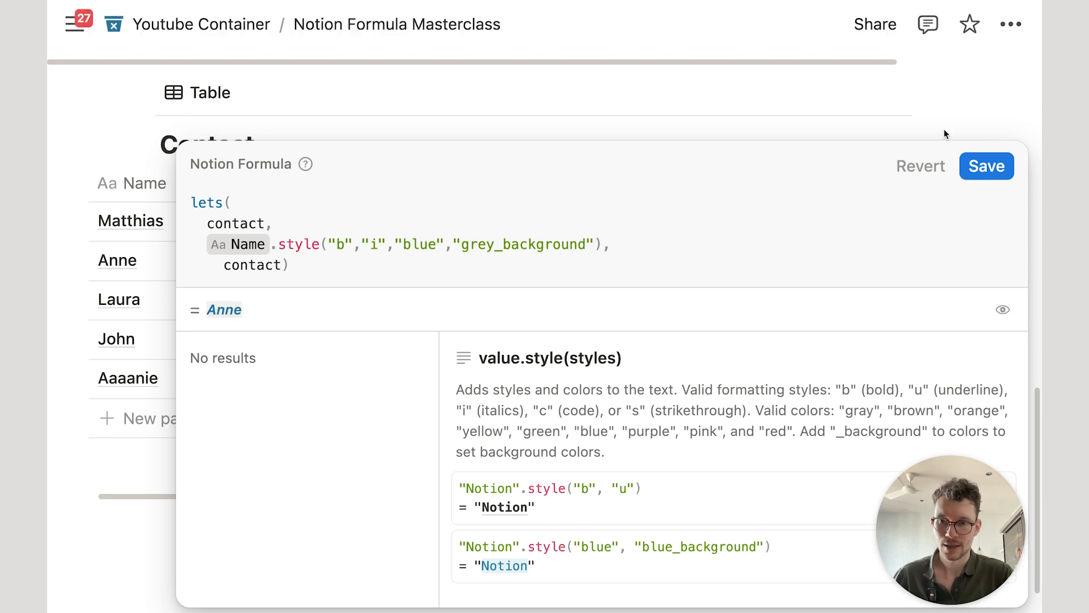
pyautogui.click(985, 164)
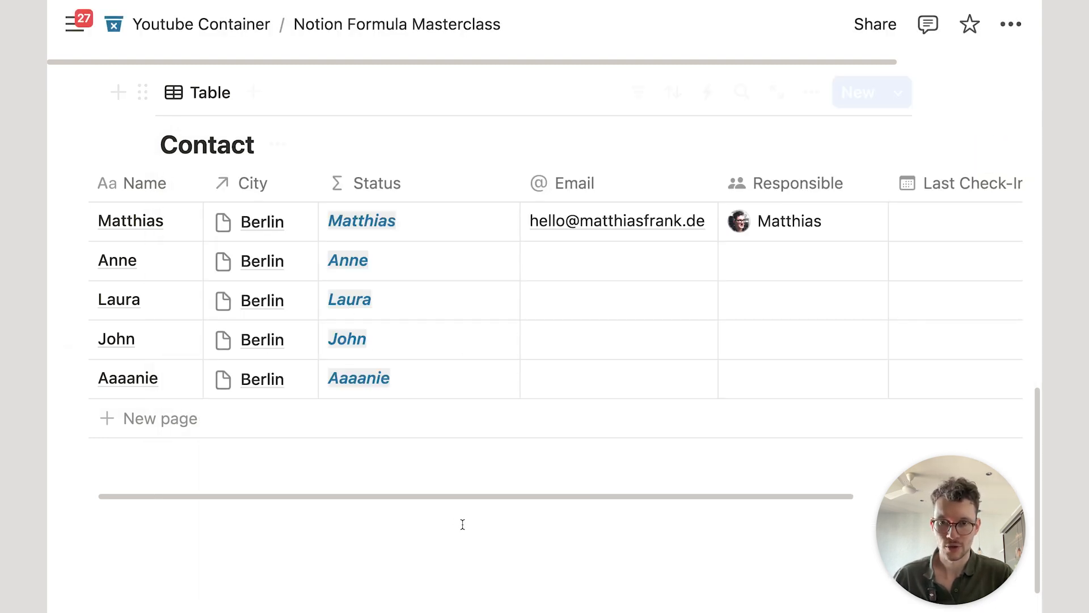
pyautogui.click(524, 553)
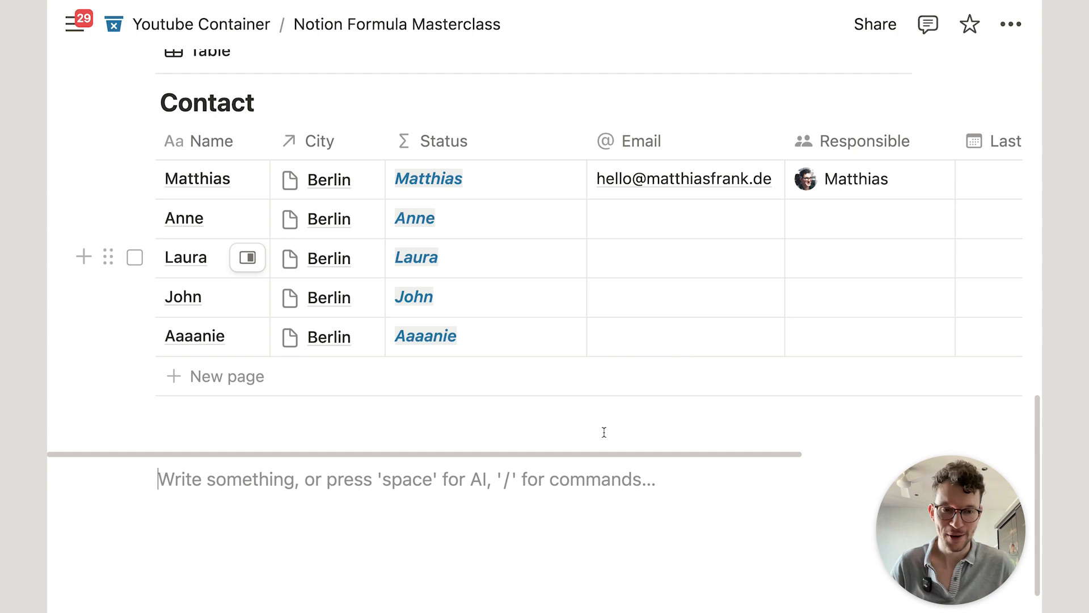
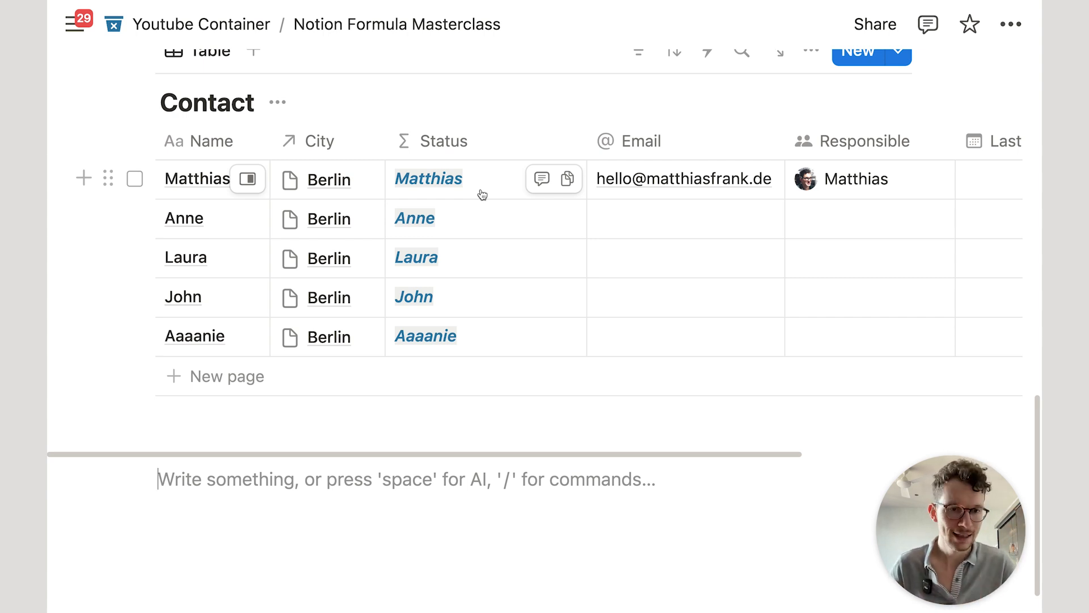
# Step: Replace the Status formula's final contact output with an opening ifs() block
pyautogui.click(479, 188)
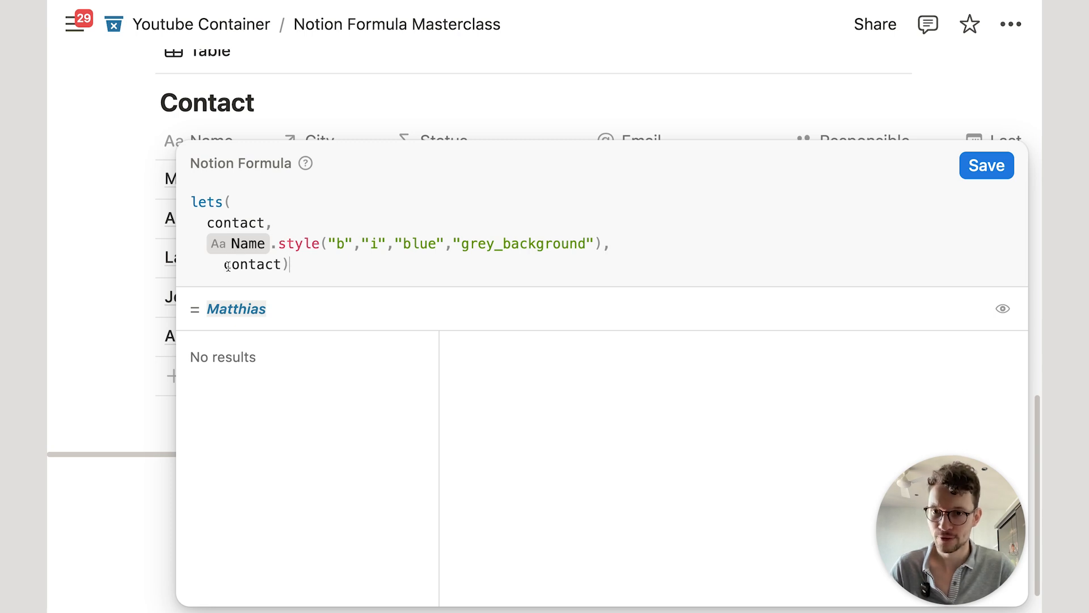
pyautogui.moveTo(284, 263); pyautogui.dragTo(227, 262)
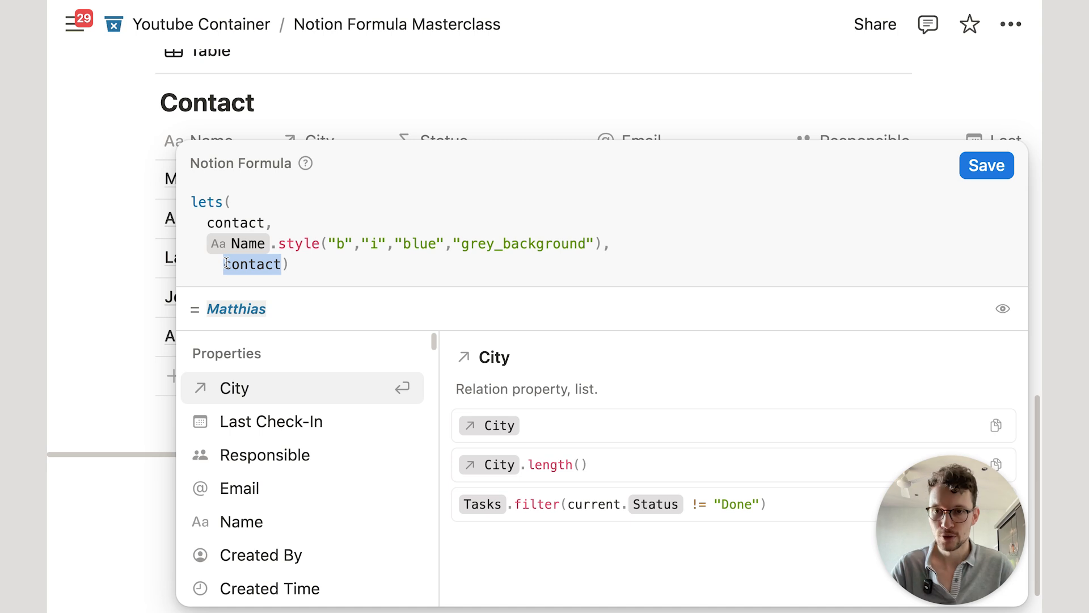
pyautogui.hotkey('shift', 'Return')
pyautogui.click(247, 244)
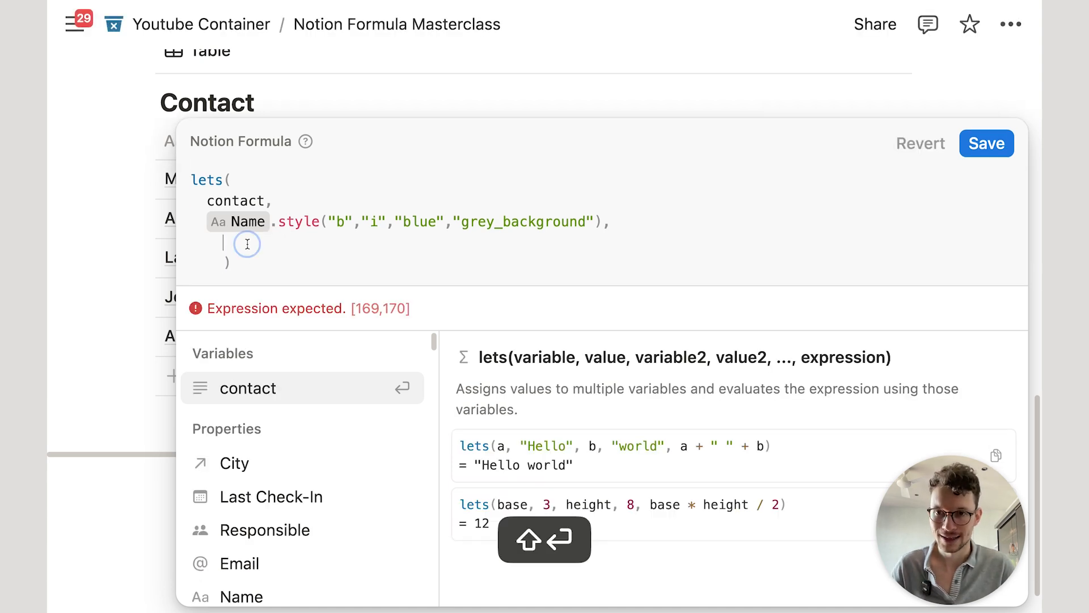
pyautogui.write('ifs(')
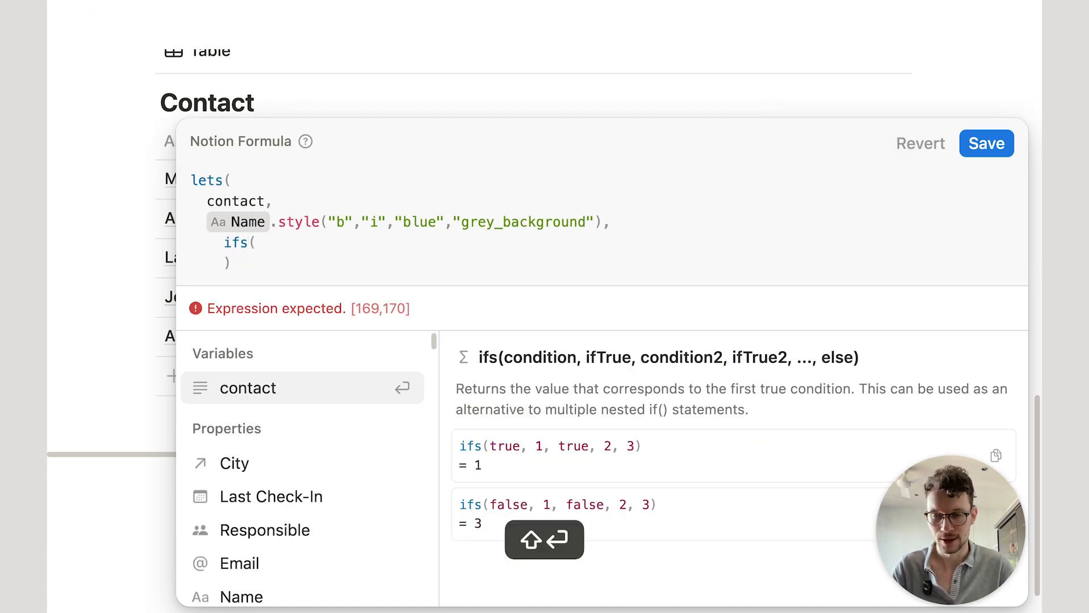
pyautogui.hotkey('shift', 'Return')
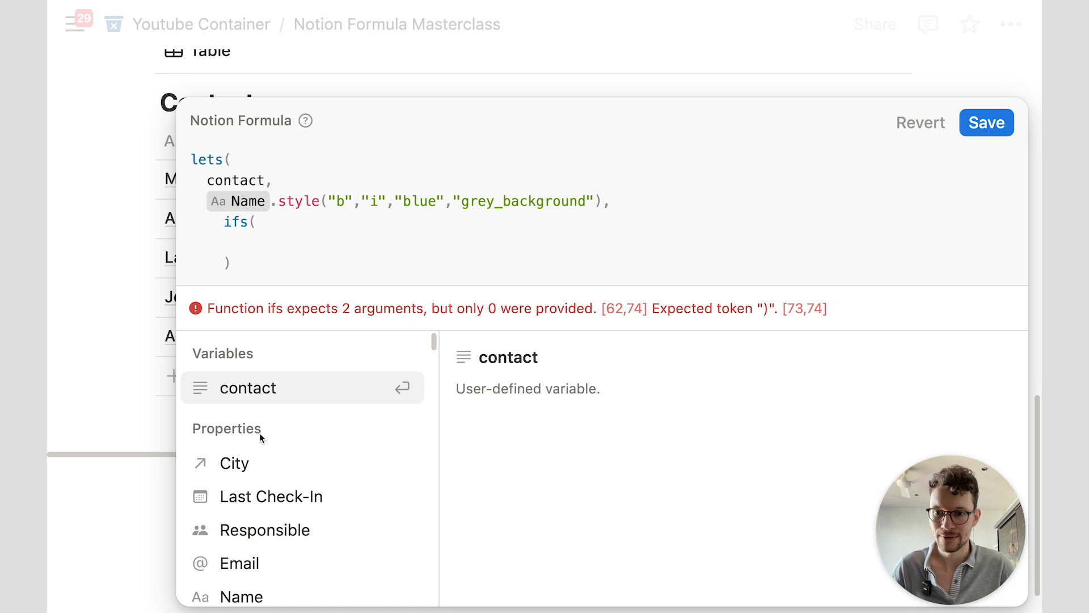
# Step: Add the condition Email.empty() returning contact + ' is missing email'
pyautogui.click(257, 560)
pyautogui.write('.em')
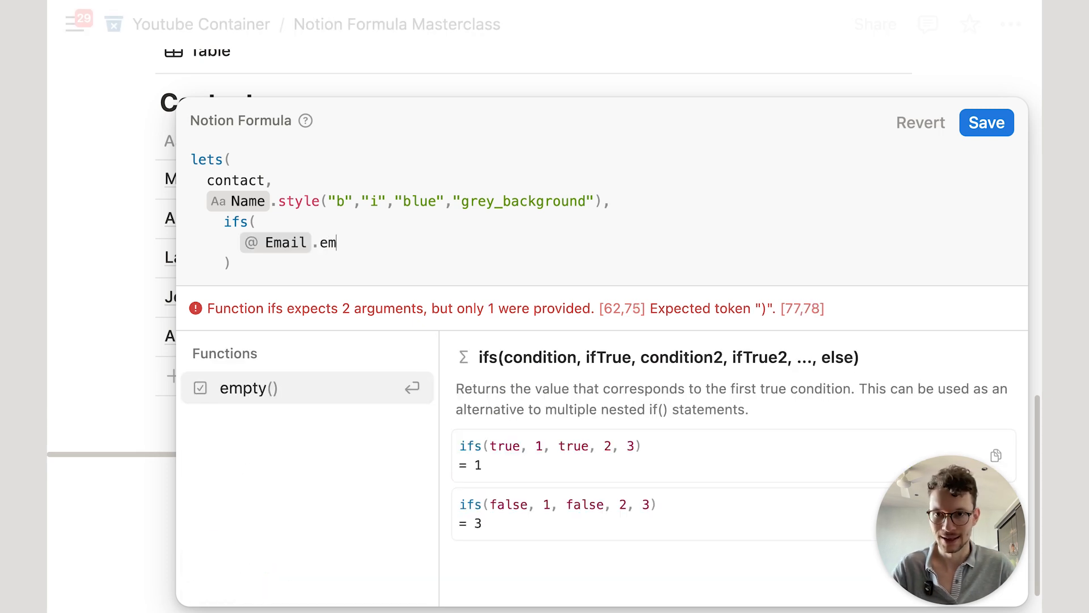
pyautogui.press('Return')
pyautogui.write(',')
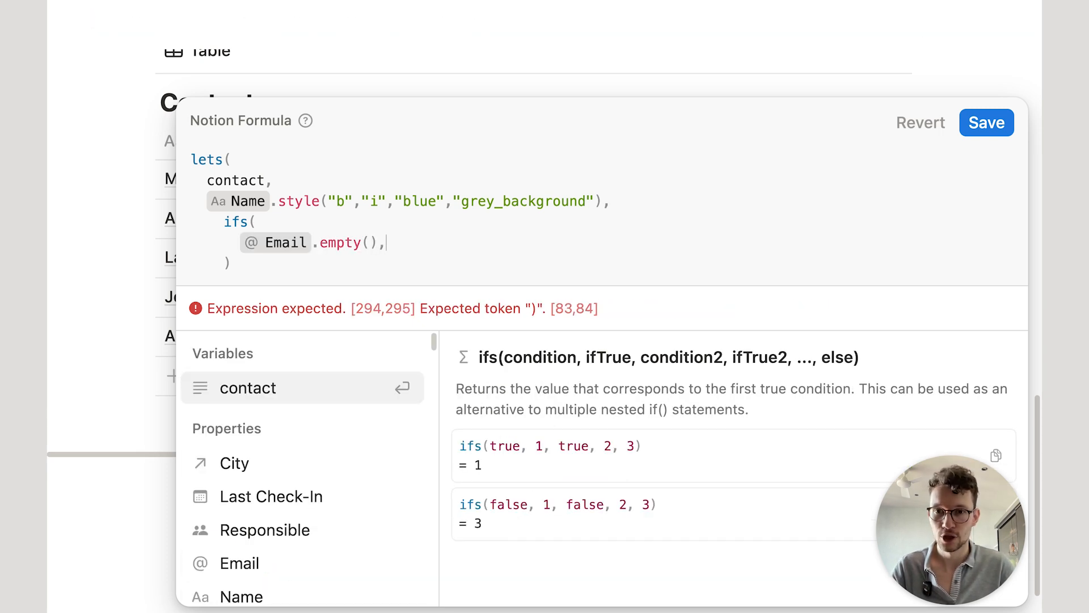
pyautogui.write('contact')
pyautogui.press('Return')
pyautogui.write('+')
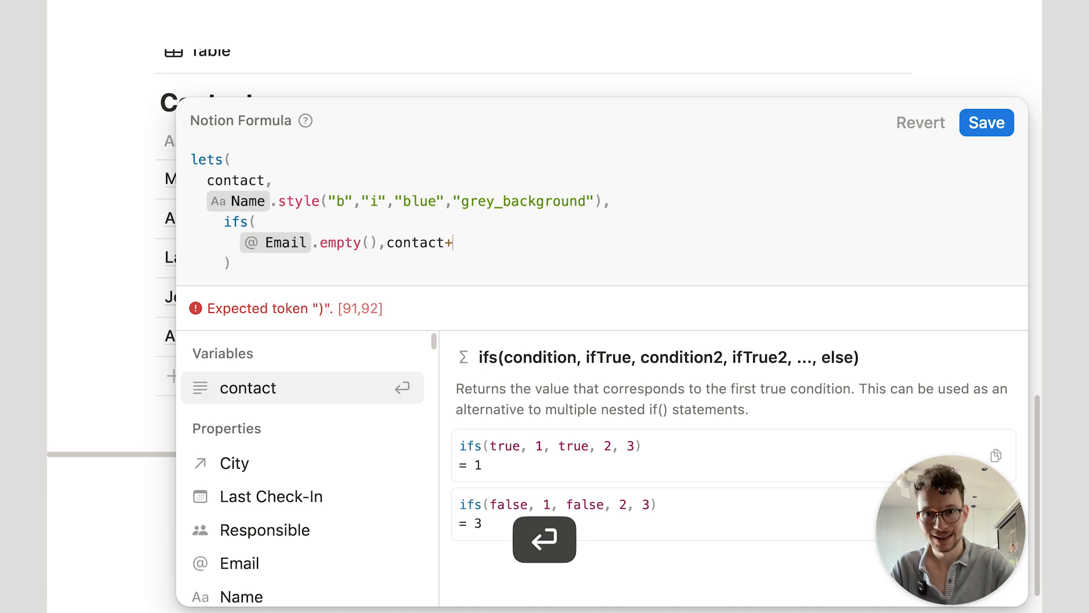
pyautogui.write('" is missin')
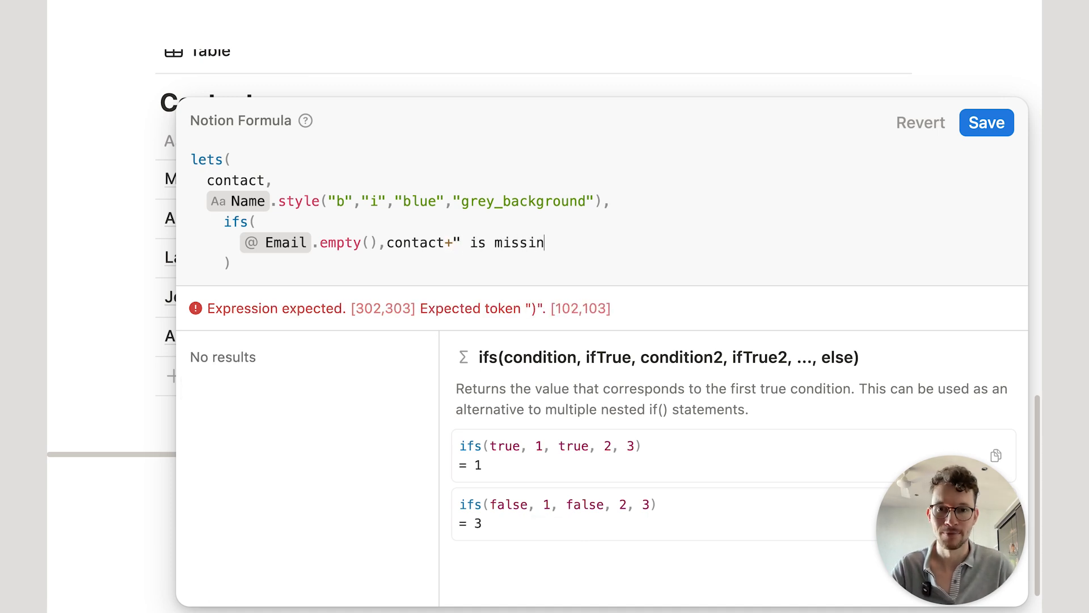
pyautogui.write('g email",')
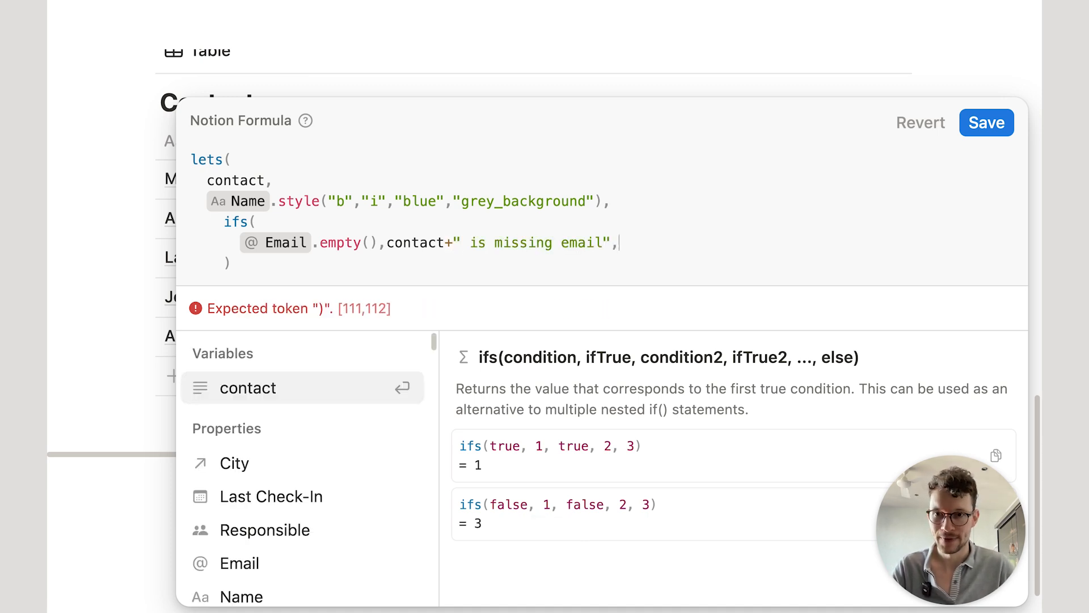
pyautogui.hotkey('shift', 'Return')
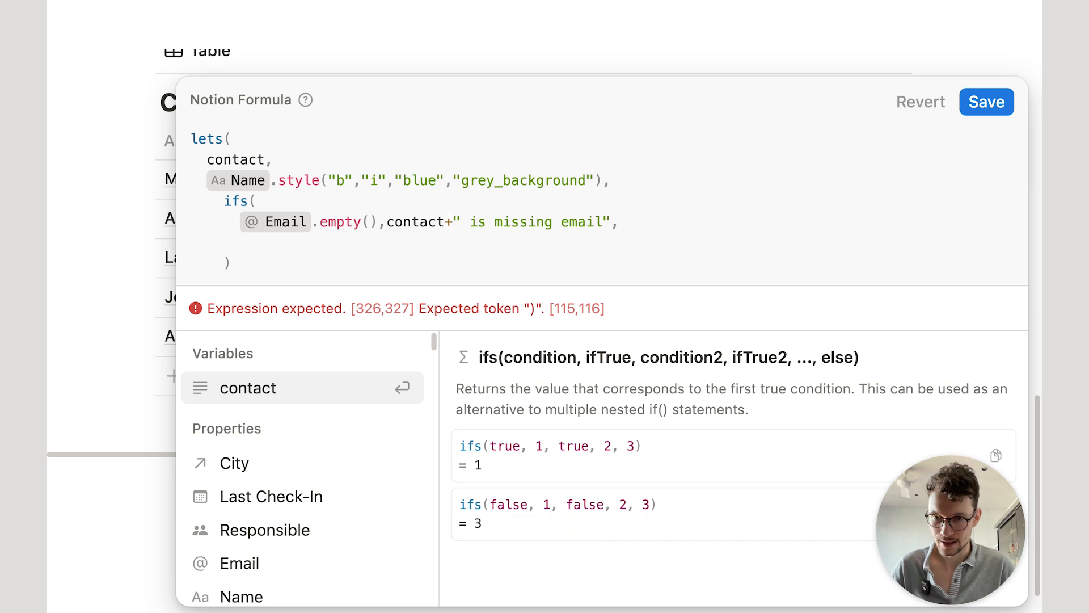
# Step: Add the condition Responsible.empty() returning contact + ' is missing responsible'
pyautogui.scroll(-3, 249, 473)
pyautogui.scroll(2, 249, 474)
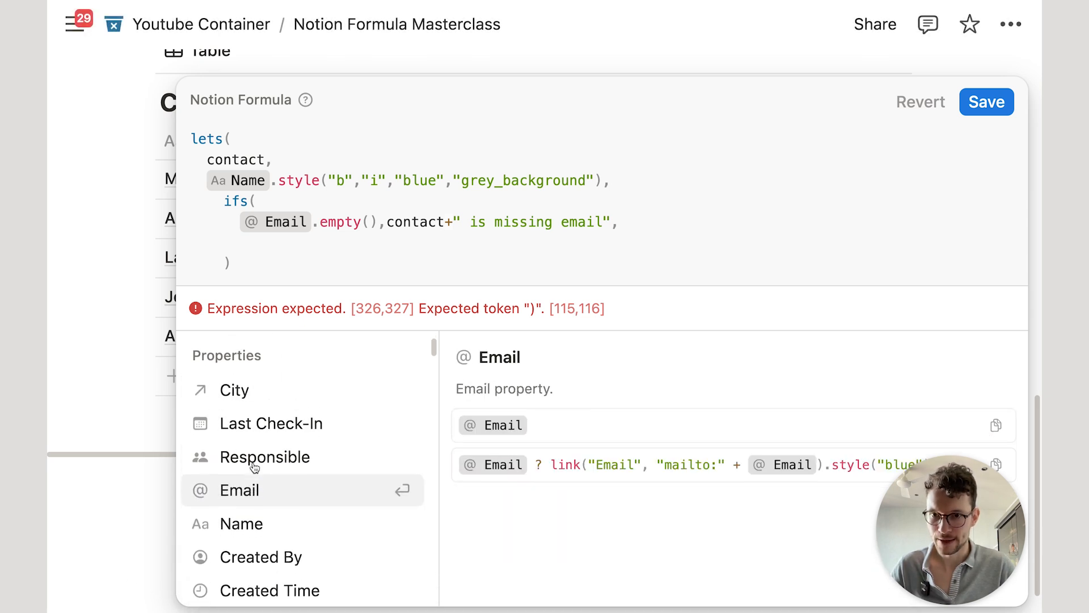
pyautogui.click(263, 479)
pyautogui.write('.emp')
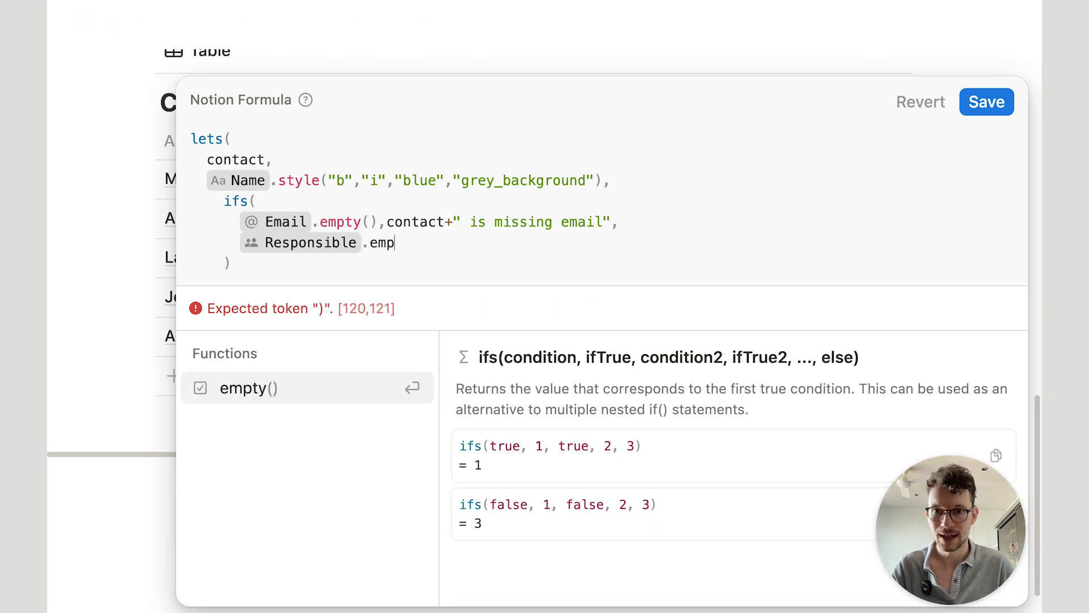
pyautogui.press('Return')
pyautogui.write(', co')
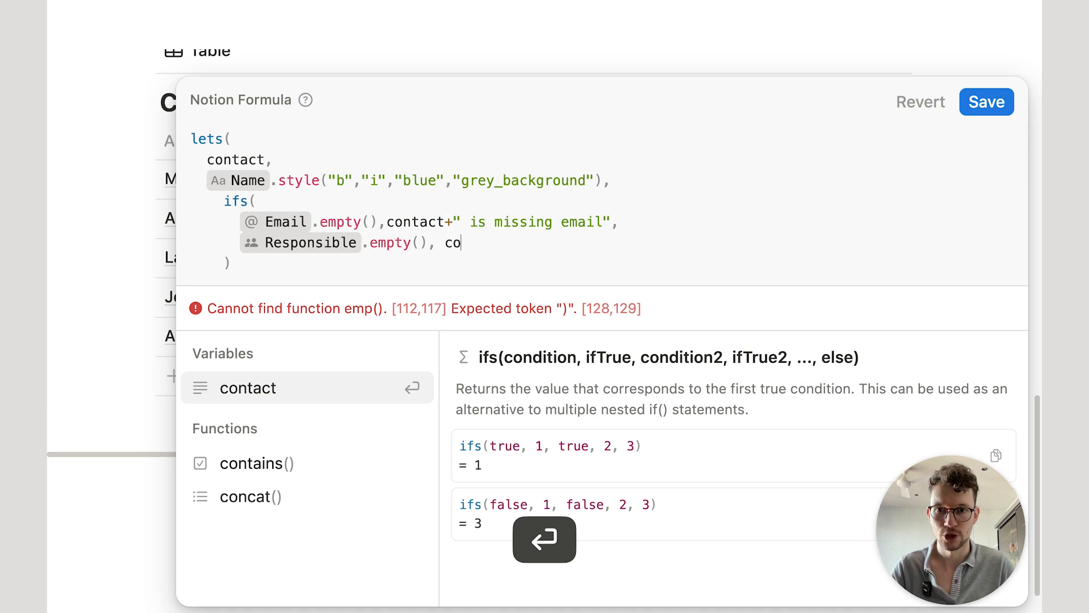
pyautogui.write('ntact+')
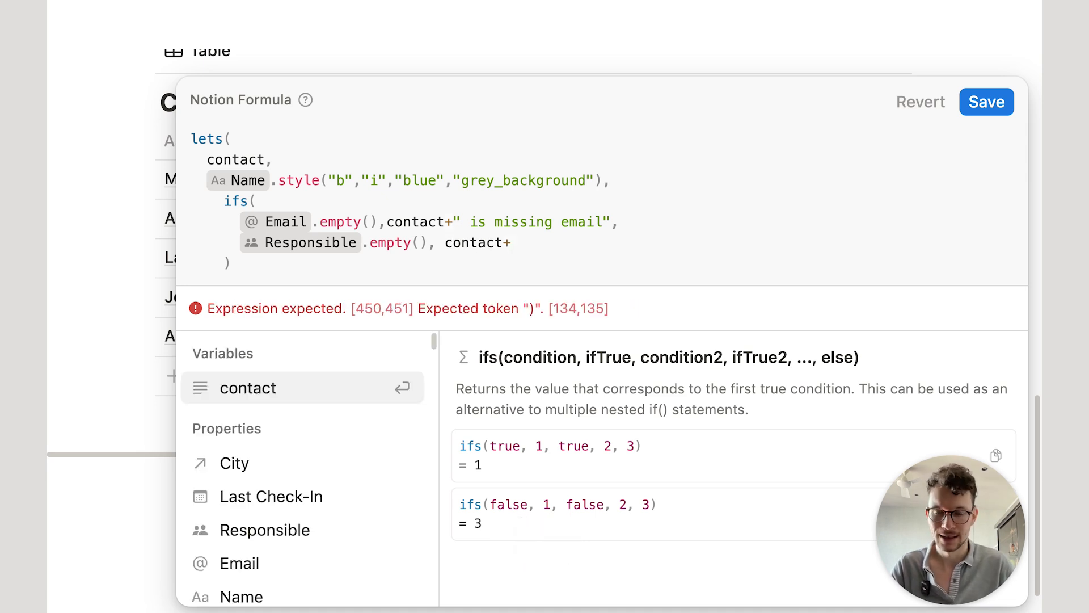
pyautogui.write('" is missing res')
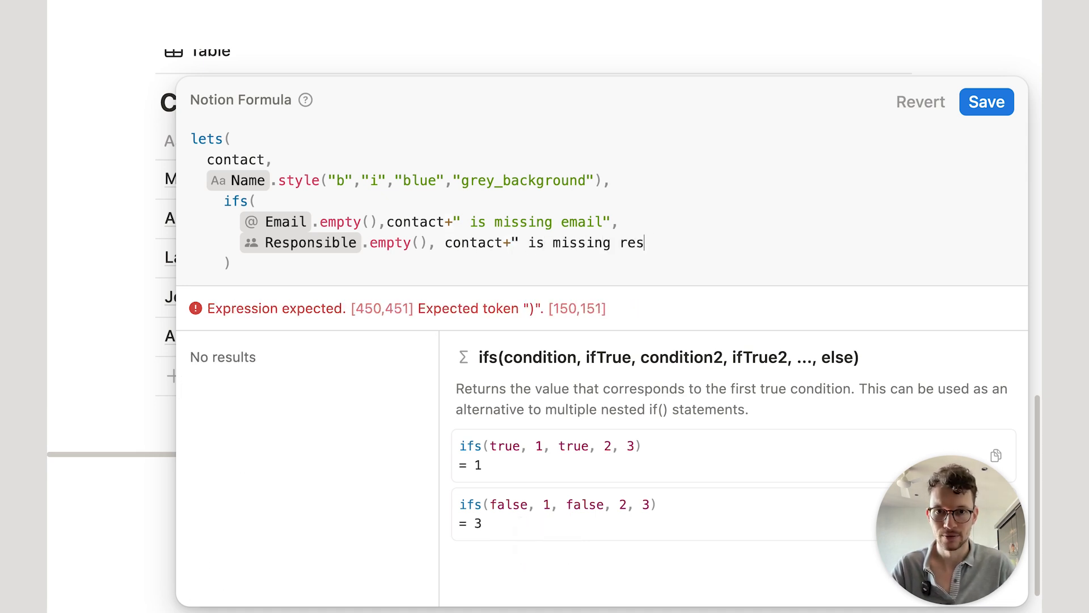
pyautogui.write('ponsible",')
pyautogui.hotkey('shift', 'Return')
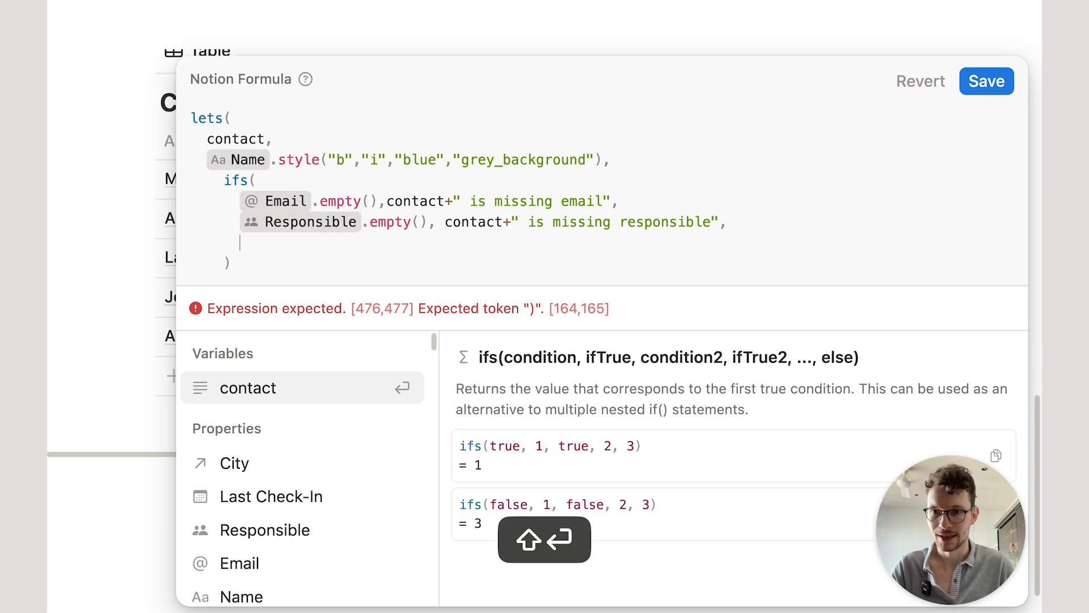
# Step: Add Last Check-In.empty() returning contact + 'is missing check-in', close ifs() and save
pyautogui.click(276, 497)
pyautogui.write('.em')
pyautogui.press('Return')
pyautogui.write(', conta')
pyautogui.press('Return')
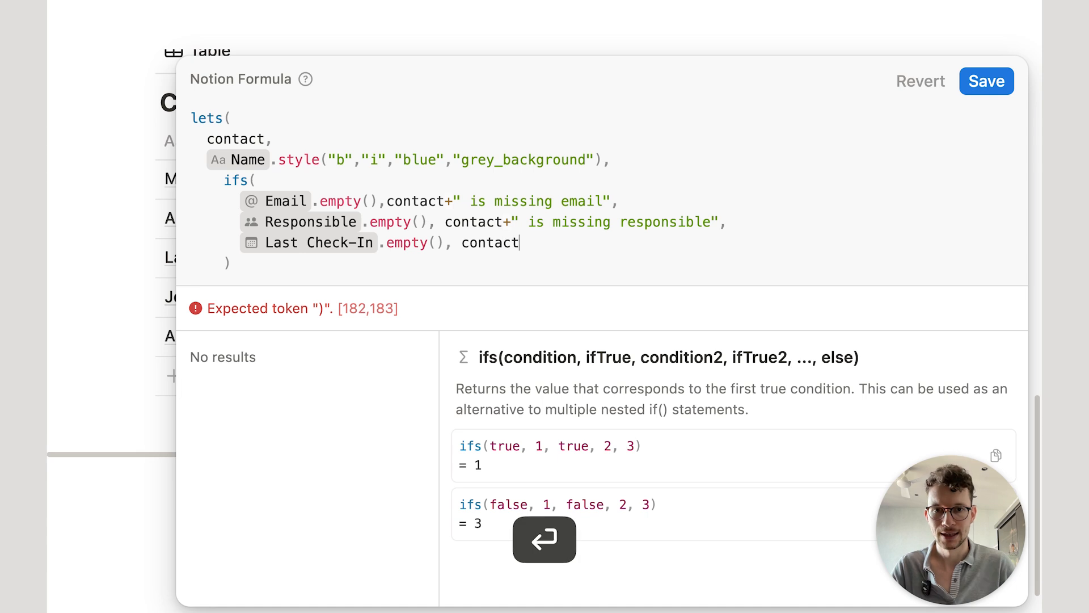
pyautogui.write('+"is mis')
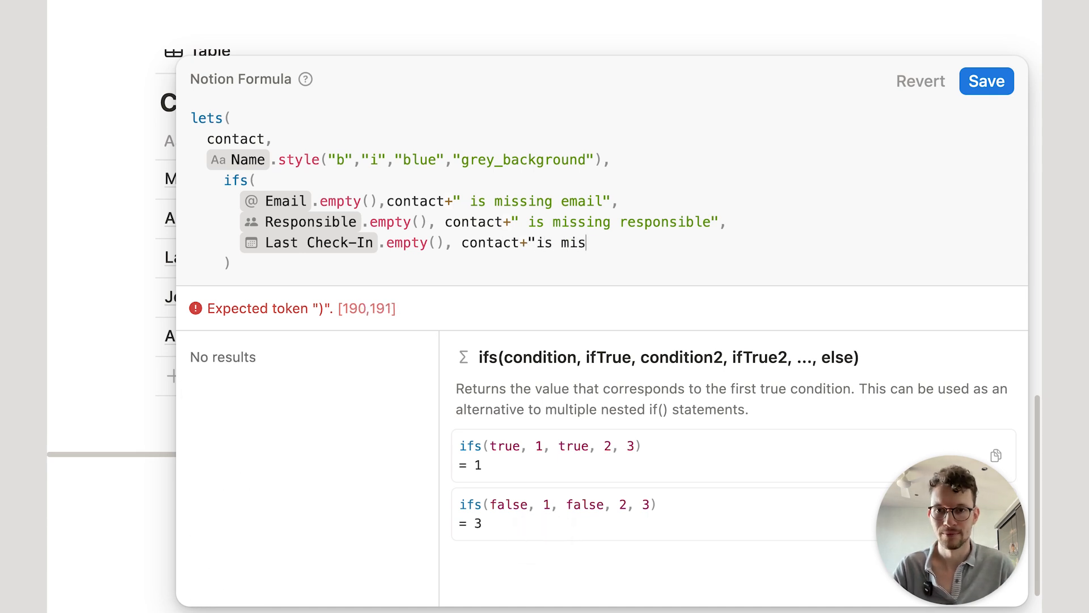
pyautogui.write('sing check-in"')
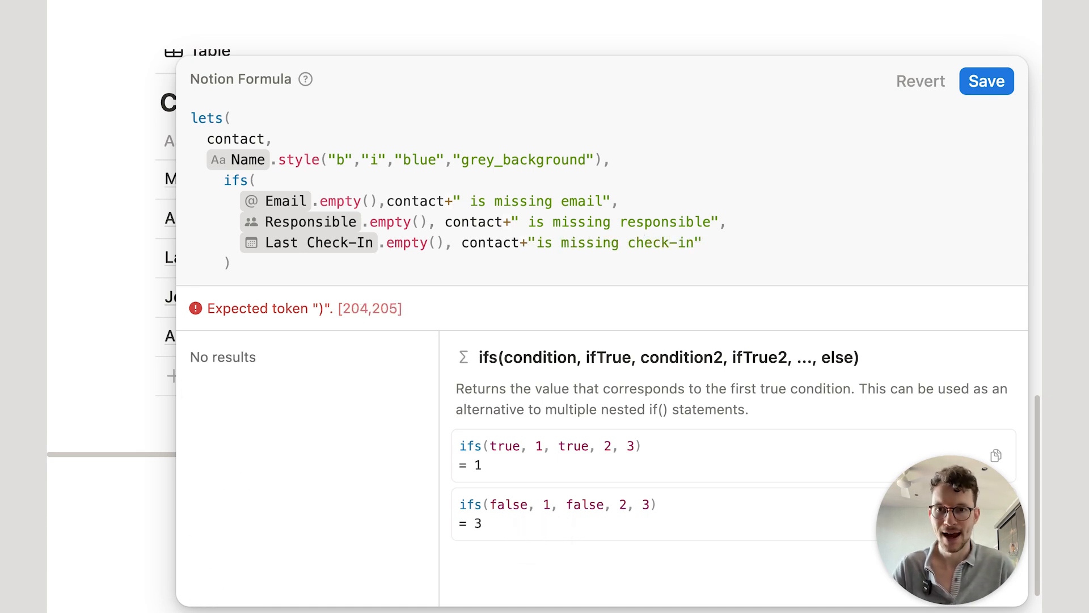
pyautogui.write(')')
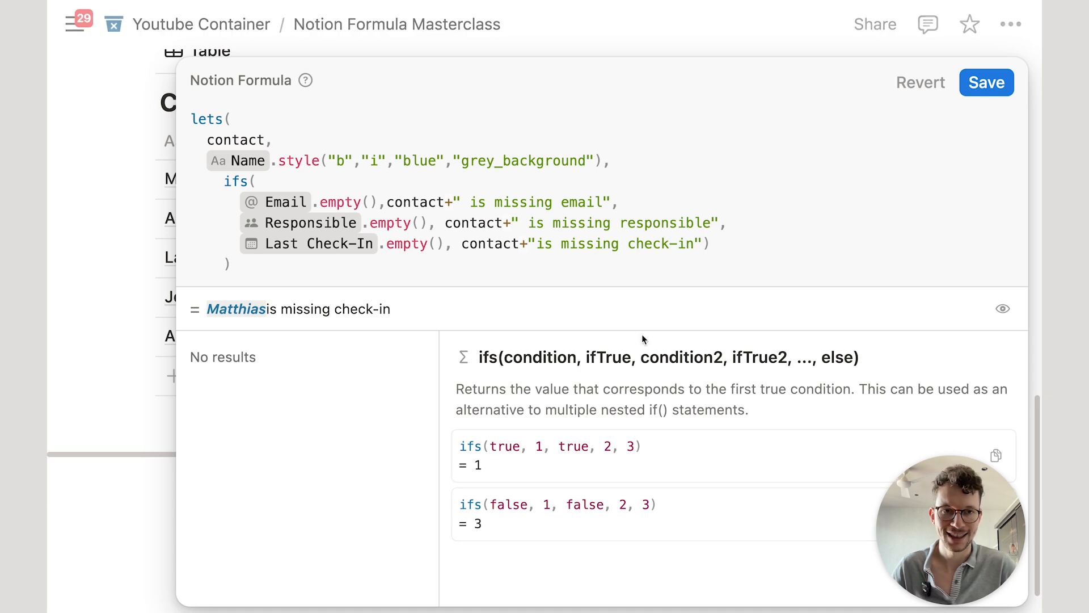
pyautogui.click(987, 81)
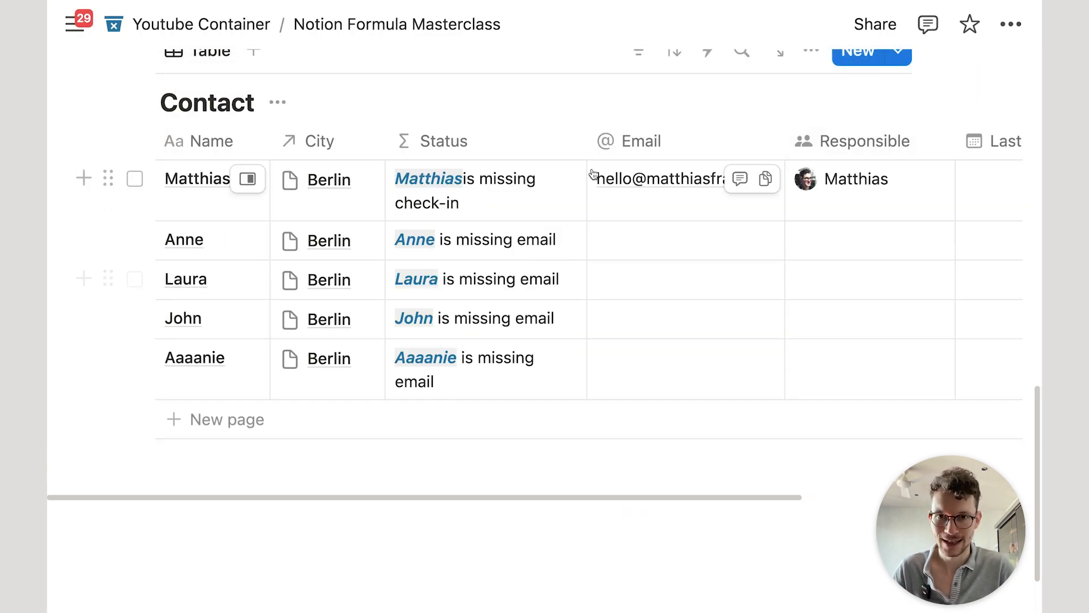
# Step: Change the contact name style colour from blue to red in the Status formula and save
pyautogui.moveTo(590, 147); pyautogui.dragTo(636, 143)
pyautogui.scroll(2, 624, 153)
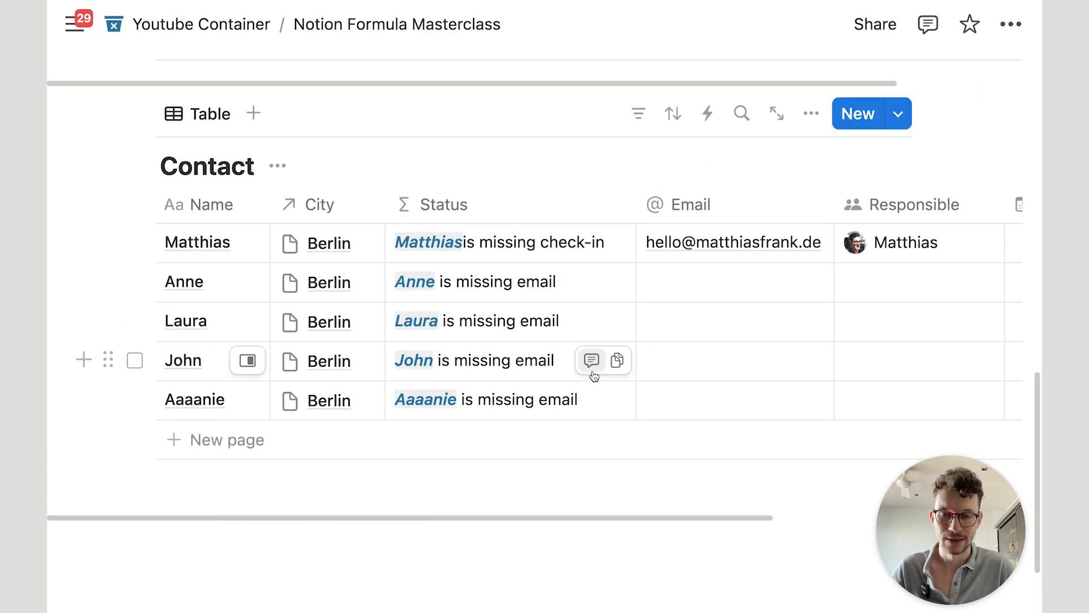
pyautogui.click(511, 250)
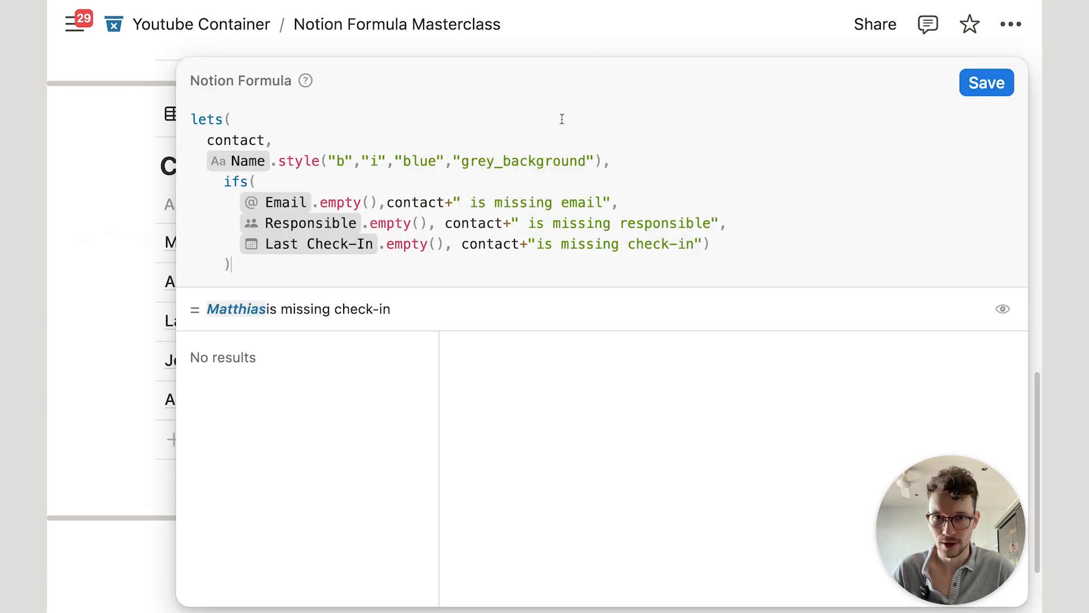
pyautogui.click(539, 247)
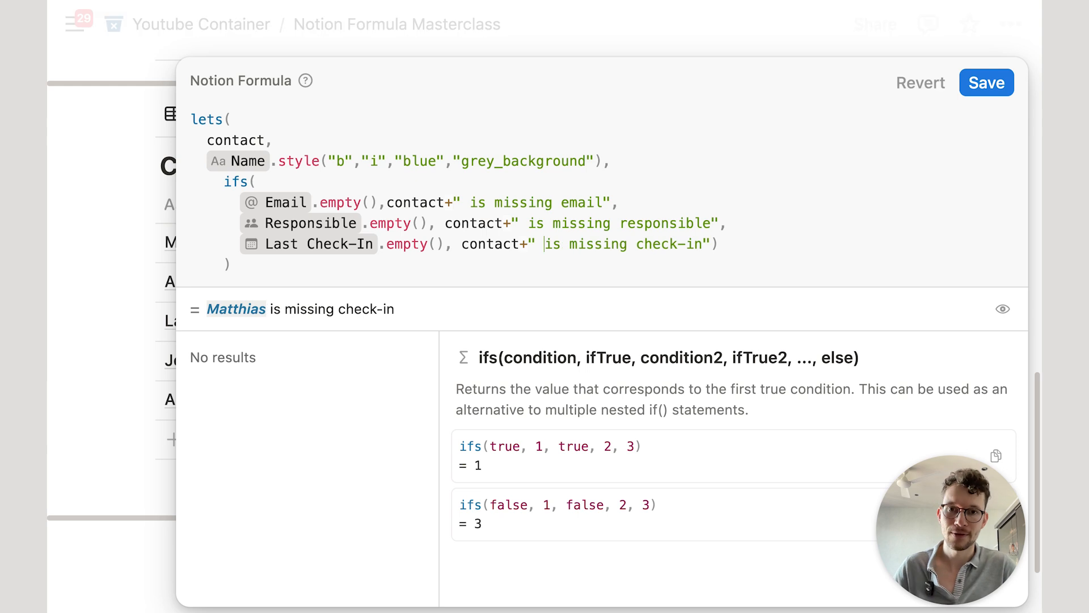
pyautogui.doubleClick(406, 159)
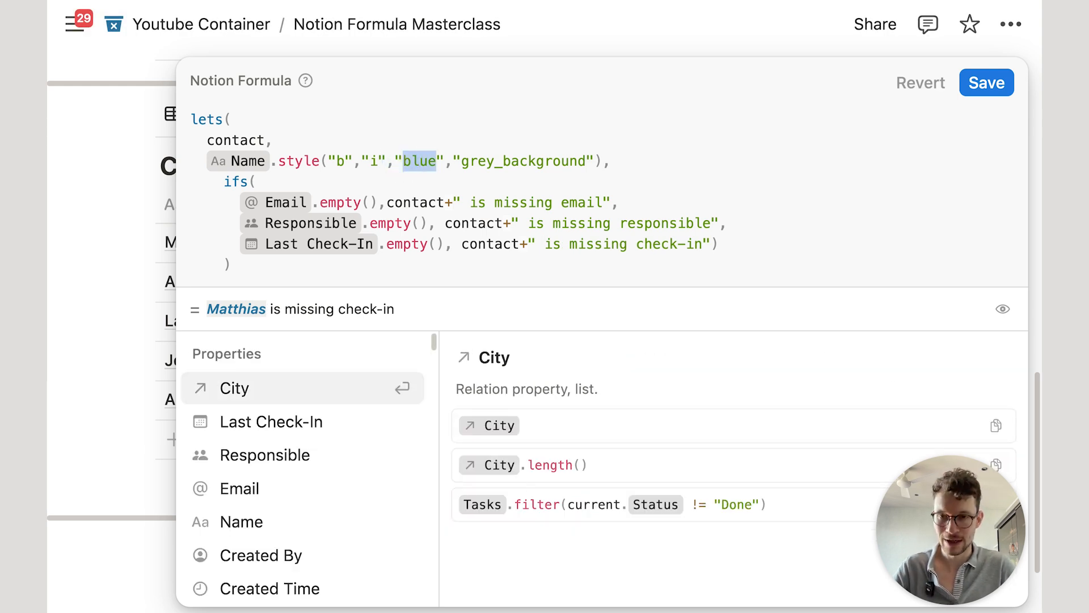
pyautogui.write('red')
pyautogui.click(994, 84)
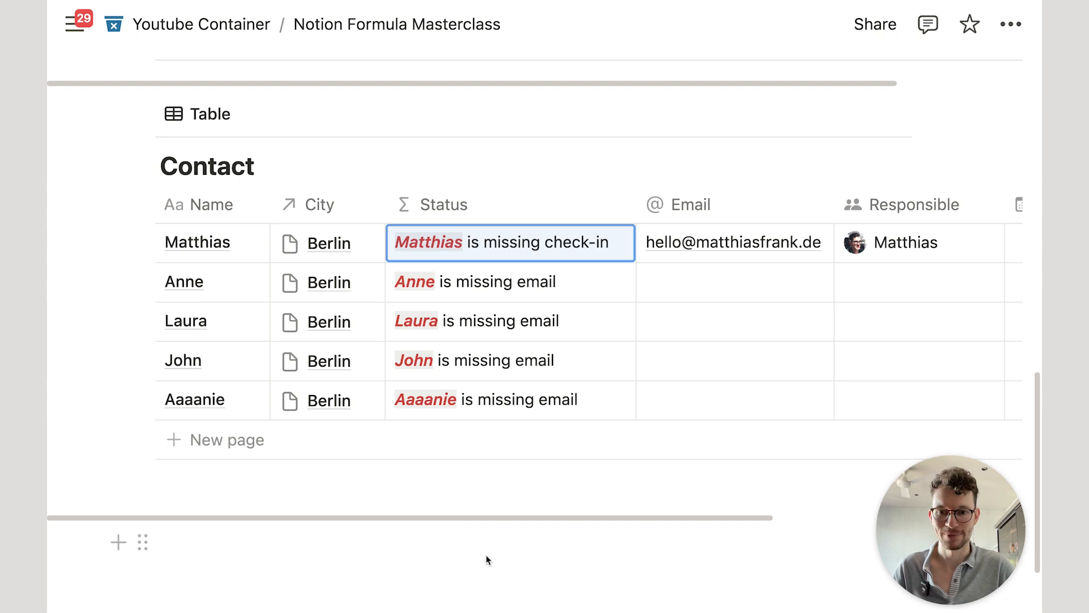
# Step: Scroll through the page to look over the Posts database
pyautogui.scroll(-10, 488, 562)
pyautogui.click(540, 164)
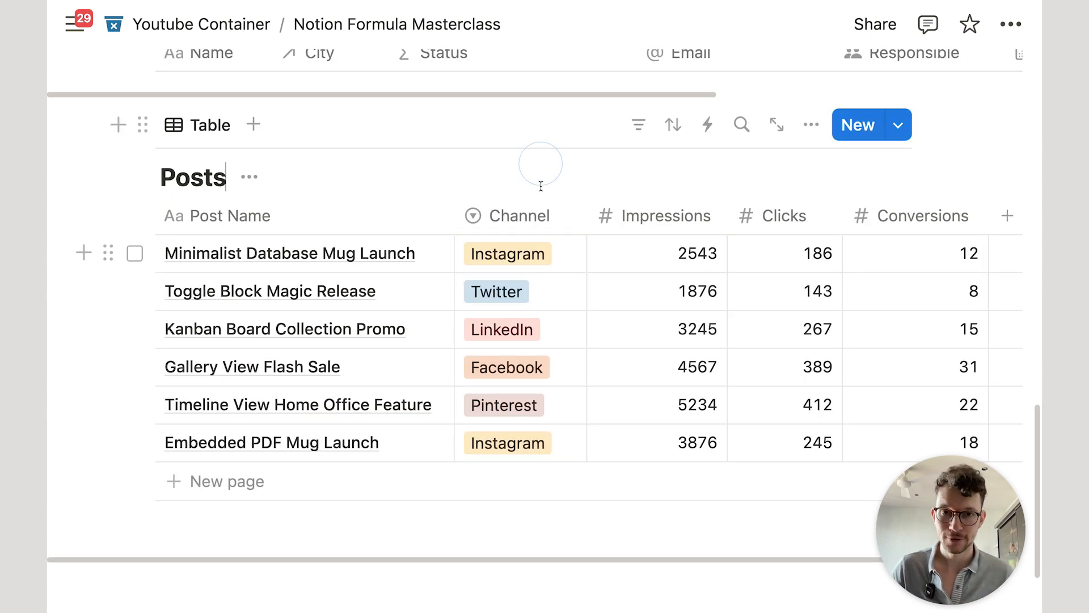
pyautogui.scroll(-1, 540, 196)
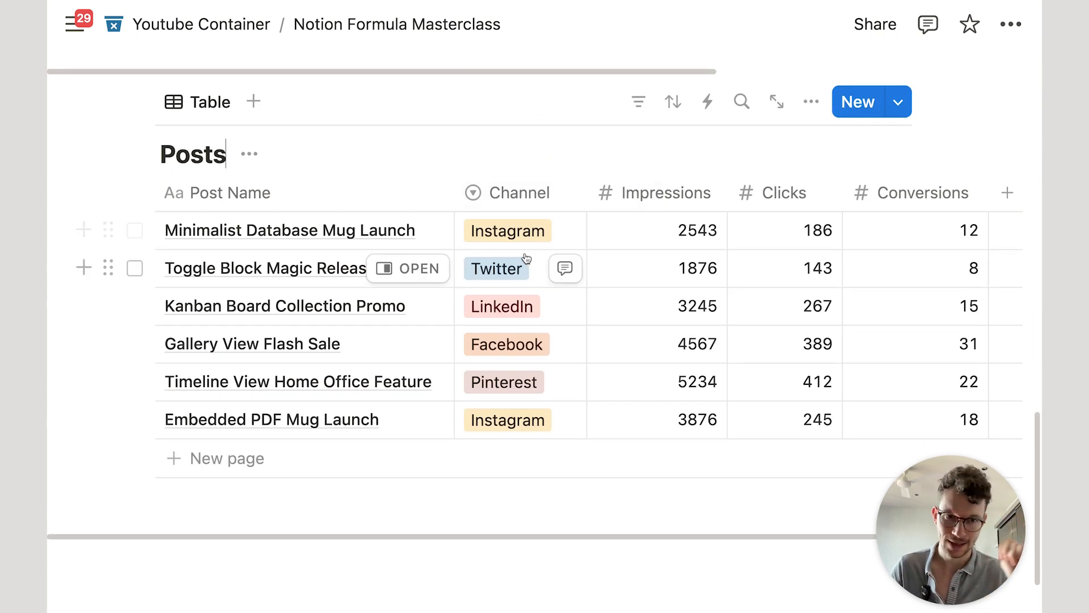
pyautogui.scroll(-2, 526, 249)
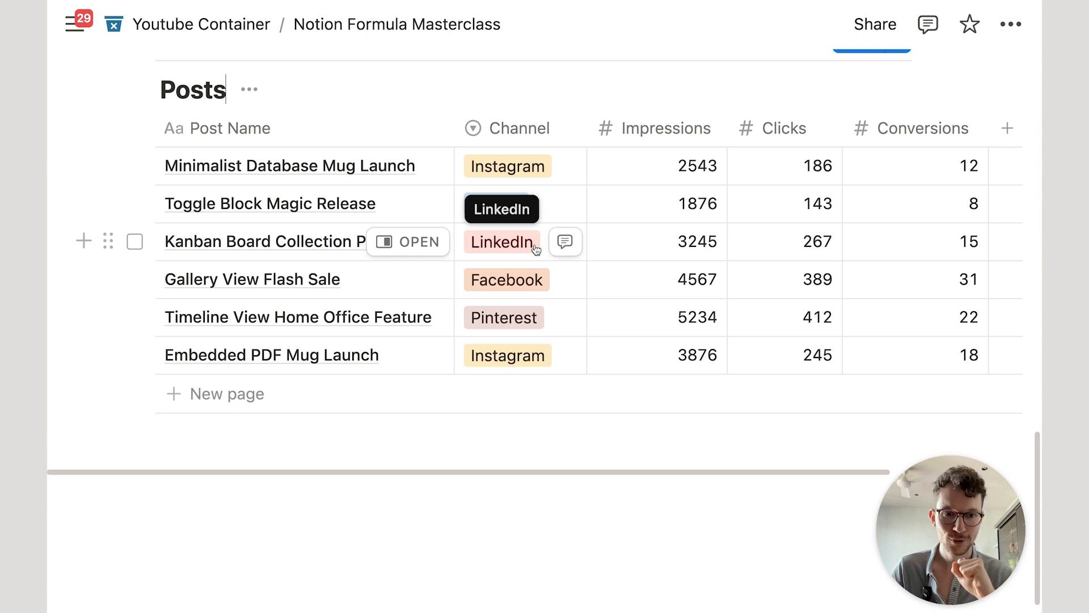
pyautogui.scroll(10, 533, 264)
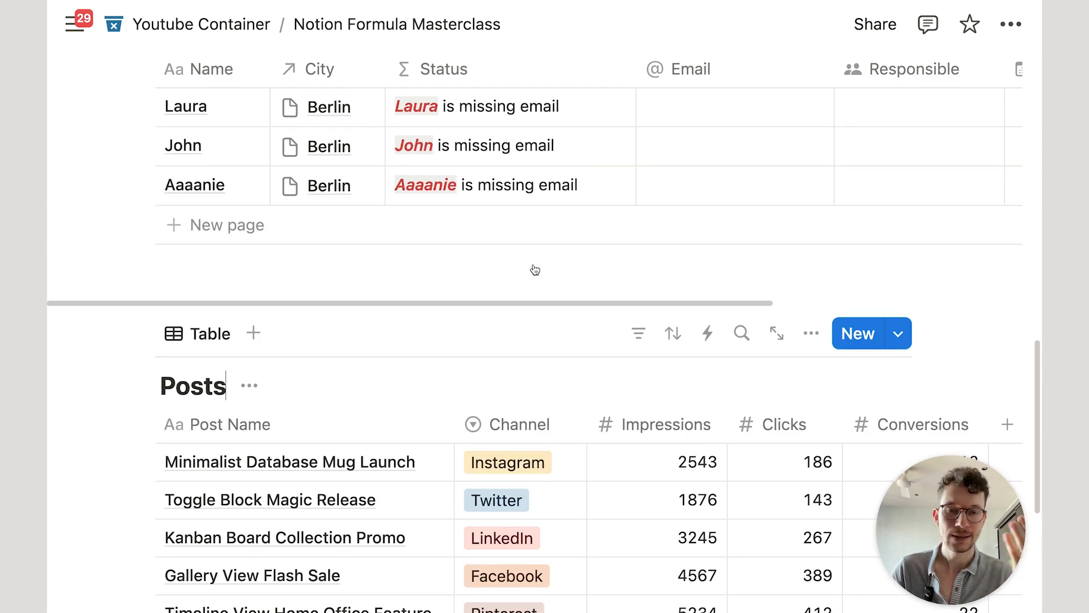
pyautogui.scroll(2, 534, 278)
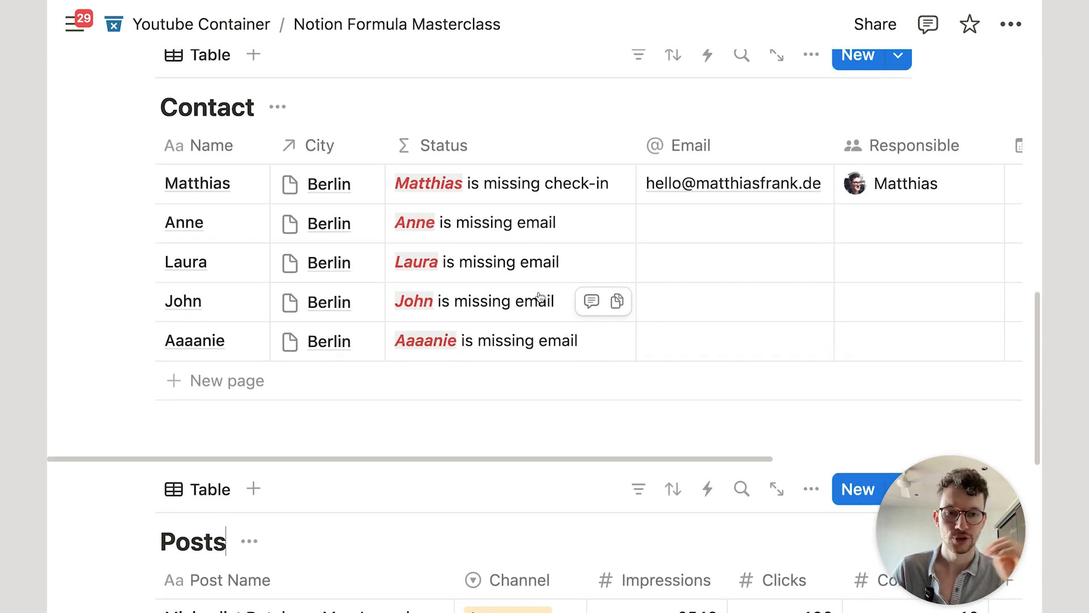
# Step: Reopen the Status formula, highlight the contact variable and the + operator, then close it unchanged
pyautogui.click(510, 232)
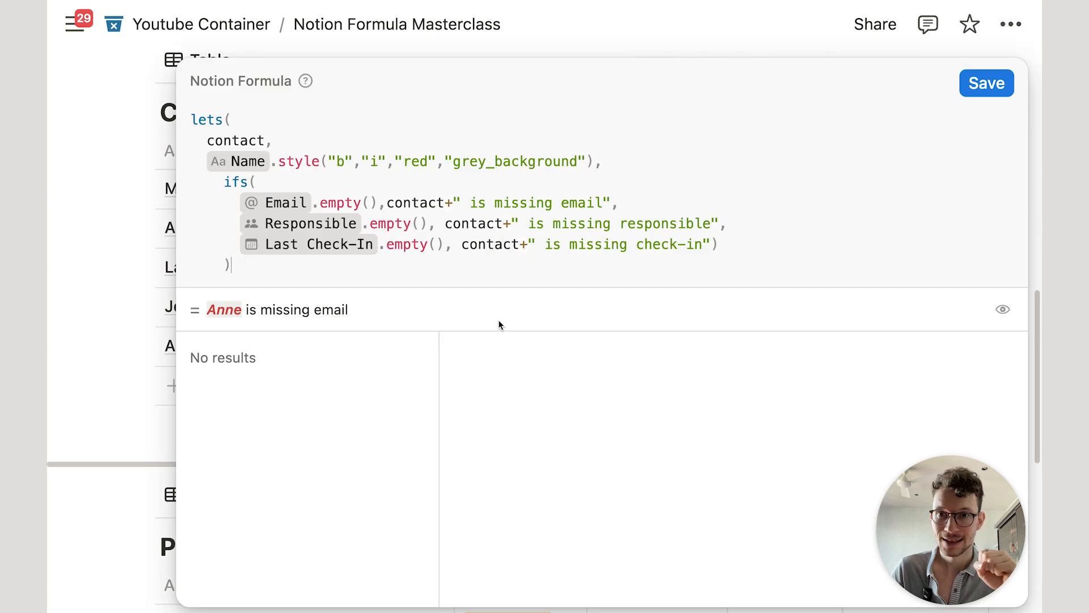
pyautogui.click(449, 201)
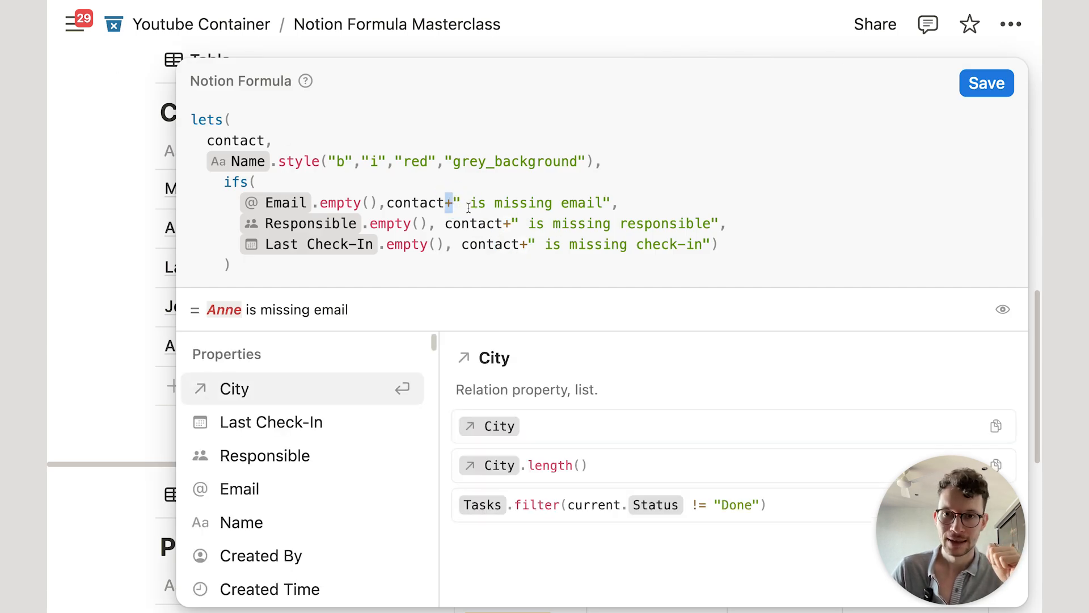
pyautogui.click(468, 204)
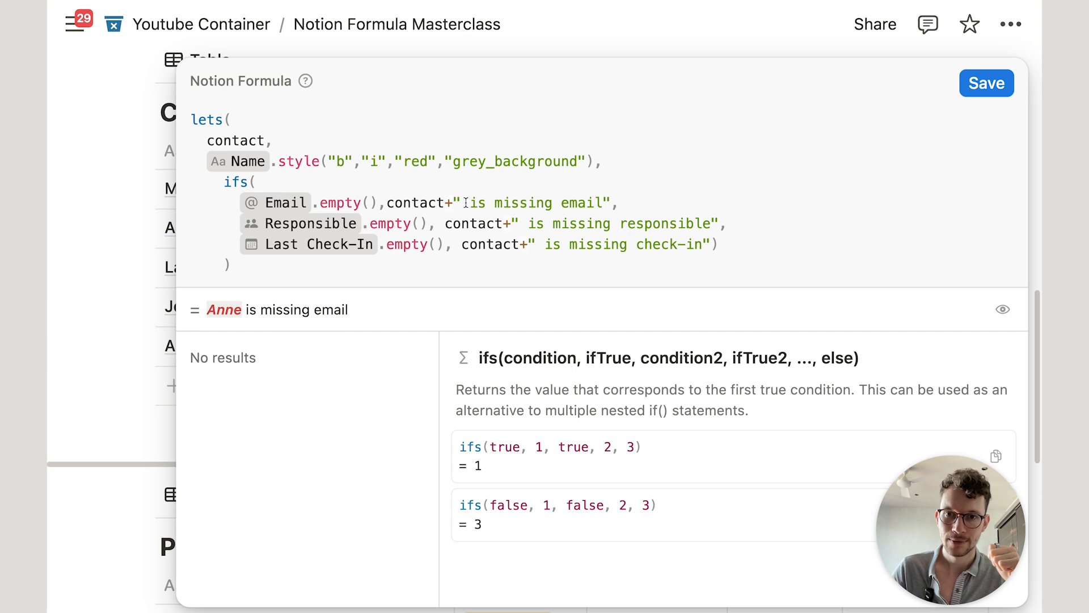
pyautogui.doubleClick(449, 199)
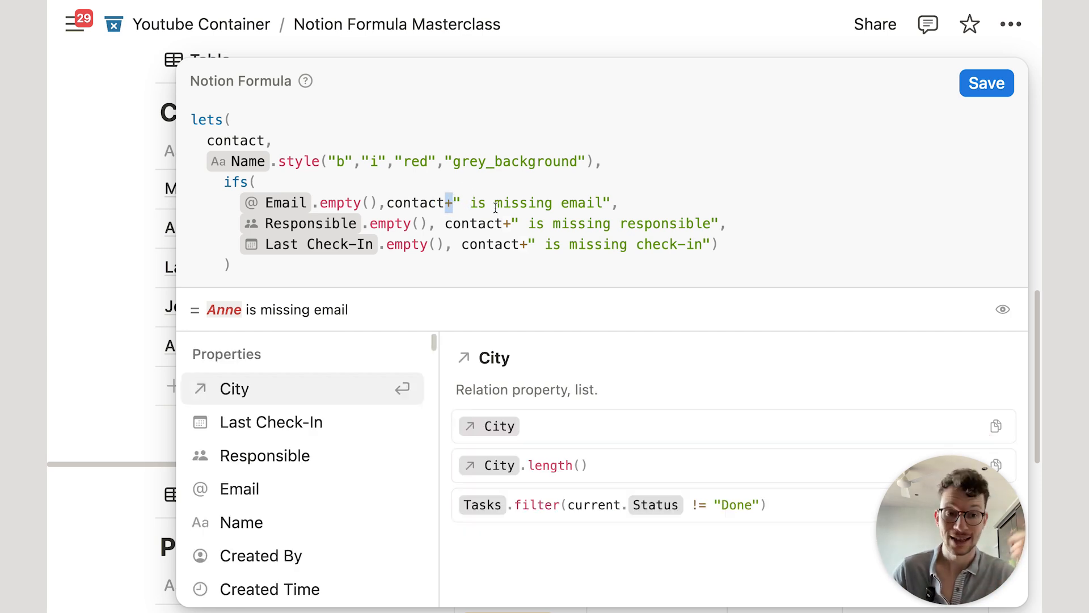
pyautogui.doubleClick(390, 202)
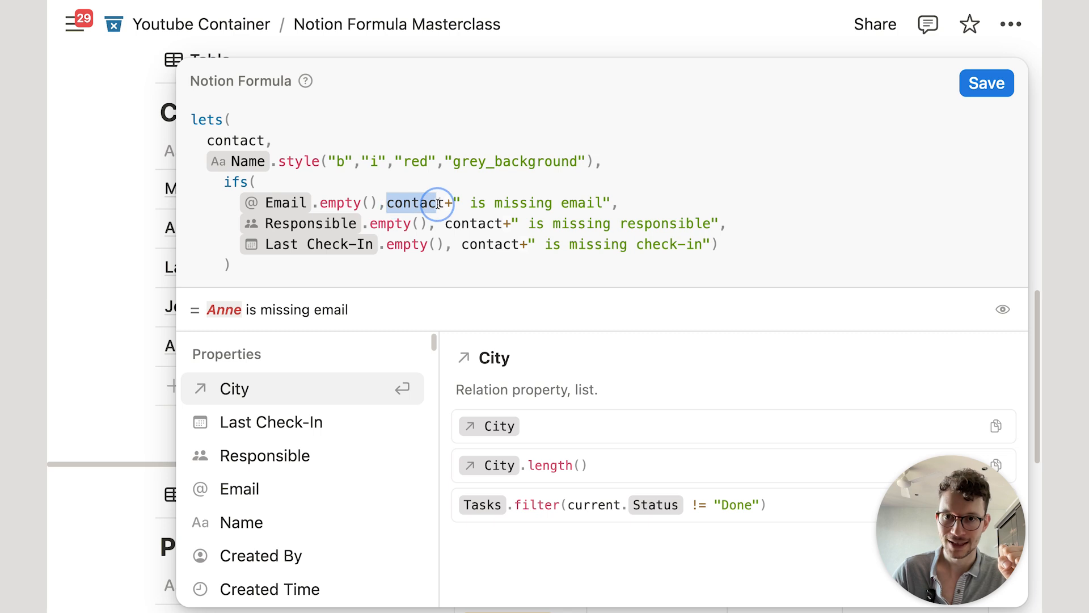
pyautogui.click(155, 108)
# Step: Add a Formula property named 'Outreach Message' to the Contact table
pyautogui.hscroll(10, 483, 224)
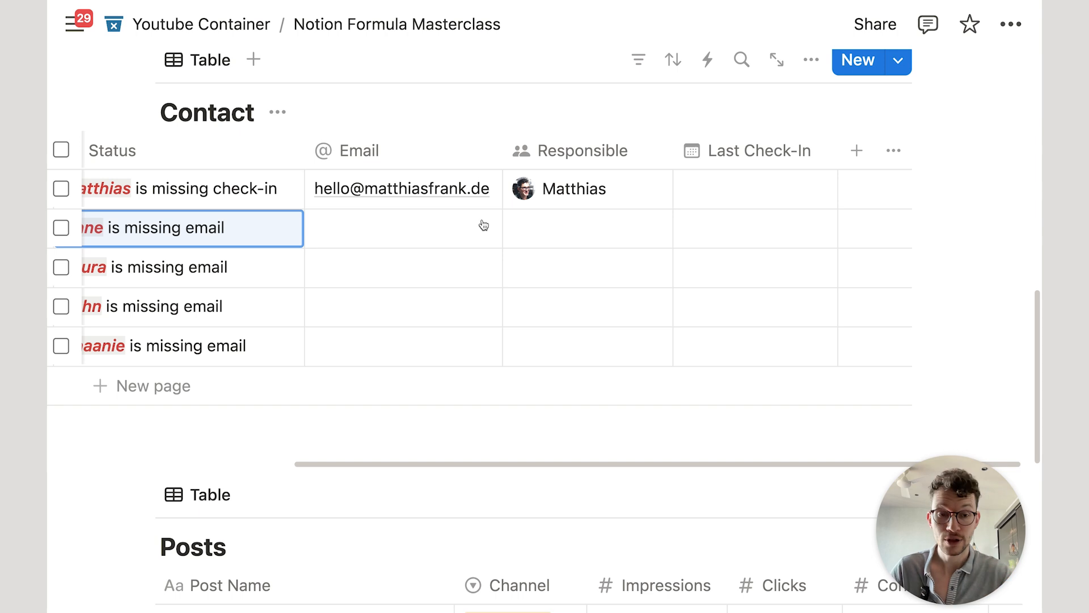
pyautogui.scroll(3, 484, 225)
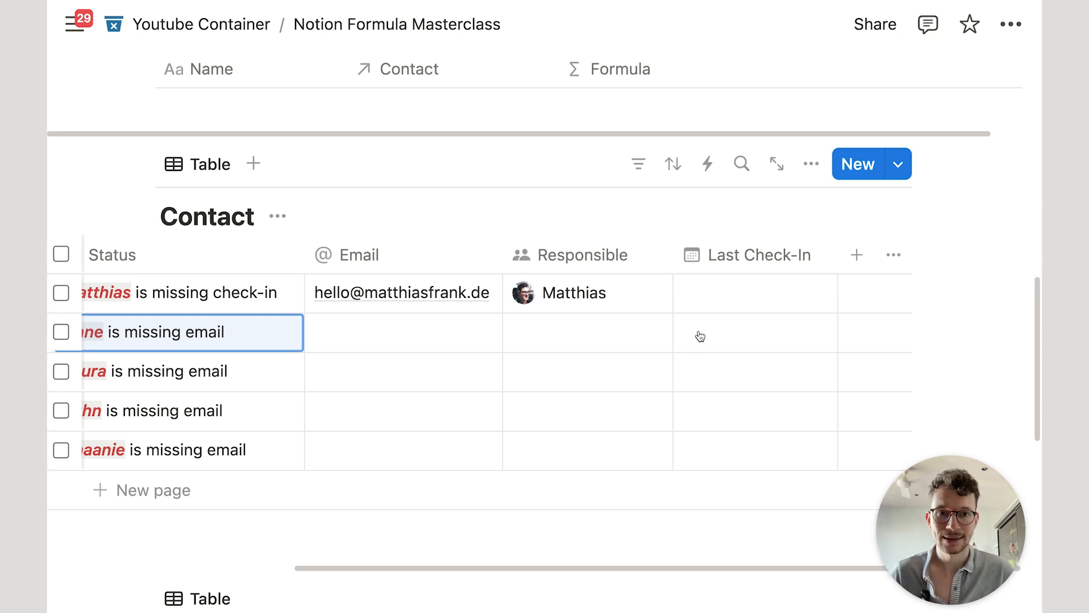
pyautogui.scroll(-2, 697, 335)
pyautogui.click(855, 191)
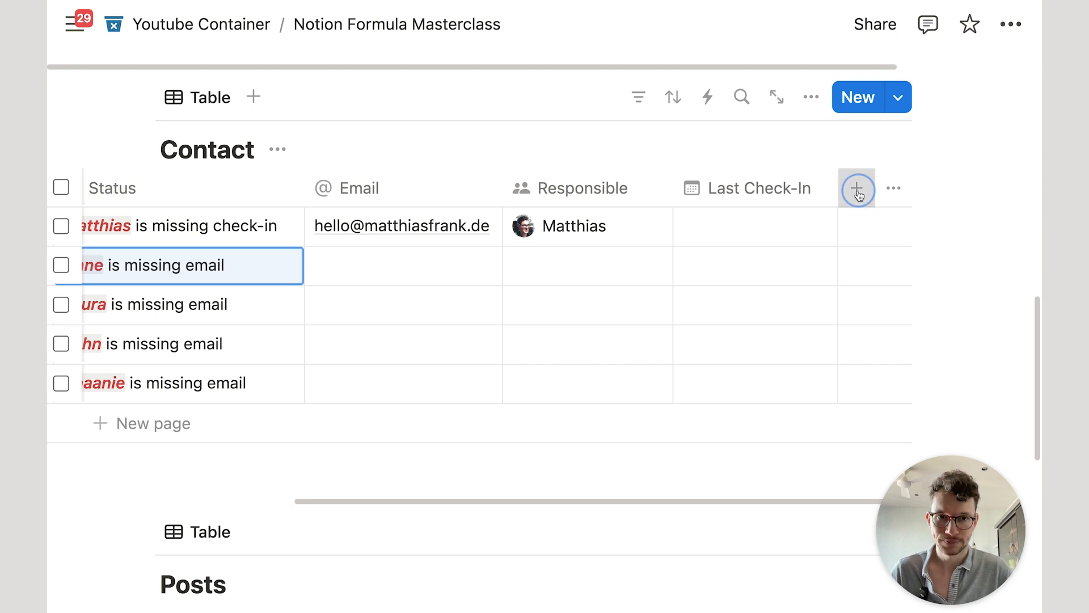
pyautogui.write('form')
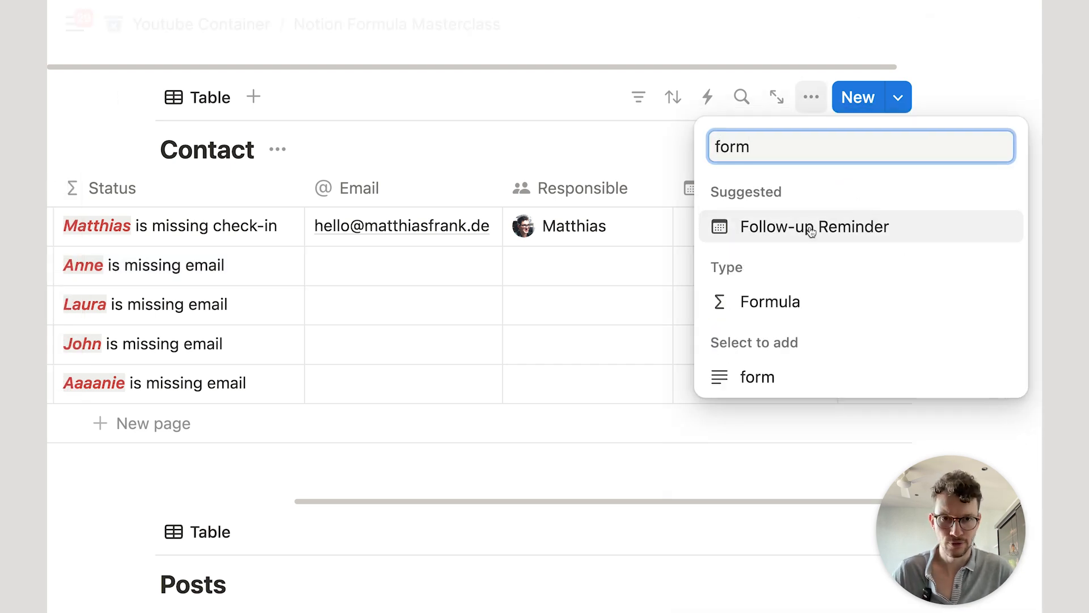
pyautogui.click(782, 299)
pyautogui.write('Outreach Message')
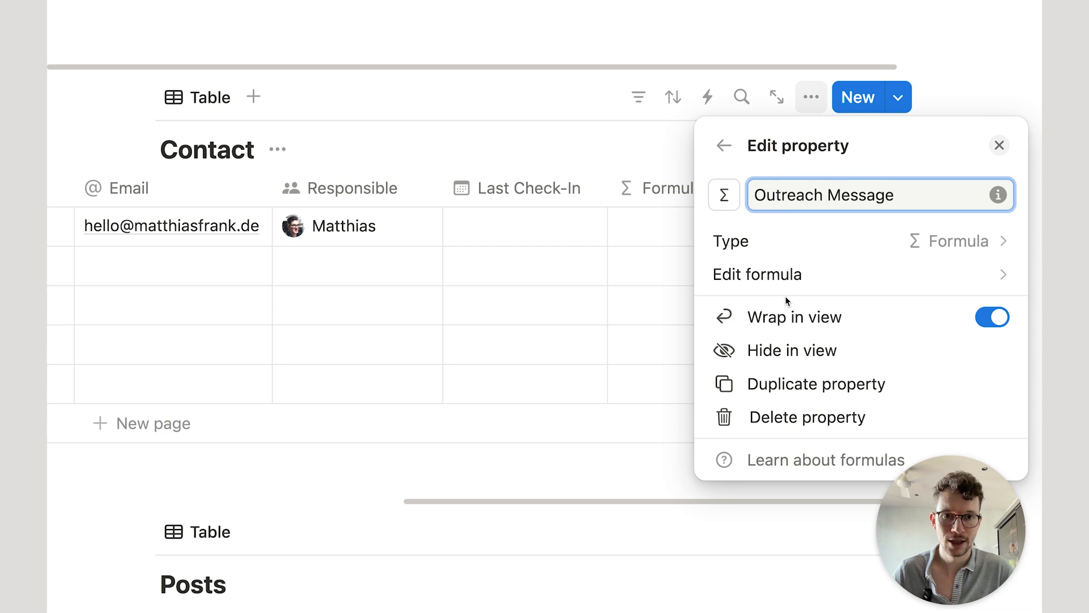
# Step: Save the formula 'Hello ' + Name + ' it was great seeing you ' + Last Check-In + ' - hope to talk again soon'
pyautogui.click(797, 281)
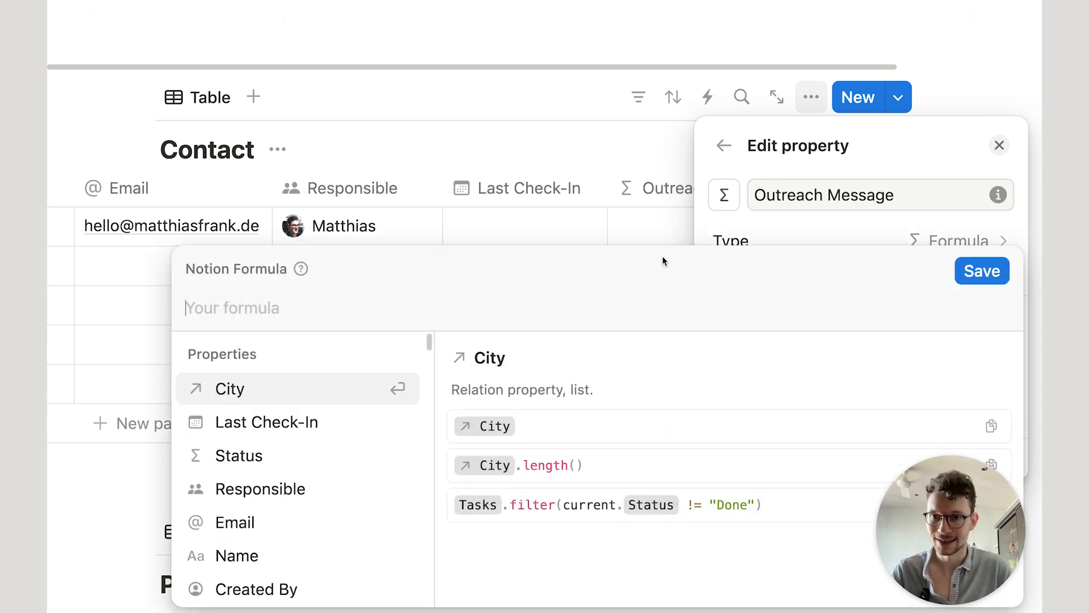
pyautogui.write('"Hello "')
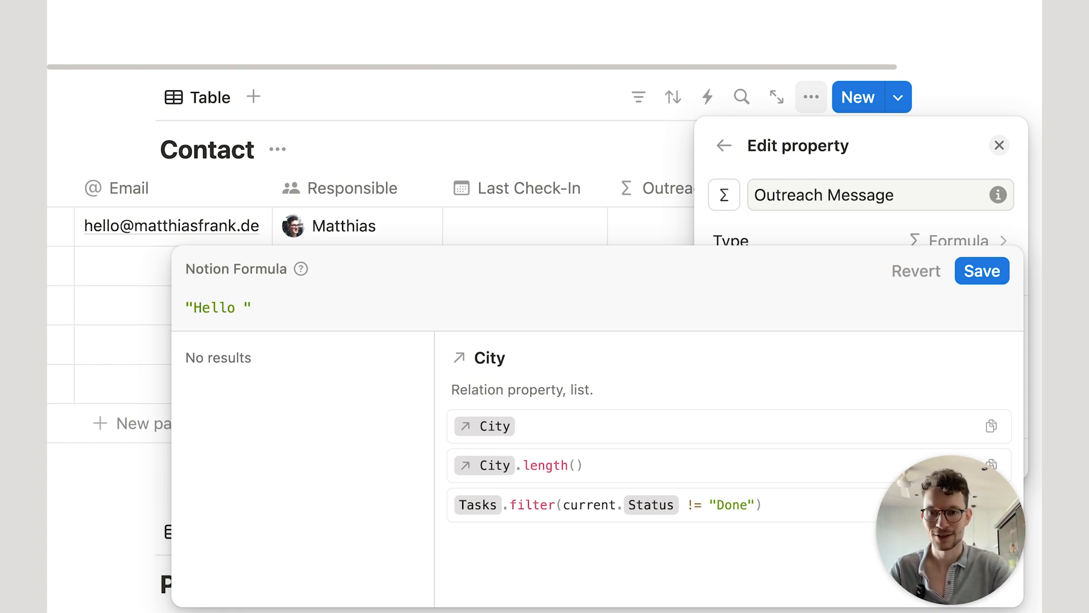
pyautogui.write('+')
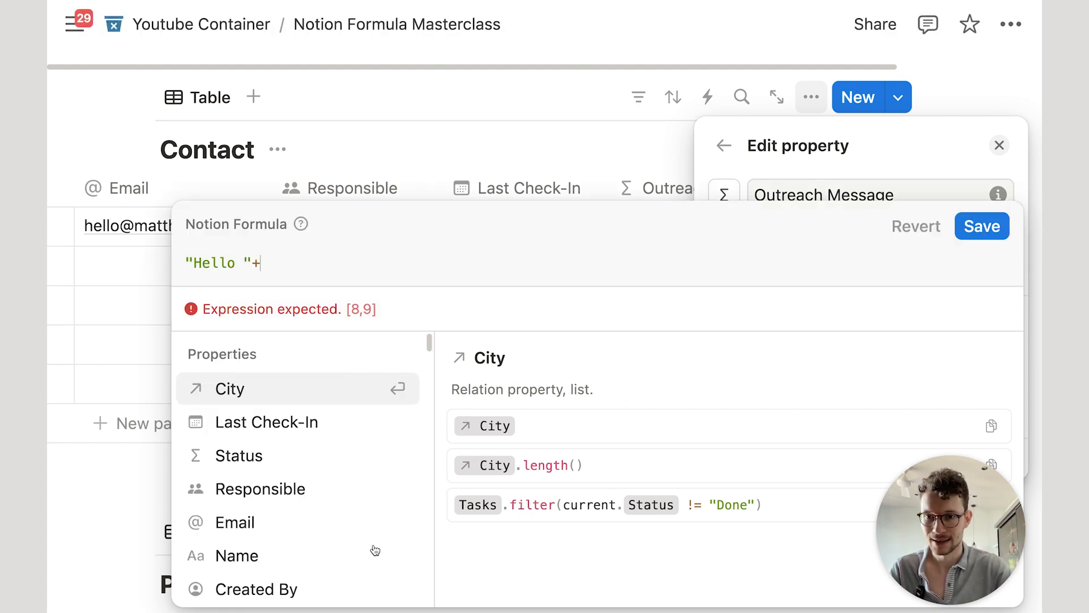
pyautogui.click(306, 551)
pyautogui.write('"')
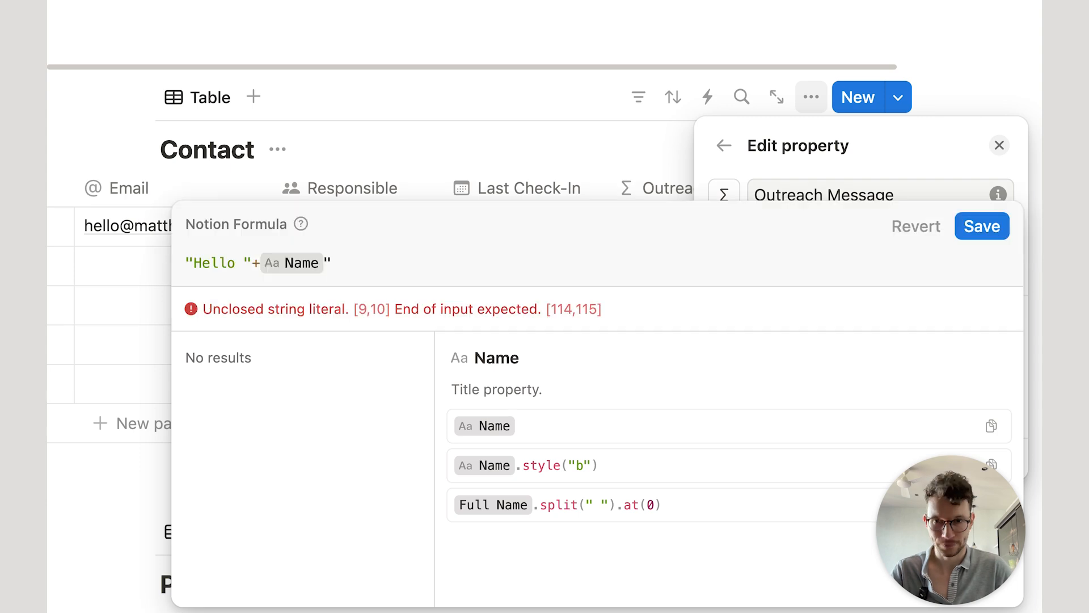
pyautogui.press('BackSpace')
pyautogui.write('+"')
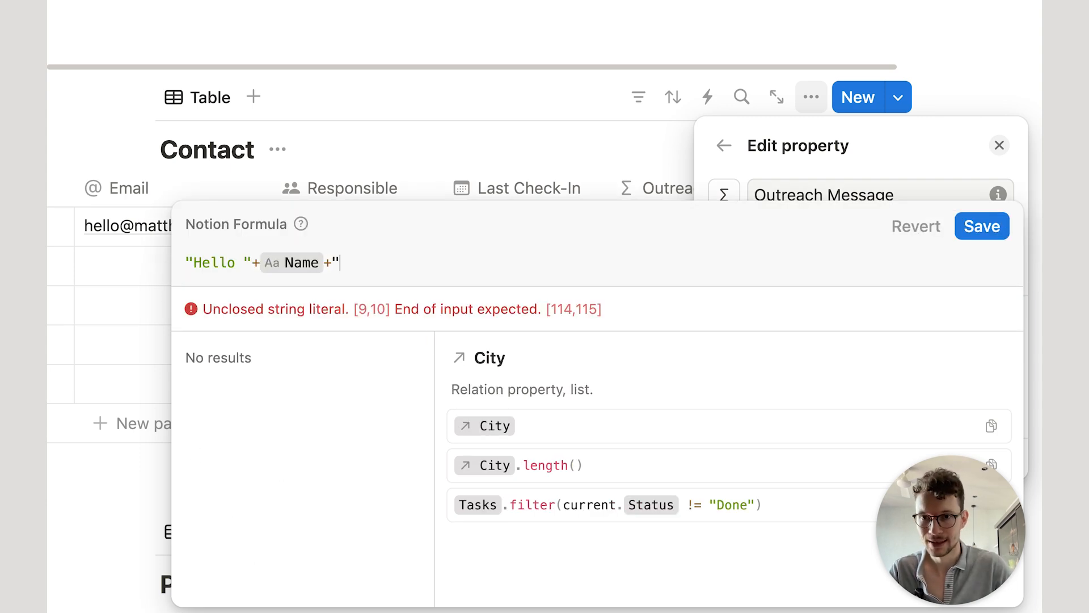
pyautogui.write(' it was great seeing you ')
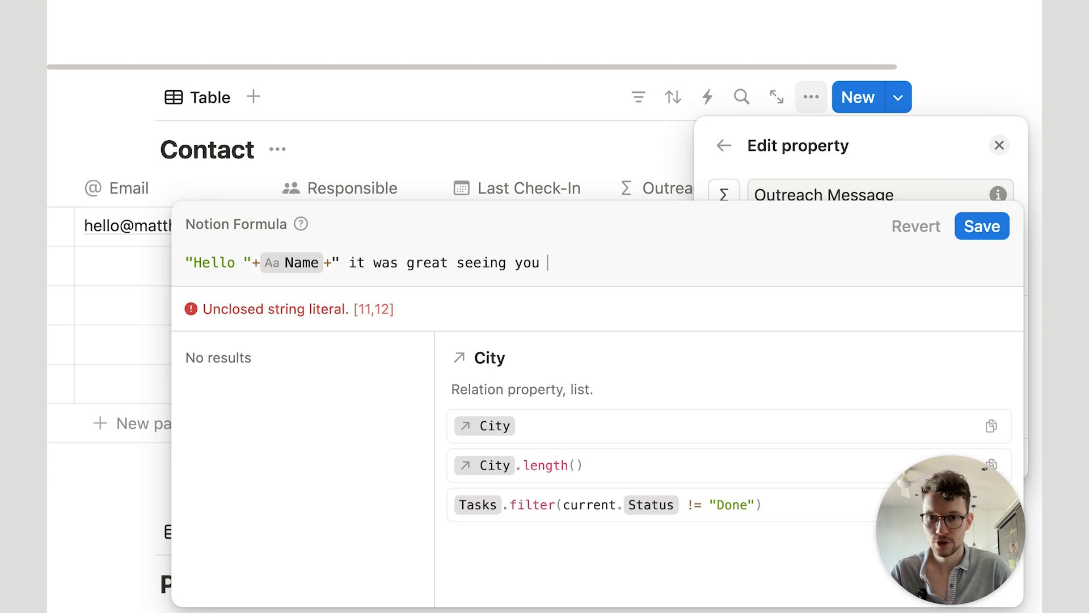
pyautogui.write('"')
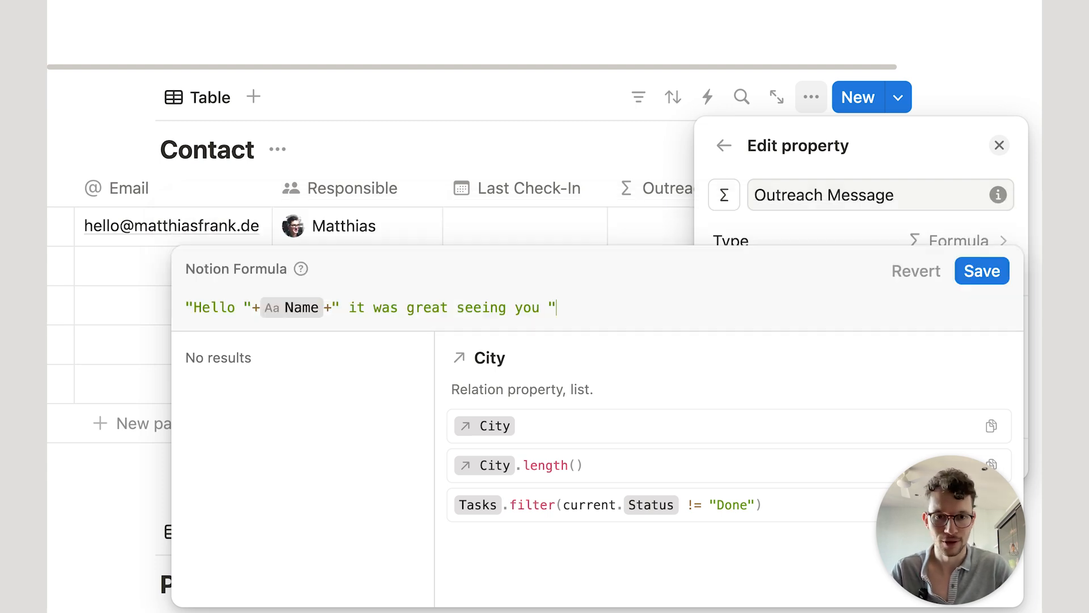
pyautogui.write('+')
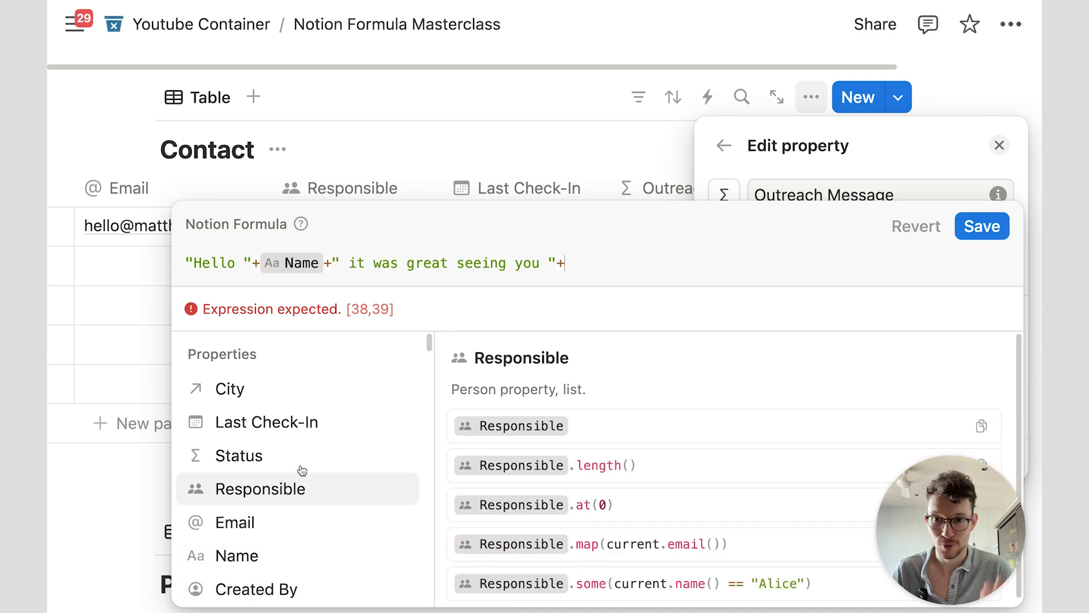
pyautogui.click(311, 423)
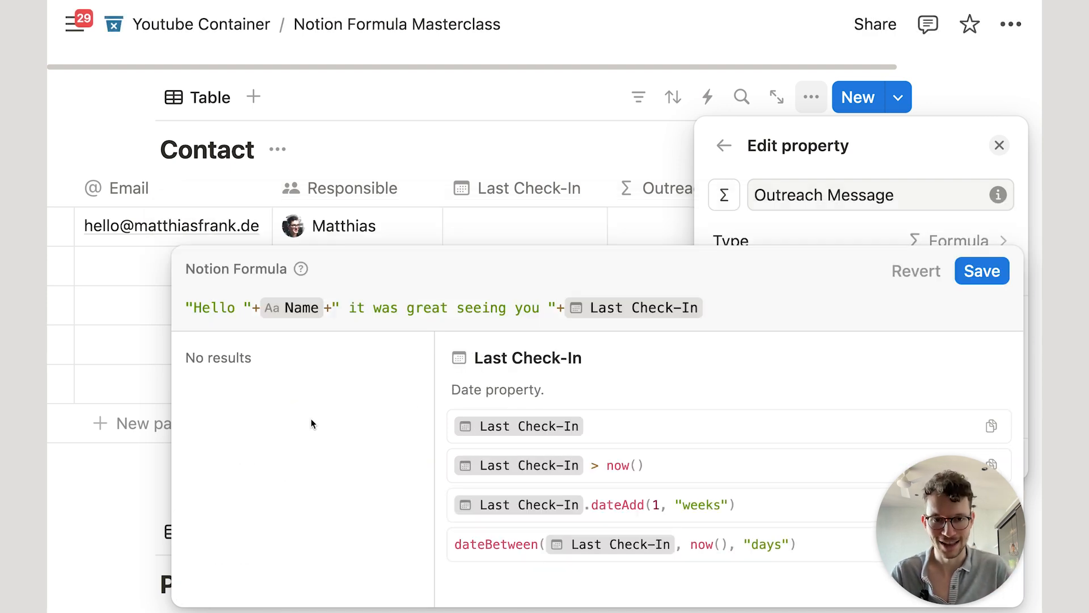
pyautogui.write('+"')
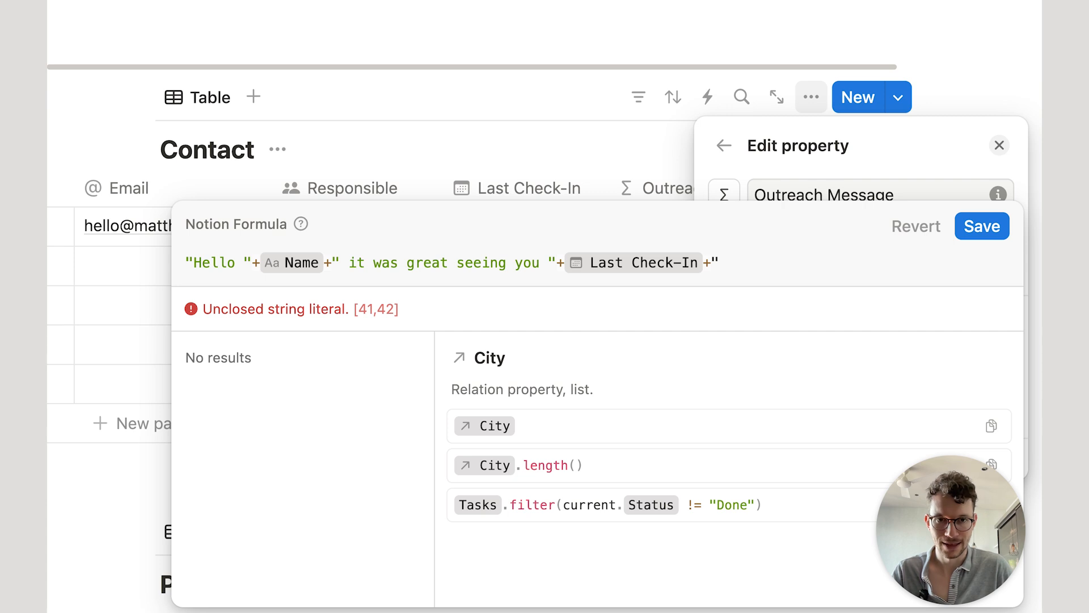
pyautogui.write('  -')
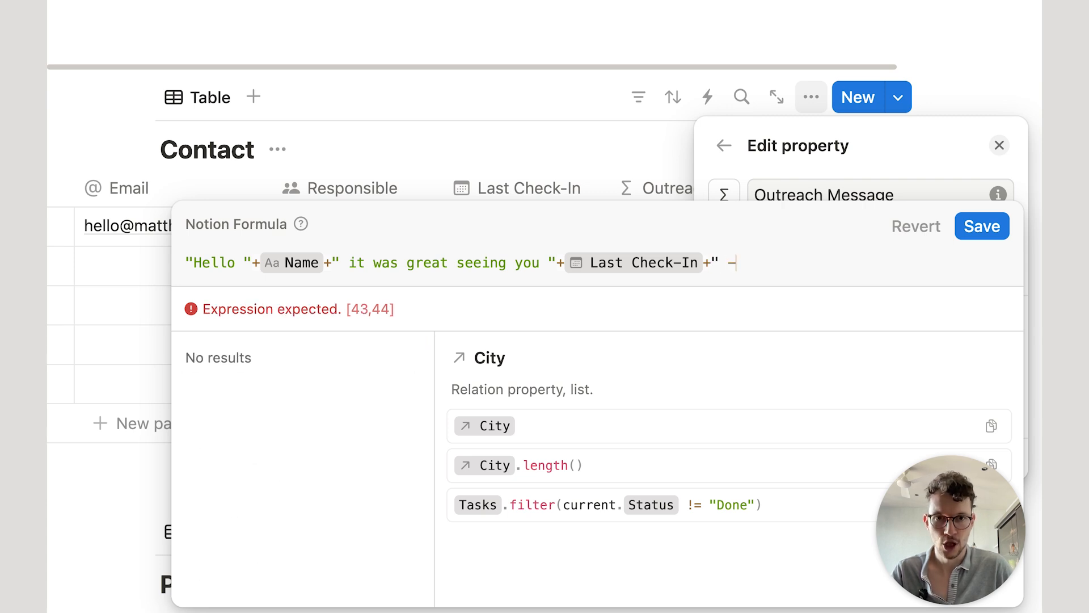
pyautogui.write(' hope to talk ag')
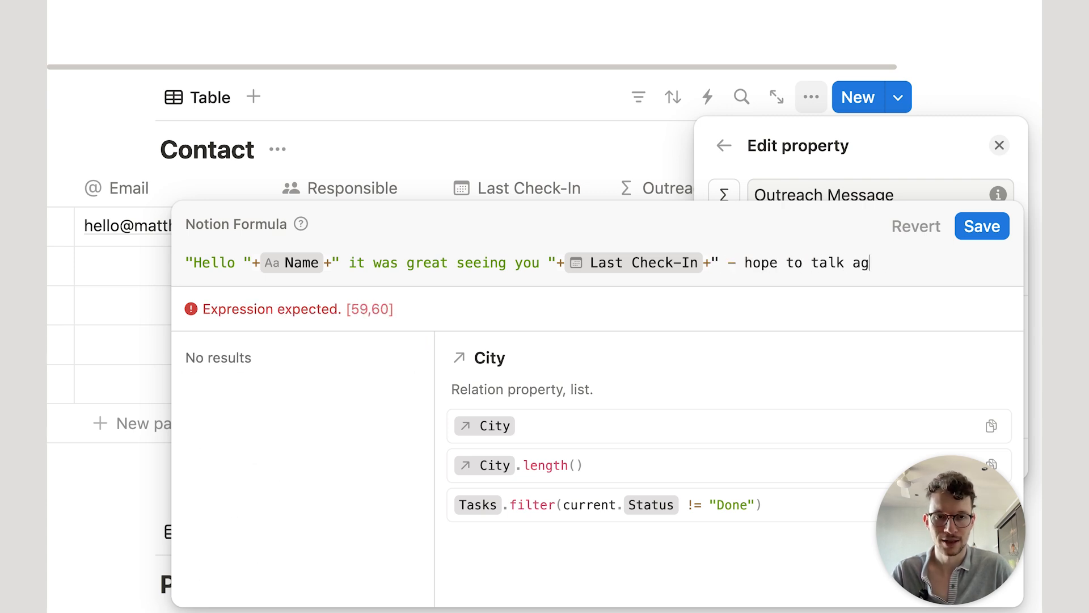
pyautogui.write('ain soon"')
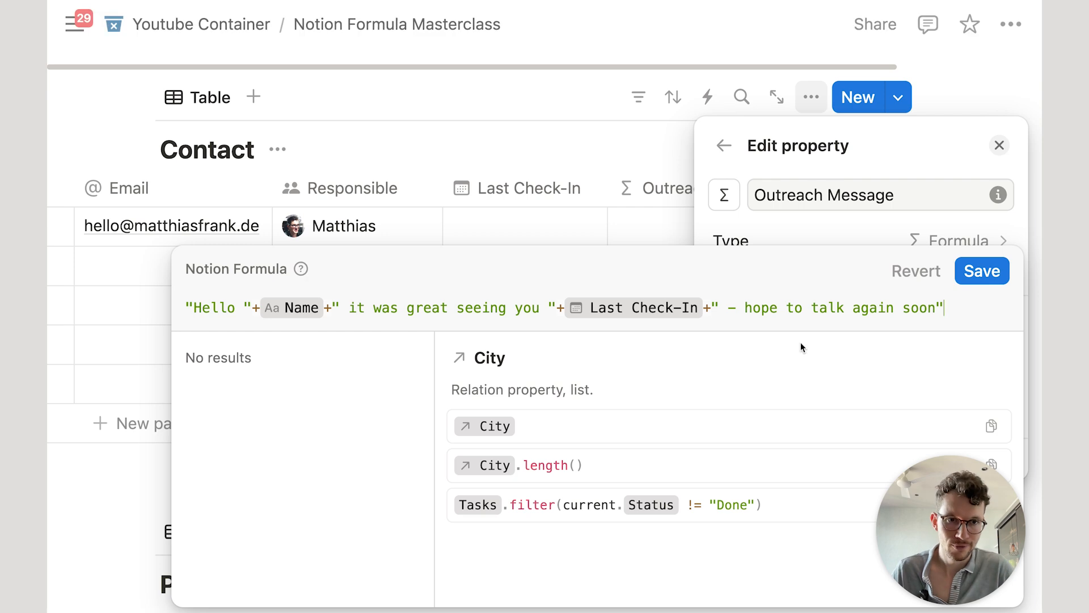
pyautogui.click(991, 272)
# Step: Set the first two contacts' Last Check-In dates to January 29 and January 30, 2025
pyautogui.click(577, 108)
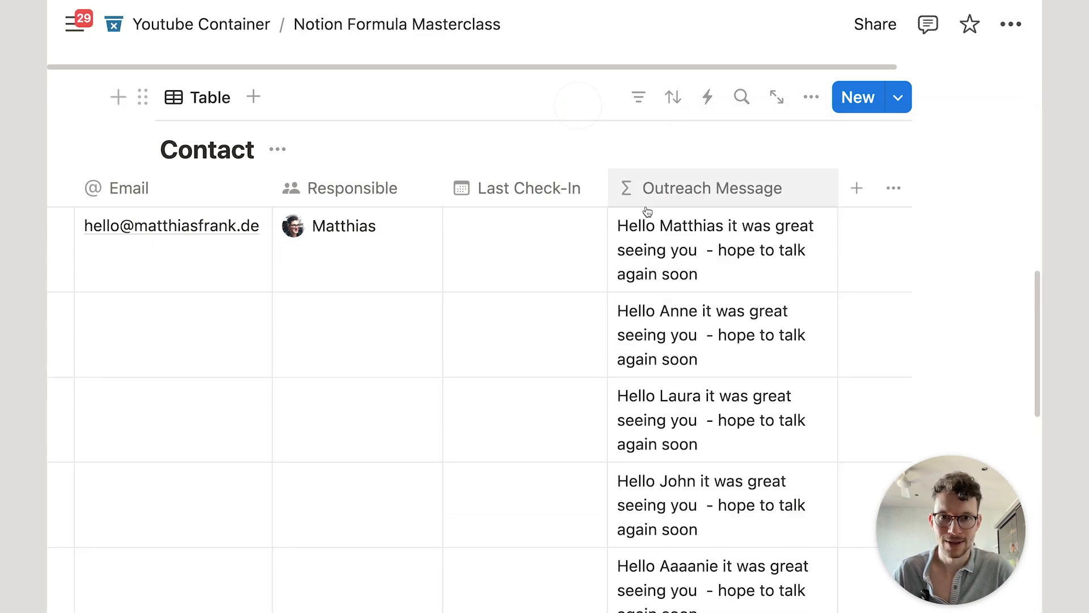
pyautogui.scroll(-2, 661, 215)
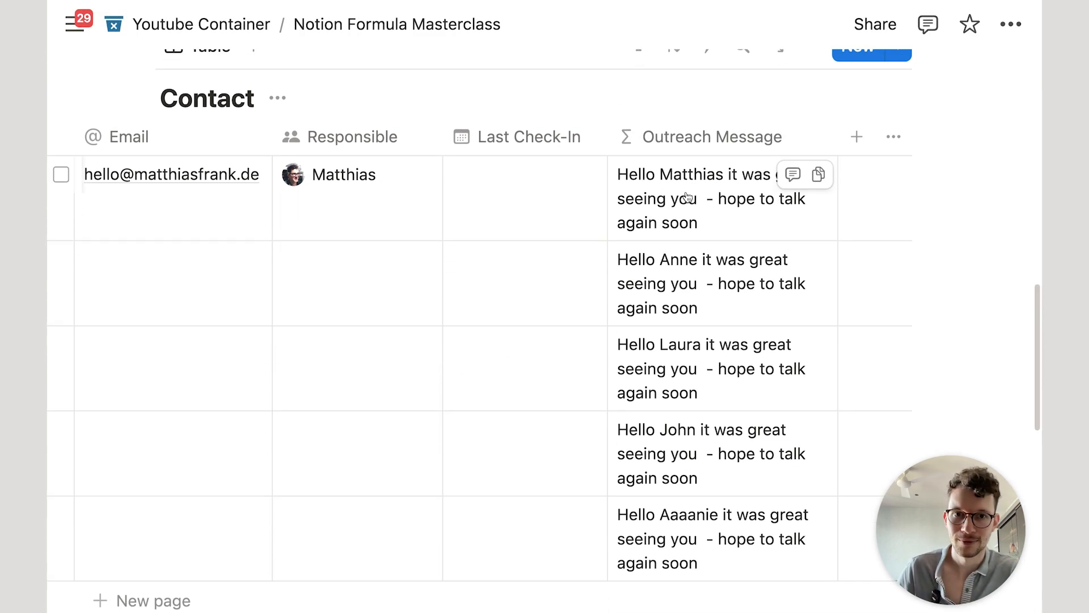
pyautogui.click(501, 199)
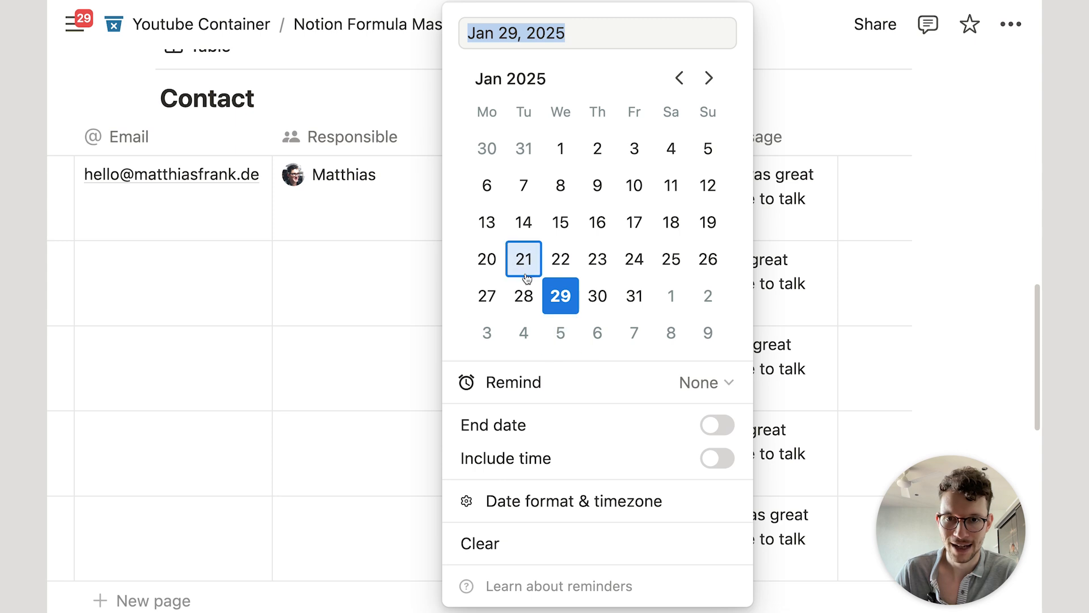
pyautogui.click(564, 296)
pyautogui.press('Escape')
pyautogui.click(528, 291)
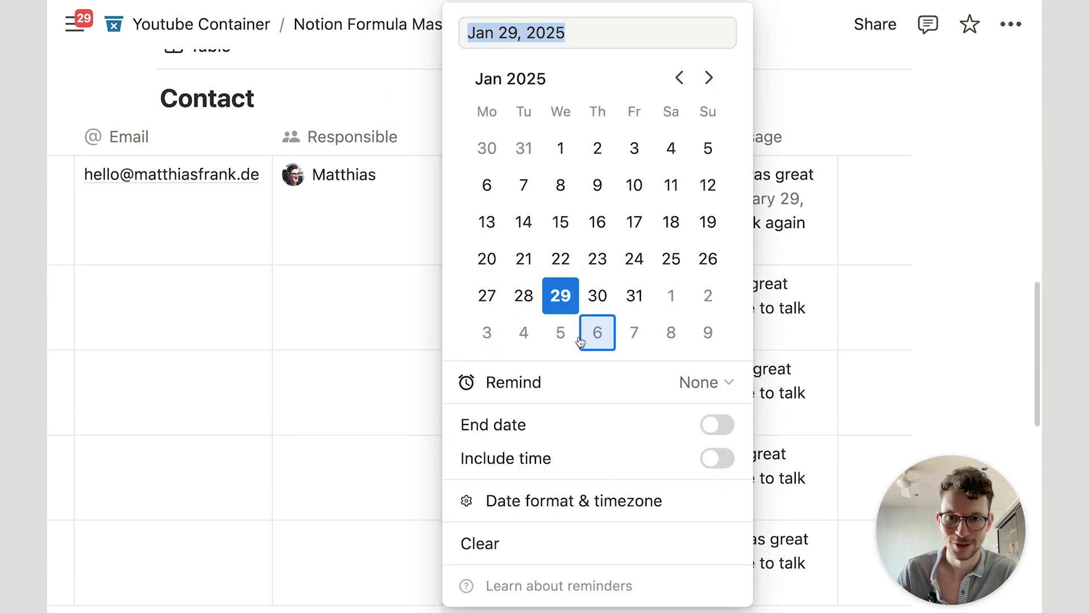
pyautogui.click(595, 296)
pyautogui.press('Escape')
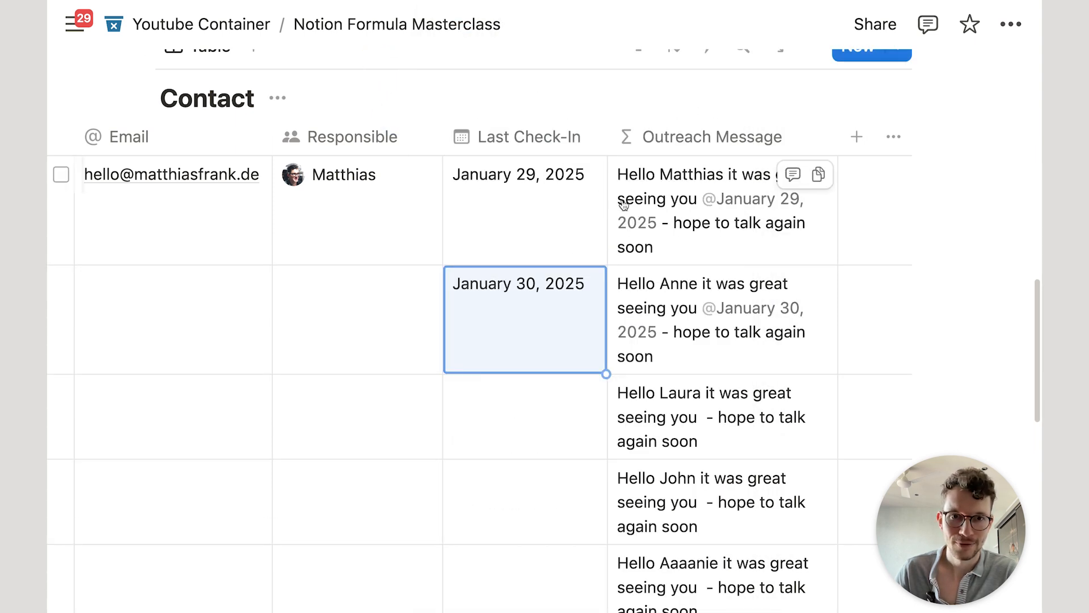
# Step: Select the first row's Outreach Message cell and open its formula for editing
pyautogui.scroll(1, 742, 229)
pyautogui.click(714, 226)
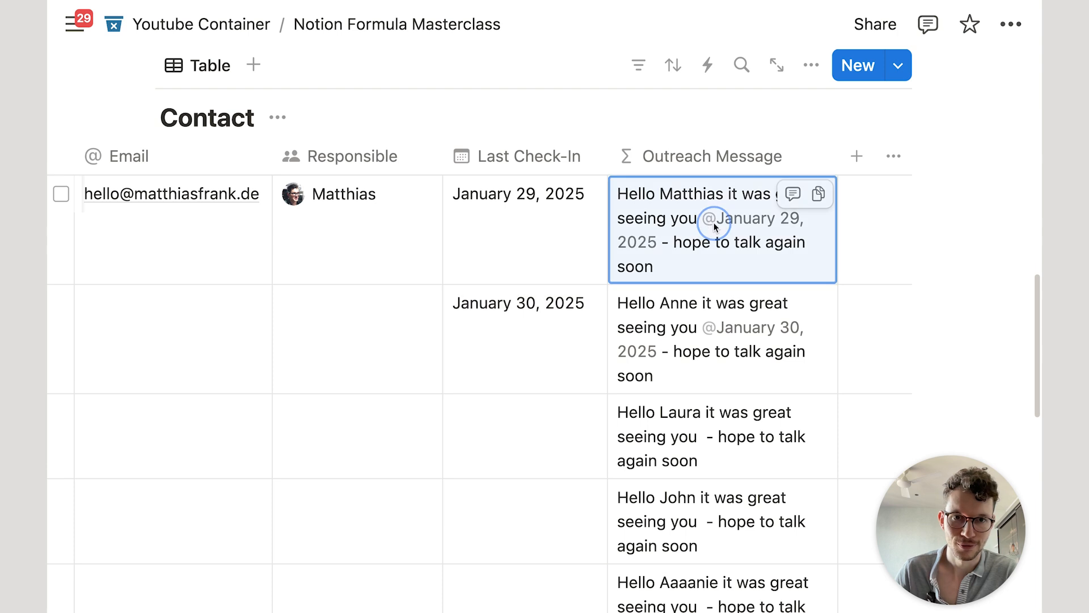
pyautogui.scroll(1, 755, 244)
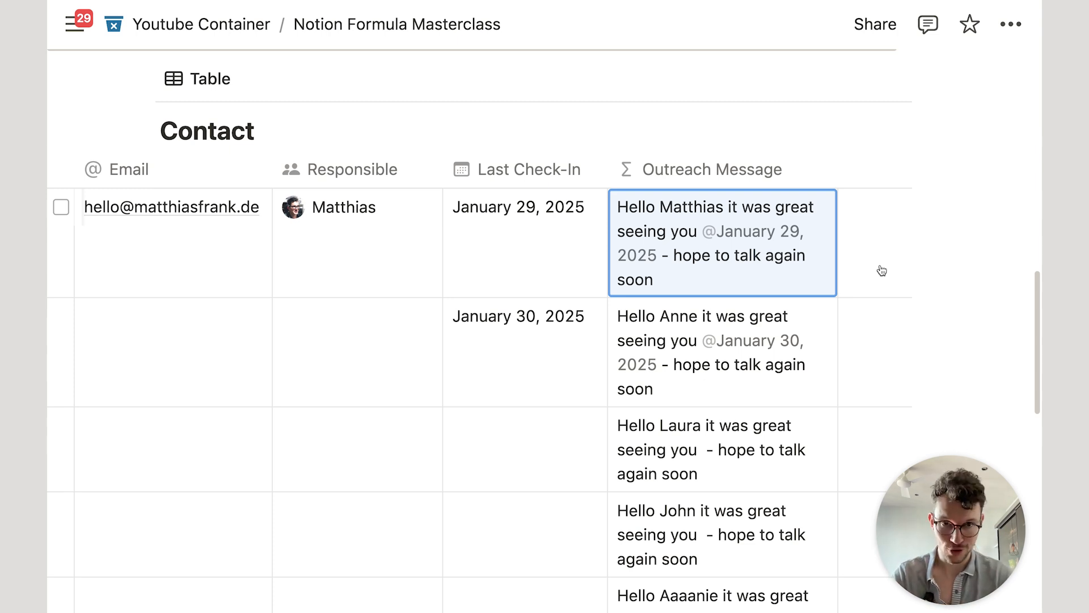
pyautogui.moveTo(810, 250)
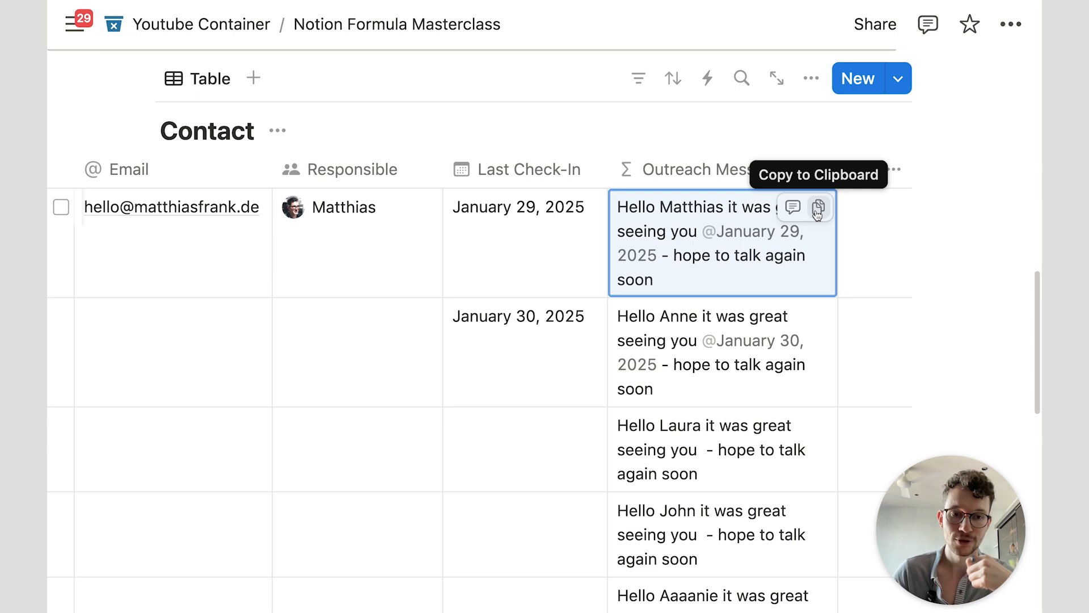
pyautogui.scroll(-1, 817, 213)
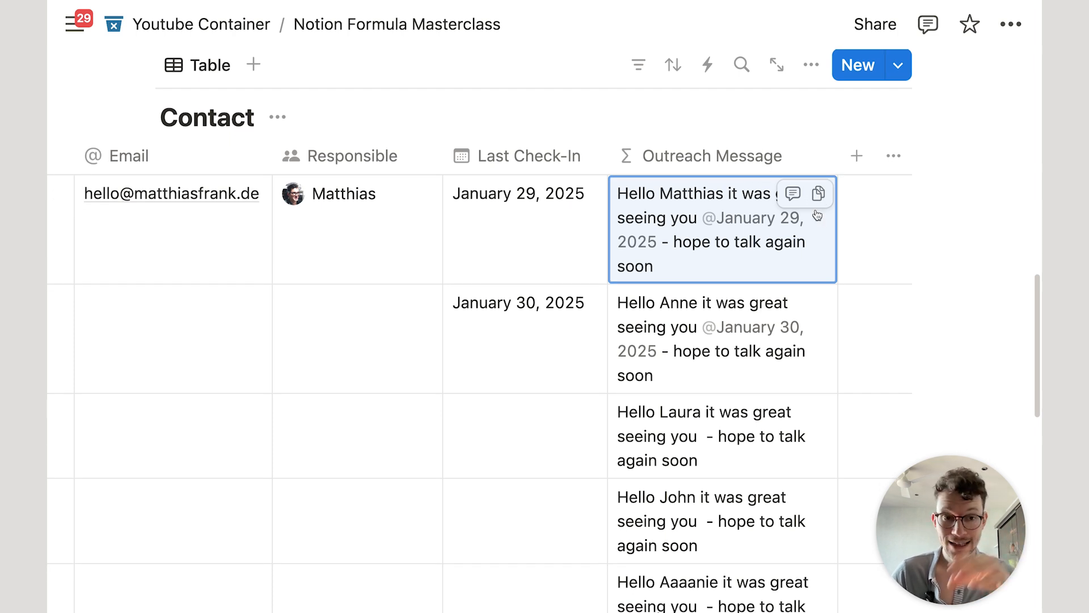
pyautogui.click(774, 266)
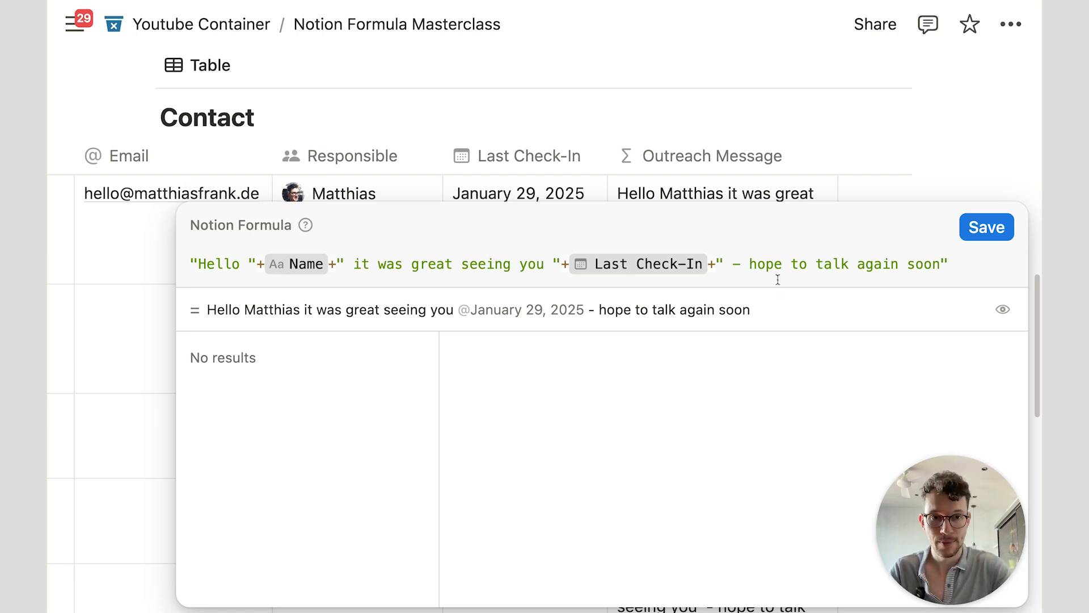
# Step: Append a + "\n" line break to the Outreach Message formula and save
pyautogui.write('+"')
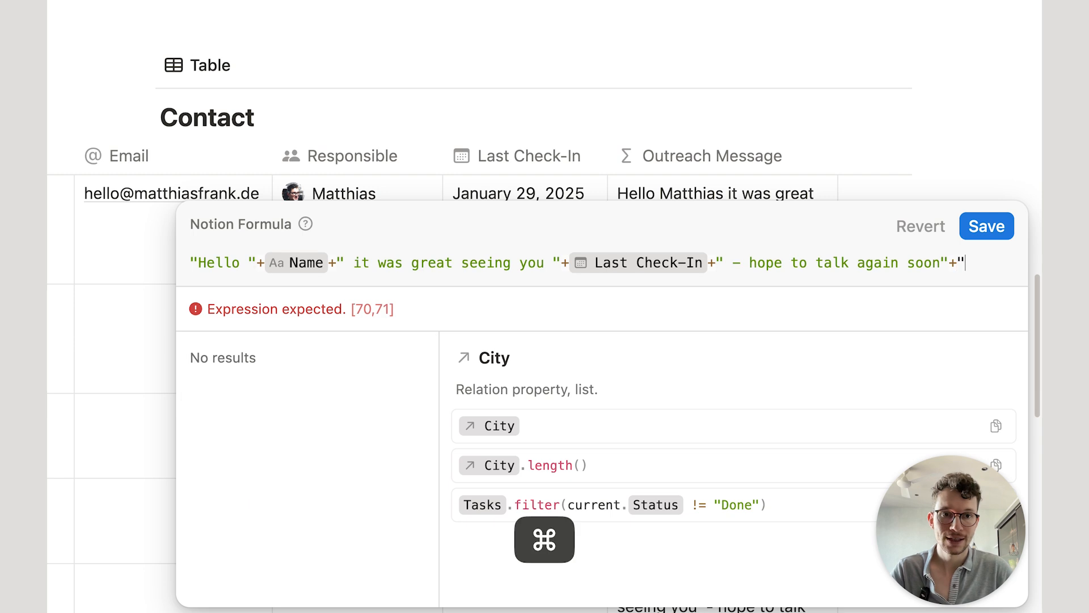
pyautogui.write('\\n')
pyautogui.write('"')
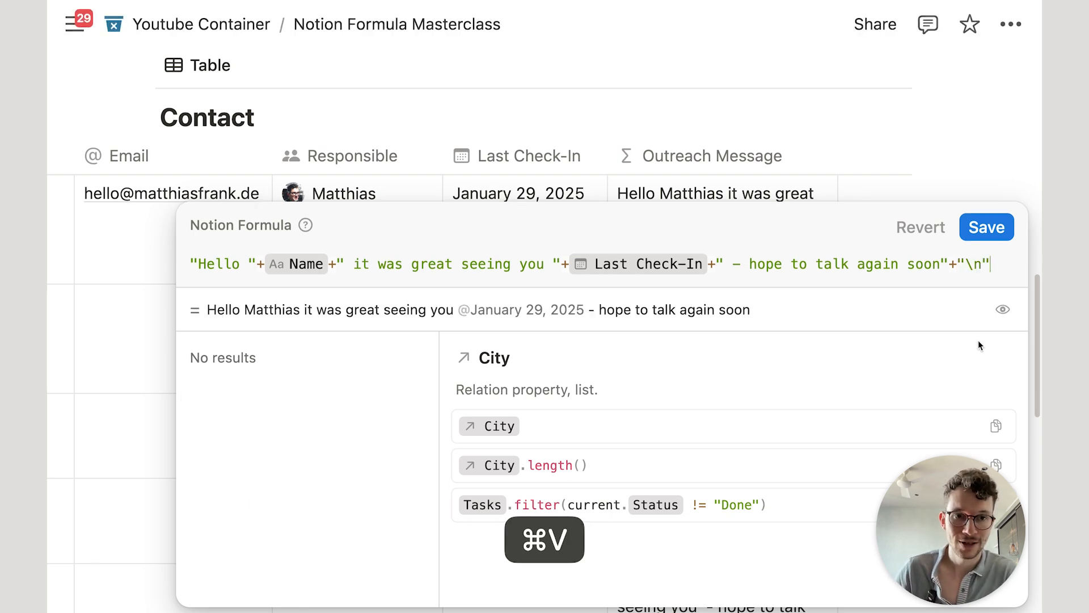
pyautogui.doubleClick(969, 261)
pyautogui.doubleClick(975, 263)
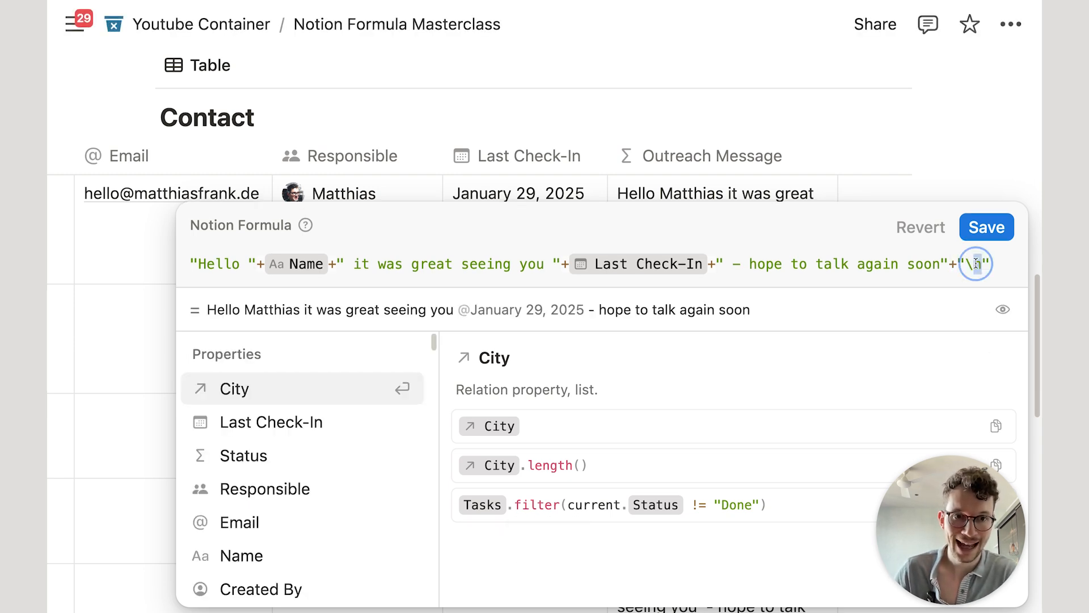
pyautogui.click(983, 225)
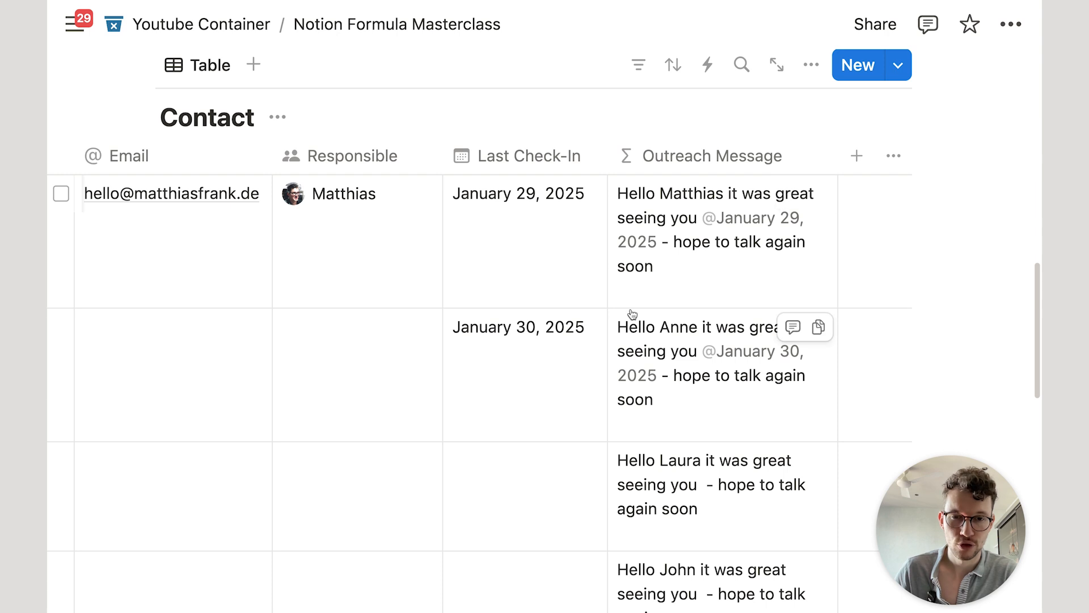
# Step: Append + 'this is on another line' to the formula and save it
pyautogui.click(656, 287)
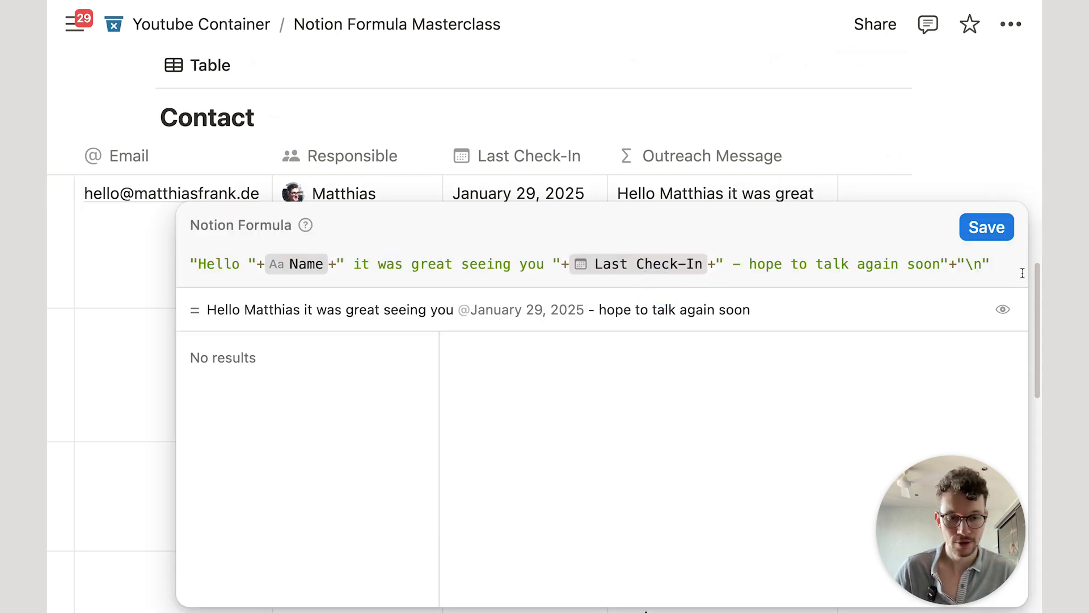
pyautogui.write('+"this is on another line"')
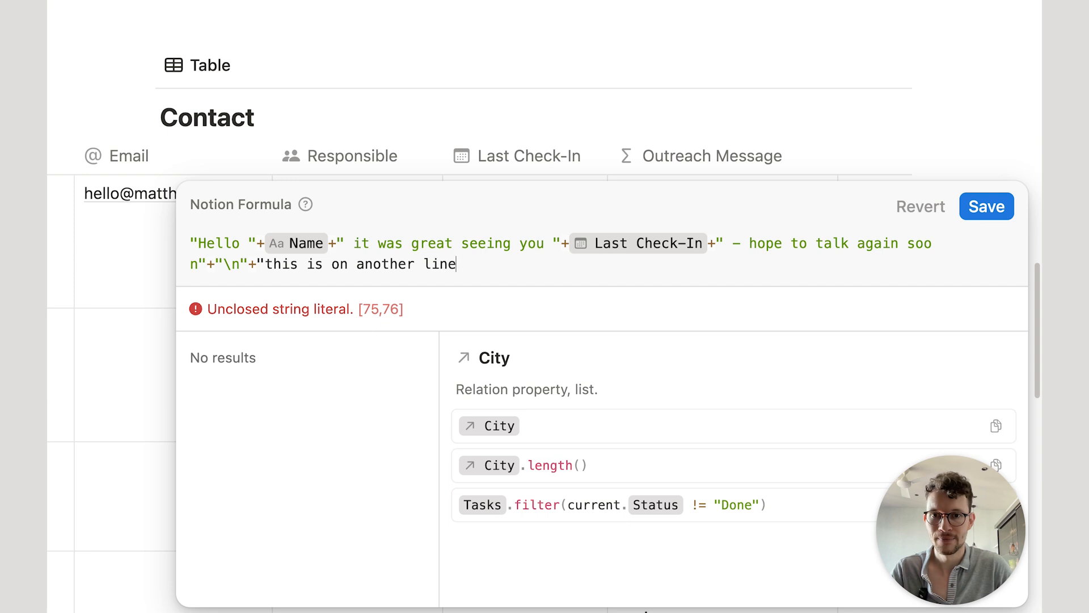
pyautogui.click(987, 212)
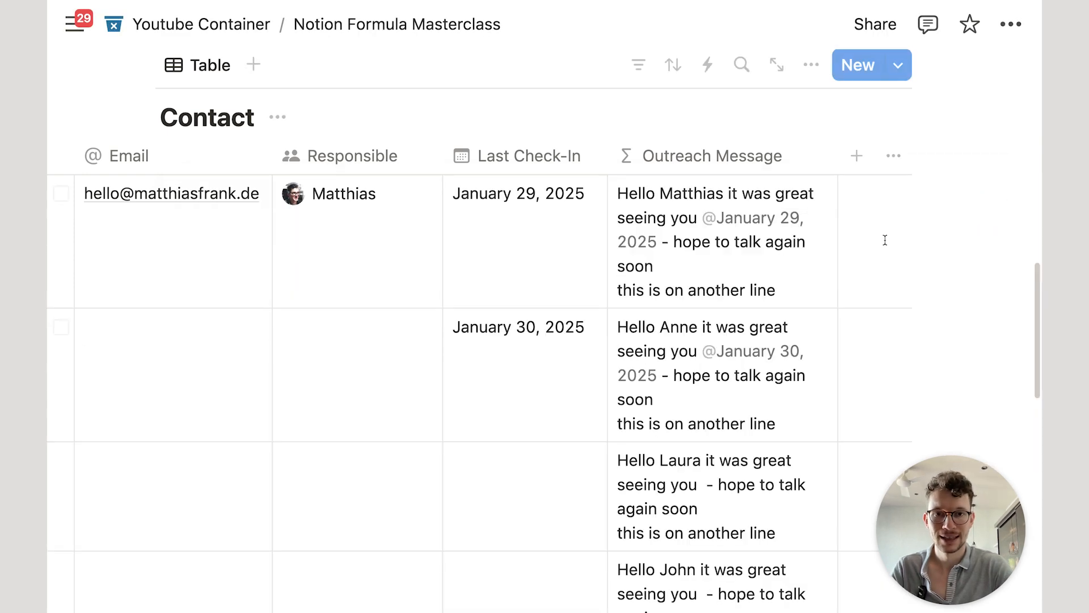
# Step: Duplicate the "\n" line break in the formula, remove the stray plus, and save
pyautogui.click(653, 290)
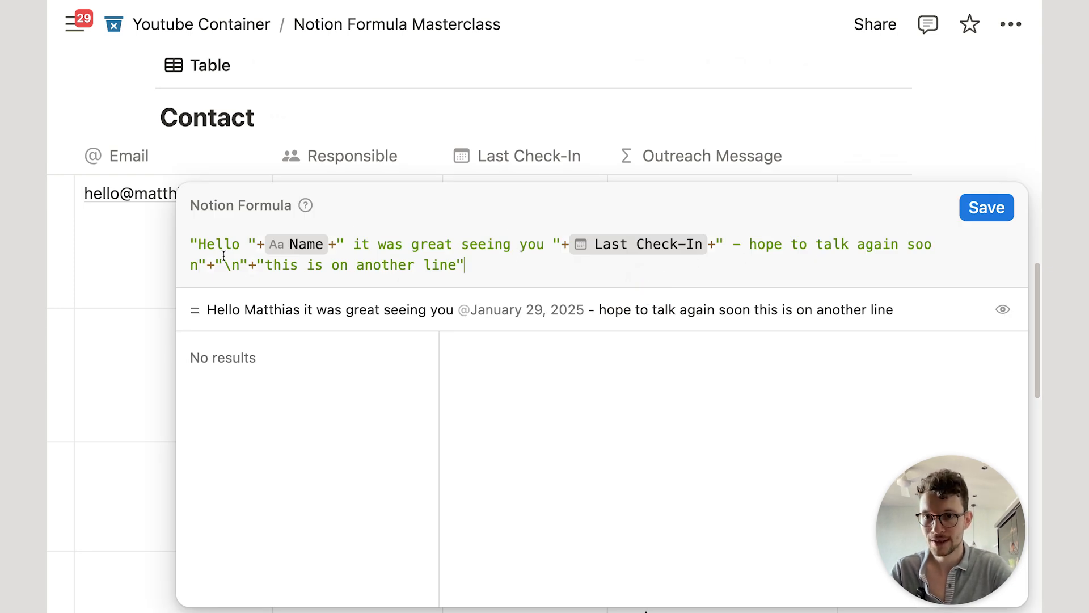
pyautogui.moveTo(205, 265); pyautogui.dragTo(248, 265)
pyautogui.press('super+c')
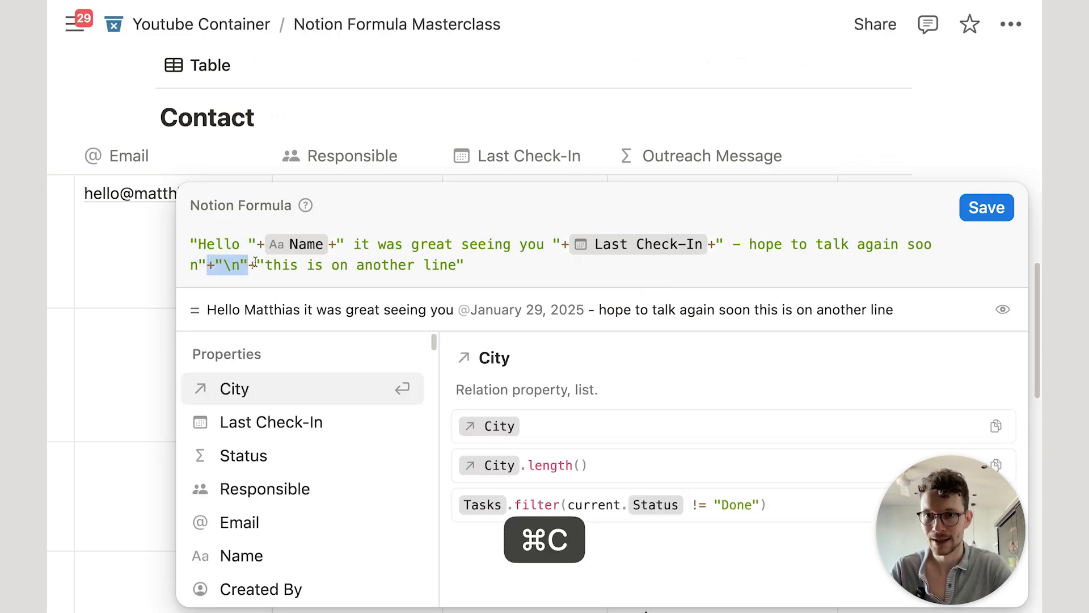
pyautogui.click(257, 265)
pyautogui.press('super+v')
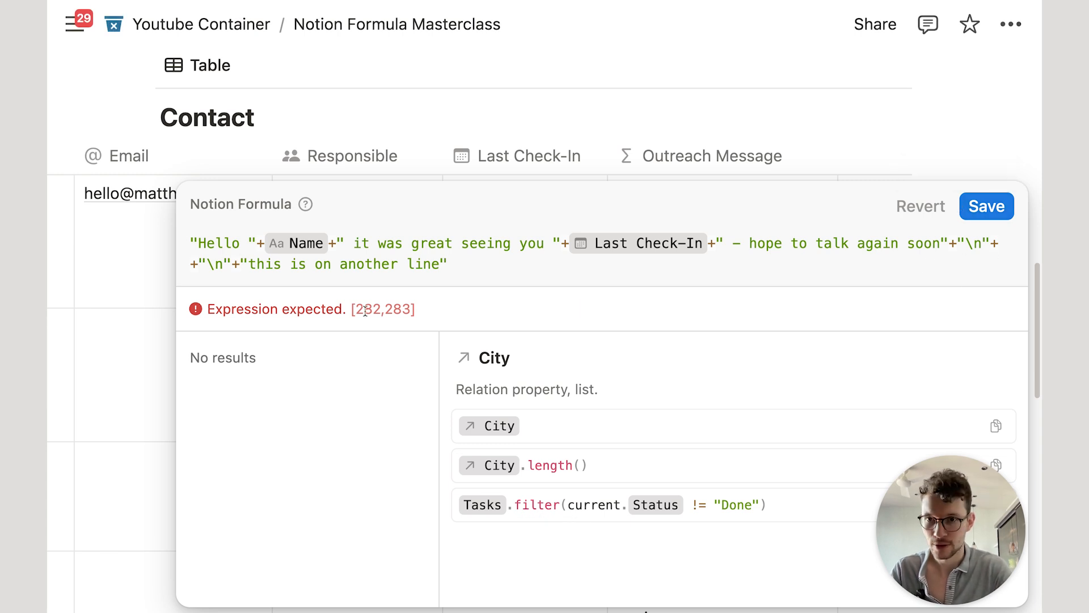
pyautogui.click(197, 265)
pyautogui.press('BackSpace')
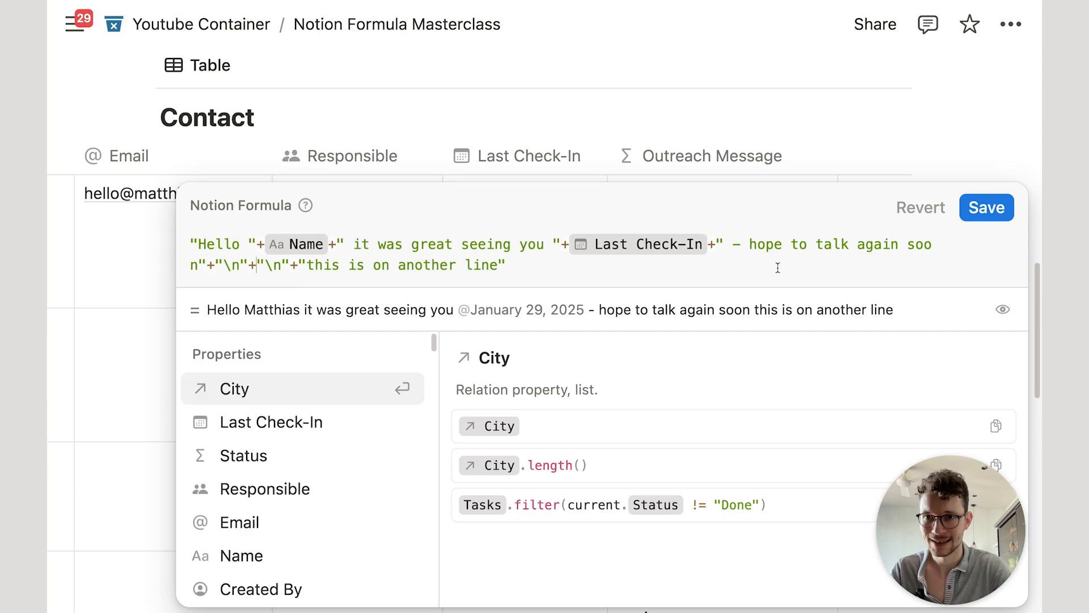
pyautogui.click(987, 206)
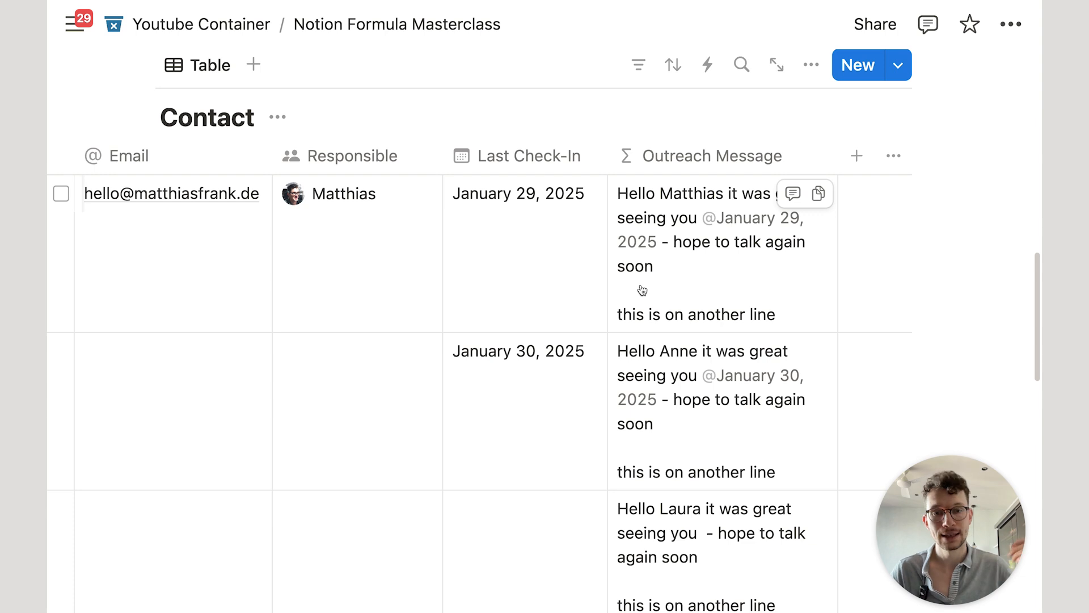
# Step: Split the Outreach Message formula code onto separate lines at each line-break piece
pyautogui.click(662, 278)
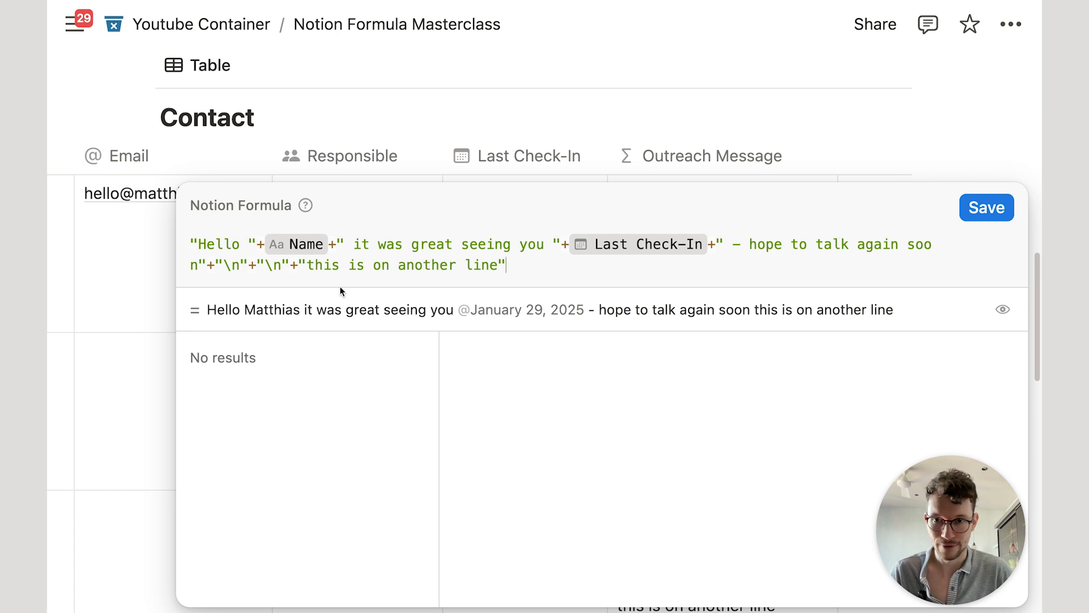
pyautogui.click(209, 262)
pyautogui.hotkey('shift', 'Return')
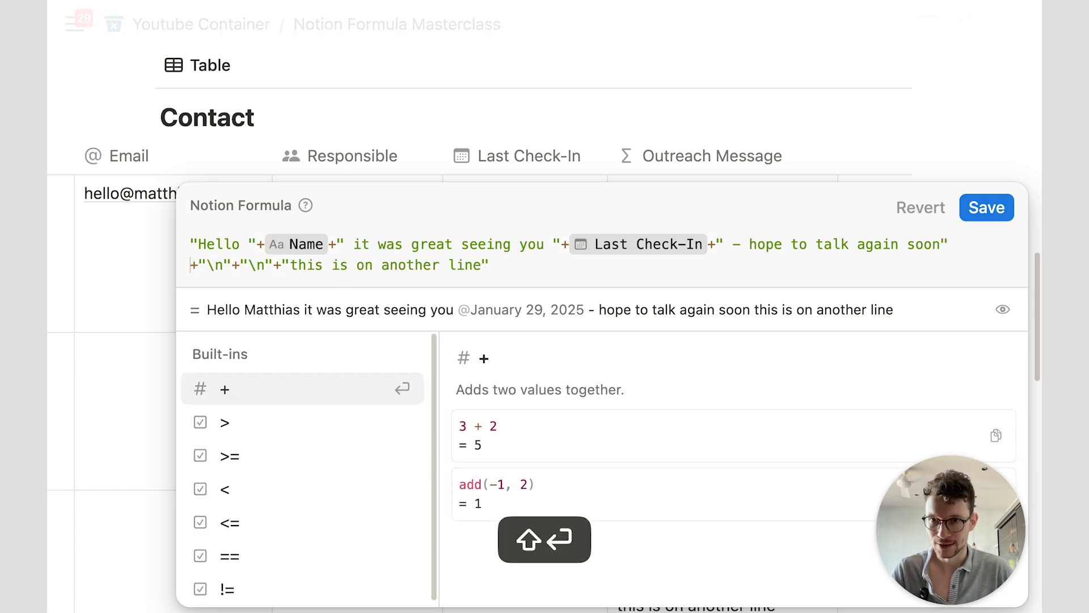
pyautogui.click(236, 263)
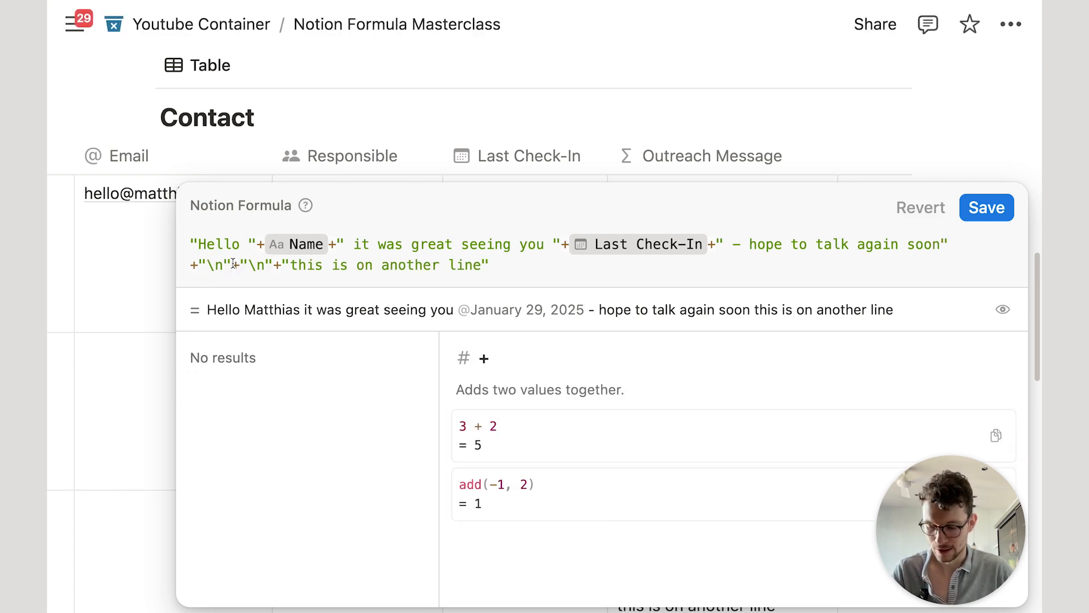
pyautogui.hotkey('shift', 'Return')
pyautogui.click(232, 265)
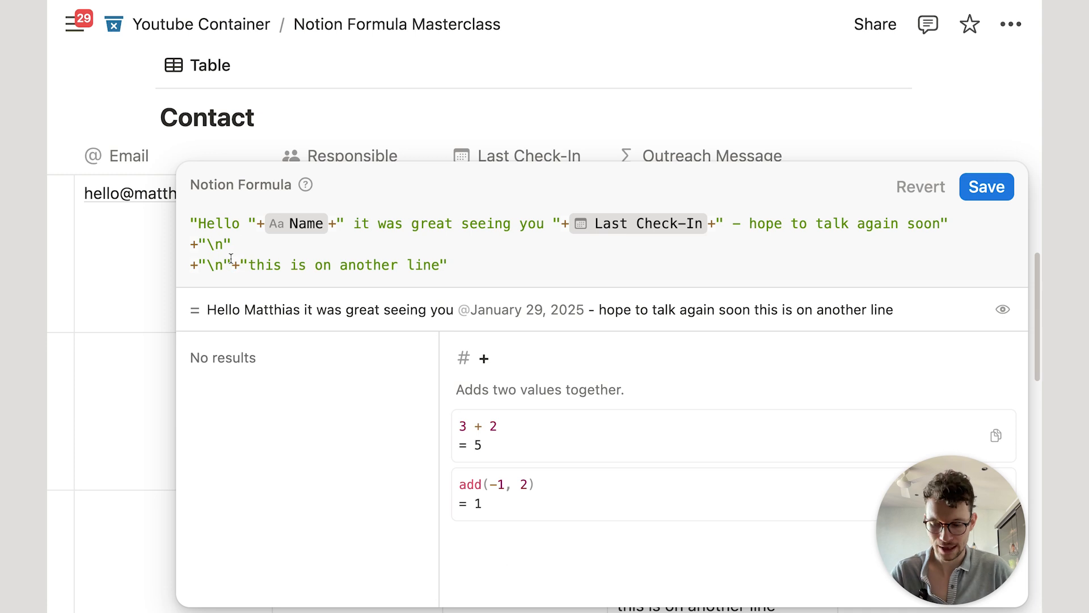
pyautogui.hotkey('shift', 'Return')
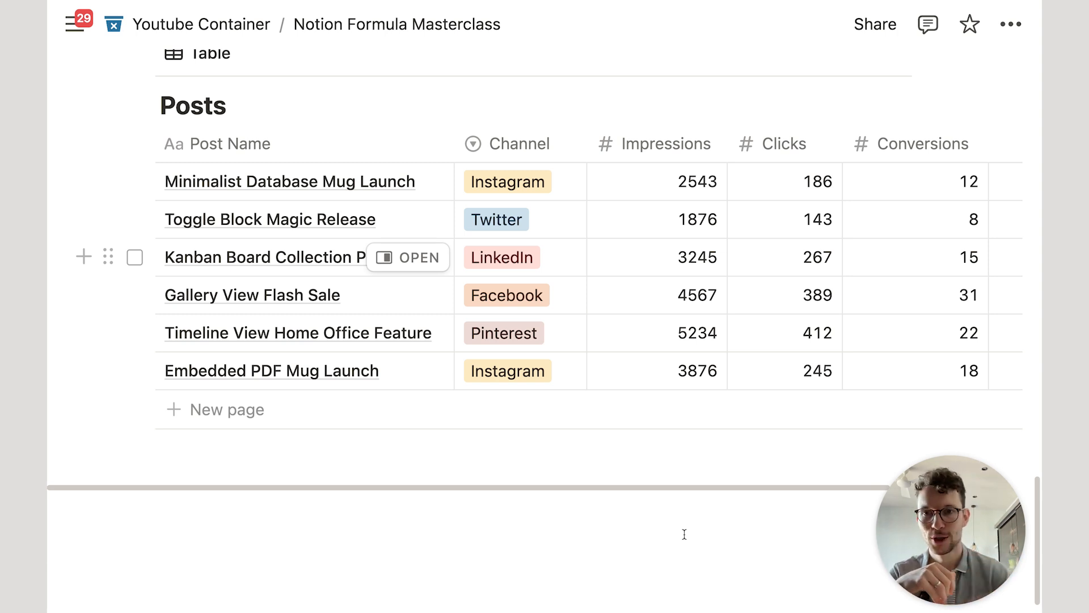
pyautogui.scroll(1, 652, 454)
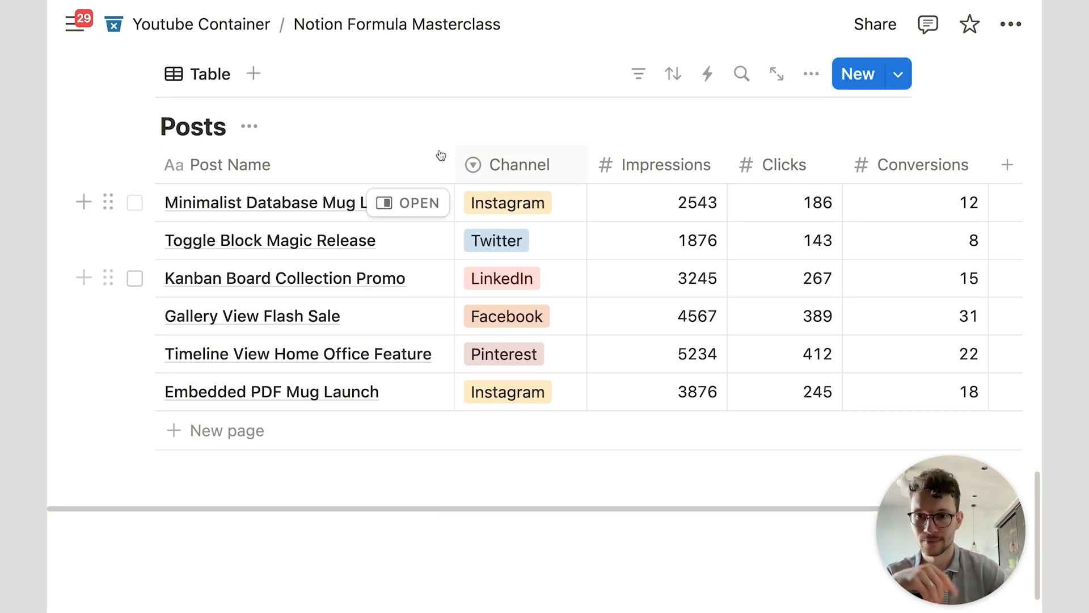
pyautogui.hscroll(2, 694, 256)
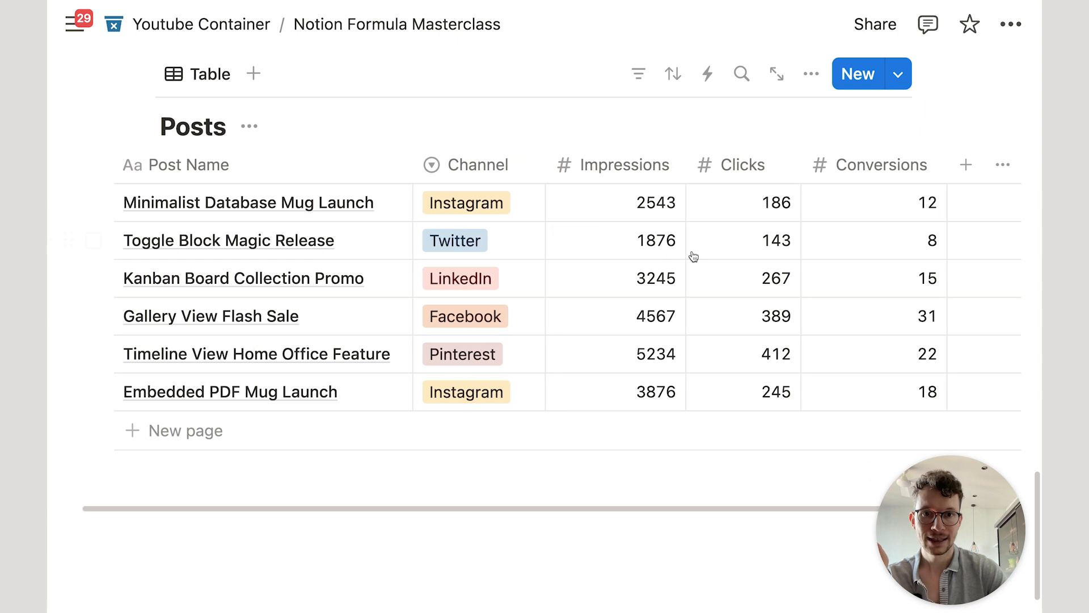
pyautogui.hscroll(5, 693, 256)
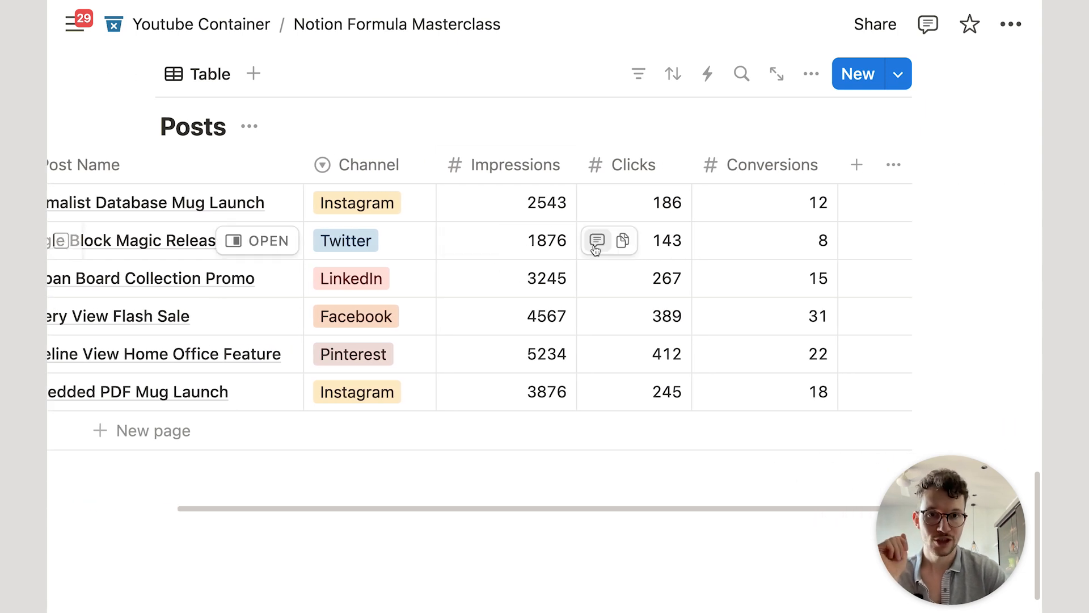
pyautogui.hscroll(-6, 510, 276)
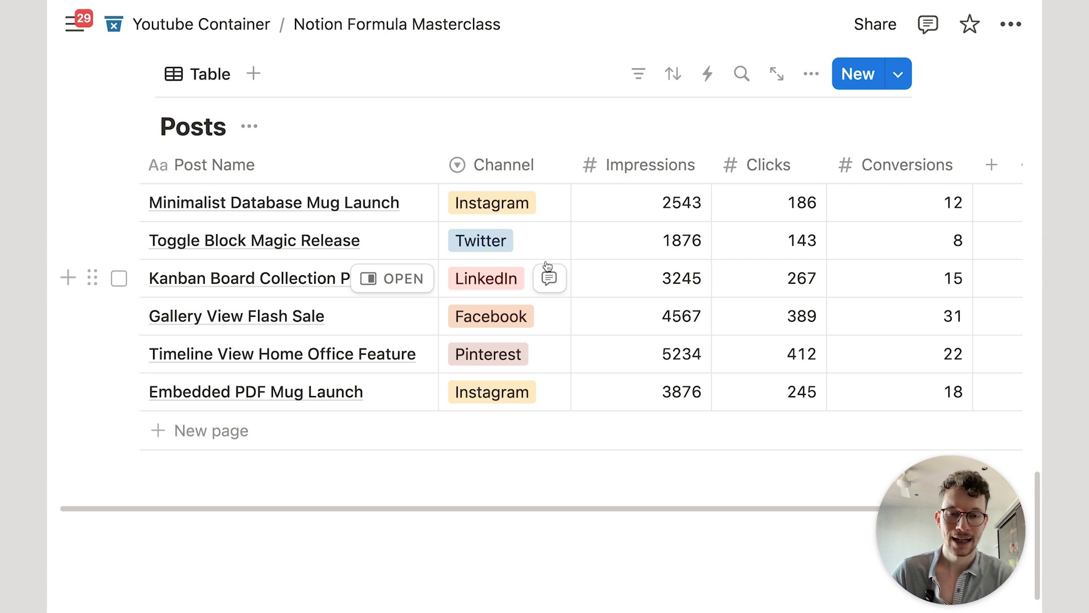
pyautogui.hscroll(-1, 547, 266)
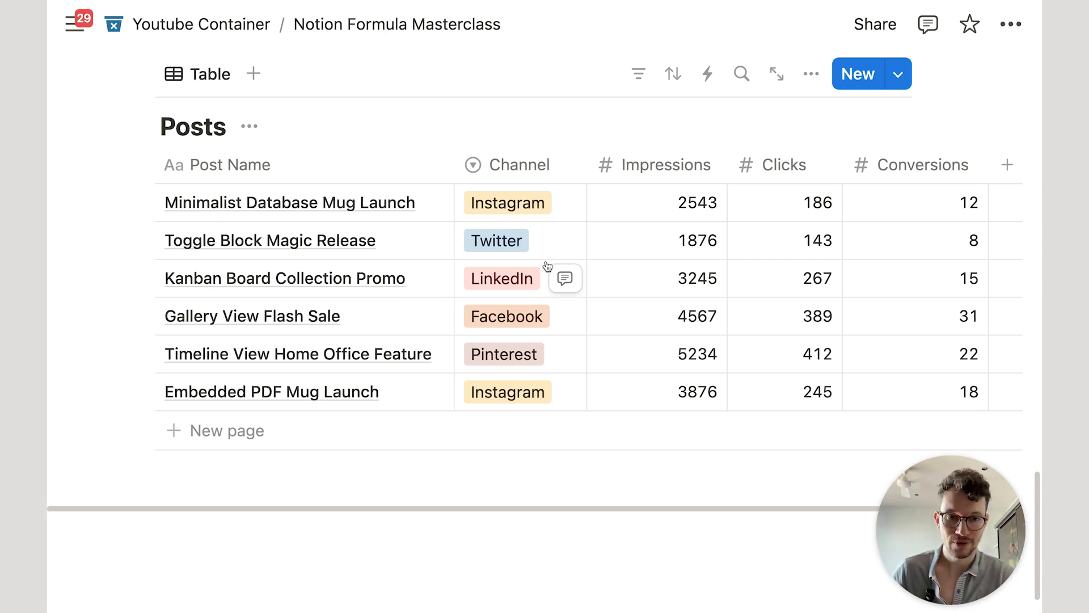
pyautogui.scroll(1, 547, 265)
# Step: Add a Gallery view to Posts with the database title hidden and card preview set to None
pyautogui.click(253, 96)
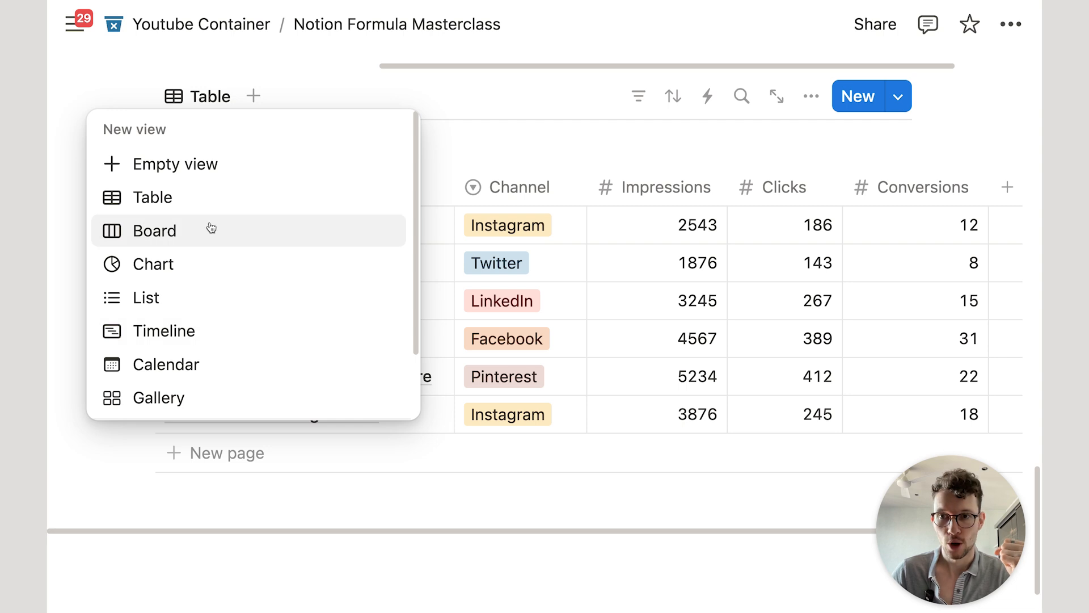
pyautogui.click(209, 396)
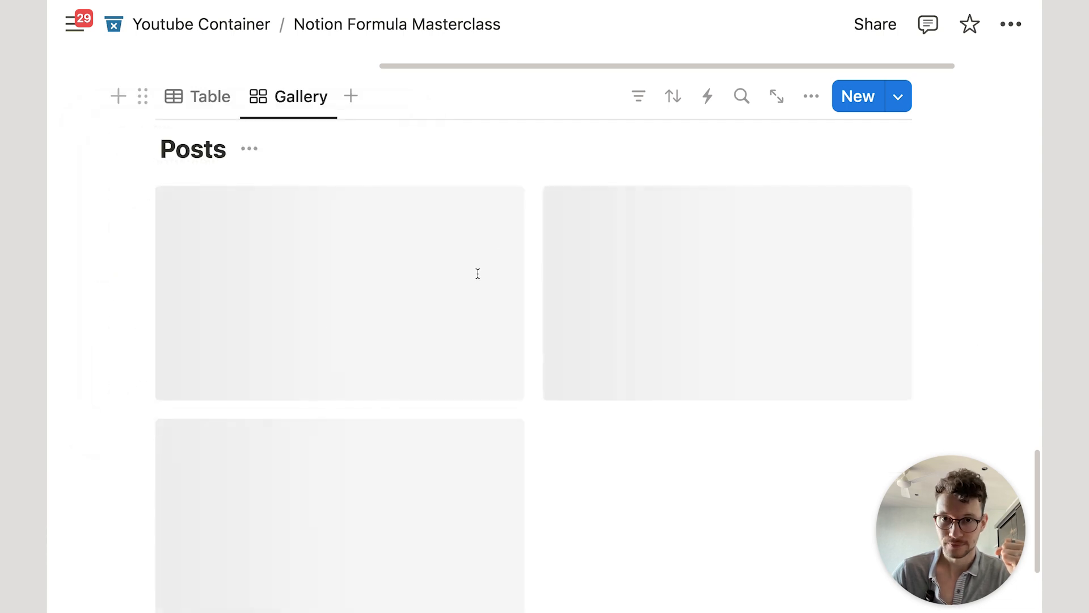
pyautogui.click(812, 96)
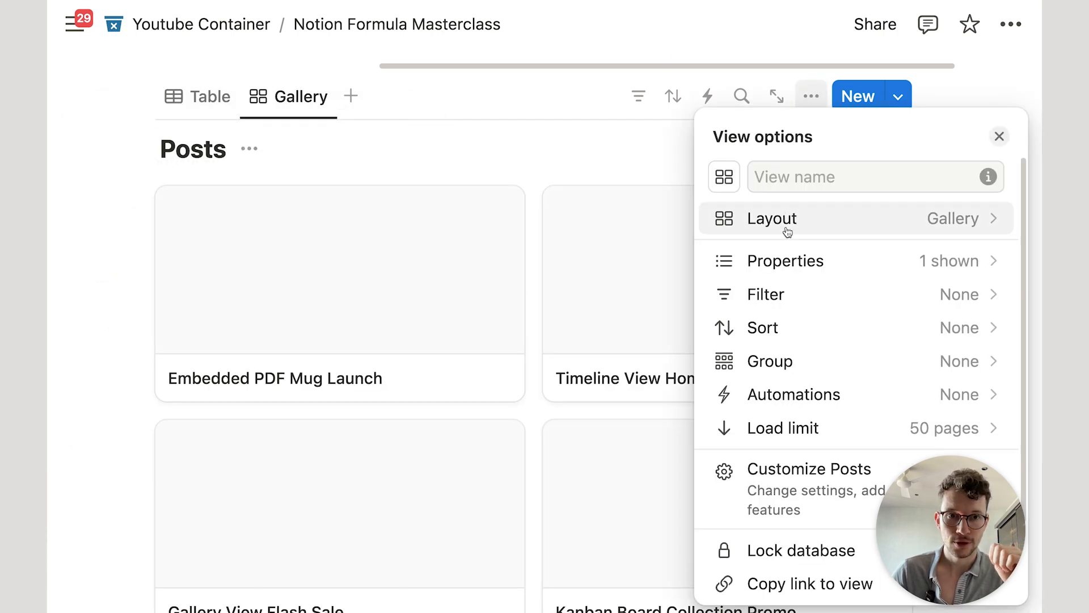
pyautogui.click(797, 256)
pyautogui.click(731, 143)
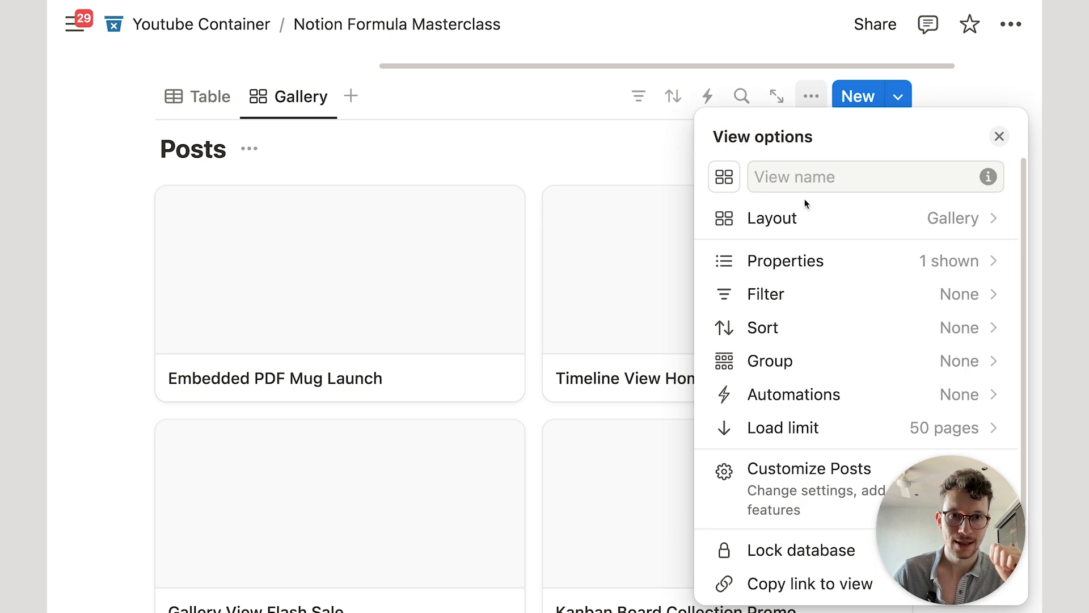
pyautogui.click(808, 215)
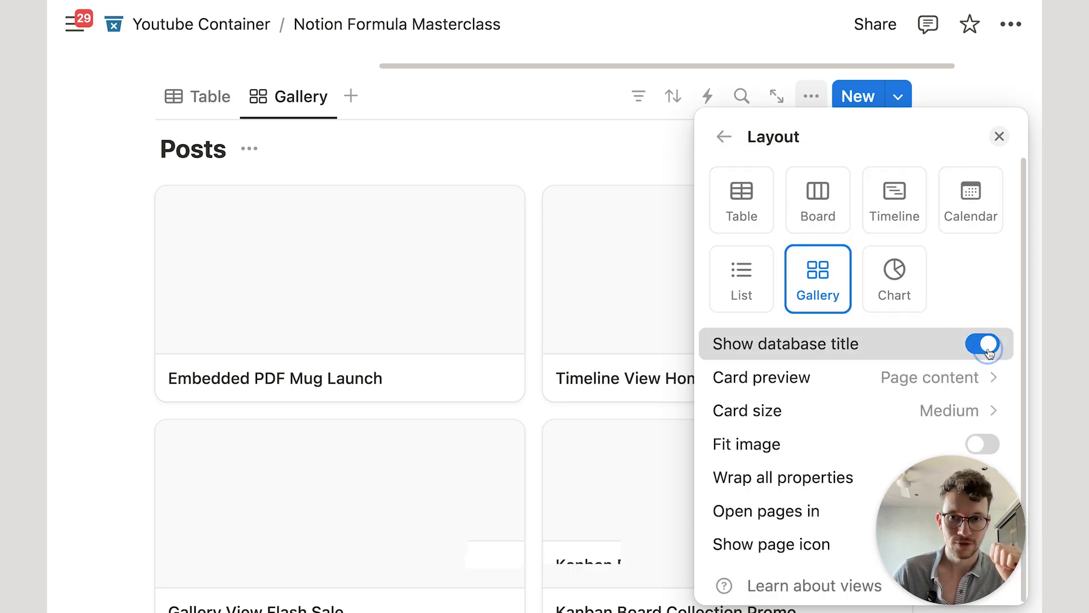
pyautogui.click(971, 346)
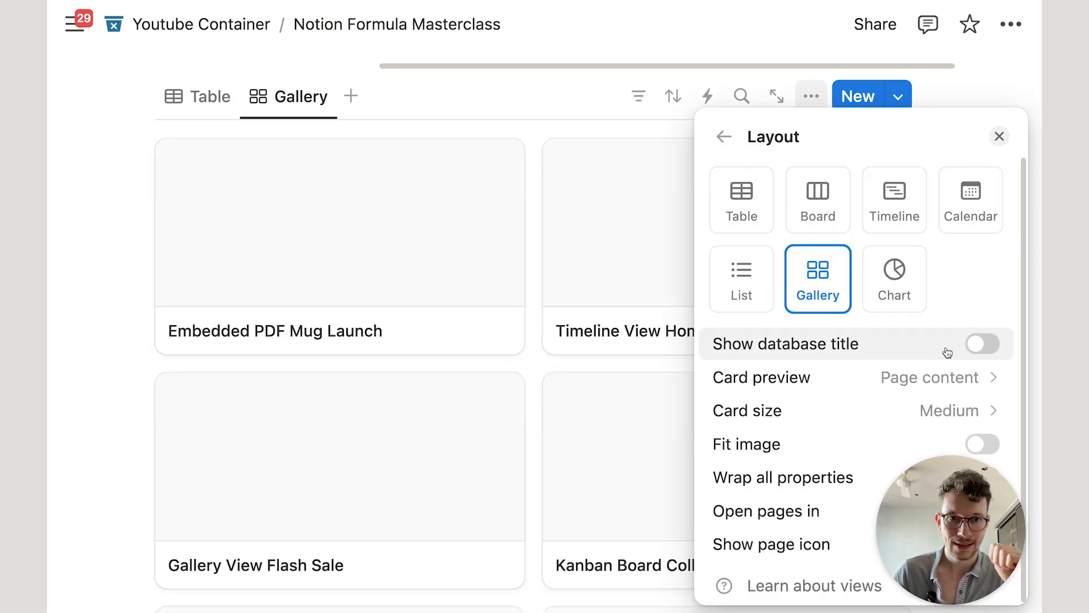
pyautogui.click(896, 379)
pyautogui.click(786, 413)
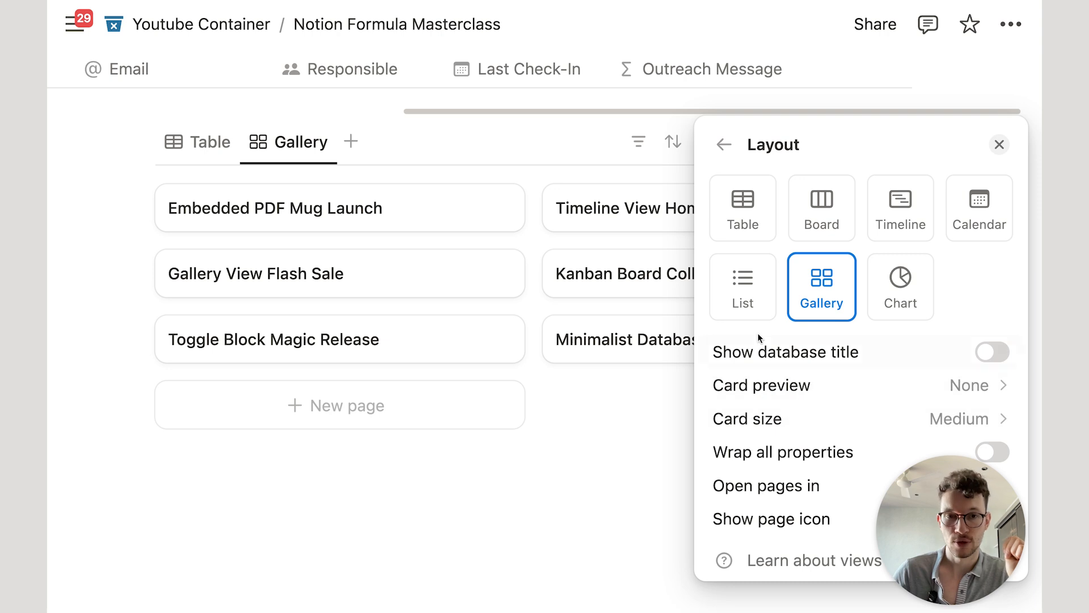
pyautogui.click(724, 145)
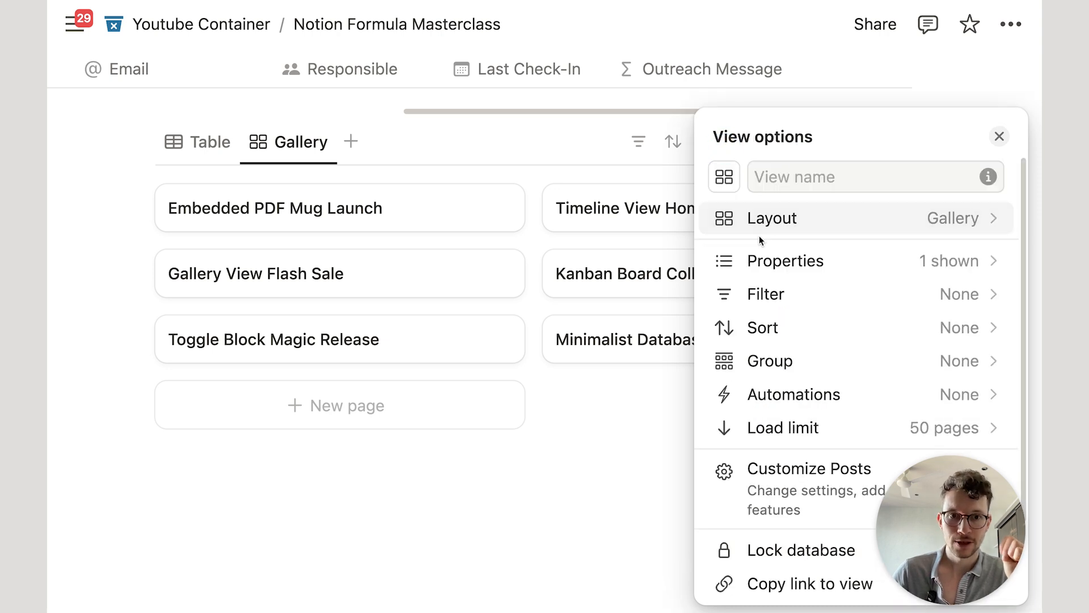
# Step: Make Channel, Clicks, Conversions and Impressions visible on the gallery cards
pyautogui.click(783, 261)
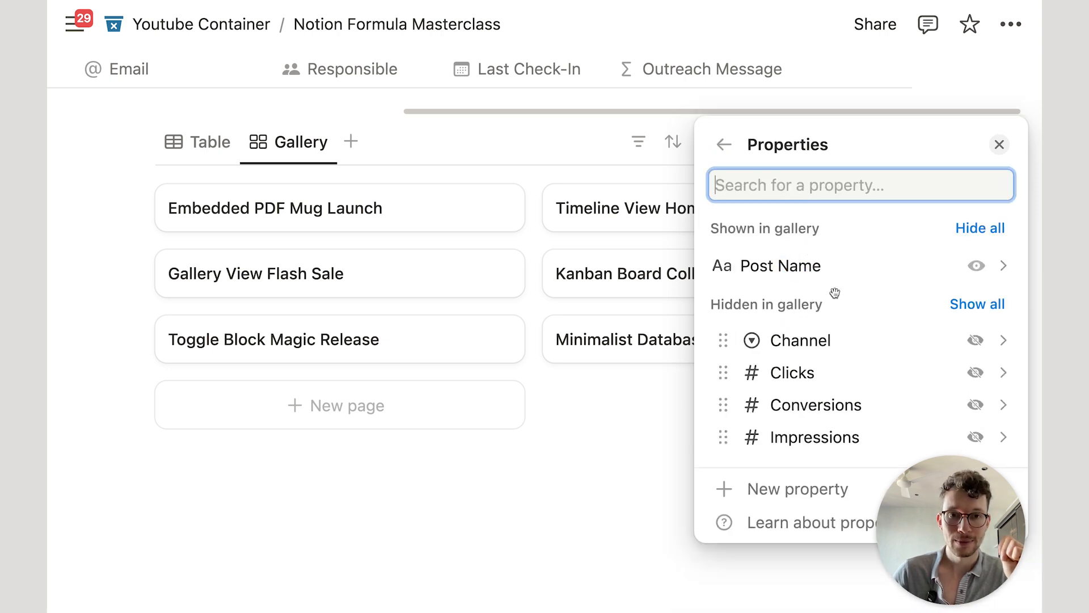
pyautogui.click(973, 342)
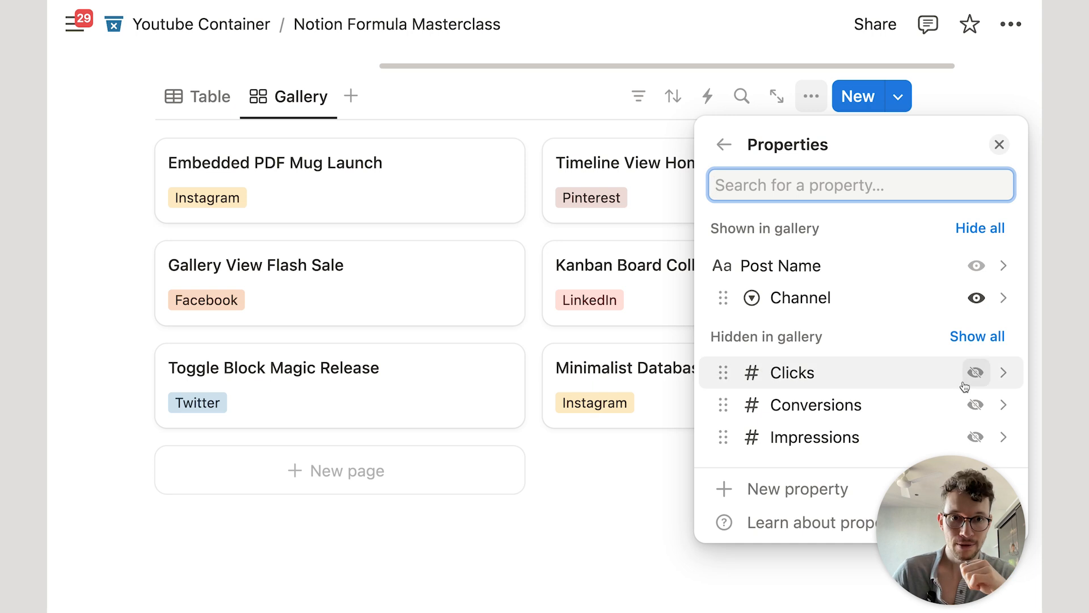
pyautogui.click(975, 374)
pyautogui.click(976, 403)
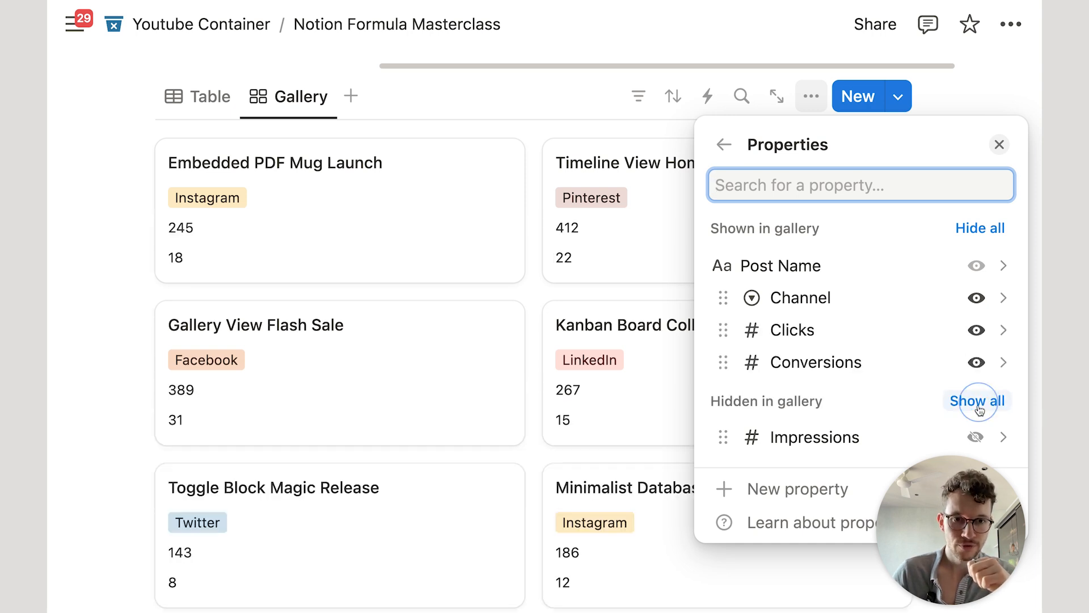
pyautogui.click(975, 436)
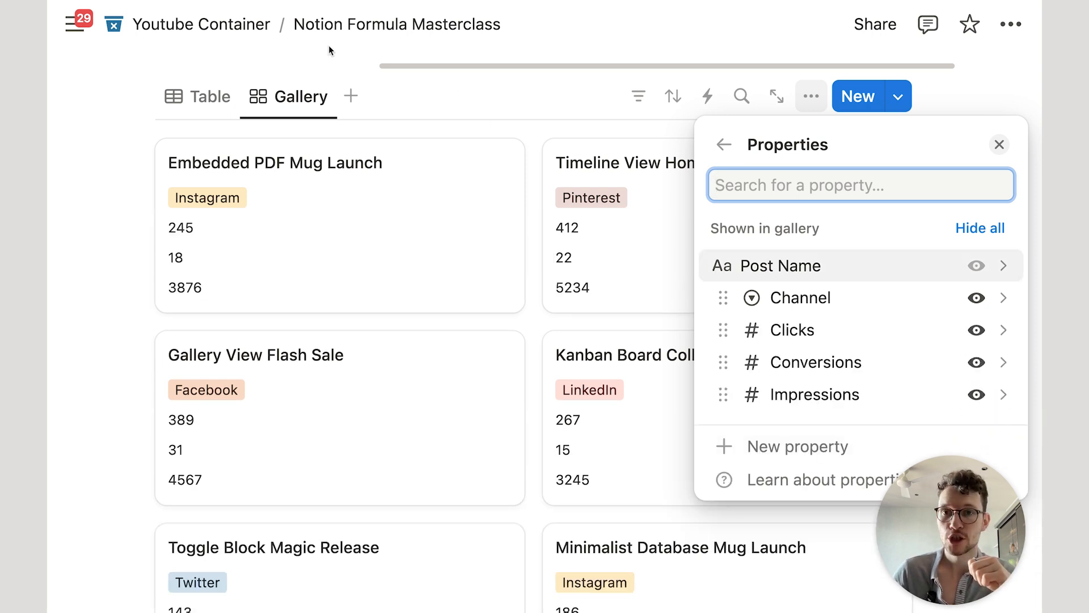
pyautogui.click(320, 64)
pyautogui.scroll(2, 323, 114)
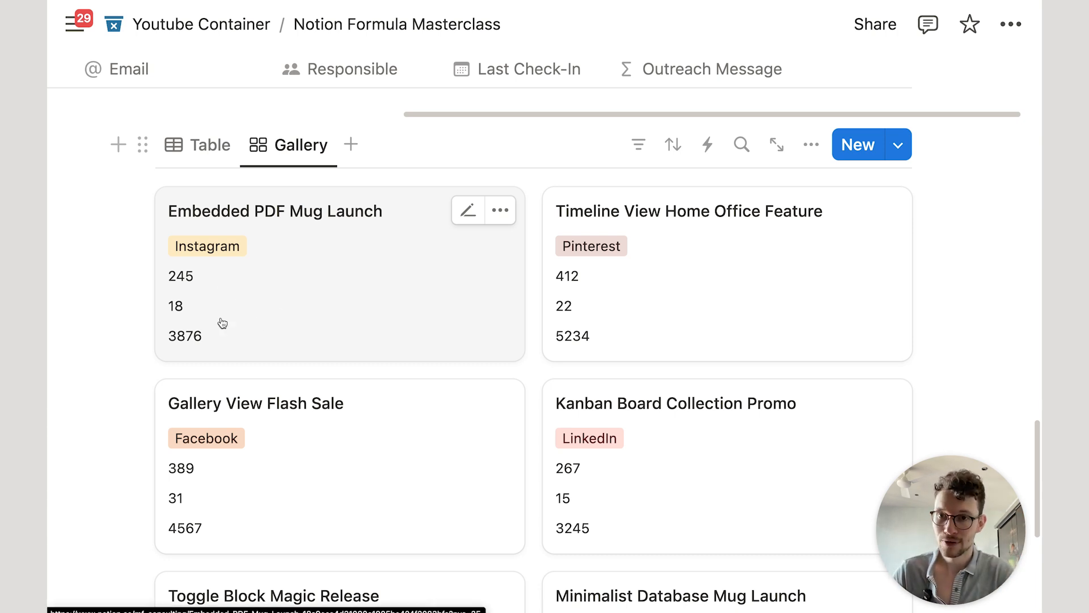
pyautogui.scroll(-1, 627, 302)
pyautogui.scroll(-2, 628, 302)
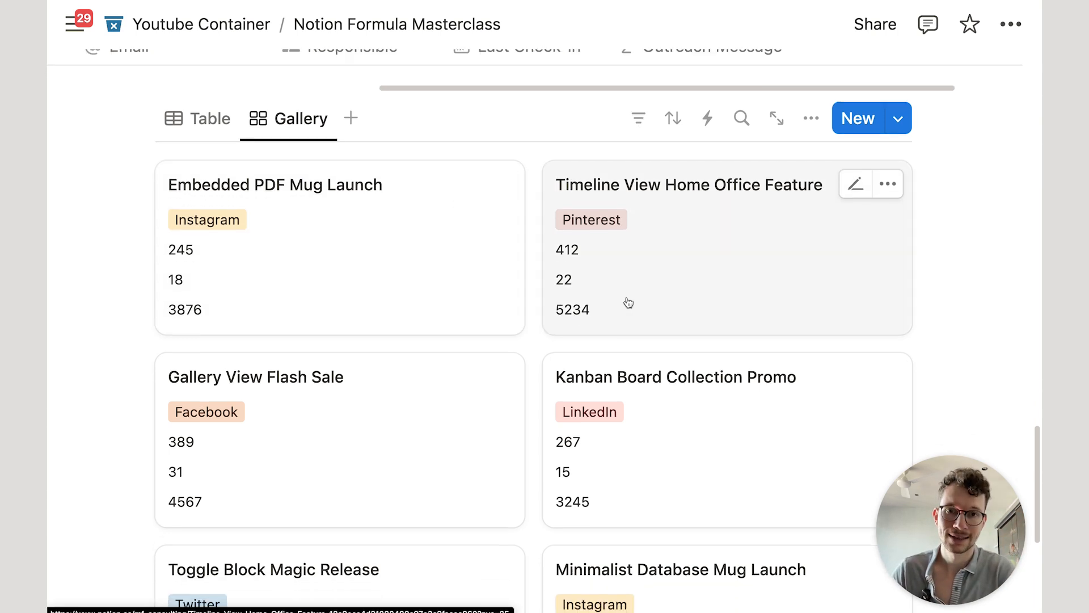
pyautogui.scroll(4, 662, 386)
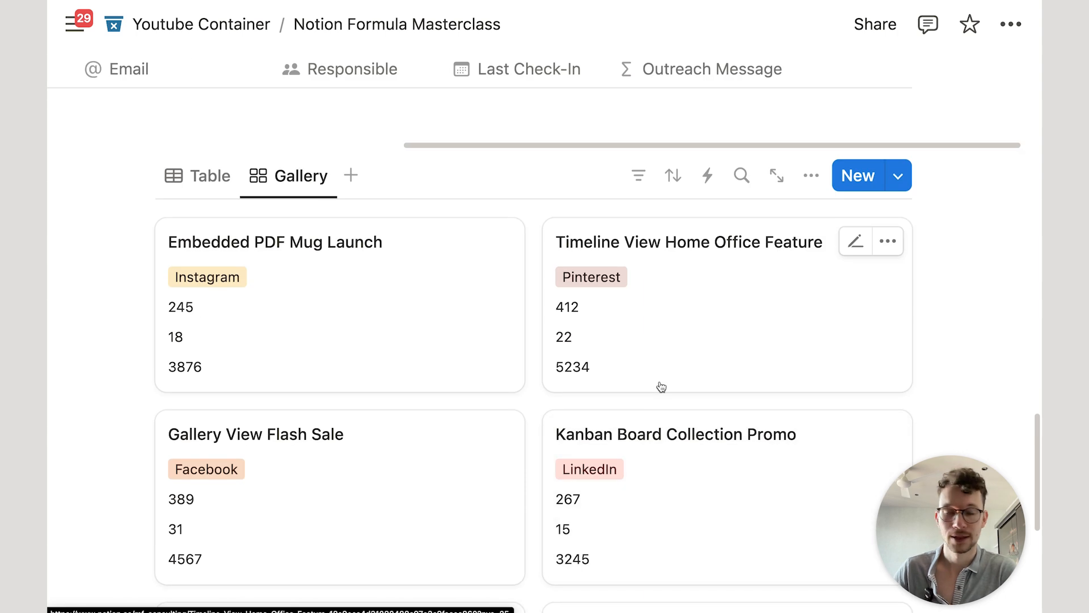
pyautogui.scroll(-2, 661, 386)
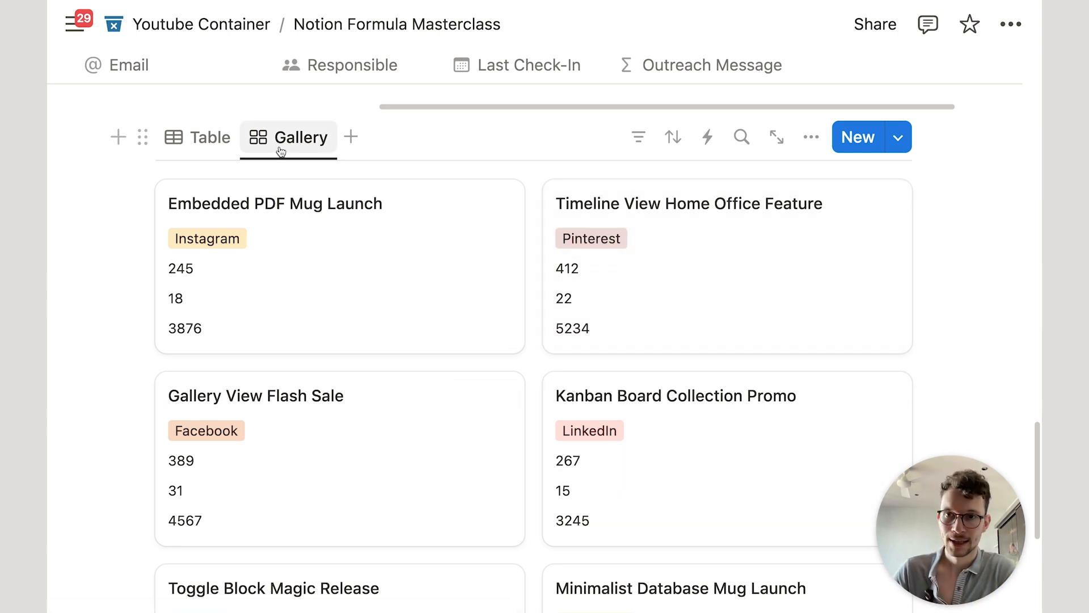
# Step: Add a formula property named 'Display: Impressions' to the Posts table
pyautogui.click(229, 141)
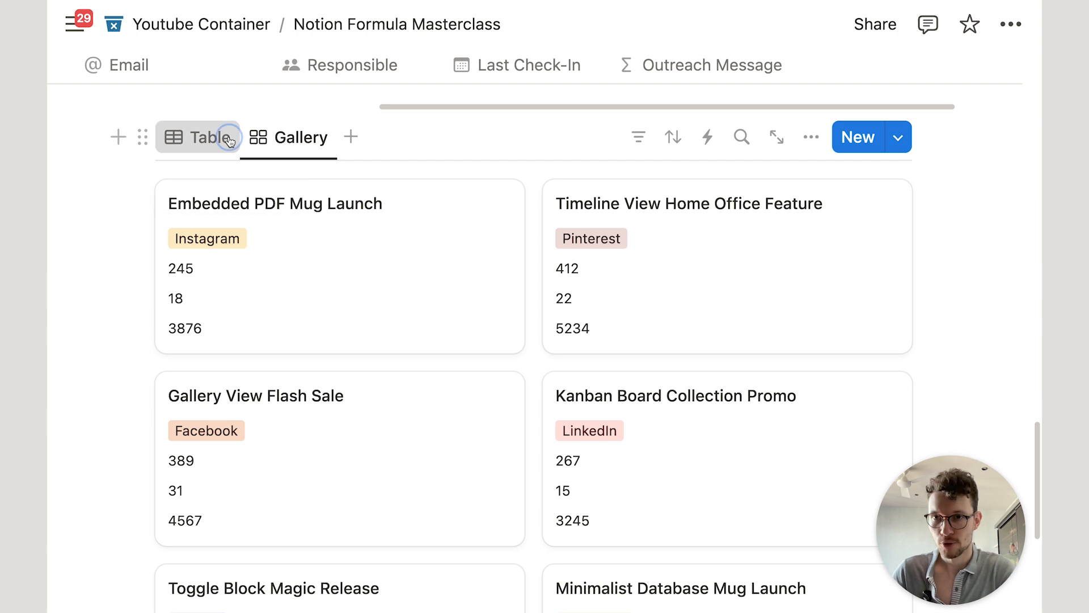
pyautogui.scroll(-1, 559, 224)
pyautogui.hscroll(3, 561, 227)
pyautogui.hscroll(1, 561, 230)
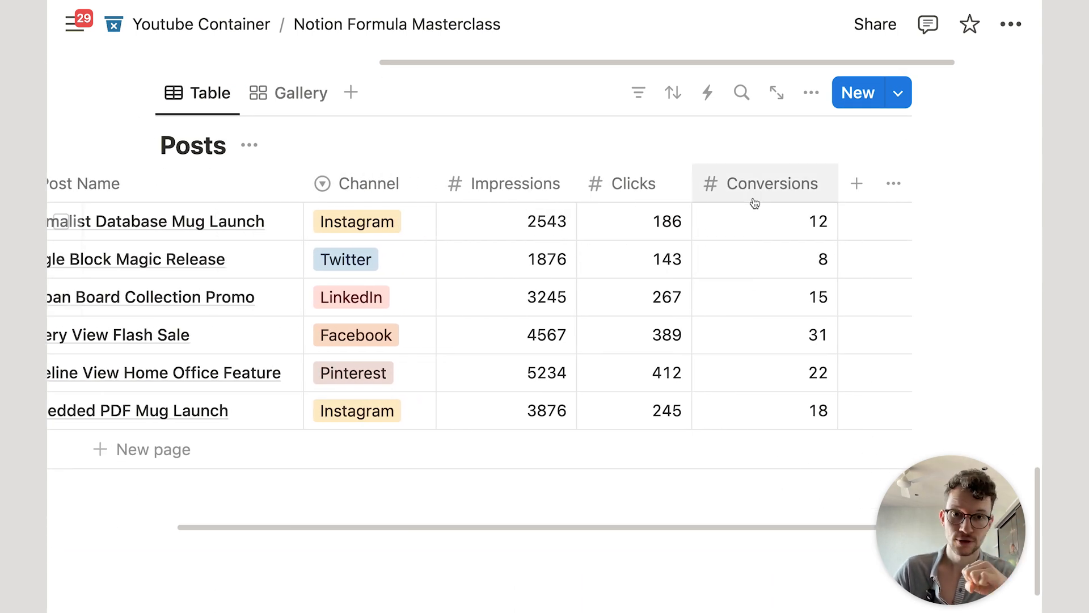
pyautogui.click(862, 194)
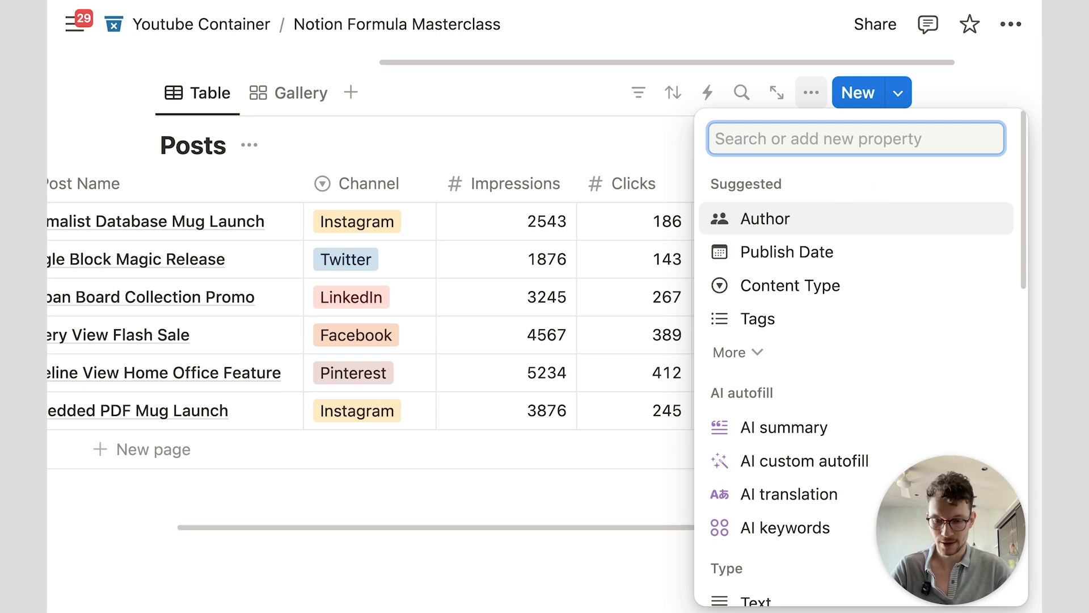
pyautogui.write('form')
pyautogui.press('Return')
pyautogui.write('Display: ')
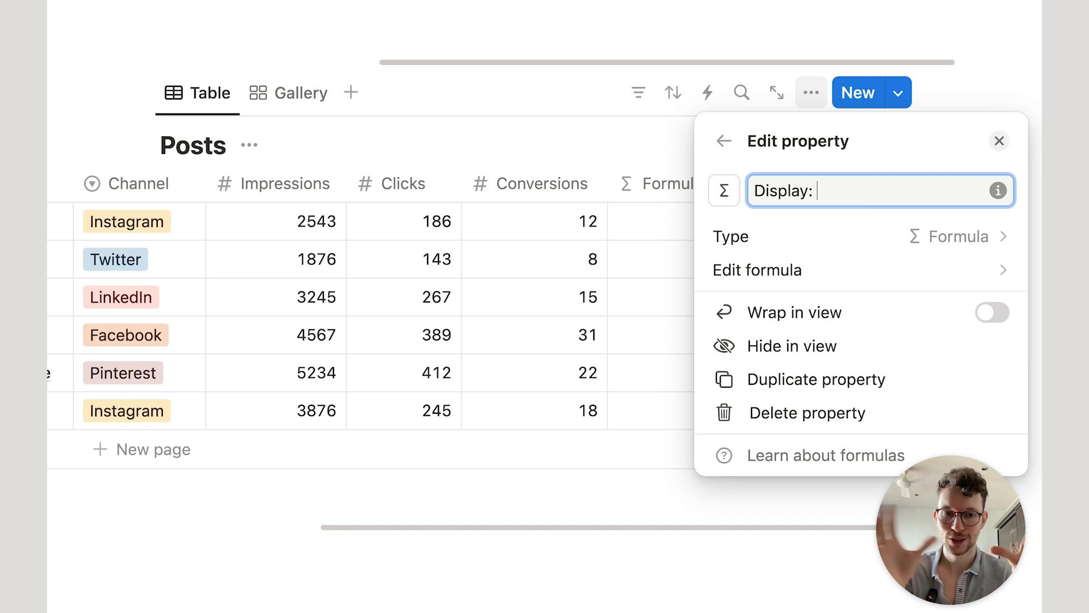
pyautogui.write('Impressions')
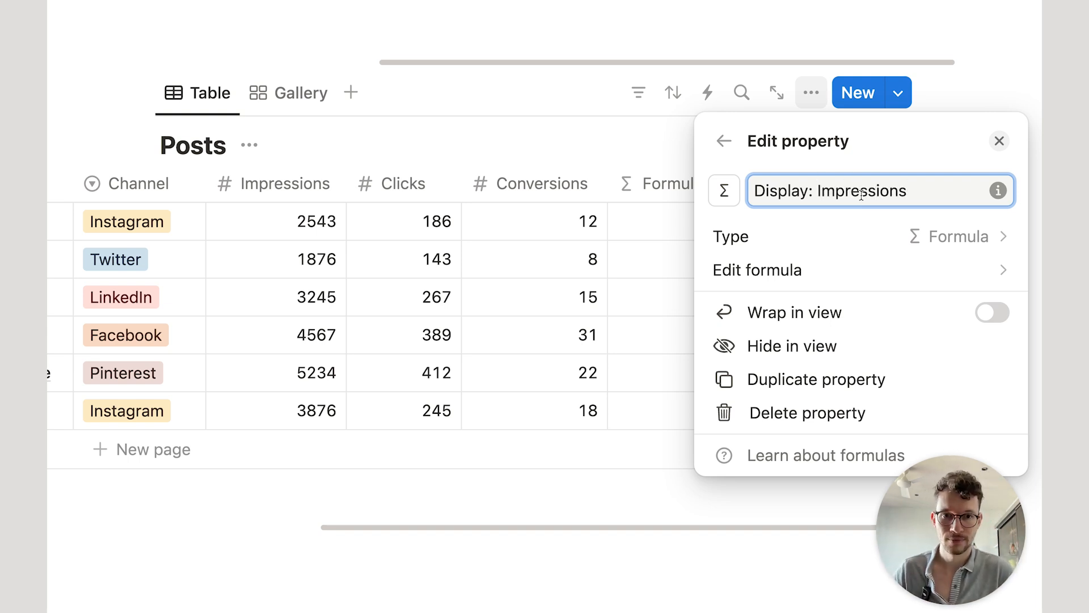
# Step: Set its formula to "Impressions:", save it, and narrow the column
pyautogui.click(819, 273)
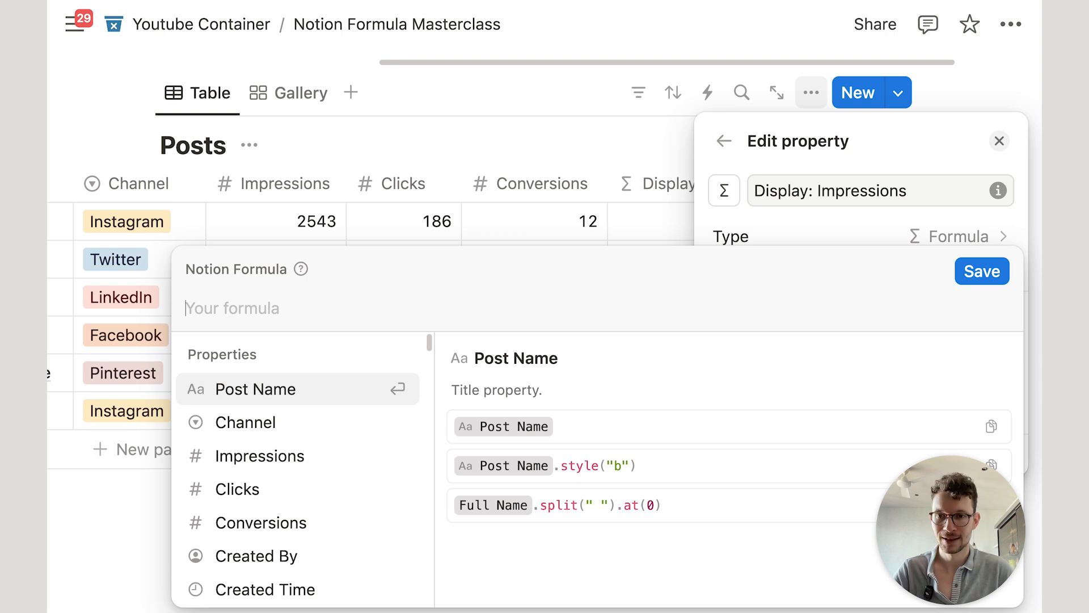
pyautogui.write('"Impressions:"')
pyautogui.press('BackSpace')
pyautogui.write(':"')
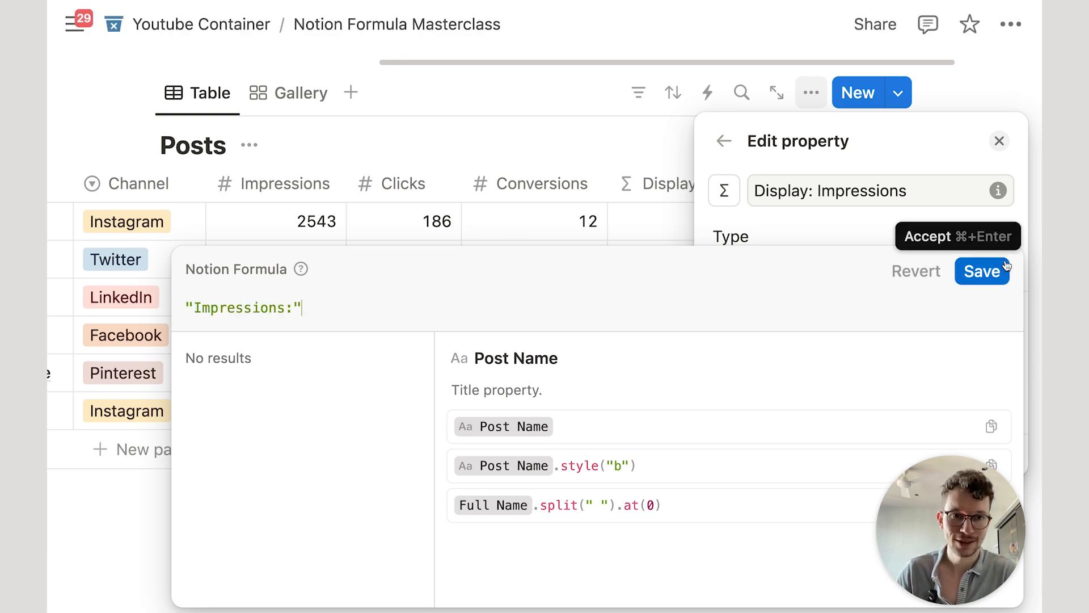
pyautogui.click(987, 271)
pyautogui.click(628, 145)
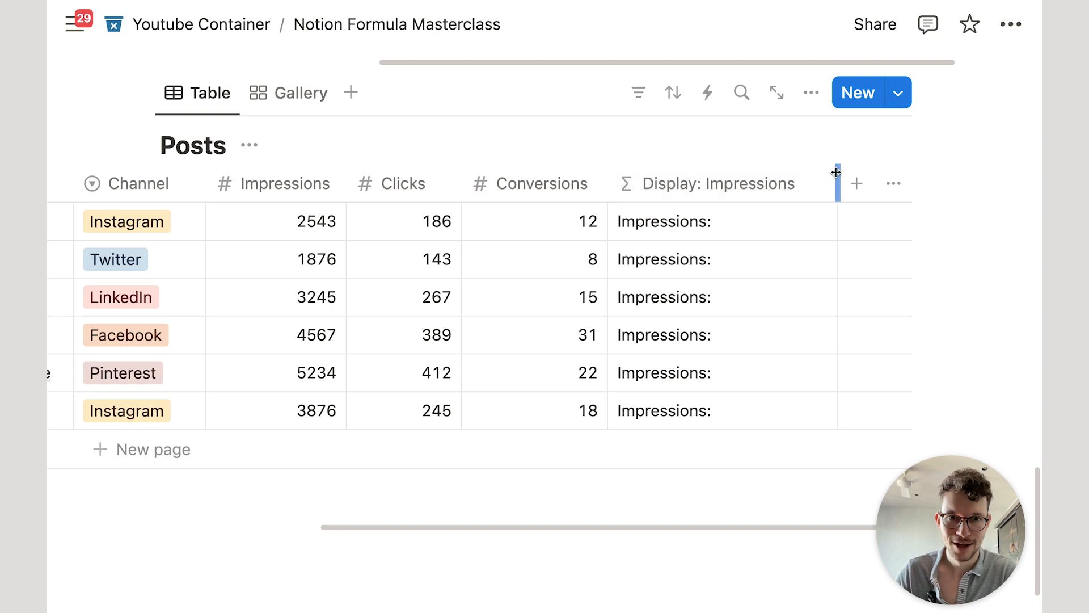
pyautogui.moveTo(837, 174); pyautogui.dragTo(822, 174)
# Step: Duplicate the Display: Impressions property and rename the copy 'Display: Clicks'
pyautogui.click(773, 186)
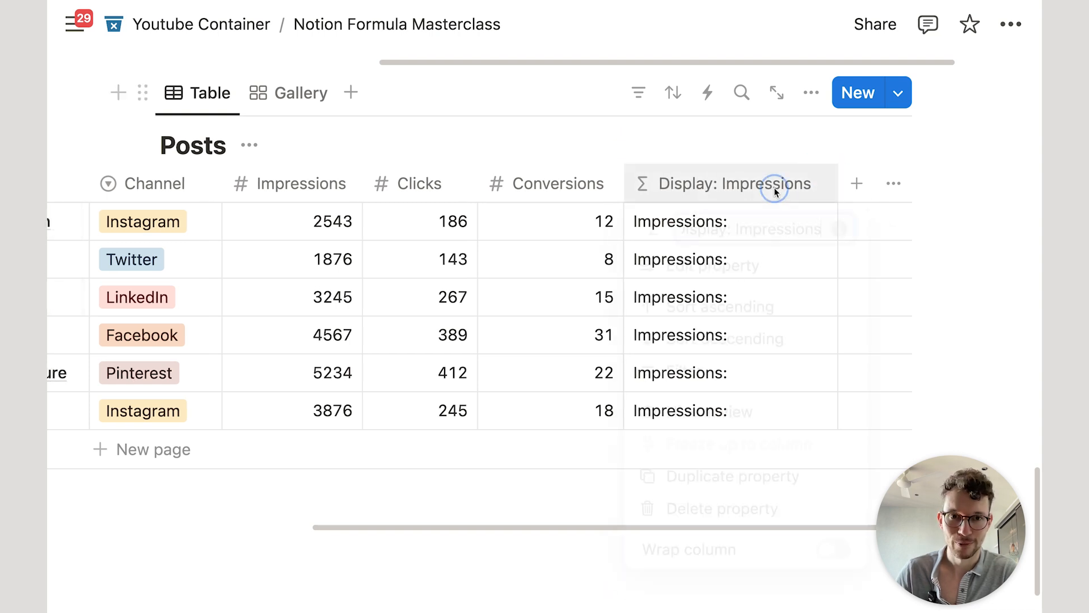
pyautogui.click(771, 487)
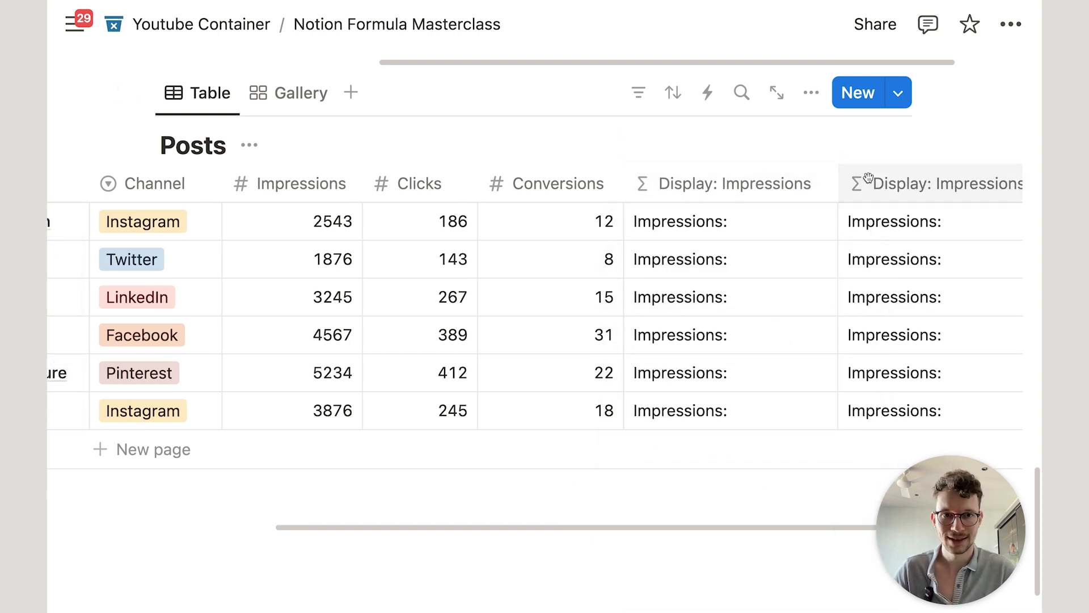
pyautogui.click(901, 184)
pyautogui.press('BackSpace')
pyautogui.press('BackSpace')
pyautogui.press('BackSpace')
pyautogui.press('BackSpace')
pyautogui.press('BackSpace')
pyautogui.press('BackSpace')
pyautogui.press('BackSpace')
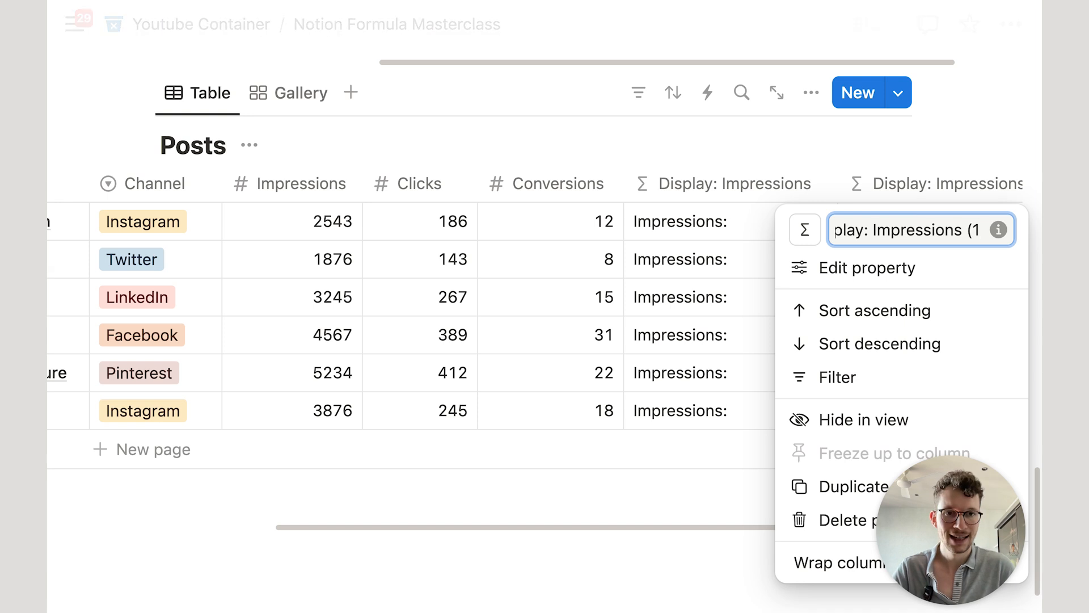
pyautogui.write('Cli')
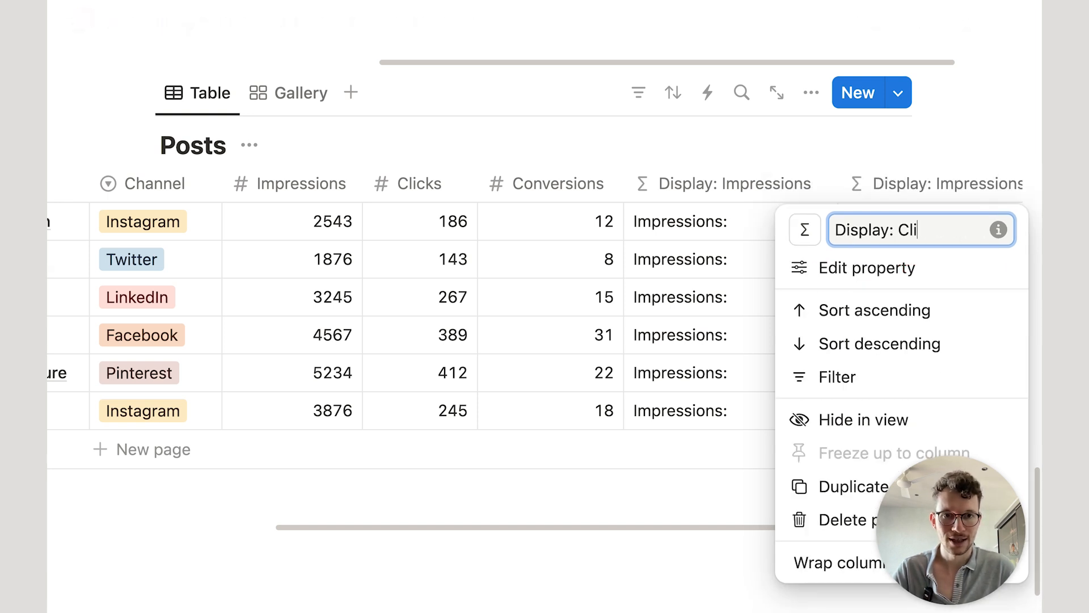
pyautogui.write('cks')
# Step: Change the copy's formula to "Clicks:", save it, and return to the Gallery view
pyautogui.click(849, 267)
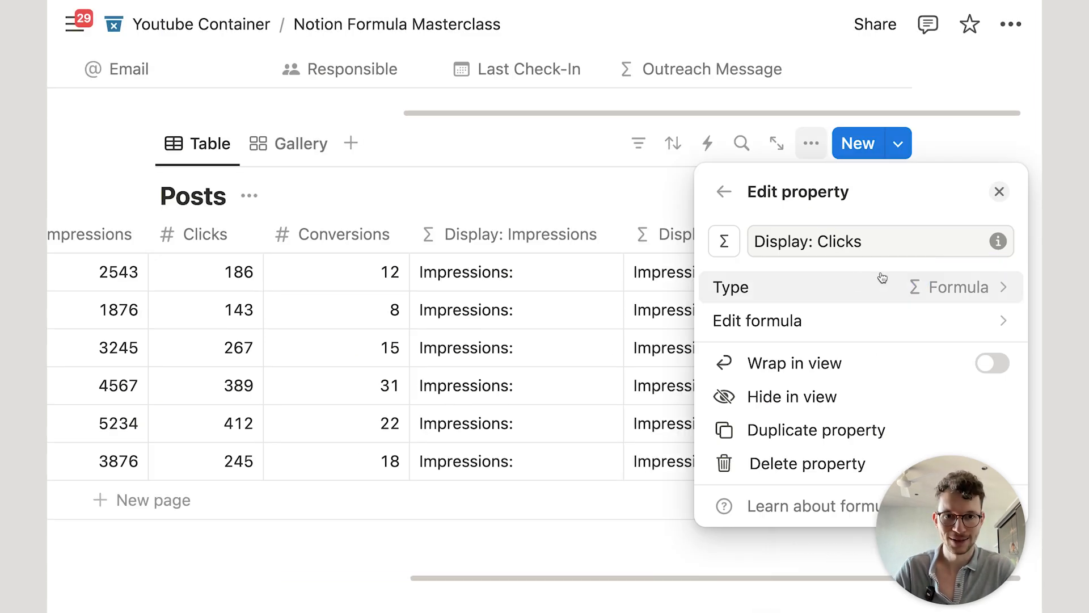
pyautogui.click(774, 321)
pyautogui.doubleClick(232, 308)
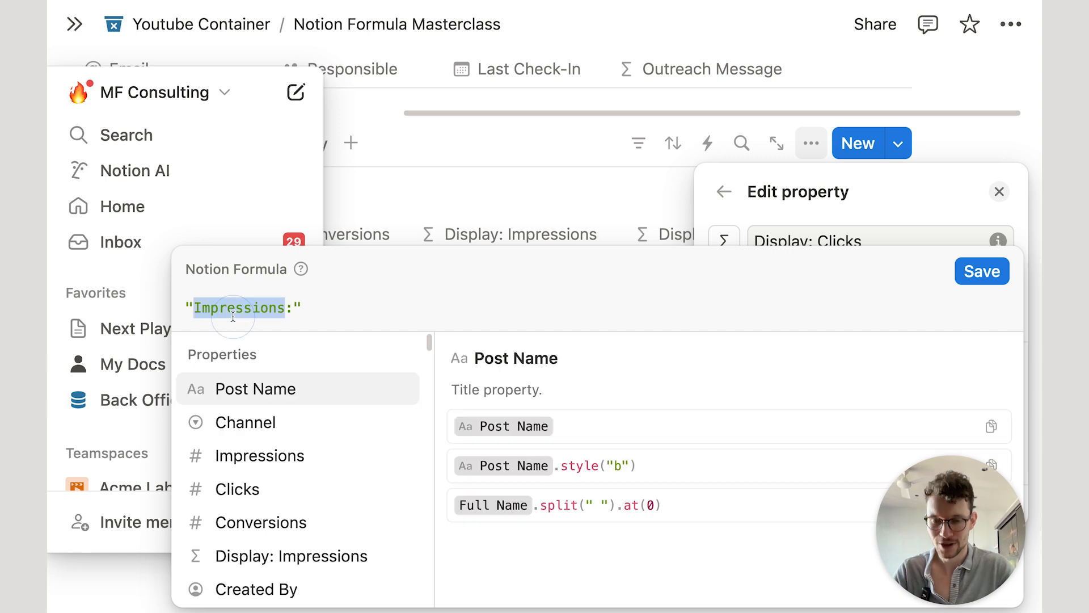
pyautogui.write('Clicks')
pyautogui.click(978, 271)
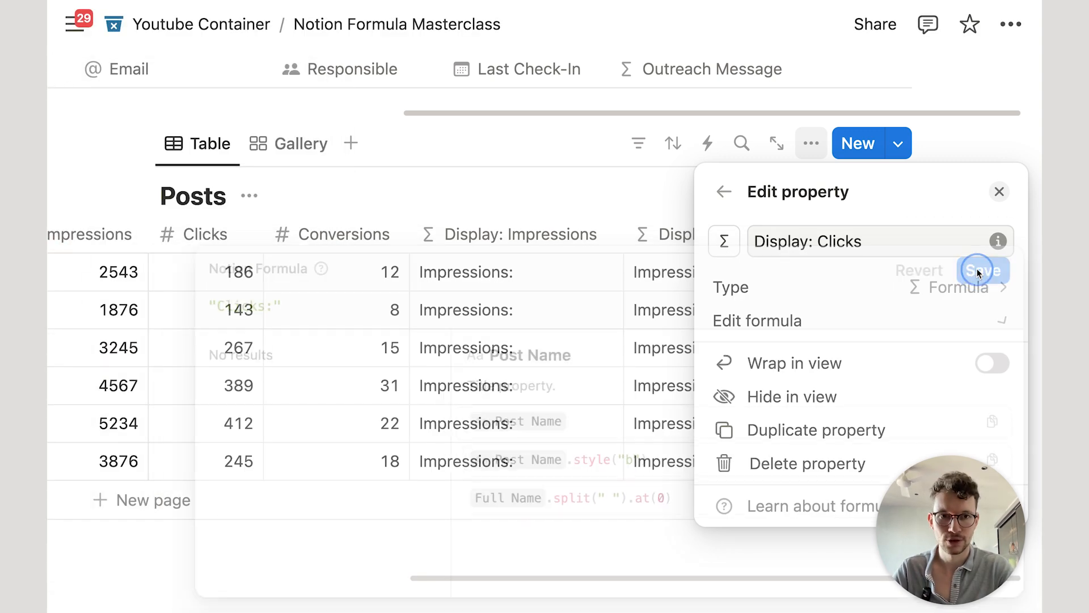
pyautogui.click(505, 112)
pyautogui.click(286, 144)
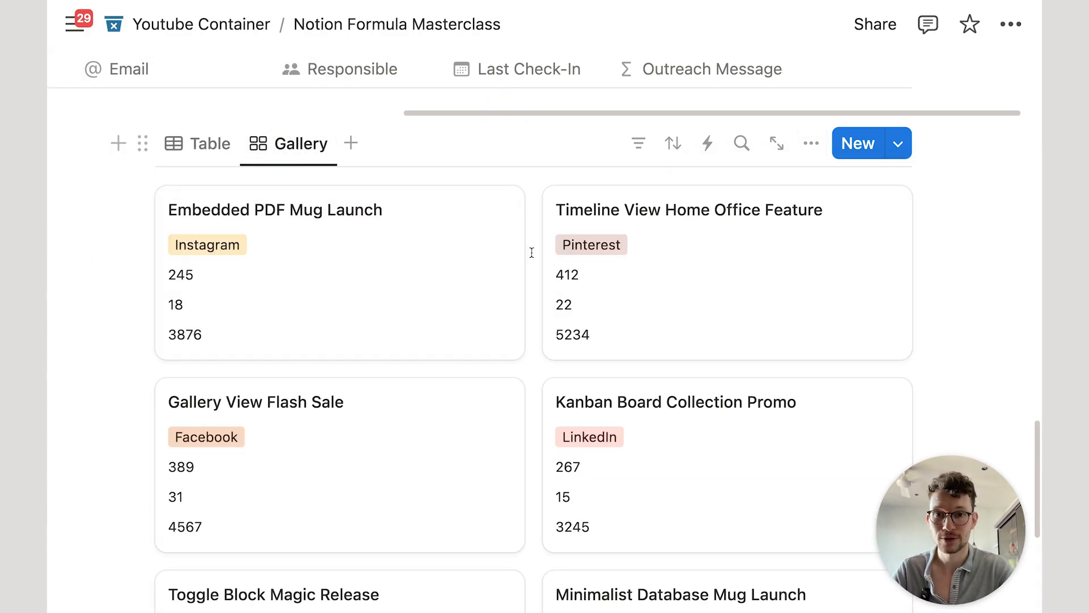
# Step: Show Display: Clicks and Display: Impressions on the gallery cards
pyautogui.click(811, 143)
pyautogui.click(819, 265)
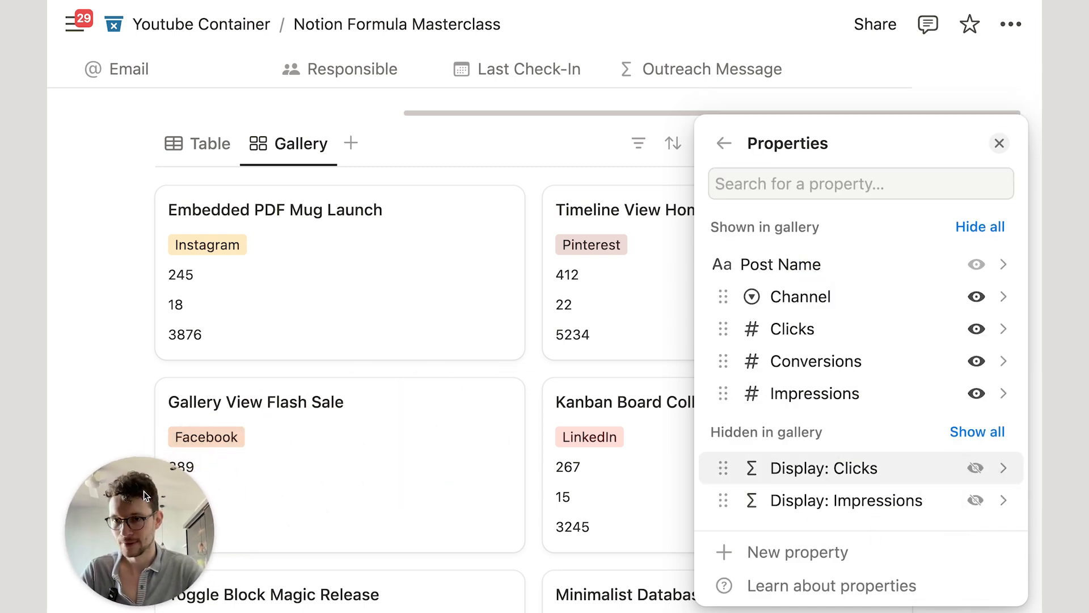
pyautogui.click(976, 468)
pyautogui.click(975, 499)
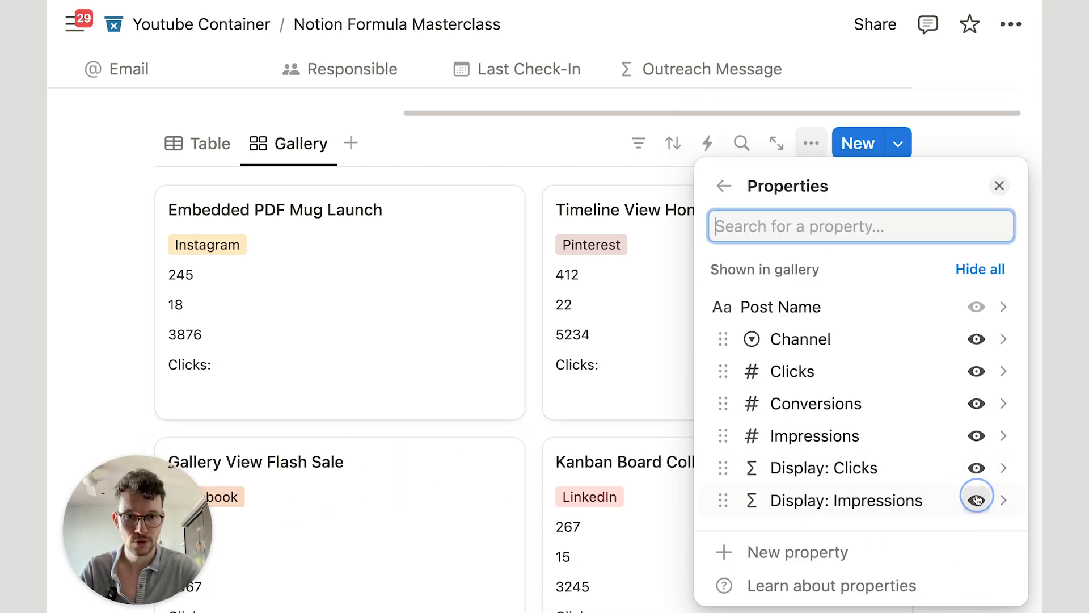
# Step: Place each label above its value, hide Conversions, and preview the Embedded PDF Mug Launch post
pyautogui.moveTo(772, 500); pyautogui.dragTo(772, 383)
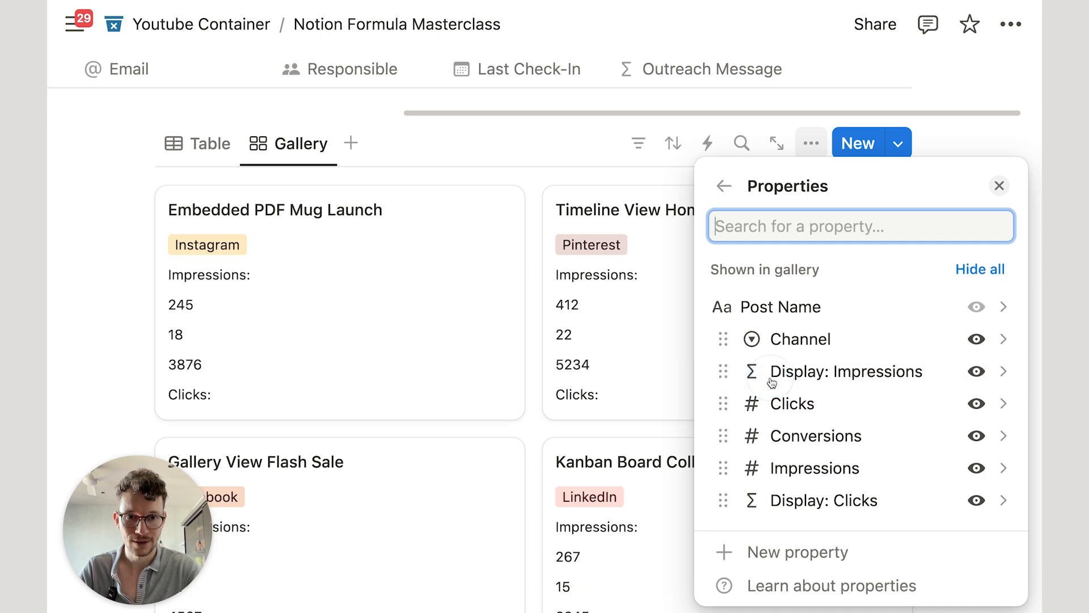
pyautogui.moveTo(802, 466); pyautogui.dragTo(802, 403)
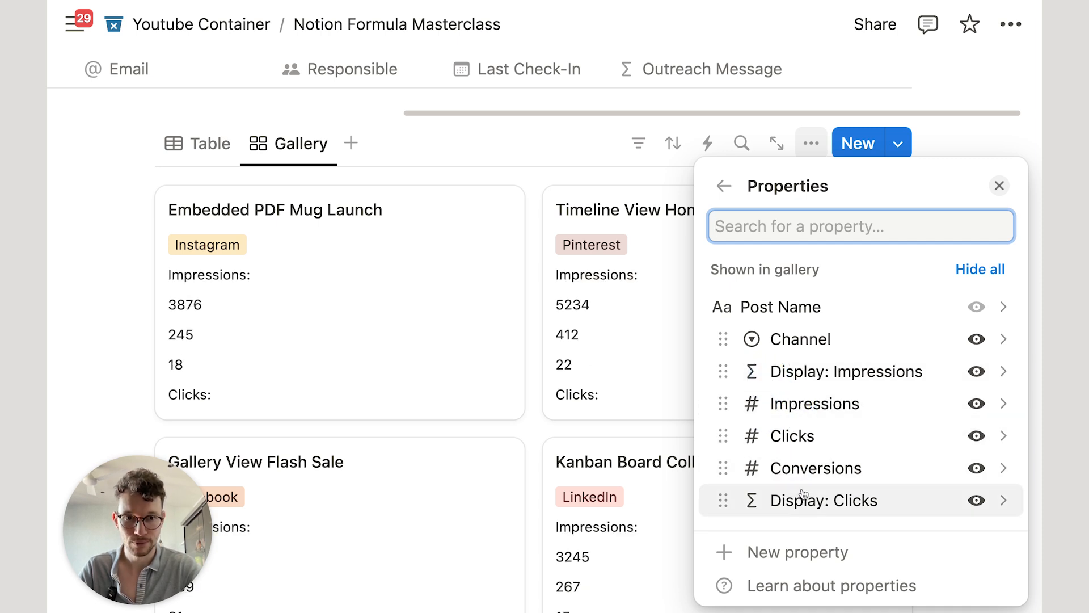
pyautogui.moveTo(804, 493); pyautogui.dragTo(802, 437)
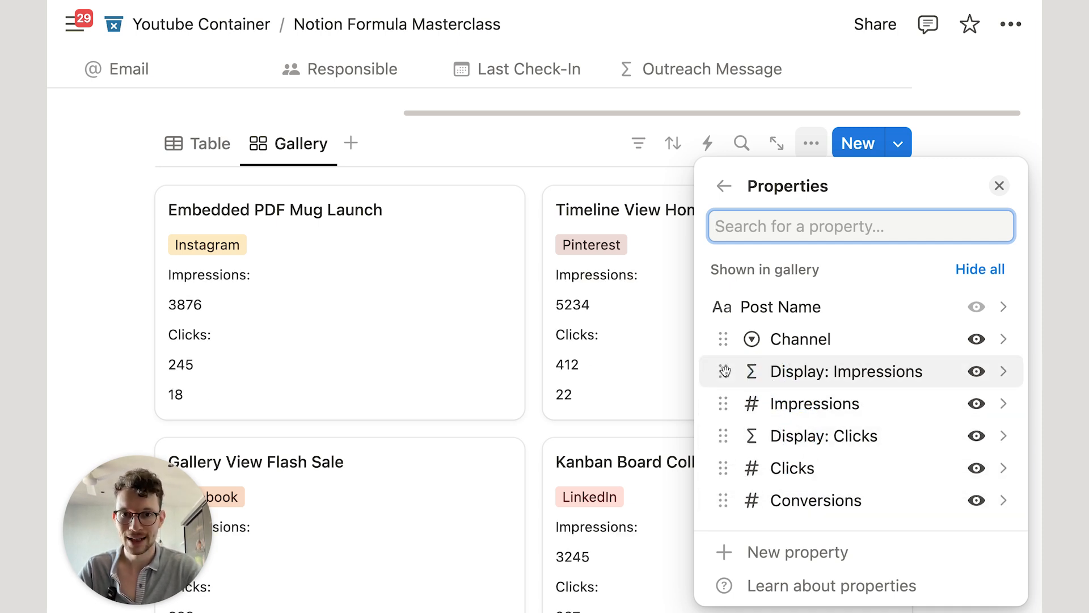
pyautogui.click(976, 499)
pyautogui.click(485, 121)
pyautogui.moveTo(397, 236)
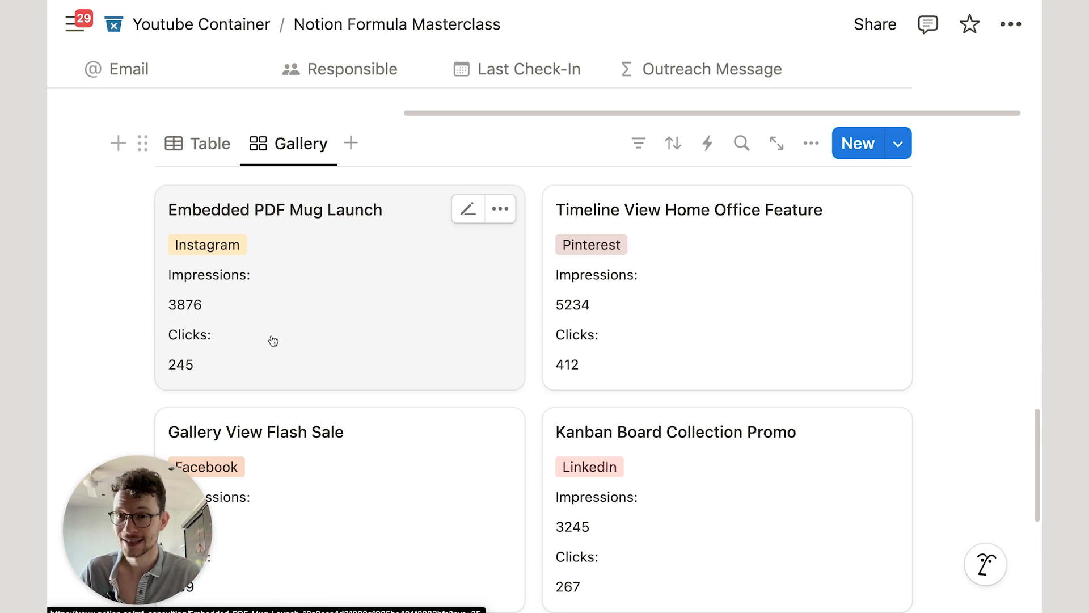
pyautogui.click(396, 289)
# Step: Append .style("b") to the Display: Impressions formula so its label is bold
pyautogui.click(256, 43)
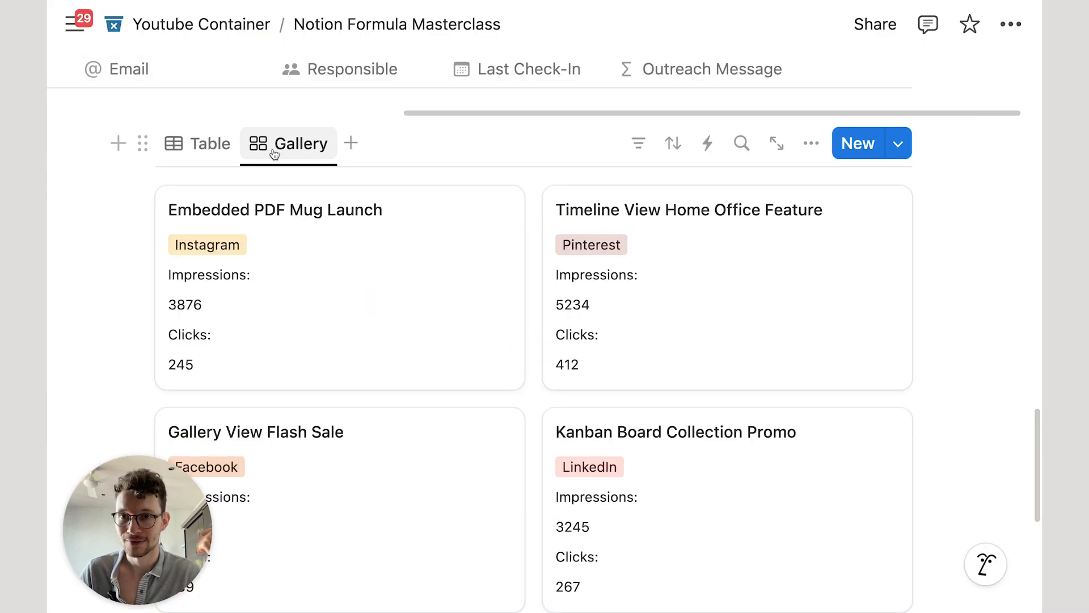
pyautogui.click(208, 143)
pyautogui.hscroll(6, 826, 279)
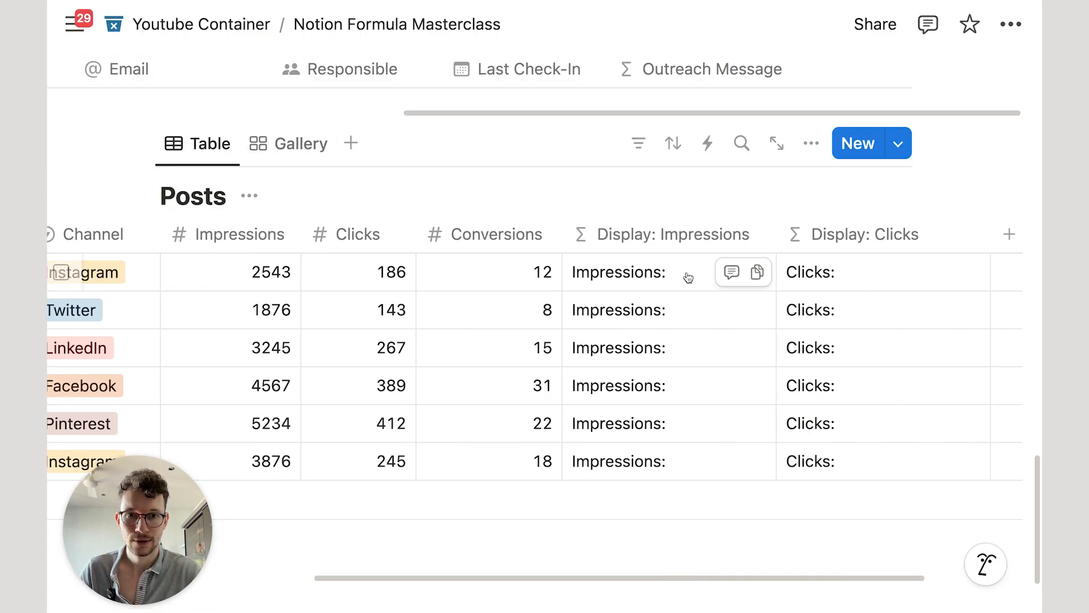
pyautogui.click(683, 272)
pyautogui.write('.s5ty')
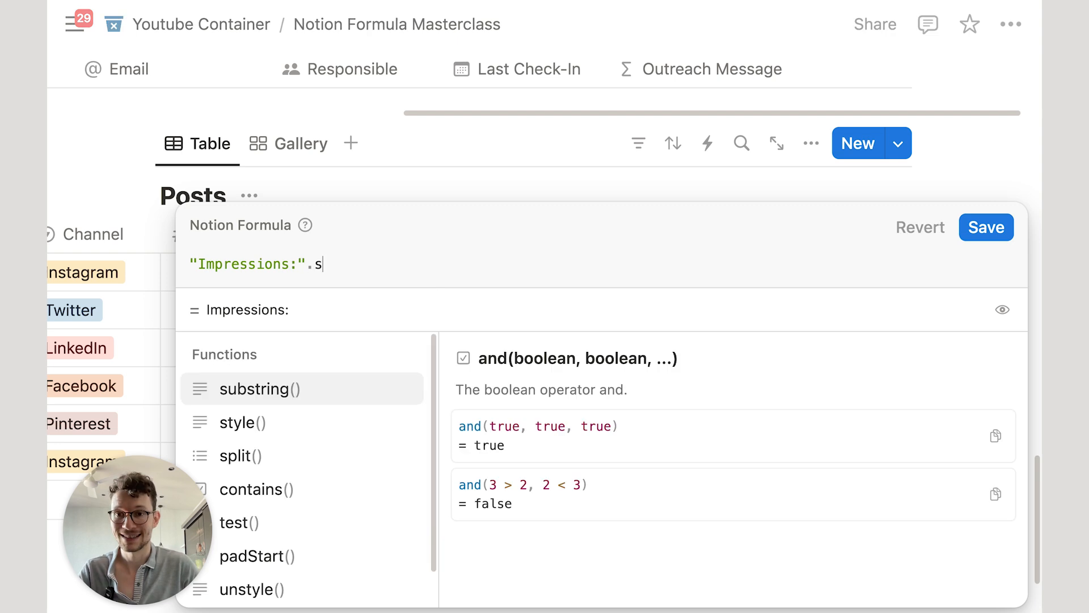
pyautogui.press('BackSpace')
pyautogui.write('ty')
pyautogui.press('Return')
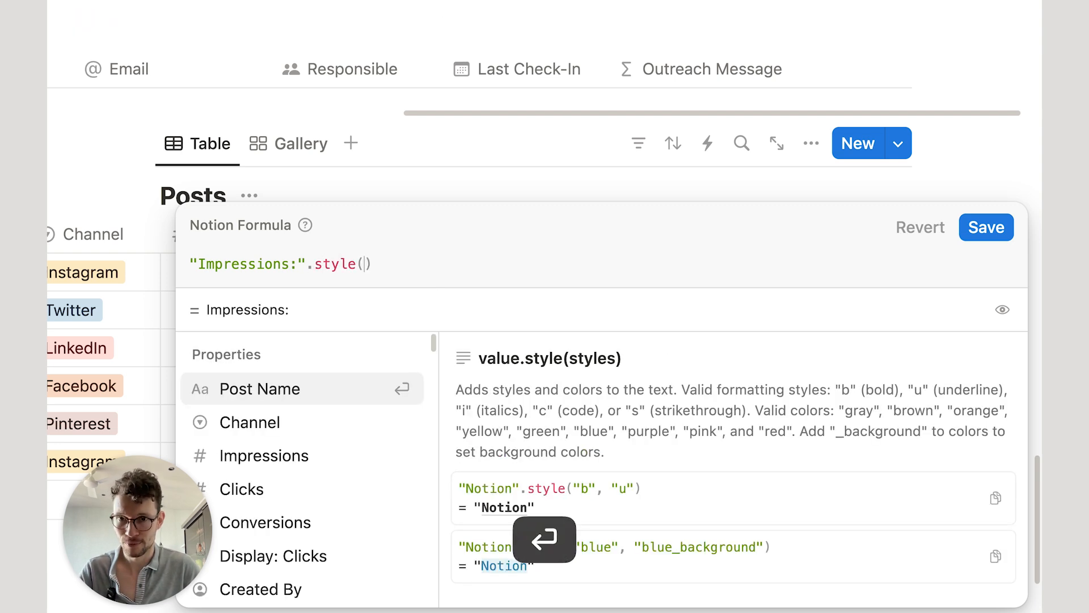
pyautogui.write('"b')
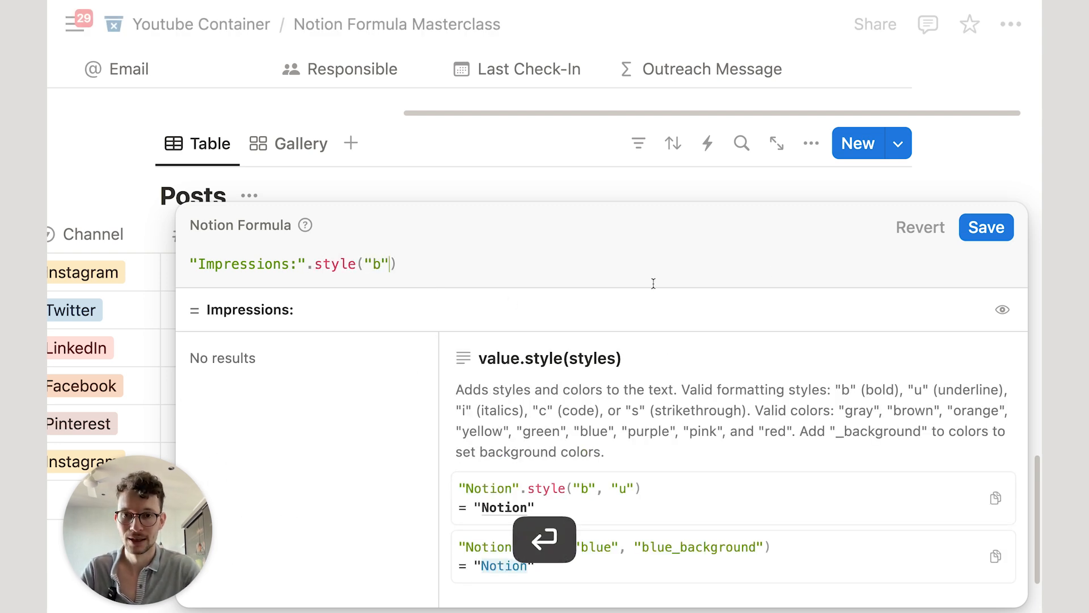
pyautogui.click(985, 226)
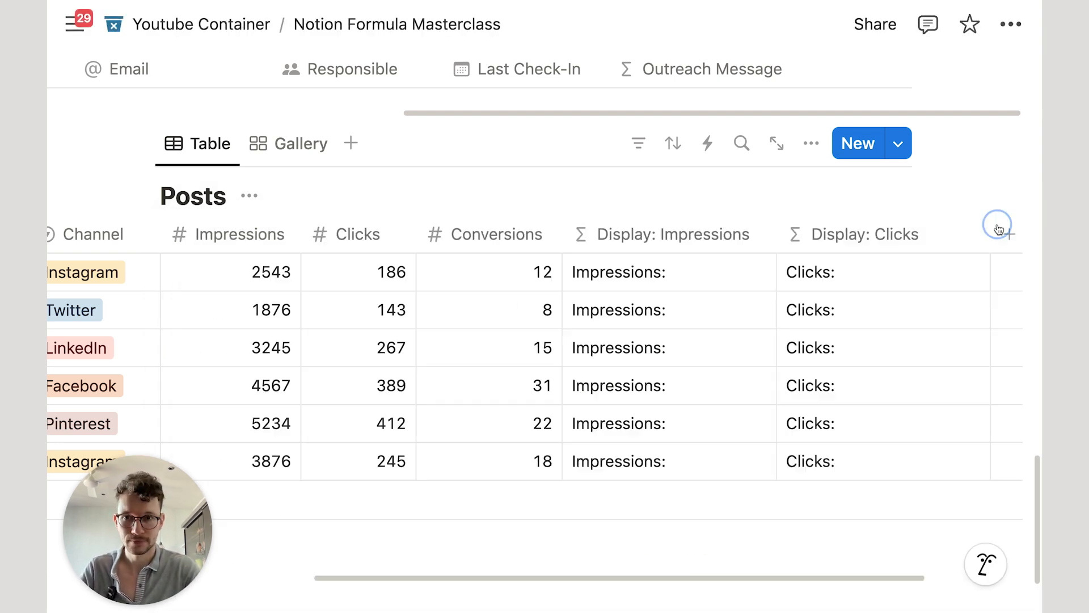
# Step: Switch Posts to the Gallery view and scroll down to the cards
pyautogui.click(276, 143)
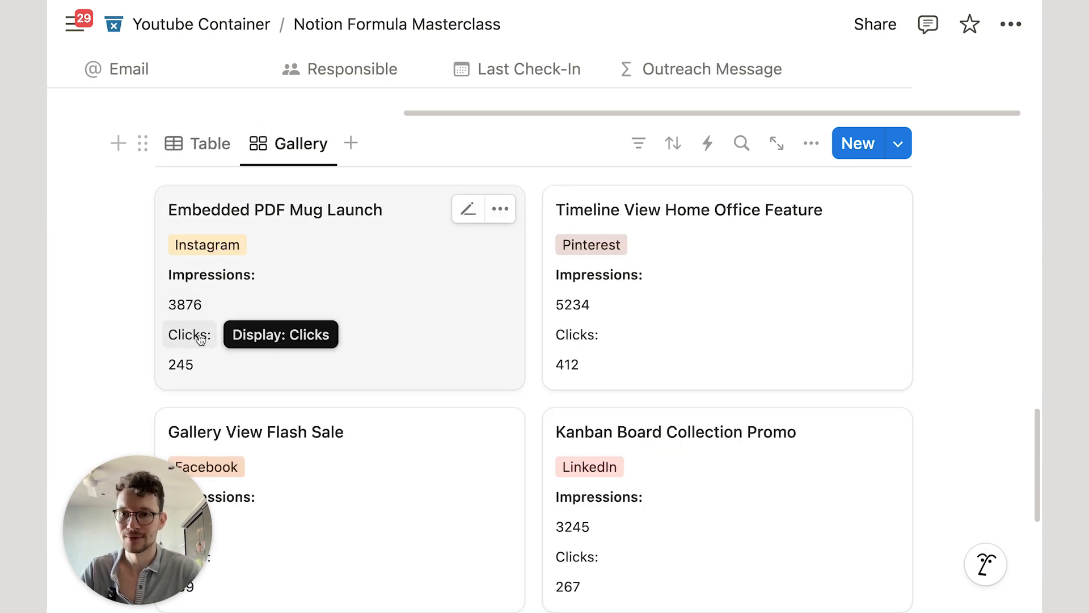
pyautogui.scroll(-1, 240, 314)
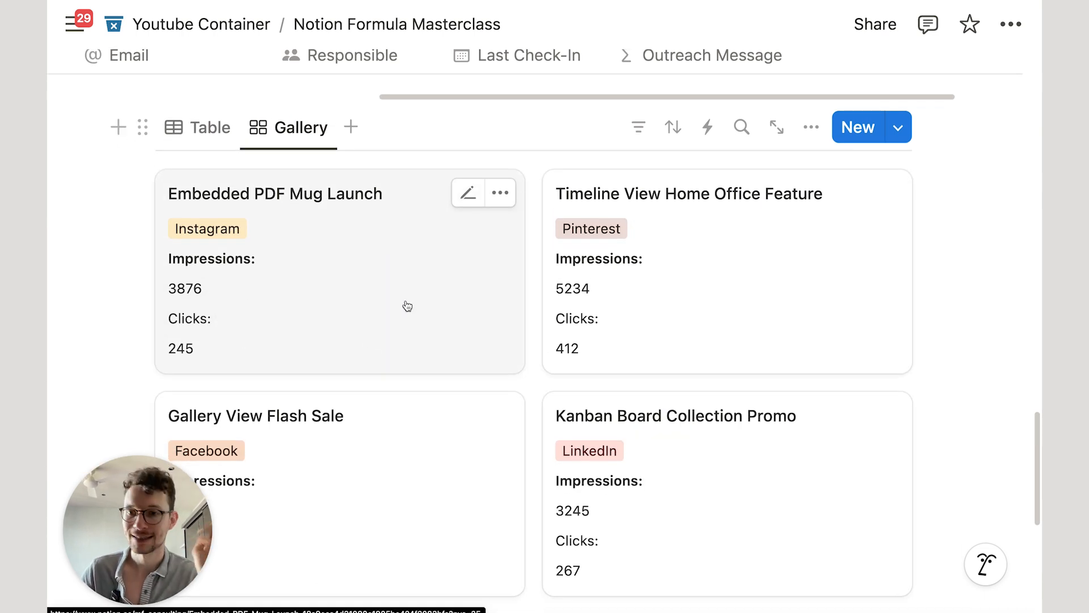
pyautogui.scroll(-3, 408, 306)
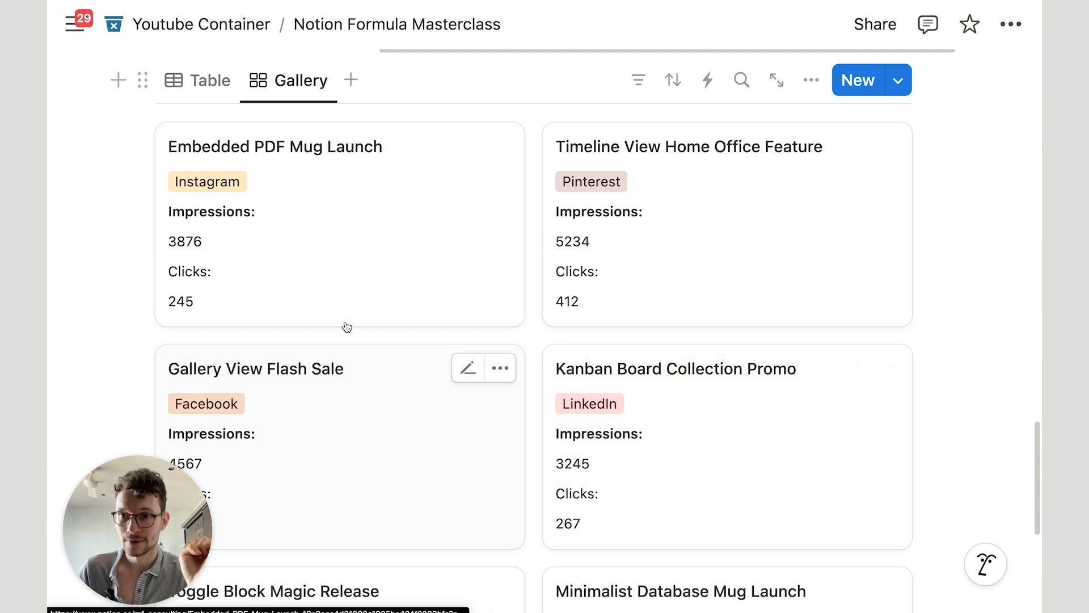
# Step: Change the Embedded PDF Mug Launch post's Impressions from 3876 to 4500
pyautogui.click(202, 244)
pyautogui.press('super+a')
pyautogui.write('4500')
pyautogui.press('Return')
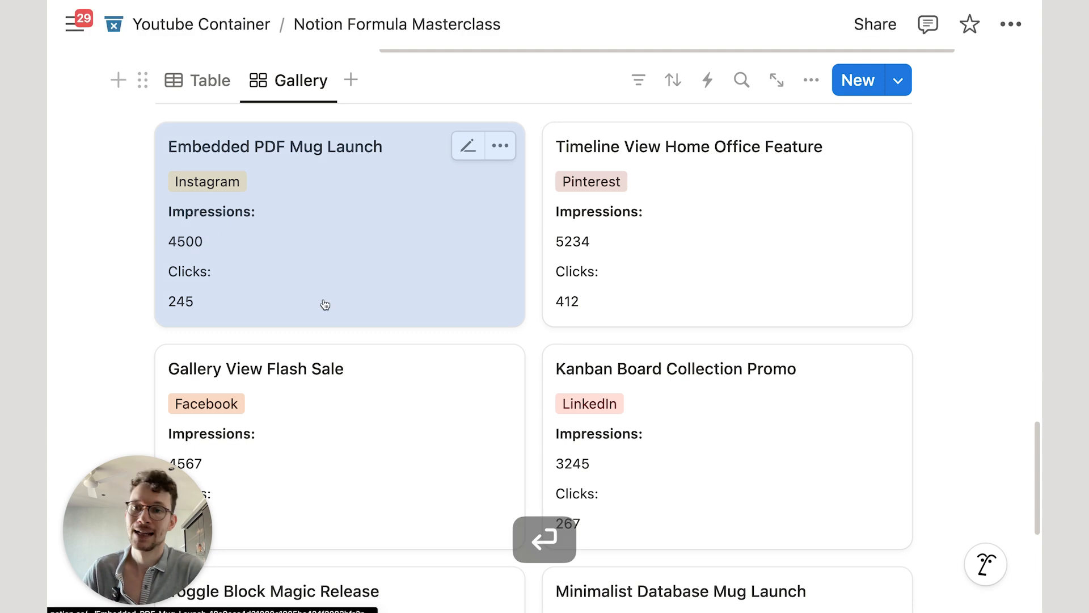
# Step: Deselect the card and switch Posts back to the Table view
pyautogui.scroll(1, 488, 214)
pyautogui.scroll(1, 489, 214)
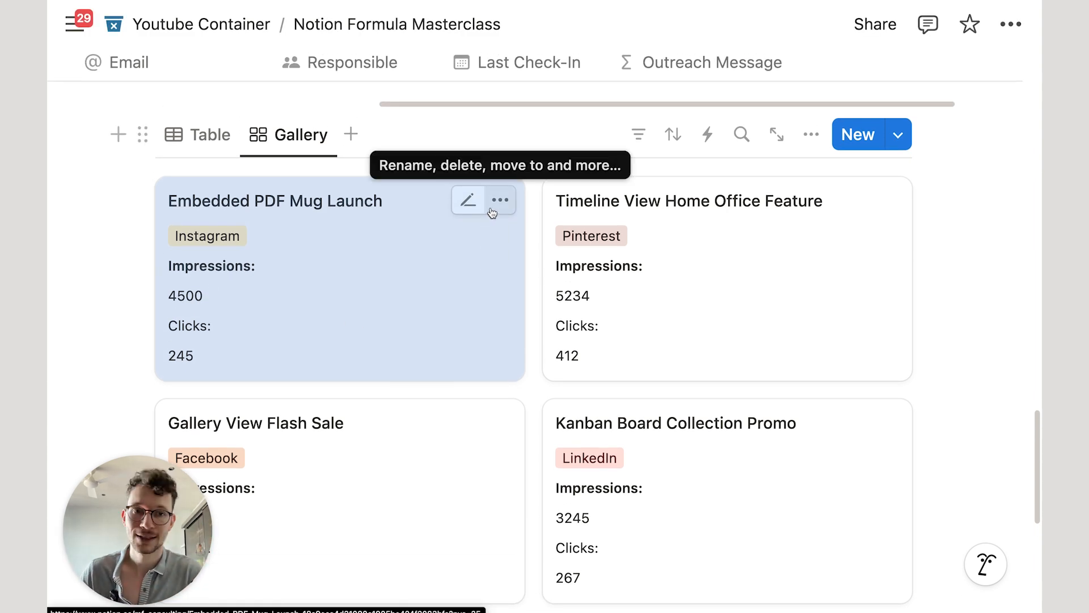
pyautogui.click(947, 219)
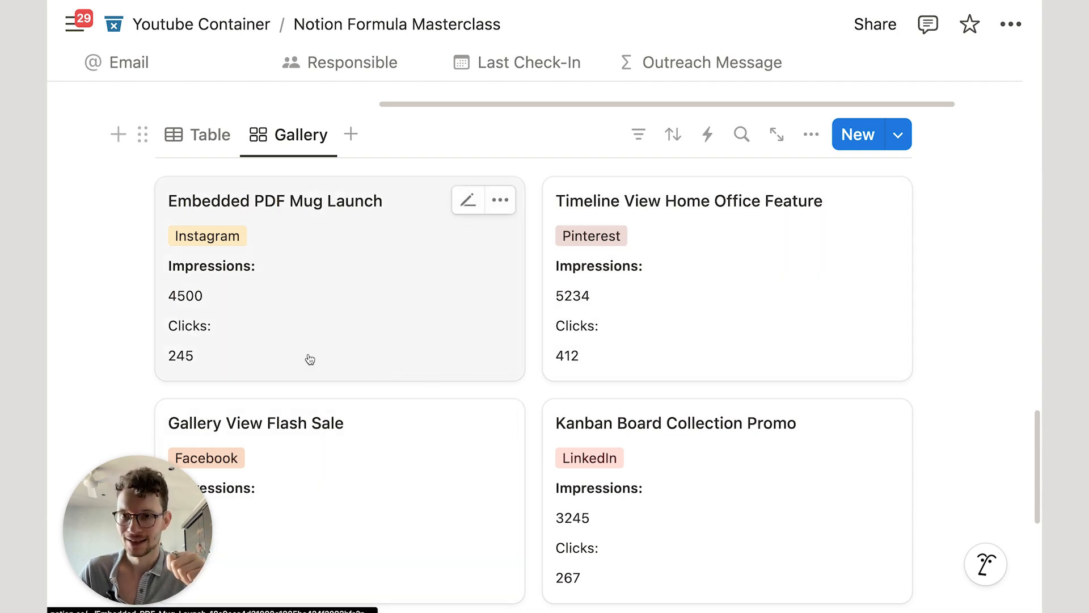
pyautogui.click(999, 320)
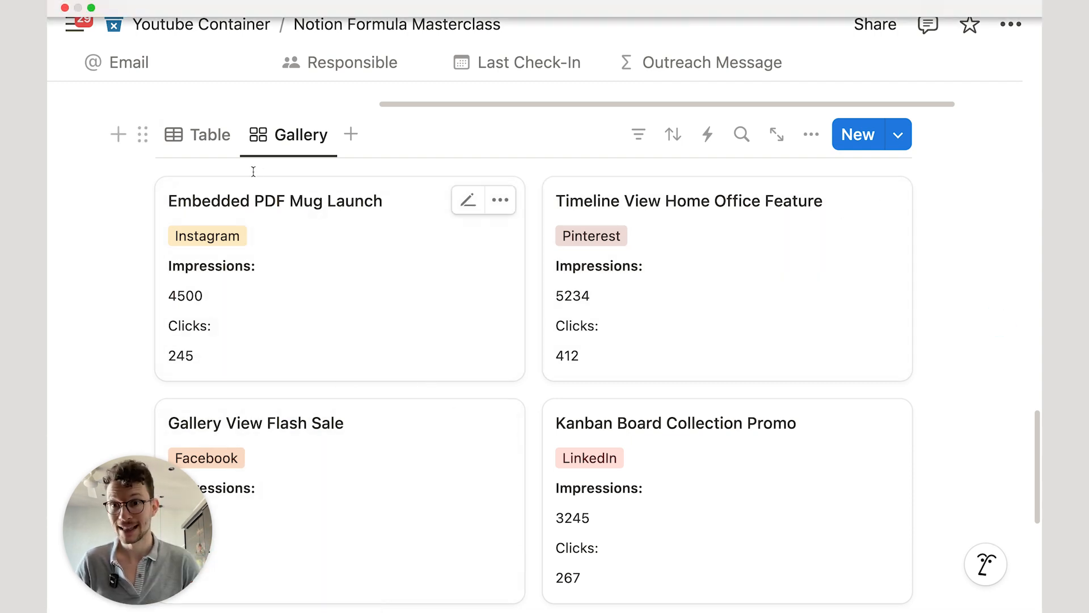
pyautogui.click(211, 136)
pyautogui.scroll(-1, 425, 221)
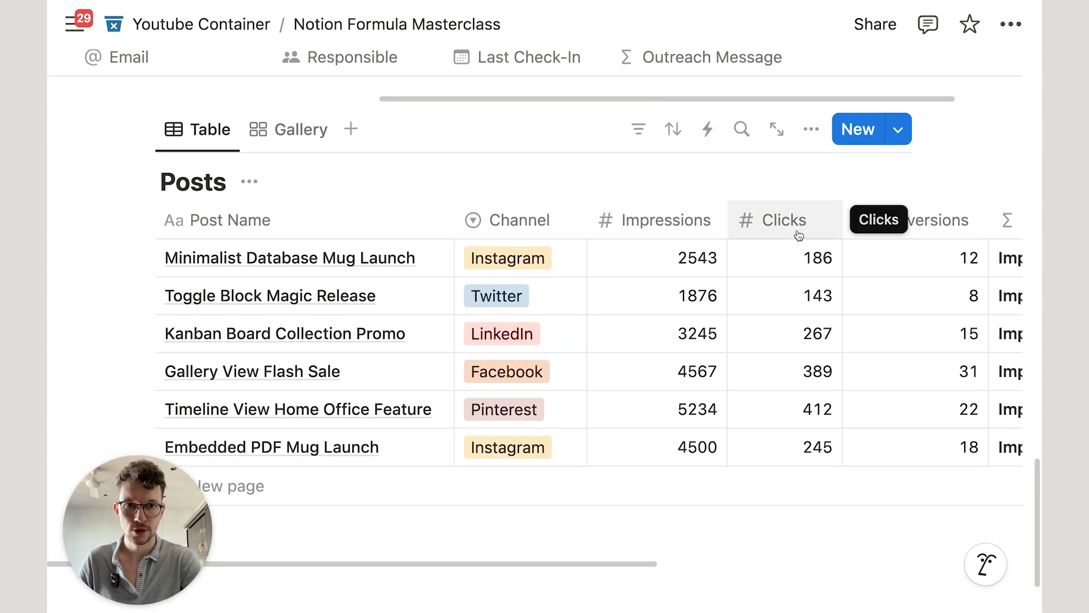
# Step: Create a Formula property named Performance on Posts and open its empty formula editor
pyautogui.hscroll(10, 799, 234)
pyautogui.click(853, 221)
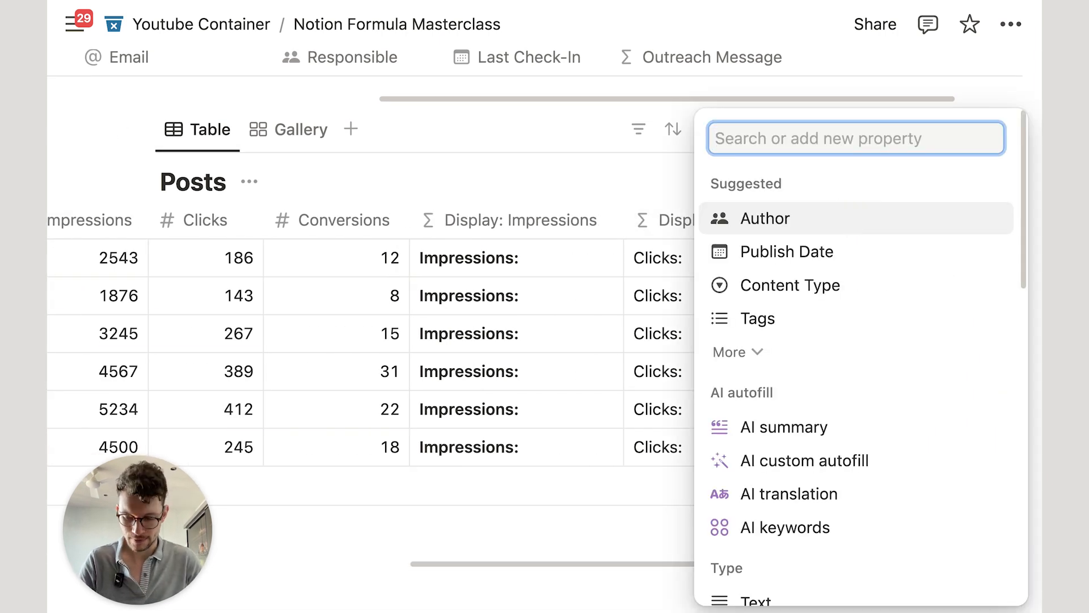
pyautogui.write('form')
pyautogui.press('Return')
pyautogui.write('Per')
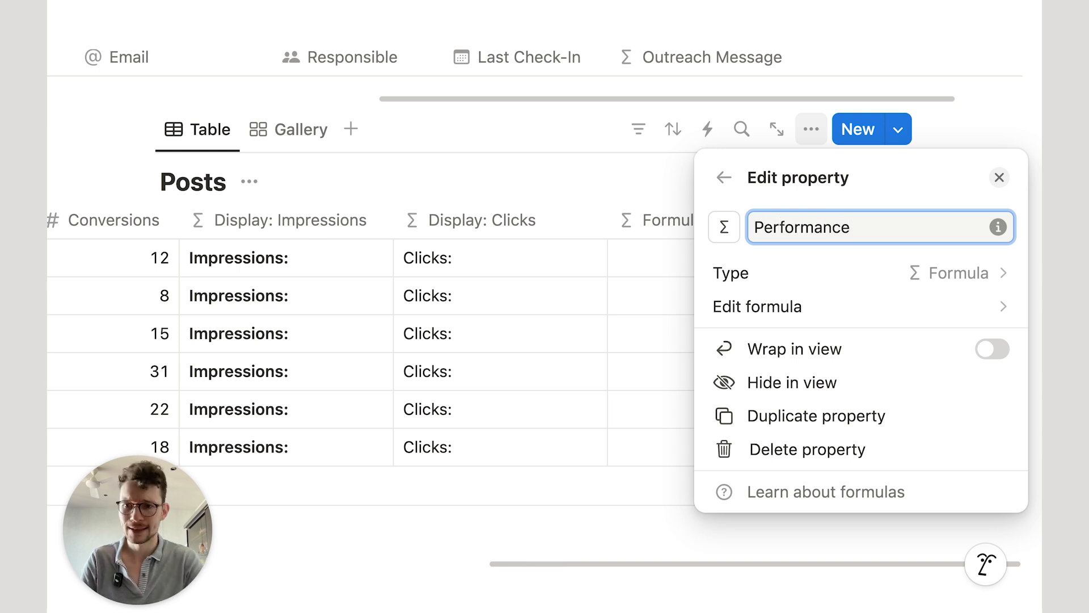
pyautogui.click(834, 307)
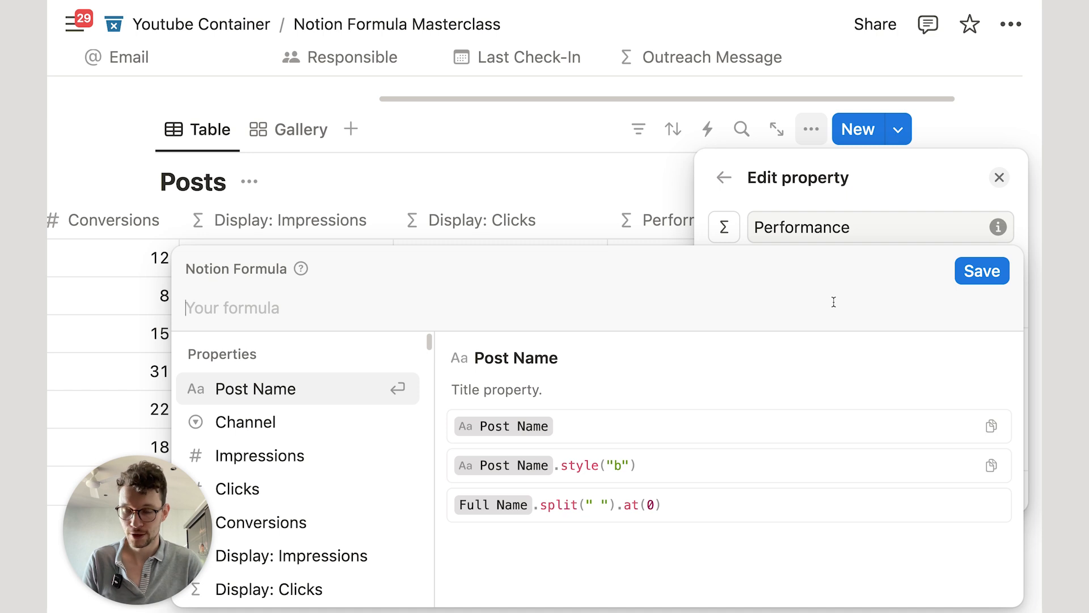
# Step: Begin the formula with a bold "Impressions" label, the Impressions property, and a line break
pyautogui.write('"Im')
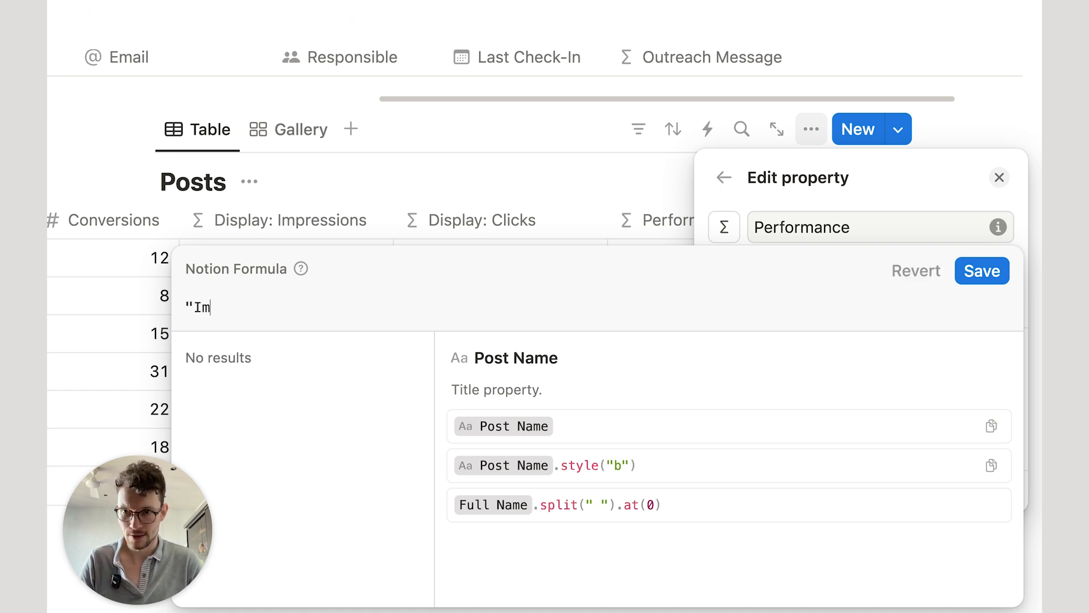
pyautogui.write('pressions".st')
pyautogui.press('BackSpace')
pyautogui.press('BackSpace')
pyautogui.press('BackSpace')
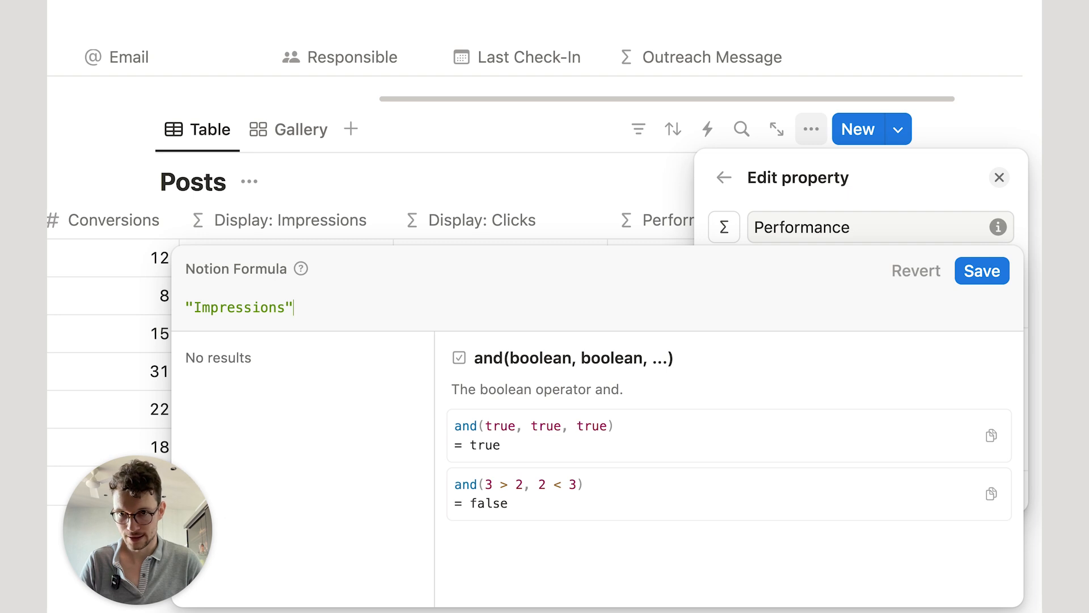
pyautogui.write('.sty')
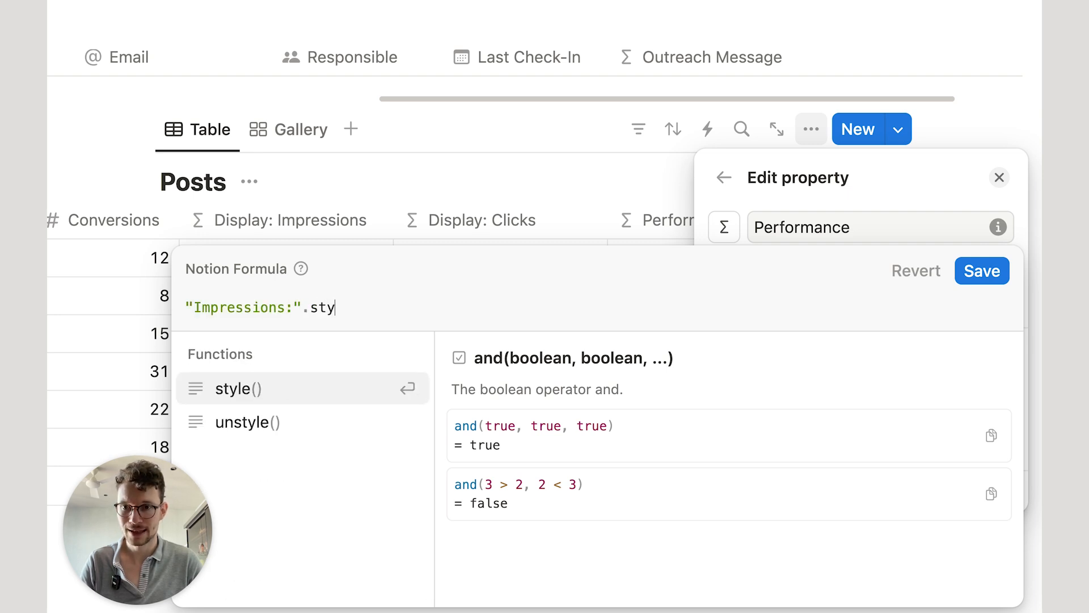
pyautogui.press('Return')
pyautogui.write('"')
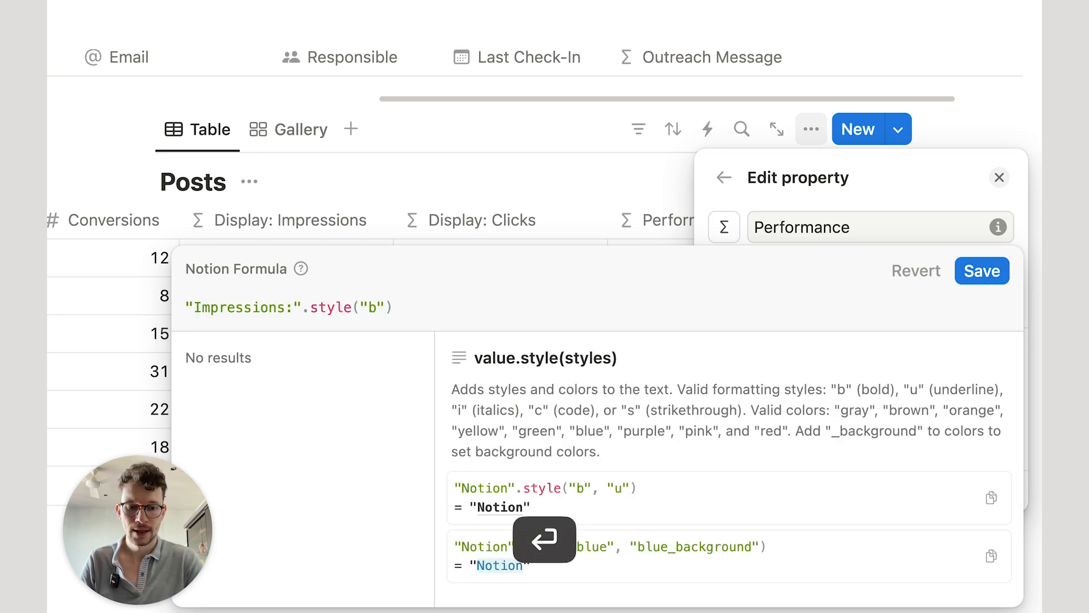
pyautogui.write('b')
pyautogui.write('+')
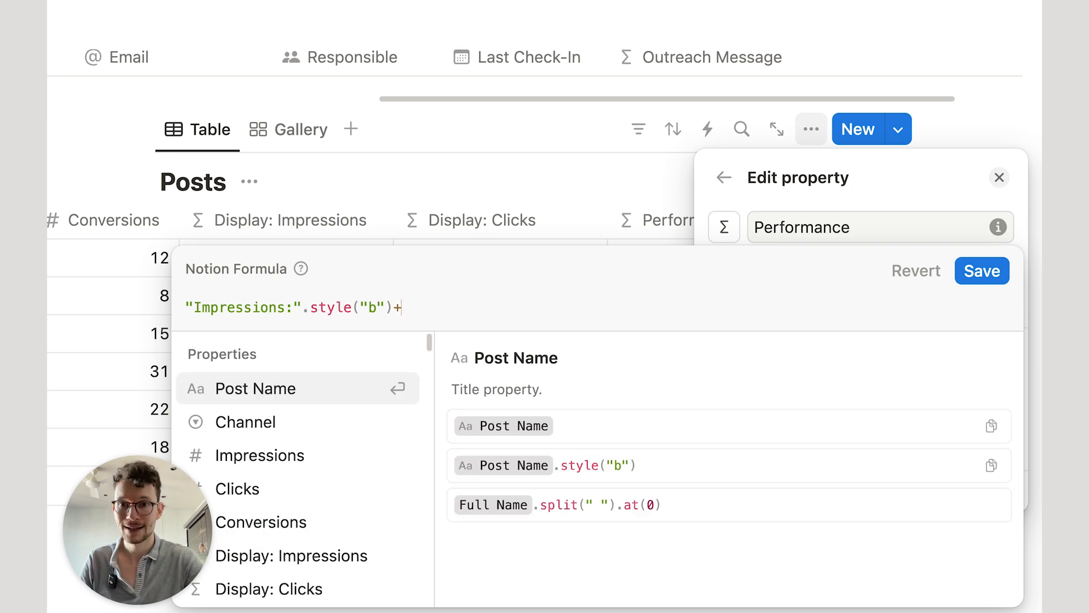
pyautogui.write('im')
pyautogui.press('Return')
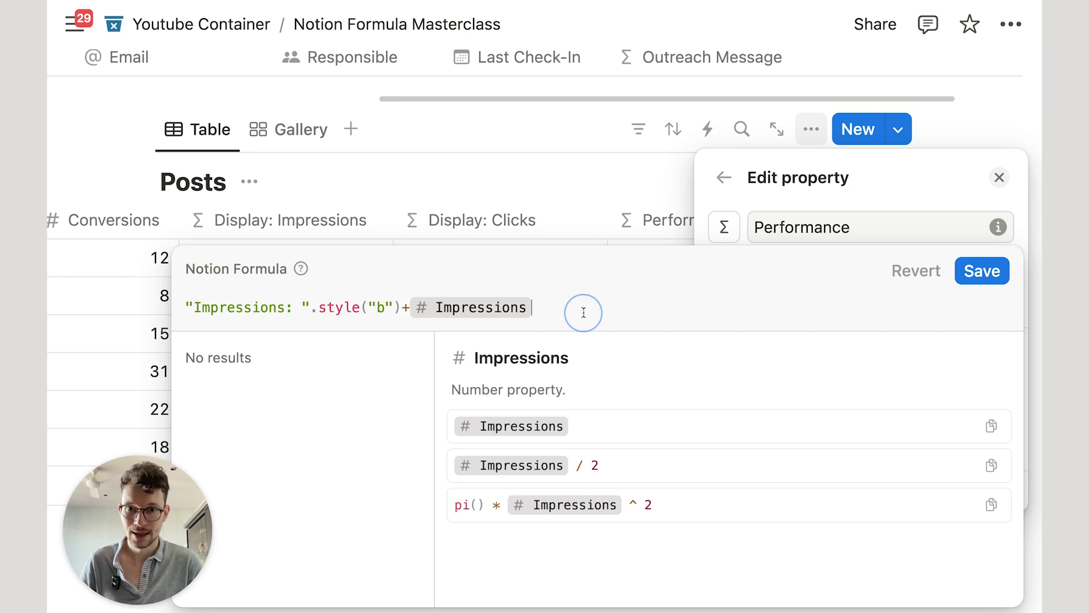
pyautogui.hotkey('shift', 'Return')
pyautogui.write('+"\\n"')
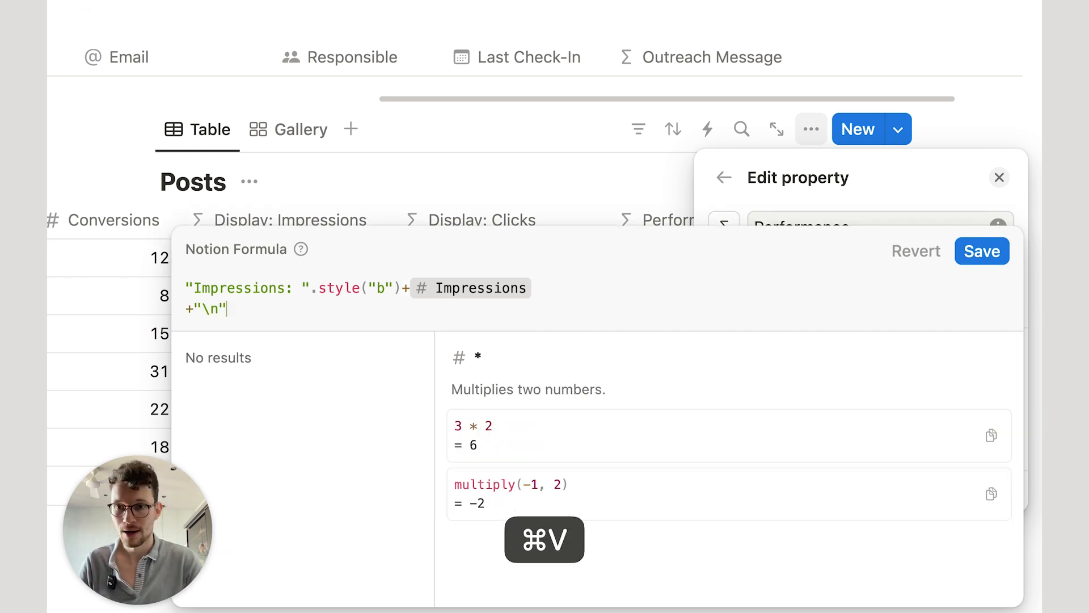
pyautogui.hotkey('shift', 'Return')
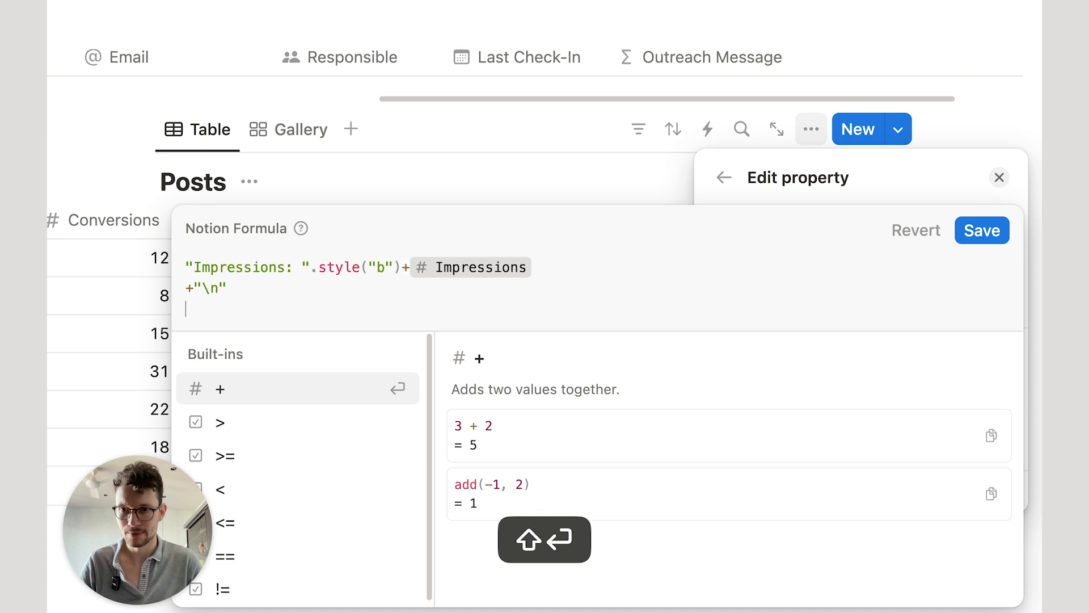
# Step: Add a bold "Clicks: " label, the Clicks property, and another line break
pyautogui.write('"')
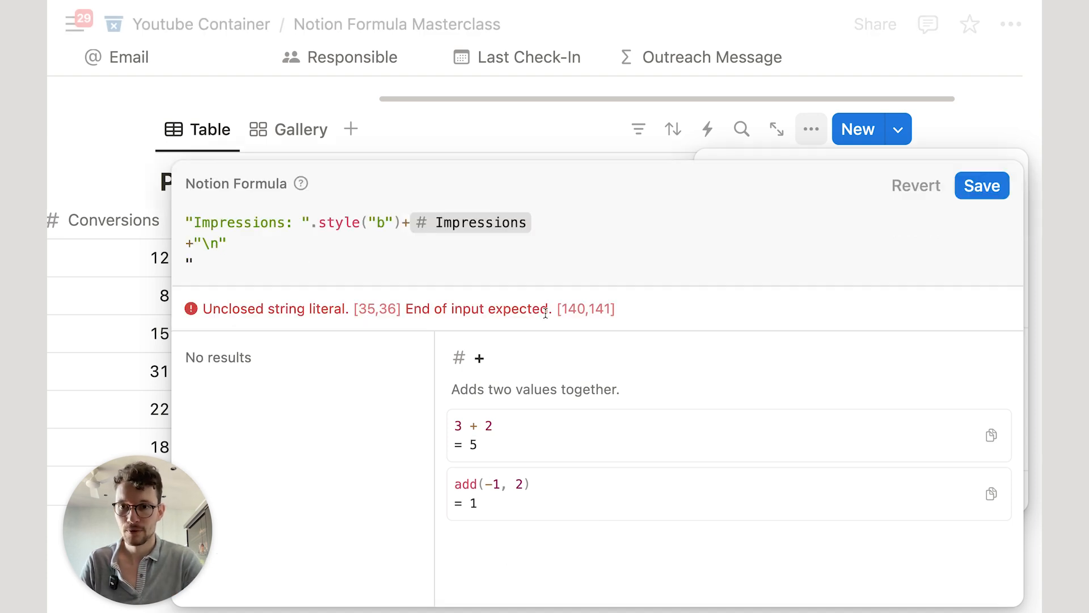
pyautogui.write('+')
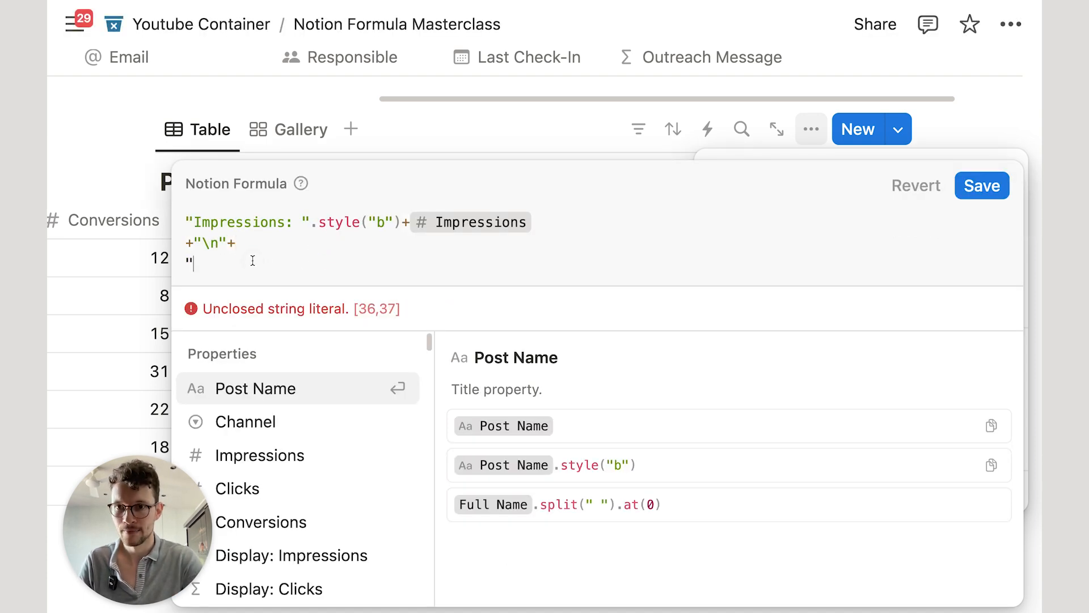
pyautogui.click(253, 260)
pyautogui.write('Clicks: ".s')
pyautogui.press('BackSpace')
pyautogui.write('.st')
pyautogui.press('Return')
pyautogui.write('"b')
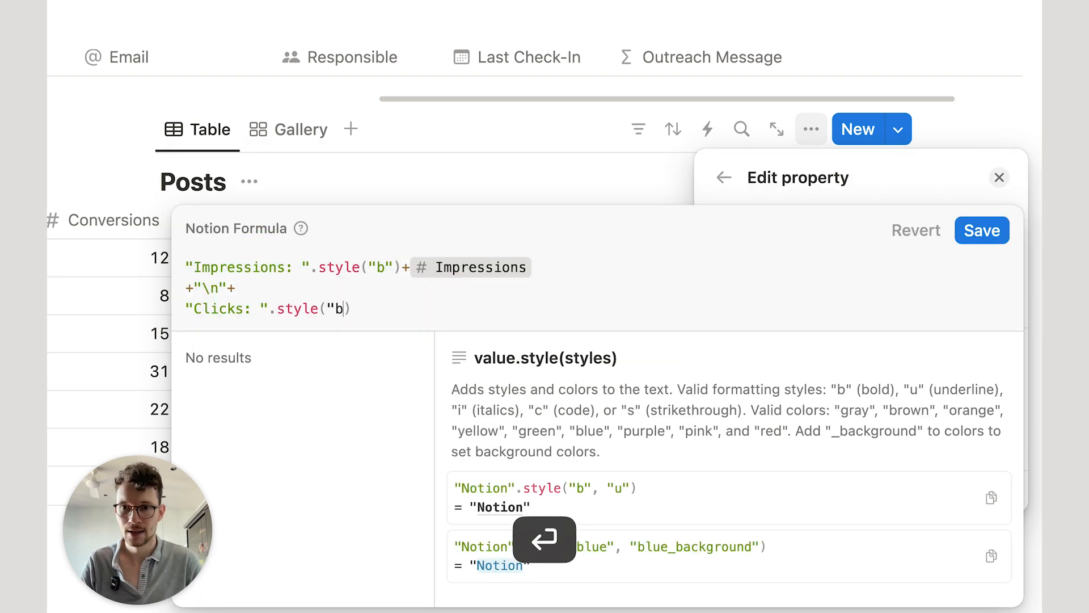
pyautogui.click(401, 313)
pyautogui.write('+cl')
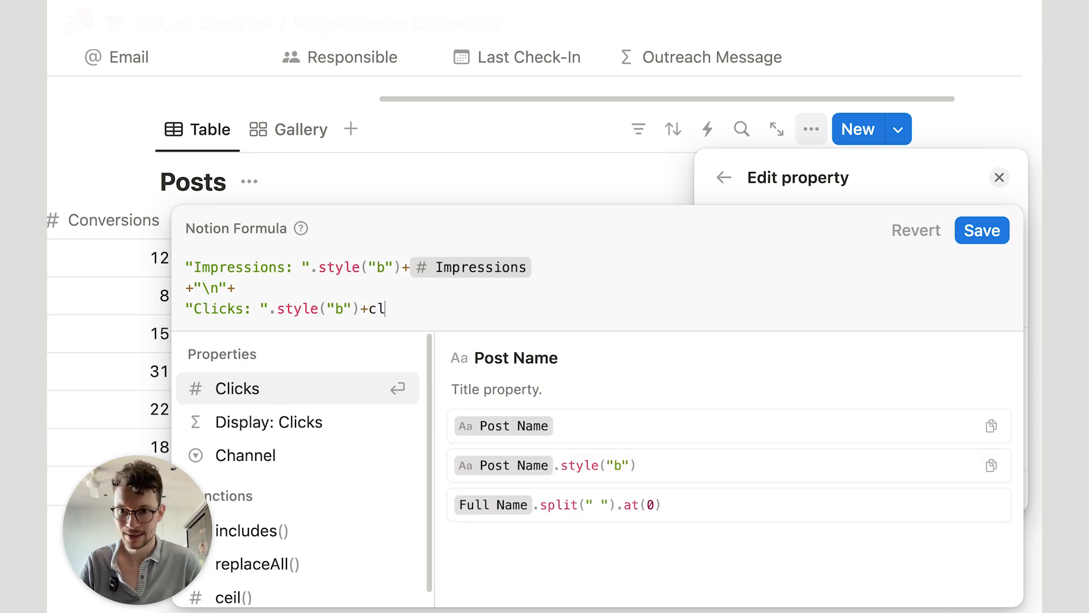
pyautogui.press('Return')
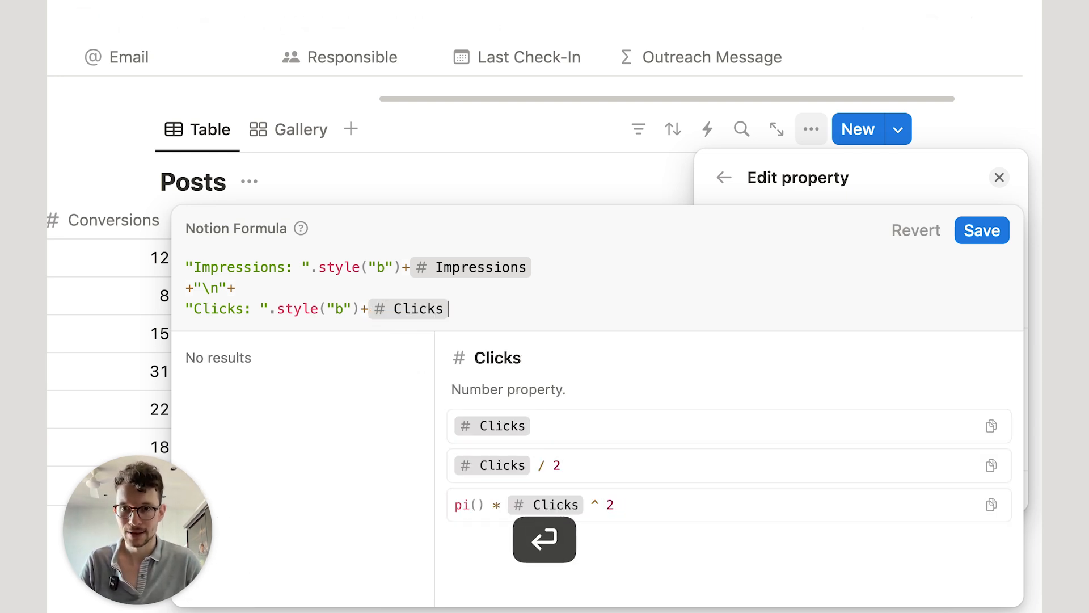
pyautogui.hotkey('shift', 'Return')
pyautogui.write('+"\\n"')
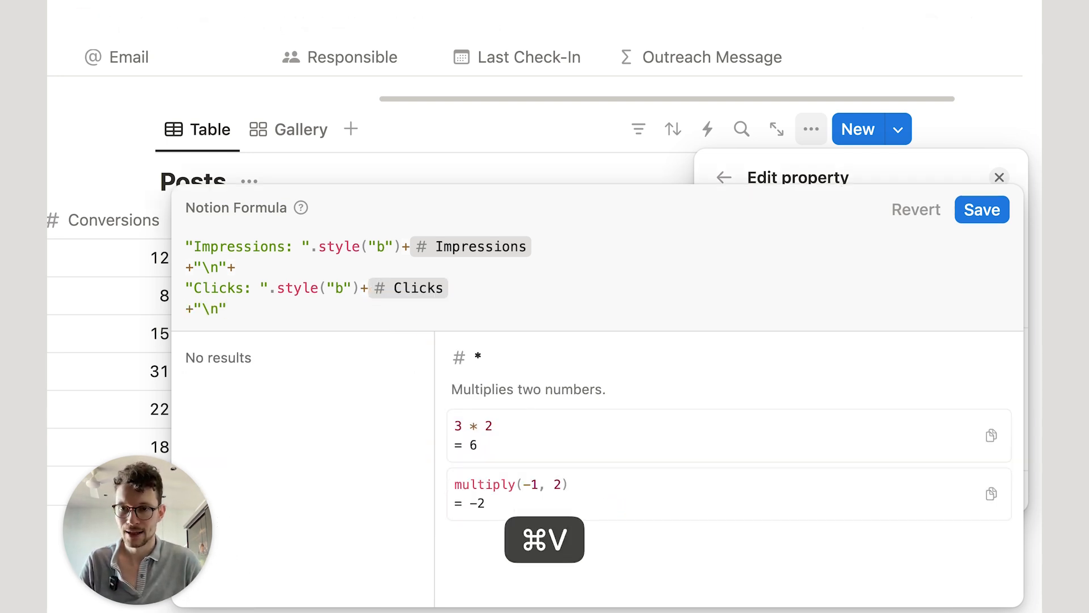
# Step: Finish with a bold "Conversions: " label followed by the Conversions property
pyautogui.write('+')
pyautogui.hotkey('shift', 'Return')
pyautogui.write('"')
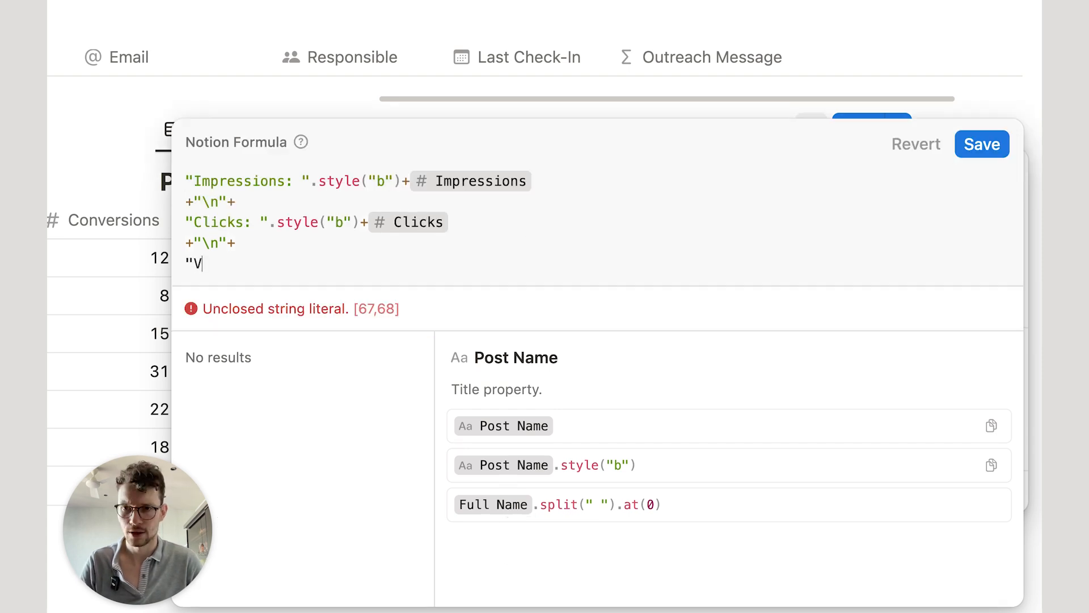
pyautogui.write('Conversions: "')
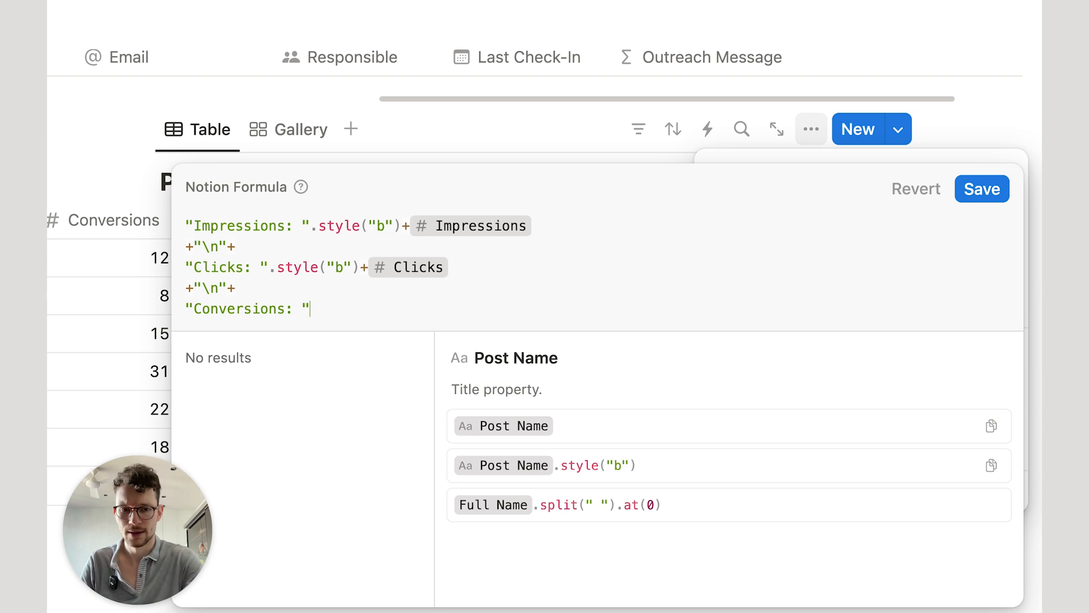
pyautogui.write('.sty')
pyautogui.press('Return')
pyautogui.write('"b')
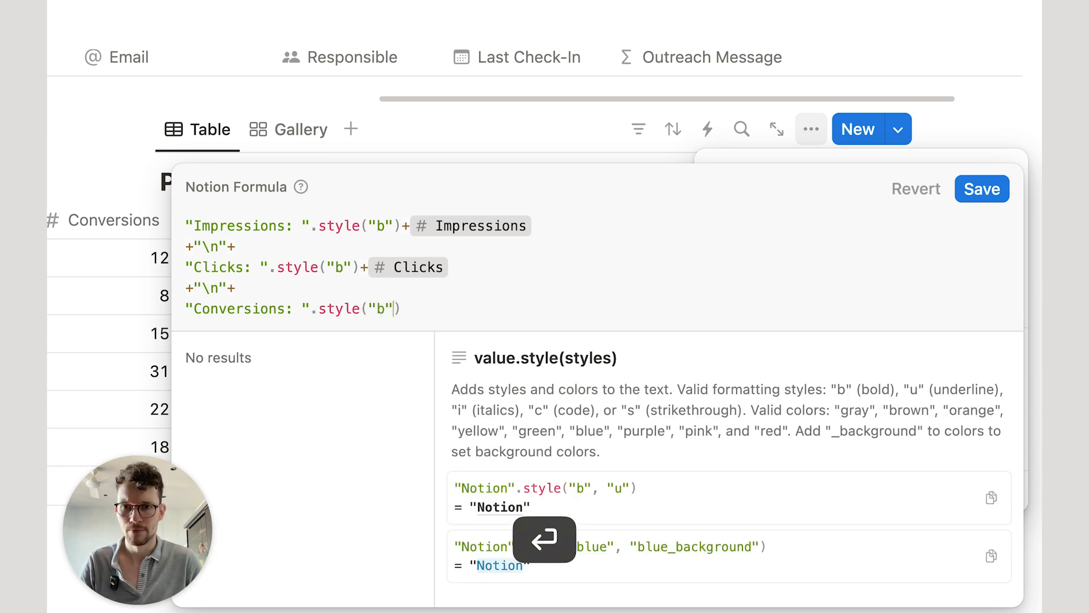
pyautogui.write('+con')
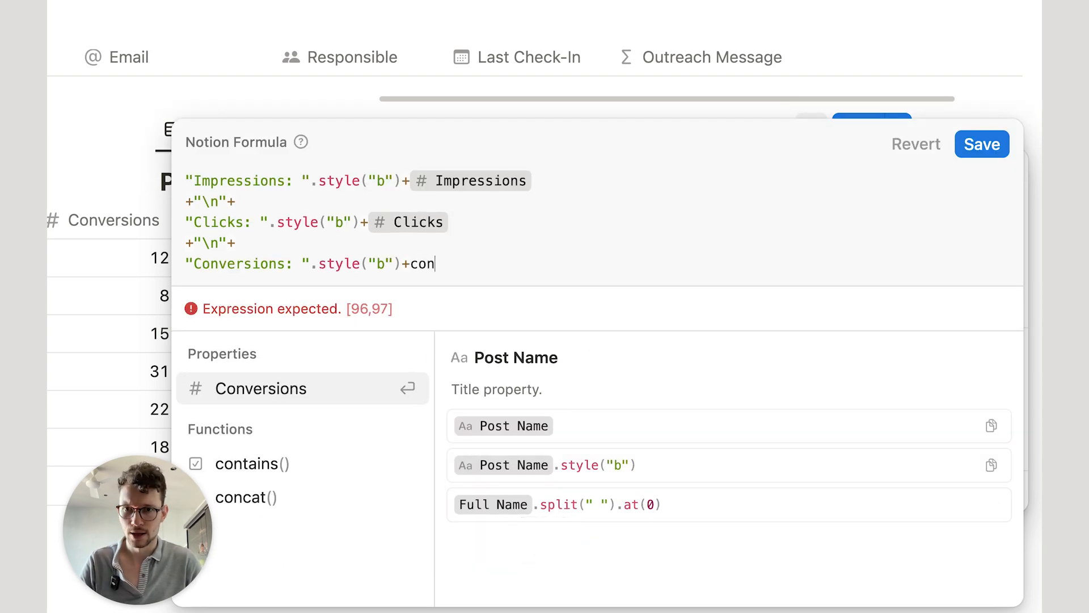
pyautogui.press('Return')
# Step: Save the Performance formula, turn on Wrap column, narrow the column, and return to Gallery
pyautogui.click(981, 188)
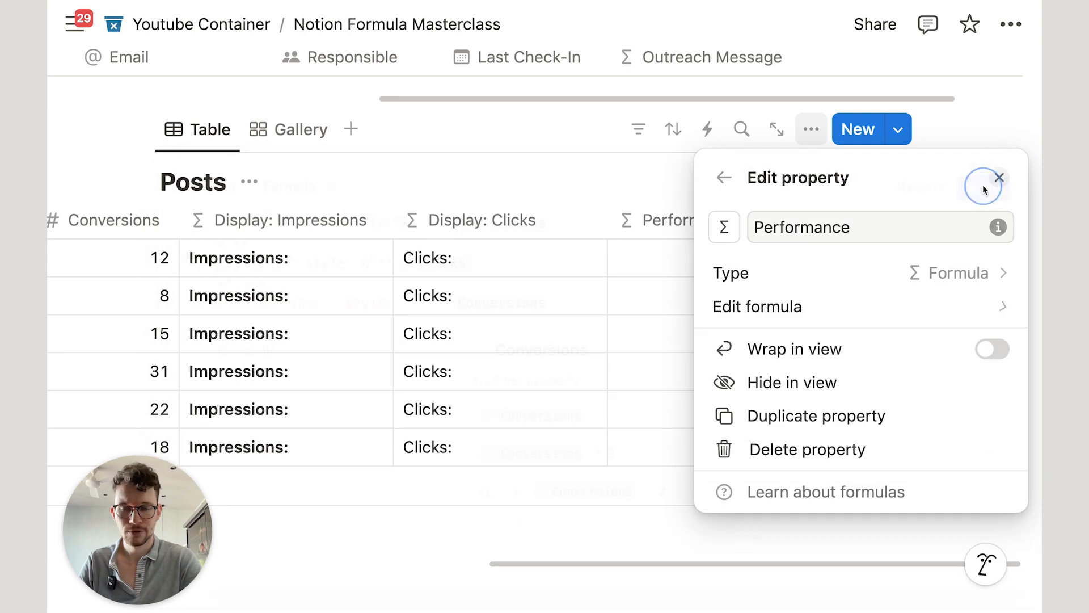
pyautogui.click(418, 113)
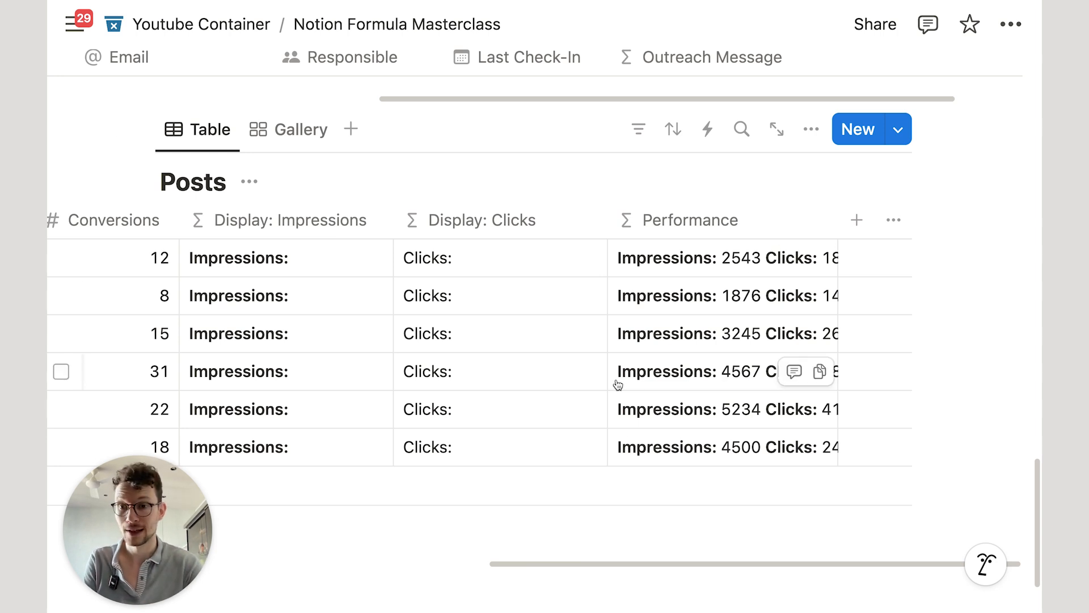
pyautogui.click(678, 224)
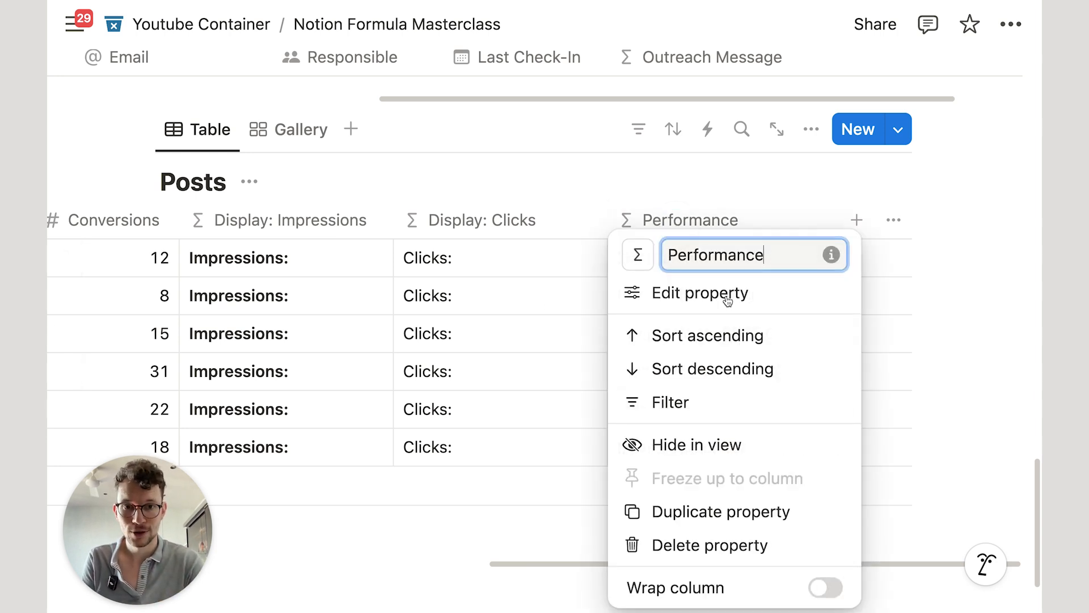
pyautogui.click(825, 587)
pyautogui.click(868, 538)
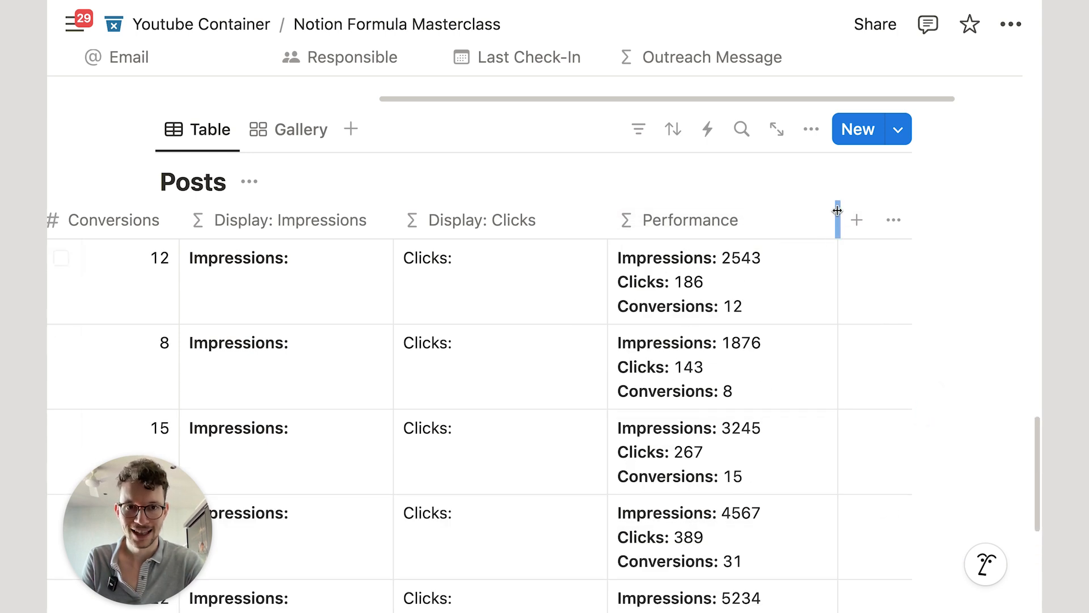
pyautogui.moveTo(837, 213); pyautogui.dragTo(794, 215)
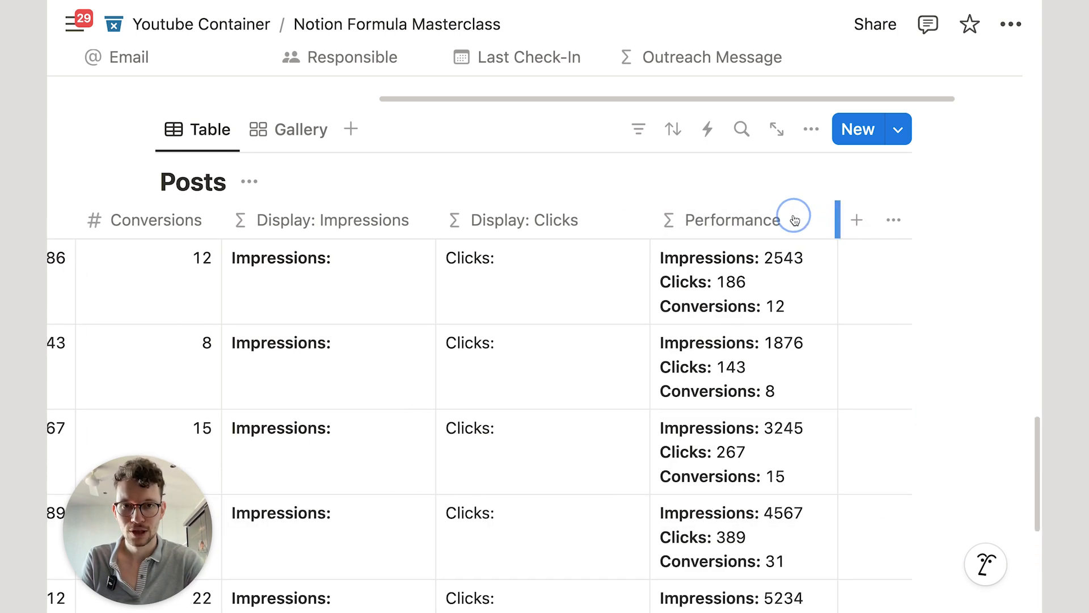
pyautogui.click(278, 128)
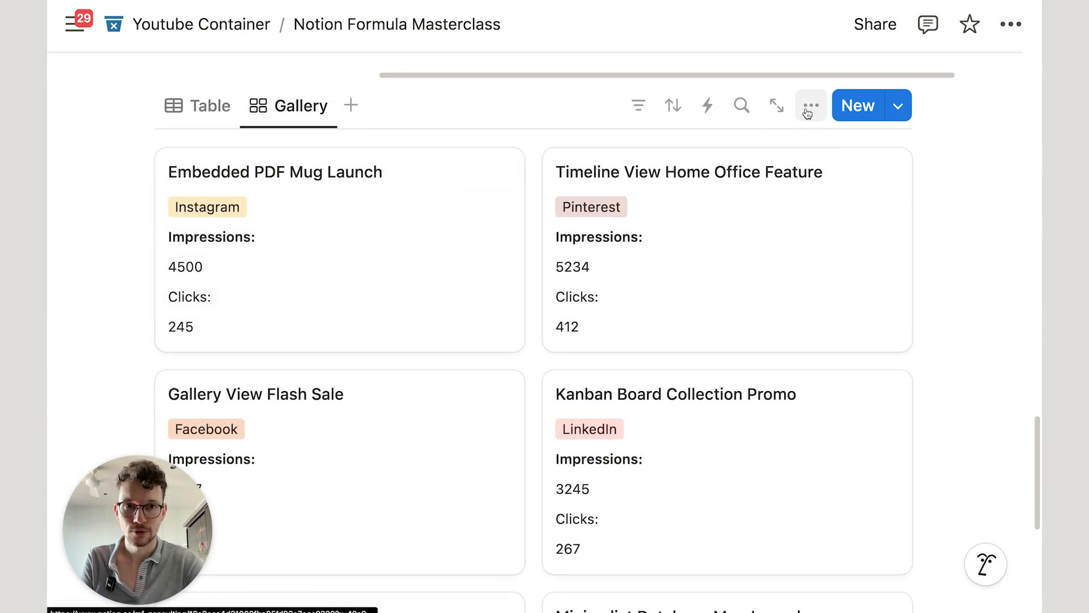
# Step: Show Performance on the gallery cards with Wrap in view turned on
pyautogui.click(811, 106)
pyautogui.click(882, 261)
pyautogui.scroll(-1, 950, 417)
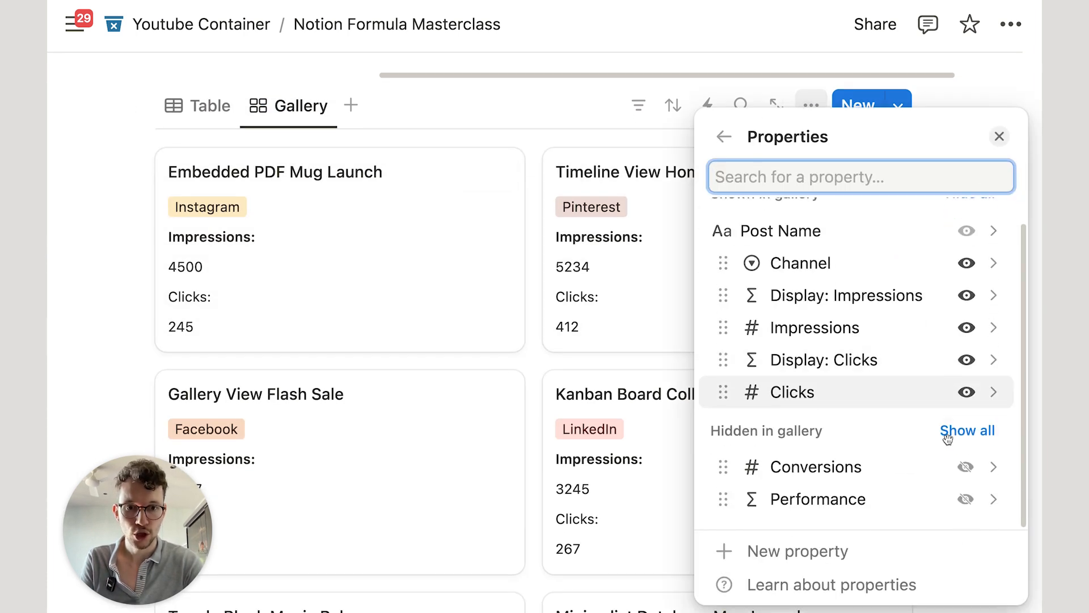
pyautogui.click(966, 500)
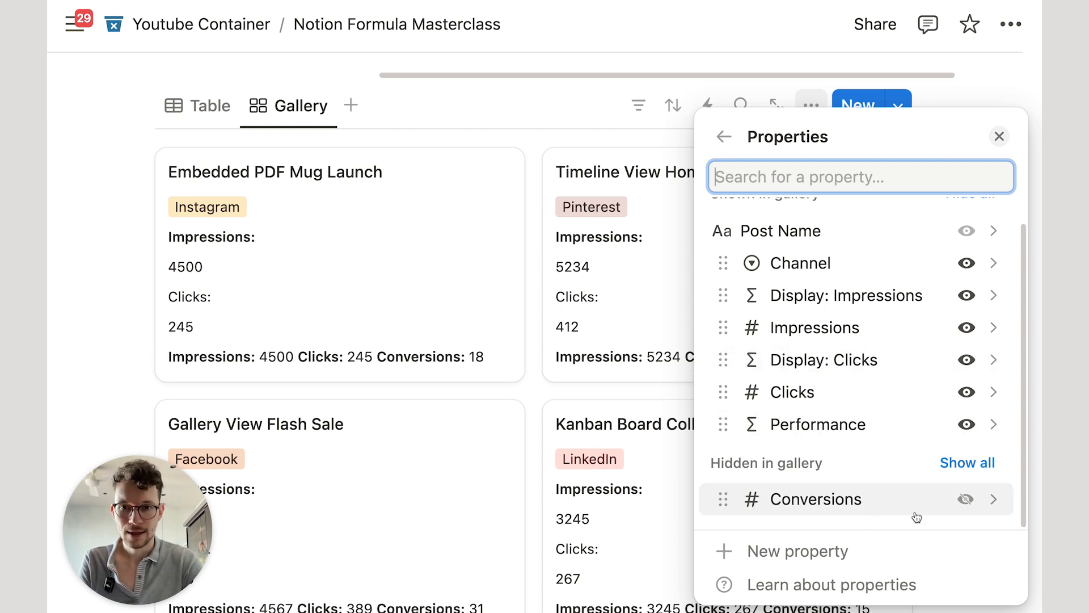
pyautogui.click(895, 505)
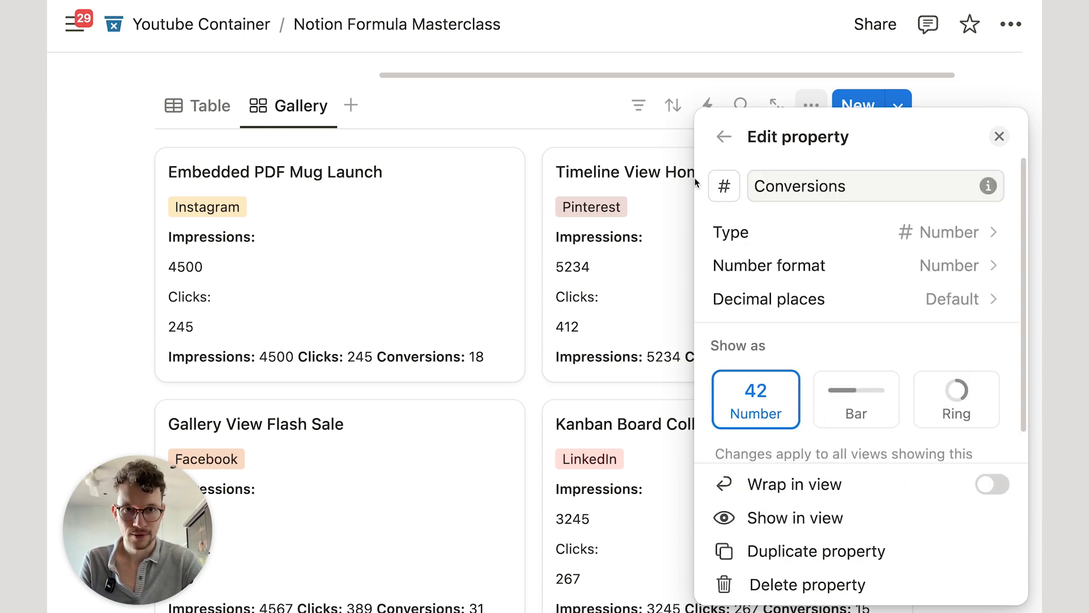
pyautogui.click(723, 136)
pyautogui.click(872, 445)
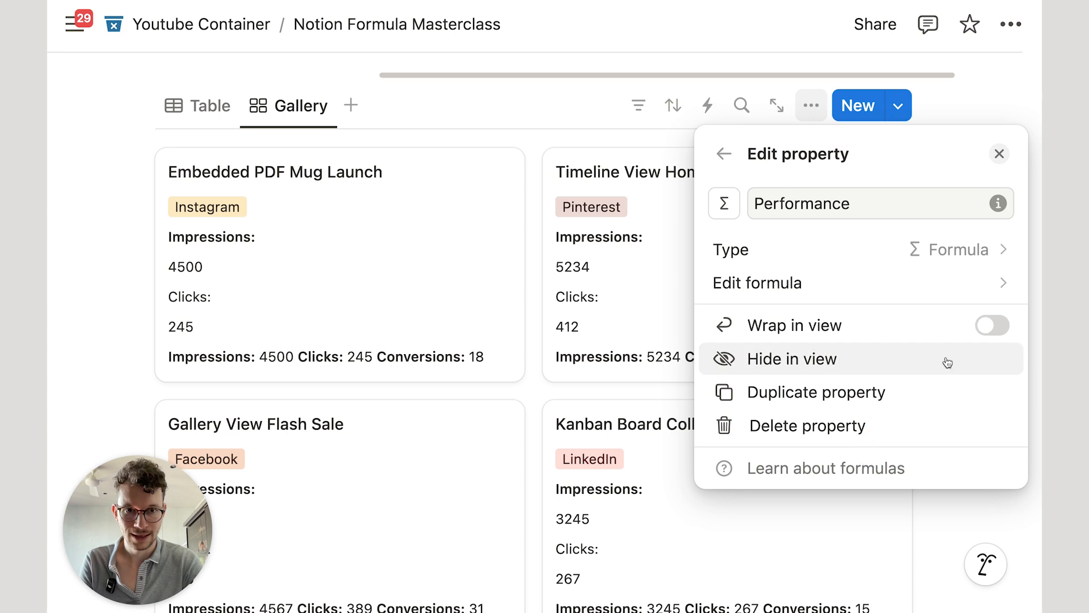
pyautogui.click(992, 325)
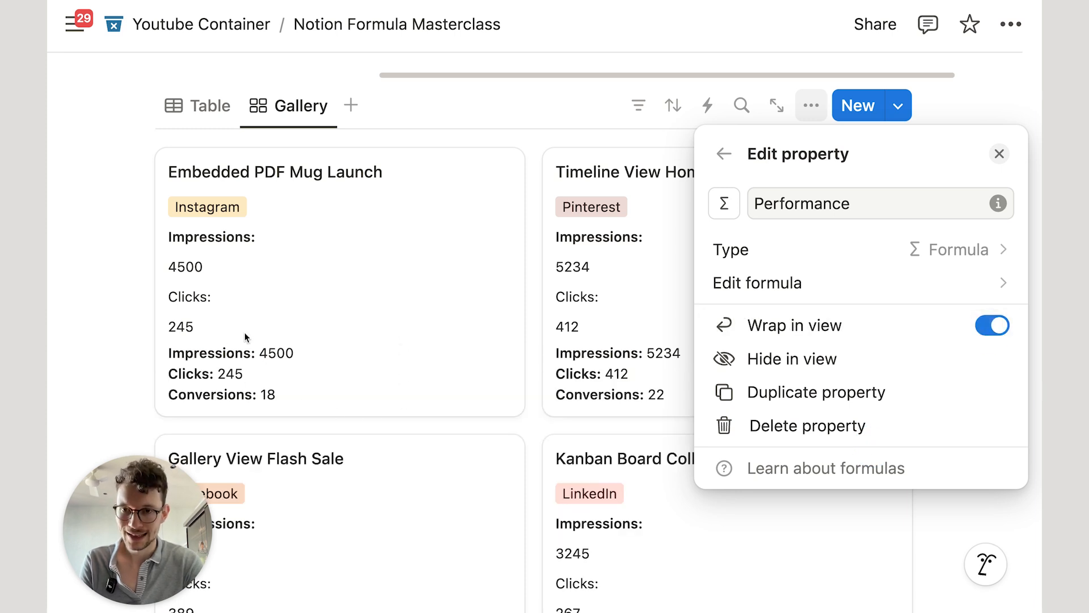
pyautogui.click(255, 363)
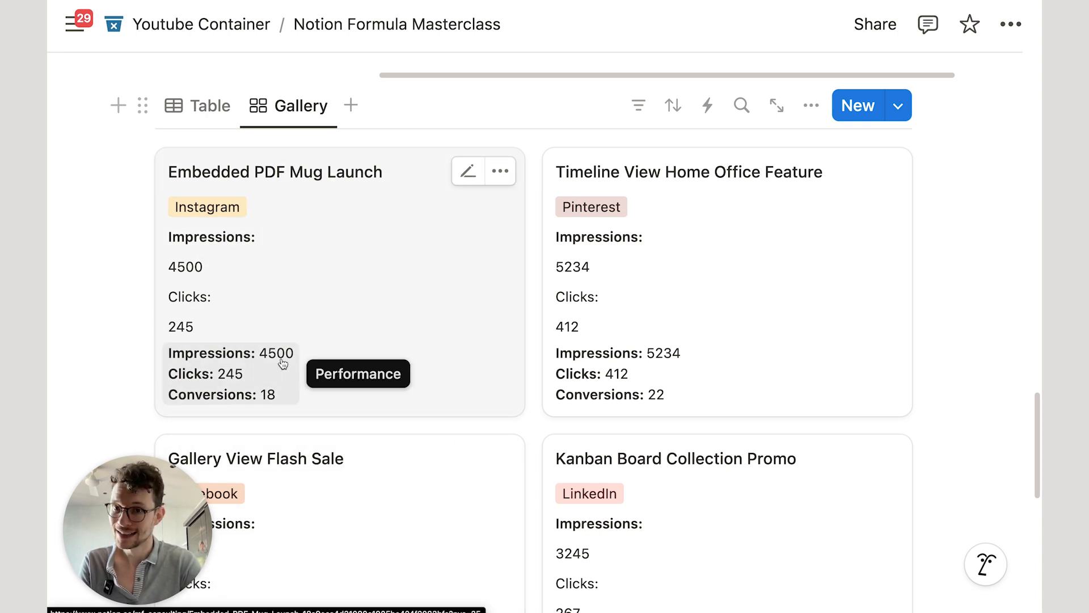
# Step: Dismiss a card's Performance formula and the card selection, then scroll back up toward the Table view
pyautogui.click(246, 388)
pyautogui.press('Escape')
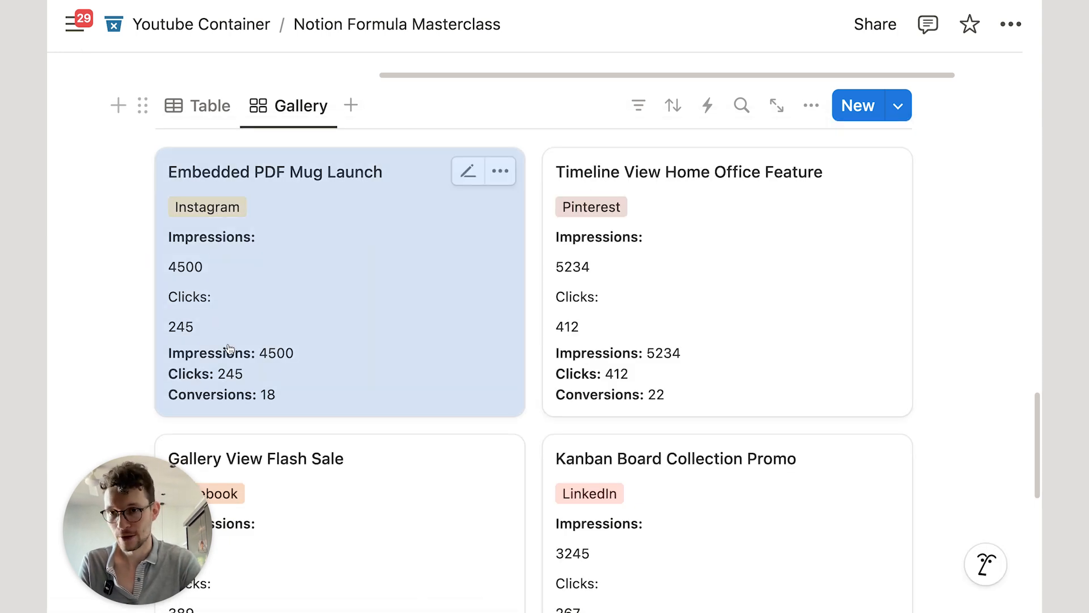
pyautogui.press('Escape')
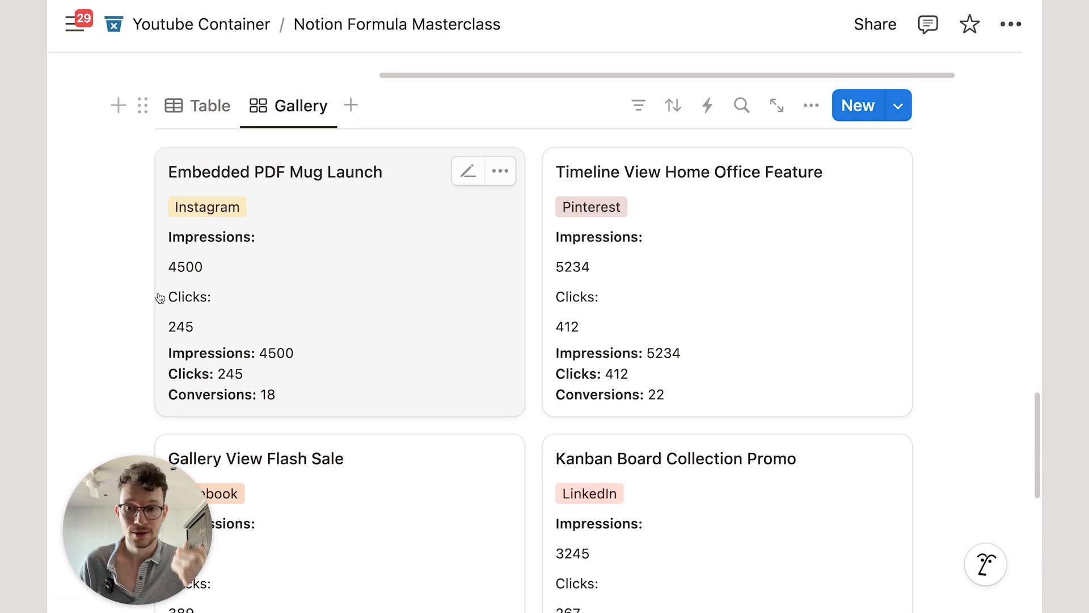
pyautogui.scroll(-3, 165, 299)
pyautogui.scroll(1, 236, 210)
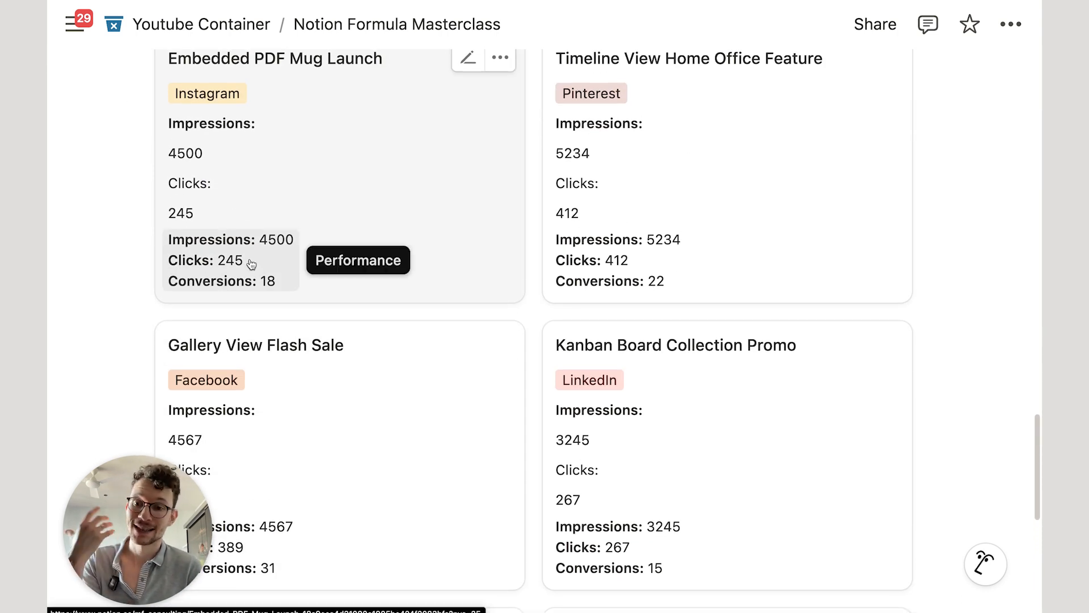
pyautogui.scroll(2, 254, 267)
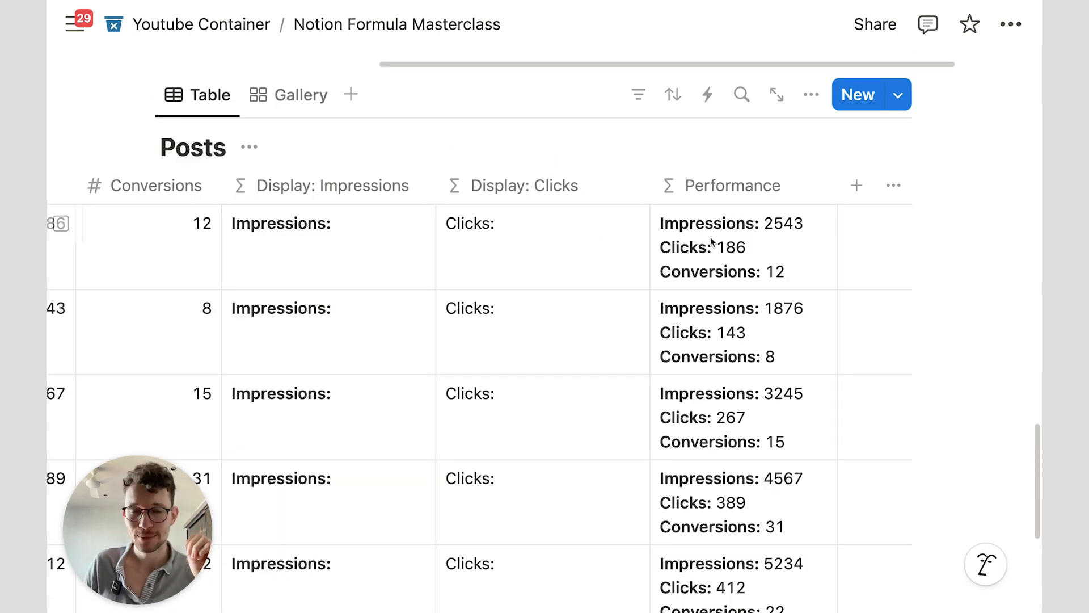
# Step: In the Performance formula, put 👀 before Impressions and 🐭 before Clicks
pyautogui.moveTo(717, 248)
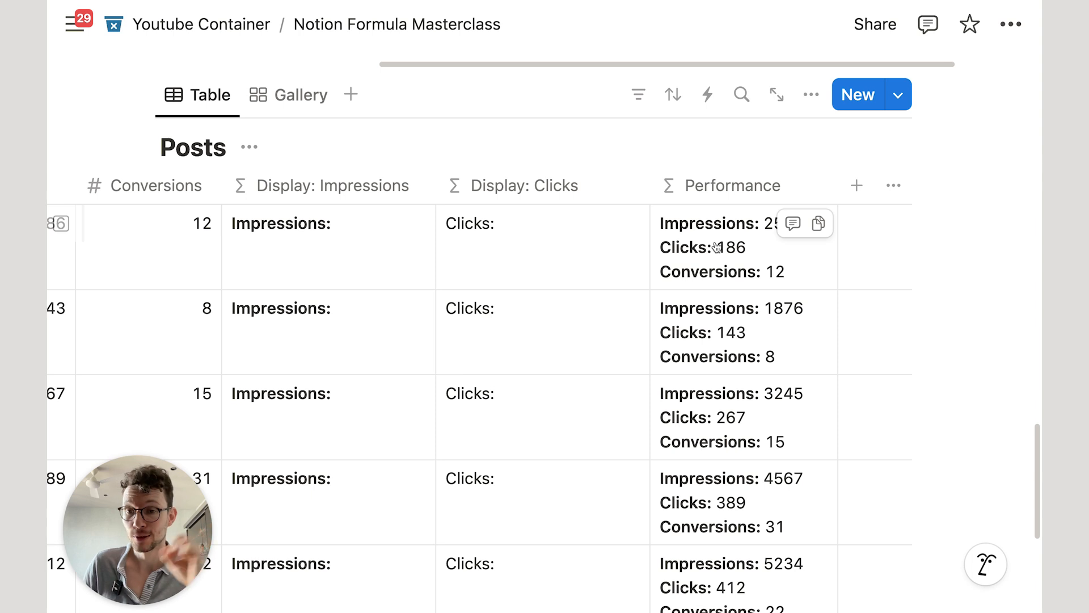
pyautogui.click(716, 248)
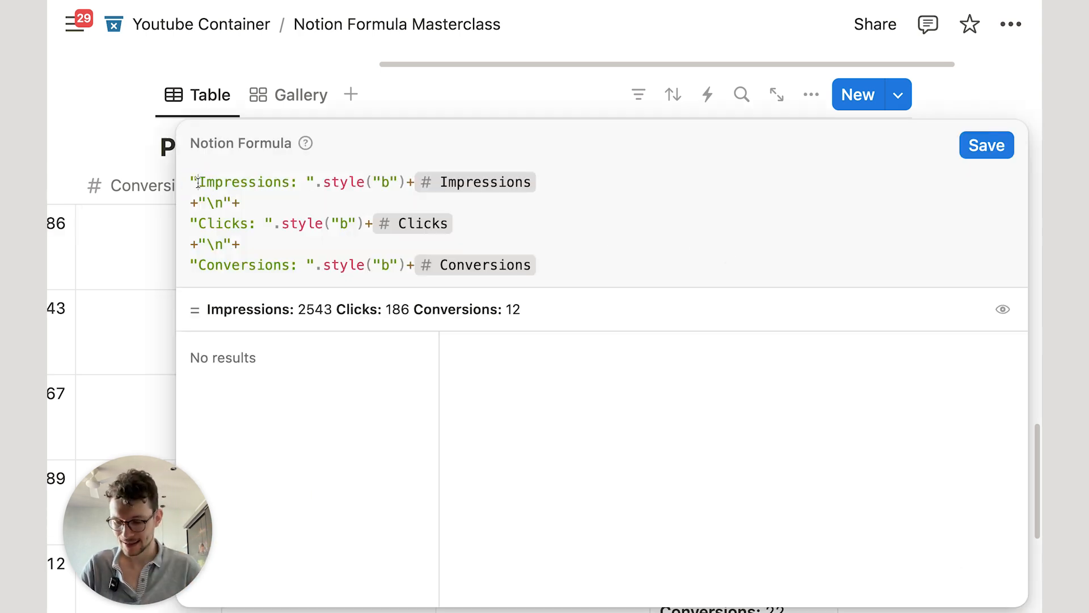
pyautogui.press('ctrl+super+space')
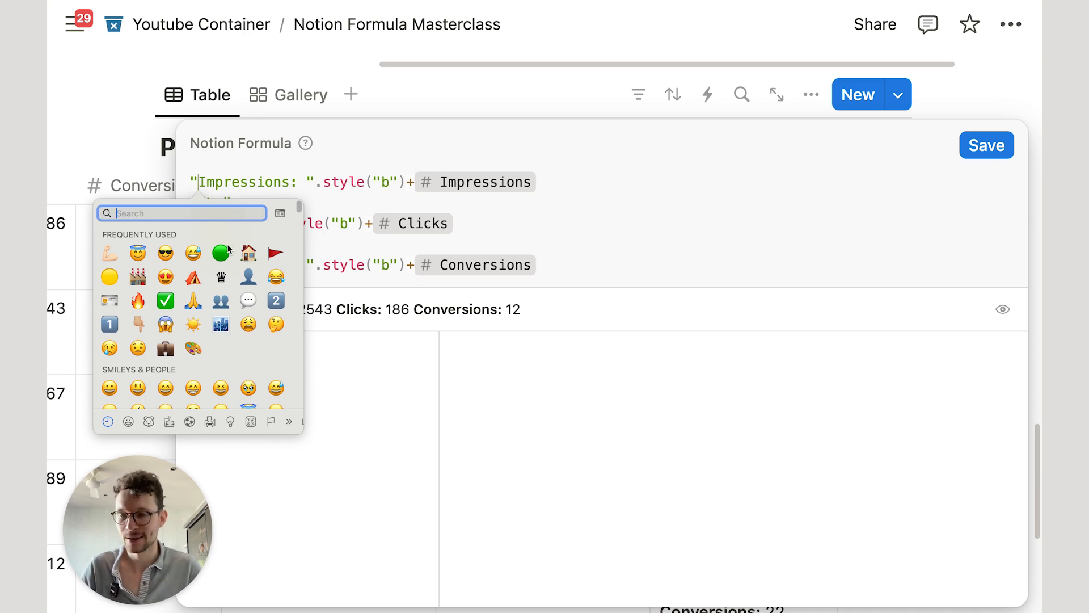
pyautogui.write('e')
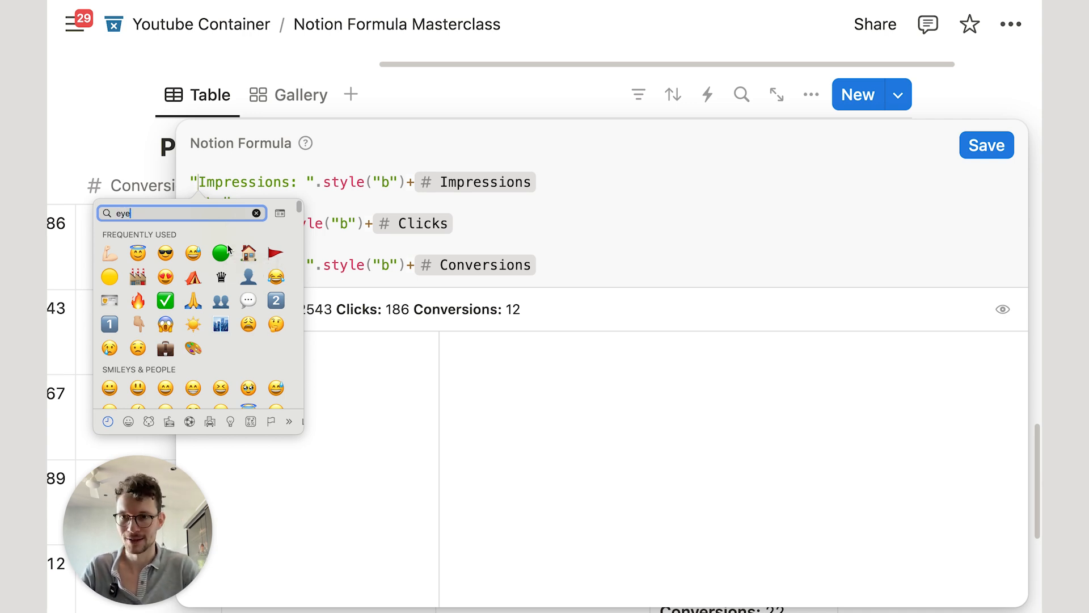
pyautogui.write('ye')
pyautogui.press('Escape')
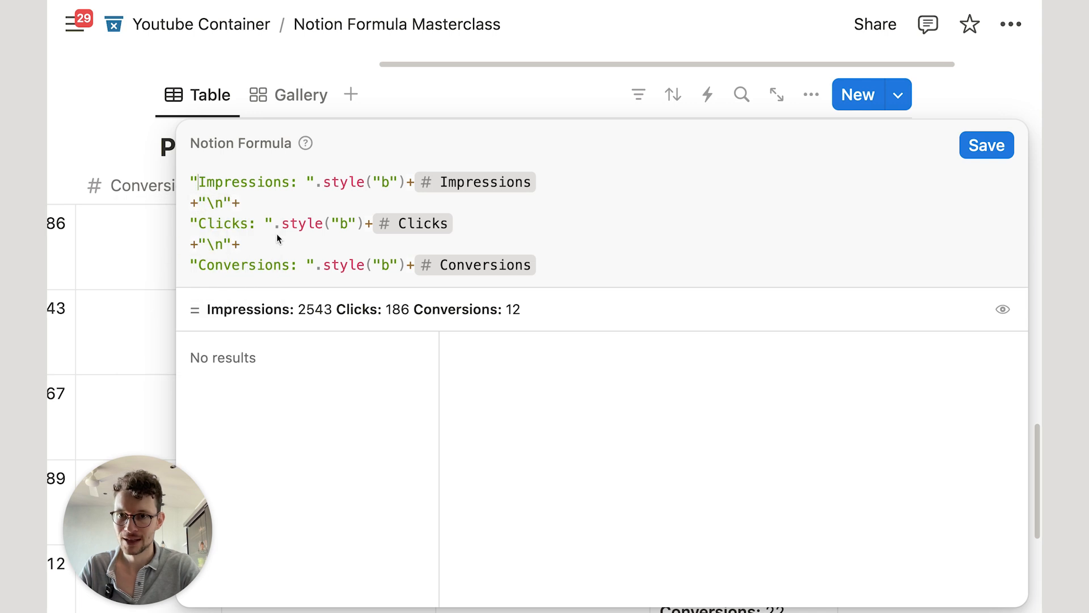
pyautogui.click(196, 222)
pyautogui.press('ctrl+super+space')
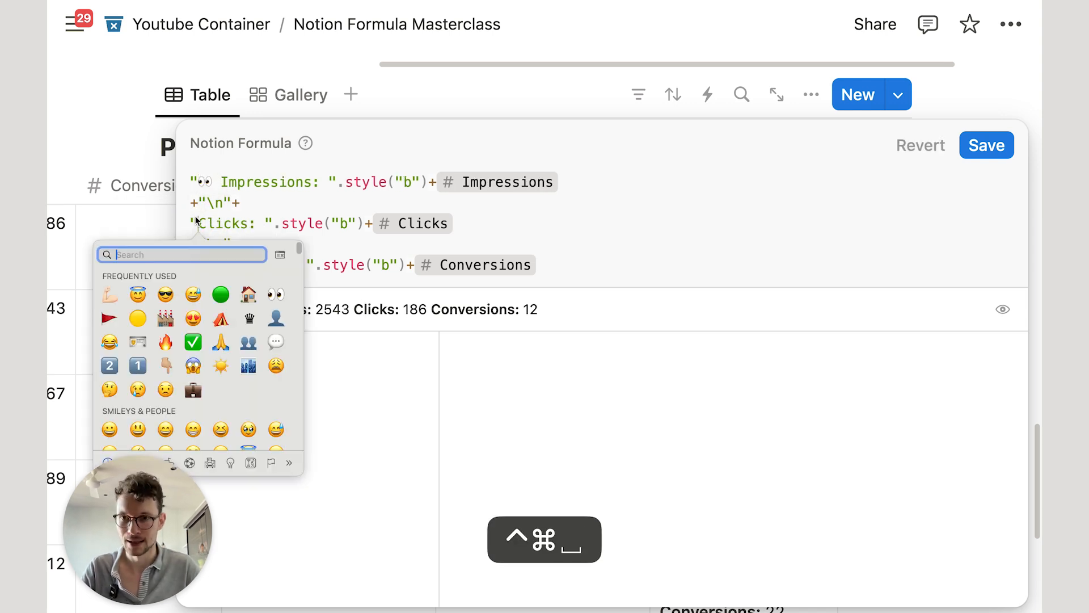
pyautogui.press('super+a')
pyautogui.write('mous')
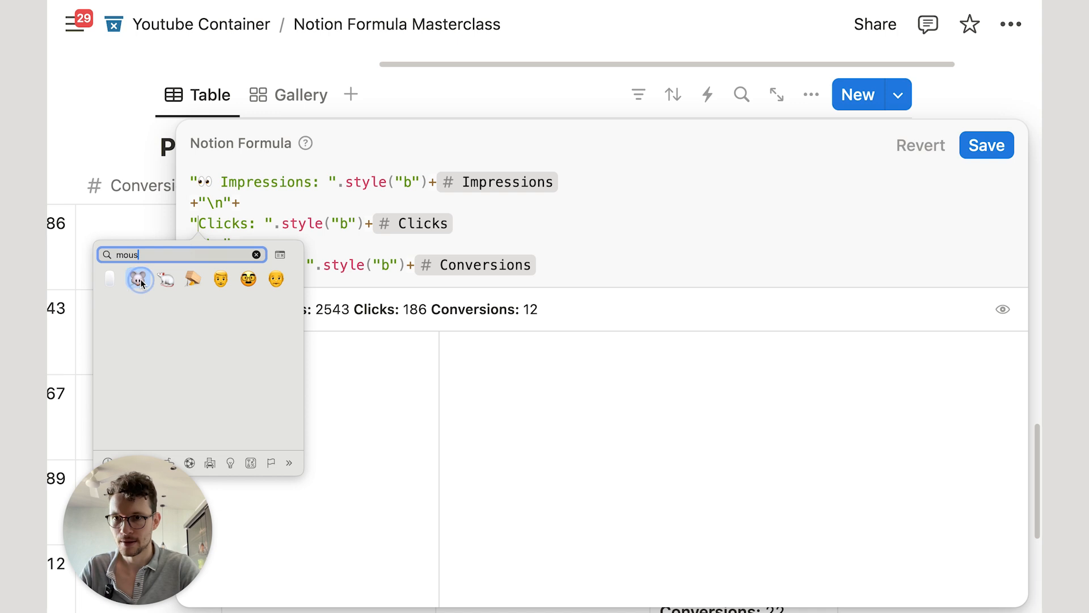
pyautogui.press('Return')
# Step: Put 💰 before Conversions, save the formula, and switch to the Gallery view
pyautogui.click(200, 265)
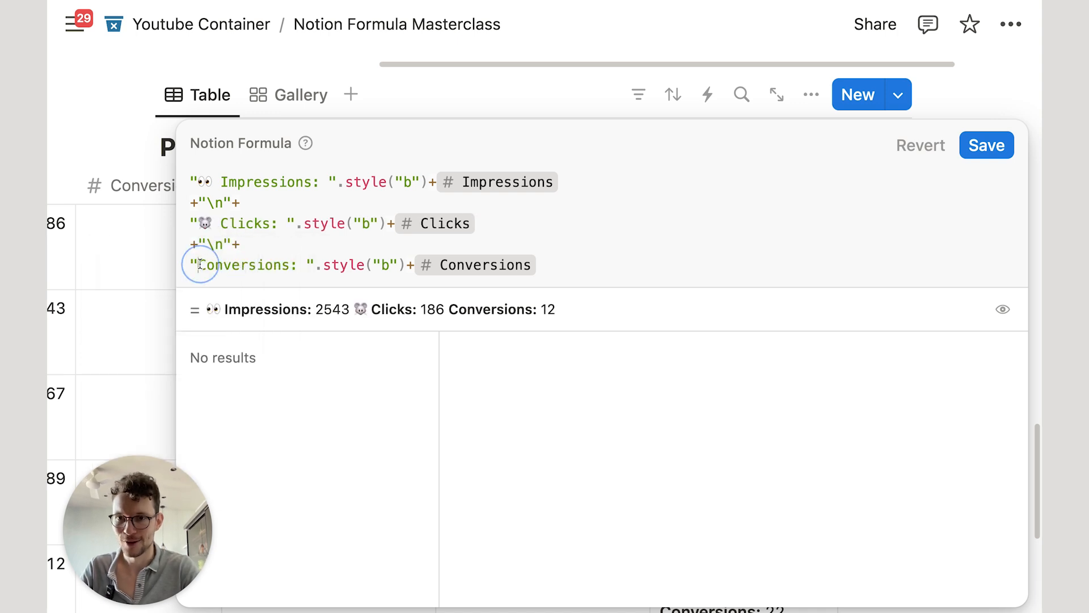
pyautogui.press('ctrl+super+space')
pyautogui.write('mone')
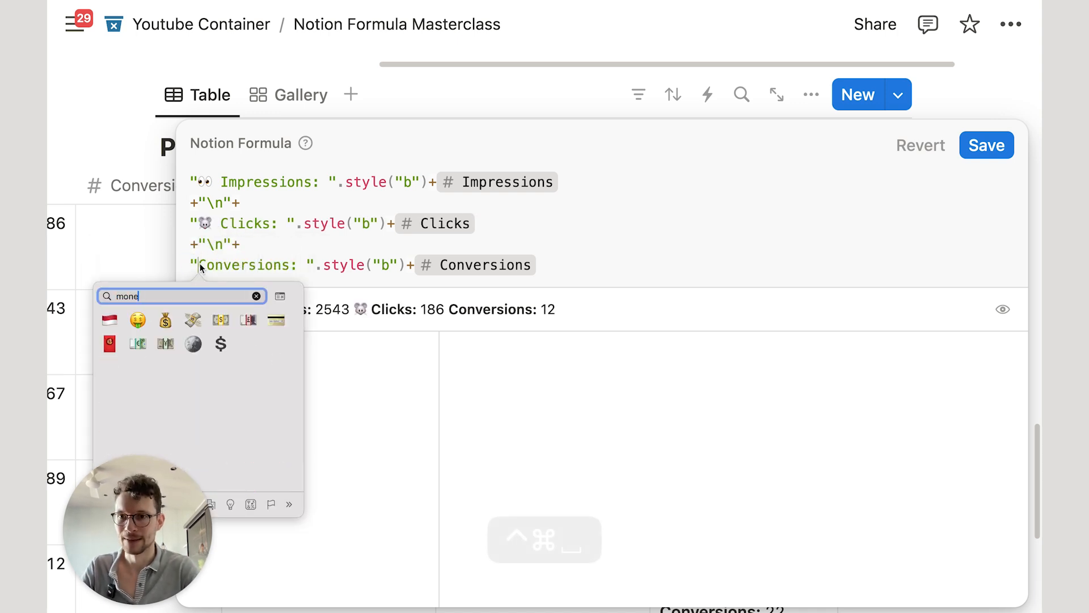
pyautogui.click(165, 321)
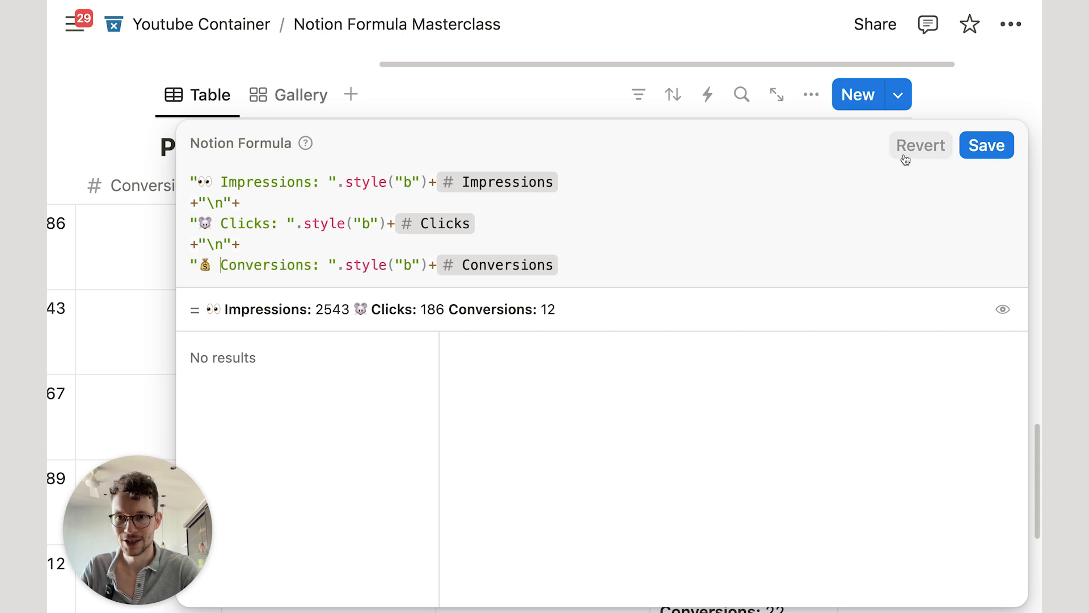
pyautogui.click(987, 145)
pyautogui.click(290, 95)
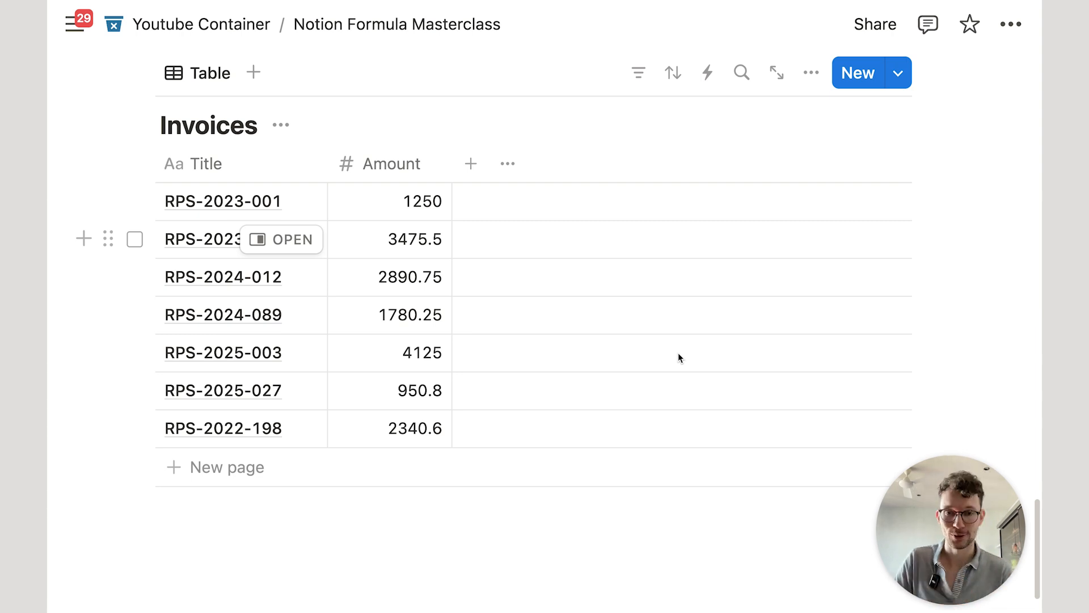
# Step: Add a new Formula property to the Invoices table
pyautogui.click(471, 163)
pyautogui.write('for')
pyautogui.press('Return')
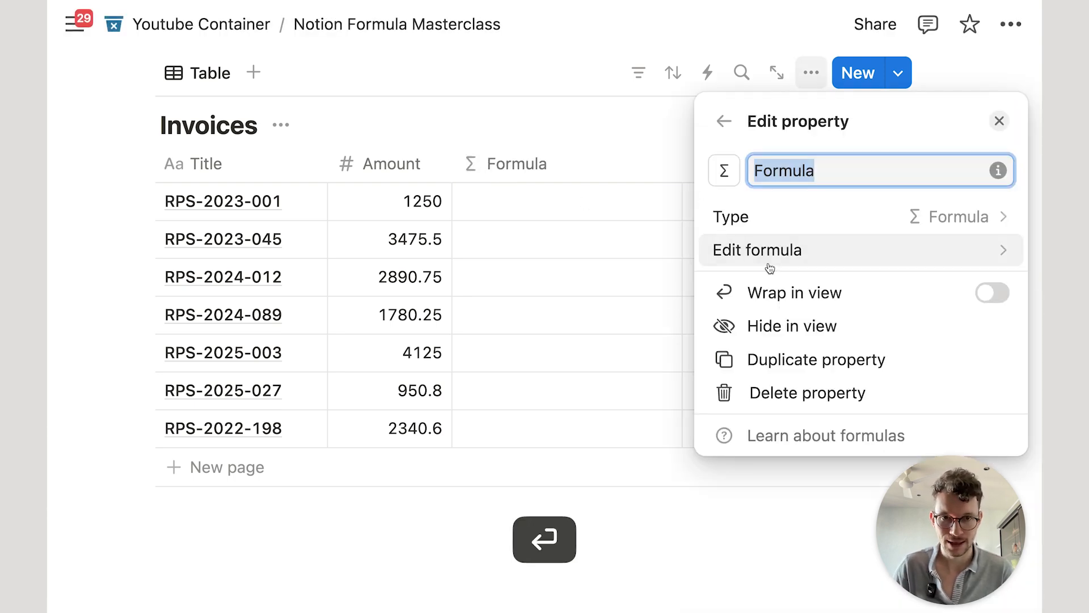
# Step: Look up the substring() help example in the formula editor, then close it with the formula still empty
pyautogui.click(715, 251)
pyautogui.write('sub')
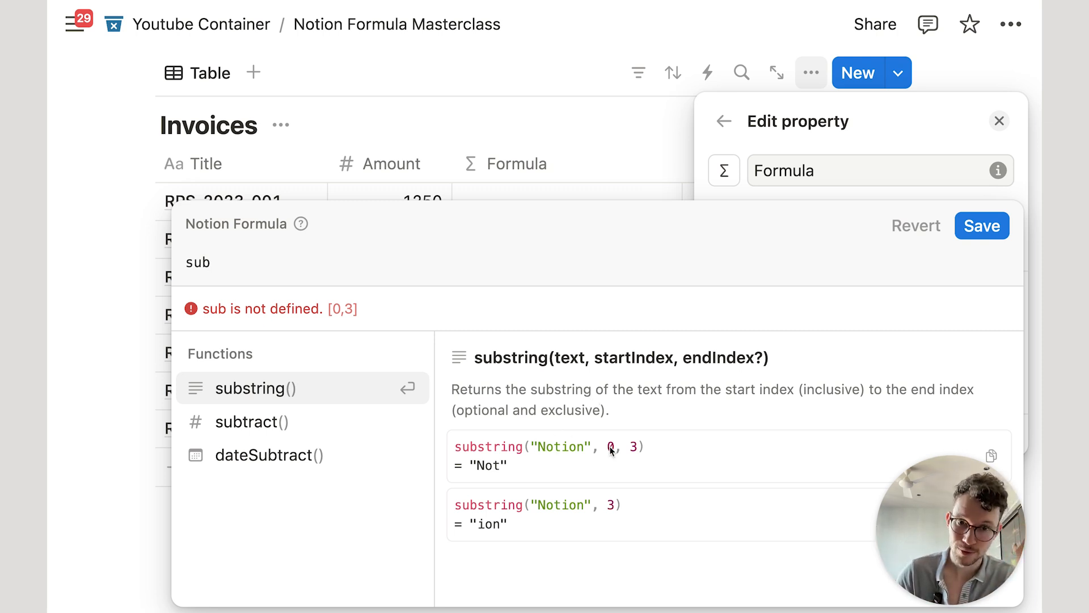
pyautogui.moveTo(539, 448); pyautogui.dragTo(588, 449)
pyautogui.doubleClick(631, 448)
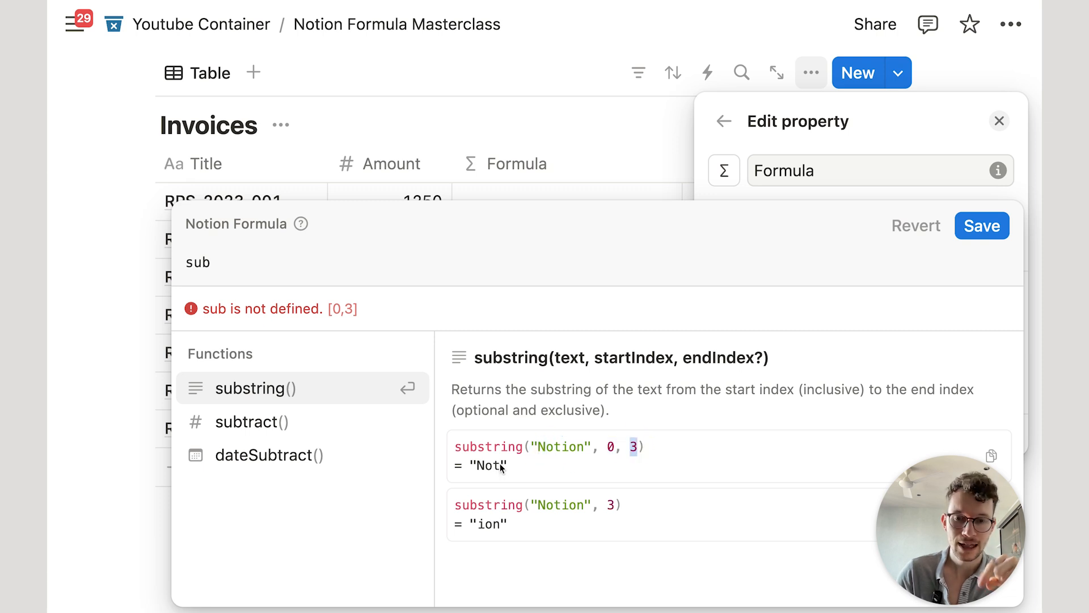
pyautogui.moveTo(538, 448); pyautogui.dragTo(571, 445)
pyautogui.click(618, 134)
pyautogui.scroll(1, 425, 174)
pyautogui.scroll(-1, 425, 175)
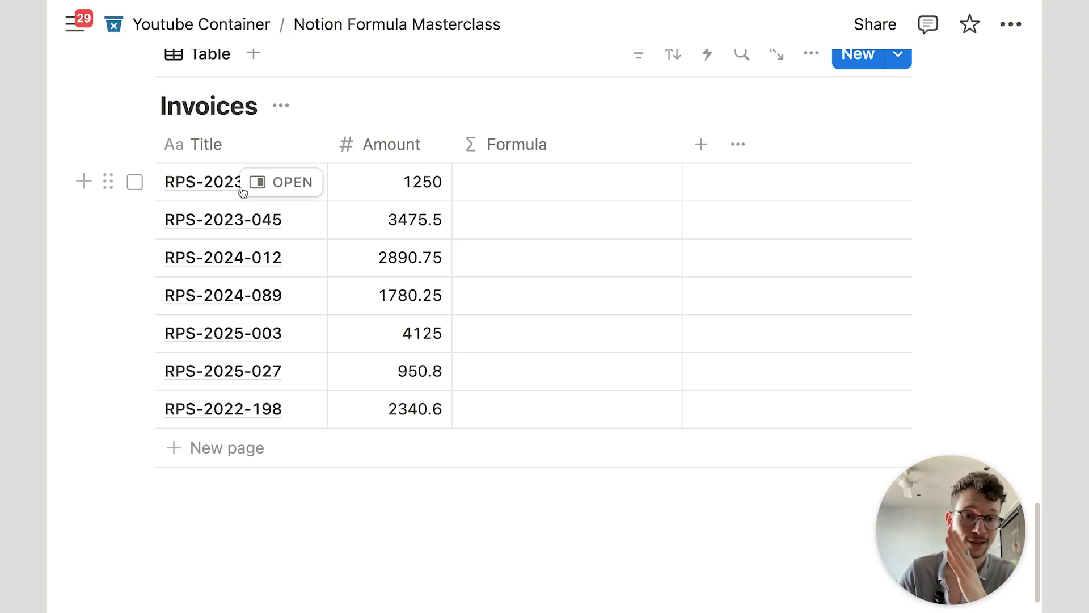
# Step: Set the Formula column to Title.substring(4,8) and narrow the column
pyautogui.click(522, 192)
pyautogui.write('sub')
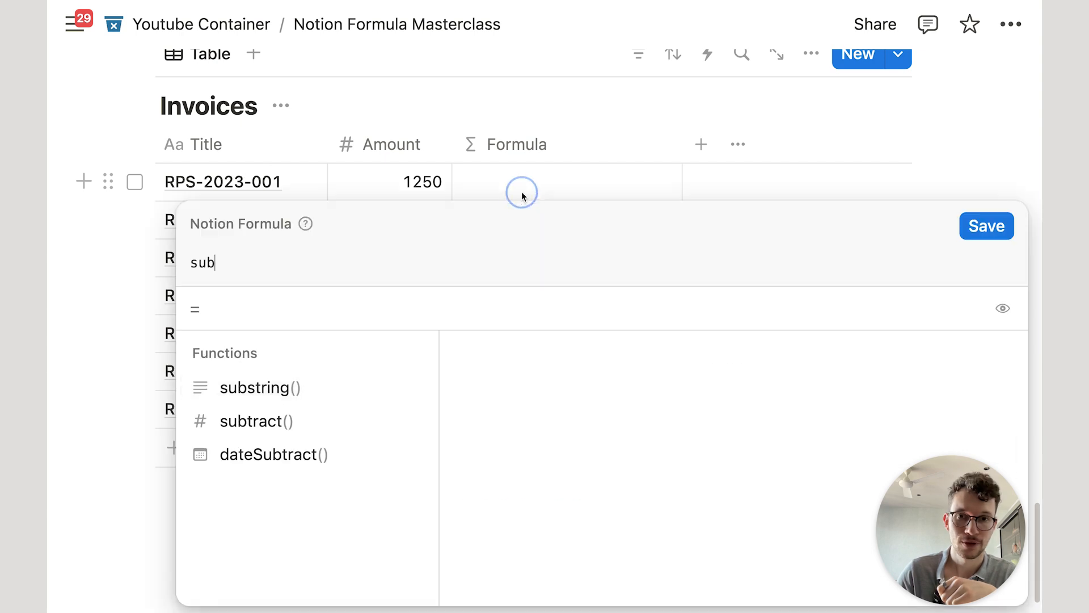
pyautogui.press('super+a')
pyautogui.press('BackSpace')
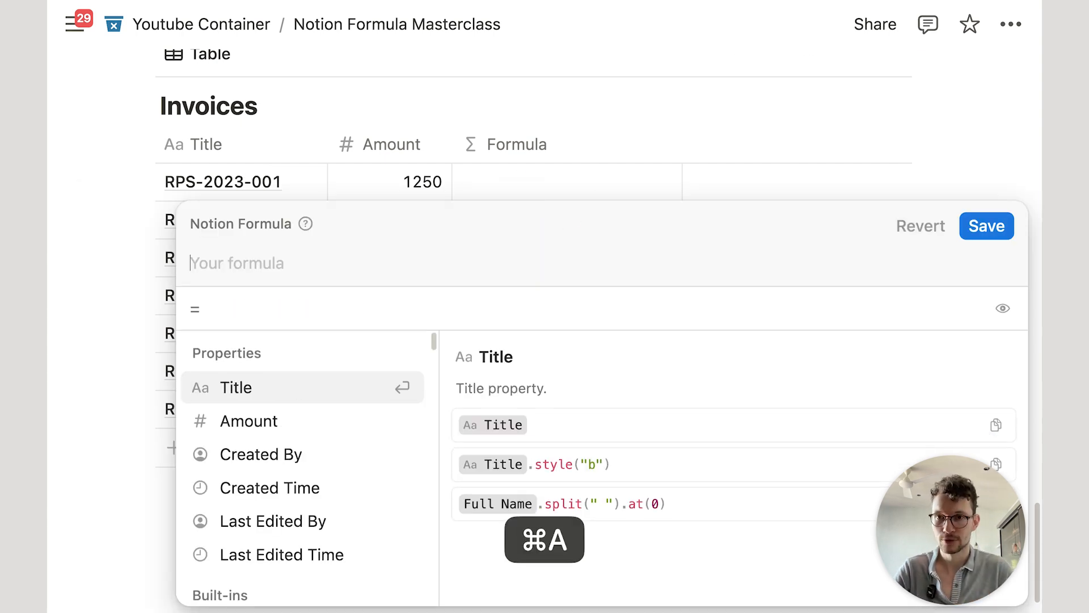
pyautogui.write('ti')
pyautogui.press('Return')
pyautogui.write('.su')
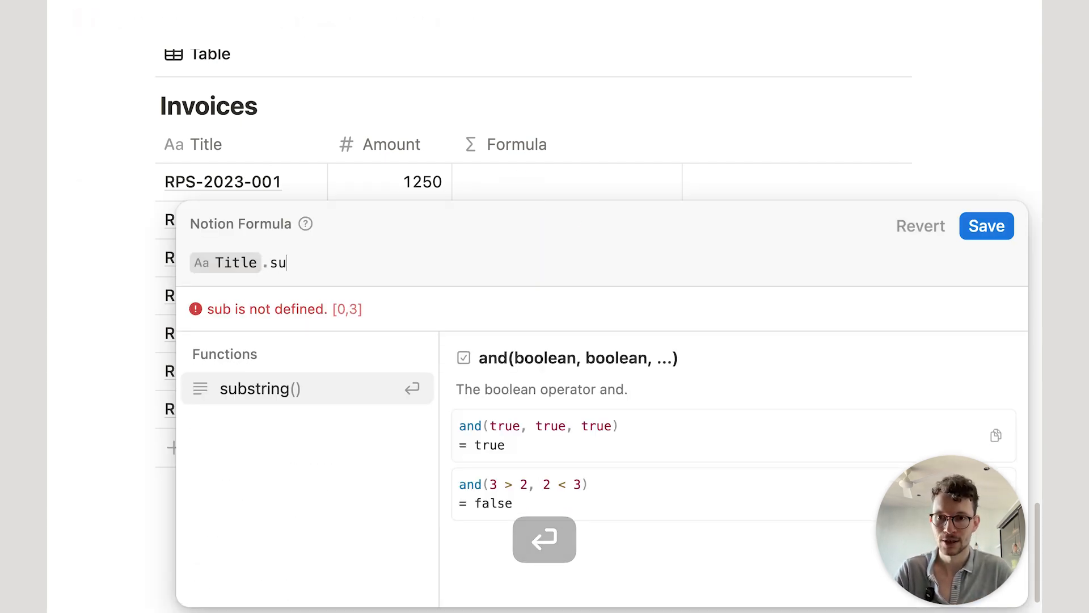
pyautogui.press('Return')
pyautogui.write('4,7')
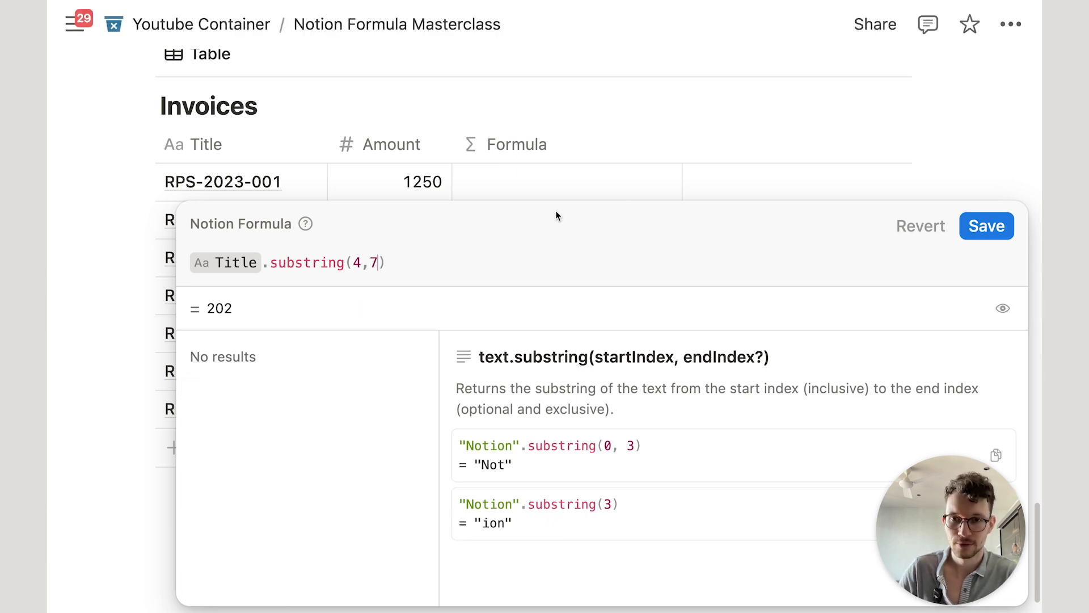
pyautogui.press('BackSpace')
pyautogui.write('8')
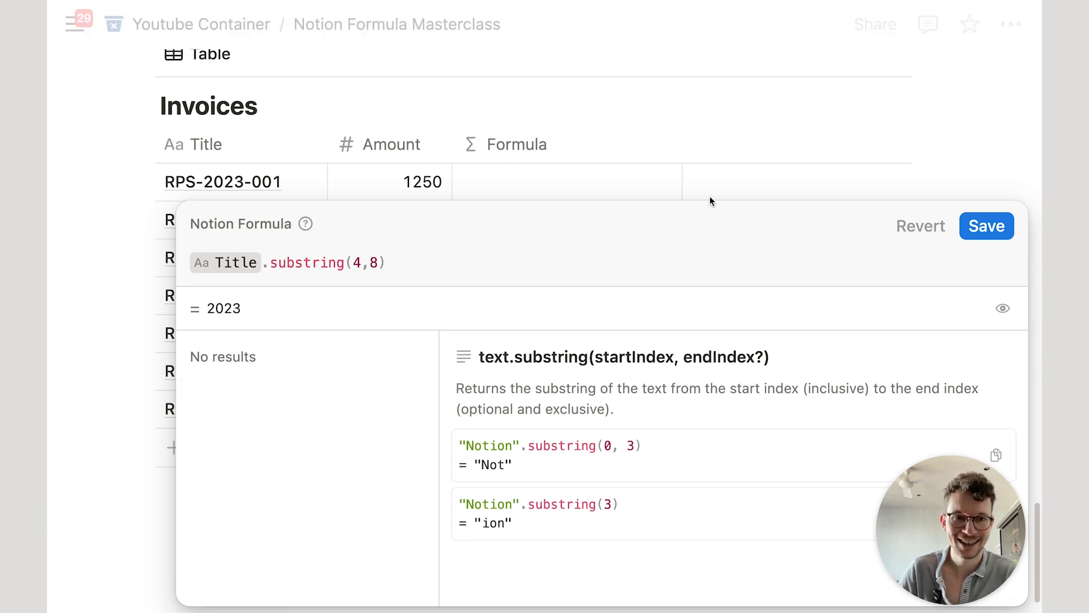
pyautogui.click(1006, 230)
pyautogui.moveTo(682, 144); pyautogui.dragTo(624, 144)
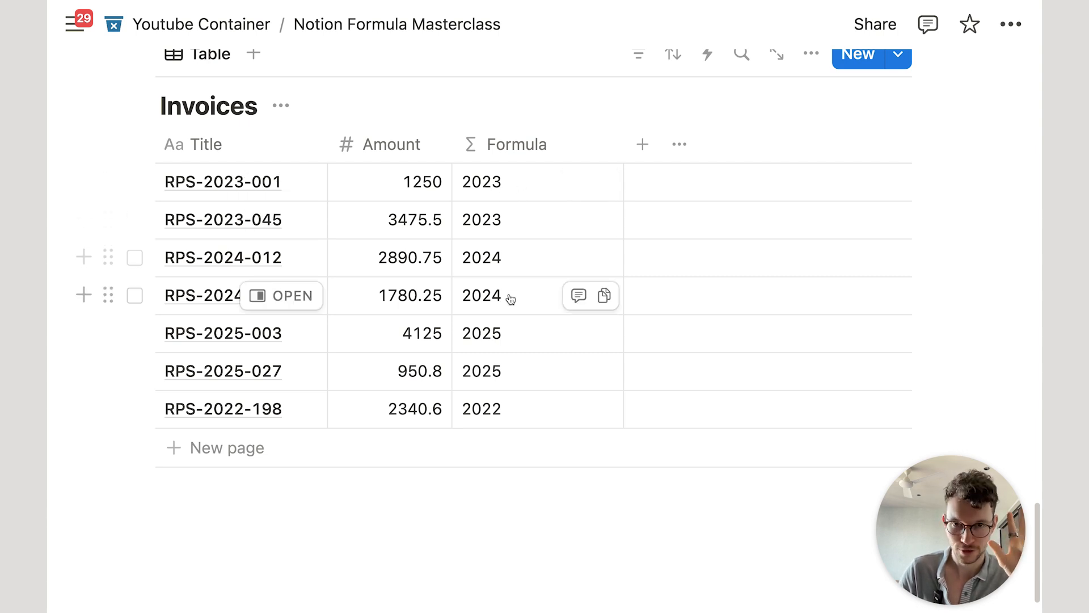
# Step: Append .toNumber() so the formula returns the year as a number
pyautogui.click(521, 186)
pyautogui.write('.substring(4,8).')
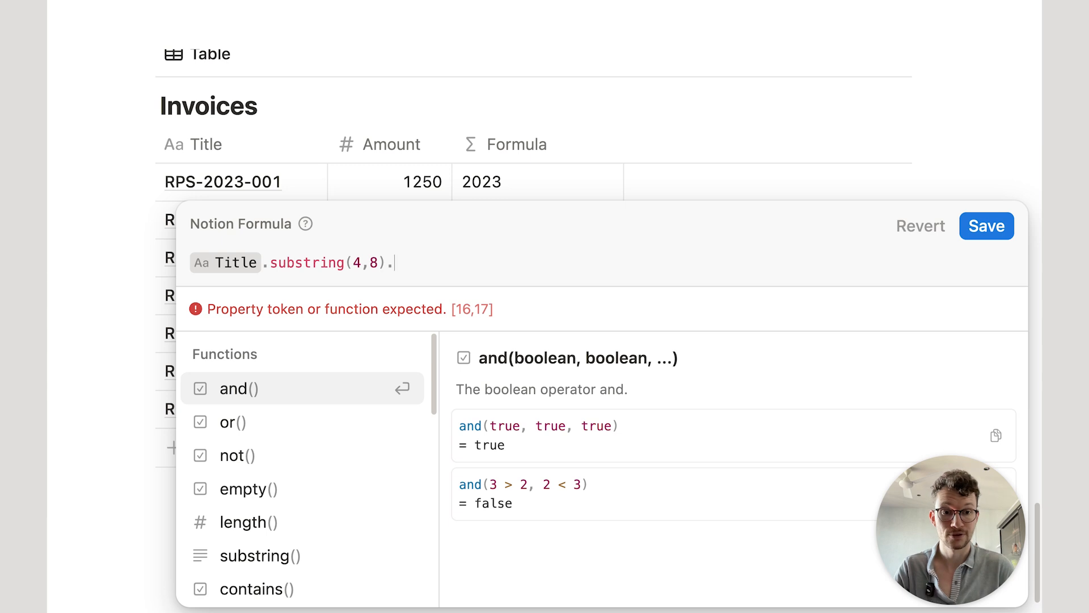
pyautogui.write('to')
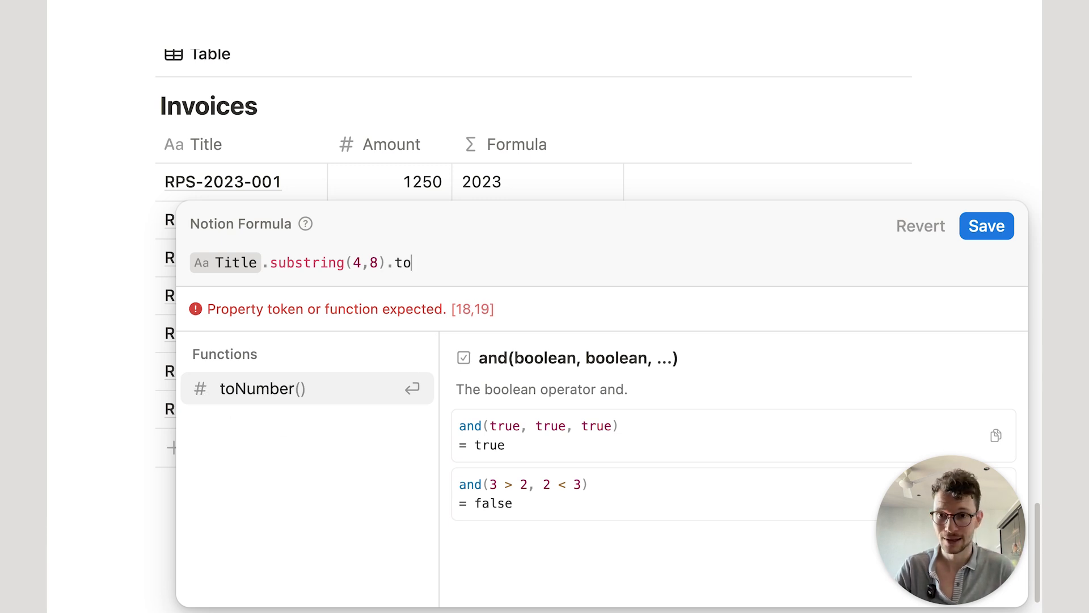
pyautogui.press('Return')
pyautogui.click(970, 227)
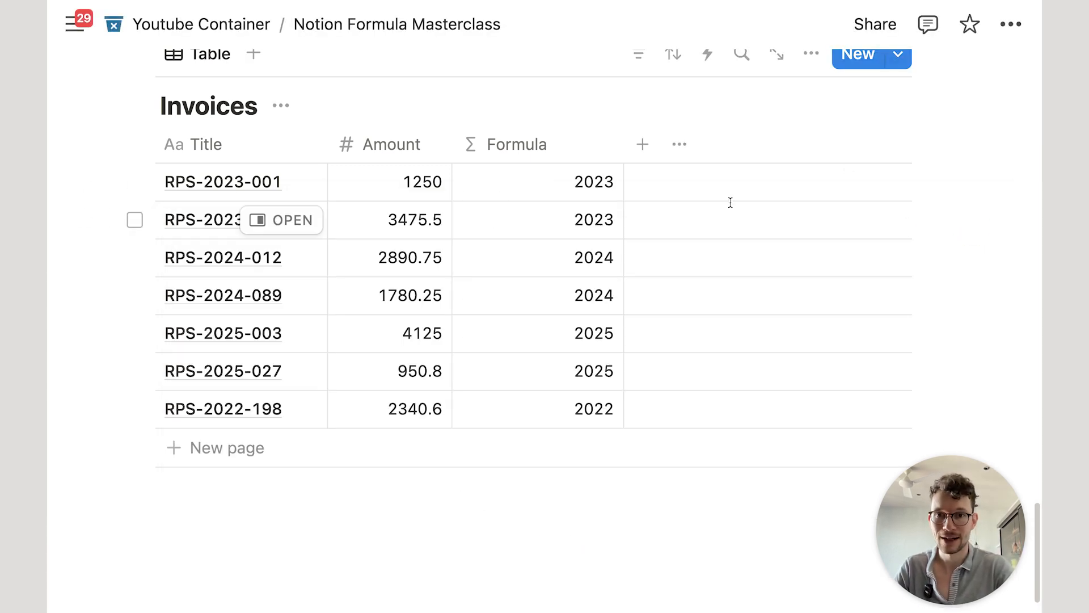
# Step: Sort the Invoices table ascending by the Formula column
pyautogui.click(671, 57)
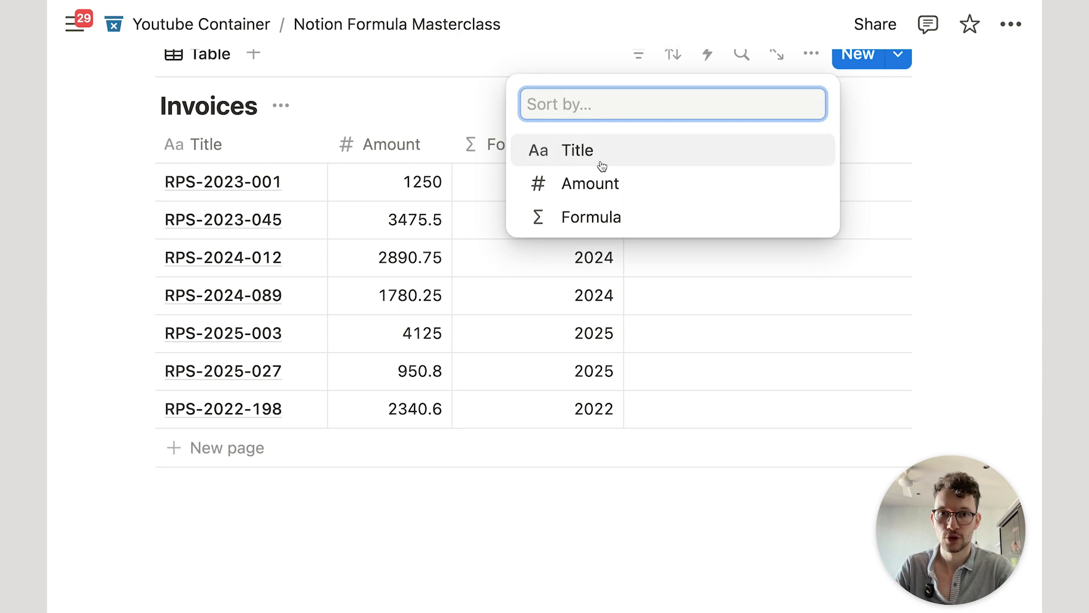
pyautogui.click(590, 218)
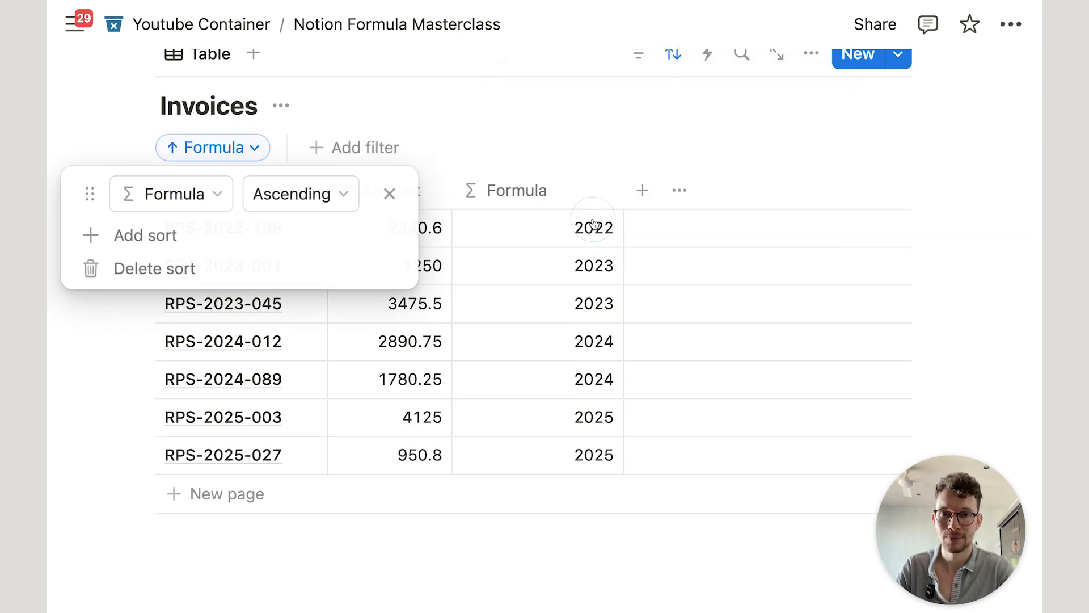
pyautogui.click(586, 193)
pyautogui.click(519, 108)
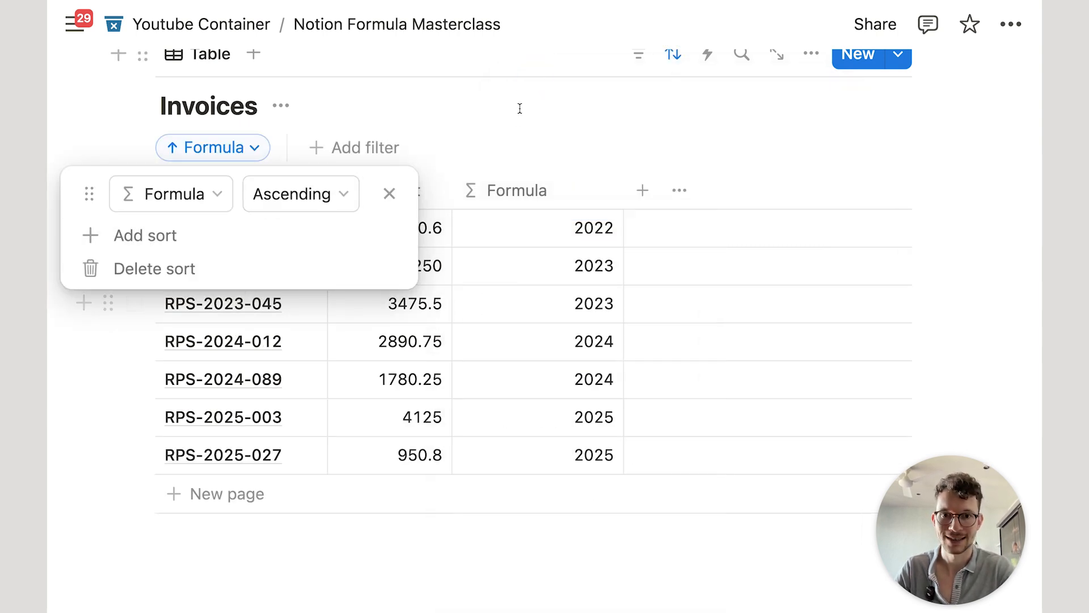
pyautogui.click(521, 43)
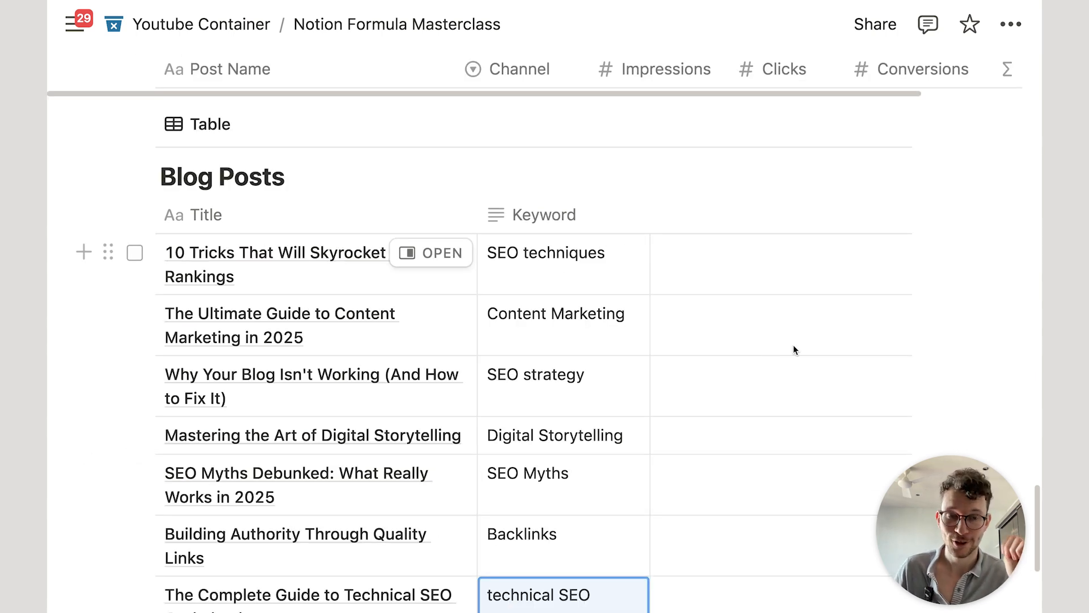
# Step: Add a Formula property named 'KEyword present?' to Blog Posts
pyautogui.scroll(-1, 986, 297)
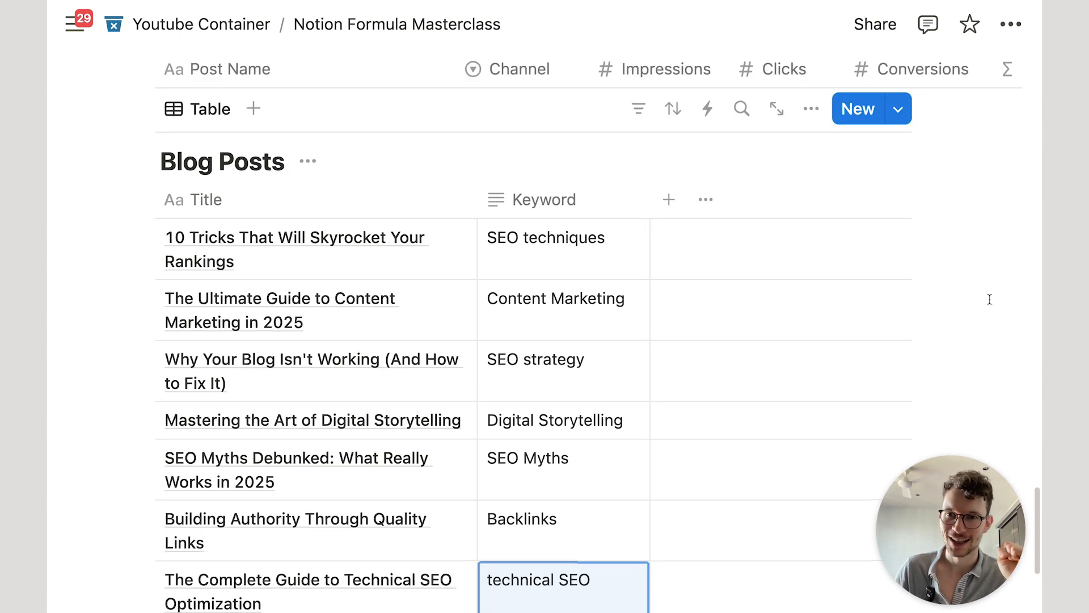
pyautogui.scroll(-2, 754, 266)
pyautogui.scroll(1, 628, 306)
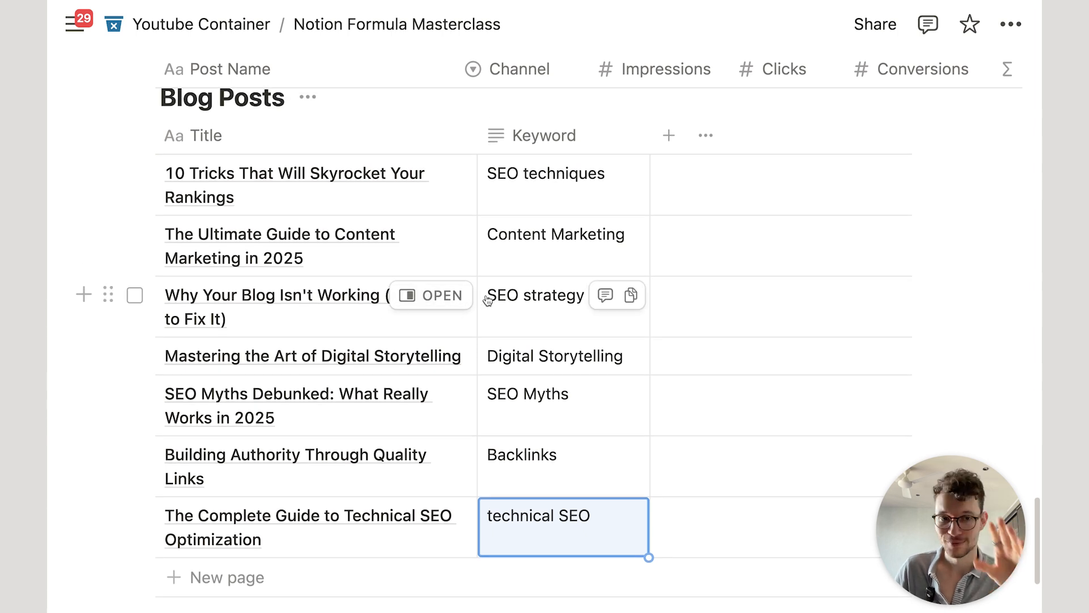
pyautogui.scroll(1, 428, 257)
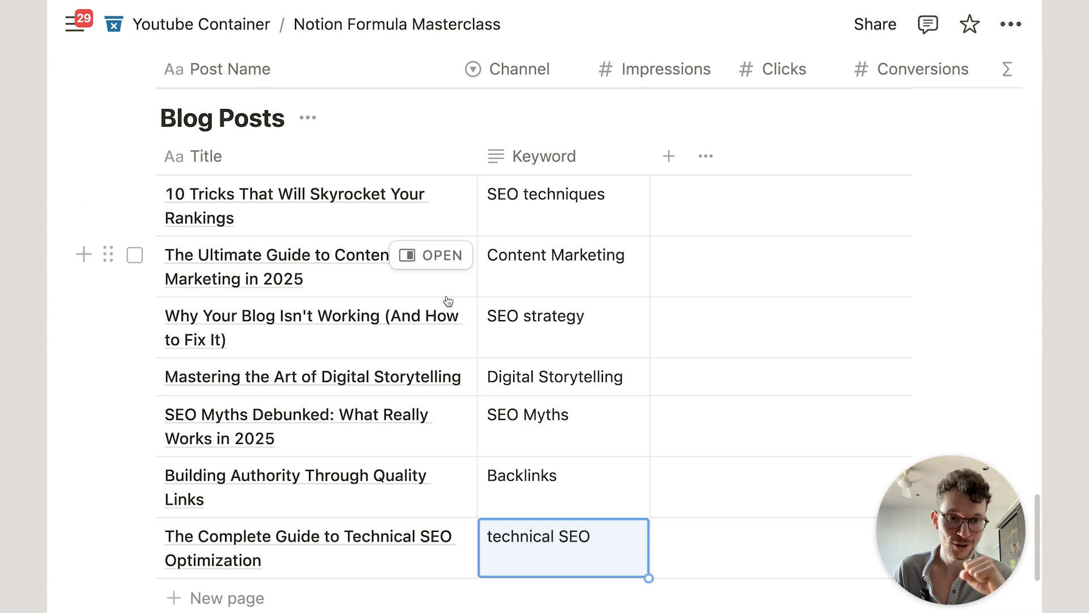
pyautogui.click(669, 156)
pyautogui.write('fo')
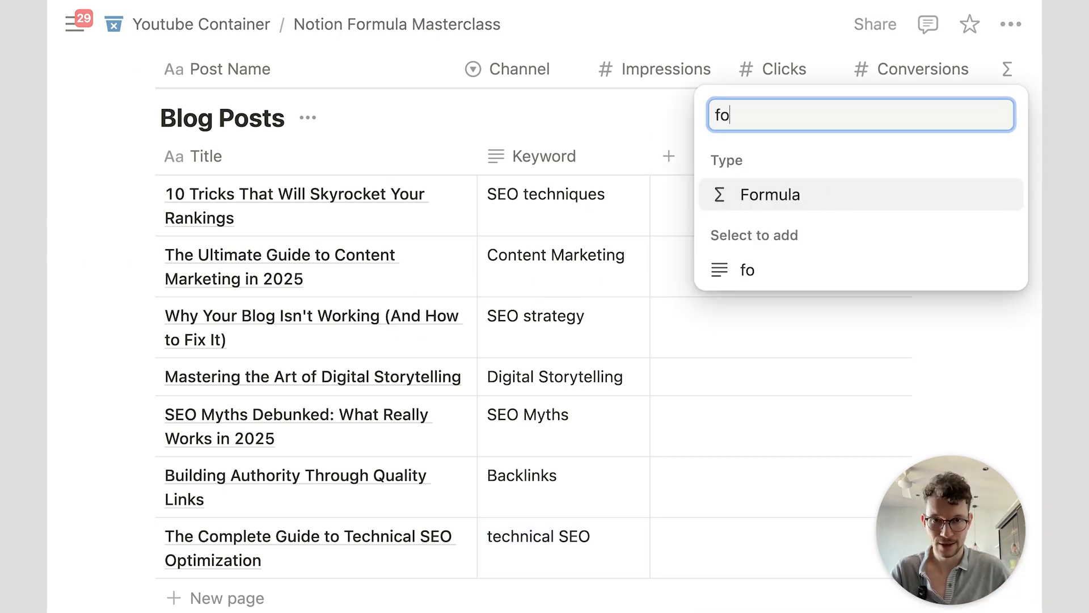
pyautogui.press('Return')
pyautogui.write('KEyword present?')
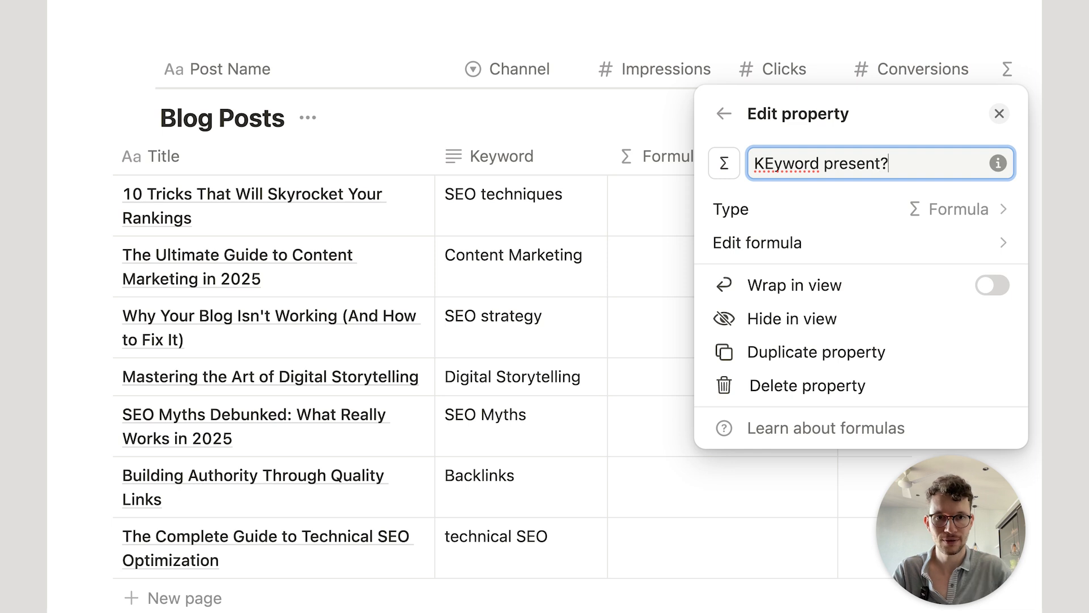
# Step: Set its formula to Title.contains(Keyword), save, and narrow the column
pyautogui.click(753, 242)
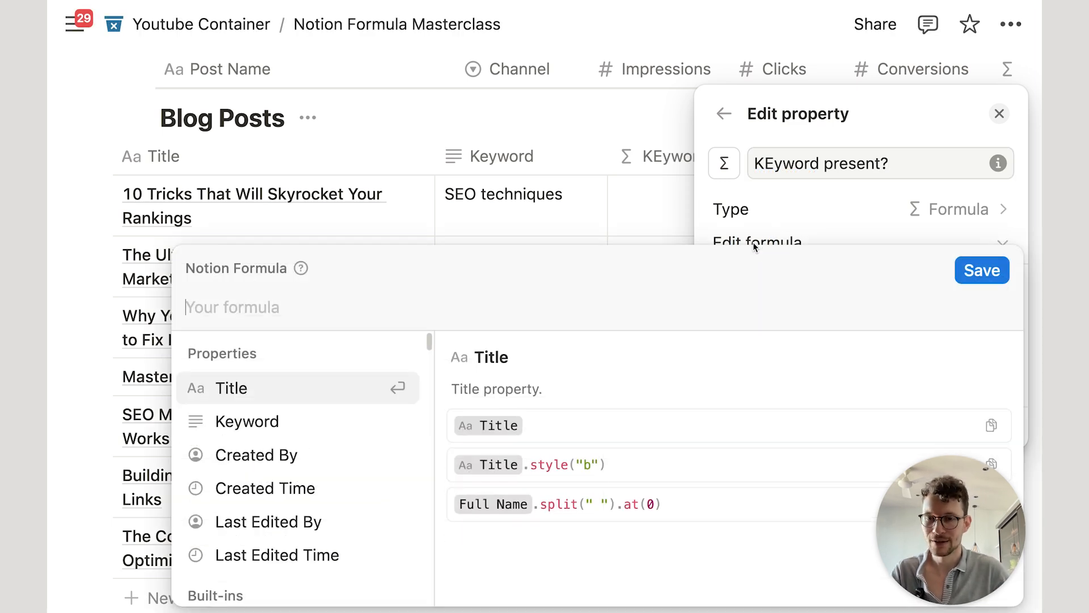
pyautogui.write('ti')
pyautogui.press('Return')
pyautogui.write('.c')
pyautogui.press('Return')
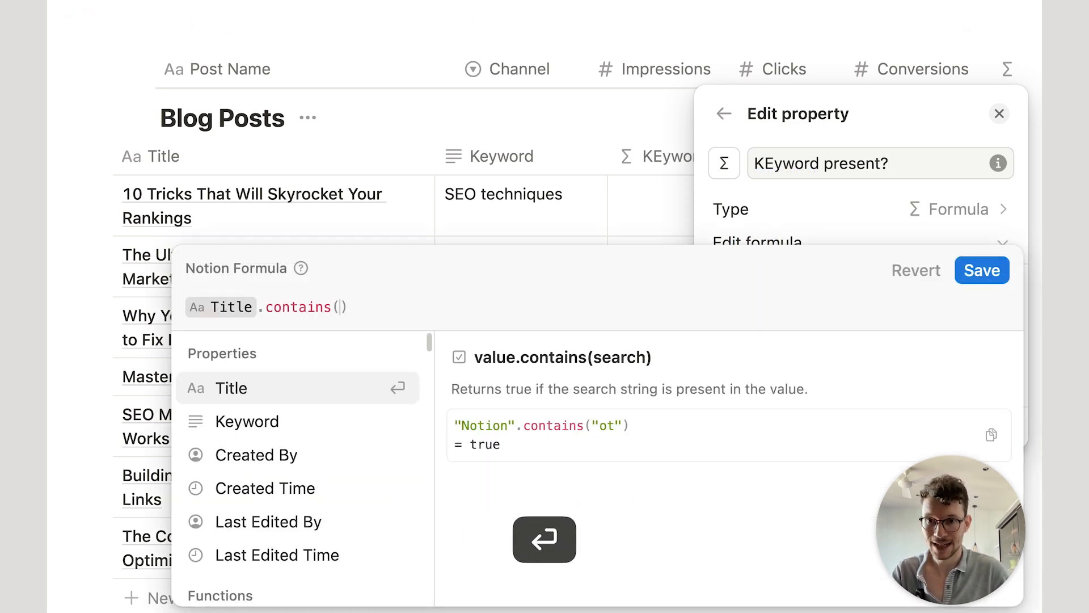
pyautogui.write('ke')
pyautogui.press('Return')
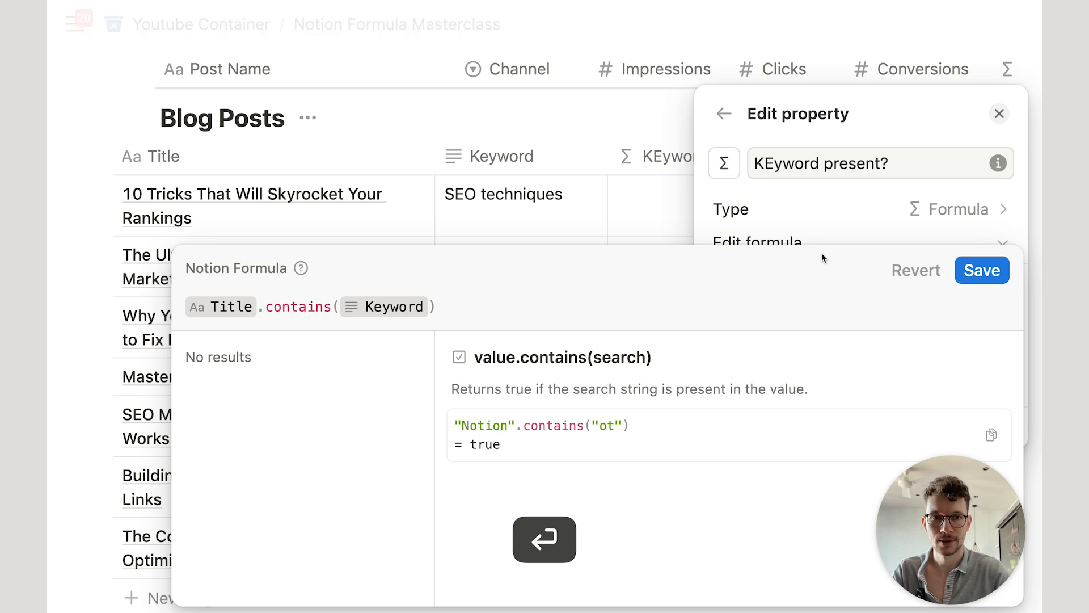
pyautogui.click(982, 270)
pyautogui.click(554, 109)
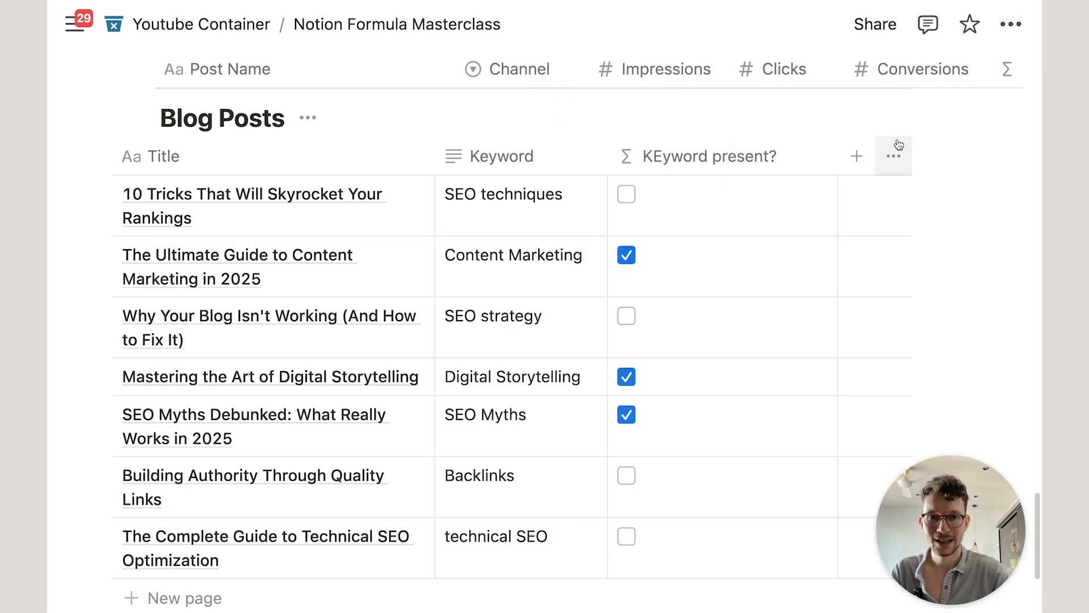
pyautogui.moveTo(836, 150); pyautogui.dragTo(790, 154)
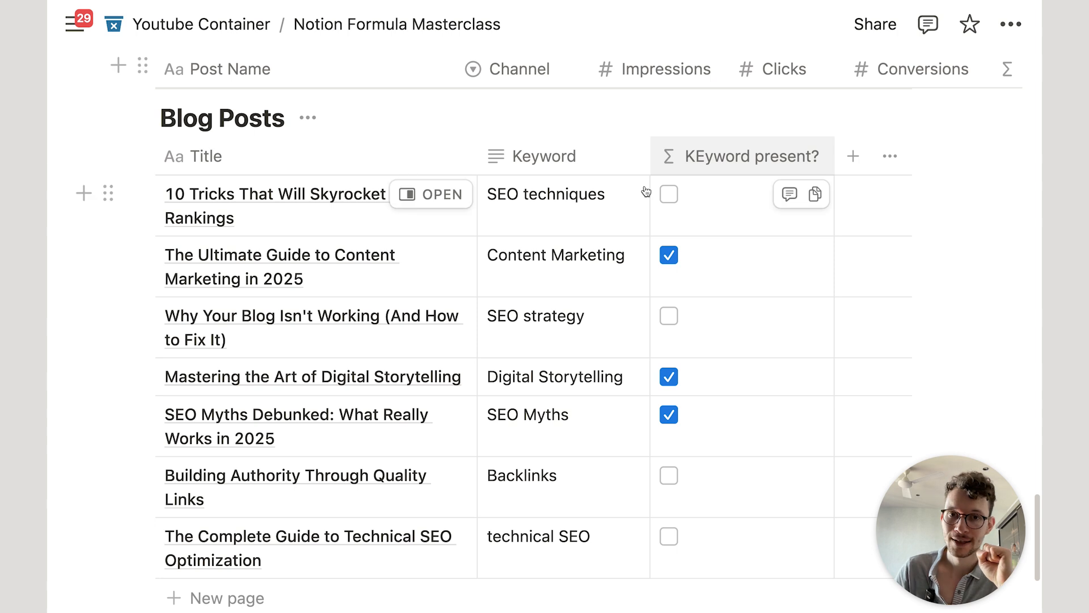
# Step: Scroll through the ticked posts and reopen the KEyword present? formula
pyautogui.scroll(-1, 607, 226)
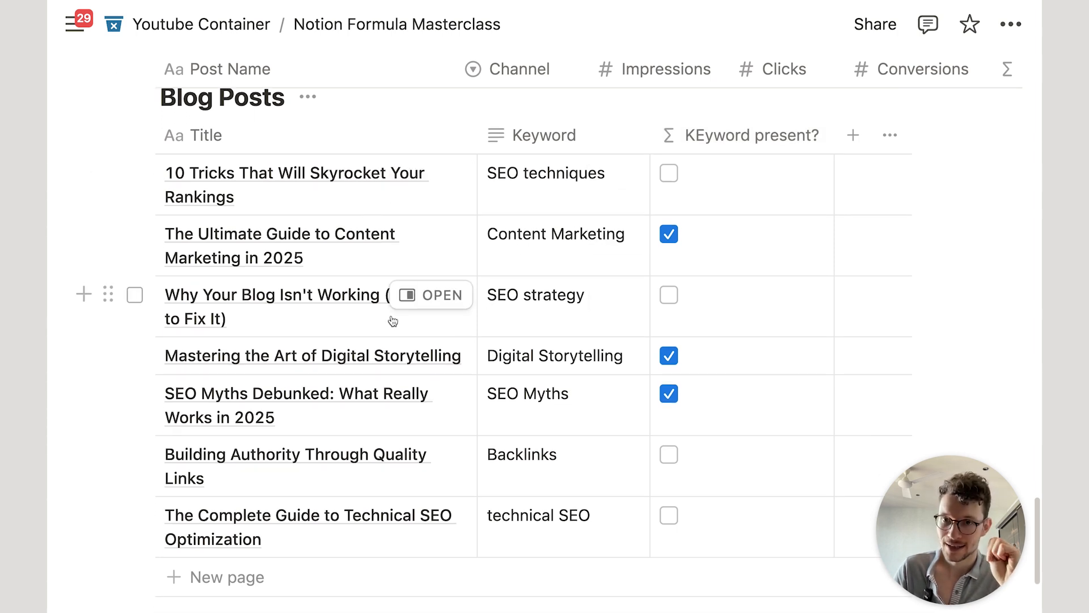
pyautogui.scroll(-2, 405, 321)
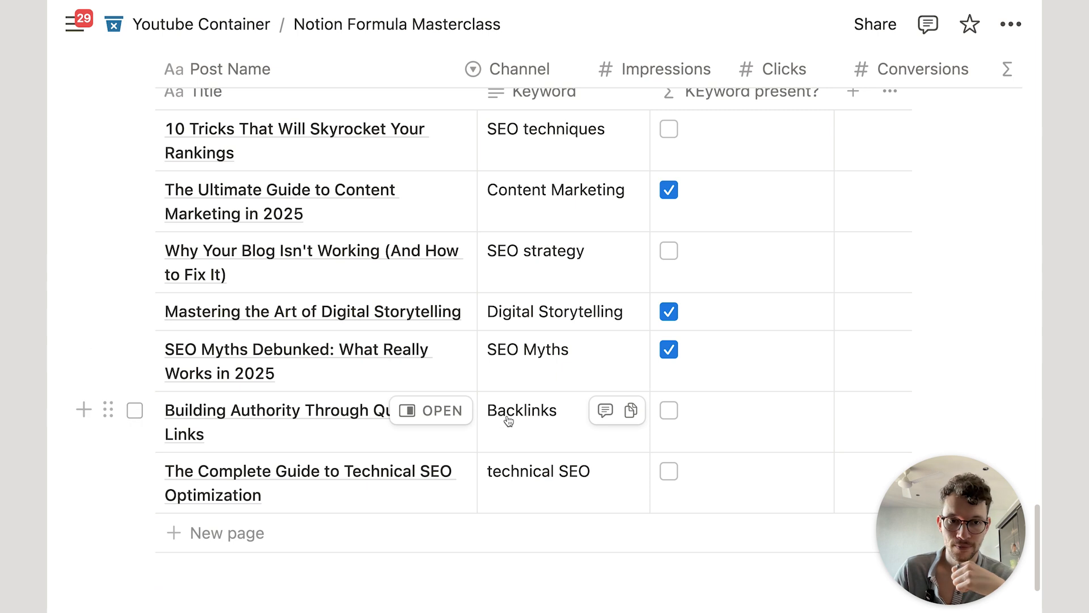
pyautogui.scroll(-3, 515, 484)
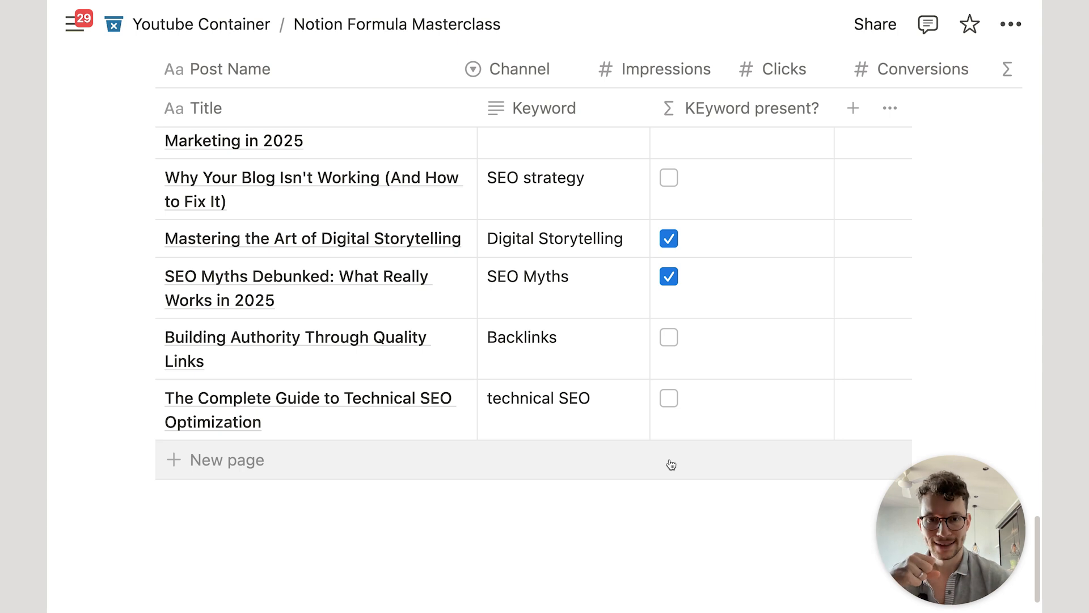
pyautogui.click(692, 430)
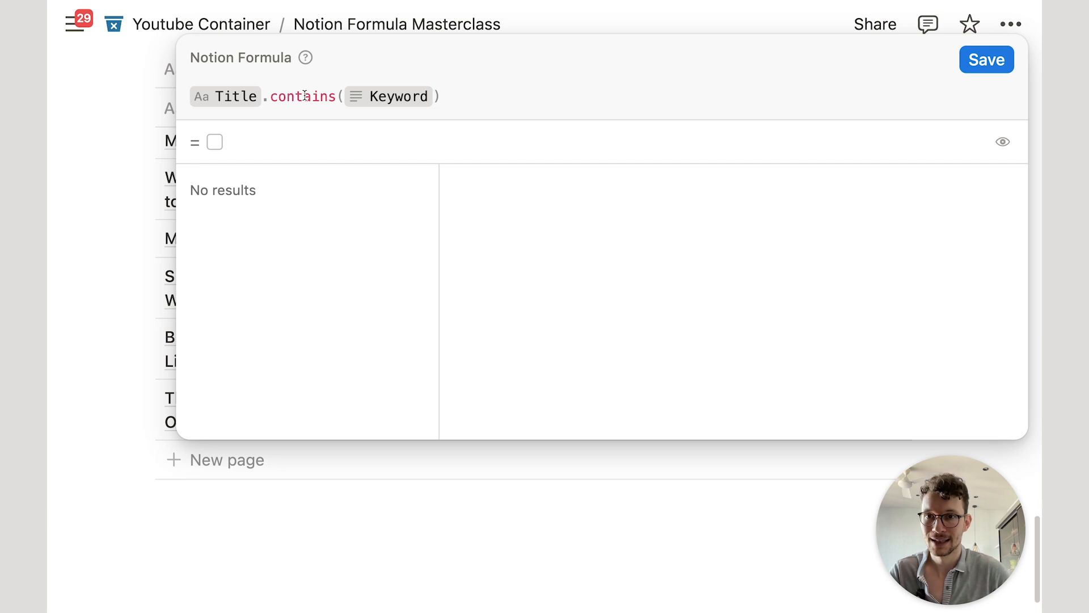
pyautogui.click(264, 96)
pyautogui.write('.lo')
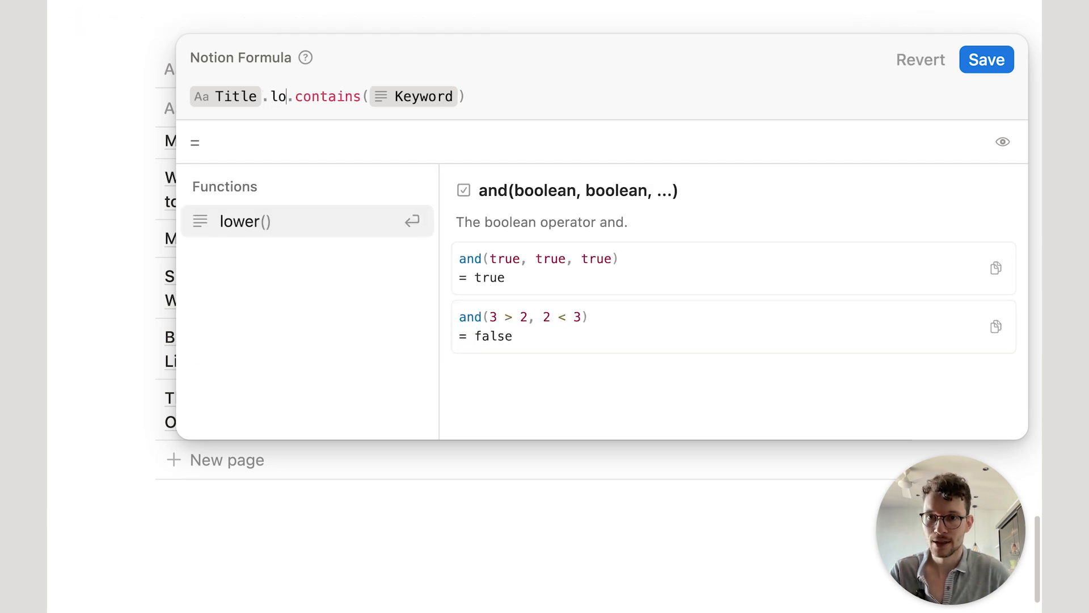
pyautogui.click(239, 222)
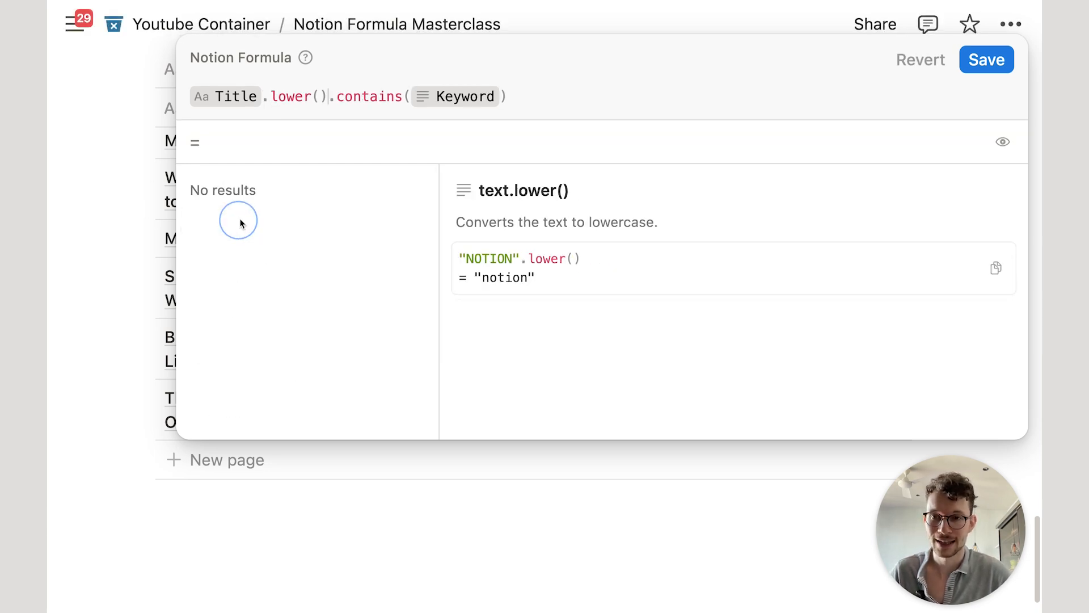
pyautogui.click(524, 92)
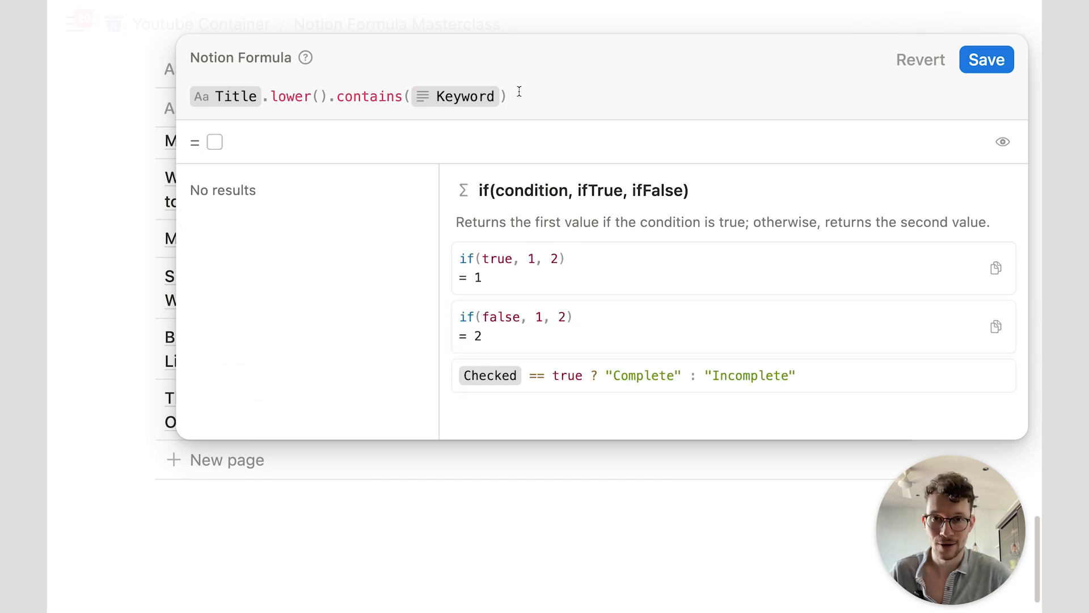
pyautogui.press('Left')
pyautogui.write('.lo')
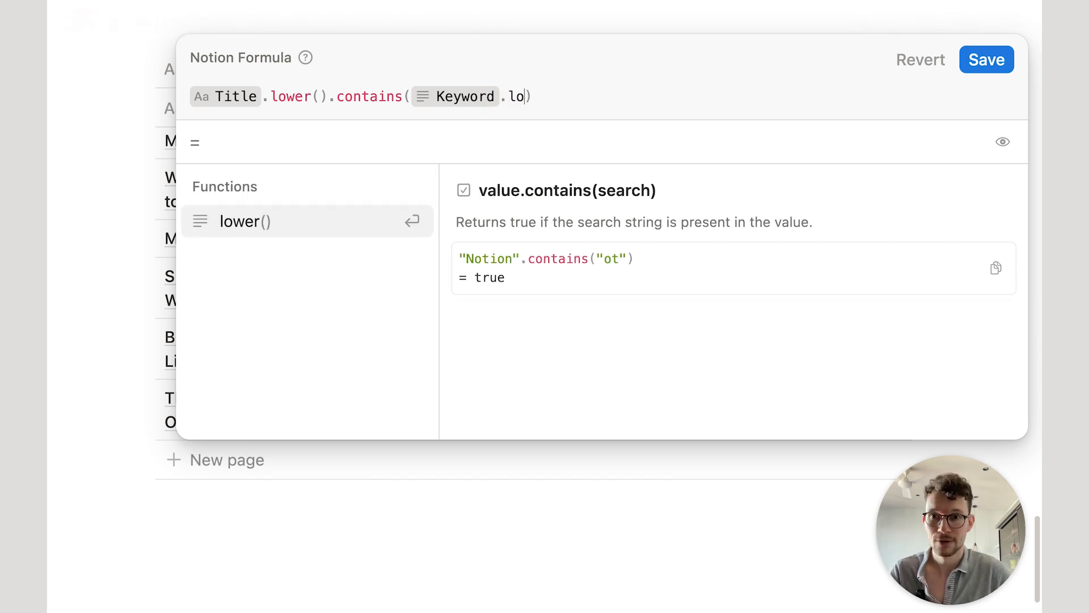
pyautogui.press('Return')
pyautogui.click(985, 60)
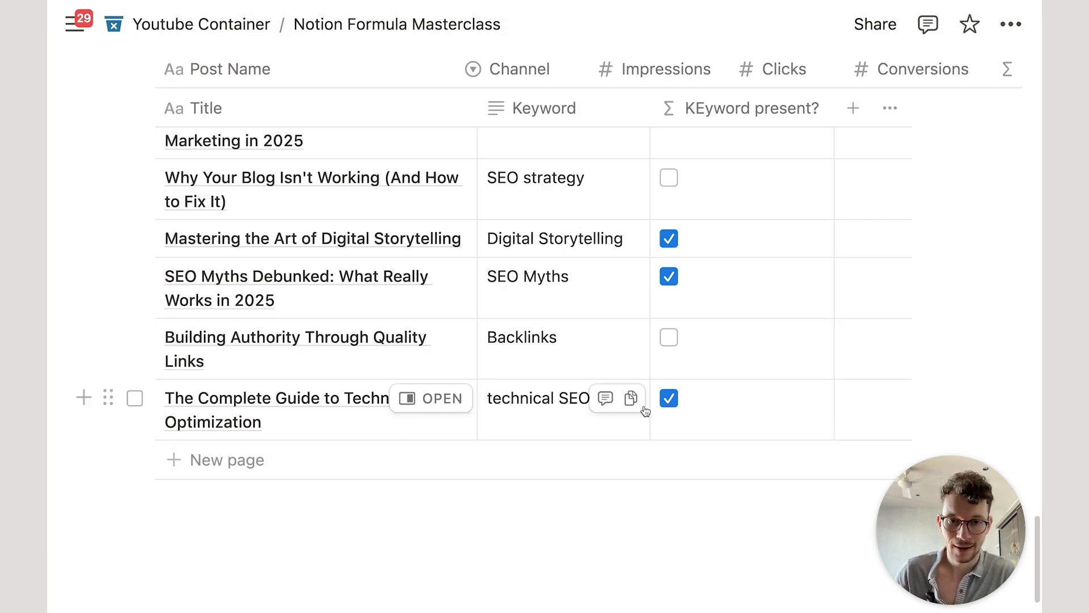
pyautogui.scroll(2, 645, 339)
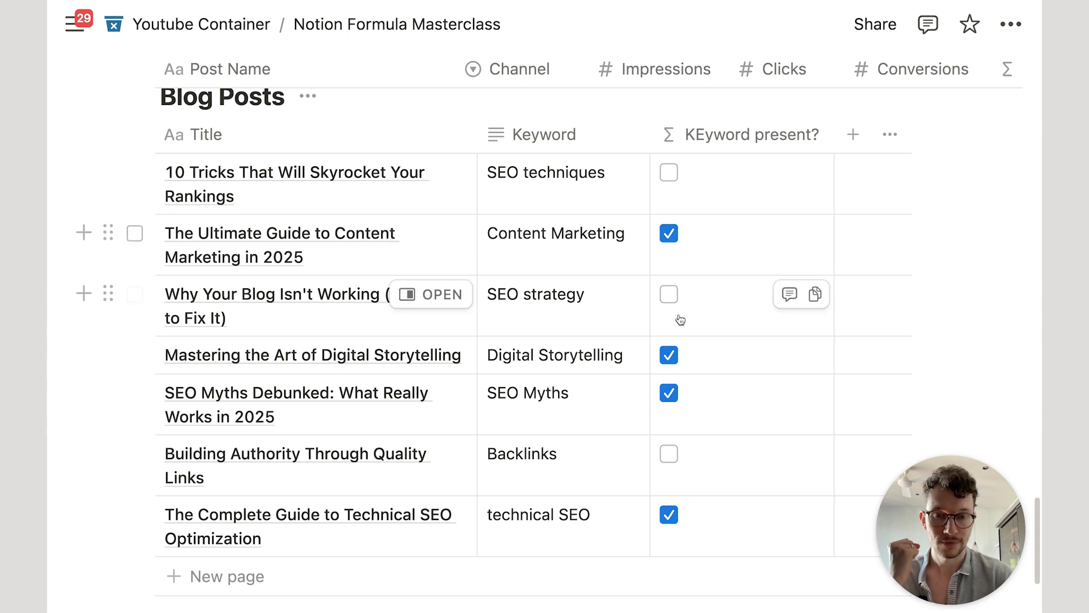
# Step: Wrap the existing keyword check inside an and( function
pyautogui.click(701, 258)
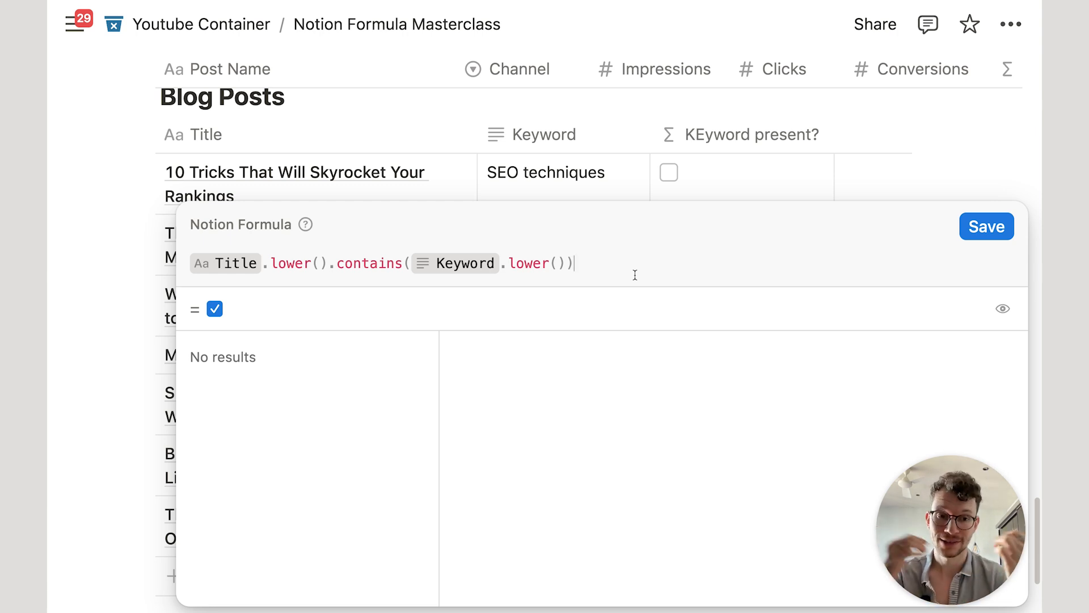
pyautogui.press('super+a')
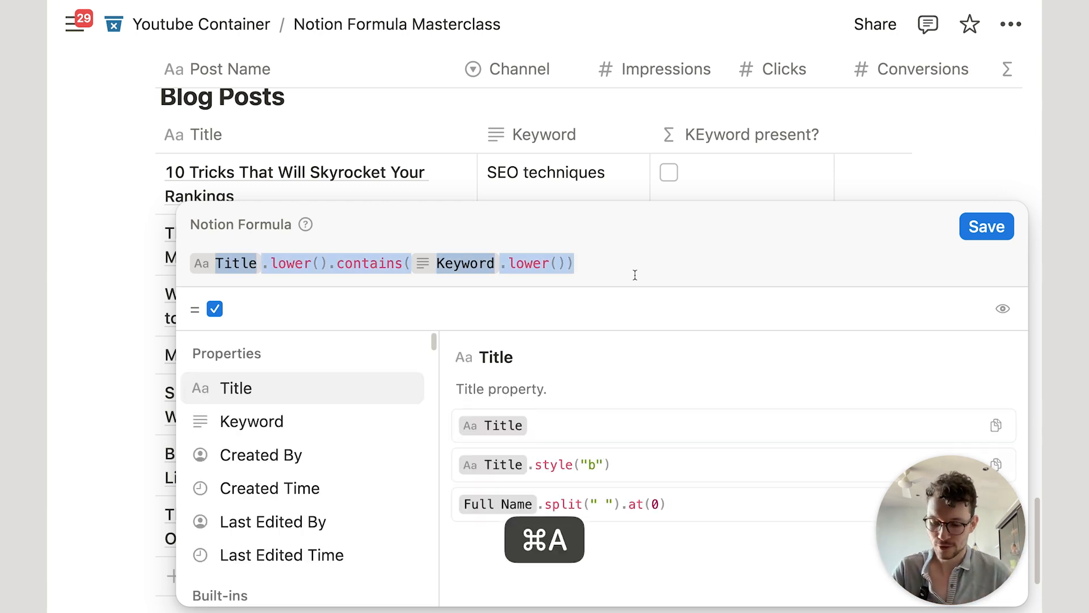
pyautogui.press('super+x')
pyautogui.write('and')
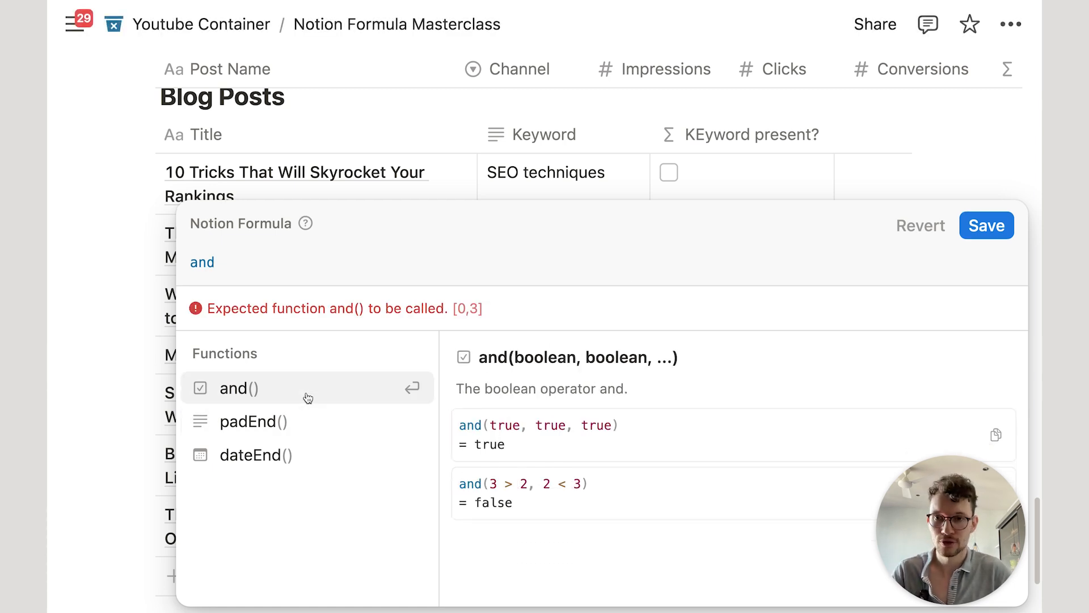
pyautogui.press('super+a')
pyautogui.write('or')
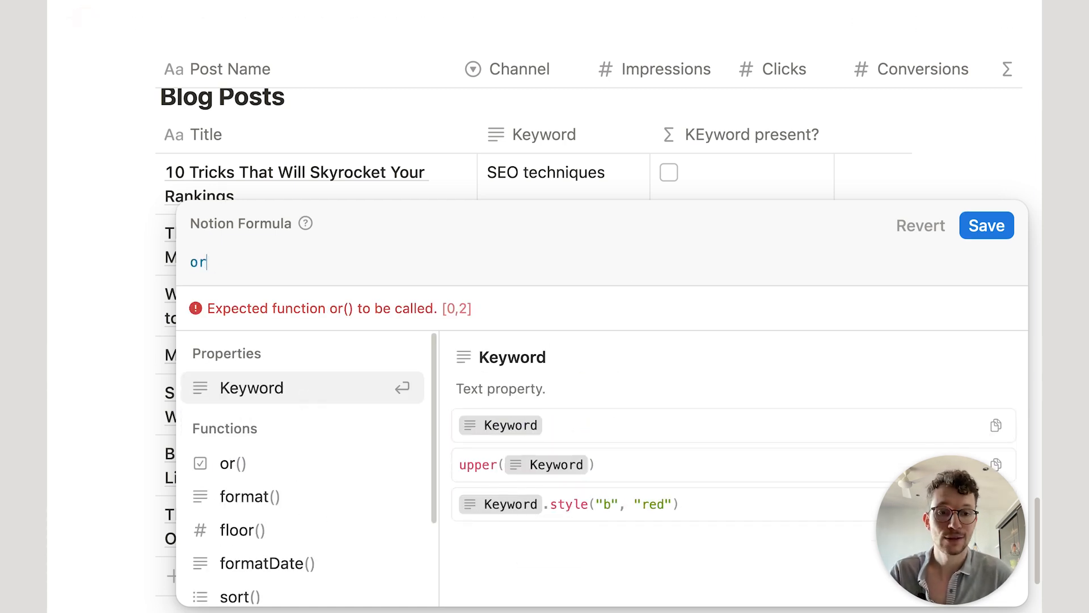
pyautogui.press('super+a')
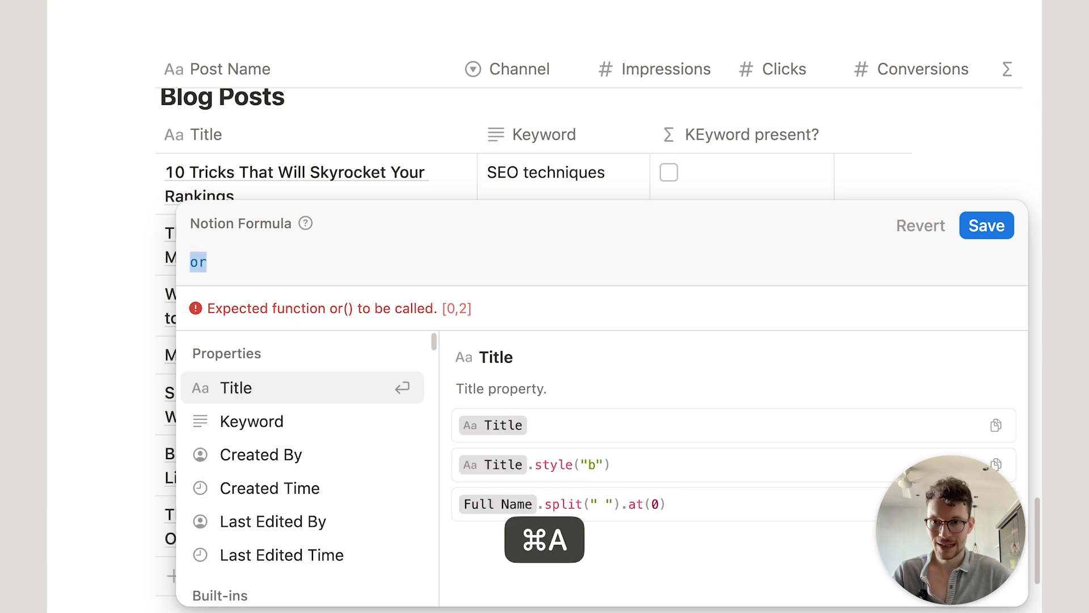
pyautogui.write('and')
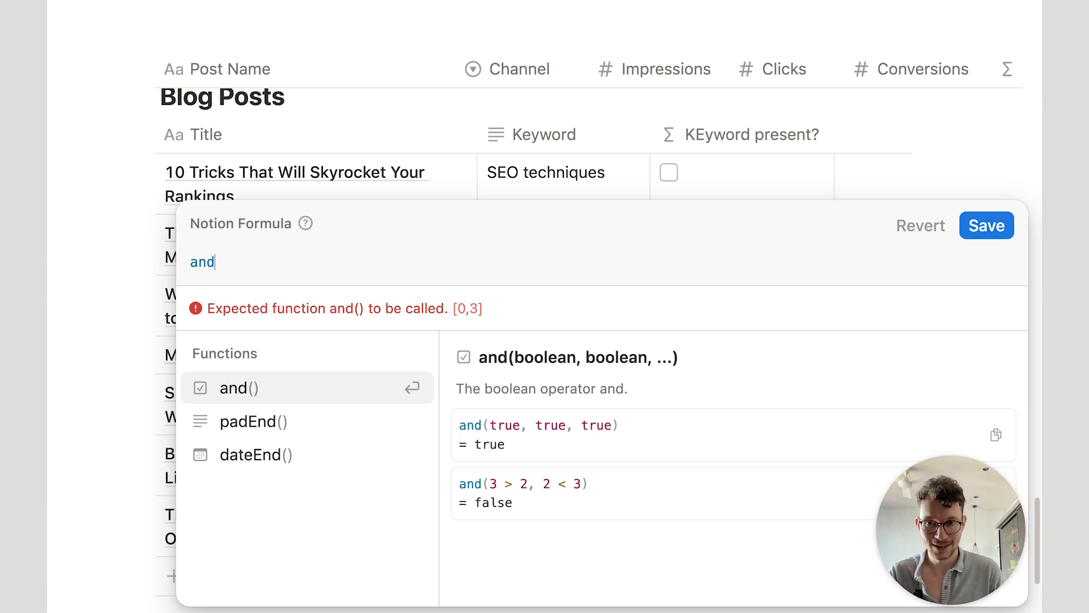
pyautogui.write('(')
pyautogui.hotkey('shift', 'Return')
pyautogui.press('super+v')
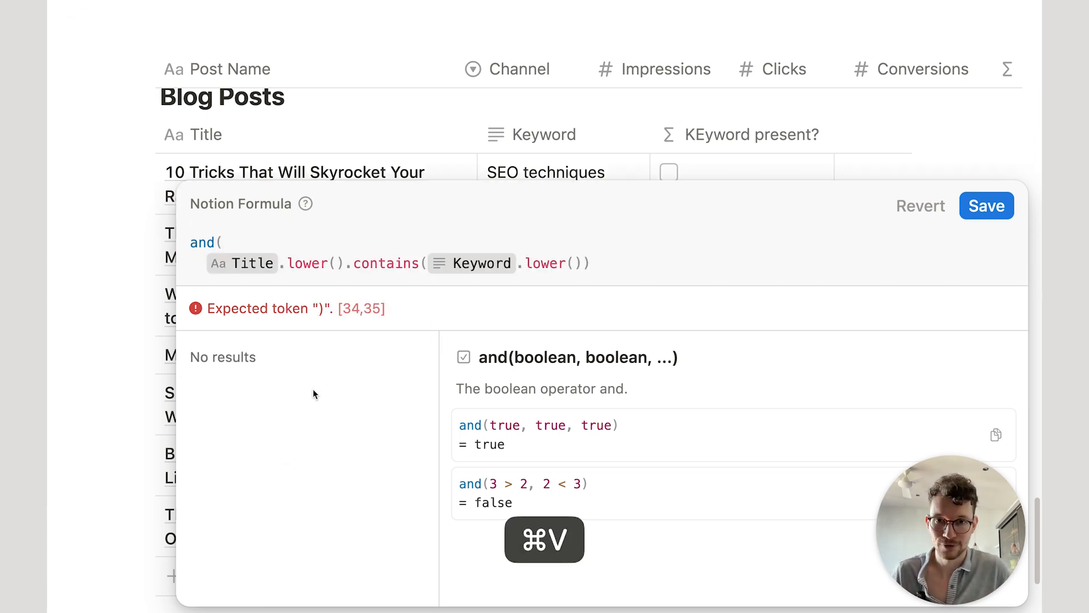
# Step: Add a second condition checking the title for "Notion", close and(), and save
pyautogui.hotkey('shift', 'Return')
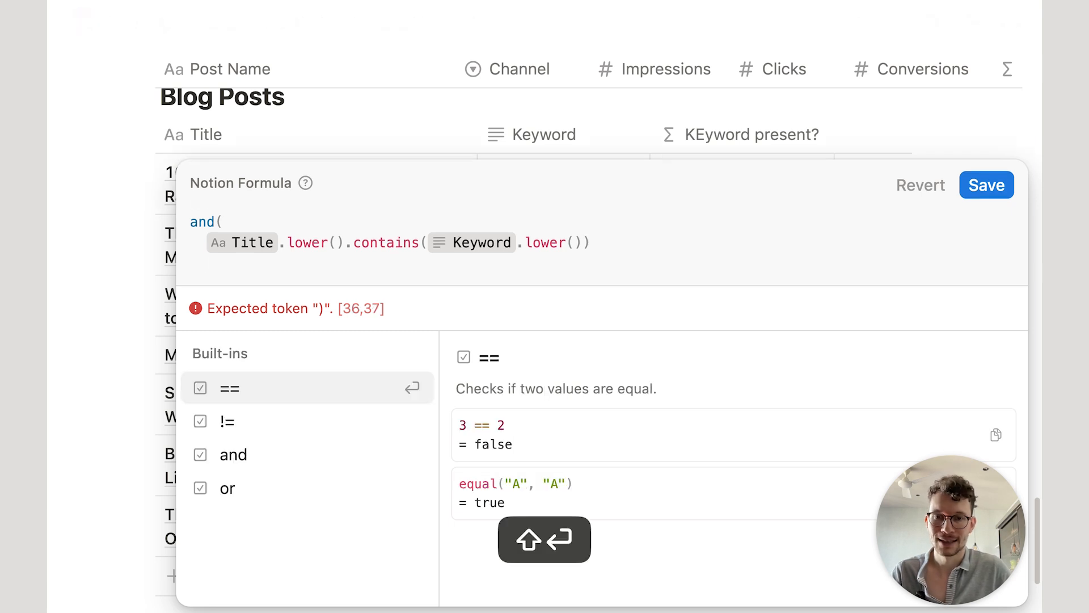
pyautogui.press('BackSpace')
pyautogui.press('BackSpace')
pyautogui.press('BackSpace')
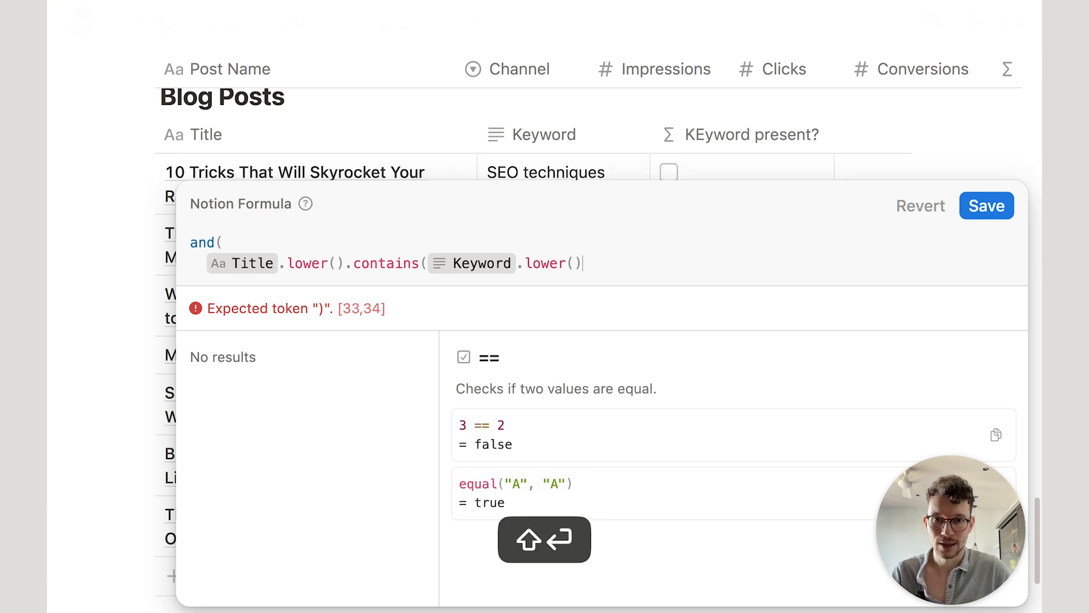
pyautogui.write('),')
pyautogui.hotkey('shift', 'Return')
pyautogui.press('super+v')
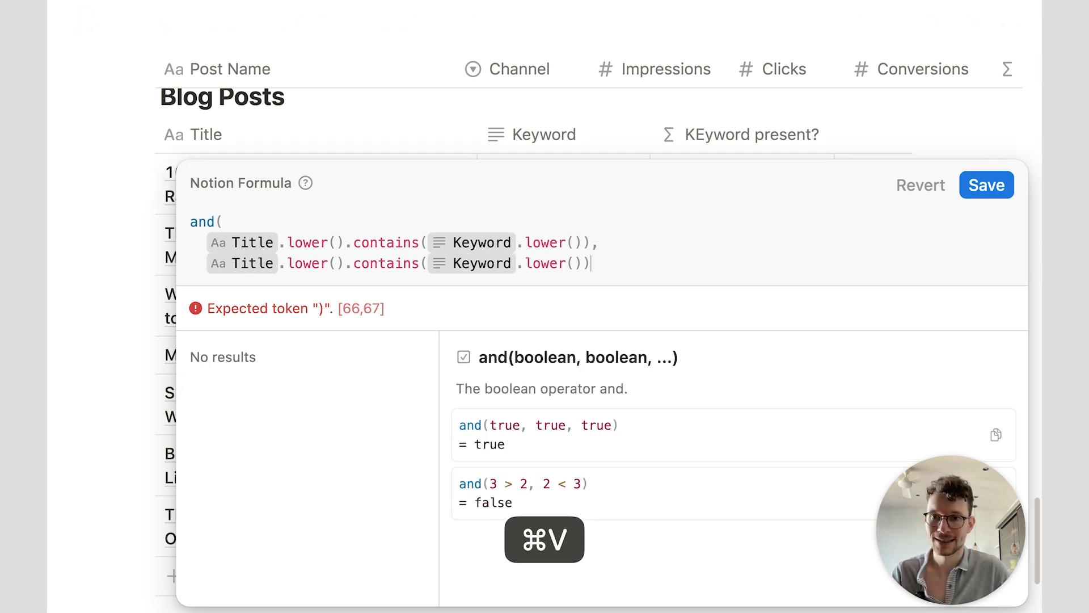
pyautogui.click(516, 269)
pyautogui.press('BackSpace')
pyautogui.write('"No')
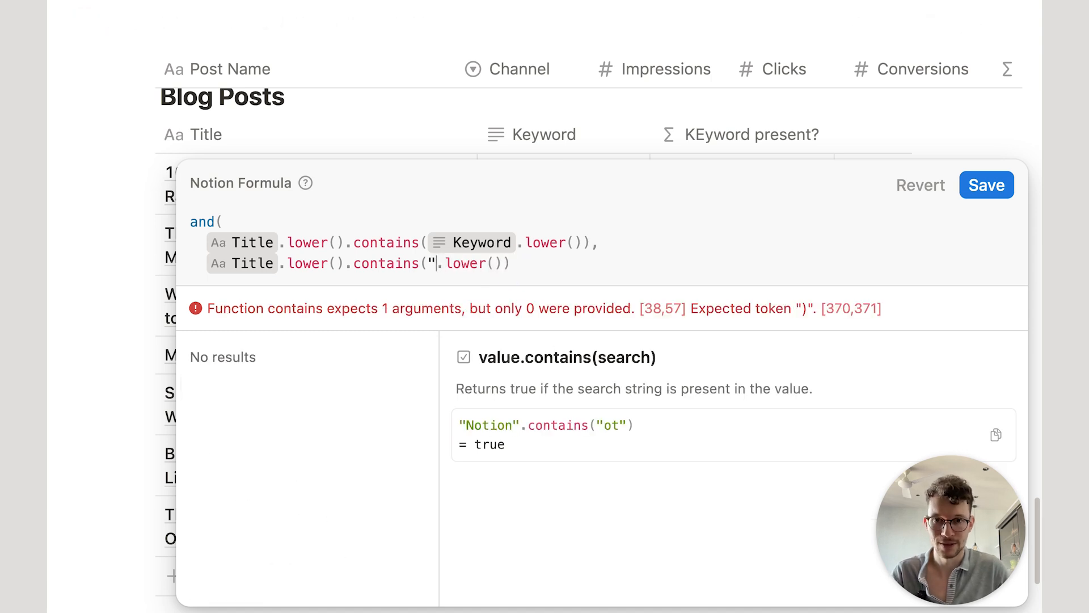
pyautogui.write('tion"')
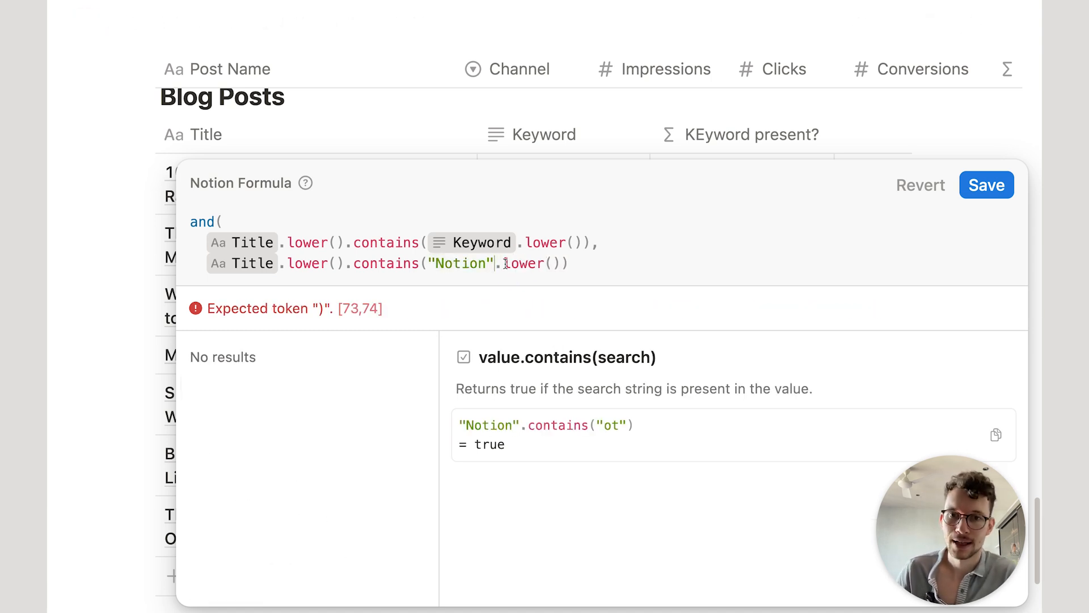
pyautogui.click(583, 259)
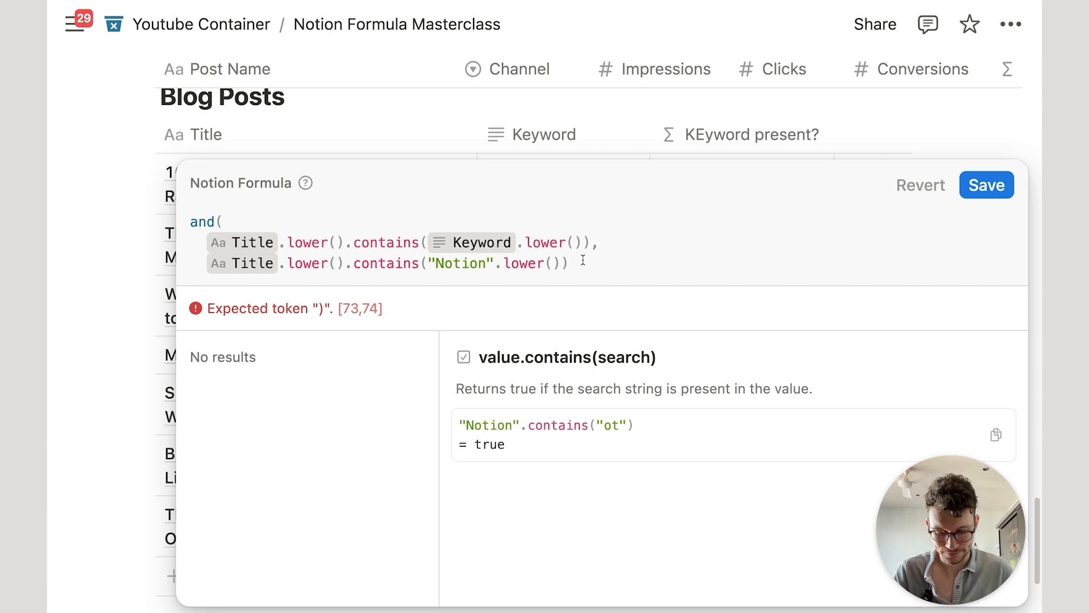
pyautogui.hotkey('shift', 'Return')
pyautogui.write(')')
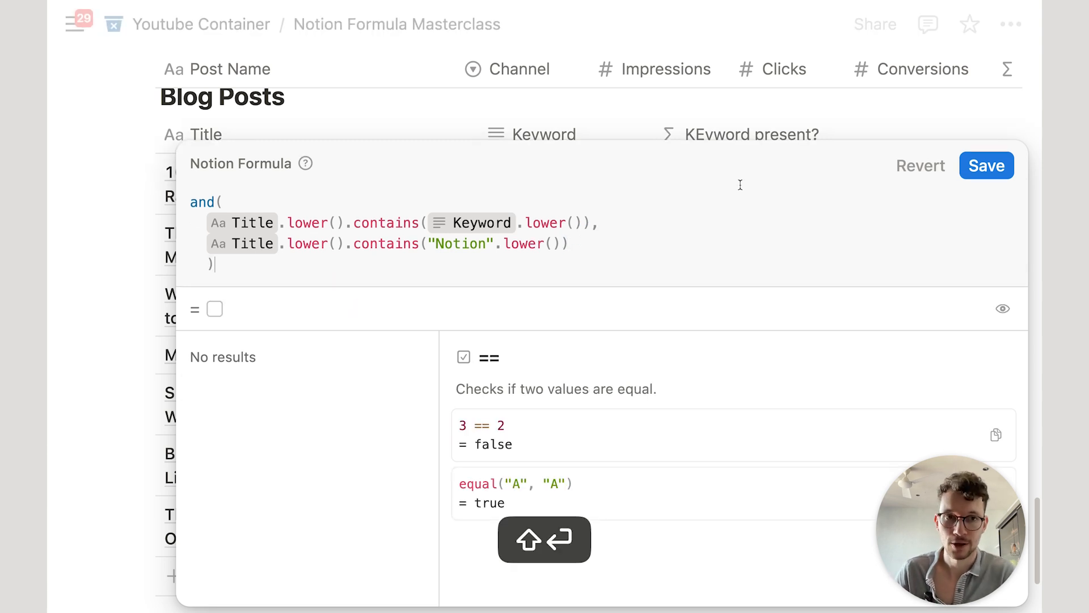
pyautogui.click(987, 166)
# Step: Append 'Notion' to the first post's title
pyautogui.click(295, 202)
pyautogui.write('Notion')
pyautogui.press('Return')
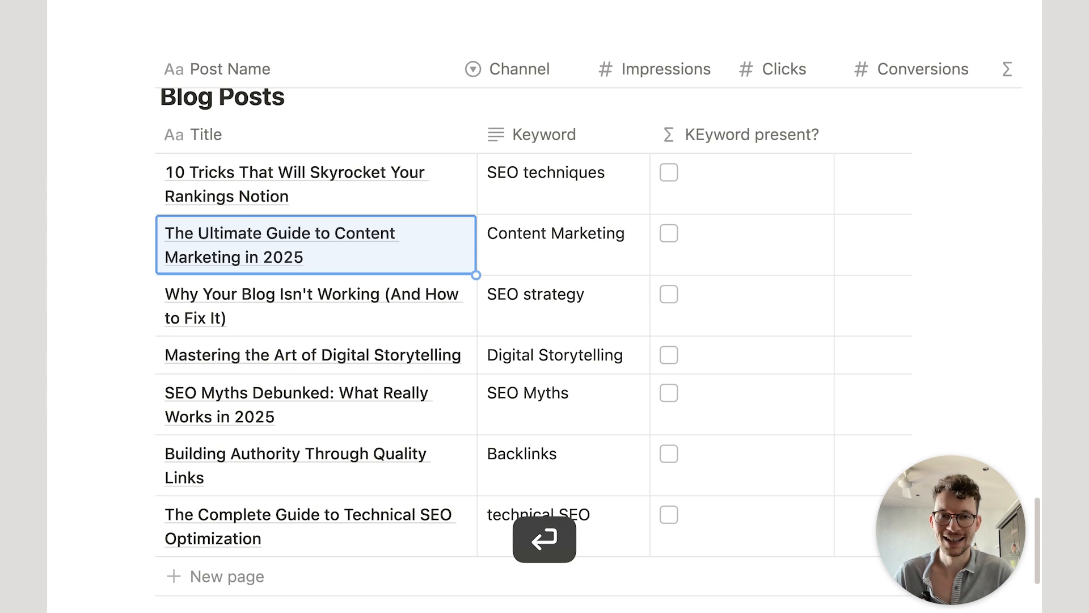
# Step: Check the first post's title and review the KEyword present? formula without changes
pyautogui.click(334, 198)
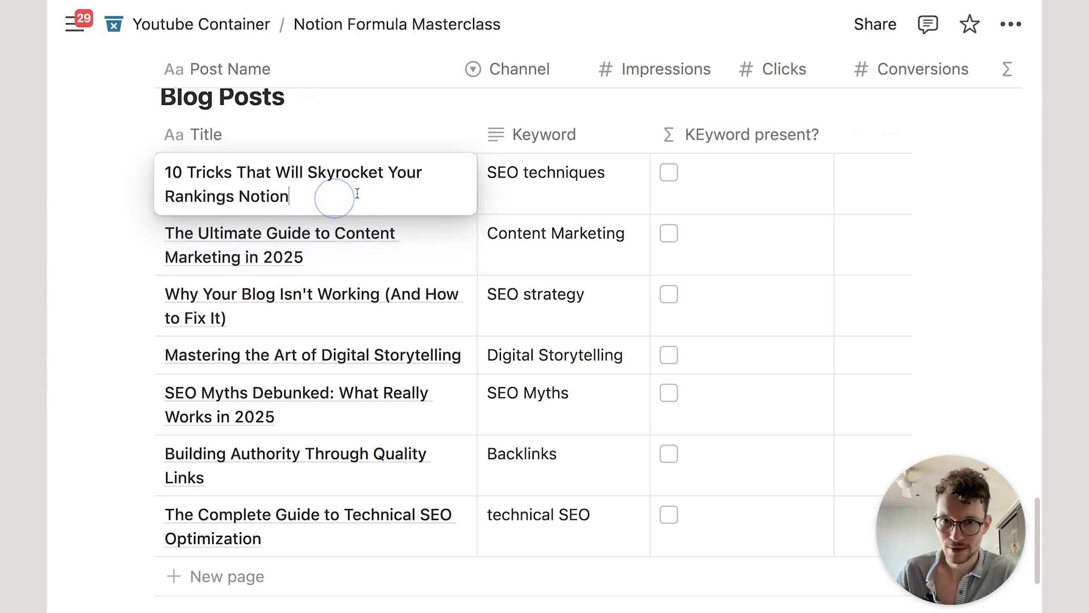
pyautogui.click(717, 182)
pyautogui.click(716, 182)
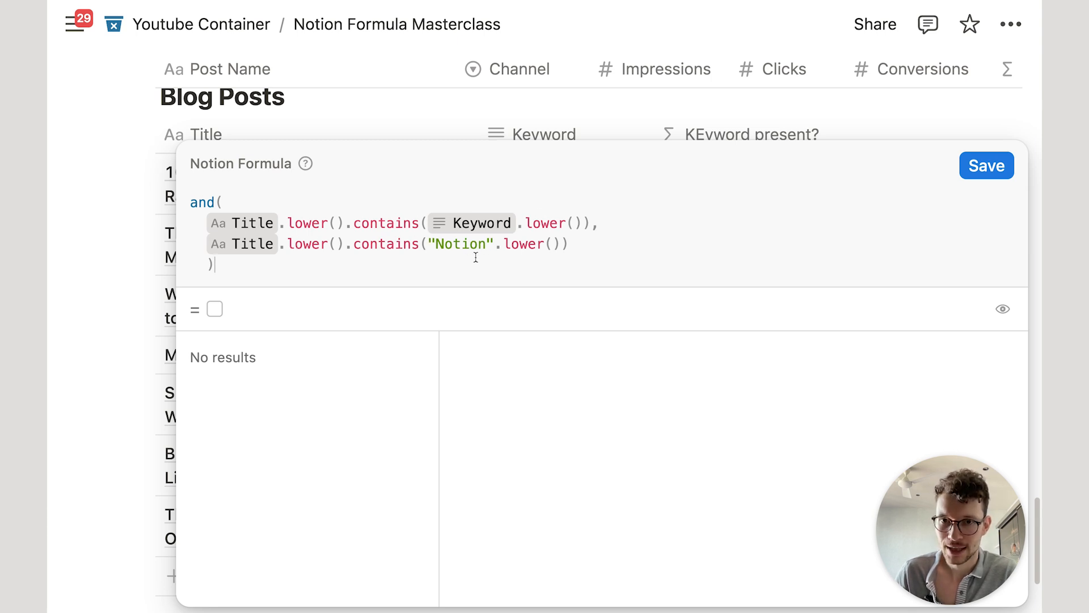
pyautogui.click(414, 114)
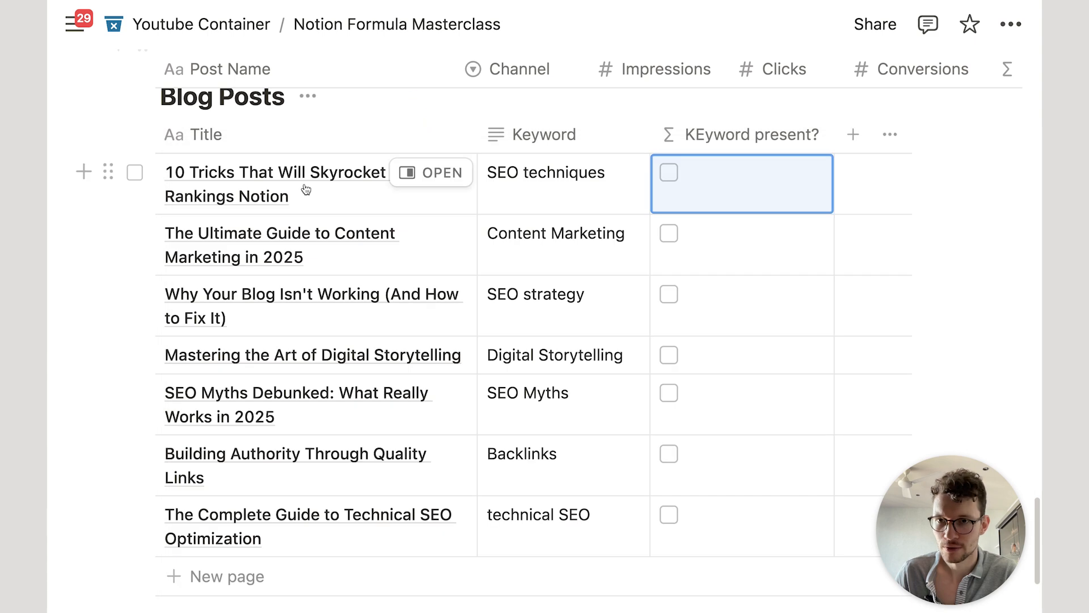
# Step: Insert 'Notion' before 'Ultimate' in the second post's title
pyautogui.click(309, 250)
pyautogui.click(193, 234)
pyautogui.write('Notion')
pyautogui.press('Return')
pyautogui.press('Return')
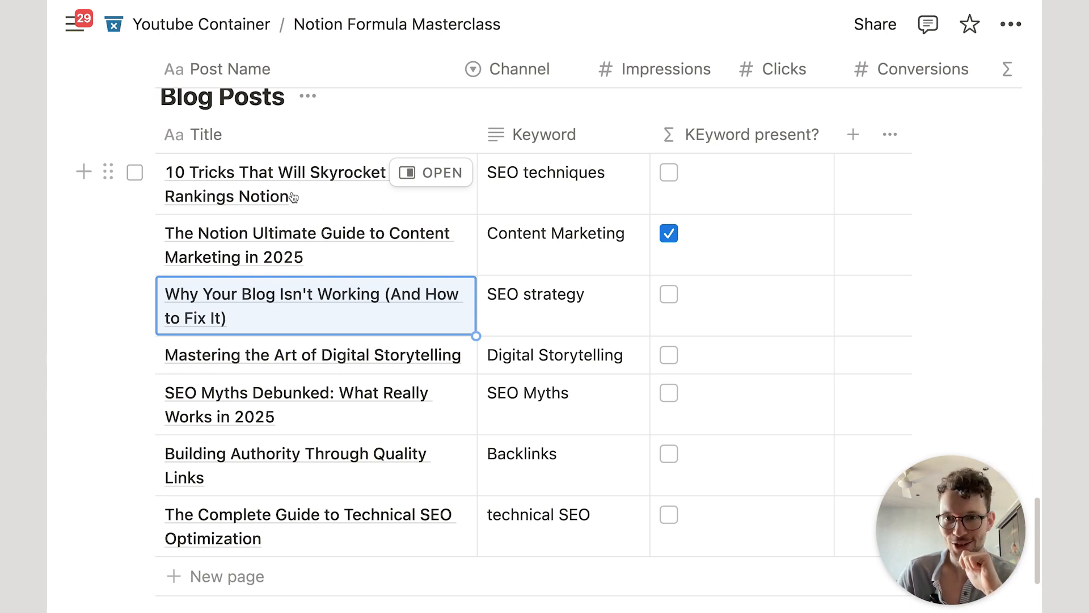
# Step: Recheck the first post's title and reopen the KEyword present? formula
pyautogui.click(360, 209)
pyautogui.press('Escape')
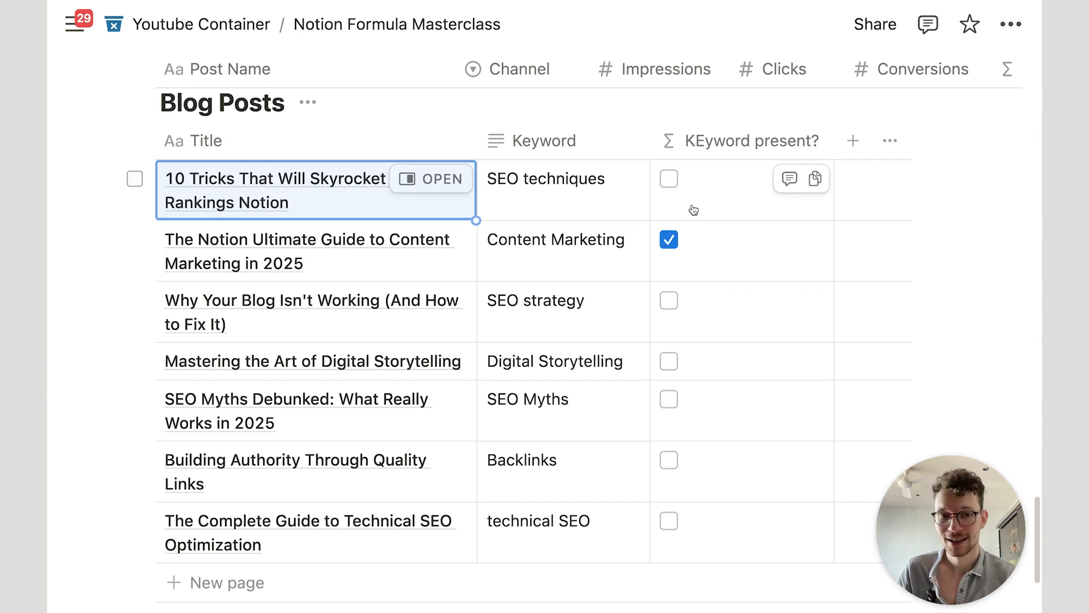
pyautogui.click(716, 196)
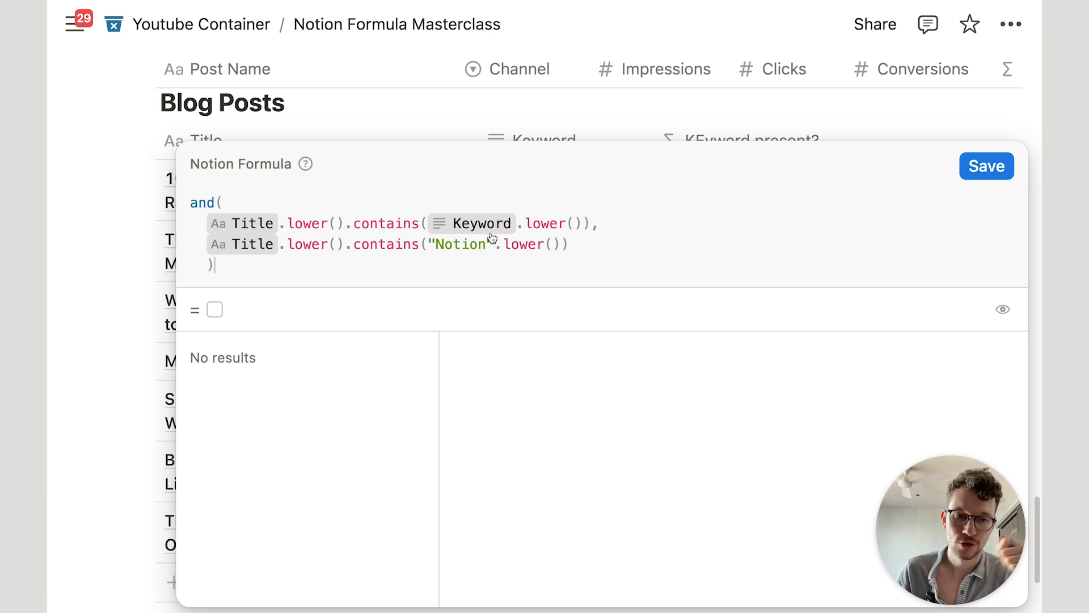
# Step: Replace and with or in the KEyword present? formula, save, and scroll through the ticked posts
pyautogui.doubleClick(201, 202)
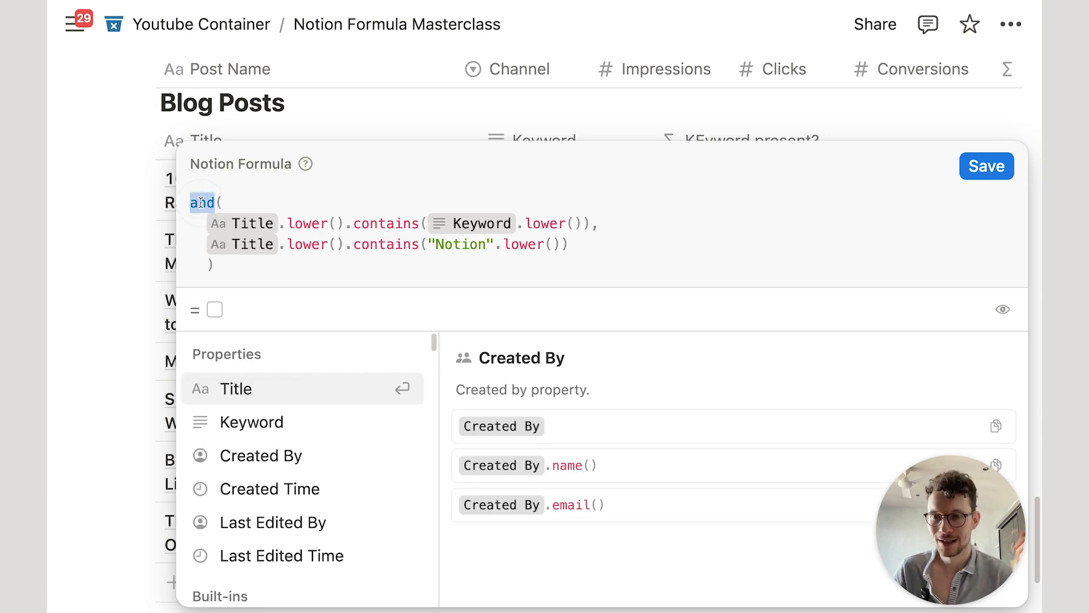
pyautogui.write('or(')
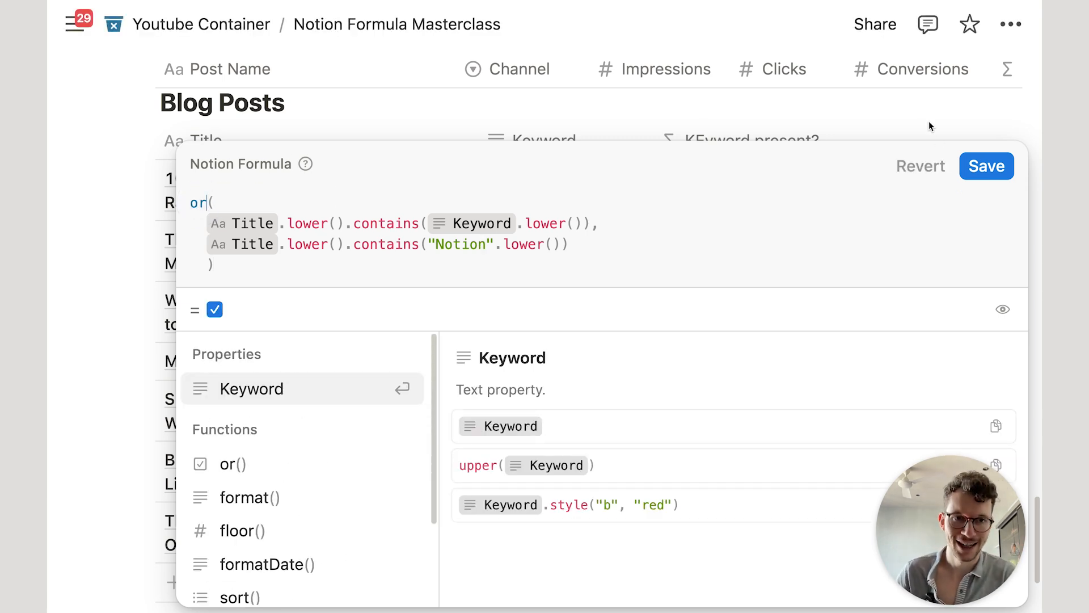
pyautogui.click(976, 161)
pyautogui.scroll(-1, 532, 241)
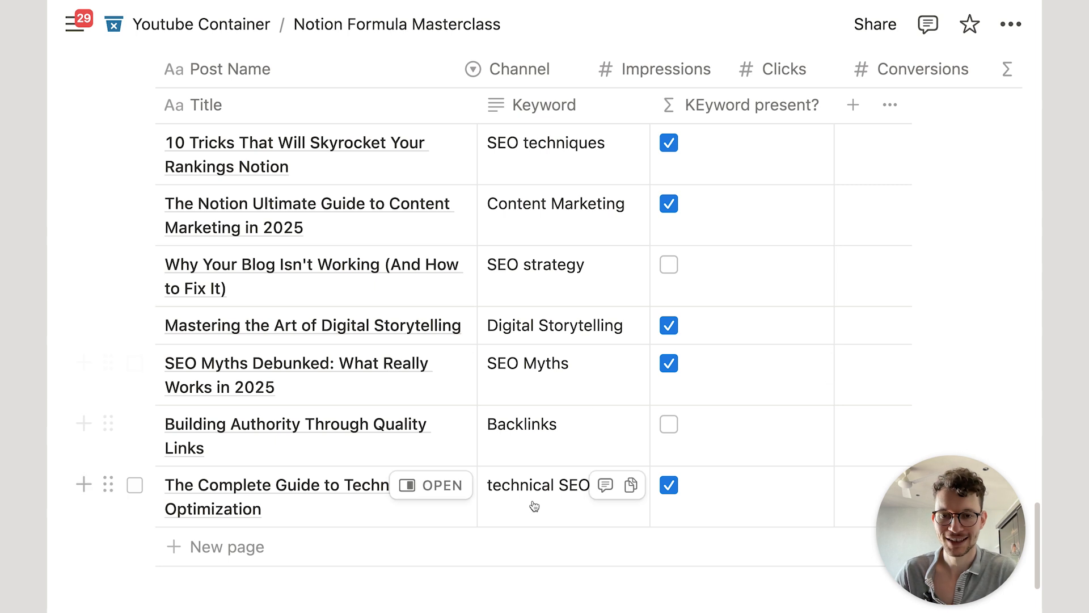
pyautogui.scroll(1, 810, 373)
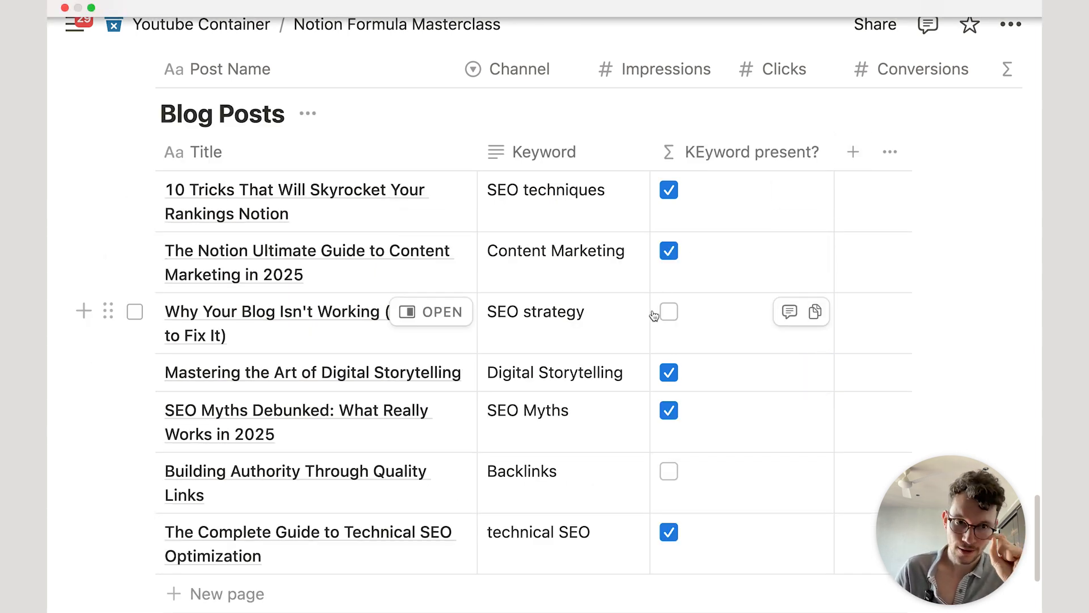
pyautogui.scroll(-1, 669, 306)
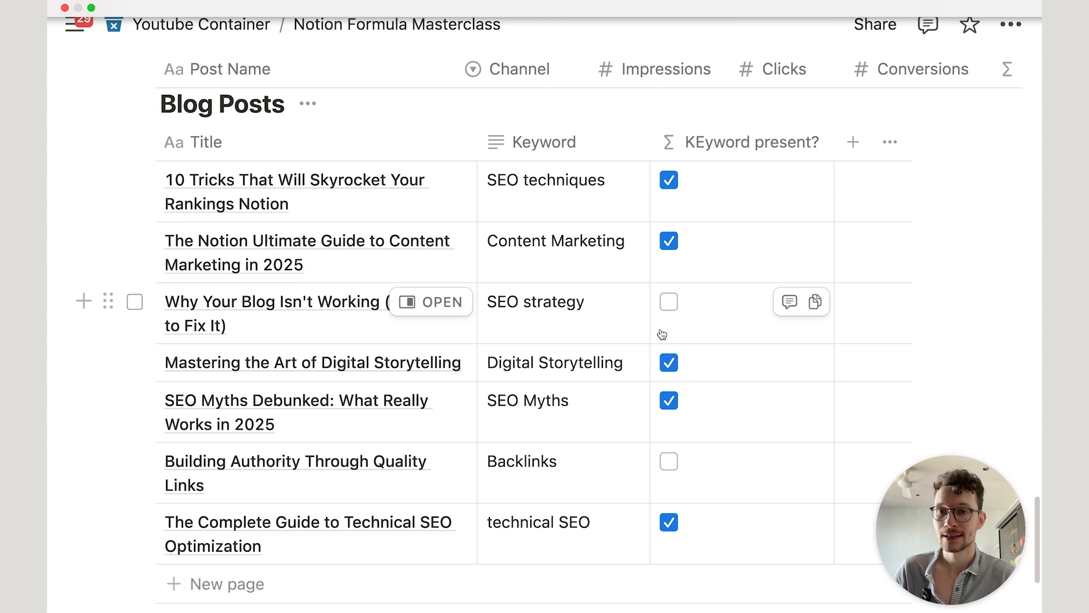
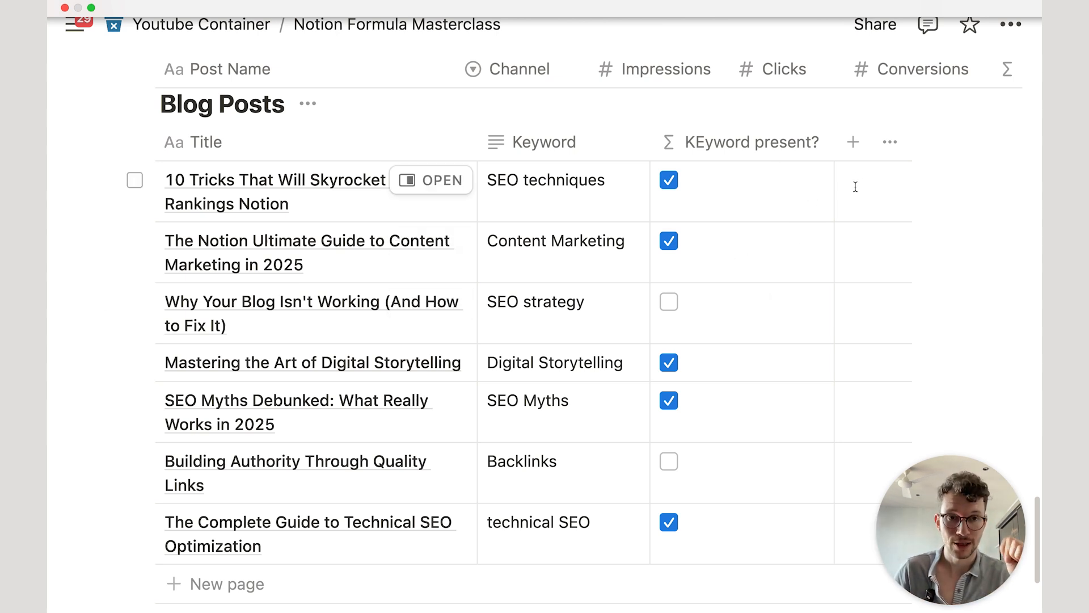
# Step: Add a new Formula property to the Blog Posts table
pyautogui.scroll(-1, 871, 170)
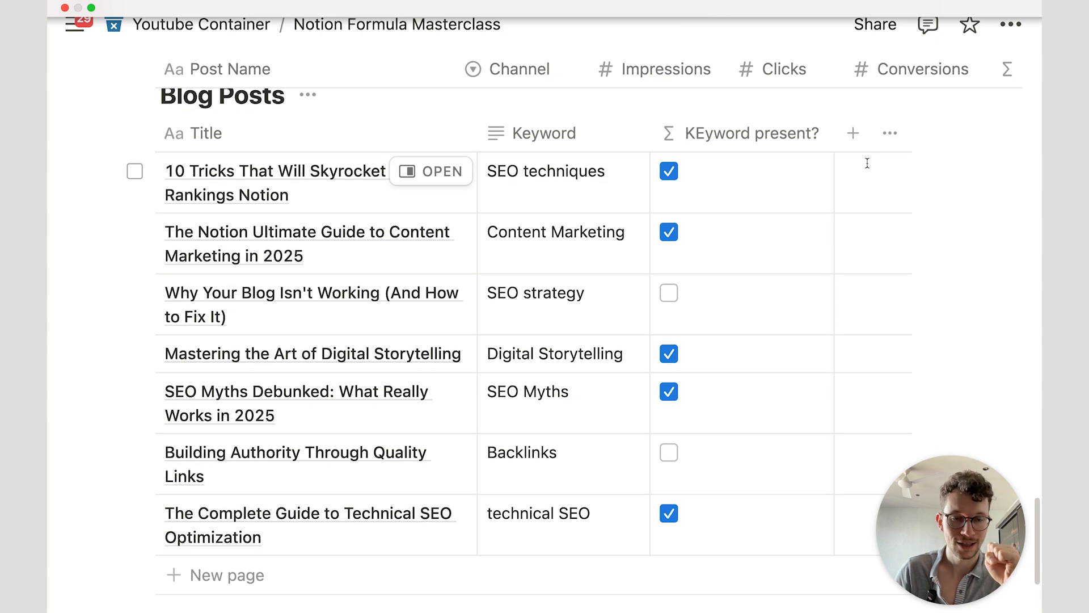
pyautogui.click(857, 135)
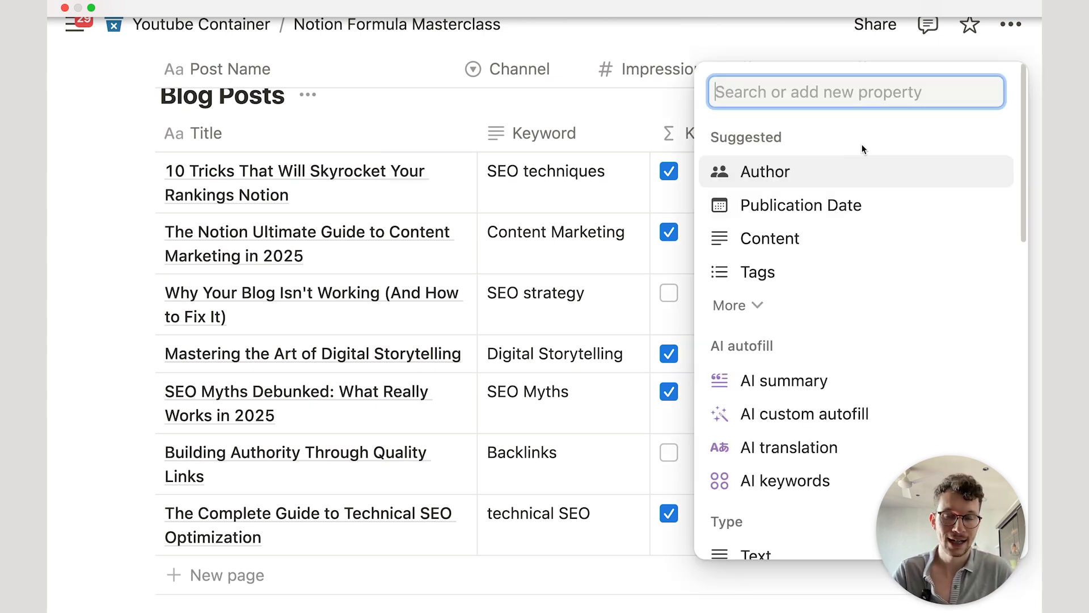
pyautogui.write('fu')
pyautogui.press('BackSpace')
pyautogui.write('o')
pyautogui.press('Return')
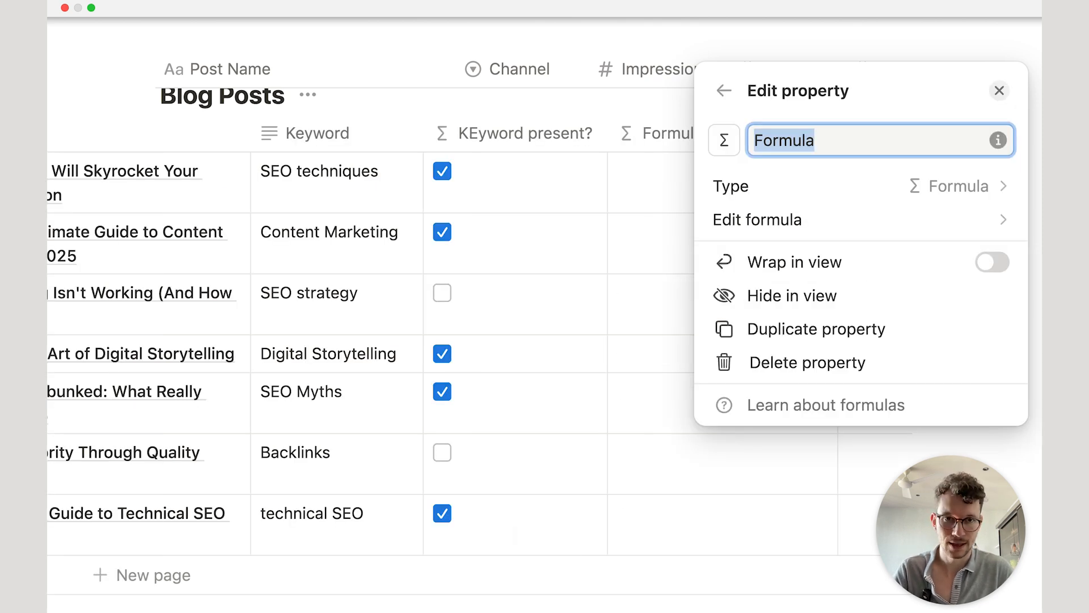
# Step: Set the formula to Title.length() so each title shows its character count (40–54)
pyautogui.click(927, 222)
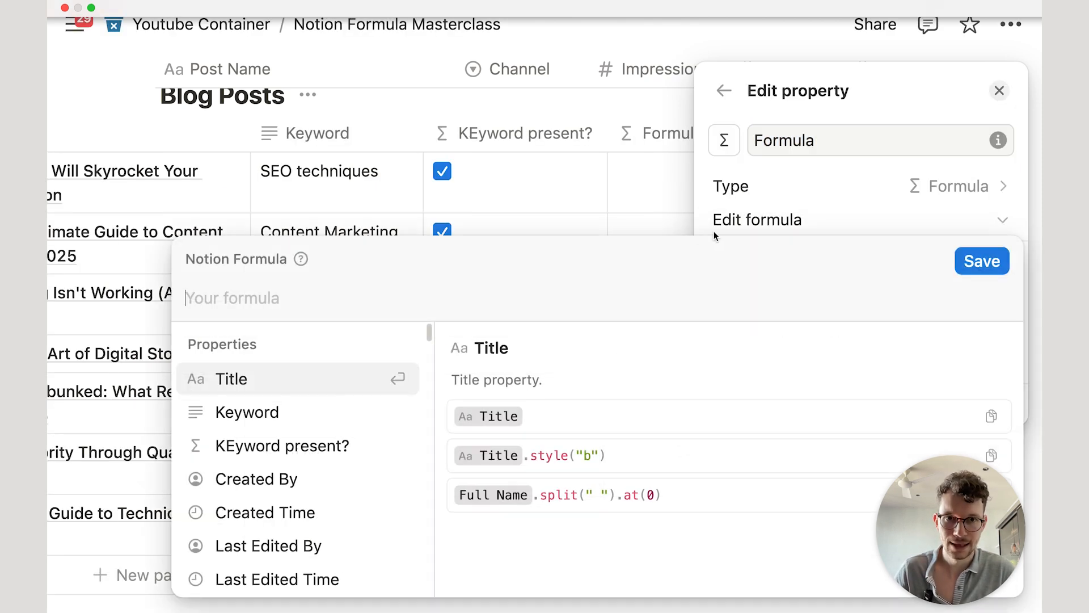
pyautogui.write('ti')
pyautogui.press('Return')
pyautogui.write('.le')
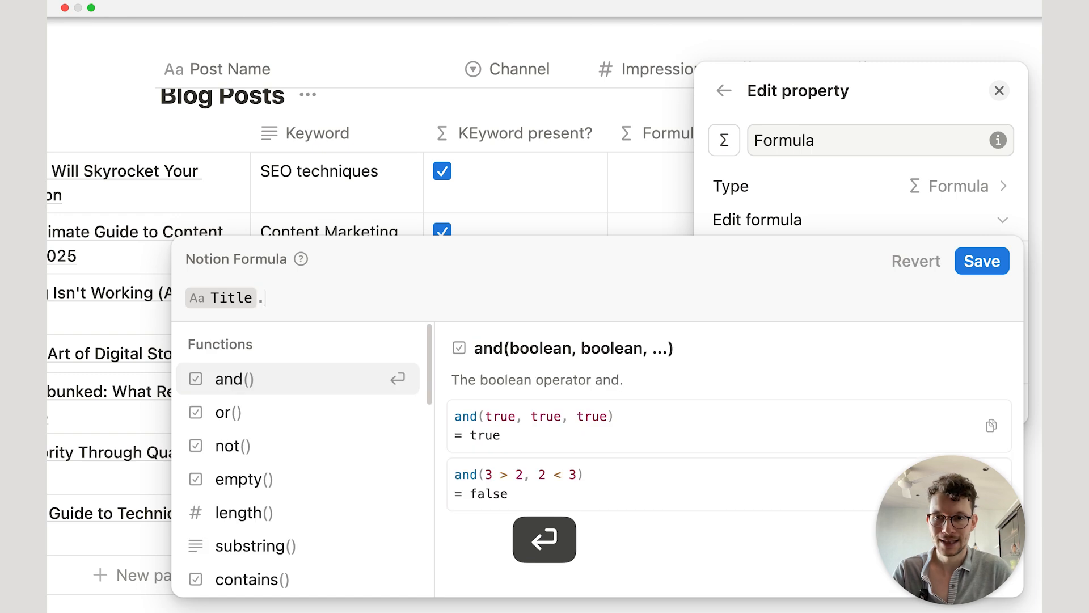
pyautogui.press('Return')
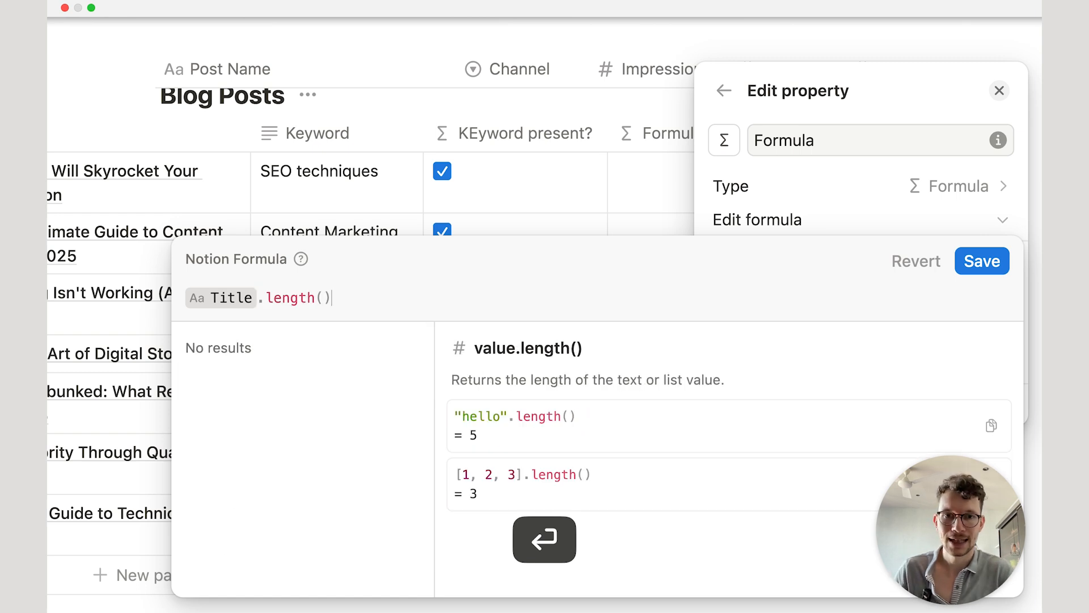
pyautogui.click(965, 261)
pyautogui.click(640, 110)
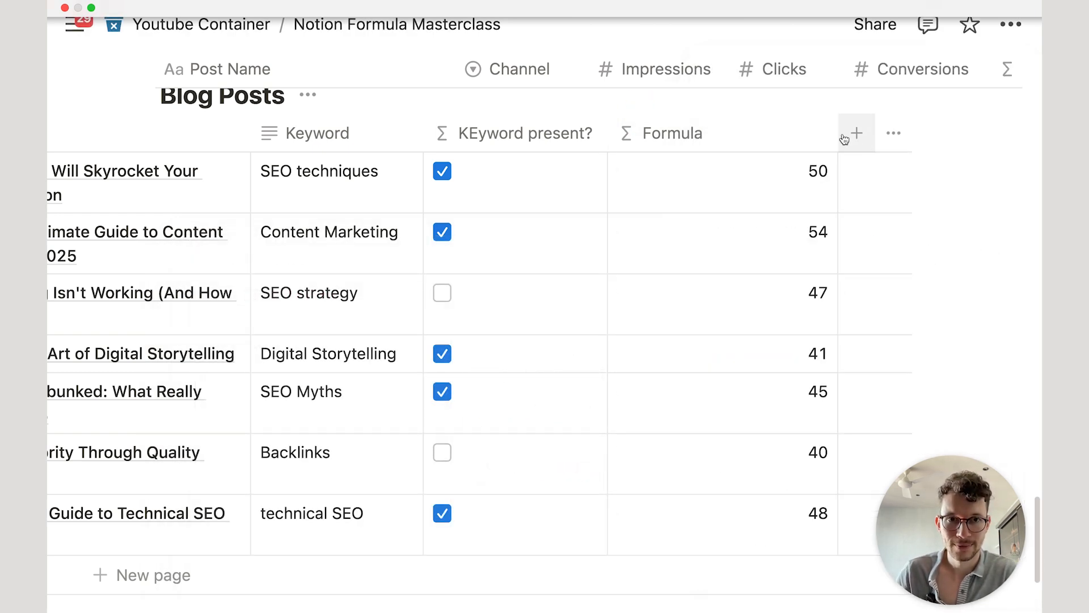
pyautogui.hscroll(-4, 746, 142)
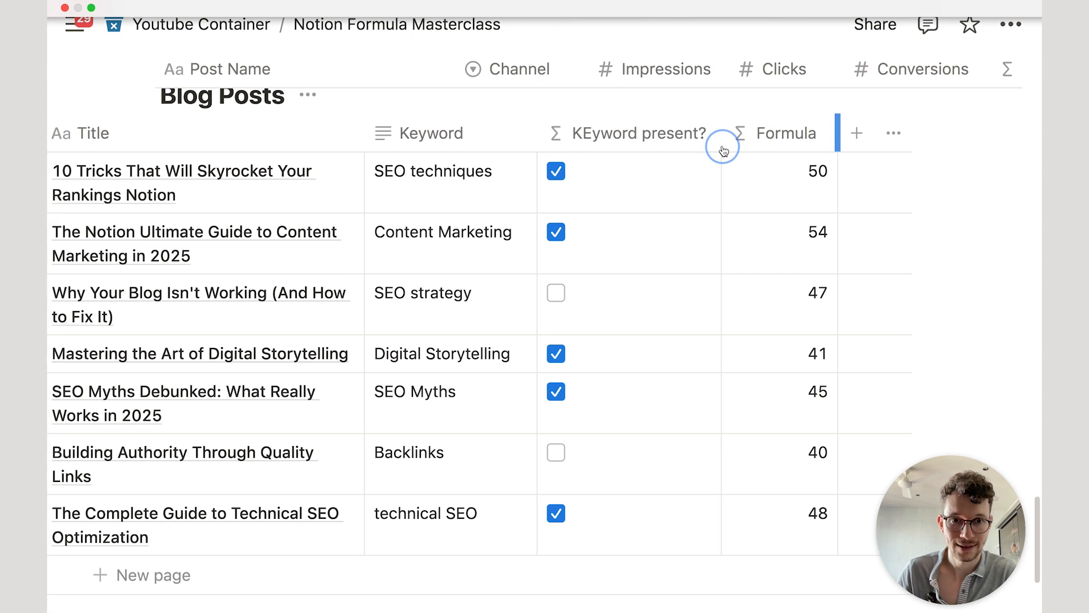
pyautogui.hscroll(-2, 699, 220)
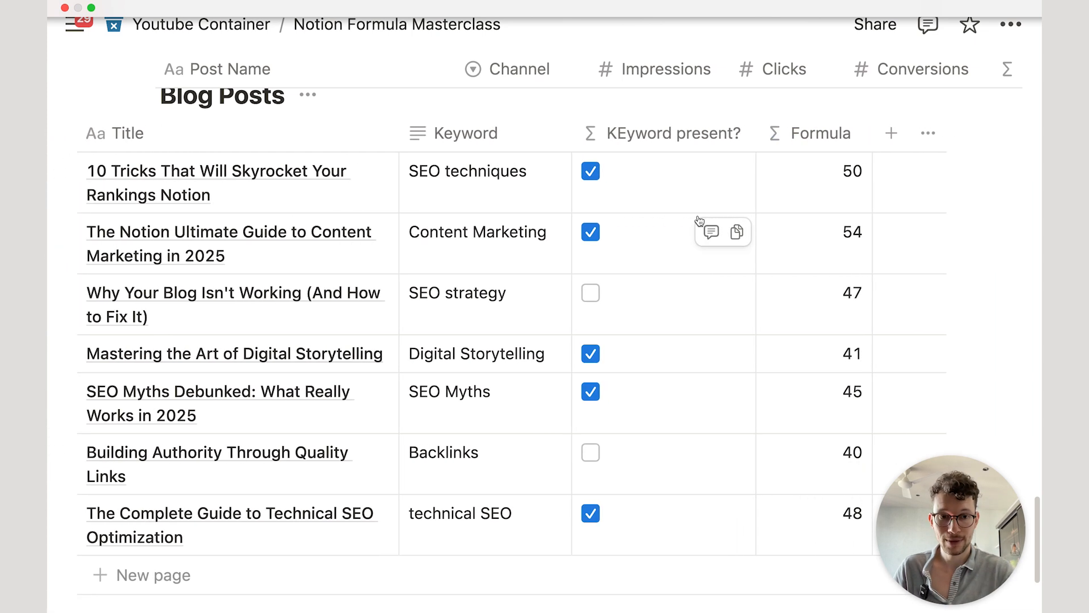
pyautogui.scroll(2, 713, 219)
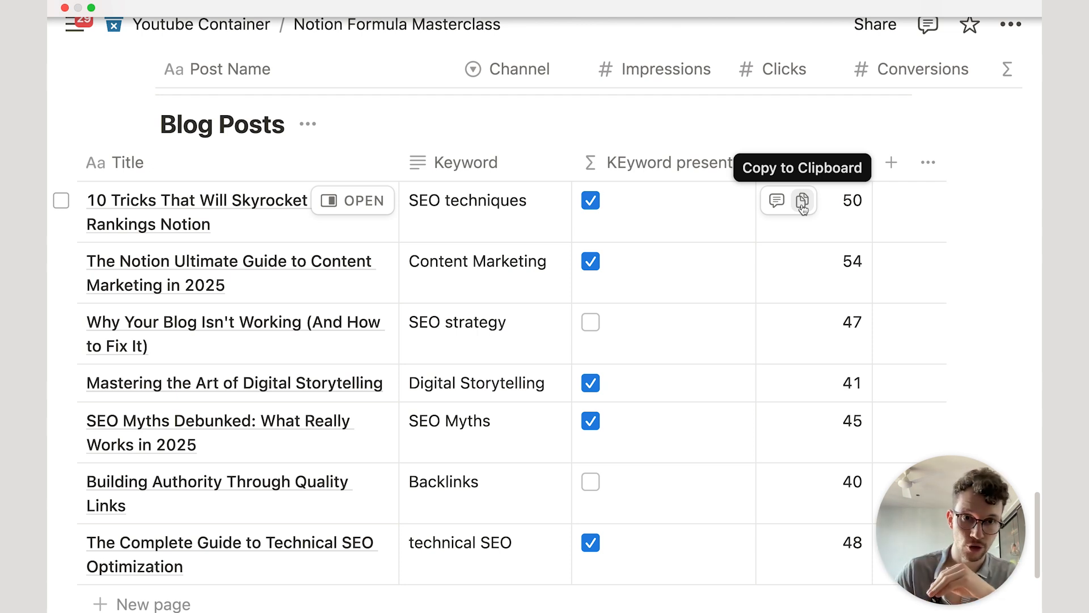
# Step: Rewrite the formula as let(i, Title.length(), …), storing the title length in i
pyautogui.click(833, 220)
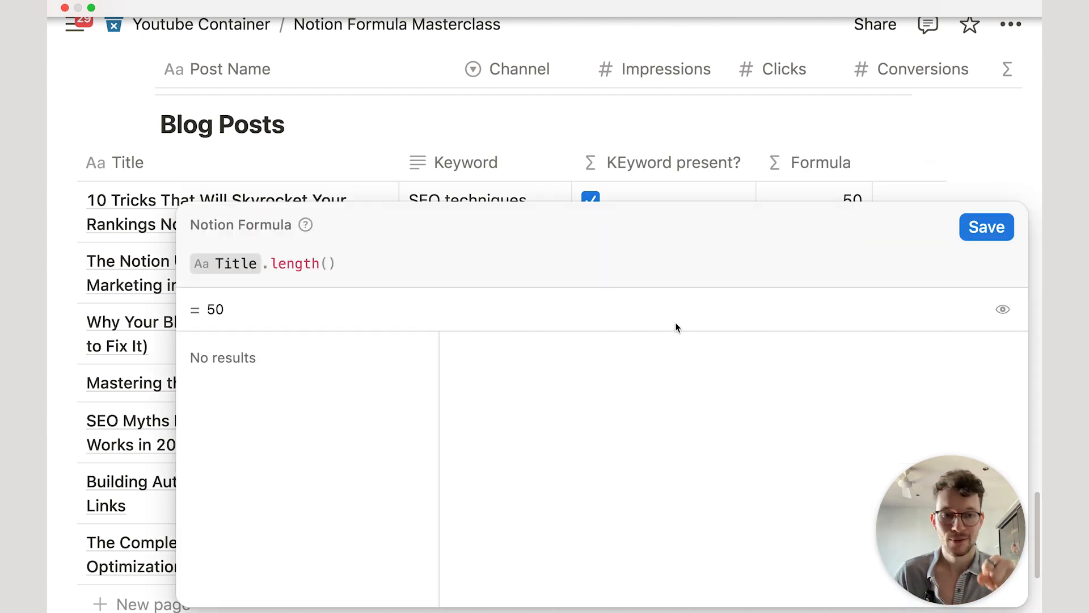
pyautogui.press('super+a')
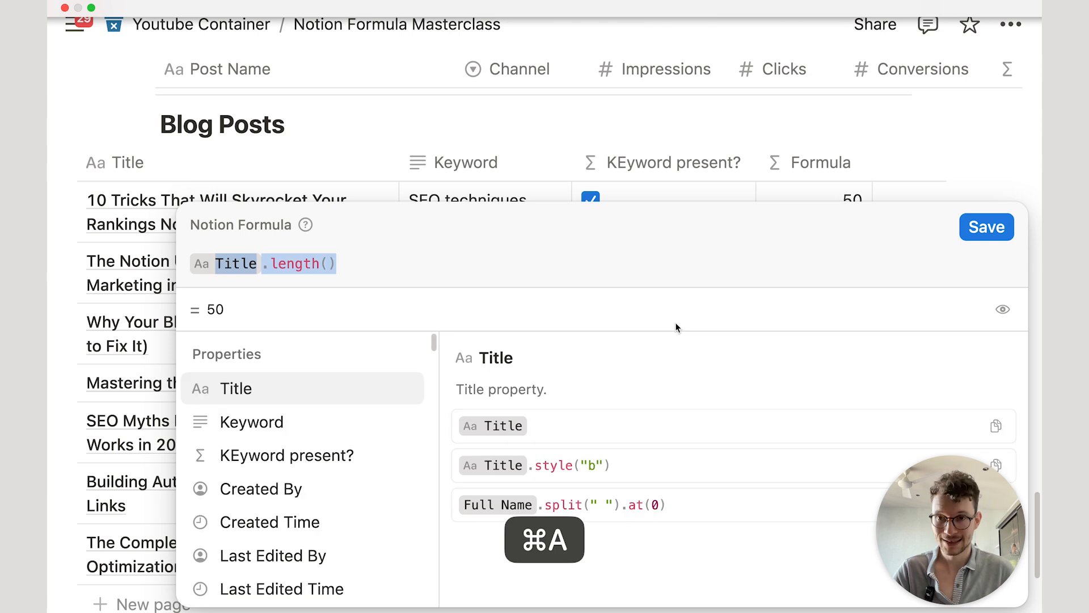
pyautogui.press('super+x')
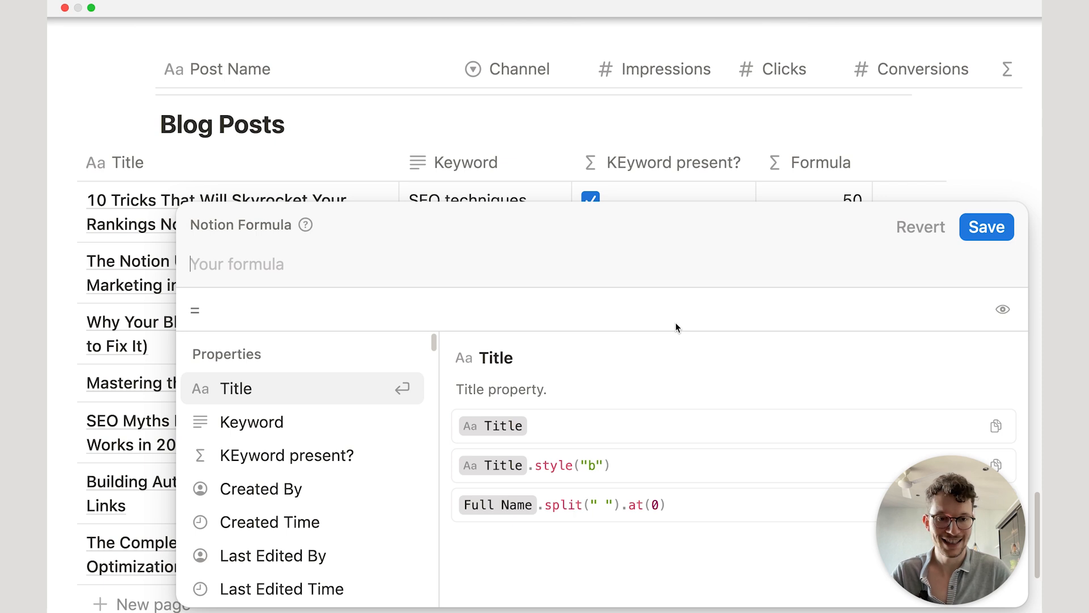
pyautogui.write('let(')
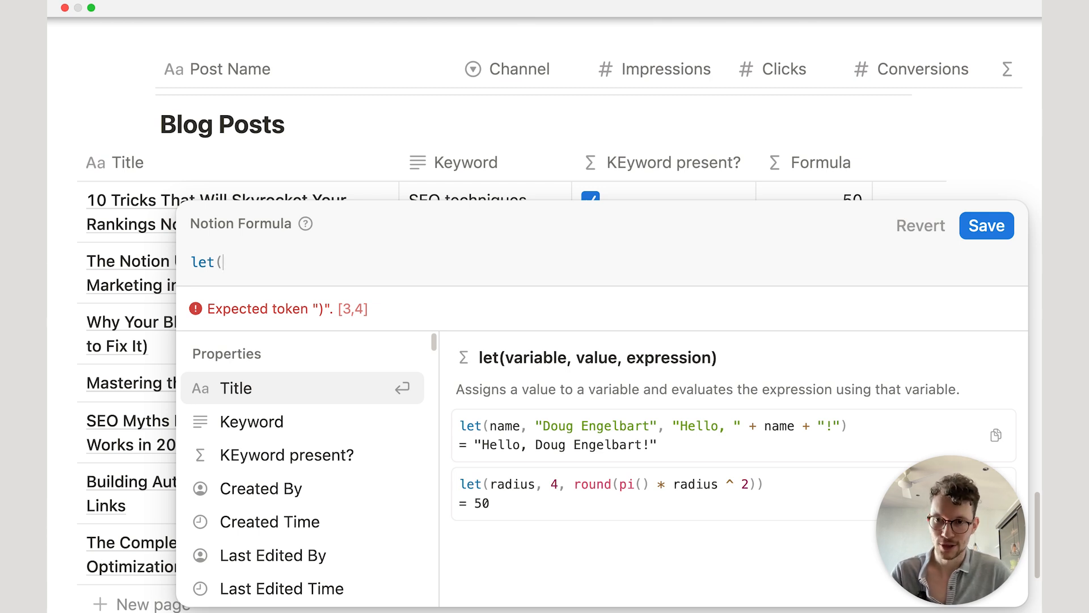
pyautogui.write('i,')
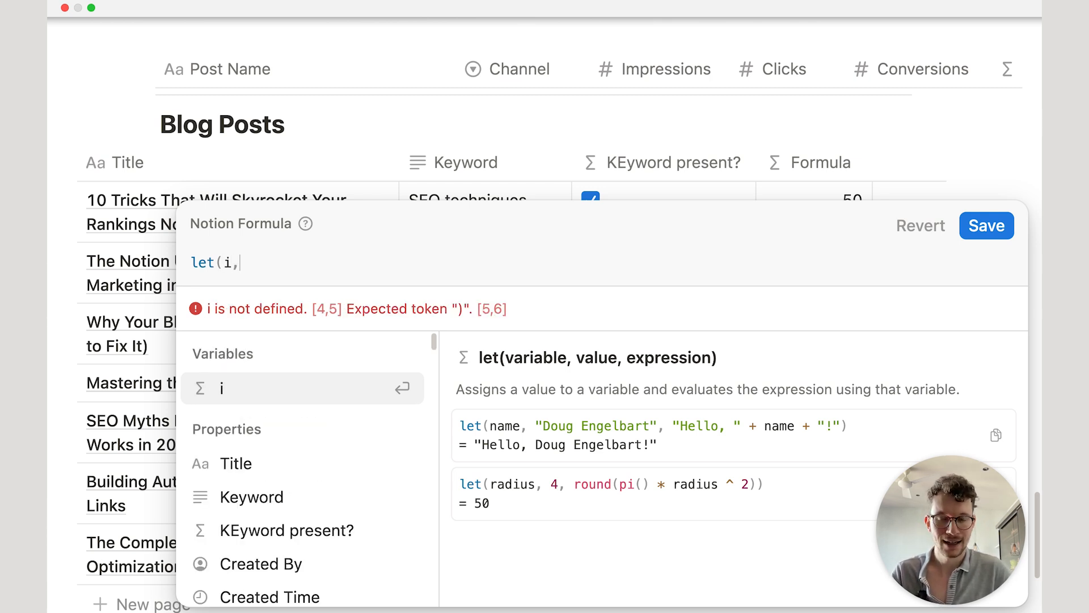
pyautogui.hotkey('shift', 'Return')
pyautogui.press('super+v')
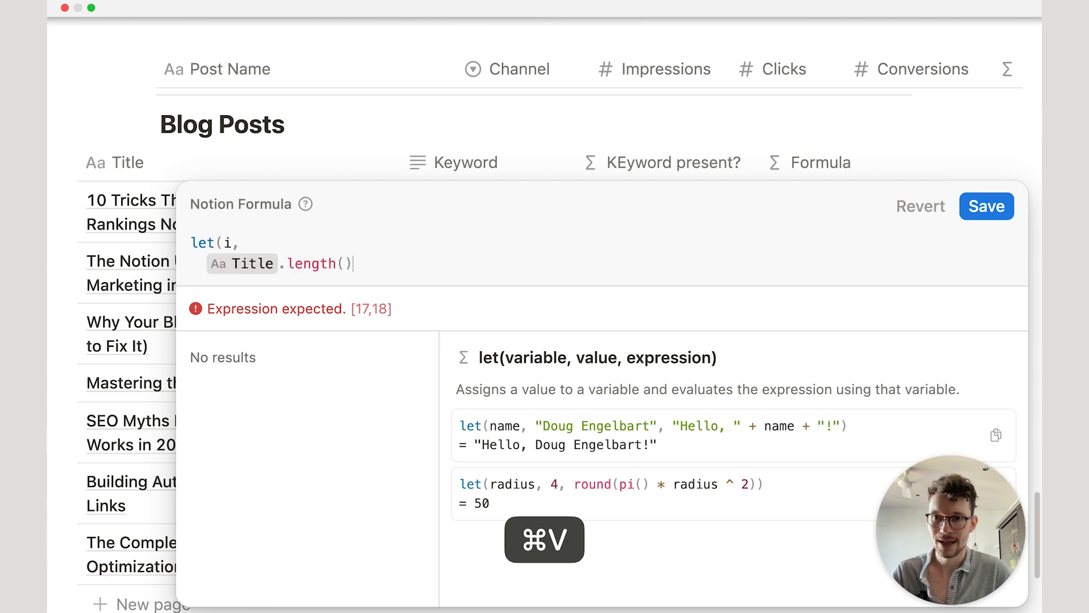
pyautogui.write(',')
pyautogui.hotkey('shift', 'Return')
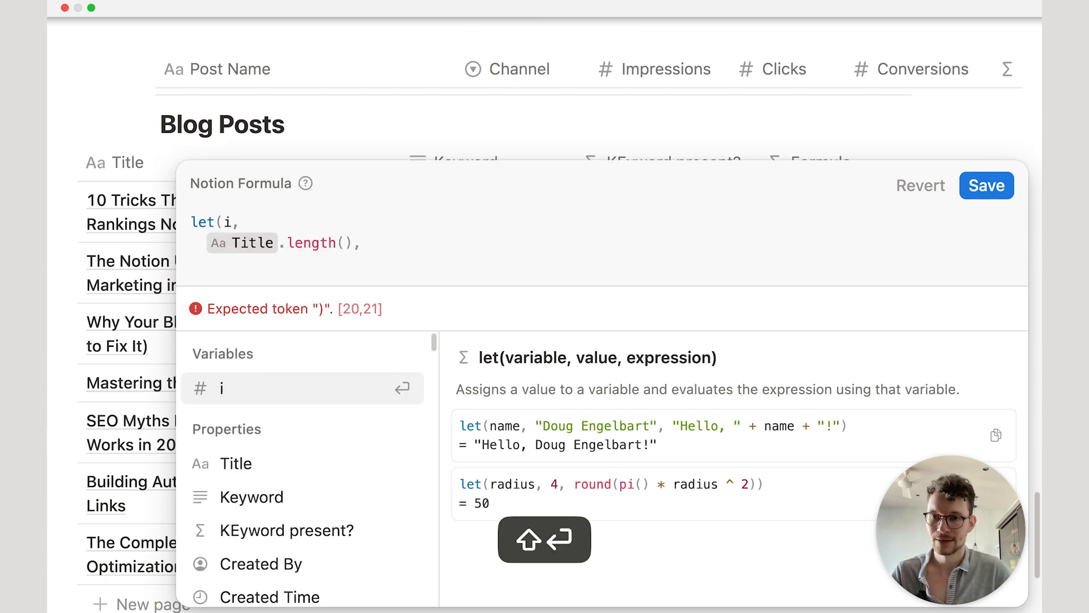
# Step: Add the condition i<60 returning "🟢 Great length! " and close the bracket
pyautogui.write('i')
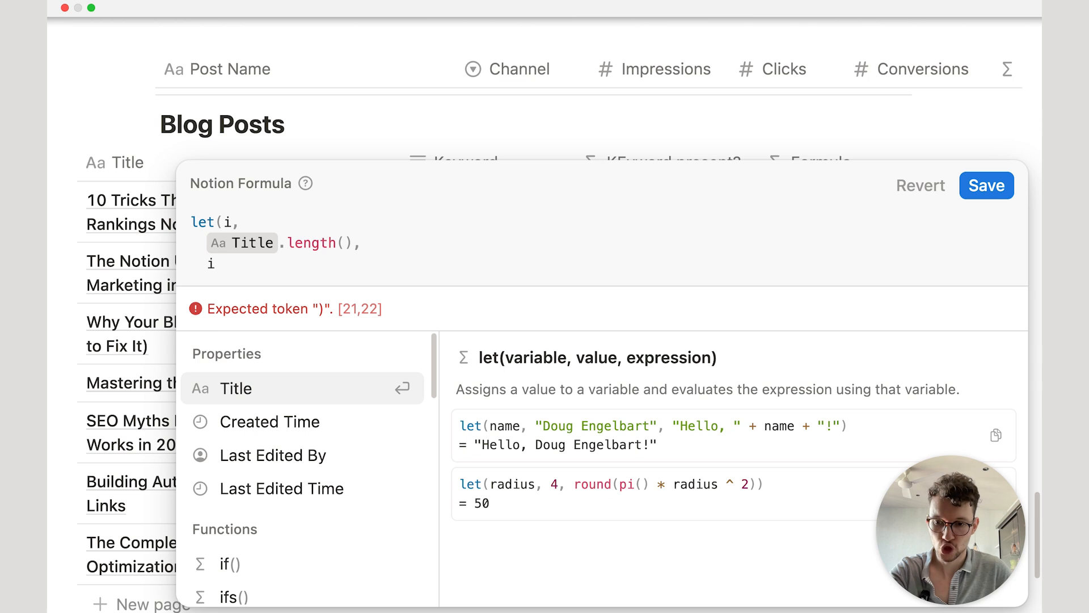
pyautogui.write('<')
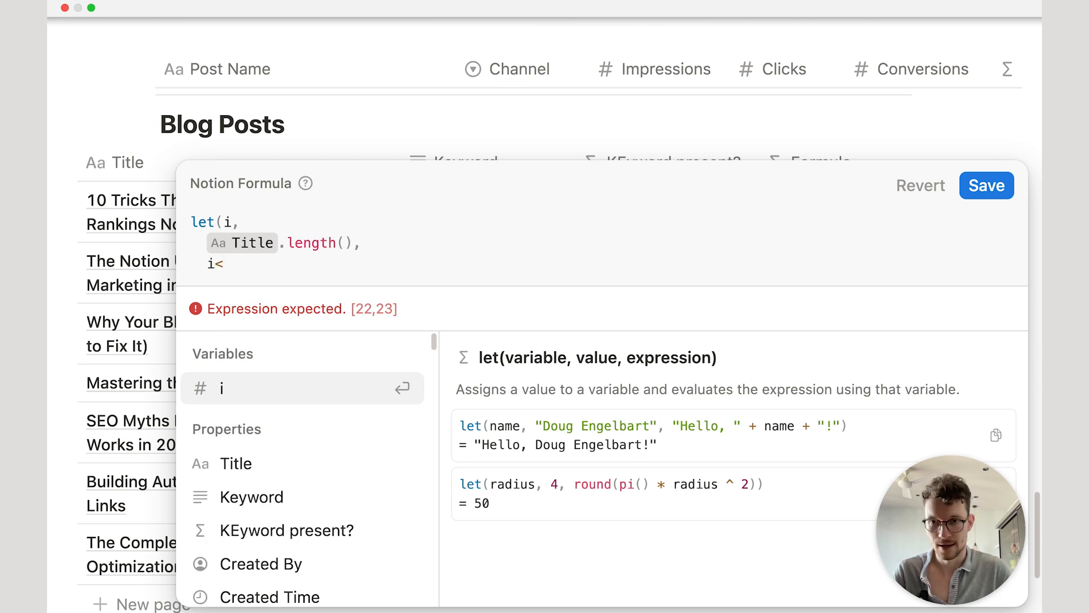
pyautogui.write('60,"')
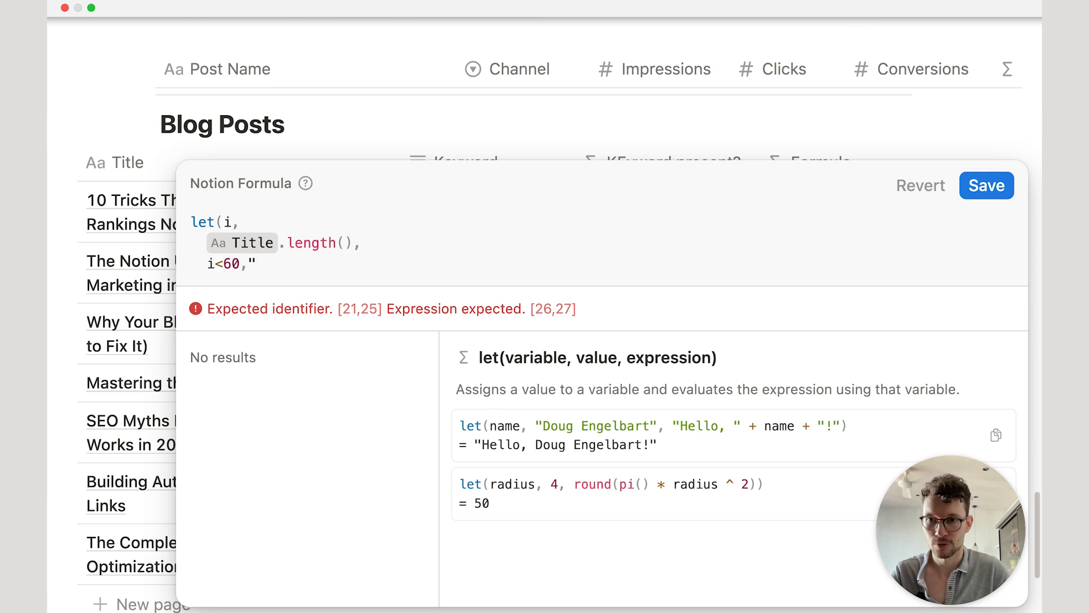
pyautogui.write('Gr')
pyautogui.press('BackSpace')
pyautogui.press('BackSpace')
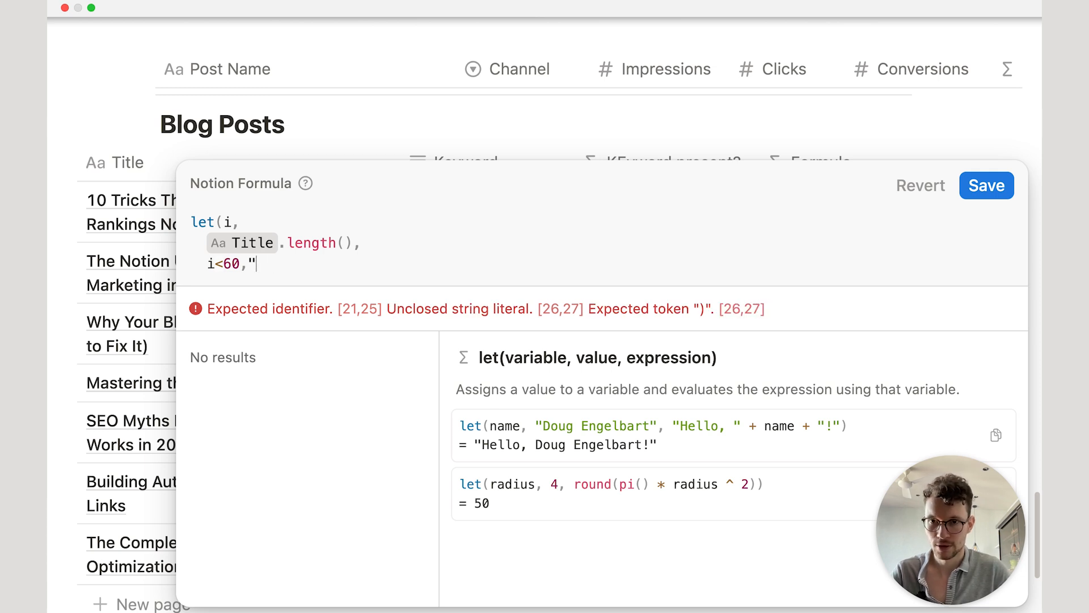
pyautogui.press('ctrl+super+space')
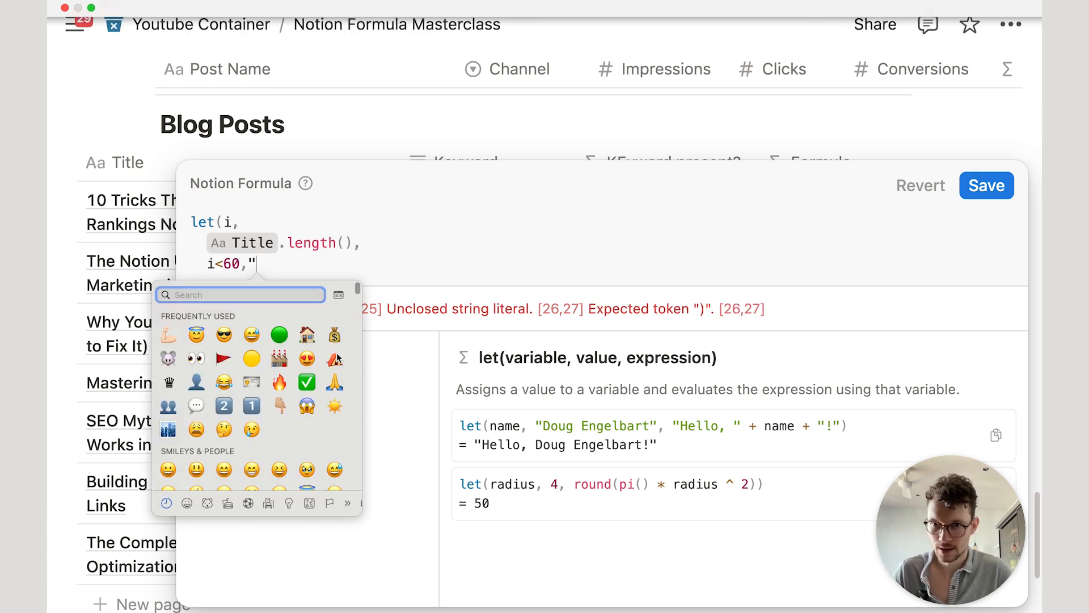
pyautogui.click(276, 325)
pyautogui.write('Gre')
pyautogui.press('BackSpace')
pyautogui.press('BackSpace')
pyautogui.write('reat leng')
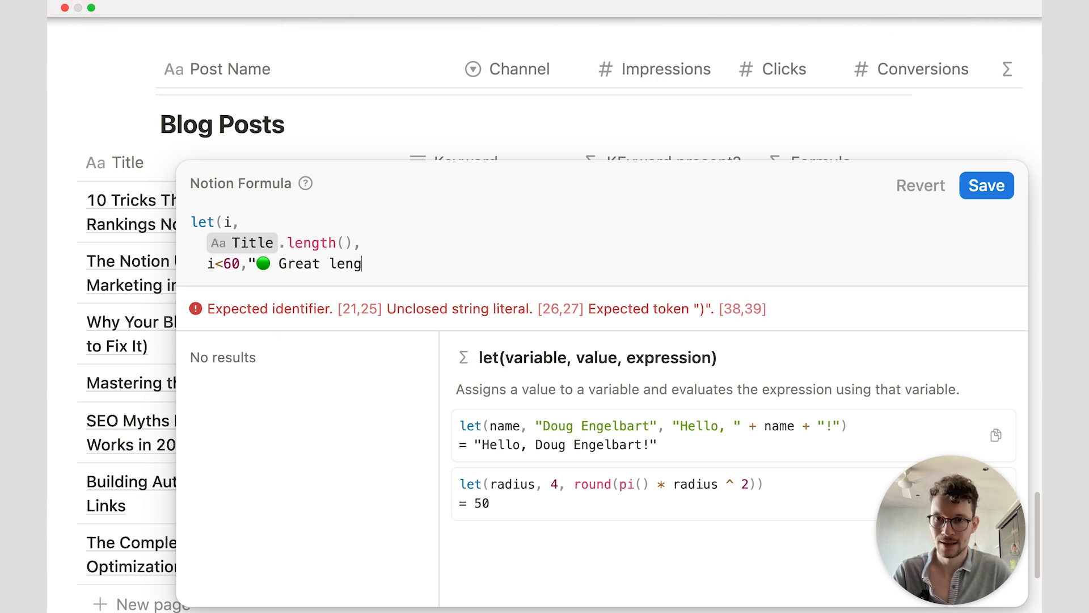
pyautogui.write('th! "+')
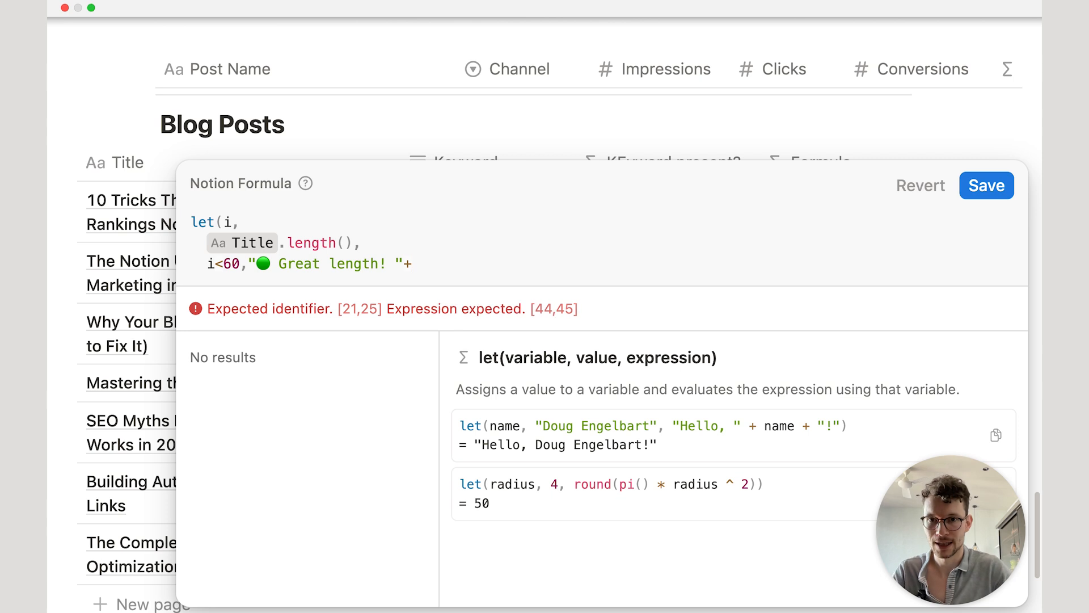
pyautogui.write('le')
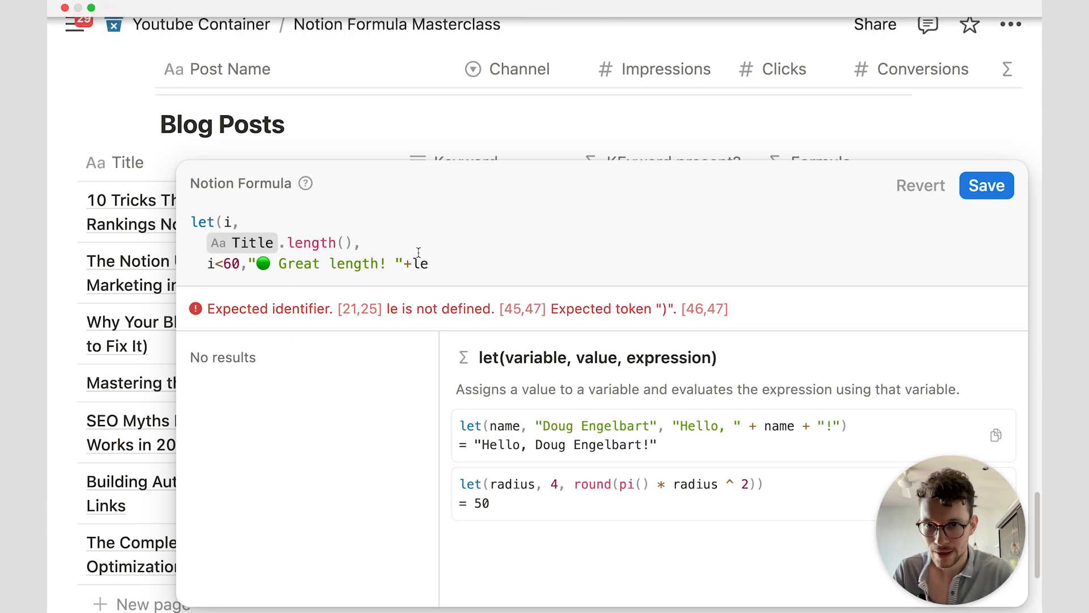
pyautogui.press('BackSpace')
pyautogui.press('BackSpace')
pyautogui.press('BackSpace')
pyautogui.hotkey('shift', 'Return')
pyautogui.write(')')
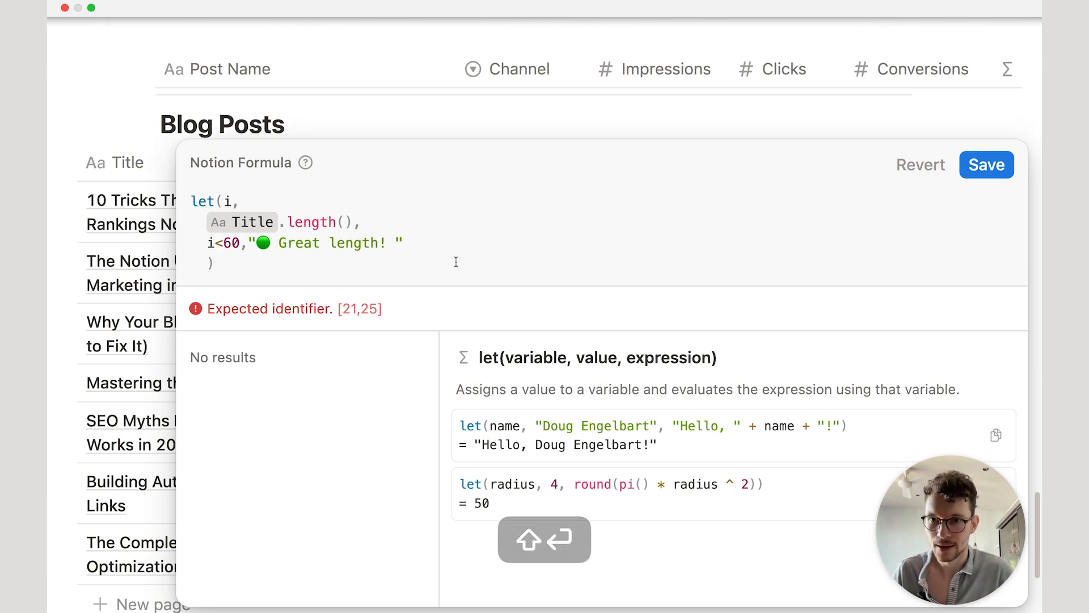
pyautogui.click(419, 243)
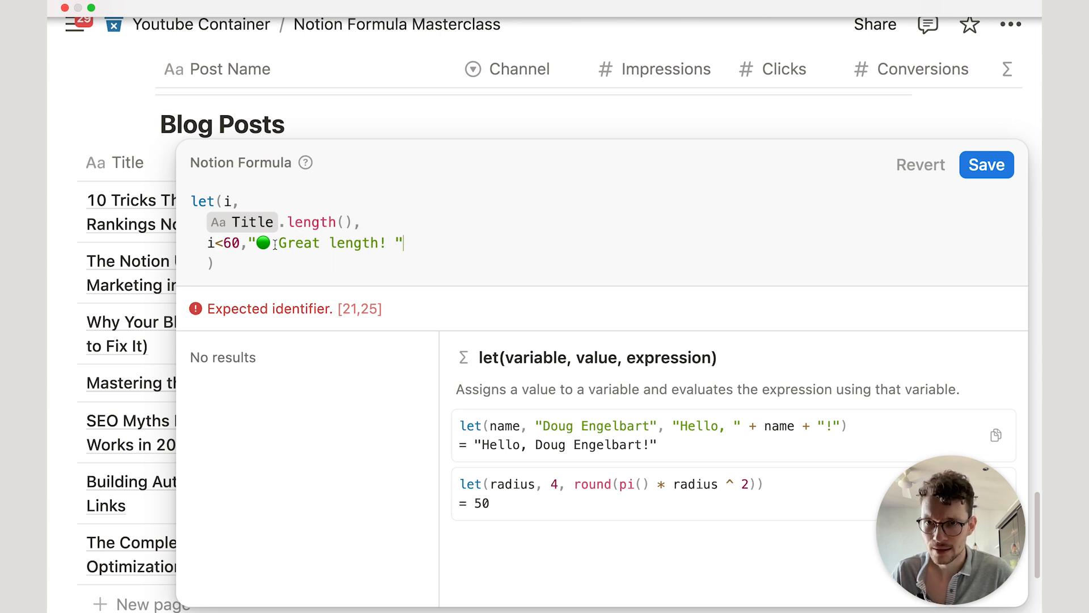
# Step: Wrap the i<60 condition and its result inside an ifs() function
pyautogui.click(203, 237)
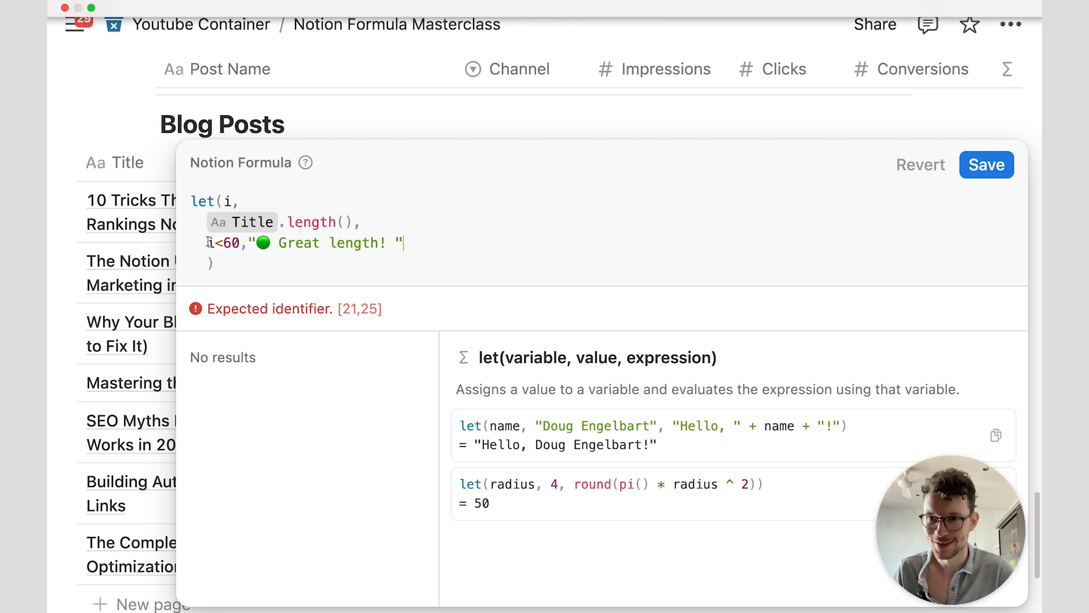
pyautogui.hotkey('shift', 'Return')
pyautogui.write('ifs(')
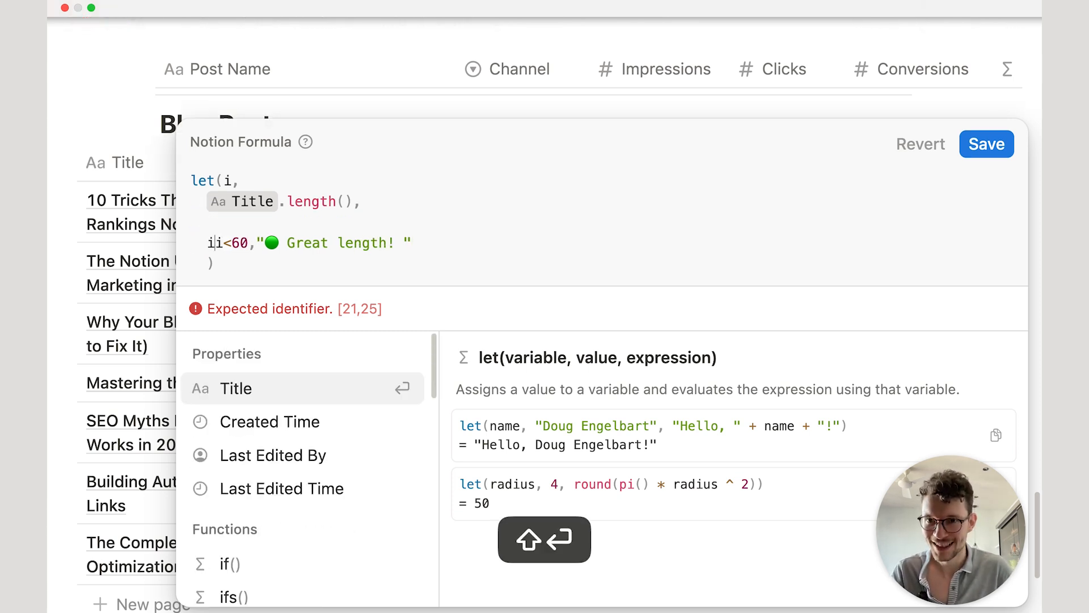
pyautogui.hotkey('shift', 'Return')
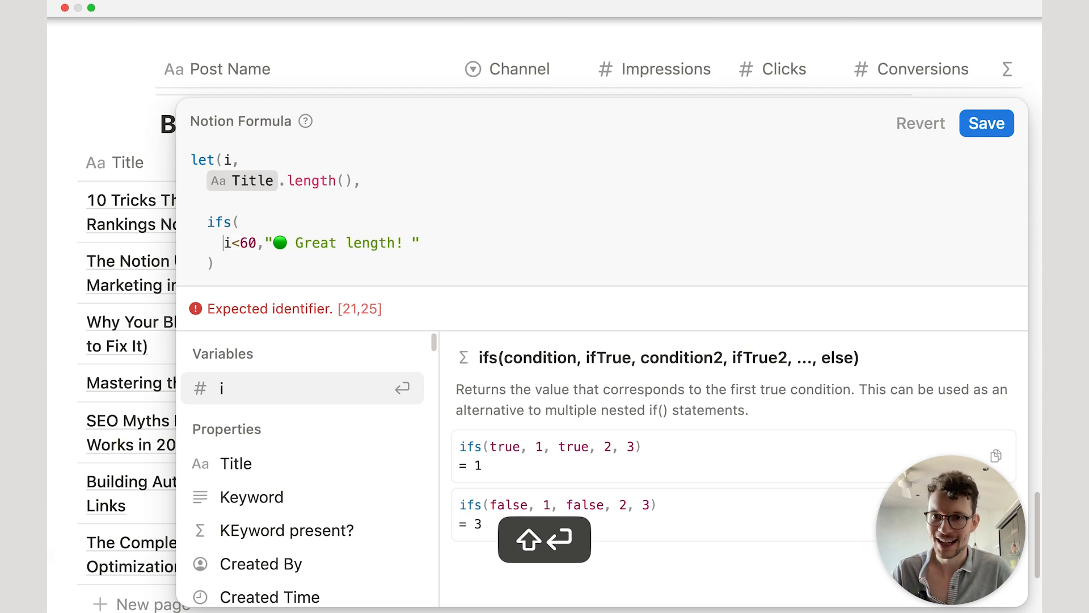
pyautogui.click(433, 260)
pyautogui.write(')')
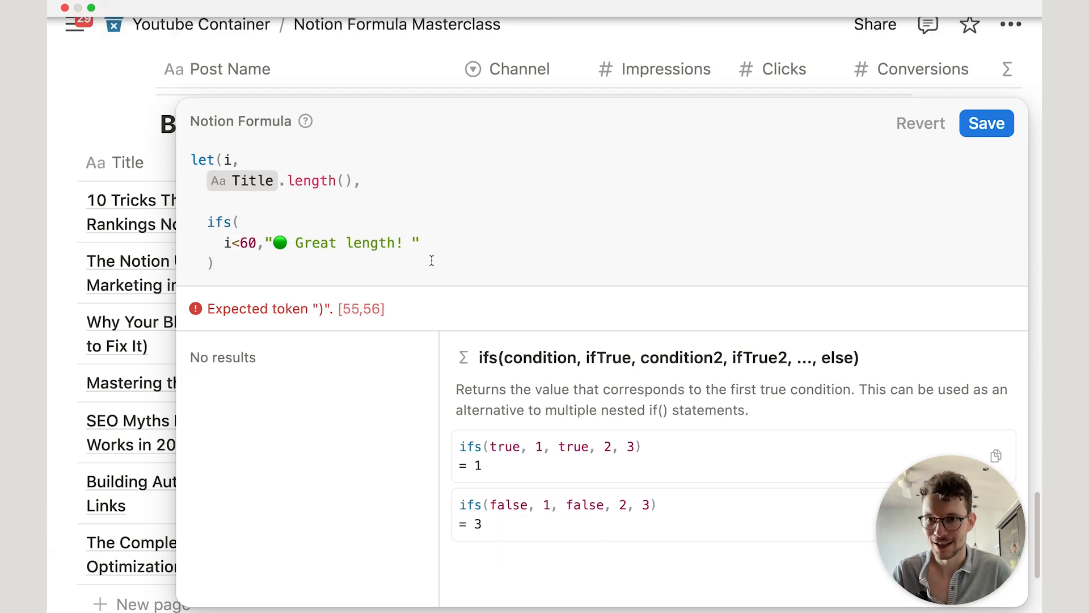
# Step: Append +i+" characters" to the green Great length result
pyautogui.click(445, 245)
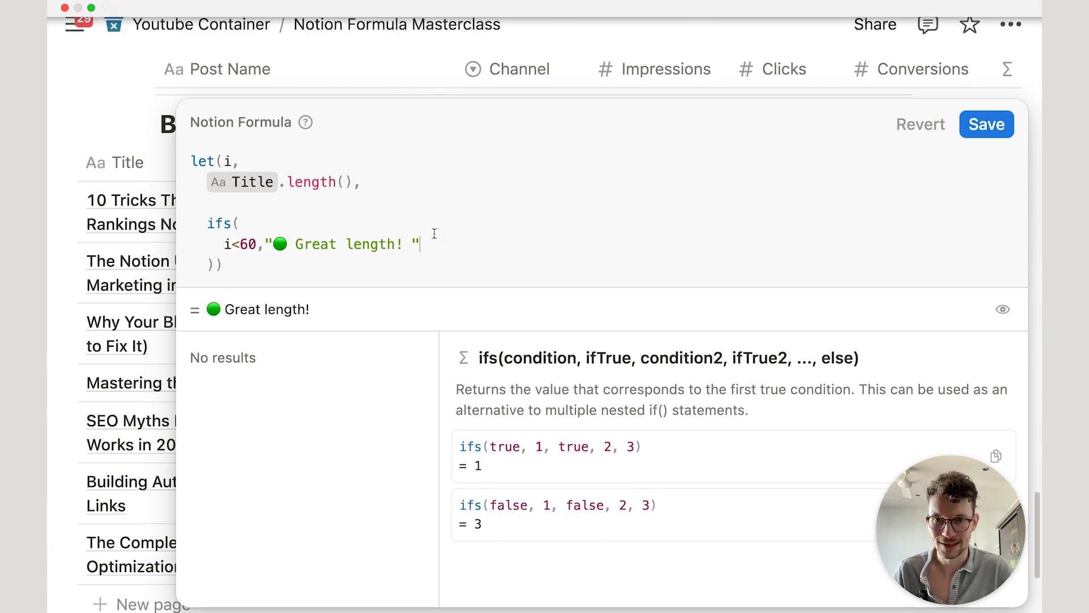
pyautogui.write('+')
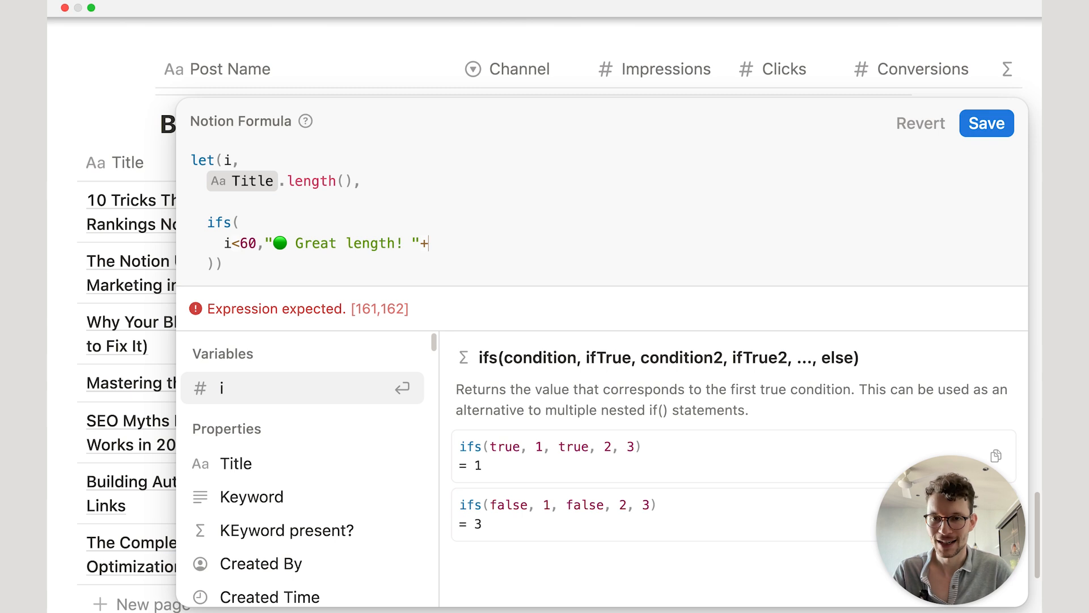
pyautogui.write('le')
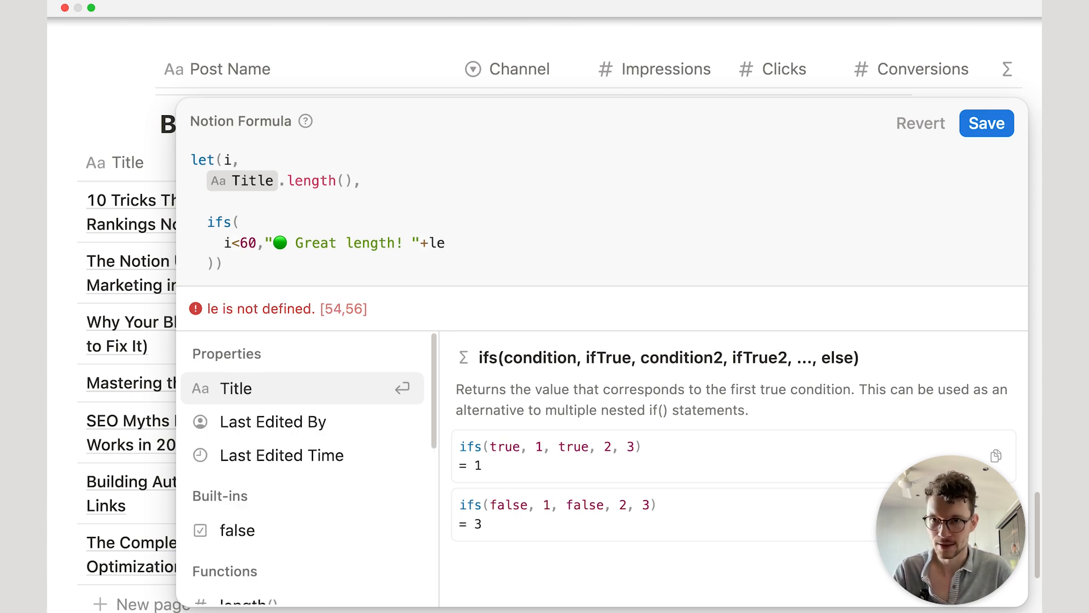
pyautogui.press('BackSpace')
pyautogui.press('BackSpace')
pyautogui.write('i')
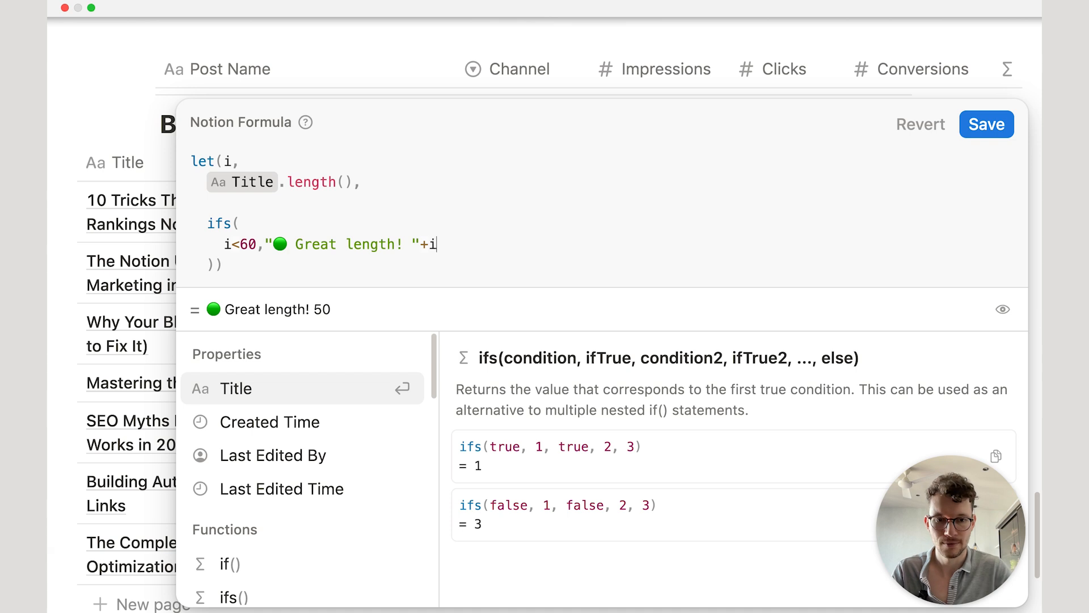
pyautogui.write('+ "ch')
pyautogui.press('BackSpace')
pyautogui.press('BackSpace')
pyautogui.write('characters"')
pyautogui.press('Left')
pyautogui.write('s')
pyautogui.press('Right')
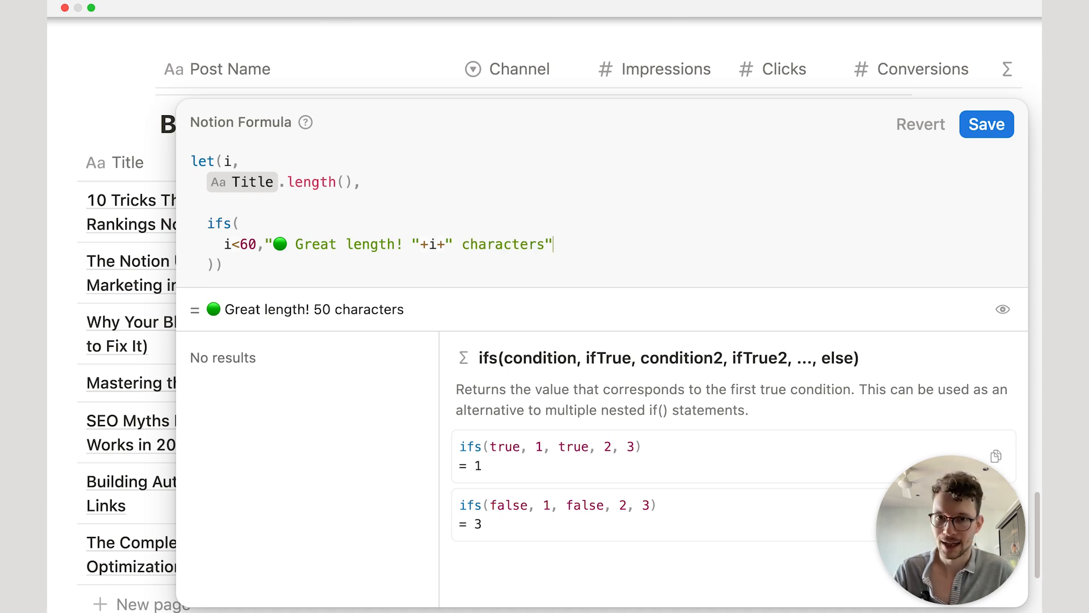
pyautogui.write(',')
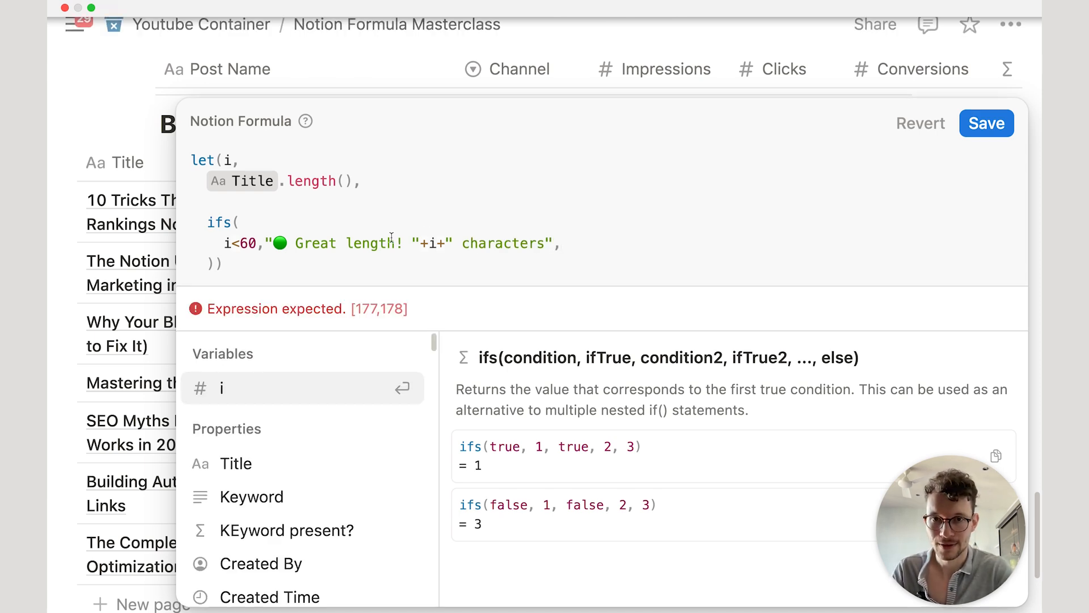
# Step: Add a fallback result with a red circle emoji reading 'this is too long'
pyautogui.hotkey('shift', 'Return')
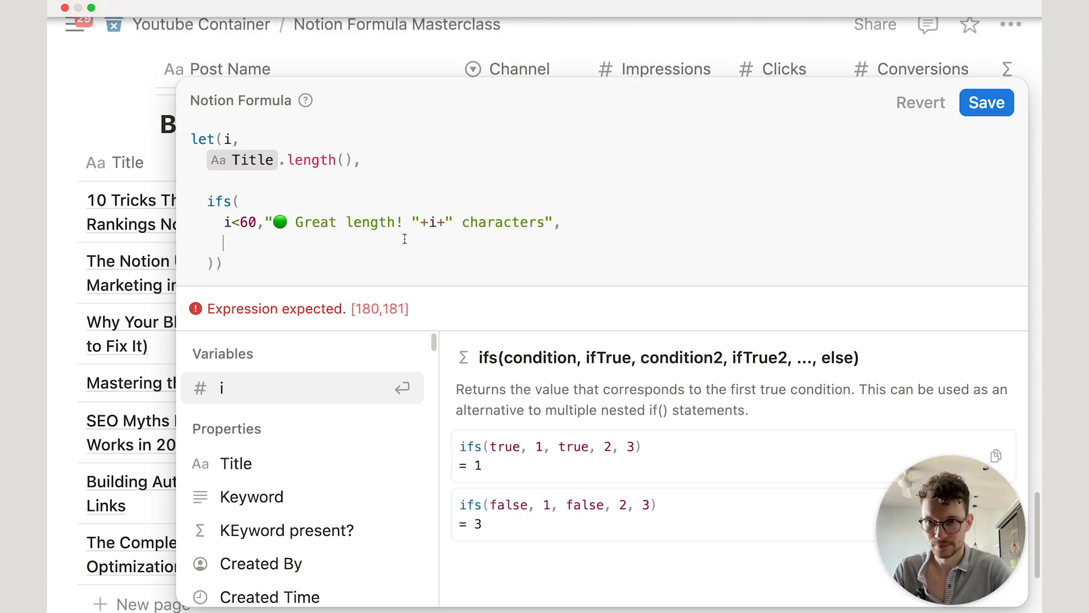
pyautogui.moveTo(264, 222); pyautogui.dragTo(548, 216)
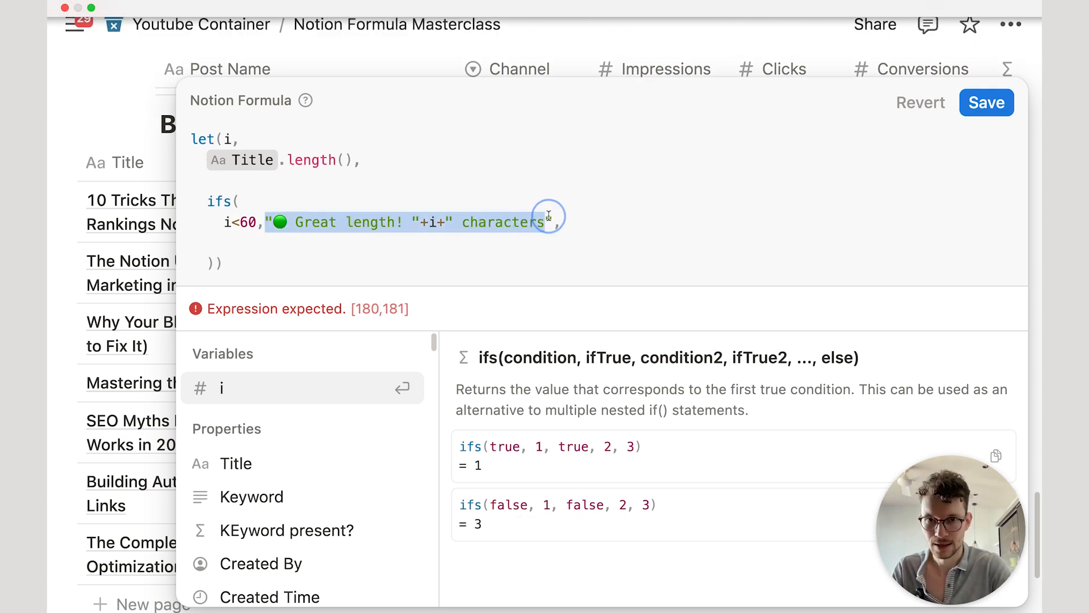
pyautogui.press('super+c')
pyautogui.click(291, 243)
pyautogui.press('super+v')
pyautogui.click(245, 244)
pyautogui.press('BackSpace')
pyautogui.press('ctrl+super+space')
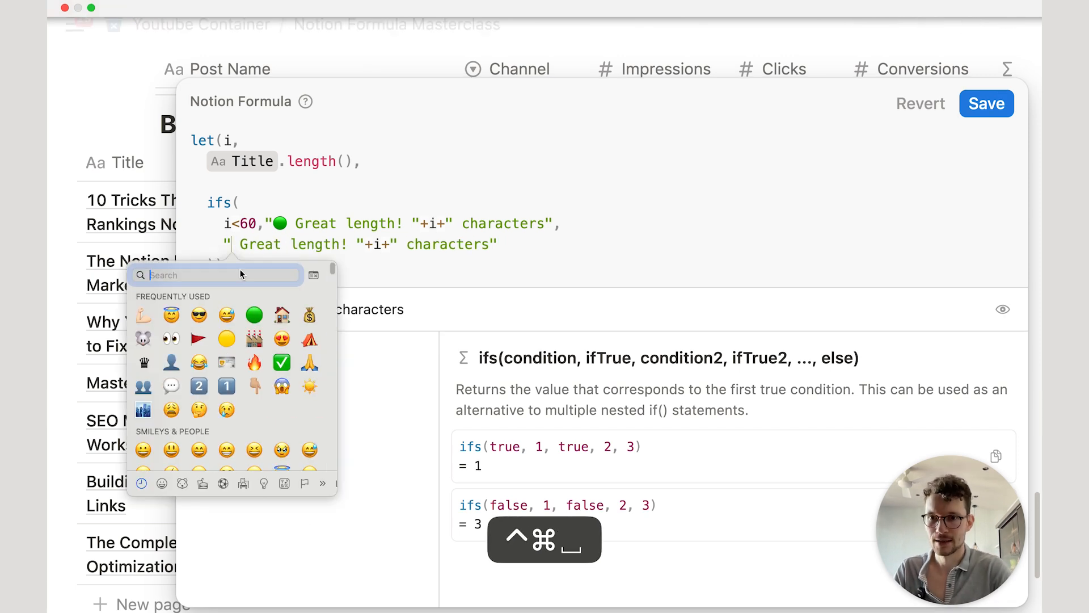
pyautogui.write('red')
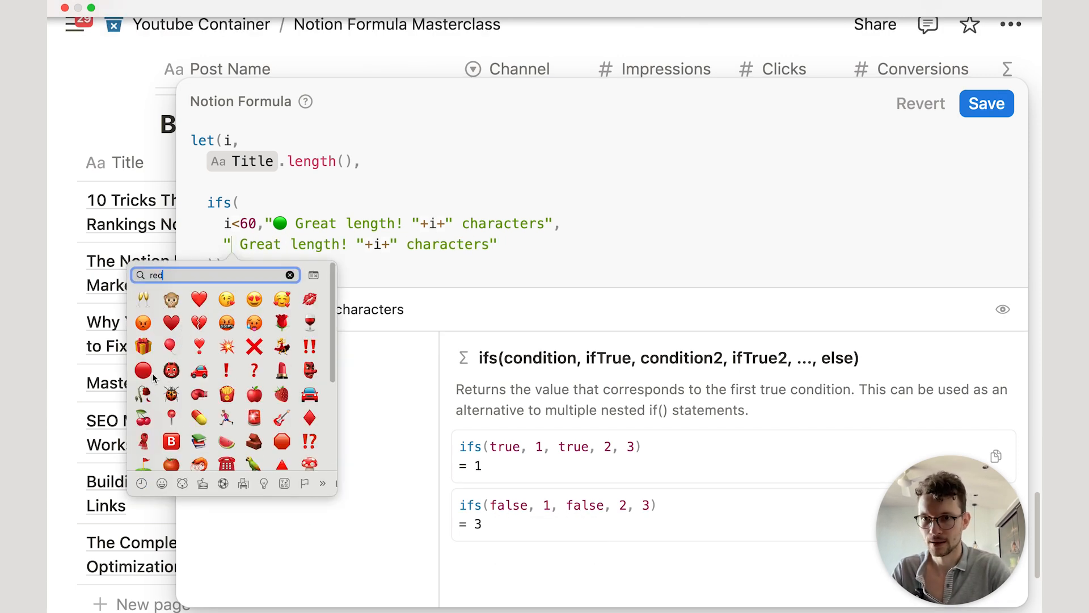
pyautogui.click(143, 370)
pyautogui.moveTo(257, 244); pyautogui.dragTo(355, 244)
pyautogui.write('this is too long')
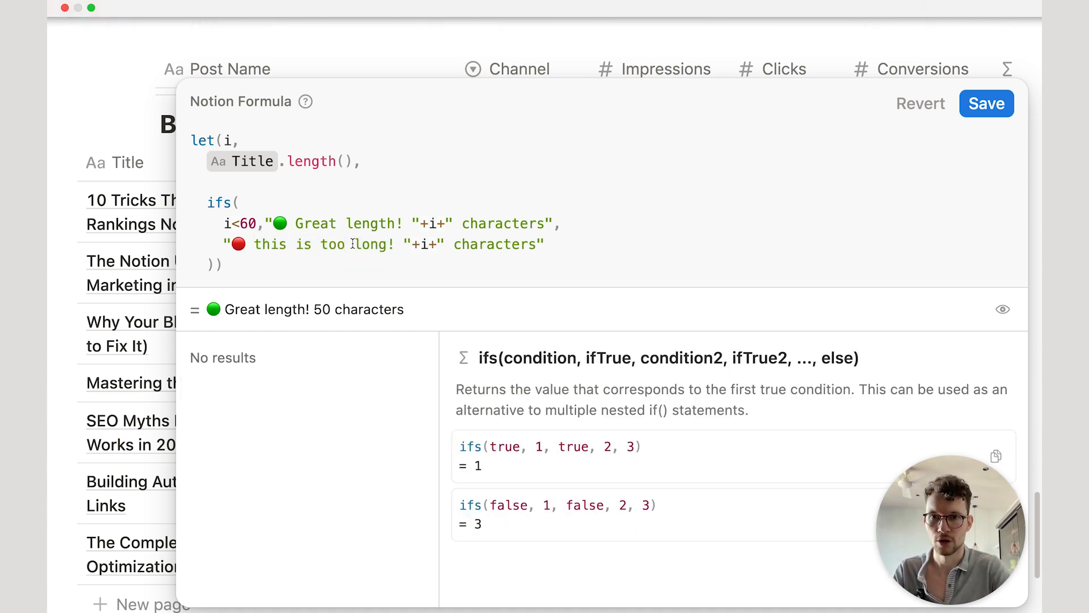
# Step: Save the length formula and lengthen the Building Authority title to test the red result
pyautogui.click(987, 103)
pyautogui.scroll(-3, 654, 373)
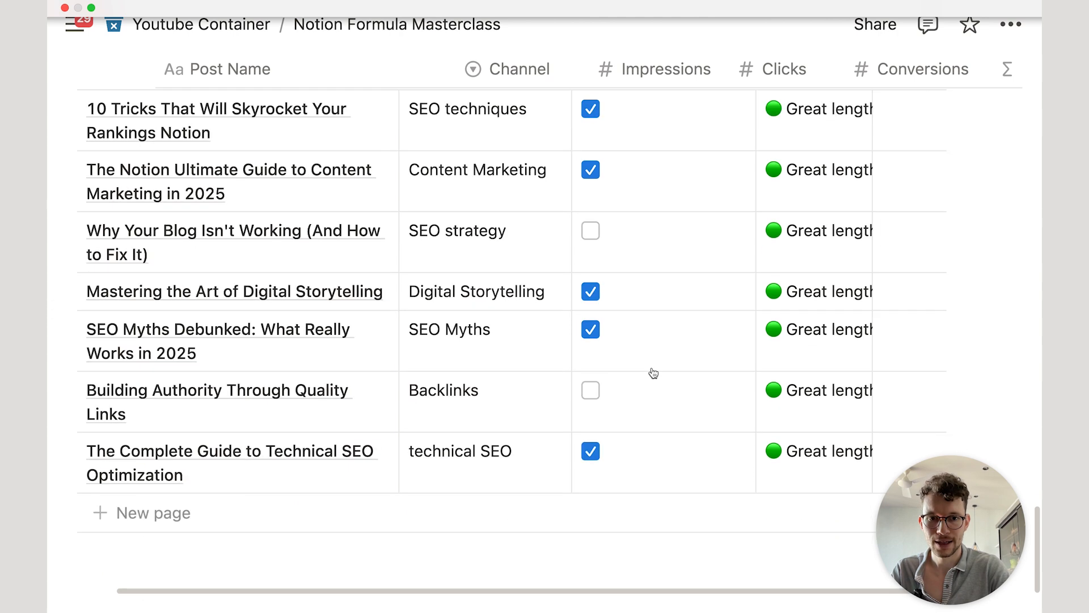
pyautogui.scroll(-1, 654, 373)
pyautogui.click(210, 370)
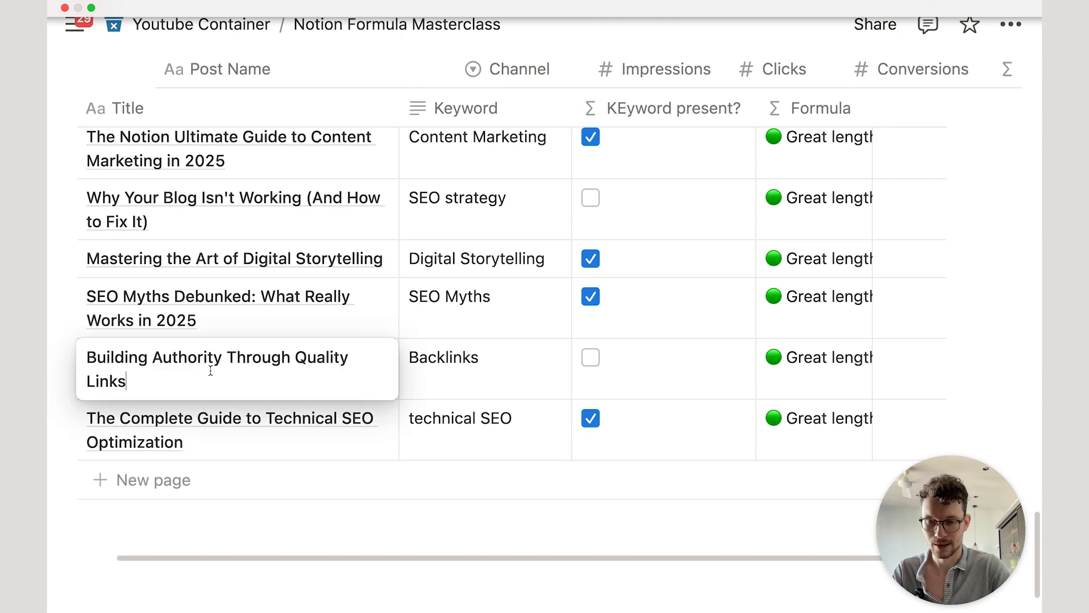
pyautogui.write('adaosifnasd asdäoinasd')
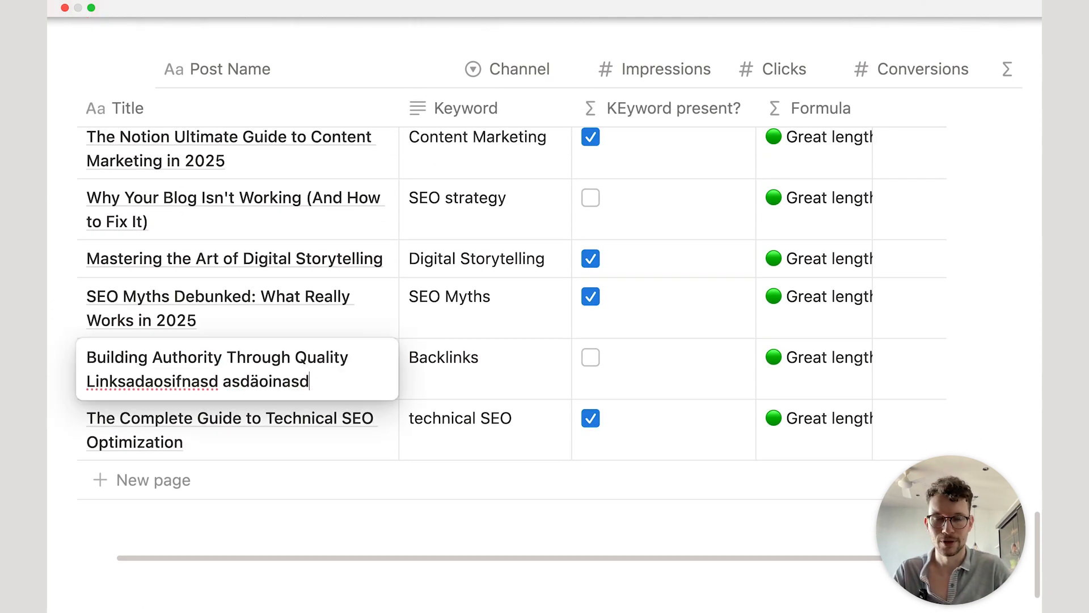
pyautogui.write('foriänasd')
pyautogui.press('Return')
# Step: Wrap the Formula column, move it between Title and Keyword, and widen it
pyautogui.hscroll(1, 323, 331)
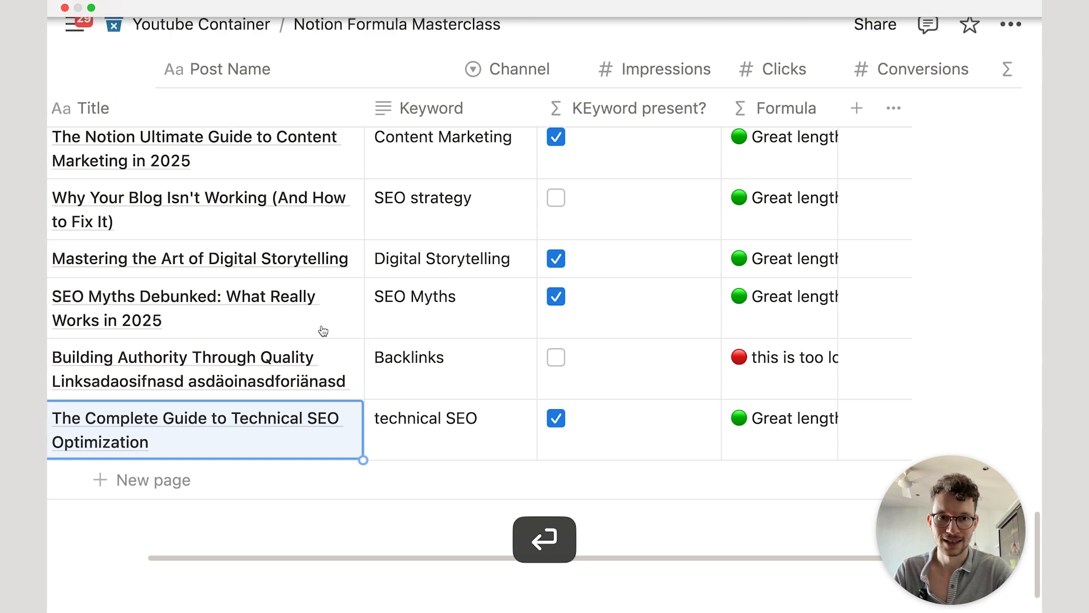
pyautogui.click(783, 108)
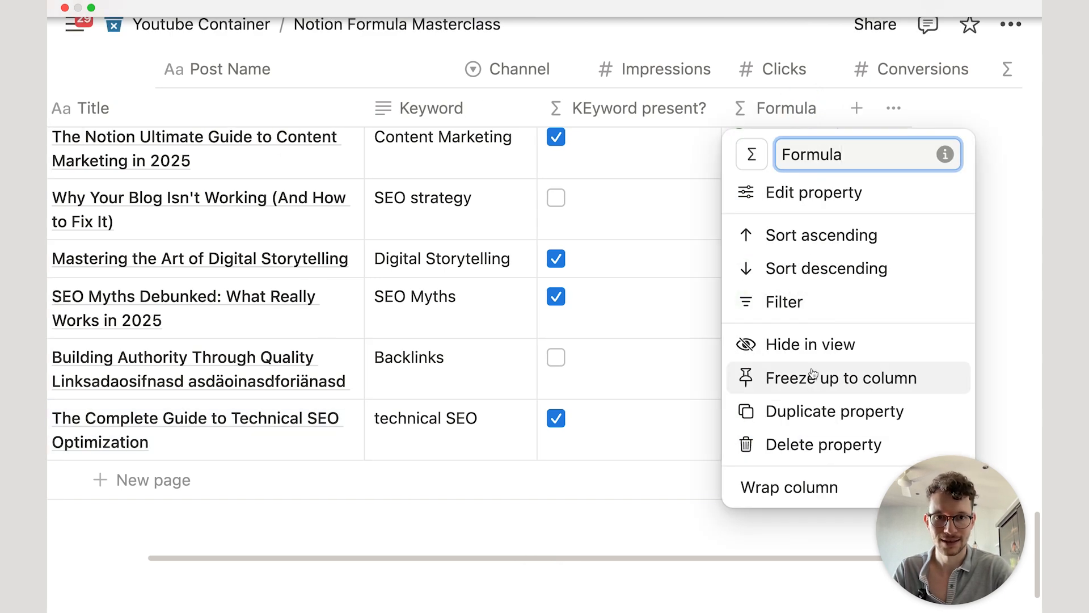
pyautogui.click(751, 485)
pyautogui.click(723, 102)
pyautogui.moveTo(729, 107); pyautogui.dragTo(414, 111)
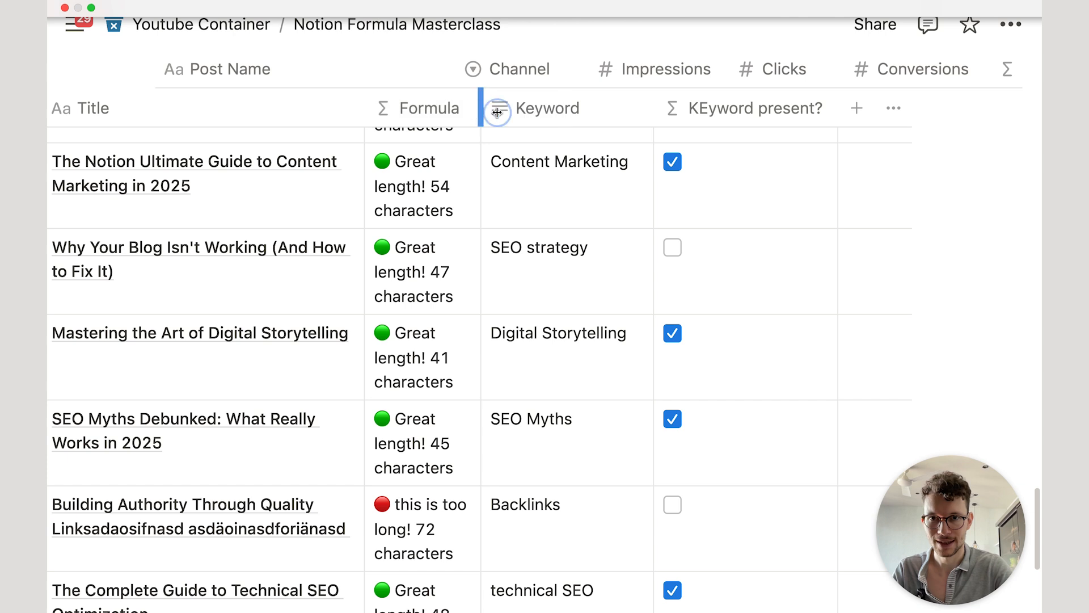
pyautogui.moveTo(497, 111); pyautogui.dragTo(637, 106)
pyautogui.scroll(5, 495, 294)
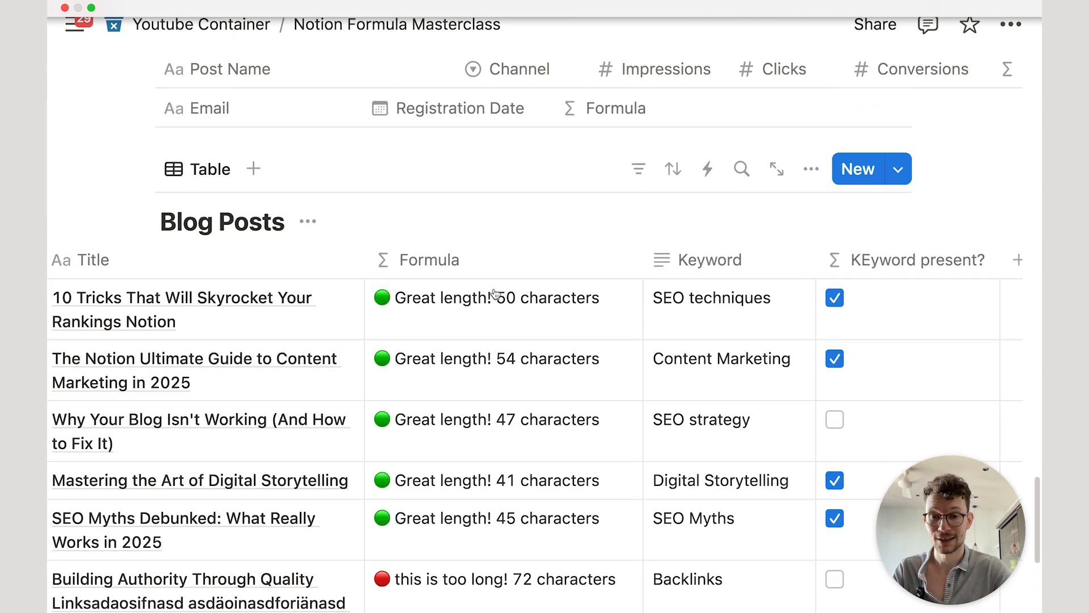
pyautogui.scroll(-3, 495, 294)
pyautogui.scroll(-5, 495, 294)
pyautogui.scroll(6, 494, 294)
pyautogui.hscroll(-3, 495, 294)
pyautogui.scroll(-1, 495, 294)
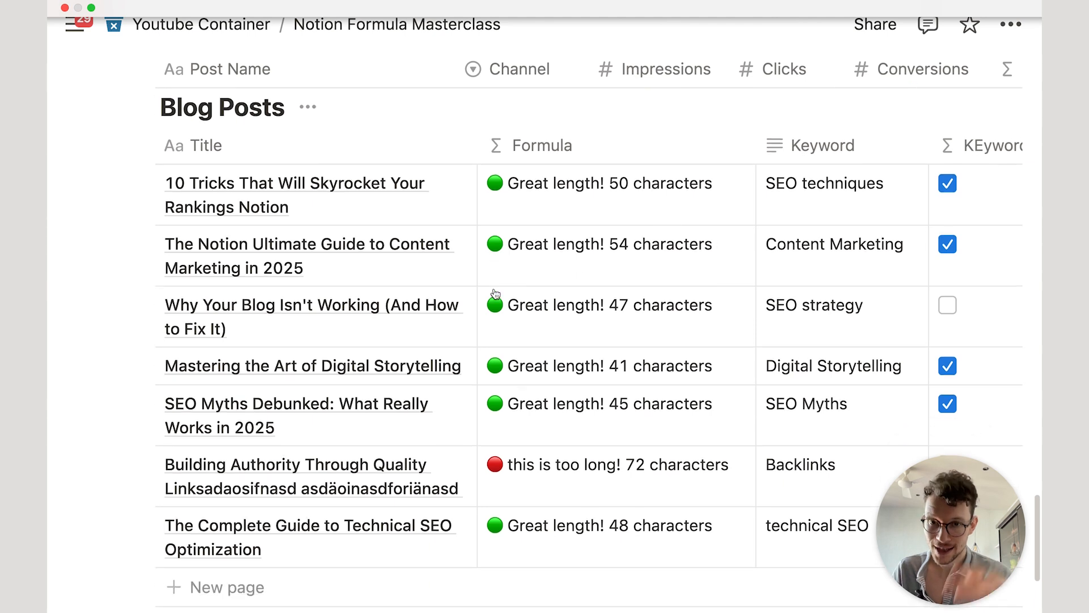
pyautogui.scroll(-1, 495, 293)
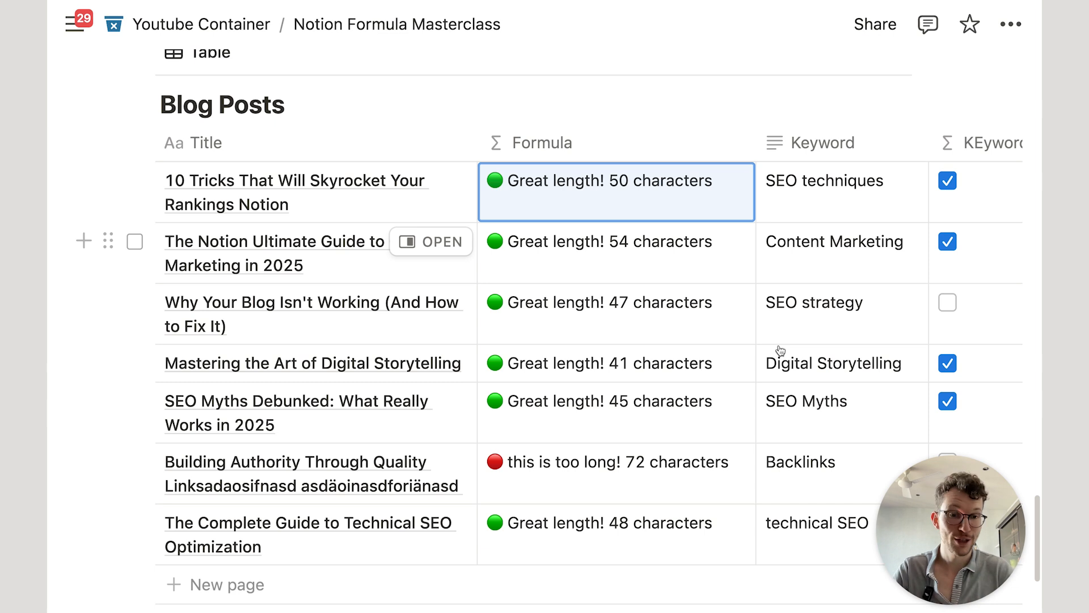
pyautogui.scroll(-1, 777, 347)
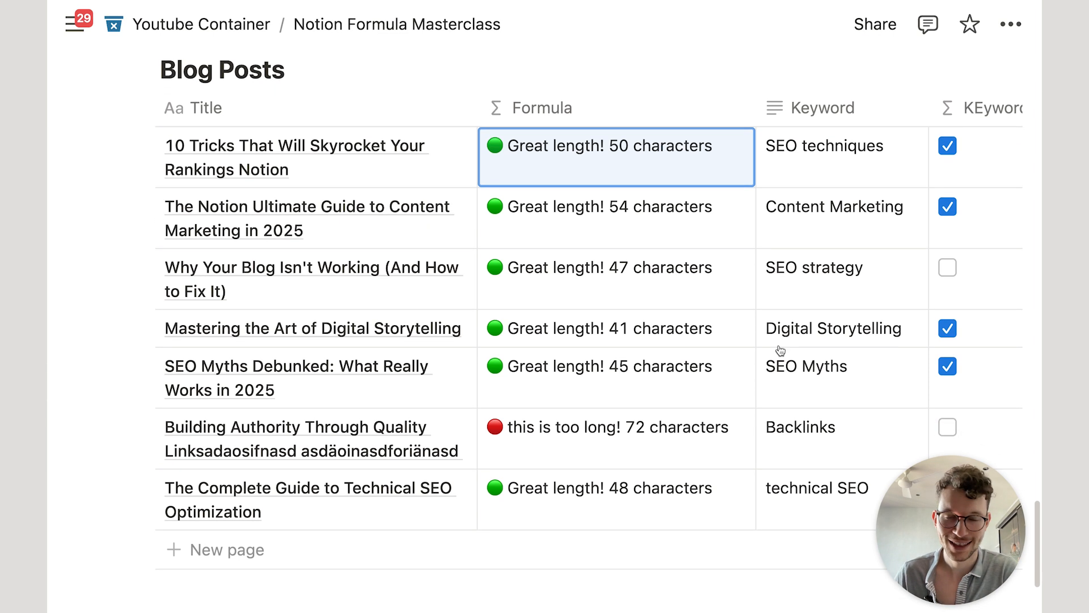
# Step: Append two "\n" line breaks and a "Keyword present? " label to the formula
pyautogui.click(614, 174)
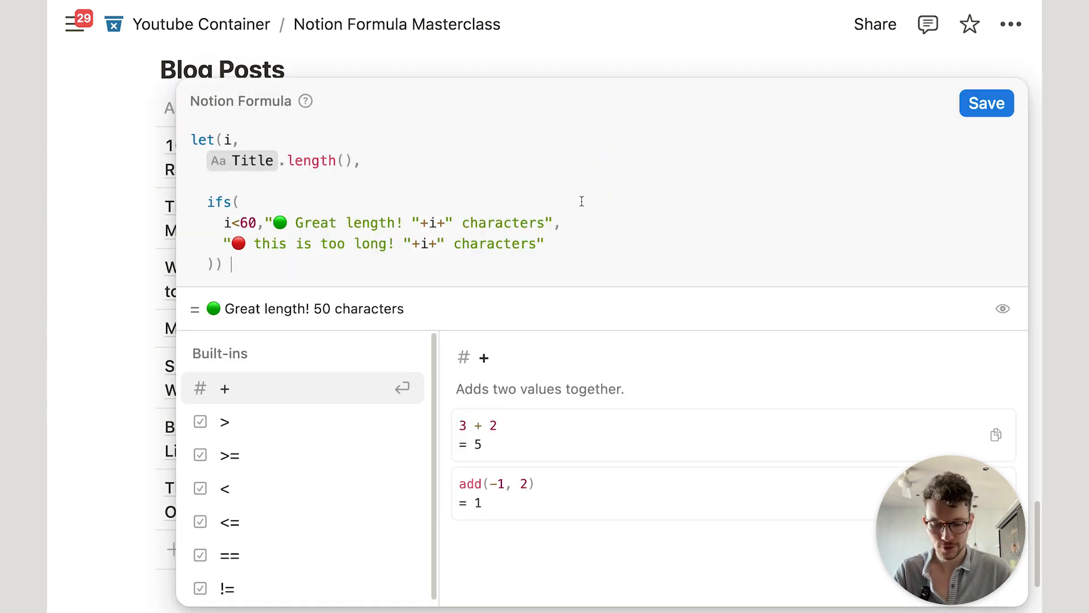
pyautogui.hotkey('shift', 'Return')
pyautogui.press('super+v')
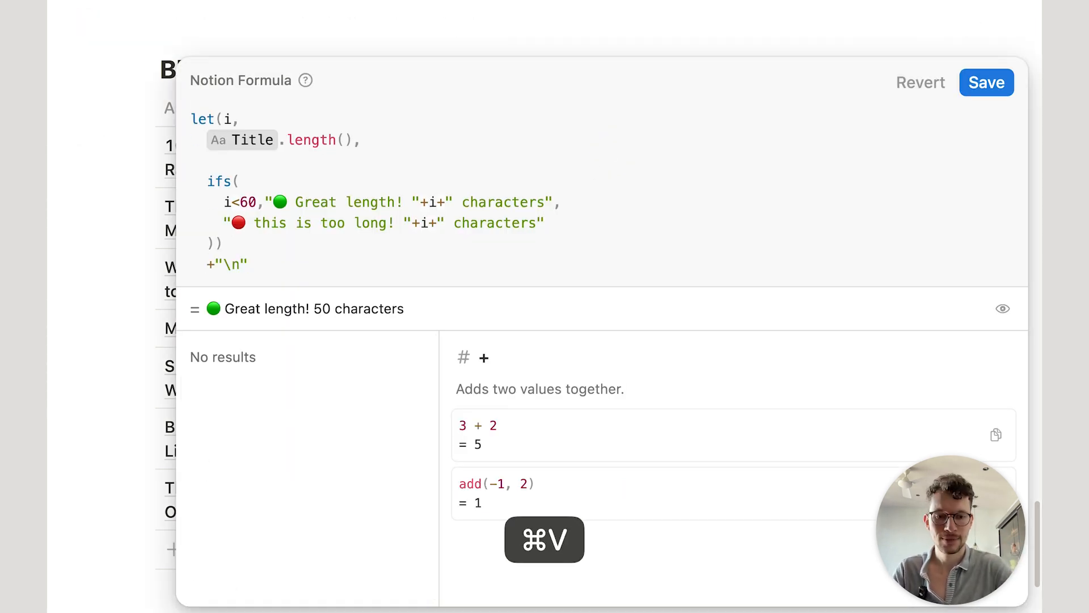
pyautogui.write('+')
pyautogui.hotkey('shift', 'Return')
pyautogui.press('super+v')
pyautogui.write('+')
pyautogui.hotkey('shift', 'Return')
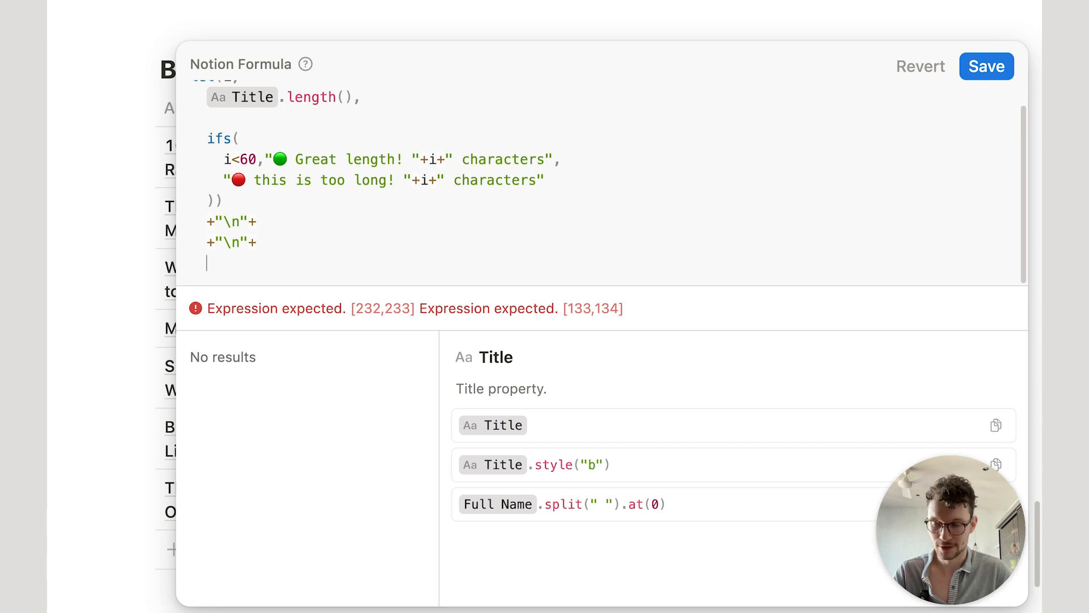
pyautogui.write('"Ke')
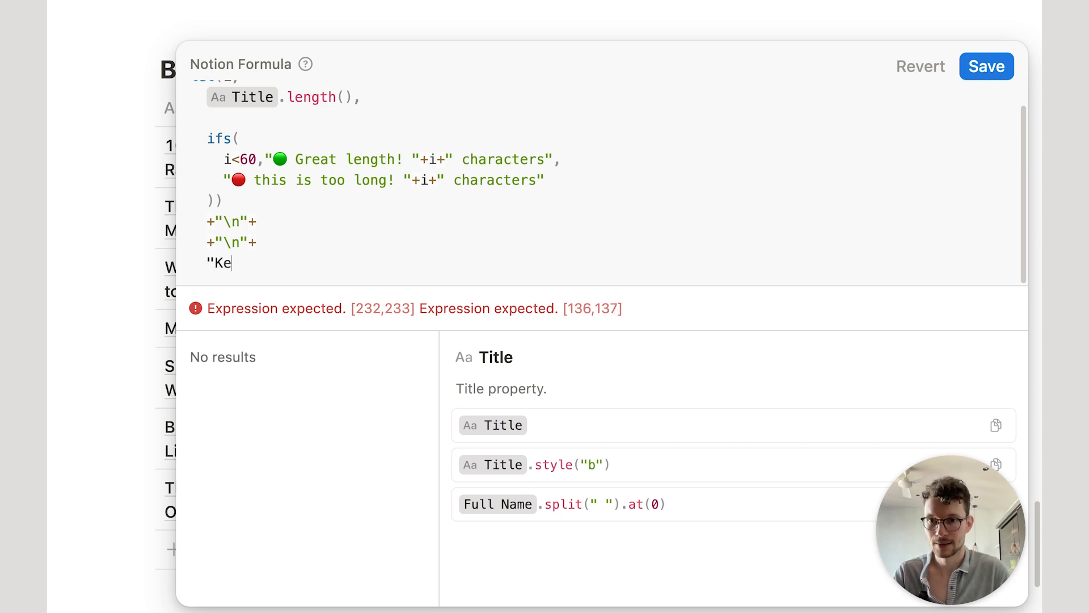
pyautogui.write('yword present?')
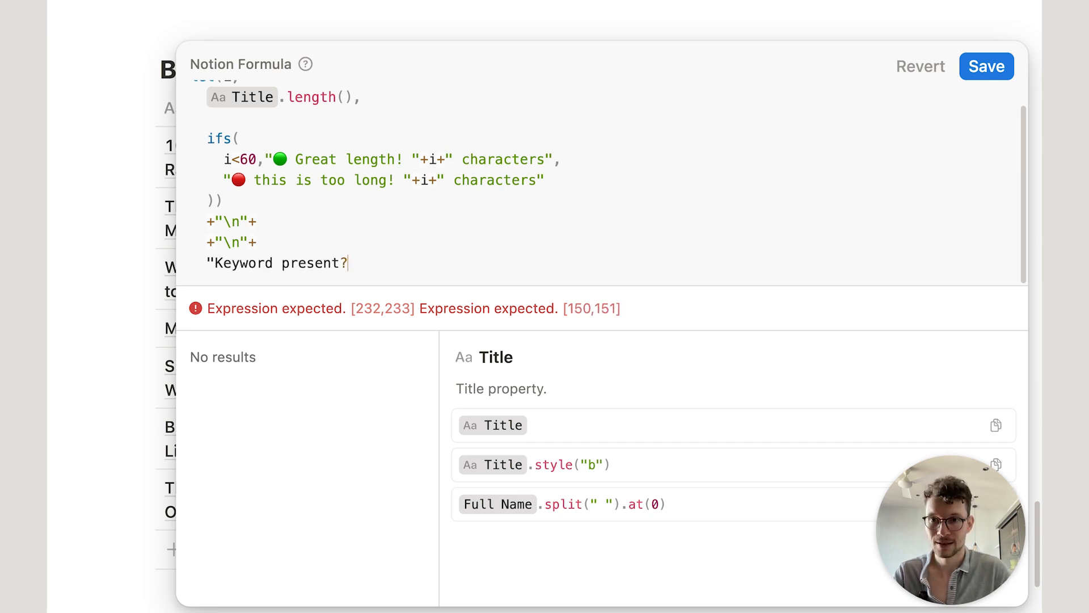
pyautogui.write(' "+')
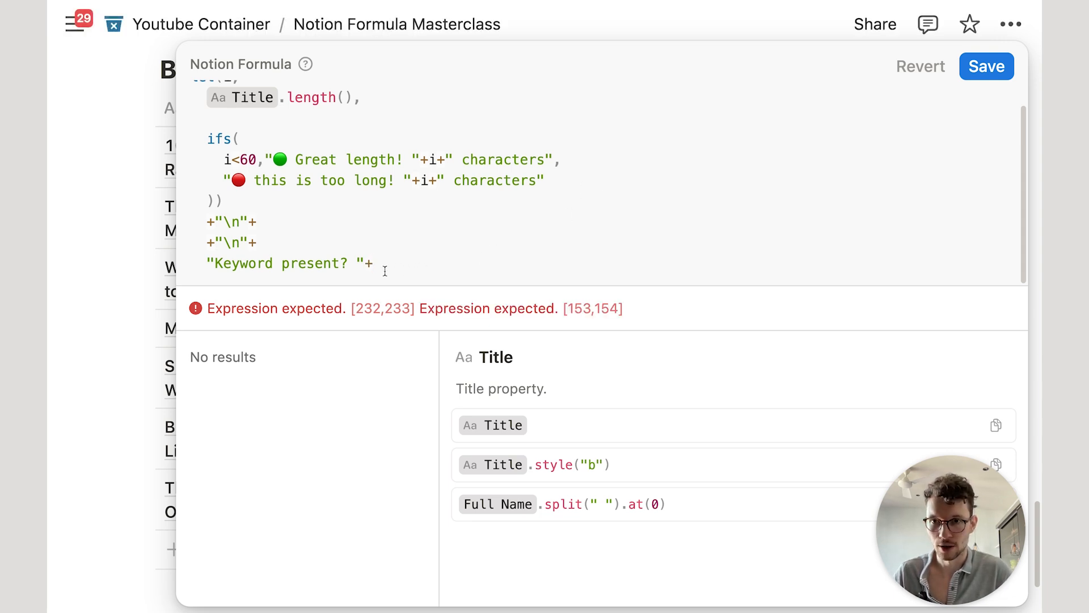
# Step: Remove the extra plus, add the KEyword present? property, and save the formula
pyautogui.click(254, 222)
pyautogui.press('BackSpace')
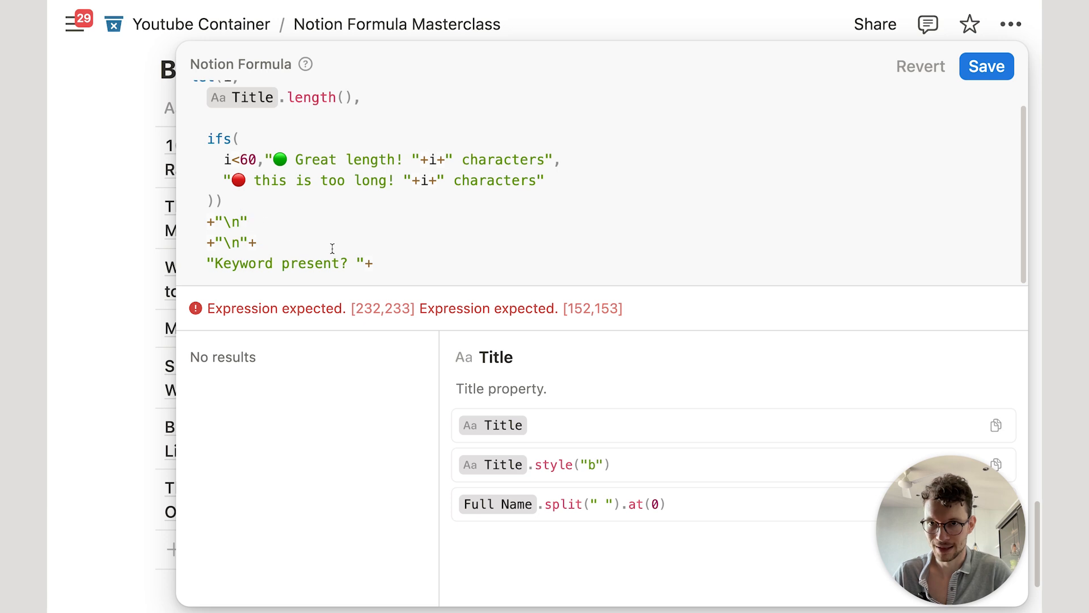
pyautogui.click(386, 267)
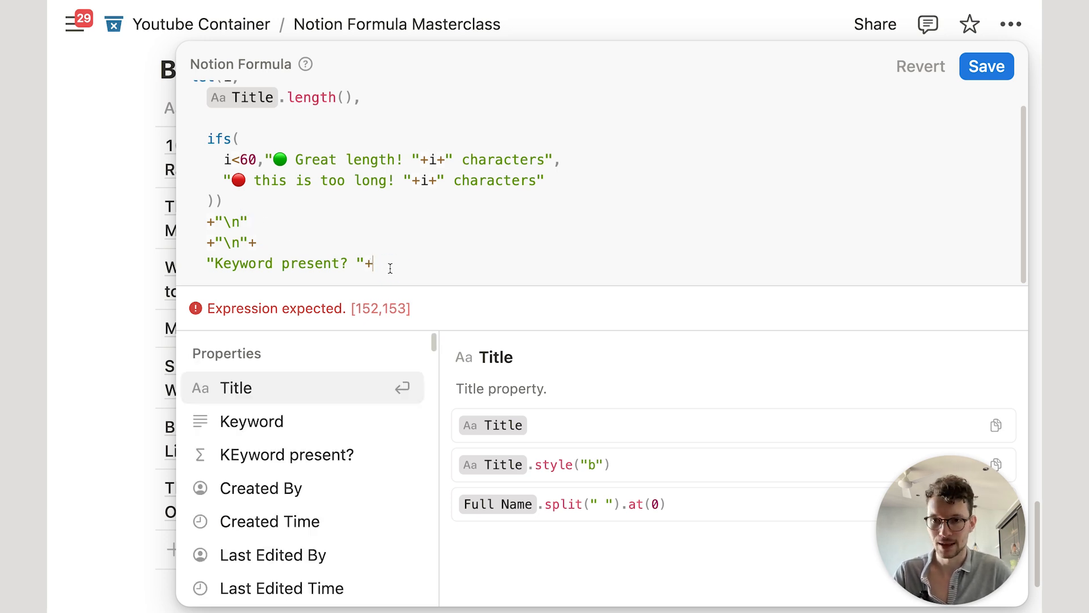
pyautogui.click(319, 455)
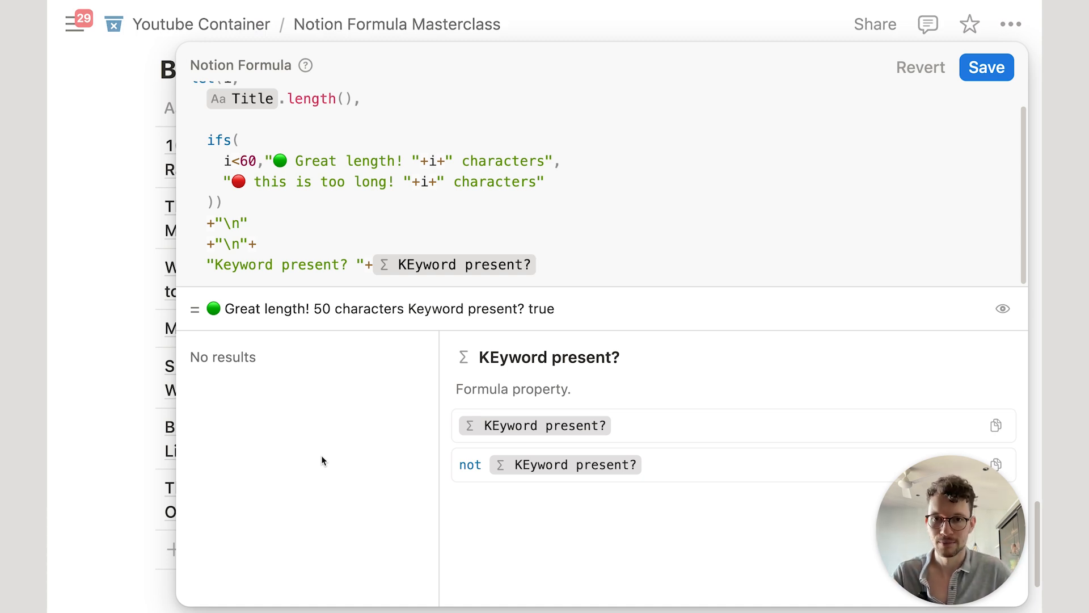
pyautogui.hotkey('shift', 'Return')
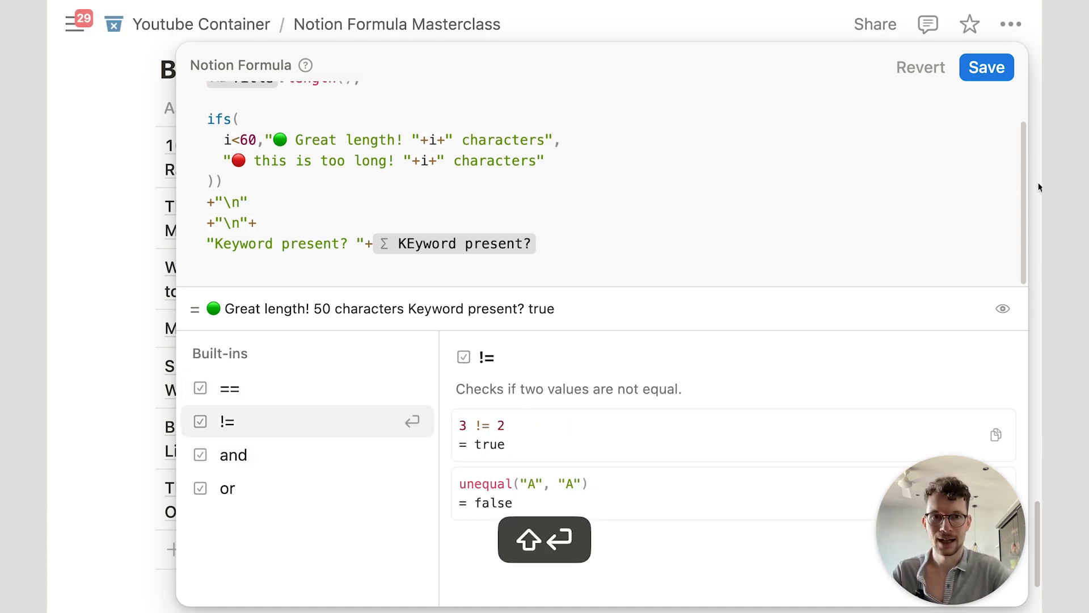
pyautogui.click(986, 67)
pyautogui.scroll(1, 615, 278)
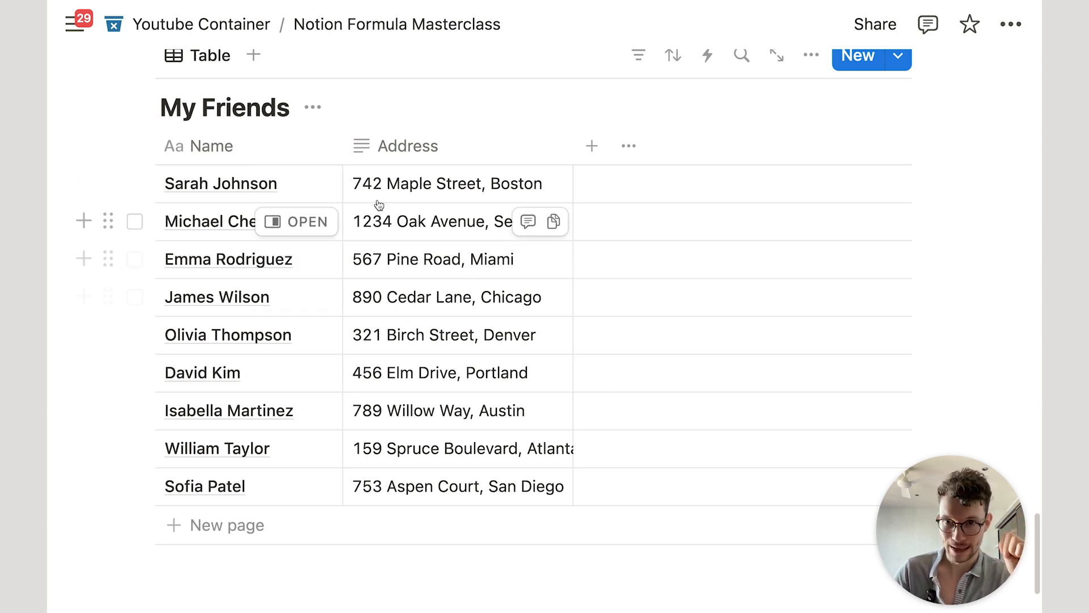
pyautogui.scroll(-1, 461, 379)
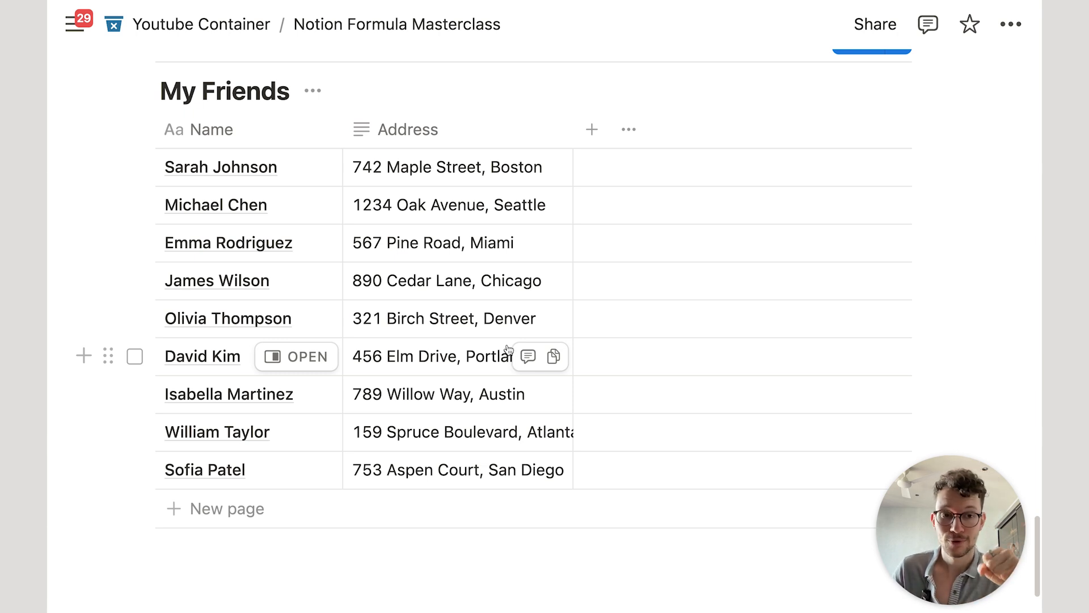
pyautogui.scroll(-1, 508, 349)
pyautogui.scroll(1, 508, 347)
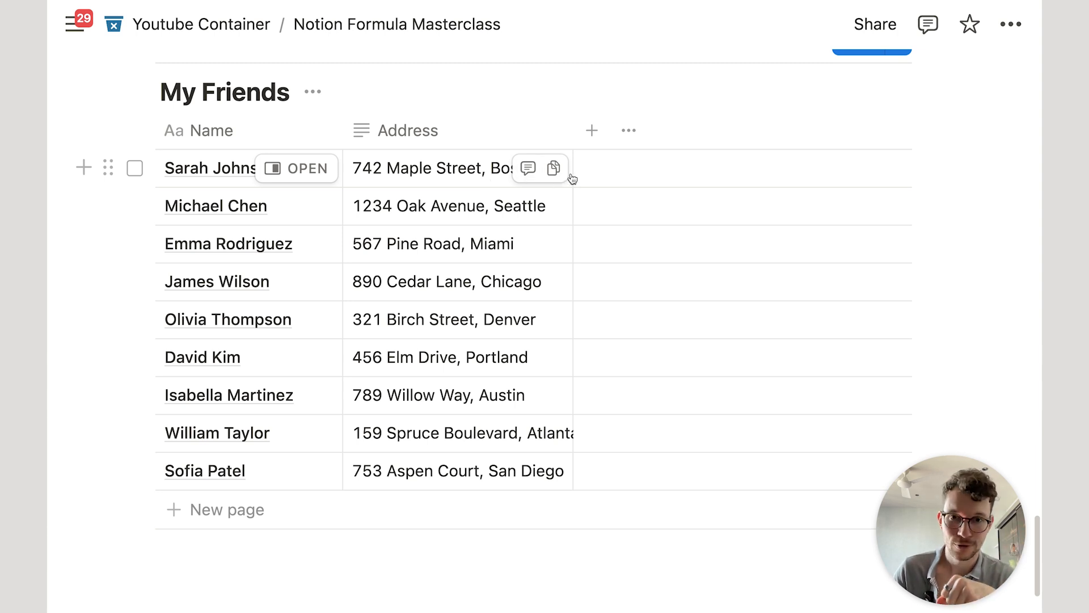
# Step: Create a Formula property in My Friends and review replaceAll's text and pattern parameters
pyautogui.click(593, 142)
pyautogui.write('for')
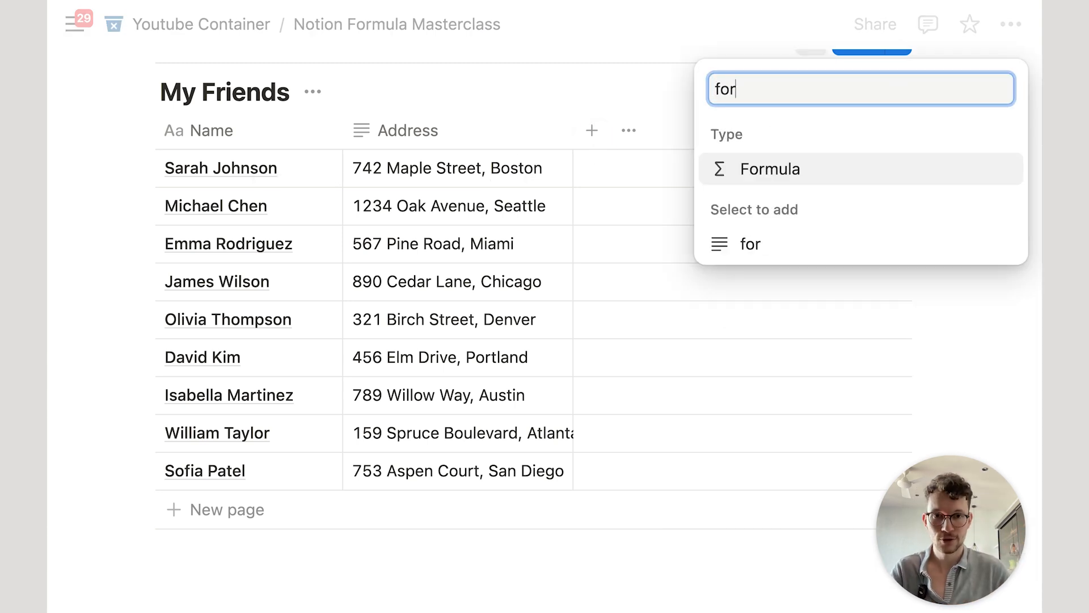
pyautogui.press('Return')
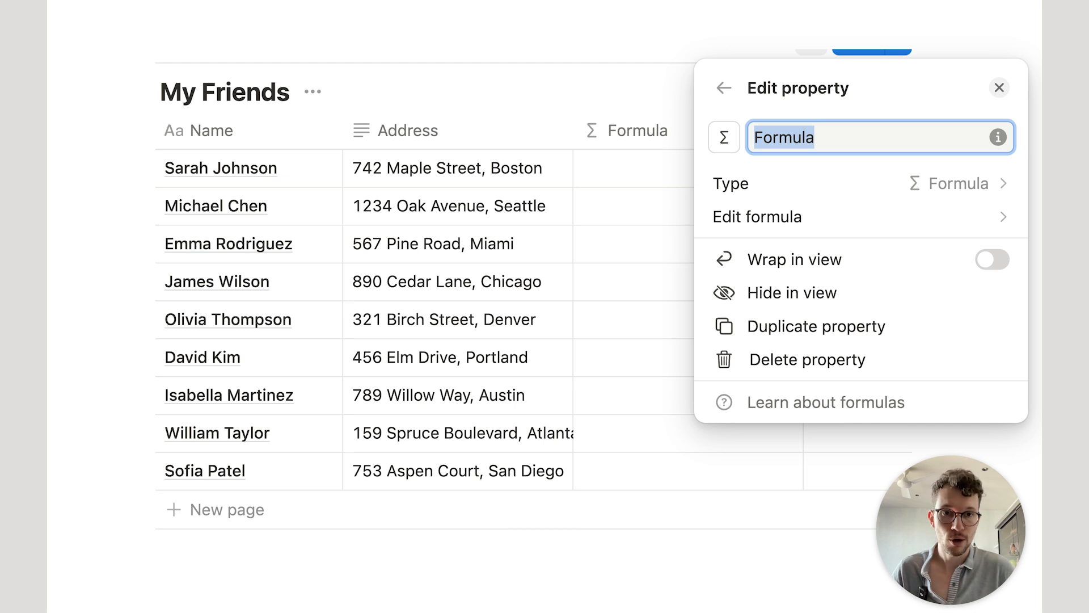
pyautogui.click(730, 216)
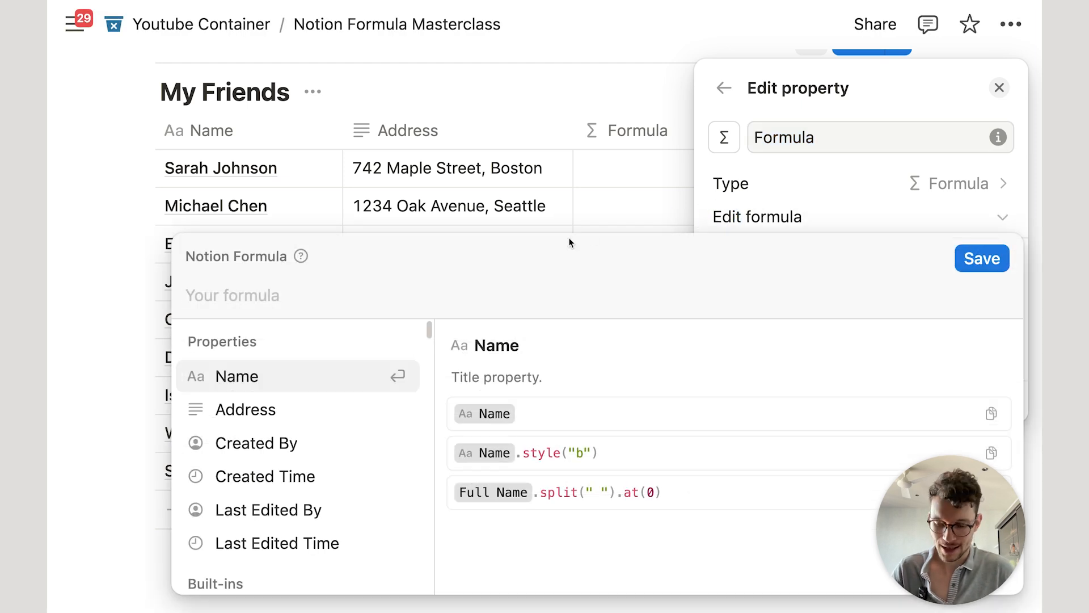
pyautogui.write('rep')
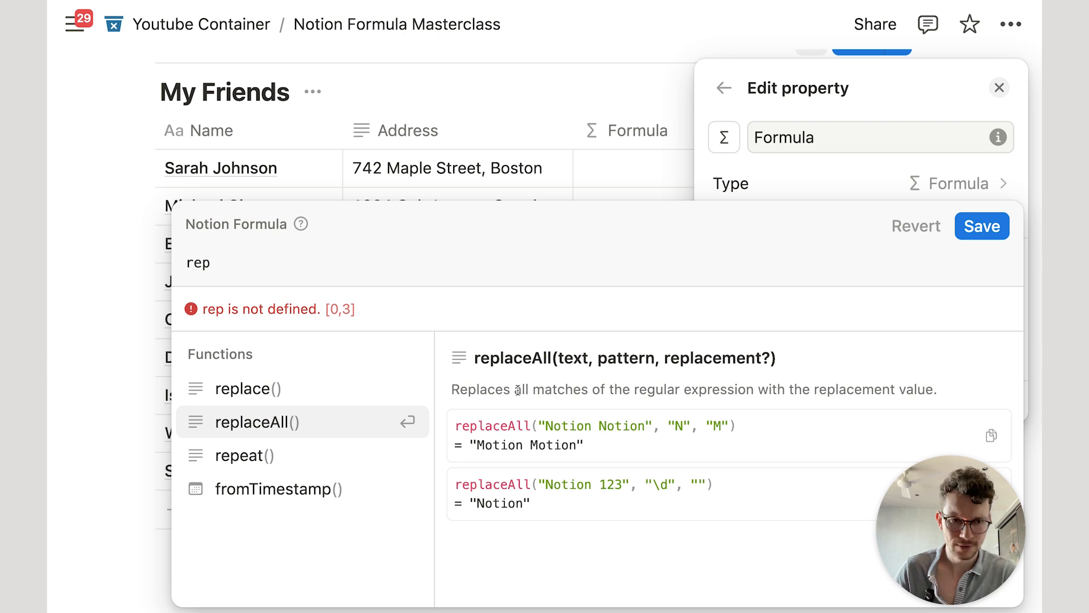
pyautogui.doubleClick(574, 357)
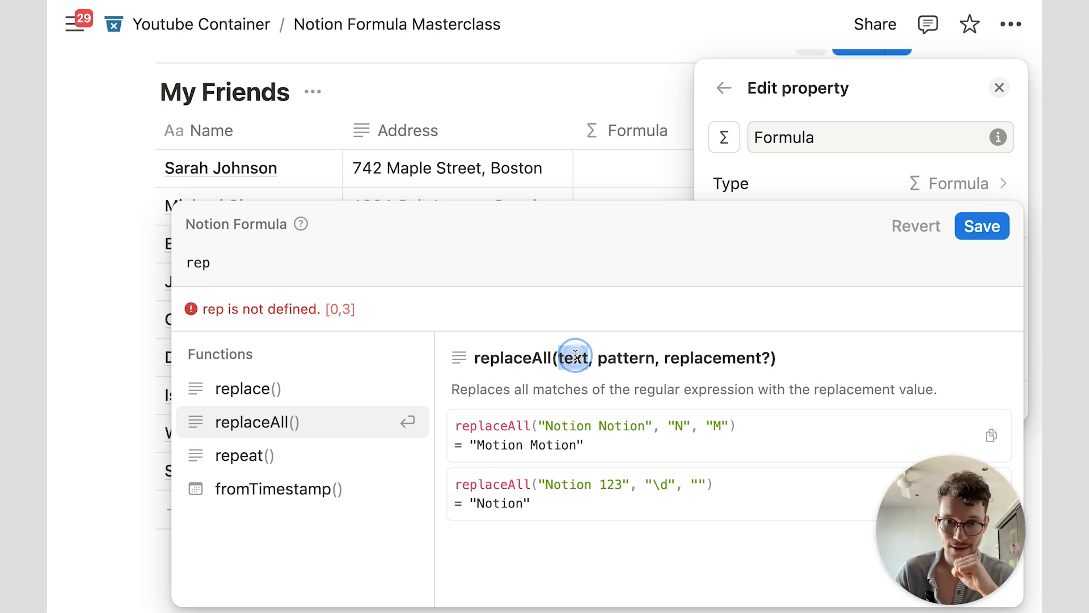
pyautogui.moveTo(601, 357); pyautogui.dragTo(653, 357)
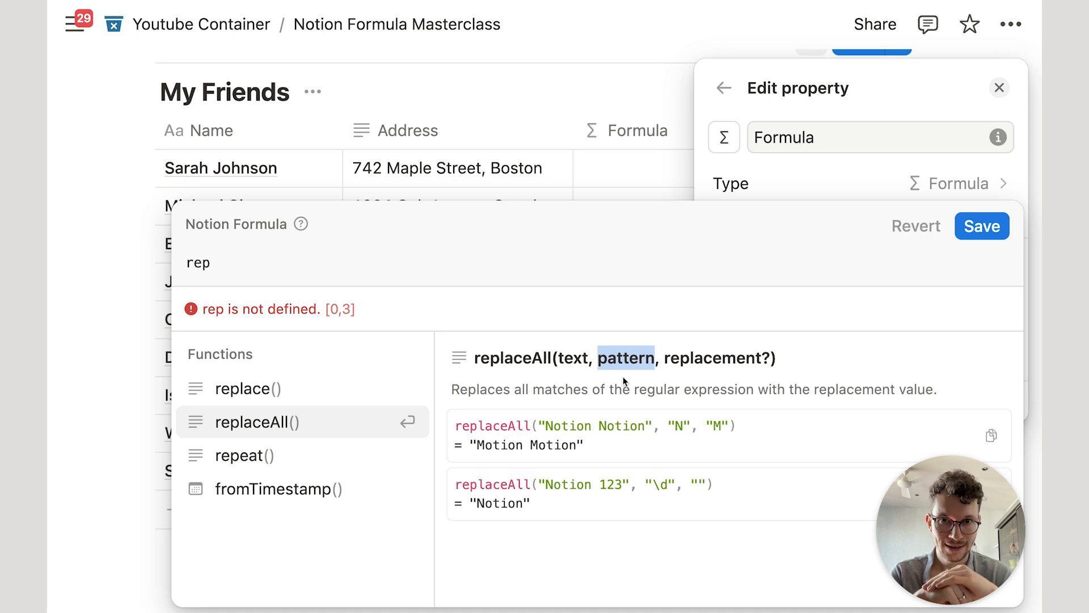
pyautogui.click(283, 271)
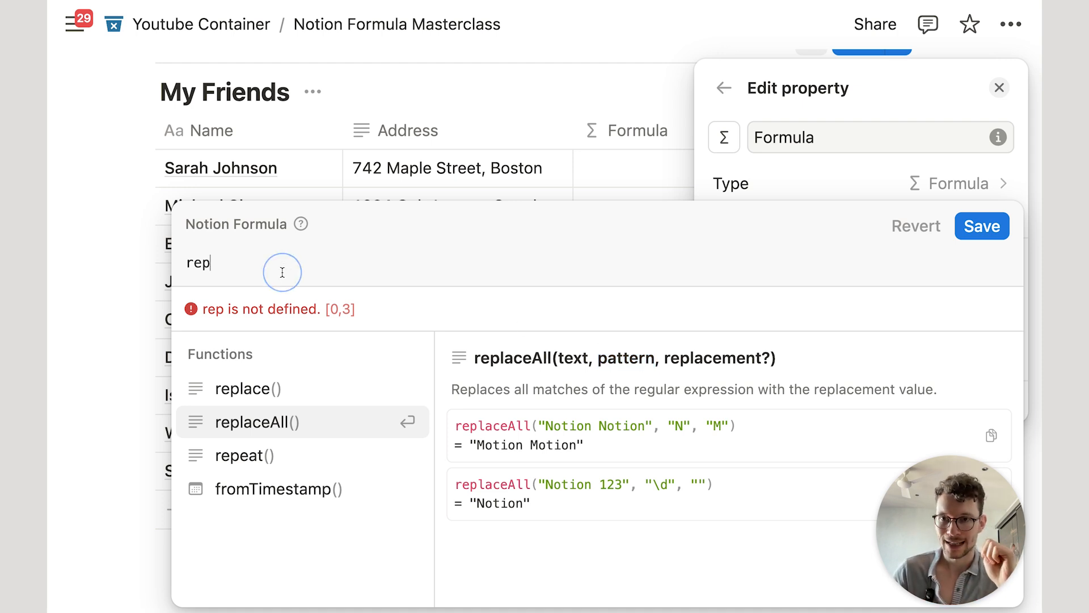
# Step: Enter the formula Address.replaceAll("Street","NOTHING")
pyautogui.press('super+a')
pyautogui.write('add')
pyautogui.press('Return')
pyautogui.write('.re')
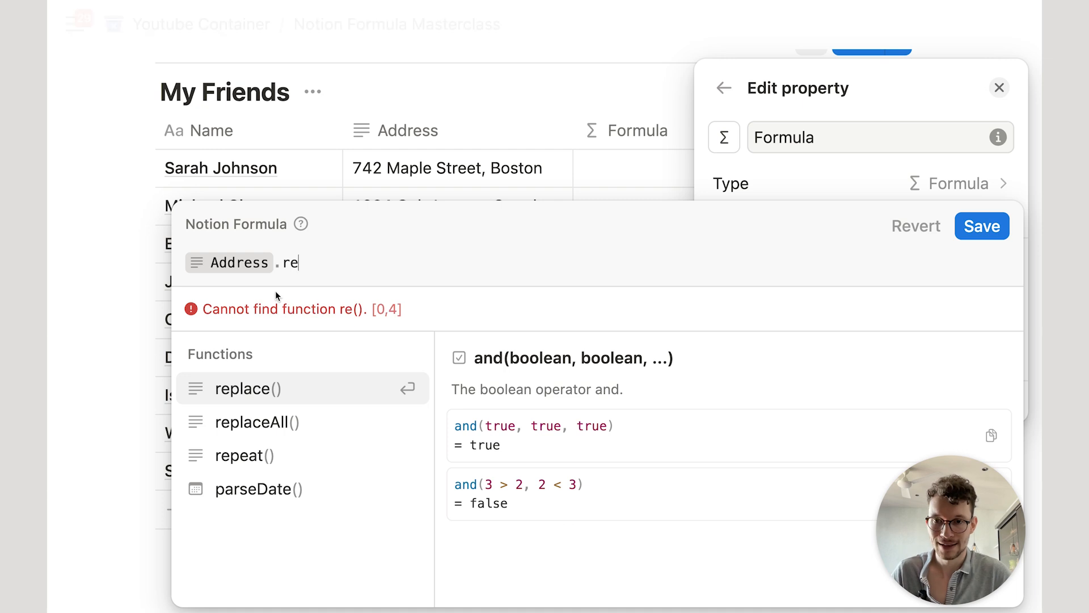
pyautogui.click(273, 425)
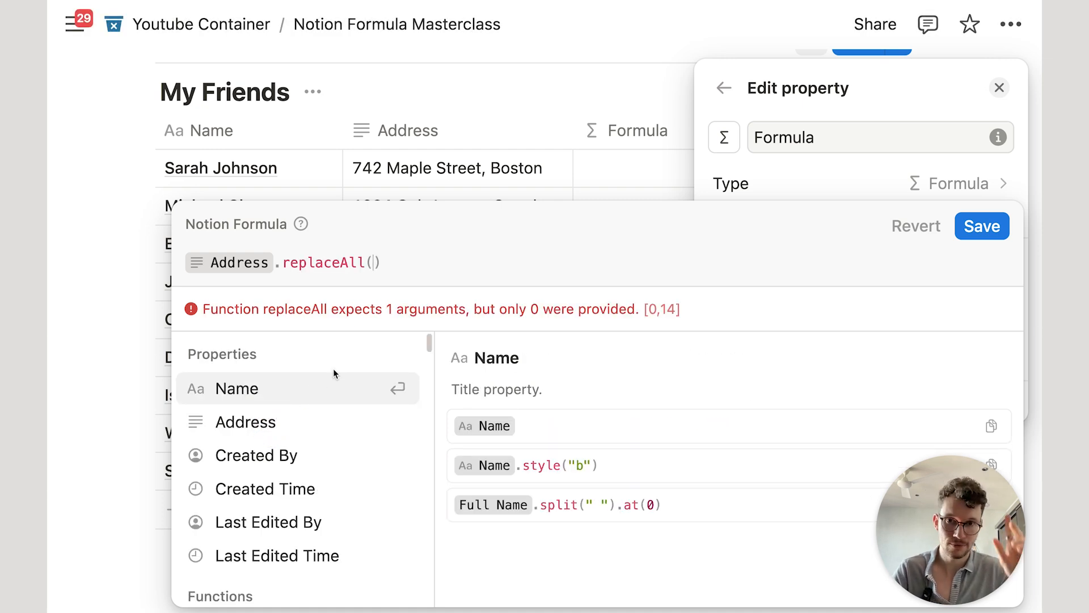
pyautogui.write('"Stree')
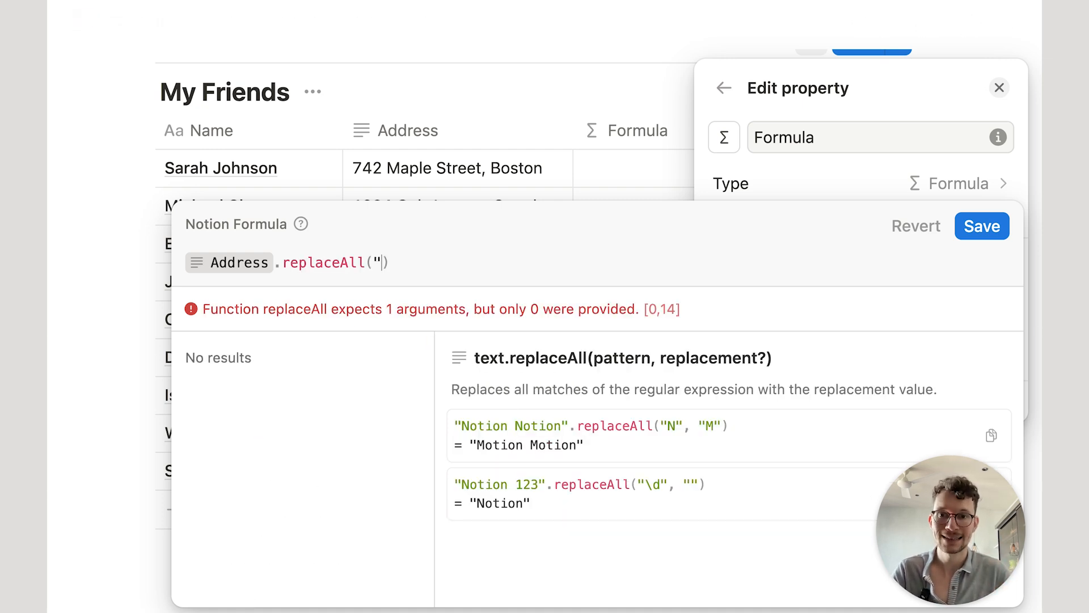
pyautogui.write('t"')
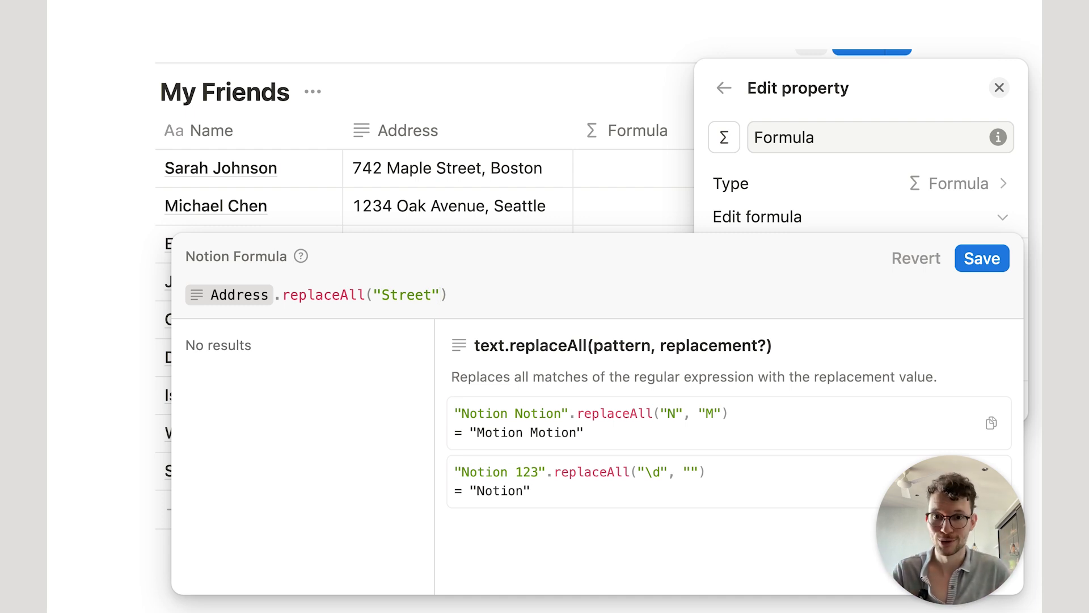
pyautogui.write(',')
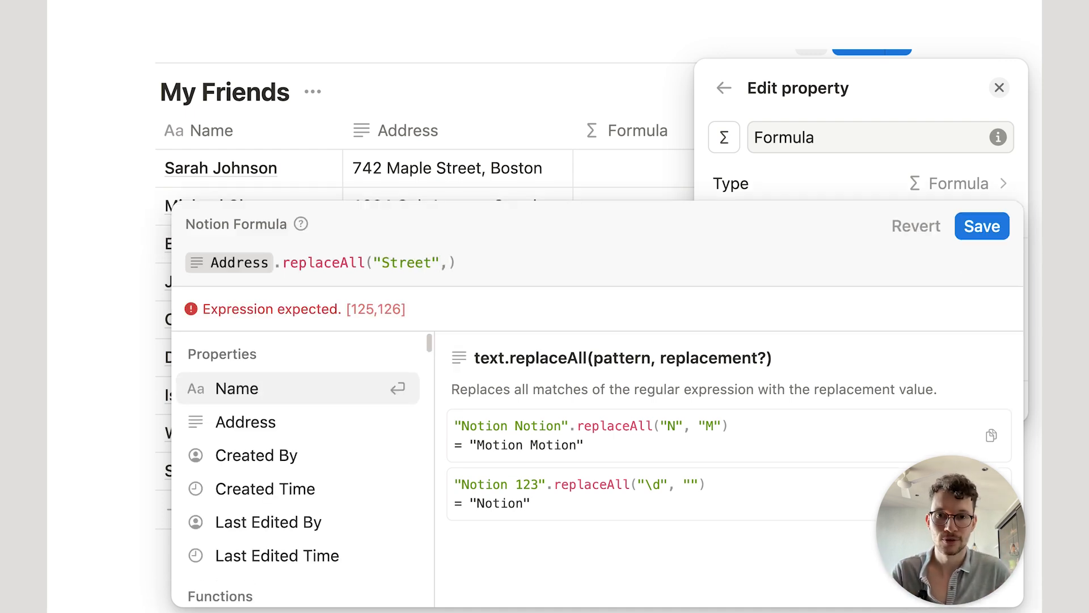
pyautogui.write('"NOTHING"')
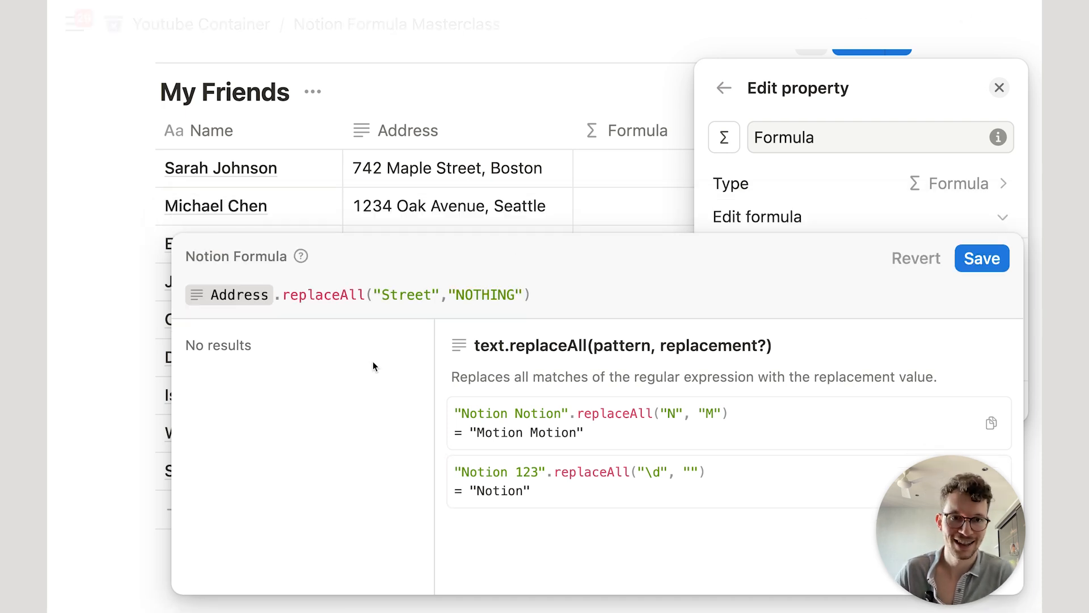
# Step: Save the Street-to-NOTHING formula and widen the Formula column
pyautogui.click(973, 266)
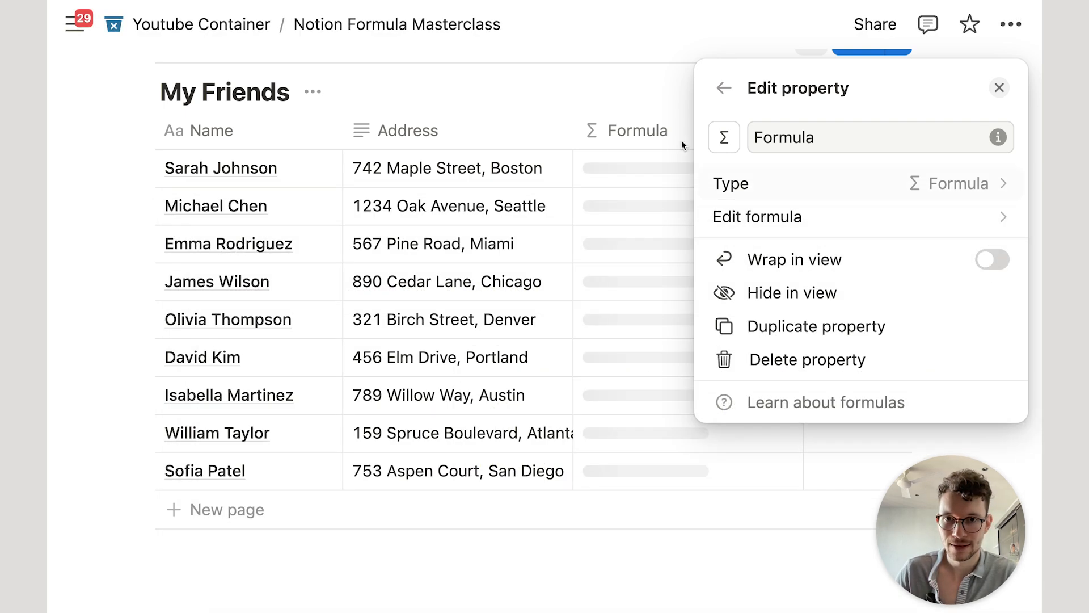
pyautogui.click(682, 141)
pyautogui.moveTo(805, 129); pyautogui.dragTo(886, 131)
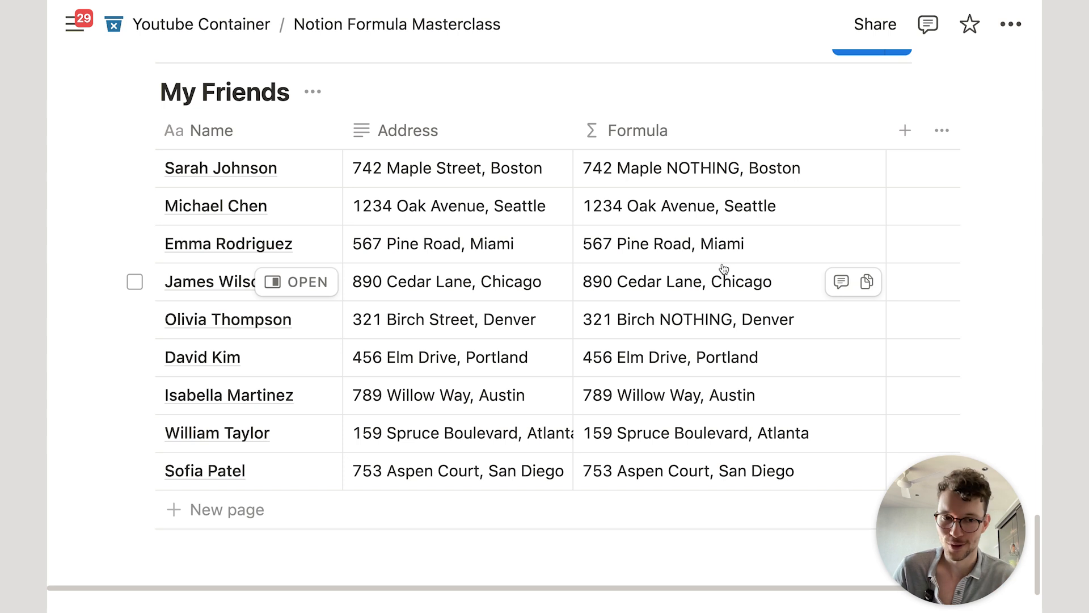
# Step: Change the formula to Address.replaceAll("Street","") so Street is removed, and save
pyautogui.click(773, 204)
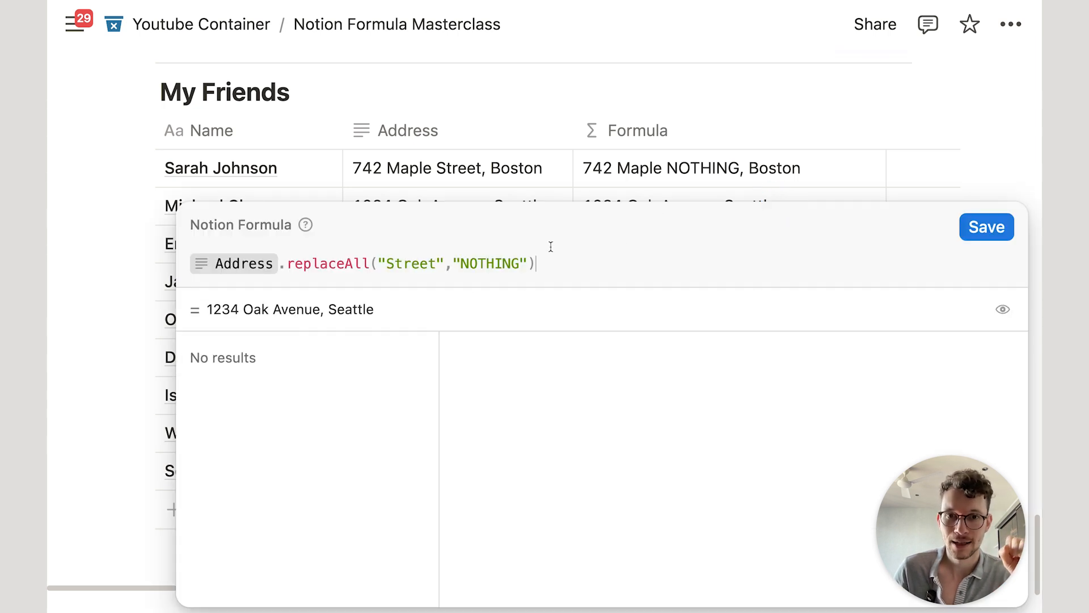
pyautogui.click(486, 263)
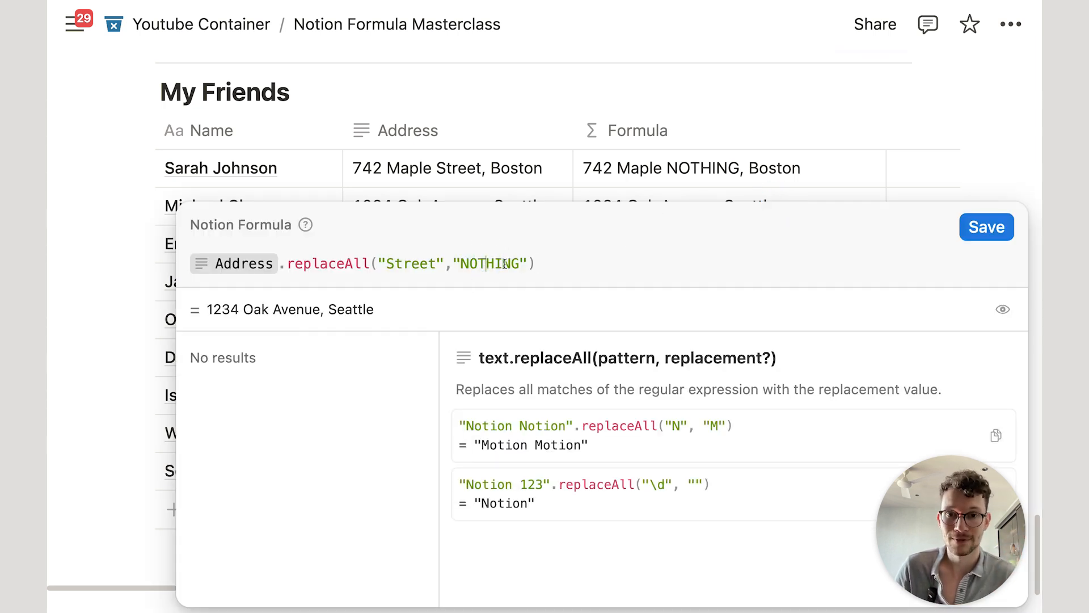
pyautogui.moveTo(522, 263); pyautogui.dragTo(455, 263)
pyautogui.press('BackSpace')
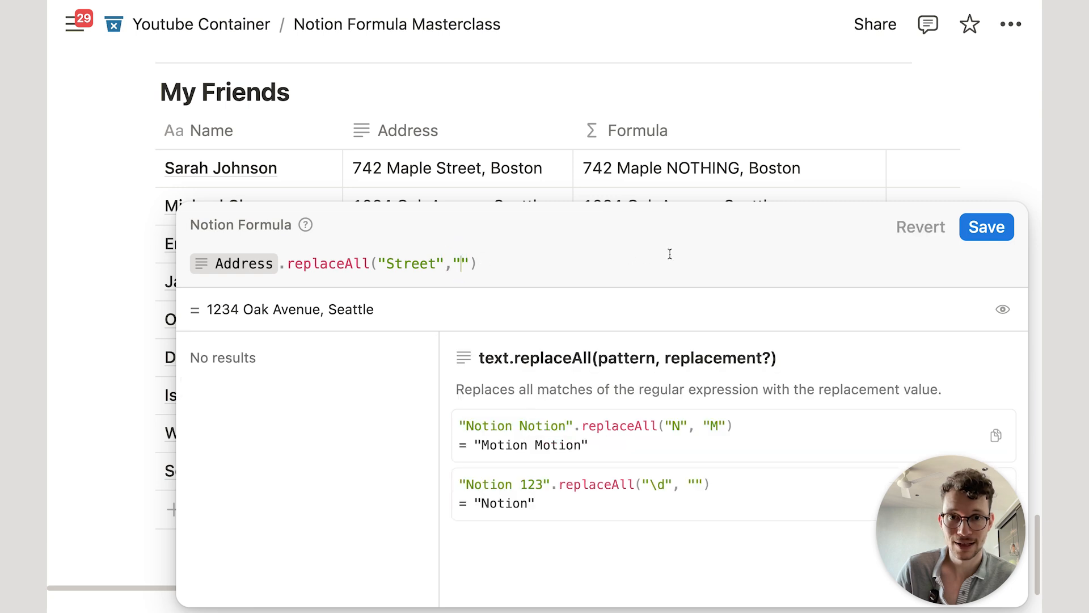
pyautogui.click(987, 227)
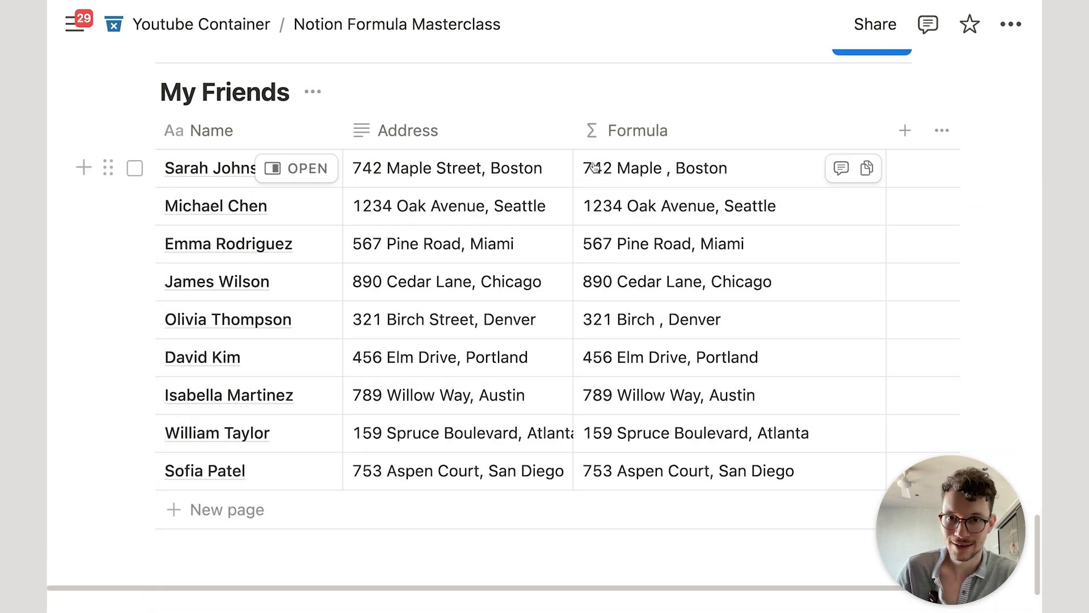
pyautogui.click(725, 177)
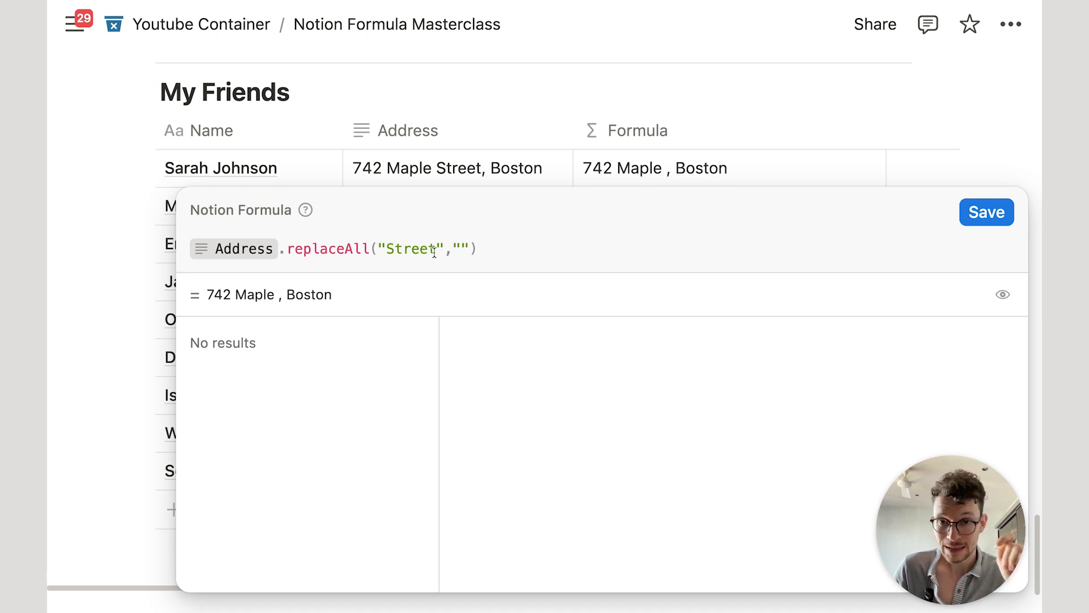
pyautogui.moveTo(437, 250); pyautogui.dragTo(386, 249)
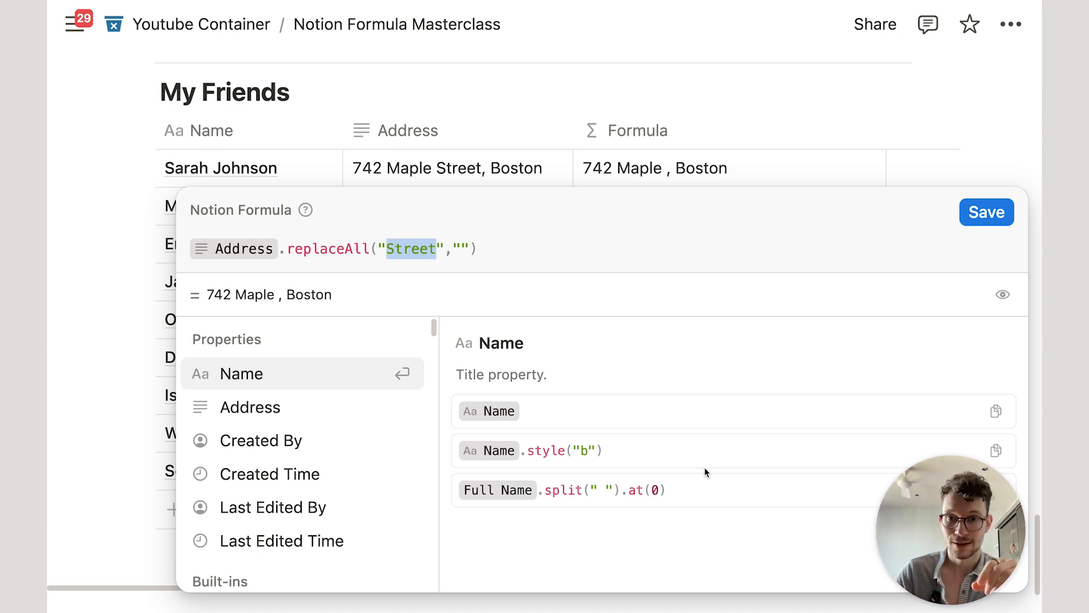
# Step: Replace "Street" with the regex ^[^,]*, so only cities like Boston remain
pyautogui.write('^[^,]*,')
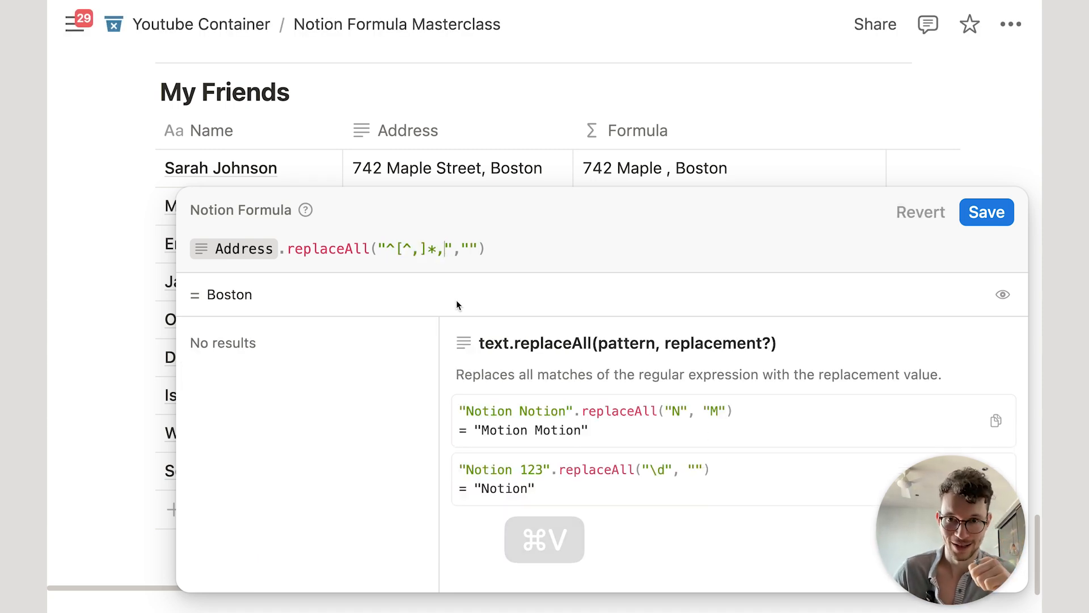
pyautogui.moveTo(387, 248); pyautogui.dragTo(445, 248)
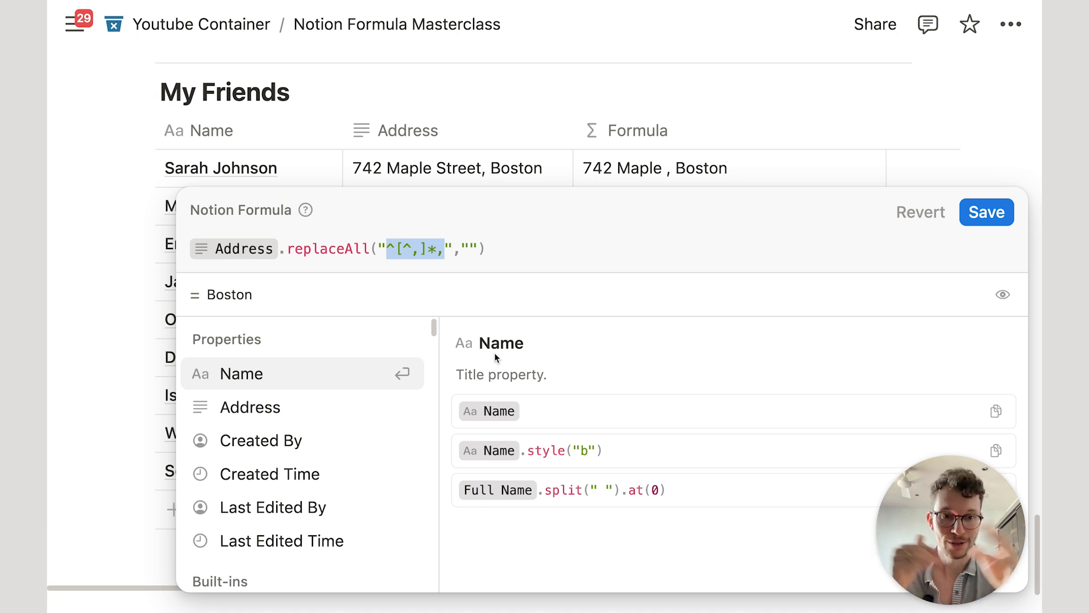
pyautogui.click(1013, 222)
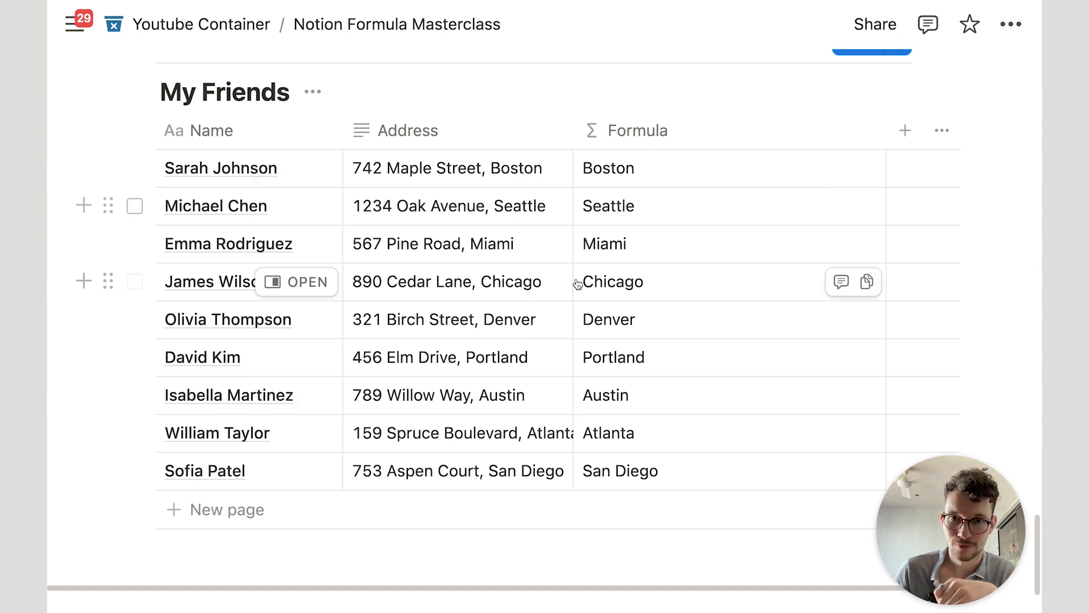
pyautogui.click(640, 169)
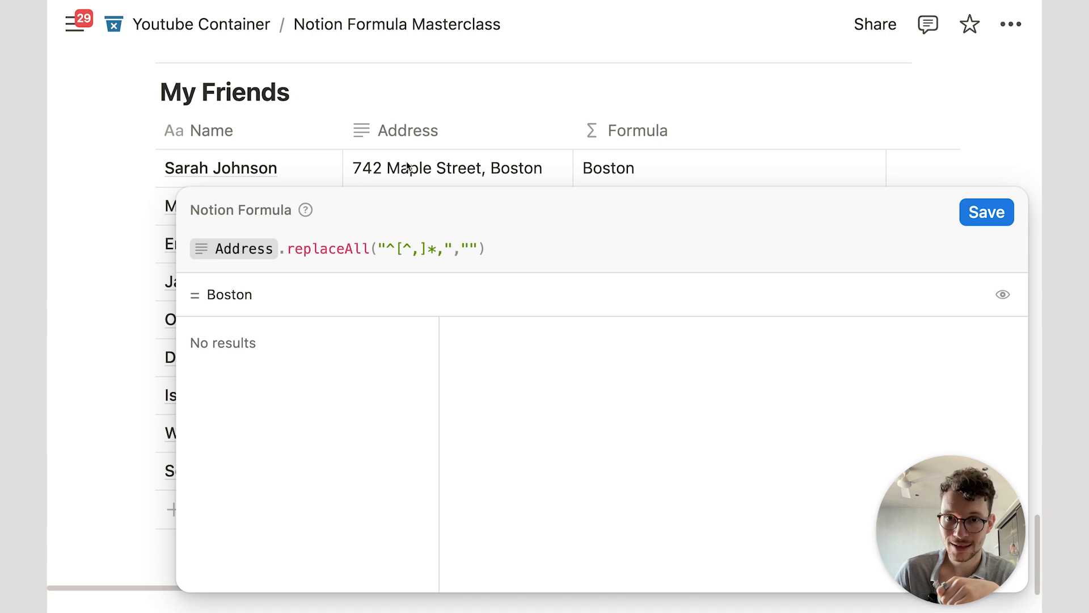
# Step: Close the Formula popup on the My Friends table
pyautogui.click(543, 128)
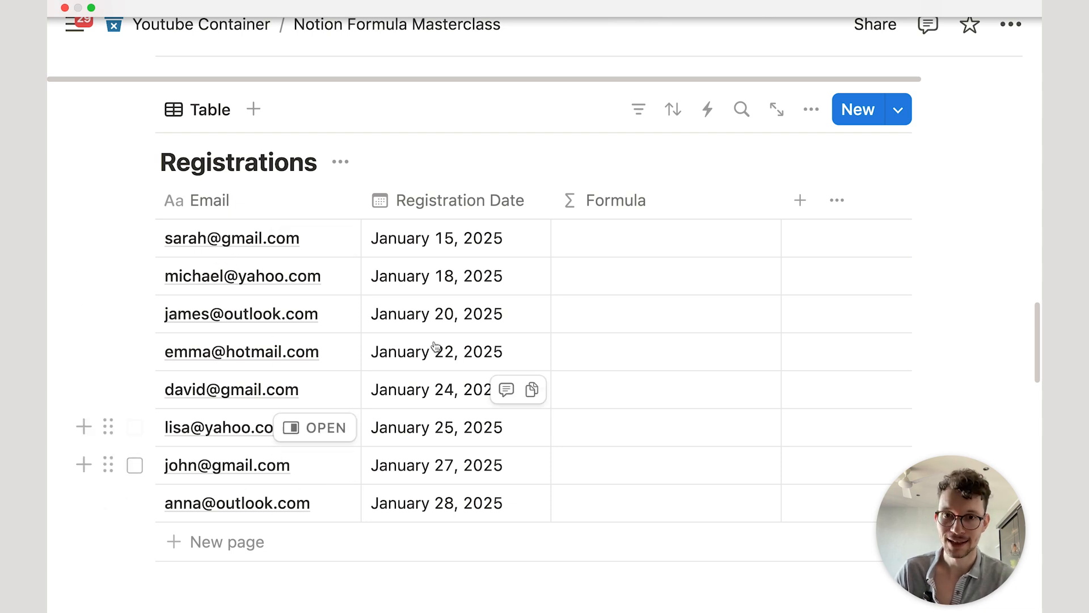
# Step: Build the Registrations formula Email.replaceAll("@.*") by inserting Email and pasting the pattern
pyautogui.click(660, 250)
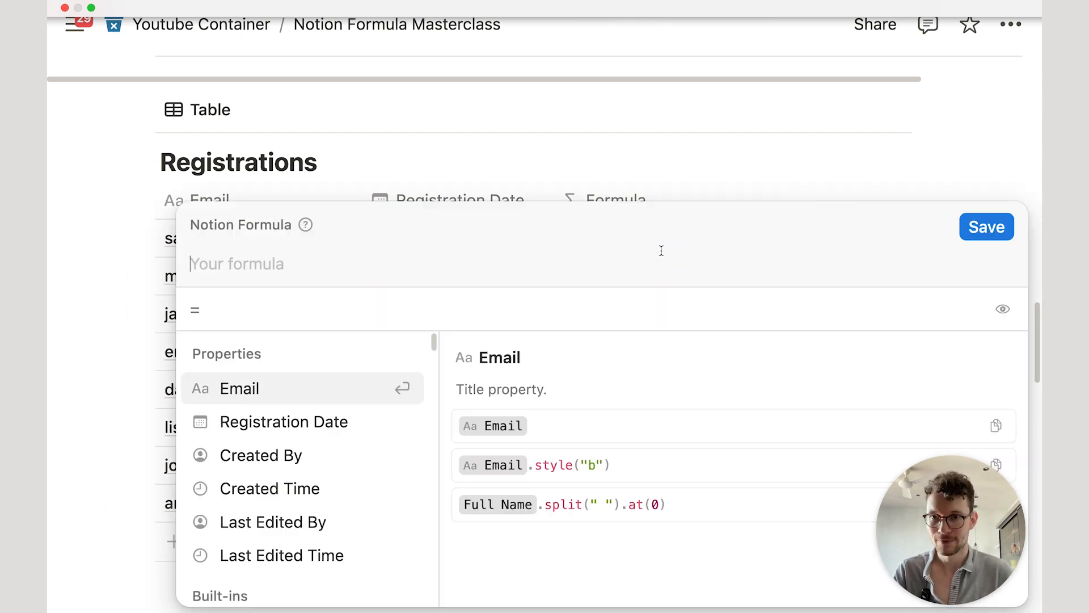
pyautogui.write('em')
pyautogui.press('Return')
pyautogui.write('.re')
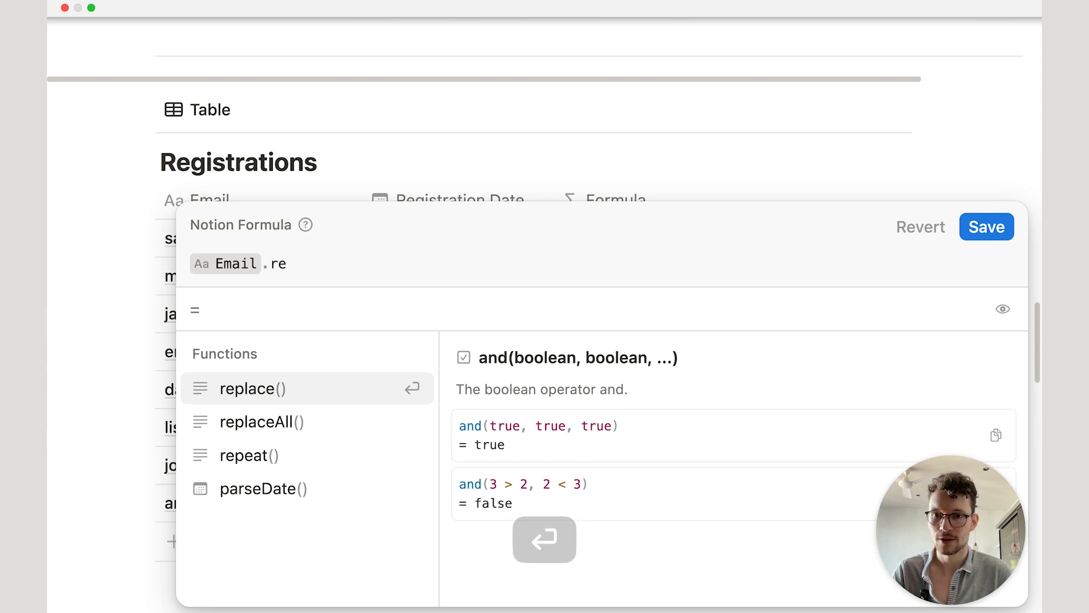
pyautogui.click(369, 431)
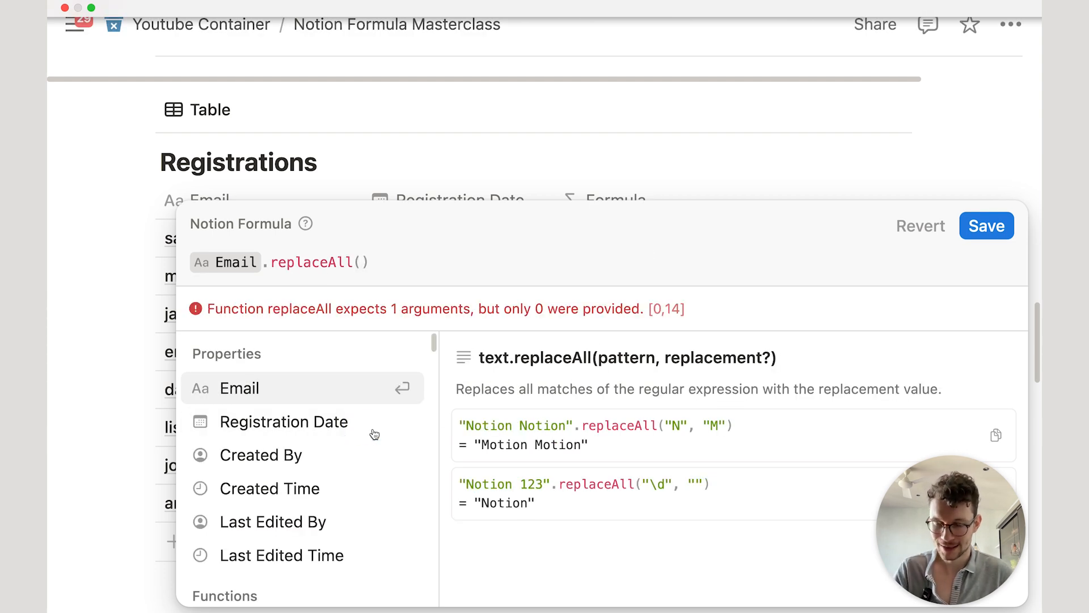
pyautogui.write('""')
pyautogui.press('Left')
pyautogui.write('@.*')
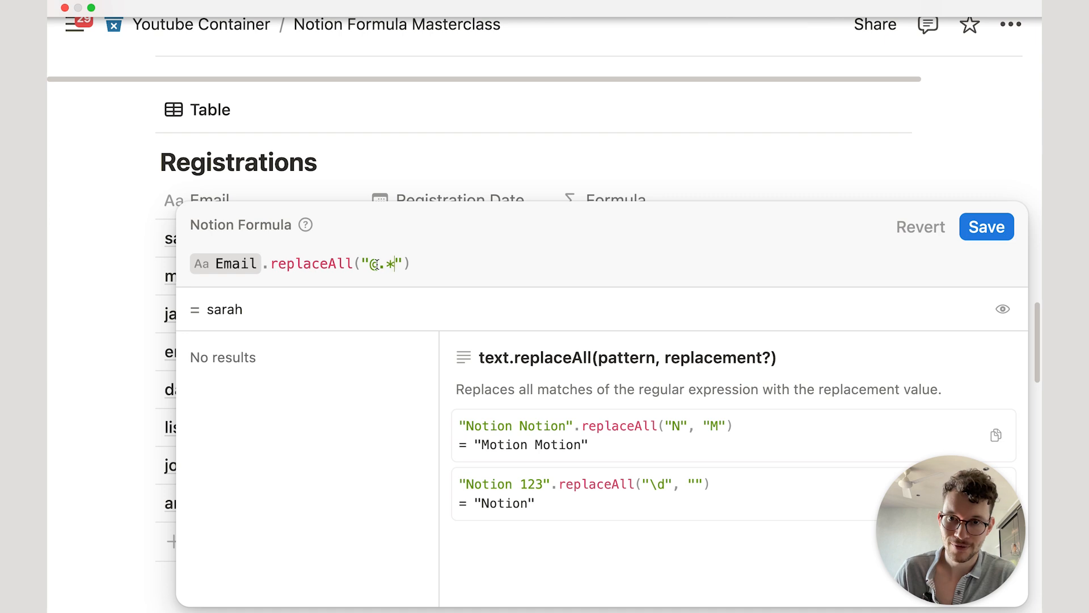
# Step: Drop the extra empty argument and save, so the column shows names like sarah and james
pyautogui.moveTo(373, 265); pyautogui.dragTo(394, 262)
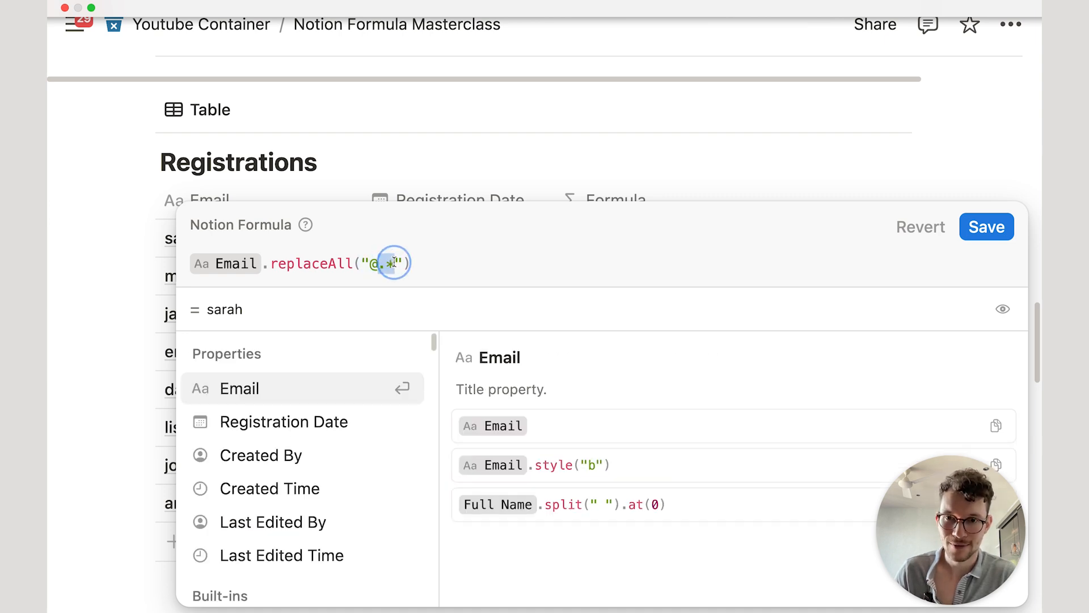
pyautogui.click(428, 260)
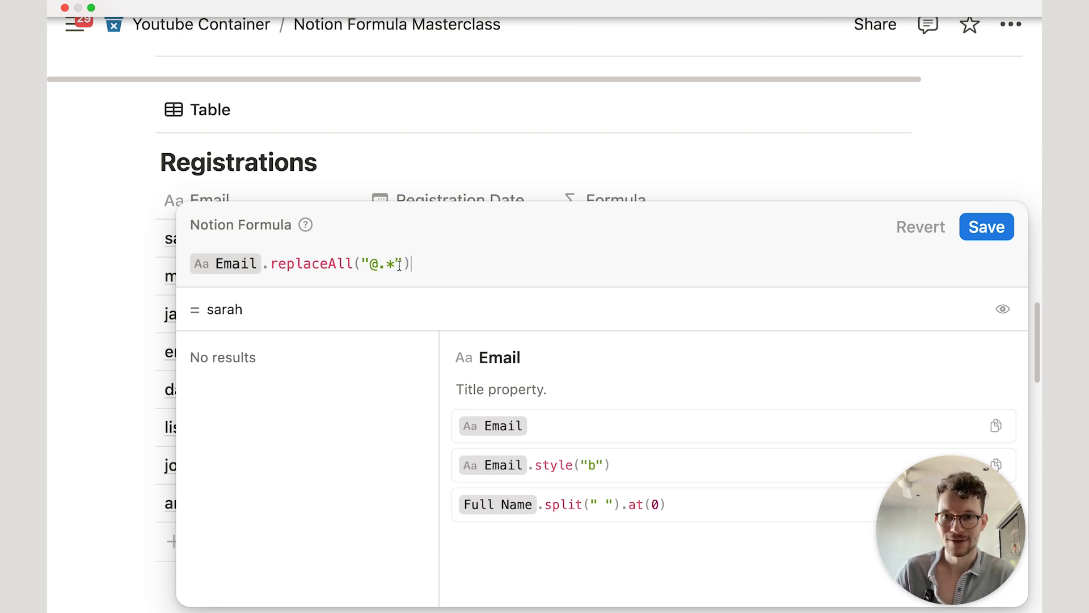
pyautogui.click(403, 259)
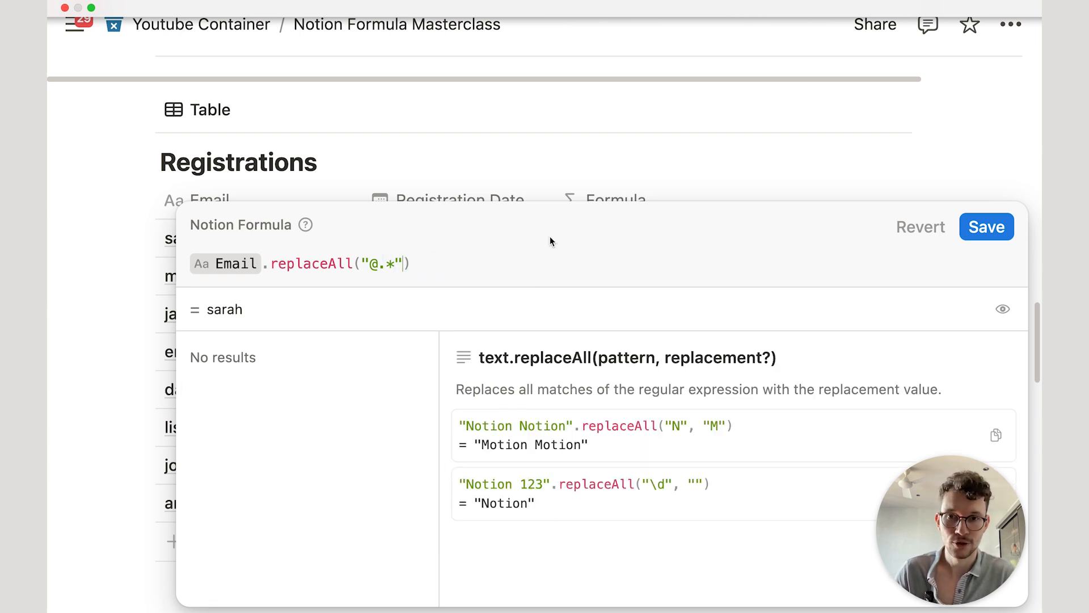
pyautogui.write(',""')
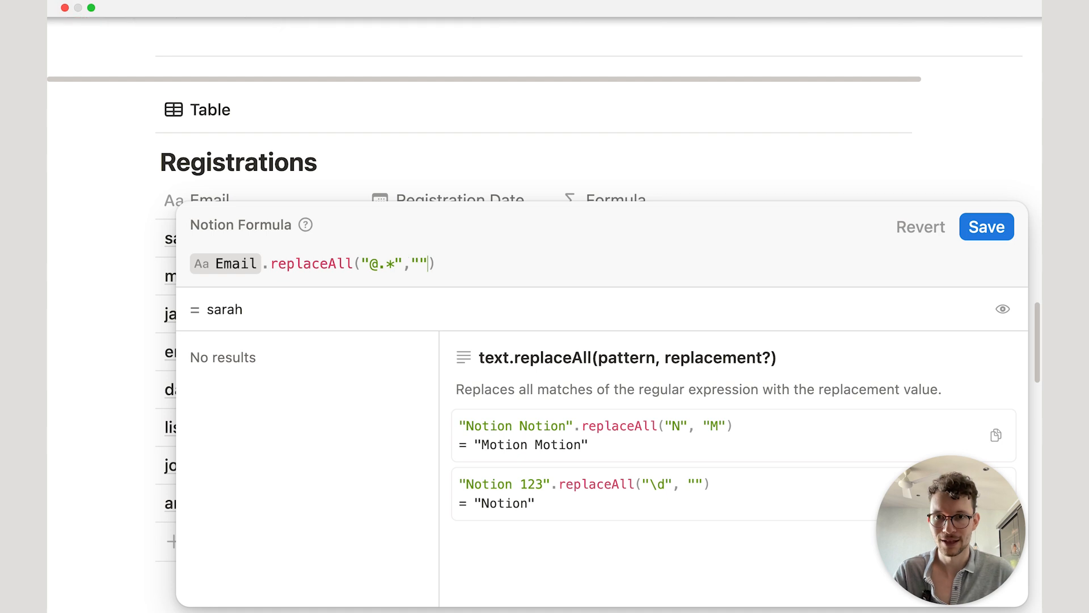
pyautogui.press('BackSpace')
pyautogui.press('BackSpace')
pyautogui.press('BackSpace')
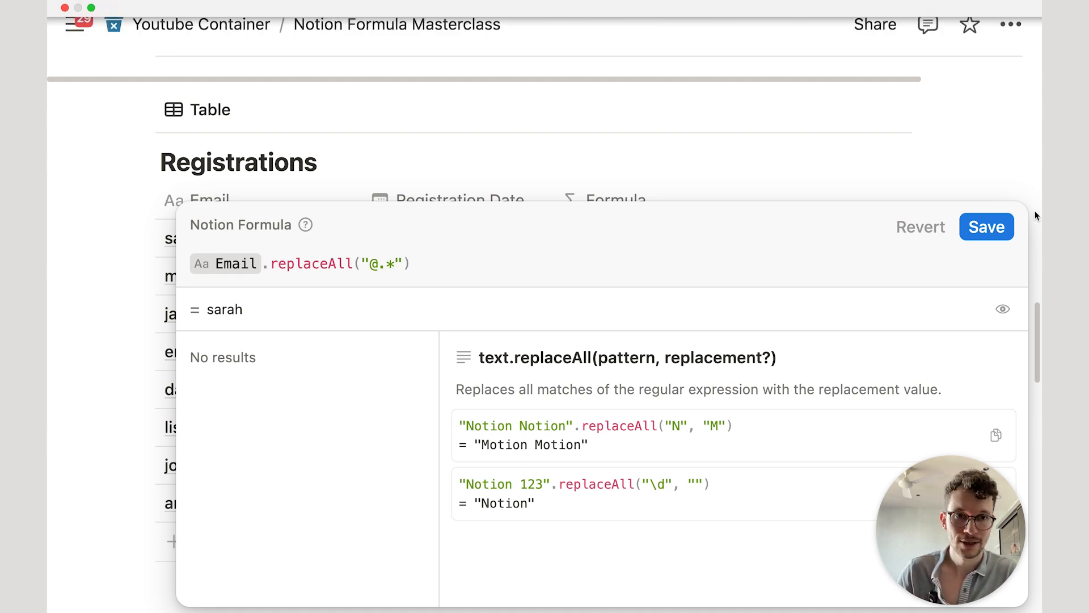
pyautogui.click(977, 228)
pyautogui.click(627, 304)
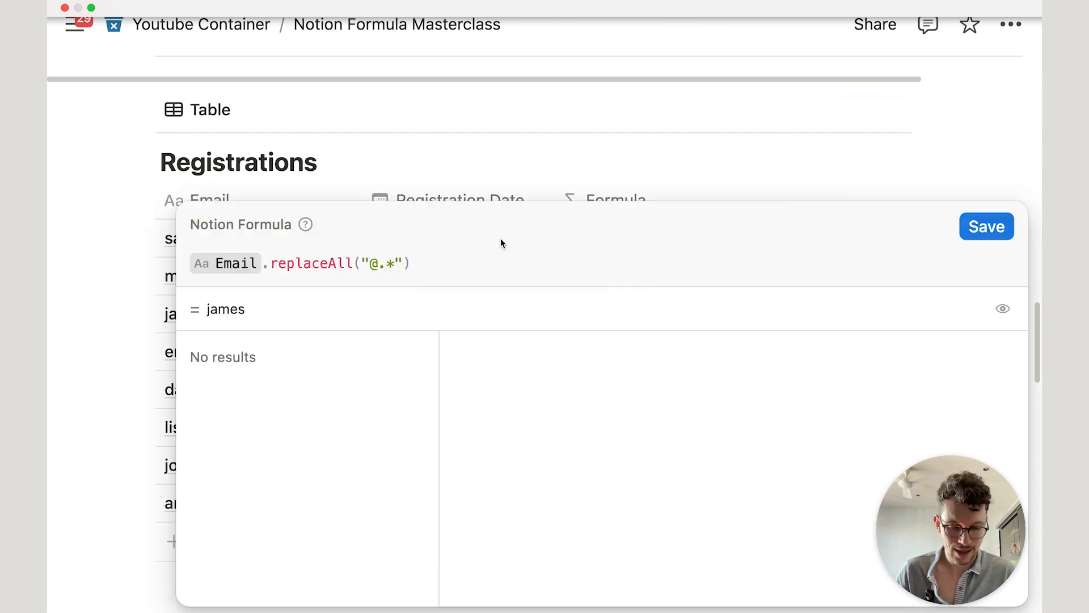
pyautogui.click(551, 161)
# Step: Scroll down and back up past the Registrations table, whose Formula values are now bare names
pyautogui.scroll(-2, 553, 162)
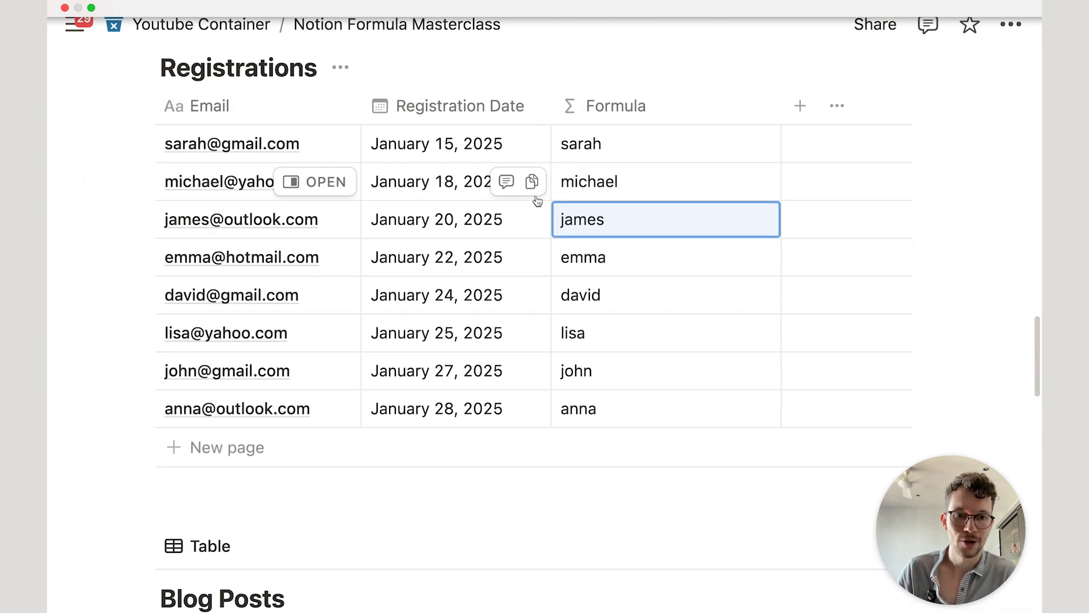
pyautogui.scroll(2, 539, 201)
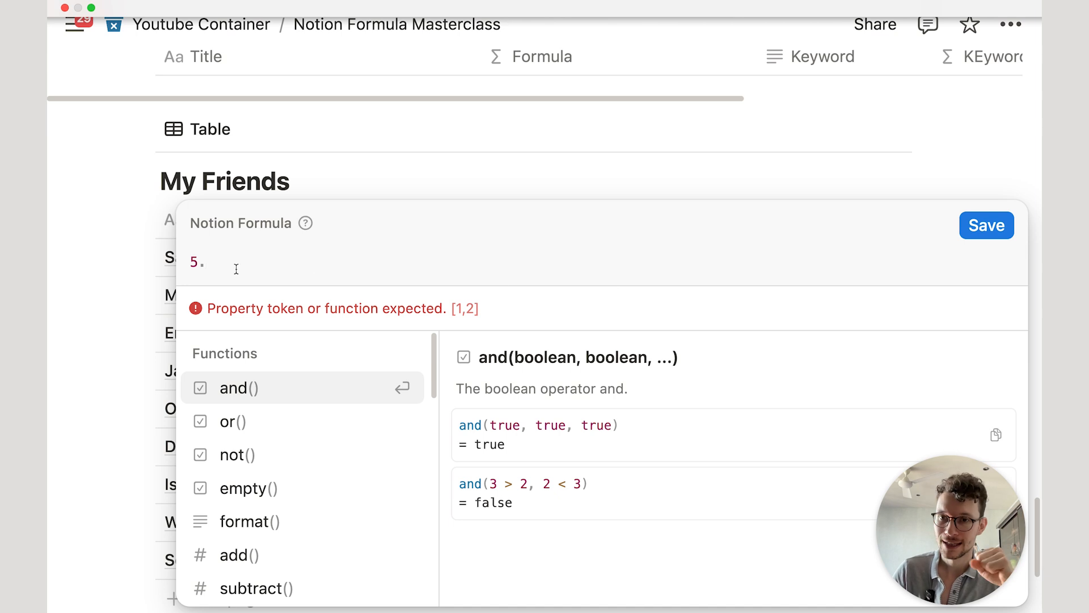
pyautogui.click(193, 265)
pyautogui.click(216, 268)
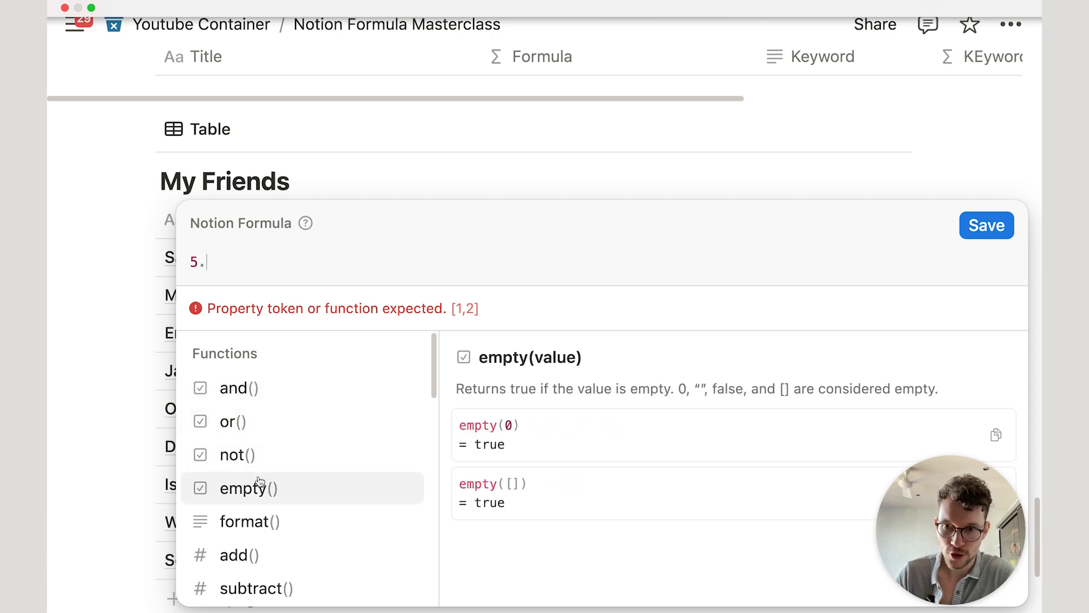
pyautogui.scroll(-3, 402, 432)
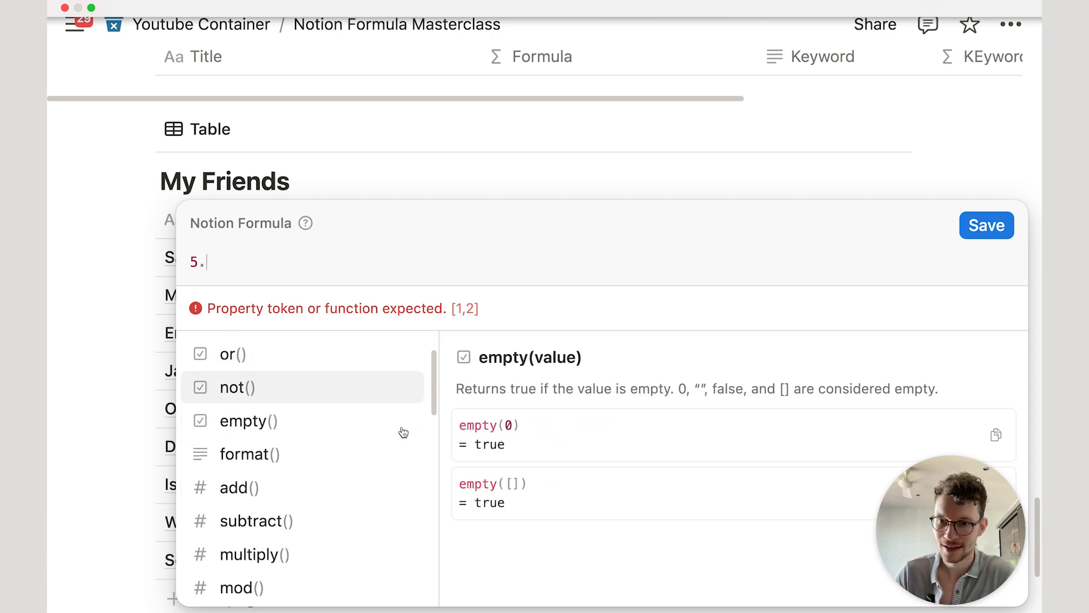
pyautogui.scroll(-1, 387, 421)
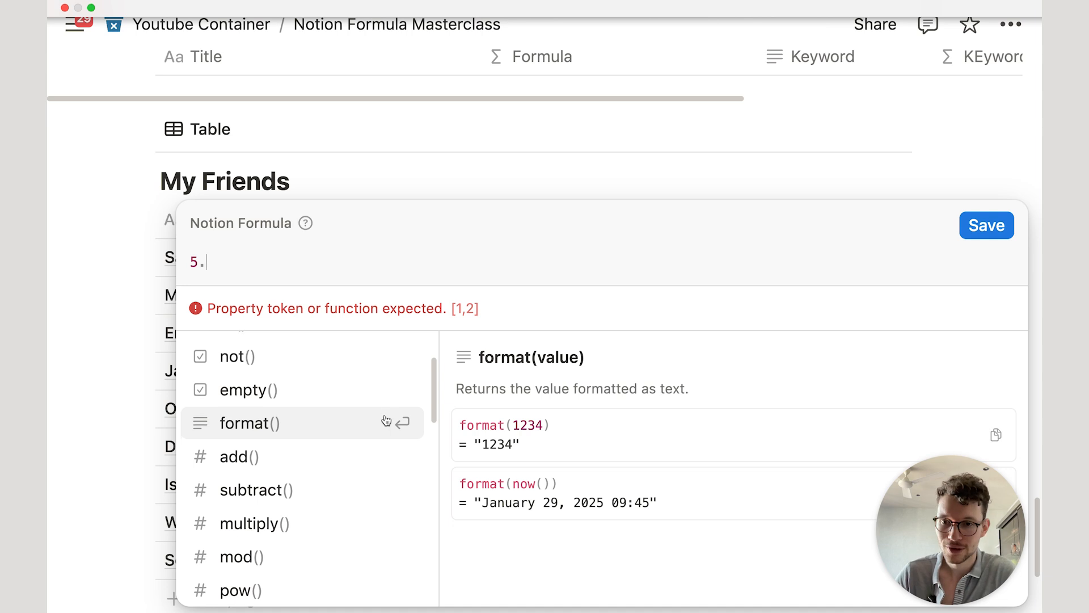
pyautogui.scroll(-2, 353, 420)
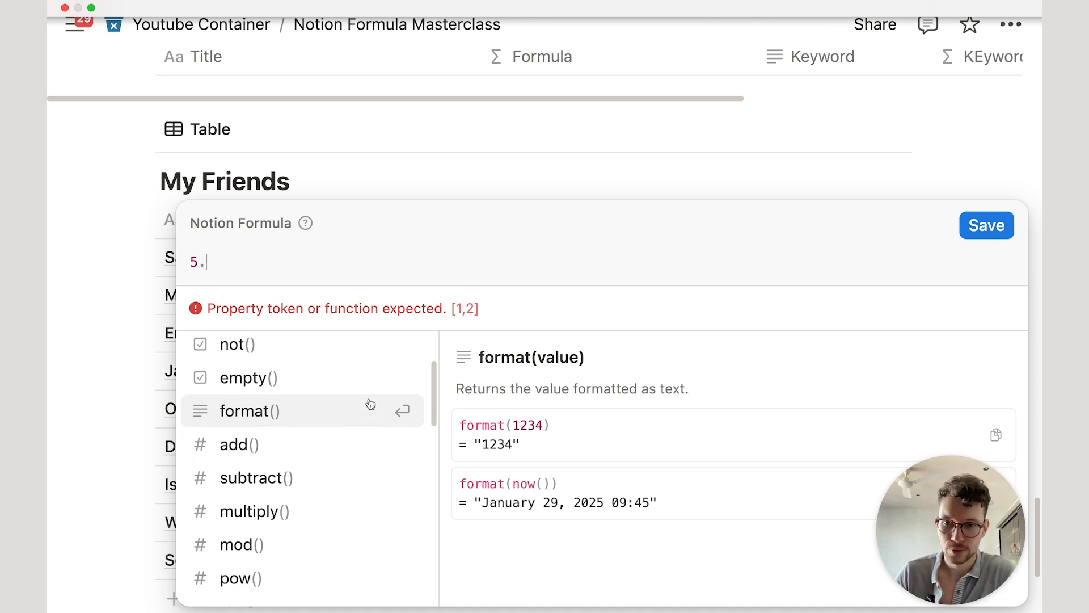
pyautogui.scroll(-2, 368, 394)
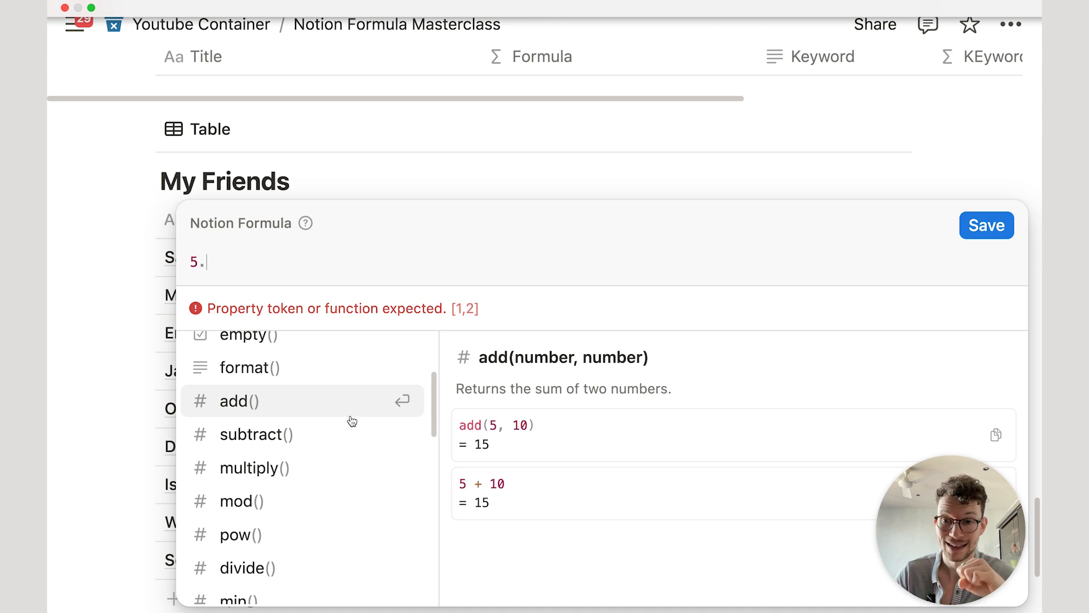
pyautogui.scroll(-3, 351, 420)
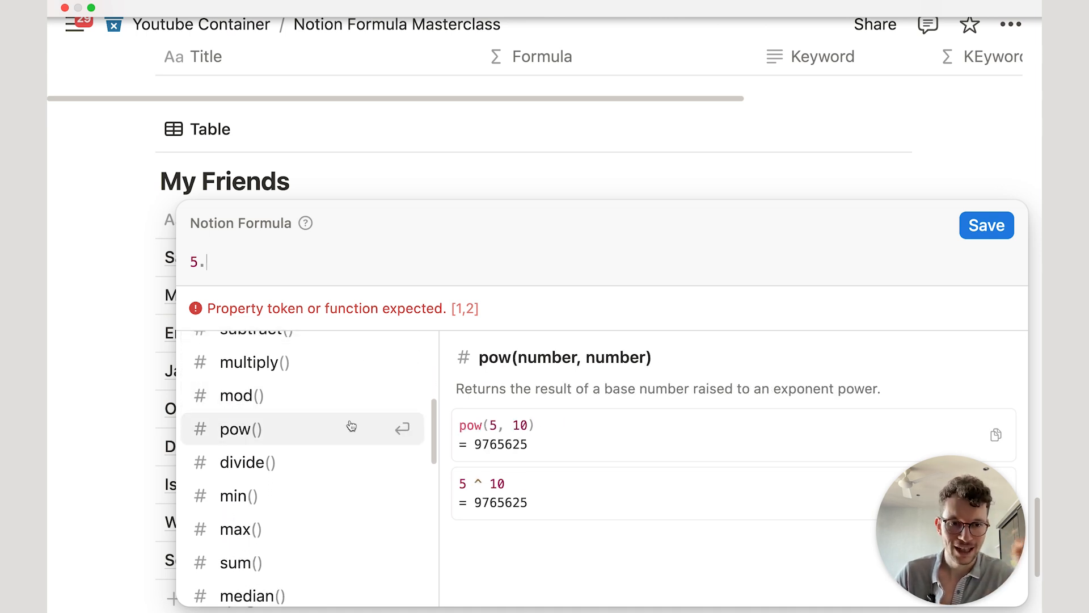
pyautogui.scroll(-2, 353, 425)
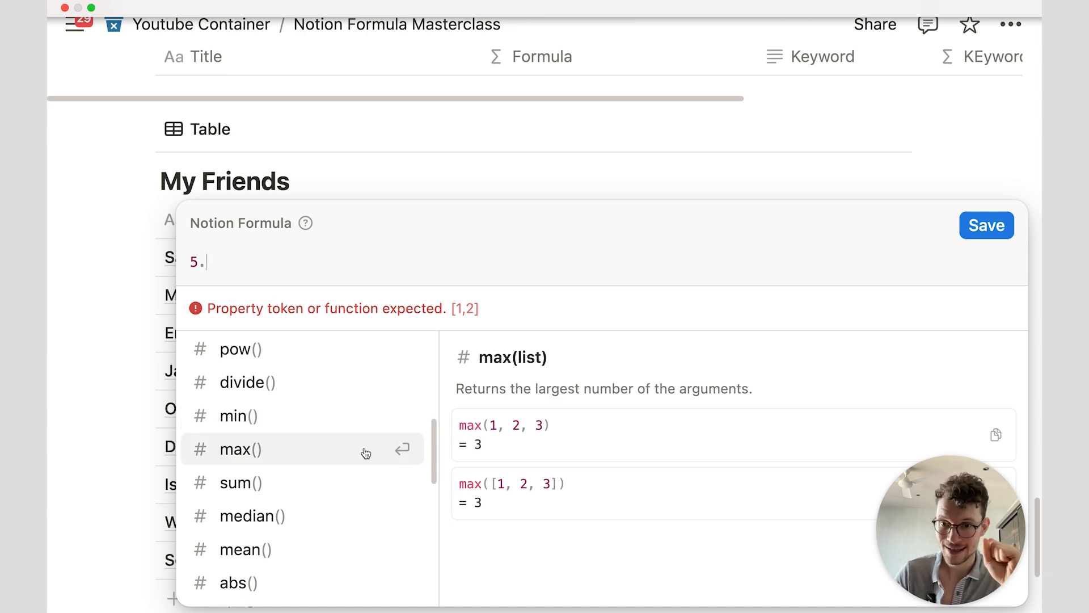
pyautogui.scroll(-2, 363, 445)
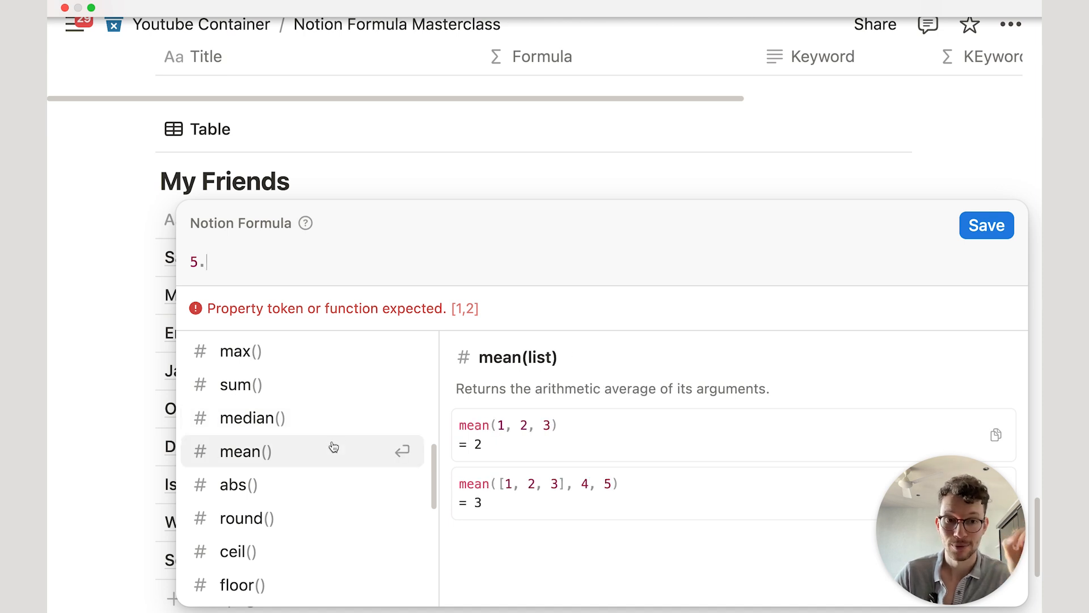
pyautogui.scroll(-1, 334, 448)
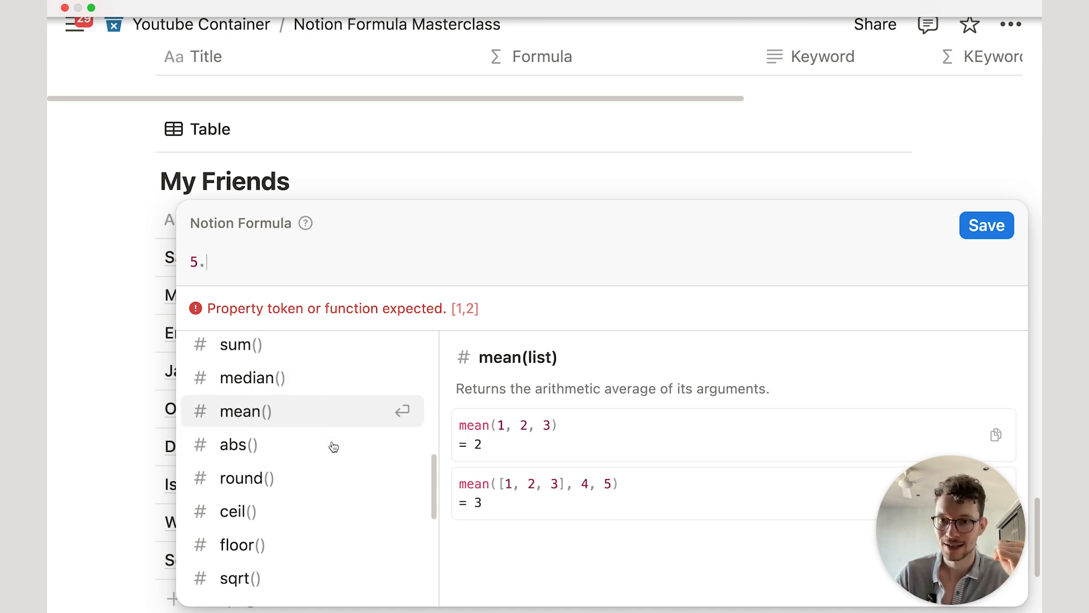
pyautogui.scroll(-3, 369, 420)
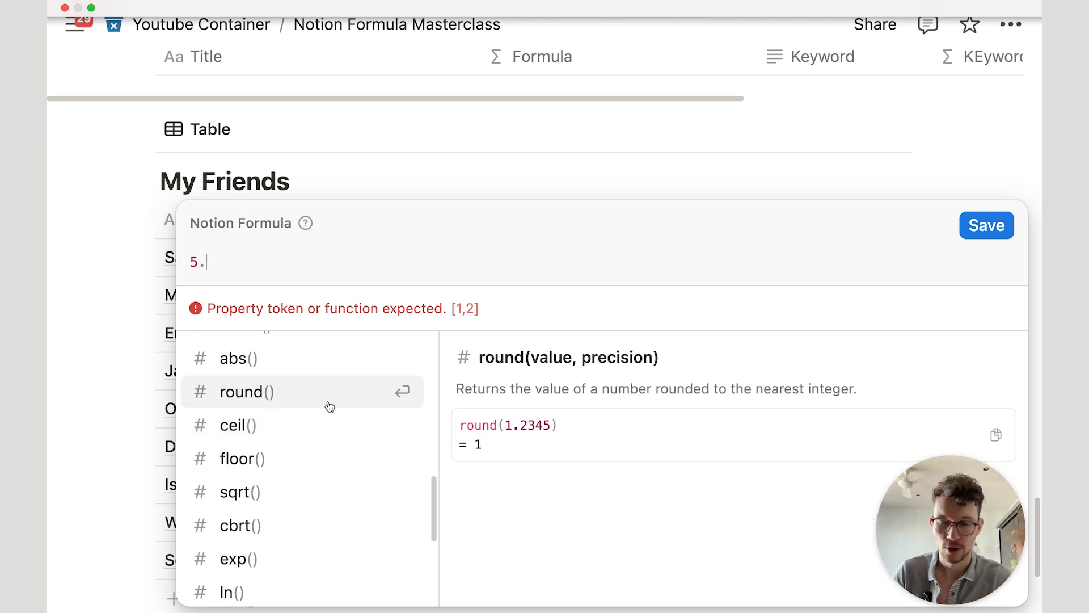
pyautogui.scroll(-7, 329, 406)
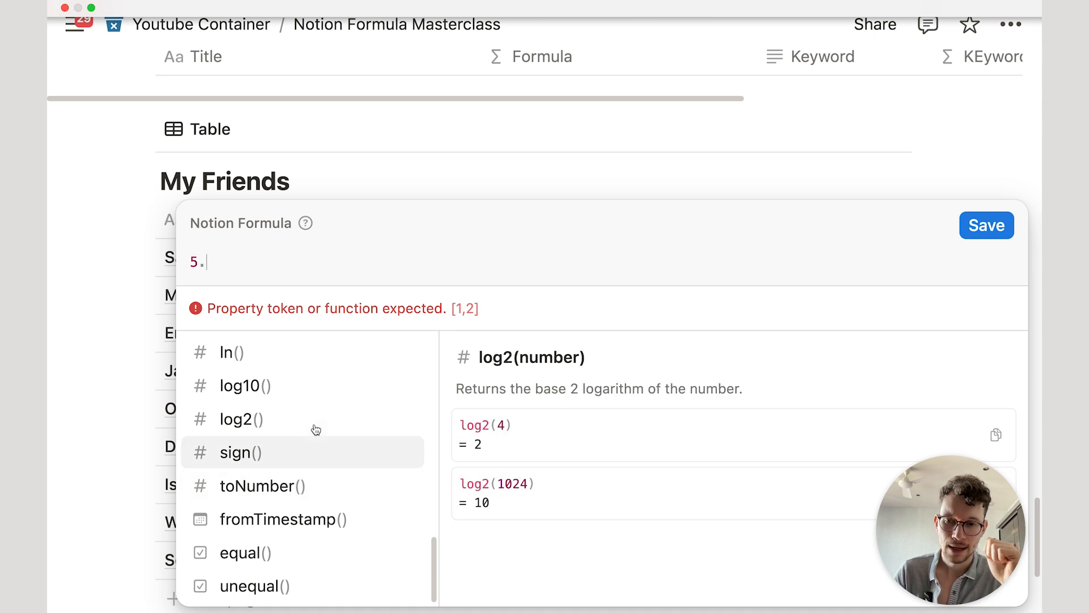
pyautogui.scroll(4, 316, 423)
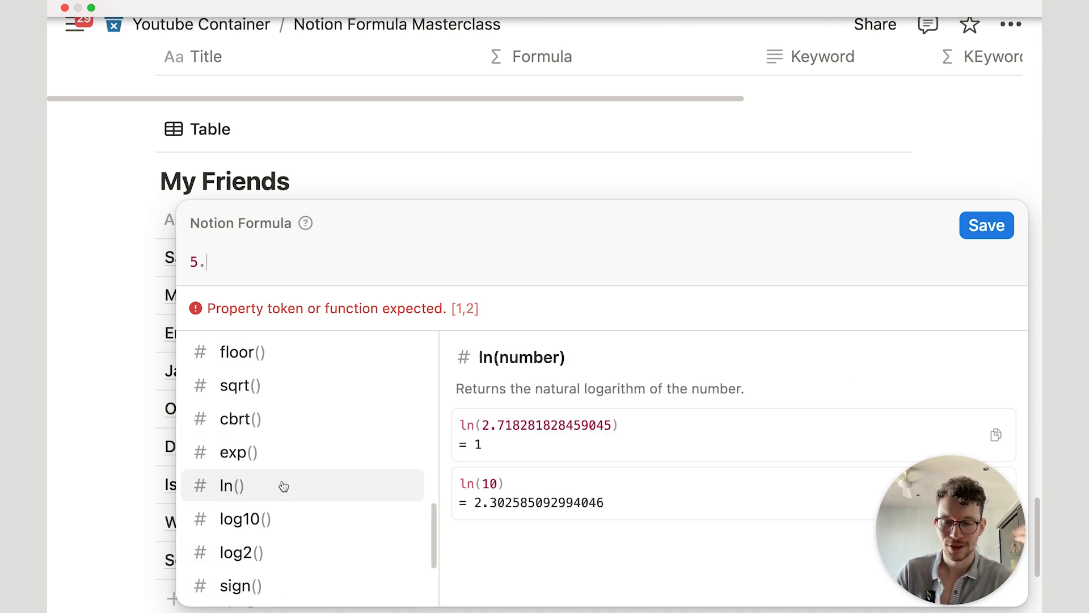
pyautogui.scroll(4, 283, 486)
pyautogui.scroll(2, 285, 487)
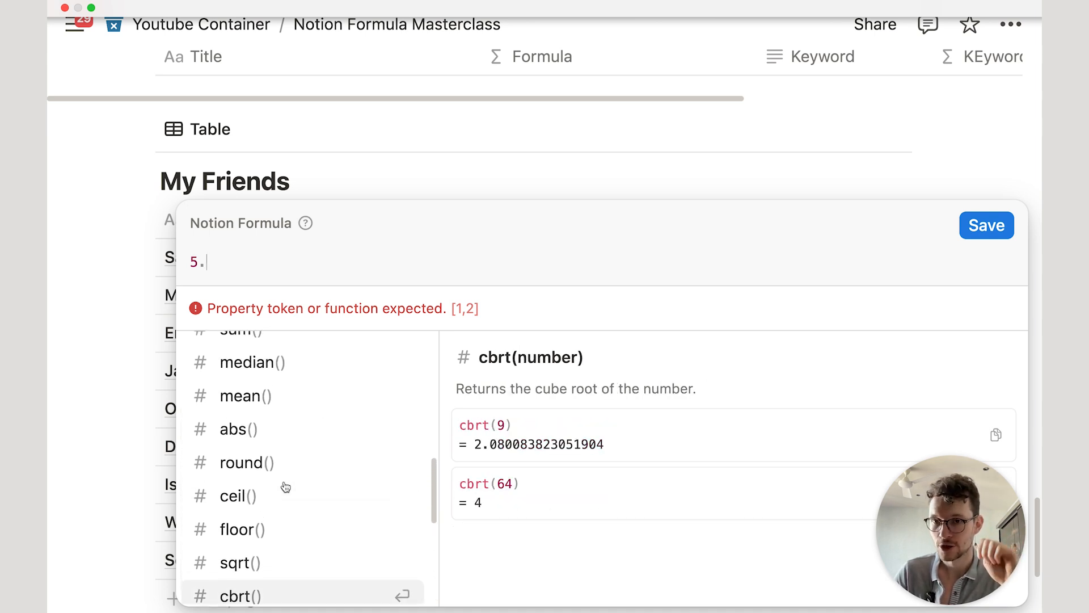
pyautogui.scroll(10, 286, 486)
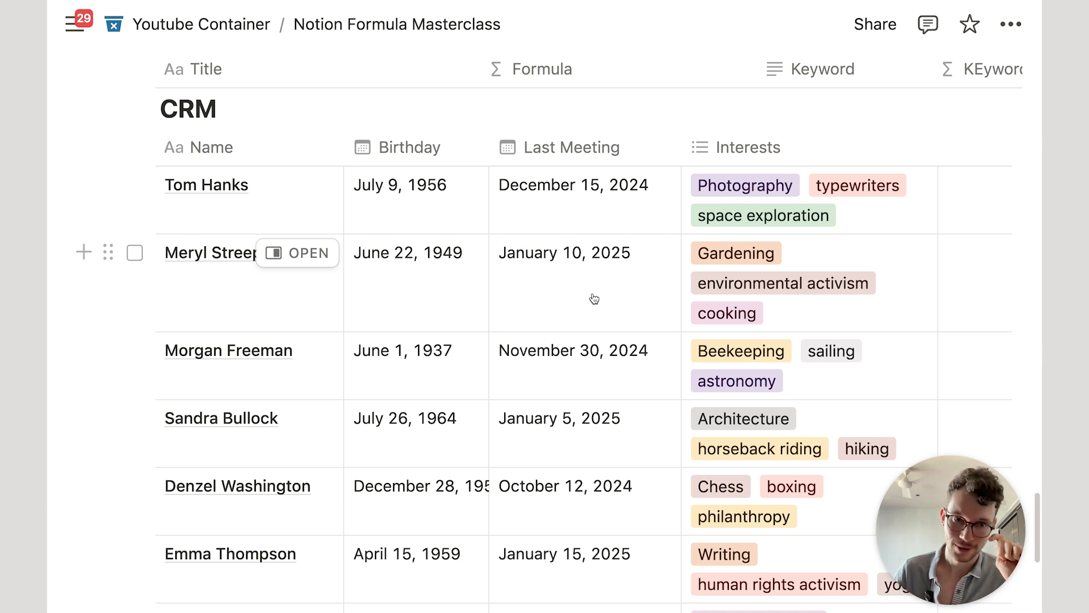
# Step: Scroll to the CRM table listing birthdays and last-meeting dates from October 2024 to January 2025
pyautogui.scroll(-1, 594, 299)
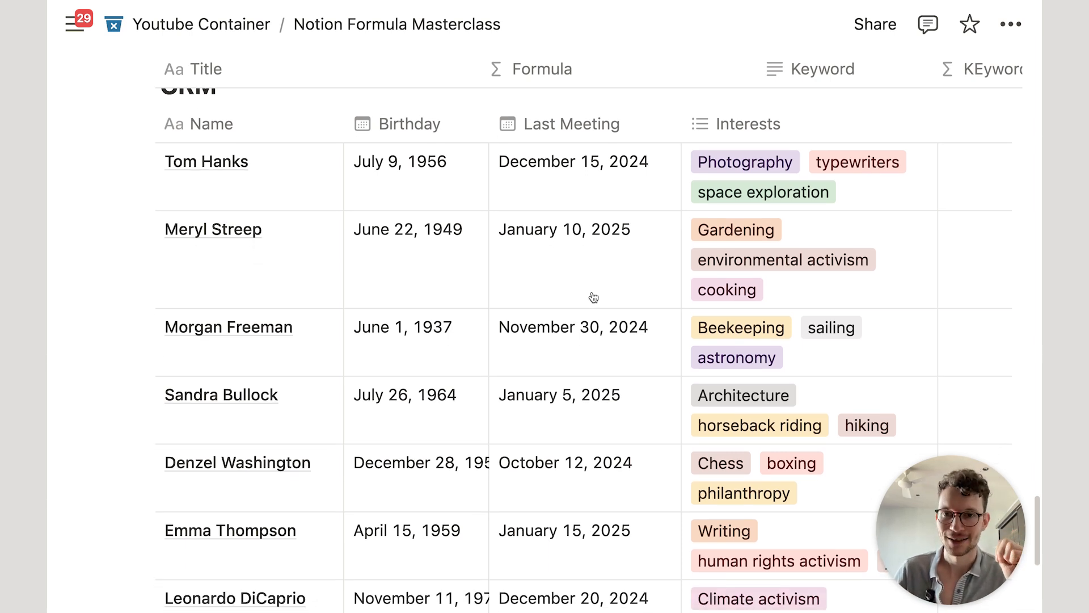
pyautogui.scroll(1, 578, 289)
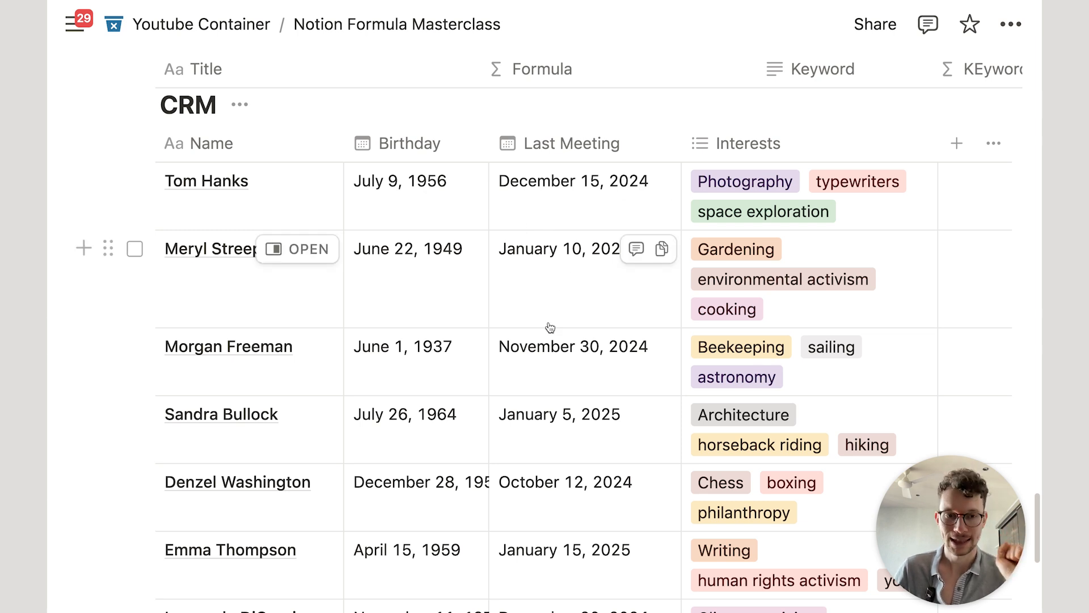
pyautogui.scroll(-1, 553, 323)
pyautogui.scroll(1, 559, 333)
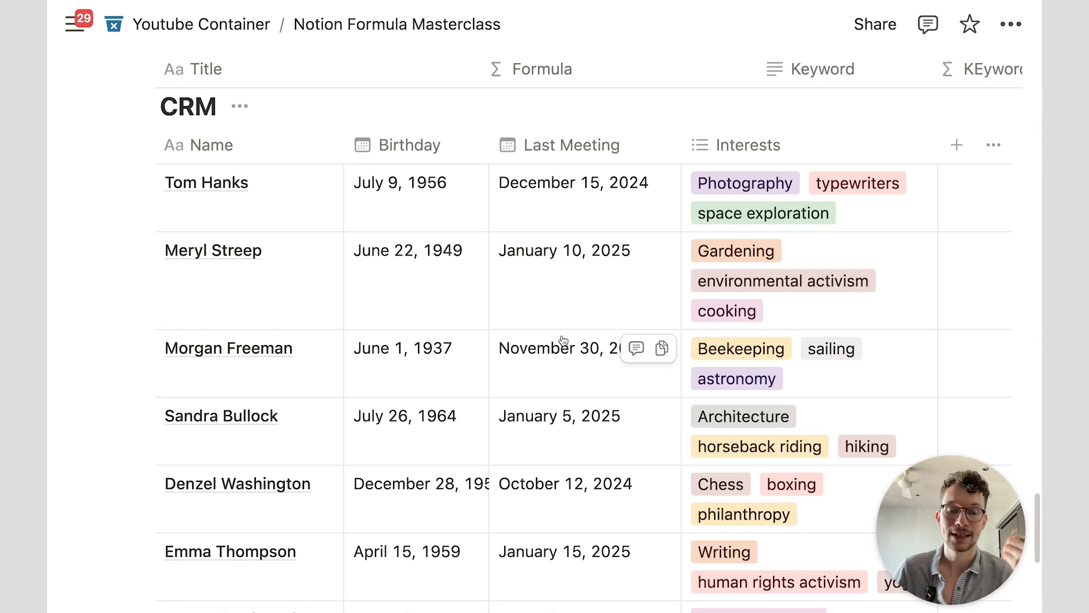
pyautogui.scroll(2, 538, 322)
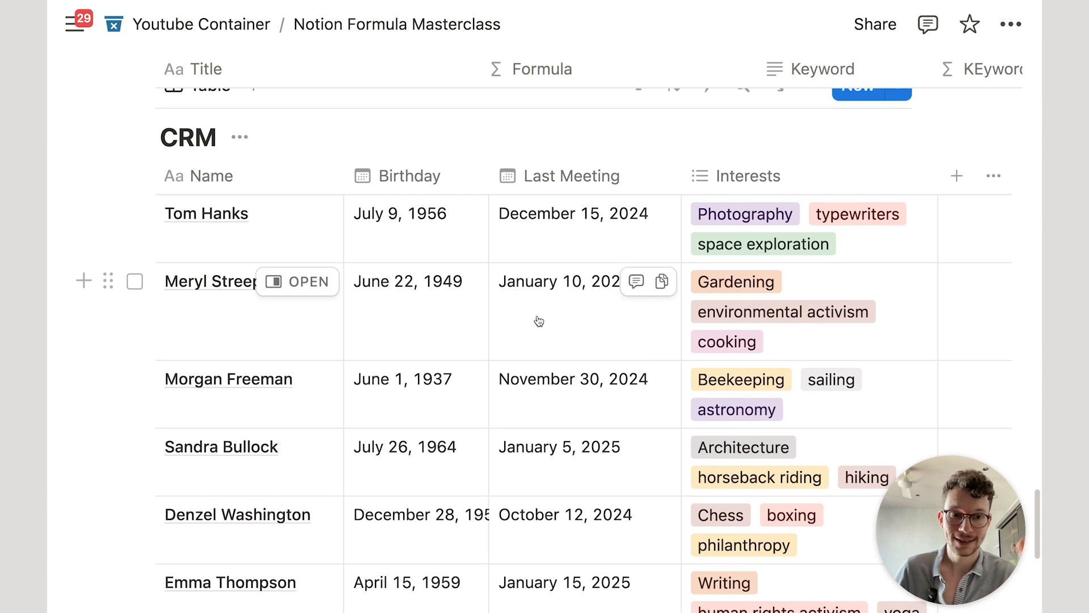
pyautogui.scroll(-1, 539, 321)
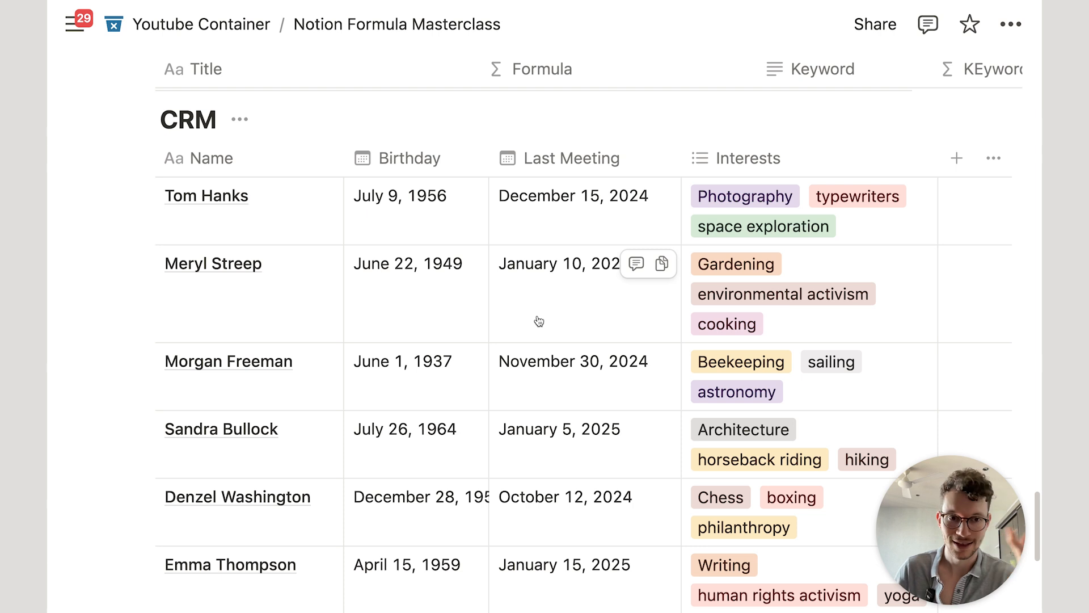
pyautogui.scroll(-3, 501, 332)
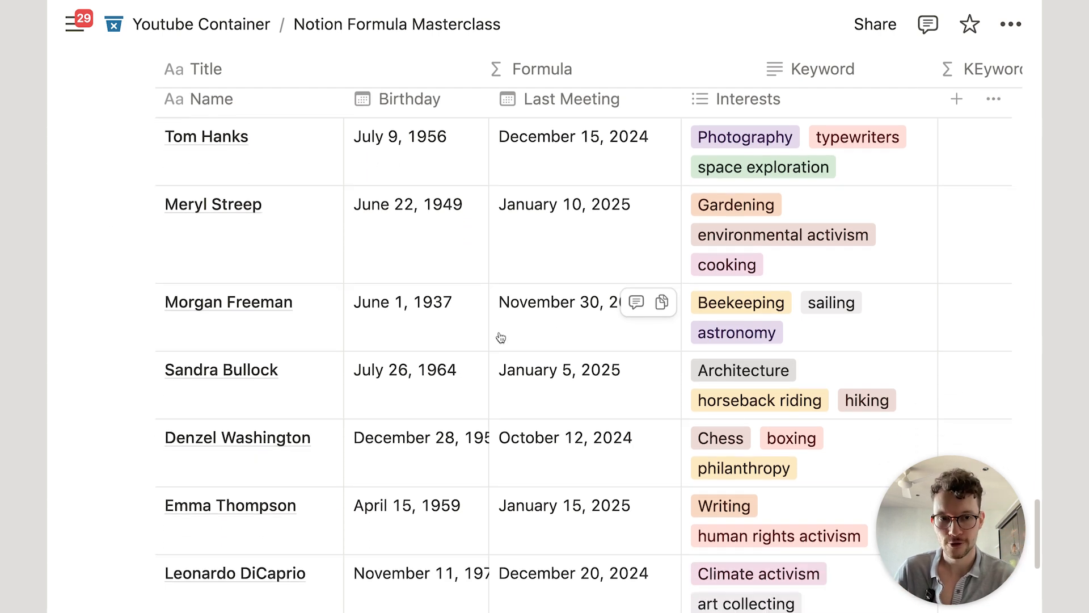
pyautogui.scroll(3, 501, 338)
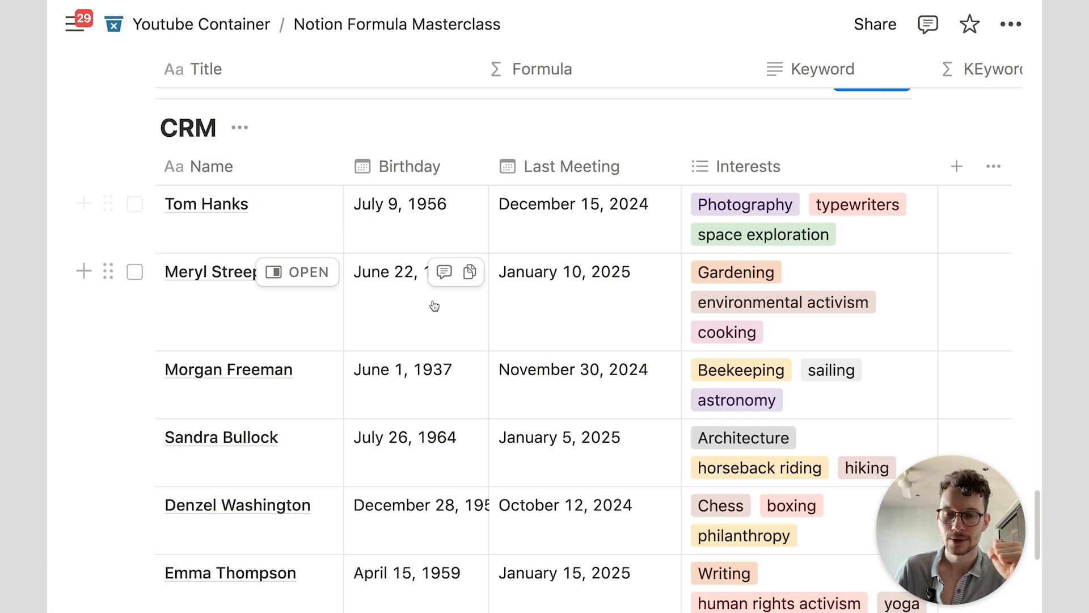
pyautogui.scroll(-5, 456, 247)
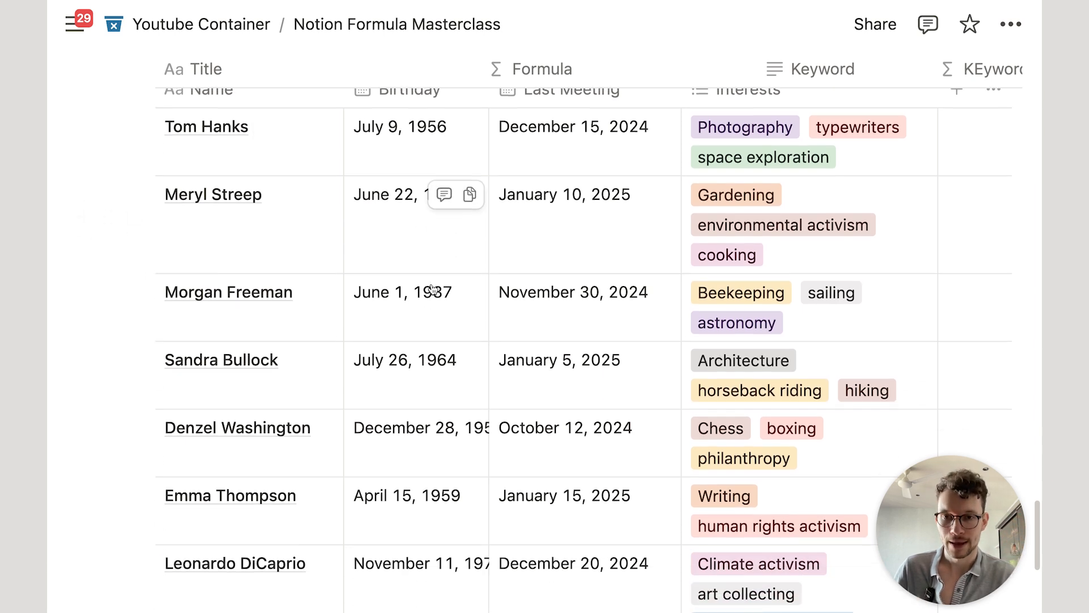
pyautogui.scroll(6, 433, 284)
pyautogui.scroll(-2, 436, 285)
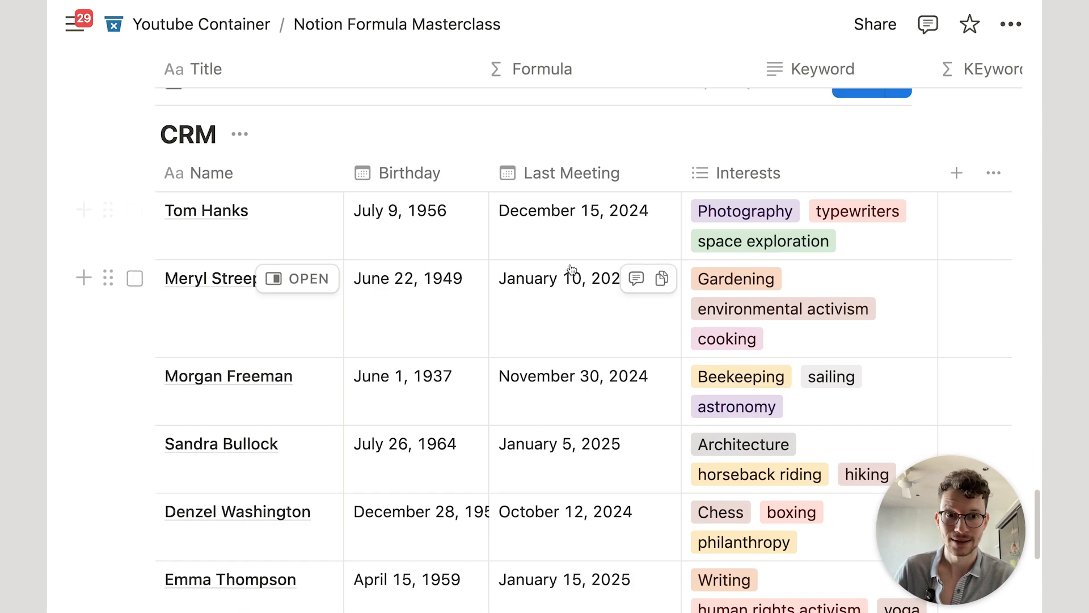
# Step: Add a Formula property named 'Birthday Month' to the CRM table and open its formula editor
pyautogui.click(956, 173)
pyautogui.write('form')
pyautogui.press('Return')
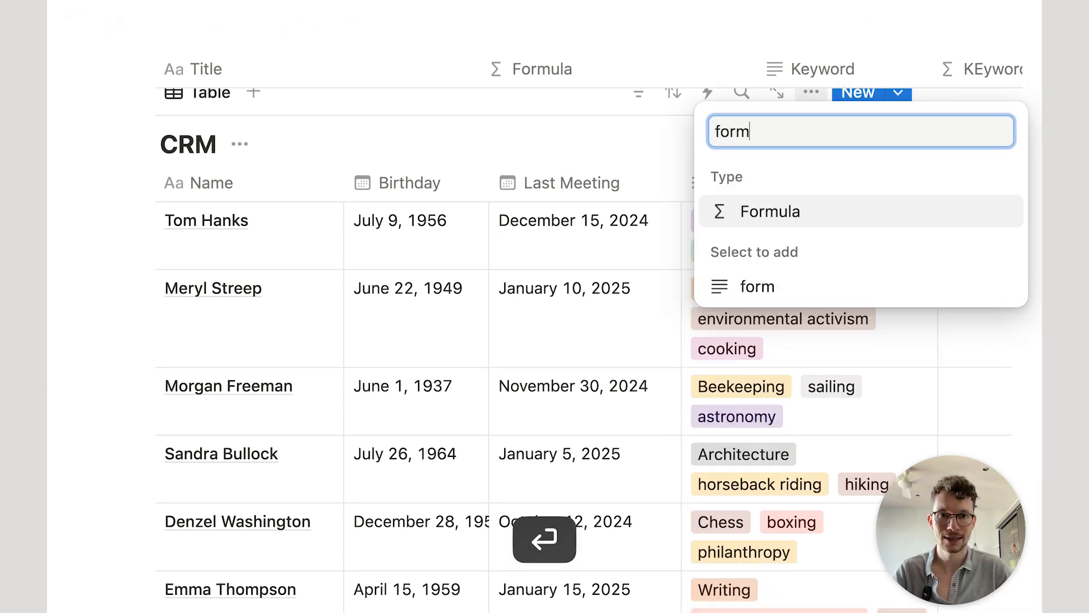
pyautogui.write('Birthday Month')
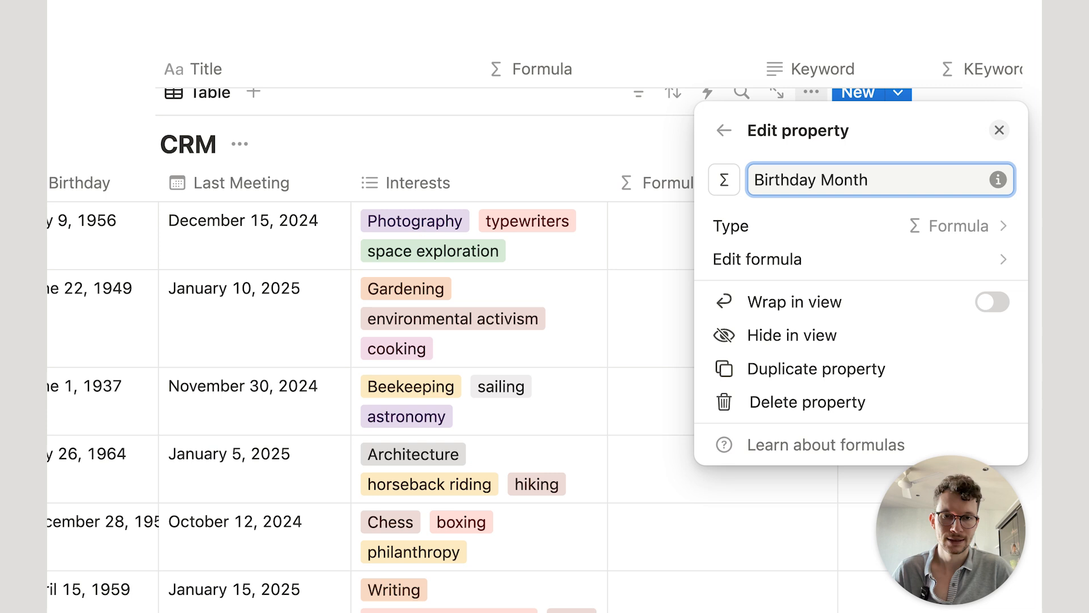
pyautogui.click(907, 261)
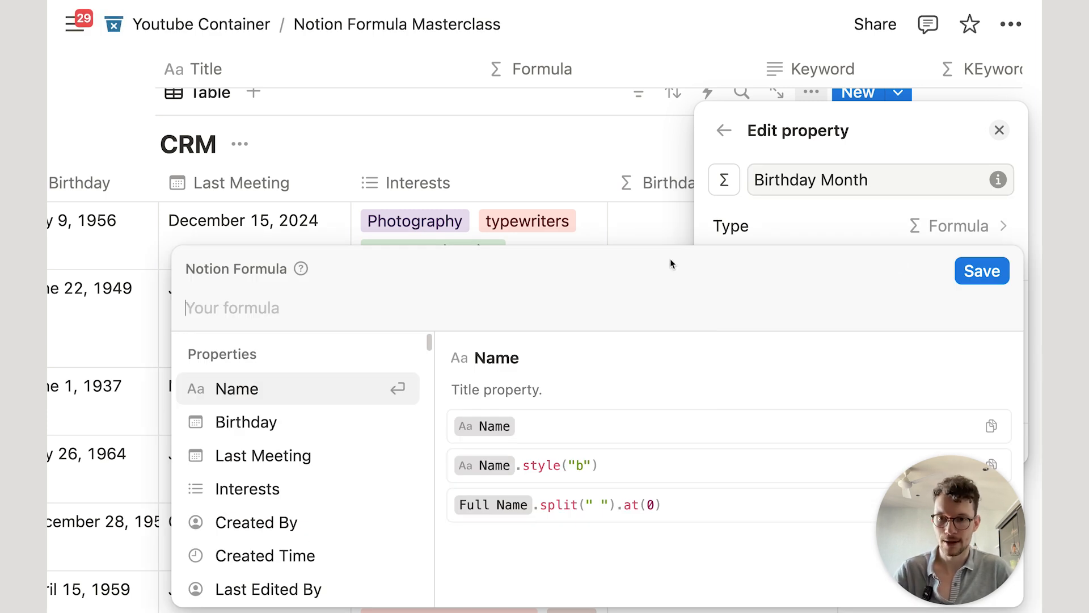
# Step: Start the formula as Birthday.formatDate() using the function suggestions
pyautogui.click(267, 418)
pyautogui.write('.')
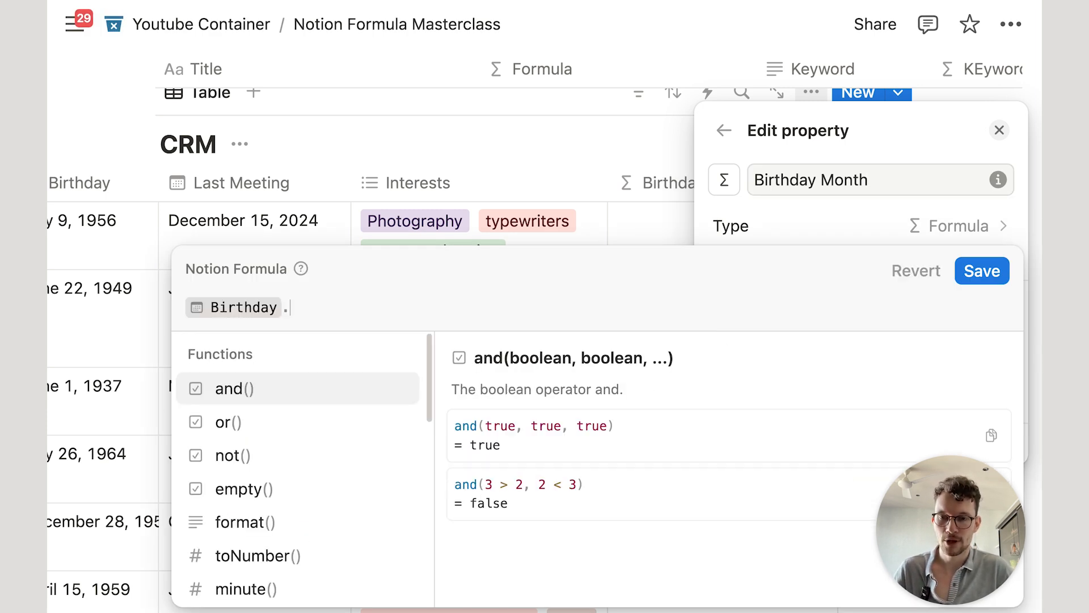
pyautogui.scroll(-10, 288, 454)
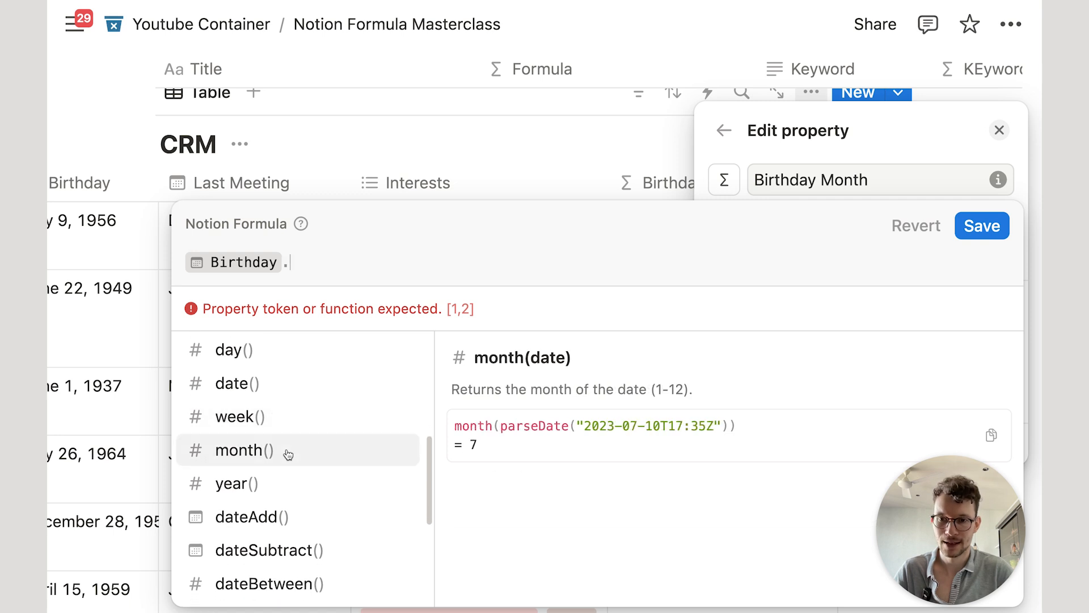
pyautogui.scroll(10, 267, 418)
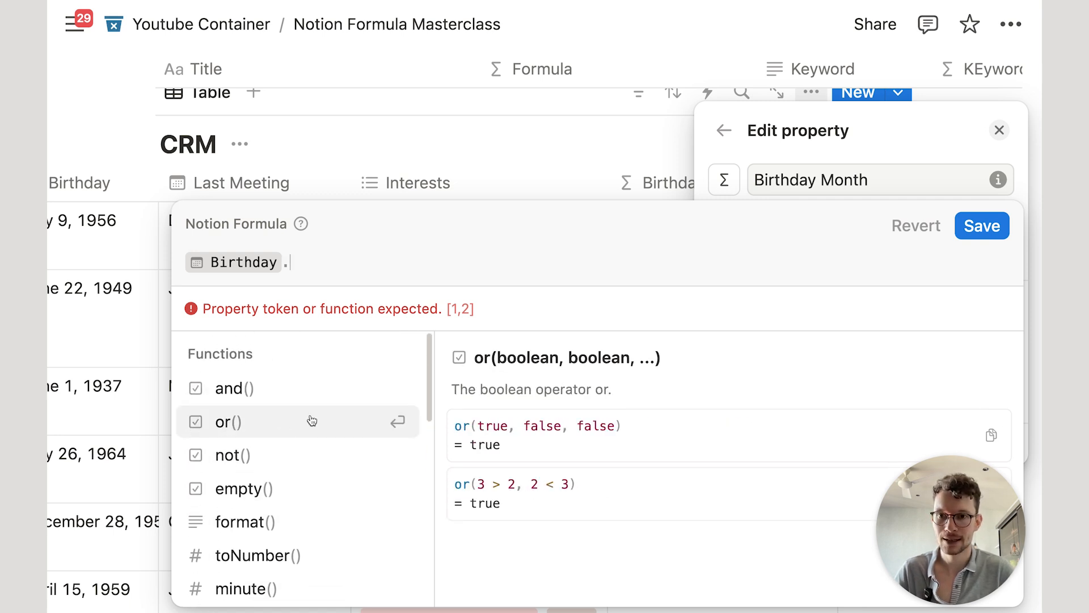
pyautogui.scroll(-6, 311, 422)
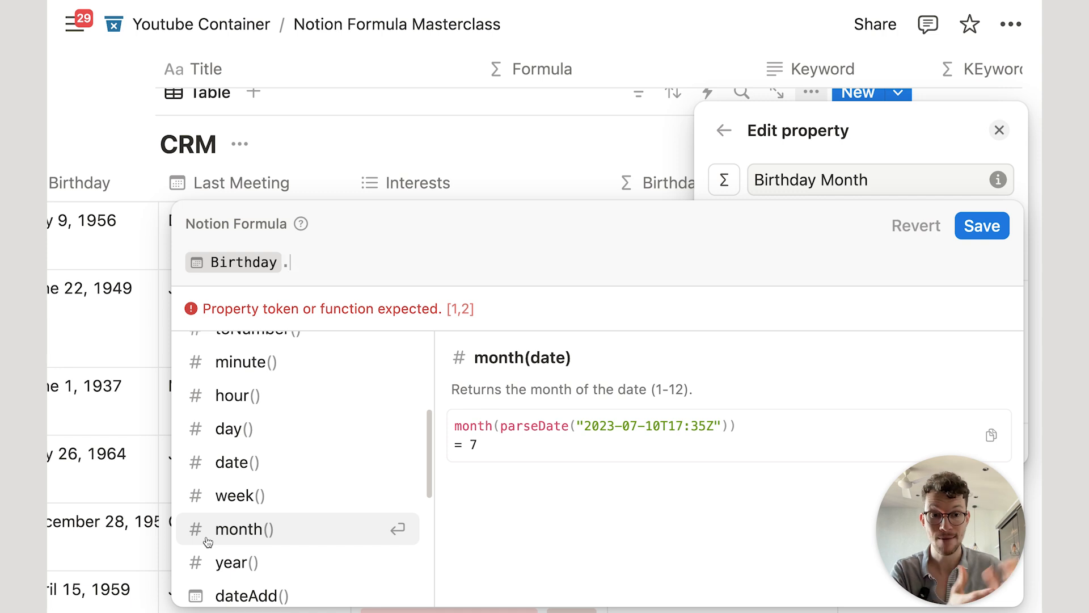
pyautogui.write('form')
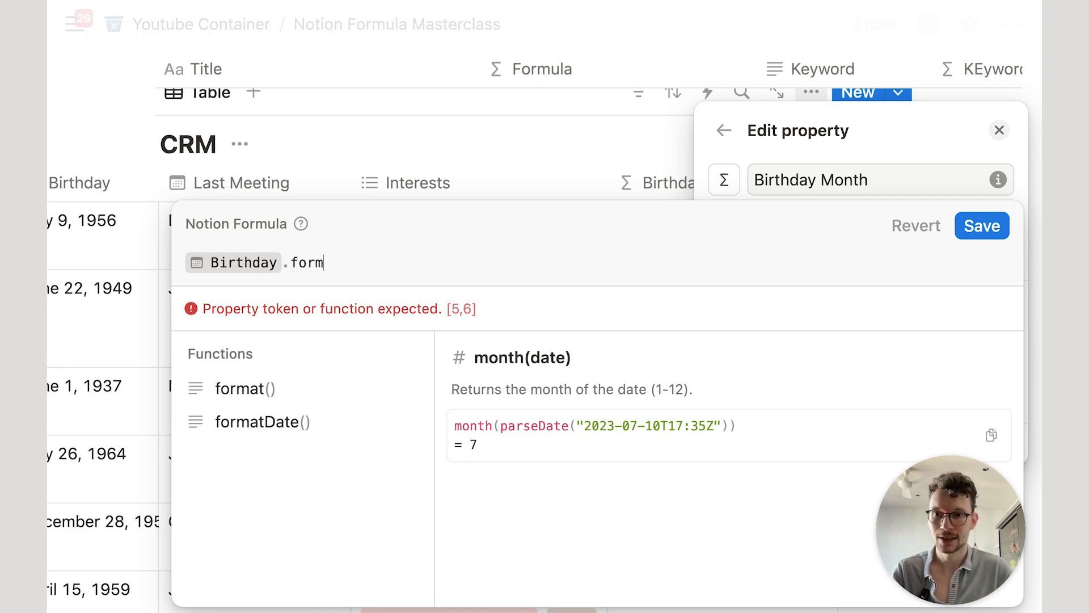
pyautogui.click(230, 426)
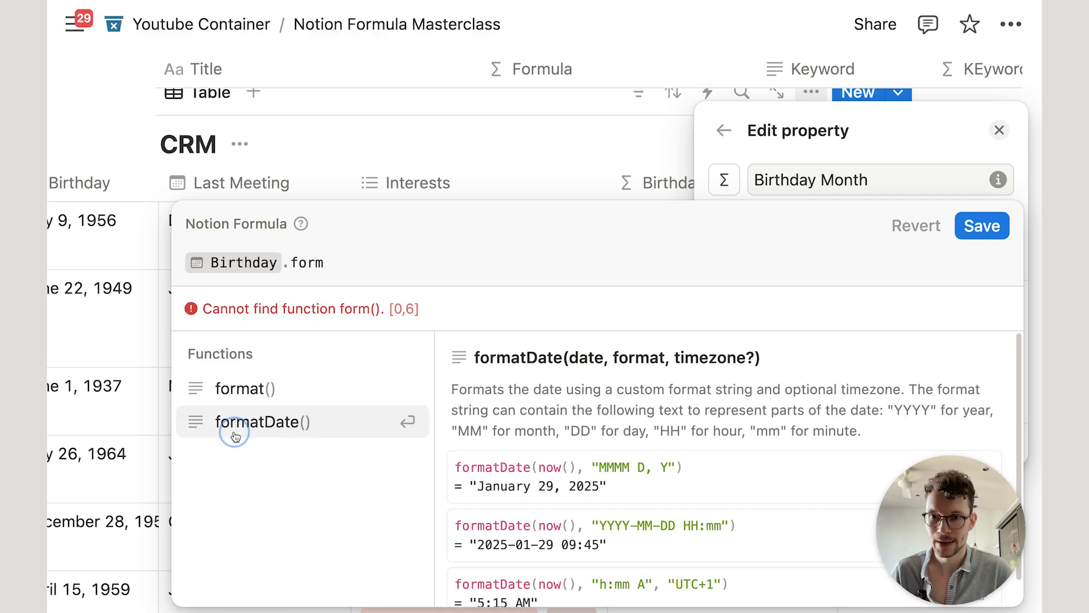
# Step: Review formatDate's format argument and examples, then enter "MMMM" as the format string
pyautogui.click(339, 262)
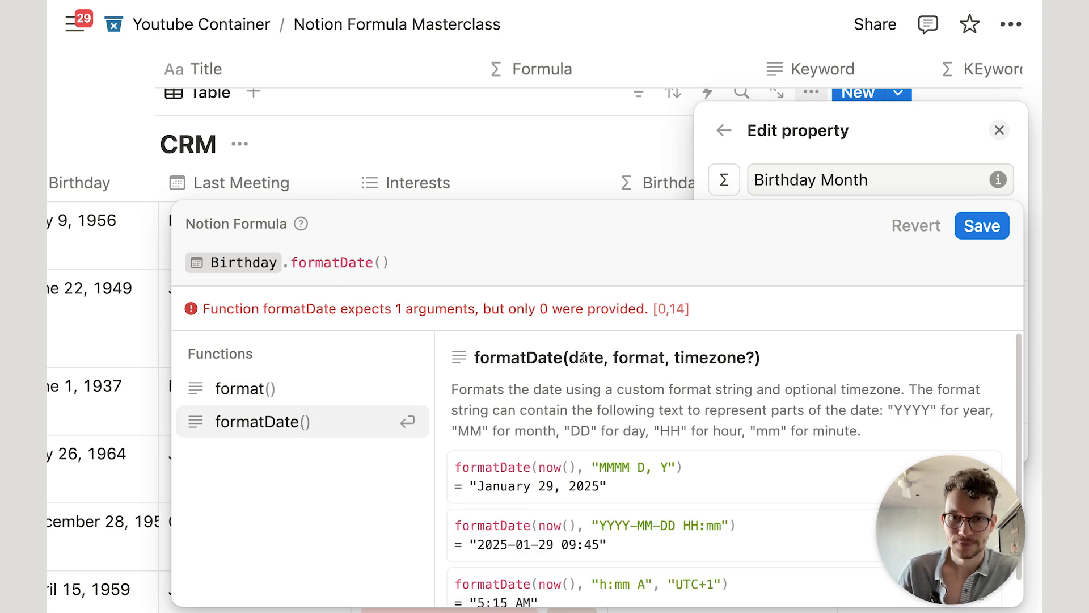
pyautogui.moveTo(614, 358); pyautogui.dragTo(751, 354)
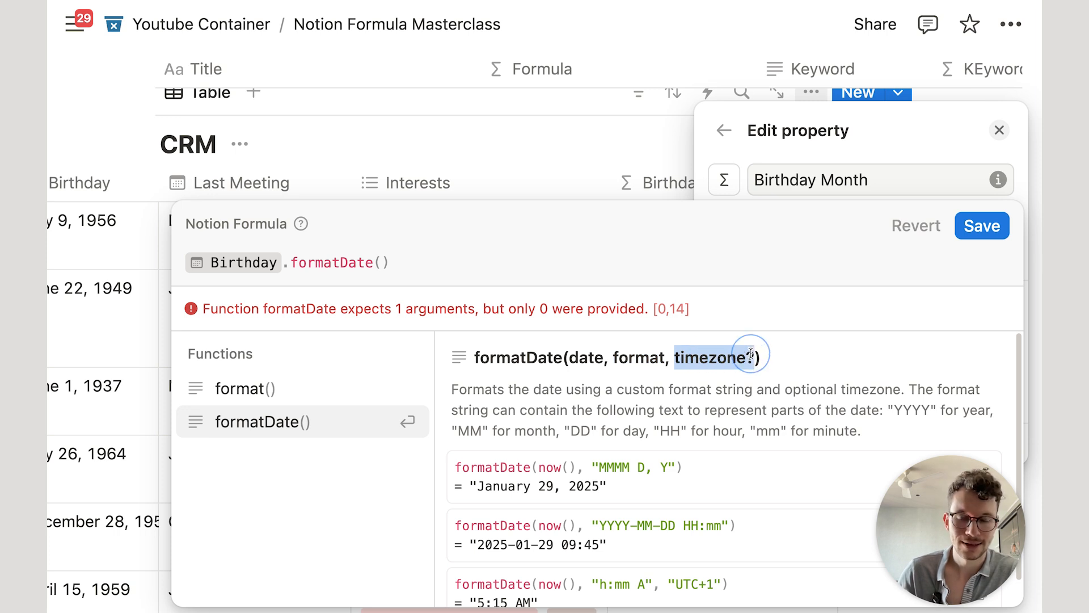
pyautogui.click(701, 361)
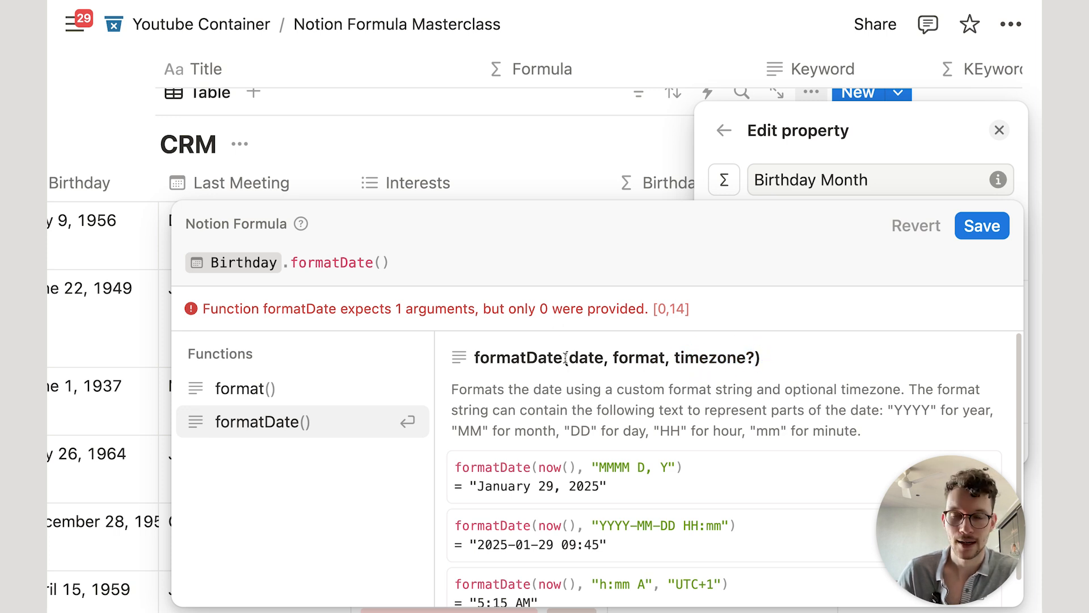
pyautogui.moveTo(615, 356)
pyautogui.mouseDown()
pyautogui.moveTo(672, 357)
pyautogui.moveTo(662, 357)
pyautogui.mouseUp()
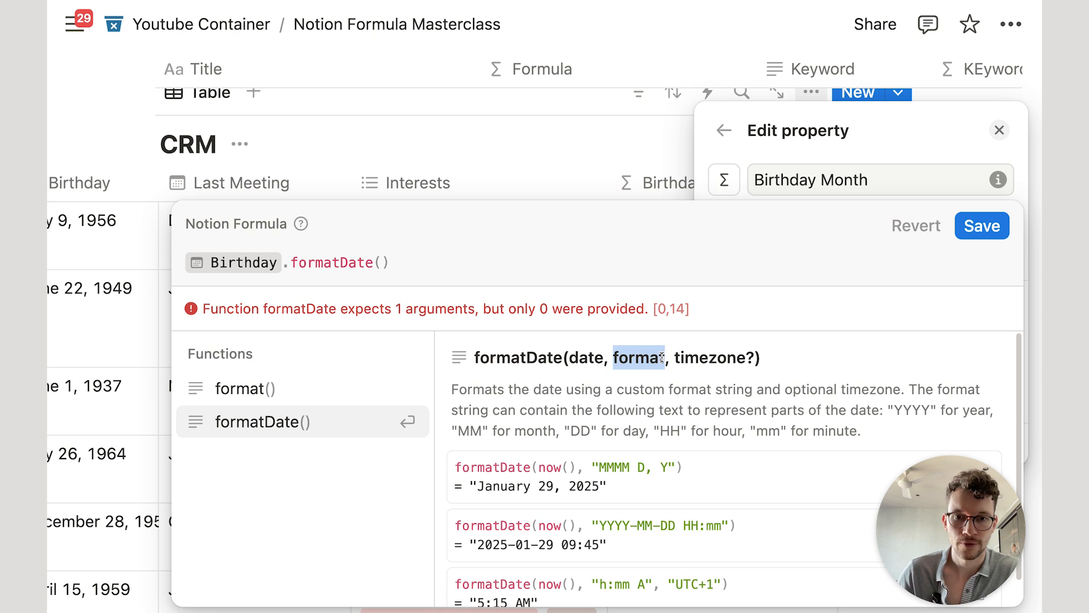
pyautogui.scroll(-1, 661, 357)
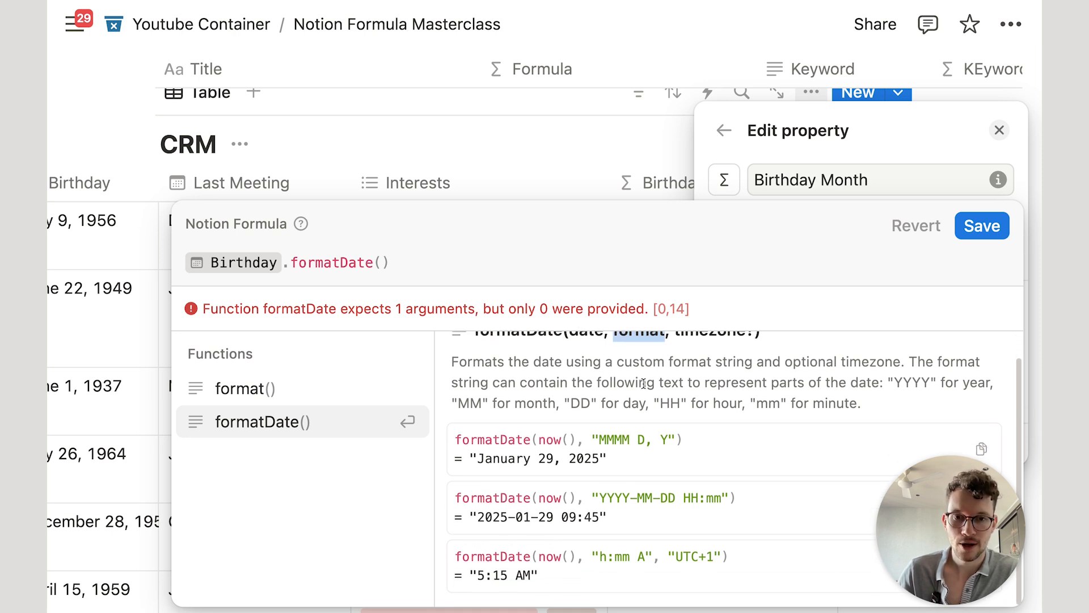
pyautogui.moveTo(592, 444); pyautogui.dragTo(675, 442)
pyautogui.click(648, 440)
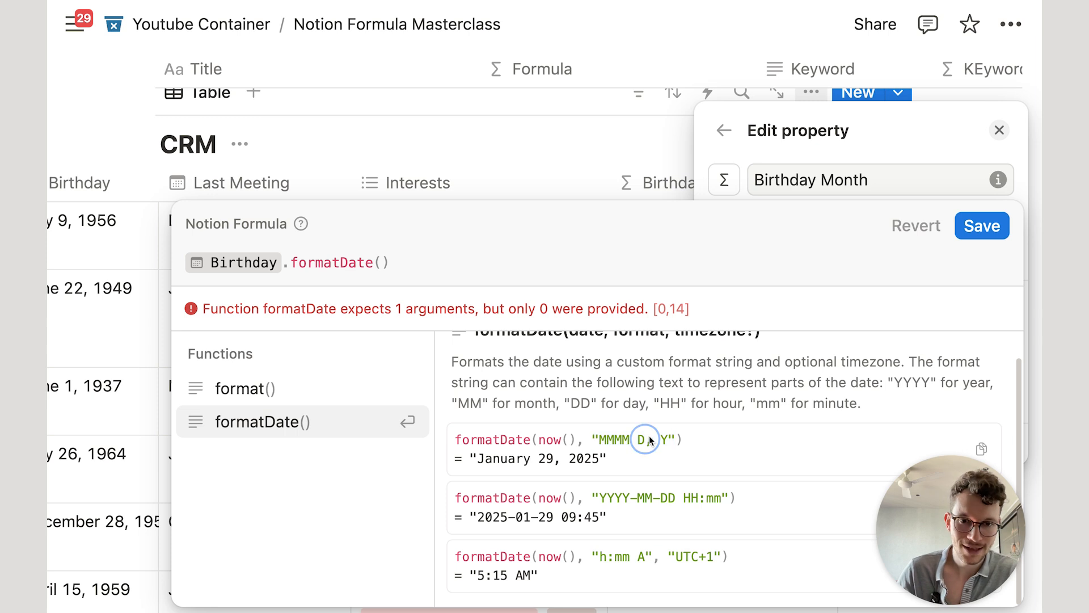
pyautogui.doubleClick(663, 439)
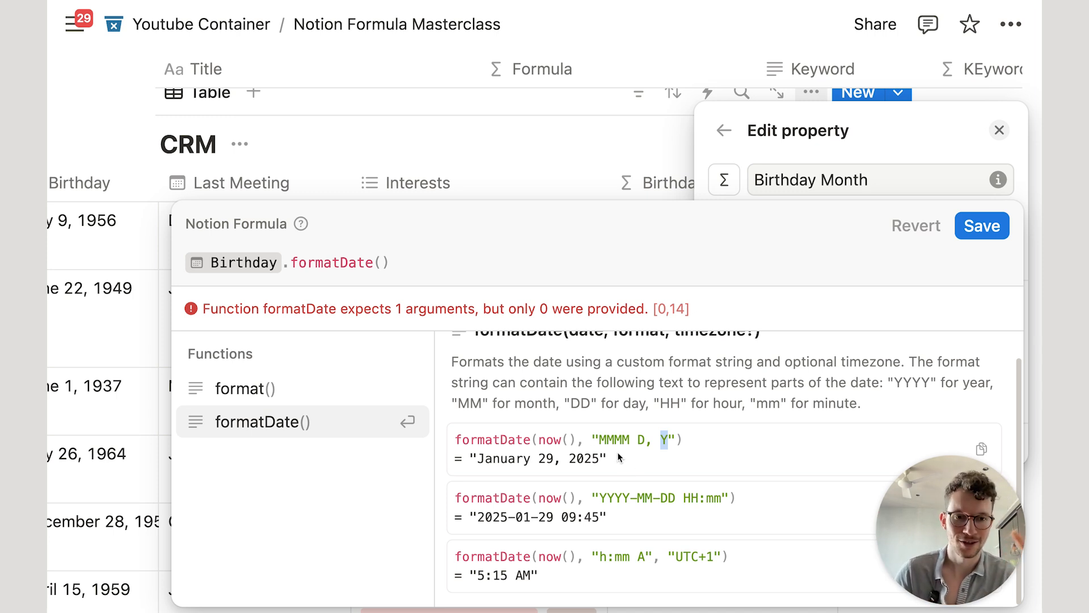
pyautogui.click(385, 264)
pyautogui.write('"')
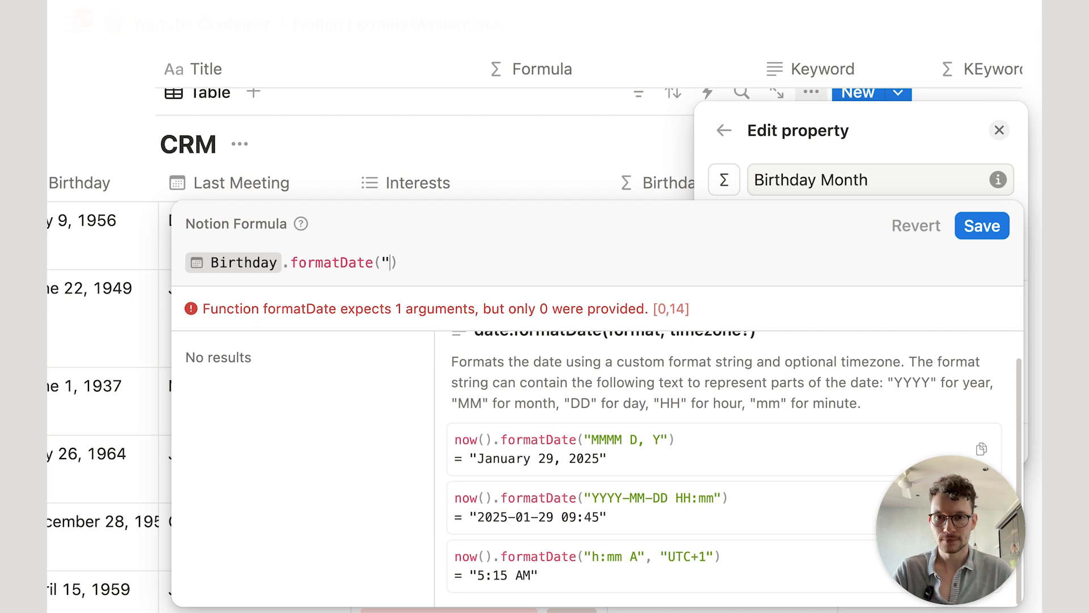
pyautogui.write('MMMM"')
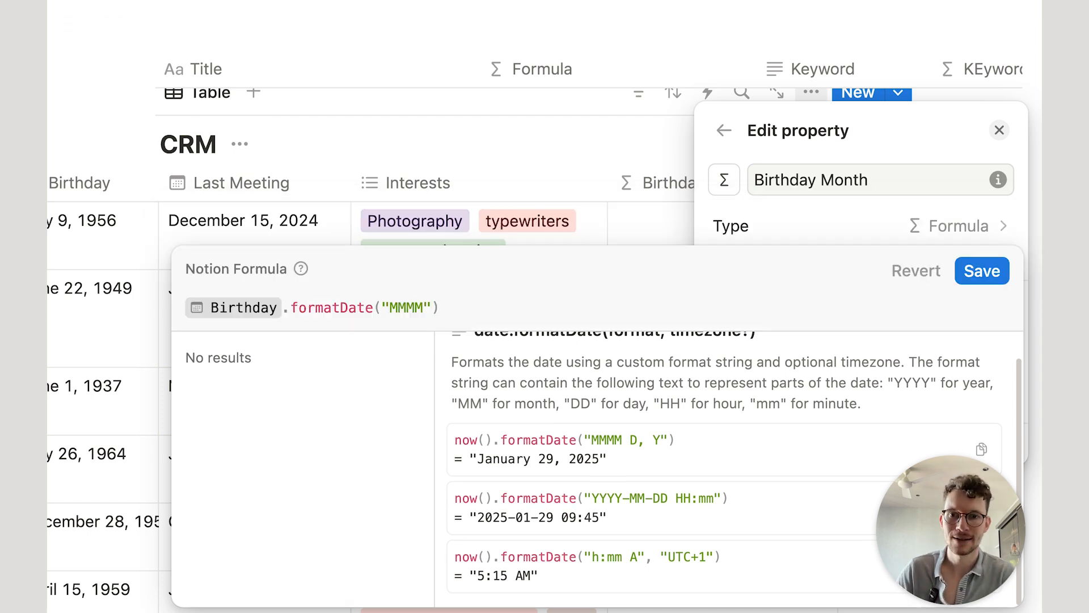
# Step: Save the "MMMM" formula, then shorten the format to "MM" and save again
pyautogui.click(986, 271)
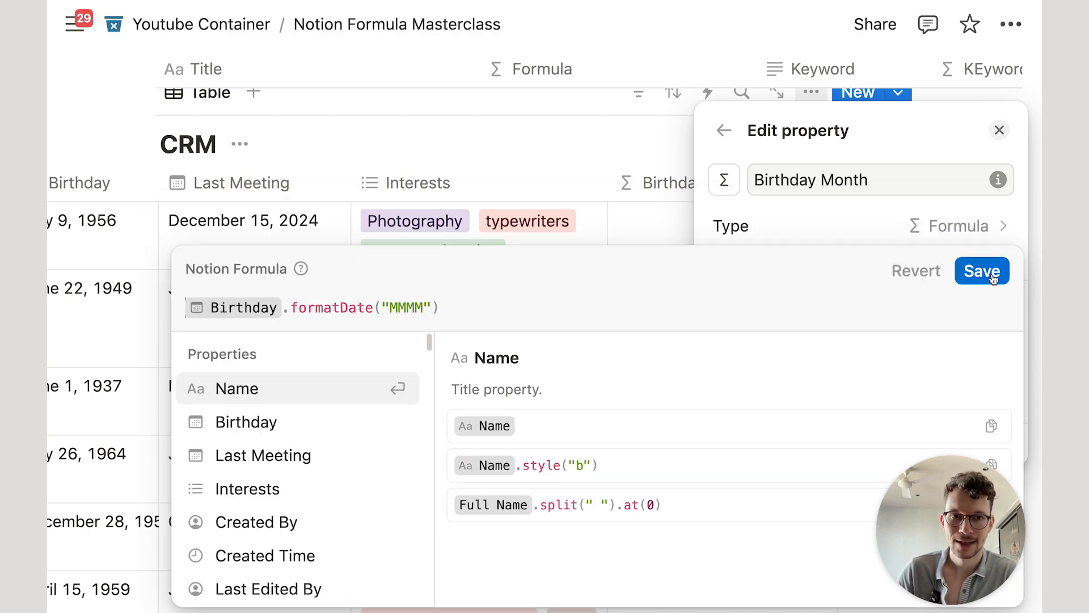
pyautogui.click(504, 134)
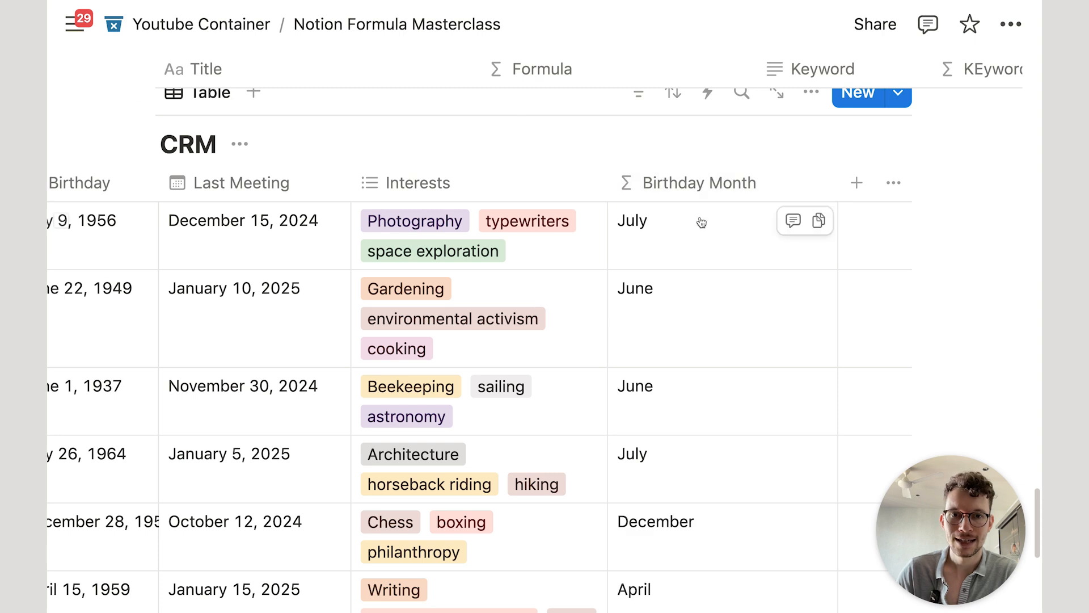
pyautogui.scroll(-6, 704, 363)
pyautogui.scroll(6, 713, 455)
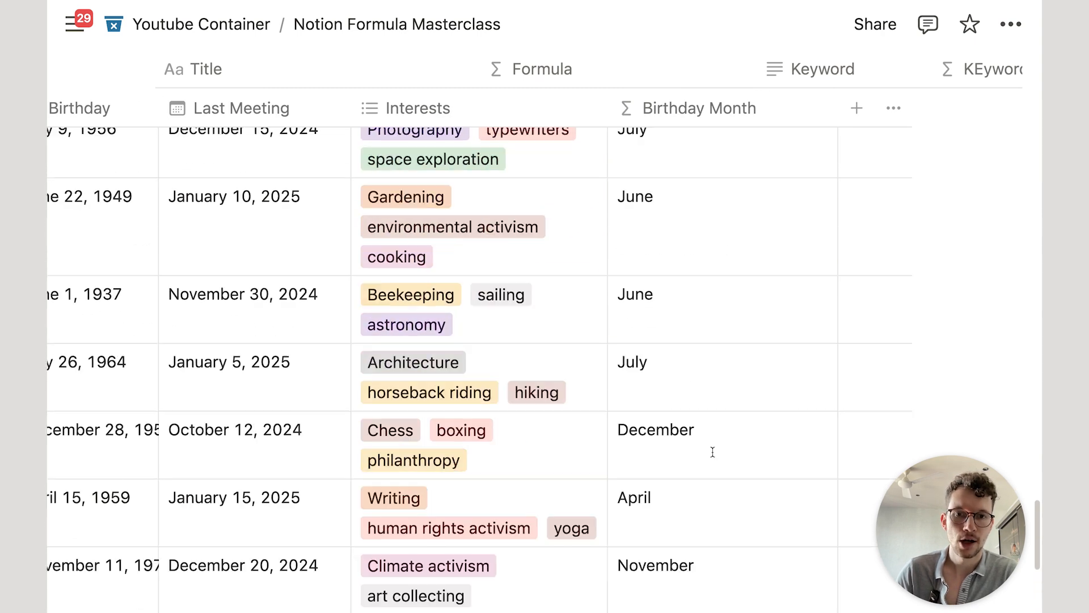
pyautogui.click(704, 250)
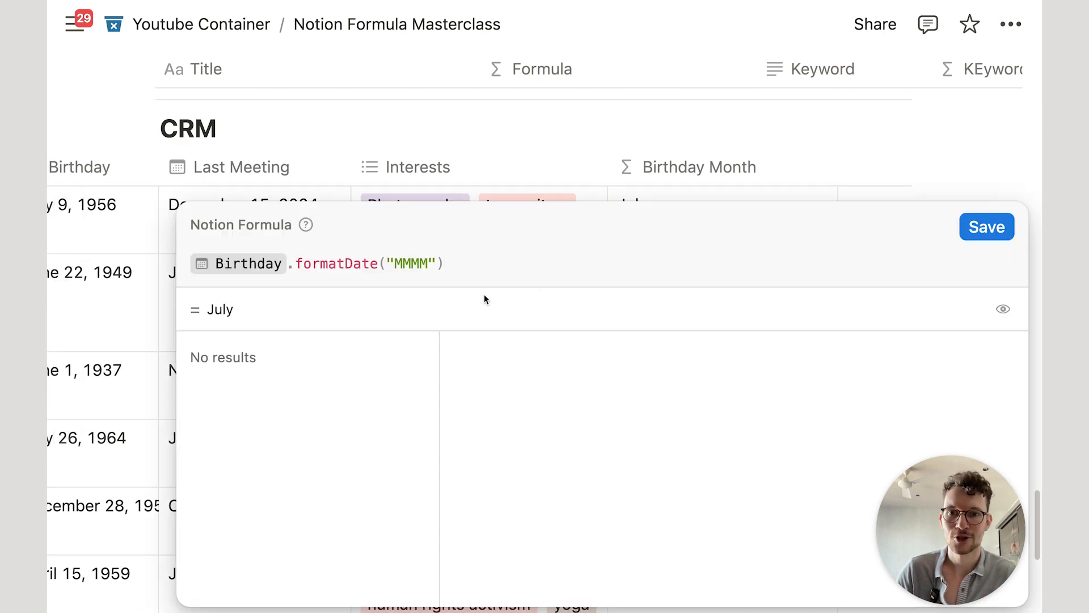
pyautogui.click(428, 262)
pyautogui.press('BackSpace')
pyautogui.press('BackSpace')
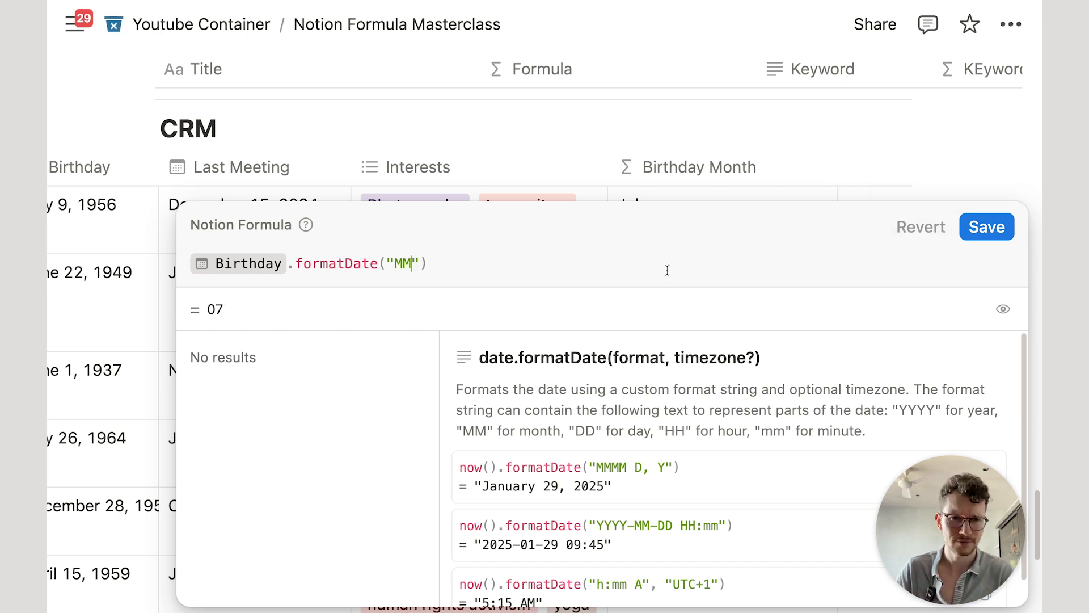
pyautogui.click(984, 226)
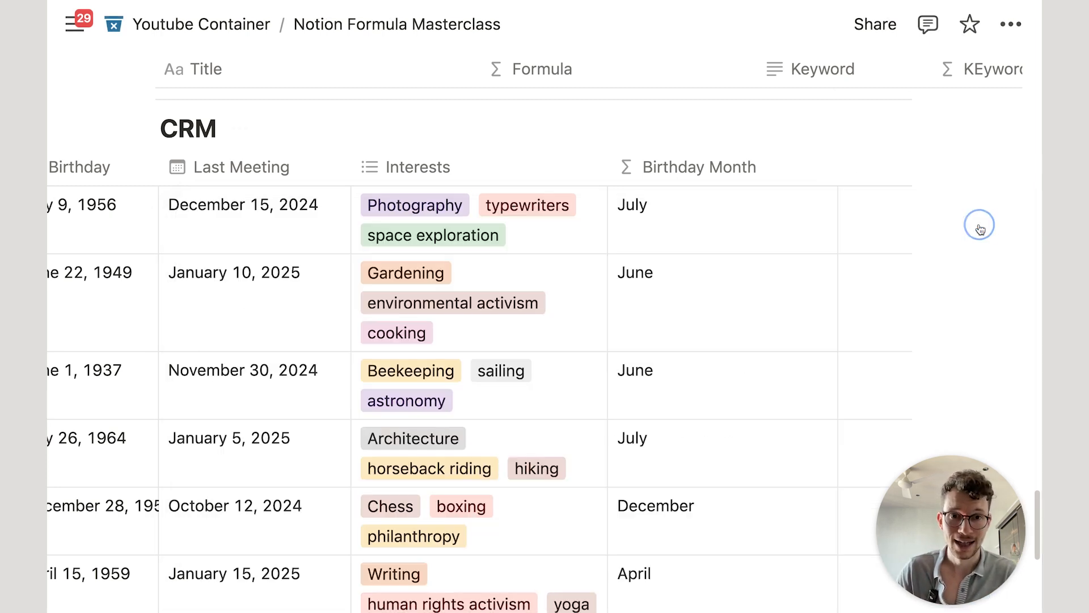
# Step: Change the format to "MMM" for abbreviated month names and save
pyautogui.click(719, 233)
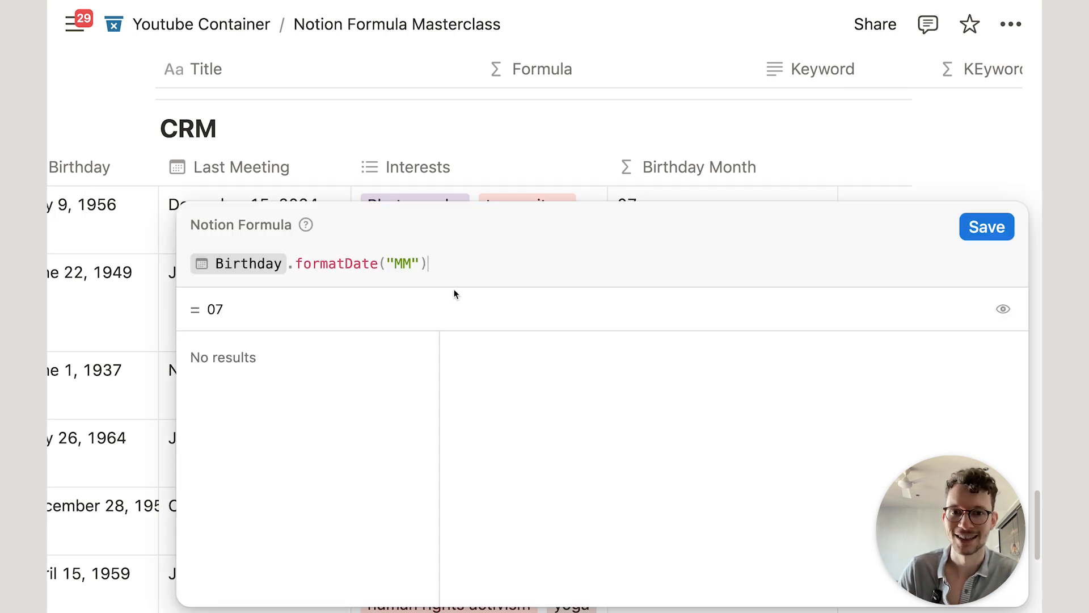
pyautogui.click(406, 261)
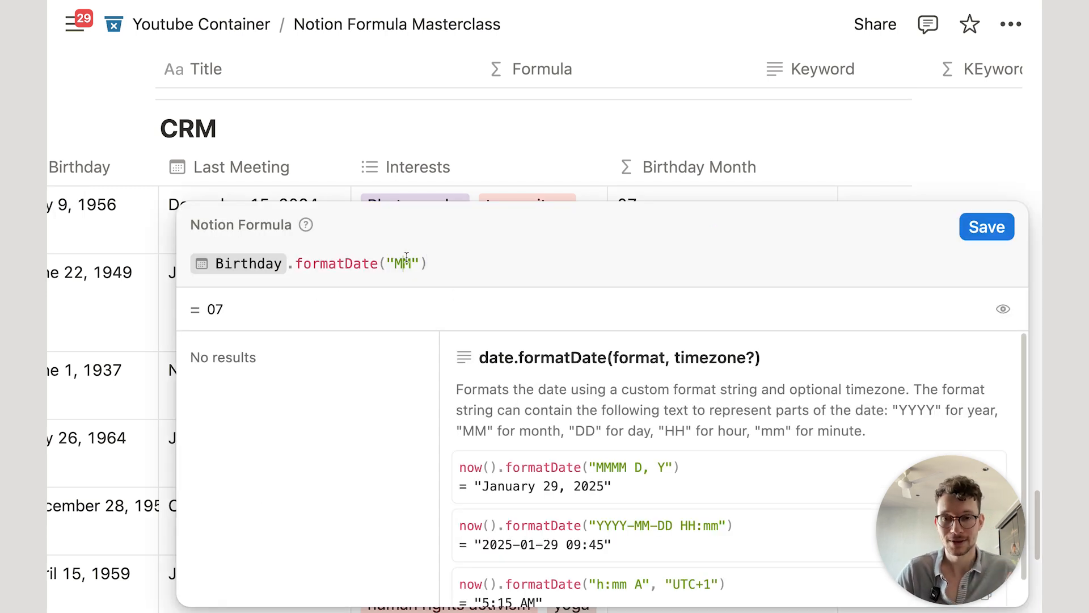
pyautogui.write('M')
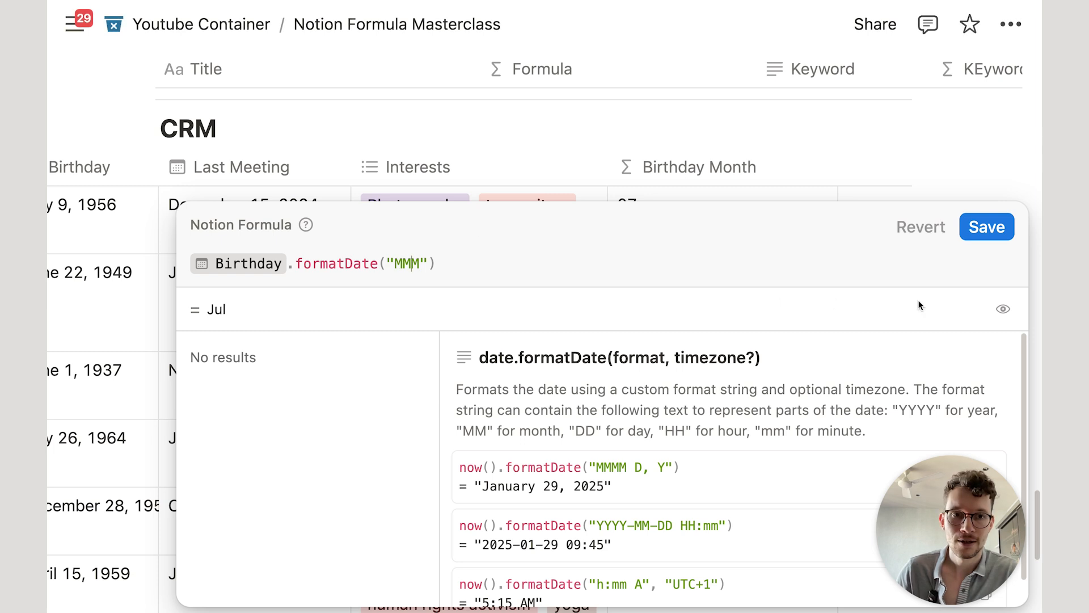
pyautogui.click(989, 239)
pyautogui.scroll(-5, 749, 295)
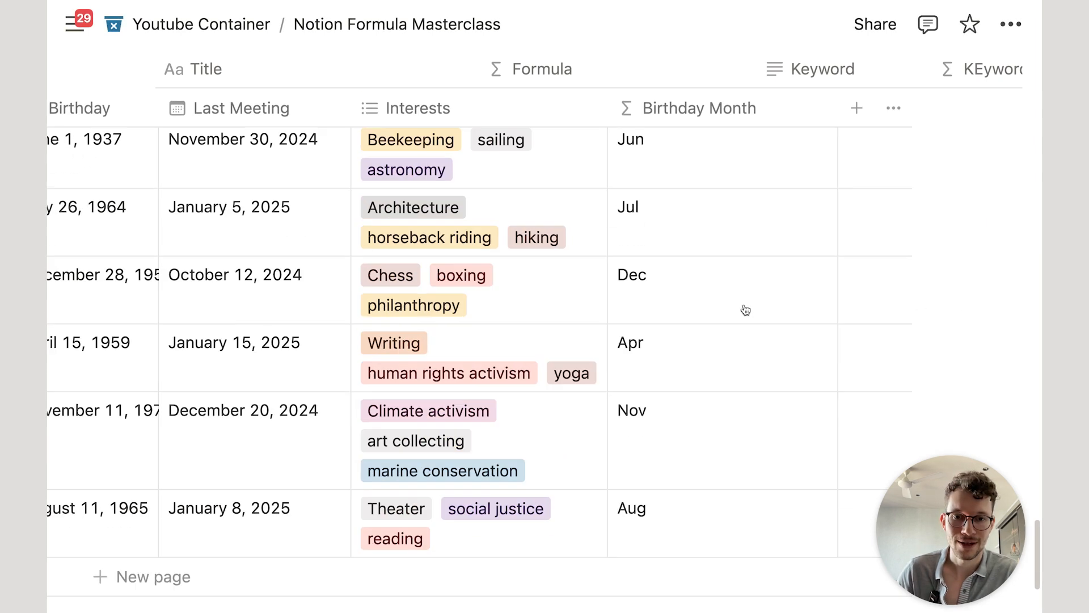
pyautogui.scroll(5, 737, 355)
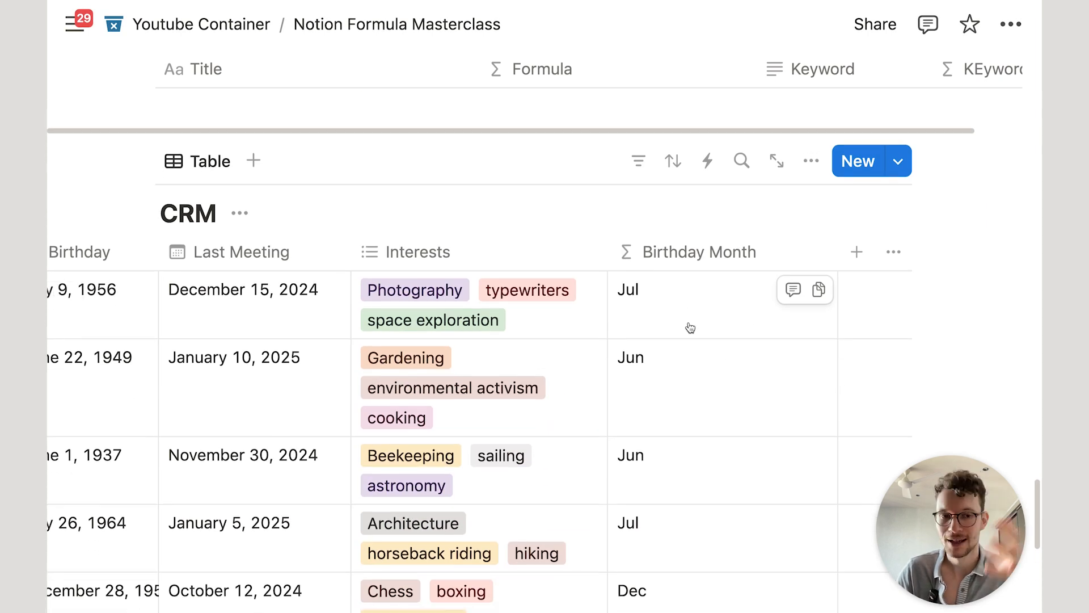
# Step: Extend the format to "MMM YY" and save, giving values like Jul 56 and Jun 49
pyautogui.click(689, 321)
pyautogui.click(417, 264)
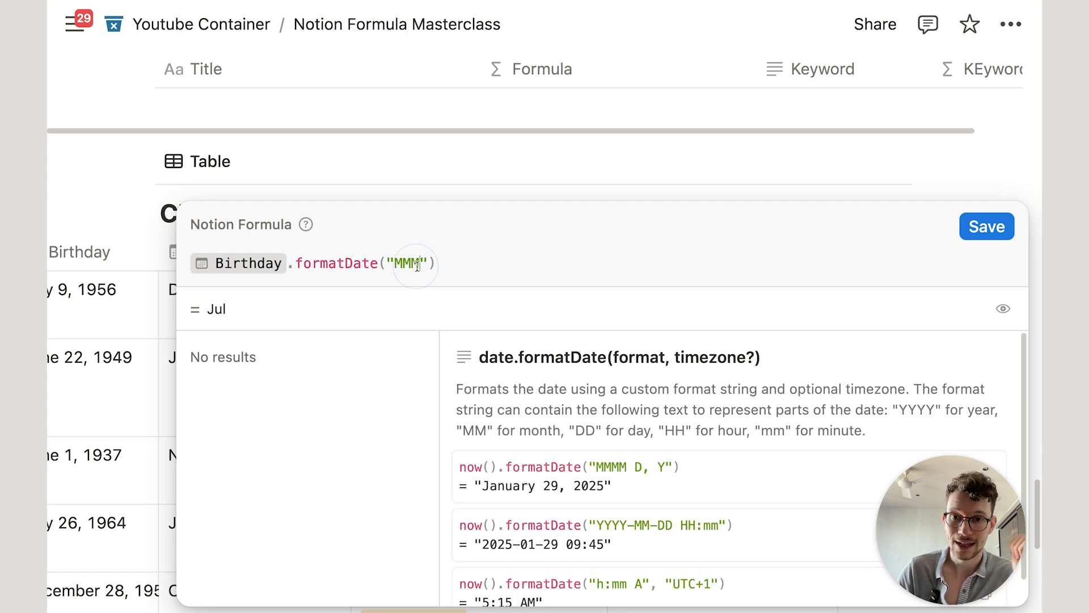
pyautogui.write('YY')
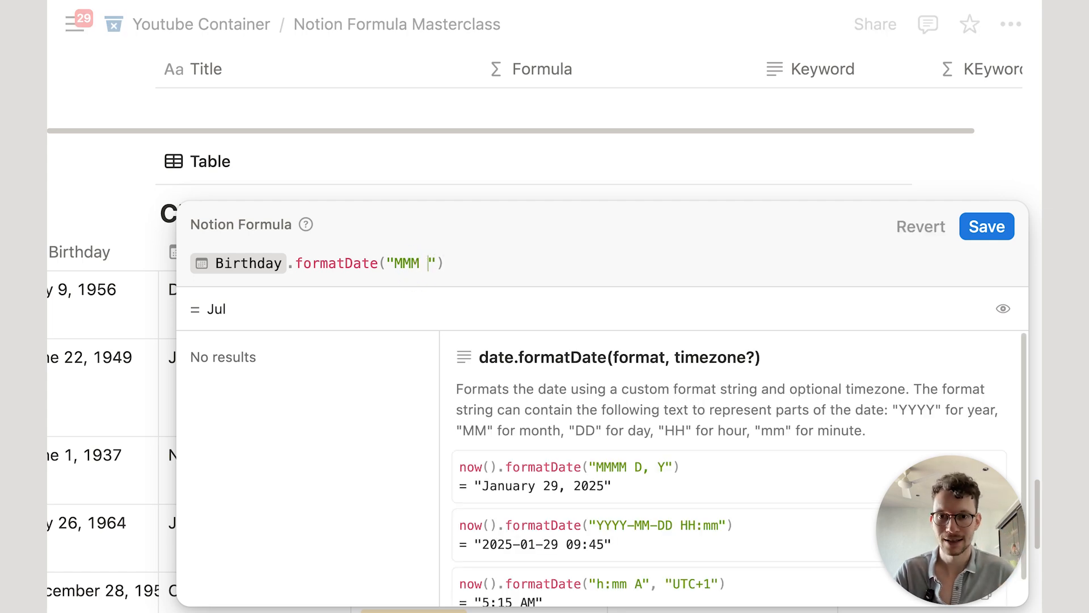
pyautogui.click(973, 233)
pyautogui.scroll(-2, 692, 382)
pyautogui.scroll(-1, 693, 385)
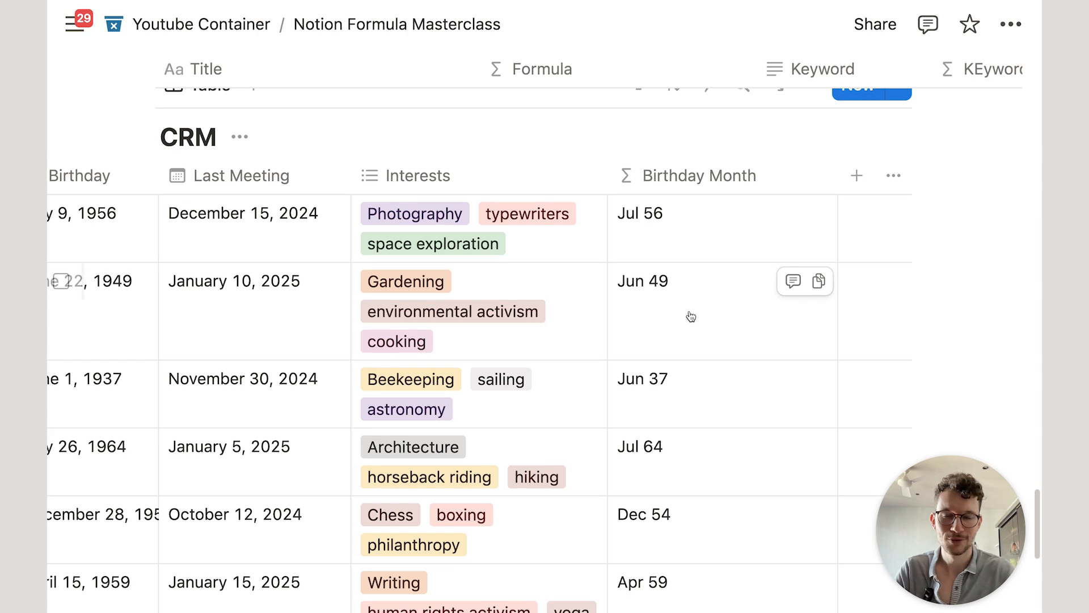
pyautogui.scroll(-2, 691, 317)
pyautogui.scroll(1, 691, 314)
pyautogui.hscroll(-5, 661, 206)
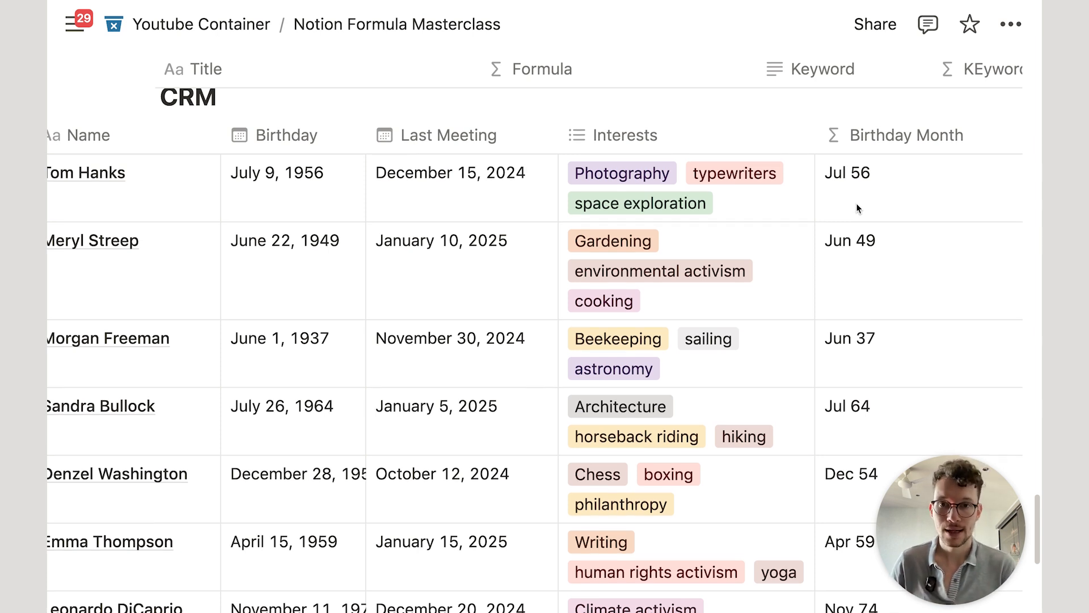
pyautogui.scroll(-1, 626, 252)
pyautogui.scroll(-1, 504, 387)
pyautogui.scroll(1, 518, 392)
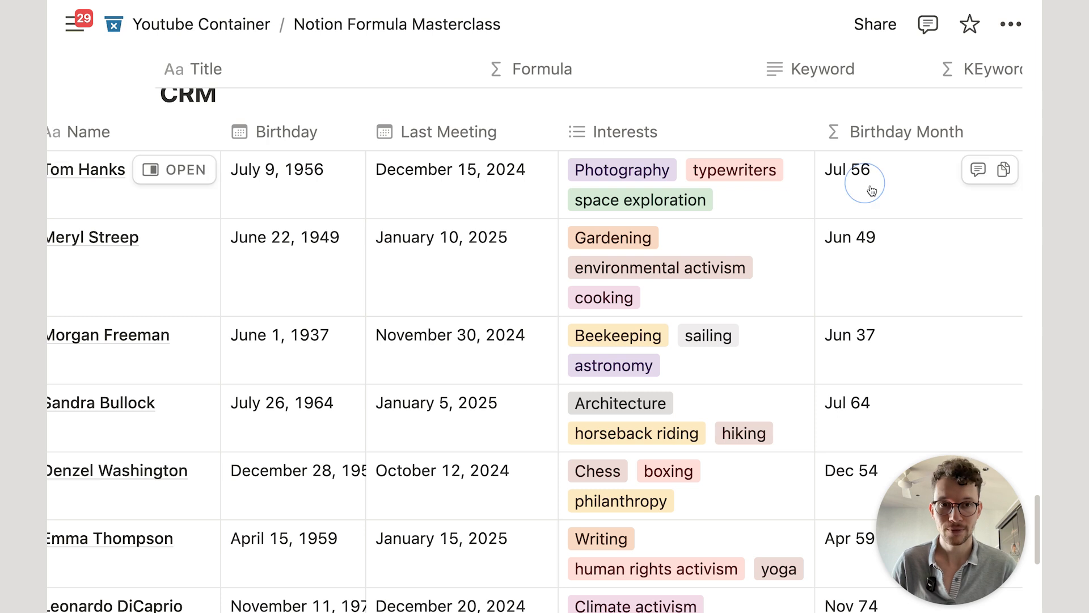
# Step: Replace the Birthday Month formula with Last Meeting.formatDate("MMMM")
pyautogui.click(874, 188)
pyautogui.press('super+a')
pyautogui.press('BackSpace')
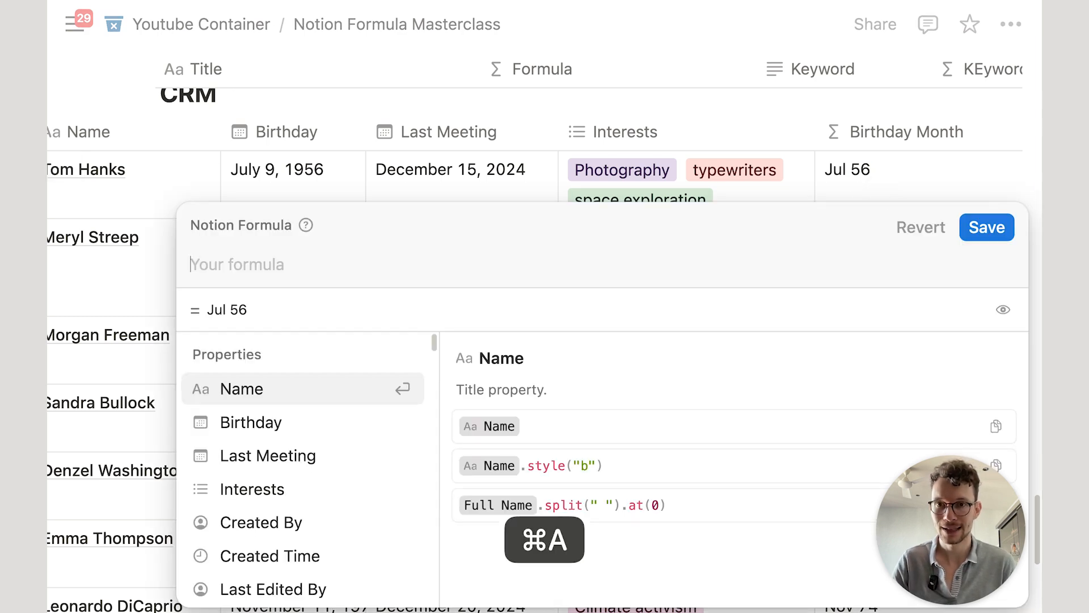
pyautogui.write('last')
pyautogui.press('Return')
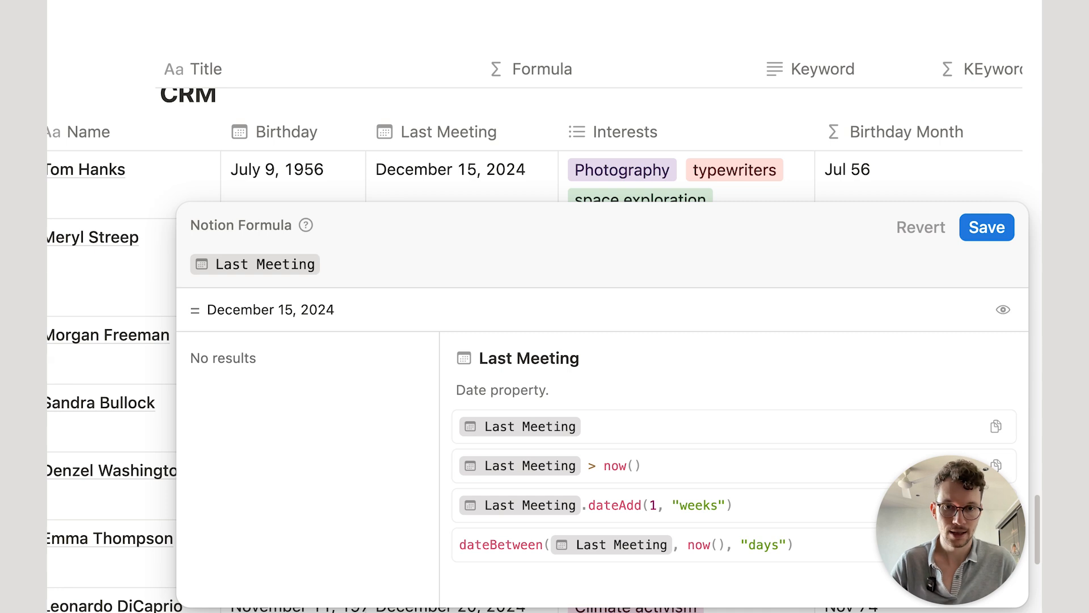
pyautogui.write('.form')
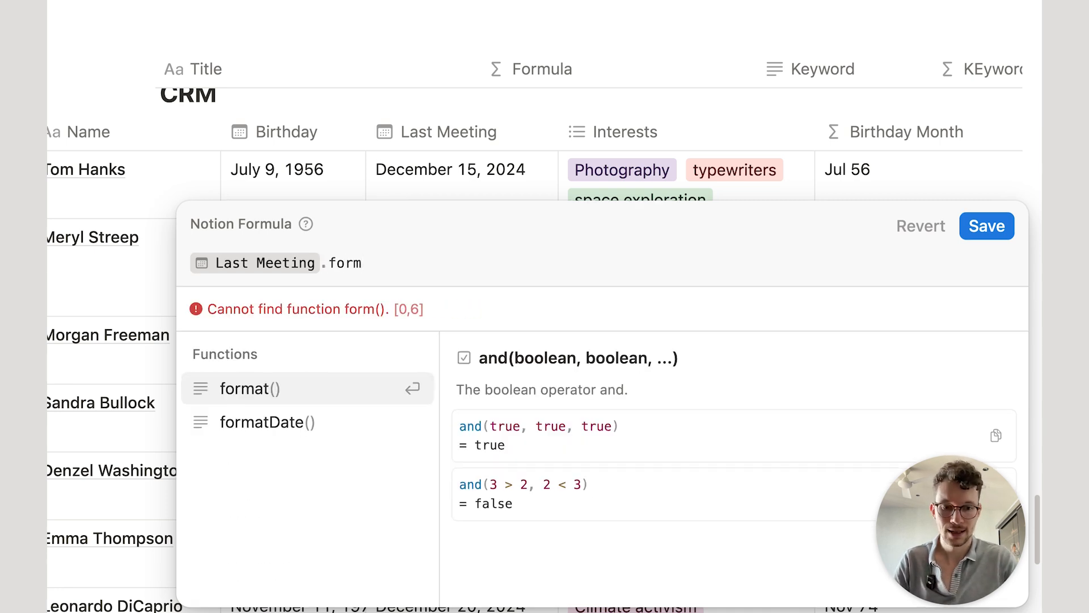
pyautogui.press('Down')
pyautogui.press('Return')
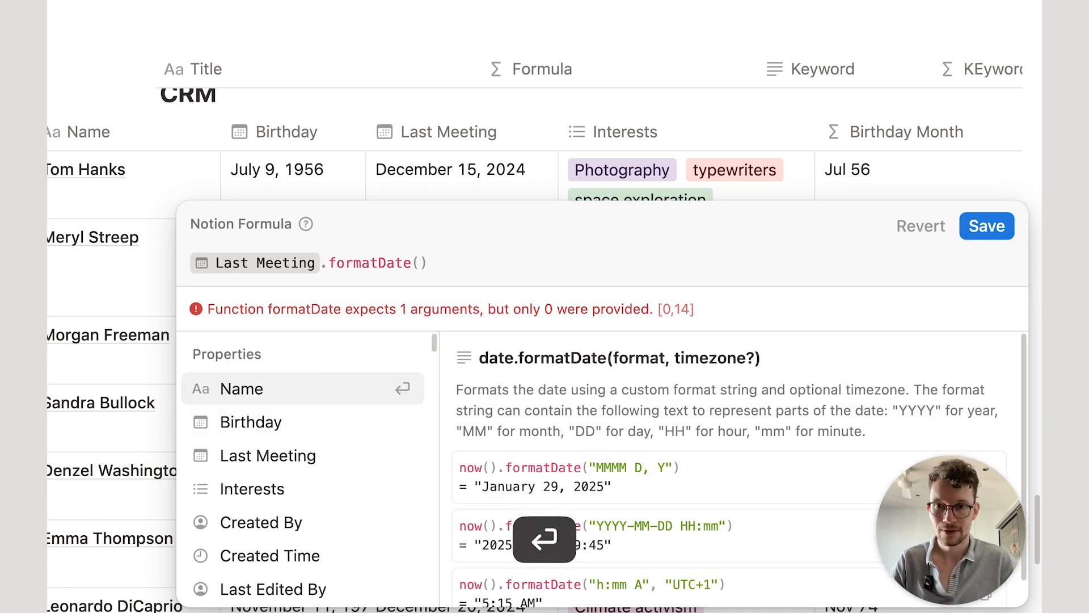
pyautogui.write('"MMMM"')
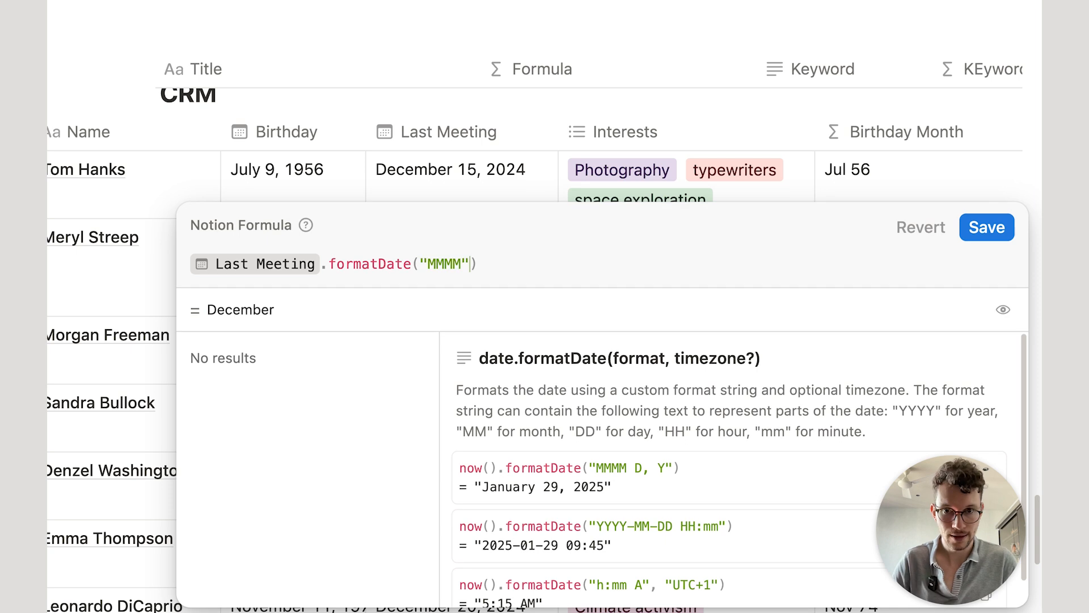
pyautogui.click(616, 267)
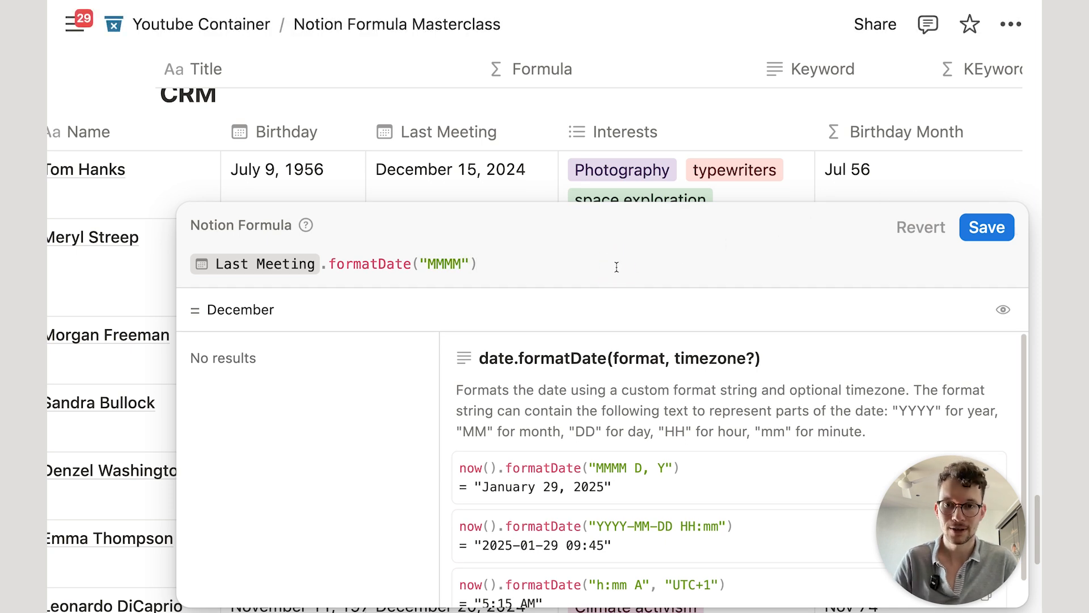
# Step: Append ==today().formatDate("MMMM") to compare against the current month, swapping now() for today()
pyautogui.write('==')
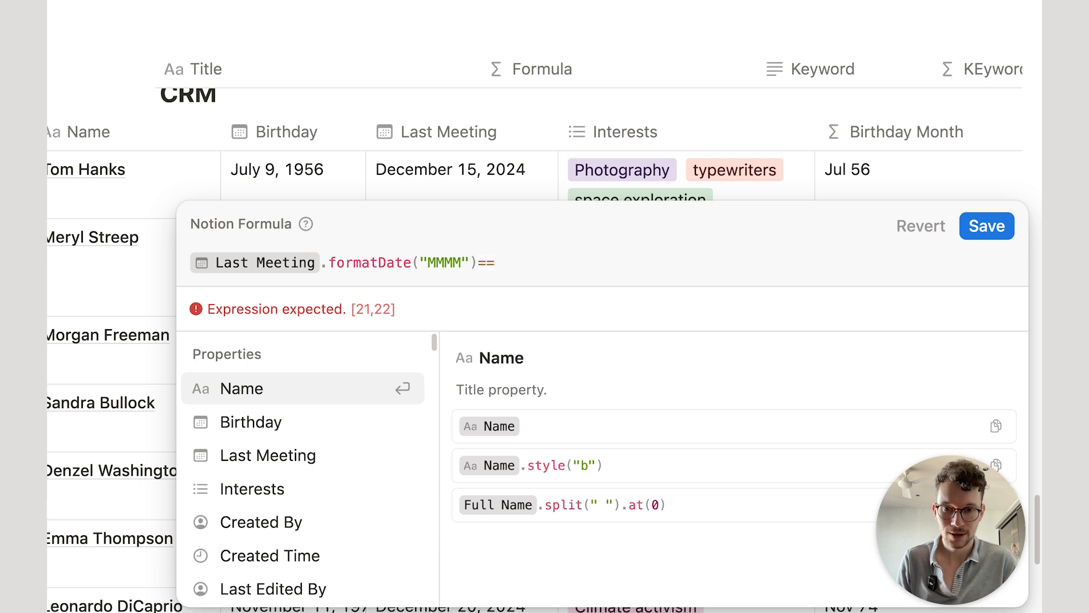
pyautogui.write('now()')
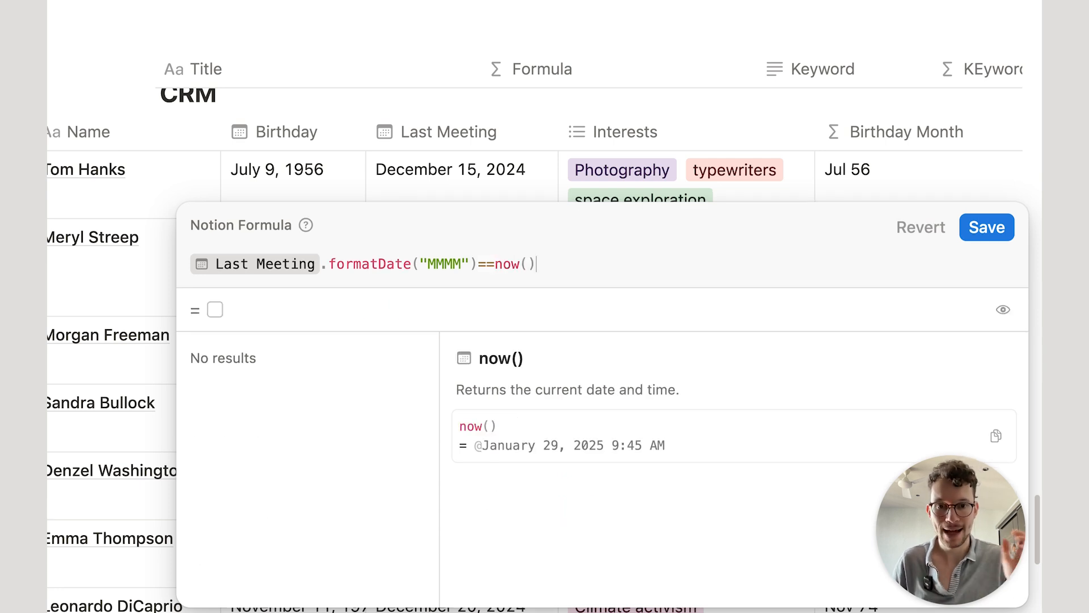
pyautogui.doubleClick(508, 263)
pyautogui.write('today')
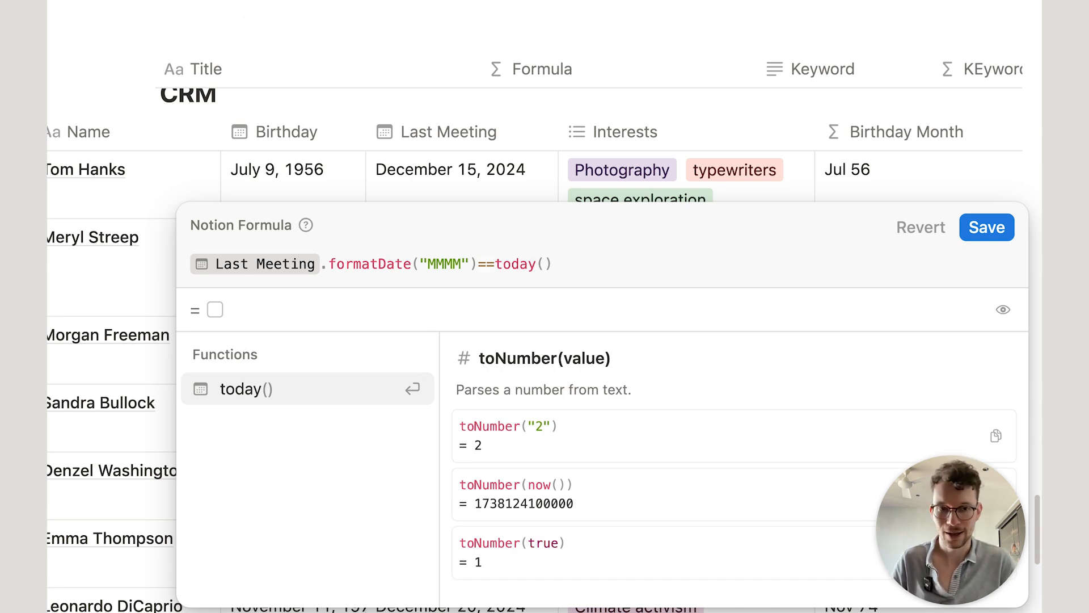
pyautogui.click(612, 253)
pyautogui.write('.f')
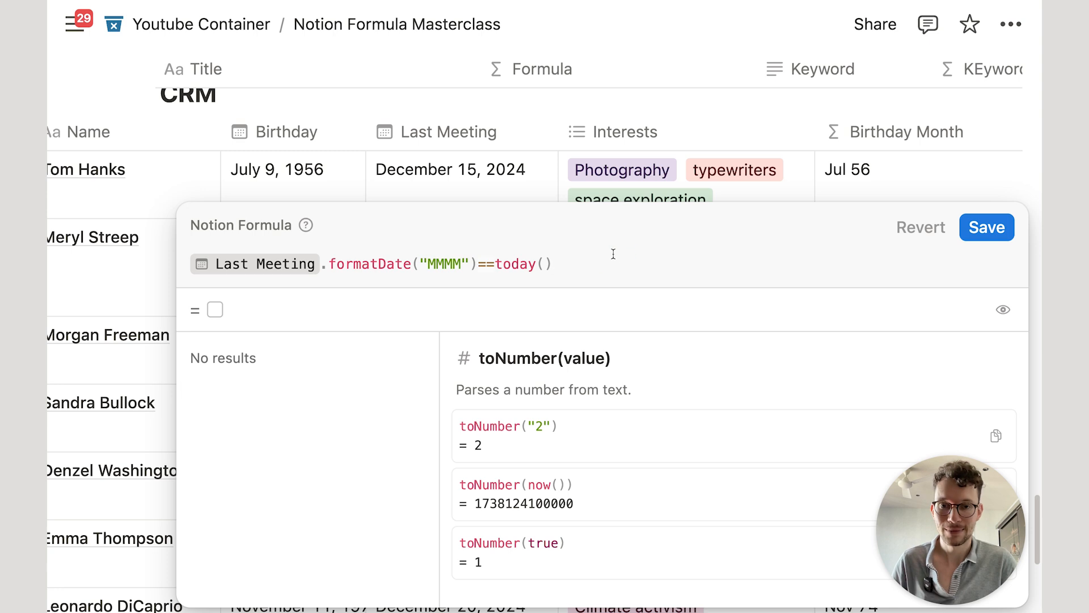
pyautogui.write('orm')
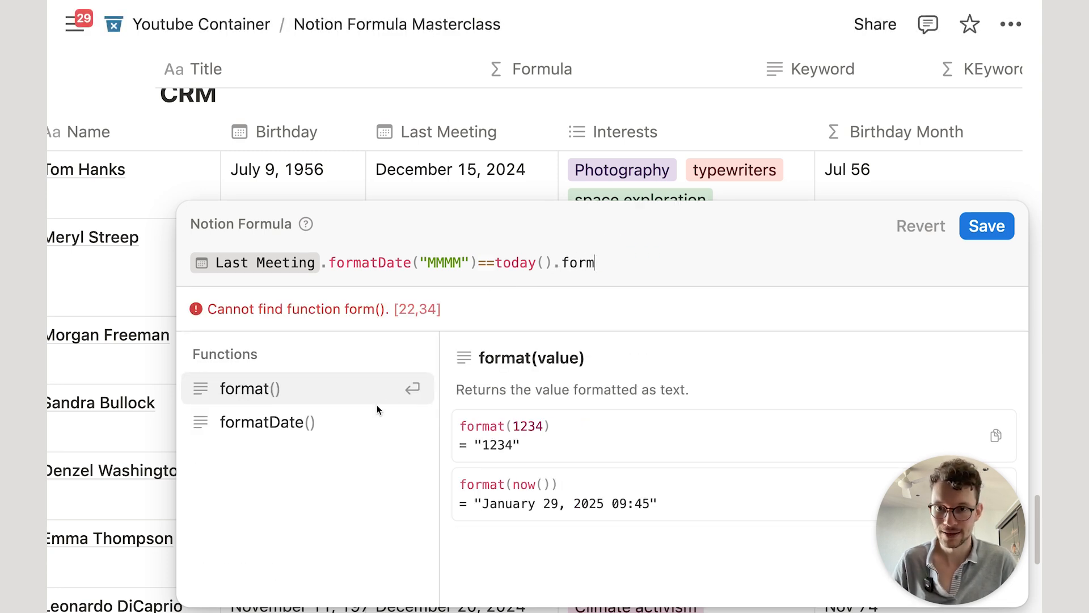
pyautogui.click(356, 417)
pyautogui.write('"MMM')
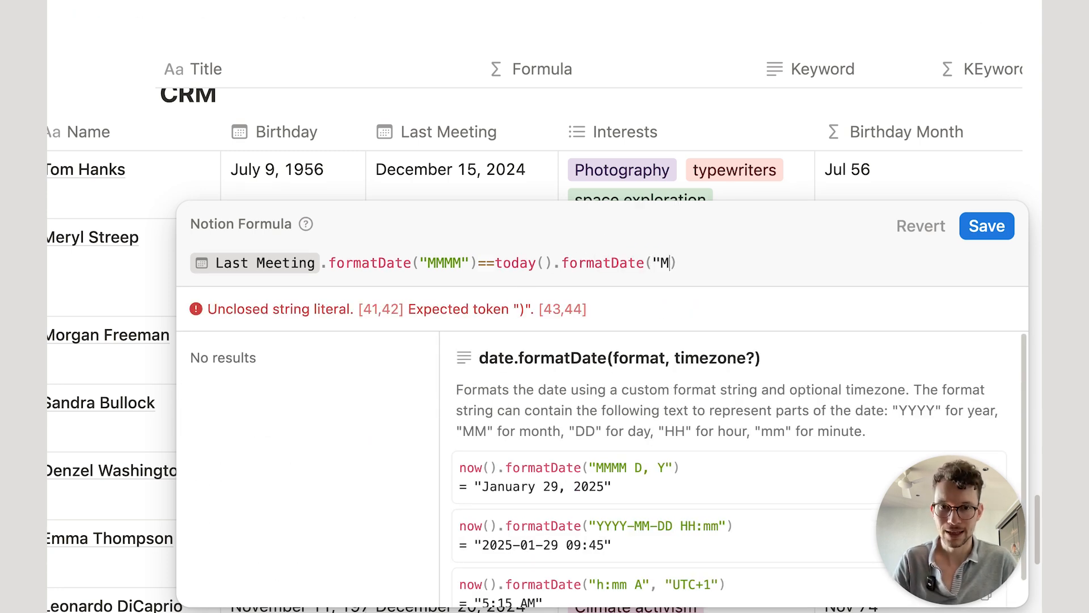
pyautogui.write('M"')
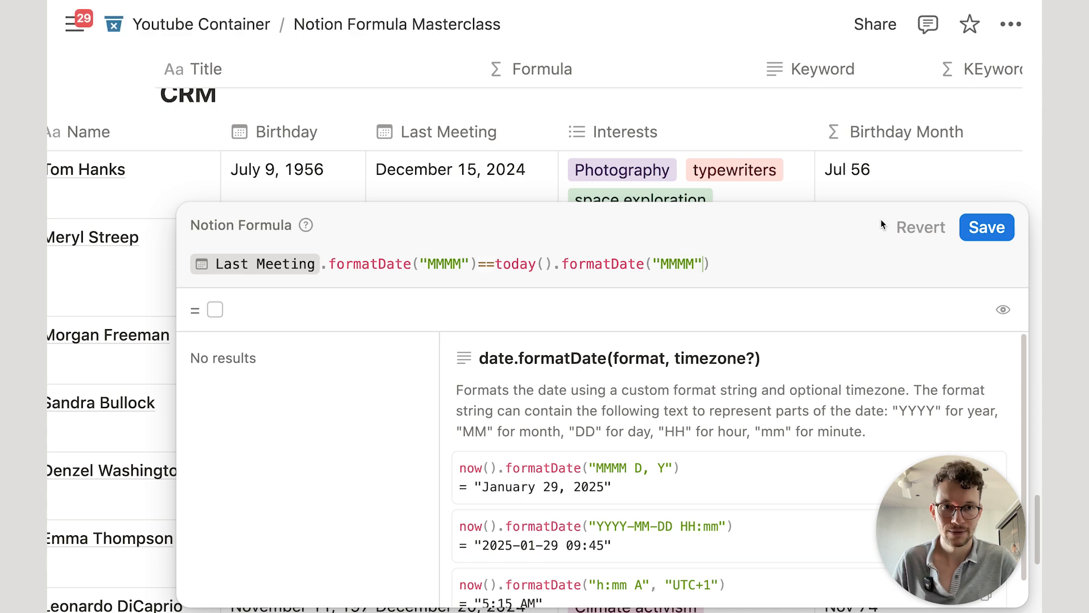
# Step: Save the month comparison formula and check the resulting checkboxes in the CRM table
pyautogui.click(987, 228)
pyautogui.scroll(-3, 966, 221)
pyautogui.scroll(3, 964, 223)
pyautogui.scroll(-2, 961, 223)
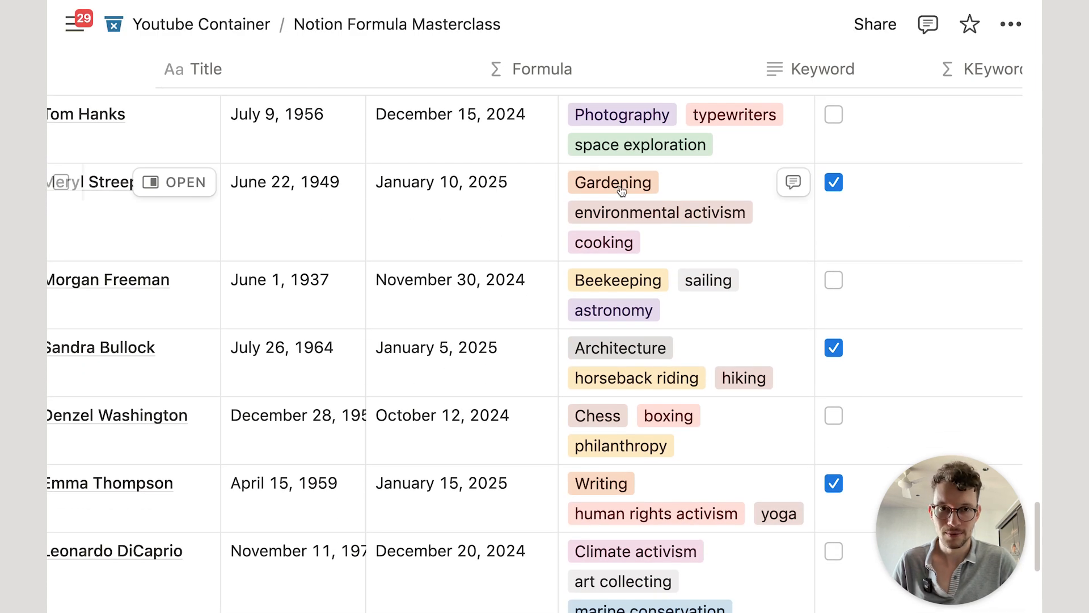
pyautogui.scroll(-3, 494, 216)
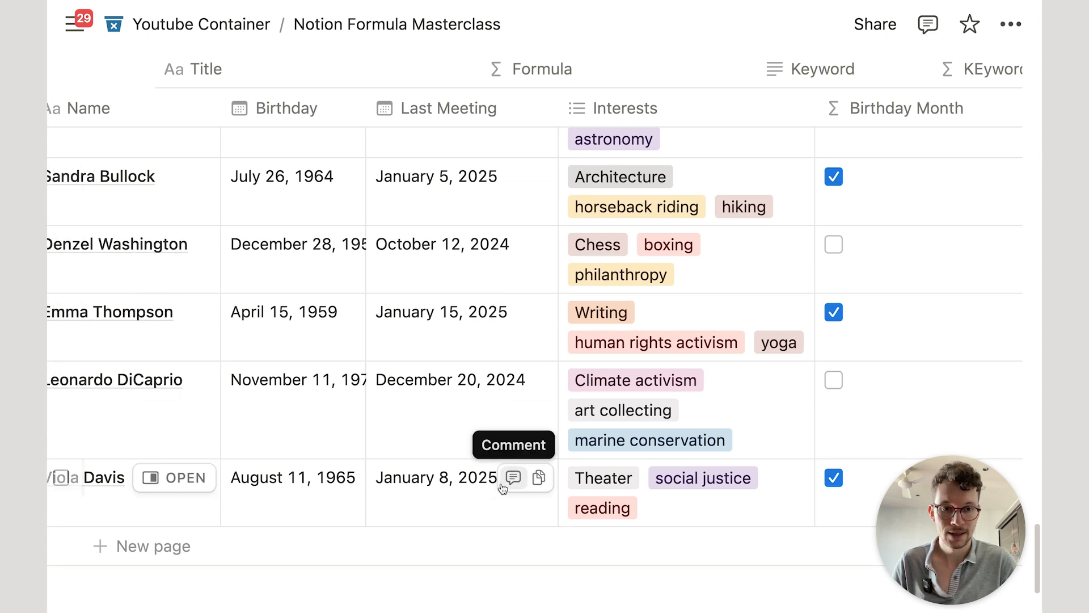
pyautogui.scroll(6, 544, 459)
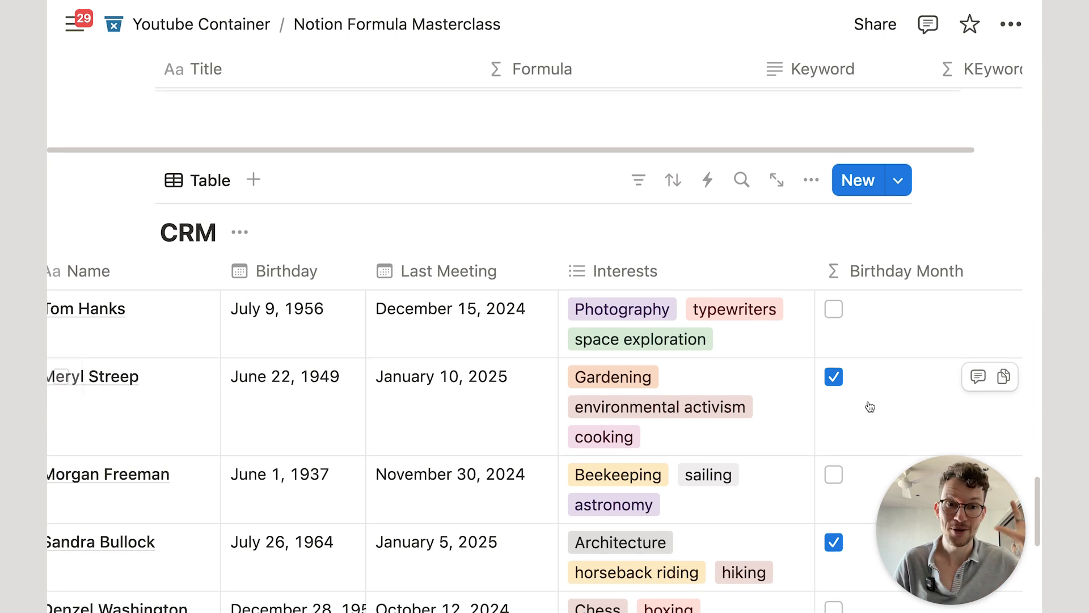
pyautogui.scroll(-2, 868, 407)
# Step: Add YY to both format strings so matches need the same month and year, then save
pyautogui.click(883, 311)
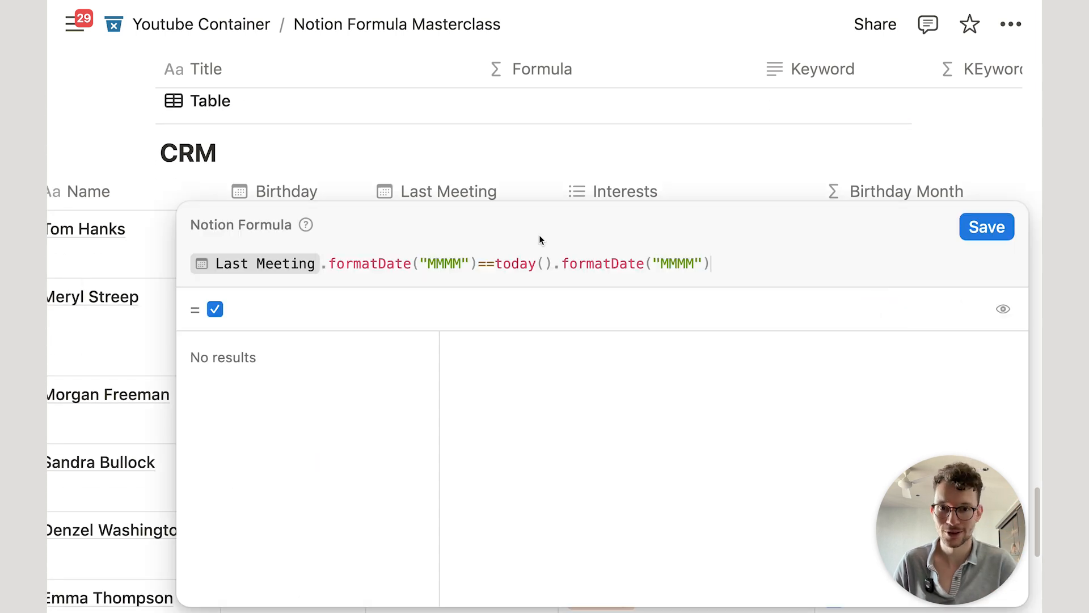
pyautogui.click(463, 263)
pyautogui.write('YY')
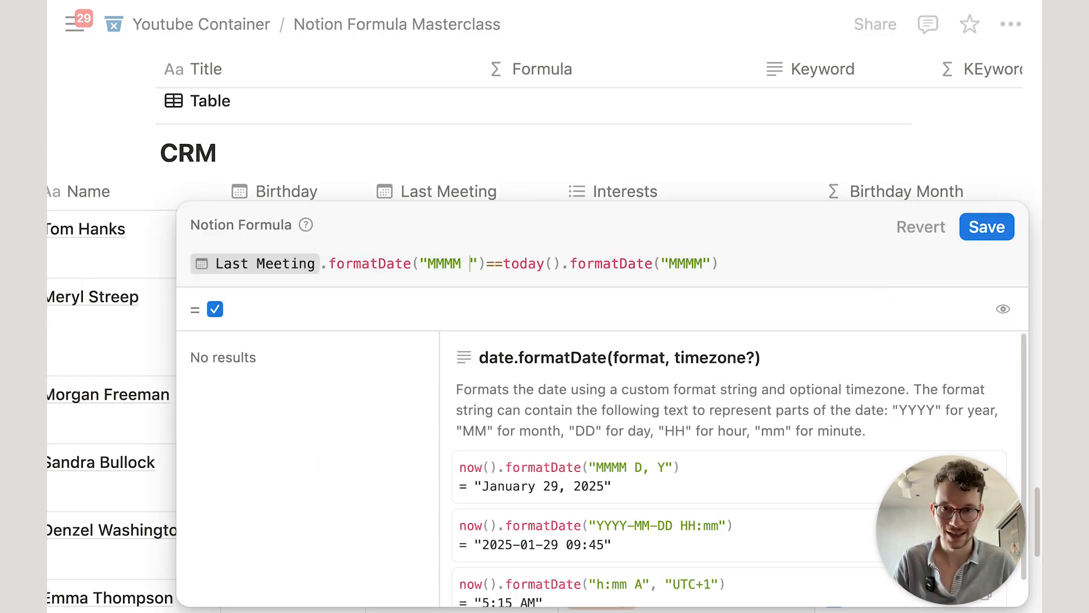
pyautogui.click(728, 262)
pyautogui.write('YY')
pyautogui.click(986, 227)
pyautogui.scroll(-3, 870, 249)
pyautogui.scroll(5, 869, 248)
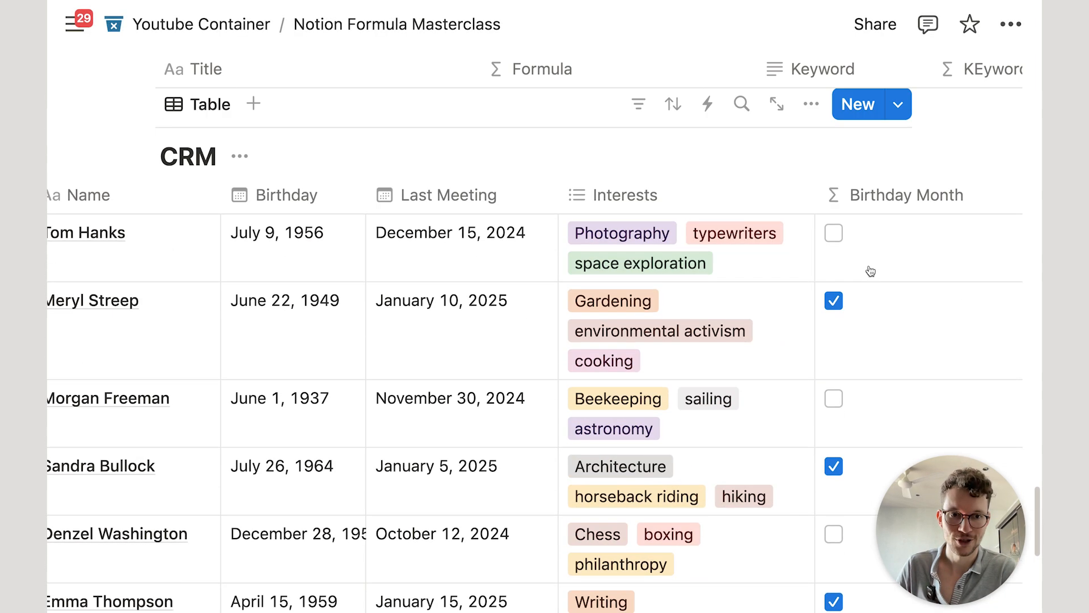
pyautogui.scroll(-3, 457, 241)
# Step: Change the contact's Last Meeting date to January 10, 2024
pyautogui.click(430, 235)
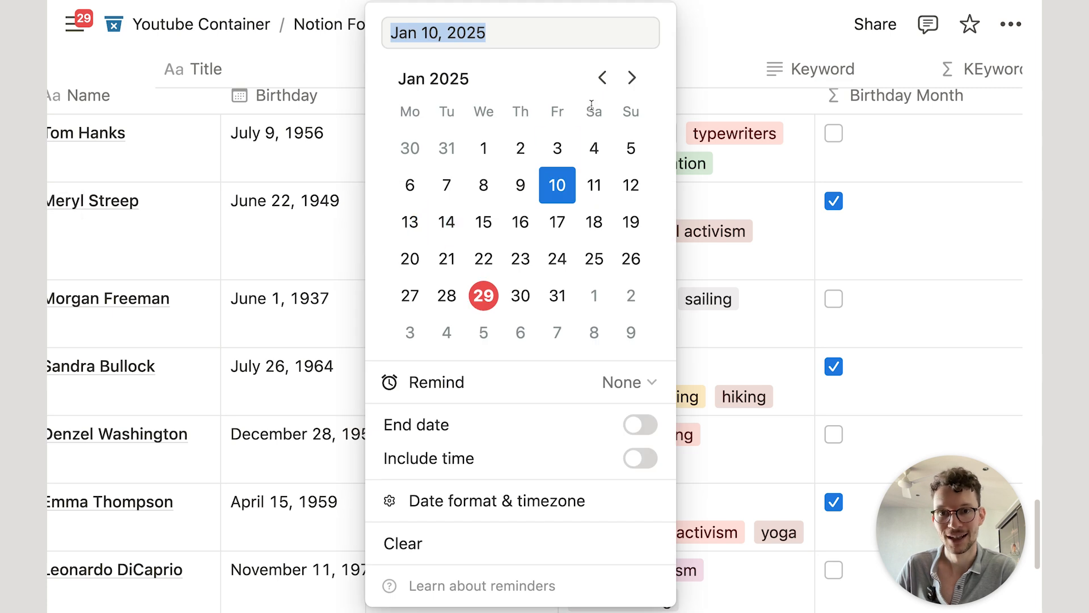
pyautogui.click(601, 77)
pyautogui.click(601, 77)
pyautogui.click(529, 39)
pyautogui.press('BackSpace')
pyautogui.write('4')
pyautogui.press('Return')
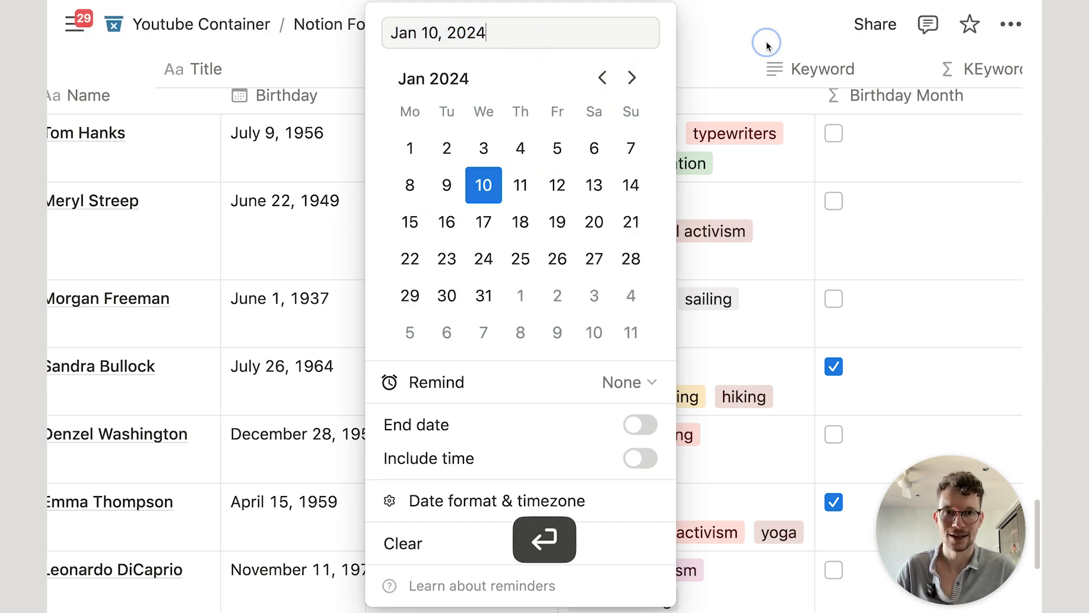
pyautogui.press('Escape')
pyautogui.scroll(1, 826, 199)
pyautogui.scroll(1, 827, 198)
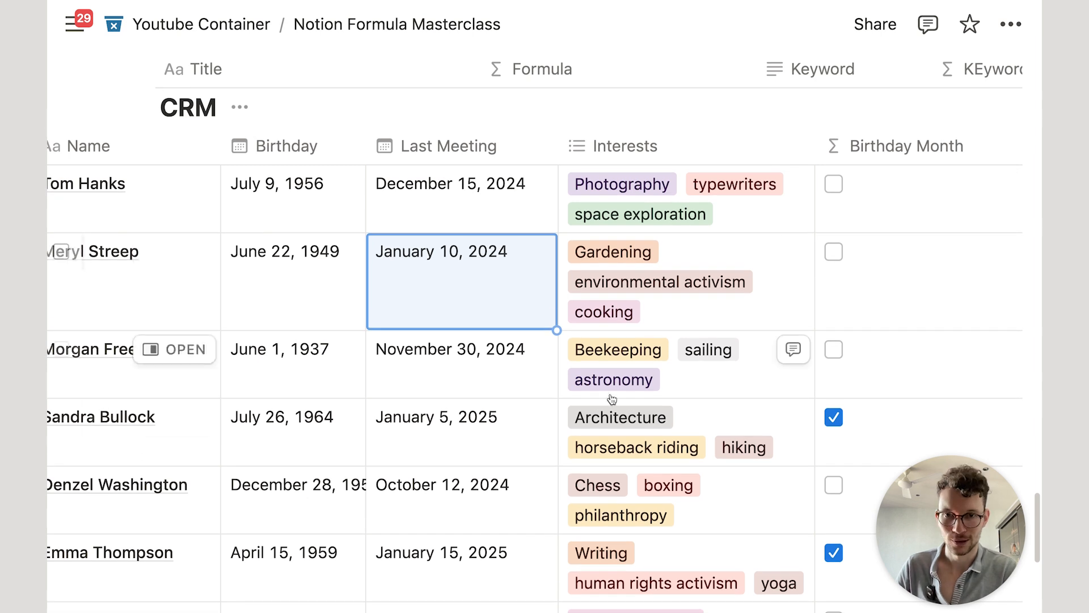
pyautogui.scroll(-15, 683, 298)
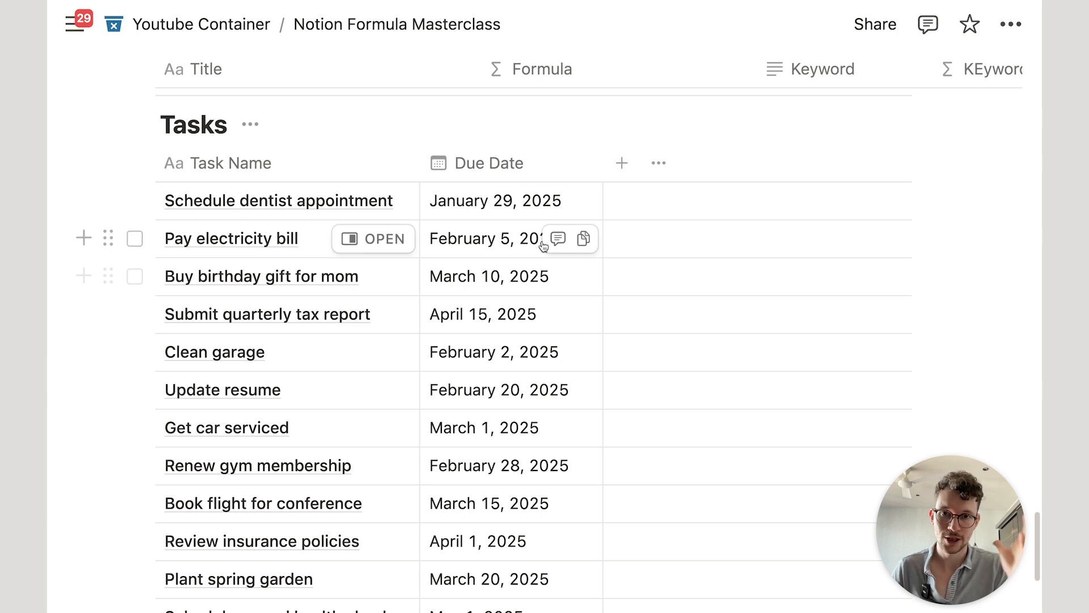
# Step: Add a Formula property to the Tasks table computing Due Date==today() and save it
pyautogui.click(624, 170)
pyautogui.write('form')
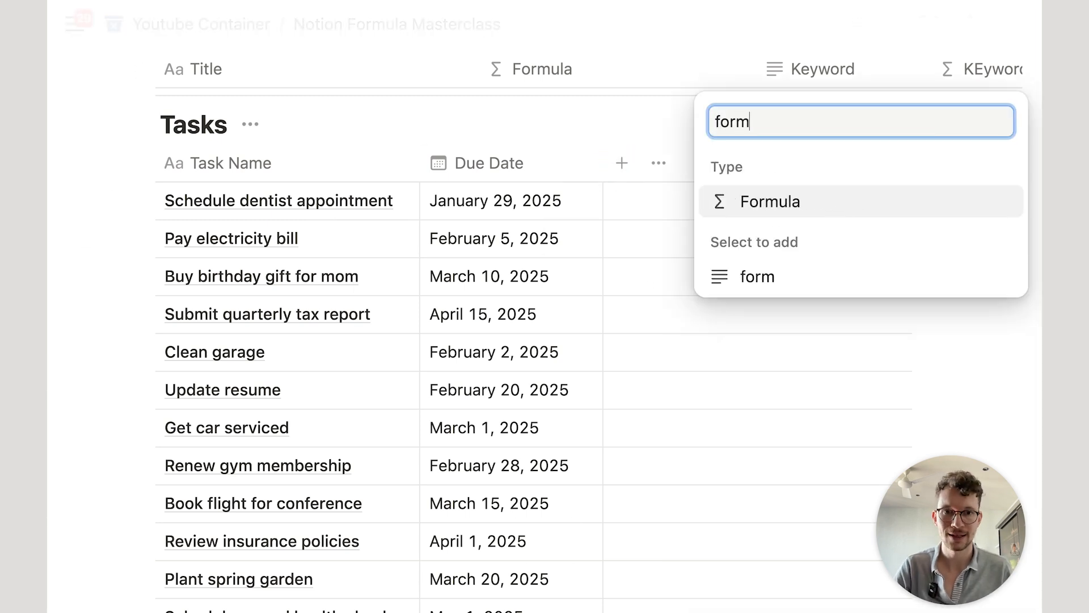
pyautogui.press('Return')
pyautogui.click(774, 249)
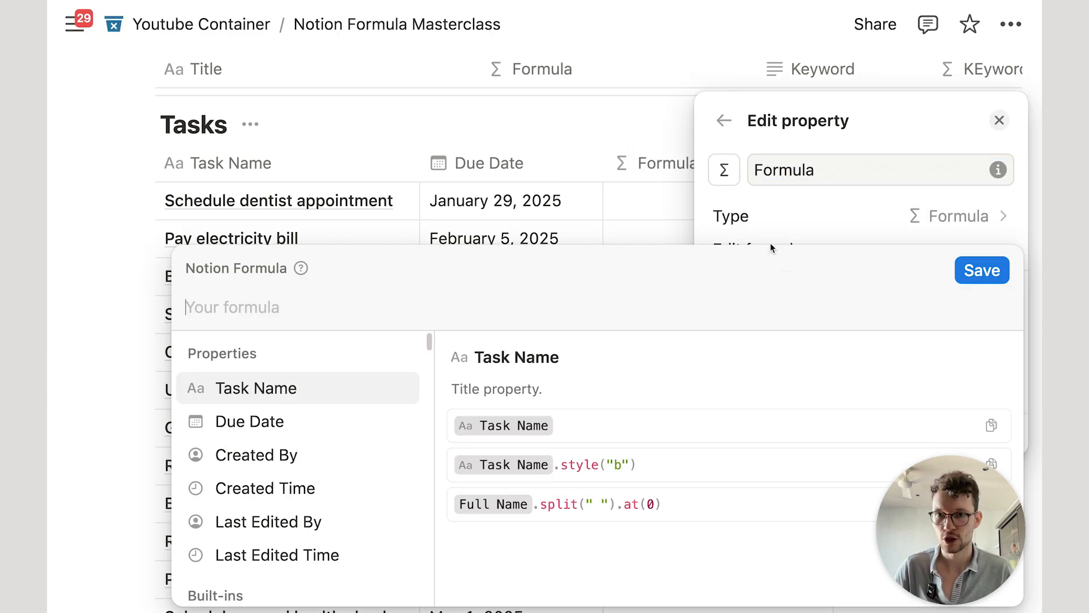
pyautogui.write('due')
pyautogui.press('Return')
pyautogui.write('==')
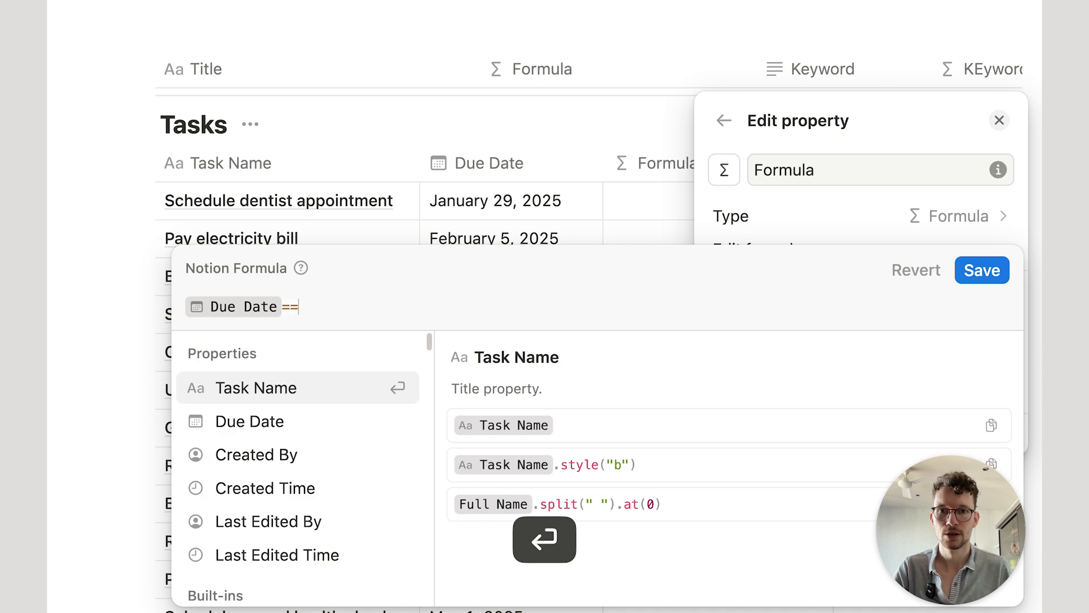
pyautogui.write('to')
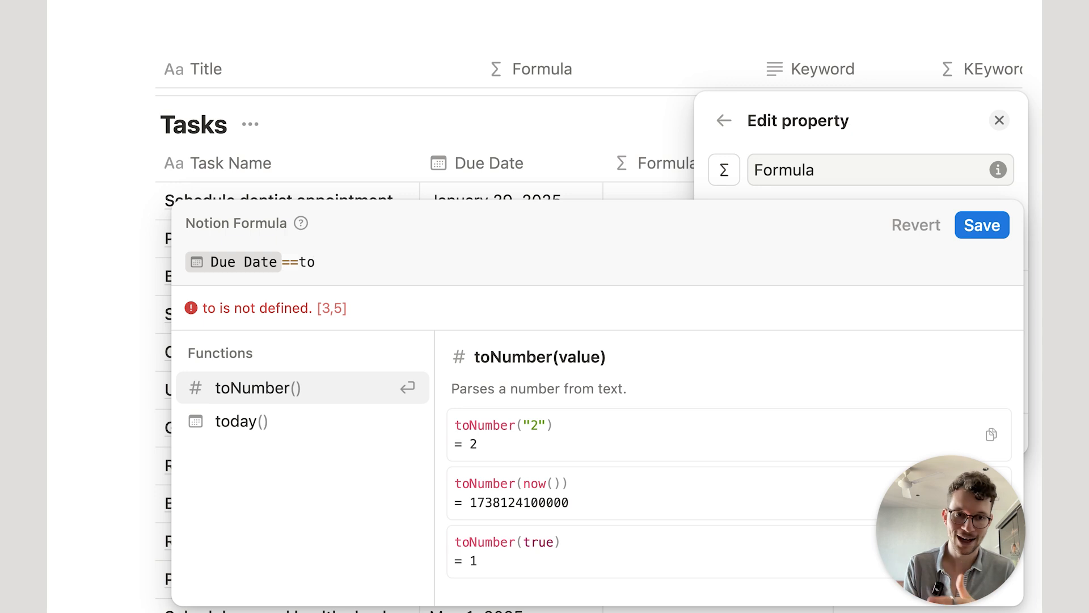
pyautogui.press('Down')
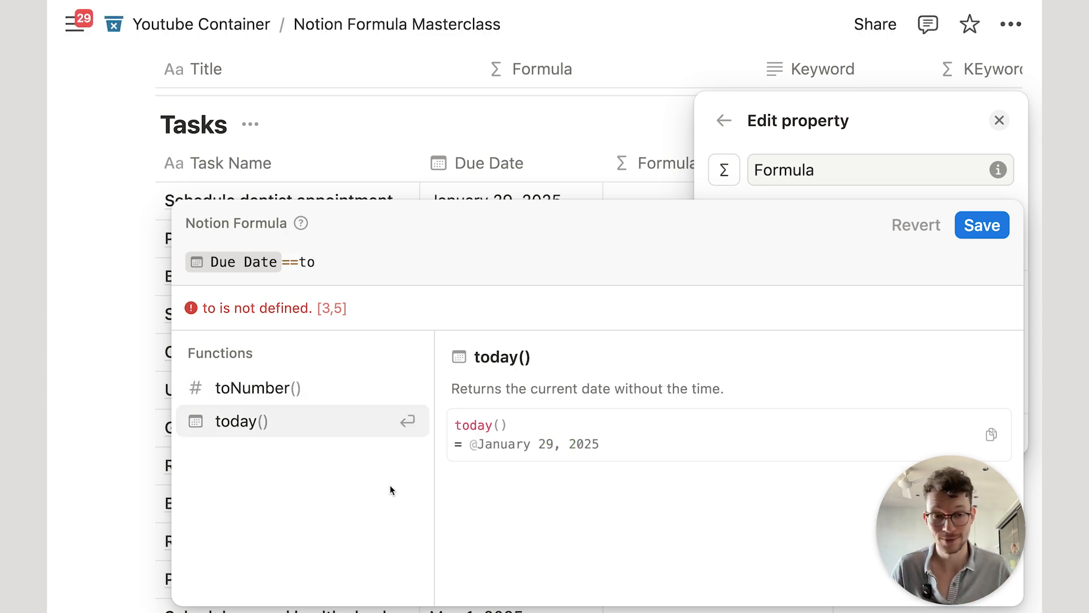
pyautogui.click(316, 419)
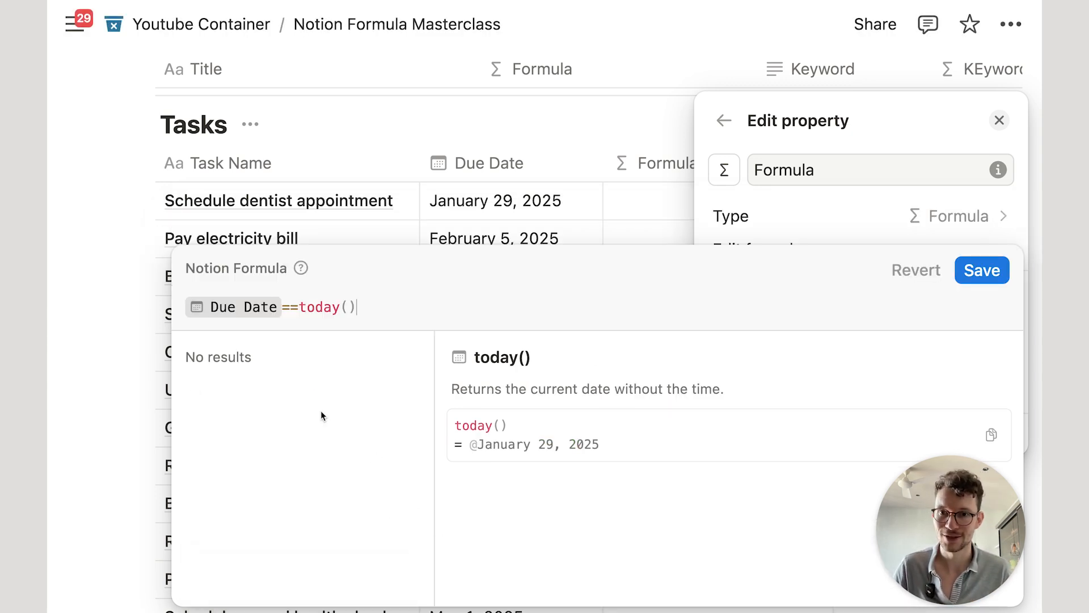
pyautogui.click(981, 270)
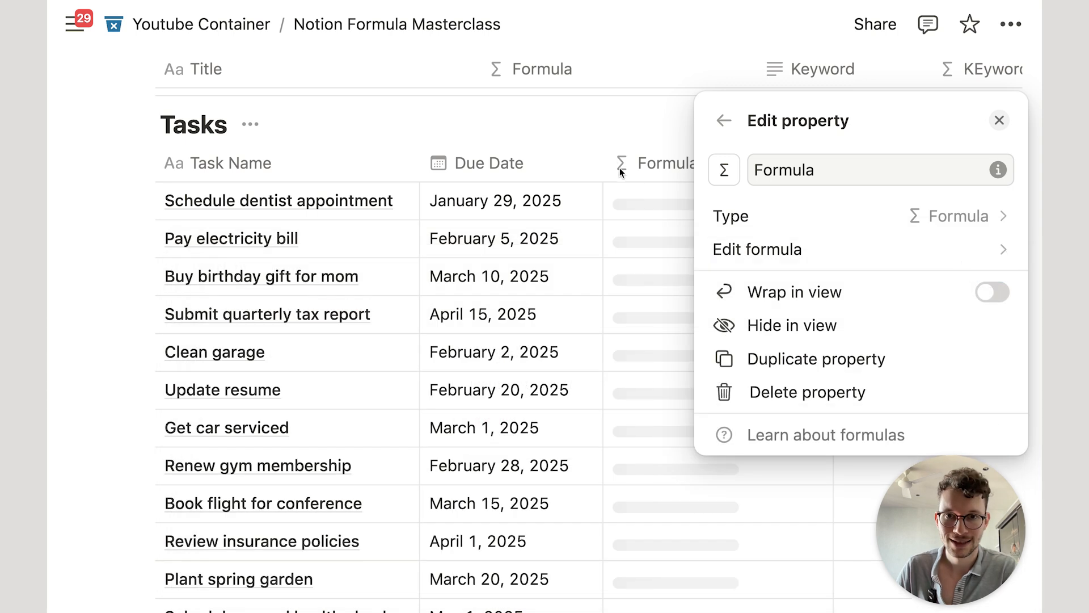
pyautogui.click(603, 134)
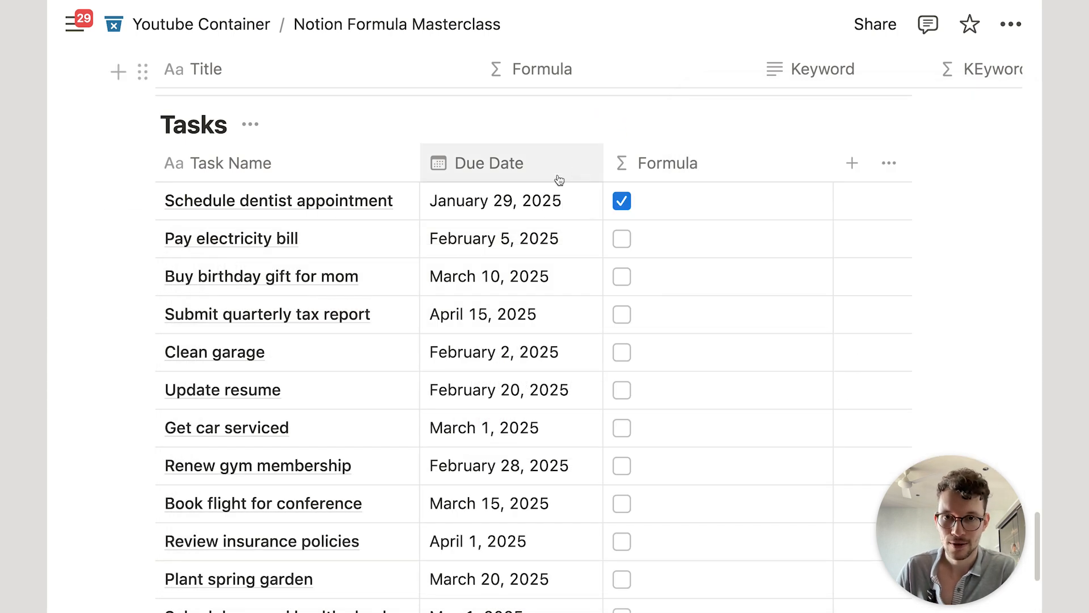
# Step: Replace today() with now() in the Tasks formula, save, then reopen it and select all
pyautogui.click(666, 197)
pyautogui.press('BackSpace')
pyautogui.press('BackSpace')
pyautogui.press('BackSpace')
pyautogui.press('BackSpace')
pyautogui.press('BackSpace')
pyautogui.press('BackSpace')
pyautogui.press('BackSpace')
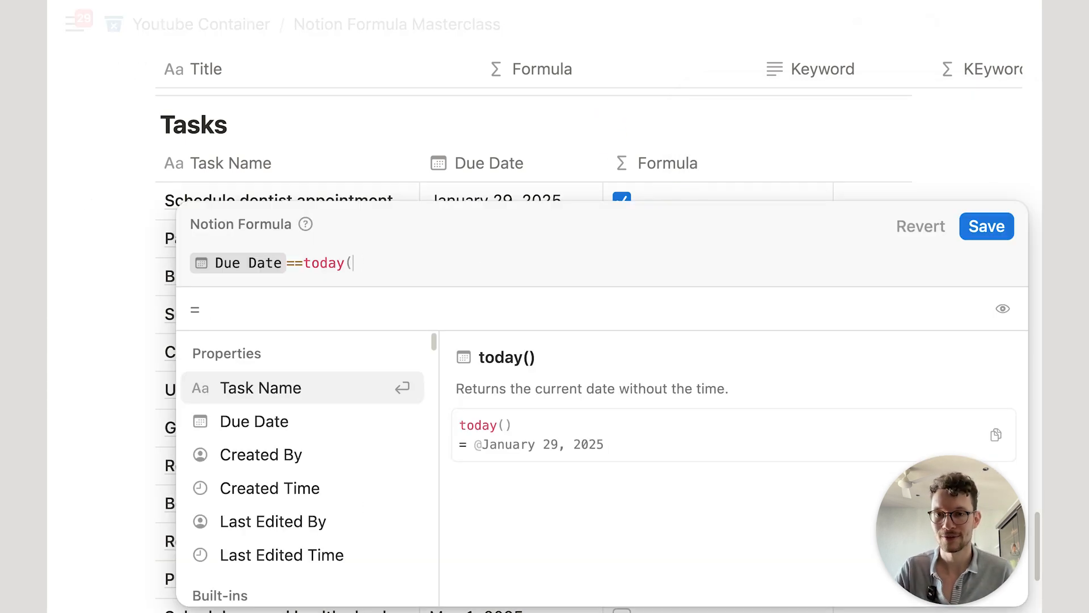
pyautogui.write('now()')
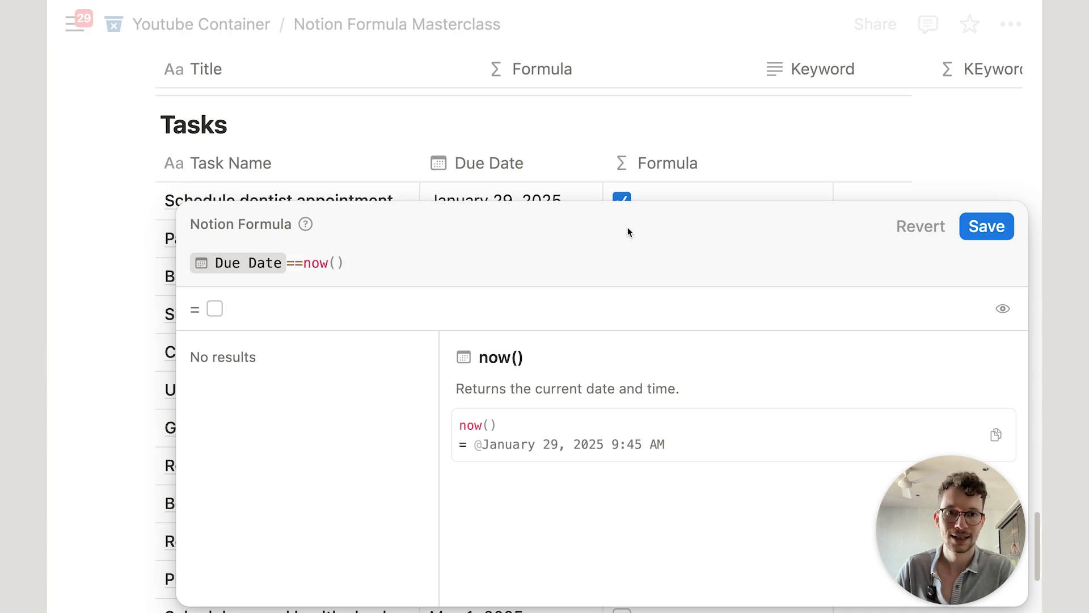
pyautogui.click(986, 226)
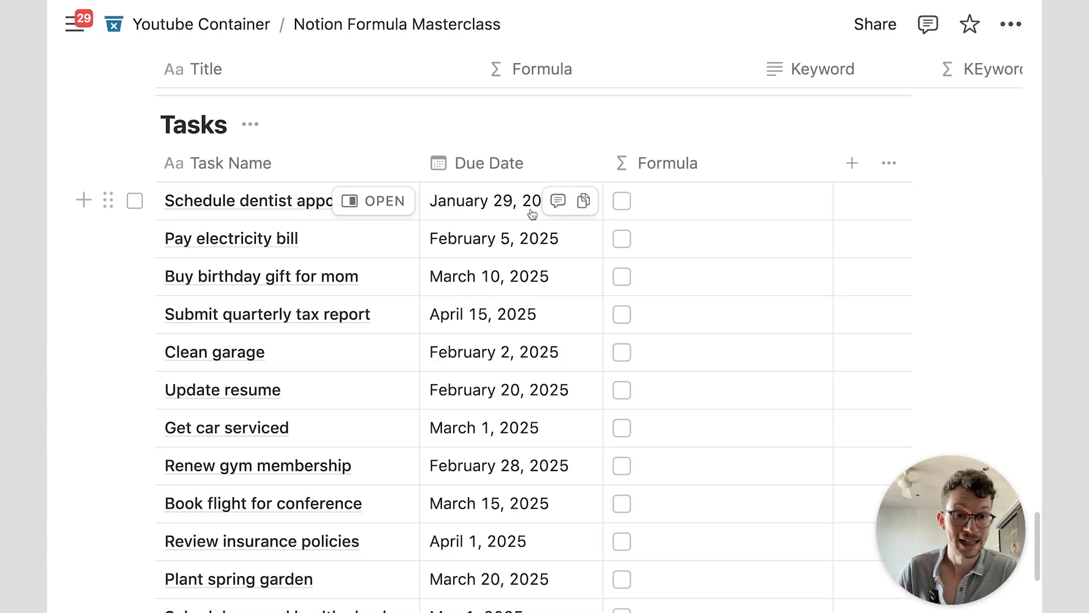
pyautogui.click(699, 217)
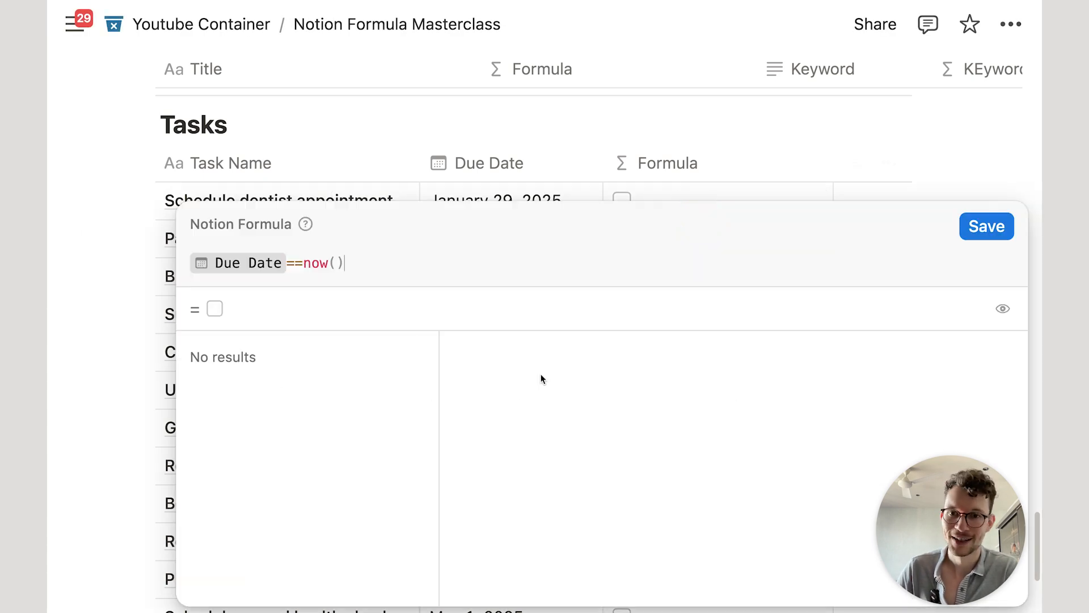
pyautogui.press('super+a')
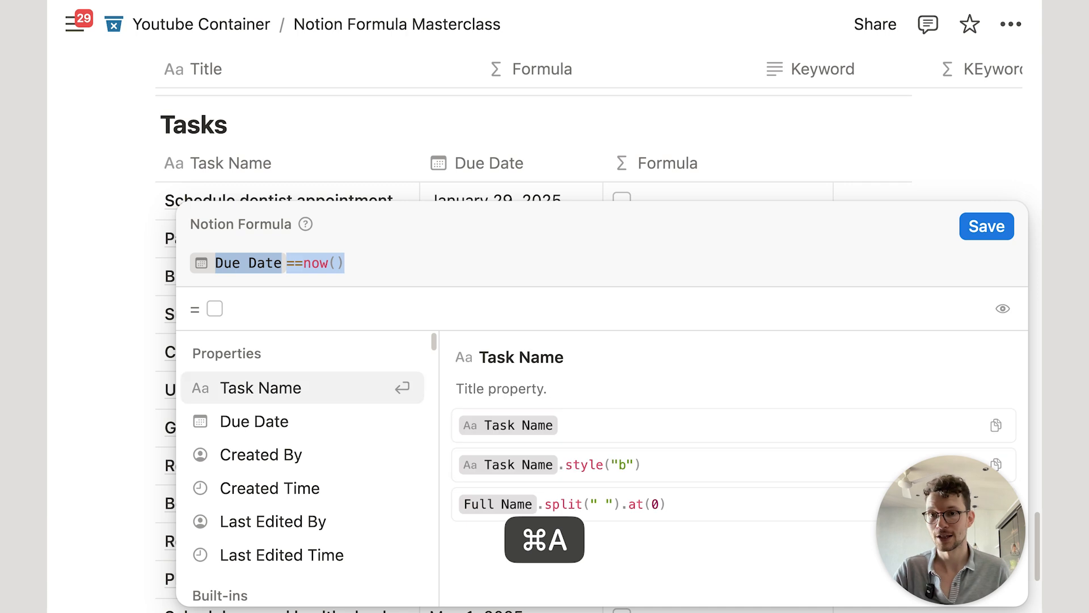
# Step: Start the formula with Due Date.formatDate("w") to get each task's due week
pyautogui.press('BackSpace')
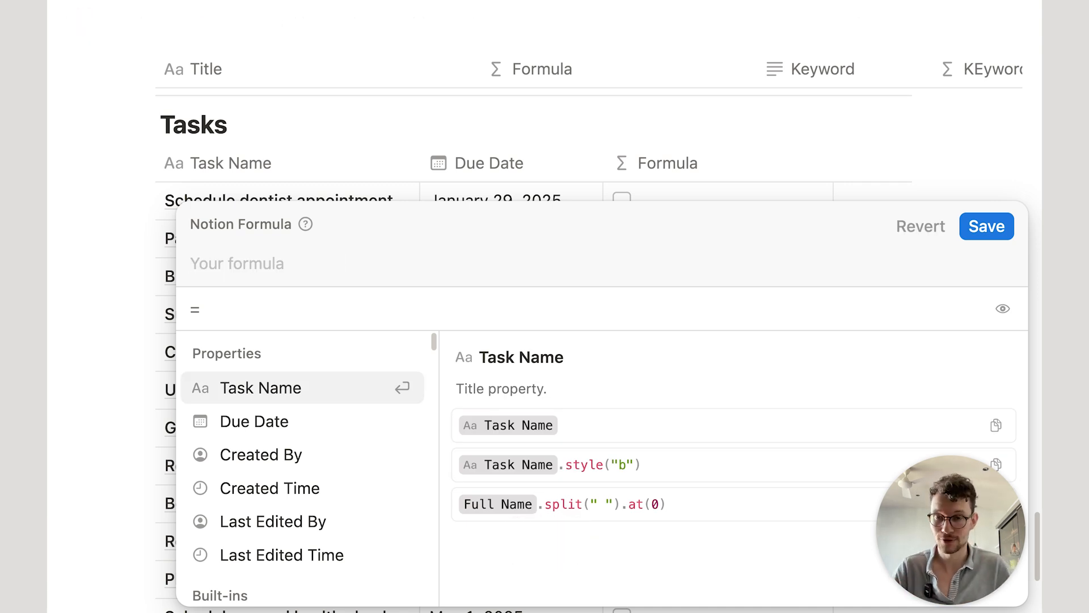
pyautogui.write('due')
pyautogui.press('Return')
pyautogui.write('.for')
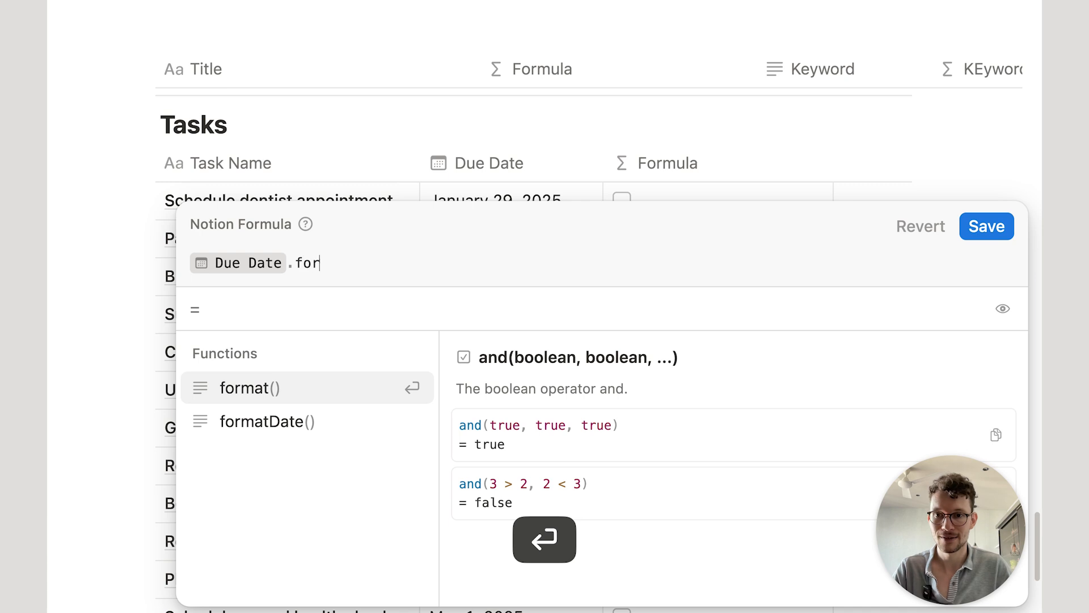
pyautogui.click(363, 421)
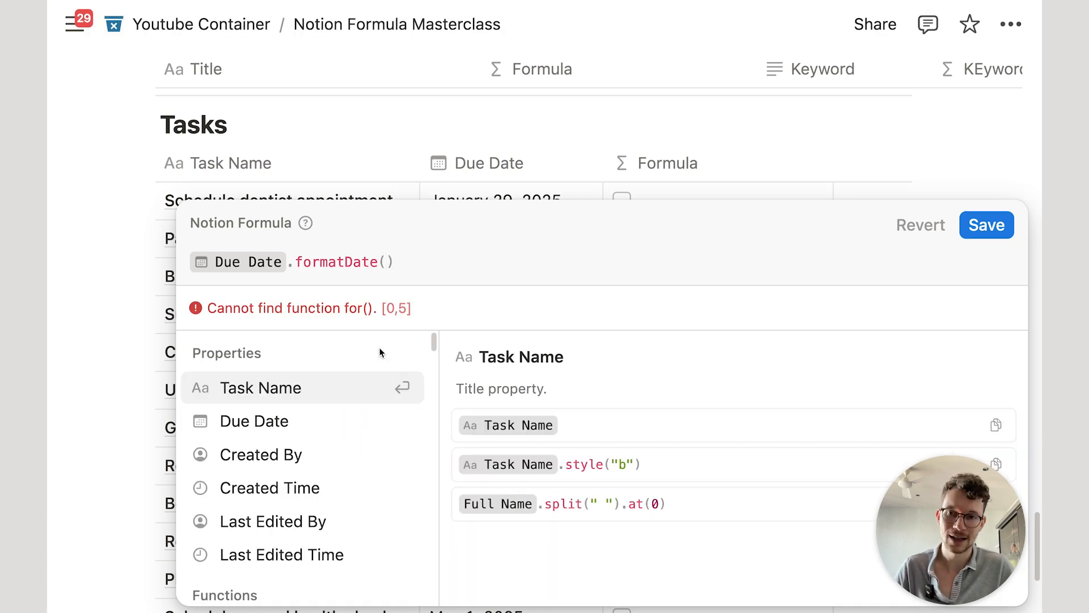
pyautogui.write('"w')
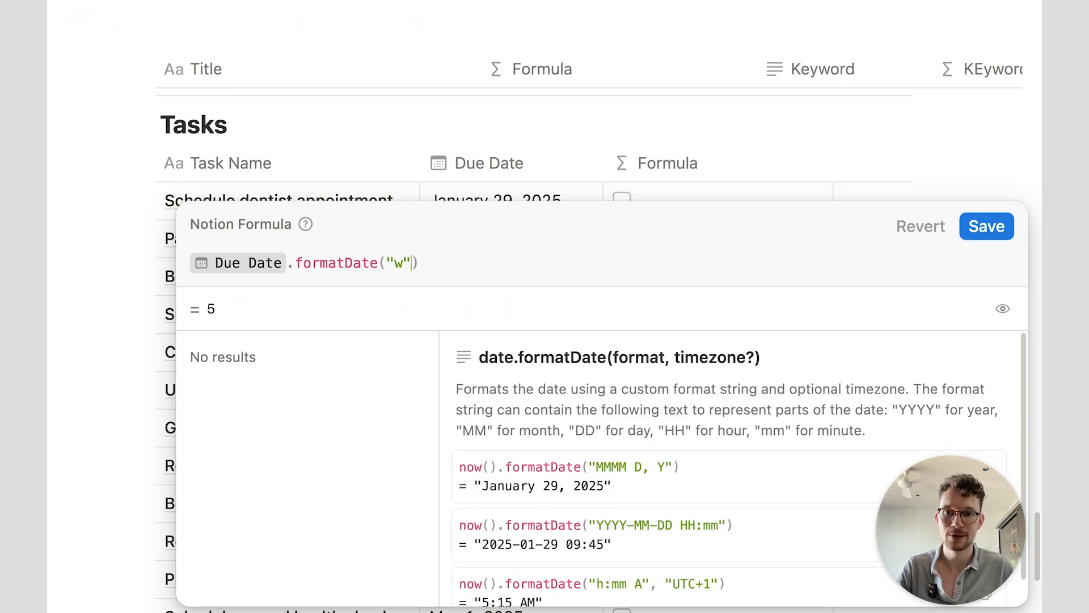
pyautogui.click(430, 270)
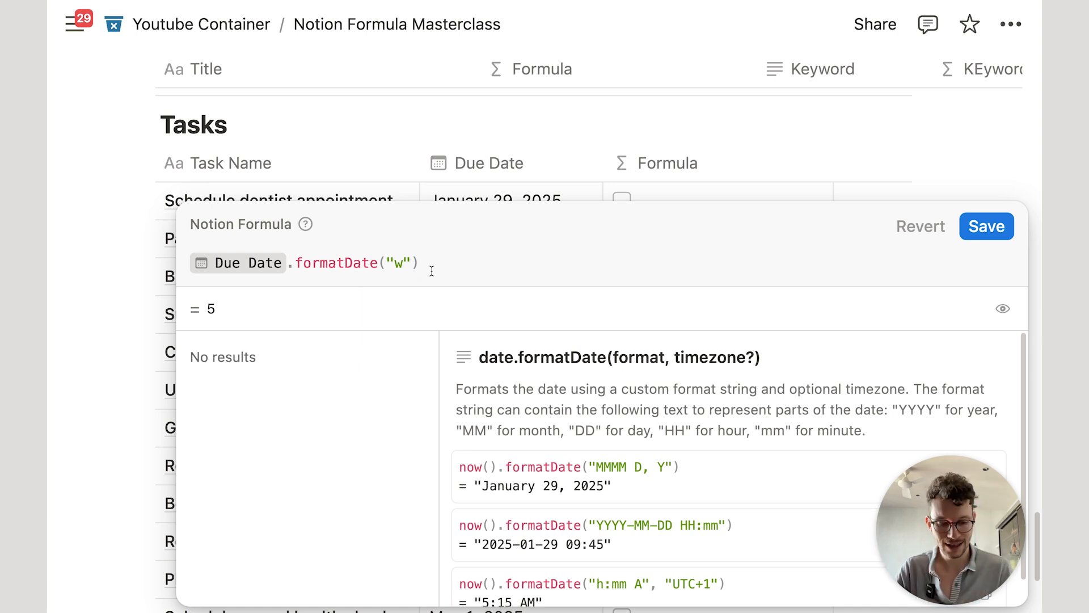
# Step: Compare it with today().formatDate("w") and save the same-week formula
pyautogui.write('==')
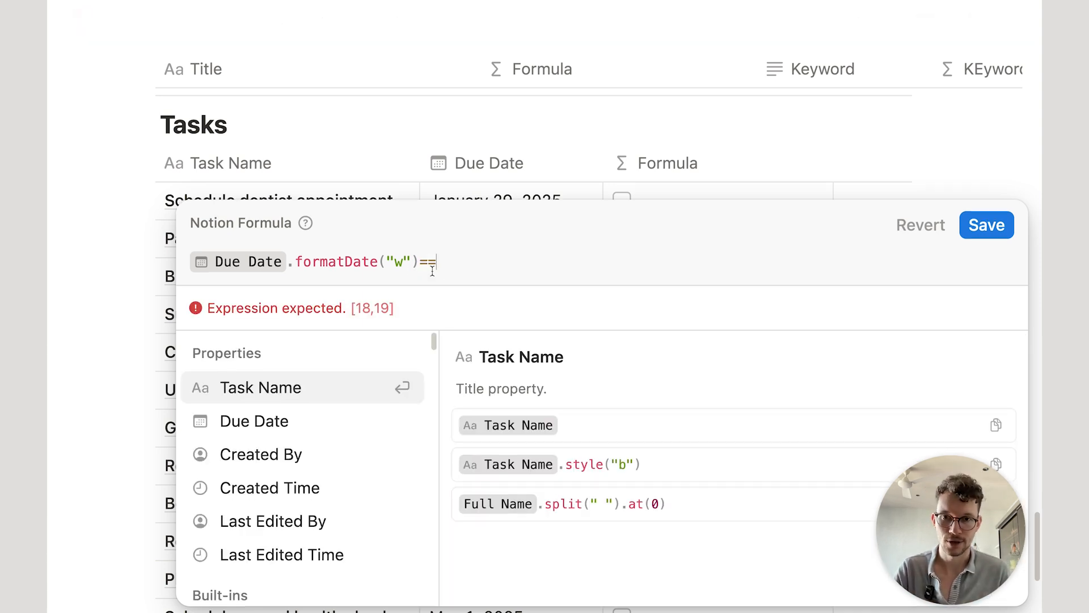
pyautogui.write('to')
pyautogui.press('Down')
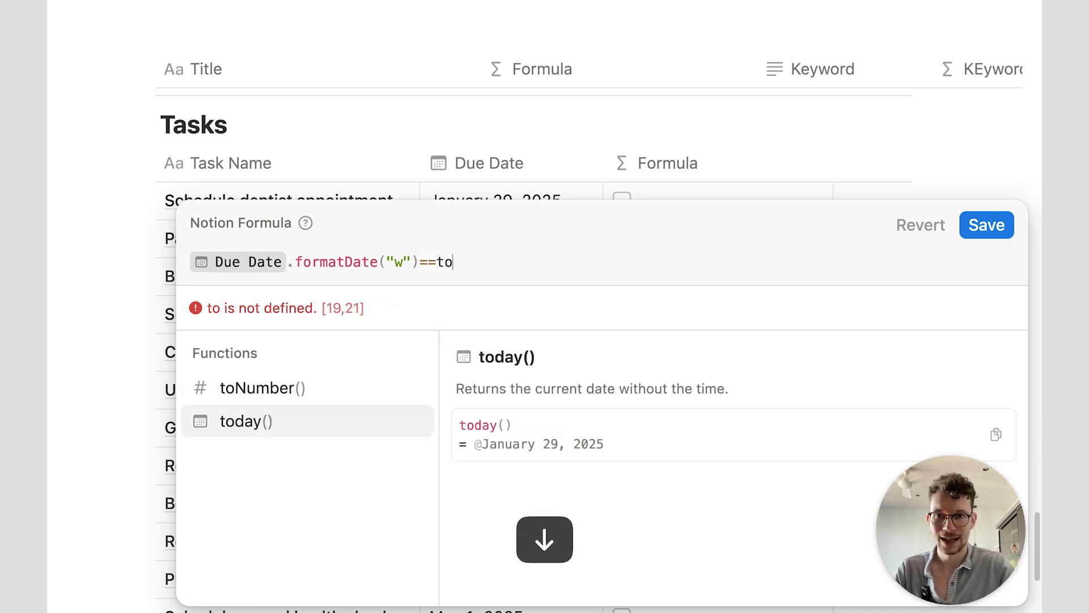
pyautogui.press('Return')
pyautogui.write('.for')
pyautogui.press('Down')
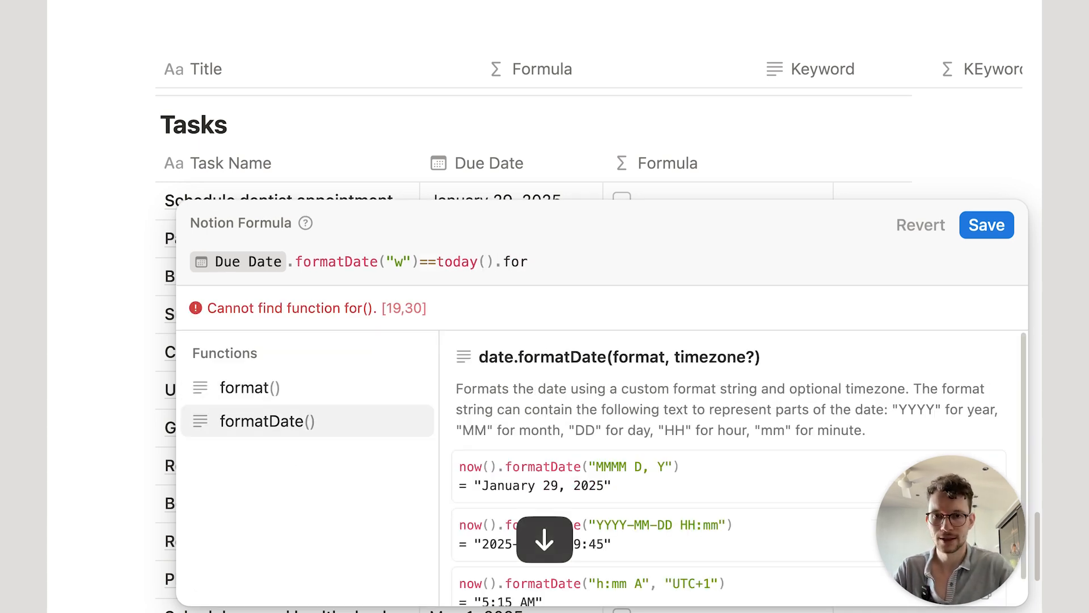
pyautogui.press('Return')
pyautogui.write('"w"')
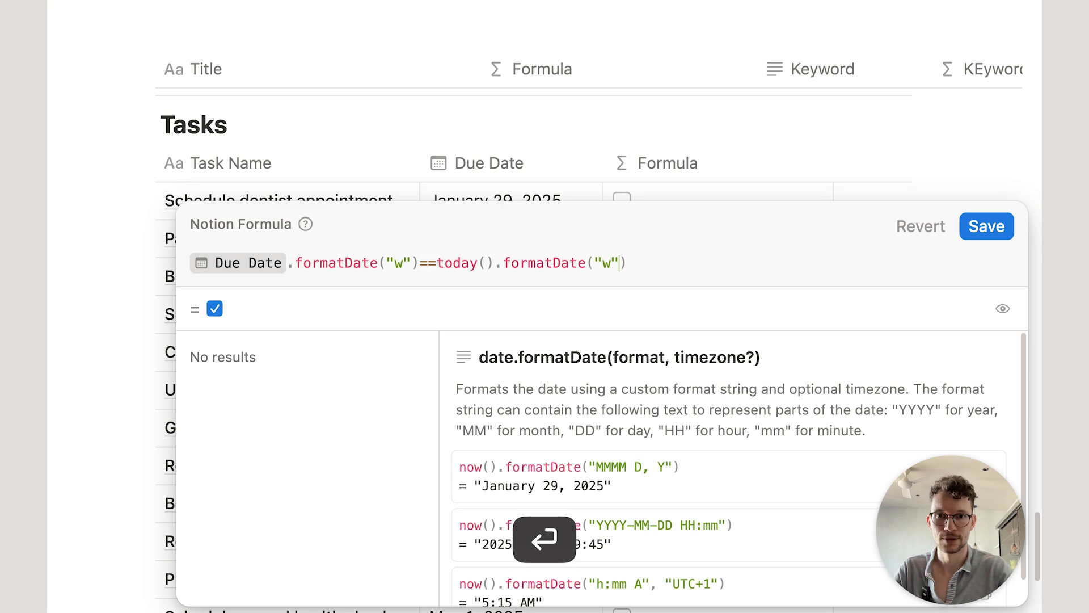
pyautogui.press('Return')
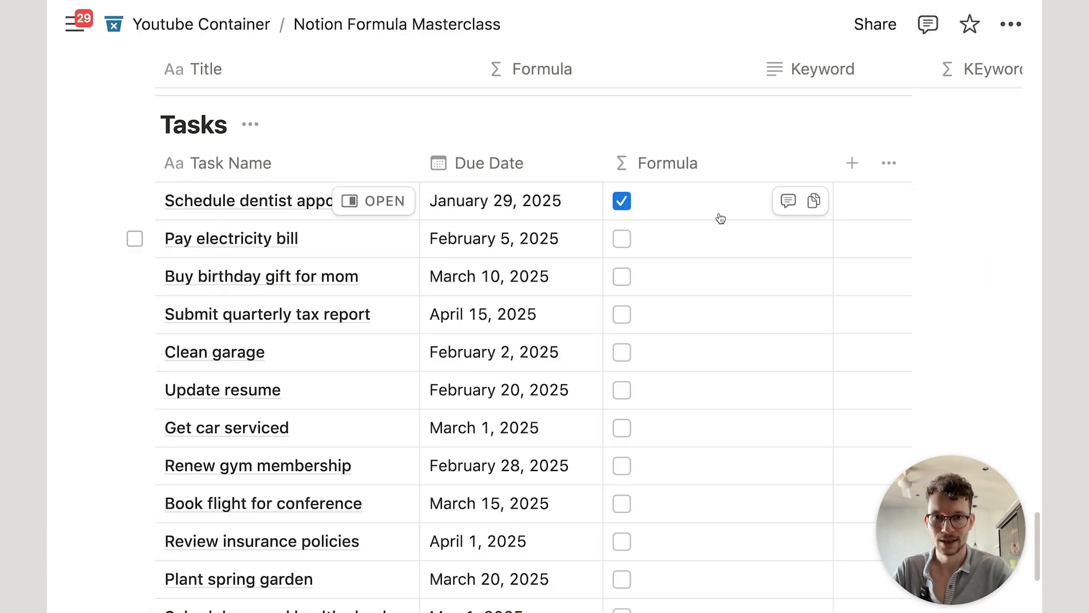
# Step: Set Pay electricity bill due January 30, 2025 and Buy birthday gift for mom due January 27, 2025
pyautogui.click(493, 239)
pyautogui.click(573, 149)
pyautogui.press('Escape')
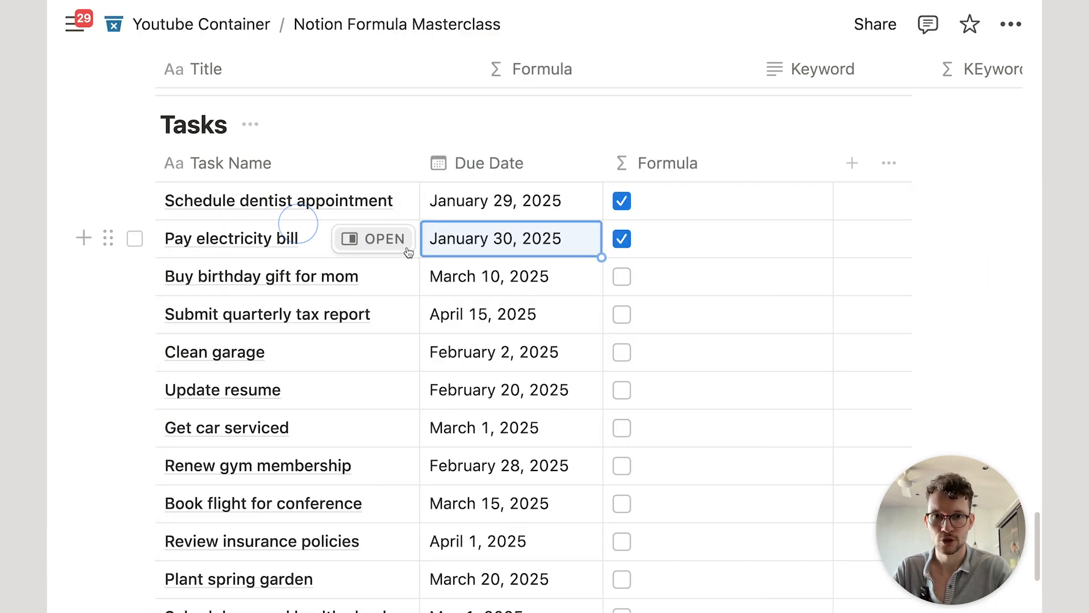
pyautogui.click(465, 277)
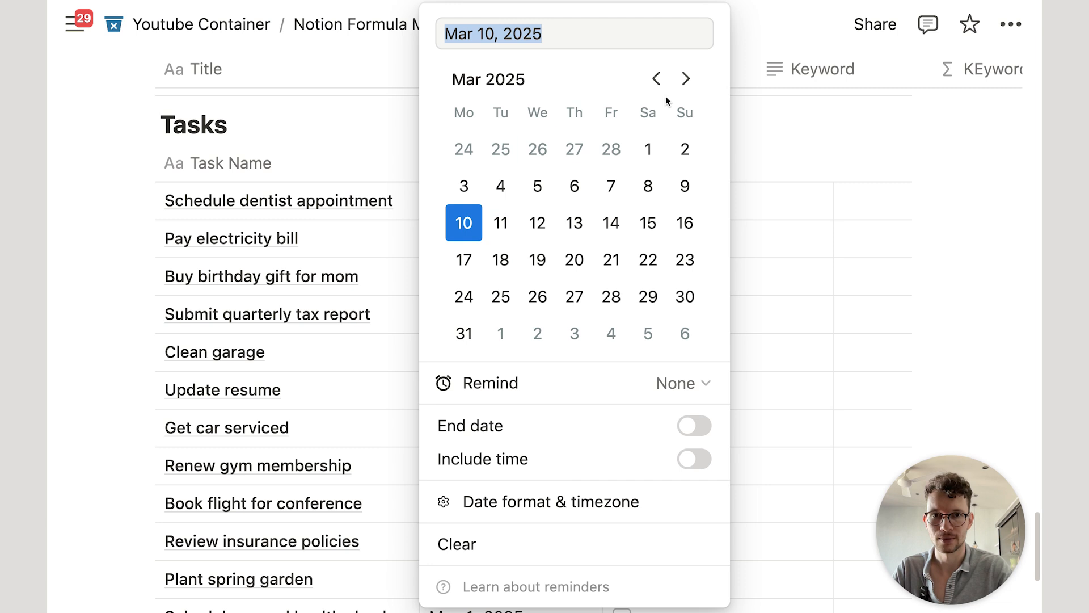
pyautogui.click(656, 78)
pyautogui.click(458, 154)
pyautogui.press('Escape')
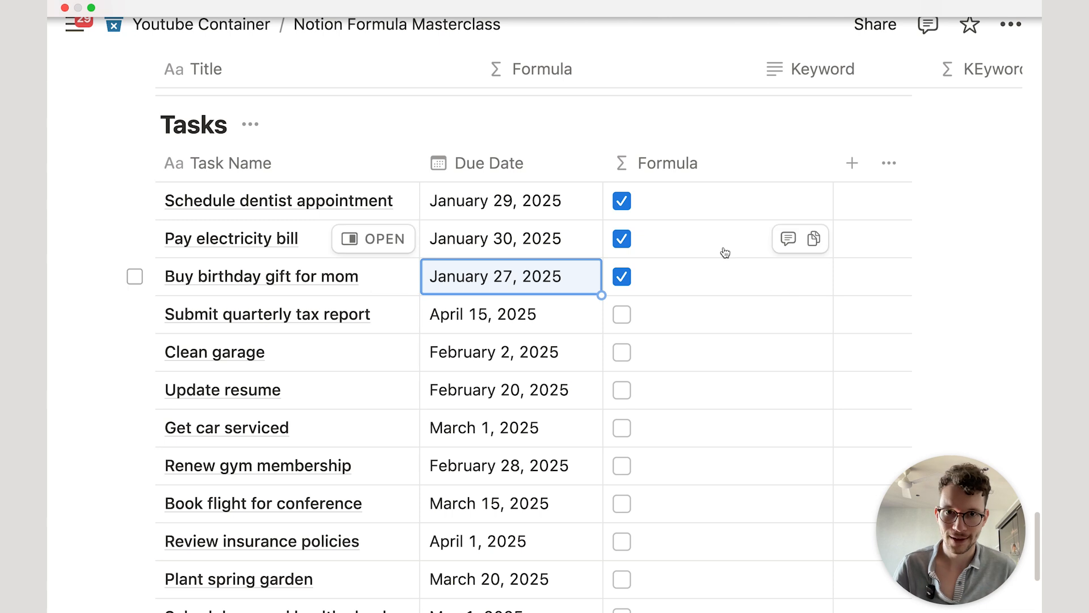
# Step: Replace the Formula column's formula with Due Date.timestamp() and save it
pyautogui.click(712, 208)
pyautogui.press('super+a')
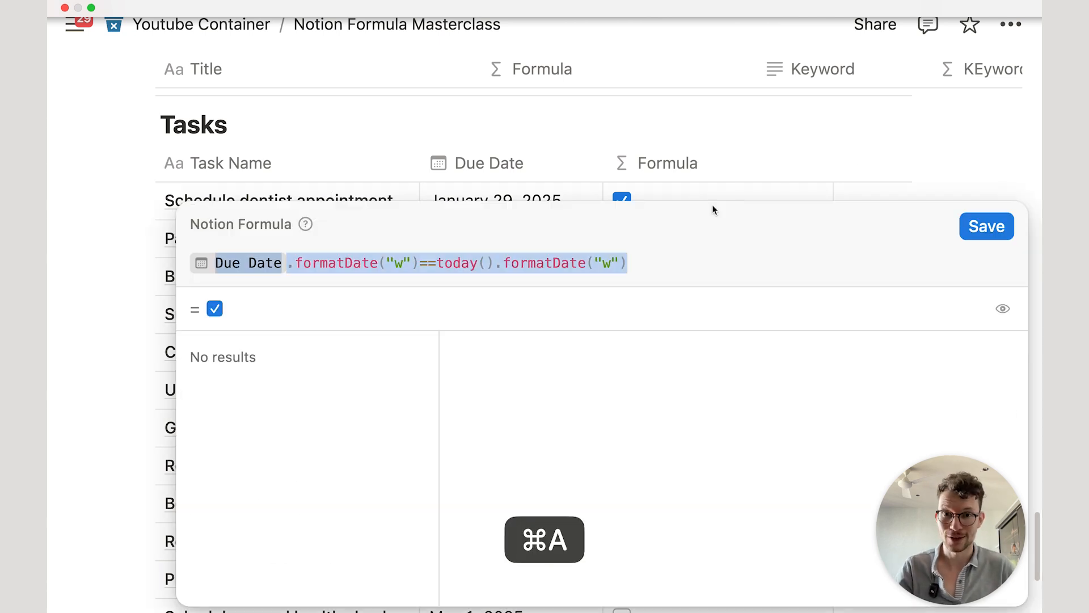
pyautogui.press('BackSpace')
pyautogui.write('due')
pyautogui.press('Return')
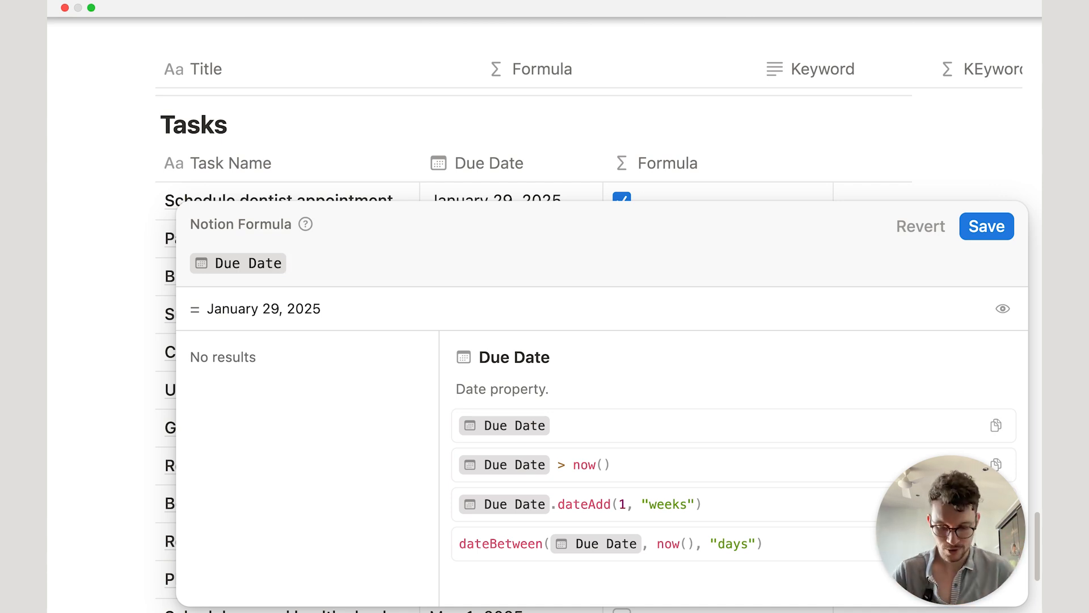
pyautogui.write('.tim')
pyautogui.press('Return')
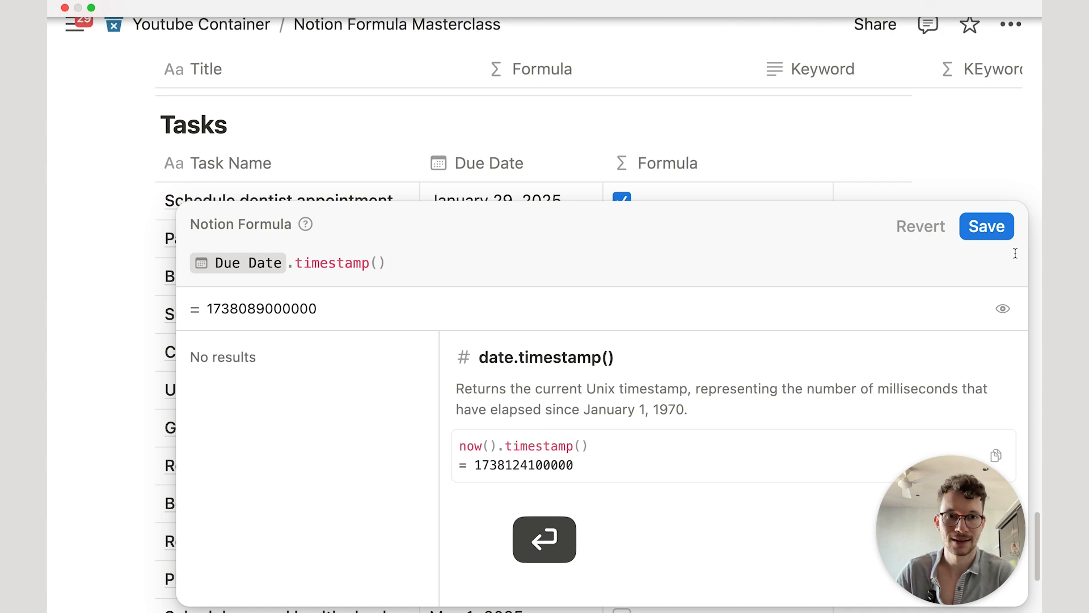
pyautogui.click(995, 232)
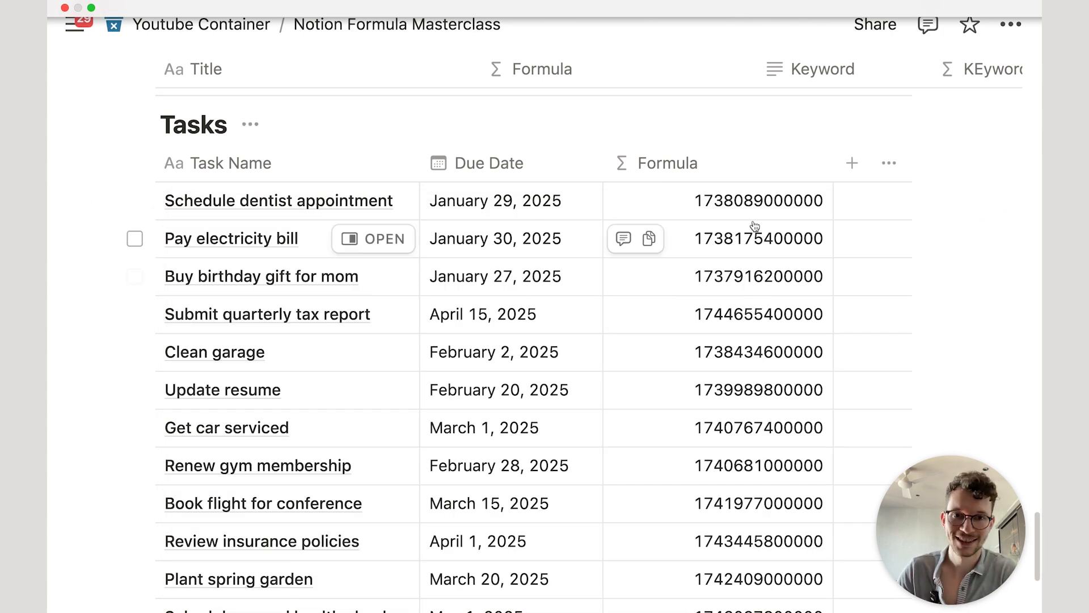
# Step: Check timestamp()'s January 1, 1970 reference in the docs, then trim the formula to Due Date
pyautogui.click(755, 201)
pyautogui.click(347, 263)
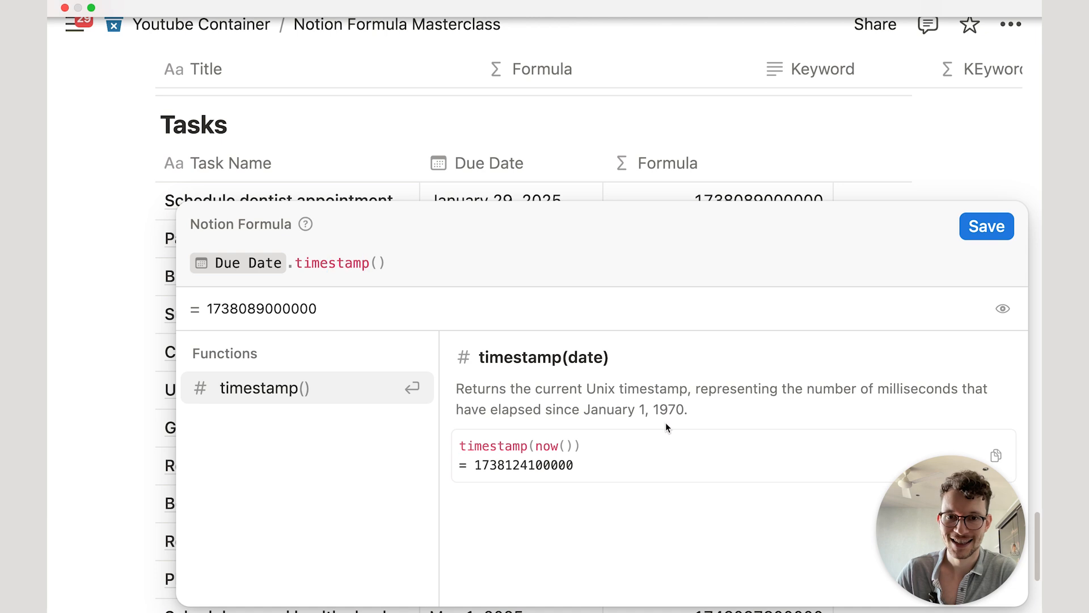
pyautogui.moveTo(688, 410); pyautogui.dragTo(590, 406)
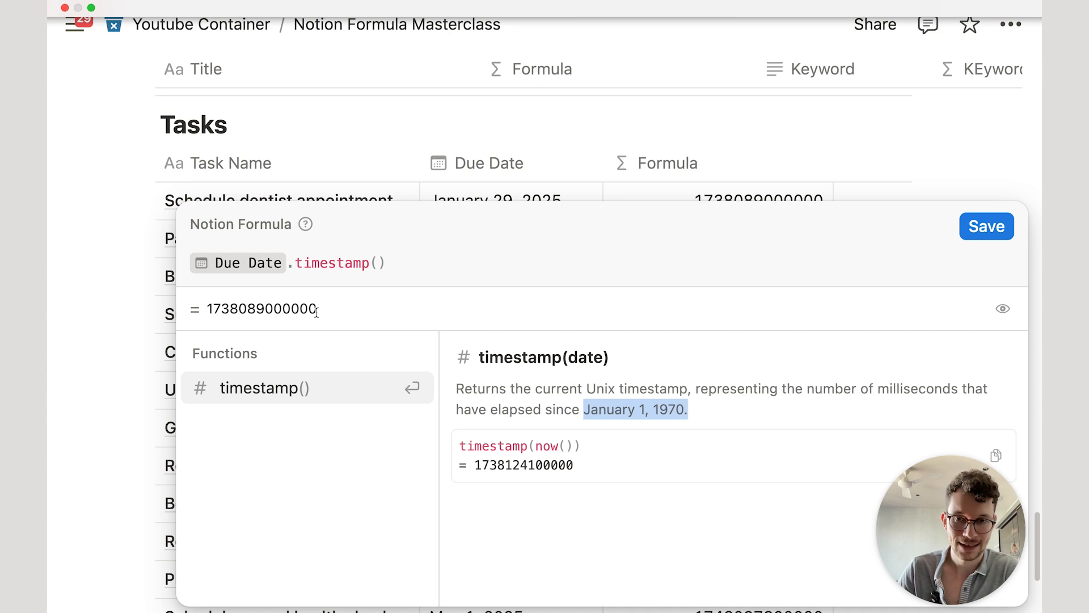
pyautogui.click(388, 264)
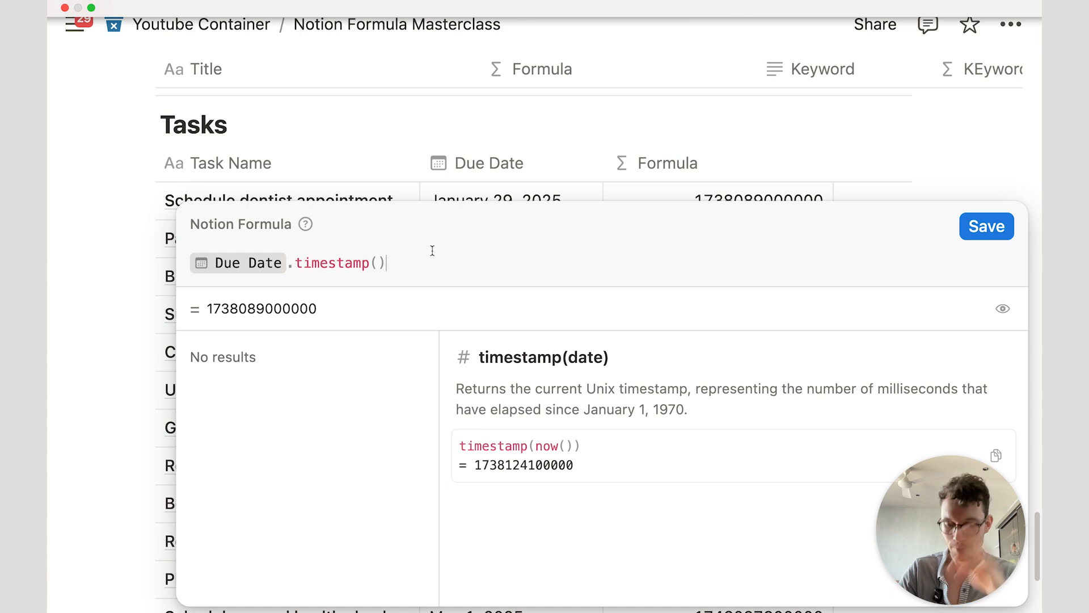
pyautogui.press('BackSpace')
pyautogui.press('BackSpace')
pyautogui.press('BackSpace')
pyautogui.press('BackSpace')
pyautogui.press('BackSpace')
pyautogui.press('BackSpace')
pyautogui.press('BackSpace')
pyautogui.press('BackSpace')
pyautogui.press('BackSpace')
pyautogui.press('BackSpace')
pyautogui.press('BackSpace')
pyautogui.press('BackSpace')
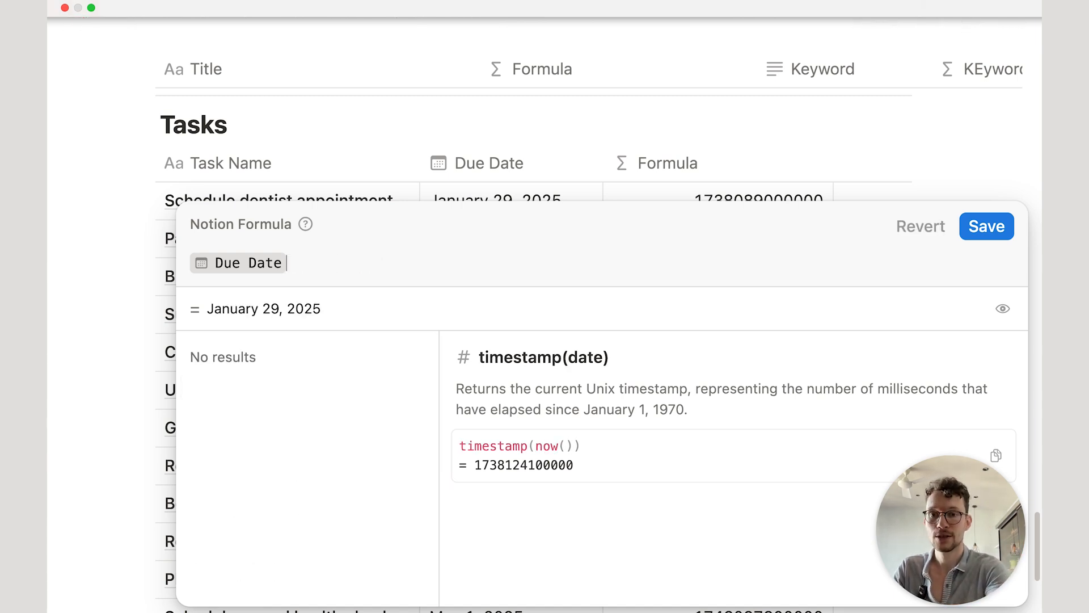
# Step: Complete the formula as Due Date<today() and save the overdue check
pyautogui.write('<')
pyautogui.press('BackSpace')
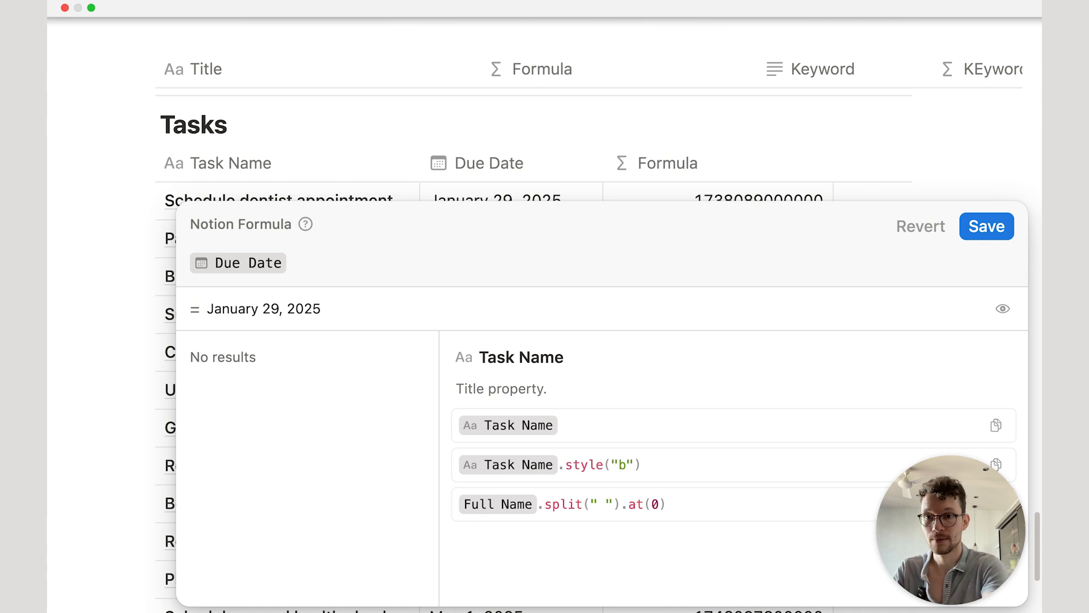
pyautogui.write('<')
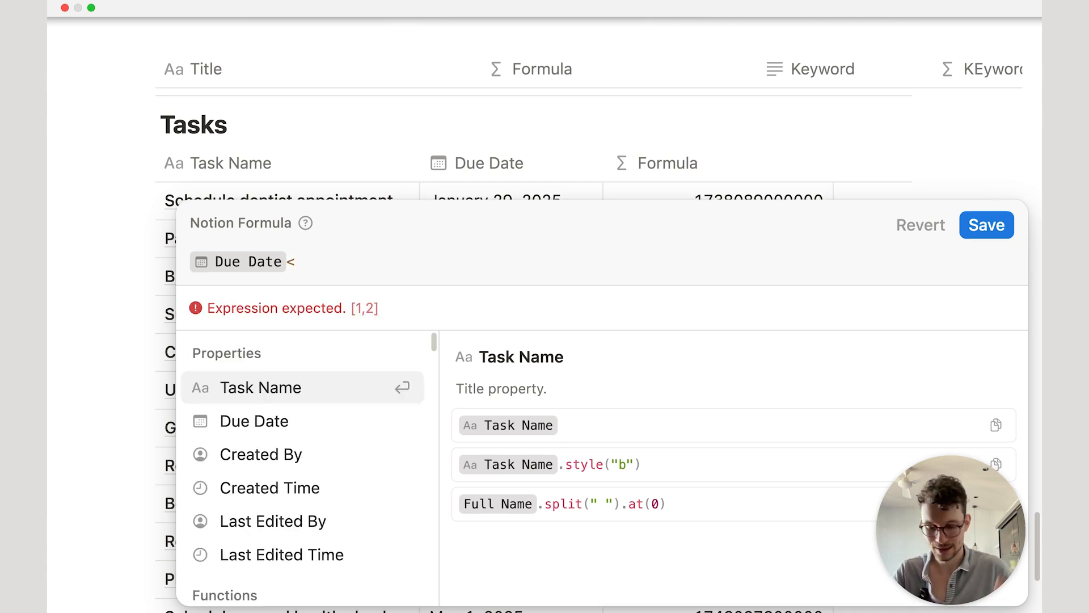
pyautogui.write('to')
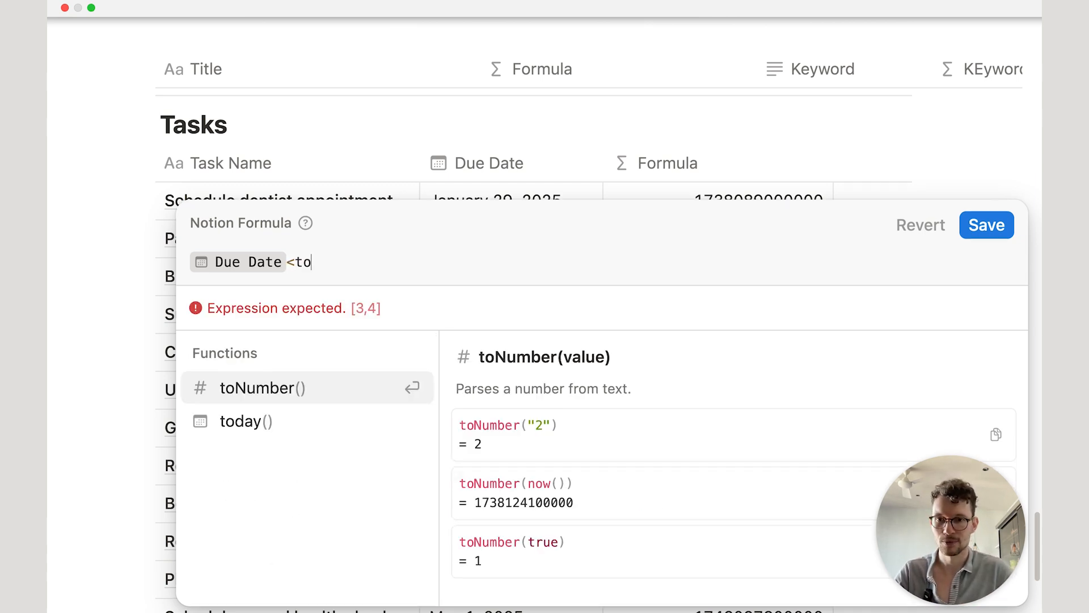
pyautogui.click(388, 417)
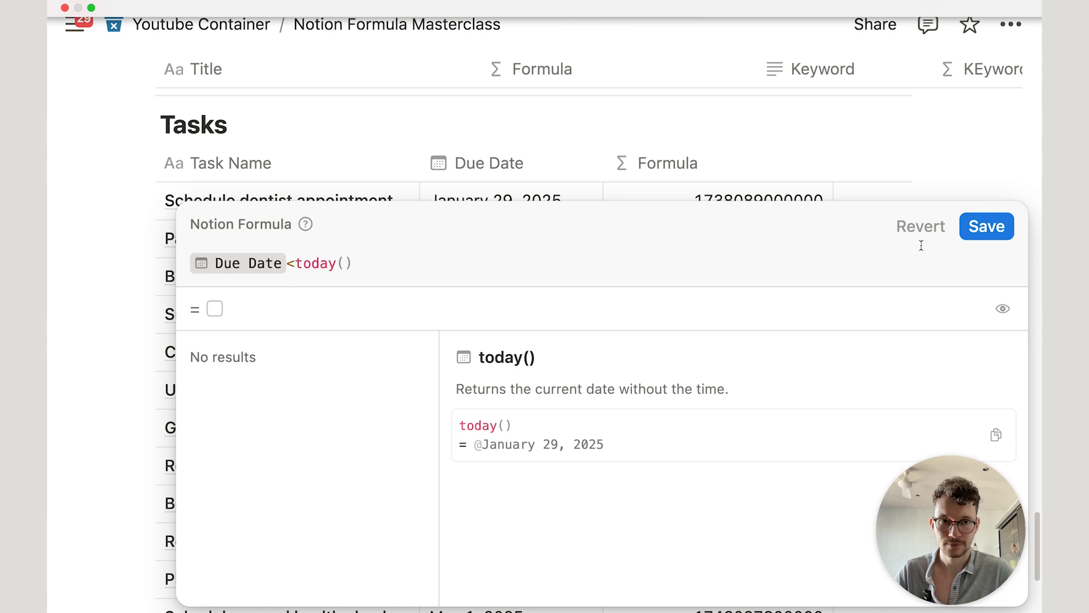
pyautogui.click(986, 226)
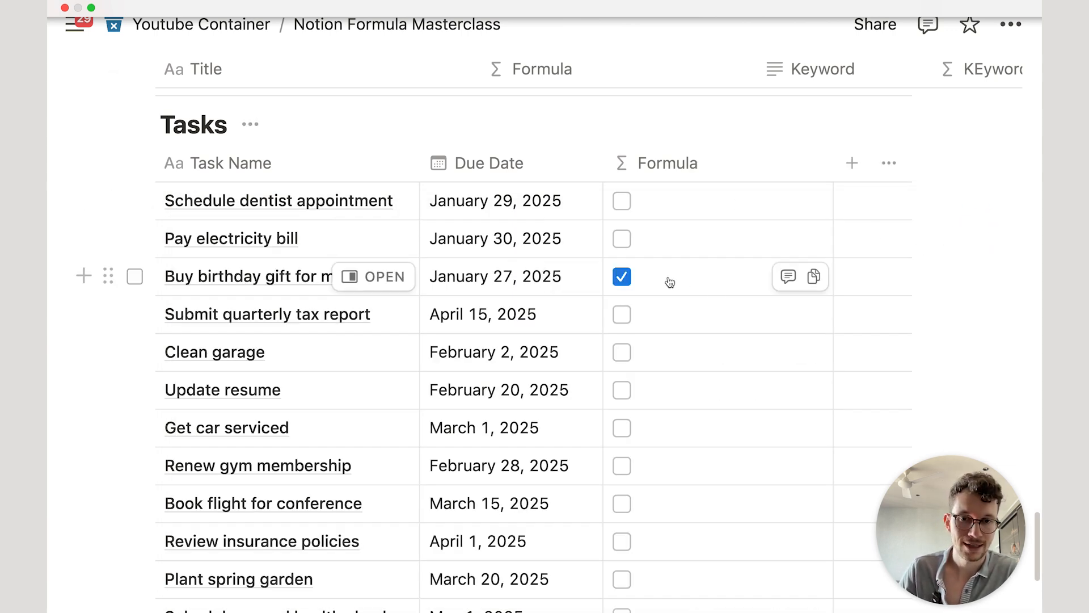
# Step: Swap today() for now() in the overdue formula and save it
pyautogui.click(658, 202)
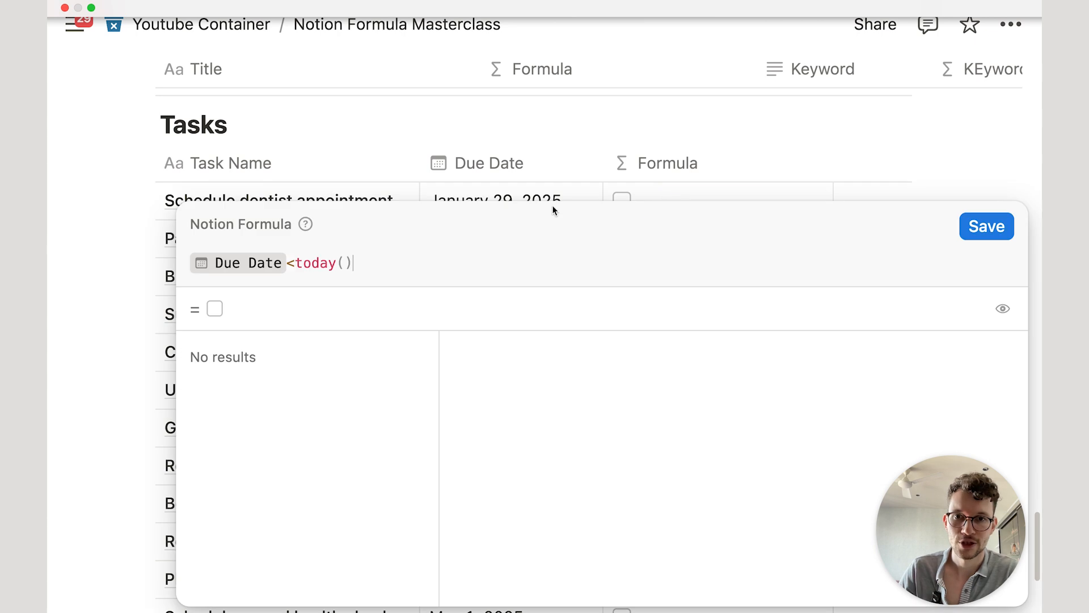
pyautogui.press('Escape')
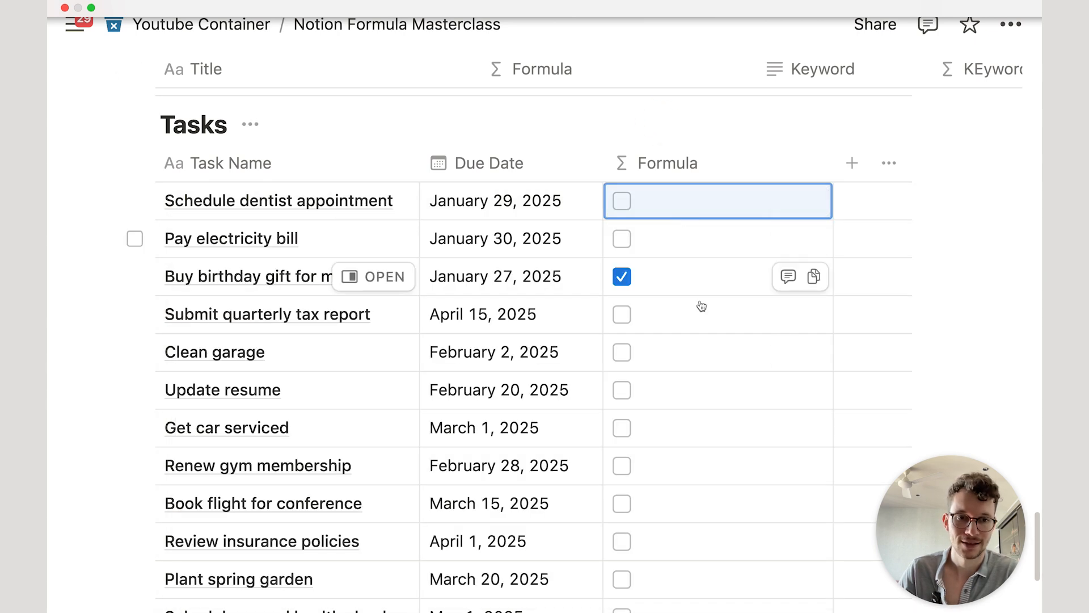
pyautogui.click(672, 199)
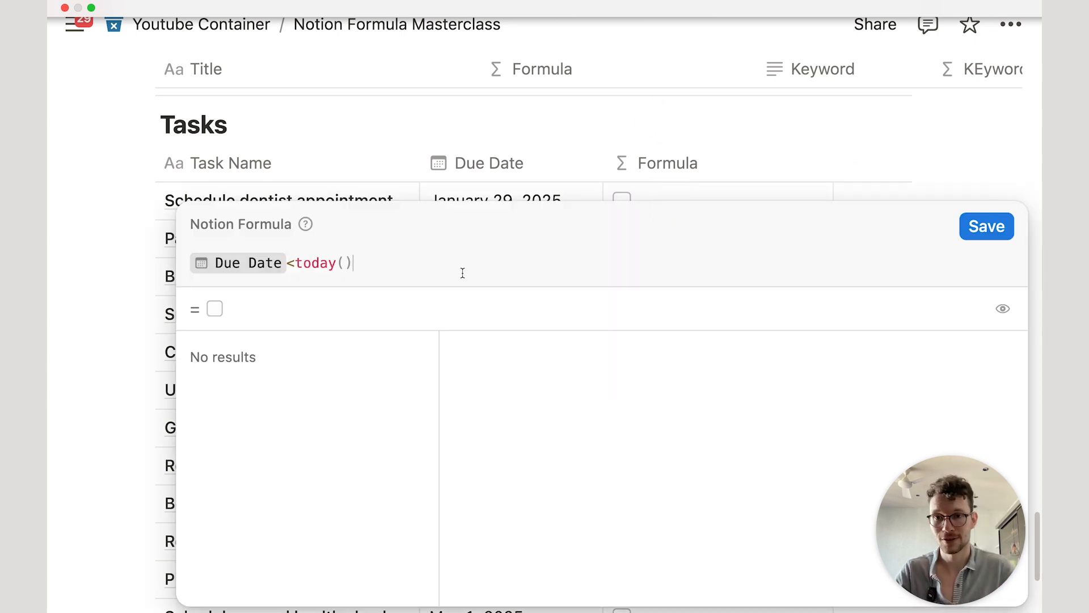
pyautogui.press('BackSpace')
pyautogui.press('BackSpace')
pyautogui.press('BackSpace')
pyautogui.press('BackSpace')
pyautogui.press('BackSpace')
pyautogui.press('BackSpace')
pyautogui.press('BackSpace')
pyautogui.write('now()')
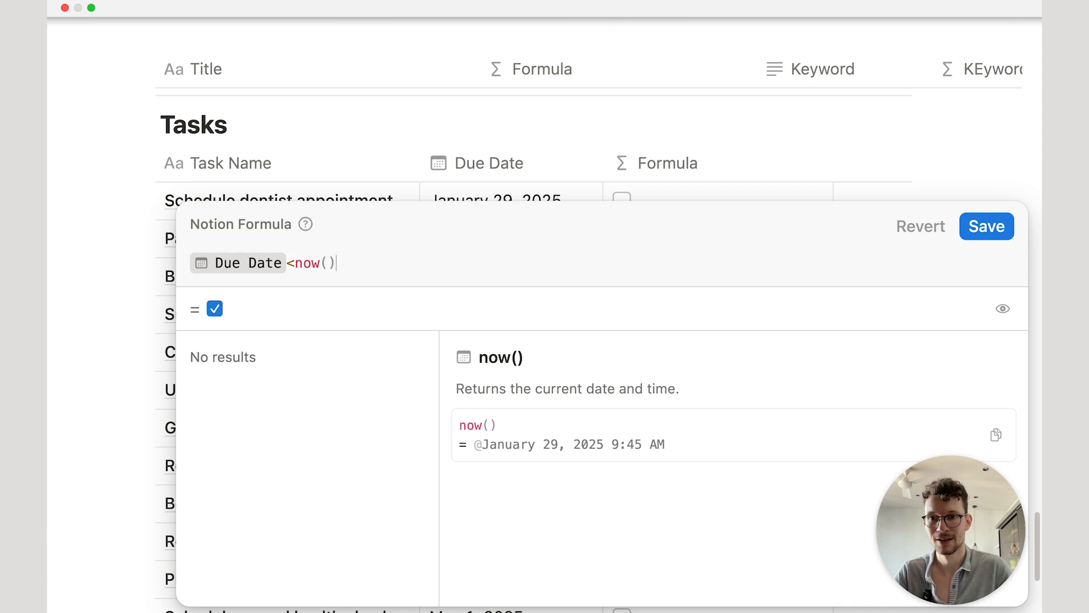
pyautogui.click(970, 227)
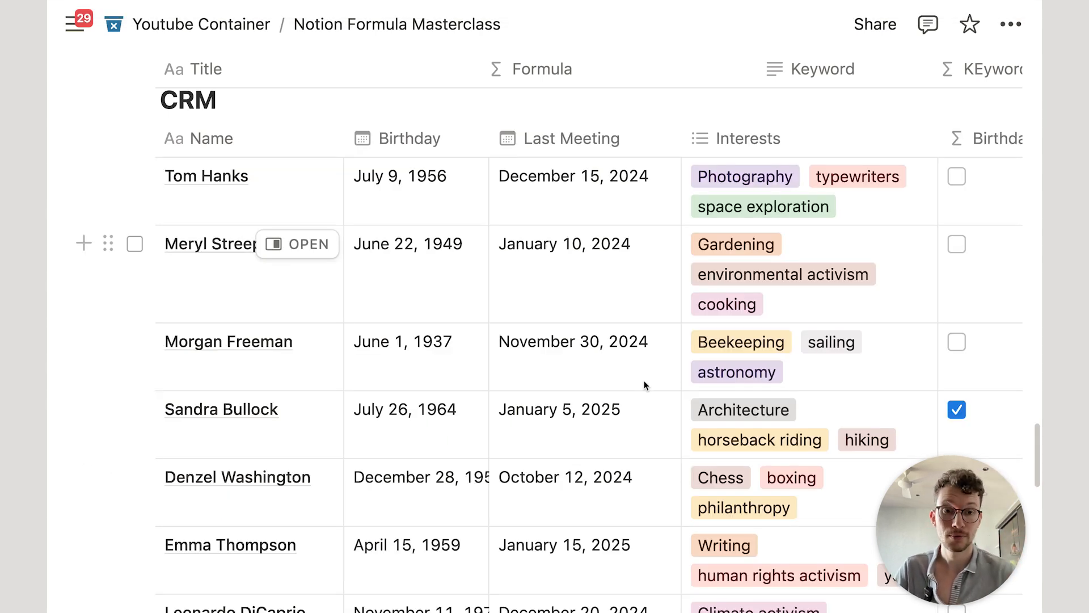
# Step: Add a Number property named Frequency to the CRM table
pyautogui.hscroll(5, 645, 385)
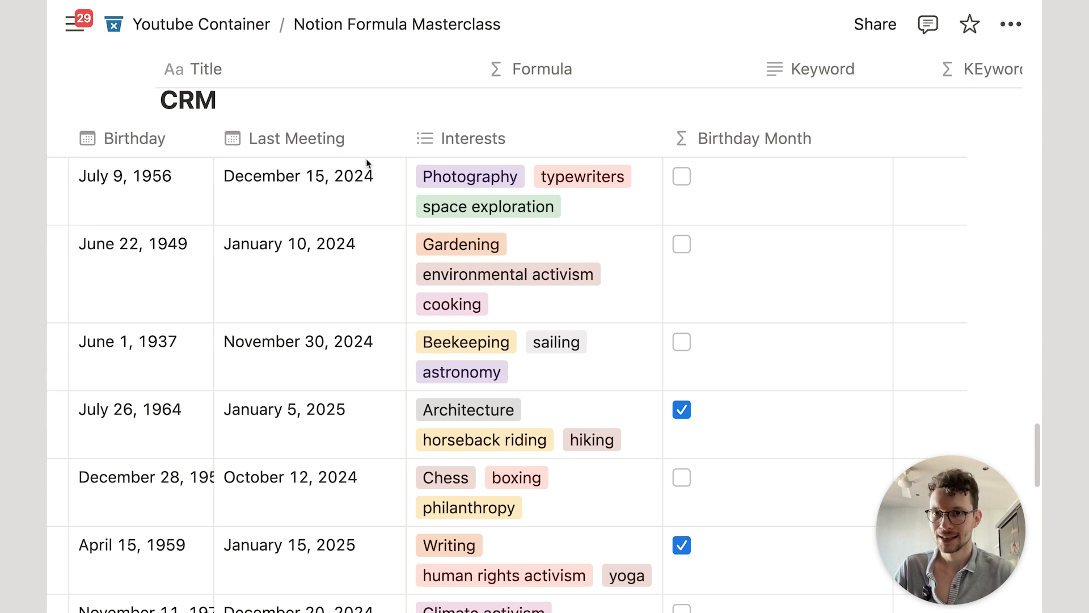
pyautogui.moveTo(892, 135); pyautogui.dragTo(838, 138)
pyautogui.click(856, 138)
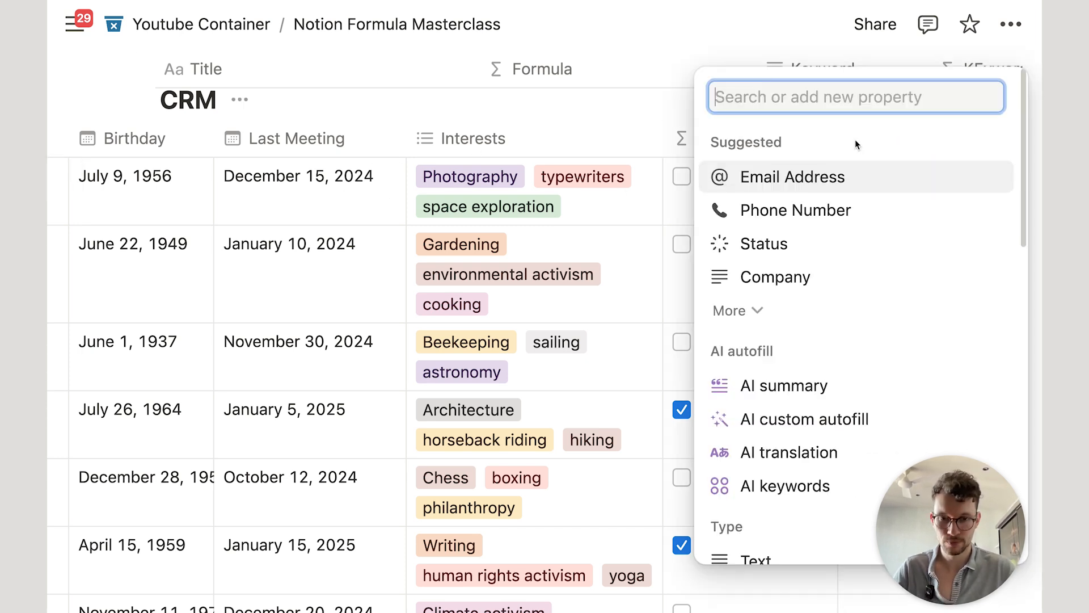
pyautogui.write('num')
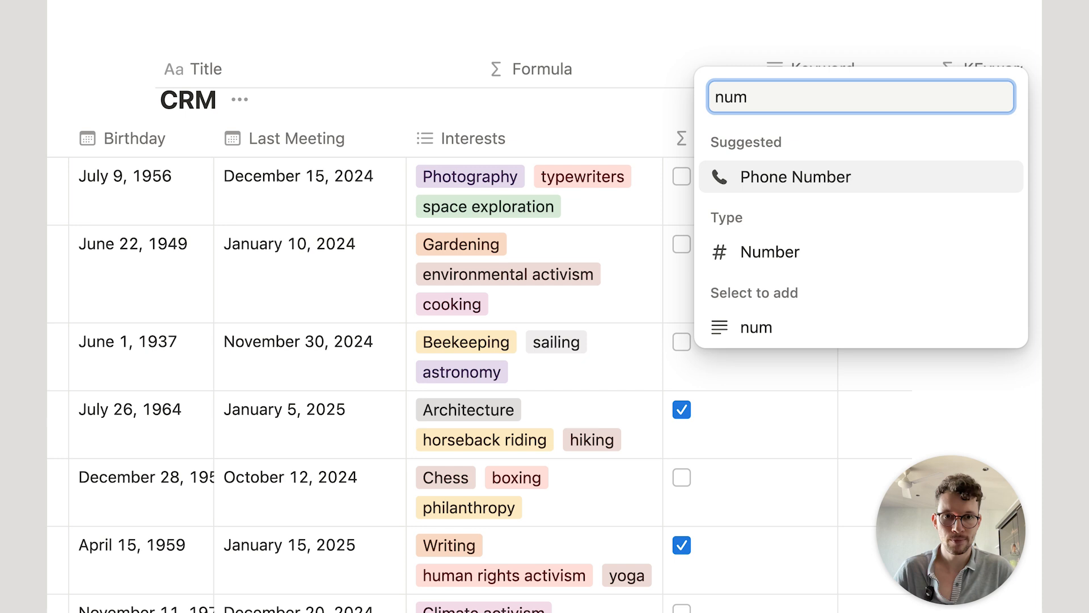
pyautogui.click(849, 245)
pyautogui.write('F')
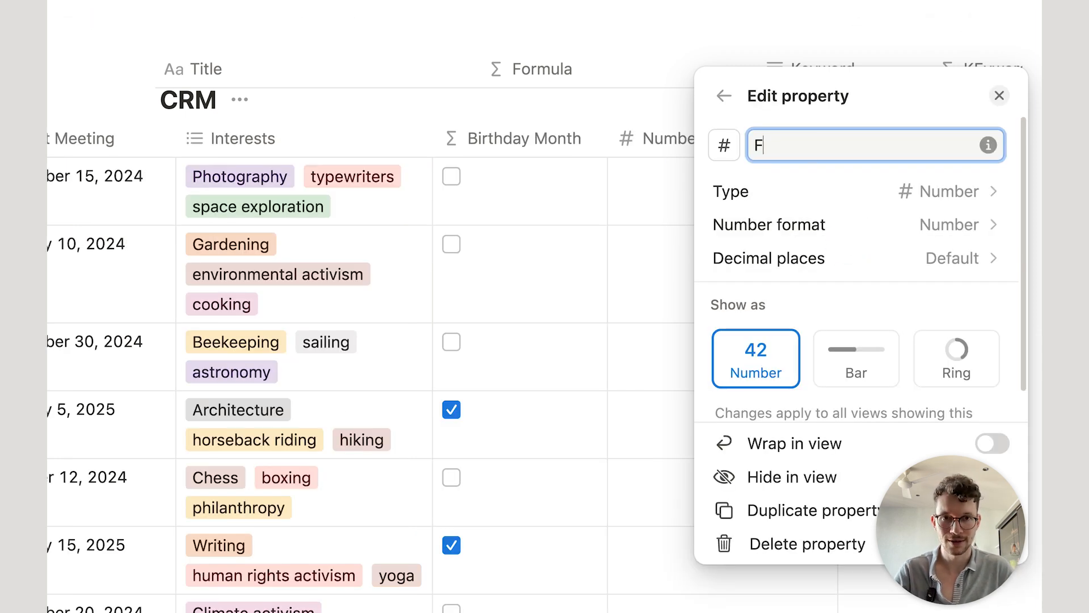
pyautogui.write('requency')
pyautogui.press('Return')
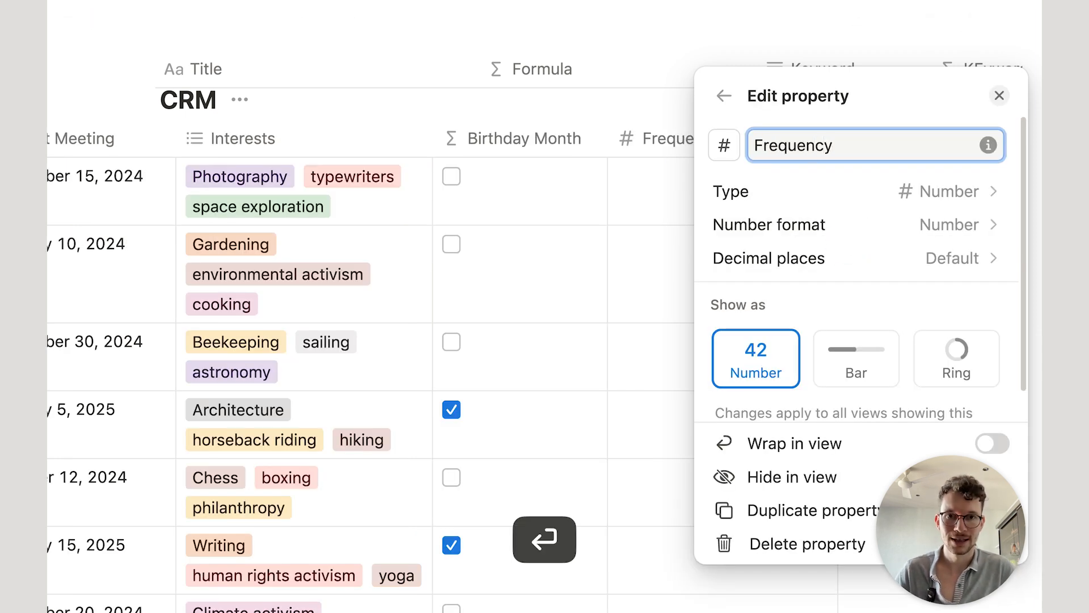
pyautogui.click(684, 199)
# Step: Fill Frequency with 150, 50, 20, 40 and 10 for the first five contacts
pyautogui.click(684, 196)
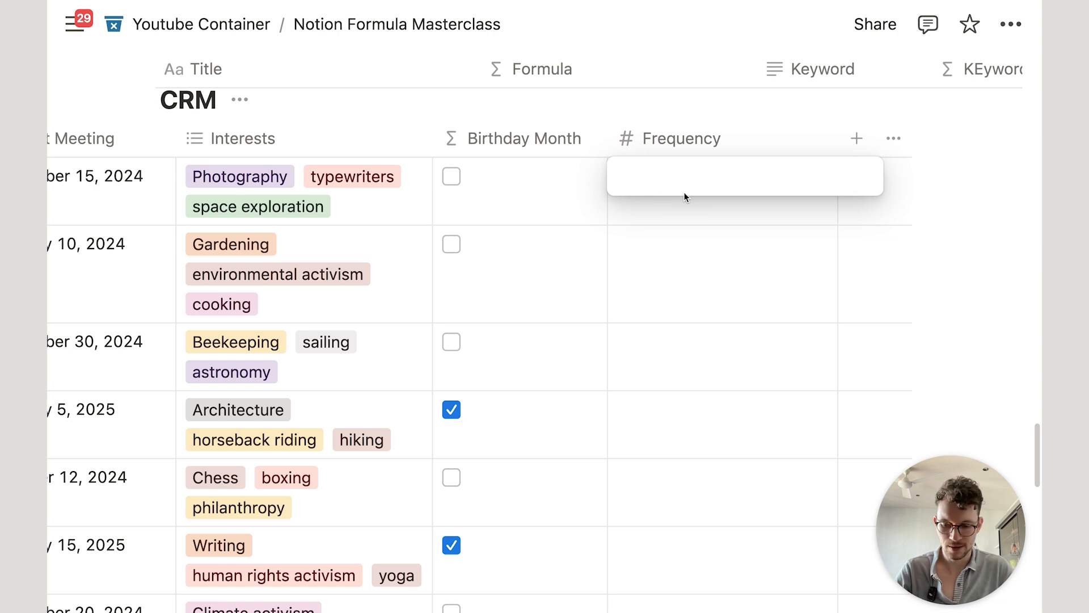
pyautogui.write('150')
pyautogui.press('Return')
pyautogui.write('50')
pyautogui.press('Return')
pyautogui.write('20')
pyautogui.press('Return')
pyautogui.write('40')
pyautogui.press('Return')
pyautogui.write('10')
pyautogui.press('Return')
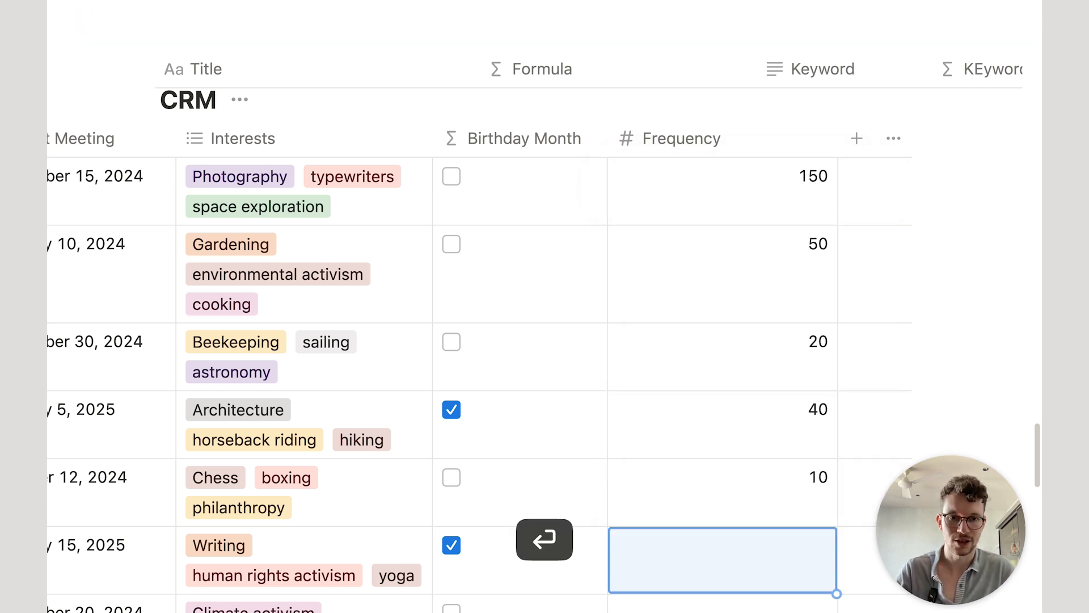
pyautogui.moveTo(834, 140); pyautogui.dragTo(740, 118)
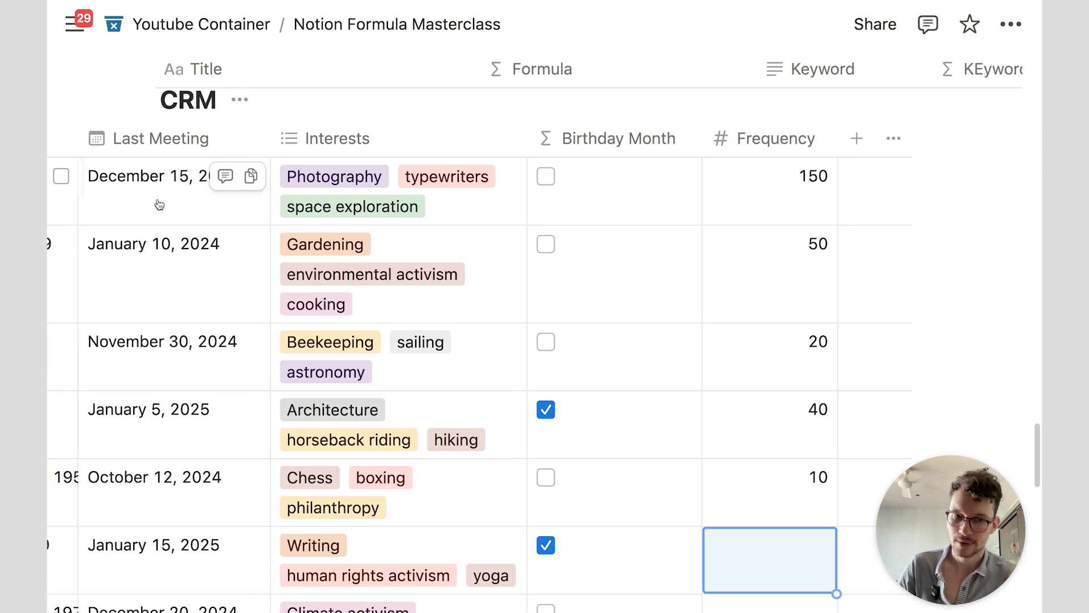
# Step: Add a Formula property and start its formula as Last Meeting.dateAdd()
pyautogui.click(859, 140)
pyautogui.write('form')
pyautogui.press('Return')
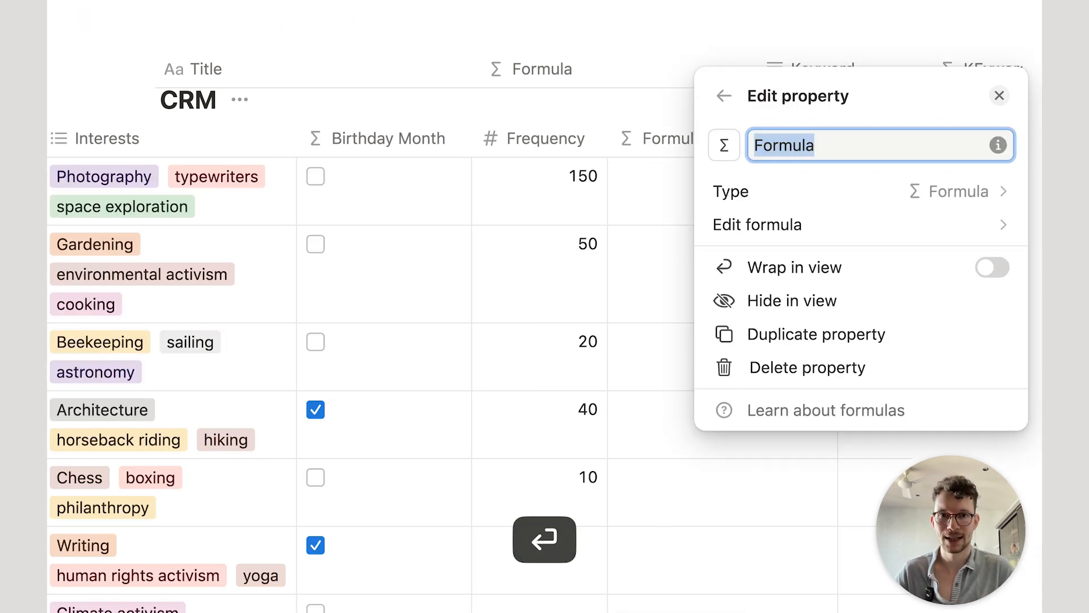
pyautogui.click(960, 233)
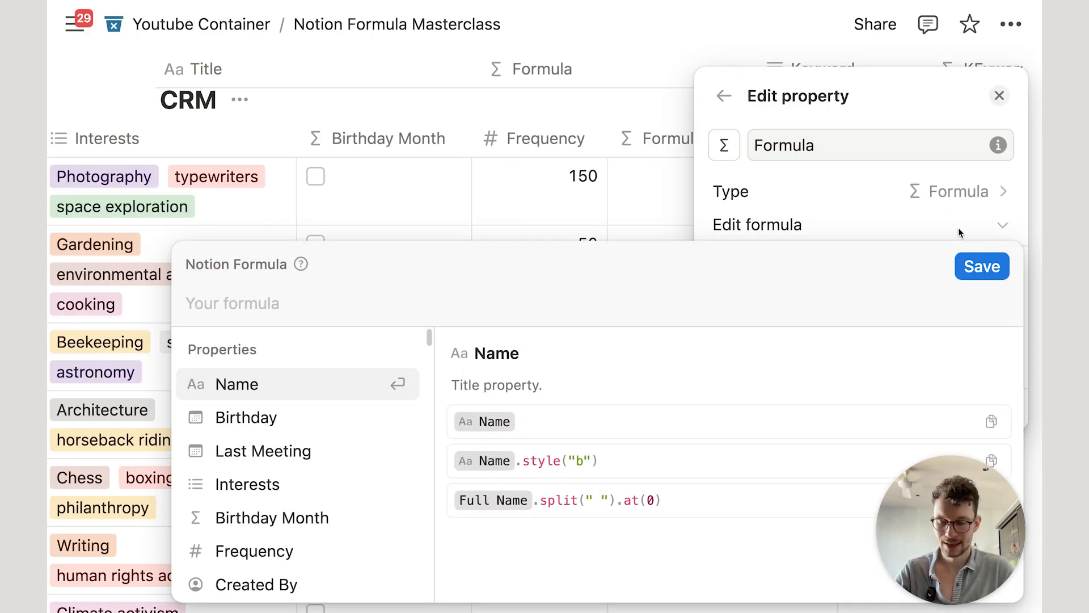
pyautogui.write('las')
pyautogui.press('Return')
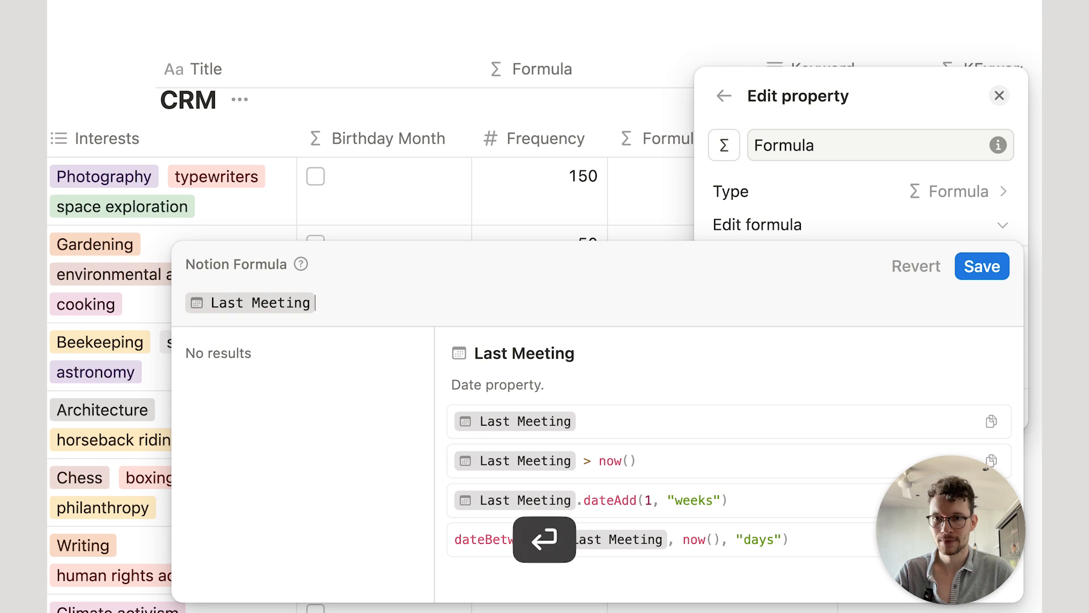
pyautogui.write('.da')
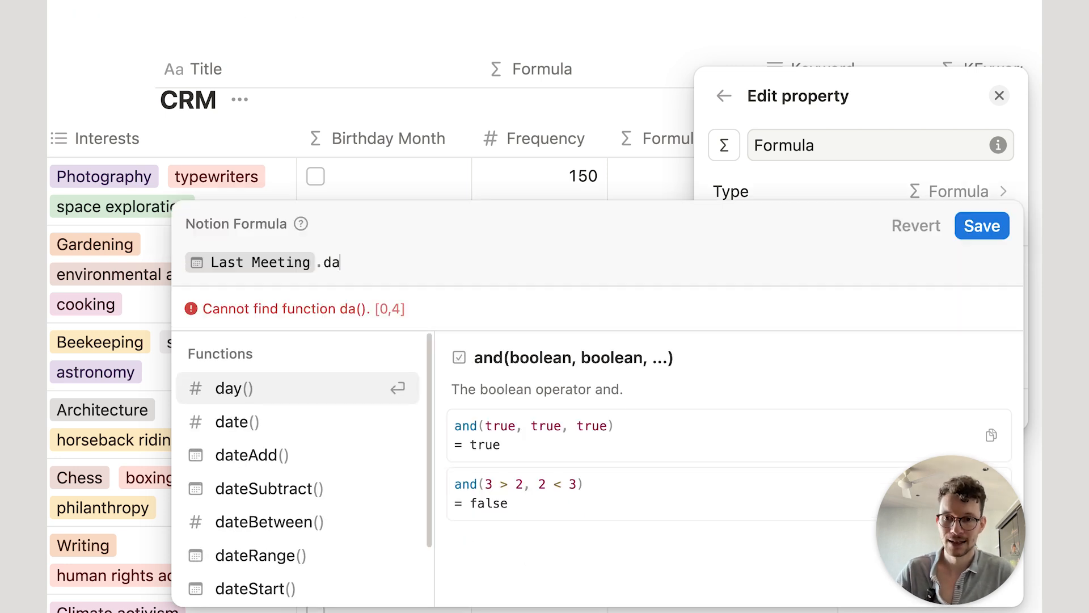
pyautogui.click(342, 457)
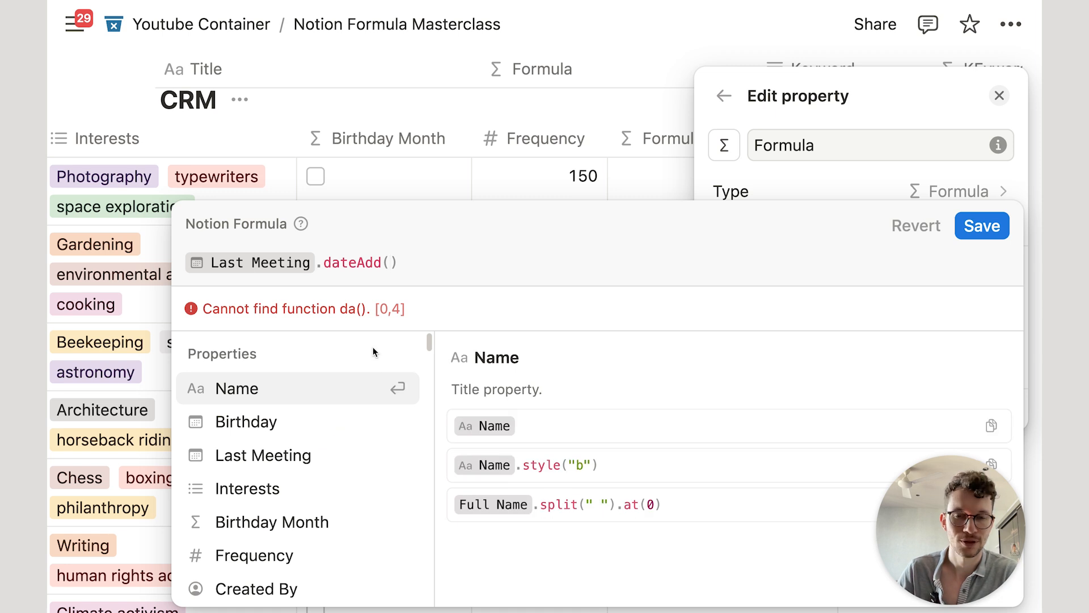
# Step: Review dateAdd's date, num and unit arguments, then complete it with Frequency,"days" and save
pyautogui.click(361, 261)
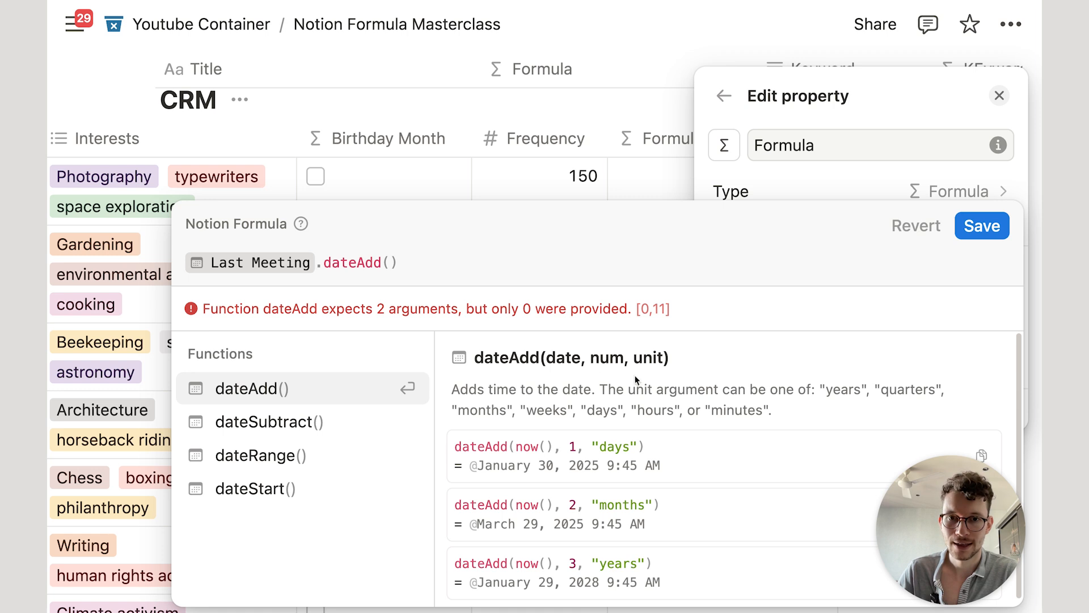
pyautogui.doubleClick(574, 362)
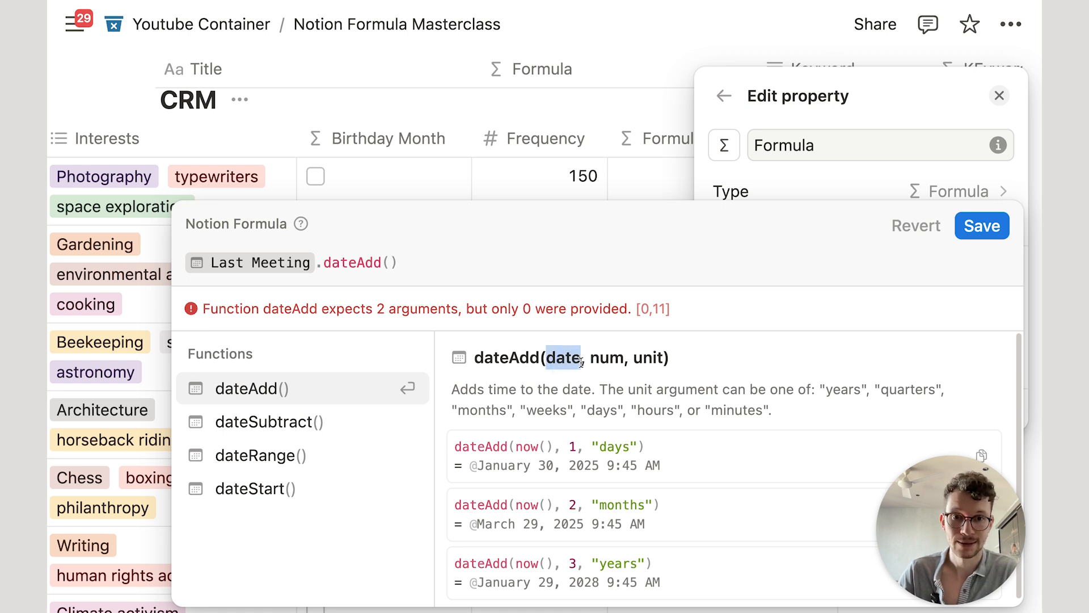
pyautogui.doubleClick(617, 361)
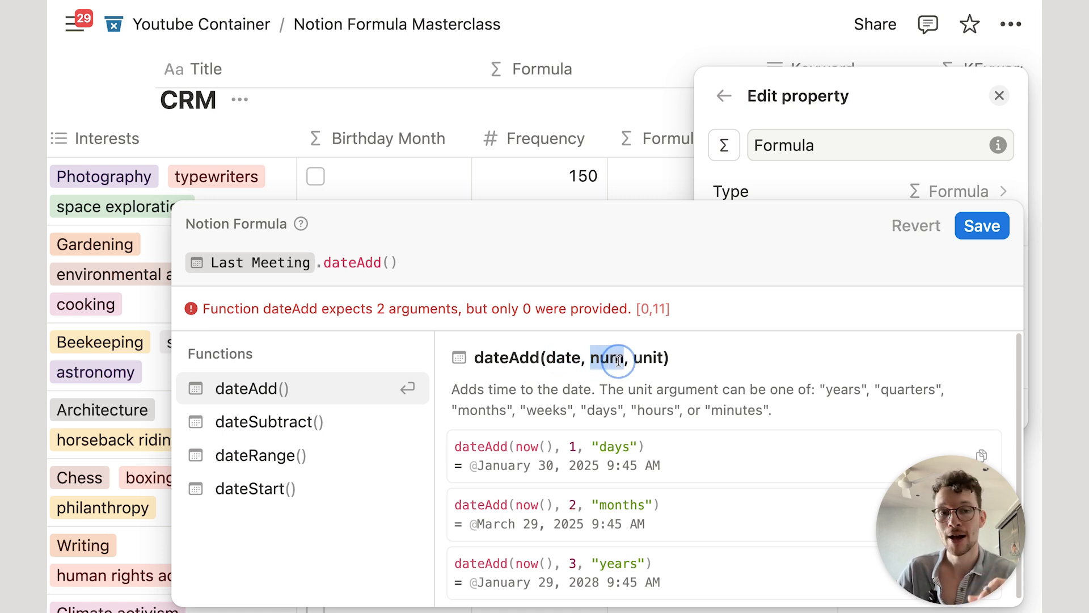
pyautogui.moveTo(628, 360); pyautogui.dragTo(658, 359)
pyautogui.click(391, 263)
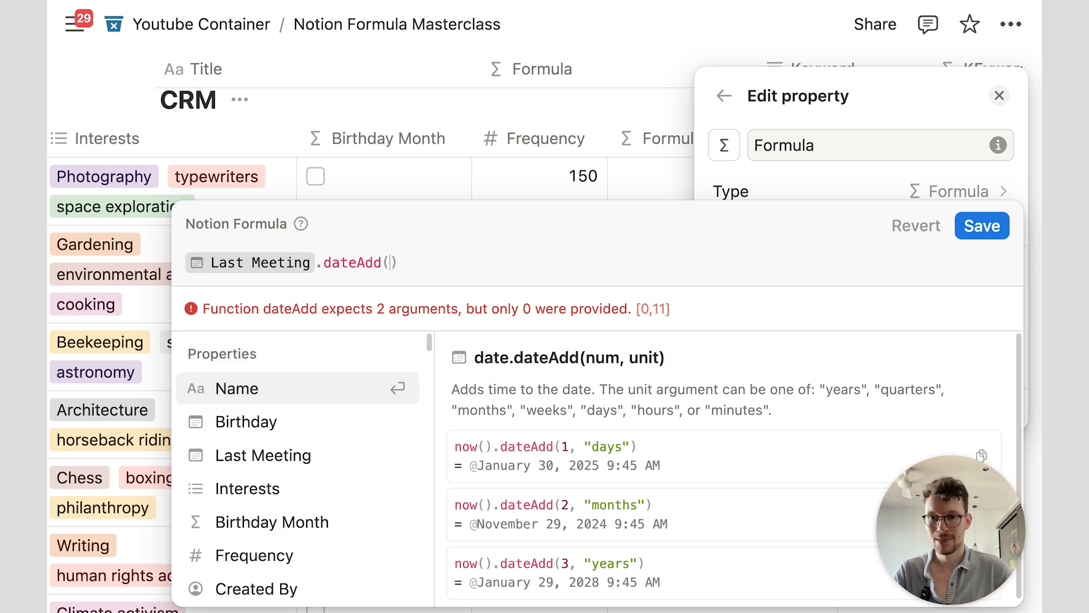
pyautogui.write('freq')
pyautogui.press('Return')
pyautogui.write(',"days"')
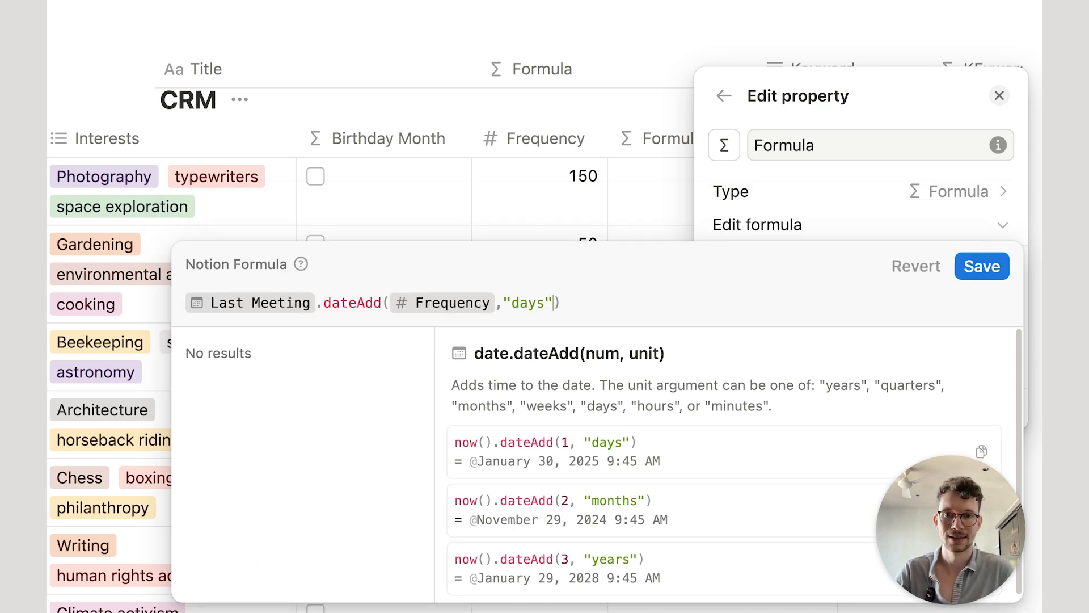
pyautogui.click(967, 266)
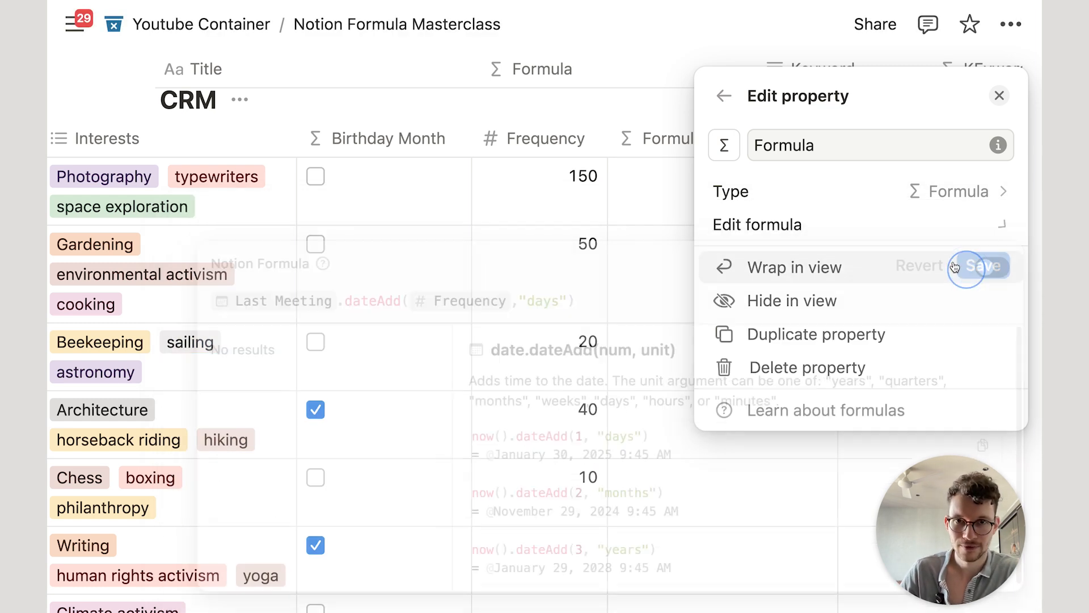
# Step: Replace the Frequency argument in dateAdd with the number 1
pyautogui.click(638, 67)
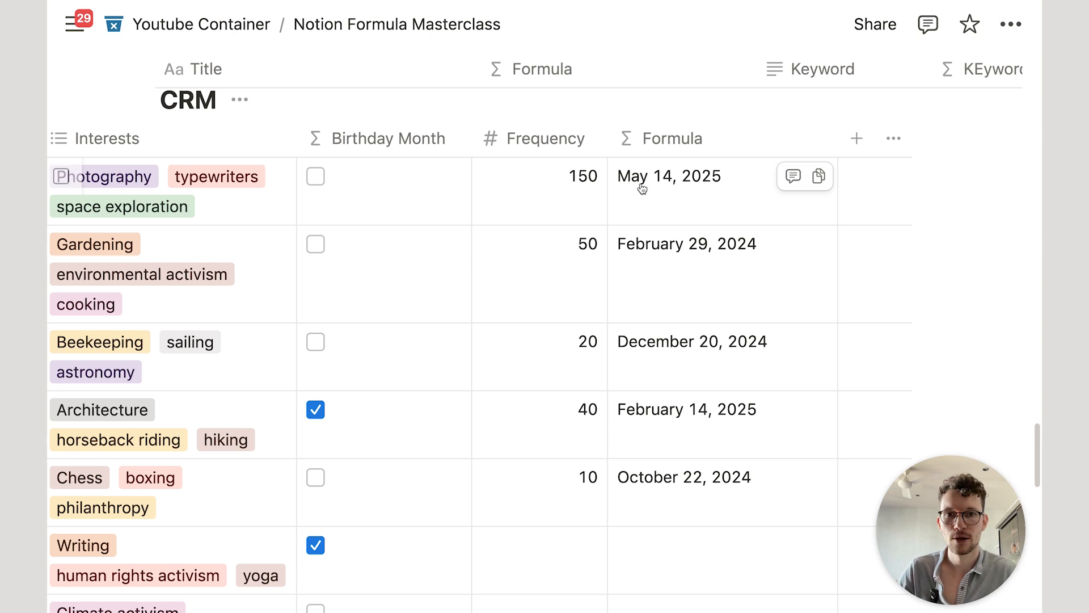
pyautogui.hscroll(-10, 639, 182)
pyautogui.hscroll(10, 595, 192)
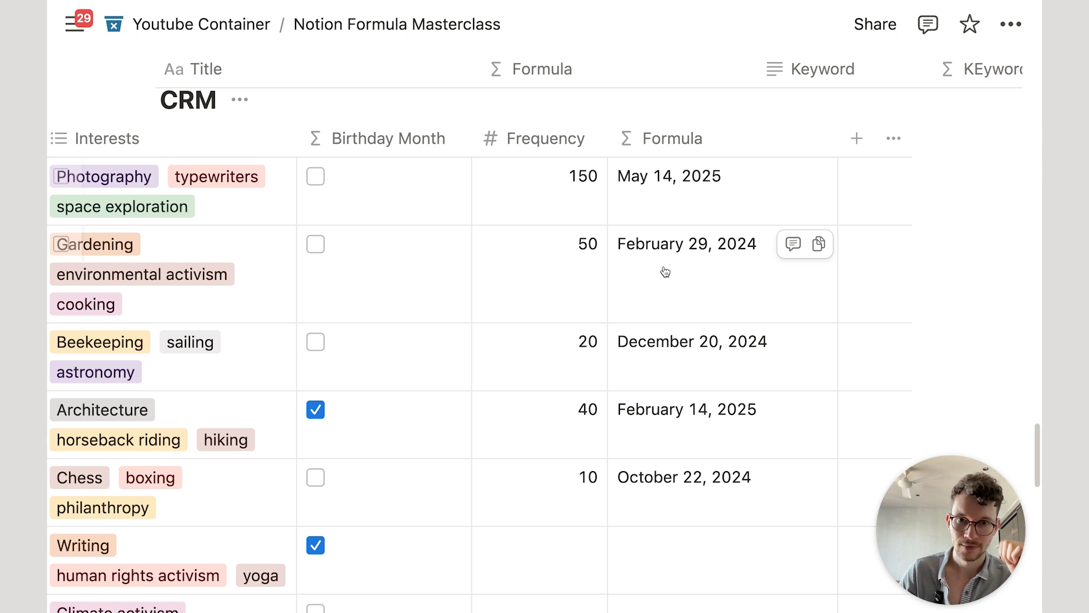
pyautogui.scroll(-5, 675, 256)
pyautogui.scroll(5, 642, 169)
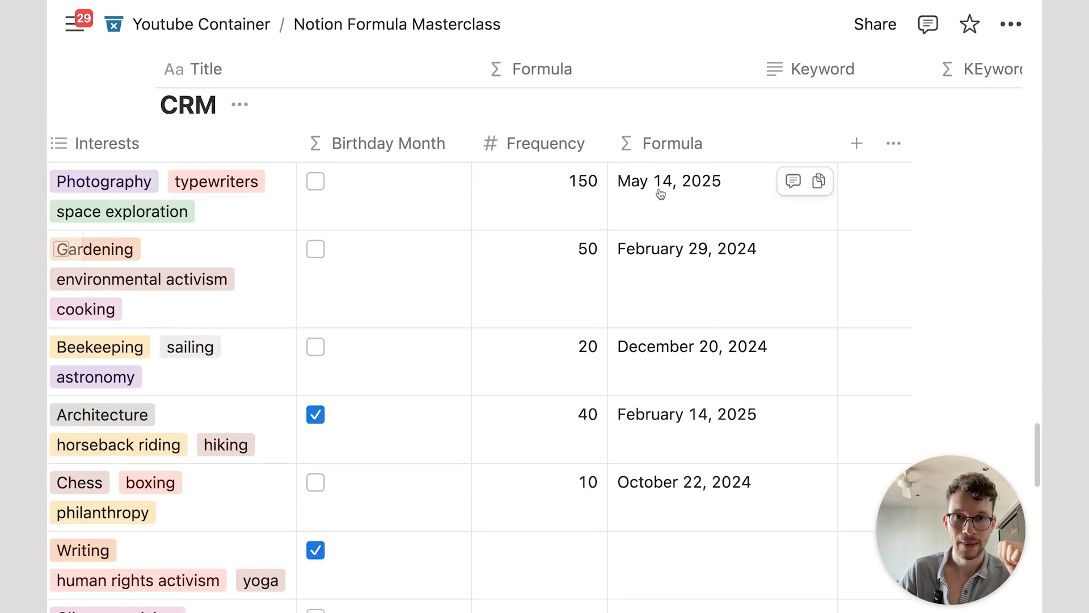
pyautogui.click(655, 188)
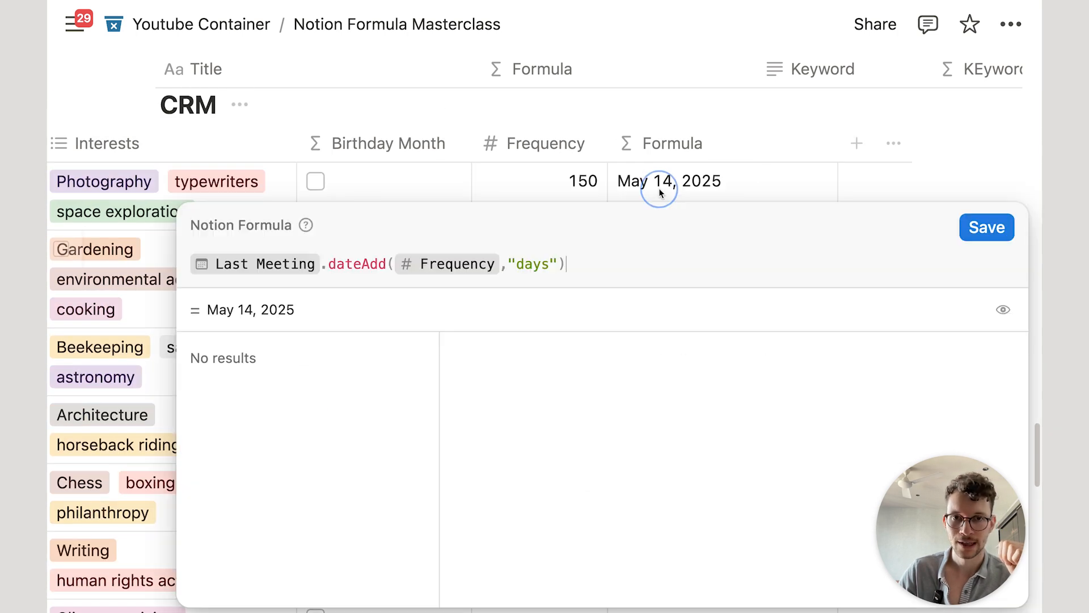
pyautogui.click(501, 255)
pyautogui.press('BackSpace')
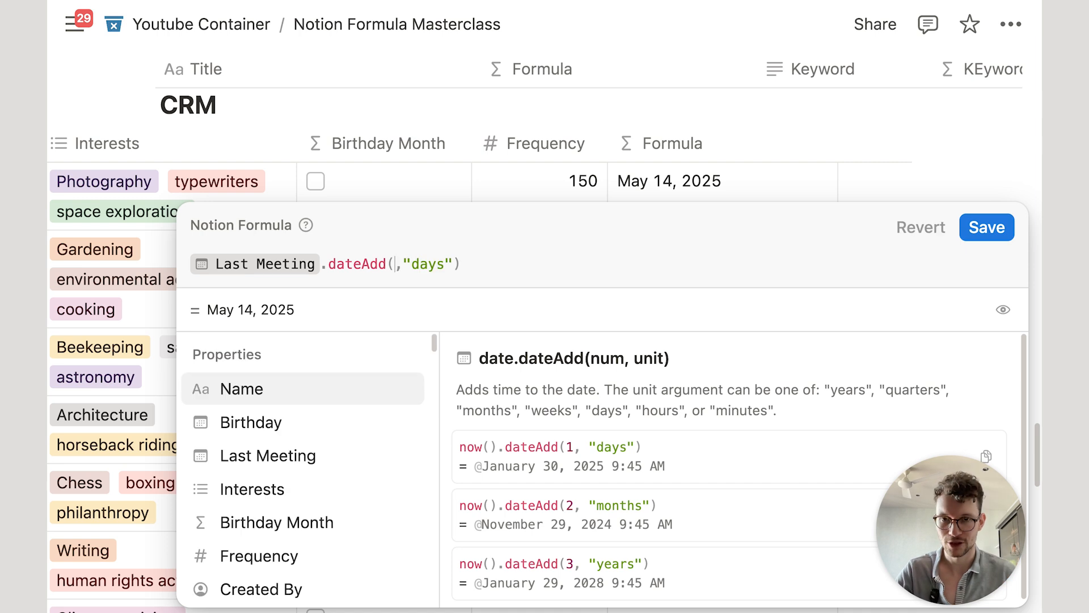
pyautogui.write('1')
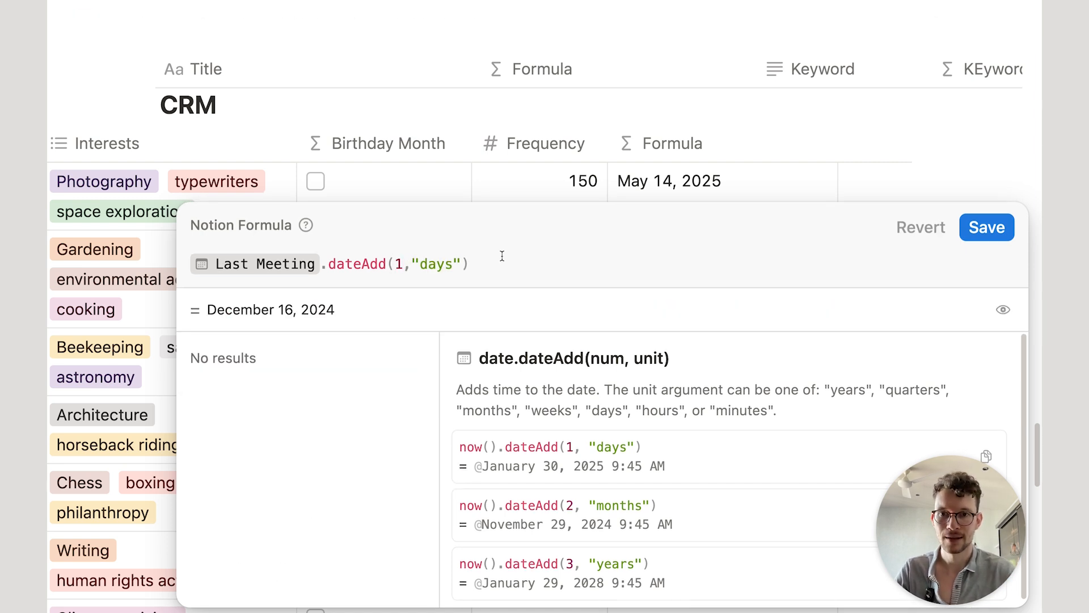
# Step: Change the dateAdd unit to "months" and save the one-month formula
pyautogui.doubleClick(432, 264)
pyautogui.write('monht')
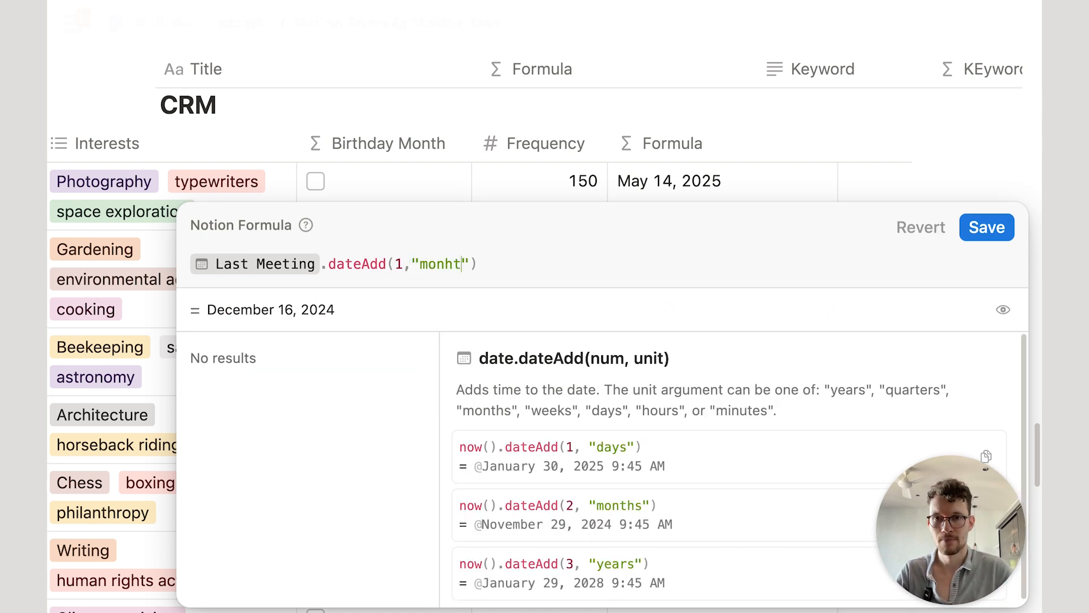
pyautogui.press('BackSpace')
pyautogui.press('BackSpace')
pyautogui.write('thjs')
pyautogui.press('BackSpace')
pyautogui.write('s')
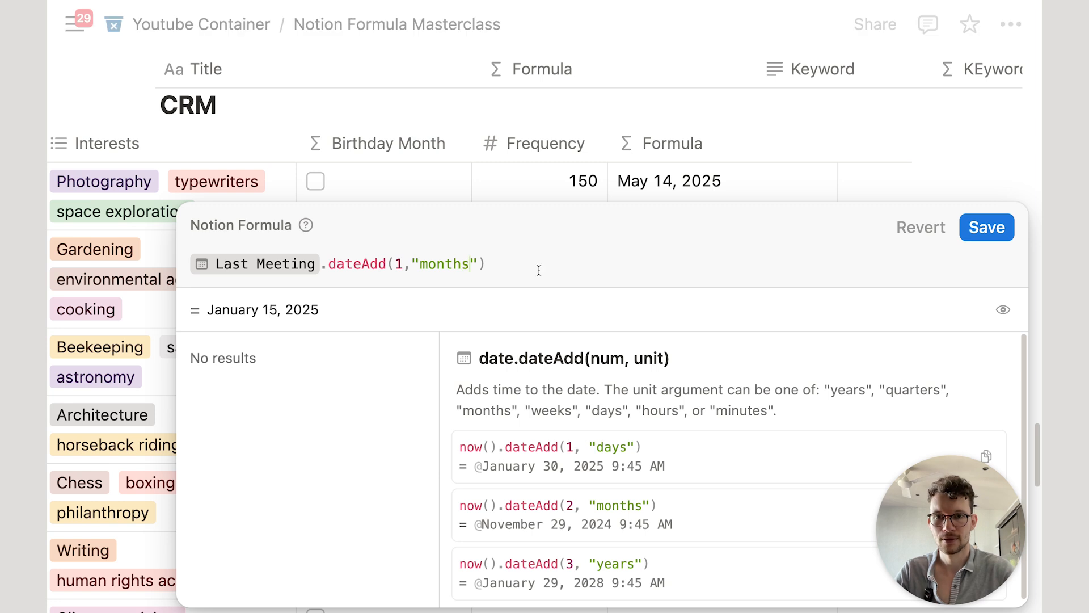
pyautogui.click(987, 227)
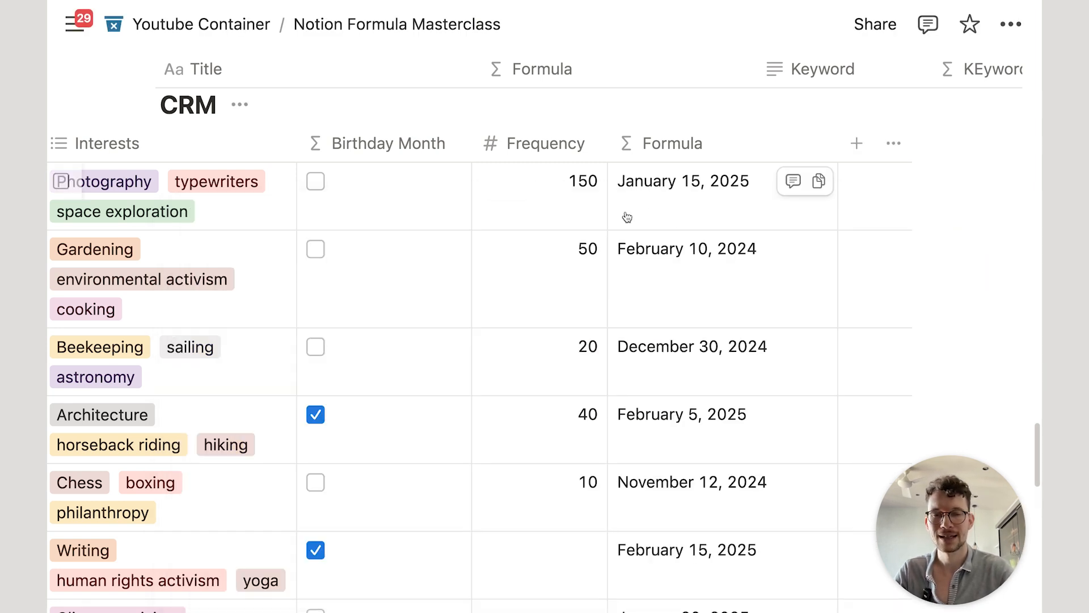
# Step: Change the unit to "year" so each Last Meeting moves one year later
pyautogui.hscroll(-10, 594, 211)
pyautogui.hscroll(8, 490, 203)
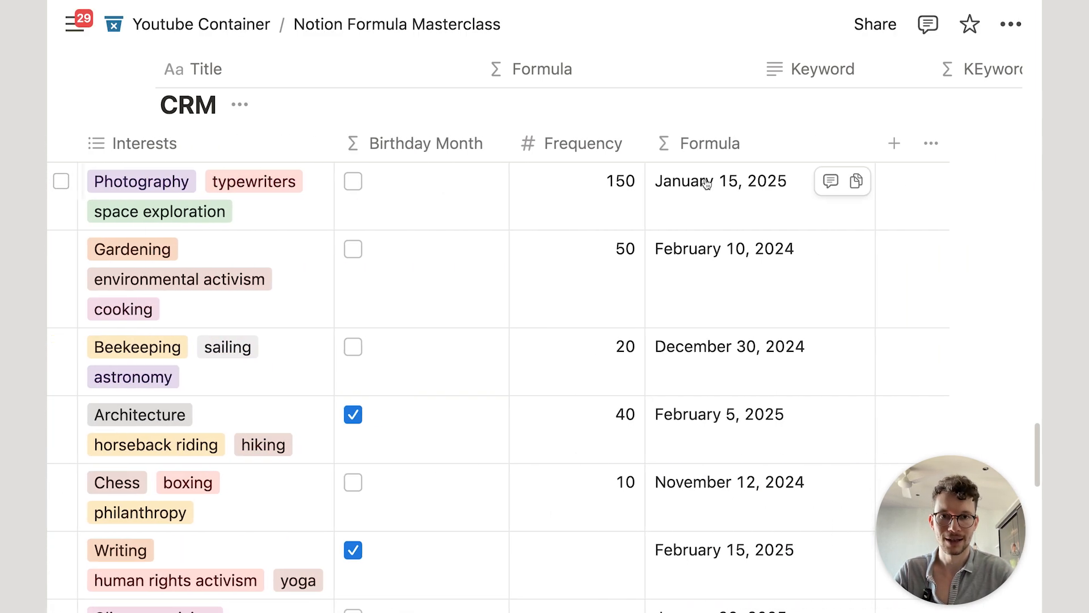
pyautogui.click(749, 182)
pyautogui.click(441, 263)
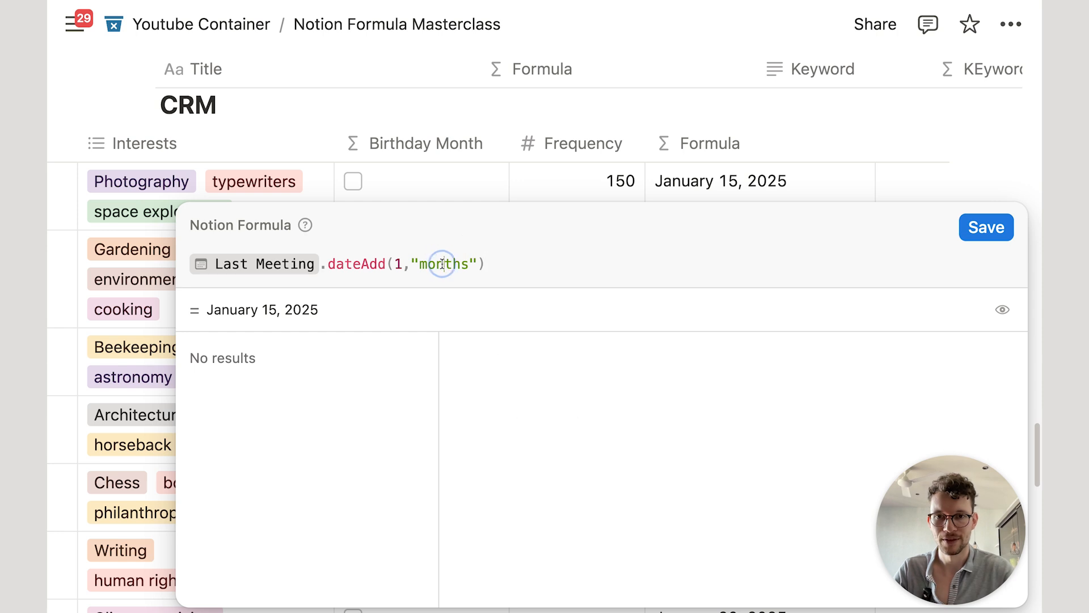
pyautogui.write('y')
pyautogui.doubleClick(440, 262)
pyautogui.write('year')
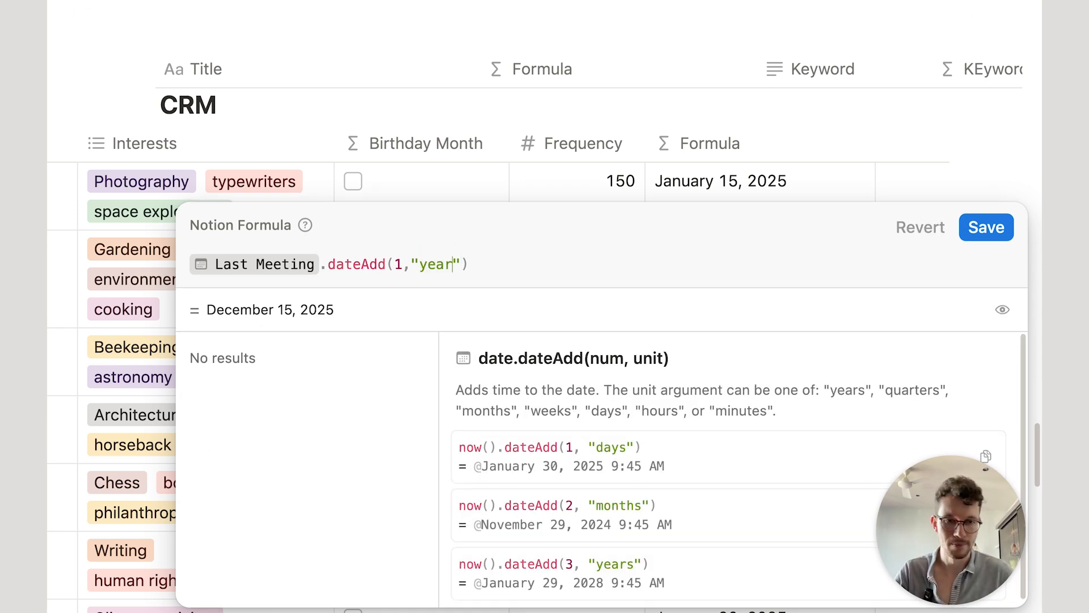
pyautogui.click(987, 227)
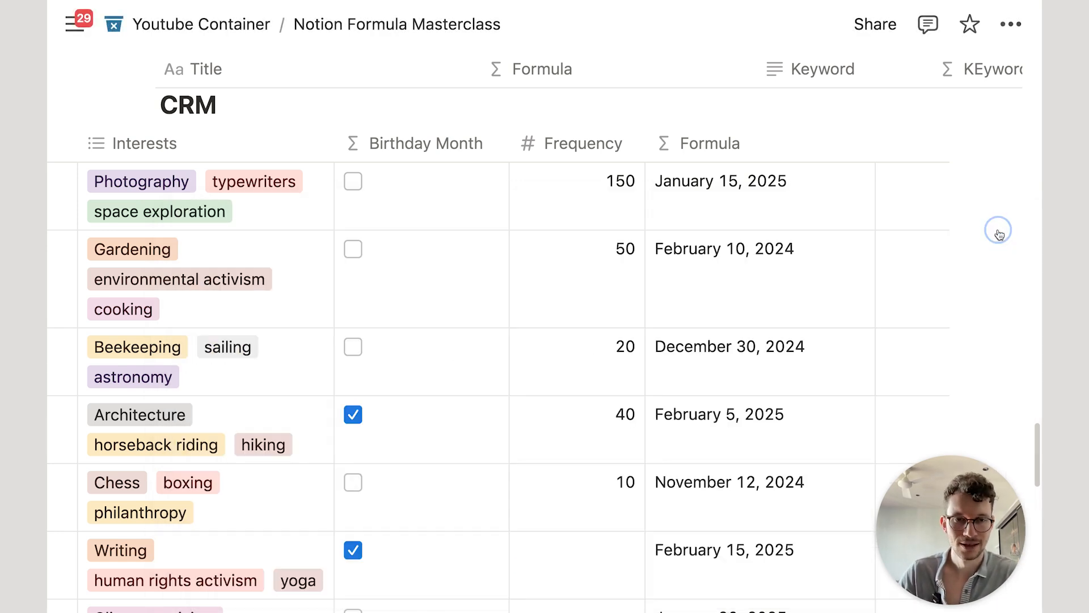
# Step: Make the amount -1 so dates shift one year earlier, and save
pyautogui.scroll(2, 721, 211)
pyautogui.scroll(-2, 723, 211)
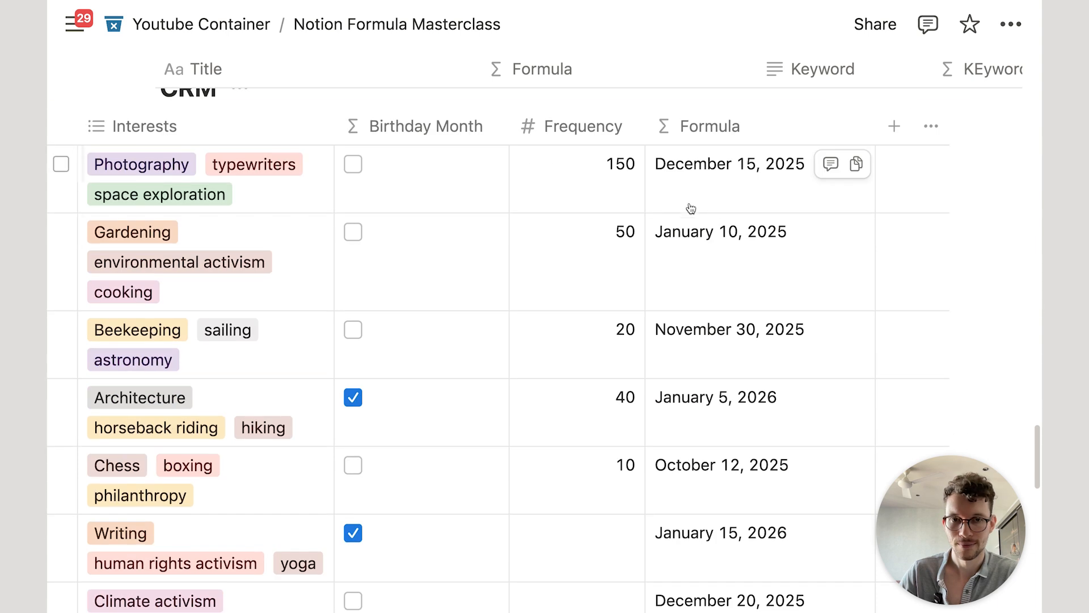
pyautogui.click(749, 186)
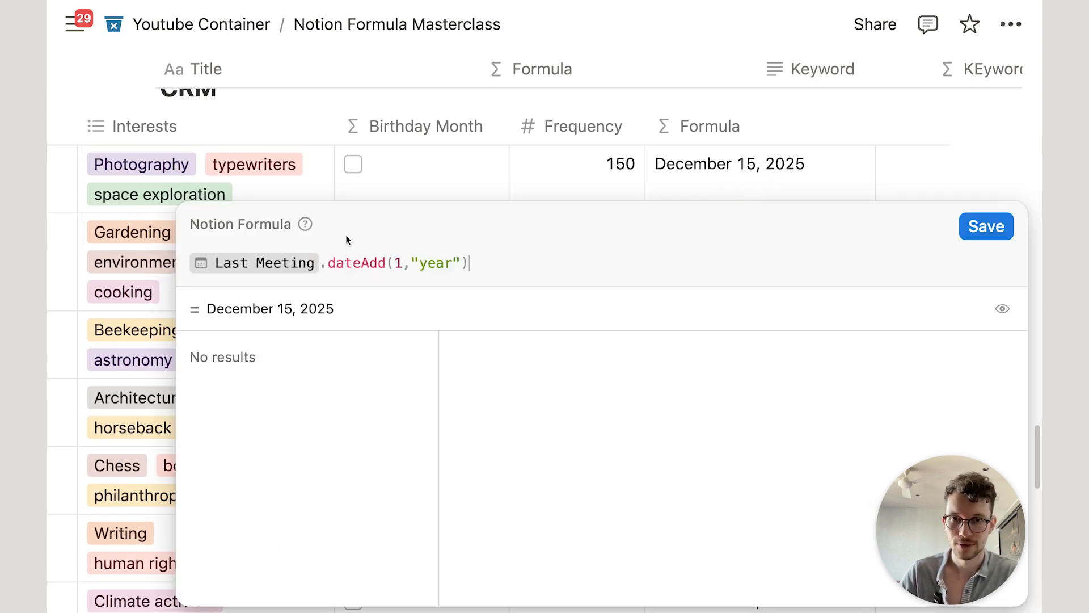
pyautogui.click(398, 261)
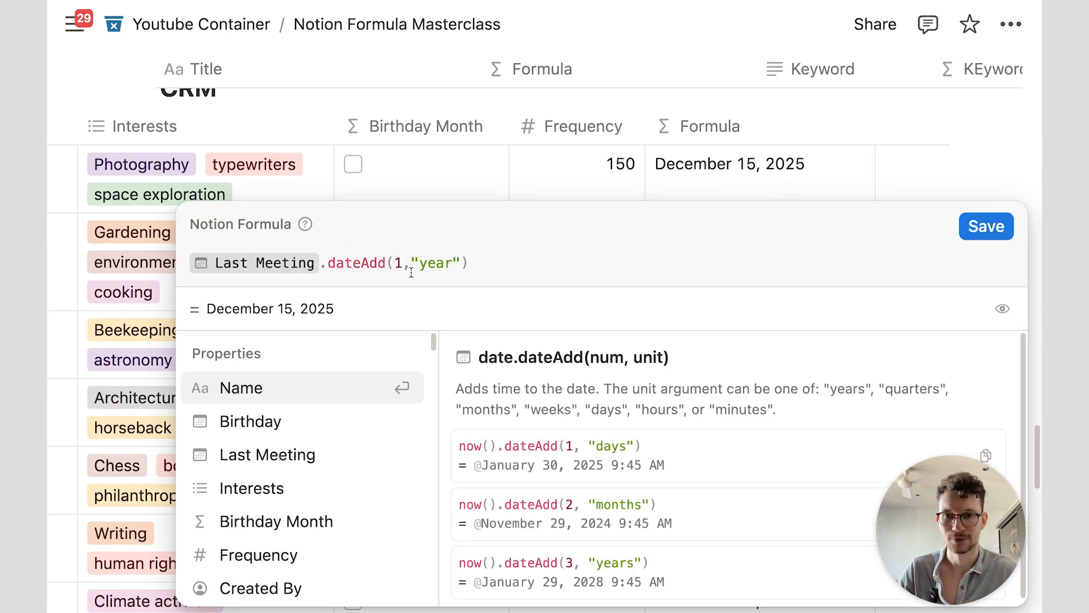
pyautogui.write('-')
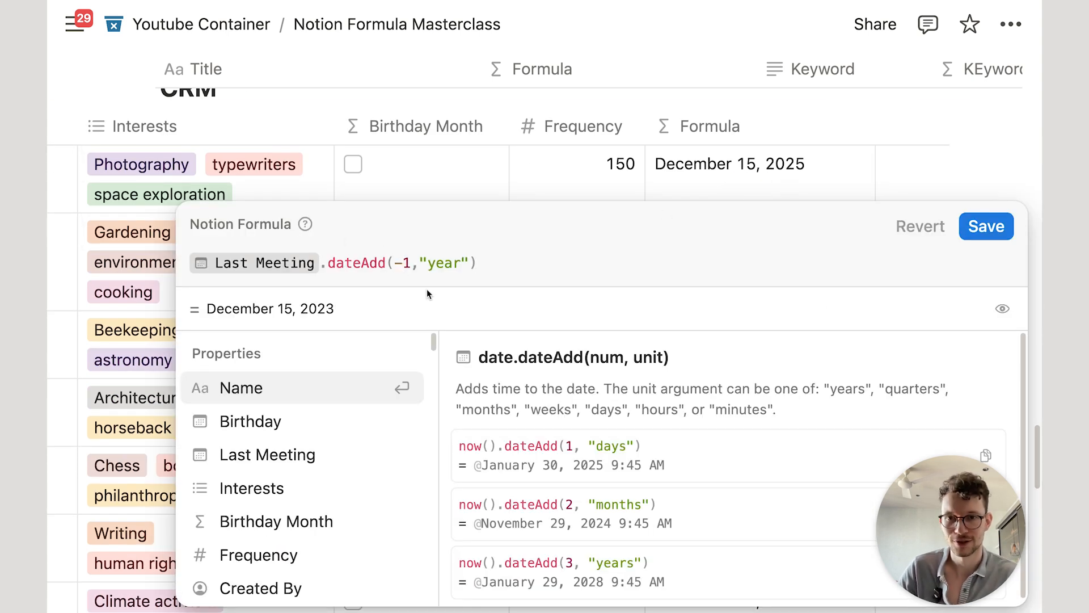
pyautogui.click(976, 240)
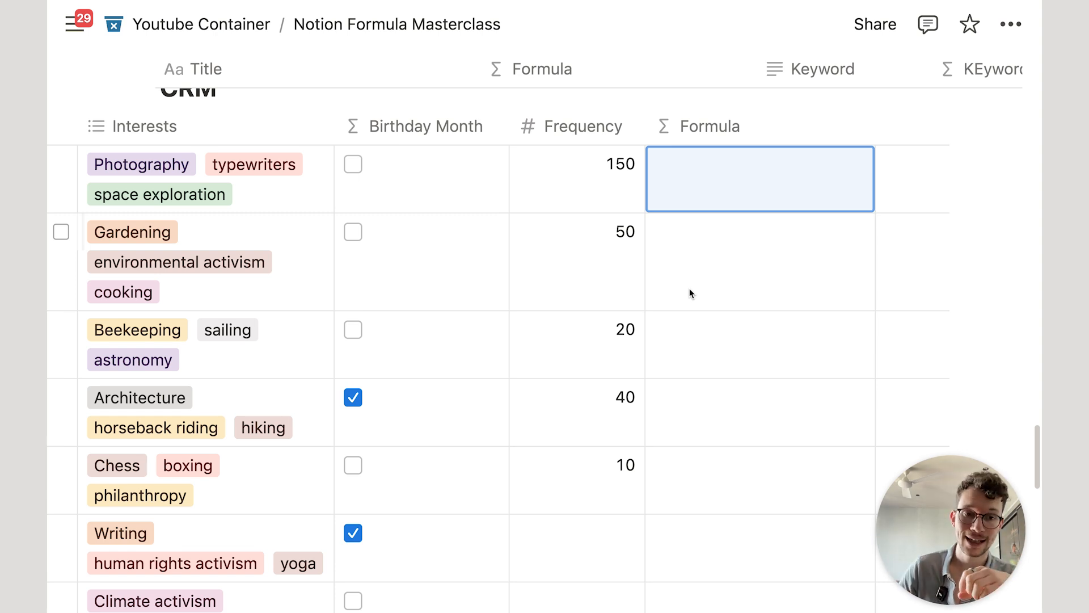
# Step: Build Last Meeting.dateBetween(today(),"days") and save, yielding values like -45 and -385
pyautogui.click(743, 177)
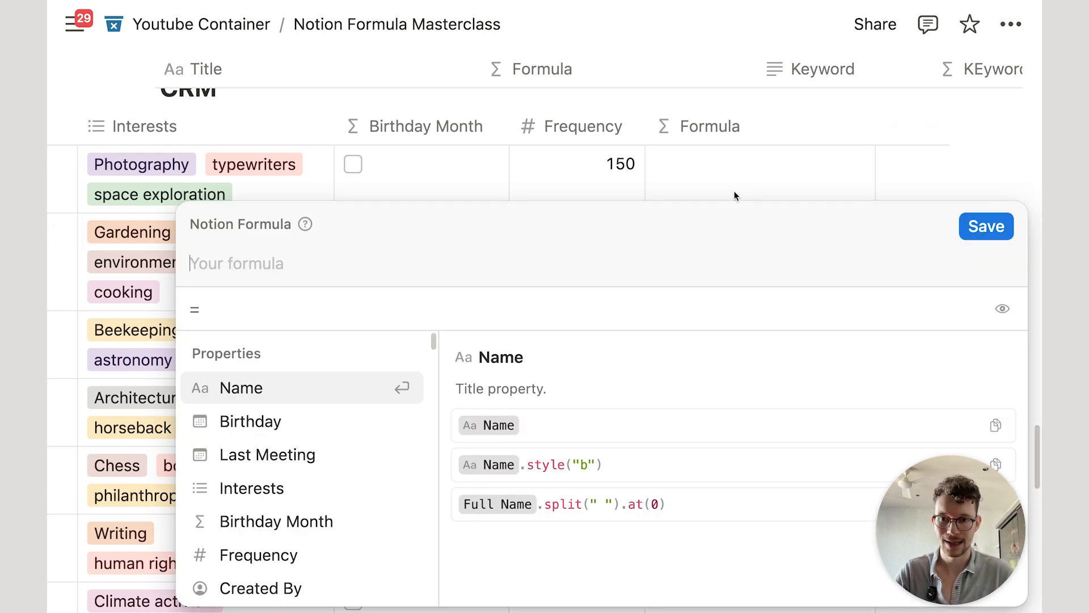
pyautogui.click(353, 453)
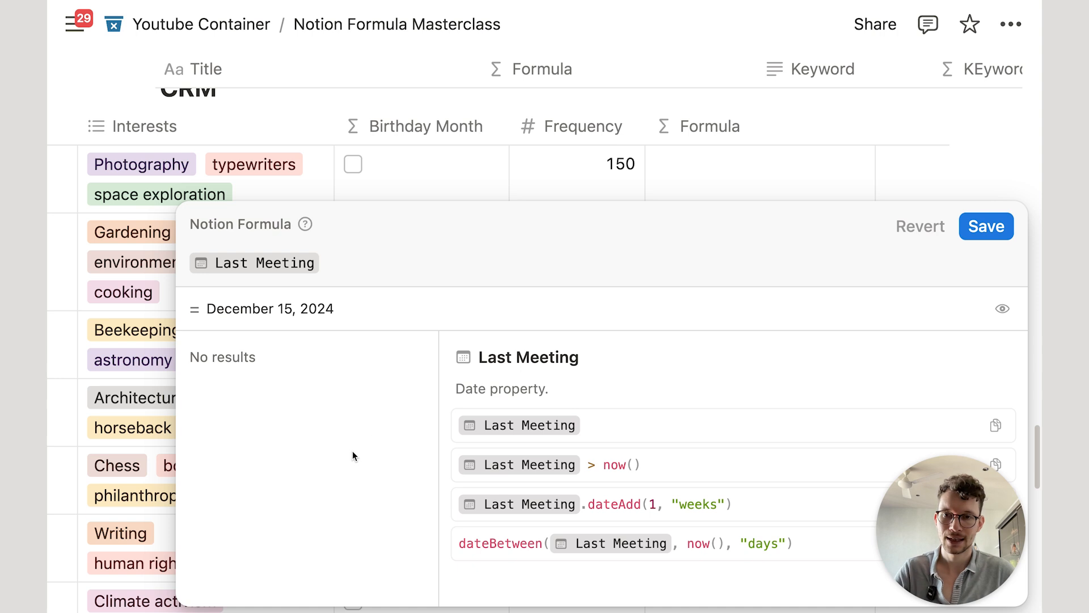
pyautogui.write('.date')
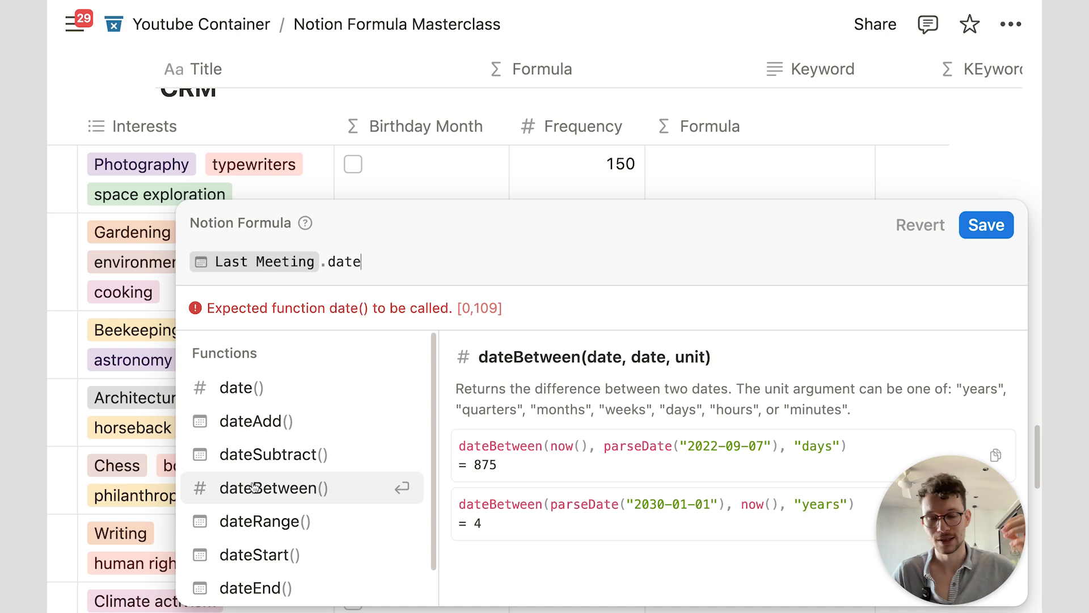
pyautogui.click(254, 488)
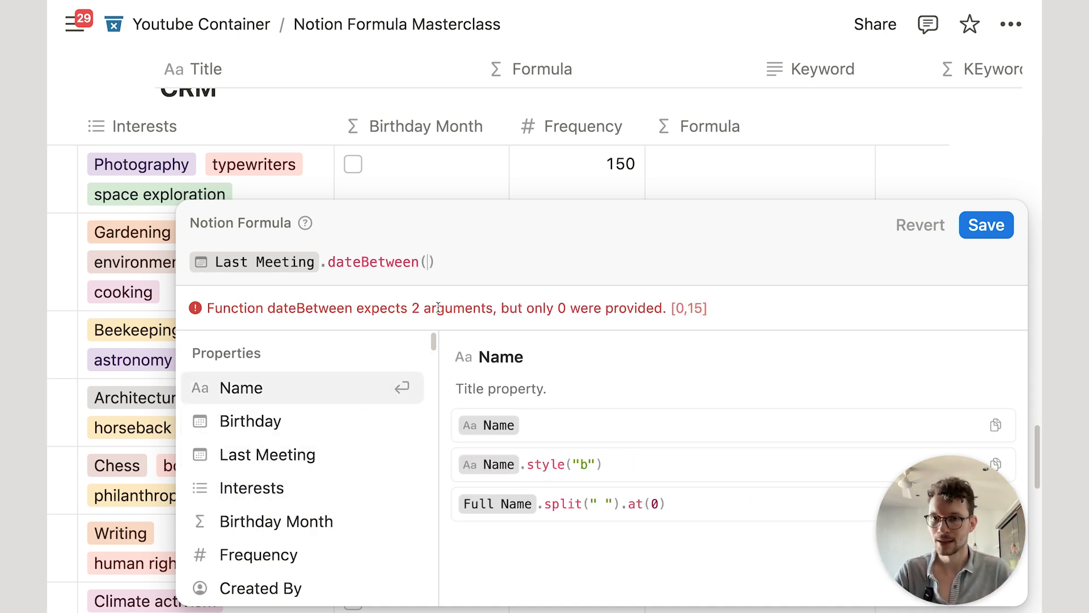
pyautogui.write('tod')
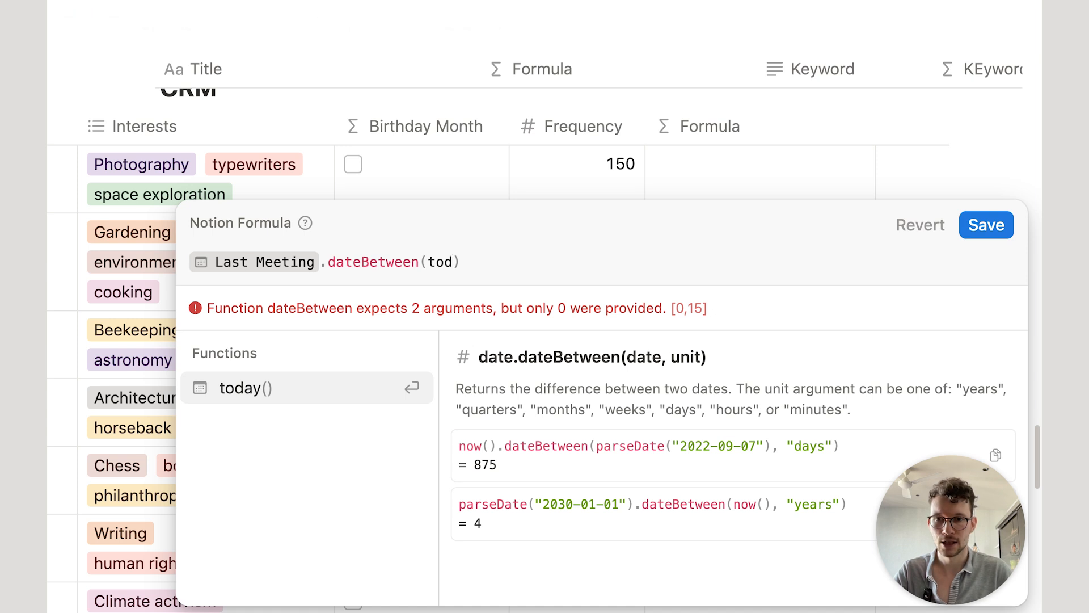
pyautogui.press('Return')
pyautogui.write(',"')
pyautogui.write('days"')
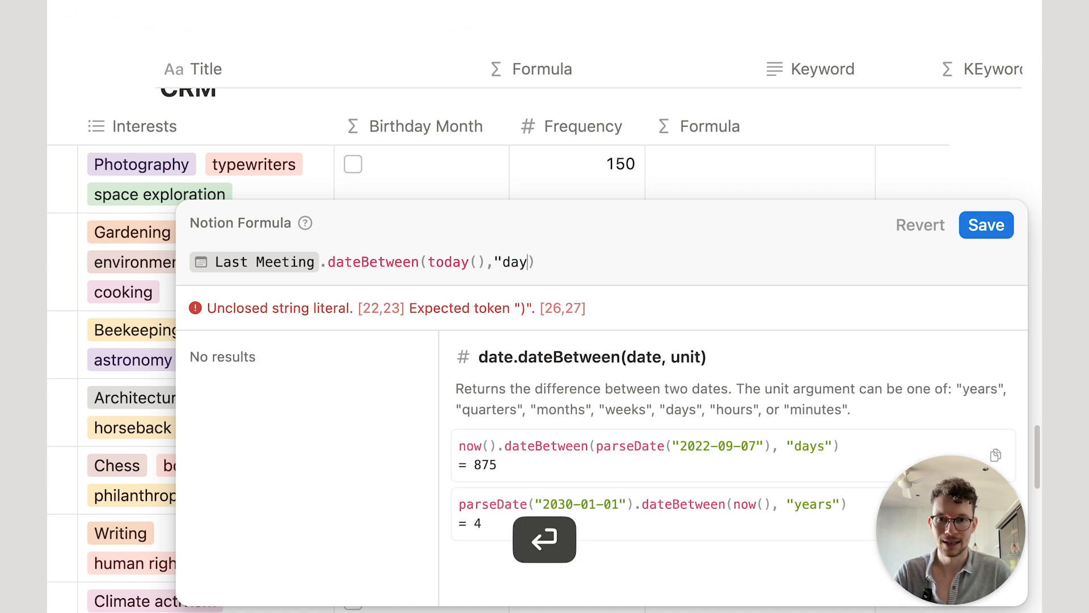
pyautogui.click(987, 226)
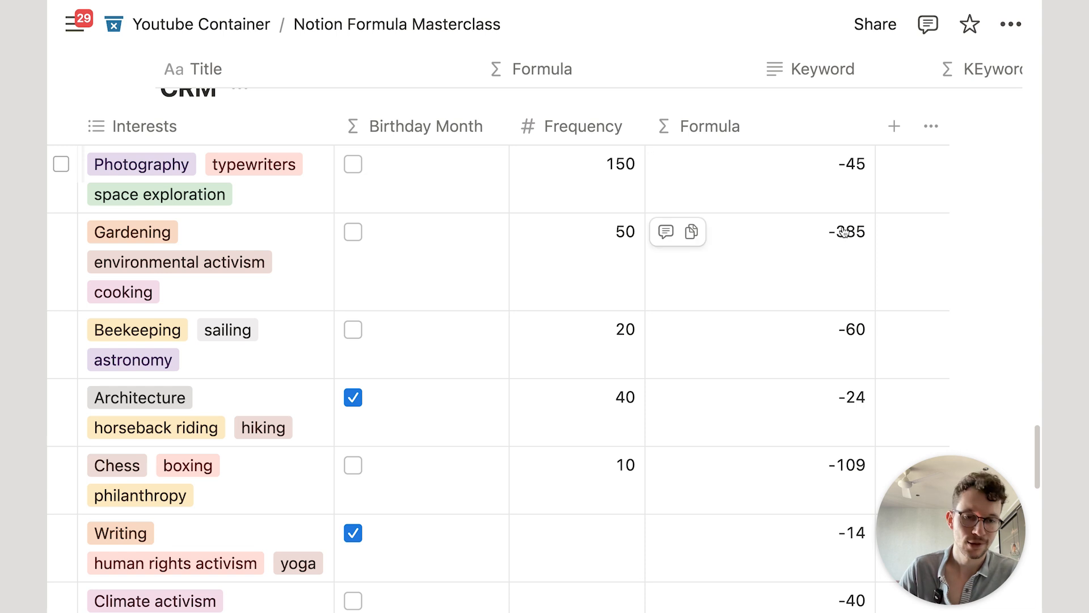
pyautogui.click(747, 199)
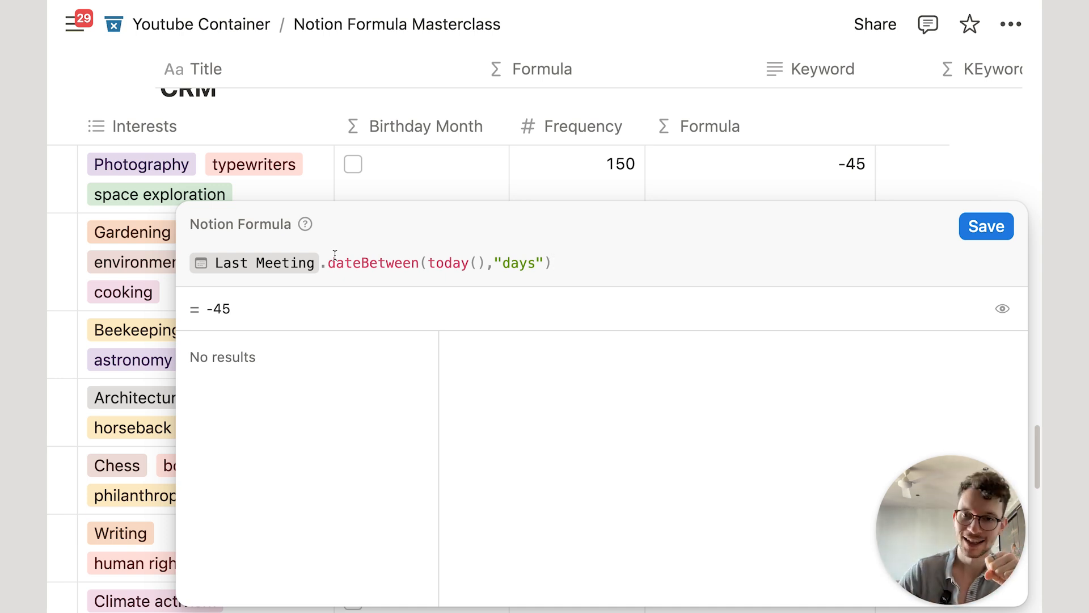
# Step: Rewrite the formula as today().dateBetween(Last Meeting,"days") to get positive day counts
pyautogui.press('super+a')
pyautogui.press('BackSpace')
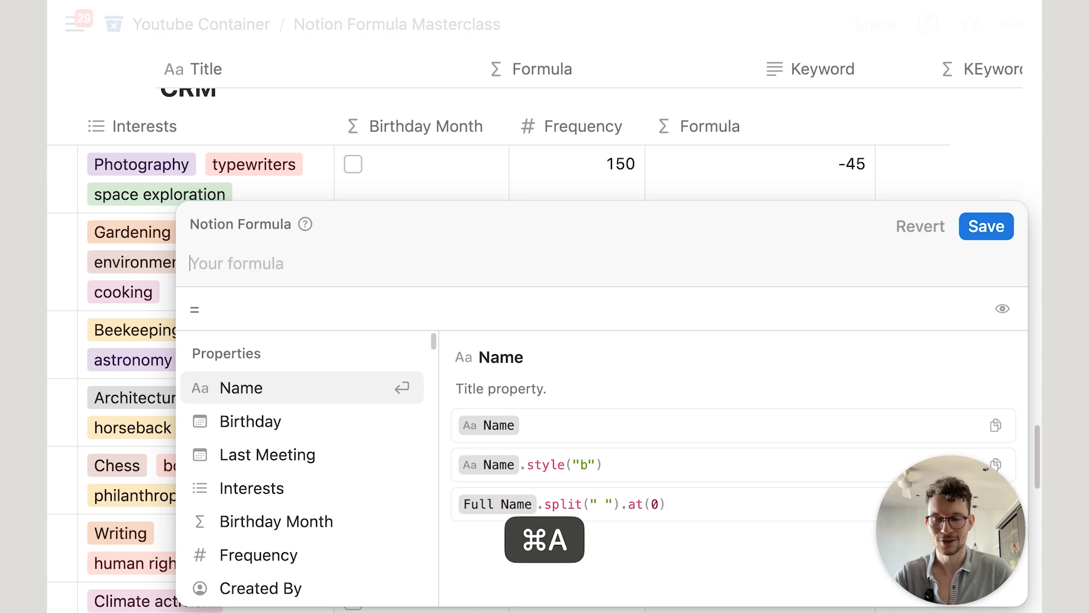
pyautogui.write('tod')
pyautogui.press('Return')
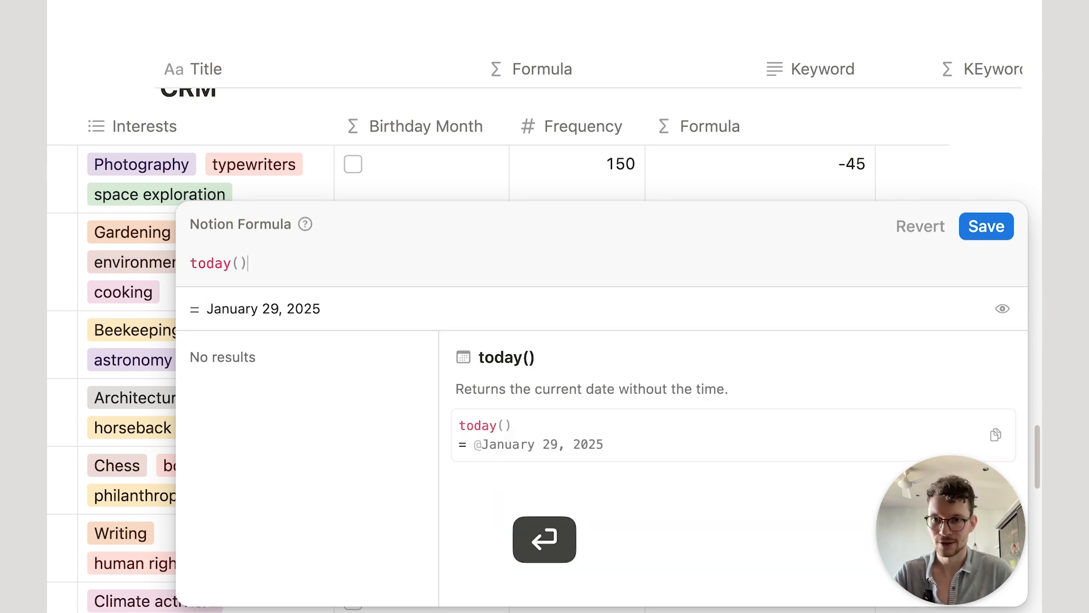
pyautogui.write('.date')
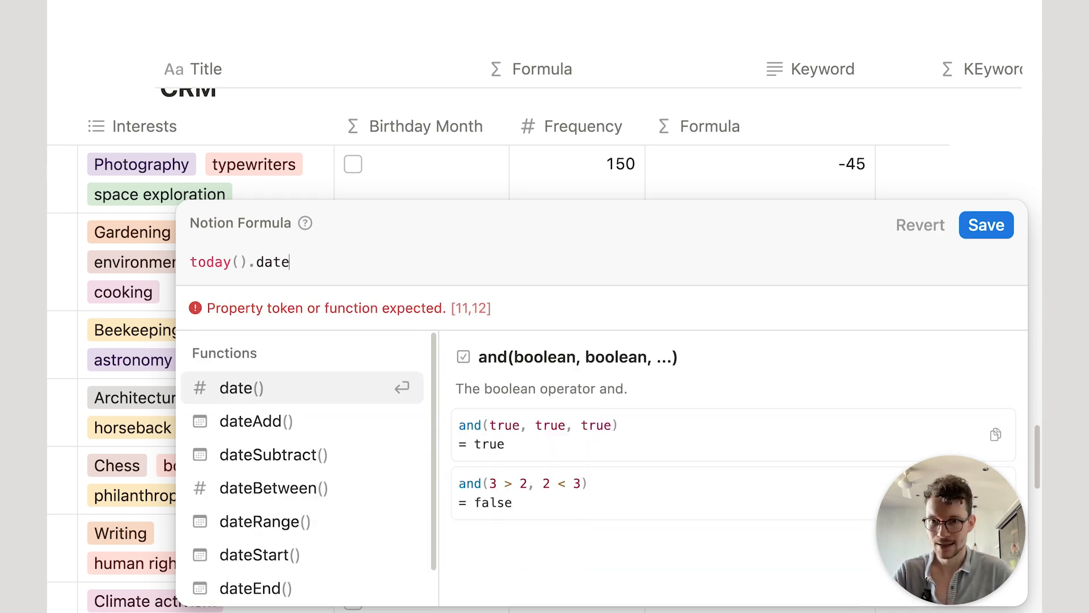
pyautogui.click(214, 492)
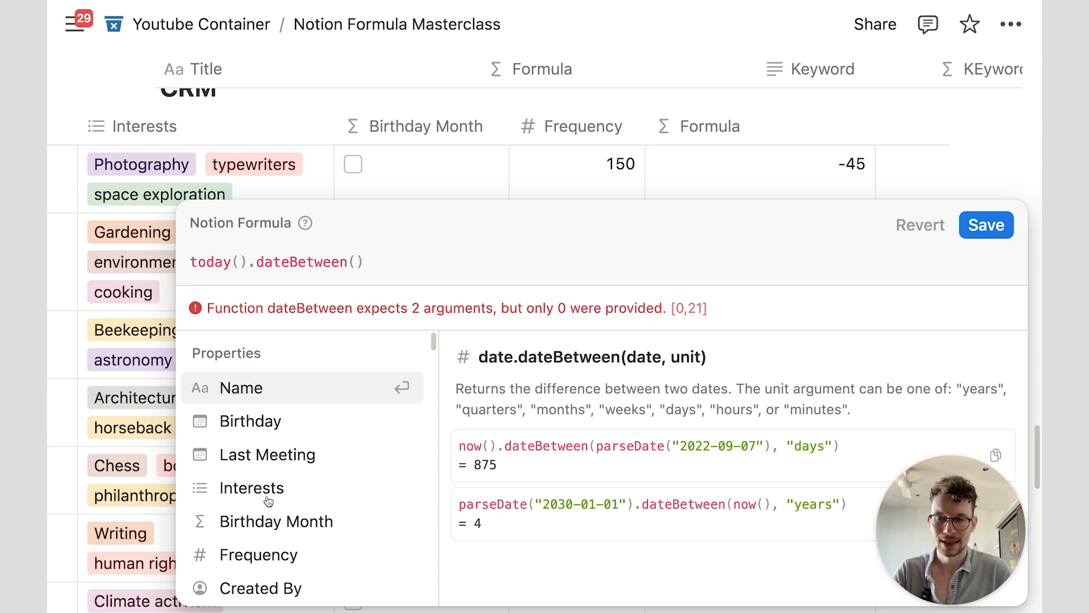
pyautogui.click(259, 461)
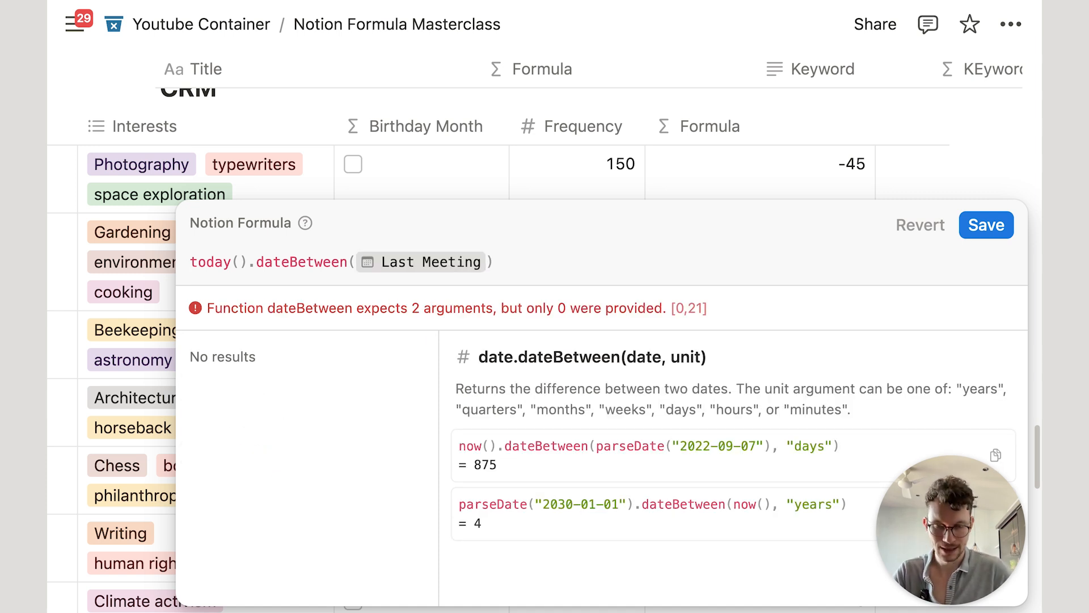
pyautogui.write(',"days"')
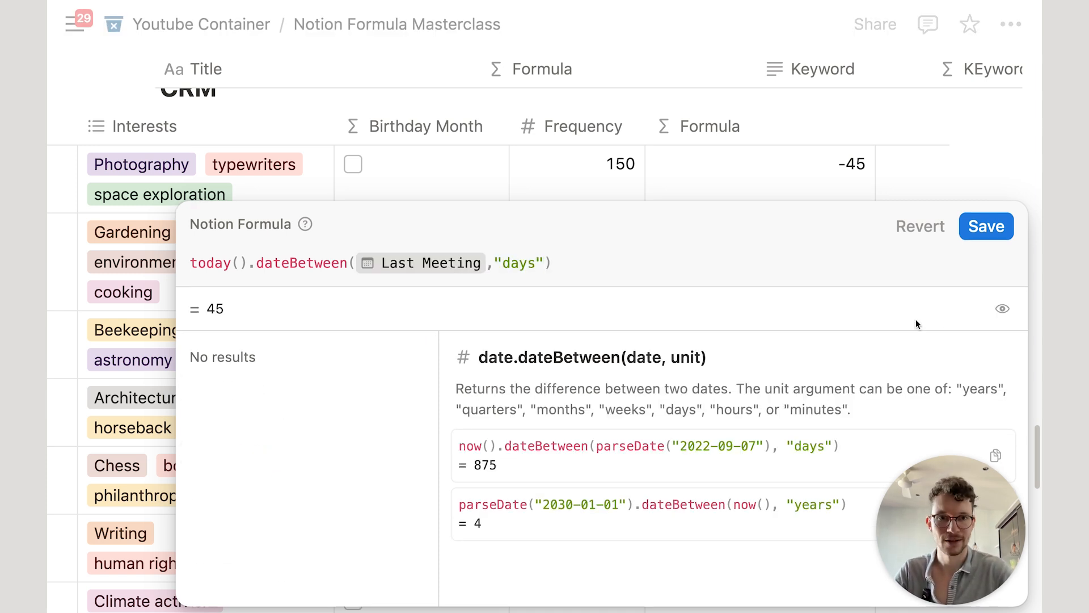
pyautogui.click(985, 226)
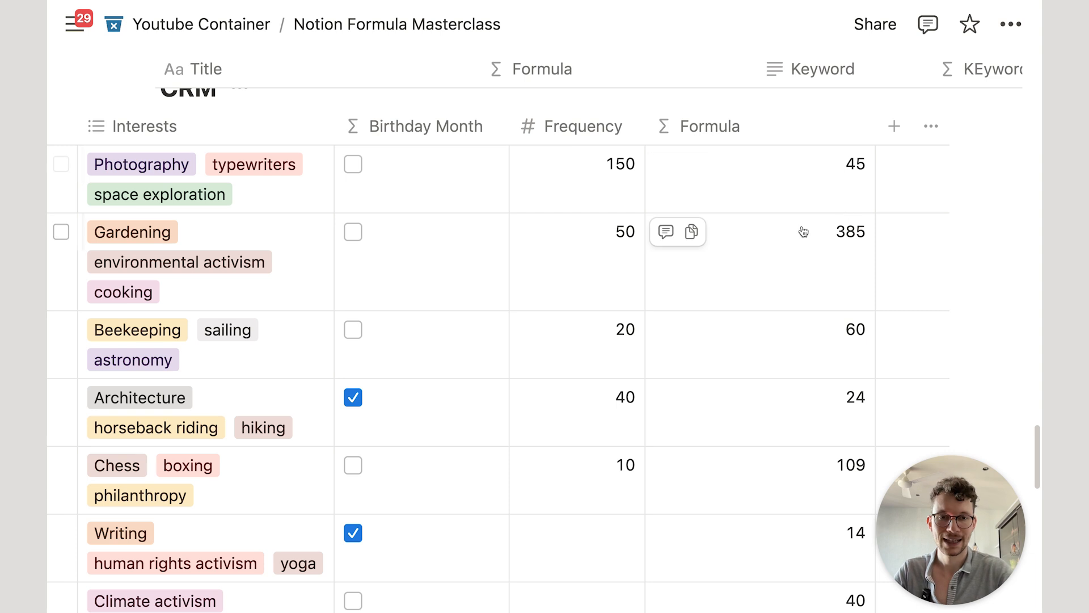
# Step: Append + " days since last meeting" to the formula, save, and scroll back left
pyautogui.click(809, 183)
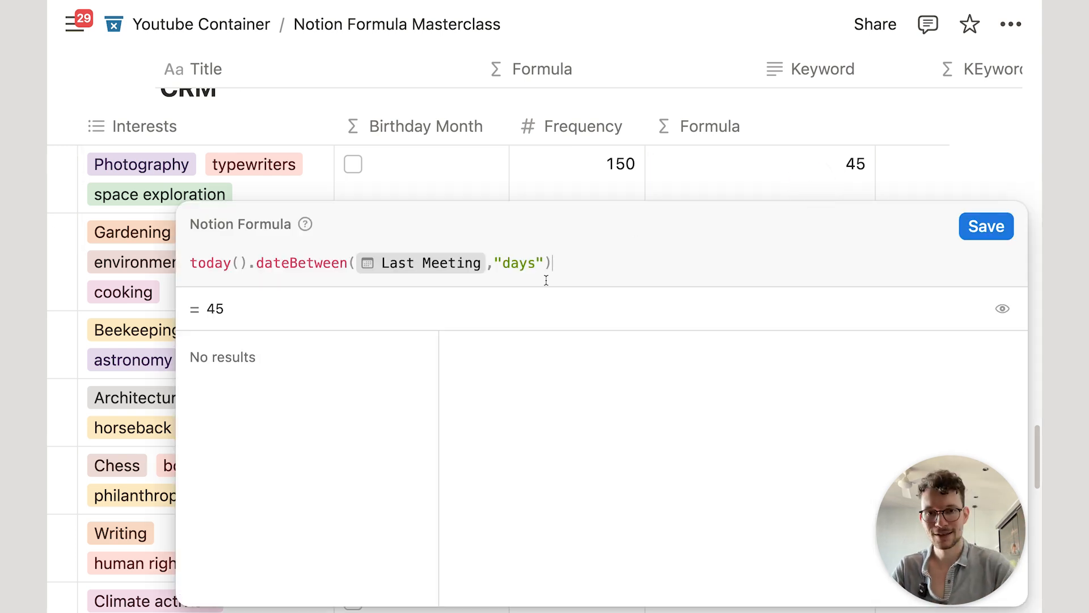
pyautogui.write('+" days since ')
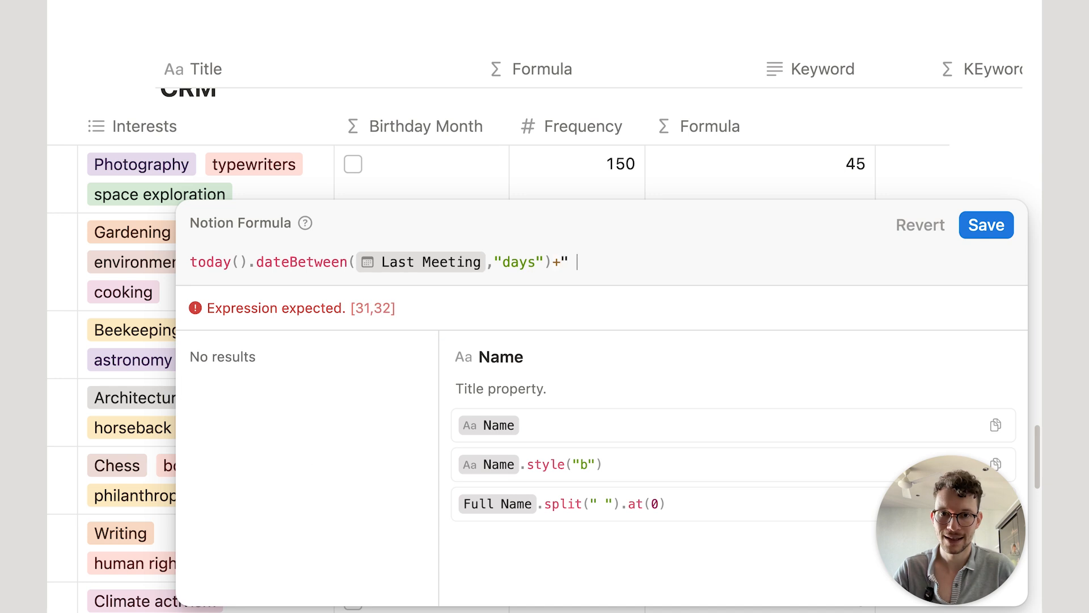
pyautogui.write('last meeting"')
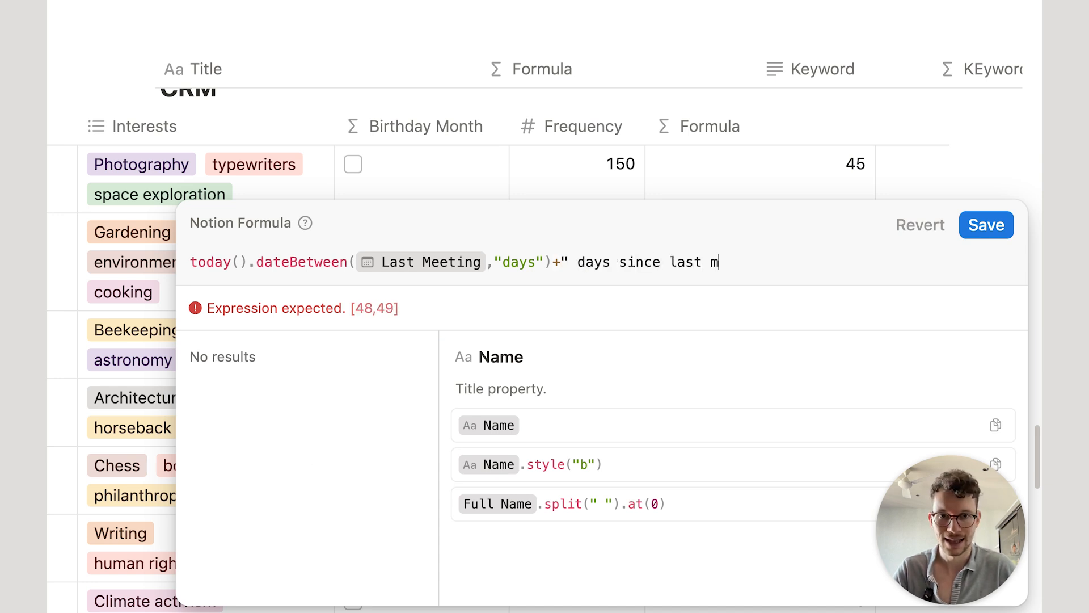
pyautogui.click(987, 226)
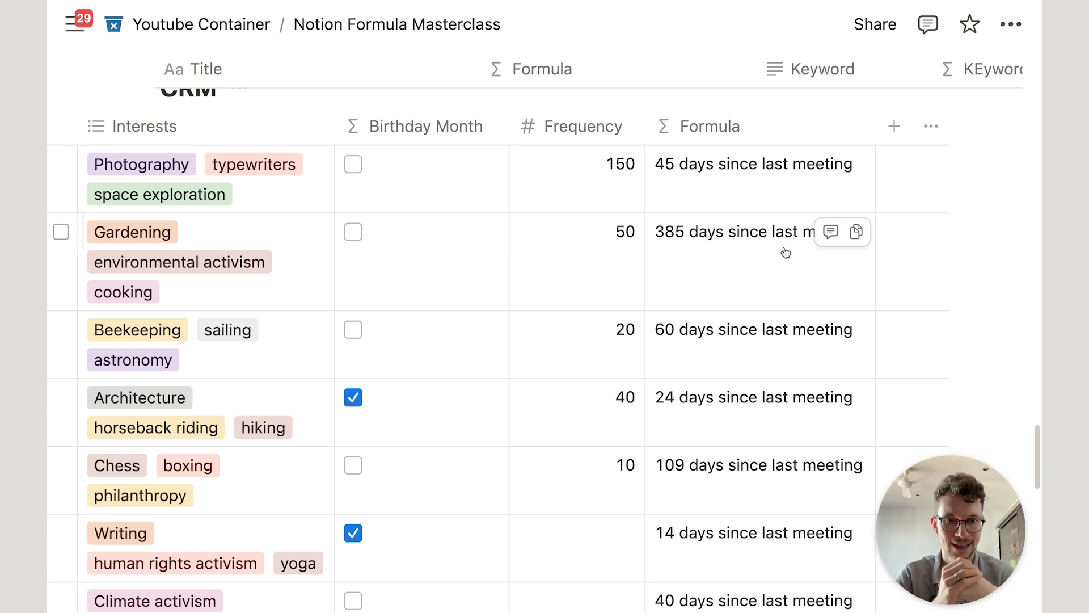
pyautogui.hscroll(-10, 583, 444)
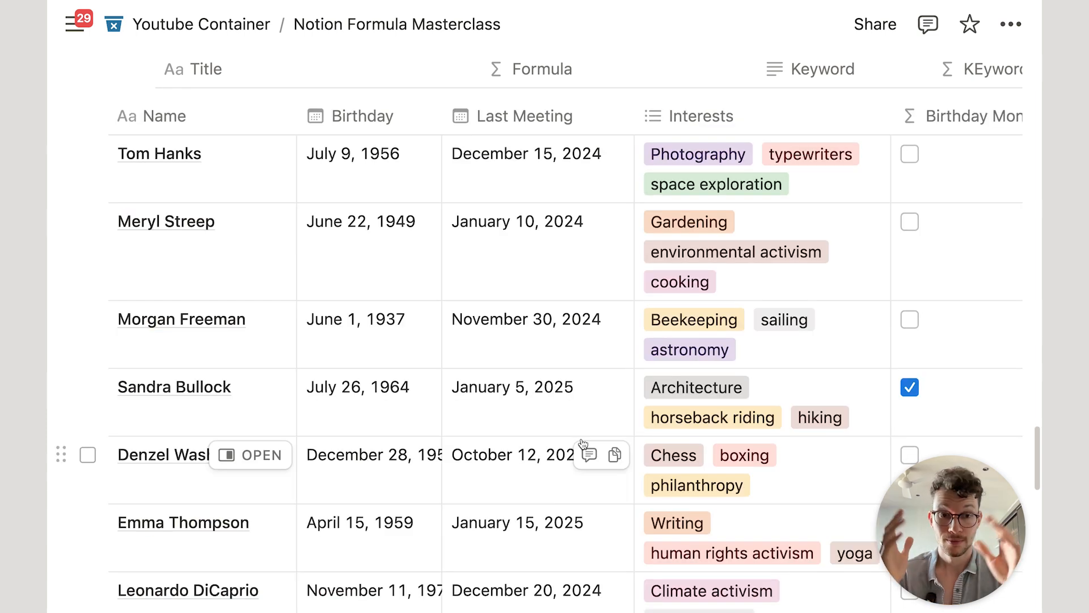
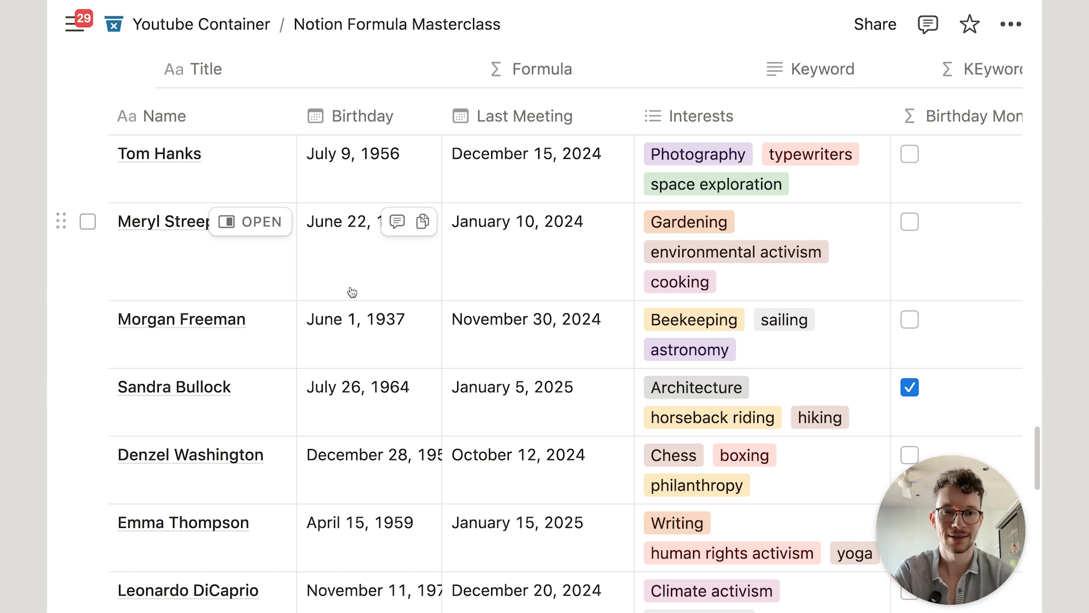
# Step: Start the Formula column's formula as Birthday.formatDate("MMM DD")
pyautogui.hscroll(8, 352, 292)
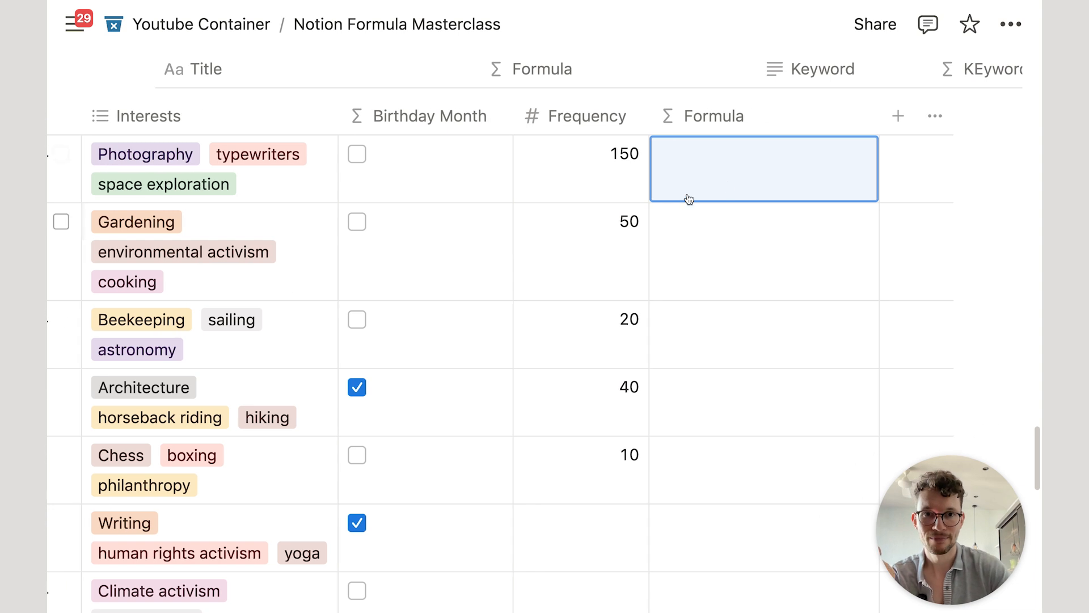
pyautogui.click(734, 177)
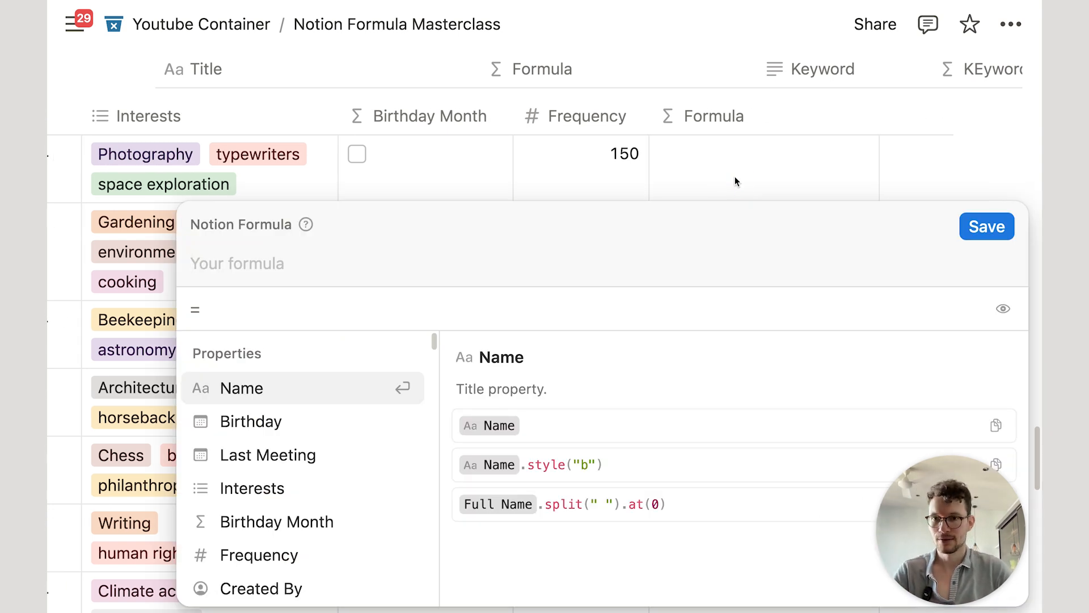
pyautogui.write('bir')
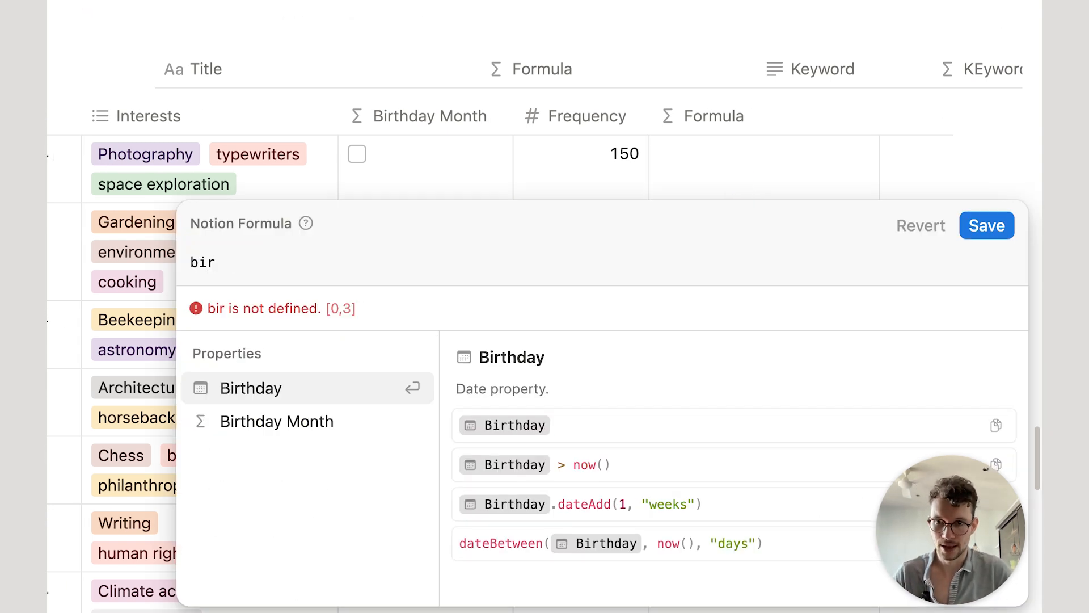
pyautogui.press('Return')
pyautogui.write('.for')
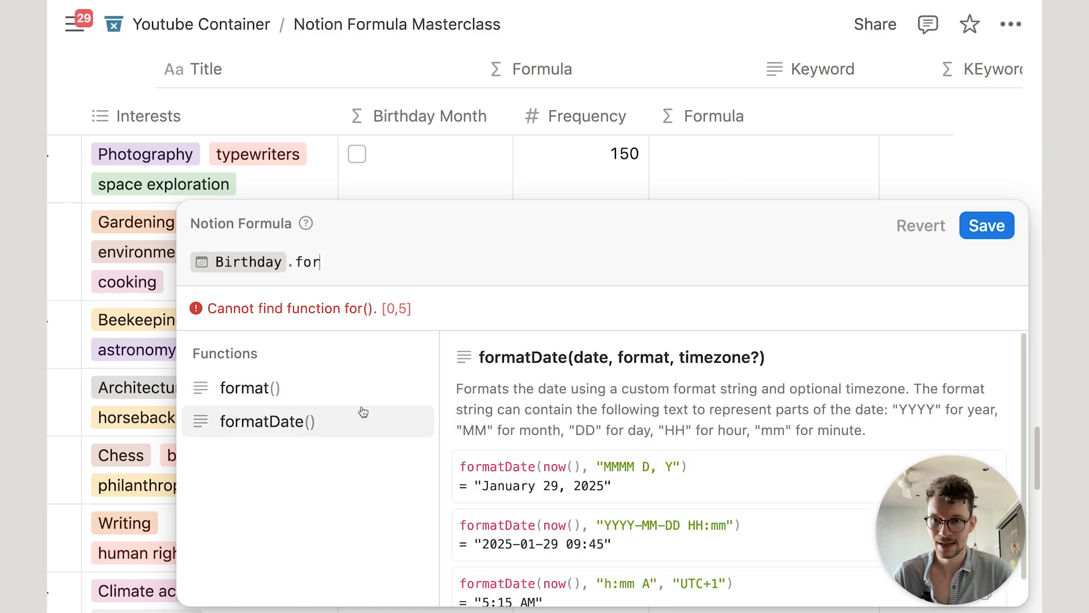
pyautogui.click(363, 415)
pyautogui.write('"')
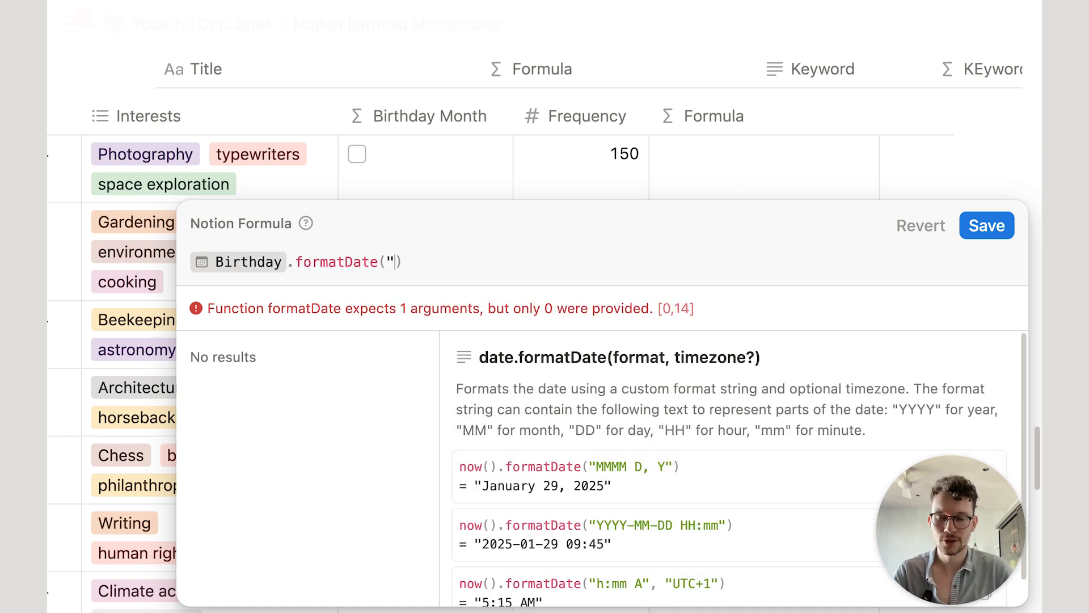
pyautogui.write('MMM')
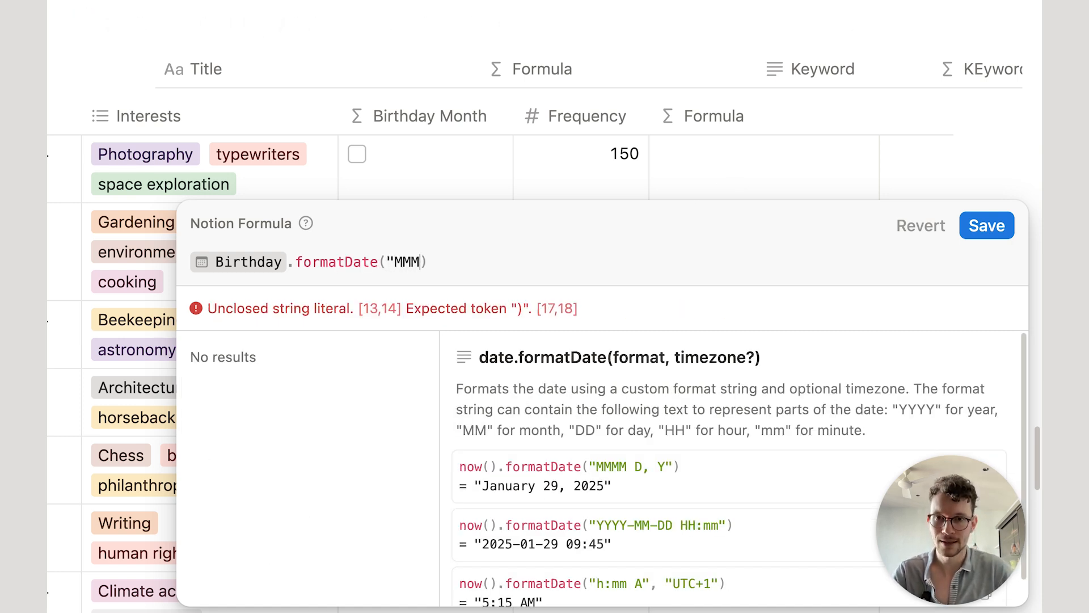
pyautogui.write(' DD"')
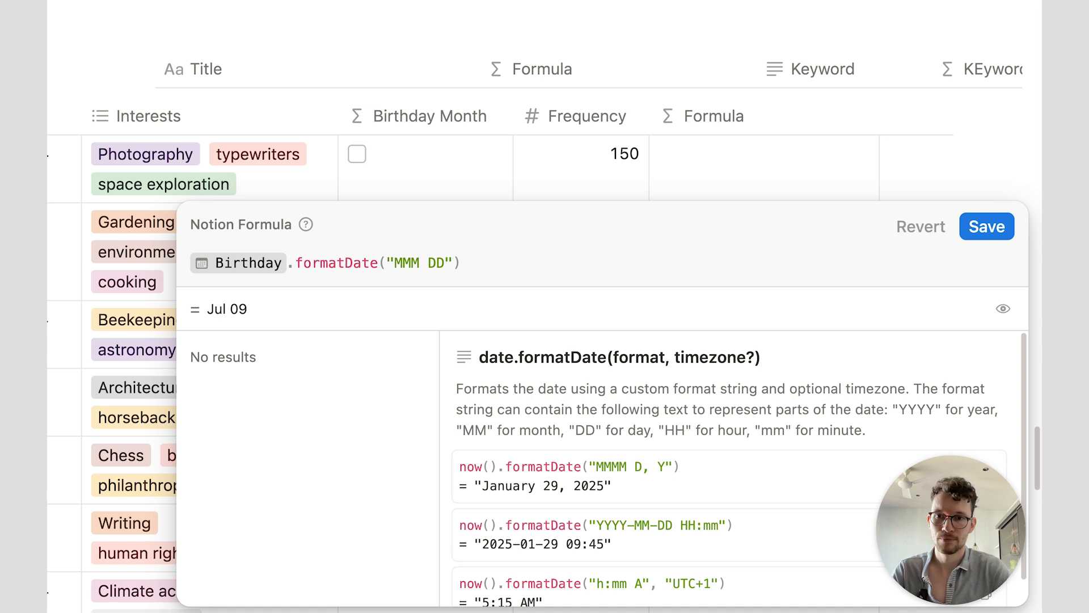
# Step: Append + " " + today().formatDate("YYYY") and save, giving values like Jul 09 2025
pyautogui.click(525, 255)
pyautogui.write('+" "')
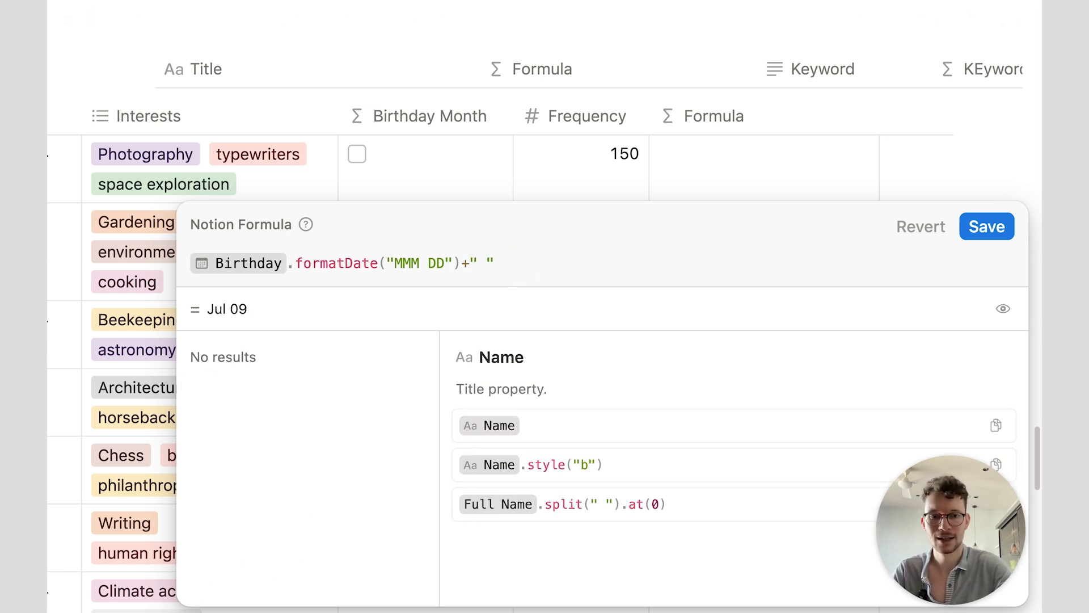
pyautogui.write('+to')
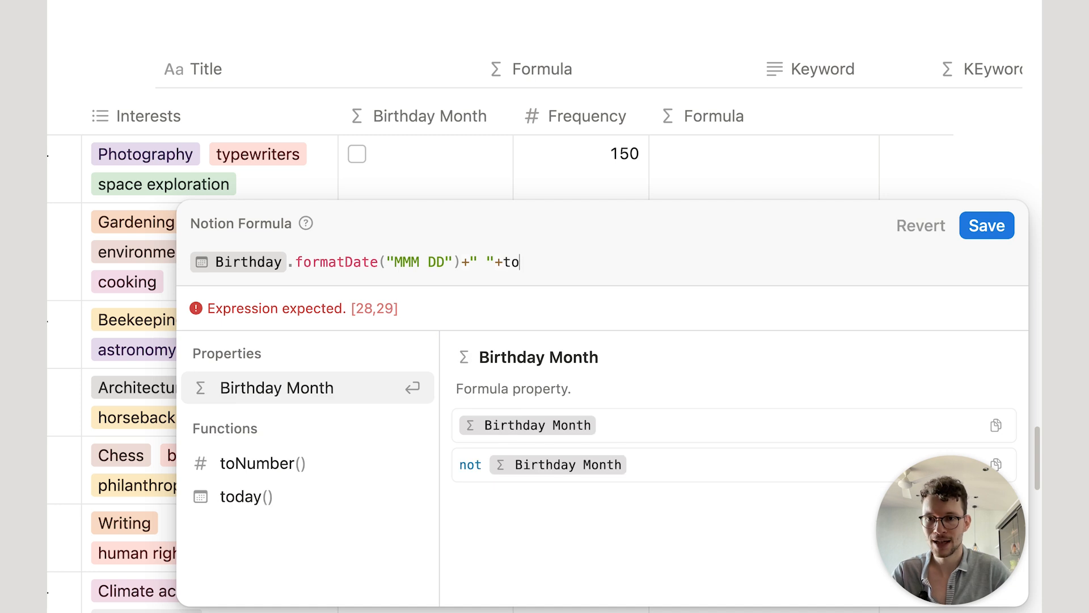
pyautogui.click(271, 496)
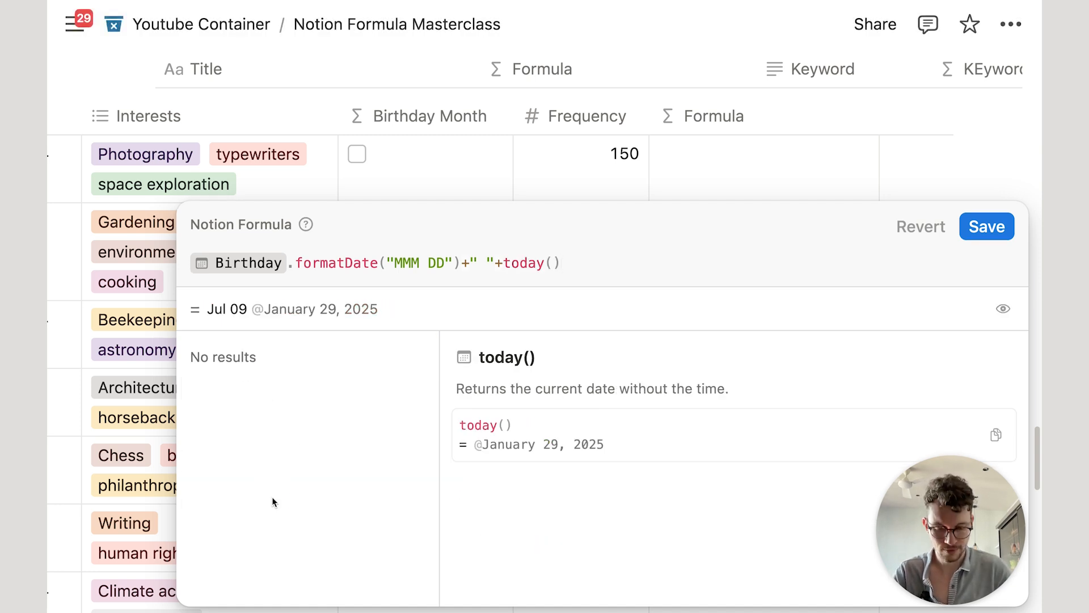
pyautogui.press('Left')
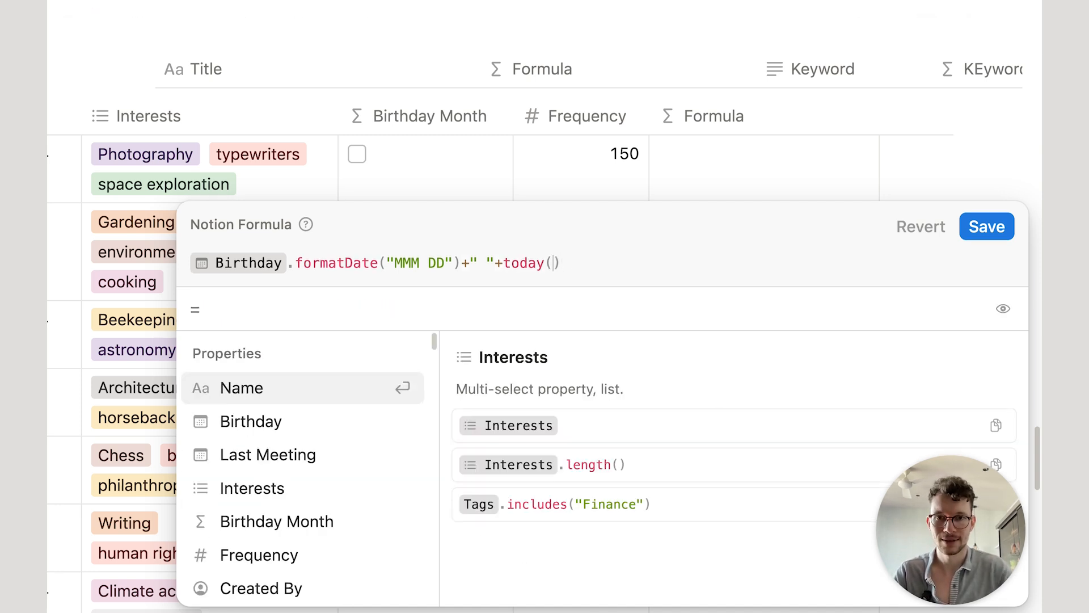
pyautogui.press('Right')
pyautogui.write('.fro')
pyautogui.press('BackSpace')
pyautogui.press('BackSpace')
pyautogui.press('Down')
pyautogui.press('Return')
pyautogui.write('"M')
pyautogui.press('BackSpace')
pyautogui.write('YYYY"')
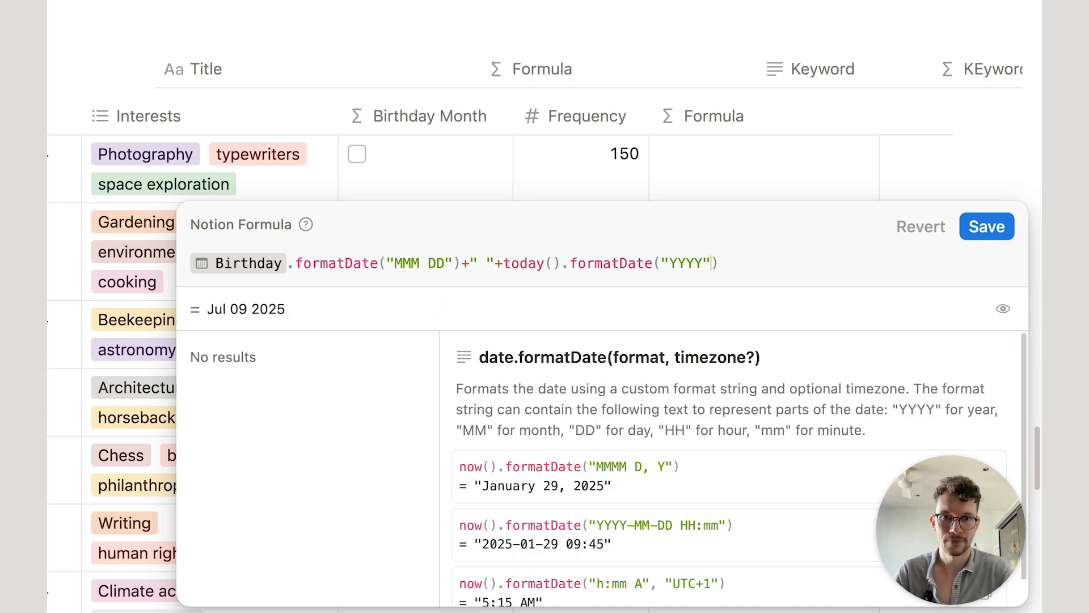
pyautogui.click(987, 227)
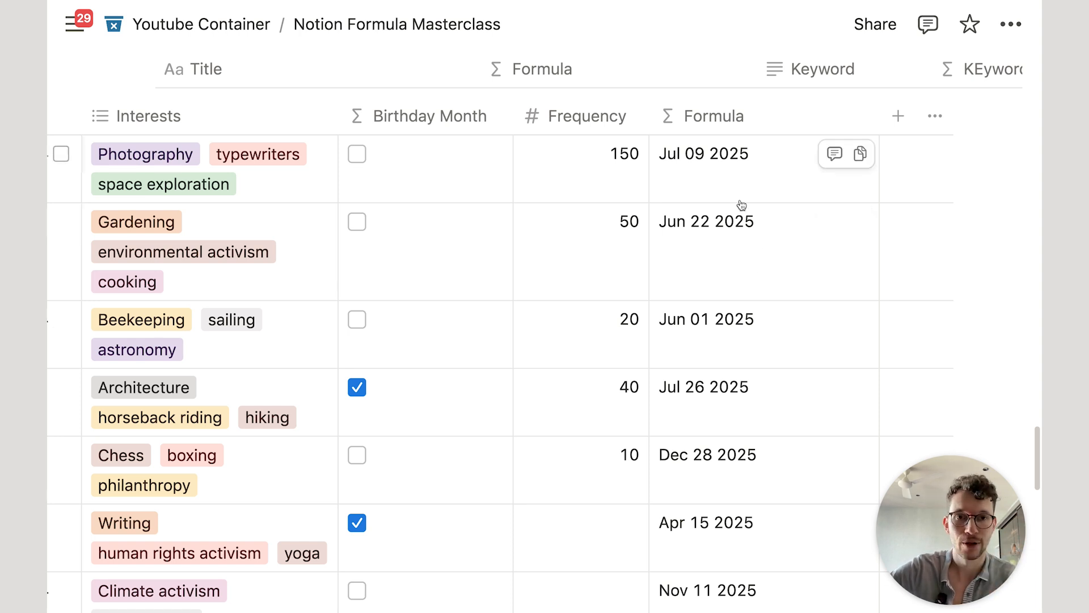
# Step: Wrap the formula in parentheses, append .parseDate() on a new line, and save
pyautogui.click(727, 177)
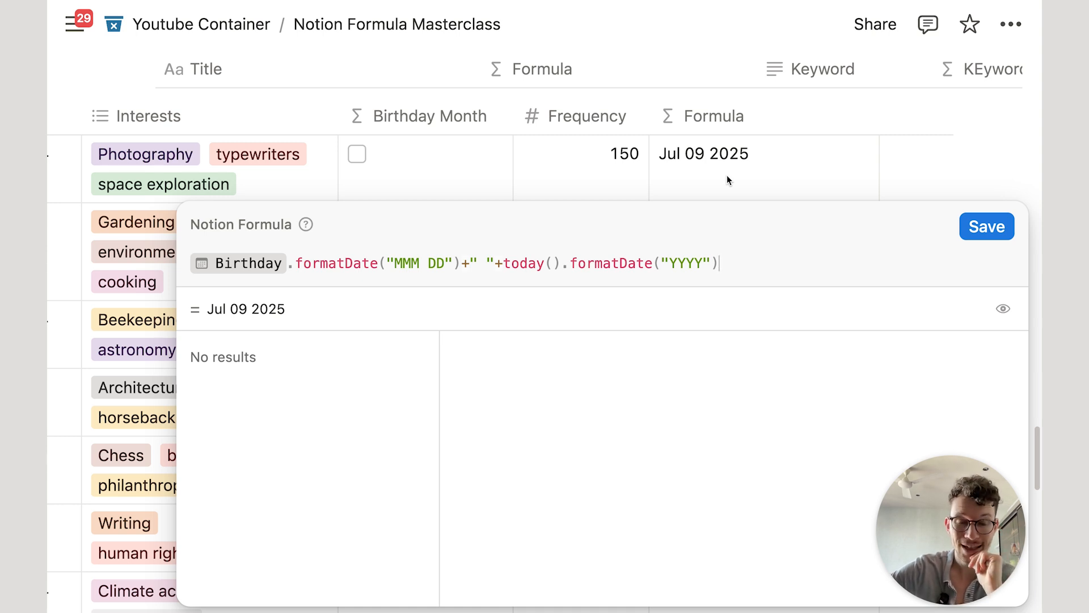
pyautogui.write(')')
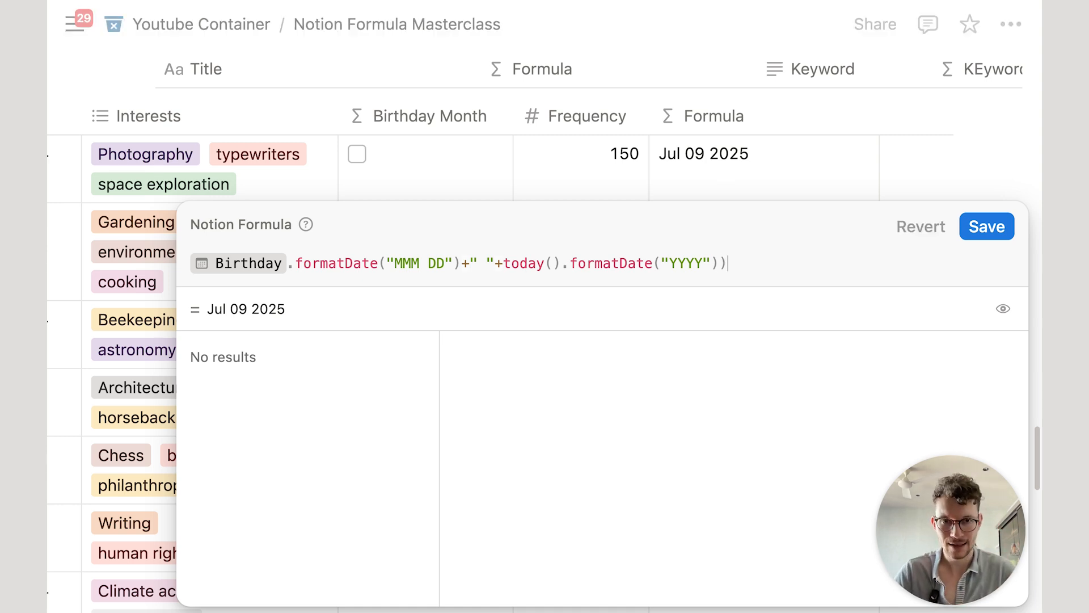
pyautogui.click(195, 264)
pyautogui.write('(')
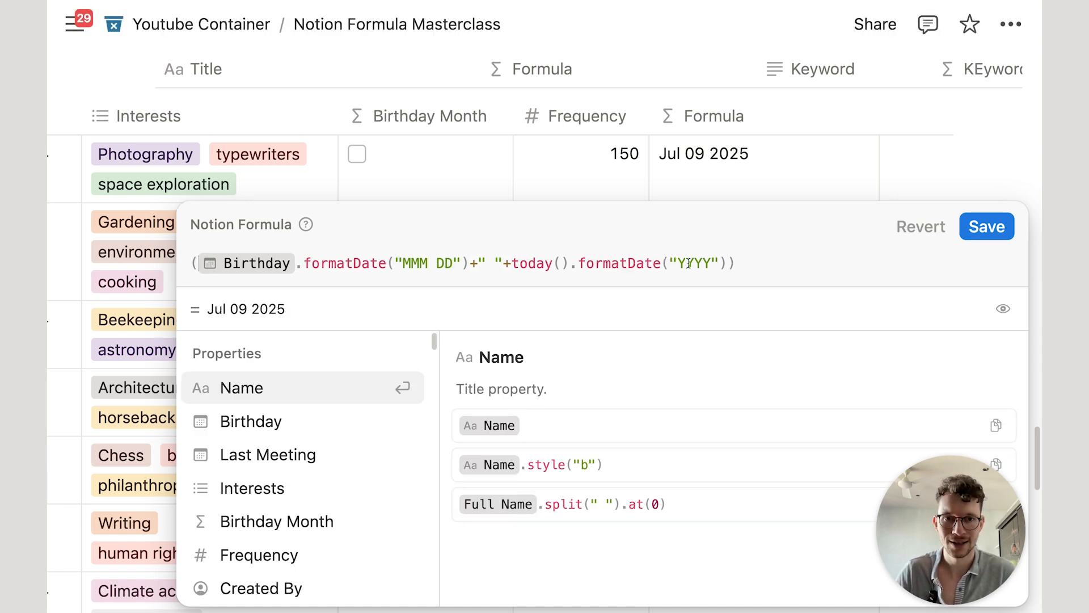
pyautogui.click(752, 263)
pyautogui.hotkey('shift', 'Return')
pyautogui.write('.pa')
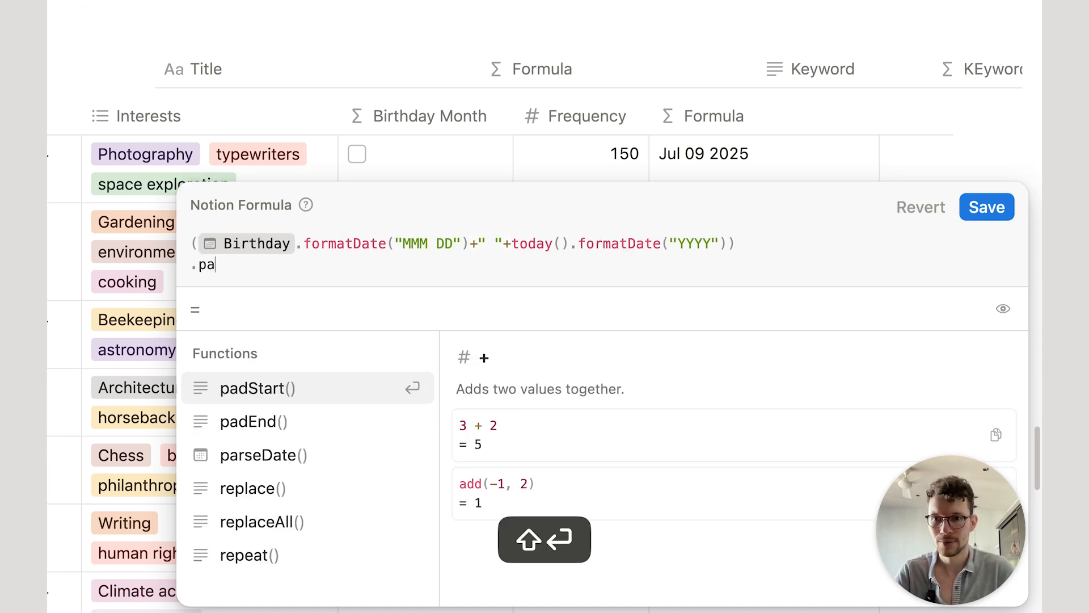
pyautogui.click(315, 456)
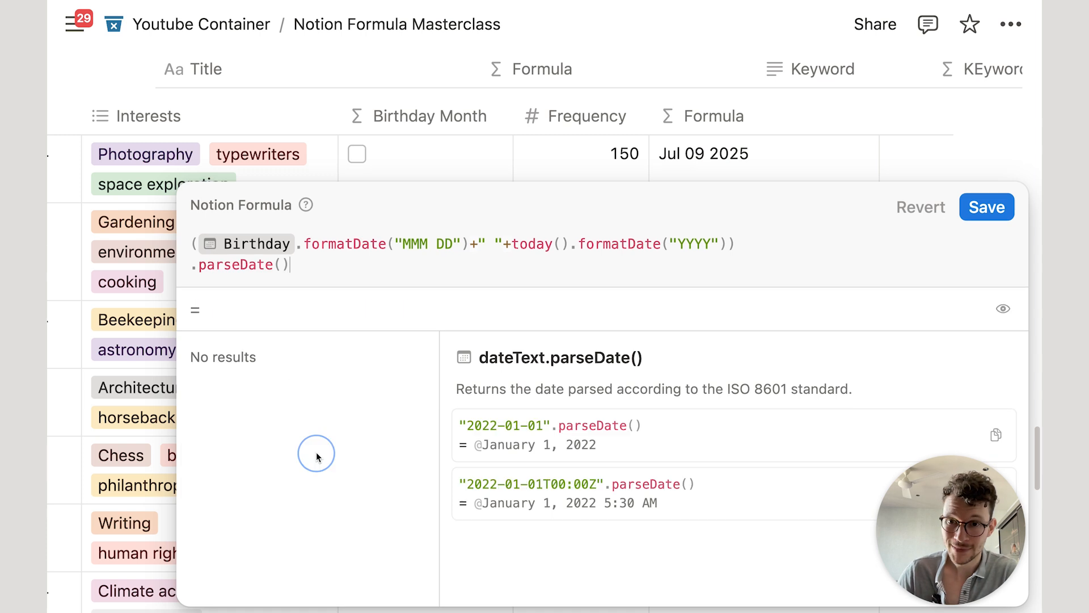
pyautogui.click(241, 261)
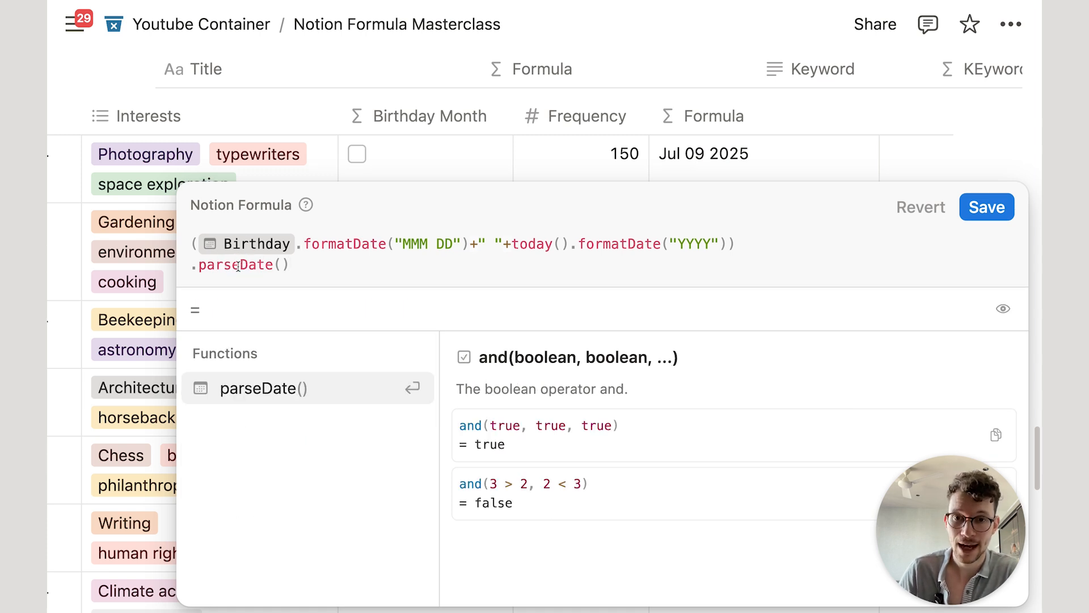
pyautogui.click(986, 207)
# Step: Check the parseDate example and cut the today().formatDate("YYYY") part from the formula
pyautogui.click(744, 182)
pyautogui.click(257, 264)
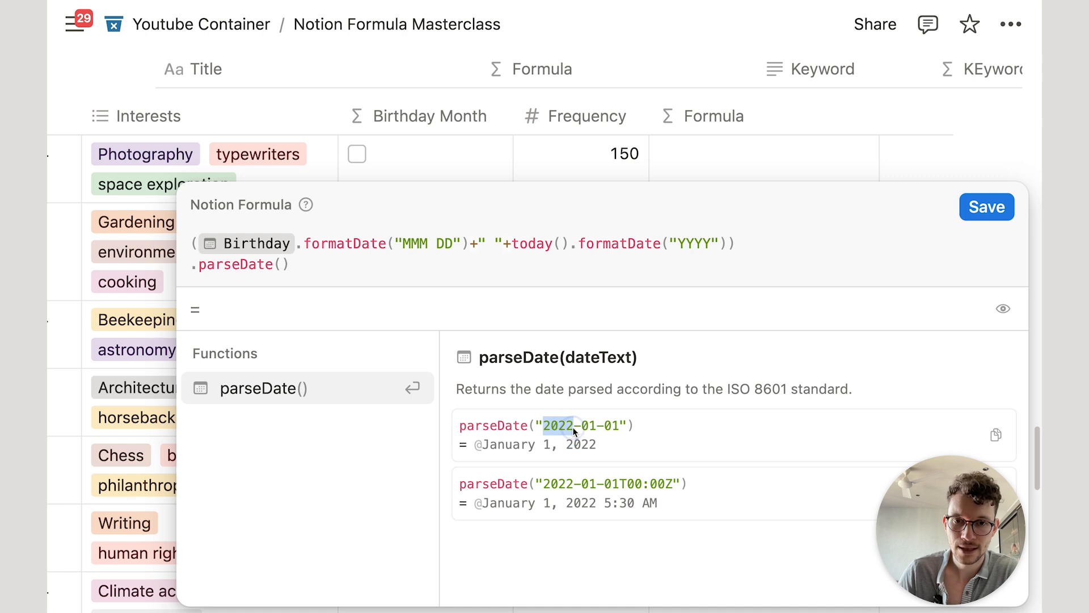
pyautogui.moveTo(582, 427); pyautogui.dragTo(594, 429)
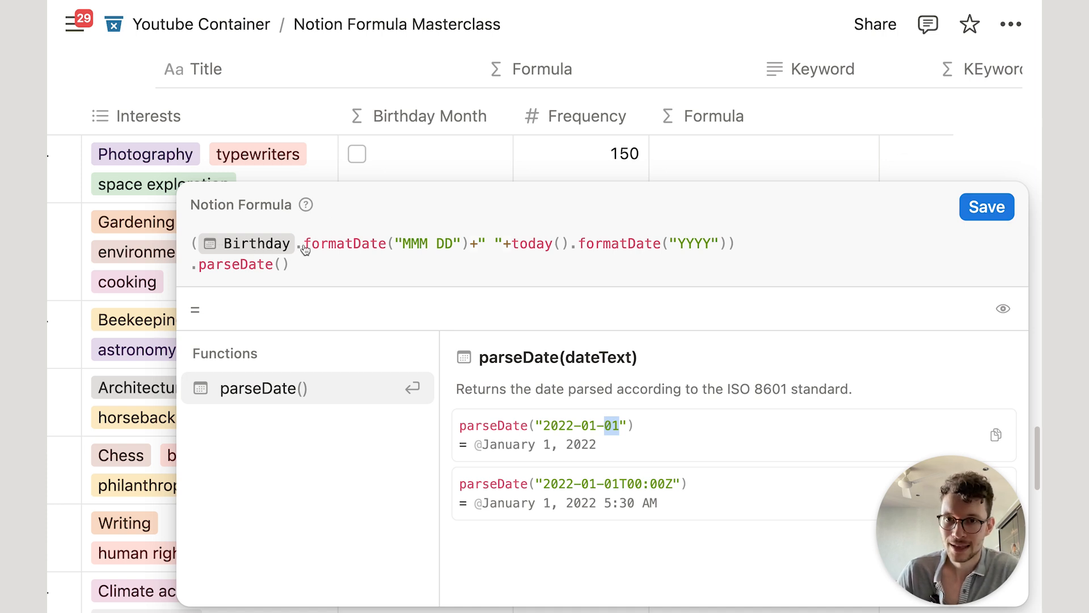
pyautogui.tripleClick(515, 245)
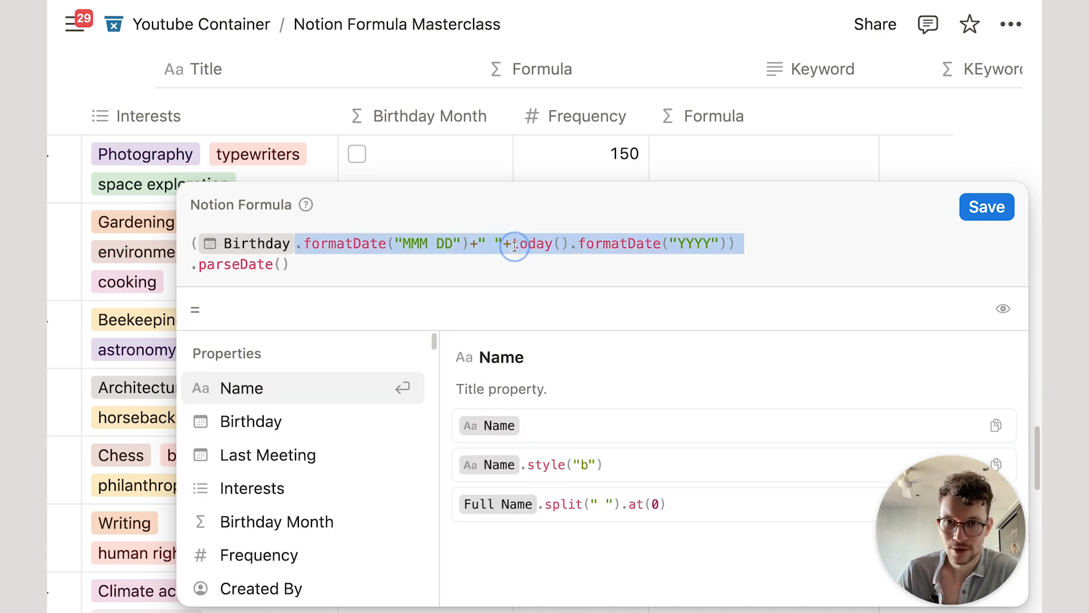
pyautogui.click(515, 245)
pyautogui.press('BackSpace')
pyautogui.press('BackSpace')
pyautogui.press('BackSpace')
pyautogui.press('BackSpace')
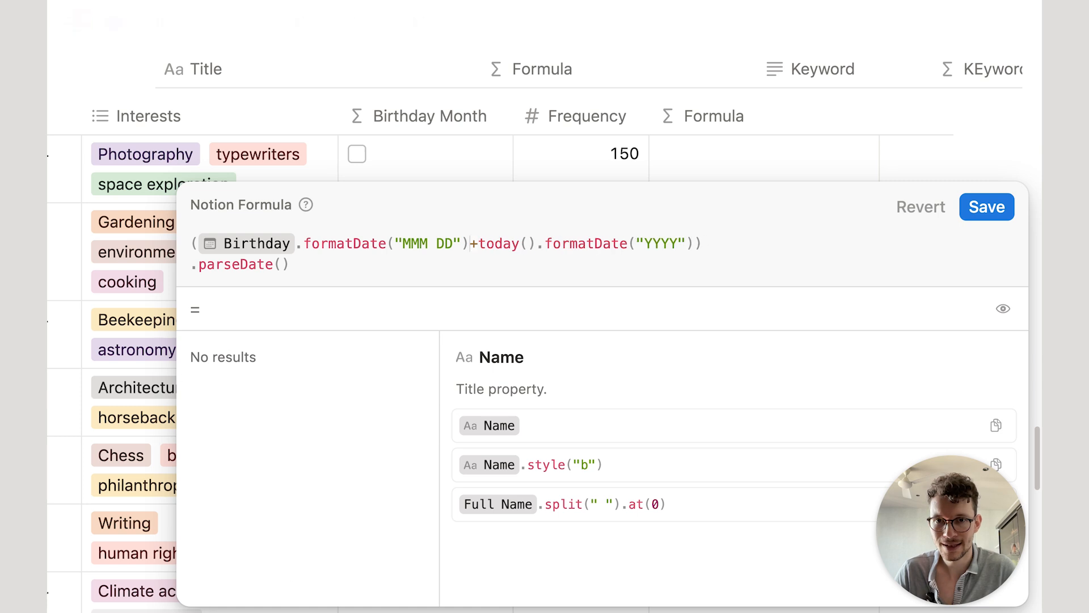
pyautogui.moveTo(478, 244); pyautogui.dragTo(692, 244)
pyautogui.press('super+x')
pyautogui.press('BackSpace')
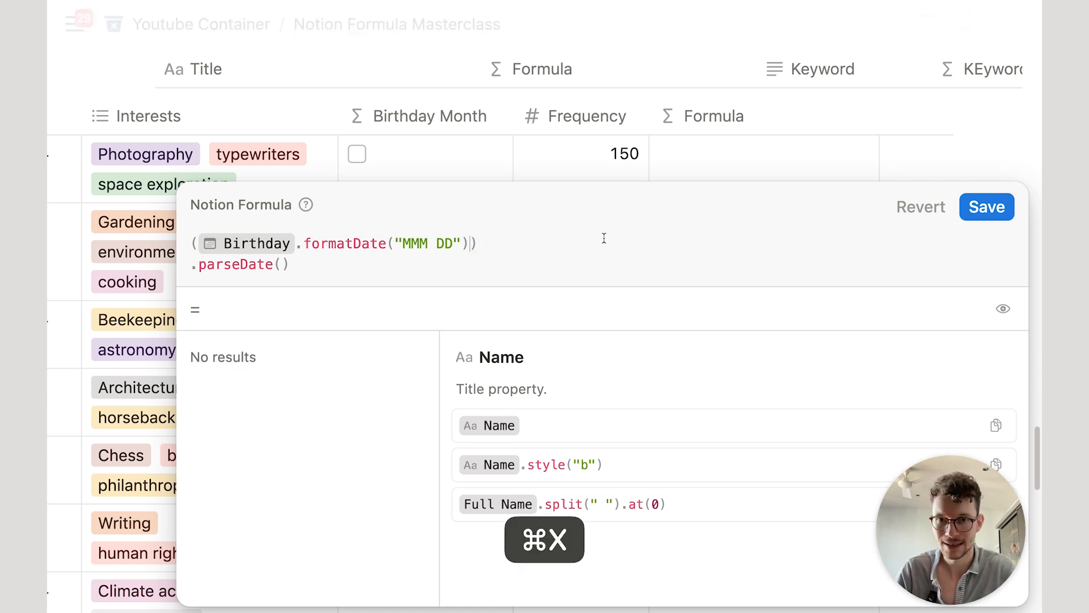
# Step: Put the year first, join with "-", use Birthday.formatDate("MM-DD"), and save
pyautogui.click(196, 243)
pyautogui.press('super+v')
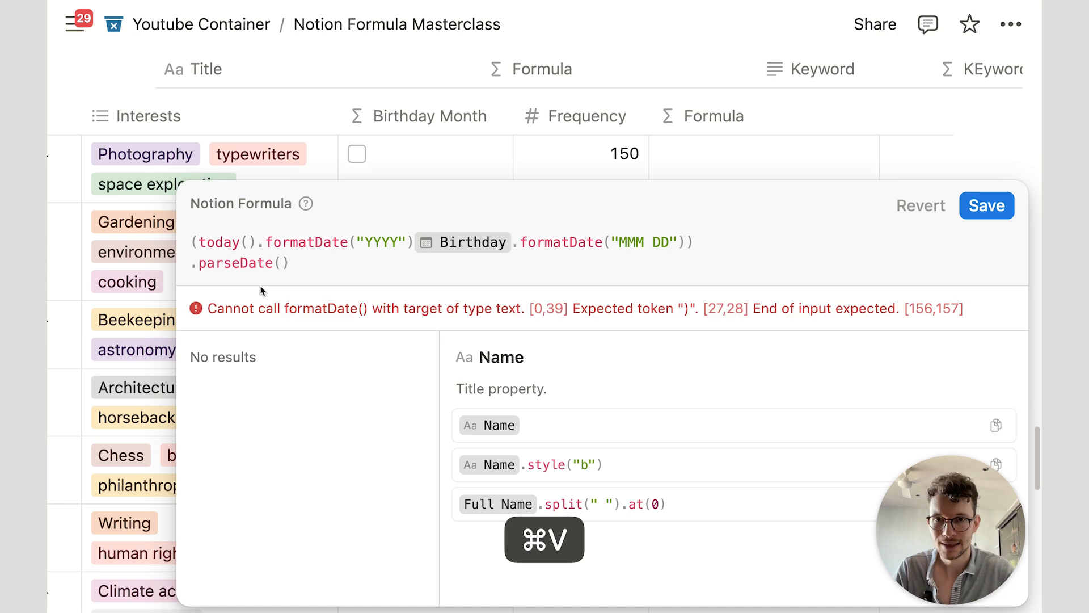
pyautogui.click(413, 243)
pyautogui.write('+"-')
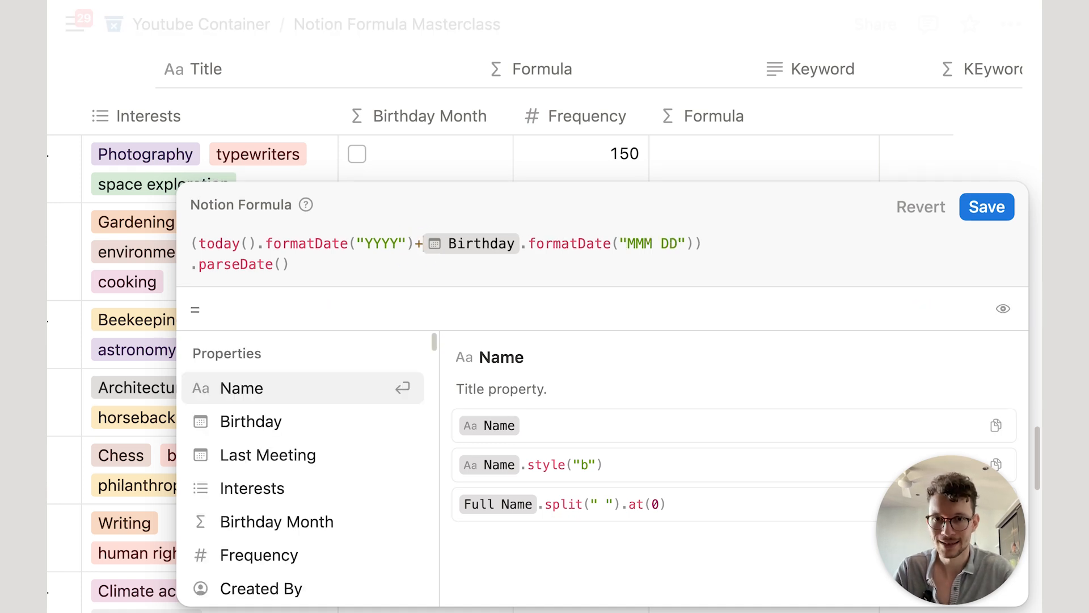
pyautogui.write('"+')
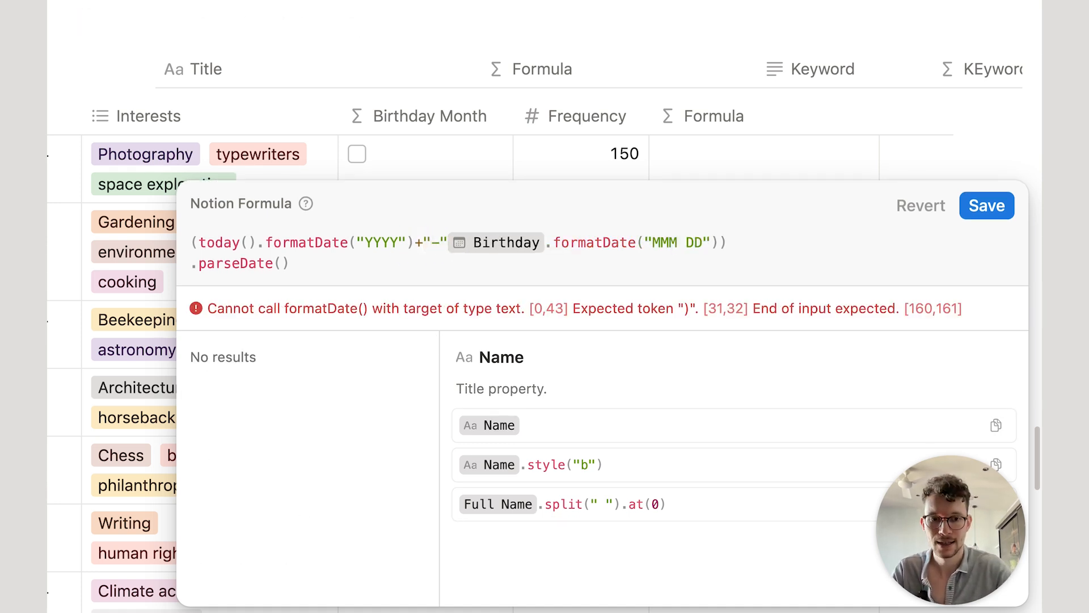
pyautogui.doubleClick(679, 241)
pyautogui.write('MM-')
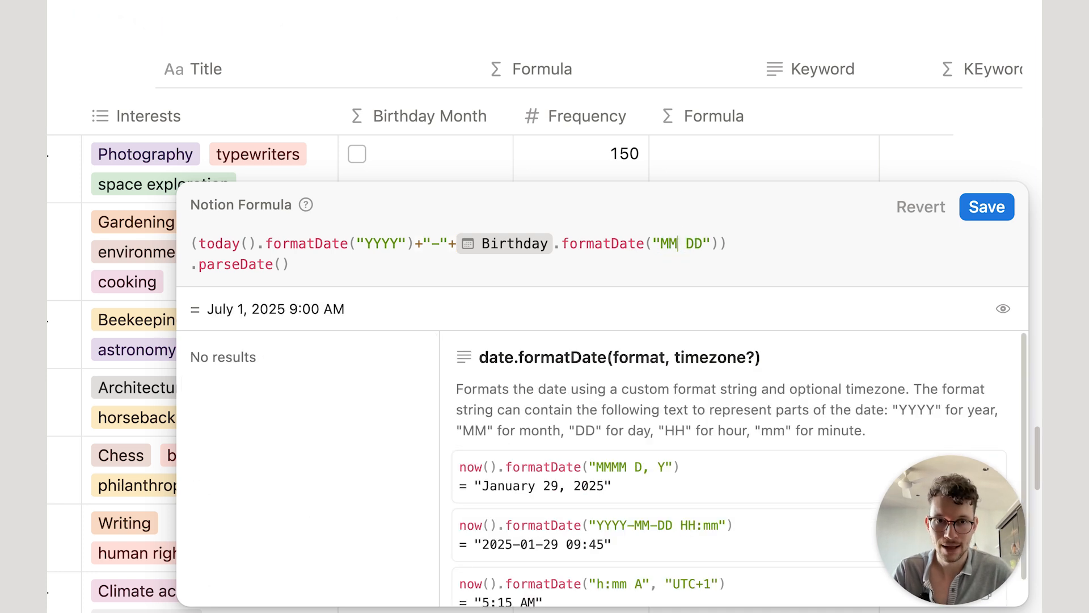
pyautogui.press('Delete')
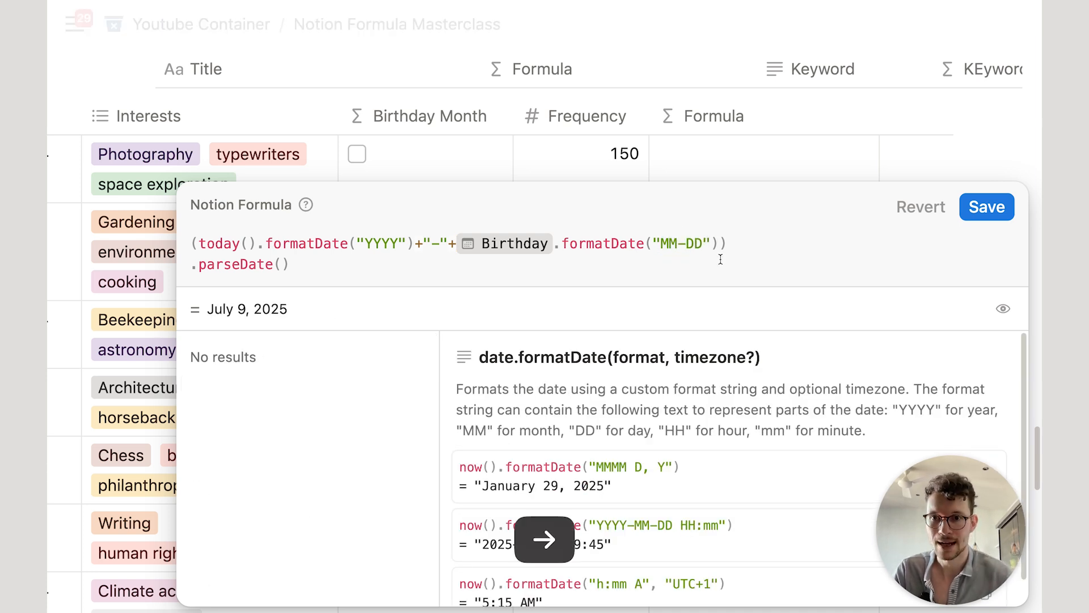
pyautogui.click(988, 207)
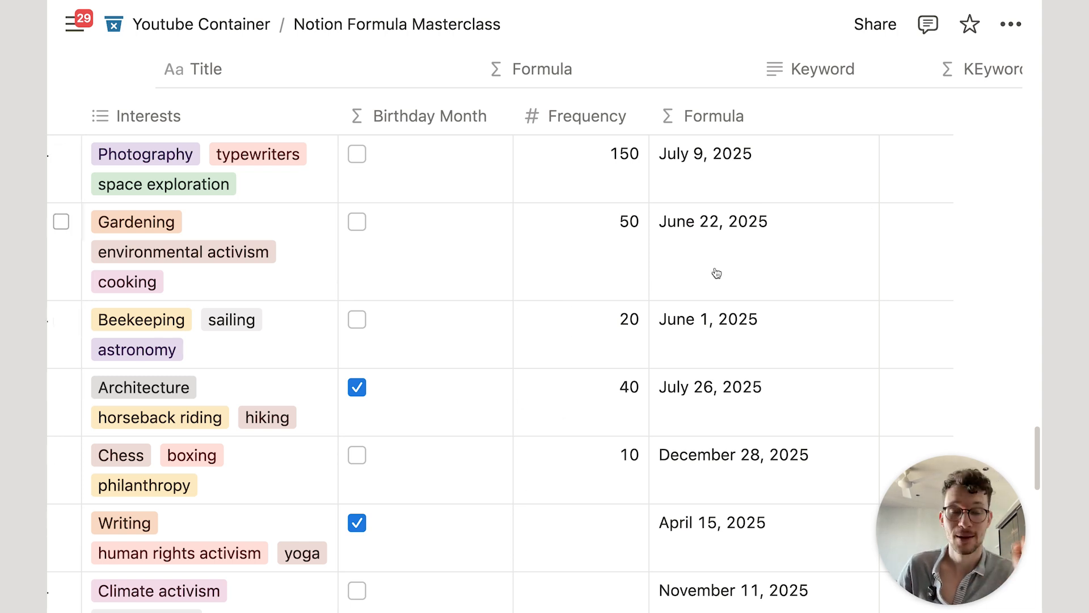
# Step: Clear the existing formula from the Formula column
pyautogui.click(717, 183)
pyautogui.press('super+a')
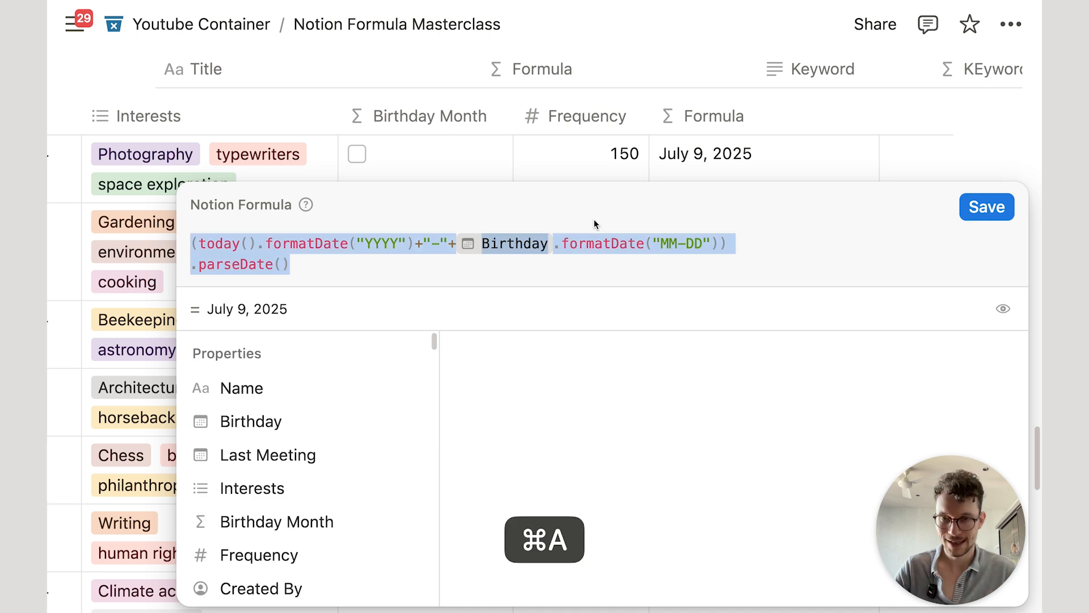
pyautogui.press('BackSpace')
pyautogui.write('birt')
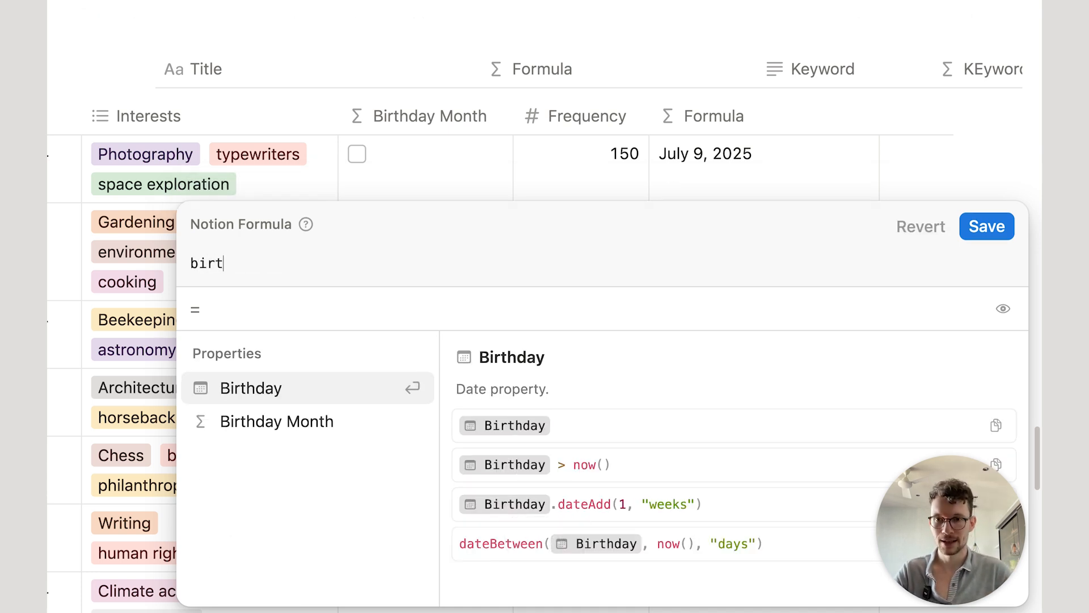
pyautogui.press('super+a')
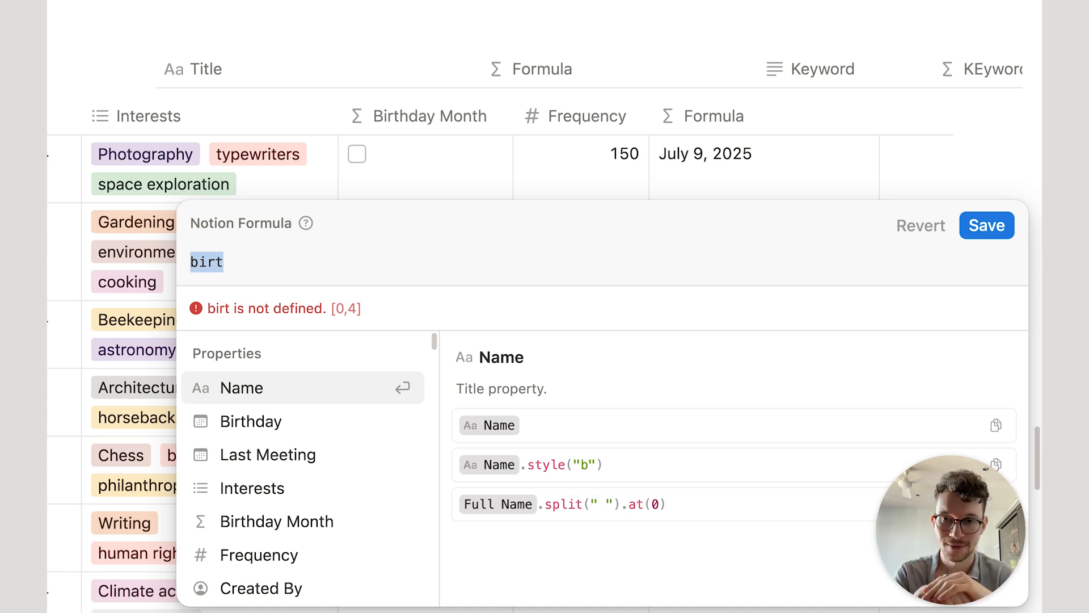
pyautogui.press('BackSpace')
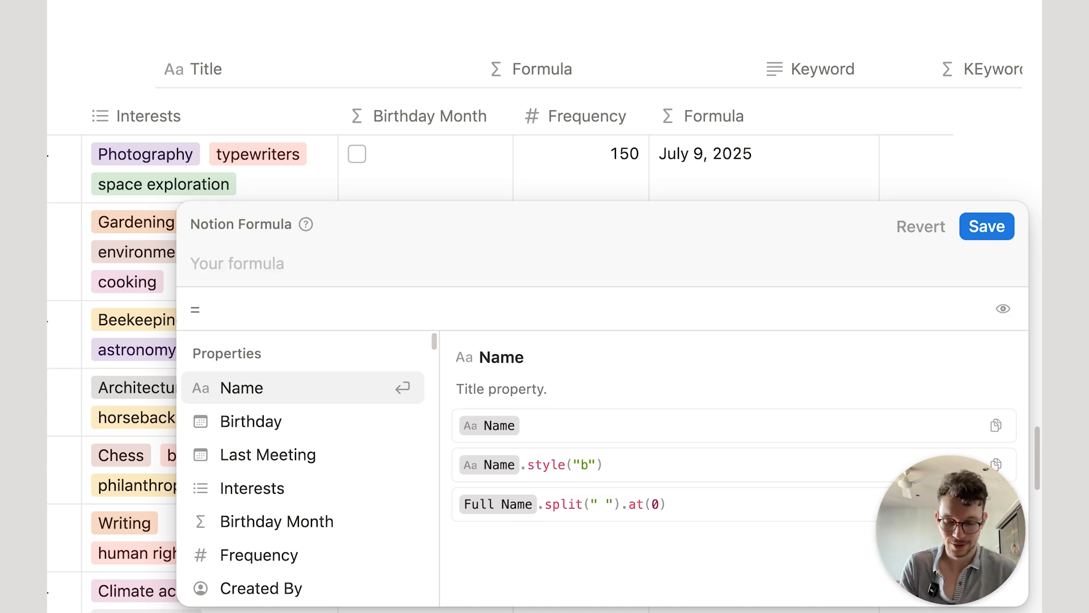
# Step: Enter today().dateBetween(Birthday,"years") and save, showing ages like 68, 75, 87
pyautogui.write('to')
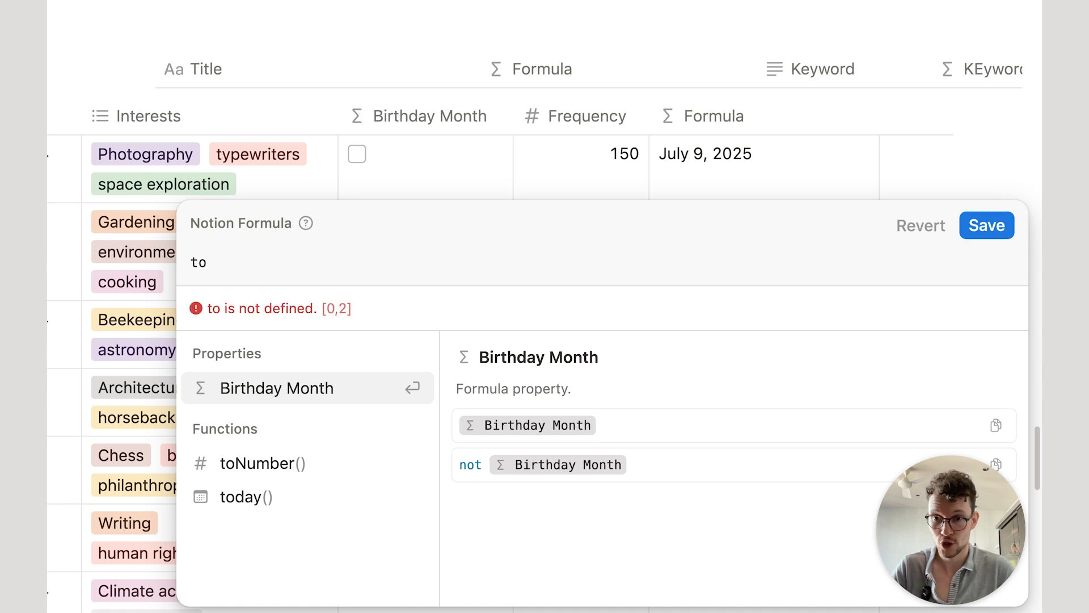
pyautogui.click(364, 499)
pyautogui.write('.da')
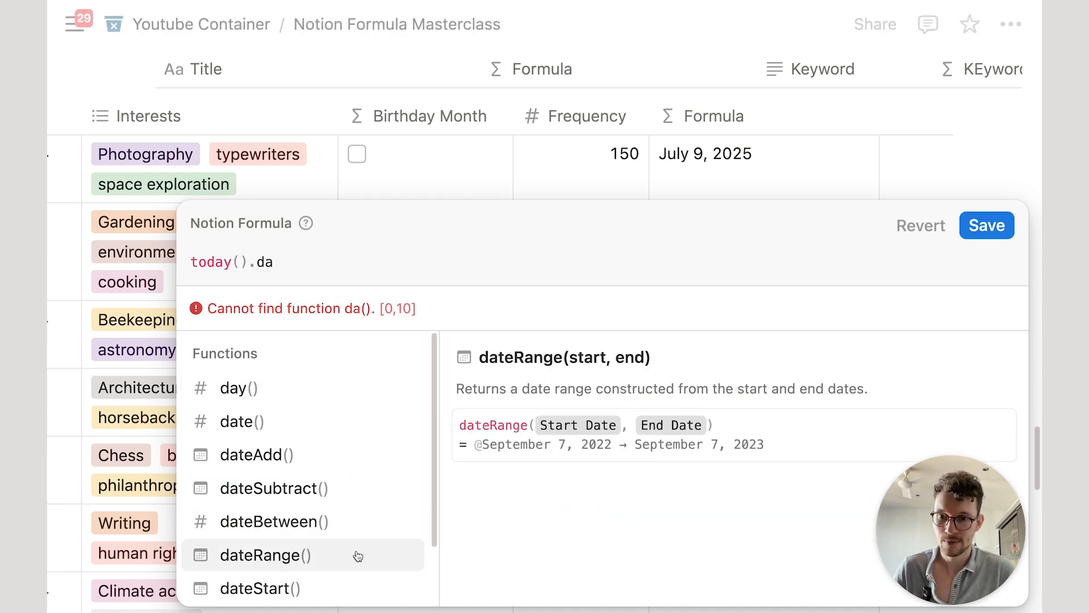
pyautogui.click(333, 521)
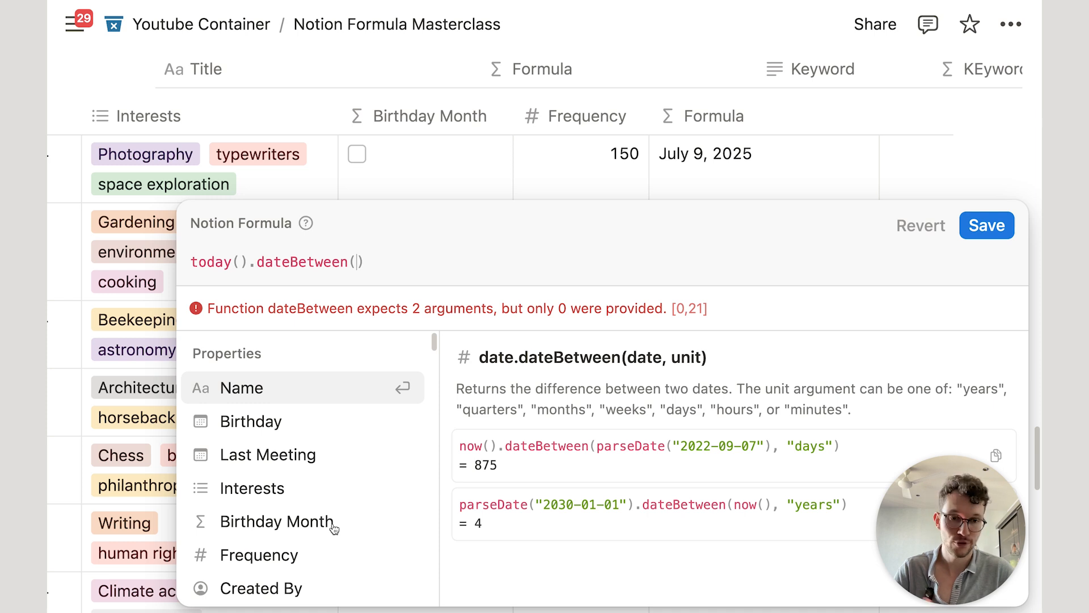
pyautogui.write('bir')
pyautogui.press('Return')
pyautogui.write(',"yea')
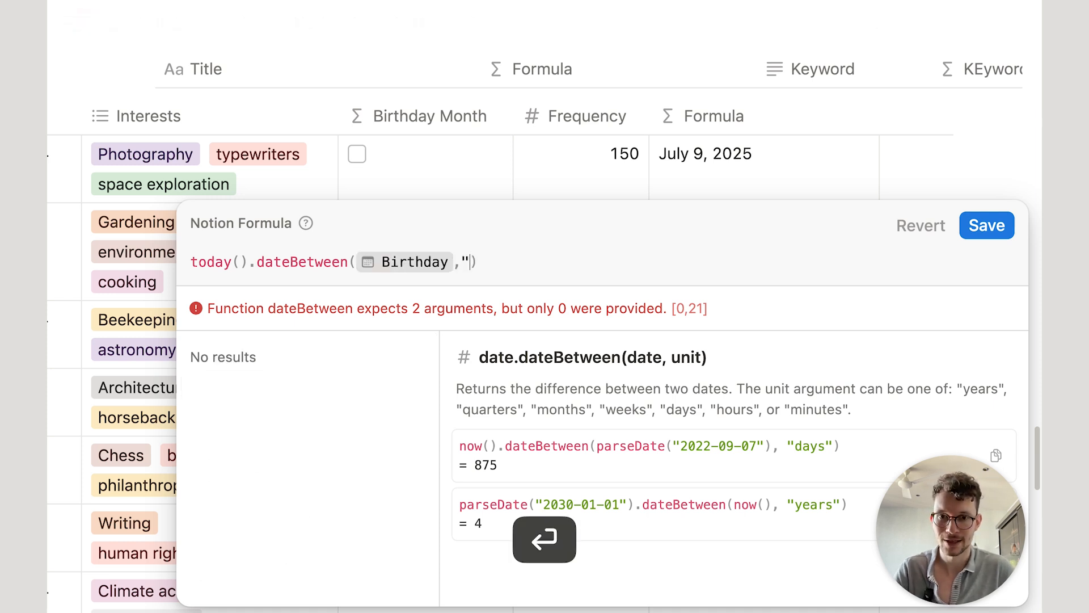
pyautogui.write('rs"')
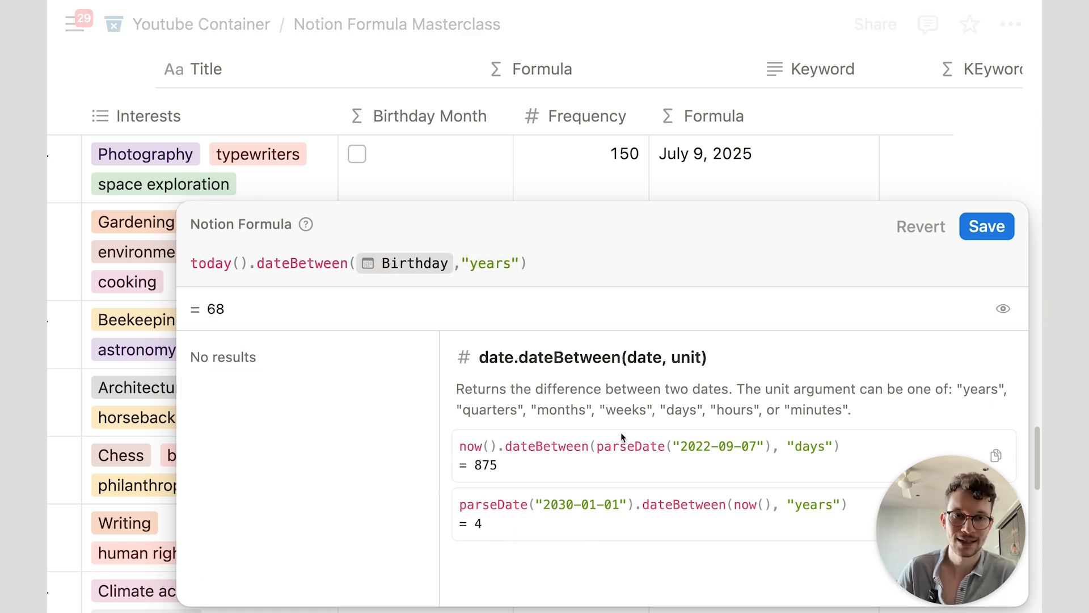
pyautogui.click(981, 228)
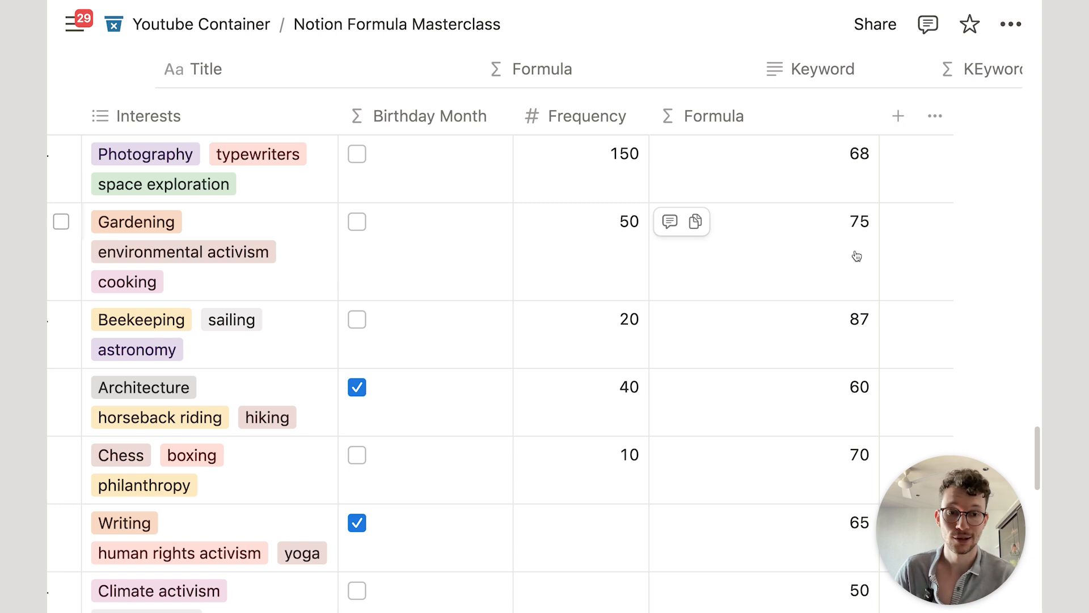
# Step: Cut the age formula and start Birthday.dateAdd() in its place
pyautogui.click(805, 194)
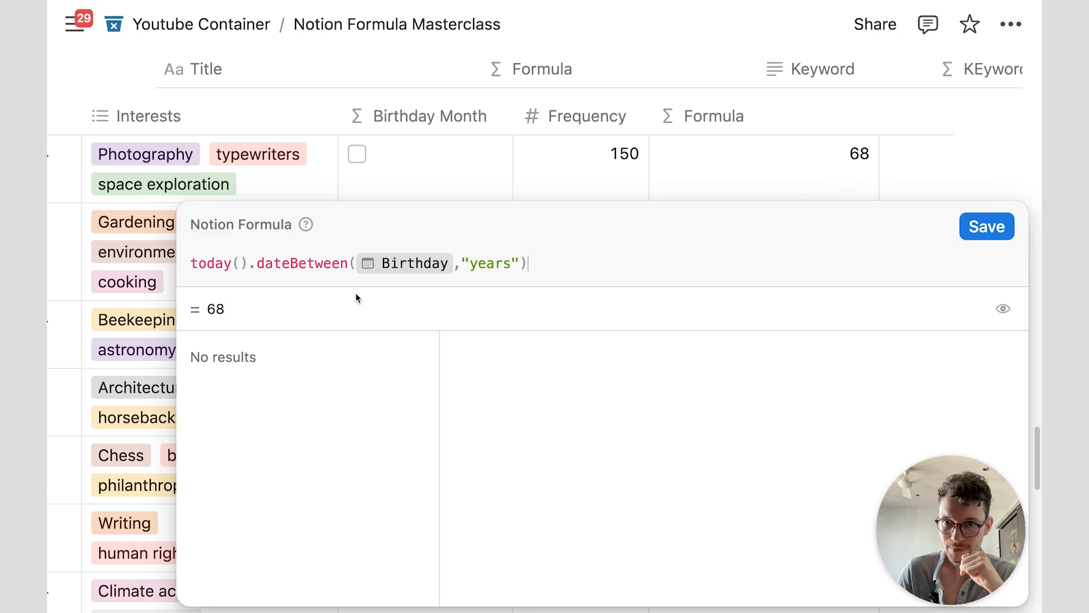
pyautogui.click(536, 259)
pyautogui.press('super+a')
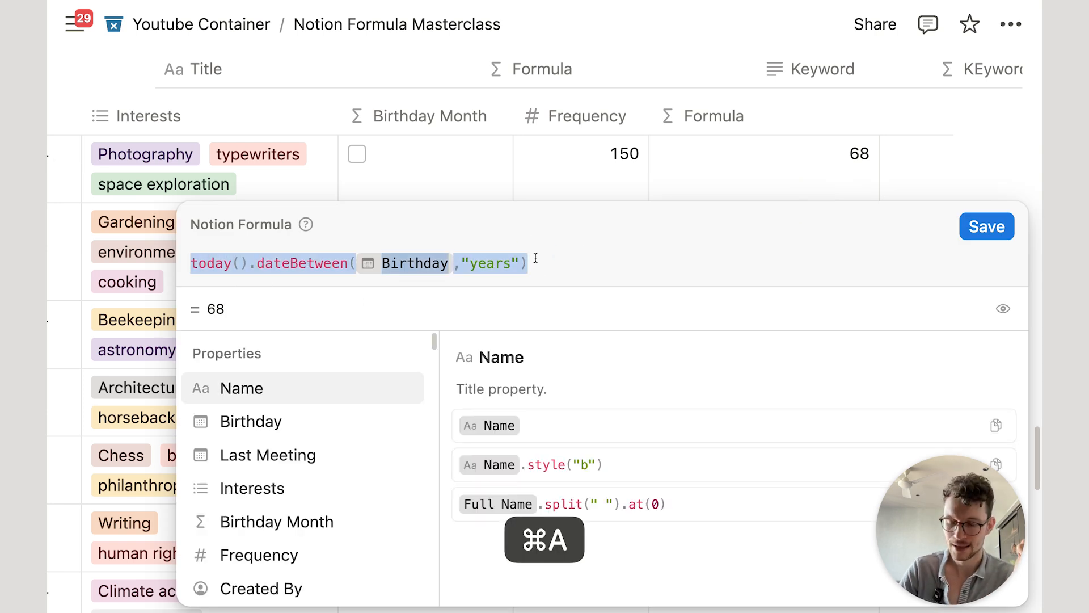
pyautogui.press('super+x')
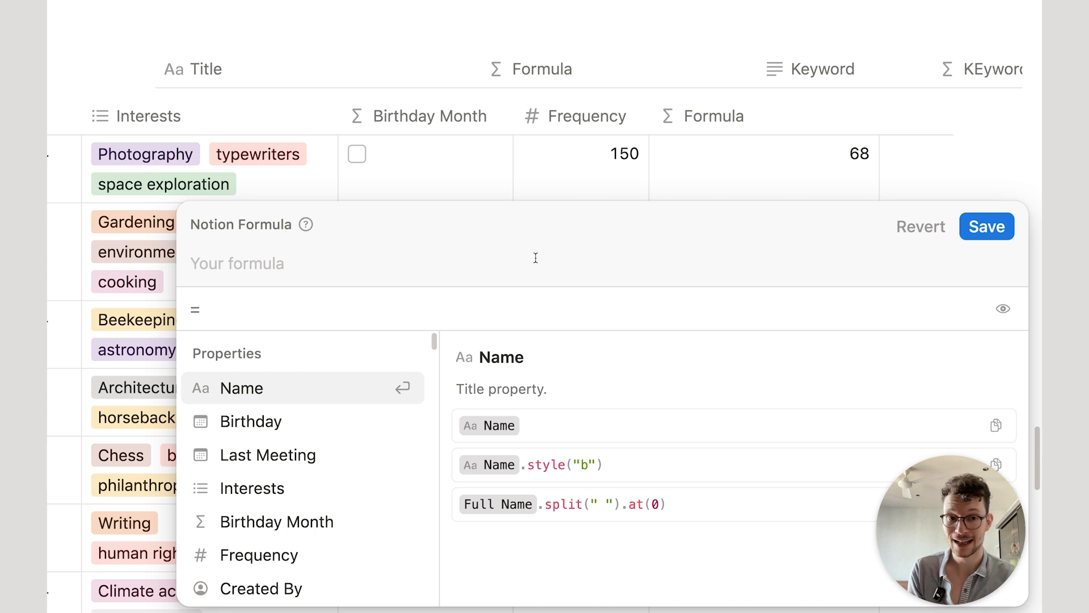
pyautogui.write('Bir')
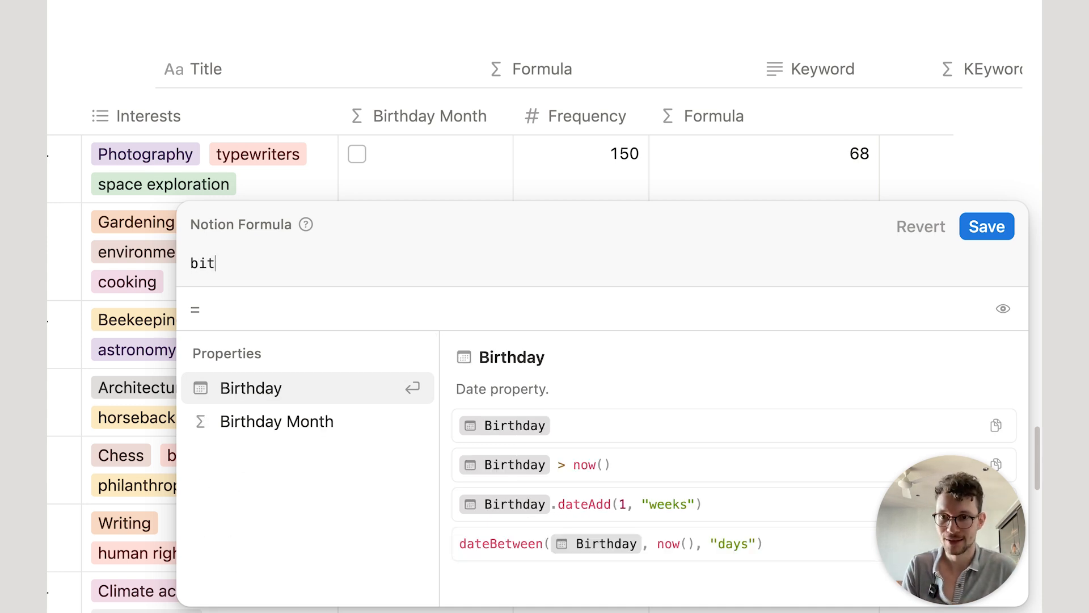
pyautogui.press('Return')
pyautogui.write('.date')
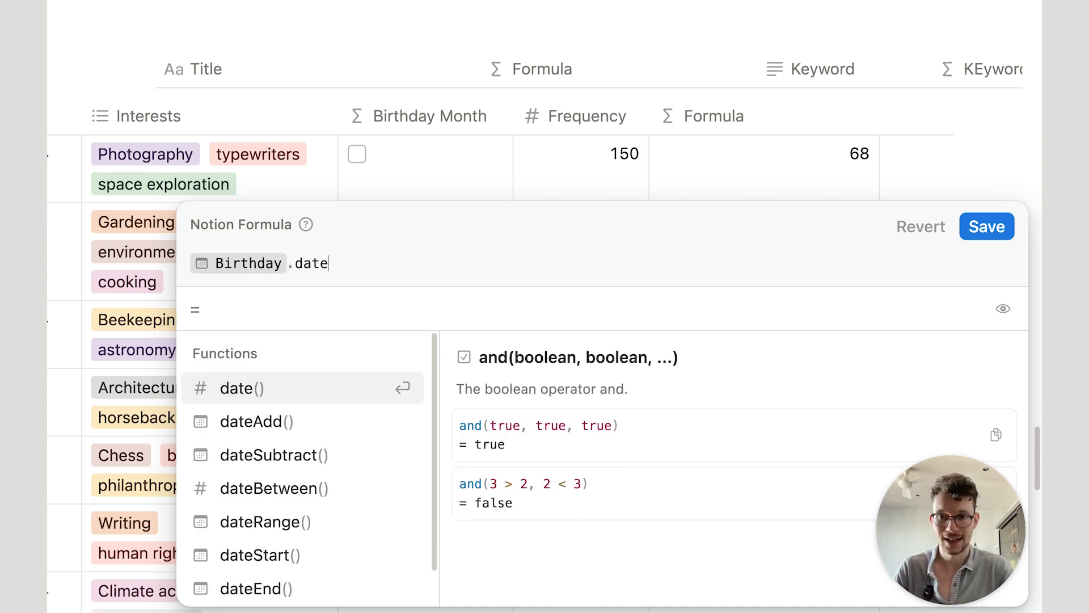
pyautogui.click(304, 424)
# Step: Pass the age expression and "years" to dateAdd and save, giving dates like July 9, 2024
pyautogui.hotkey('shift', 'Return')
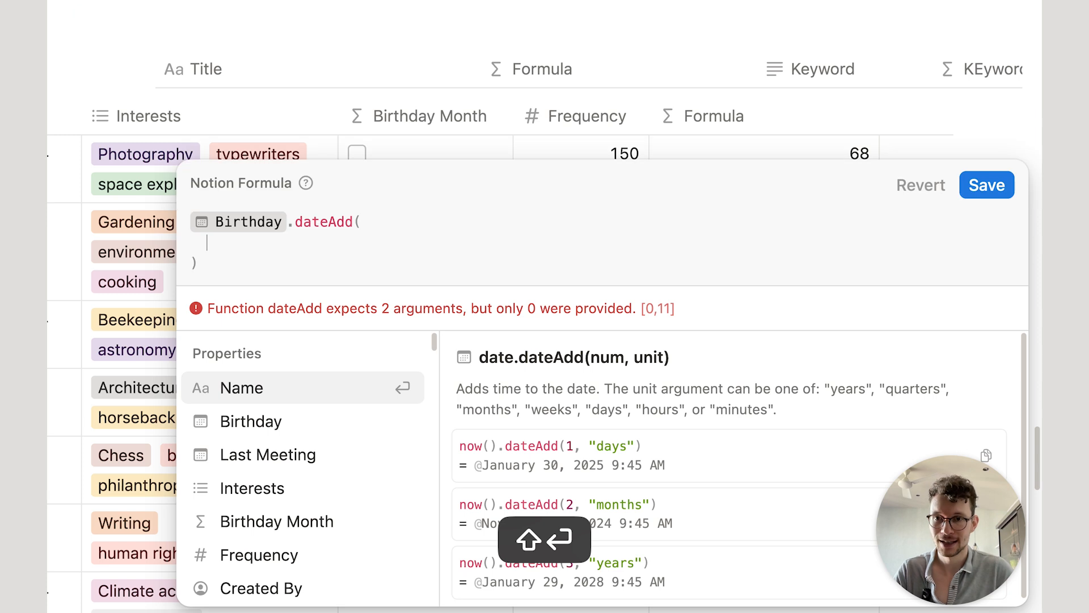
pyautogui.press('super+v')
pyautogui.write(',')
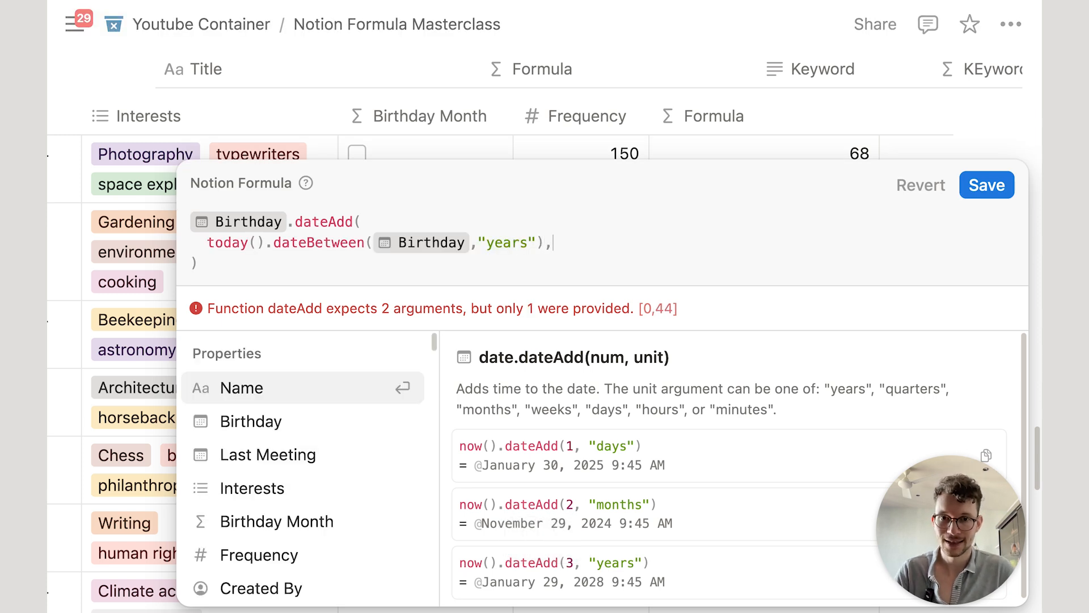
pyautogui.hotkey('shift', 'Return')
pyautogui.write('"y')
pyautogui.press('BackSpace')
pyautogui.write('years"')
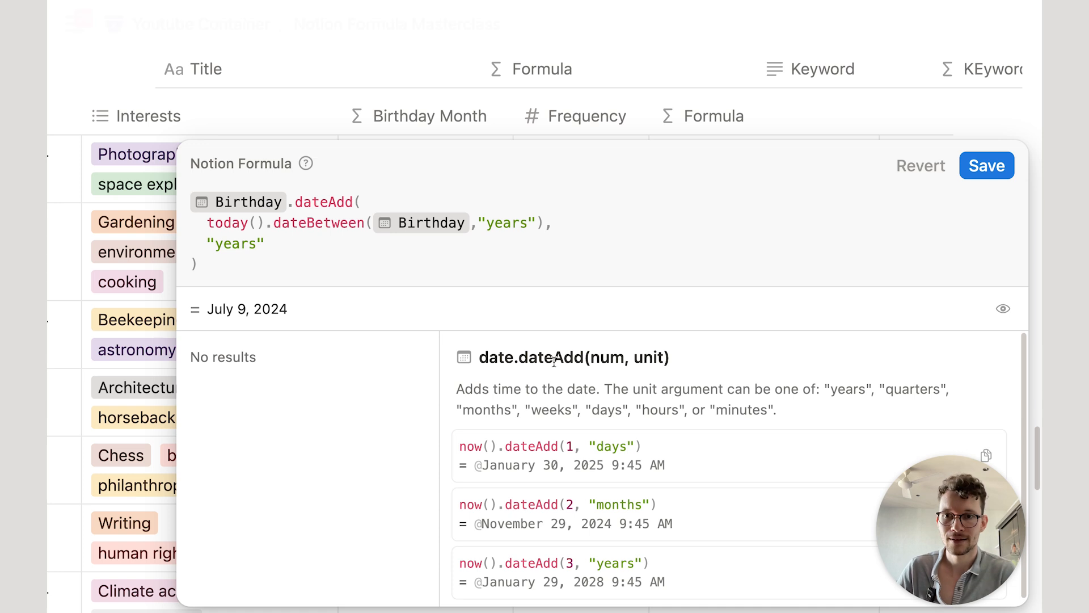
pyautogui.click(987, 166)
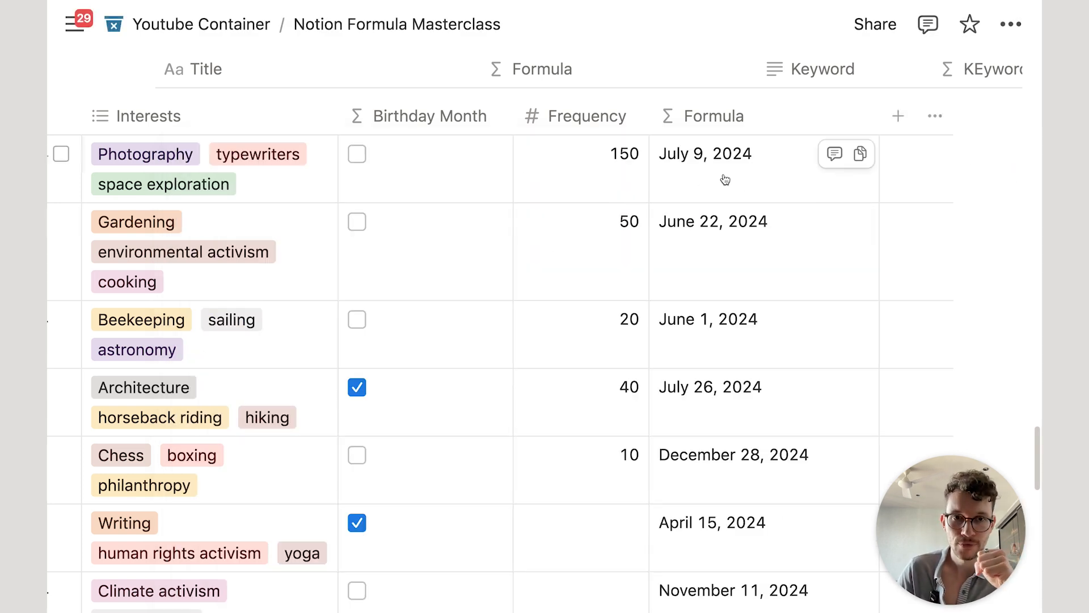
pyautogui.click(750, 163)
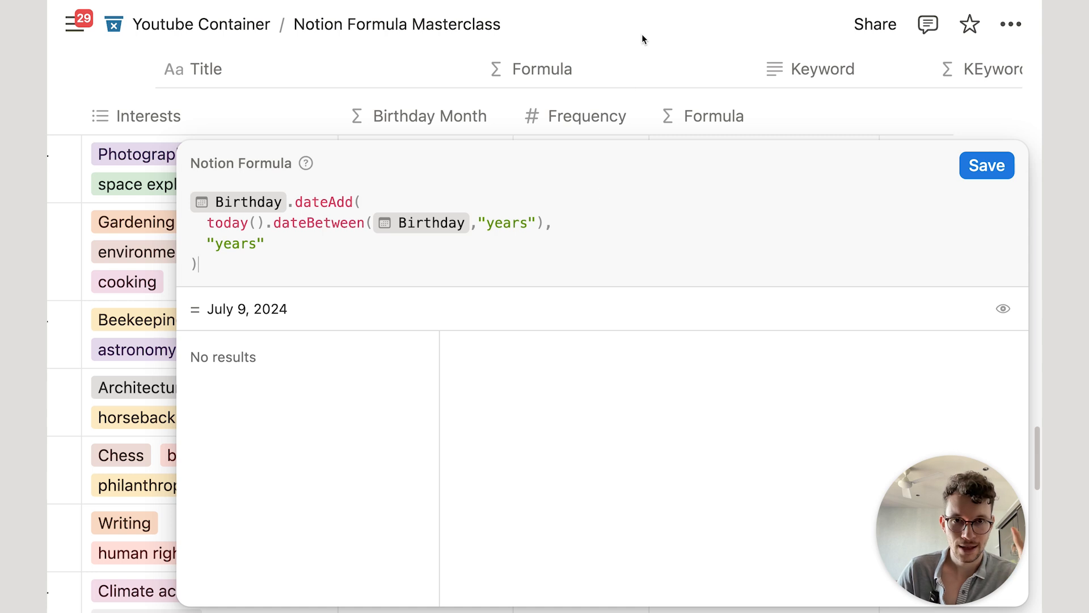
pyautogui.click(659, 60)
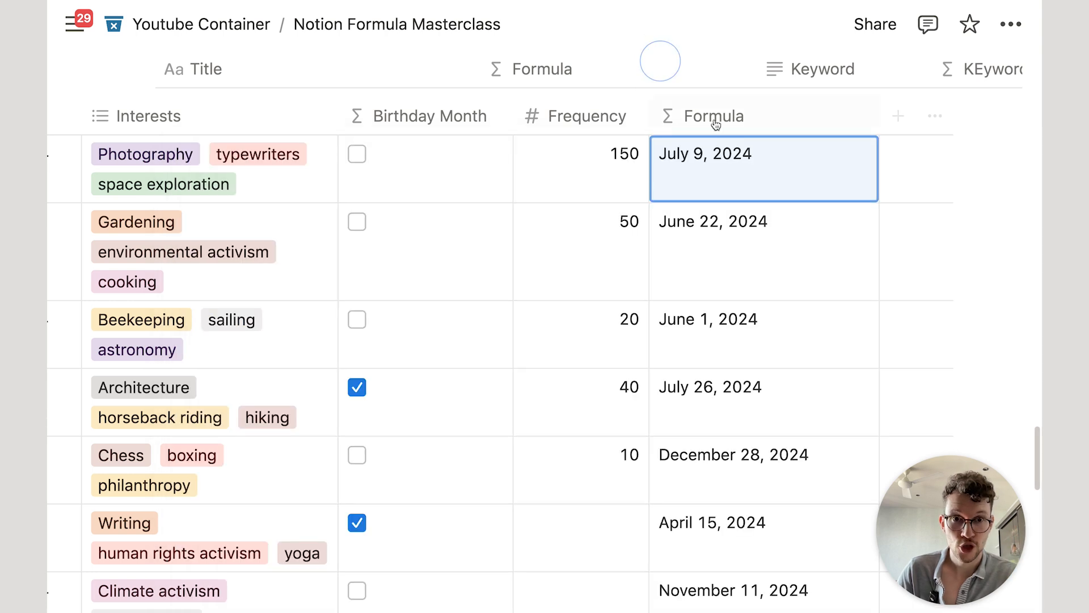
# Step: Wrap the dateBetween expression in parentheses with +1 and save, showing July 9, 2025
pyautogui.click(743, 163)
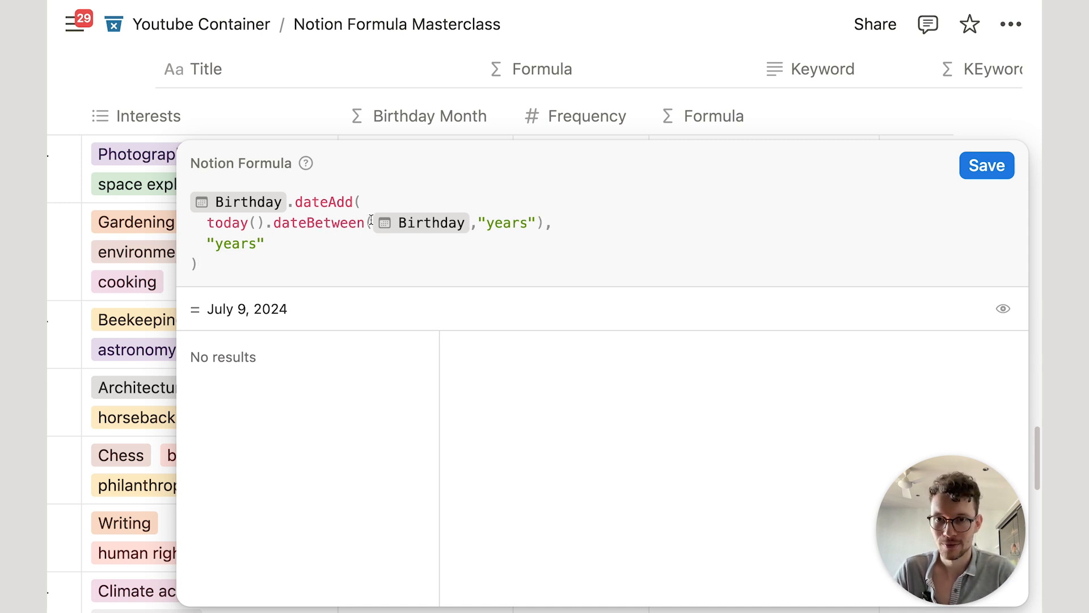
pyautogui.click(206, 222)
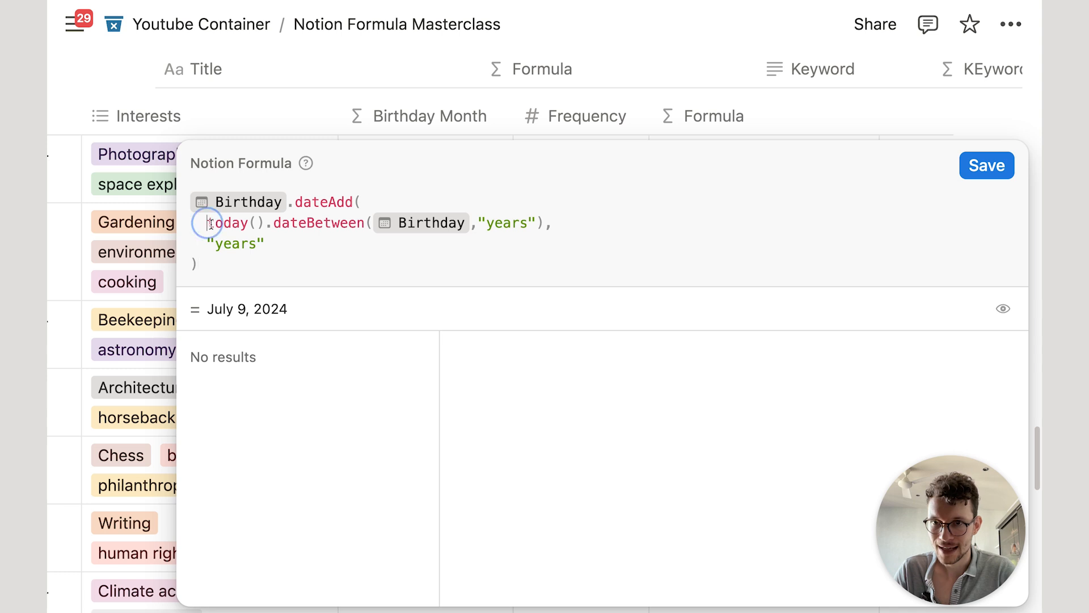
pyautogui.write('(')
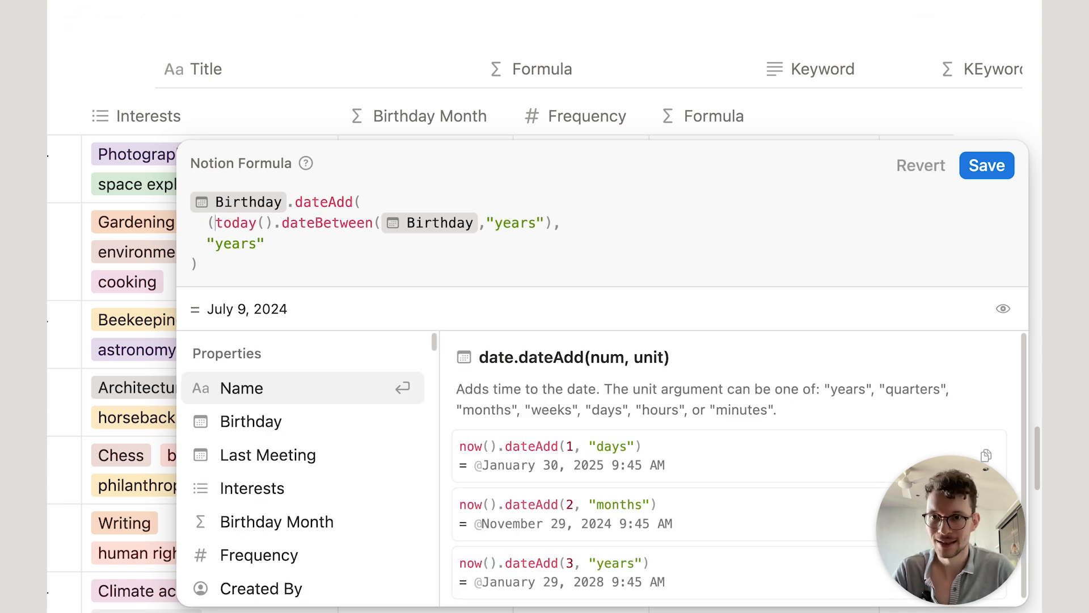
pyautogui.click(554, 221)
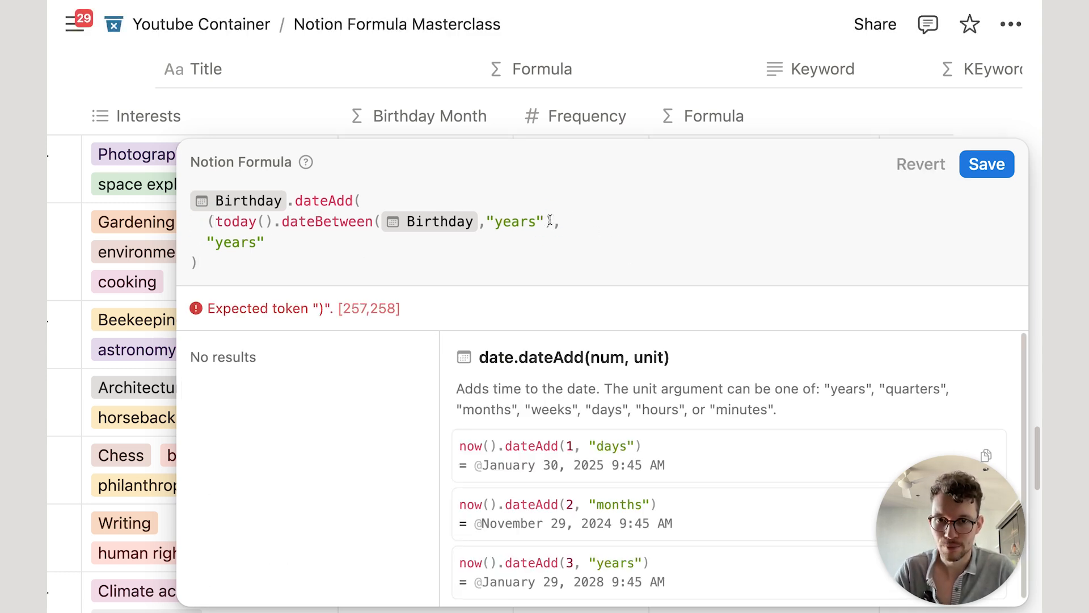
pyautogui.write(')')
pyautogui.press('Left')
pyautogui.write('+1')
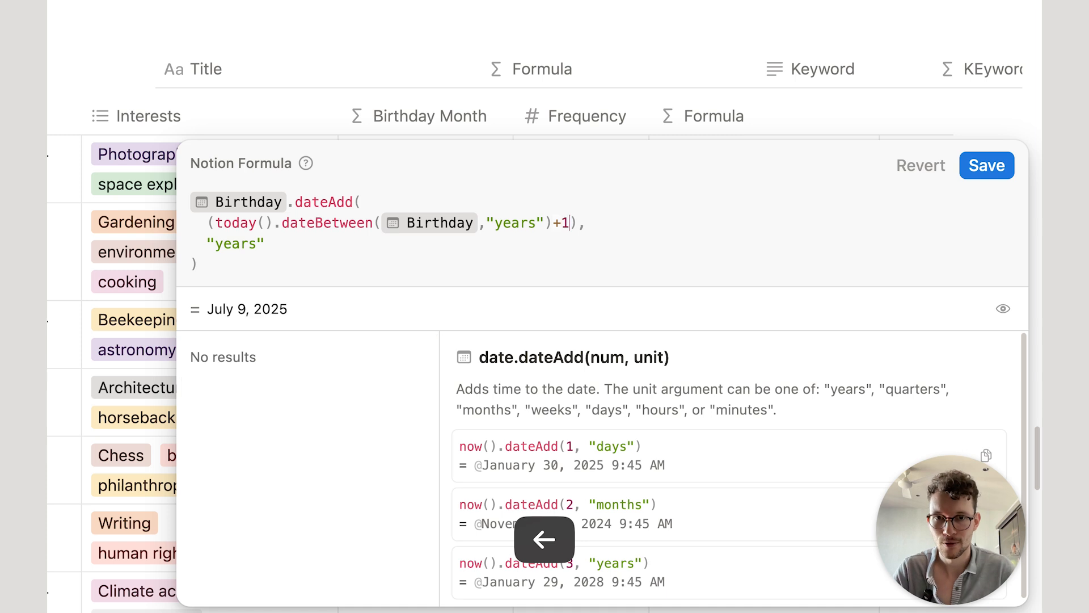
pyautogui.click(981, 163)
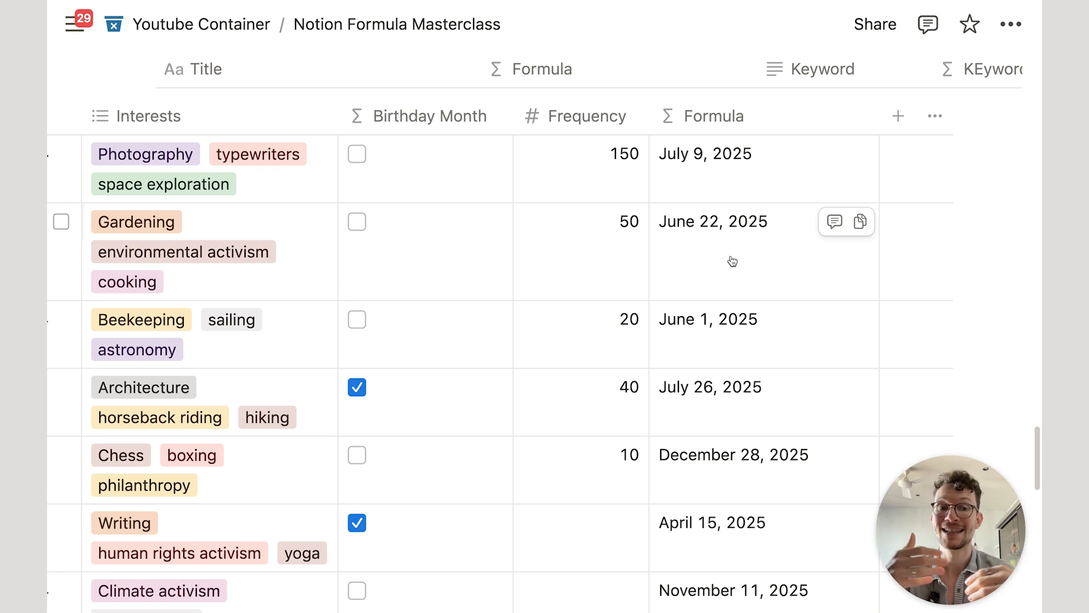
pyautogui.click(732, 261)
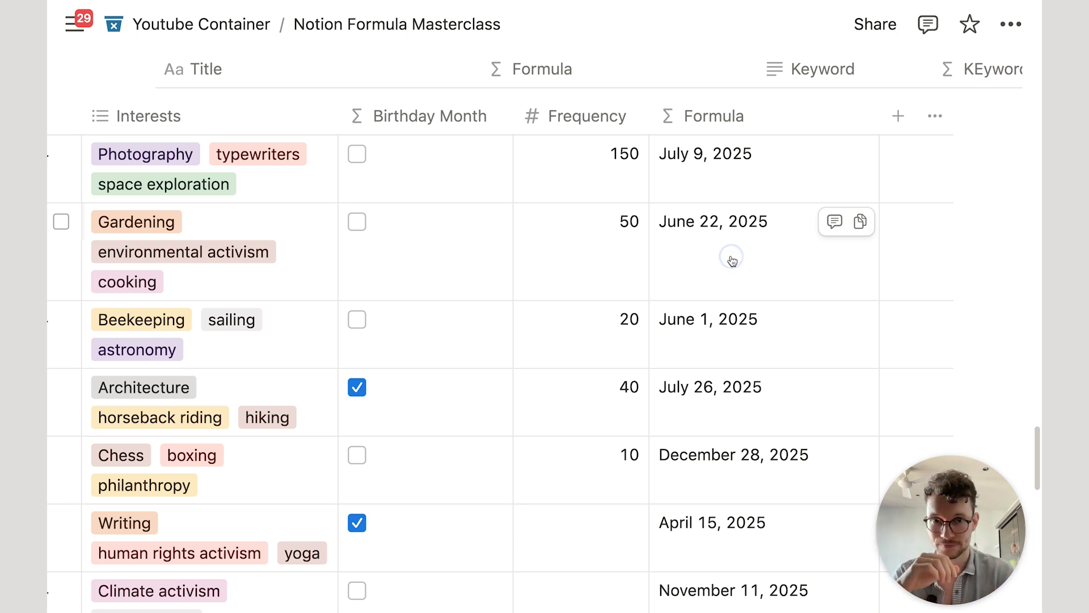
pyautogui.click(249, 263)
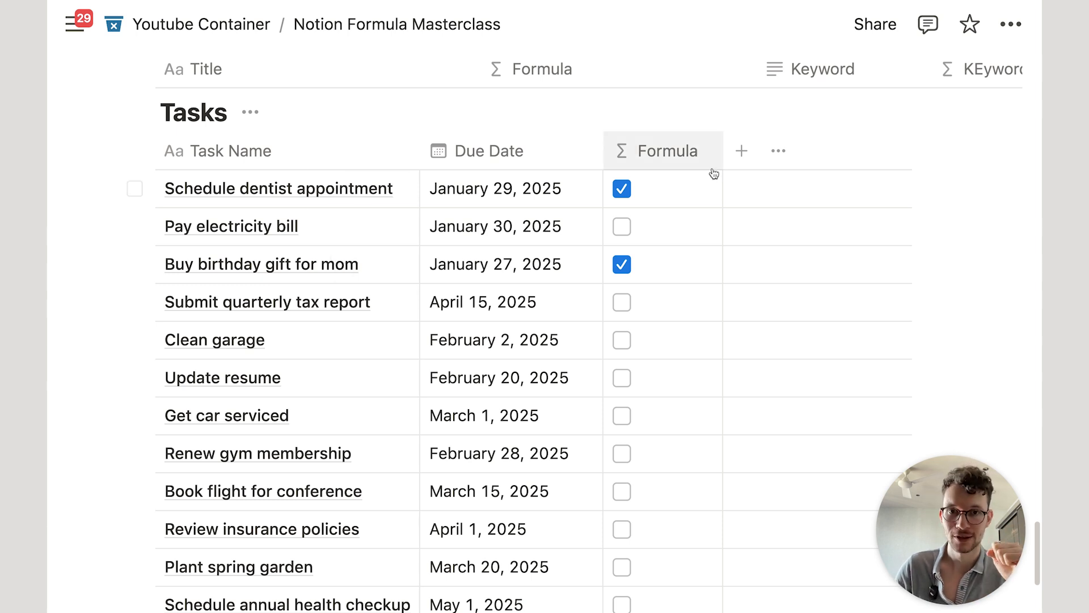
# Step: Change the Tasks formula's comparison to Due Date <= now()
pyautogui.click(645, 194)
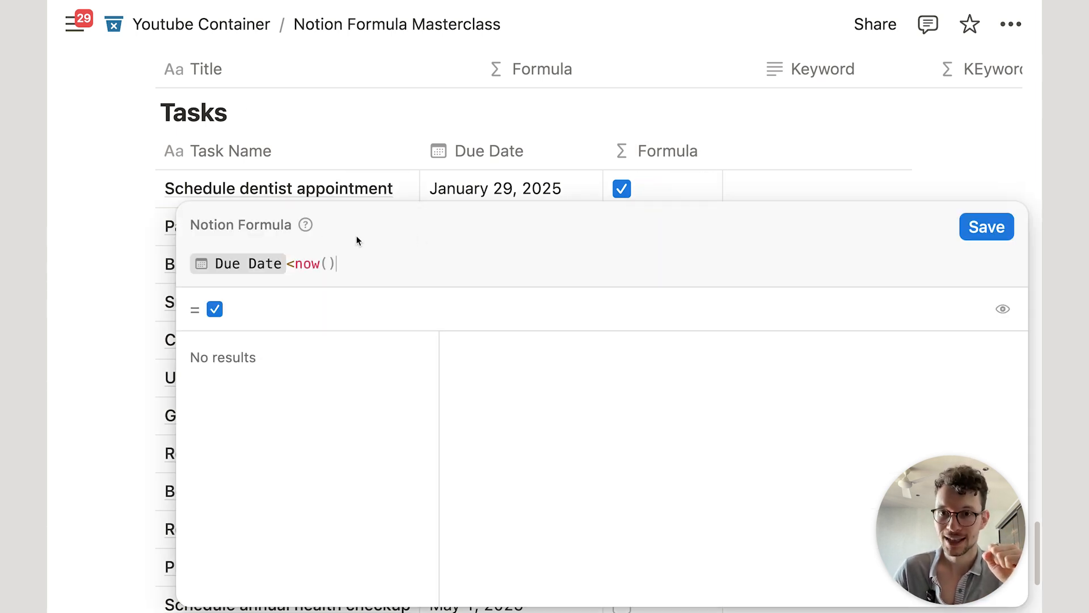
pyautogui.click(289, 266)
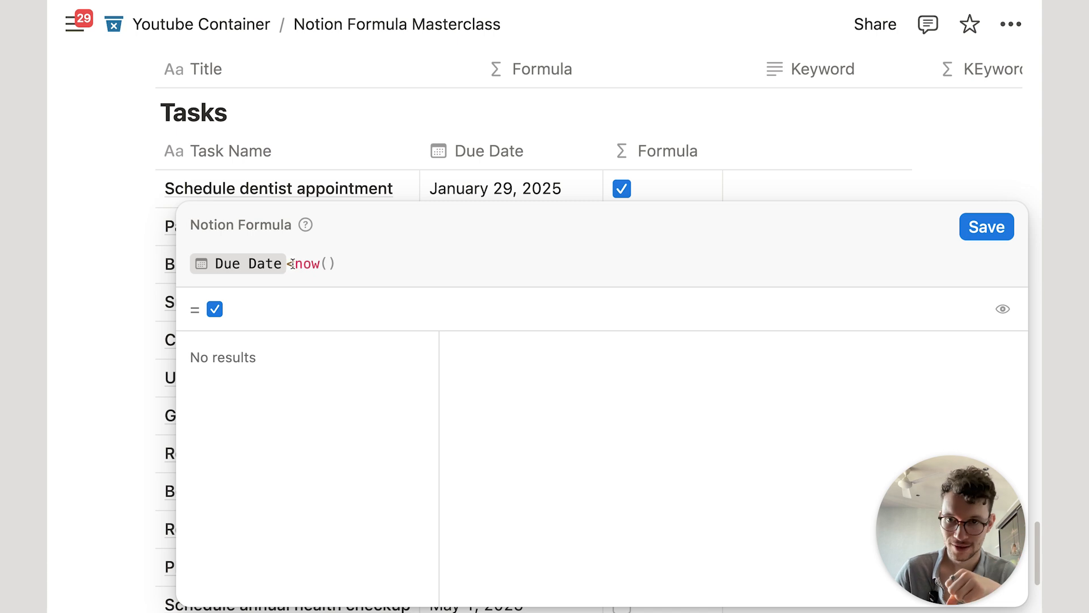
pyautogui.press('BackSpace')
pyautogui.write('==')
pyautogui.press('BackSpace')
pyautogui.press('BackSpace')
pyautogui.write('!=')
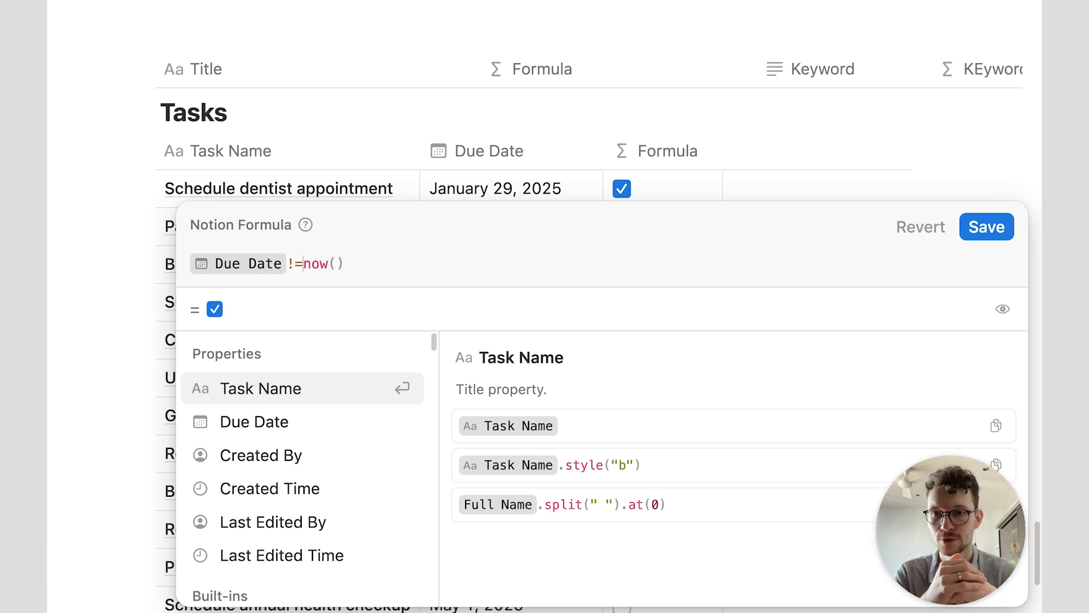
pyautogui.press('BackSpace')
pyautogui.press('BackSpace')
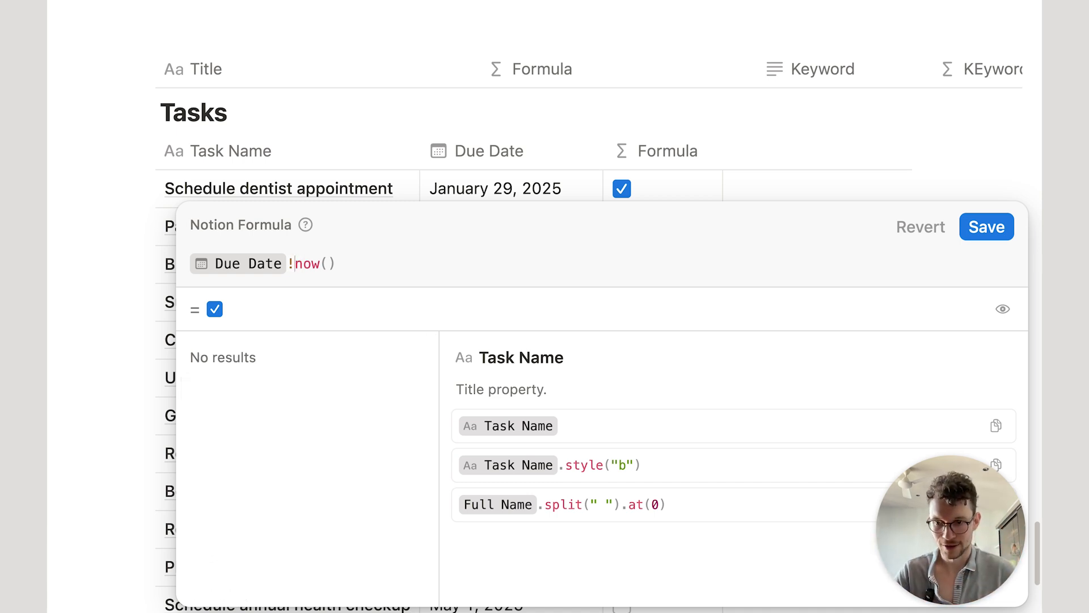
pyautogui.write('<=')
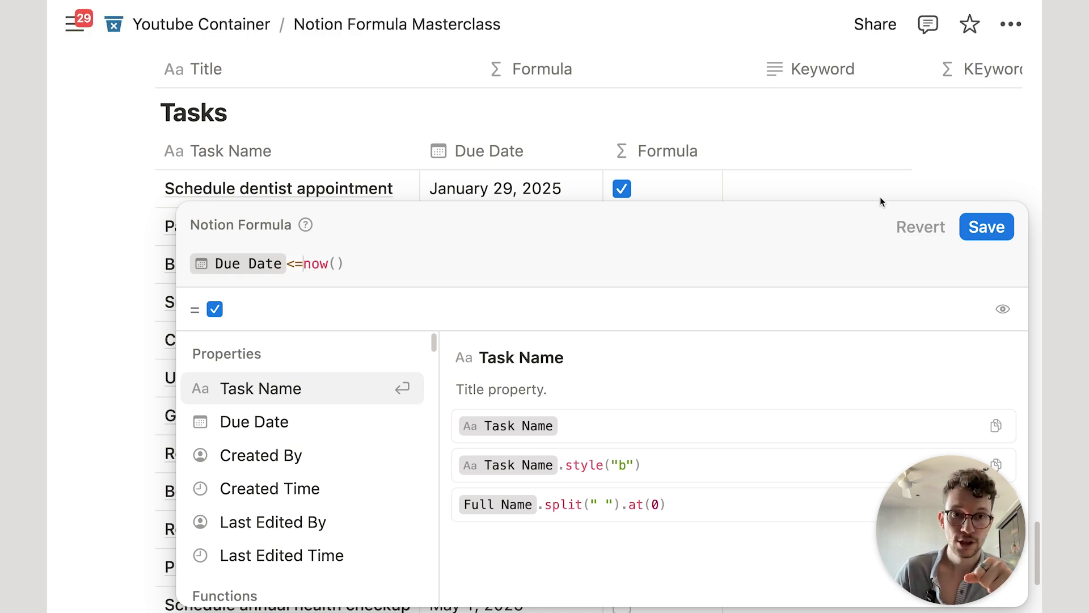
# Step: Save the due-date formula and add a Status column, with every task Not started
pyautogui.click(987, 226)
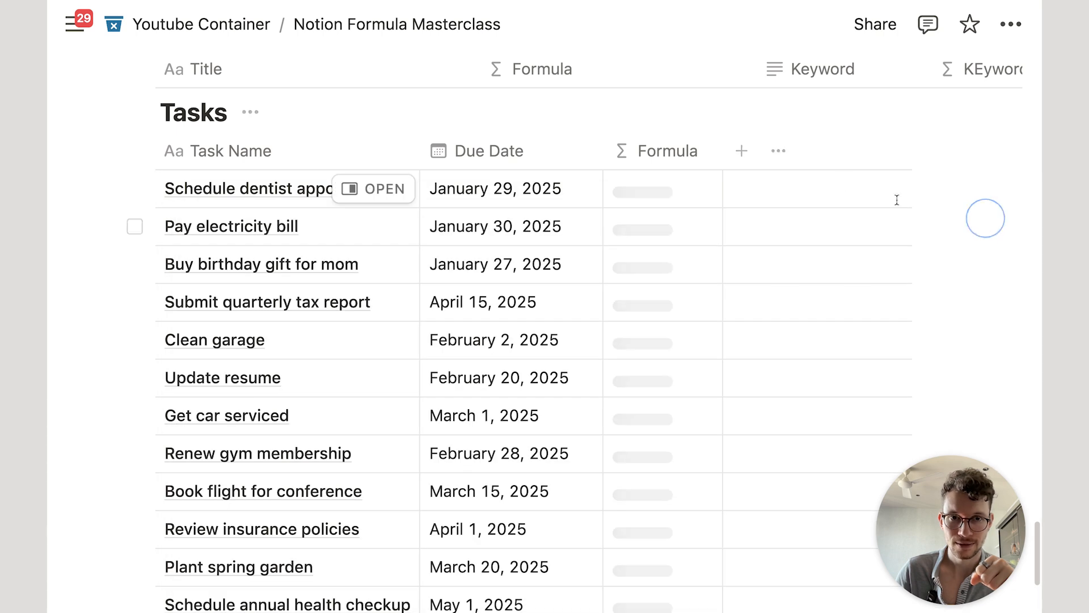
pyautogui.click(741, 151)
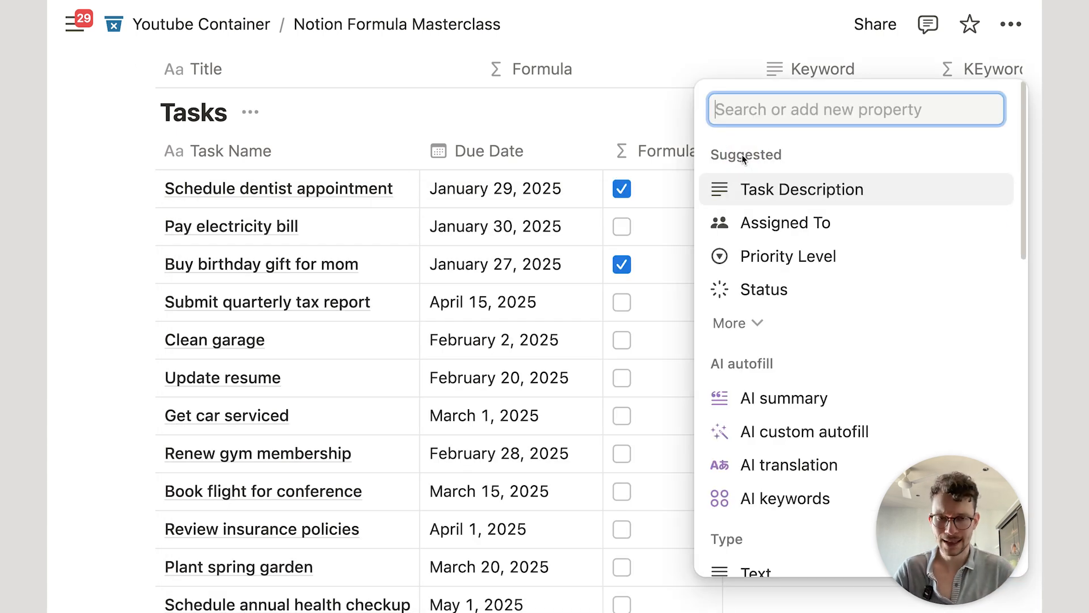
pyautogui.write('stat')
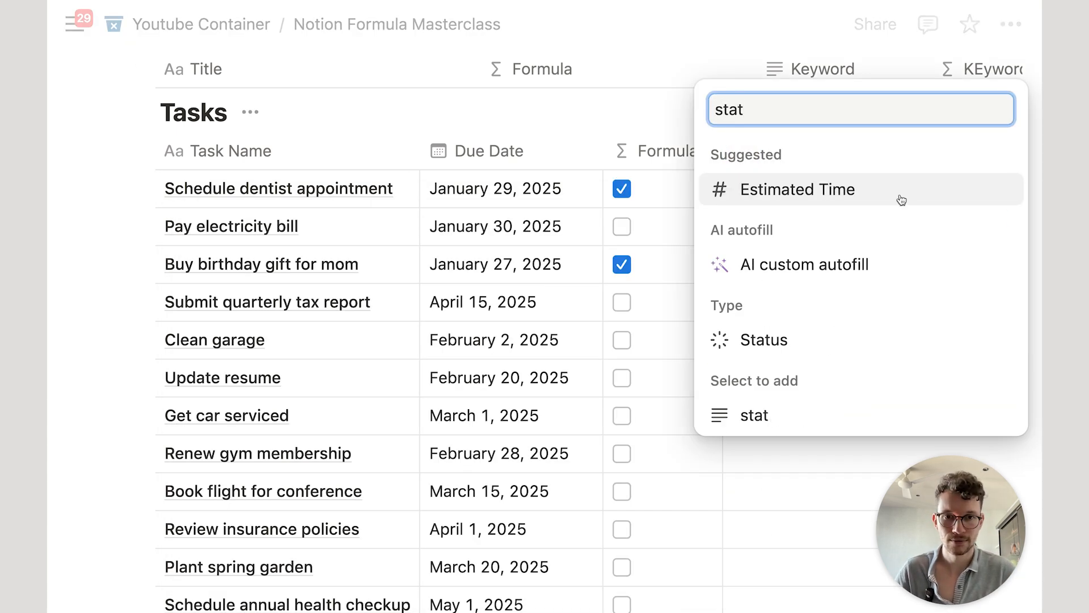
pyautogui.click(735, 348)
pyautogui.click(554, 108)
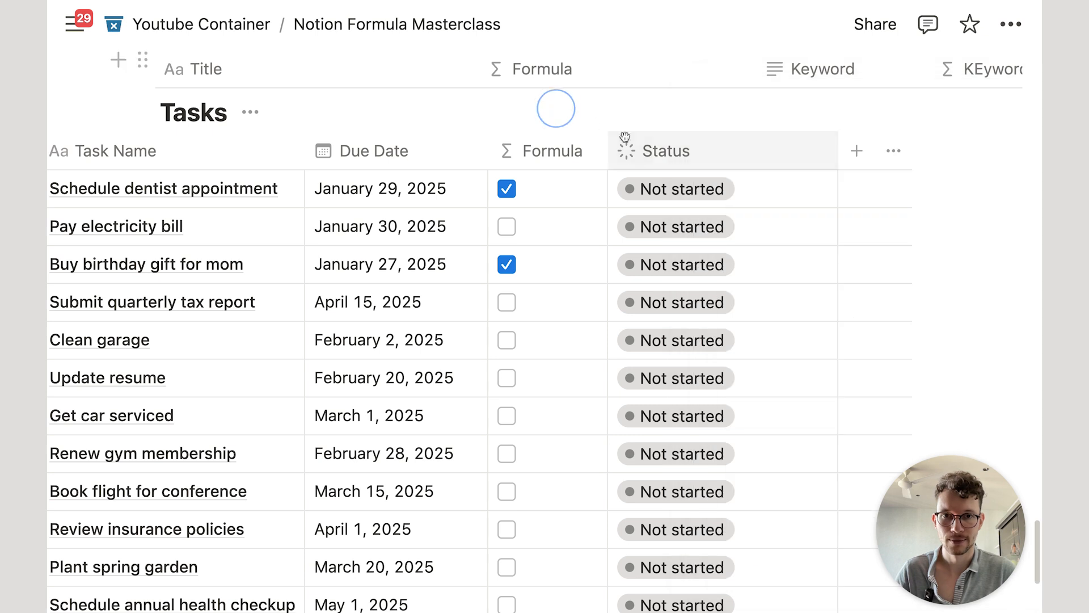
pyautogui.scroll(-1, 627, 174)
pyautogui.hscroll(-3, 623, 180)
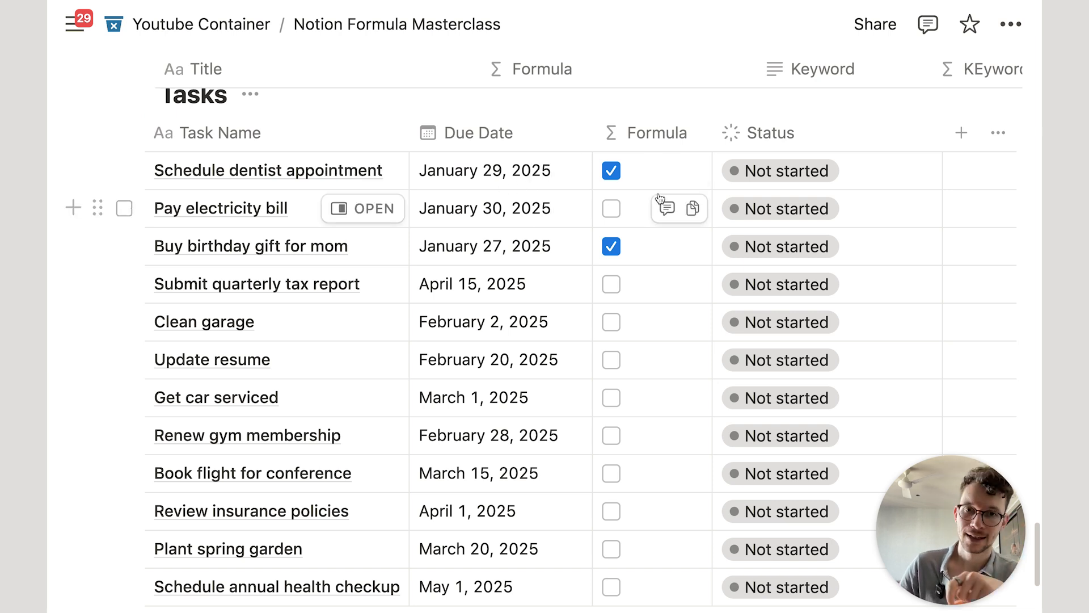
# Step: Make the condition Due Date < now() and wrap it in an and( call
pyautogui.click(636, 173)
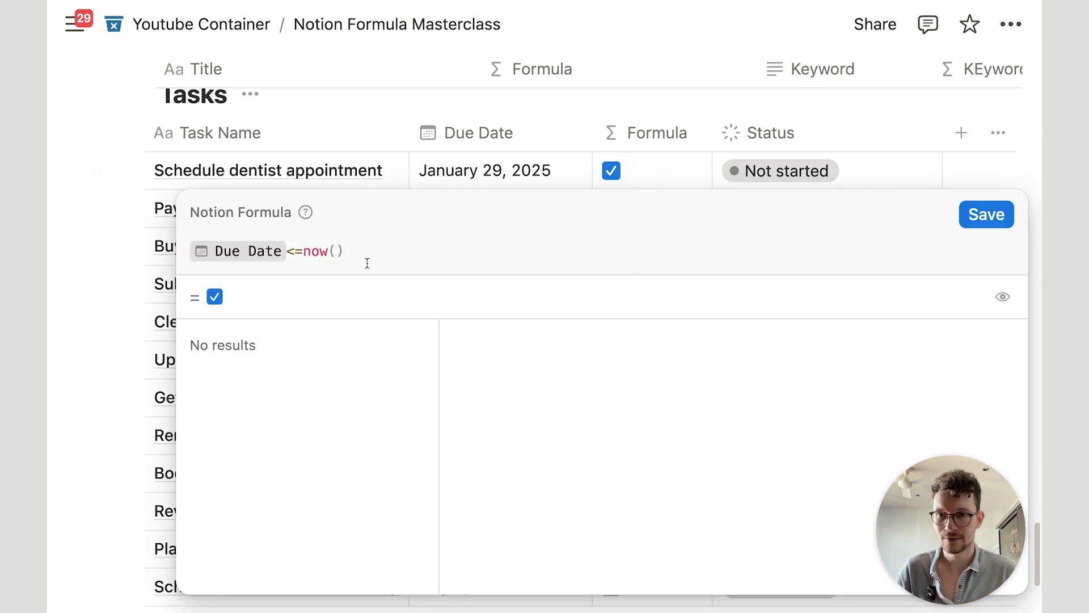
pyautogui.click(303, 251)
pyautogui.press('BackSpace')
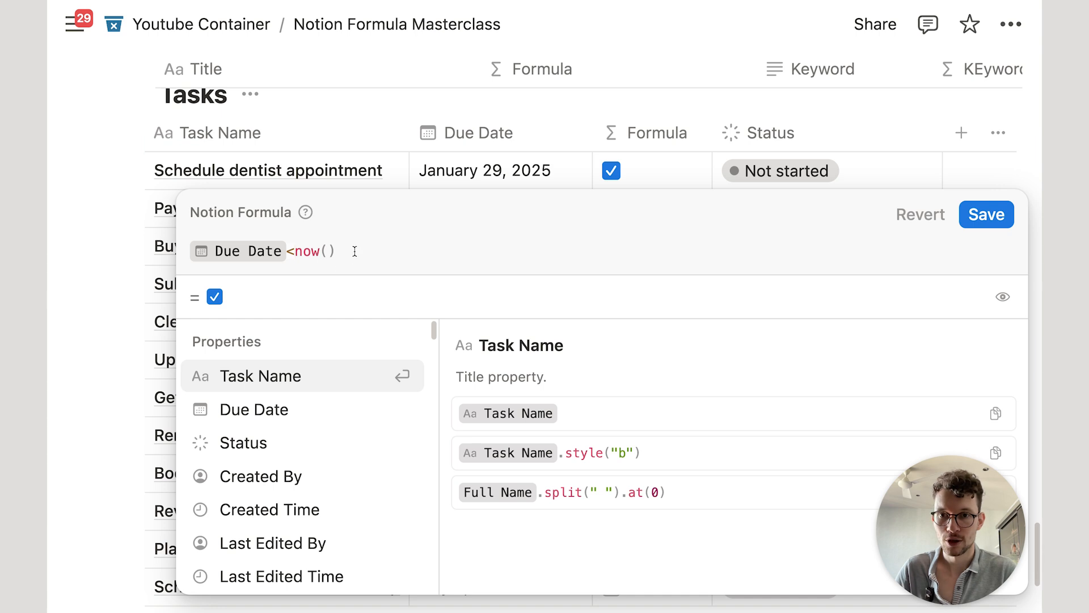
pyautogui.click(189, 243)
pyautogui.write('and(')
pyautogui.hotkey('shift', 'Return')
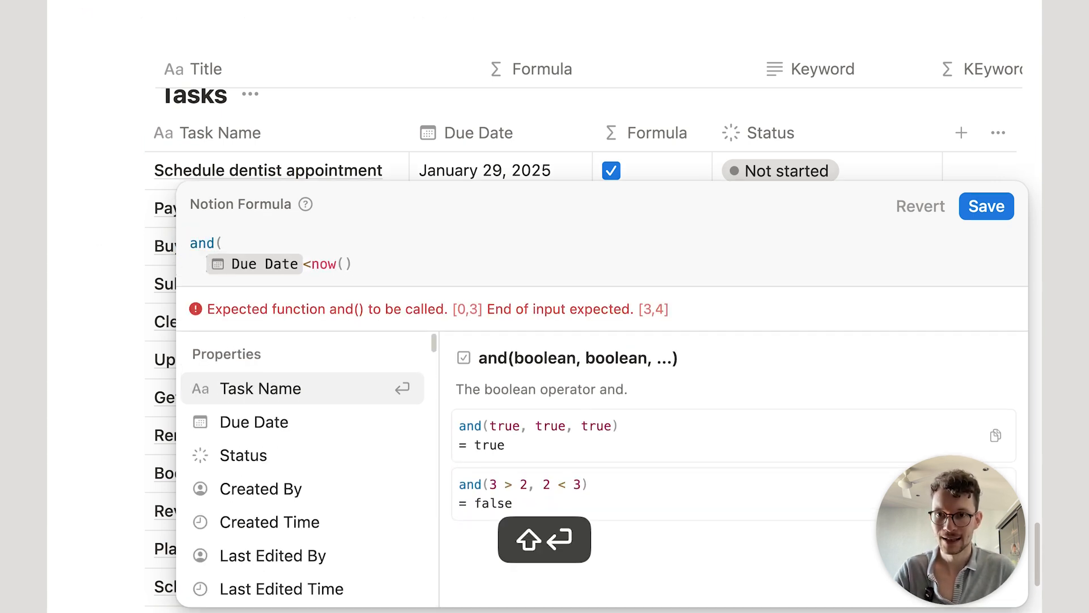
# Step: Add Status != "Done" as the second condition, close and(), and save
pyautogui.click(363, 270)
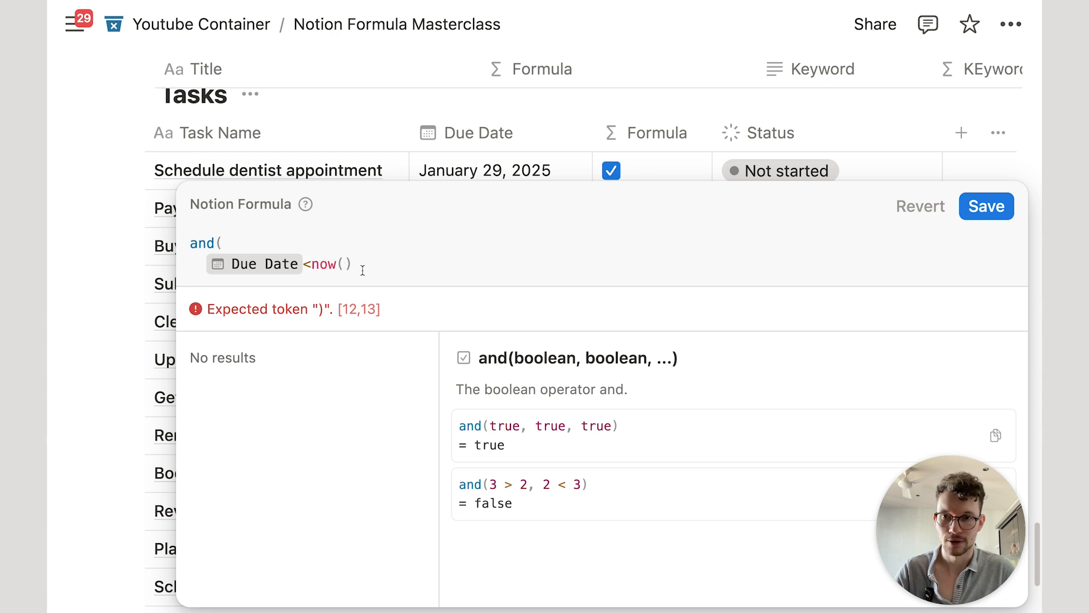
pyautogui.write(',')
pyautogui.hotkey('shift', 'Return')
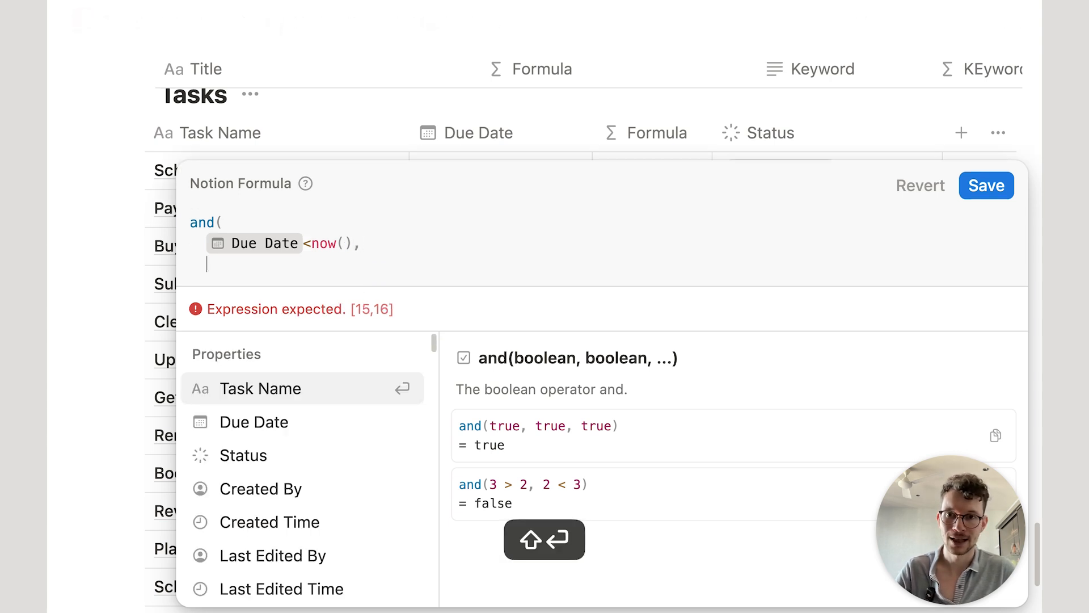
pyautogui.write('stat')
pyautogui.press('Return')
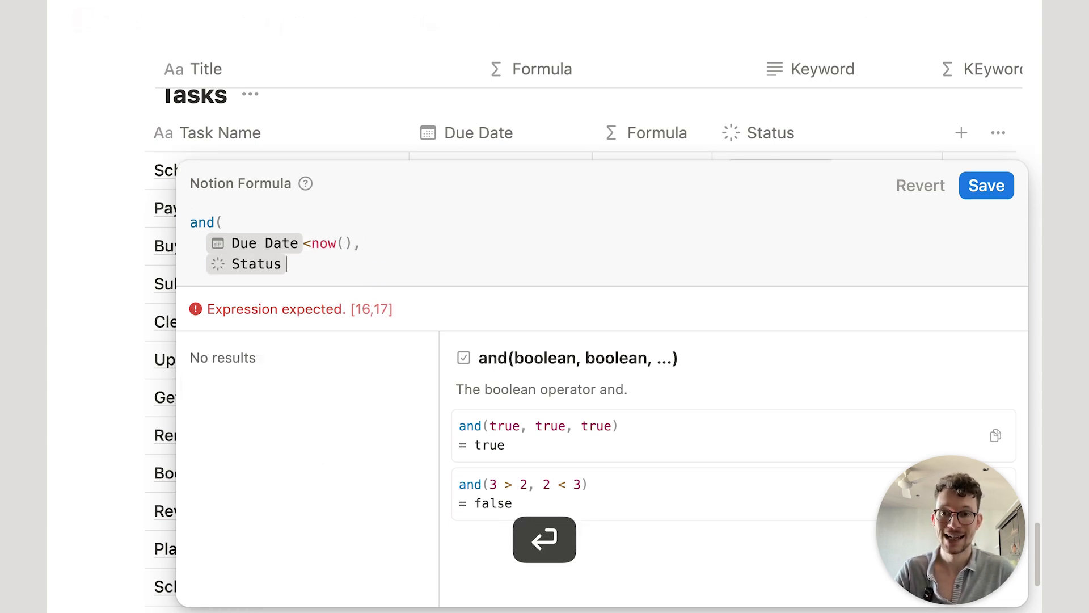
pyautogui.write('!=')
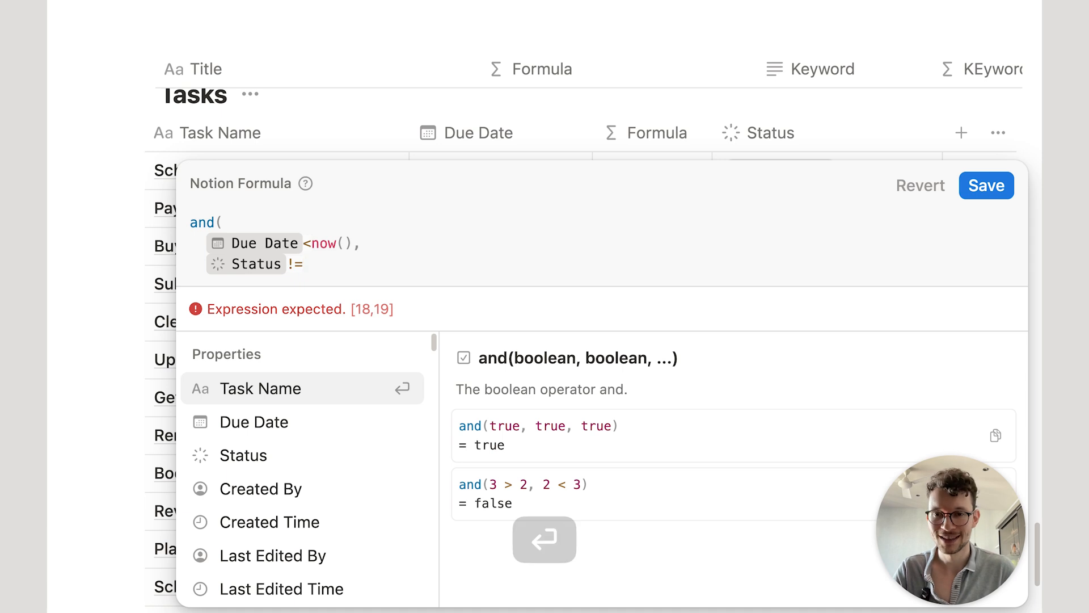
pyautogui.write('"Done"')
pyautogui.hotkey('shift', 'Return')
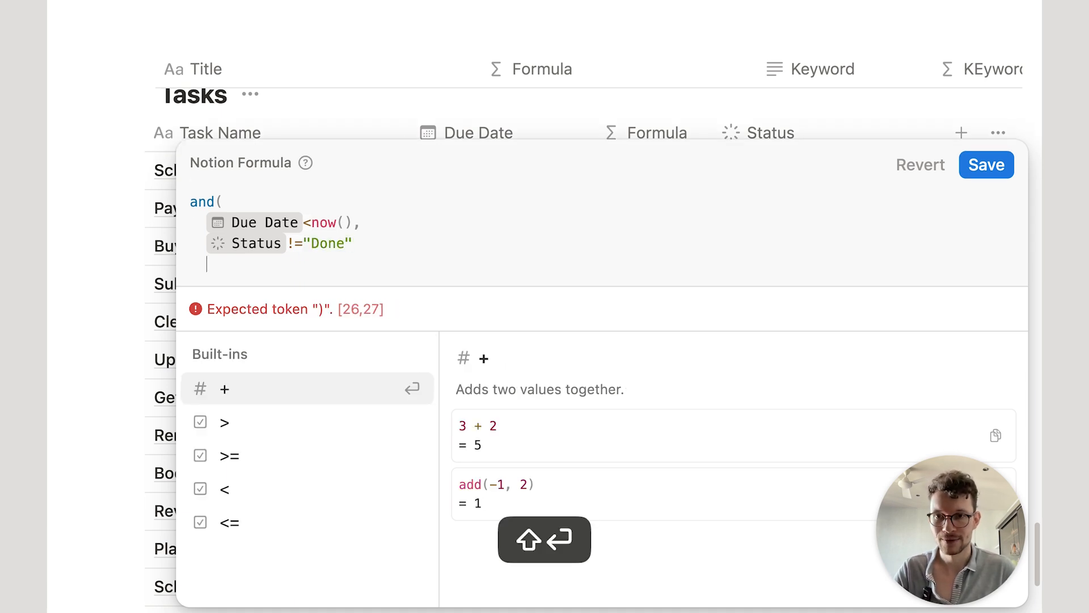
pyautogui.write(')')
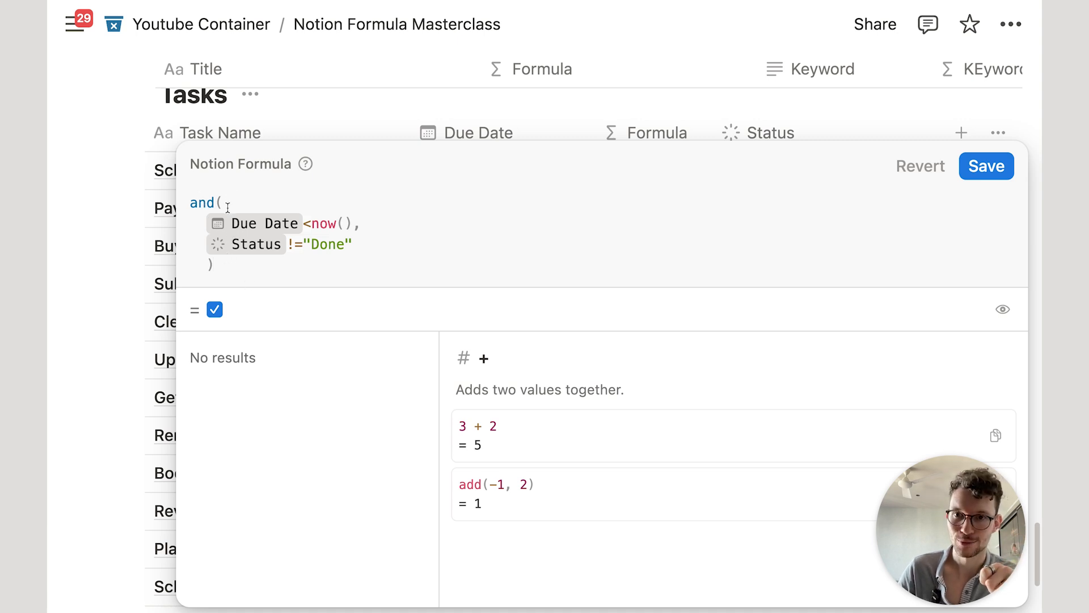
pyautogui.doubleClick(193, 203)
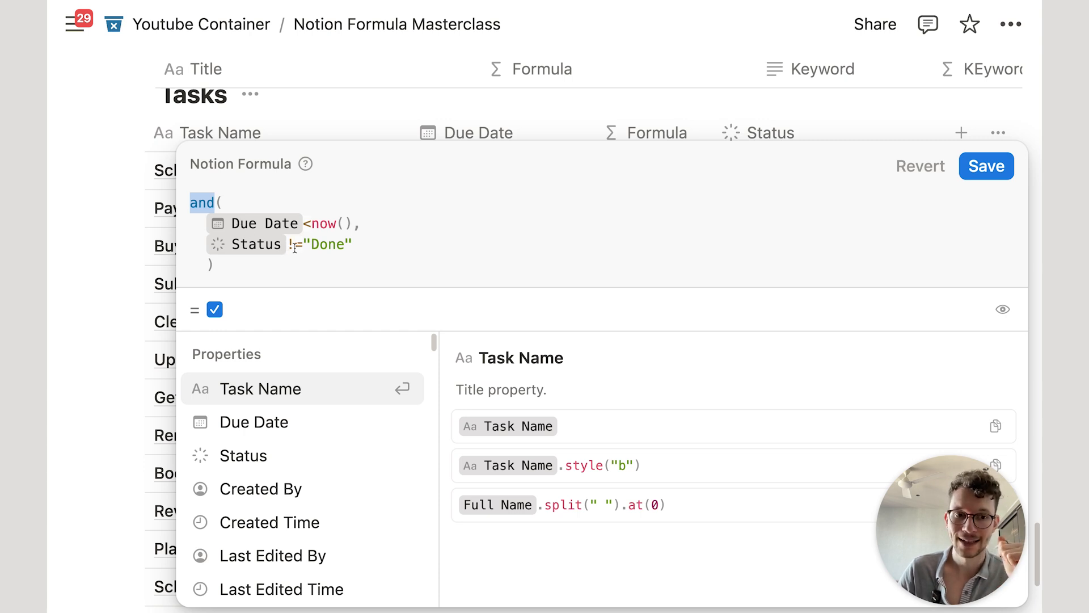
pyautogui.click(323, 256)
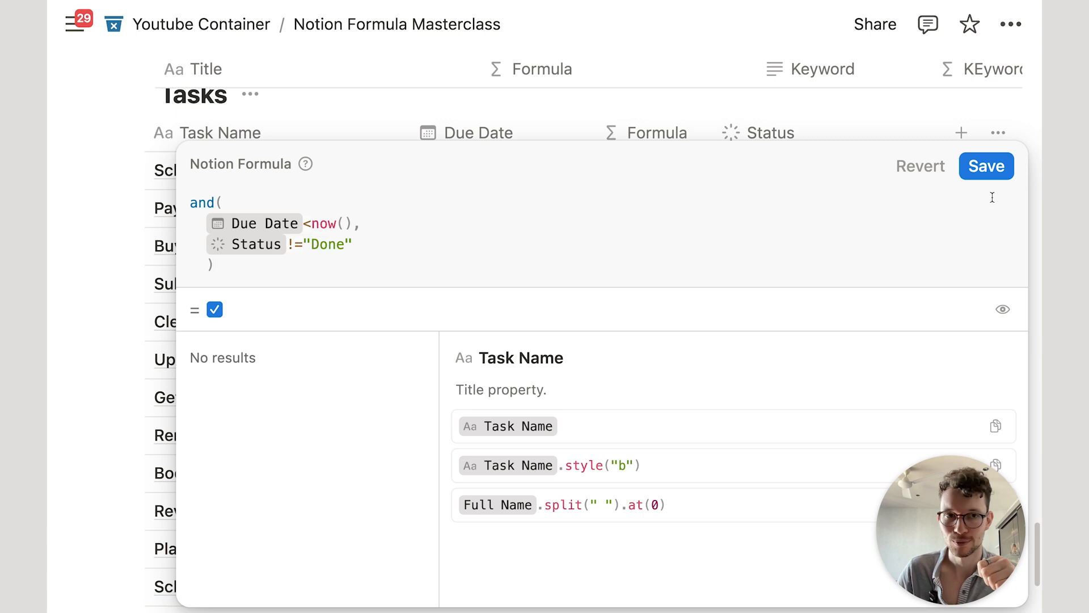
pyautogui.click(984, 166)
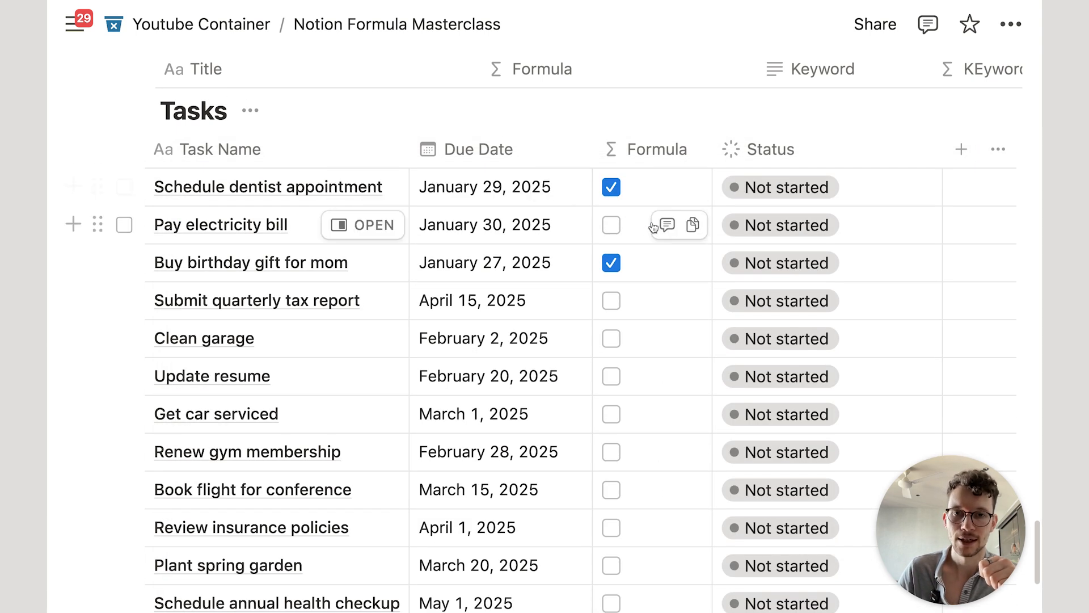
# Step: Mark the dentist appointment and birthday gift tasks as Done
pyautogui.click(777, 187)
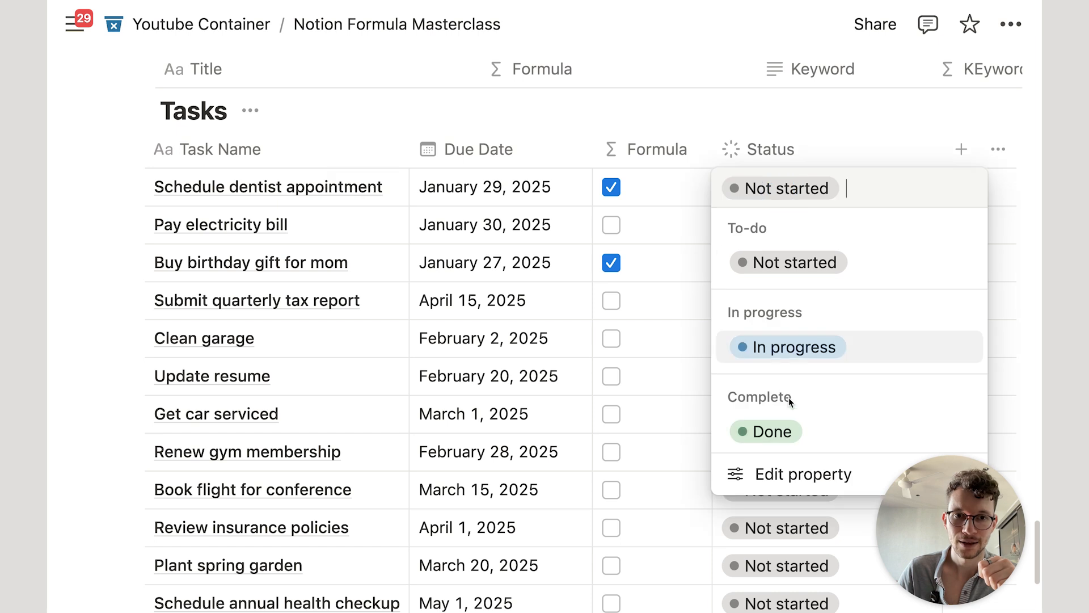
pyautogui.click(774, 431)
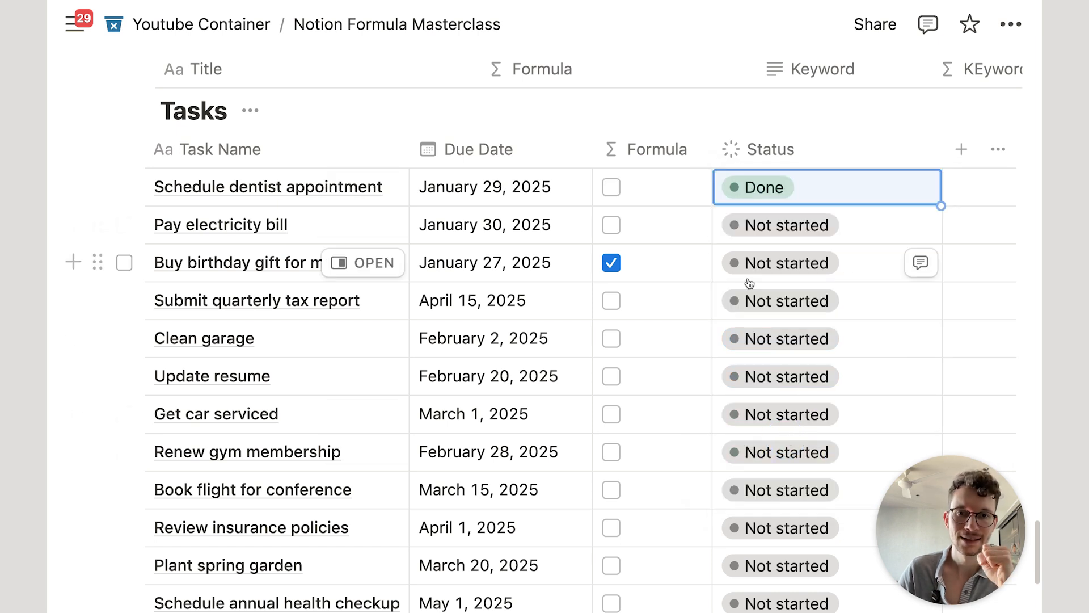
pyautogui.click(758, 264)
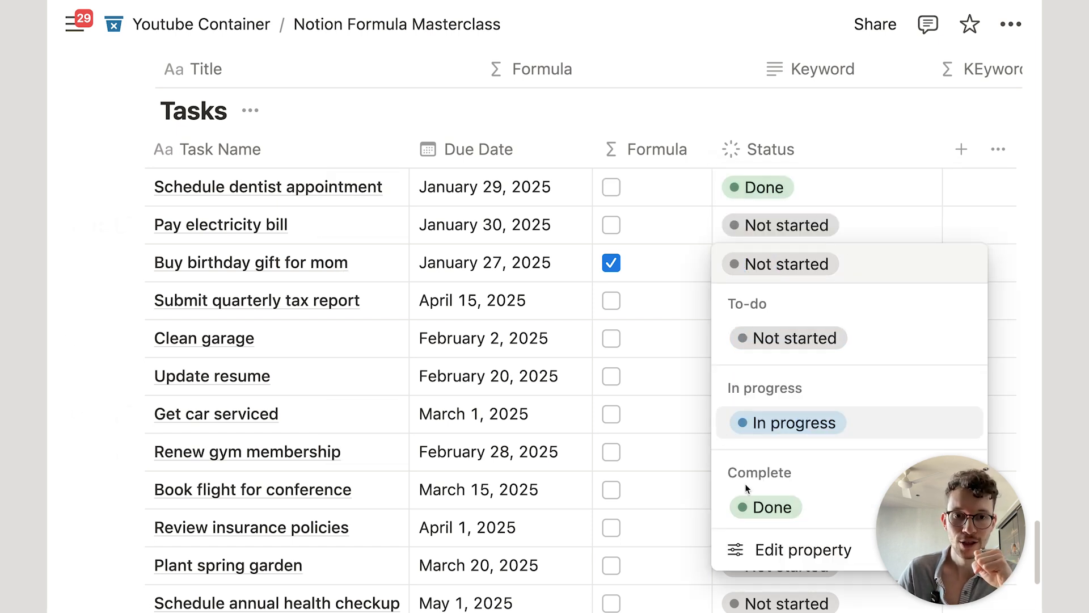
pyautogui.click(760, 506)
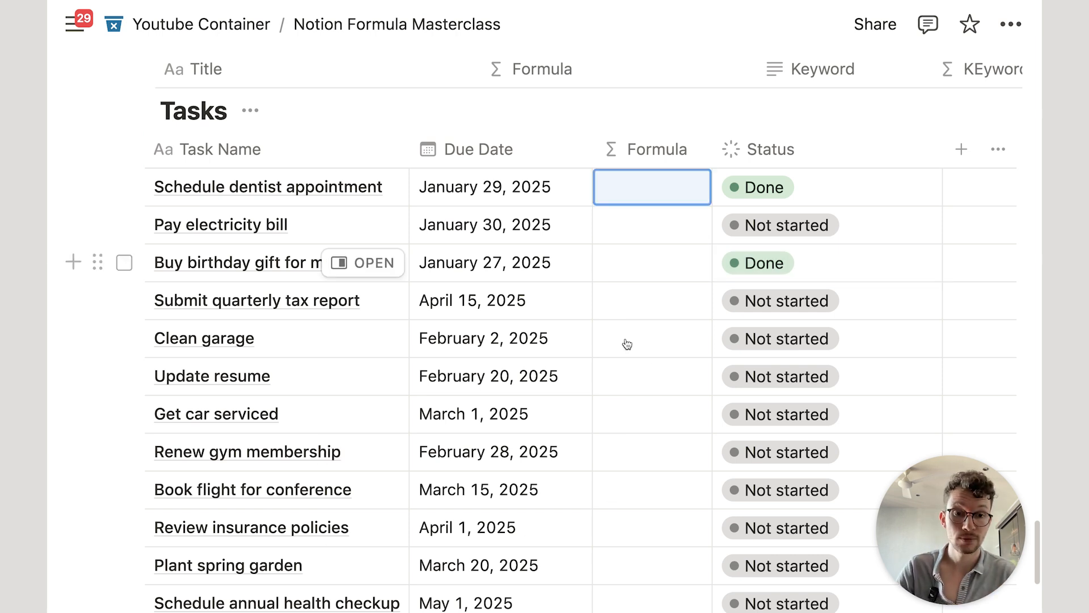
# Step: Set the Formula to Due Date.empty(), then clear the dentist appointment's due date to test it
pyautogui.click(630, 178)
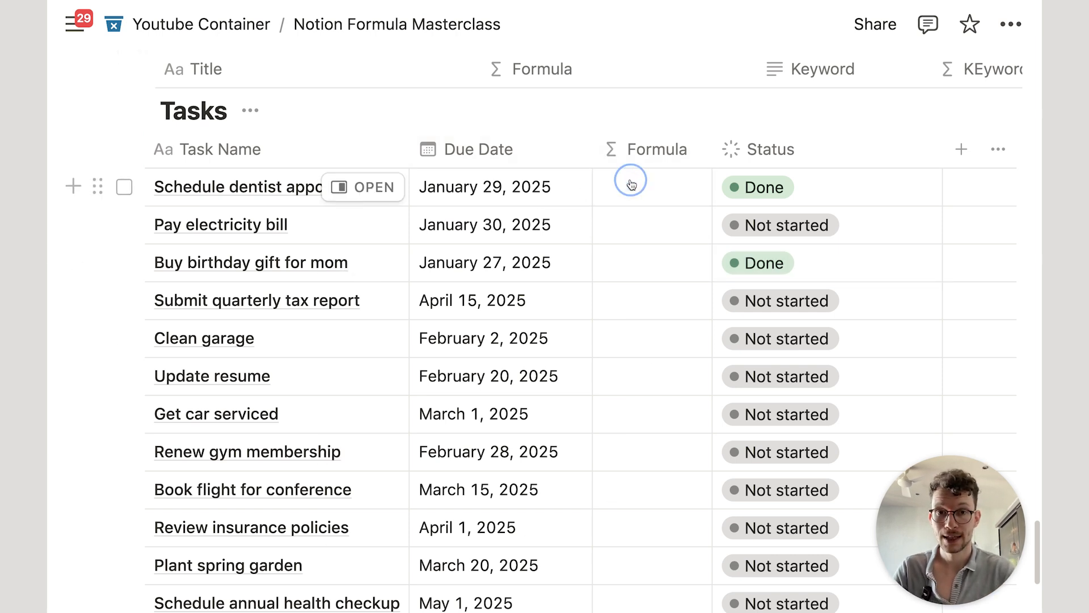
pyautogui.write('due')
pyautogui.press('Return')
pyautogui.write('.e')
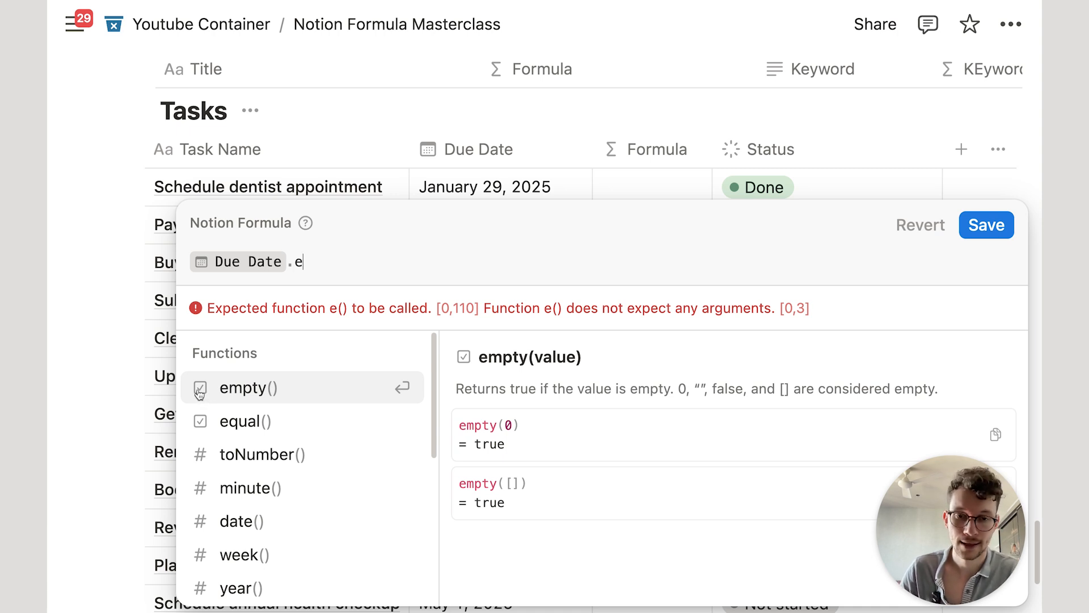
pyautogui.click(241, 390)
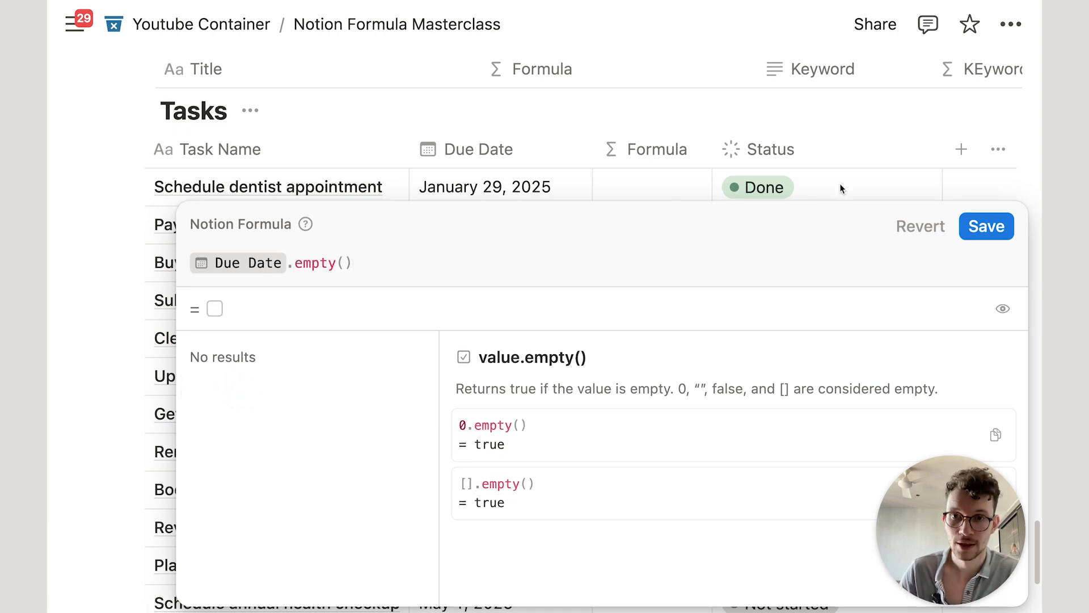
pyautogui.click(987, 226)
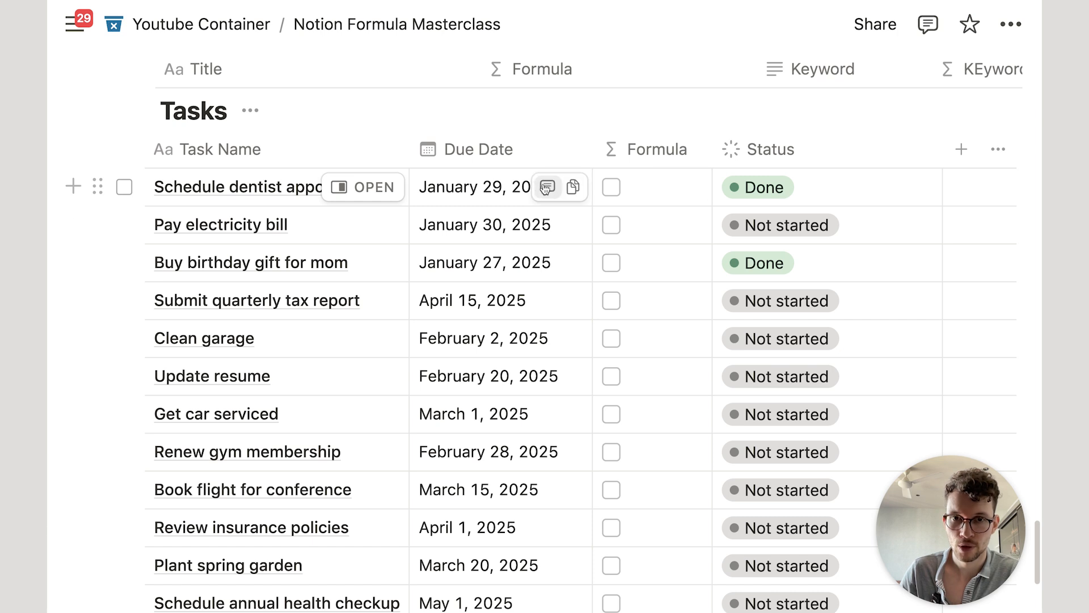
pyautogui.click(507, 190)
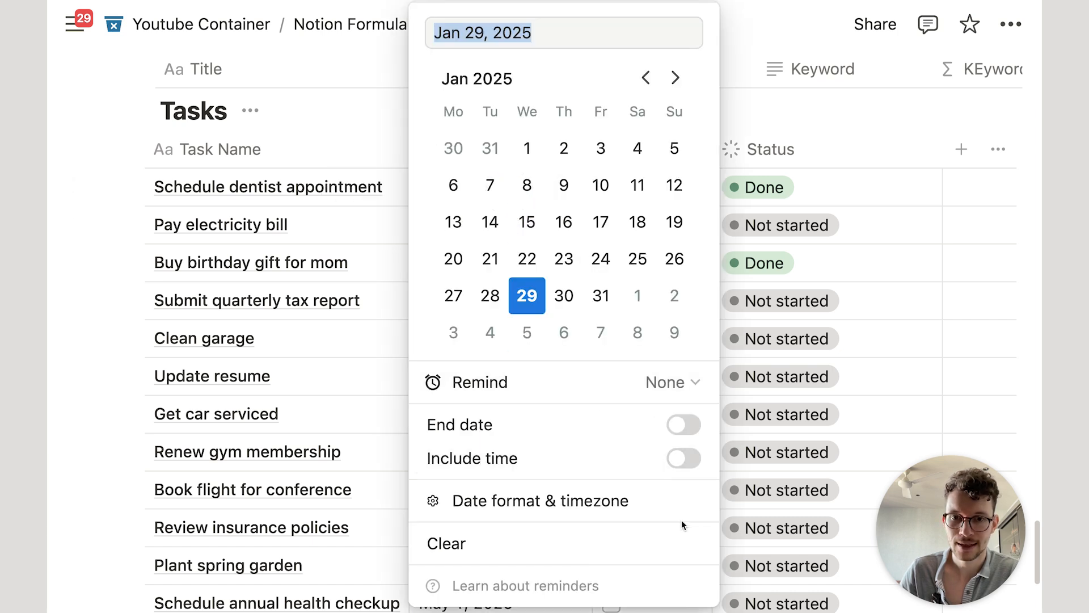
pyautogui.click(683, 542)
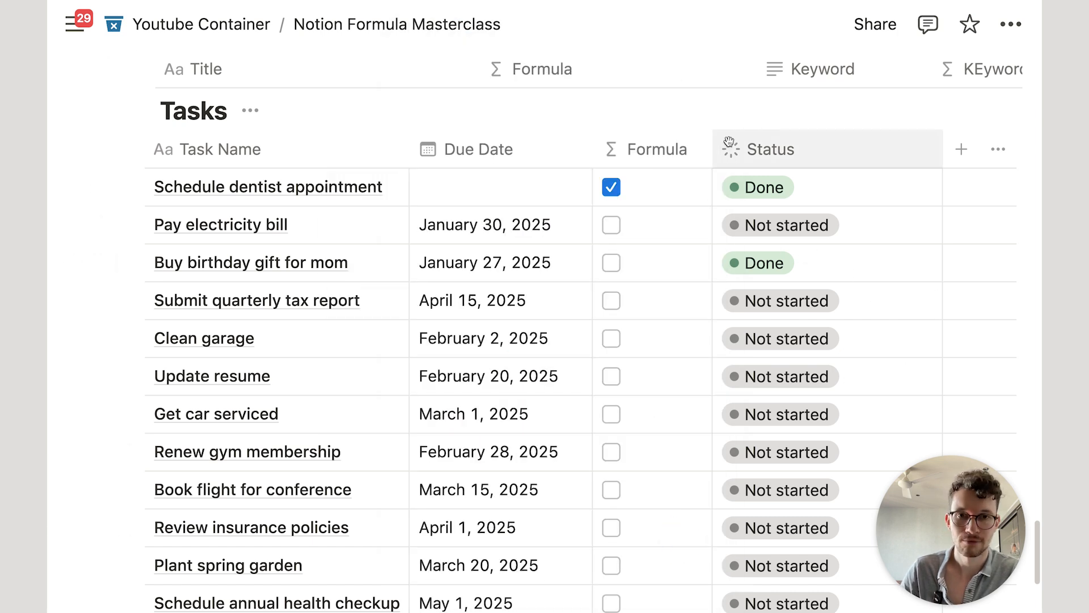
# Step: Change the formula to Due Date.empty().not() and save it
pyautogui.click(631, 197)
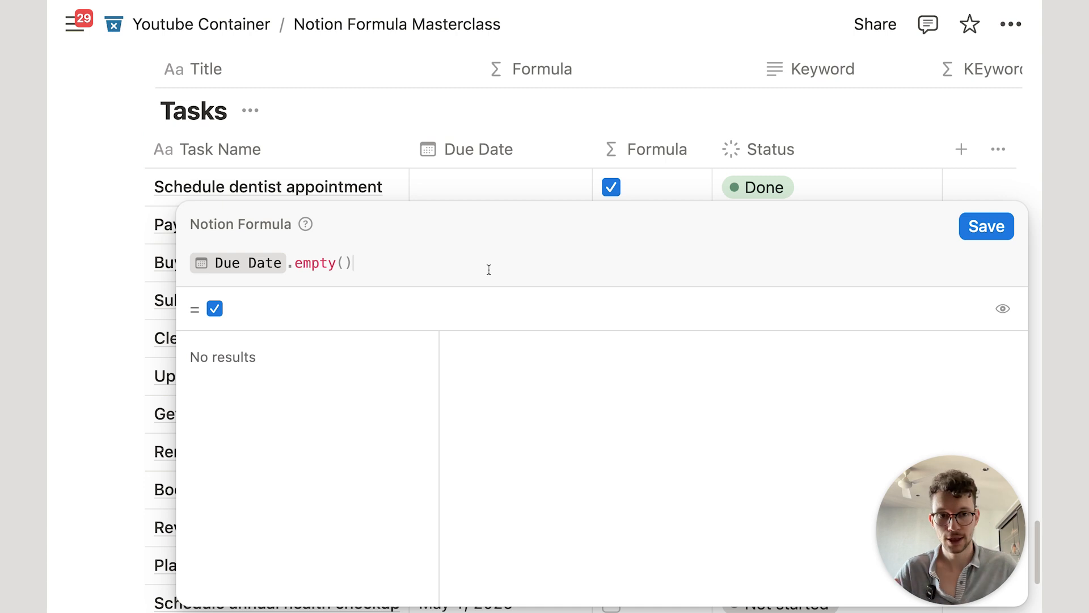
pyautogui.write('.not()')
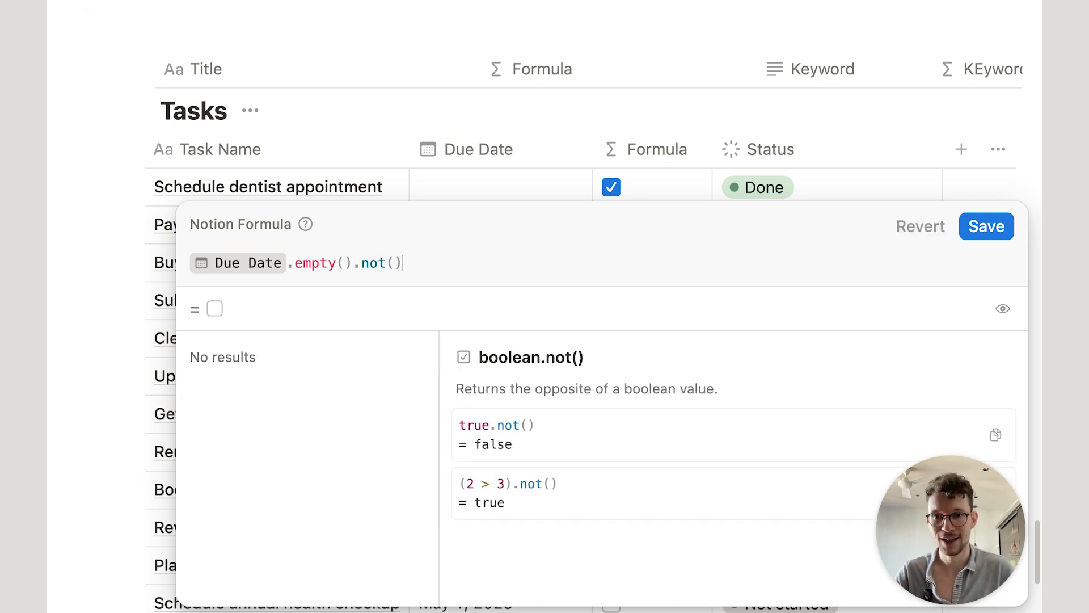
pyautogui.click(377, 263)
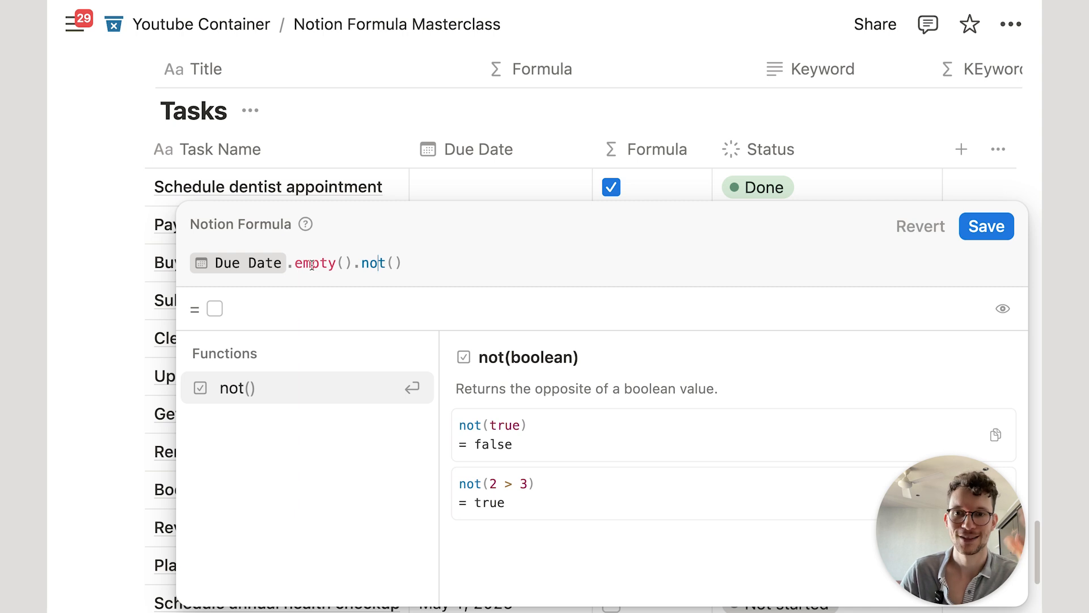
pyautogui.click(972, 222)
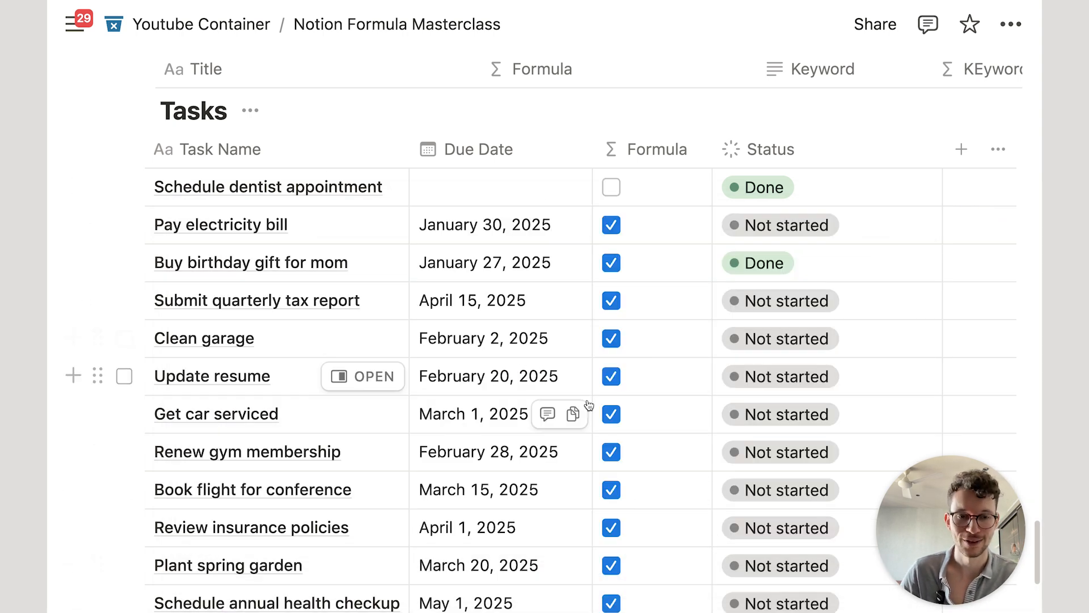
# Step: Replace the whole formula with false and save it
pyautogui.click(644, 184)
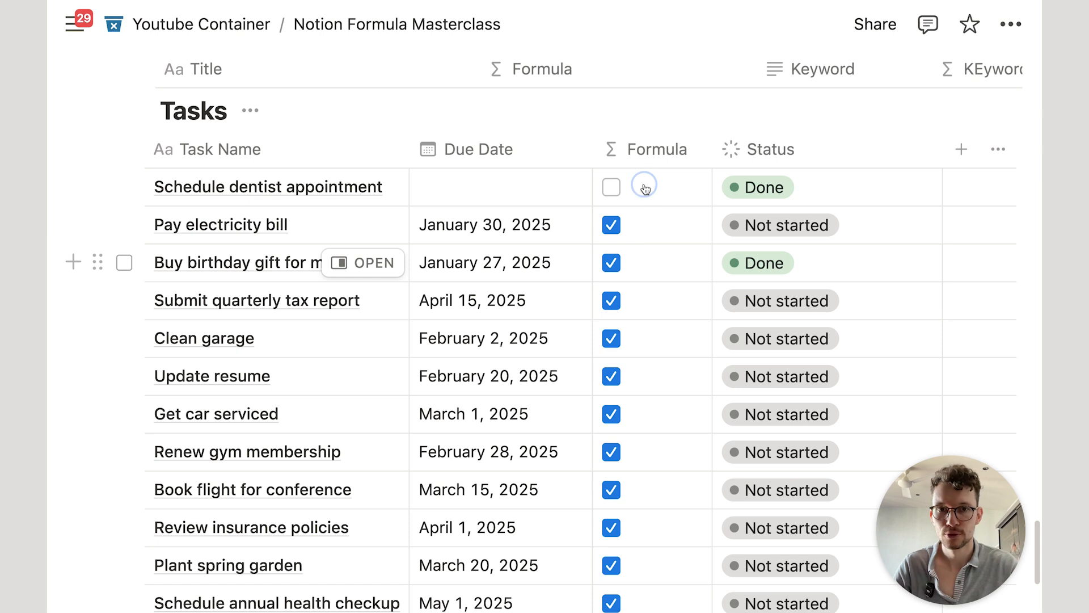
pyautogui.press('super+a')
pyautogui.write('fasle')
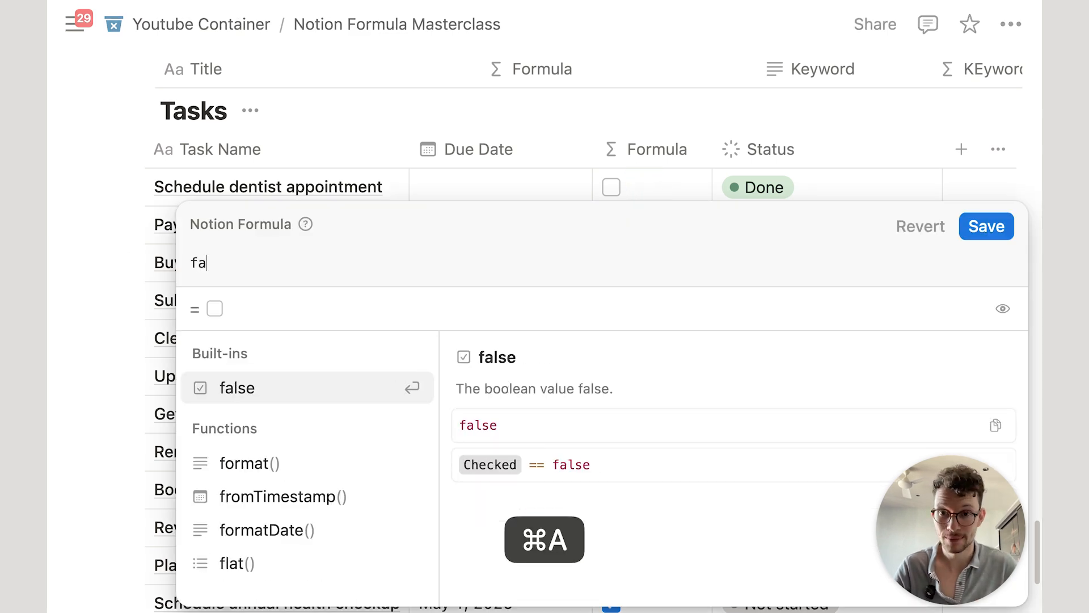
pyautogui.press('BackSpace')
pyautogui.press('BackSpace')
pyautogui.press('BackSpace')
pyautogui.write('lse')
pyautogui.press('Return')
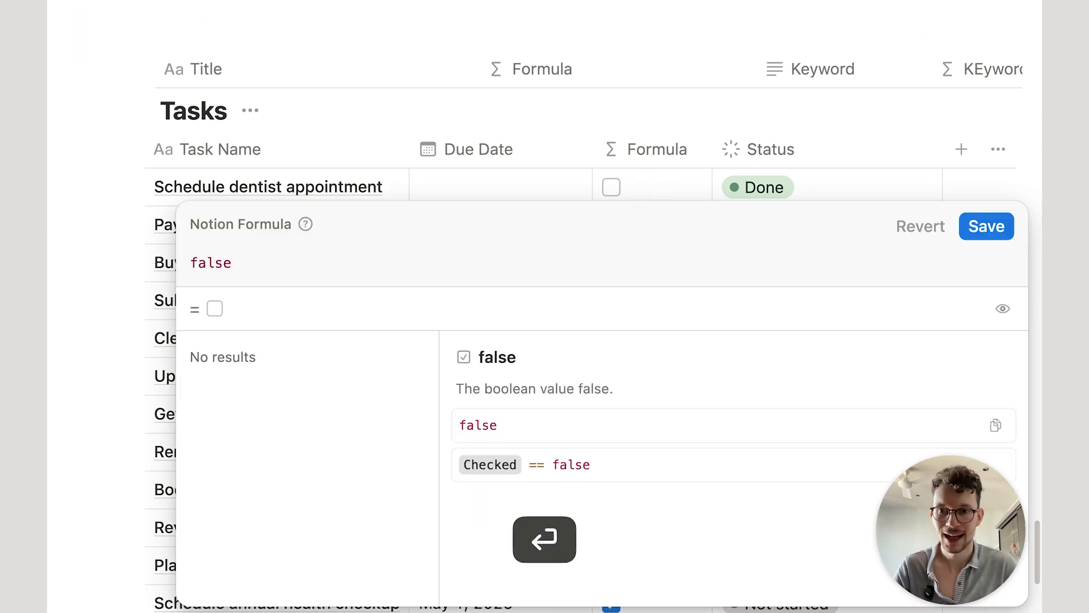
pyautogui.click(983, 226)
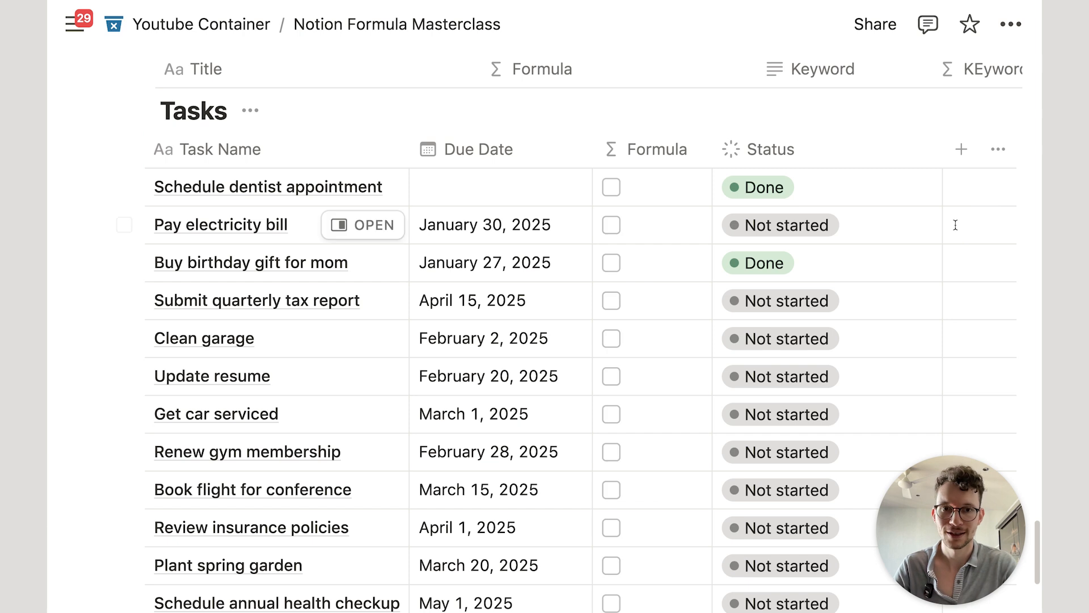
# Step: Replace the formula with true and save it
pyautogui.click(639, 189)
pyautogui.press('super+a')
pyautogui.write('true')
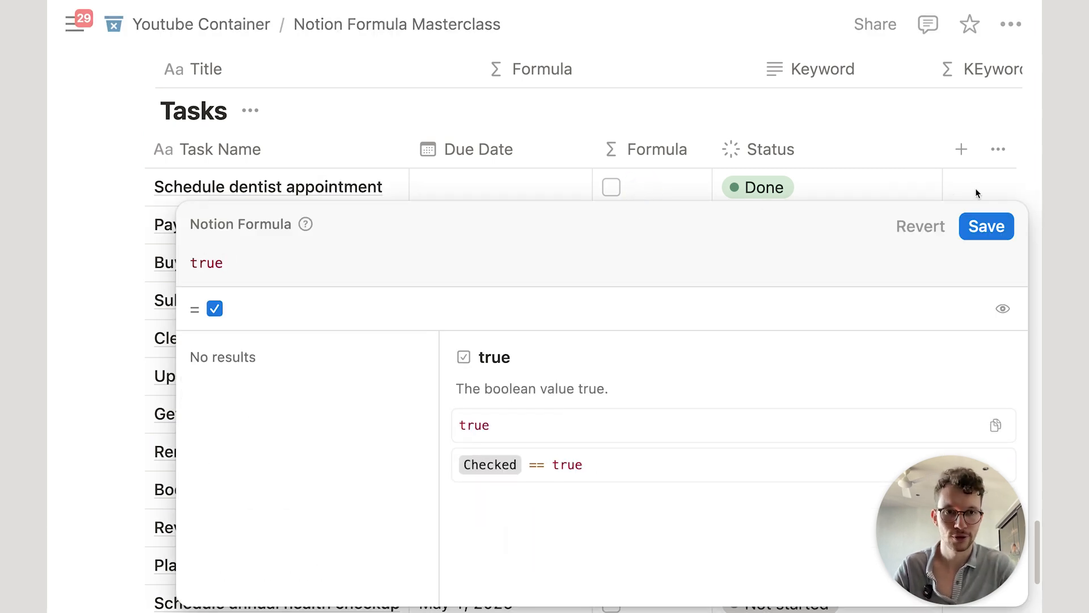
pyautogui.click(986, 225)
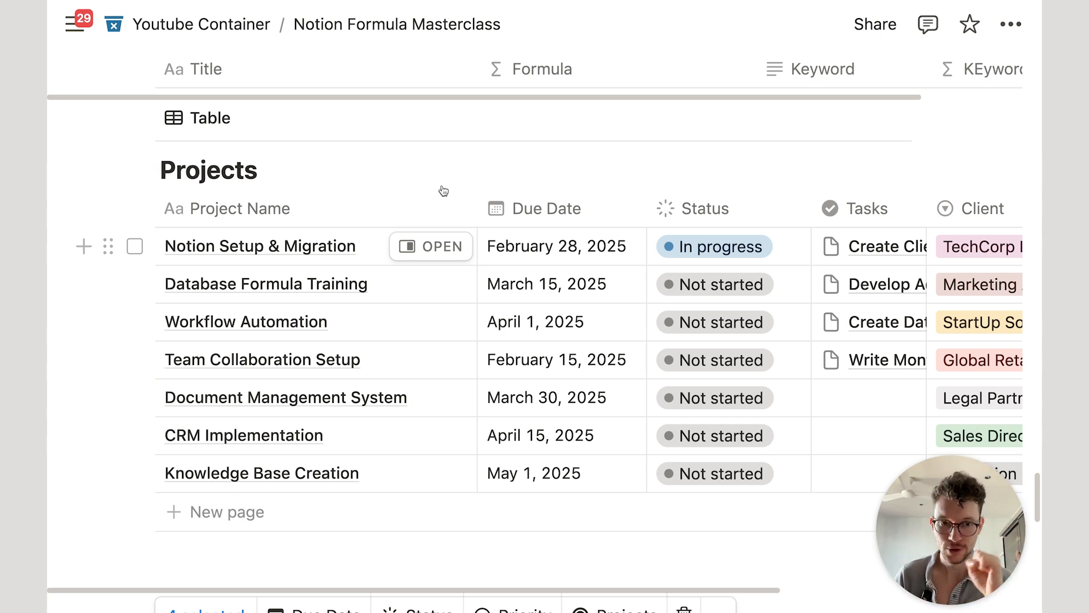
# Step: Narrow the Project Name column and clear the four selected task rows
pyautogui.moveTo(477, 207); pyautogui.dragTo(431, 204)
pyautogui.moveTo(366, 240)
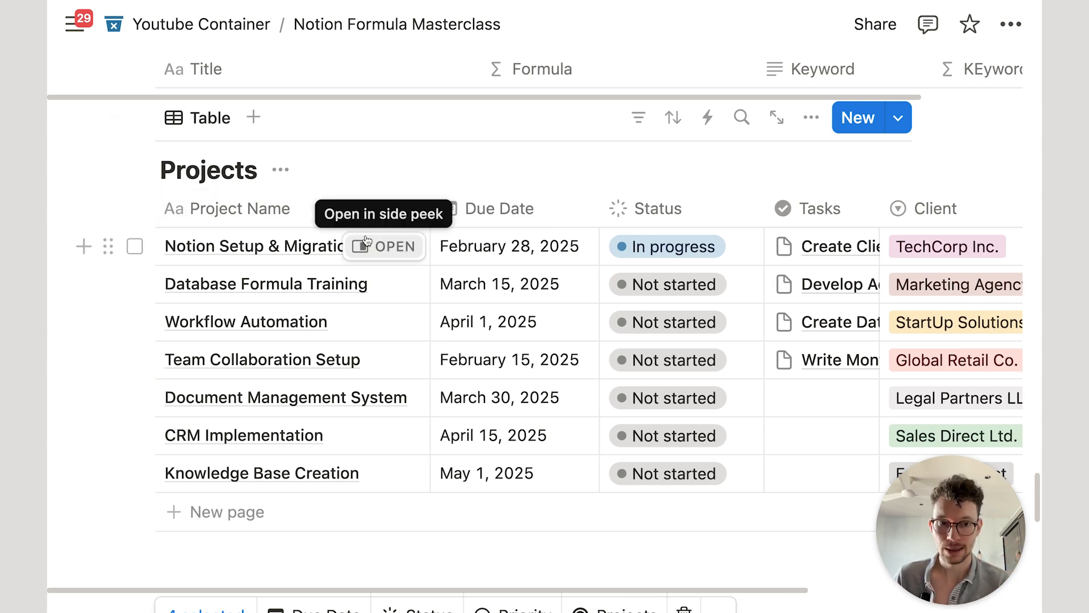
pyautogui.scroll(-6, 340, 311)
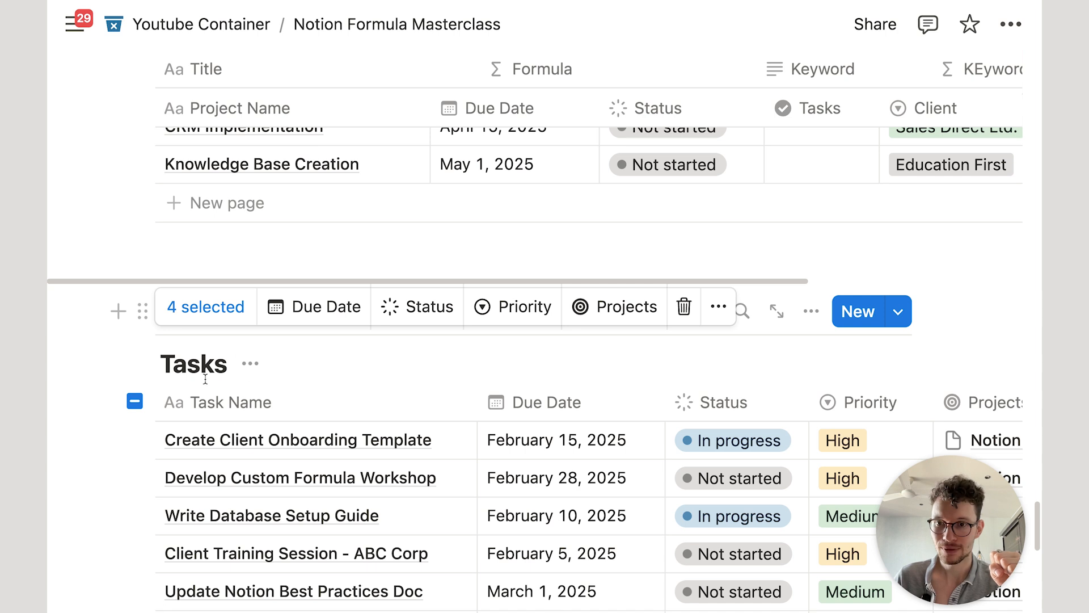
pyautogui.click(205, 379)
pyautogui.scroll(3, 210, 375)
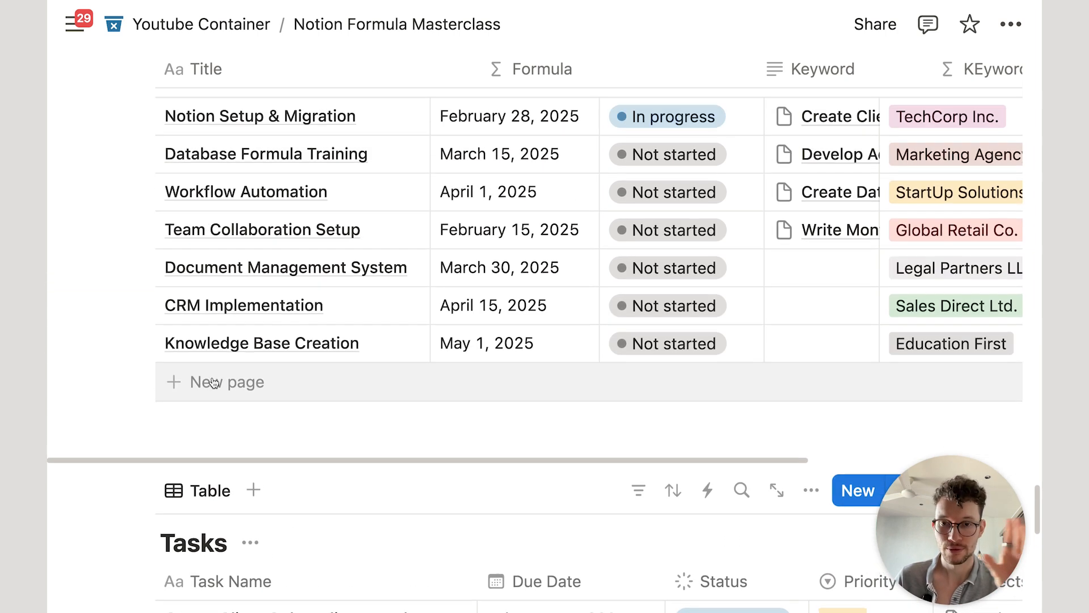
pyautogui.scroll(2, 220, 378)
pyautogui.scroll(-6, 243, 360)
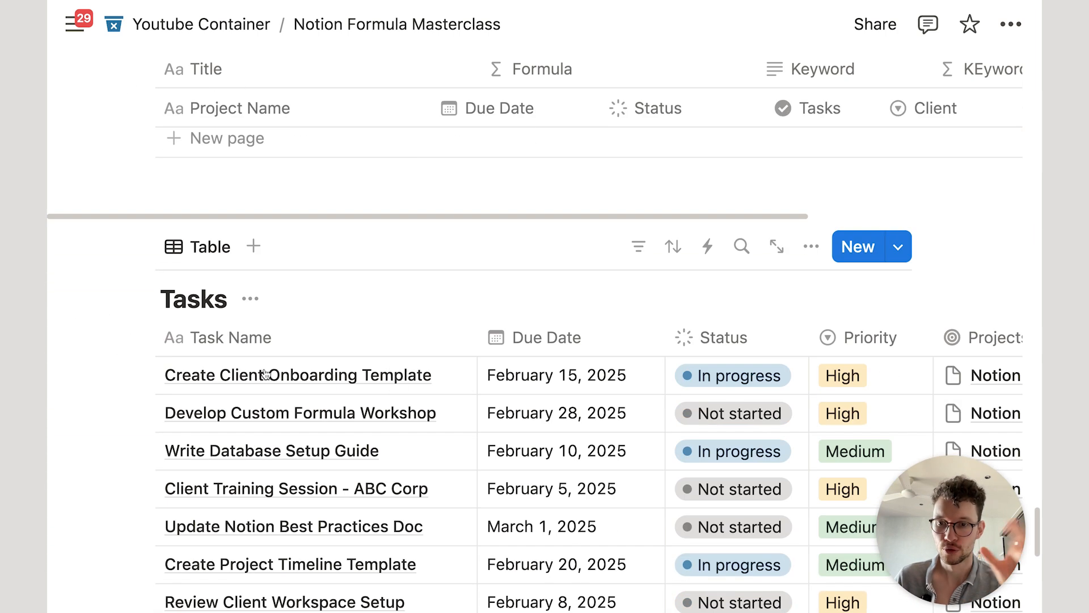
pyautogui.scroll(-2, 297, 401)
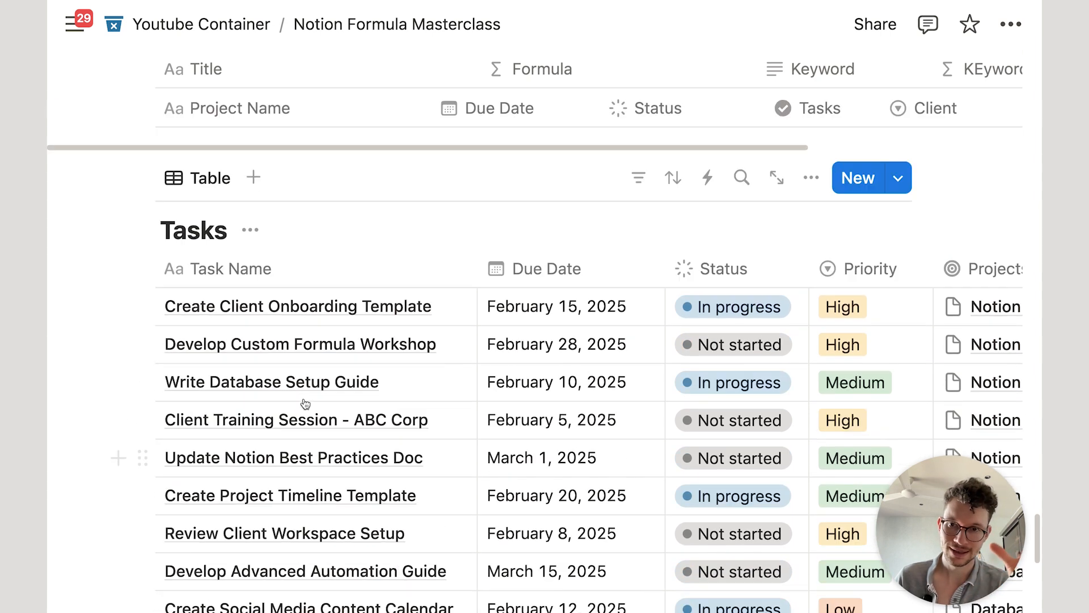
pyautogui.scroll(8, 305, 403)
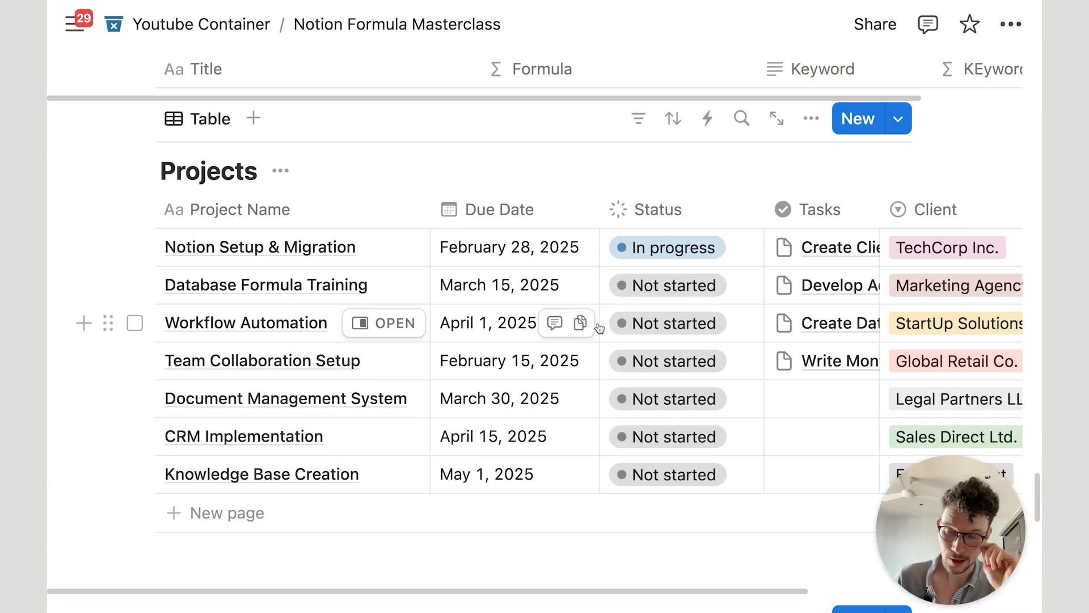
pyautogui.hscroll(5, 599, 328)
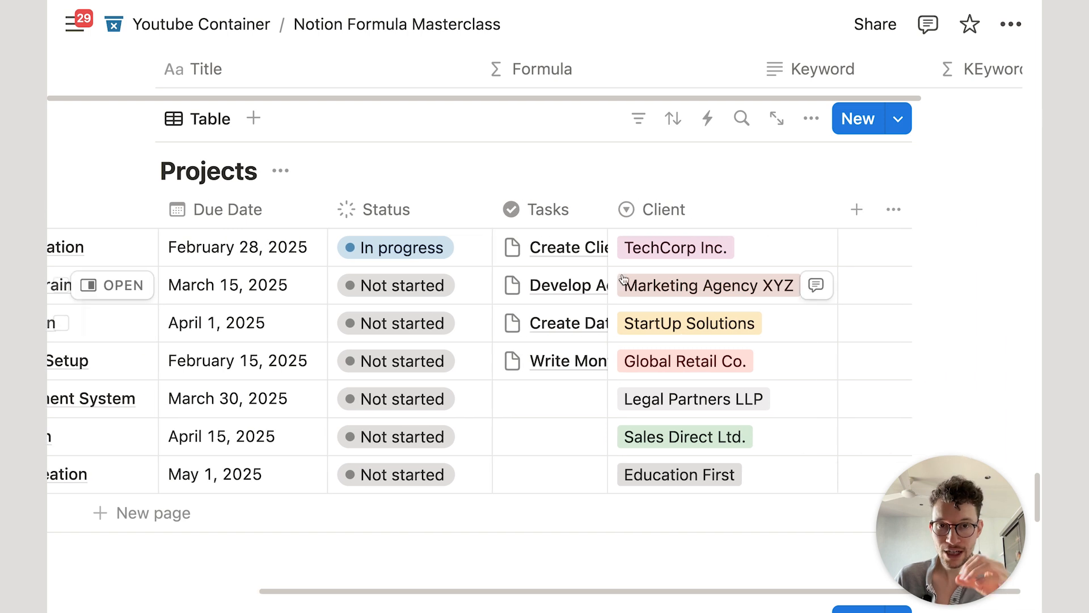
# Step: Turn on wrapping for the Tasks column and widen it so each task fits
pyautogui.moveTo(607, 215)
pyautogui.mouseDown()
pyautogui.moveTo(819, 211)
pyautogui.moveTo(871, 198)
pyautogui.moveTo(834, 212)
pyautogui.moveTo(607, 214)
pyautogui.mouseUp()
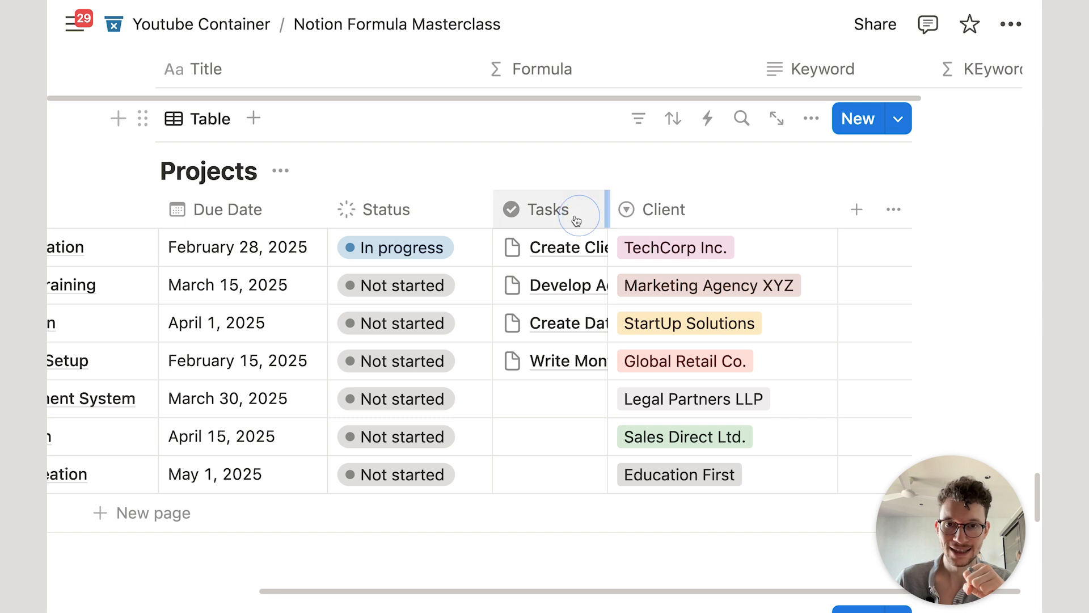
pyautogui.click(564, 213)
pyautogui.click(712, 555)
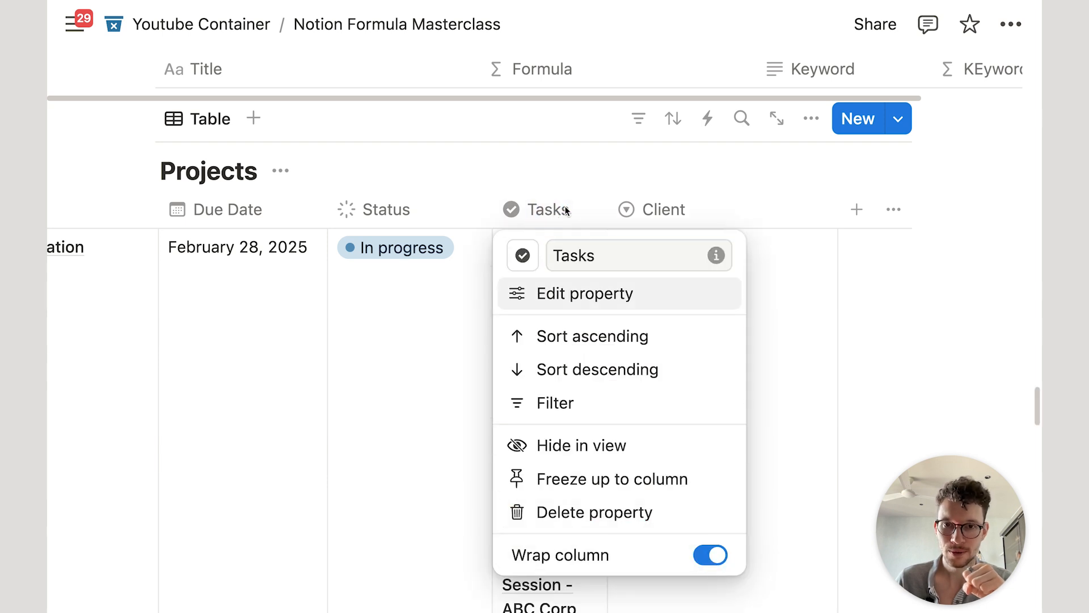
pyautogui.click(547, 164)
pyautogui.moveTo(606, 205); pyautogui.dragTo(822, 206)
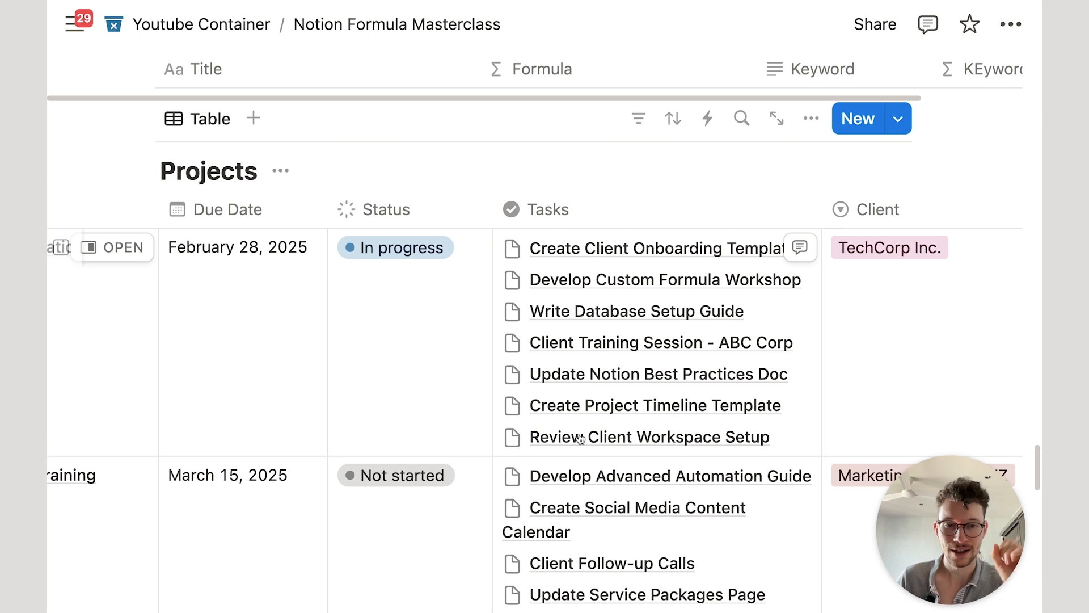
# Step: Narrow the Tasks column back down and turn its wrapping off
pyautogui.scroll(-3, 603, 433)
pyautogui.scroll(-5, 595, 384)
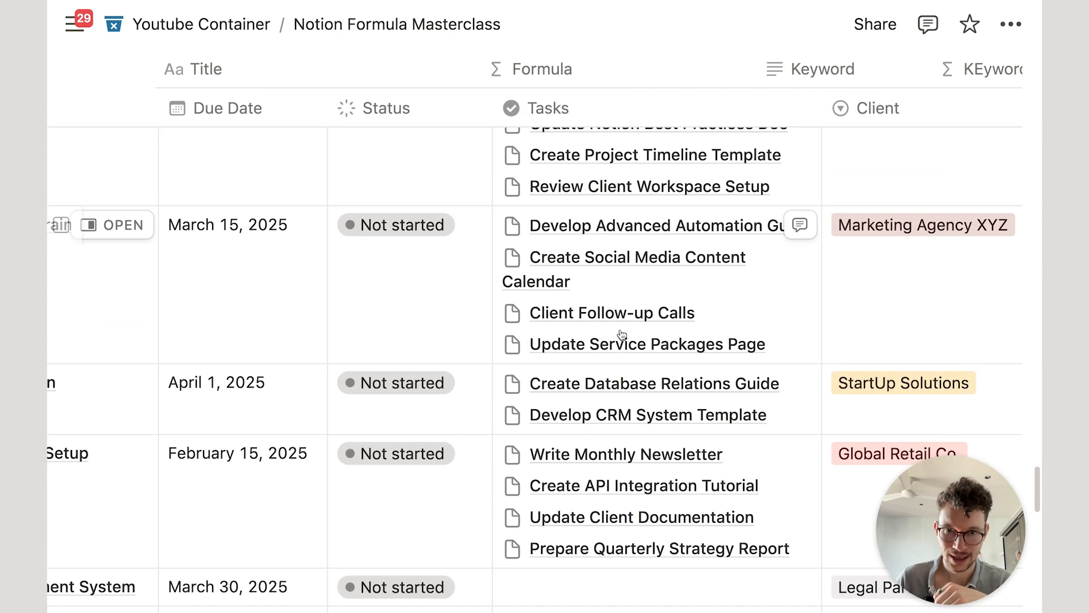
pyautogui.scroll(8, 627, 194)
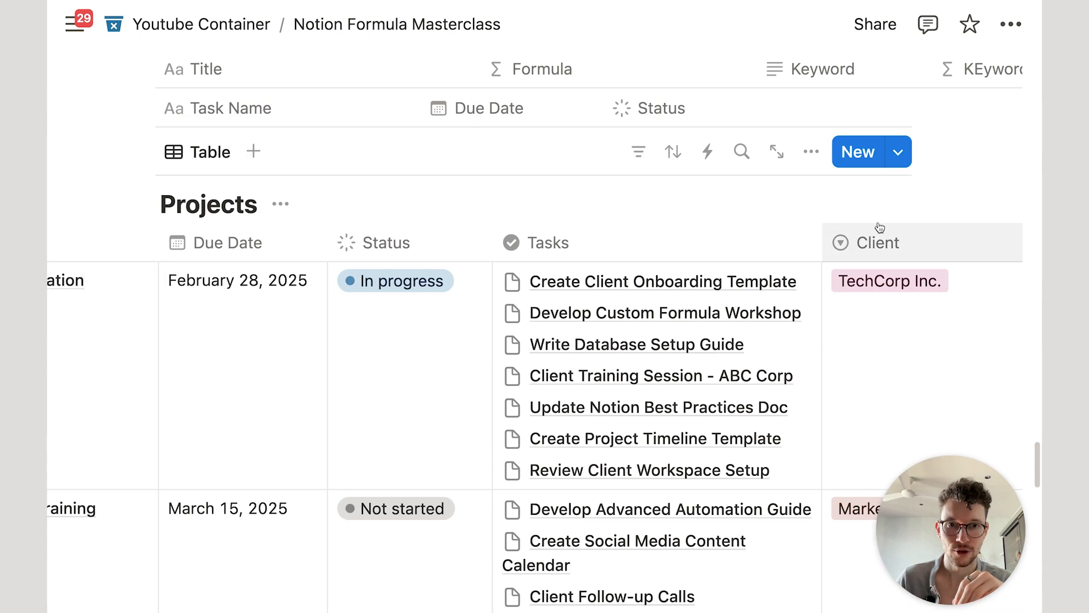
pyautogui.moveTo(822, 242); pyautogui.dragTo(607, 252)
pyautogui.click(576, 251)
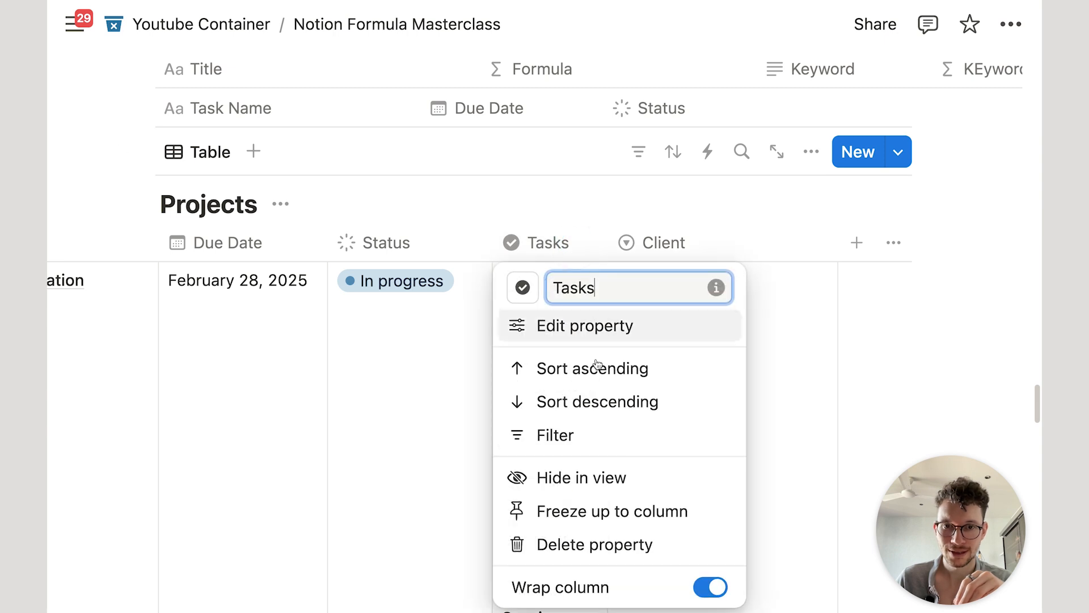
pyautogui.click(709, 584)
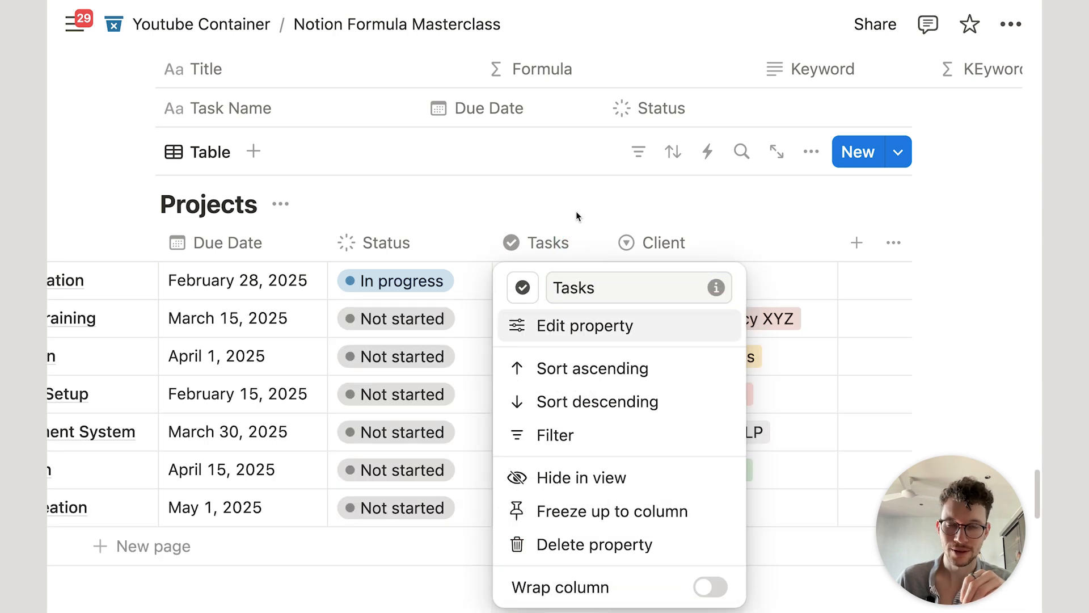
pyautogui.click(551, 183)
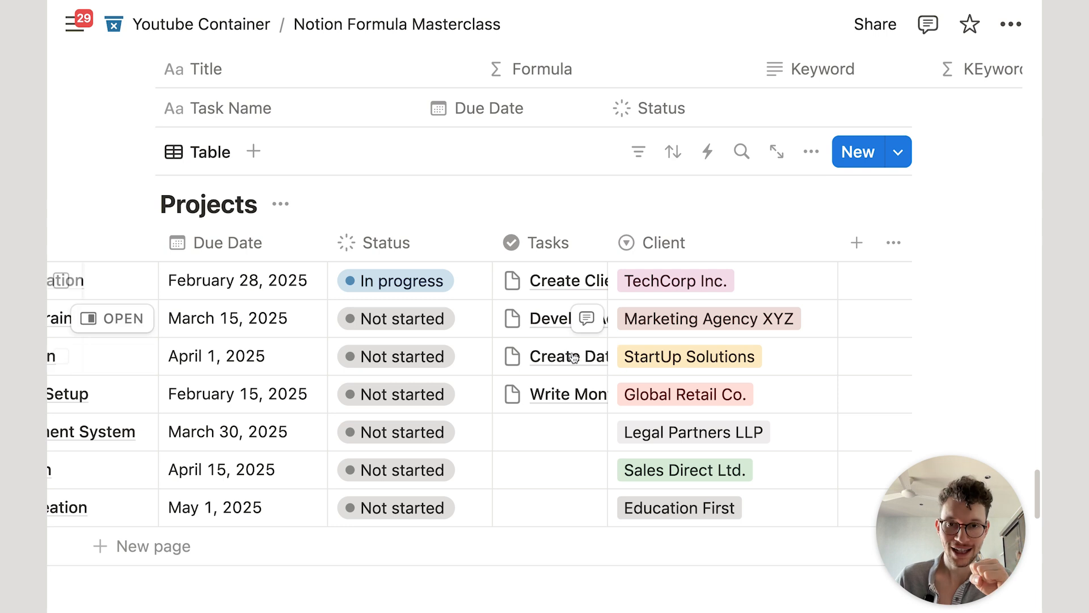
pyautogui.click(858, 244)
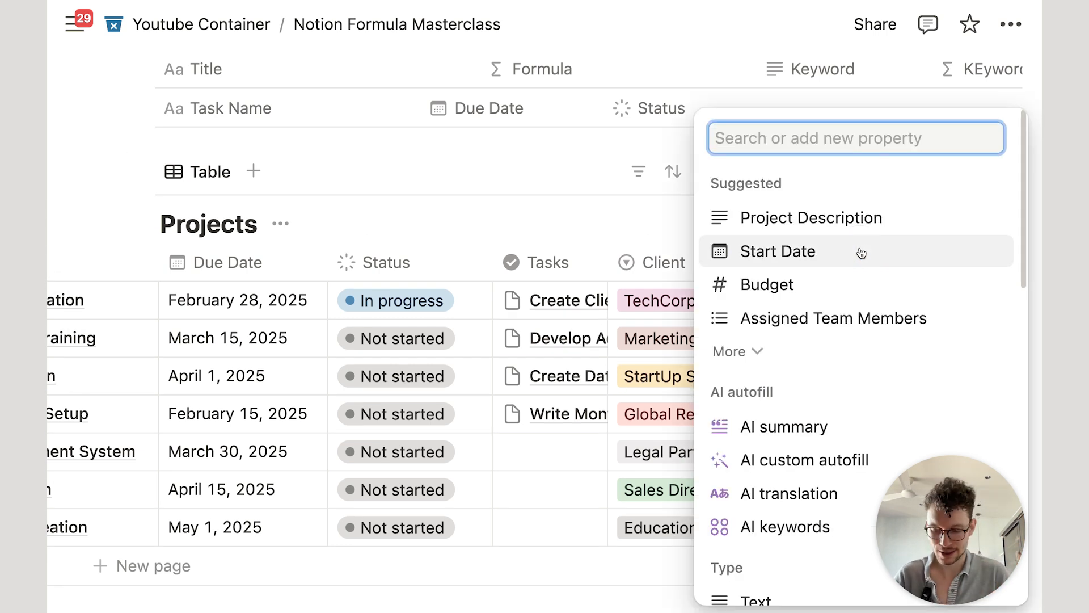
pyautogui.write('for')
pyautogui.click(835, 286)
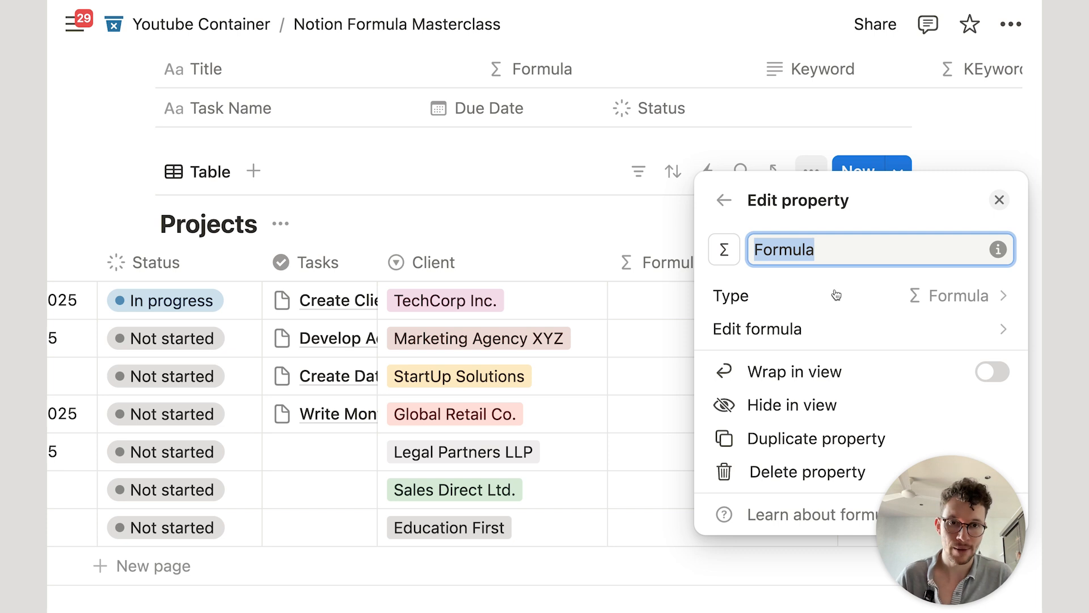
pyautogui.click(810, 329)
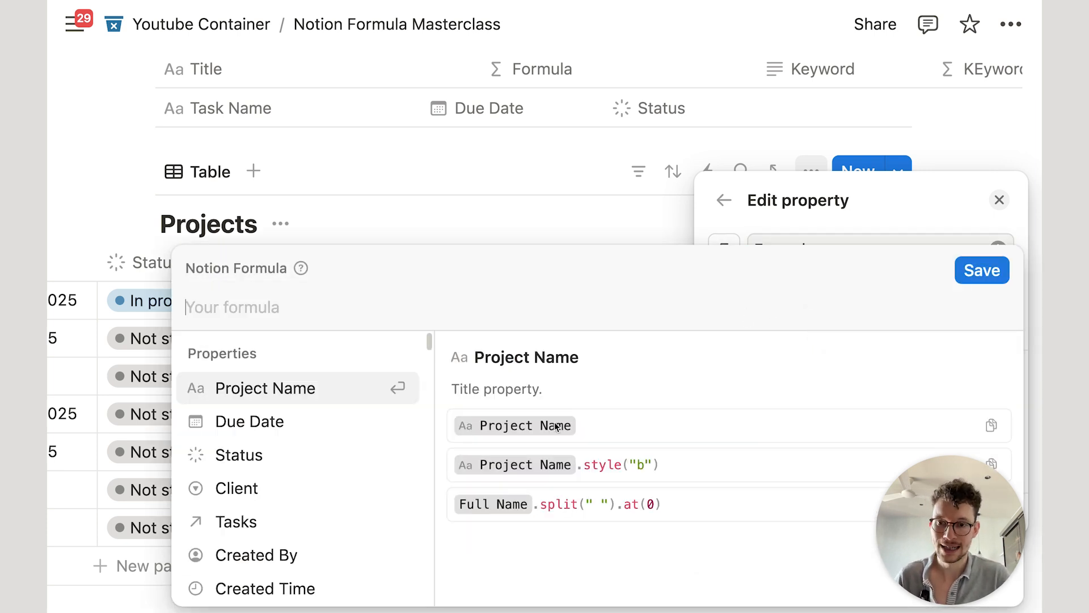
pyautogui.click(308, 517)
pyautogui.write('.le')
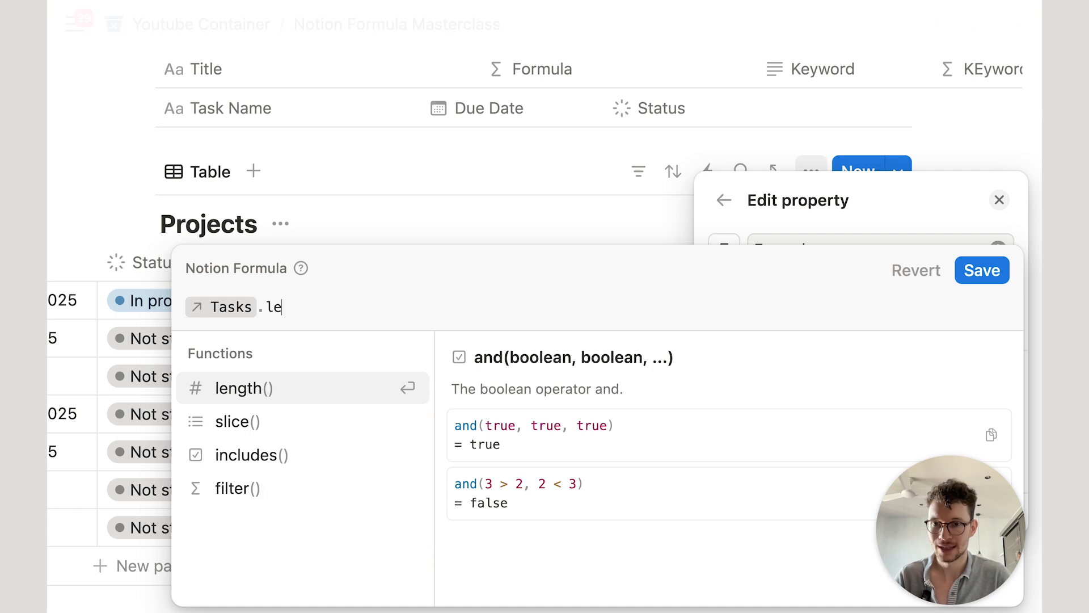
pyautogui.press('Return')
pyautogui.click(988, 274)
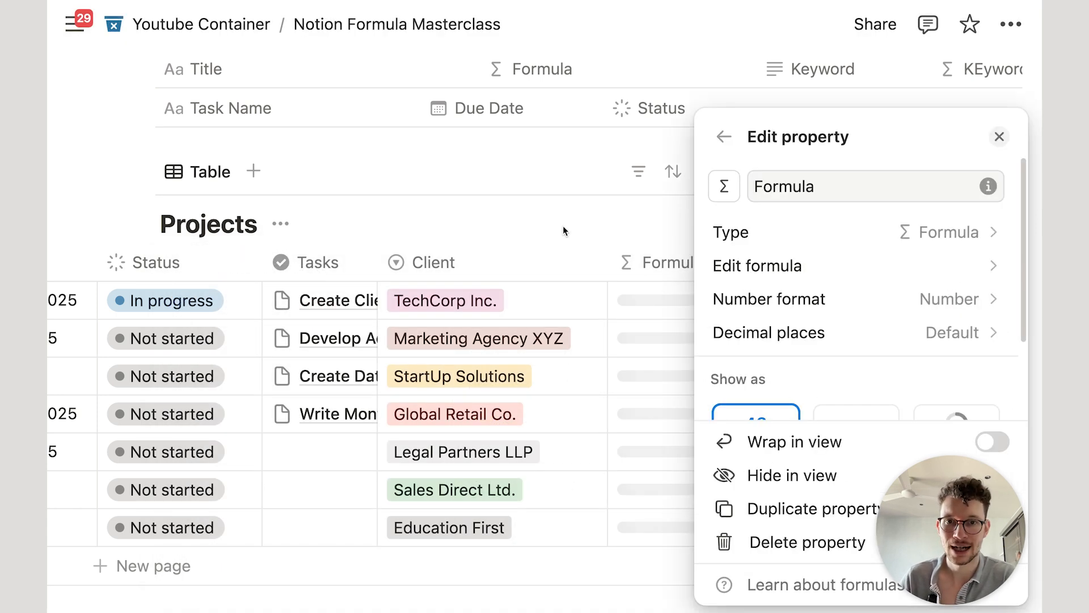
pyautogui.click(539, 199)
pyautogui.click(841, 245)
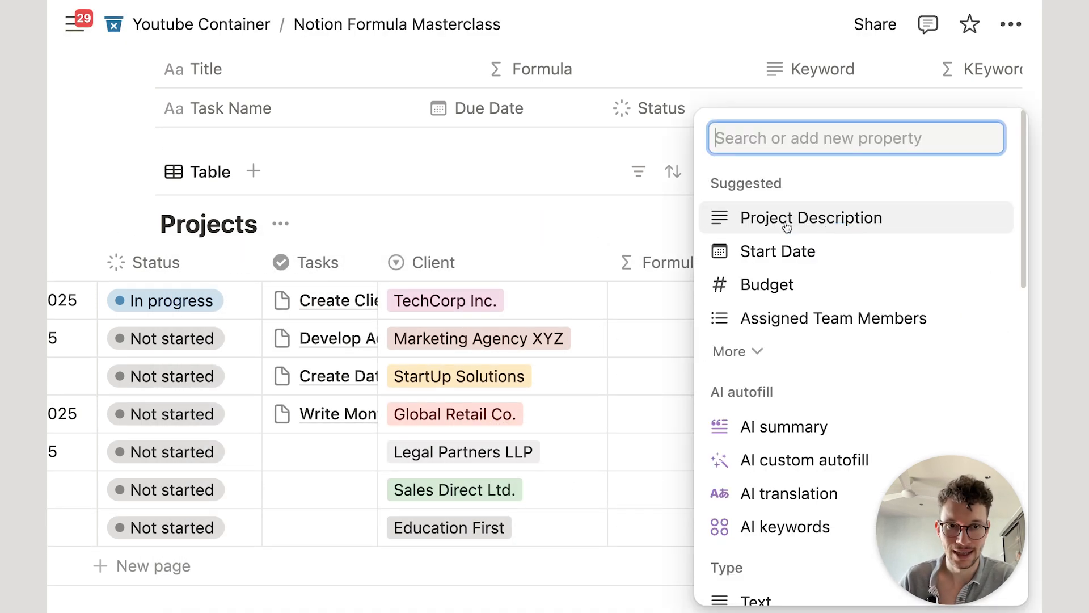
pyautogui.click(669, 211)
pyautogui.moveTo(835, 242); pyautogui.dragTo(731, 247)
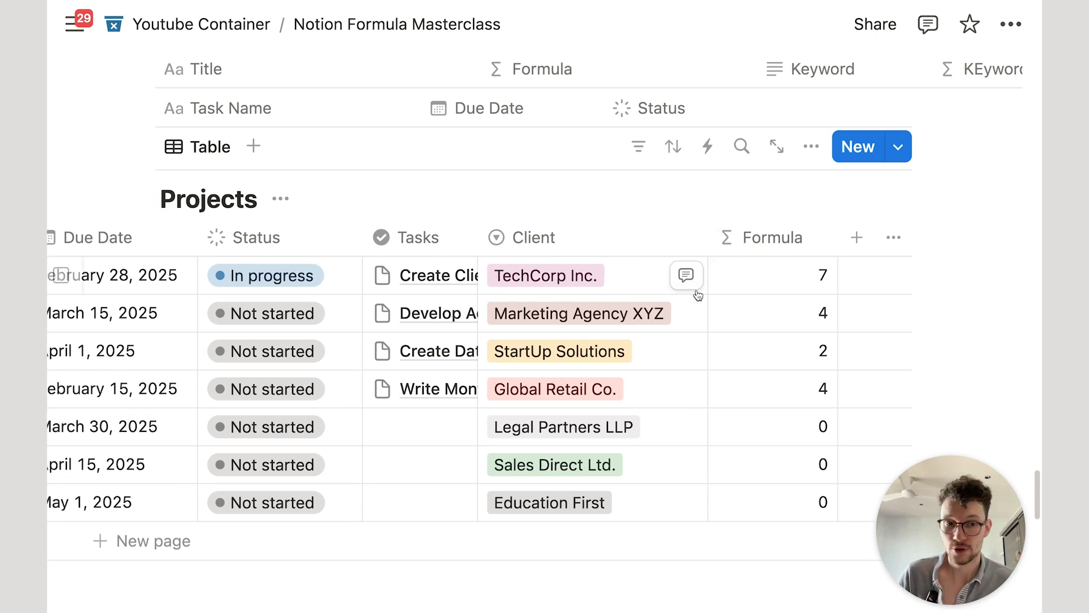
pyautogui.scroll(-2, 697, 294)
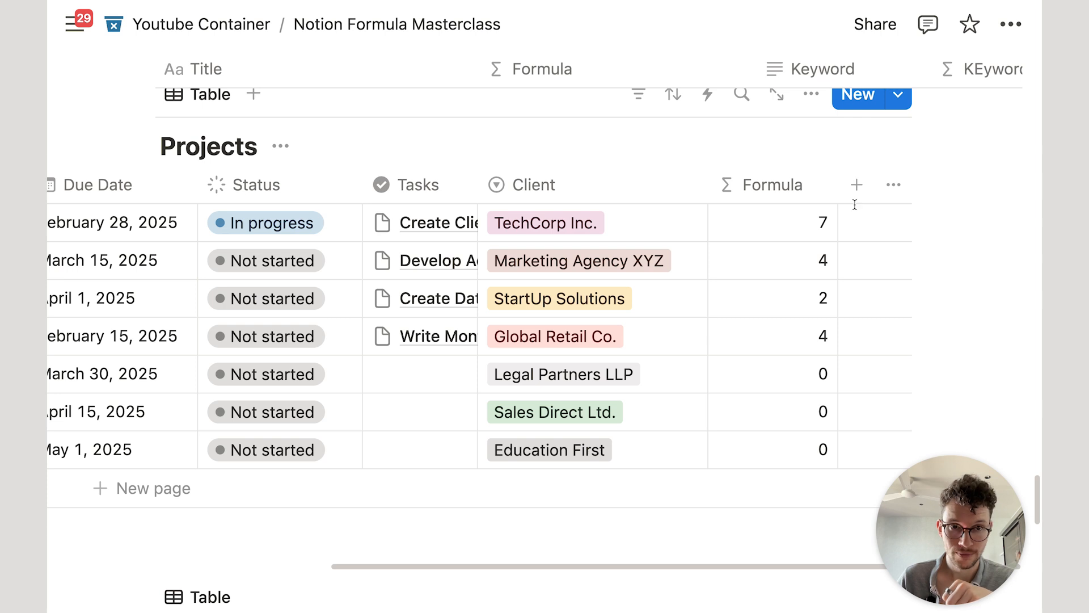
# Step: Add a Rollup column on the Tasks relation calculating Count all, then narrow it
pyautogui.click(856, 187)
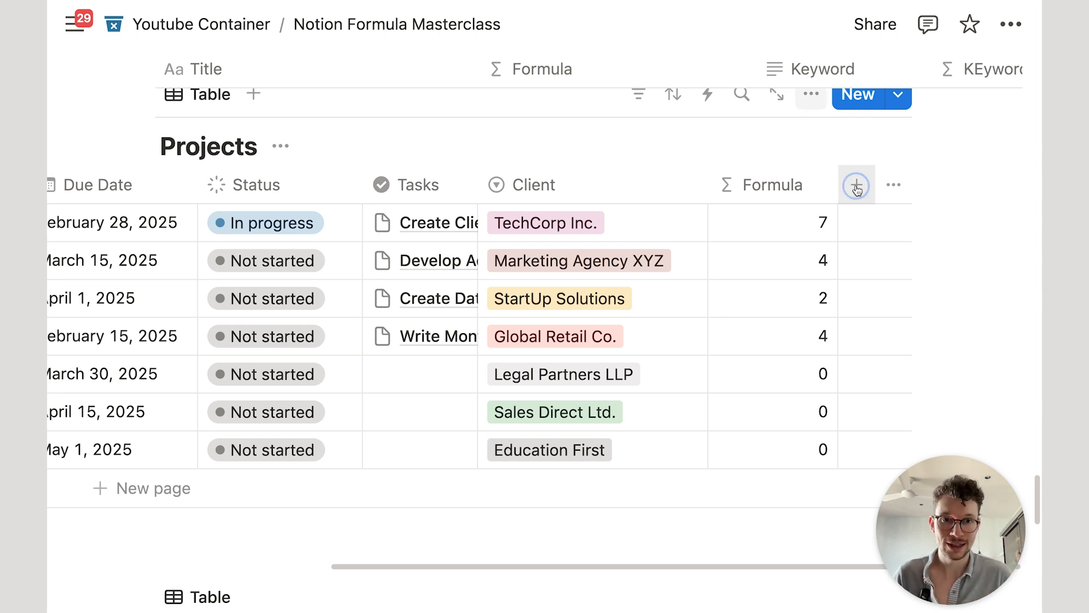
pyautogui.write('rol')
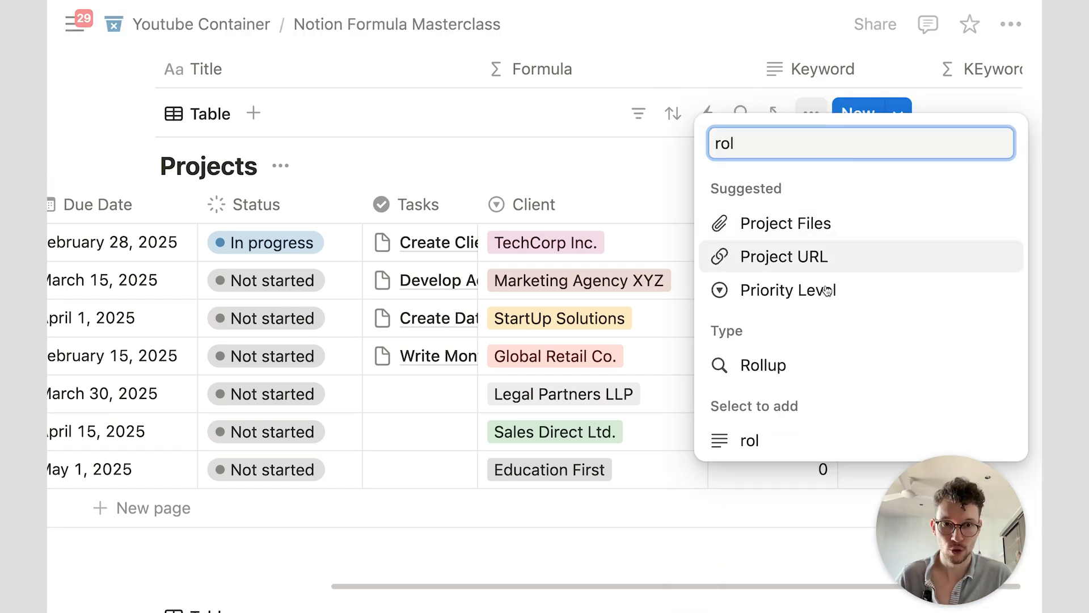
pyautogui.click(780, 365)
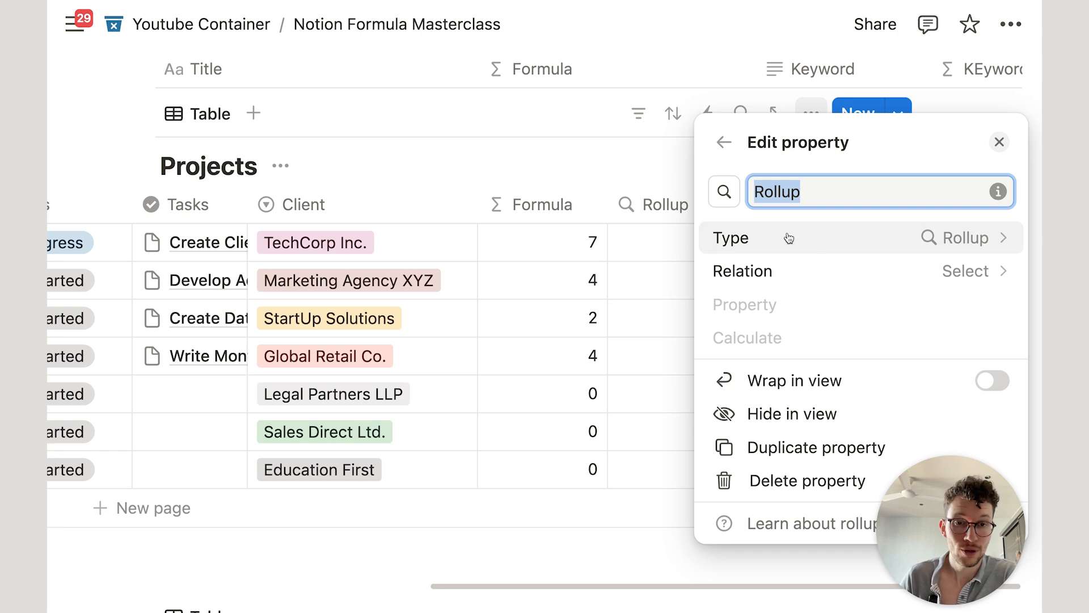
pyautogui.click(833, 280)
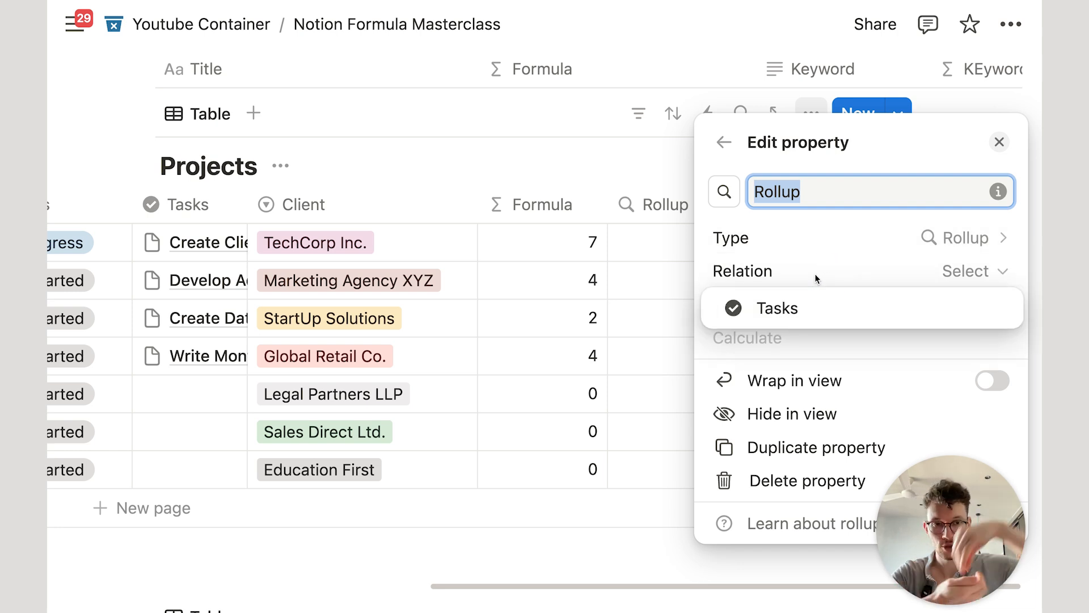
pyautogui.click(790, 309)
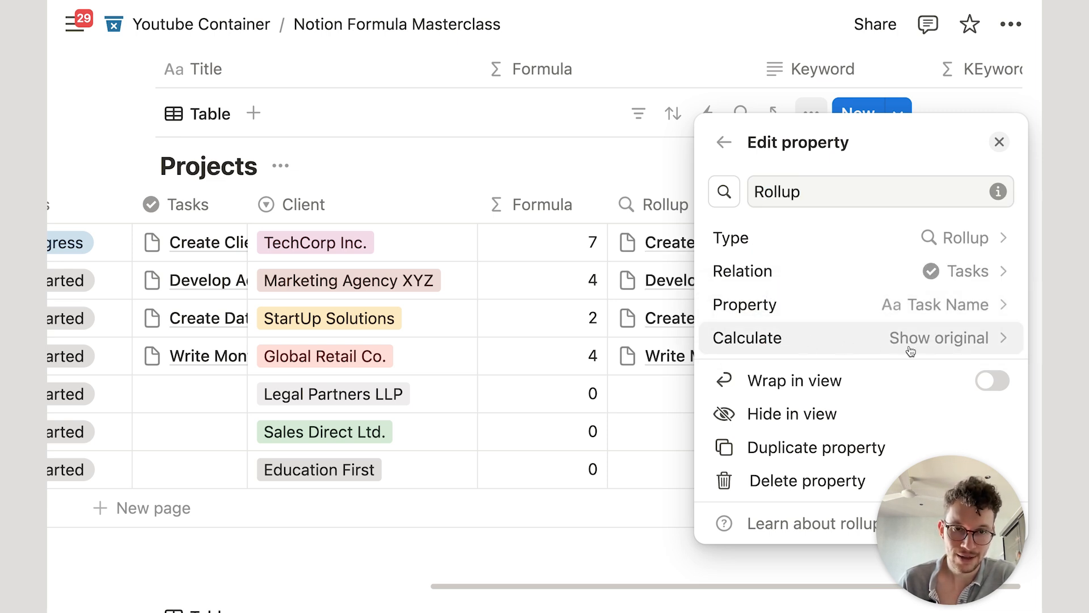
pyautogui.click(791, 336)
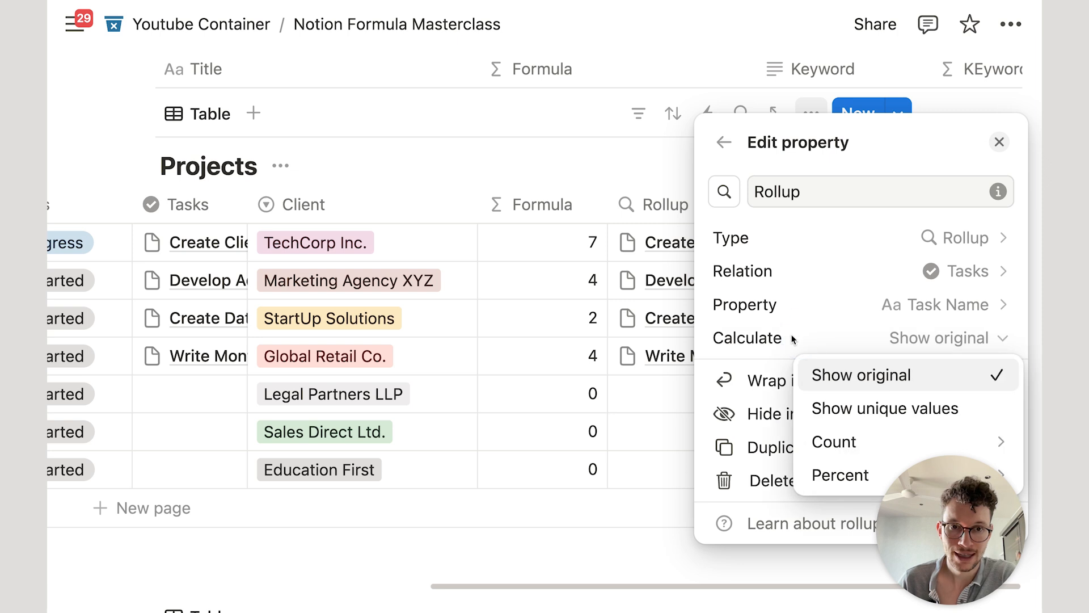
pyautogui.moveTo(831, 448)
pyautogui.click(693, 420)
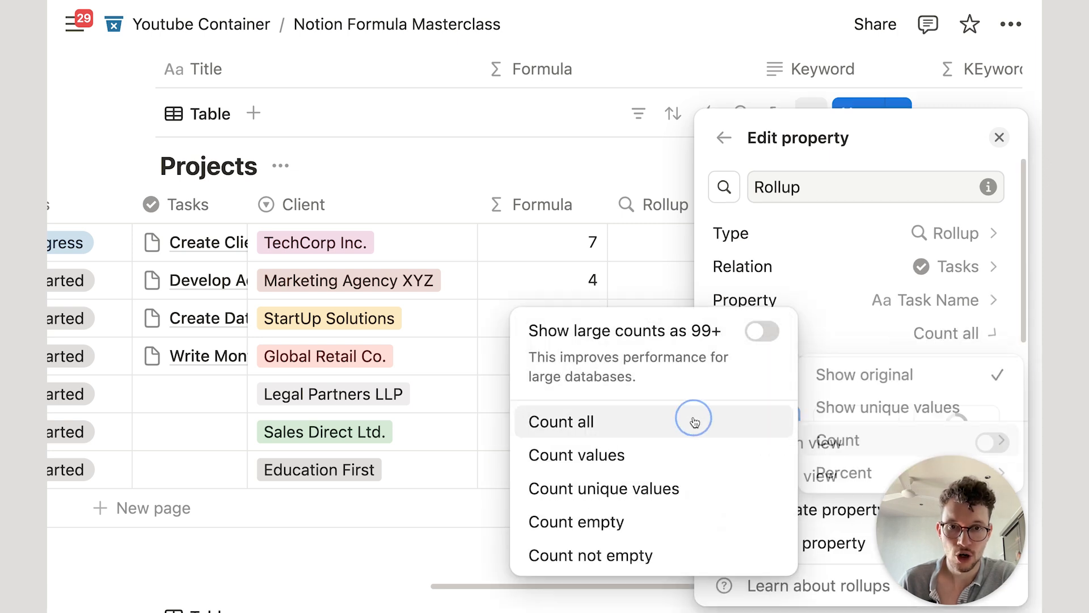
pyautogui.click(650, 176)
pyautogui.moveTo(838, 185); pyautogui.dragTo(712, 203)
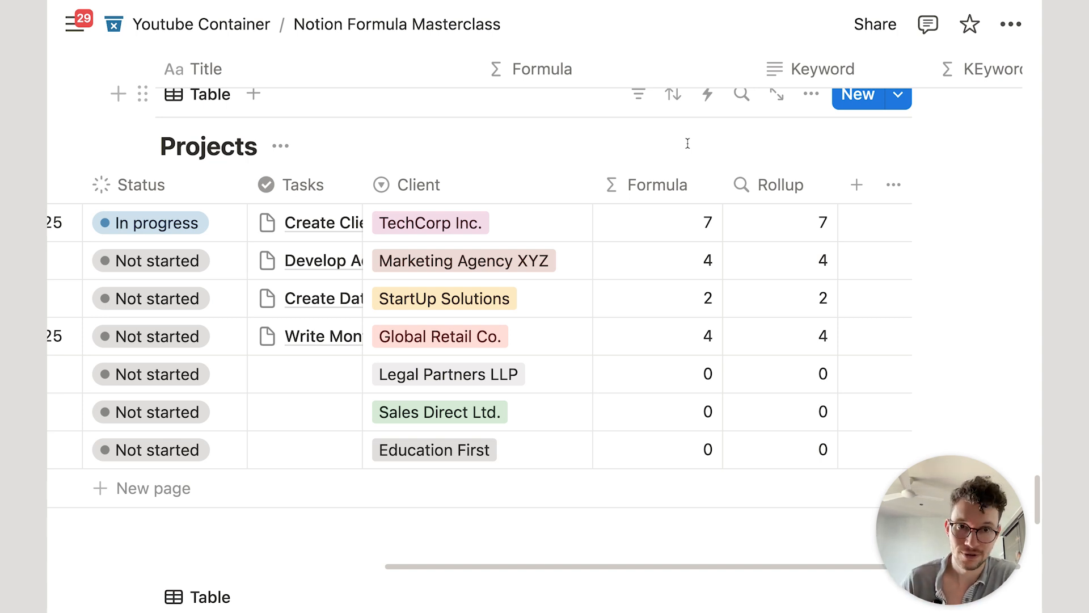
# Step: Review the rollup settings, widen the Tasks column, and scroll down toward the Tasks database
pyautogui.click(778, 227)
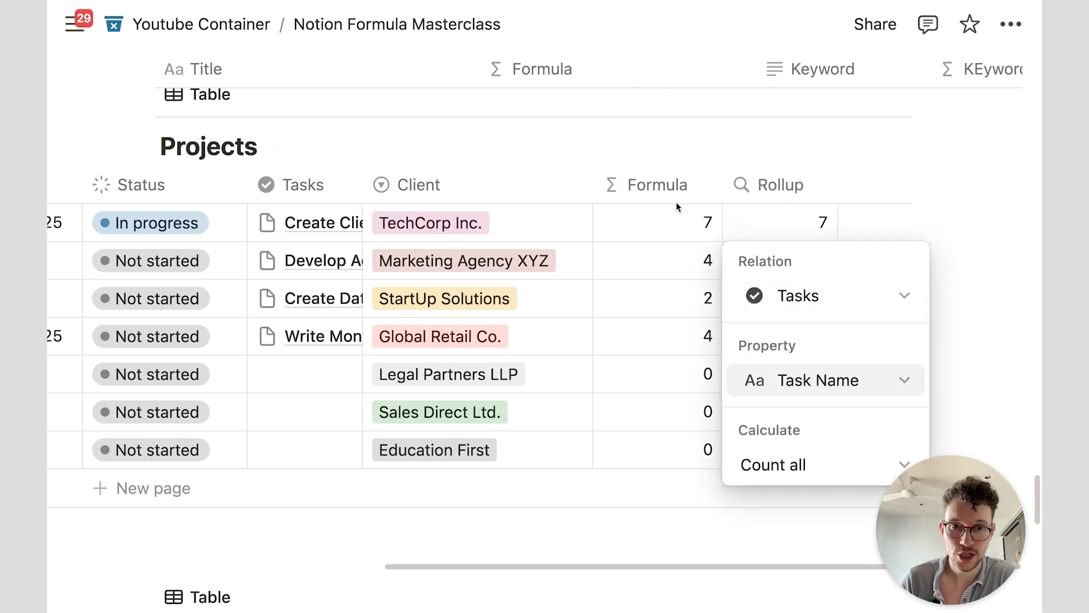
pyautogui.press('Escape')
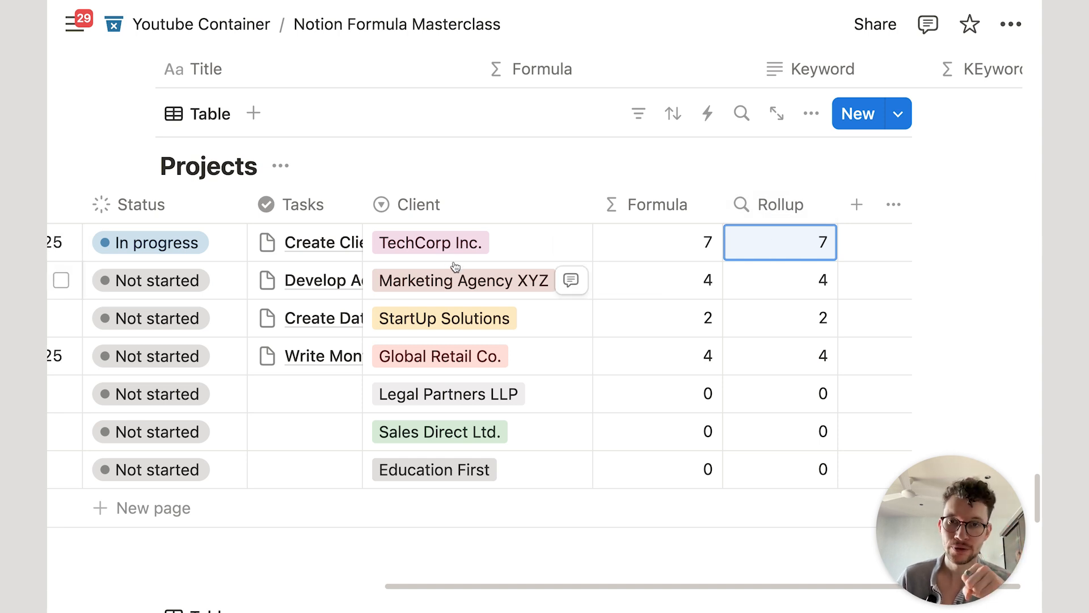
pyautogui.scroll(-1, 426, 263)
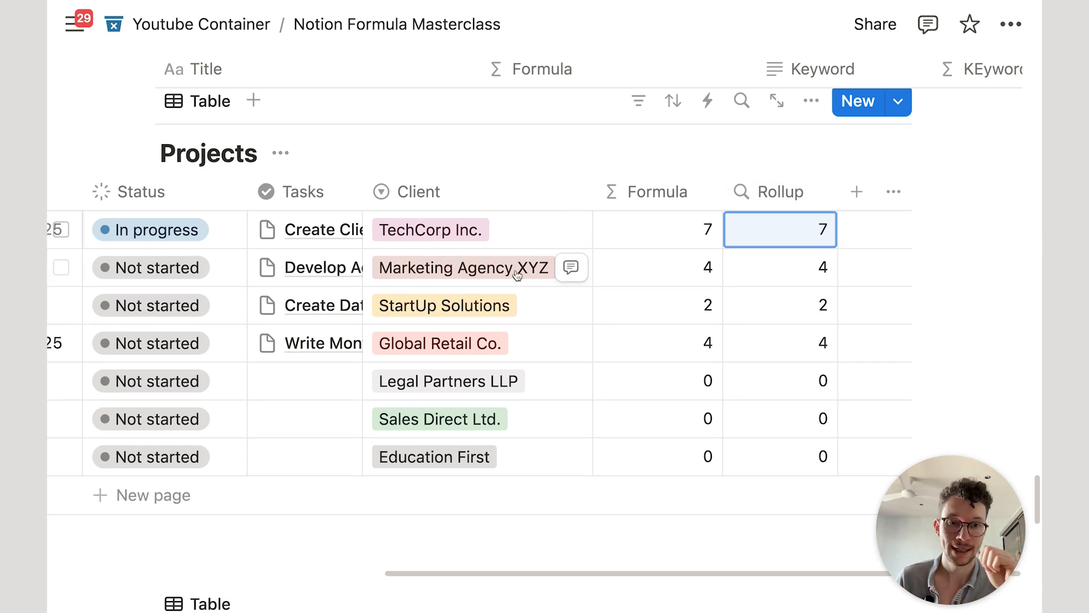
pyautogui.moveTo(362, 193); pyautogui.dragTo(396, 192)
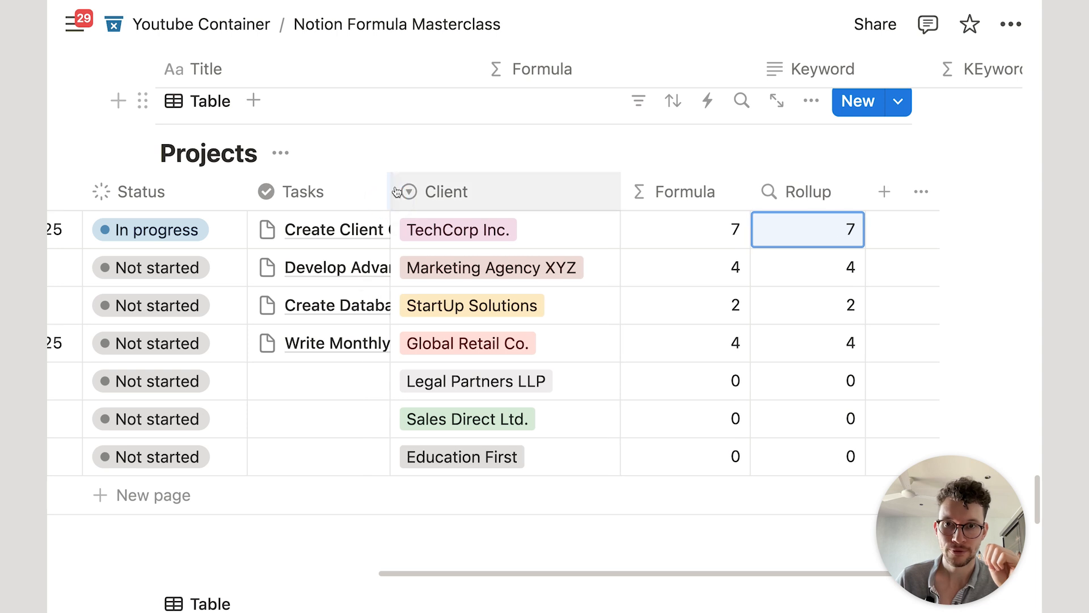
pyautogui.click(773, 228)
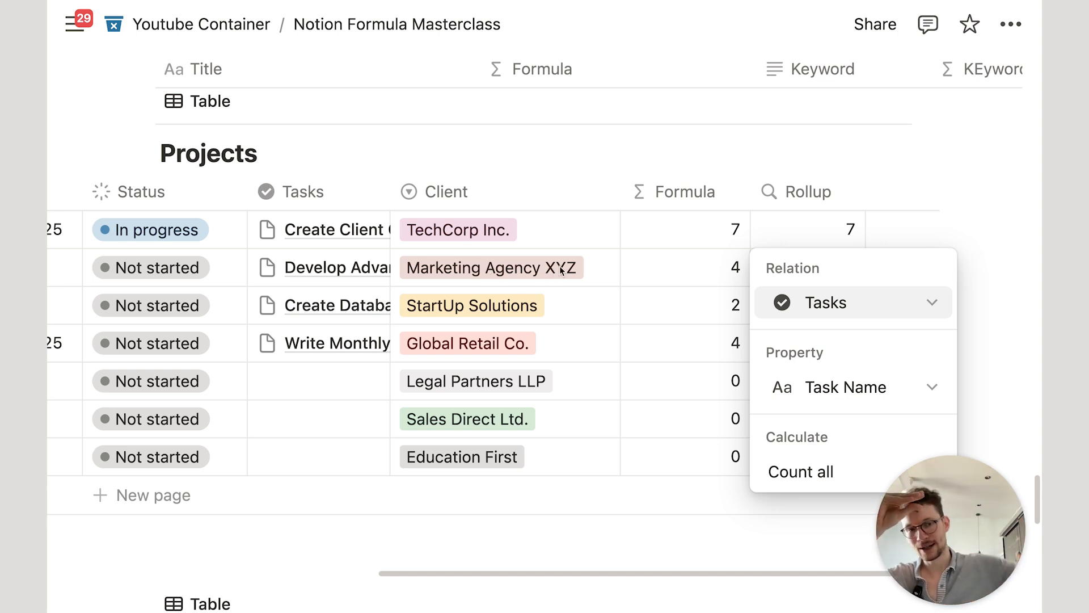
pyautogui.click(380, 227)
pyautogui.scroll(-6, 340, 267)
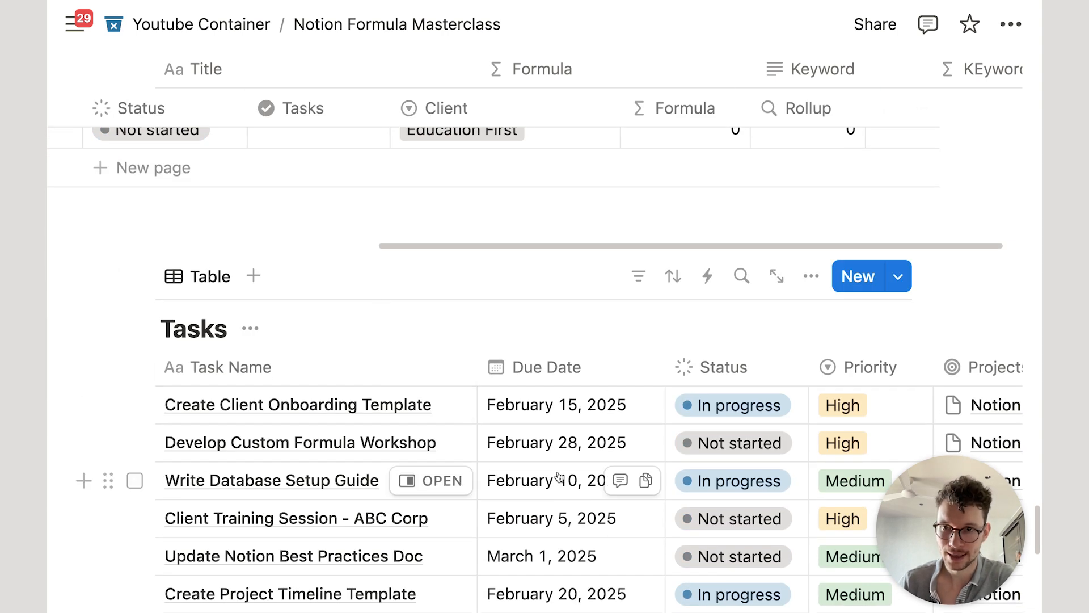
# Step: Change the rollup's property to the tasks' Due Date
pyautogui.scroll(-4, 476, 454)
pyautogui.scroll(5, 556, 309)
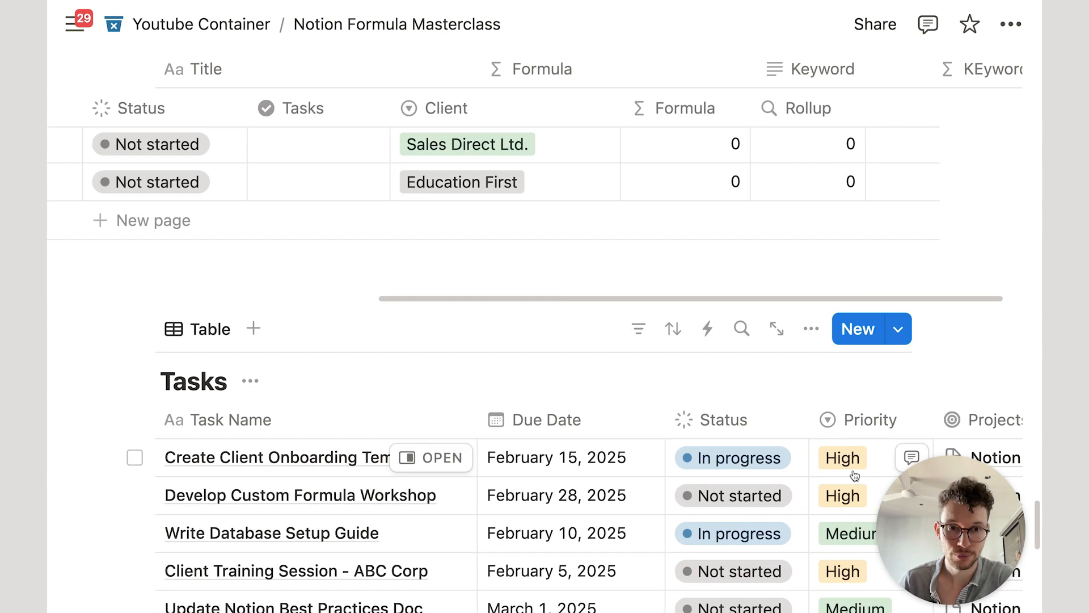
pyautogui.scroll(7, 823, 420)
pyautogui.scroll(-4, 805, 403)
pyautogui.scroll(1, 807, 322)
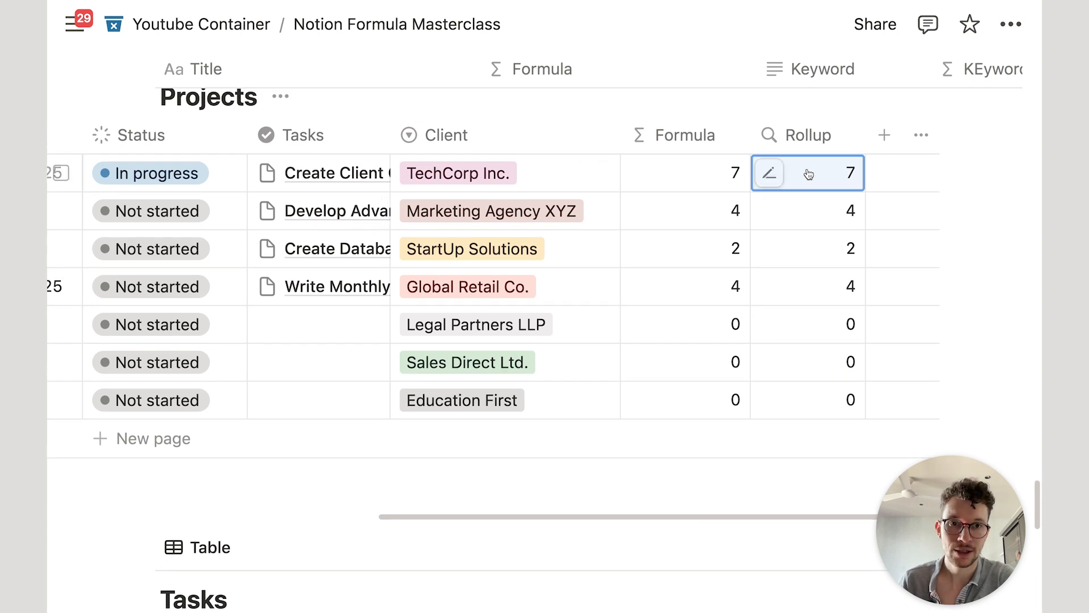
pyautogui.click(770, 173)
pyautogui.click(772, 331)
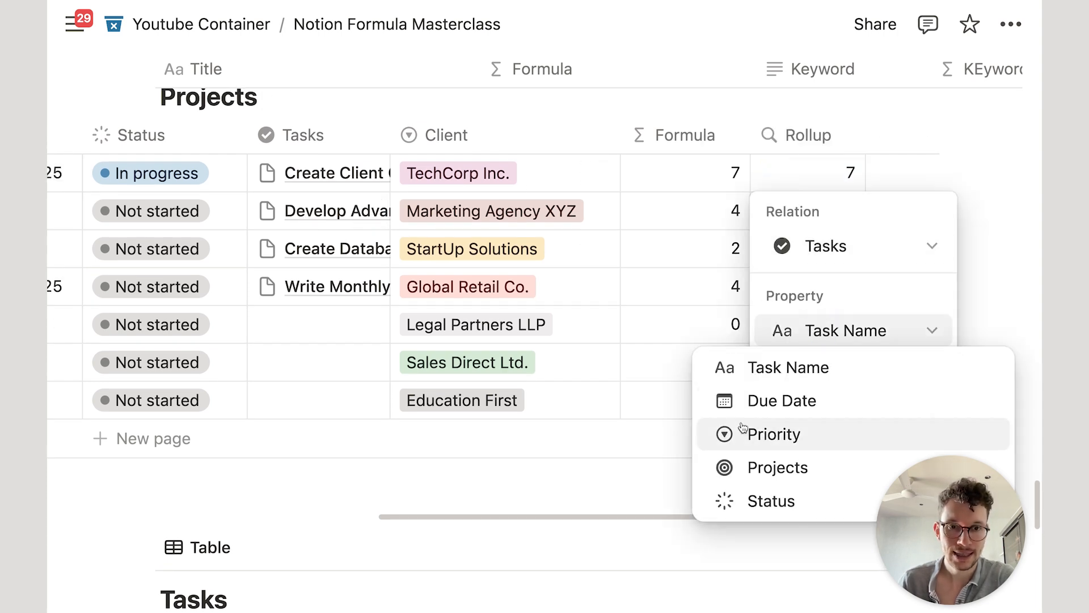
pyautogui.click(781, 400)
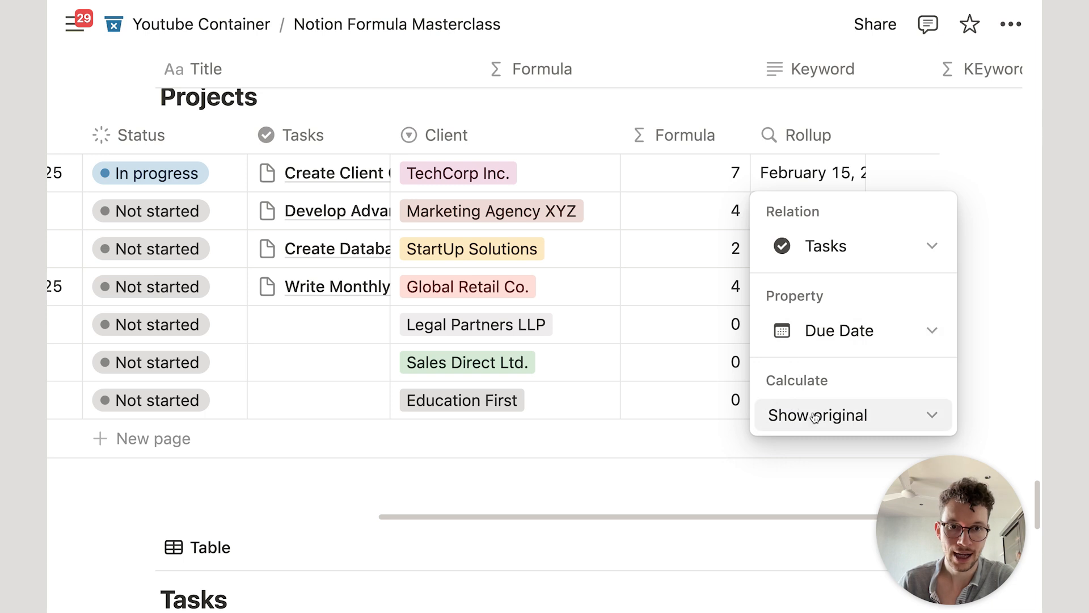
pyautogui.click(719, 90)
# Step: Widen the Rollup column and turn on its wrapping so all dates show
pyautogui.hscroll(2, 784, 173)
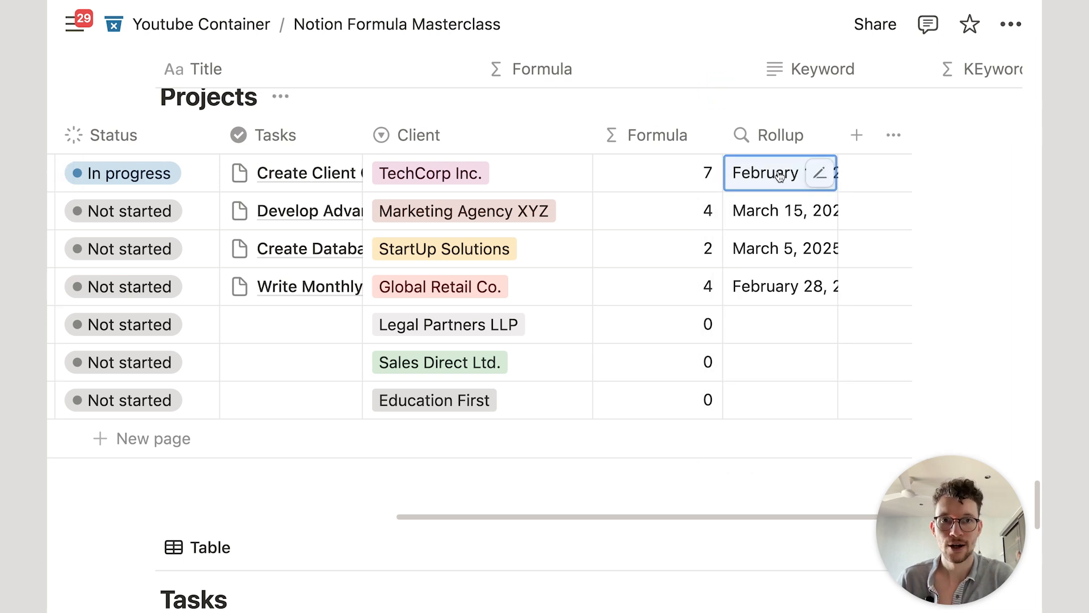
pyautogui.click(945, 131)
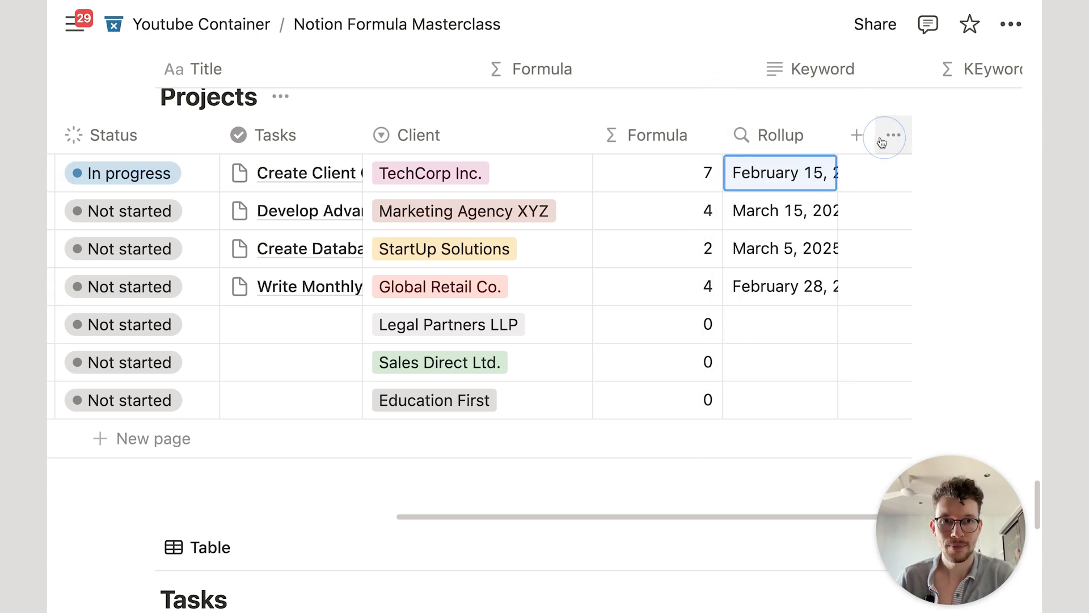
pyautogui.moveTo(837, 135); pyautogui.dragTo(975, 133)
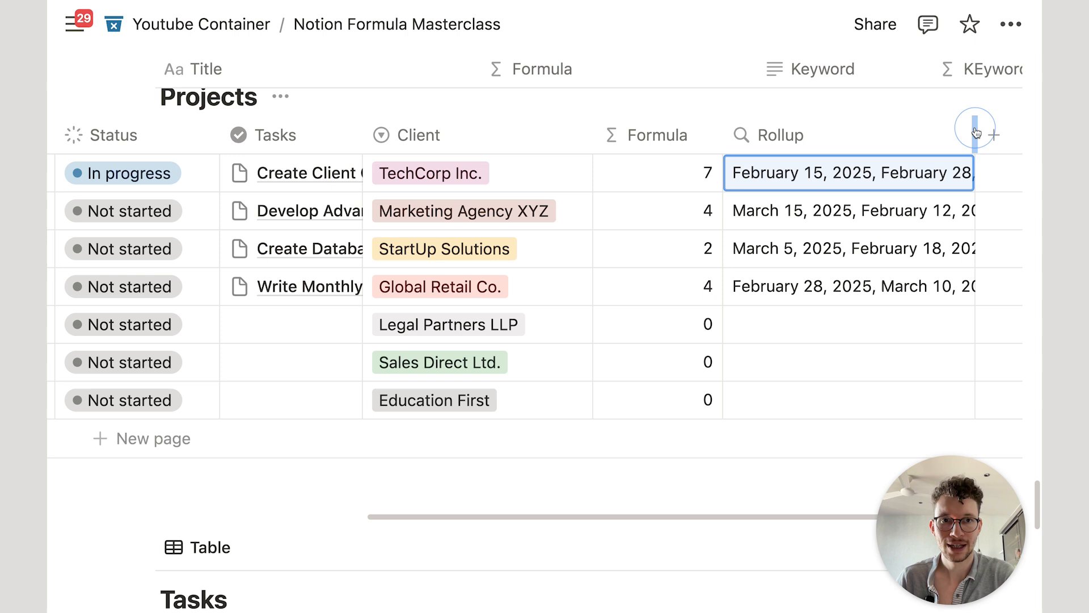
pyautogui.click(895, 134)
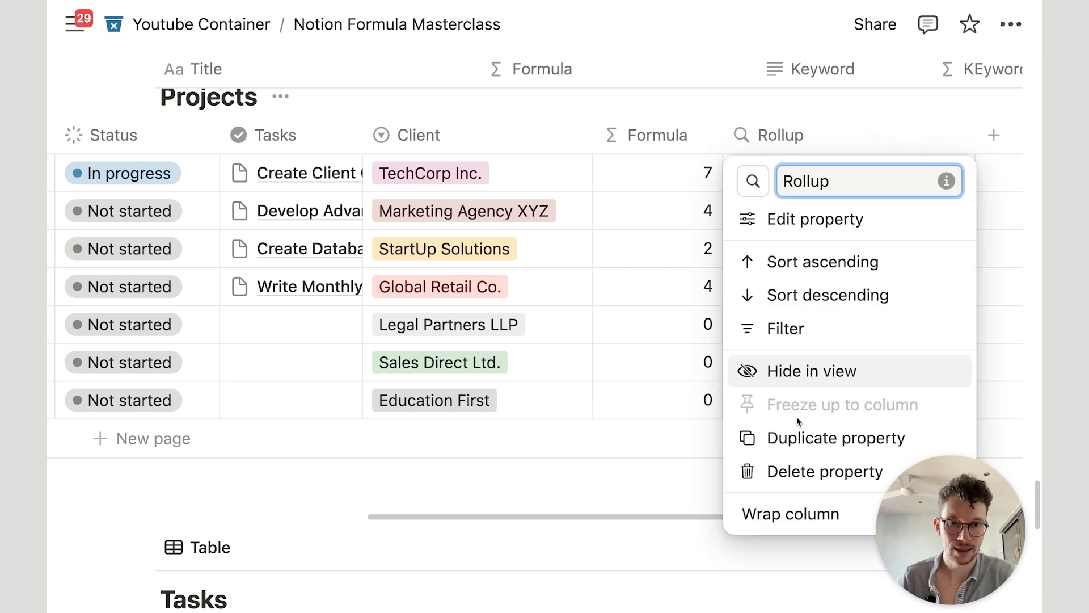
pyautogui.click(788, 512)
pyautogui.click(638, 158)
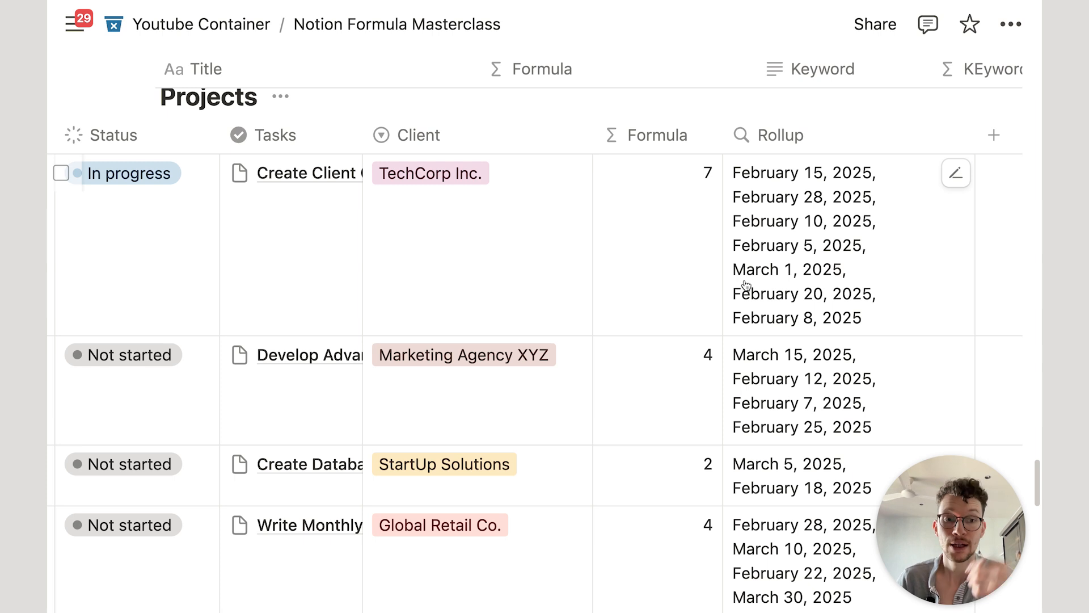
# Step: Replace the length call with map on Tasks and review map's description
pyautogui.click(692, 242)
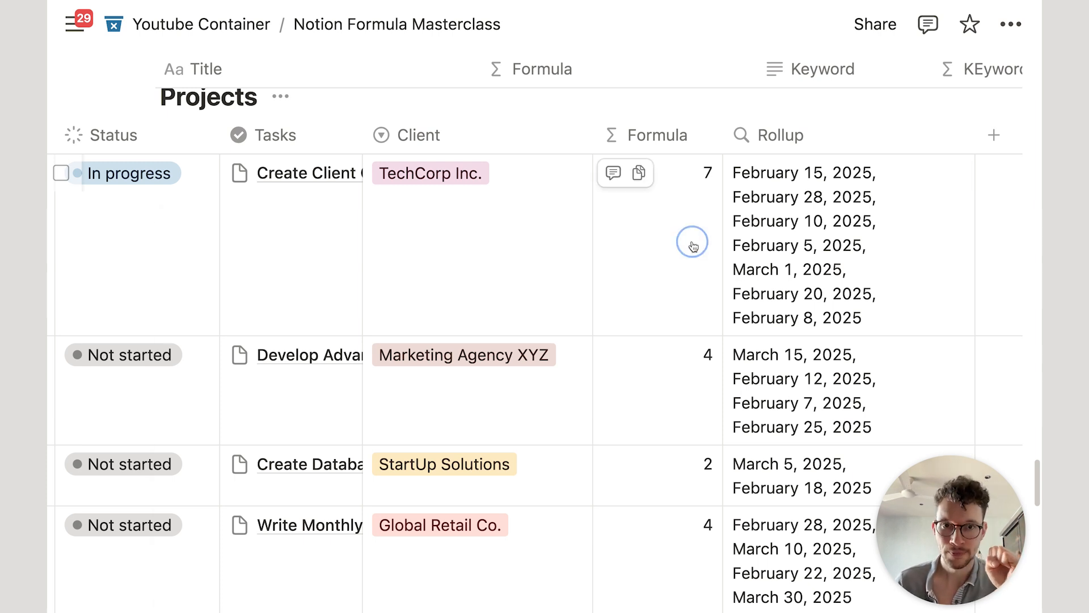
pyautogui.press('BackSpace')
pyautogui.press('BackSpace')
pyautogui.press('BackSpace')
pyautogui.press('BackSpace')
pyautogui.press('BackSpace')
pyautogui.press('BackSpace')
pyautogui.press('BackSpace')
pyautogui.press('BackSpace')
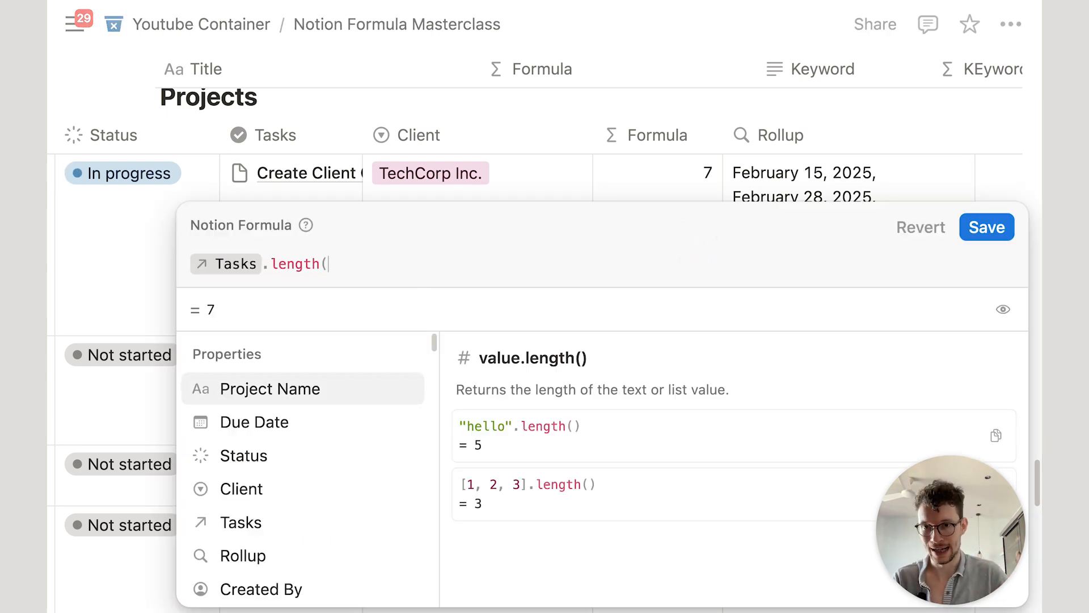
pyautogui.write('ma')
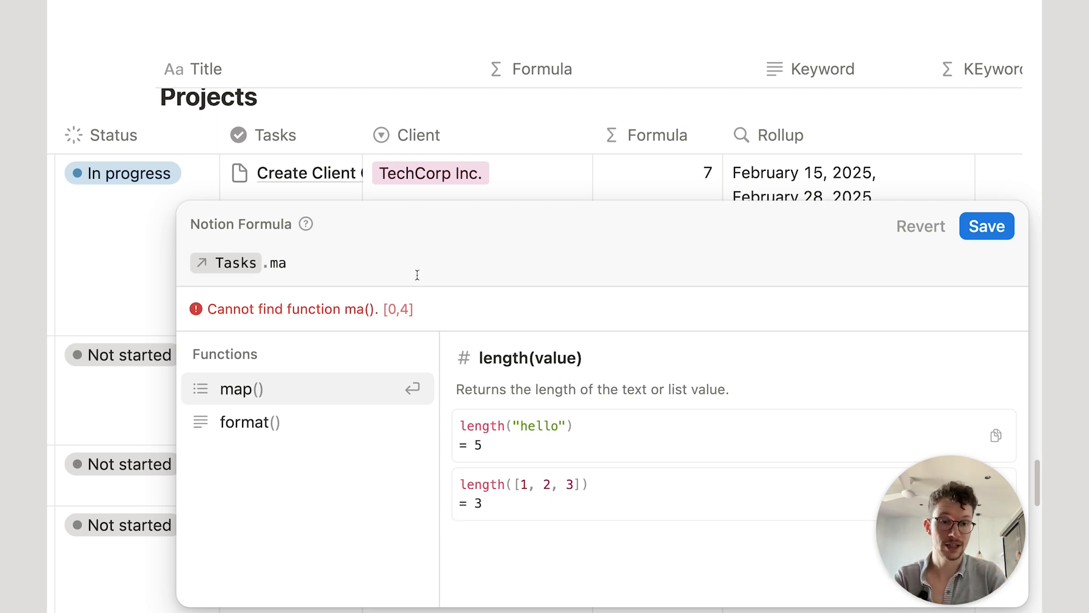
pyautogui.click(281, 392)
pyautogui.click(284, 268)
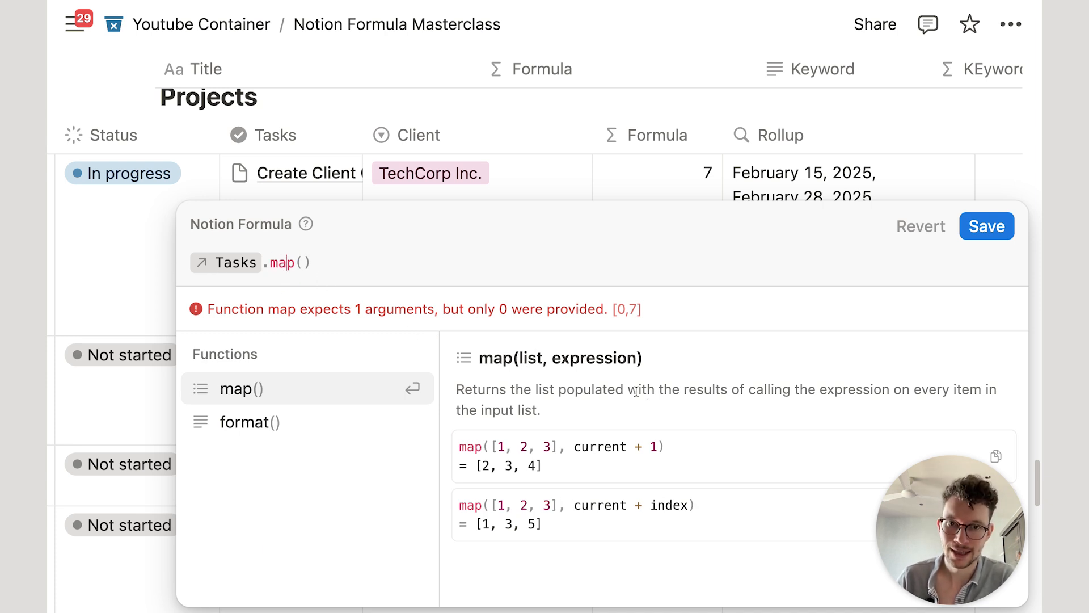
pyautogui.moveTo(463, 384); pyautogui.dragTo(732, 384)
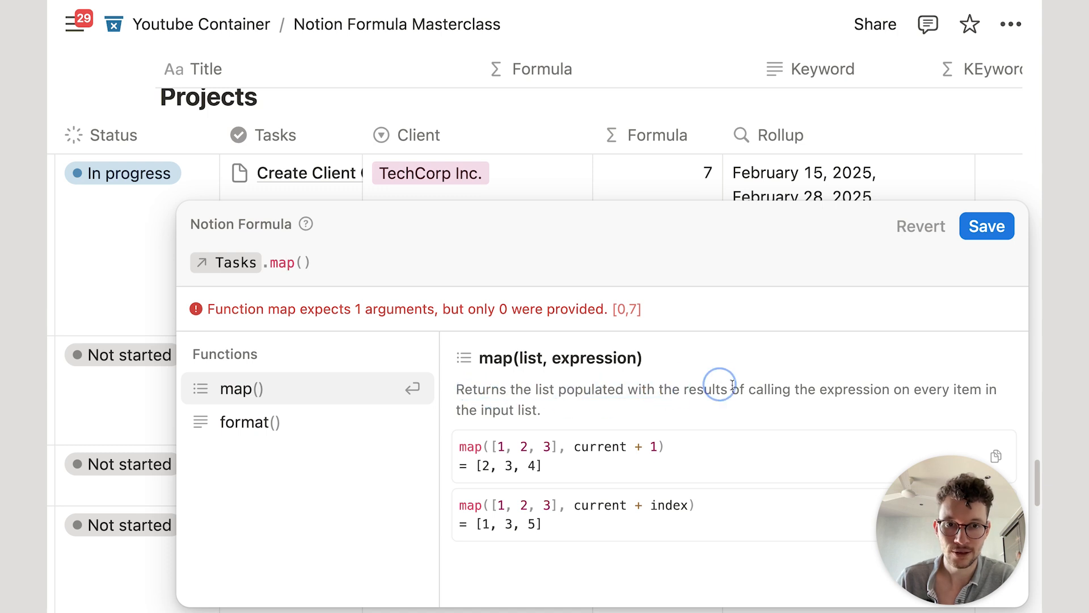
pyautogui.moveTo(921, 389); pyautogui.dragTo(913, 410)
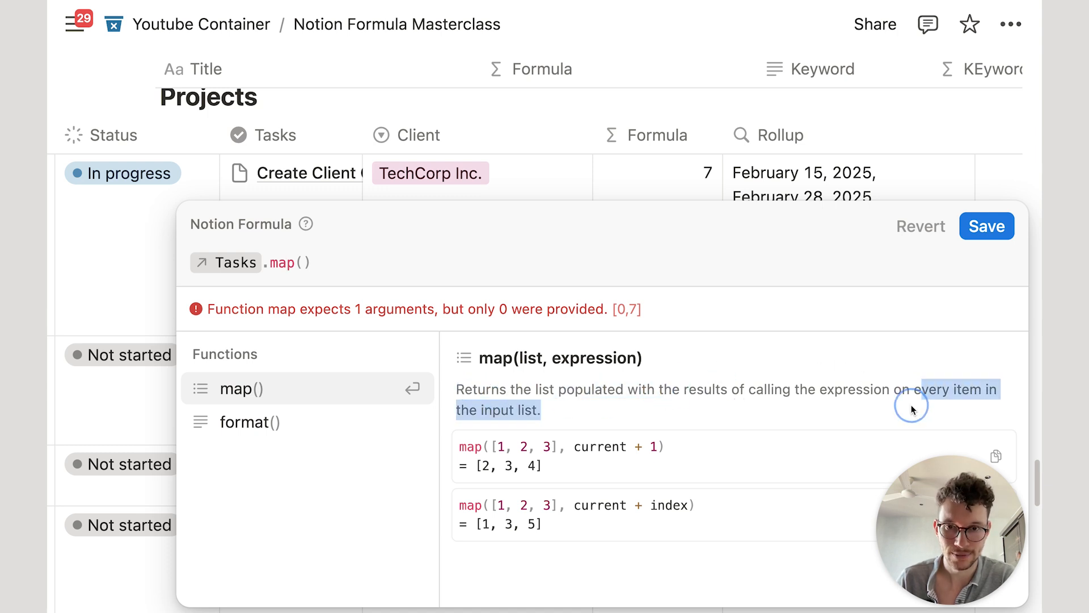
pyautogui.click(303, 264)
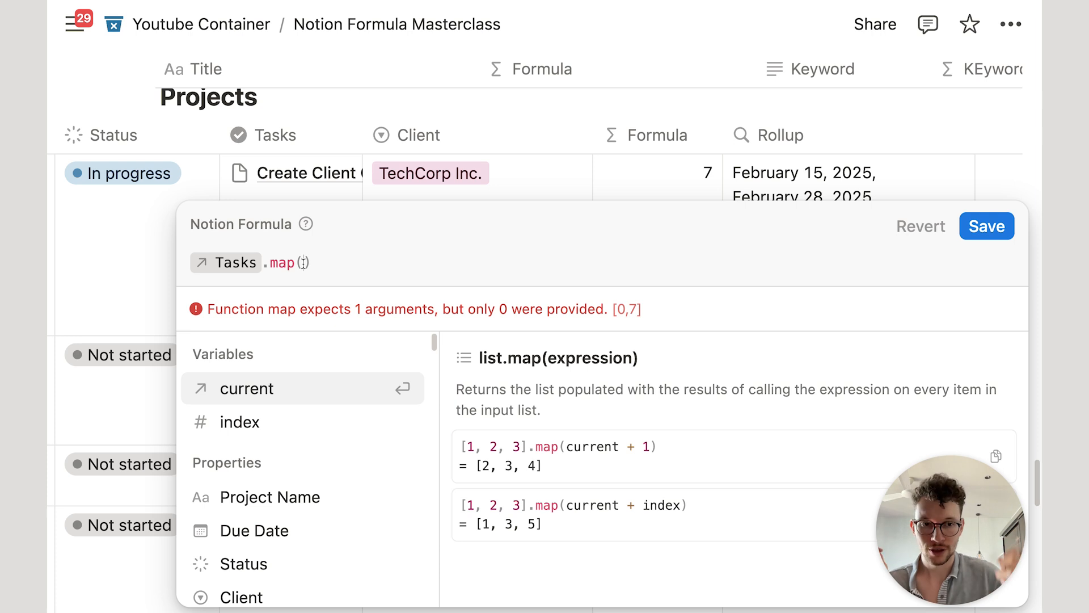
# Step: Complete the formula as Tasks.map(current.Due Date), save it, and wrap the Formula column
pyautogui.click(275, 386)
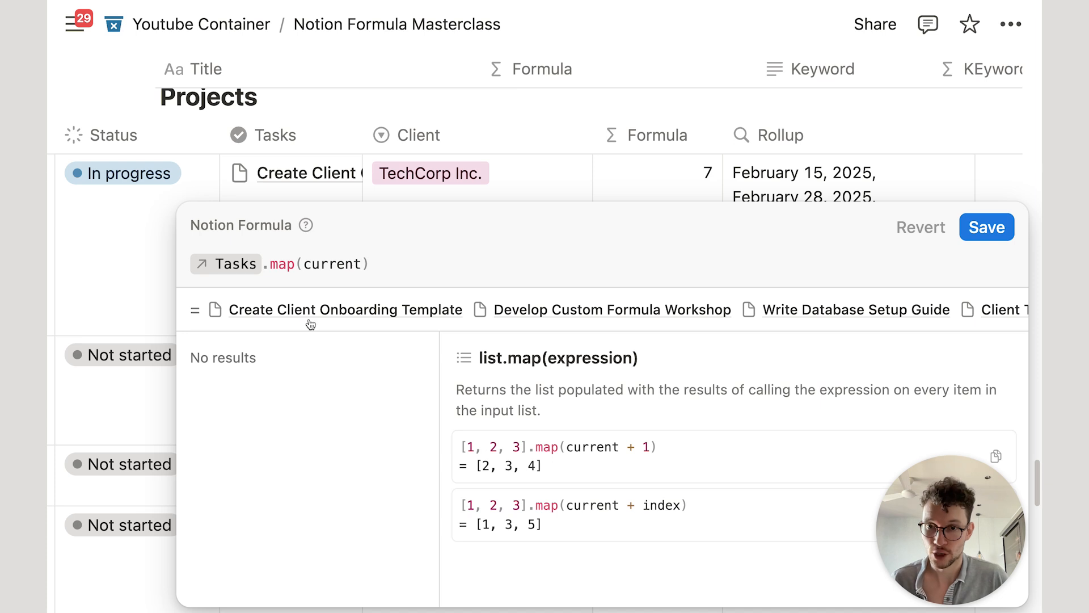
pyautogui.write('.')
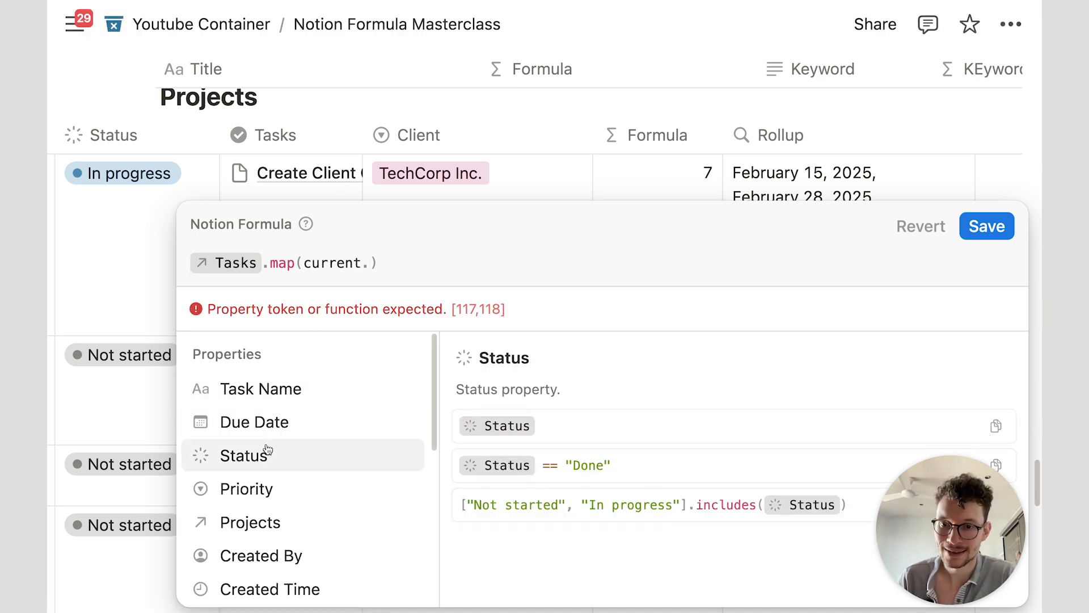
pyautogui.scroll(-2, 283, 392)
pyautogui.scroll(3, 284, 397)
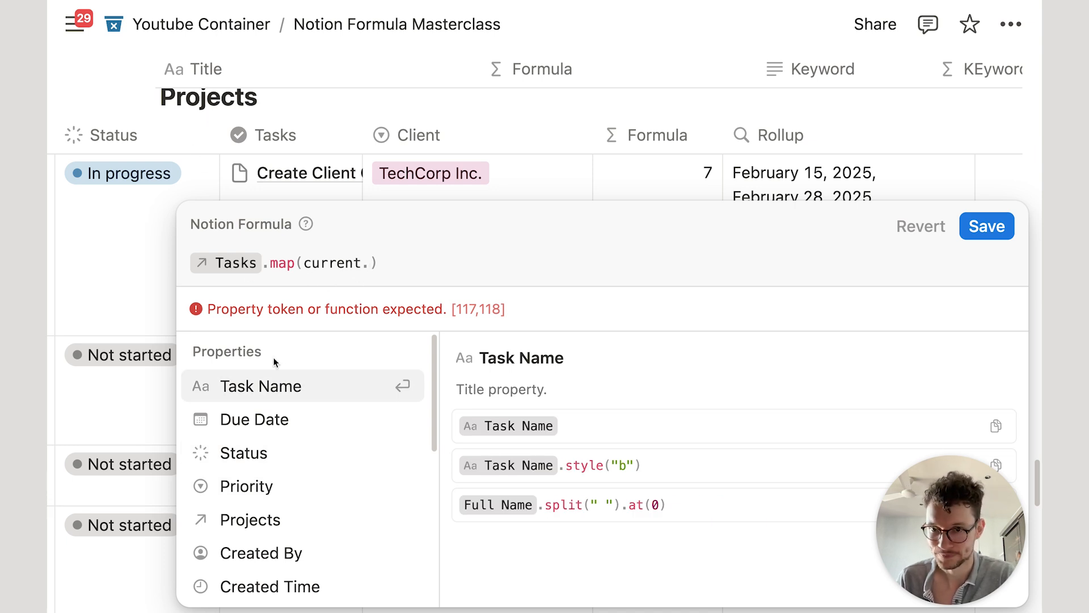
pyautogui.click(255, 419)
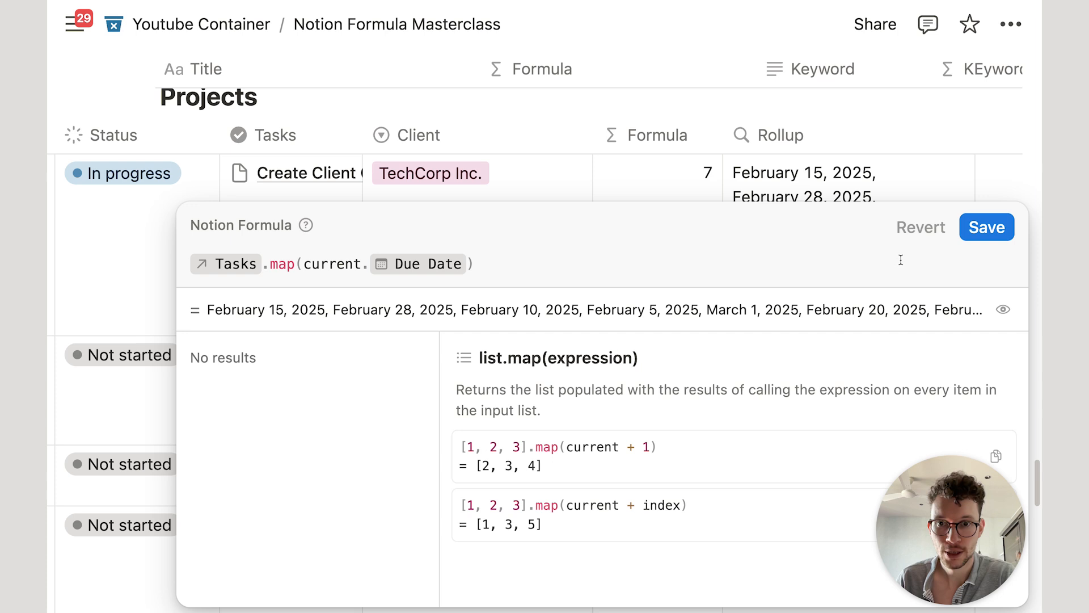
pyautogui.click(985, 228)
pyautogui.click(695, 139)
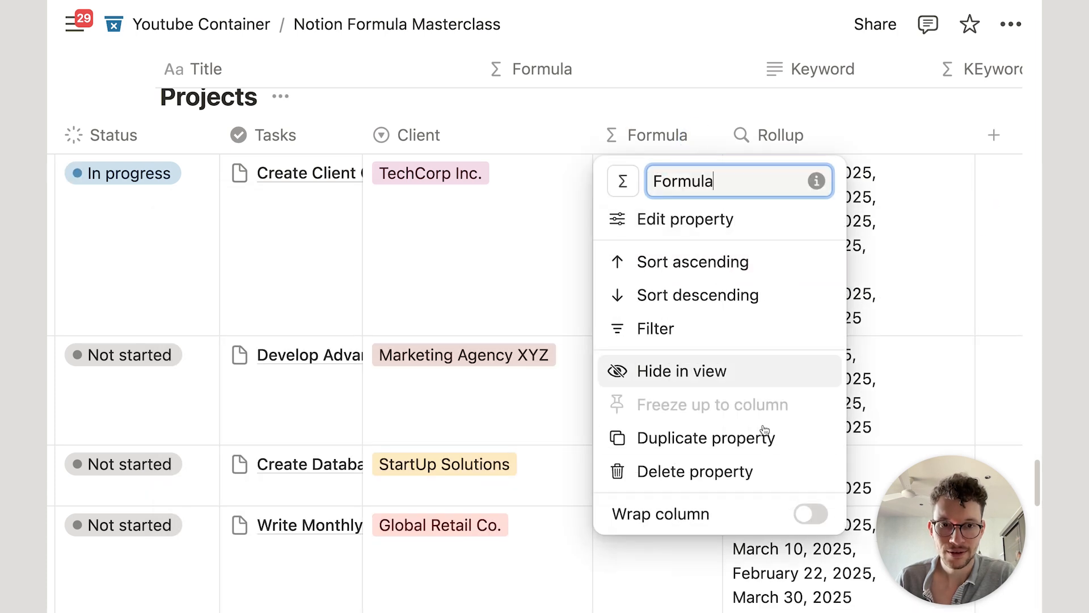
pyautogui.click(805, 511)
pyautogui.click(652, 82)
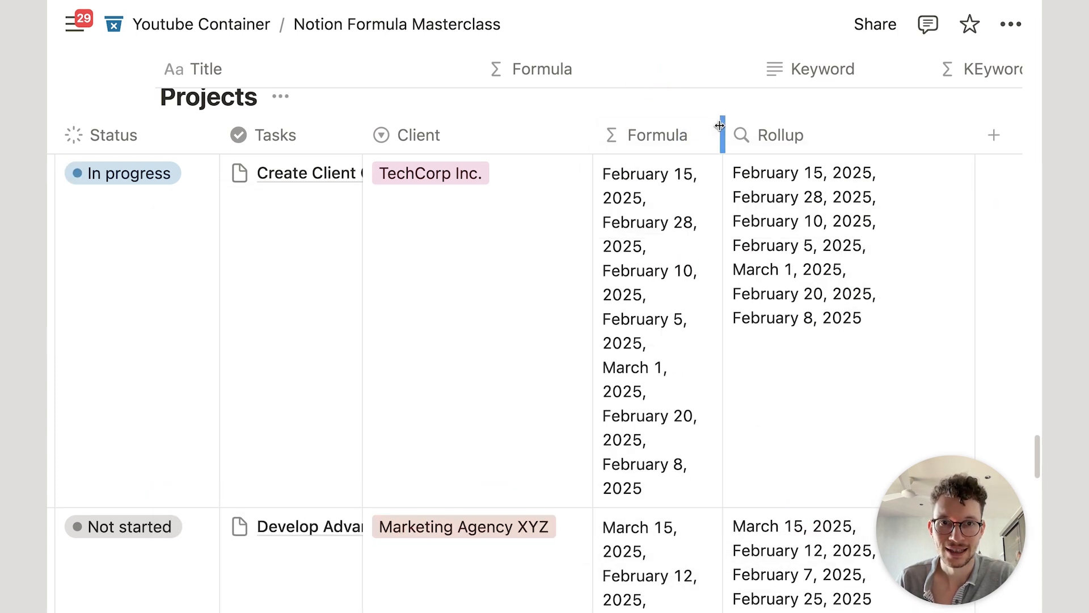
# Step: Widen the Formula column and append .formatDate("DD MMMM") after Due Date in the formula
pyautogui.moveTo(719, 125); pyautogui.dragTo(781, 125)
pyautogui.scroll(1, 709, 219)
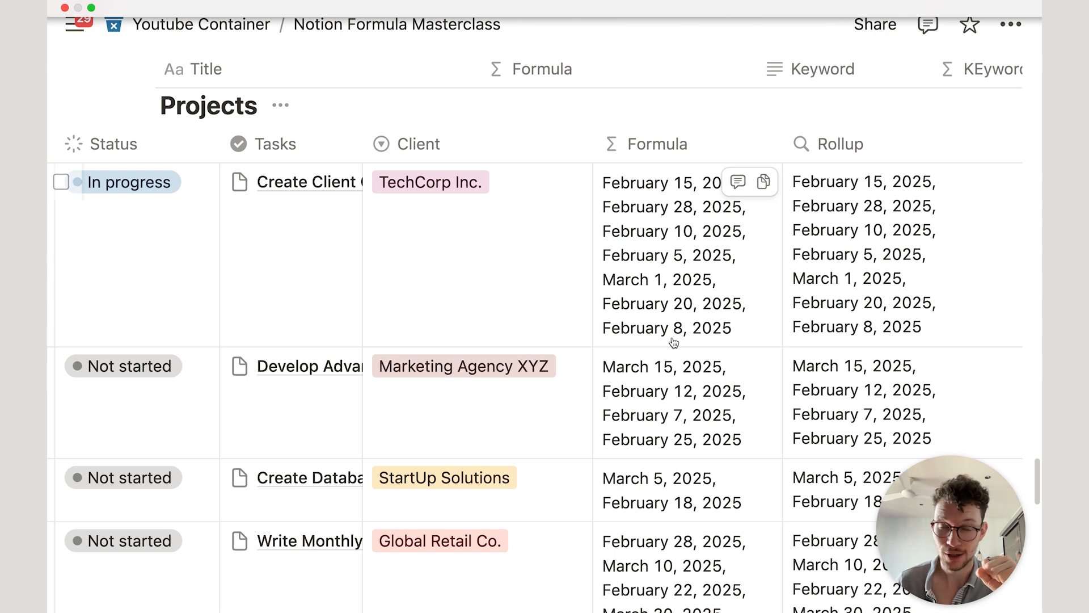
pyautogui.click(723, 274)
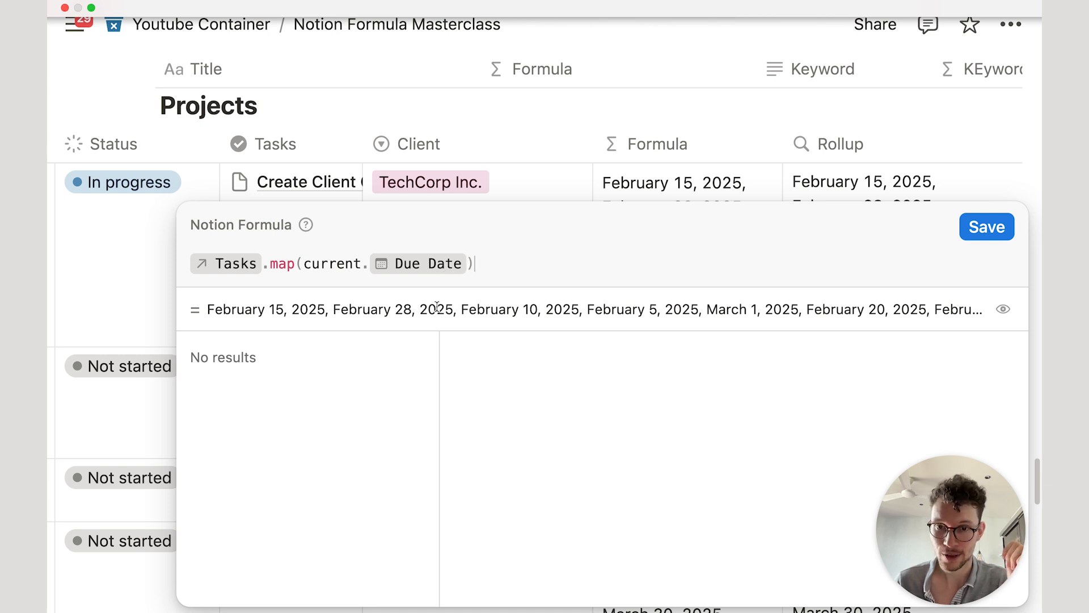
pyautogui.click(466, 265)
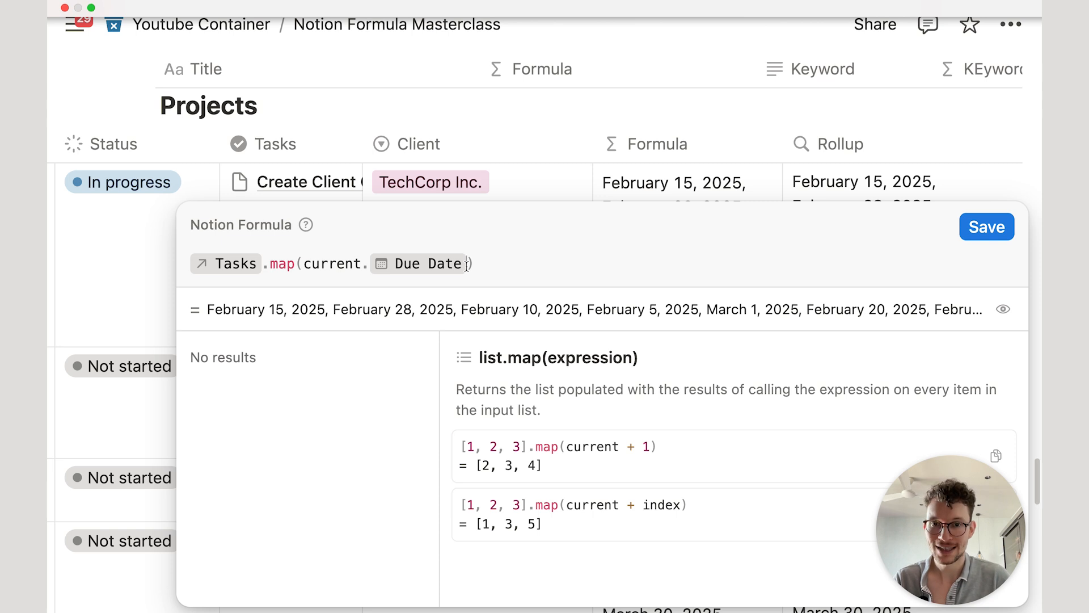
pyautogui.write('.frd')
pyautogui.press('BackSpace')
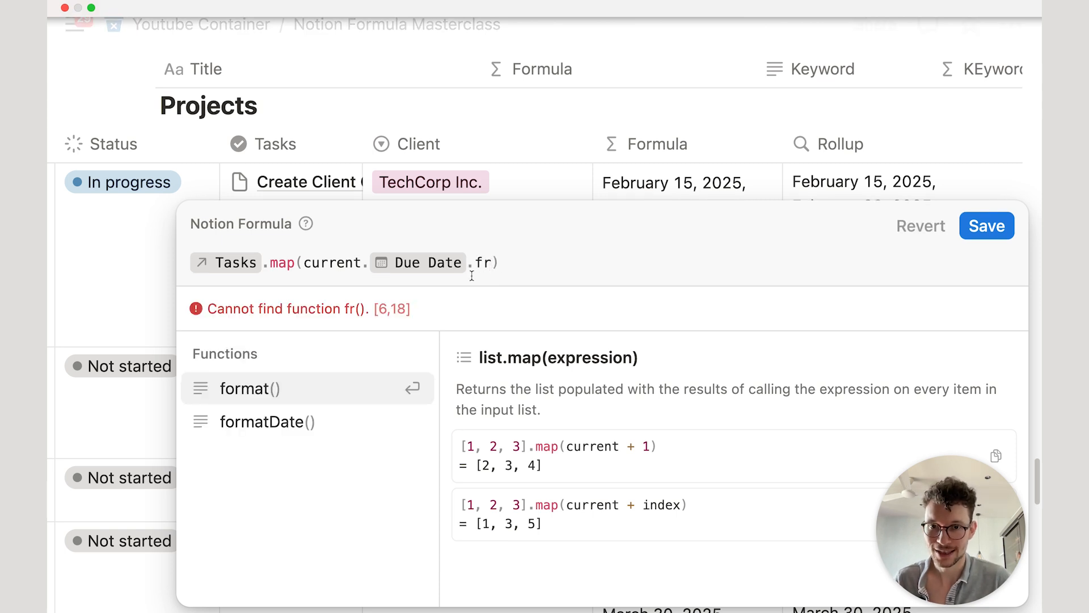
pyautogui.press('BackSpace')
pyautogui.press('BackSpace')
pyautogui.press('BackSpace')
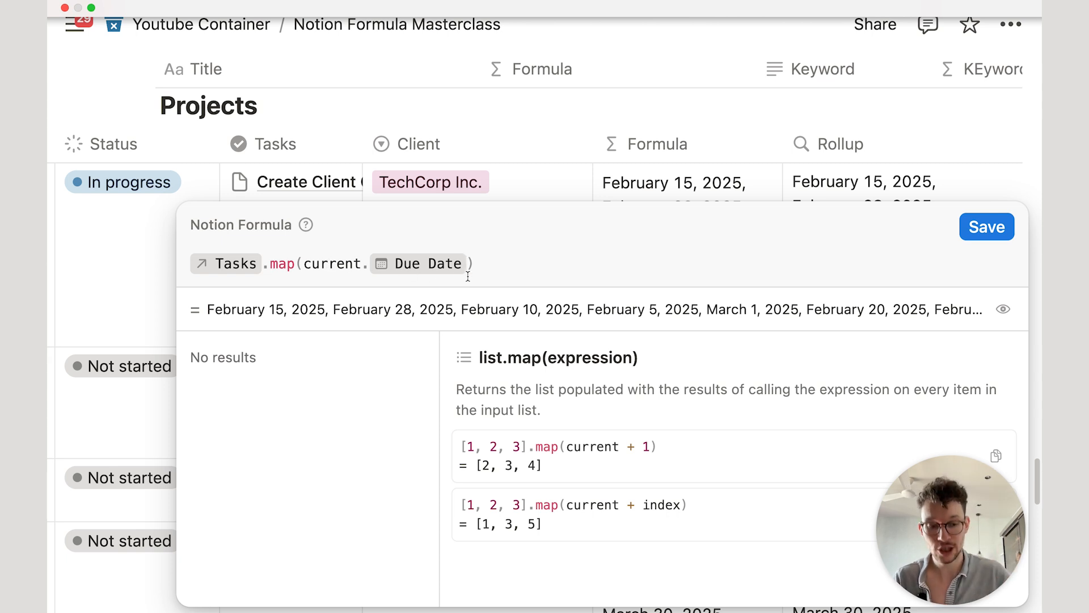
pyautogui.write('.f')
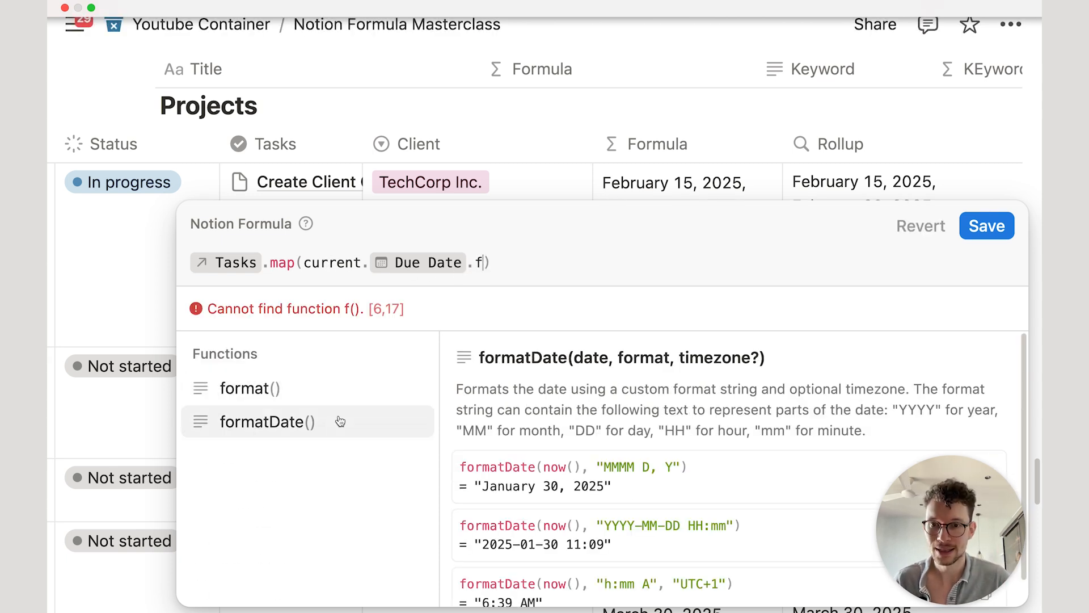
pyautogui.click(335, 423)
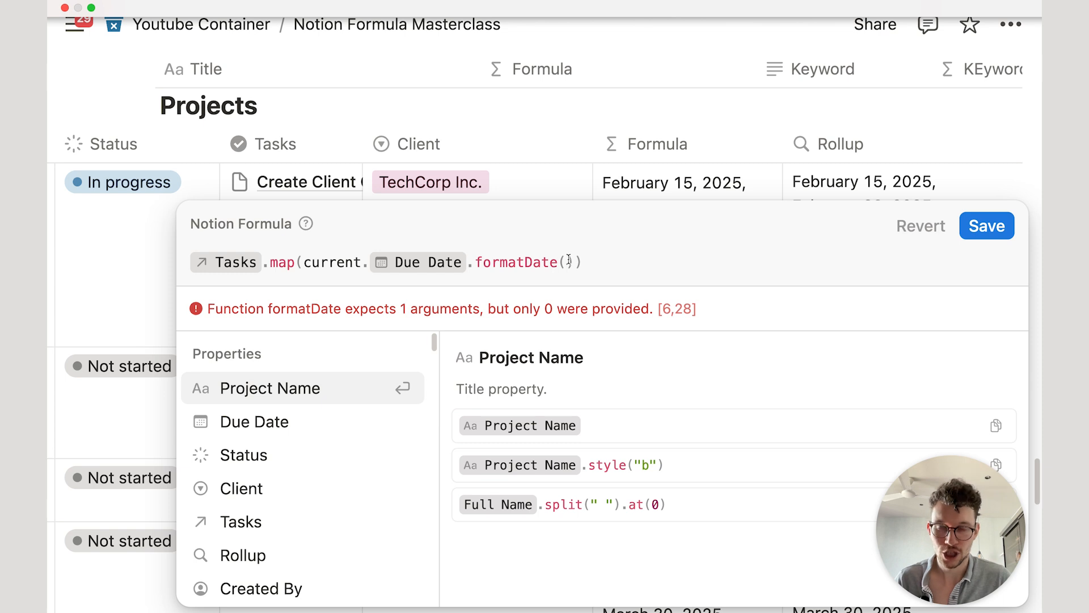
pyautogui.write('d')
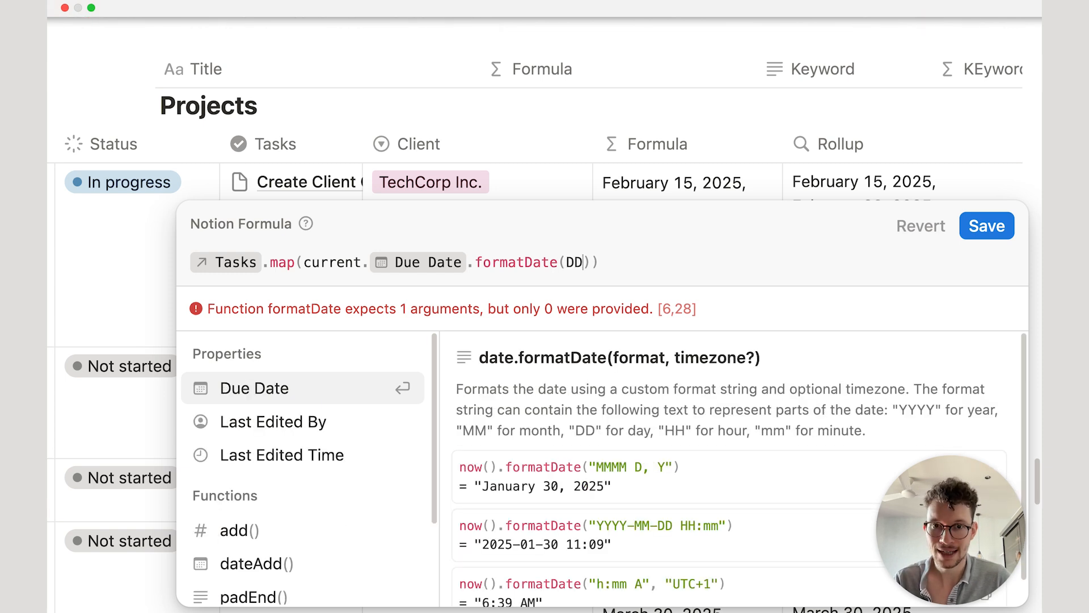
pyautogui.press('BackSpace')
pyautogui.write('"DD MMMM')
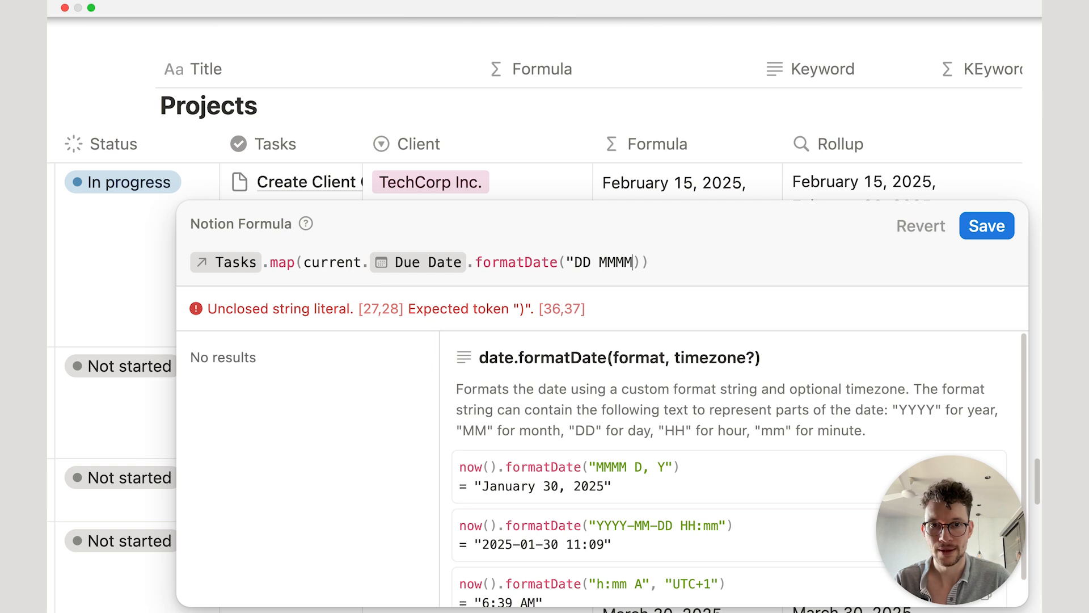
pyautogui.write('"')
pyautogui.click(987, 228)
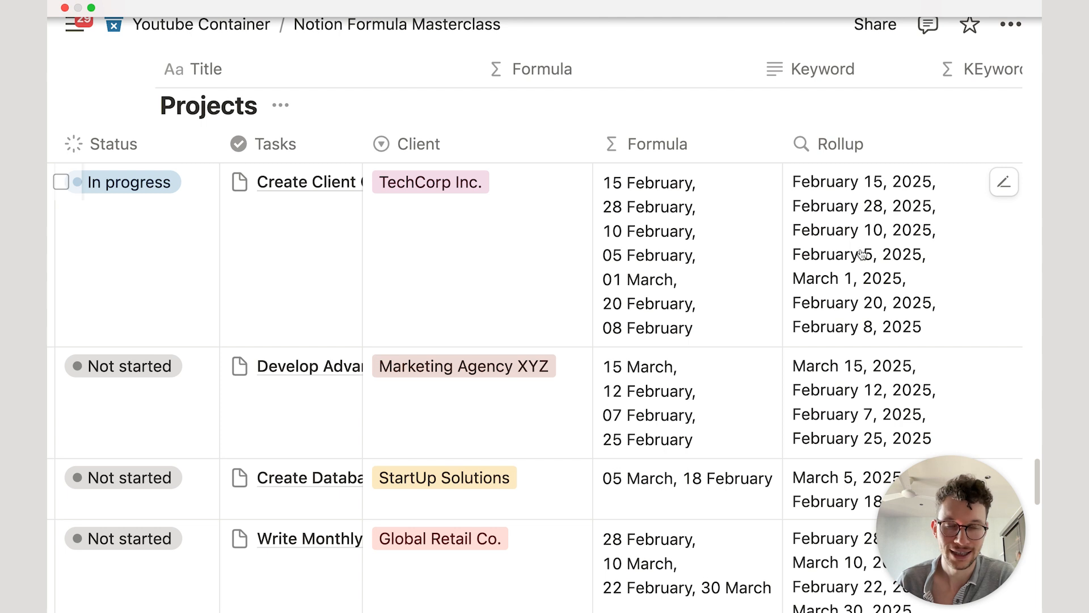
# Step: Inspect the map expression and its documentation, then close the formula without changes
pyautogui.click(715, 270)
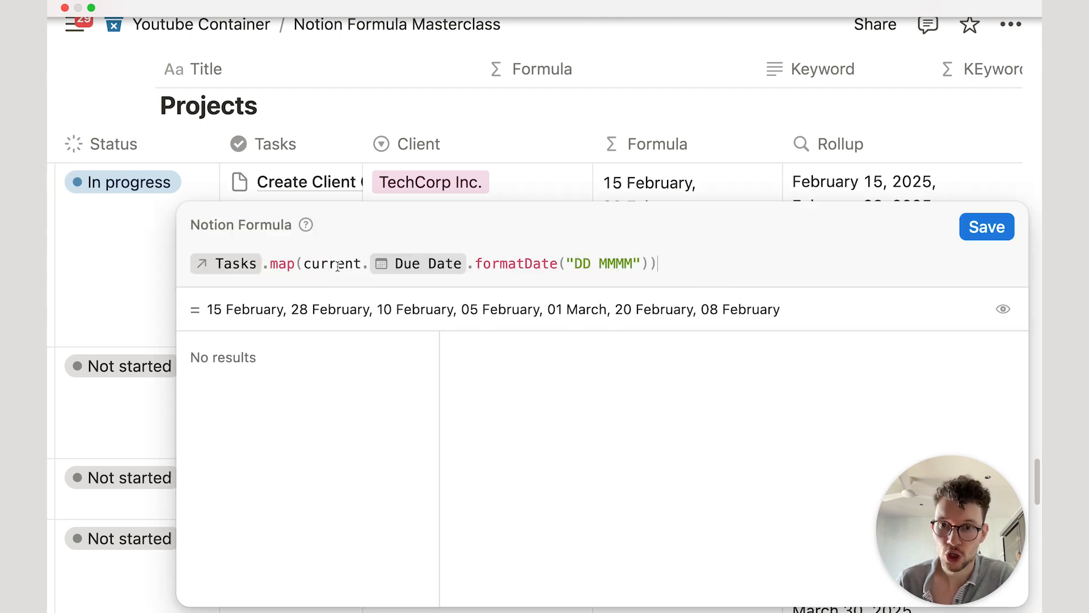
pyautogui.moveTo(301, 254); pyautogui.dragTo(647, 257)
pyautogui.click(647, 257)
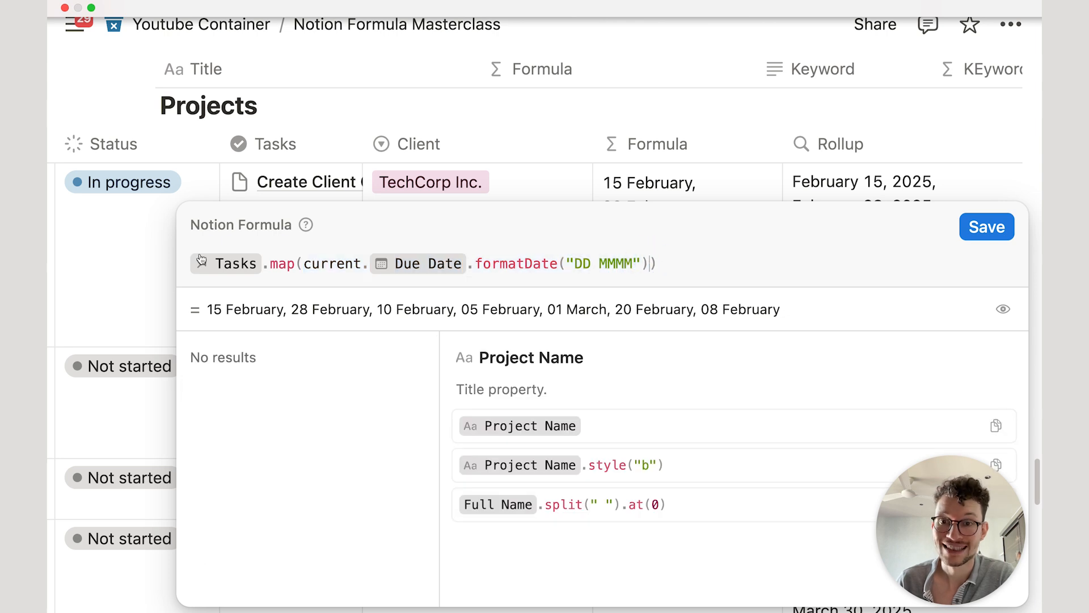
pyautogui.click(278, 261)
pyautogui.click(680, 266)
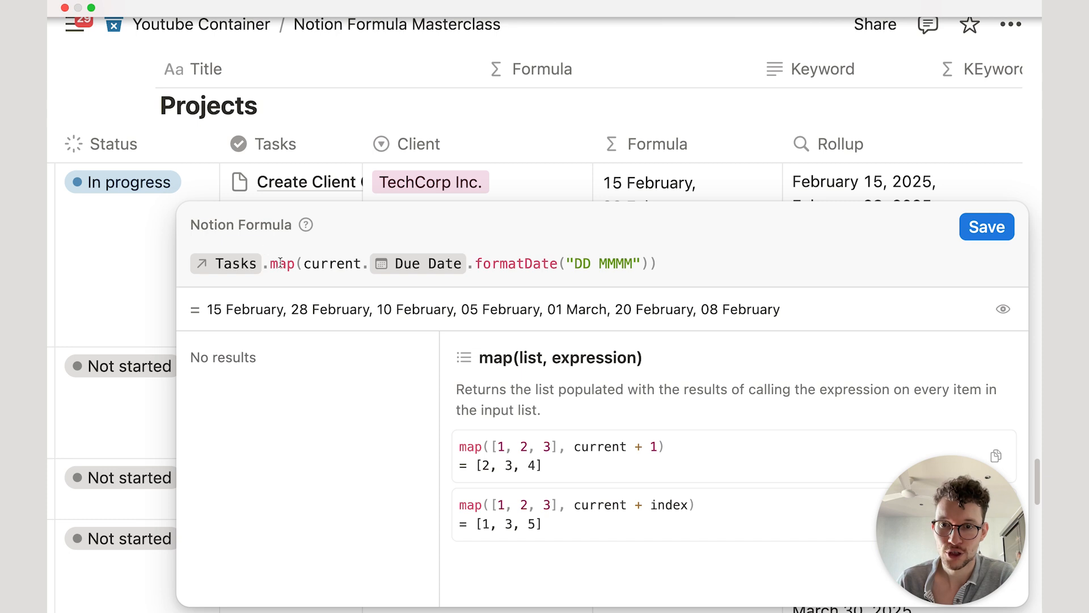
pyautogui.press('Escape')
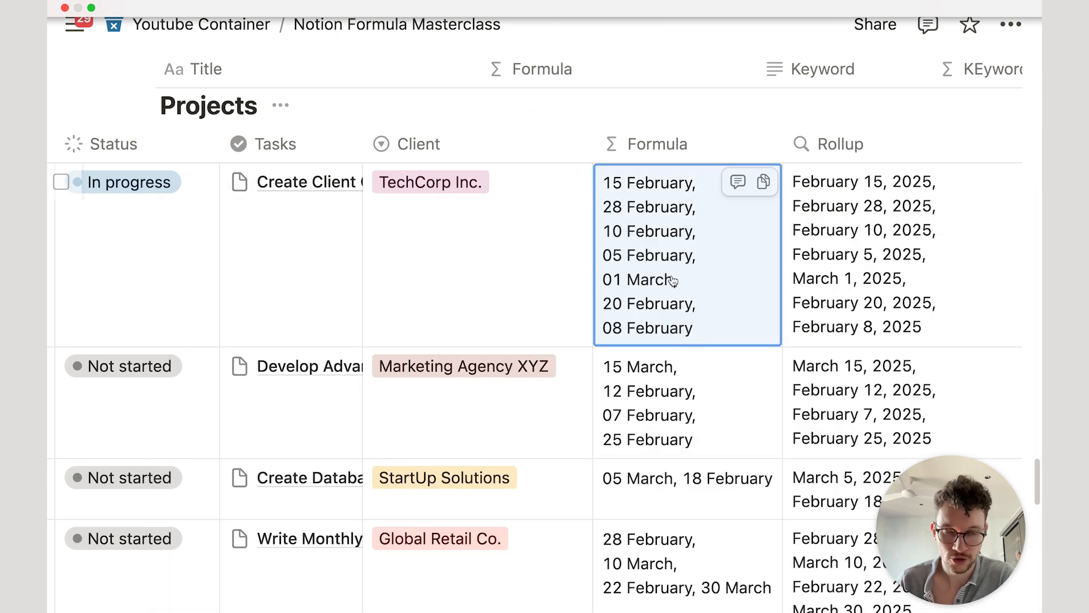
# Step: Append .length() to the formula and save it
pyautogui.click(698, 282)
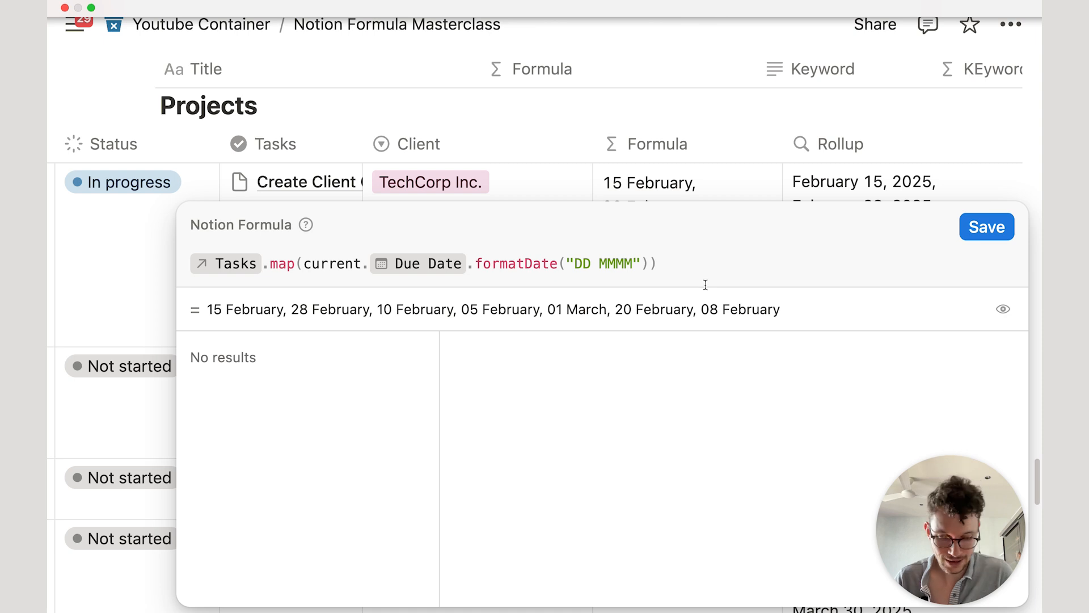
pyautogui.write('.le')
pyautogui.press('Return')
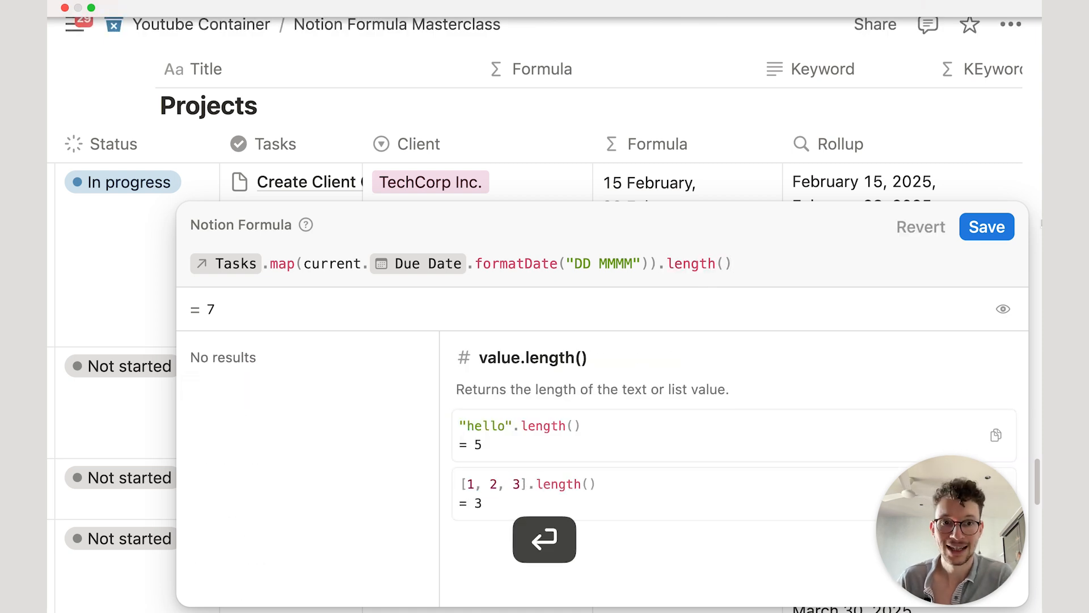
pyautogui.click(991, 228)
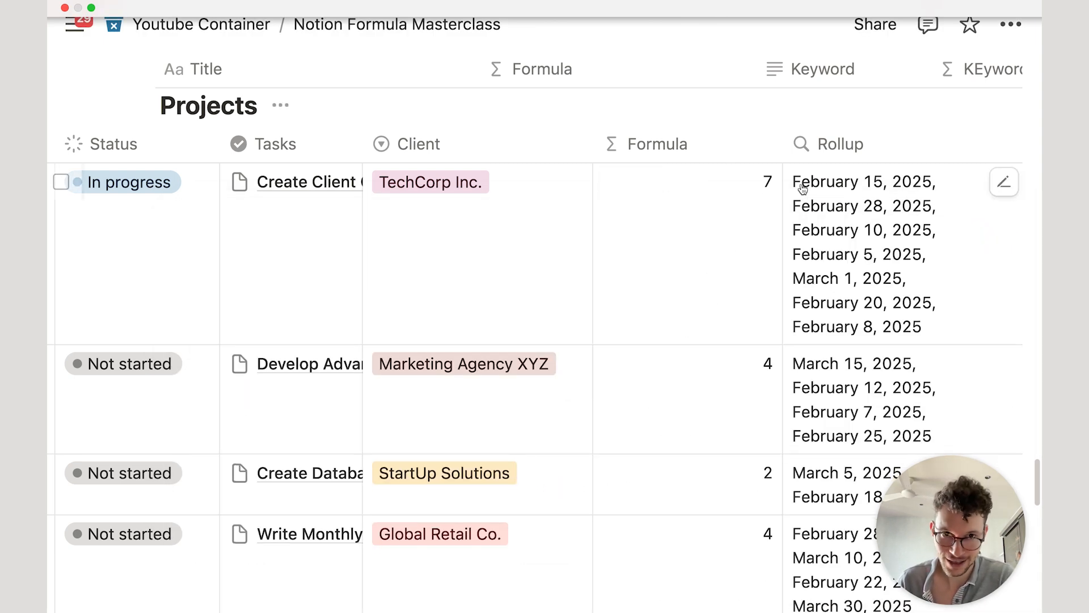
# Step: Replace length() with .format().length() to count the date text's characters, and save
pyautogui.click(722, 220)
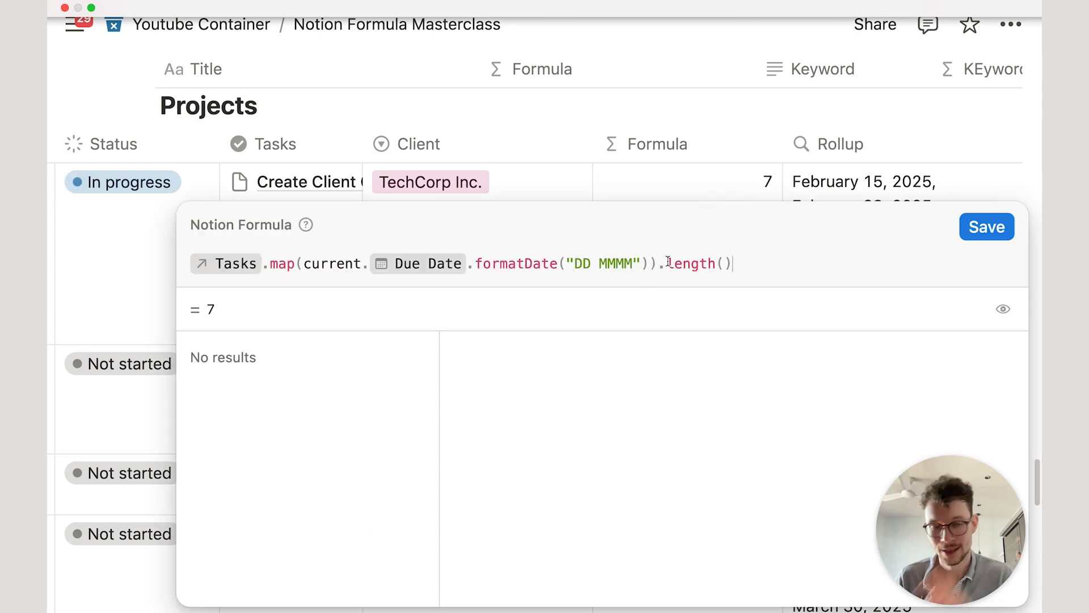
pyautogui.moveTo(768, 269); pyautogui.dragTo(670, 263)
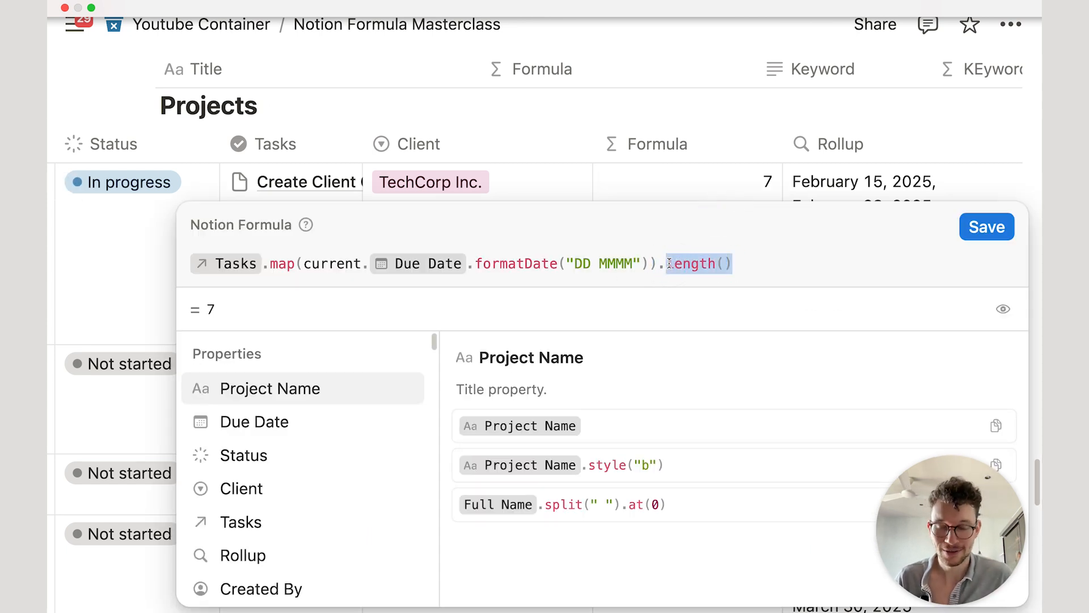
pyautogui.write('form')
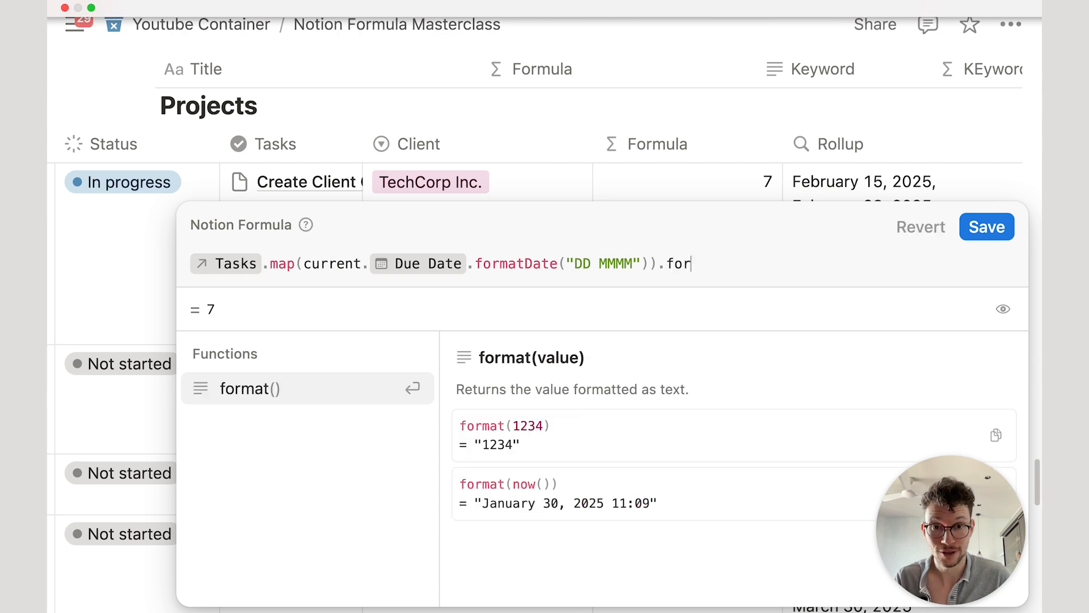
pyautogui.press('Return')
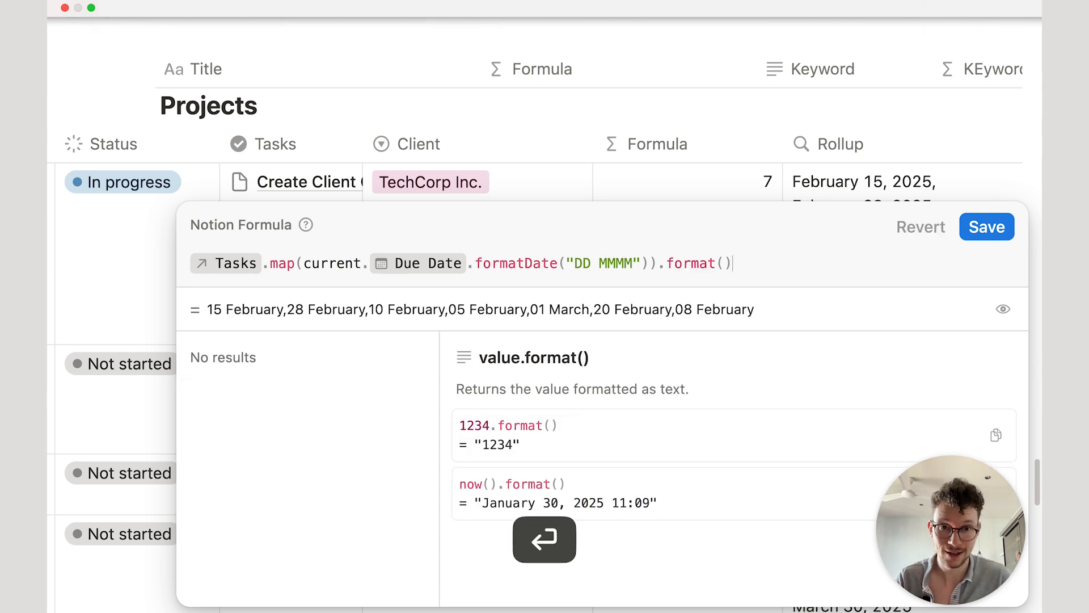
pyautogui.write('.le')
pyautogui.press('Return')
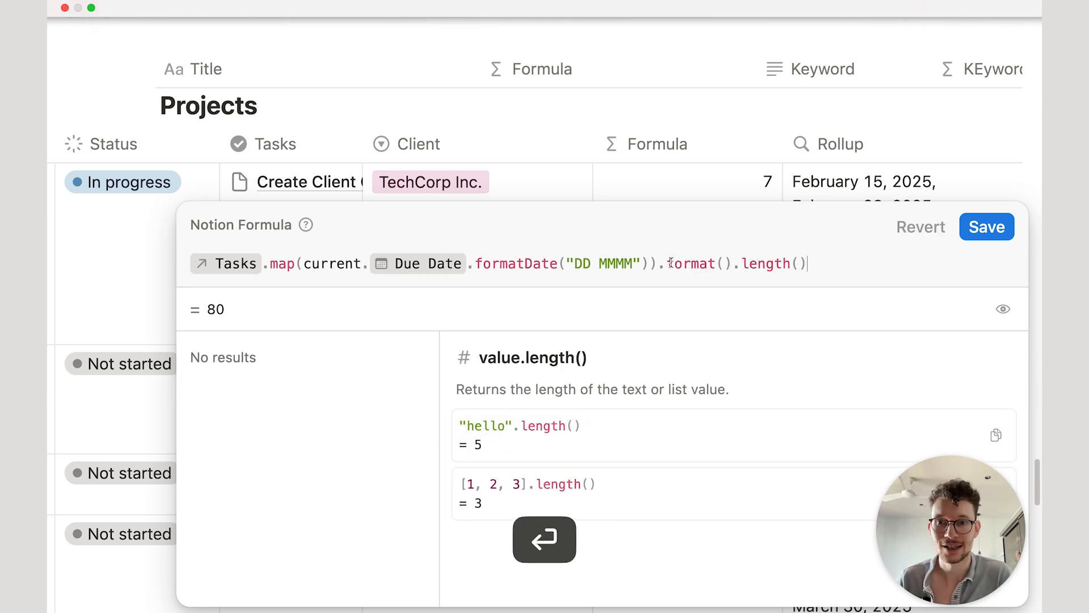
pyautogui.click(986, 227)
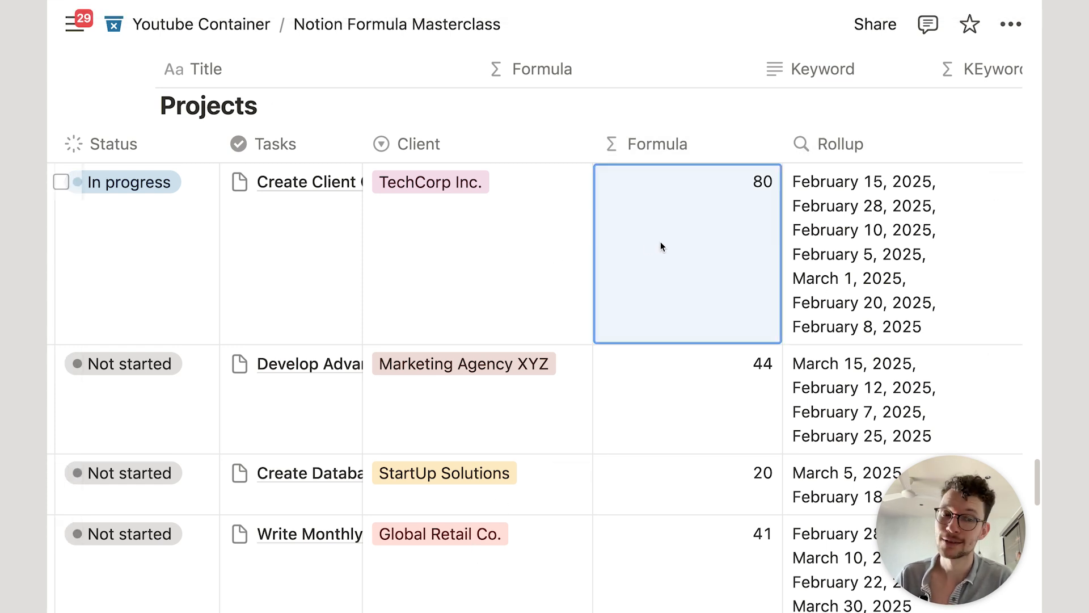
# Step: Replace the formula's tail with each task's Task Name followed by a " " separator
pyautogui.click(660, 244)
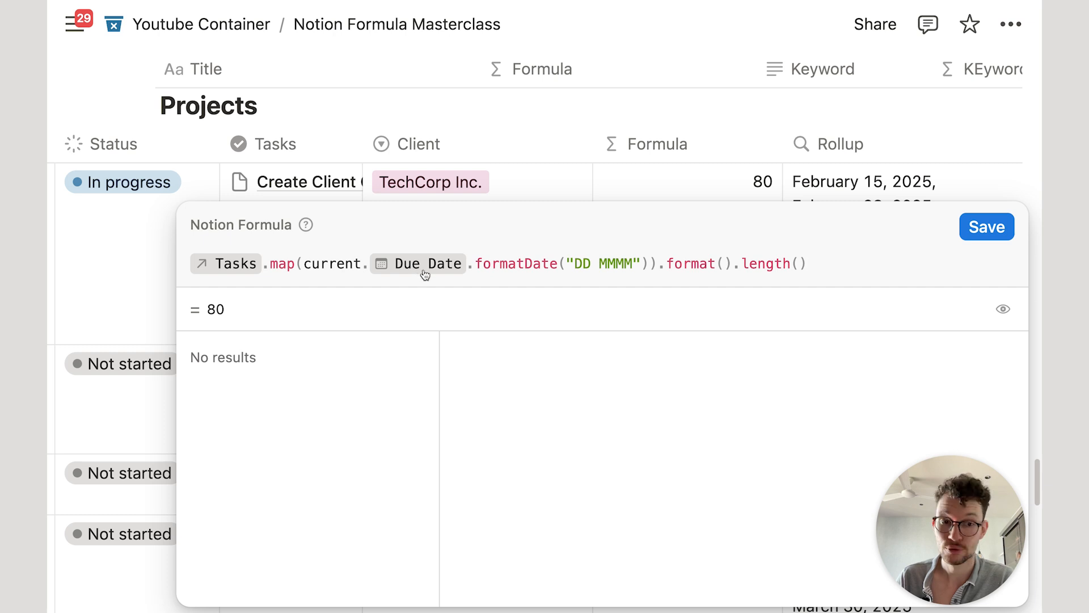
pyautogui.moveTo(367, 261); pyautogui.dragTo(802, 258)
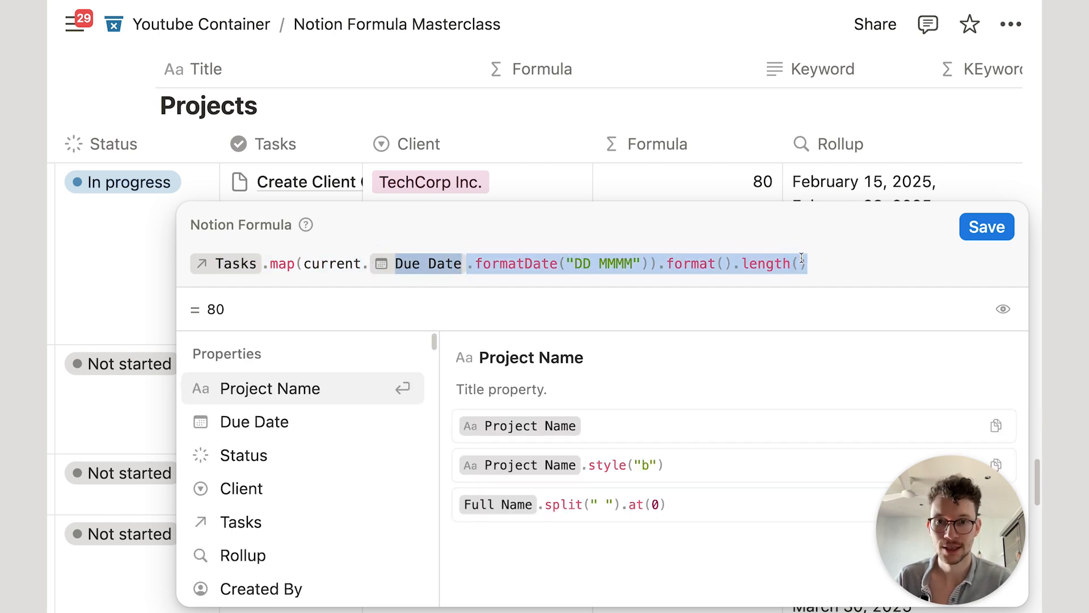
pyautogui.press('BackSpace')
pyautogui.write(')')
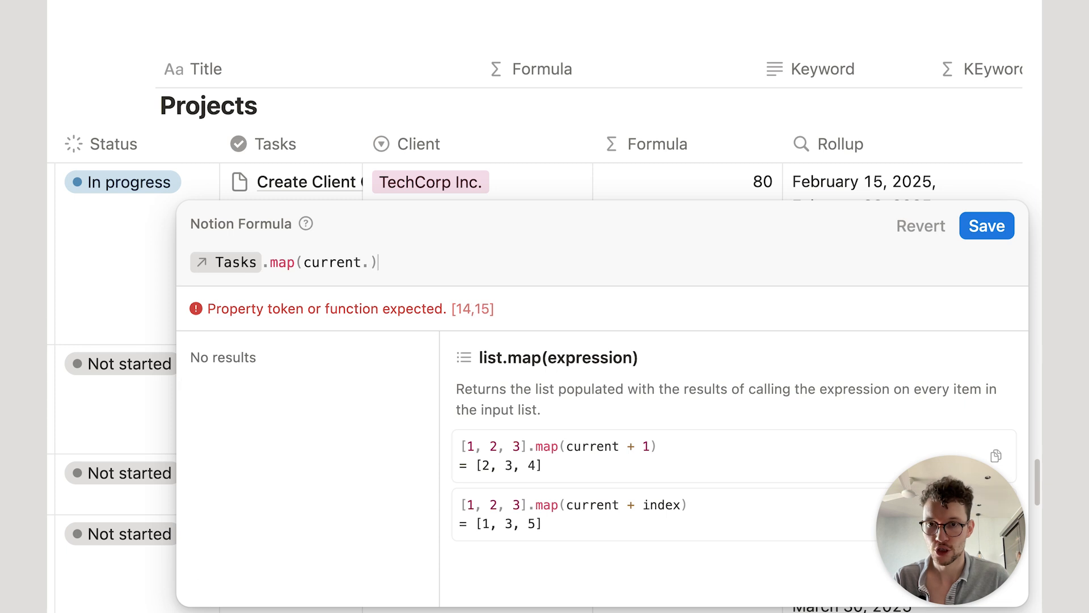
pyautogui.press('Left')
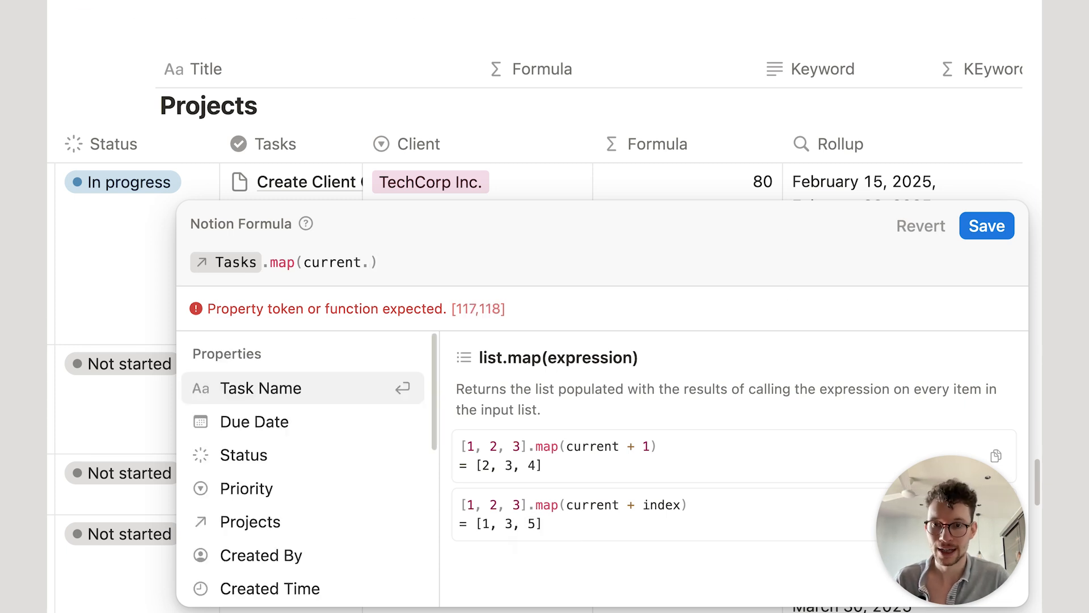
pyautogui.click(360, 389)
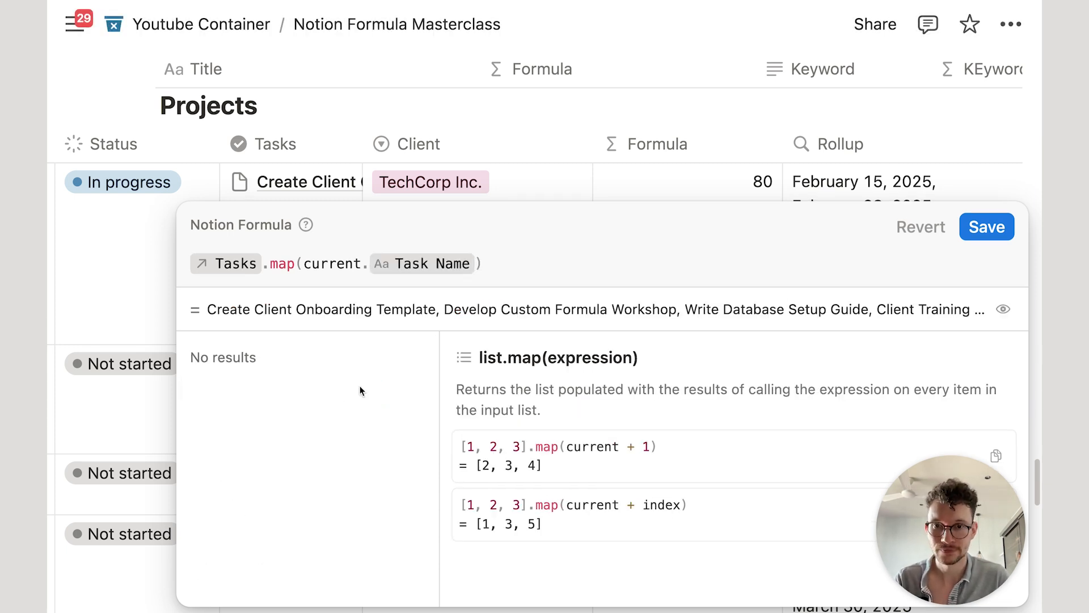
pyautogui.write('+" "')
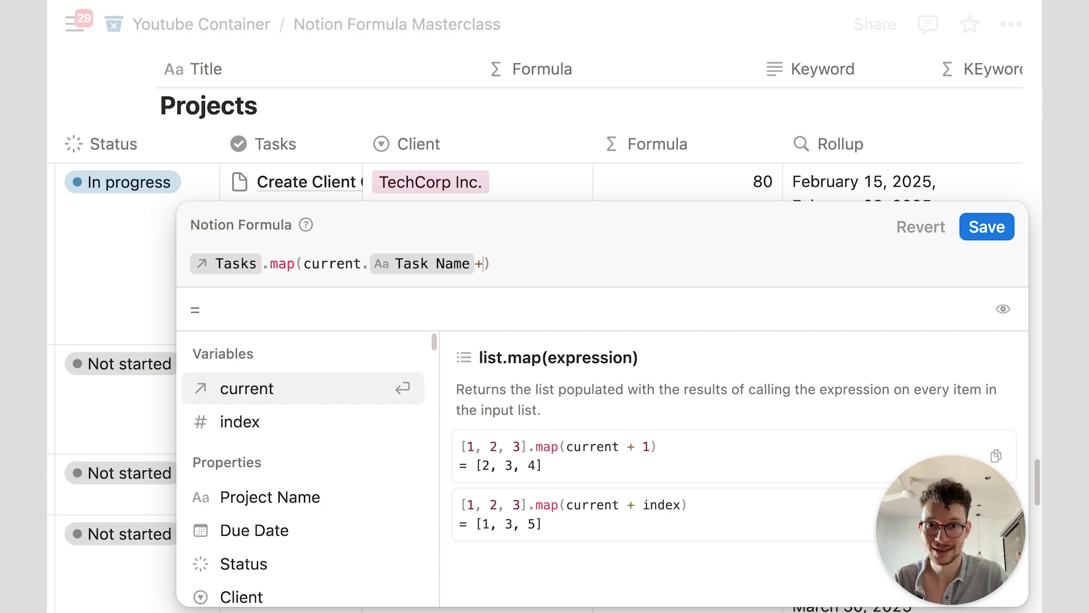
pyautogui.write('+')
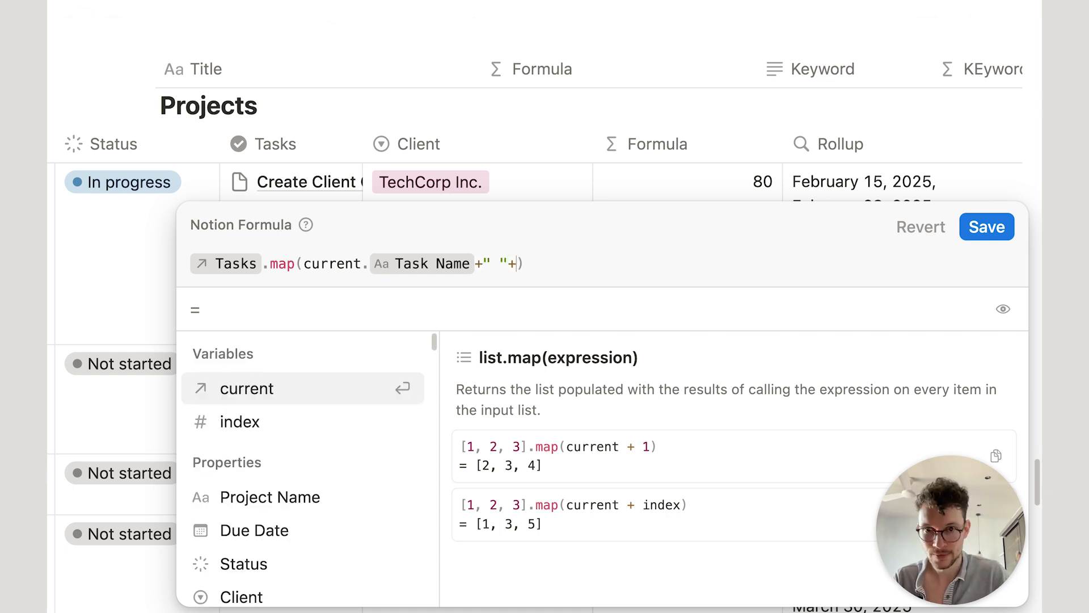
# Step: Append current.Due Date formatted with formatDate("DD MM") and save the formula
pyautogui.click(278, 390)
pyautogui.write('.')
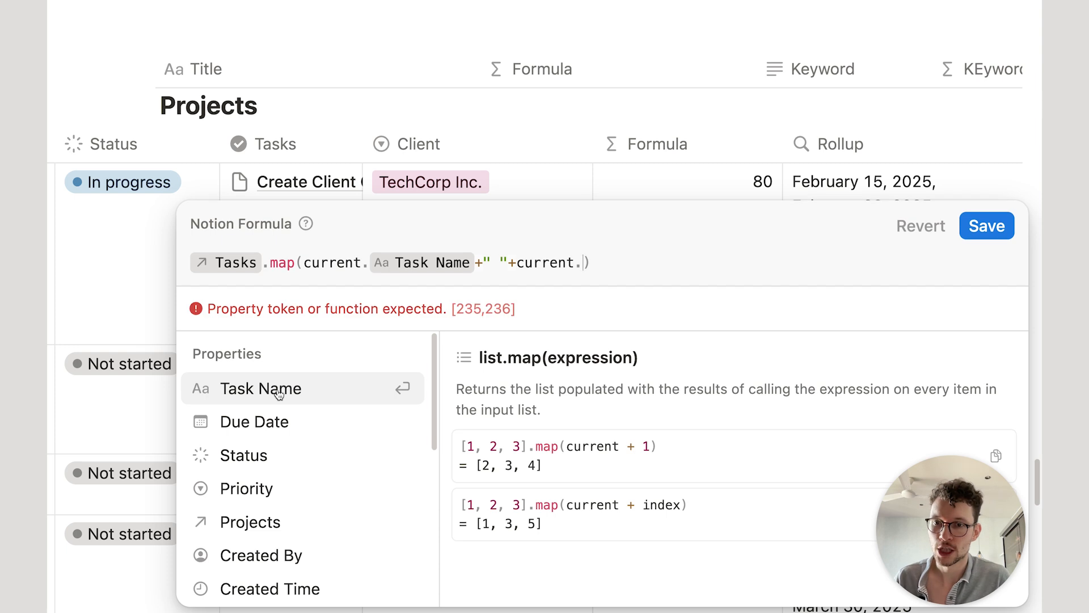
pyautogui.click(268, 421)
pyautogui.write('.for')
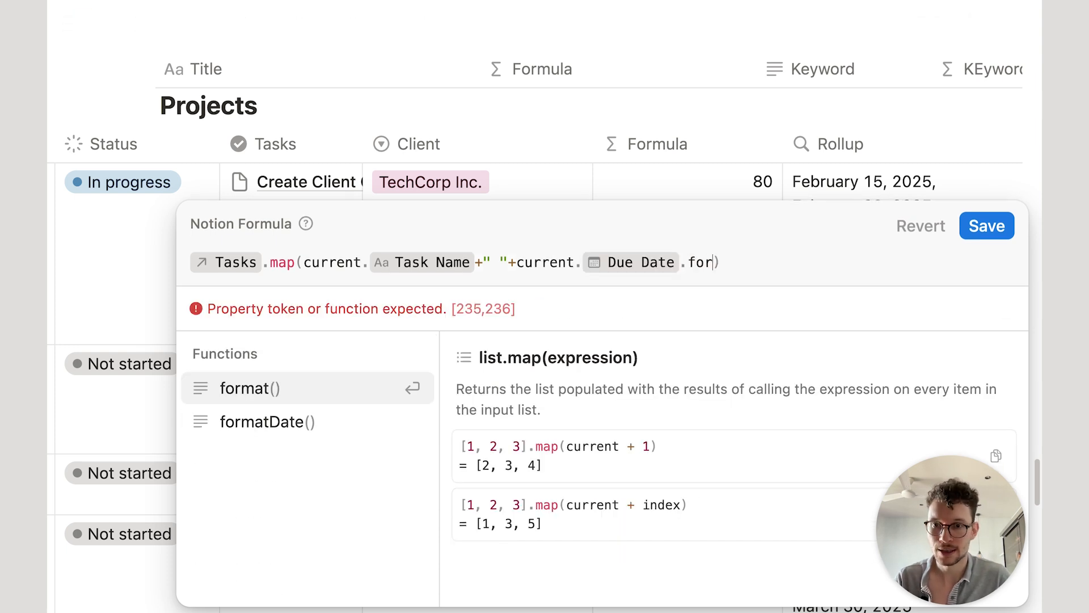
pyautogui.click(262, 420)
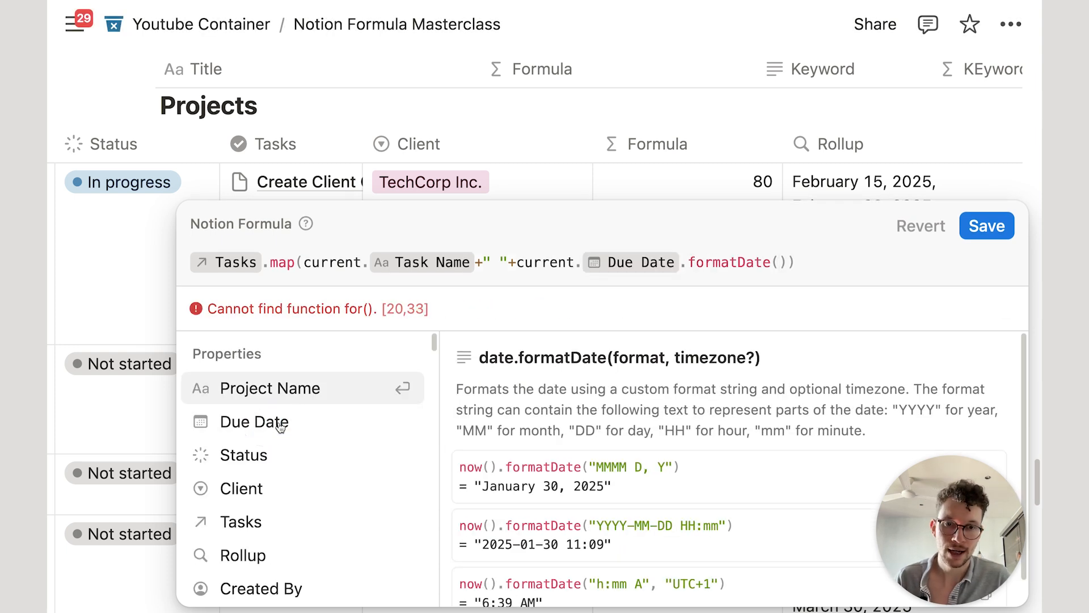
pyautogui.write('"DD')
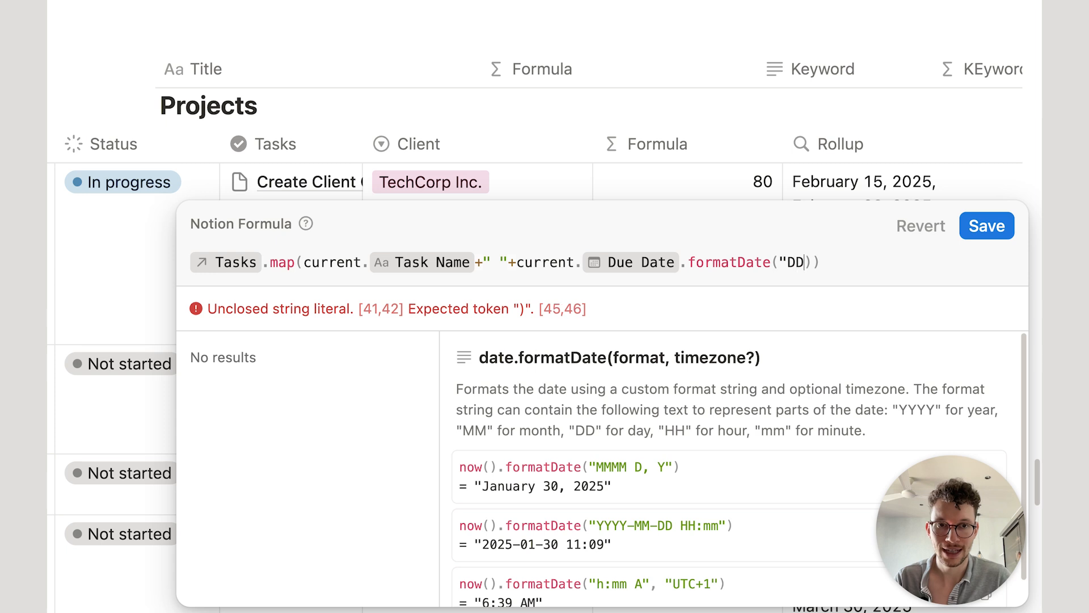
pyautogui.press('BackSpace')
pyautogui.write('. ')
pyautogui.write('MM')
pyautogui.press('BackSpace')
pyautogui.press('BackSpace')
pyautogui.press('BackSpace')
pyautogui.press('BackSpace')
pyautogui.write('MM"')
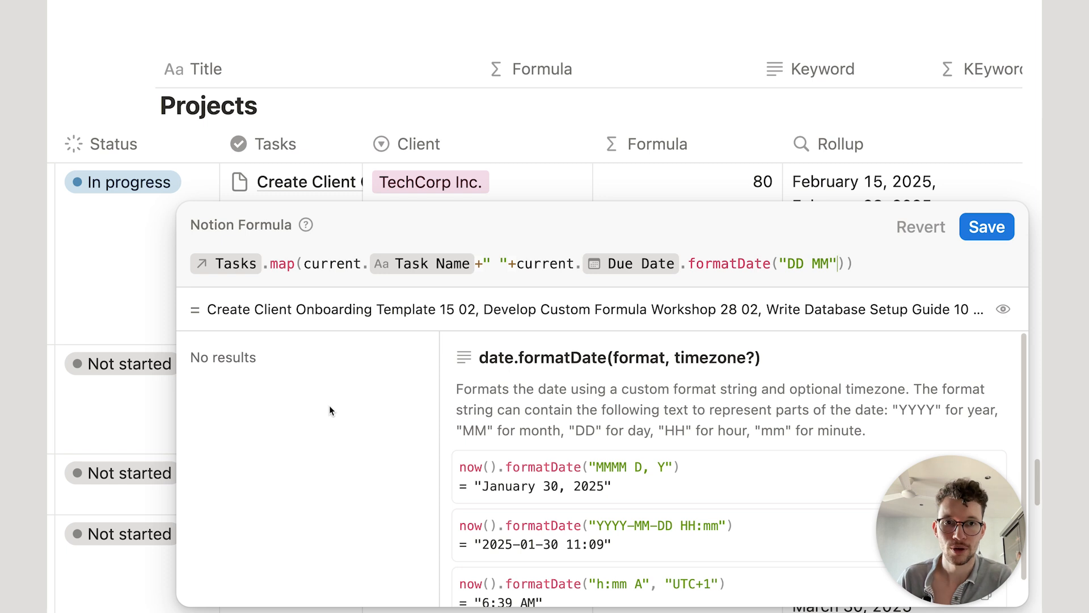
pyautogui.click(986, 226)
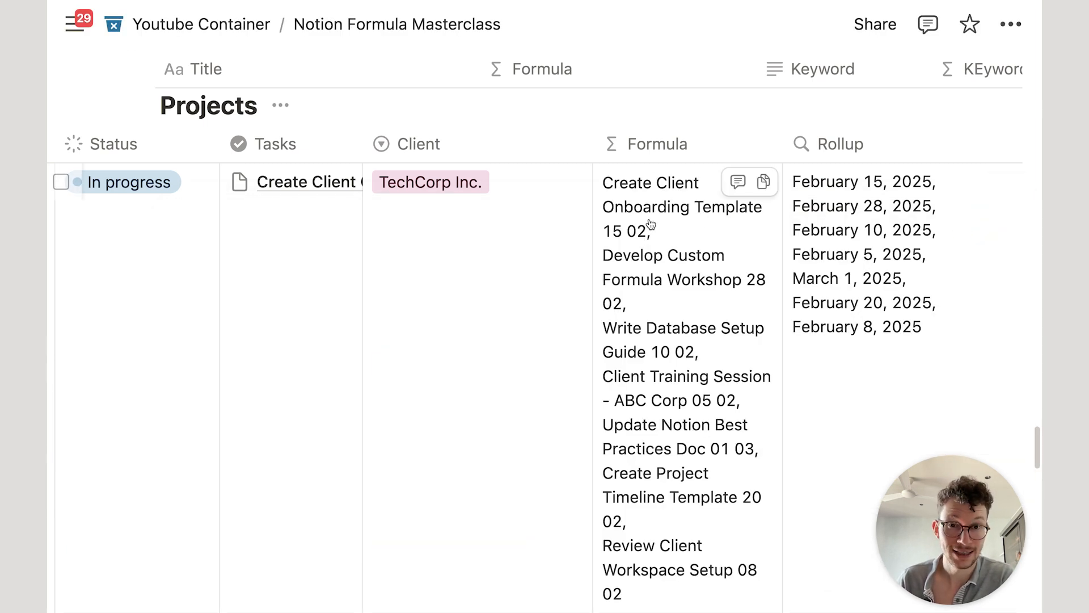
# Step: Change the separator to 'due on' and the date format to "D MMMM", then save
pyautogui.click(641, 242)
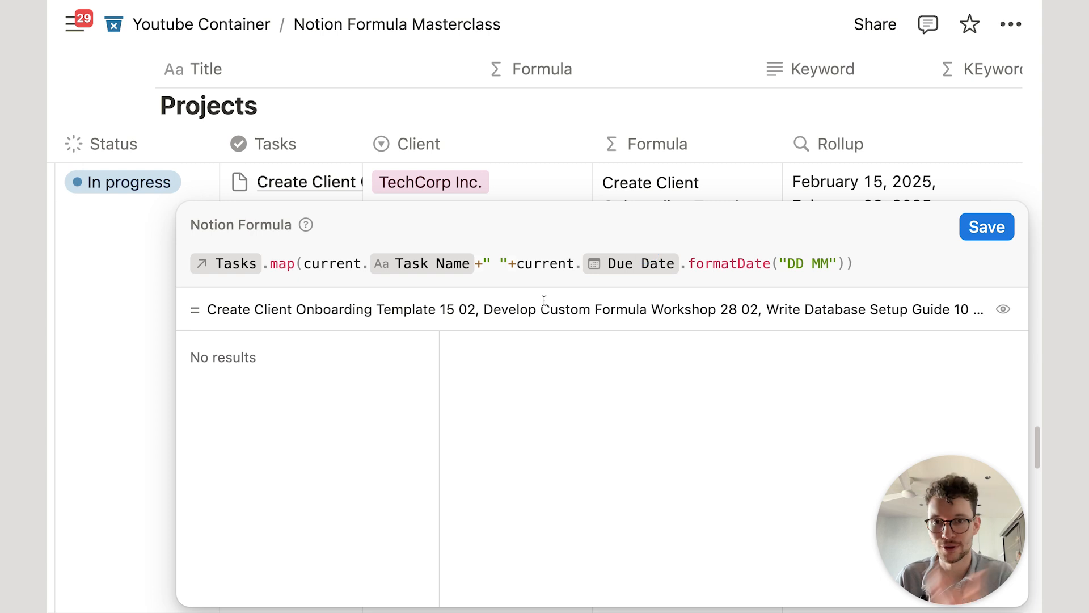
pyautogui.click(498, 263)
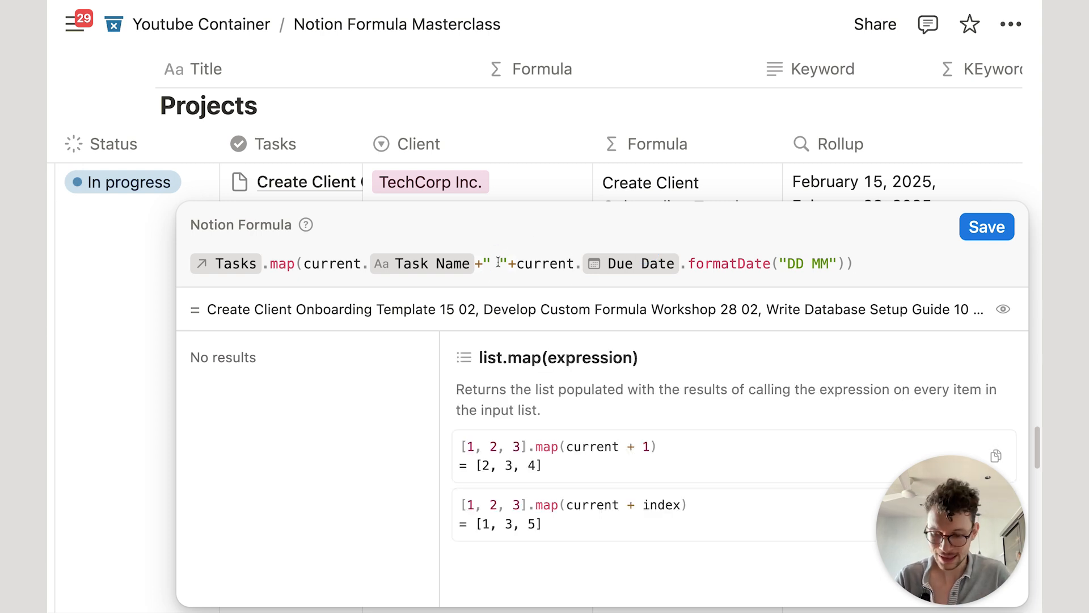
pyautogui.write('due on')
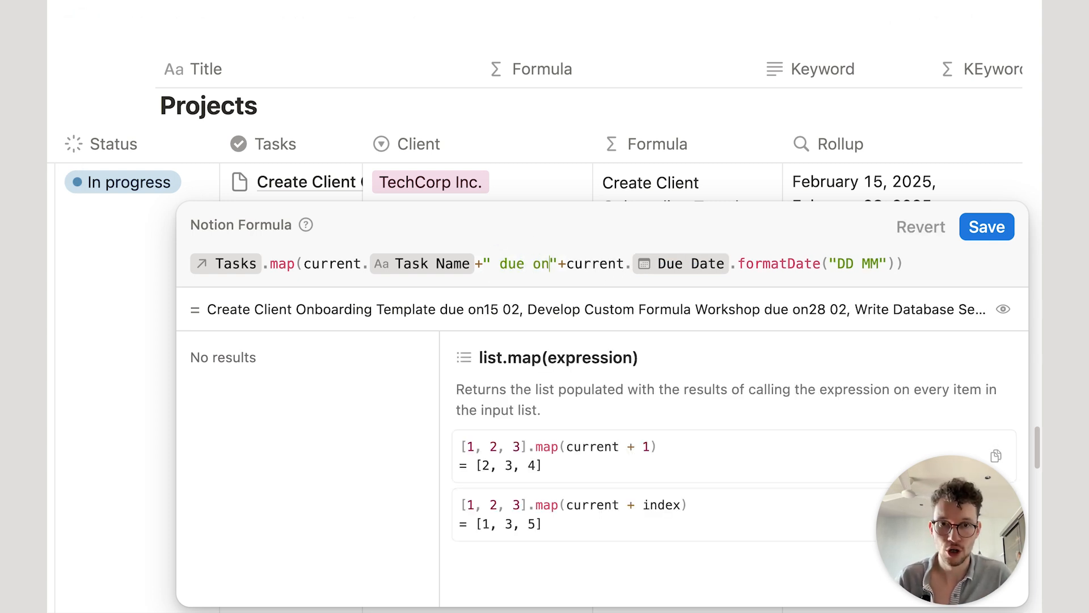
pyautogui.click(876, 260)
pyautogui.write('MM')
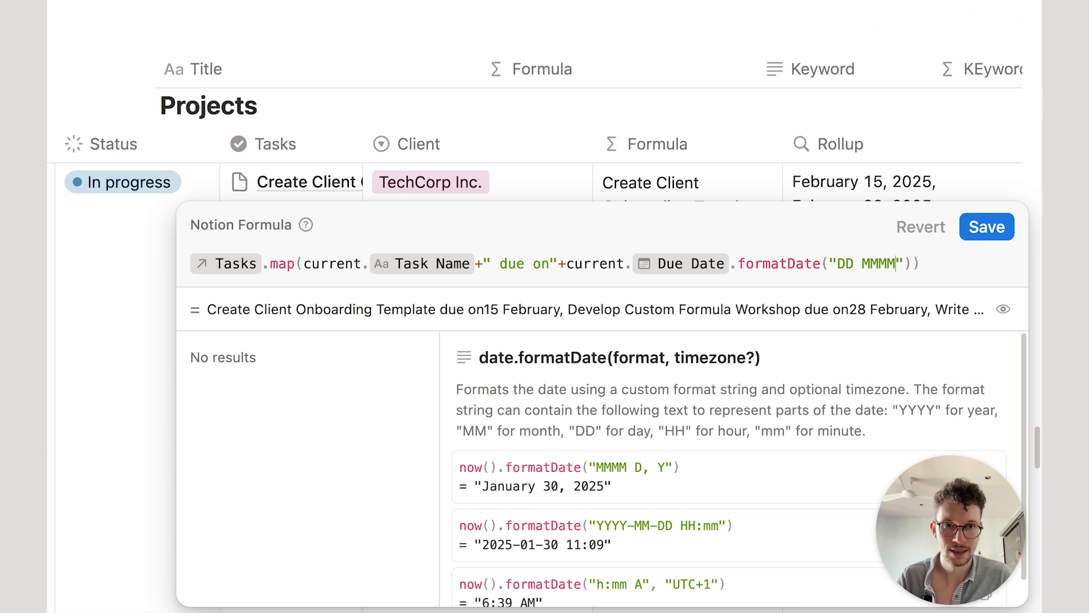
pyautogui.click(854, 263)
pyautogui.press('BackSpace')
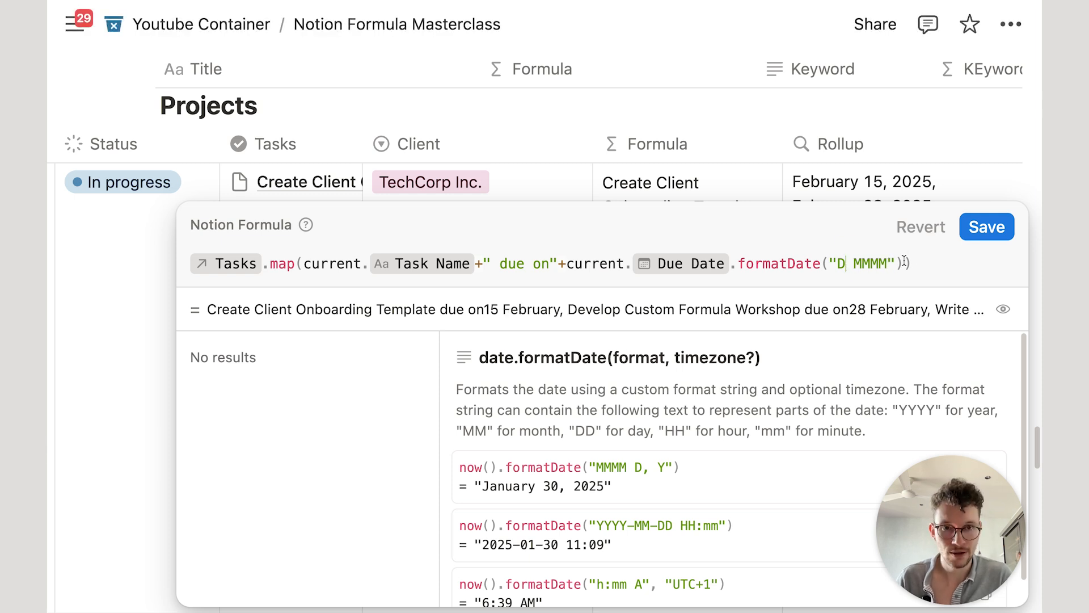
pyautogui.click(986, 227)
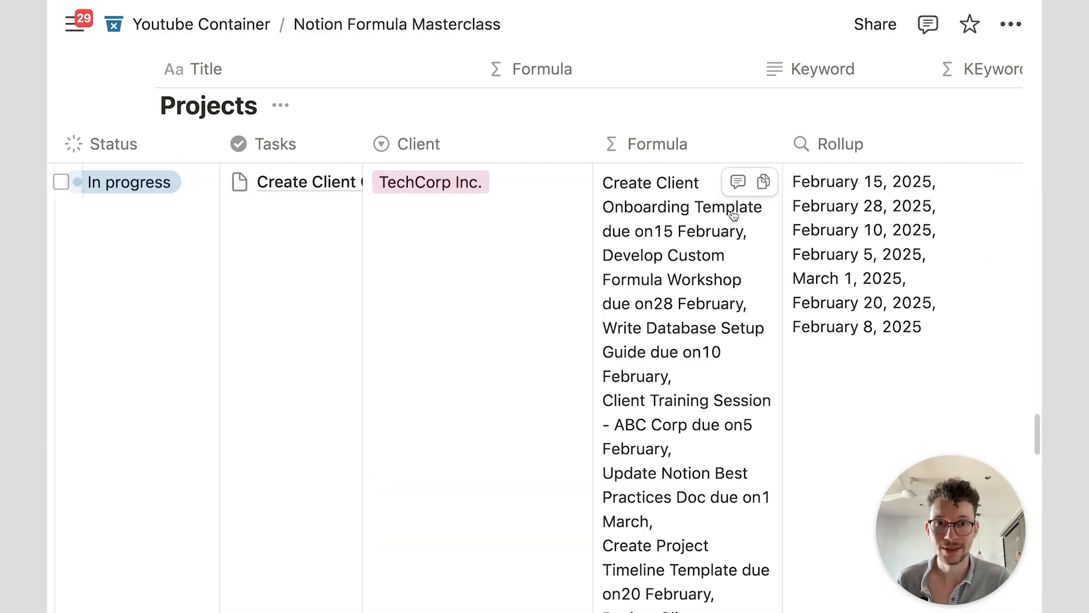
# Step: Add the missing space after 'due on', save, and reopen the formula editor
pyautogui.click(716, 252)
pyautogui.click(550, 267)
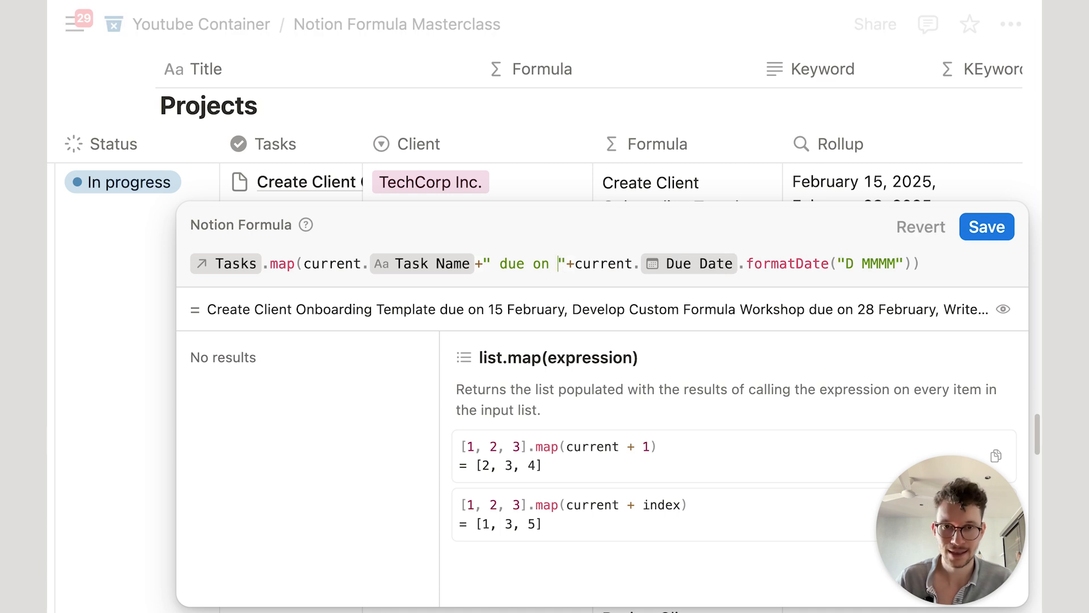
pyautogui.click(993, 237)
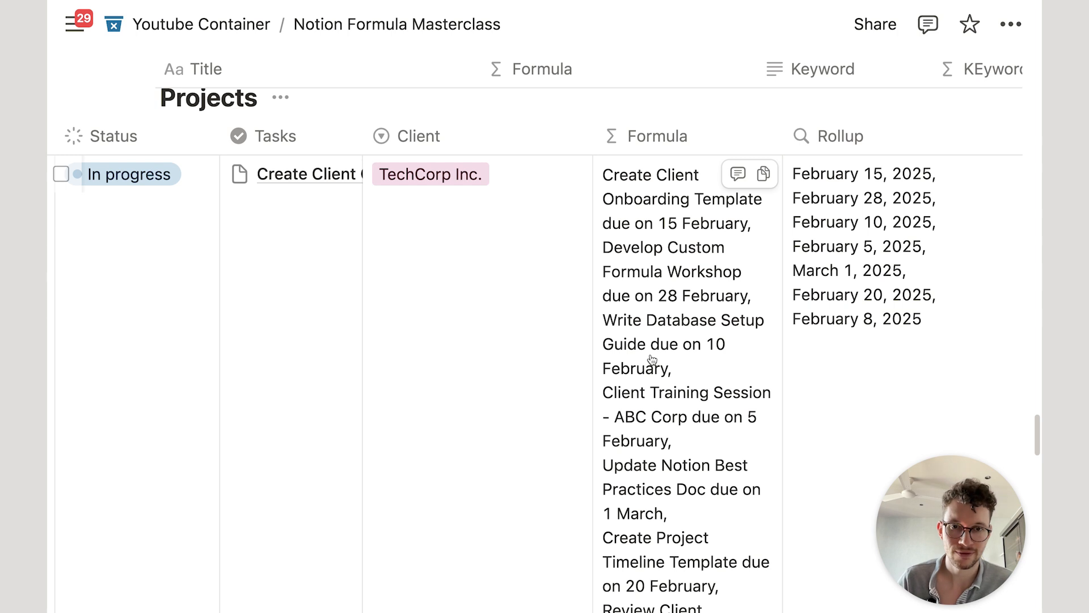
pyautogui.click(667, 338)
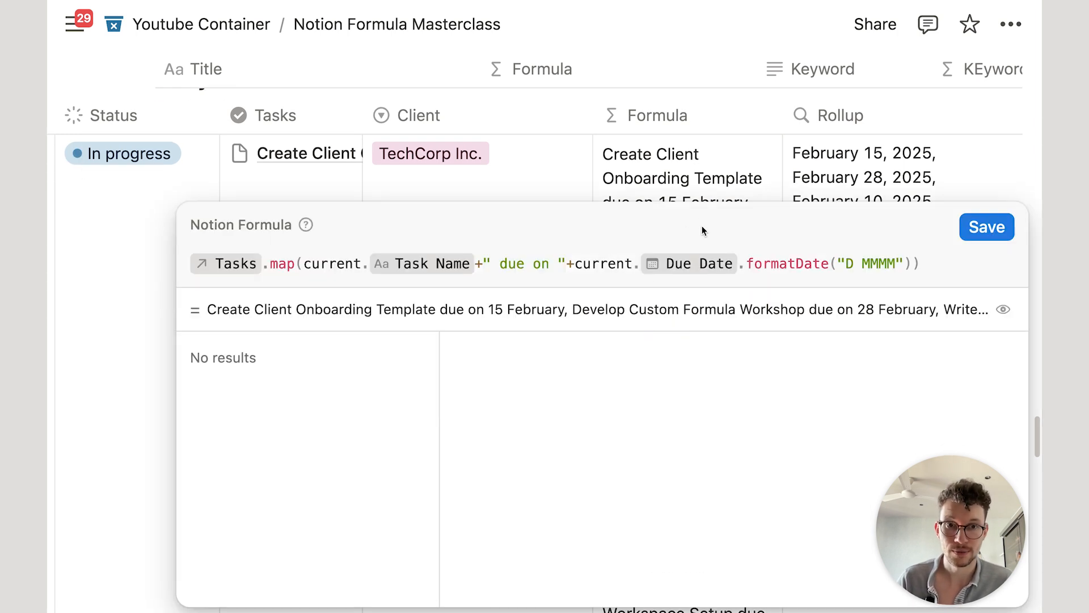
pyautogui.click(909, 264)
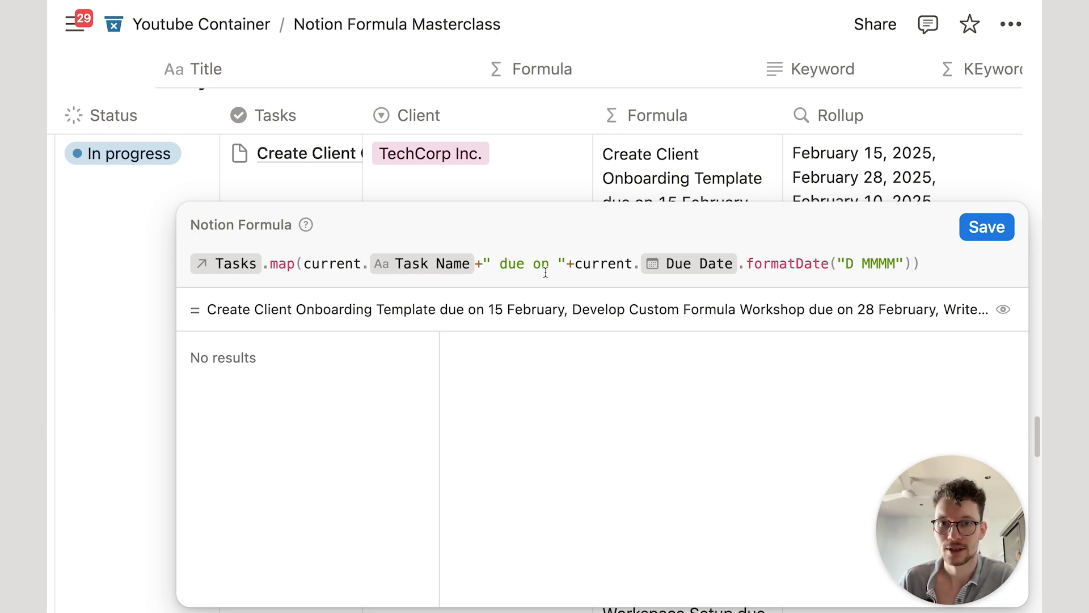
# Step: Add .style("b") after Task Name so task names show bold, save, and reopen the editor
pyautogui.click(478, 261)
pyautogui.write('.sty')
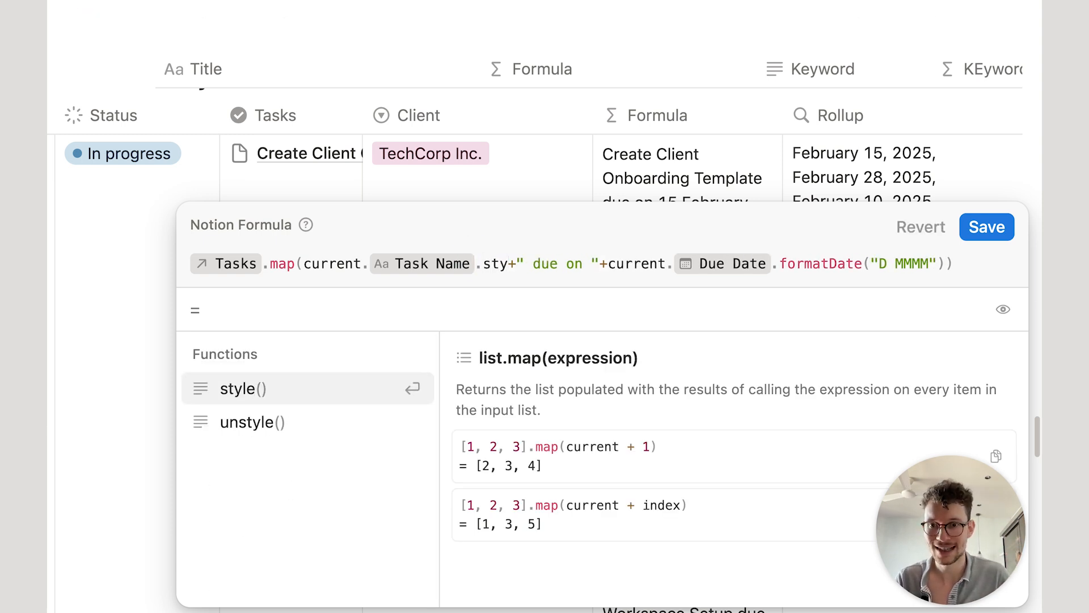
pyautogui.press('Return')
pyautogui.write('"b"')
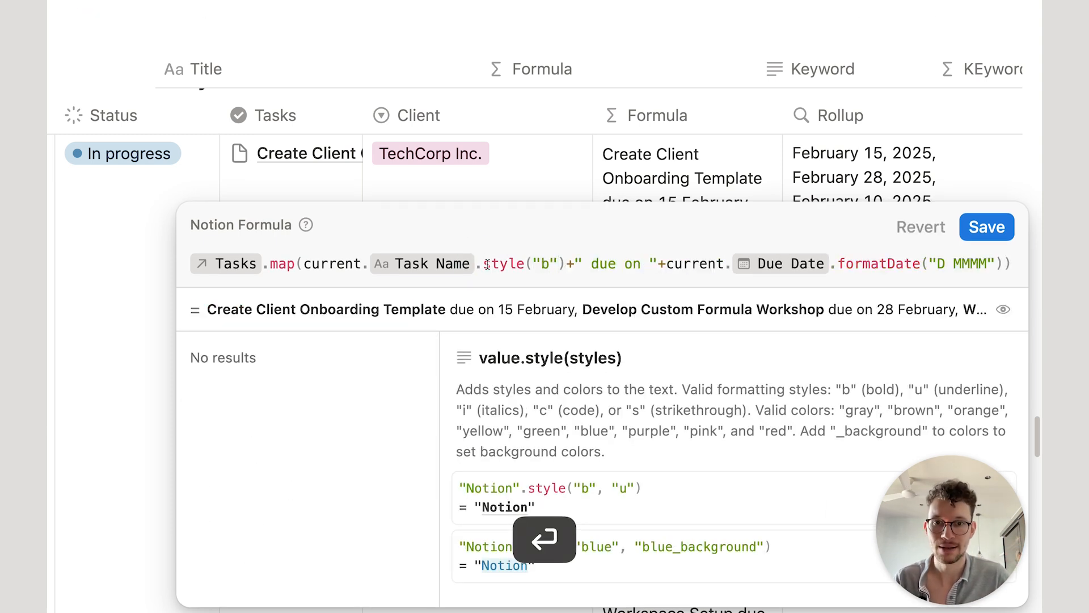
pyautogui.click(987, 227)
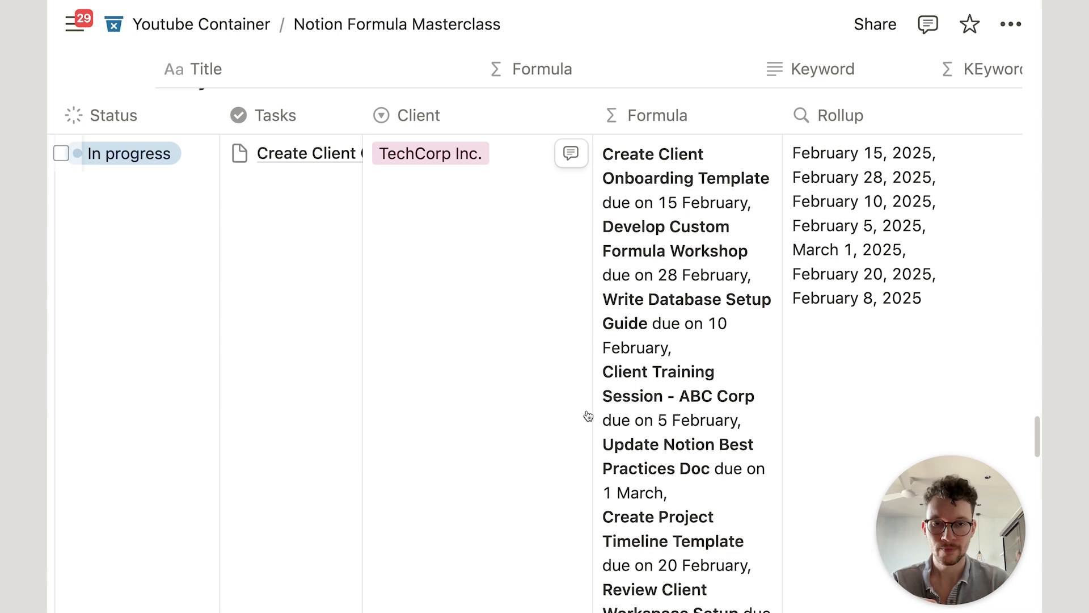
pyautogui.click(709, 346)
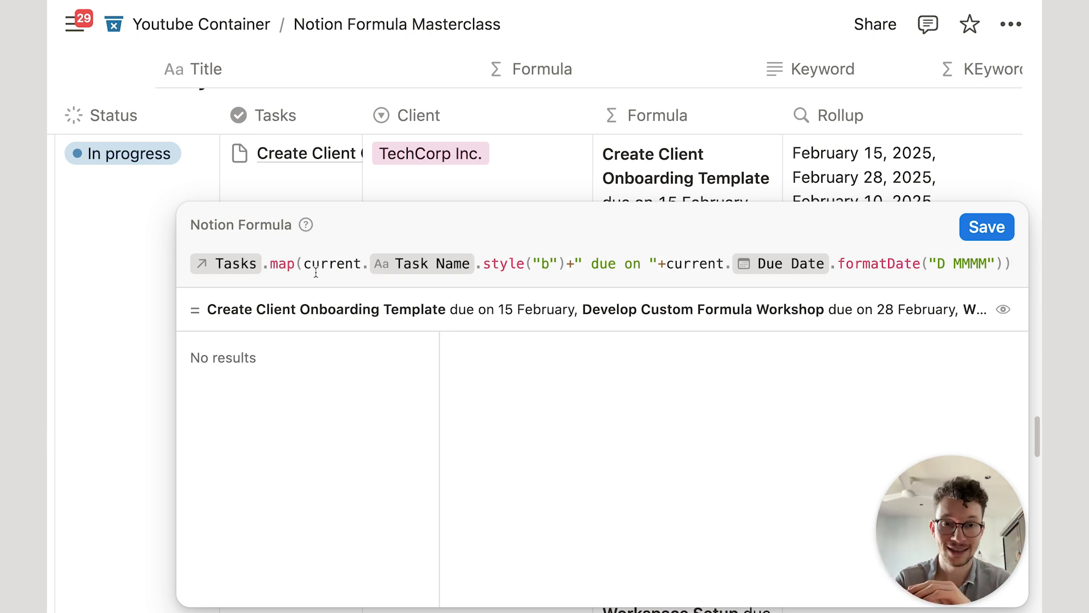
# Step: Close the formula editor and turn on text wrapping for the Tasks column
pyautogui.click(460, 98)
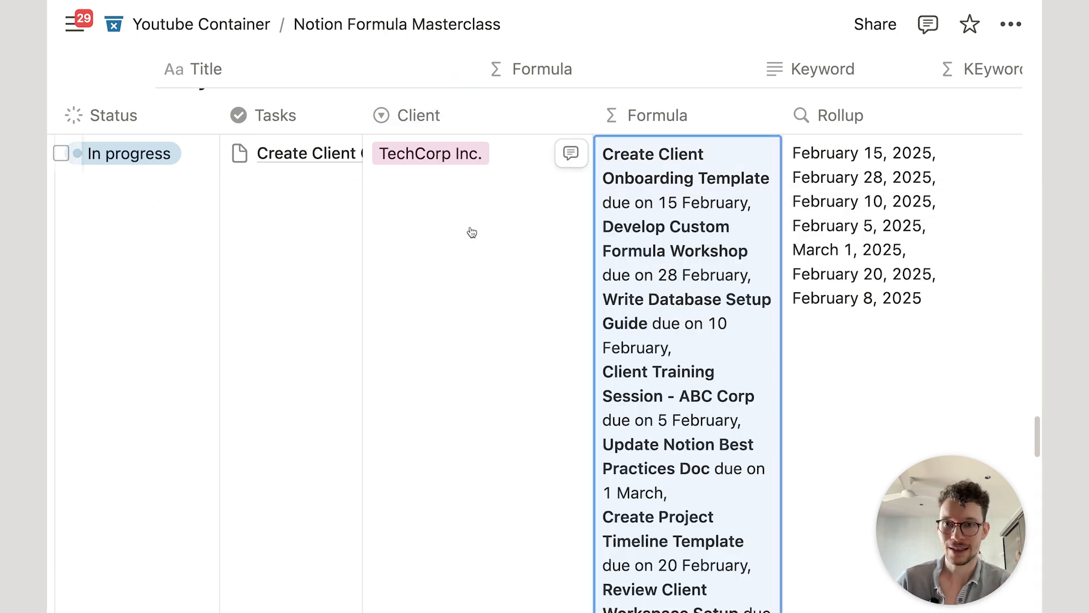
pyautogui.hscroll(-10, 469, 230)
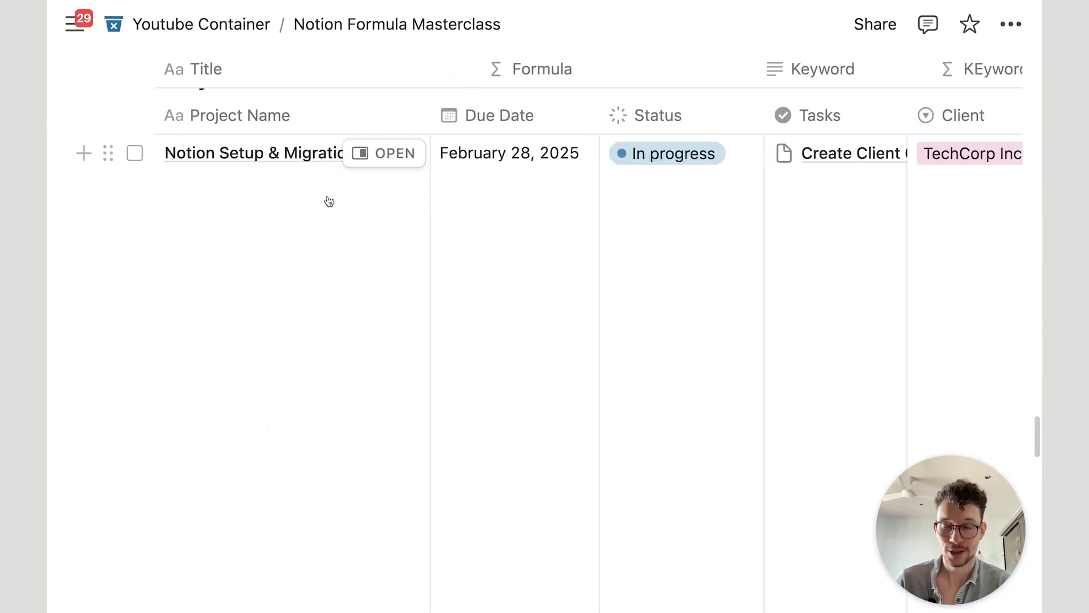
pyautogui.scroll(2, 328, 202)
pyautogui.scroll(-1, 372, 232)
pyautogui.scroll(1, 339, 179)
pyautogui.hscroll(5, 352, 212)
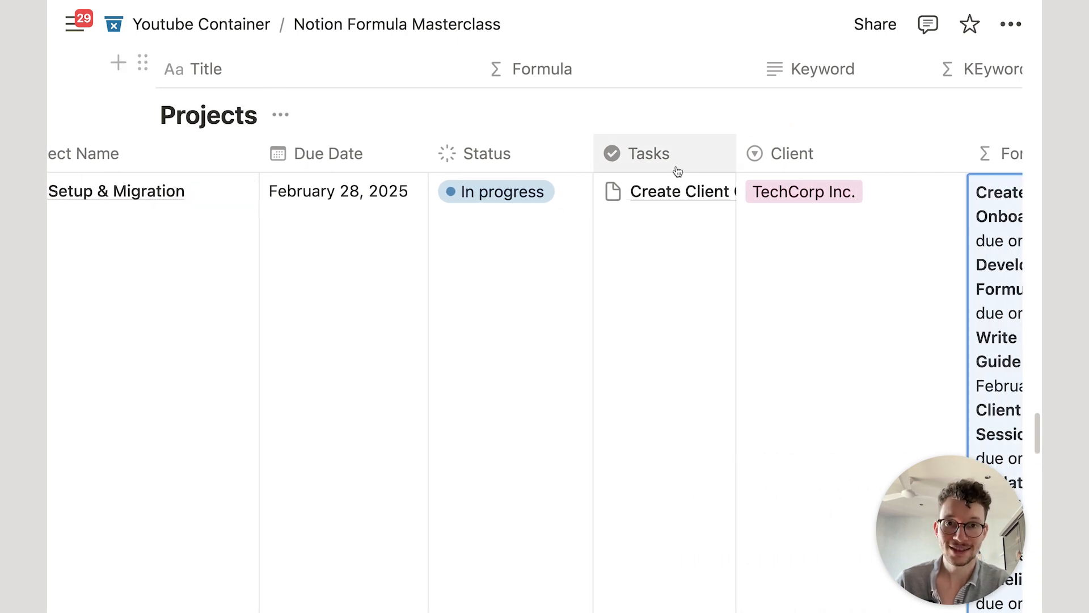
pyautogui.click(676, 165)
pyautogui.click(813, 498)
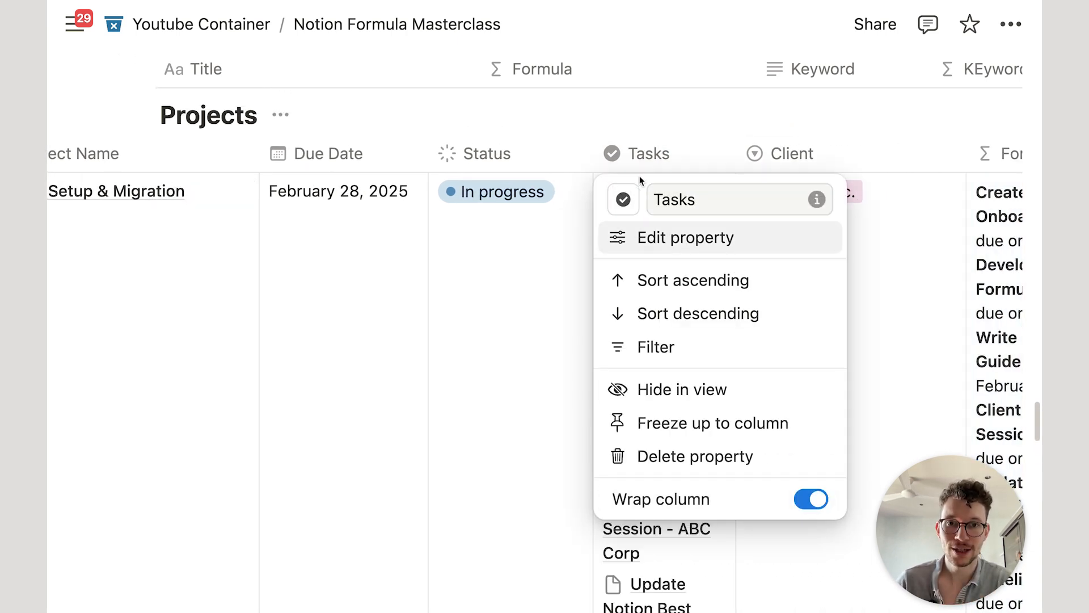
pyautogui.click(629, 148)
pyautogui.scroll(-2, 672, 299)
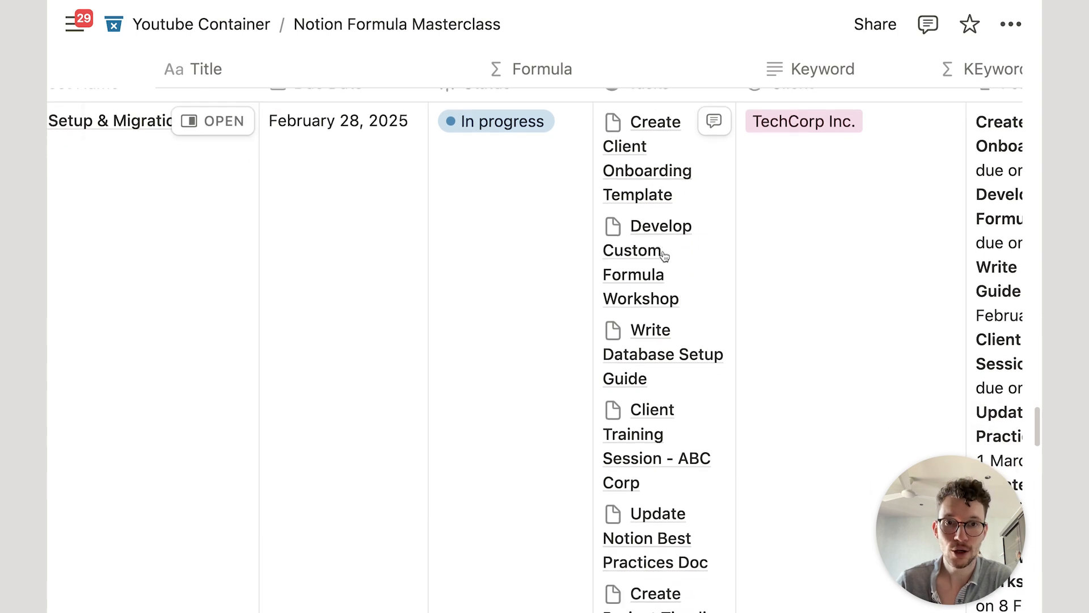
pyautogui.scroll(2, 681, 311)
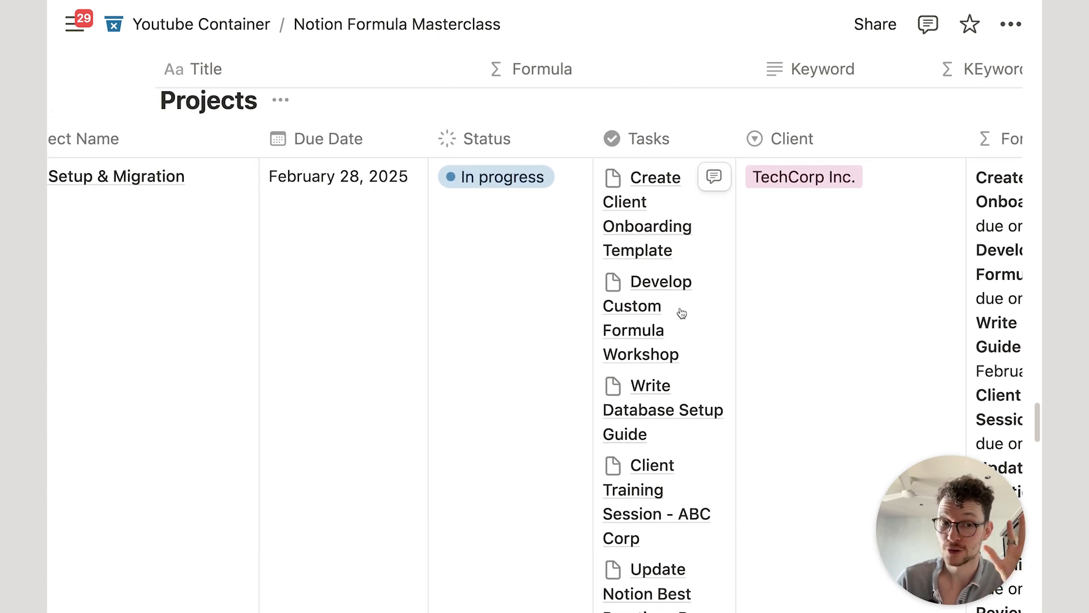
pyautogui.hscroll(6, 682, 313)
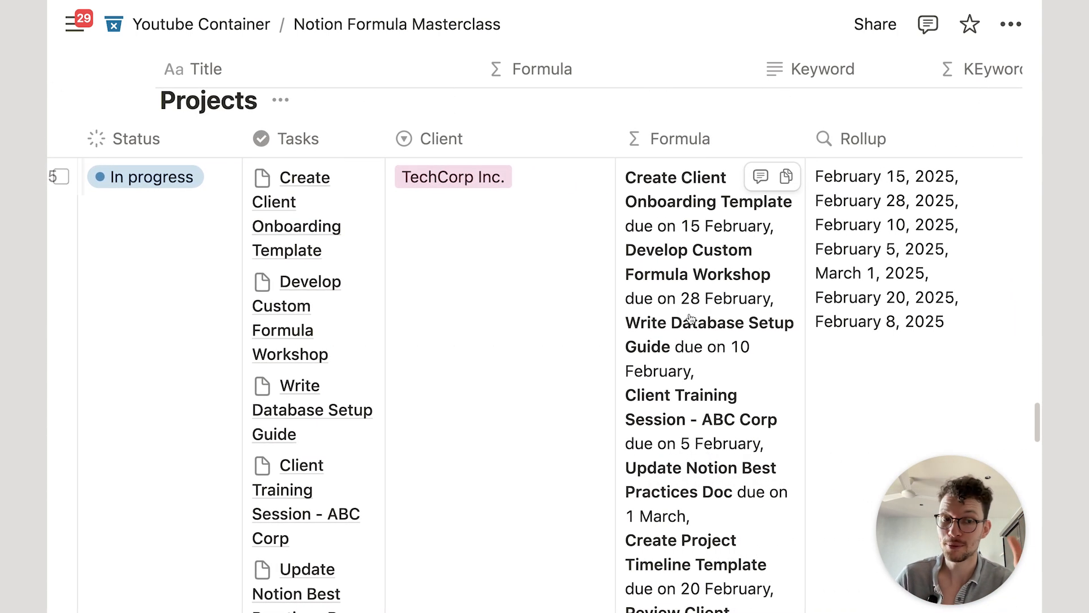
# Step: Clear the old formula and start a new one with Tasks.filter()
pyautogui.click(719, 306)
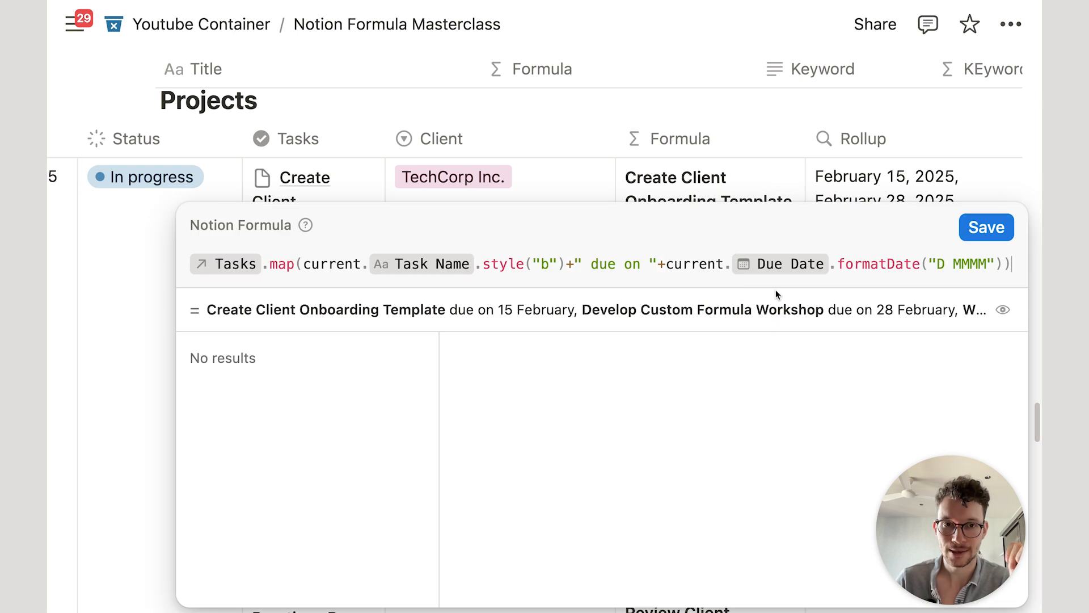
pyautogui.press('super+a')
pyautogui.press('BackSpace')
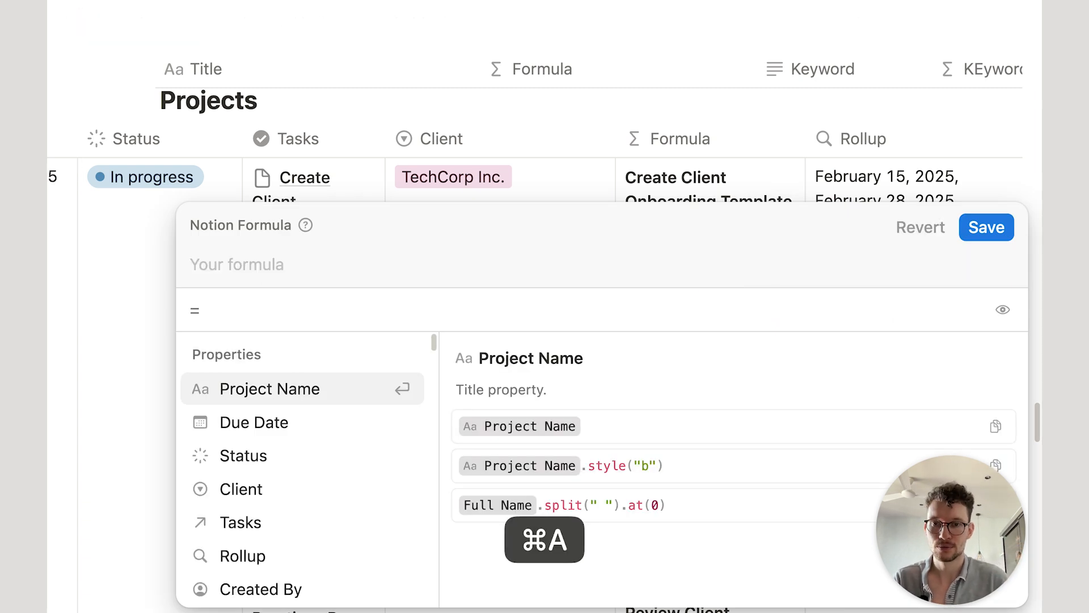
pyautogui.write('task')
pyautogui.press('Return')
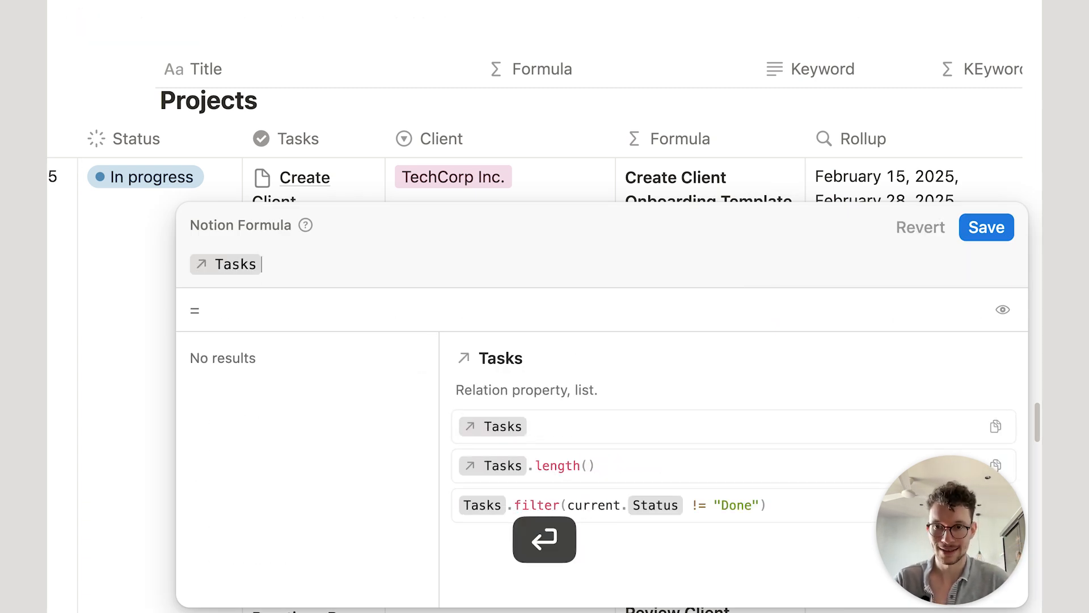
pyautogui.write('.fi')
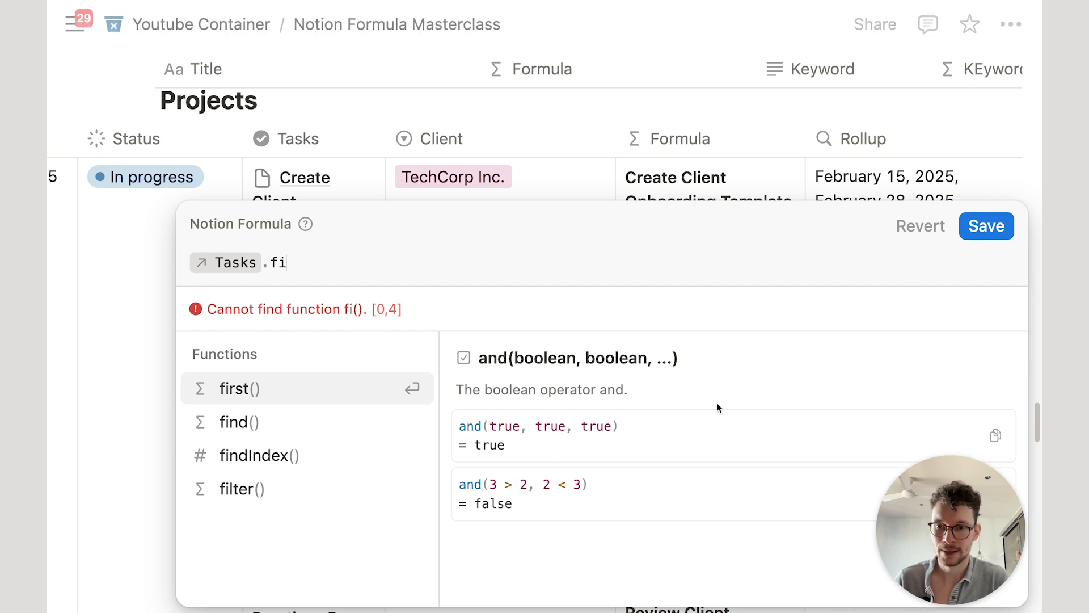
pyautogui.click(306, 500)
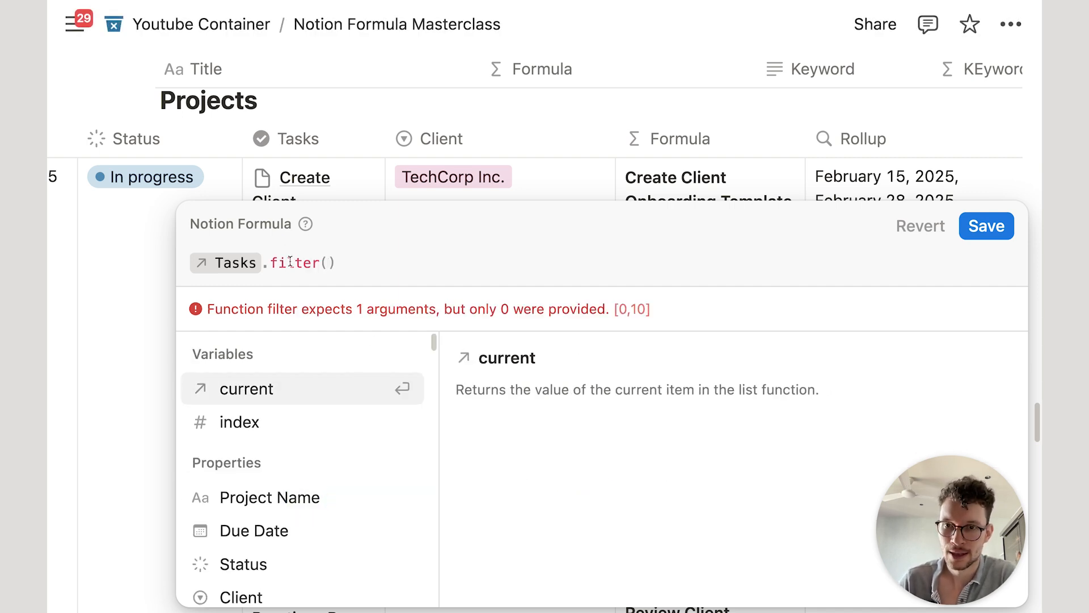
# Step: Write the filter condition current.Status != "Done" inside the filter call
pyautogui.click(293, 262)
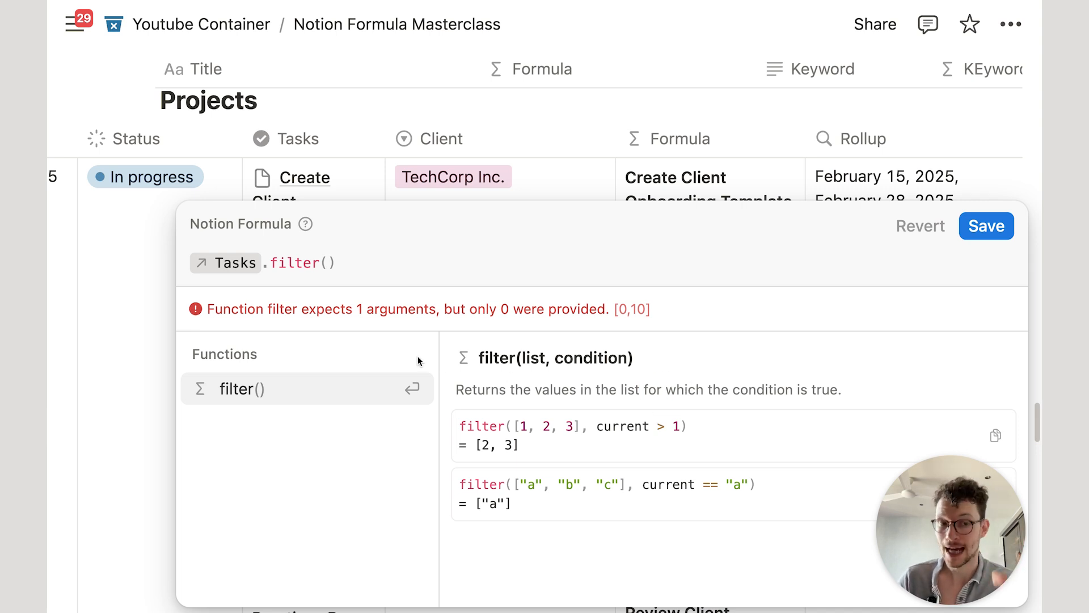
pyautogui.click(327, 262)
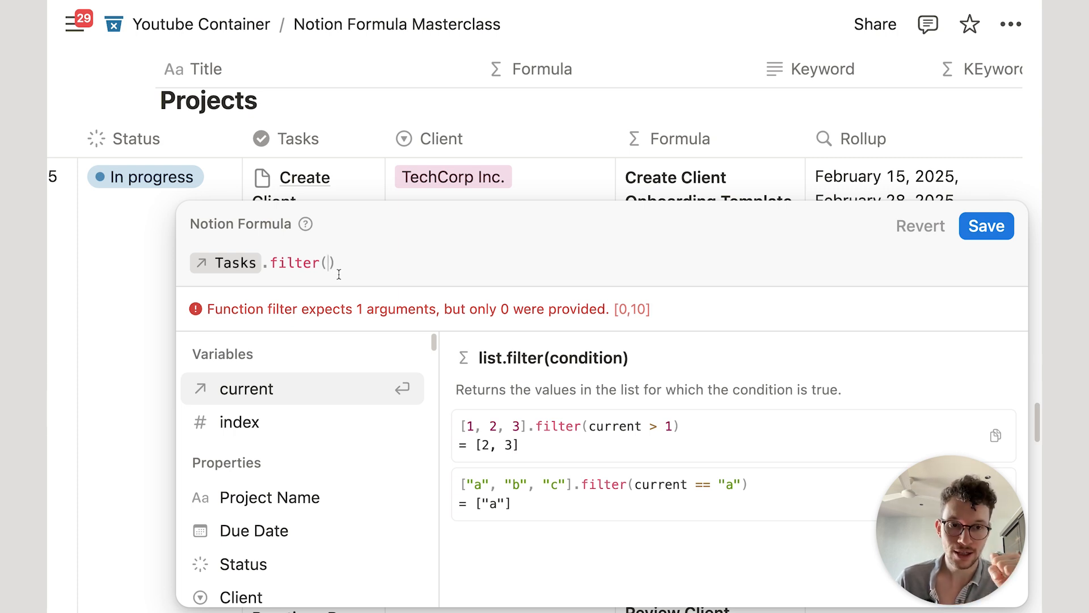
pyautogui.click(237, 400)
pyautogui.write('.')
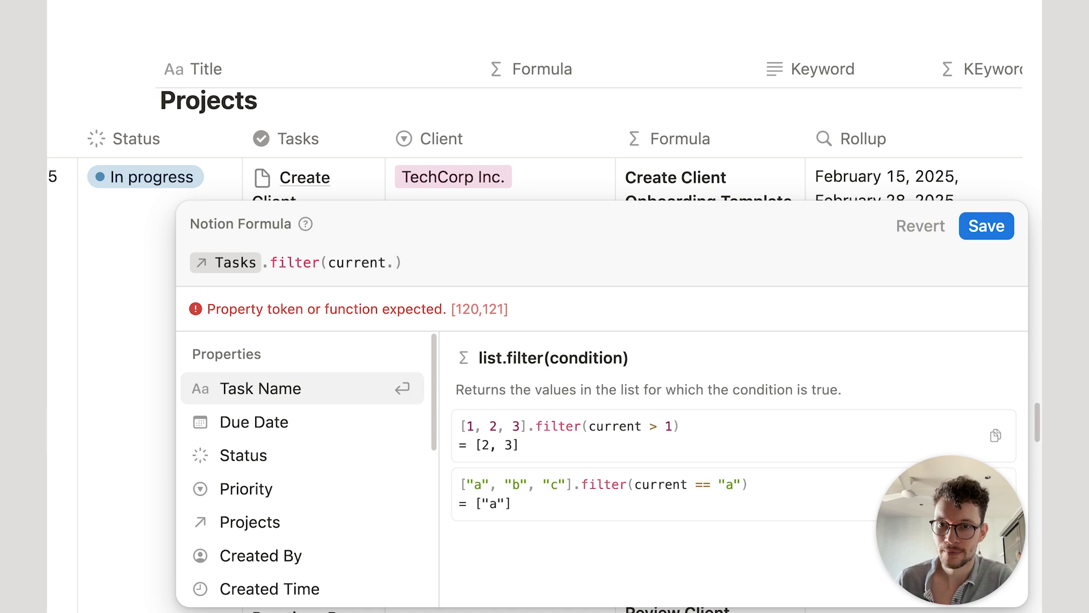
pyautogui.click(287, 454)
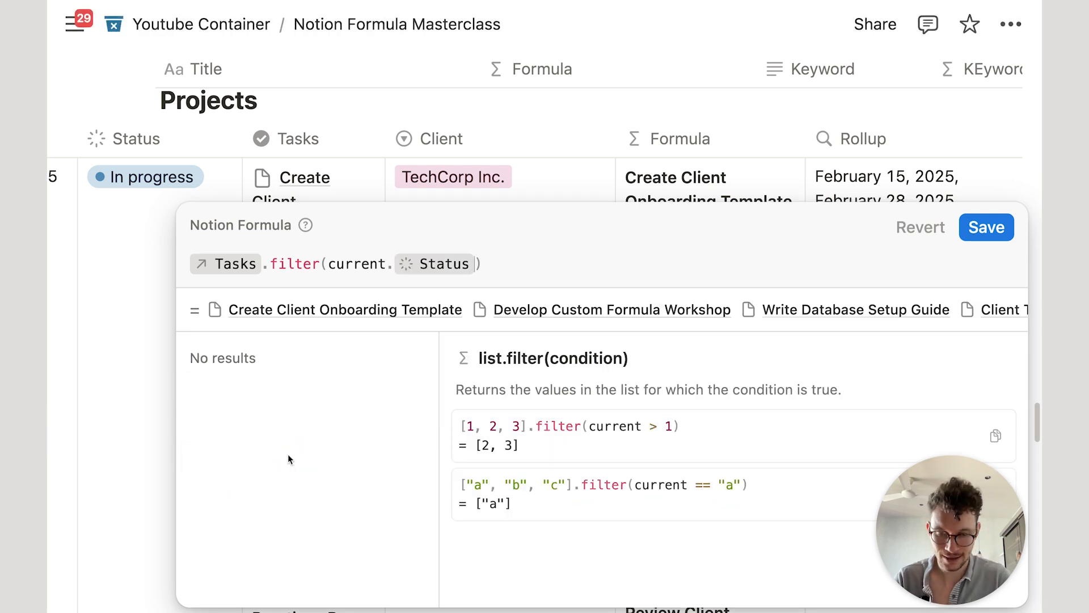
pyautogui.write('!="Don')
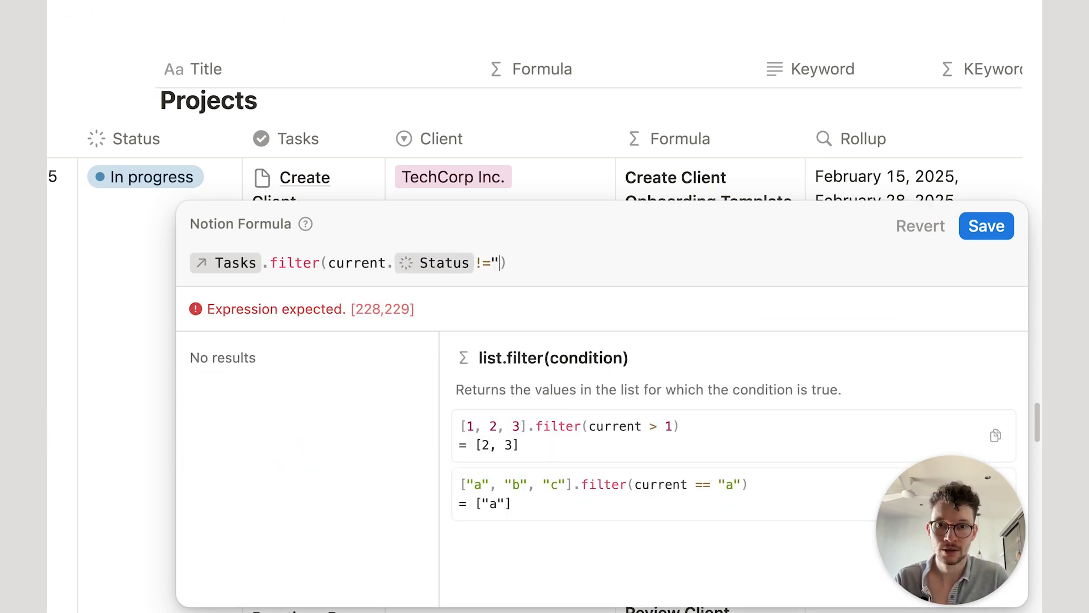
pyautogui.write('e"')
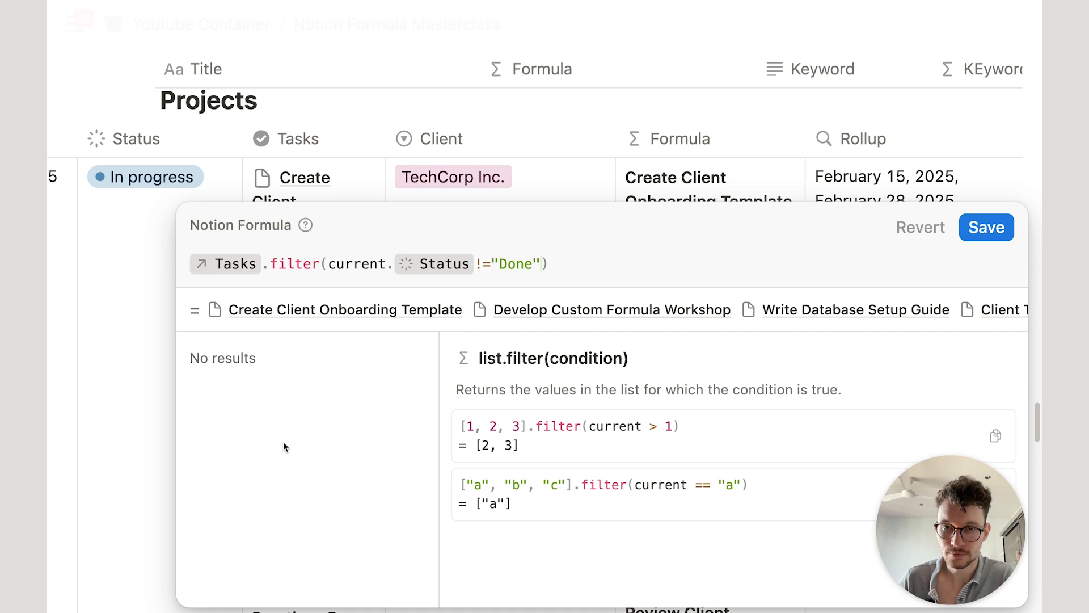
pyautogui.click(485, 262)
pyautogui.click(516, 263)
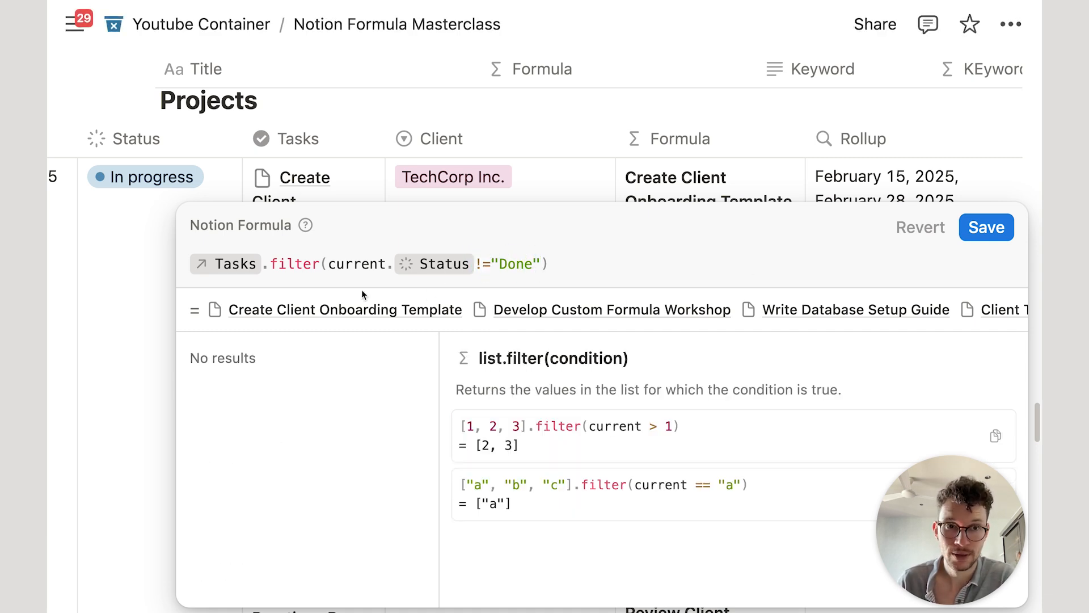
# Step: Save the filter formula and widen the Tasks column
pyautogui.click(981, 227)
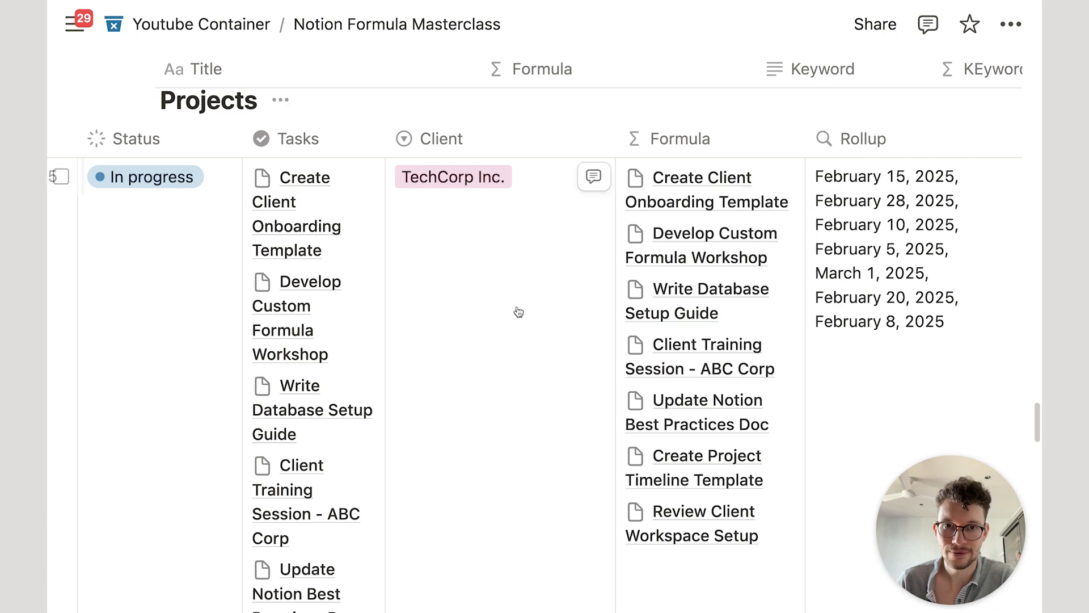
pyautogui.scroll(-2, 581, 246)
pyautogui.scroll(-2, 609, 250)
pyautogui.scroll(6, 644, 243)
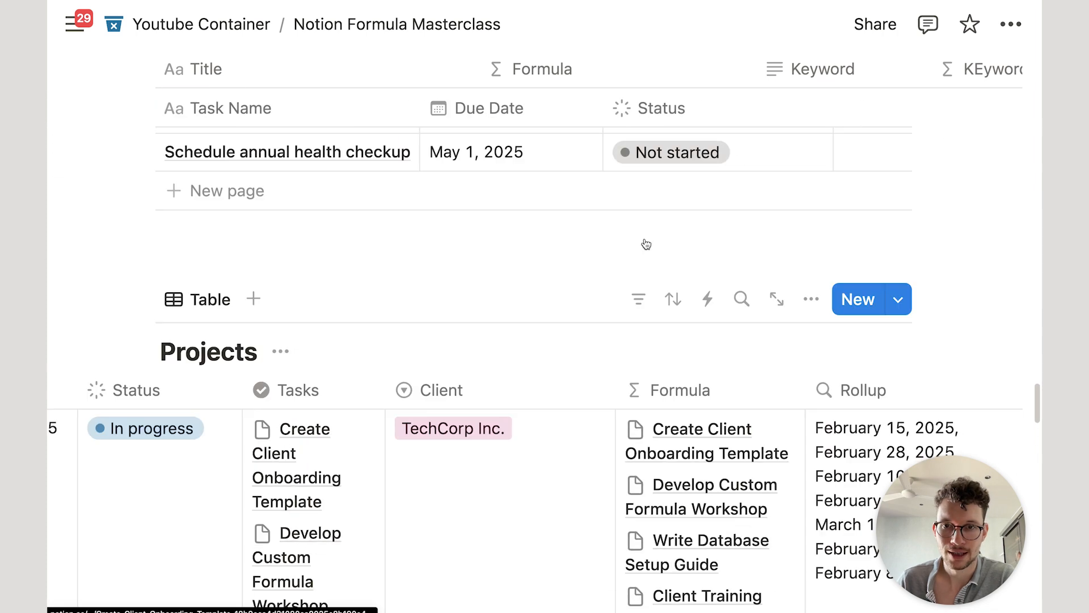
pyautogui.scroll(-4, 567, 245)
pyautogui.moveTo(381, 148); pyautogui.dragTo(485, 144)
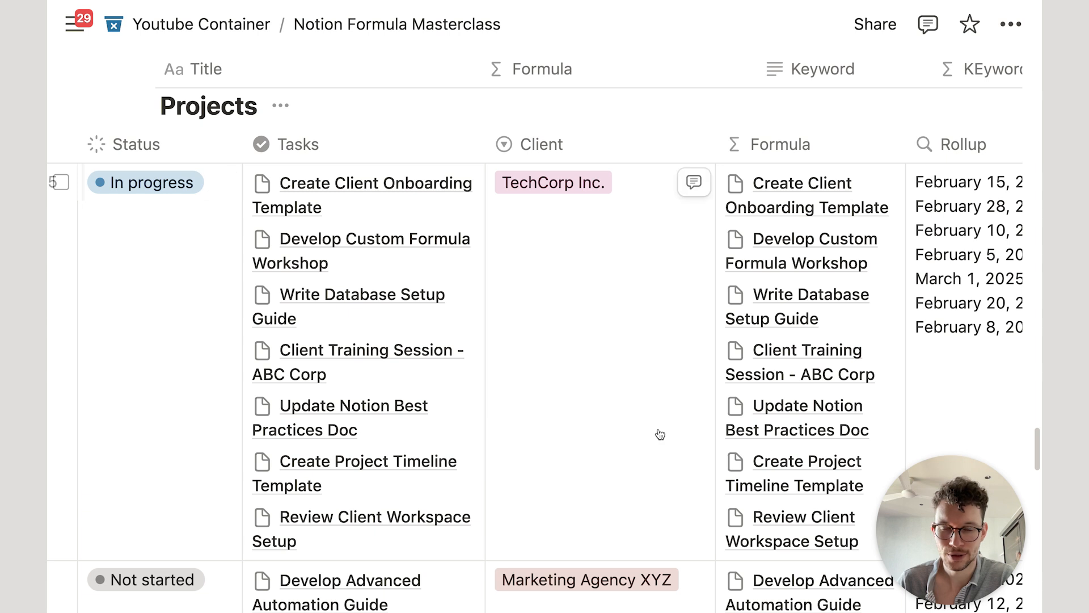
pyautogui.scroll(-15, 590, 404)
pyautogui.scroll(-2, 590, 409)
pyautogui.scroll(5, 596, 397)
pyautogui.scroll(-3, 511, 340)
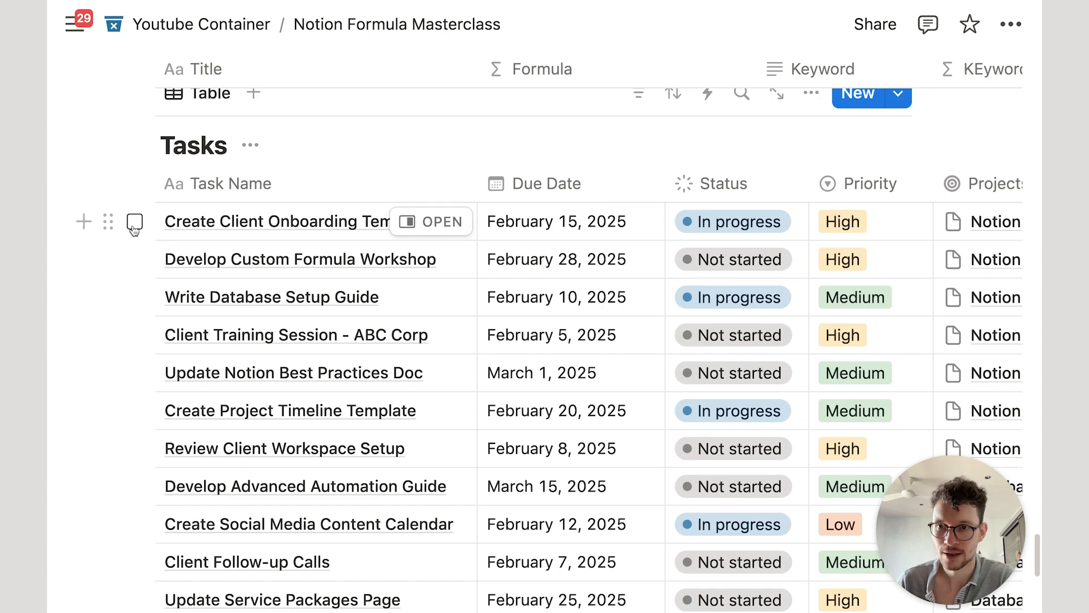
# Step: Mark Create Client Onboarding Template, Develop Custom Formula Workshop and Write Database Setup Guide as Done
pyautogui.click(134, 221)
pyautogui.click(134, 259)
pyautogui.click(135, 296)
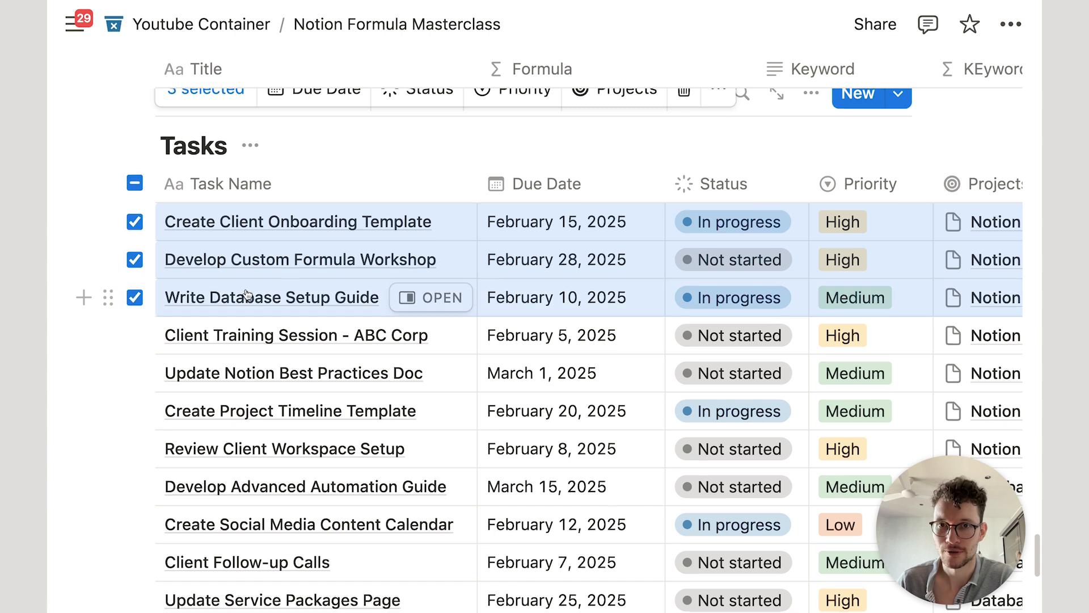
pyautogui.scroll(1, 340, 283)
pyautogui.click(412, 177)
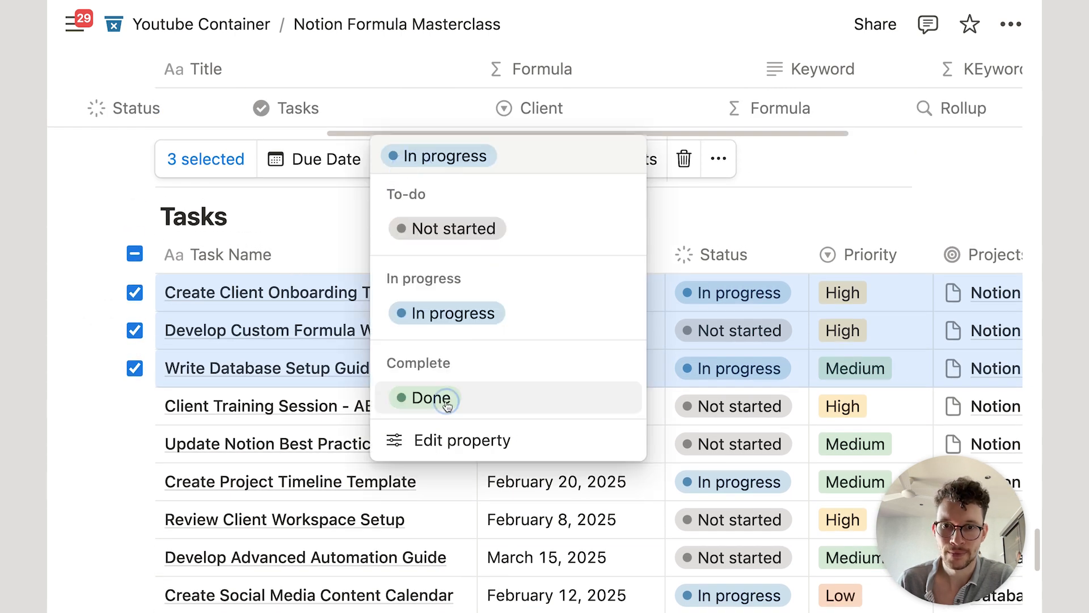
pyautogui.click(428, 397)
pyautogui.click(669, 215)
# Step: Move the Formula column right after the Status column
pyautogui.scroll(20, 669, 216)
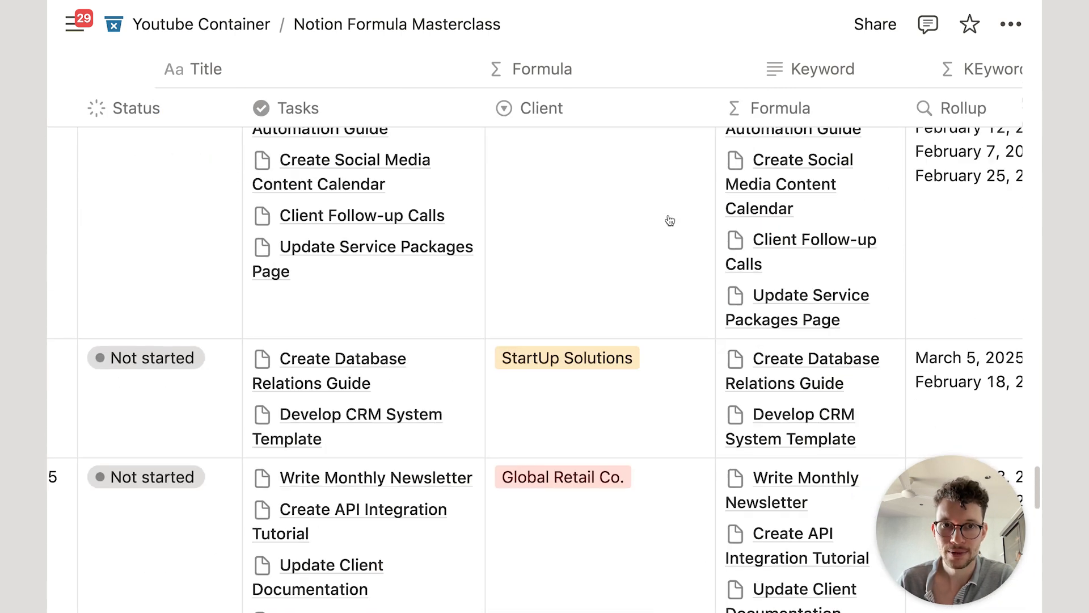
pyautogui.scroll(-4, 667, 213)
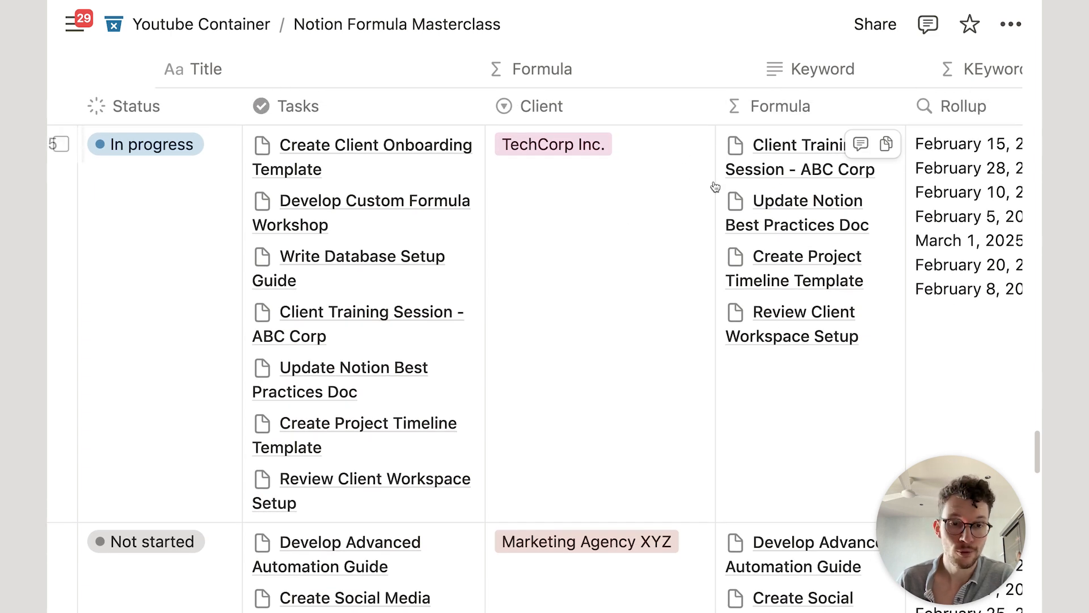
pyautogui.moveTo(779, 106); pyautogui.dragTo(308, 117)
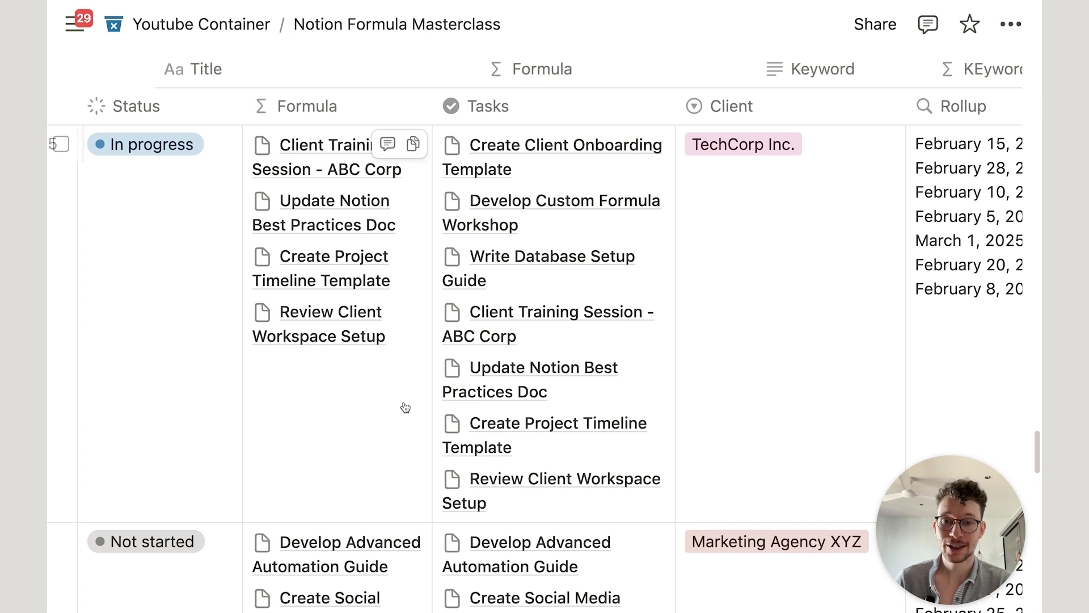
# Step: Append .length() to count the open tasks, save, and narrow the Formula column
pyautogui.click(383, 407)
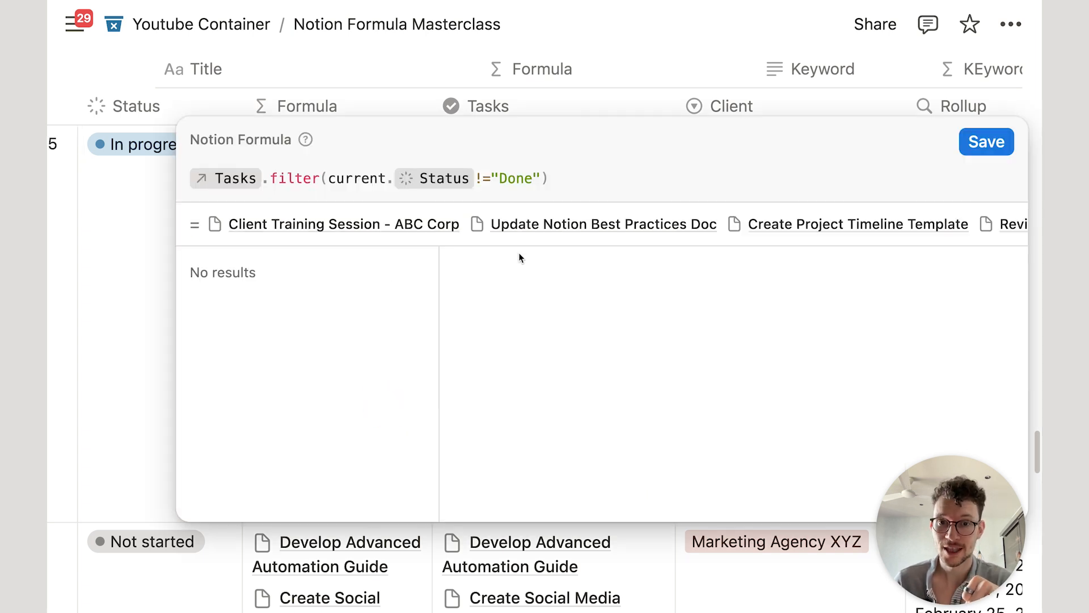
pyautogui.write('.le')
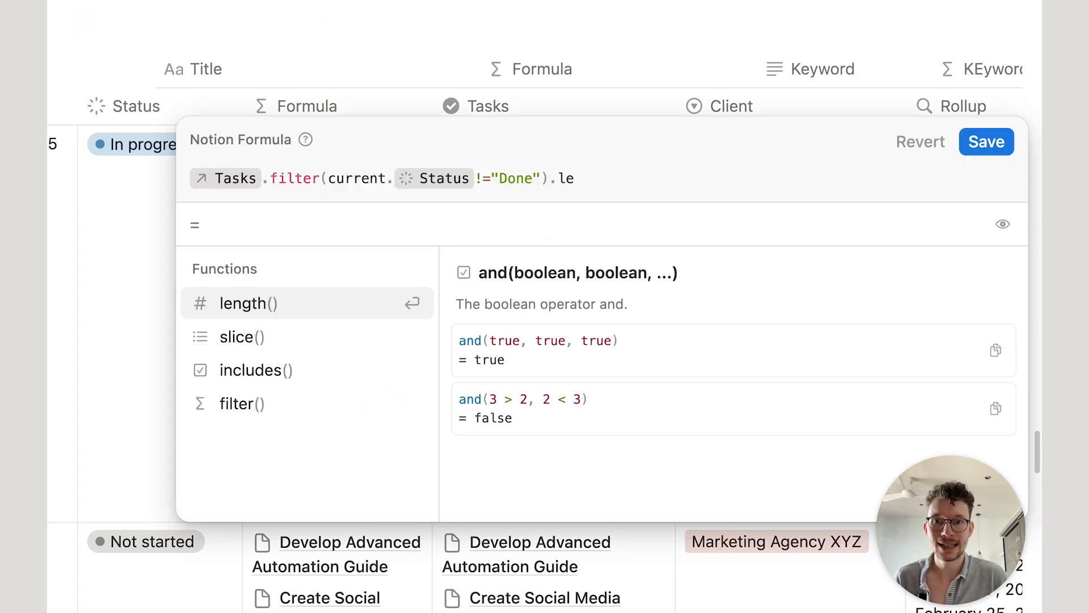
pyautogui.press('Return')
pyautogui.click(989, 141)
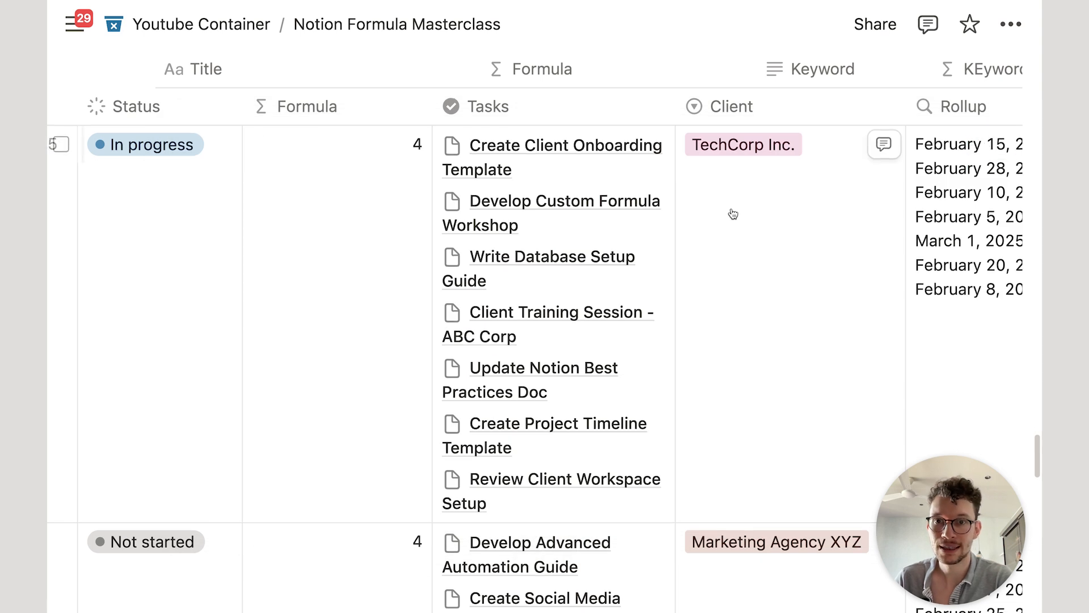
pyautogui.scroll(1, 369, 175)
pyautogui.moveTo(441, 131); pyautogui.dragTo(381, 122)
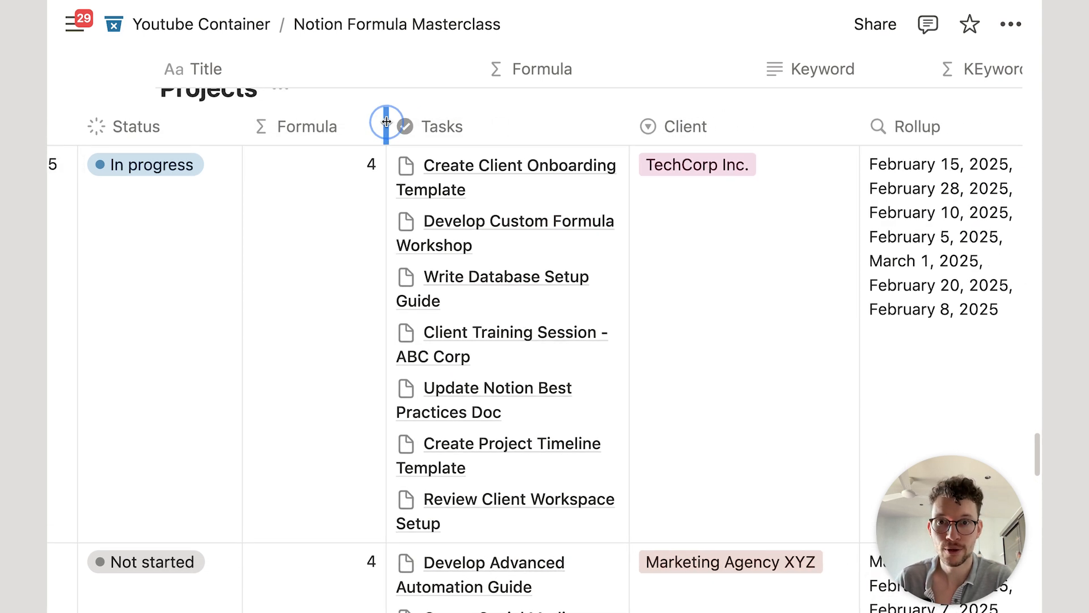
pyautogui.scroll(1, 332, 397)
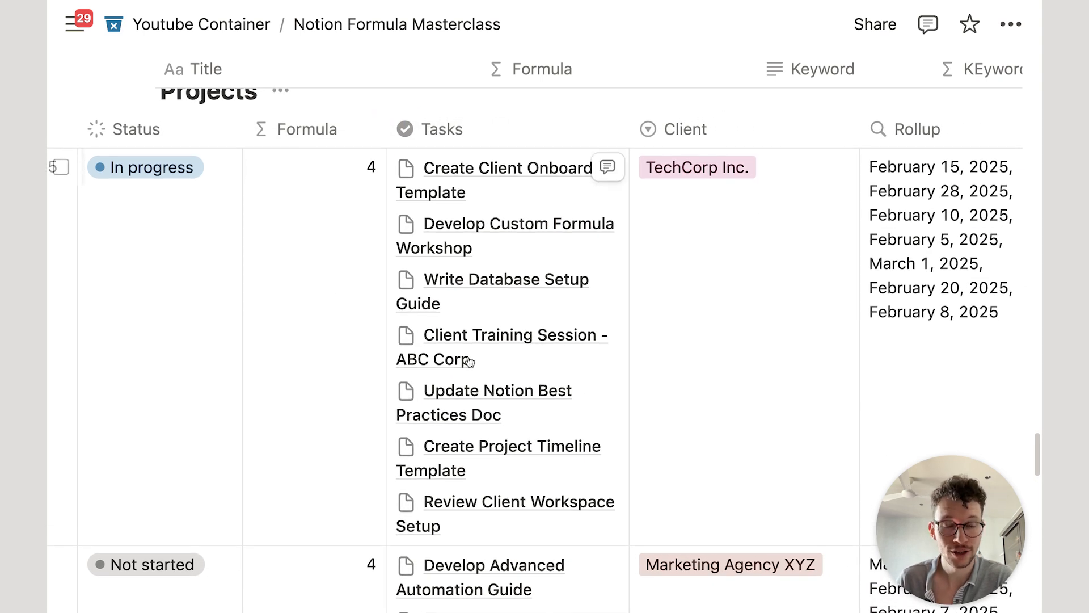
# Step: Prefix the formula with "Open Tasks: " and style the count with .style("b","red"), then save
pyautogui.click(341, 299)
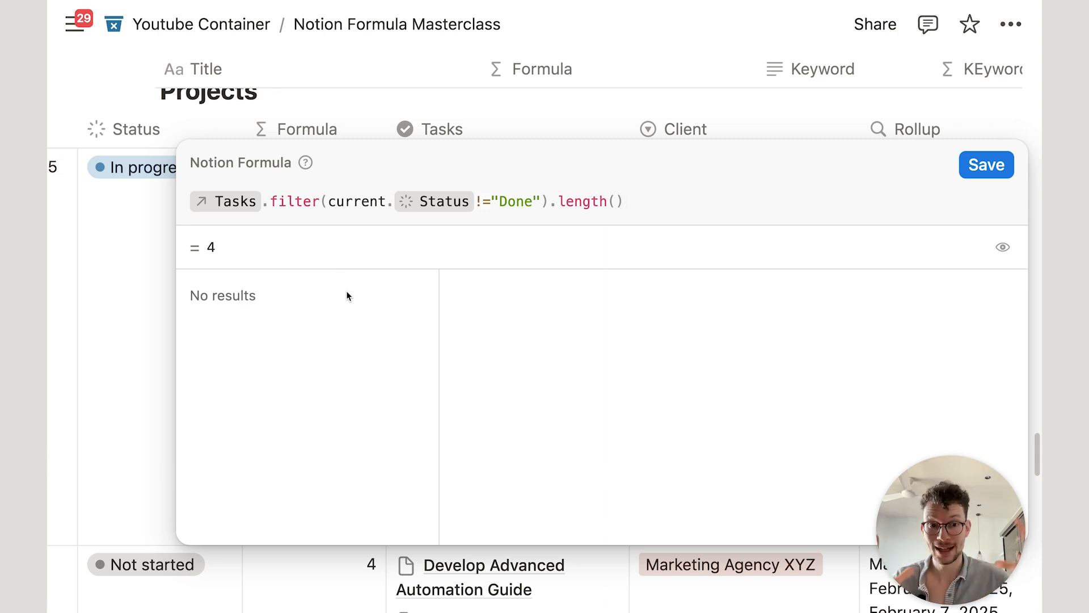
pyautogui.click(189, 202)
pyautogui.write('"Open Tasks:')
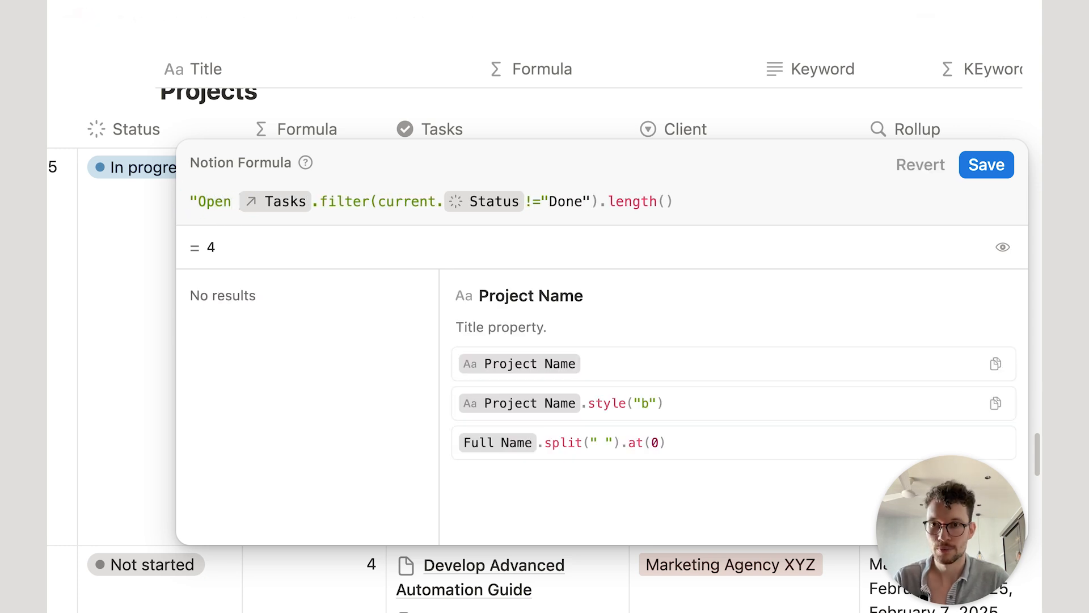
pyautogui.write(' "+')
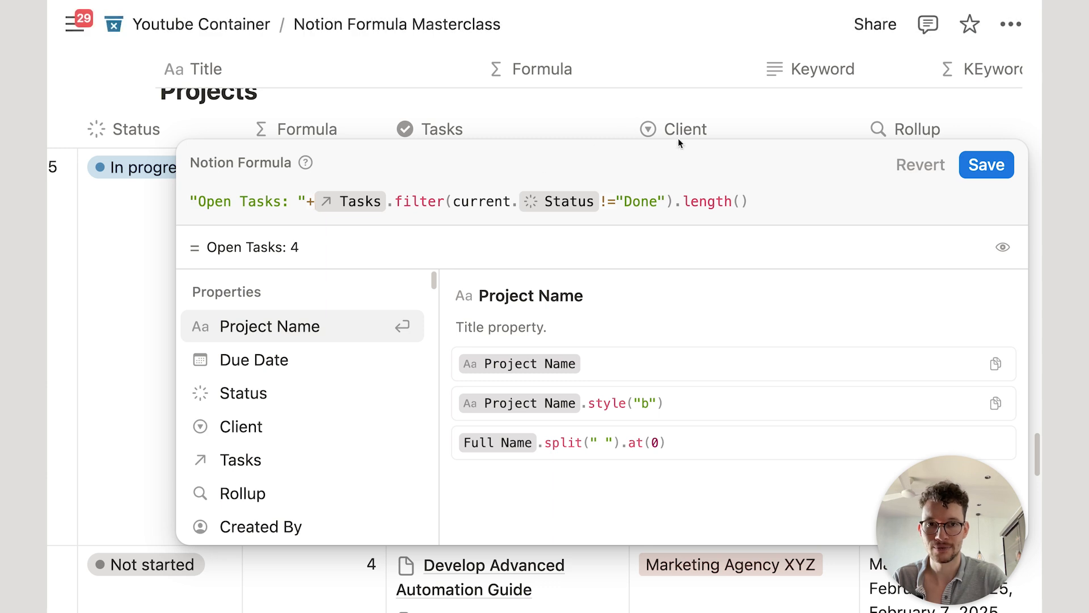
pyautogui.click(816, 193)
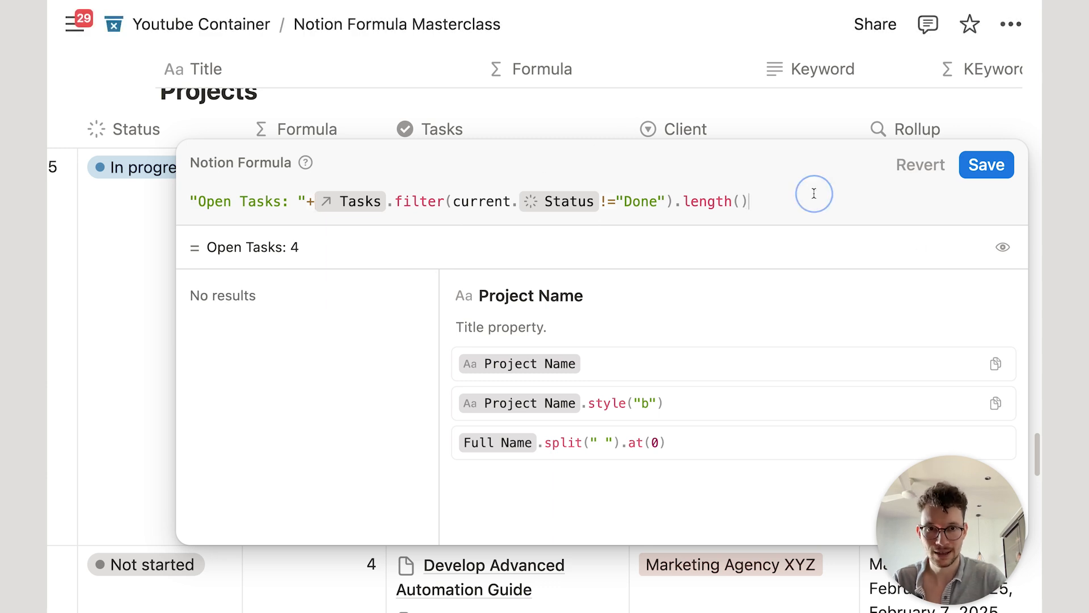
pyautogui.write('.style')
pyautogui.write('("b"')
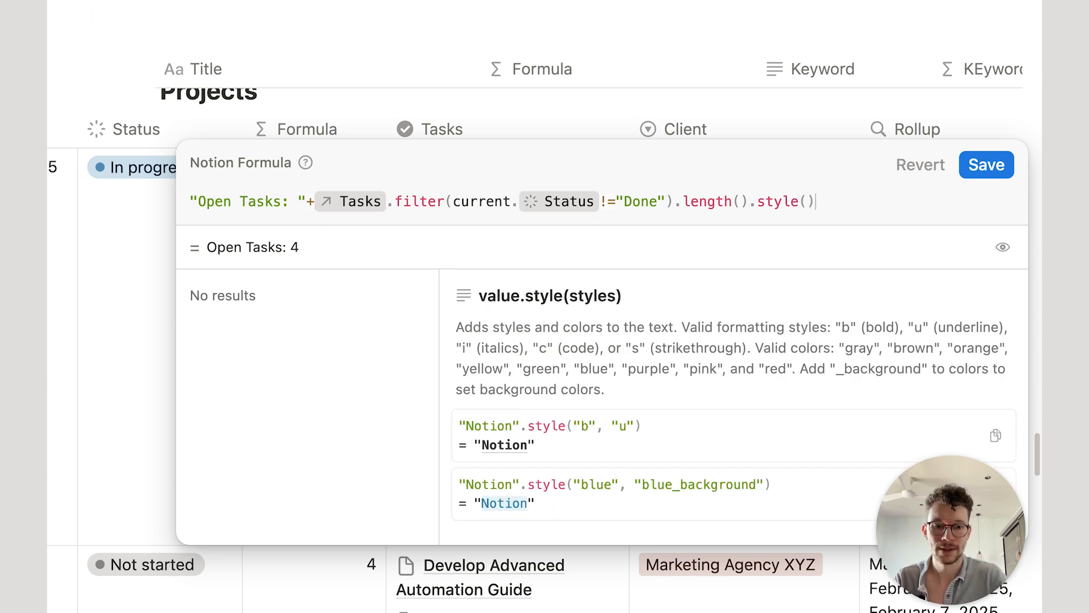
pyautogui.press('Left')
pyautogui.write('b')
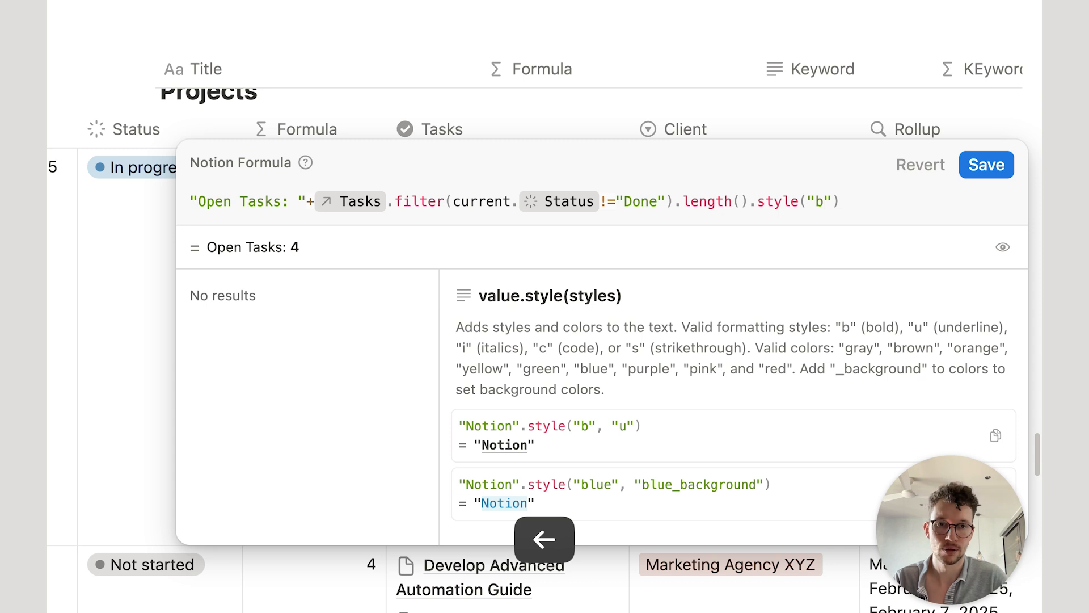
pyautogui.press('Right')
pyautogui.write(',"red"')
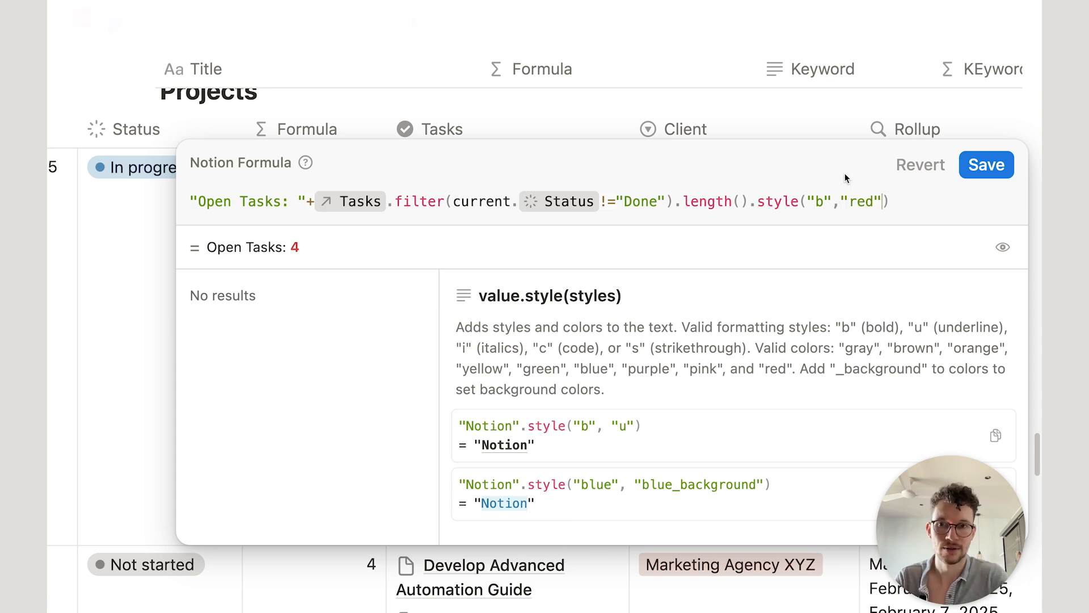
pyautogui.click(987, 165)
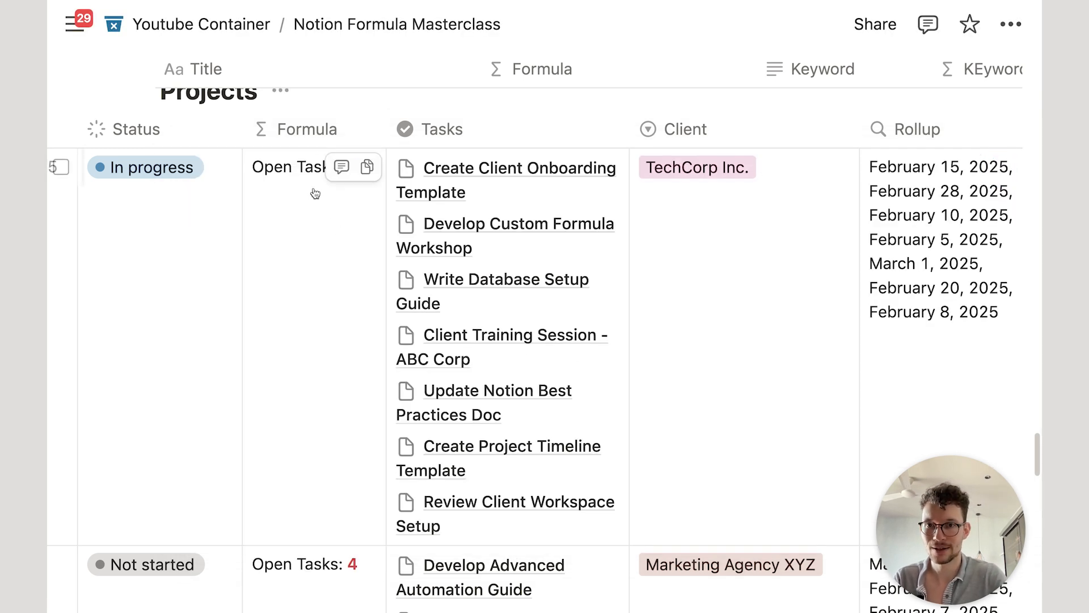
# Step: Set Update Service Packages Page and Update Client Documentation to Done, then return to Projects
pyautogui.scroll(-8, 316, 372)
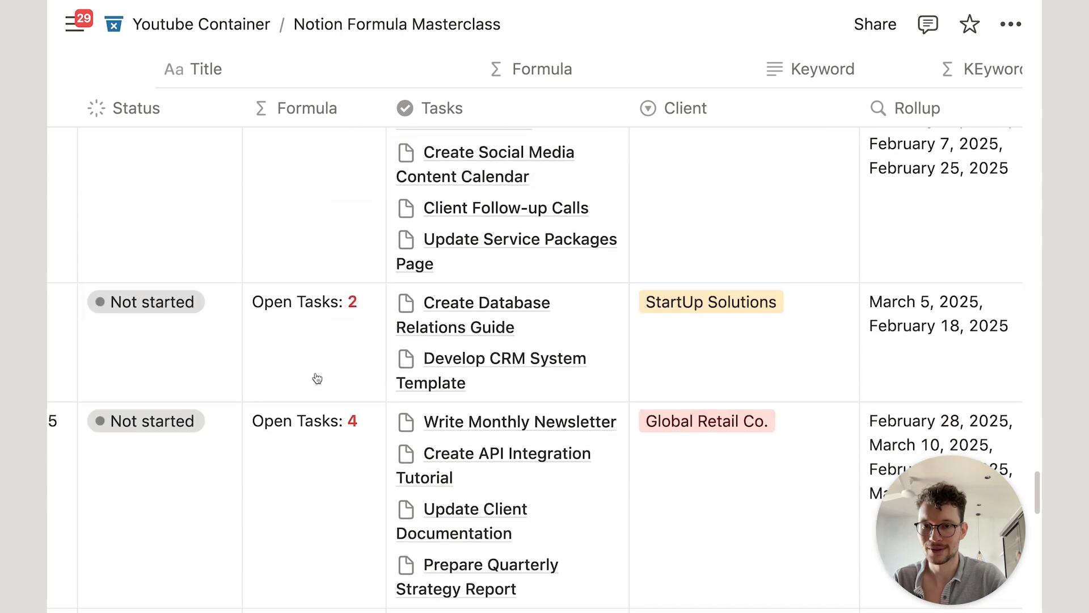
pyautogui.scroll(-10, 325, 491)
pyautogui.scroll(-5, 778, 444)
pyautogui.click(729, 471)
pyautogui.click(721, 390)
pyautogui.scroll(-4, 726, 454)
pyautogui.click(719, 465)
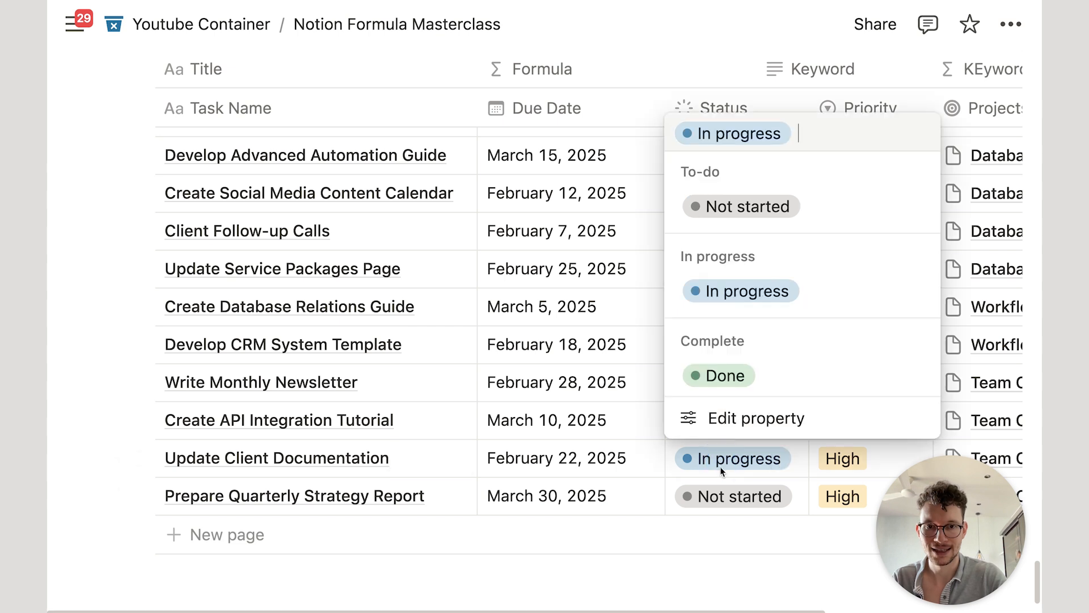
pyautogui.click(721, 375)
pyautogui.scroll(10, 624, 368)
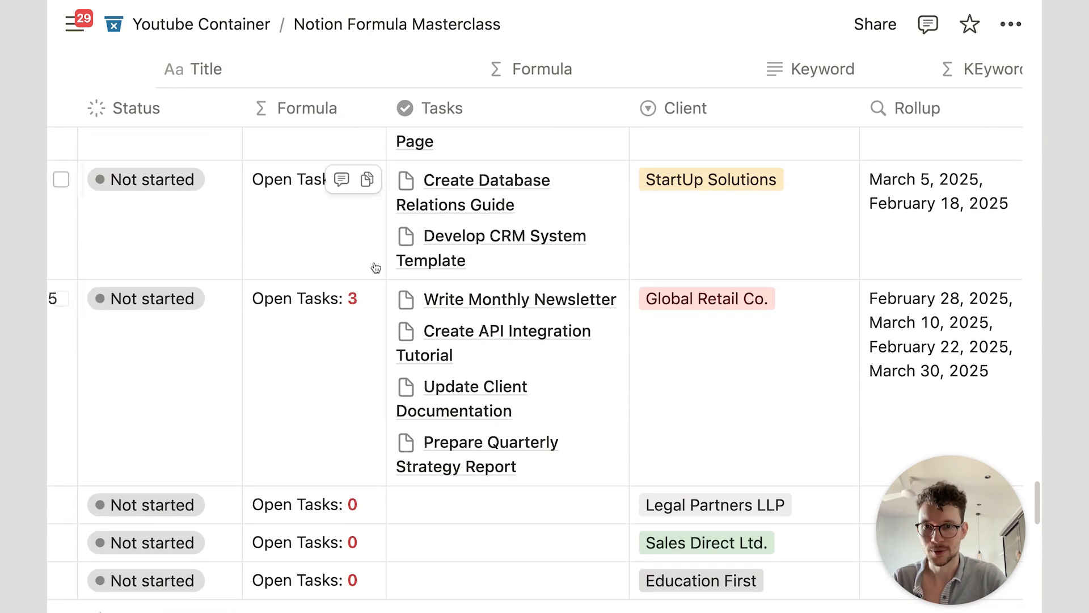
pyautogui.scroll(7, 372, 292)
pyautogui.scroll(7, 496, 263)
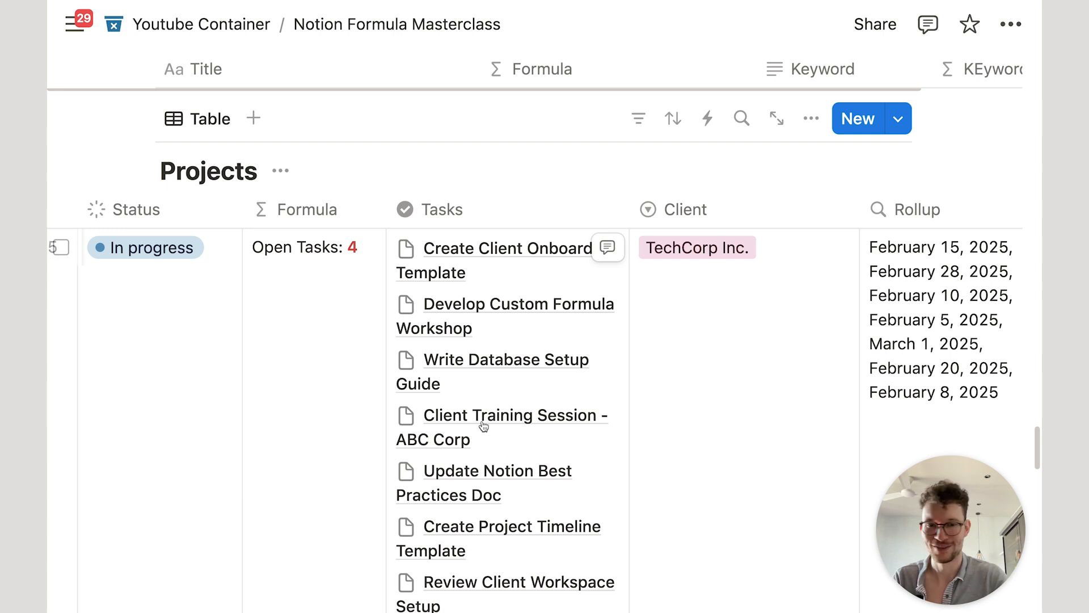
pyautogui.hscroll(2, 547, 326)
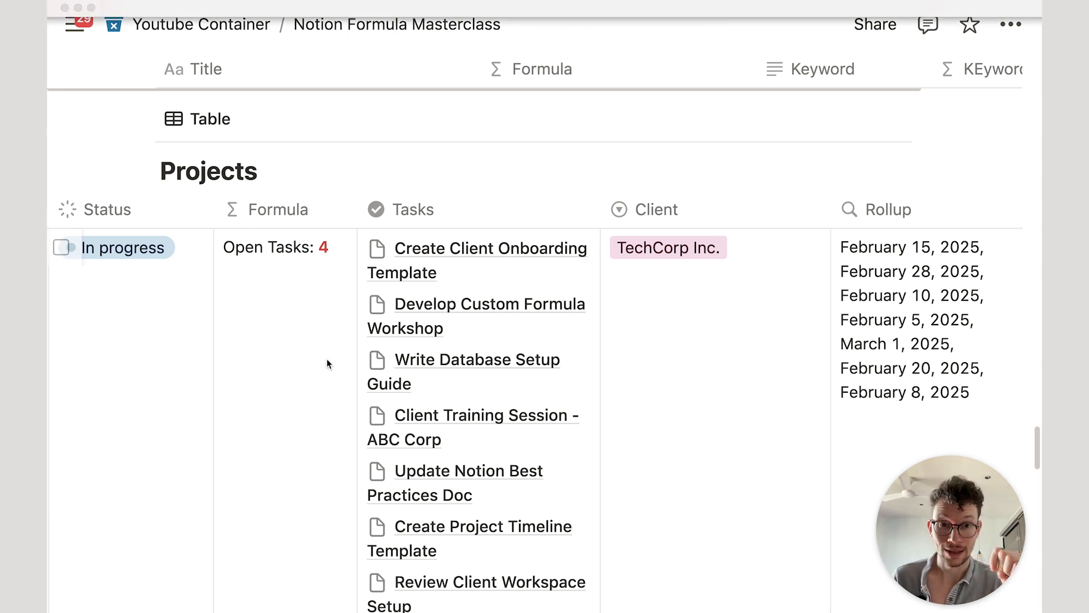
# Step: On a new line, append +" out of "+Tasks.length().style("b","grey") and save
pyautogui.click(307, 299)
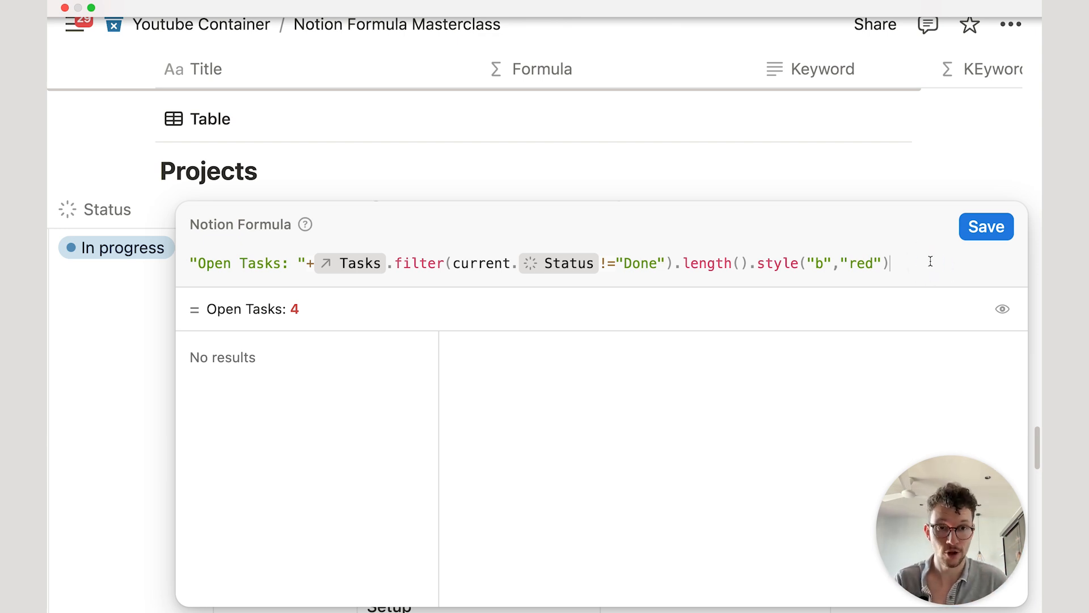
pyautogui.hotkey('shift', 'Return')
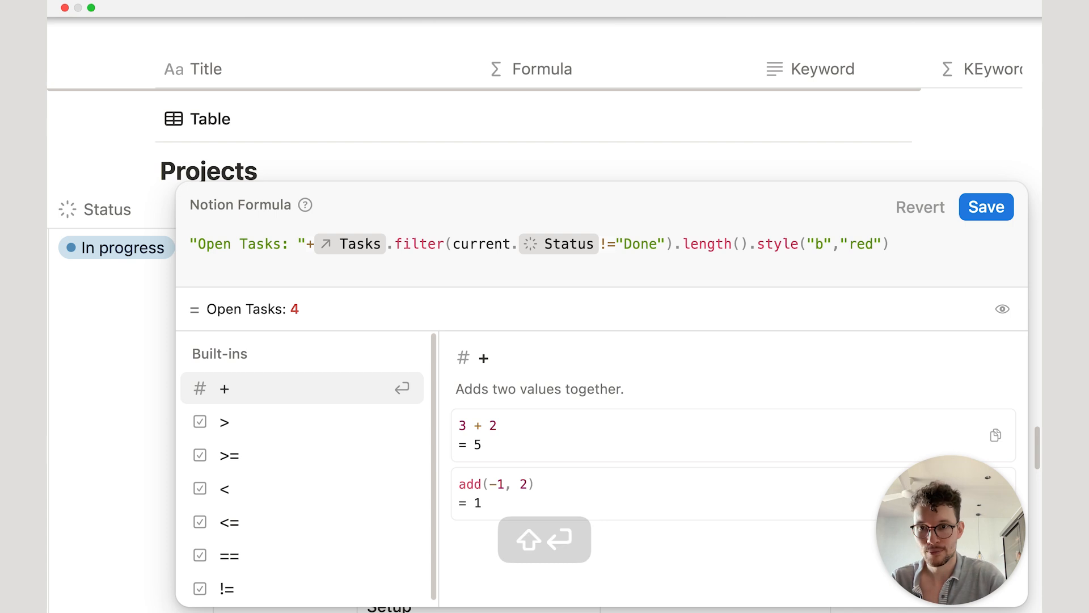
pyautogui.write('+')
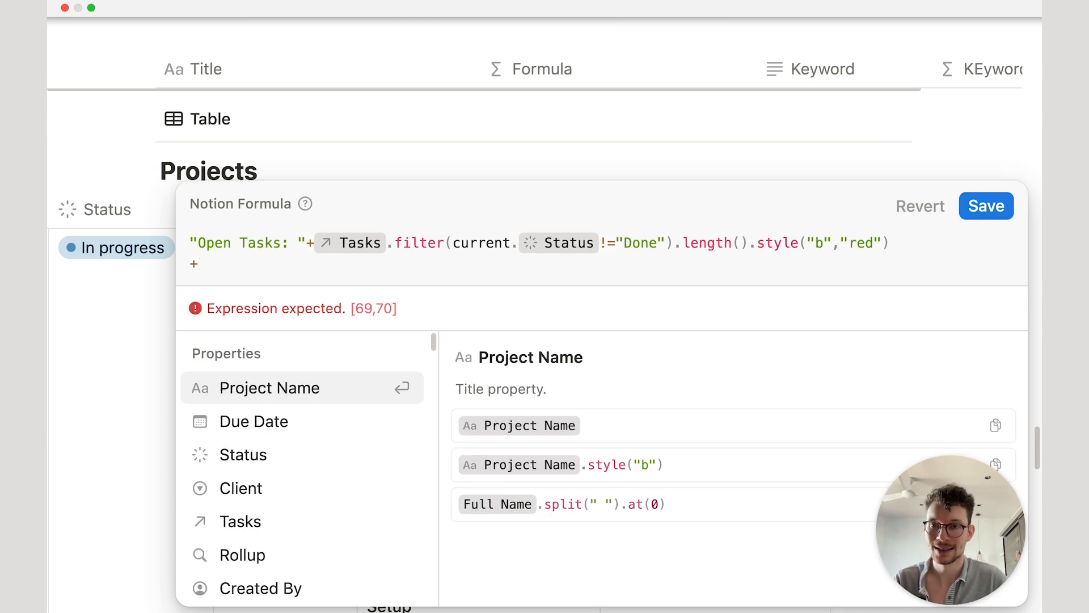
pyautogui.write('" out of ')
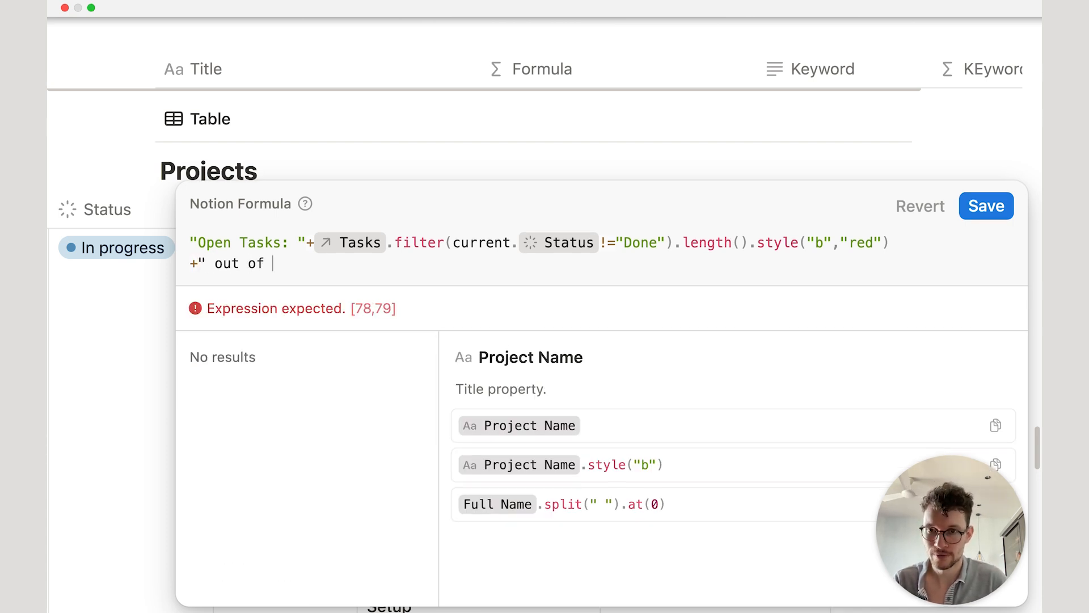
pyautogui.write('"+')
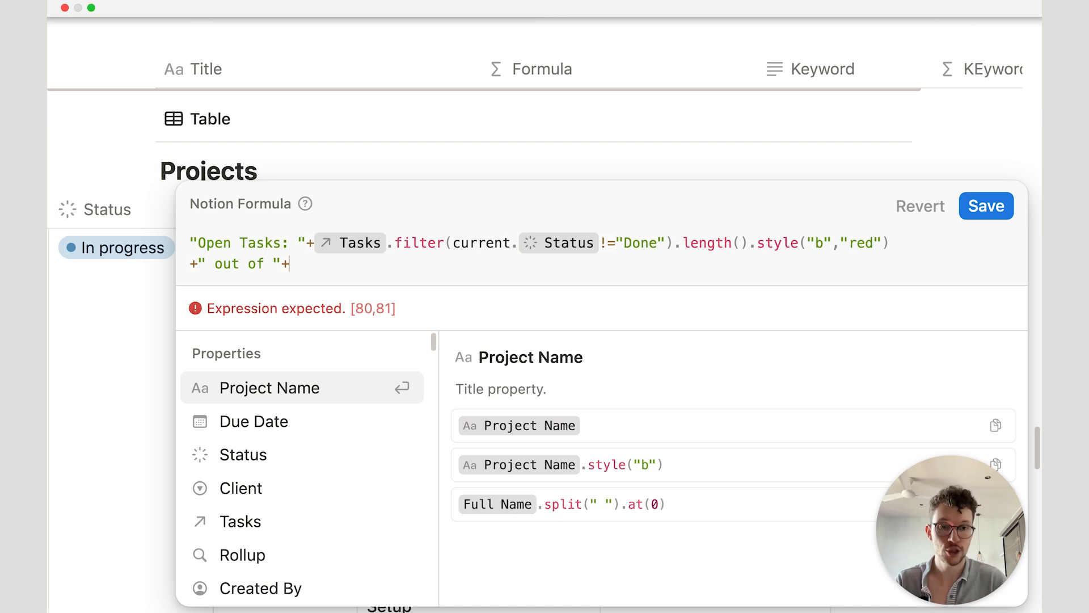
pyautogui.write('task')
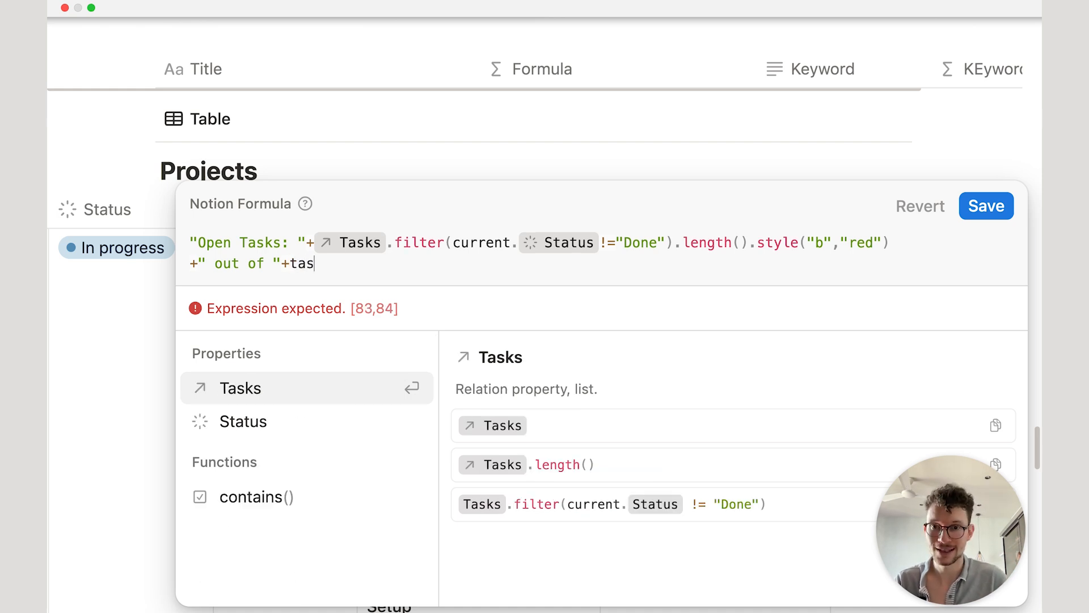
pyautogui.press('Return')
pyautogui.write('.le')
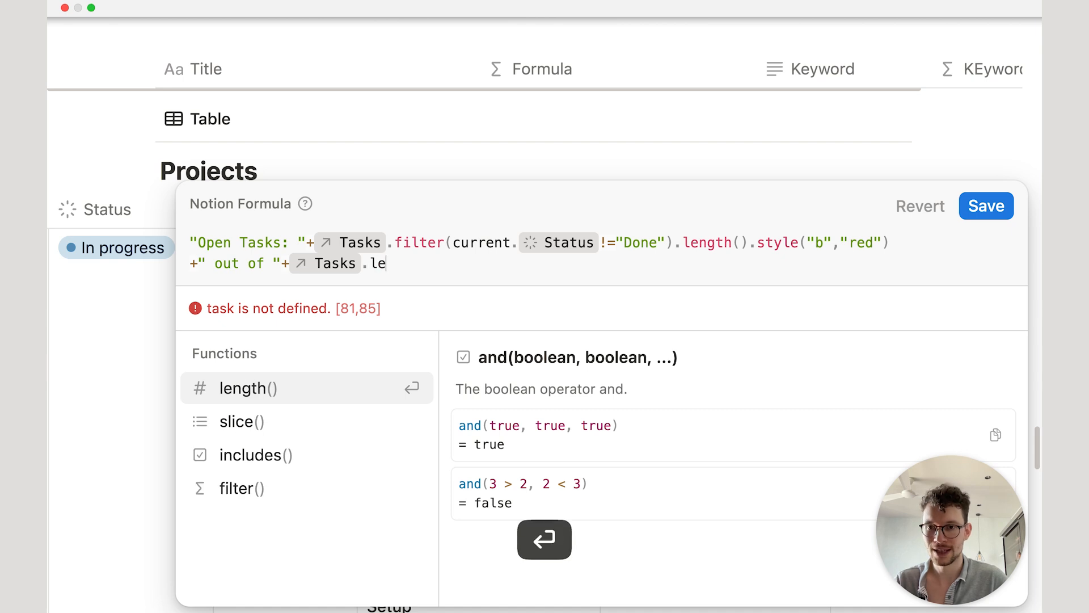
pyautogui.press('Return')
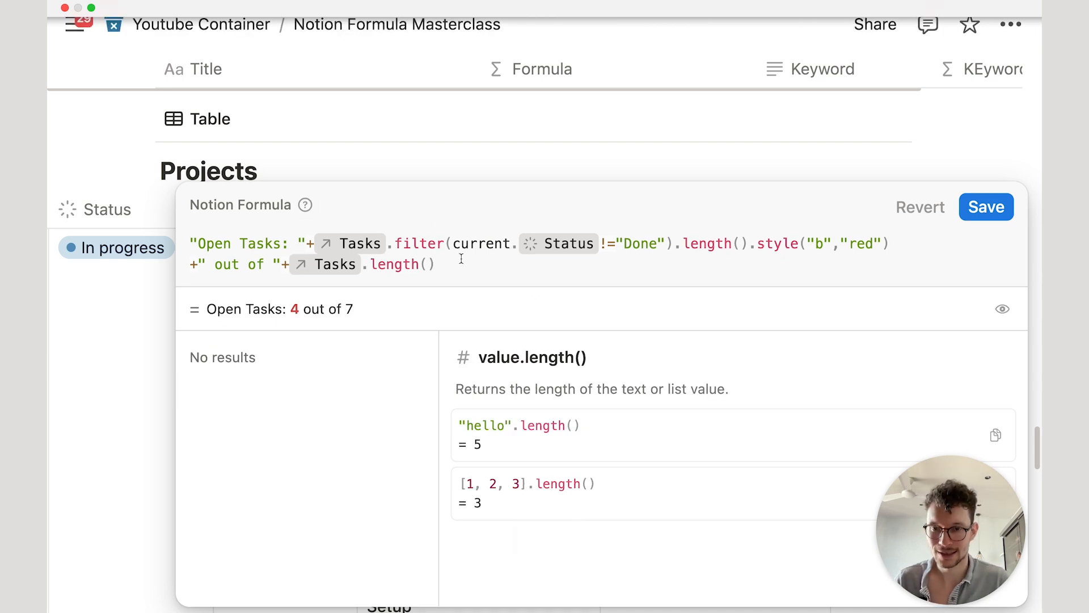
pyautogui.write('.style()')
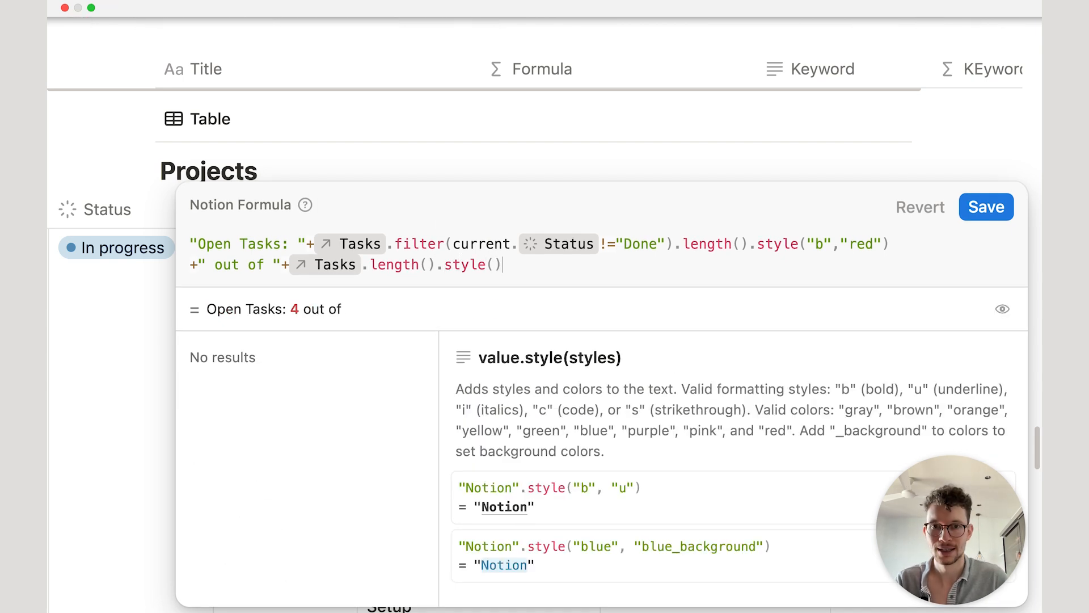
pyautogui.press('Left')
pyautogui.write('"b",')
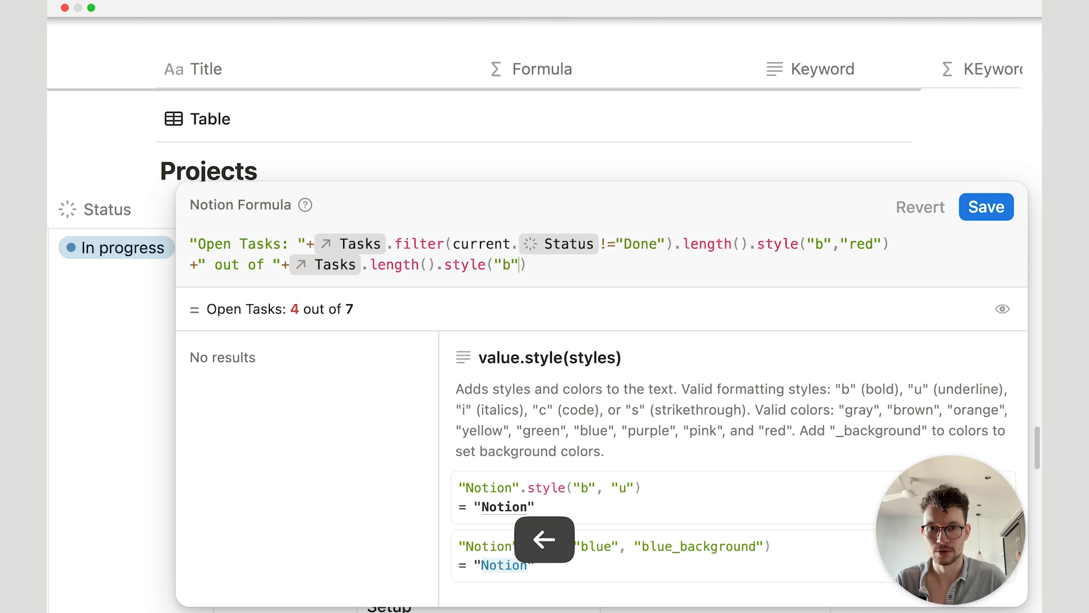
pyautogui.write('"grey"')
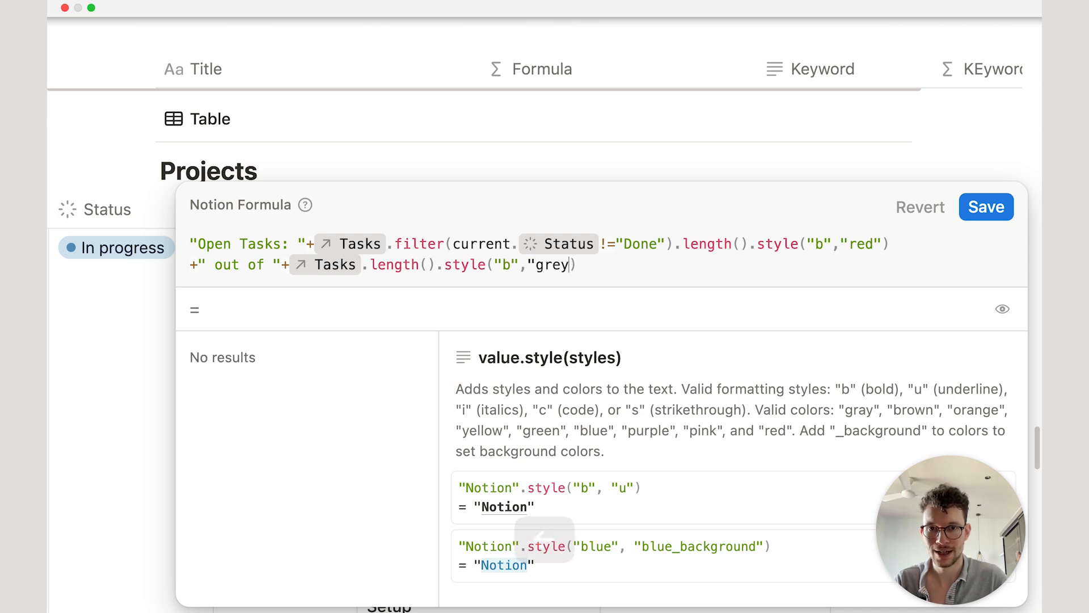
pyautogui.click(986, 207)
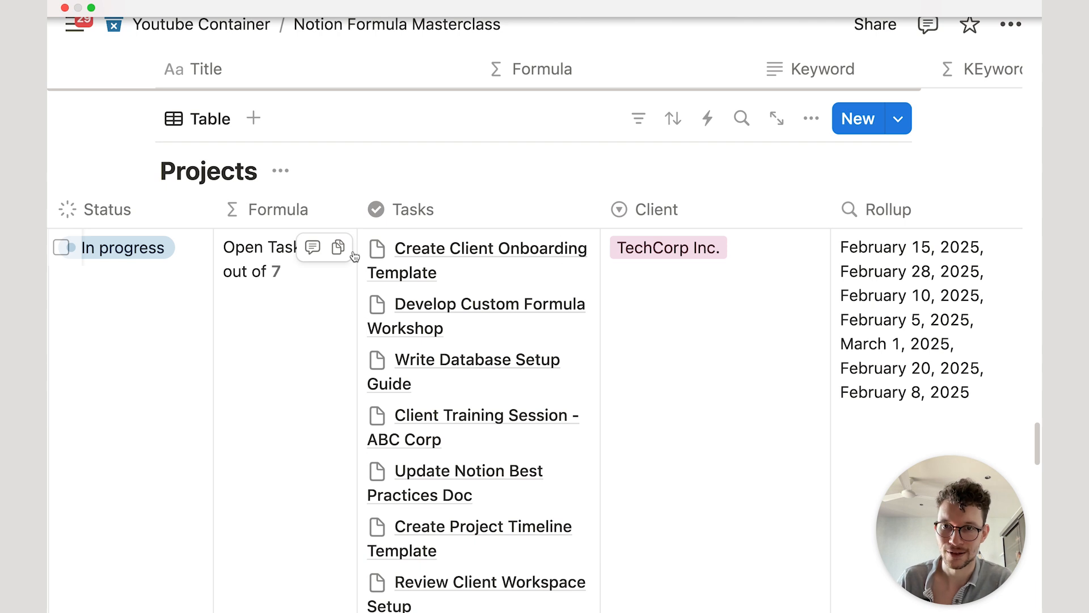
# Step: Move Tasks before Formula and add a third formula line with +" for a progress of "+
pyautogui.moveTo(379, 209); pyautogui.dragTo(348, 215)
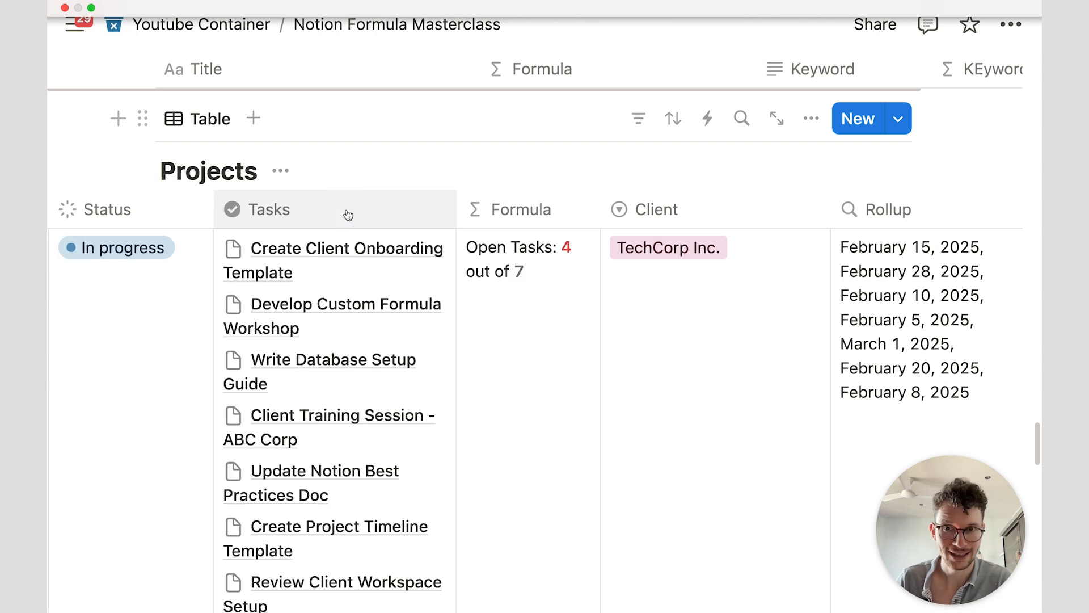
pyautogui.click(531, 335)
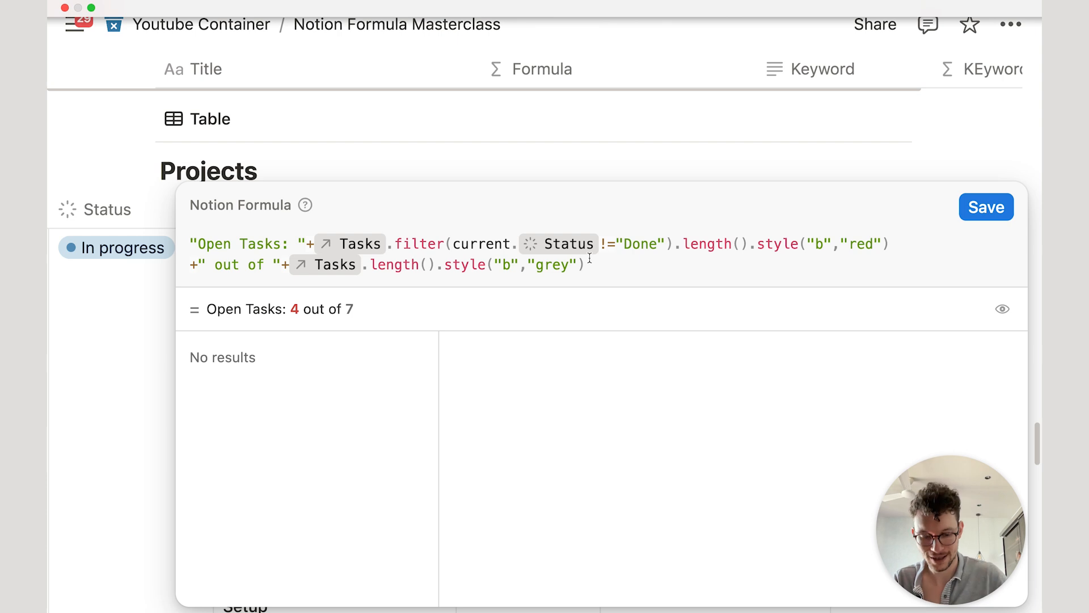
pyautogui.hotkey('shift', 'Return')
pyautogui.write('+')
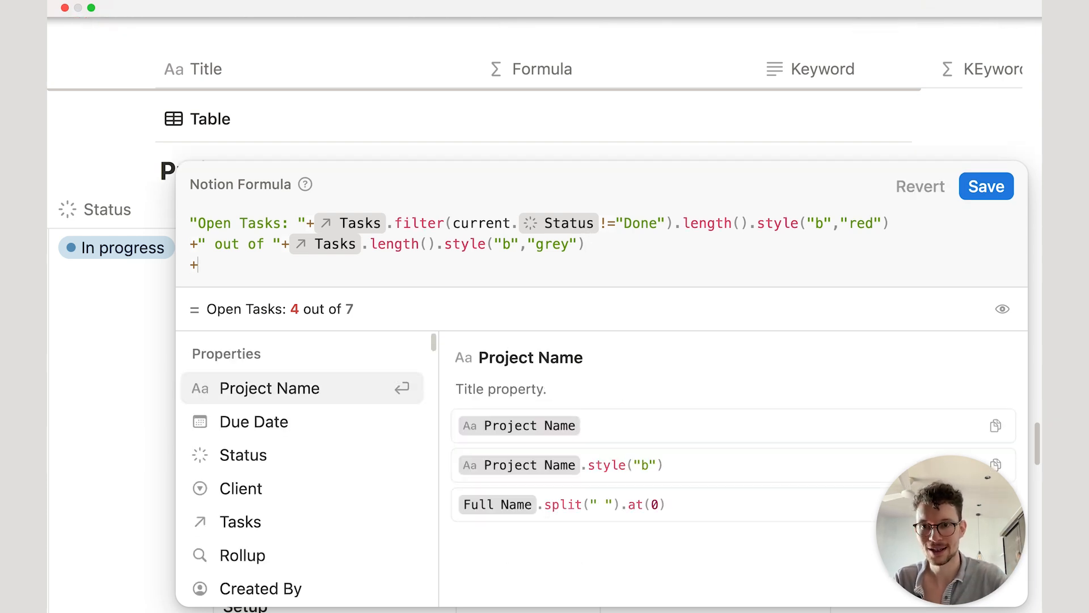
pyautogui.write('"')
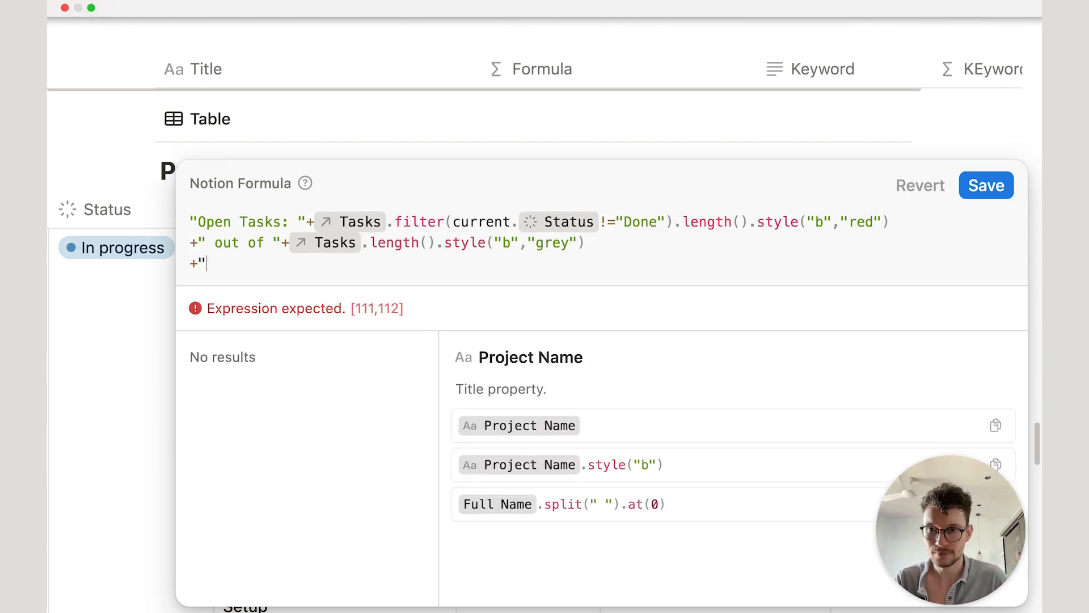
pyautogui.write(' for a progress of')
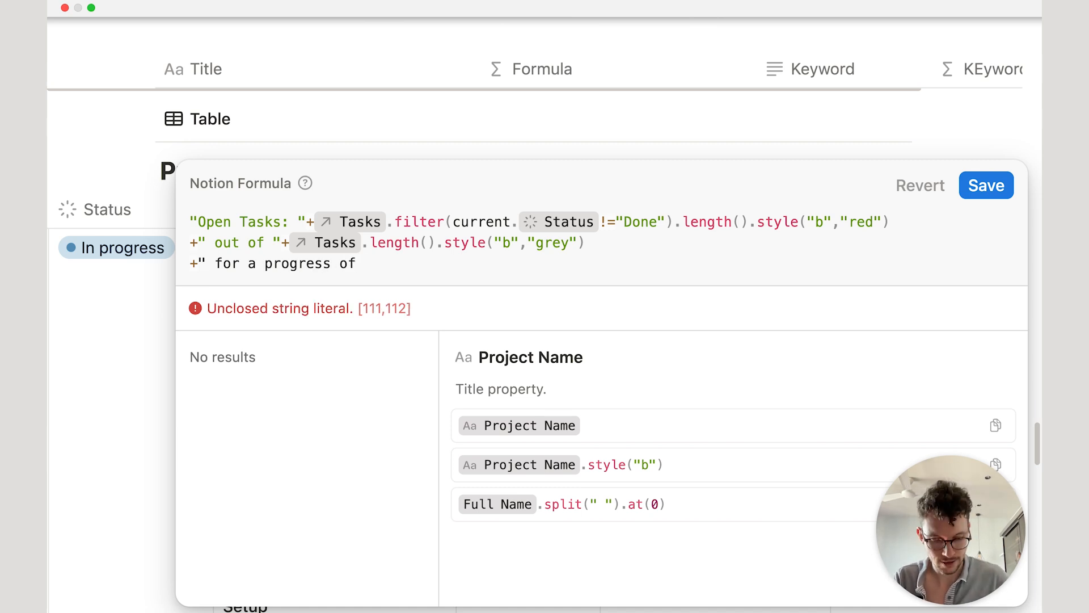
pyautogui.write(' "+')
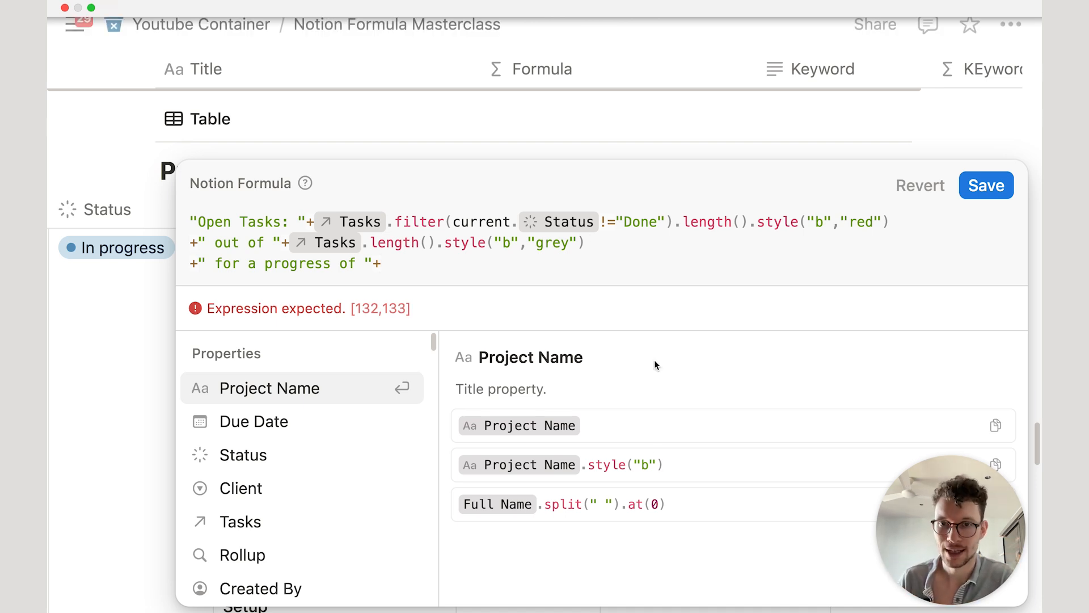
pyautogui.press('Down')
pyautogui.press('Down')
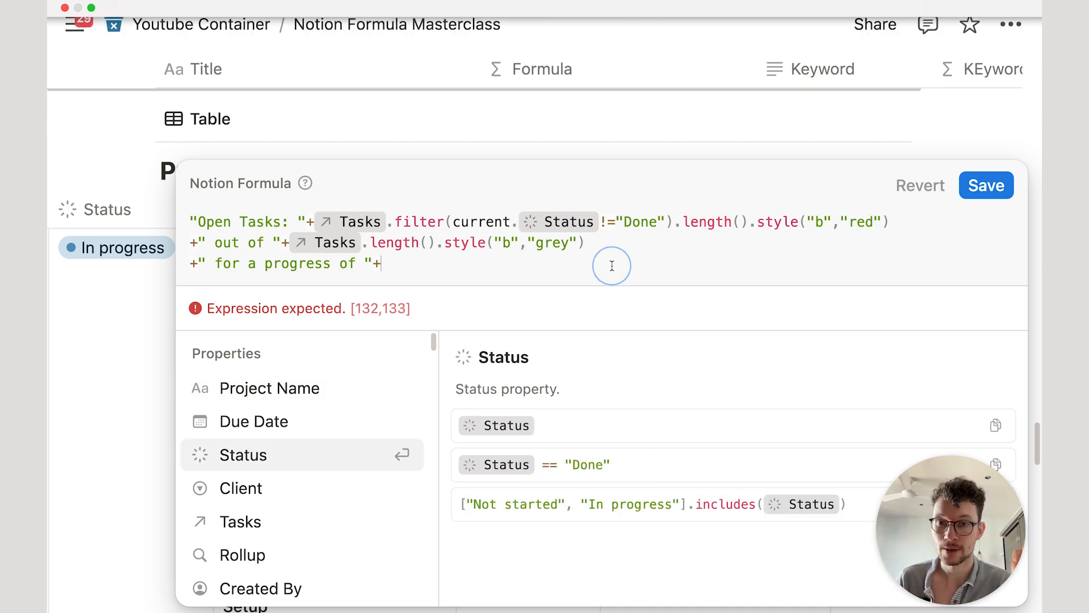
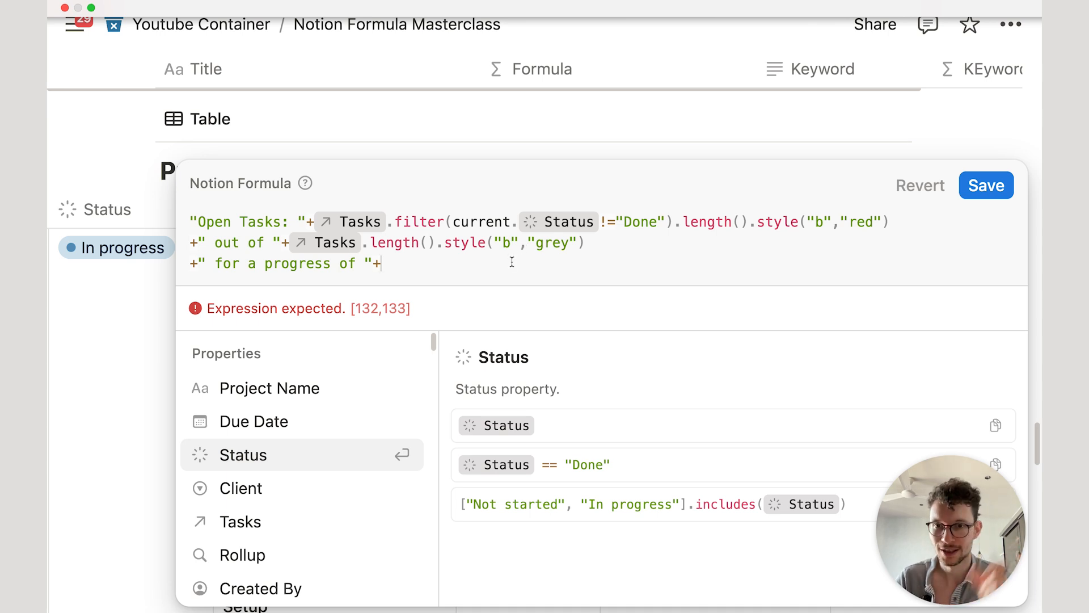
# Step: Add a fourth formula line with the copied task count expression, changing != to == to count Done tasks
pyautogui.hotkey('shift', 'Return')
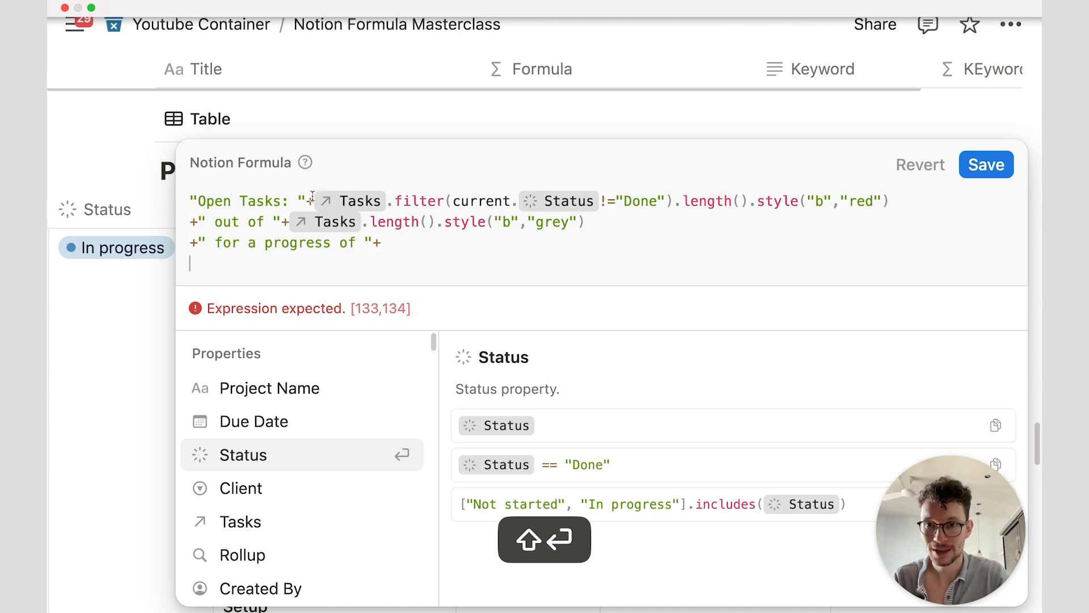
pyautogui.moveTo(339, 200); pyautogui.dragTo(670, 198)
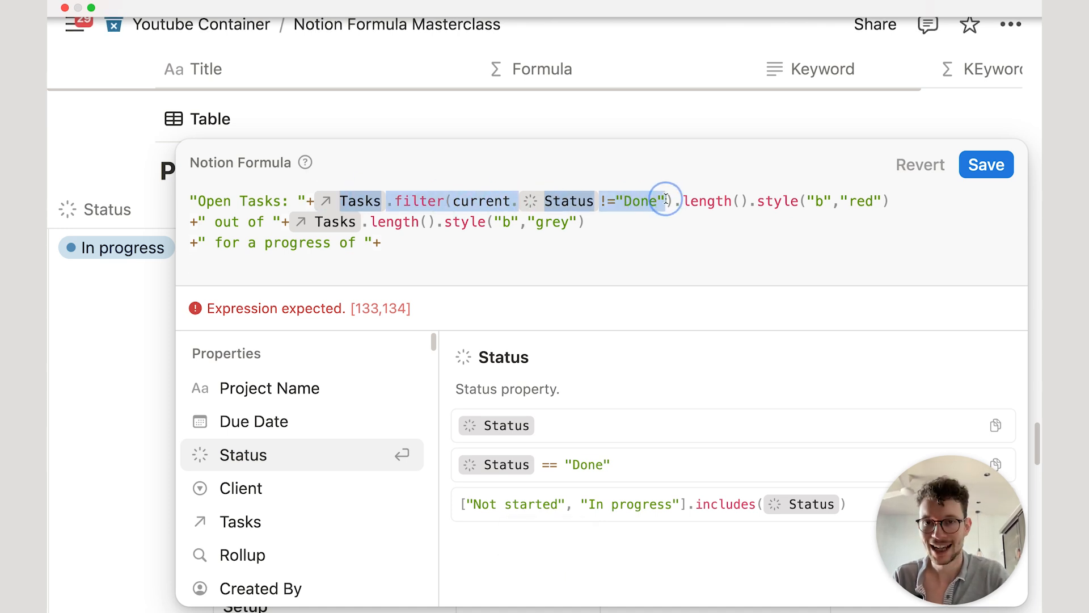
pyautogui.moveTo(674, 202); pyautogui.dragTo(750, 199)
pyautogui.press('super+c')
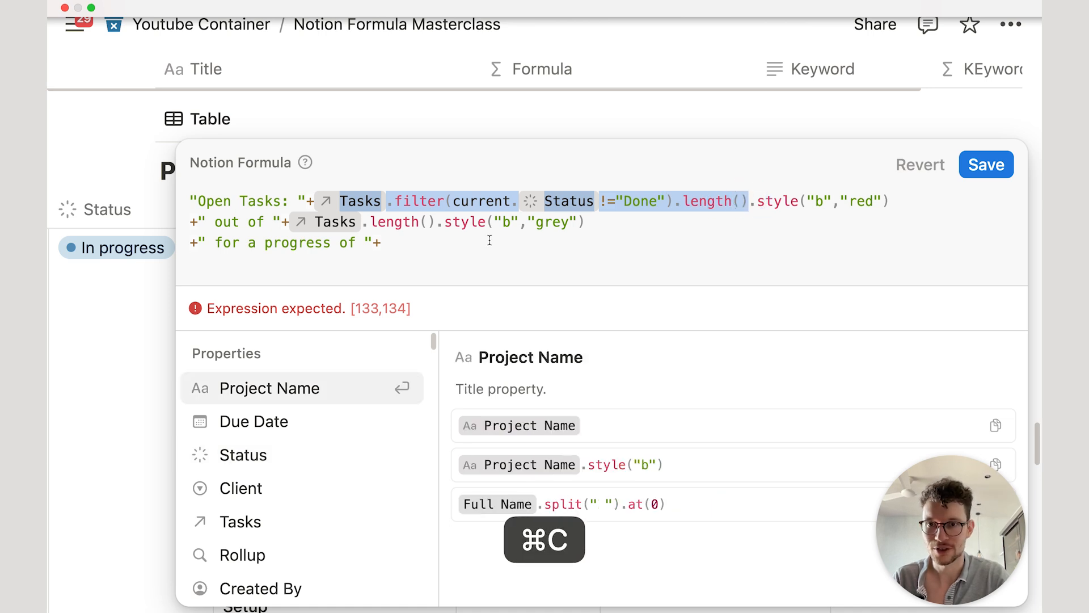
pyautogui.click(355, 267)
pyautogui.press('super+v')
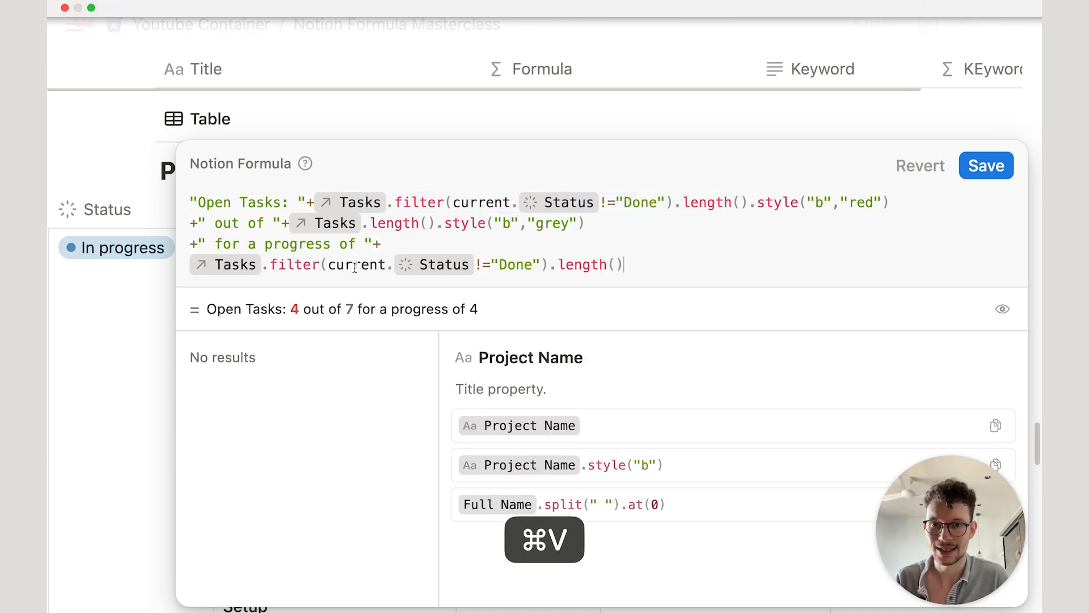
pyautogui.click(479, 265)
pyautogui.press('BackSpace')
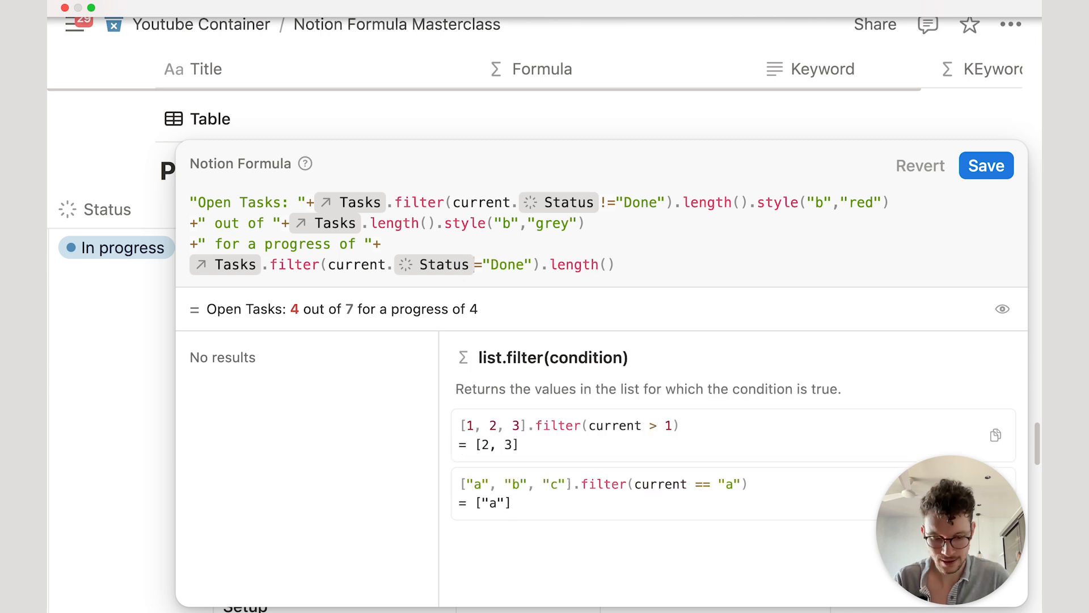
pyautogui.write('=')
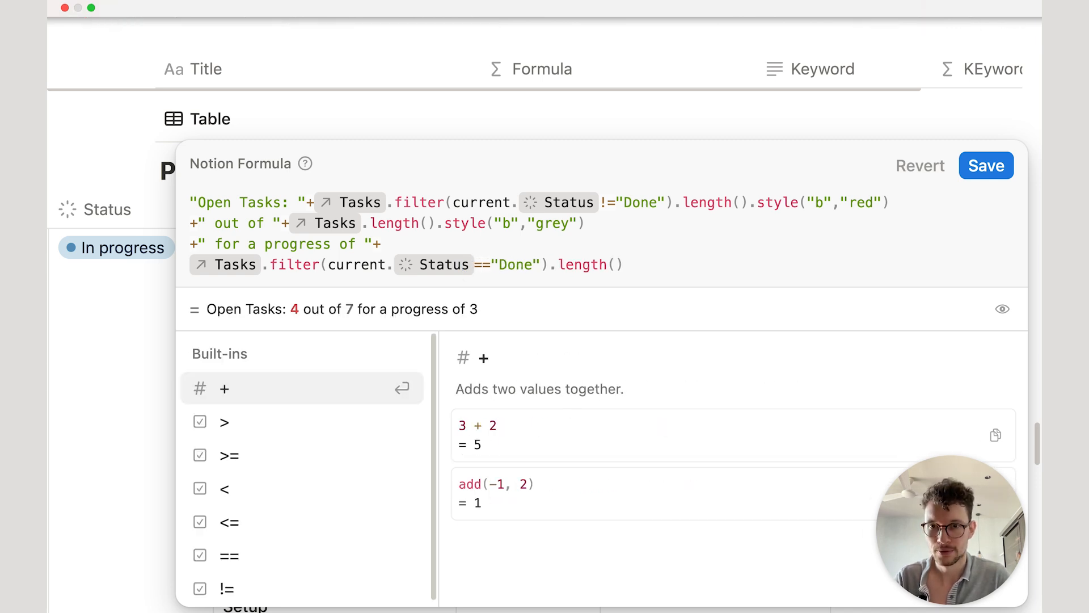
# Step: Divide the Done count by Tasks.length(), previewing 0.42857142857142855
pyautogui.click(185, 265)
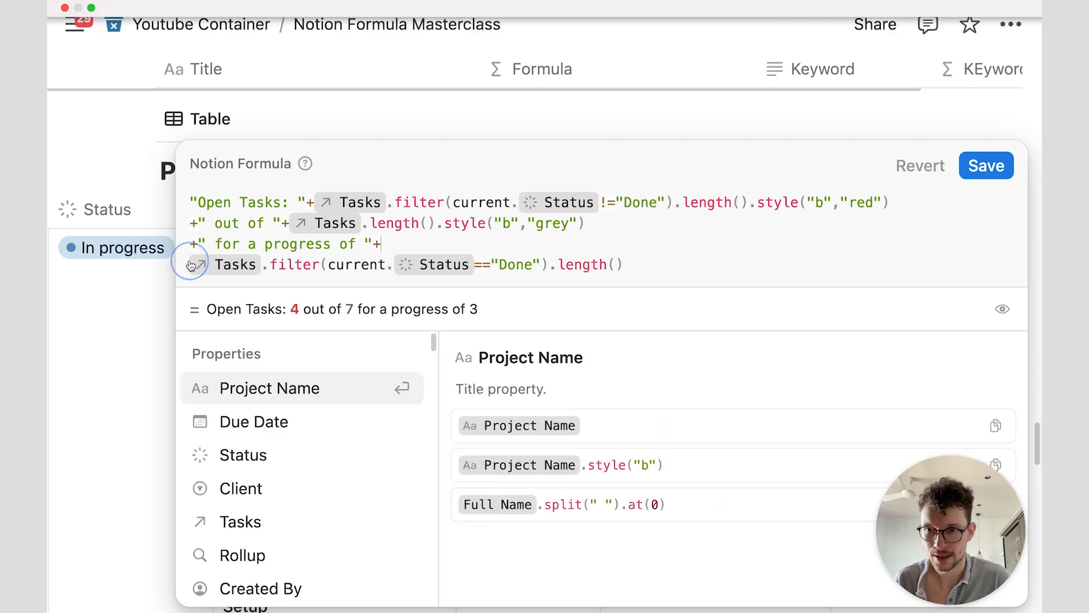
pyautogui.press('Left')
pyautogui.click(694, 261)
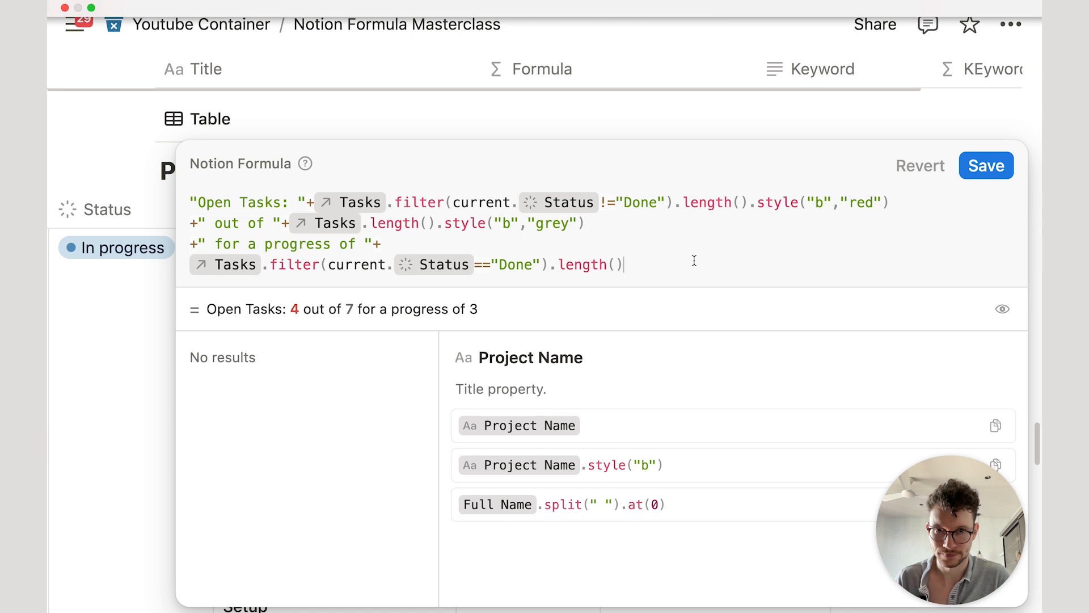
pyautogui.write('.divi')
pyautogui.press('Return')
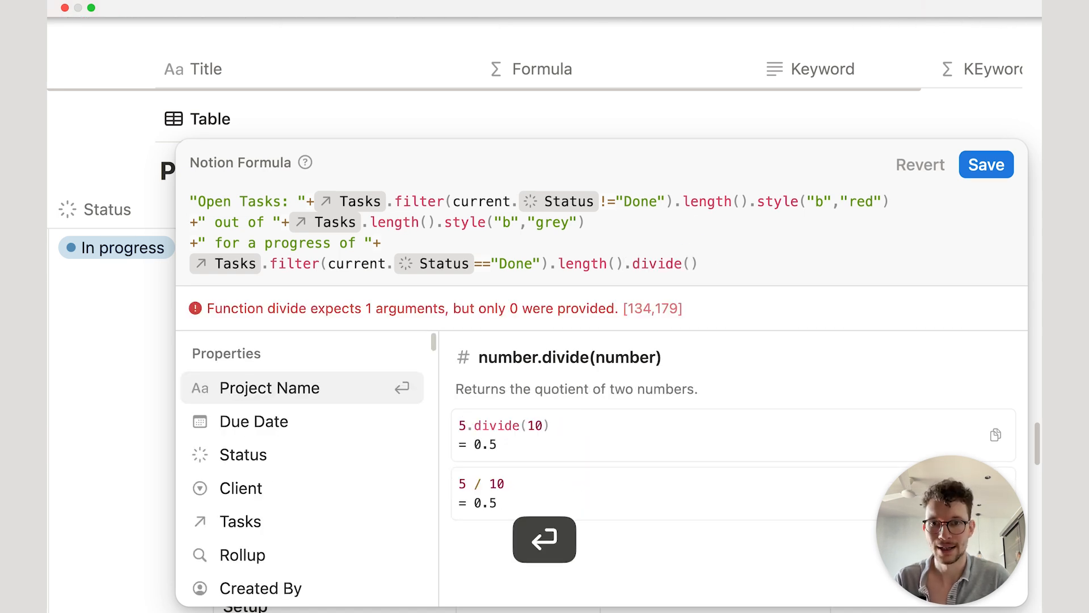
pyautogui.moveTo(285, 223); pyautogui.dragTo(435, 222)
pyautogui.press('super+c')
pyautogui.click(689, 263)
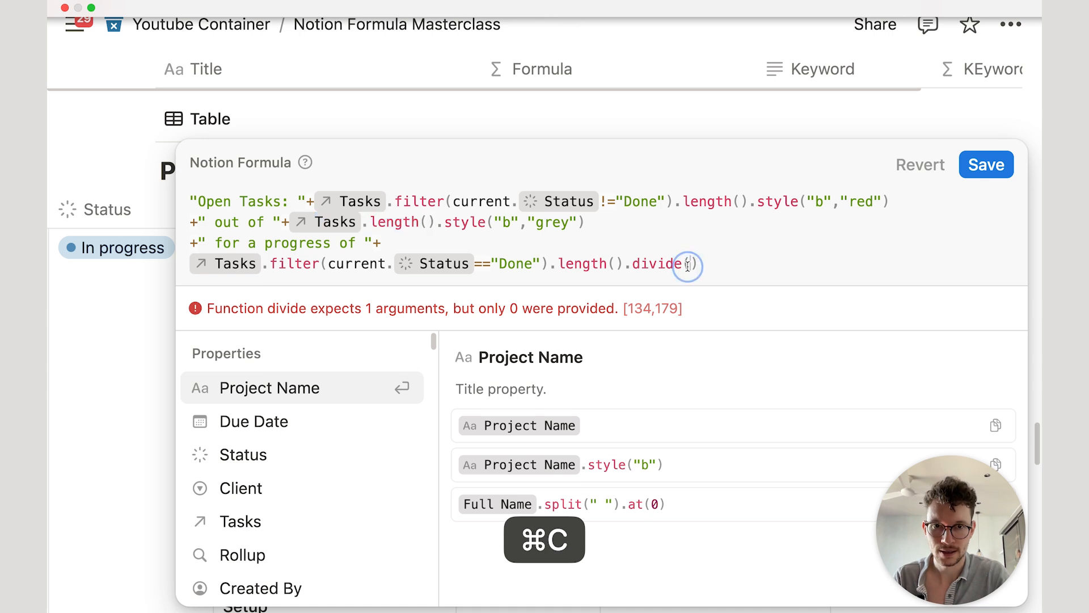
pyautogui.press('super+v')
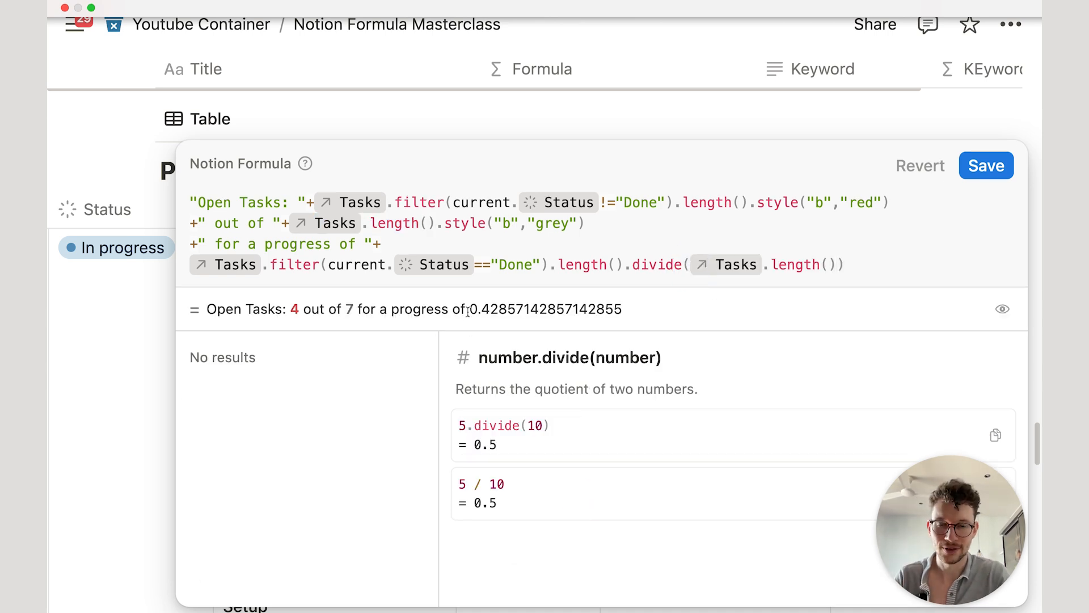
pyautogui.click(189, 266)
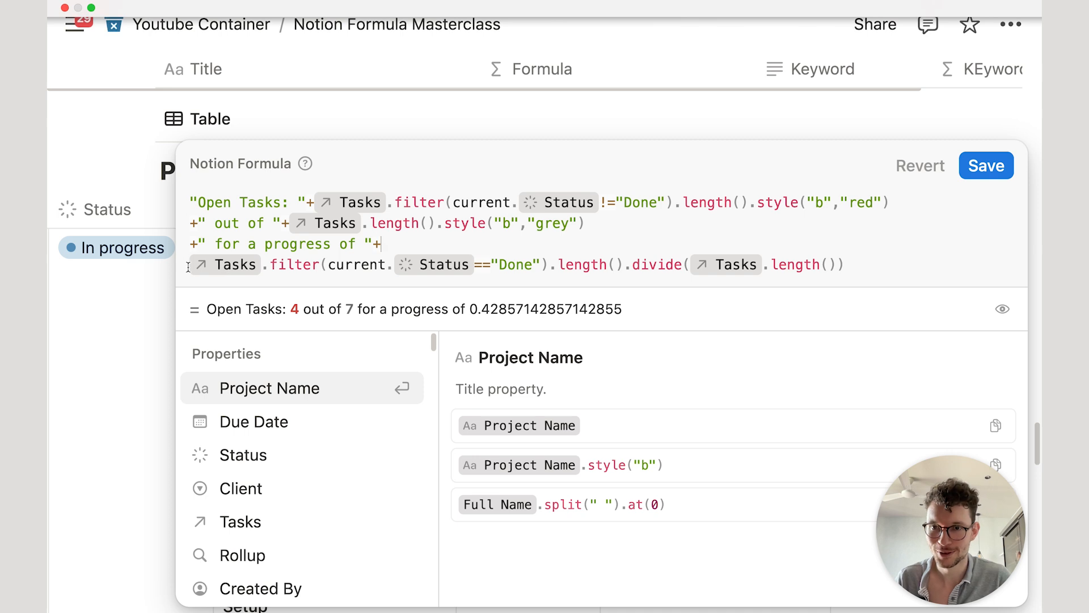
# Step: Wrap the Done-over-total division in brackets on their own lines
pyautogui.press('Left')
pyautogui.write('(')
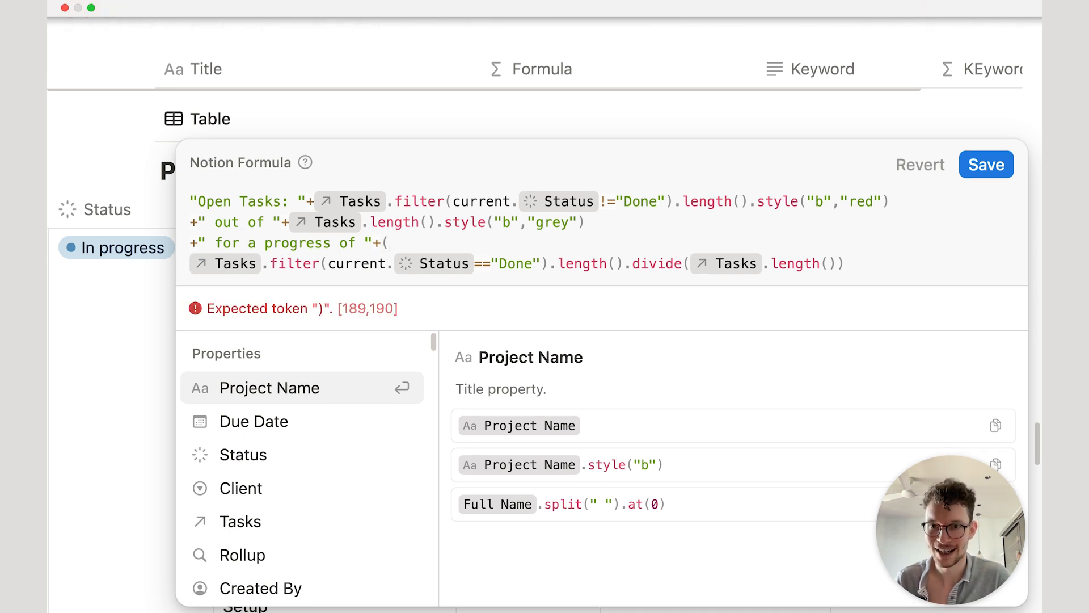
pyautogui.click(383, 244)
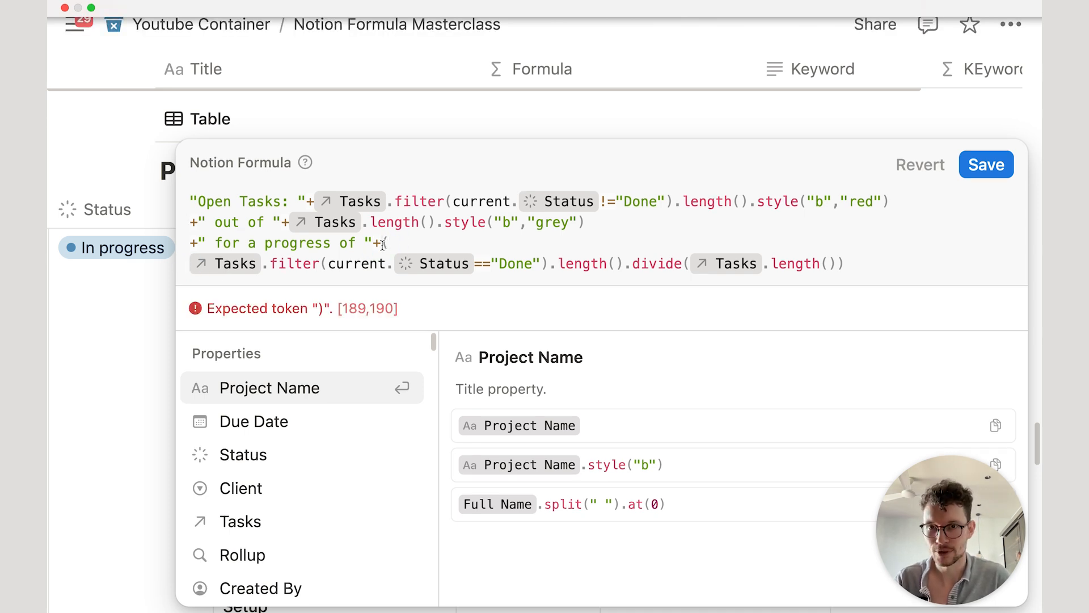
pyautogui.hotkey('shift', 'Return')
pyautogui.click(185, 262)
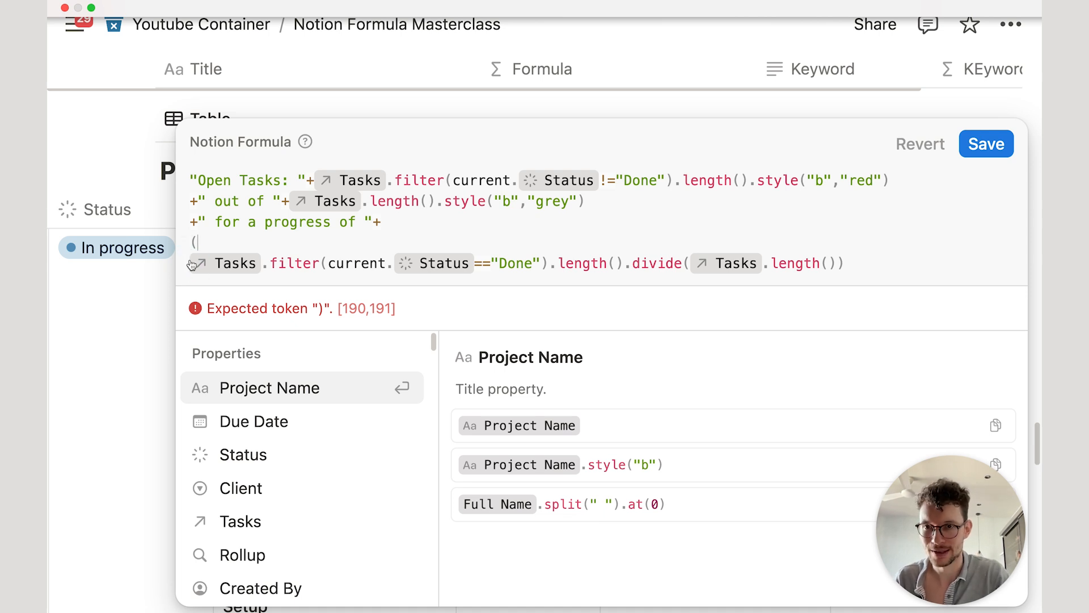
pyautogui.click(849, 267)
pyautogui.write(')')
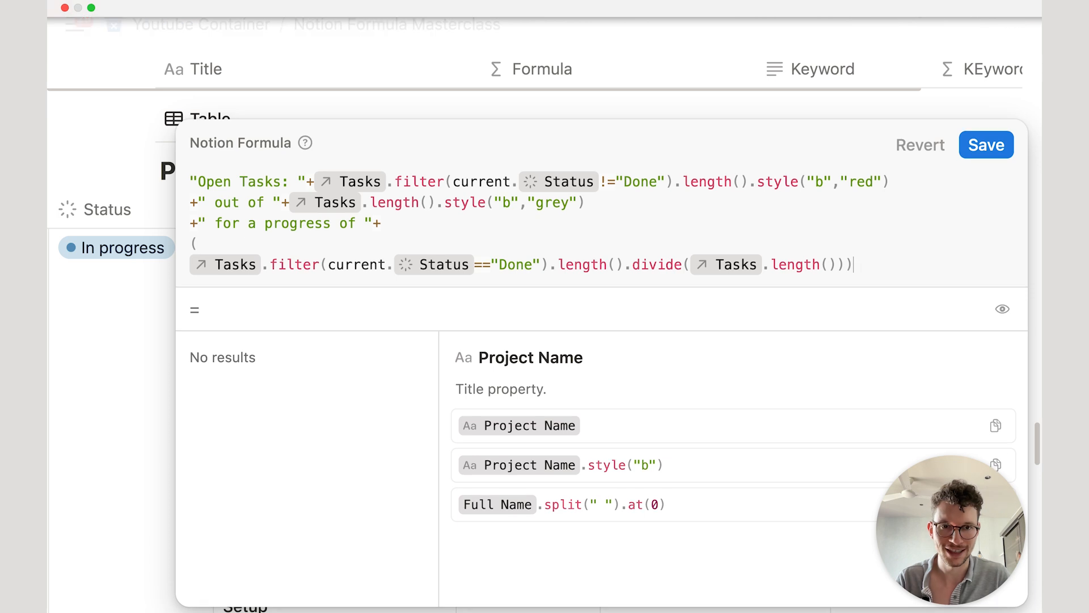
pyautogui.hotkey('shift', 'Return')
# Step: Multiply the bracketed progress ratio by 100
pyautogui.write('.round')
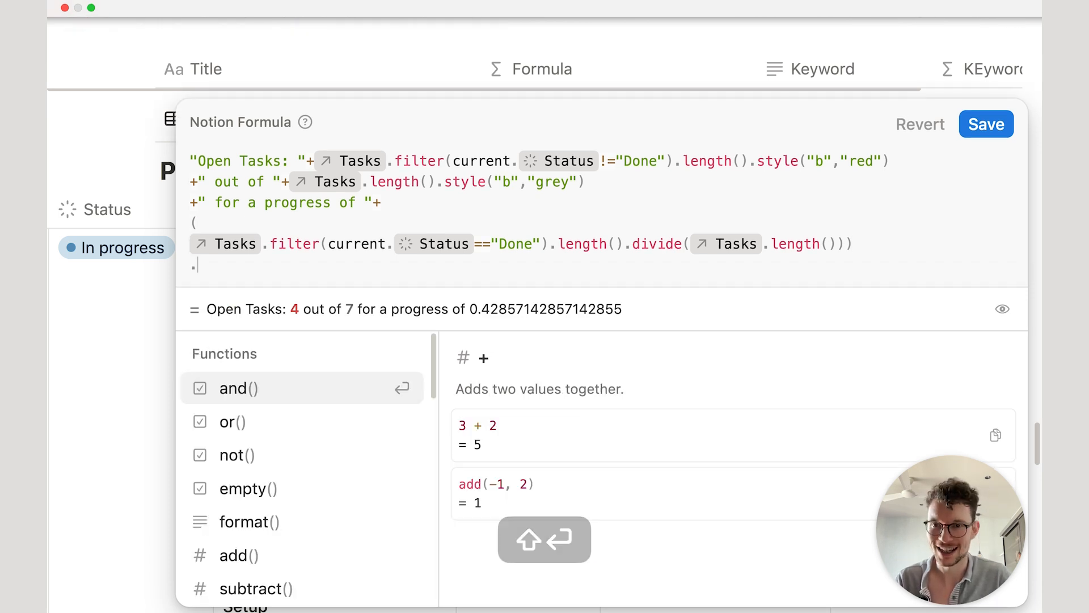
pyautogui.press('BackSpace')
pyautogui.press('BackSpace')
pyautogui.press('BackSpace')
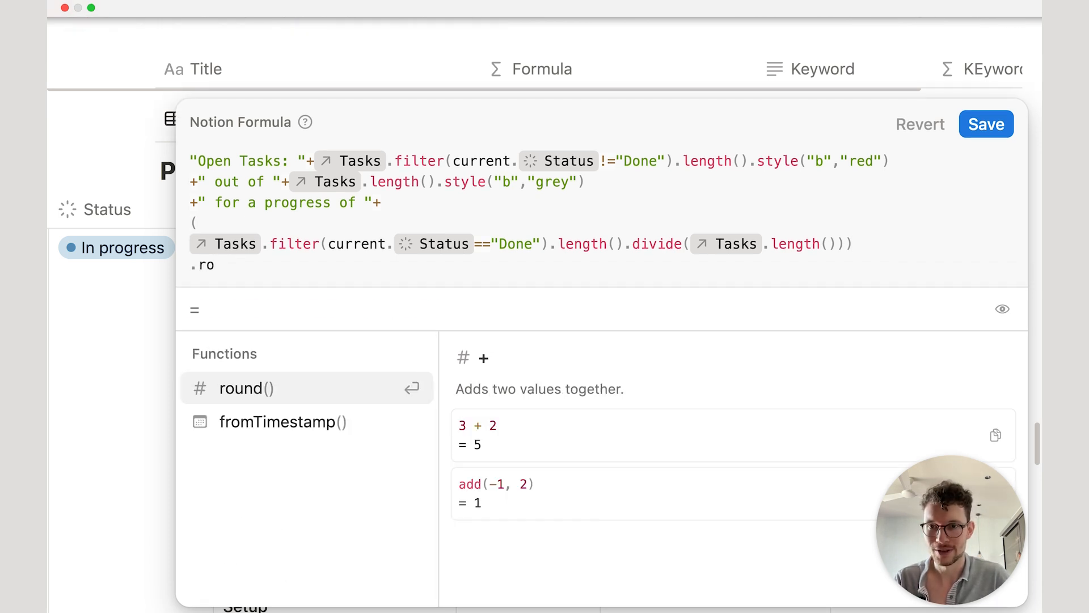
pyautogui.press('BackSpace')
pyautogui.press('BackSpace')
pyautogui.write('round')
pyautogui.press('Return')
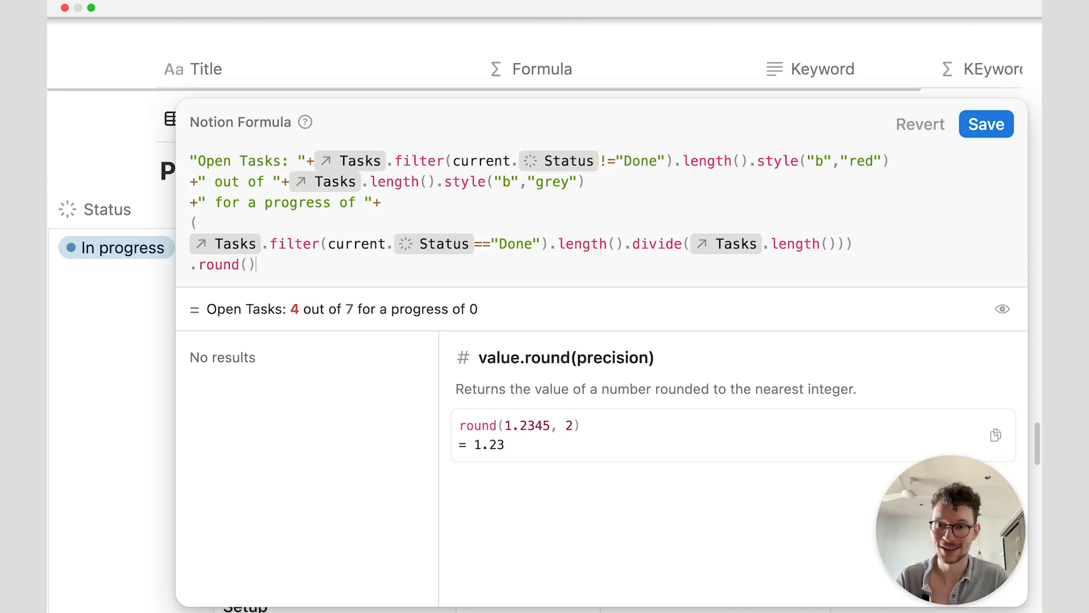
pyautogui.press('BackSpace')
pyautogui.press('BackSpace')
pyautogui.press('BackSpace')
pyautogui.press('BackSpace')
pyautogui.press('BackSpace')
pyautogui.press('BackSpace')
pyautogui.press('BackSpace')
pyautogui.write('mul')
pyautogui.press('Return')
pyautogui.write('100')
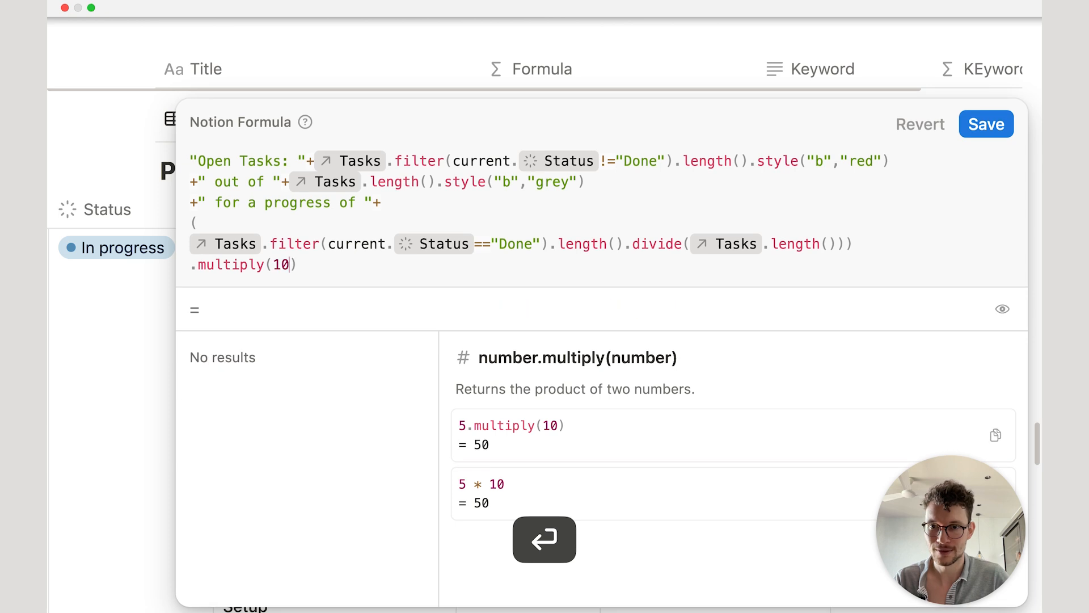
# Step: Add a .round() step right after the multiply-by-100 line
pyautogui.hotkey('shift', 'Return')
pyautogui.write('.div')
pyautogui.press('Return')
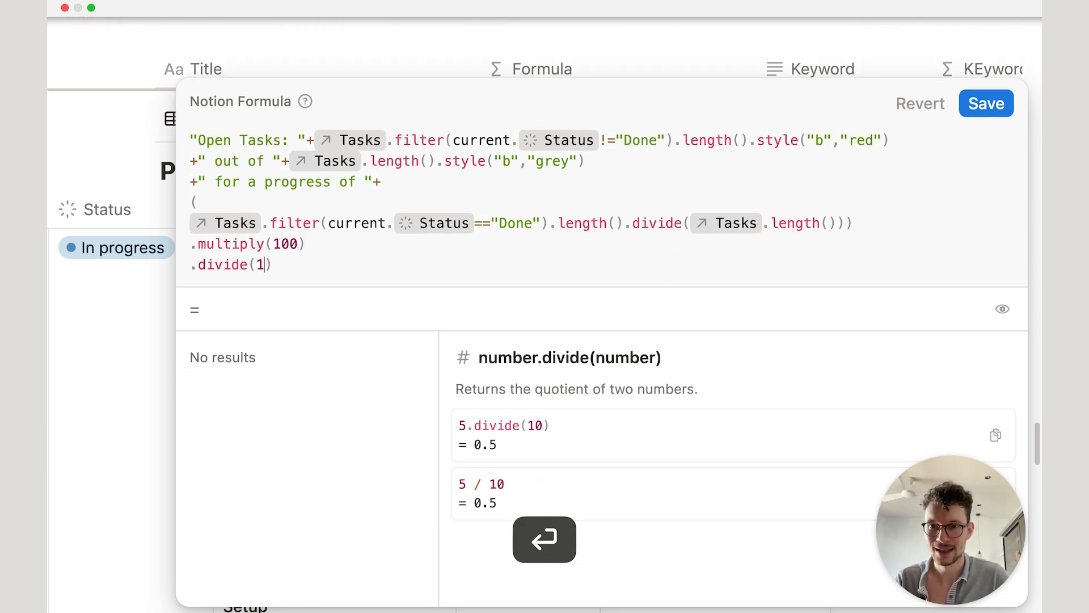
pyautogui.write('100')
pyautogui.click(397, 233)
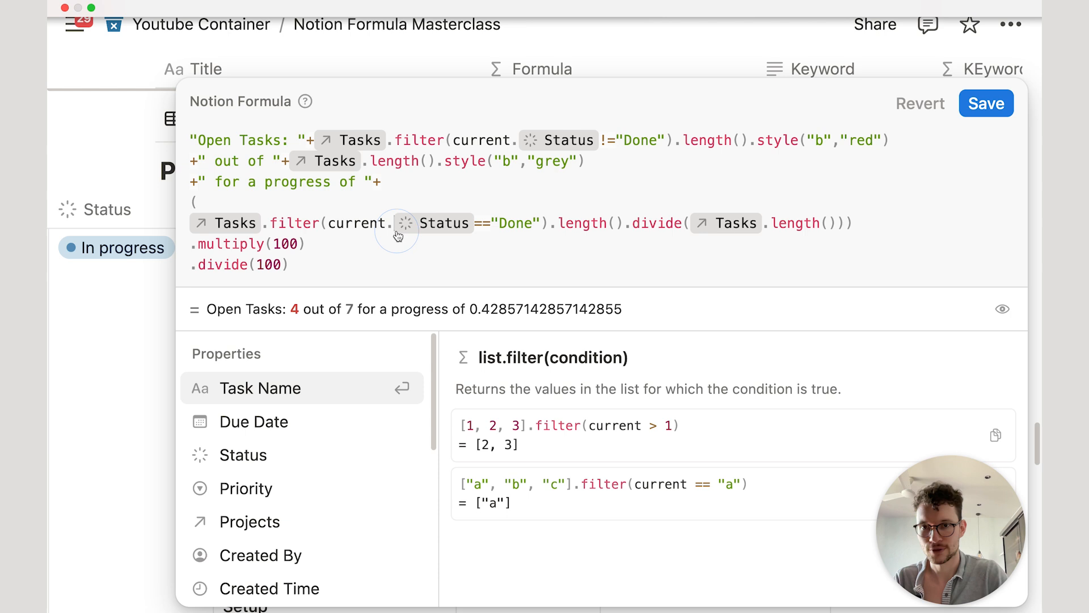
pyautogui.click(340, 223)
pyautogui.click(326, 248)
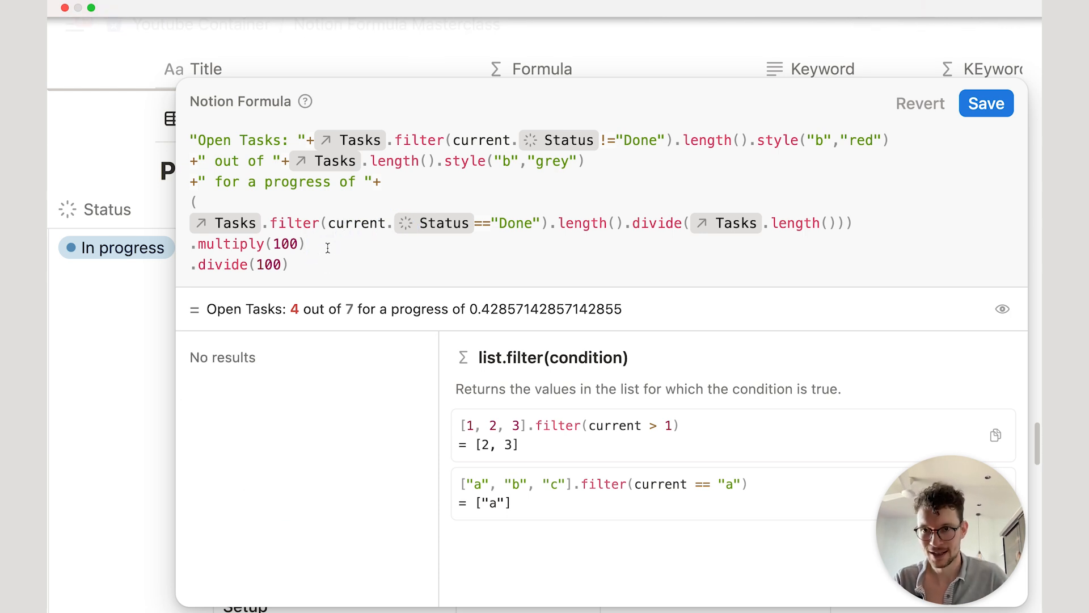
pyautogui.hotkey('shift', 'Return')
pyautogui.write('.round')
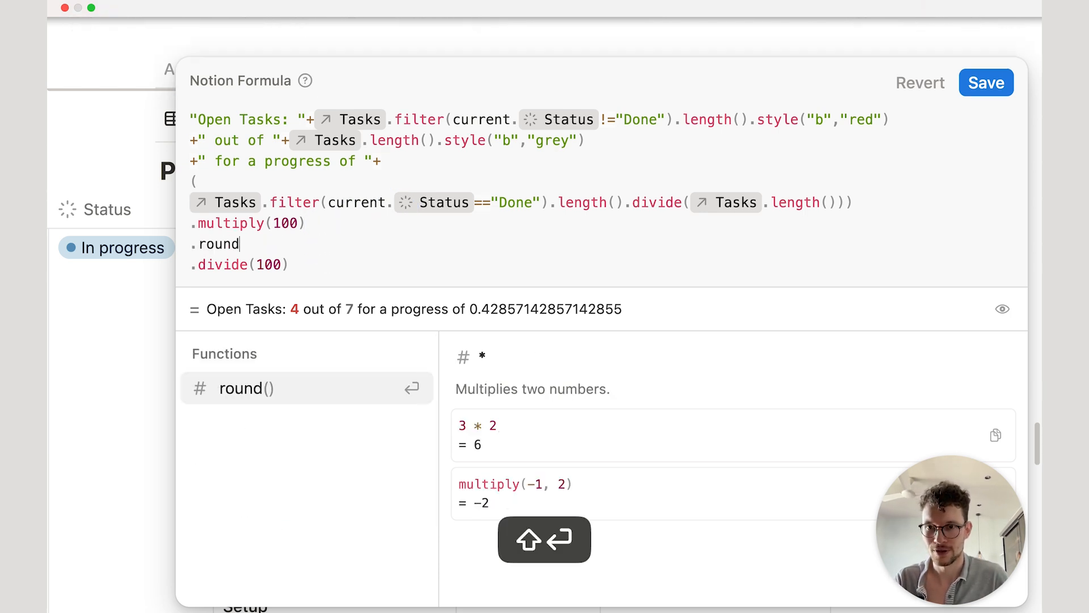
pyautogui.press('Return')
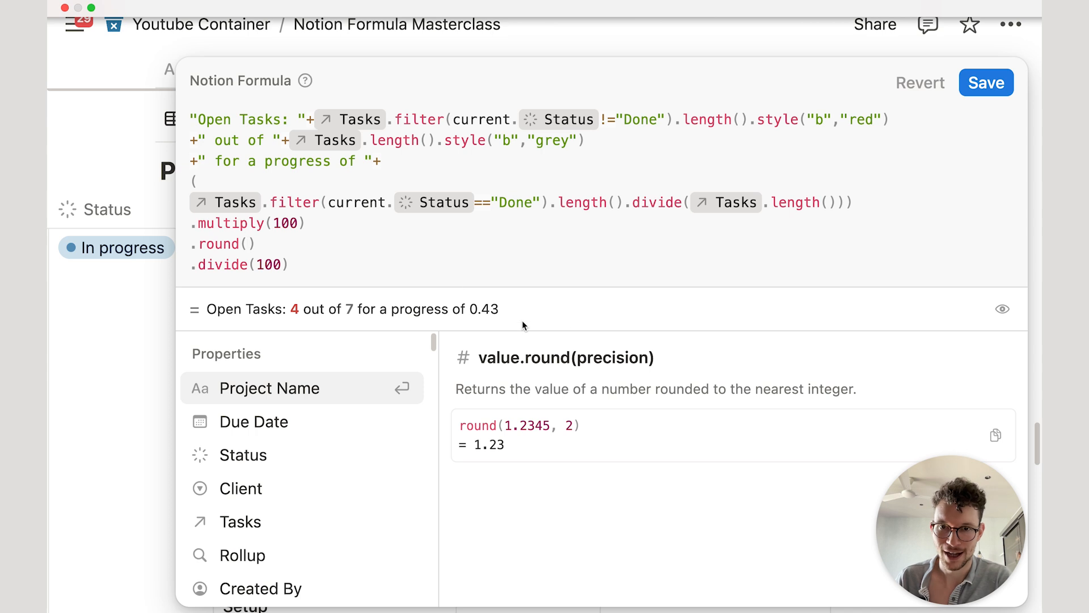
# Step: Replace the divide-by-100 line with +"%", save, and widen the Formula column to show 43%
pyautogui.click(287, 265)
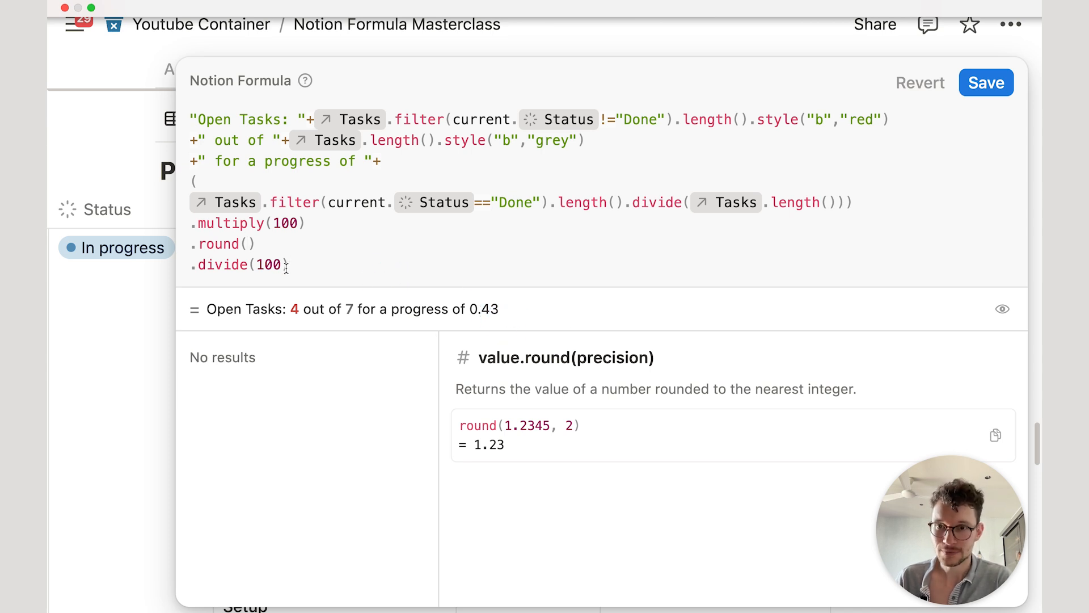
pyautogui.moveTo(300, 263); pyautogui.dragTo(187, 258)
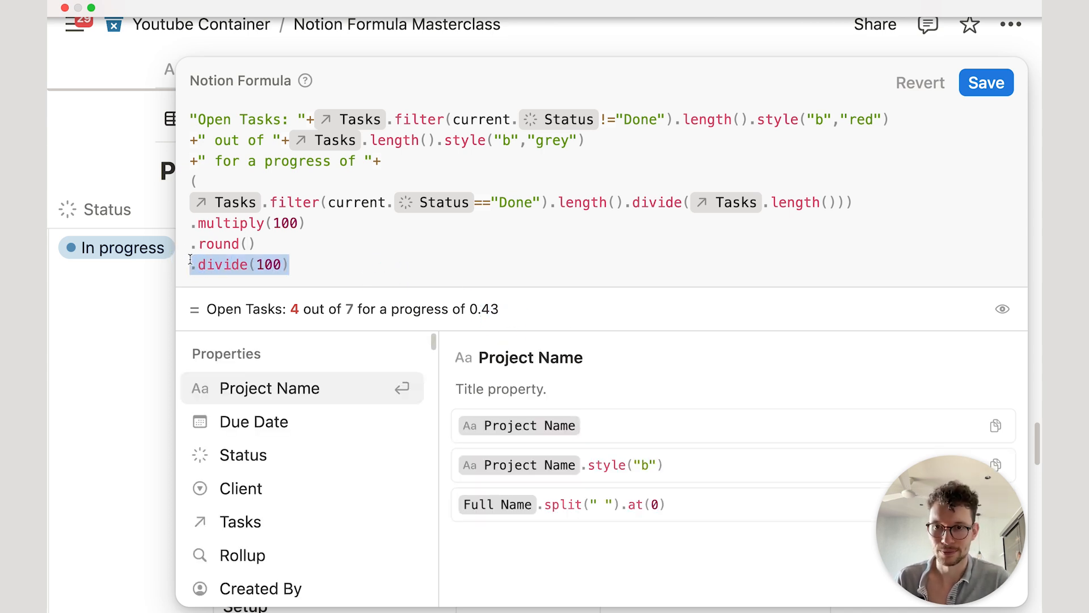
pyautogui.press('BackSpace')
pyautogui.write('+"%"')
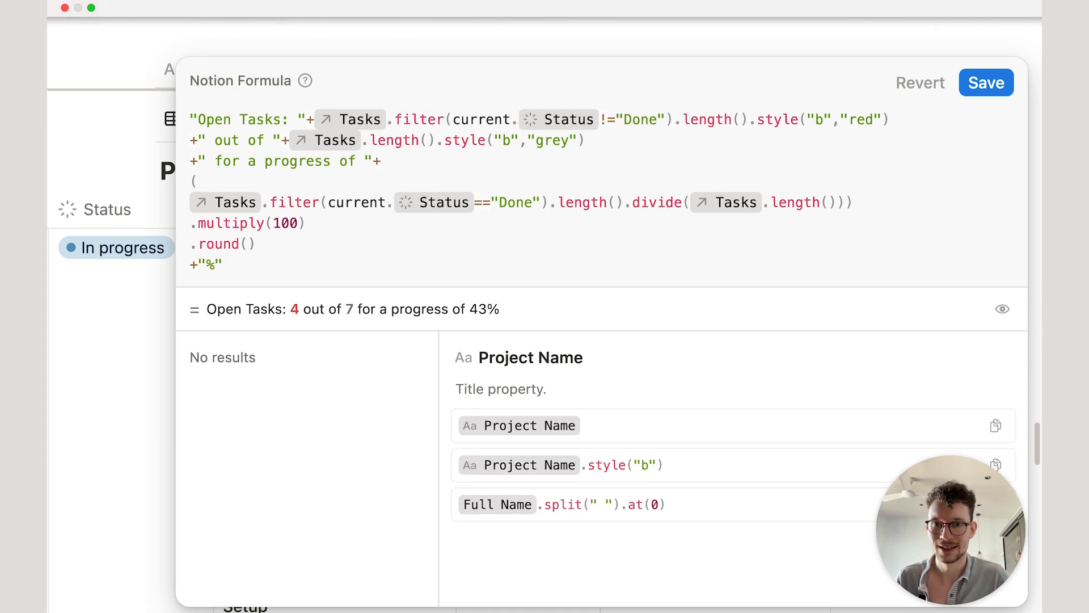
pyautogui.click(982, 81)
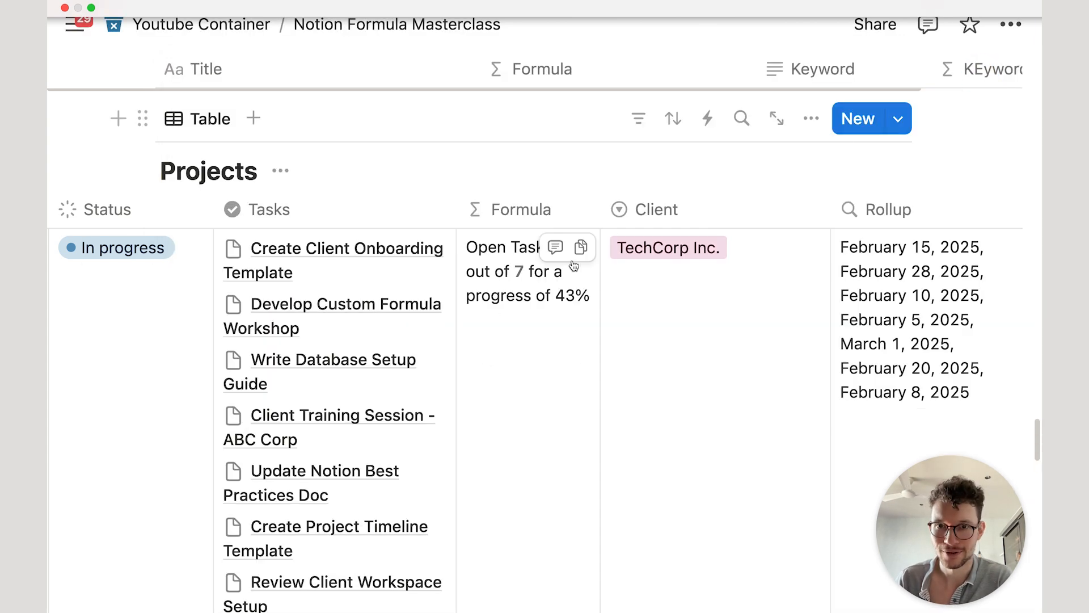
pyautogui.moveTo(598, 199); pyautogui.dragTo(698, 200)
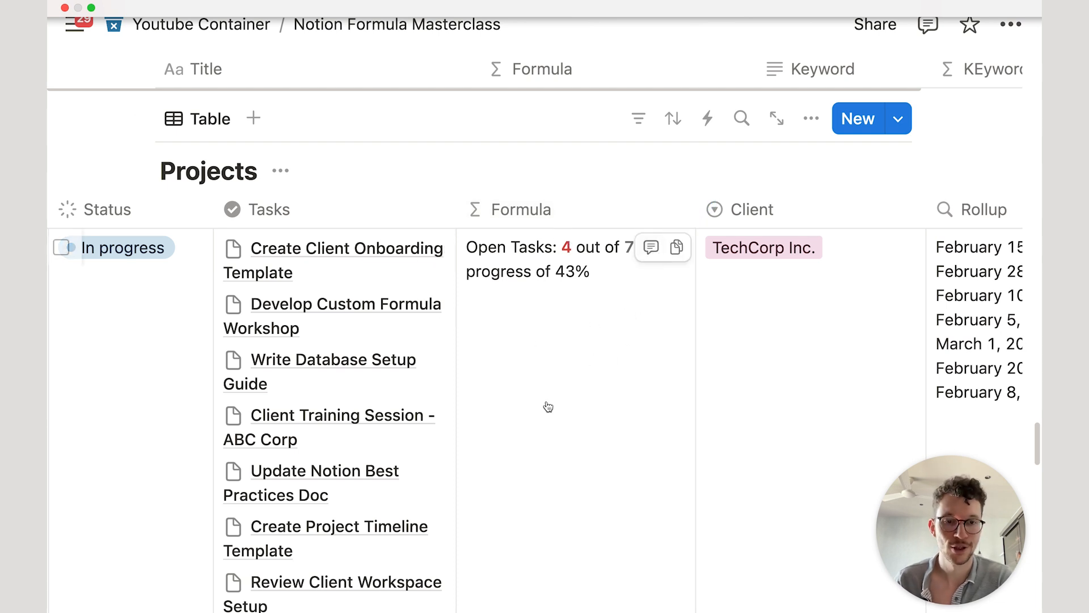
# Step: Enter Tasks.filter(current.Status=="Done").length() in the Formula editor to count Done tasks
pyautogui.click(505, 509)
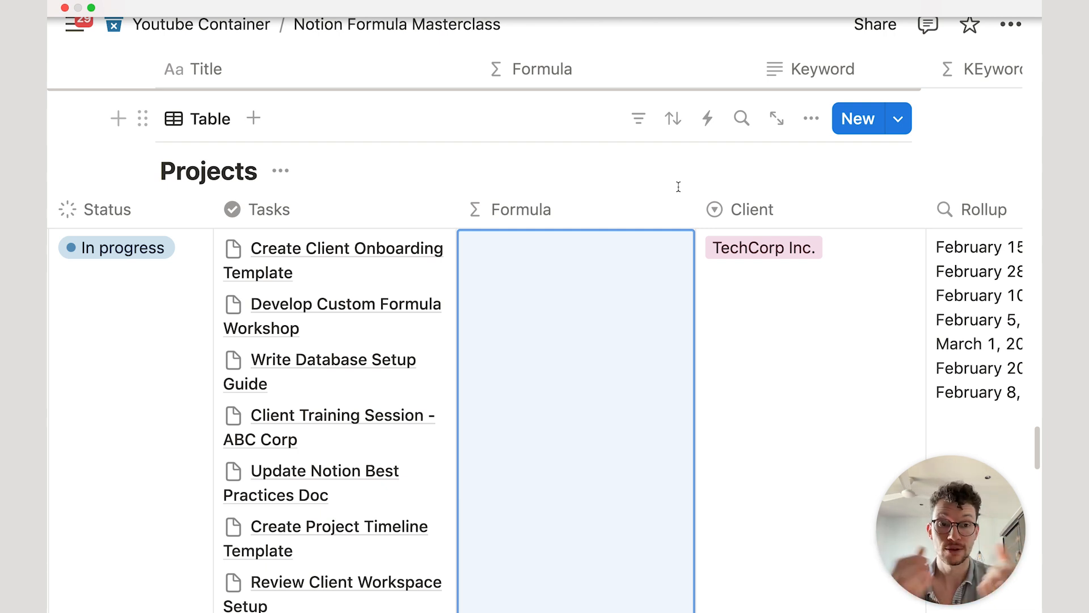
pyautogui.click(571, 304)
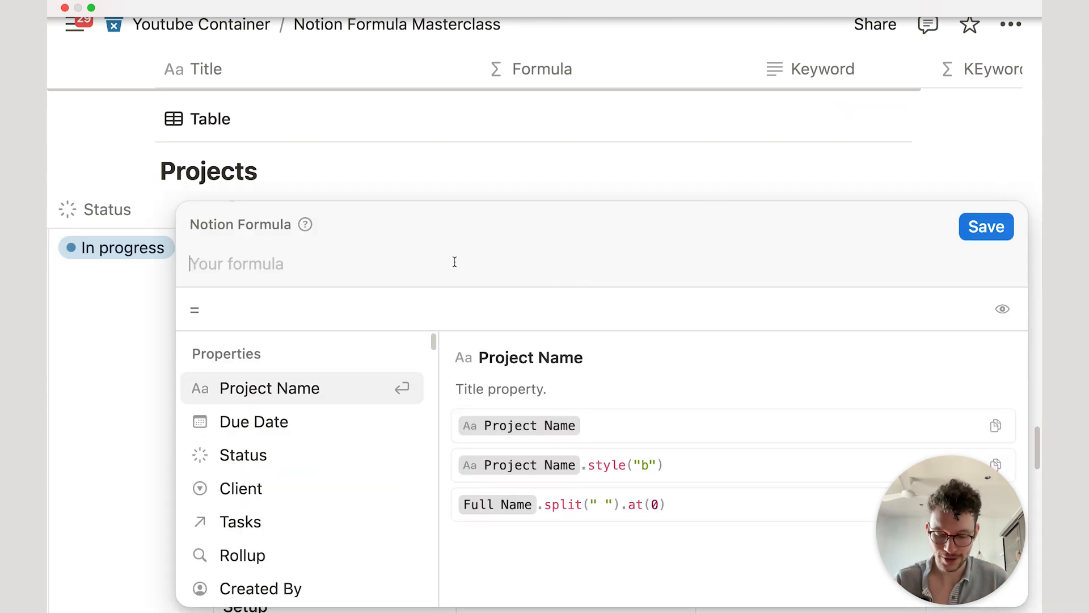
pyautogui.write('task')
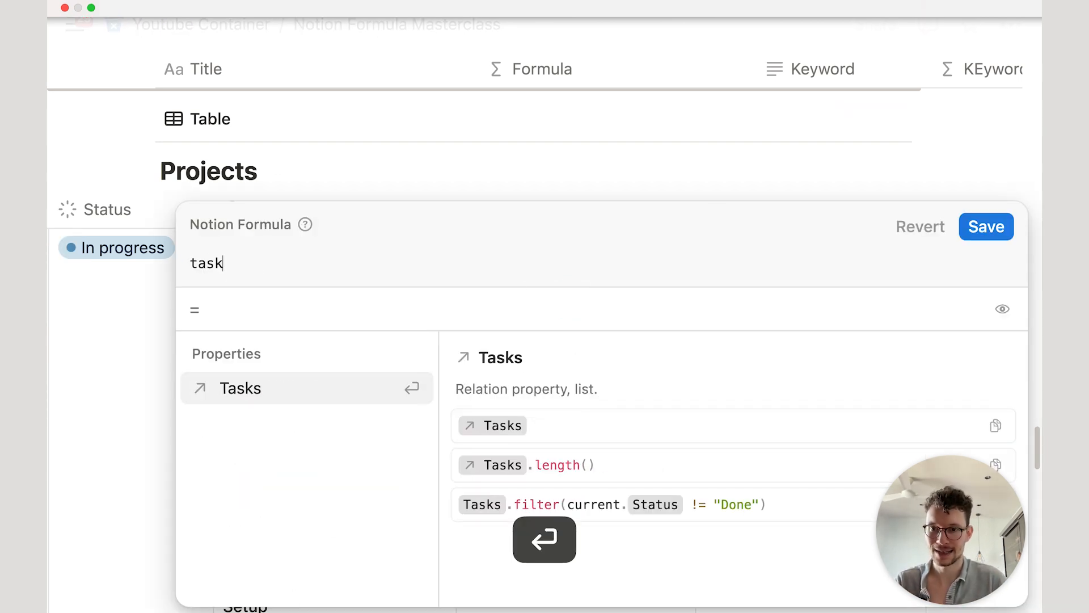
pyautogui.press('Return')
pyautogui.write('.fi')
pyautogui.click(341, 489)
pyautogui.click(307, 390)
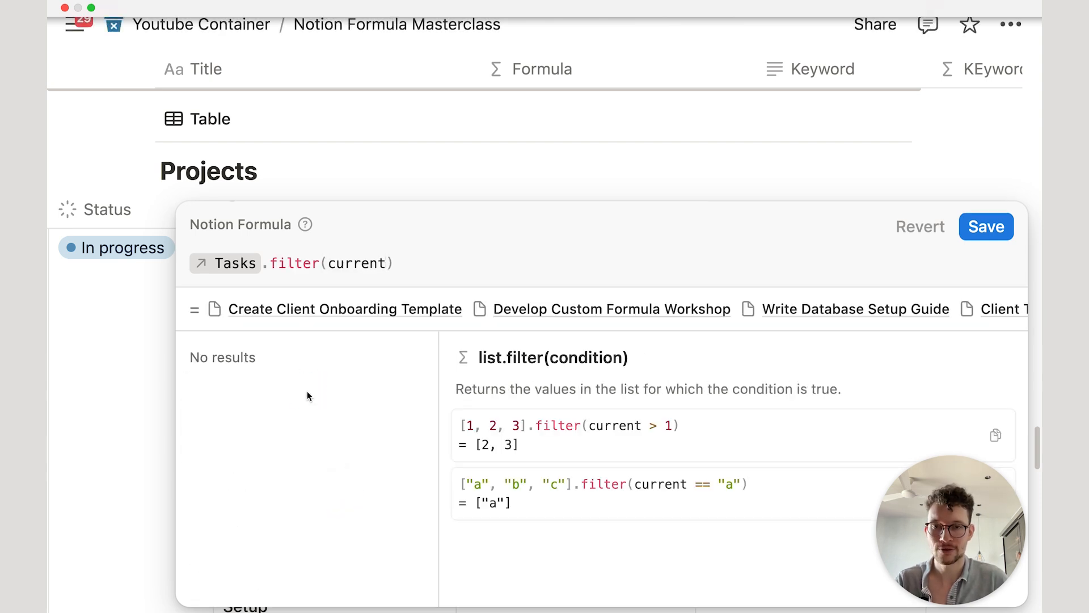
pyautogui.write('.s')
pyautogui.press('Return')
pyautogui.write('=="Done")')
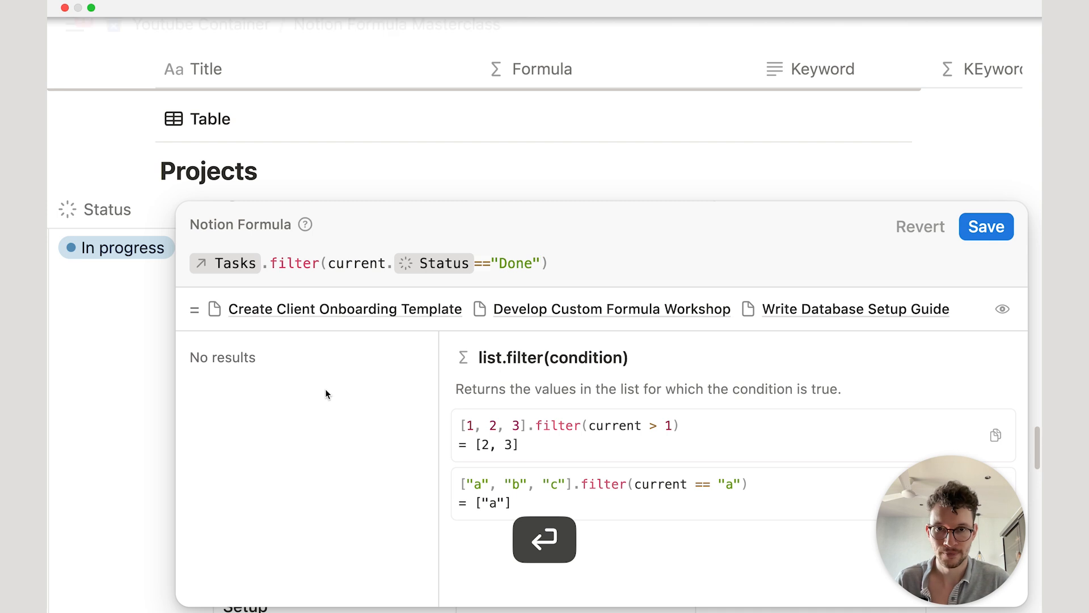
pyautogui.write('.le')
pyautogui.press('Return')
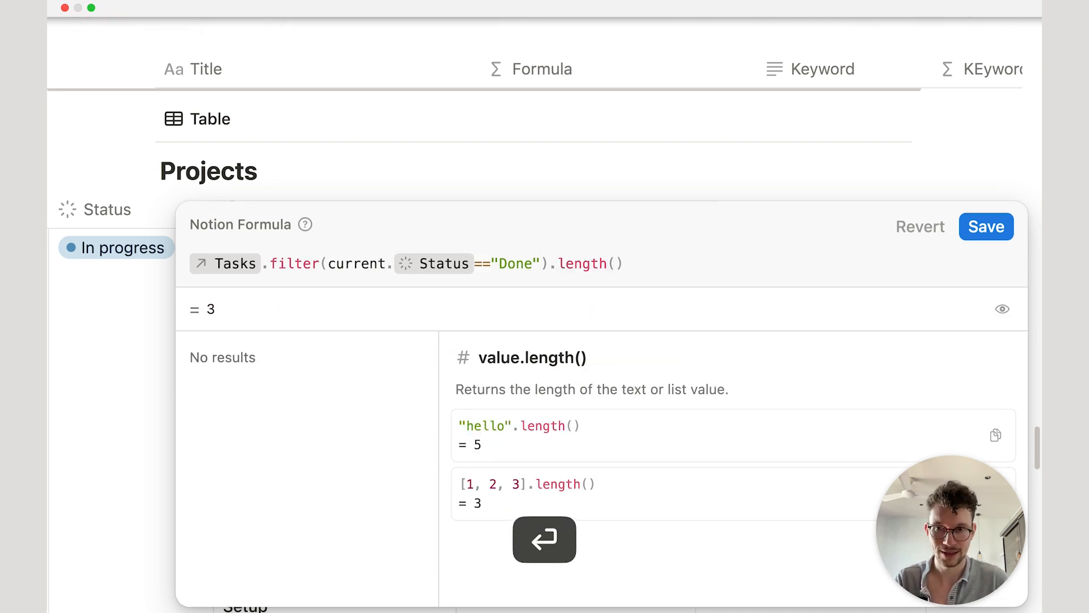
# Step: Divide by Tasks.length() on new lines, previewing 0.428571428571
pyautogui.hotkey('shift', 'Return')
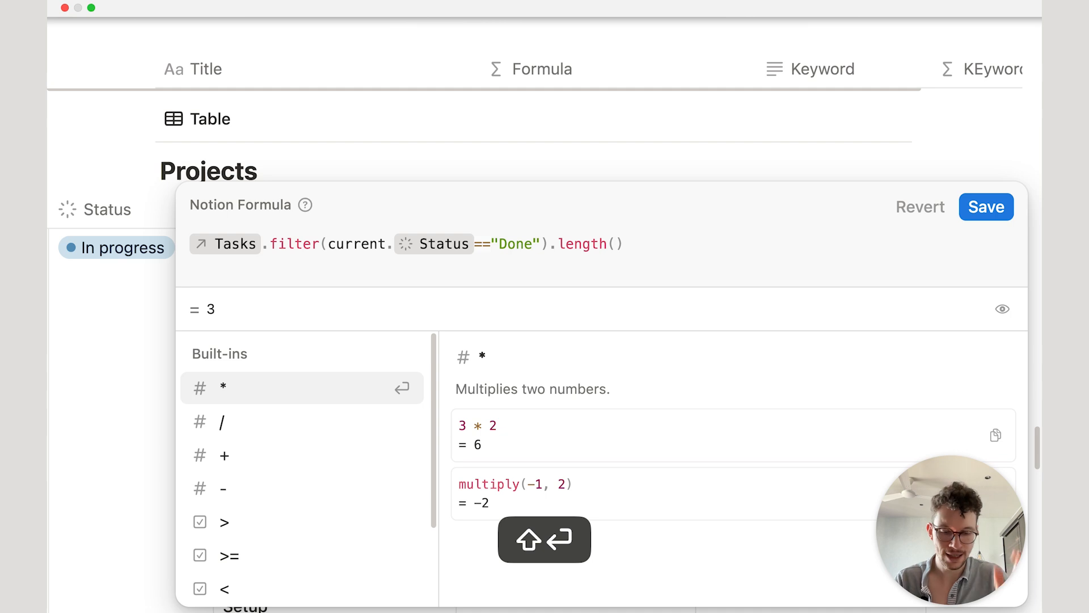
pyautogui.write('/')
pyautogui.hotkey('shift', 'Return')
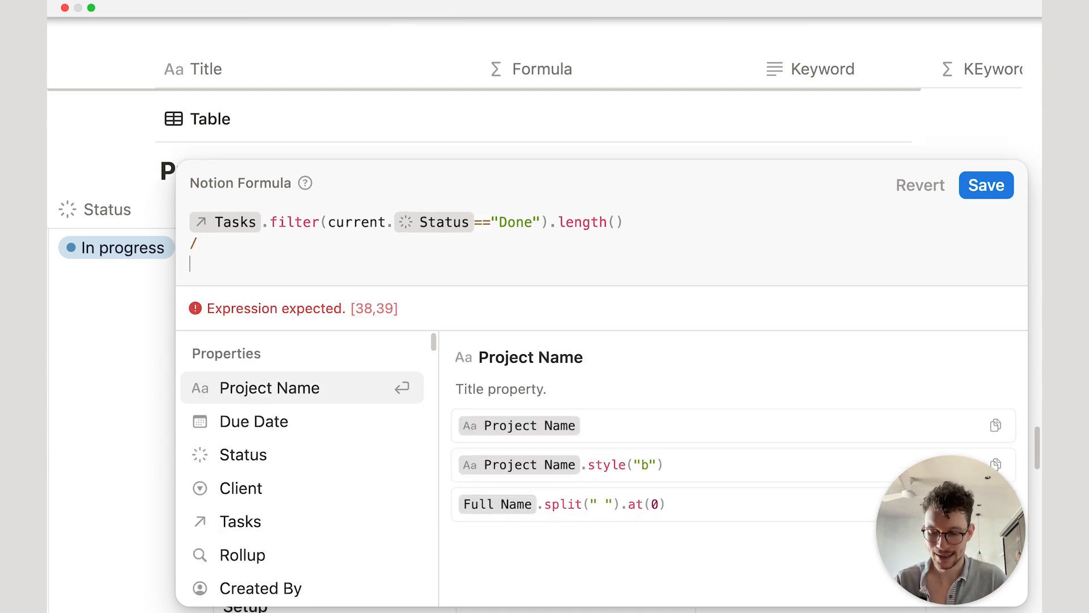
pyautogui.write('task')
pyautogui.press('Return')
pyautogui.write('.l')
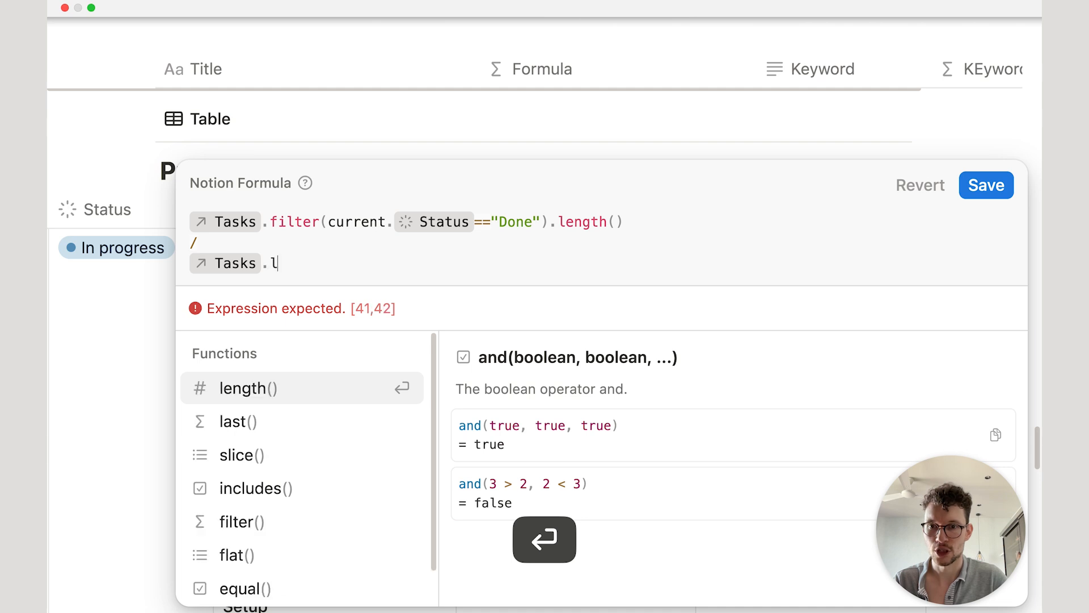
pyautogui.press('Return')
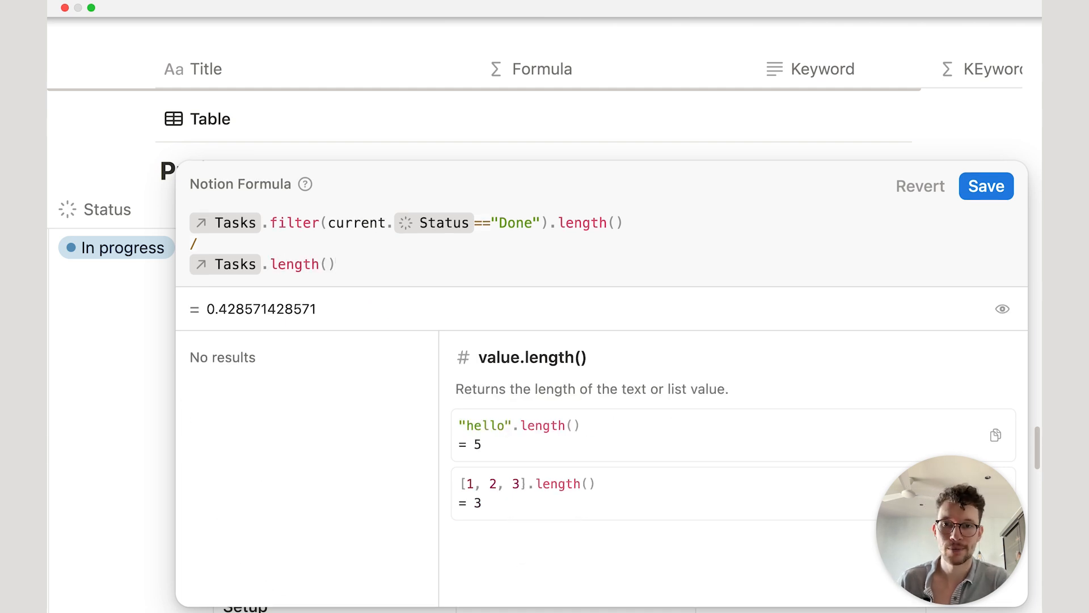
# Step: Save the ratio formula and format the Formula property as Percent with 1 decimal place (42.9%)
pyautogui.click(1000, 189)
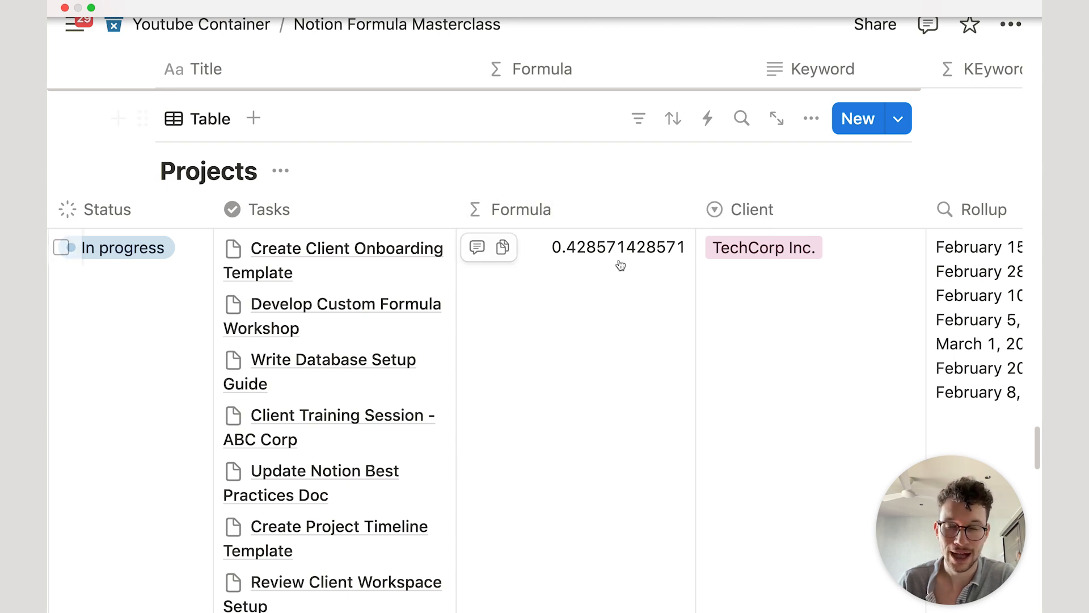
pyautogui.moveTo(694, 212); pyautogui.dragTo(640, 225)
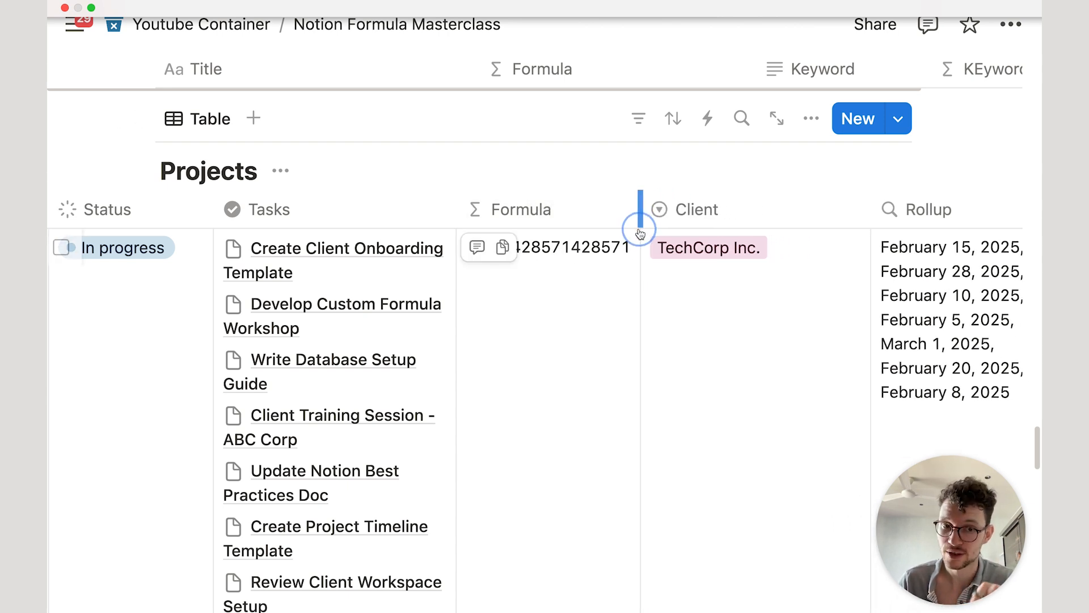
pyautogui.click(579, 211)
pyautogui.click(553, 292)
pyautogui.click(885, 301)
pyautogui.click(858, 316)
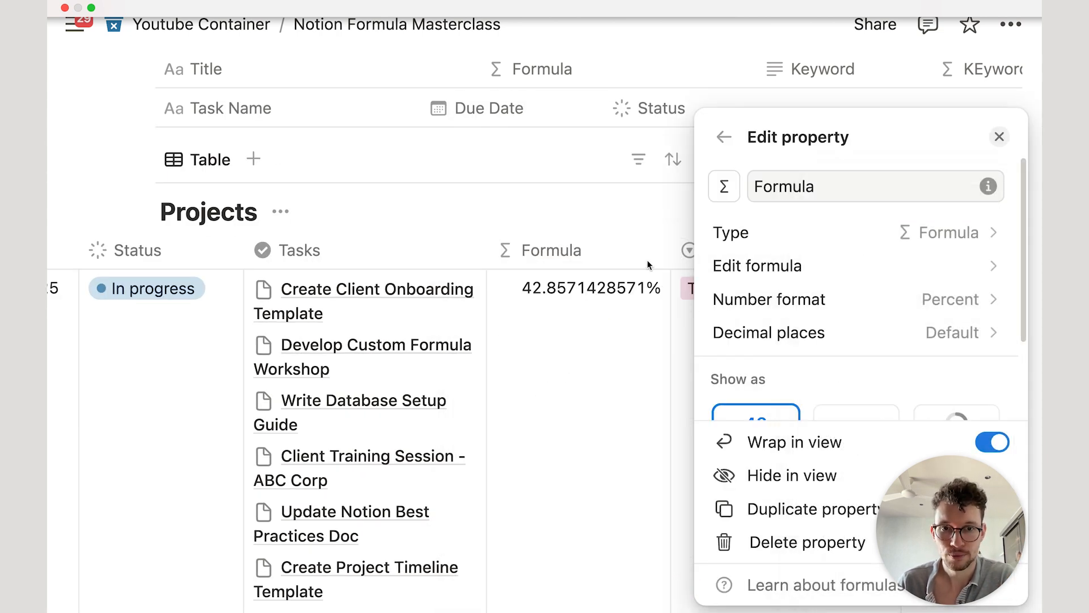
pyautogui.click(832, 332)
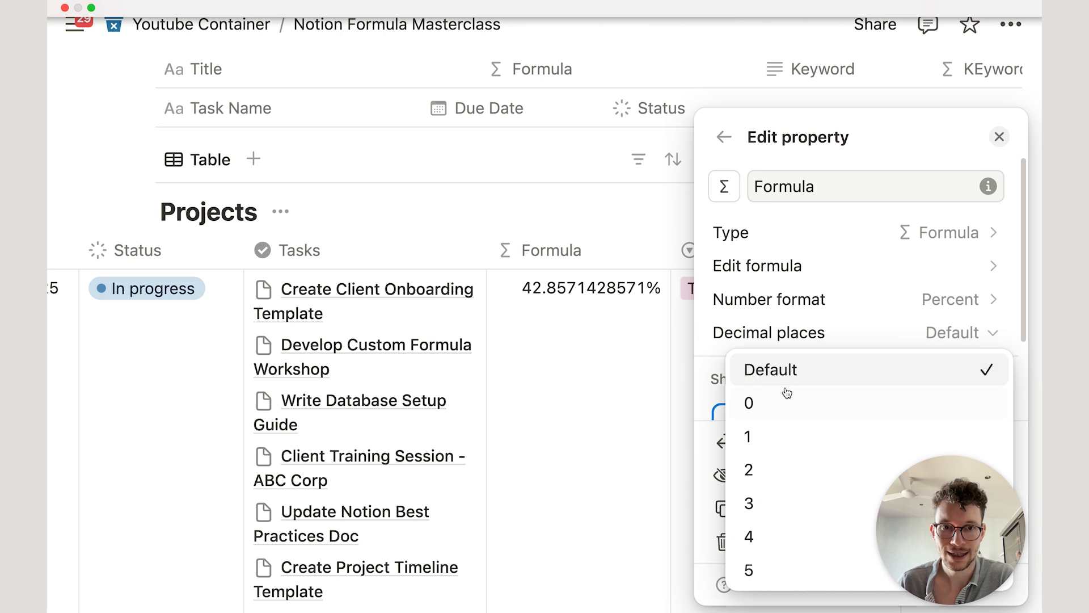
pyautogui.click(785, 448)
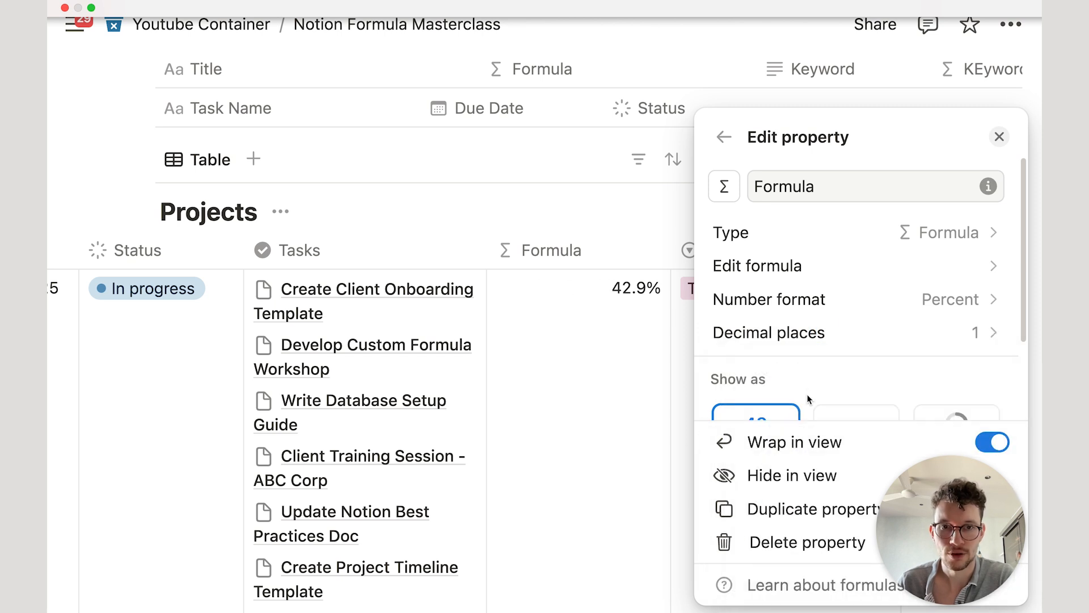
pyautogui.click(626, 253)
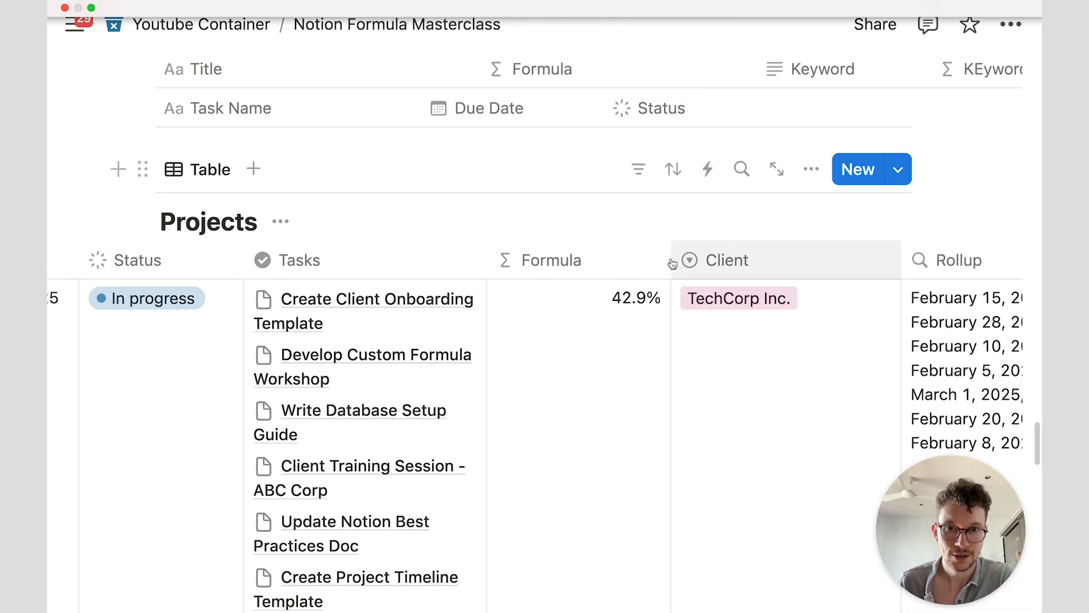
# Step: Narrow the Formula column and clear the existing formula in the editor
pyautogui.moveTo(670, 260); pyautogui.dragTo(638, 265)
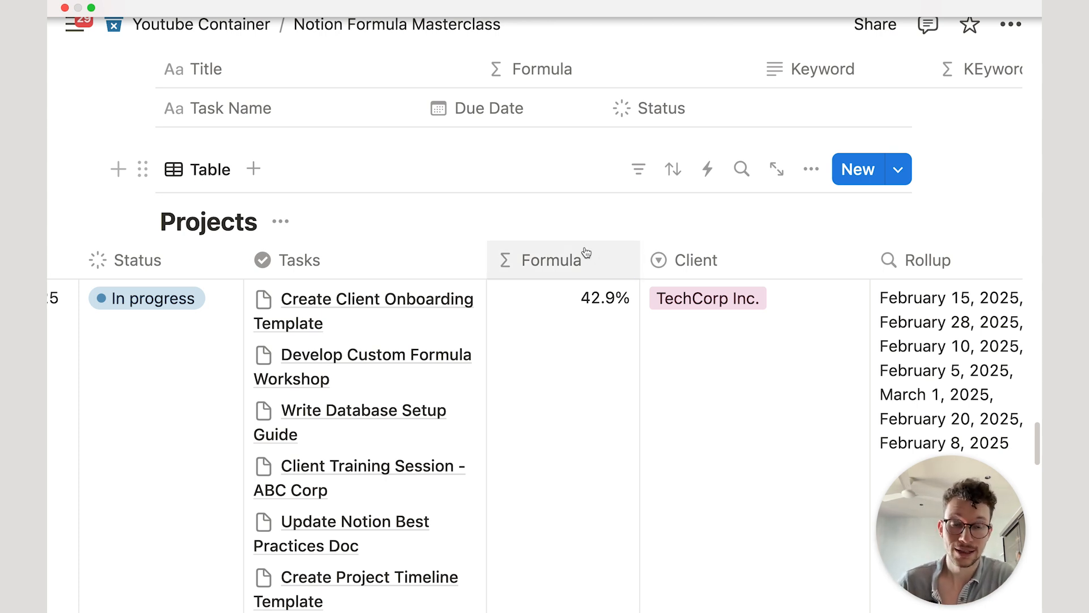
pyautogui.scroll(-3, 603, 292)
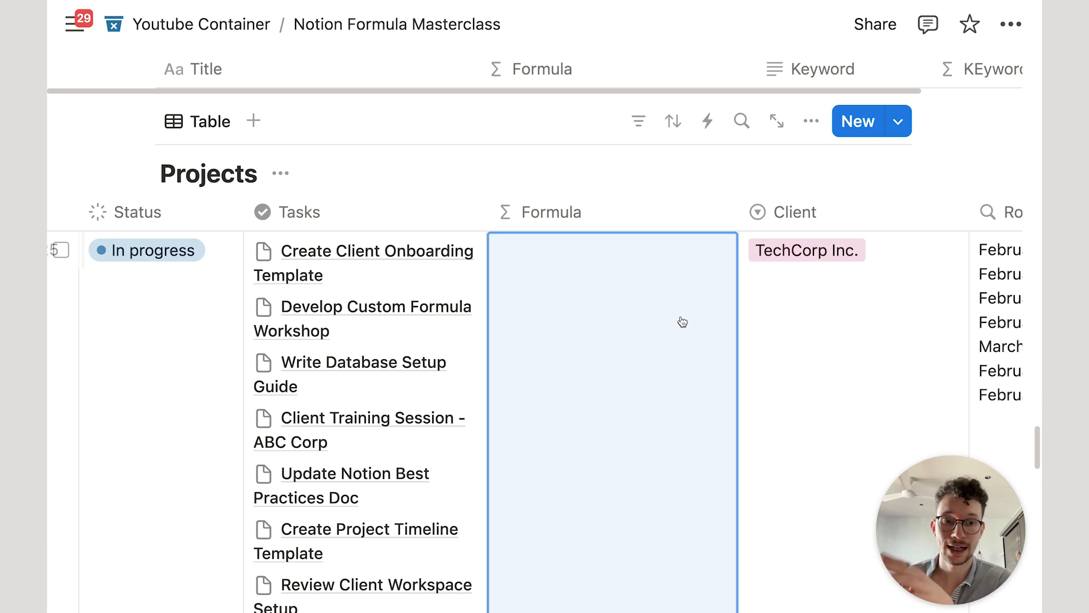
pyautogui.click(682, 322)
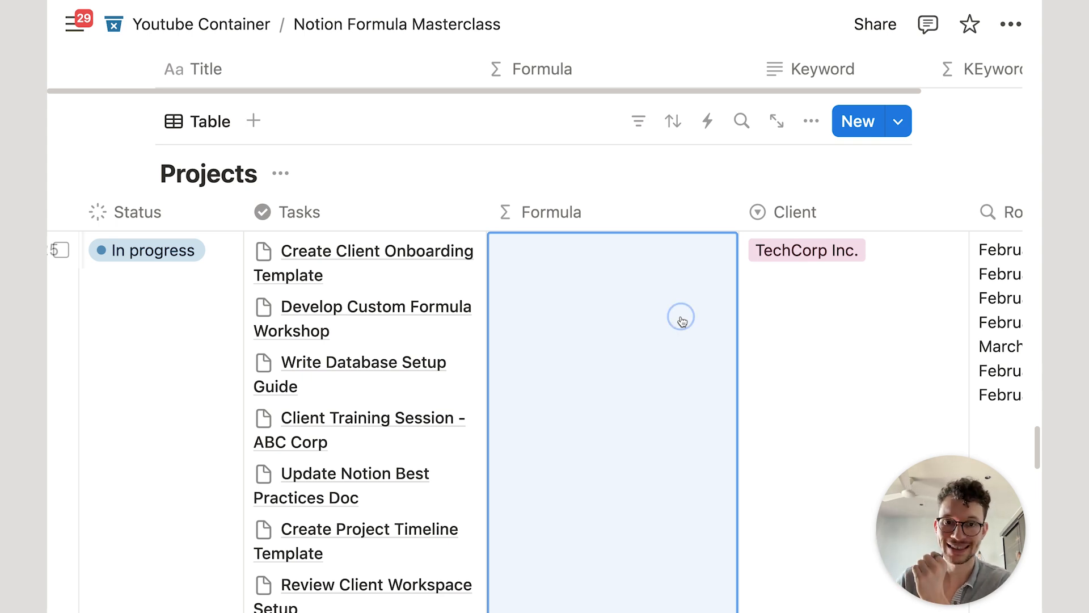
pyautogui.press('super+a')
pyautogui.press('BackSpace')
# Step: Enter Tasks.find(current.Status!="Done") to return the first unfinished task
pyautogui.write('task')
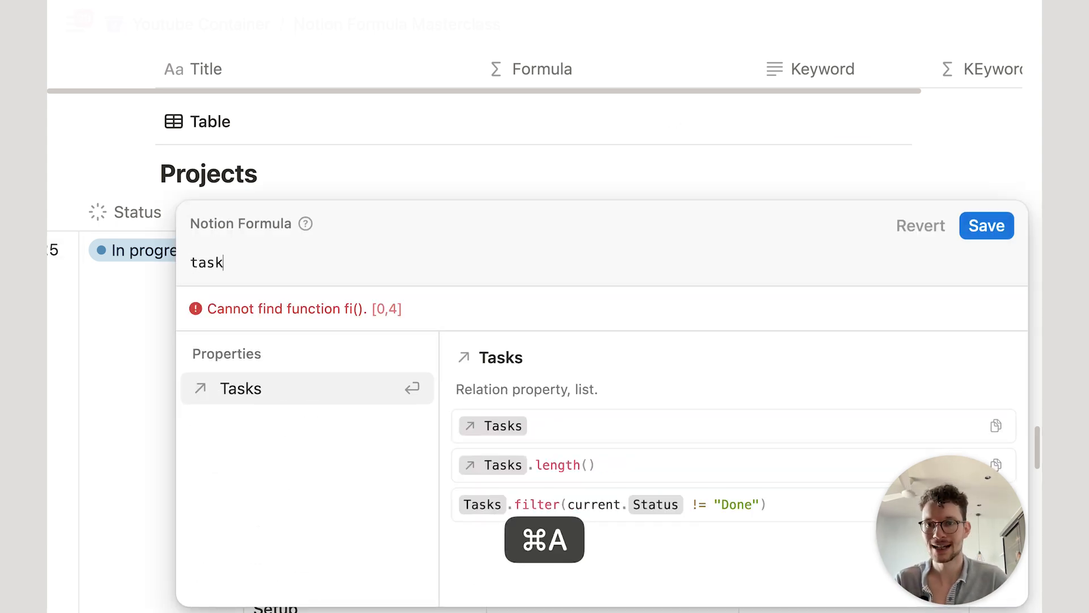
pyautogui.press('Return')
pyautogui.write('.fi')
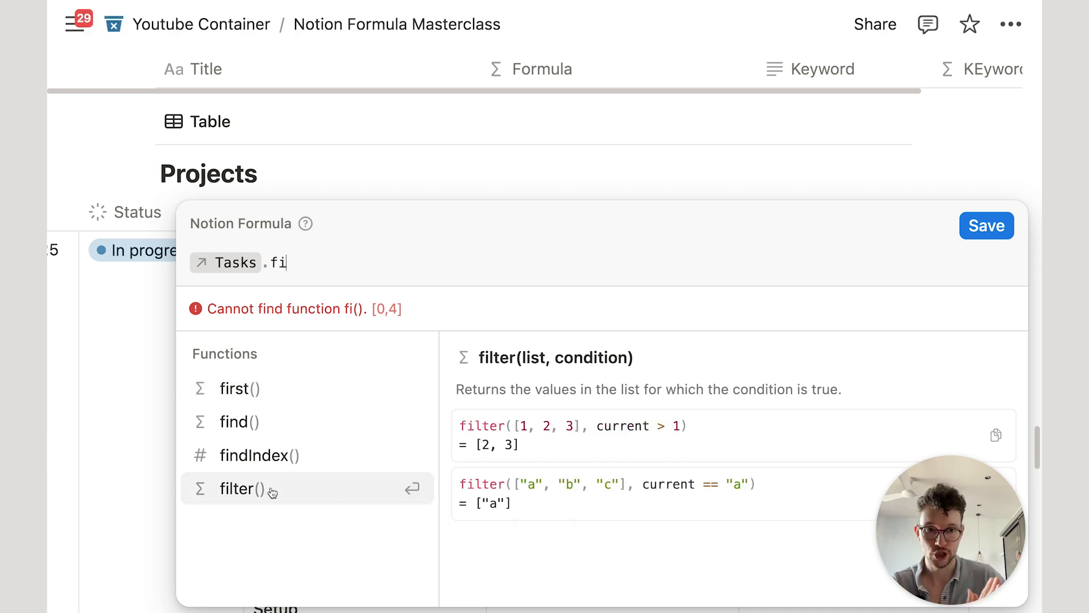
pyautogui.click(259, 431)
pyautogui.click(287, 389)
pyautogui.write('.s')
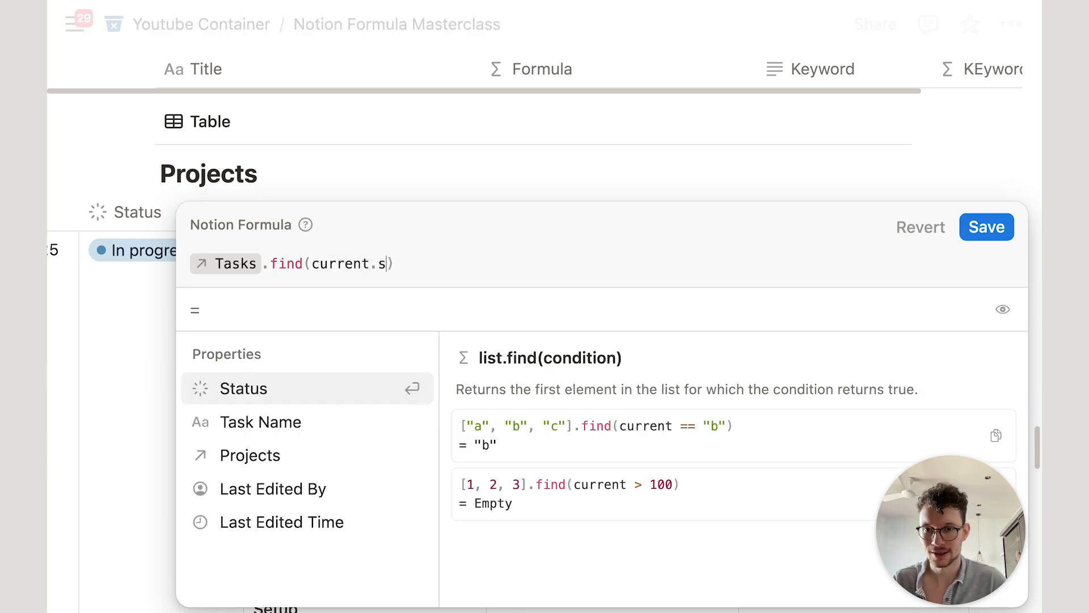
pyautogui.press('Return')
pyautogui.write('==')
pyautogui.press('BackSpace')
pyautogui.press('BackSpace')
pyautogui.write('!="D')
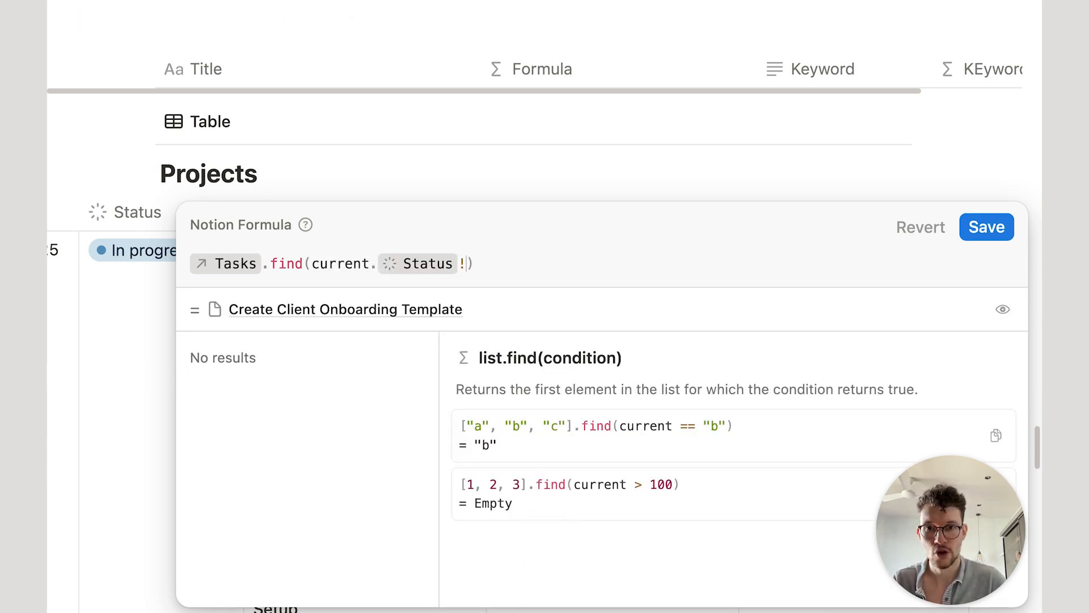
pyautogui.write('one"')
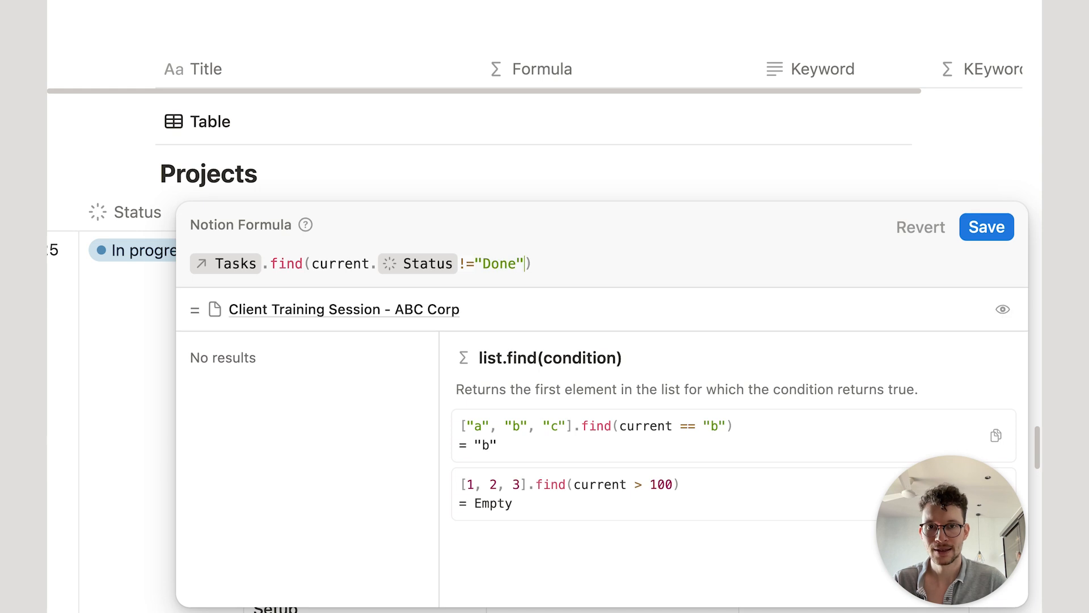
# Step: Save the find formula and widen the Formula column to show Client Training Session - ABC Corp
pyautogui.click(986, 227)
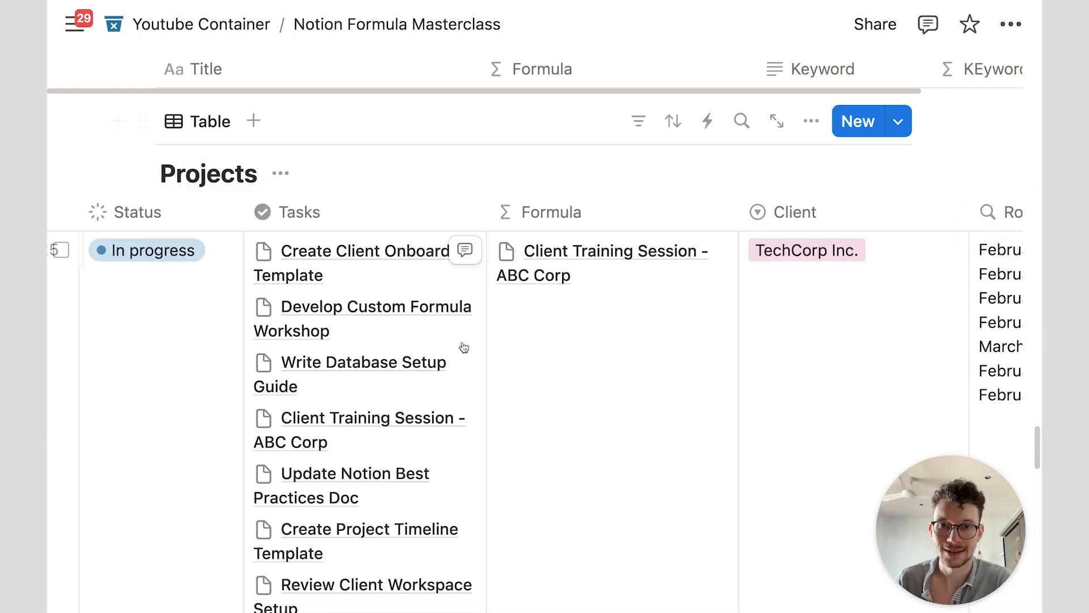
pyautogui.moveTo(739, 218); pyautogui.dragTo(814, 201)
pyautogui.scroll(-3, 511, 295)
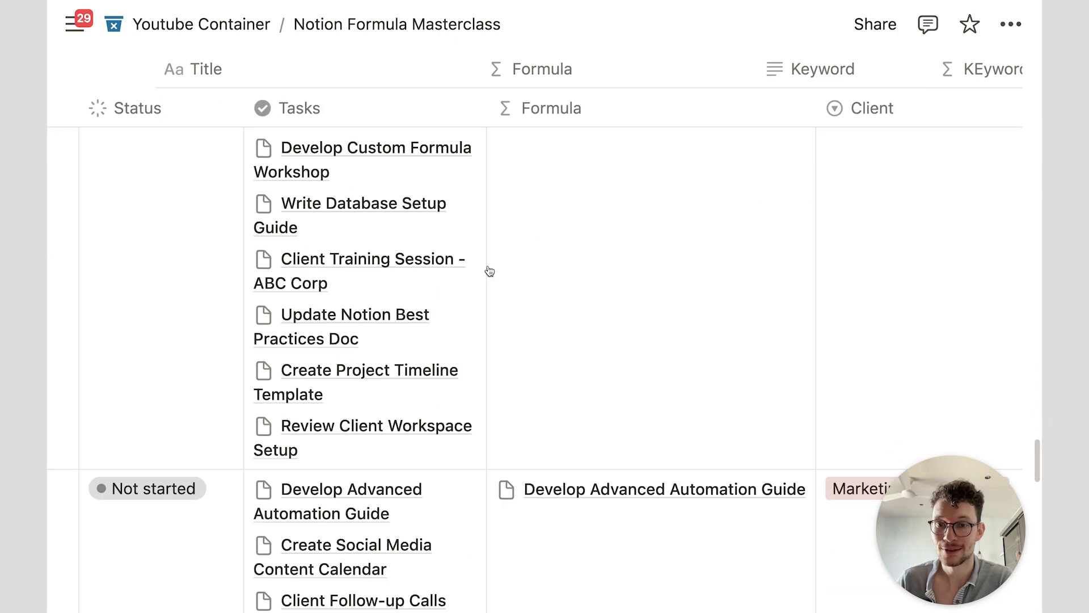
pyautogui.scroll(2, 375, 278)
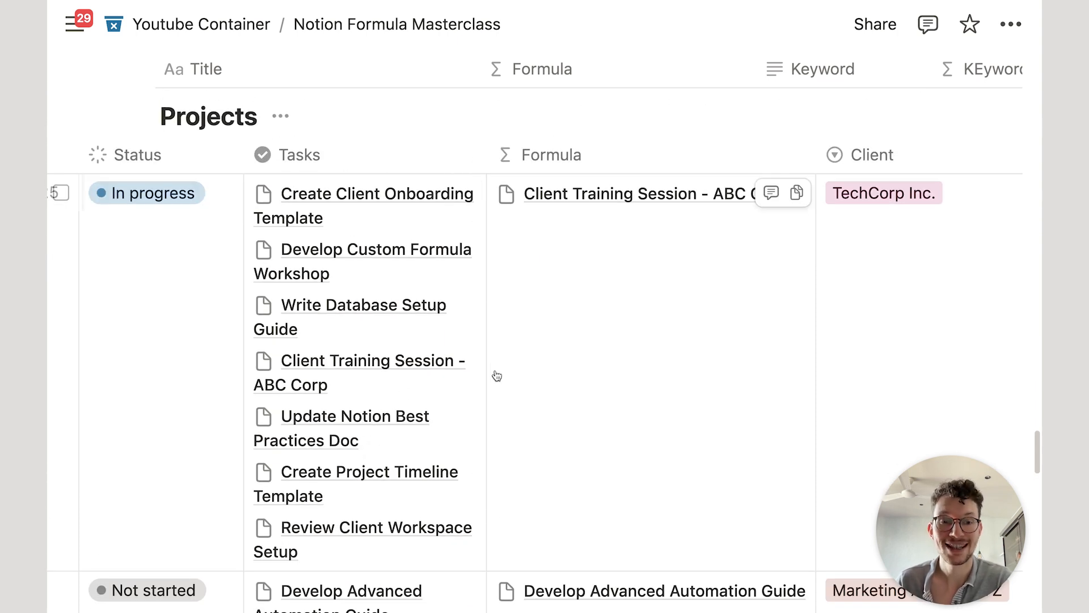
pyautogui.scroll(-10, 593, 419)
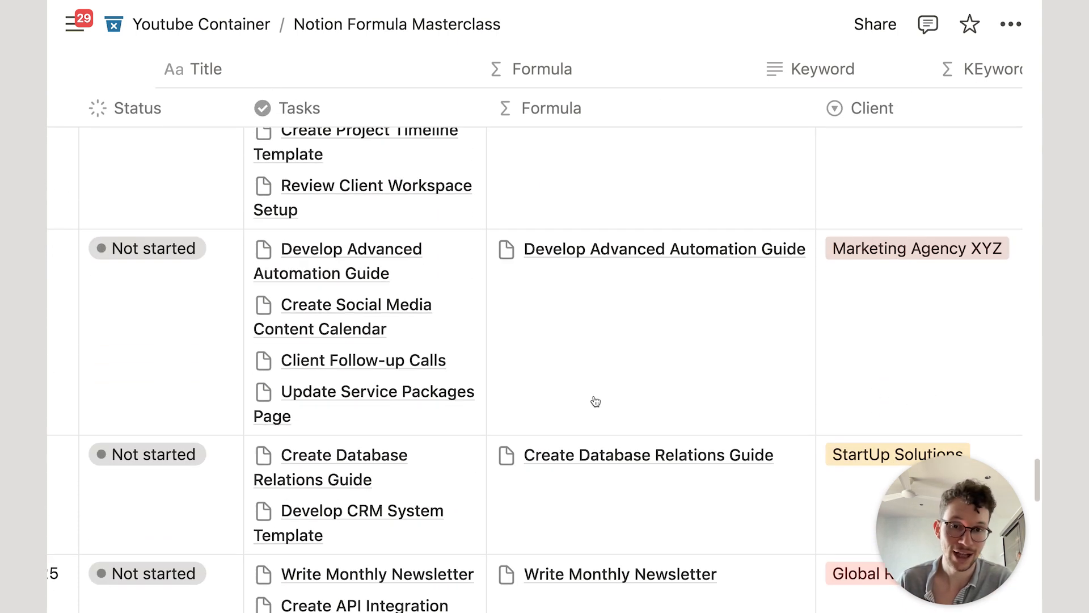
pyautogui.scroll(-8, 595, 401)
pyautogui.scroll(15, 590, 397)
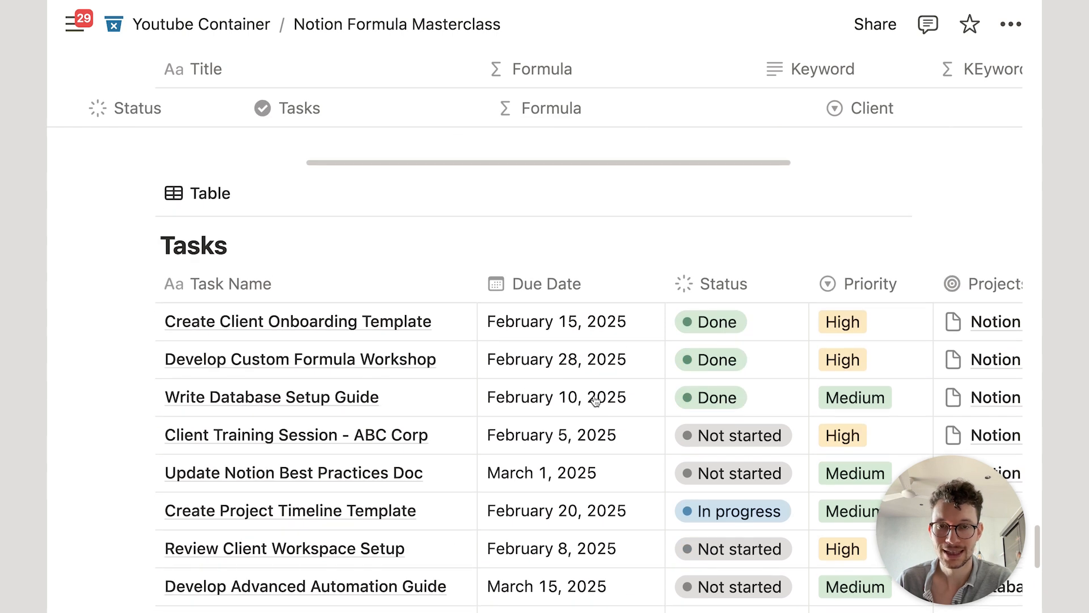
pyautogui.scroll(8, 576, 391)
pyautogui.scroll(-15, 359, 341)
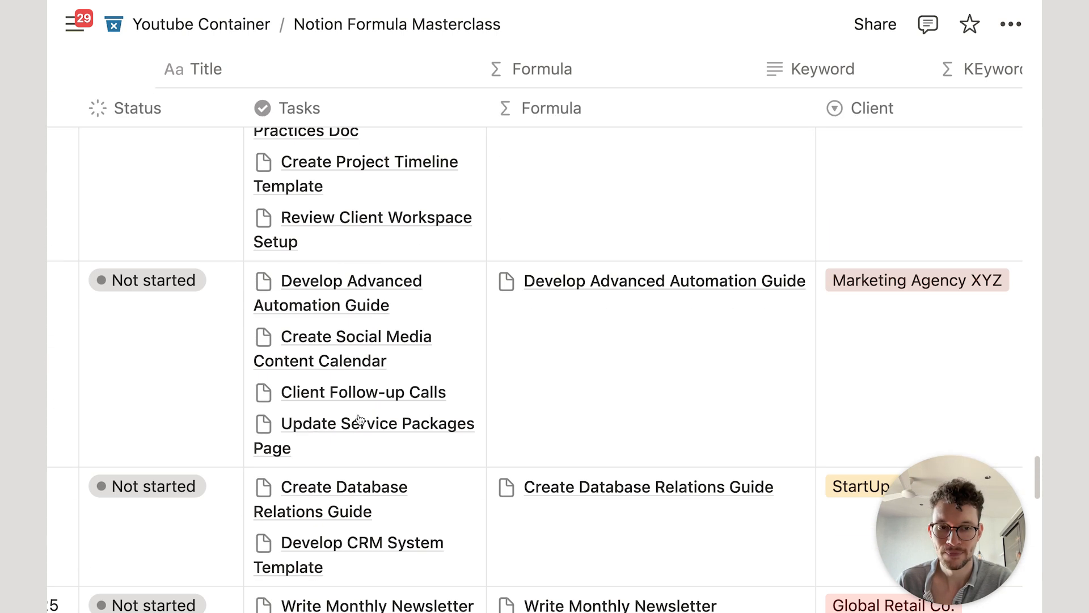
pyautogui.scroll(-3, 361, 420)
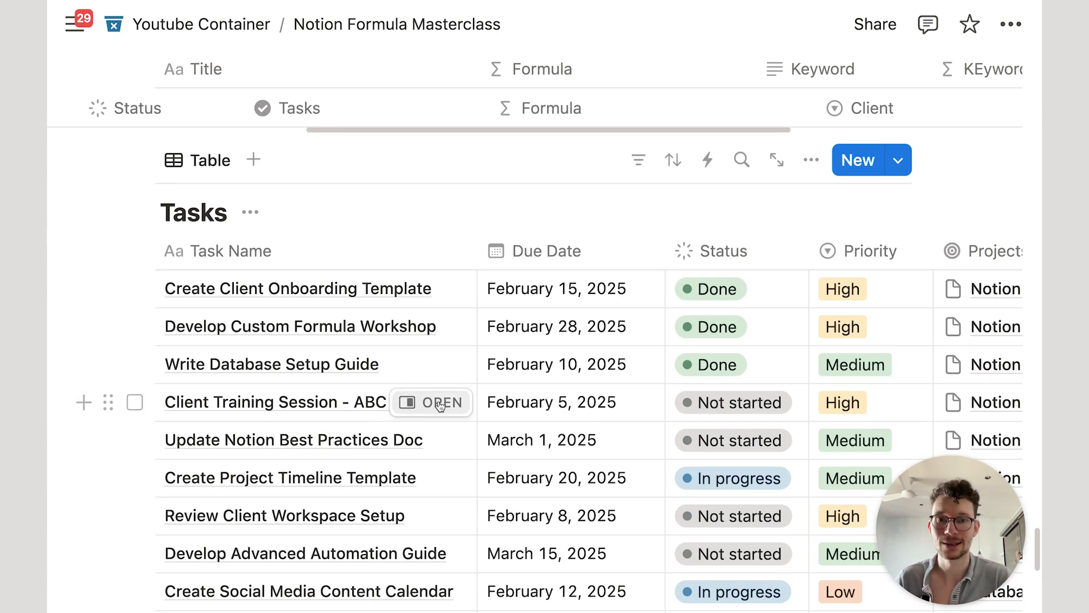
pyautogui.scroll(10, 544, 354)
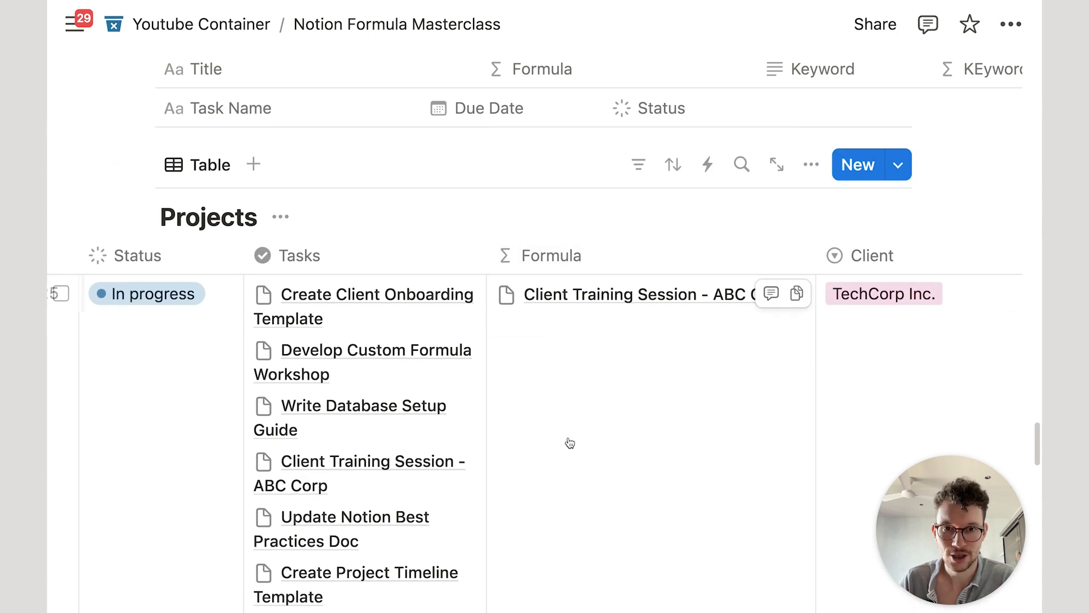
pyautogui.scroll(-10, 565, 431)
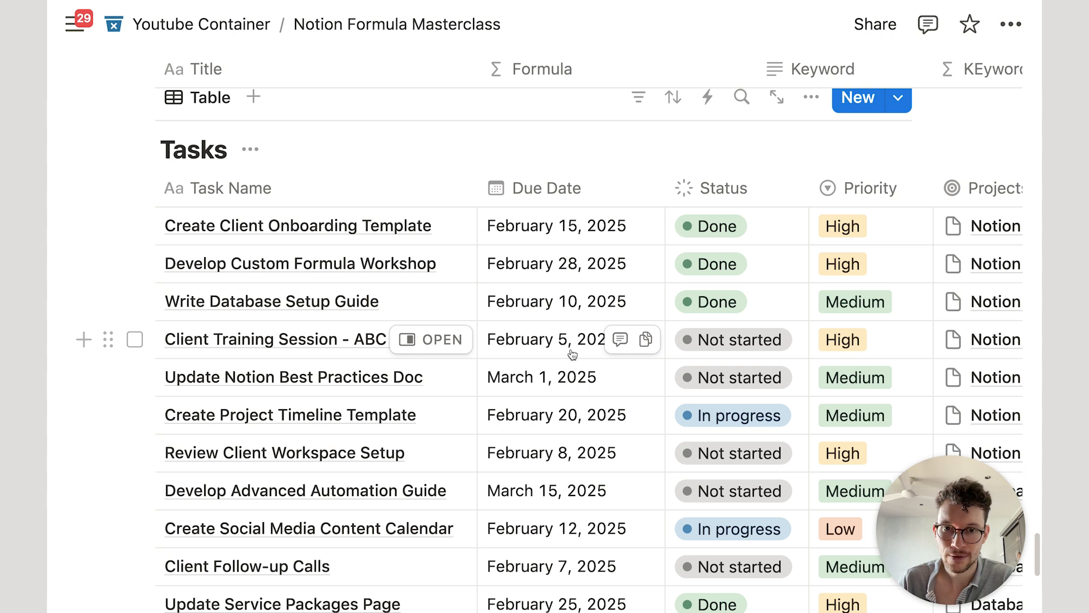
# Step: Change the Update Notion Best Practices Doc due date from March 1 to February 3, 2025
pyautogui.click(530, 413)
pyautogui.click(445, 349)
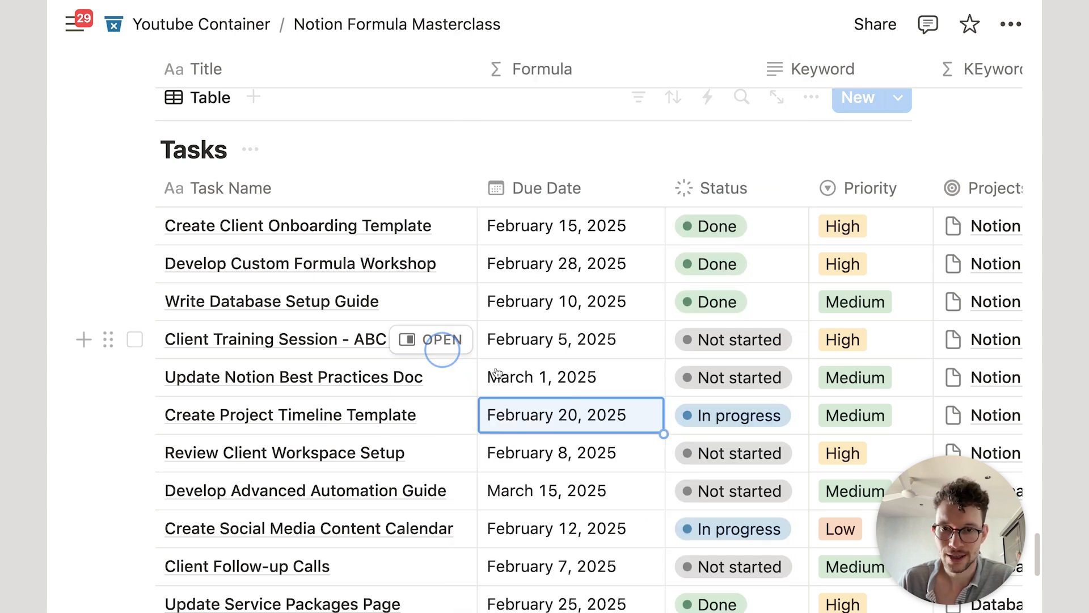
pyautogui.click(570, 378)
pyautogui.click(714, 79)
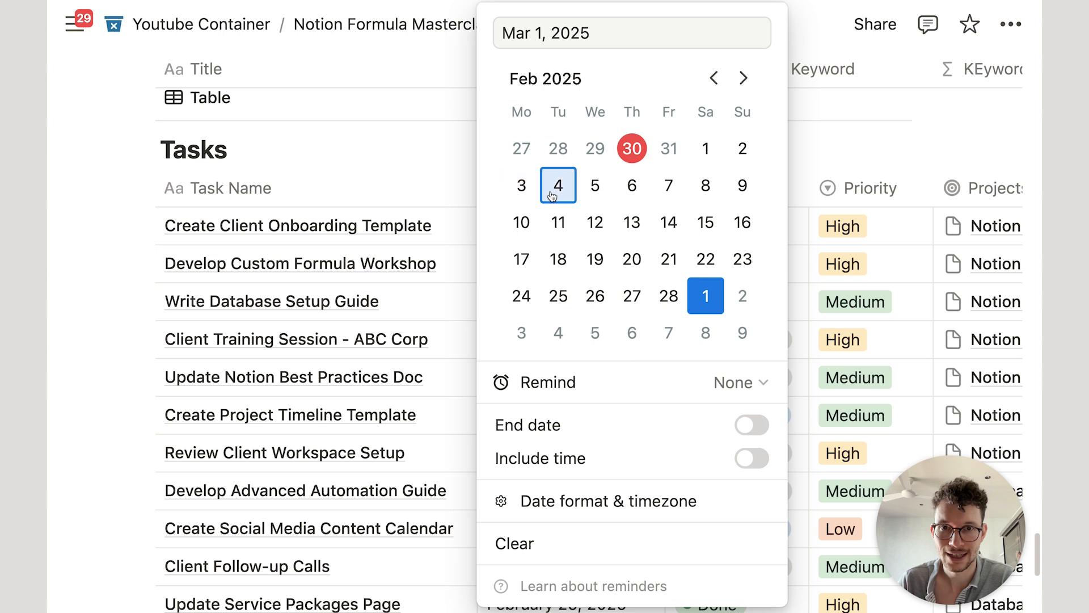
pyautogui.click(521, 187)
pyautogui.click(382, 165)
pyautogui.scroll(15, 573, 358)
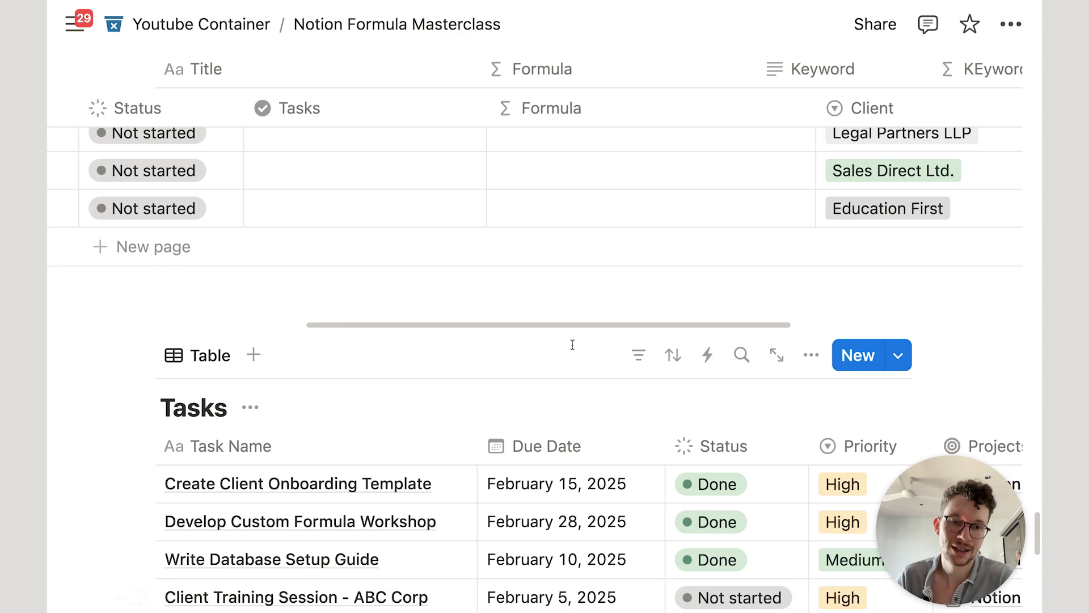
pyautogui.scroll(-6, 577, 352)
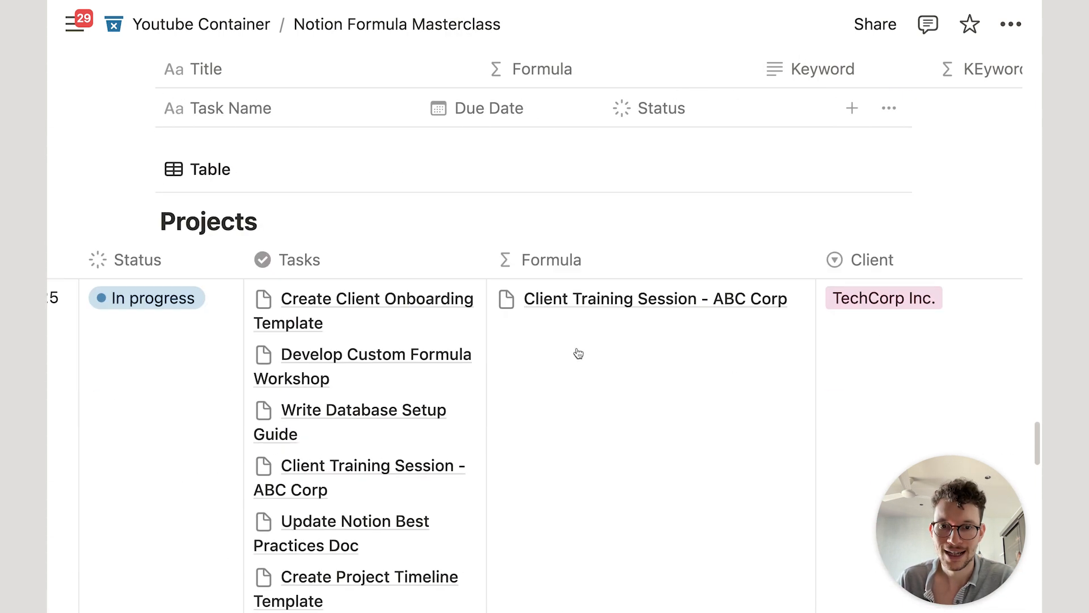
# Step: Scroll to the Projects table and select the TechCorp Inc. project's Formula cell
pyautogui.scroll(-1, 592, 329)
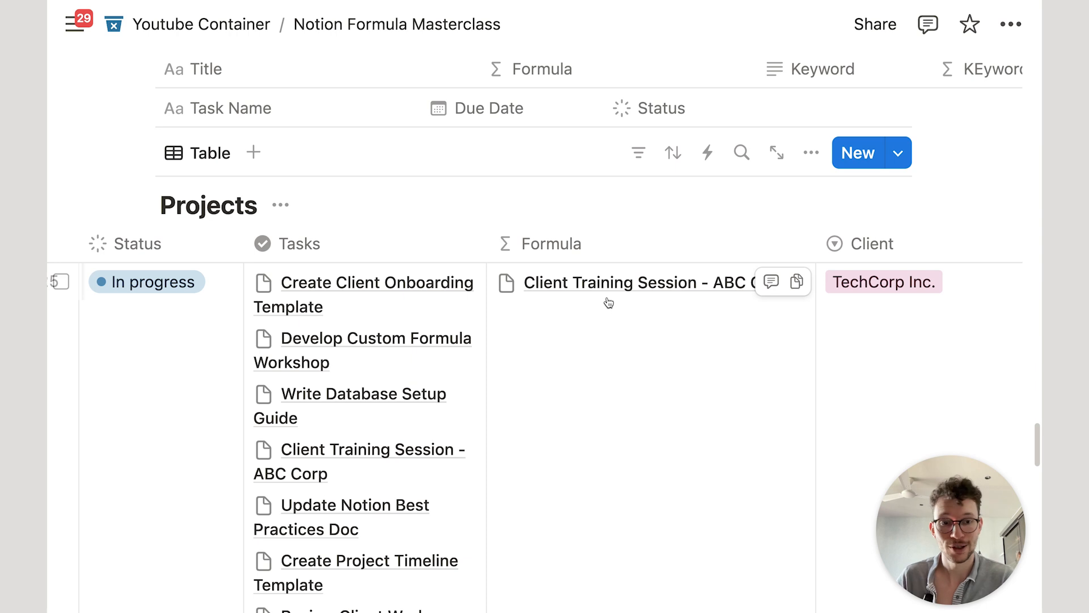
pyautogui.scroll(-2, 406, 453)
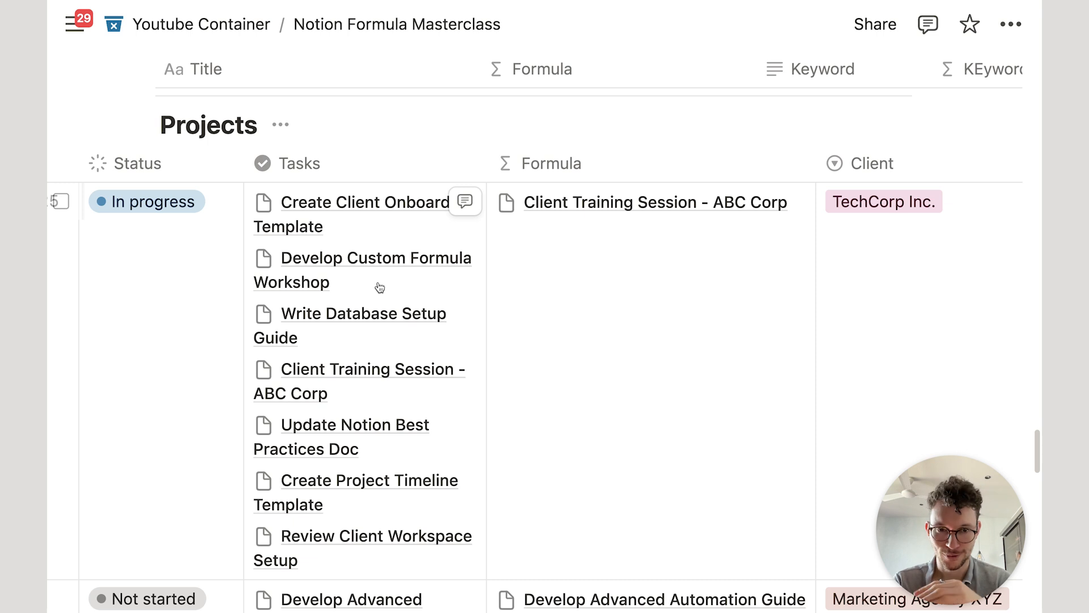
pyautogui.click(732, 366)
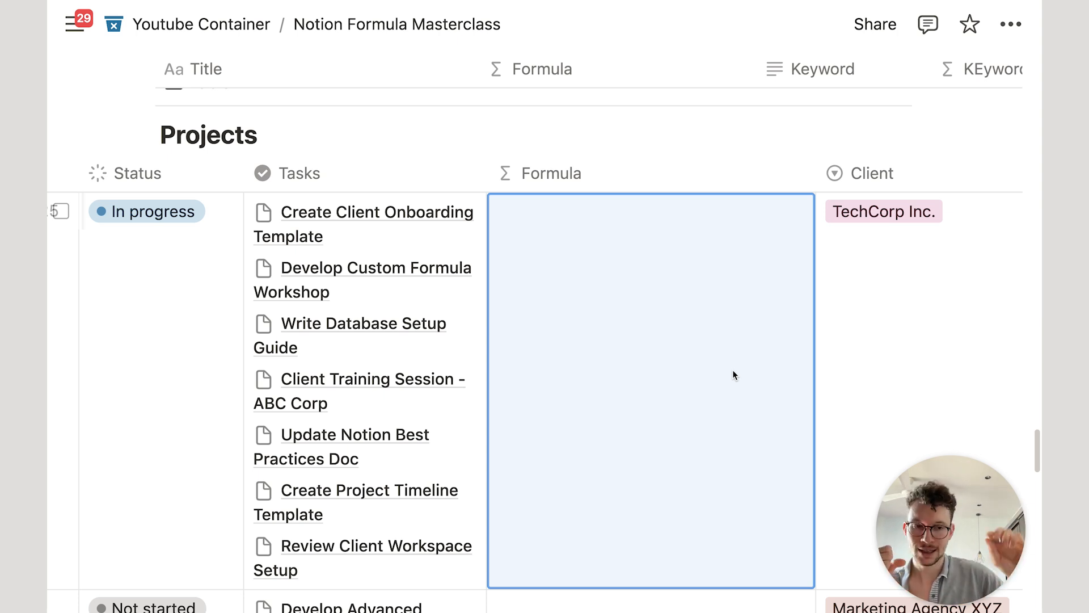
# Step: Enter and save Tasks.filter(current.Status!="Done"), listing the four unfinished tasks
pyautogui.click(715, 316)
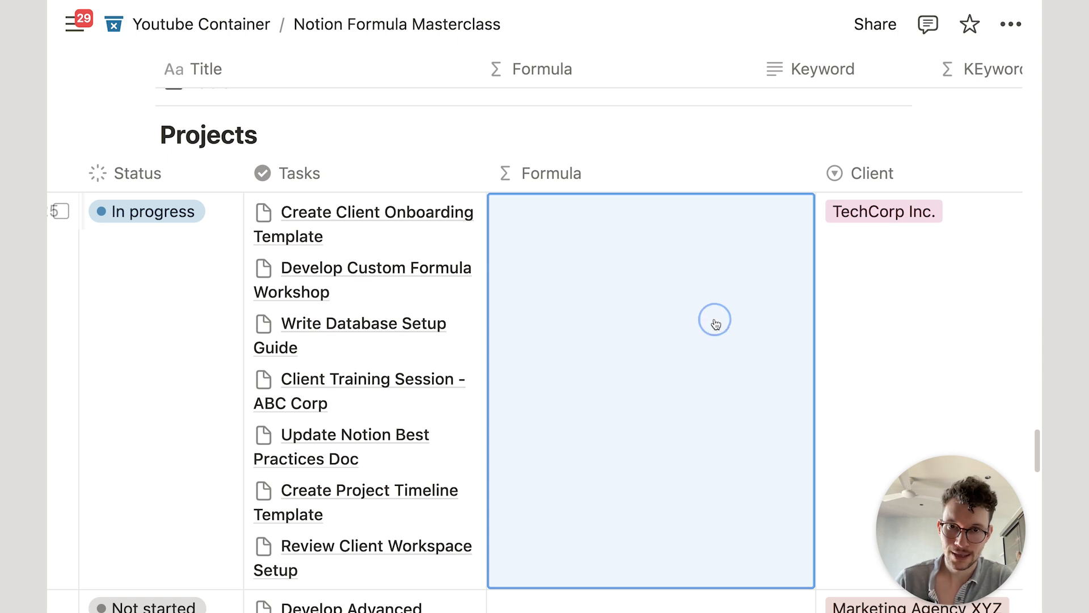
pyautogui.write('task')
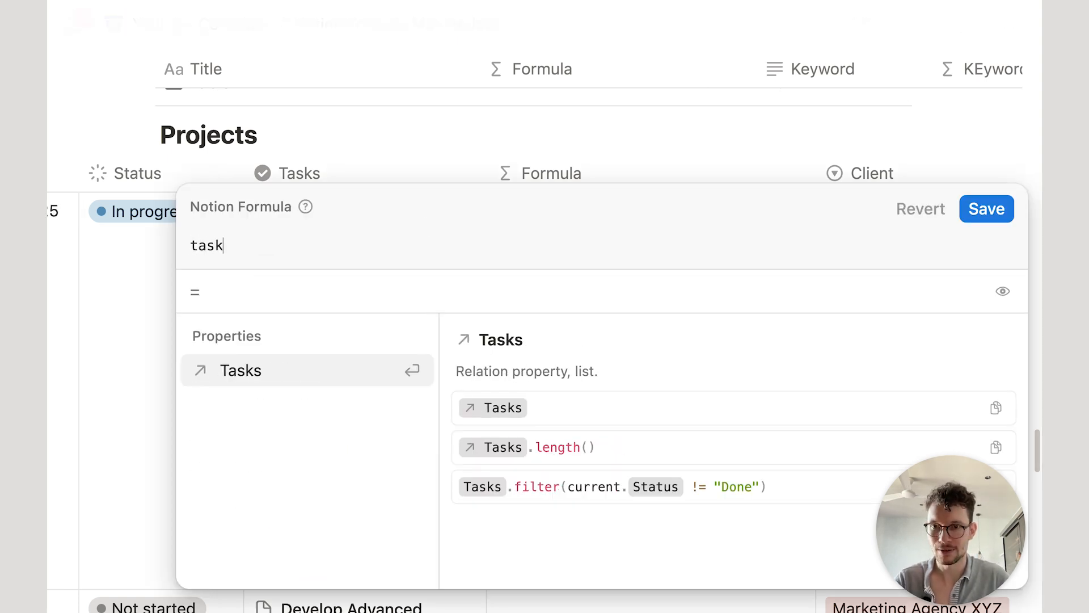
pyautogui.press('Return')
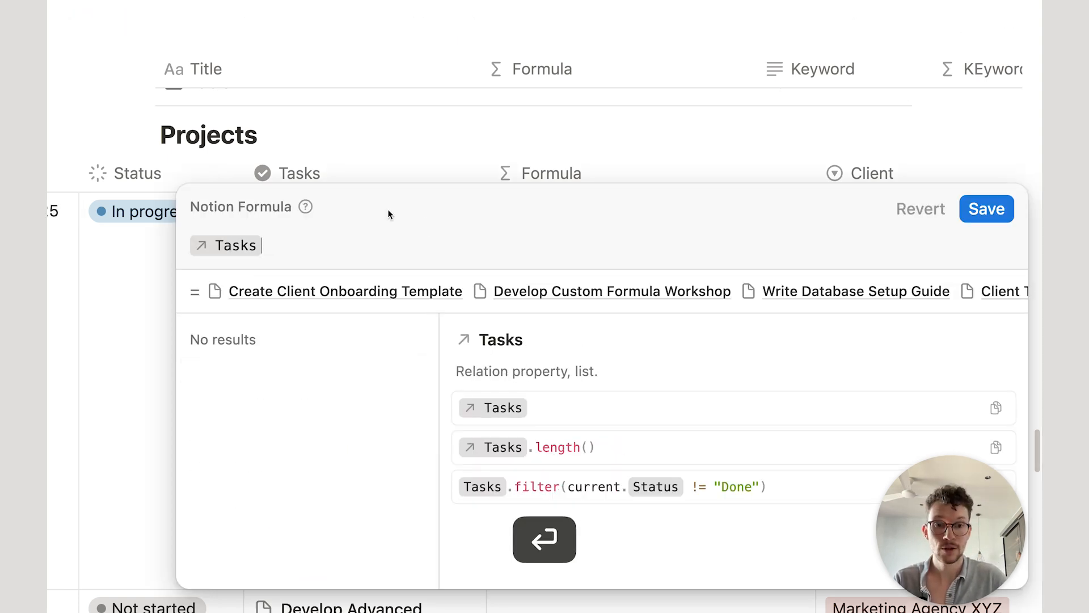
pyautogui.write('.fil')
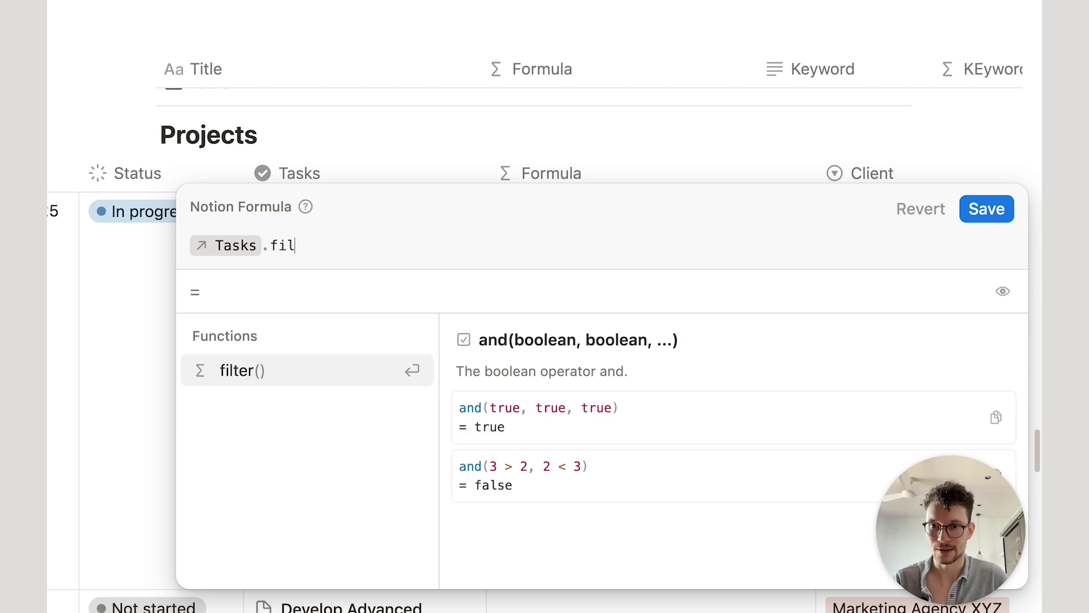
pyautogui.press('Return')
pyautogui.press('Return')
pyautogui.write('.s')
pyautogui.press('Return')
pyautogui.write('!="Done"')
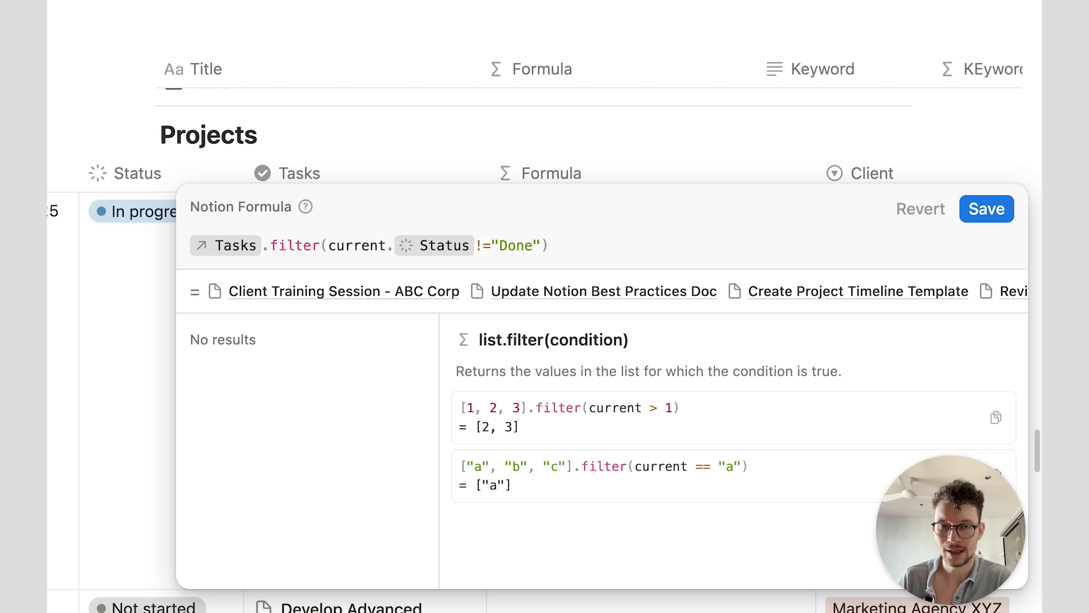
pyautogui.click(986, 209)
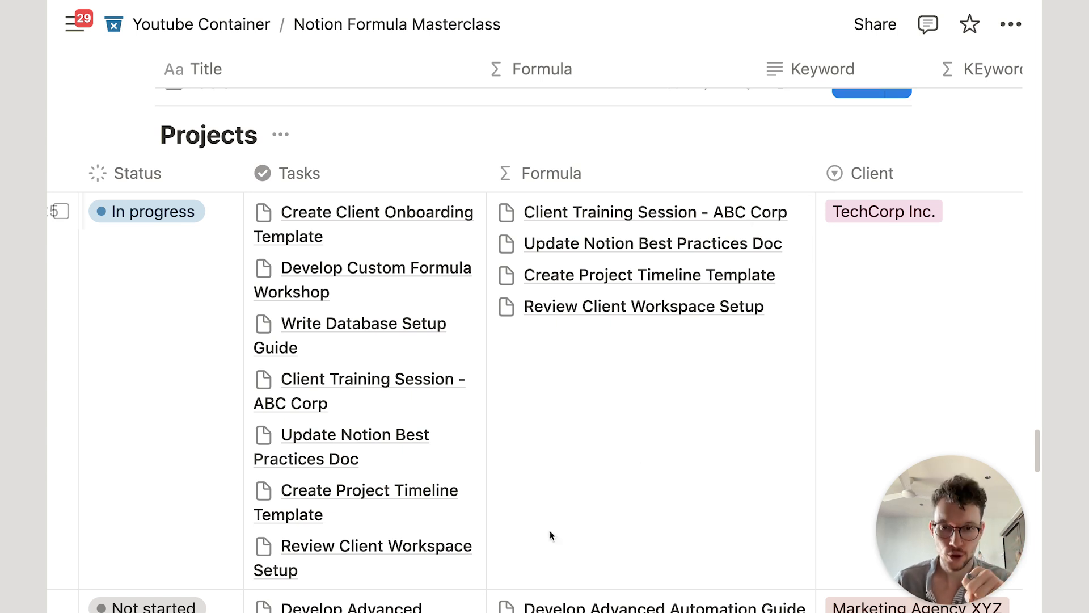
# Step: Append .sort(current.Due Date).first() and save, showing Update Notion Best Practices Doc
pyautogui.click(533, 545)
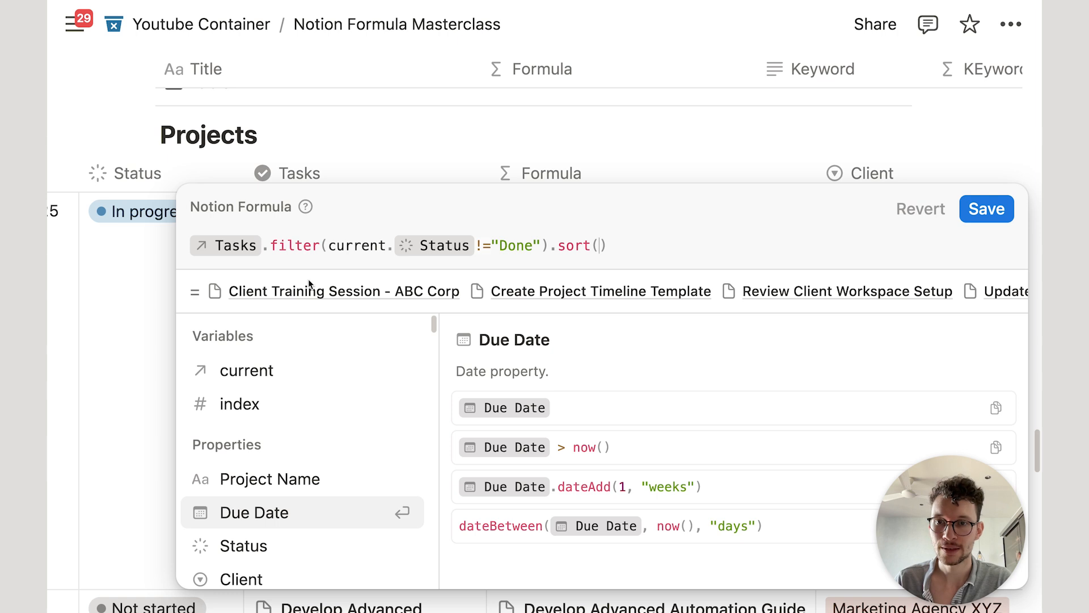
pyautogui.click(672, 246)
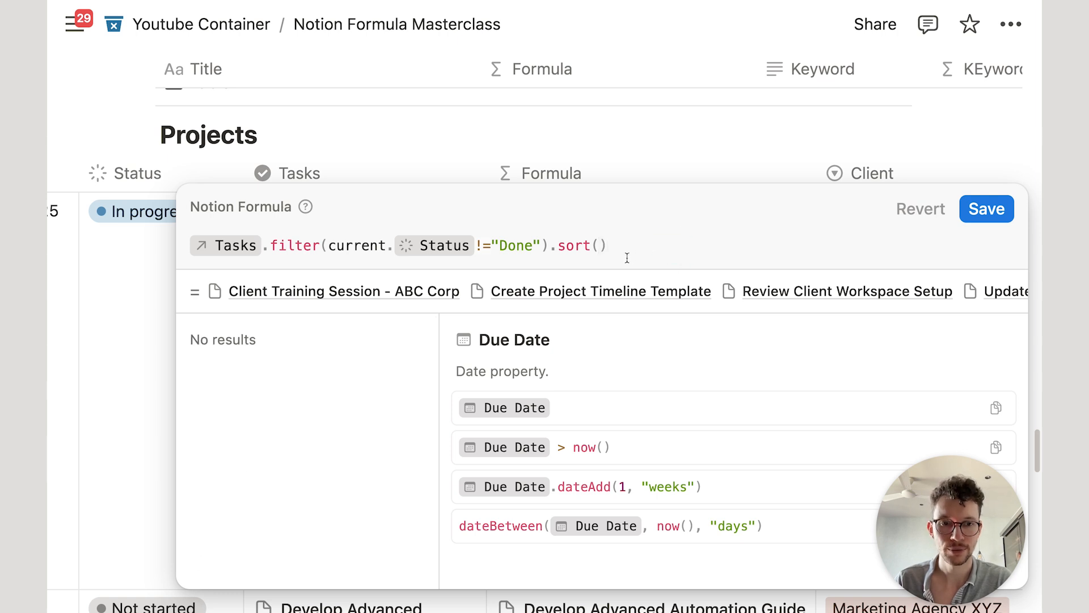
pyautogui.click(600, 247)
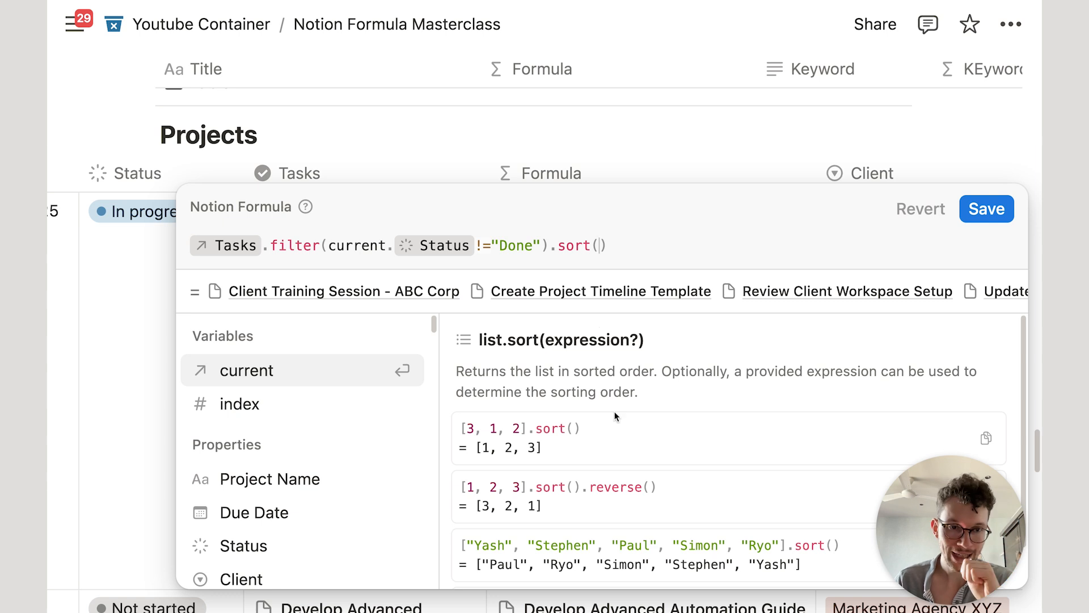
pyautogui.moveTo(328, 385)
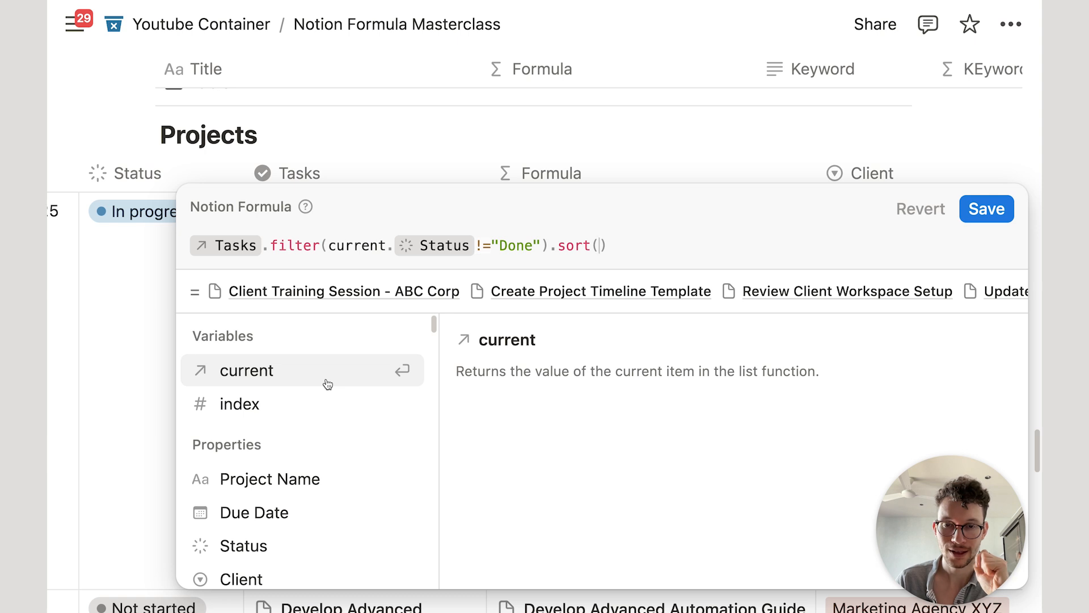
pyautogui.click(327, 385)
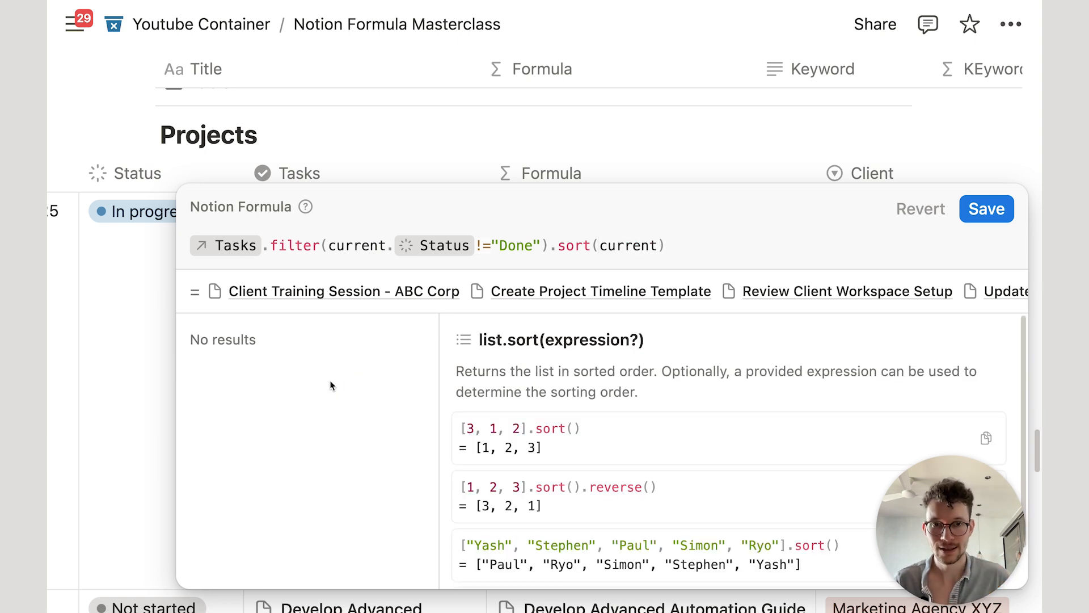
pyautogui.write('.')
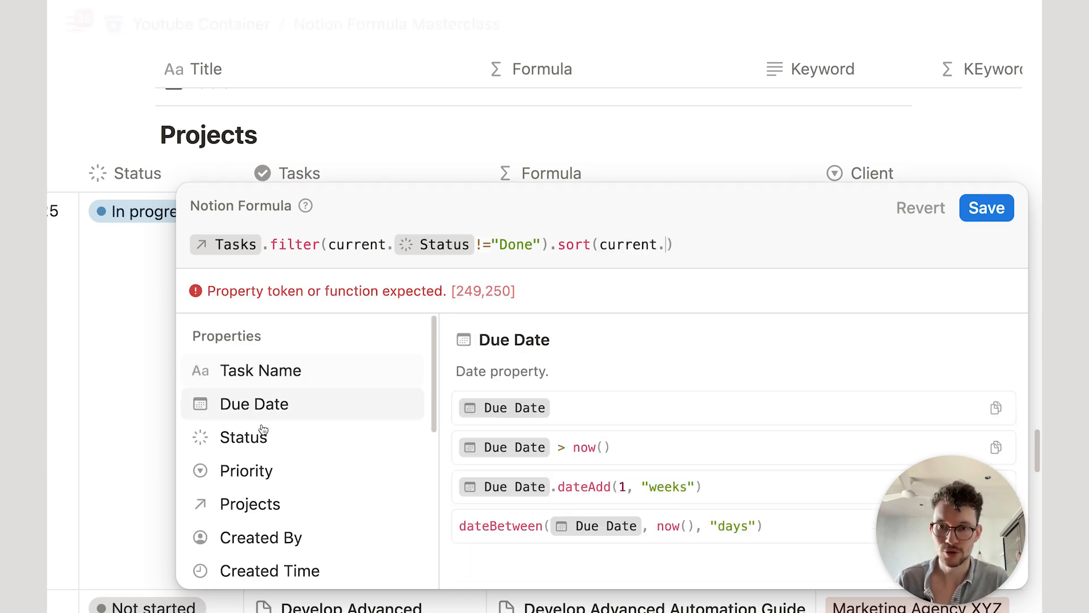
pyautogui.click(307, 401)
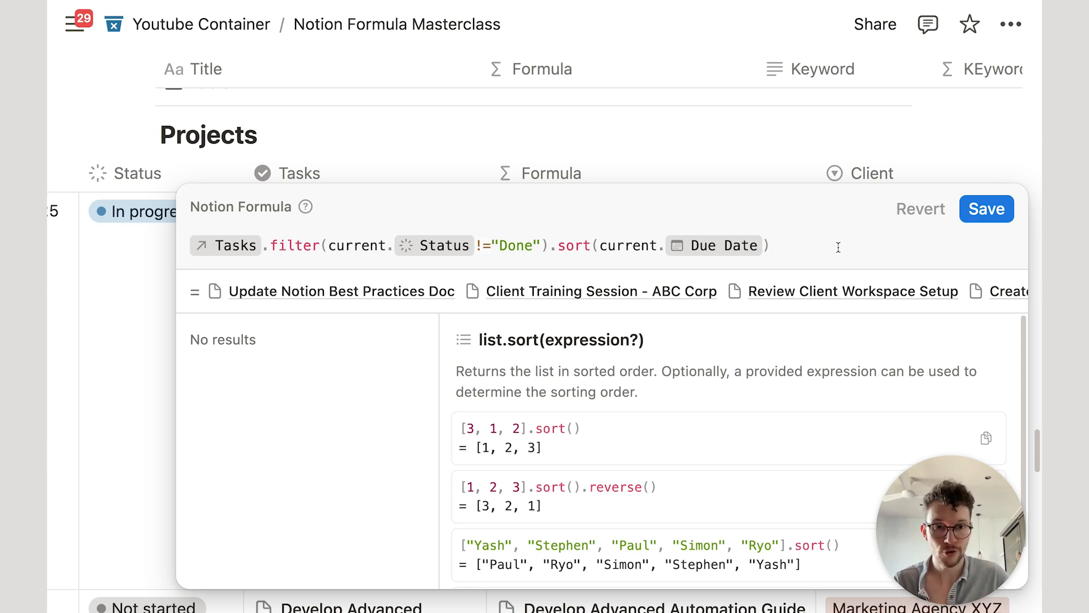
pyautogui.write('.fi')
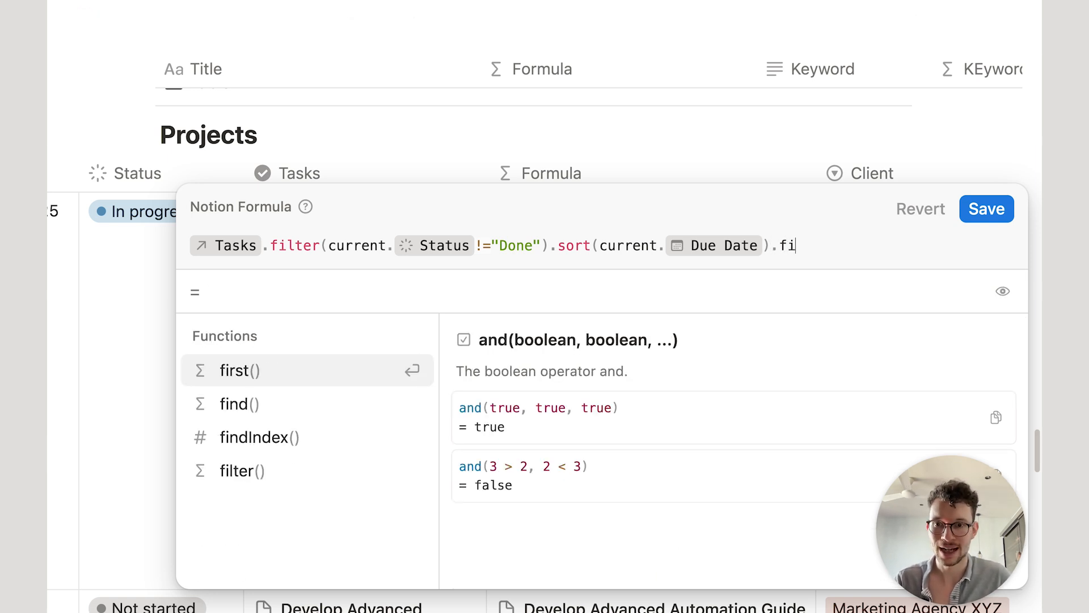
pyautogui.press('Return')
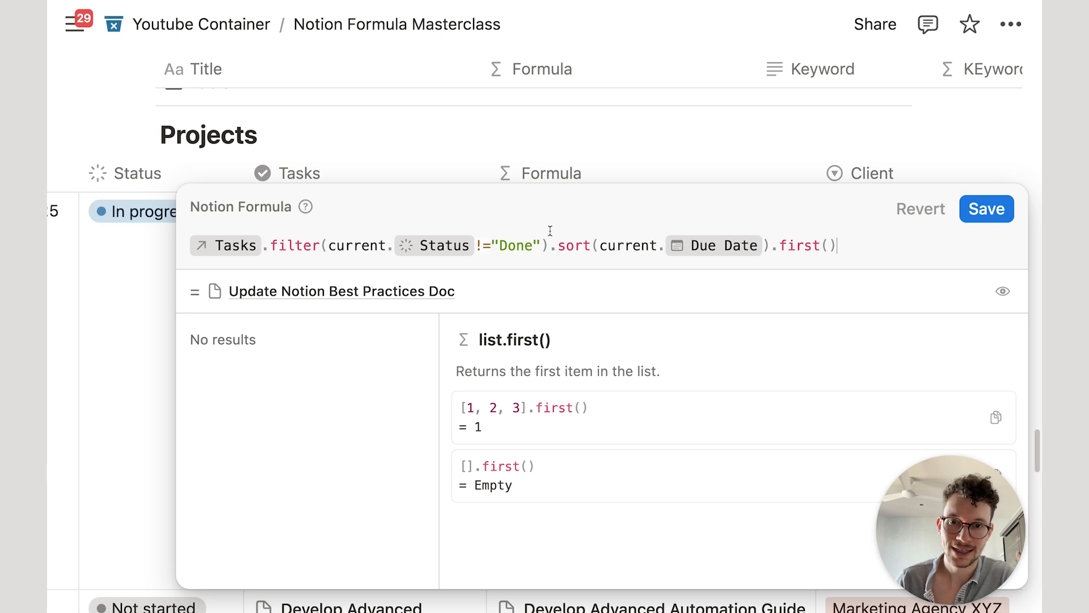
pyautogui.click(987, 209)
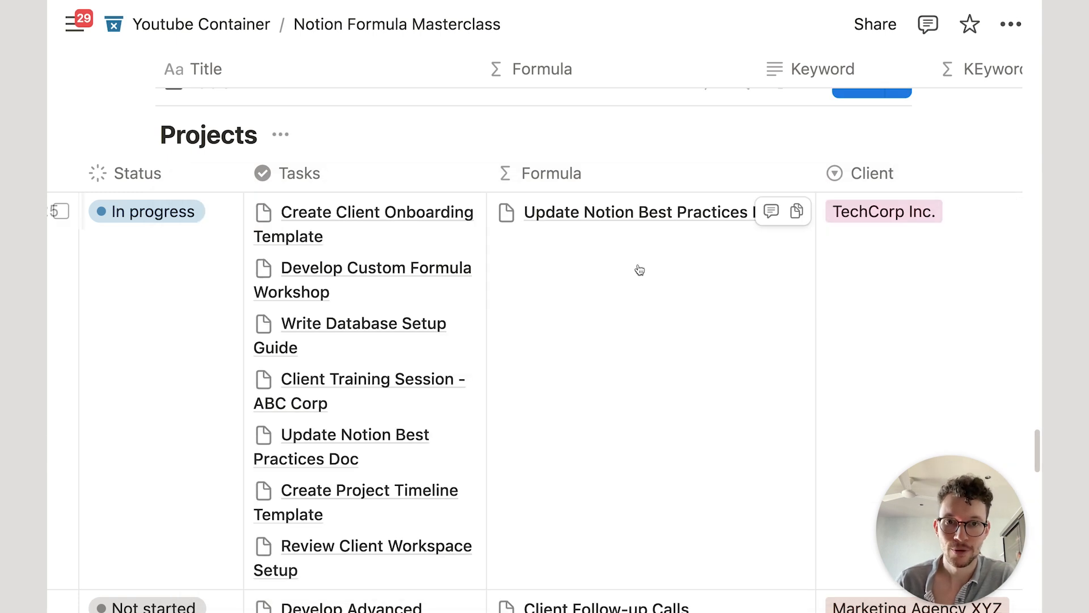
# Step: Move Client Training Session - ABC Corp's due date from February 5 to February 1, 2025
pyautogui.scroll(-15, 716, 394)
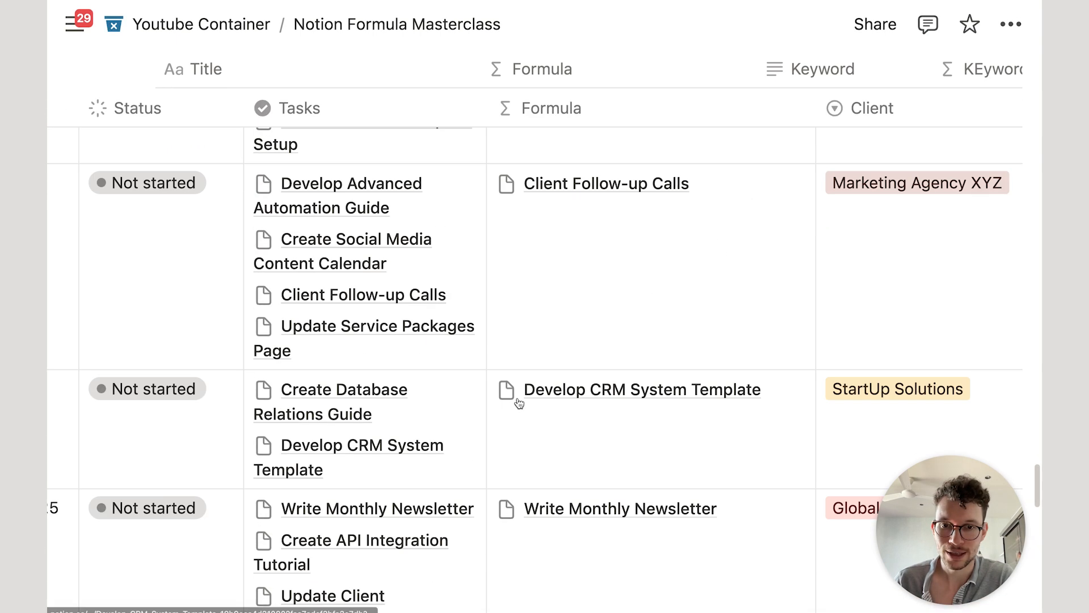
pyautogui.scroll(-4, 514, 395)
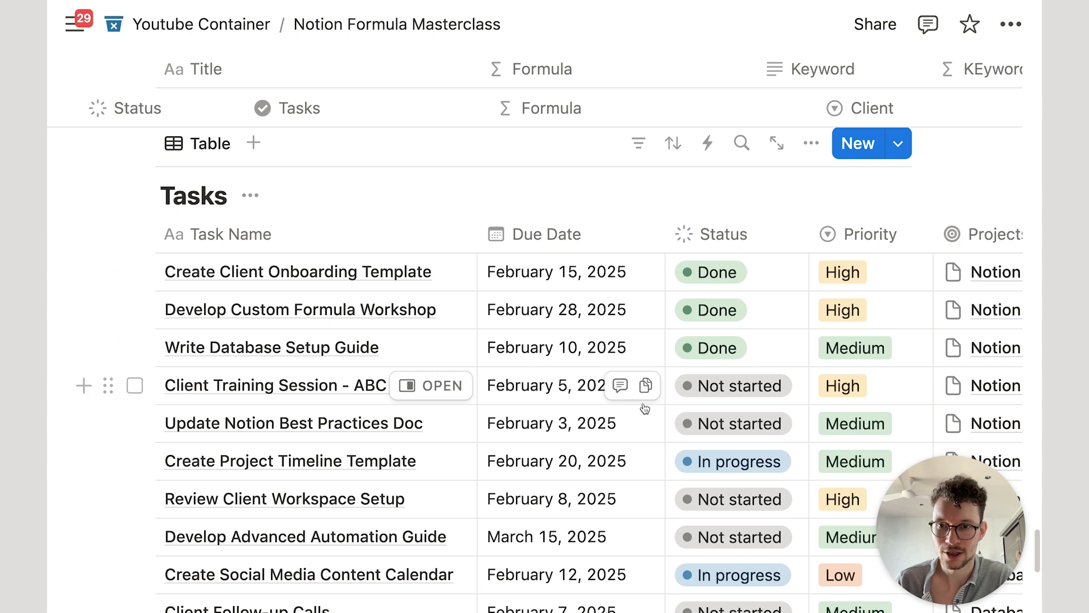
pyautogui.scroll(-2, 512, 341)
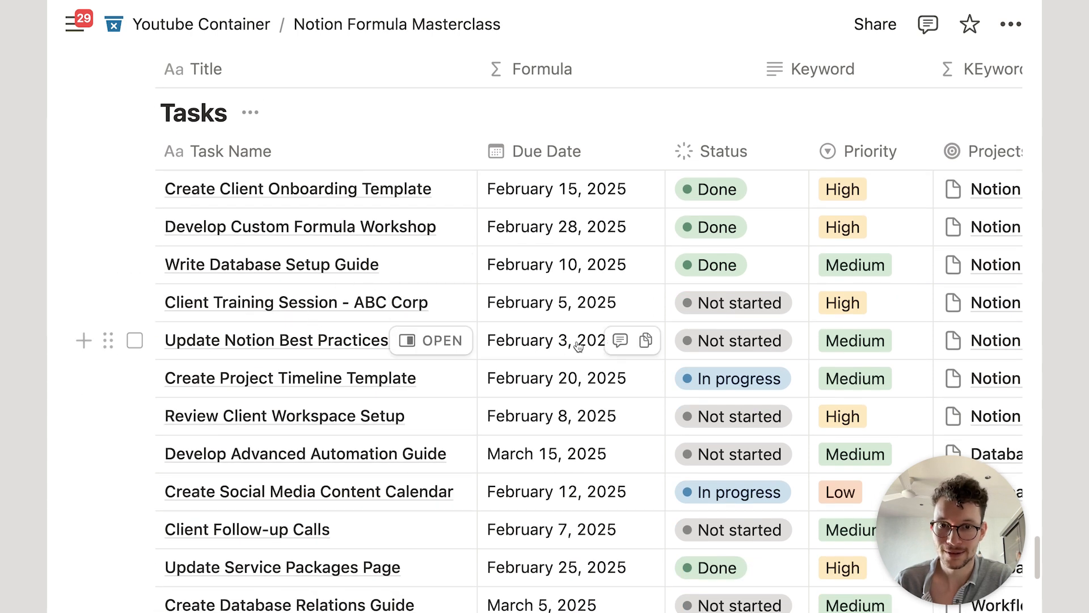
pyautogui.click(560, 303)
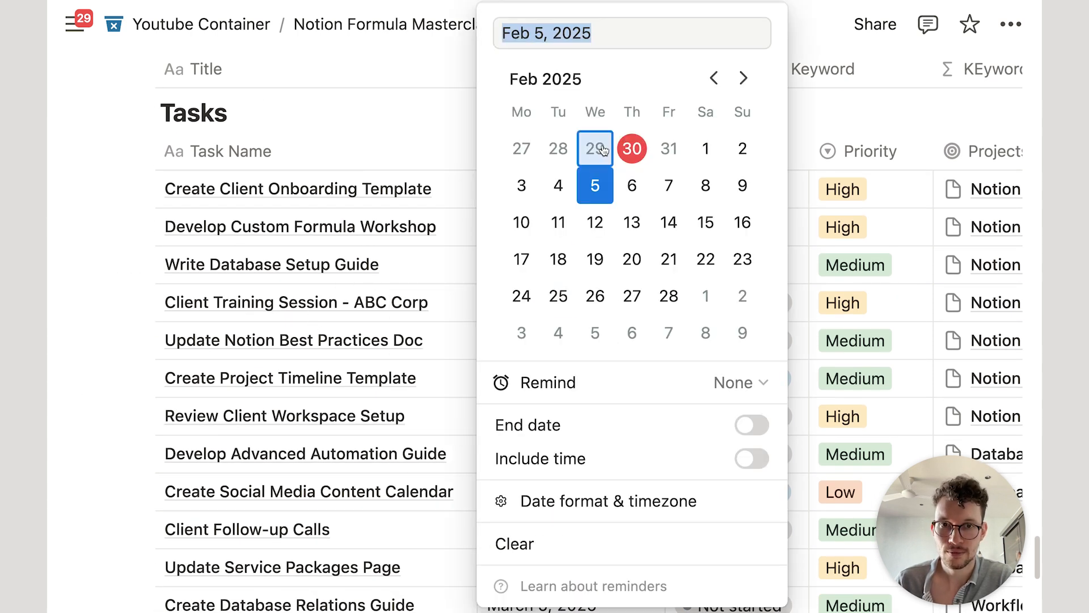
pyautogui.click(705, 148)
pyautogui.click(425, 134)
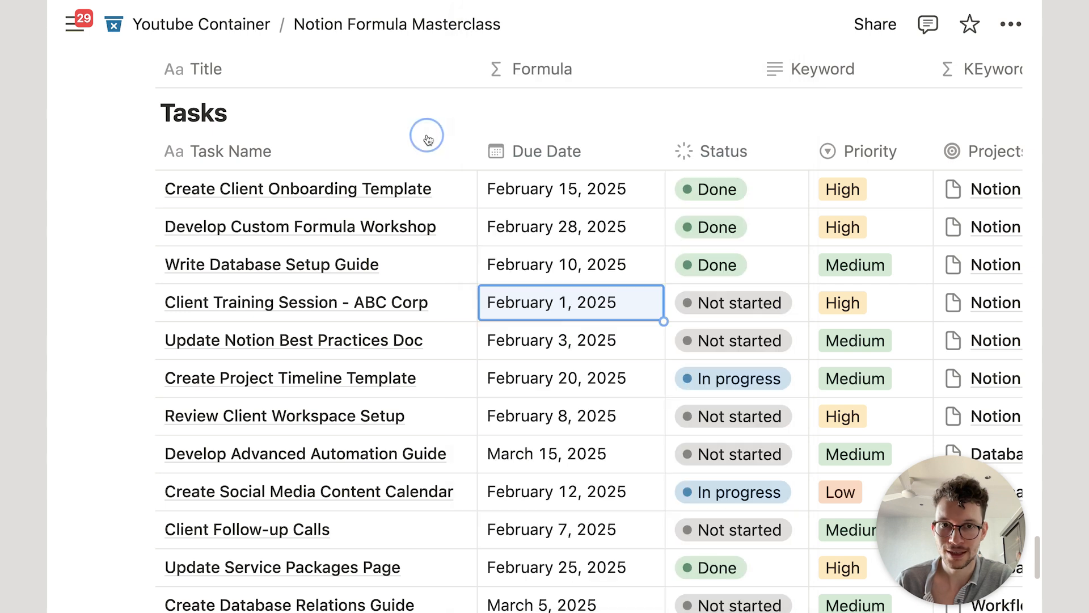
pyautogui.scroll(8, 436, 153)
pyautogui.scroll(10, 436, 154)
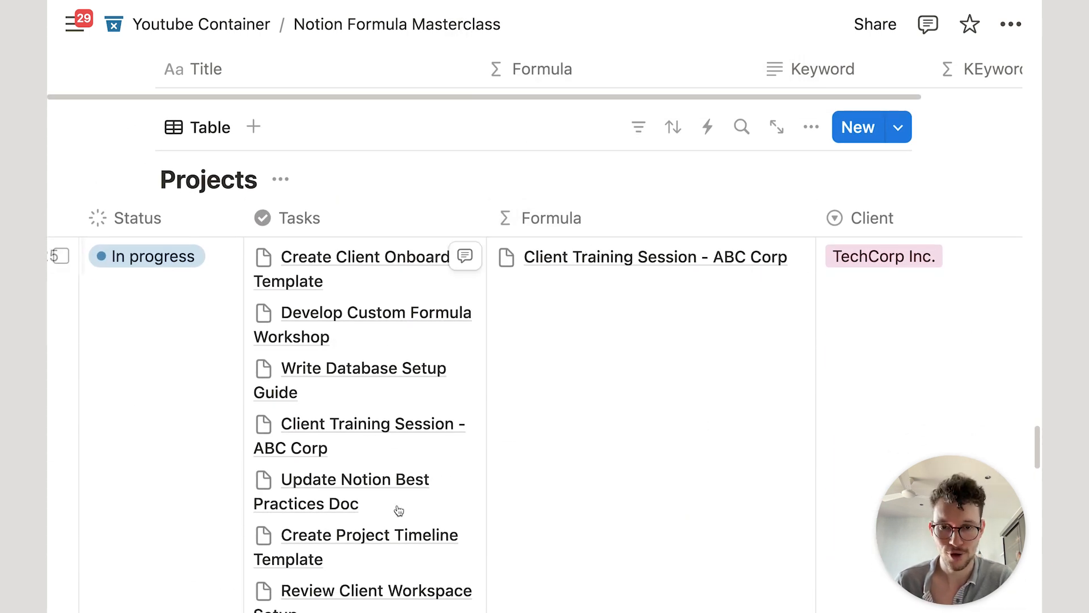
# Step: Replace .first() with .slice(0,3) at the end of the project formula and save it
pyautogui.click(671, 346)
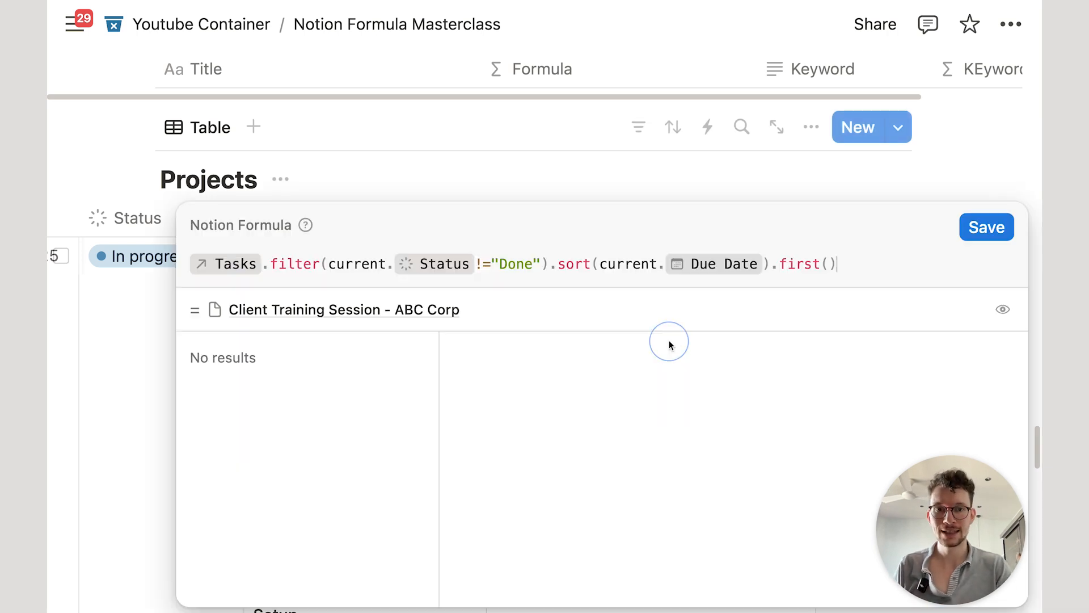
pyautogui.press('BackSpace')
pyautogui.press('BackSpace')
pyautogui.press('BackSpace')
pyautogui.press('BackSpace')
pyautogui.press('BackSpace')
pyautogui.press('BackSpace')
pyautogui.press('BackSpace')
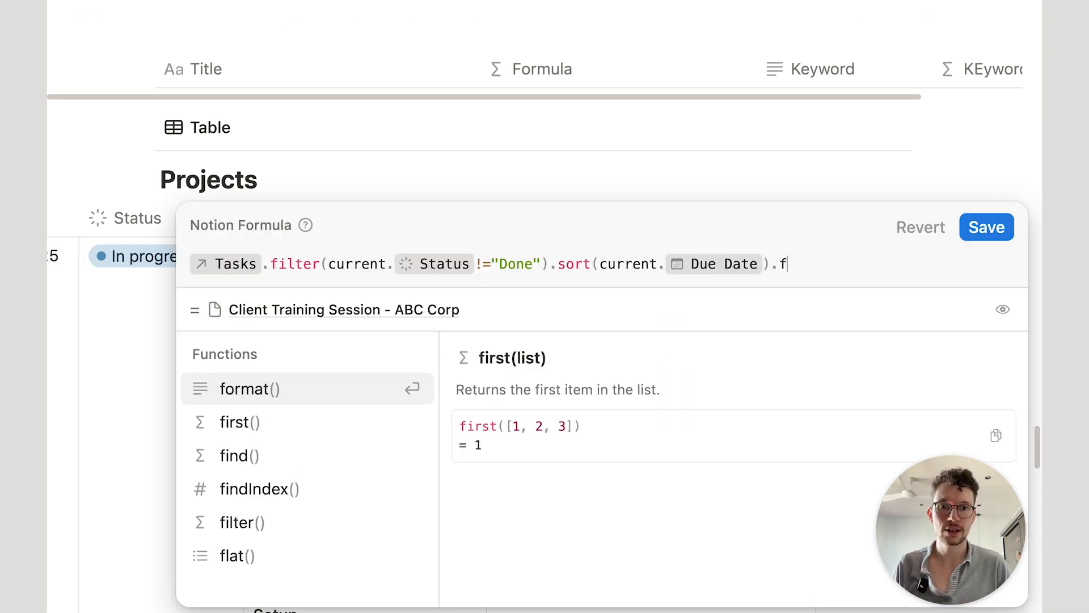
pyautogui.write('sli')
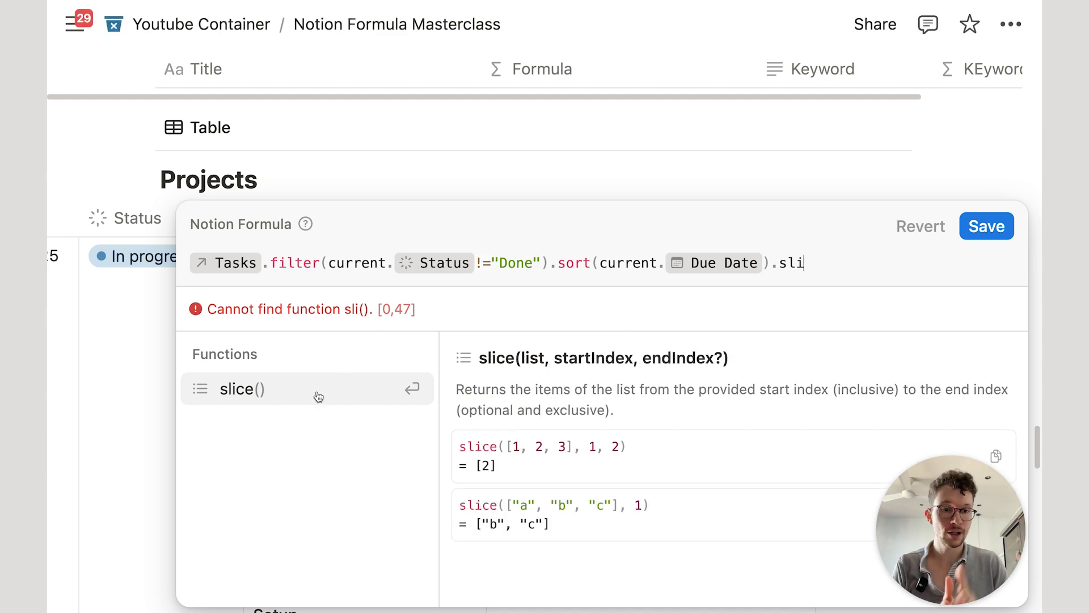
pyautogui.click(318, 397)
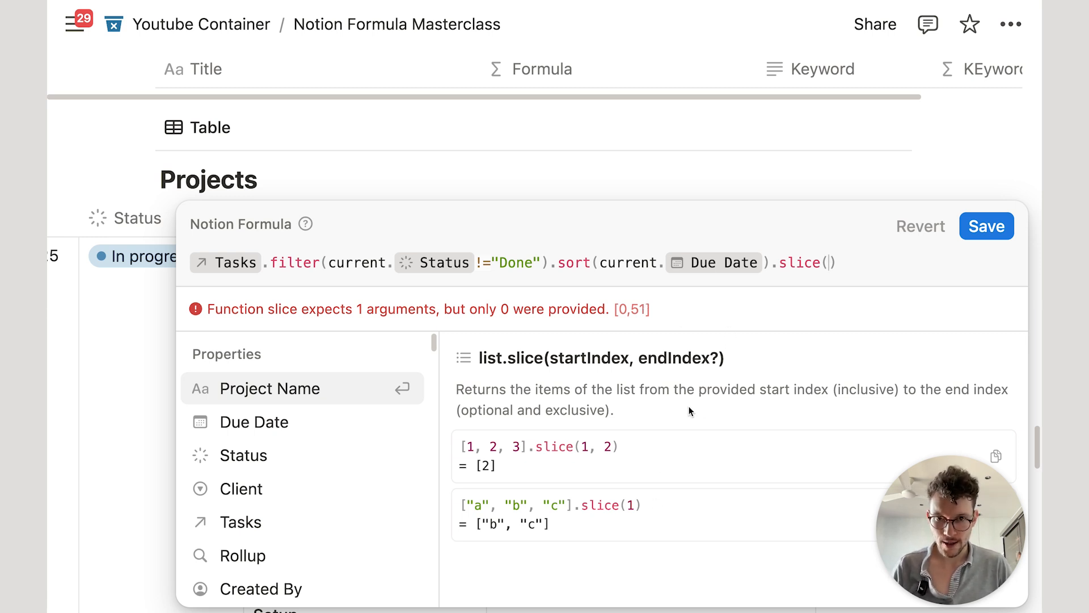
pyautogui.write('0,3')
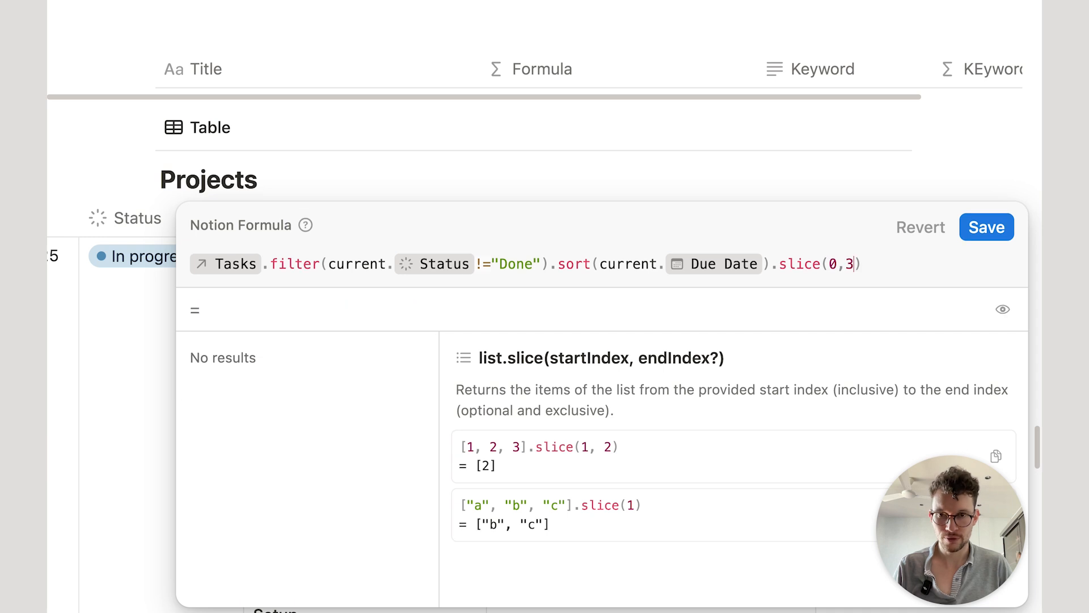
pyautogui.click(986, 227)
pyautogui.scroll(-1, 620, 305)
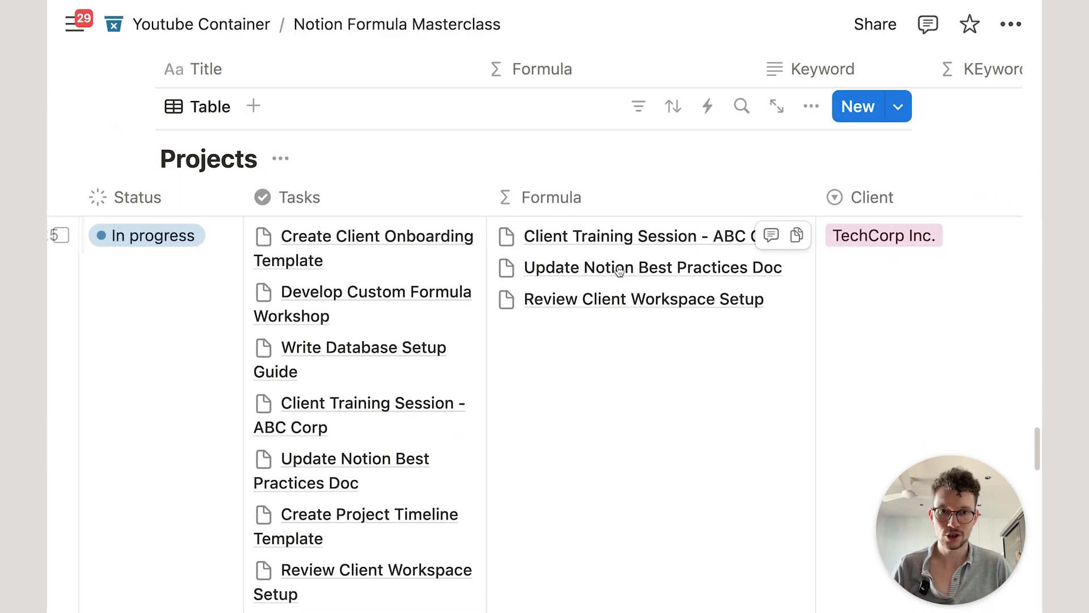
# Step: Change the slice start index to 1, making it slice(1,3), and check the result
pyautogui.click(625, 385)
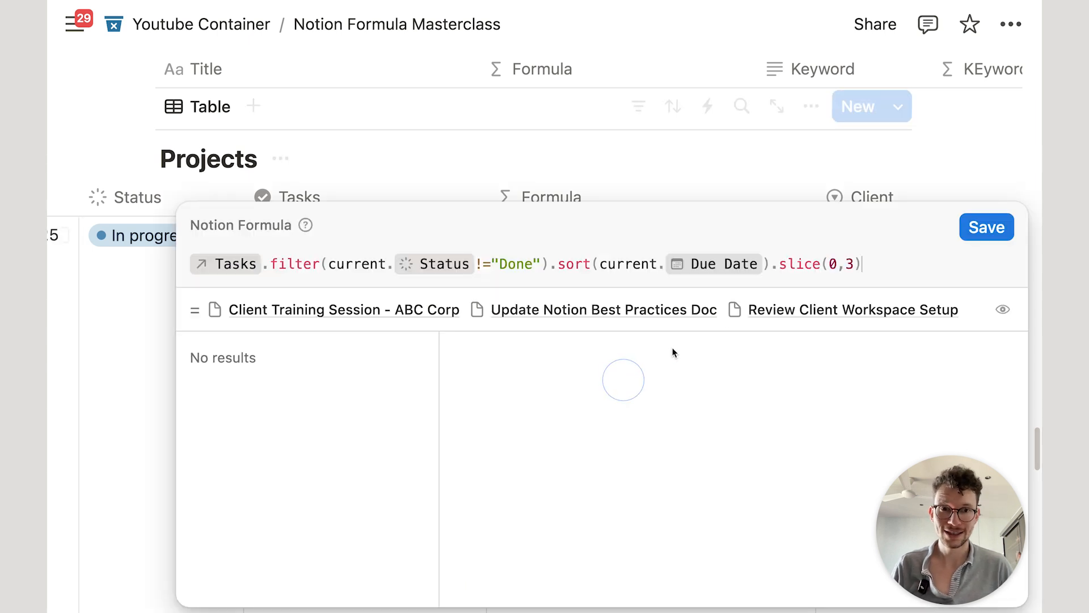
pyautogui.doubleClick(833, 264)
pyautogui.write('1')
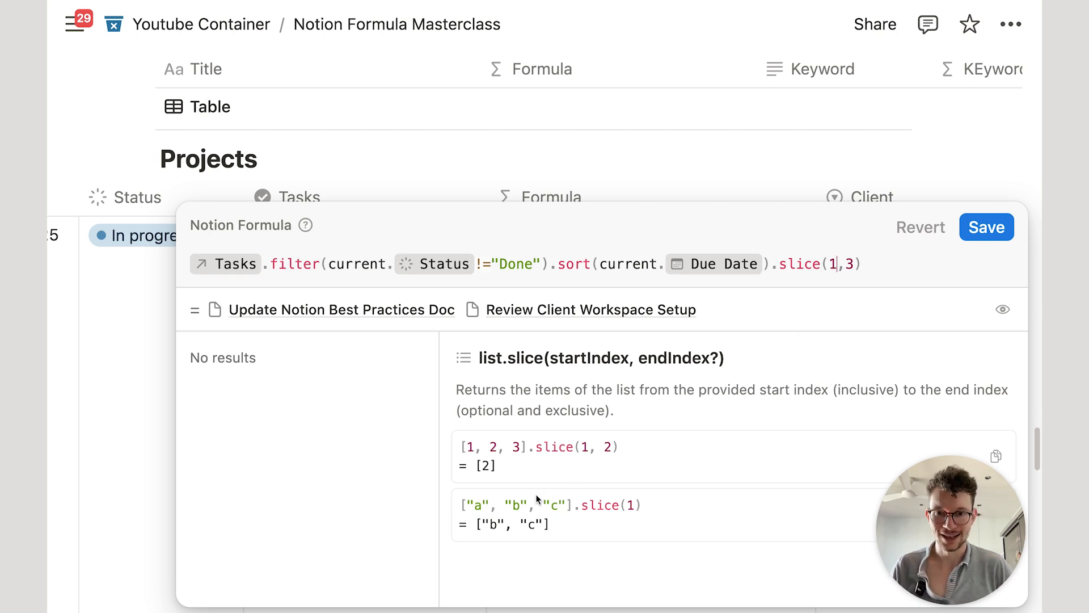
pyautogui.press('Escape')
# Step: Replace slice with .at(1) so only the second task is returned, and save the formula
pyautogui.click(542, 392)
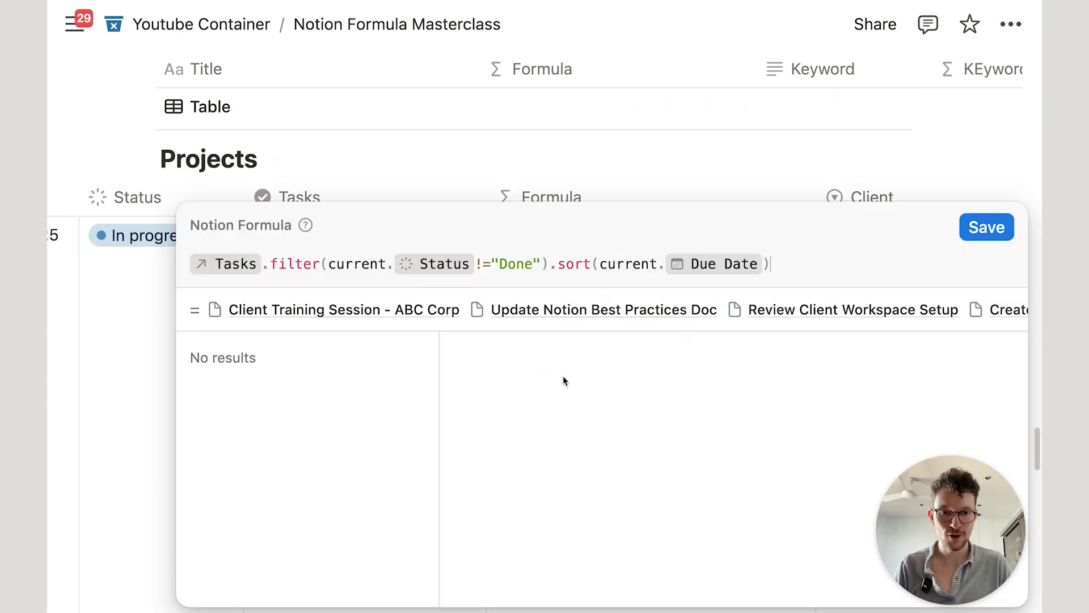
pyautogui.write('.at')
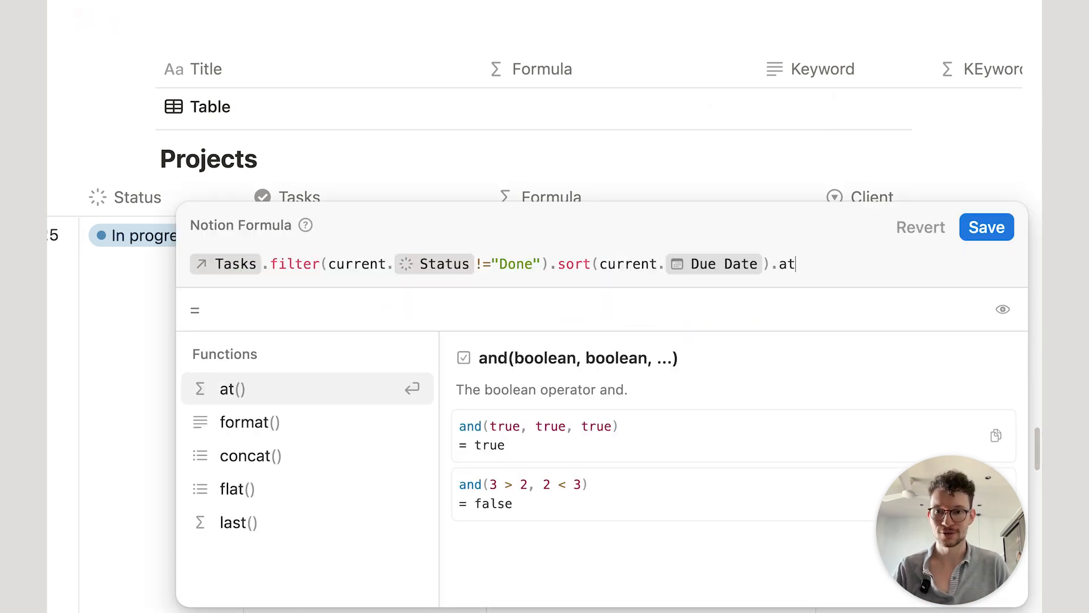
pyautogui.press('Return')
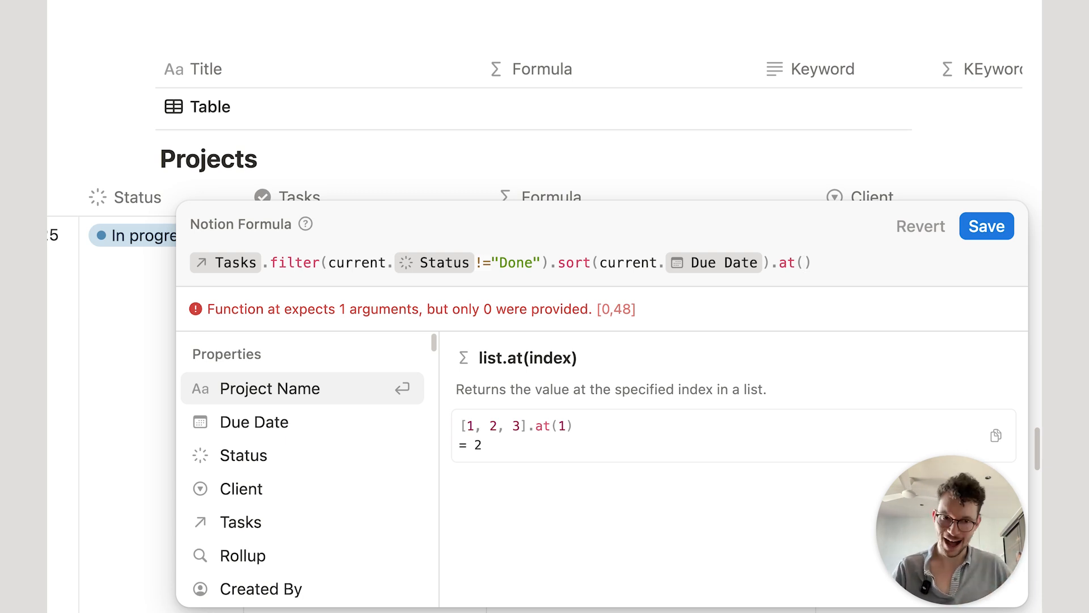
pyautogui.write('1')
pyautogui.click(986, 226)
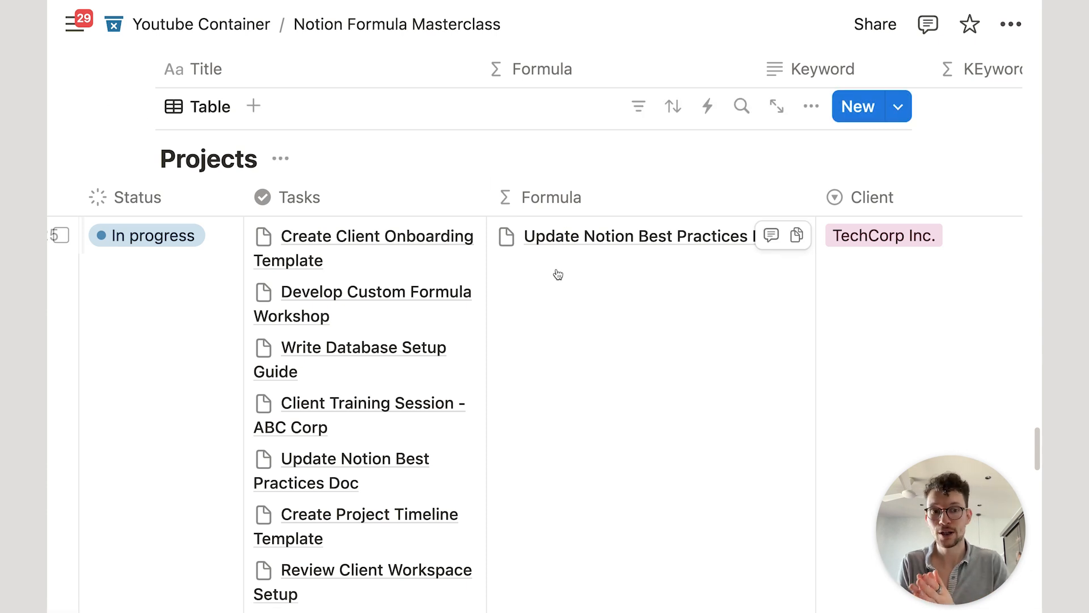
# Step: Revert the formula's ending from .at(1) back to .first()
pyautogui.click(589, 297)
pyautogui.moveTo(823, 264); pyautogui.dragTo(780, 264)
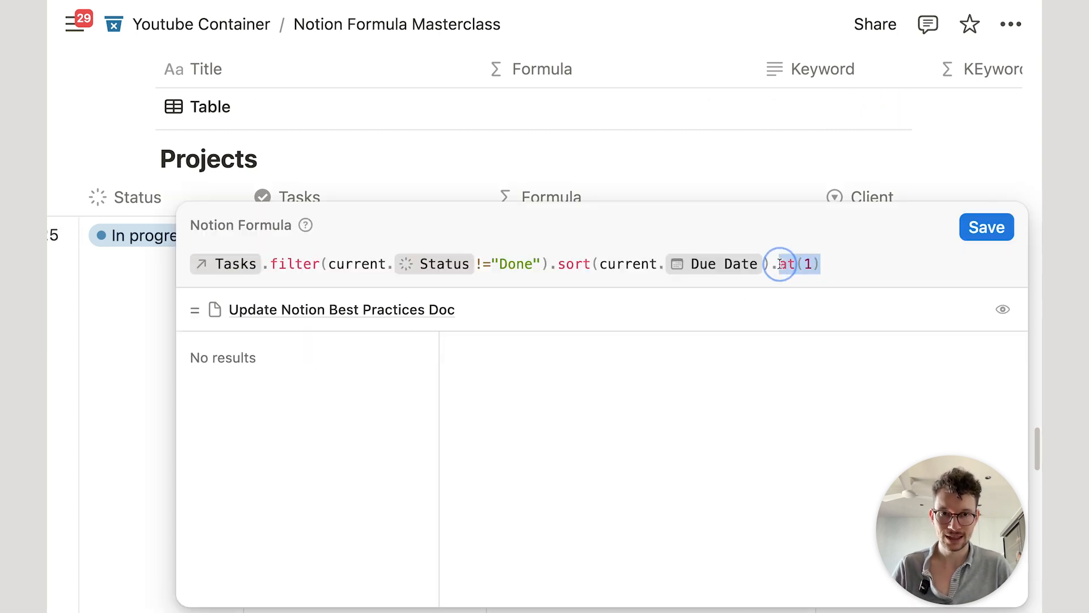
pyautogui.write('firs')
pyautogui.press('Return')
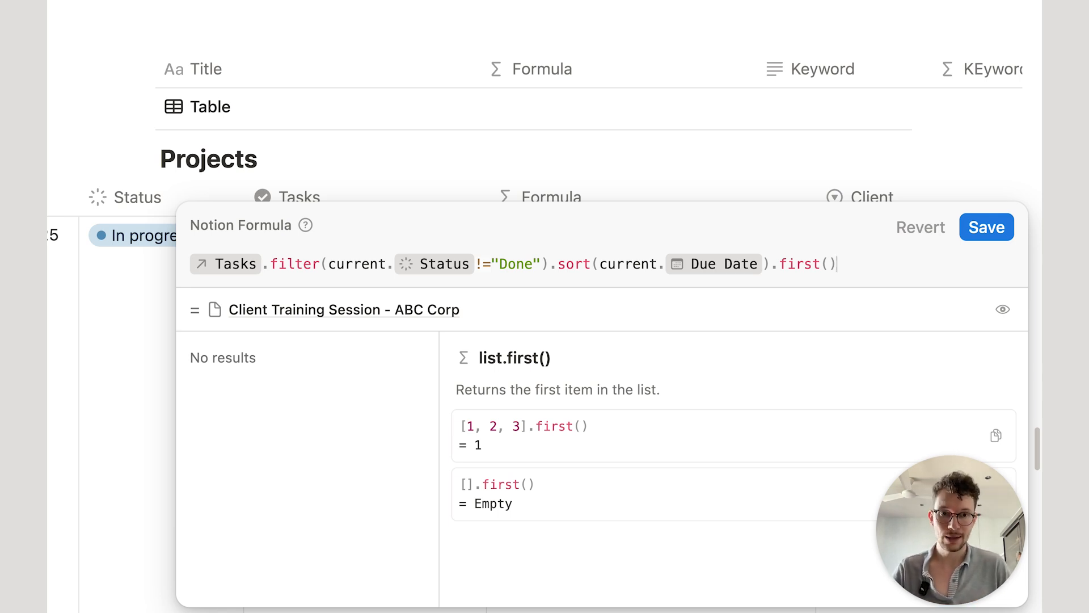
pyautogui.write('.')
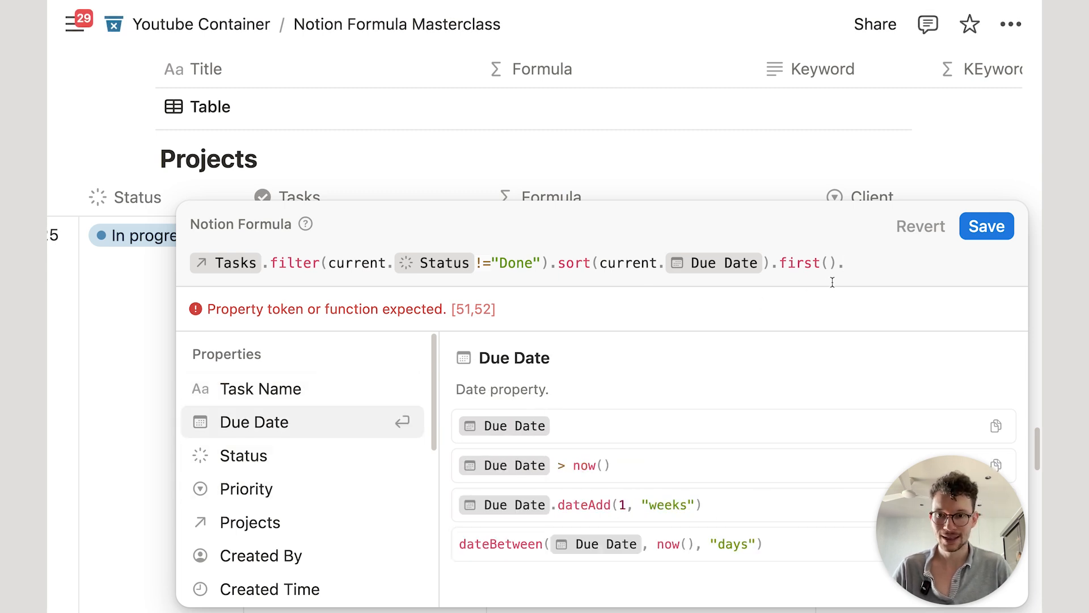
pyautogui.press('BackSpace')
# Step: Wrap the filtered, sorted first-task expression in let() as the variable task
pyautogui.press('super+a')
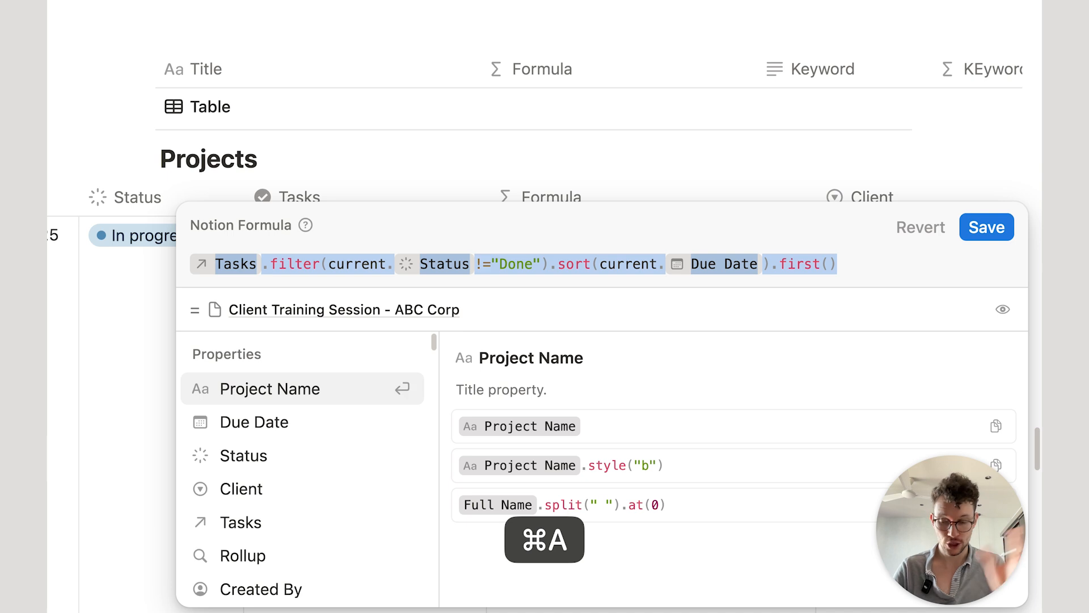
pyautogui.press('super+x')
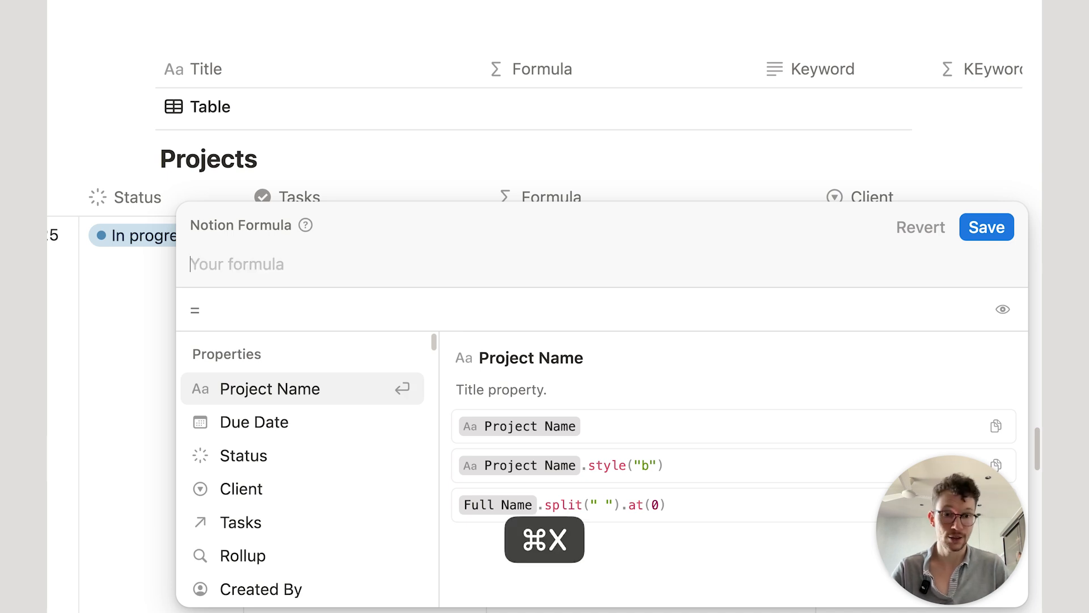
pyautogui.write('let(')
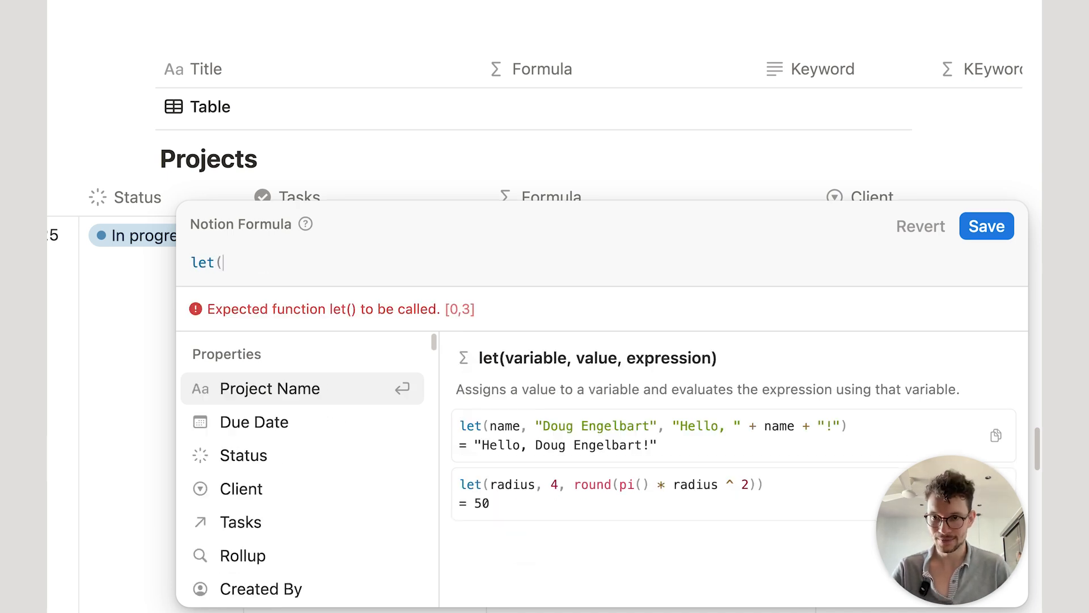
pyautogui.hotkey('shift', 'Return')
pyautogui.write('task,')
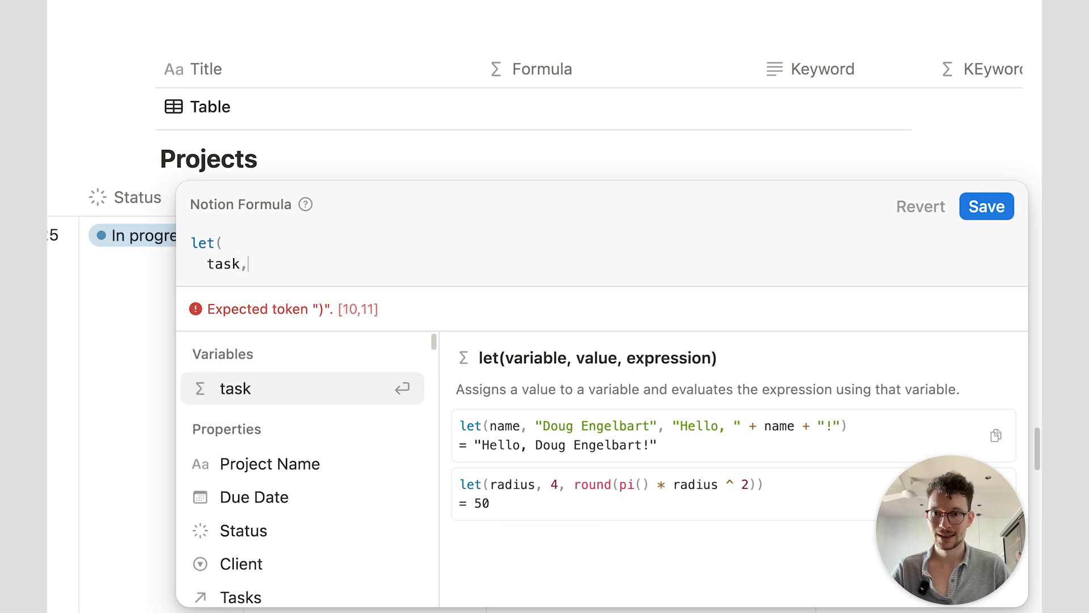
pyautogui.hotkey('shift', 'Return')
pyautogui.press('super+v')
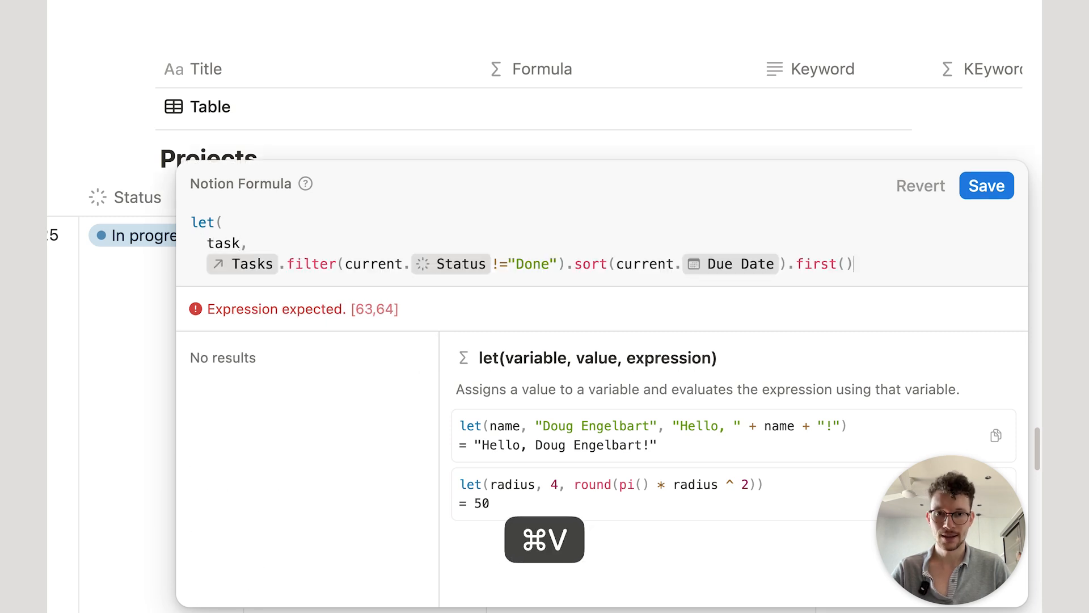
pyautogui.write(',')
pyautogui.hotkey('shift', 'Return')
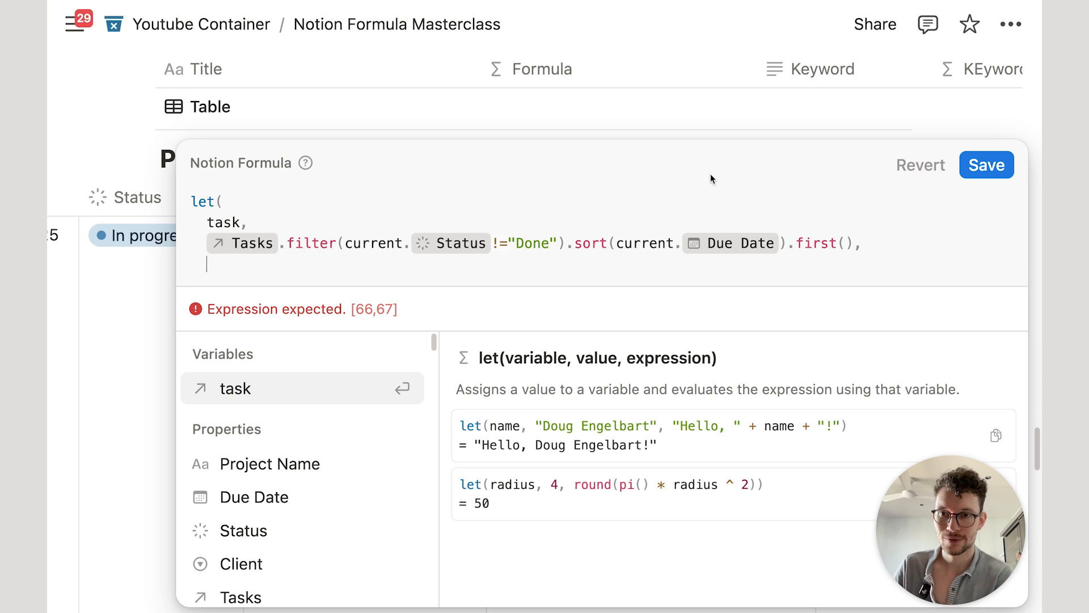
# Step: Start the output line with task's Task Name followed by " due on "
pyautogui.doubleClick(196, 200)
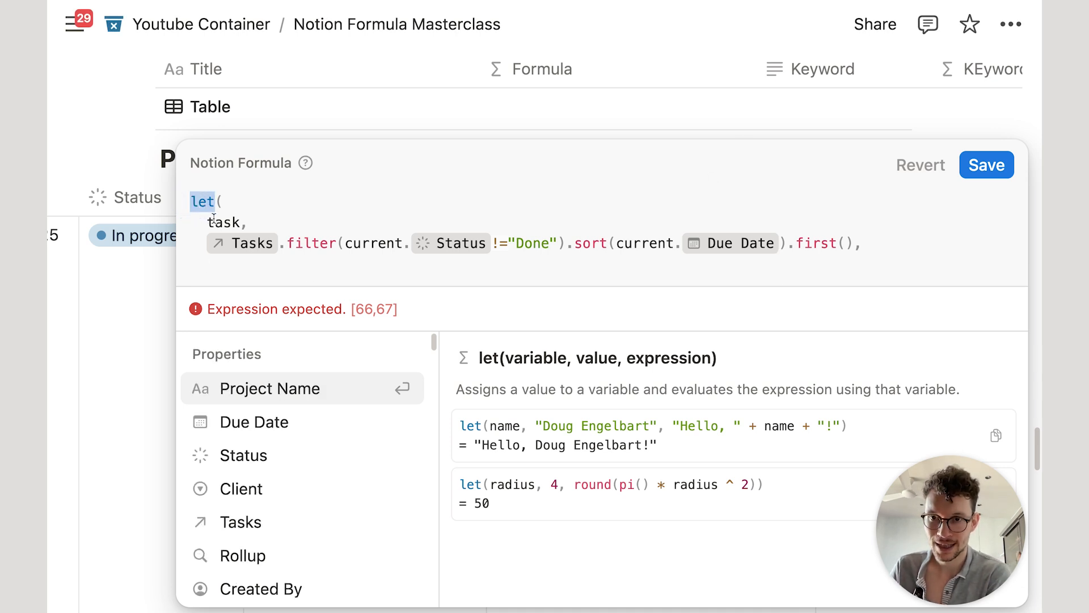
pyautogui.moveTo(209, 219); pyautogui.dragTo(237, 219)
pyautogui.click(238, 219)
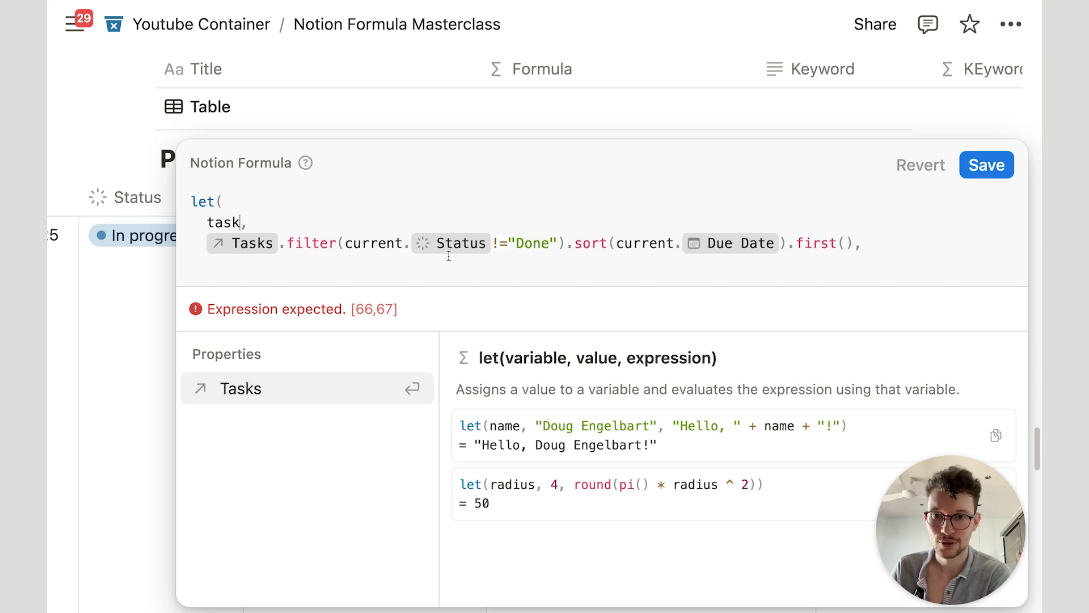
pyautogui.click(348, 270)
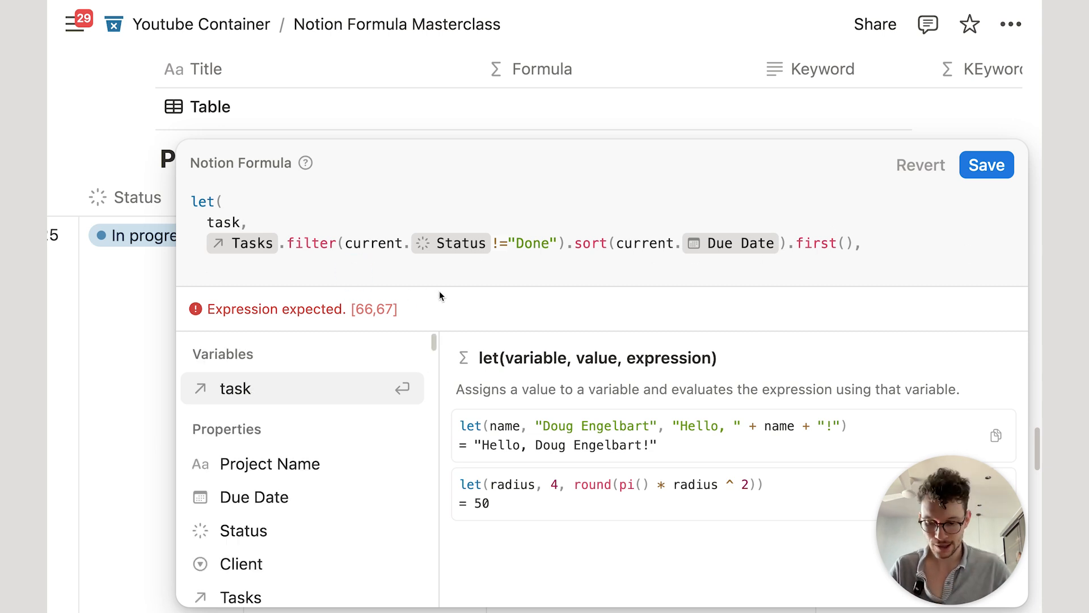
pyautogui.write('task.')
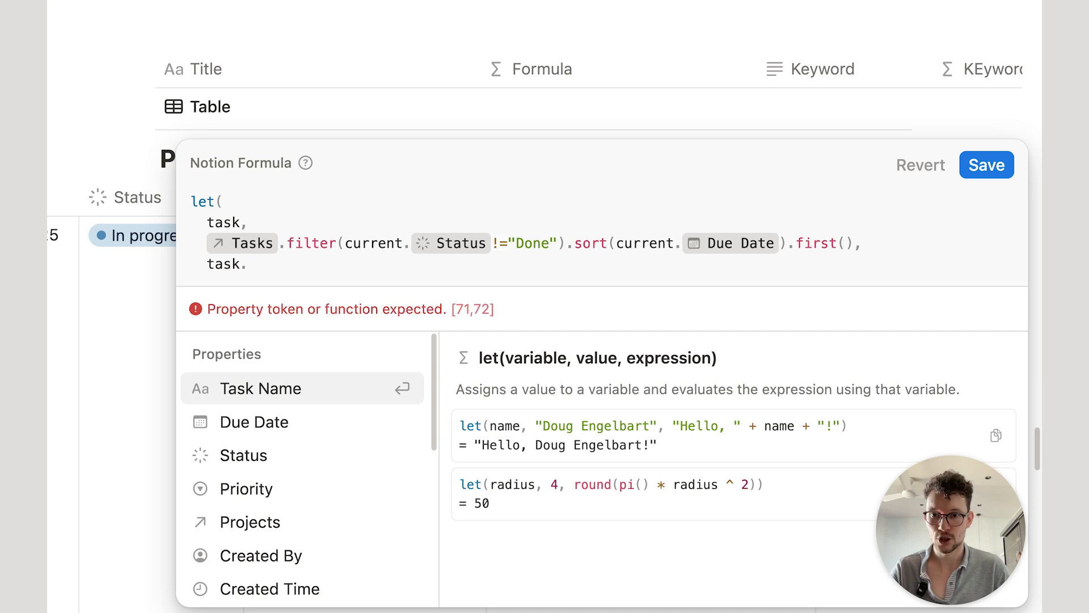
pyautogui.press('Return')
pyautogui.write('+" "')
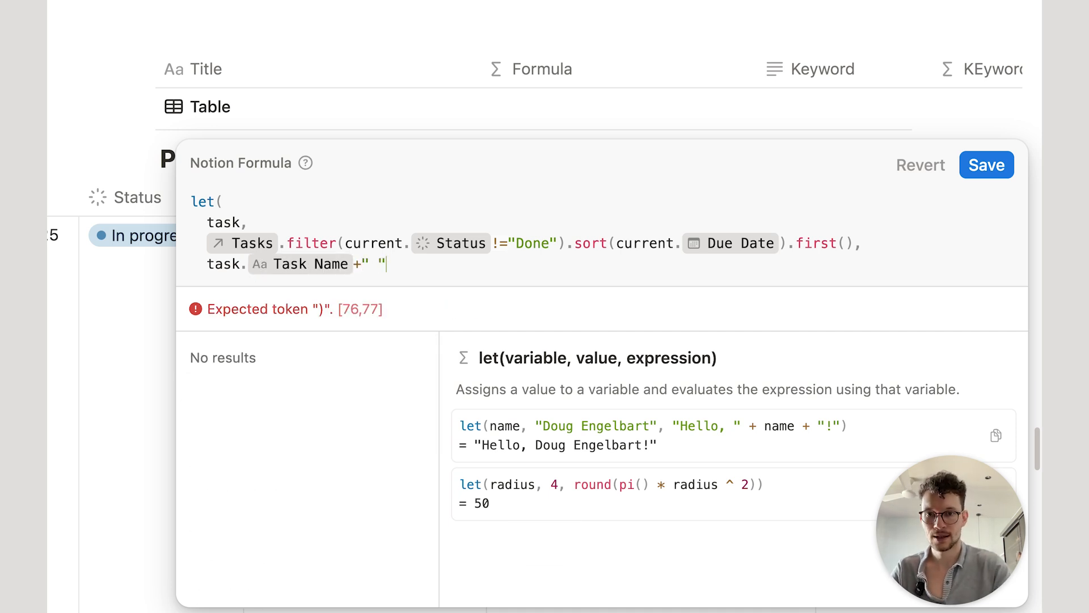
pyautogui.press('BackSpace')
pyautogui.write('due on "')
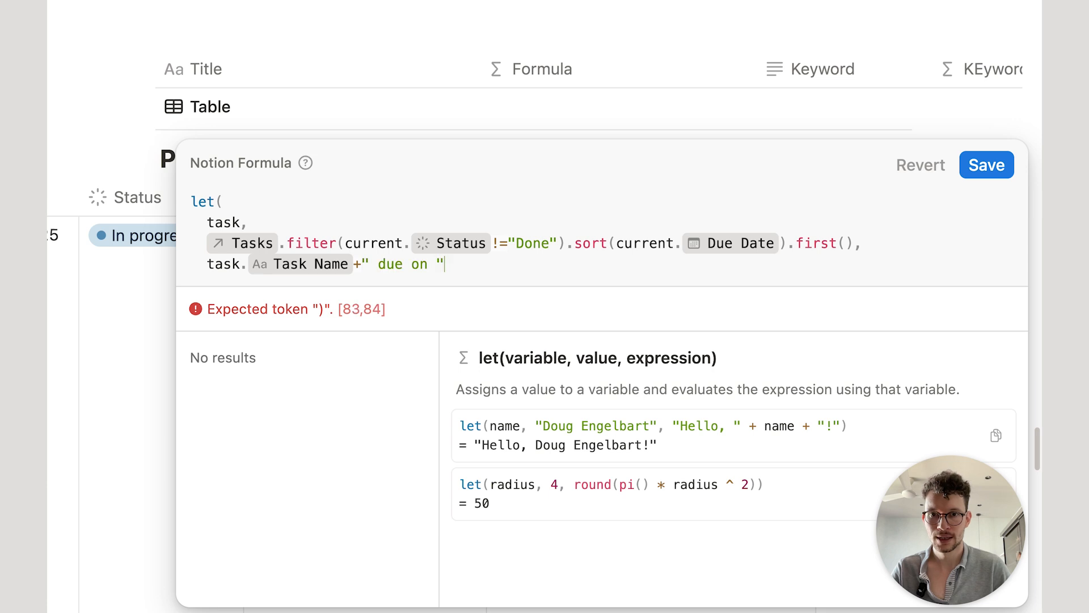
pyautogui.write('+')
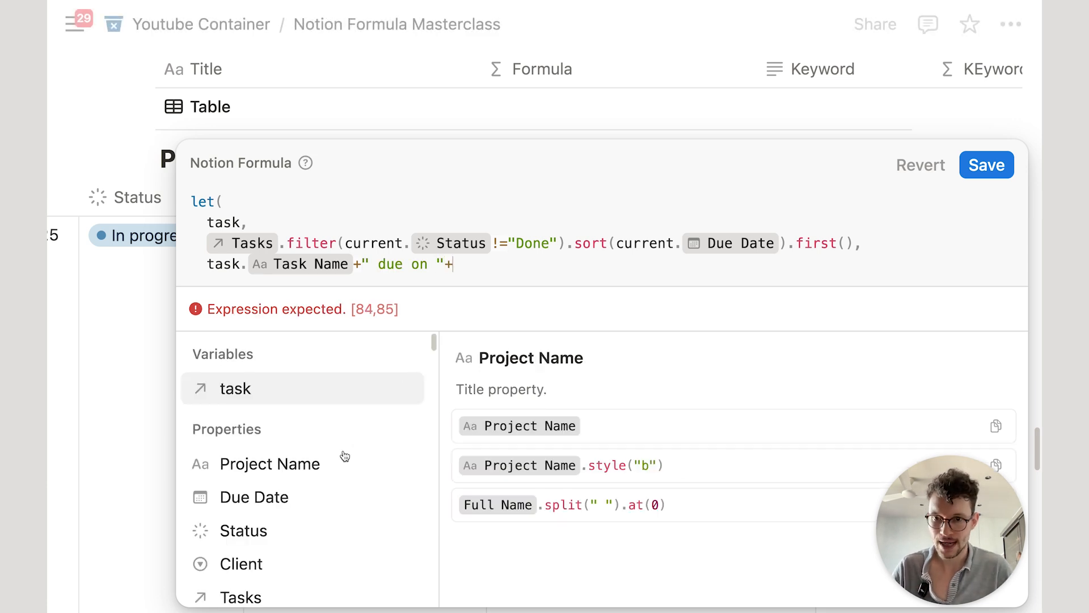
# Step: Append Due Date formatted as "DD. MMMM", close the let with ), and save
pyautogui.click(293, 497)
pyautogui.write('.form')
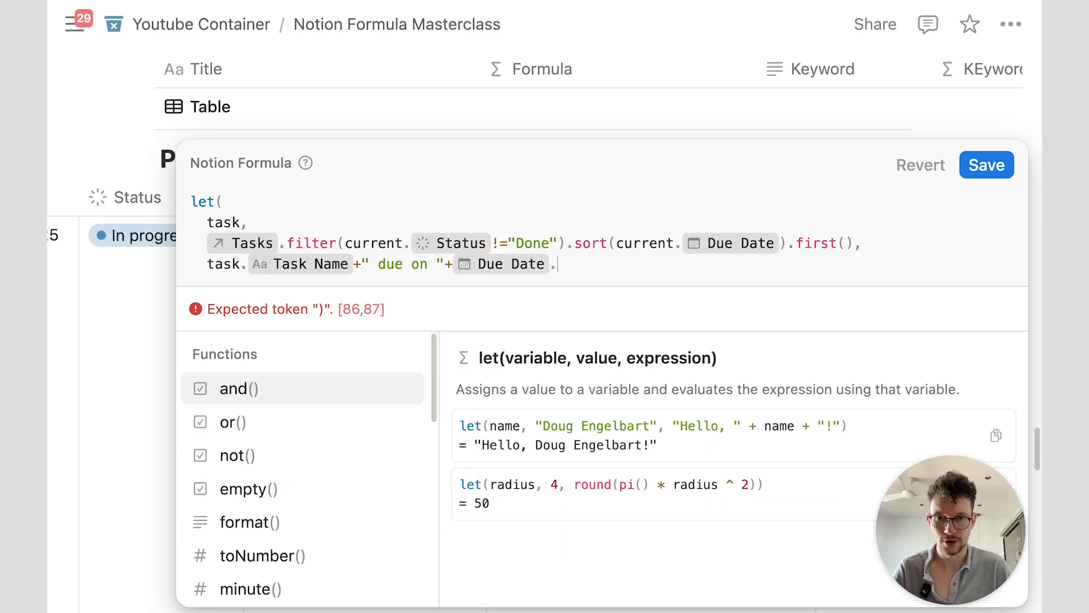
pyautogui.press('Down')
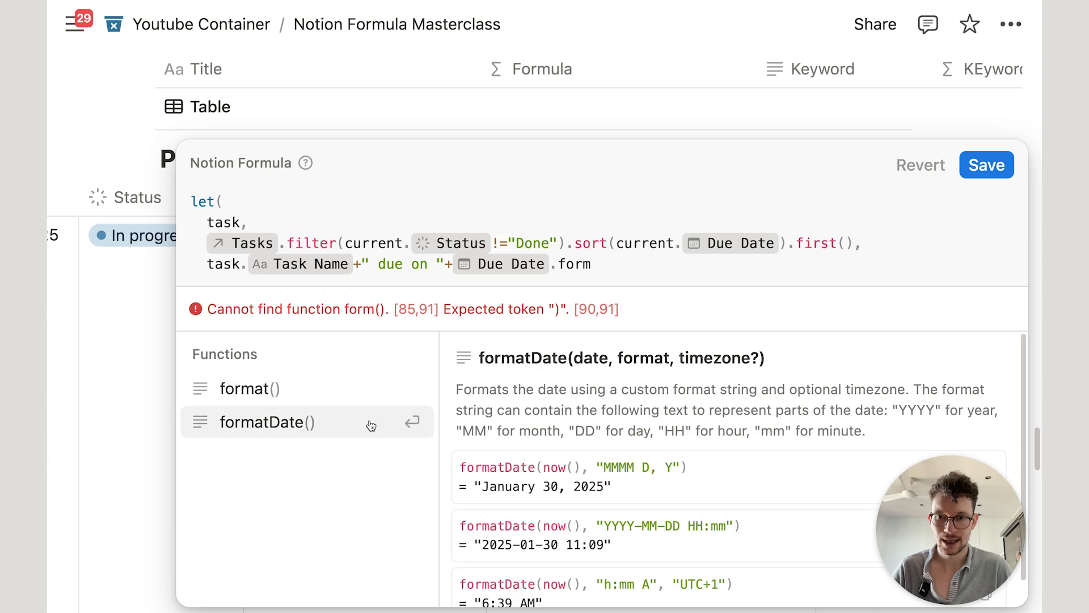
pyautogui.press('Return')
pyautogui.write('DD')
pyautogui.press('BackSpace')
pyautogui.press('BackSpace')
pyautogui.write('"DD. MMMM"')
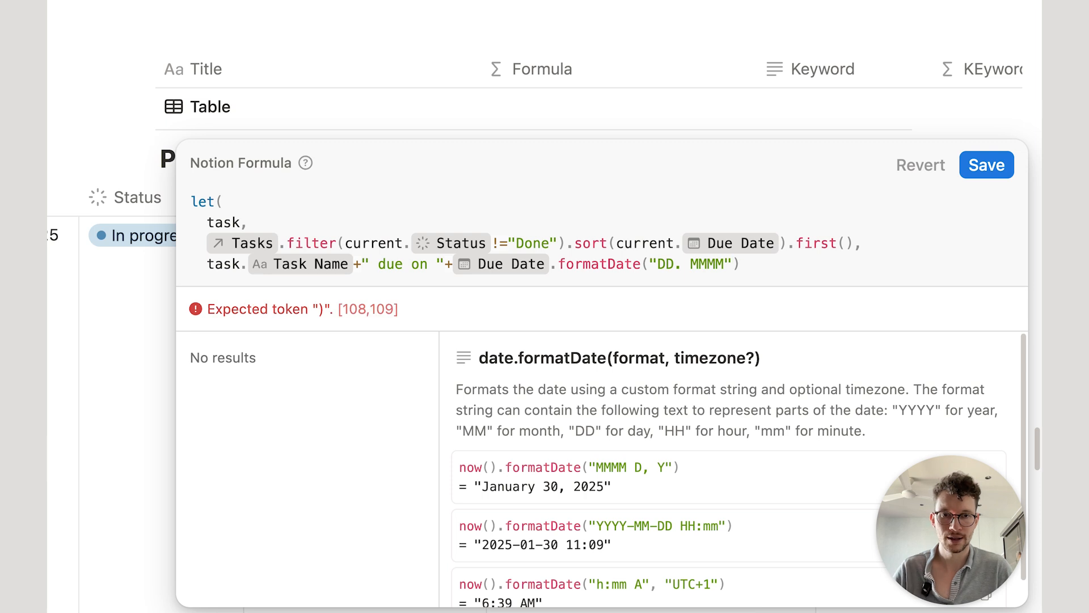
pyautogui.click(759, 269)
pyautogui.hotkey('shift', 'Return')
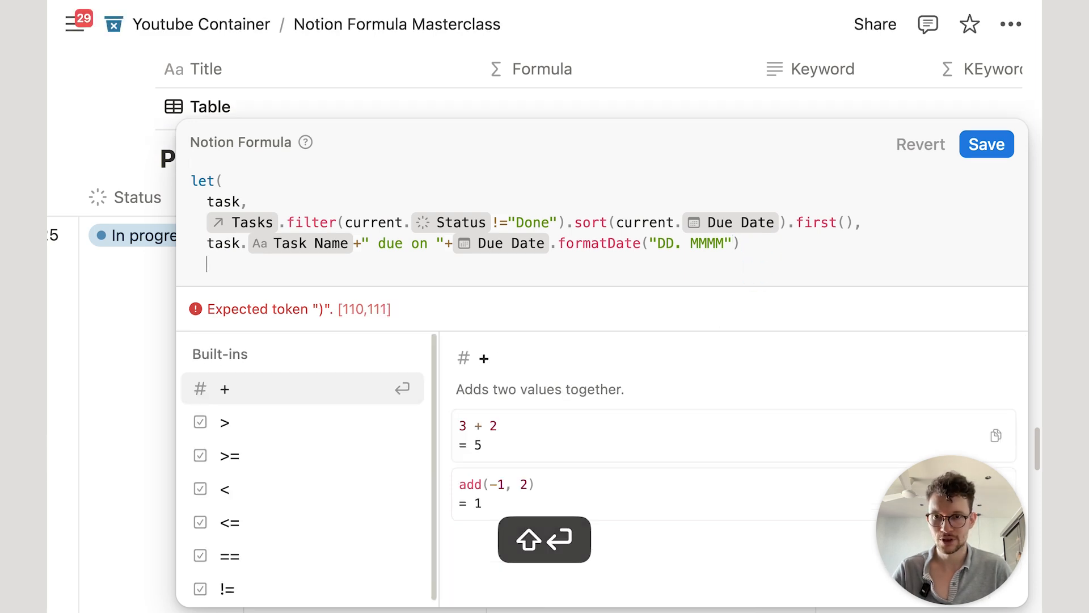
pyautogui.write(')')
pyautogui.click(1000, 148)
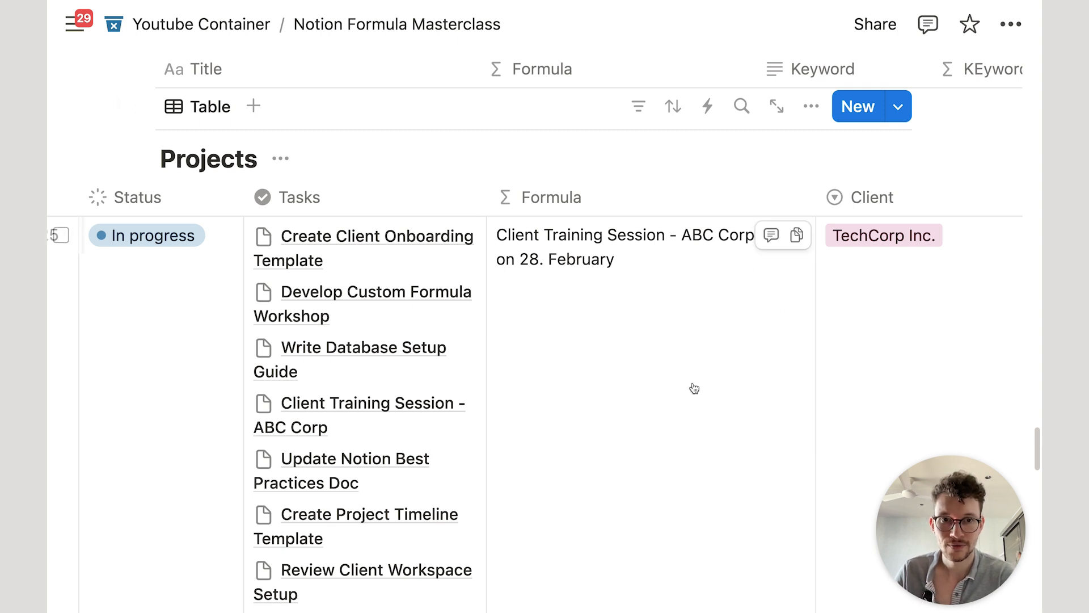
# Step: Prefix the formula's output expression with "Next task: "
pyautogui.click(673, 342)
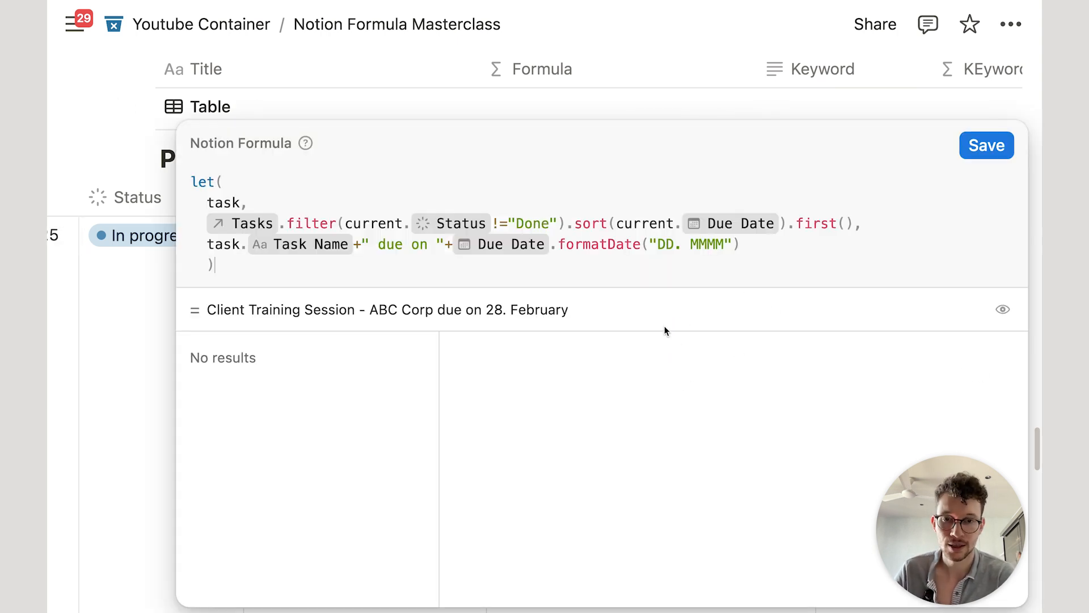
pyautogui.click(208, 245)
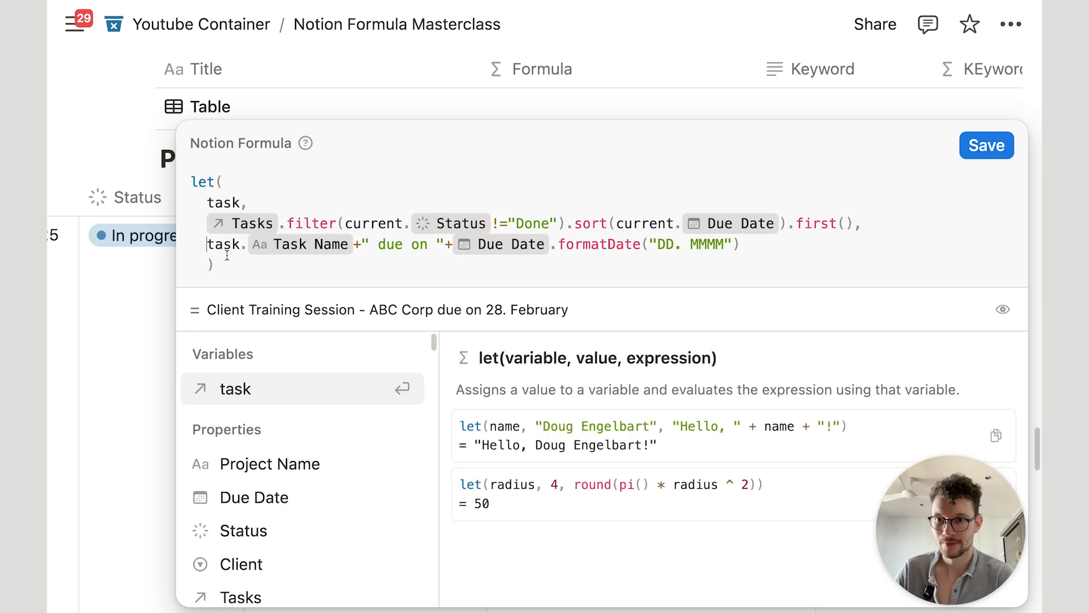
pyautogui.write('"Ne')
pyautogui.write('xt task: "')
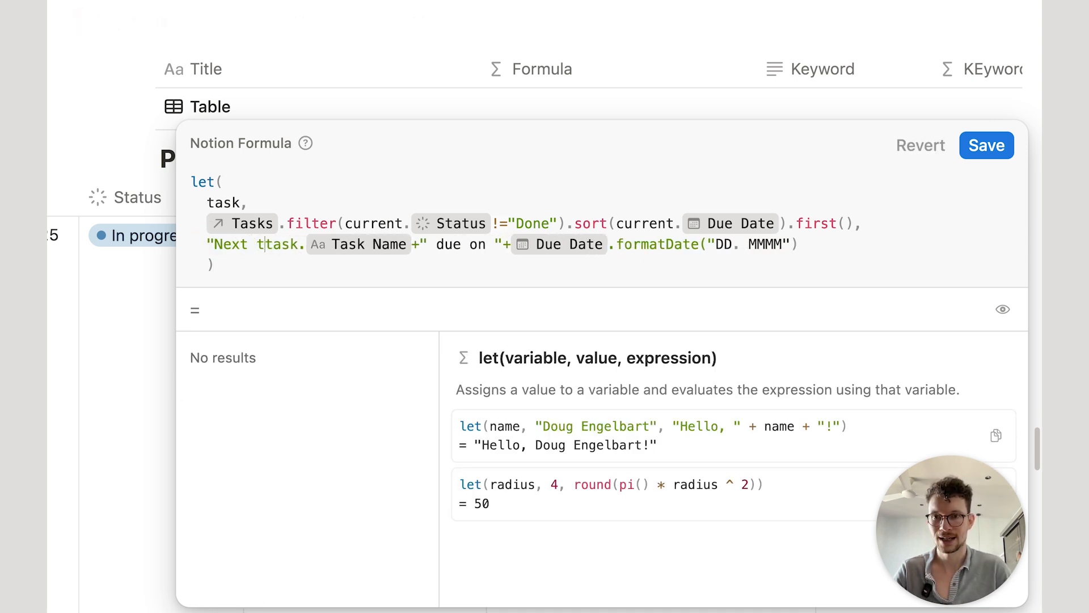
pyautogui.write('+')
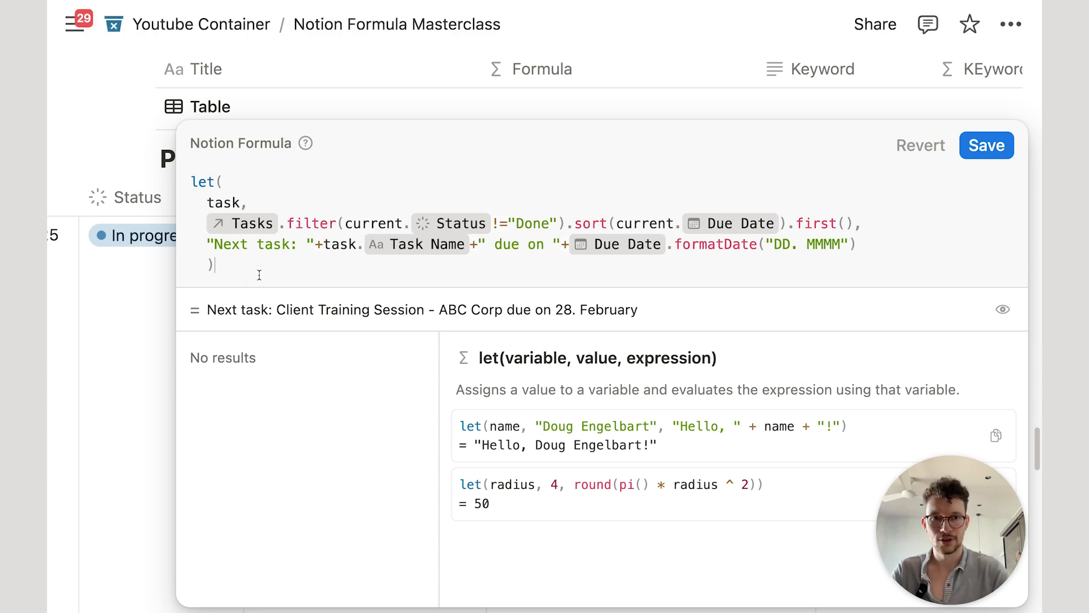
# Step: Append " Priority: " plus task.Priority to the output and save the formula
pyautogui.click(894, 246)
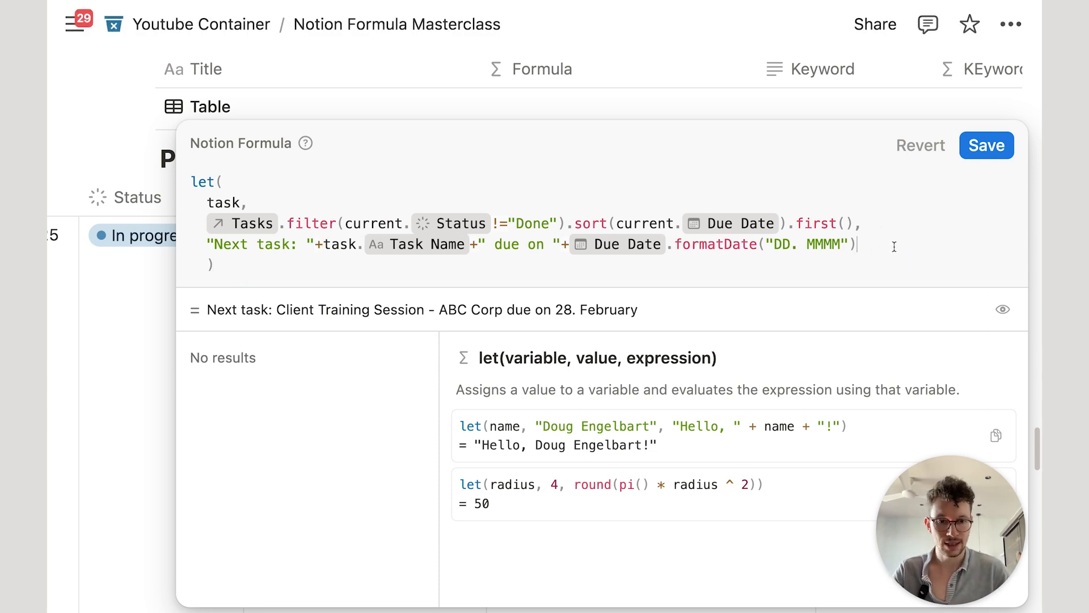
pyautogui.write('+" P')
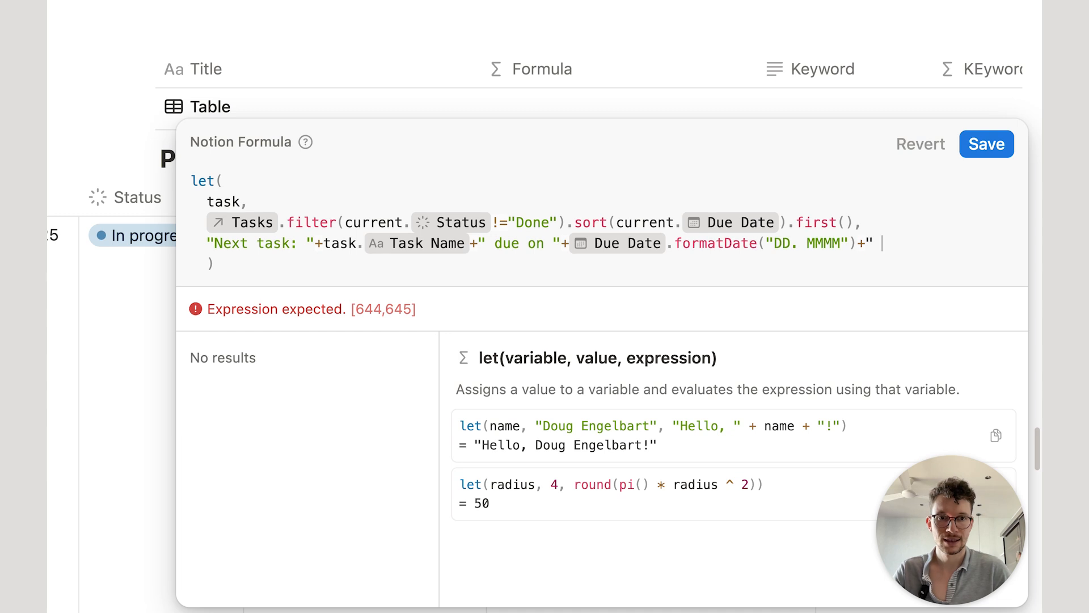
pyautogui.write('riority')
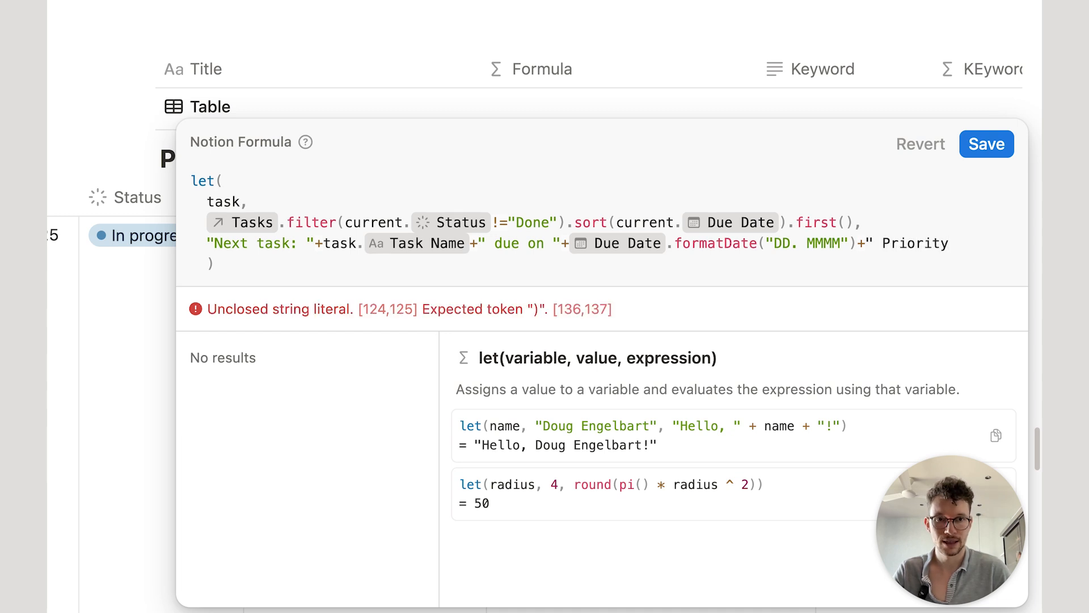
pyautogui.write(': "+')
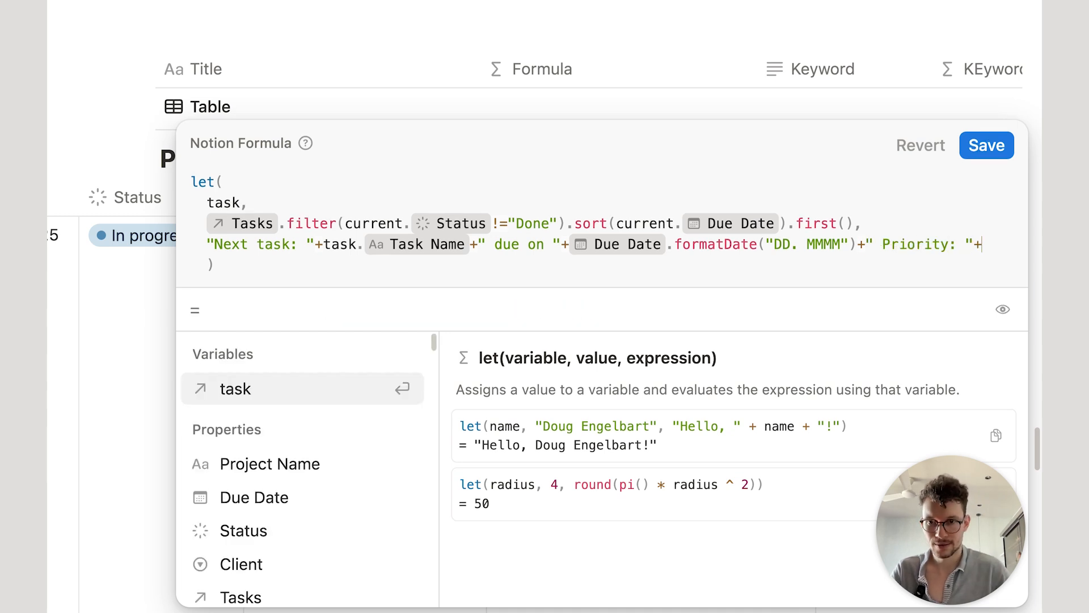
pyautogui.write('pr')
pyautogui.press('BackSpace')
pyautogui.press('BackSpace')
pyautogui.write('task')
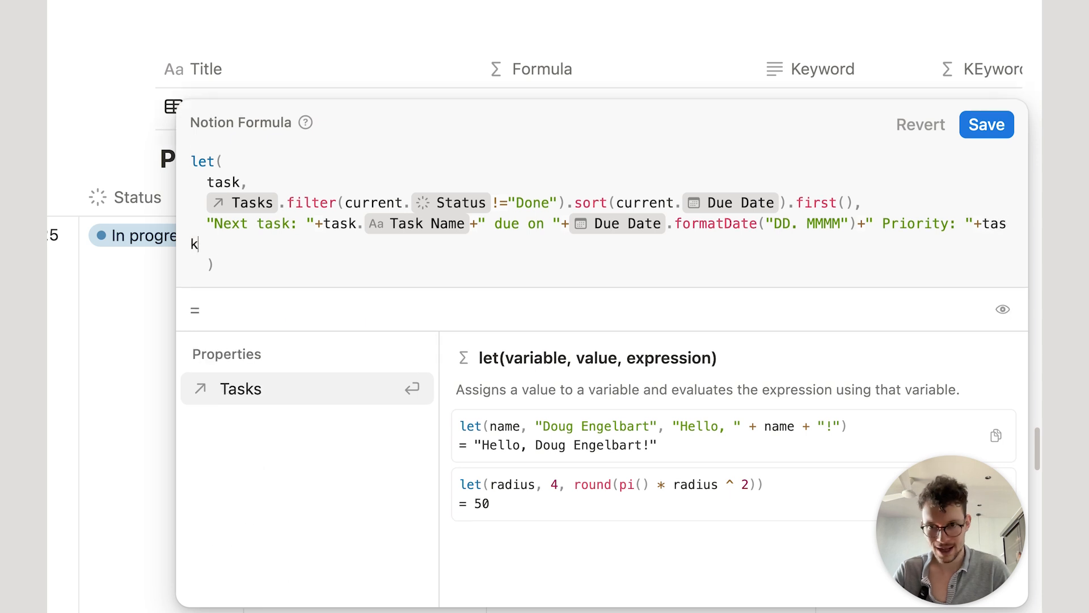
pyautogui.press('Return')
pyautogui.press('super+z')
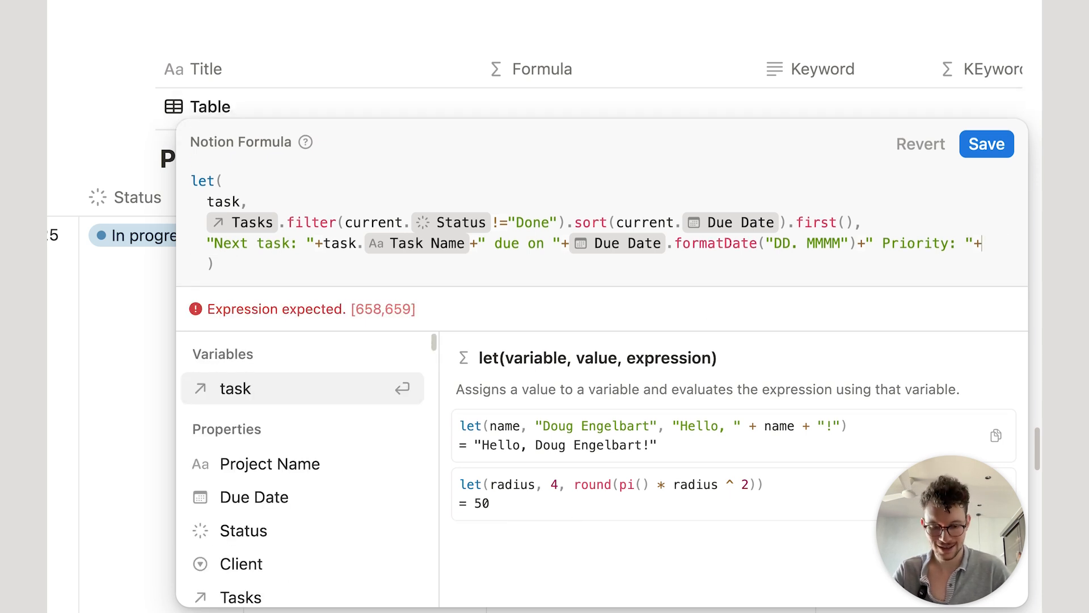
pyautogui.press('Return')
pyautogui.write('.pr')
pyautogui.press('Return')
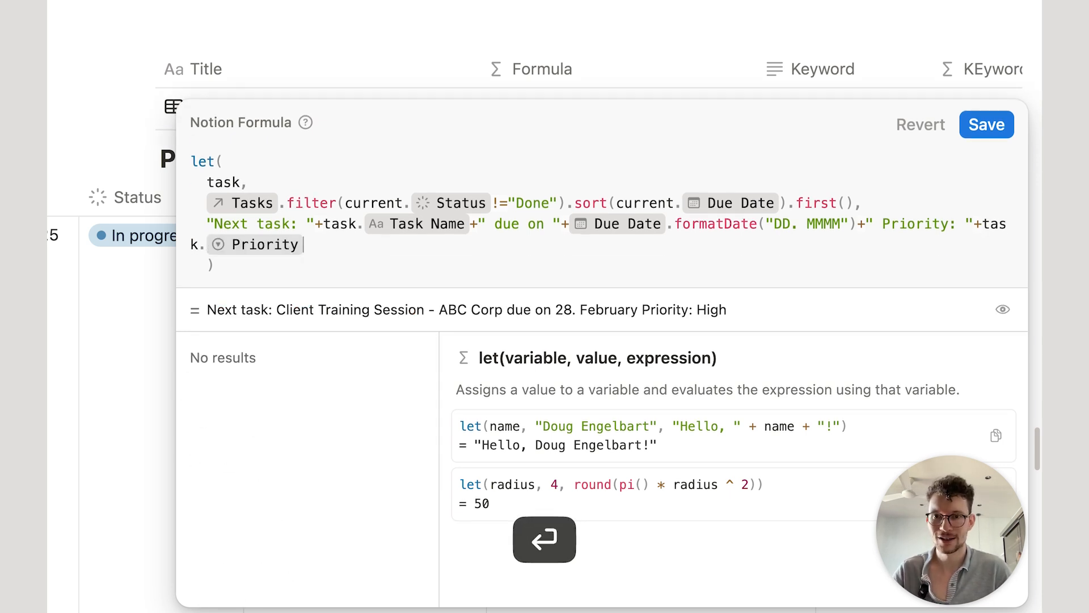
pyautogui.click(993, 120)
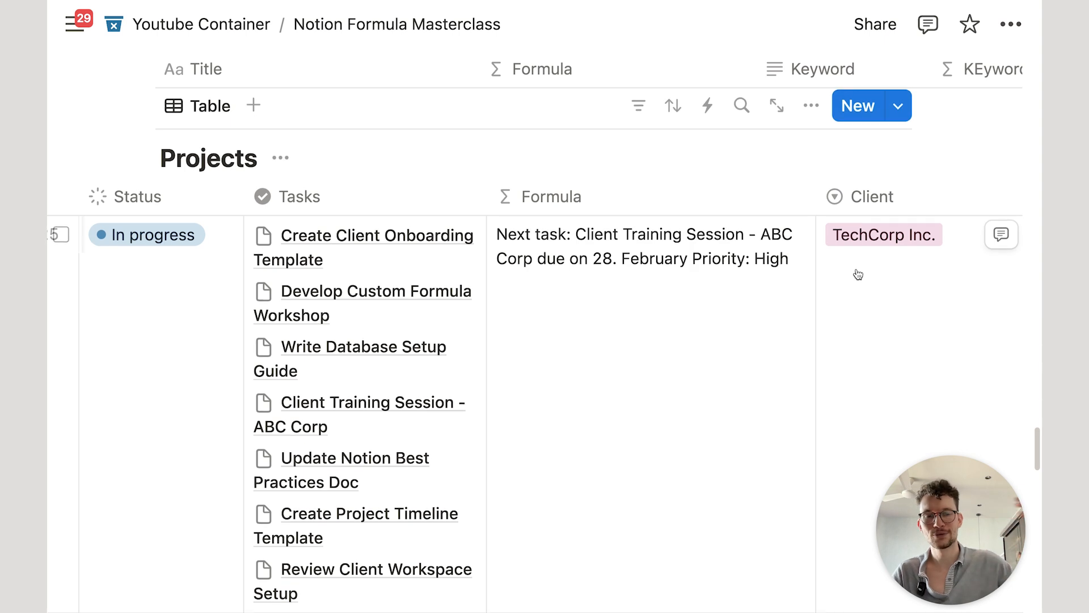
# Step: Scroll the page to the Campaigns database listing its eight email campaigns
pyautogui.scroll(-5, 845, 255)
pyautogui.scroll(4, 840, 250)
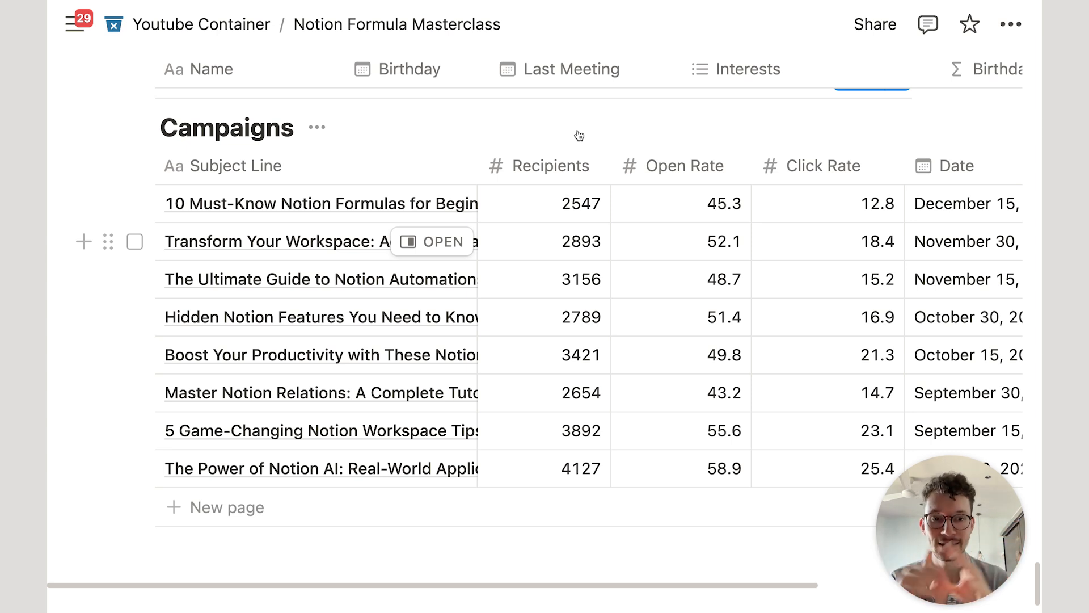
pyautogui.scroll(2, 578, 135)
pyautogui.scroll(-1, 558, 258)
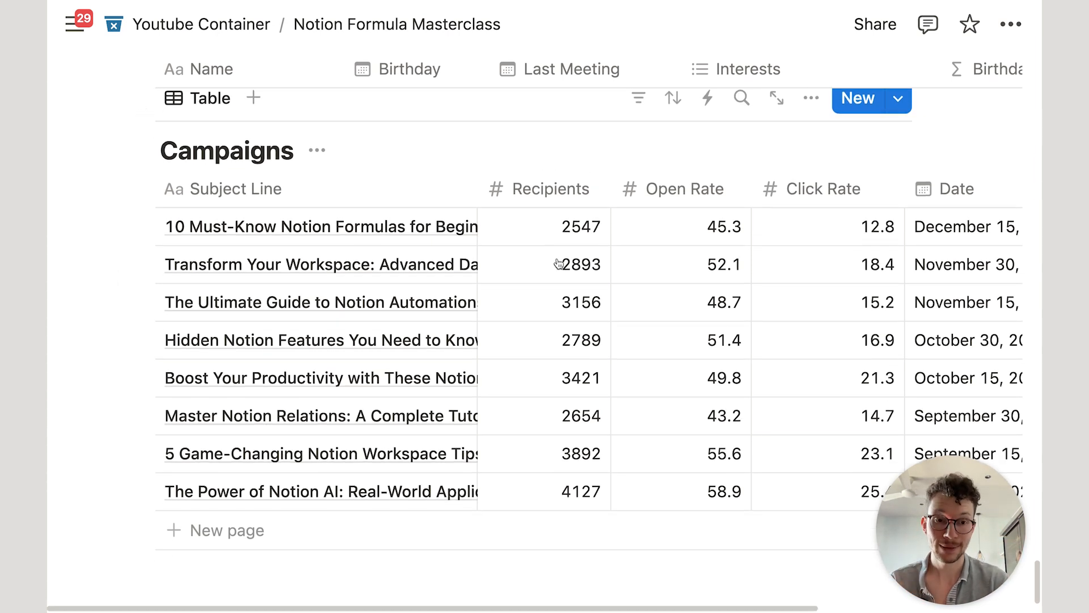
pyautogui.scroll(-1, 559, 262)
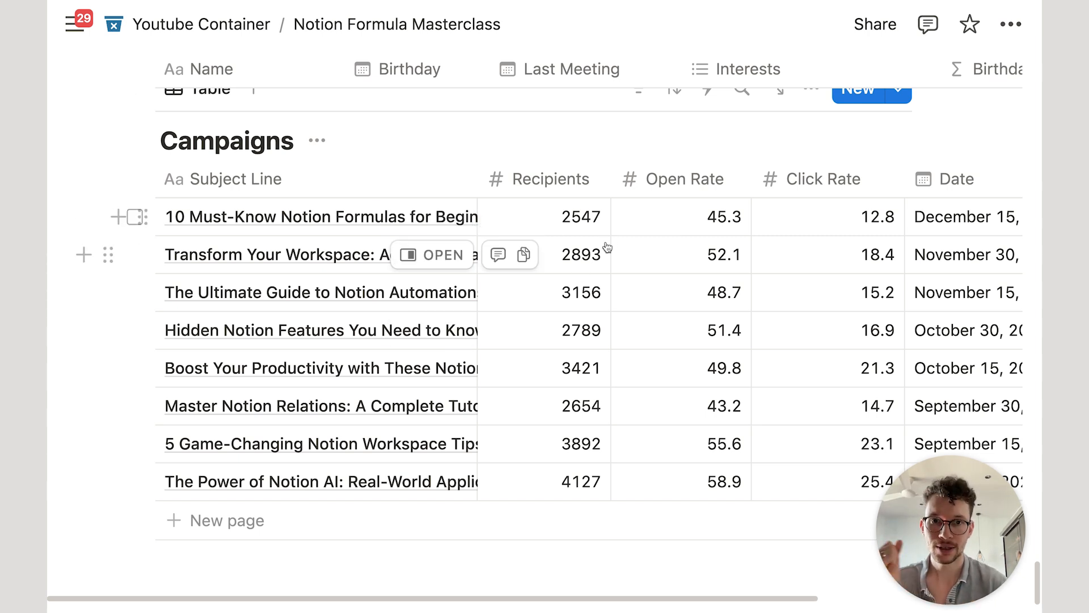
pyautogui.scroll(2, 607, 247)
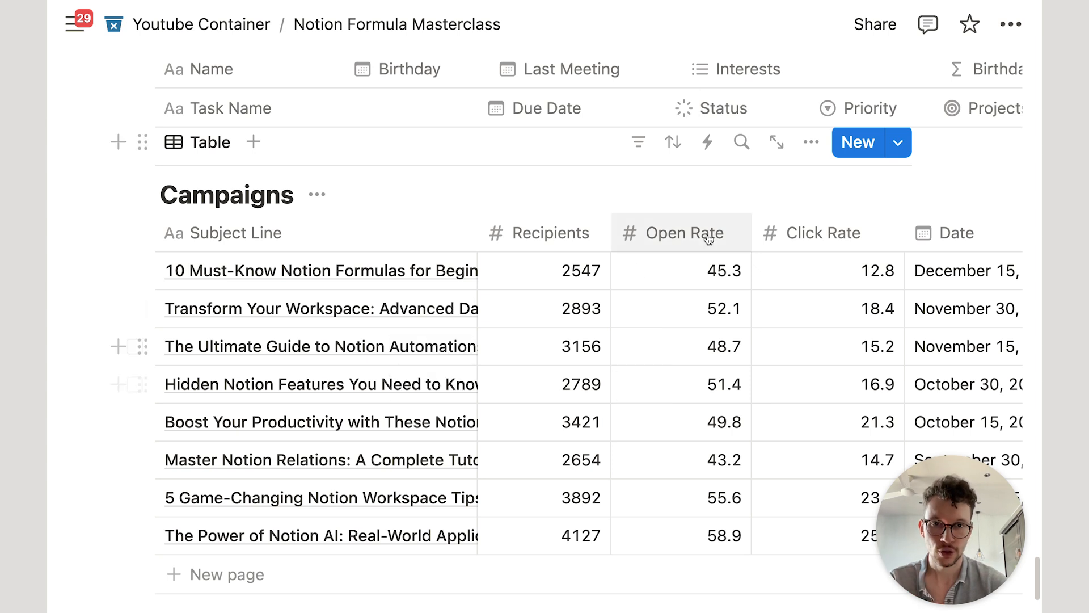
# Step: Add a descending Open Rate sort to Campaigns, putting 58.9 at the top
pyautogui.click(673, 142)
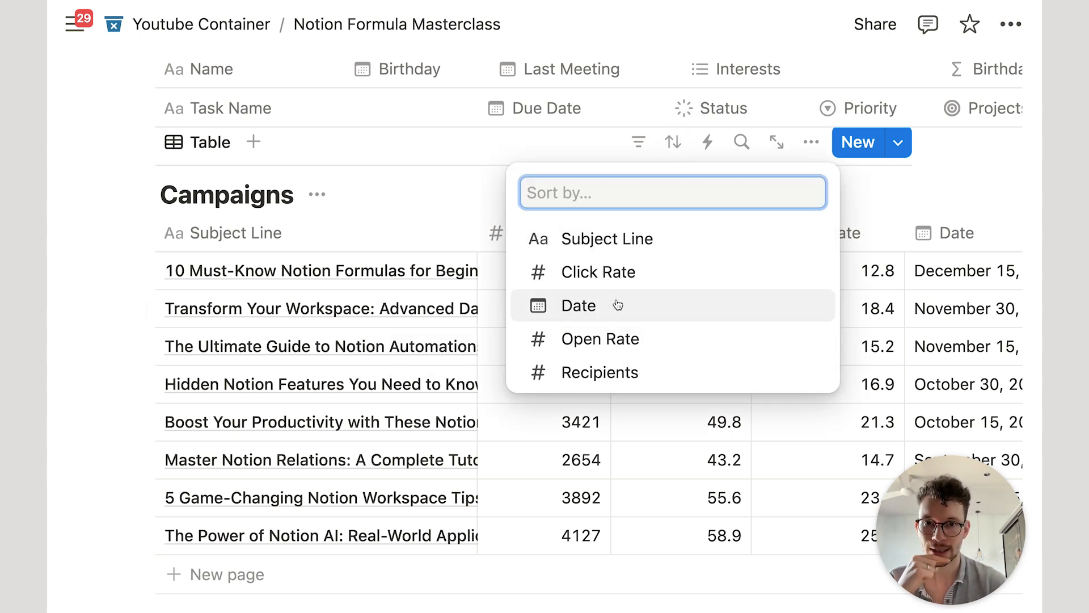
pyautogui.click(600, 338)
pyautogui.click(317, 282)
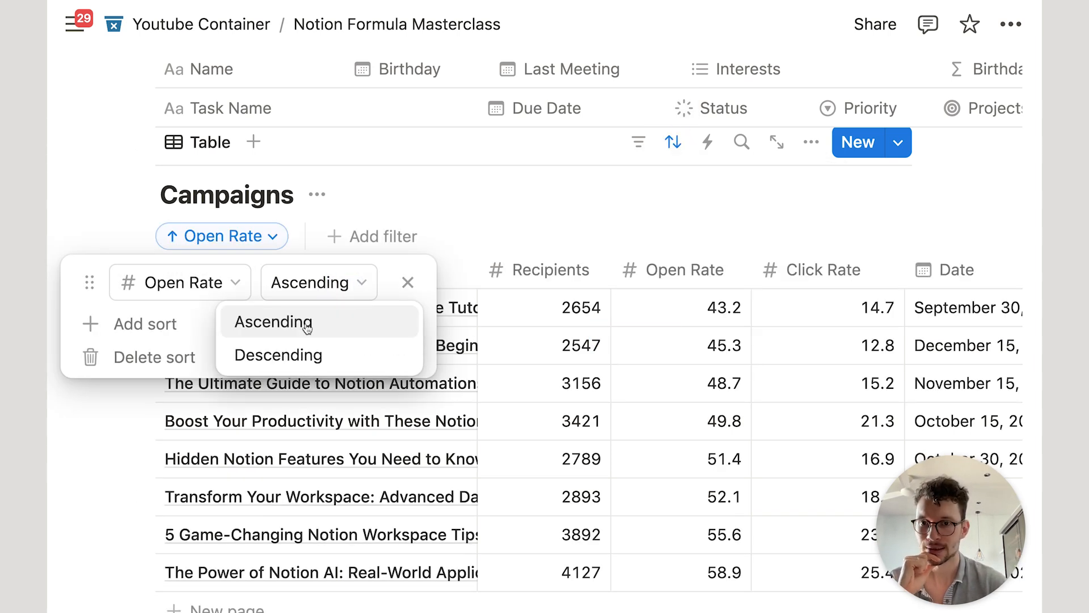
pyautogui.click(296, 354)
pyautogui.click(554, 195)
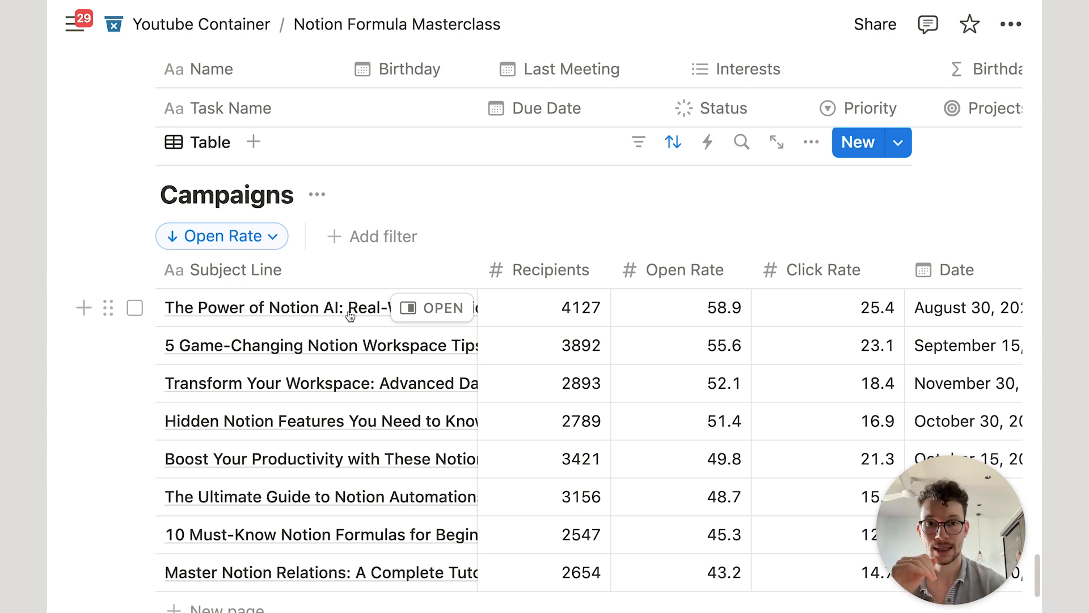
pyautogui.scroll(-3, 350, 316)
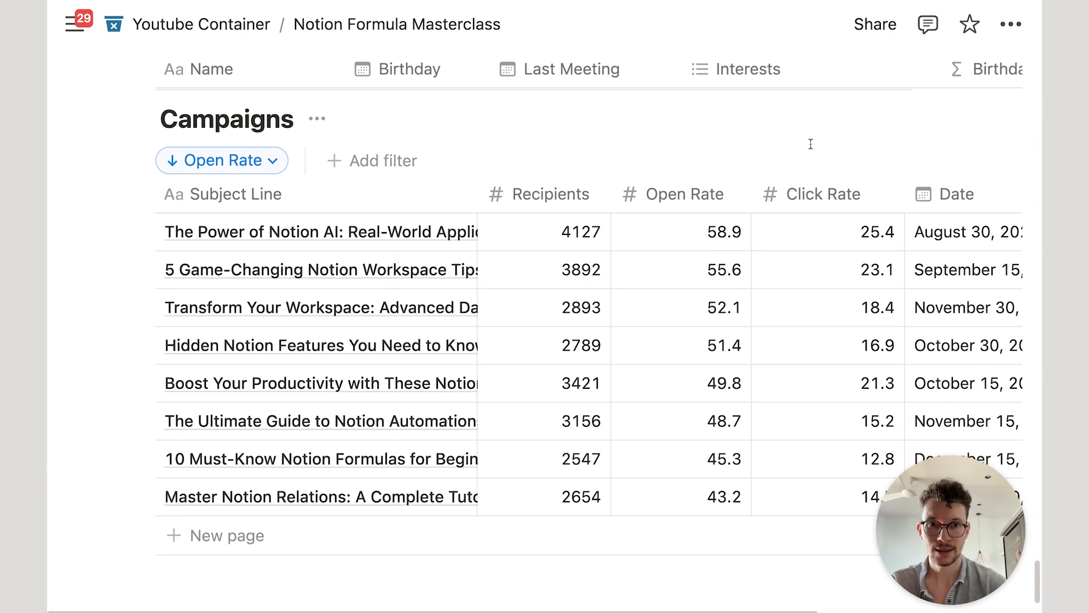
# Step: Change the Campaigns view's load limit from 50 to 10 pages
pyautogui.scroll(2, 810, 144)
pyautogui.click(802, 116)
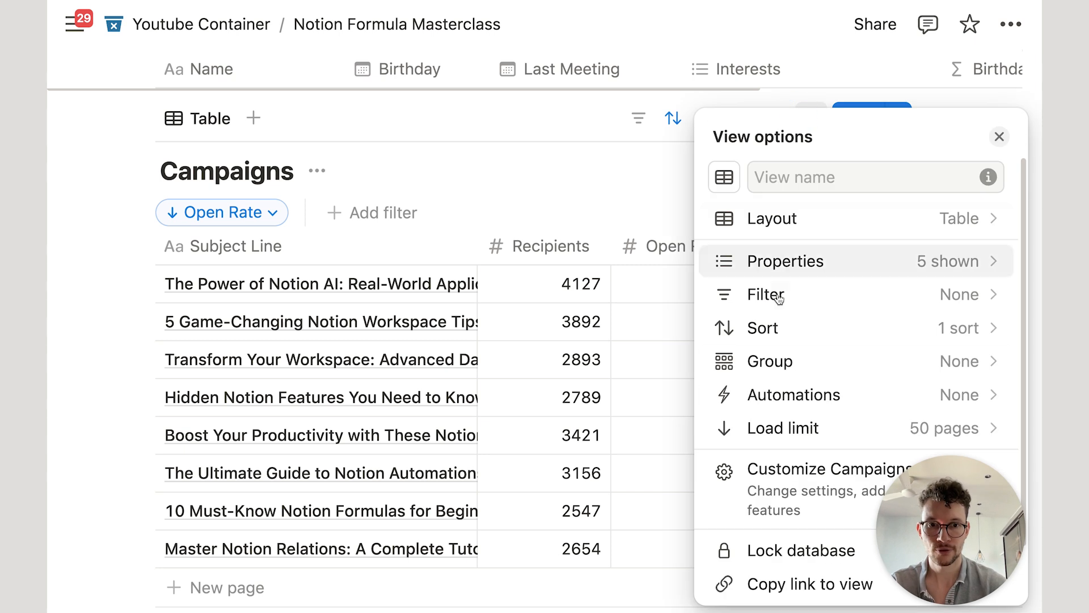
pyautogui.click(758, 441)
pyautogui.click(761, 468)
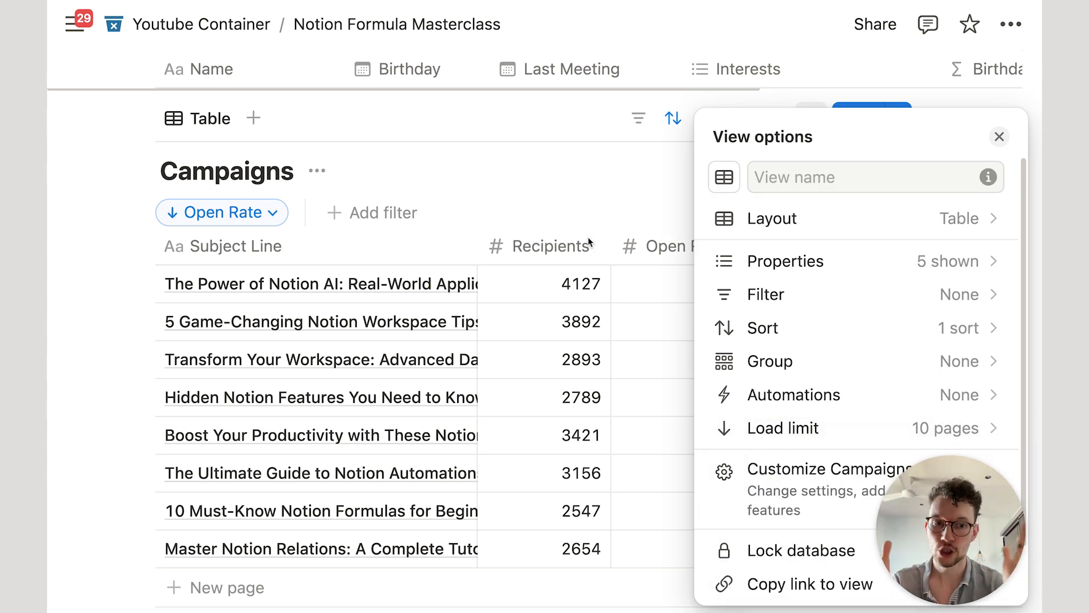
pyautogui.click(539, 162)
pyautogui.scroll(5, 513, 210)
pyautogui.scroll(3, 515, 218)
pyautogui.scroll(-7, 516, 218)
pyautogui.scroll(5, 516, 218)
pyautogui.scroll(-1, 515, 219)
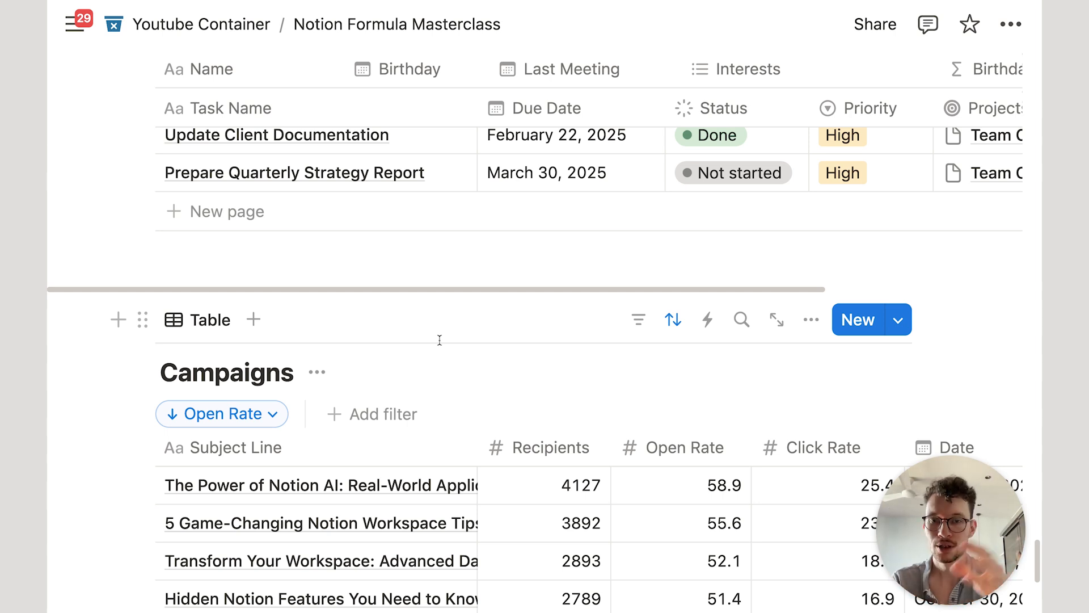
pyautogui.scroll(10, 439, 339)
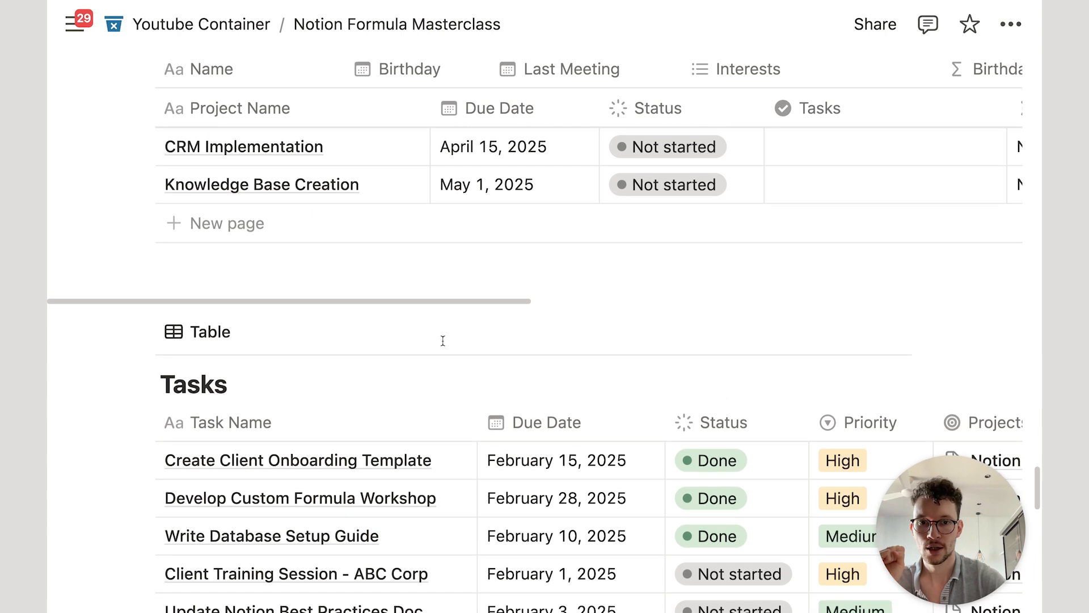
pyautogui.scroll(10, 443, 340)
pyautogui.scroll(6, 715, 278)
pyautogui.scroll(-15, 619, 389)
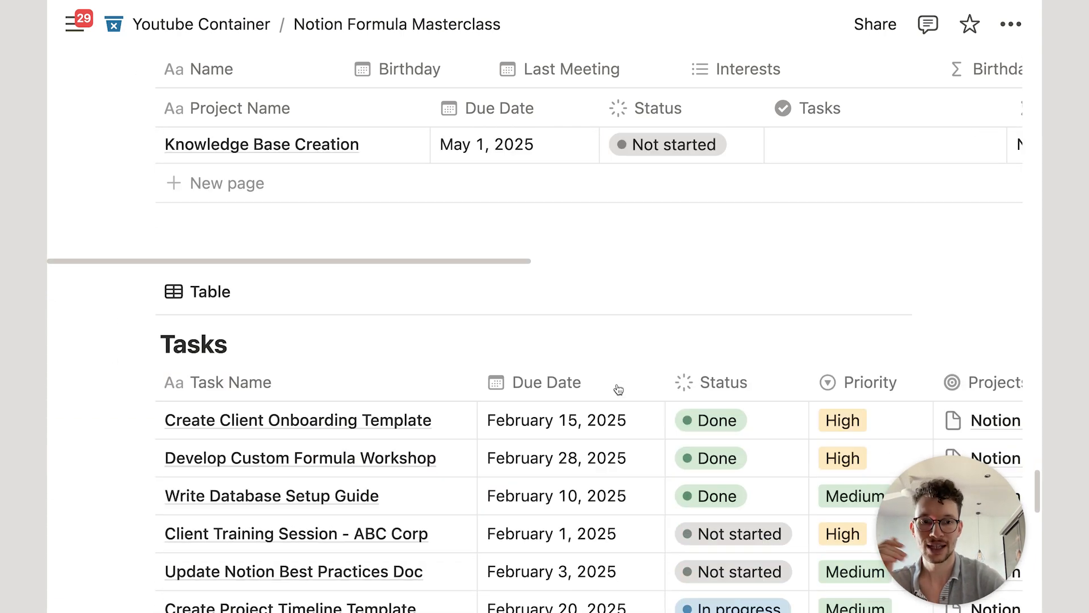
pyautogui.scroll(-10, 618, 389)
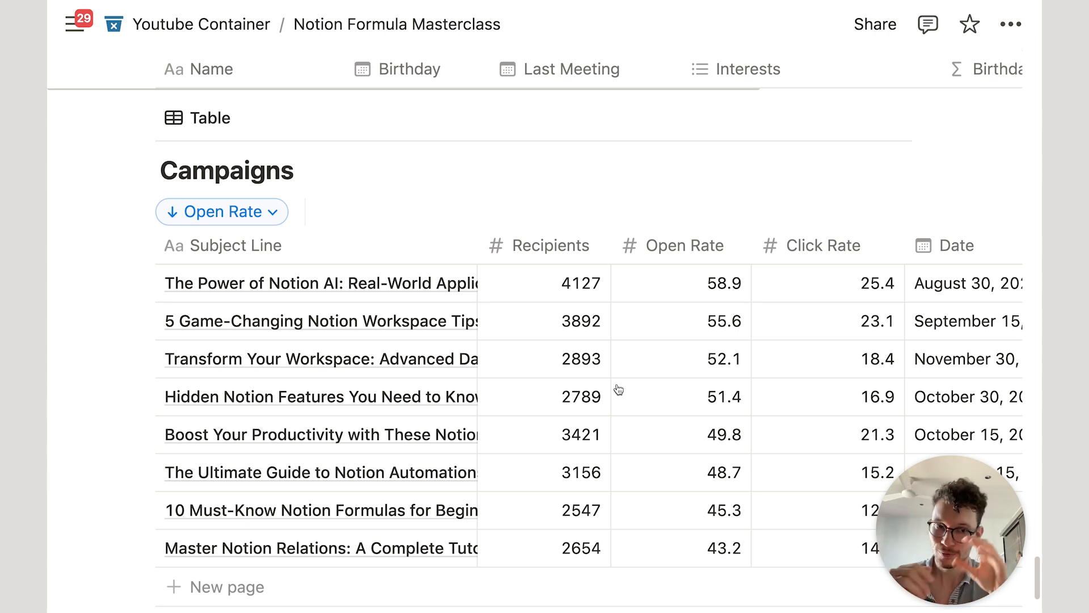
pyautogui.scroll(-1, 617, 390)
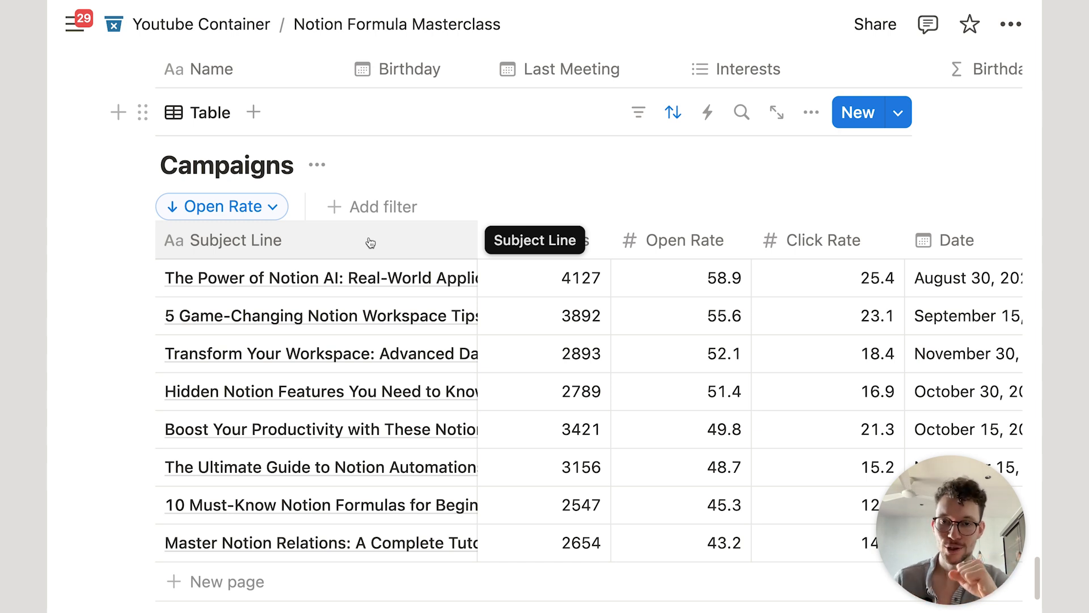
pyautogui.scroll(-1, 374, 243)
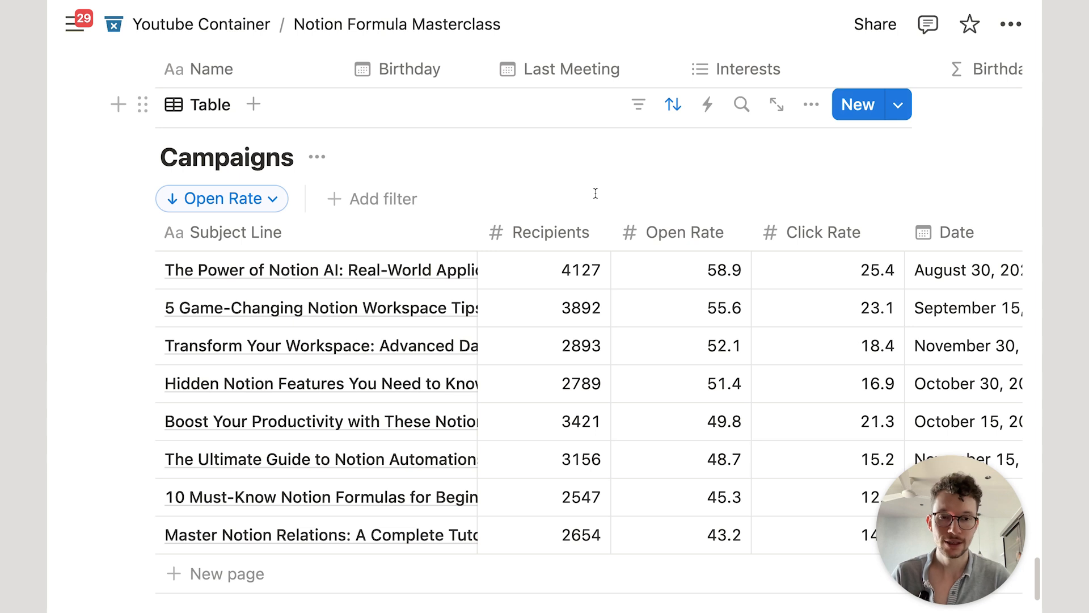
pyautogui.scroll(-5, 596, 193)
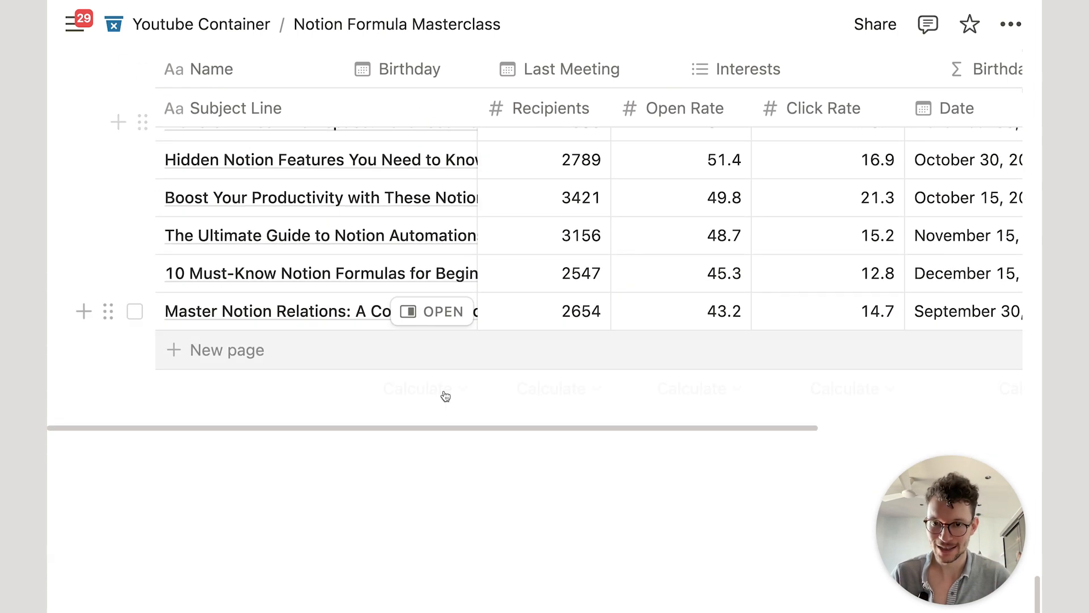
# Step: Insert a new inline table below Campaigns titled Analytics
pyautogui.click(276, 446)
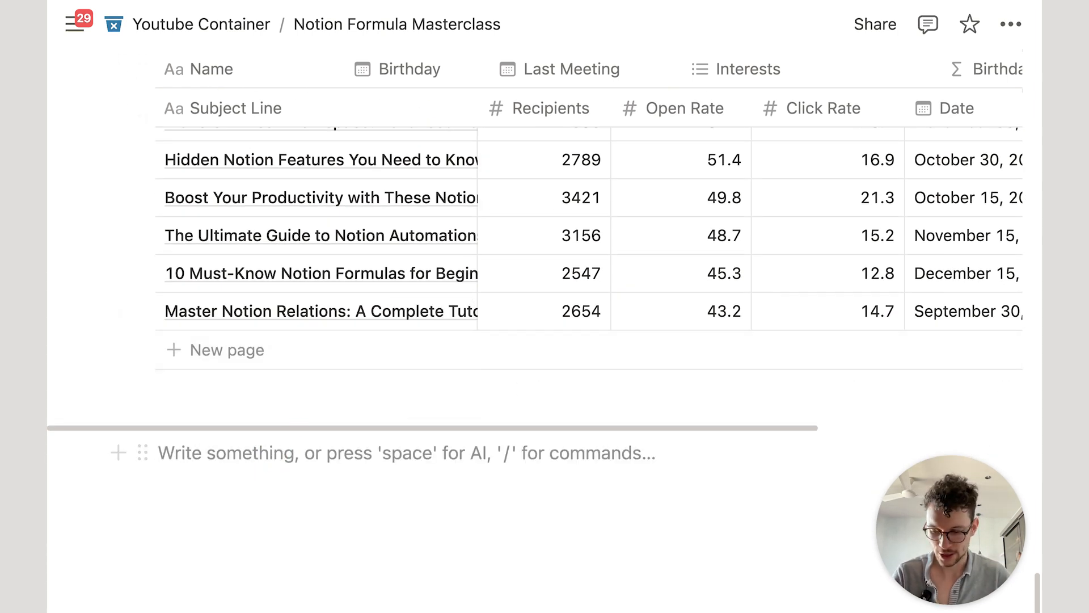
pyautogui.write('/data')
pyautogui.press('Return')
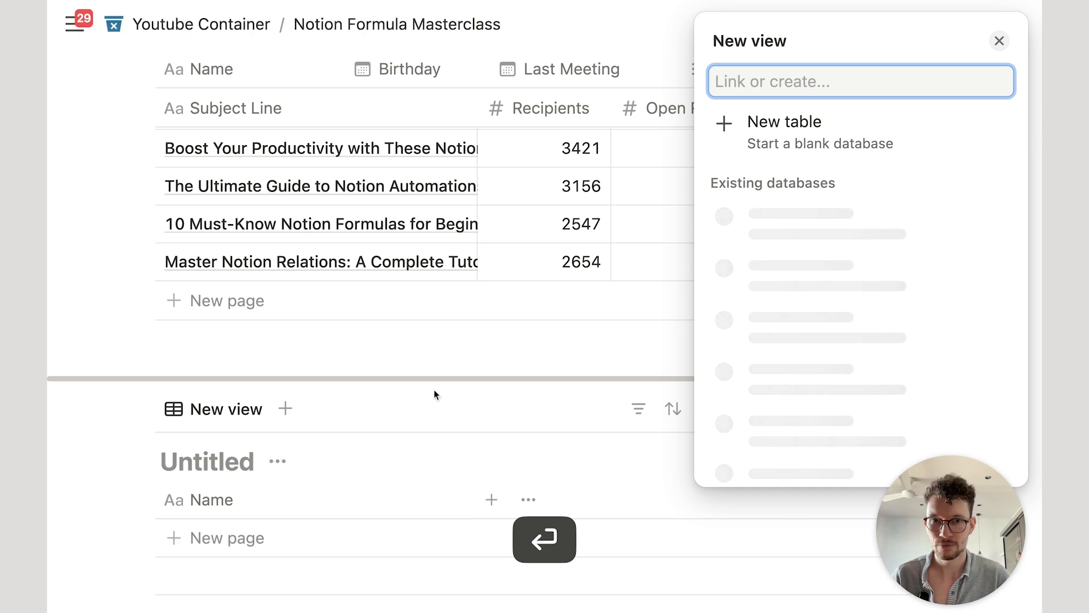
pyautogui.click(770, 157)
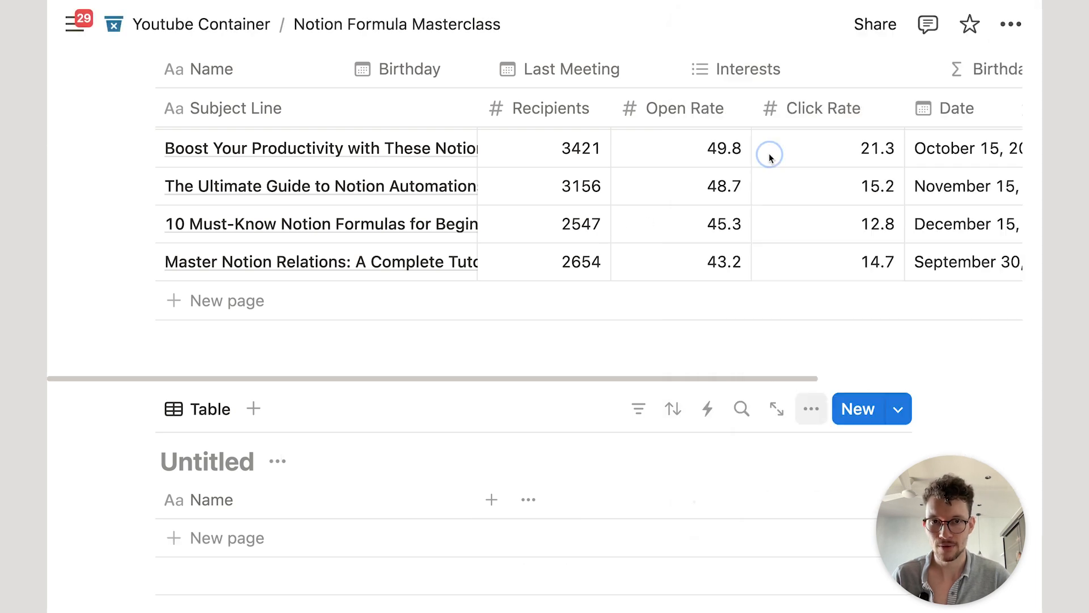
pyautogui.click(221, 451)
pyautogui.write('Analytics')
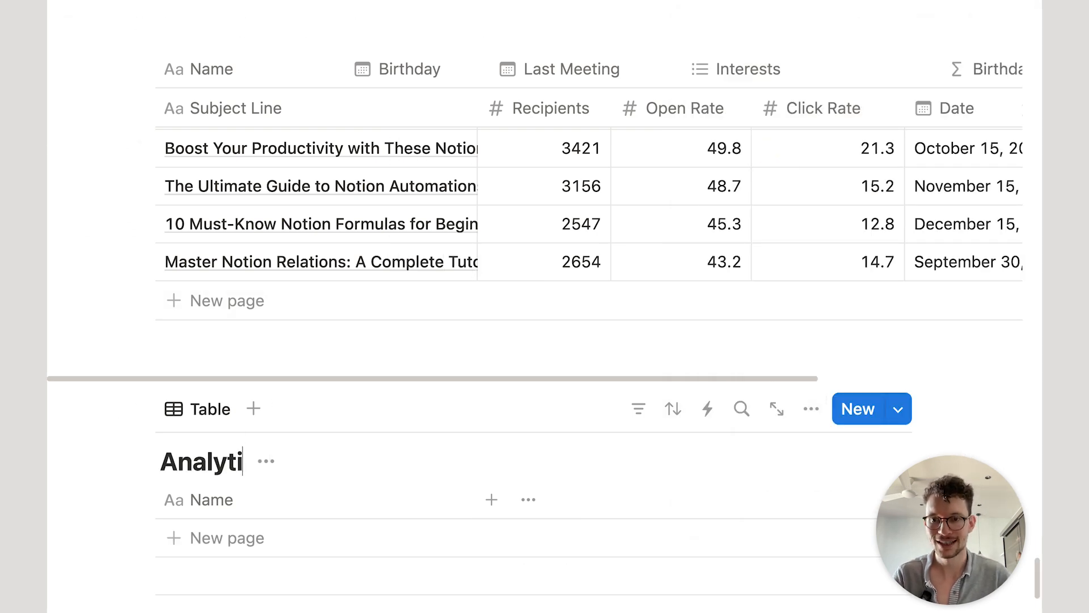
pyautogui.press('Return')
# Step: Add a row named Analytics to the new table
pyautogui.scroll(-3, 272, 402)
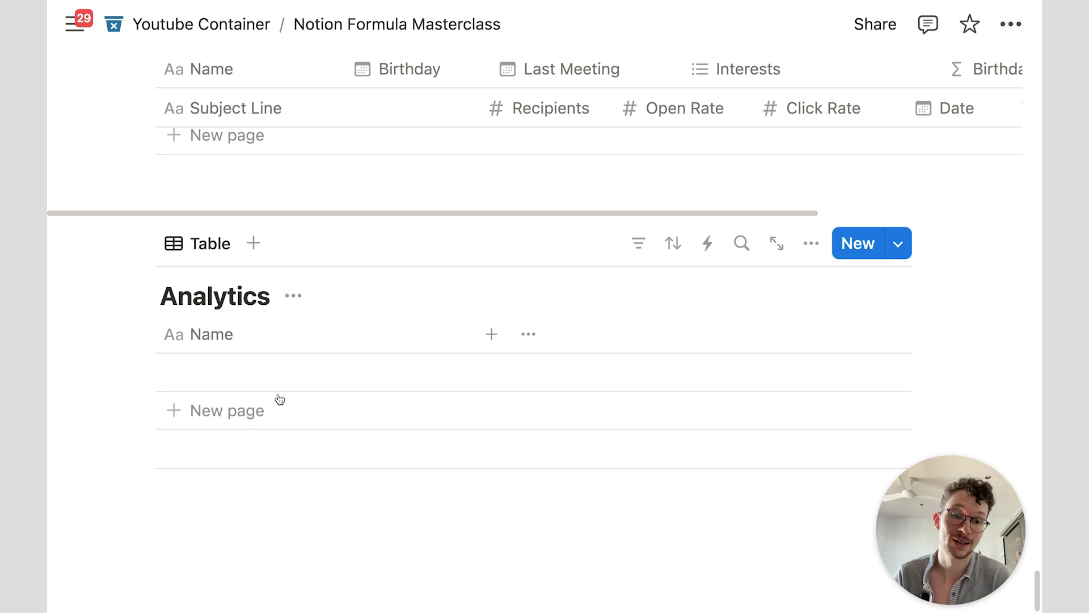
pyautogui.scroll(6, 364, 357)
pyautogui.scroll(2, 364, 355)
pyautogui.scroll(-7, 469, 301)
pyautogui.click(365, 426)
pyautogui.write('Analytics')
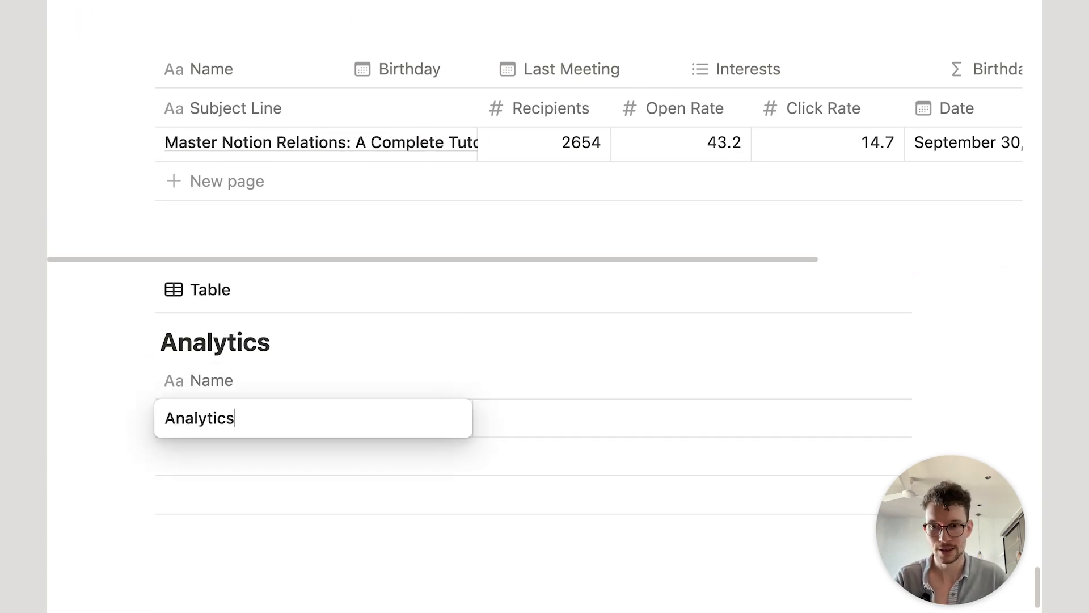
pyautogui.press('Return')
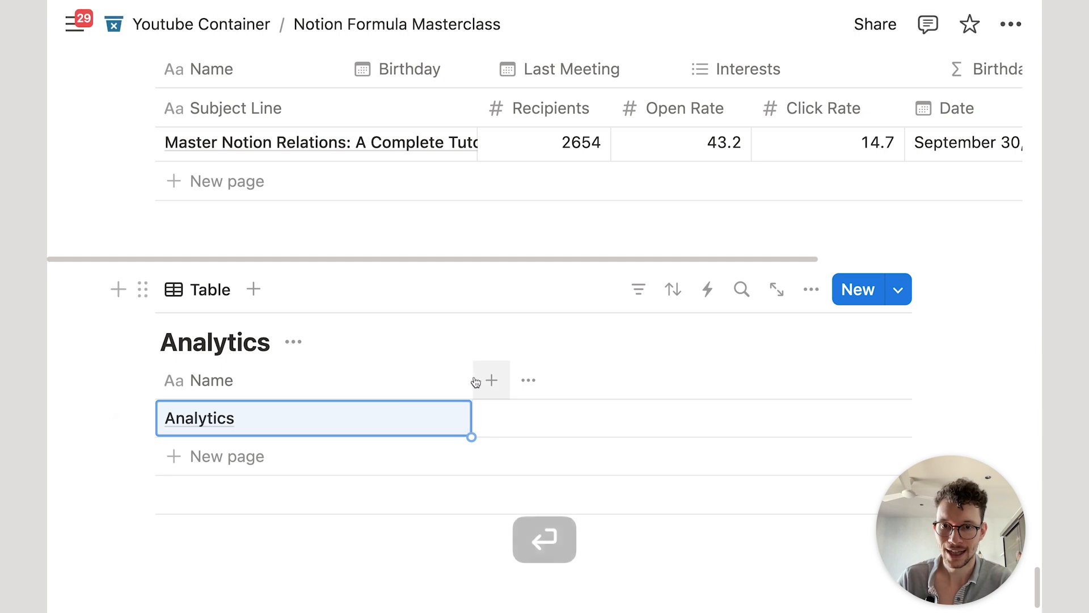
# Step: Narrow the Name column and add a two-way Relation property to Campaigns
pyautogui.moveTo(462, 378); pyautogui.dragTo(355, 380)
pyautogui.click(373, 380)
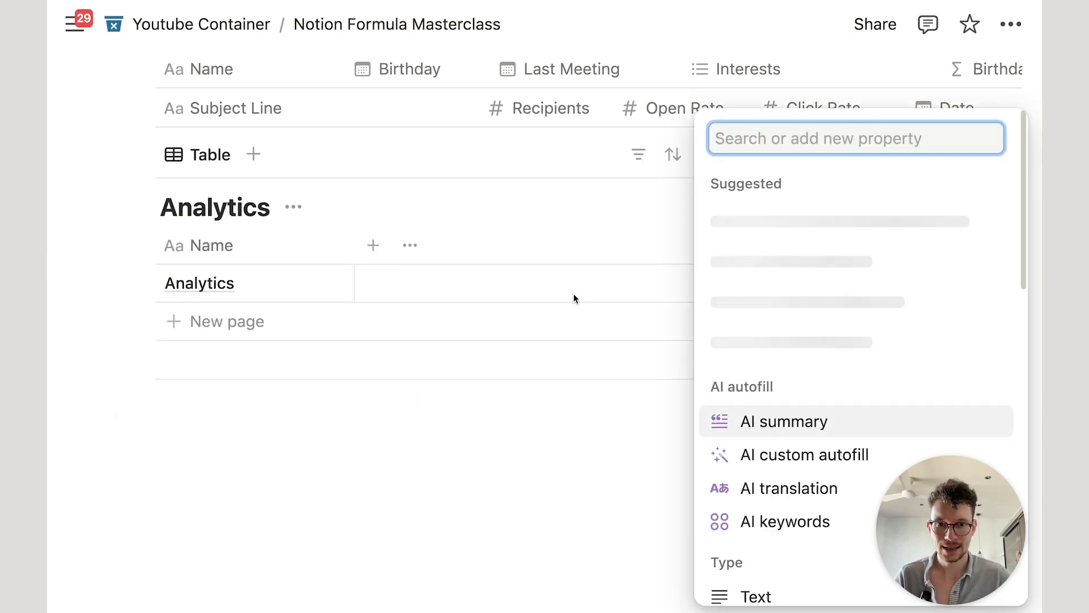
pyautogui.write('rel')
pyautogui.press('Return')
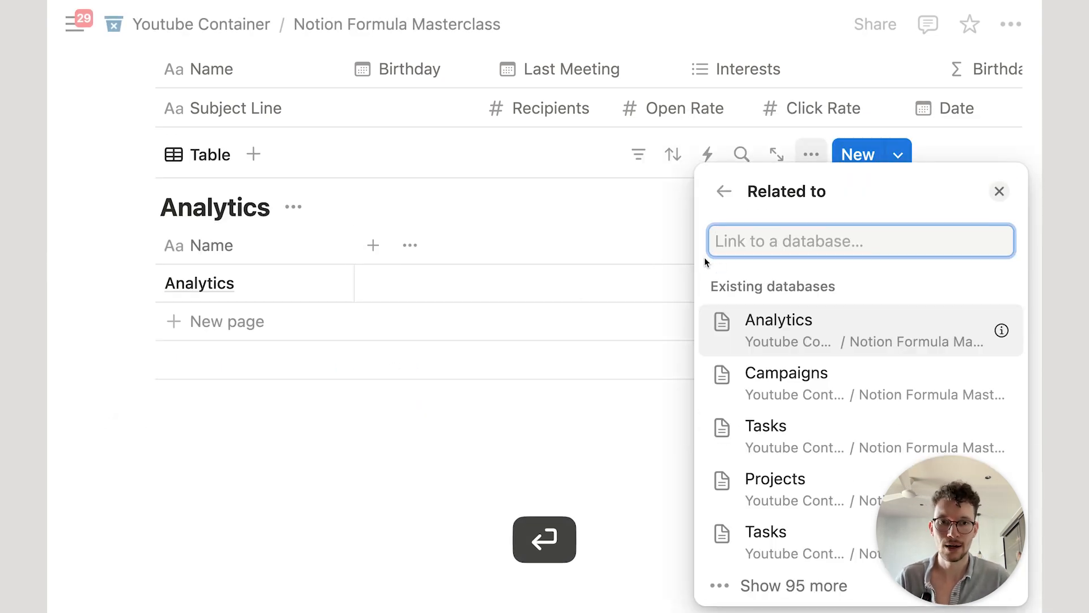
pyautogui.click(789, 369)
pyautogui.click(992, 358)
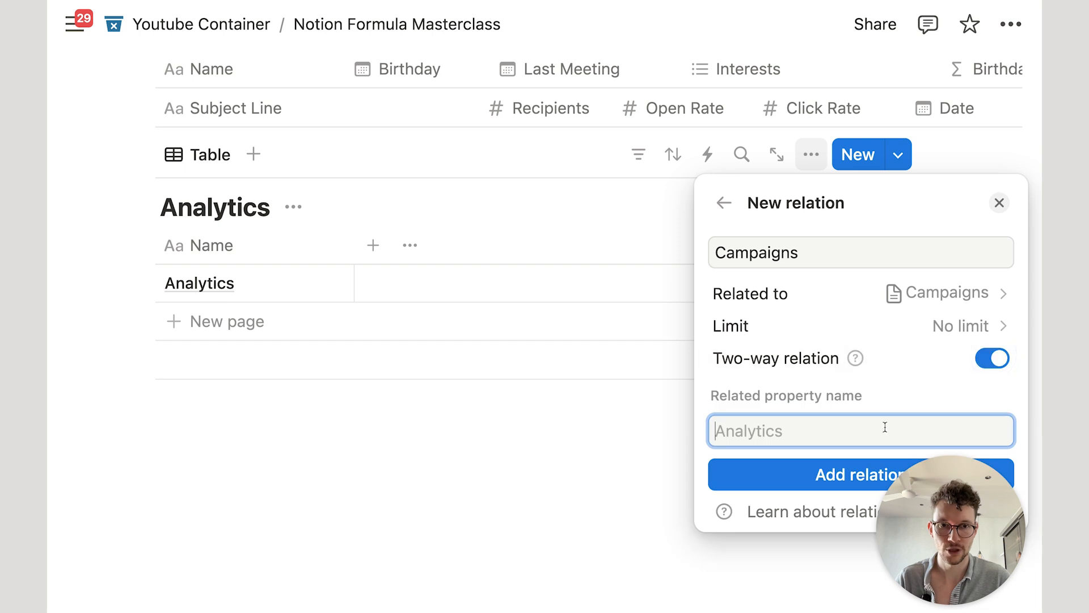
pyautogui.click(829, 479)
pyautogui.click(508, 407)
pyautogui.scroll(8, 508, 407)
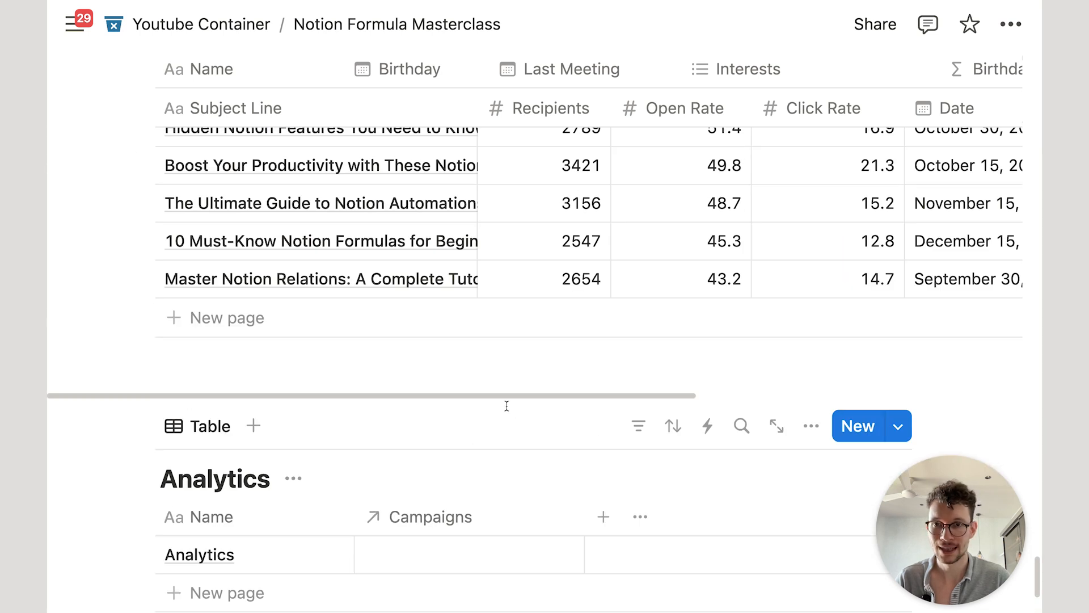
pyautogui.scroll(3, 511, 409)
pyautogui.scroll(-2, 340, 368)
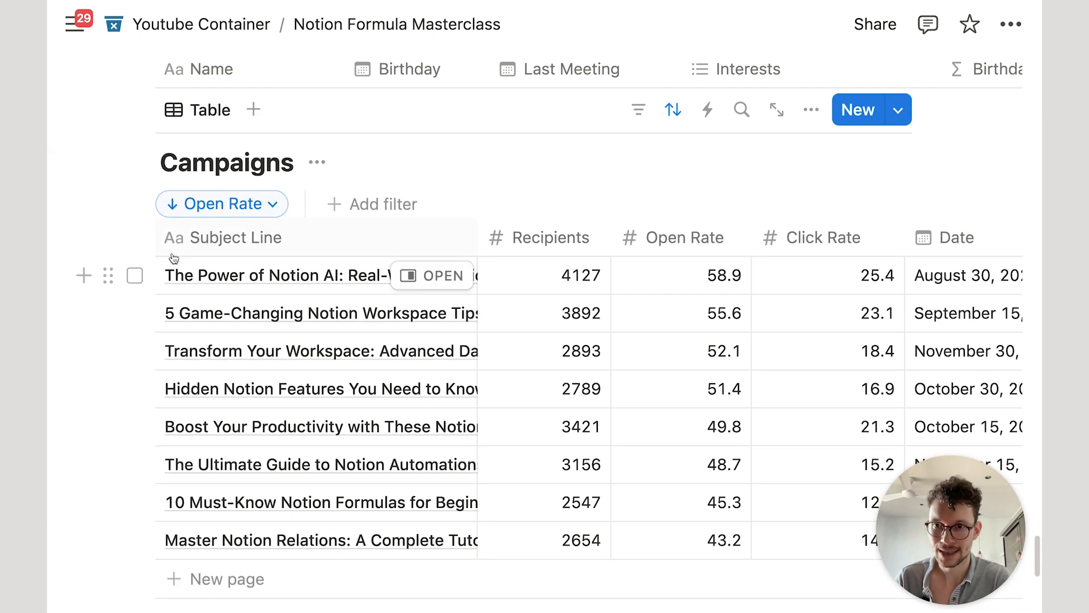
# Step: Select all eight campaign rows and set their Analytics relation to the Analytics entry
pyautogui.click(135, 237)
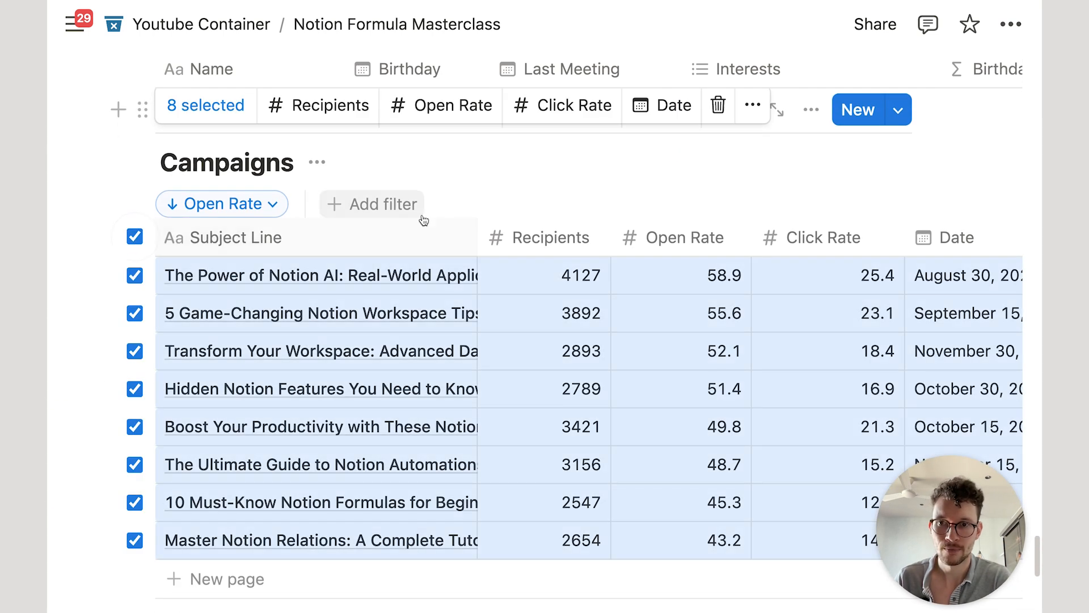
pyautogui.rightClick(366, 316)
pyautogui.moveTo(433, 570)
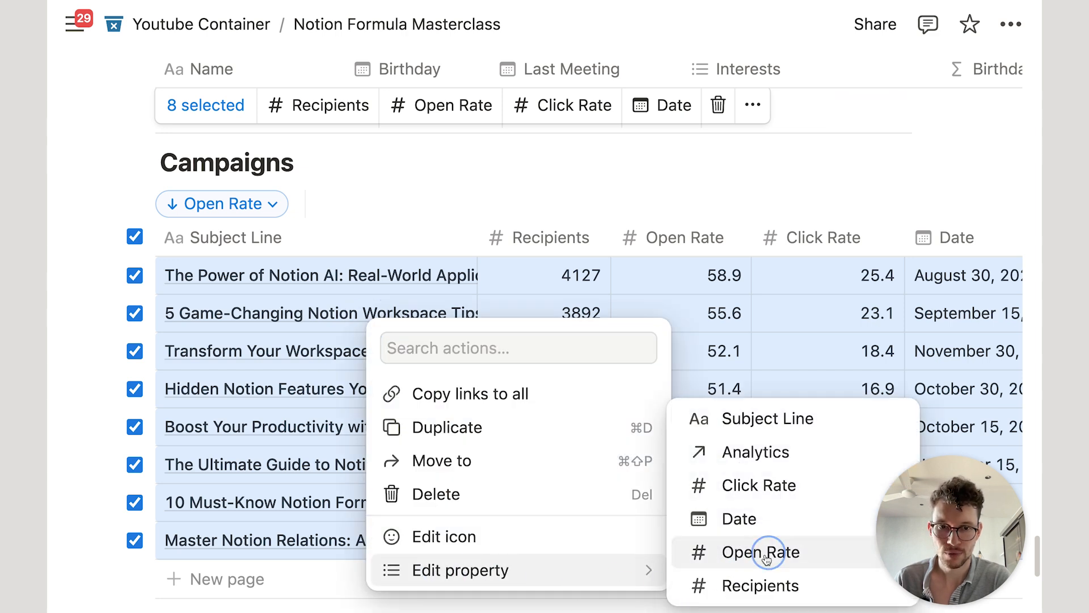
pyautogui.click(790, 451)
pyautogui.click(637, 570)
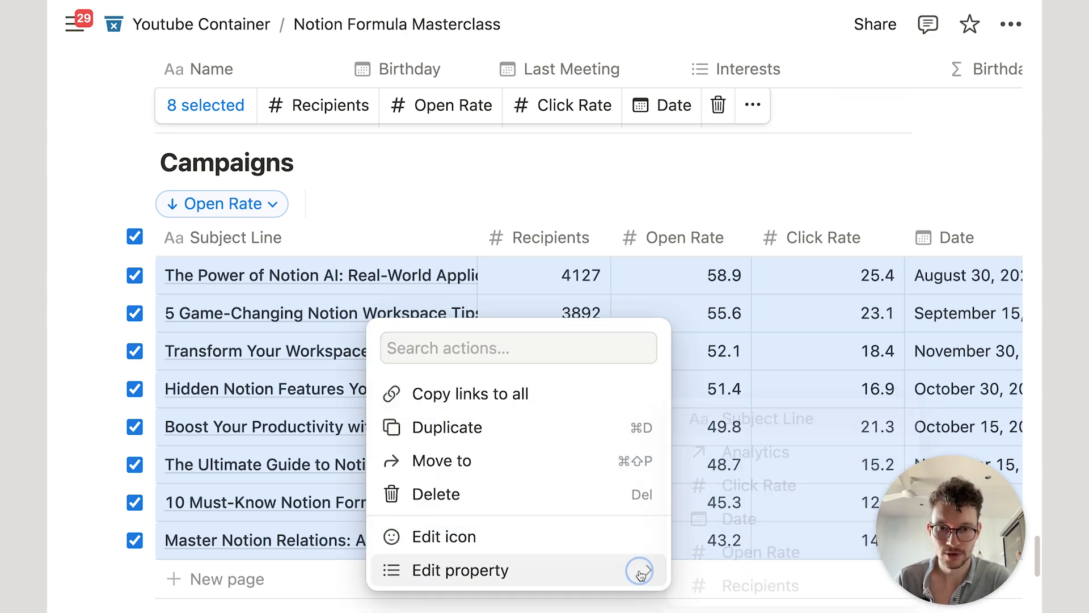
pyautogui.click(791, 450)
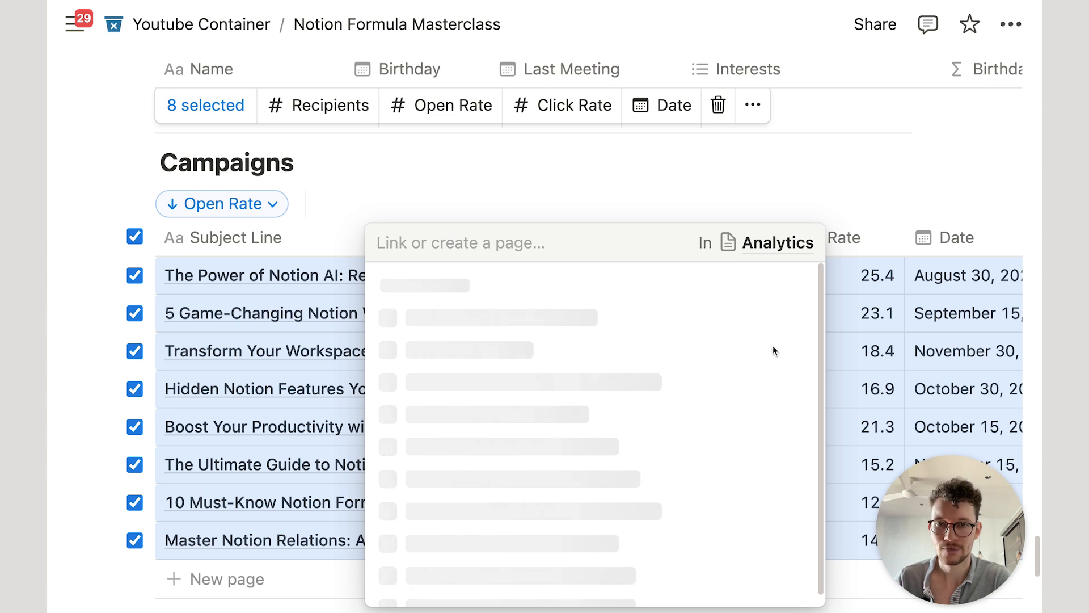
pyautogui.click(797, 376)
pyautogui.click(631, 178)
pyautogui.scroll(-5, 631, 178)
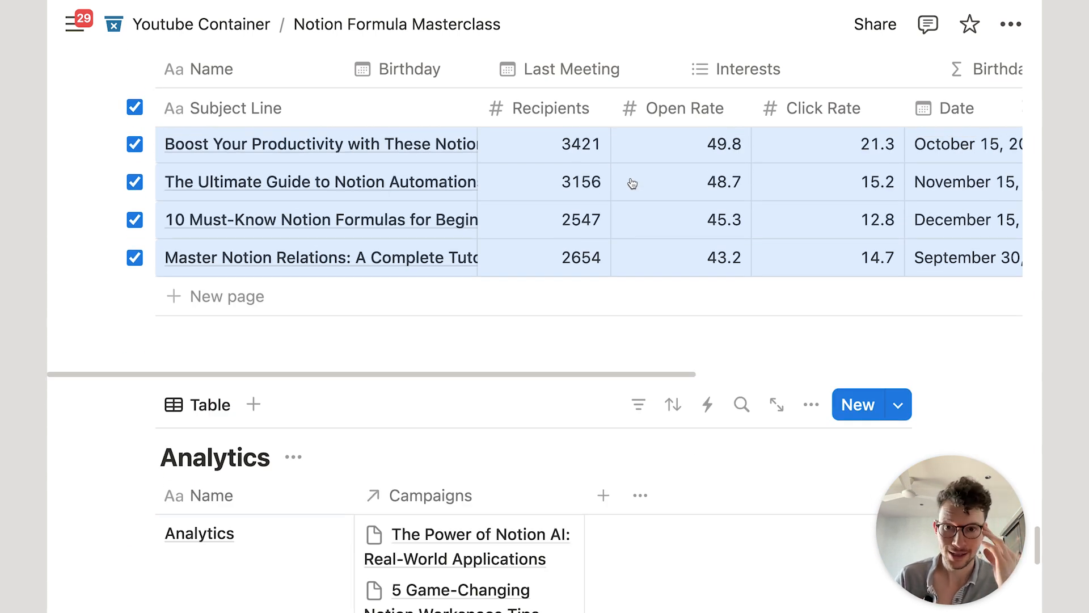
pyautogui.scroll(7, 633, 183)
pyautogui.scroll(-3, 244, 314)
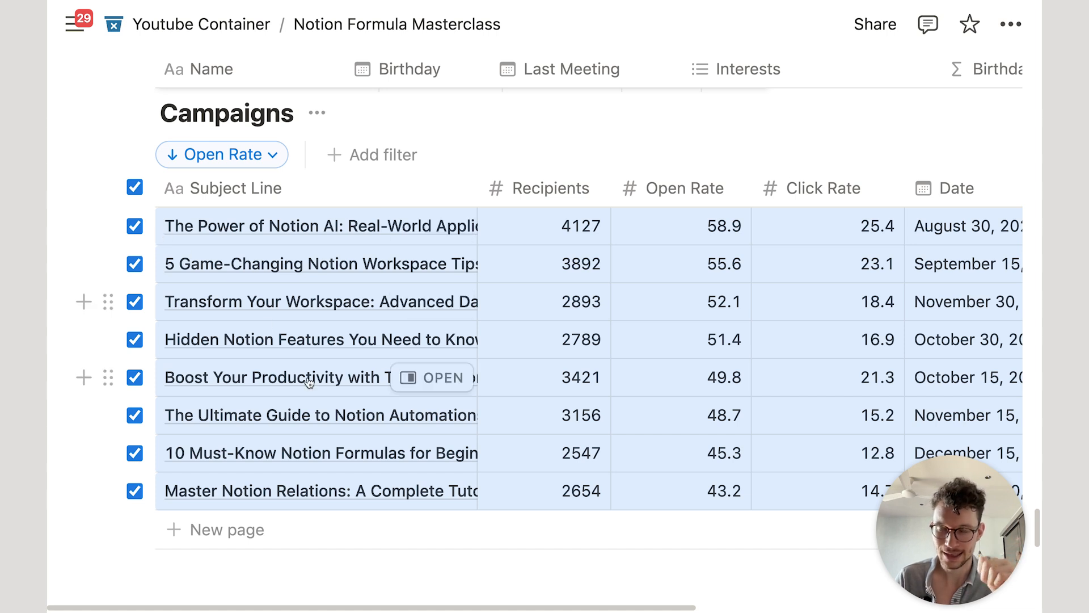
pyautogui.scroll(1, 366, 243)
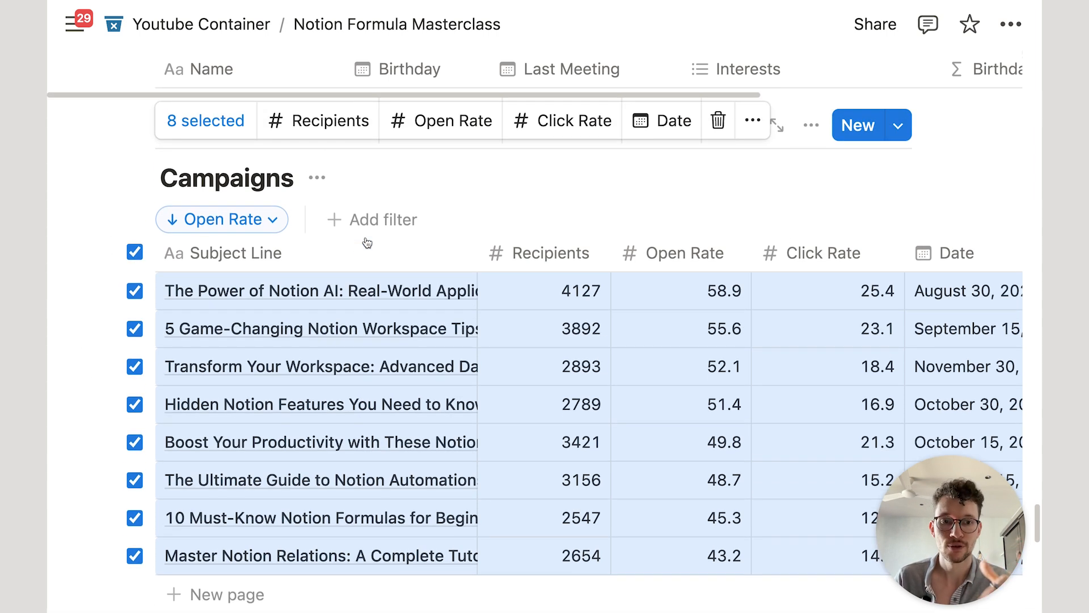
# Step: Create a 'New Campaign' template for Campaigns with its Analytics relation linked to the Analytics page
pyautogui.click(403, 176)
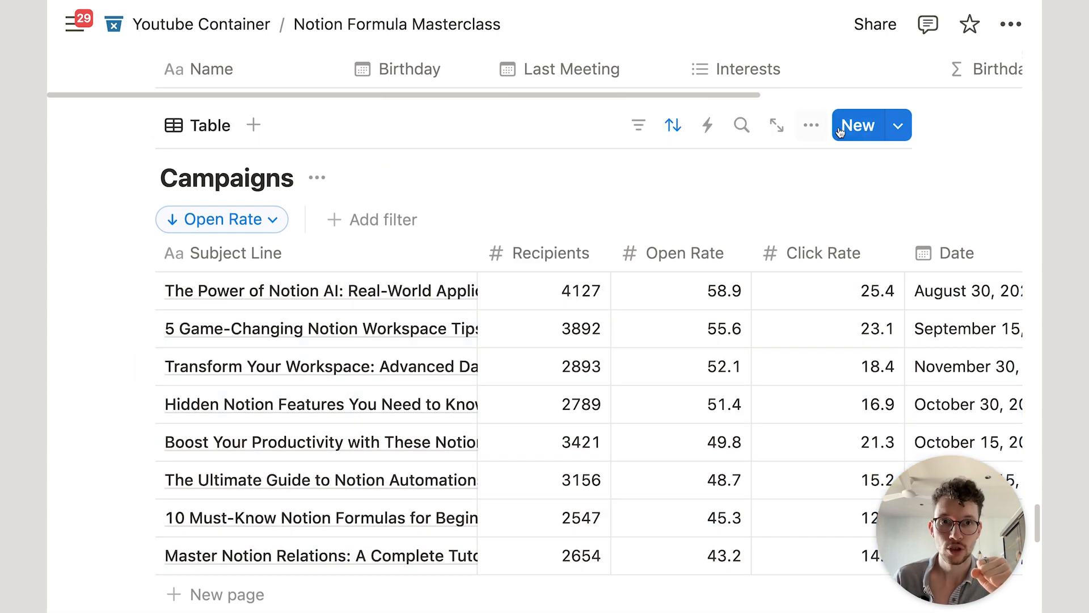
pyautogui.click(906, 125)
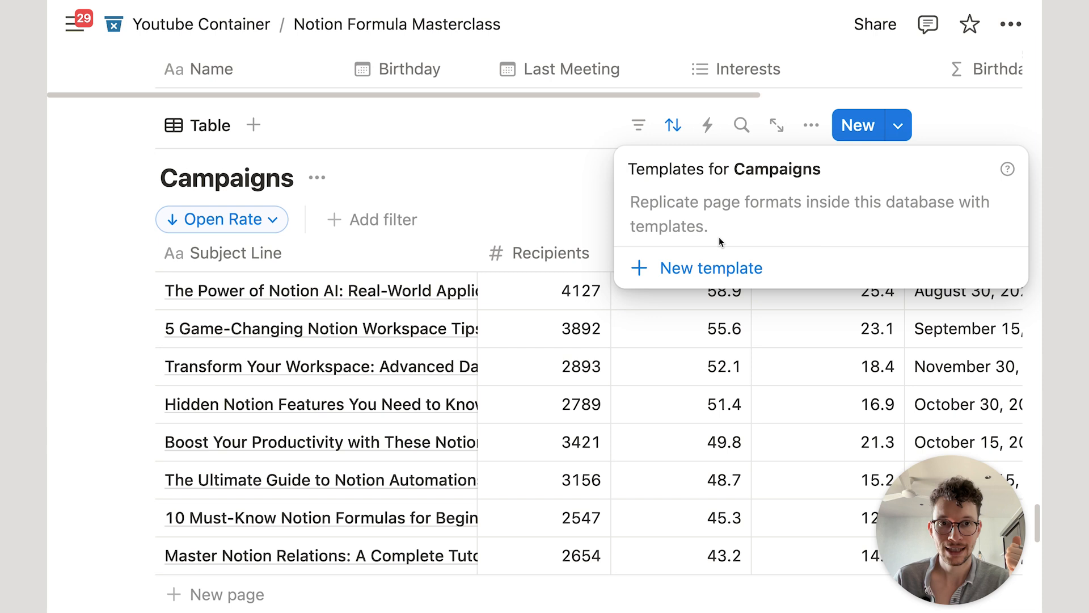
pyautogui.click(737, 263)
pyautogui.write('New Campaign')
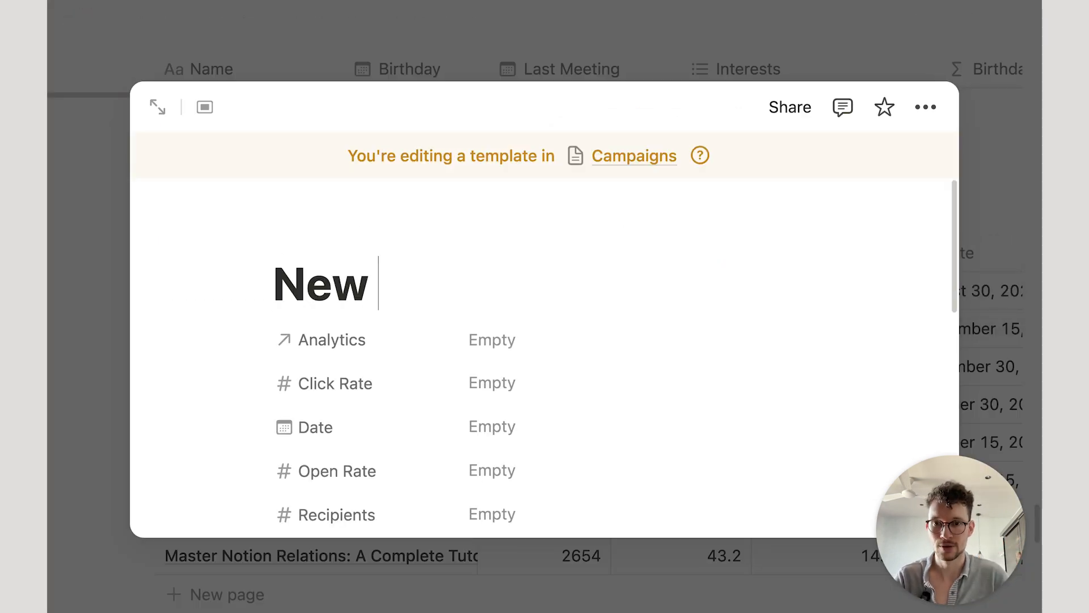
pyautogui.click(505, 346)
pyautogui.click(567, 381)
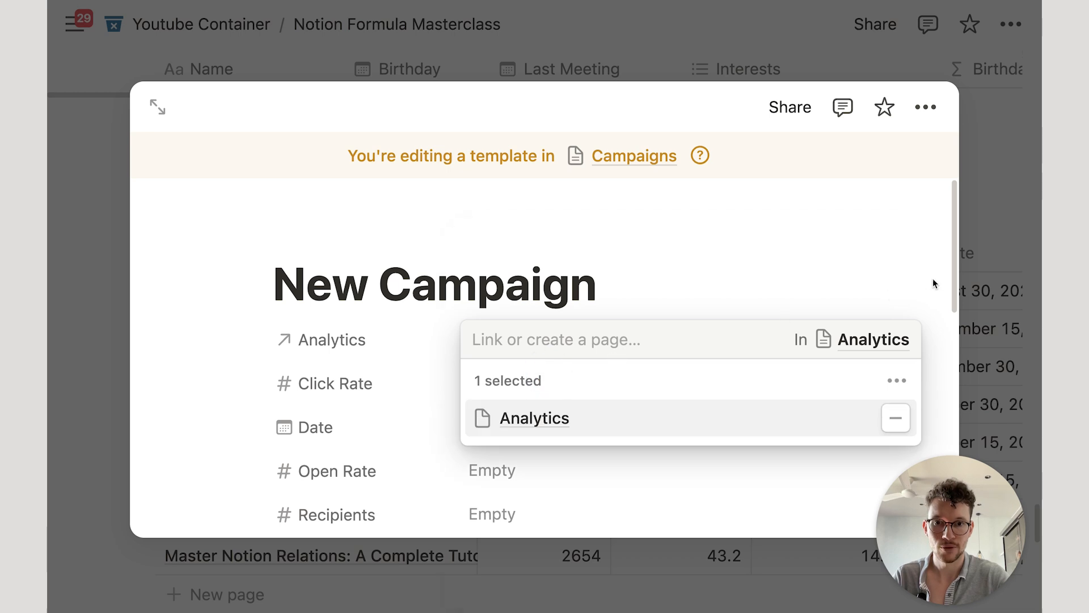
pyautogui.click(932, 281)
pyautogui.click(985, 184)
# Step: Set the New Campaign template as the default for all Campaigns views
pyautogui.click(898, 126)
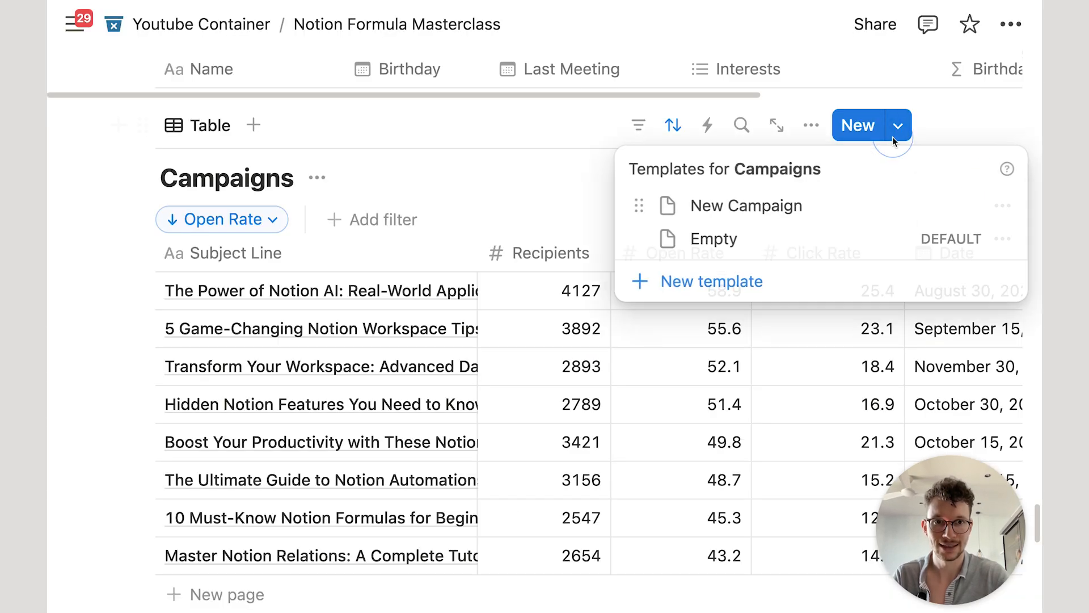
pyautogui.click(1003, 206)
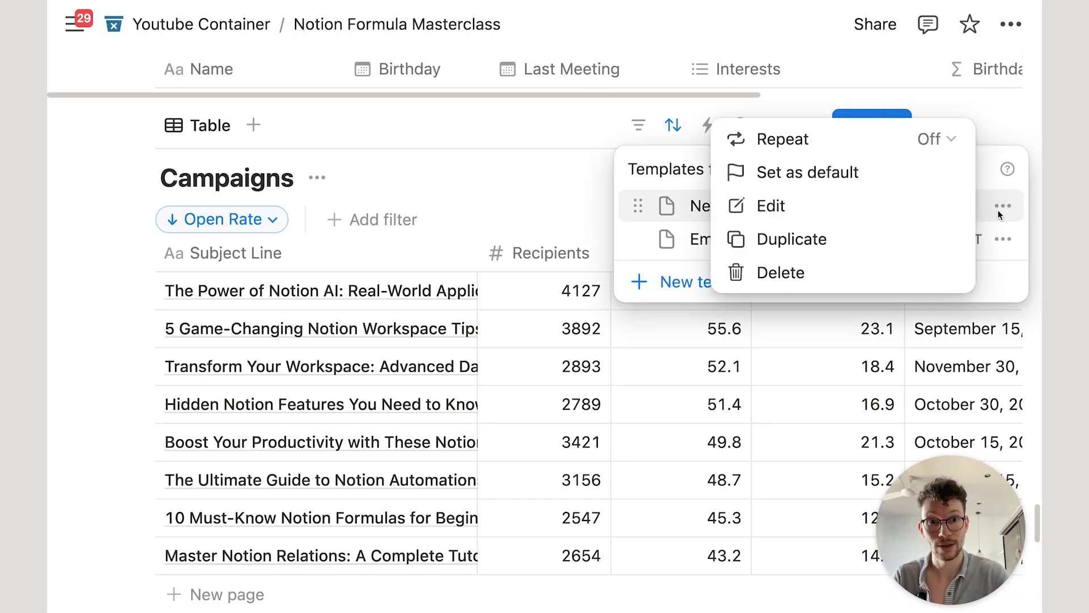
pyautogui.click(841, 174)
pyautogui.click(549, 297)
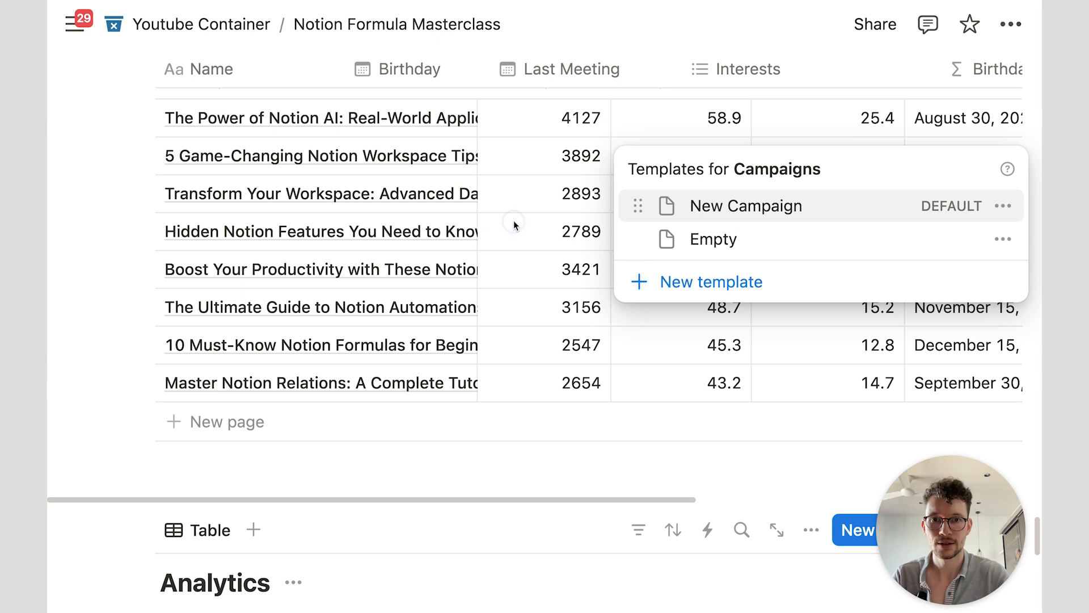
pyautogui.scroll(5, 513, 220)
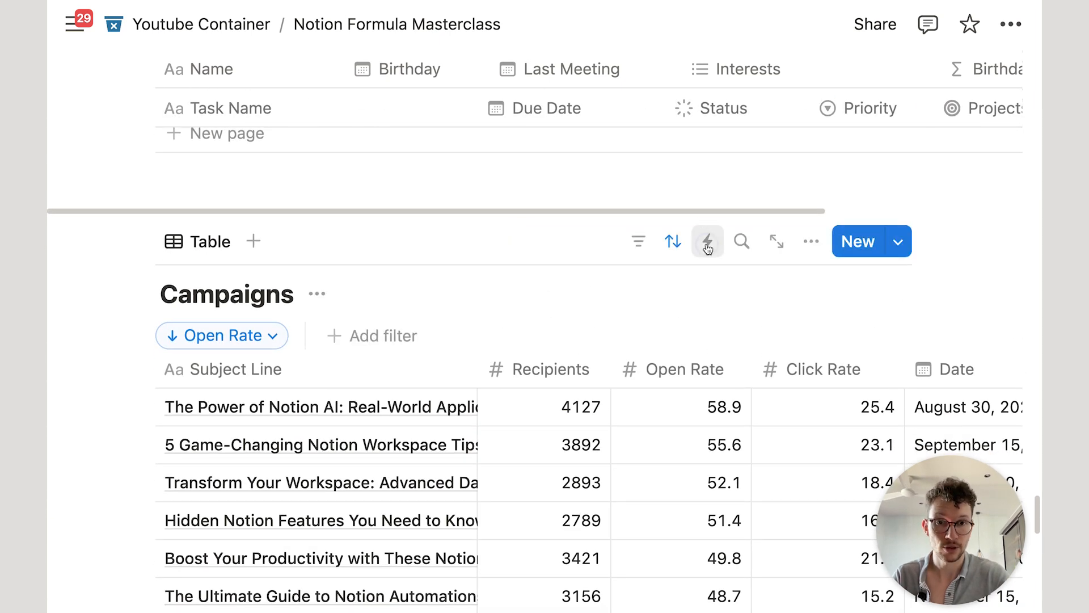
# Step: Start a new Campaigns automation triggered when a page is added
pyautogui.click(706, 241)
pyautogui.click(363, 273)
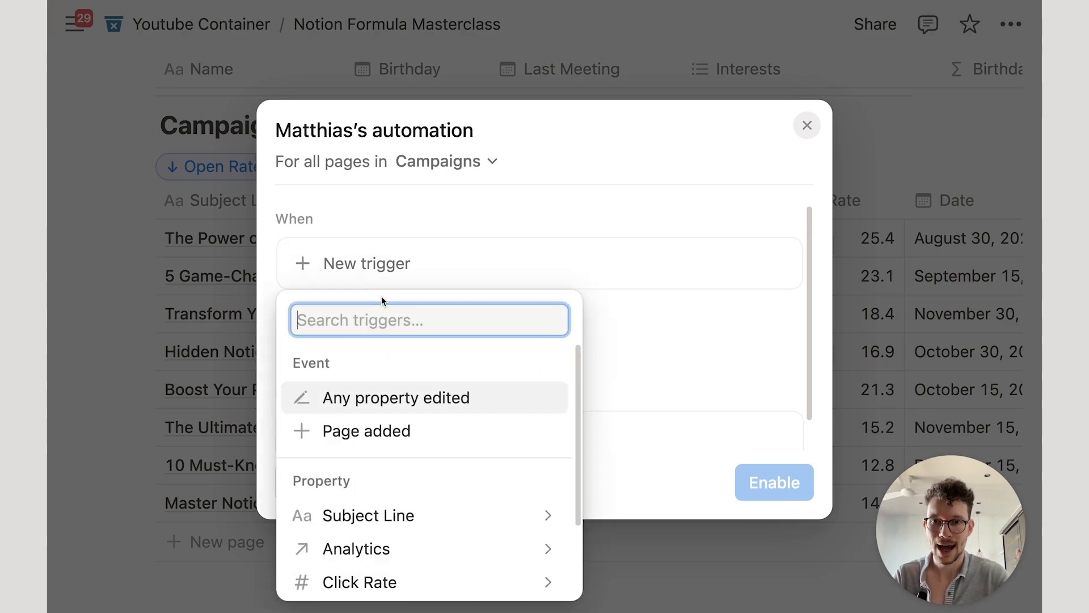
pyautogui.click(380, 429)
pyautogui.scroll(-2, 374, 407)
# Step: Add an action setting the Analytics property to the Analytics page, then enable the automation
pyautogui.click(366, 405)
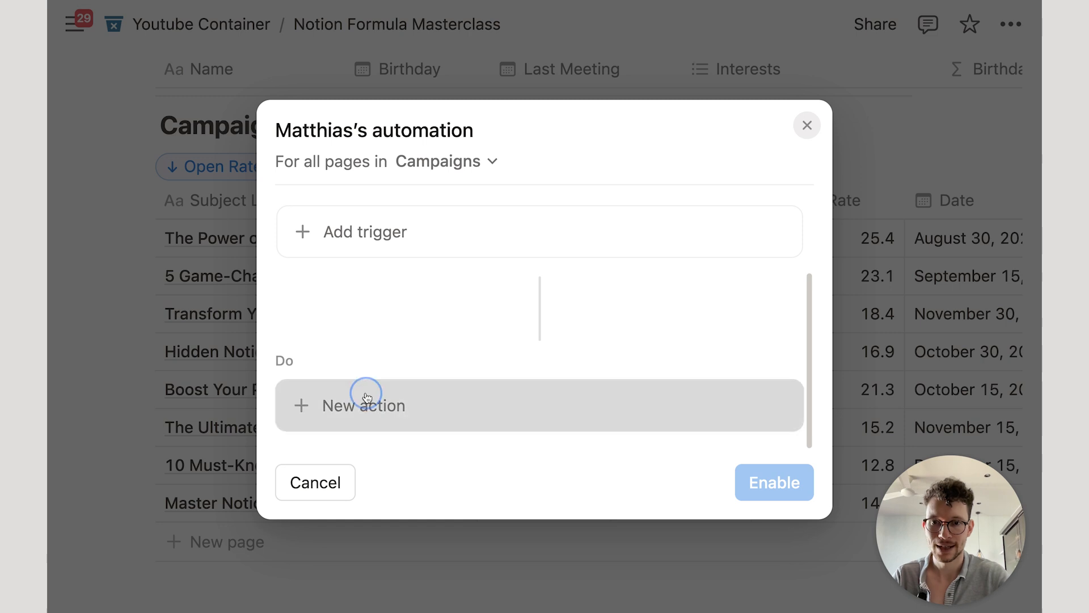
pyautogui.click(385, 138)
pyautogui.click(423, 226)
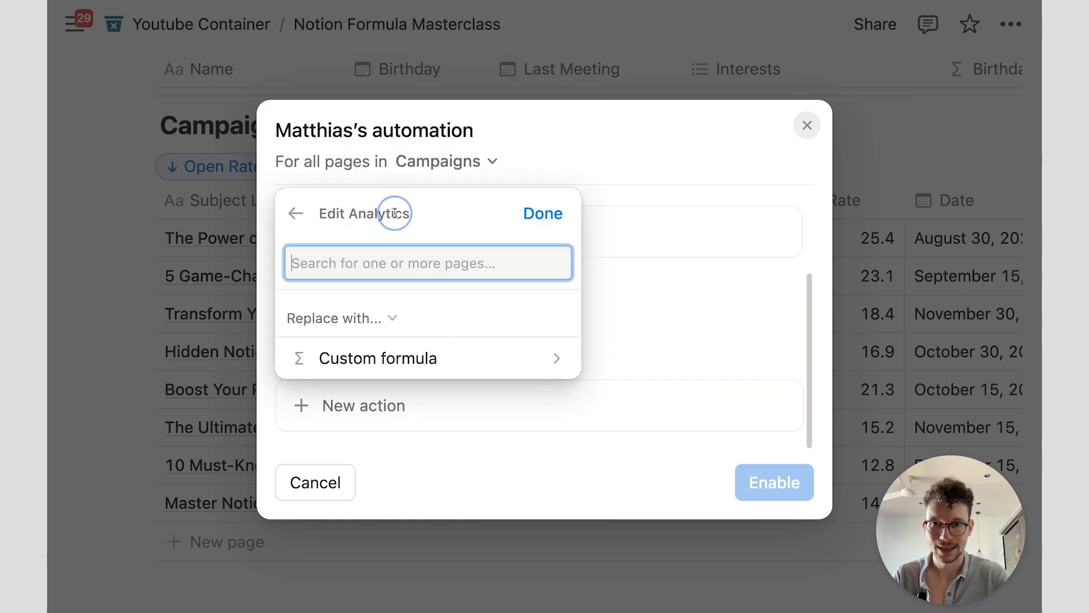
pyautogui.click(366, 321)
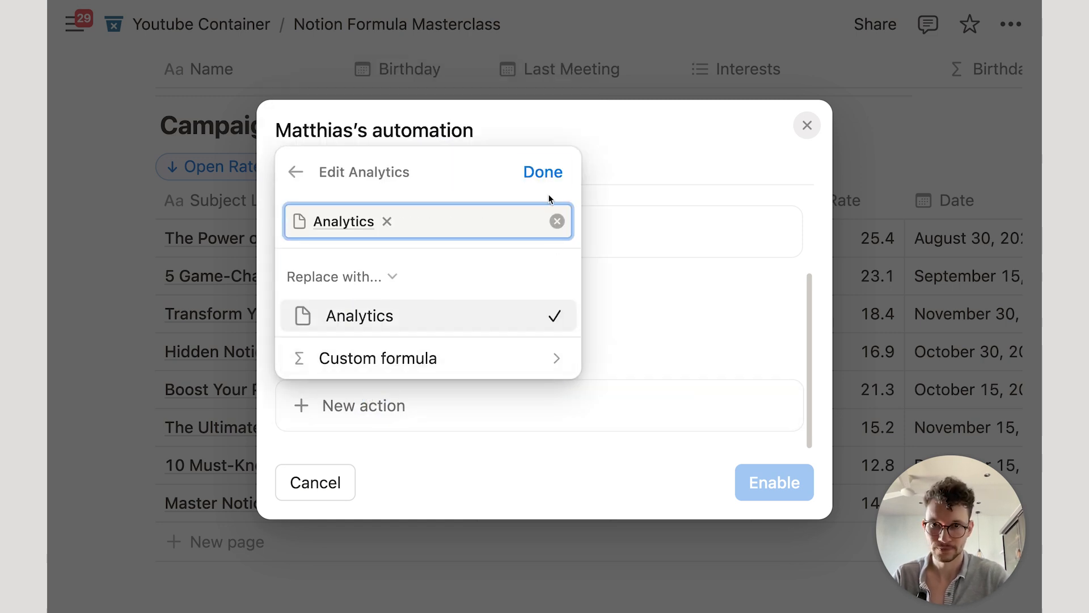
pyautogui.click(542, 172)
pyautogui.click(771, 480)
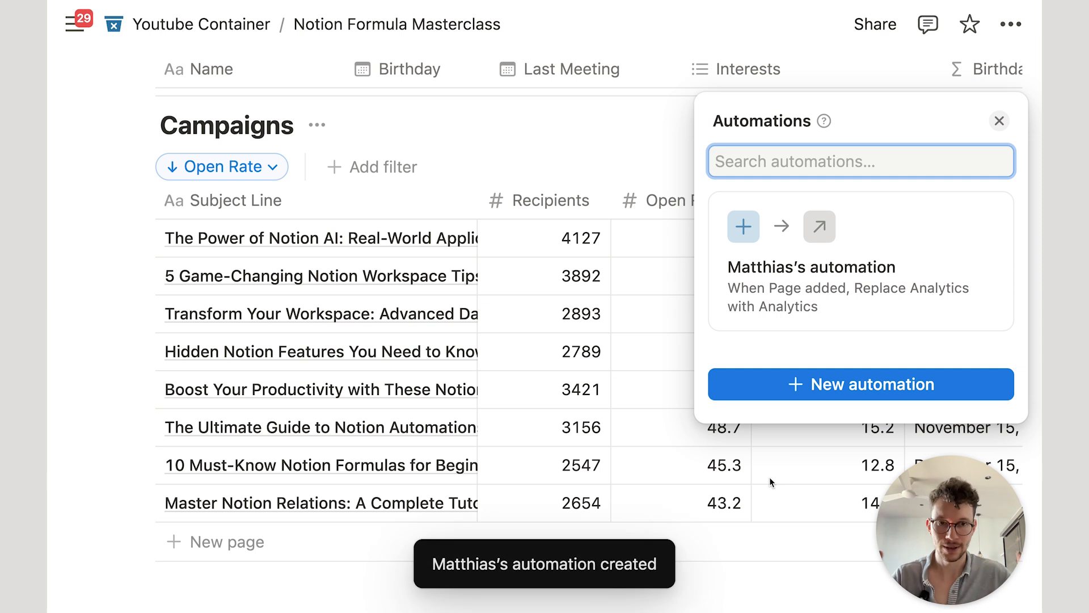
pyautogui.click(678, 354)
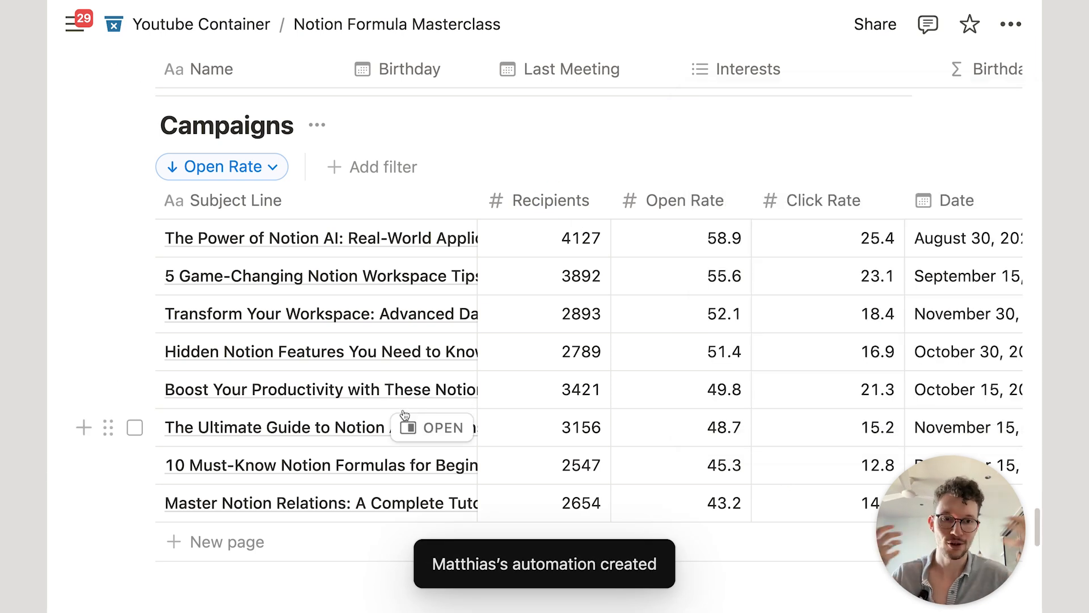
pyautogui.scroll(-3, 404, 414)
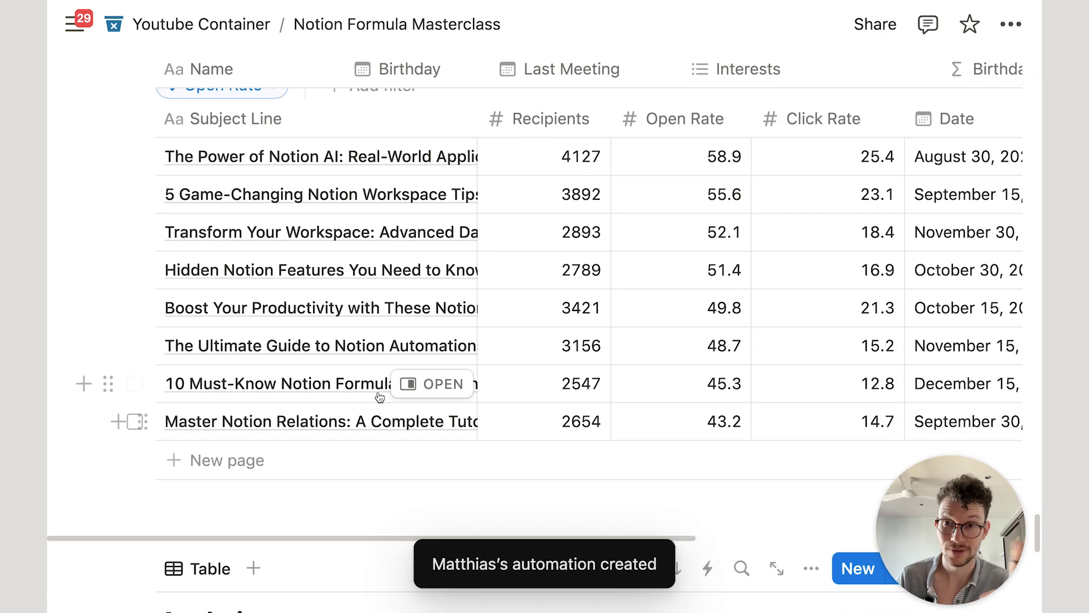
pyautogui.scroll(2, 386, 385)
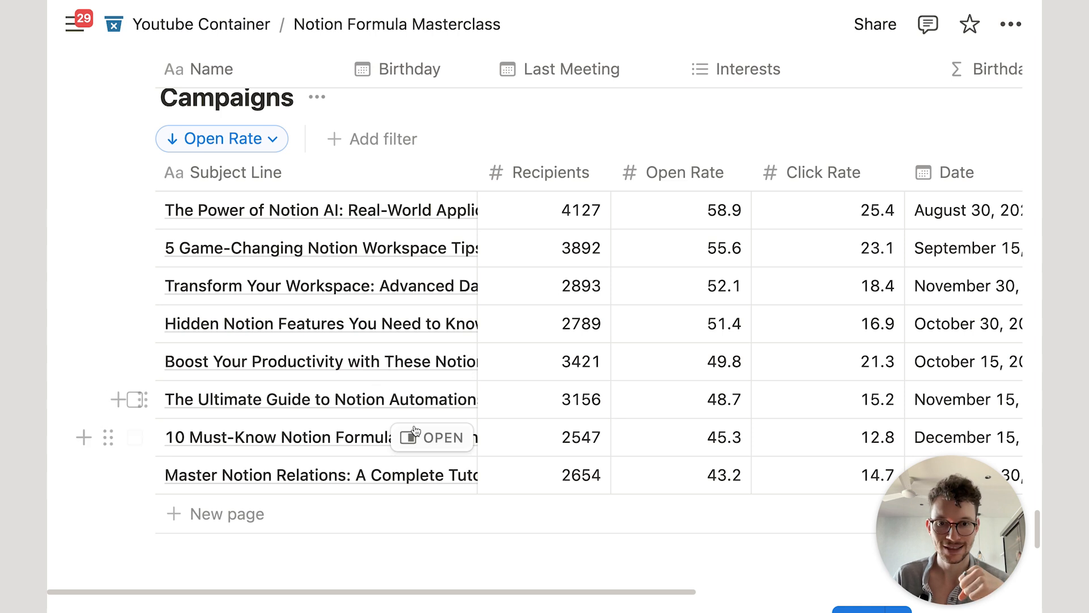
pyautogui.scroll(-5, 465, 518)
pyautogui.scroll(2, 464, 366)
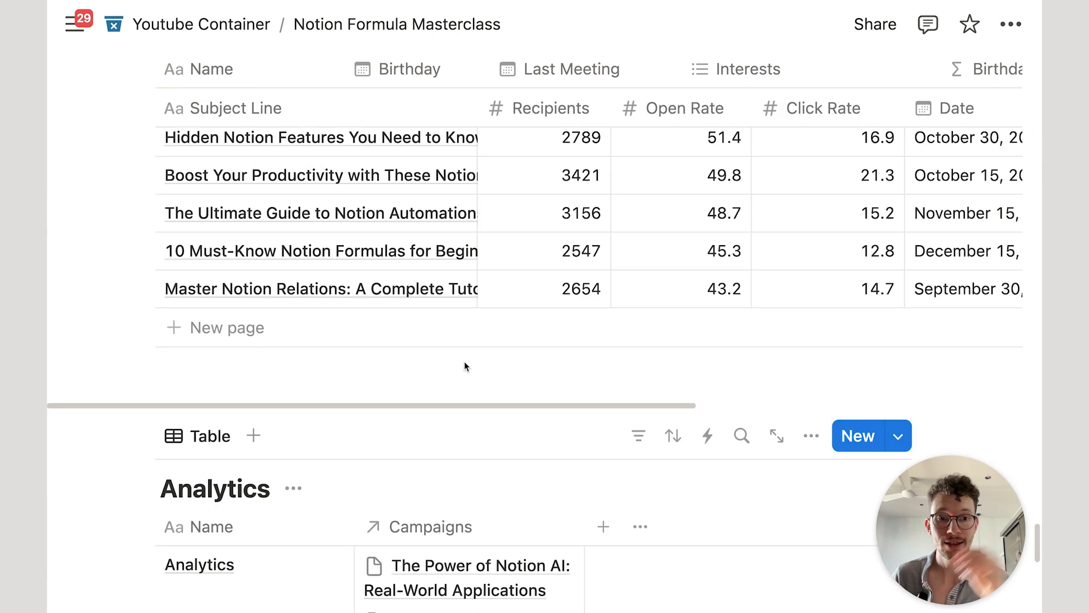
pyautogui.scroll(5, 464, 366)
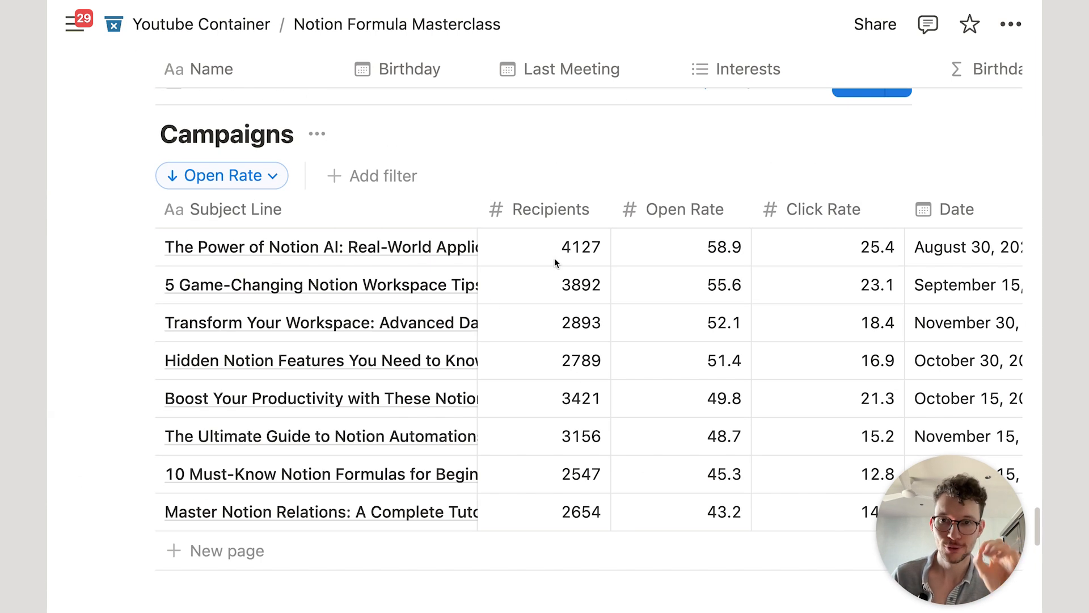
pyautogui.scroll(-10, 554, 258)
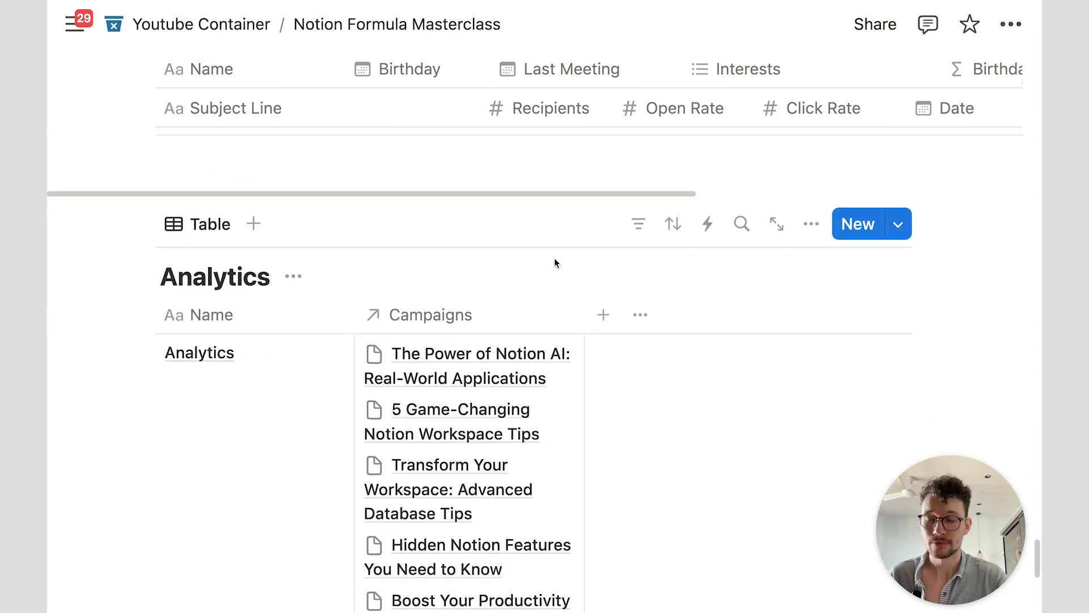
pyautogui.scroll(1, 632, 198)
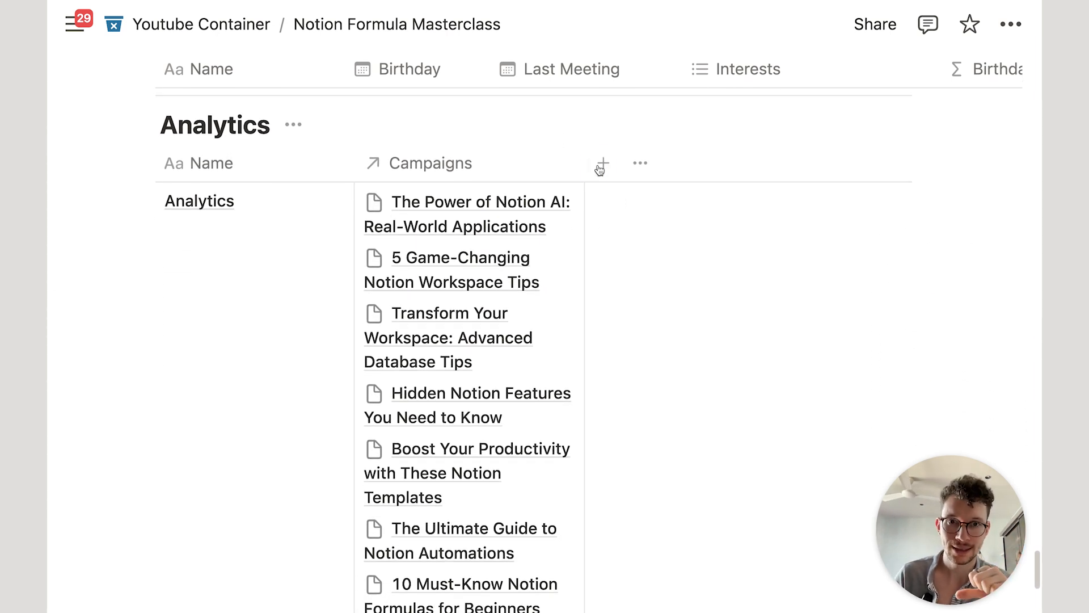
pyautogui.scroll(10, 606, 165)
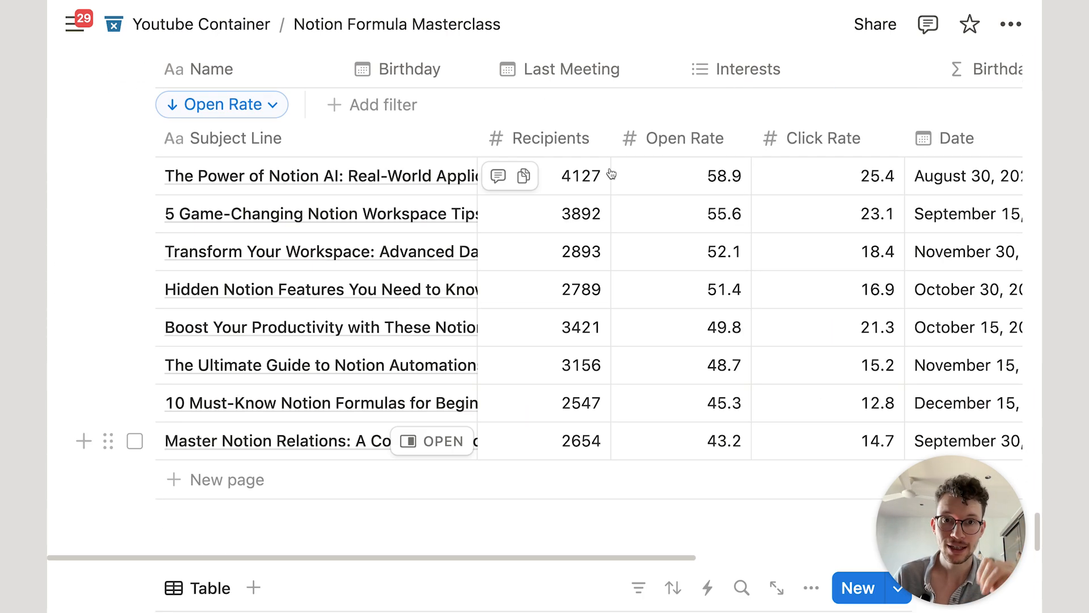
pyautogui.hscroll(8, 571, 274)
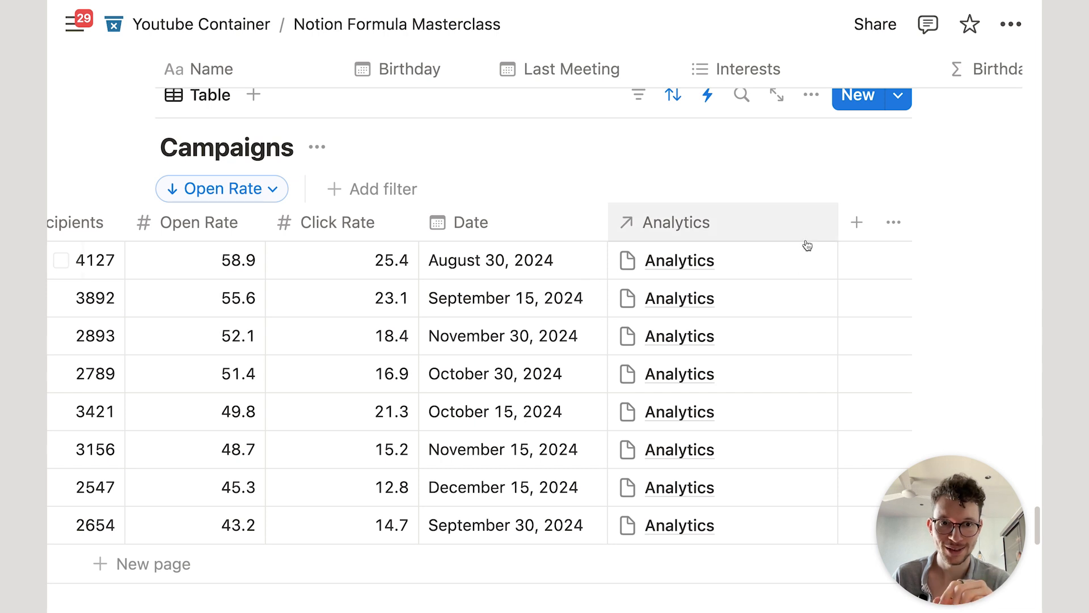
# Step: Add a Formula property named Top 3? to the Campaigns table
pyautogui.click(789, 224)
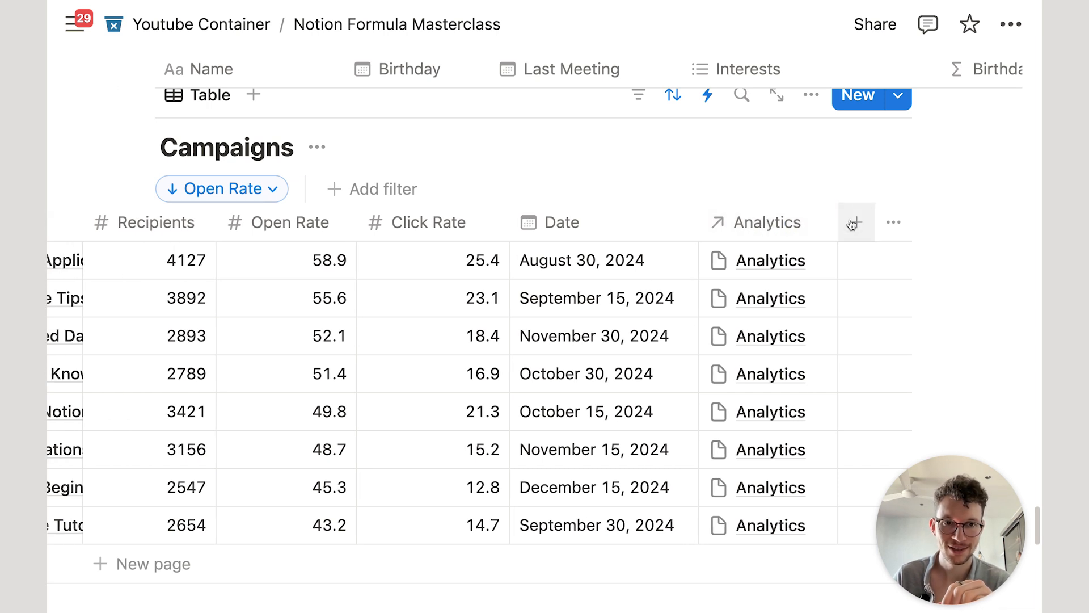
pyautogui.click(854, 222)
pyautogui.write('form')
pyautogui.press('Return')
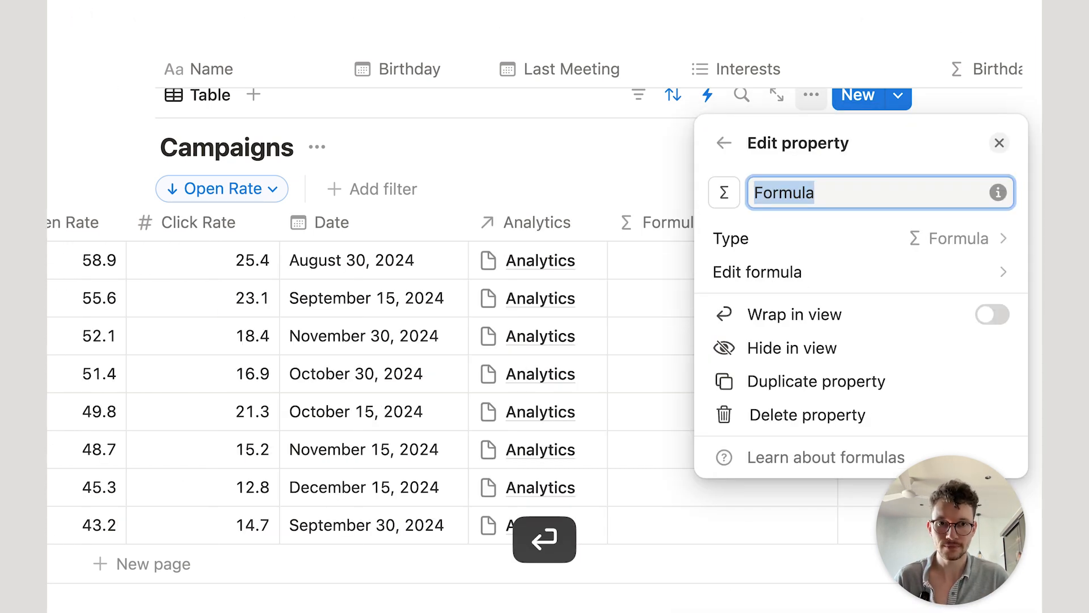
pyautogui.write('Top 3')
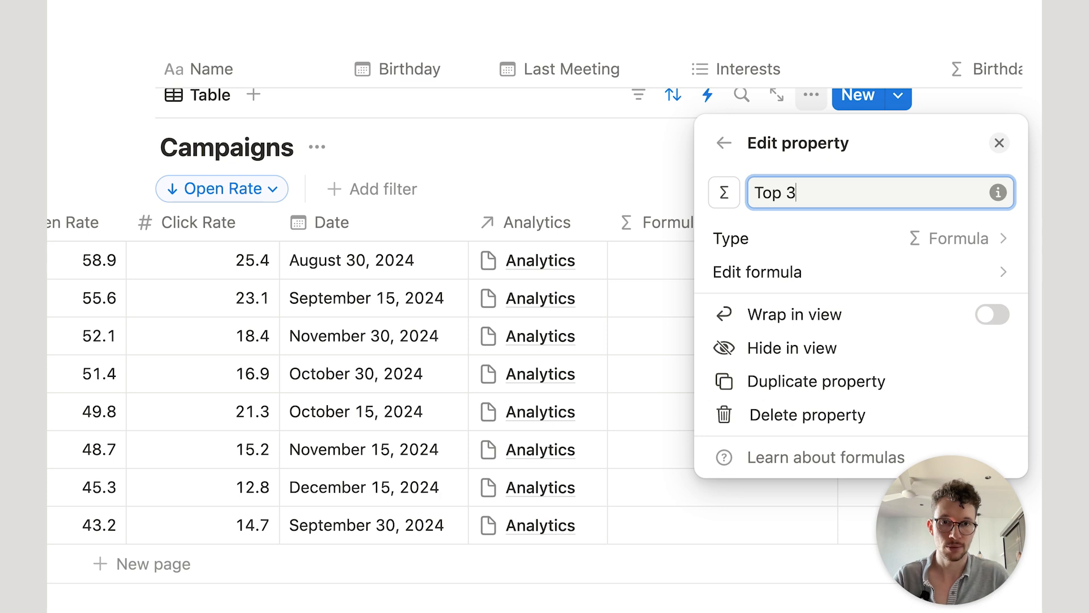
pyautogui.click(822, 274)
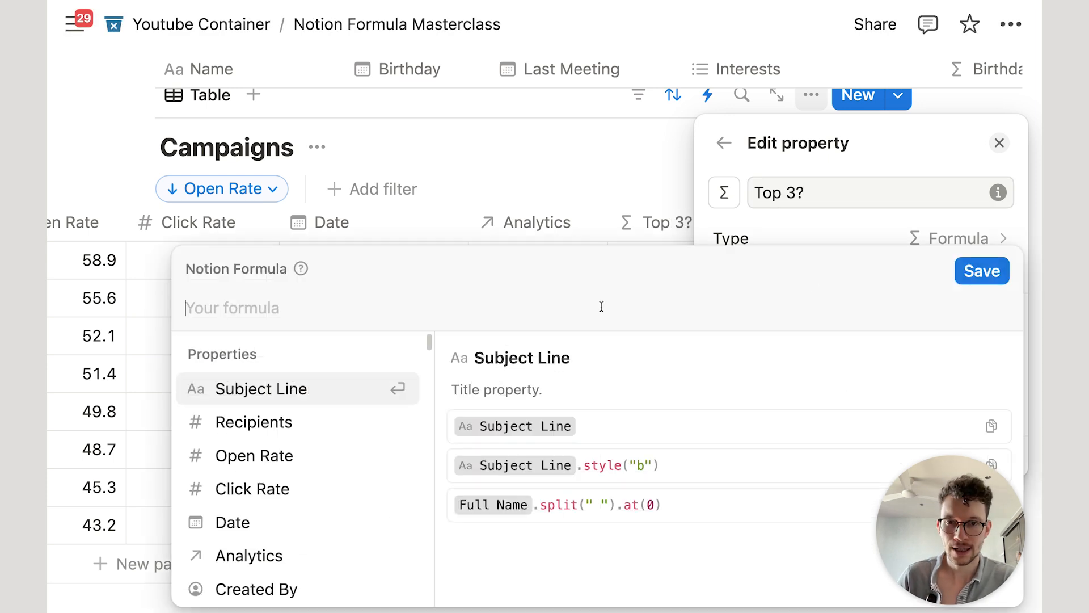
# Step: Enter the formula Analytics.map(current.Campaigns) for Top 3? and save it
pyautogui.click(264, 554)
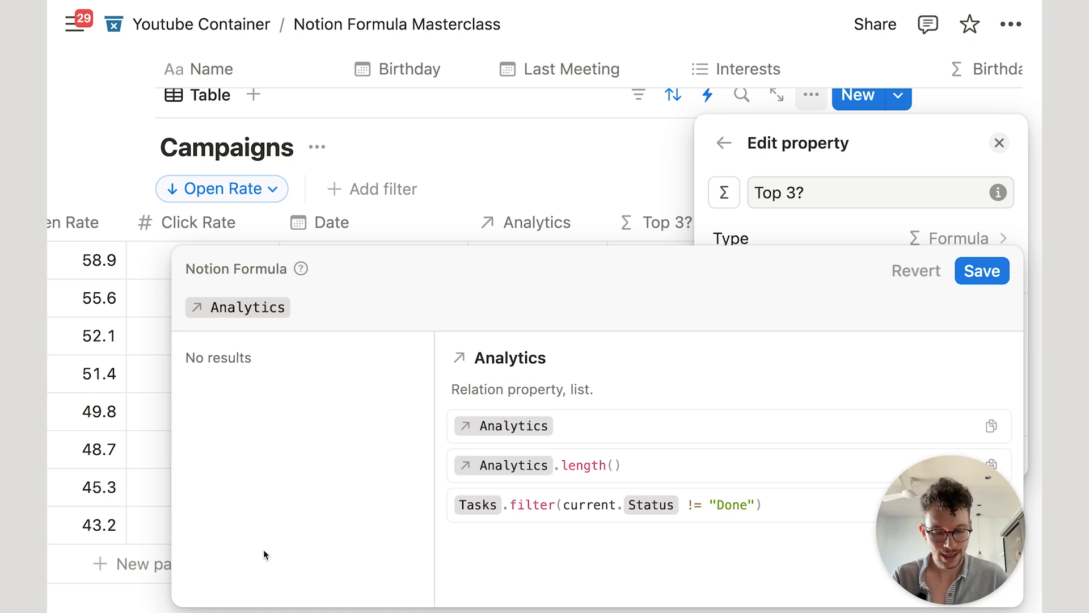
pyautogui.write('.ma')
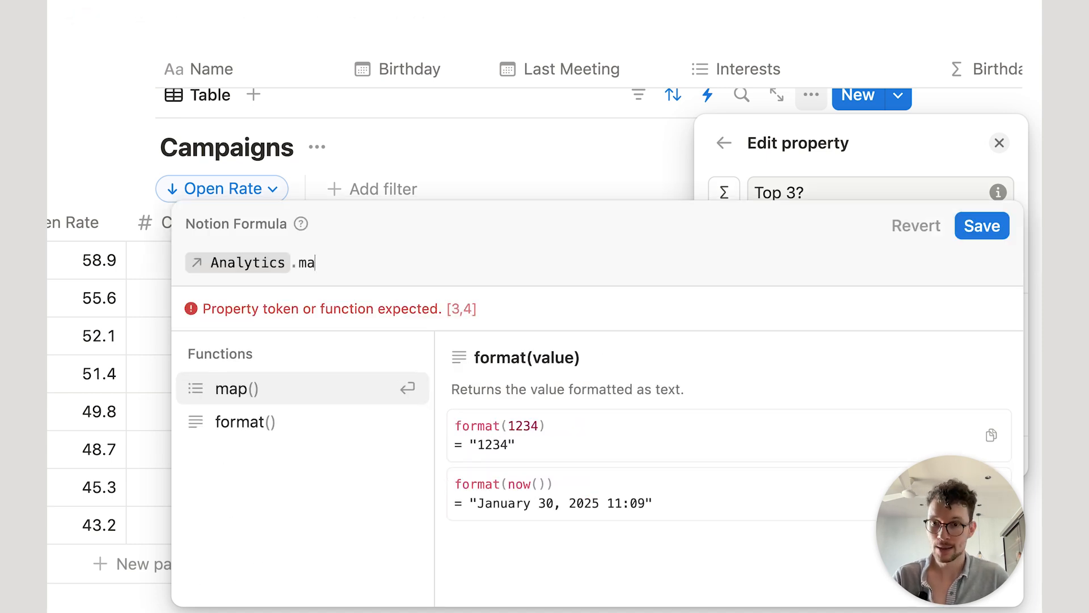
pyautogui.press('Return')
pyautogui.press('Return')
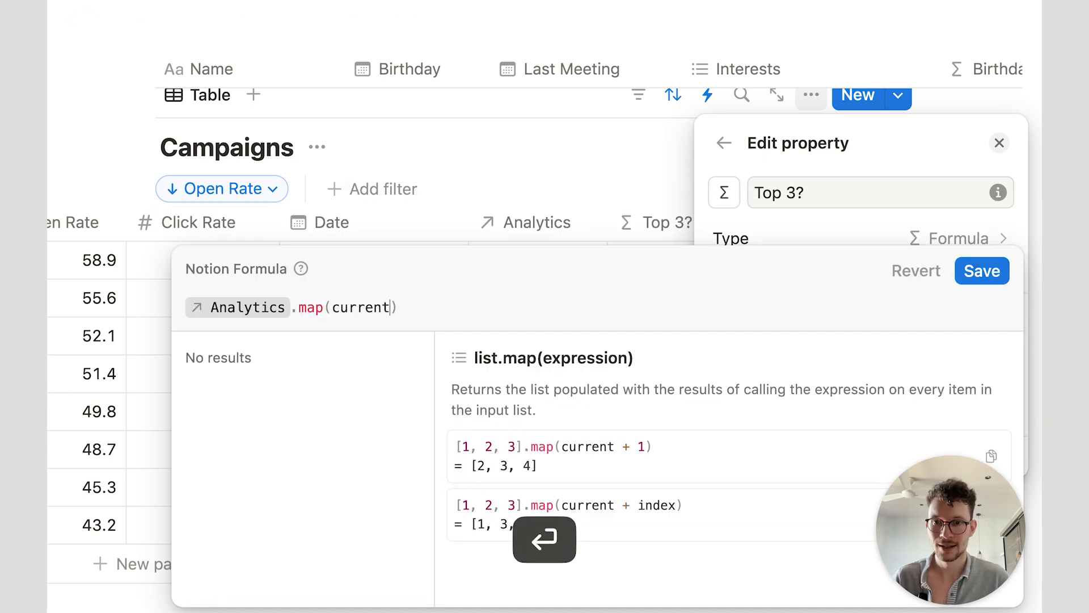
pyautogui.write('.')
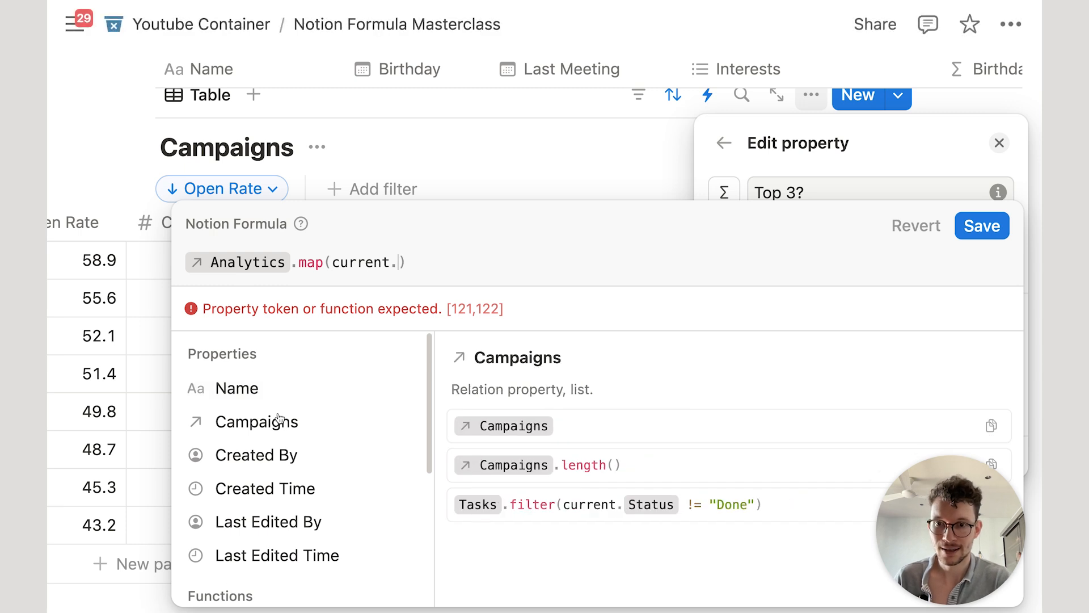
pyautogui.click(296, 420)
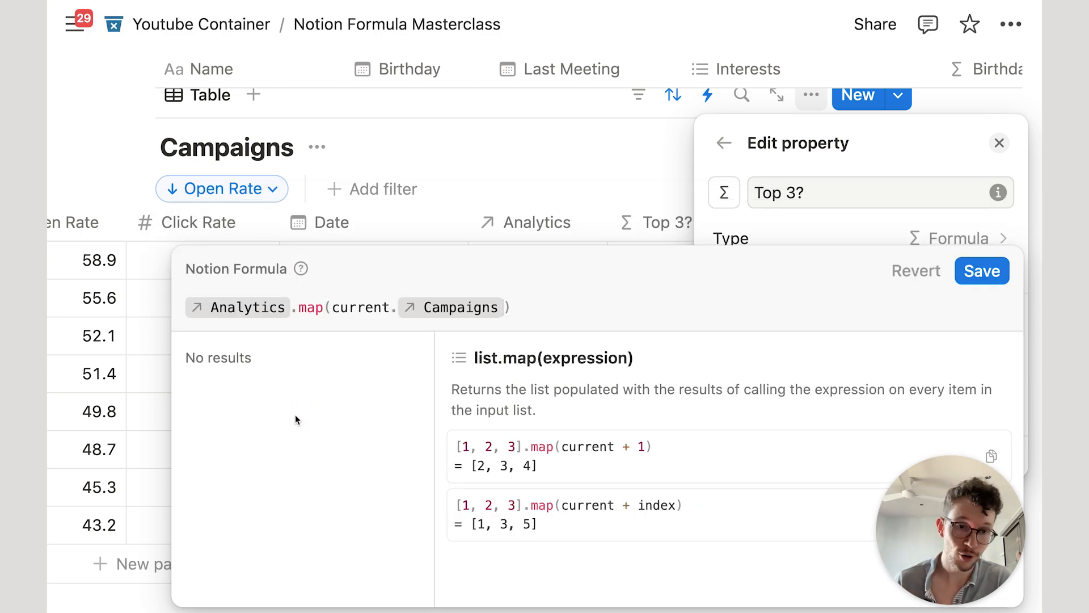
pyautogui.click(982, 270)
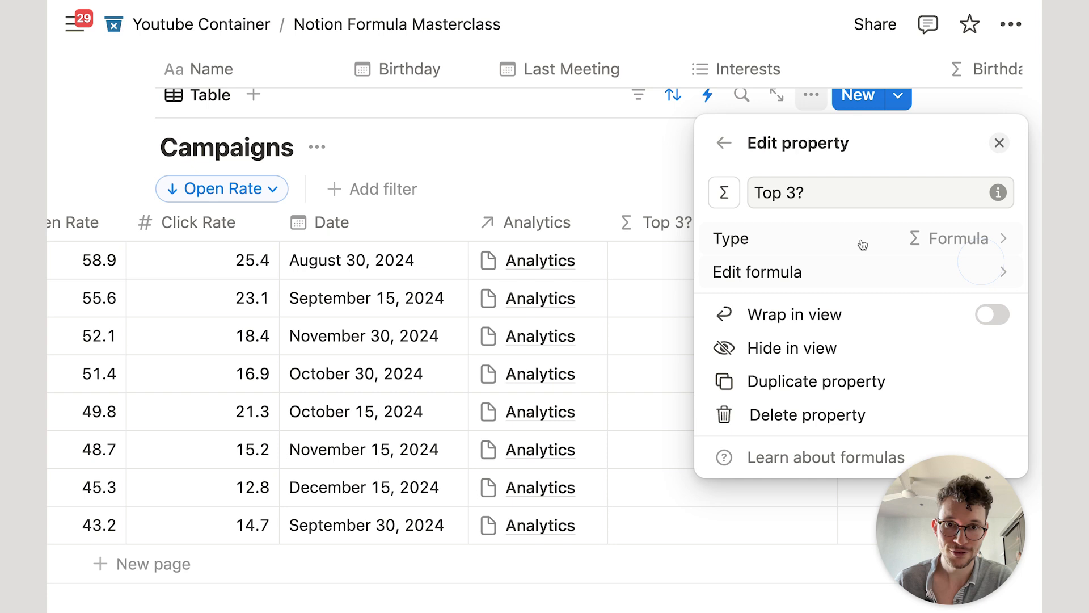
# Step: Turn on Wrap column for the Top 3? column so all campaign titles show
pyautogui.click(658, 178)
pyautogui.click(696, 227)
pyautogui.click(825, 587)
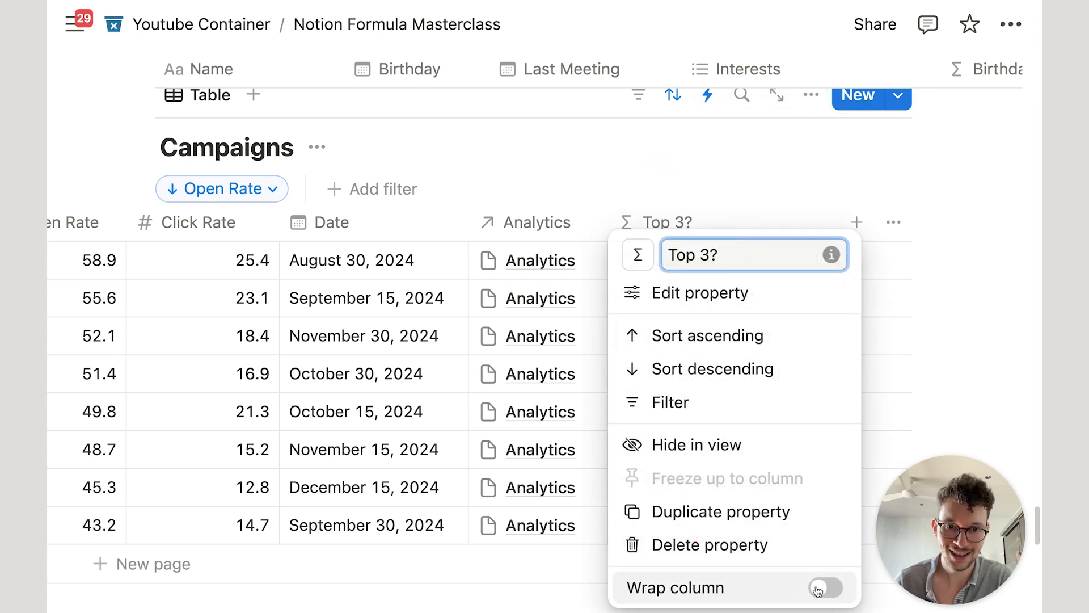
pyautogui.click(604, 164)
pyautogui.scroll(-2, 341, 313)
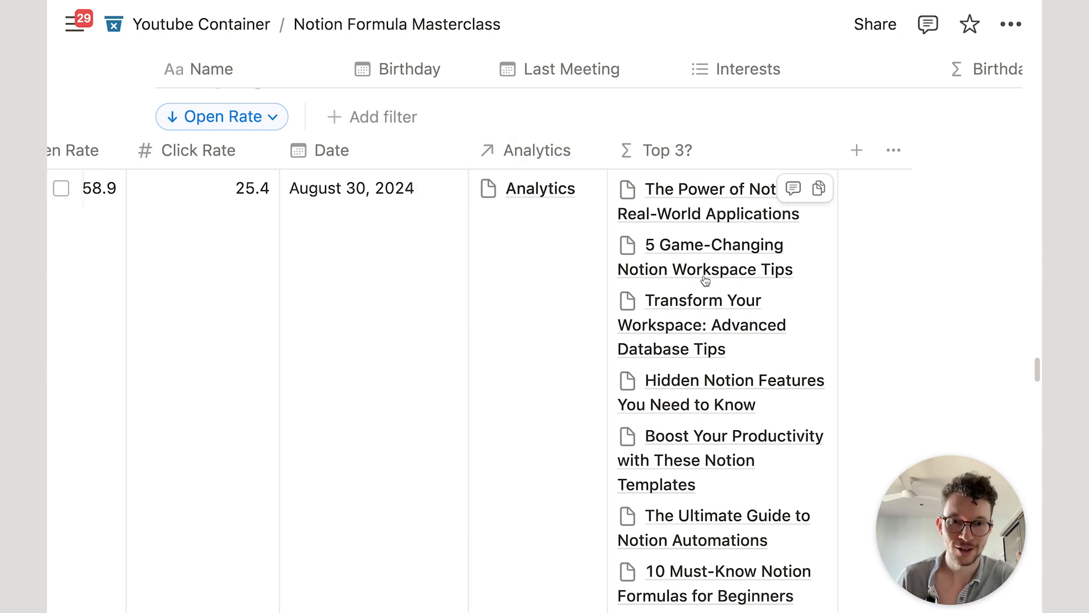
# Step: Compare Top 3? results with the Analytics table's Campaigns, then reopen the Top 3? formula
pyautogui.click(818, 318)
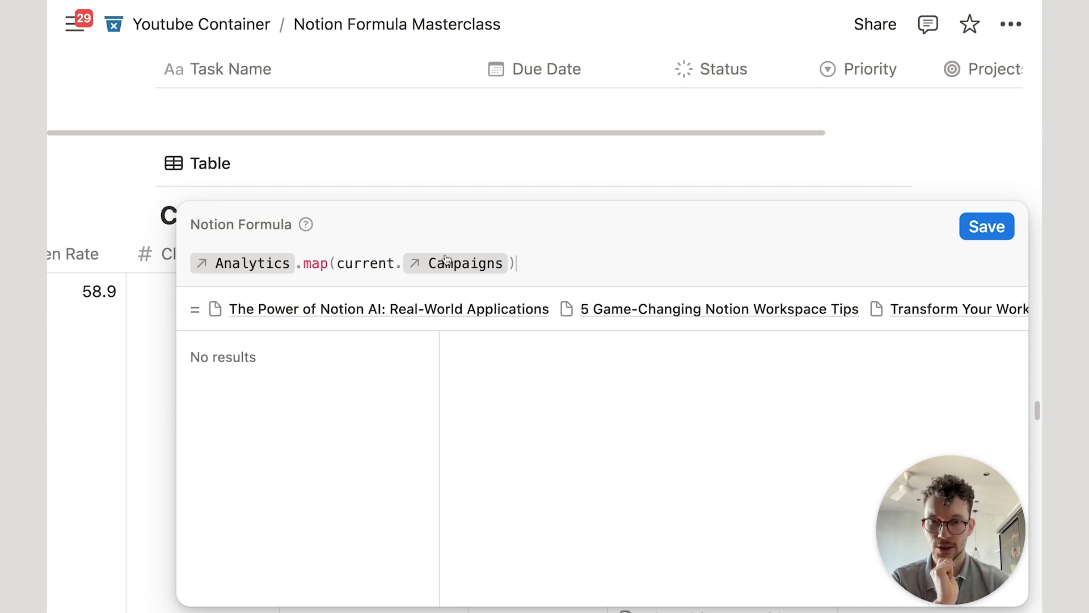
pyautogui.click(590, 170)
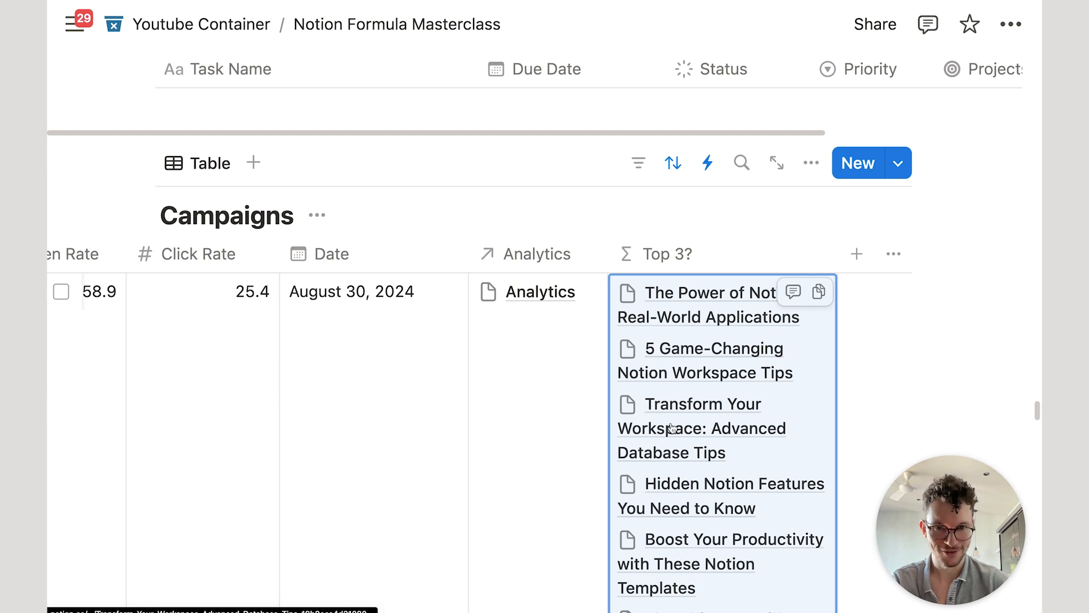
pyautogui.scroll(-15, 671, 427)
pyautogui.scroll(7, 663, 424)
pyautogui.scroll(-7, 255, 359)
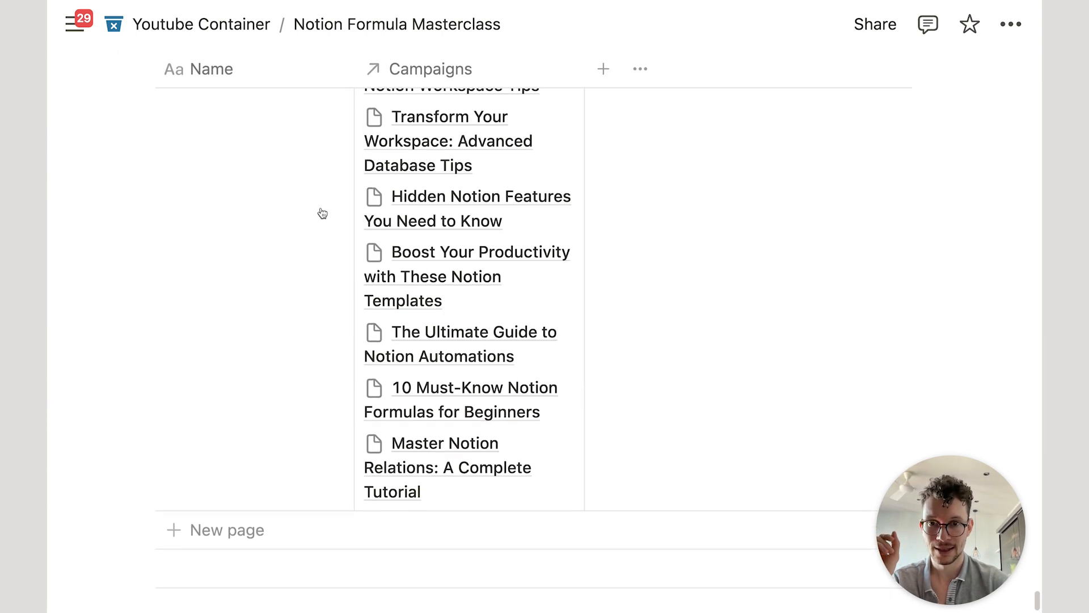
pyautogui.scroll(3, 437, 420)
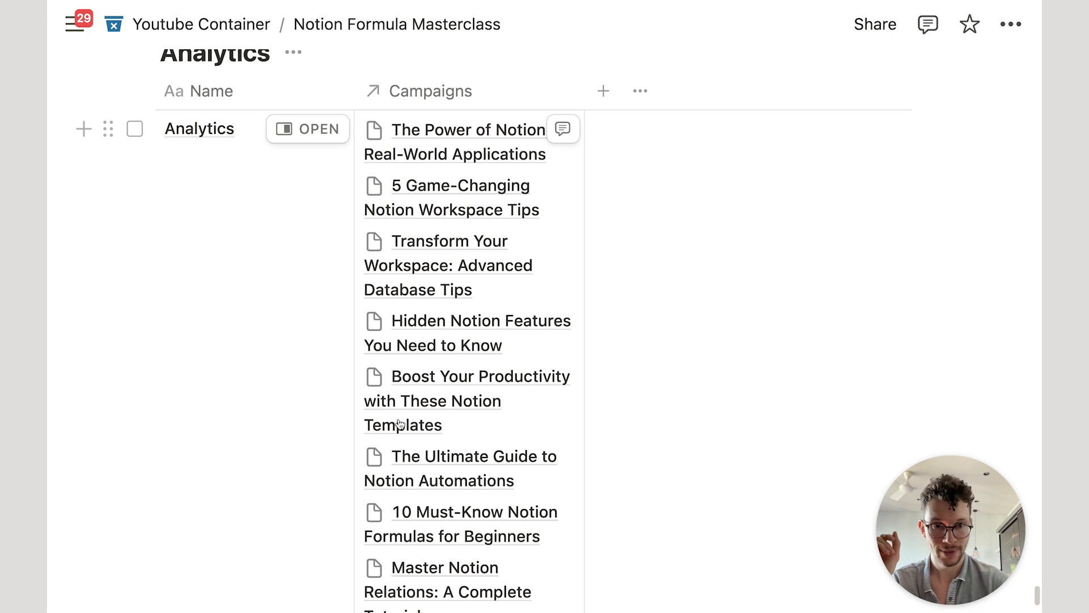
pyautogui.scroll(15, 400, 424)
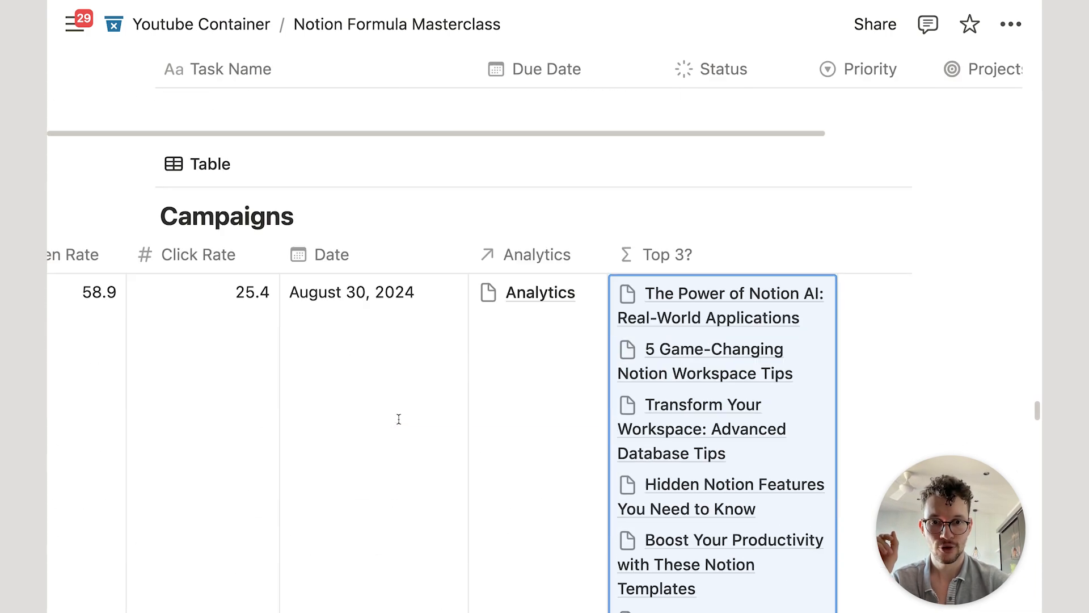
pyautogui.scroll(-2, 399, 418)
pyautogui.click(813, 323)
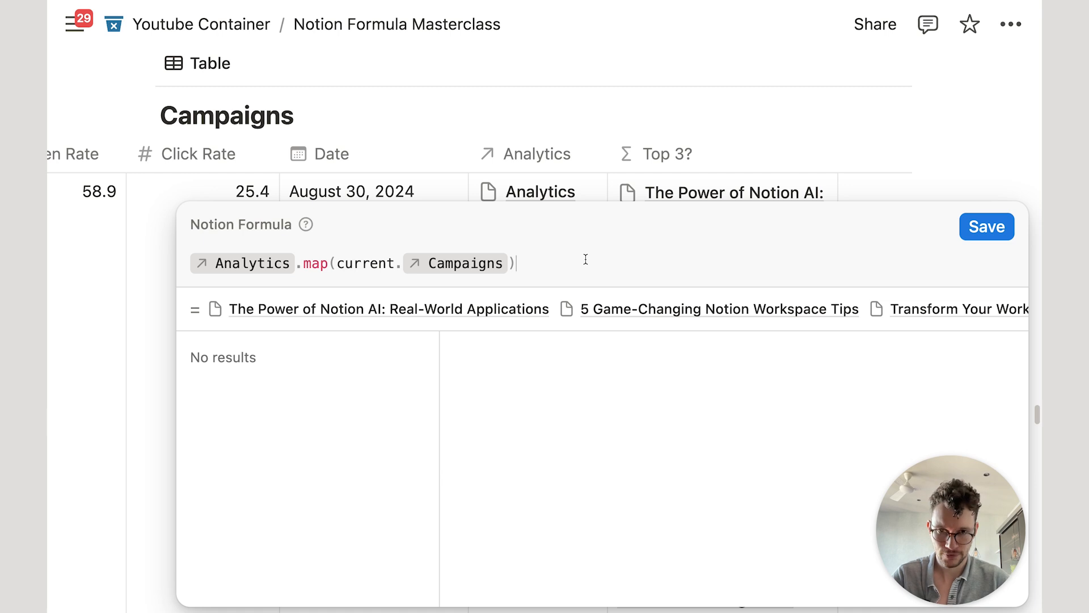
# Step: Append a second .map(current.) call to the end of the Top 3? formula
pyautogui.write('.ma')
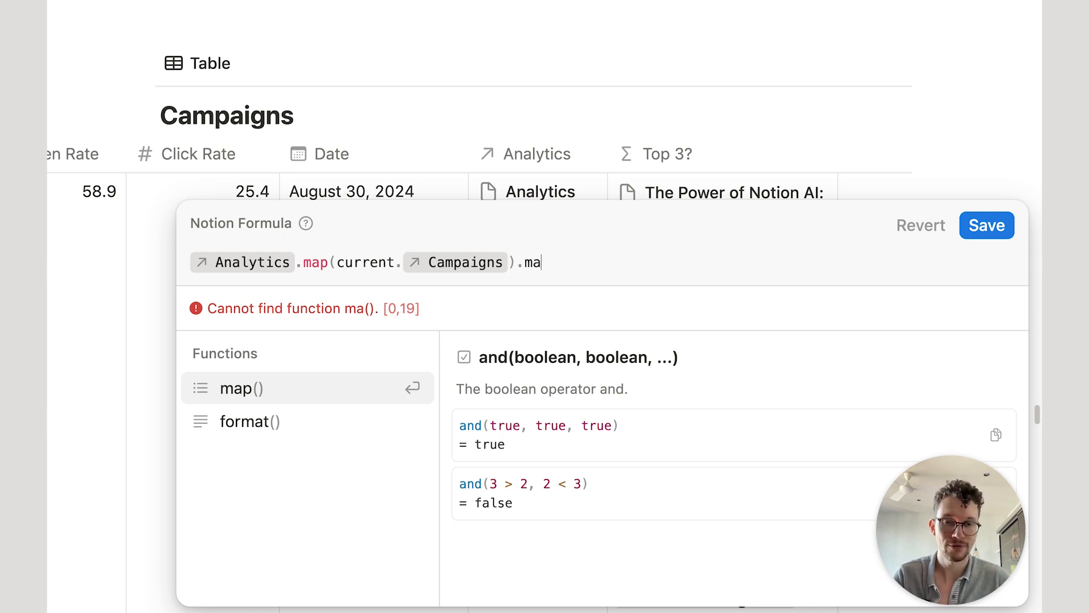
pyautogui.press('Return')
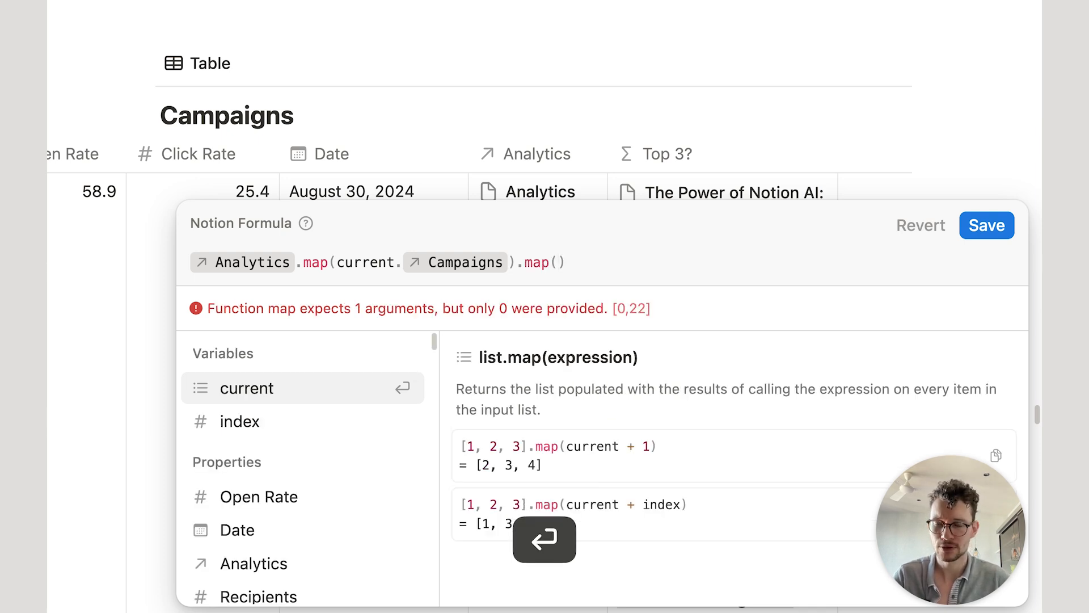
pyautogui.press('Return')
pyautogui.write('.')
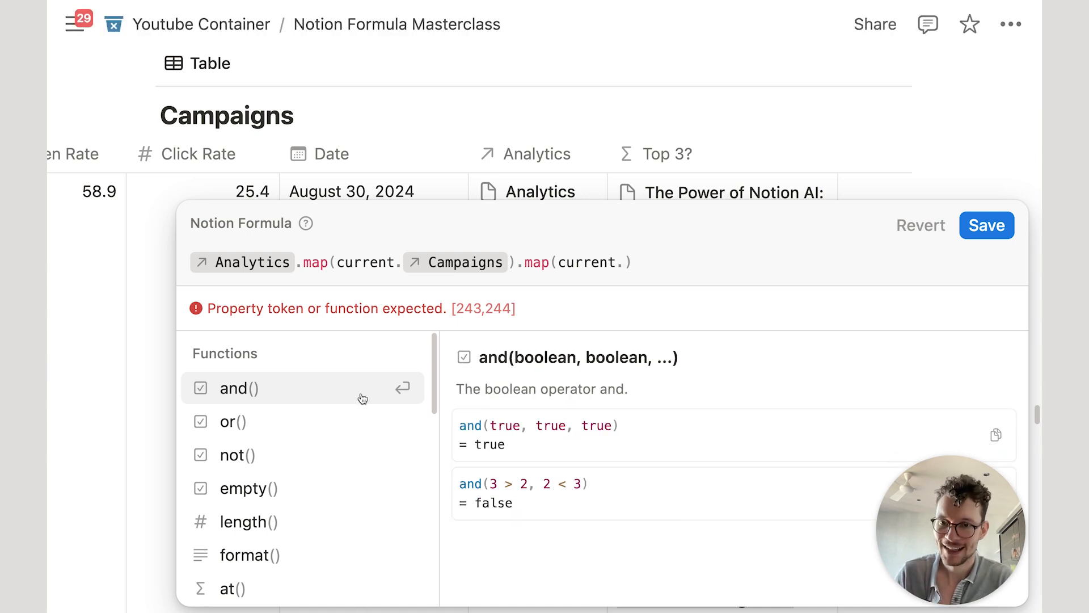
pyautogui.scroll(-3, 348, 371)
pyautogui.scroll(3, 354, 377)
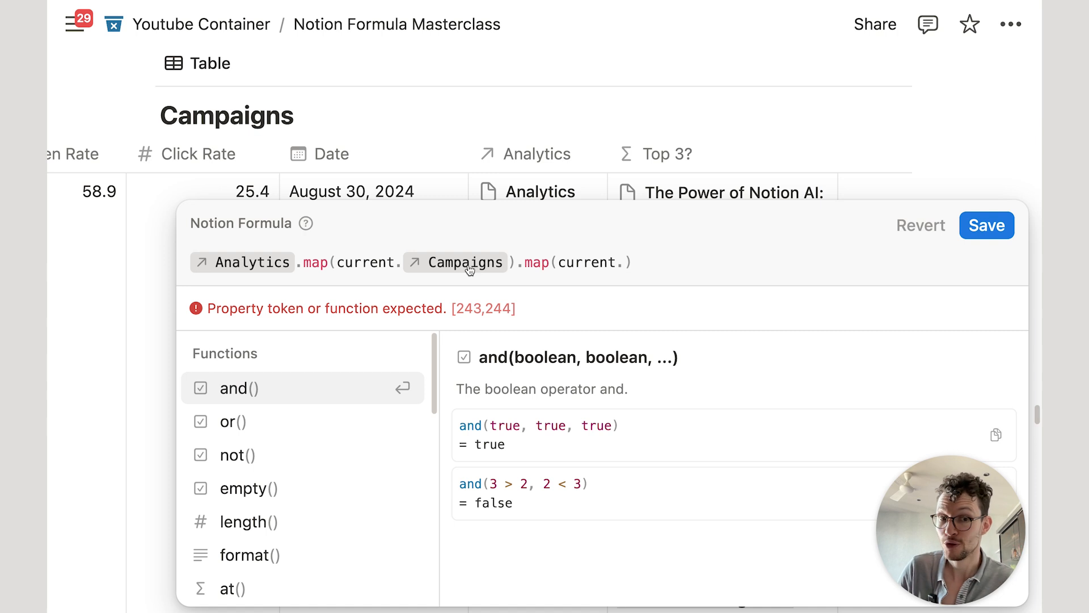
pyautogui.scroll(-2, 384, 411)
pyautogui.scroll(-2, 344, 411)
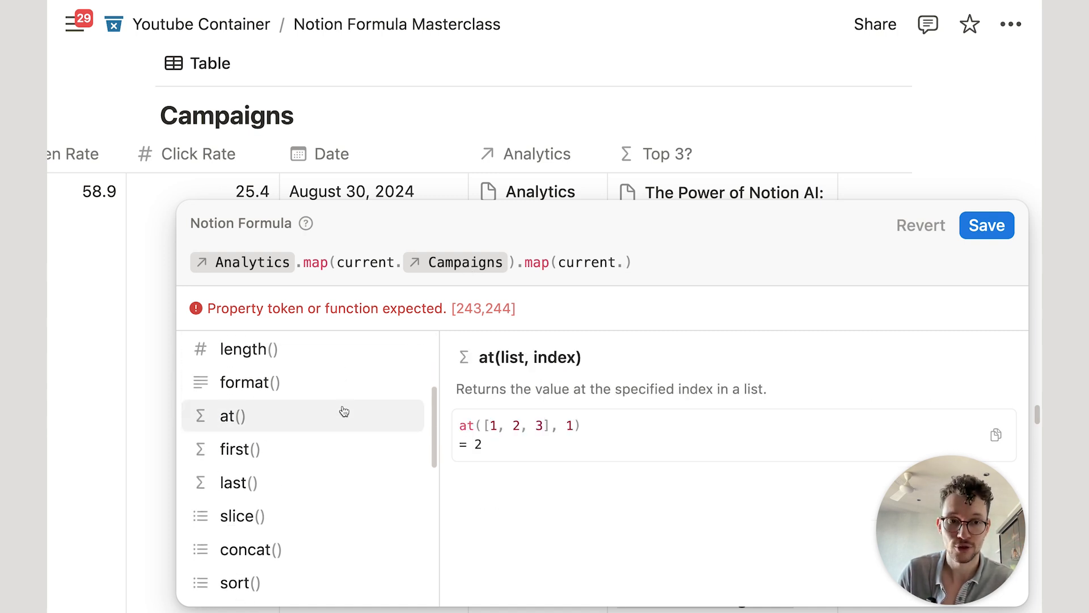
pyautogui.scroll(4, 352, 408)
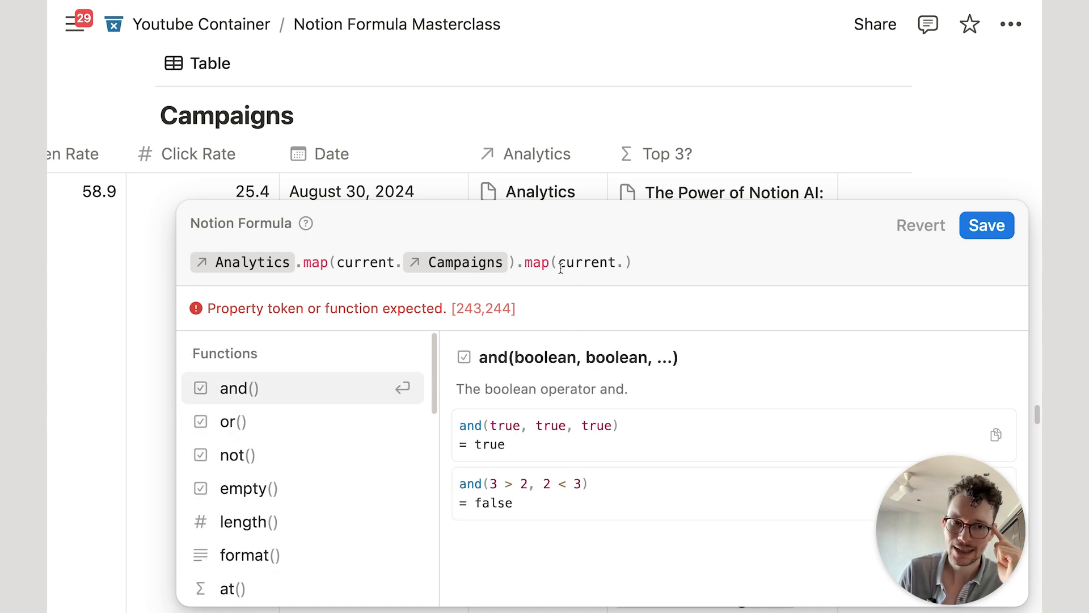
# Step: Replace the unfinished map call with .length() and save the formula
pyautogui.moveTo(658, 258); pyautogui.dragTo(531, 258)
pyautogui.press('BackSpace')
pyautogui.write('le')
pyautogui.press('Return')
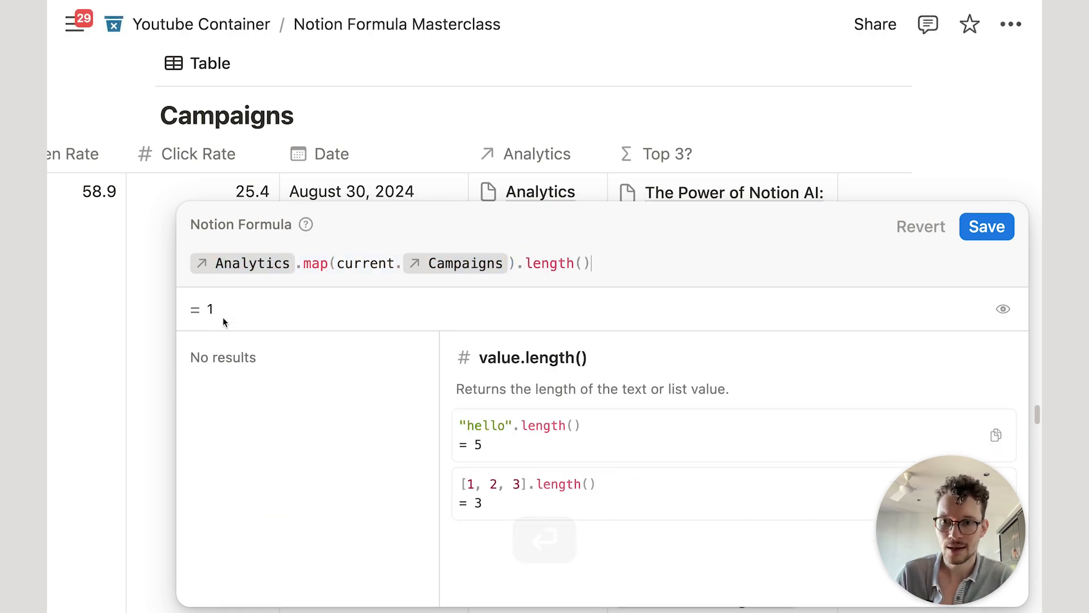
pyautogui.click(997, 227)
# Step: Reopen the Top 3? formula and delete the .length() call
pyautogui.click(730, 192)
pyautogui.moveTo(602, 258); pyautogui.dragTo(523, 261)
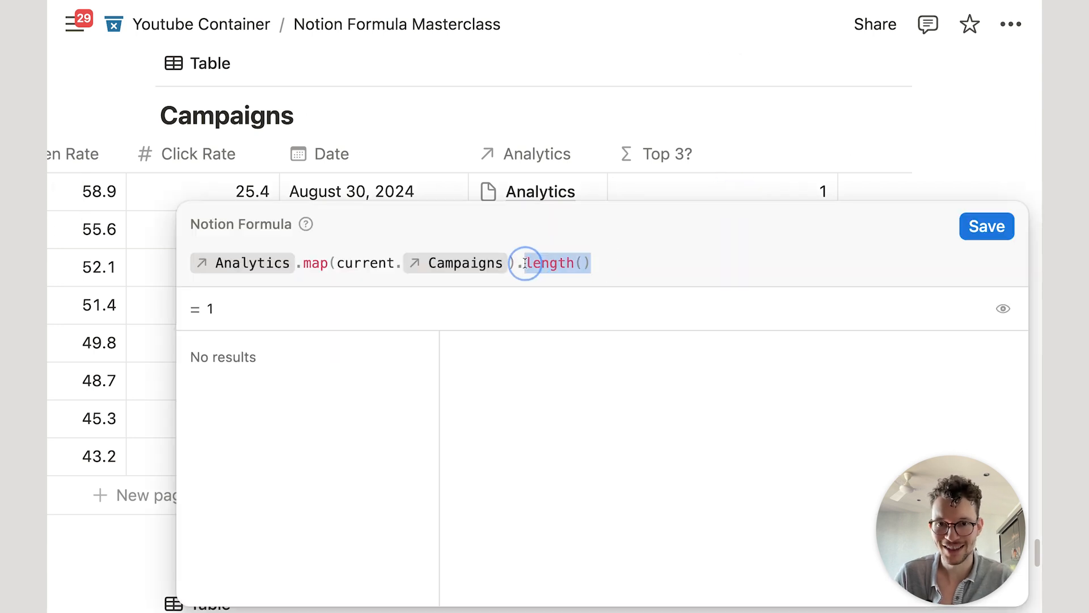
pyautogui.press('BackSpace')
pyautogui.press('BackSpace')
# Step: Save the restored Analytics.map(current.Campaigns) formula, reopen it, and view the map function's documentation
pyautogui.click(987, 228)
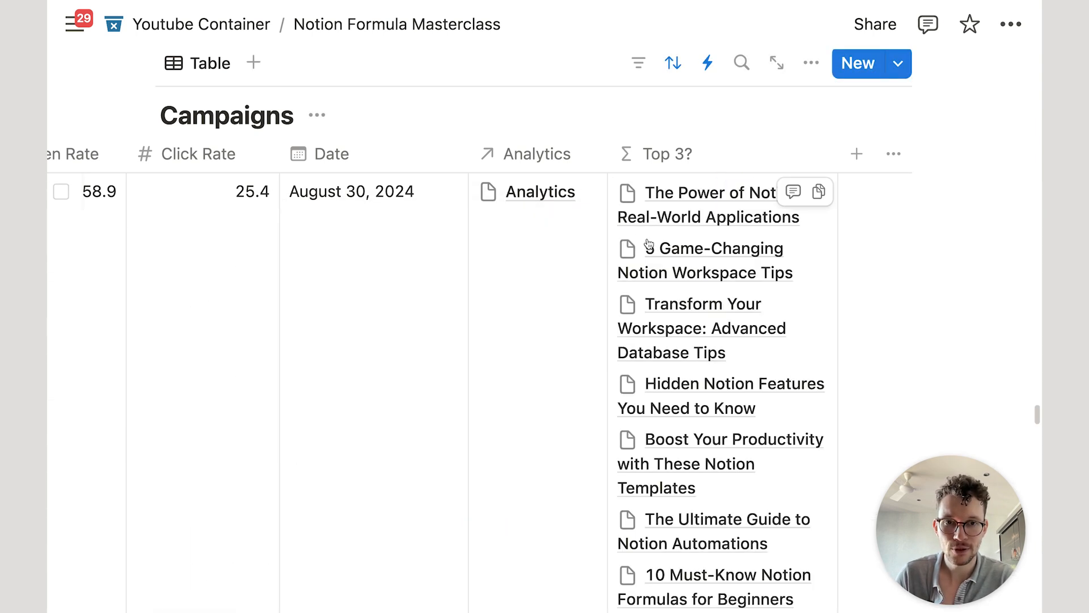
pyautogui.scroll(-5, 681, 261)
pyautogui.scroll(6, 709, 307)
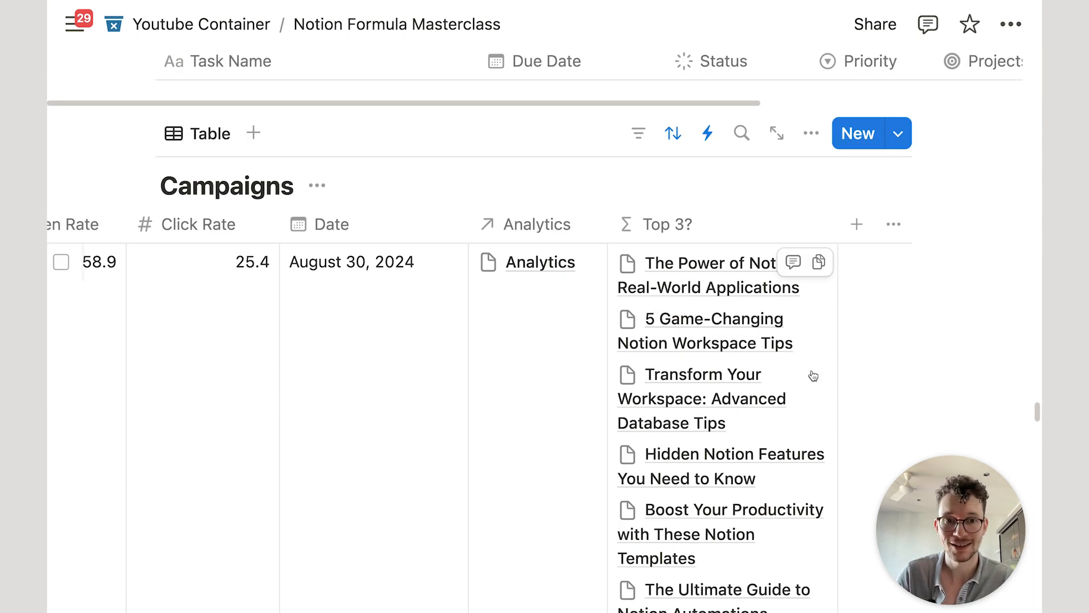
pyautogui.click(813, 375)
pyautogui.click(318, 264)
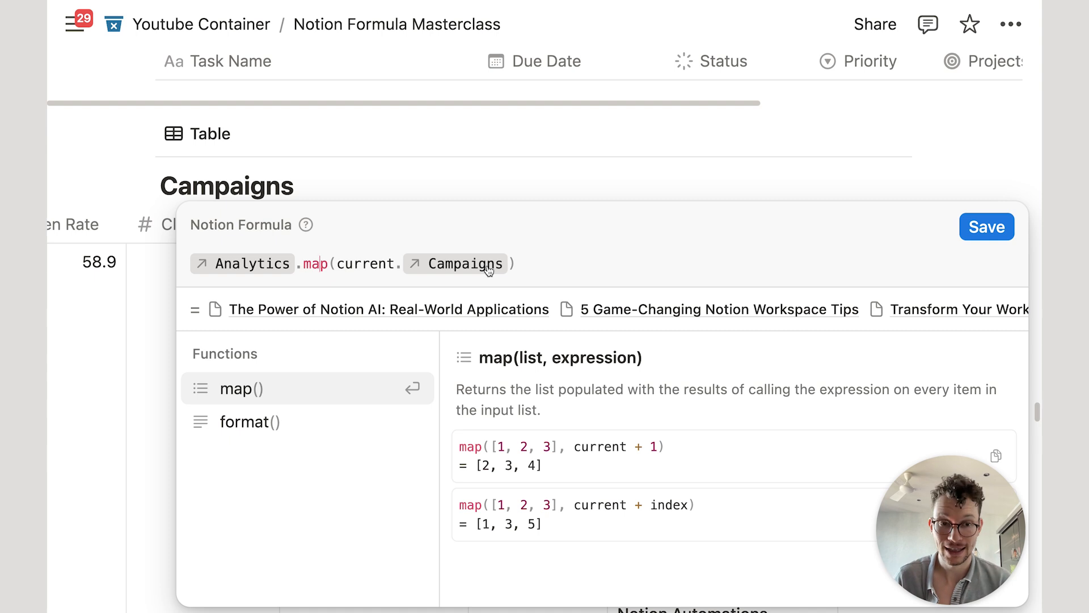
pyautogui.click(598, 272)
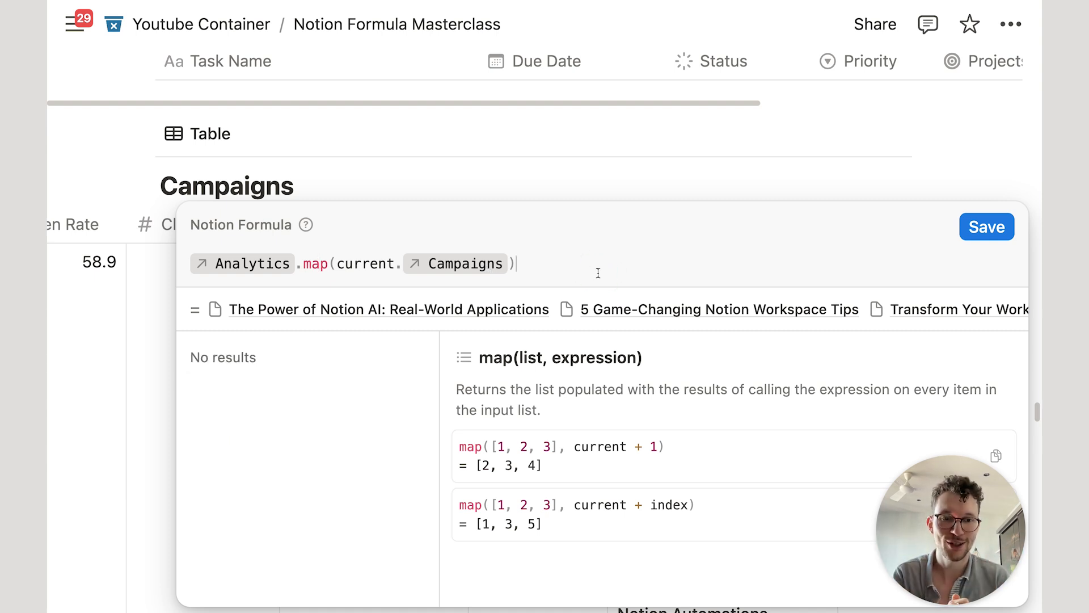
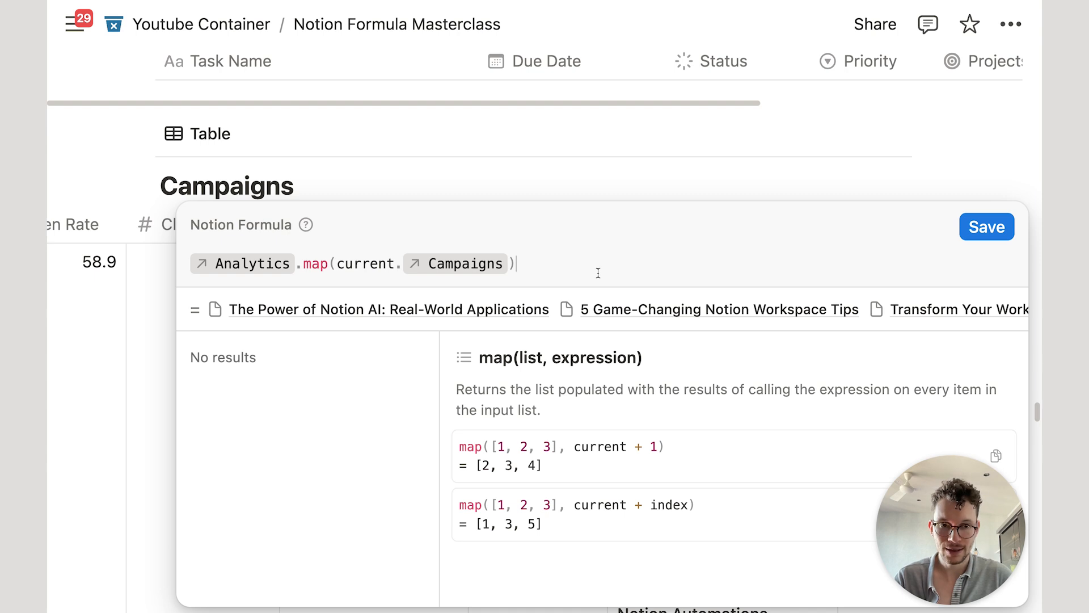
# Step: Append .flat() to the Top 3? formula to merge the nested campaign lists
pyautogui.write('.fl')
pyautogui.press('Return')
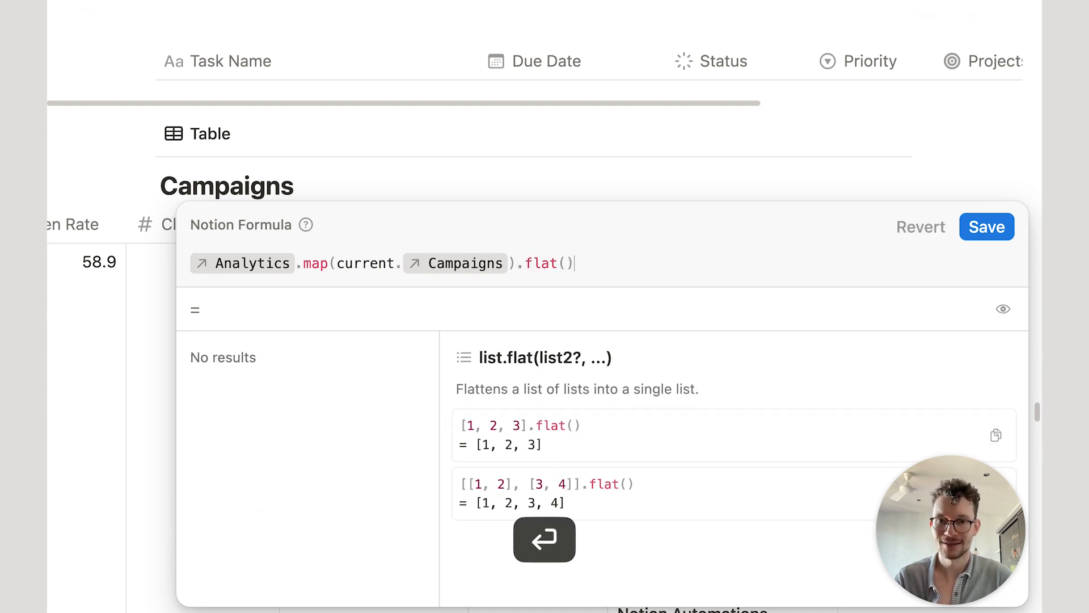
pyautogui.write('.le')
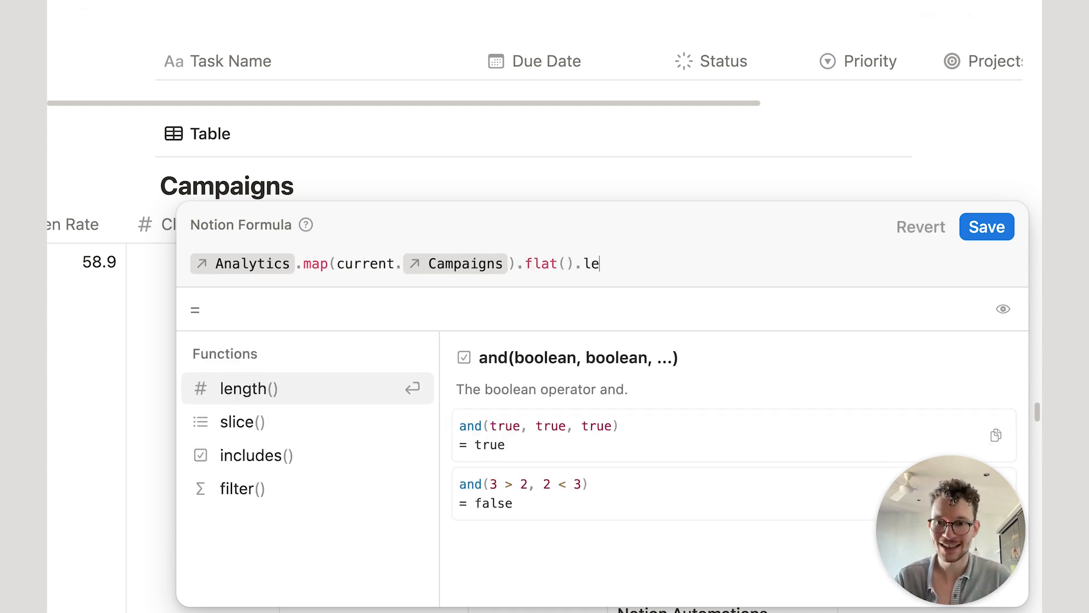
pyautogui.press('Return')
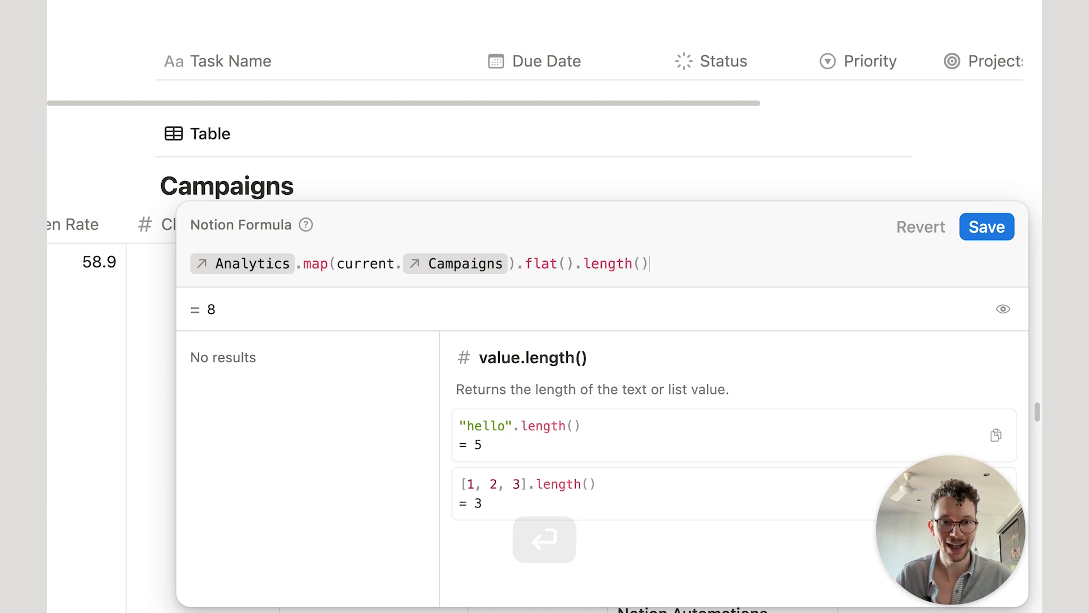
pyautogui.press('BackSpace')
pyautogui.press('BackSpace')
pyautogui.press('BackSpace')
pyautogui.press('BackSpace')
pyautogui.press('BackSpace')
pyautogui.press('BackSpace')
pyautogui.press('BackSpace')
pyautogui.press('BackSpace')
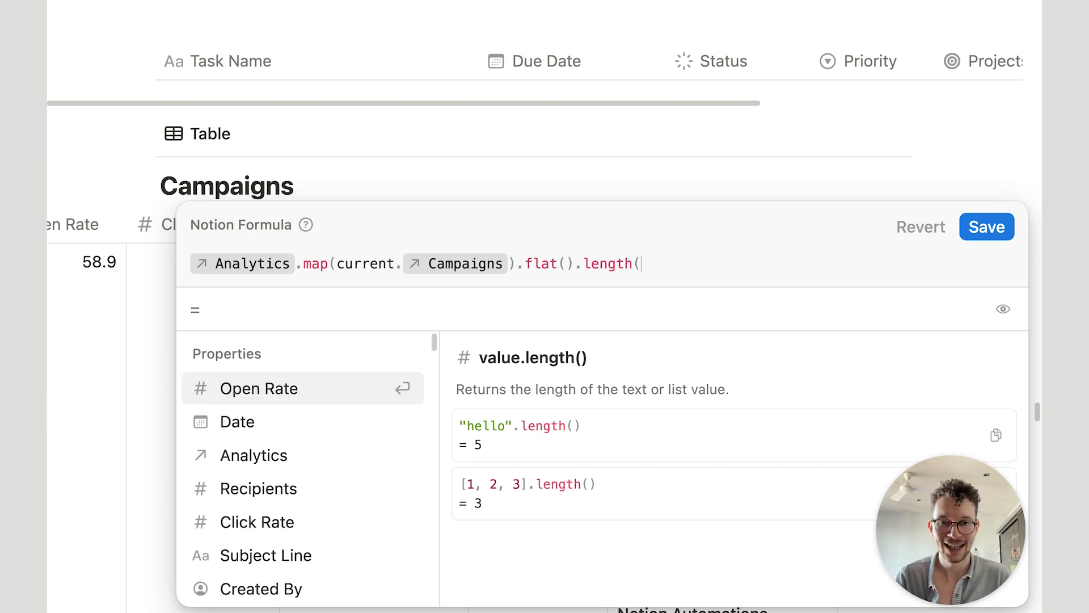
# Step: Add .map(current.Open Rate) after flat, save, and reopen the Top 3? formula
pyautogui.write('ma')
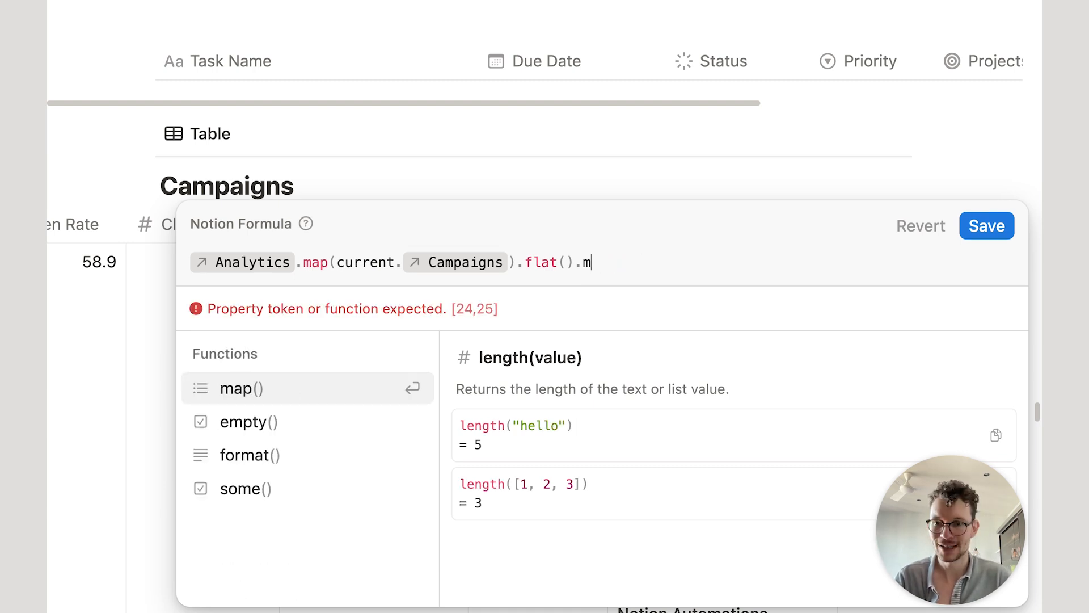
pyautogui.press('Return')
pyautogui.write('current.')
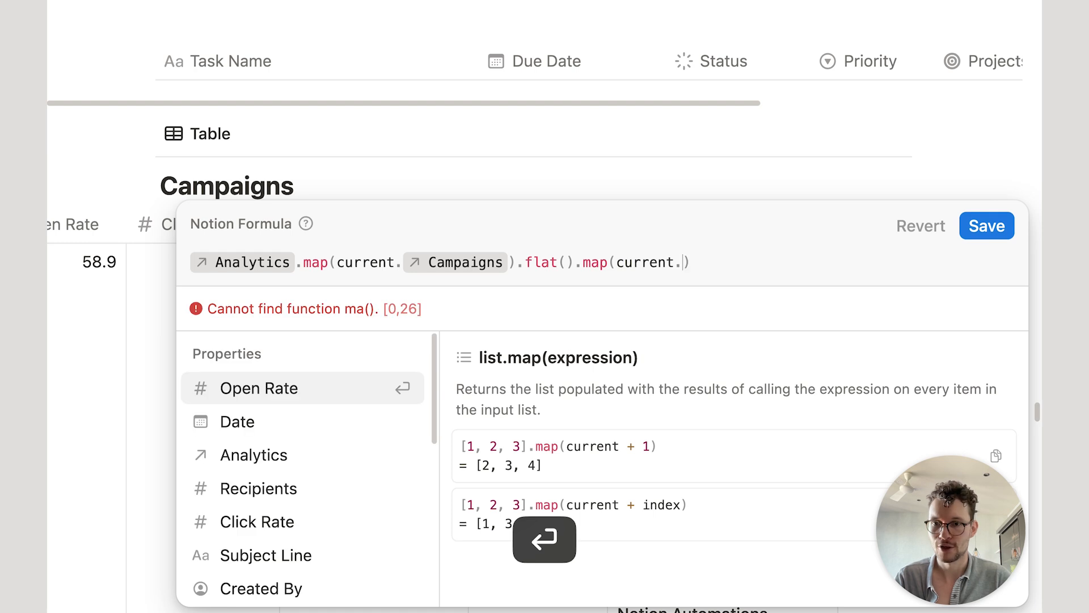
pyautogui.click(382, 396)
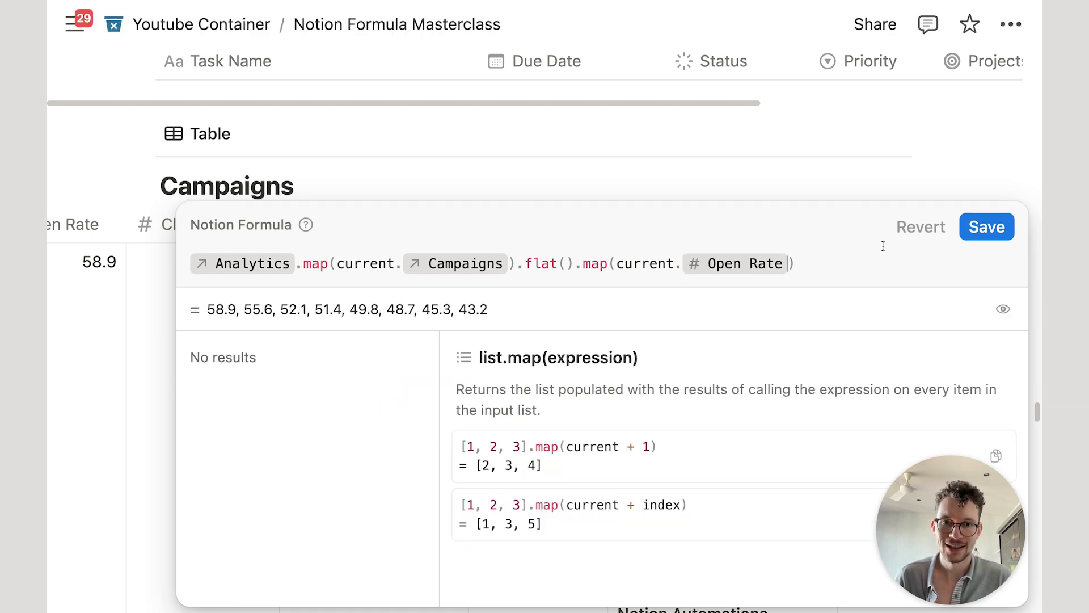
pyautogui.click(987, 226)
pyautogui.scroll(-2, 611, 287)
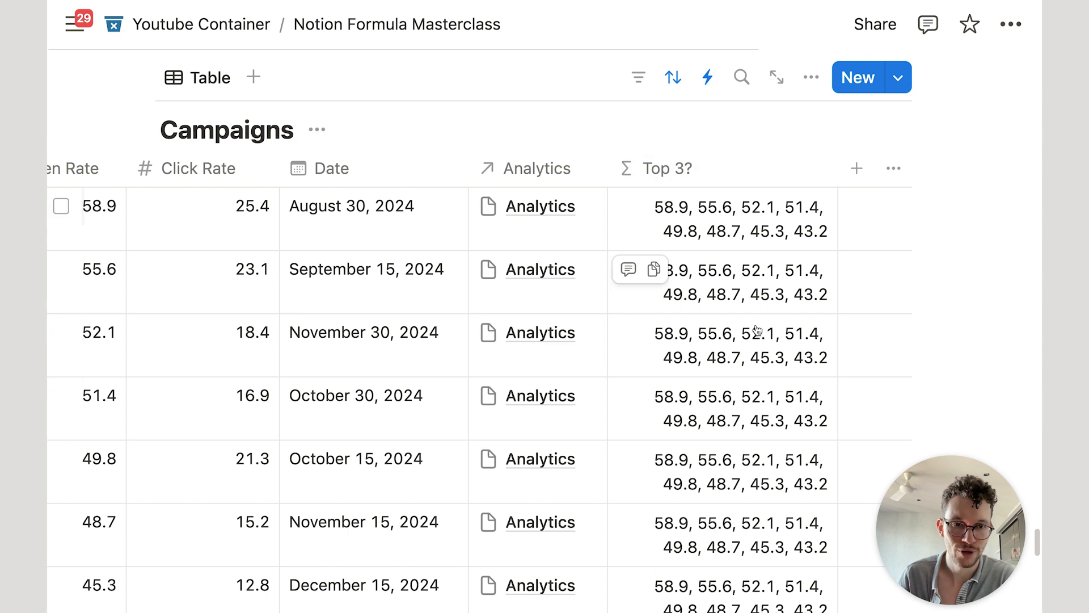
pyautogui.scroll(2, 681, 267)
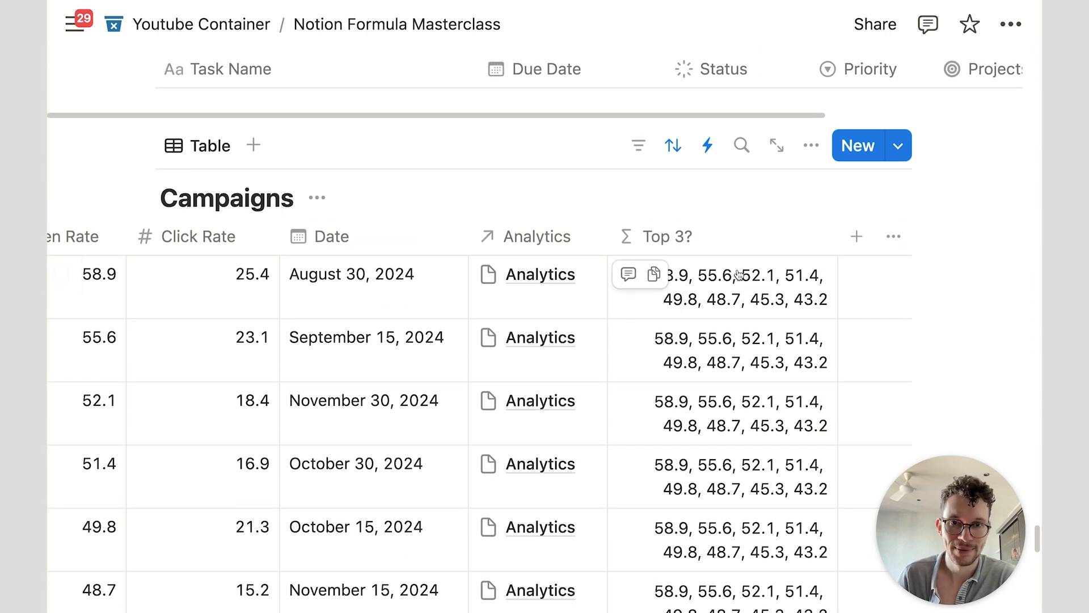
pyautogui.click(656, 313)
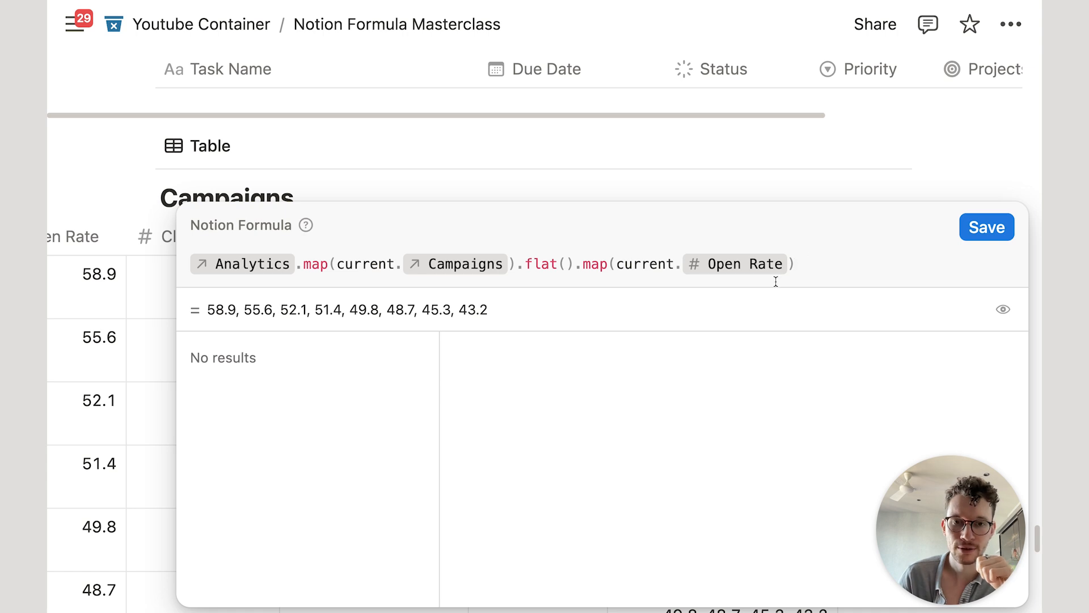
# Step: Replace the trailing map call with .sort(current.Open Rate).reverse() for descending open rates
pyautogui.click(593, 265)
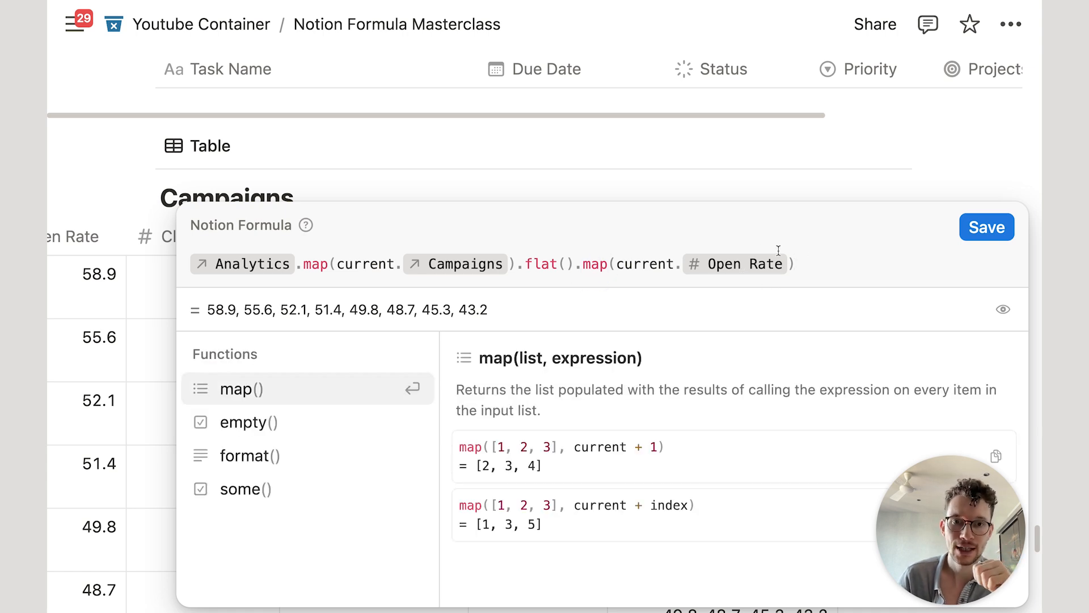
pyautogui.click(827, 261)
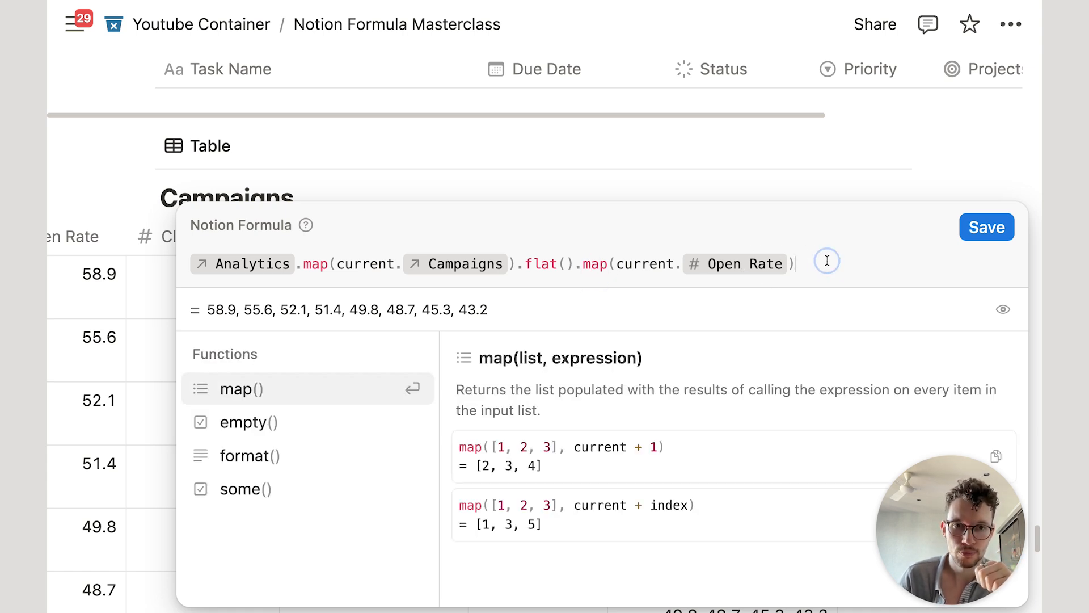
pyautogui.moveTo(827, 261)
pyautogui.mouseDown()
pyautogui.moveTo(637, 243)
pyautogui.moveTo(863, 252)
pyautogui.moveTo(843, 267)
pyautogui.mouseUp()
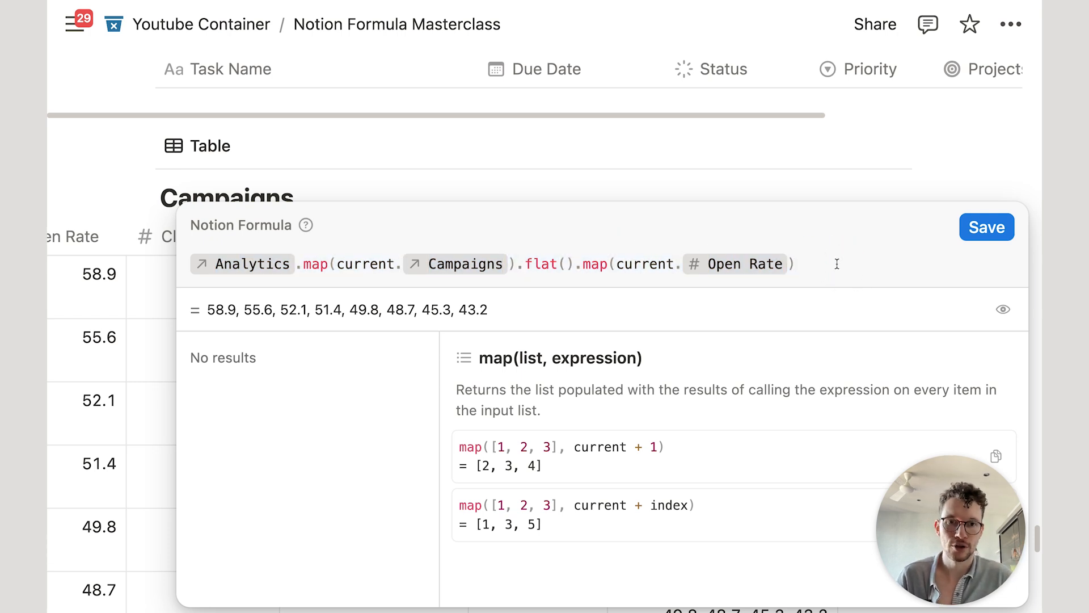
pyautogui.write('.')
pyautogui.moveTo(828, 264); pyautogui.dragTo(584, 259)
pyautogui.write('sor')
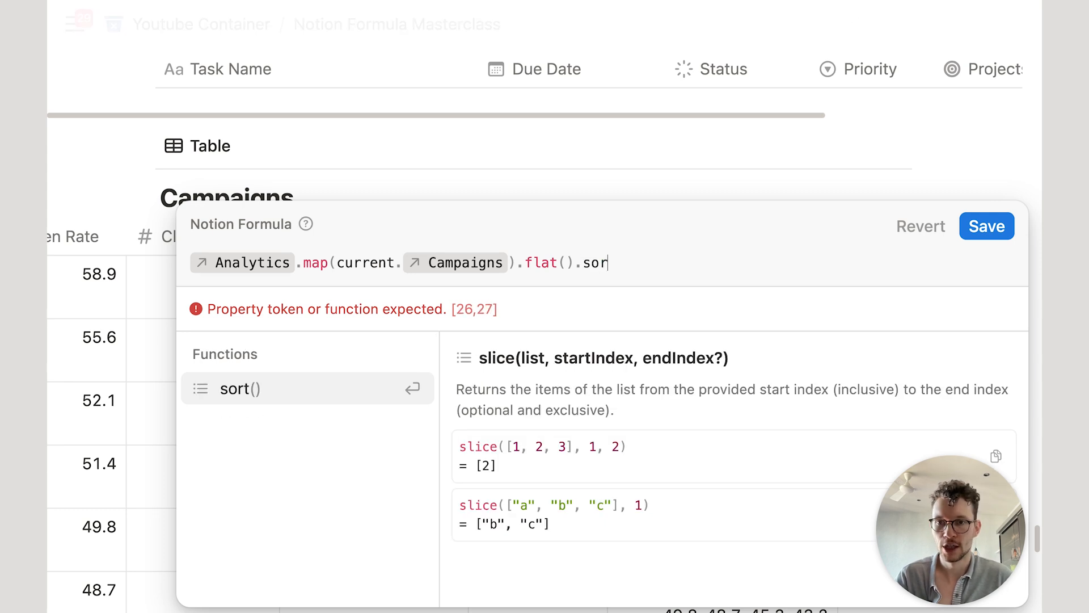
pyautogui.press('Return')
pyautogui.press('Return')
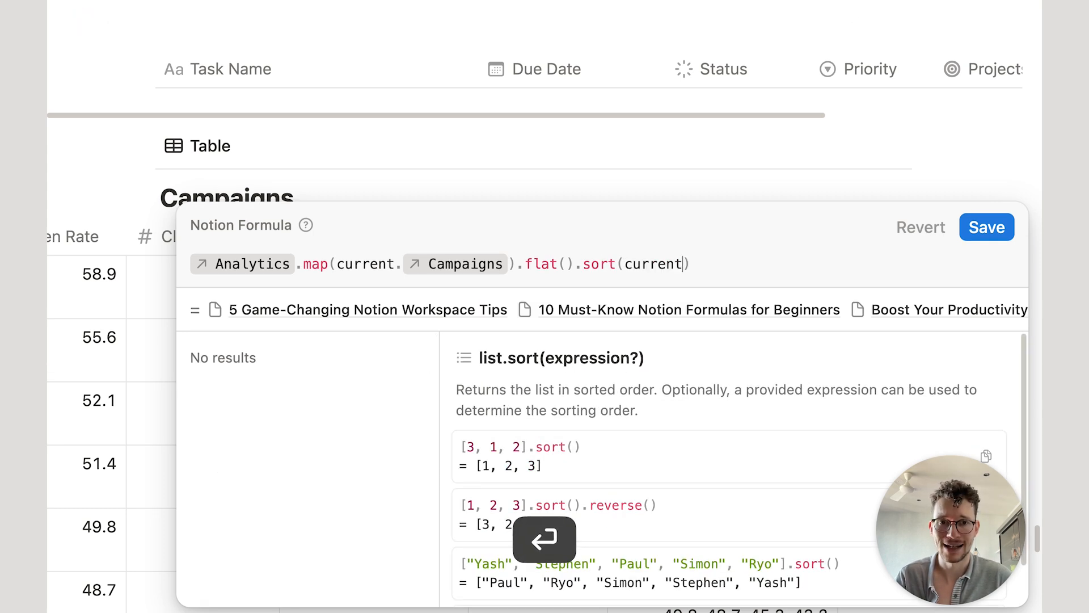
pyautogui.write('.')
pyautogui.press('Return')
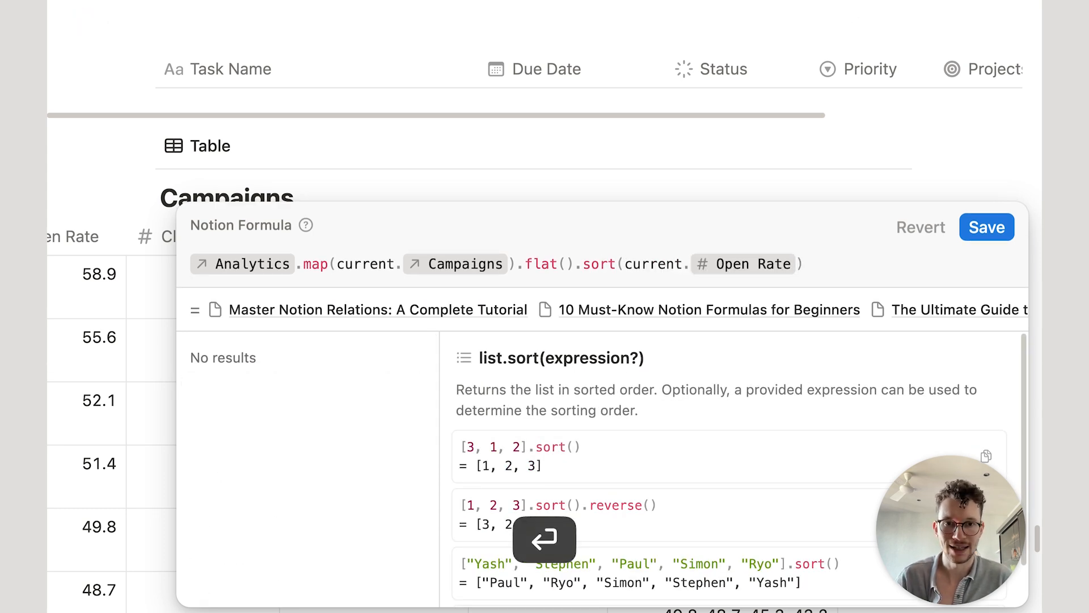
pyautogui.click(820, 264)
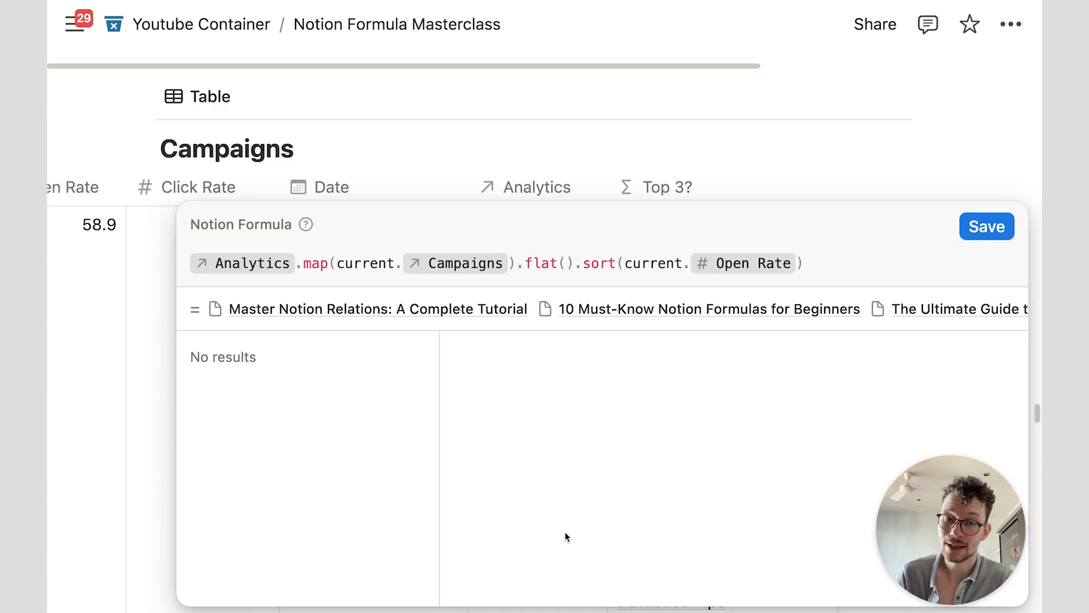
pyautogui.click(856, 266)
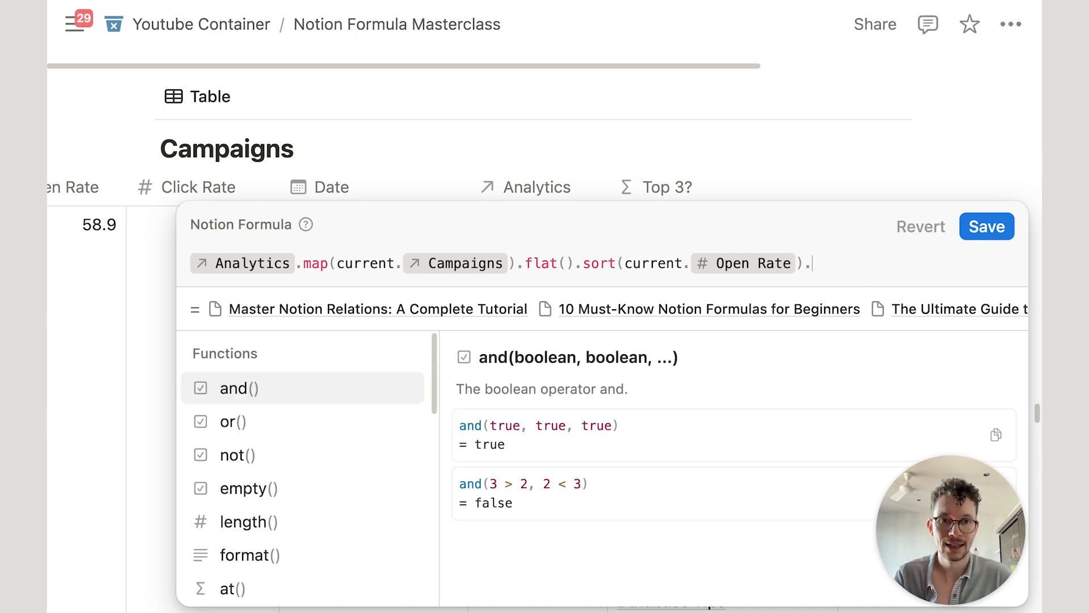
pyautogui.write('.re')
pyautogui.press('Return')
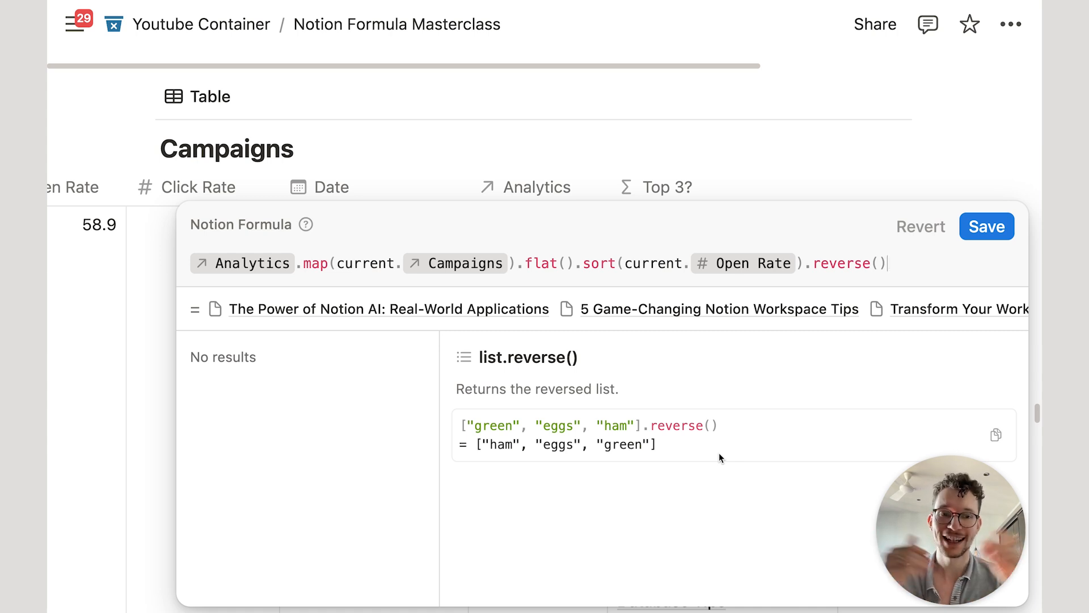
# Step: Insert an empty first line and append .at(0) to pick the top campaign
pyautogui.click(194, 268)
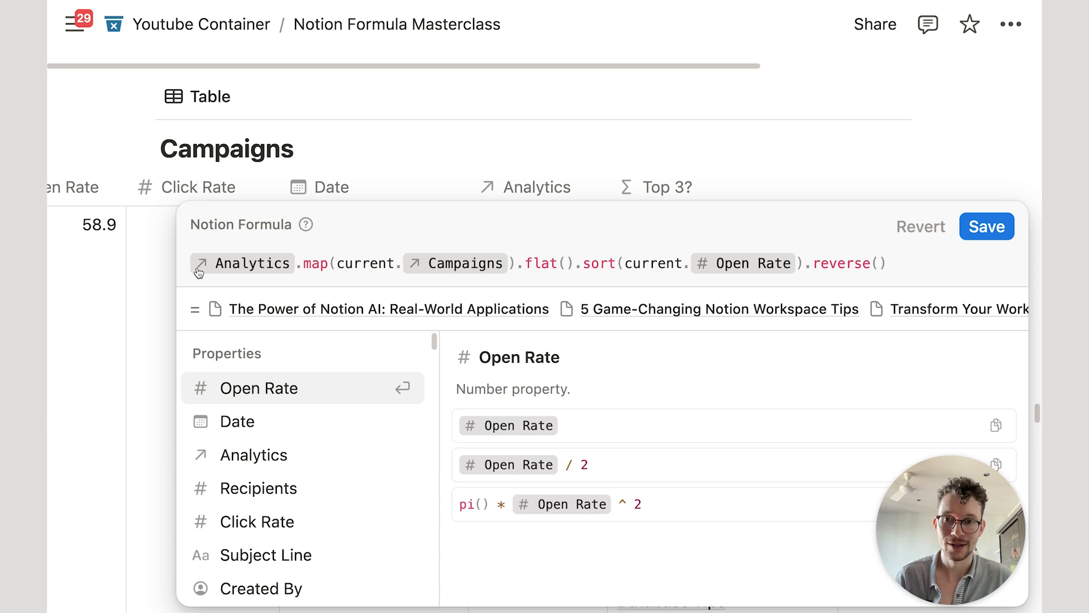
pyautogui.hotkey('shift', 'Return')
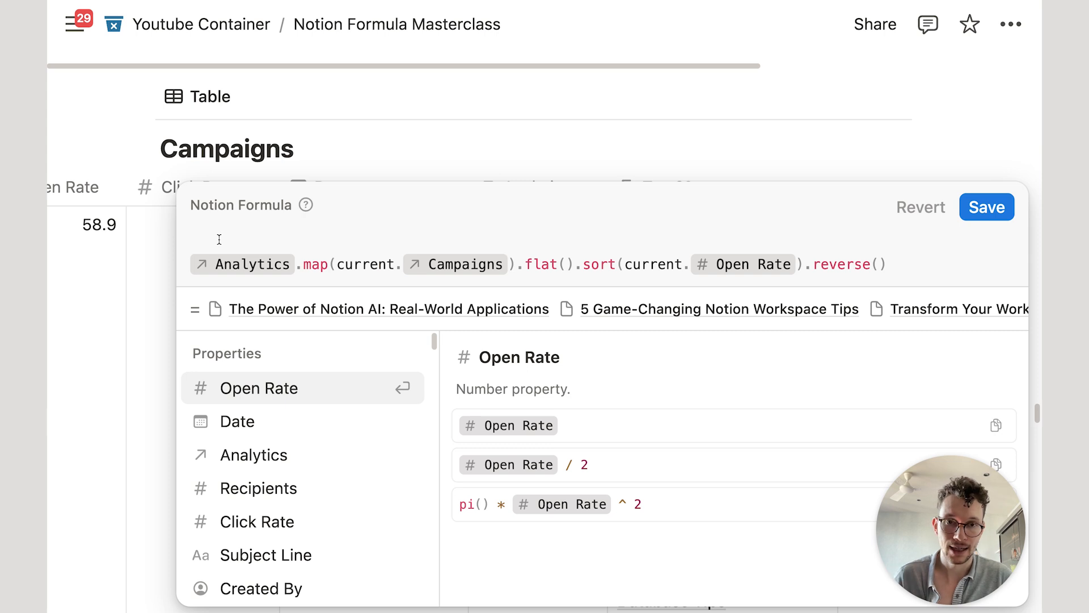
pyautogui.click(912, 265)
pyautogui.write('.at')
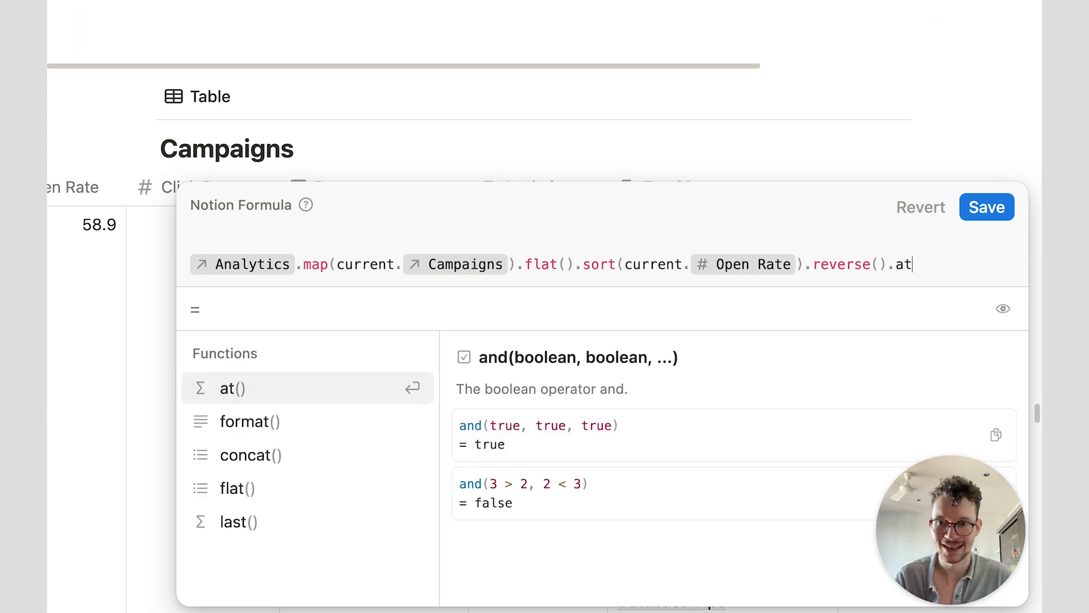
pyautogui.press('Return')
pyautogui.write('0')
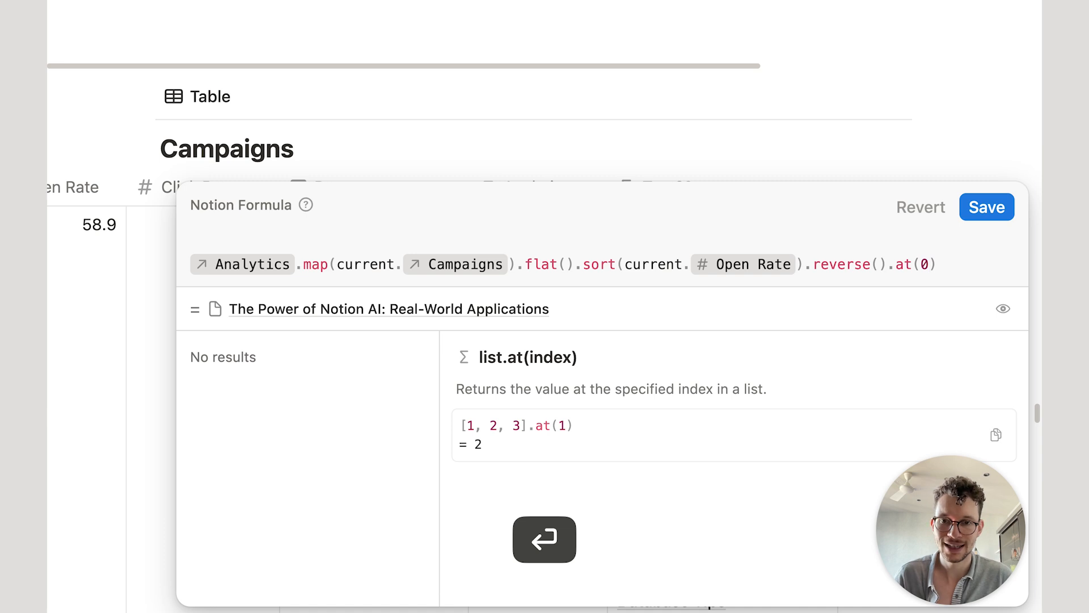
# Step: Start the formula with Subject Line == on the new first line
pyautogui.click(310, 233)
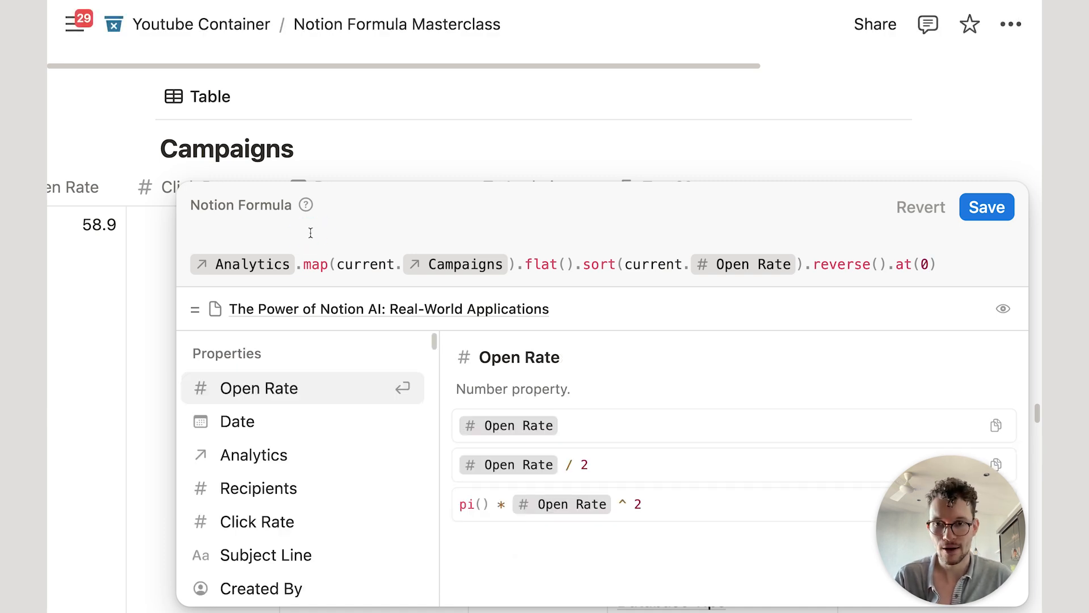
pyautogui.write('na')
pyautogui.press('BackSpace')
pyautogui.press('BackSpace')
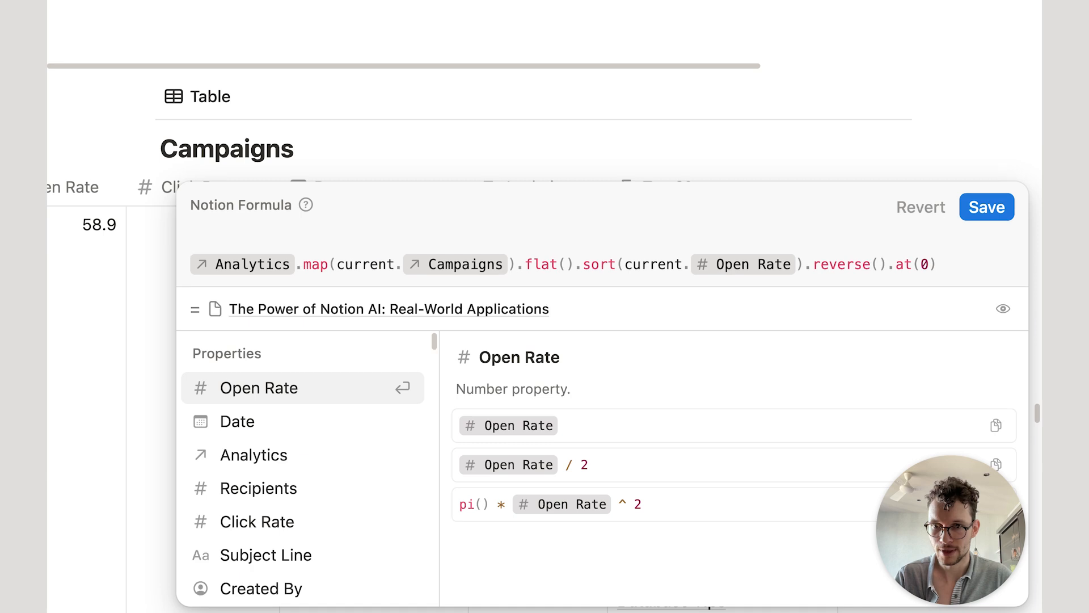
pyautogui.click(291, 556)
pyautogui.write('==')
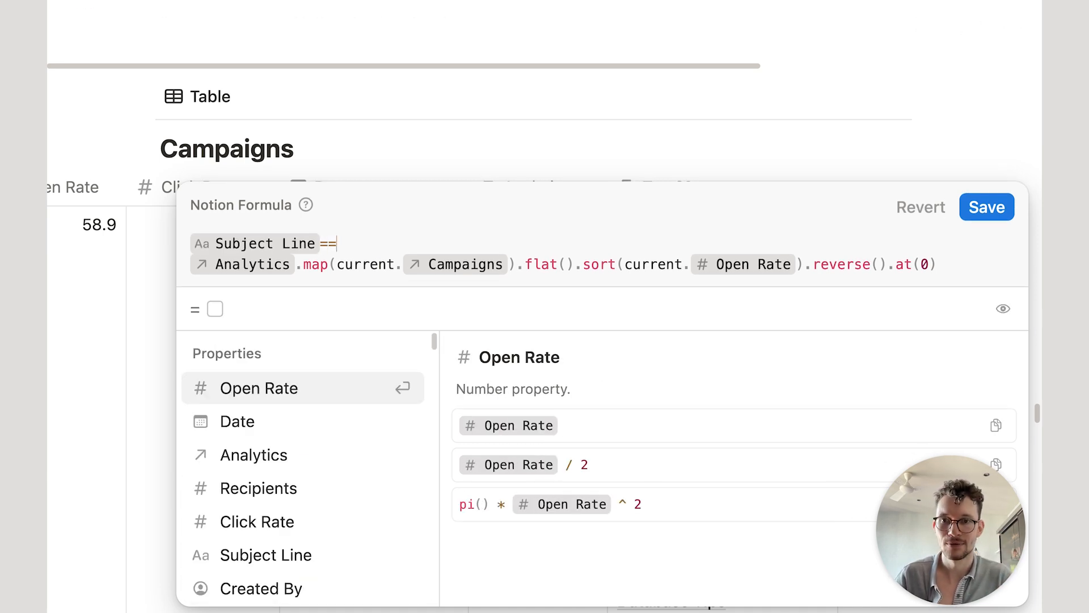
pyautogui.click(981, 220)
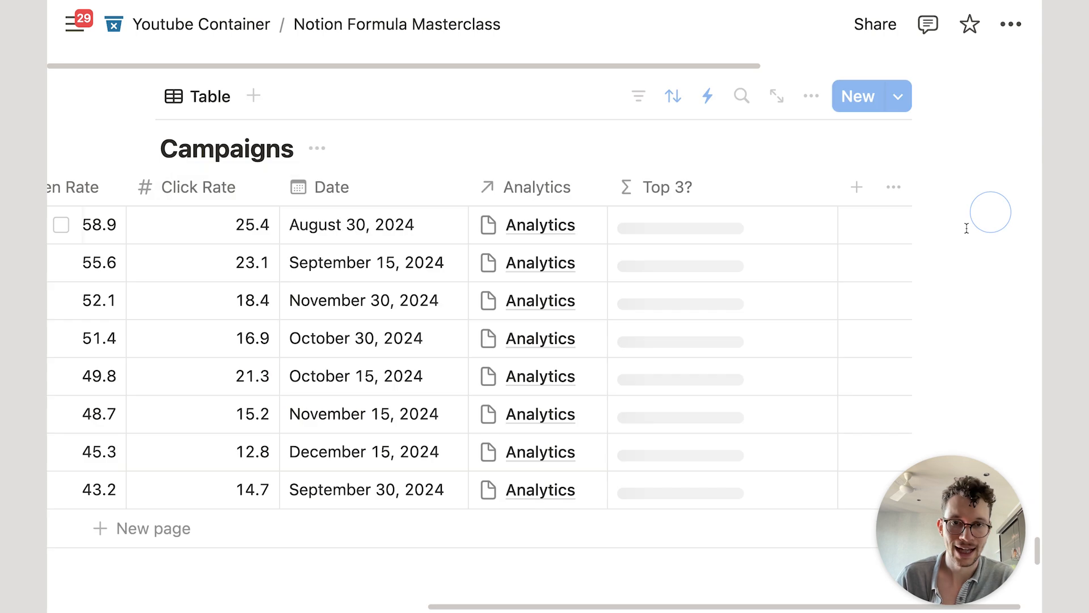
pyautogui.click(674, 221)
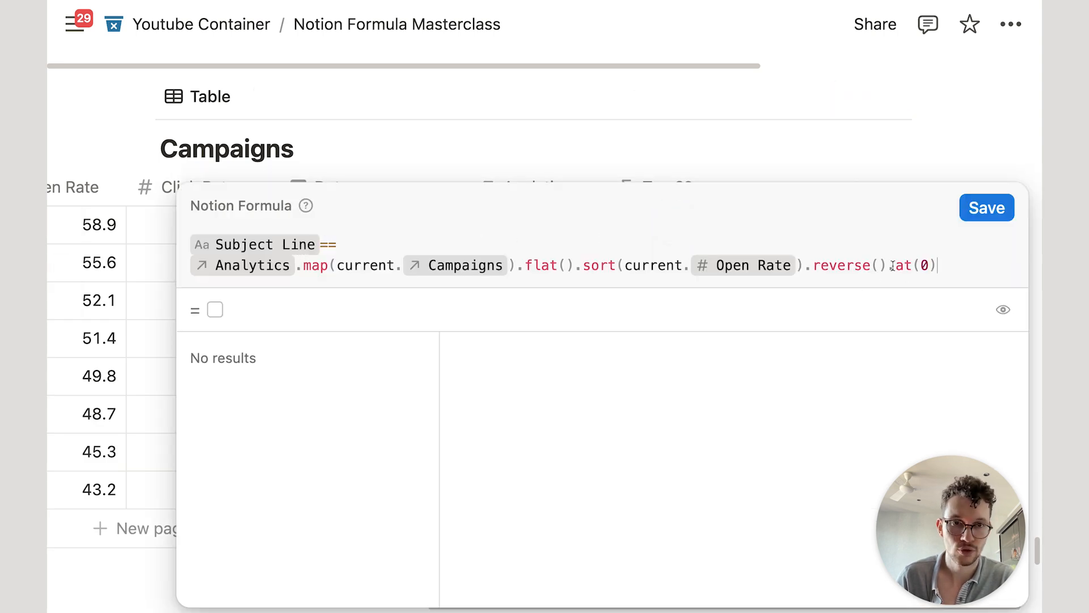
pyautogui.click(943, 267)
pyautogui.write('.for')
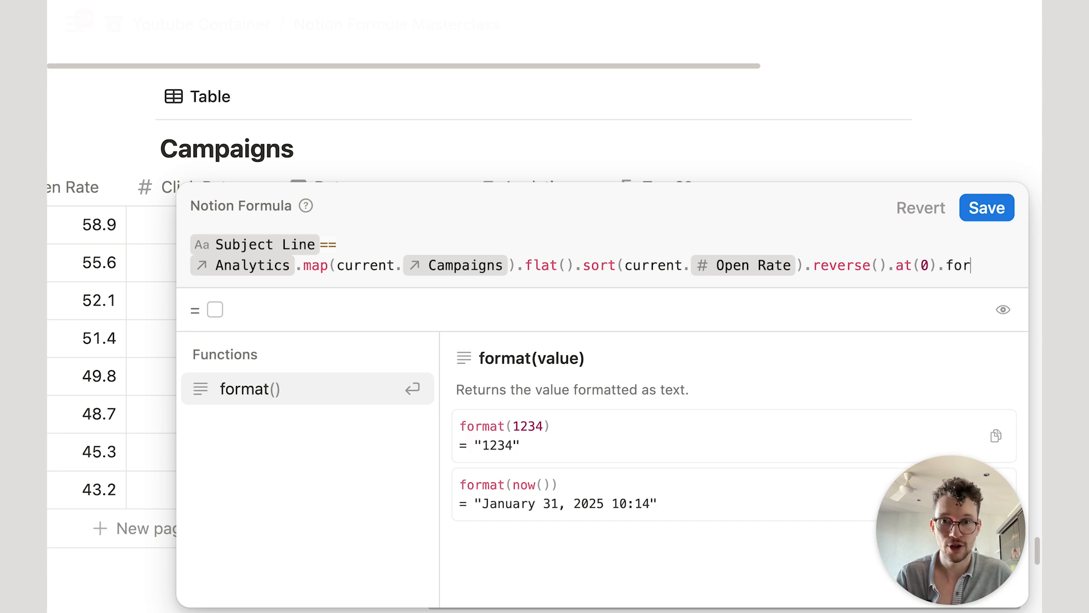
pyautogui.press('Return')
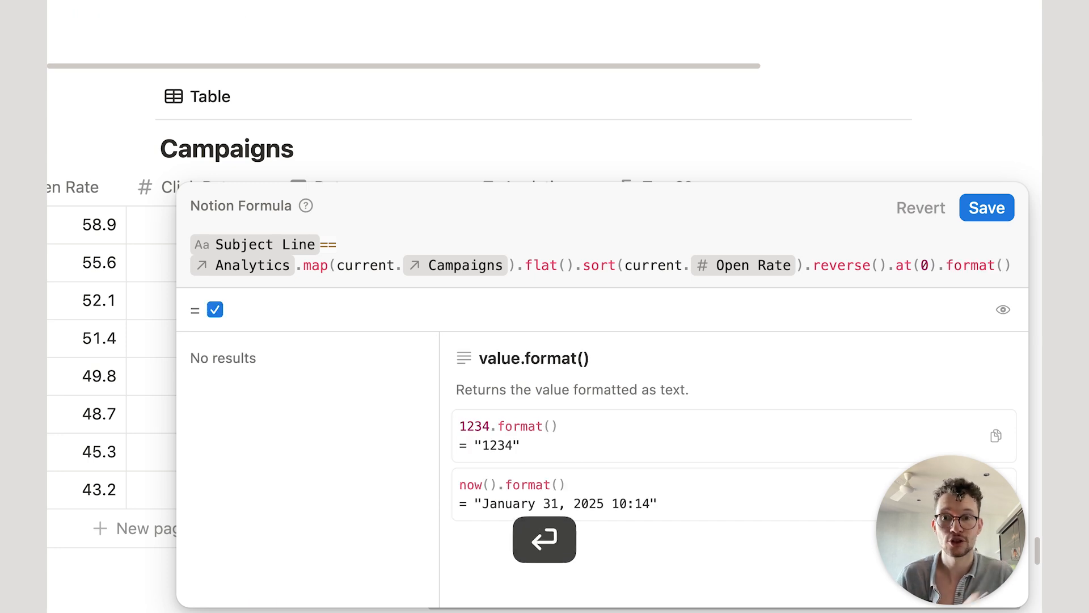
pyautogui.click(985, 212)
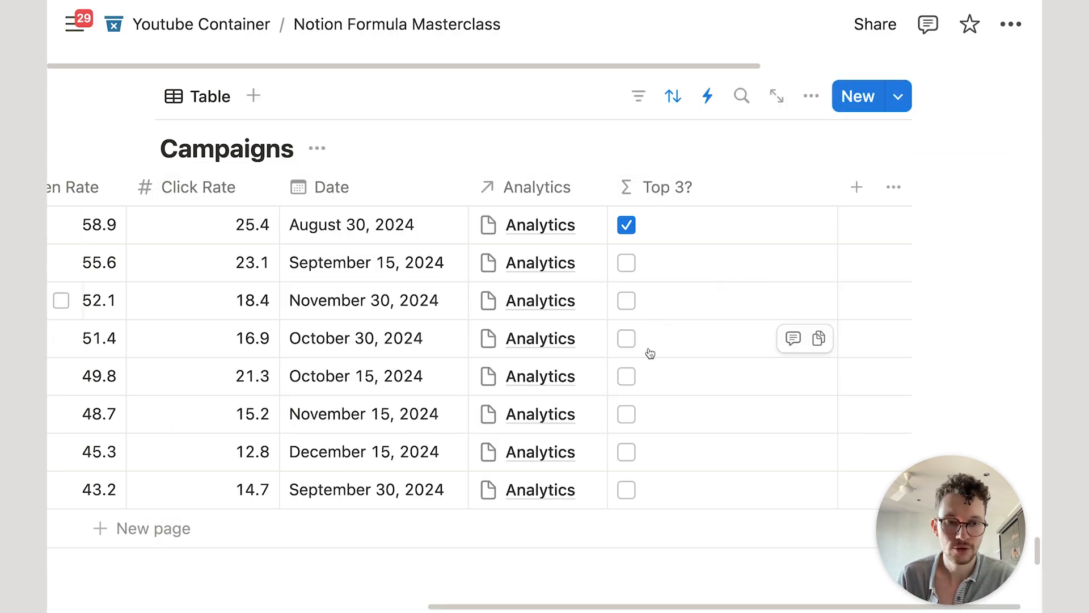
pyautogui.hscroll(-10, 540, 242)
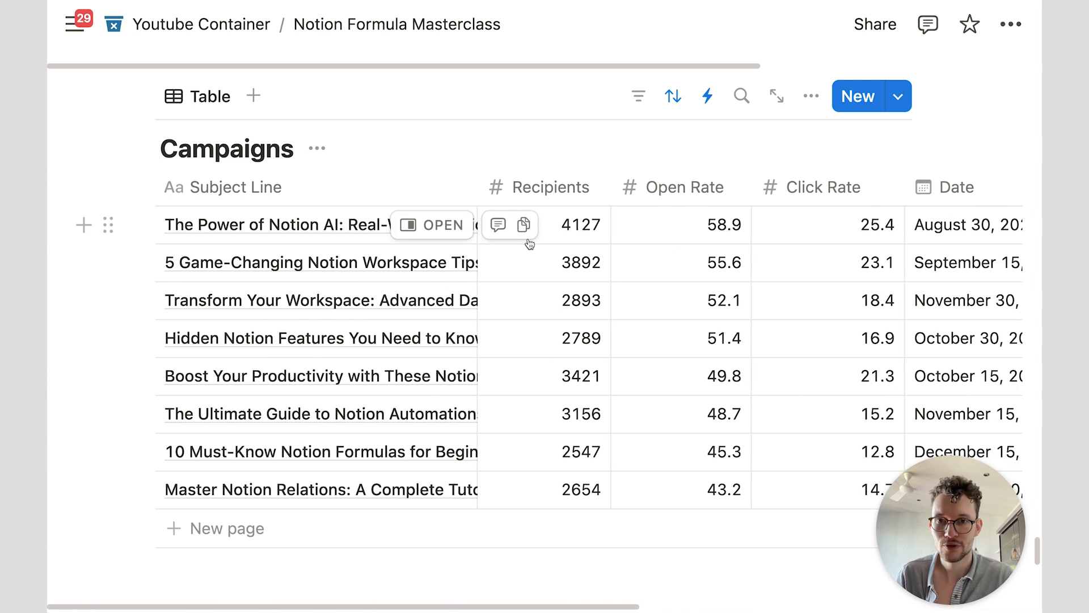
pyautogui.hscroll(3, 486, 246)
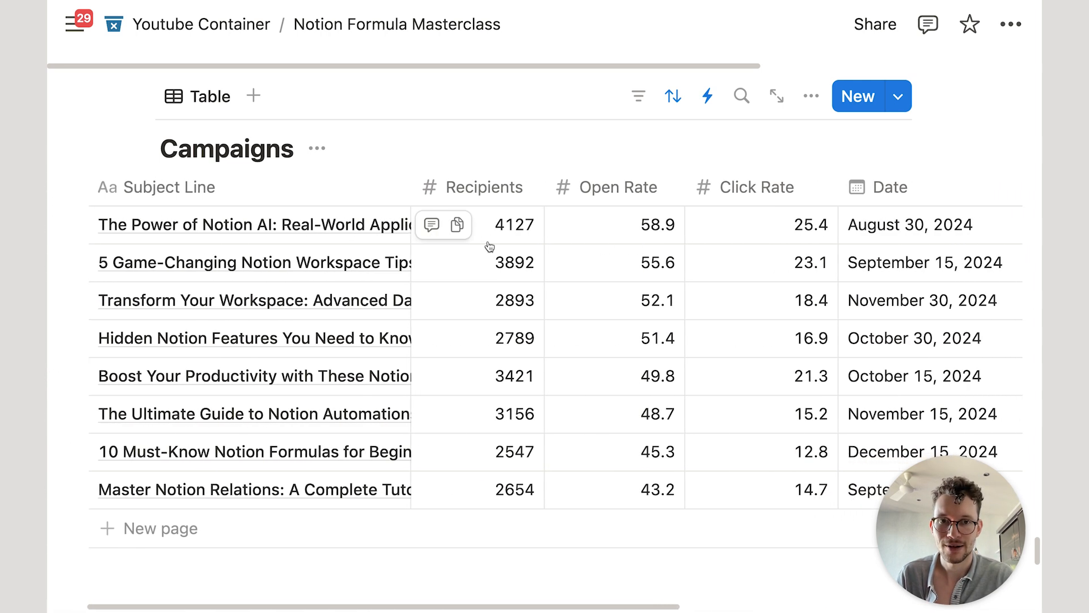
pyautogui.hscroll(1, 651, 238)
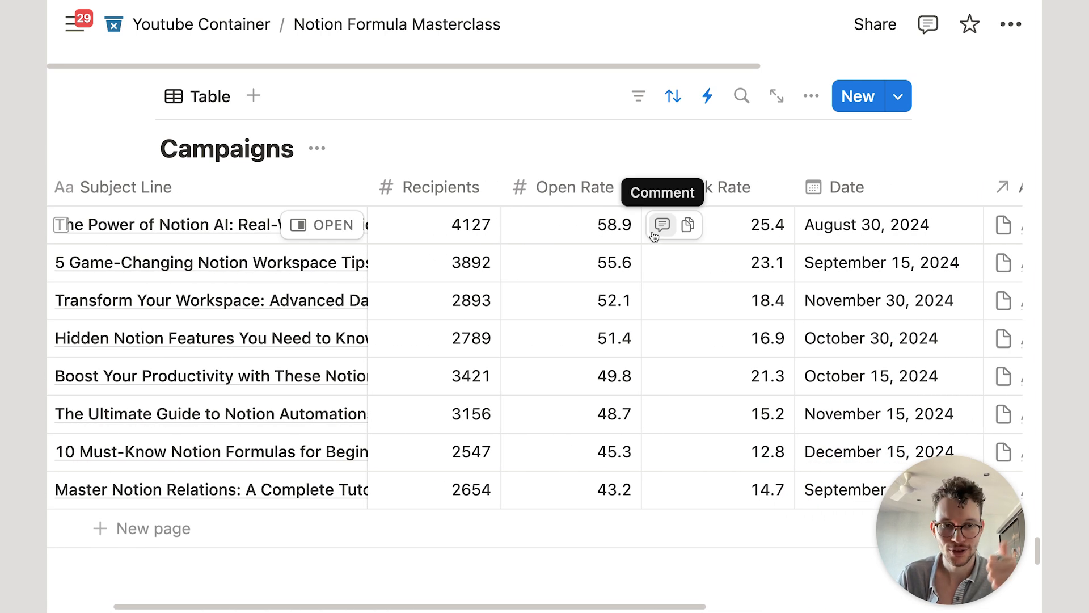
pyautogui.hscroll(10, 658, 228)
pyautogui.hscroll(3, 657, 228)
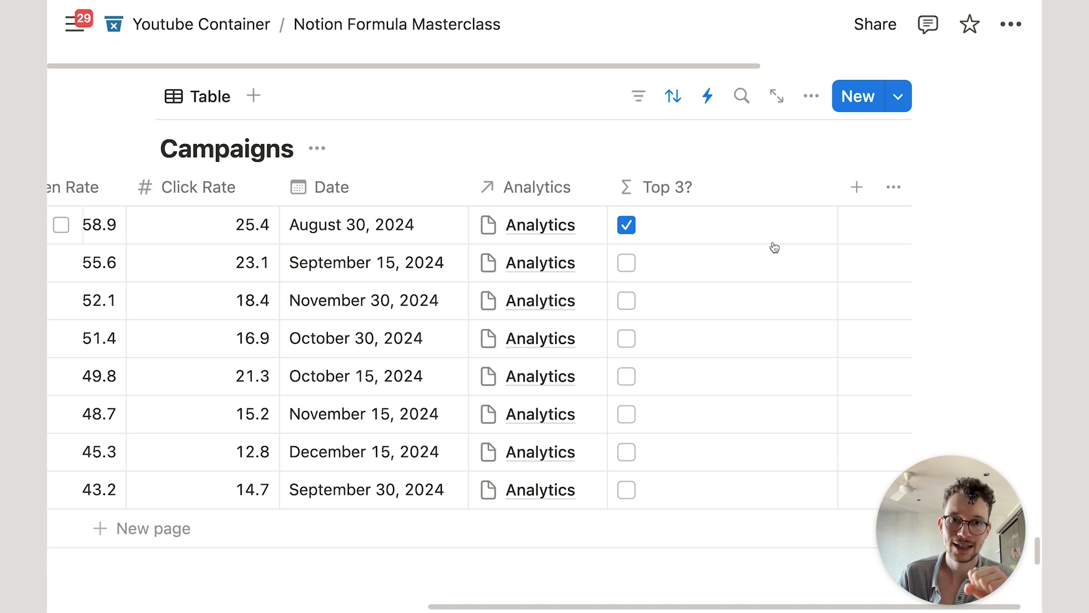
pyautogui.hscroll(-4, 756, 195)
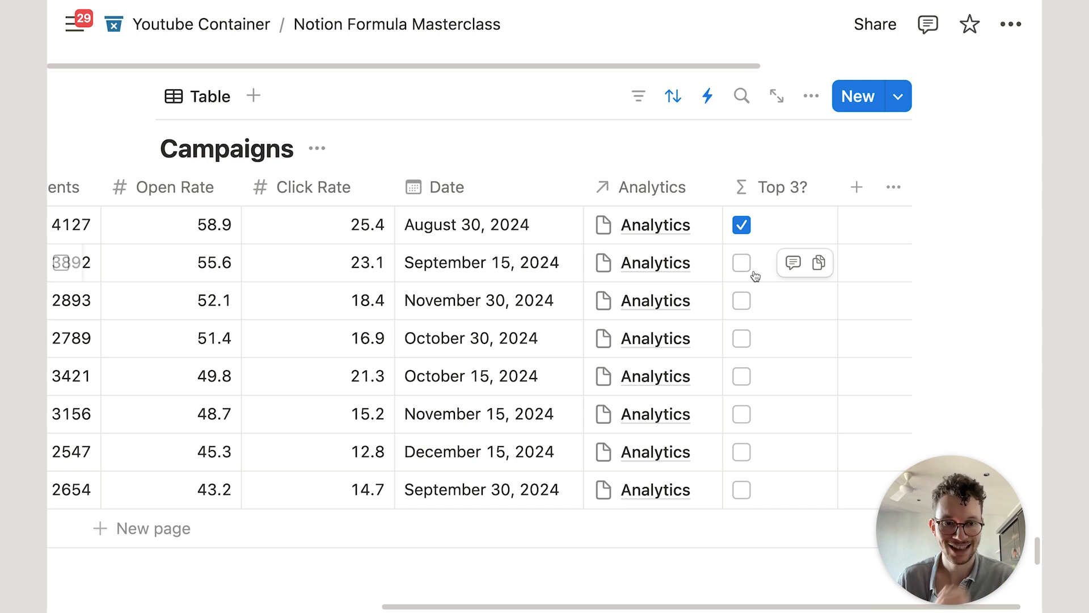
# Step: Delete the Subject Line comparison and the sort-through-format tail from the Top 3? formula
pyautogui.click(767, 234)
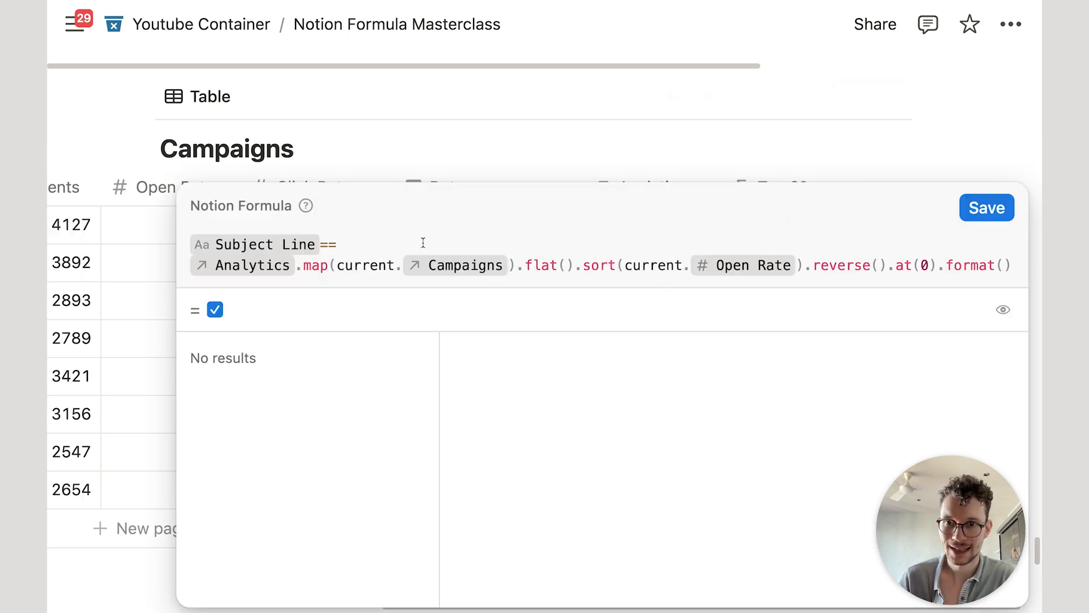
pyautogui.moveTo(423, 243); pyautogui.dragTo(200, 243)
pyautogui.press('BackSpace')
pyautogui.click(186, 263)
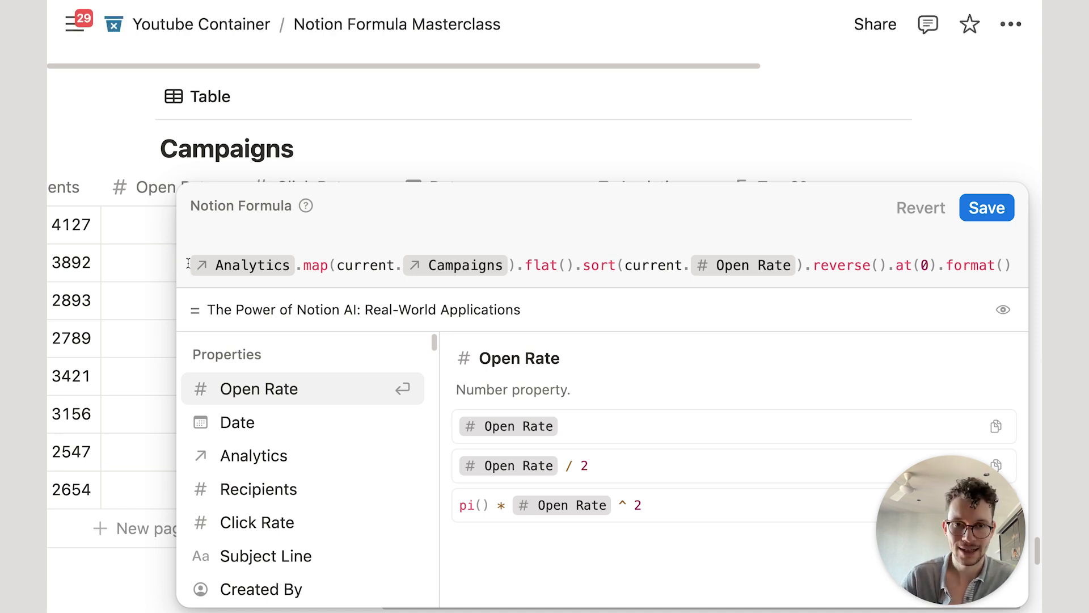
pyautogui.click(636, 241)
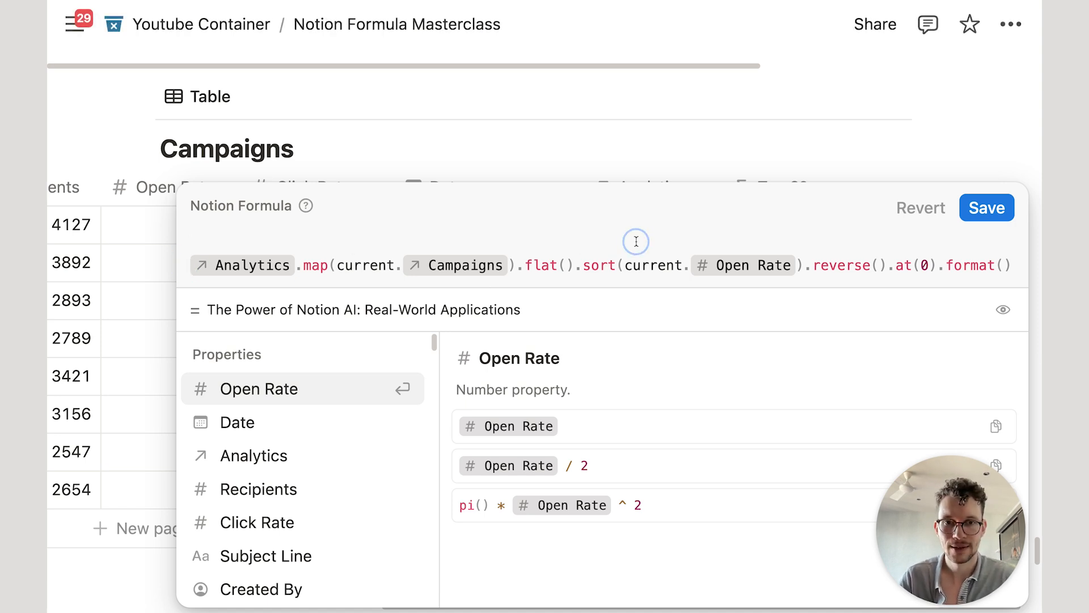
pyautogui.click(576, 265)
pyautogui.moveTo(579, 265); pyautogui.dragTo(1017, 266)
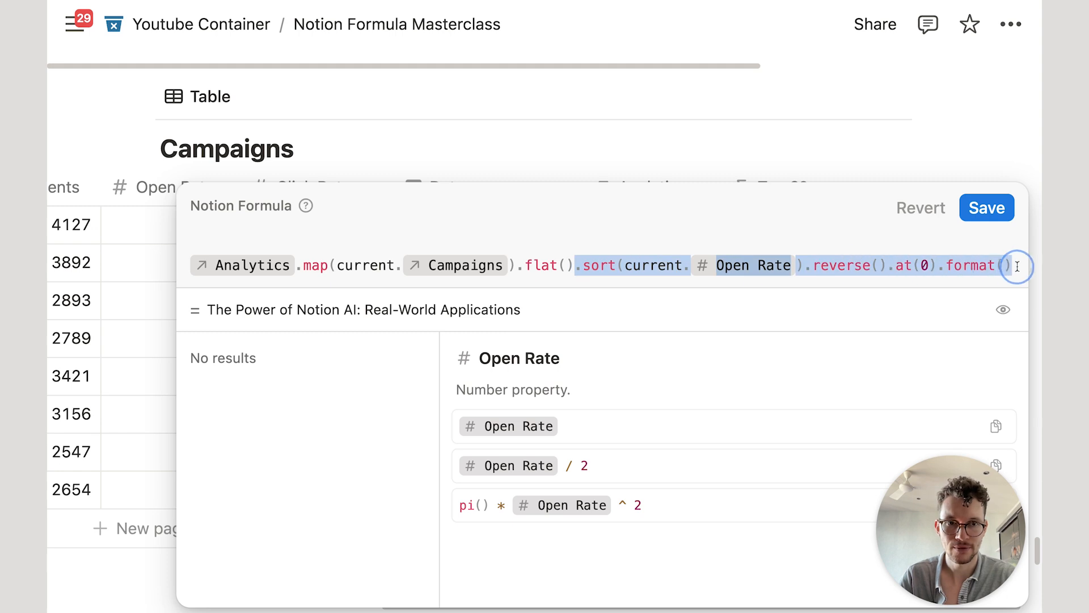
pyautogui.press('BackSpace')
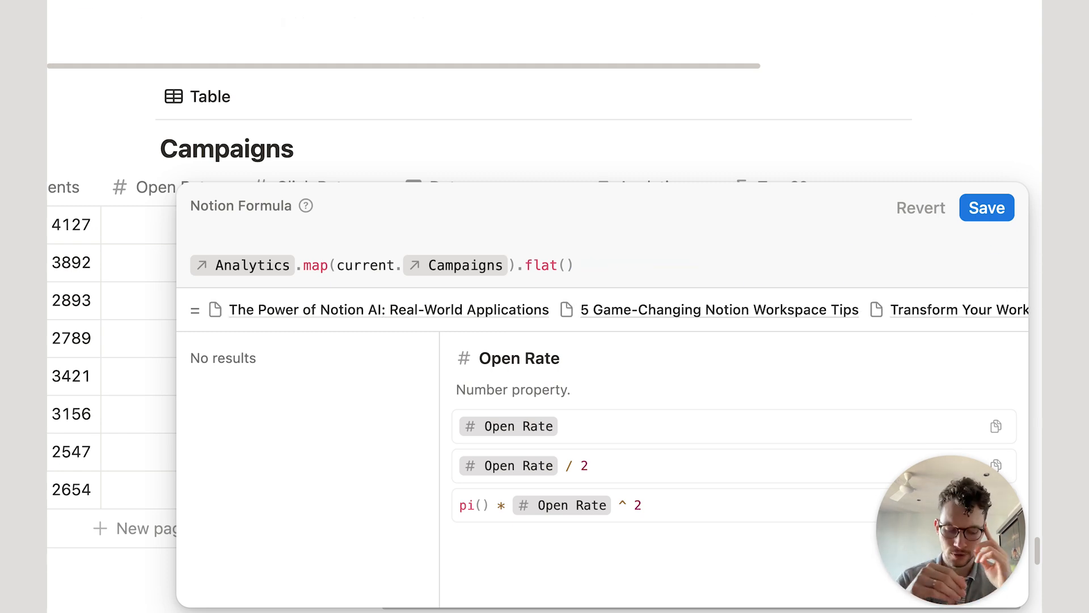
# Step: Append .map(current.Open Rate).sort().reverse() to list open rates in descending order
pyautogui.write('.map')
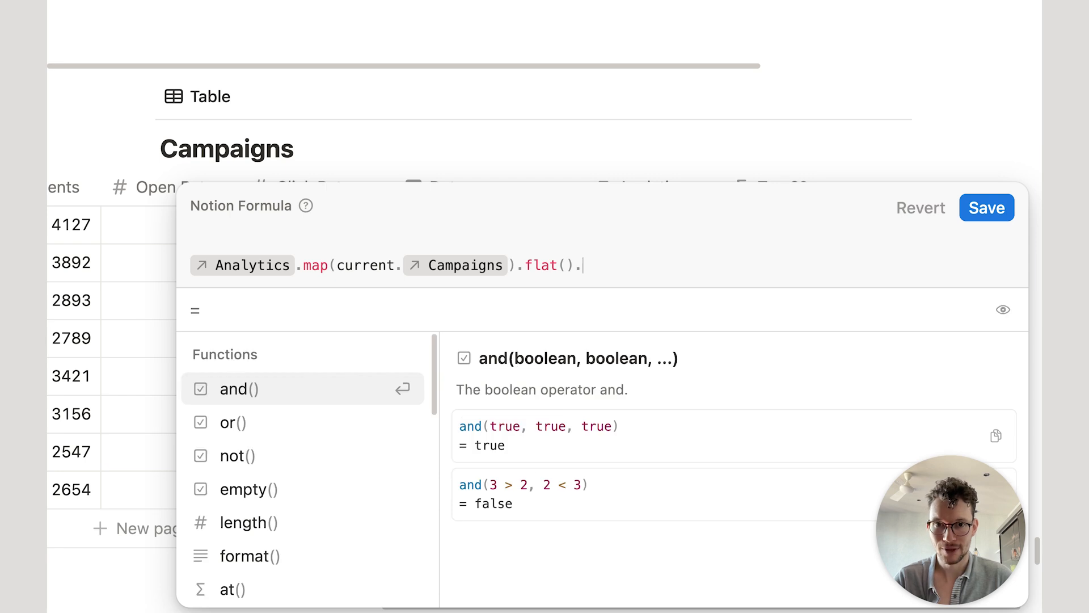
pyautogui.press('Return')
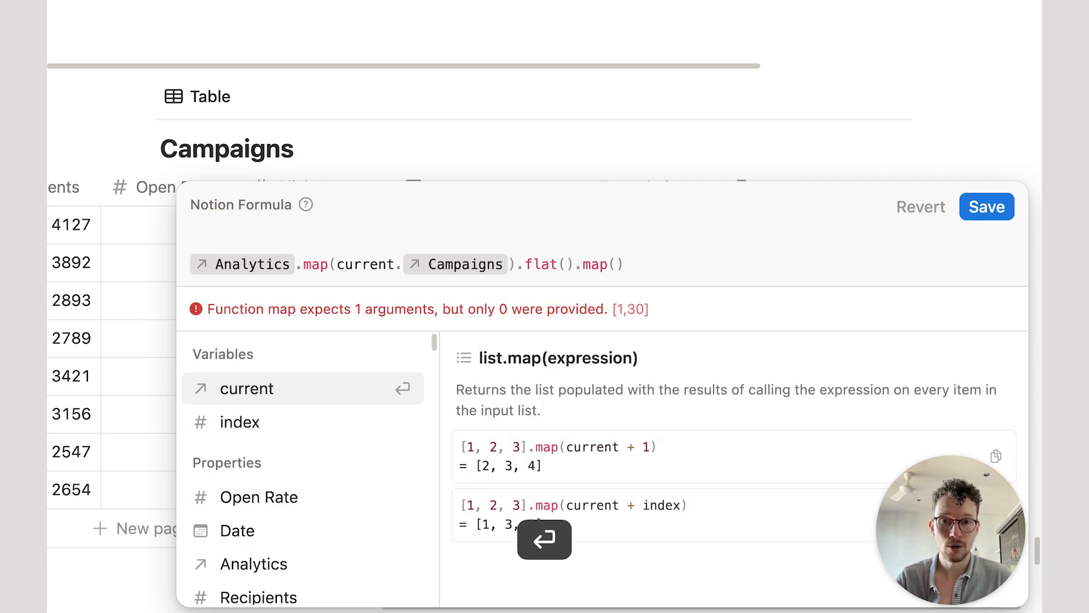
pyautogui.press('Return')
pyautogui.write('.')
pyautogui.press('Return')
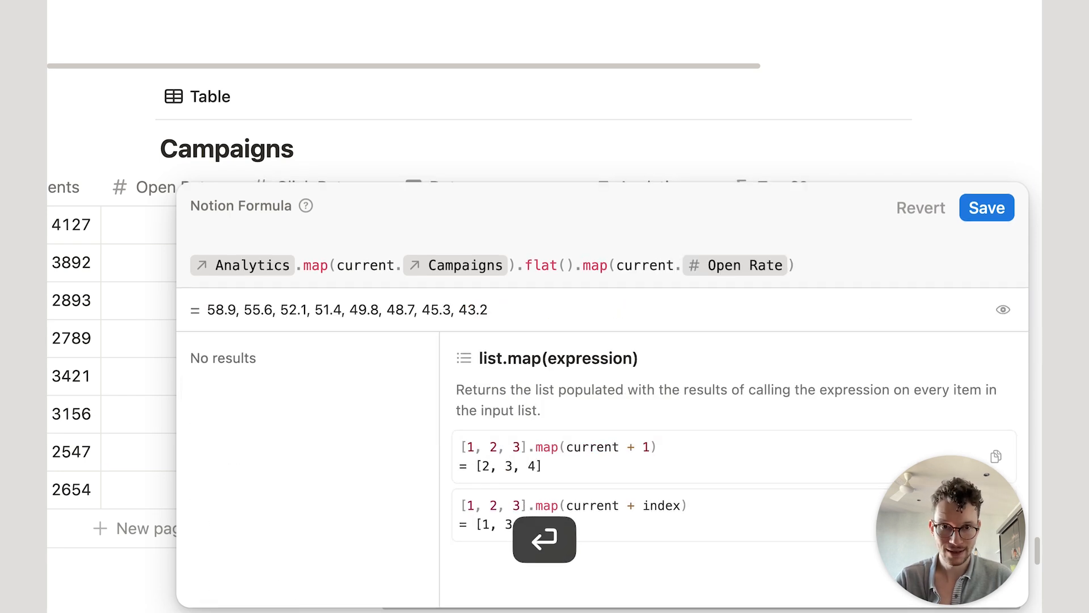
pyautogui.click(886, 271)
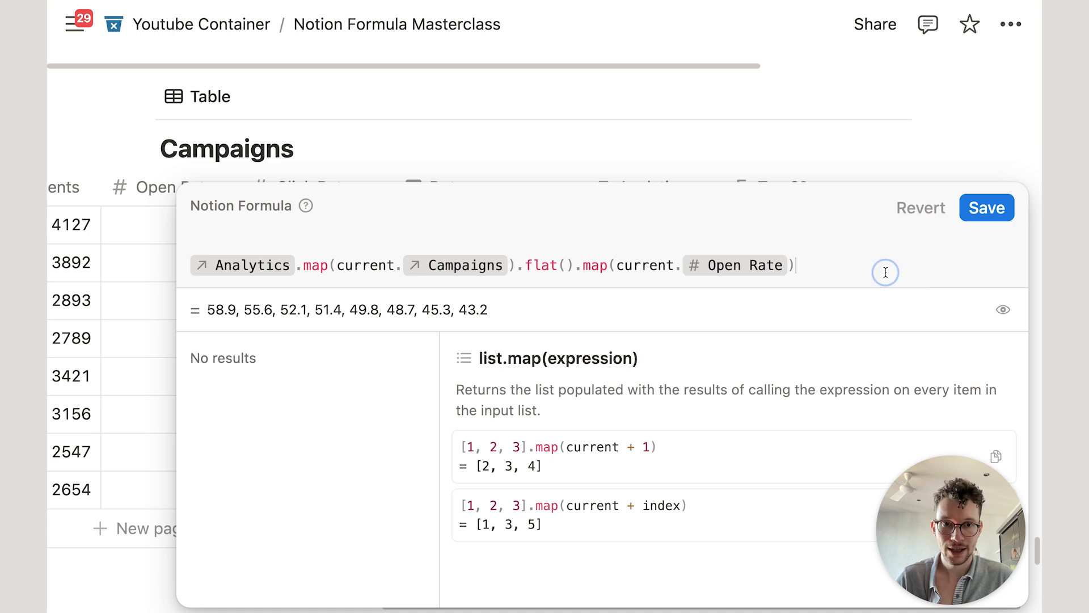
pyautogui.write('.so')
pyautogui.press('Return')
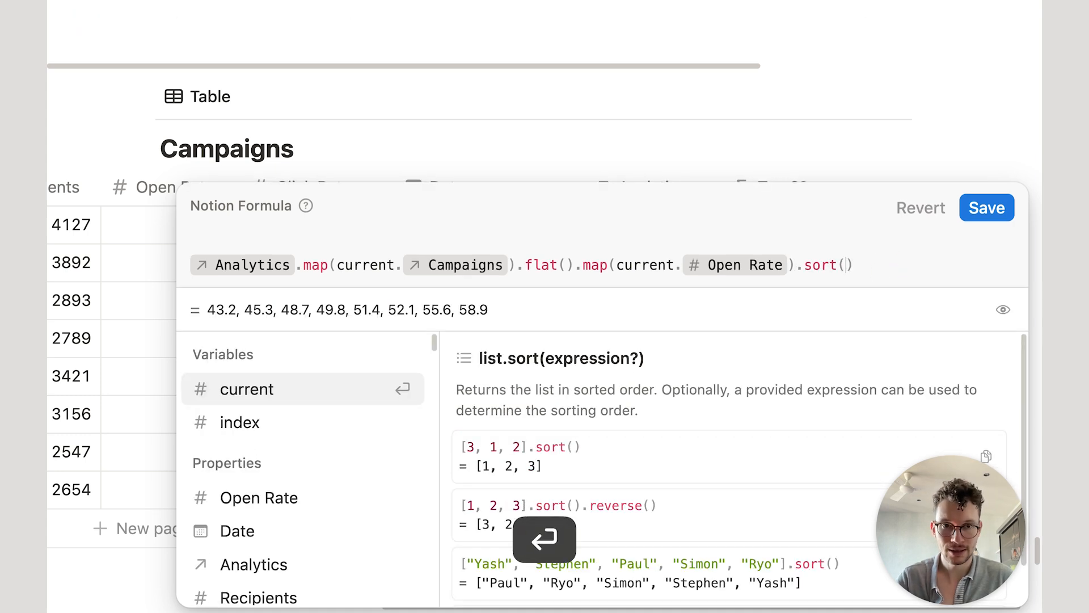
pyautogui.click(972, 272)
pyautogui.write('.re')
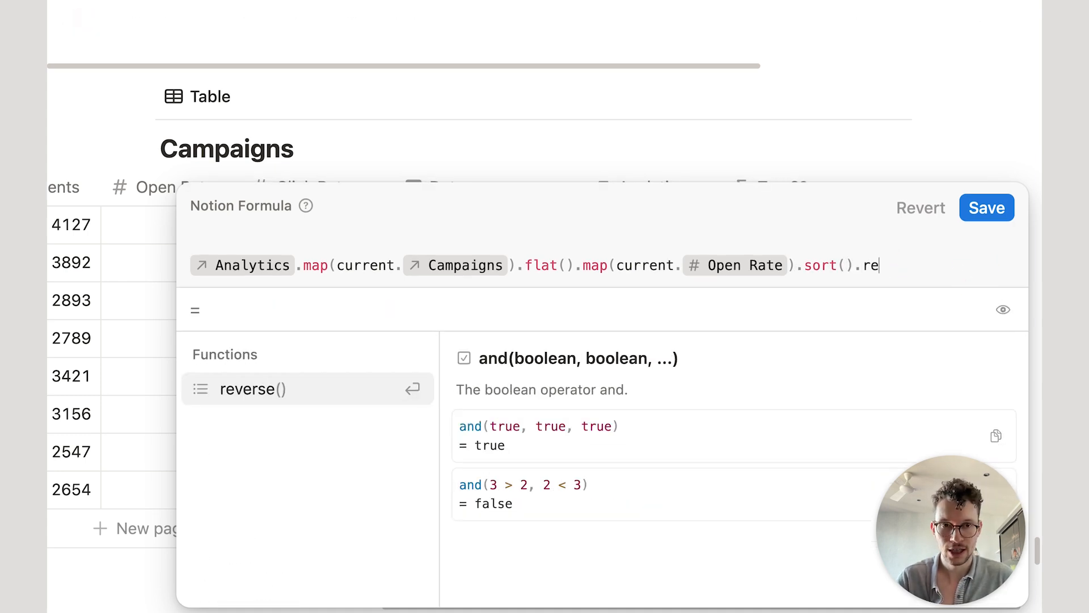
pyautogui.press('Return')
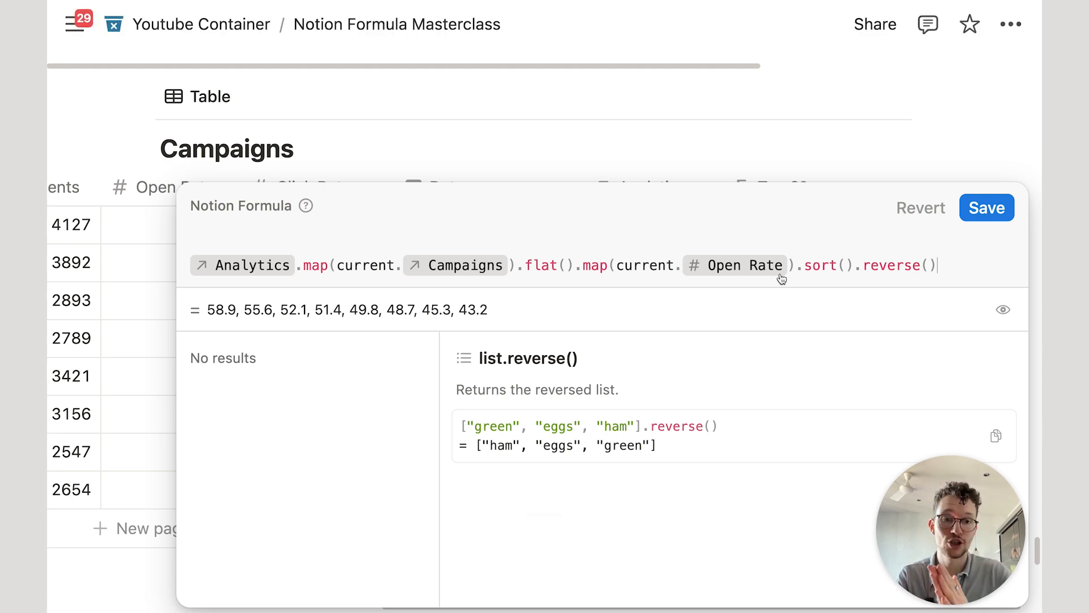
# Step: Add .at(2), prefix Open Rate >= to the formula, and save it
pyautogui.write('.')
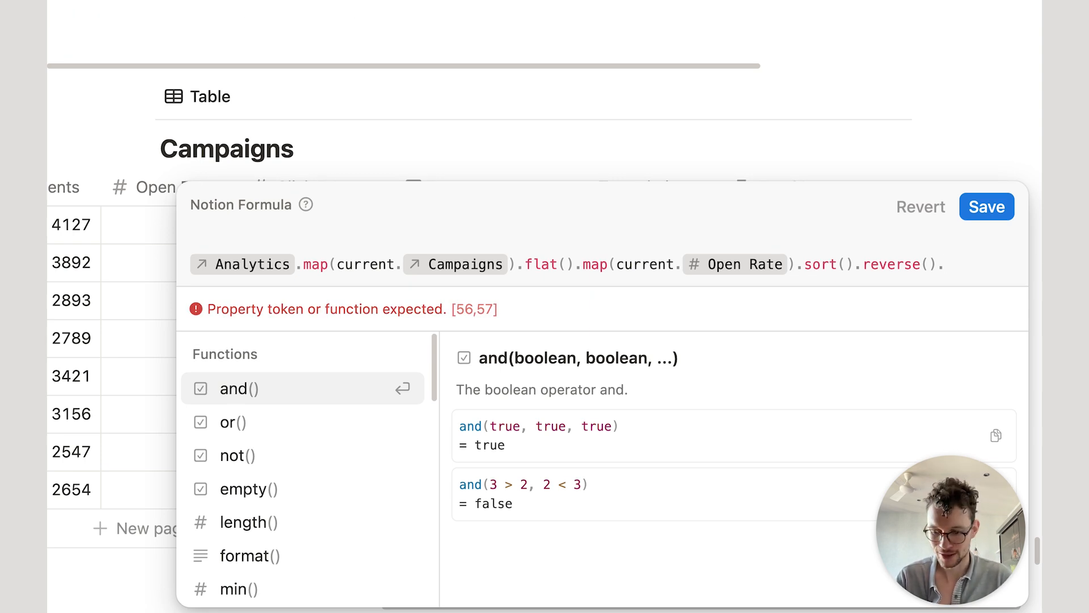
pyautogui.write('at')
pyautogui.press('Return')
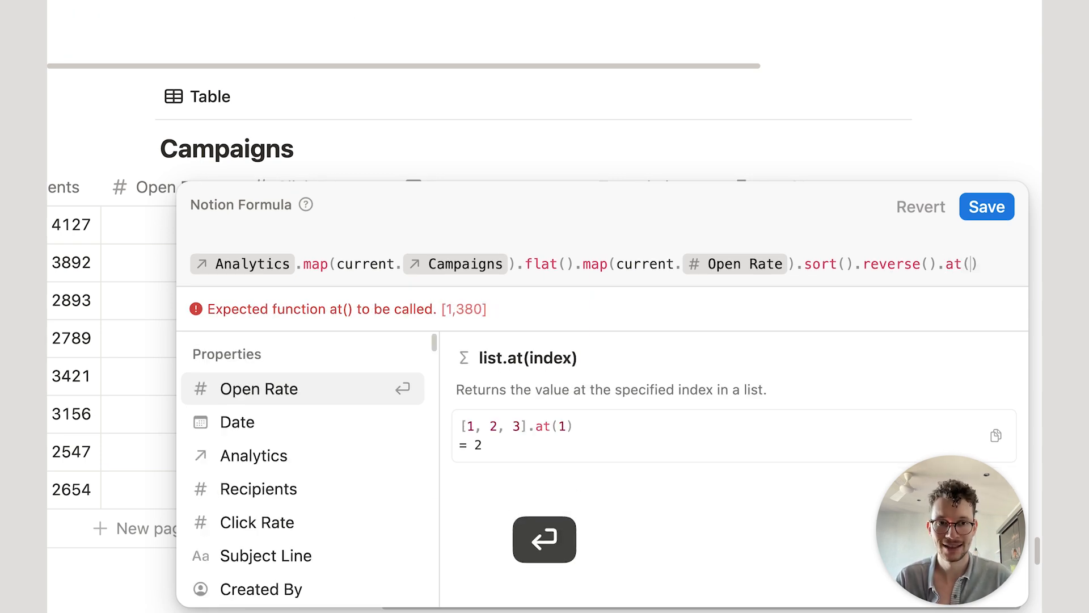
pyautogui.write('2')
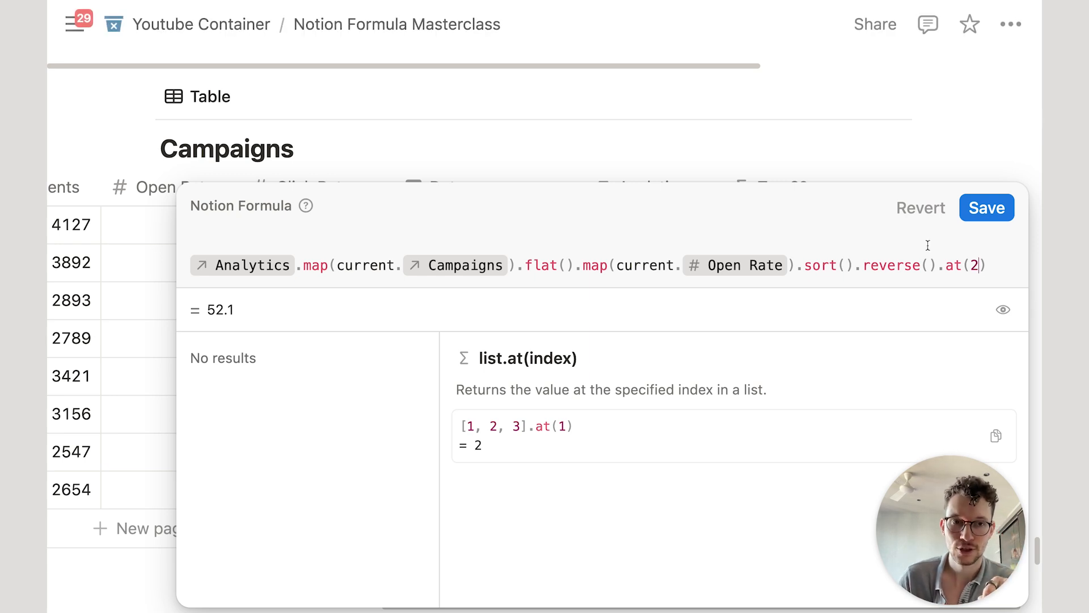
pyautogui.moveTo(207, 309); pyautogui.dragTo(242, 310)
pyautogui.click(237, 241)
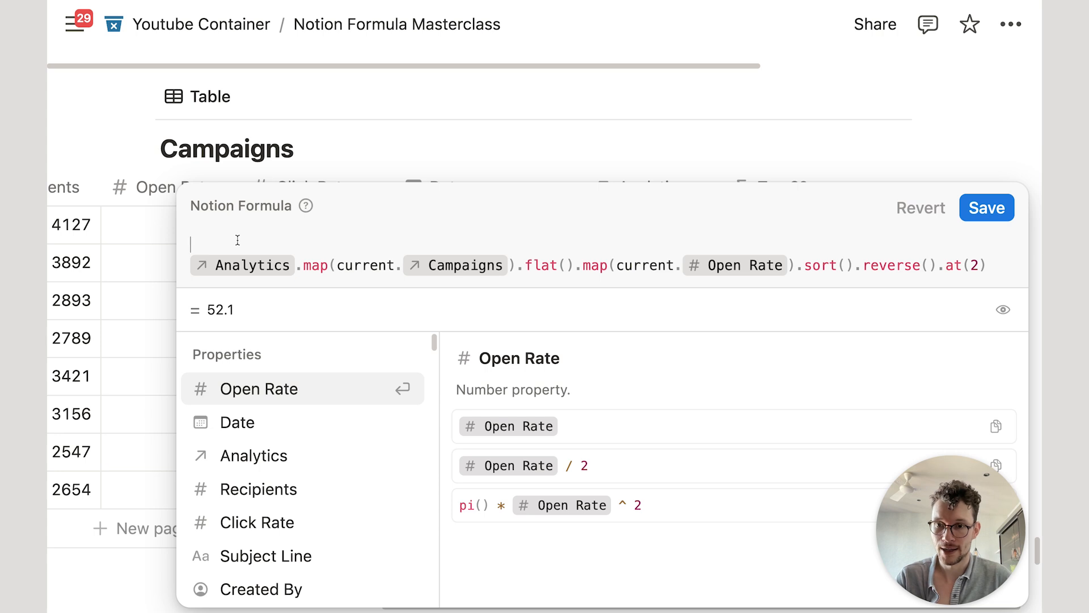
pyautogui.click(250, 389)
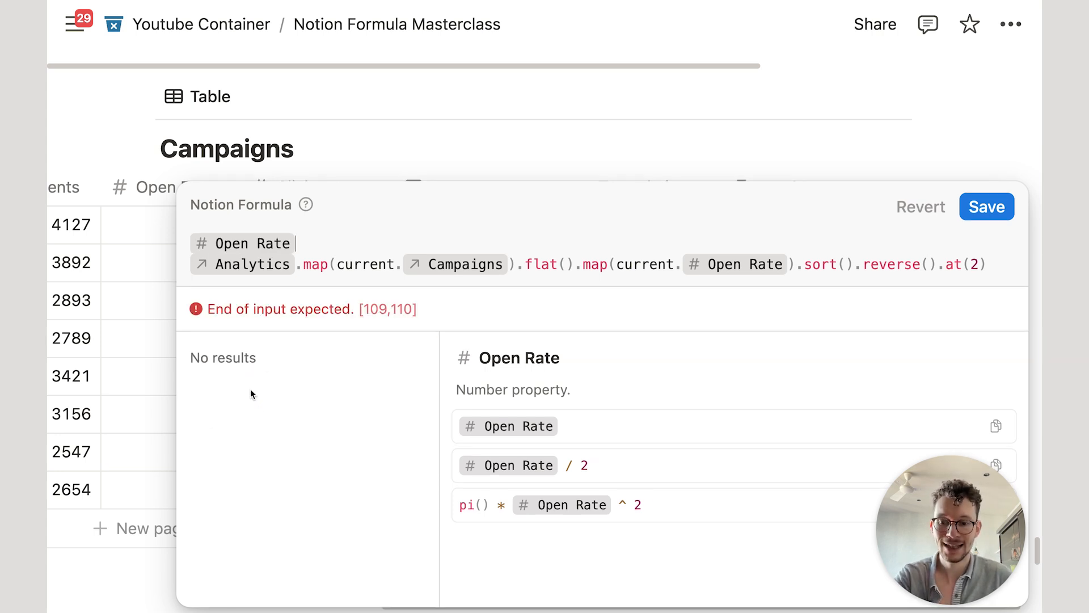
pyautogui.write('>=')
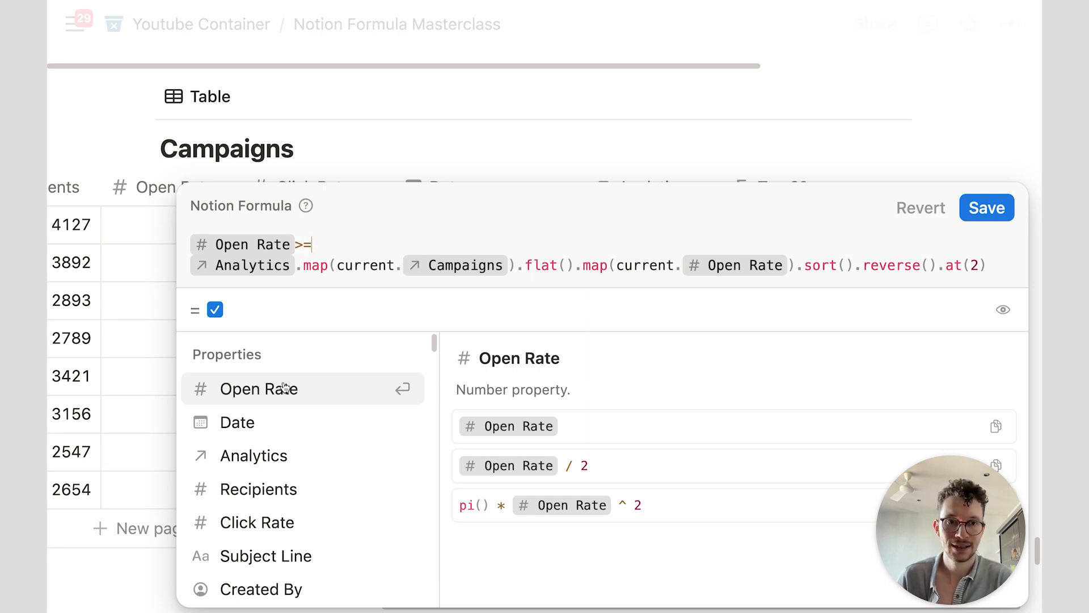
pyautogui.click(971, 208)
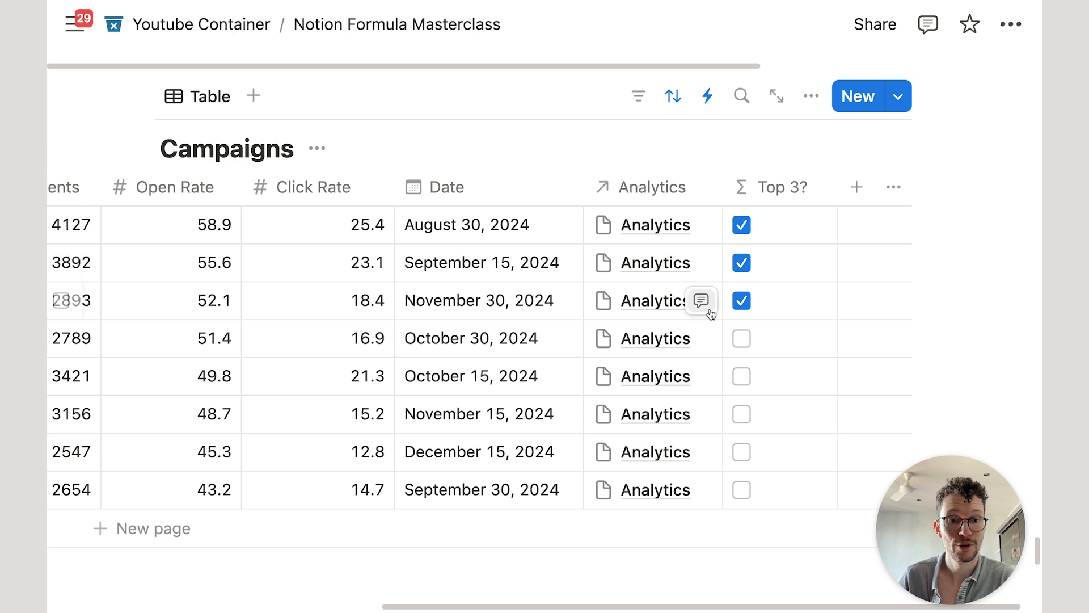
# Step: Add a new Campaigns view as a Gallery with no database title and no card preview
pyautogui.hscroll(-5, 574, 281)
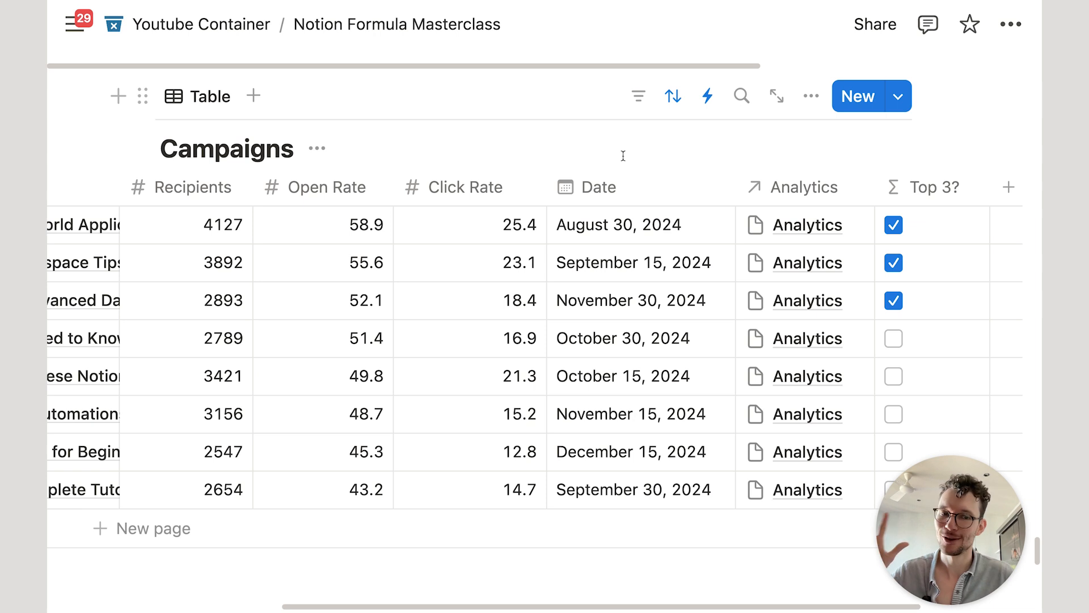
pyautogui.hscroll(-6, 466, 263)
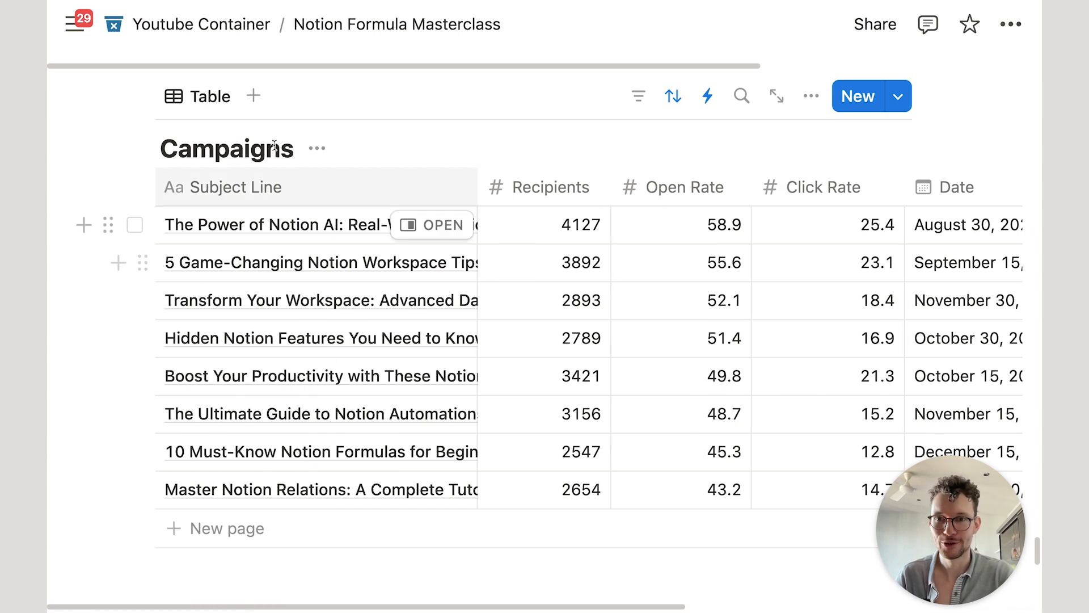
pyautogui.click(253, 96)
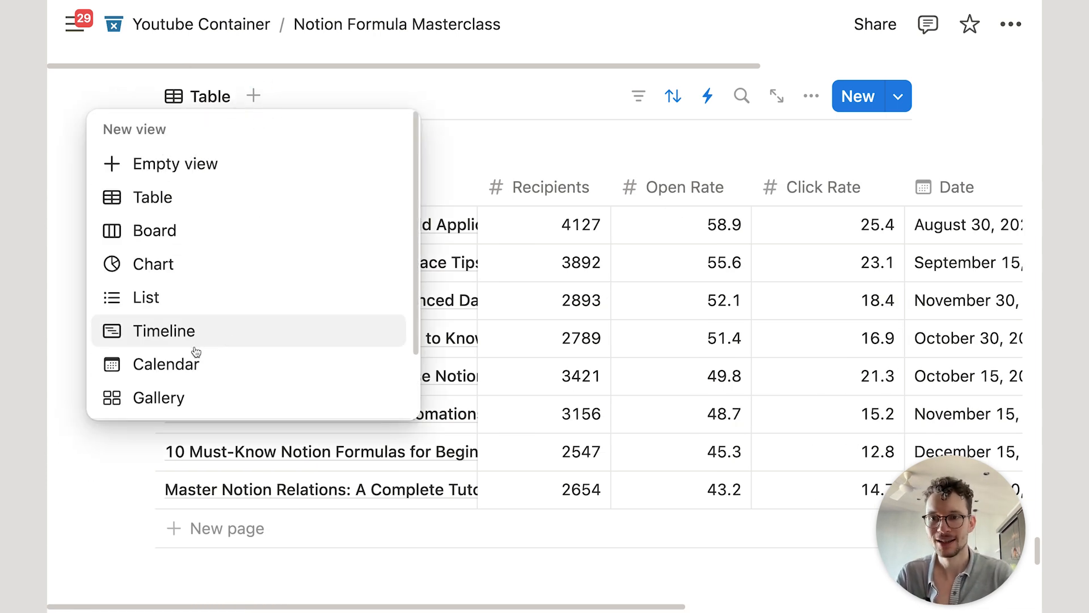
pyautogui.click(161, 229)
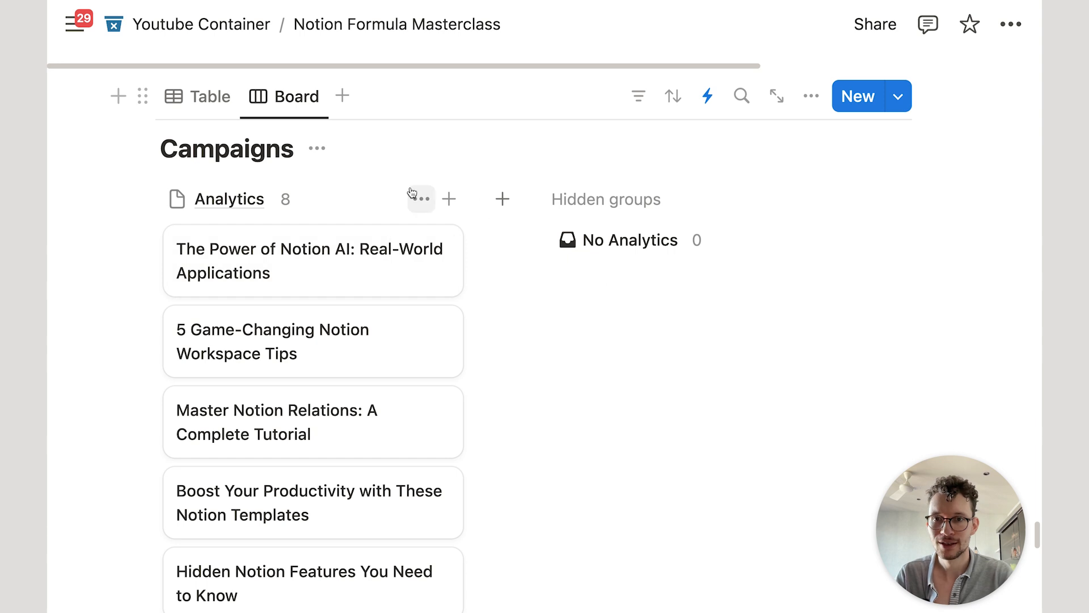
pyautogui.click(284, 98)
pyautogui.click(798, 165)
pyautogui.click(811, 96)
pyautogui.click(800, 226)
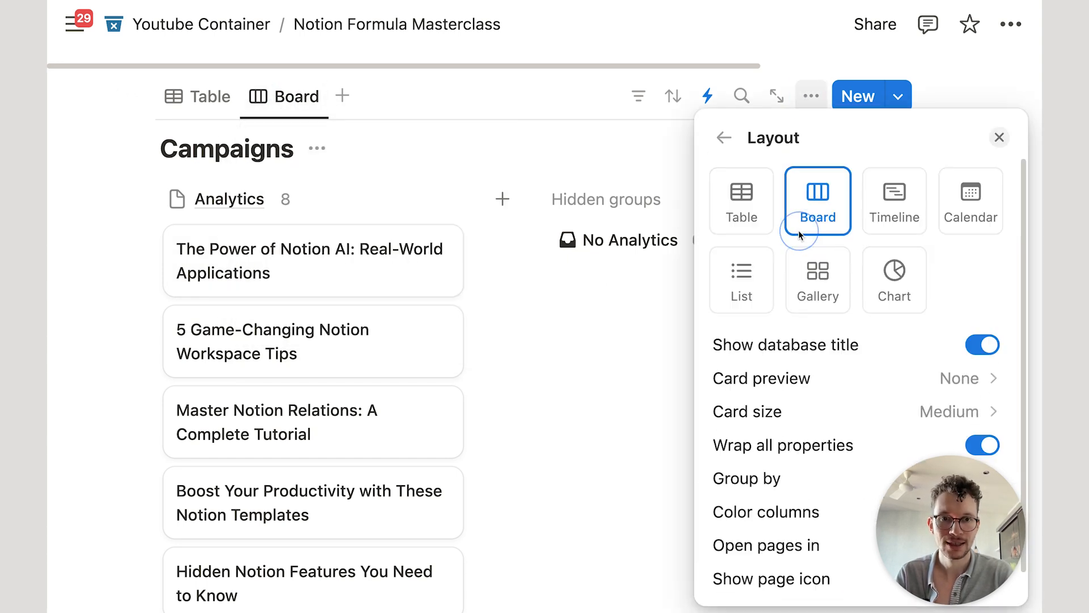
pyautogui.click(823, 278)
pyautogui.click(977, 355)
pyautogui.click(906, 377)
pyautogui.click(846, 419)
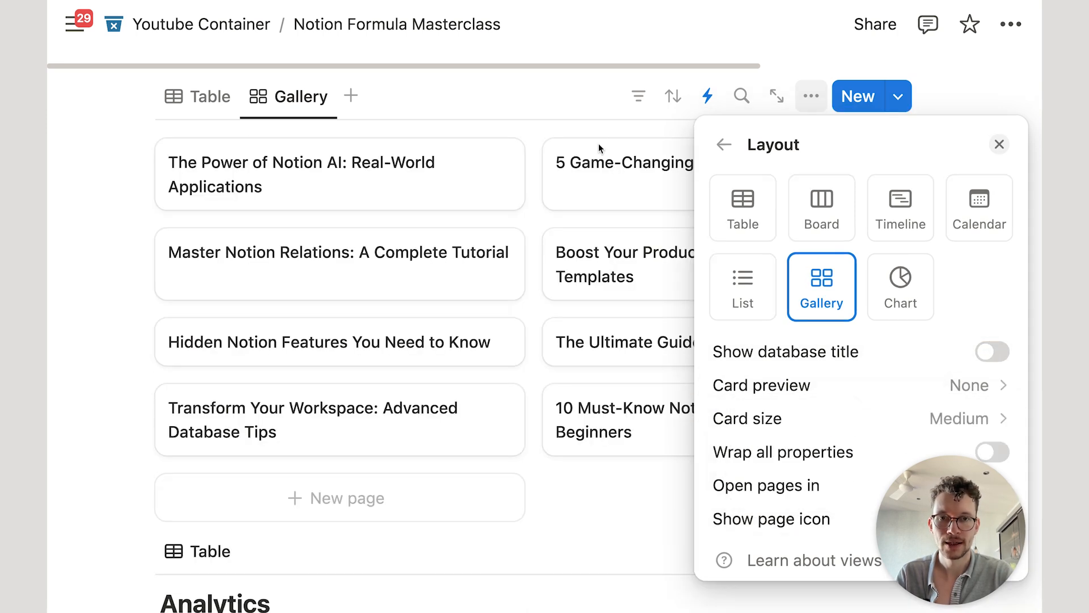
pyautogui.click(586, 107)
# Step: Filter the gallery to campaigns where Top 3? is Checked
pyautogui.click(638, 96)
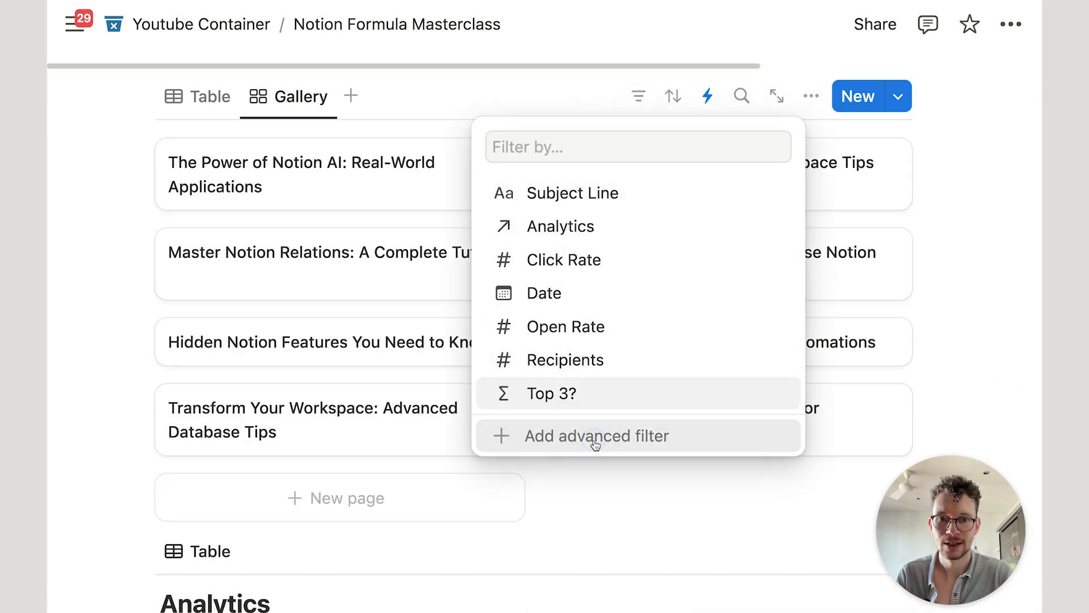
pyautogui.click(595, 444)
pyautogui.click(215, 194)
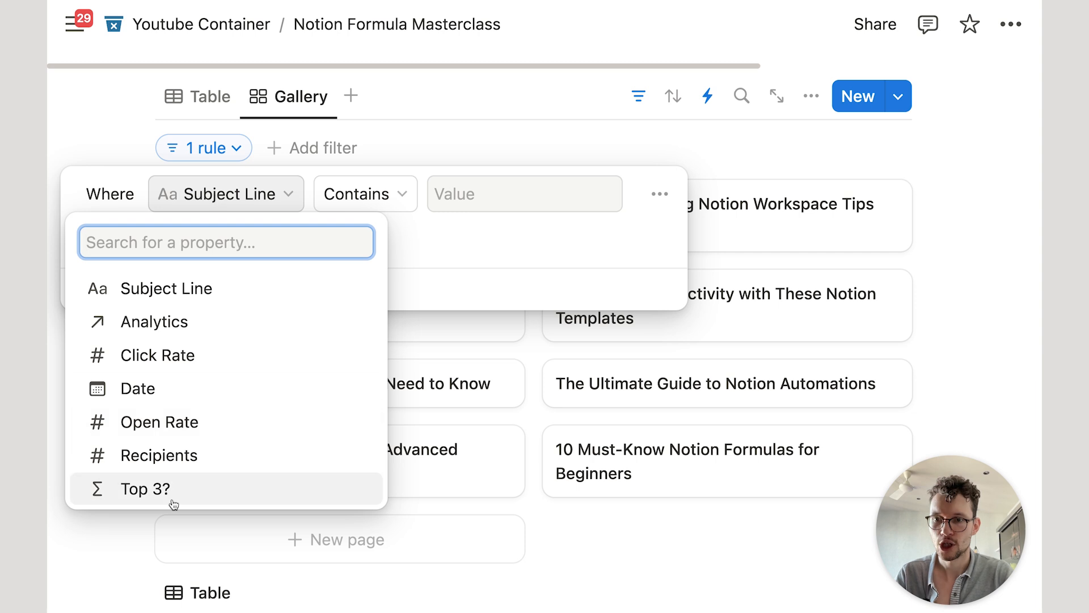
pyautogui.click(174, 504)
pyautogui.click(389, 196)
pyautogui.click(354, 261)
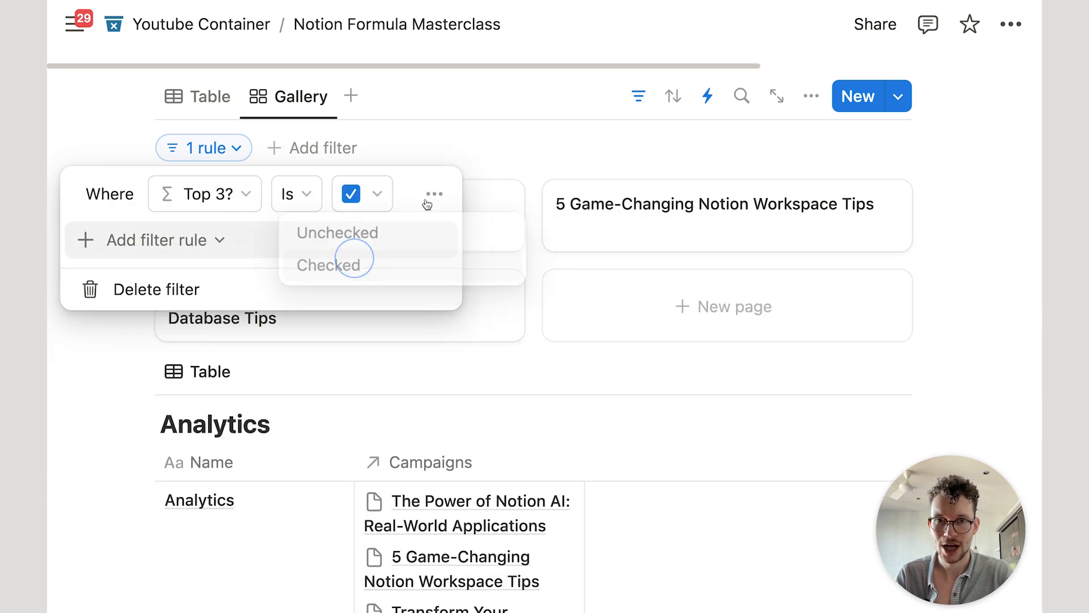
pyautogui.click(498, 114)
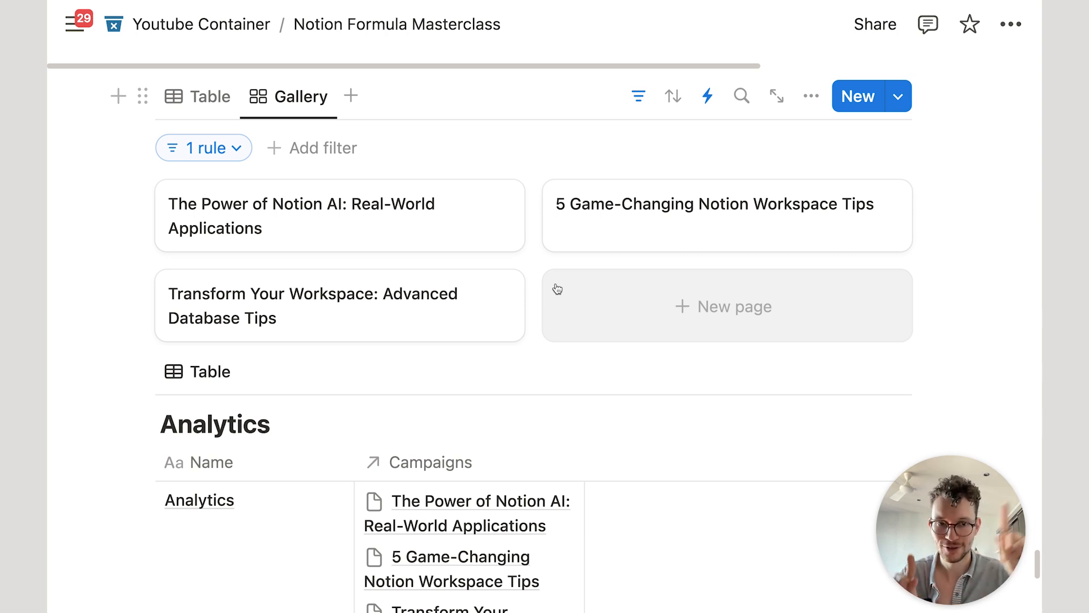
# Step: Show Click Rate on the gallery cards, then return to the Table view
pyautogui.click(811, 97)
pyautogui.click(833, 262)
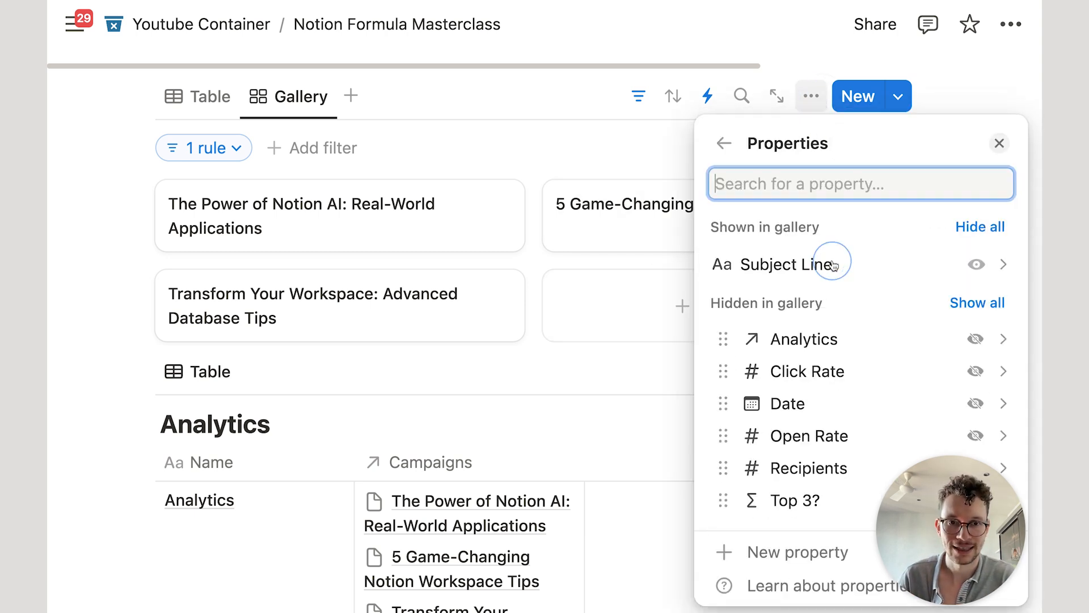
pyautogui.click(975, 371)
pyautogui.click(598, 163)
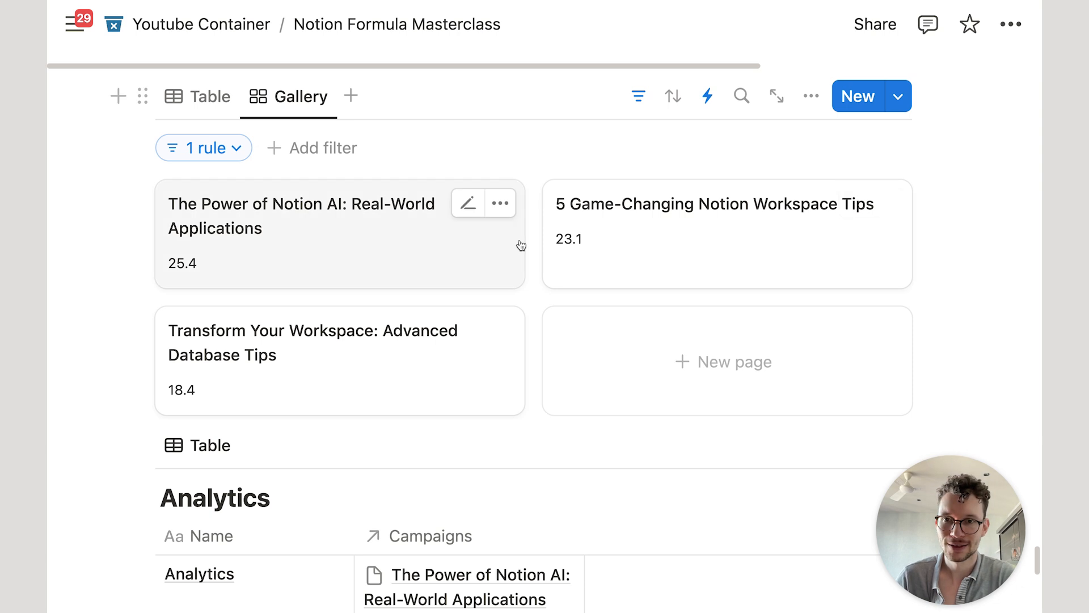
pyautogui.scroll(1, 516, 243)
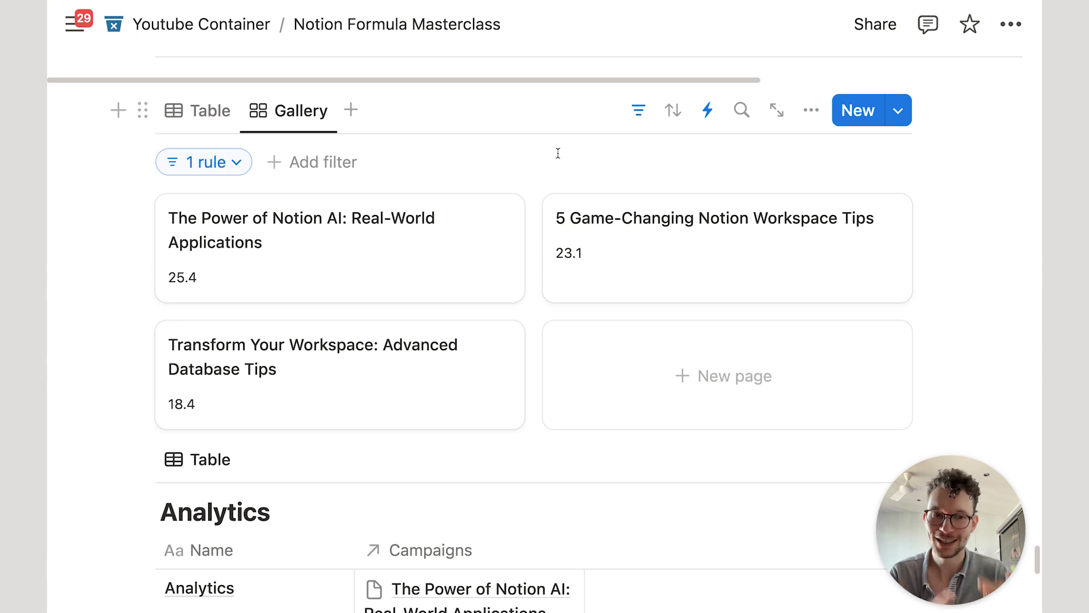
pyautogui.click(198, 110)
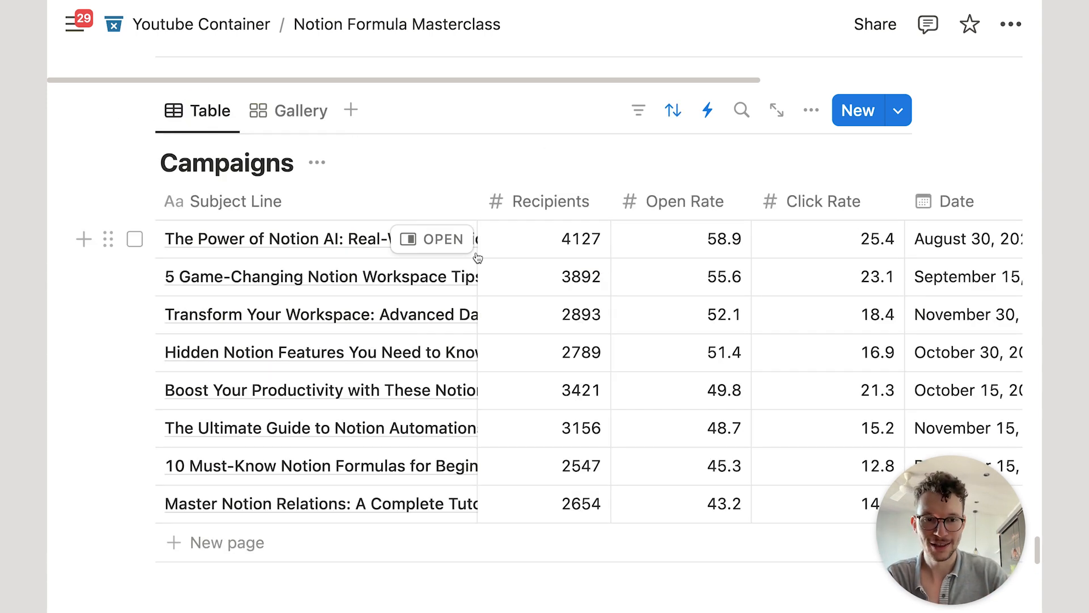
# Step: Inspect the Top 3? formula behind the three ticked campaigns
pyautogui.hscroll(5, 530, 293)
pyautogui.click(760, 241)
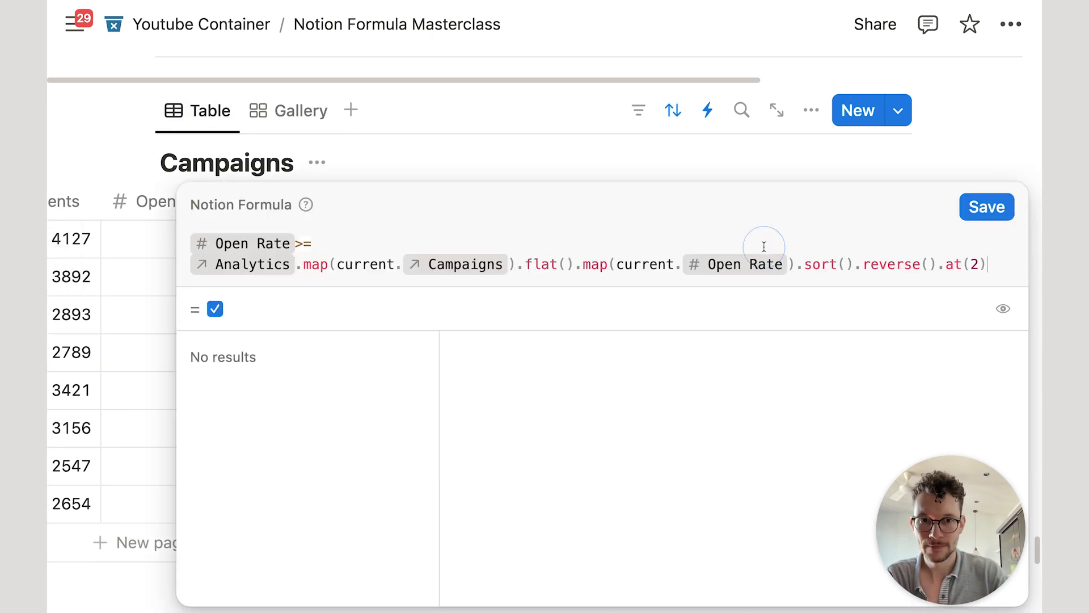
pyautogui.click(414, 165)
# Step: Add an empty row to the Analytics table and review both tables
pyautogui.scroll(-10, 333, 333)
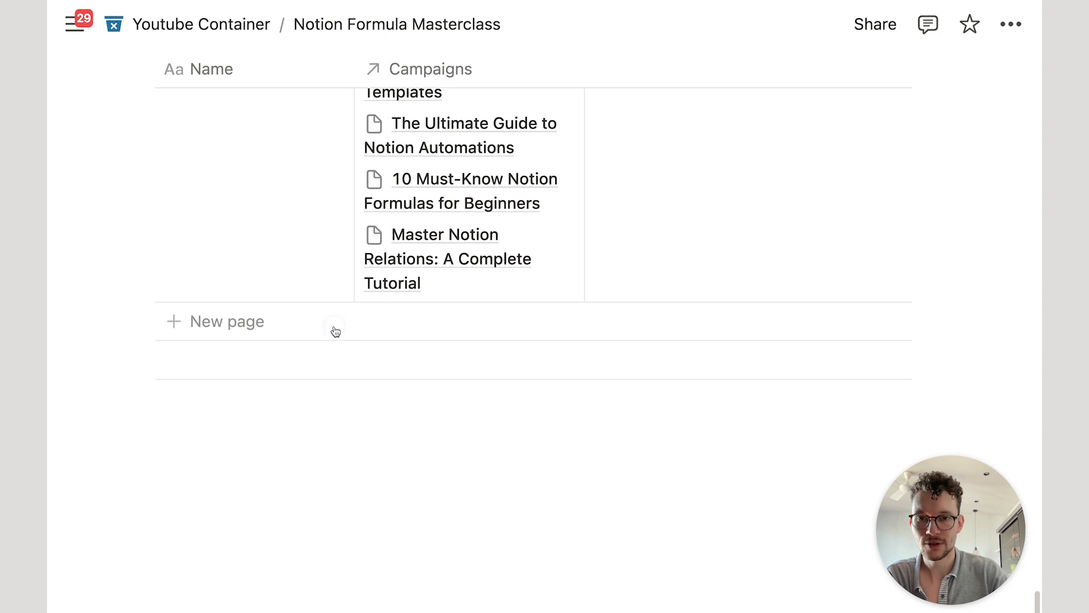
pyautogui.click(335, 326)
pyautogui.scroll(10, 360, 287)
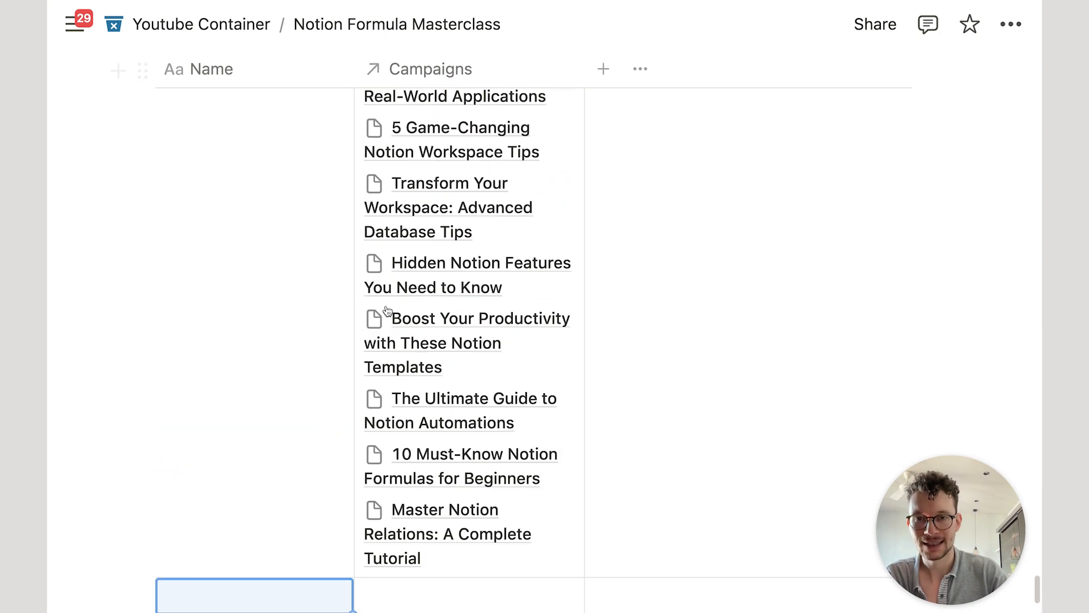
pyautogui.scroll(5, 388, 310)
pyautogui.scroll(-4, 387, 533)
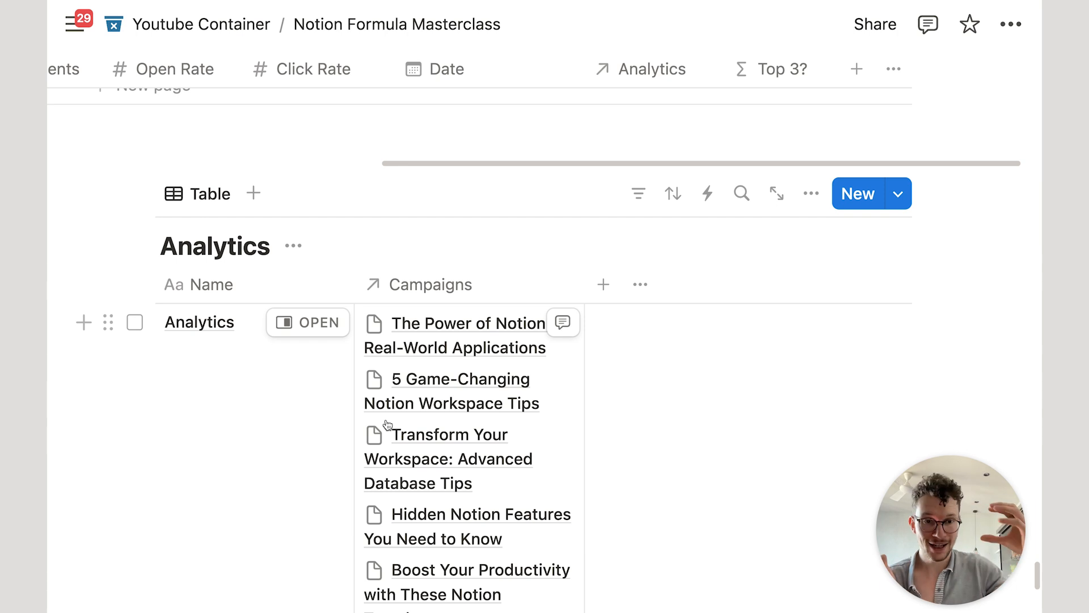
pyautogui.scroll(5, 388, 425)
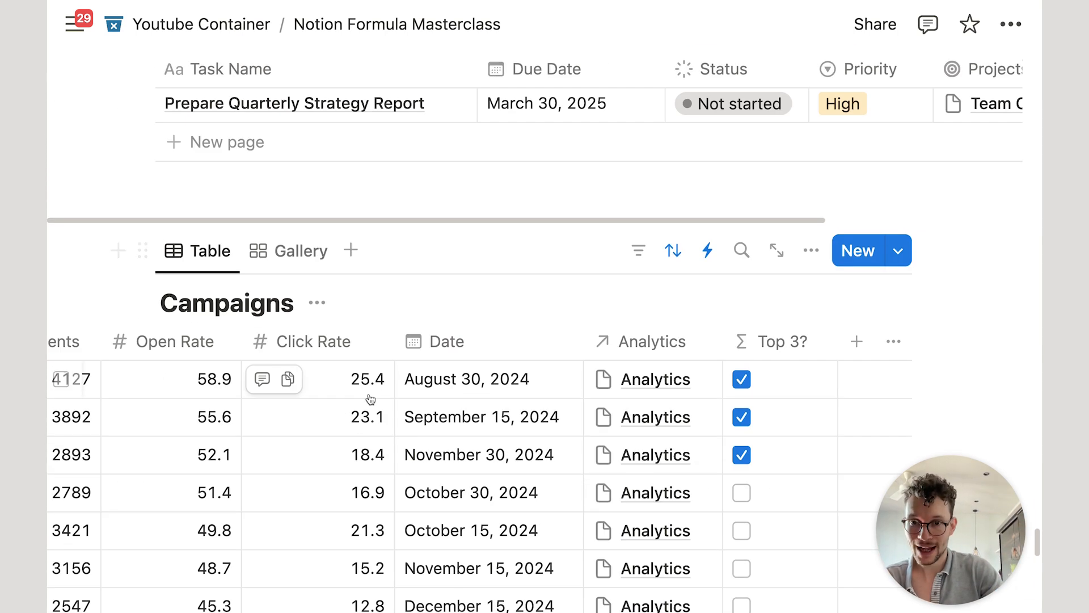
pyautogui.hscroll(-5, 334, 380)
pyautogui.hscroll(5, 331, 388)
pyautogui.scroll(-2, 332, 388)
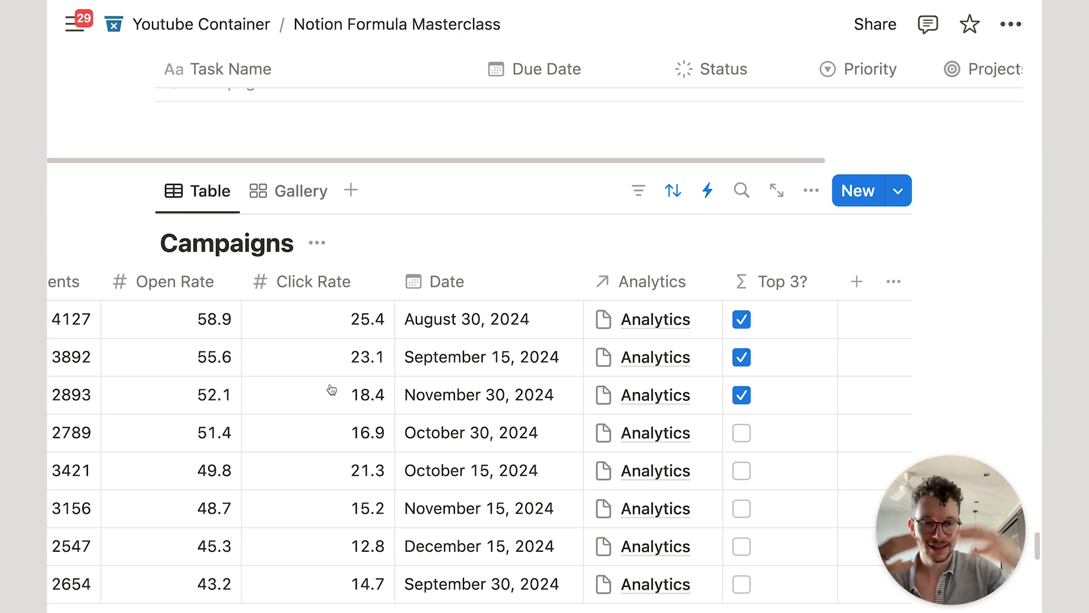
pyautogui.scroll(-4, 332, 389)
pyautogui.scroll(1, 332, 389)
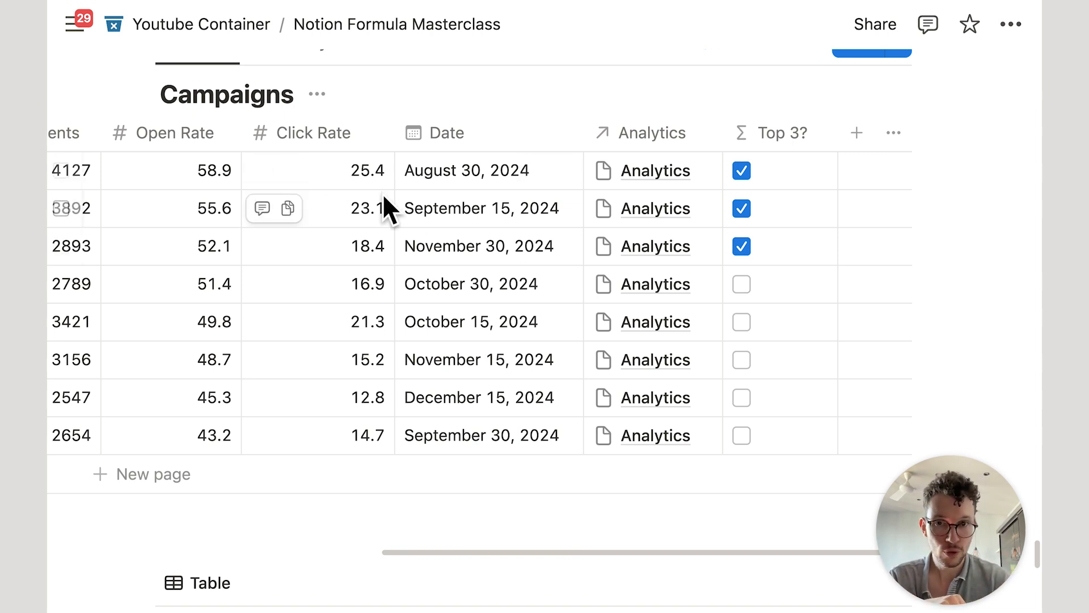
pyautogui.scroll(-6, 315, 301)
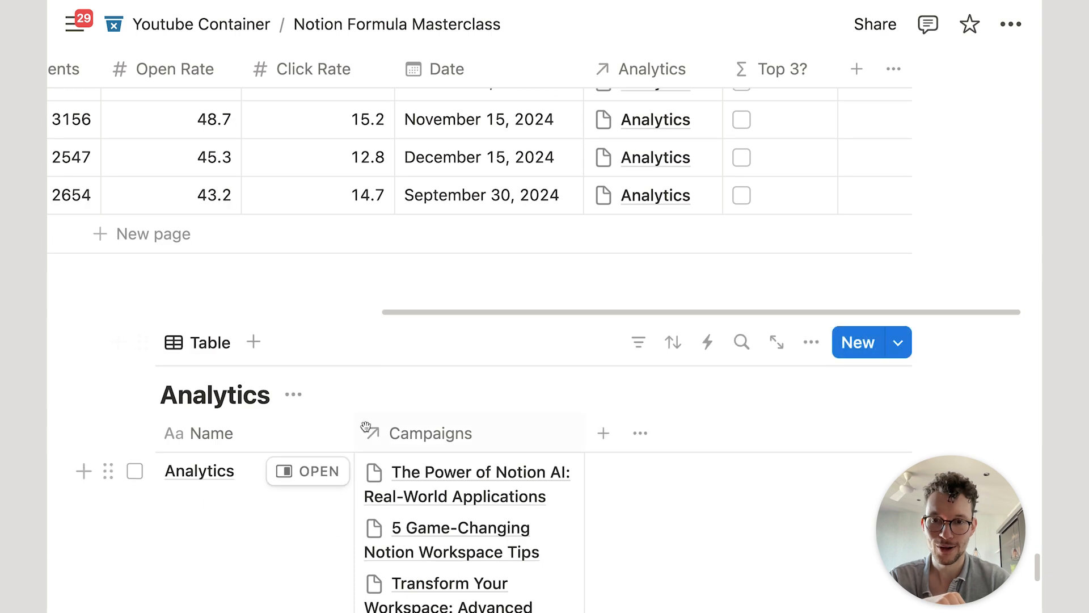
pyautogui.scroll(7, 779, 168)
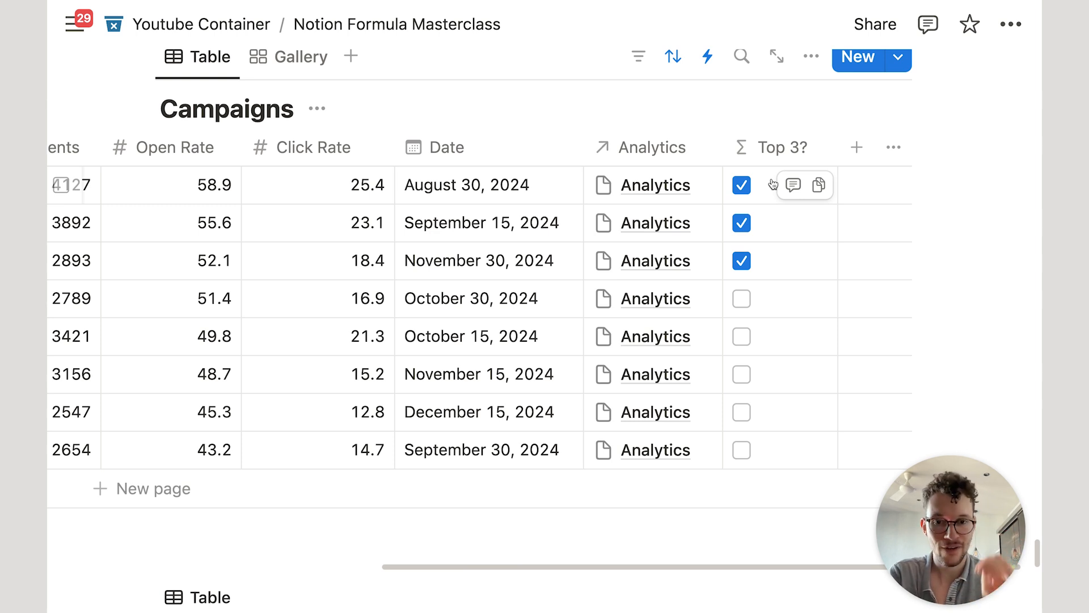
pyautogui.hscroll(-10, 542, 527)
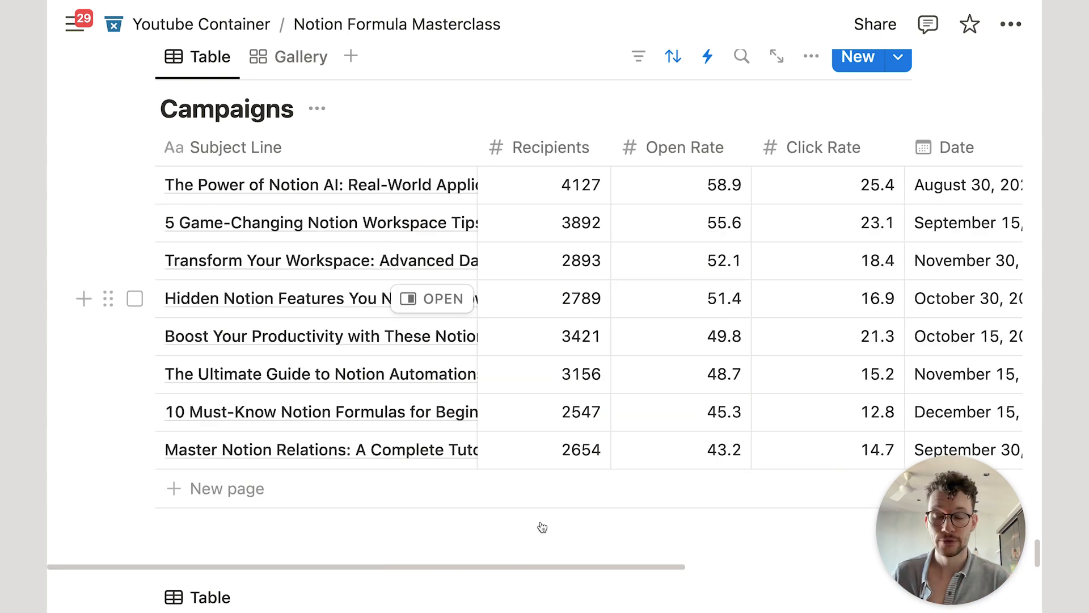
pyautogui.scroll(-10, 541, 527)
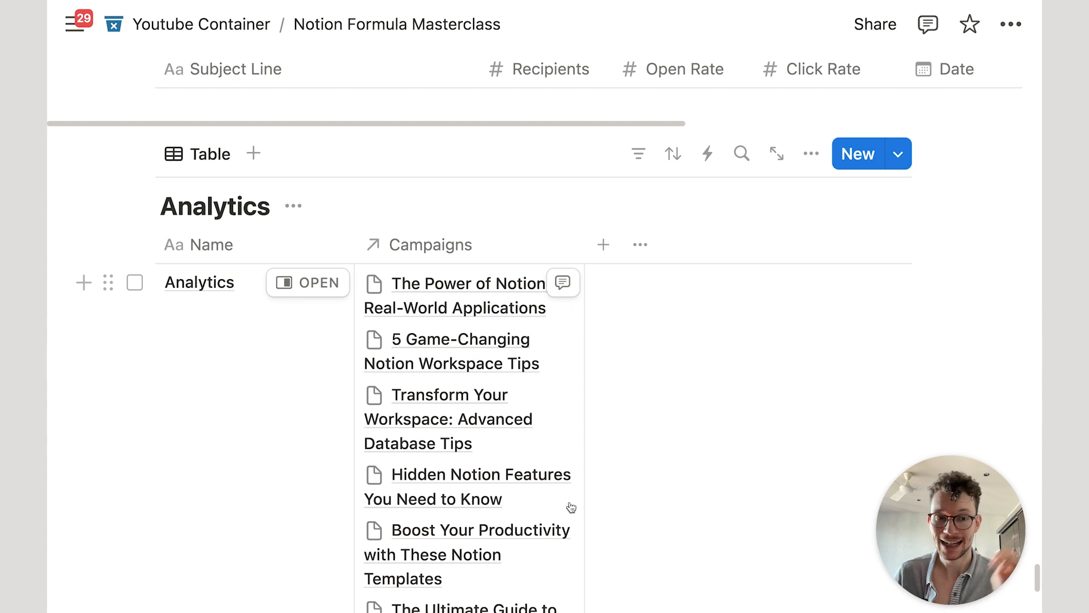
pyautogui.scroll(5, 564, 496)
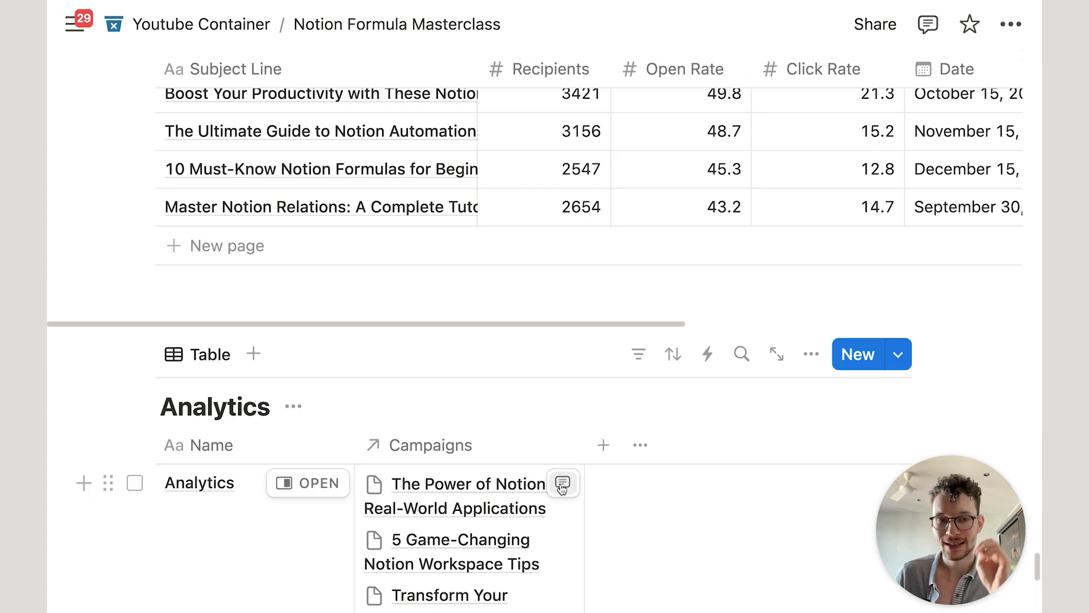
pyautogui.scroll(-2, 562, 488)
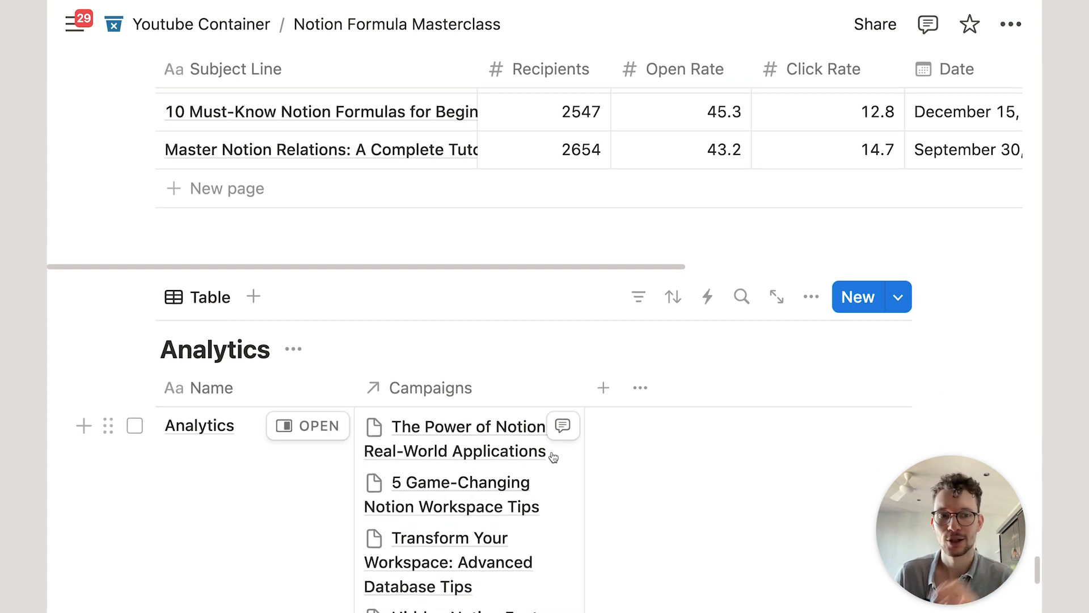
pyautogui.scroll(2, 553, 456)
pyautogui.scroll(-3, 554, 457)
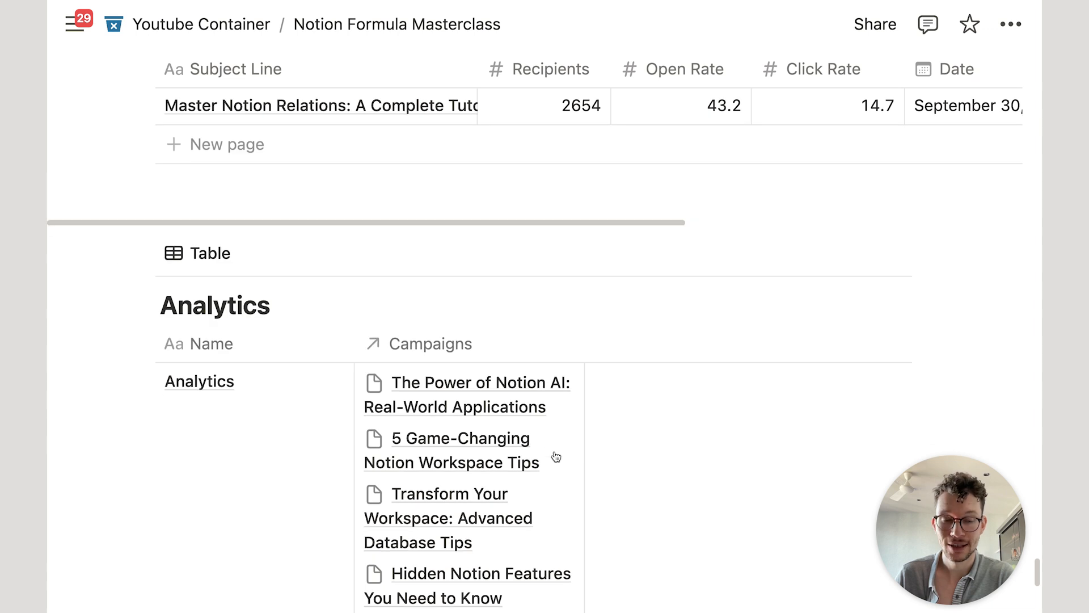
pyautogui.scroll(-5, 481, 329)
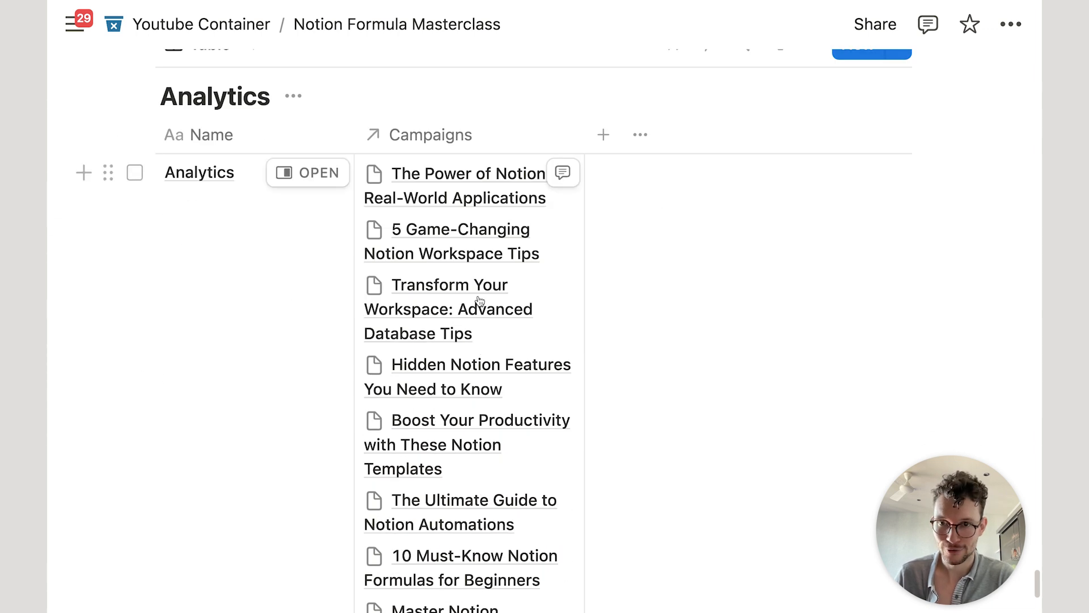
pyautogui.scroll(10, 266, 188)
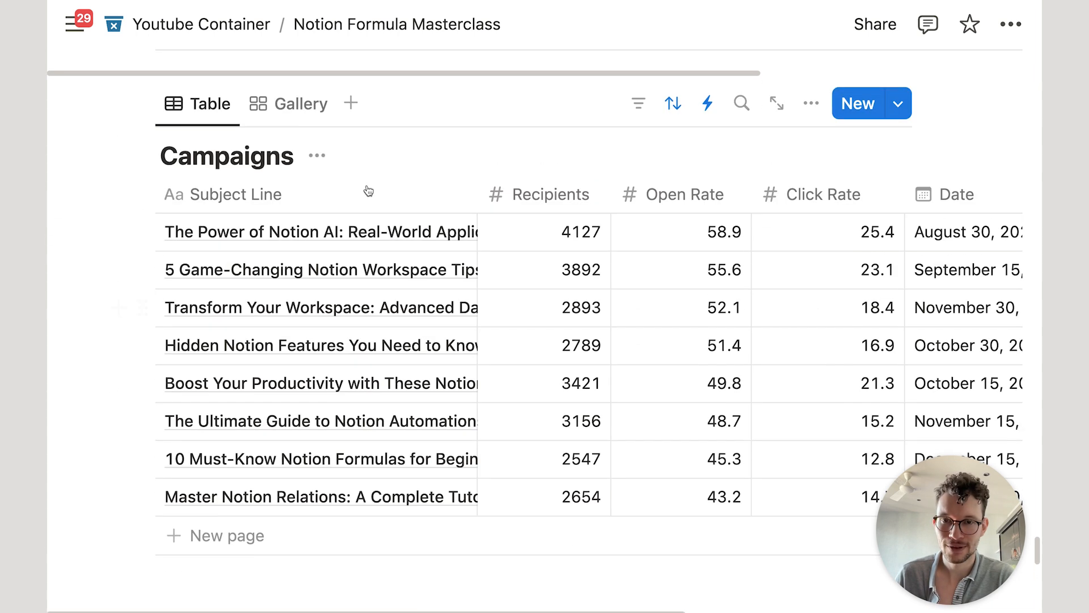
pyautogui.scroll(-7, 543, 245)
pyautogui.scroll(-5, 511, 328)
pyautogui.scroll(3, 639, 253)
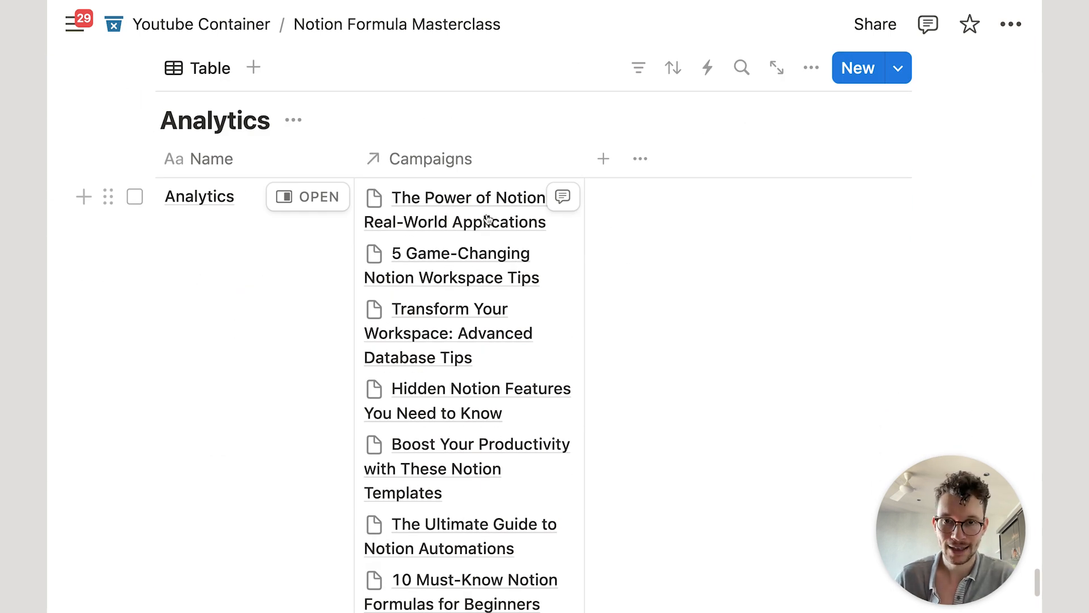
# Step: Turn off Wrap column for the Analytics table's Campaigns column and narrow it
pyautogui.click(488, 163)
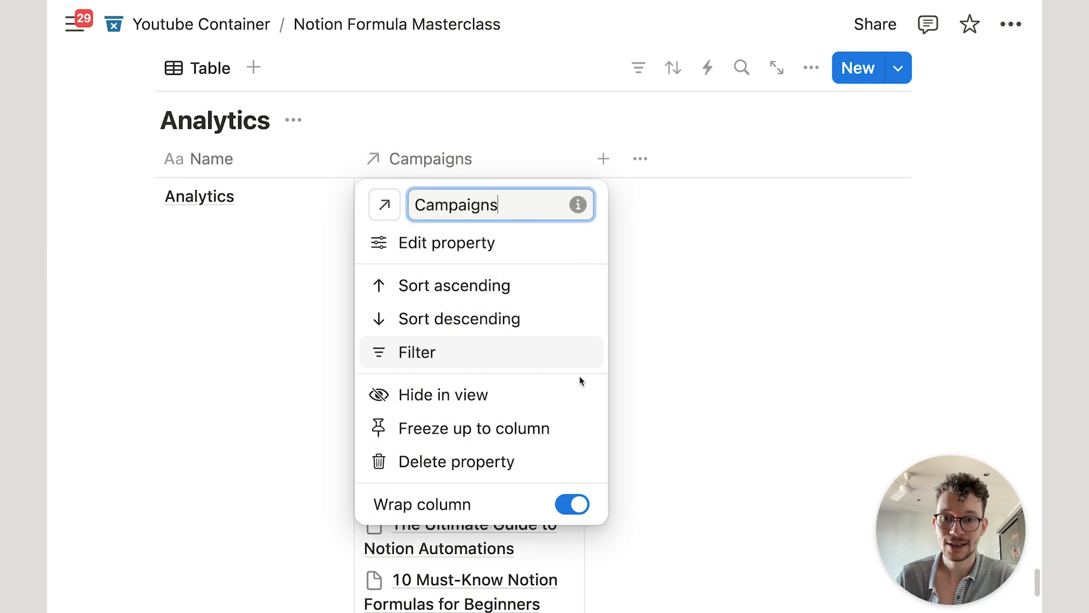
pyautogui.click(573, 504)
pyautogui.click(699, 461)
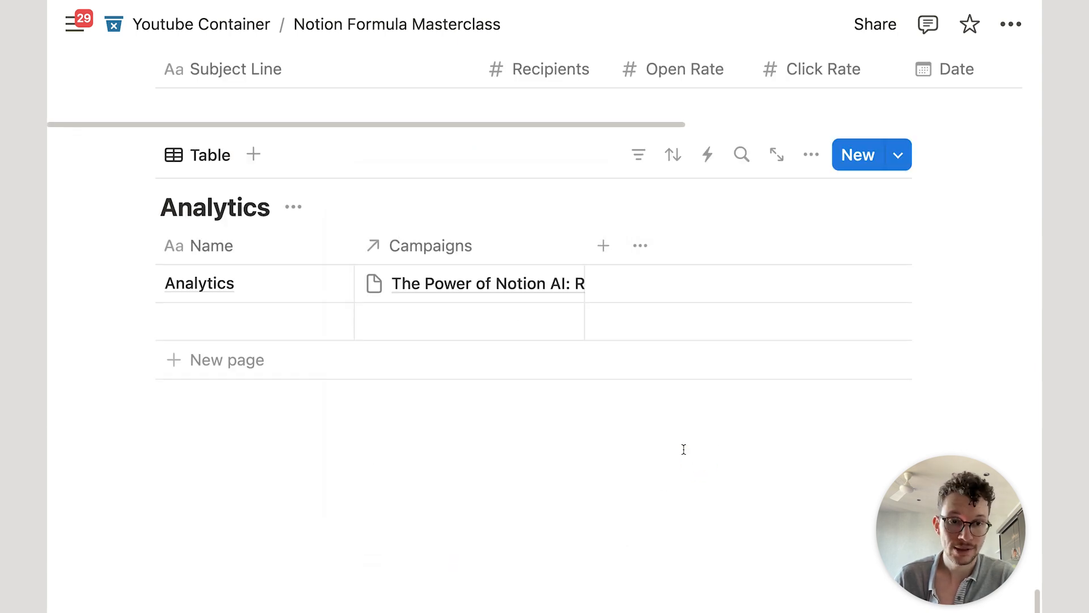
pyautogui.scroll(3, 680, 448)
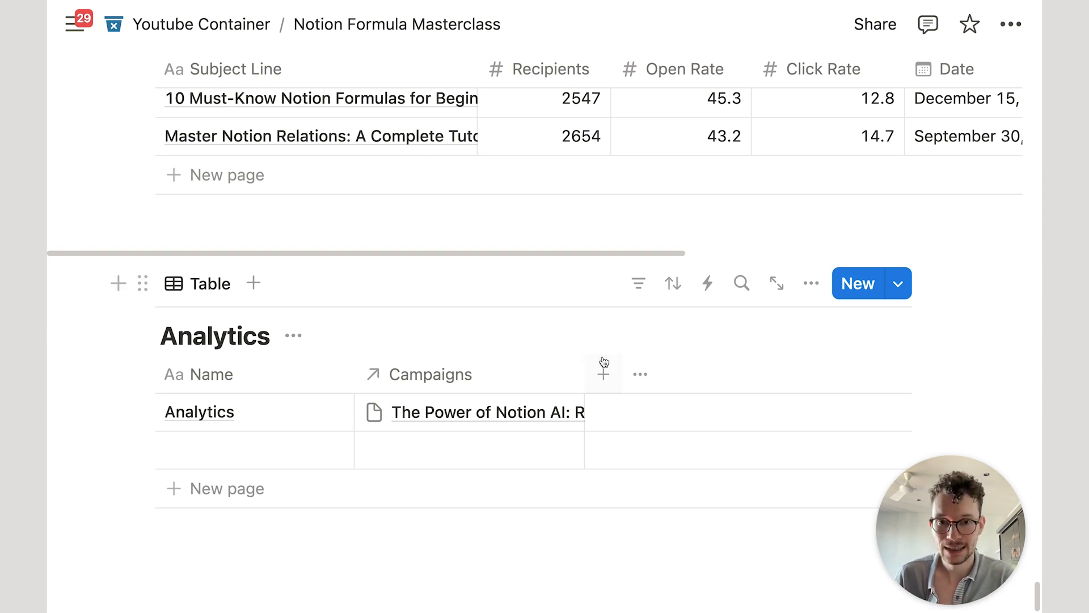
pyautogui.moveTo(582, 372); pyautogui.dragTo(501, 376)
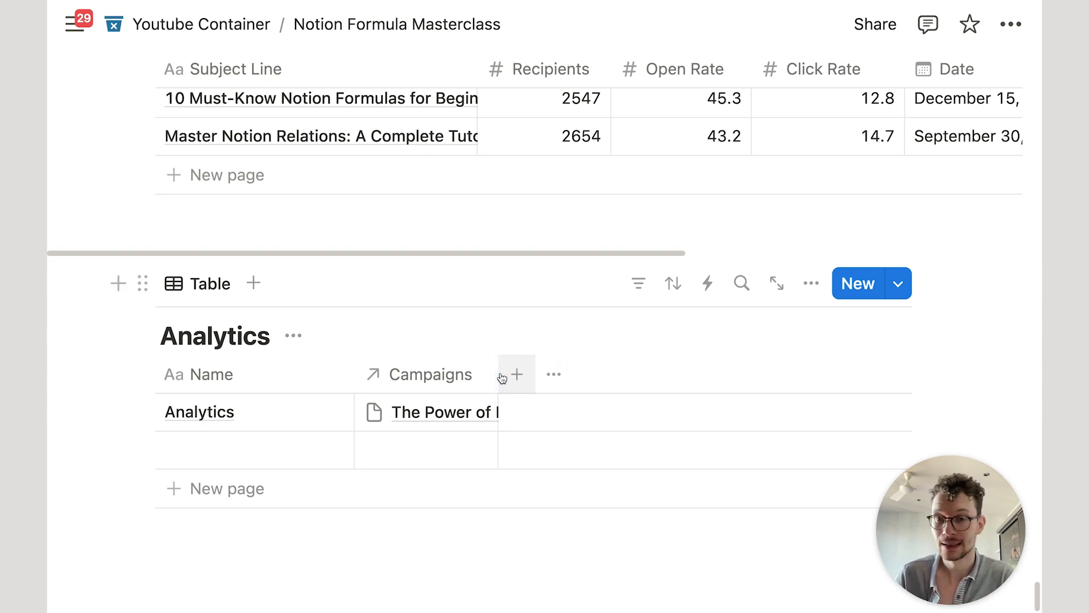
pyautogui.scroll(-3, 501, 378)
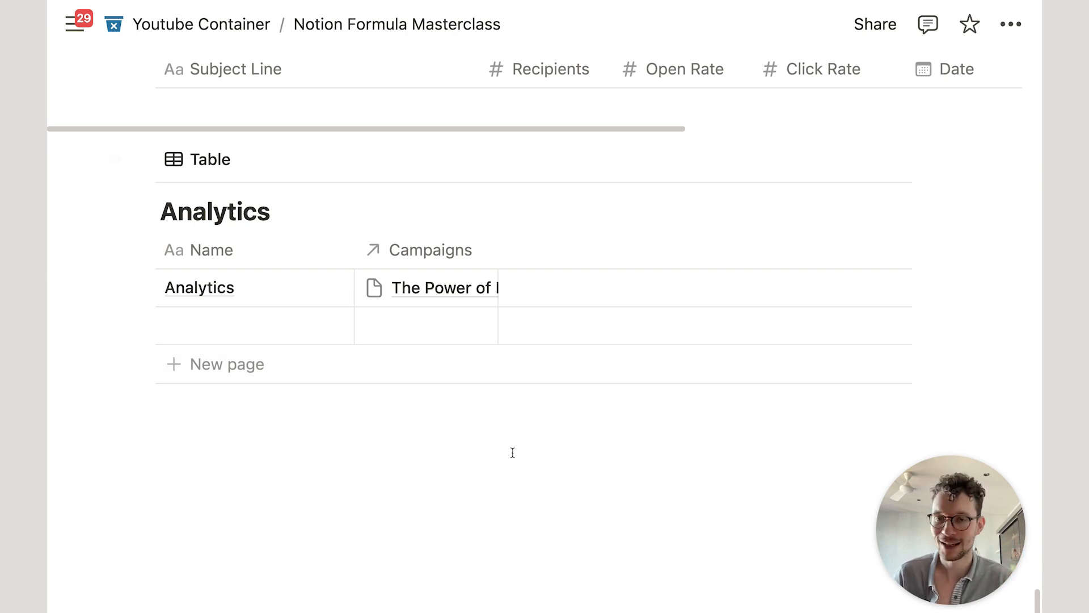
pyautogui.scroll(2, 592, 492)
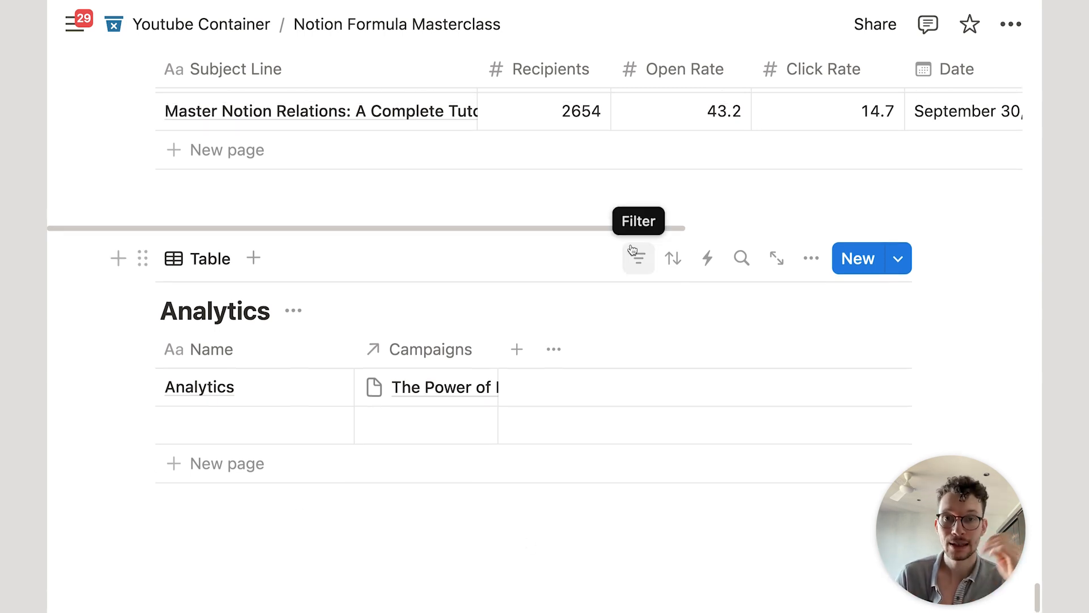
pyautogui.scroll(15, 637, 272)
pyautogui.scroll(-13, 637, 272)
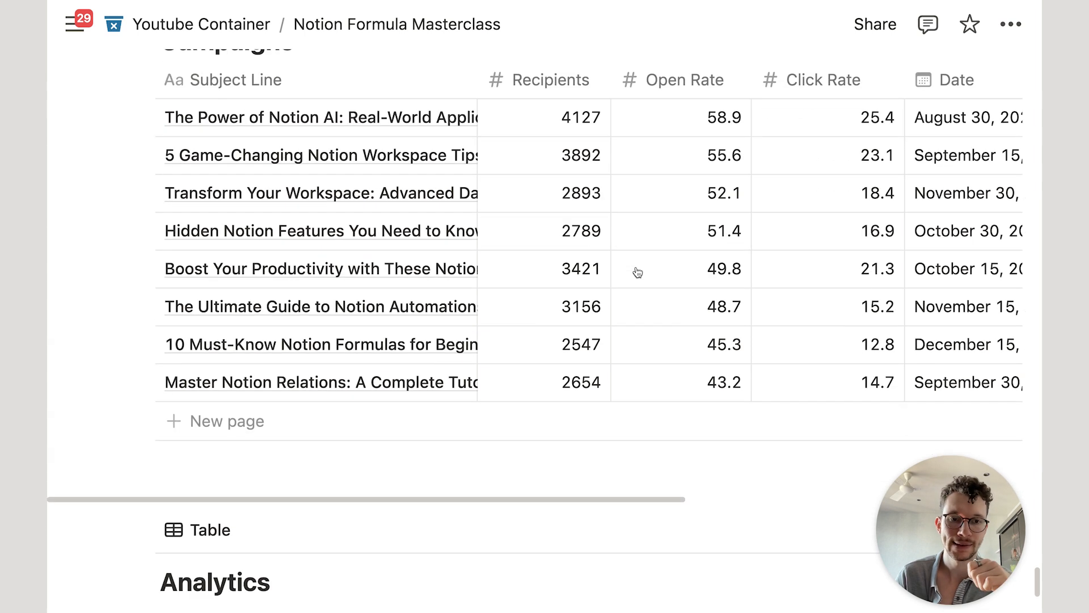
# Step: Add a Formula property named for the campaign count to the Analytics table
pyautogui.click(531, 251)
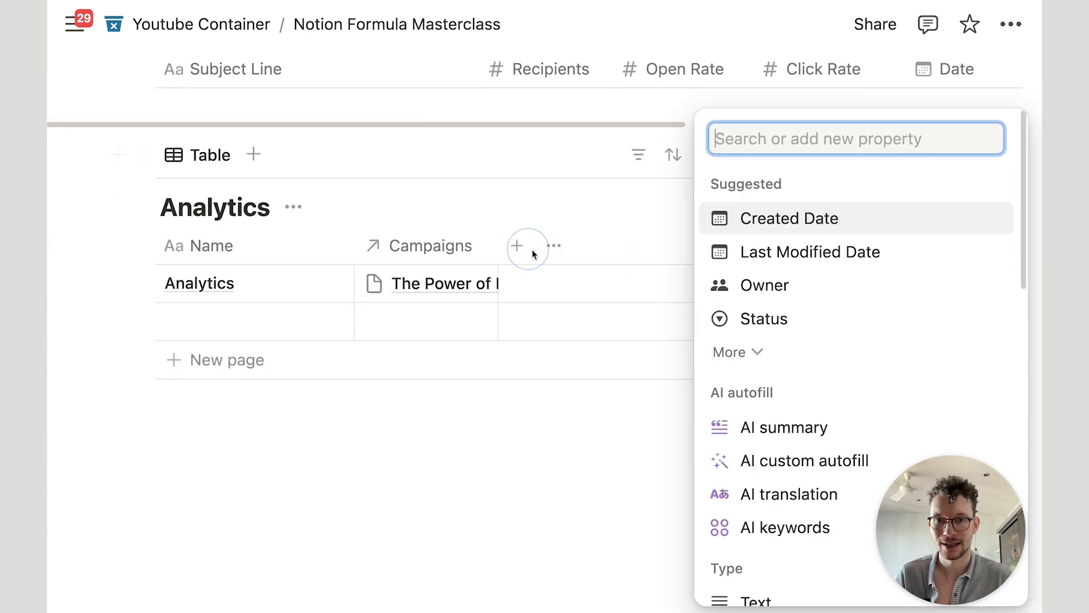
pyautogui.write('form')
pyautogui.press('Return')
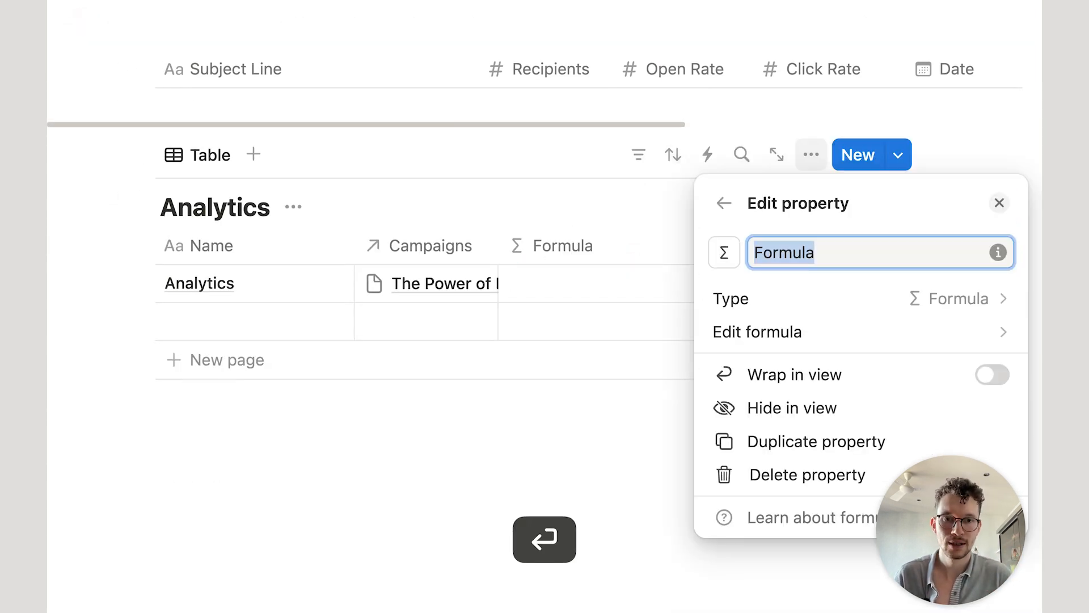
pyautogui.write('Compaigns #')
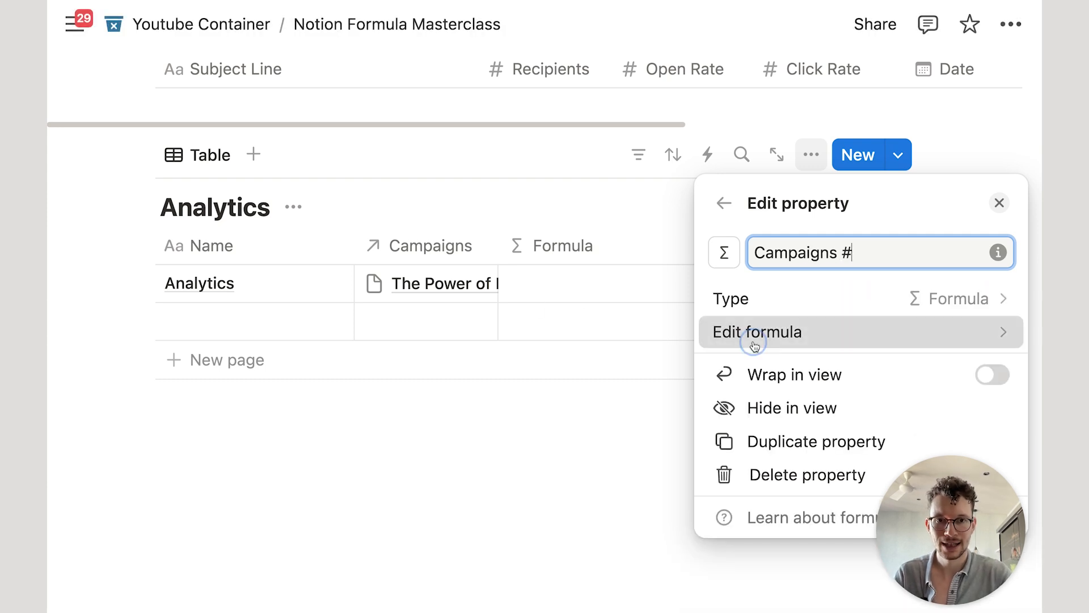
# Step: Set the formula to Campaigns.length(), save it, and narrow the Campaigns # column
pyautogui.click(754, 335)
pyautogui.press('Return')
pyautogui.write('.l')
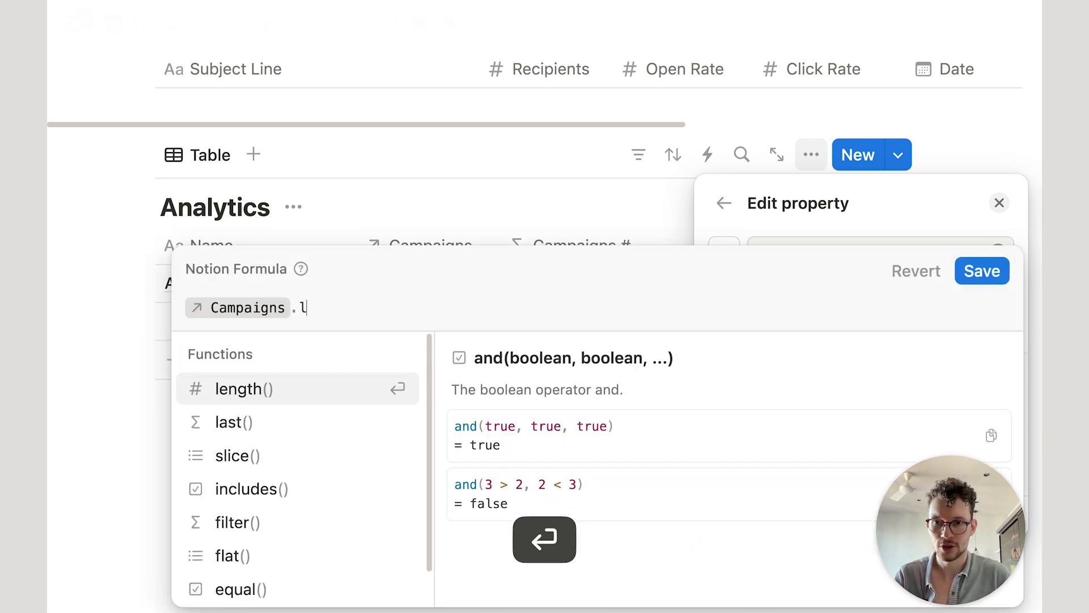
pyautogui.press('Return')
pyautogui.click(964, 274)
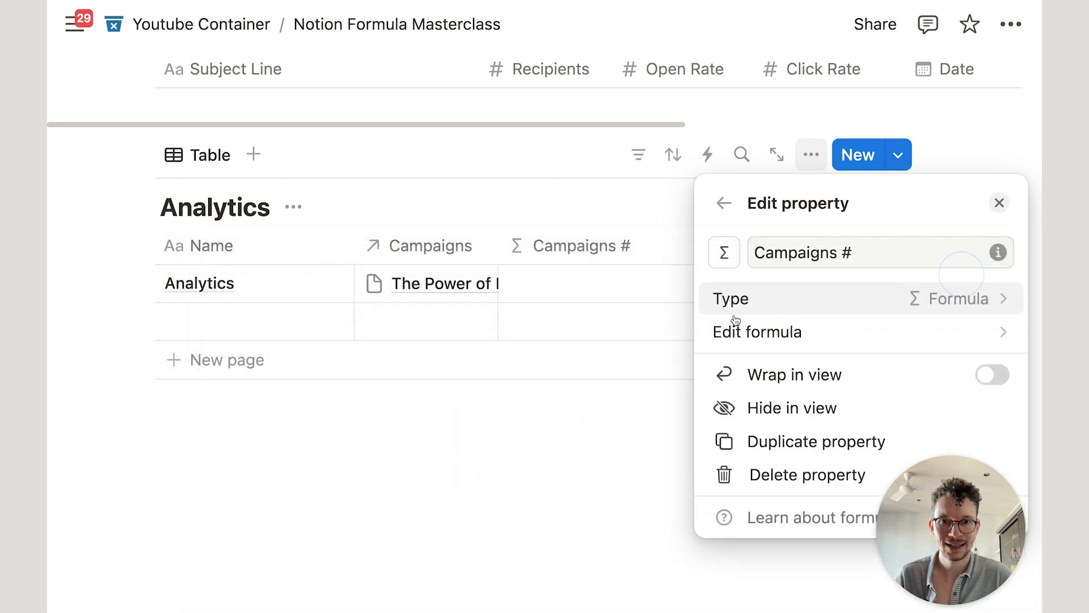
pyautogui.click(648, 417)
pyautogui.moveTo(728, 245); pyautogui.dragTo(655, 247)
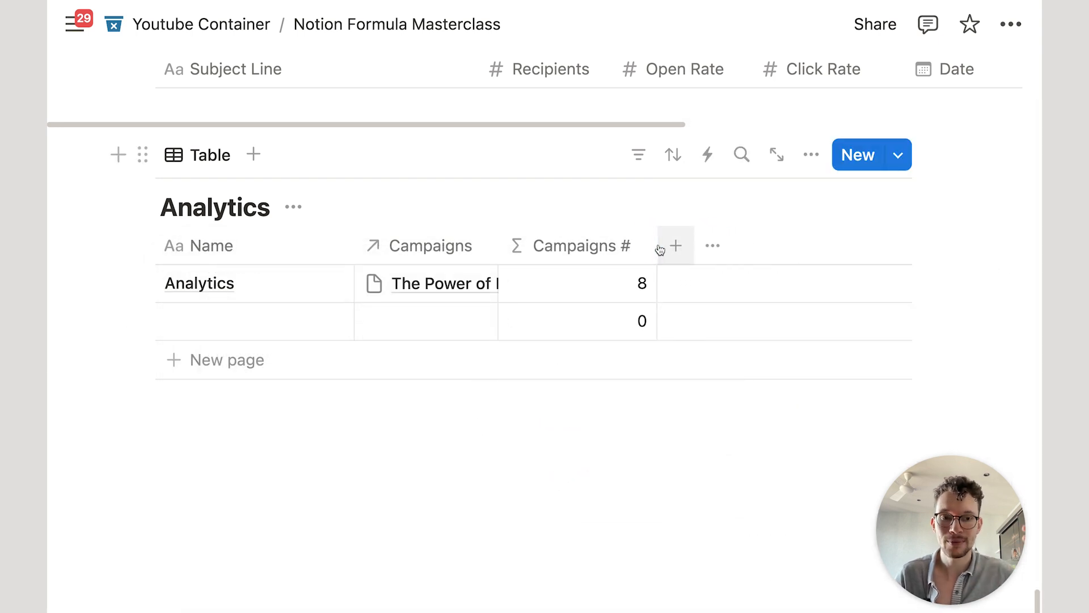
pyautogui.scroll(5, 659, 250)
pyautogui.scroll(-4, 521, 223)
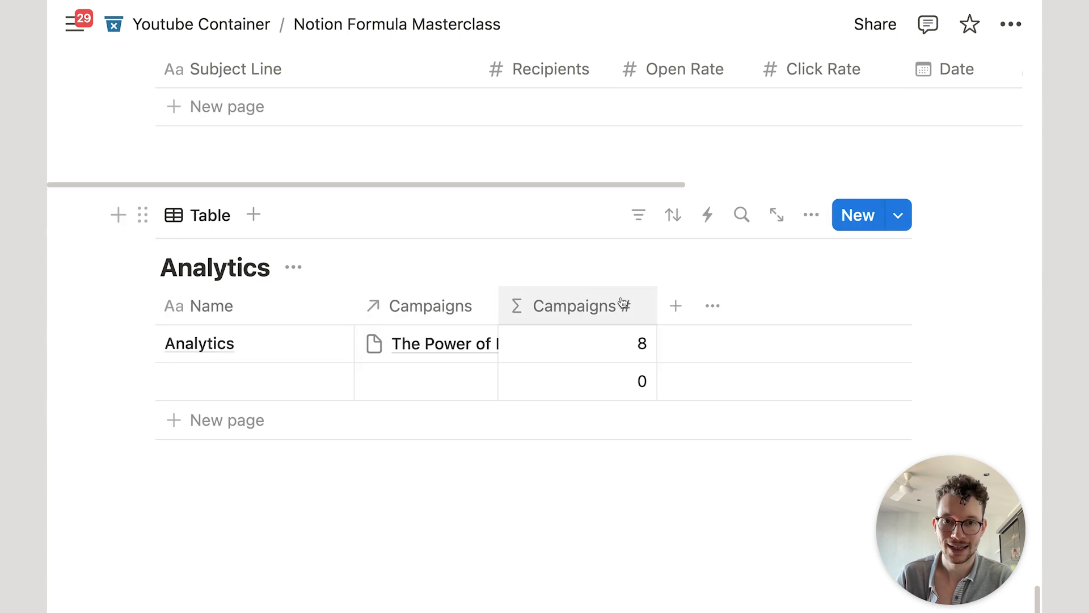
pyautogui.scroll(-2, 646, 294)
# Step: Add a new Formula property to Analytics named Average Open
pyautogui.click(675, 285)
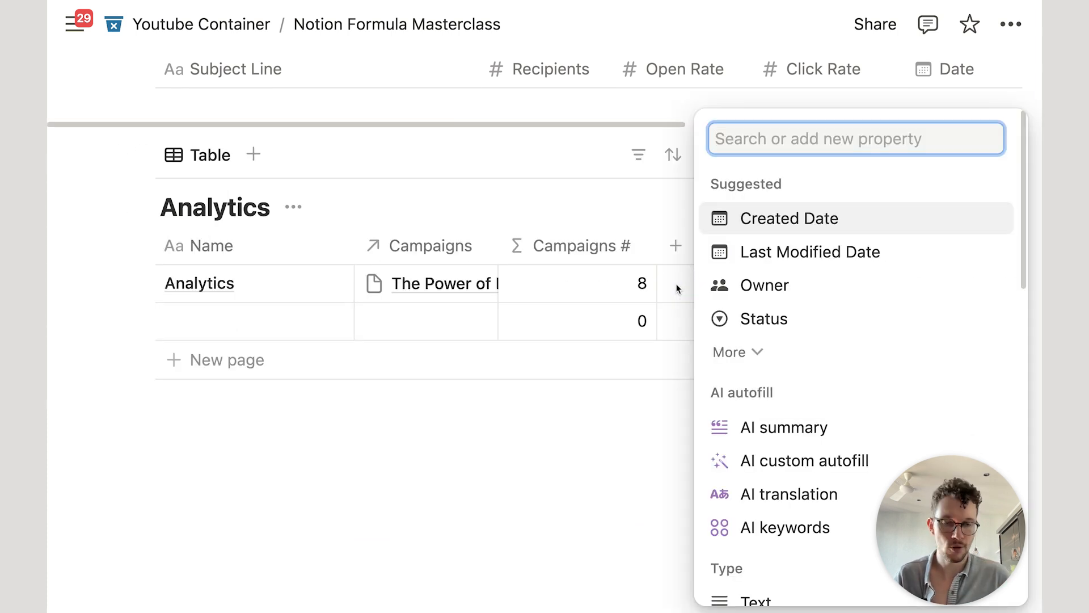
pyautogui.scroll(-2, 761, 335)
pyautogui.scroll(2, 760, 331)
pyautogui.write('v')
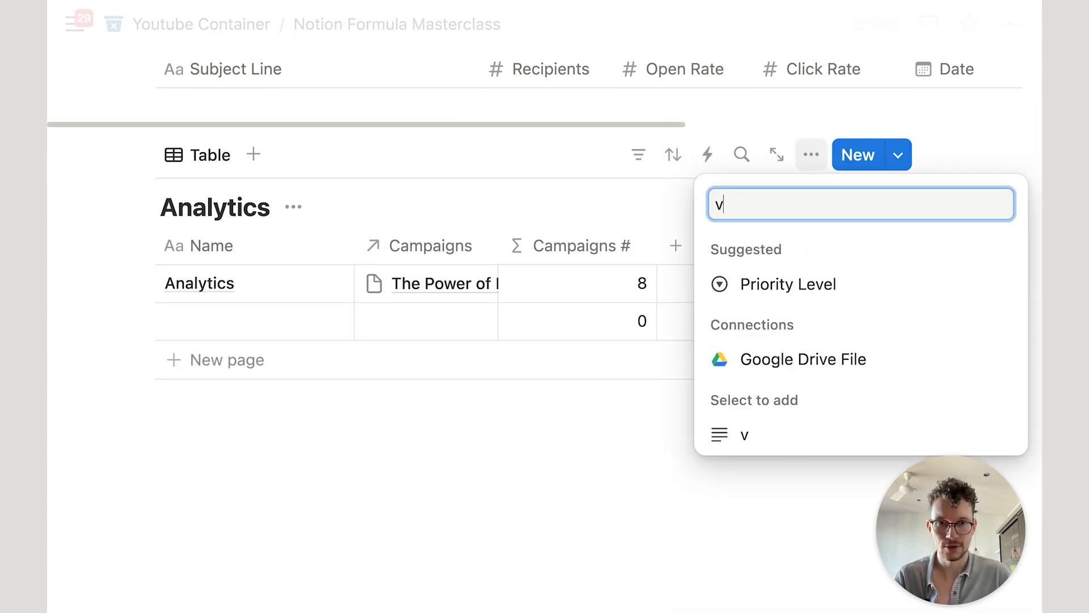
pyautogui.press('BackSpace')
pyautogui.write('fo')
pyautogui.click(826, 285)
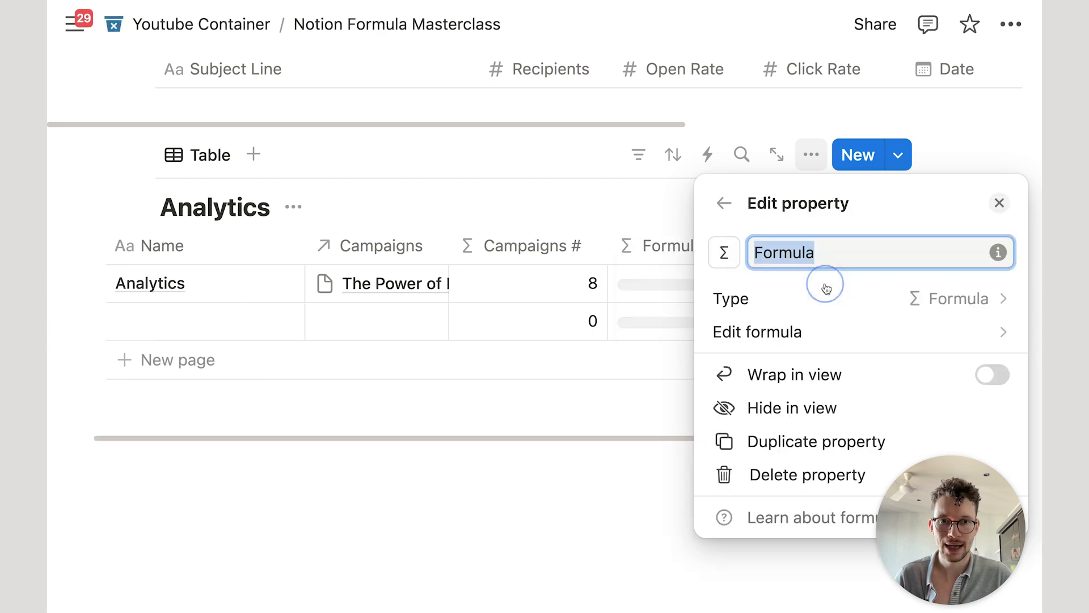
pyautogui.write('Average Op')
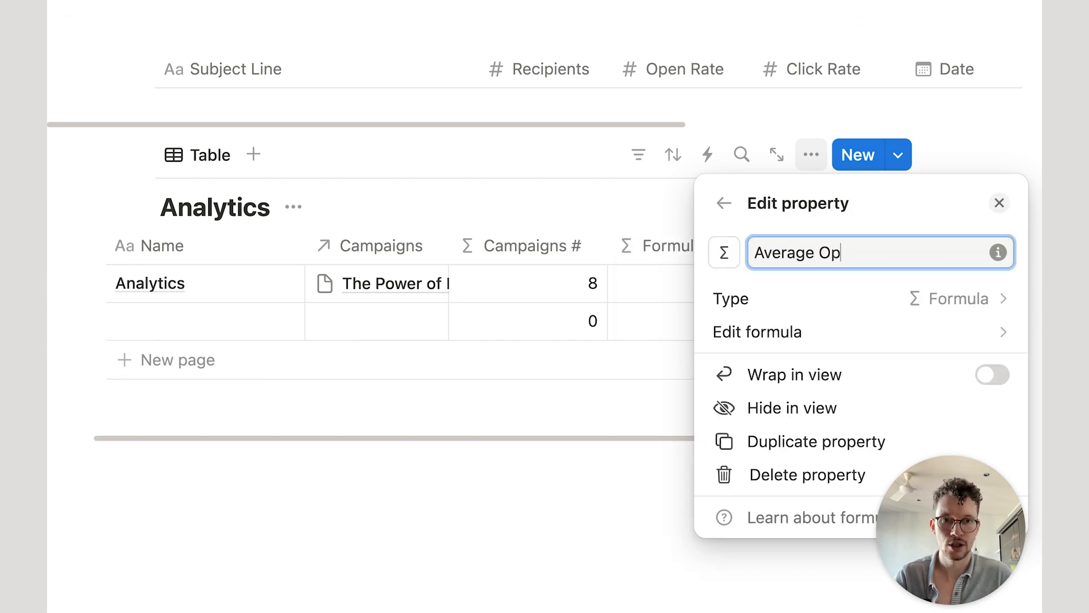
pyautogui.click(766, 332)
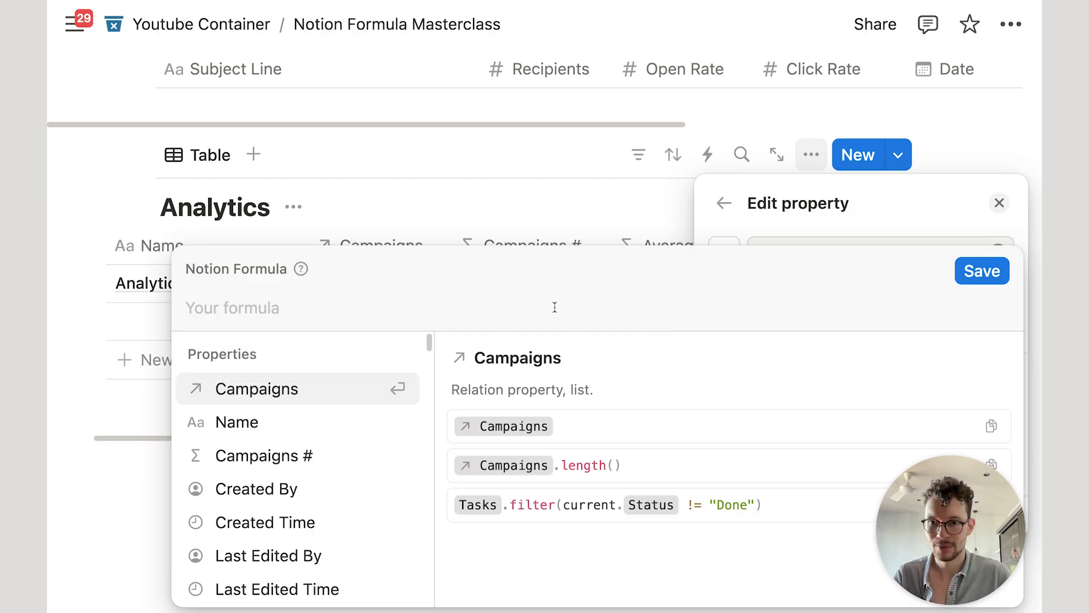
# Step: Enter the formula Campaigns.map(current.Open Rate).mean() and save it
pyautogui.press('Return')
pyautogui.write('l')
pyautogui.press('BackSpace')
pyautogui.write('.ma')
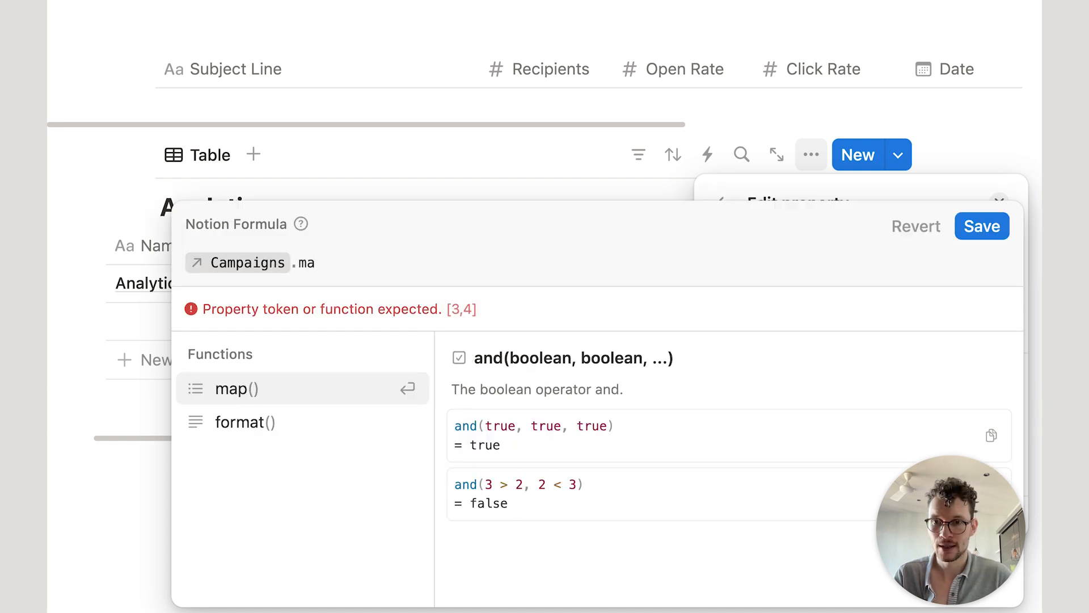
pyautogui.press('Return')
pyautogui.press('Return')
pyautogui.write('.')
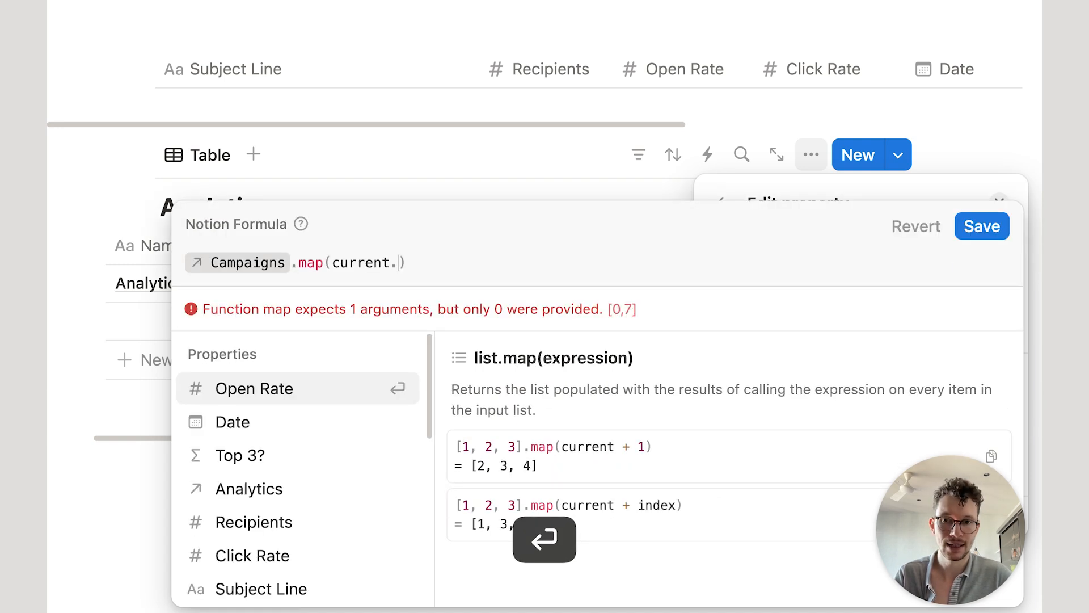
pyautogui.press('Return')
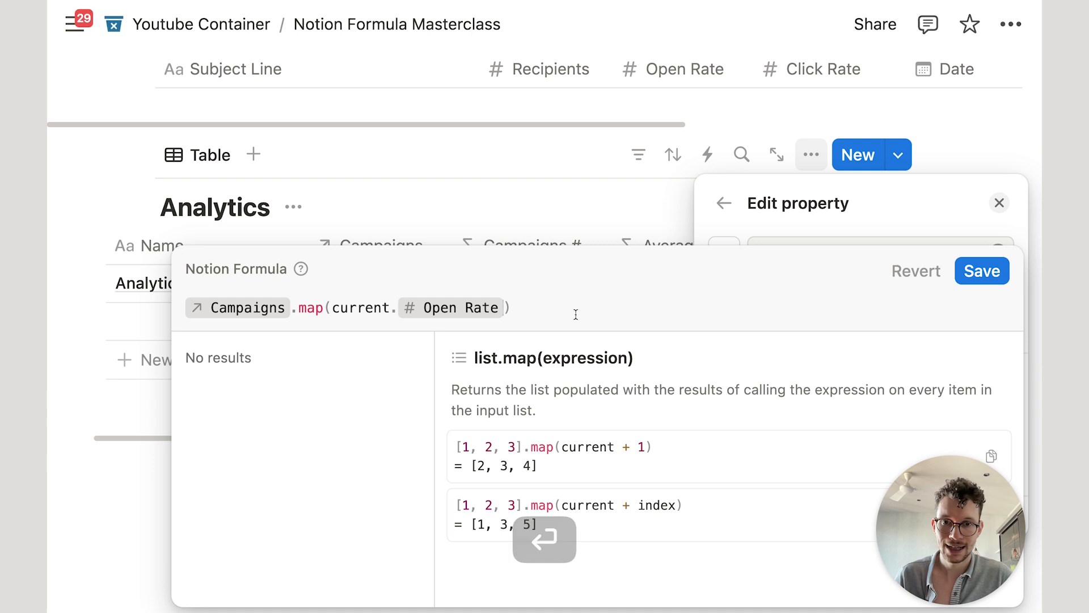
pyautogui.write('.m')
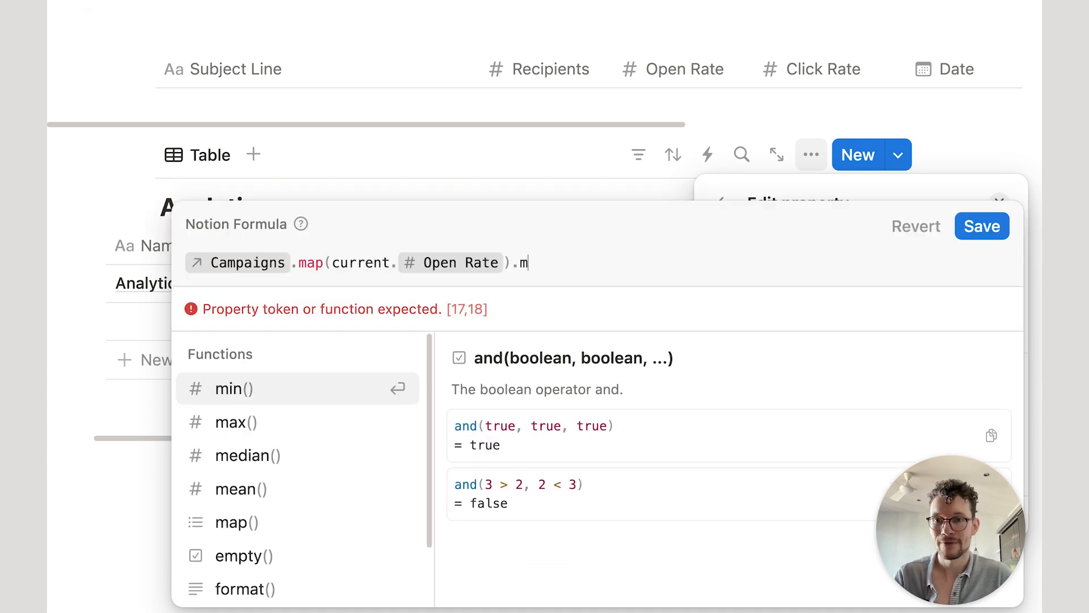
pyautogui.write('e')
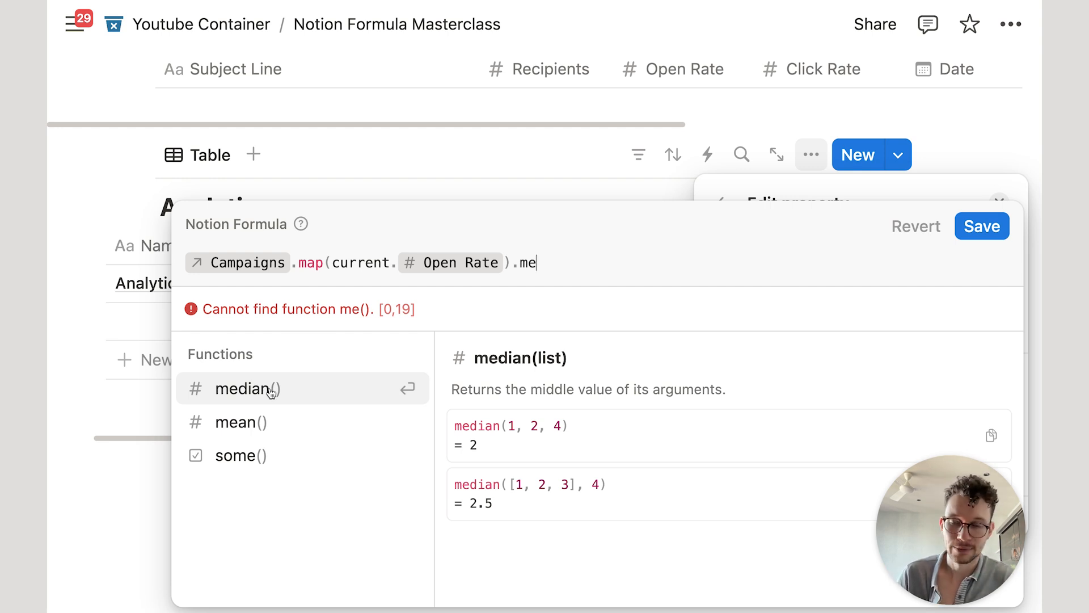
pyautogui.click(292, 420)
pyautogui.click(985, 271)
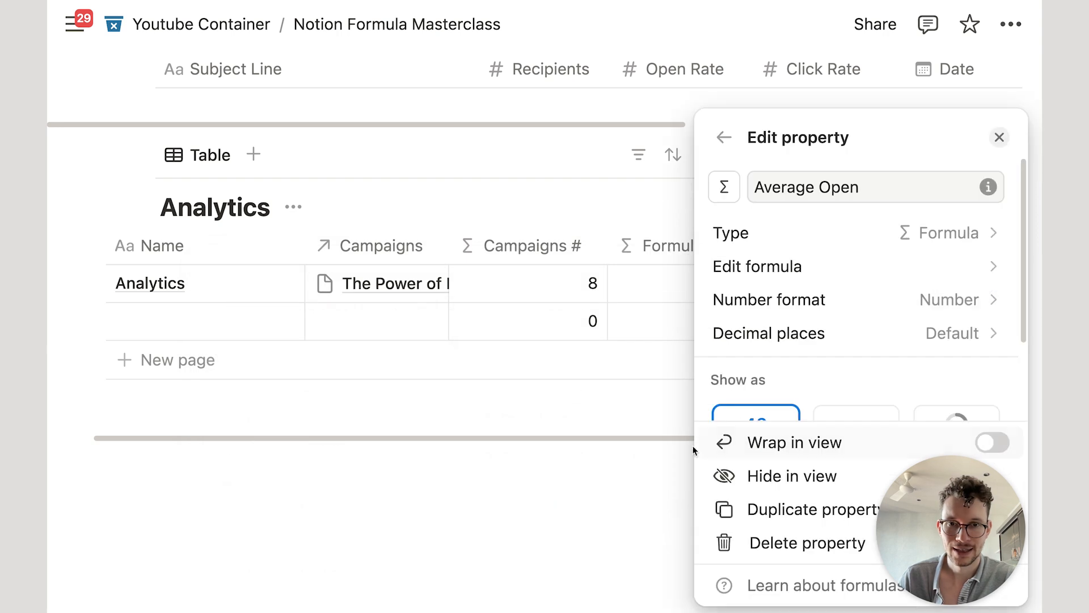
# Step: Set Average Open's number format to plain Number, showing 50.625, after briefly trying Percent
pyautogui.click(718, 298)
pyautogui.click(828, 315)
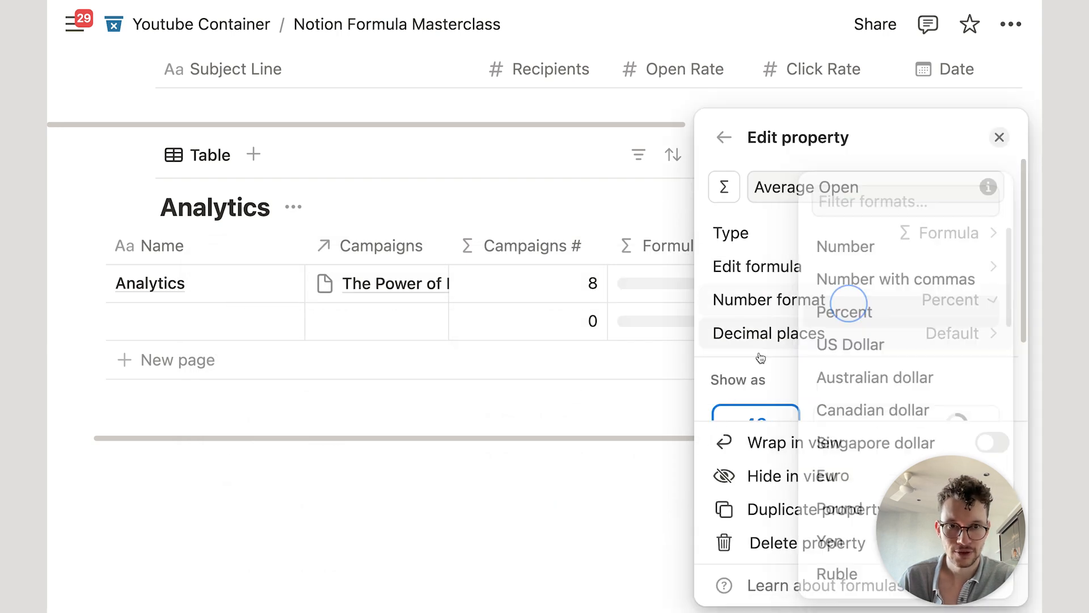
pyautogui.click(502, 462)
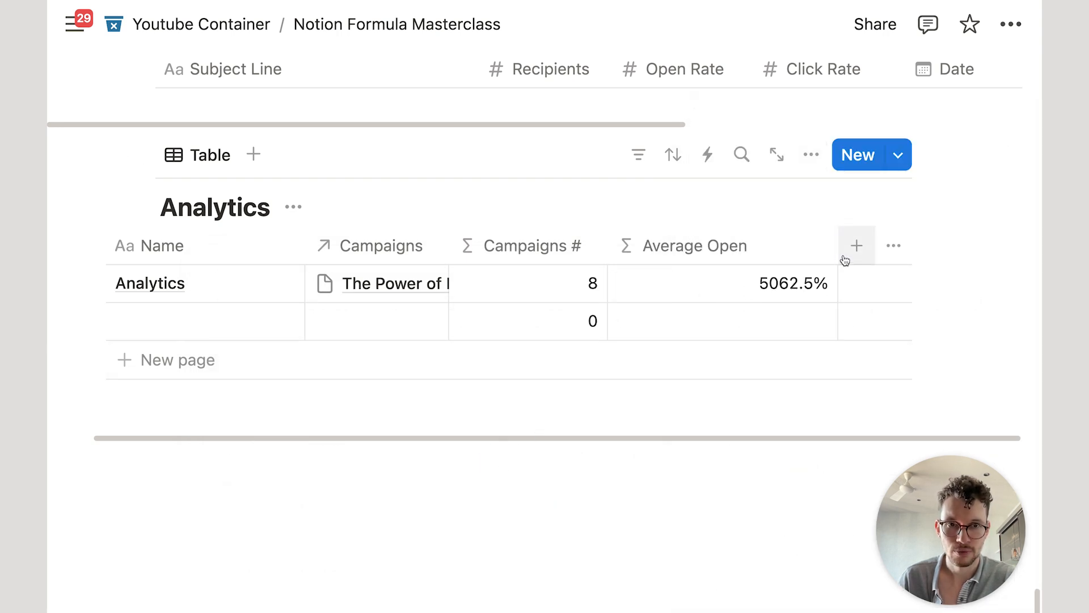
pyautogui.moveTo(838, 249); pyautogui.dragTo(762, 284)
pyautogui.scroll(7, 760, 289)
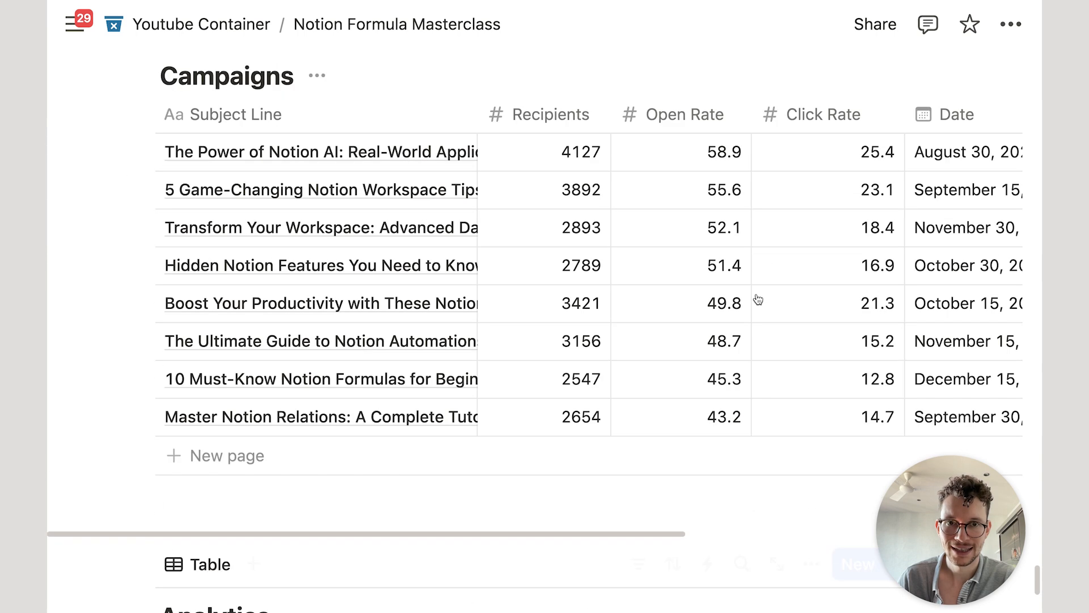
pyautogui.scroll(-4, 748, 412)
pyautogui.click(749, 415)
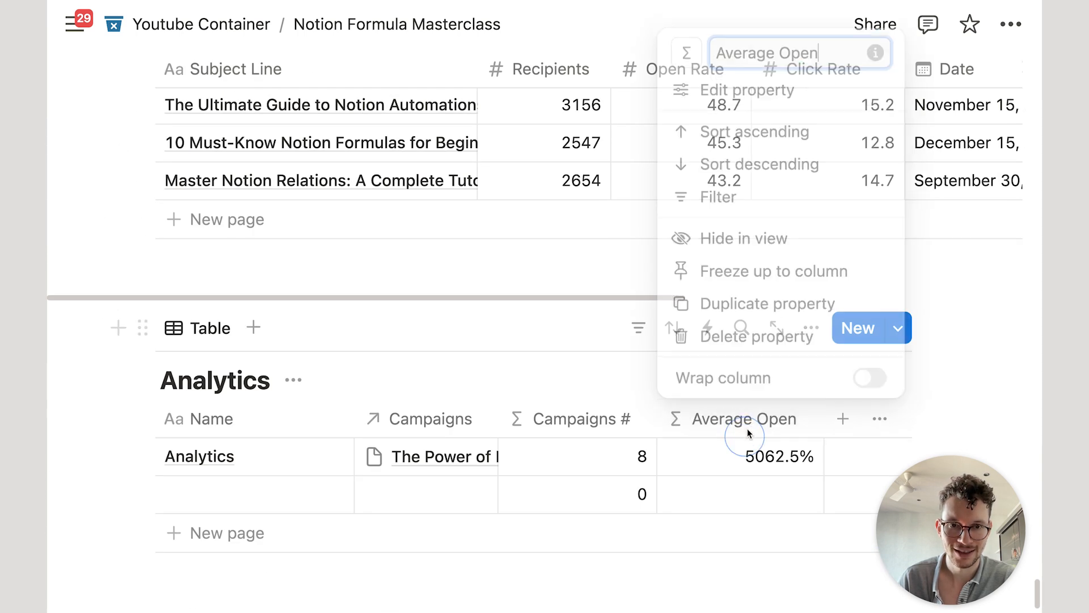
pyautogui.click(790, 83)
pyautogui.click(880, 297)
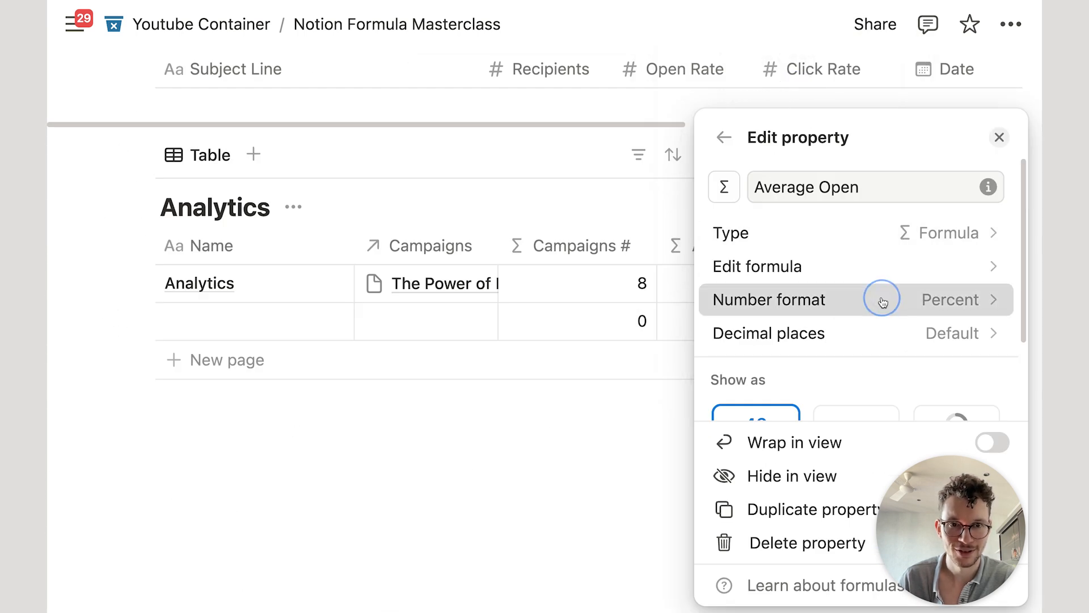
pyautogui.click(880, 247)
pyautogui.click(641, 400)
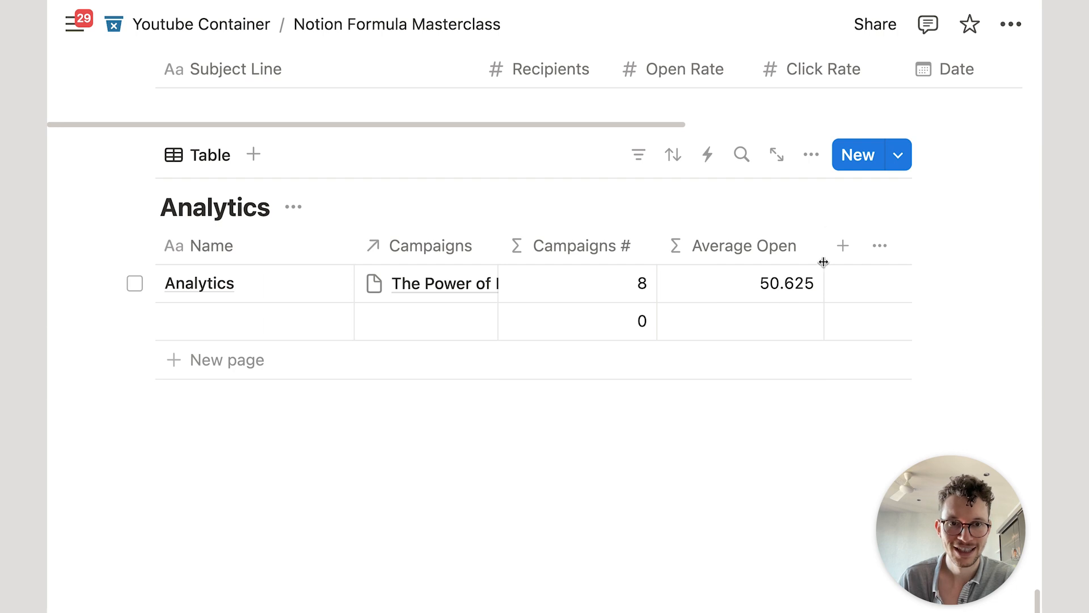
pyautogui.scroll(3, 790, 286)
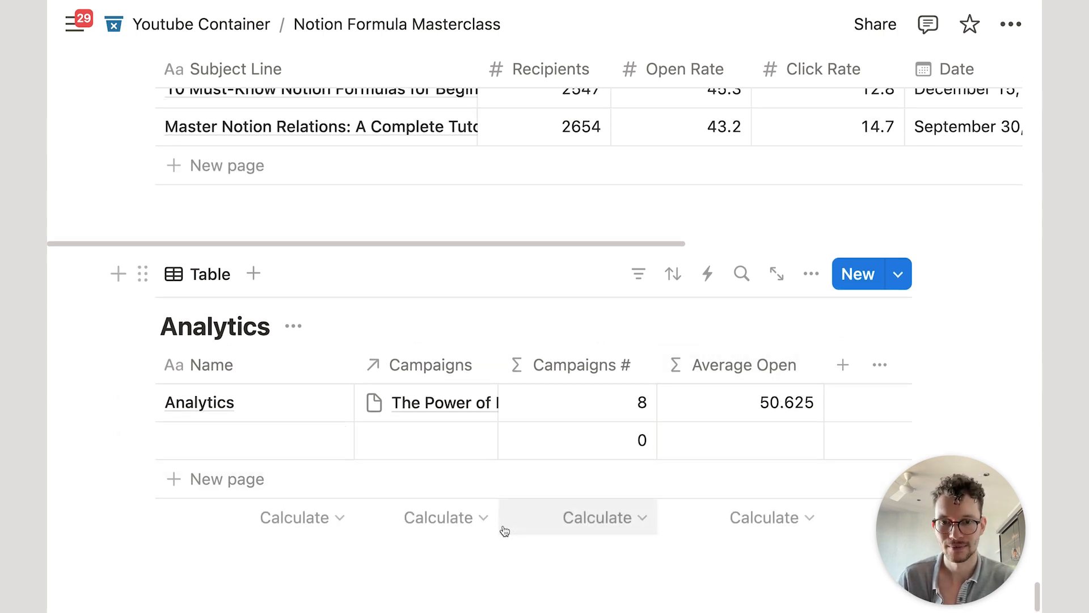
pyautogui.scroll(-1, 621, 543)
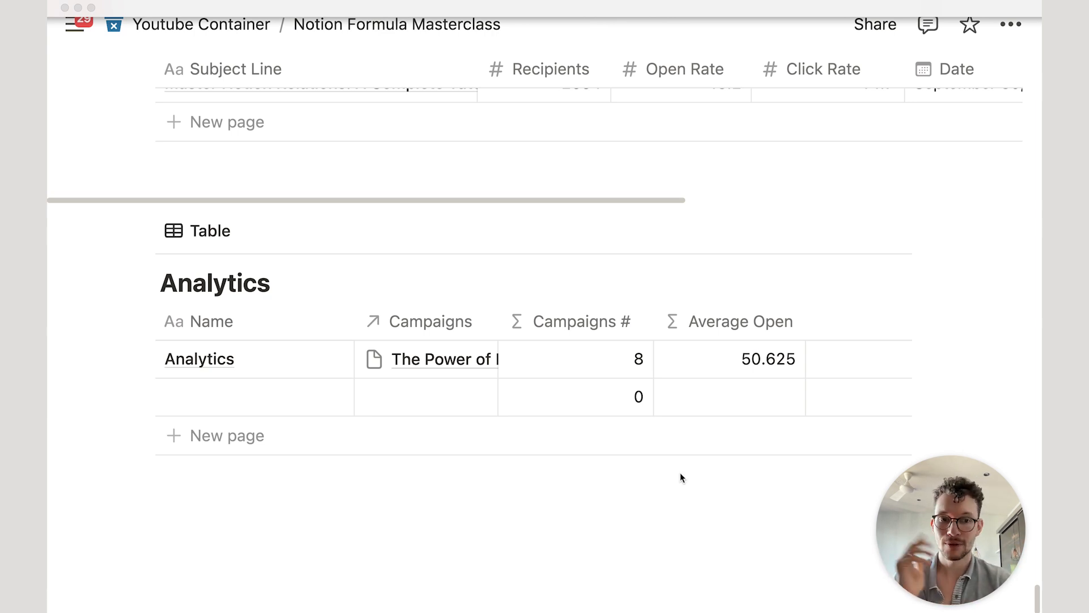
pyautogui.scroll(-2, 646, 423)
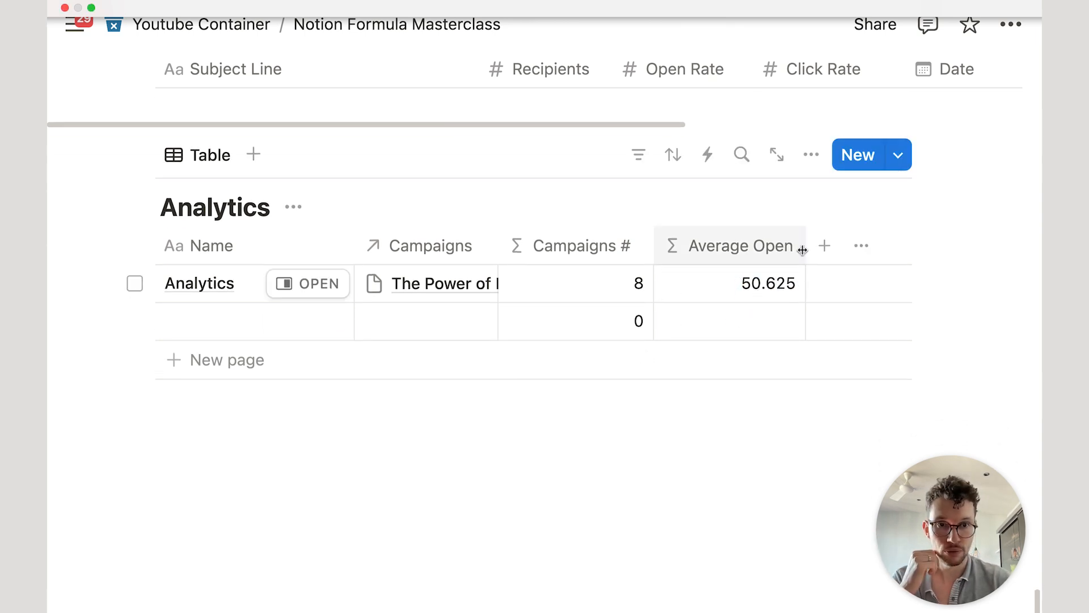
# Step: Cut the old mean formula and start Campaigns.filter(current.Open Rate) in Average Open
pyautogui.click(754, 280)
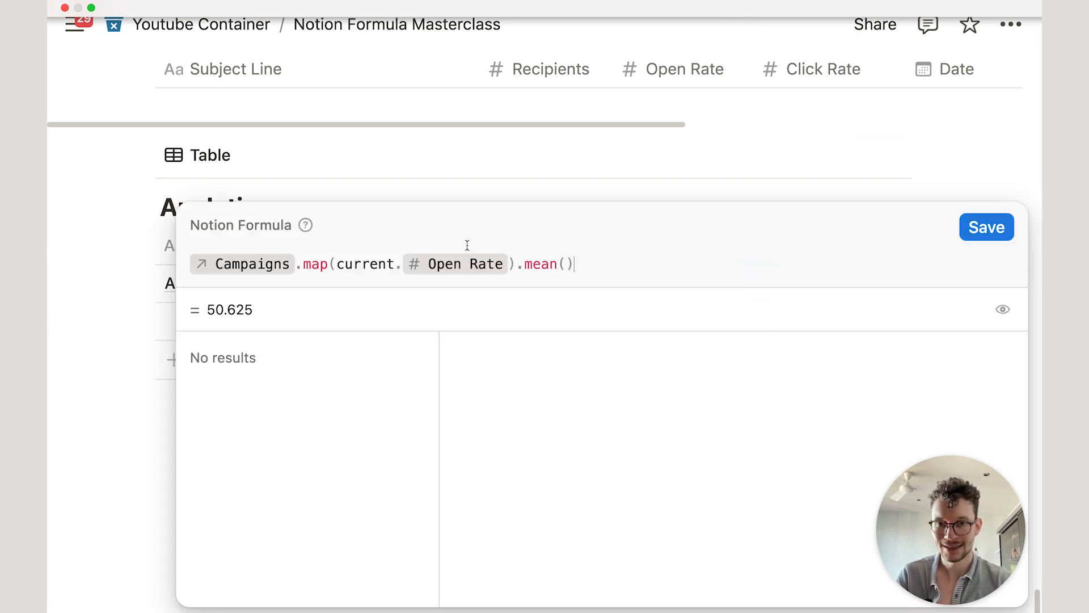
pyautogui.press('super+a')
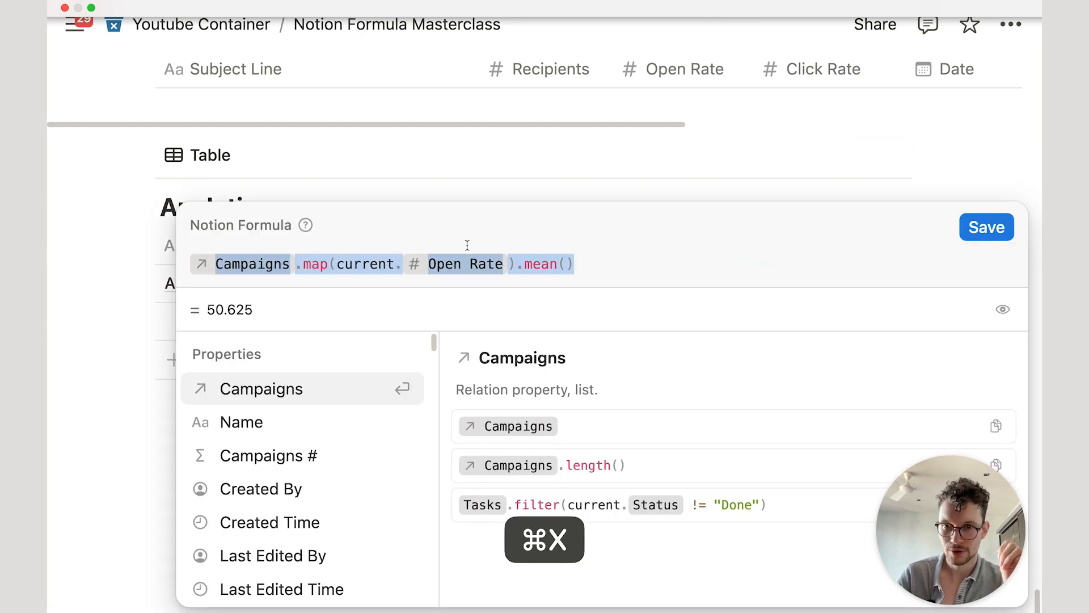
pyautogui.press('super+x')
pyautogui.press('Return')
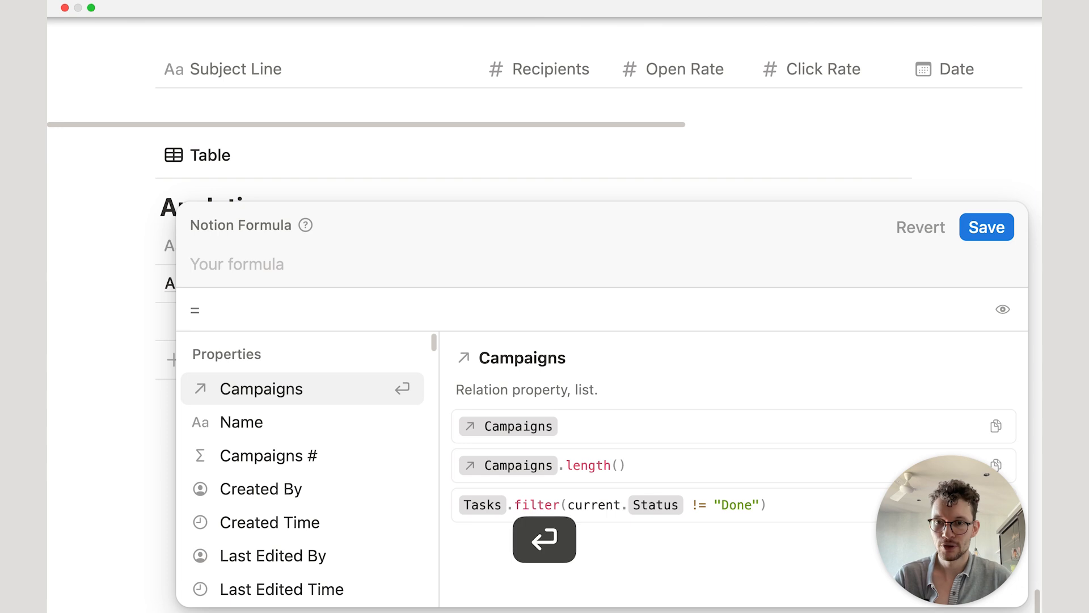
pyautogui.write('.fi')
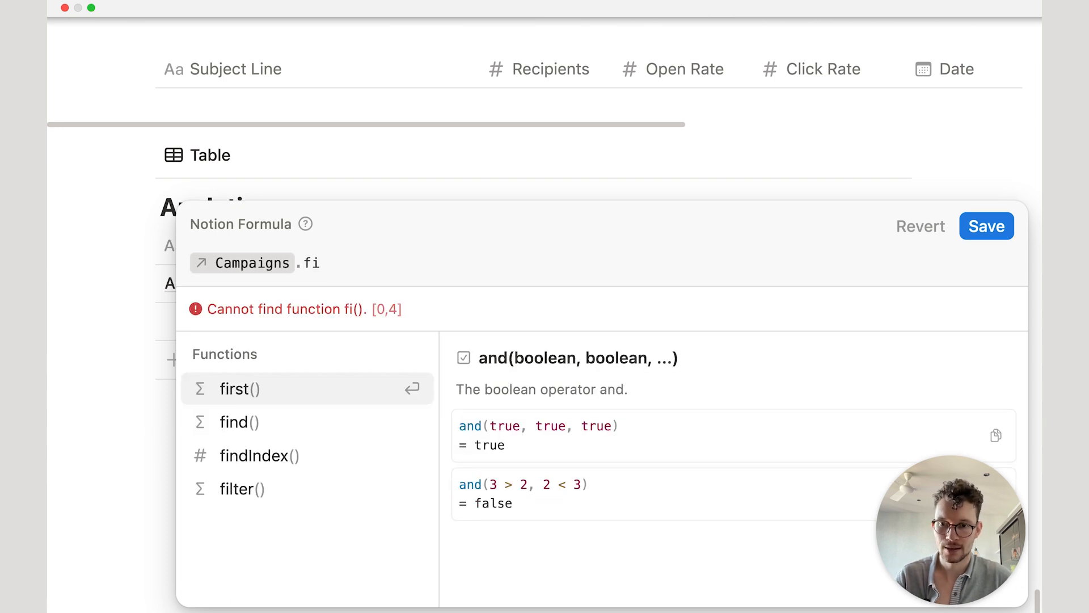
pyautogui.click(348, 488)
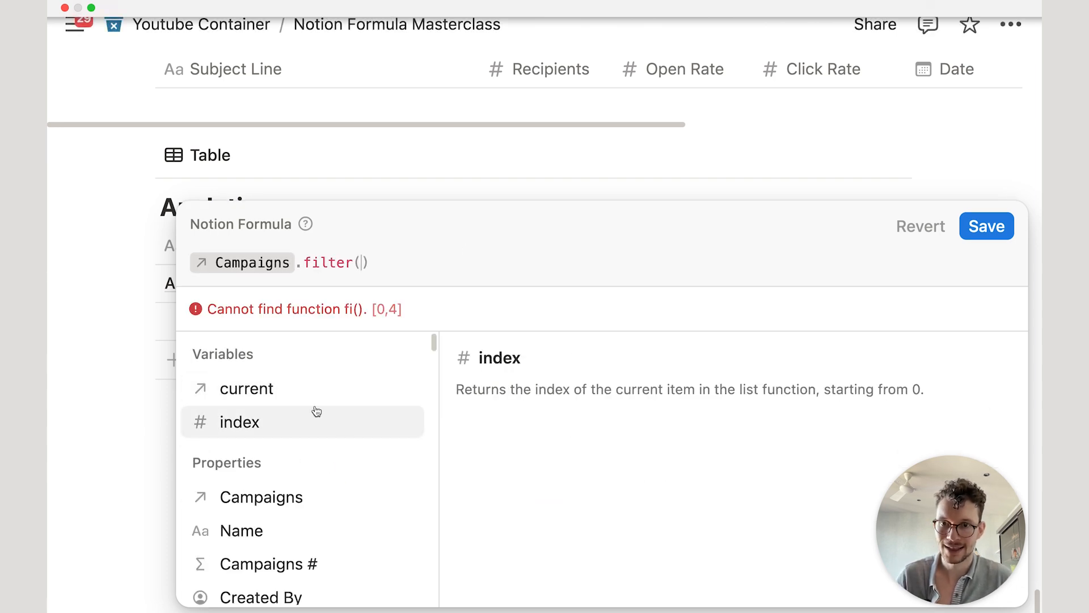
pyautogui.click(287, 397)
pyautogui.write('.')
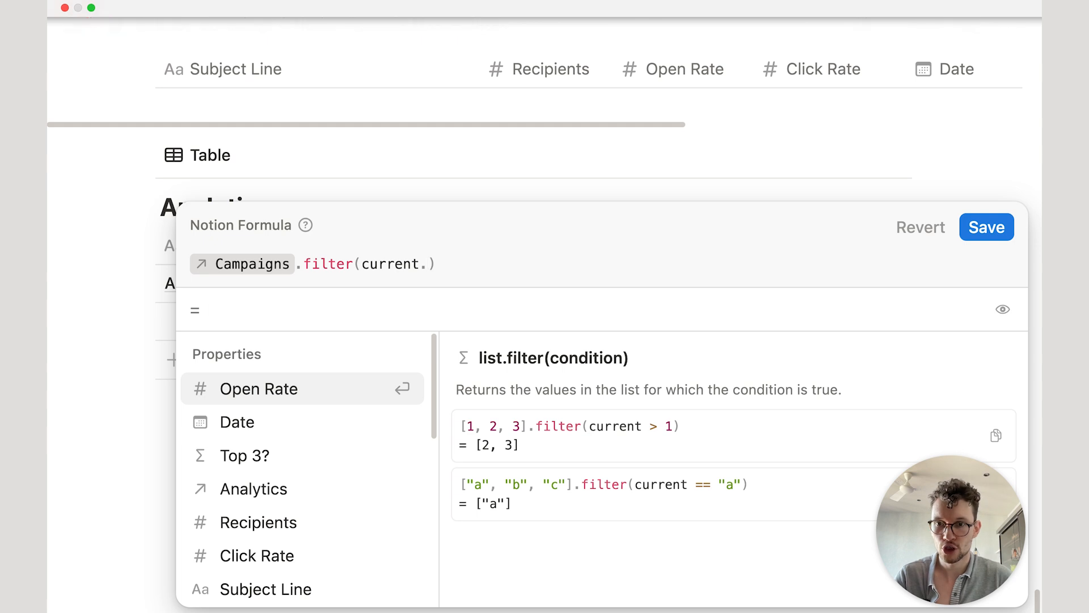
pyautogui.write('o')
pyautogui.press('Return')
# Step: Compare Open Rate >= the pasted mean, append .length(), and save the formula
pyautogui.hotkey('shift', 'Return')
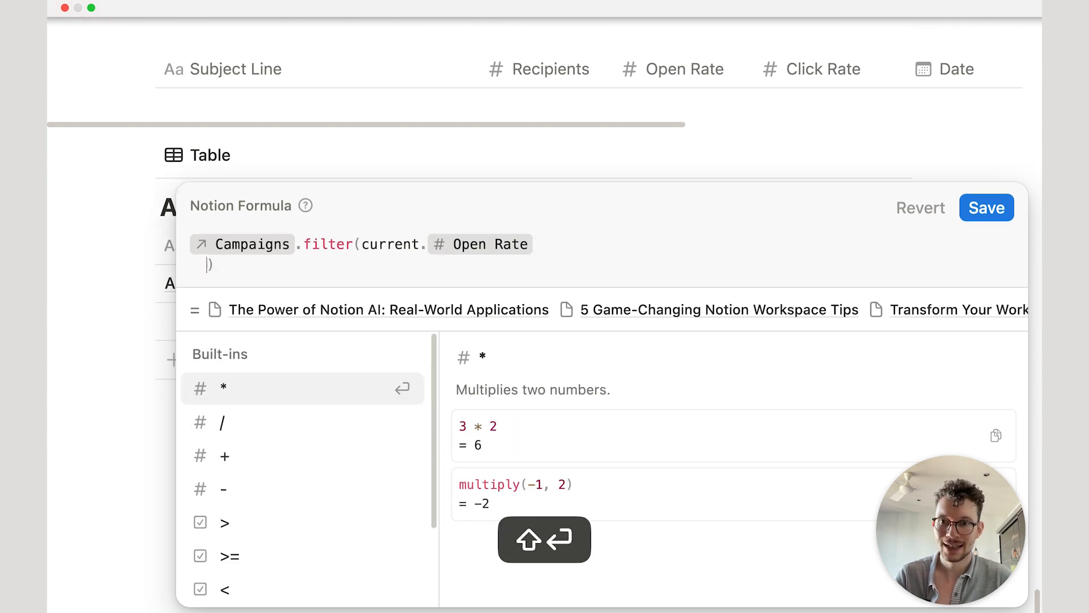
pyautogui.write('>=')
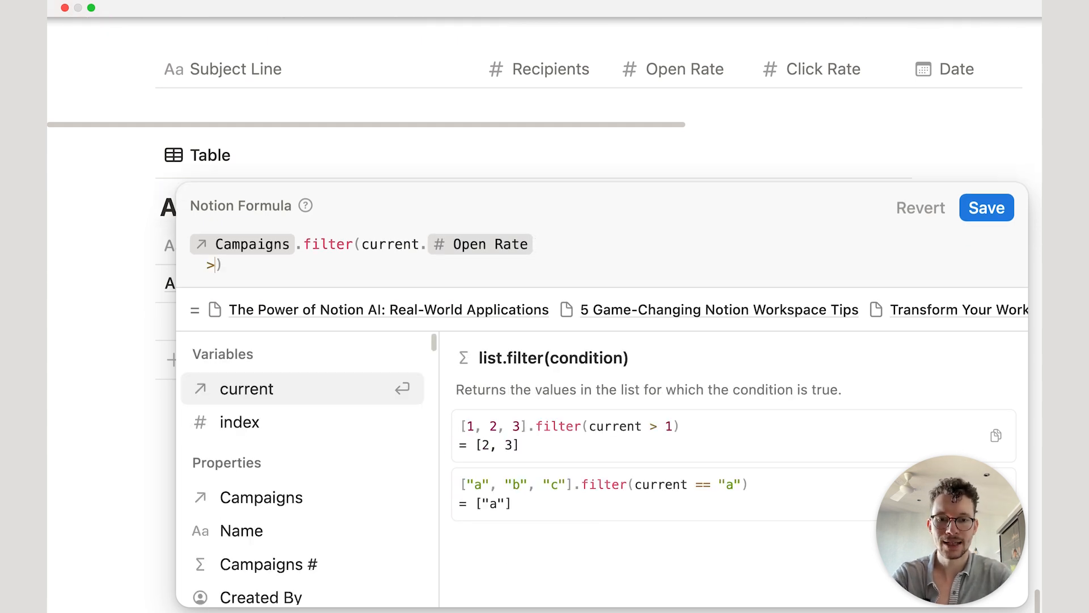
pyautogui.hotkey('shift', 'Return')
pyautogui.press('super+v')
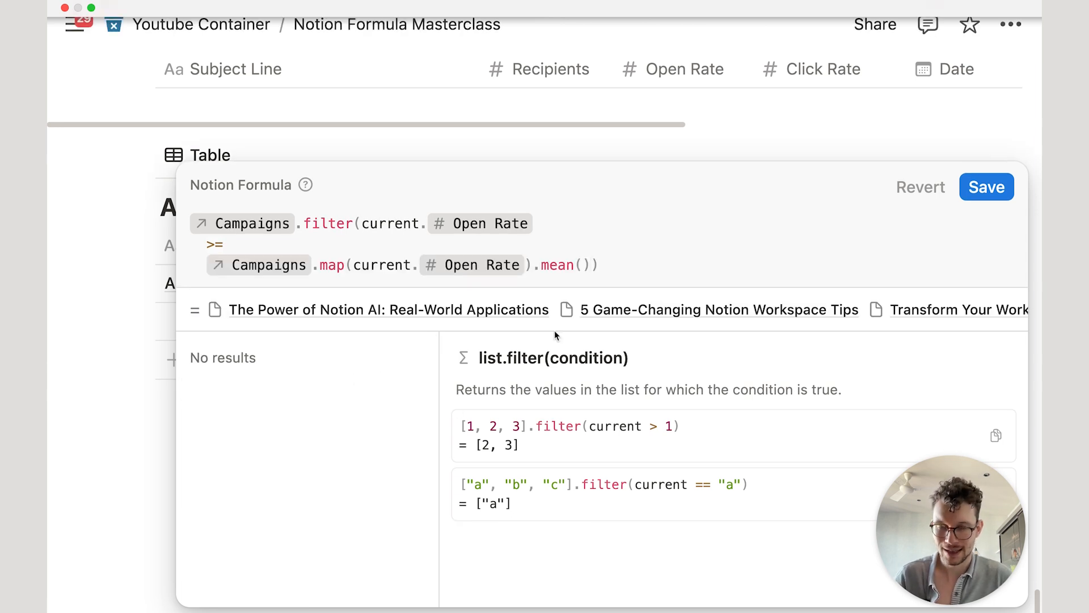
pyautogui.hotkey('shift', 'Return')
pyautogui.write('.le')
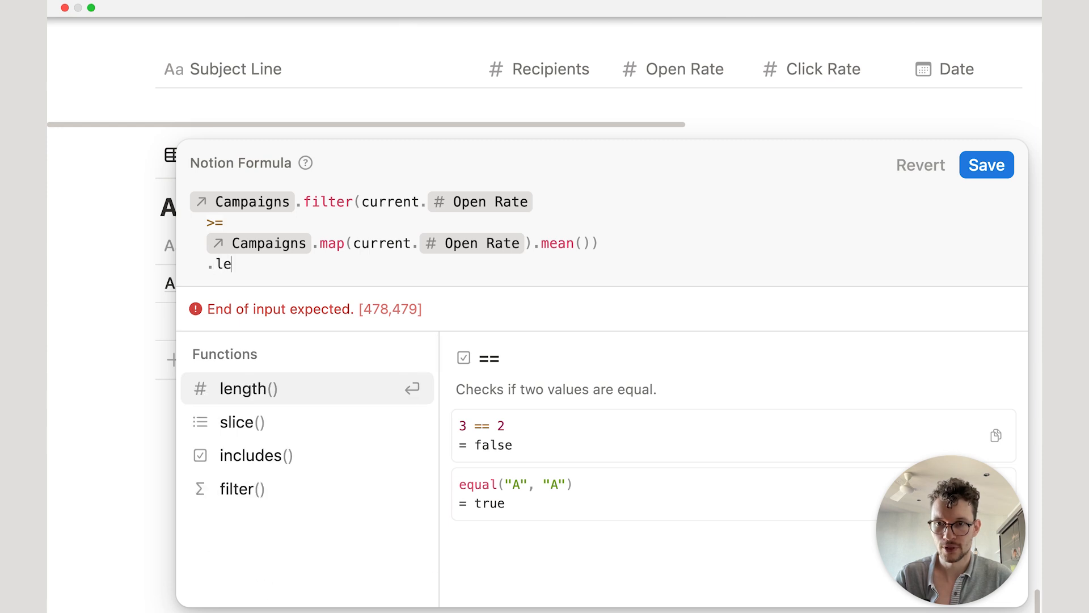
pyautogui.press('Return')
pyautogui.press('super+Return')
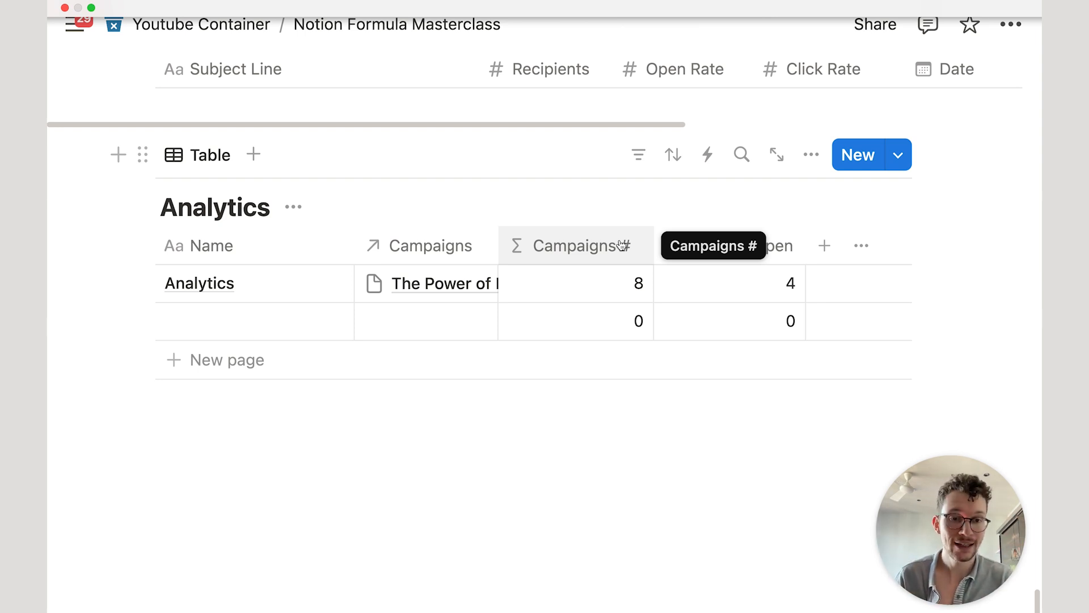
# Step: Add a Display Campaigns formula property set to "Campaigns sent: " + Campaigns #
pyautogui.click(824, 245)
pyautogui.write('for')
pyautogui.press('Return')
pyautogui.write('Di')
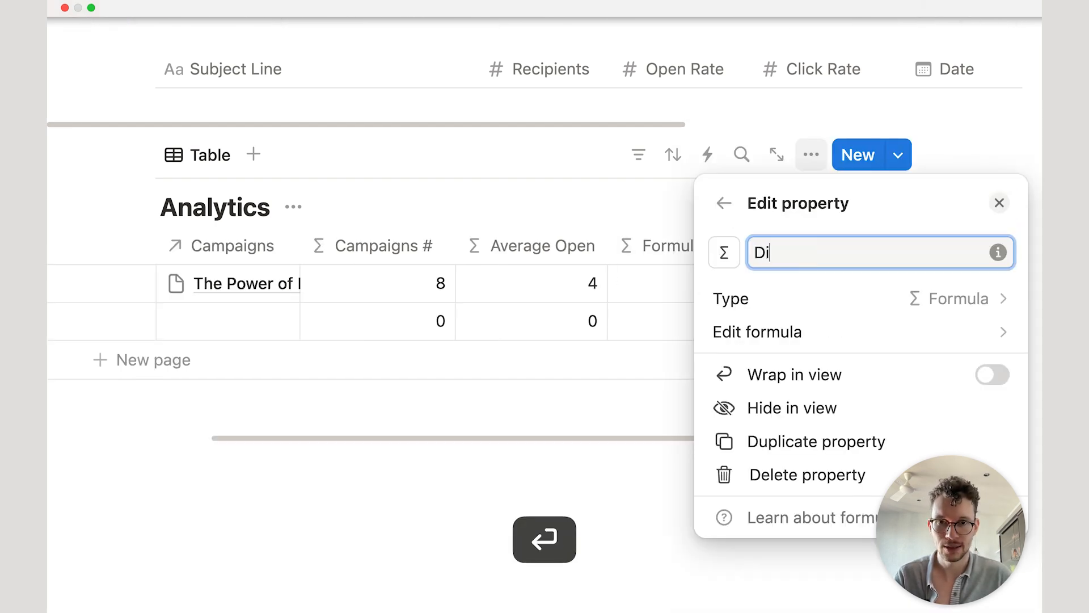
pyautogui.write('splay Campaigns')
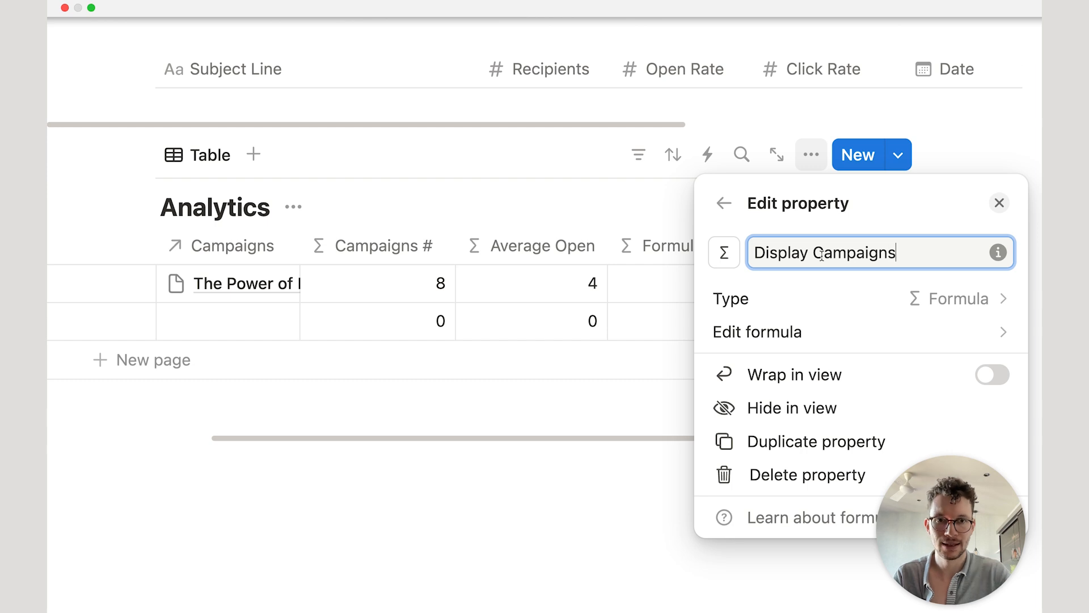
pyautogui.click(778, 334)
pyautogui.write('C')
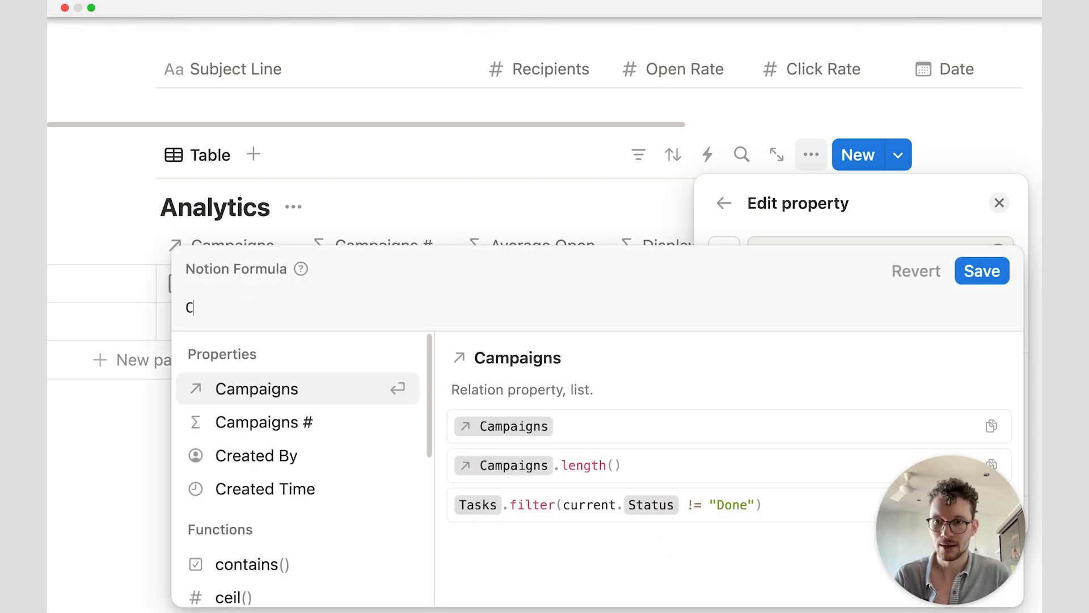
pyautogui.press('BackSpace')
pyautogui.write('"')
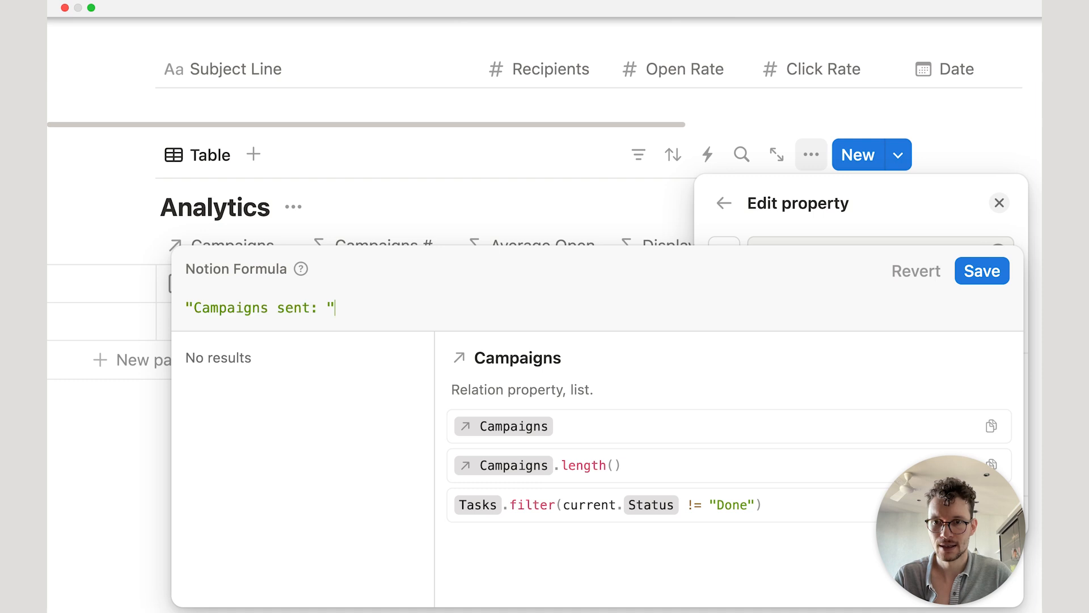
pyautogui.write('§+')
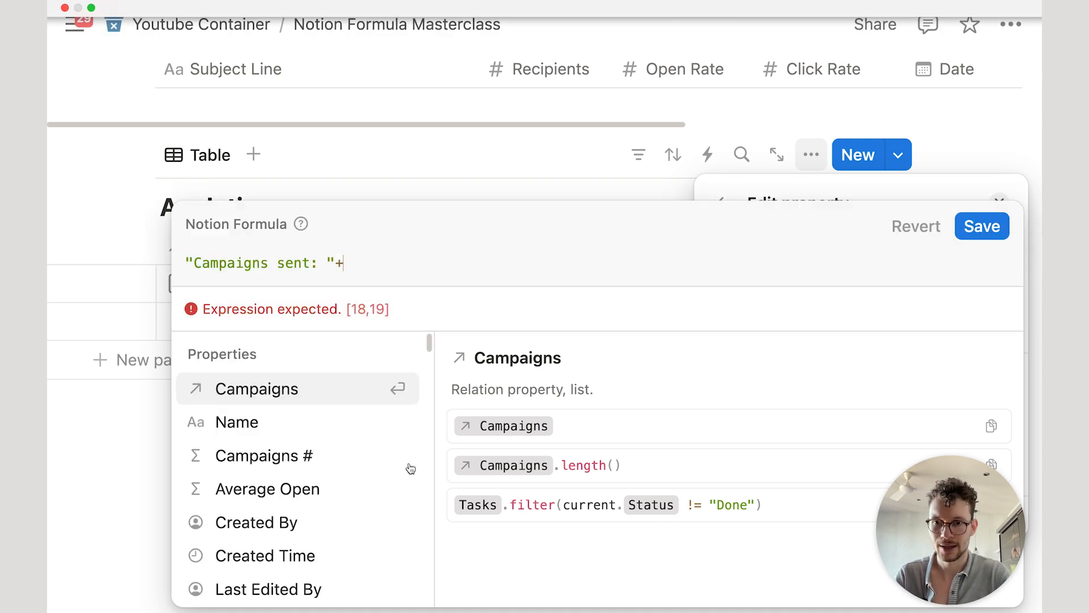
pyautogui.click(363, 458)
pyautogui.click(977, 274)
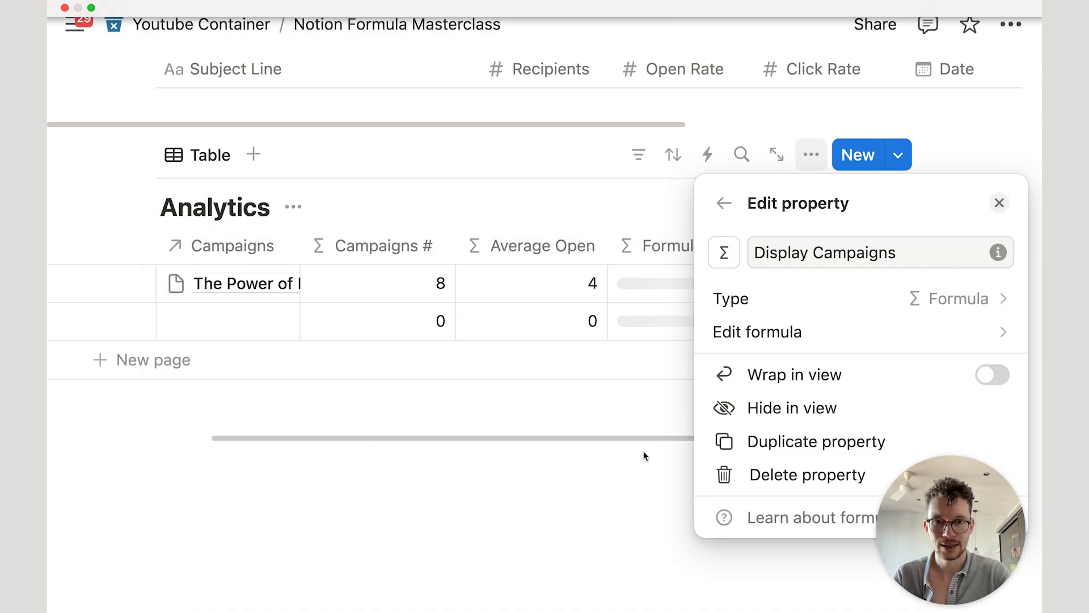
pyautogui.moveTo(921, 253); pyautogui.dragTo(815, 253)
pyautogui.click(610, 486)
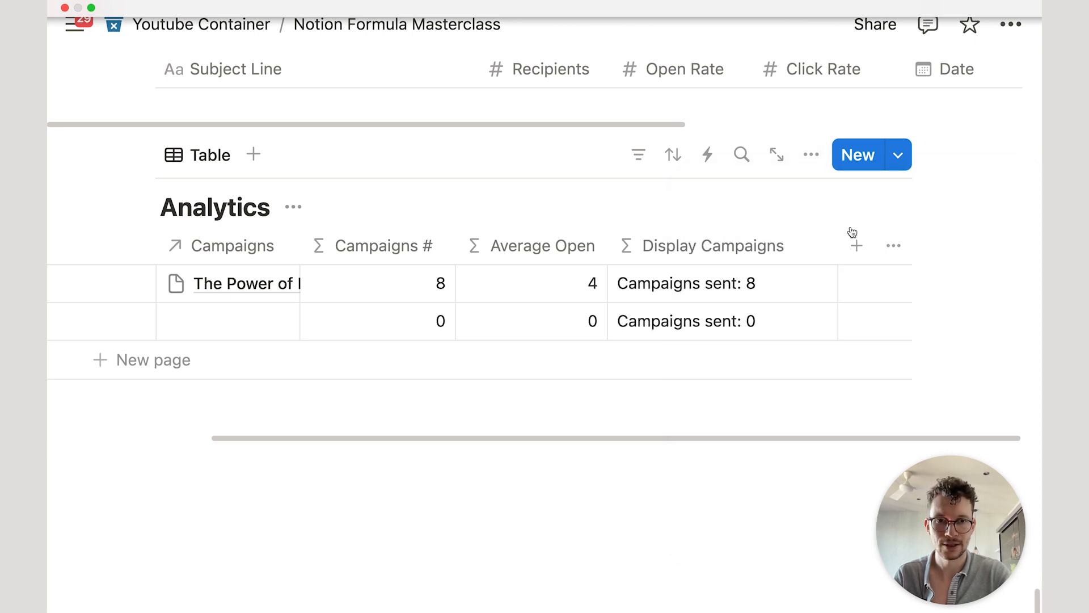
# Step: Add a Display Open Rate formula property: "Average Open Rate: " + Average Open
pyautogui.hscroll(-1, 837, 246)
pyautogui.click(855, 246)
pyautogui.write('fo')
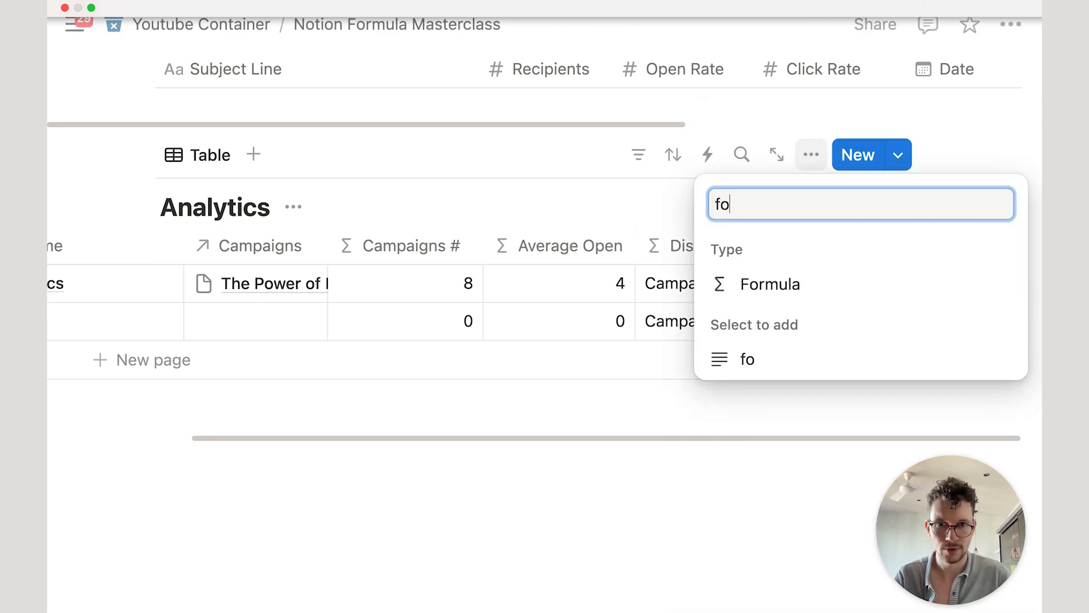
pyautogui.click(747, 282)
pyautogui.write('DIs')
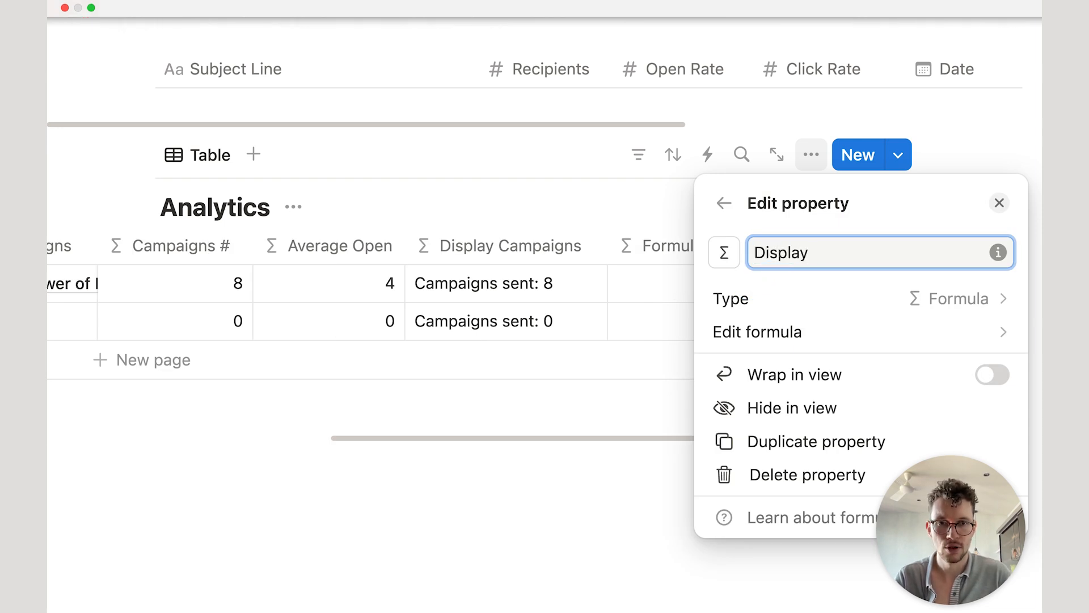
pyautogui.write('play Open Rate')
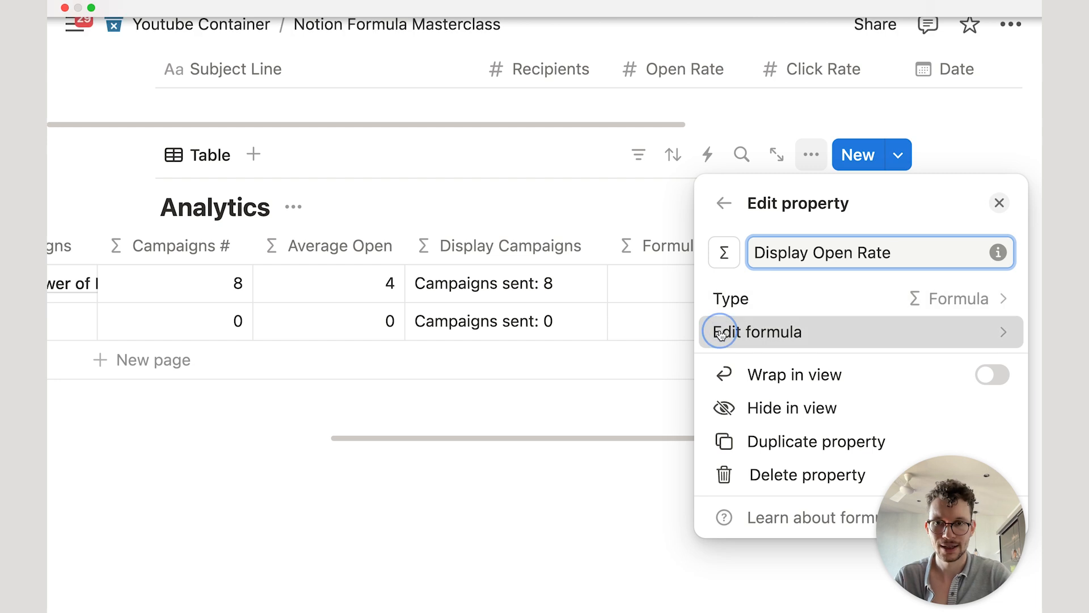
pyautogui.click(720, 330)
pyautogui.write('"')
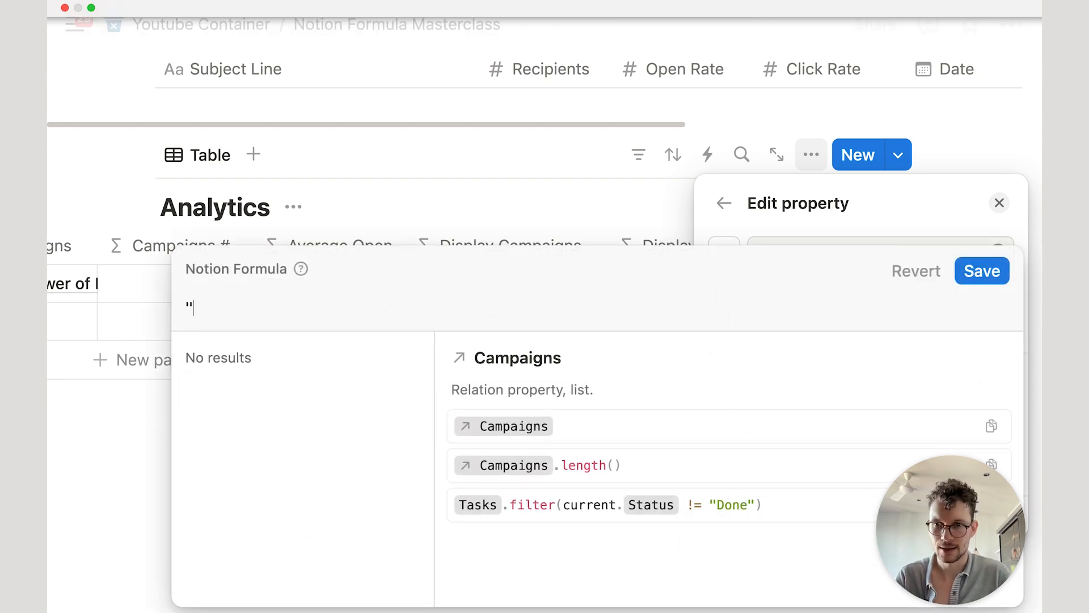
pyautogui.write('Average Open Rate: "+')
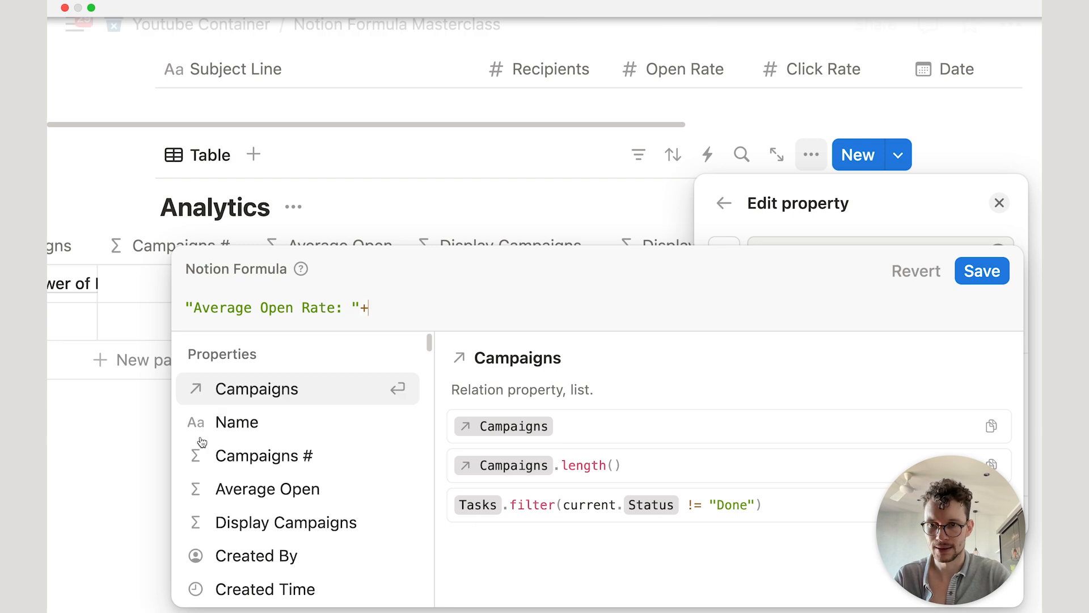
pyautogui.click(237, 488)
pyautogui.click(972, 270)
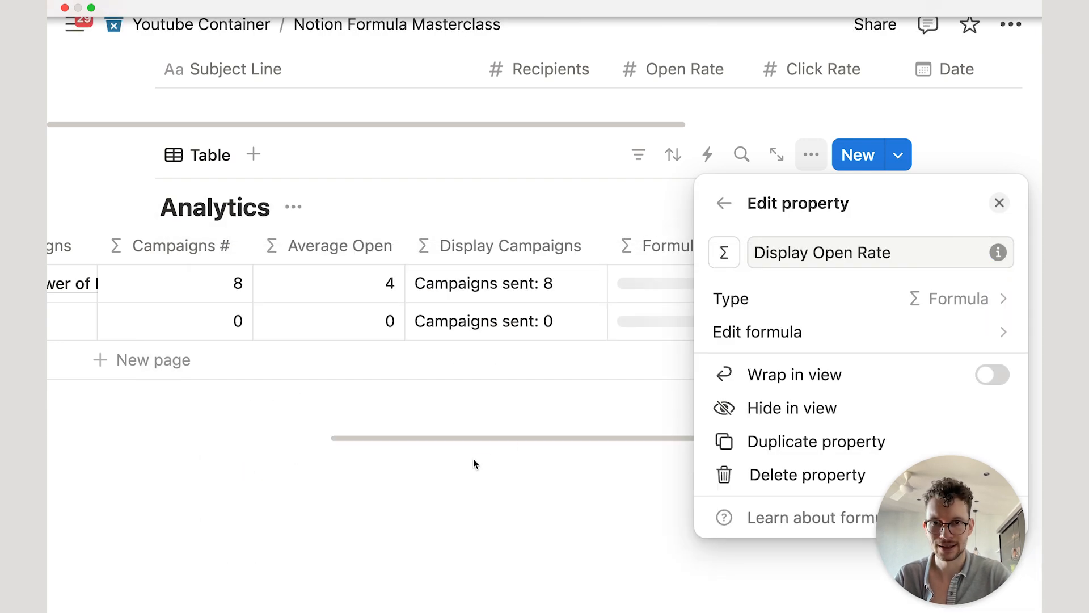
pyautogui.press('Escape')
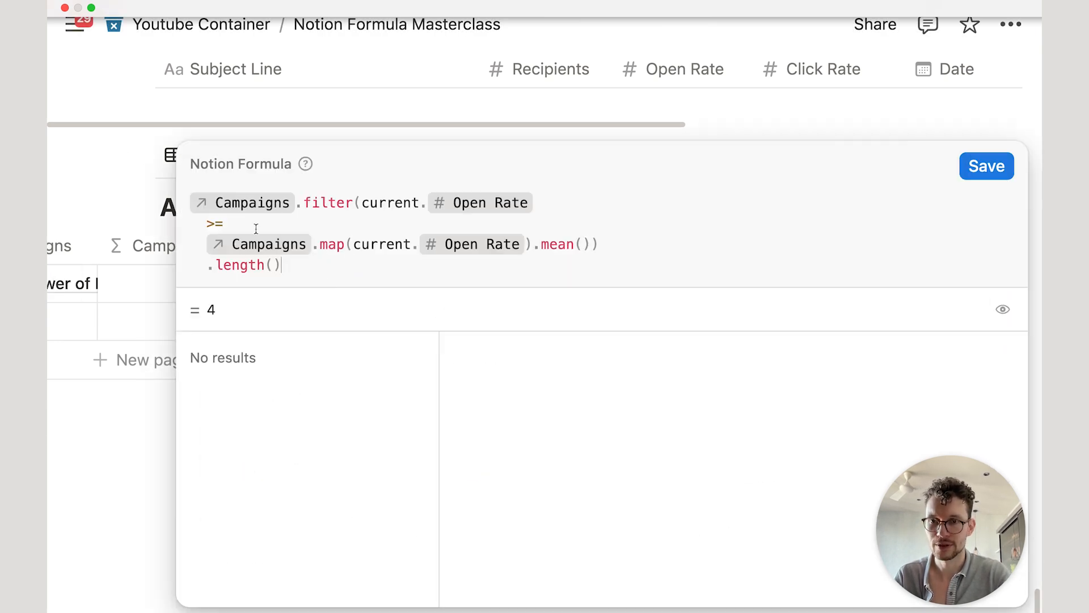
# Step: Strip the >= comparison and .length() from Average Open, leaving the map().mean() formula
pyautogui.moveTo(256, 228); pyautogui.dragTo(175, 195)
pyautogui.press('BackSpace')
pyautogui.moveTo(281, 264); pyautogui.dragTo(166, 264)
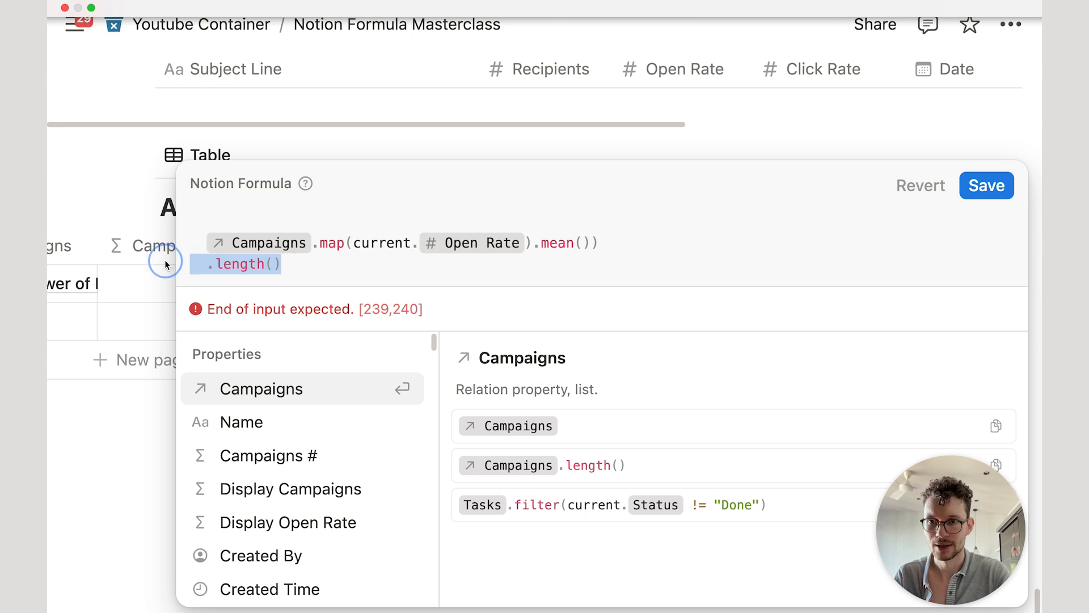
pyautogui.press('BackSpace')
pyautogui.press('BackSpace')
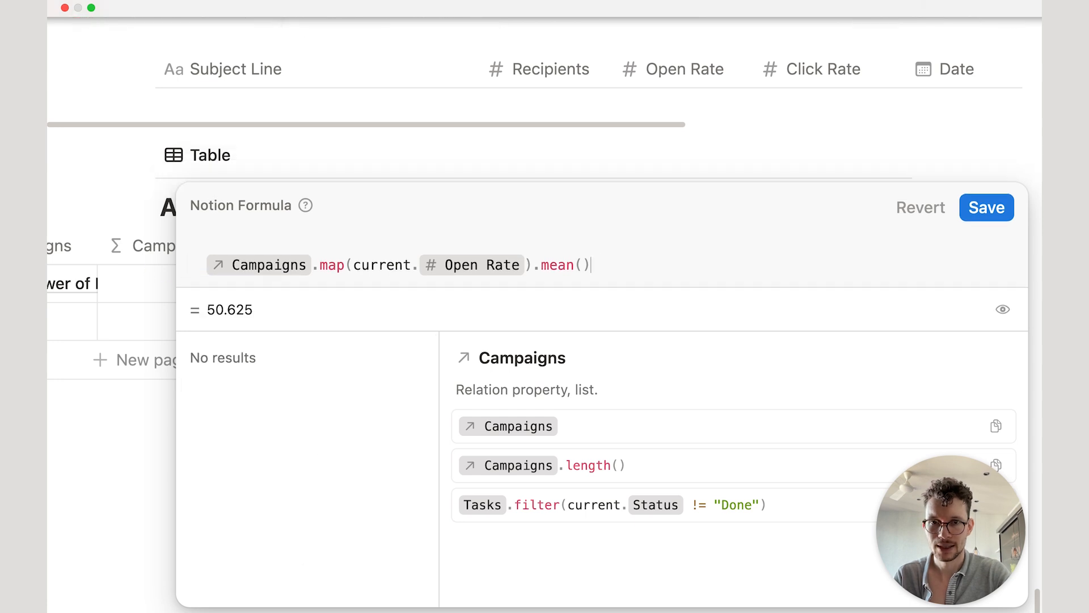
pyautogui.click(985, 207)
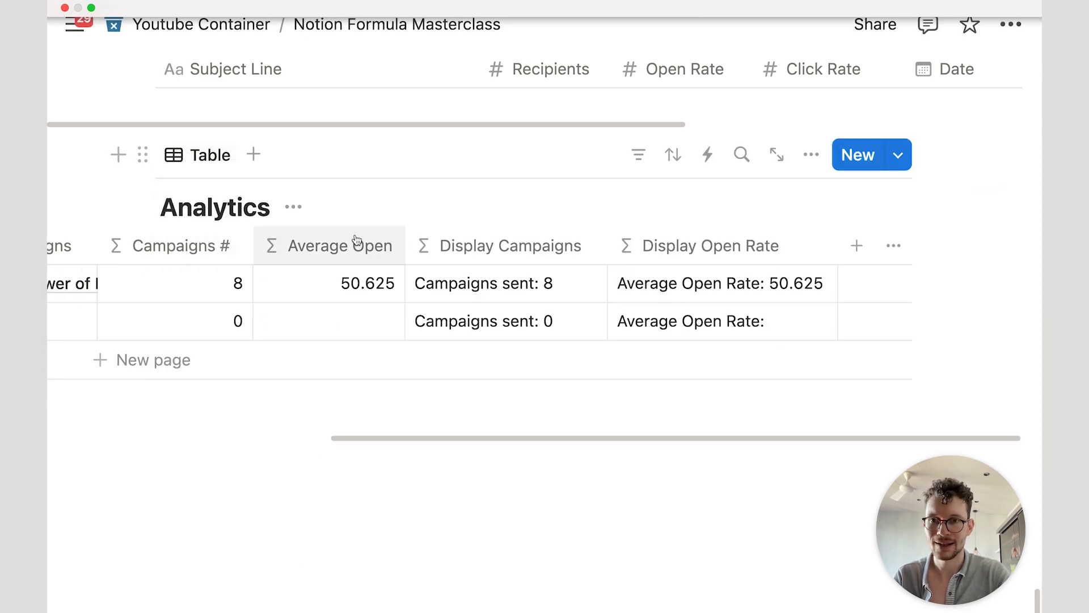
# Step: Add a new Analytics view with Gallery layout, database title hidden and card preview None
pyautogui.click(252, 155)
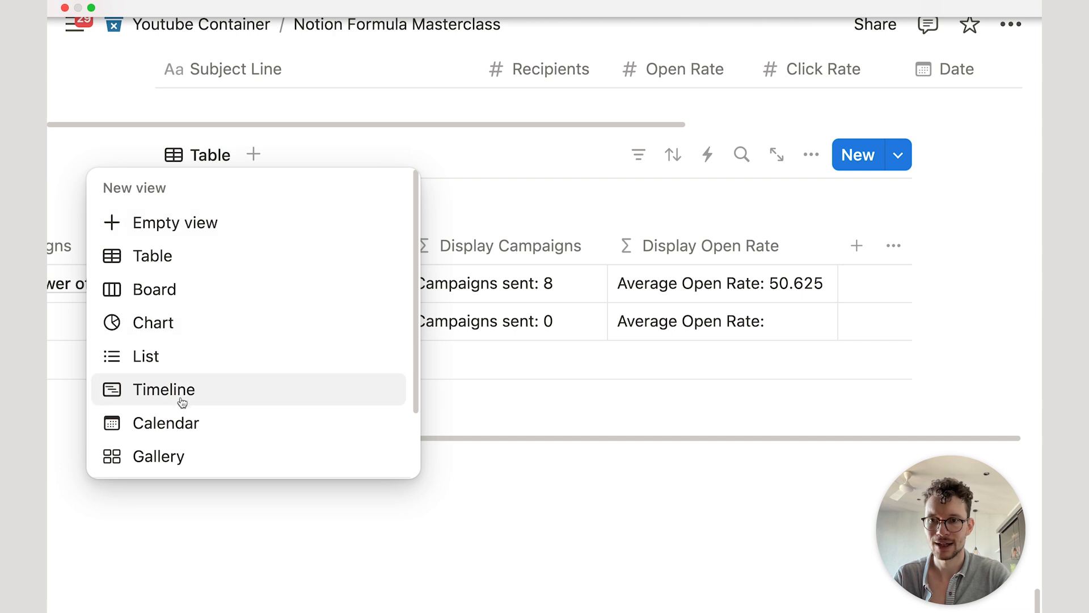
pyautogui.click(173, 421)
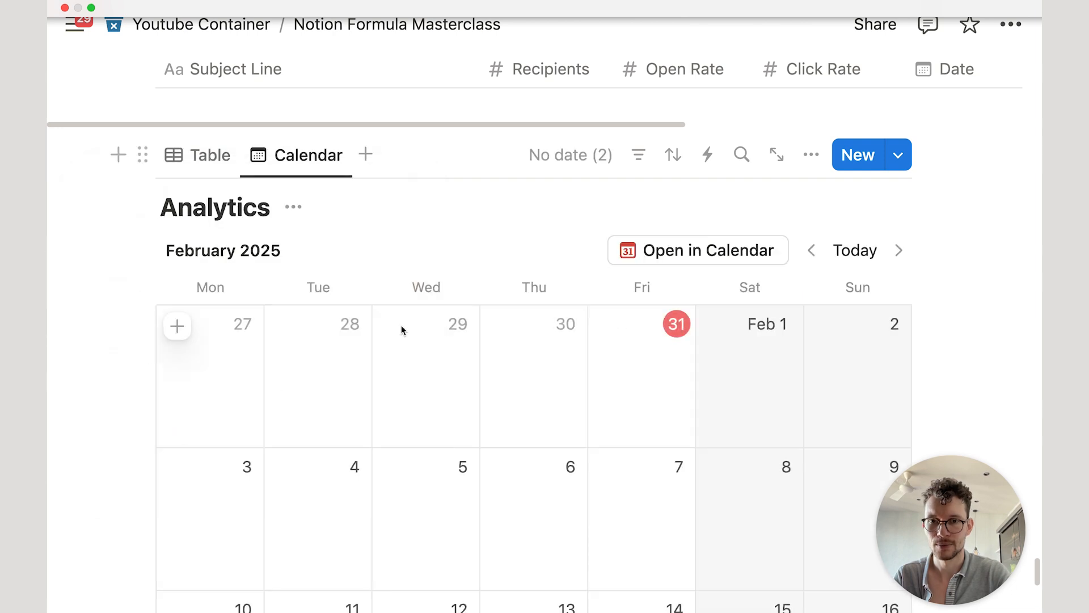
pyautogui.click(801, 159)
pyautogui.click(821, 217)
pyautogui.click(831, 294)
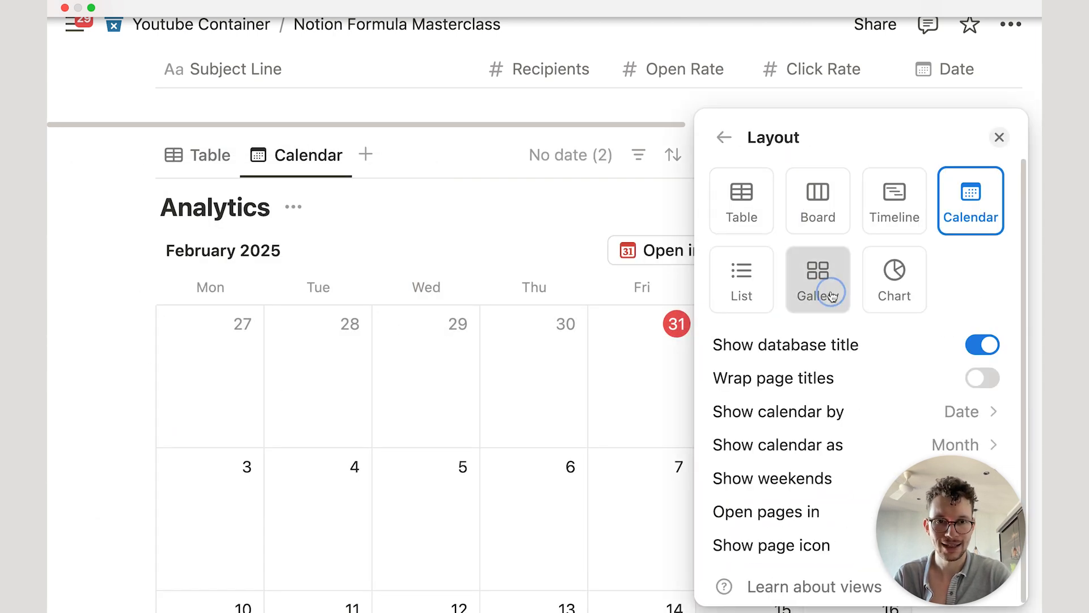
pyautogui.click(982, 345)
pyautogui.click(943, 379)
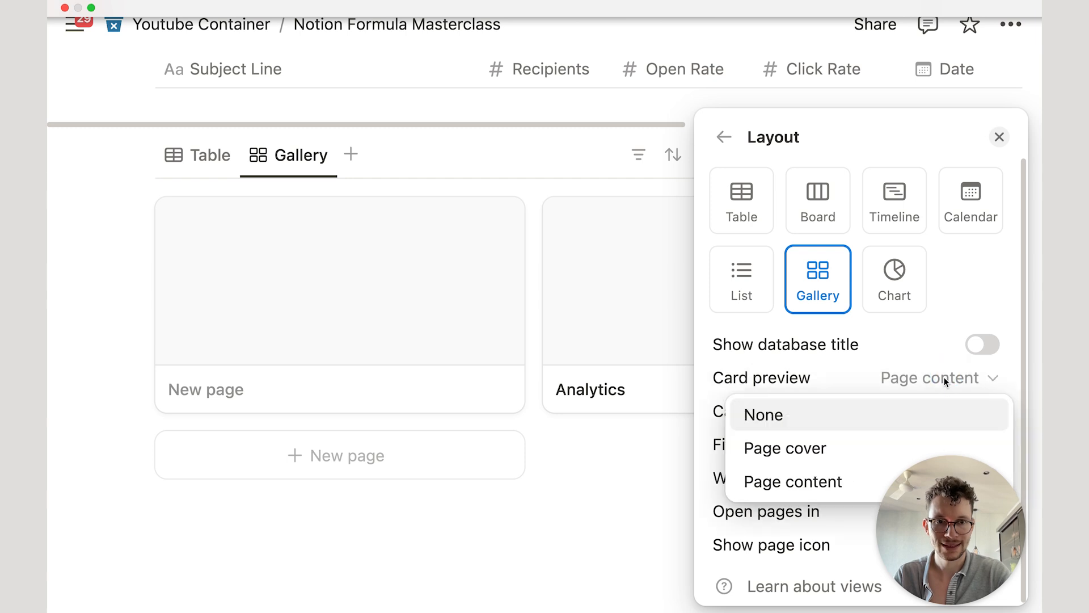
pyautogui.click(835, 420)
pyautogui.click(624, 451)
# Step: Show Display Campaigns on the gallery cards and delete the empty New page card
pyautogui.click(811, 273)
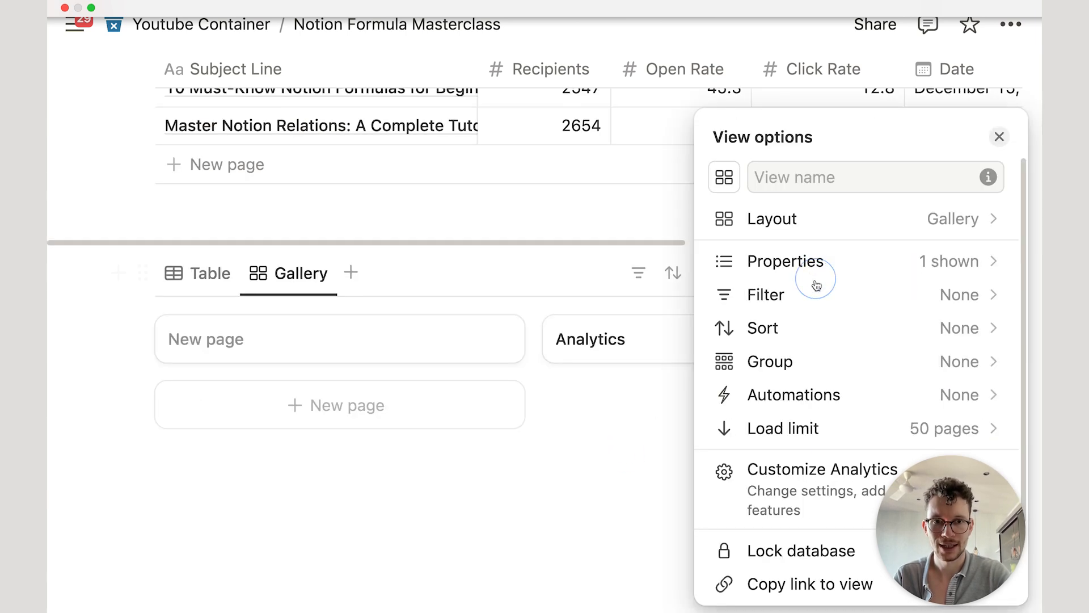
pyautogui.click(787, 266)
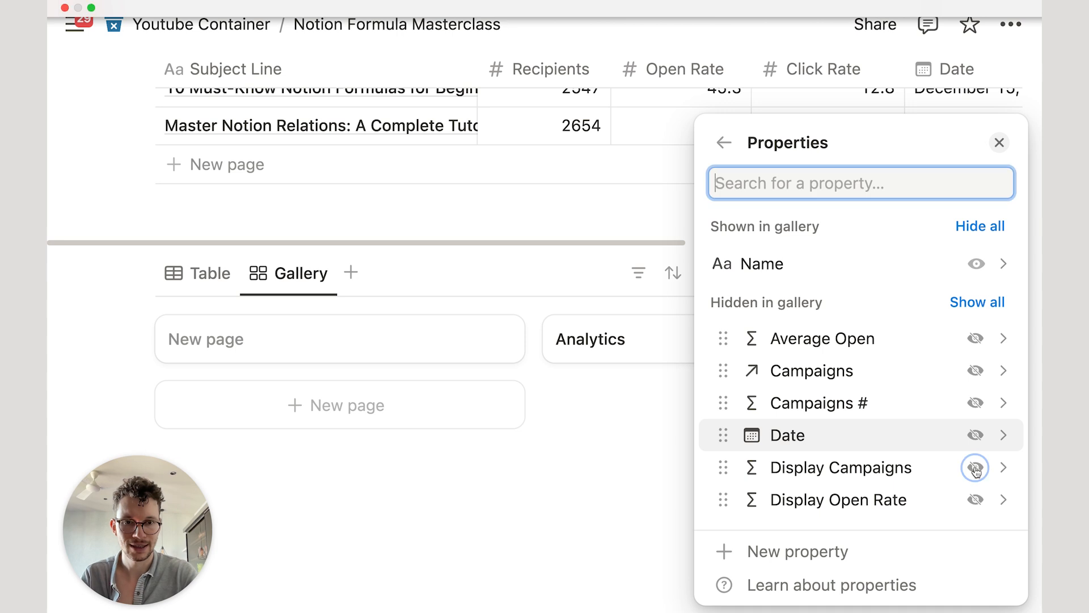
pyautogui.click(975, 468)
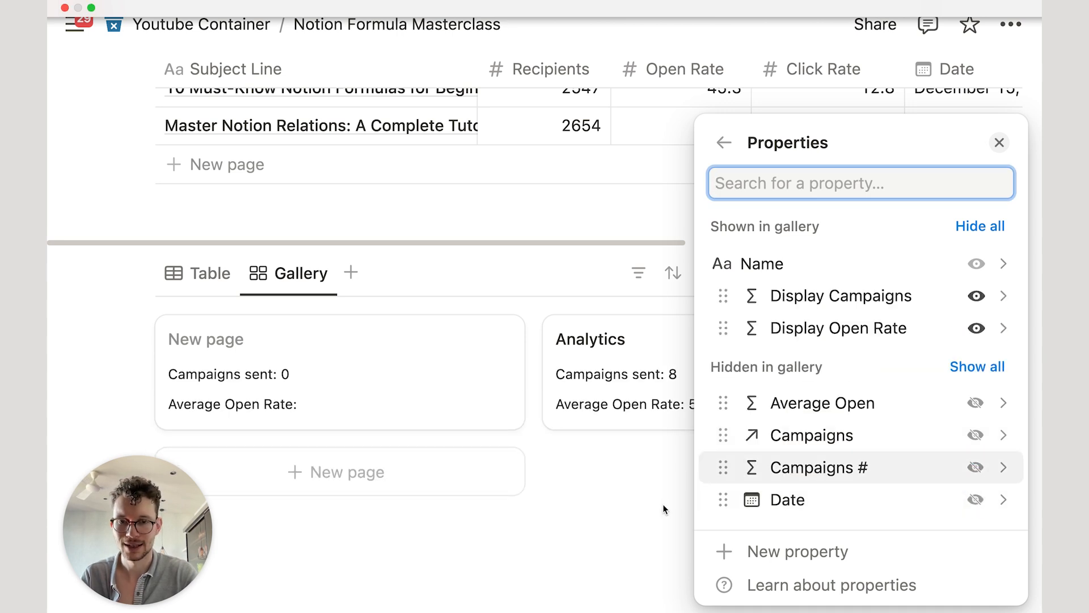
pyautogui.click(664, 506)
pyautogui.click(499, 339)
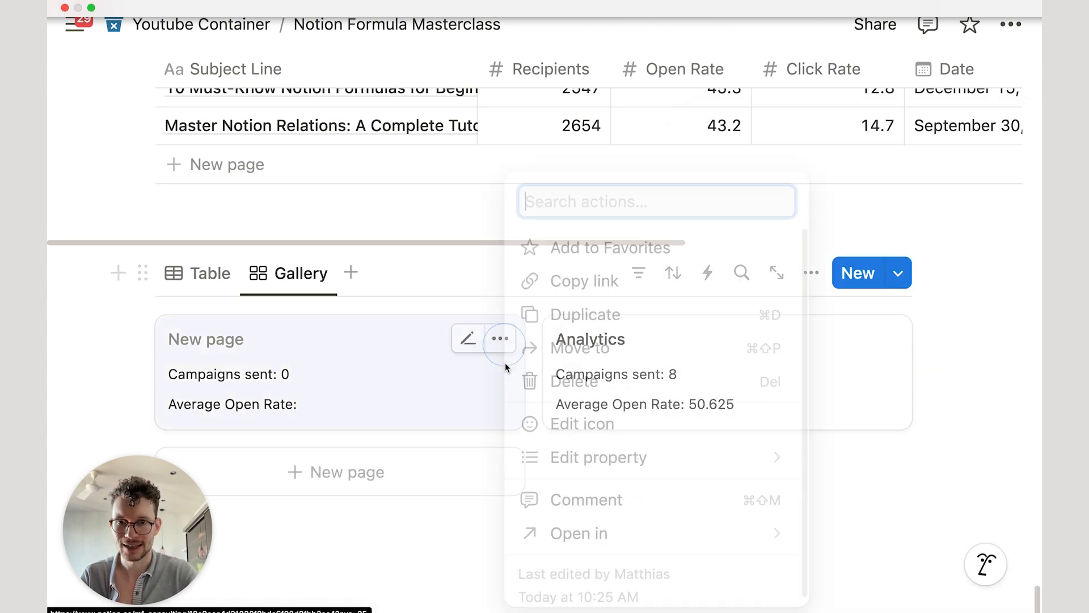
pyautogui.click(602, 380)
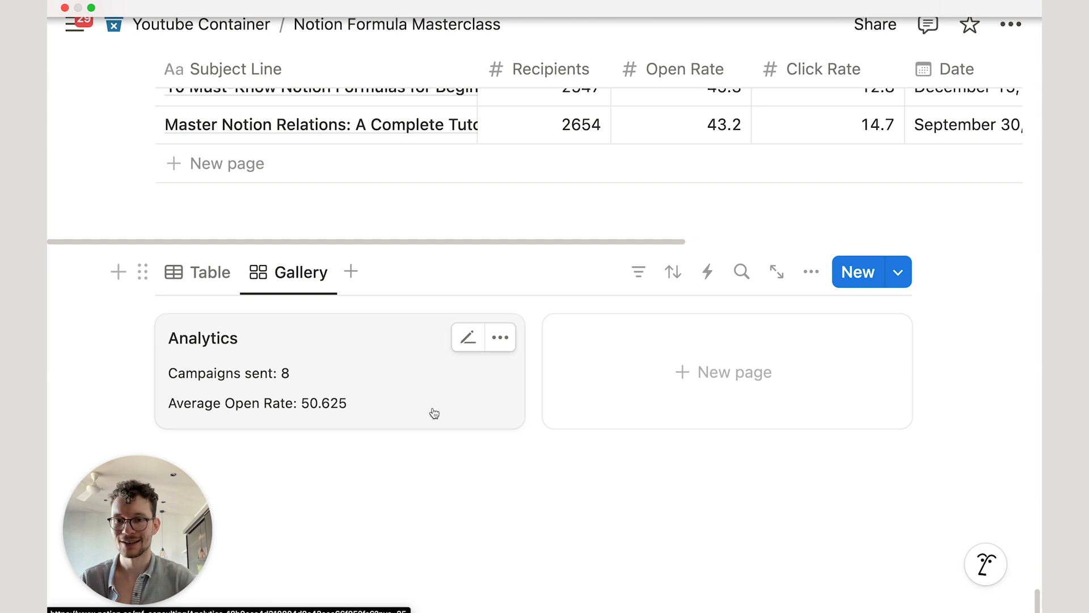
# Step: Lock the page against edits and add an empty block below the gallery
pyautogui.click(784, 484)
pyautogui.click(1010, 23)
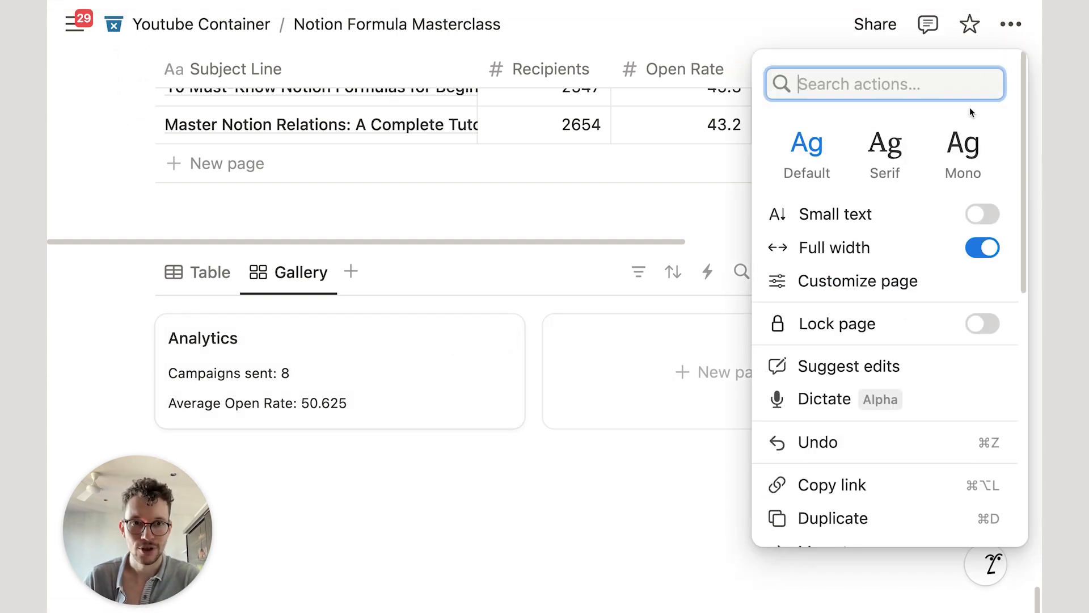
pyautogui.click(982, 323)
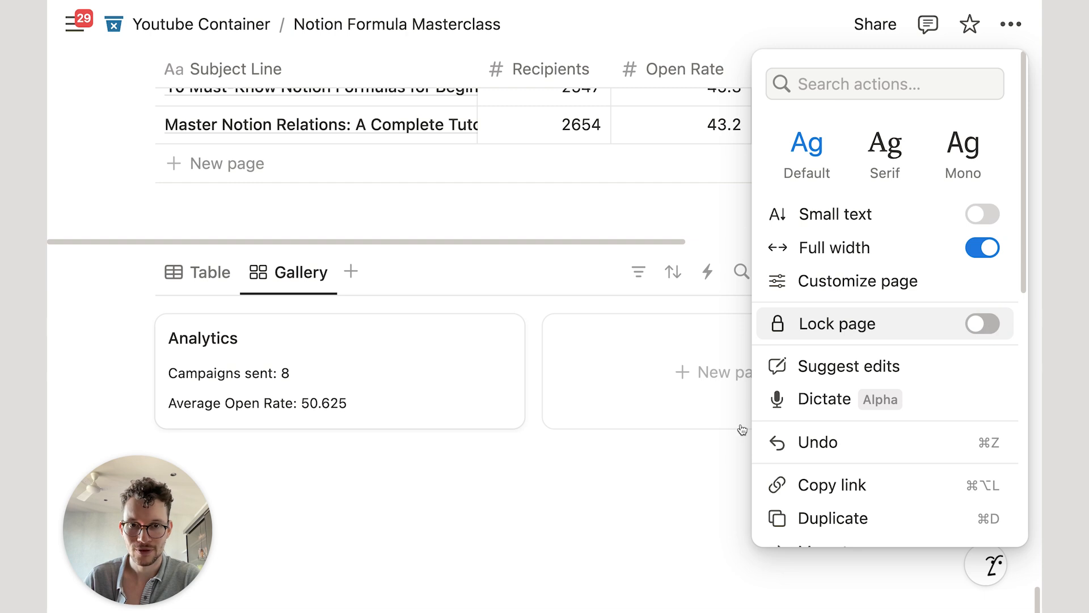
pyautogui.click(664, 377)
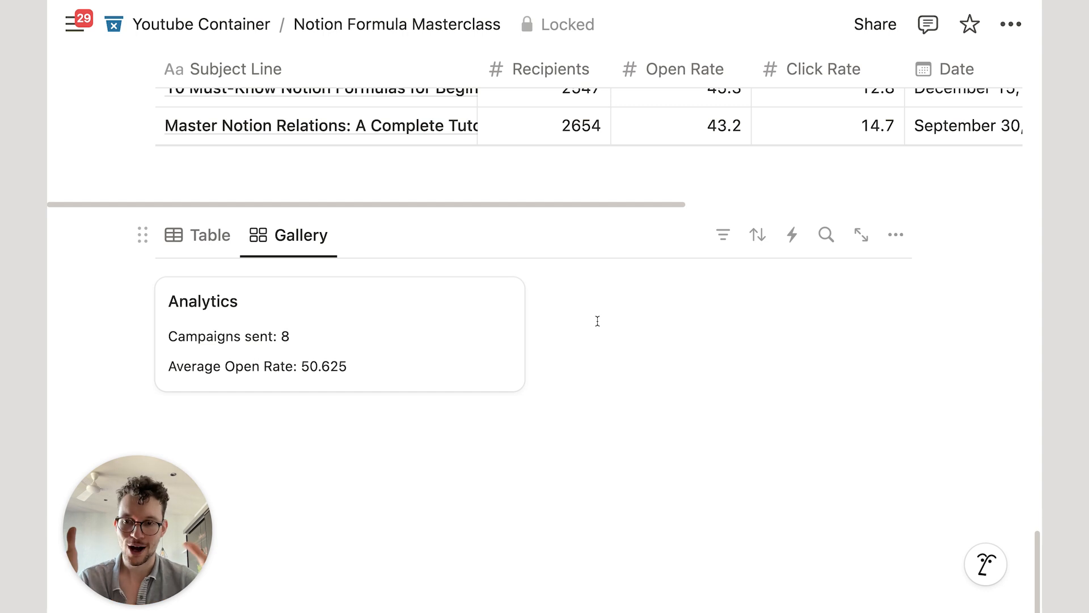
pyautogui.click(564, 427)
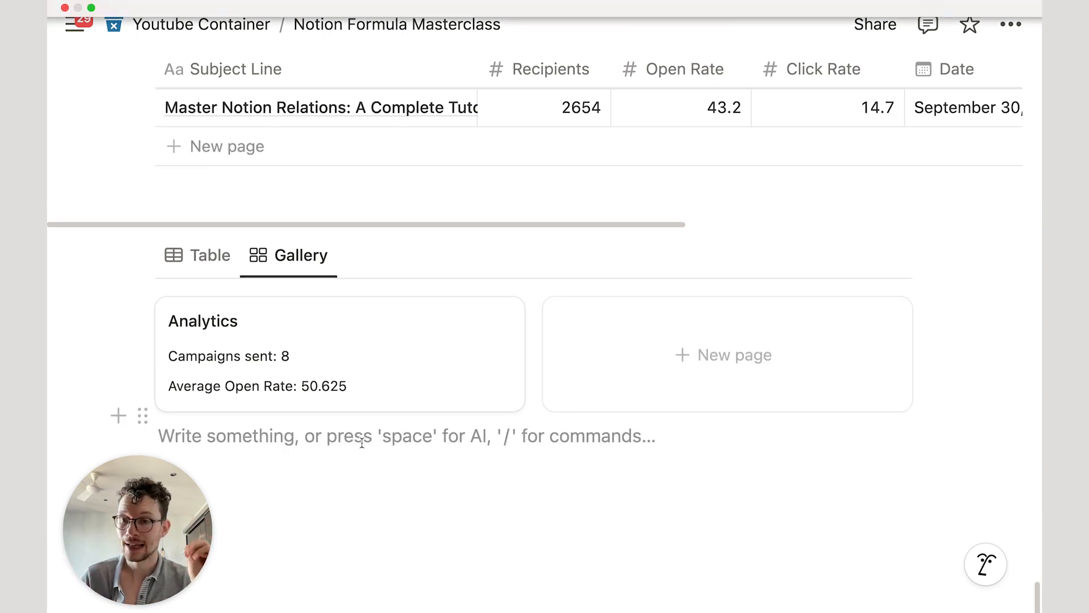
pyautogui.moveTo(136, 511); pyautogui.dragTo(849, 530)
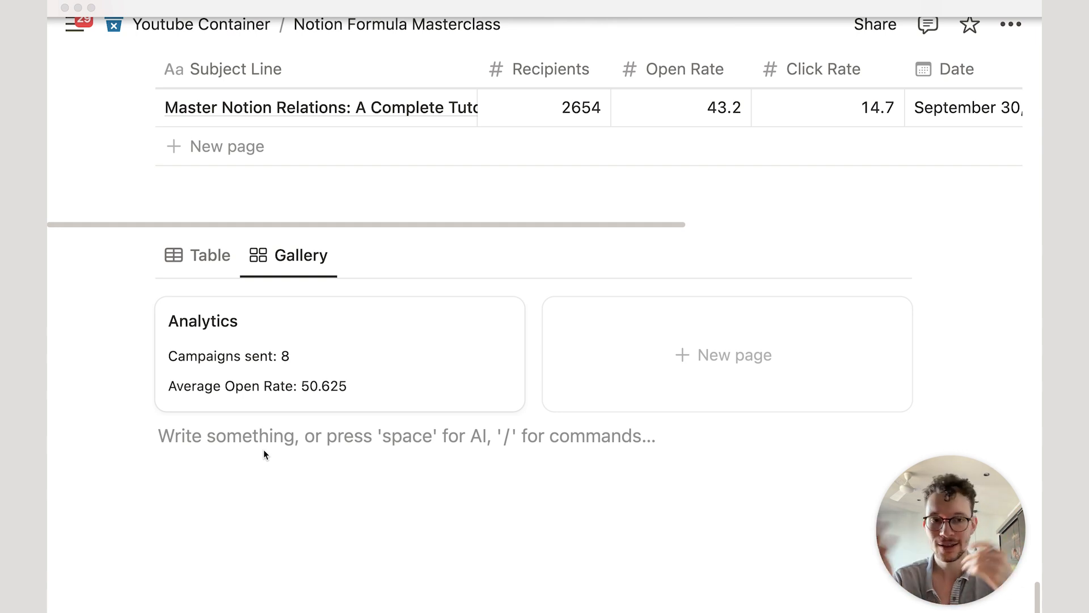
# Step: Switch the Analytics database to its Table view
pyautogui.click(191, 261)
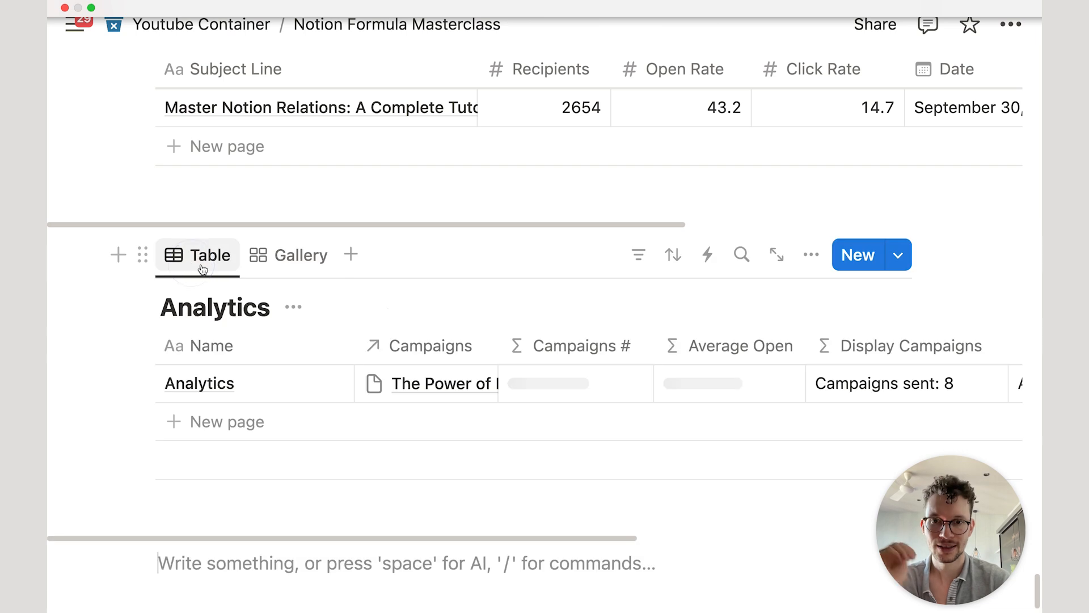
pyautogui.scroll(-1, 462, 348)
pyautogui.hscroll(10, 520, 312)
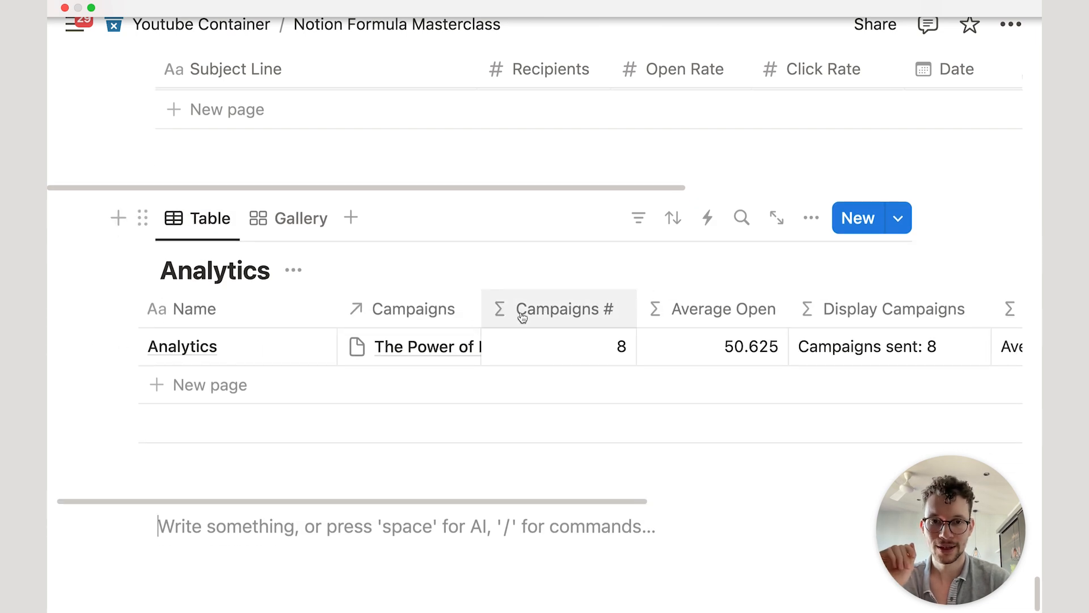
pyautogui.hscroll(-5, 828, 309)
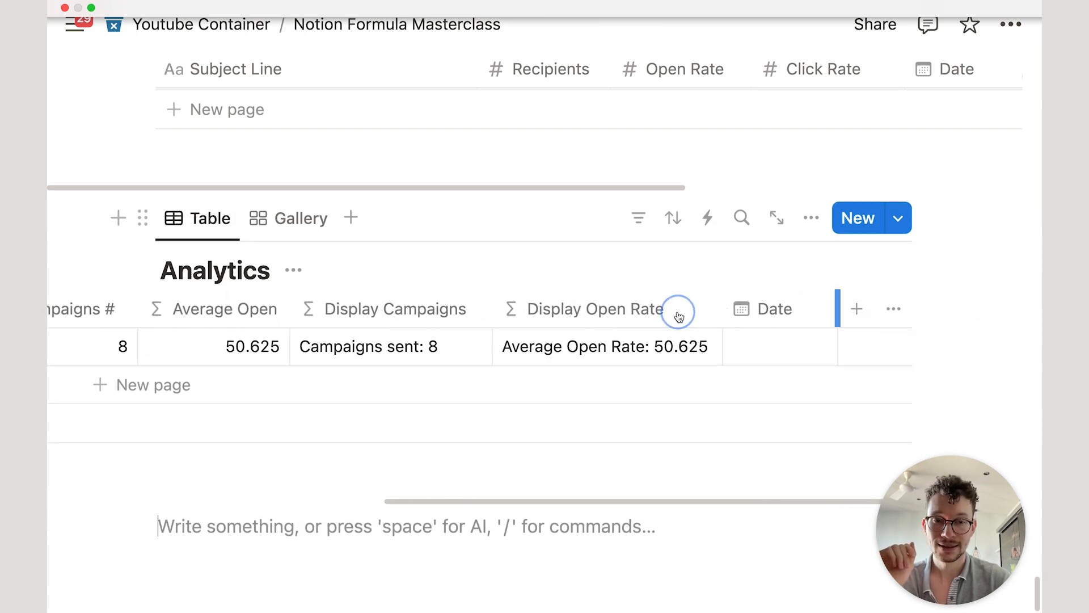
# Step: Add a two-way Relation property linking Analytics to the Tasks database
pyautogui.click(857, 309)
pyautogui.write('rel')
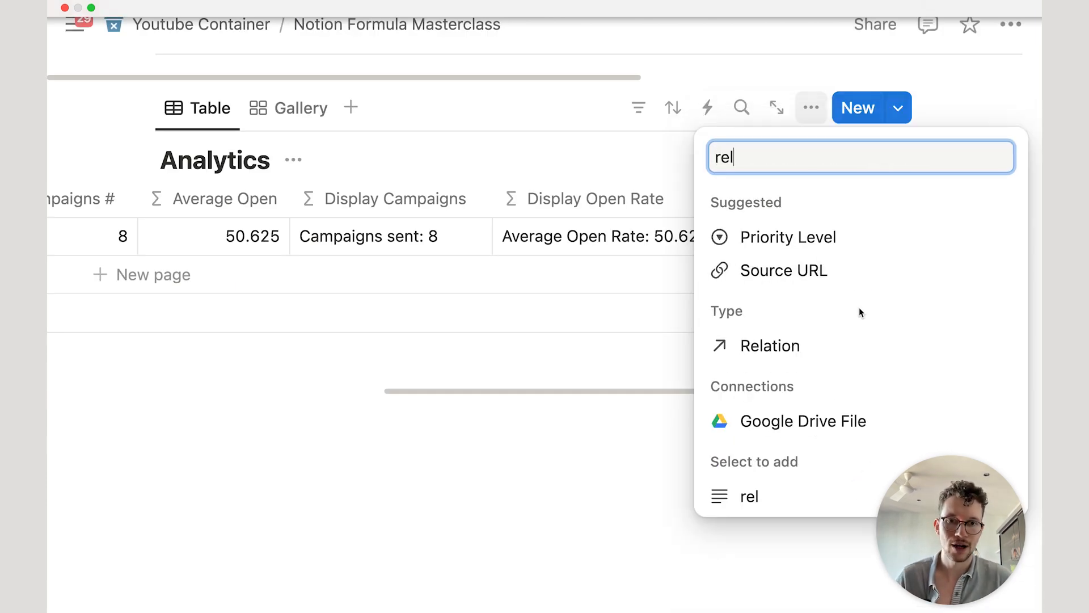
pyautogui.click(823, 345)
pyautogui.write('tas')
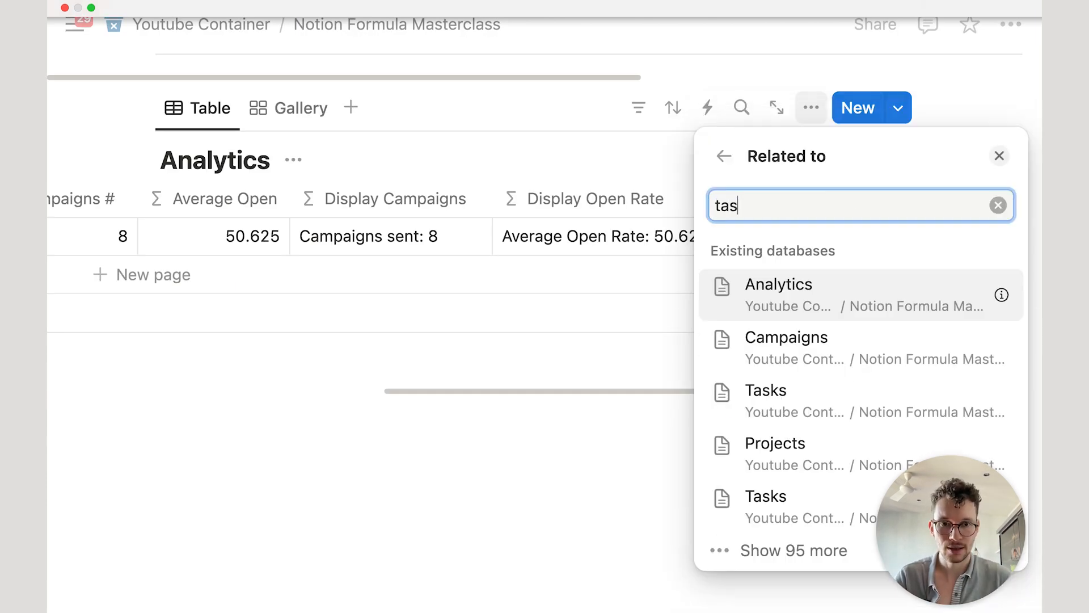
pyautogui.click(788, 381)
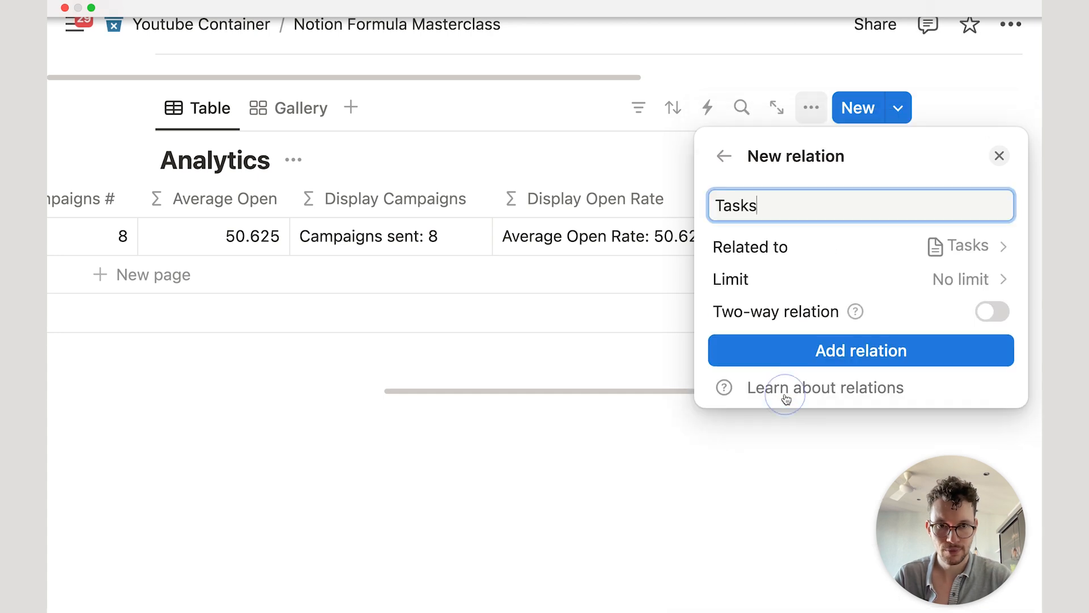
pyautogui.click(991, 312)
pyautogui.click(851, 425)
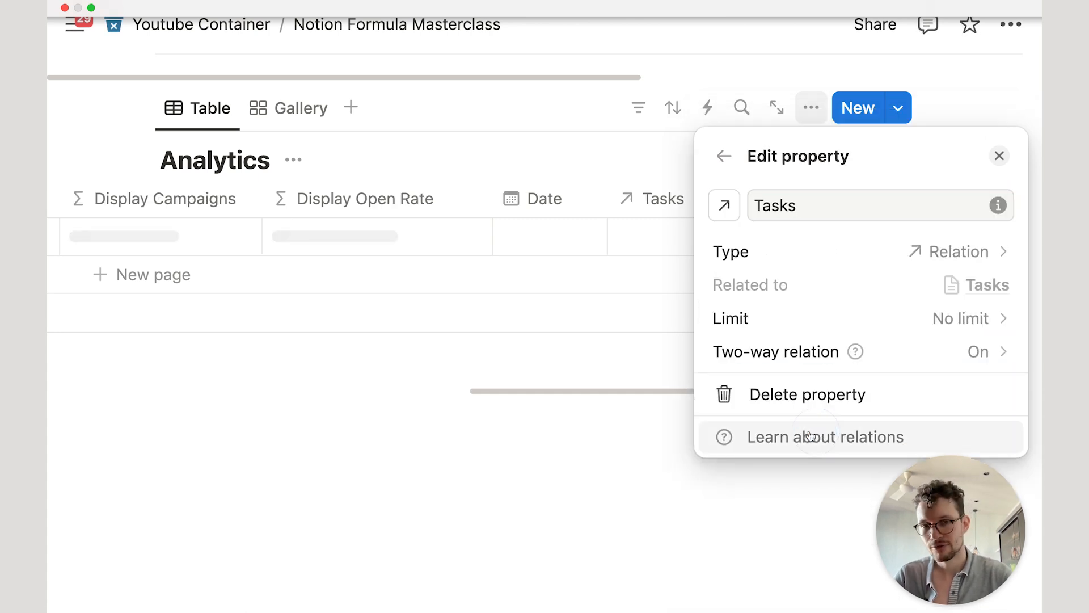
pyautogui.click(564, 440)
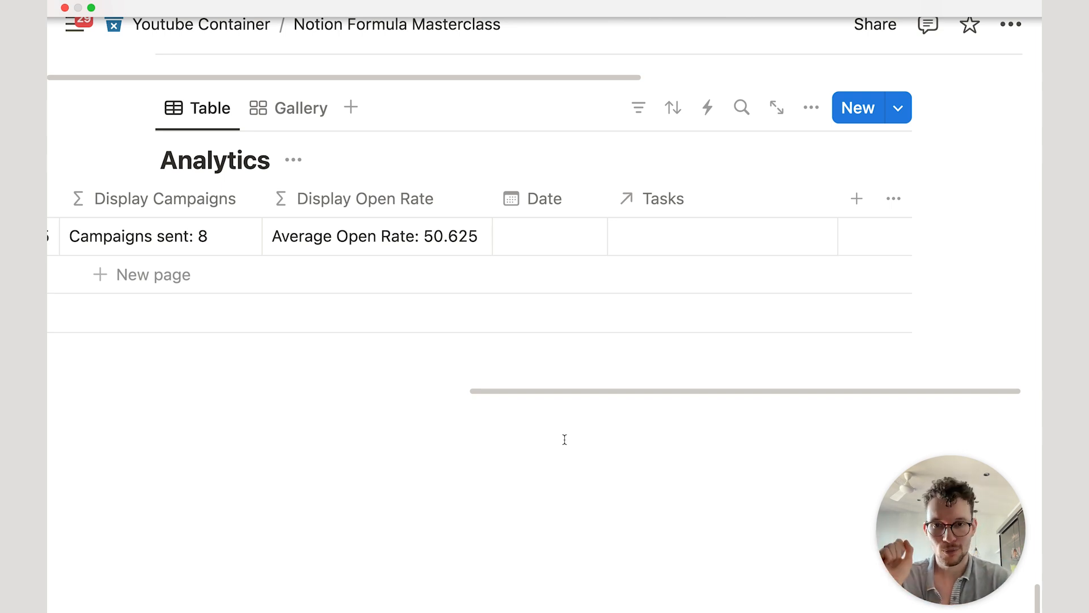
# Step: Paste the long id()- and timestamp(now())-based formula into the Campaigns Formula editor
pyautogui.click(564, 439)
pyautogui.hscroll(-10, 498, 385)
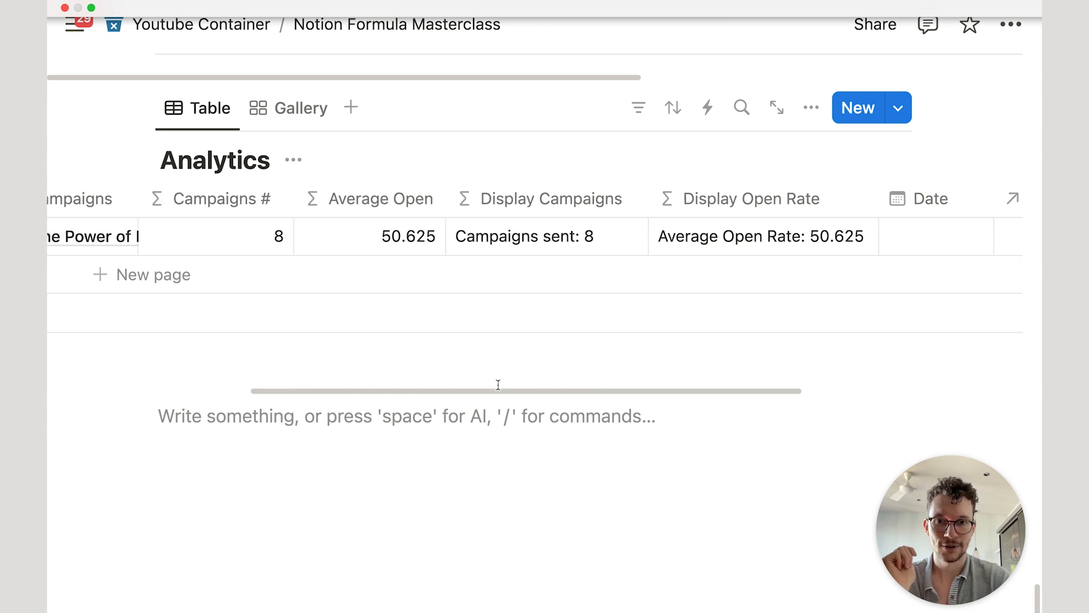
pyautogui.hscroll(-1, 481, 265)
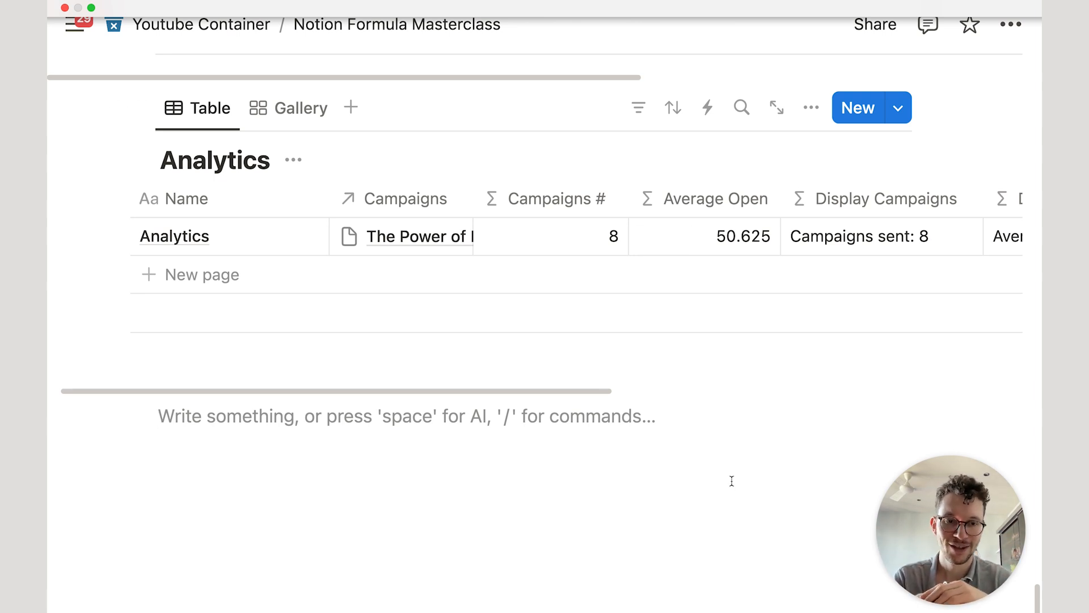
pyautogui.write('(((((toNumber(substring(replaceAll(id(), "[a-z]", ""), 0, 20)) * 100011979) + 500067713) % 900066731) * (((timestamp(now()) * 800067089) + 800068411) % 800053967)) + 900067309) % 900066571')
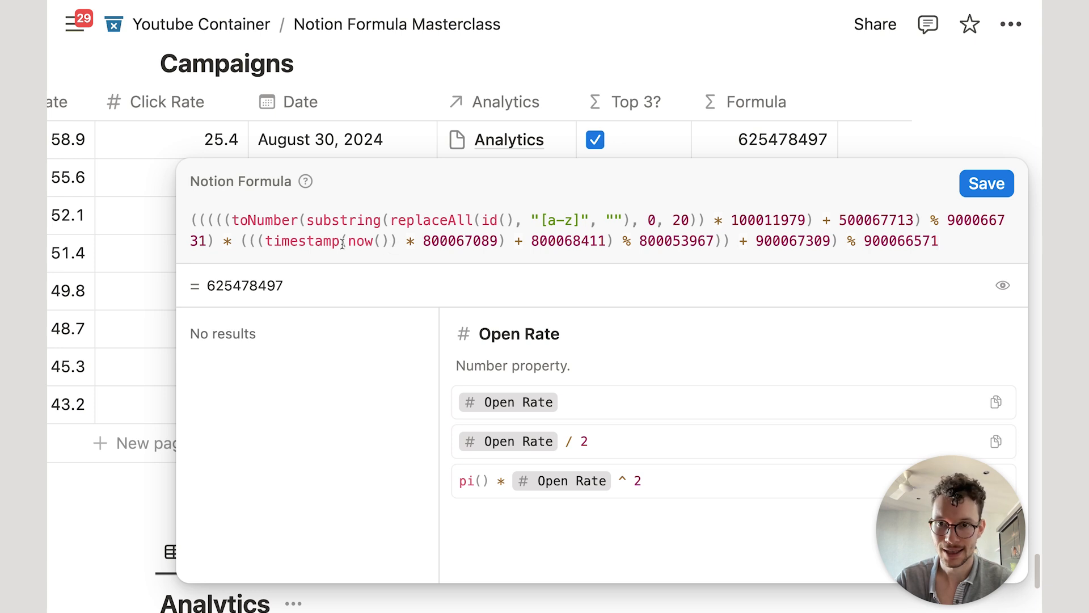
# Step: Save the pasted id()-and-timestamp formula as Campaigns' Formula property, previewing 625478497
pyautogui.moveTo(241, 237)
pyautogui.mouseDown()
pyautogui.moveTo(461, 250)
pyautogui.moveTo(394, 231)
pyautogui.moveTo(261, 232)
pyautogui.mouseUp()
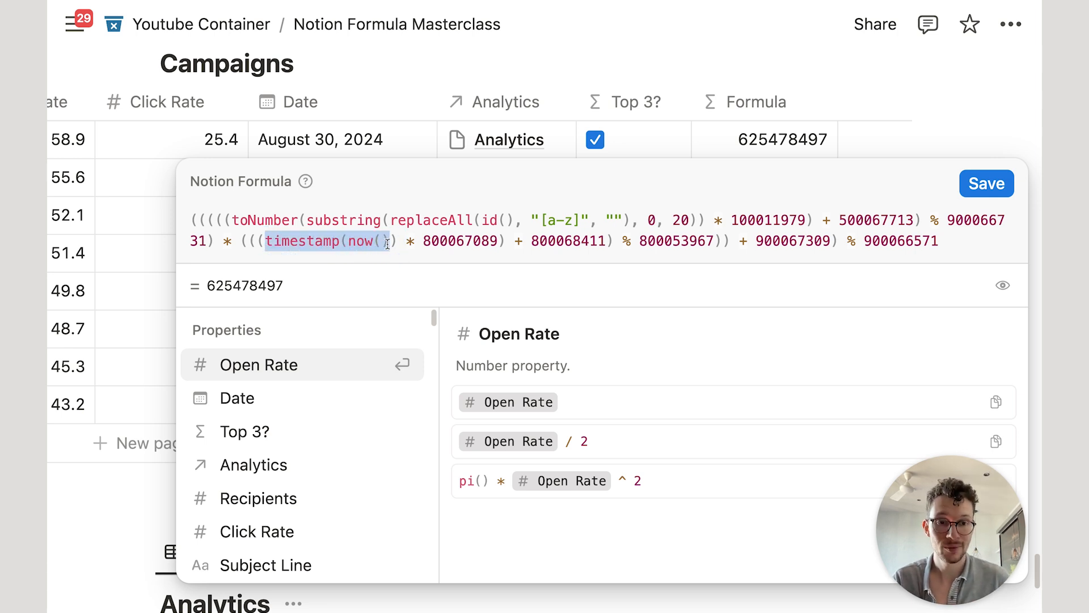
pyautogui.click(1003, 184)
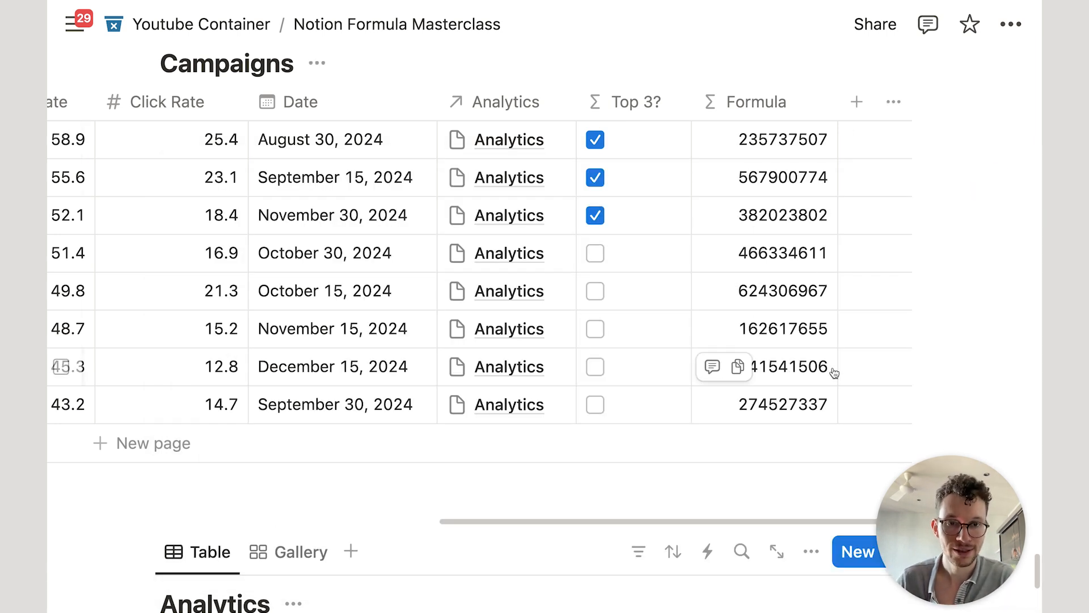
# Step: Scroll up to the Projects table showing Notion Setup & Migration and its linked tasks
pyautogui.scroll(2, 771, 289)
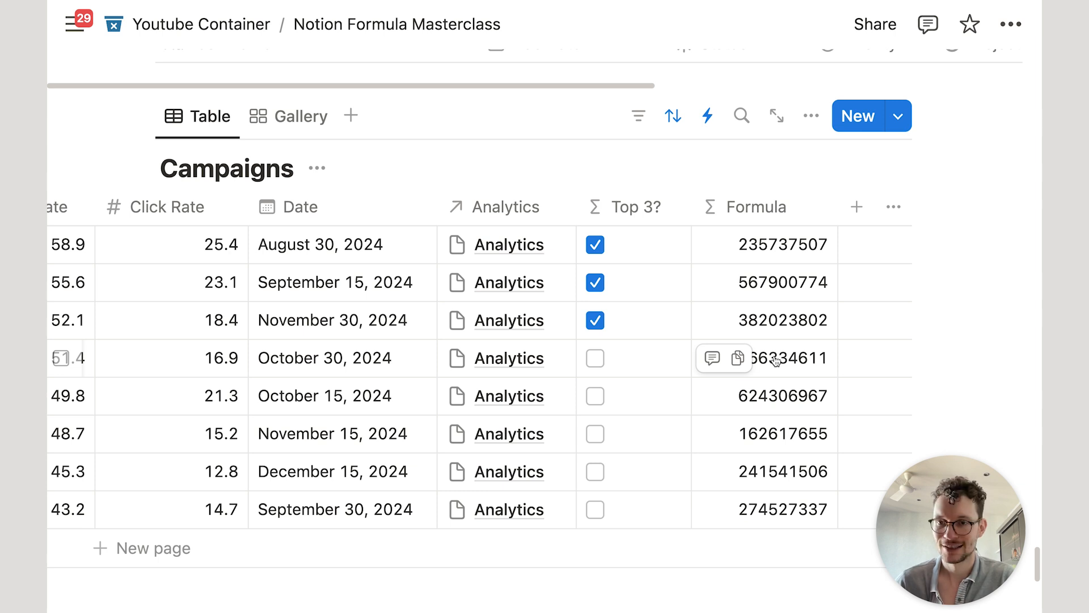
pyautogui.hscroll(-10, 532, 510)
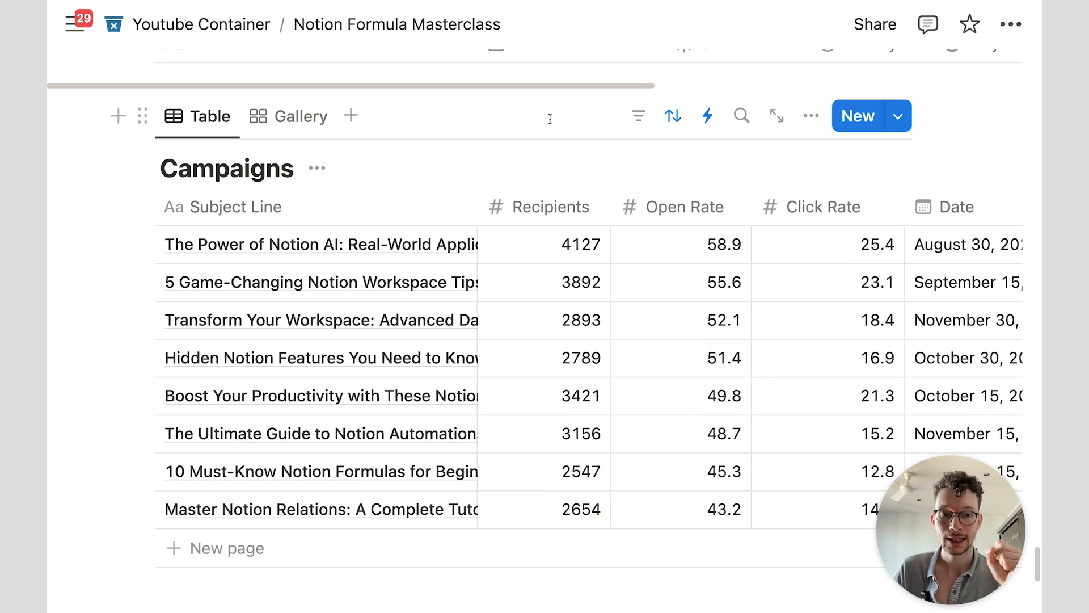
pyautogui.scroll(1, 549, 118)
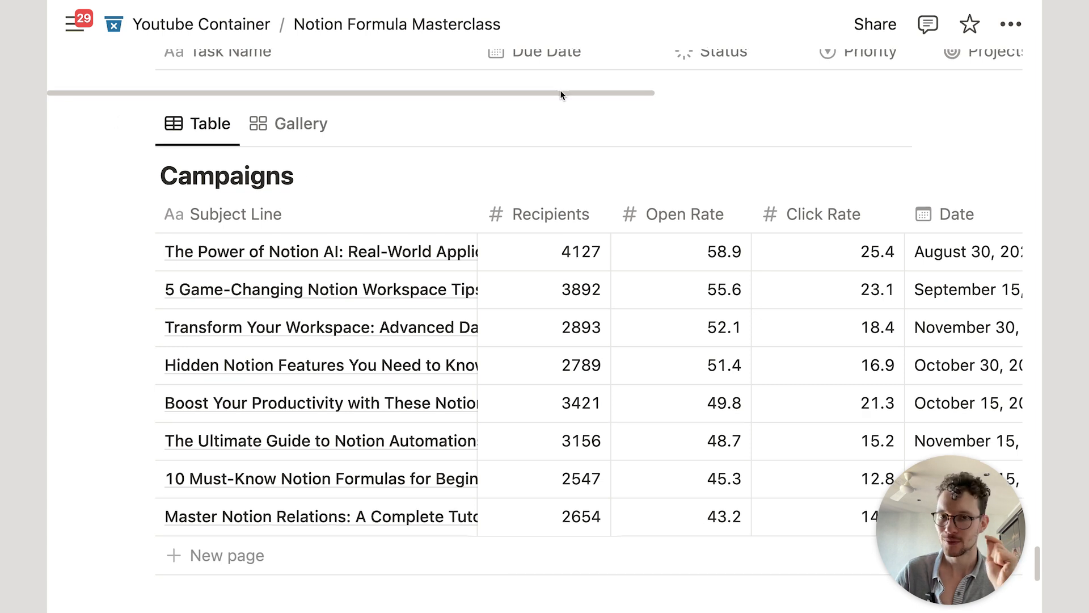
pyautogui.scroll(10, 560, 90)
pyautogui.scroll(6, 557, 132)
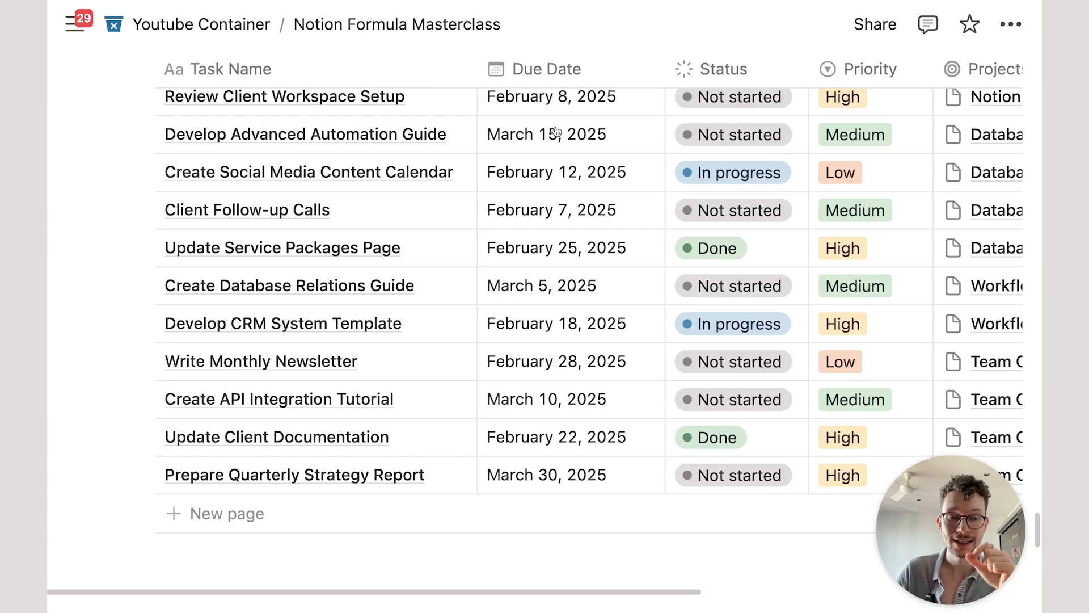
pyautogui.scroll(-11, 556, 132)
pyautogui.scroll(-4, 557, 132)
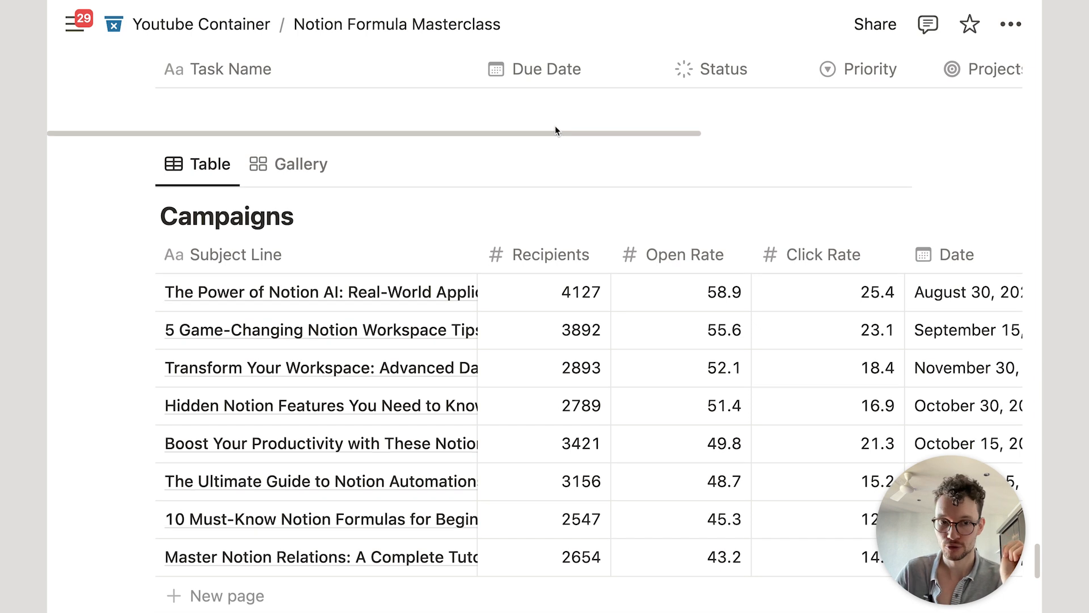
pyautogui.scroll(-3, 555, 127)
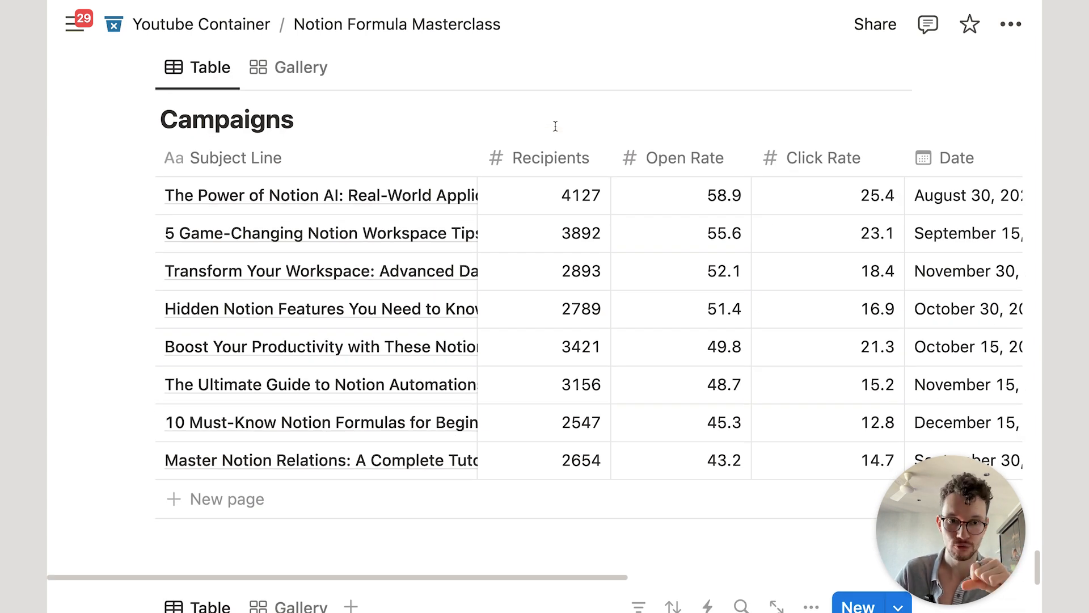
pyautogui.scroll(3, 561, 149)
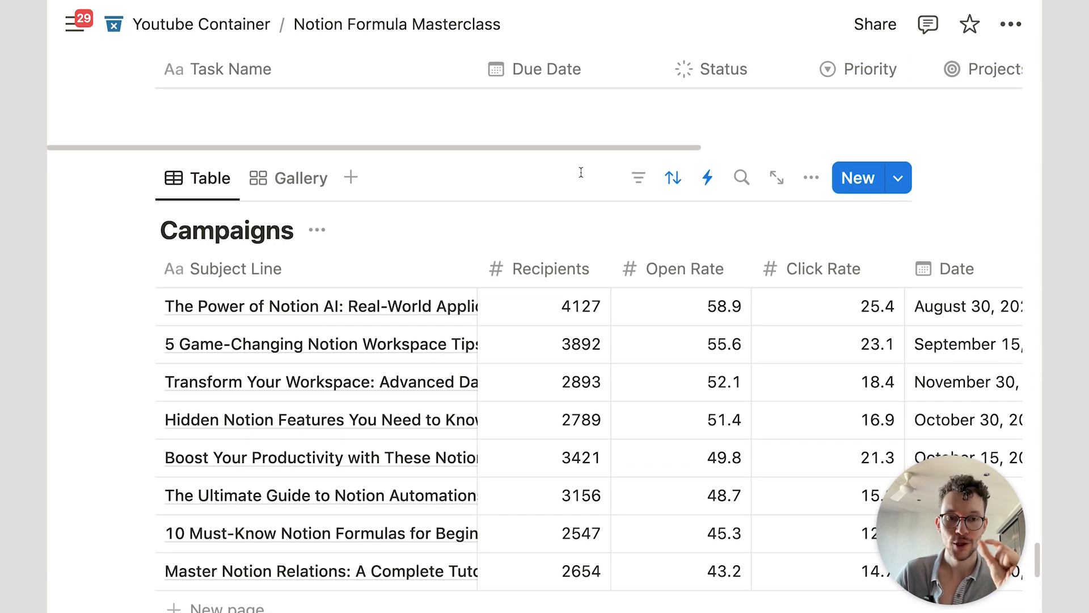
pyautogui.scroll(-1, 580, 172)
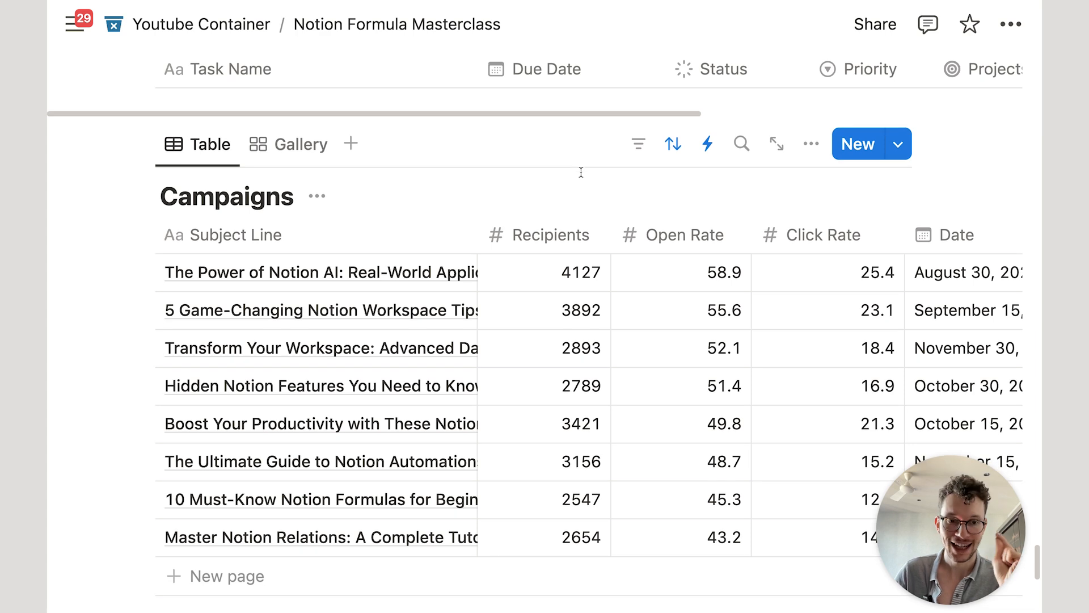
pyautogui.scroll(5, 580, 172)
pyautogui.scroll(15, 581, 172)
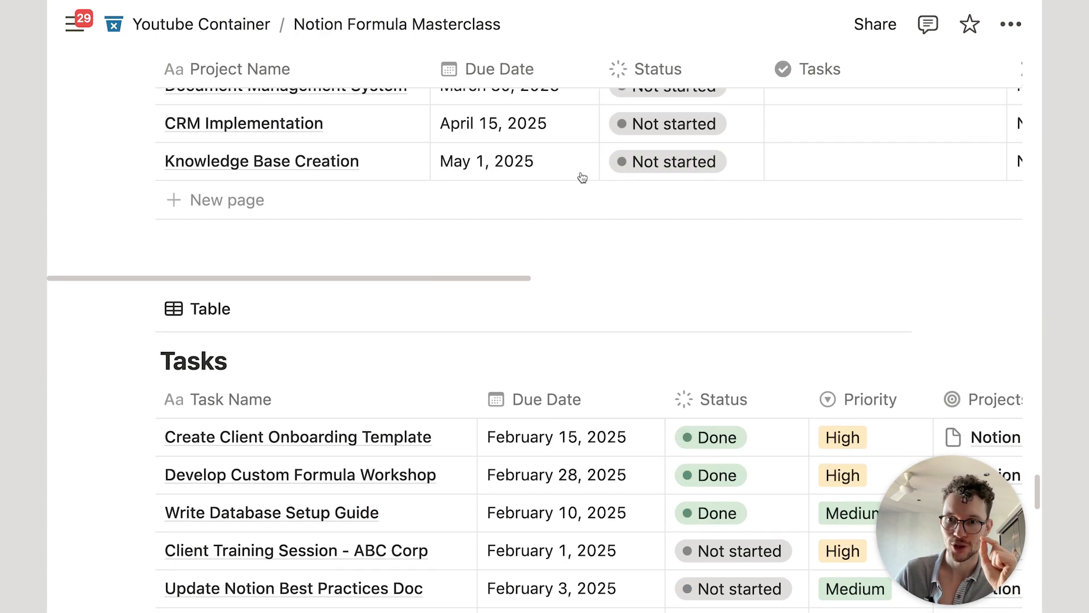
pyautogui.scroll(-12, 581, 177)
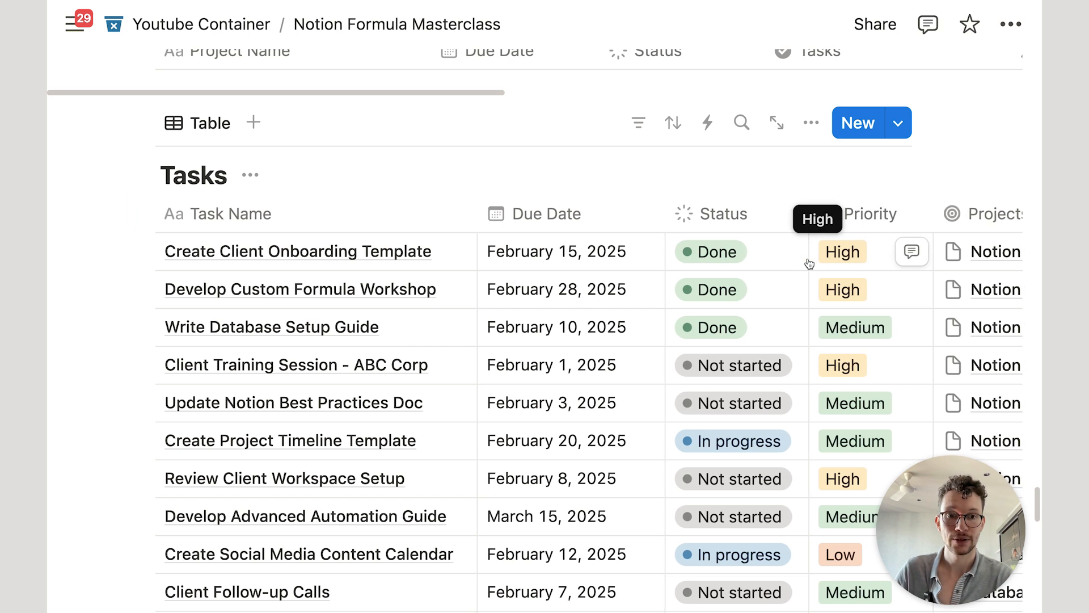
pyautogui.scroll(15, 809, 263)
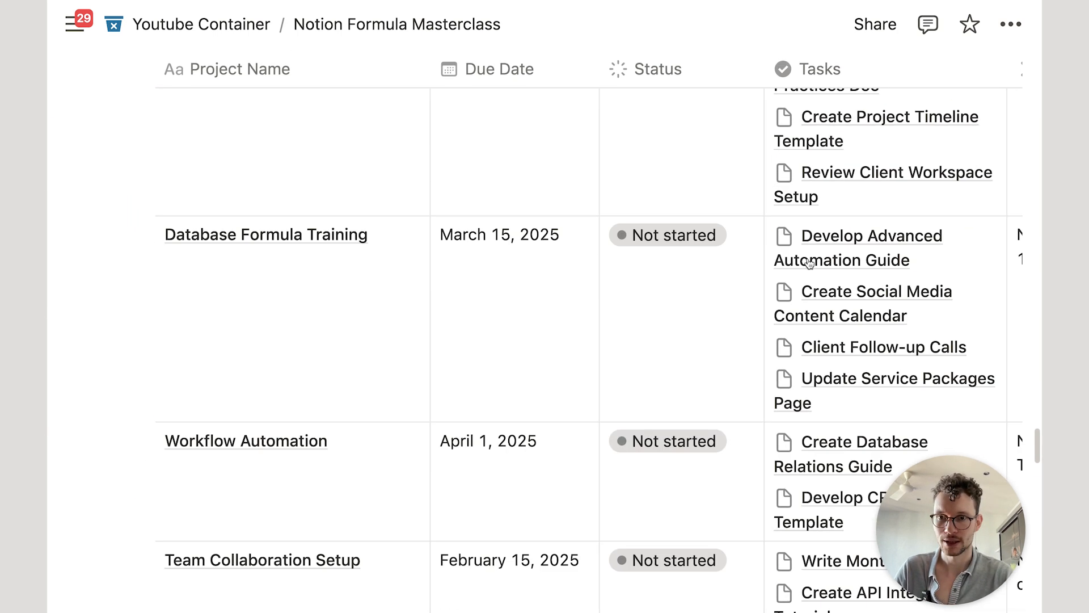
pyautogui.scroll(-2, 810, 264)
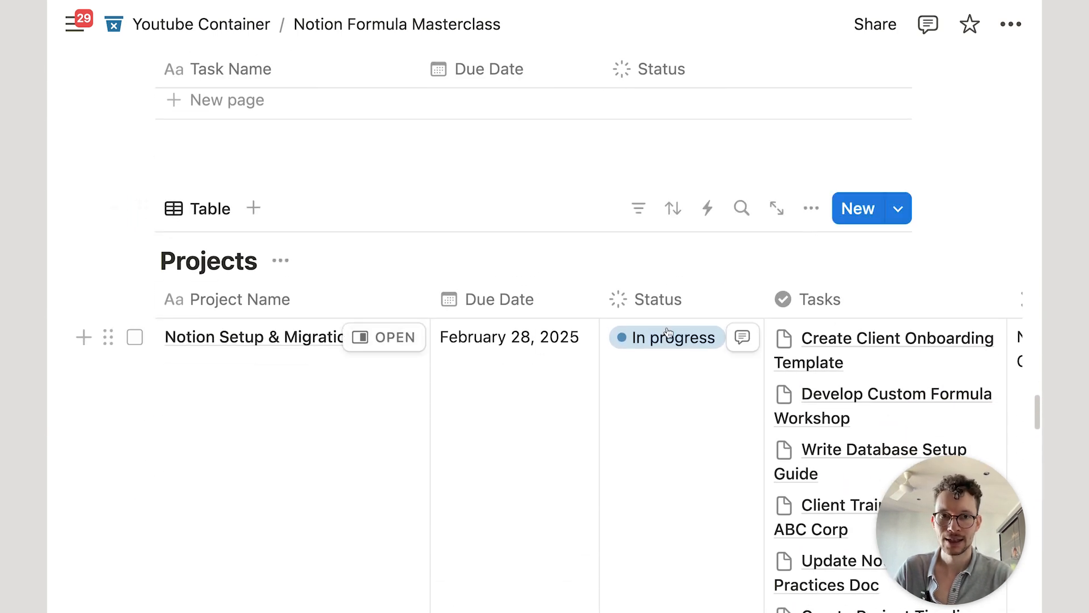
# Step: Create a Projects template titled 'New Project' that holds a linked view of the Tasks database
pyautogui.click(899, 209)
pyautogui.click(766, 358)
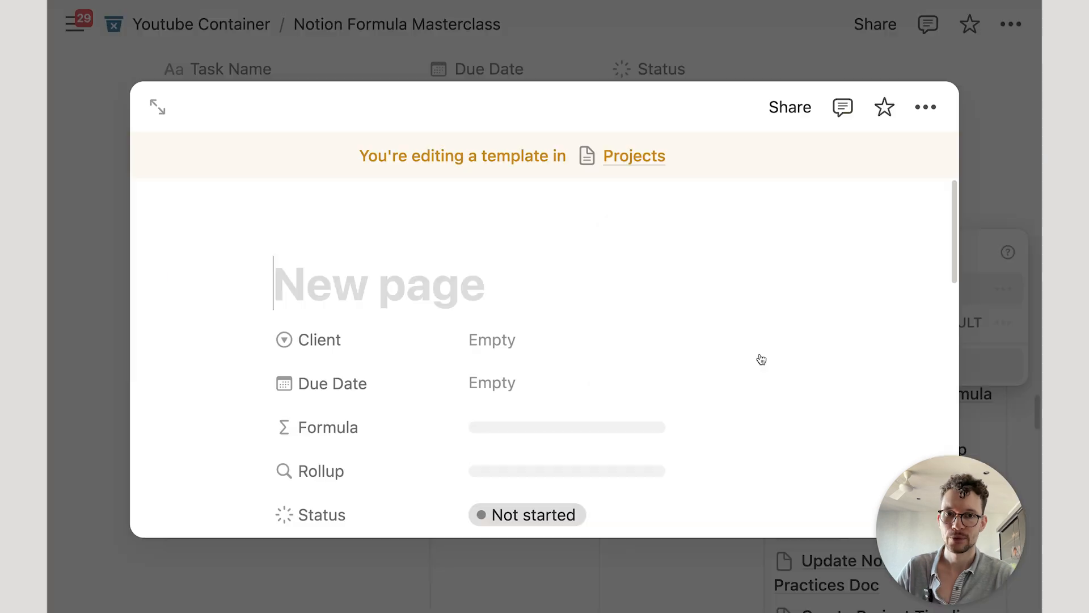
pyautogui.write('New Proj')
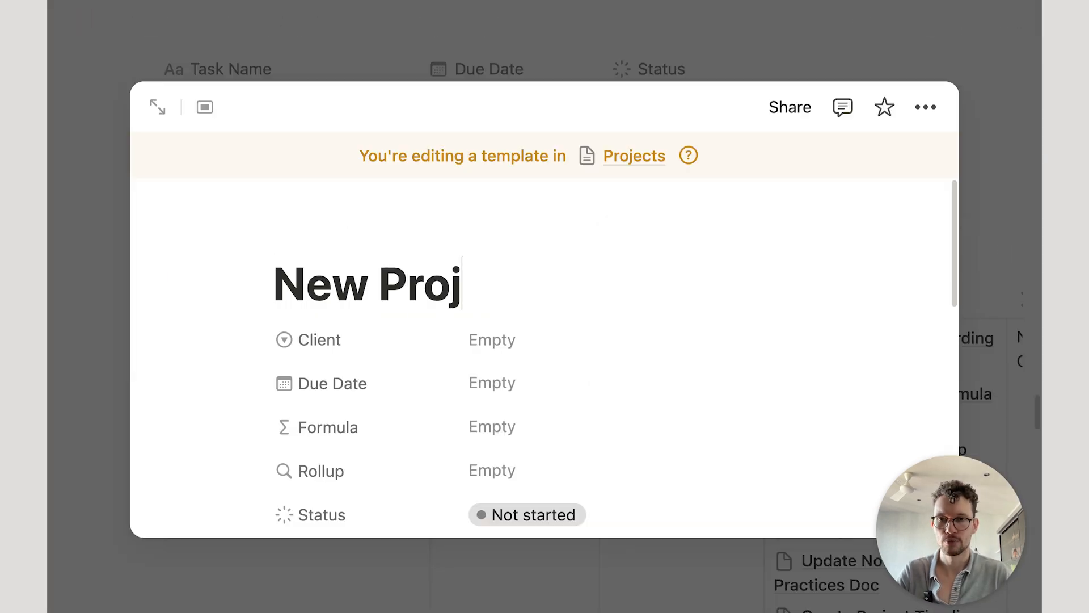
pyautogui.write('ect')
pyautogui.press('Return')
pyautogui.write('/crea')
pyautogui.press('Return')
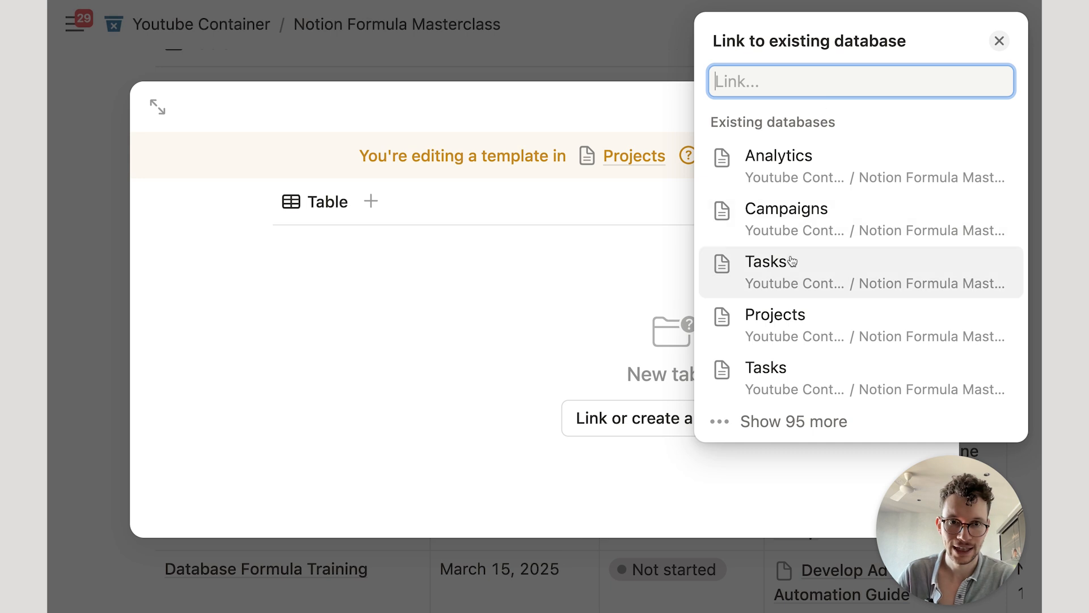
pyautogui.click(803, 270)
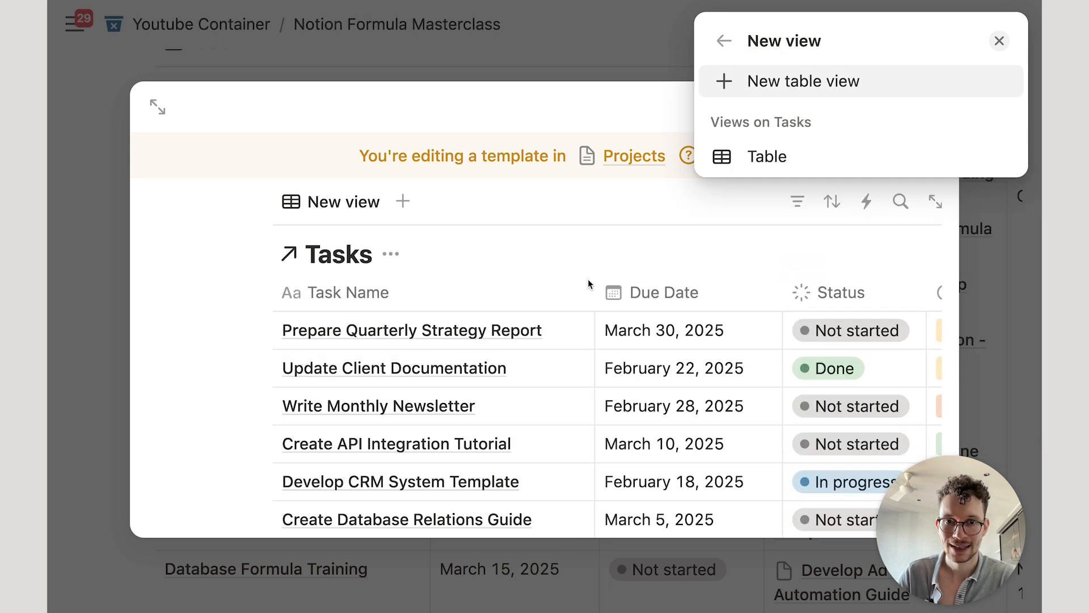
pyautogui.click(584, 255)
# Step: Add an advanced filter so the Tasks view shows only tasks whose Projects include New Project
pyautogui.click(797, 217)
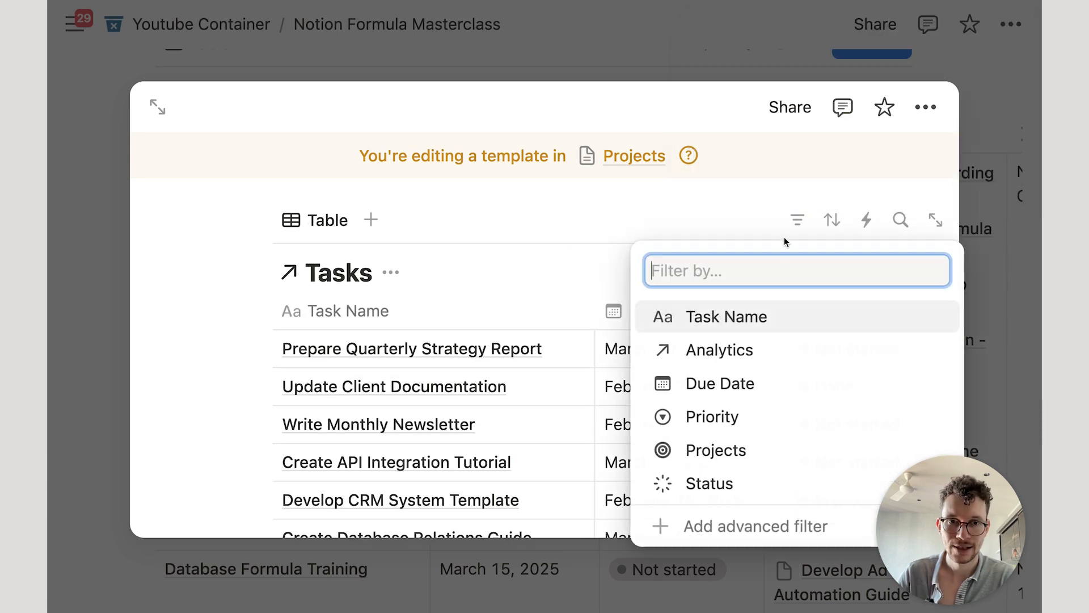
pyautogui.click(709, 525)
pyautogui.click(232, 358)
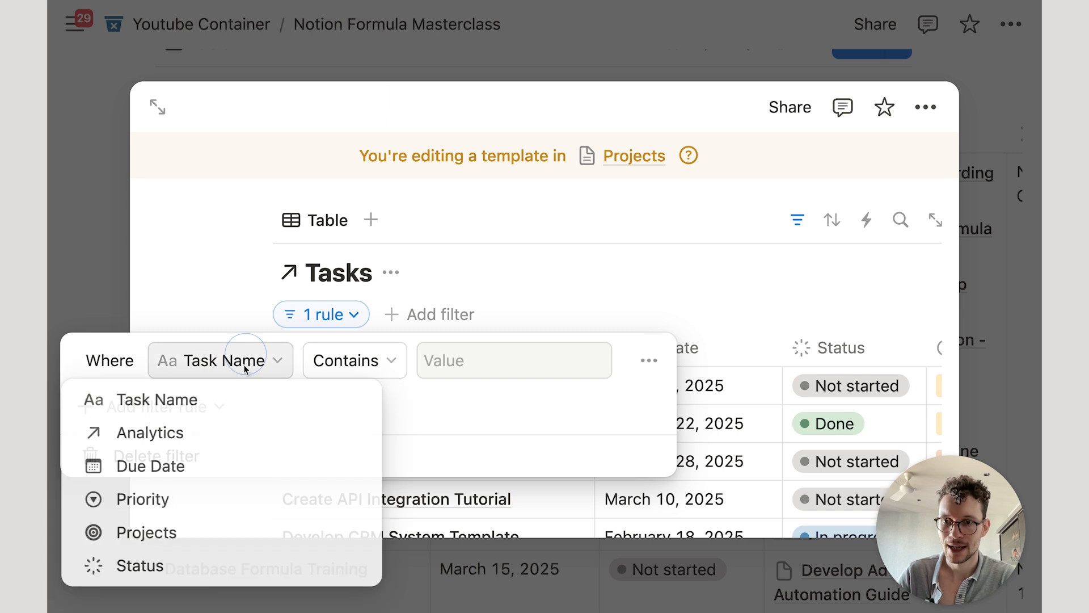
pyautogui.click(228, 533)
pyautogui.click(444, 361)
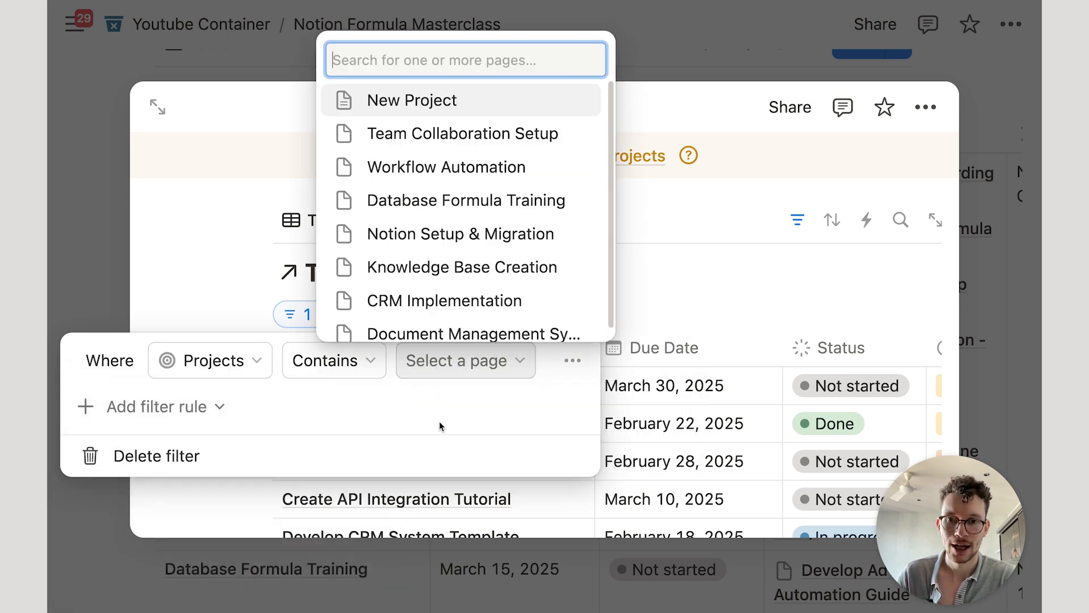
pyautogui.click(445, 99)
pyautogui.click(232, 255)
pyautogui.click(215, 257)
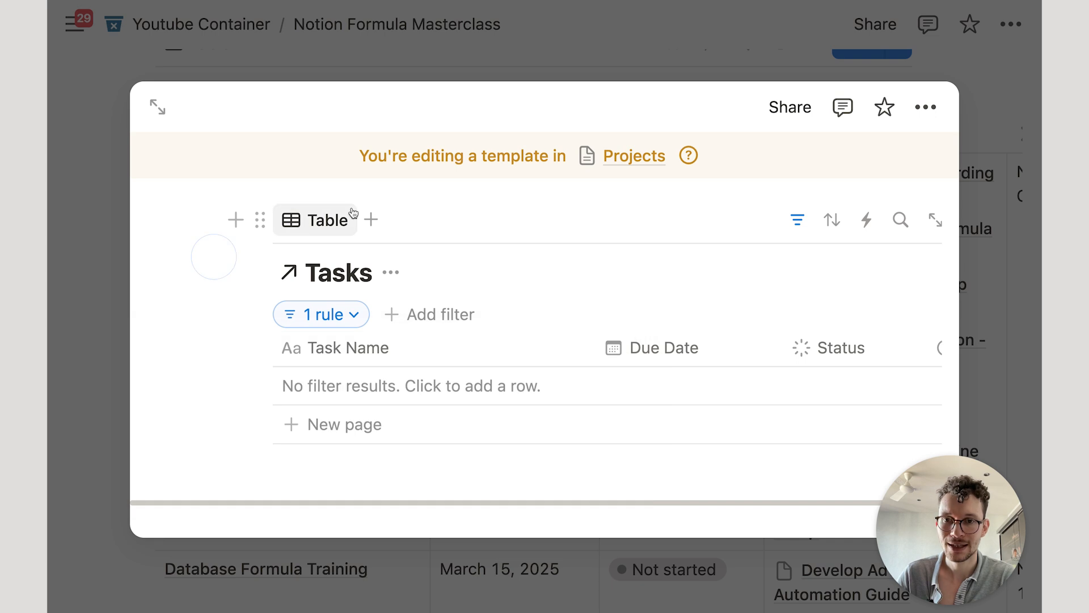
pyautogui.click(381, 55)
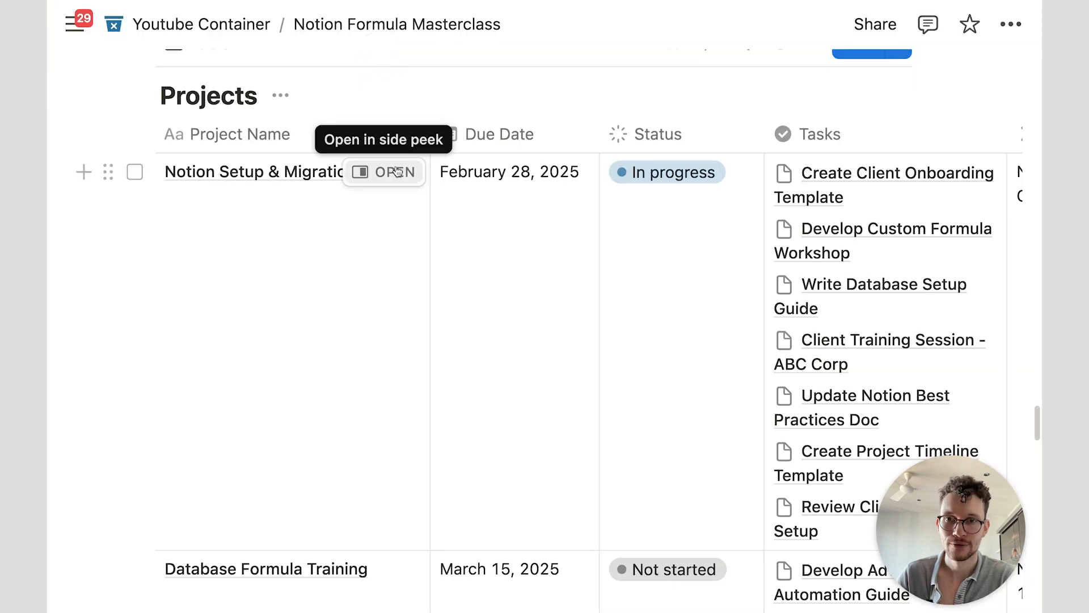
# Step: Apply the New Project template to Notion Setup & Migration from its side peek, then close it
pyautogui.click(389, 171)
pyautogui.scroll(-15, 605, 376)
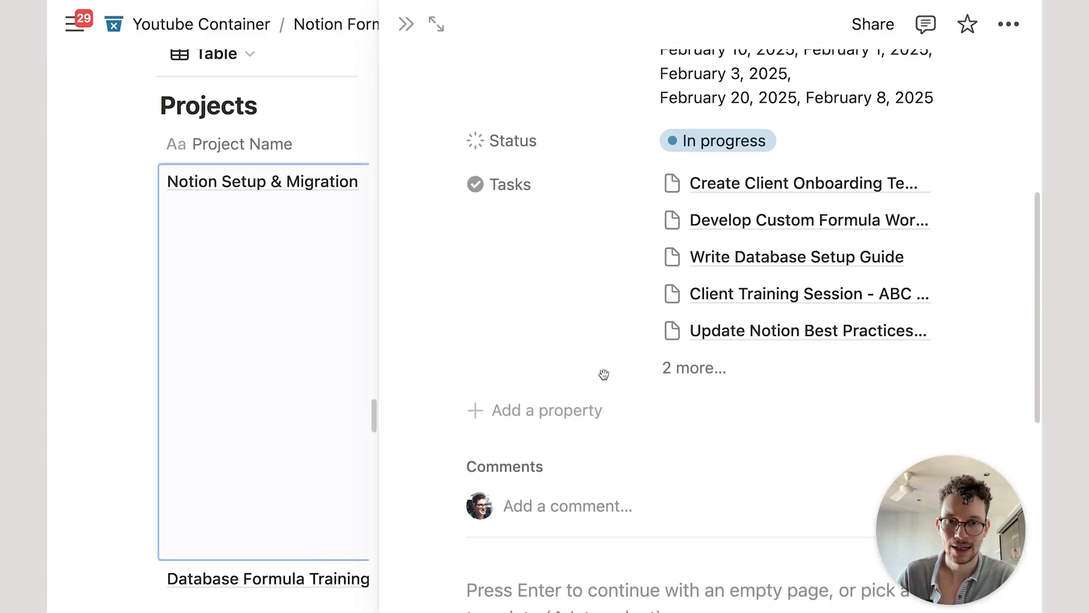
pyautogui.click(577, 204)
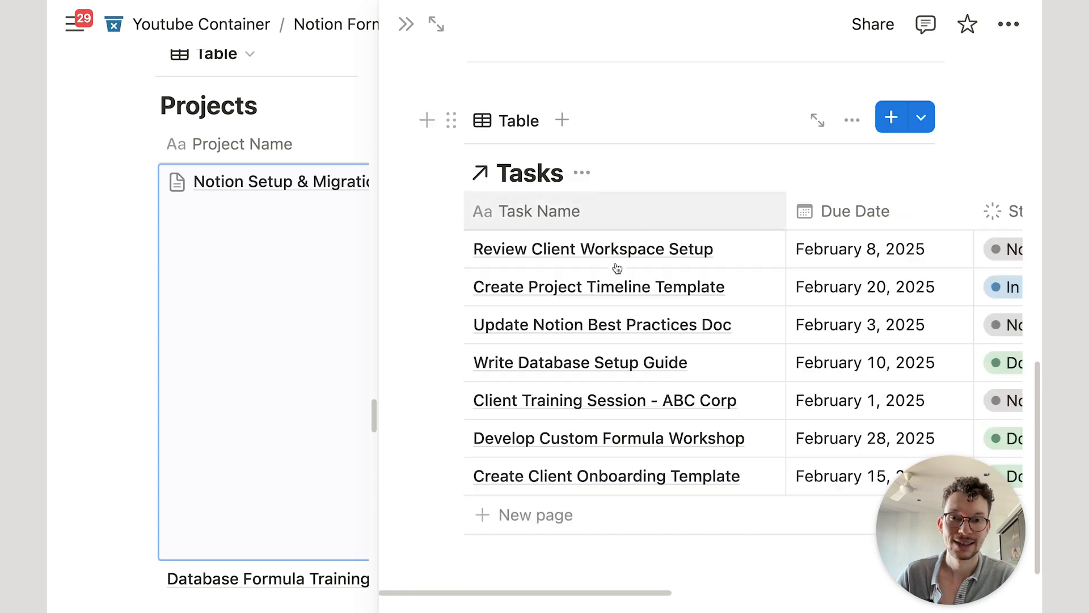
pyautogui.scroll(-1, 661, 308)
pyautogui.scroll(-2, 661, 308)
pyautogui.scroll(7, 668, 282)
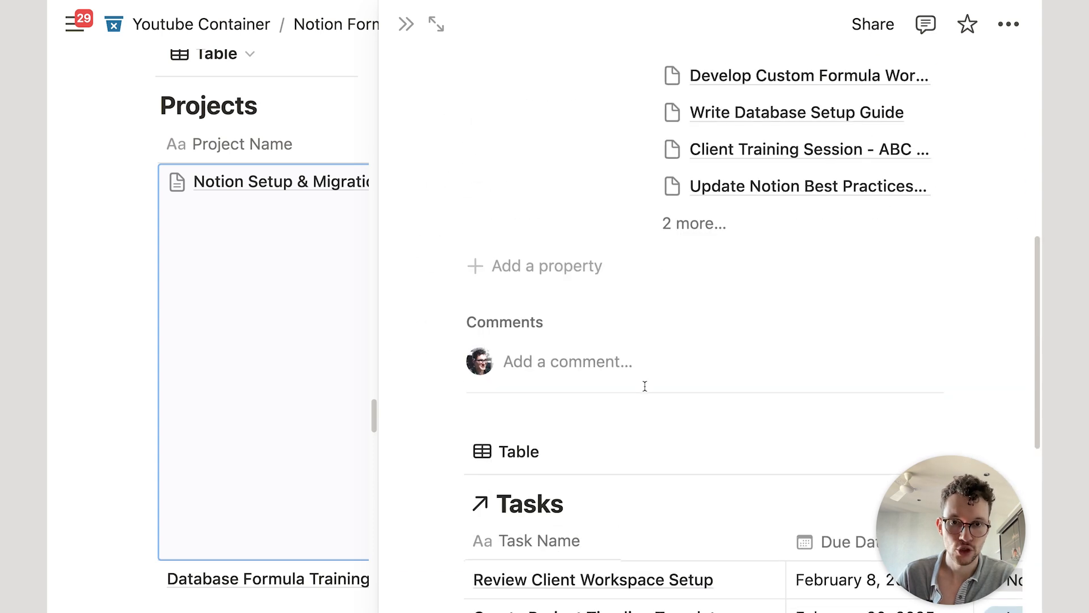
pyautogui.scroll(-4, 645, 384)
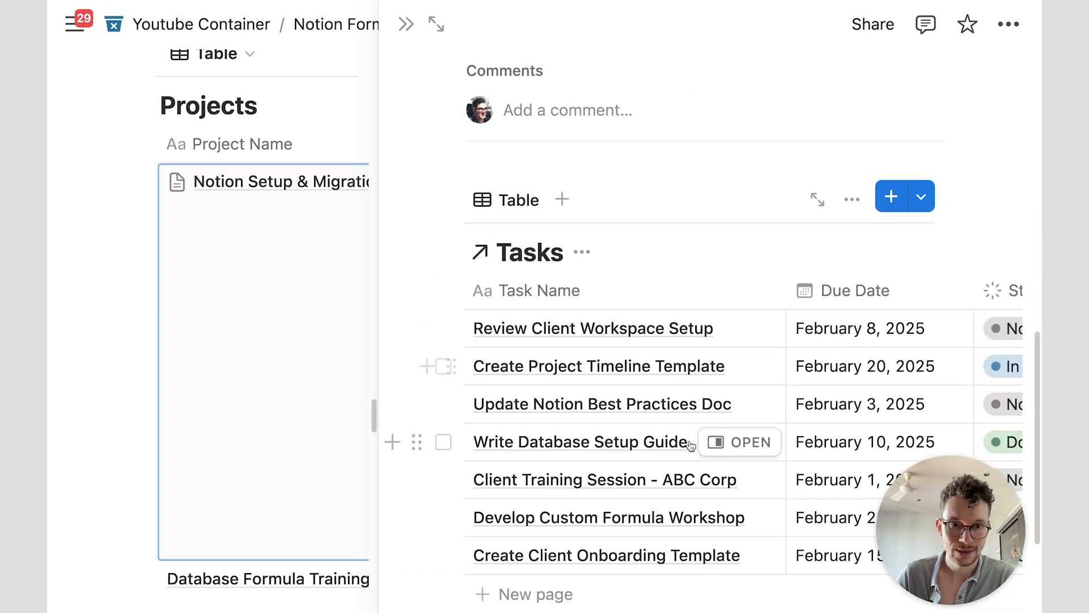
pyautogui.click(406, 24)
# Step: Scroll the Projects page to check Notion Setup & Migration's seven linked tasks
pyautogui.scroll(2, 840, 152)
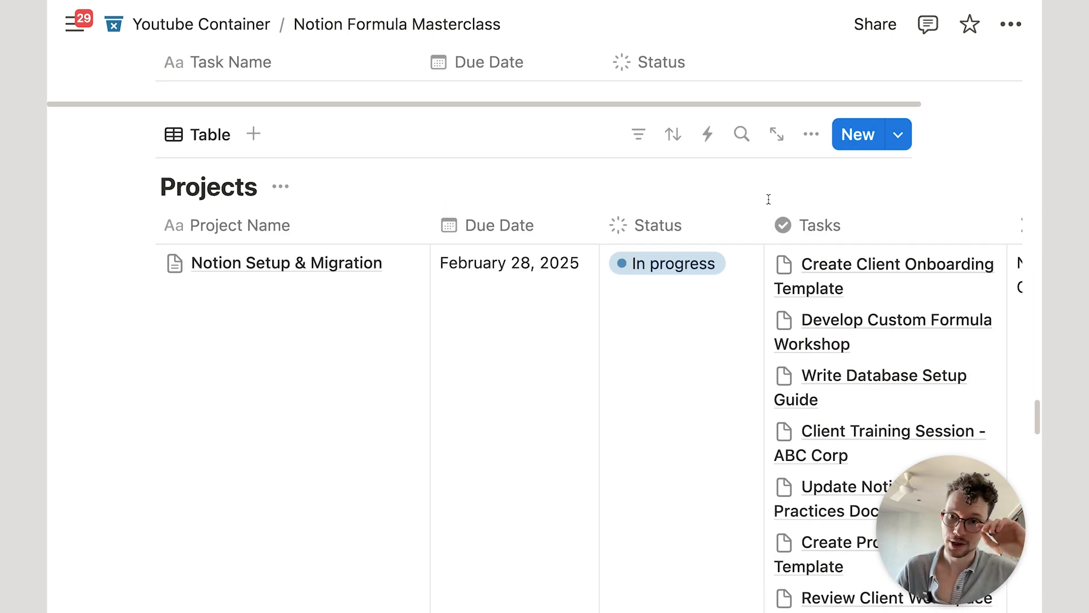
pyautogui.scroll(-15, 768, 199)
pyautogui.scroll(6, 552, 292)
pyautogui.scroll(-12, 551, 299)
pyautogui.scroll(5, 370, 253)
pyautogui.scroll(-1, 389, 319)
pyautogui.scroll(15, 396, 315)
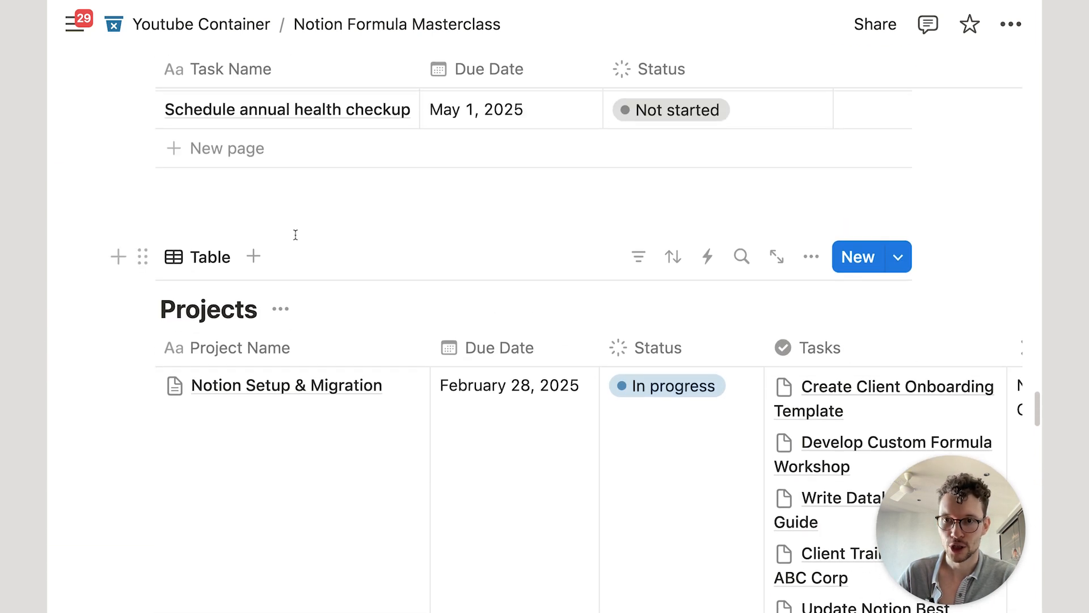
pyautogui.scroll(-1, 295, 234)
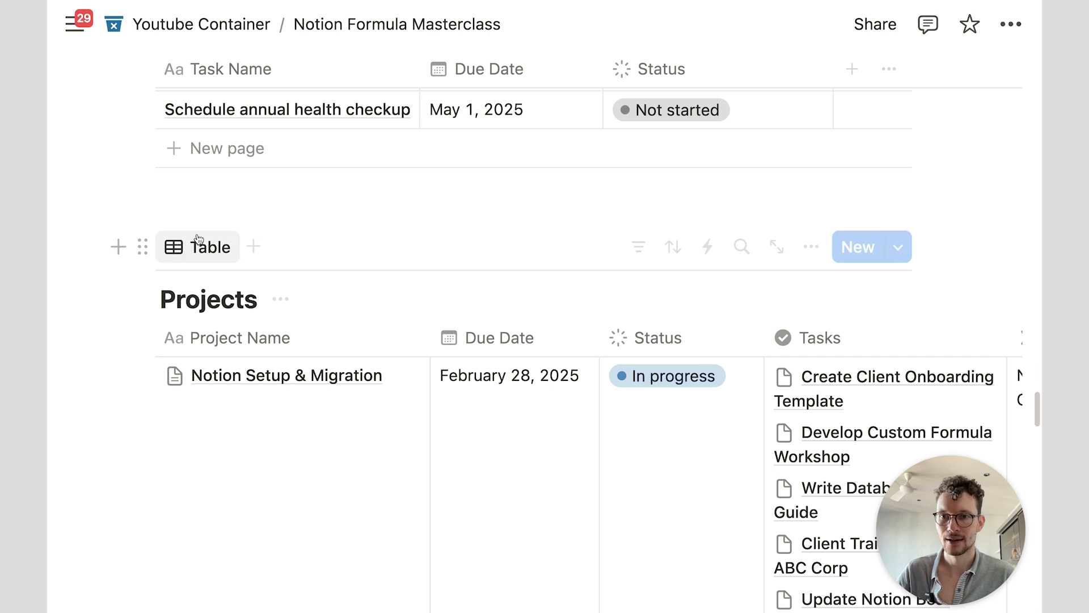
# Step: Insert a new inline database named OKRs below the Projects table
pyautogui.click(117, 245)
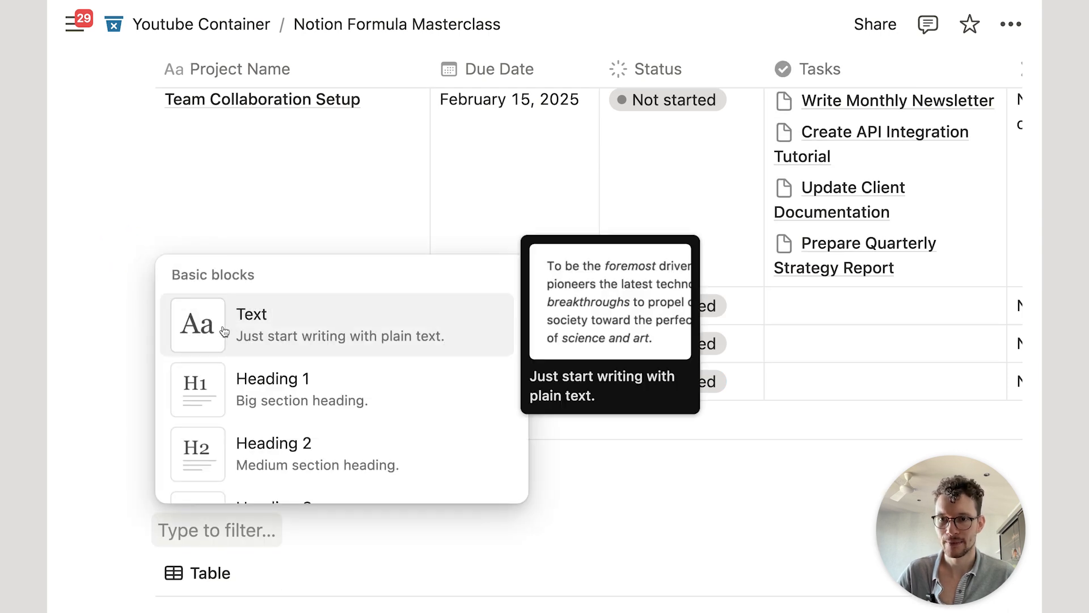
pyautogui.write('data')
pyautogui.press('Return')
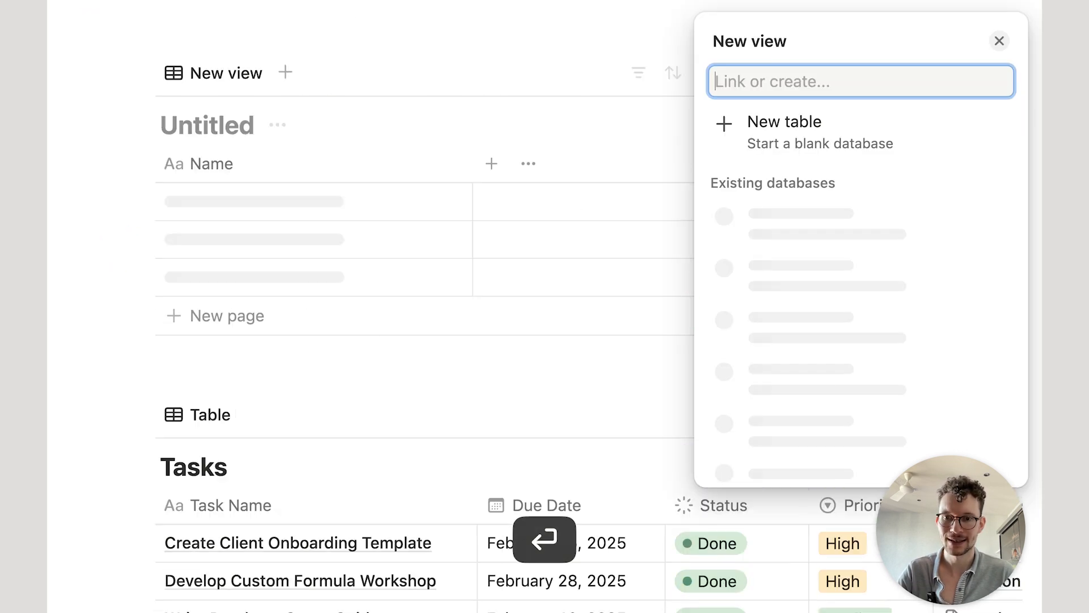
pyautogui.write('OKRS')
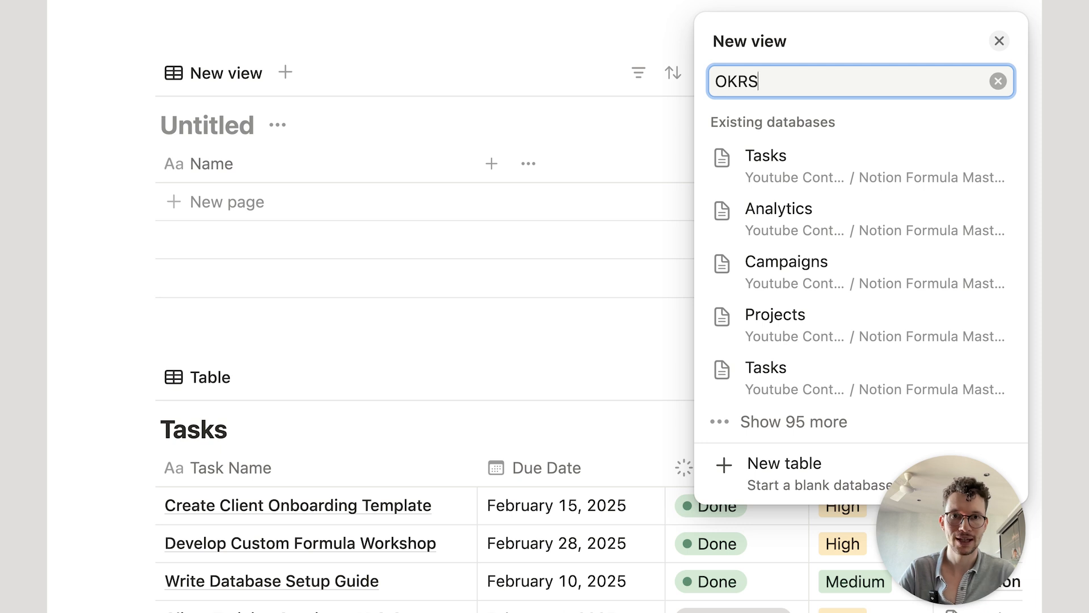
pyautogui.press('BackSpace')
pyautogui.write('s')
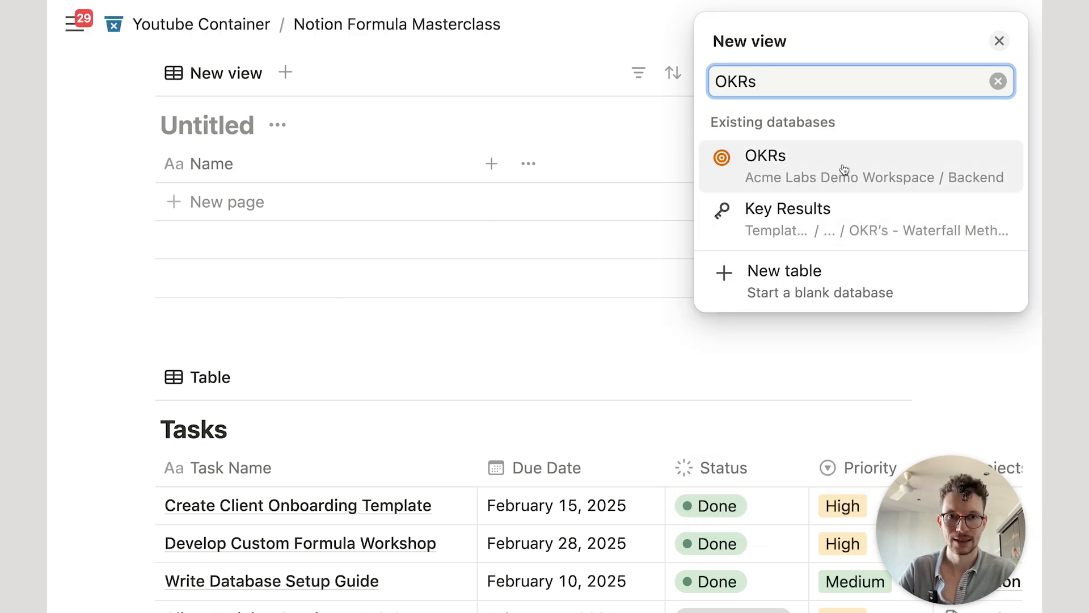
pyautogui.click(800, 273)
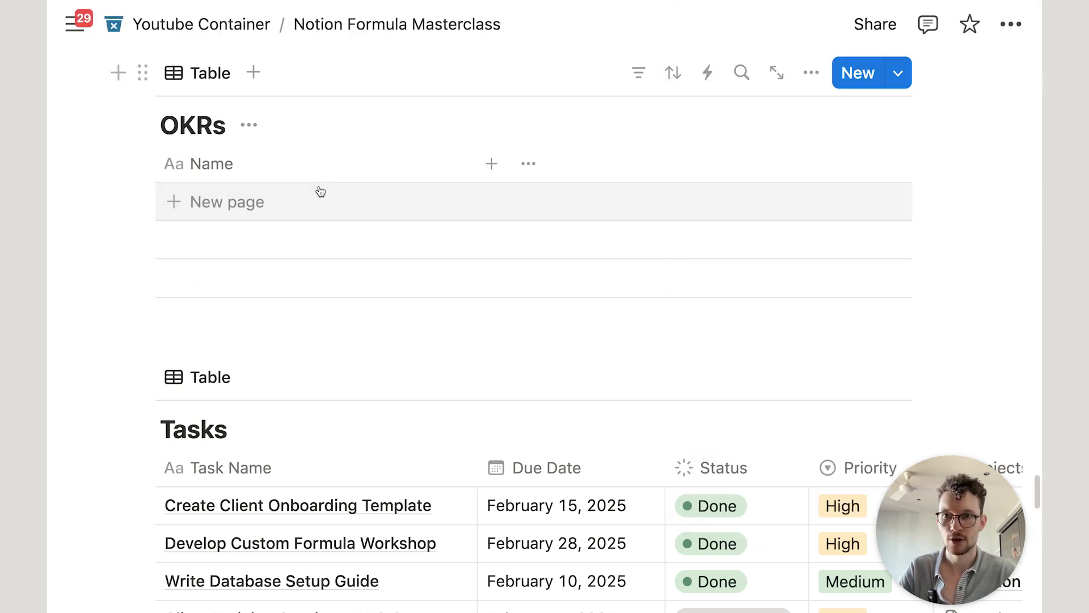
# Step: Add a two-way Relation property to Projects in the OKRs table
pyautogui.click(491, 164)
pyautogui.write('rel')
pyautogui.press('Return')
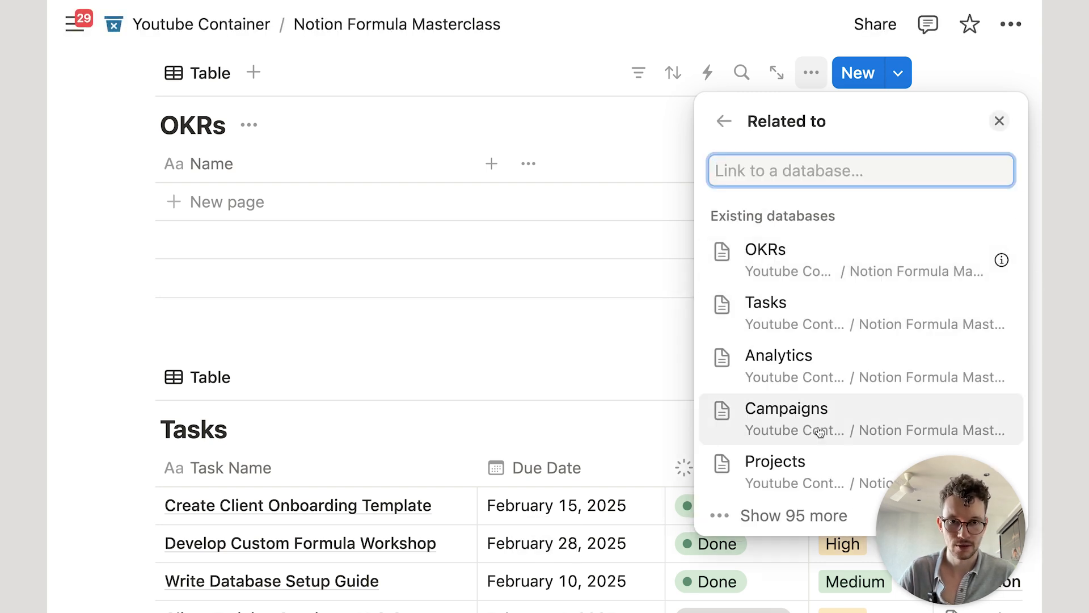
pyautogui.click(990, 275)
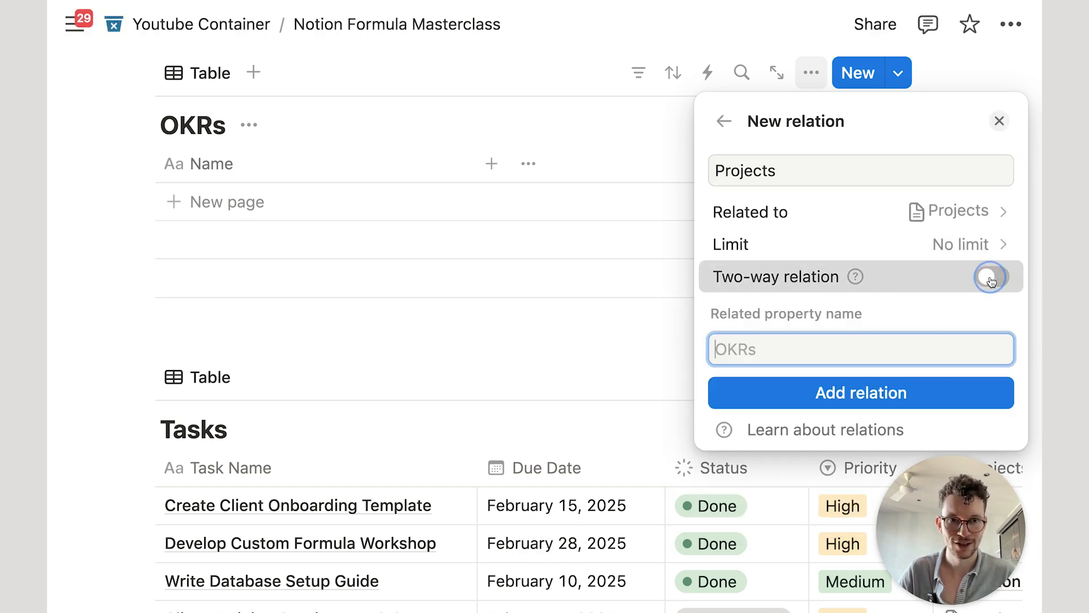
pyautogui.click(826, 390)
pyautogui.click(381, 189)
# Step: Add an OKR 1 row linked to the Notion Setup & Migration project
pyautogui.click(352, 199)
pyautogui.write('OKR 1')
pyautogui.press('Return')
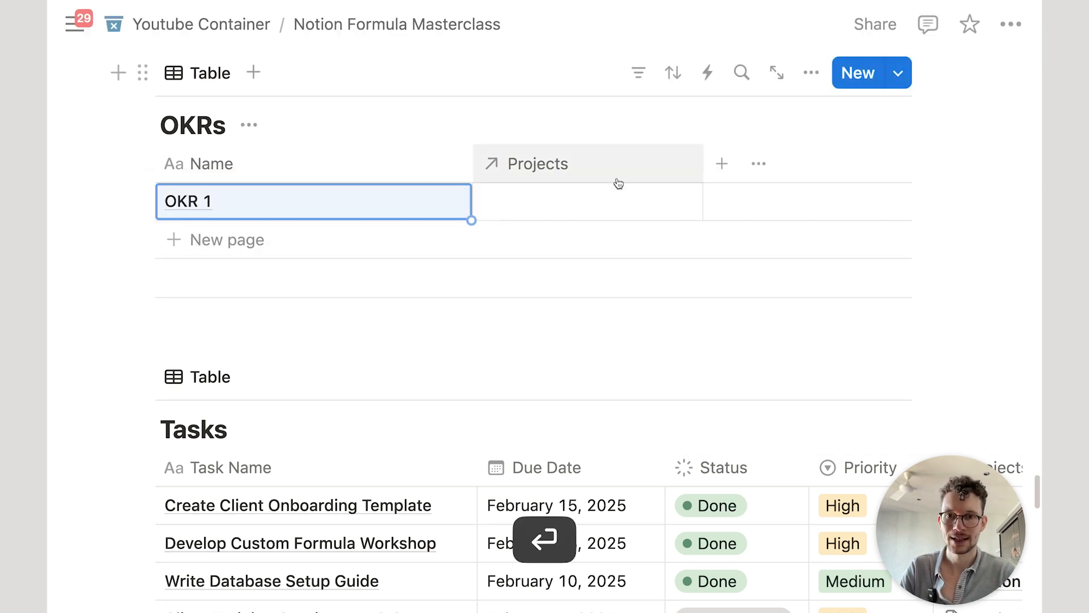
pyautogui.click(606, 193)
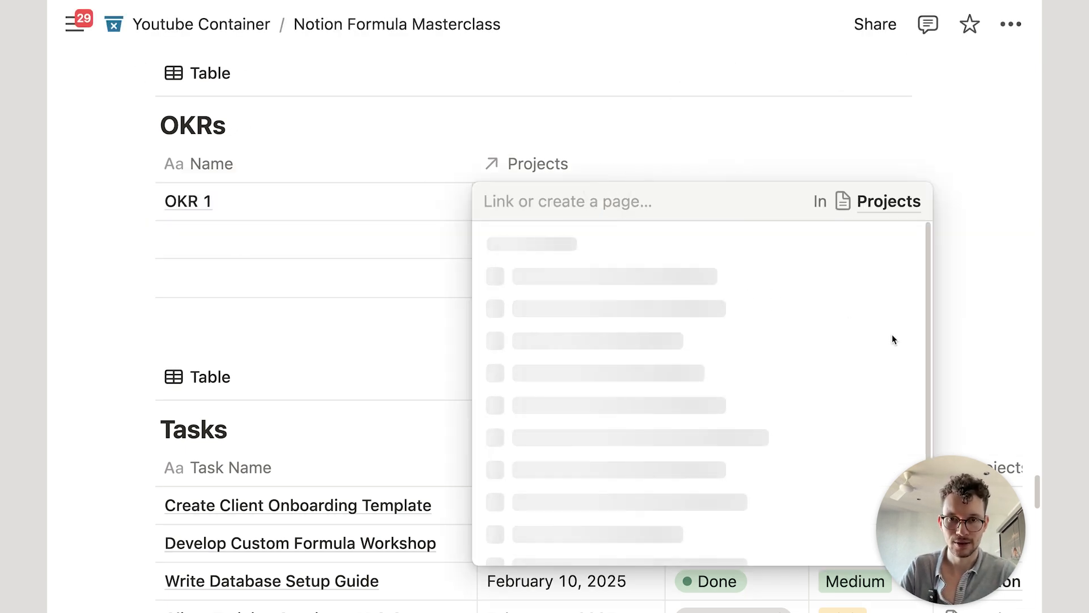
pyautogui.click(906, 244)
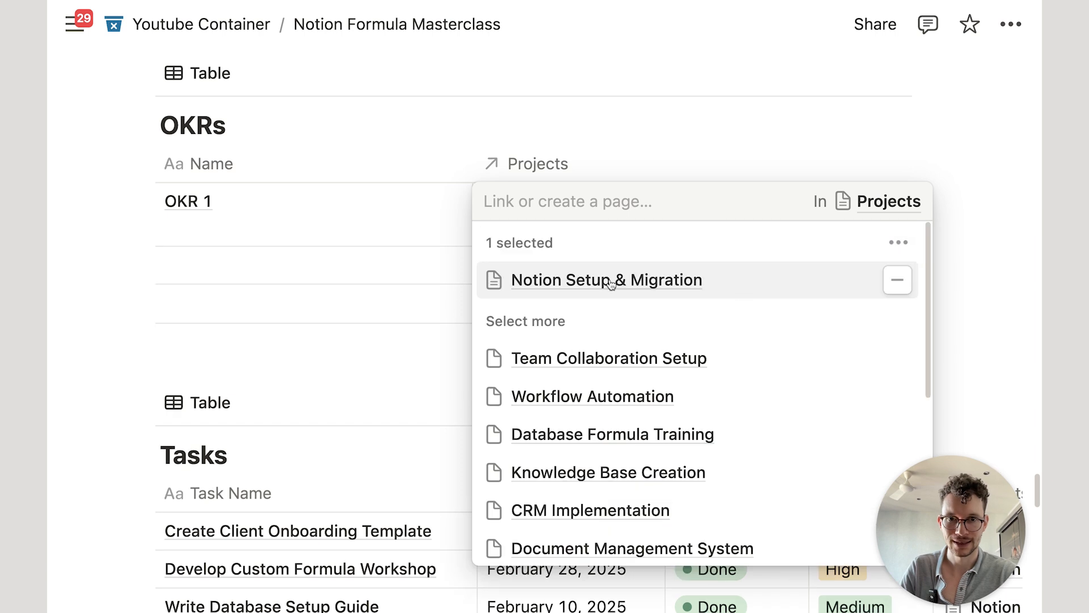
pyautogui.click(376, 350)
pyautogui.scroll(2, 452, 301)
pyautogui.scroll(-6, 465, 289)
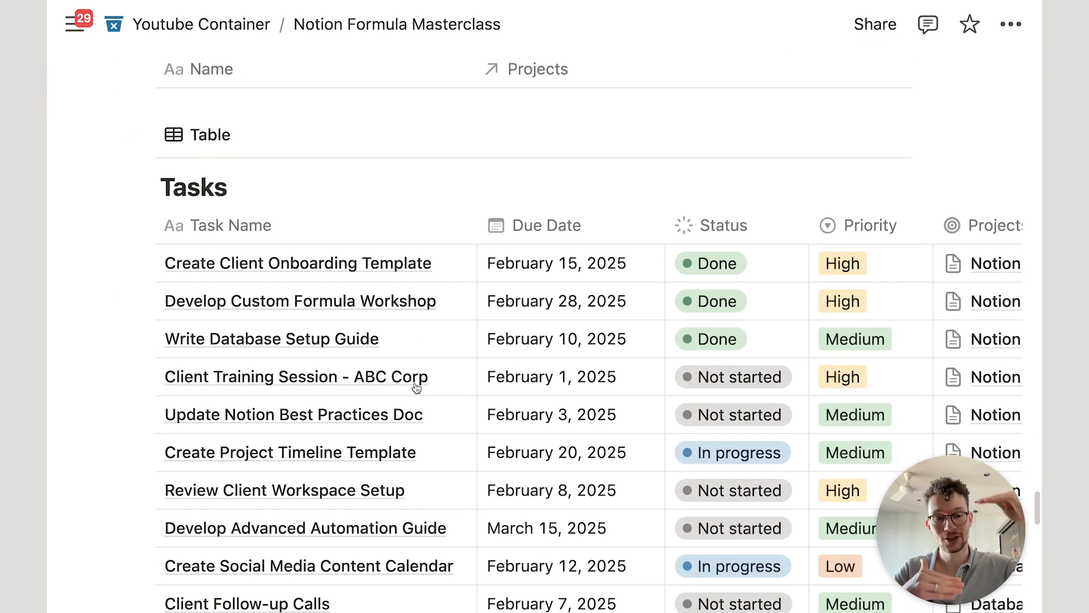
pyautogui.scroll(-1, 448, 377)
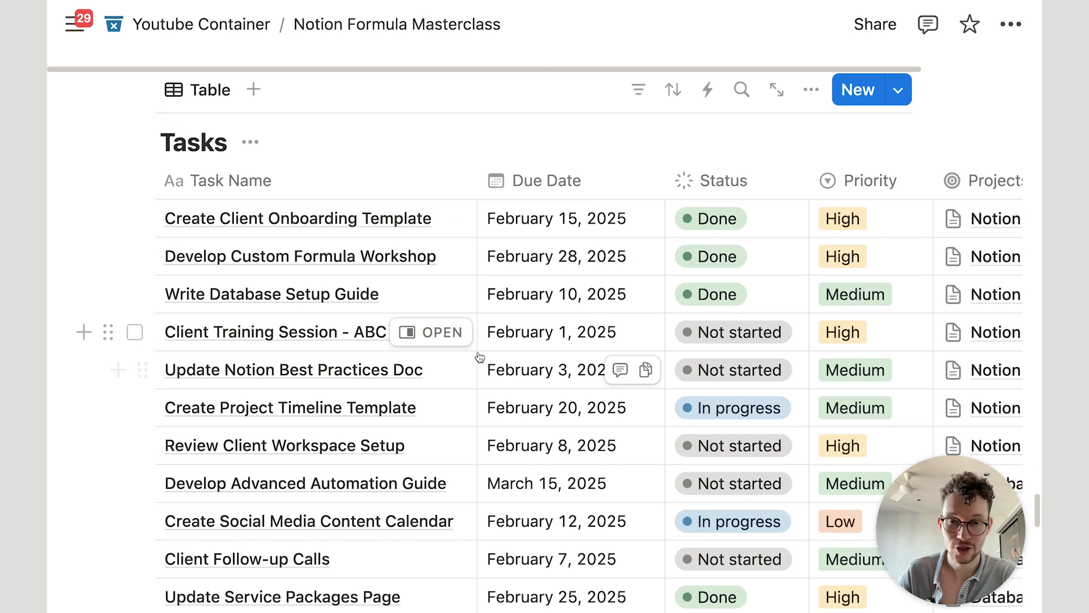
# Step: Start a Tasks template titled 'New Task', adding and then deleting a linked Tasks view
pyautogui.click(897, 89)
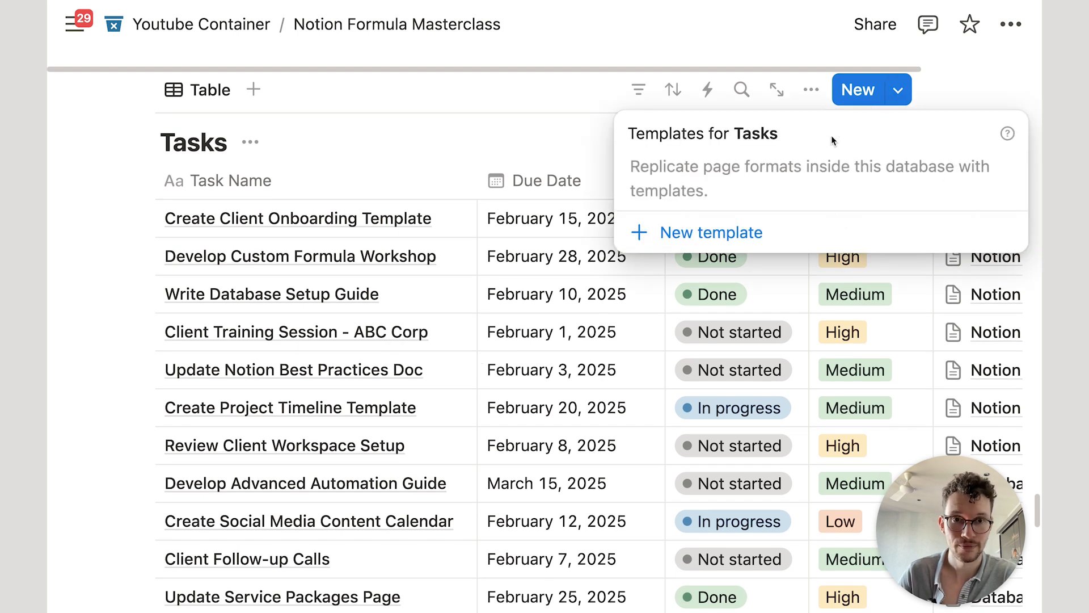
pyautogui.click(671, 230)
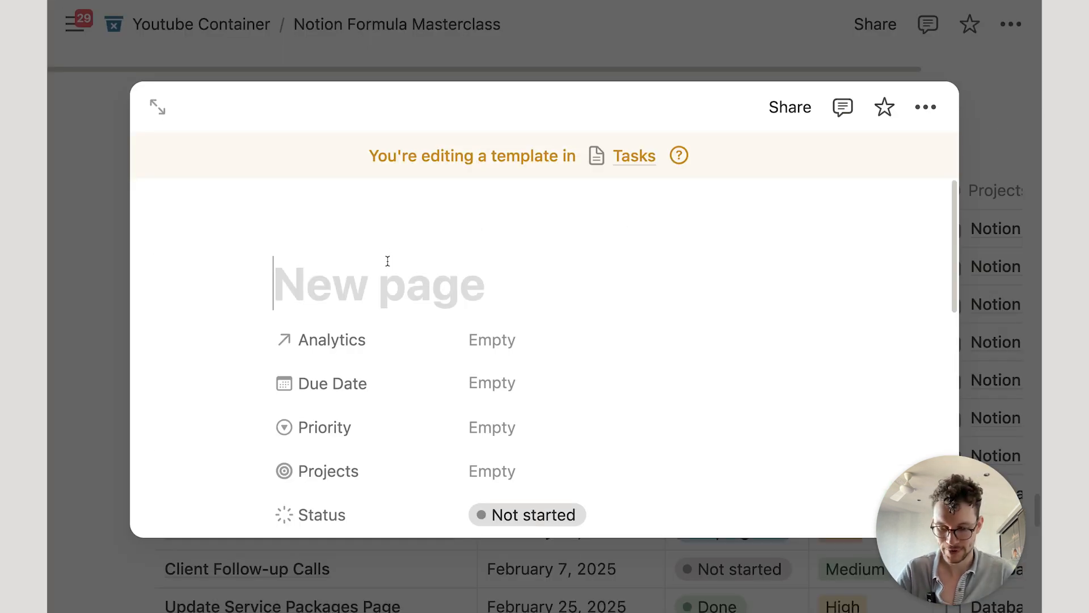
pyautogui.write('New Task')
pyautogui.press('Return')
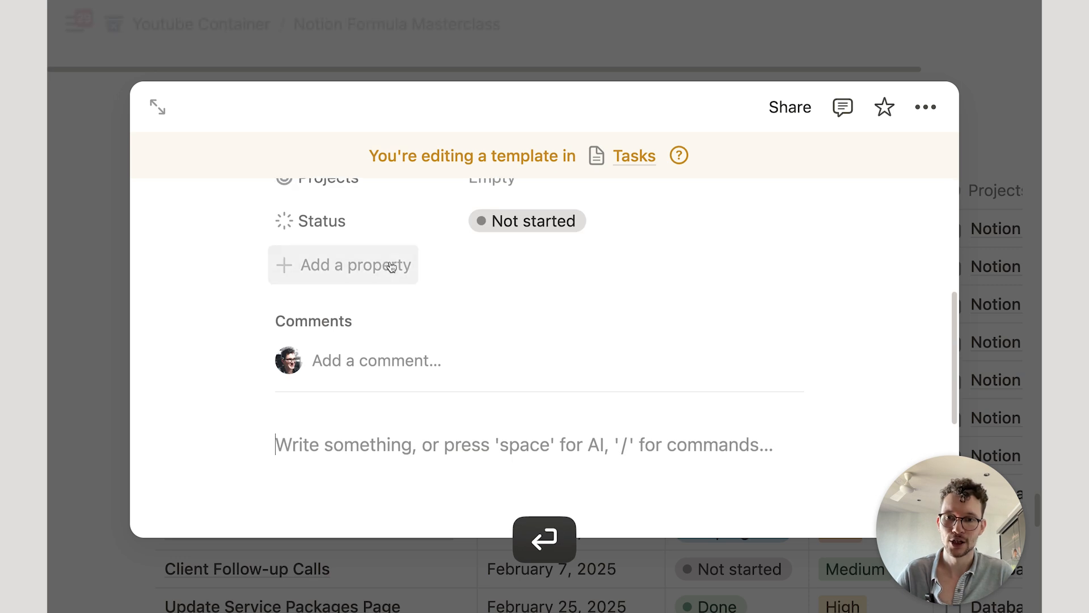
pyautogui.write('/create')
pyautogui.press('Return')
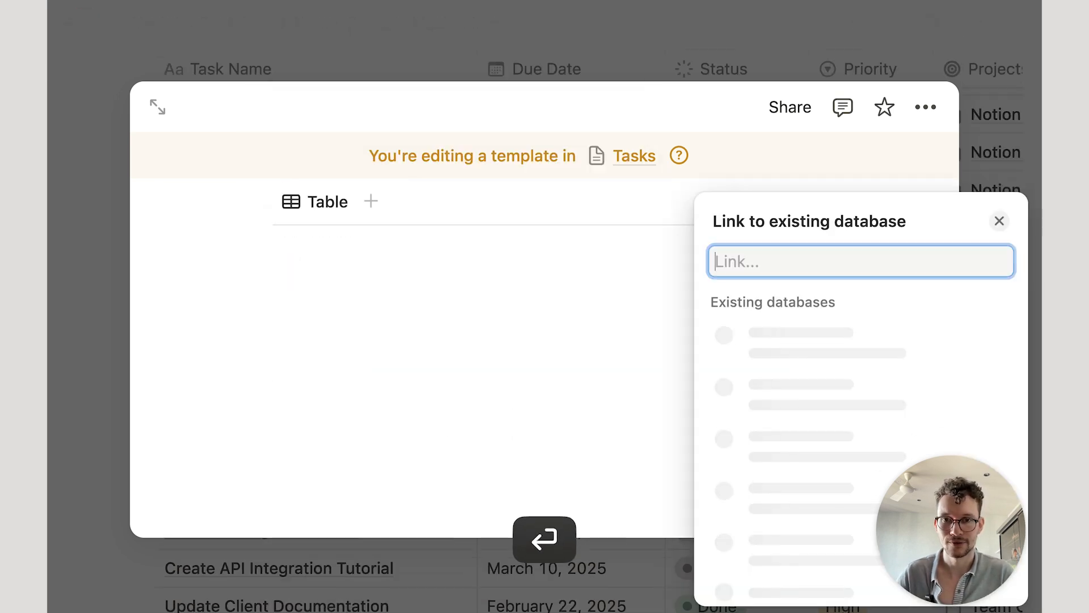
pyautogui.click(787, 334)
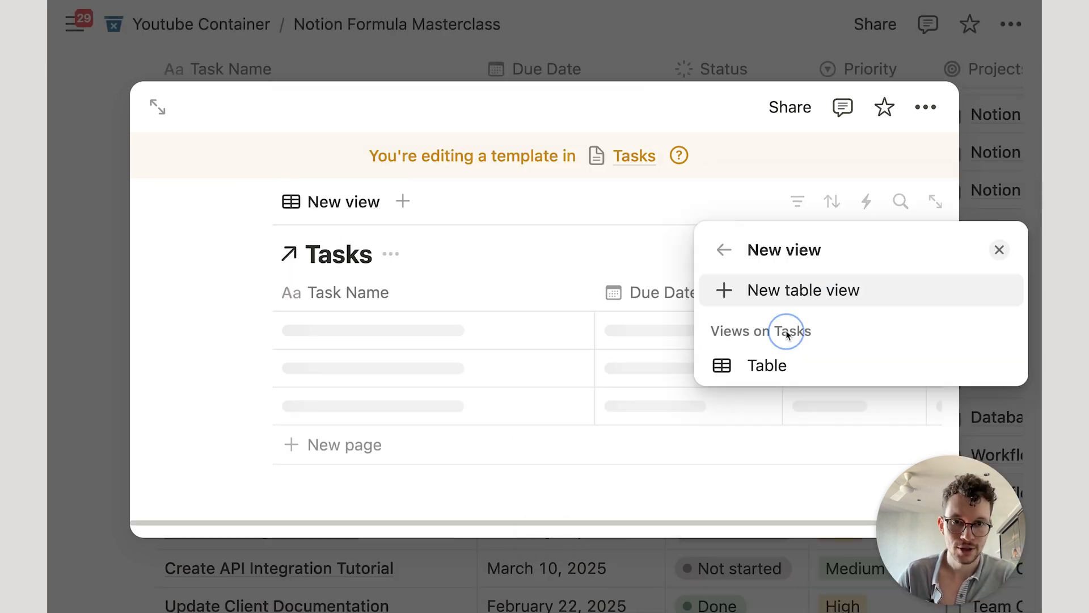
pyautogui.click(477, 279)
pyautogui.click(261, 199)
pyautogui.press('BackSpace')
# Step: Embed a linked view of the OKRs database in the New Task template body
pyautogui.click(317, 238)
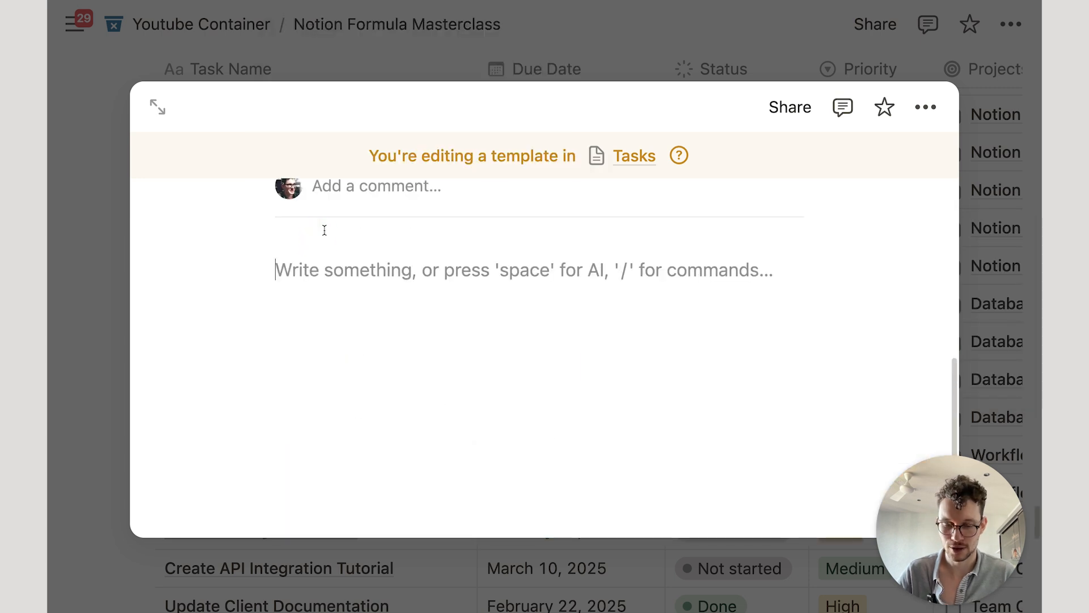
pyautogui.write('/create')
pyautogui.press('Return')
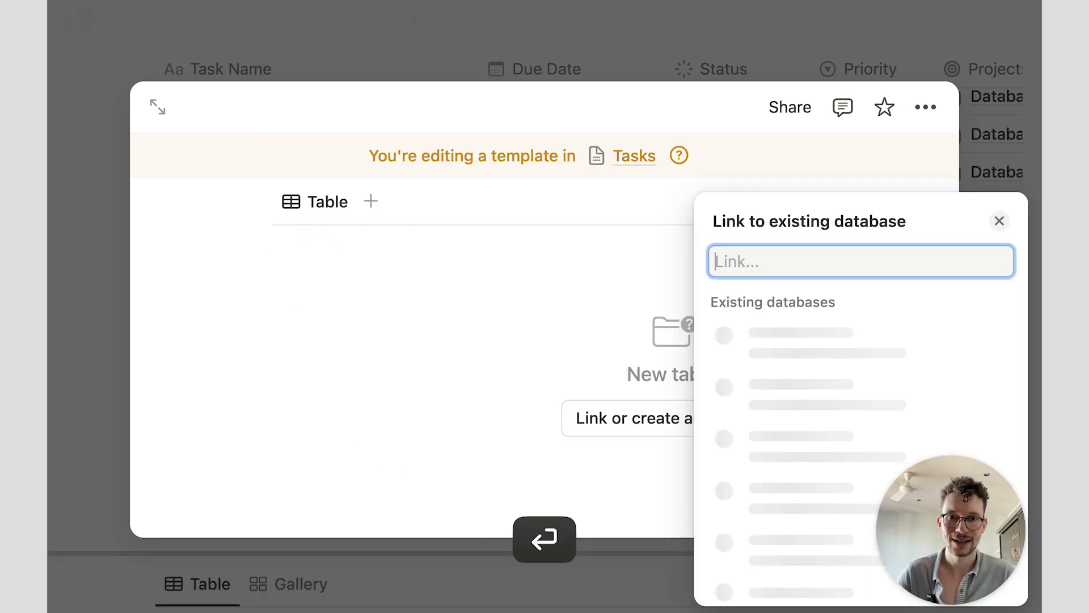
pyautogui.write('okr')
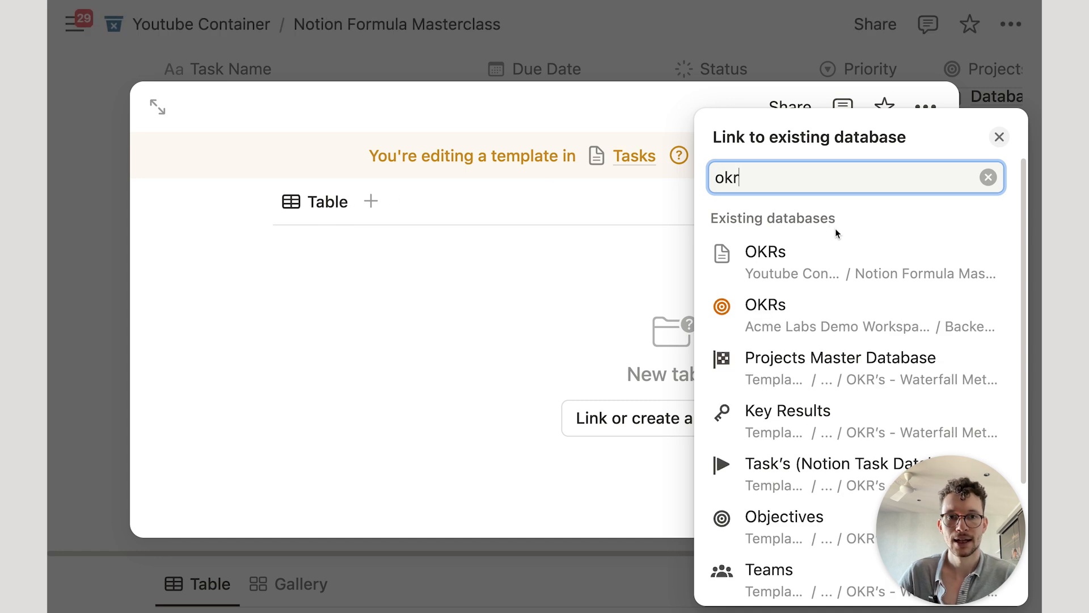
pyautogui.click(748, 253)
pyautogui.click(616, 396)
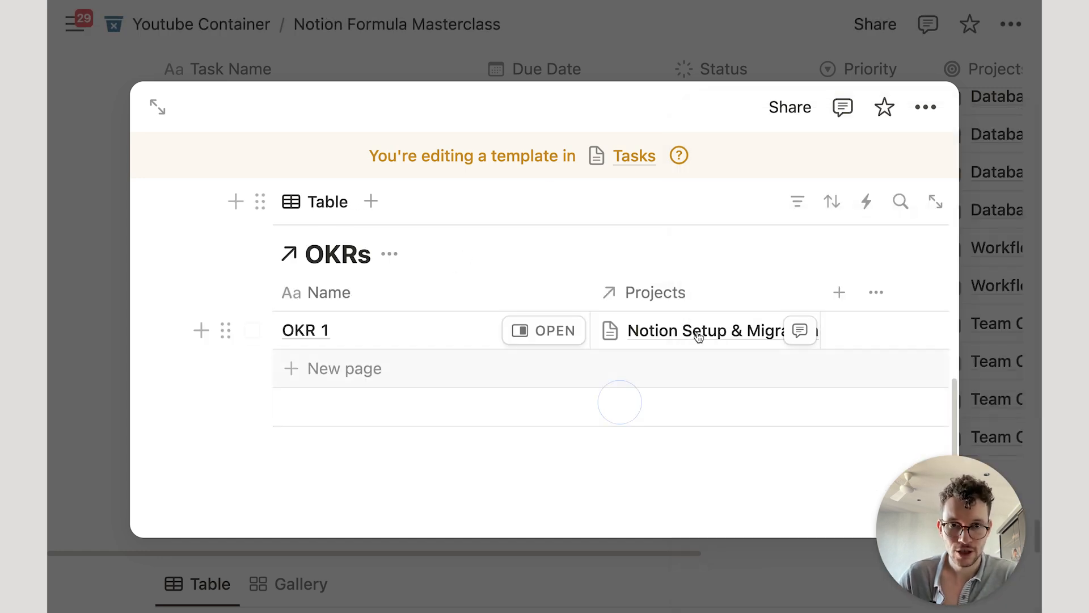
pyautogui.scroll(2, 666, 342)
# Step: Return to the page and narrow the Name column of the OKRs table
pyautogui.click(95, 290)
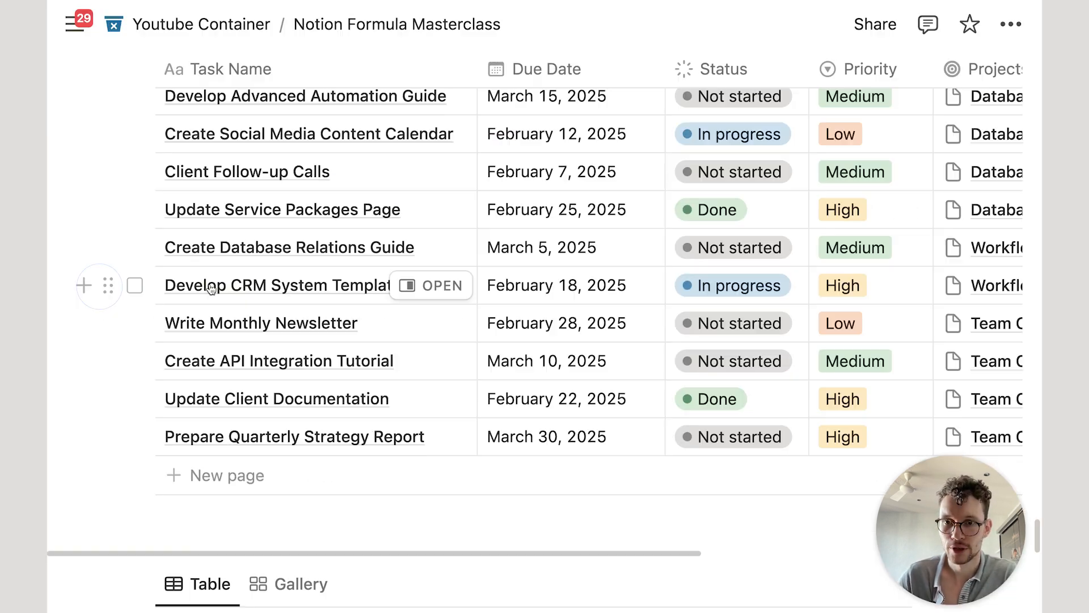
pyautogui.scroll(-10, 359, 292)
pyautogui.scroll(5, 359, 292)
pyautogui.scroll(-10, 359, 292)
pyautogui.scroll(15, 360, 294)
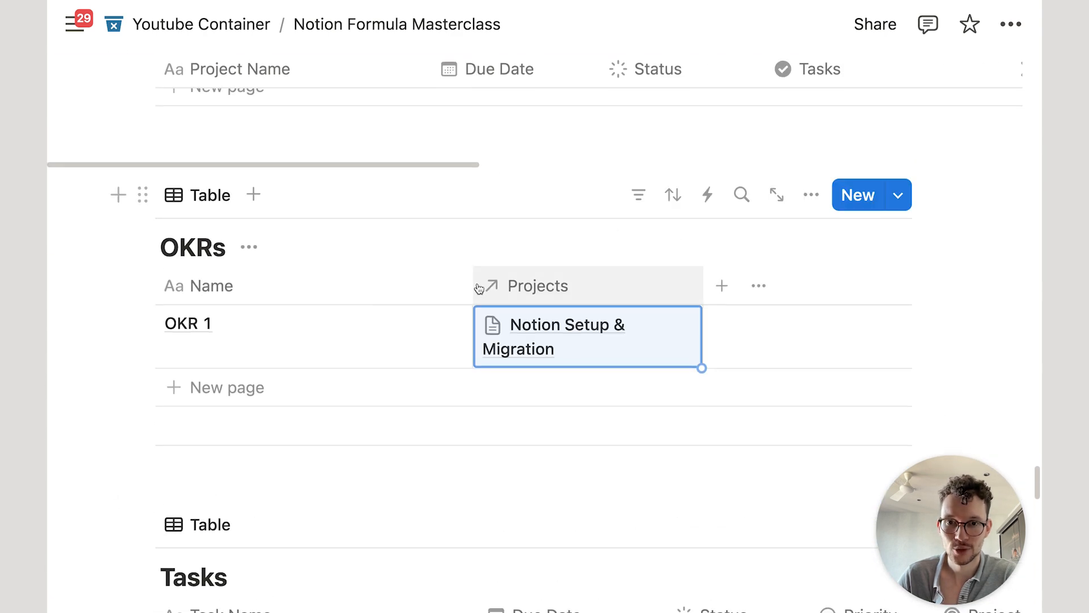
pyautogui.moveTo(474, 278); pyautogui.dragTo(379, 266)
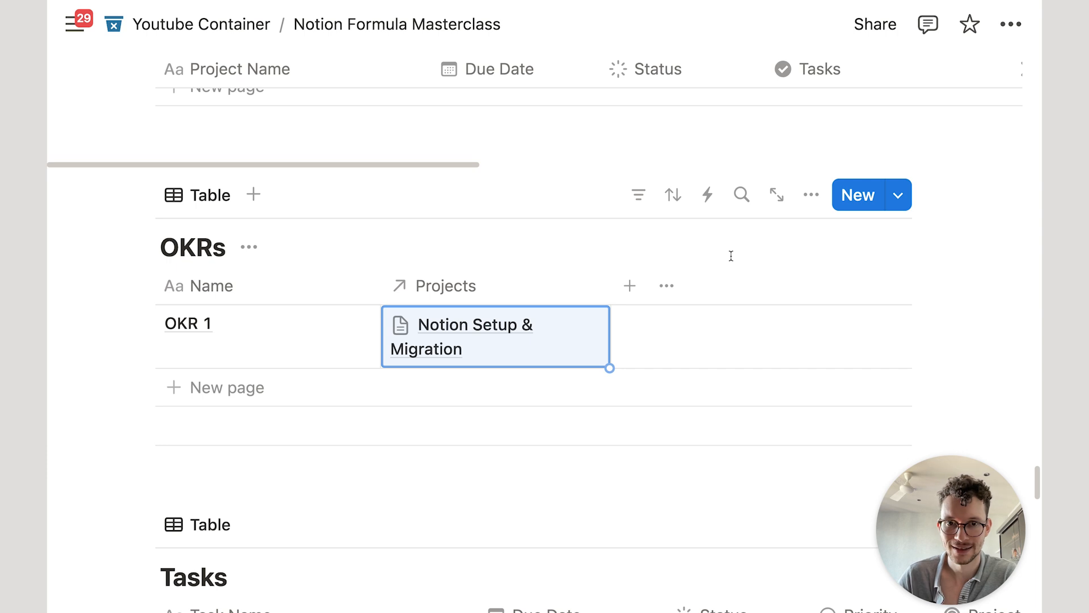
# Step: Add a Rollup column named Tasks that rolls up Tasks through the Projects relation
pyautogui.click(630, 286)
pyautogui.write('rol')
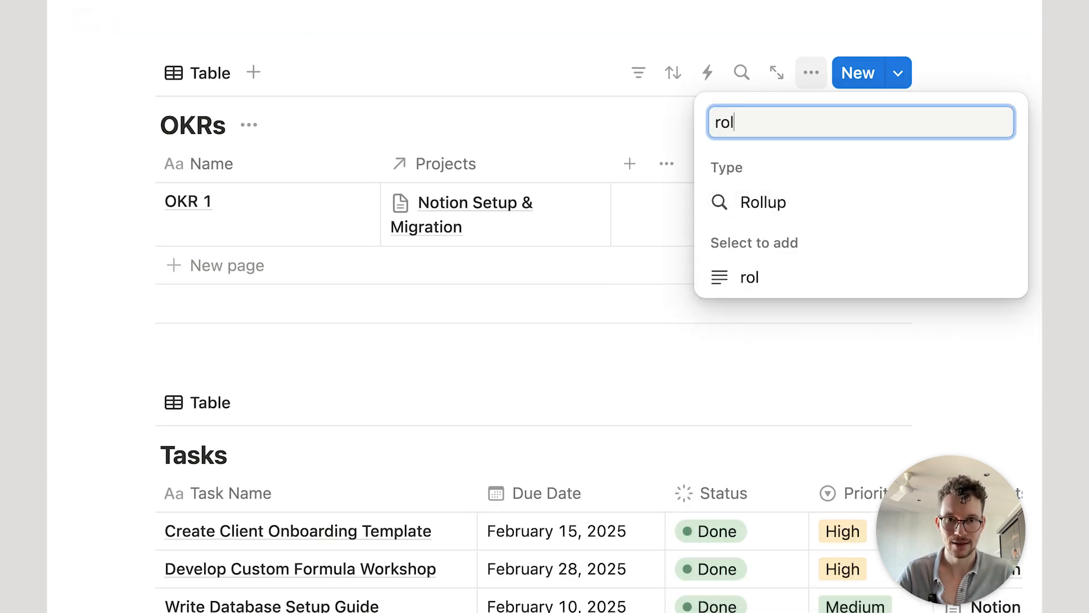
pyautogui.press('Return')
pyautogui.write('Tasks')
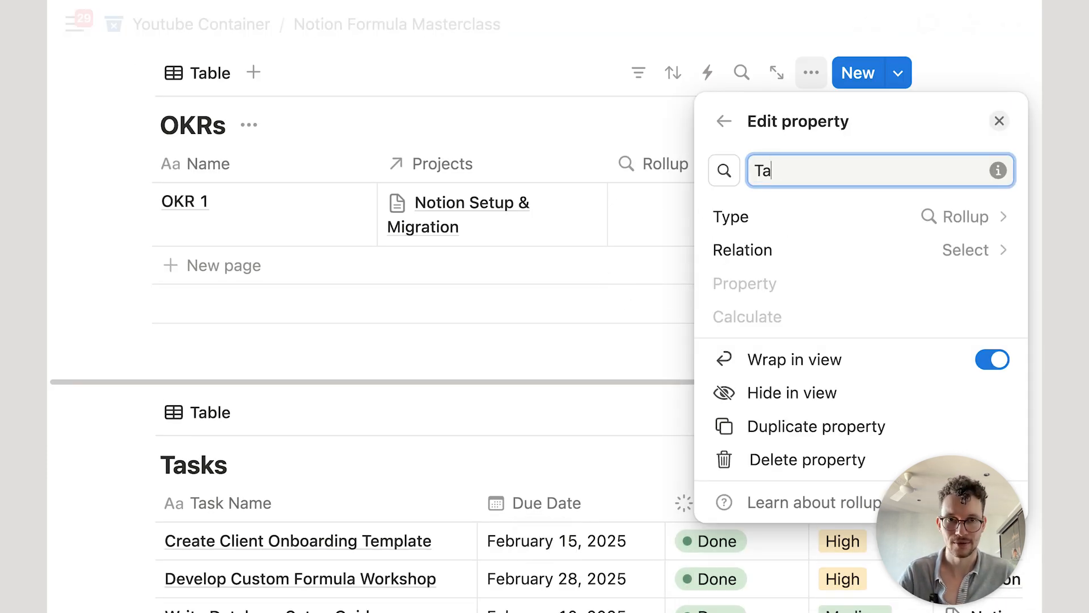
pyautogui.click(722, 251)
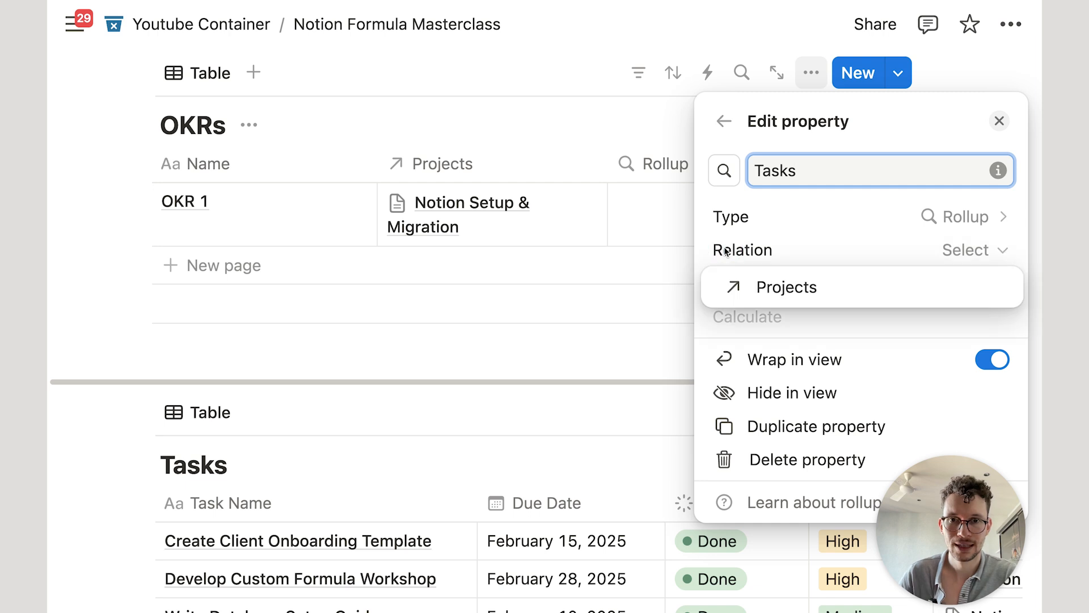
pyautogui.click(734, 287)
pyautogui.click(771, 285)
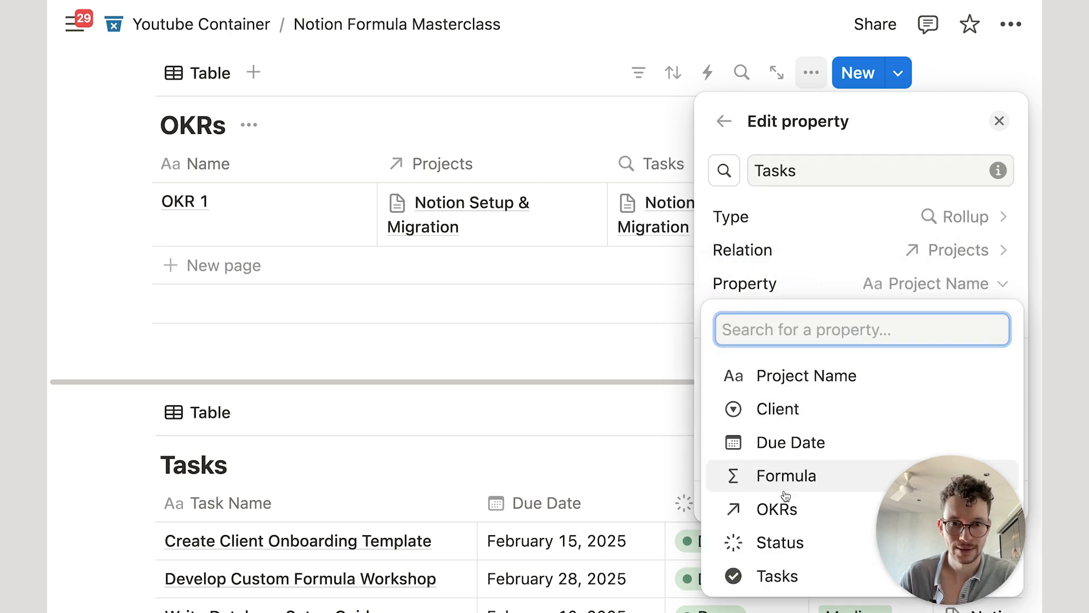
pyautogui.click(785, 575)
pyautogui.click(562, 106)
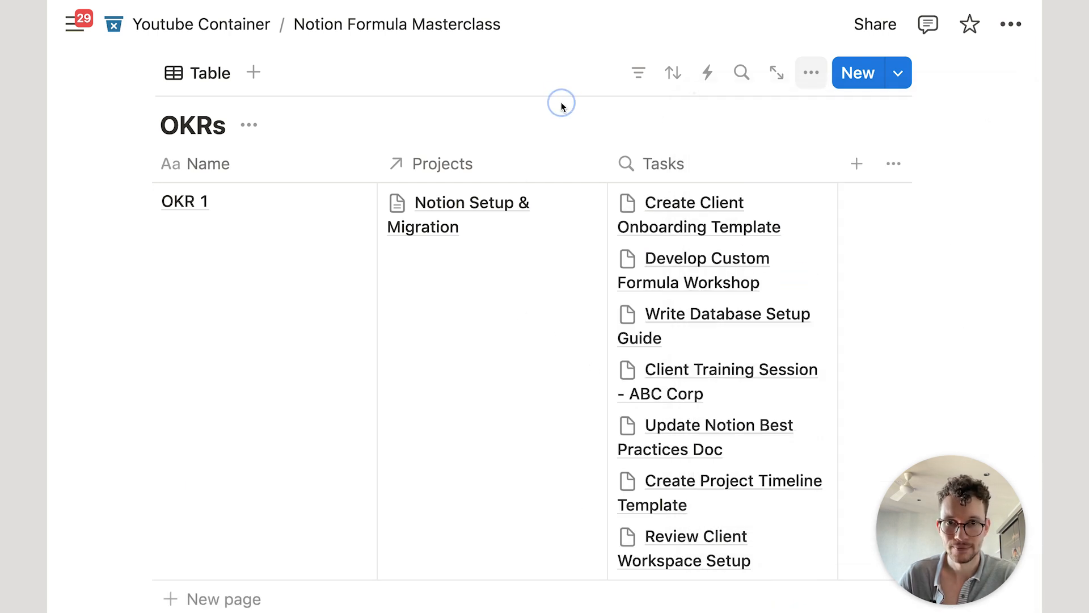
# Step: Turn off Wrap column for the Tasks rollup column
pyautogui.click(749, 173)
pyautogui.click(823, 538)
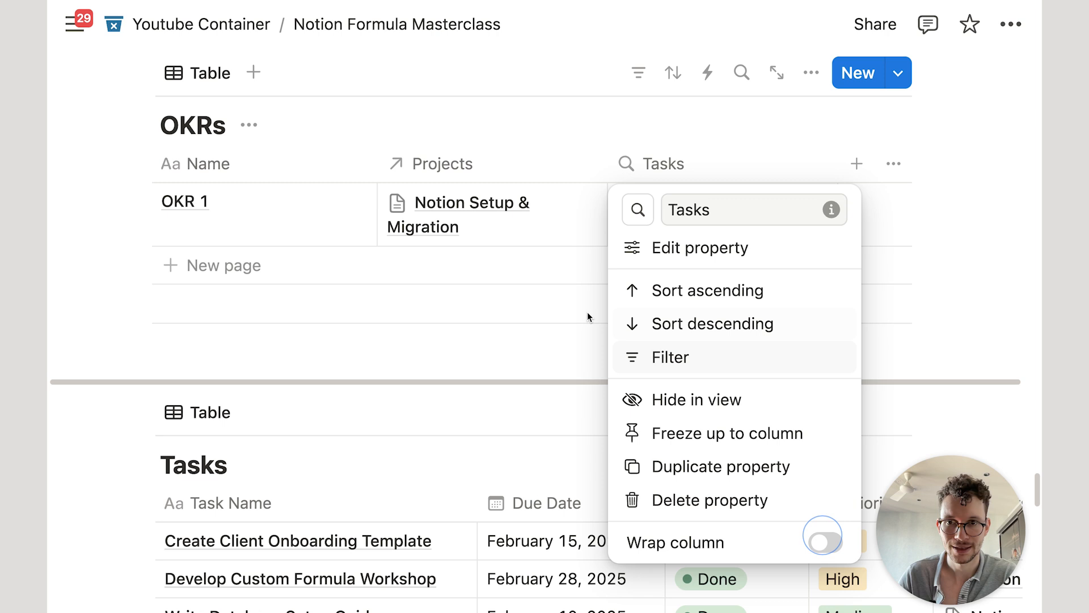
pyautogui.click(442, 307)
pyautogui.scroll(-3, 632, 440)
# Step: Open the New Task template of the Tasks database for editing
pyautogui.click(899, 305)
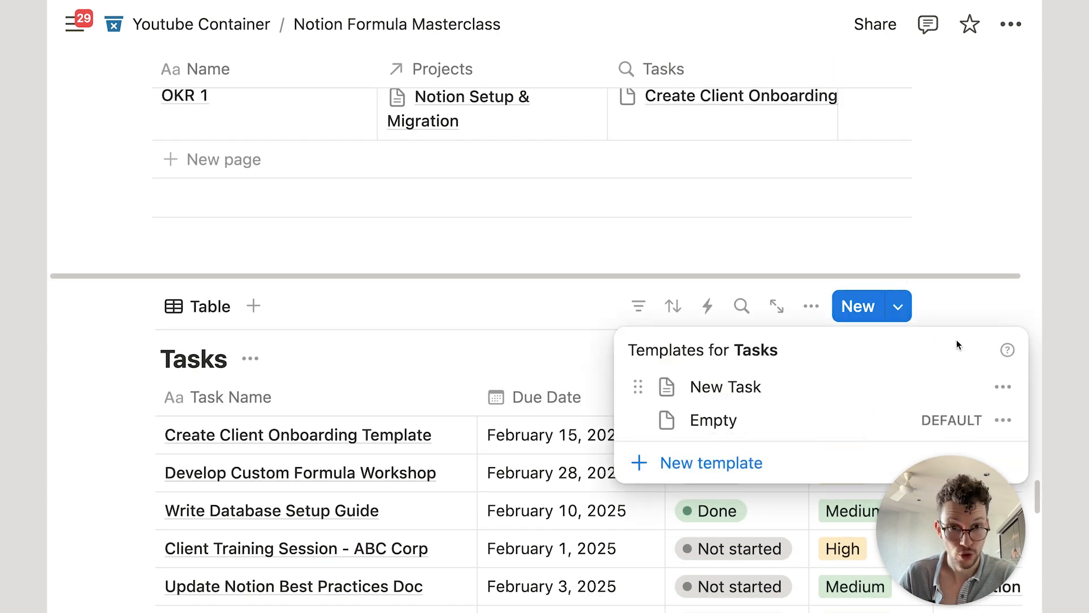
pyautogui.click(1010, 386)
pyautogui.click(822, 384)
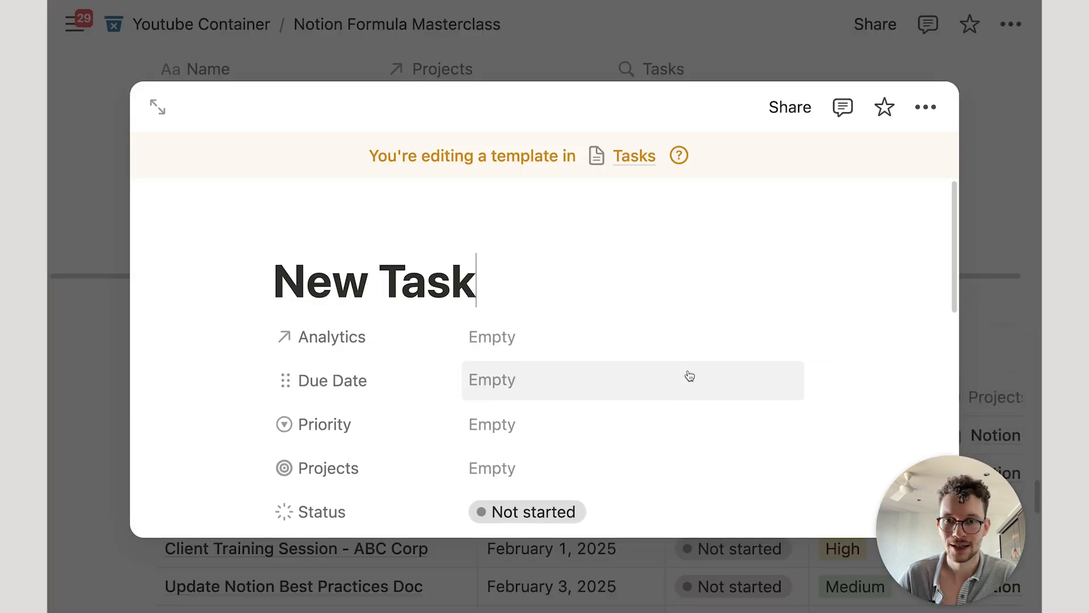
pyautogui.scroll(-10, 686, 371)
pyautogui.scroll(2, 667, 292)
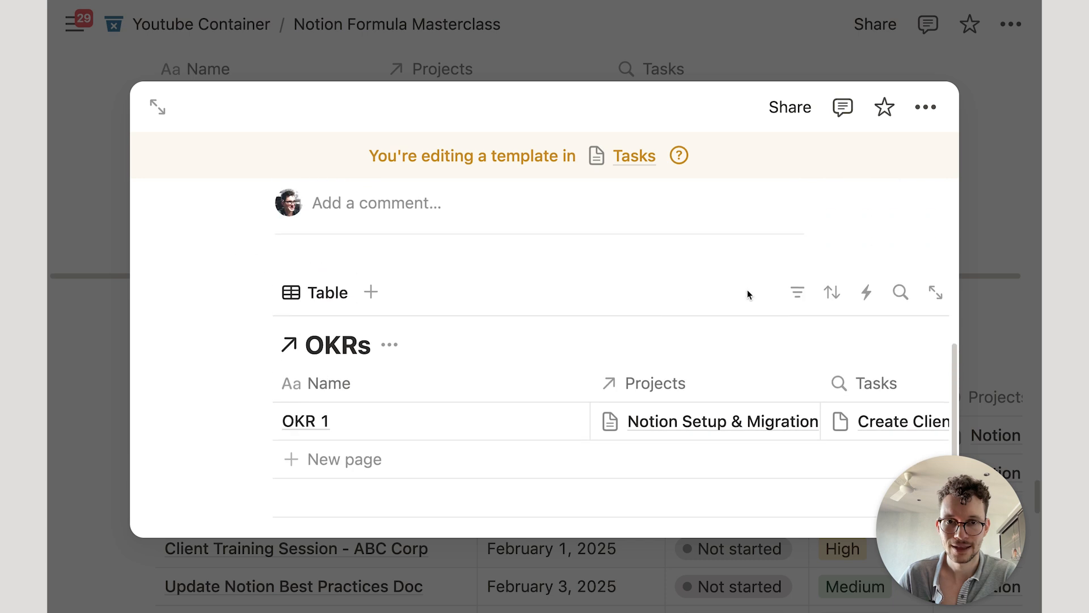
# Step: Filter the template's OKRs view to rows whose Tasks contain New Task, then close it
pyautogui.click(796, 292)
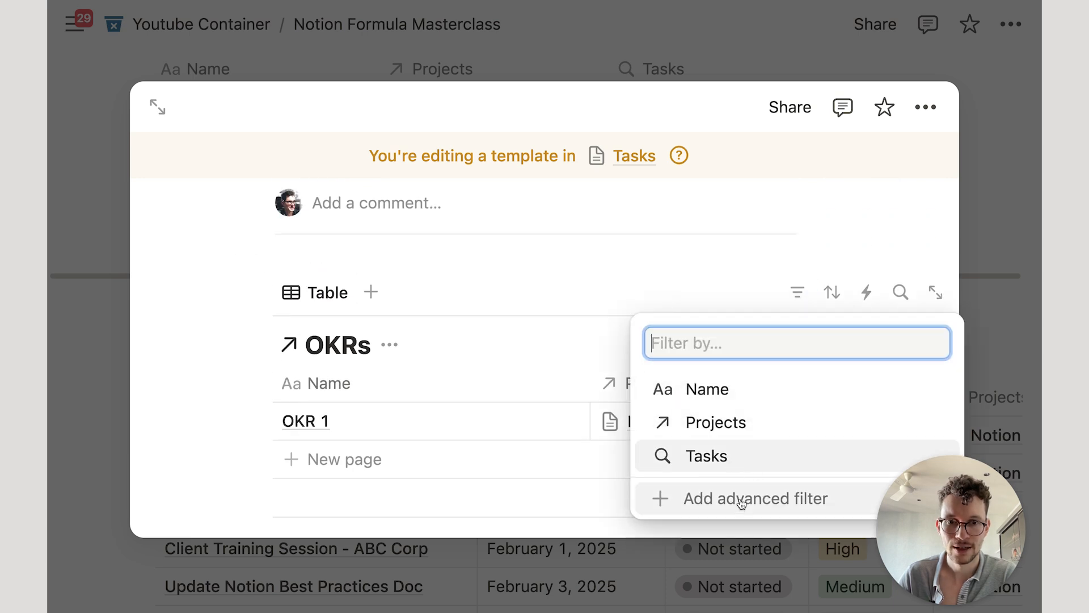
pyautogui.click(675, 498)
pyautogui.click(165, 432)
pyautogui.click(166, 538)
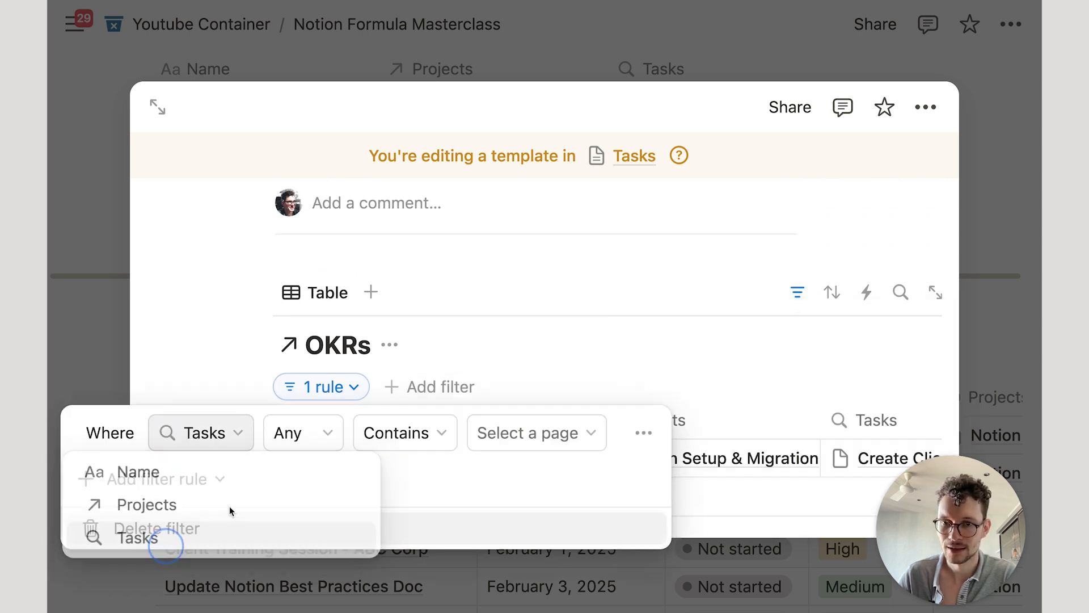
pyautogui.click(530, 434)
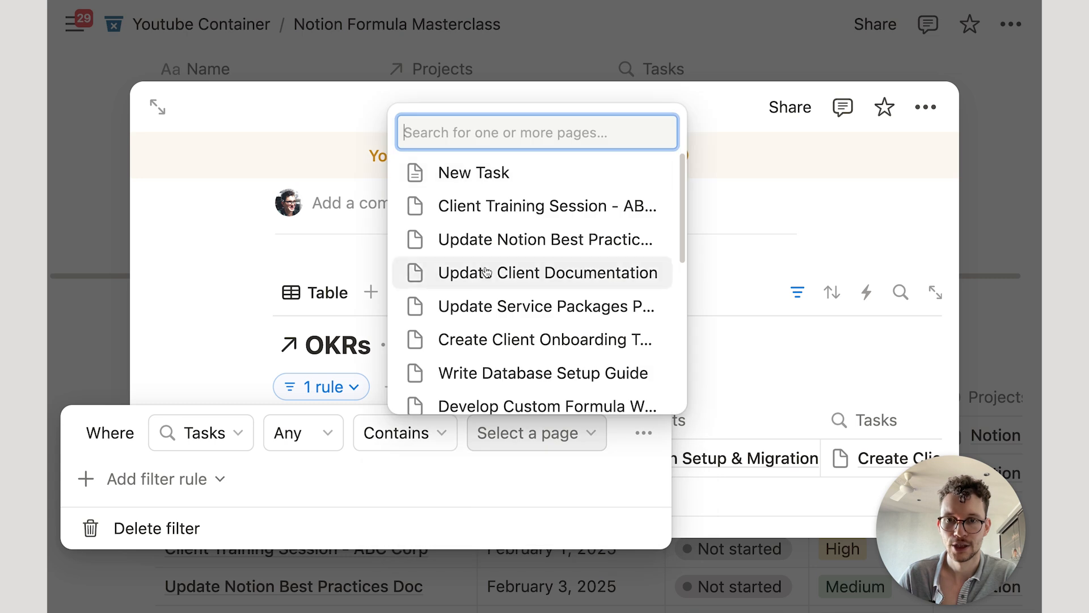
pyautogui.click(479, 173)
pyautogui.click(859, 230)
pyautogui.click(858, 229)
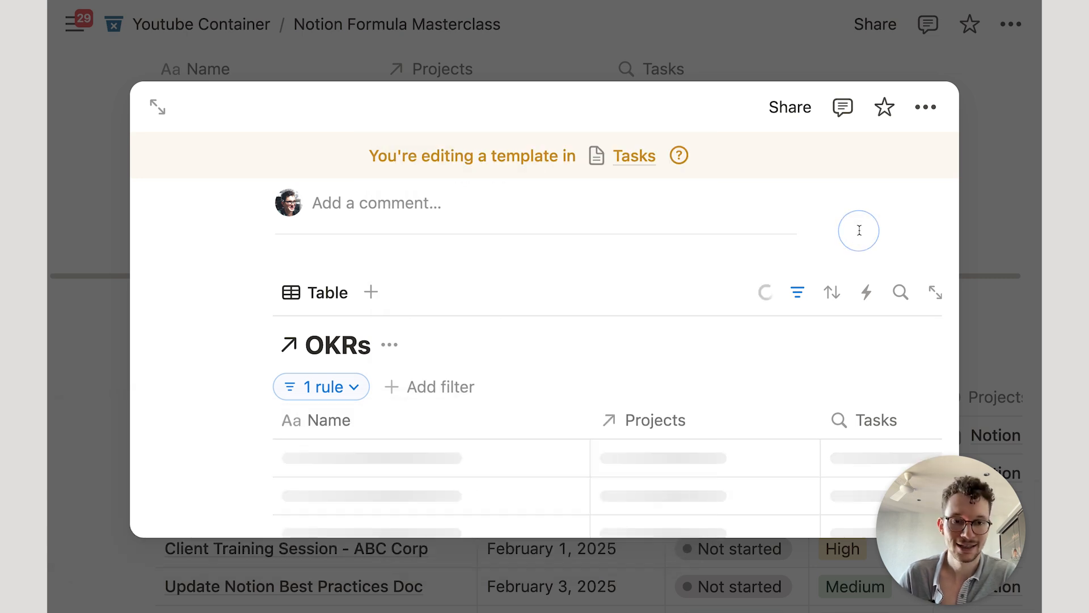
pyautogui.click(972, 247)
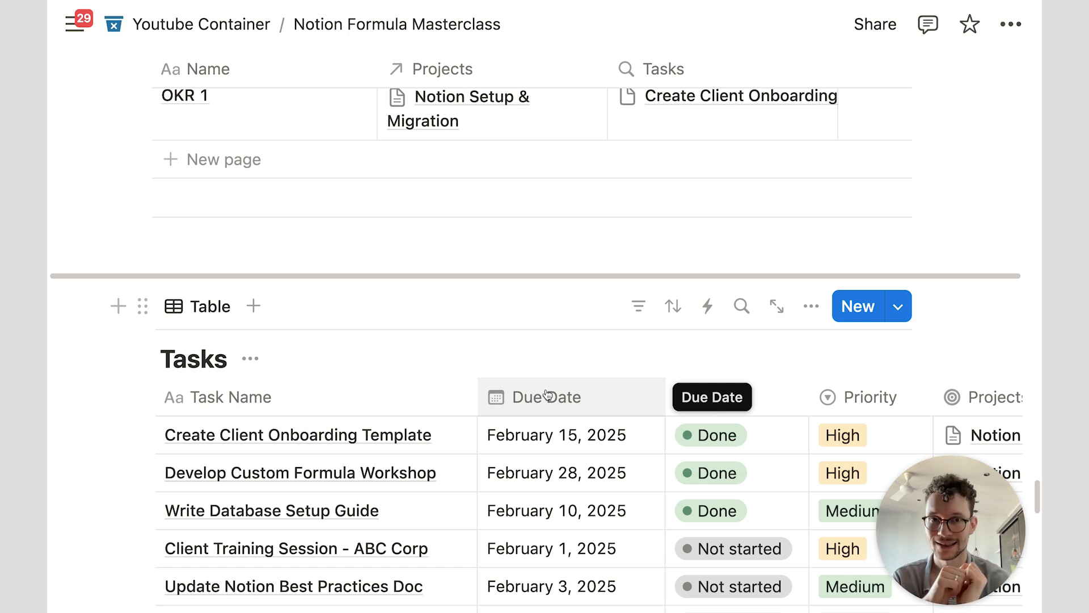
# Step: Add a Formula property named Task Formula to the OKRs table
pyautogui.scroll(3, 558, 391)
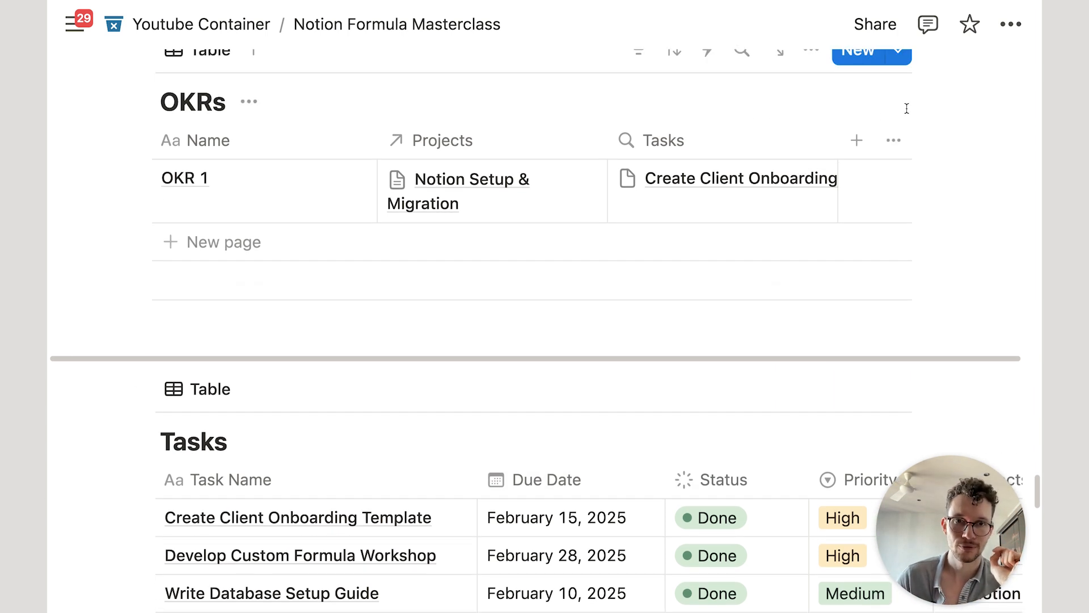
pyautogui.click(851, 139)
pyautogui.write('form')
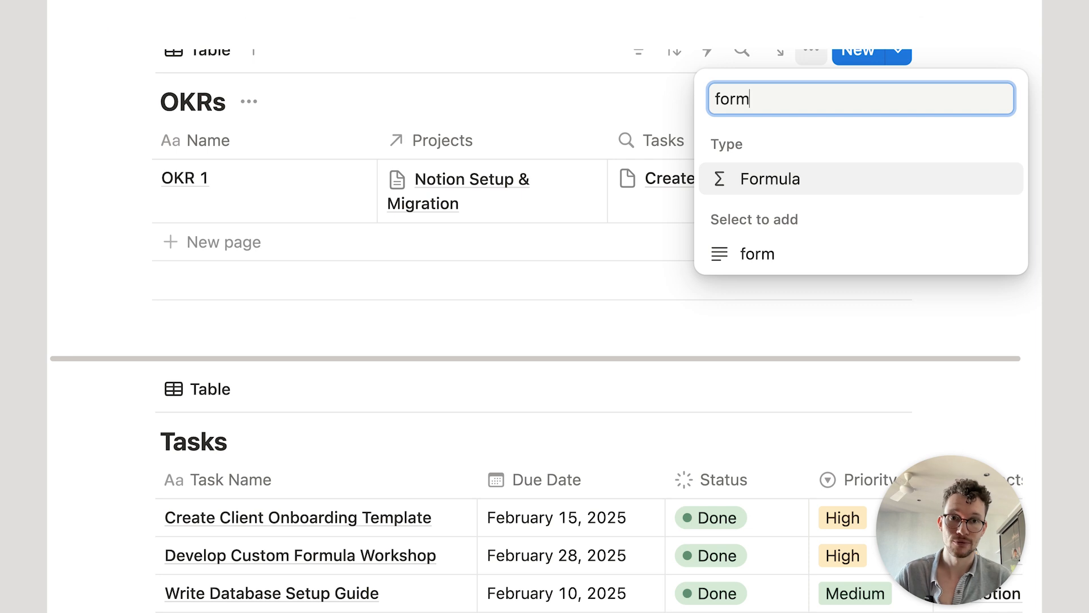
pyautogui.press('Return')
pyautogui.write('T')
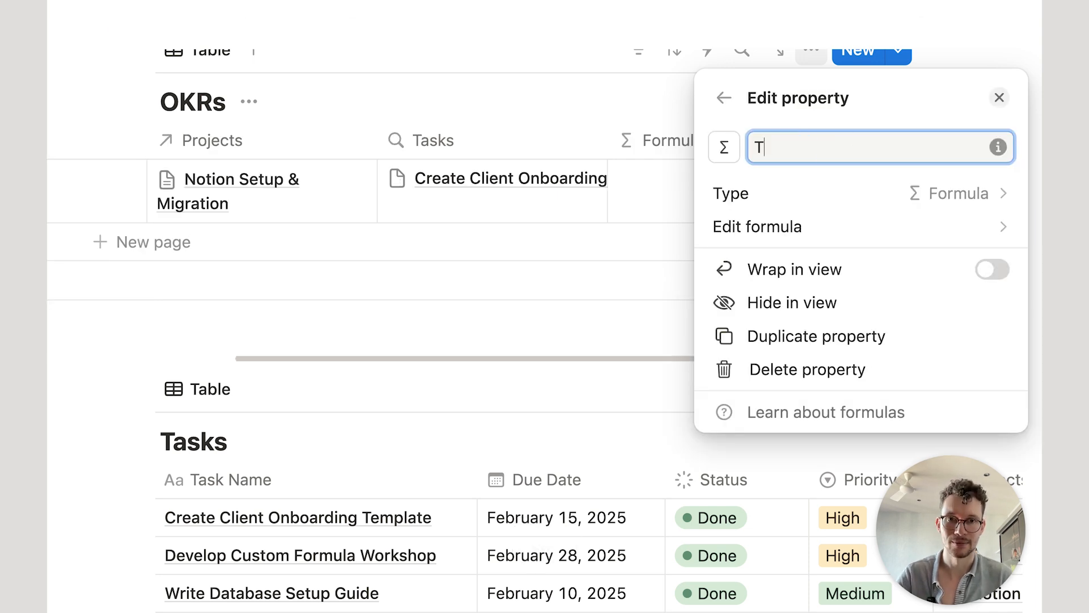
pyautogui.write('ask Formukla')
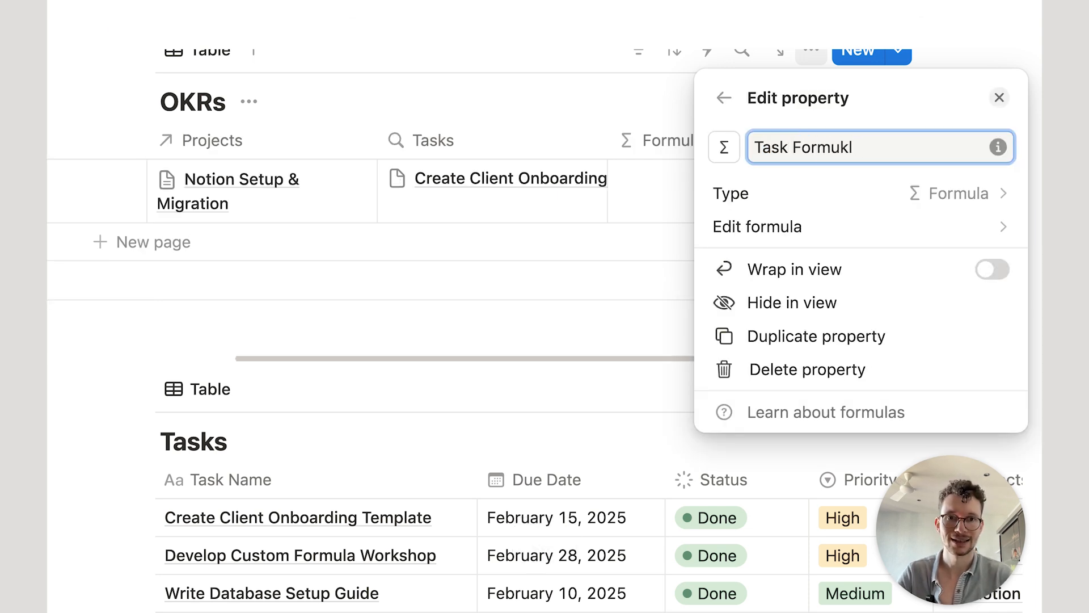
# Step: Set the Task Formula formula to Projects.map(current.Tasks) and save it
pyautogui.click(815, 225)
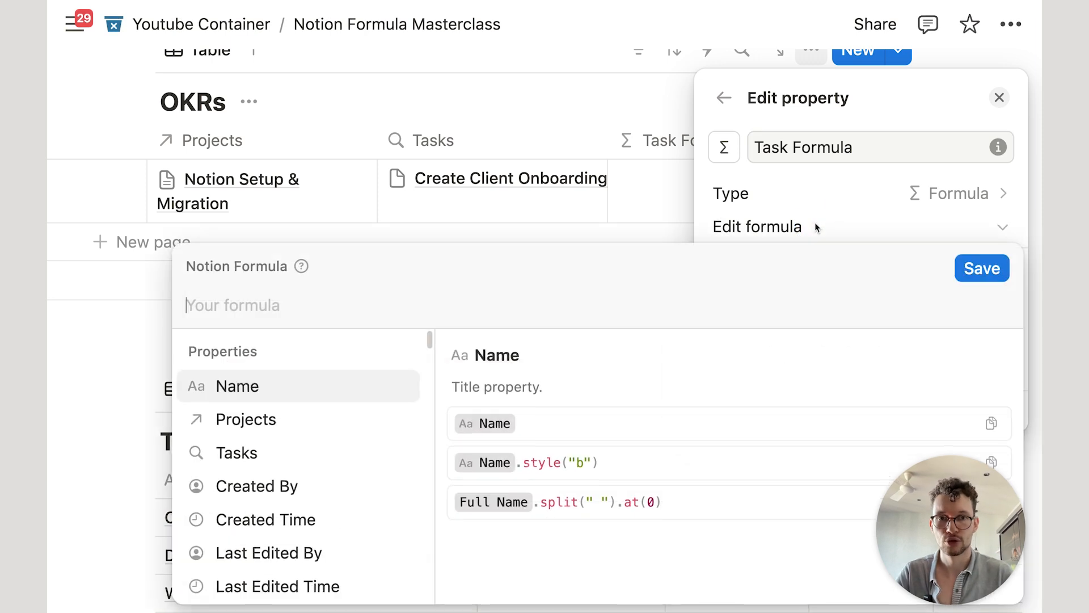
pyautogui.write('pr')
pyautogui.press('Return')
pyautogui.write('.m')
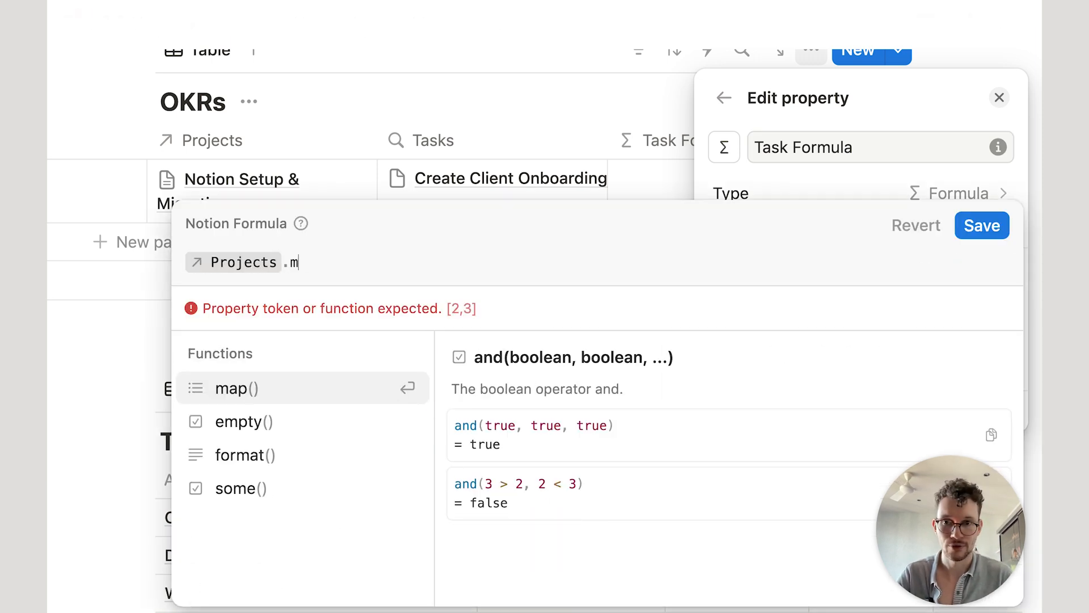
pyautogui.press('Return')
pyautogui.press('Return')
pyautogui.write('.t')
pyautogui.press('Return')
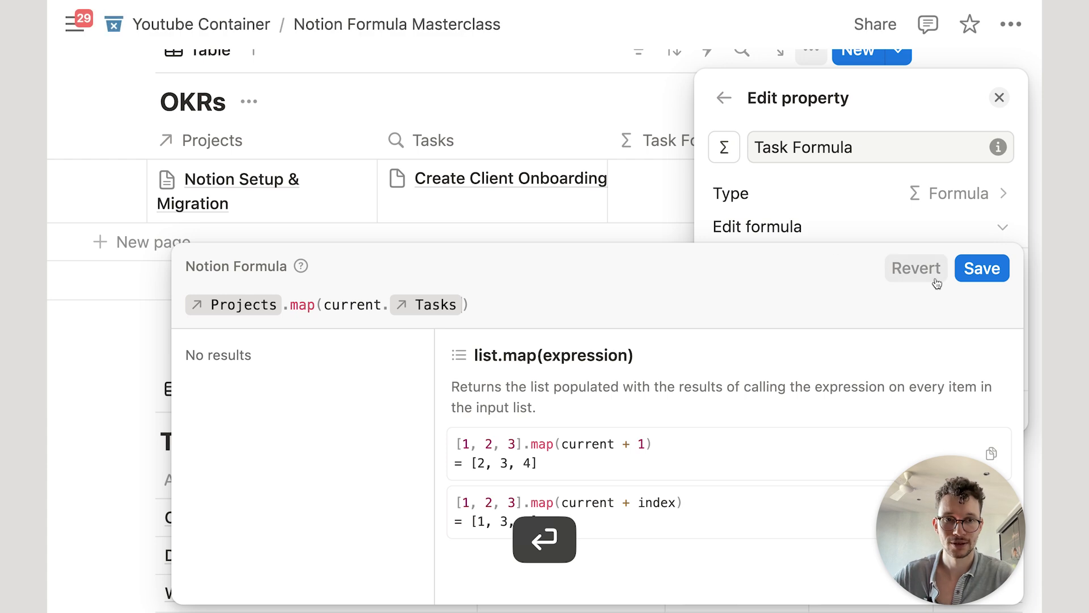
pyautogui.click(982, 269)
pyautogui.click(538, 124)
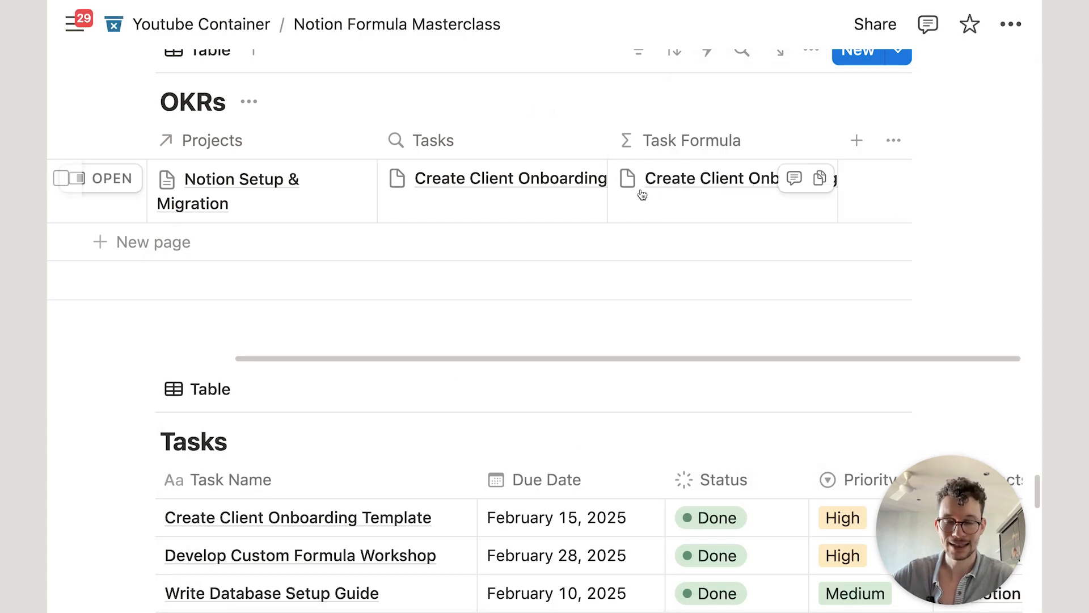
pyautogui.scroll(-5, 598, 312)
# Step: Open the New Task template of the Tasks database for editing
pyautogui.click(898, 145)
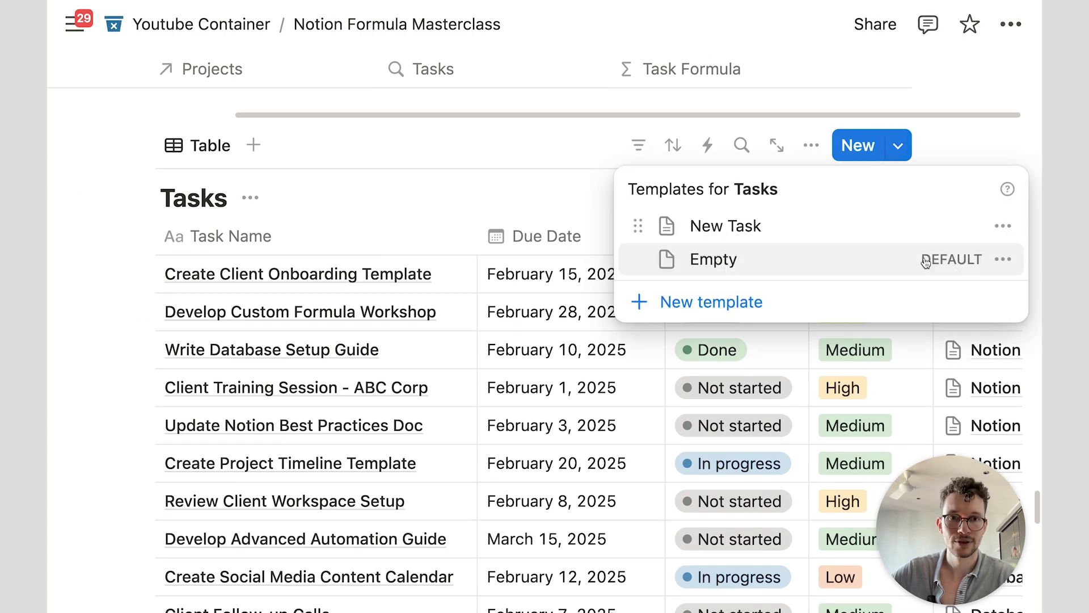
pyautogui.click(1003, 226)
pyautogui.click(863, 237)
pyautogui.scroll(-10, 557, 425)
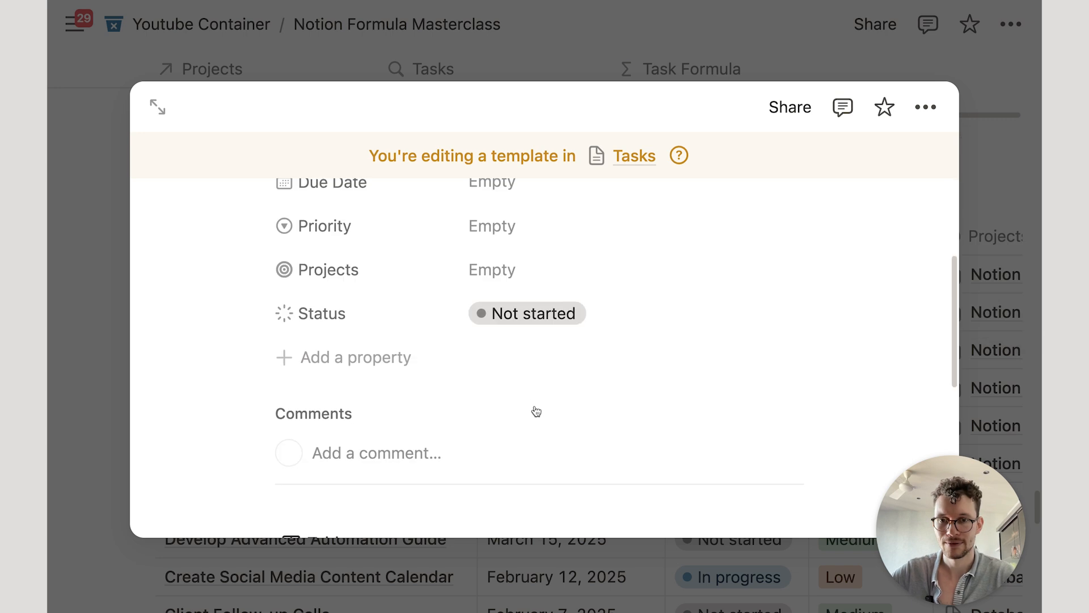
# Step: Switch the OKRs view's filter rule from Tasks to Task Formula, then close the template
pyautogui.click(796, 250)
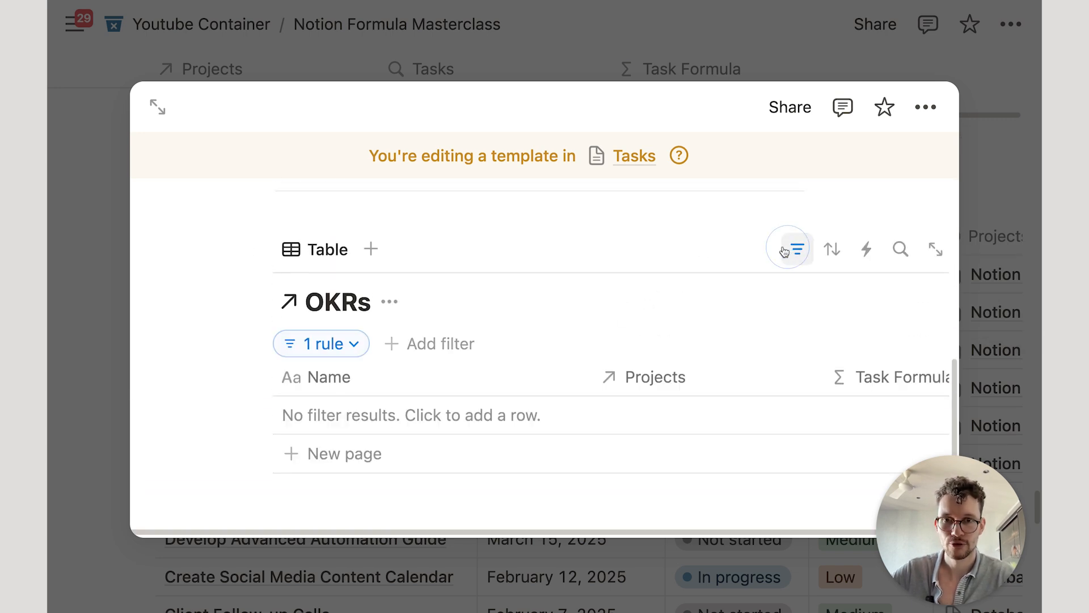
pyautogui.click(318, 346)
pyautogui.click(233, 381)
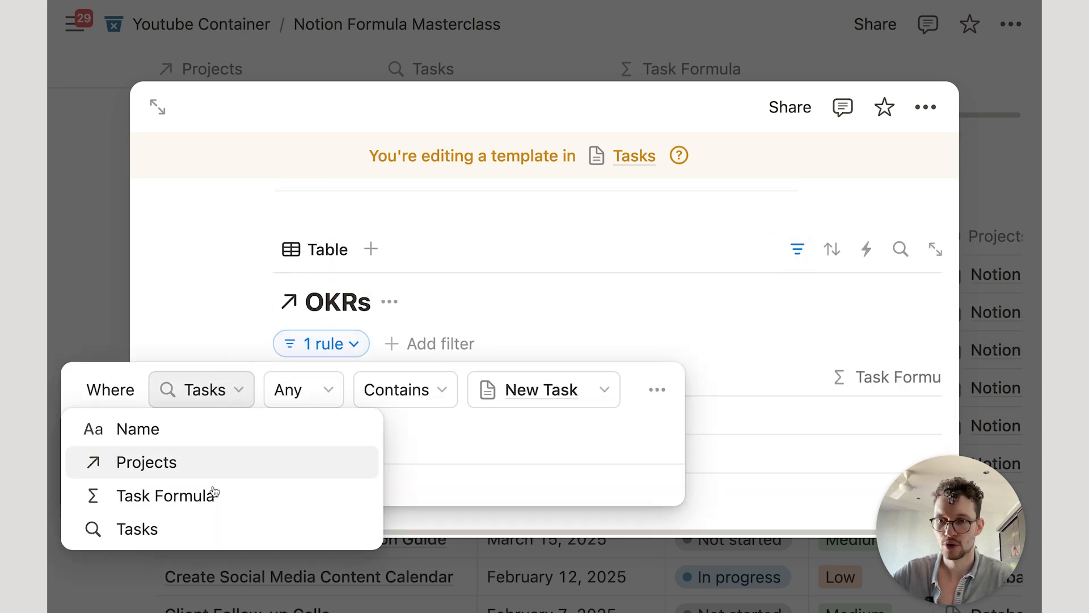
pyautogui.click(209, 490)
pyautogui.click(579, 392)
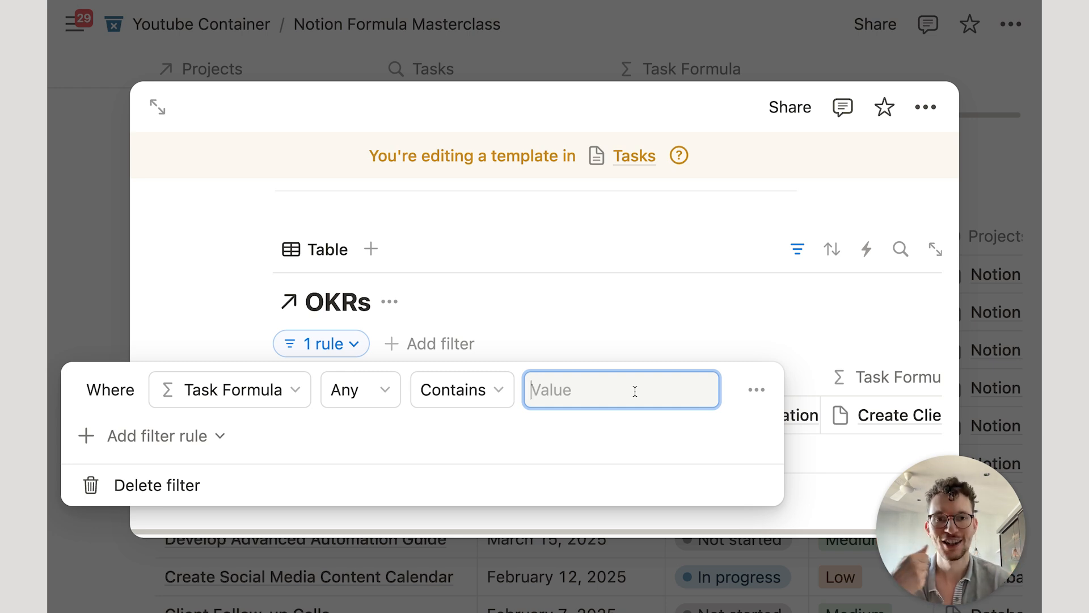
pyautogui.click(566, 75)
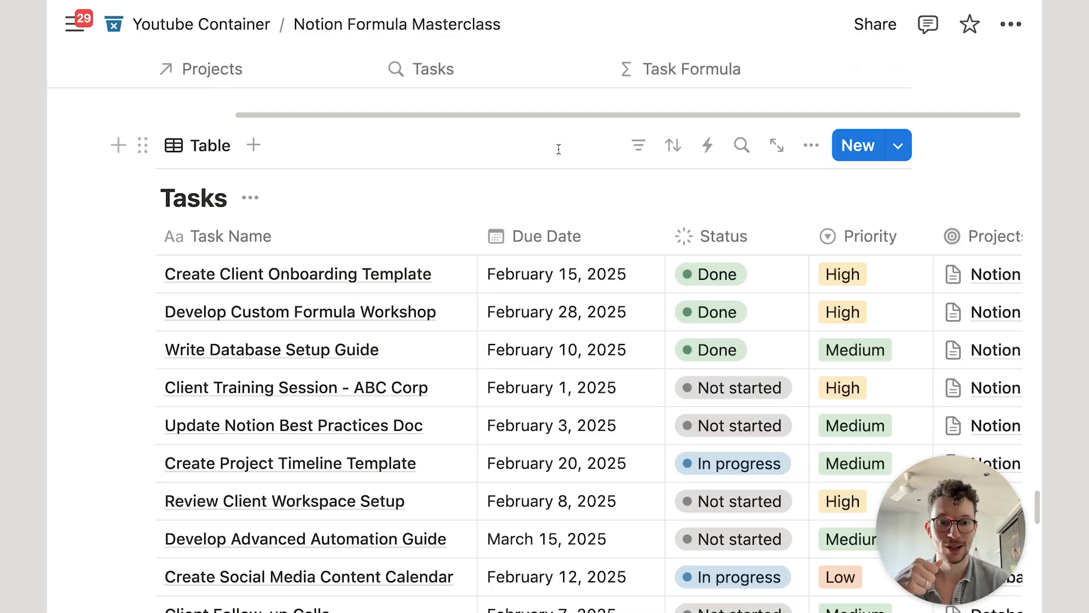
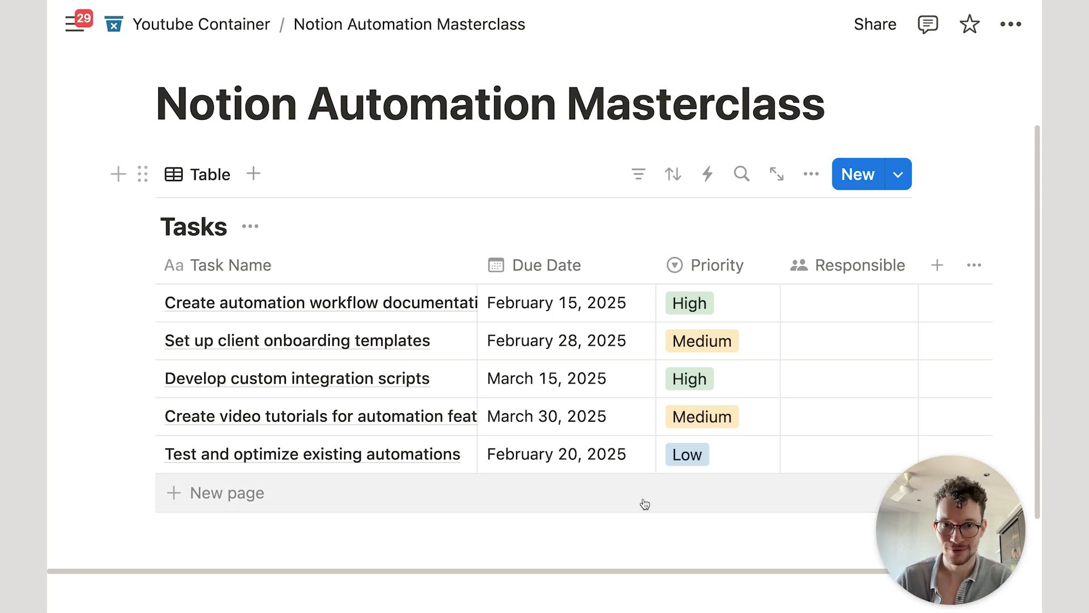
# Step: Change the 'Create automation workflow documentation' task's due date to January 31, 2025
pyautogui.scroll(-3, 644, 503)
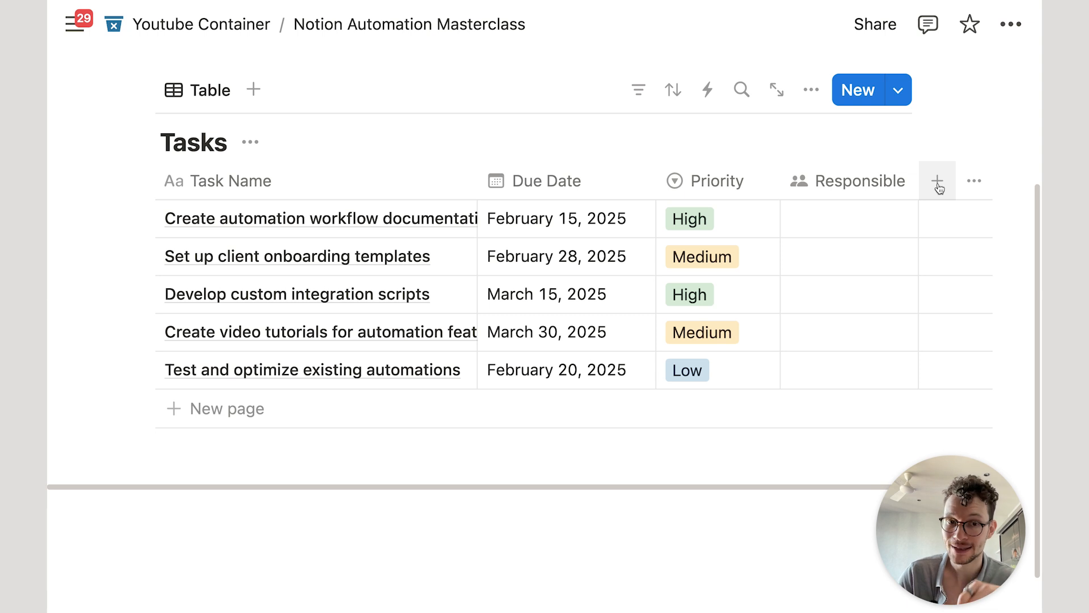
pyautogui.scroll(-1, 730, 279)
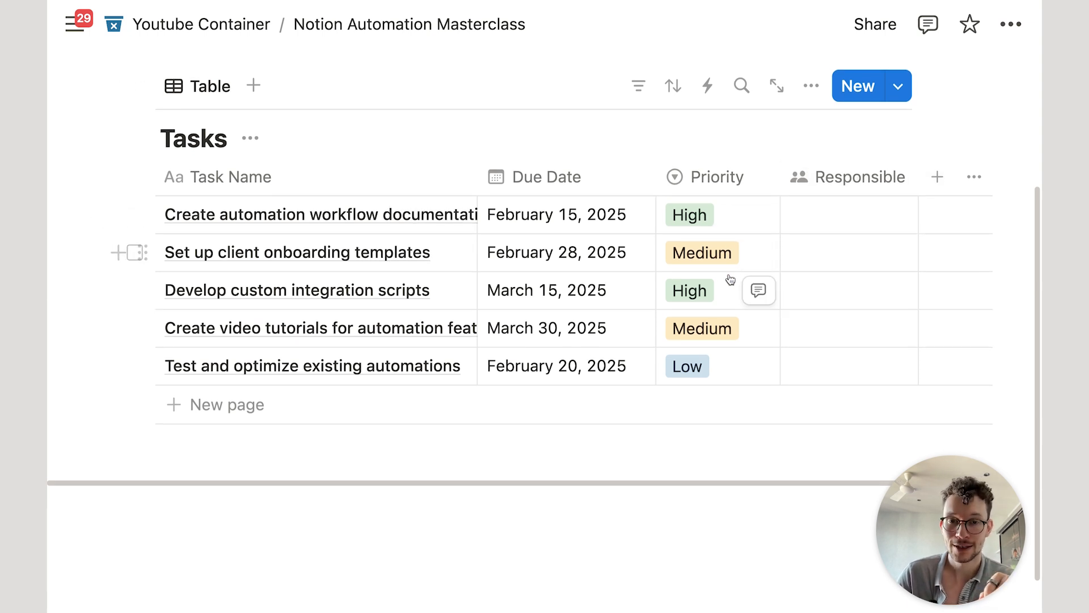
pyautogui.scroll(3, 730, 279)
pyautogui.click(501, 292)
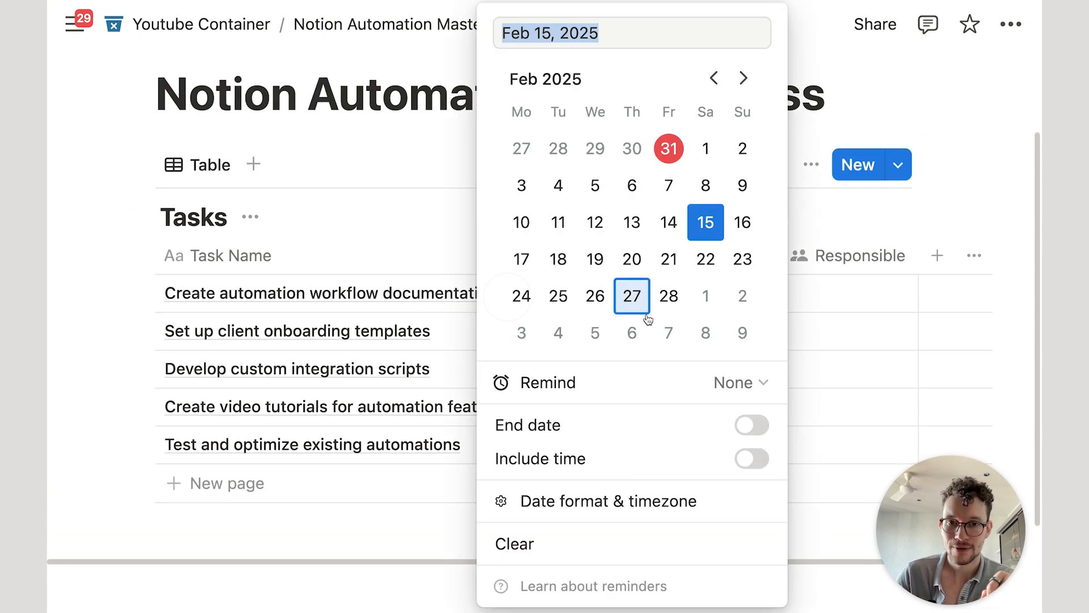
pyautogui.click(668, 149)
pyautogui.click(404, 234)
pyautogui.scroll(-3, 404, 234)
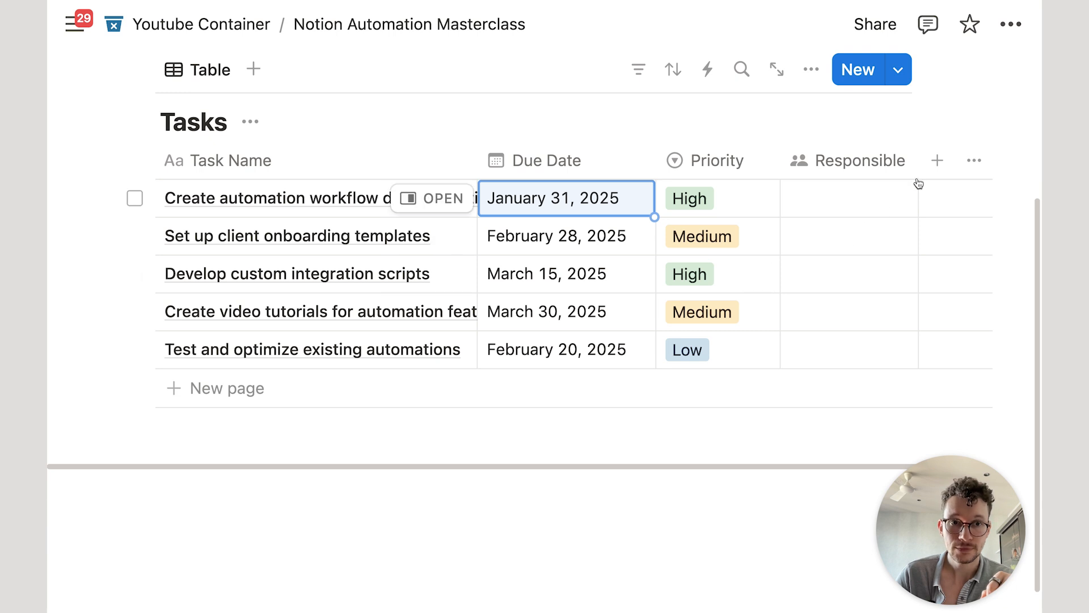
pyautogui.click(936, 162)
# Step: Add an Overdue? formula property computing Due Date < now()
pyautogui.write('form')
pyautogui.press('Return')
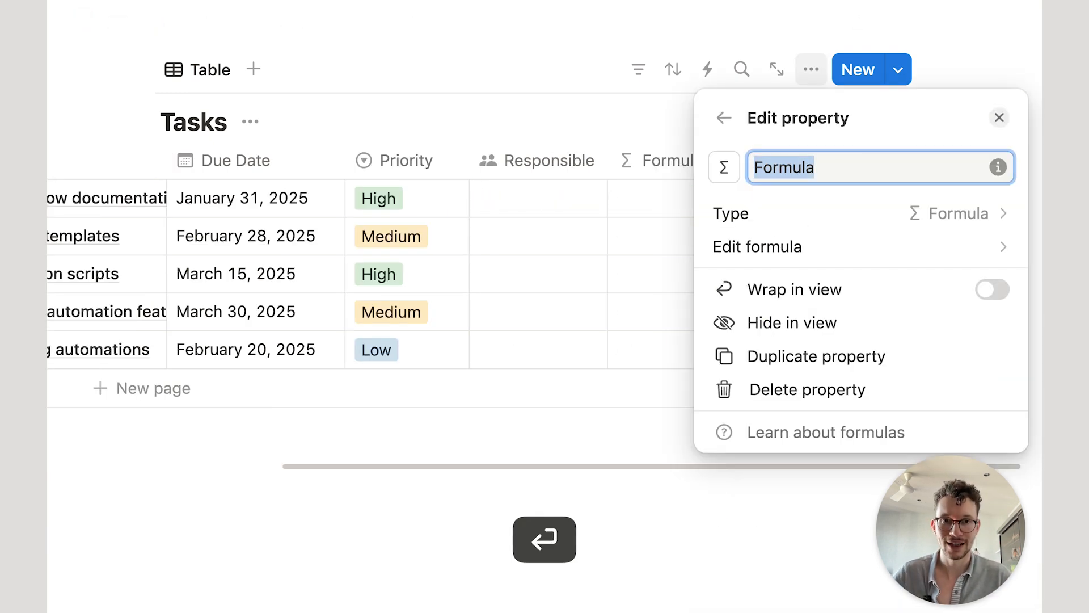
pyautogui.write('Overdue?')
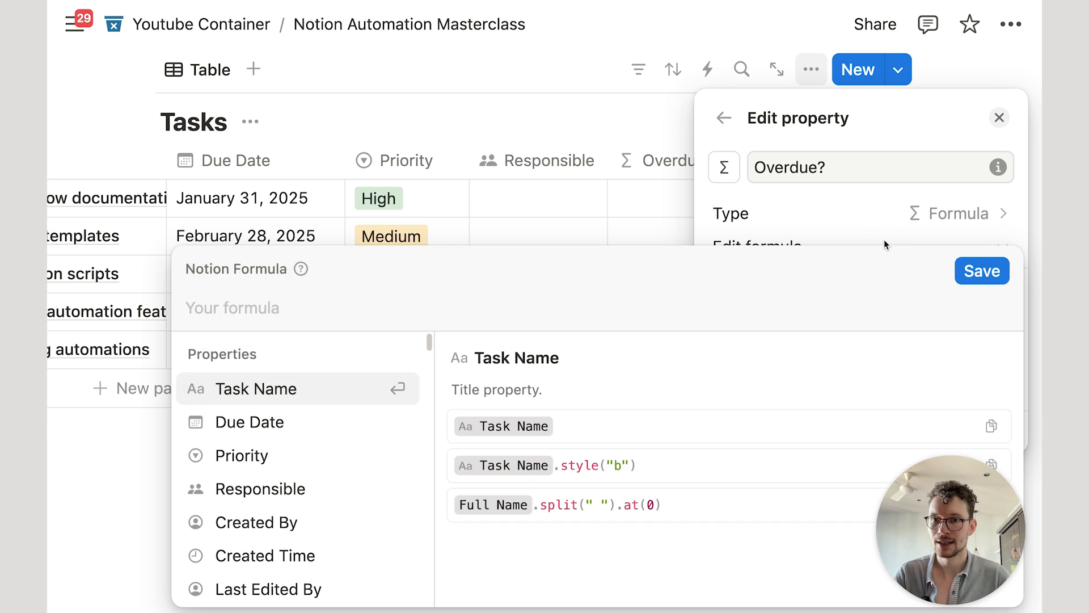
pyautogui.write('da')
pyautogui.press('Return')
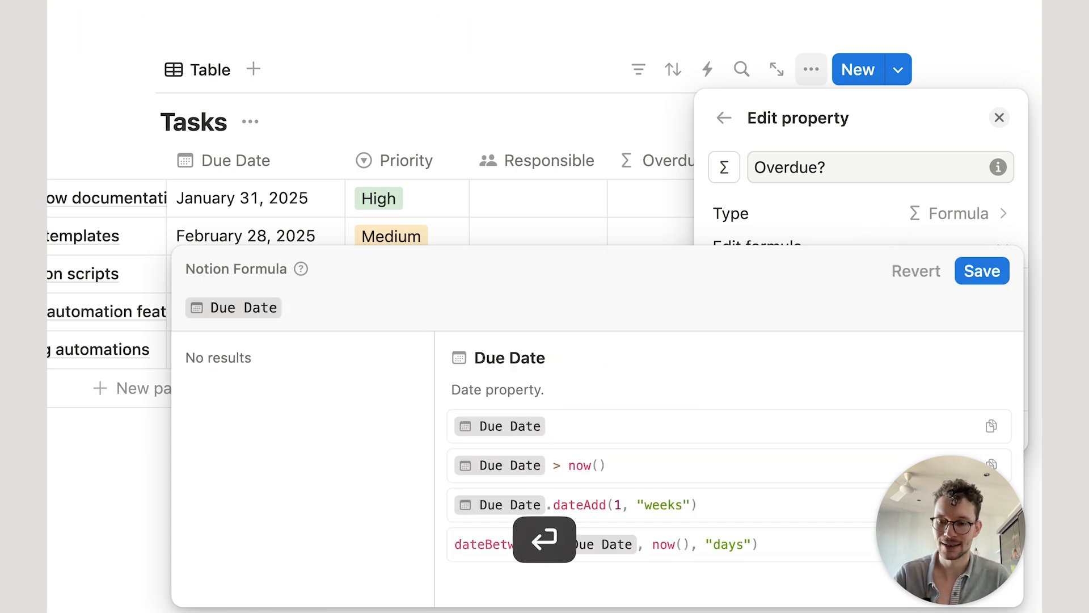
pyautogui.write('<now')
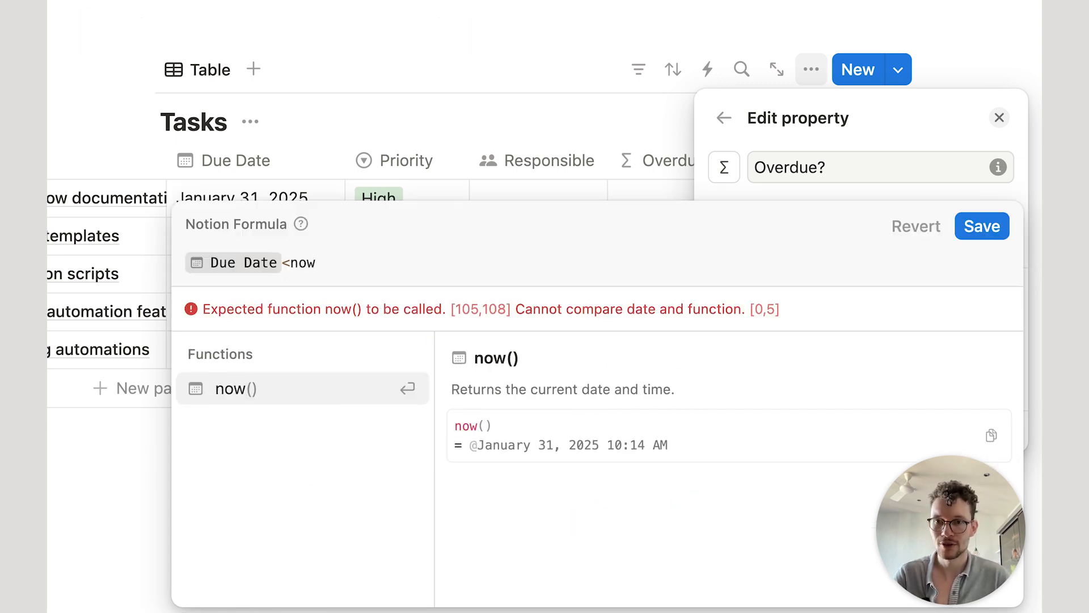
pyautogui.press('Return')
pyautogui.click(982, 226)
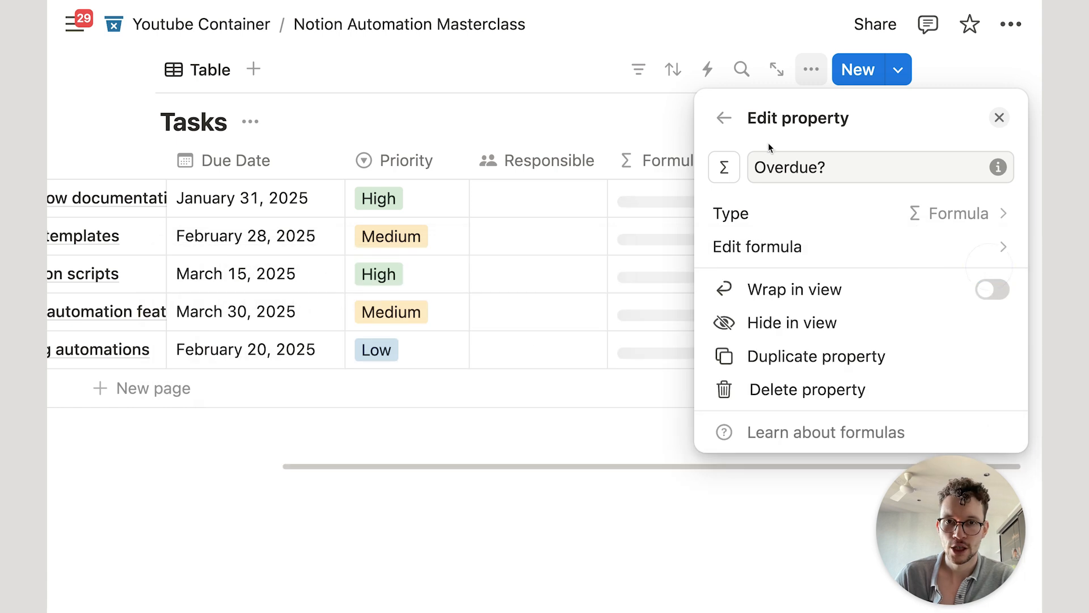
pyautogui.click(637, 129)
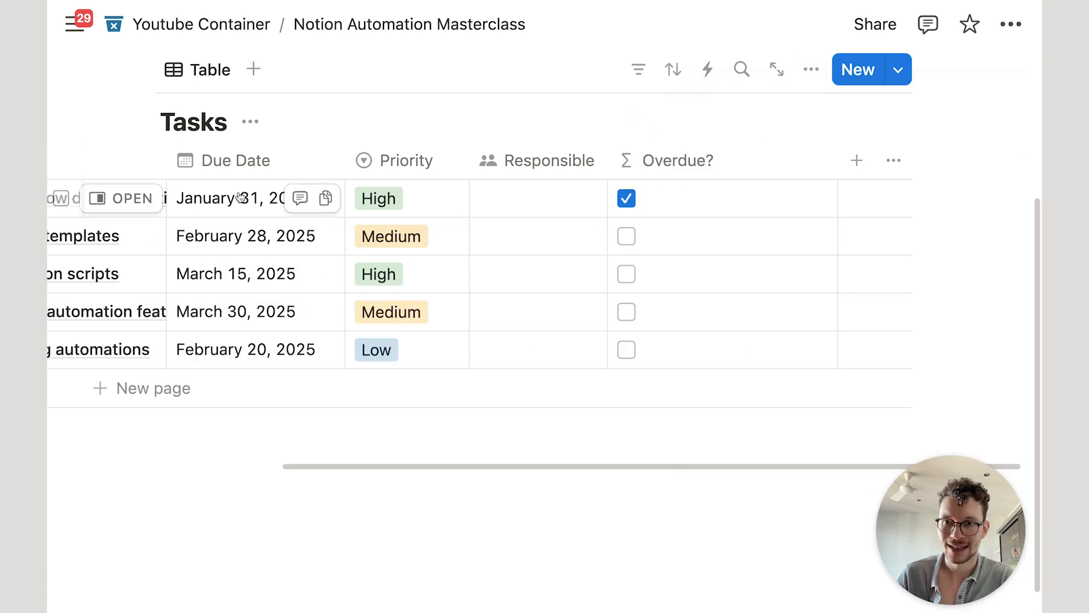
# Step: Move the first task's due date to January 30, 2025 and check its Overdue? value
pyautogui.click(241, 197)
pyautogui.click(321, 294)
pyautogui.click(548, 347)
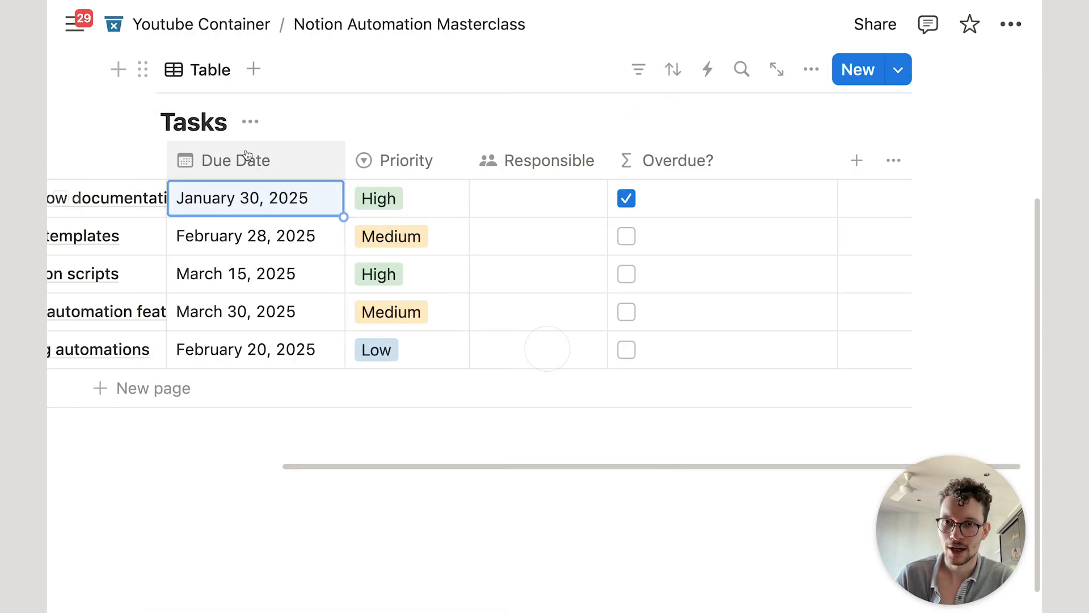
pyautogui.hscroll(-5, 567, 227)
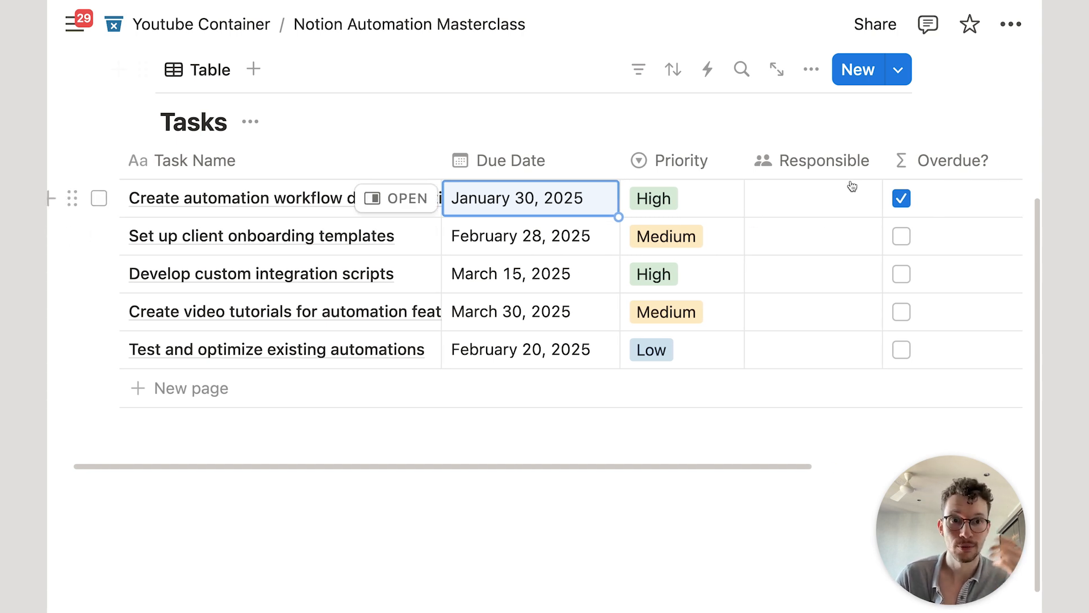
pyautogui.click(946, 209)
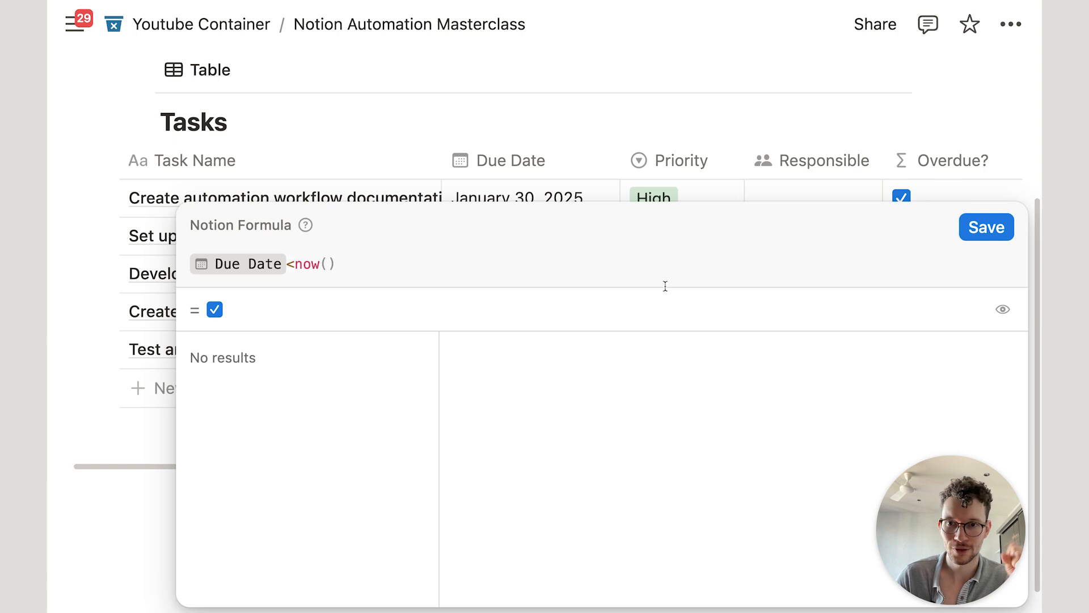
pyautogui.click(628, 128)
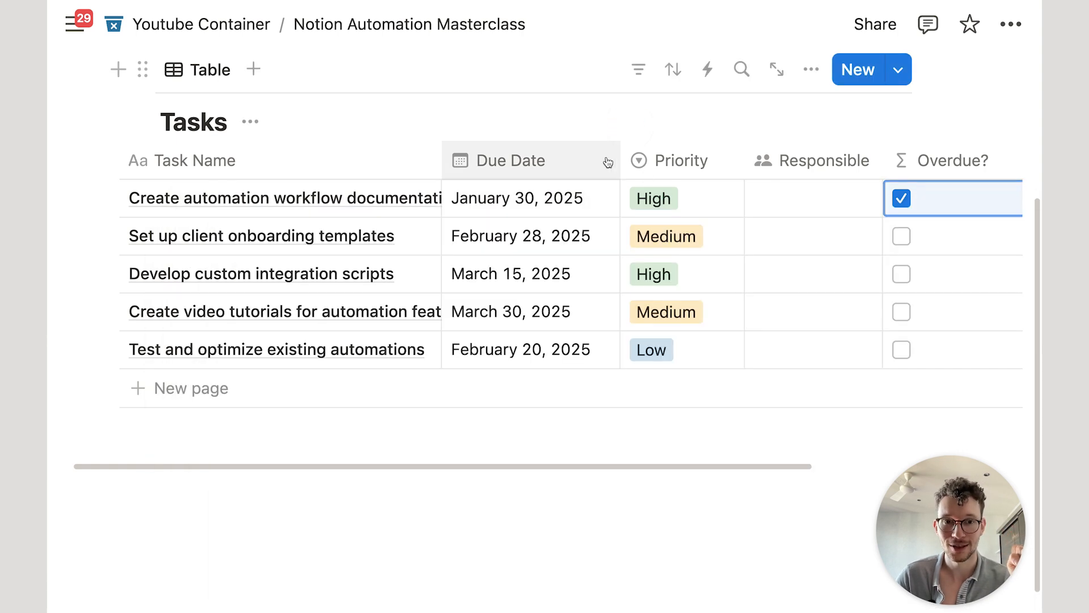
pyautogui.scroll(2, 602, 172)
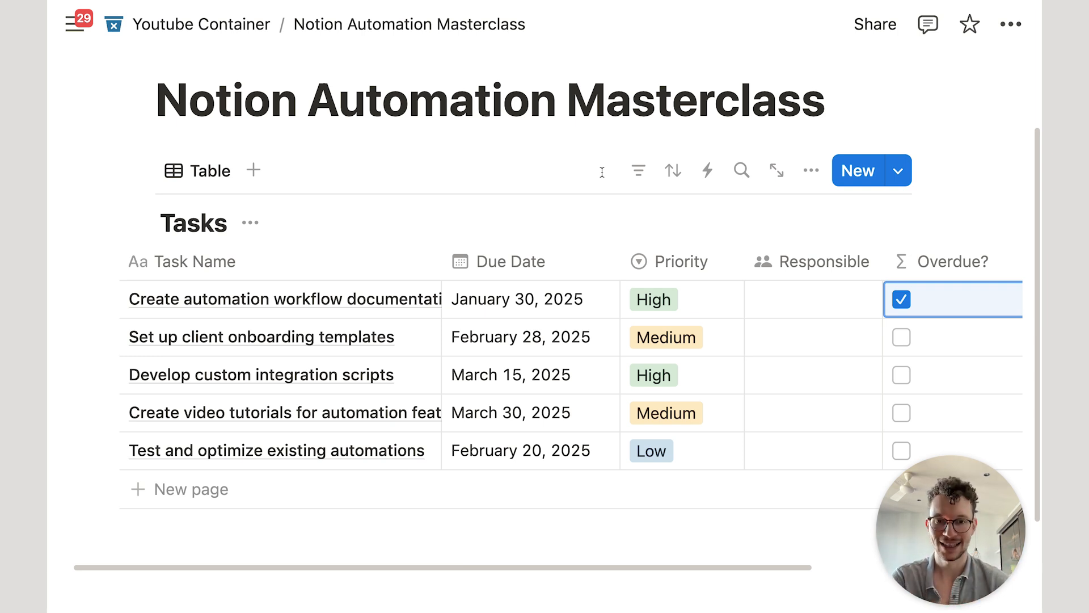
pyautogui.hscroll(-2, 654, 513)
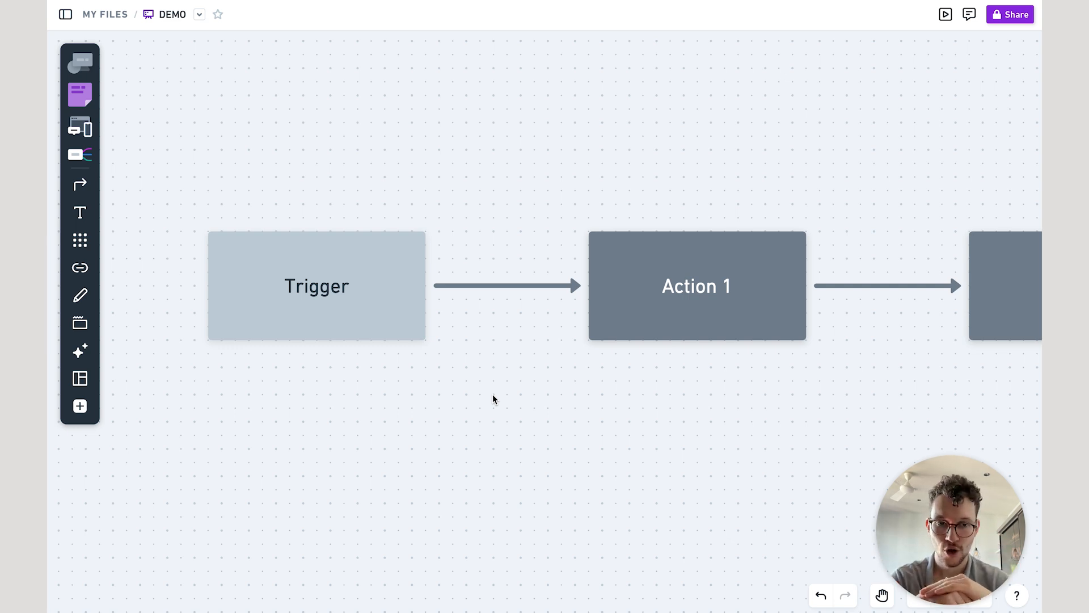
# Step: Pan across the Whimsical DEMO board's Trigger, Action 1 and Action 2 flowchart
pyautogui.click(468, 379)
pyautogui.hscroll(-2, 467, 380)
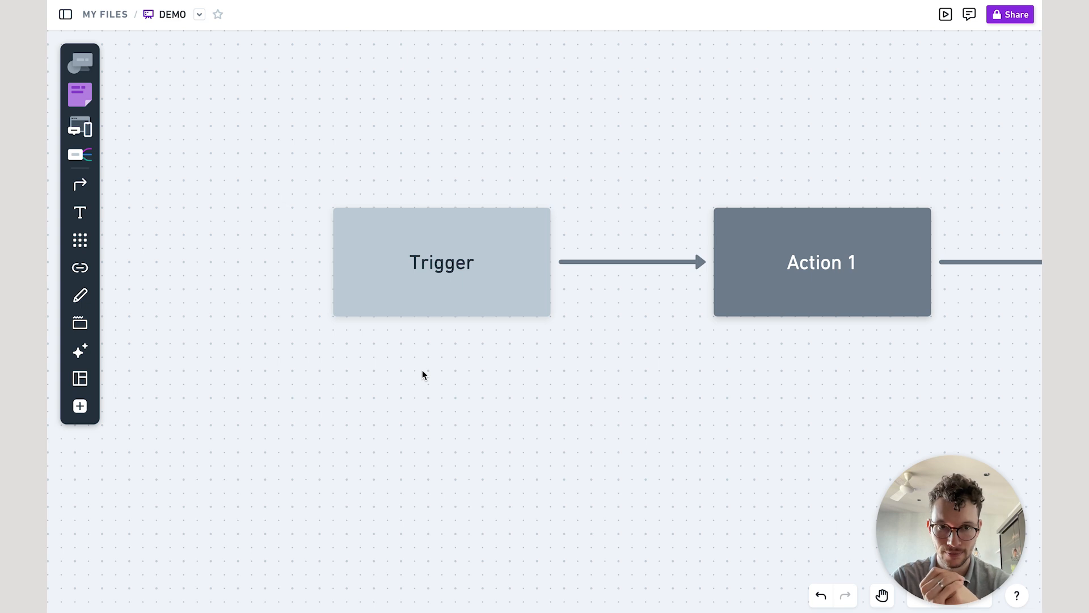
pyautogui.hscroll(10, 422, 369)
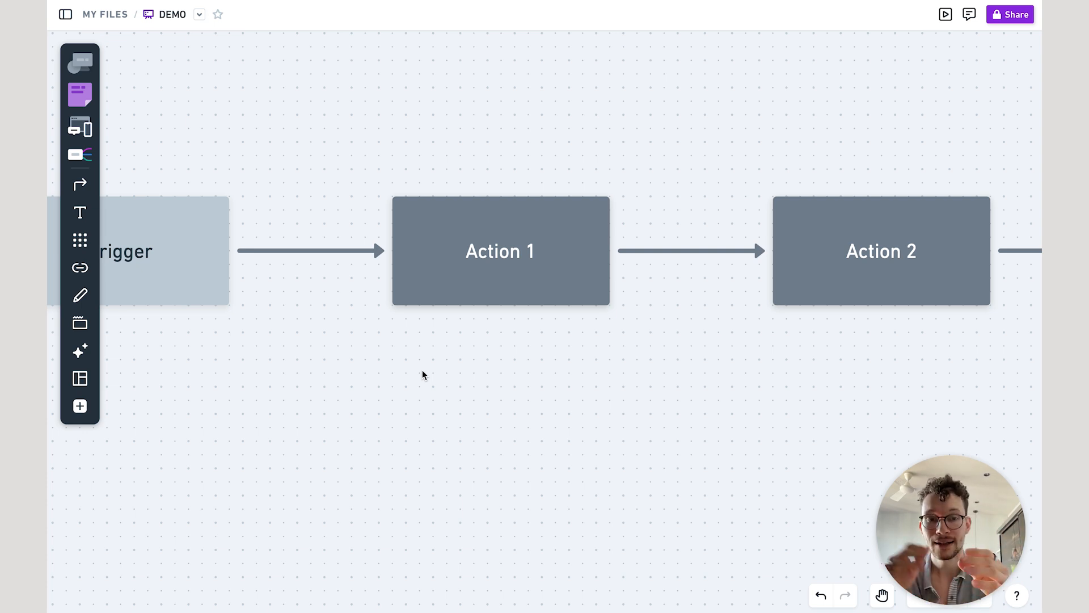
pyautogui.hscroll(-8, 422, 375)
pyautogui.scroll(3, 422, 374)
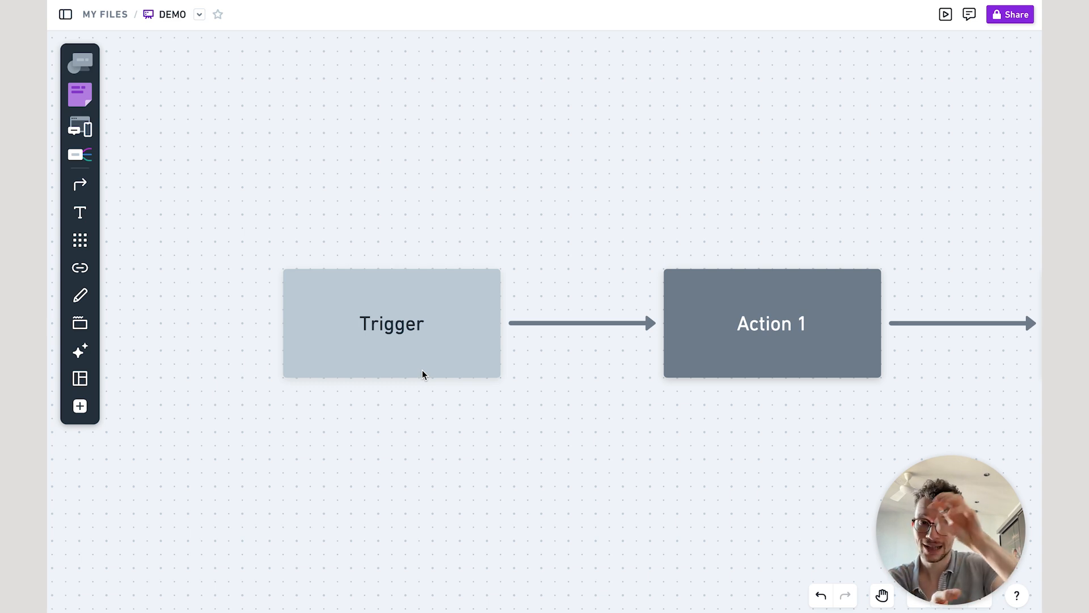
pyautogui.hscroll(10, 422, 374)
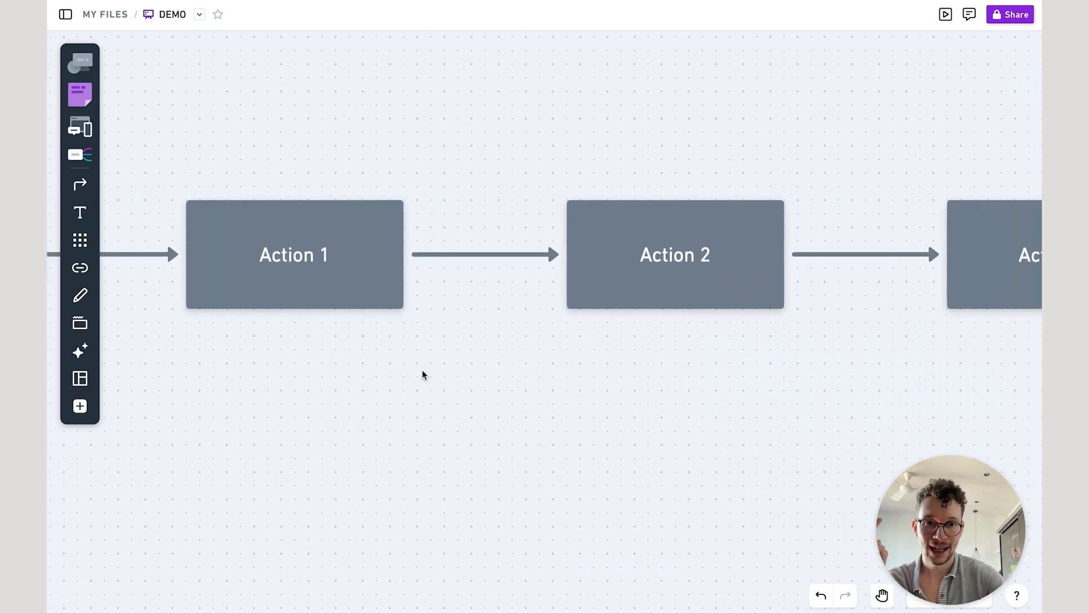
pyautogui.hscroll(6, 422, 374)
pyautogui.scroll(-2, 422, 374)
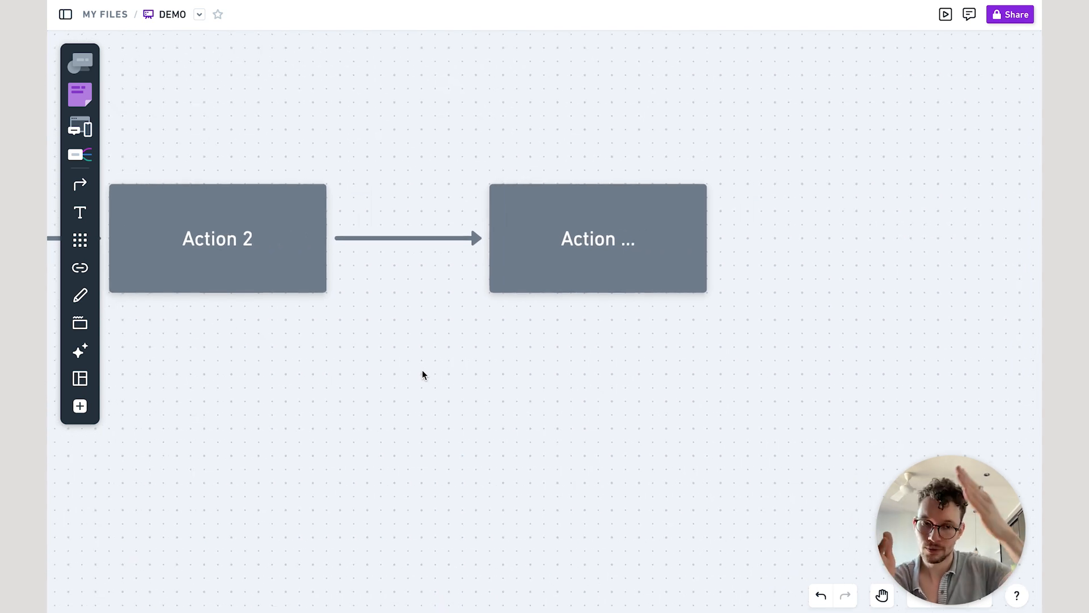
pyautogui.hscroll(-15, 422, 374)
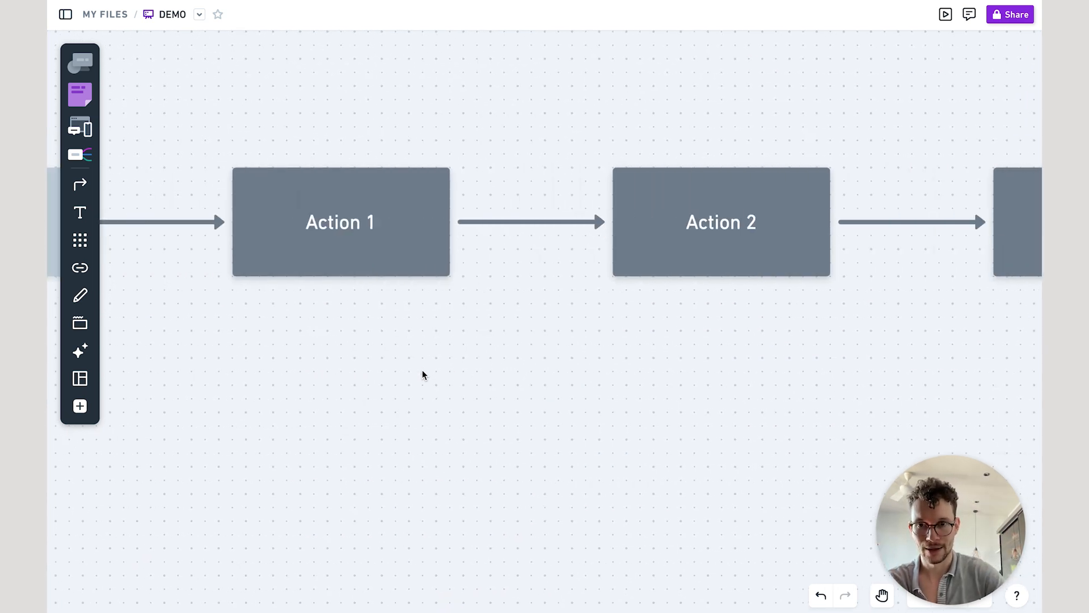
pyautogui.scroll(1, 422, 374)
pyautogui.hscroll(1, 422, 375)
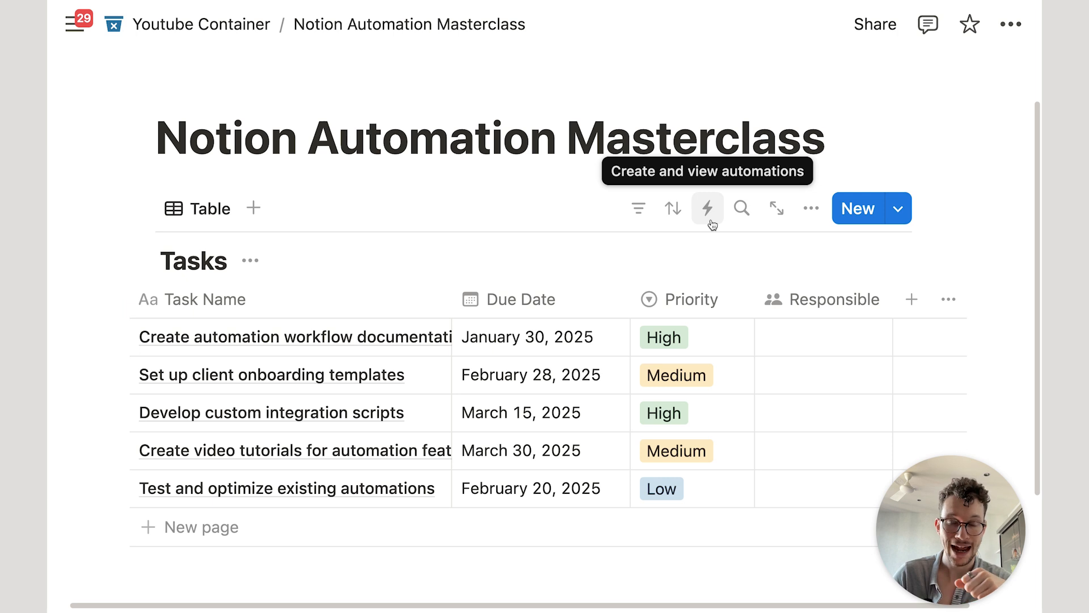
# Step: Insert a Button block below the Tasks table using /but
pyautogui.scroll(-3, 748, 215)
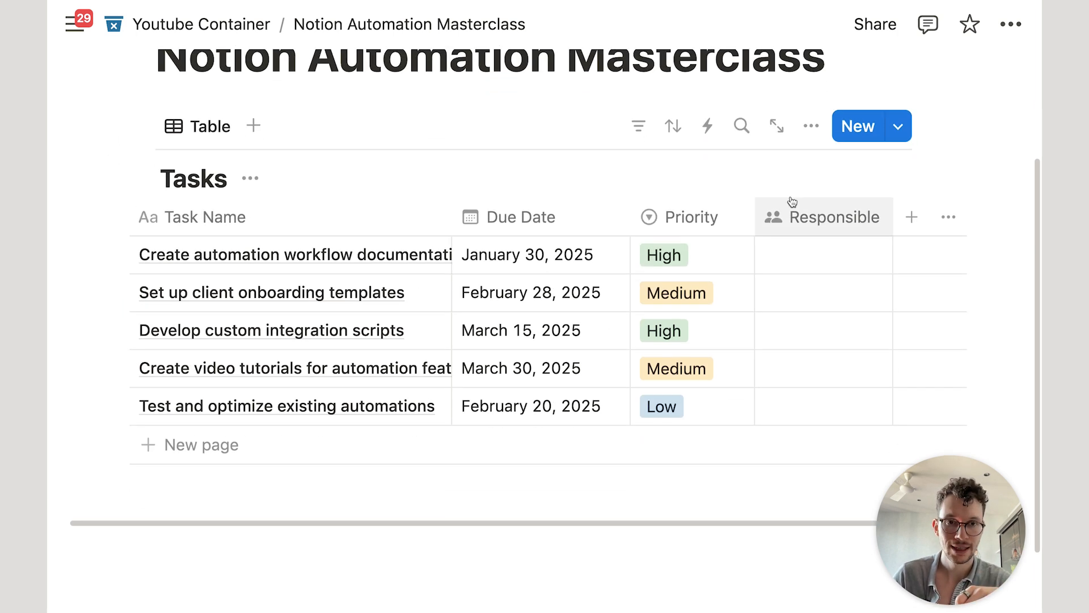
pyautogui.click(905, 216)
pyautogui.write('but')
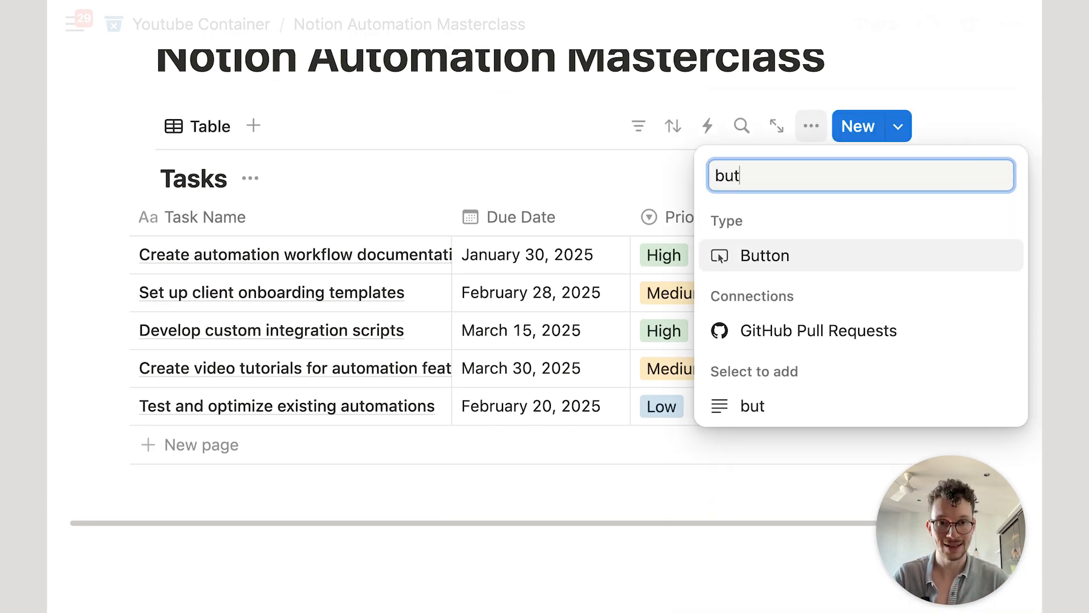
pyautogui.click(597, 146)
pyautogui.scroll(-3, 590, 153)
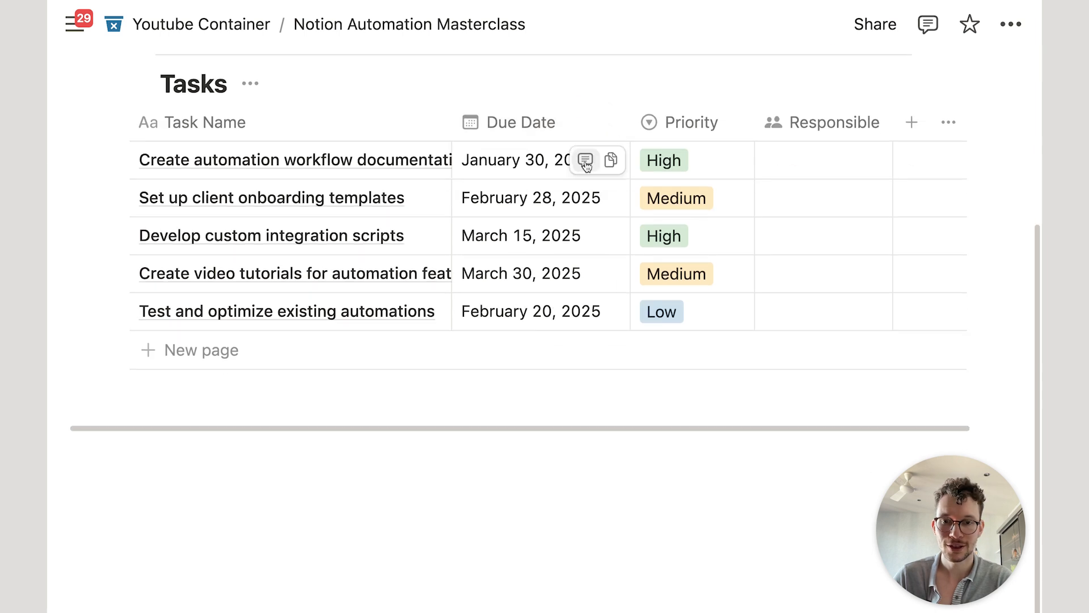
pyautogui.click(295, 450)
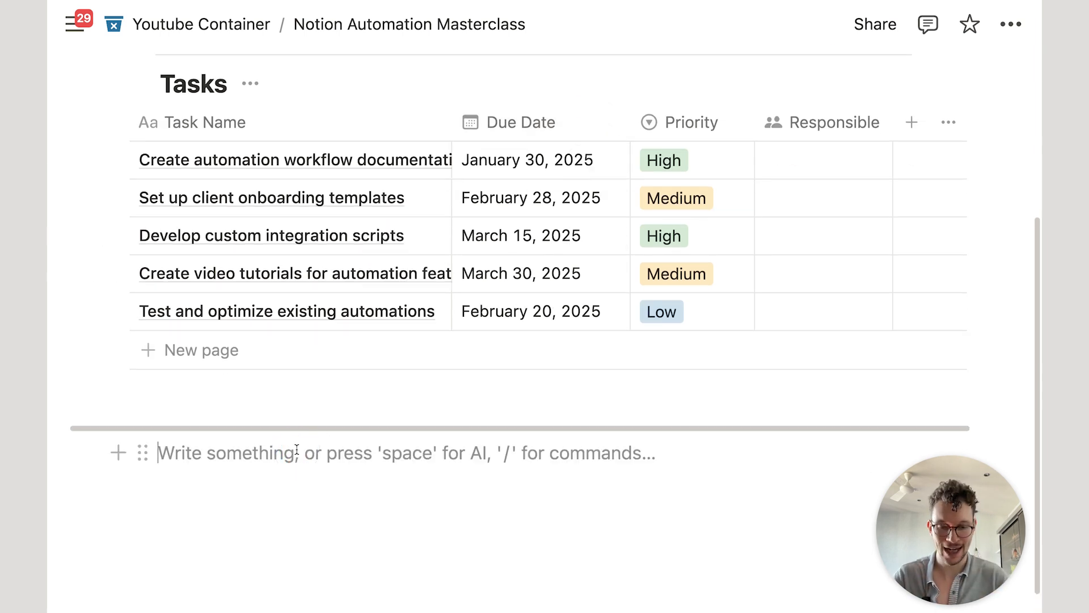
pyautogui.write('/but')
pyautogui.press('Return')
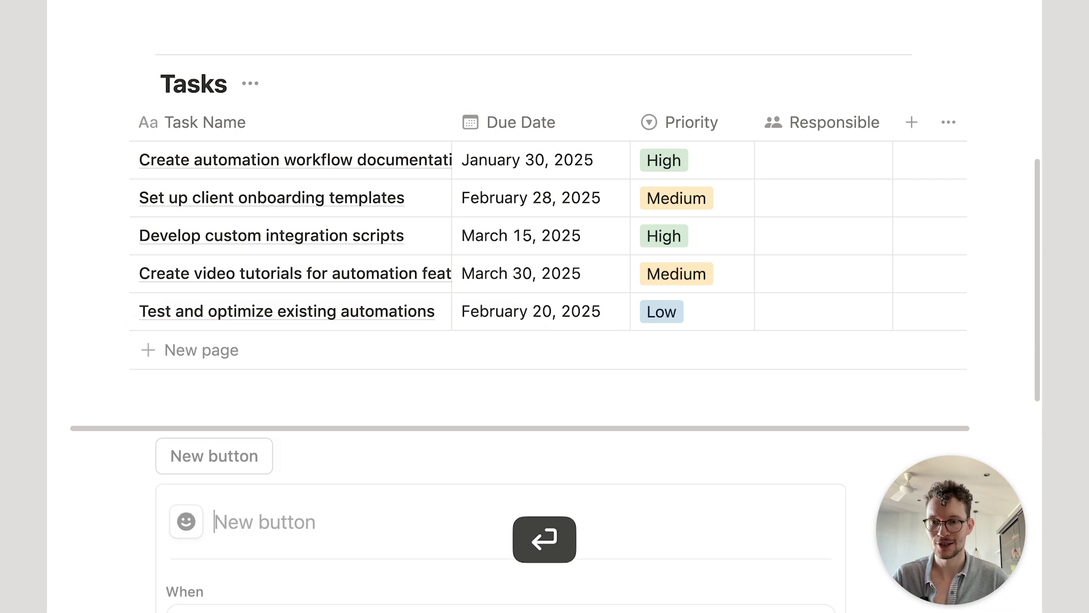
# Step: Name the button 'Click Me!' and review its Button is clicked trigger
pyautogui.scroll(-3, 545, 306)
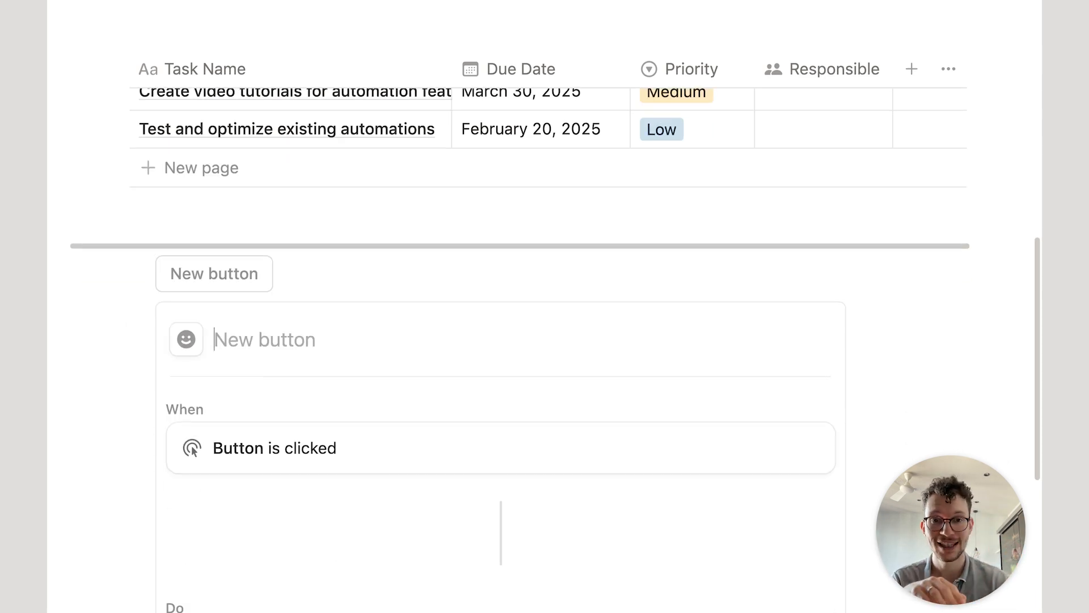
pyautogui.scroll(3, 545, 307)
pyautogui.scroll(2, 548, 226)
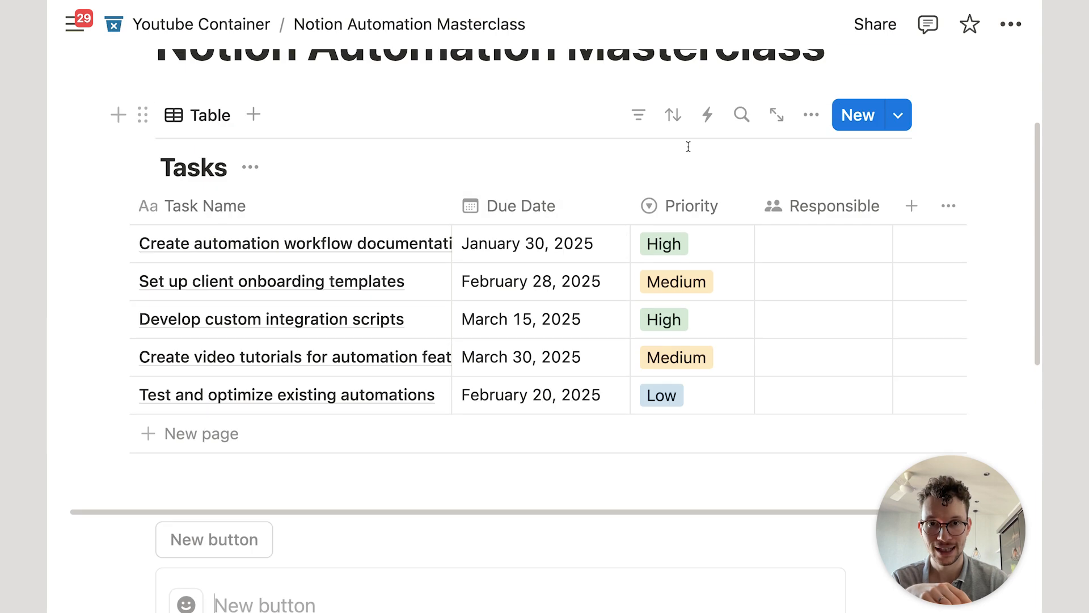
pyautogui.scroll(-1, 587, 264)
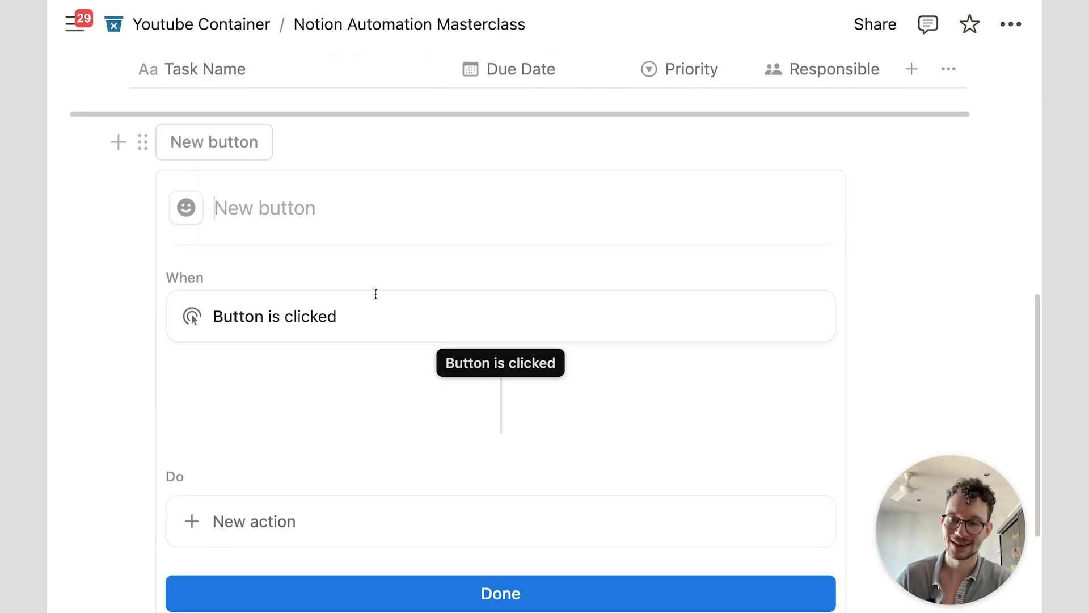
pyautogui.scroll(1, 359, 246)
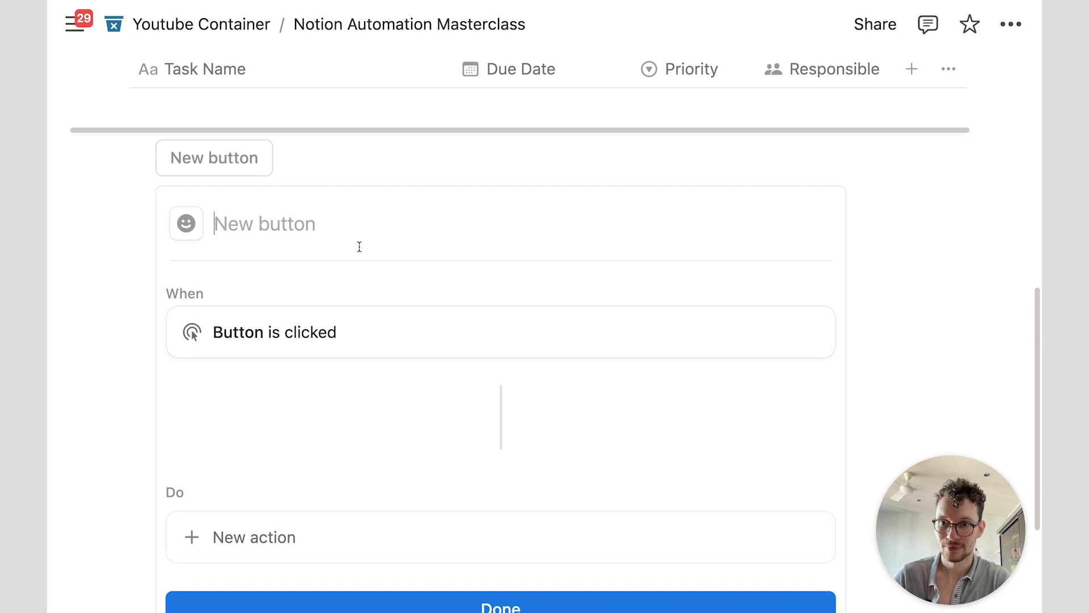
pyautogui.write('Click Me!')
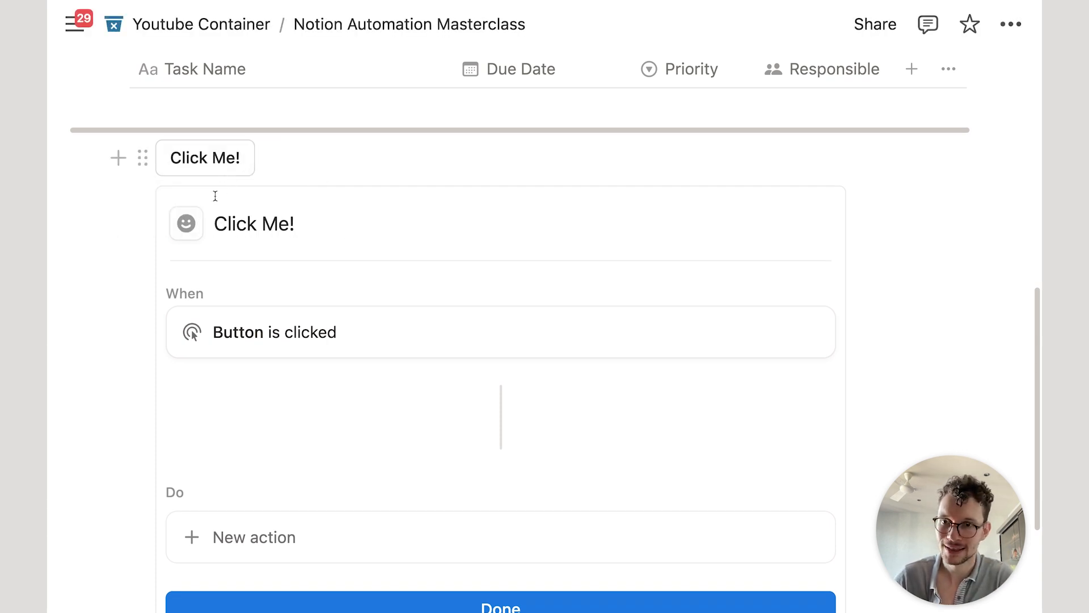
pyautogui.scroll(-3, 226, 241)
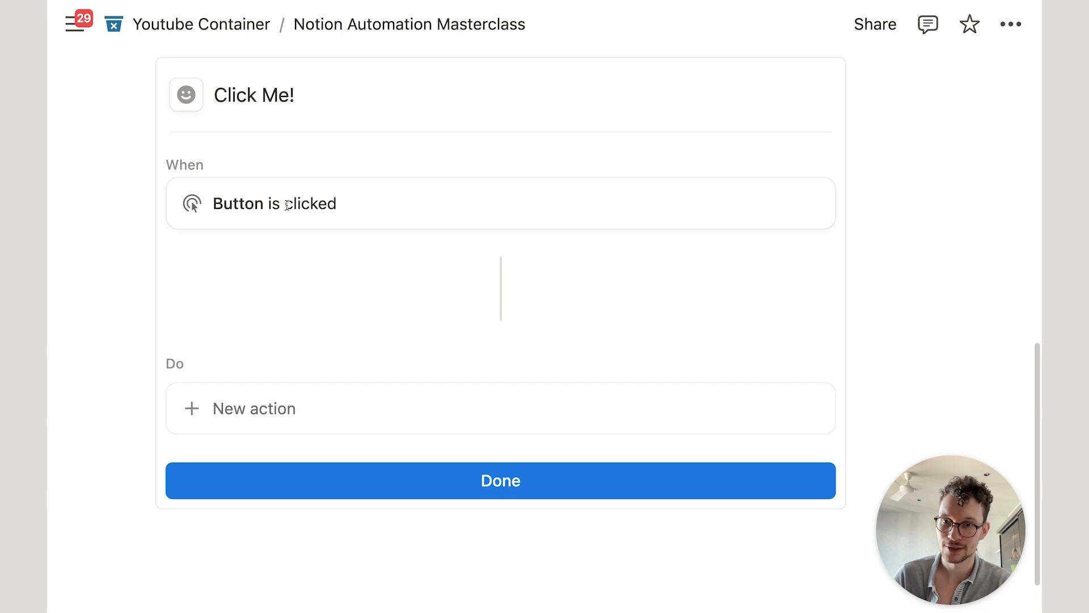
pyautogui.scroll(-2, 287, 273)
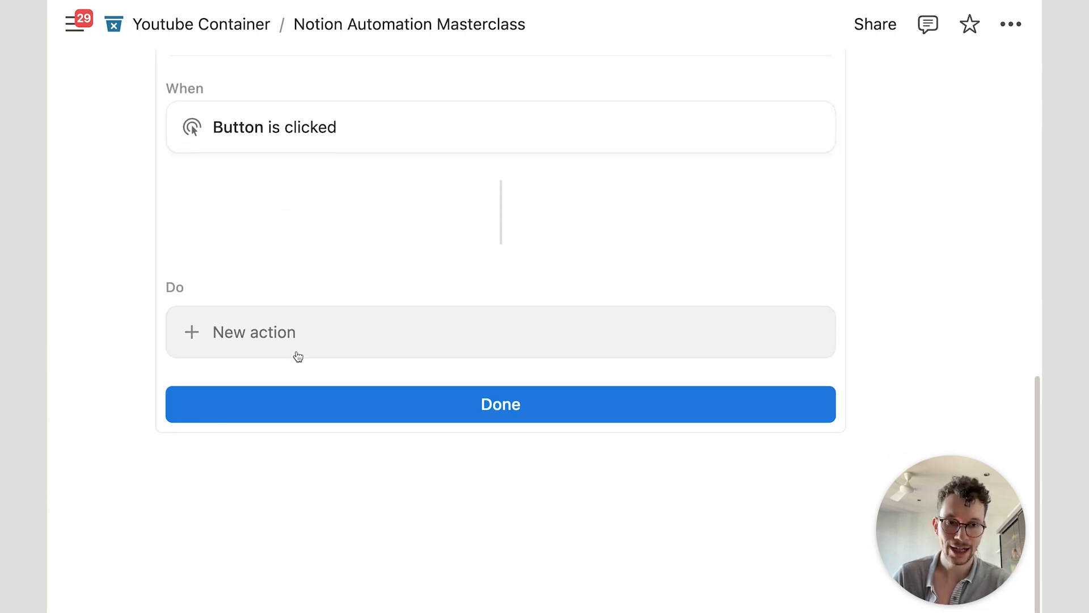
pyautogui.scroll(2, 292, 357)
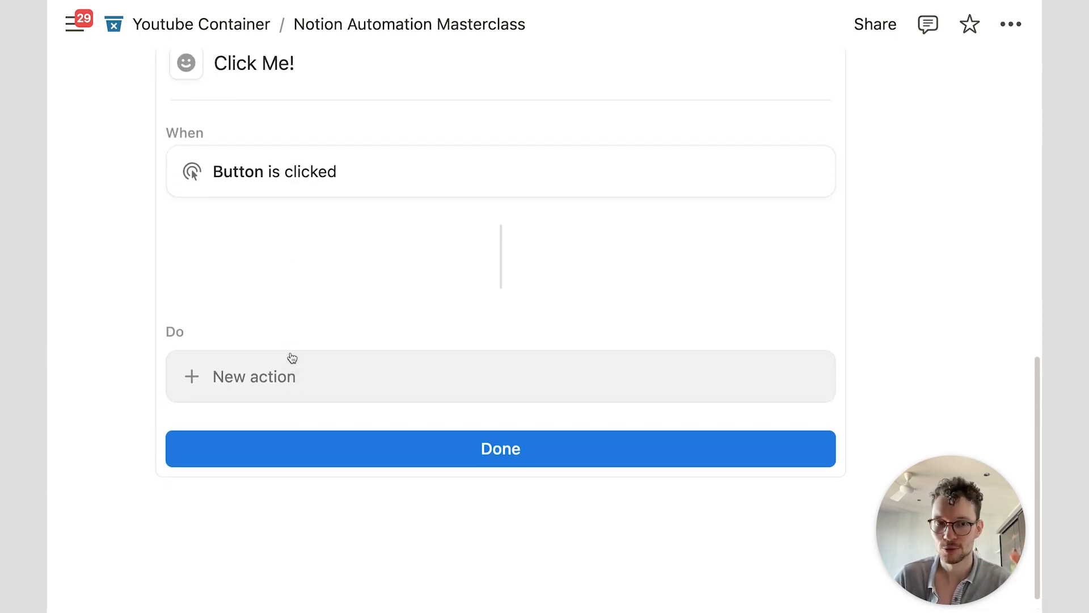
pyautogui.scroll(-2, 295, 355)
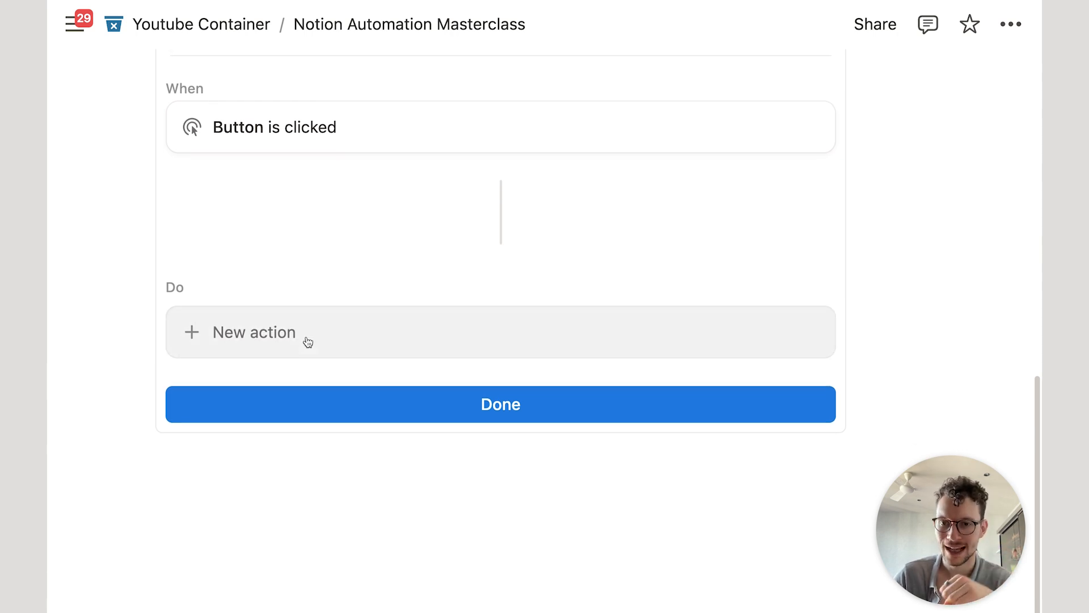
# Step: Add an Insert blocks action to the Click Me! button
pyautogui.click(308, 341)
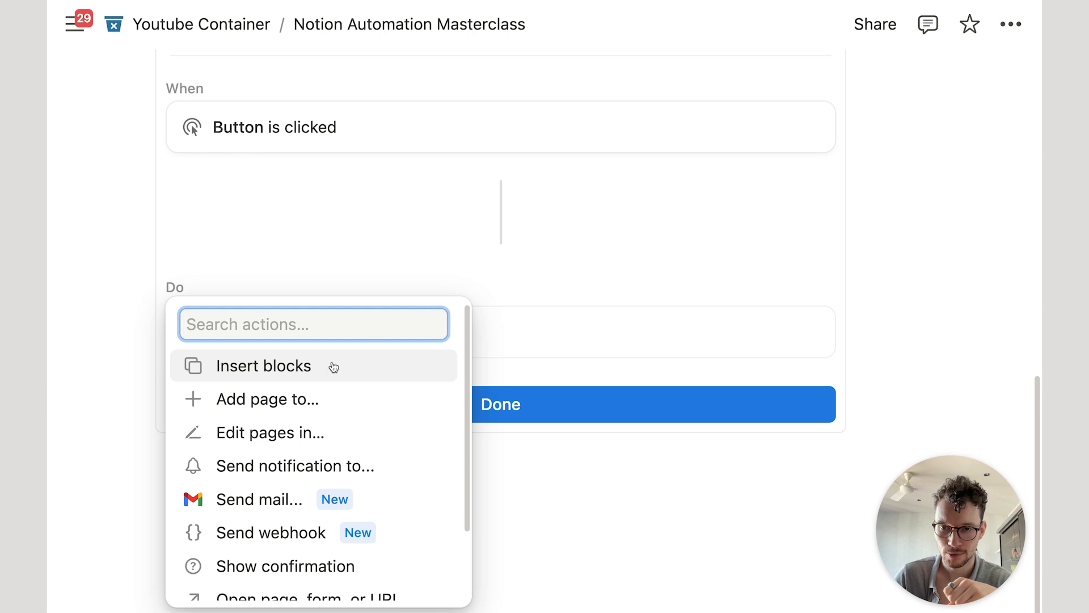
pyautogui.scroll(-1, 295, 397)
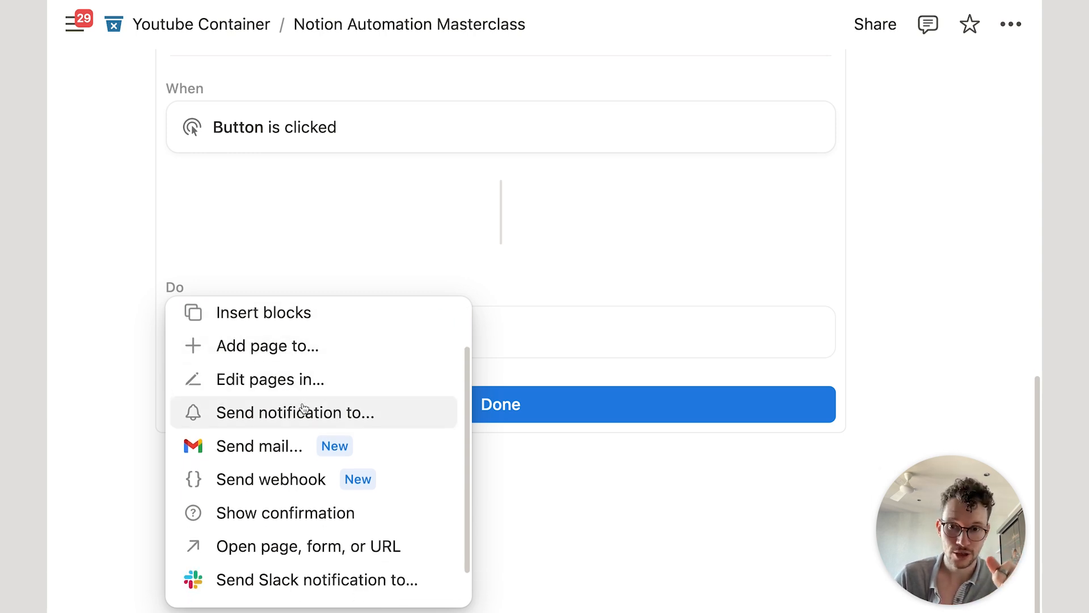
pyautogui.scroll(-1, 300, 407)
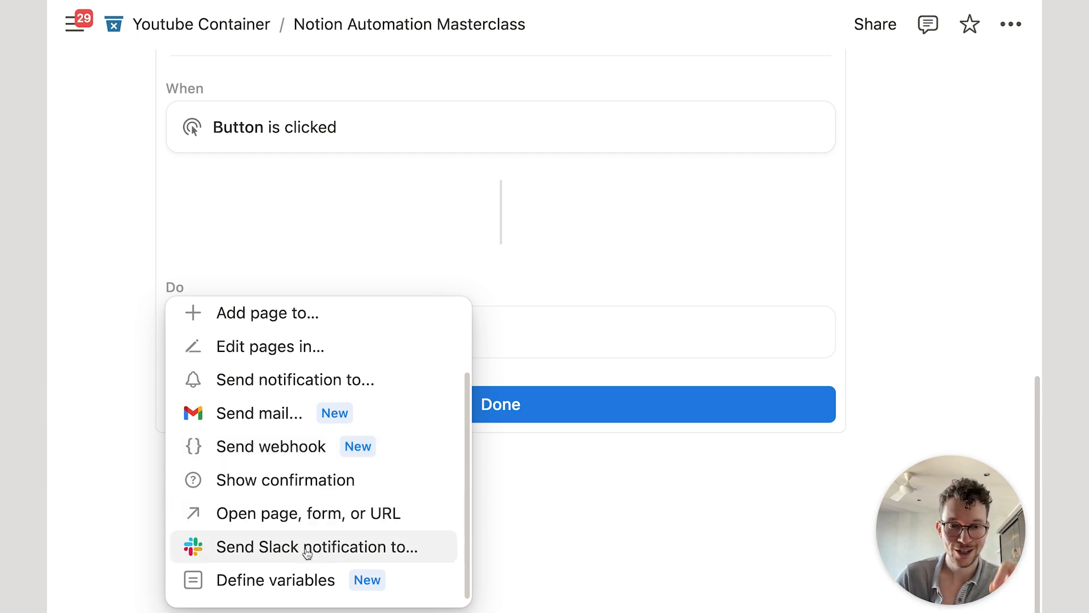
pyautogui.scroll(3, 315, 583)
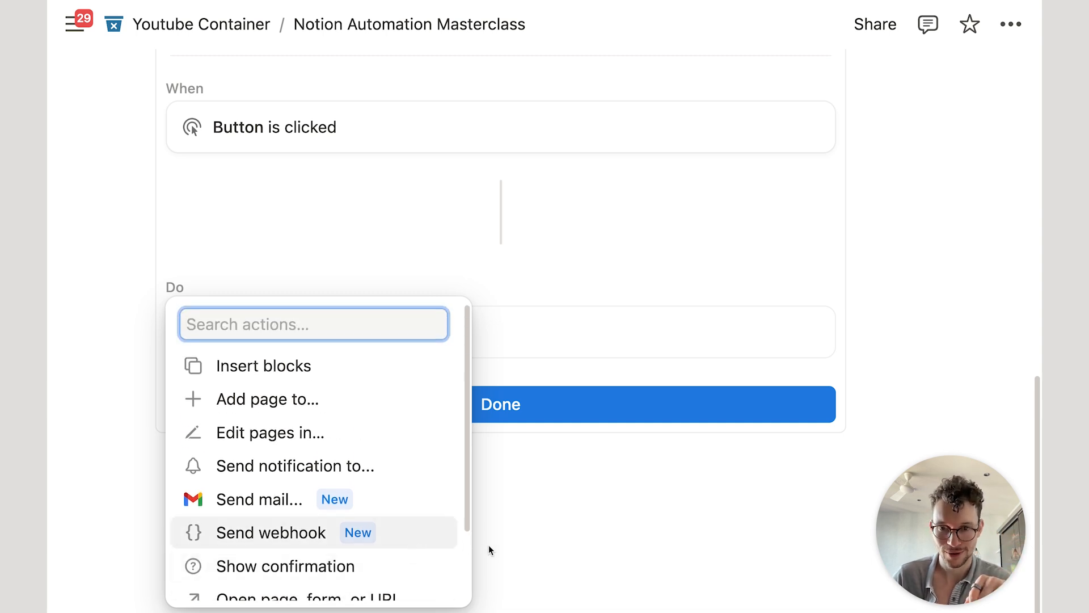
pyautogui.click(351, 365)
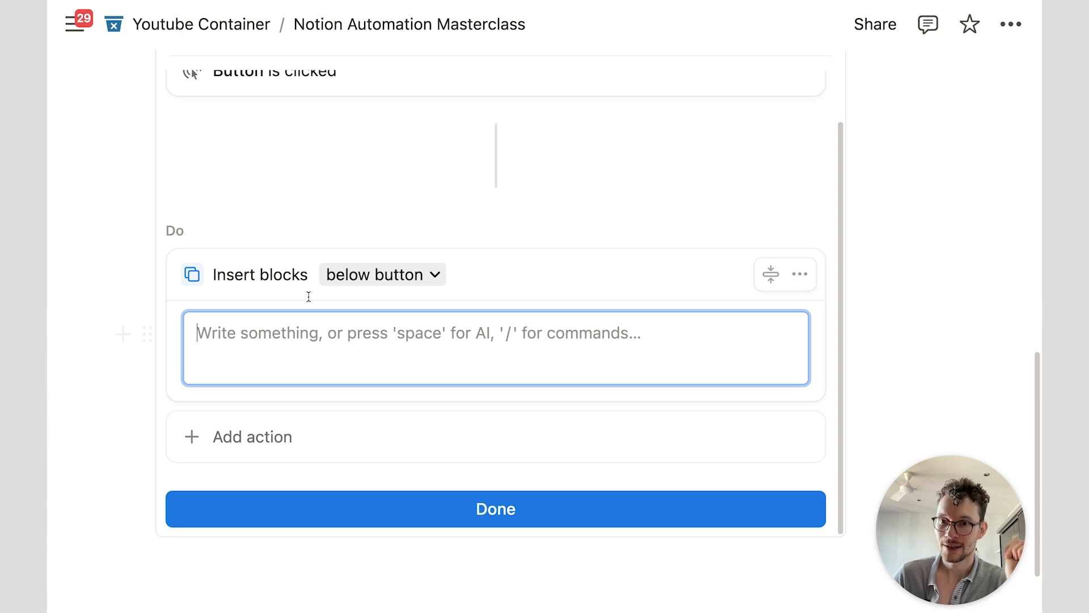
pyautogui.click(359, 275)
pyautogui.click(454, 316)
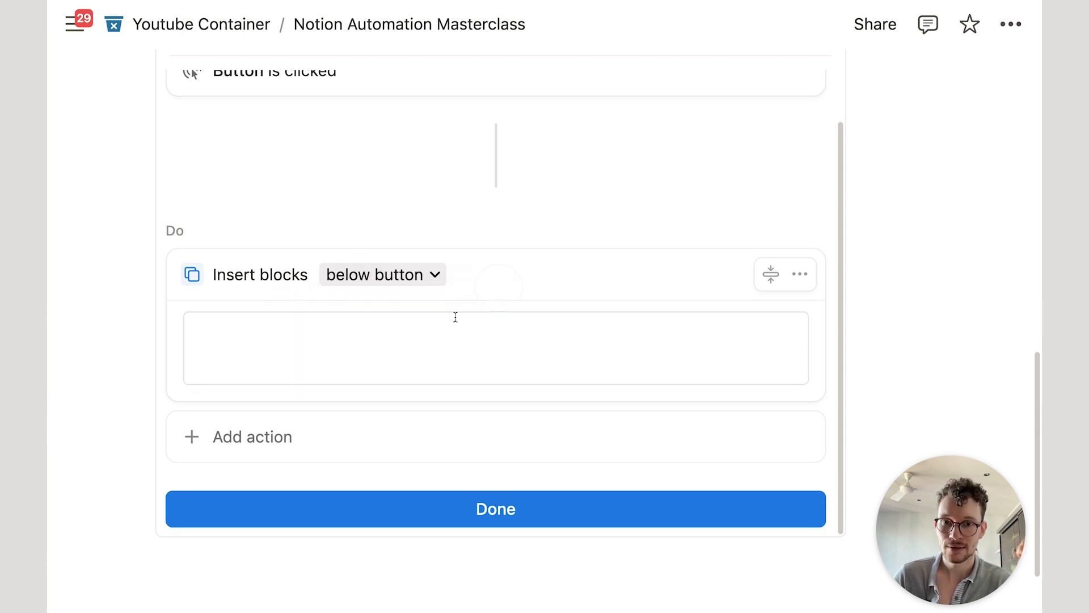
pyautogui.click(418, 347)
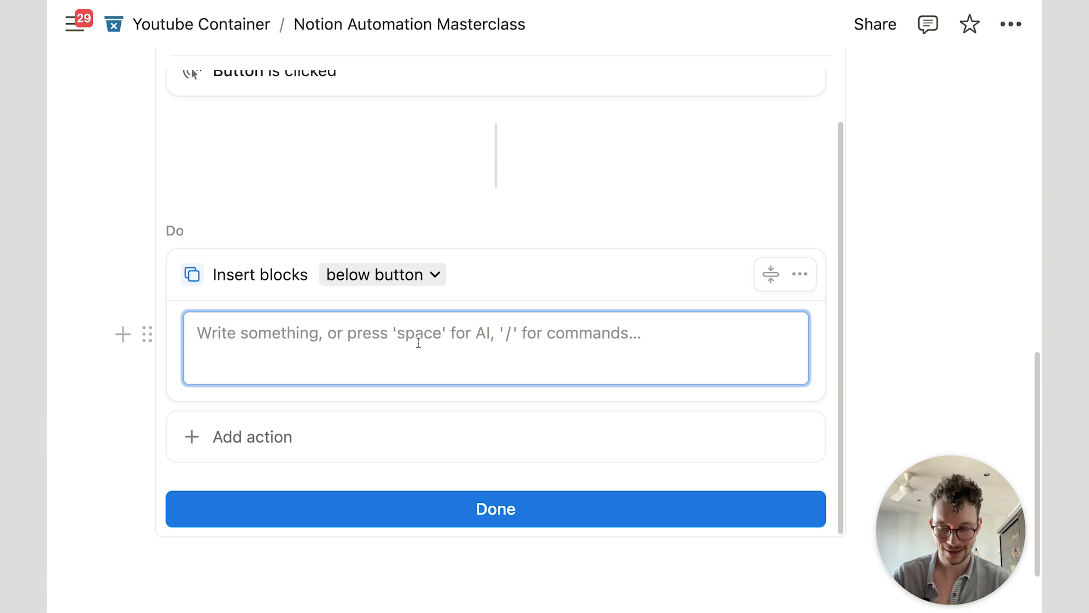
# Step: Draft a Heading 3 'This is a heading' with a 'Text' line beneath it
pyautogui.write('/h3')
pyautogui.press('Return')
pyautogui.write('Thi')
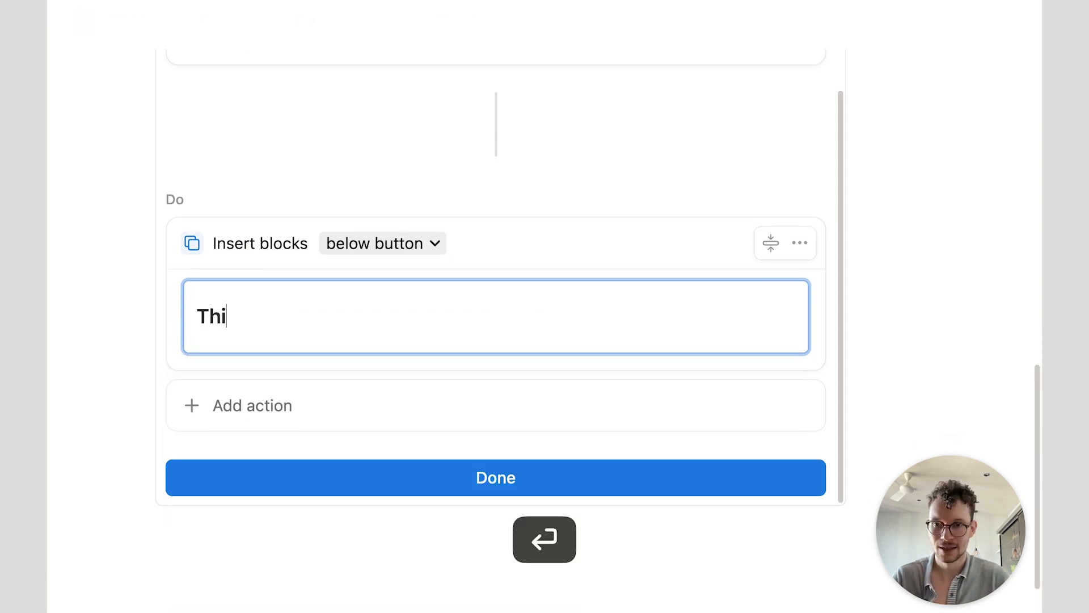
pyautogui.write('s is a heading')
pyautogui.press('Return')
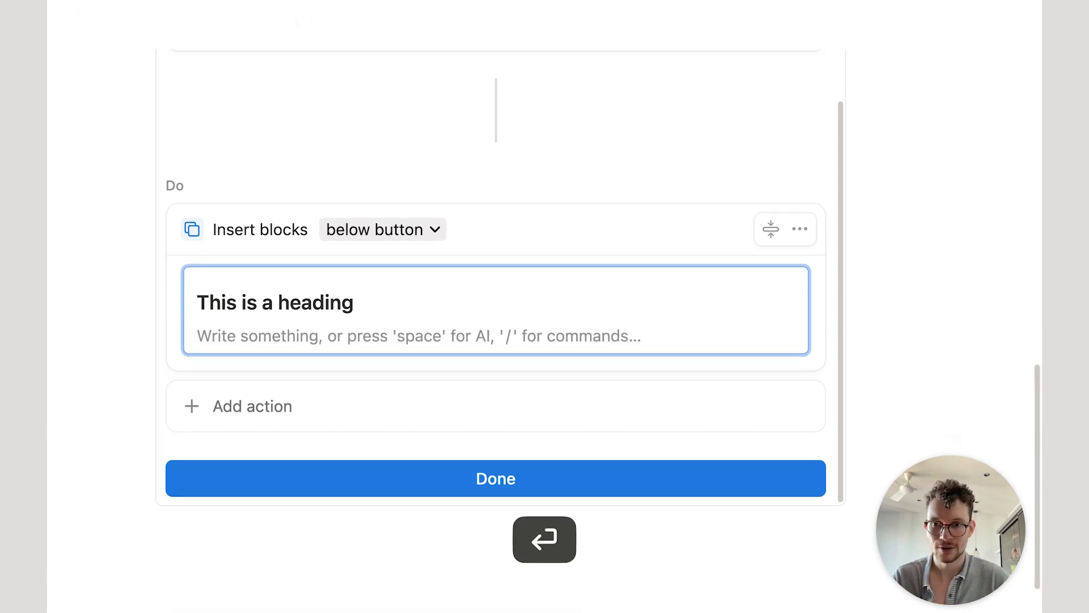
pyautogui.write('Tesxt')
pyautogui.press('BackSpace')
pyautogui.press('BackSpace')
pyautogui.press('BackSpace')
pyautogui.write('x')
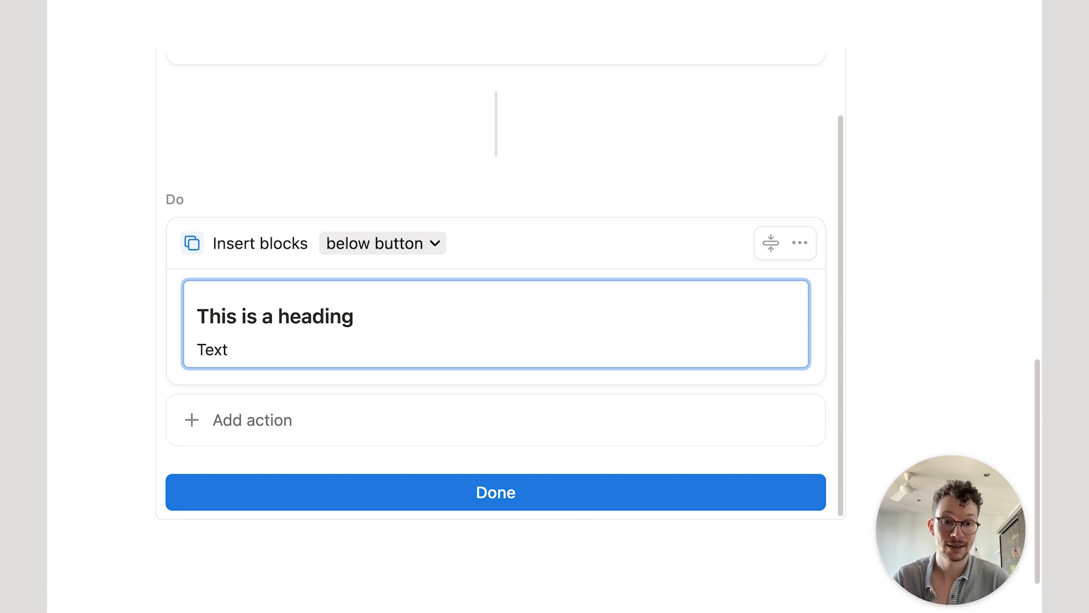
pyautogui.write('t')
pyautogui.press('Return')
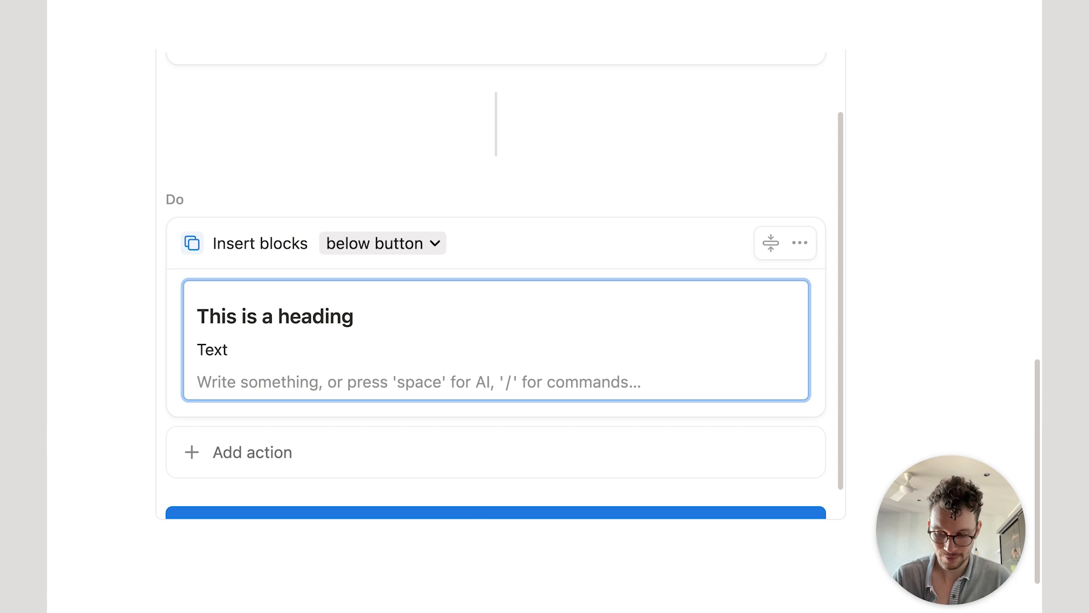
# Step: Abandon the @ mention, delete the sample text line and clear the heading
pyautogui.write('@')
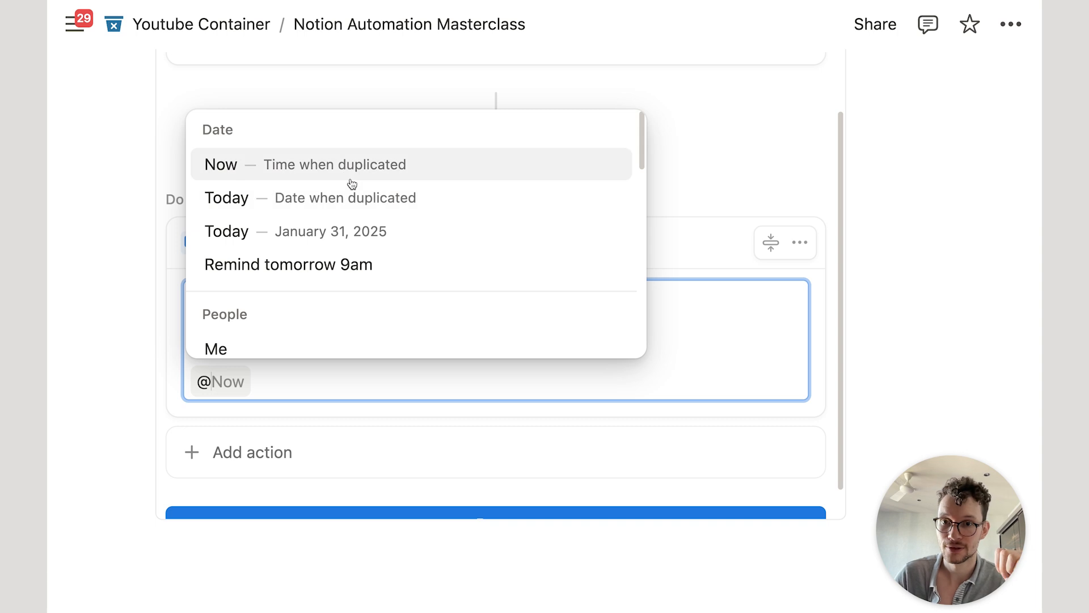
pyautogui.scroll(-2, 340, 188)
pyautogui.scroll(-5, 328, 246)
pyautogui.scroll(8, 333, 246)
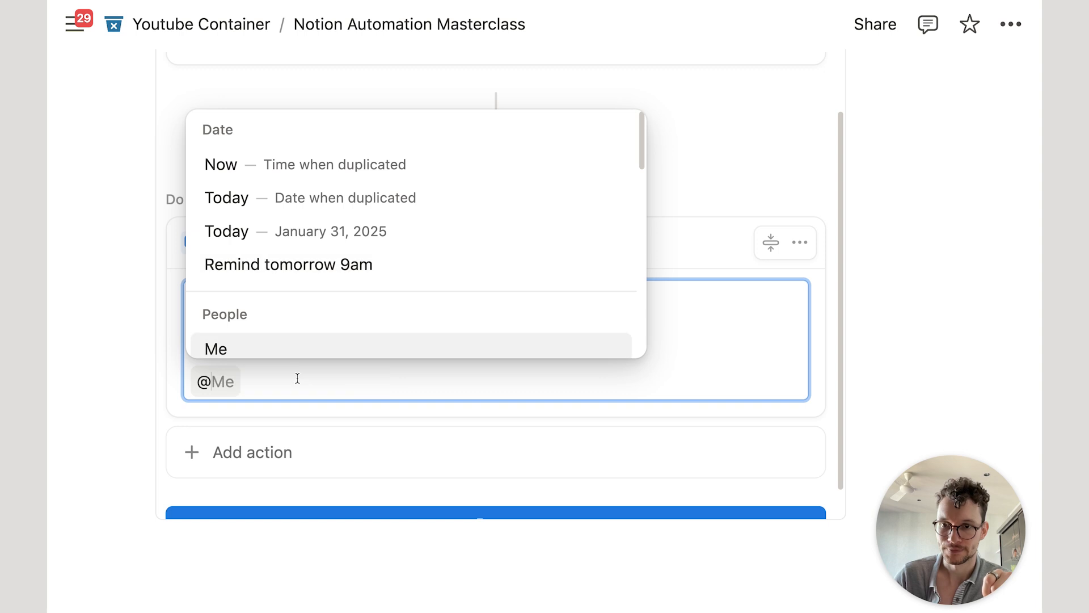
pyautogui.press('Escape')
pyautogui.press('BackSpace')
pyautogui.press('BackSpace')
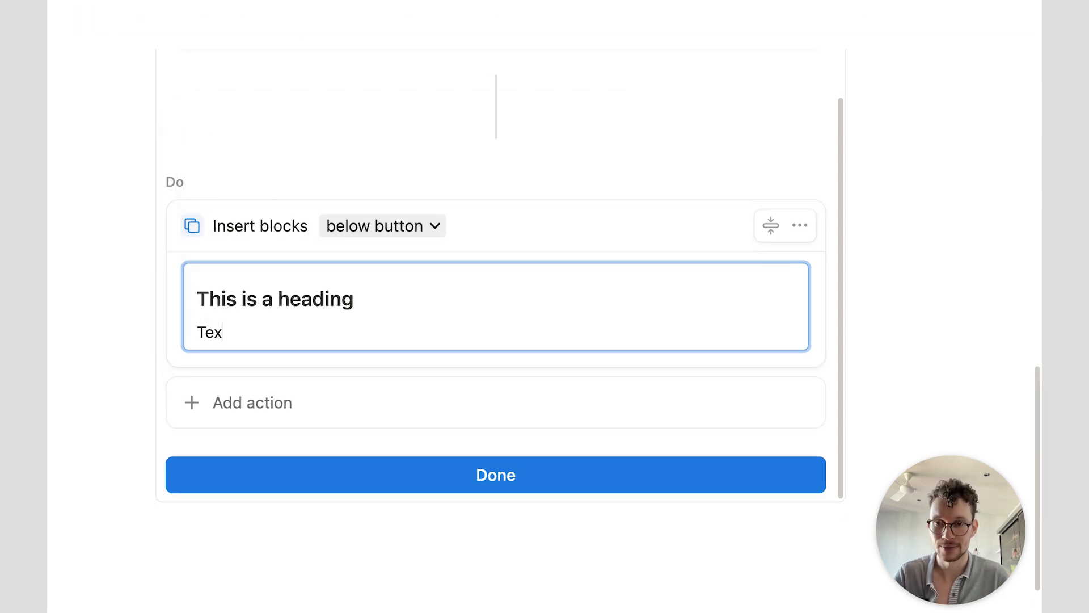
pyautogui.press('super+a')
pyautogui.press('BackSpace')
pyautogui.press('BackSpace')
pyautogui.press('BackSpace')
pyautogui.press('super+a')
pyautogui.press('BackSpace')
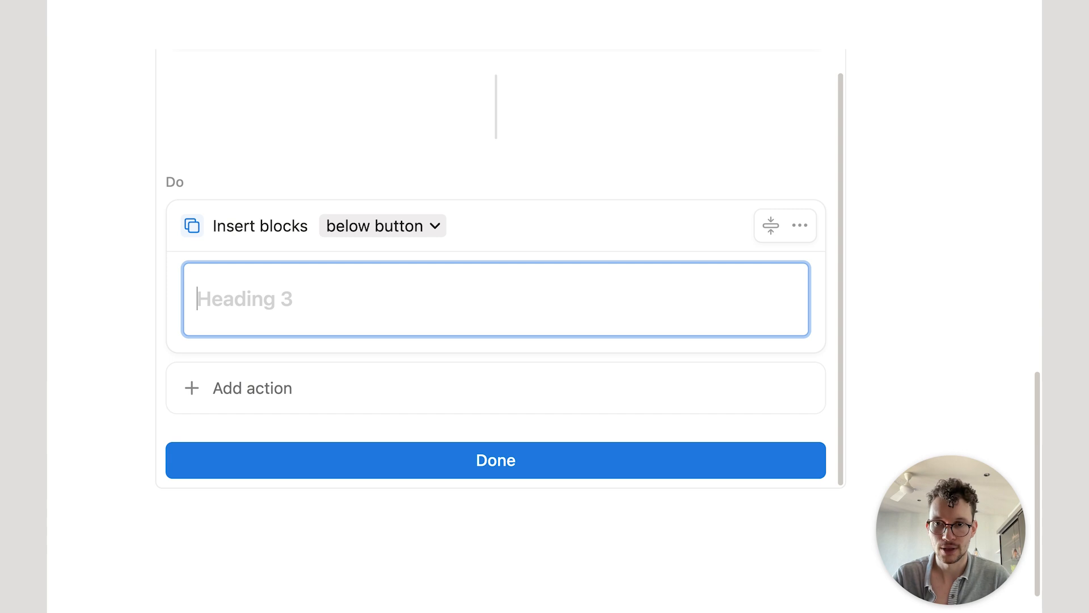
pyautogui.write('Journal Entry ')
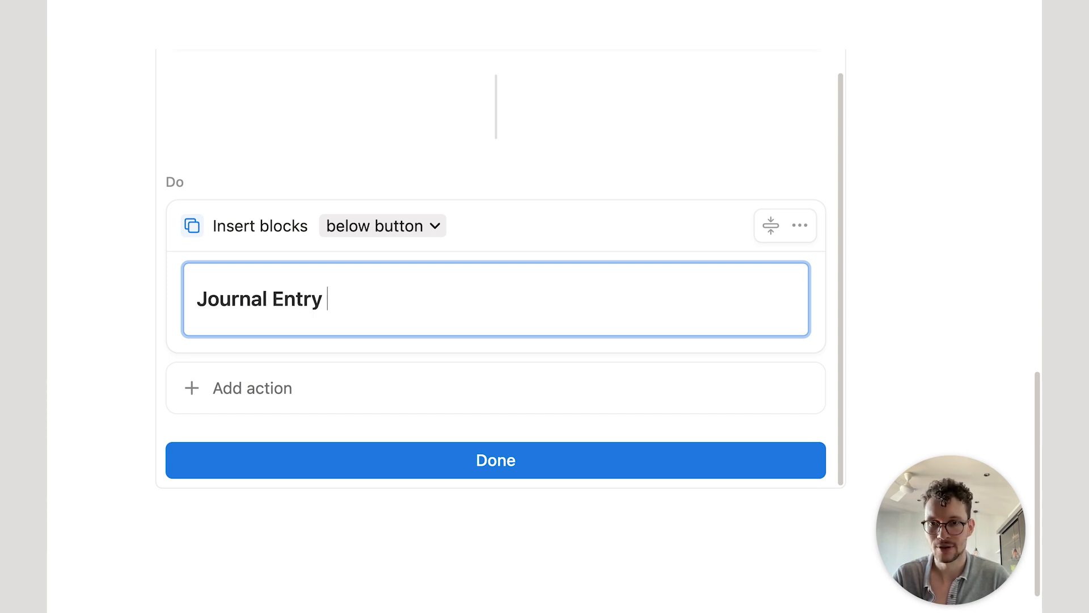
pyautogui.write('at @tod')
pyautogui.press('Return')
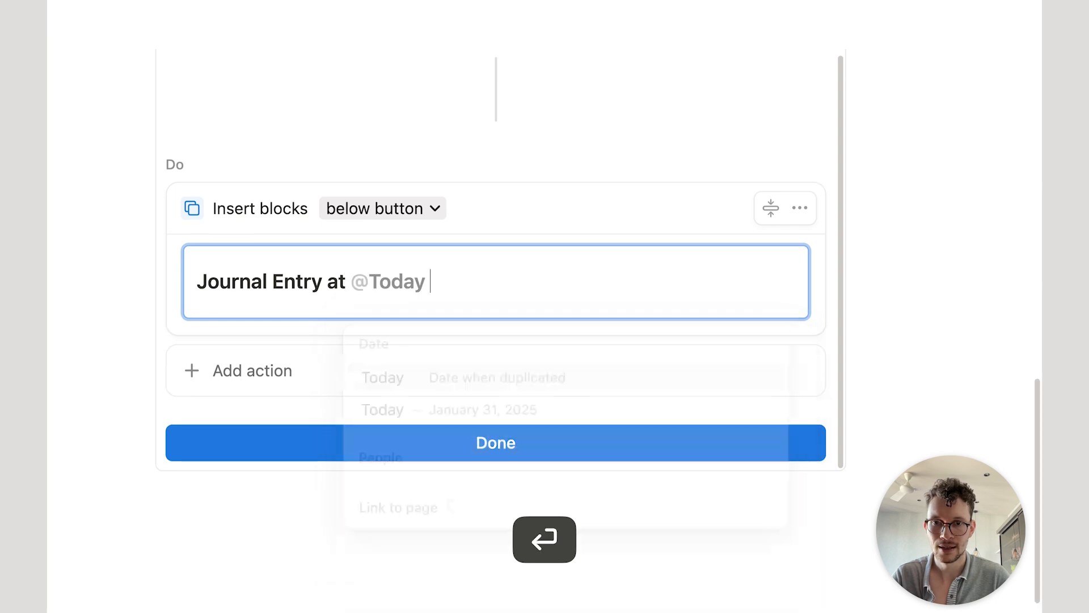
pyautogui.write('by @me')
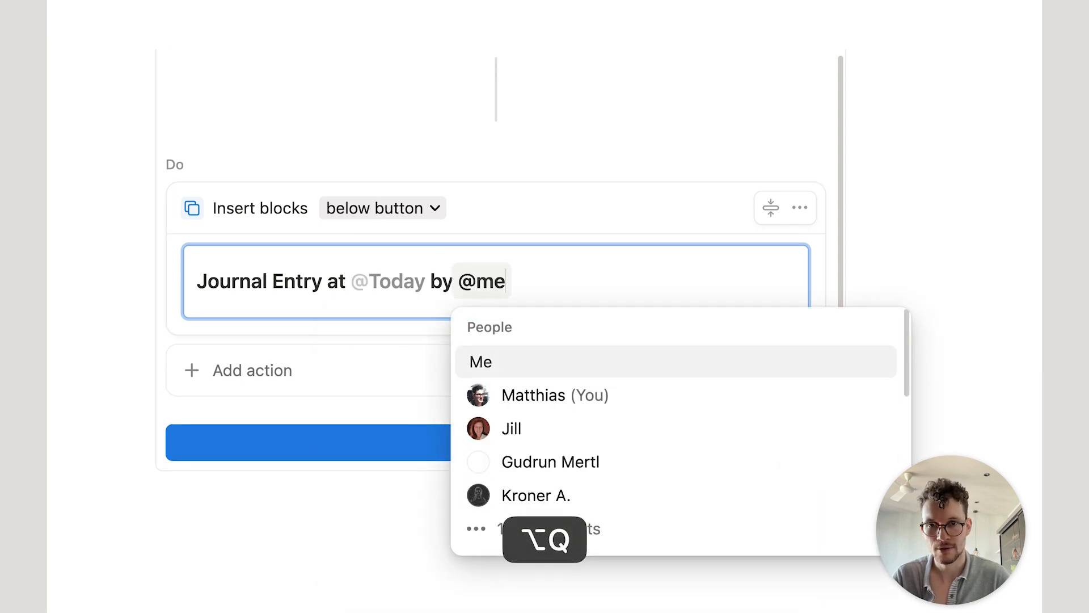
pyautogui.press('Return')
pyautogui.press('Return')
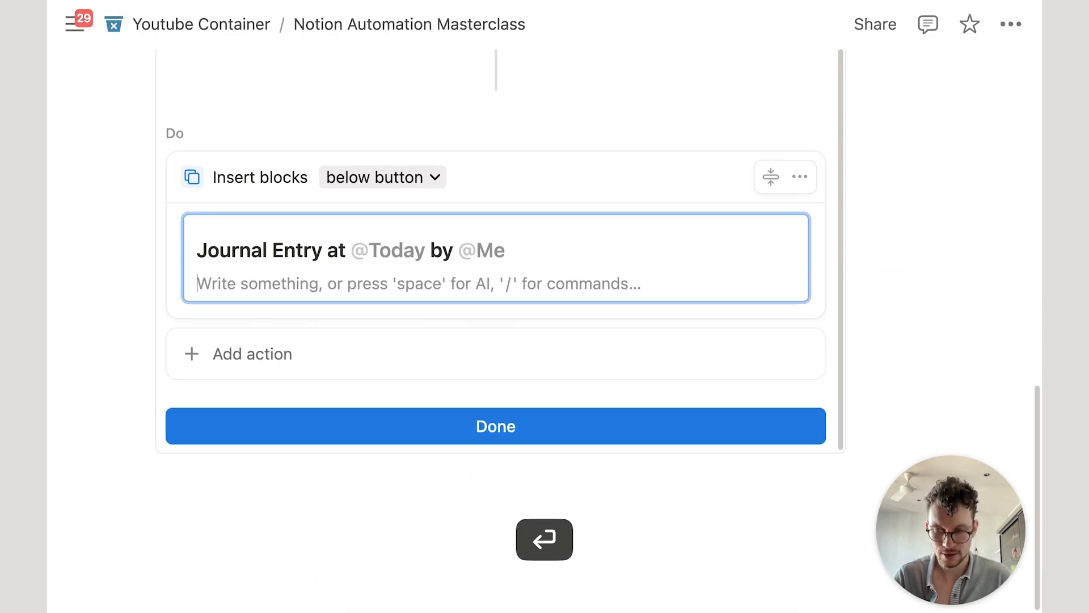
pyautogui.write('- dasd')
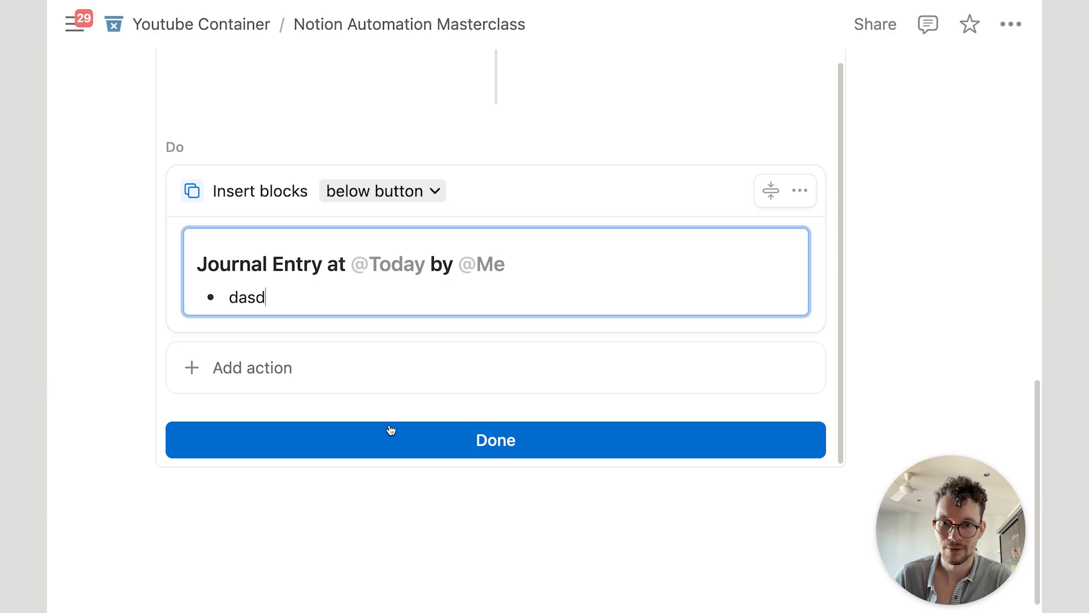
# Step: Close the button editor, run Click Me! once, and change its bullet to 'write somethign'
pyautogui.click(418, 440)
pyautogui.click(219, 414)
pyautogui.scroll(-2, 479, 393)
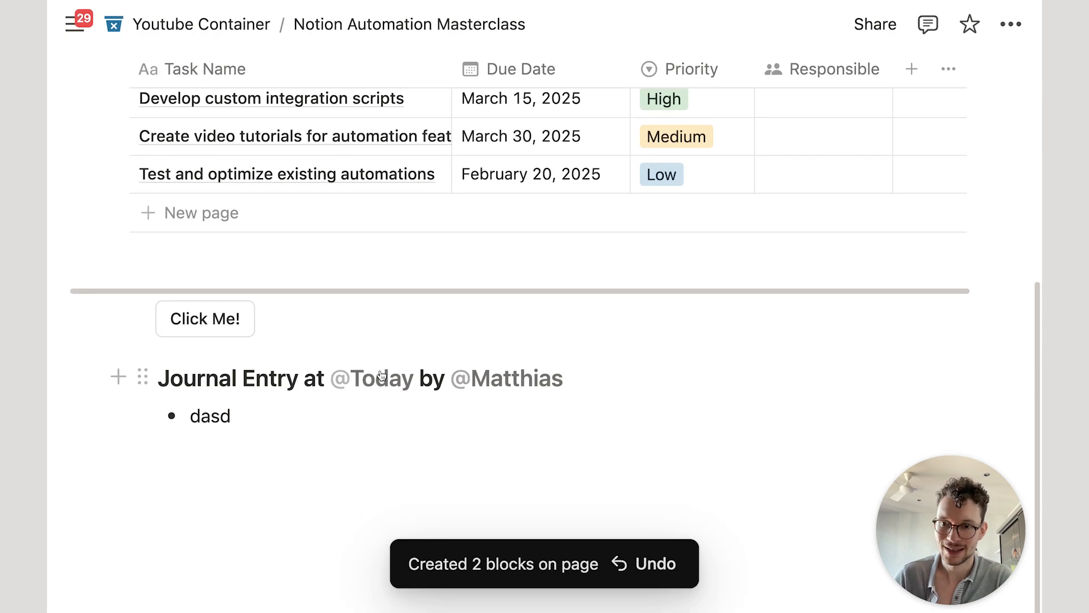
pyautogui.click(354, 412)
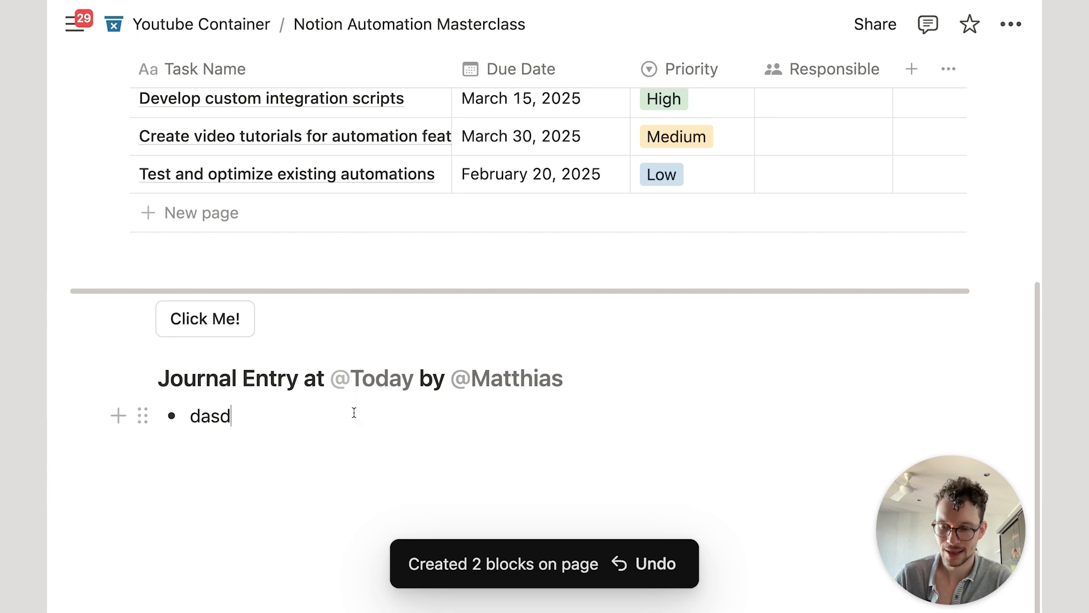
pyautogui.press('super+a')
pyautogui.write('write somethign')
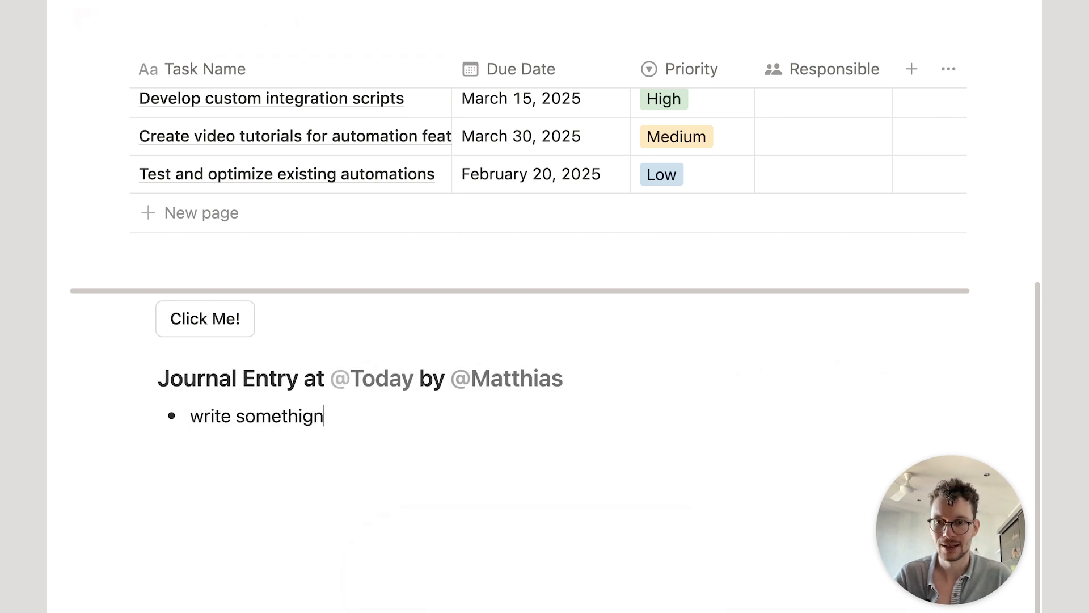
# Step: Run Click Me! three more times to stack additional journal entries
pyautogui.click(219, 321)
pyautogui.scroll(-3, 231, 322)
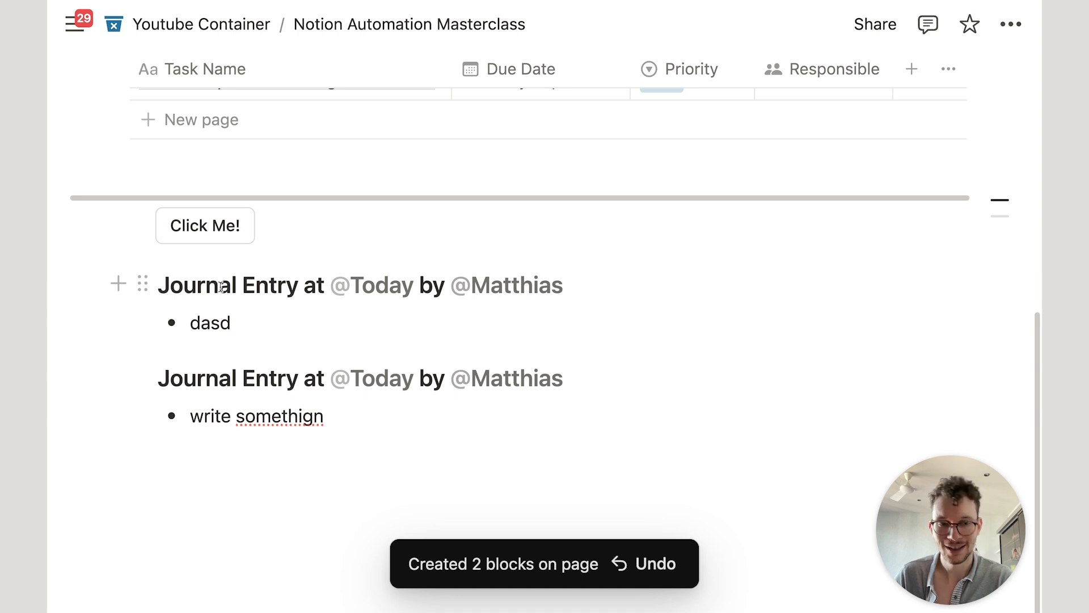
pyautogui.click(206, 230)
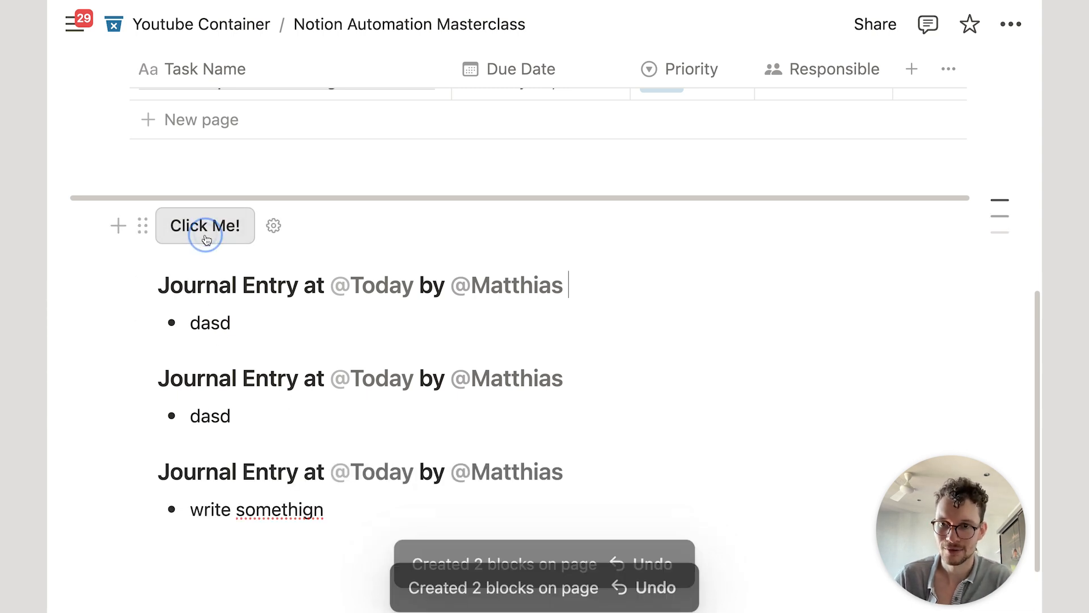
pyautogui.click(206, 237)
pyautogui.scroll(-4, 308, 365)
pyautogui.scroll(5, 308, 365)
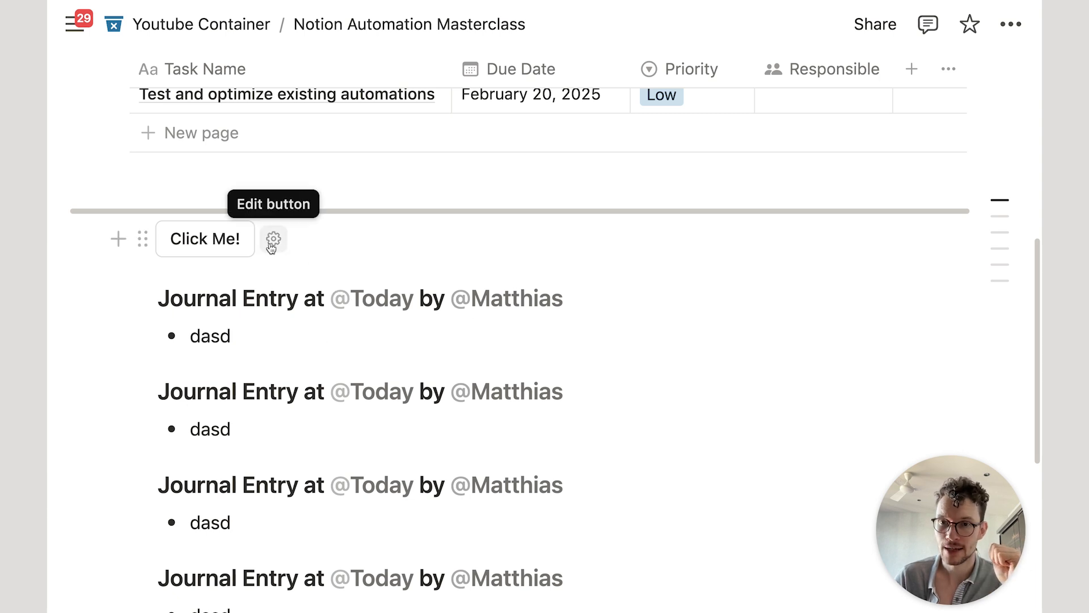
# Step: Delete the Click Me! button's Insert blocks action
pyautogui.click(273, 239)
pyautogui.scroll(-6, 286, 283)
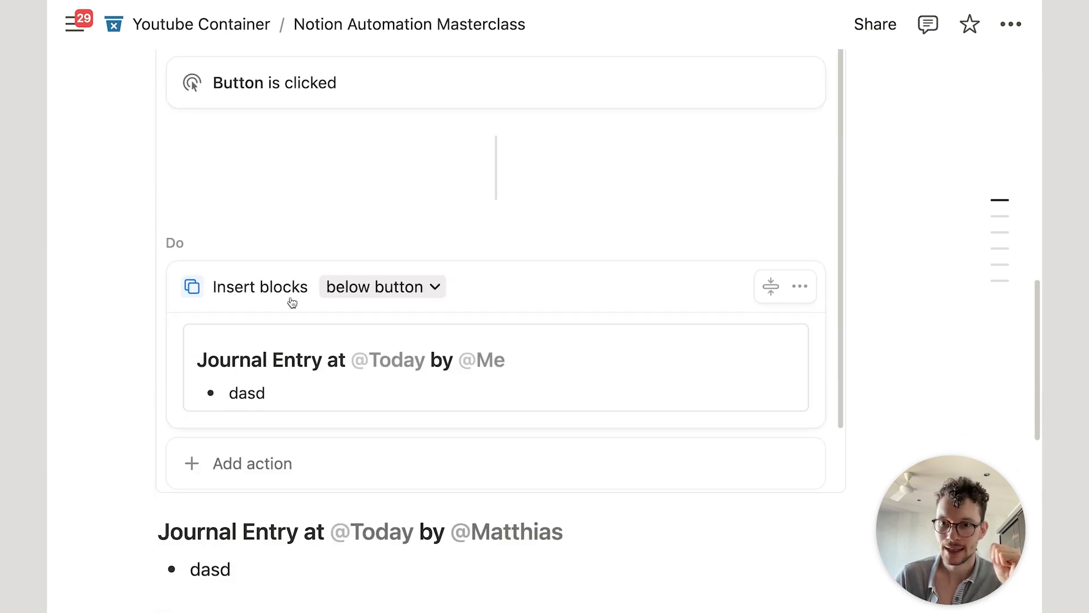
pyautogui.click(308, 442)
pyautogui.click(562, 274)
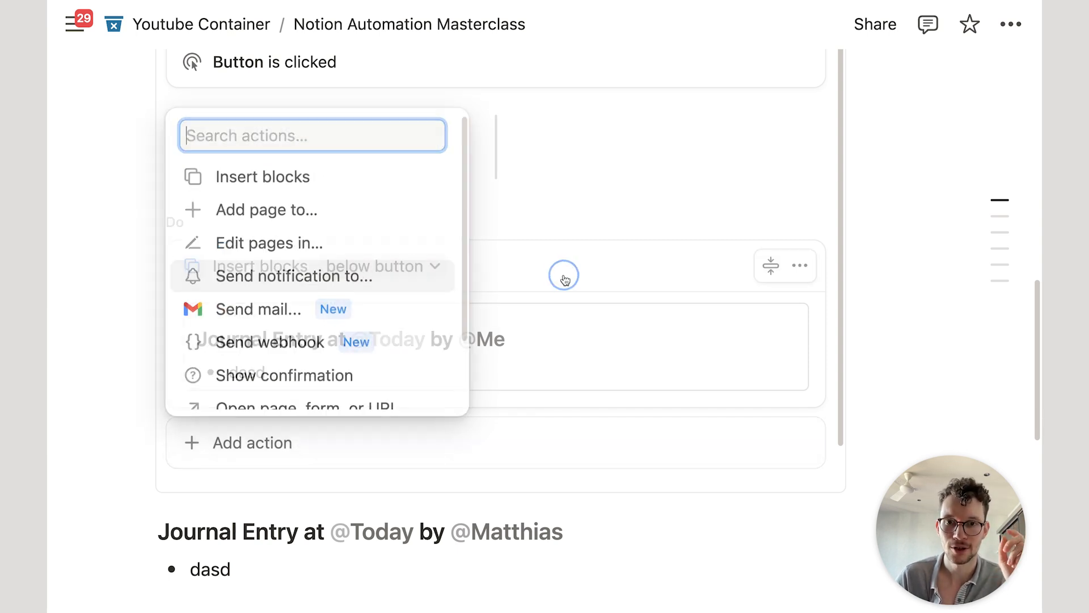
pyautogui.scroll(-2, 546, 304)
pyautogui.click(800, 215)
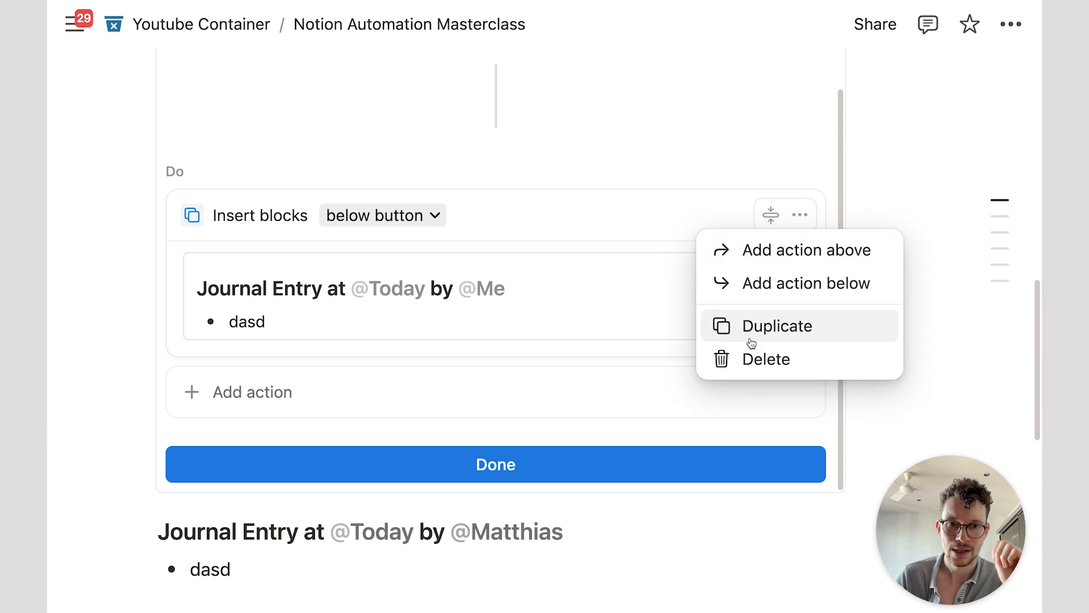
pyautogui.click(749, 356)
pyautogui.scroll(1, 370, 281)
# Step: Make the button add a Tasks page named 'New task through button'
pyautogui.click(249, 295)
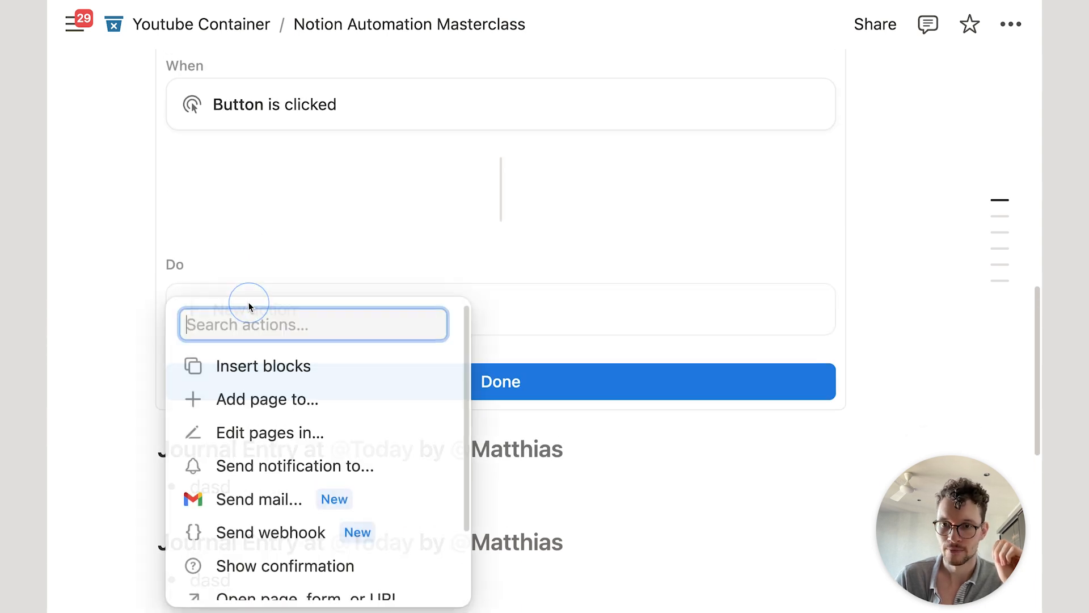
pyautogui.click(289, 401)
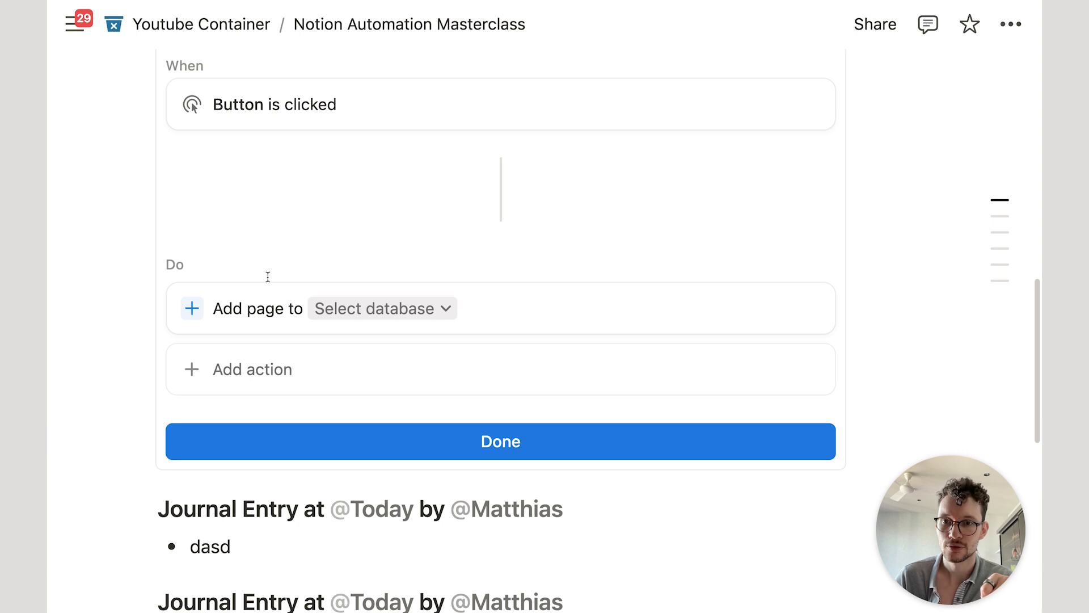
pyautogui.click(332, 309)
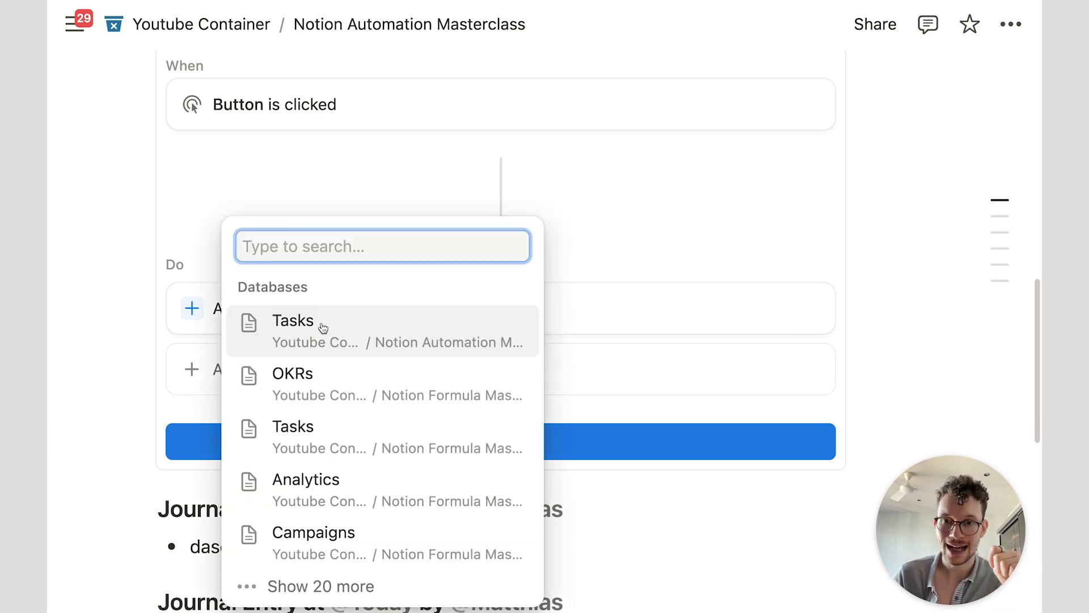
pyautogui.click(322, 328)
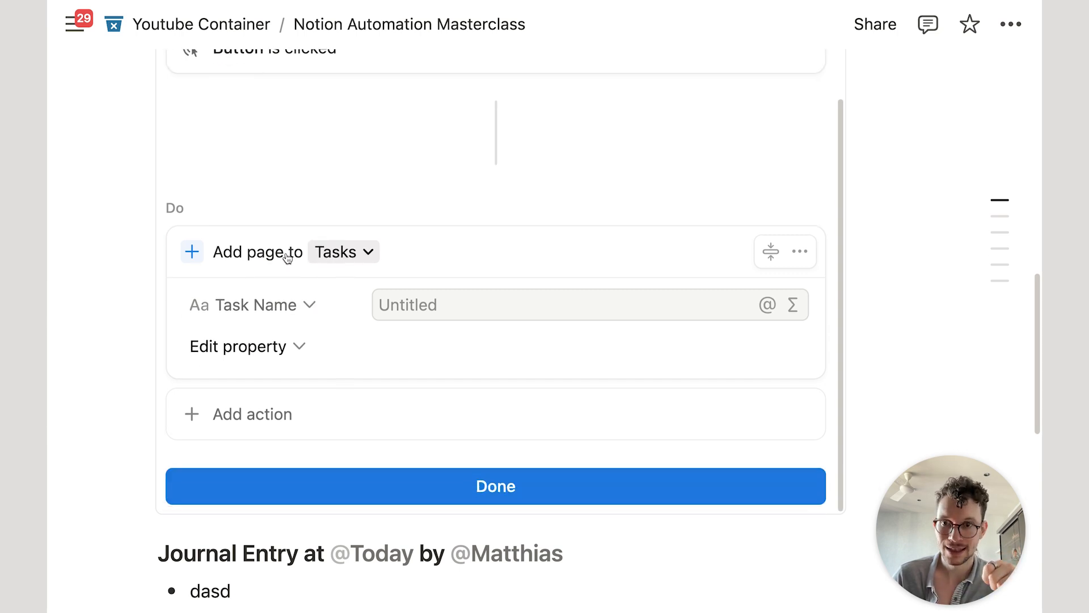
pyautogui.click(400, 307)
pyautogui.write('N')
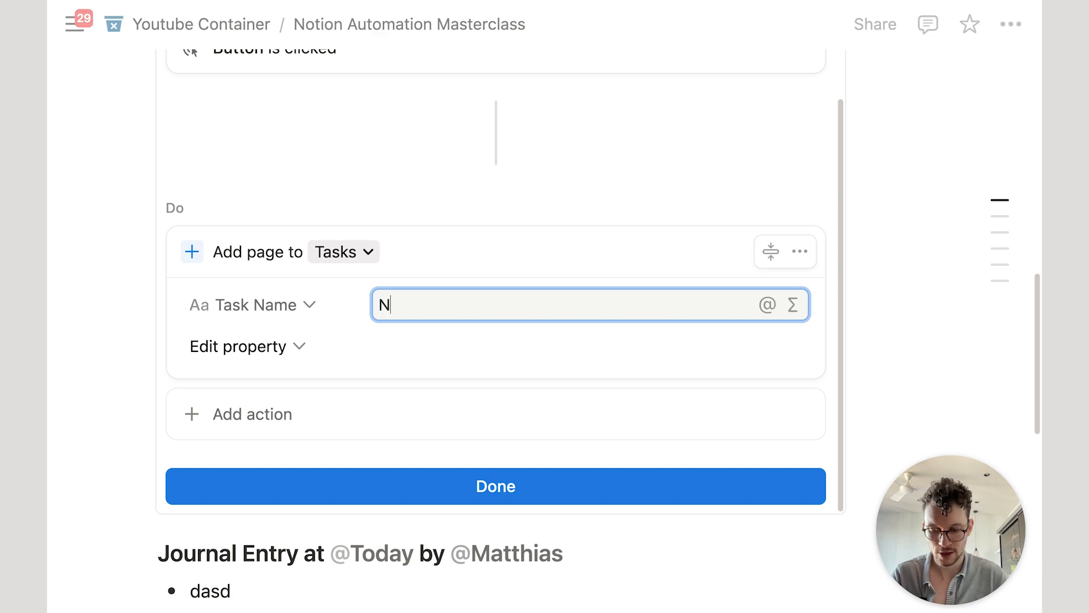
pyautogui.write('ew task through button!')
# Step: Set the new task's Due Date to the date triggered and Priority to Low
pyautogui.click(260, 347)
pyautogui.click(222, 445)
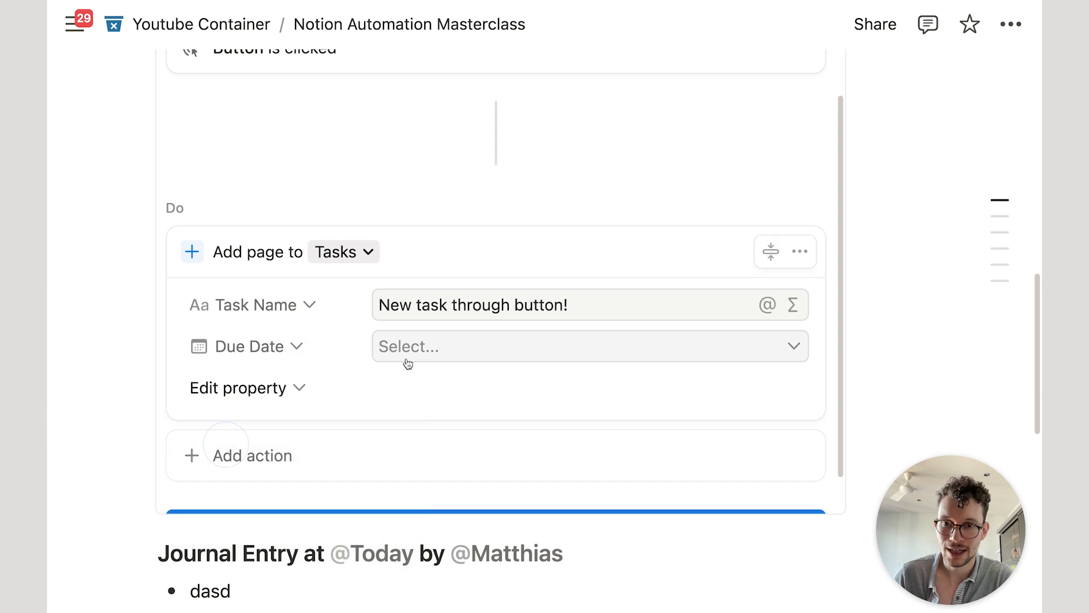
pyautogui.click(423, 344)
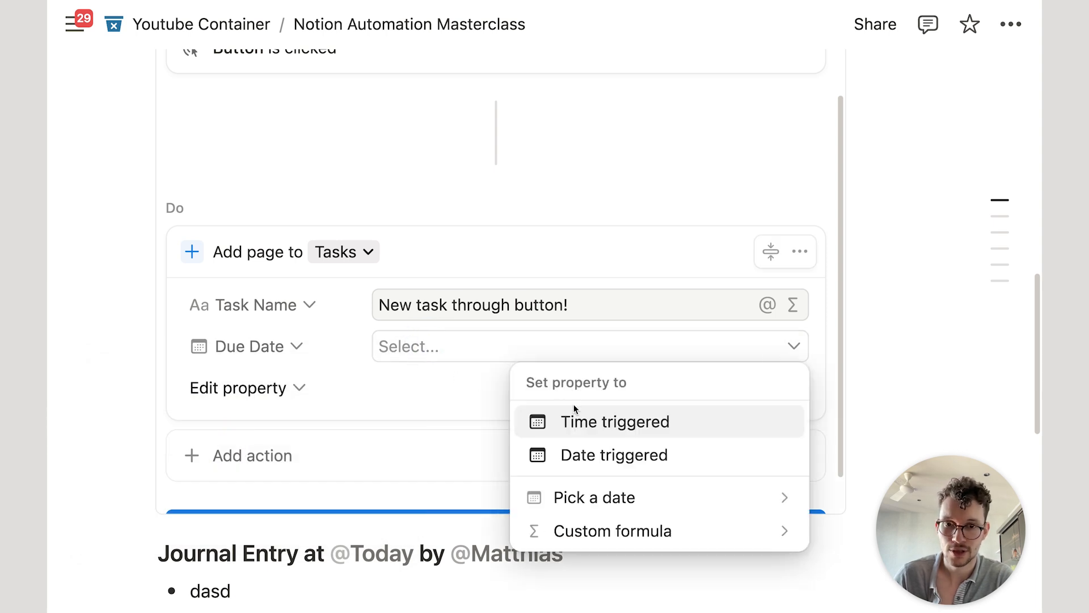
pyautogui.click(610, 454)
pyautogui.scroll(-1, 485, 293)
pyautogui.click(301, 347)
pyautogui.click(313, 448)
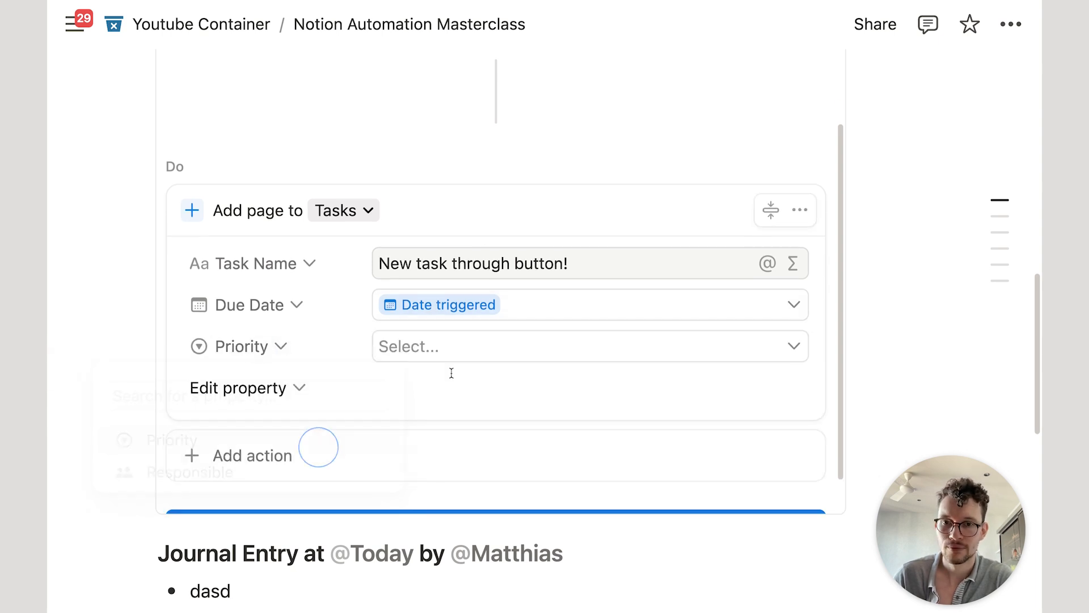
pyautogui.click(486, 342)
pyautogui.click(559, 463)
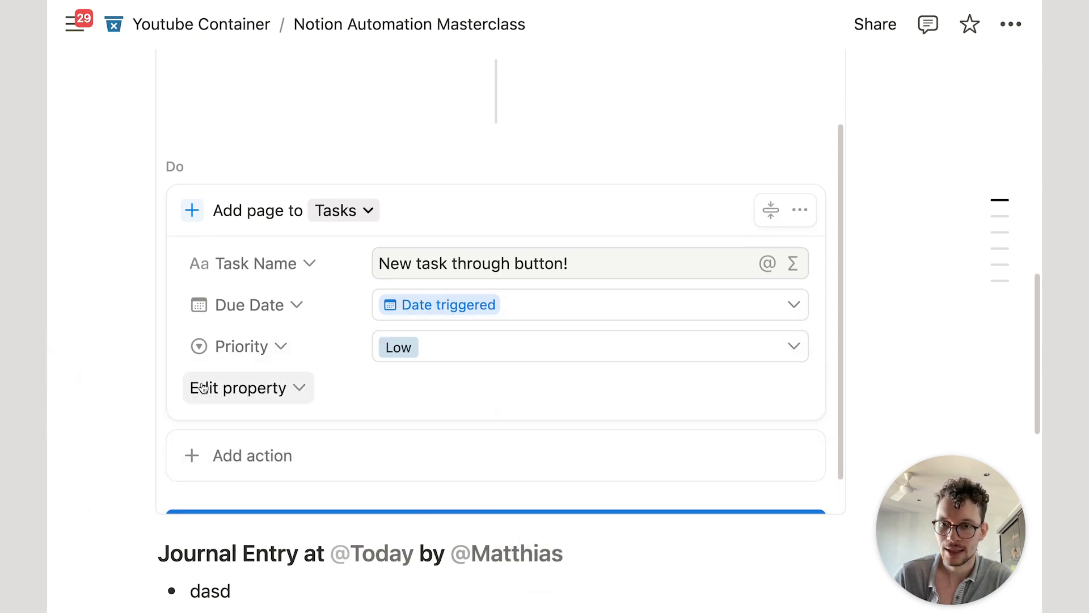
# Step: Assign Responsible to whoever clicked and finish the button setup
pyautogui.click(239, 387)
pyautogui.click(199, 483)
pyautogui.click(453, 380)
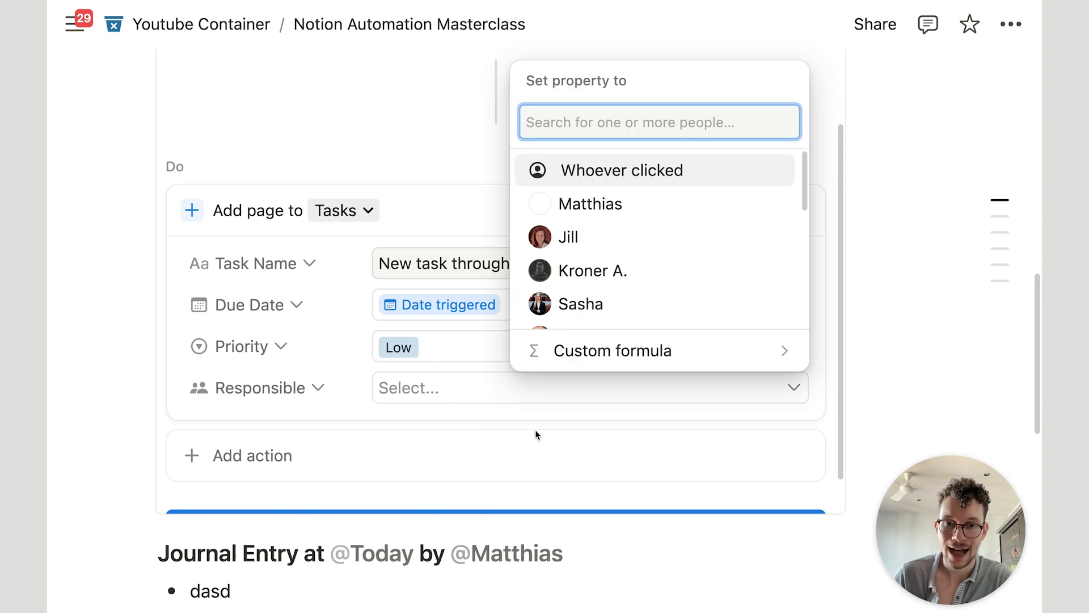
pyautogui.click(601, 172)
pyautogui.click(461, 214)
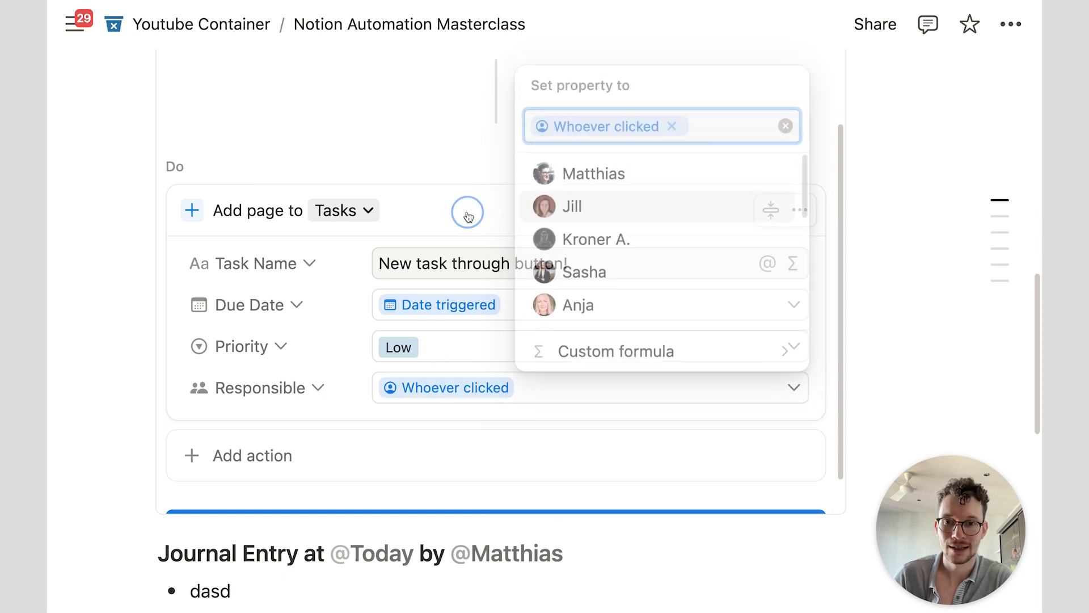
pyautogui.scroll(-2, 494, 414)
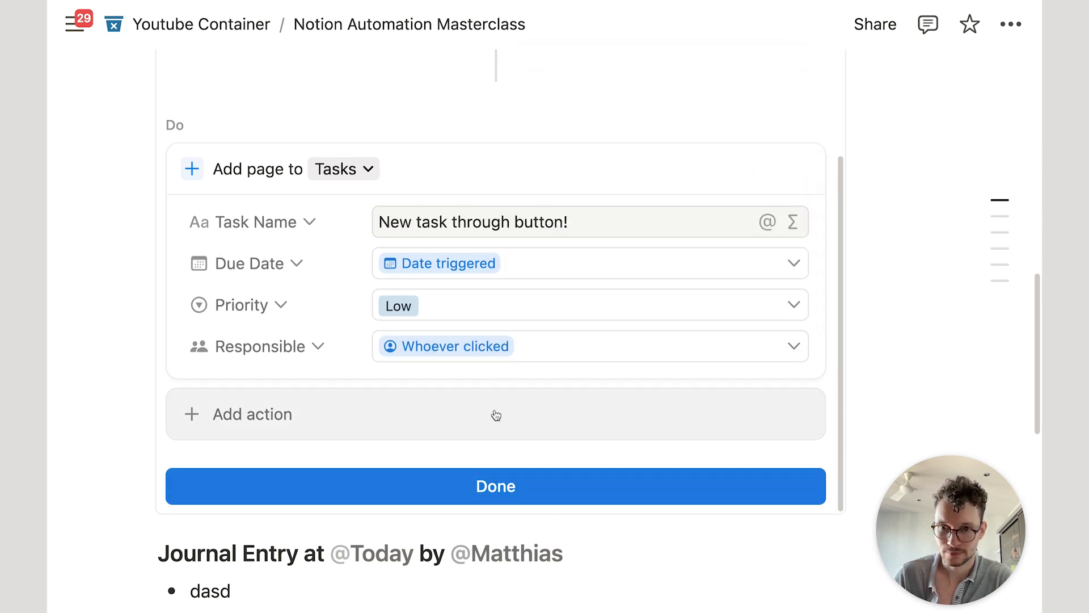
pyautogui.click(509, 482)
pyautogui.scroll(10, 477, 335)
# Step: Move Click Me! under the page title, run it to add a January 31 task, then reopen its settings
pyautogui.moveTo(144, 381); pyautogui.dragTo(220, 207)
pyautogui.click(222, 207)
pyautogui.scroll(-3, 238, 193)
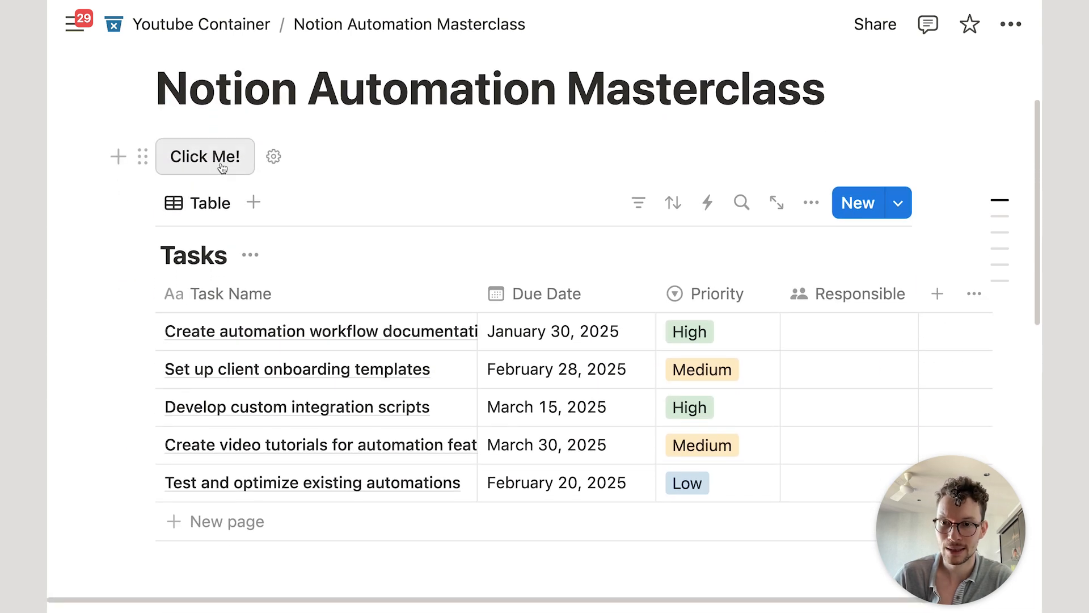
pyautogui.click(221, 167)
pyautogui.scroll(-2, 342, 515)
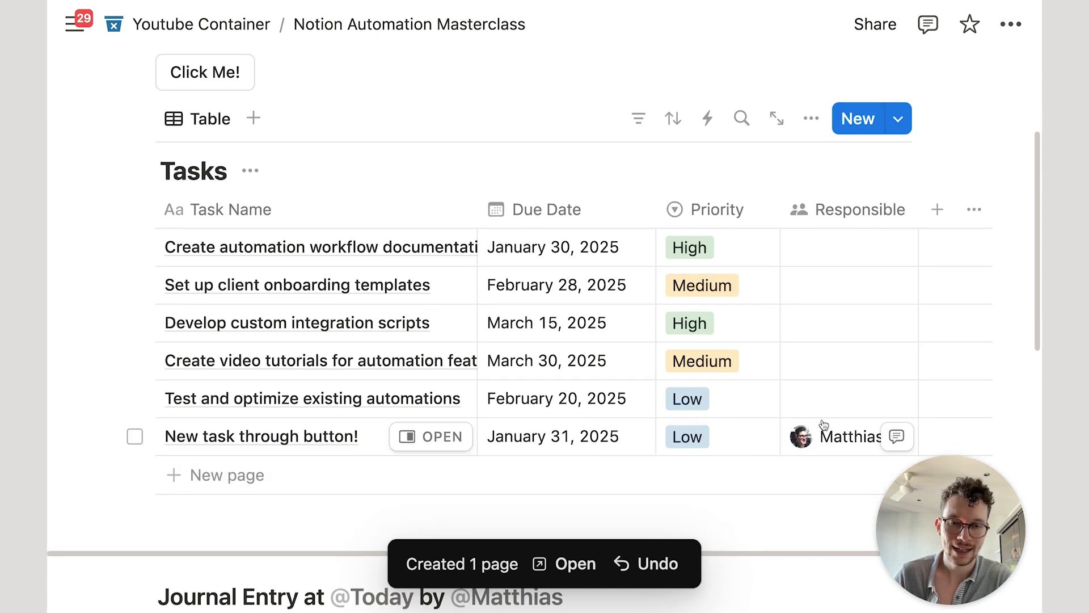
pyautogui.scroll(2, 801, 431)
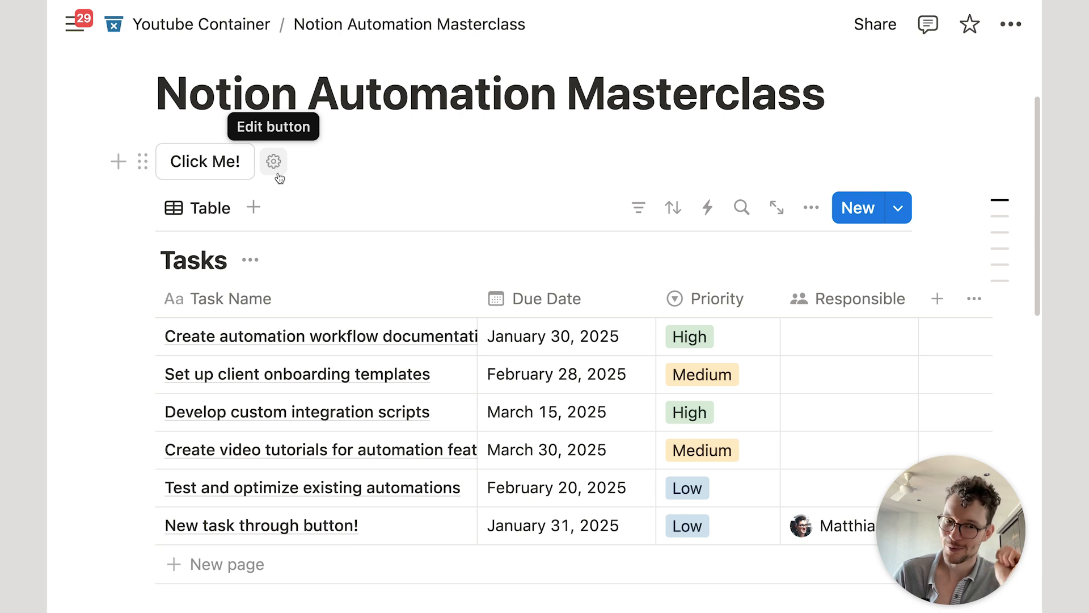
pyautogui.click(277, 175)
pyautogui.scroll(-5, 291, 224)
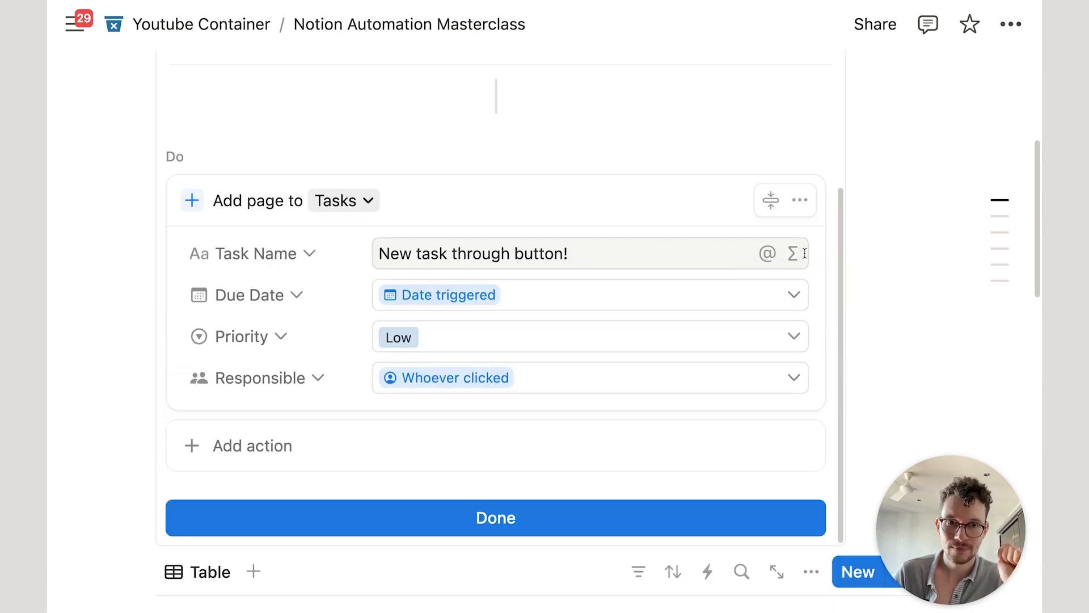
# Step: Set the button's Due Date to the custom formula Date triggered.dateAdd(1,"days")
pyautogui.click(784, 293)
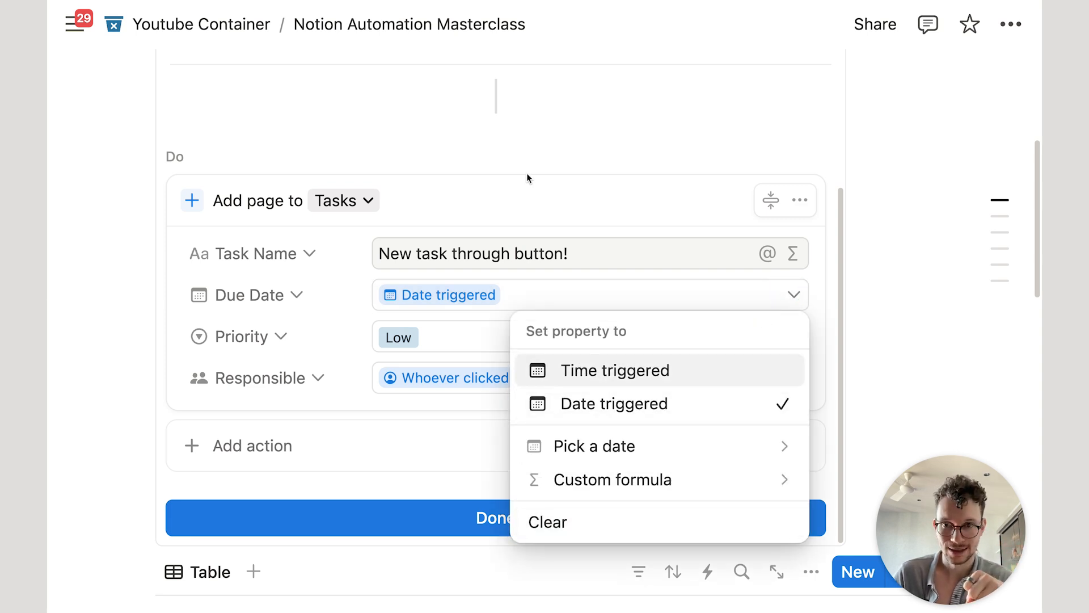
pyautogui.click(517, 221)
pyautogui.click(549, 304)
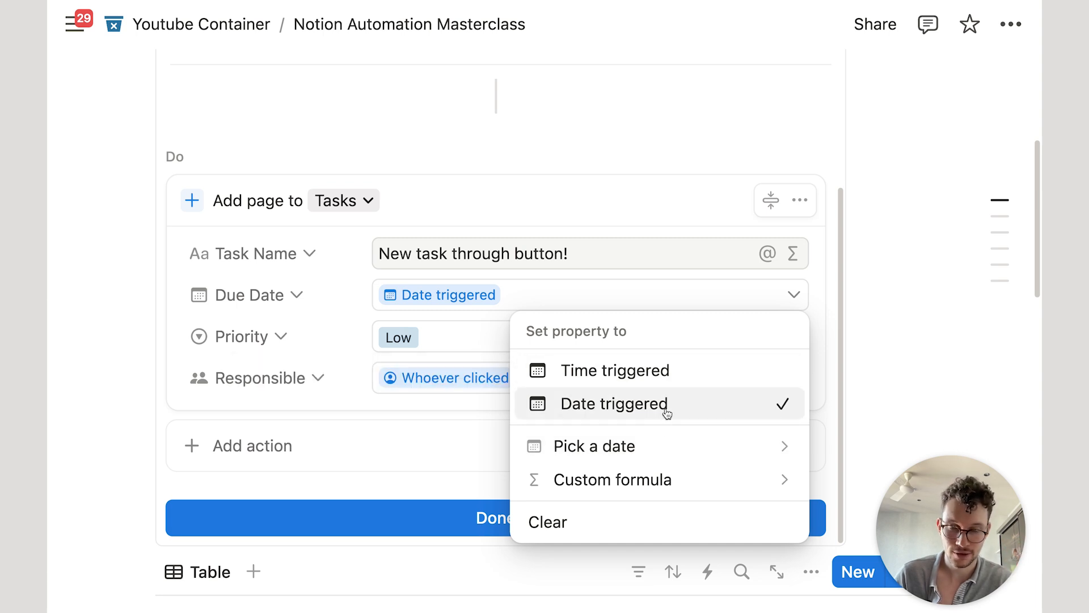
pyautogui.click(666, 479)
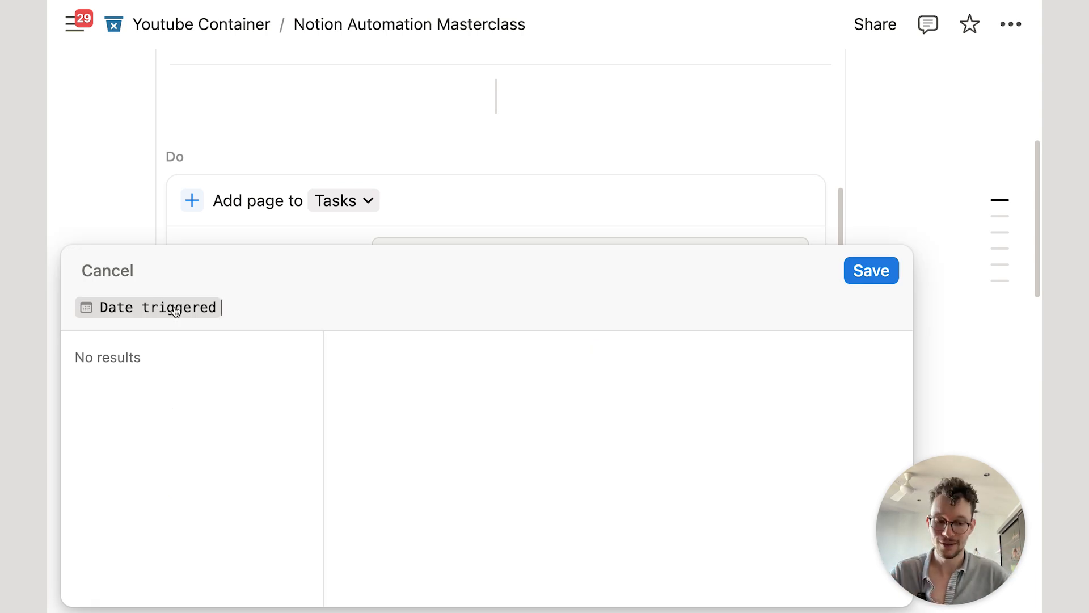
pyautogui.write('.date')
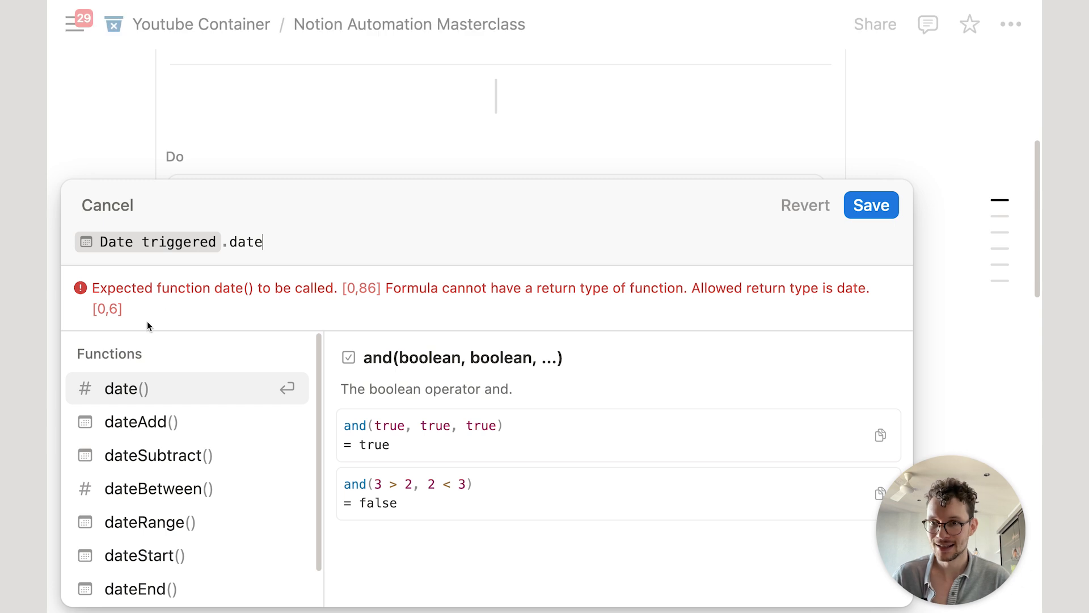
pyautogui.click(165, 420)
pyautogui.write('1,')
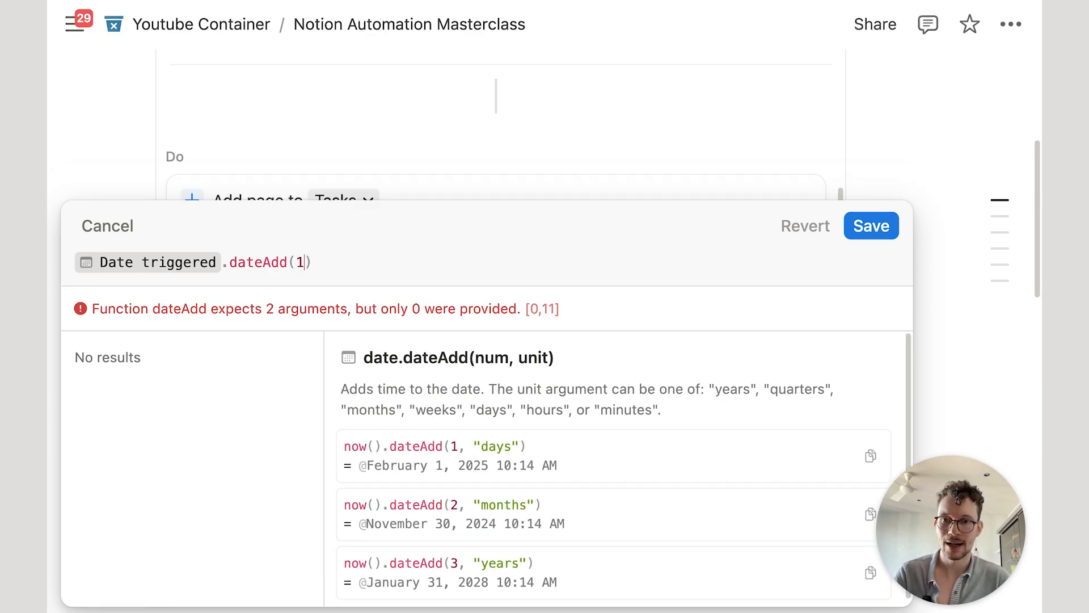
pyautogui.write('"days"')
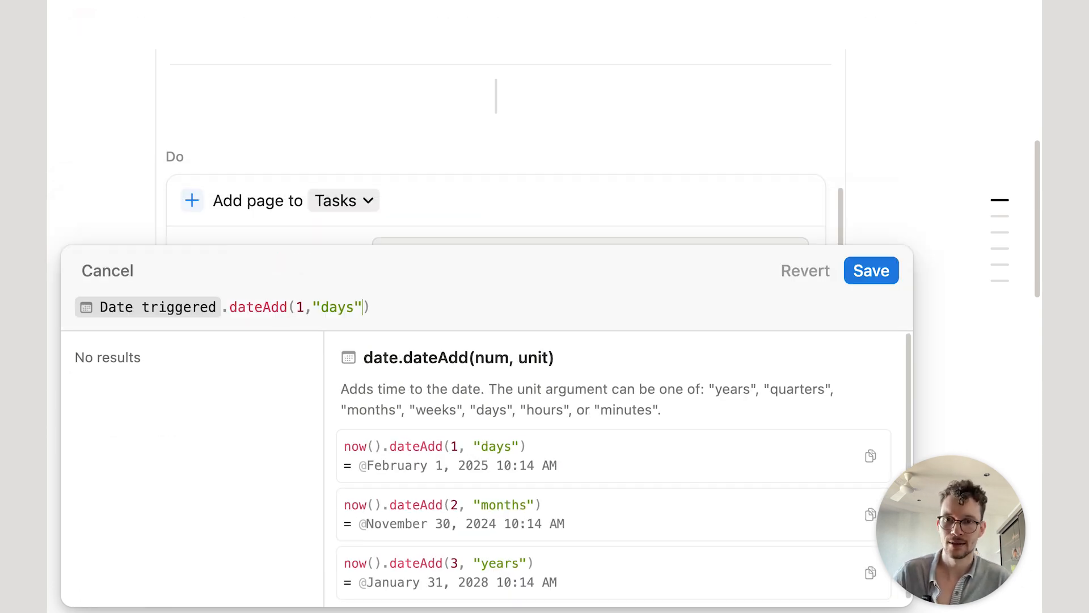
pyautogui.click(880, 267)
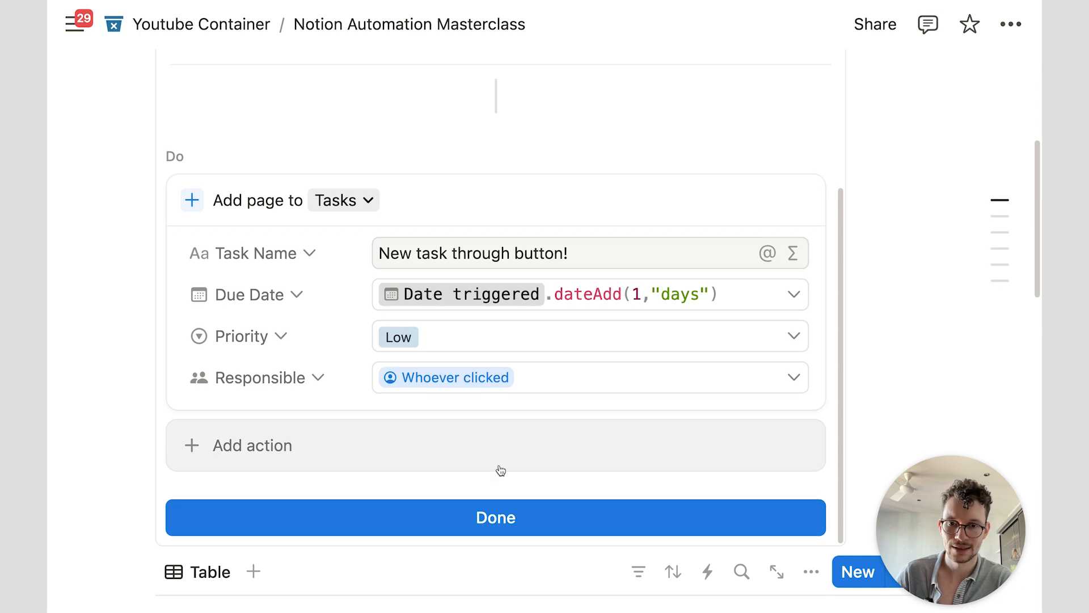
# Step: Run the Click Me! button, adding a second task due February 1, 2025, and check the Tasks table
pyautogui.click(494, 518)
pyautogui.scroll(-3, 375, 339)
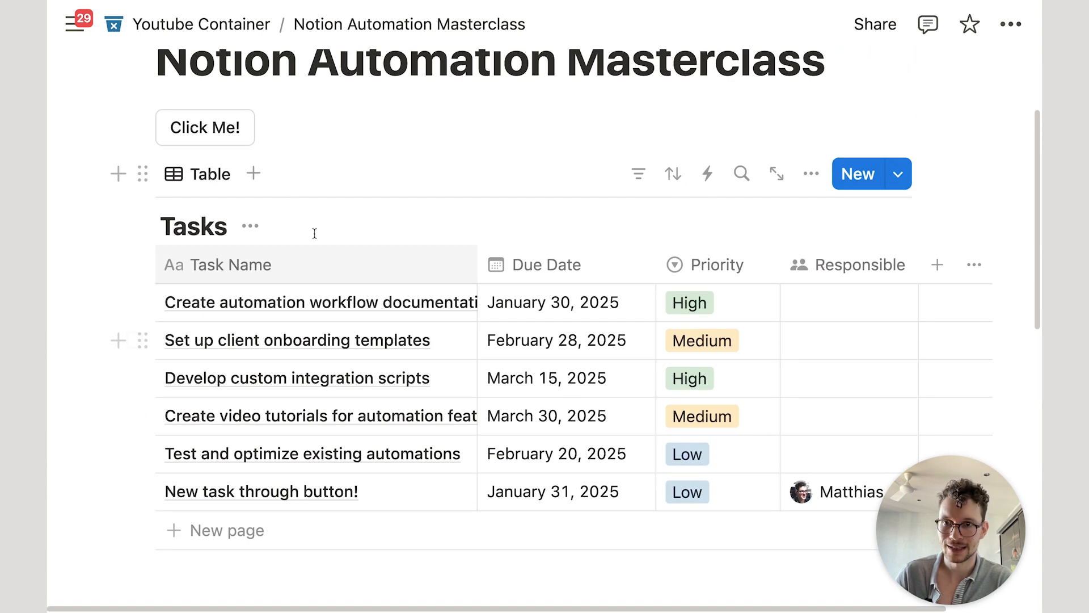
pyautogui.click(205, 126)
pyautogui.scroll(-2, 421, 432)
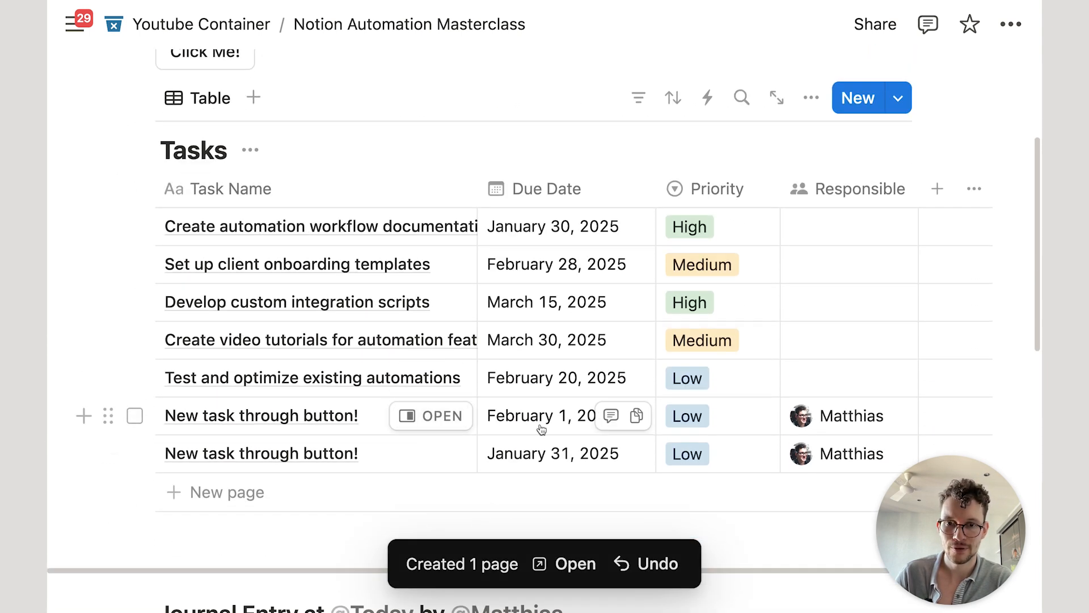
pyautogui.scroll(-4, 555, 432)
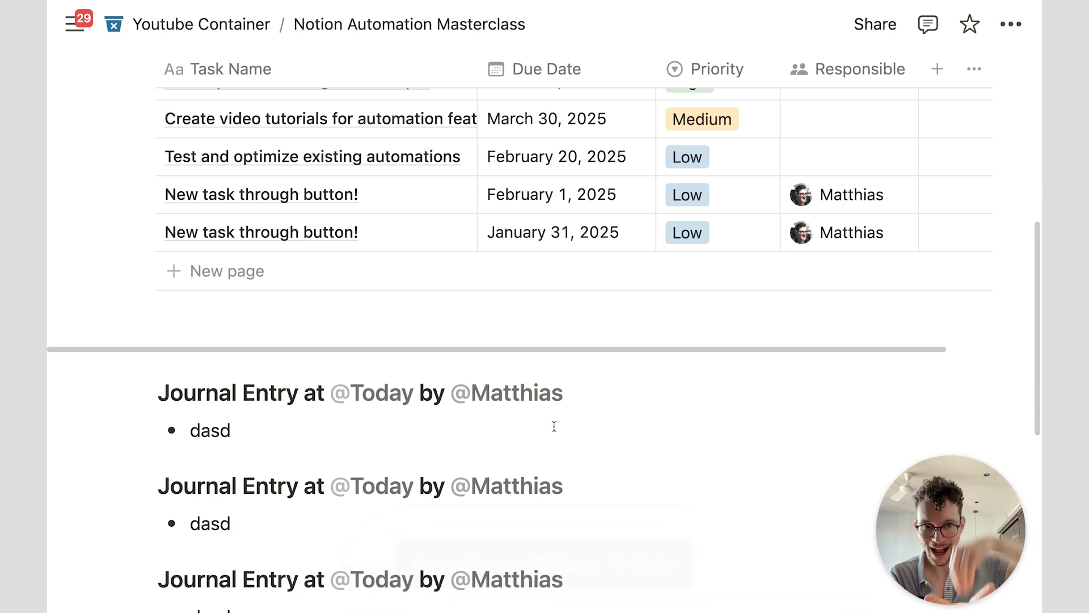
pyautogui.scroll(-8, 554, 426)
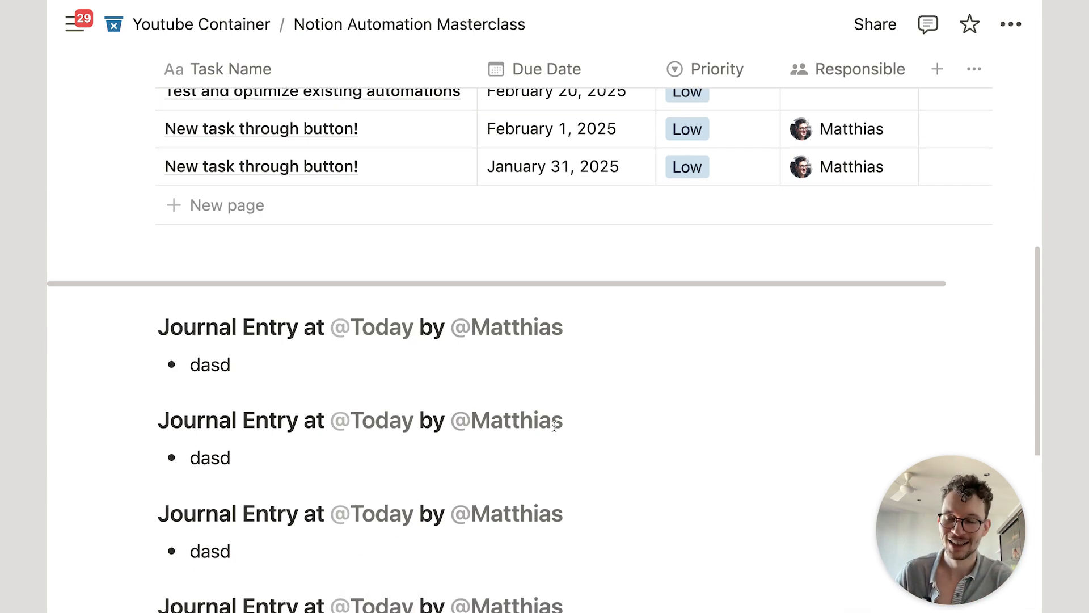
pyautogui.scroll(12, 532, 416)
pyautogui.scroll(3, 522, 397)
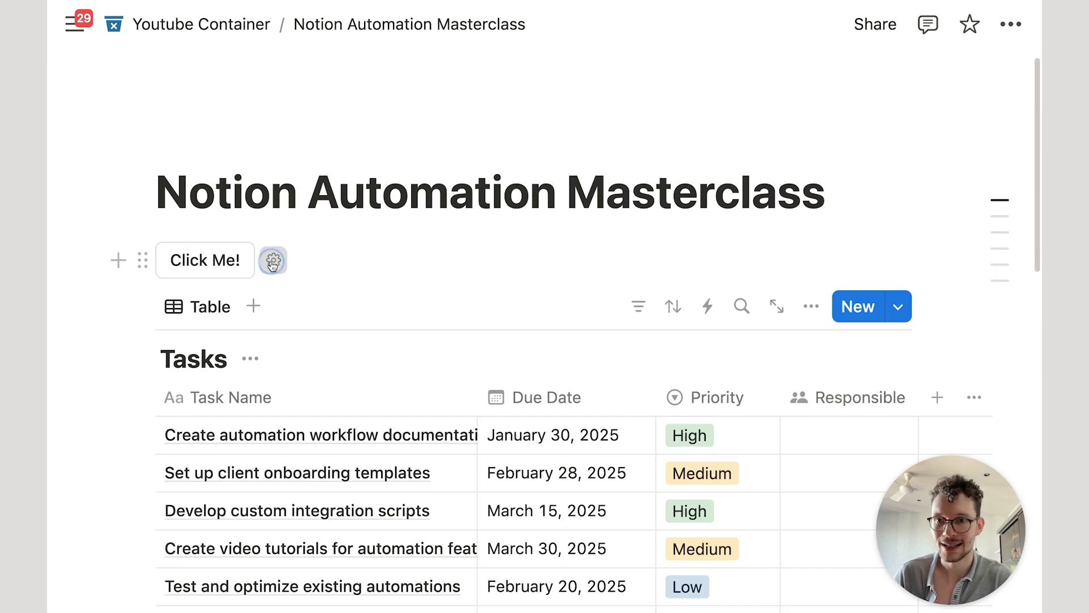
# Step: Reopen the button settings and clear the existing Task Name value
pyautogui.click(273, 260)
pyautogui.scroll(-9, 306, 309)
pyautogui.click(567, 277)
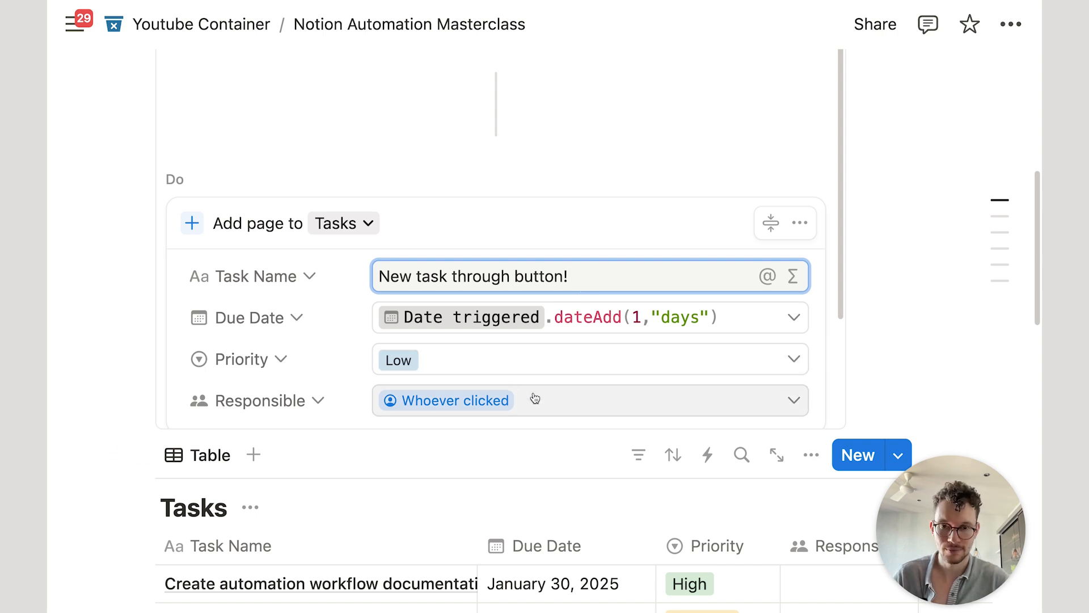
pyautogui.press('super+a')
pyautogui.press('BackSpace')
pyautogui.write('New')
pyautogui.press('super+a')
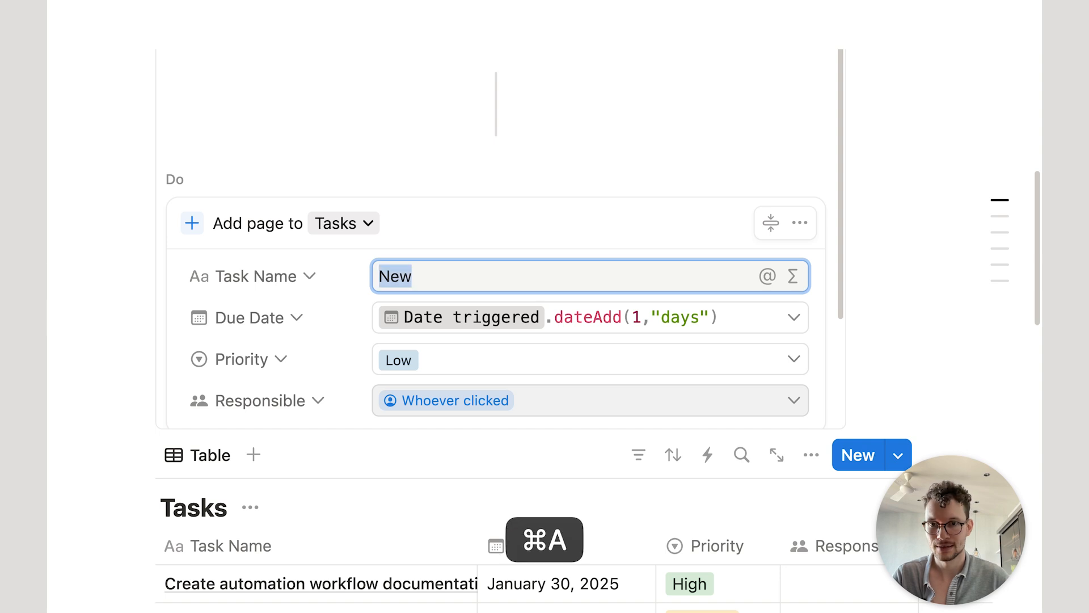
pyautogui.press('BackSpace')
# Step: Set Task Name to the formula "New Task by "+Whoever clicked and save it
pyautogui.click(794, 283)
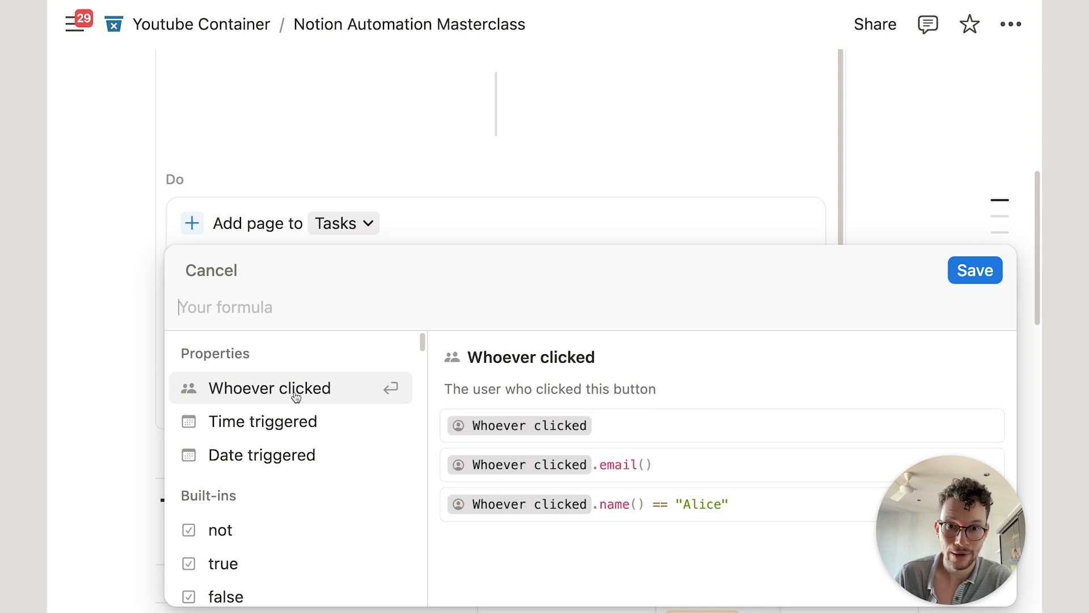
pyautogui.write('"')
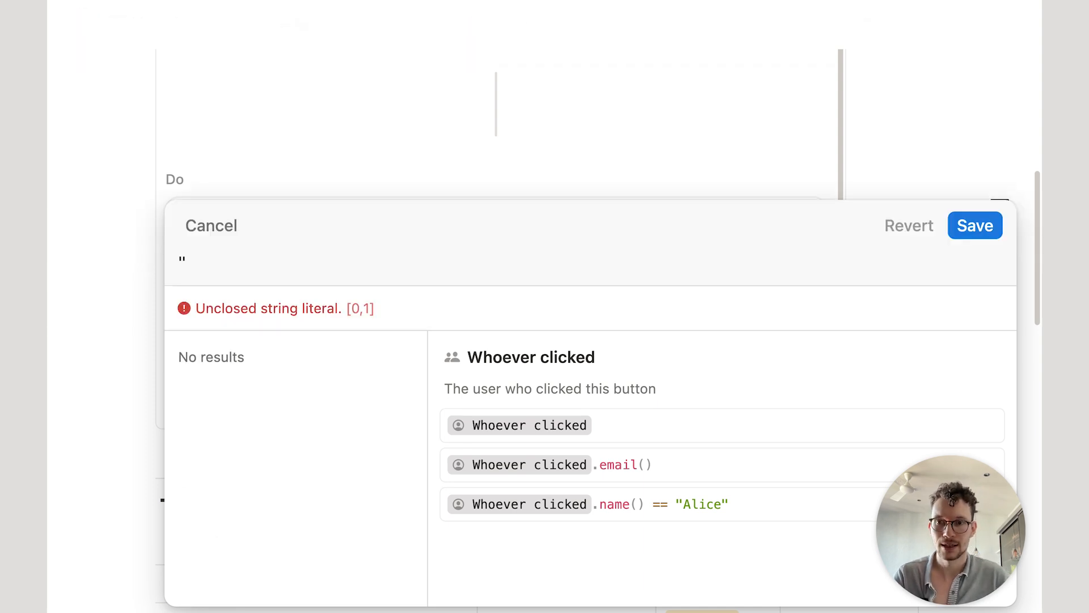
pyautogui.write('New Task by ')
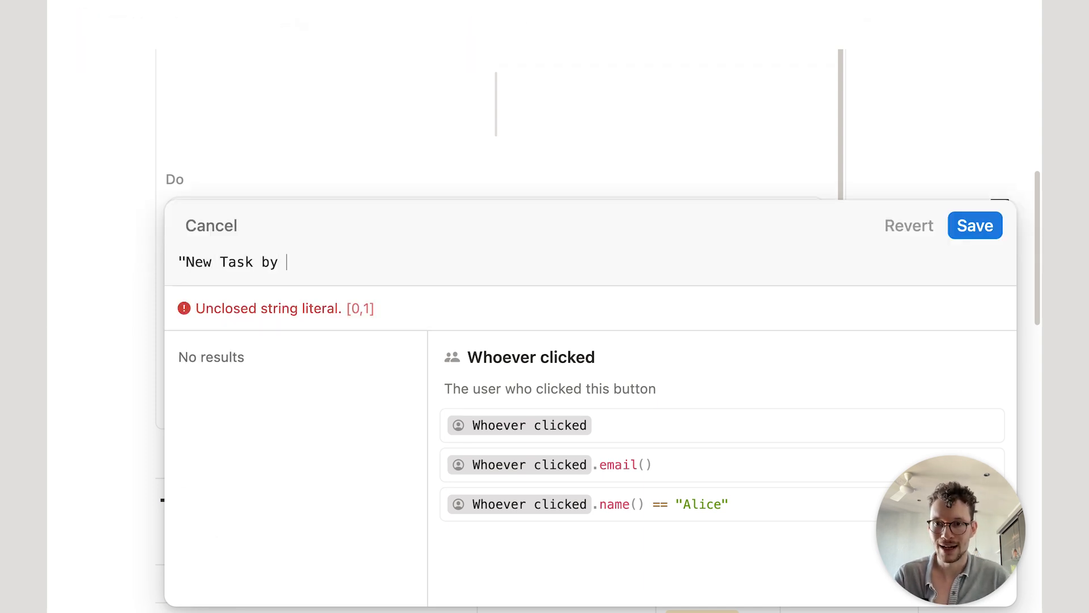
pyautogui.write('"+')
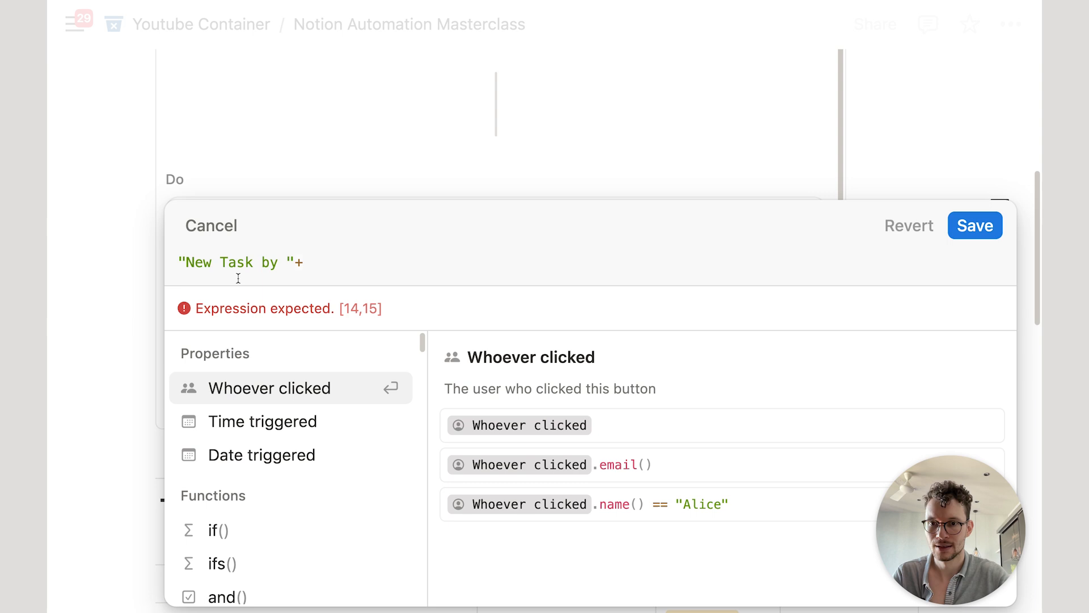
pyautogui.click(267, 392)
pyautogui.click(953, 275)
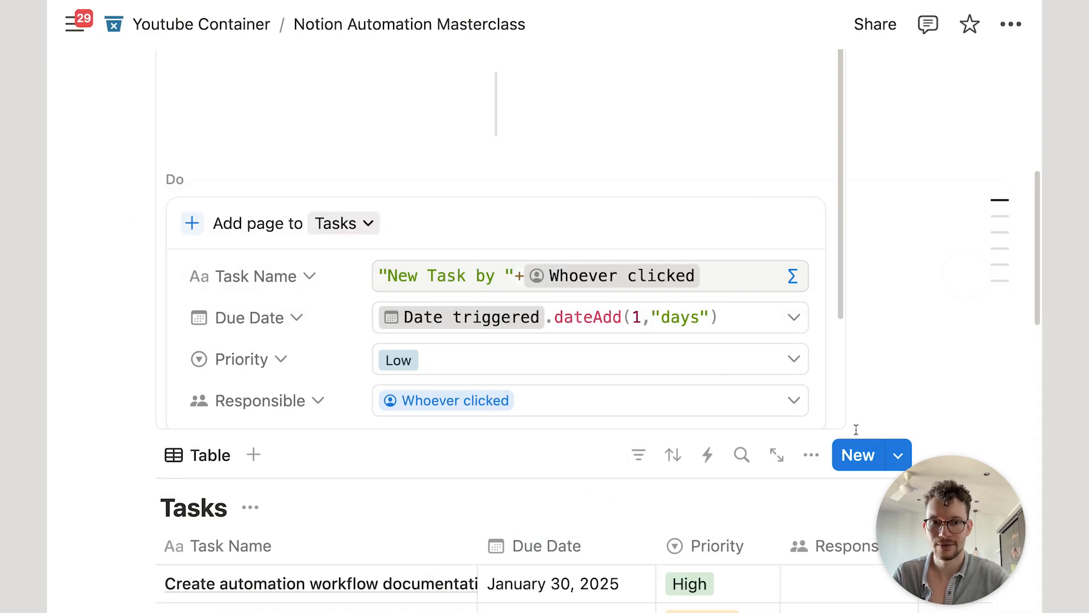
pyautogui.scroll(-3, 609, 446)
pyautogui.scroll(-3, 535, 97)
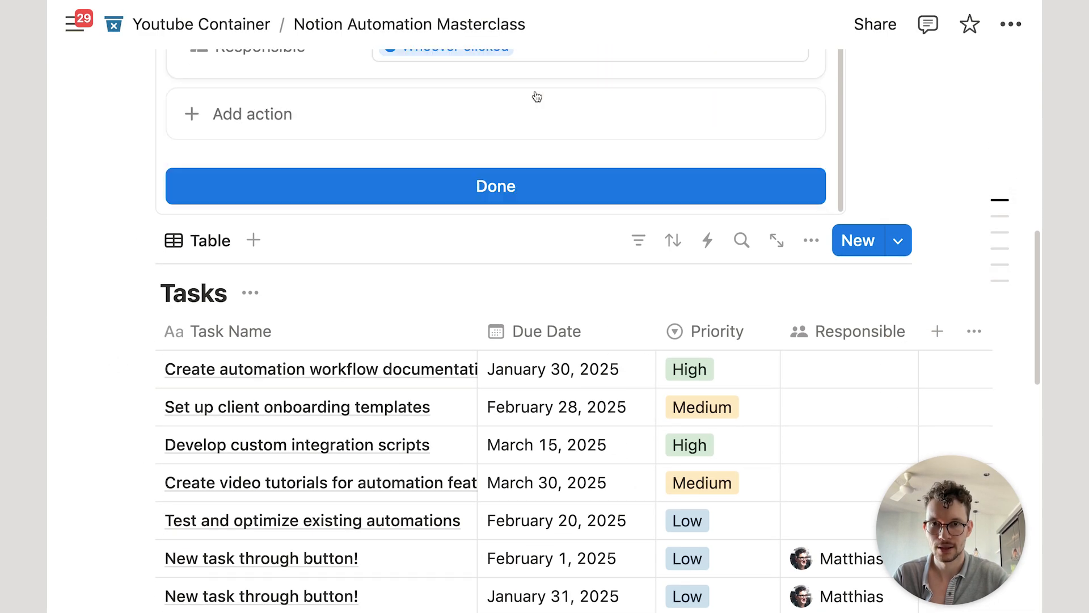
# Step: Close the button settings and run the button to create a named task
pyautogui.click(507, 189)
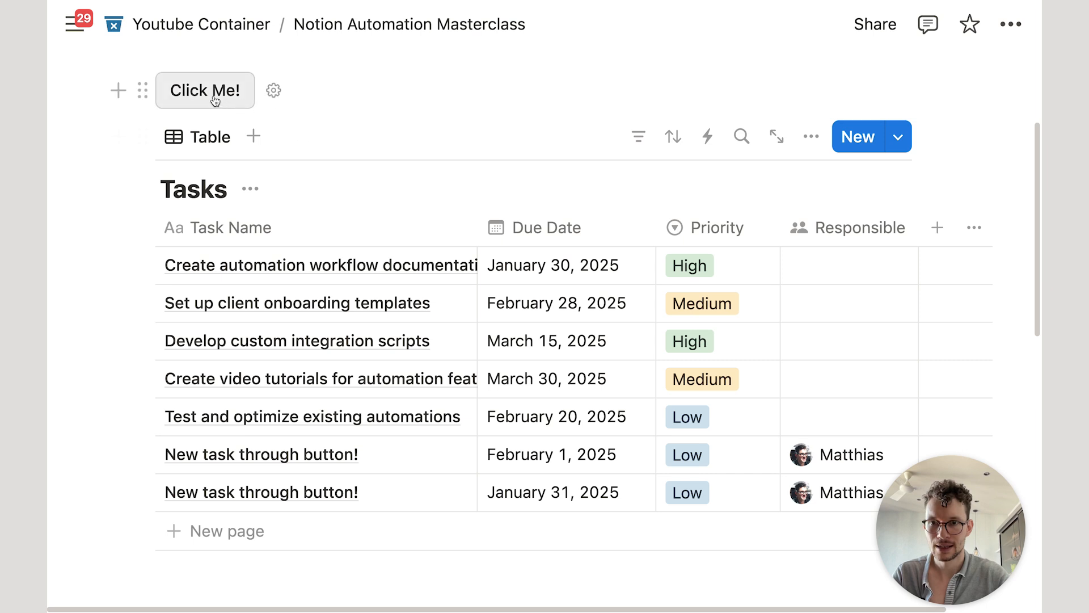
pyautogui.click(213, 95)
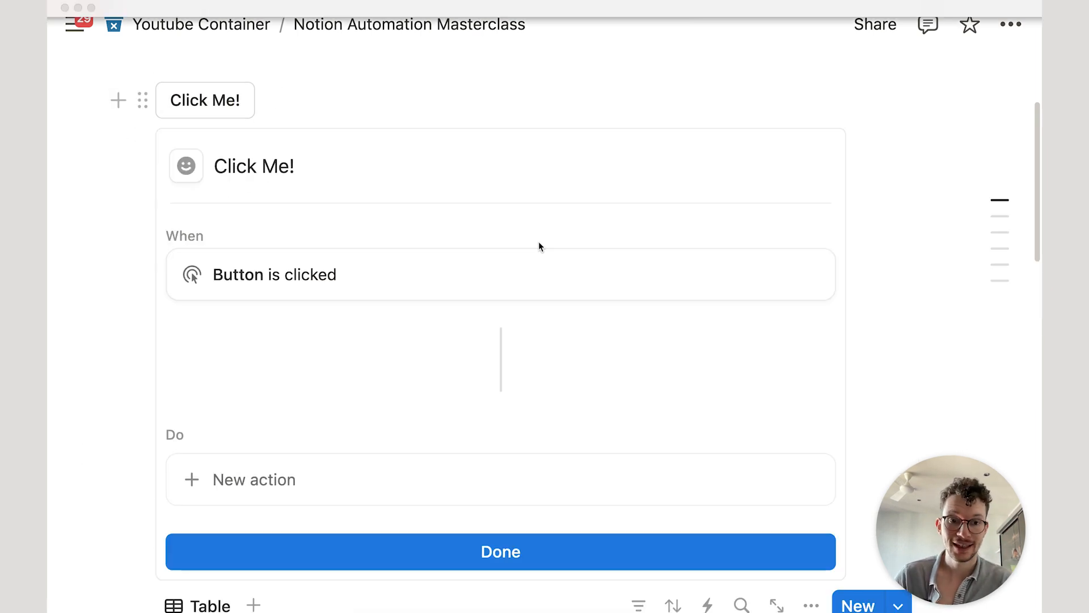
pyautogui.scroll(-3, 488, 340)
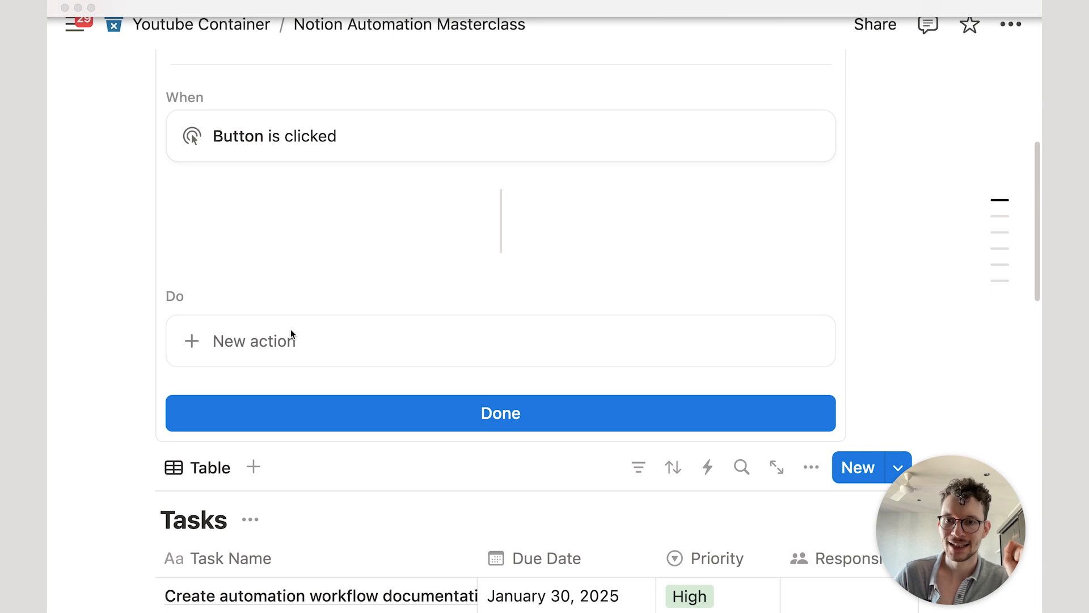
# Step: Add an Edit pages action on all Tasks pages that changes Task Name
pyautogui.click(274, 340)
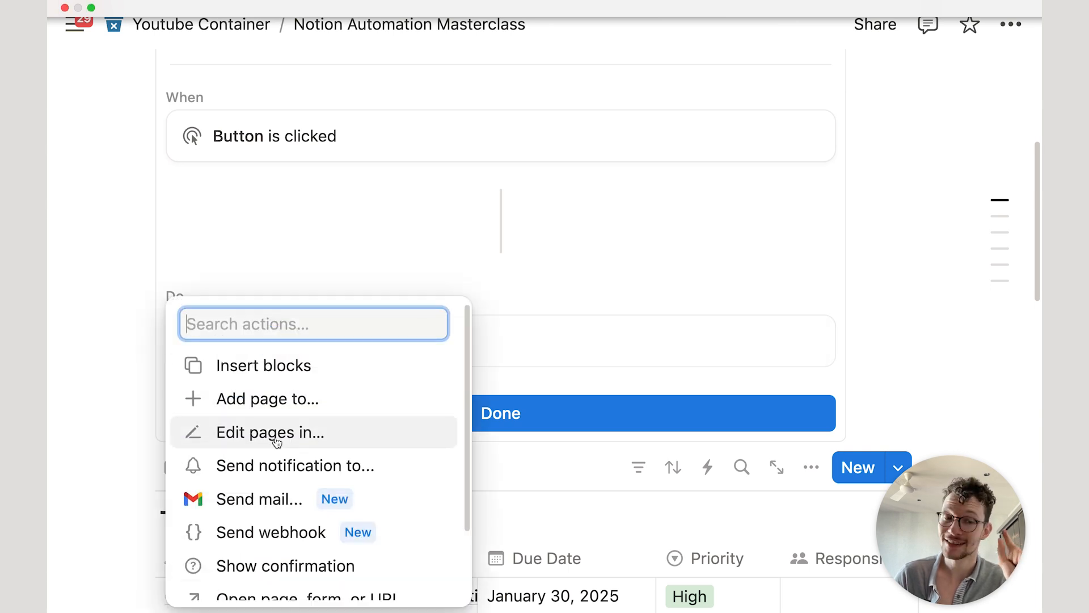
pyautogui.click(278, 438)
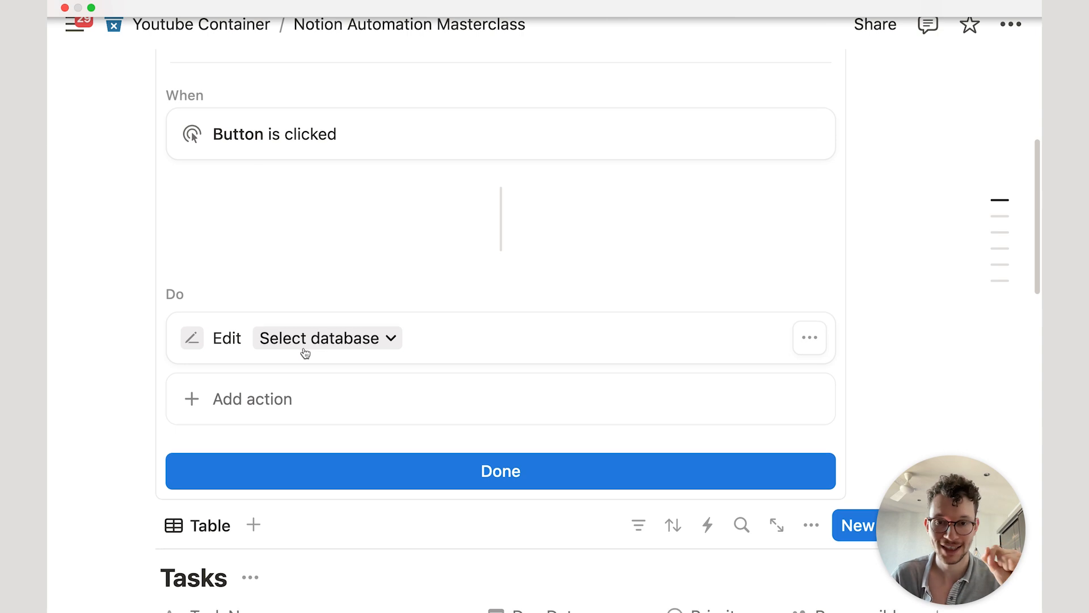
pyautogui.scroll(-3, 292, 335)
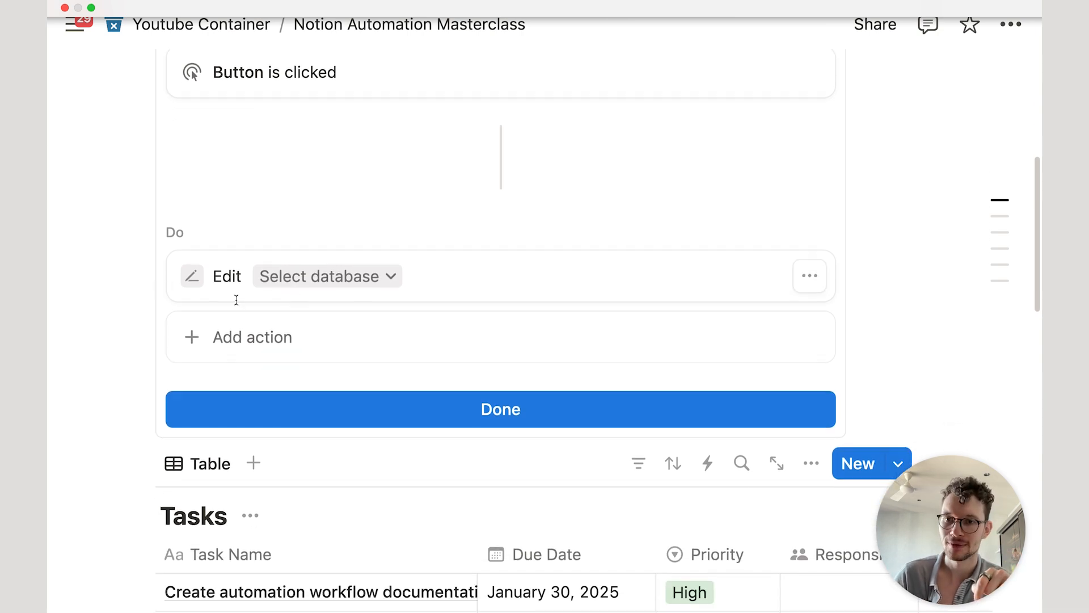
pyautogui.click(290, 284)
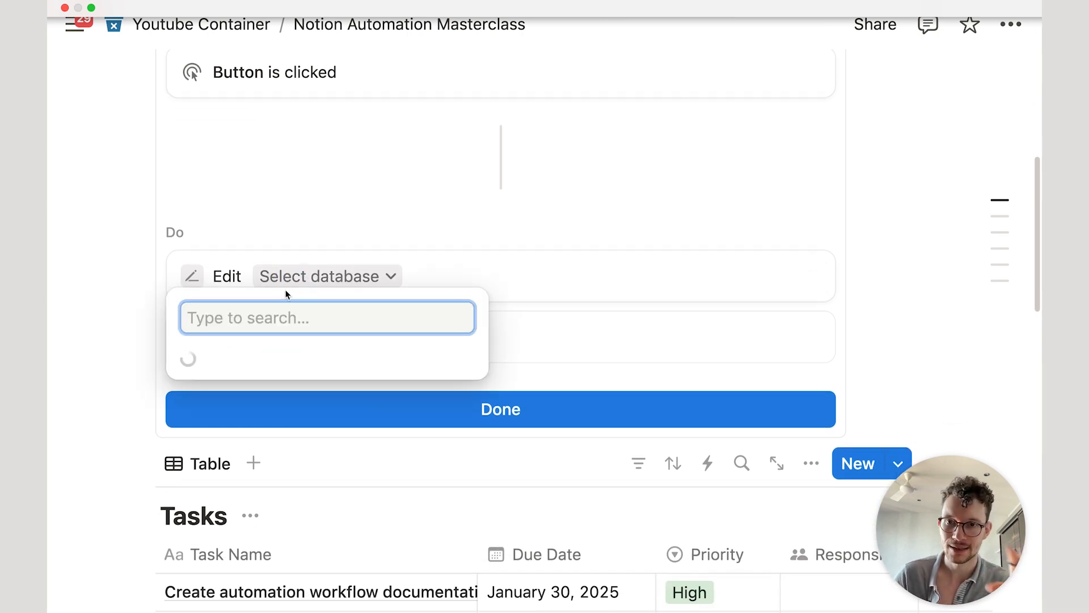
pyautogui.click(273, 343)
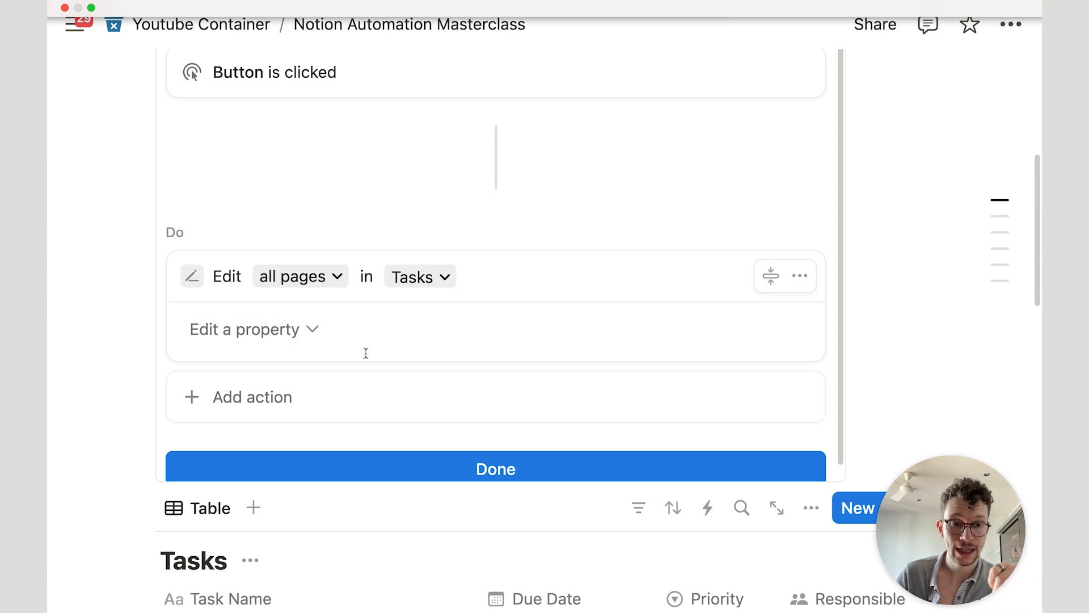
pyautogui.click(253, 331)
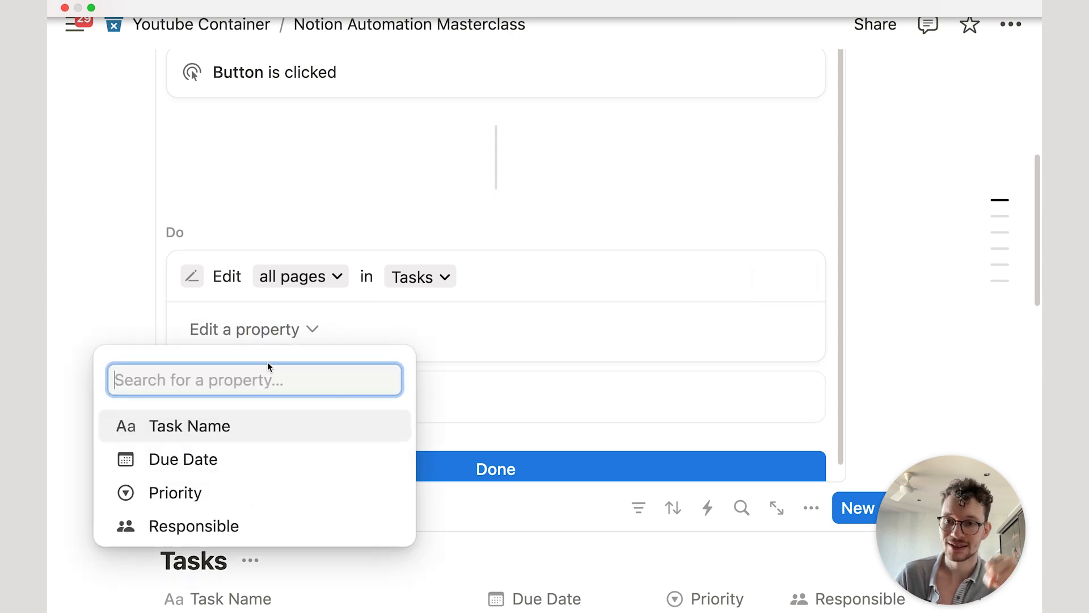
pyautogui.click(261, 429)
pyautogui.scroll(-2, 417, 417)
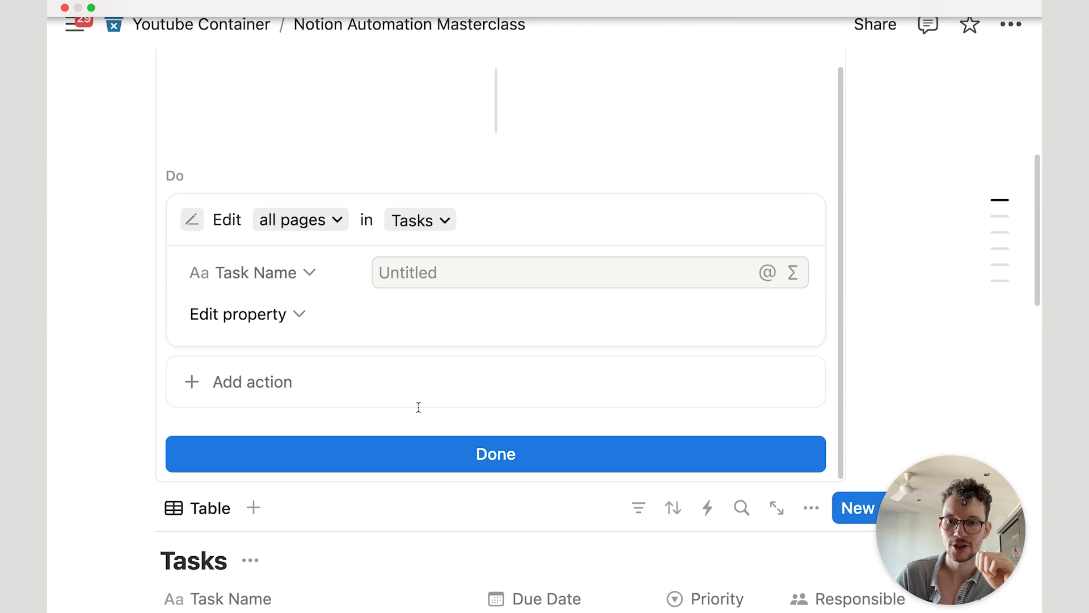
pyautogui.click(452, 460)
# Step: Run the button, which blanks eight task names, then undo to restore them
pyautogui.scroll(5, 444, 428)
pyautogui.click(213, 115)
pyautogui.scroll(-2, 340, 306)
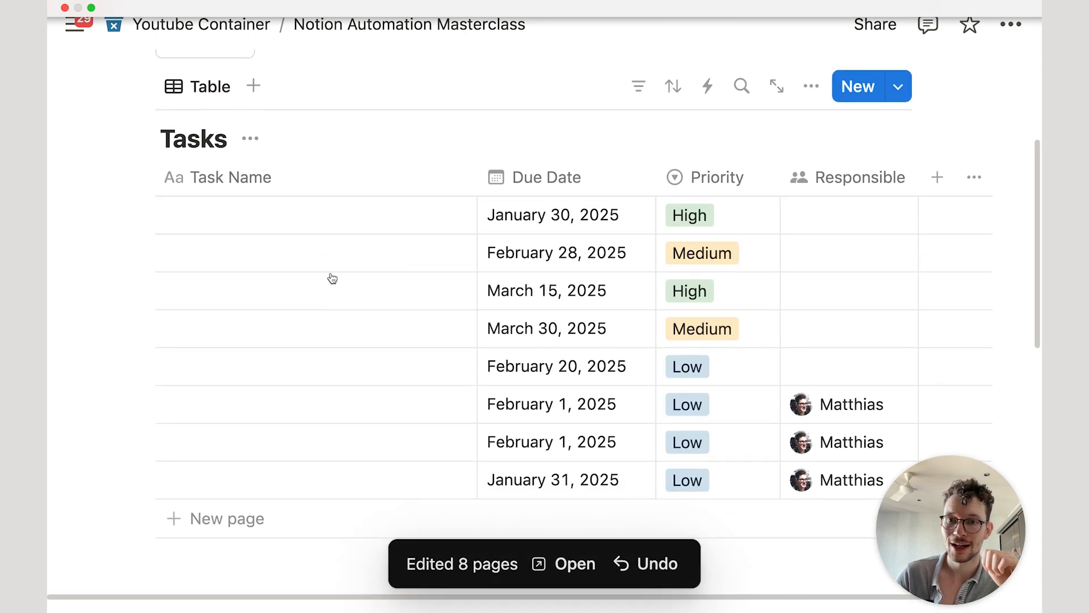
pyautogui.click(658, 564)
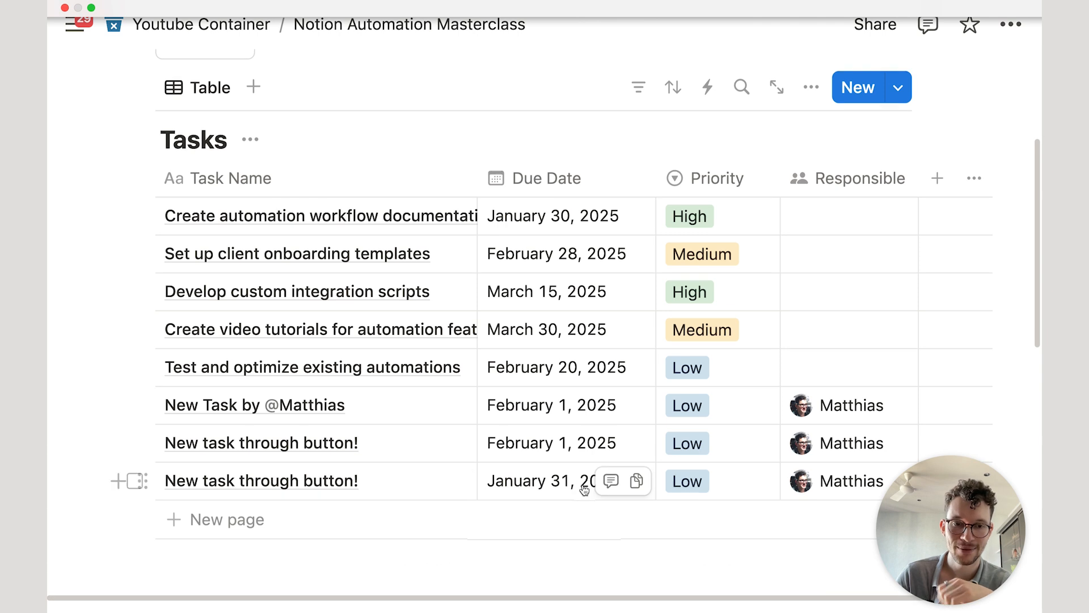
pyautogui.scroll(5, 601, 488)
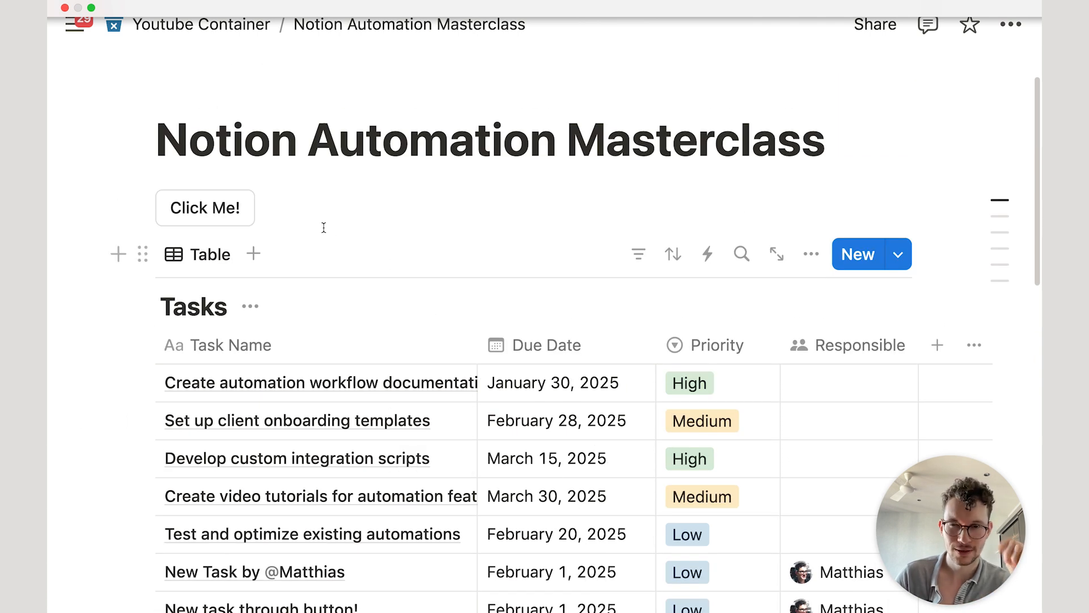
# Step: Filter the Edit action to Tasks pages whose Due Date is before Today
pyautogui.click(277, 208)
pyautogui.scroll(-1, 381, 418)
pyautogui.scroll(-5, 381, 418)
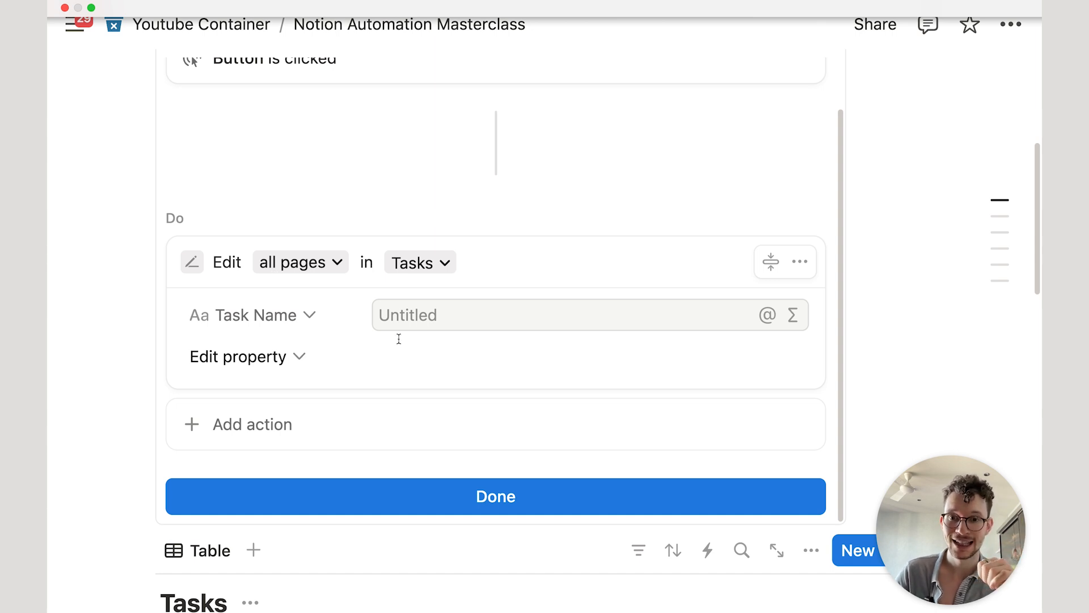
pyautogui.click(678, 329)
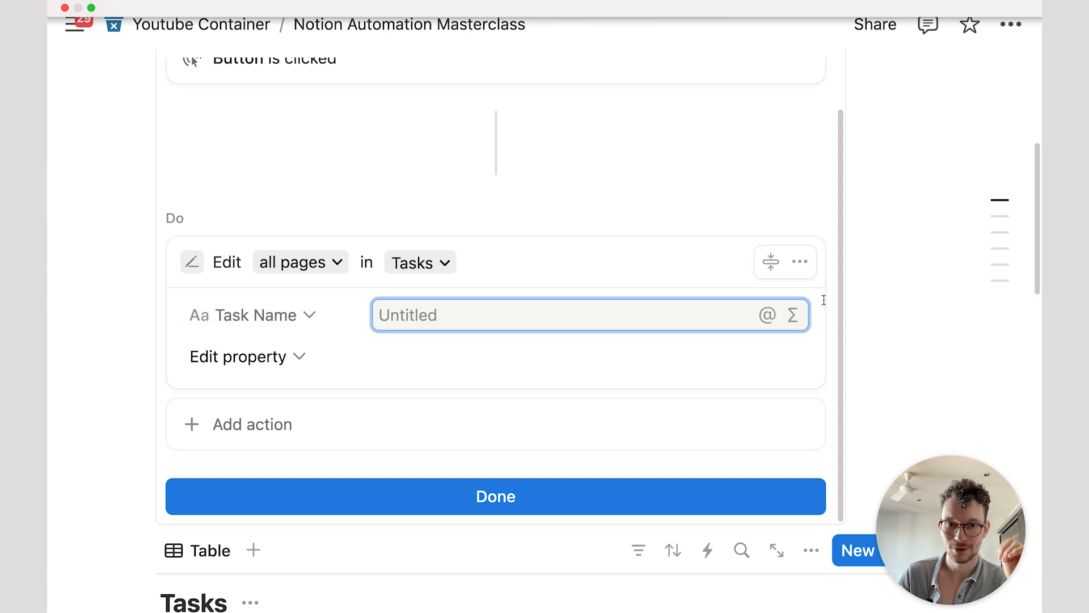
pyautogui.click(321, 276)
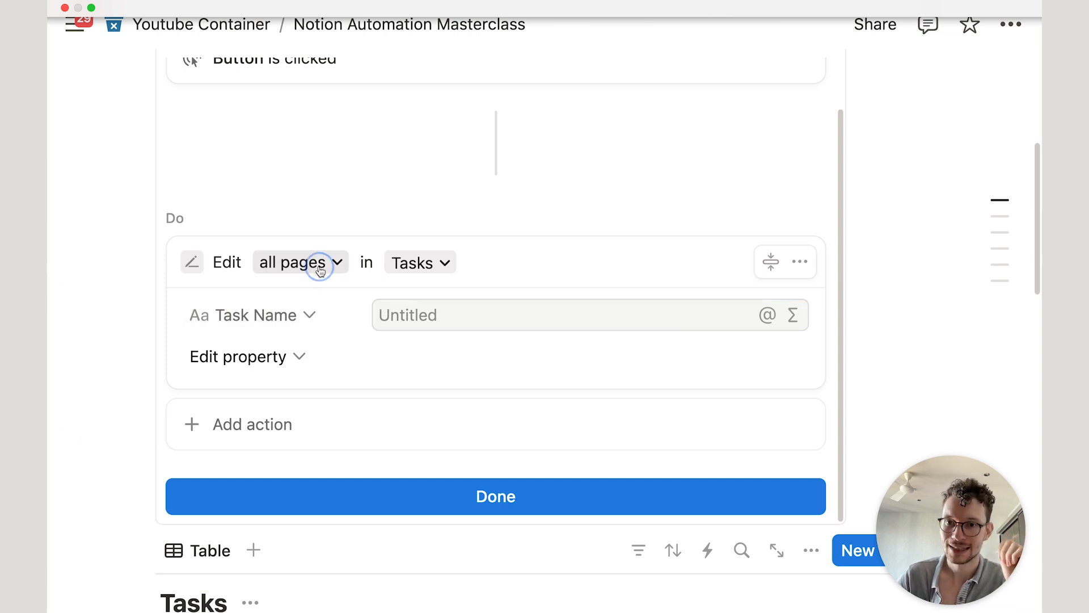
pyautogui.click(253, 311)
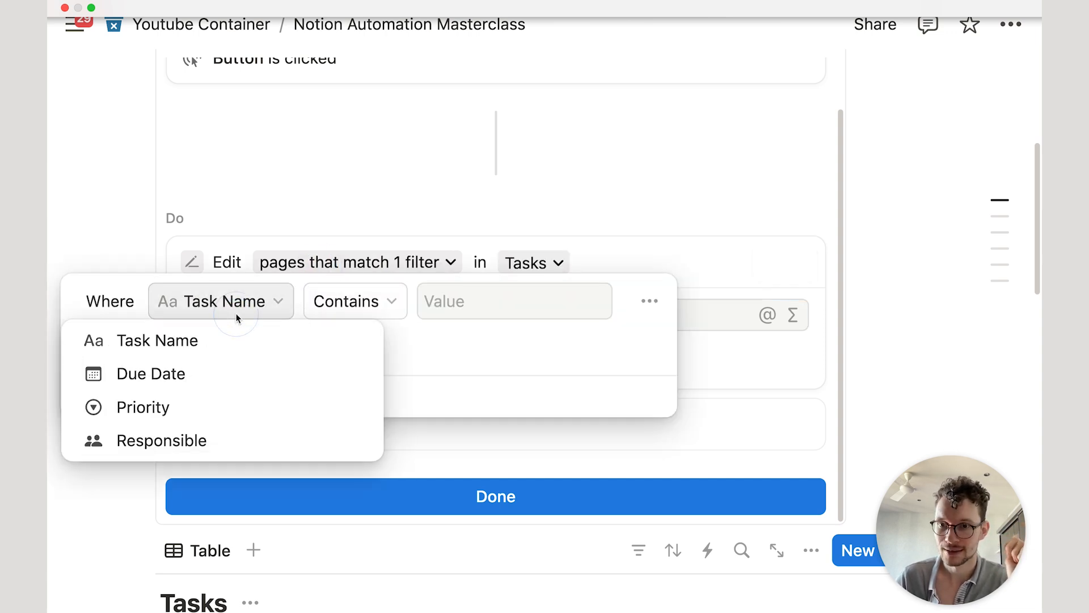
pyautogui.click(187, 380)
pyautogui.click(431, 301)
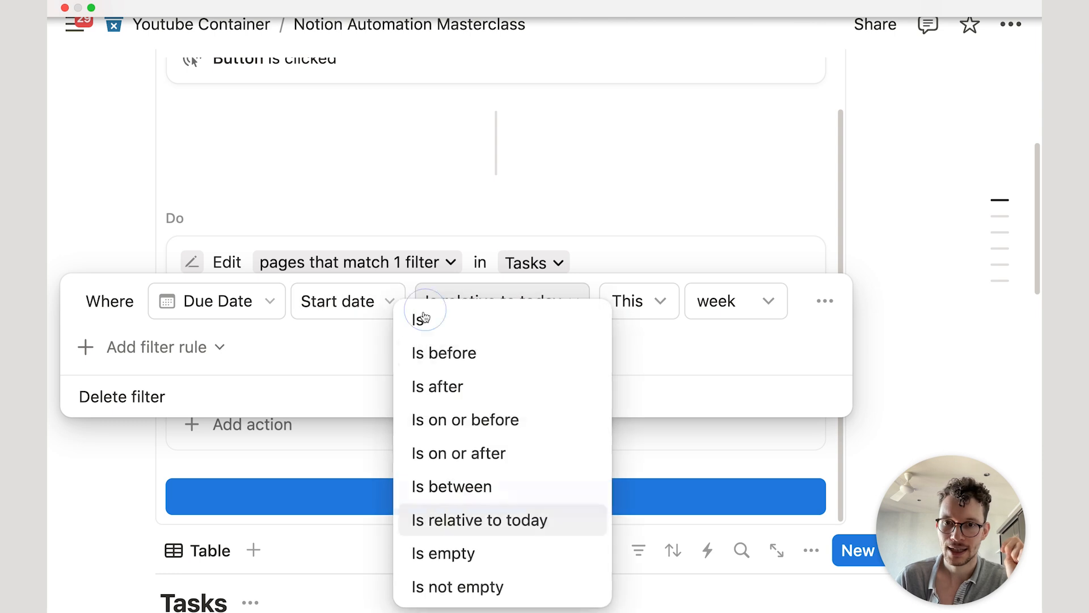
pyautogui.click(461, 353)
pyautogui.click(645, 183)
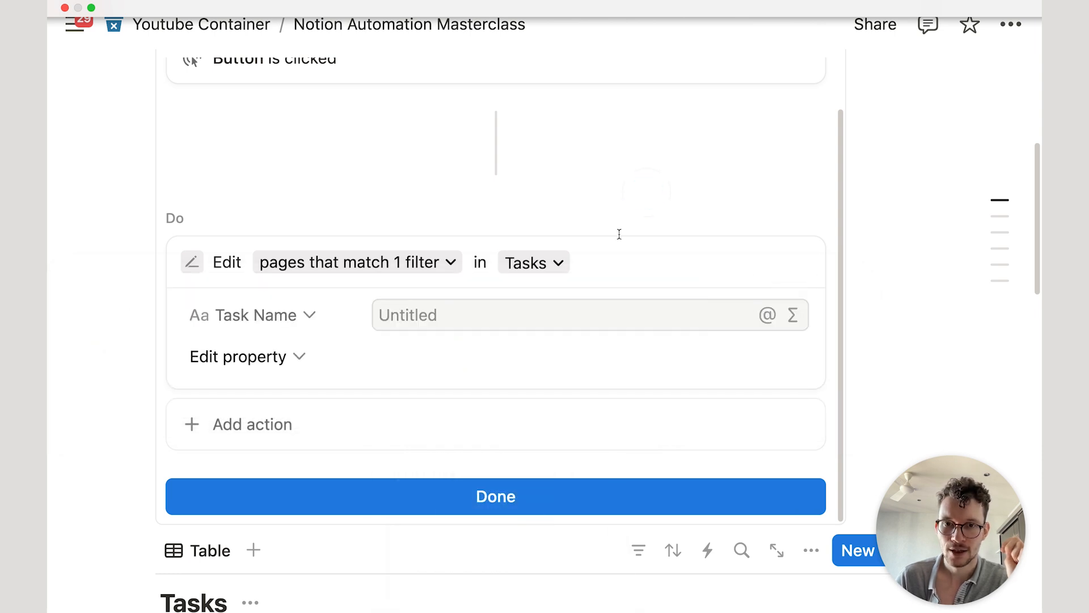
# Step: Make the Edit action set Due Date to the formula Date triggered.dateAdd(1,"days")
pyautogui.click(286, 329)
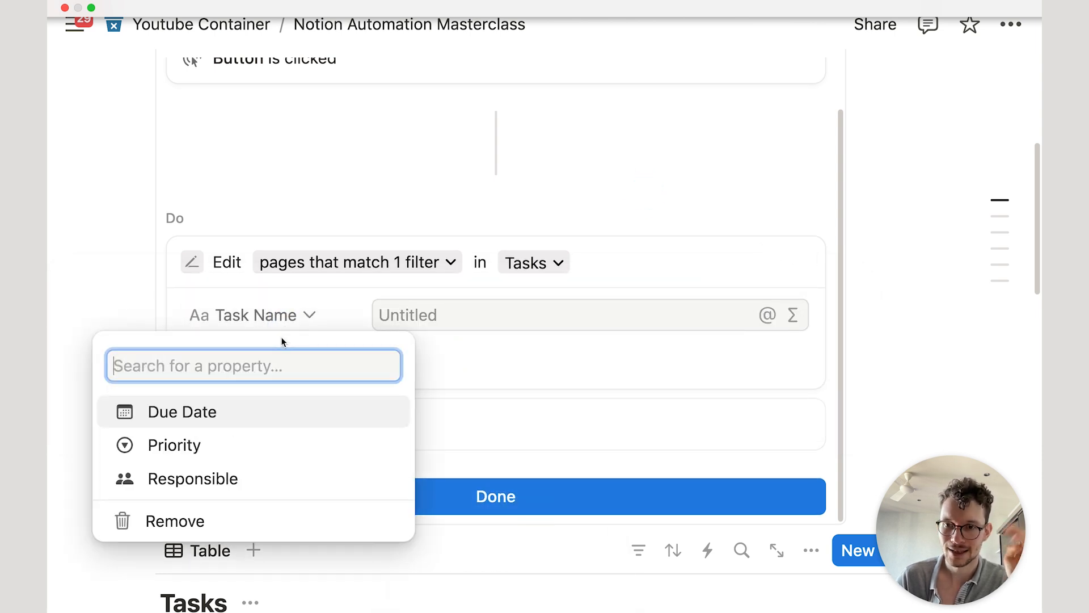
pyautogui.click(285, 410)
pyautogui.click(663, 306)
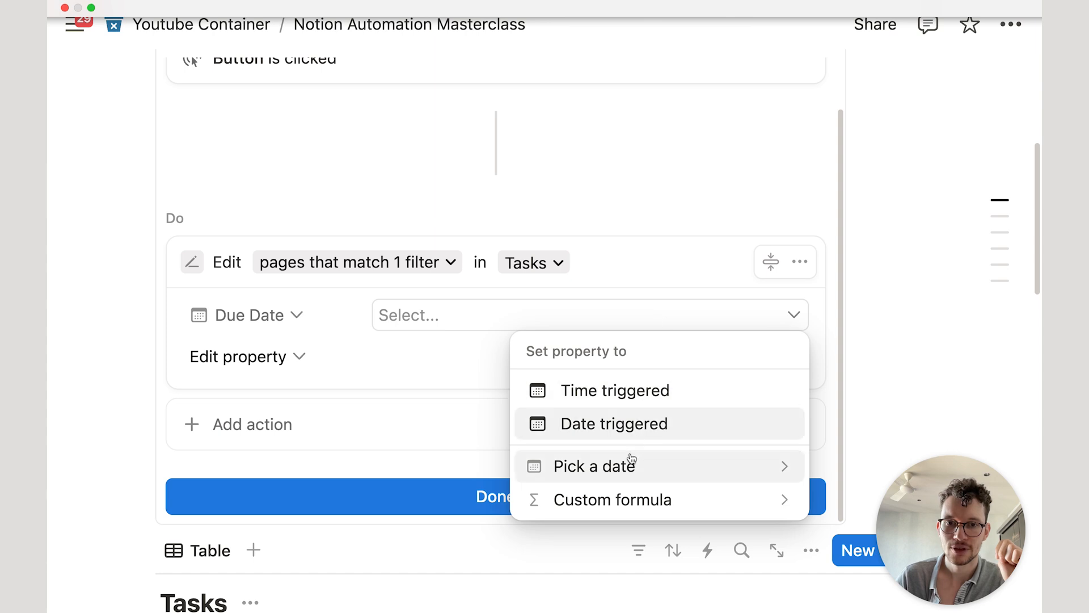
pyautogui.click(634, 506)
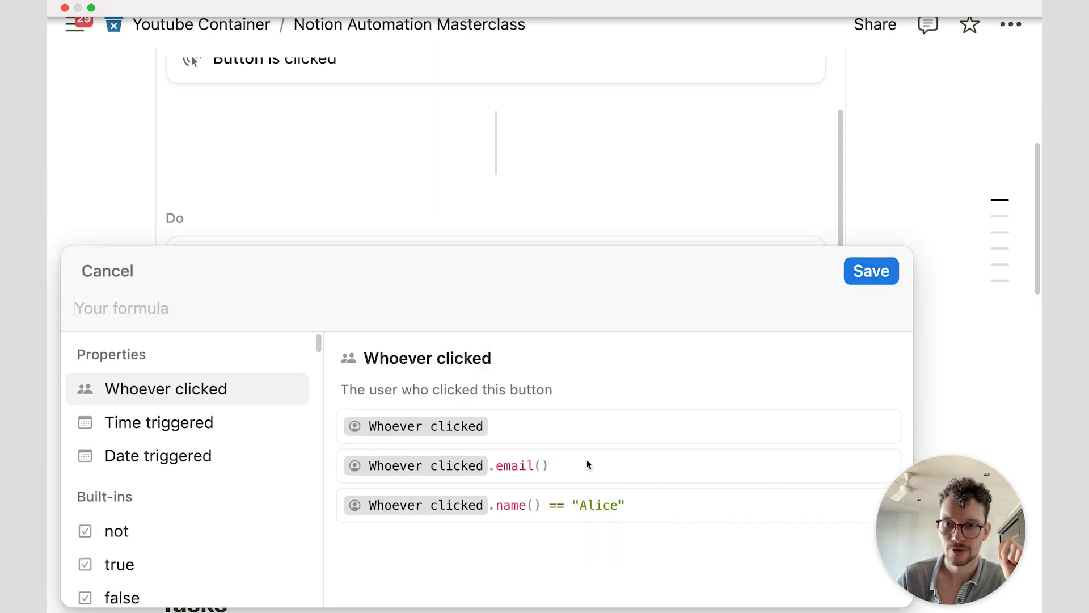
pyautogui.click(243, 423)
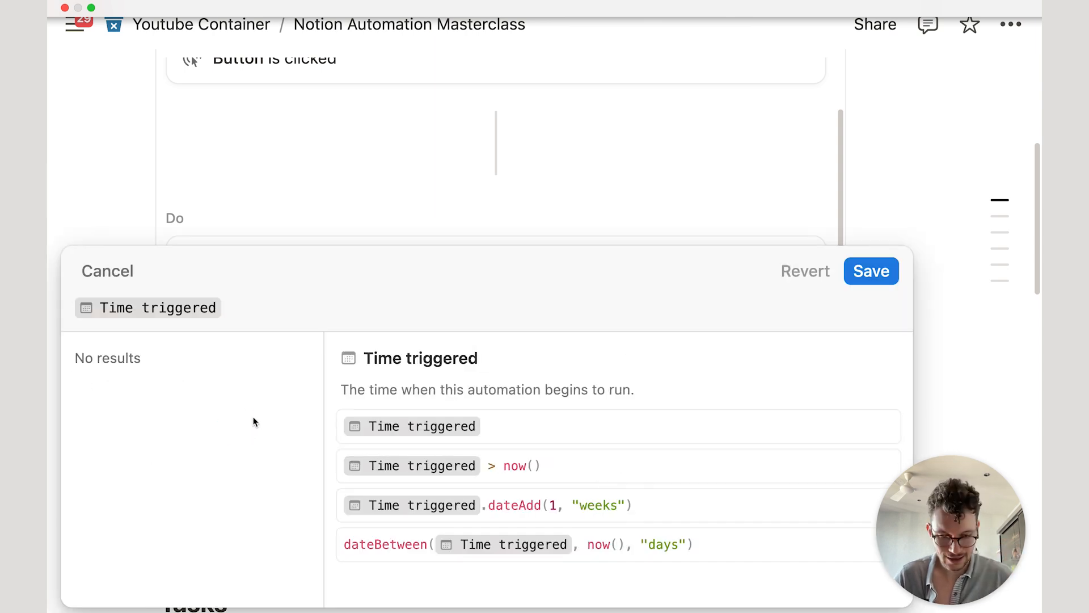
pyautogui.write('.date')
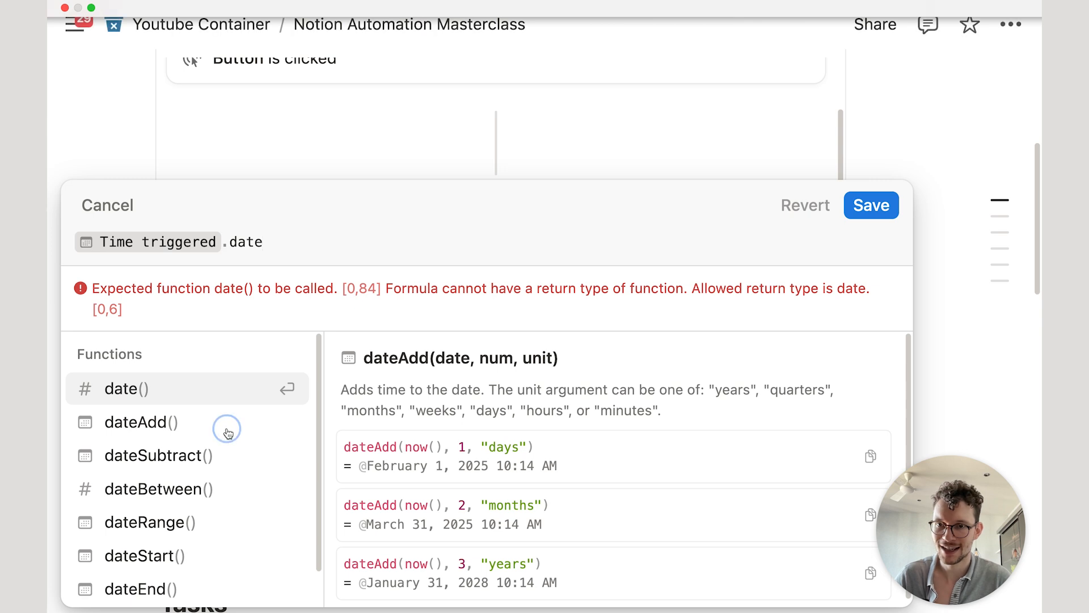
pyautogui.click(228, 433)
pyautogui.write('1,"')
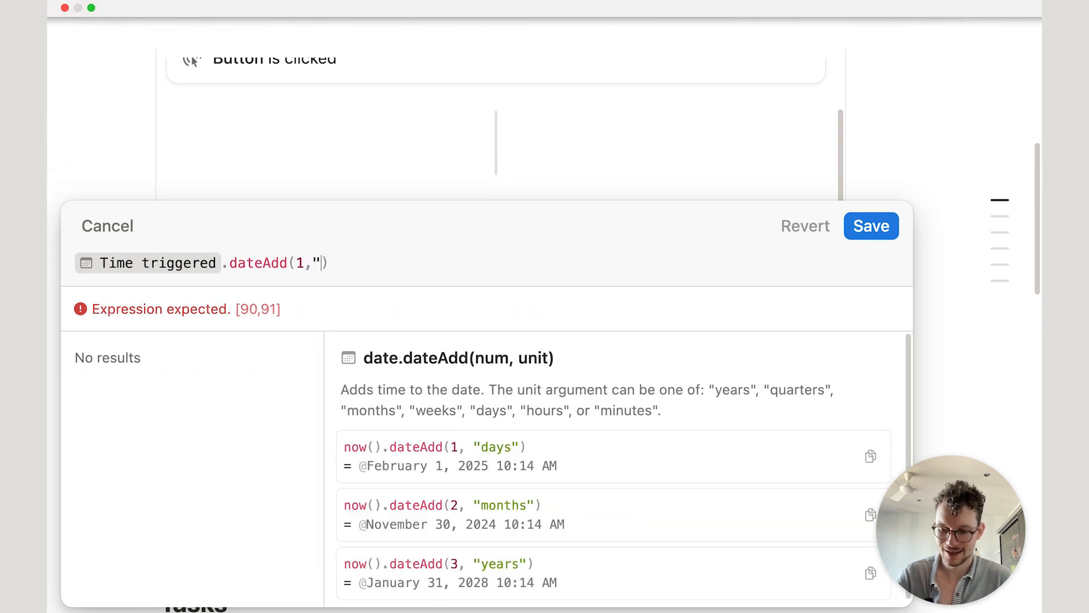
pyautogui.write('days"')
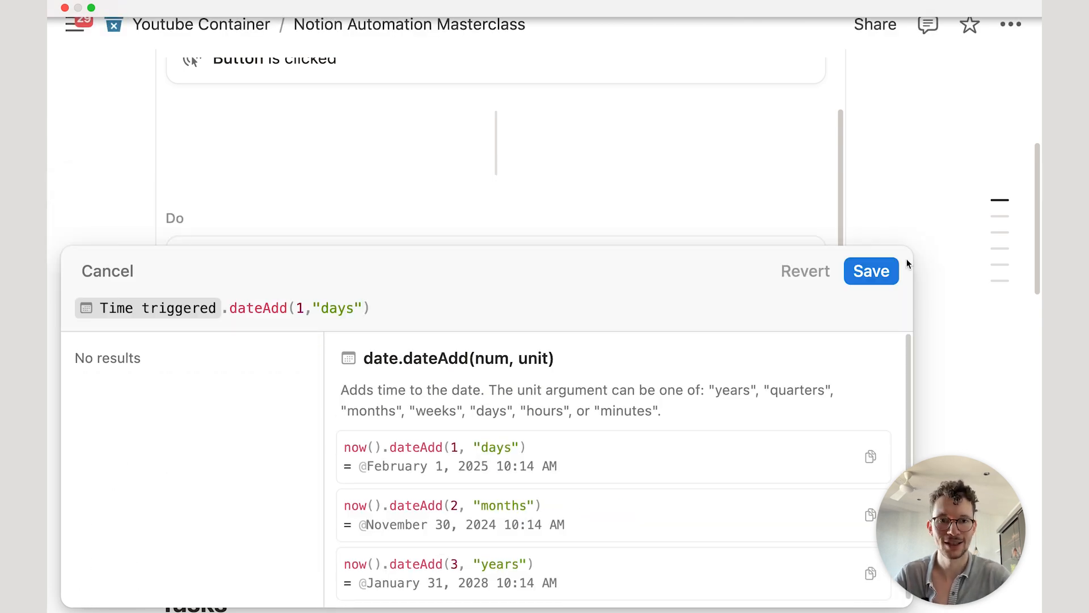
pyautogui.press('Return')
# Step: Run the button, moving the overdue task to February 1, 2025, and widen the Due Date column
pyautogui.click(559, 490)
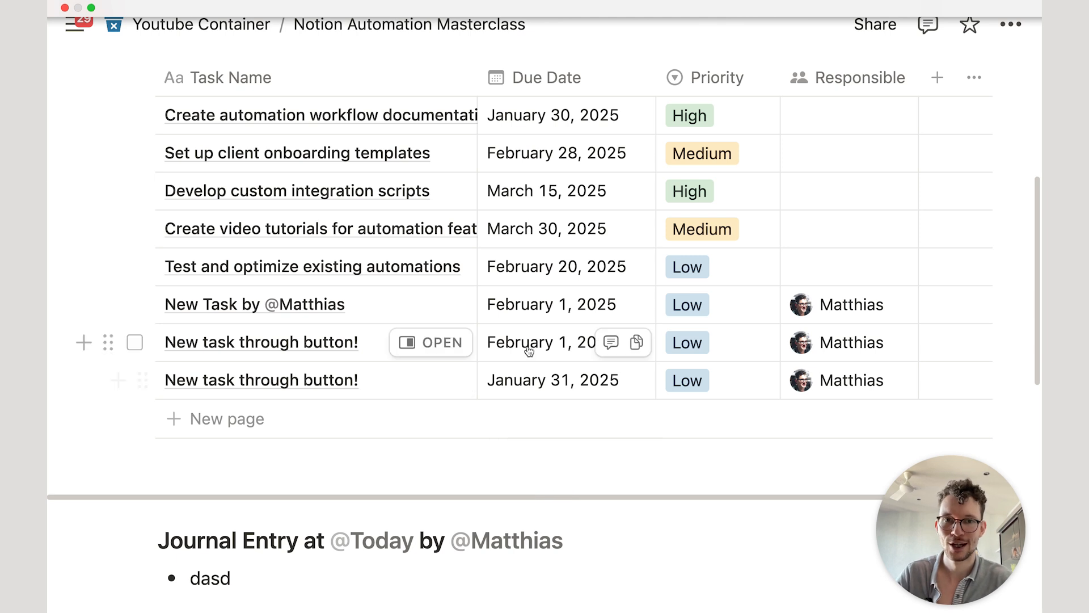
pyautogui.scroll(3, 528, 346)
pyautogui.scroll(1, 528, 350)
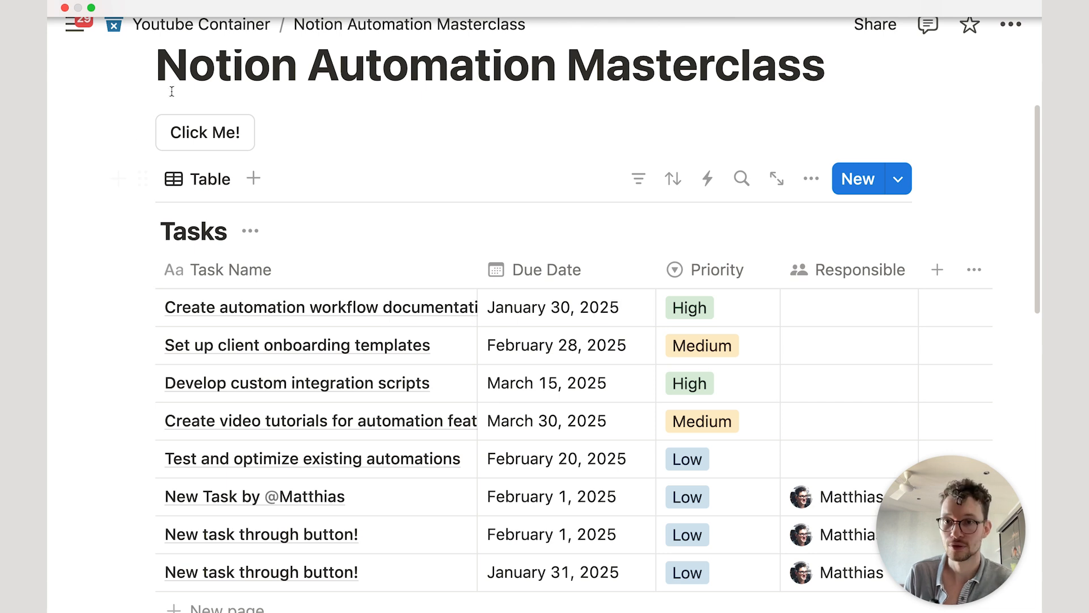
pyautogui.click(199, 138)
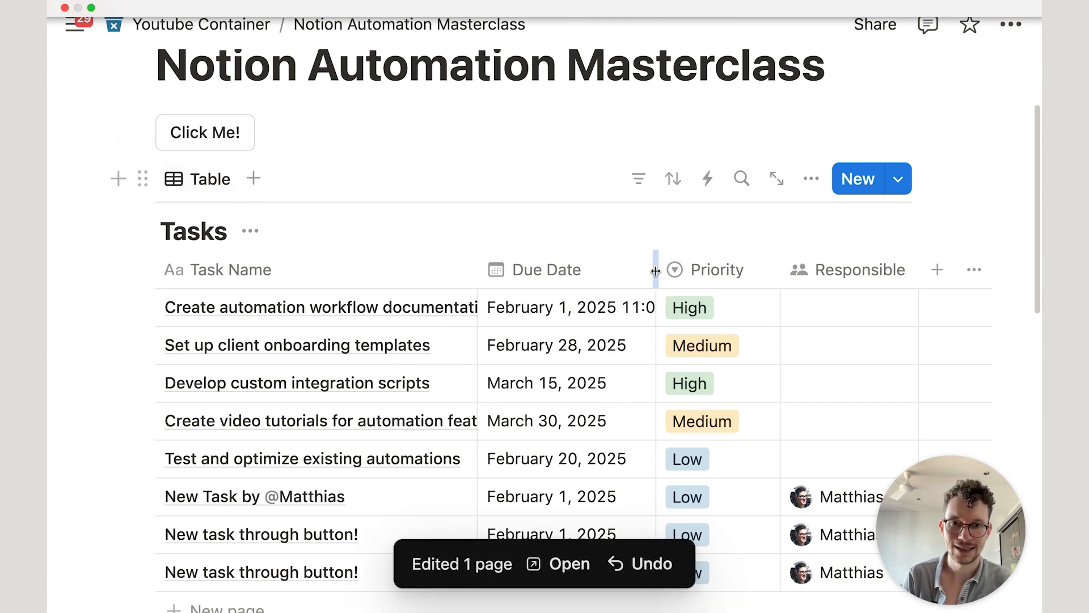
pyautogui.moveTo(656, 267); pyautogui.dragTo(716, 261)
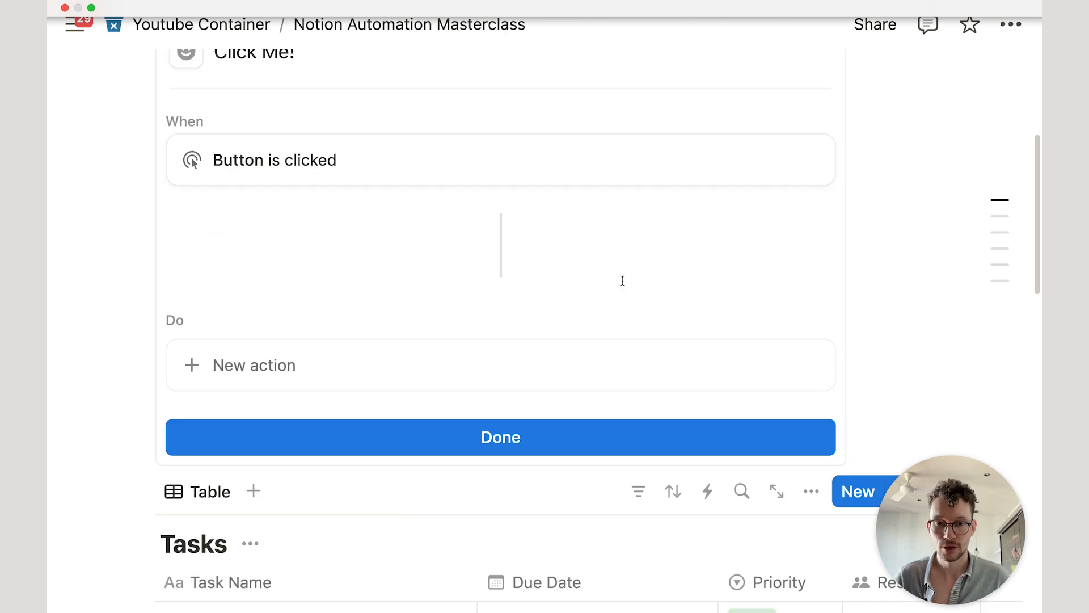
# Step: Add a Send notification action with message formula "A button was clicked by " + Whoever clicked
pyautogui.click(618, 302)
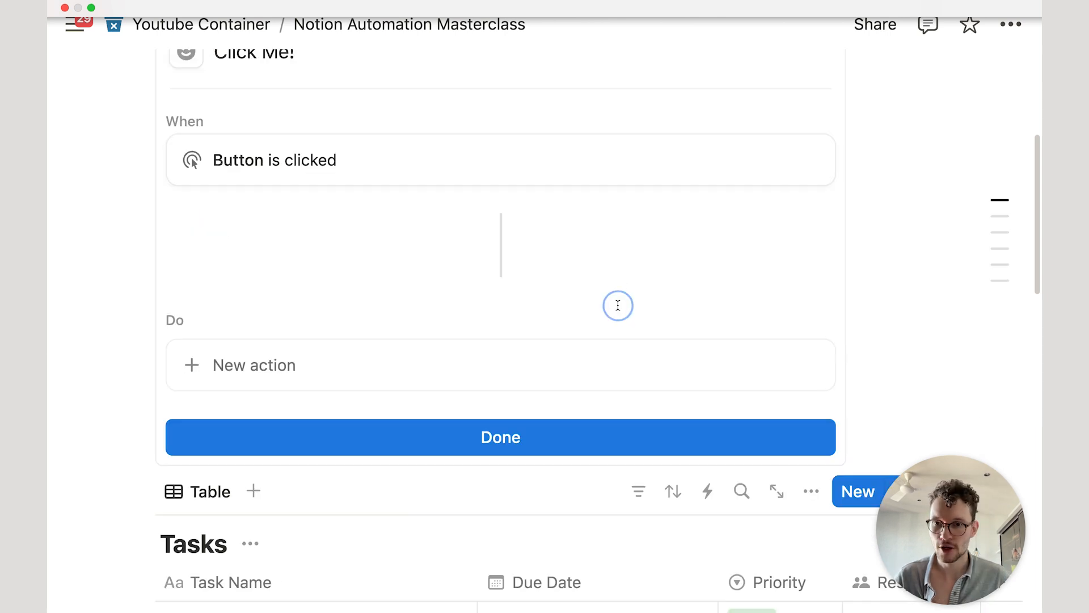
pyautogui.click(432, 367)
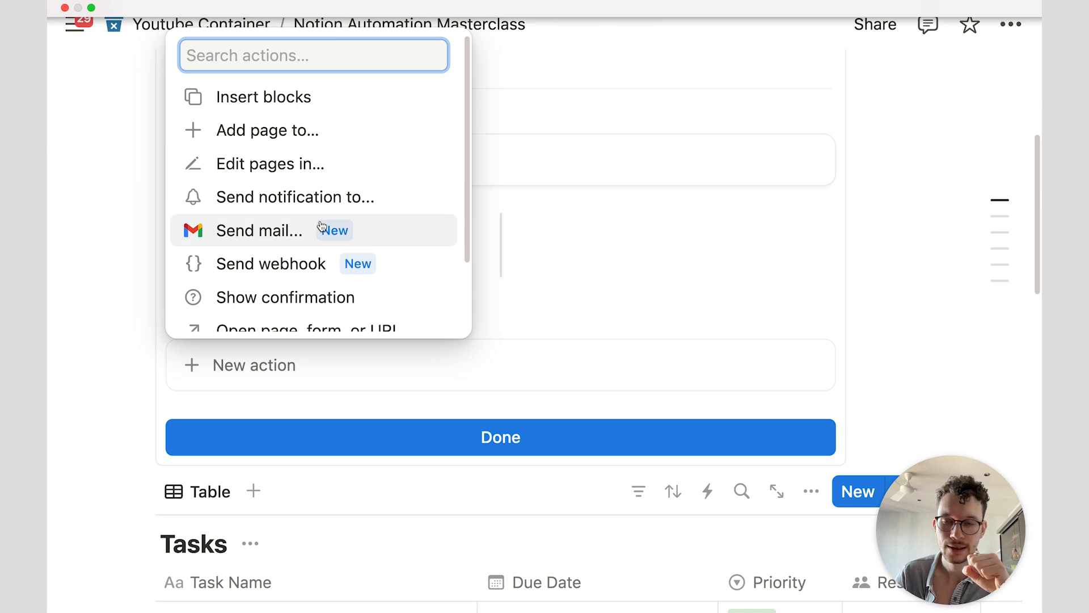
pyautogui.click(300, 200)
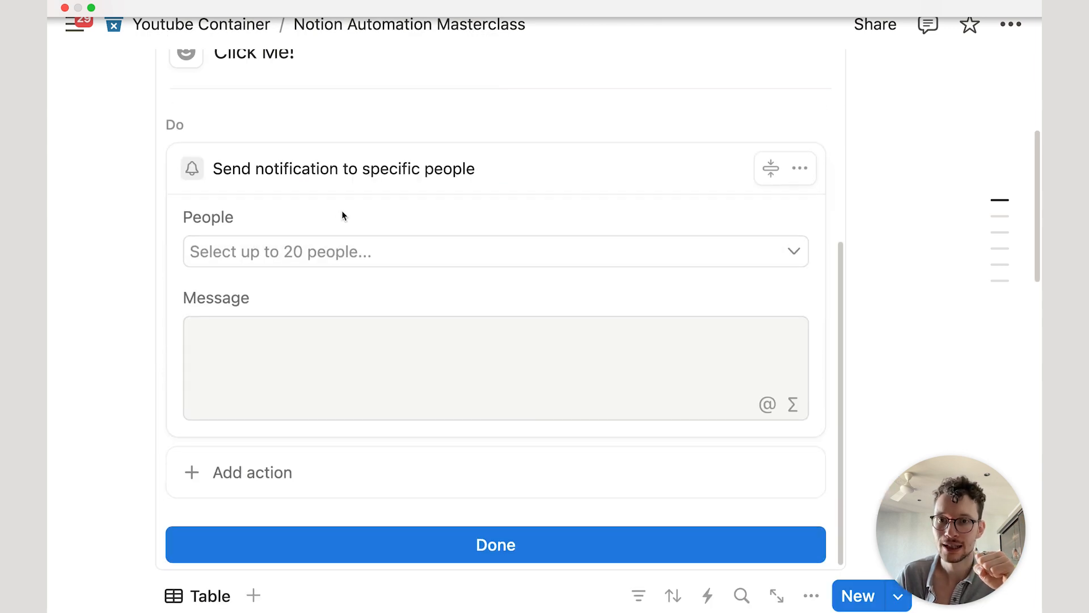
pyautogui.click(309, 357)
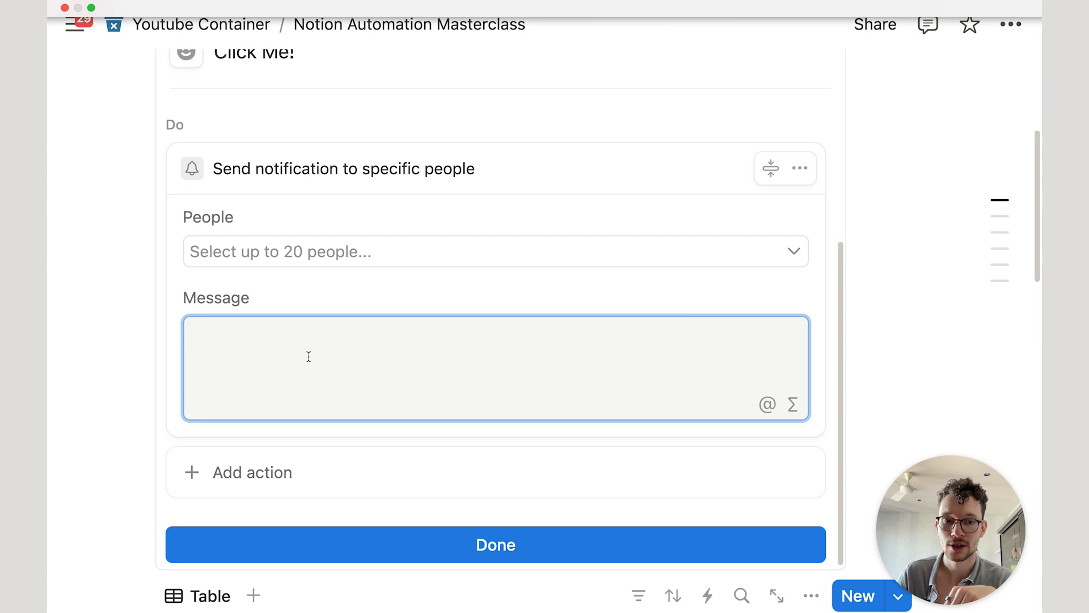
pyautogui.write('A button way')
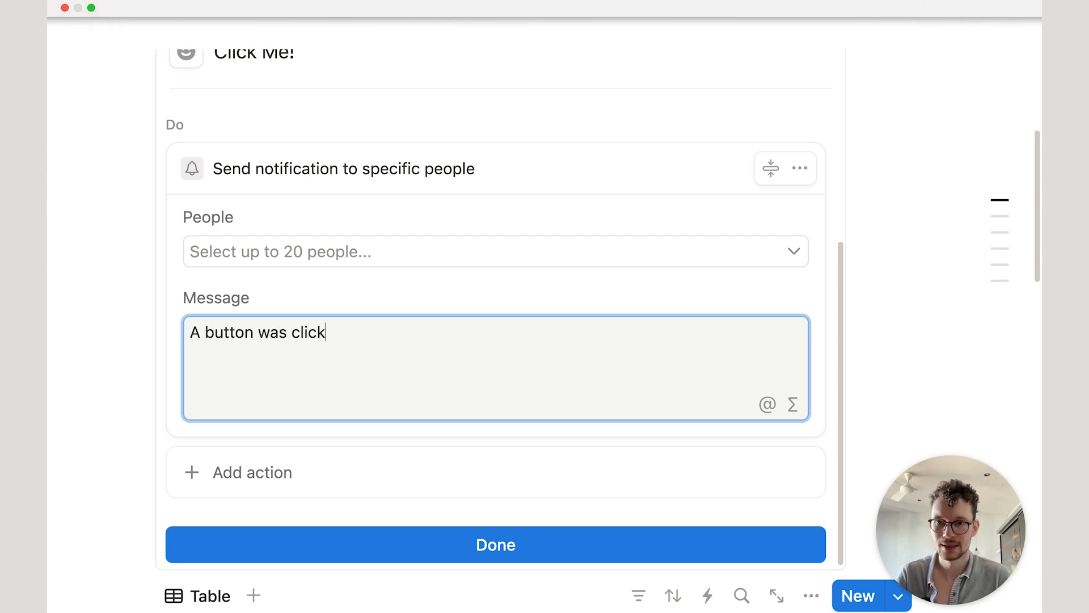
pyautogui.write(' clicked by @me')
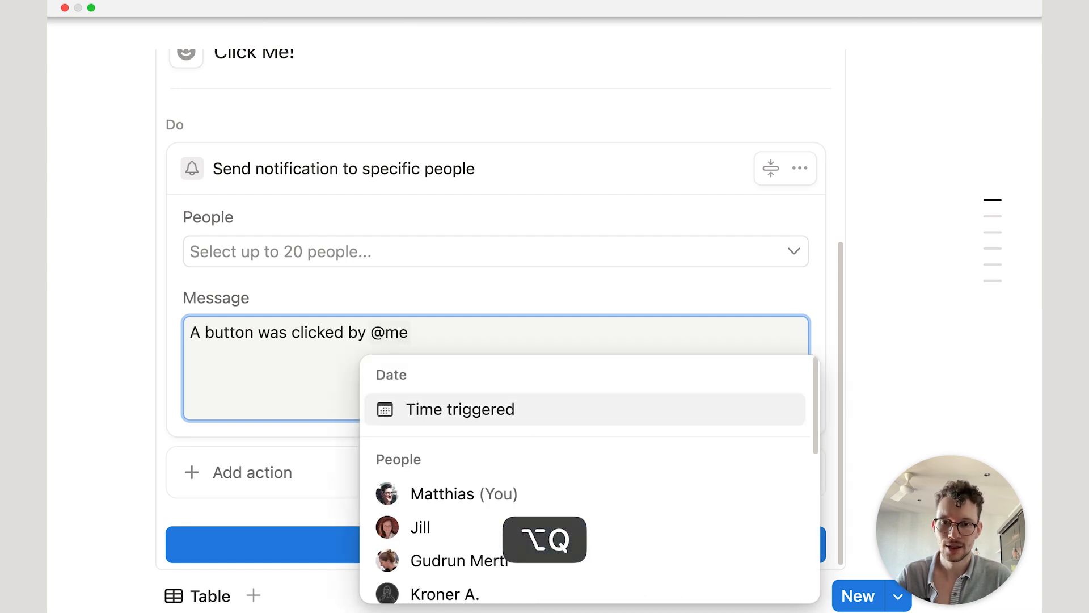
pyautogui.press('BackSpace')
pyautogui.press('BackSpace')
pyautogui.press('BackSpace')
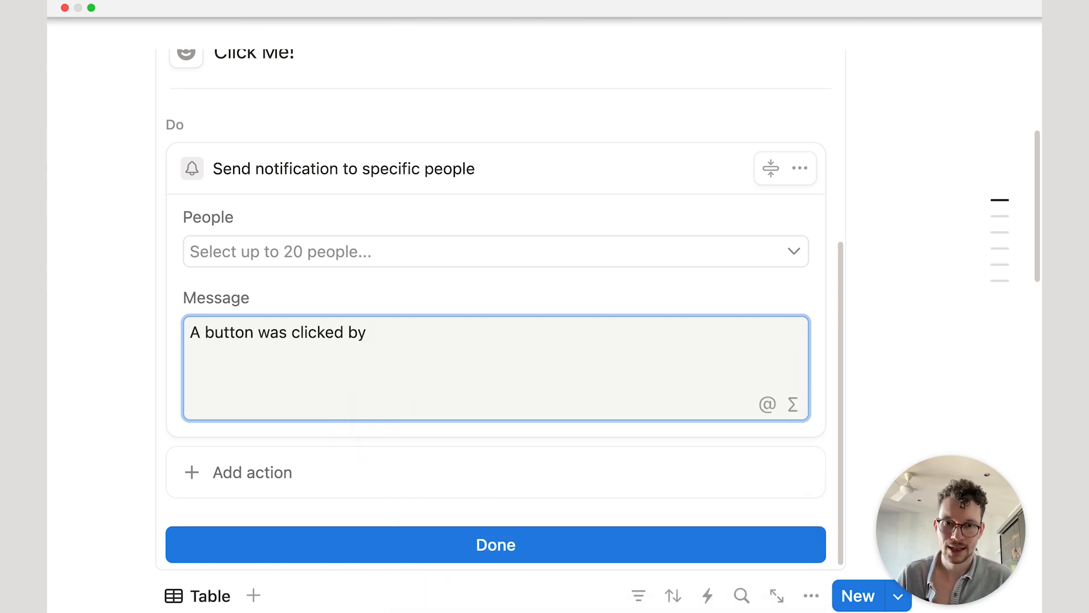
pyautogui.click(792, 404)
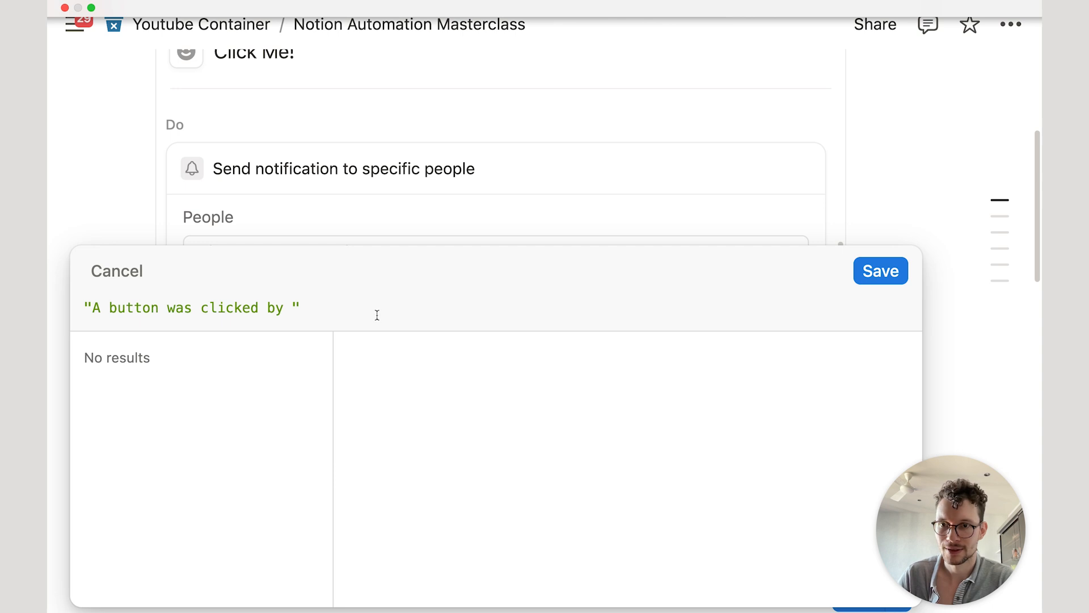
pyautogui.write('+')
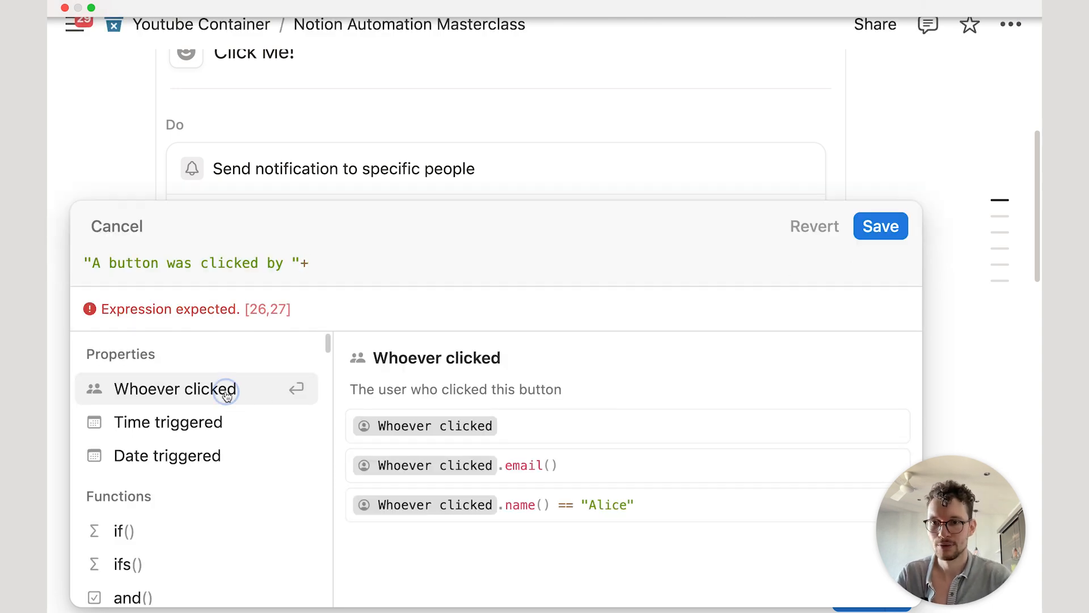
pyautogui.click(227, 388)
pyautogui.click(900, 280)
# Step: Choose the person to notify, then run the Click Me! button to test the notification
pyautogui.click(401, 249)
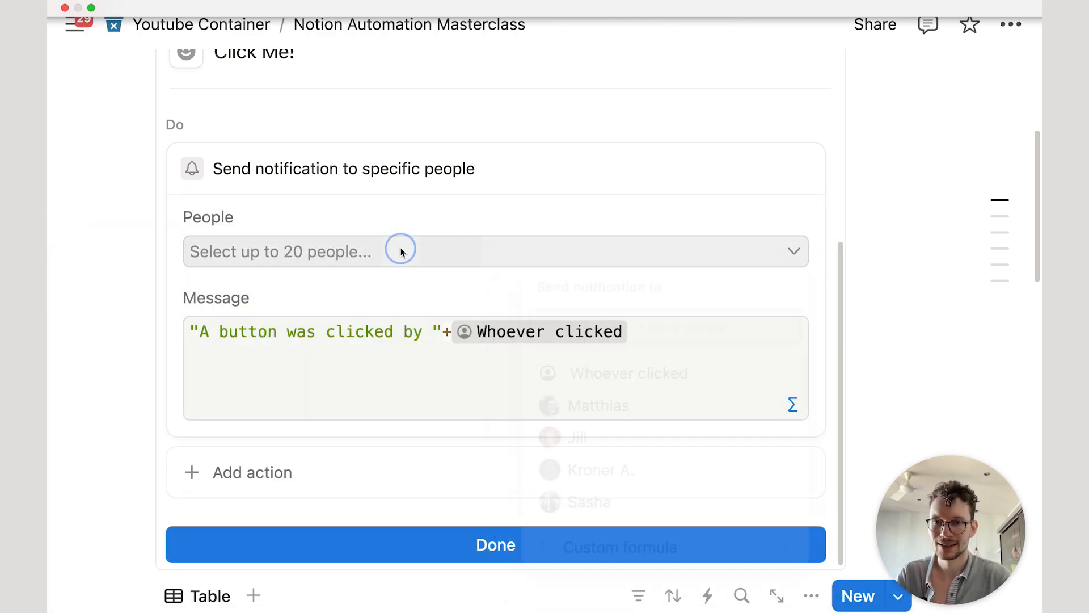
pyautogui.click(585, 419)
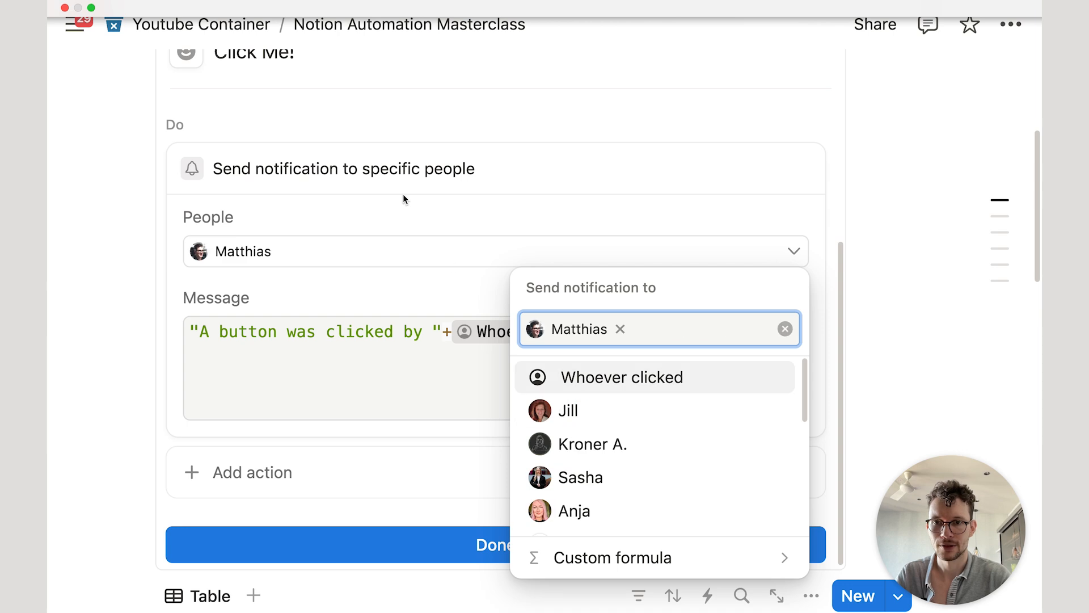
pyautogui.click(403, 197)
pyautogui.click(314, 546)
pyautogui.scroll(5, 314, 372)
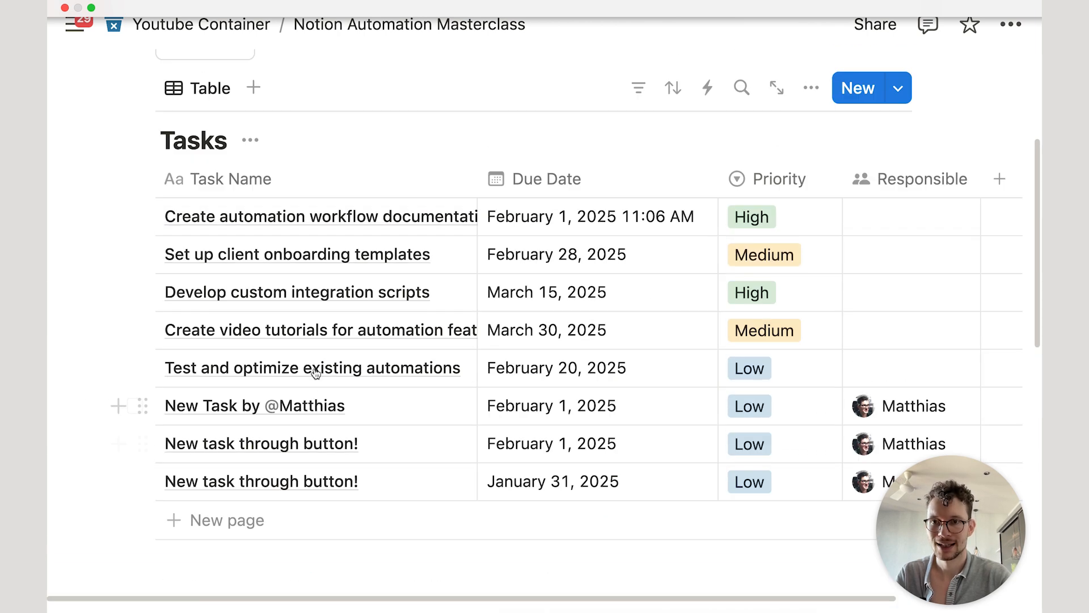
pyautogui.moveTo(236, 297)
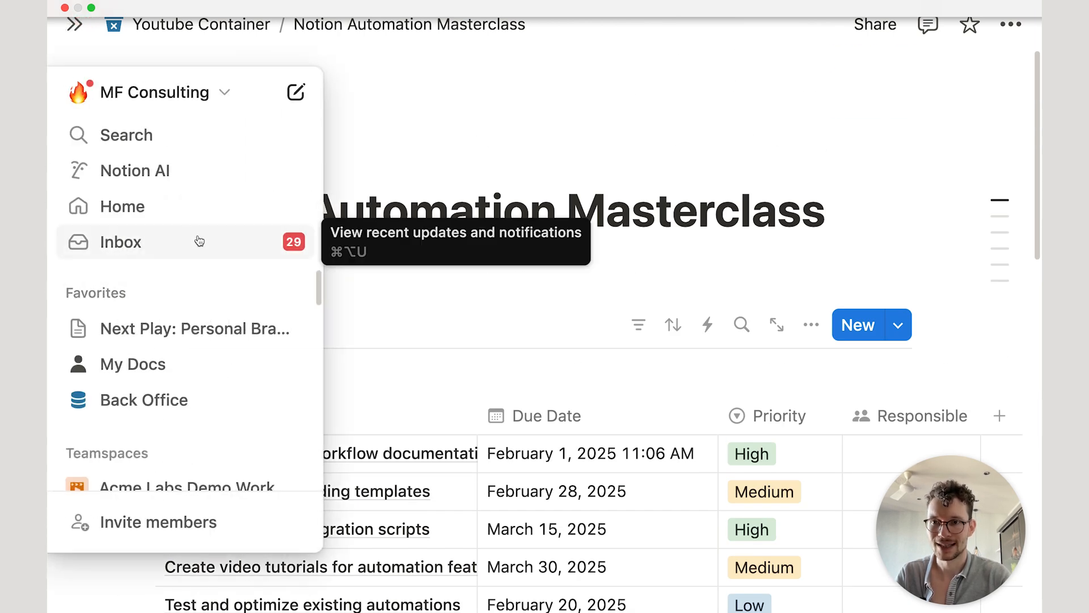
pyautogui.click(212, 277)
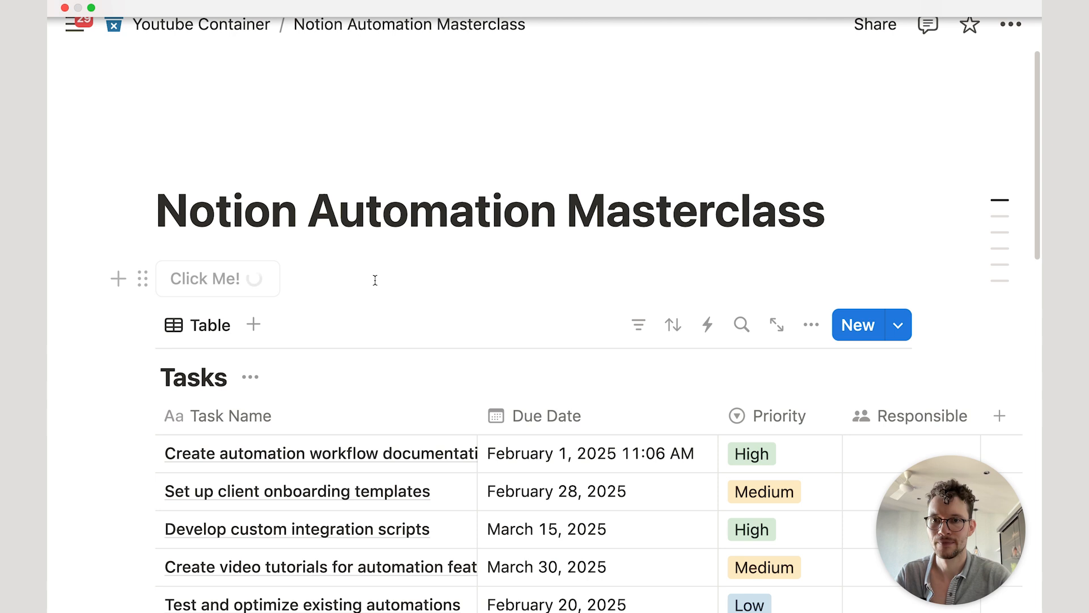
pyautogui.moveTo(49, 278)
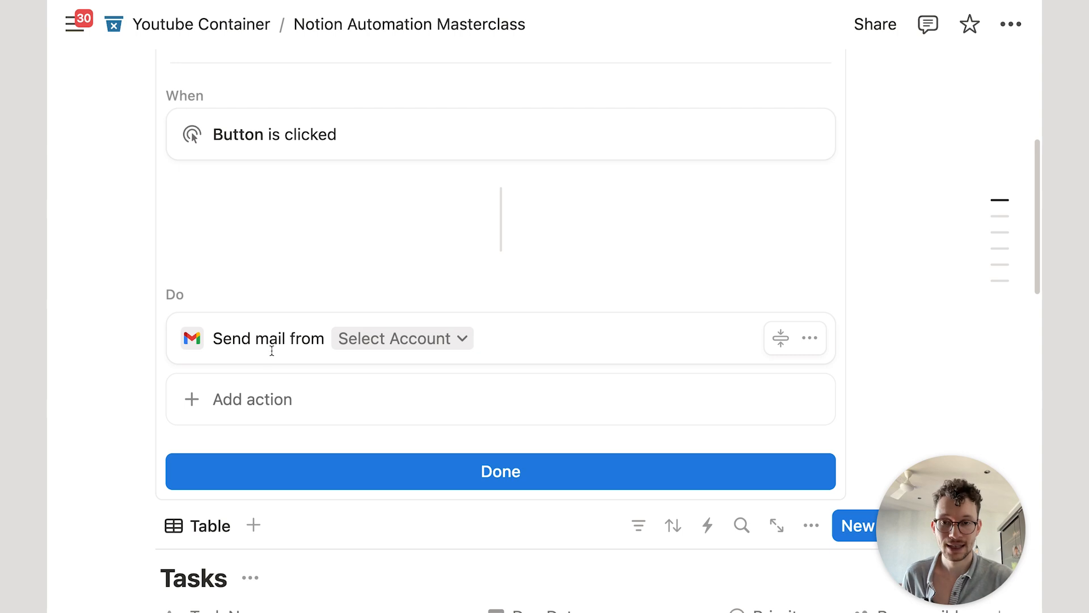
# Step: Delete the Gmail Send mail action and bring up the list of new actions
pyautogui.click(519, 350)
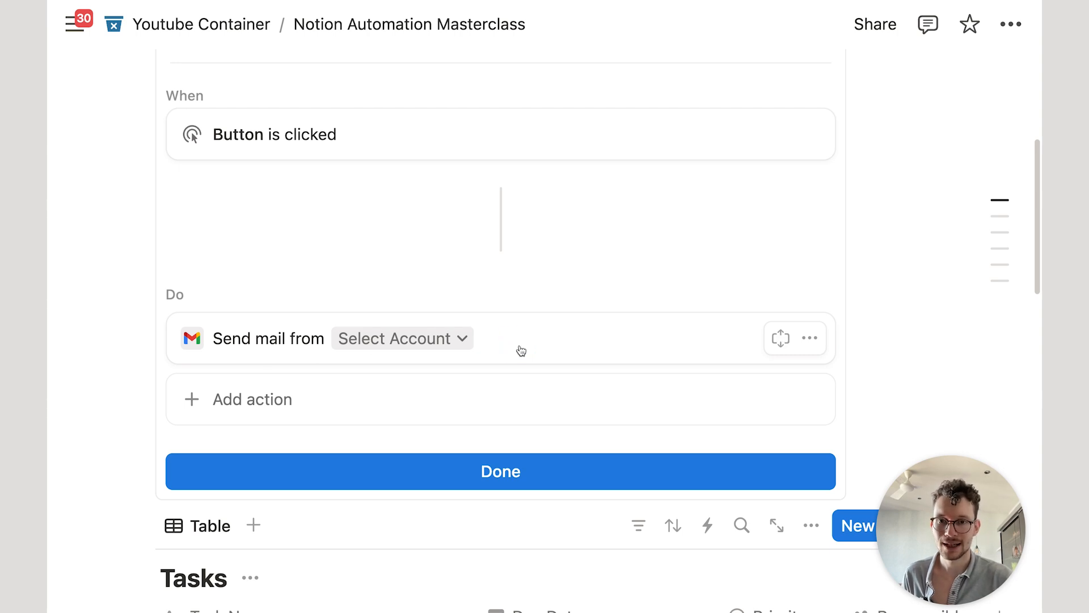
pyautogui.click(780, 338)
pyautogui.scroll(-2, 604, 358)
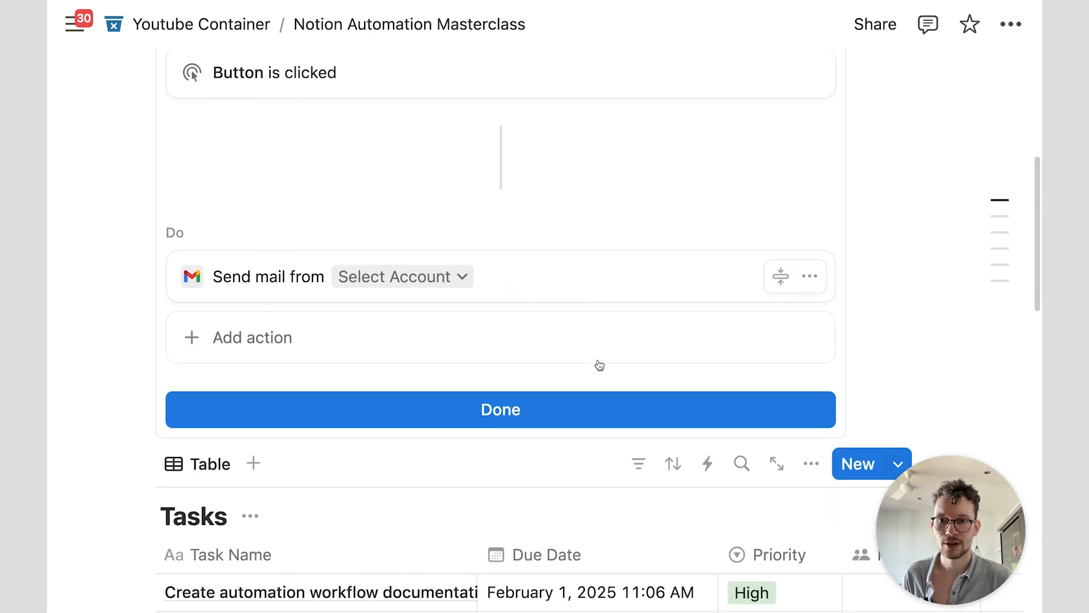
pyautogui.scroll(-1, 600, 365)
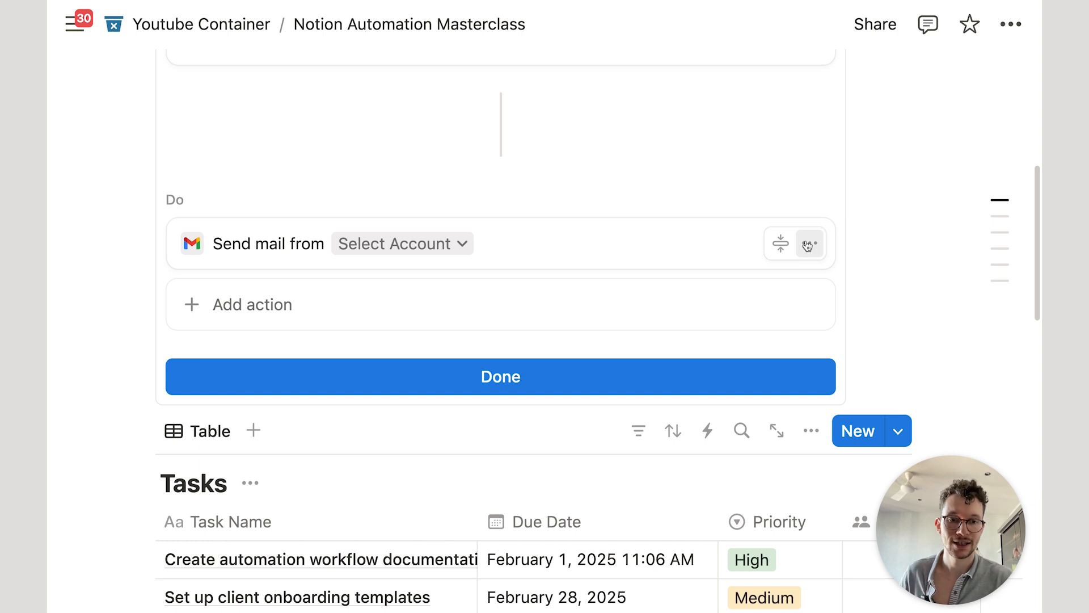
pyautogui.scroll(3, 808, 246)
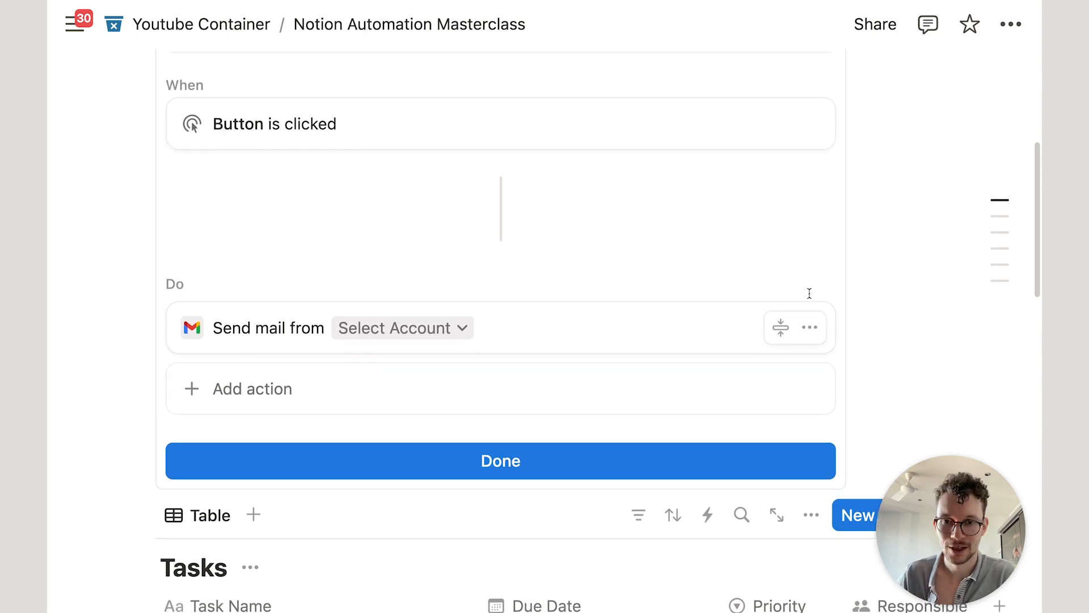
pyautogui.click(810, 327)
pyautogui.click(788, 444)
pyautogui.click(430, 318)
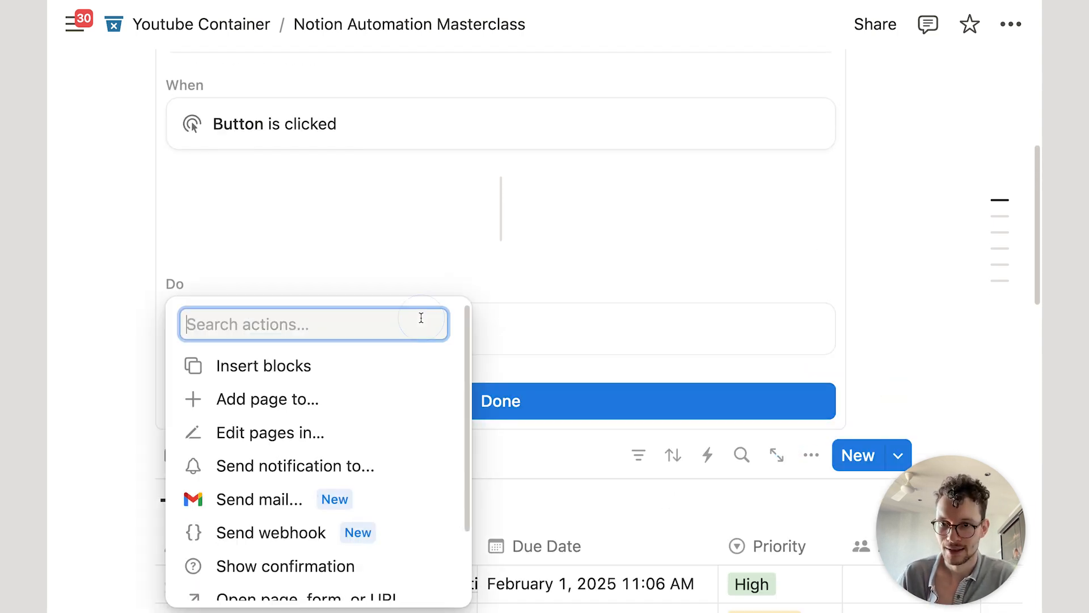
pyautogui.scroll(-1, 384, 421)
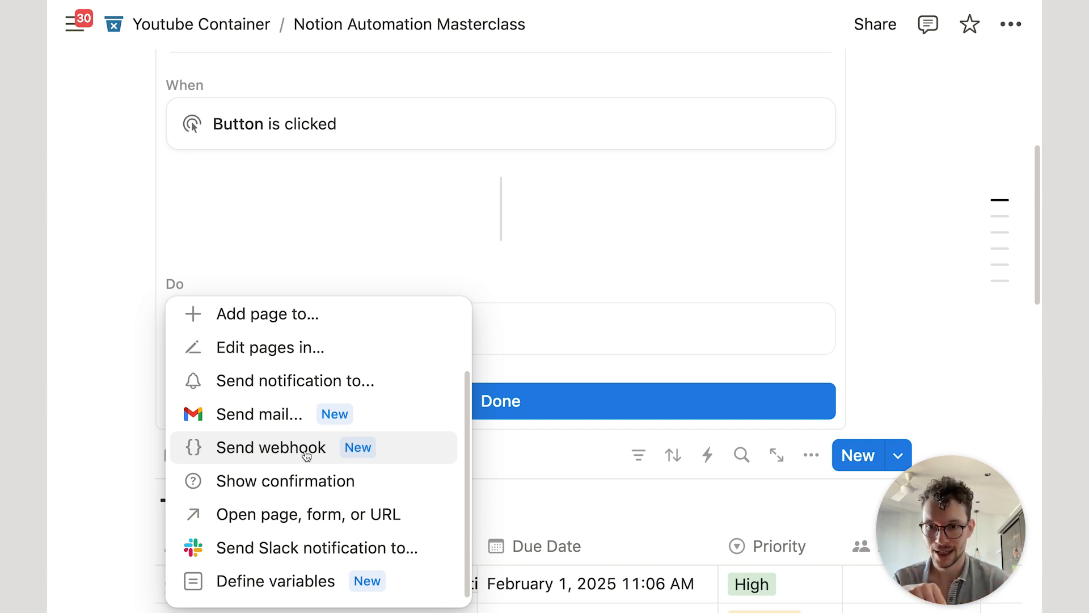
# Step: Add a Show confirmation action to the button
pyautogui.click(299, 472)
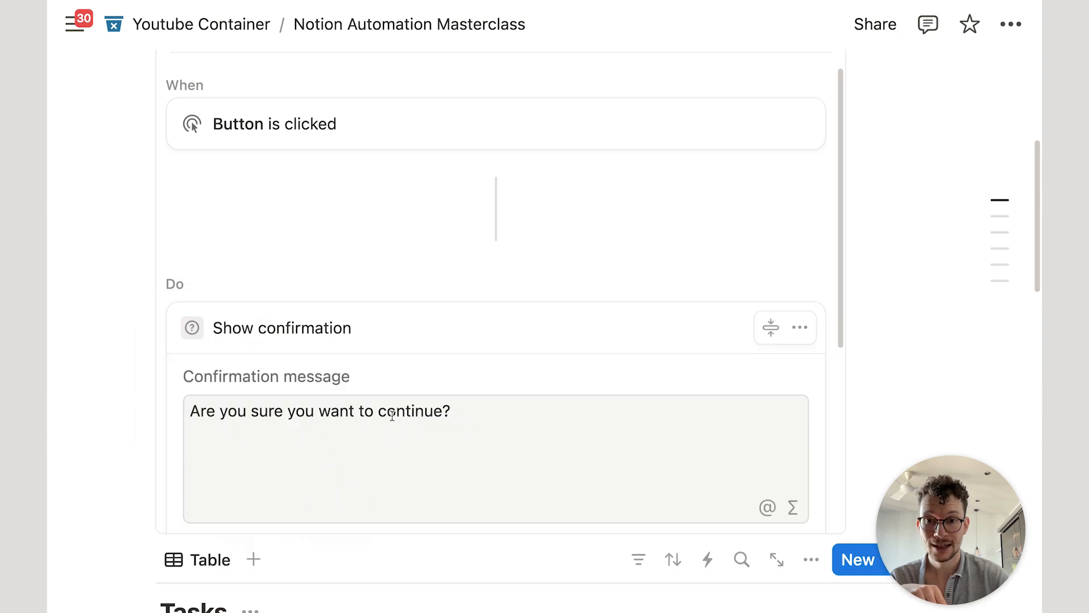
pyautogui.scroll(-5, 391, 416)
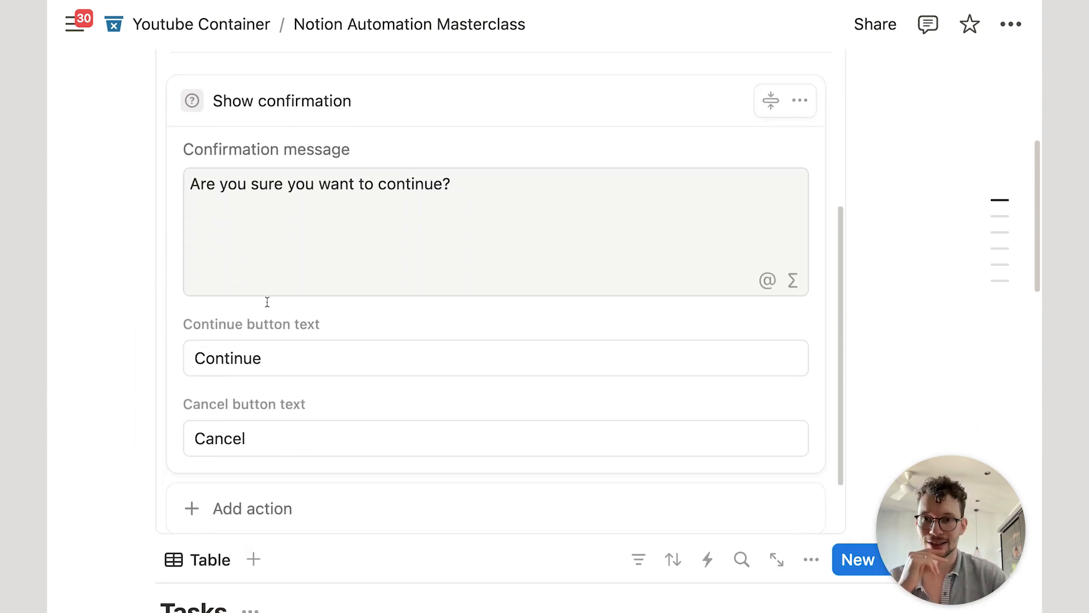
pyautogui.scroll(-2, 274, 275)
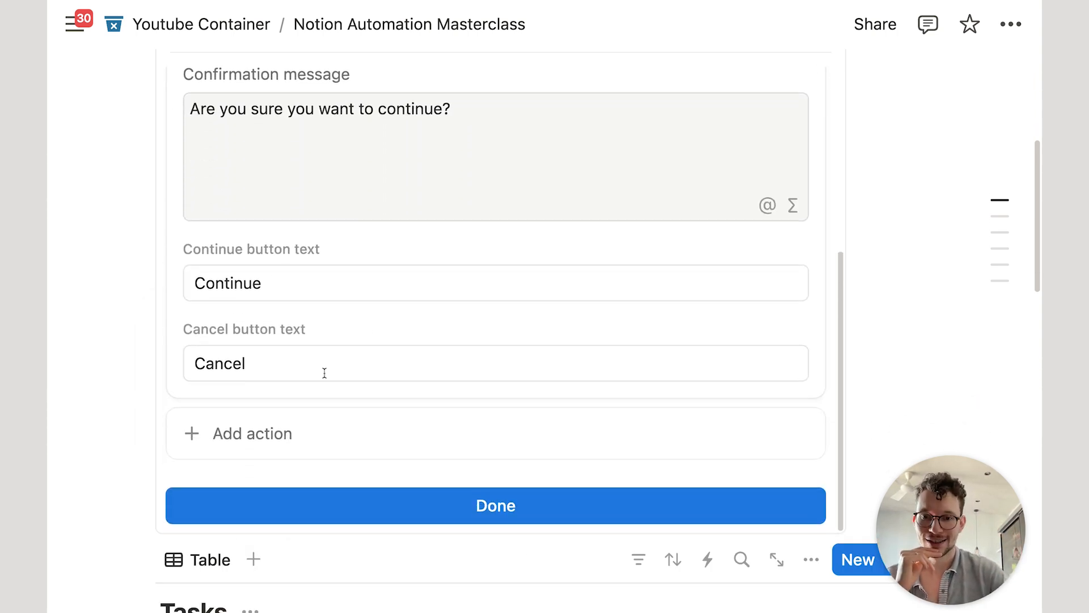
# Step: Add an Edit pages action on the Tasks database that changes Task Name
pyautogui.click(259, 417)
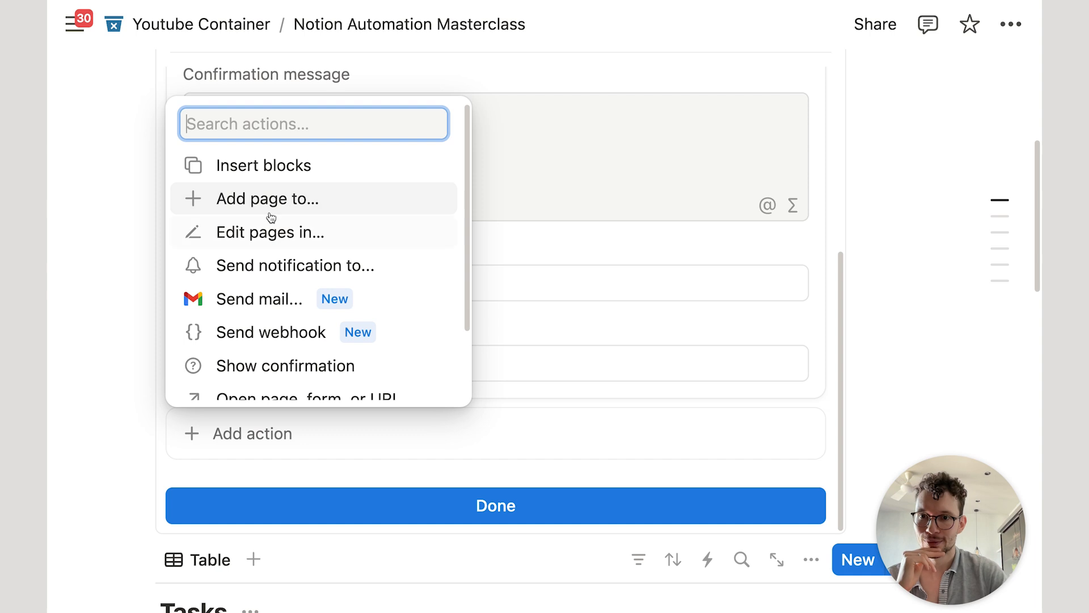
pyautogui.click(256, 228)
pyautogui.click(354, 444)
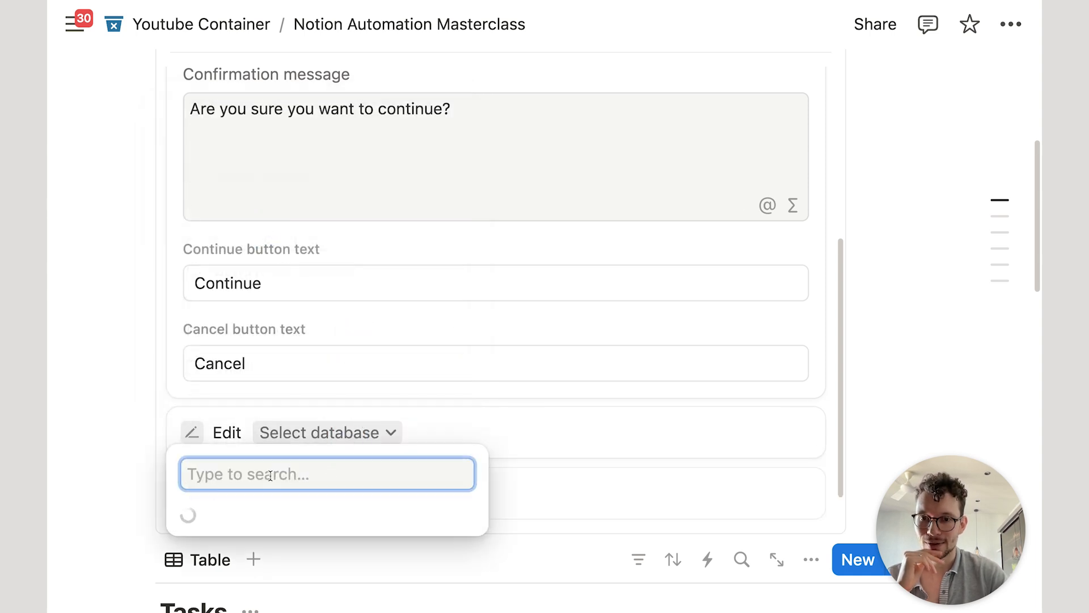
pyautogui.click(294, 128)
pyautogui.scroll(-2, 293, 300)
pyautogui.click(257, 363)
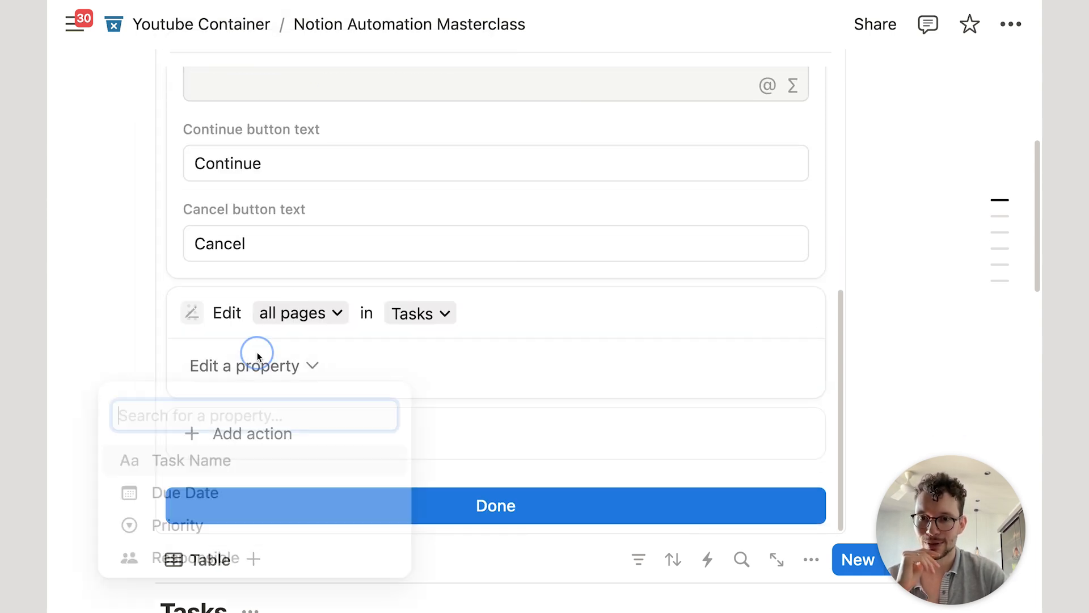
pyautogui.click(220, 472)
pyautogui.scroll(3, 367, 376)
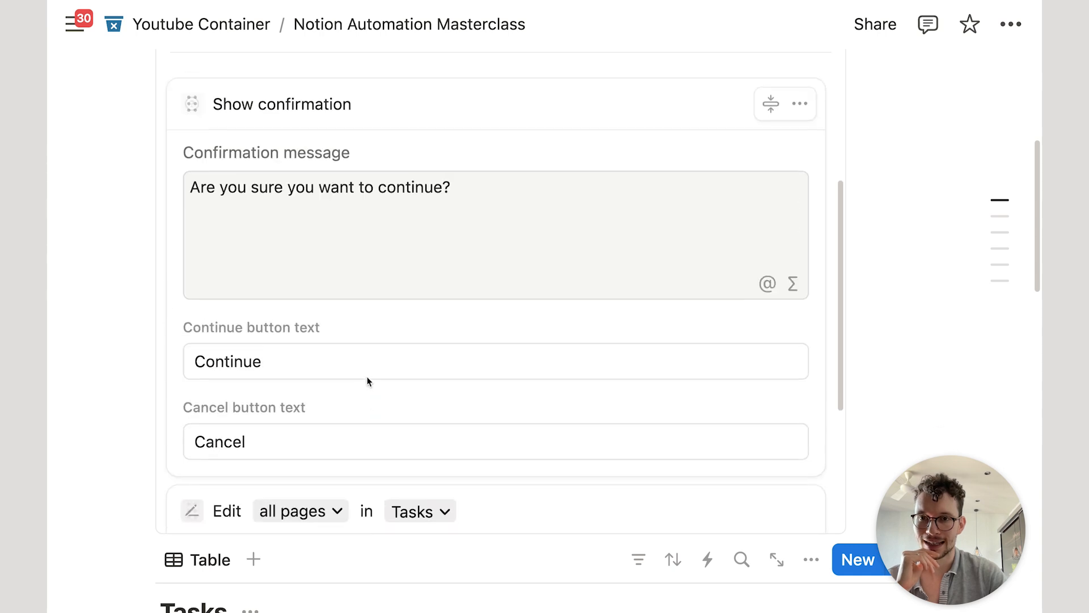
pyautogui.scroll(-4, 493, 312)
pyautogui.click(443, 506)
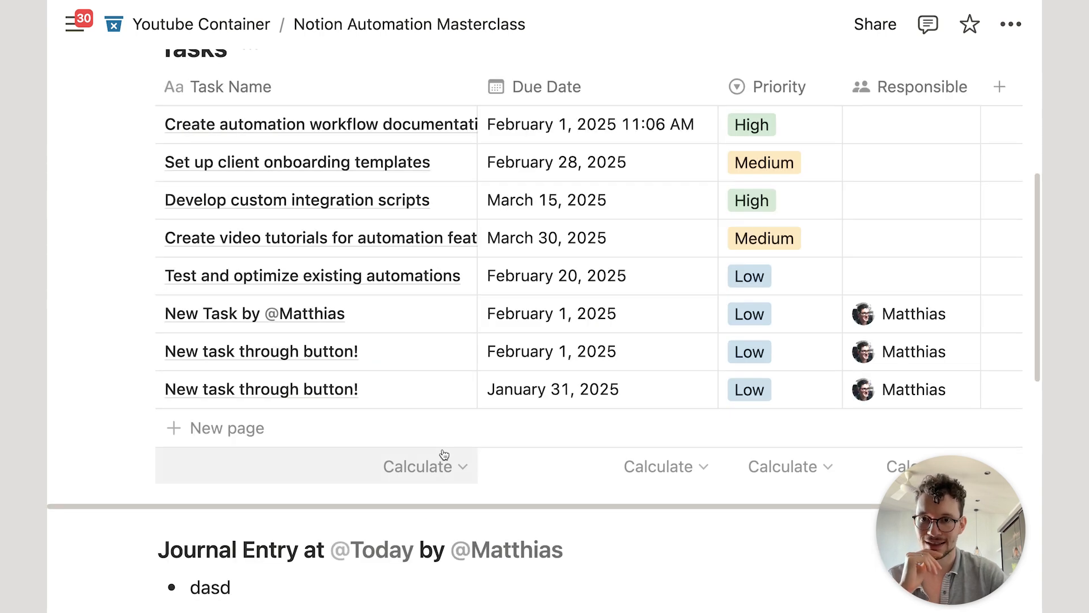
# Step: Run the button, answer the confirmation prompt, and reopen its automation settings
pyautogui.scroll(3, 431, 454)
pyautogui.scroll(1, 338, 242)
pyautogui.click(214, 156)
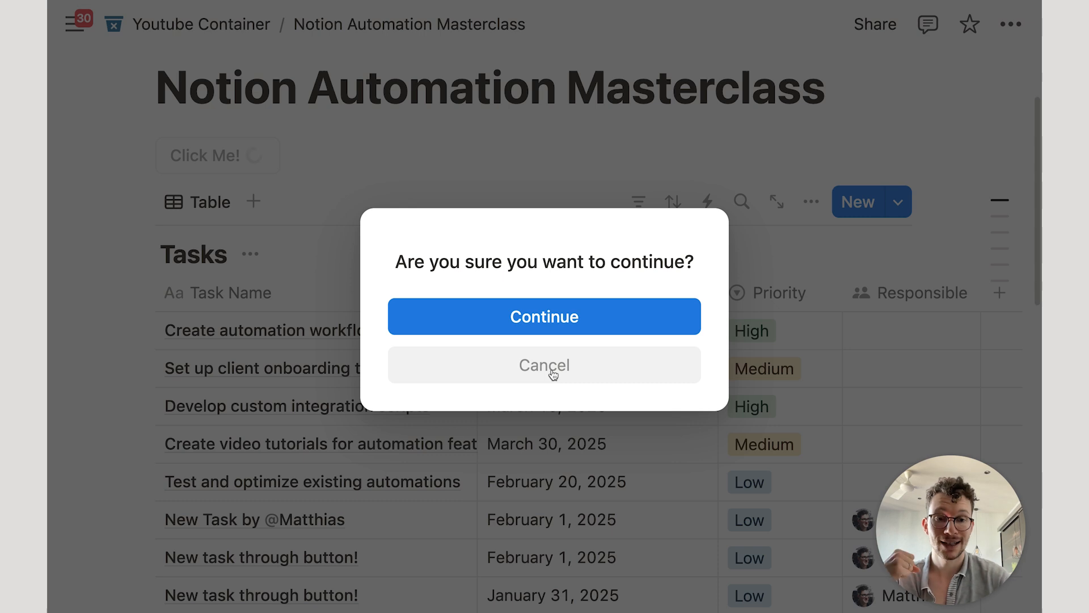
pyautogui.click(553, 371)
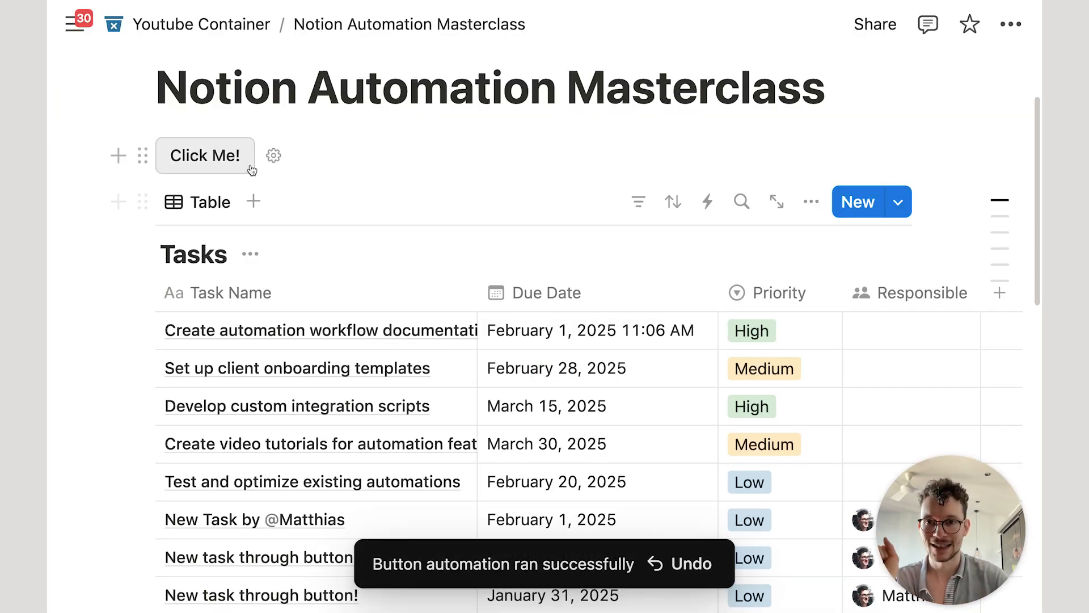
pyautogui.click(274, 154)
pyautogui.scroll(-5, 520, 370)
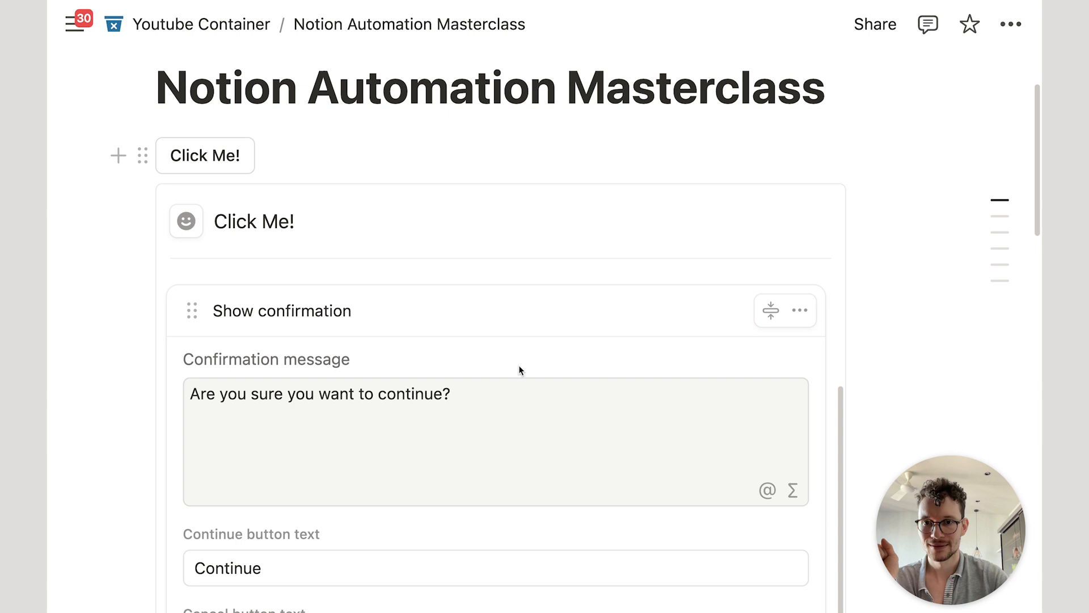
# Step: Delete the Show confirmation and Edit pages actions from the button
pyautogui.click(800, 310)
pyautogui.click(753, 495)
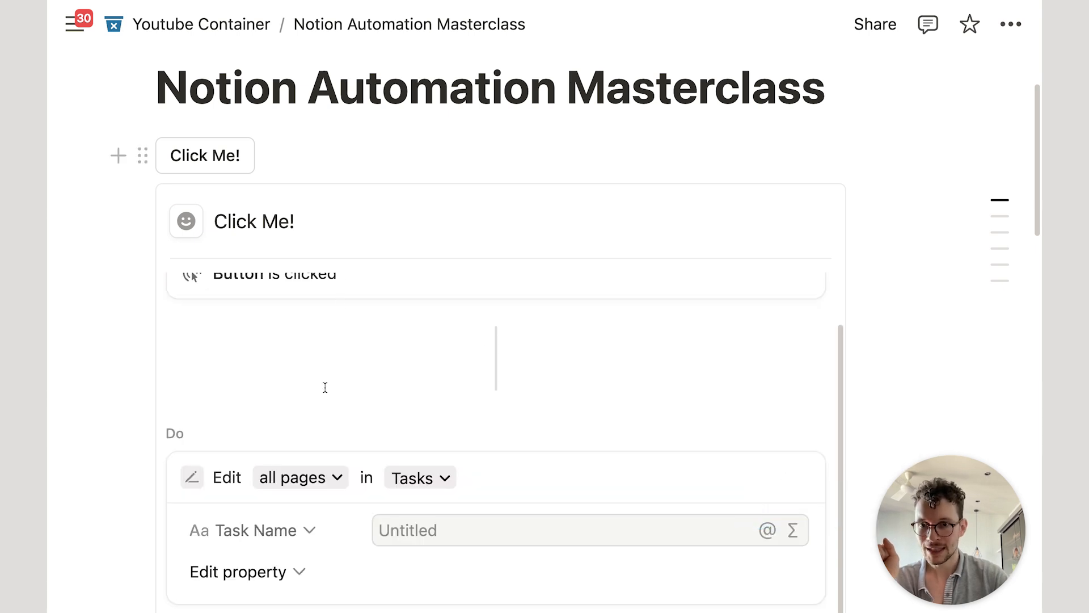
pyautogui.click(800, 477)
pyautogui.click(773, 441)
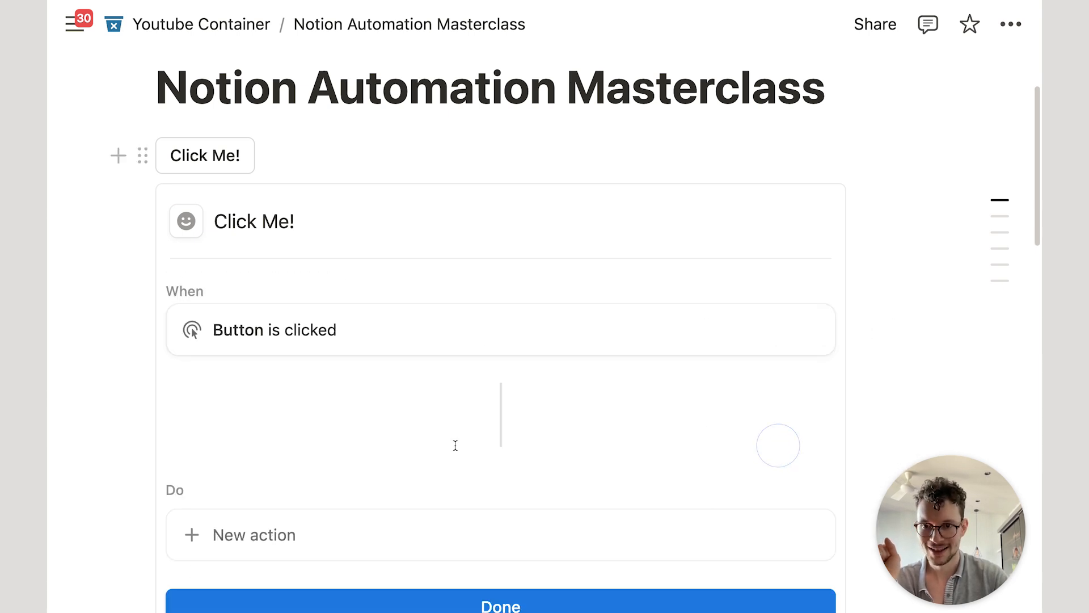
# Step: Add an Open page action that opens PM Overview as a Full page
pyautogui.click(282, 535)
pyautogui.scroll(-2, 329, 442)
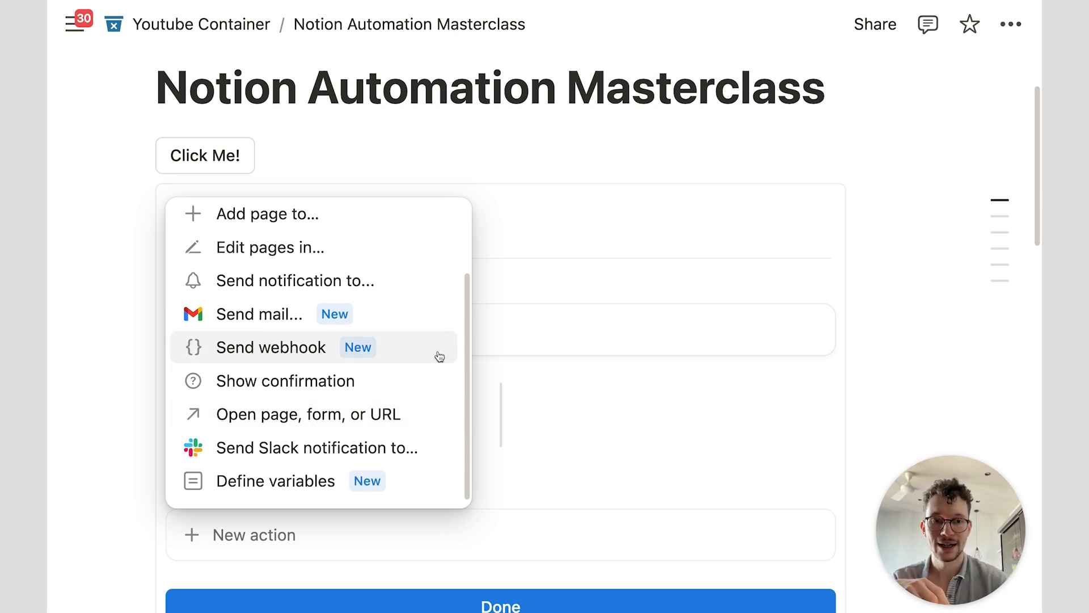
pyautogui.click(316, 407)
pyautogui.scroll(-5, 322, 489)
pyautogui.click(412, 269)
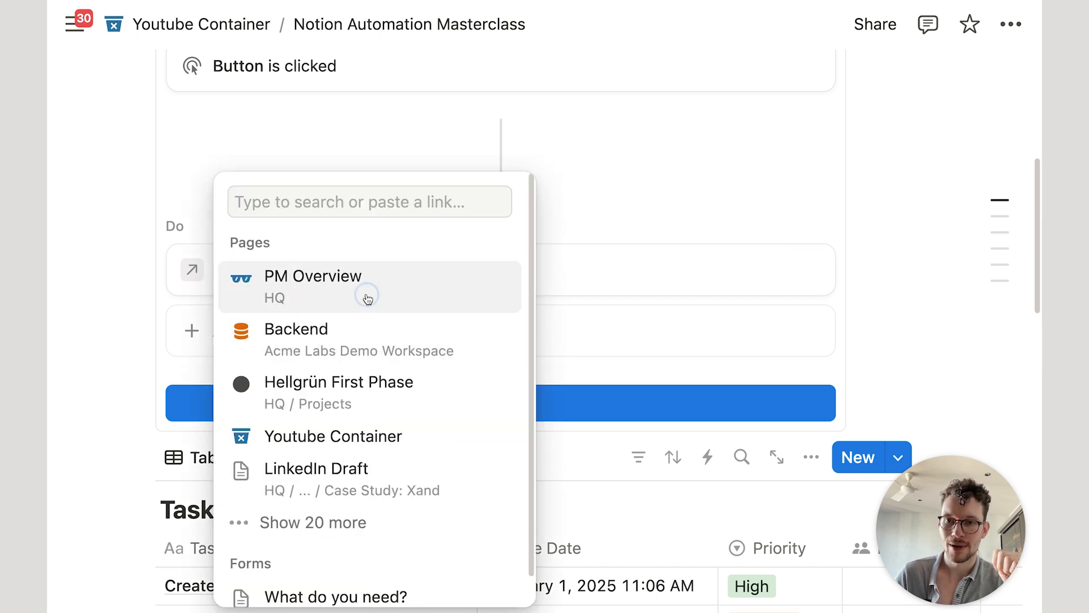
pyautogui.click(364, 295)
pyautogui.click(472, 272)
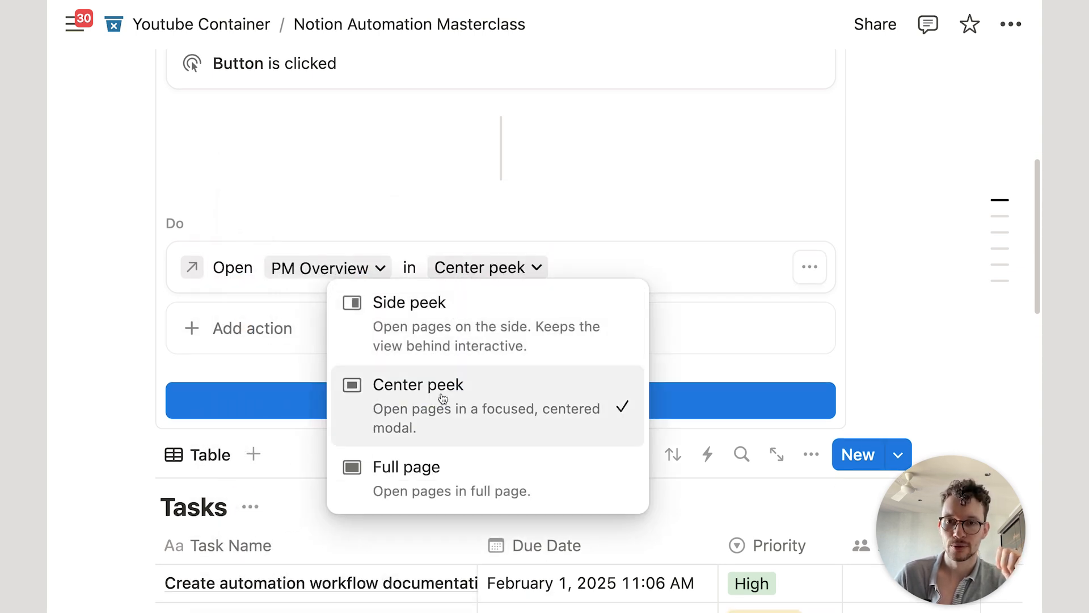
pyautogui.click(434, 477)
pyautogui.scroll(3, 461, 396)
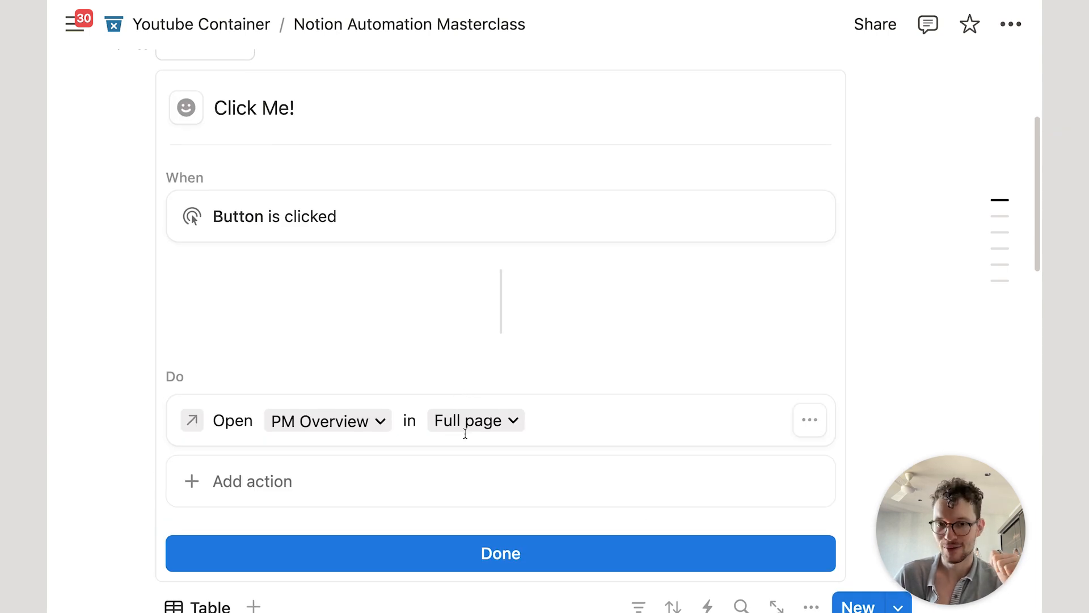
pyautogui.scroll(-1, 481, 377)
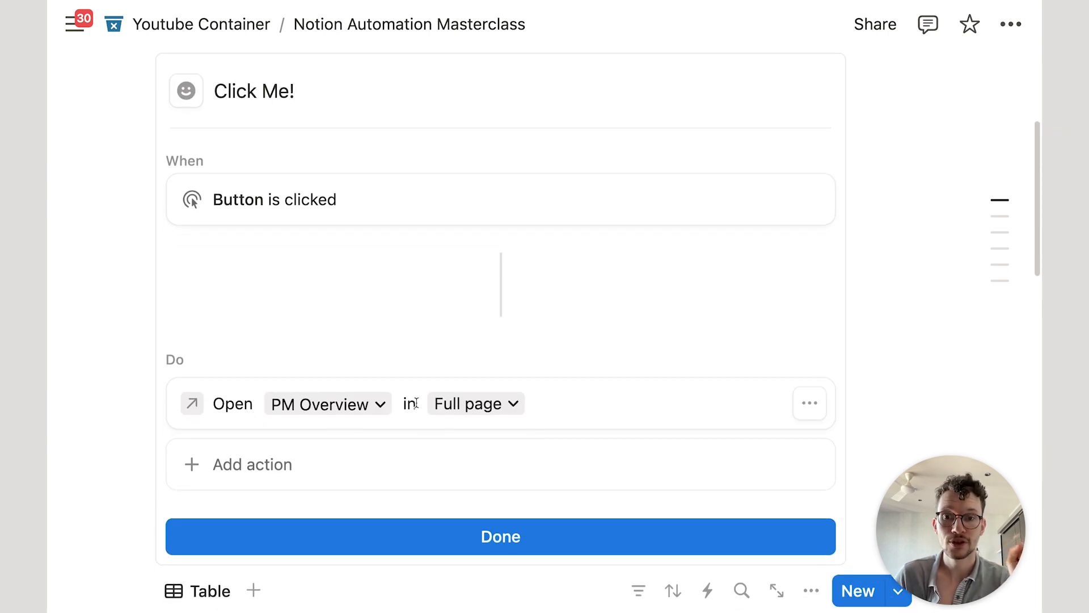
pyautogui.scroll(-1, 412, 421)
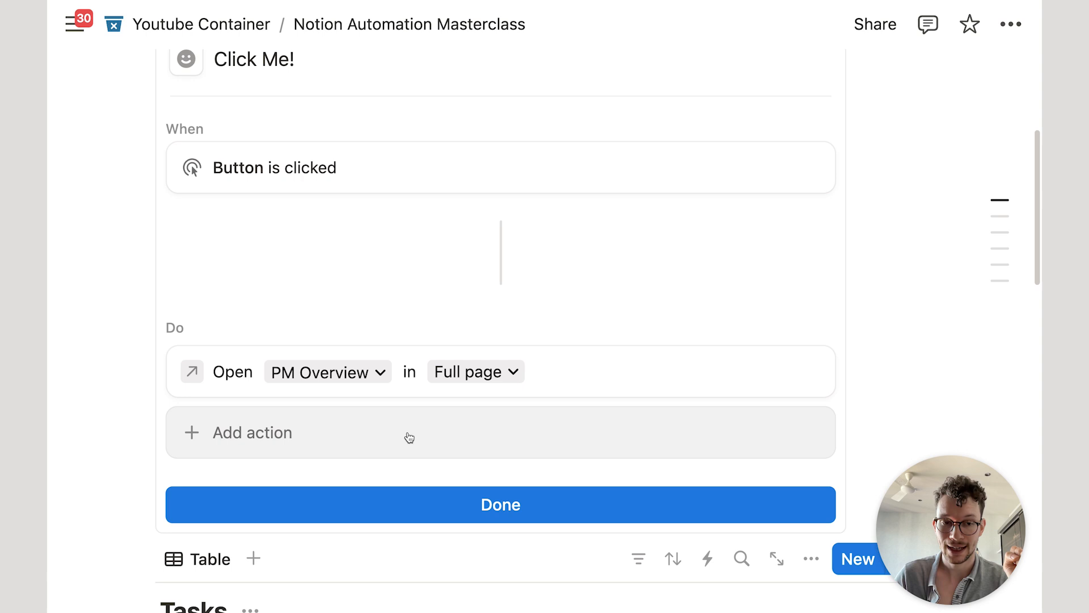
# Step: Add an 'Add page to Tasks' action to Click Me! that creates a page named 'New Task!'
pyautogui.click(367, 449)
pyautogui.click(322, 203)
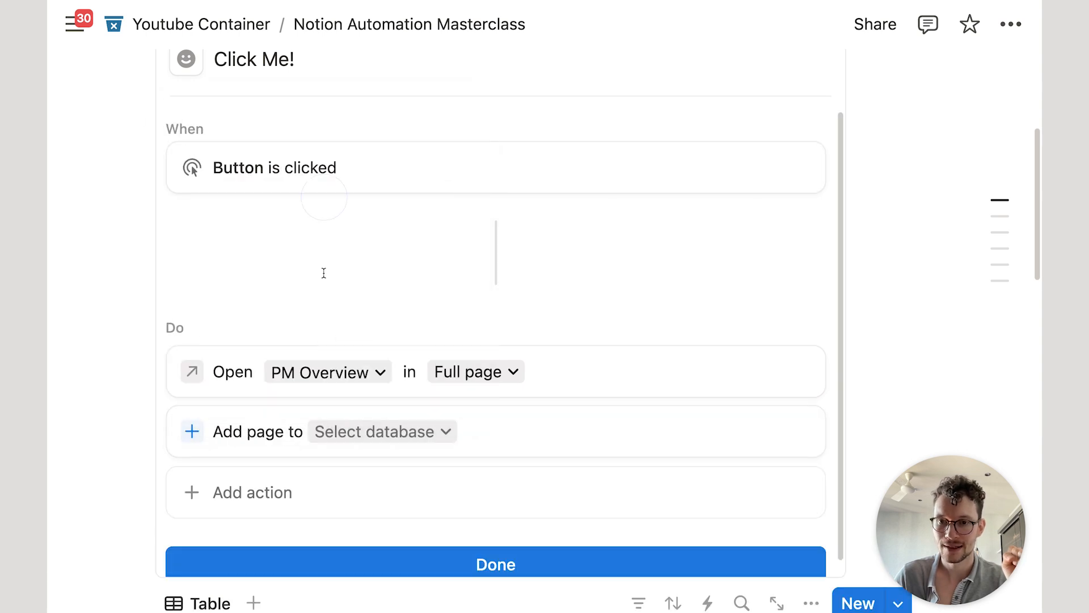
pyautogui.click(358, 432)
pyautogui.click(370, 158)
pyautogui.scroll(-3, 398, 283)
pyautogui.click(420, 367)
pyautogui.write('New Task!')
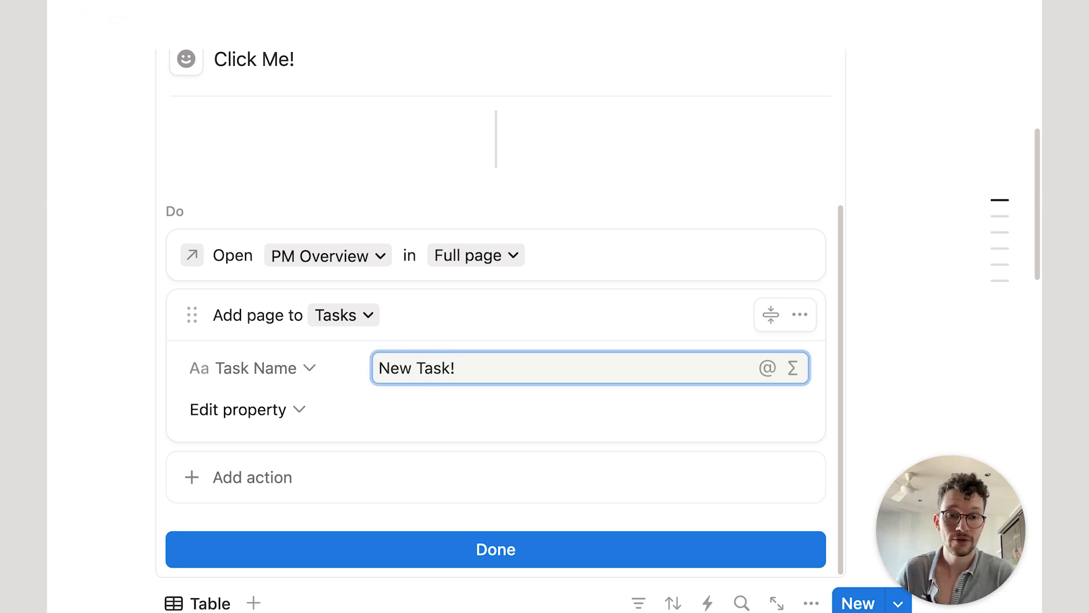
pyautogui.click(403, 315)
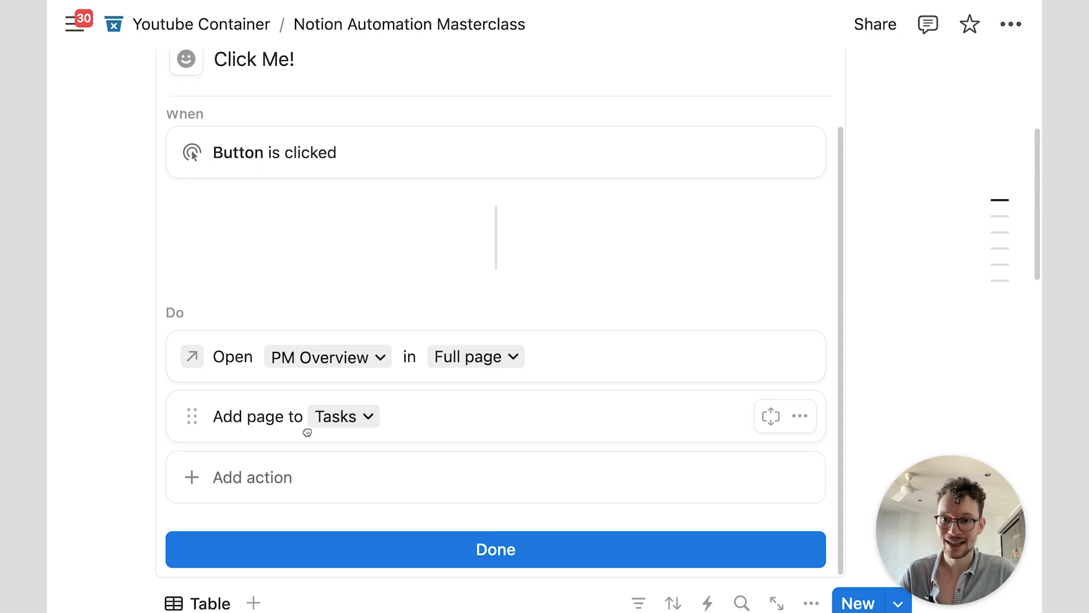
# Step: Move the add-page action above Open, and open the added page in side peek
pyautogui.moveTo(192, 416); pyautogui.dragTo(214, 358)
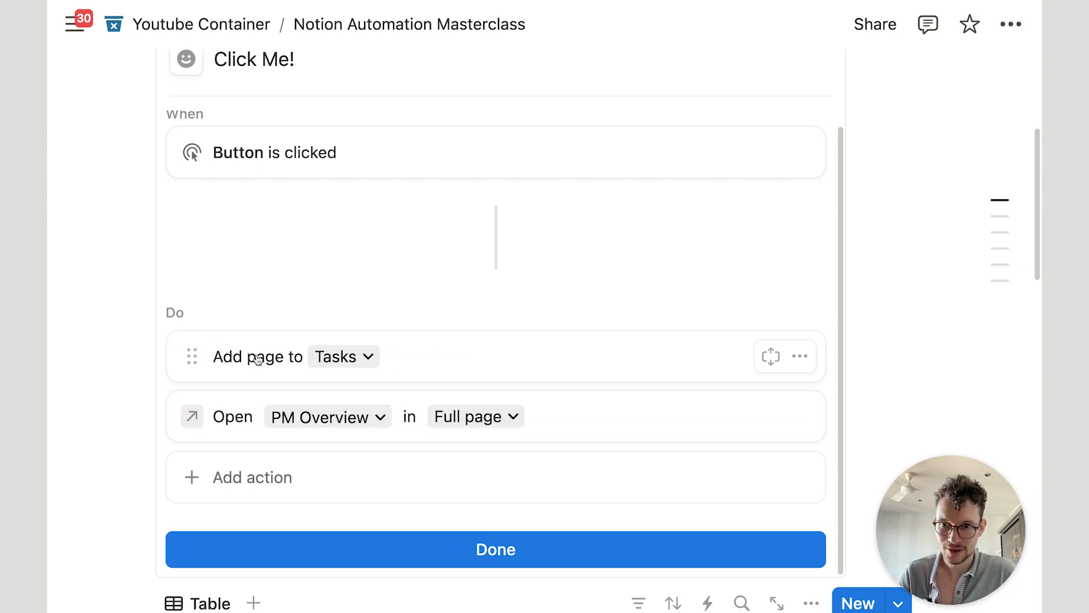
pyautogui.click(248, 417)
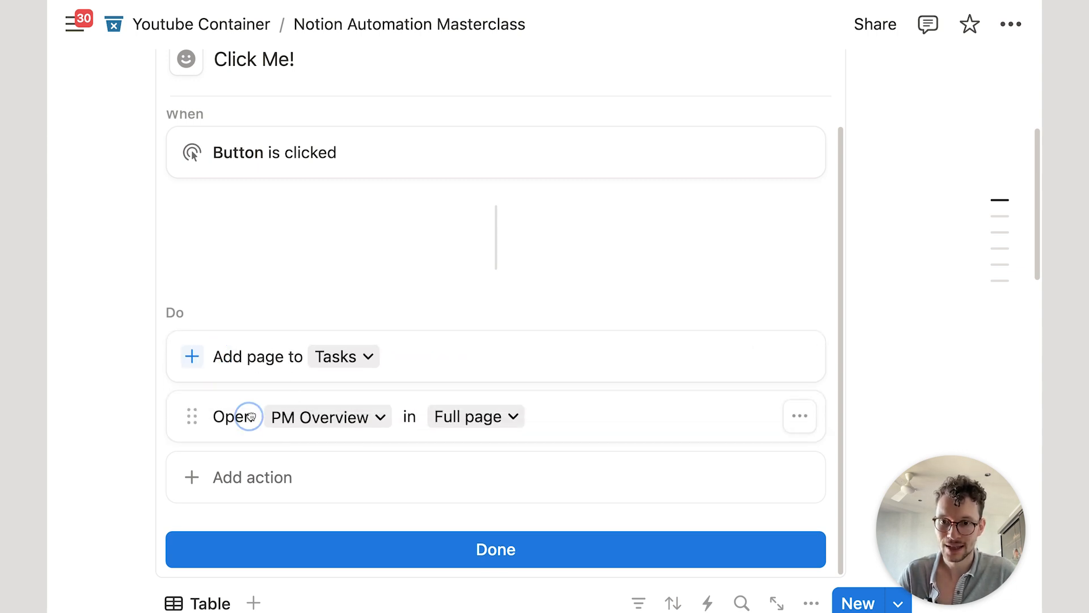
pyautogui.click(316, 424)
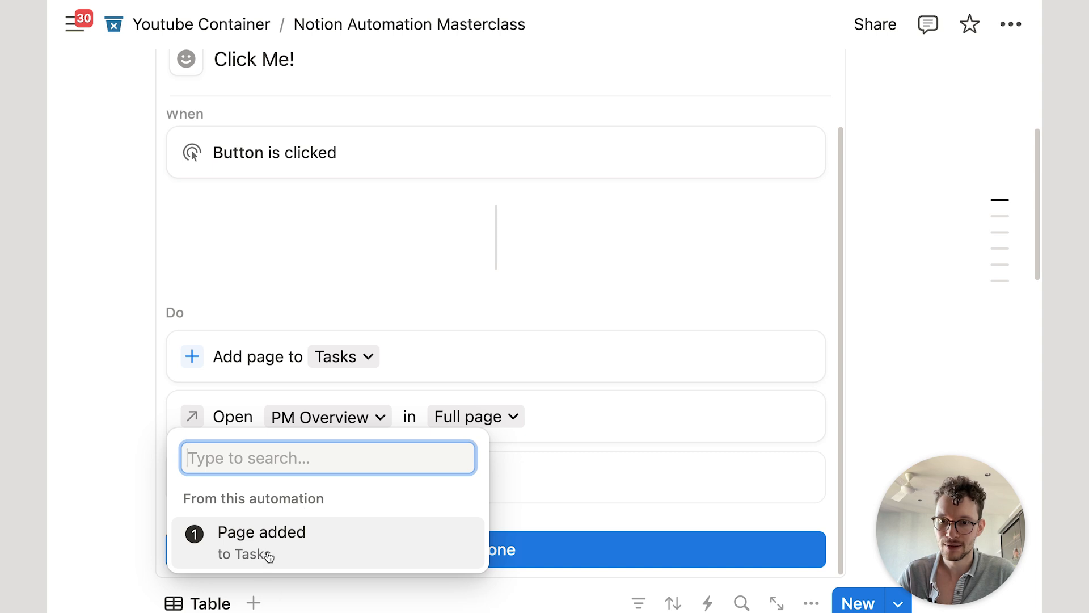
pyautogui.click(244, 289)
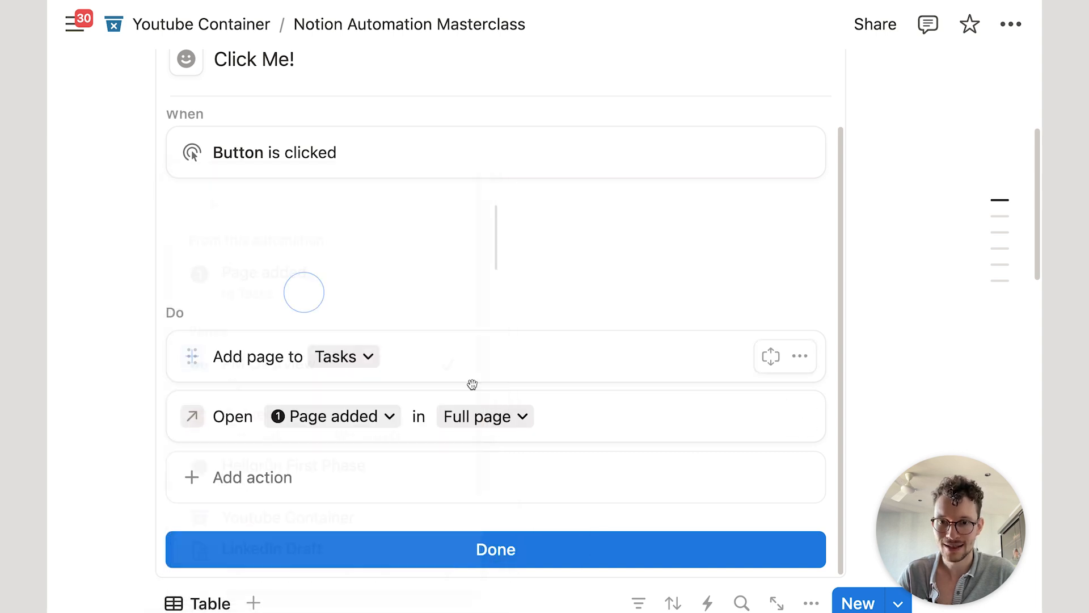
pyautogui.click(510, 418)
pyautogui.click(489, 231)
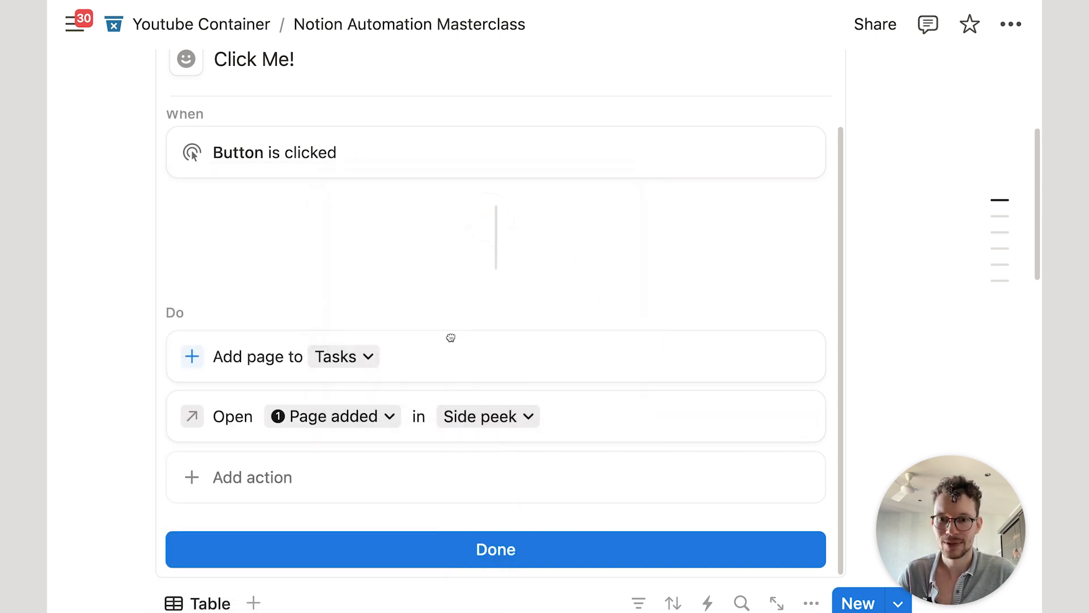
pyautogui.click(393, 536)
pyautogui.scroll(5, 389, 517)
# Step: Test Click Me! to create a New Task! page, then show the button's available actions
pyautogui.click(218, 262)
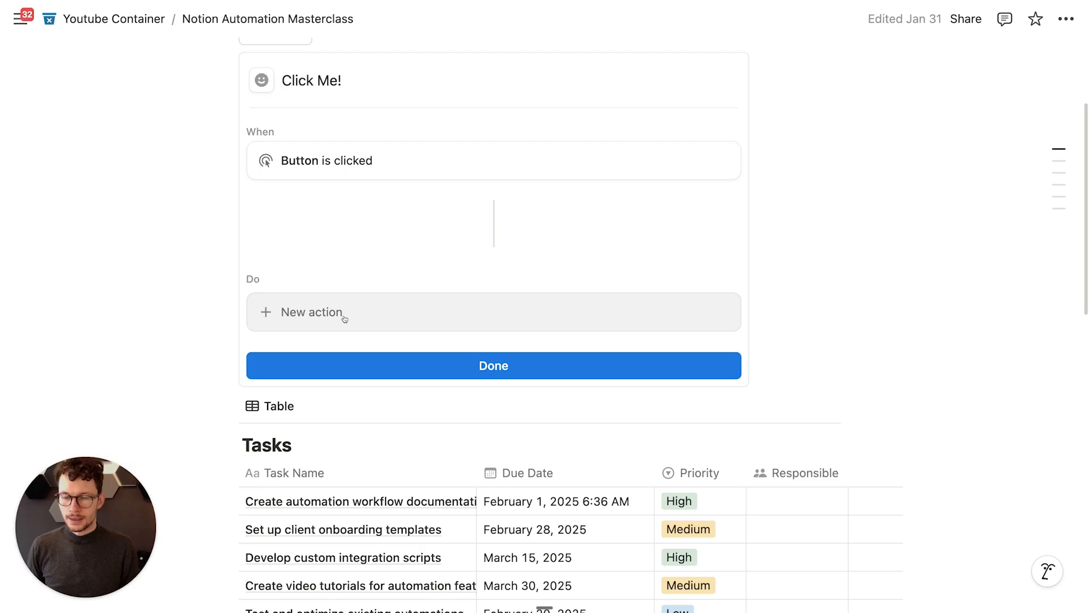
pyautogui.click(340, 314)
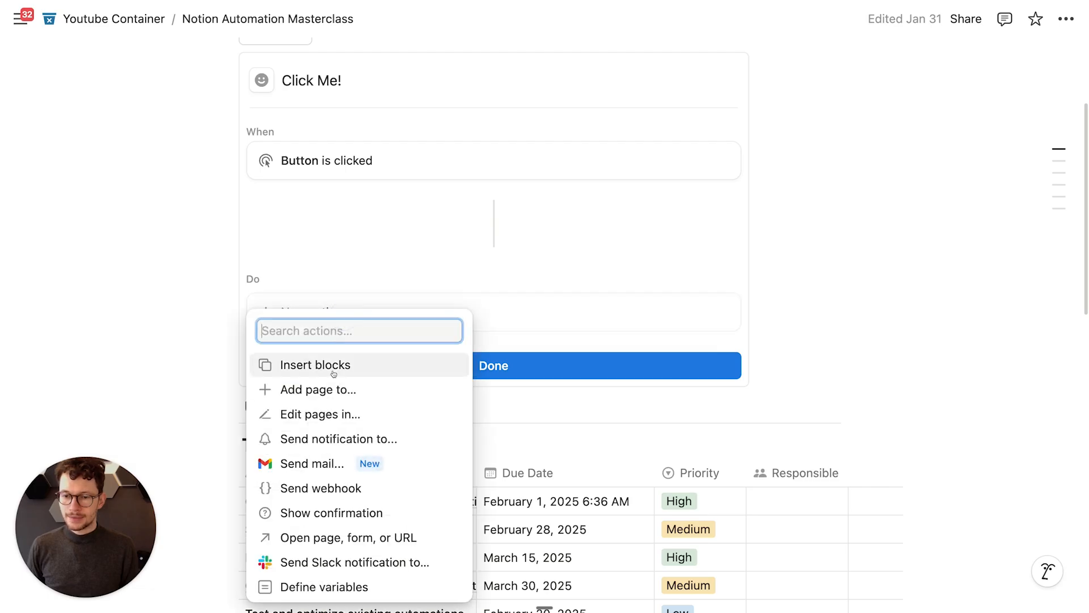
# Step: Add a Slack notification action to Click Me! that targets the #2-projects channel
pyautogui.click(348, 567)
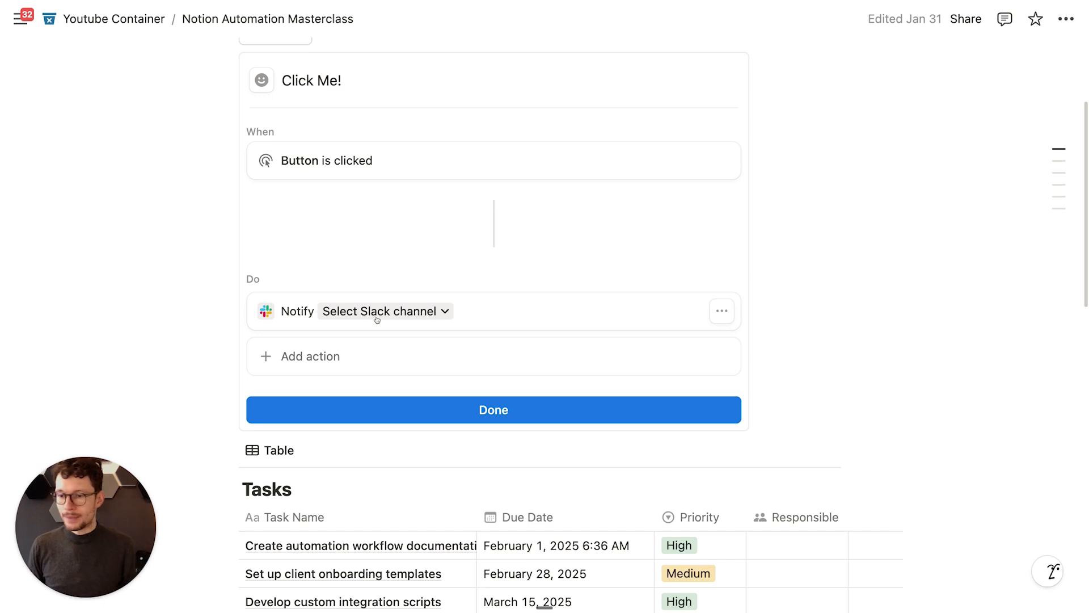
pyautogui.click(393, 312)
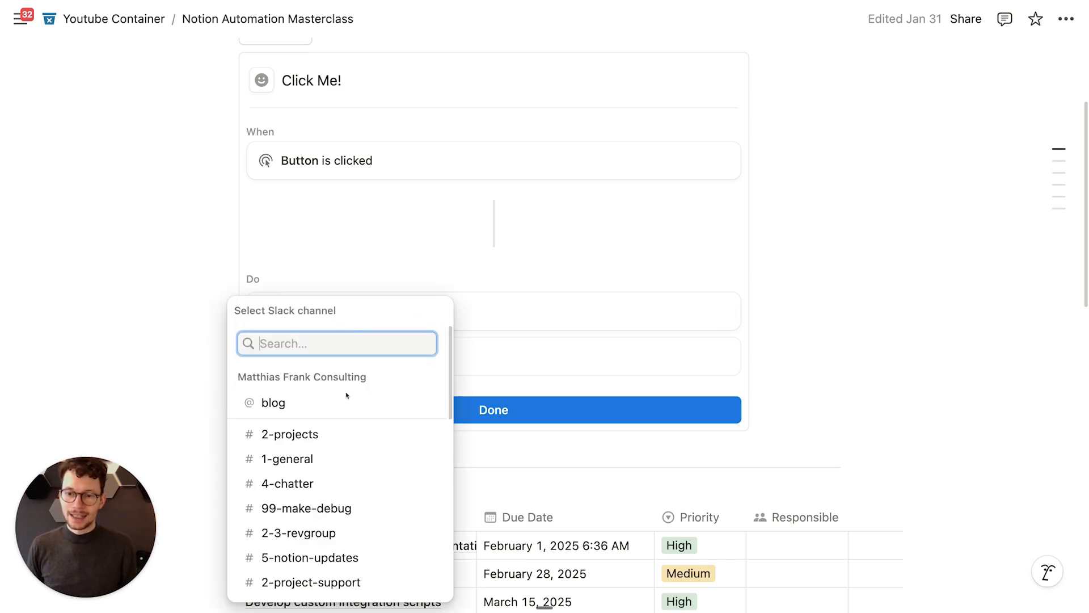
pyautogui.click(337, 436)
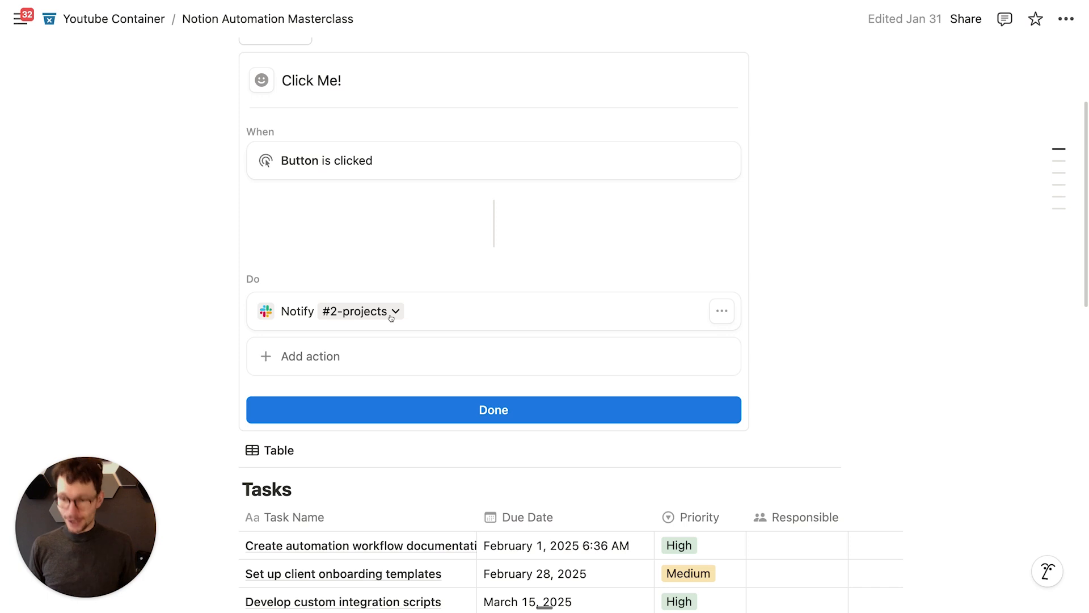
pyautogui.click(722, 311)
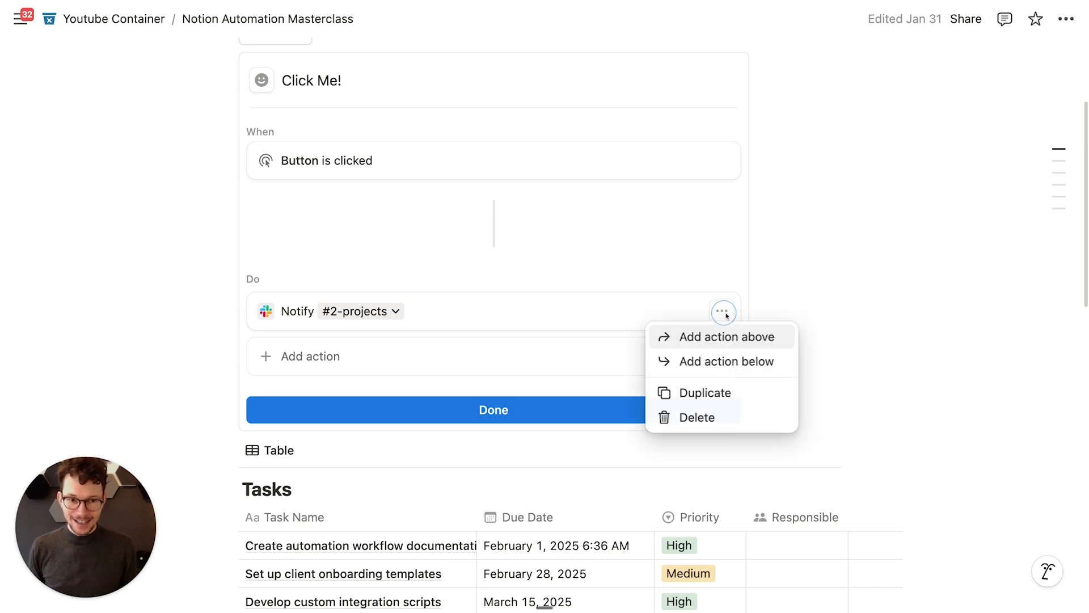
pyautogui.click(578, 297)
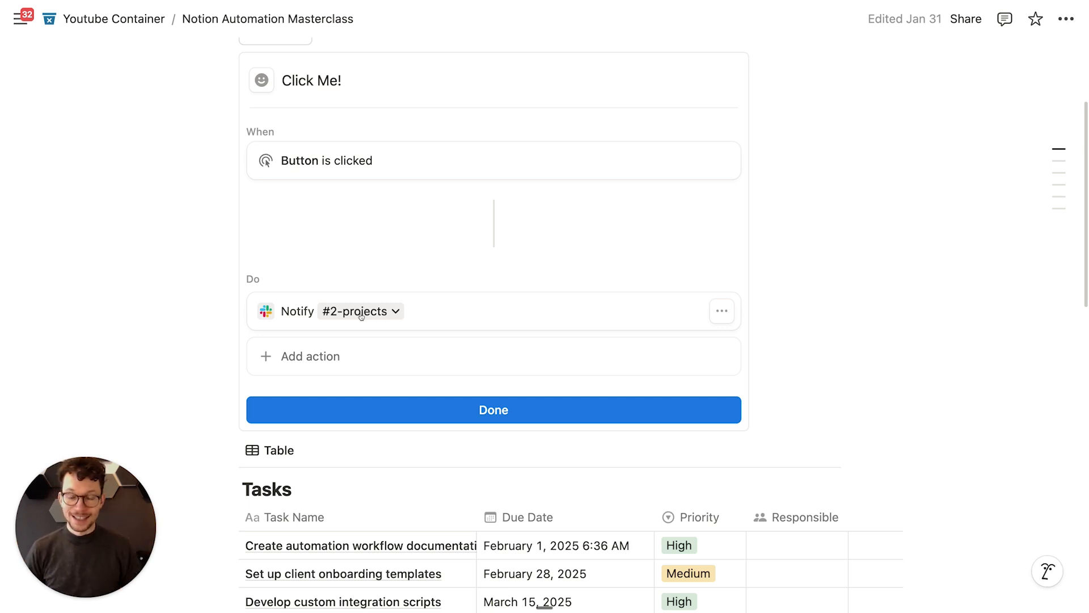
pyautogui.scroll(1, 507, 308)
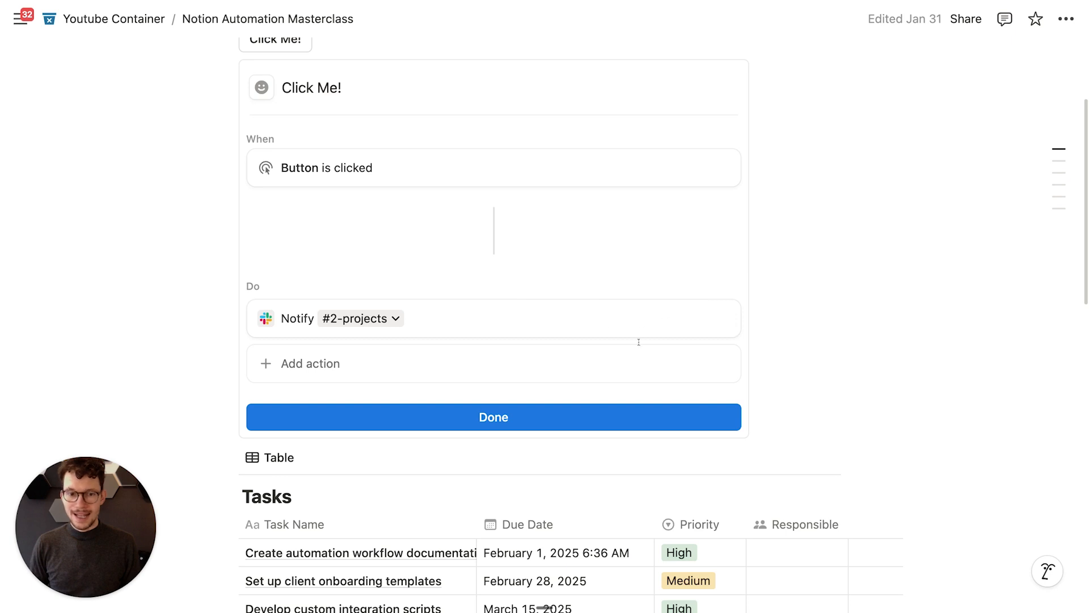
# Step: Add a Define variables action and rename its variable to 'var'
pyautogui.click(576, 363)
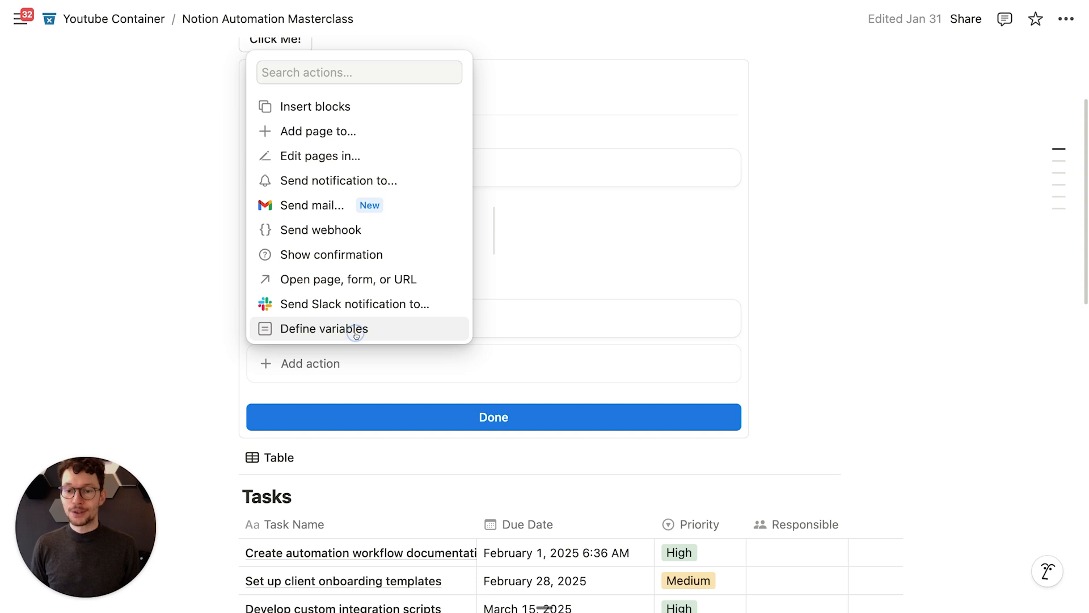
pyautogui.click(357, 335)
pyautogui.scroll(-4, 365, 356)
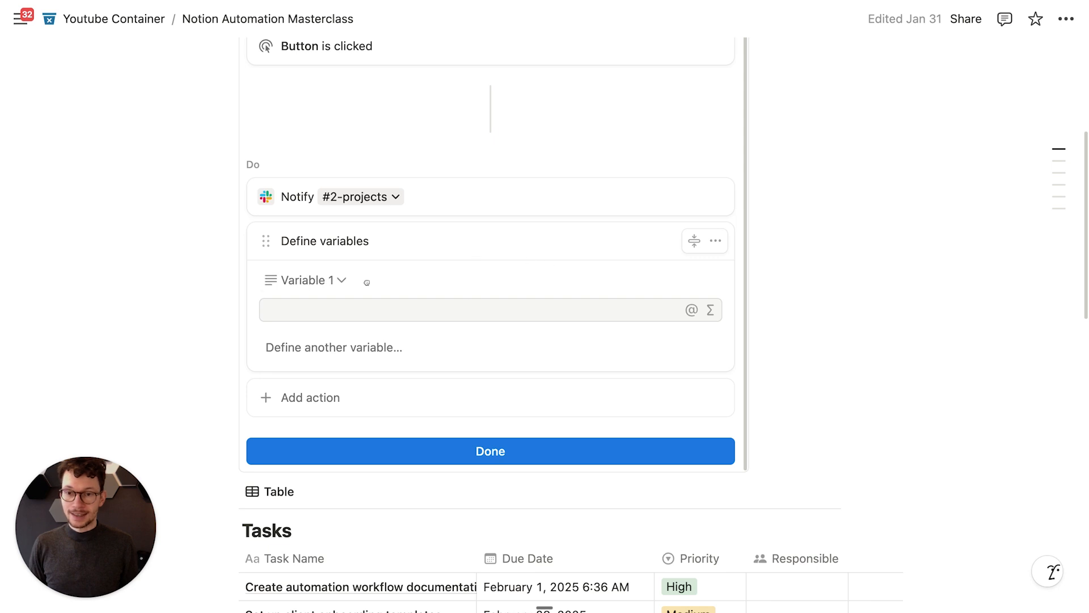
pyautogui.click(328, 287)
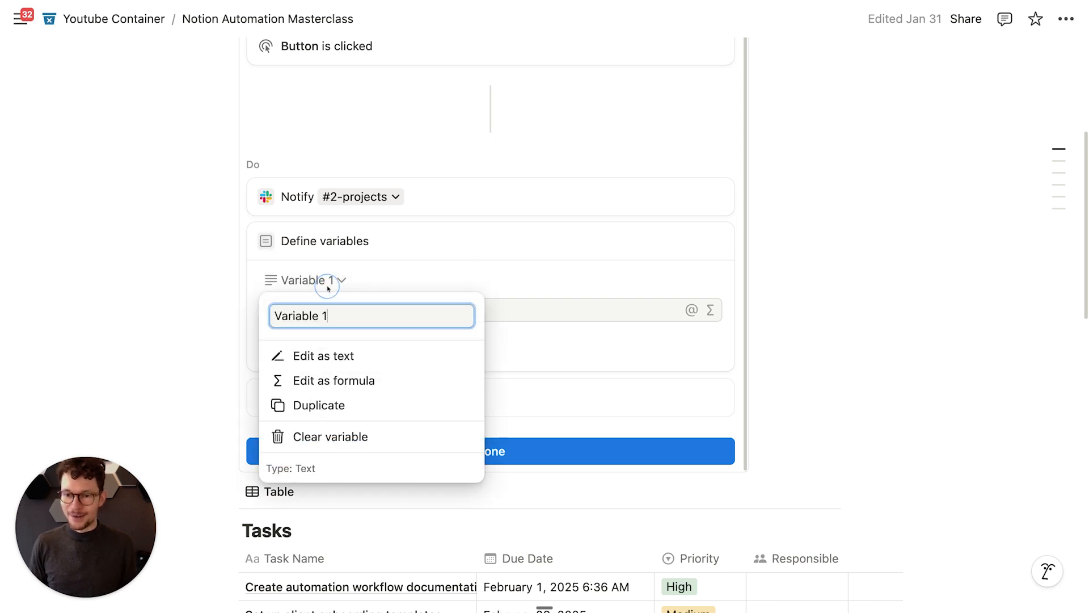
pyautogui.press('super+a')
pyautogui.write('my')
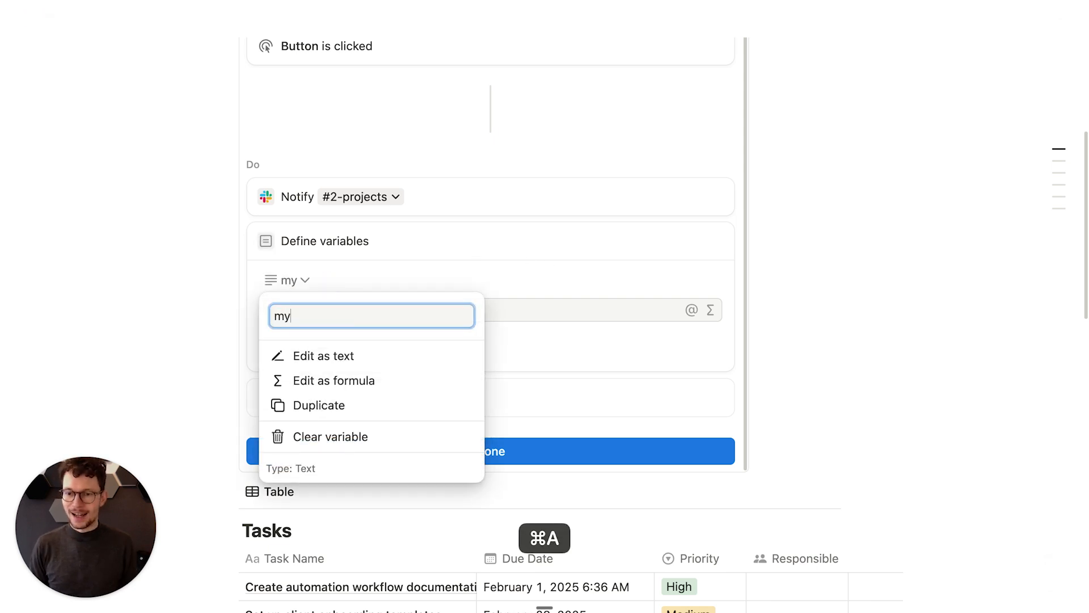
pyautogui.press('BackSpace')
pyautogui.press('BackSpace')
pyautogui.write('var')
pyautogui.press('Return')
# Step: Clear the existing value of variable var
pyautogui.click(352, 318)
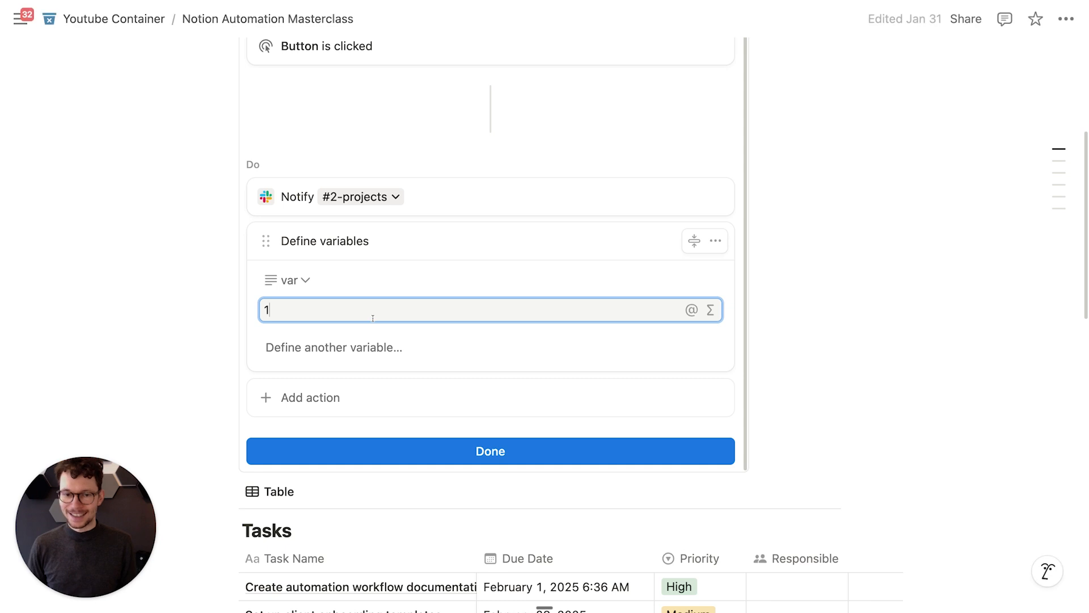
pyautogui.press('BackSpace')
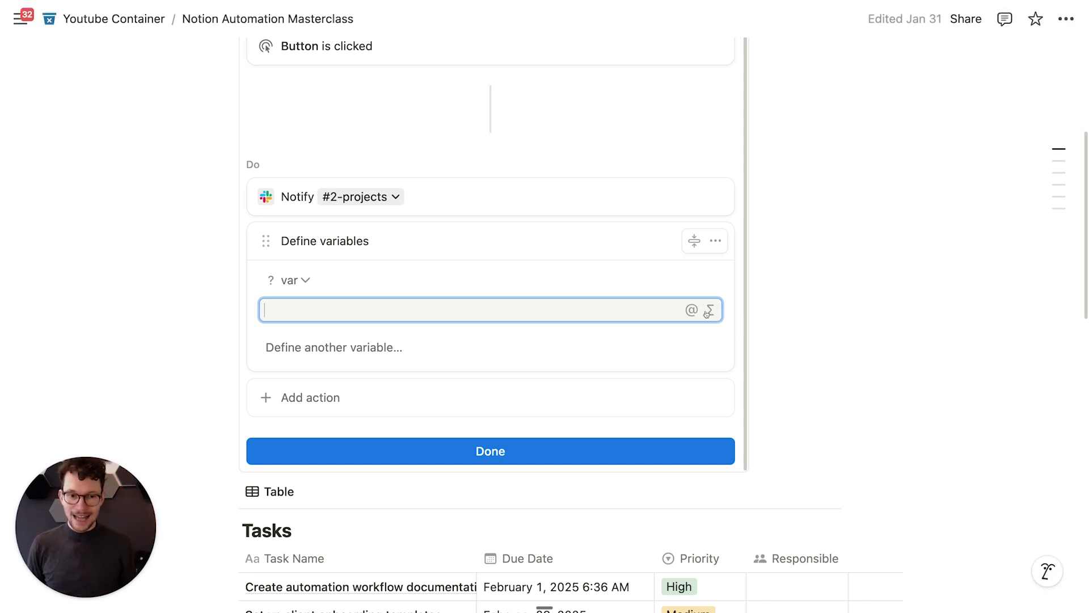
pyautogui.scroll(4, 637, 287)
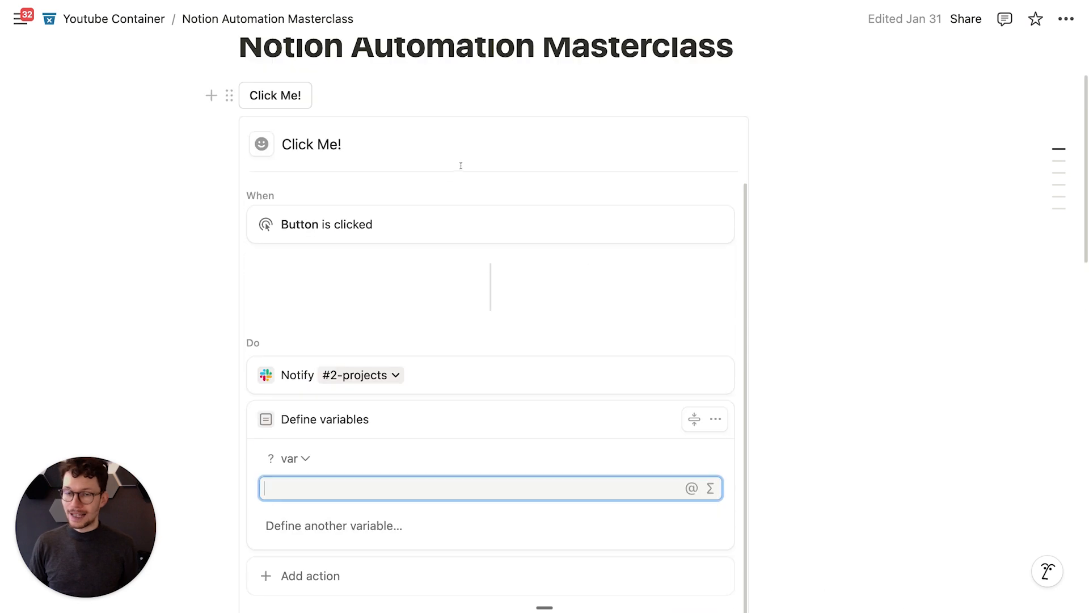
pyautogui.scroll(-1, 409, 216)
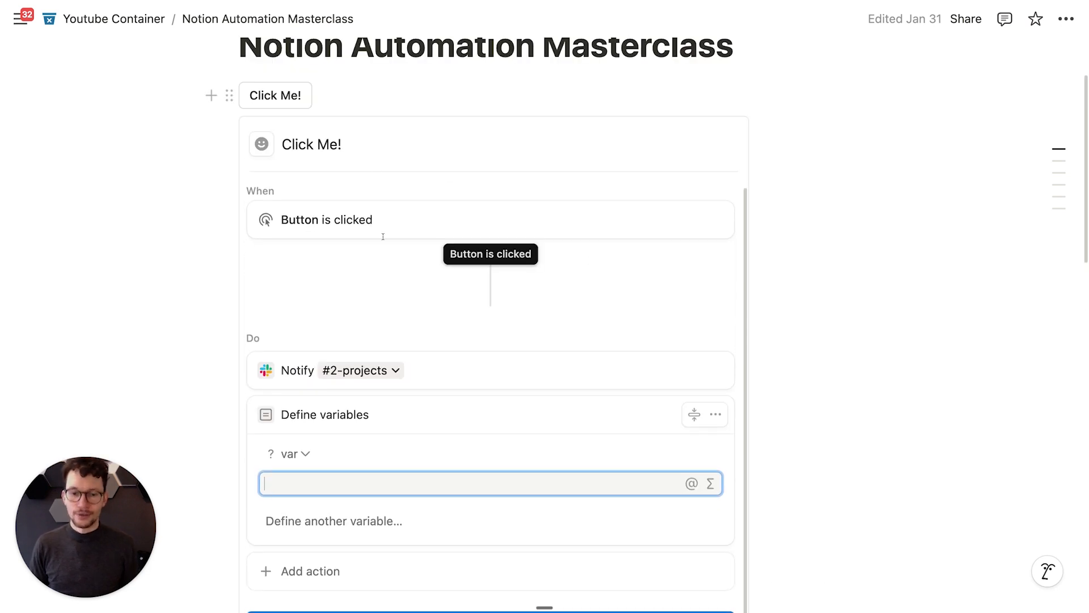
pyautogui.scroll(-2, 363, 471)
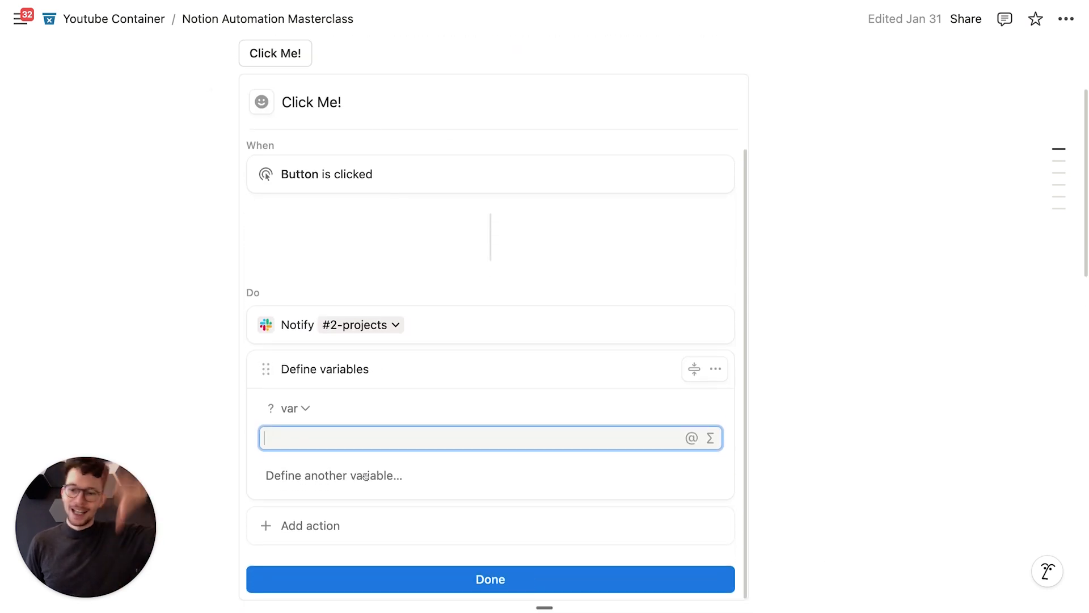
pyautogui.scroll(-5, 364, 474)
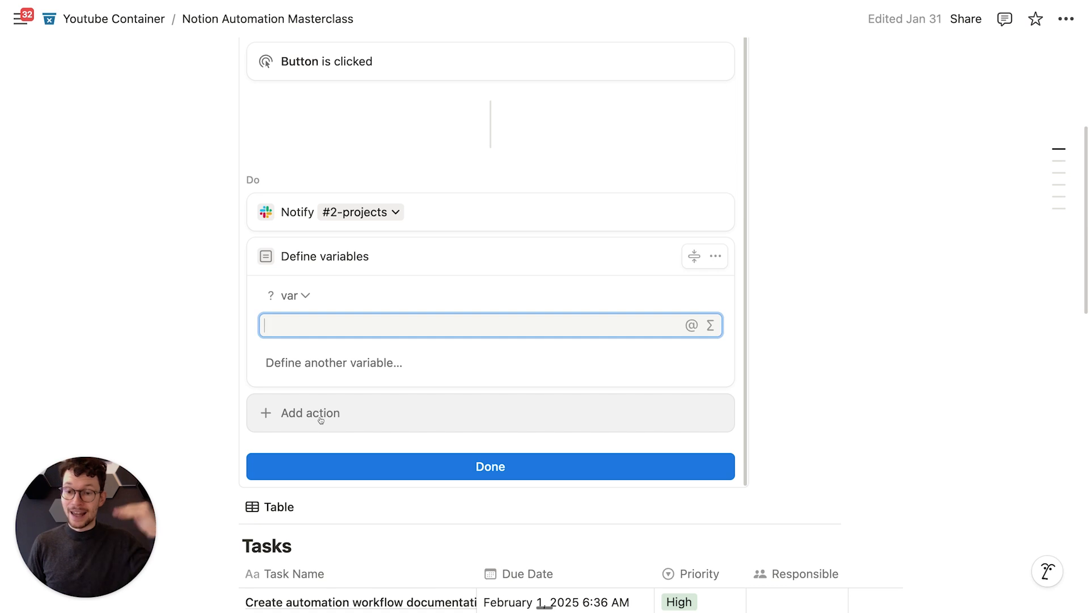
# Step: Give var the value 1, then add an 'Add page to Tasks' action
pyautogui.write('1')
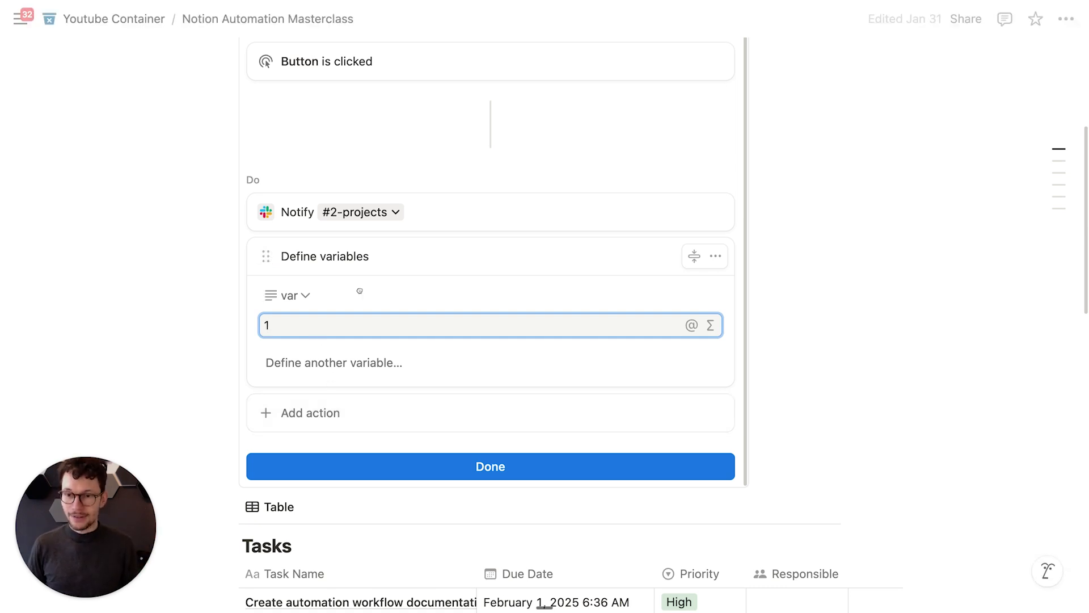
pyautogui.click(377, 175)
pyautogui.click(324, 418)
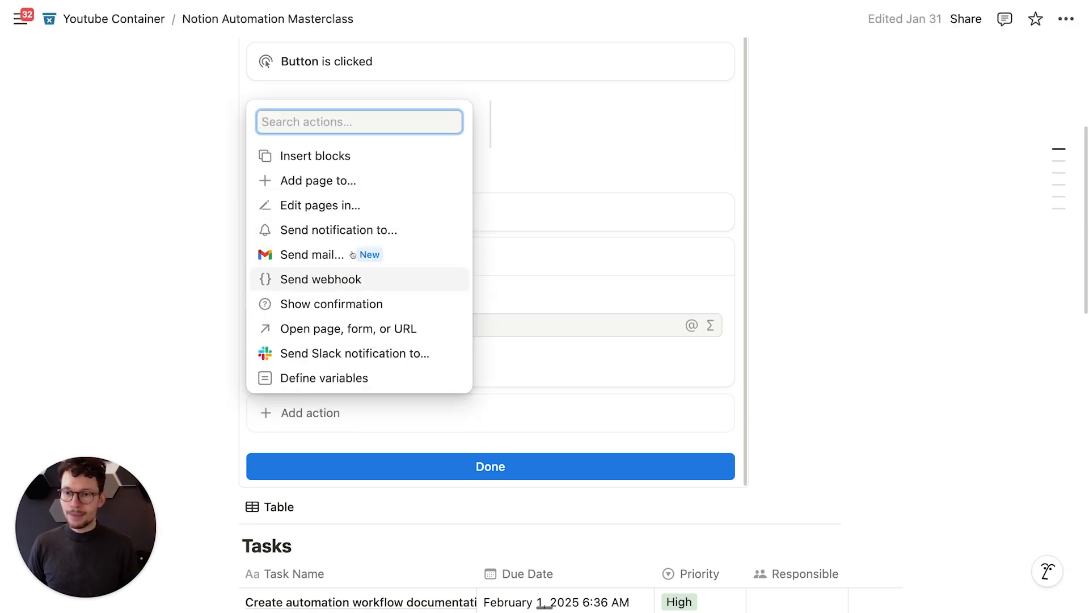
pyautogui.click(332, 181)
pyautogui.click(401, 413)
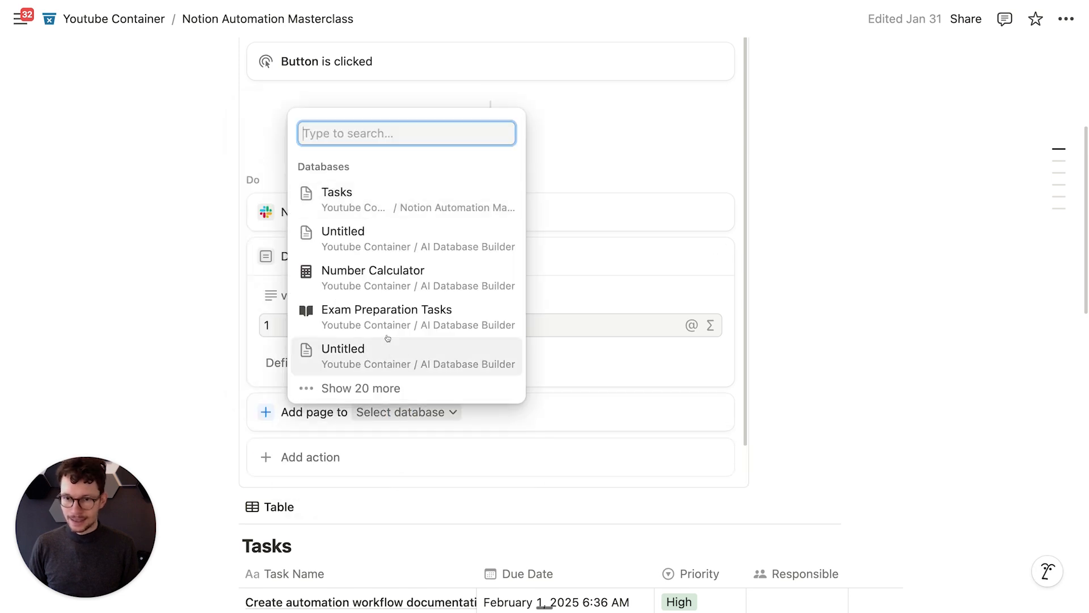
pyautogui.click(370, 189)
# Step: Open the Σ formula editor for the new page's Task Name, then close it
pyautogui.scroll(-3, 426, 421)
pyautogui.click(454, 380)
pyautogui.click(710, 381)
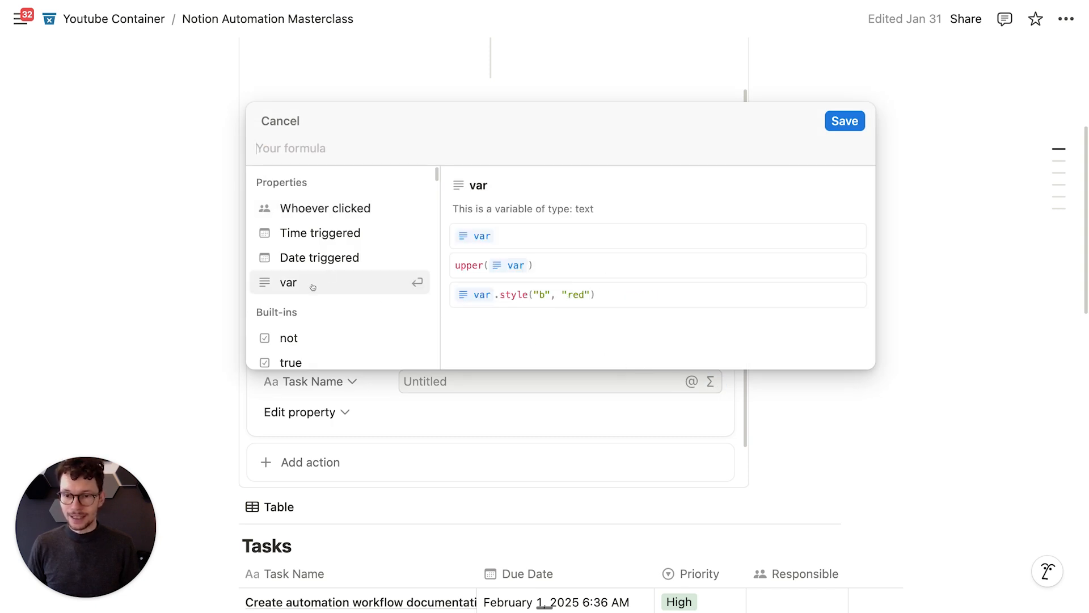
pyautogui.click(394, 404)
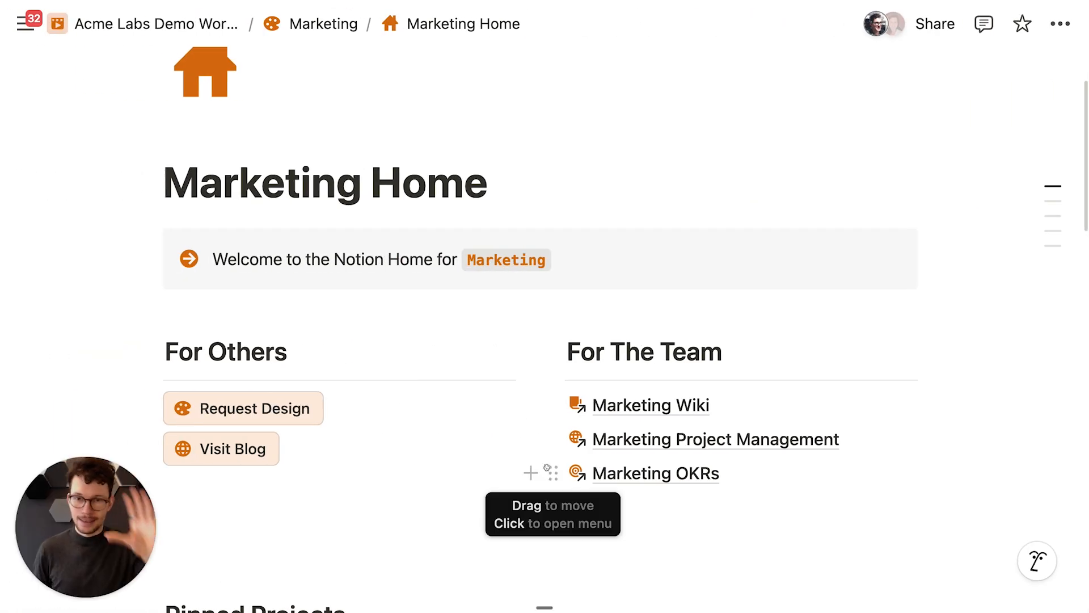
# Step: Scroll through Marketing Home and move over to the Manager Dashboard page
pyautogui.scroll(-2, 547, 468)
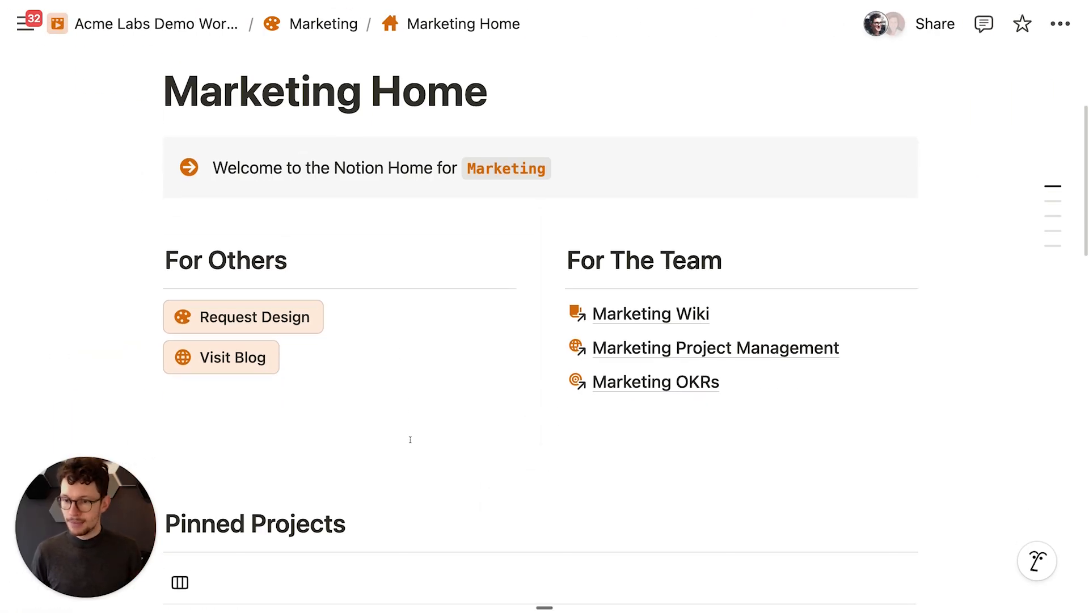
pyautogui.scroll(-1, 410, 439)
pyautogui.scroll(-1, 348, 507)
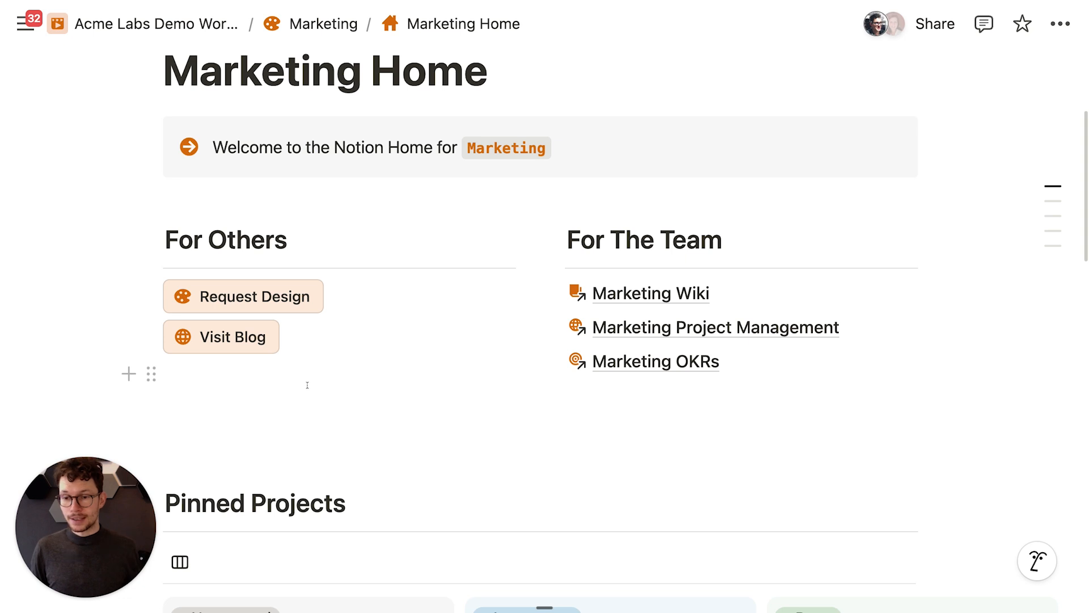
pyautogui.moveTo(227, 346)
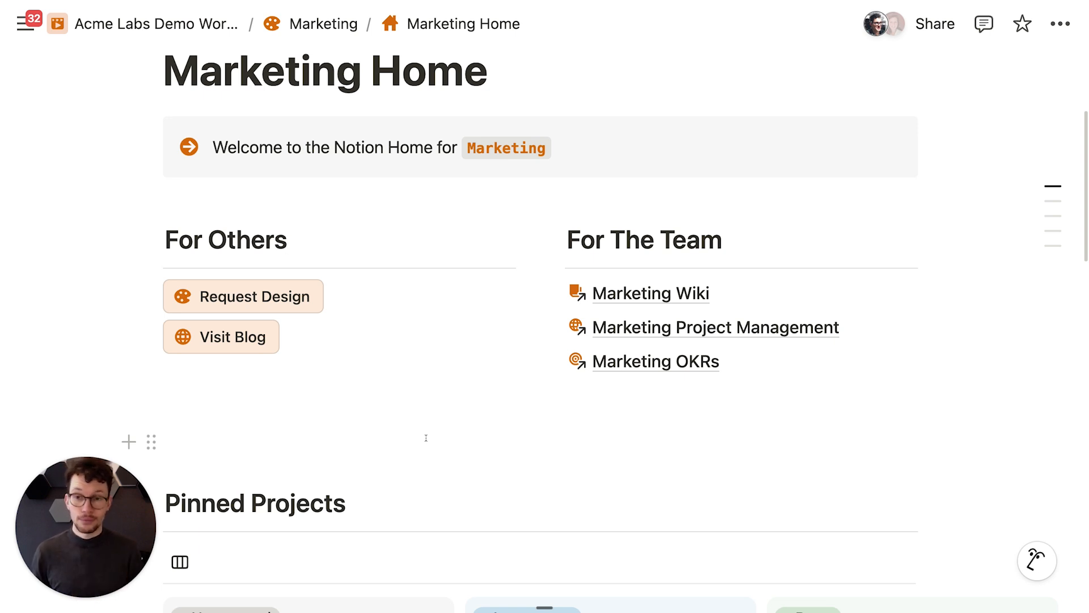
pyautogui.scroll(1, 423, 436)
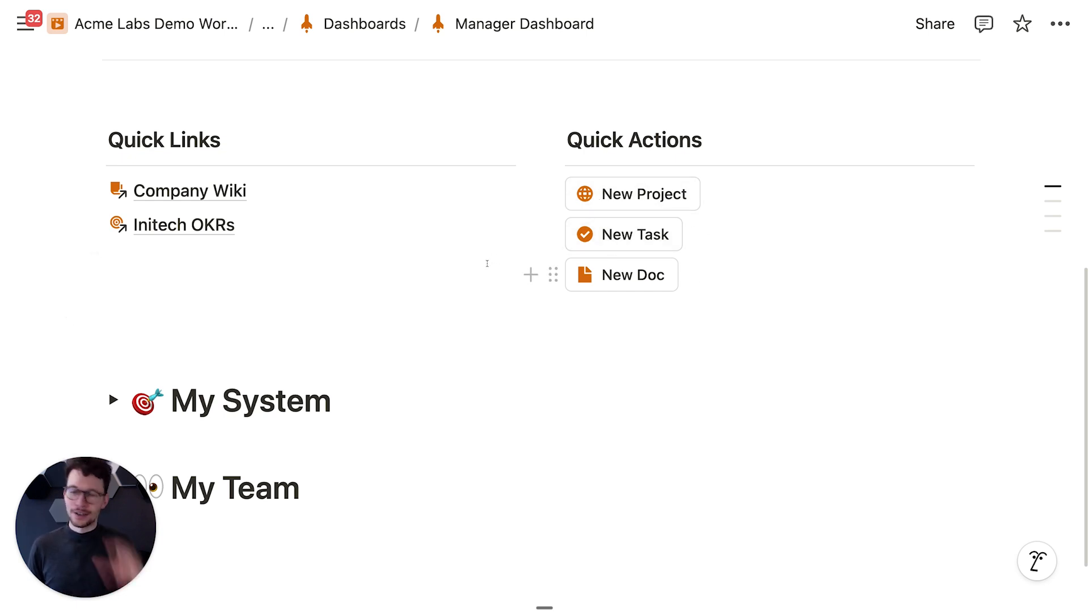
# Step: Expand the My System section and briefly toggle Projects open and closed
pyautogui.scroll(6, 487, 264)
pyautogui.scroll(-7, 486, 262)
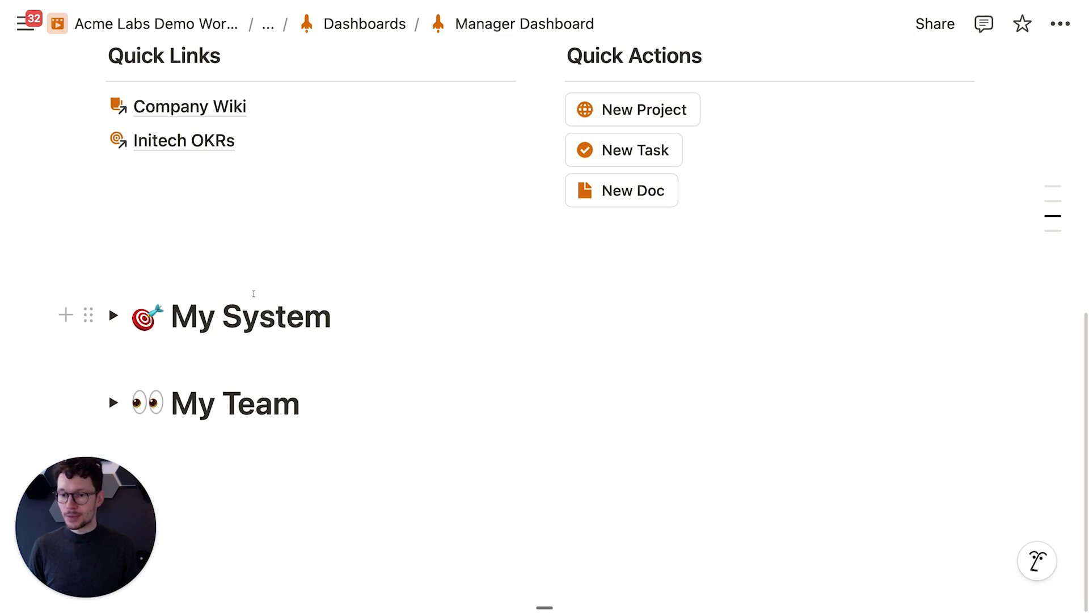
pyautogui.click(114, 315)
pyautogui.scroll(-3, 125, 295)
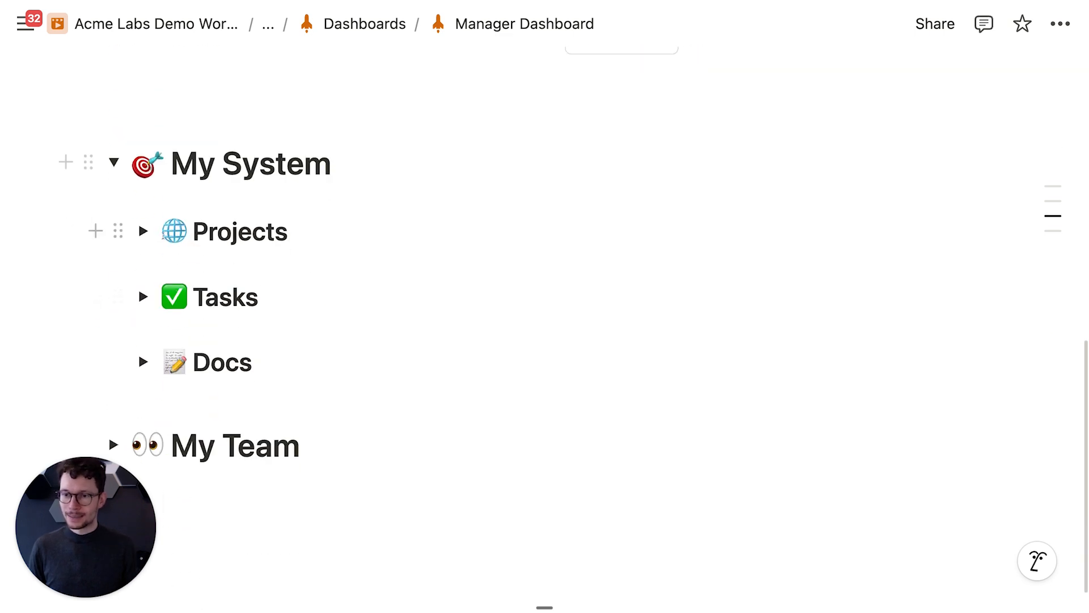
pyautogui.click(143, 231)
pyautogui.click(143, 230)
pyautogui.scroll(-1, 136, 284)
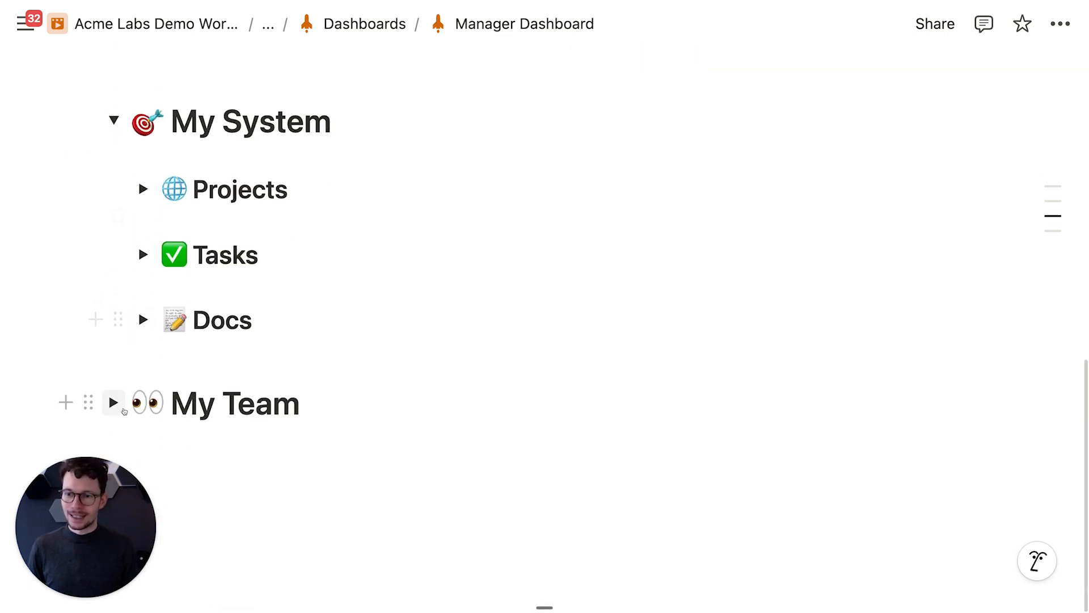
# Step: Briefly expand My Team, then expand the Tasks list under My System
pyautogui.click(121, 407)
pyautogui.scroll(-2, 132, 374)
pyautogui.scroll(1, 132, 356)
pyautogui.click(114, 365)
pyautogui.scroll(3, 114, 318)
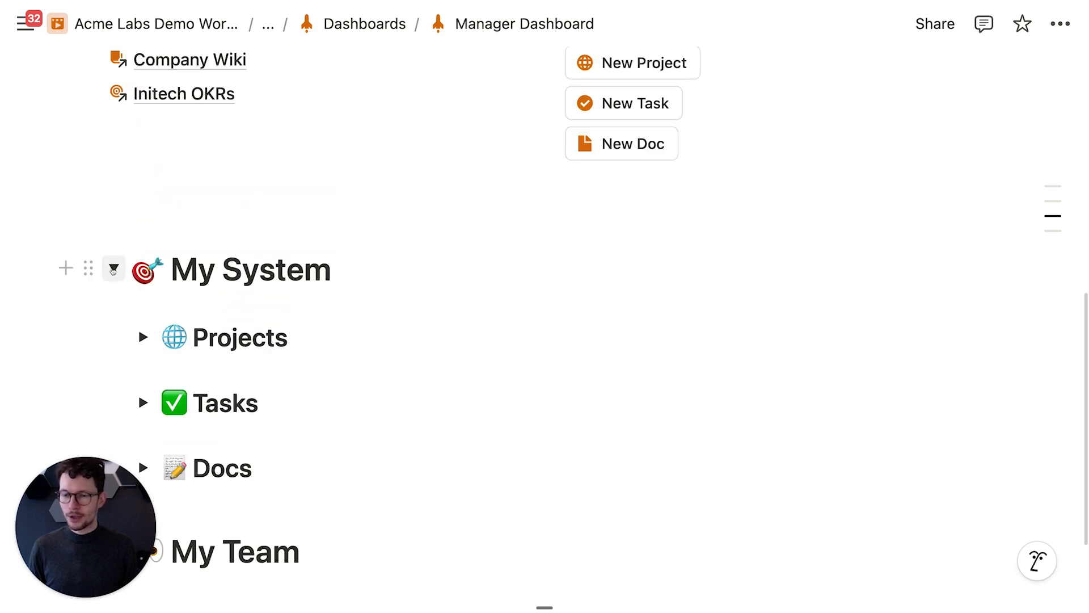
pyautogui.scroll(1, 138, 382)
pyautogui.scroll(-3, 137, 381)
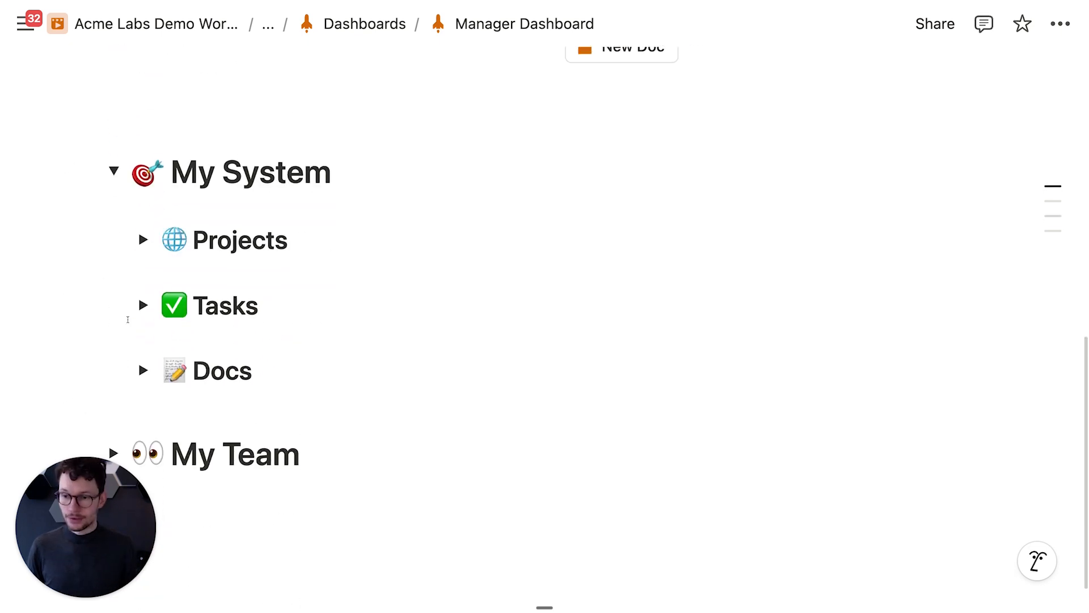
pyautogui.click(143, 300)
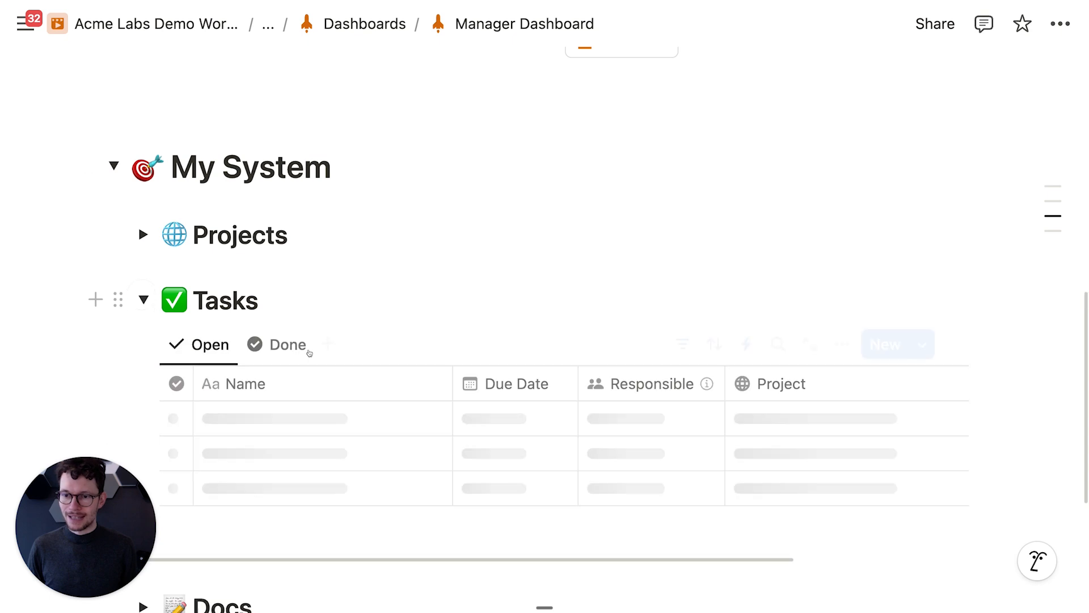
pyautogui.scroll(5, 658, 317)
# Step: Create a test task with New Task, then move it to the trash
pyautogui.click(663, 296)
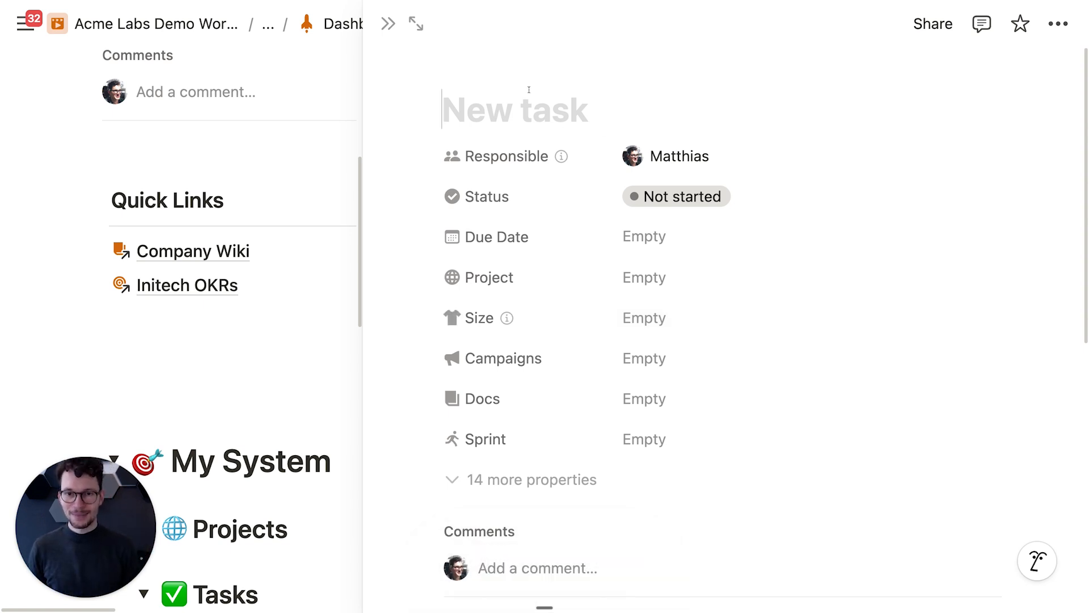
pyautogui.click(1058, 23)
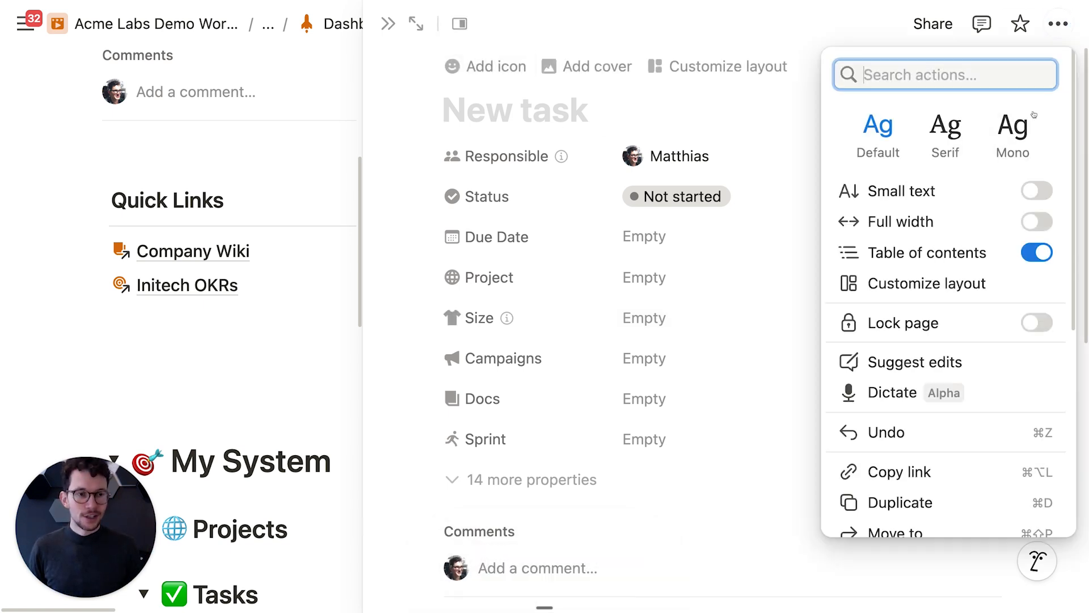
pyautogui.scroll(-5, 955, 478)
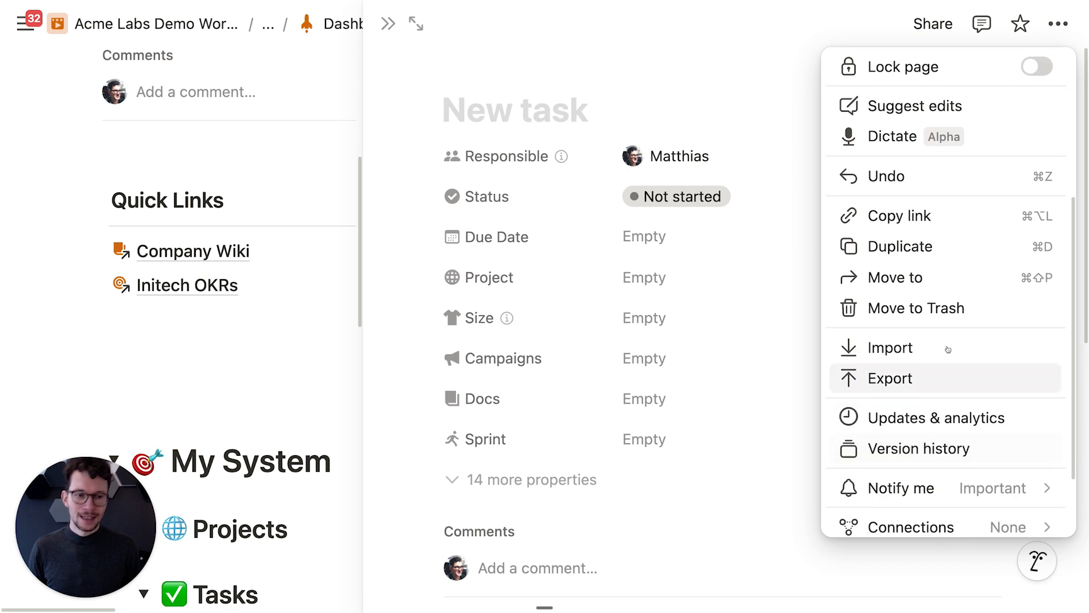
pyautogui.click(933, 311)
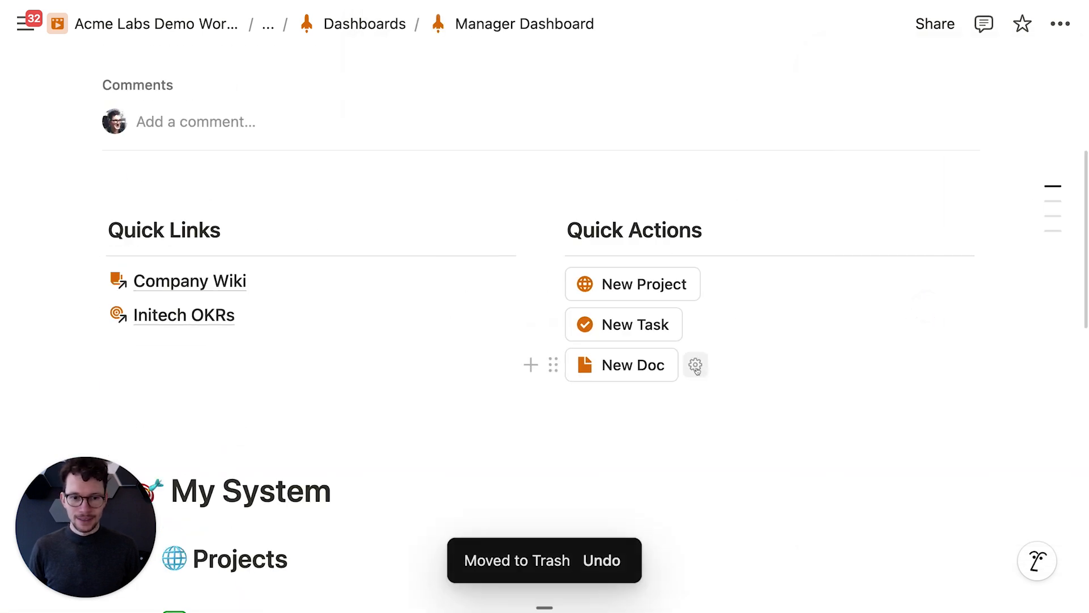
# Step: Open the New Task button's automation settings and scroll through them
pyautogui.click(696, 323)
pyautogui.scroll(-6, 693, 340)
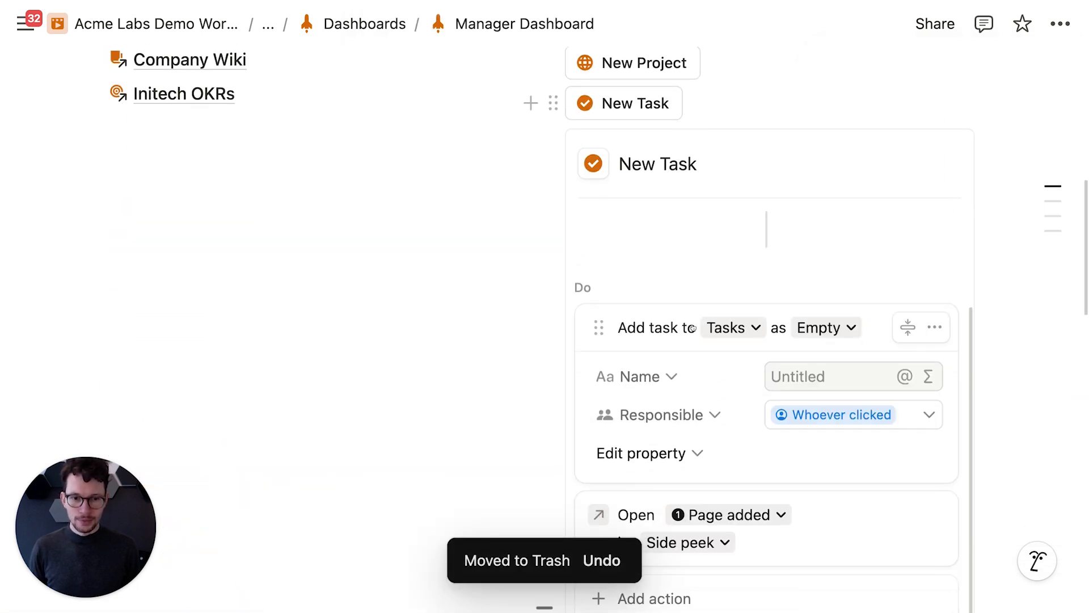
pyautogui.scroll(-3, 733, 338)
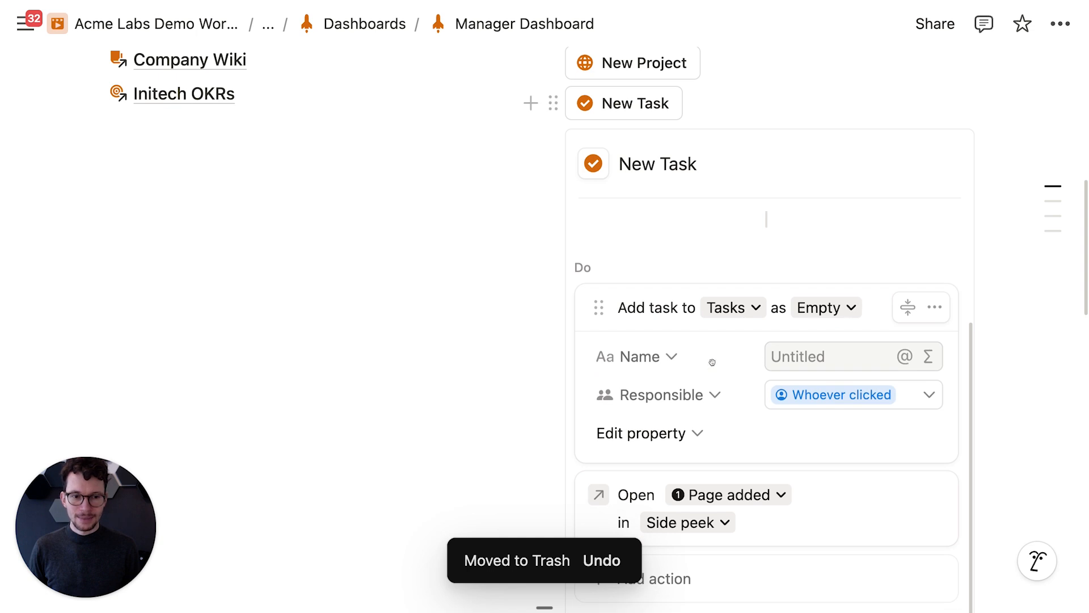
pyautogui.scroll(-4, 837, 347)
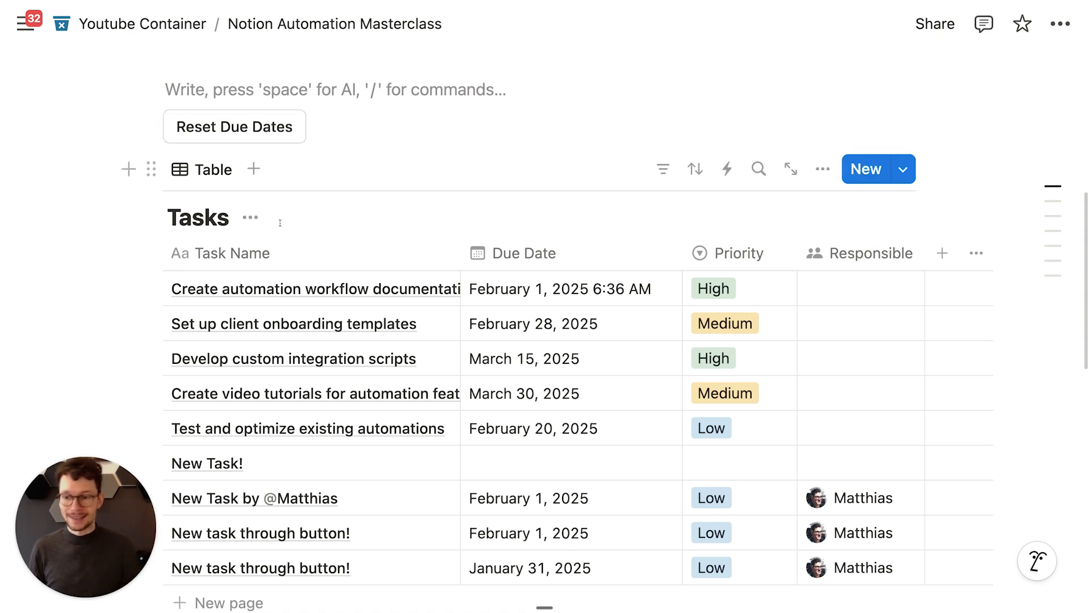
# Step: Open the Reset Due Dates button settings and review its due-before-today filter
pyautogui.scroll(1, 287, 222)
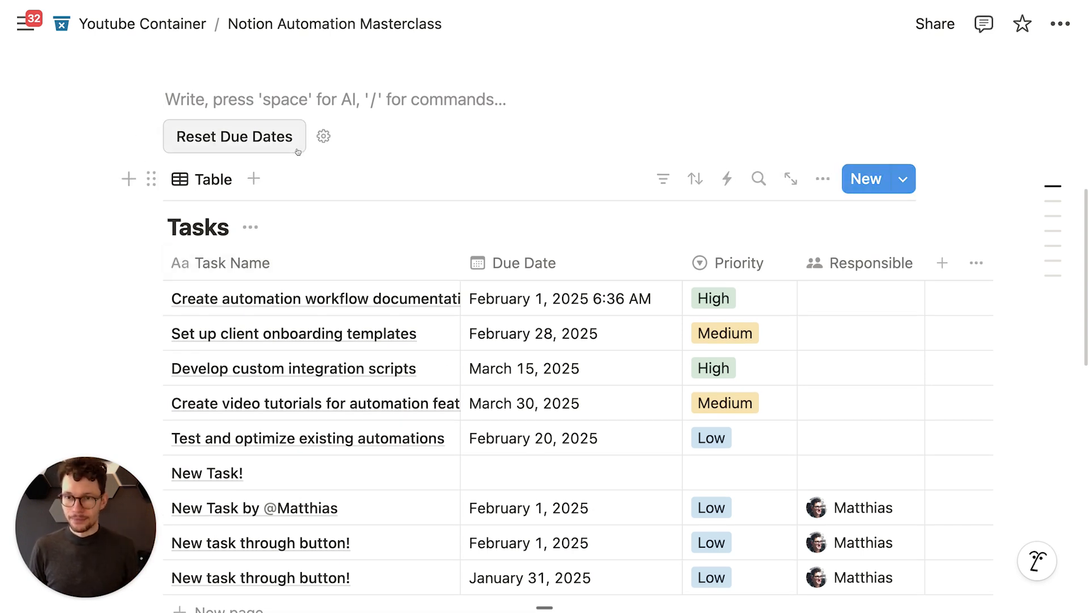
pyautogui.click(324, 137)
pyautogui.scroll(-3, 317, 250)
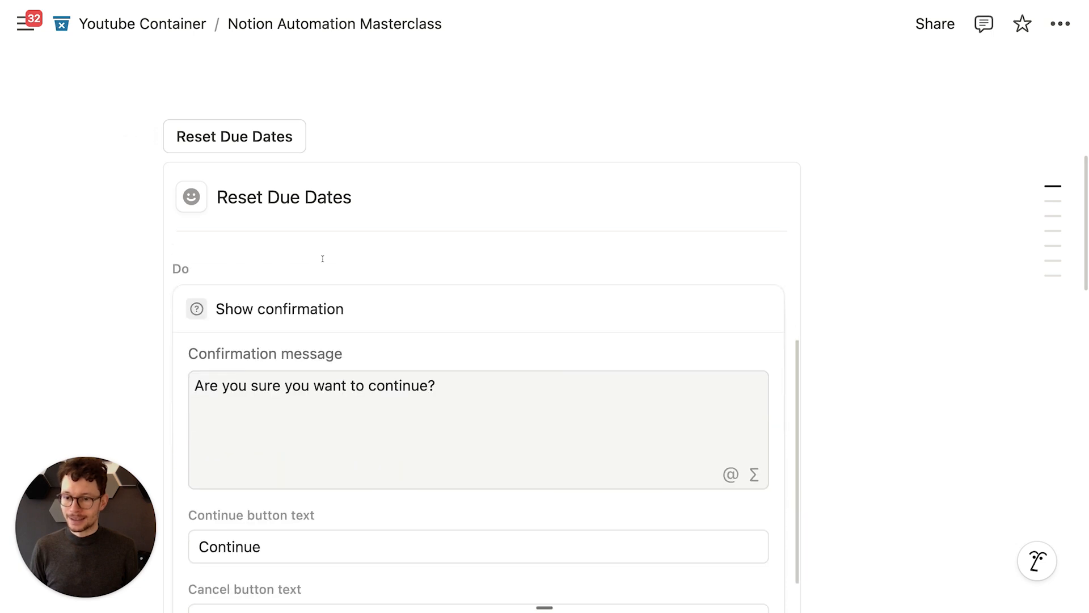
pyautogui.scroll(-1, 303, 301)
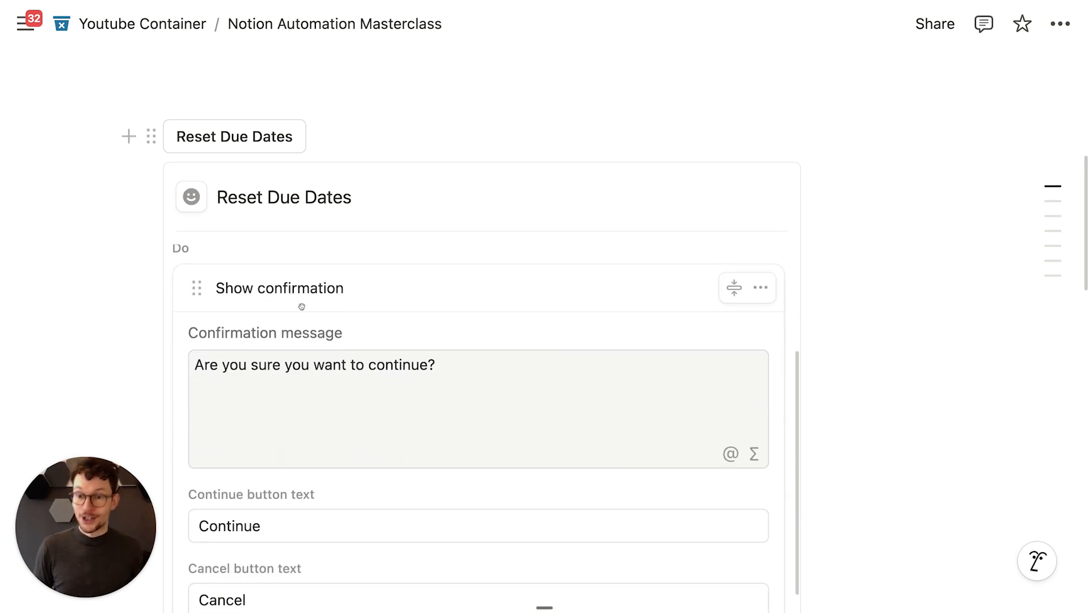
pyautogui.scroll(-5, 310, 394)
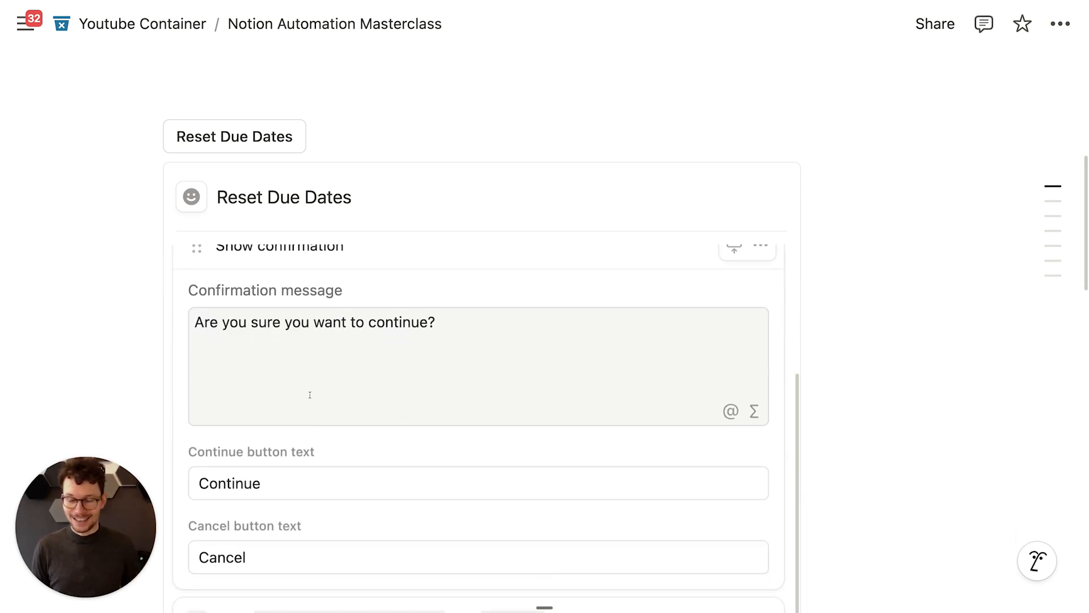
pyautogui.scroll(-5, 319, 357)
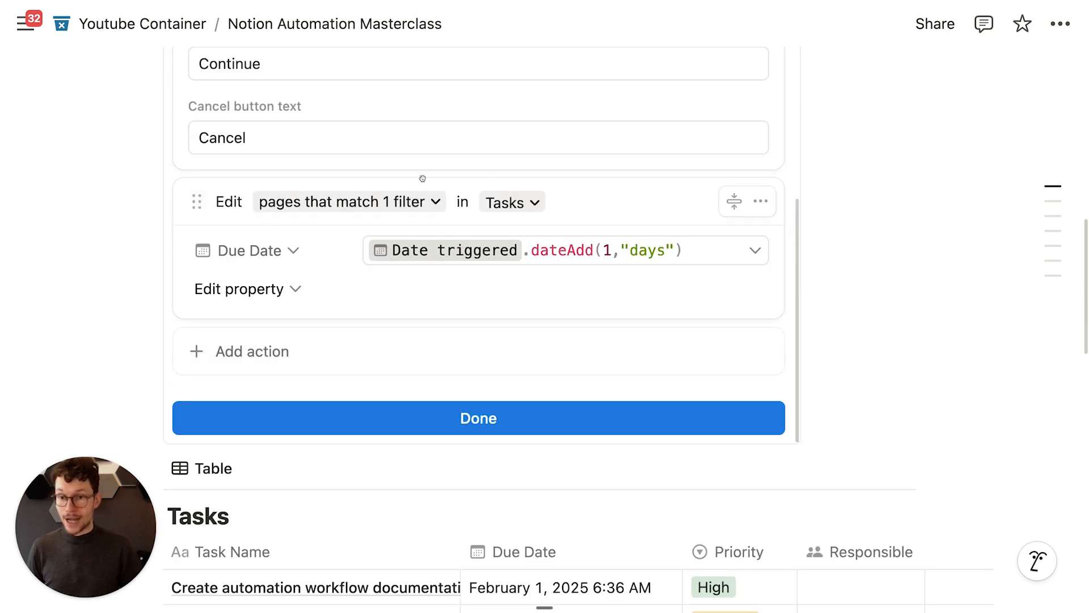
pyautogui.click(381, 206)
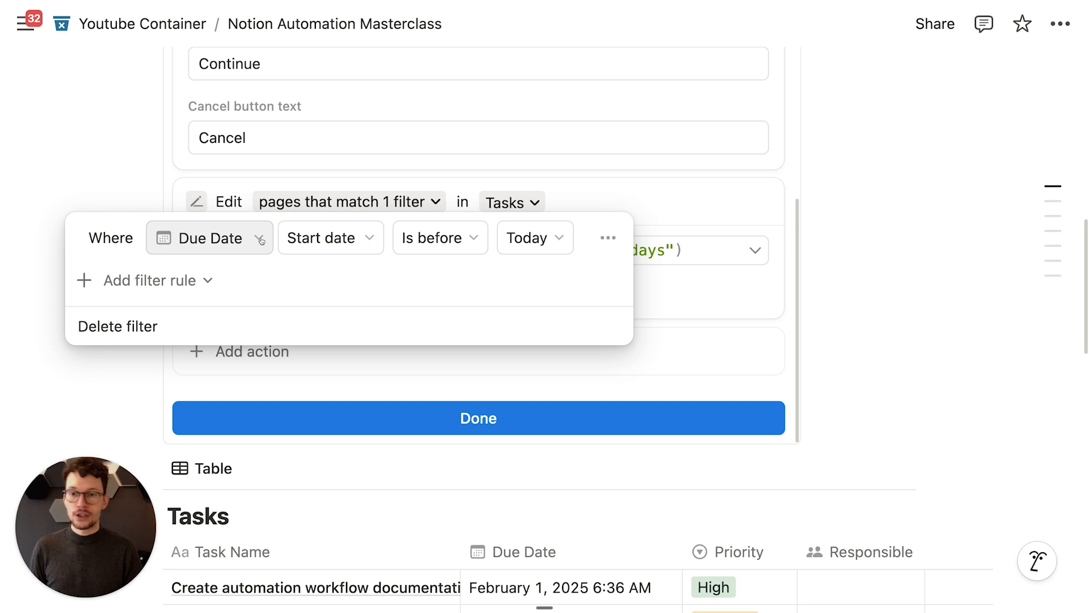
pyautogui.click(583, 198)
pyautogui.click(434, 202)
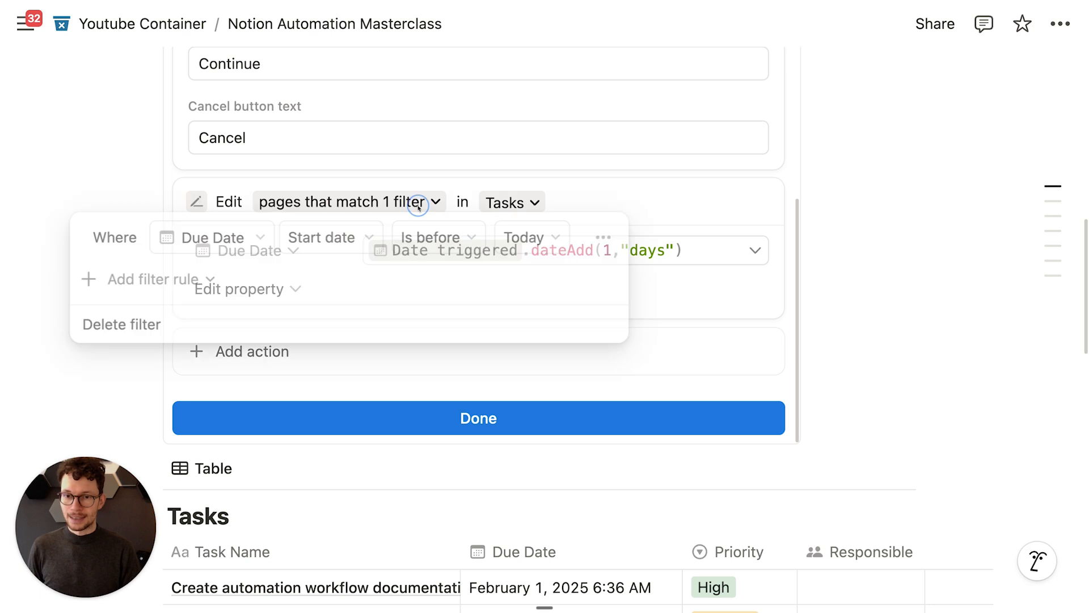
# Step: Add a second Due Date filter rule, remove it again, and close the button editor
pyautogui.click(203, 281)
pyautogui.click(199, 315)
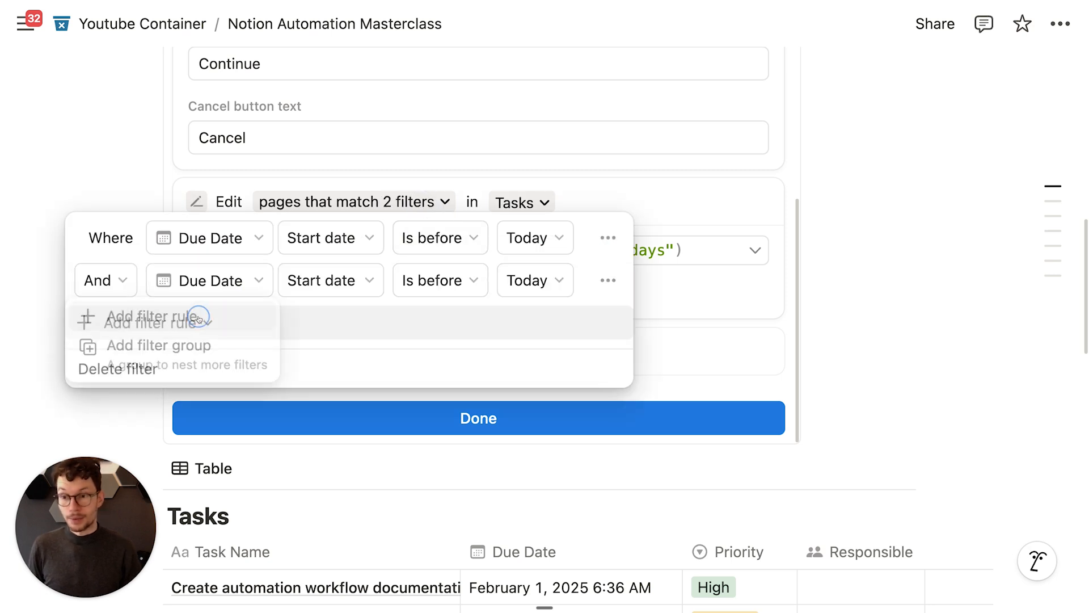
pyautogui.click(209, 280)
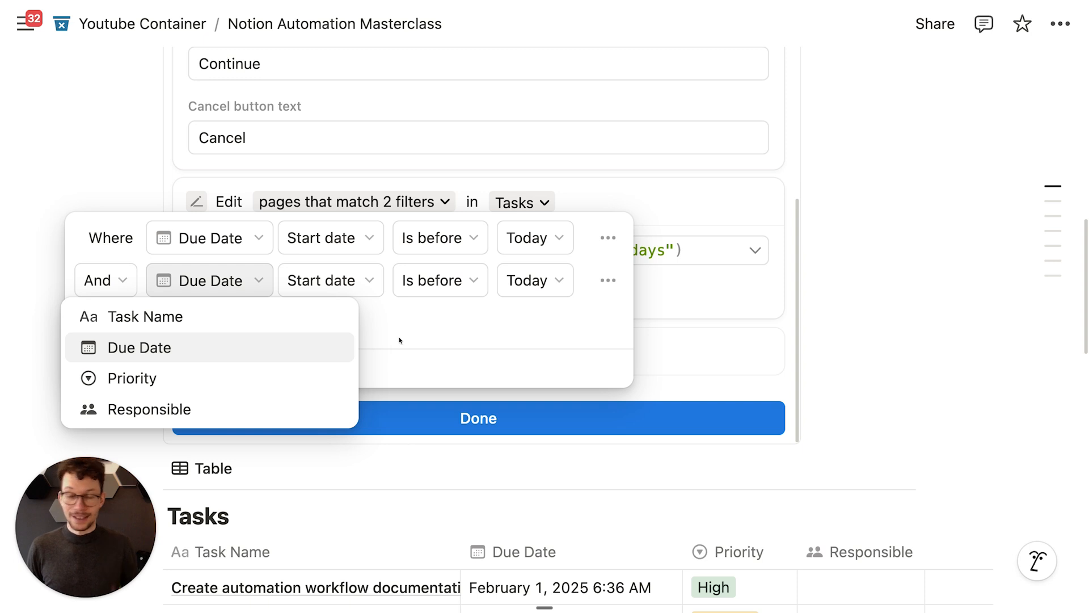
pyautogui.click(608, 280)
pyautogui.click(608, 281)
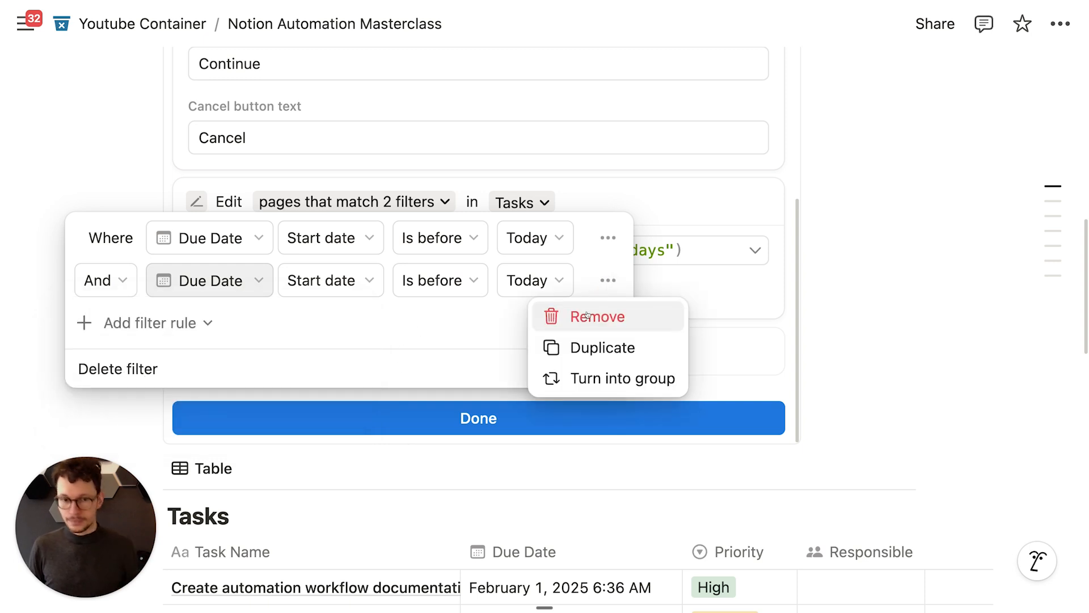
pyautogui.click(587, 315)
pyautogui.click(220, 177)
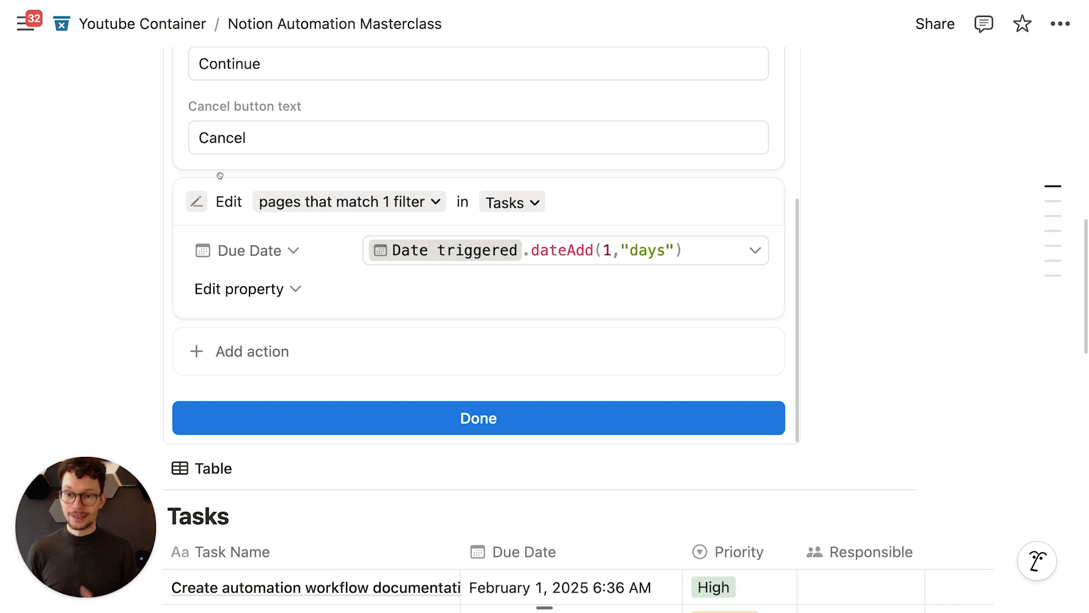
pyautogui.click(321, 424)
pyautogui.scroll(5, 397, 369)
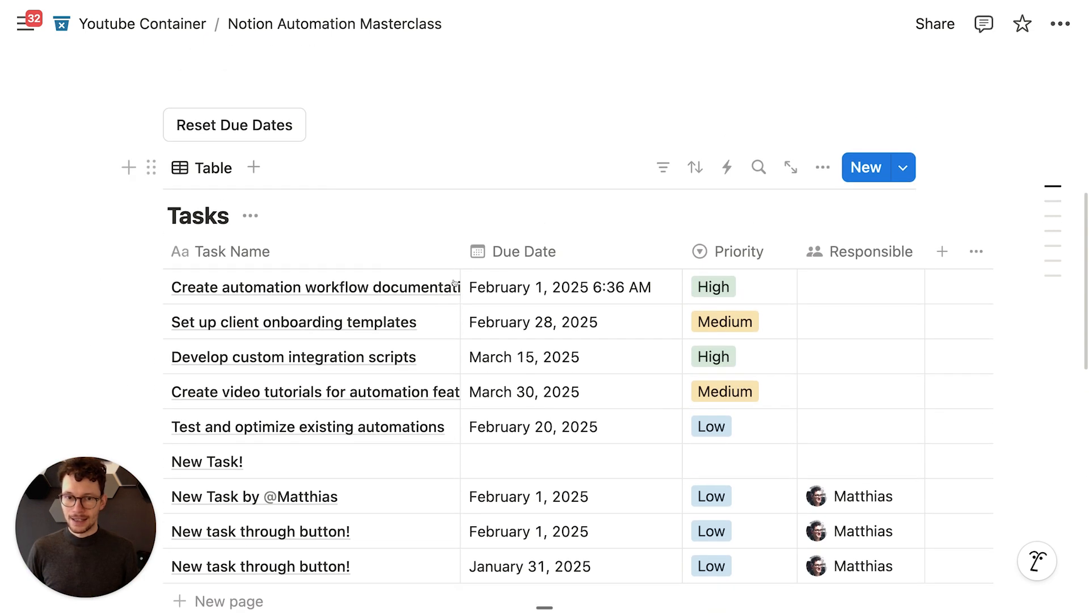
# Step: Run Reset Due Dates and confirm, moving overdue tasks to February 16, 2025
pyautogui.scroll(-1, 493, 311)
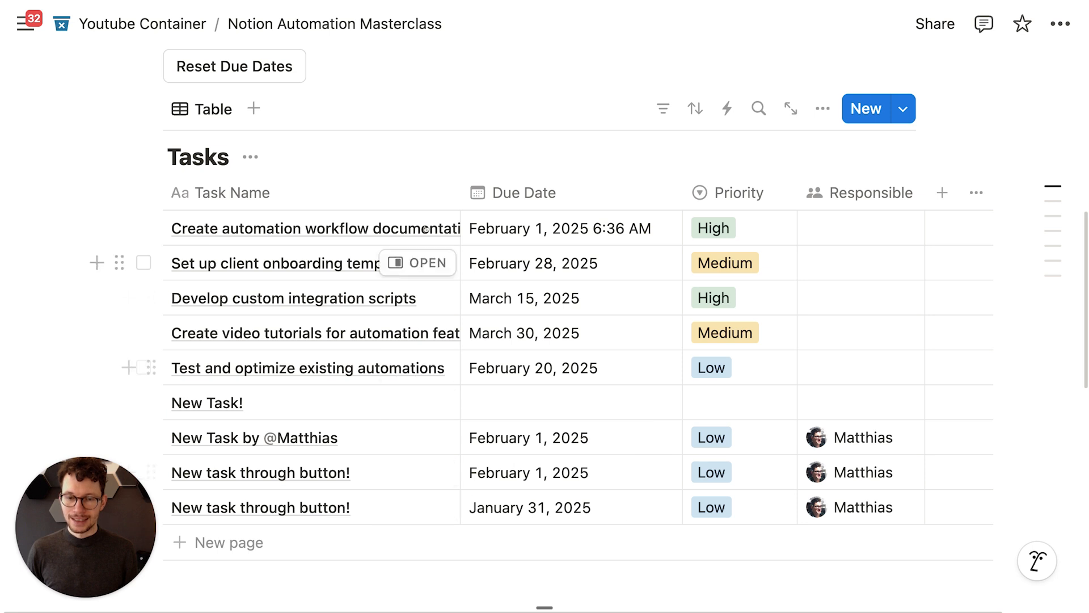
pyautogui.click(246, 63)
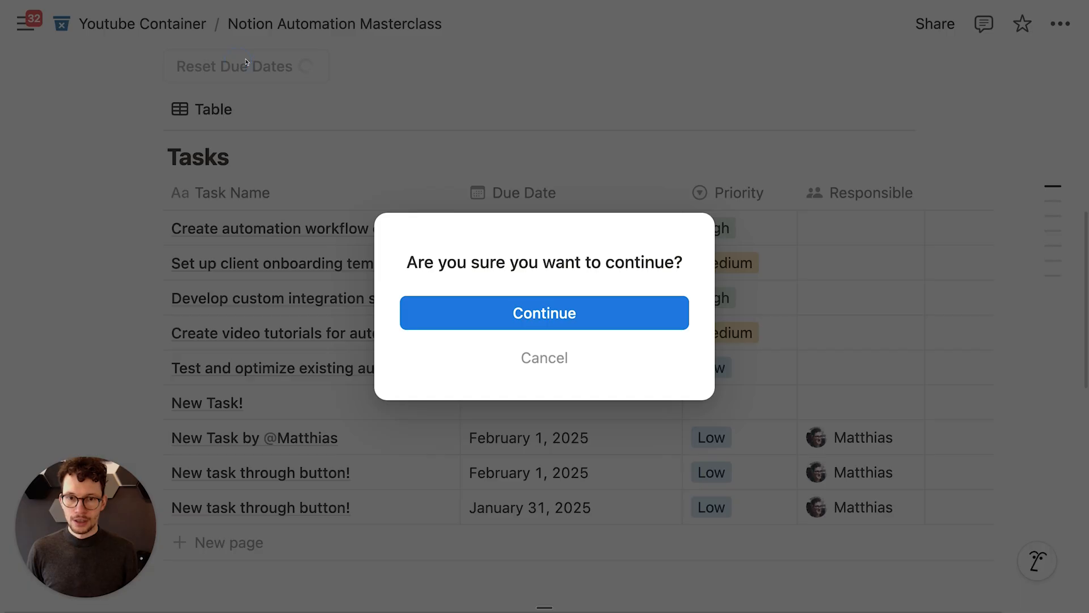
pyautogui.click(537, 318)
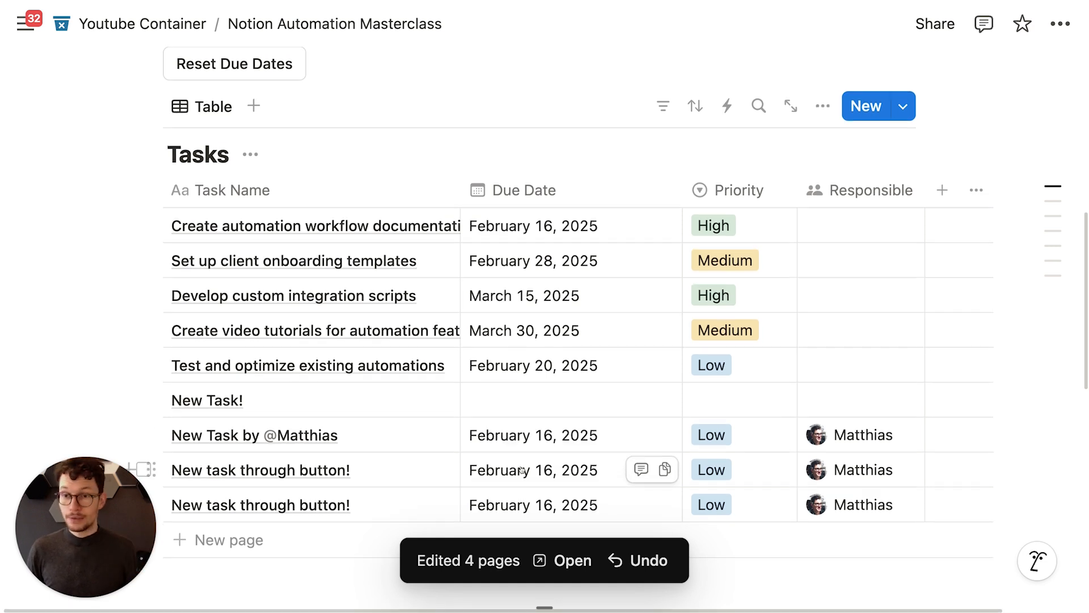
pyautogui.scroll(1, 502, 458)
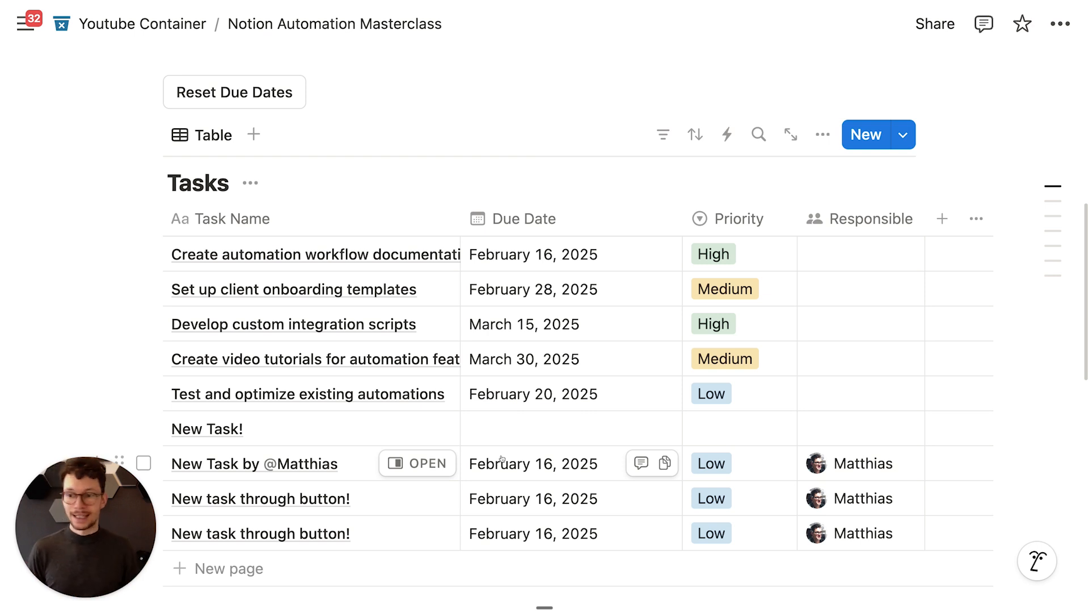
pyautogui.scroll(1, 388, 237)
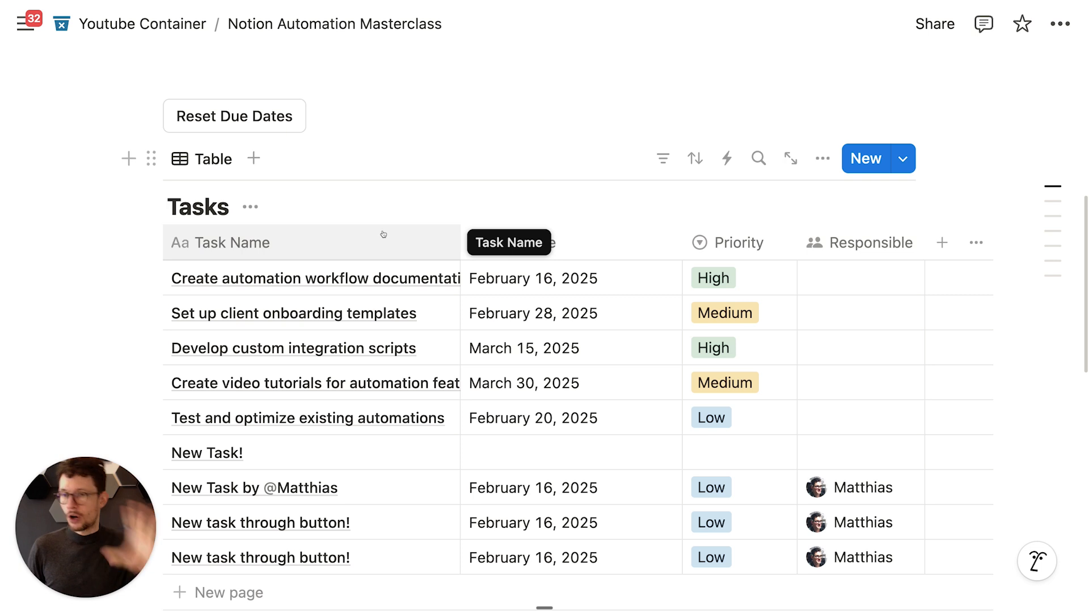
pyautogui.moveTo(291, 113)
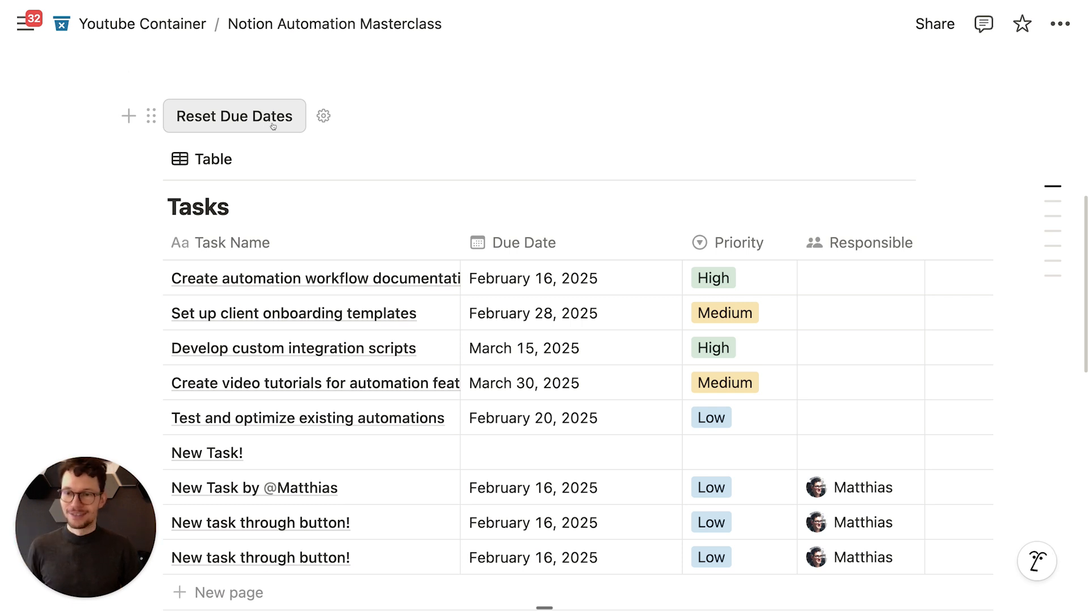
# Step: Close the current side peek and open 'Create automation workflow documentation' in side peek
pyautogui.scroll(-1, 470, 304)
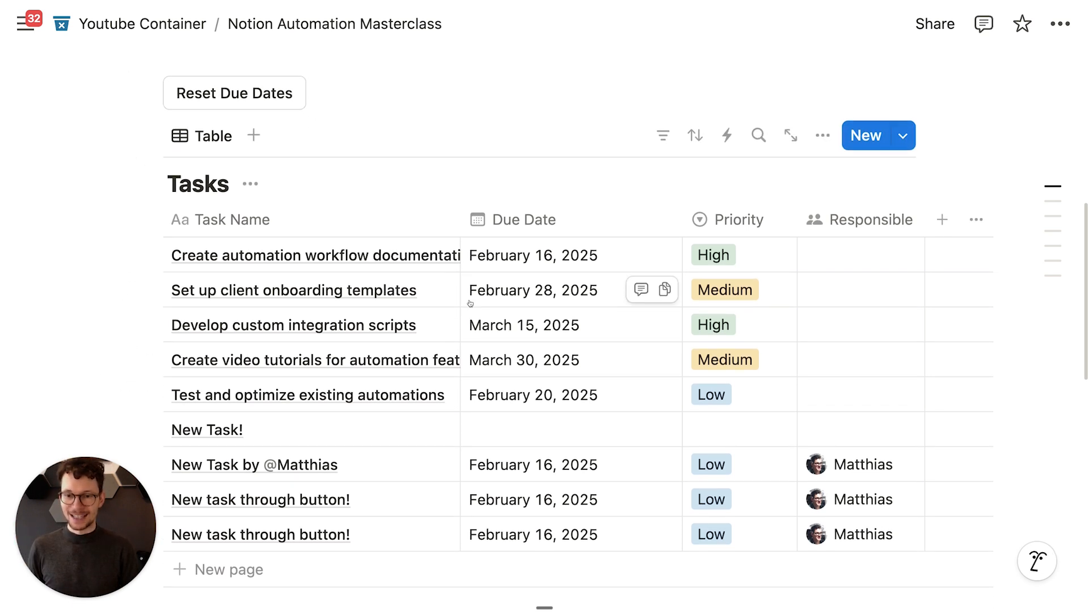
pyautogui.scroll(-1, 470, 304)
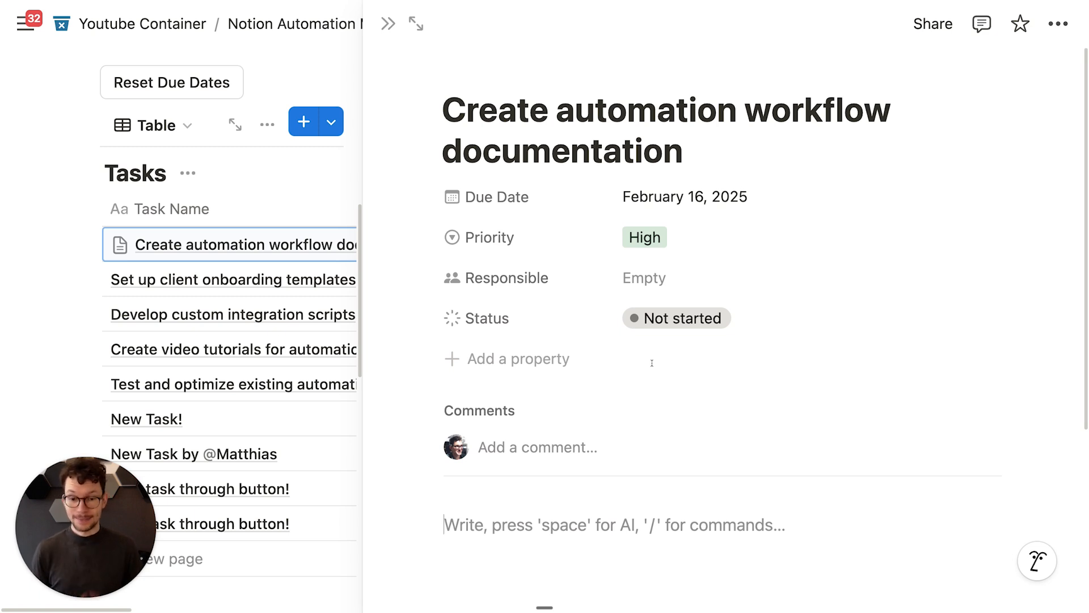
pyautogui.click(389, 24)
pyautogui.scroll(2, 345, 227)
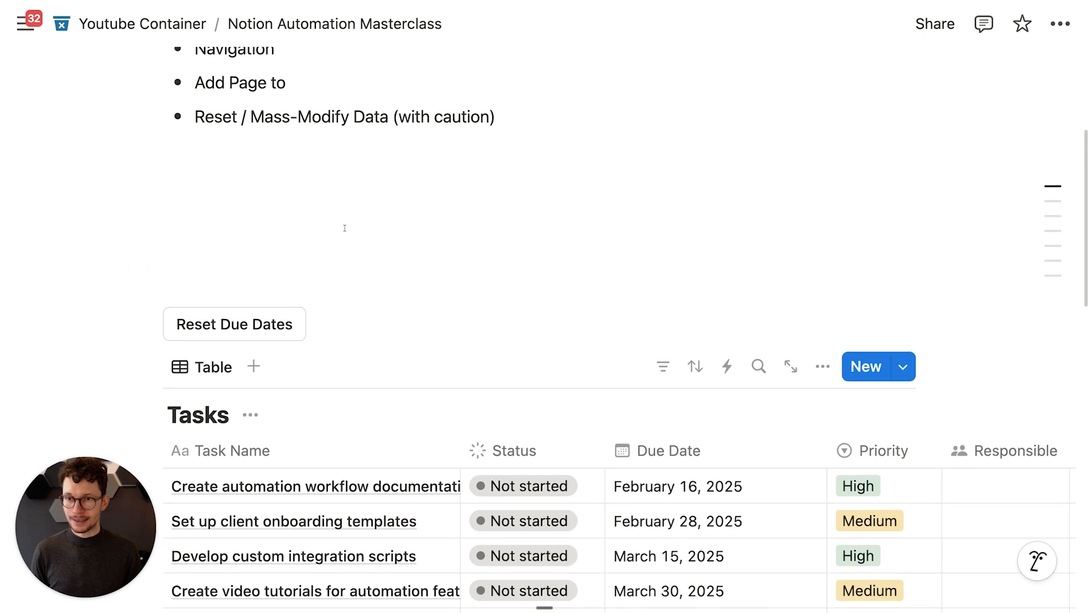
pyautogui.scroll(8, 306, 273)
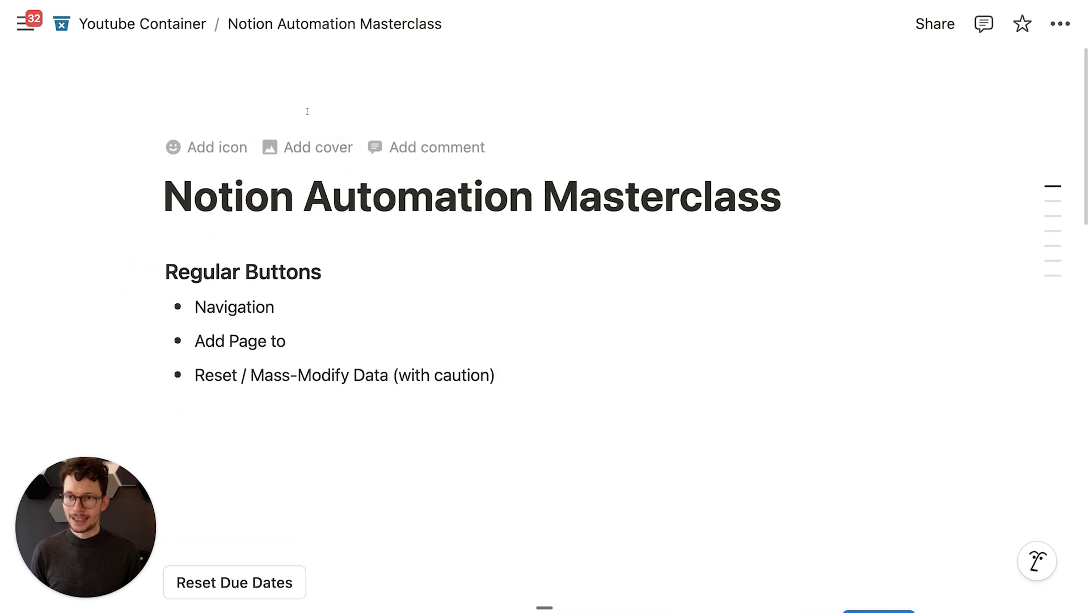
pyautogui.scroll(-9, 309, 379)
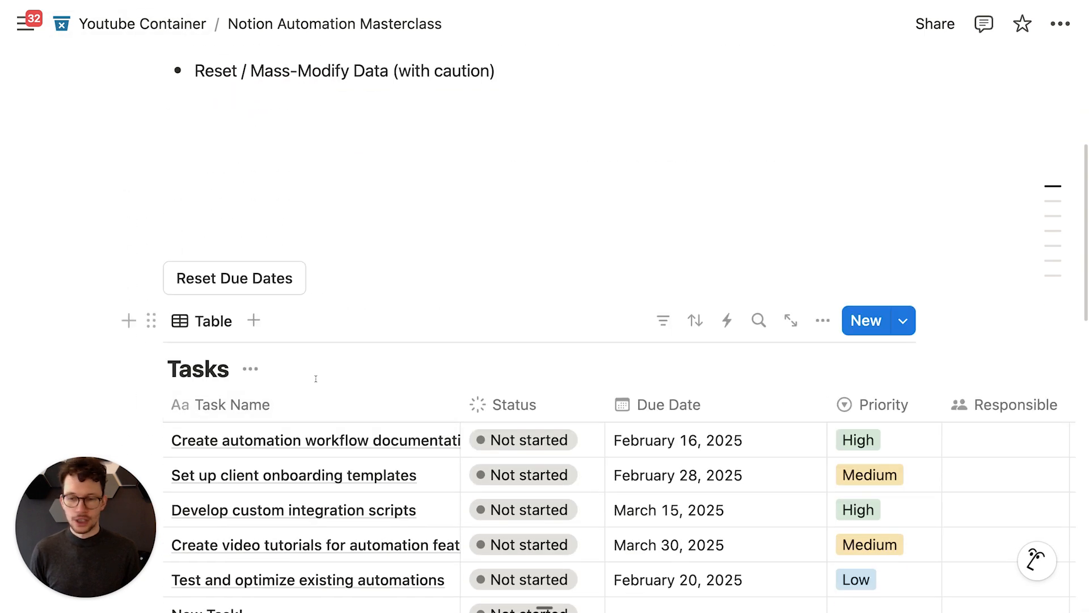
pyautogui.scroll(-2, 369, 341)
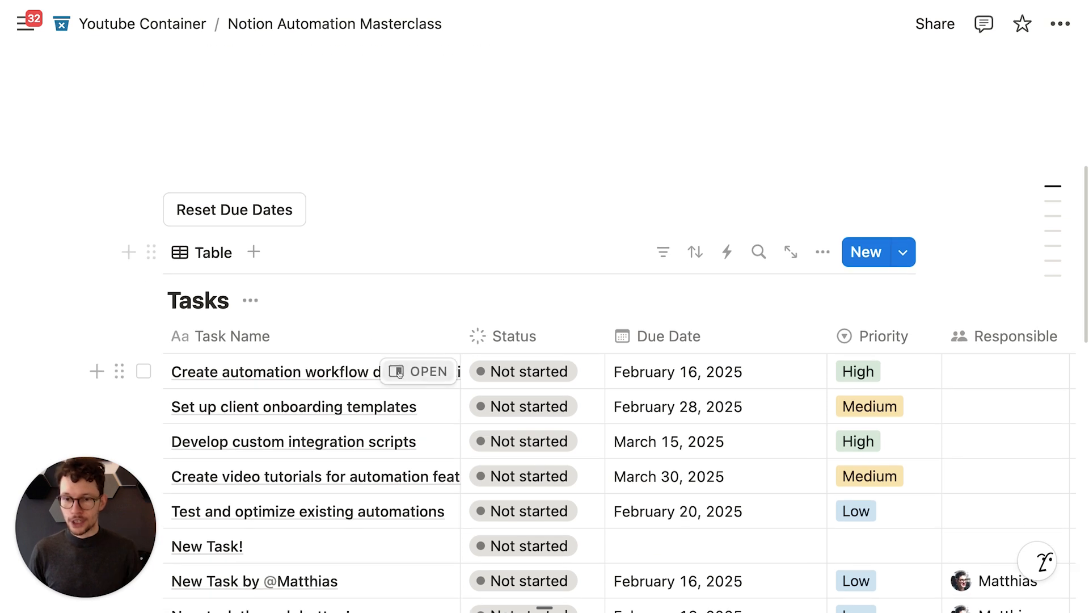
pyautogui.scroll(-5, 398, 372)
pyautogui.click(400, 218)
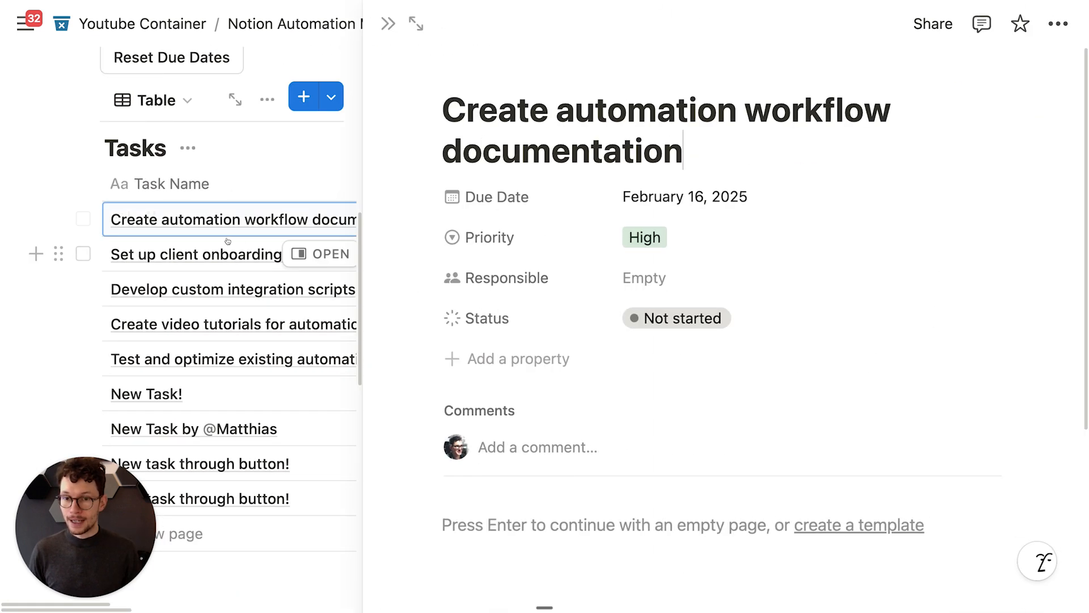
pyautogui.scroll(-8, 595, 221)
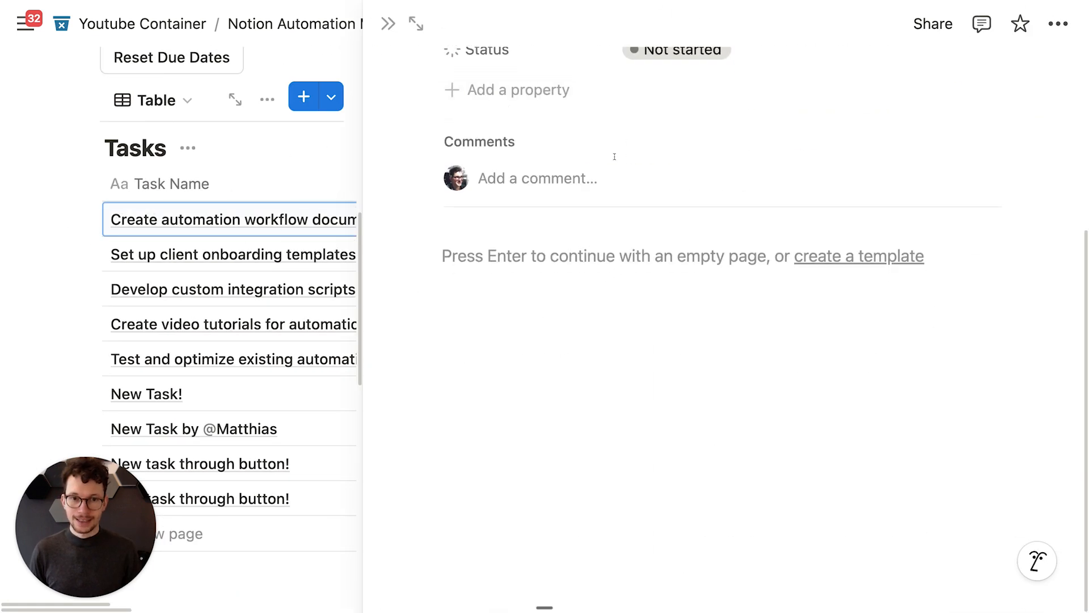
# Step: Insert a button block in the task page body and name it 'Set to Done'
pyautogui.click(522, 240)
pyautogui.write('/butt')
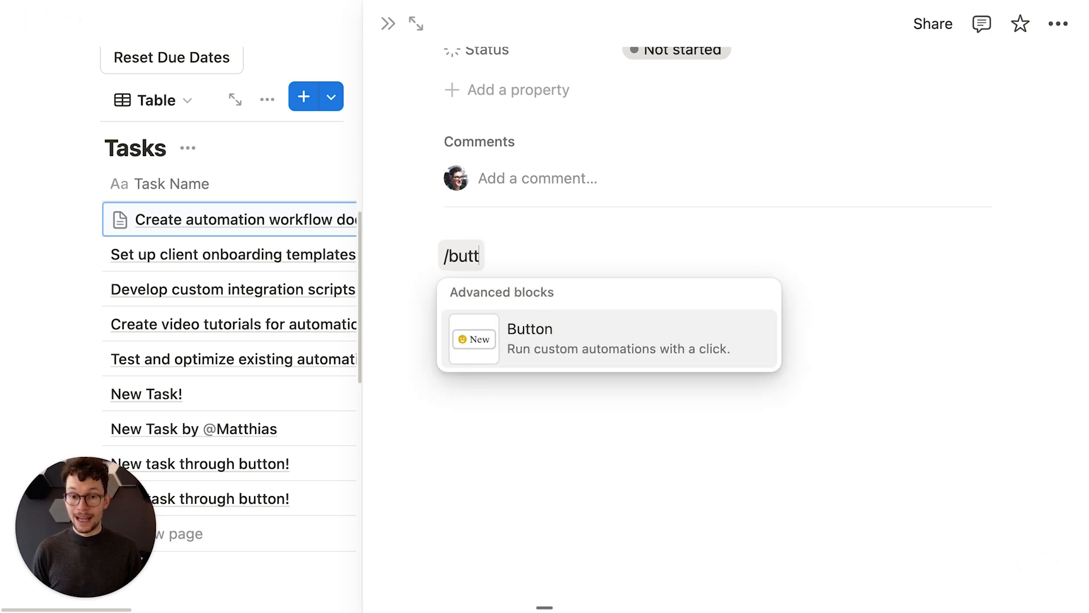
pyautogui.press('Return')
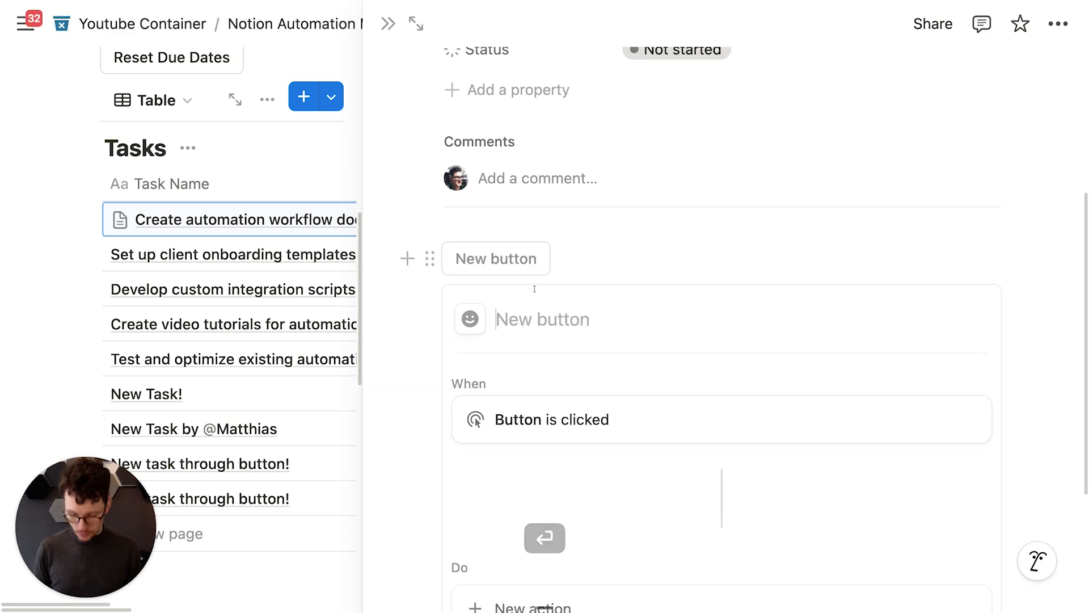
pyautogui.write('Set to Done')
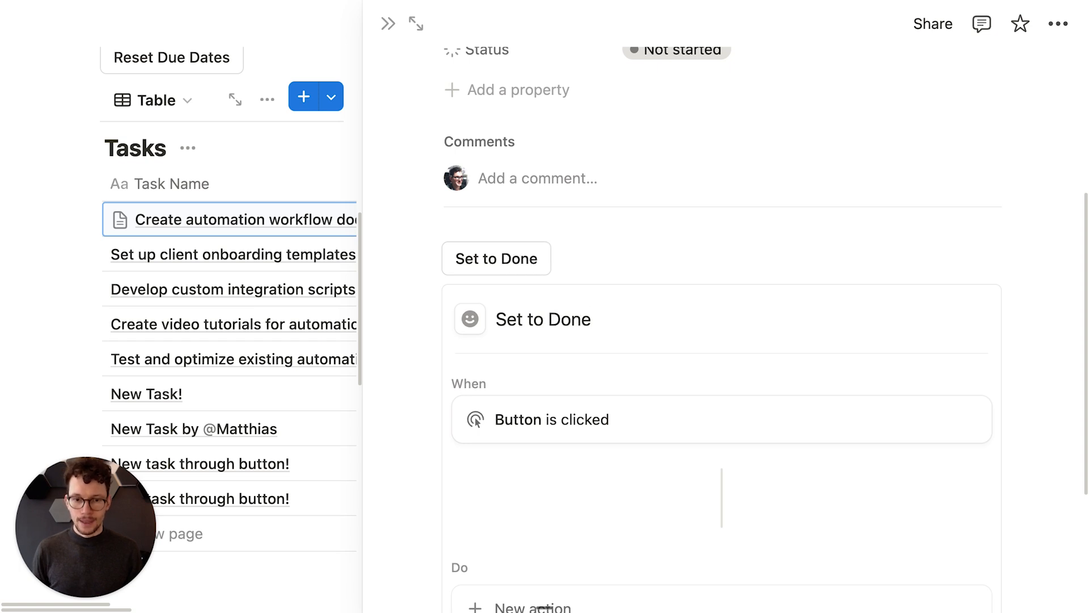
# Step: Give the button an 'Edit pages in' action and start choosing its target database
pyautogui.scroll(-4, 537, 278)
pyautogui.click(529, 415)
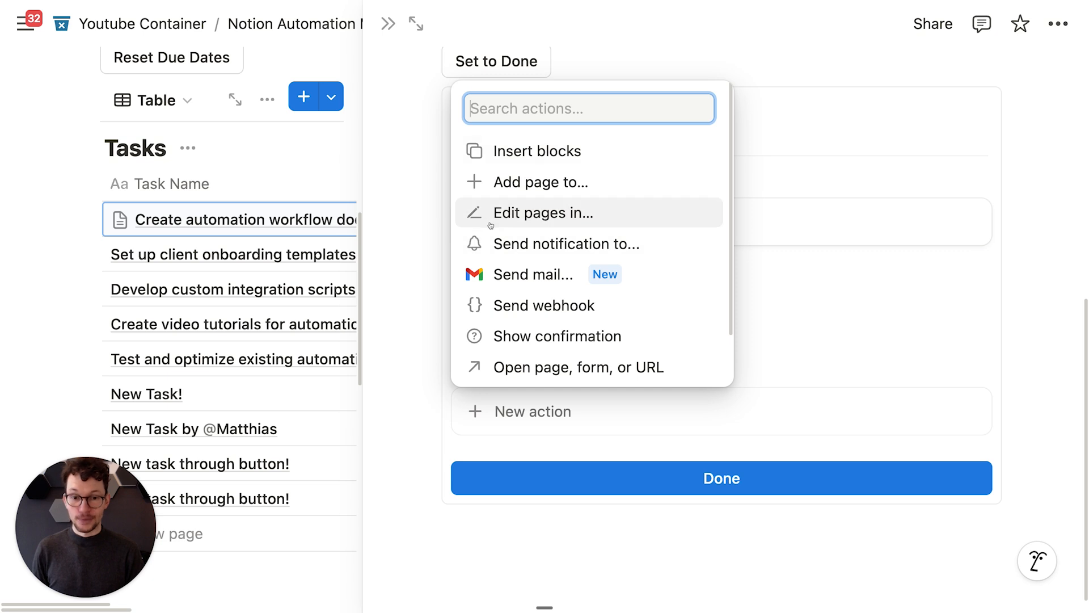
pyautogui.scroll(-1, 491, 225)
pyautogui.scroll(-2, 502, 165)
pyautogui.scroll(2, 503, 164)
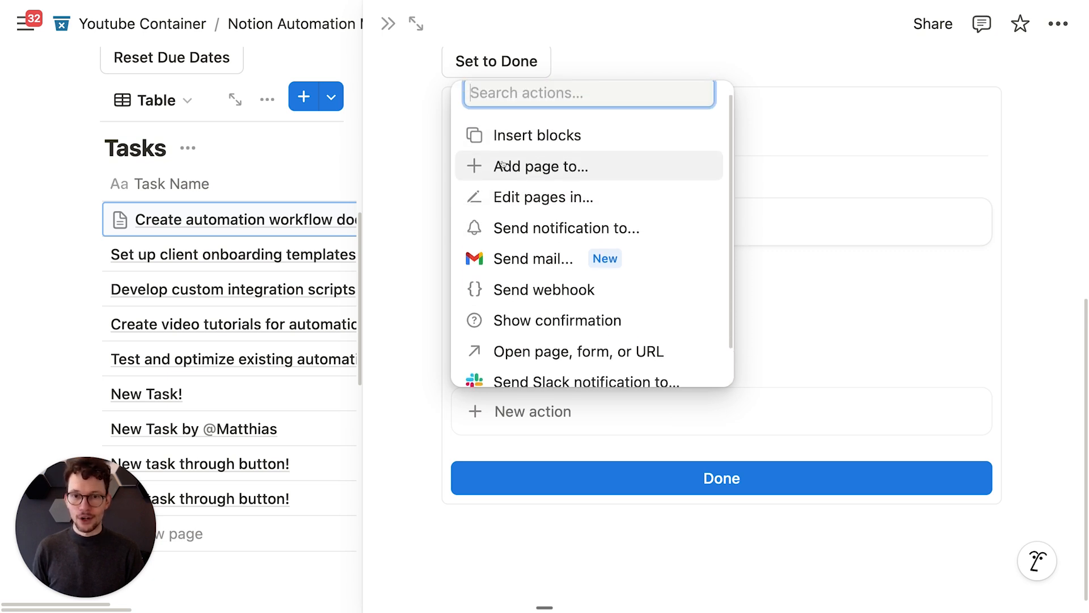
pyautogui.scroll(1, 502, 164)
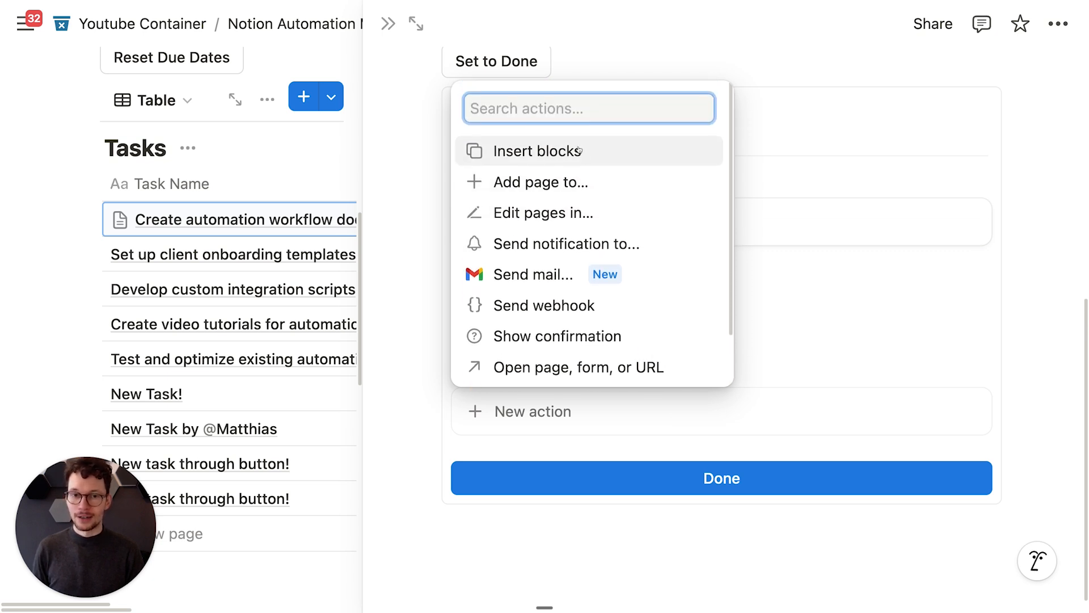
pyautogui.click(531, 214)
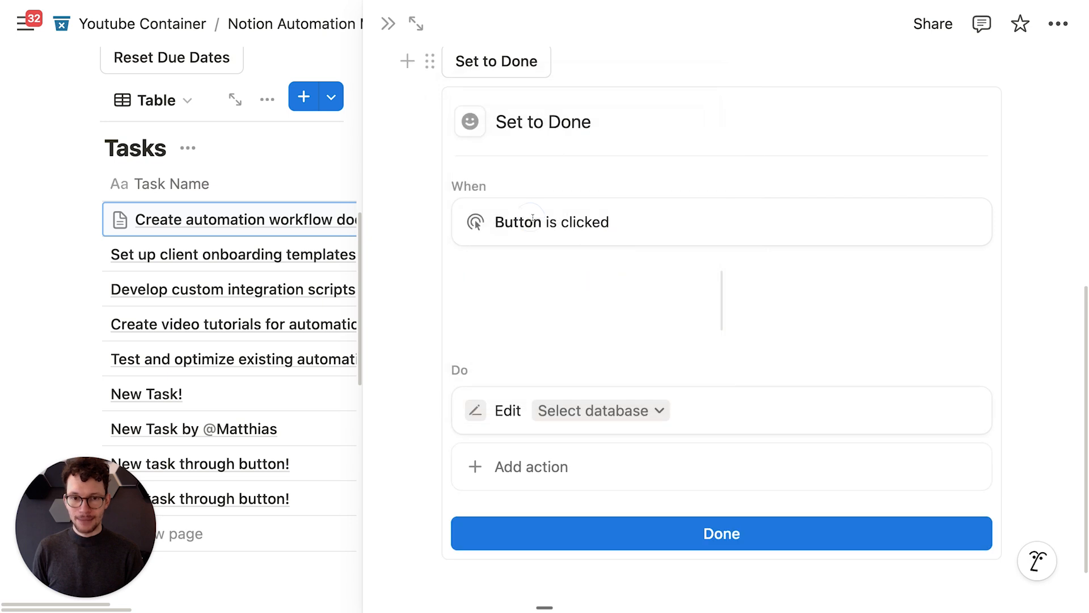
pyautogui.click(570, 411)
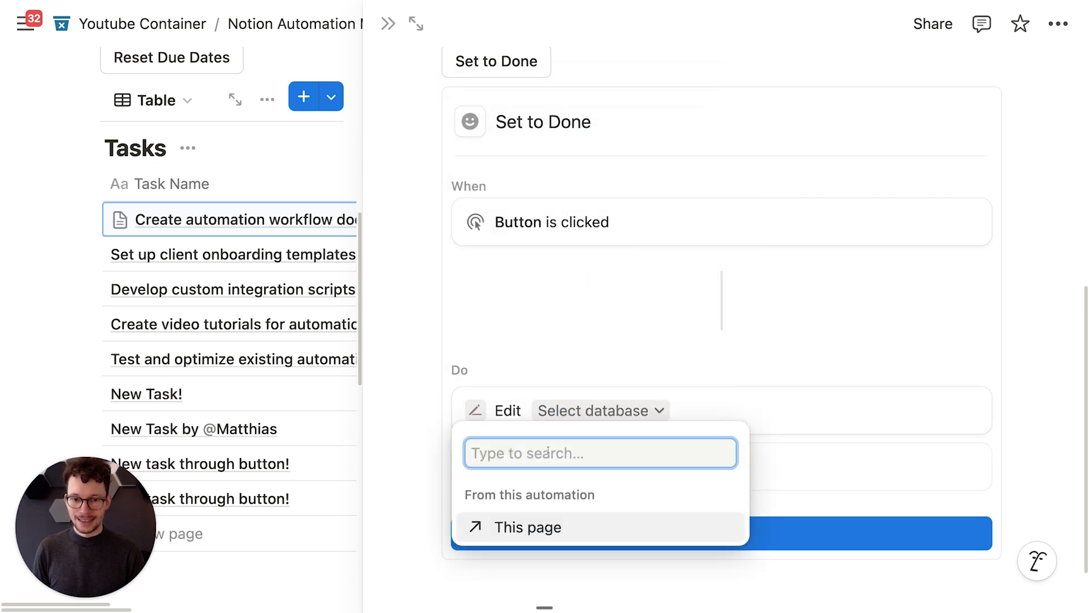
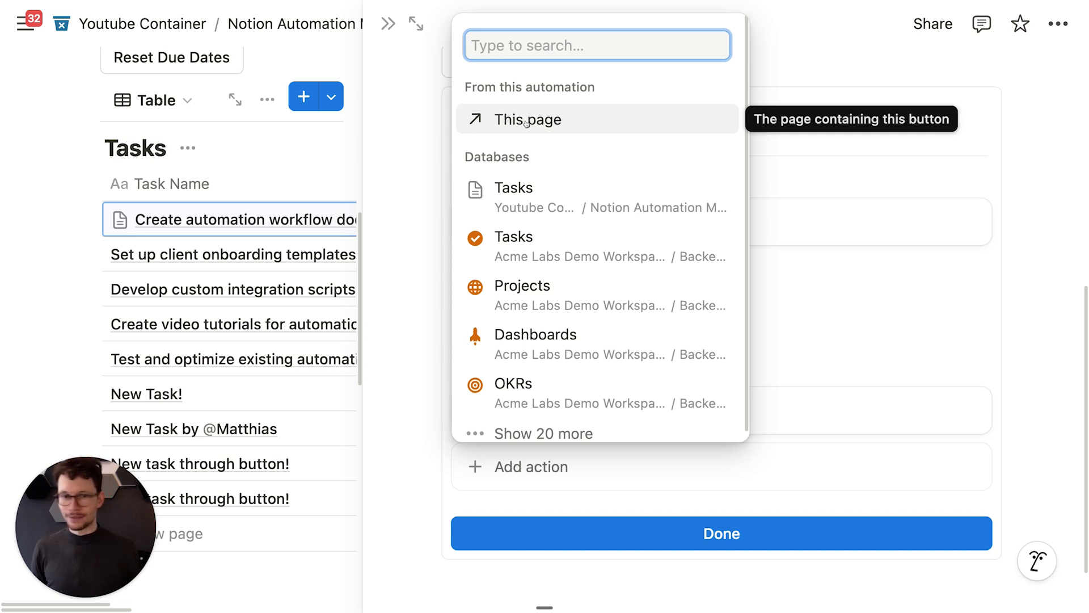
# Step: Make the Set to Done button edit this page's Status to Done, and save the automation
pyautogui.click(526, 121)
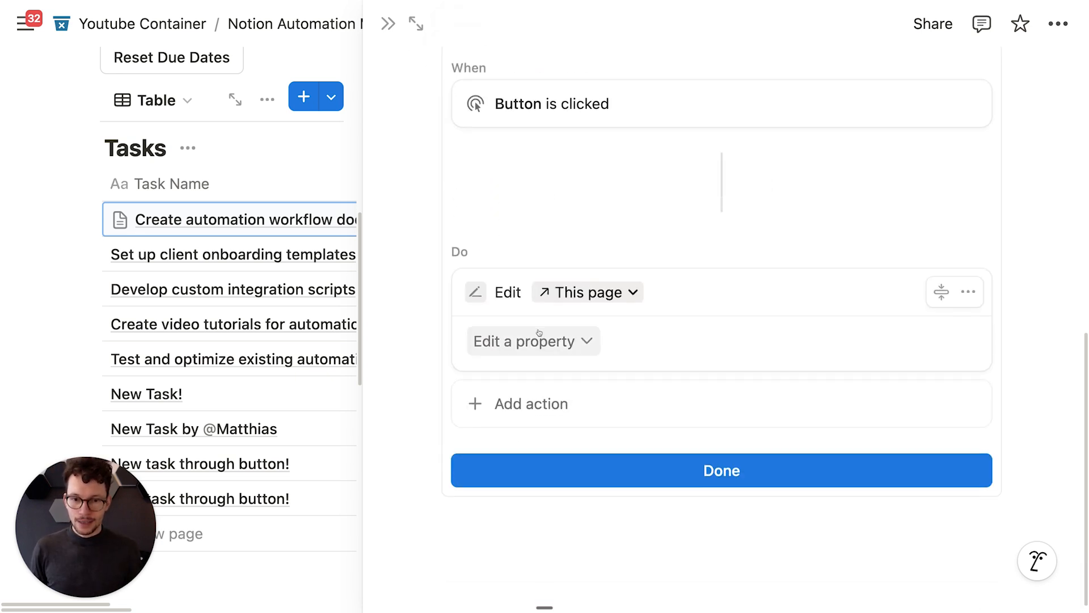
pyautogui.click(531, 343)
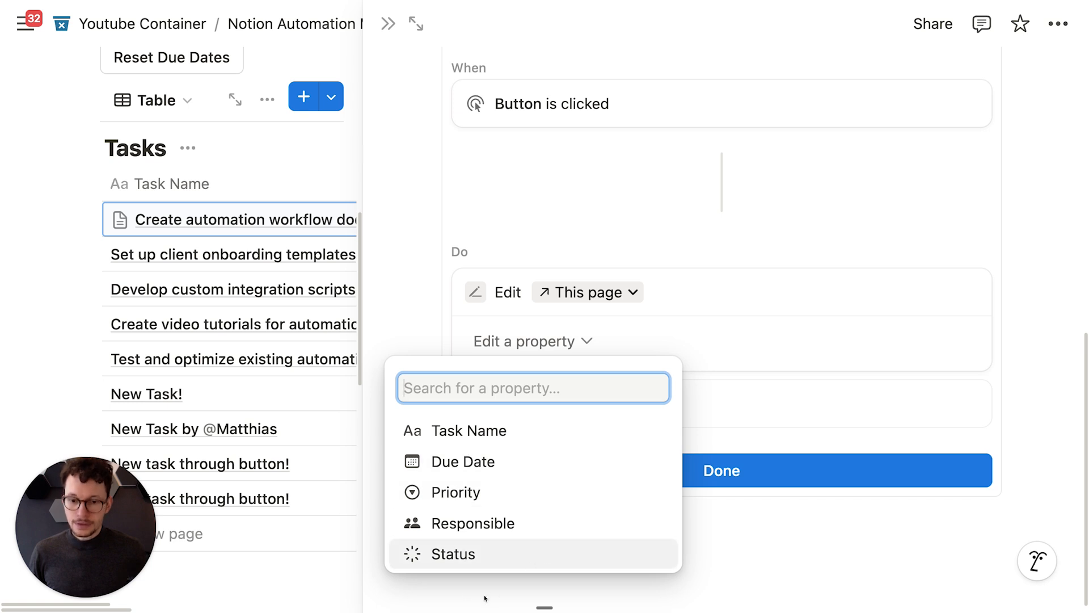
pyautogui.click(452, 551)
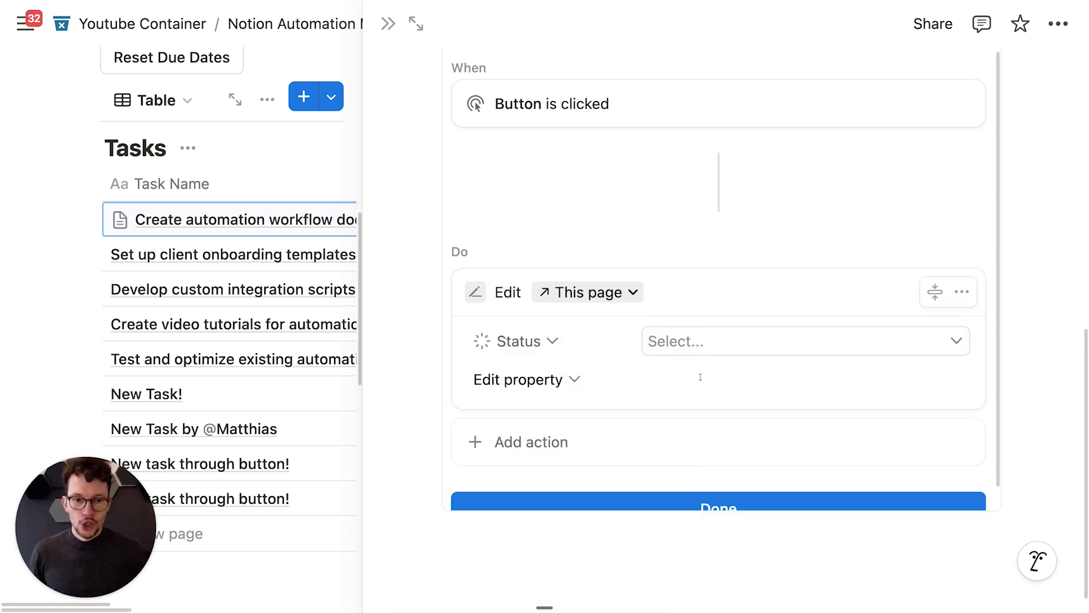
pyautogui.click(708, 350)
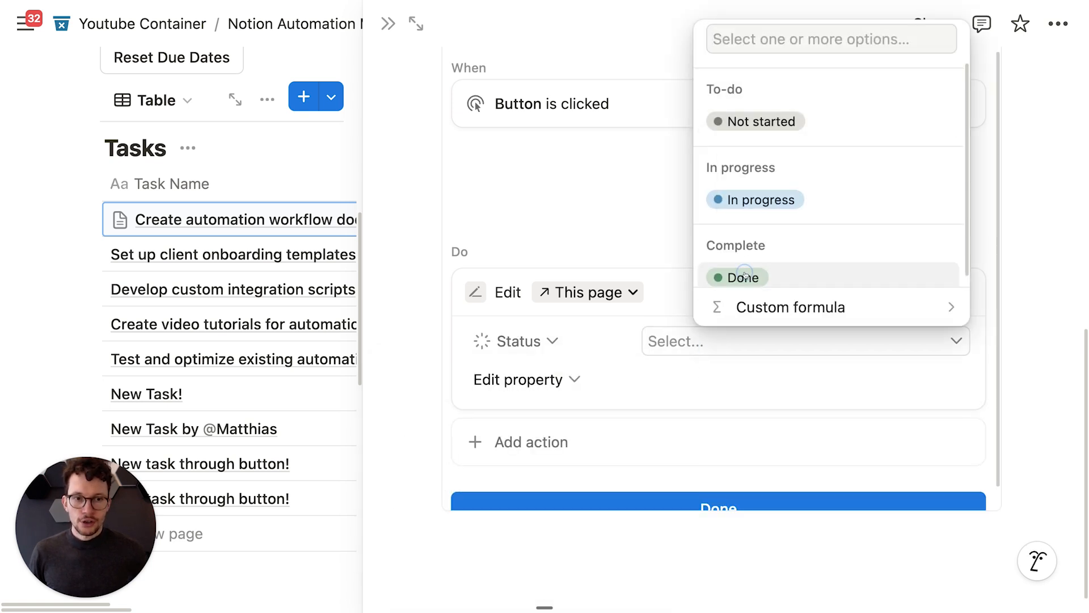
pyautogui.click(745, 275)
pyautogui.scroll(-1, 673, 453)
pyautogui.click(673, 480)
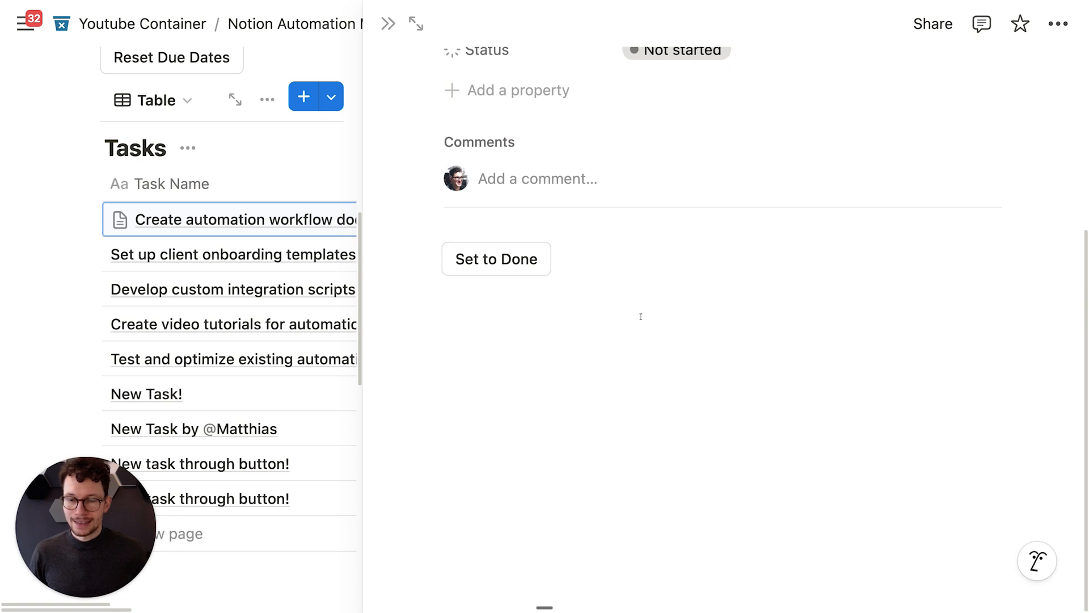
# Step: Press Set to Done so the task's Status changes from Not started to Done
pyautogui.scroll(5, 641, 316)
pyautogui.scroll(2, 312, 189)
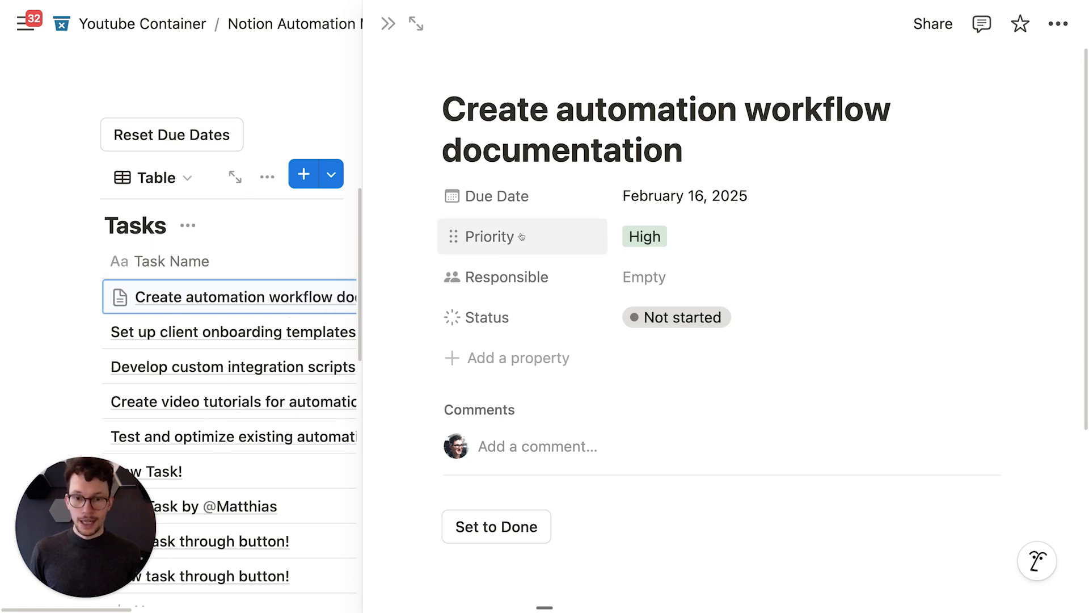
pyautogui.scroll(-3, 493, 318)
pyautogui.scroll(1, 524, 386)
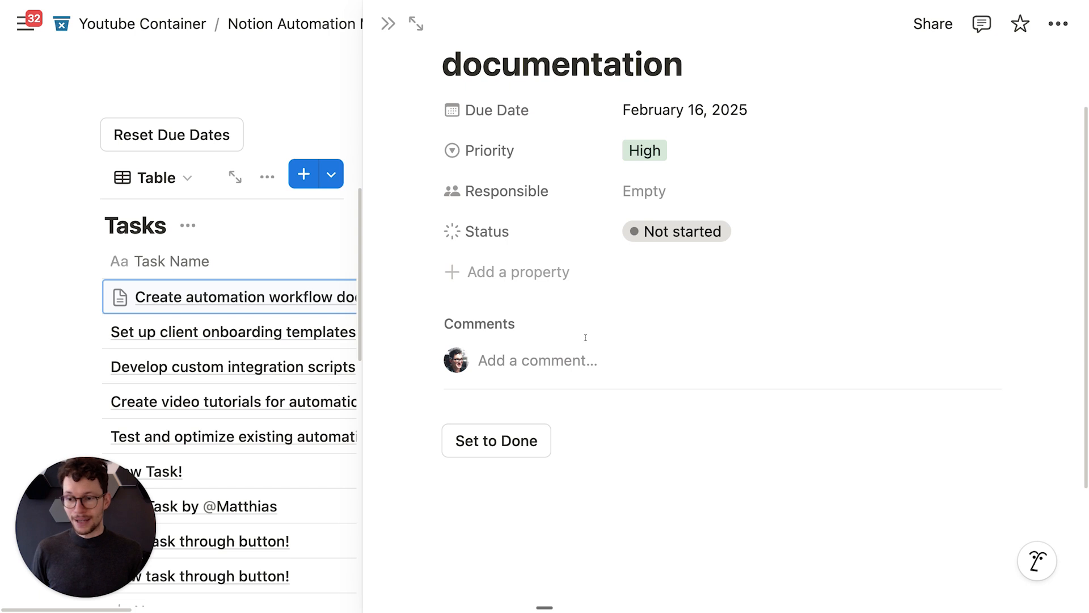
pyautogui.click(517, 454)
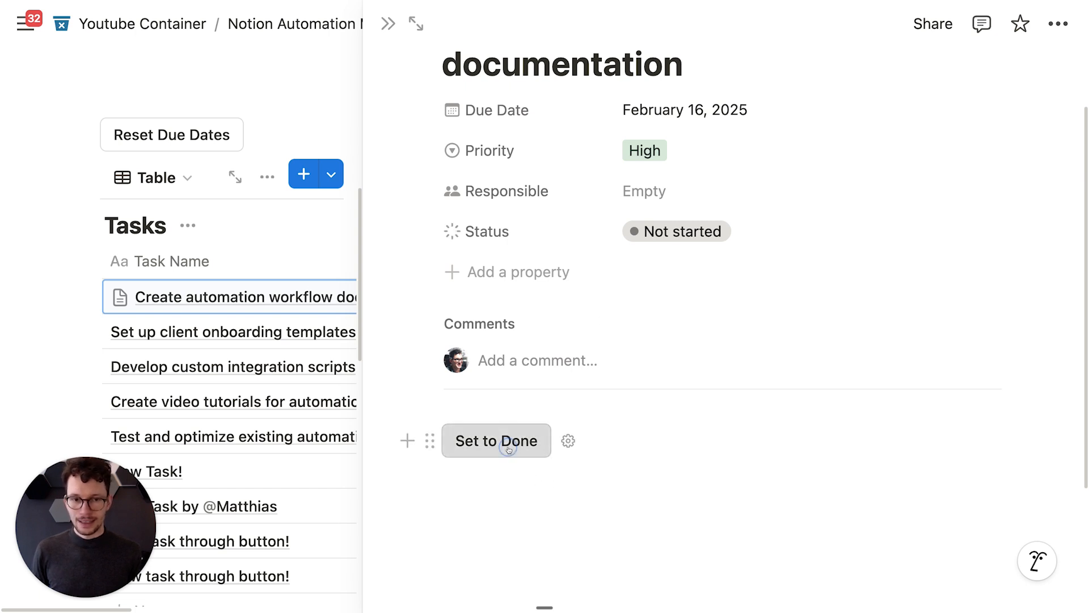
# Step: Switch to Set up client onboarding templates, then reopen Create automation workflow documentation
pyautogui.click(321, 331)
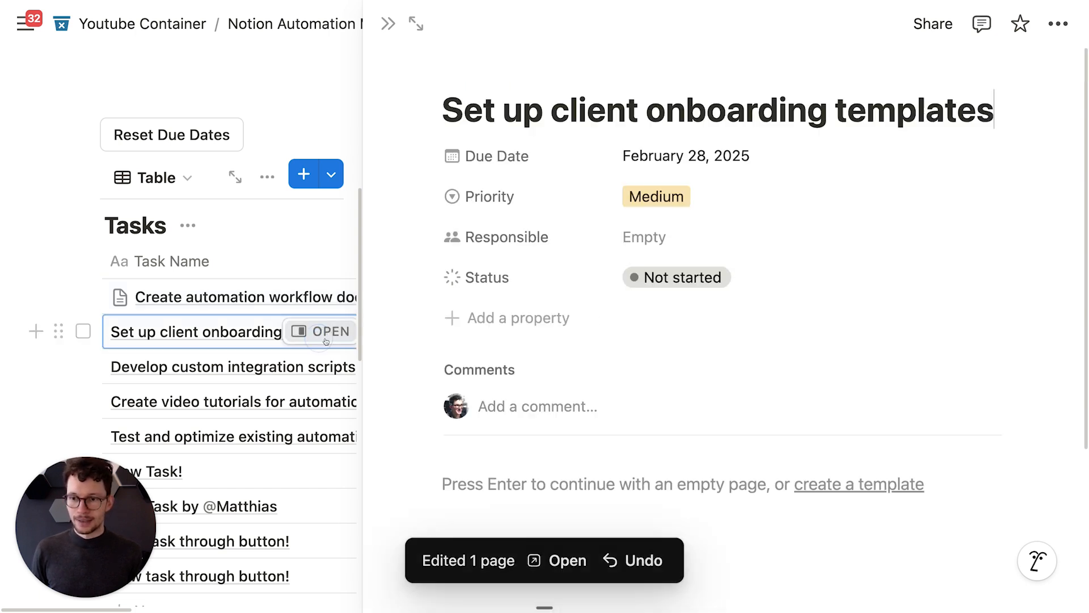
pyautogui.scroll(-2, 664, 293)
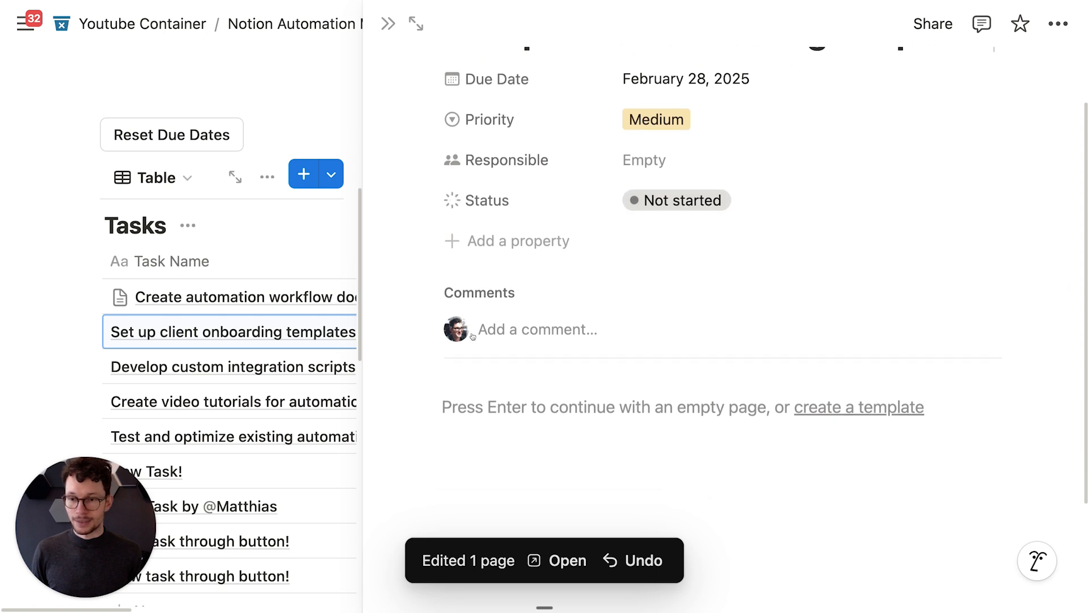
pyautogui.click(332, 301)
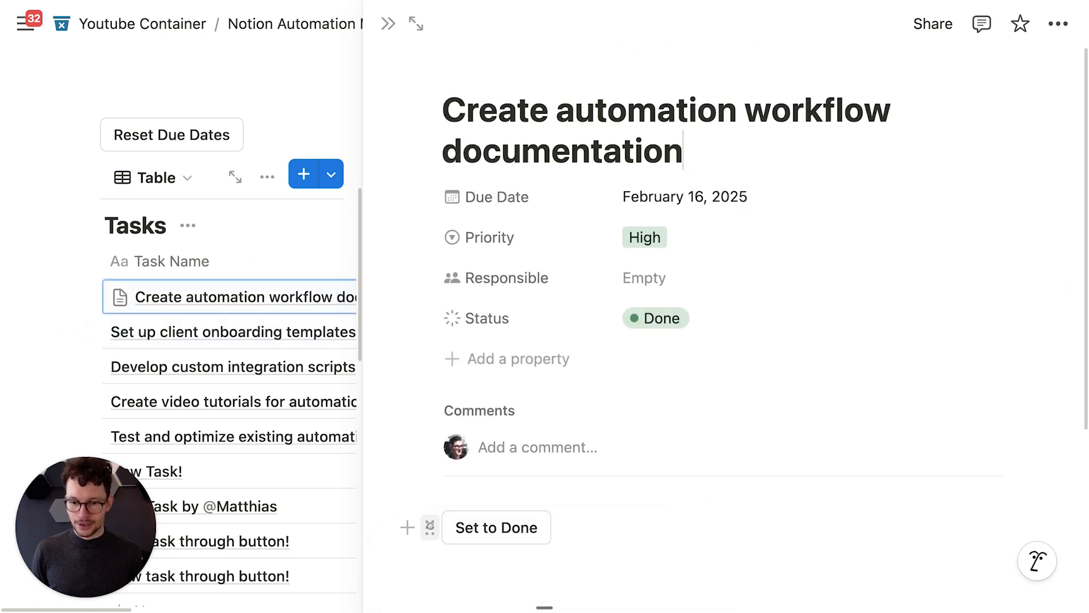
# Step: Copy the Set to Done button block into the Set up client onboarding templates page
pyautogui.click(430, 529)
pyautogui.press('super+c')
pyautogui.press('Escape')
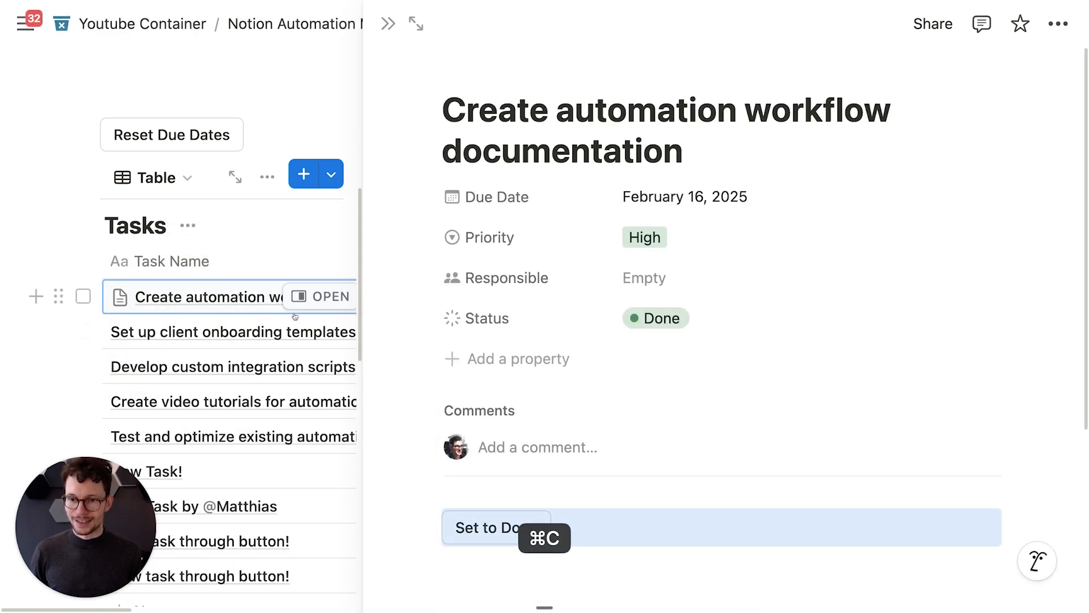
pyautogui.click(321, 331)
pyautogui.click(491, 504)
pyautogui.press('super+v')
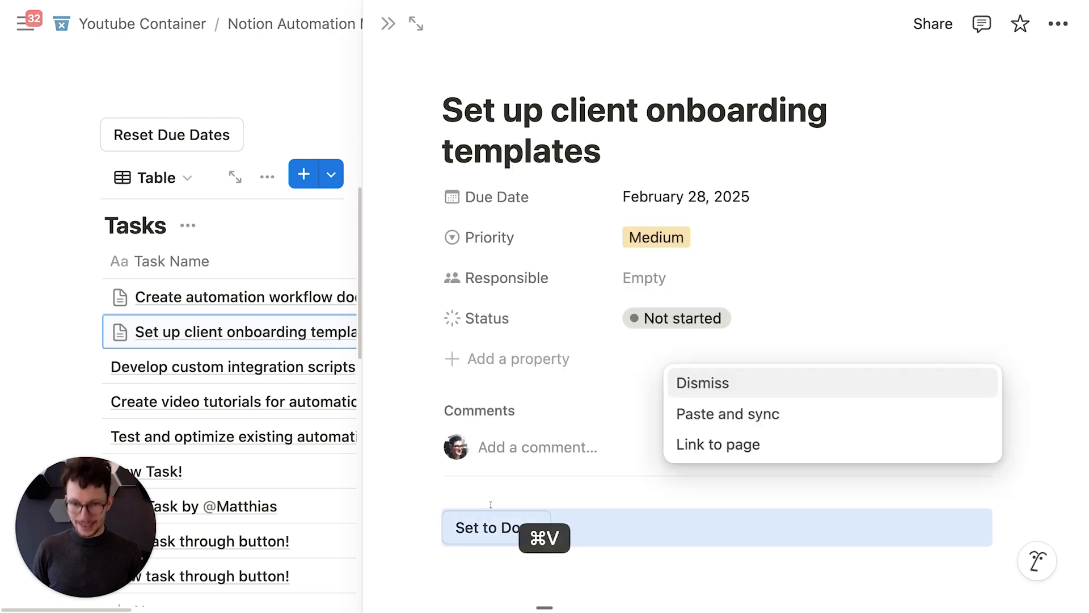
pyautogui.click(443, 583)
# Step: Press the pasted Set to Done button to mark the onboarding templates task Done
pyautogui.click(497, 487)
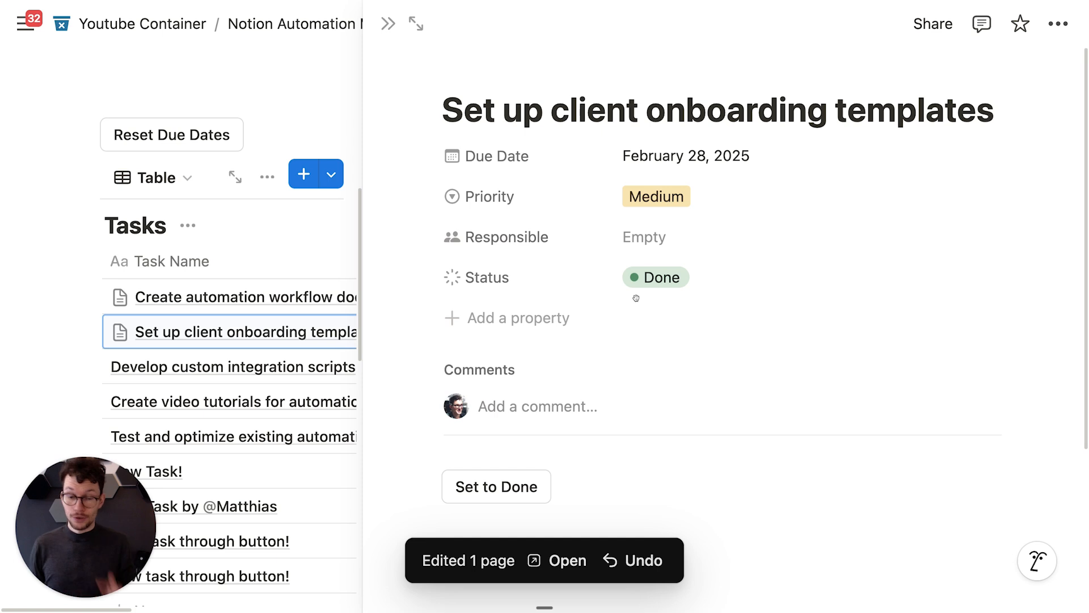
pyautogui.scroll(-3, 636, 298)
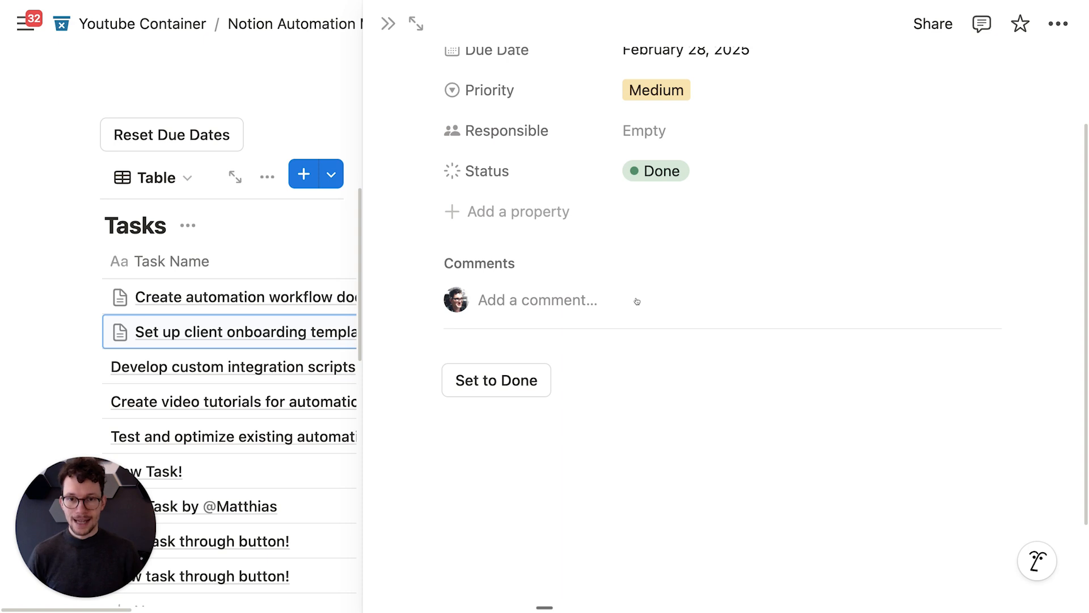
pyautogui.scroll(3, 637, 300)
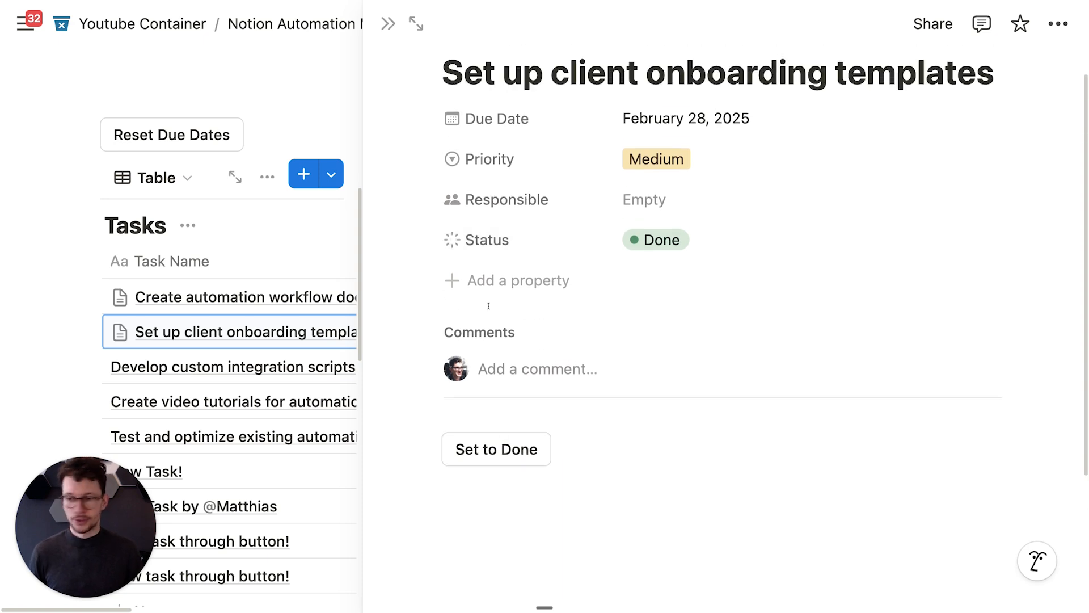
pyautogui.scroll(-5, 488, 306)
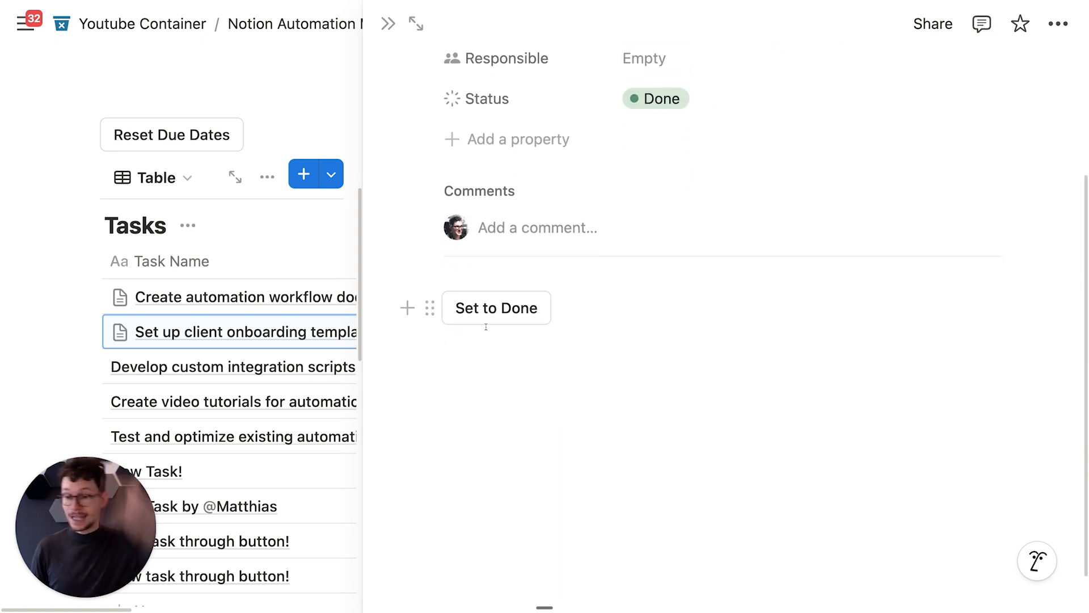
# Step: Edit the line under the button and assign a person to the task's Responsible property
pyautogui.scroll(-2, 486, 327)
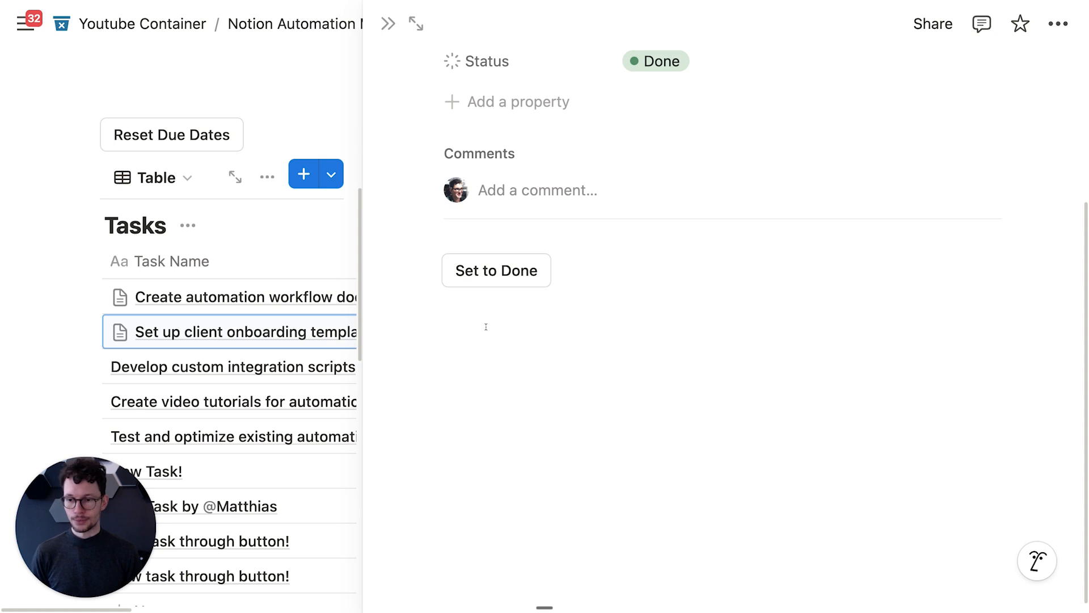
pyautogui.scroll(3, 486, 327)
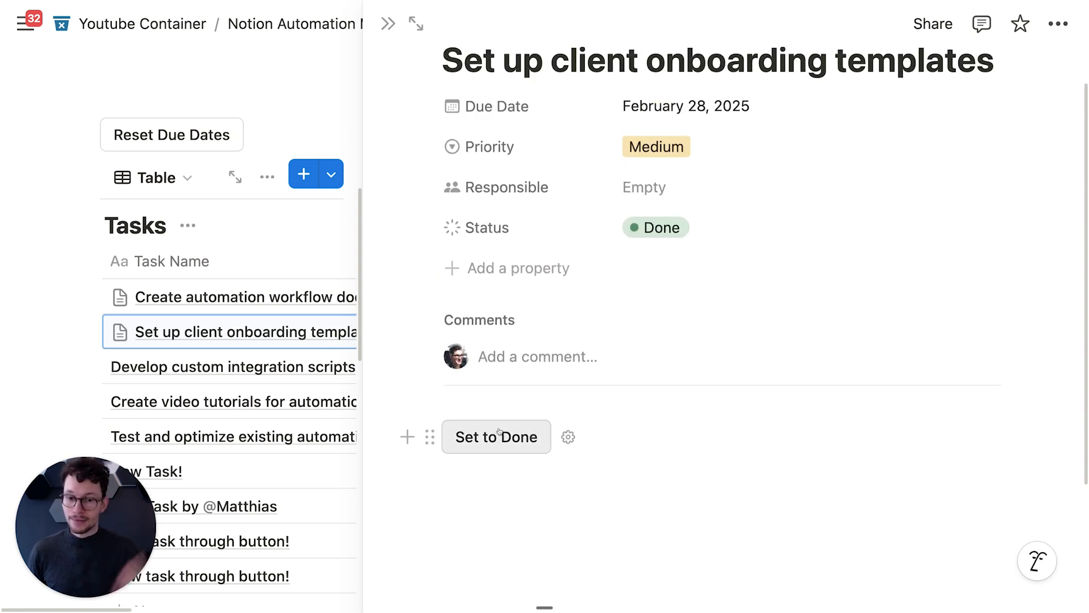
pyautogui.click(519, 467)
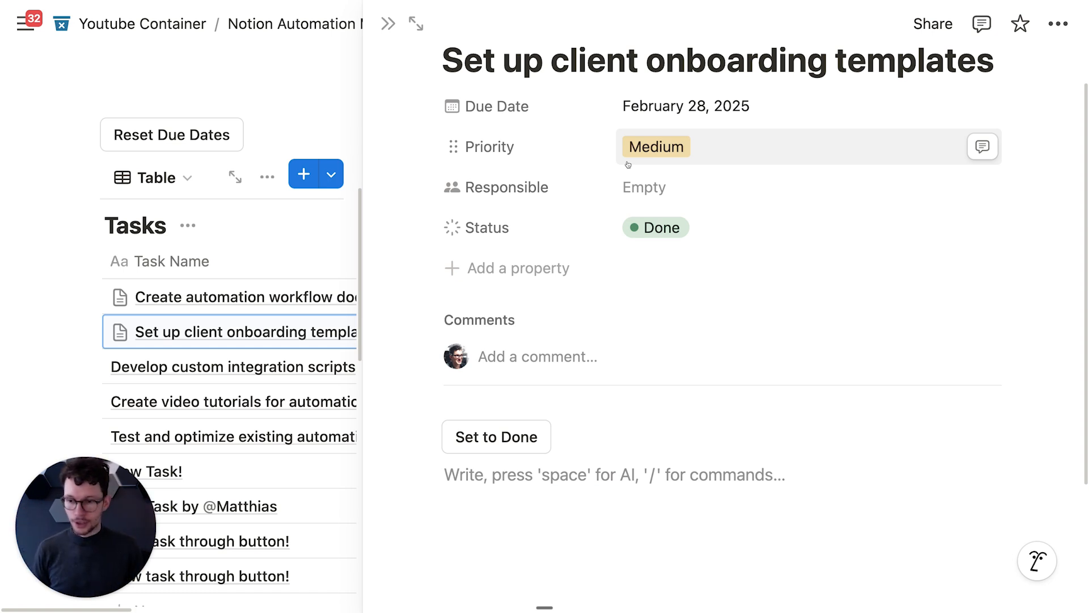
pyautogui.scroll(-1, 614, 354)
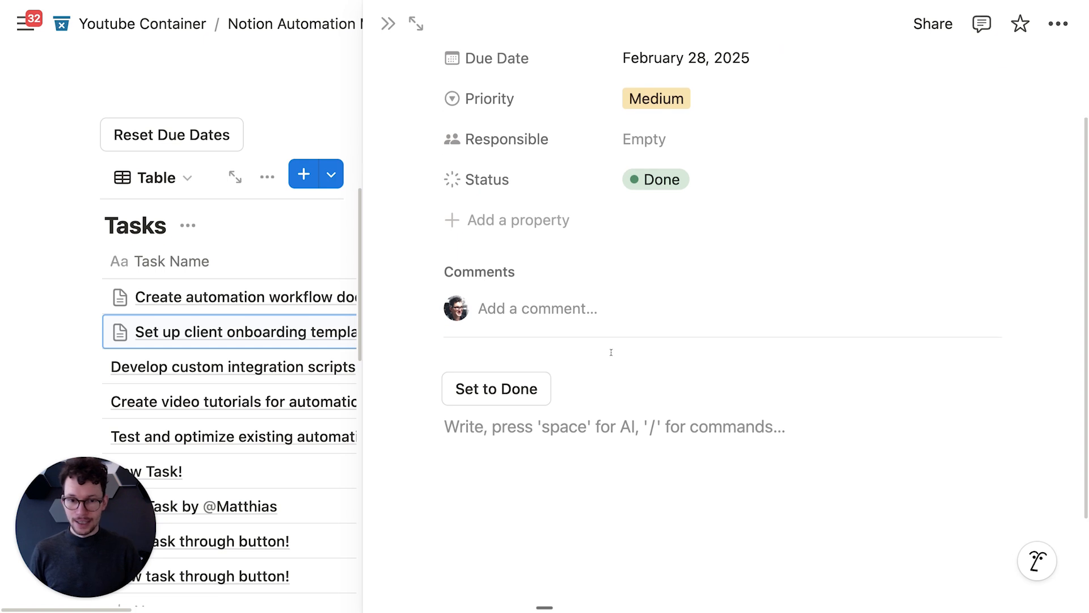
pyautogui.scroll(1, 607, 356)
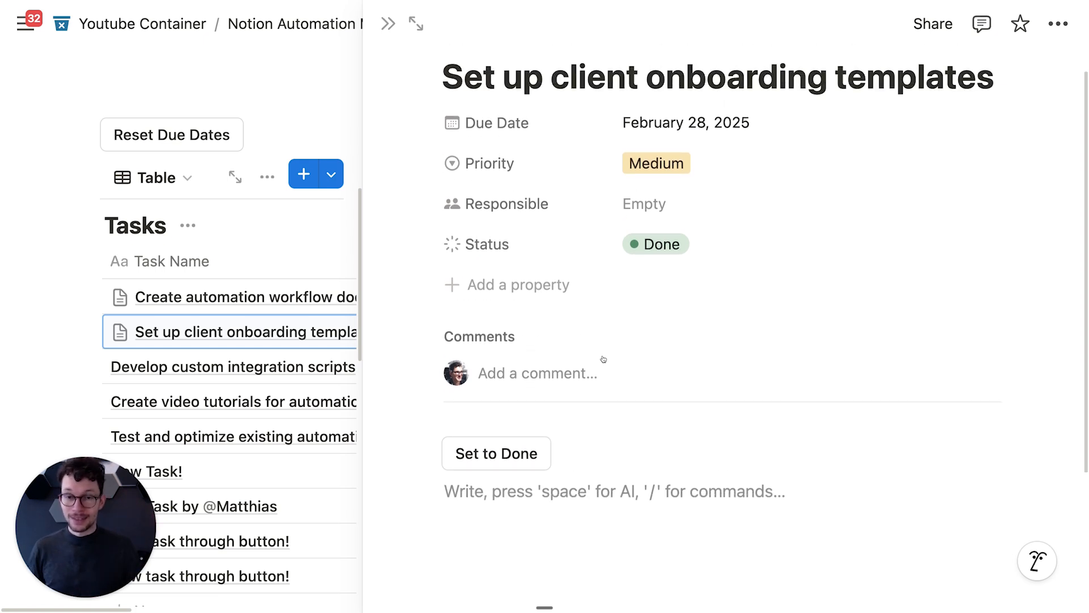
pyautogui.scroll(-1, 605, 361)
pyautogui.scroll(-1, 605, 361)
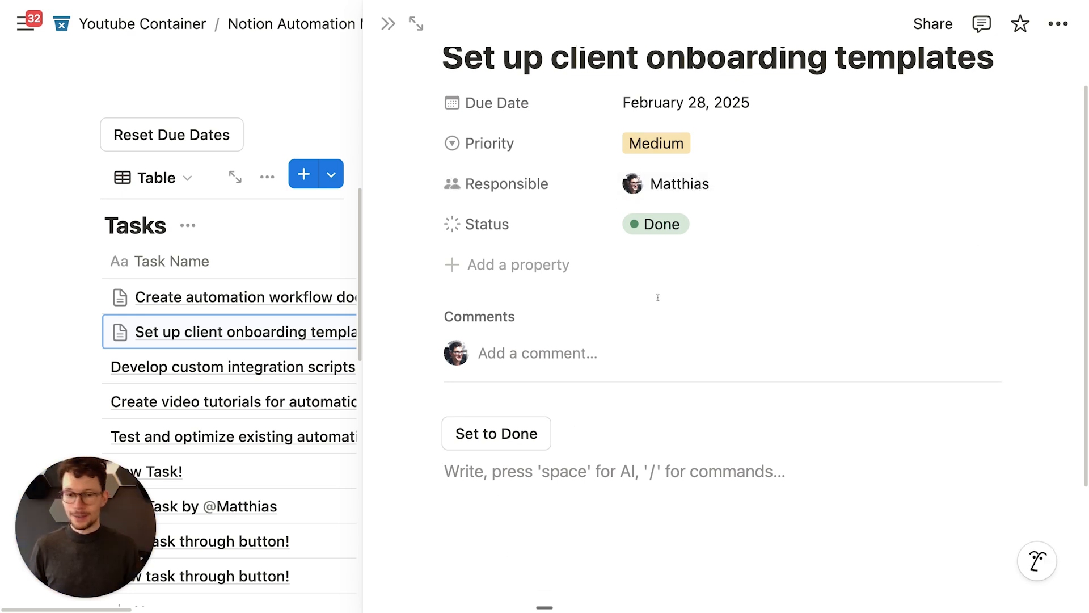
pyautogui.scroll(-2, 552, 315)
# Step: Rename the button in its automation settings to 'Mark as outdated'
pyautogui.click(567, 374)
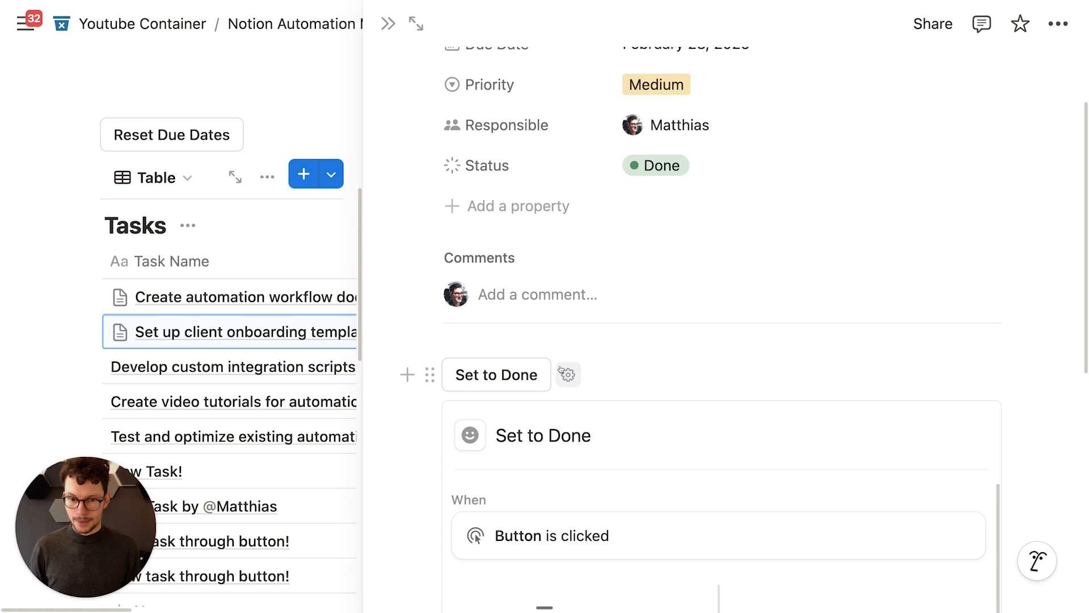
pyautogui.press('super+a')
pyautogui.write('Notify')
pyautogui.press('super+a')
pyautogui.write('Mark as outdated')
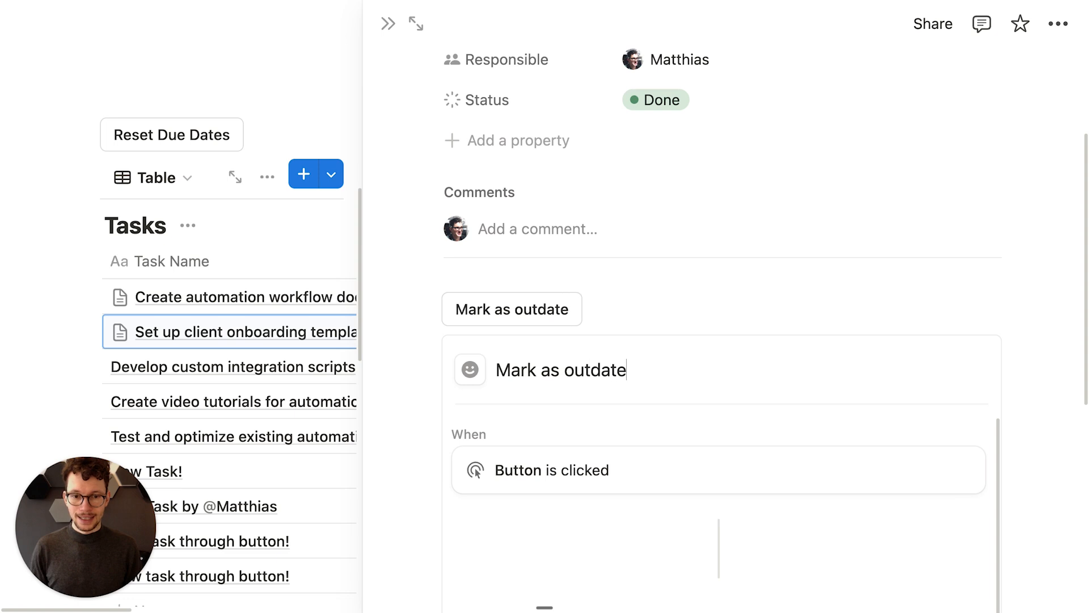
# Step: Make the button's edit action set Status to 'Needs Review!'
pyautogui.scroll(-5, 644, 279)
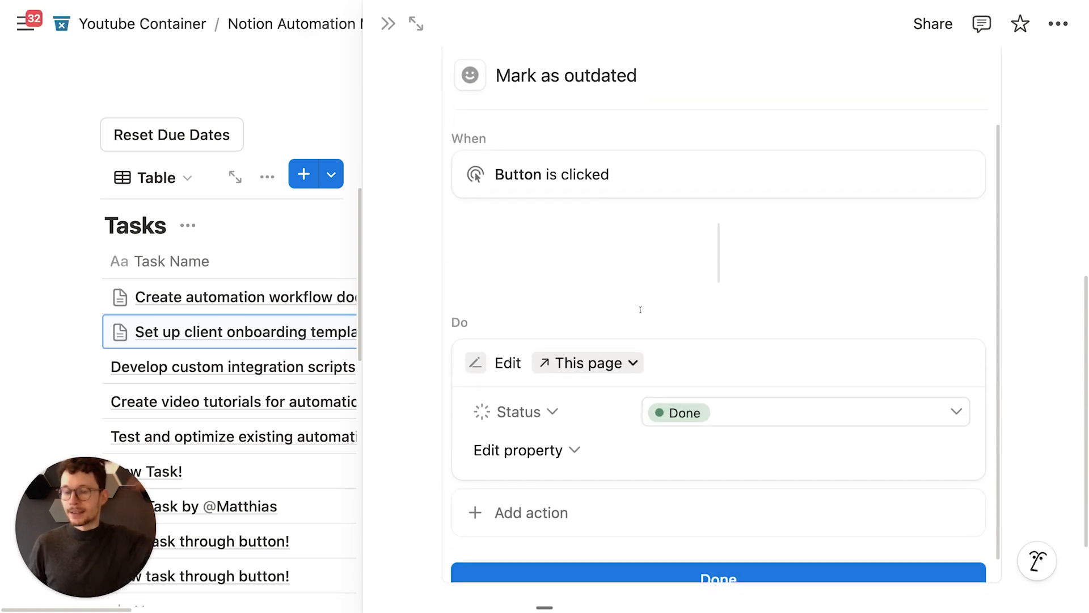
pyautogui.scroll(-1, 641, 309)
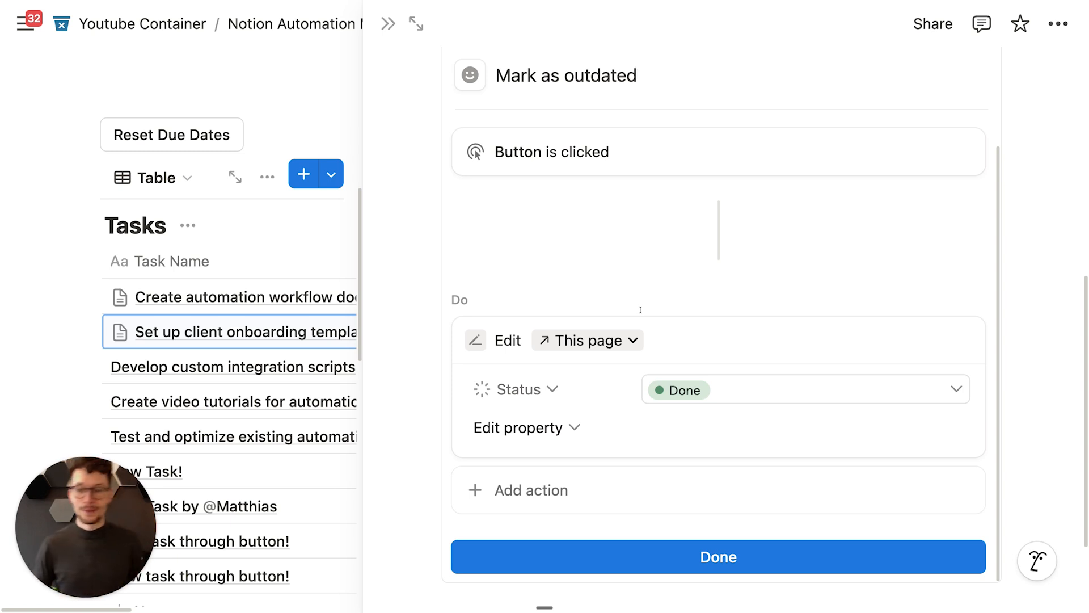
pyautogui.scroll(-2, 649, 309)
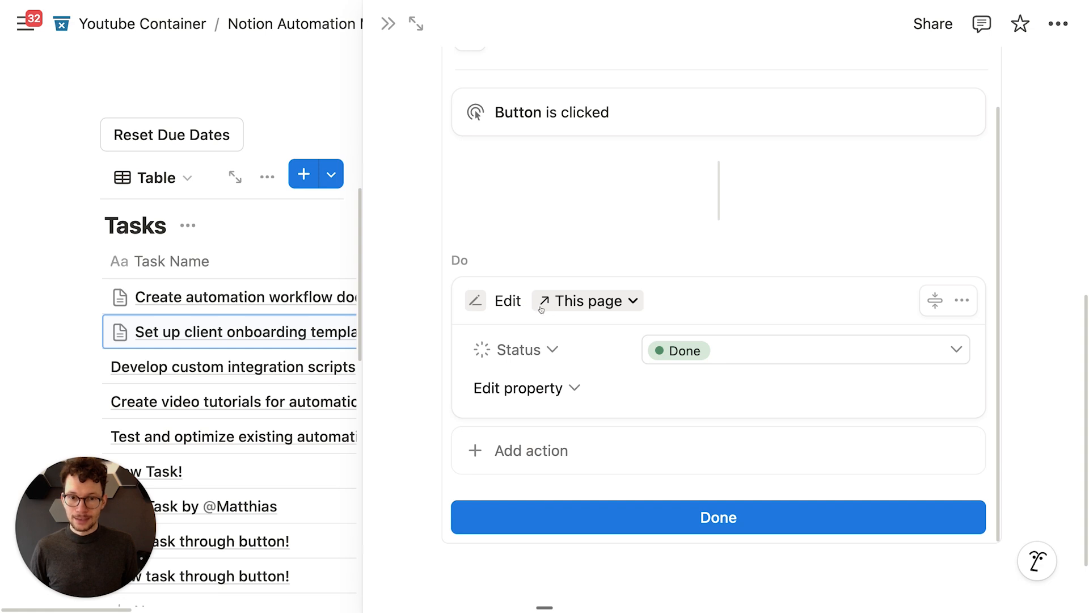
pyautogui.click(731, 352)
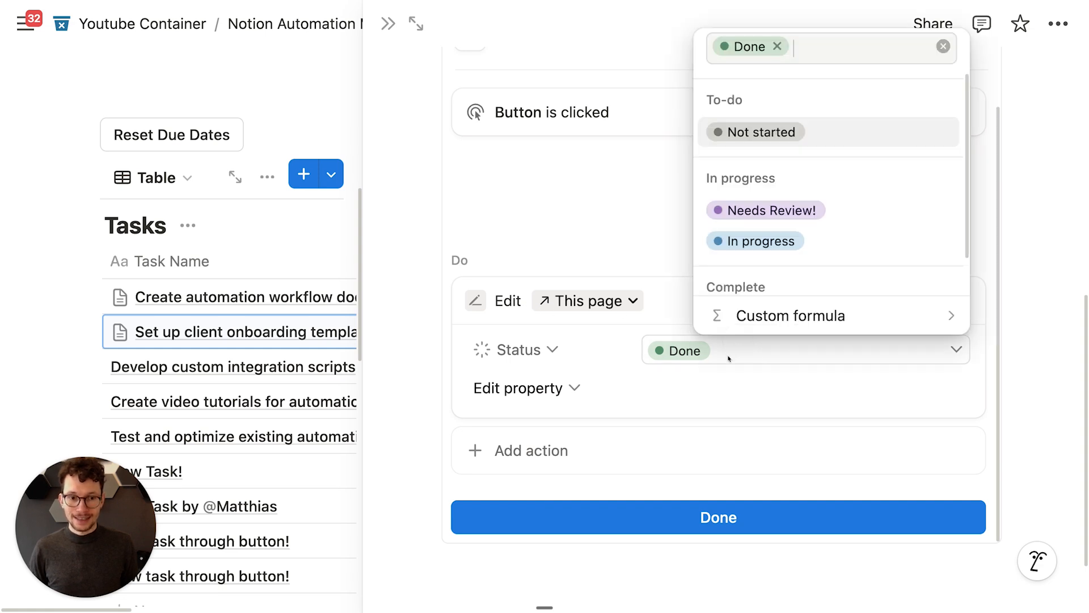
pyautogui.click(758, 211)
# Step: Add a 'Send notification to...' action, leaving recipients unchosen
pyautogui.scroll(-2, 600, 424)
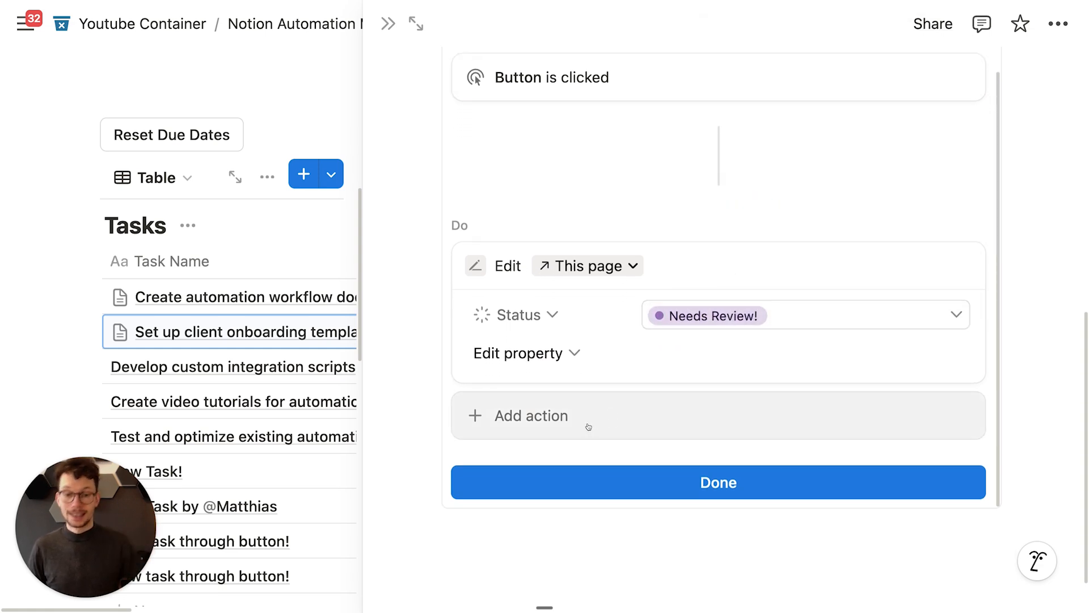
pyautogui.click(592, 423)
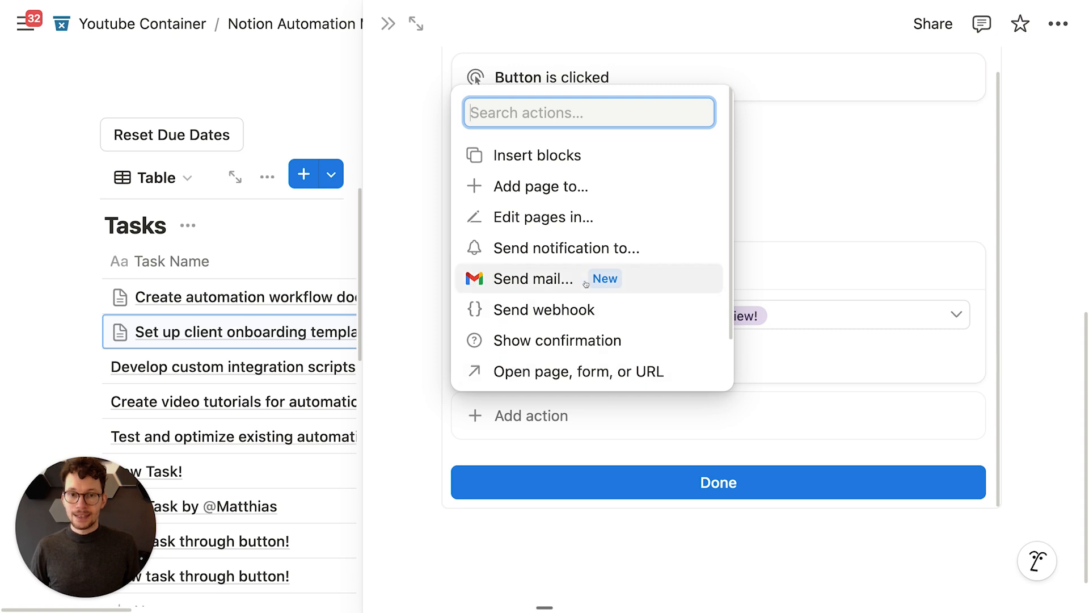
pyautogui.click(586, 250)
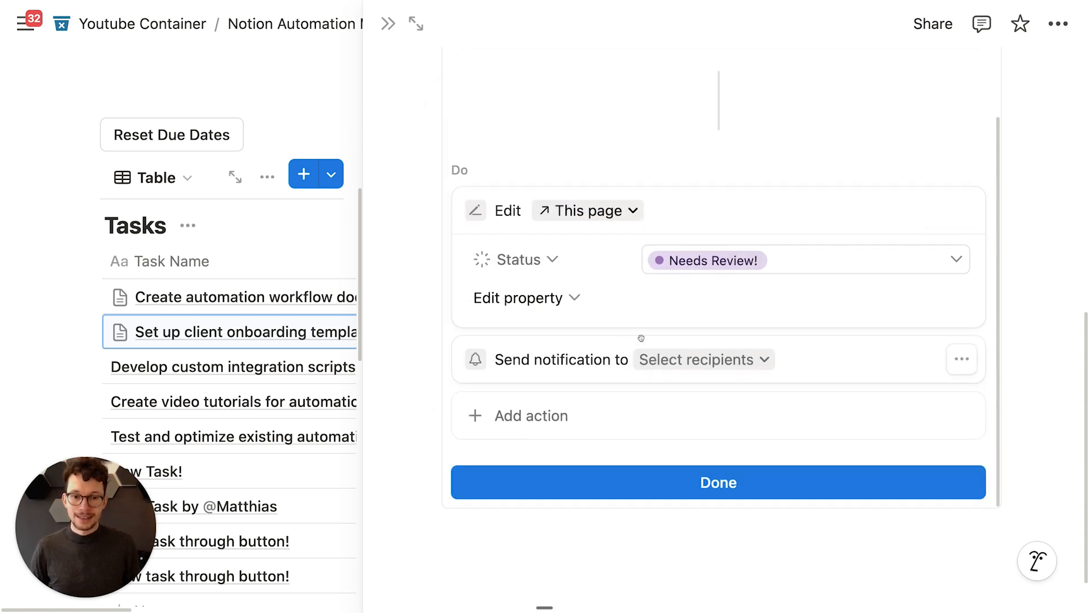
pyautogui.click(669, 361)
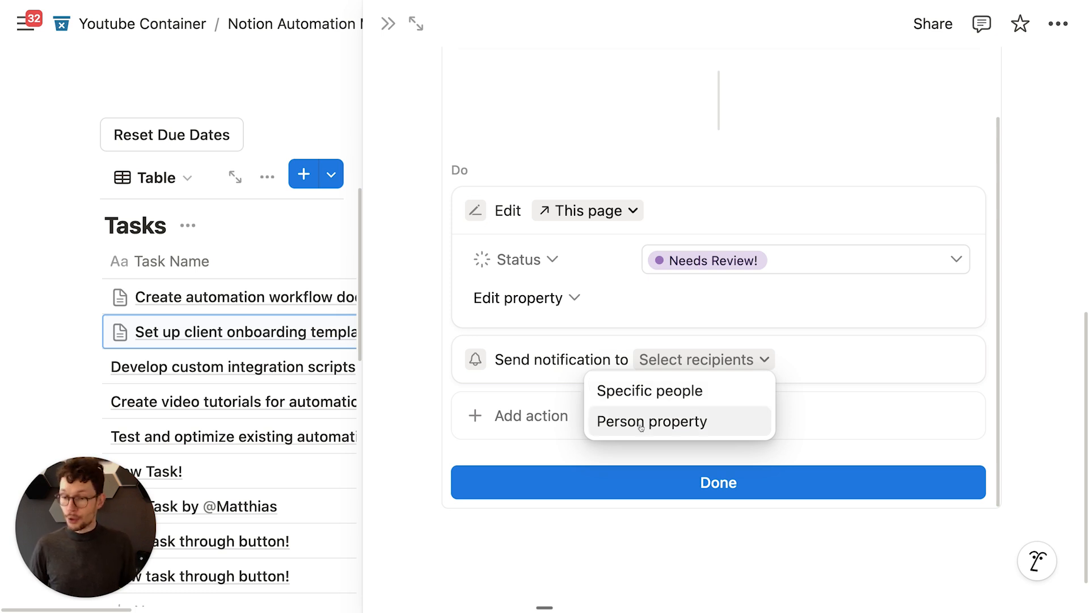
pyautogui.click(617, 180)
# Step: Set the notification recipients to the Responsible person property
pyautogui.scroll(10, 595, 179)
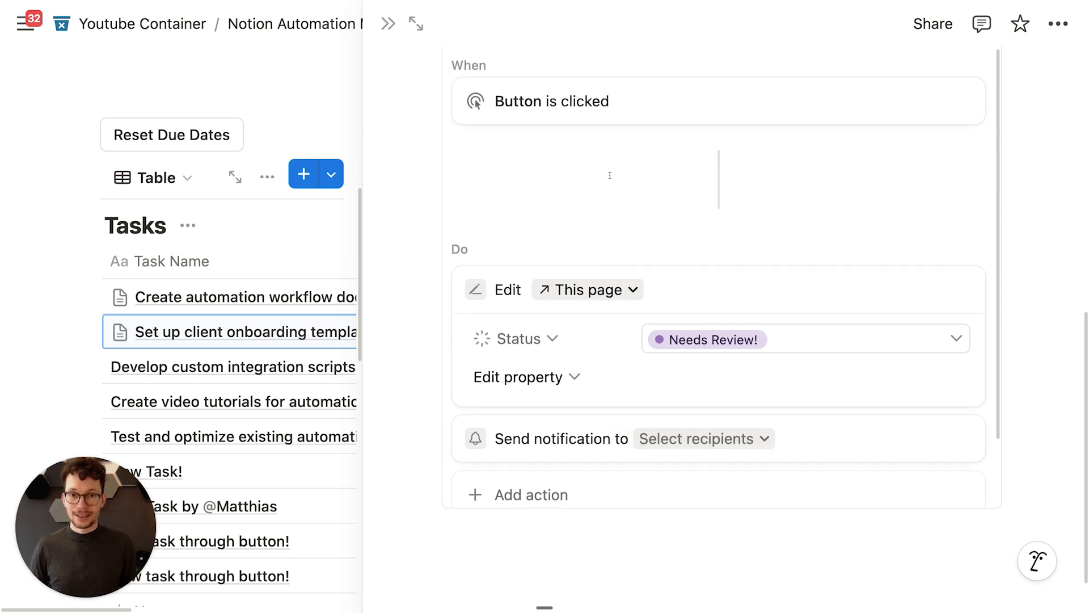
pyautogui.scroll(5, 581, 182)
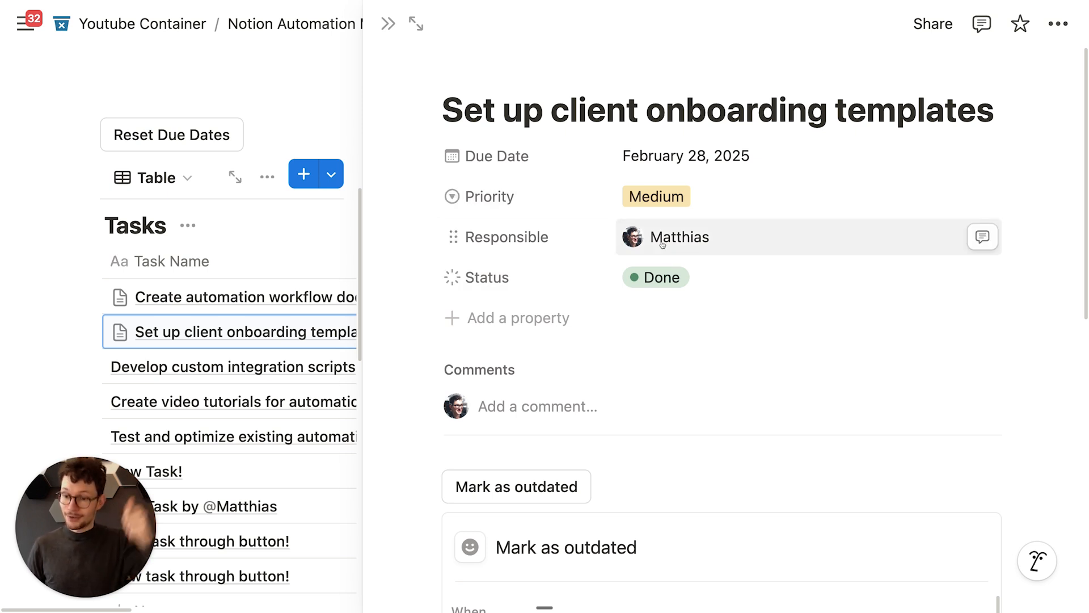
pyautogui.scroll(-6, 662, 242)
pyautogui.scroll(-4, 662, 242)
pyautogui.click(669, 379)
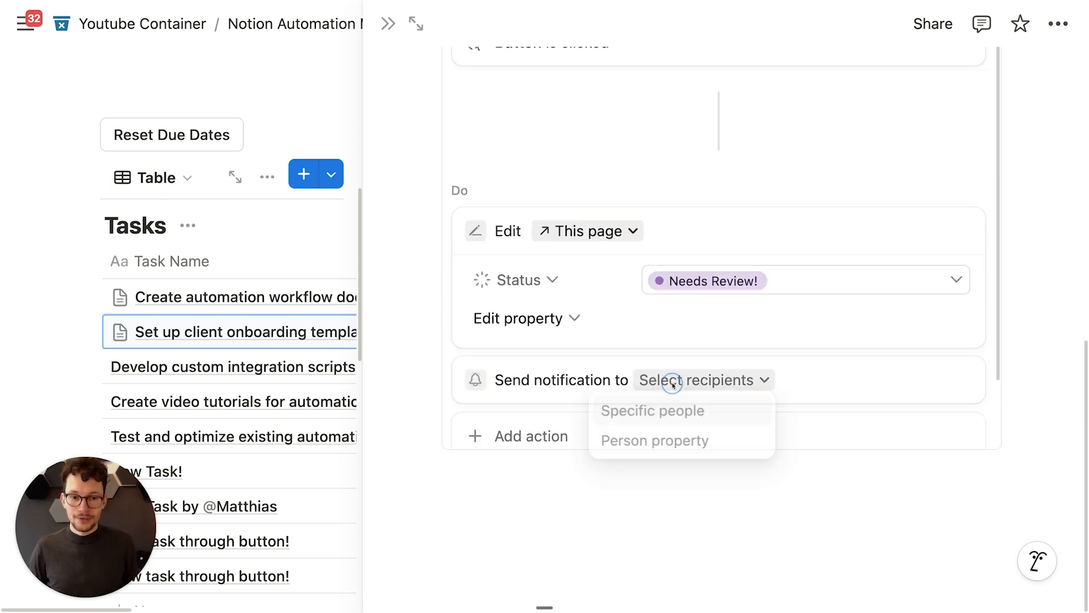
pyautogui.click(669, 443)
pyautogui.scroll(-3, 597, 384)
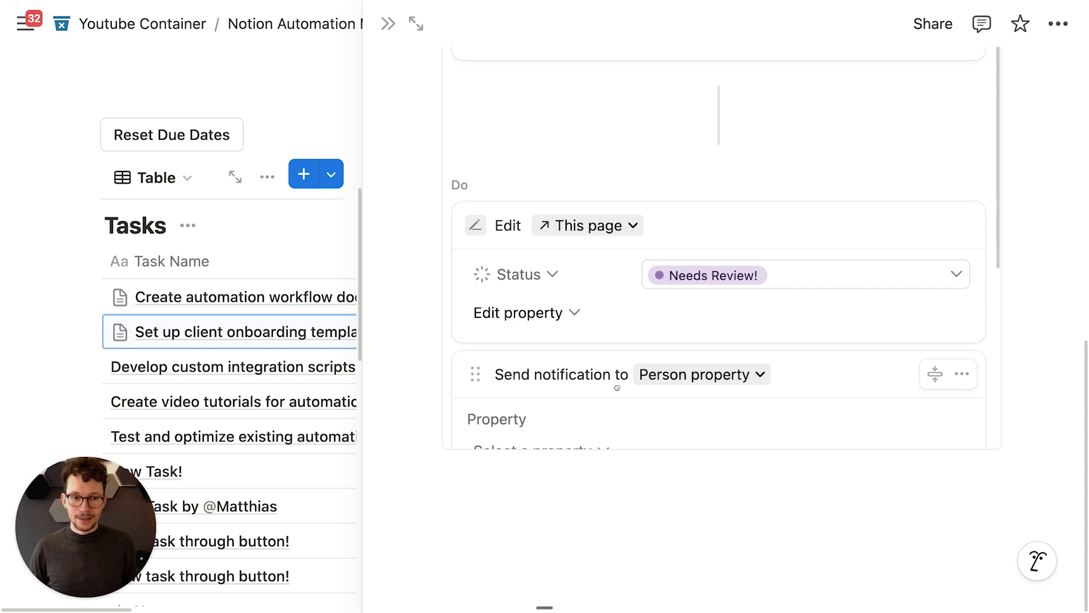
pyautogui.click(569, 342)
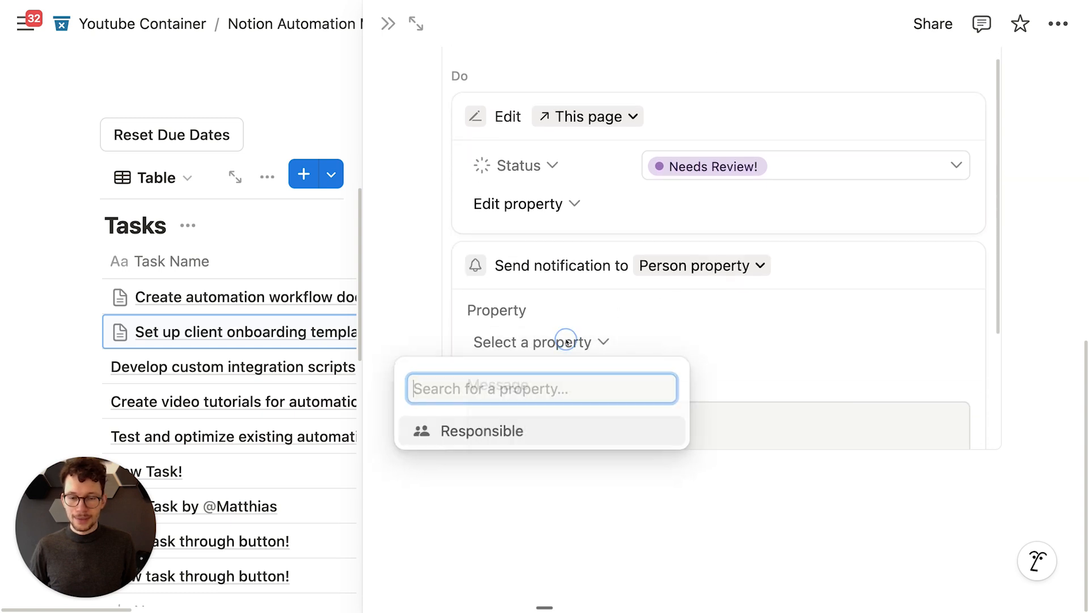
pyautogui.click(548, 428)
pyautogui.scroll(-2, 578, 379)
pyautogui.scroll(-2, 579, 379)
# Step: Replace the draft message with a mention of Whoever clicked
pyautogui.click(576, 309)
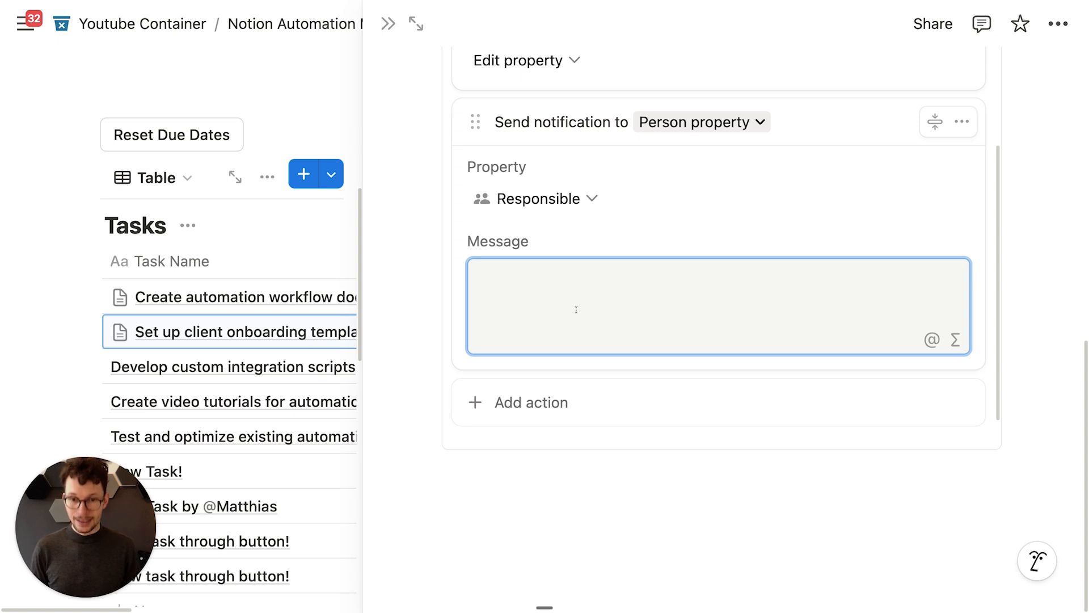
pyautogui.write('A document is outdated!')
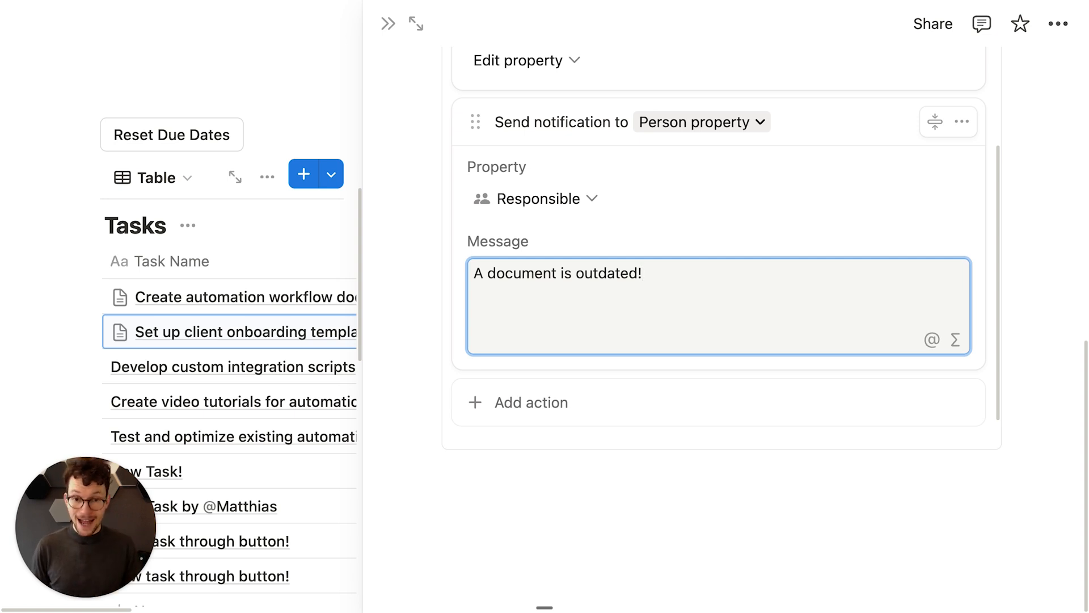
pyautogui.press('super+a')
pyautogui.press('BackSpace')
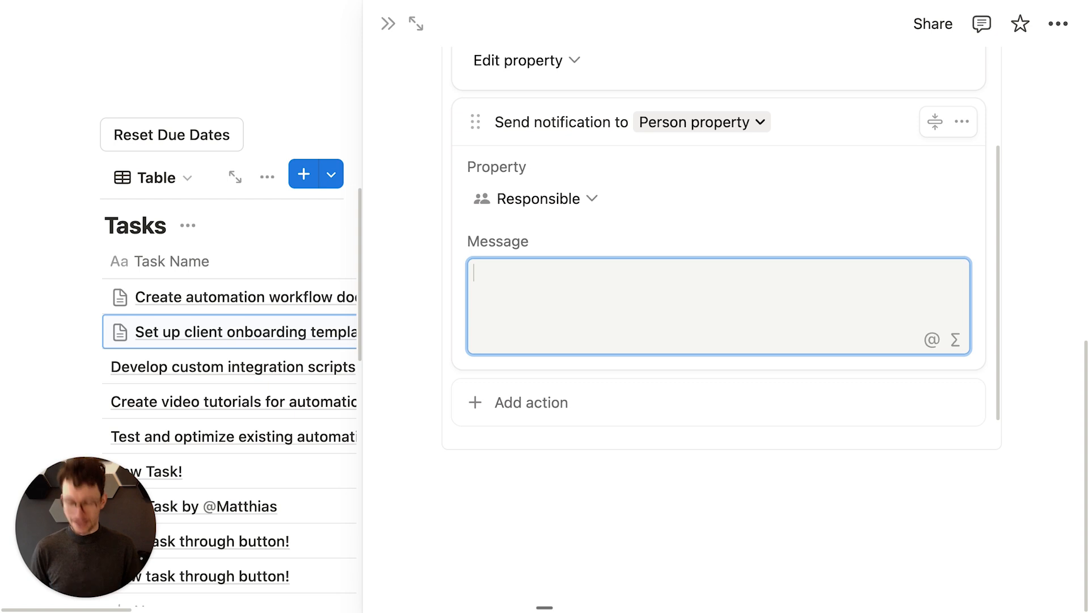
pyautogui.hotkey('alt', 'q')
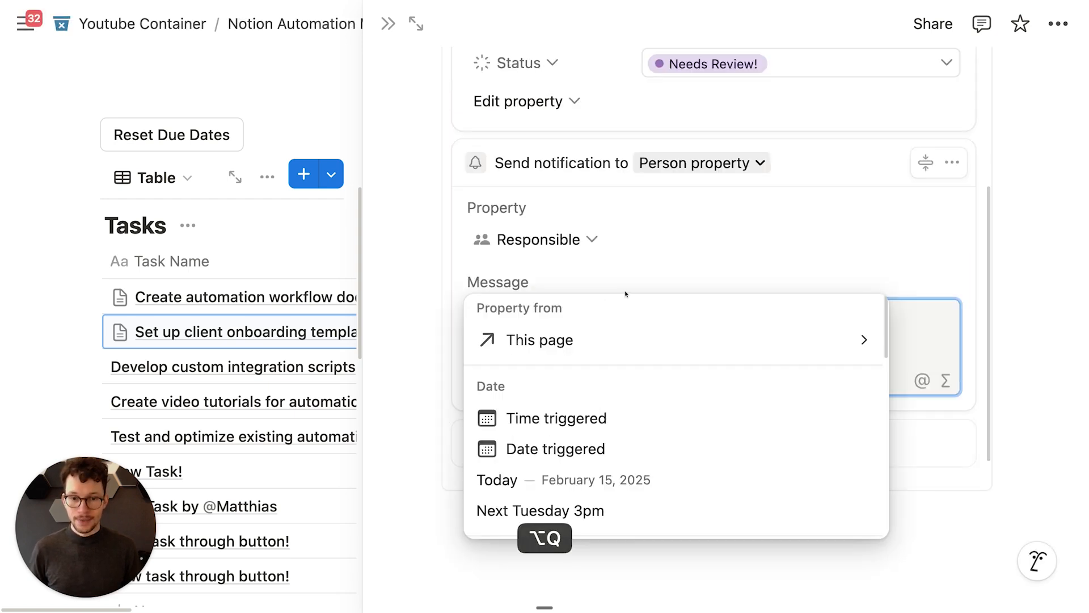
pyautogui.scroll(-5, 626, 318)
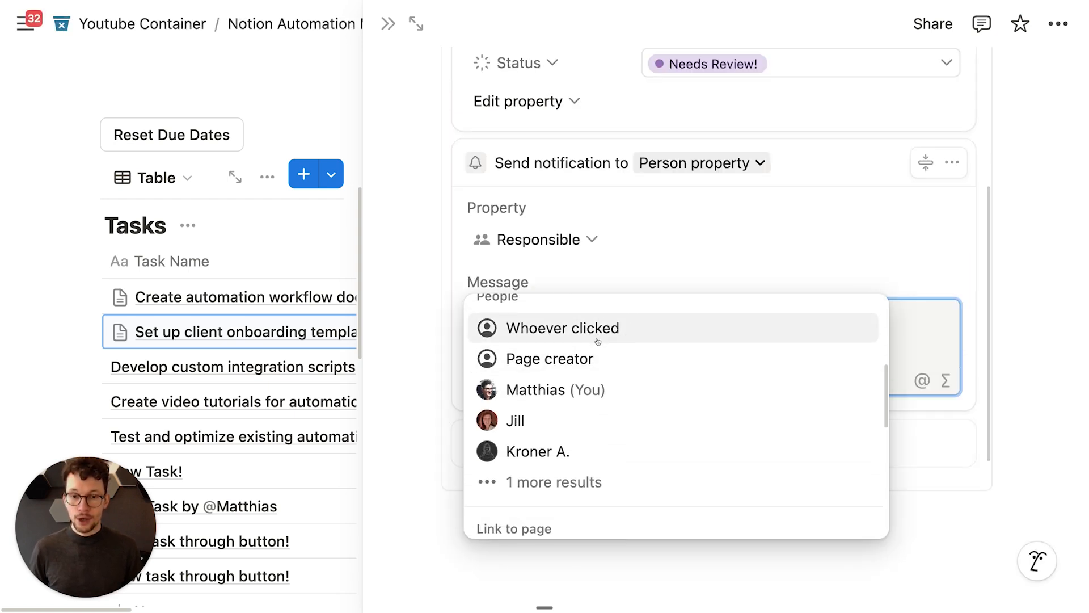
pyautogui.click(592, 369)
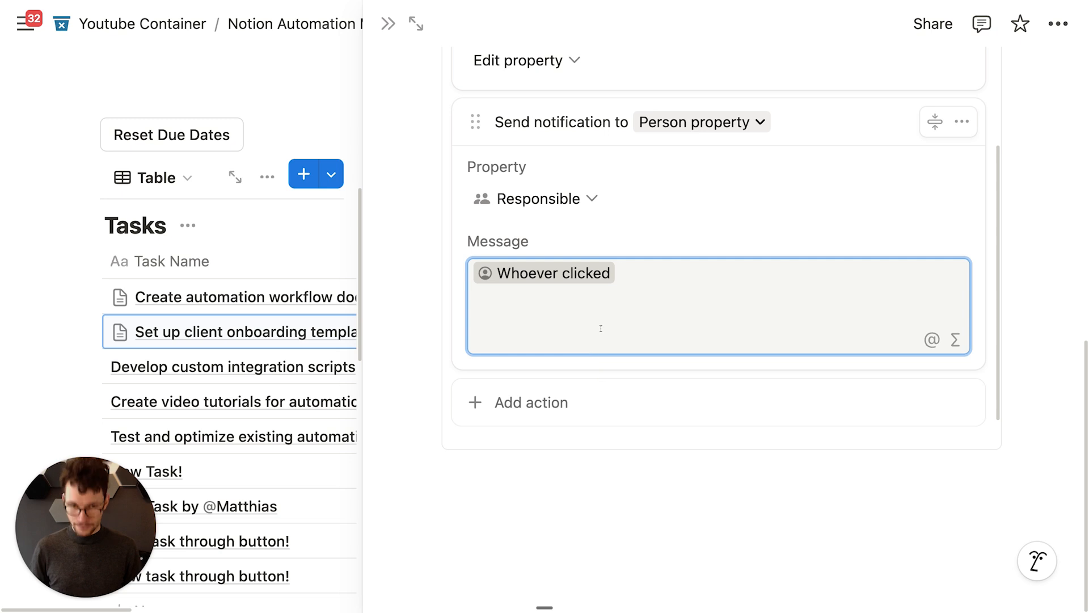
# Step: Finish the message: 'just marked' this page's Task Name 'as outdated'
pyautogui.write('just marked @')
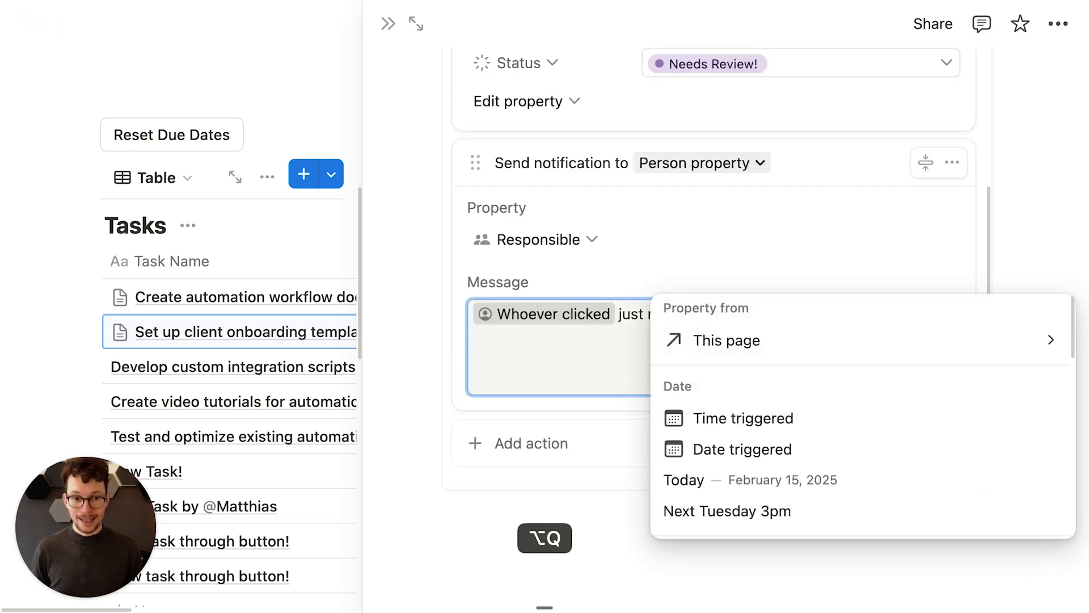
pyautogui.click(725, 341)
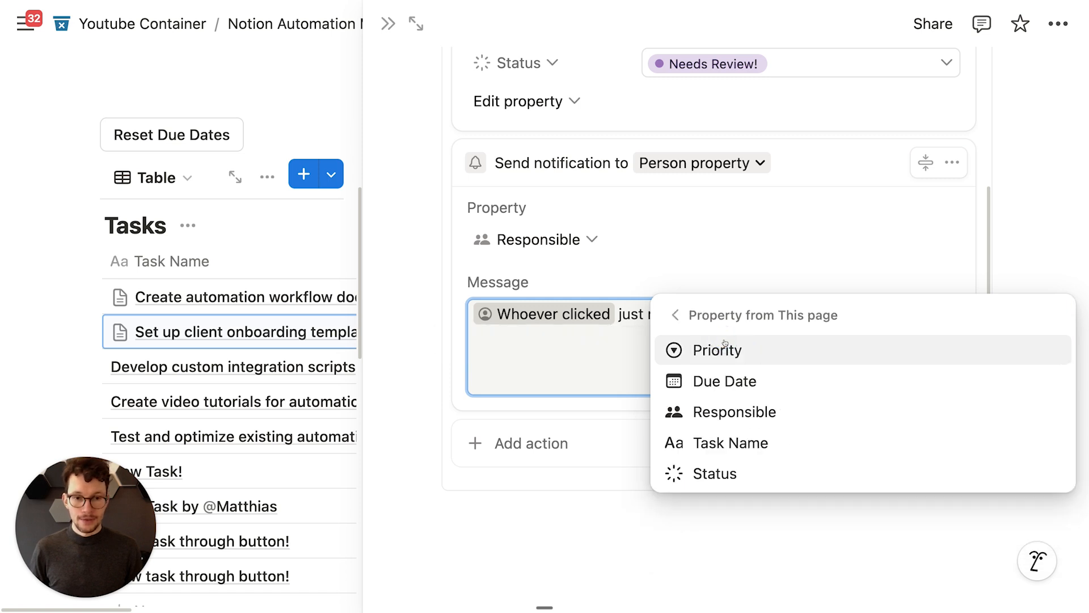
pyautogui.click(717, 443)
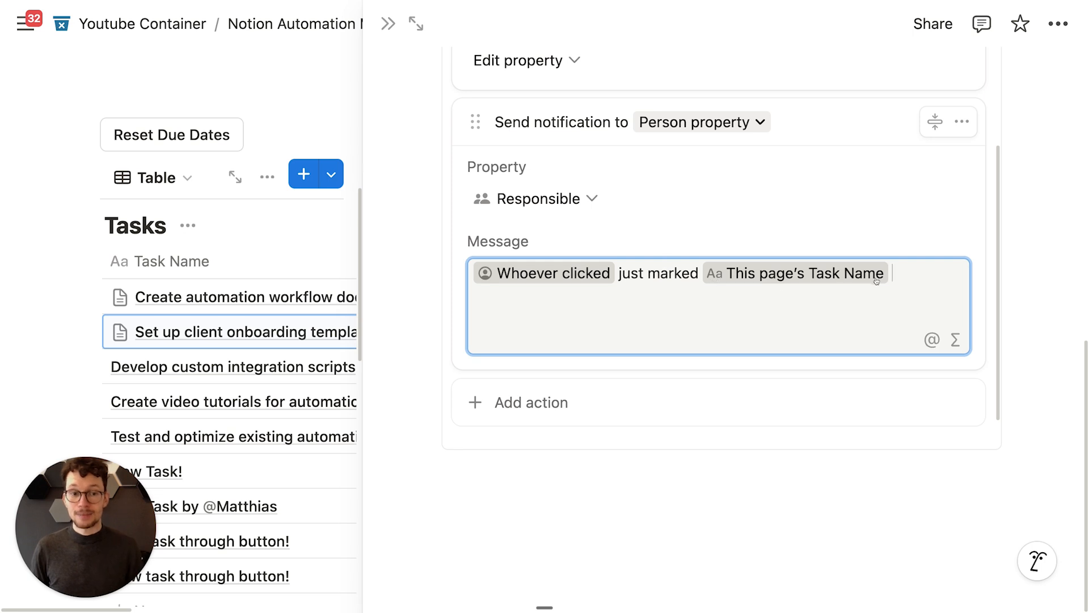
pyautogui.write('as outdated - please double-check')
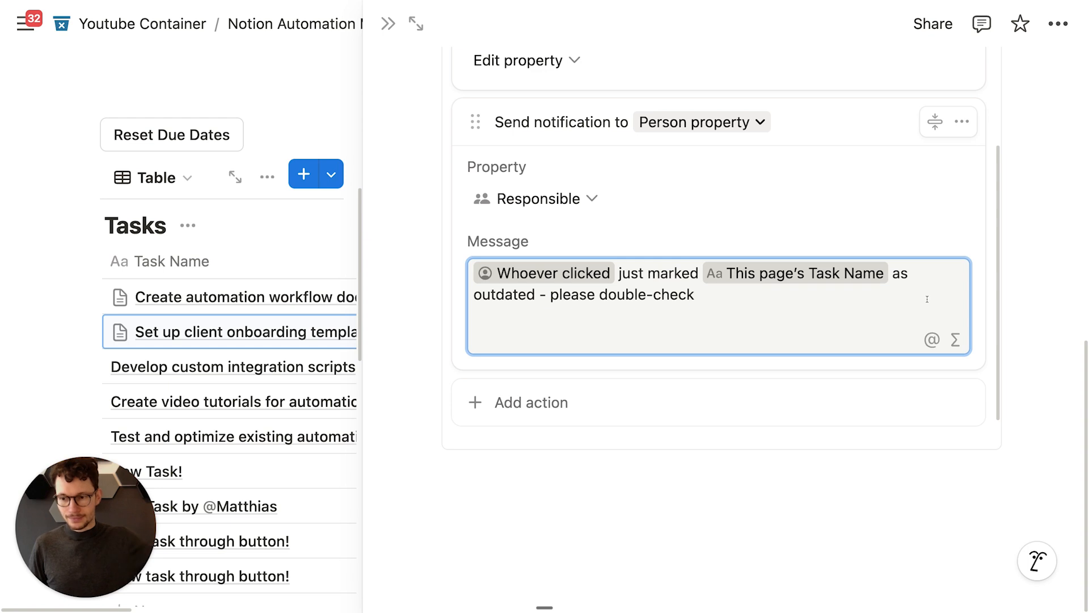
pyautogui.scroll(1, 901, 321)
pyautogui.scroll(3, 892, 323)
pyautogui.scroll(-4, 890, 326)
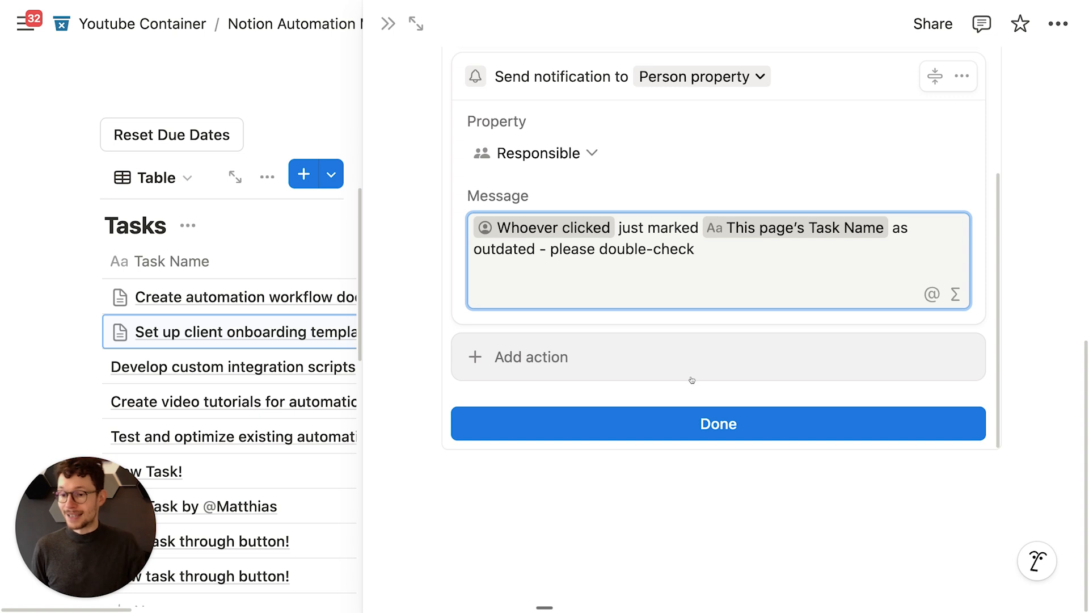
# Step: Save the automation, test Mark as outdated to set 'Needs Review!', and view the full Tasks table
pyautogui.click(687, 423)
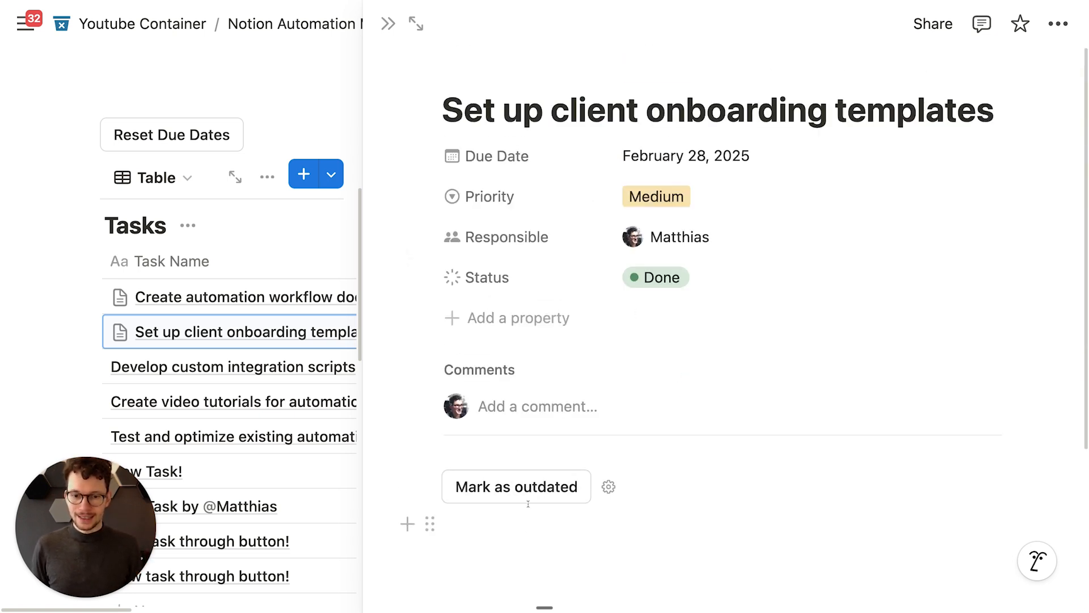
pyautogui.click(529, 497)
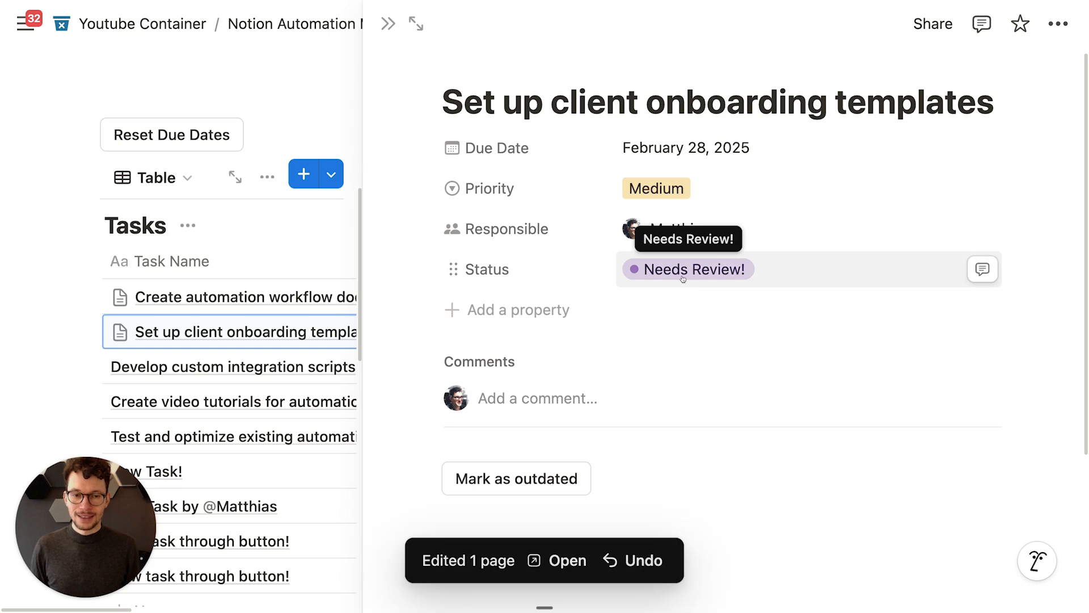
pyautogui.moveTo(11, 39)
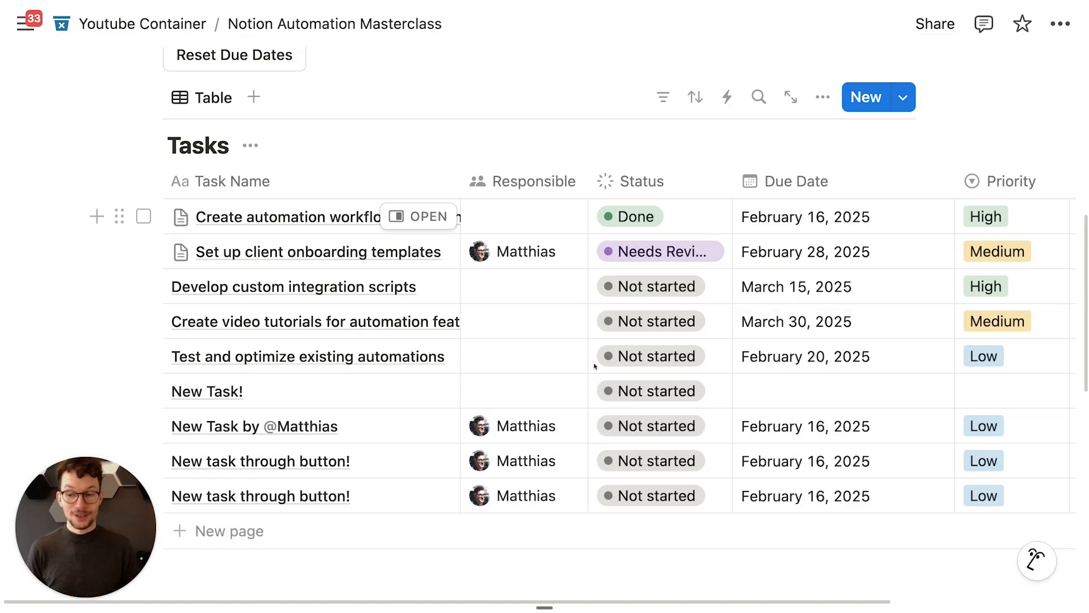
pyautogui.scroll(-5, 594, 366)
pyautogui.scroll(3, 382, 449)
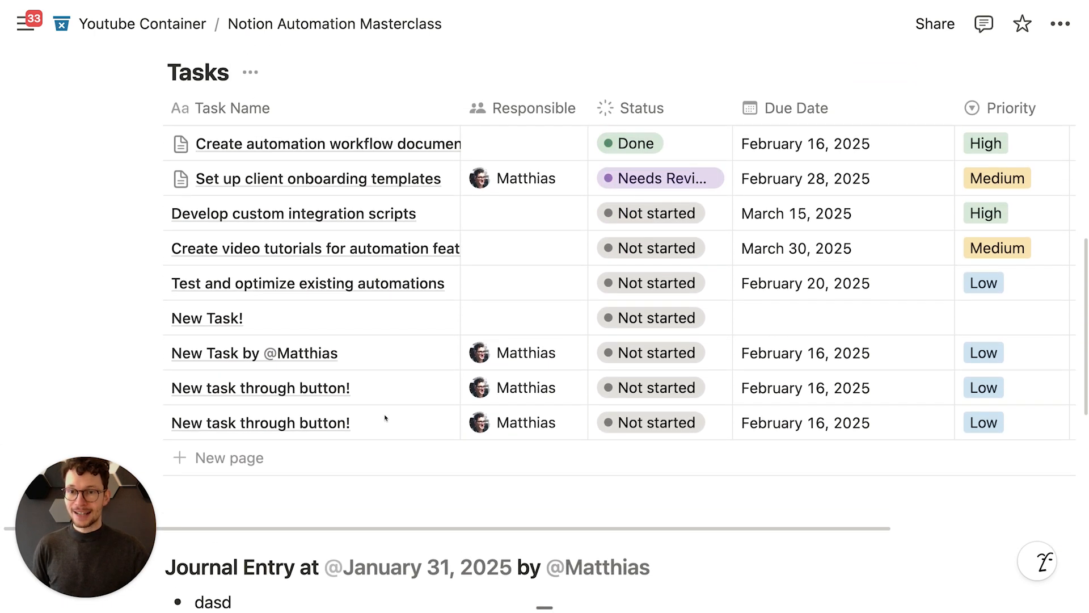
pyautogui.scroll(2, 385, 418)
pyautogui.scroll(1, 379, 260)
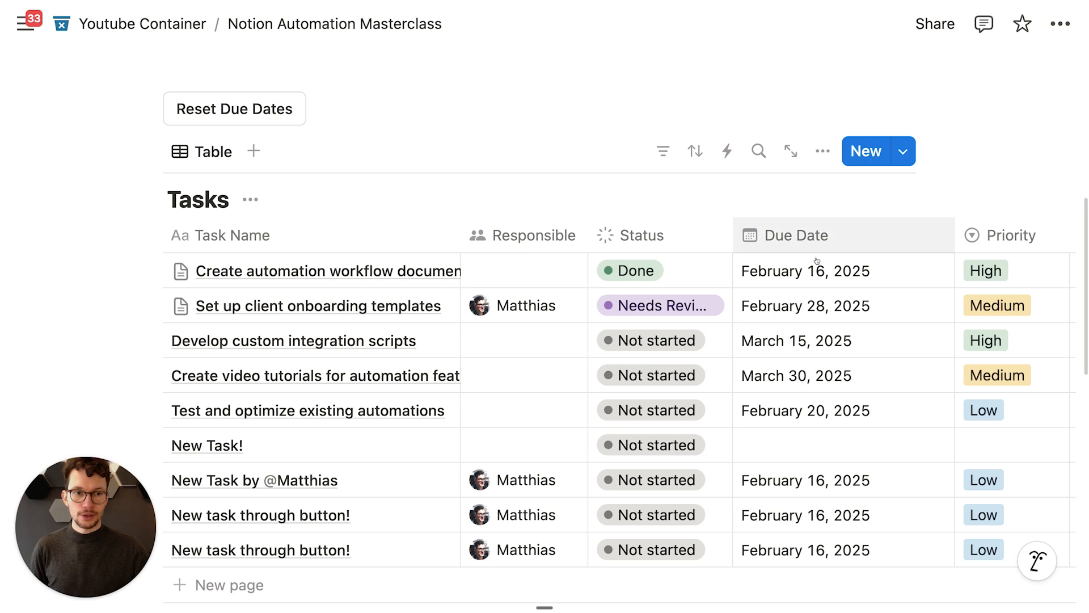
pyautogui.hscroll(5, 812, 267)
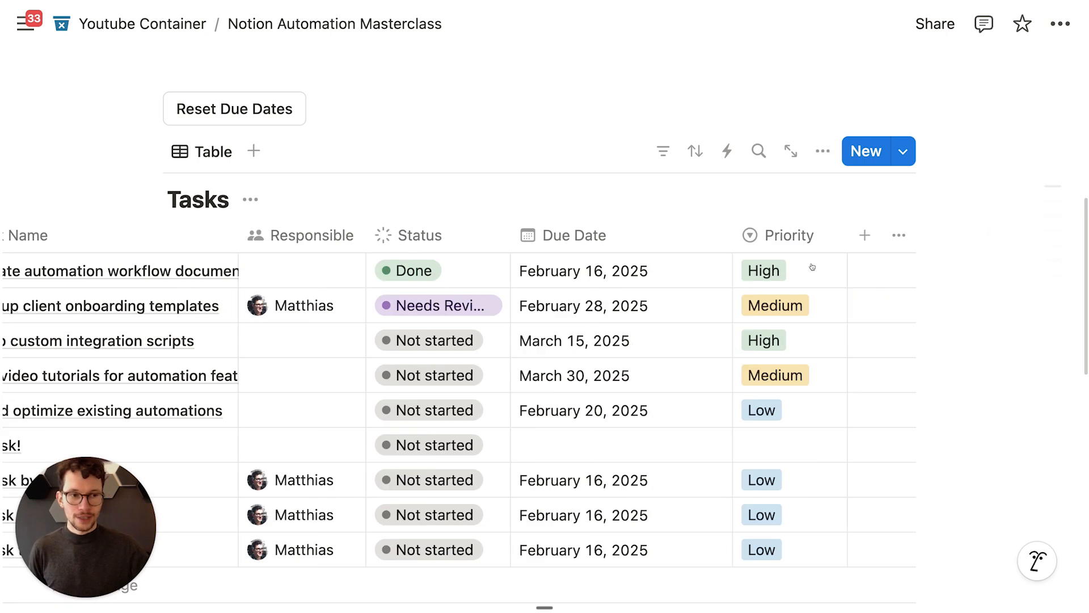
# Step: Add a Button-type property to the Tasks table named 'Click me'
pyautogui.click(864, 233)
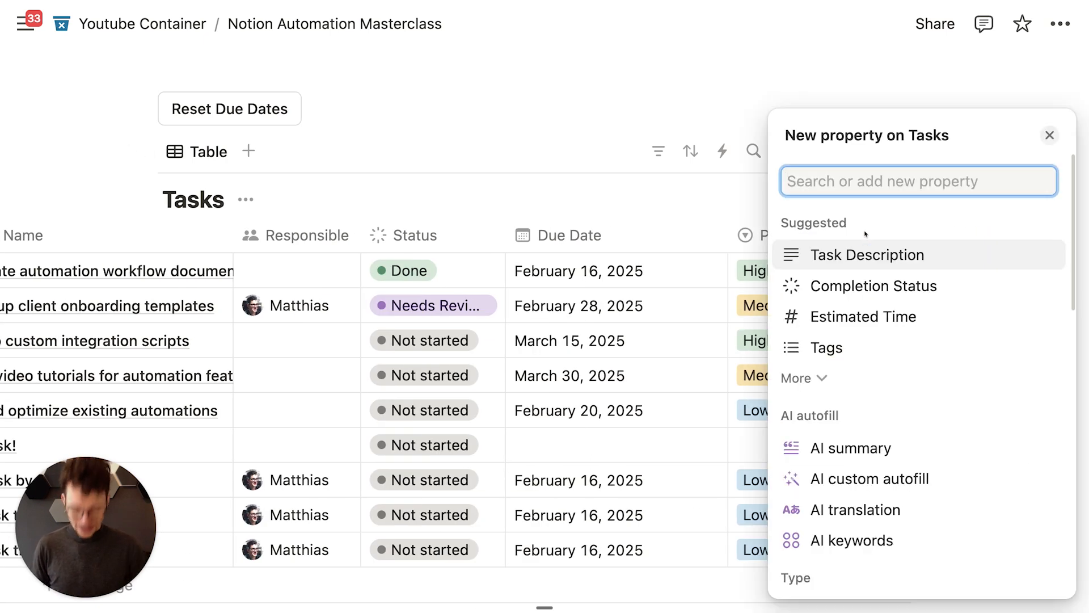
pyautogui.write('butt')
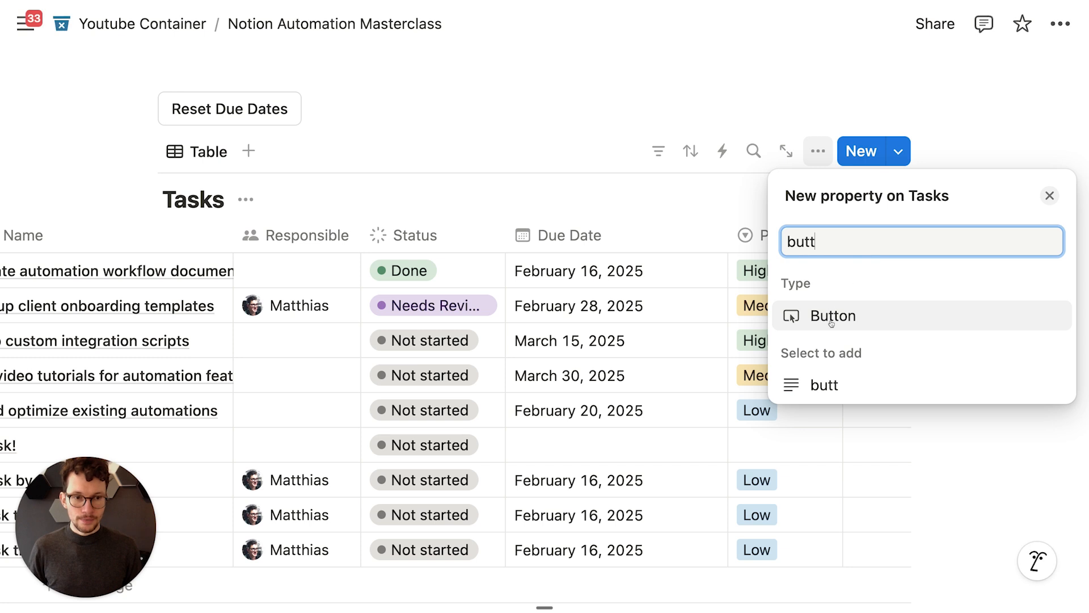
pyautogui.click(831, 323)
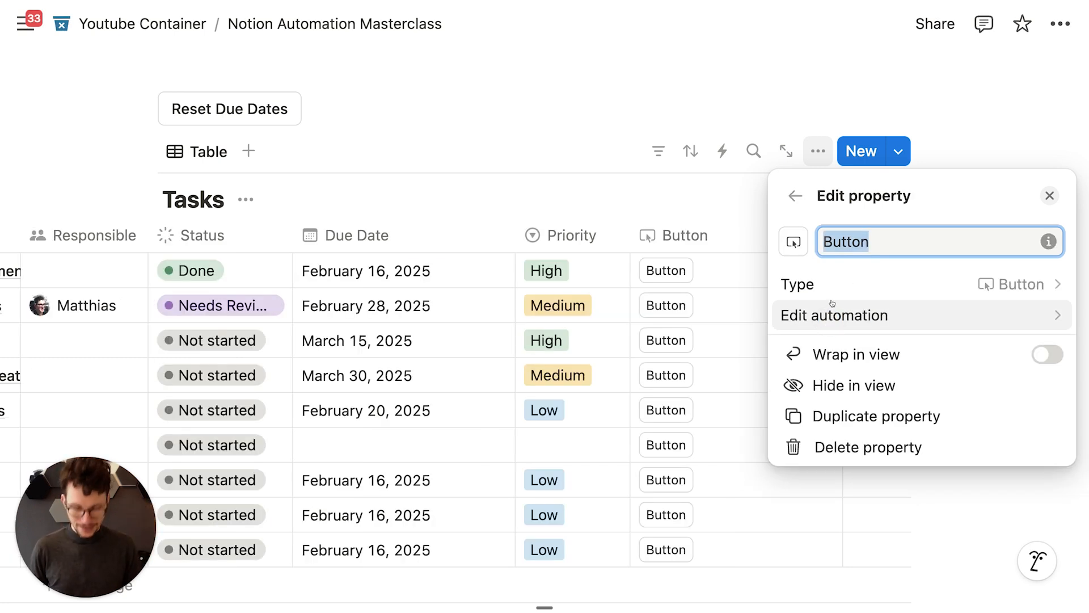
pyautogui.write('Click me')
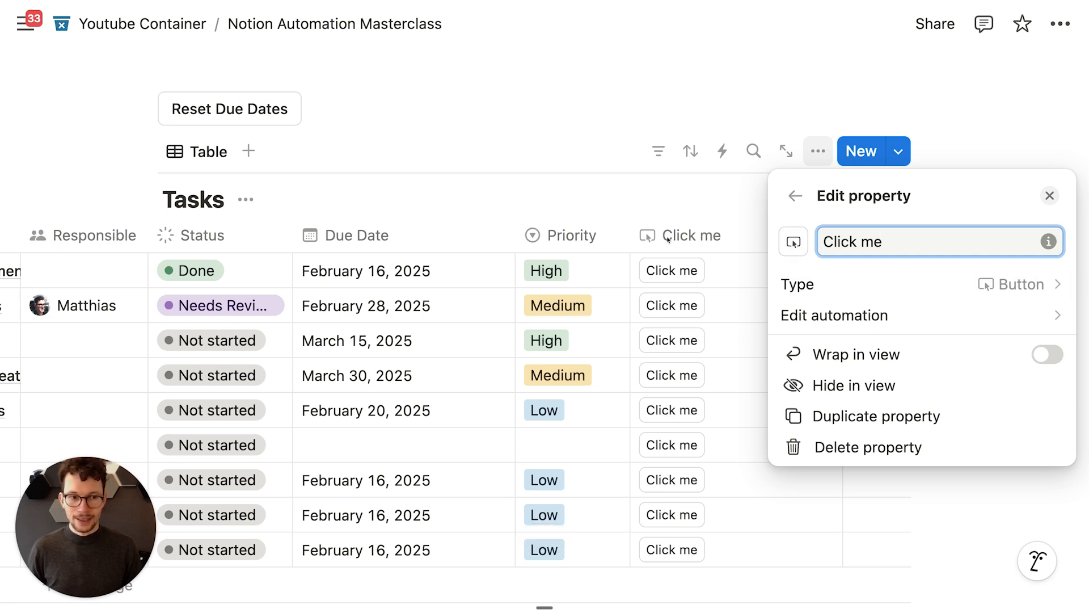
# Step: Rename the Click me button title to 'Different Name' and save it
pyautogui.click(860, 325)
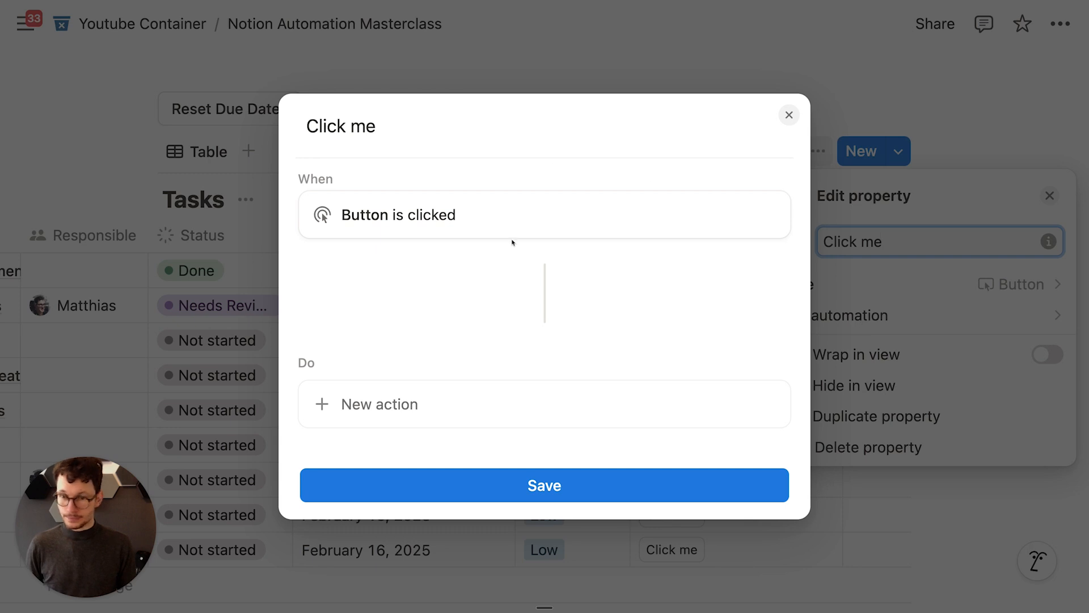
pyautogui.click(352, 123)
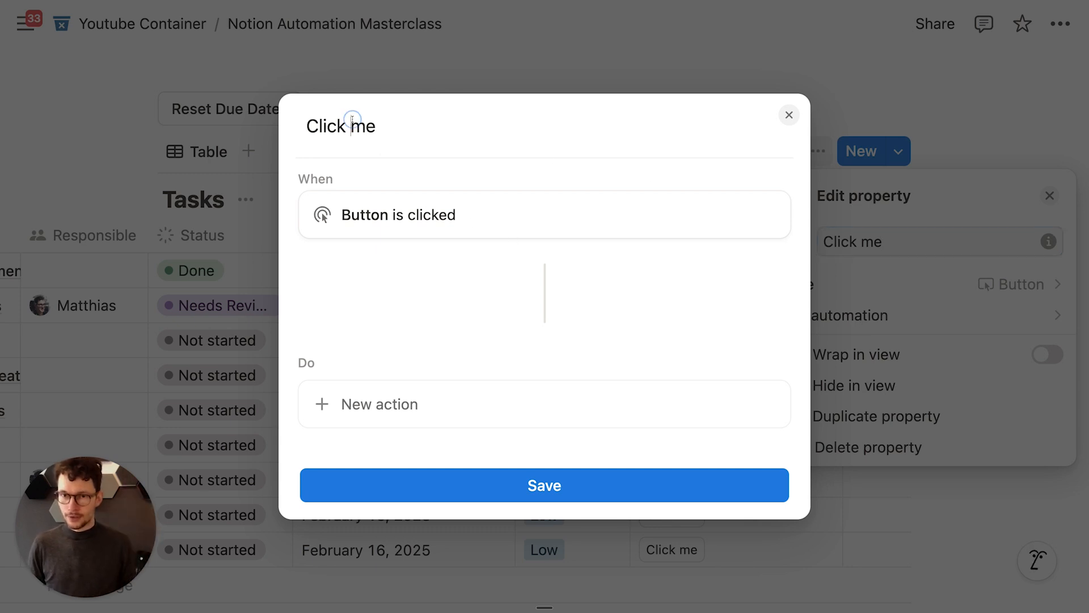
pyautogui.moveTo(313, 126); pyautogui.dragTo(384, 110)
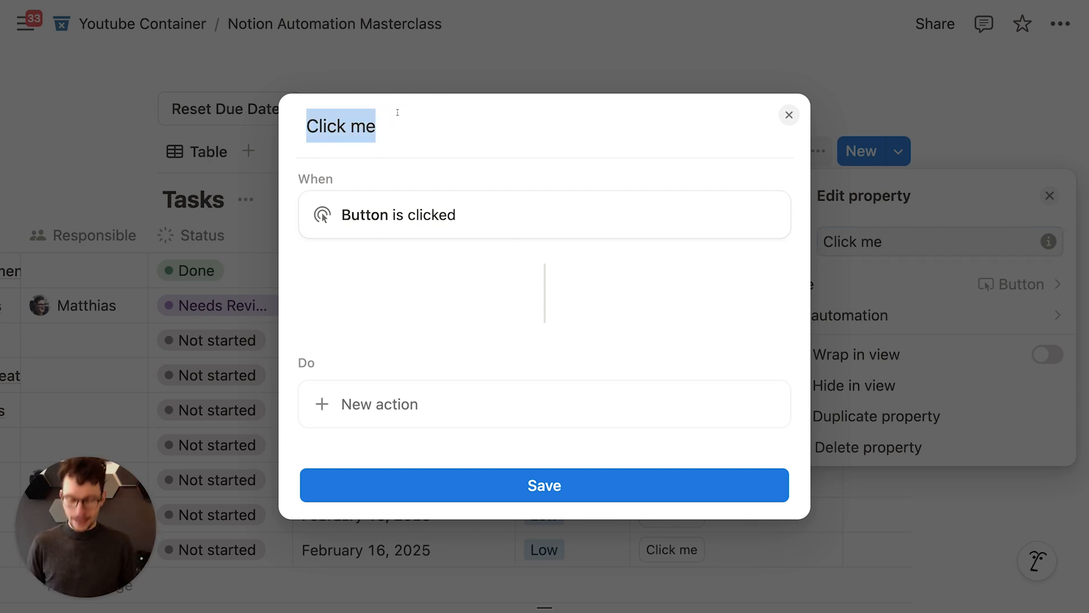
pyautogui.write('Different')
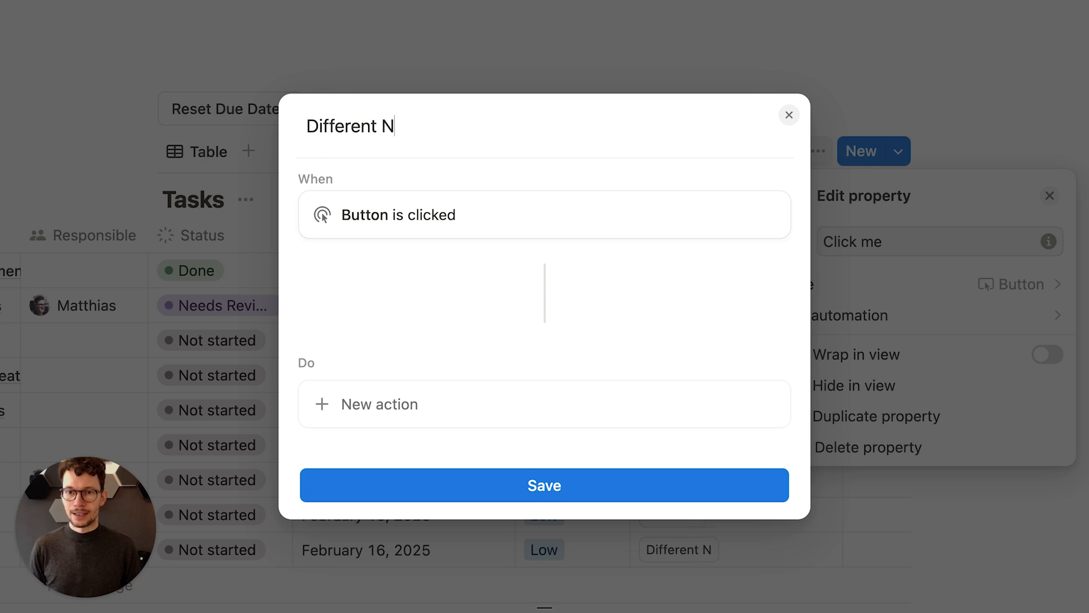
pyautogui.click(505, 495)
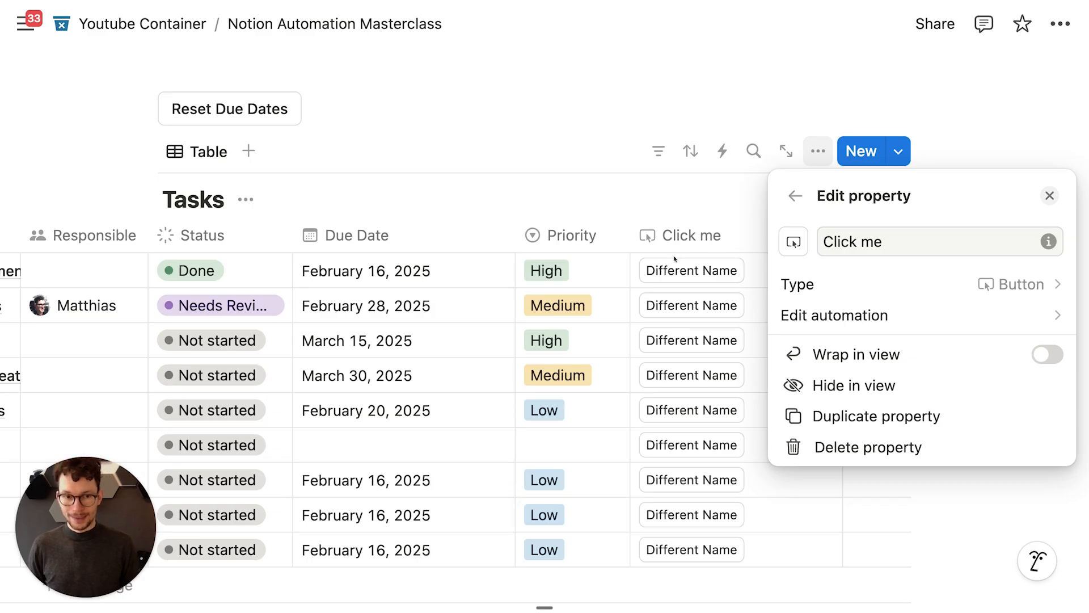
# Step: Add an 'Edit pages in' action without choosing a database, then delete it
pyautogui.click(881, 318)
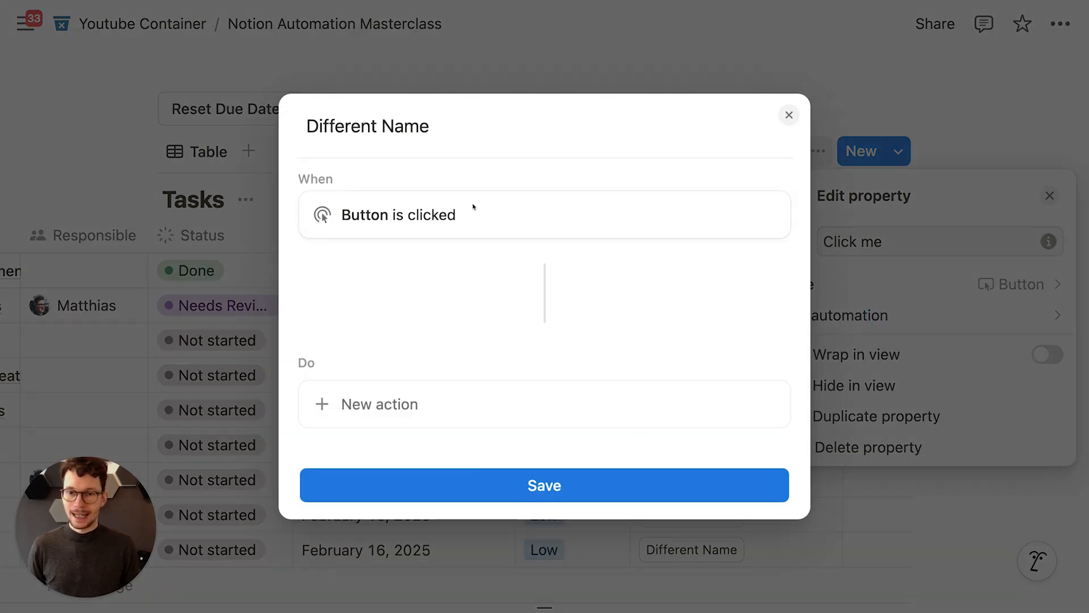
pyautogui.moveTo(343, 210); pyautogui.dragTo(453, 208)
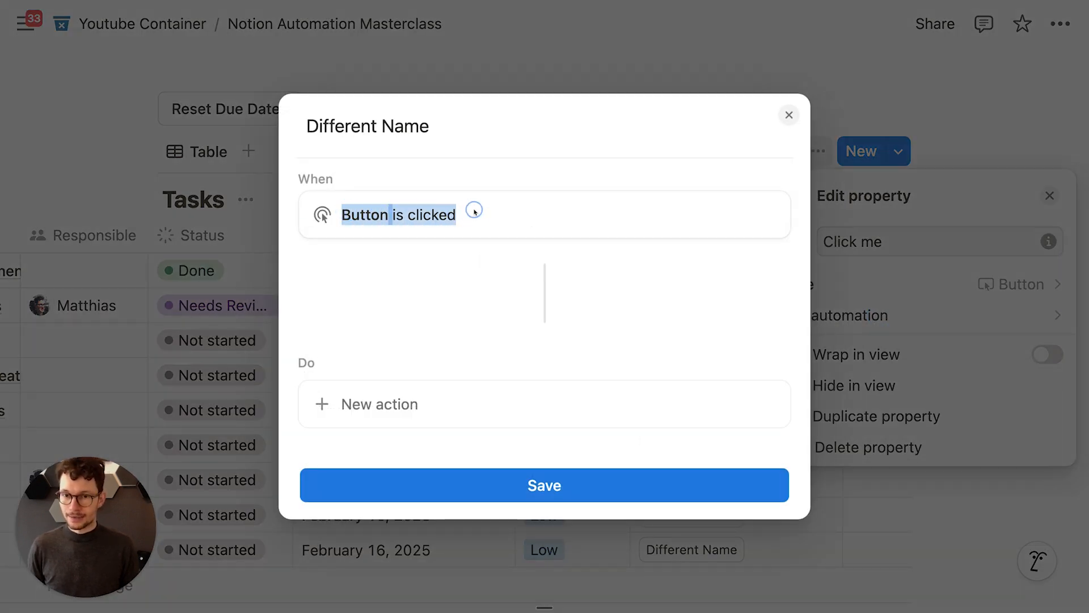
pyautogui.click(474, 211)
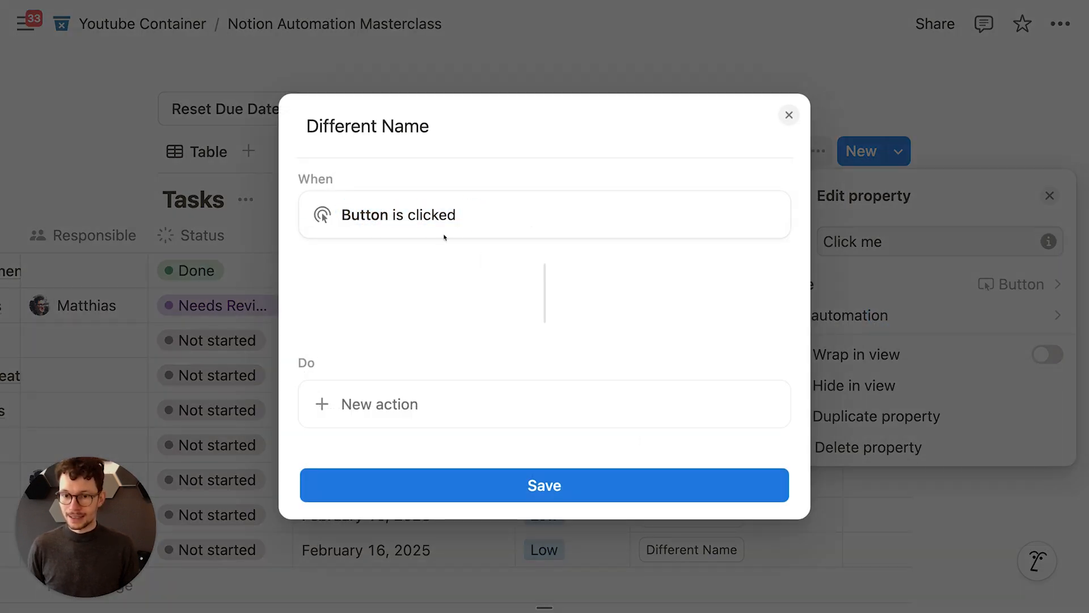
pyautogui.click(391, 399)
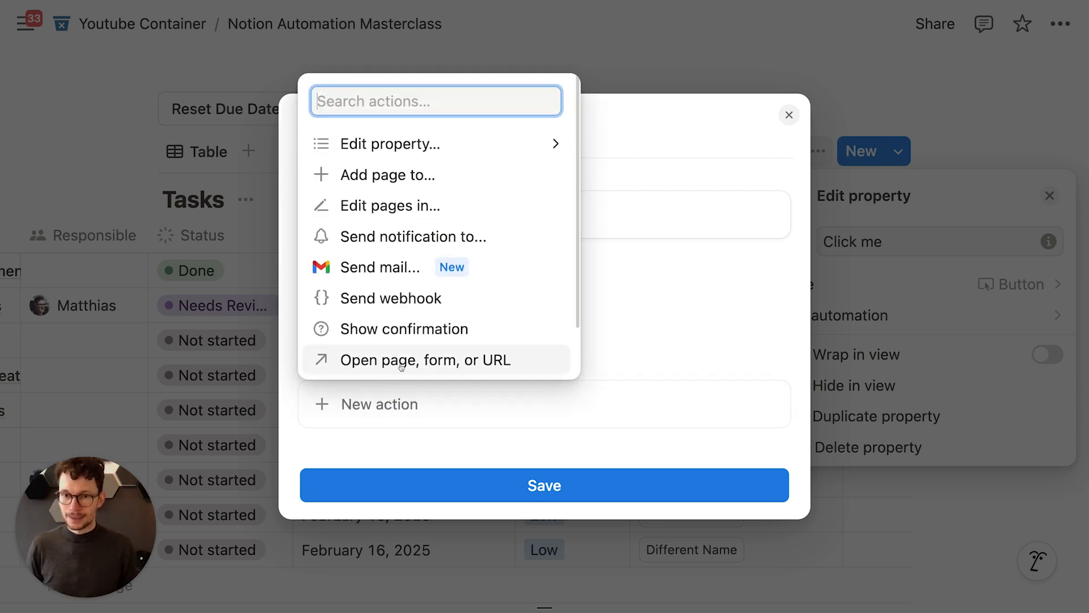
pyautogui.click(391, 211)
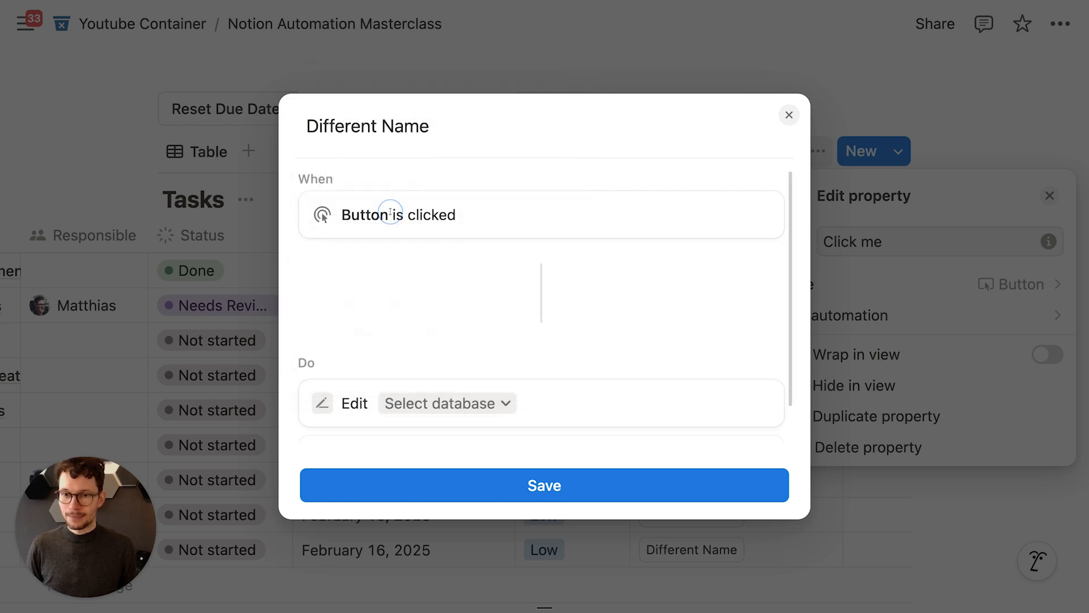
pyautogui.click(416, 404)
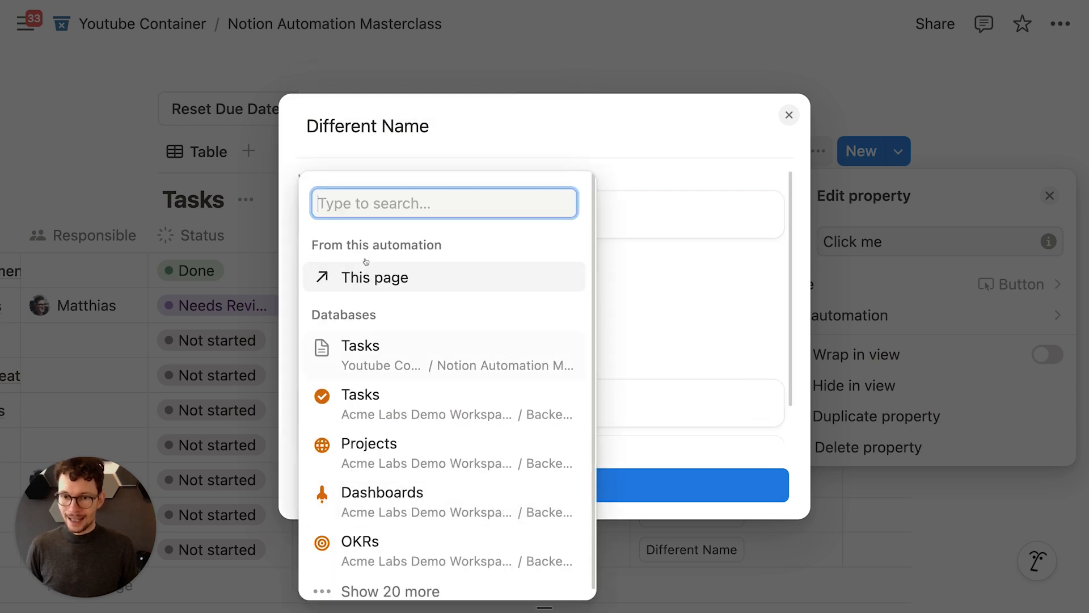
pyautogui.click(696, 284)
pyautogui.scroll(-2, 646, 296)
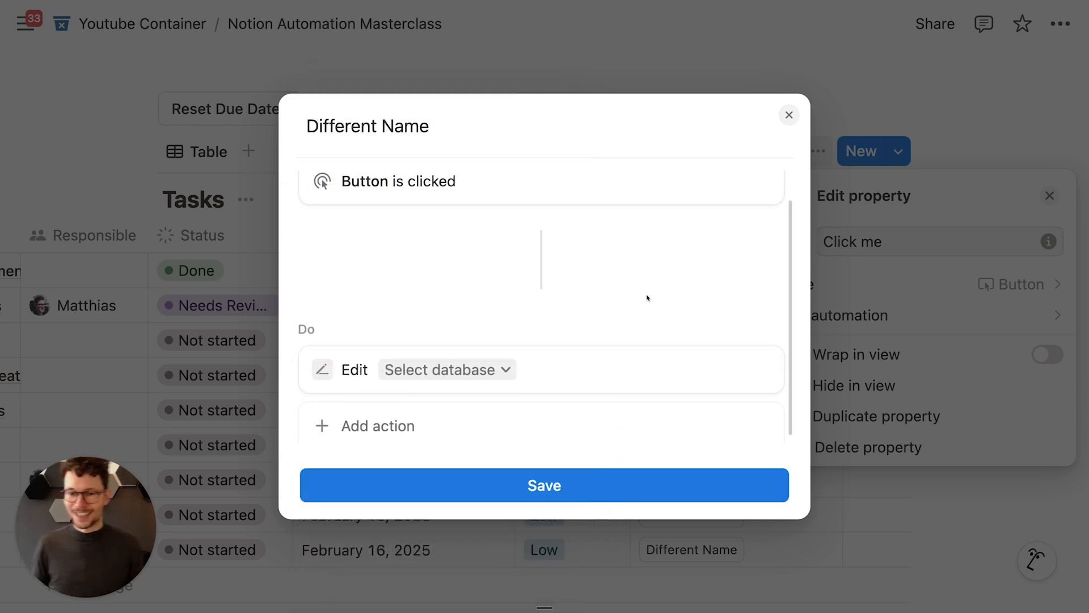
pyautogui.click(433, 362)
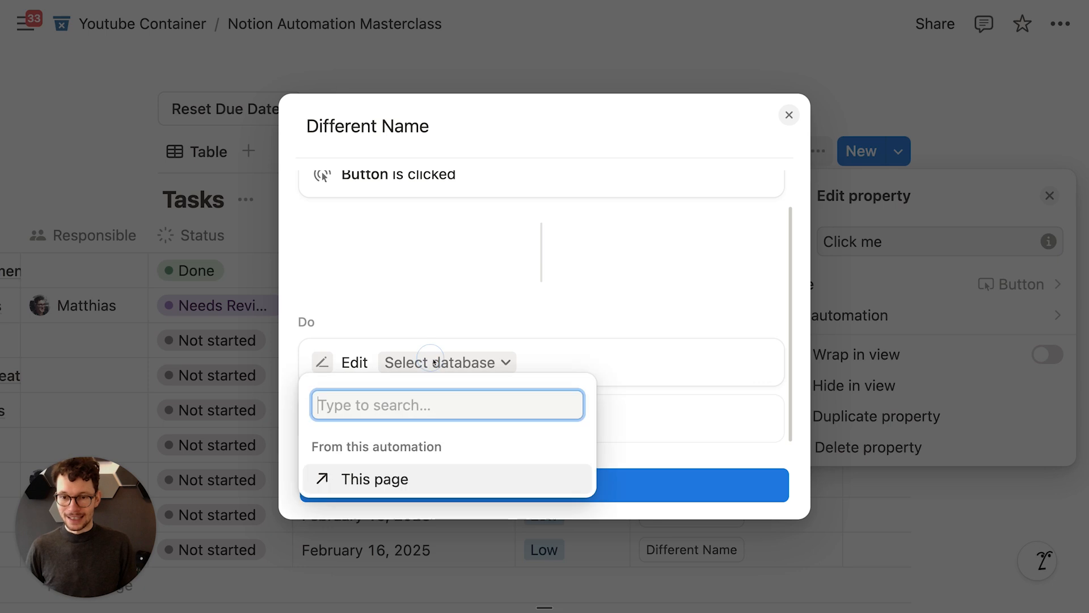
pyautogui.click(682, 299)
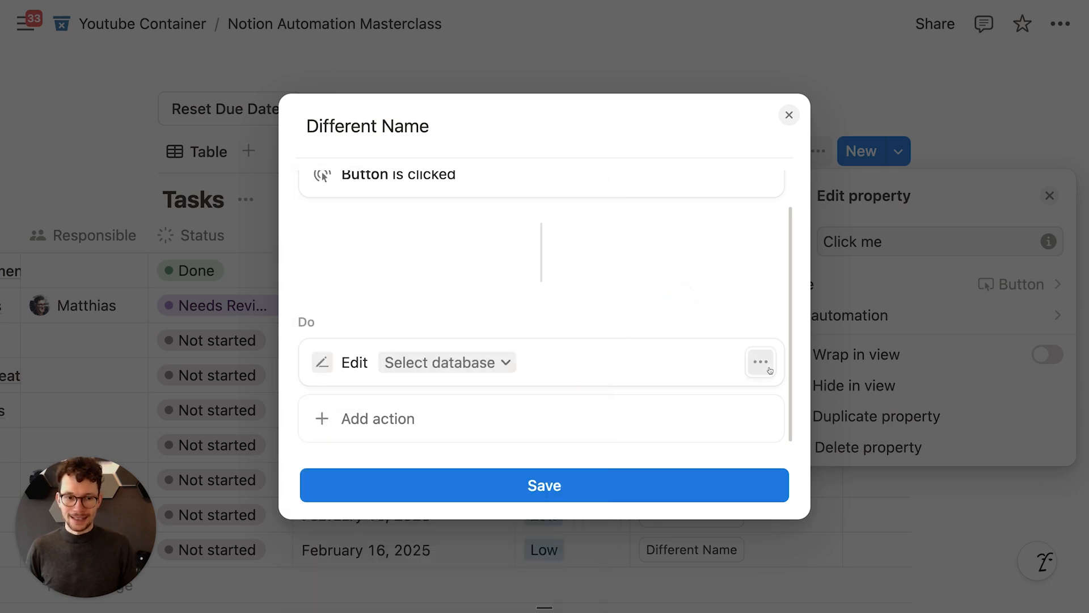
pyautogui.click(760, 363)
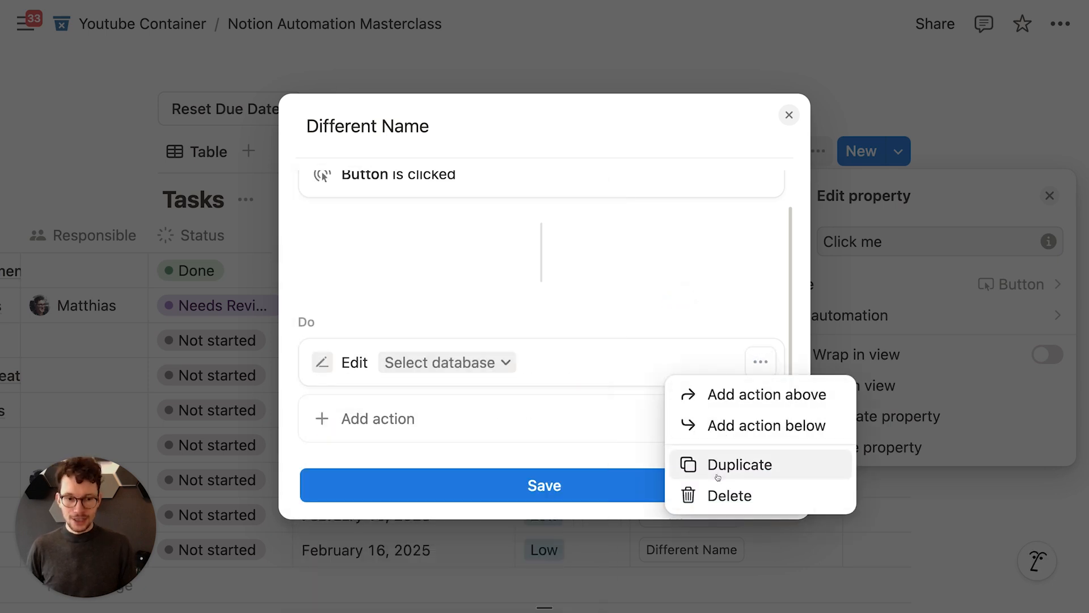
pyautogui.click(715, 493)
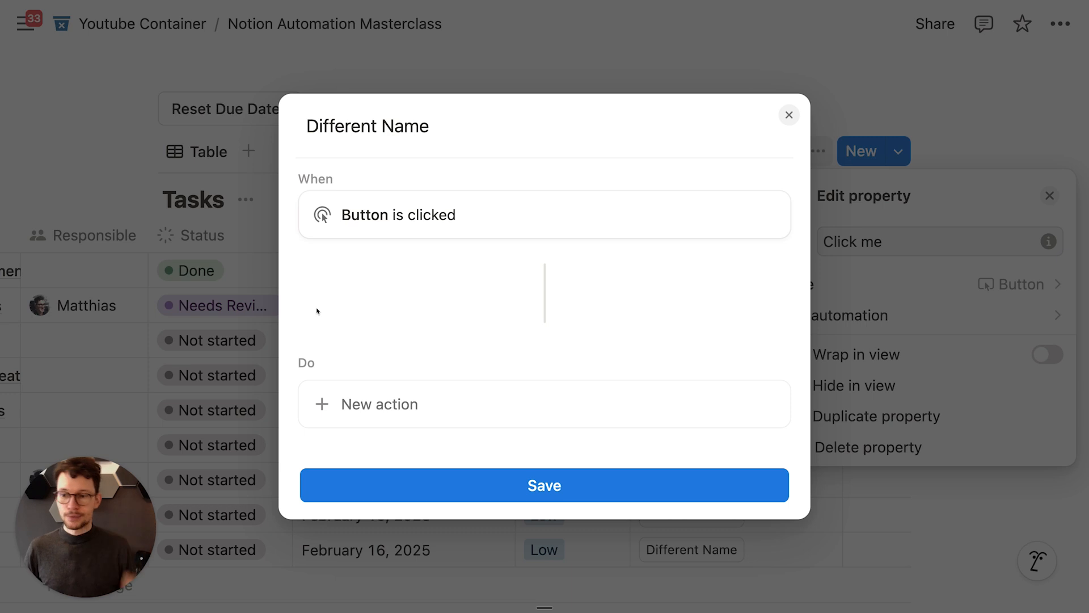
# Step: Retitle the button 'Assign to me'
pyautogui.click(367, 404)
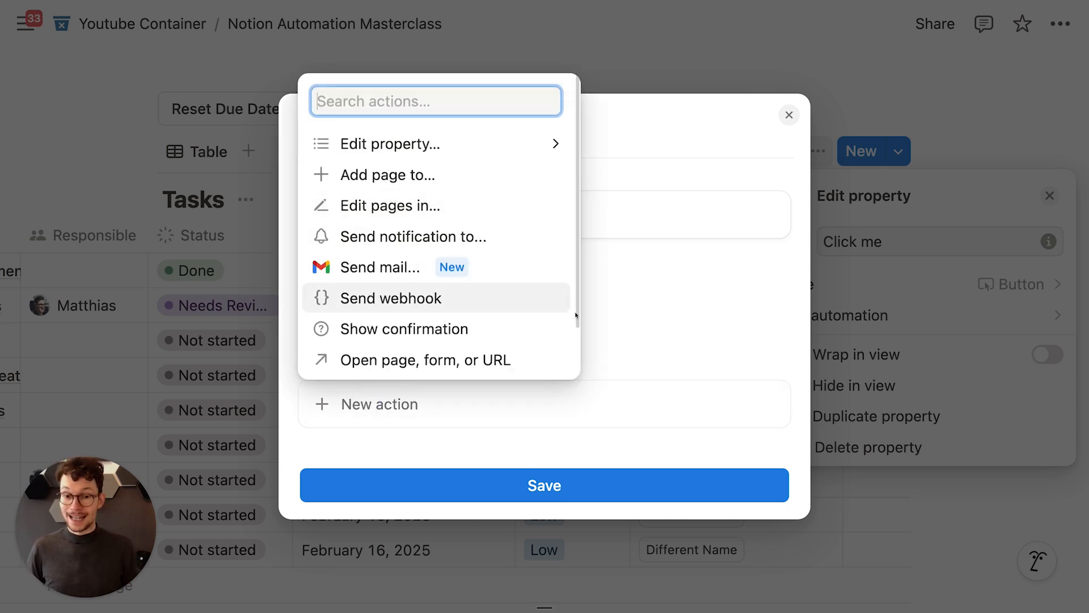
pyautogui.click(465, 298)
pyautogui.press('super+a')
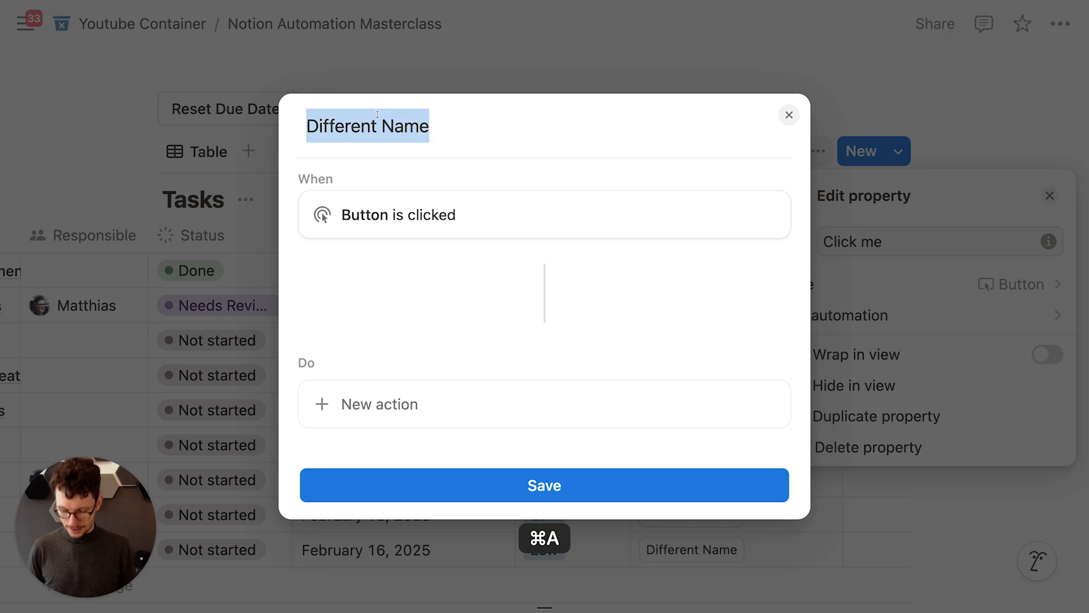
pyautogui.write('Assign to me')
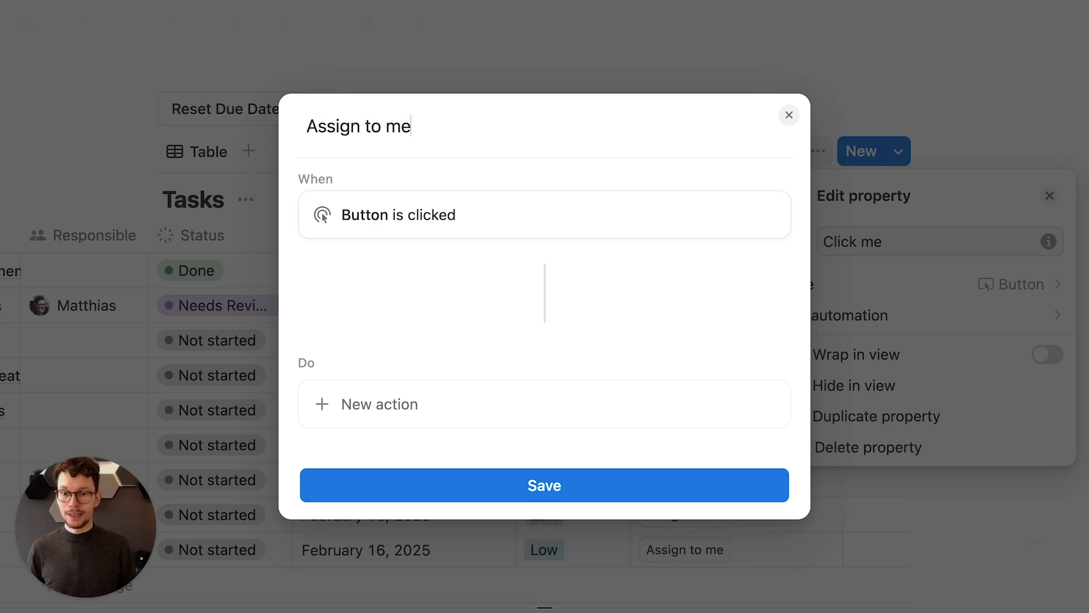
# Step: Add an action replacing this page's Responsible with Whoever clicked, and confirm it
pyautogui.click(397, 400)
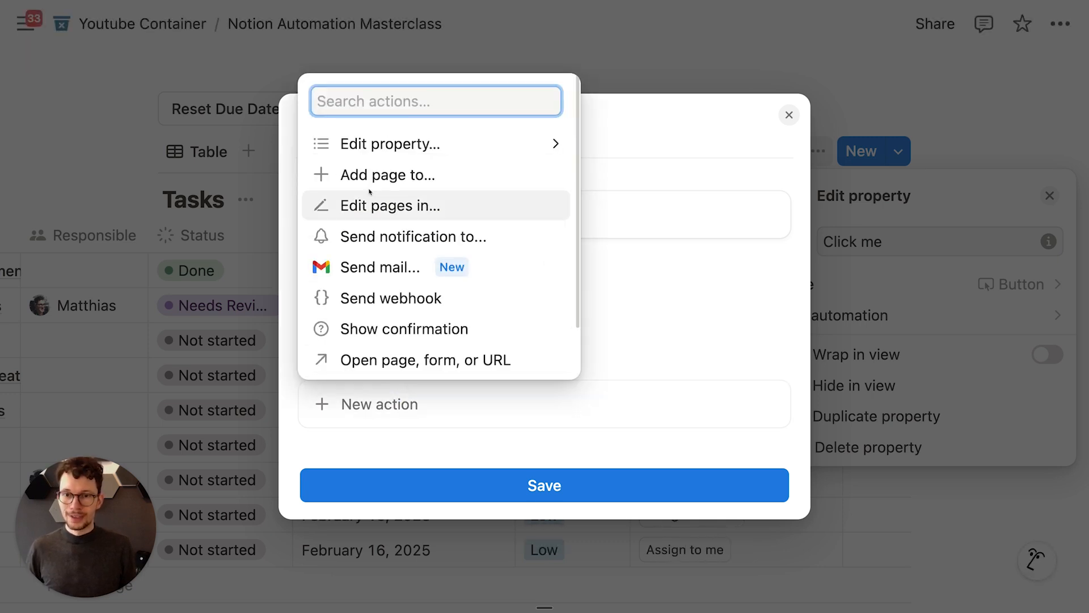
pyautogui.click(412, 147)
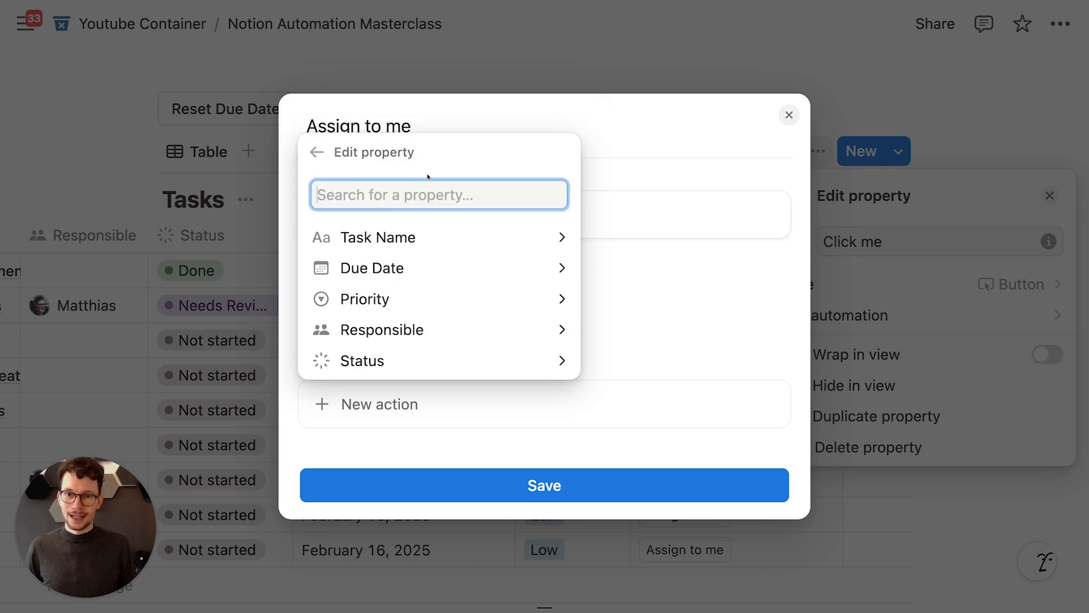
pyautogui.click(311, 149)
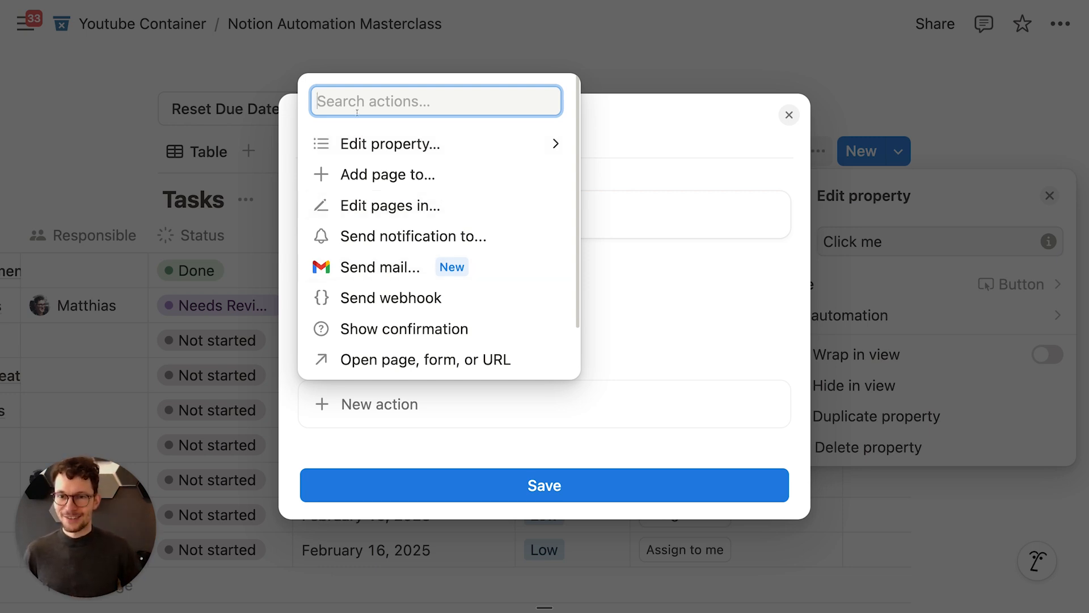
pyautogui.click(383, 146)
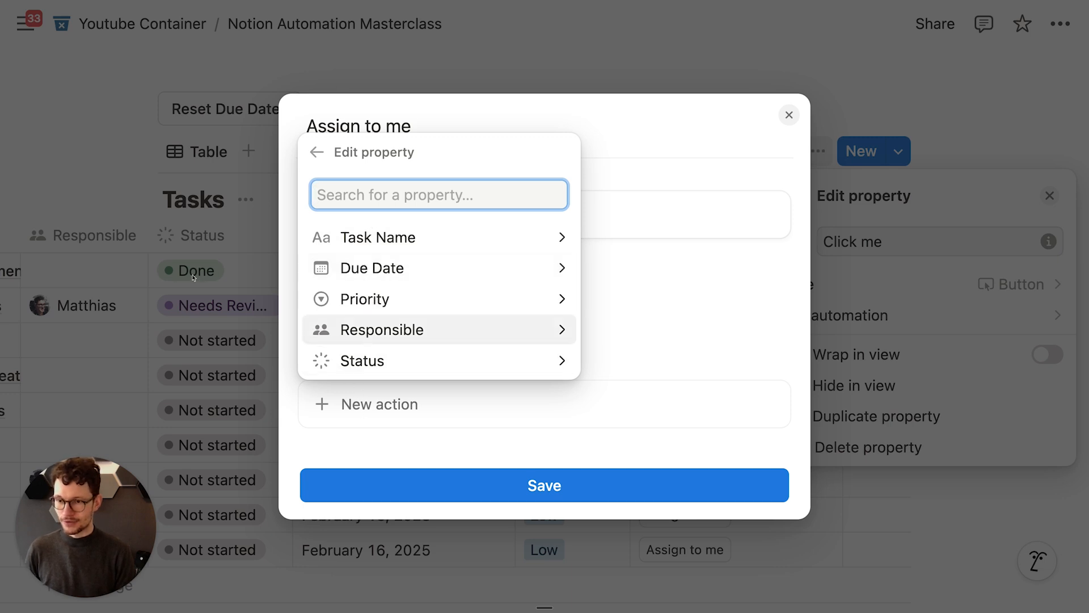
pyautogui.click(412, 329)
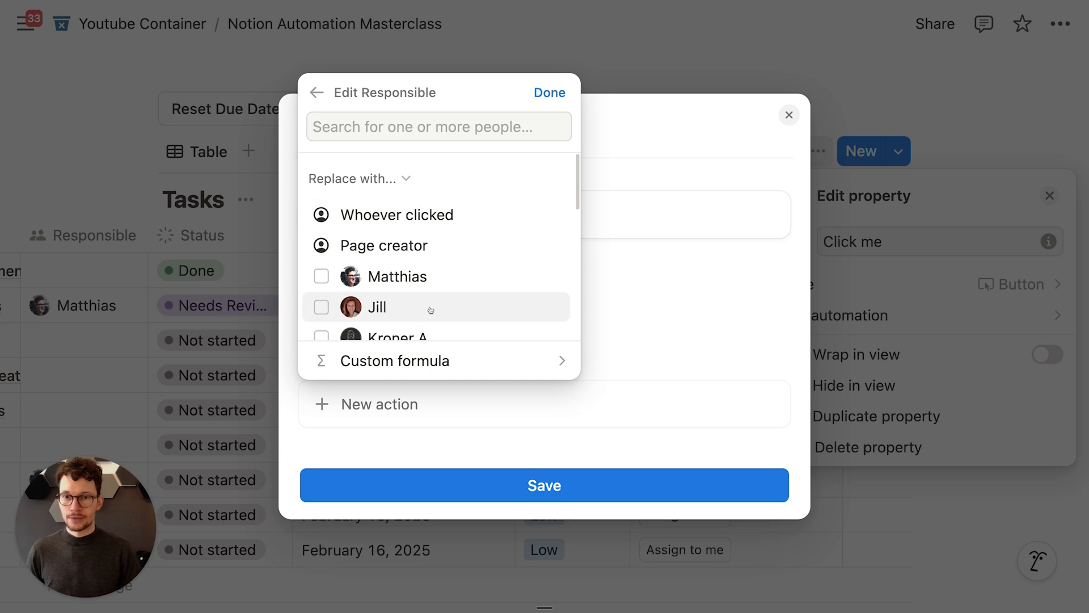
pyautogui.click(358, 178)
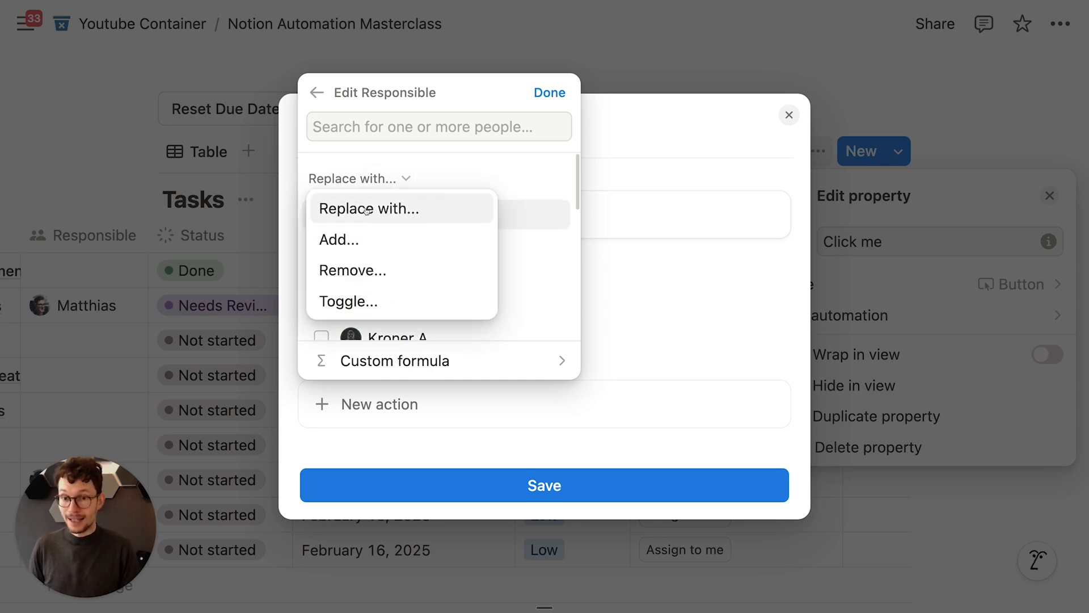
pyautogui.click(367, 210)
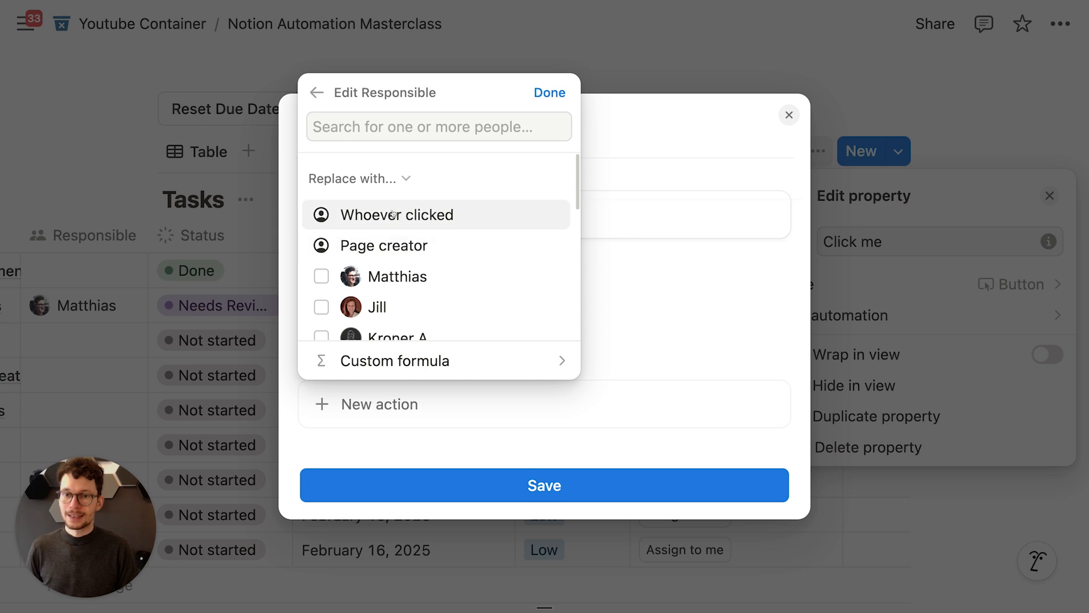
pyautogui.click(392, 214)
pyautogui.click(556, 90)
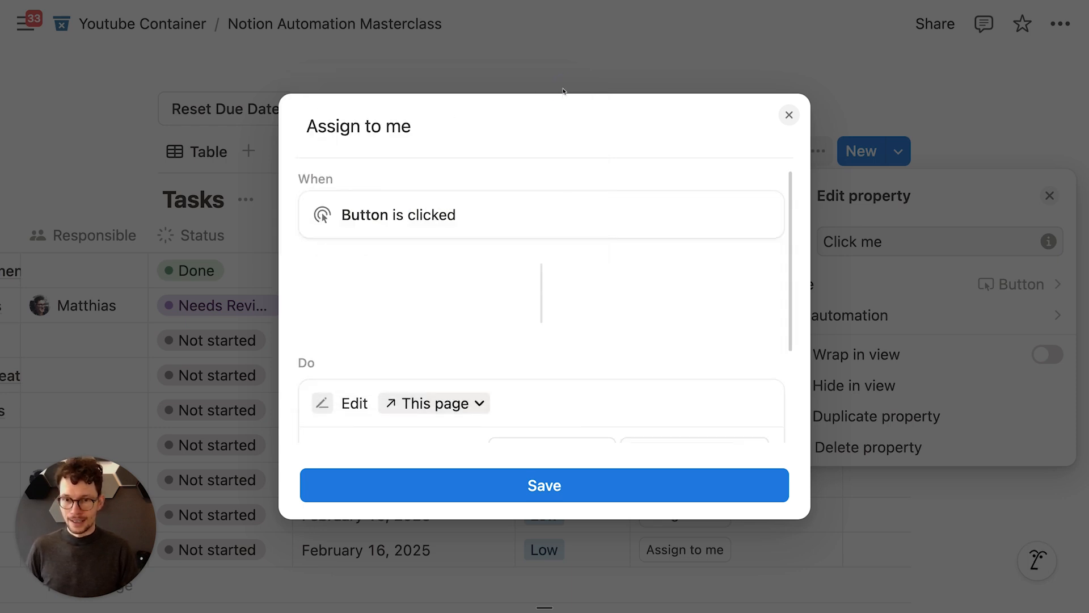
# Step: Save the Assign to me button and use it to assign the March 15 and March 30 tasks to yourself
pyautogui.click(532, 483)
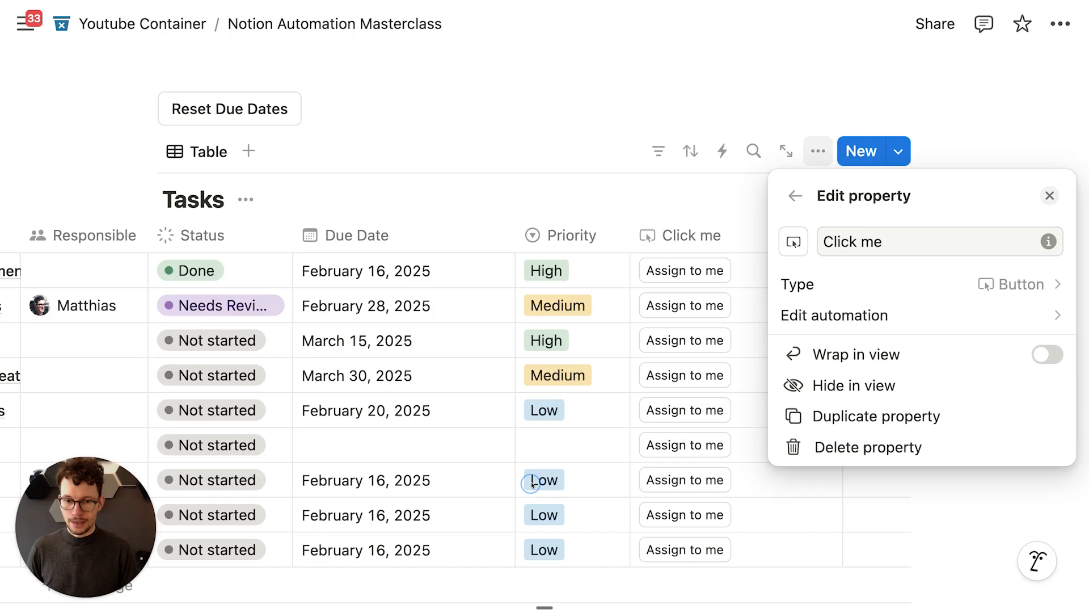
pyautogui.click(675, 118)
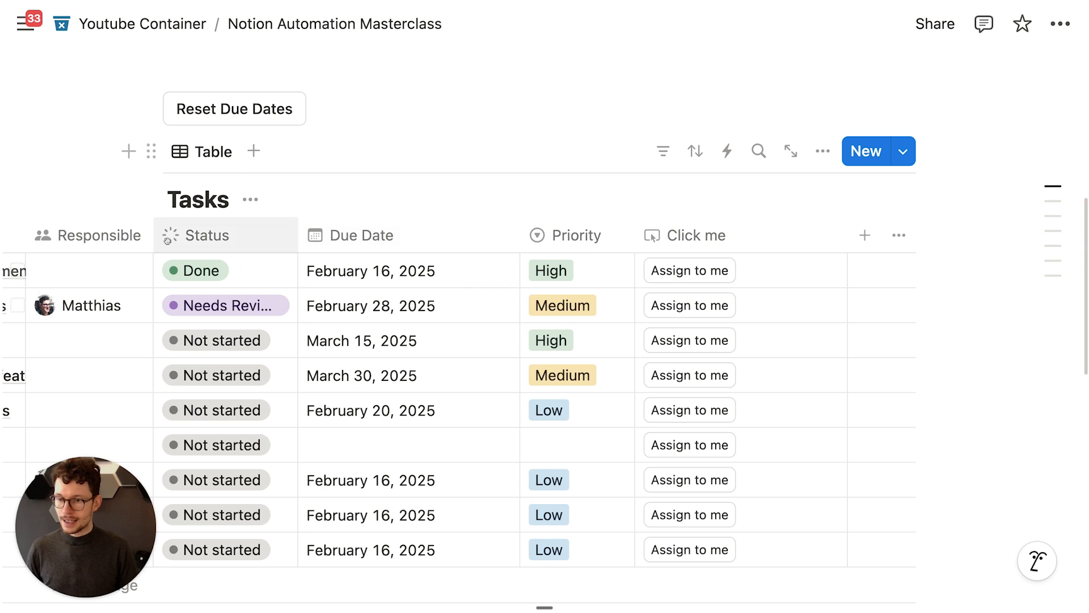
pyautogui.scroll(-2, 156, 206)
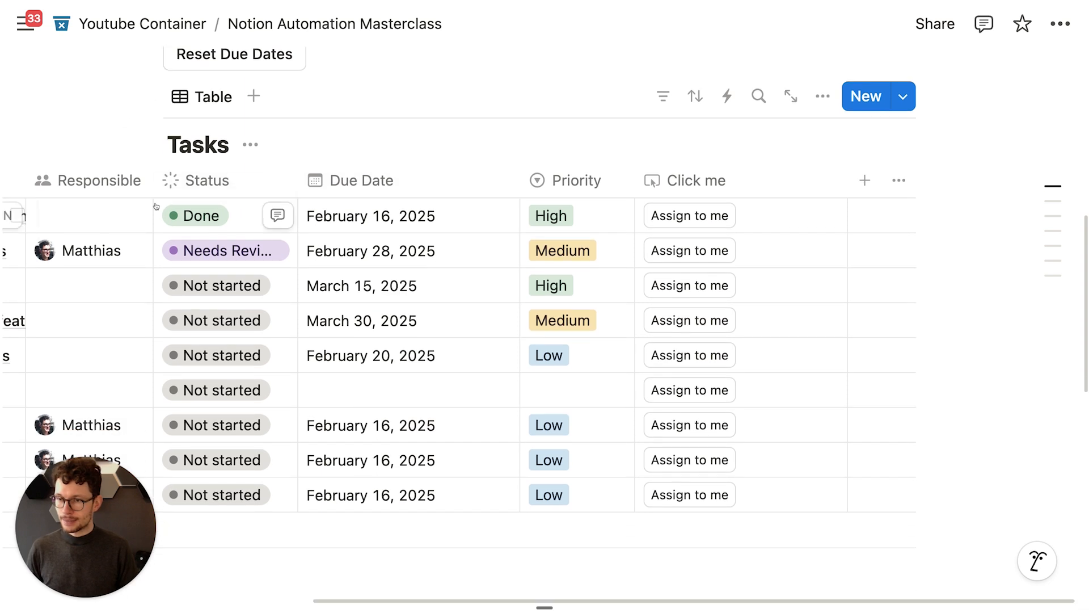
pyautogui.click(646, 287)
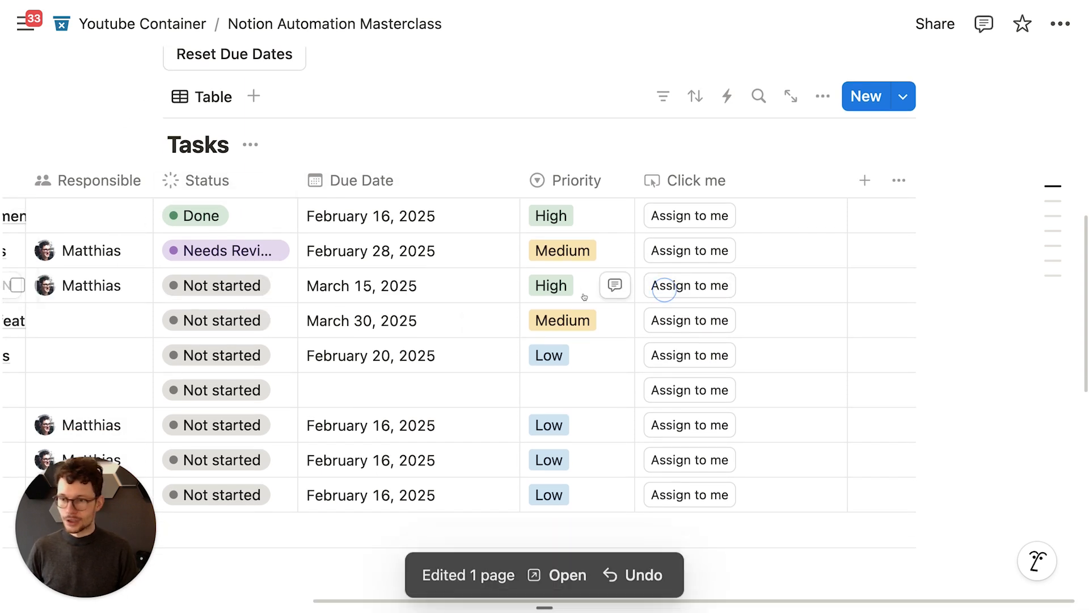
pyautogui.click(655, 320)
# Step: Move the Click me column beside Responsible and open the onboarding templates task in side peek
pyautogui.moveTo(649, 179); pyautogui.dragTo(222, 200)
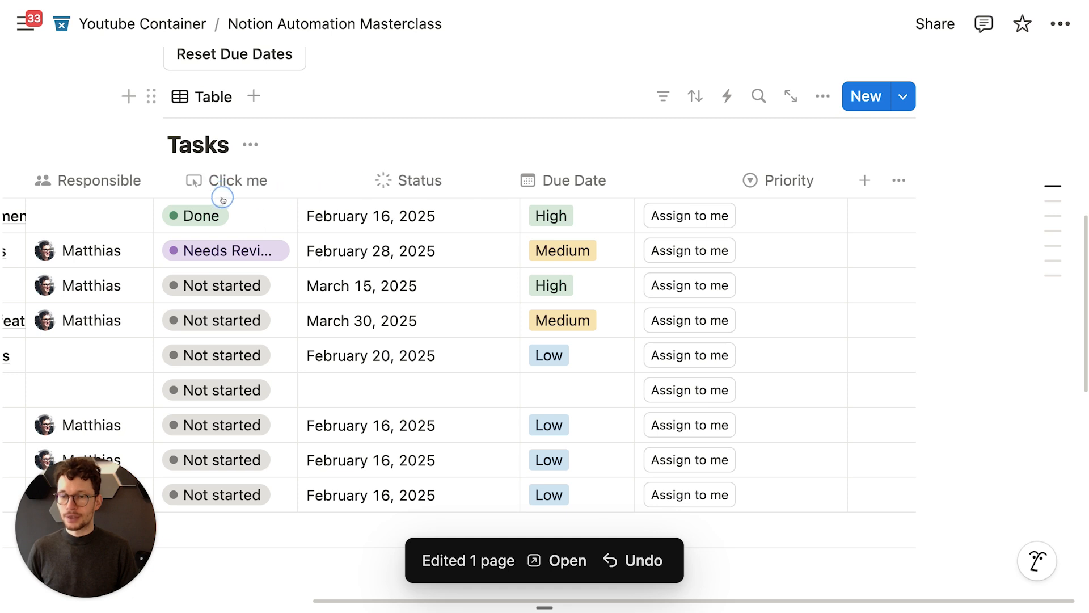
pyautogui.hscroll(-5, 224, 200)
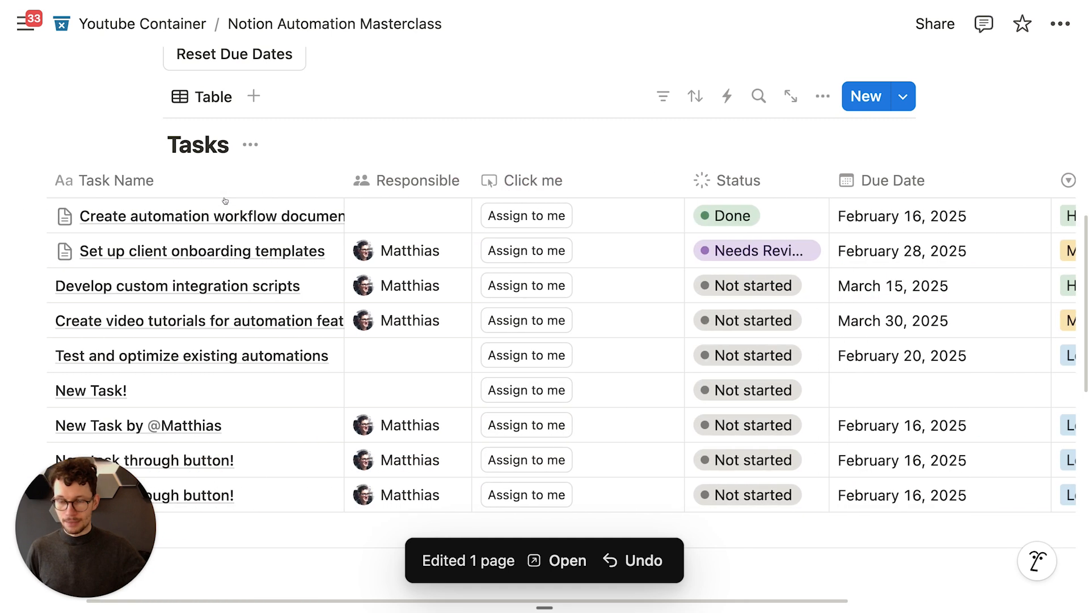
pyautogui.hscroll(-3, 225, 201)
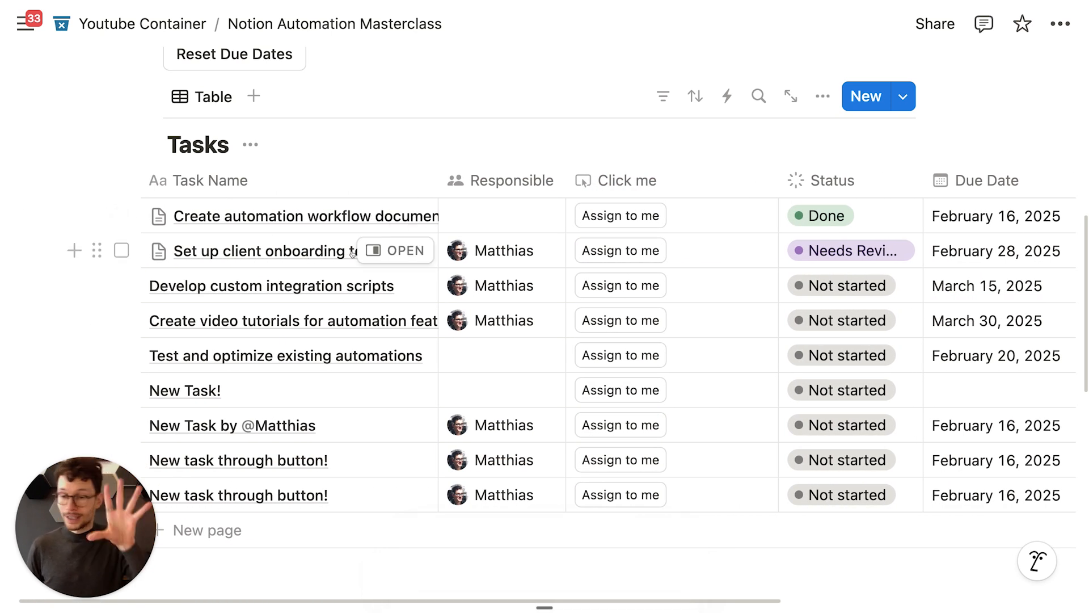
pyautogui.click(386, 250)
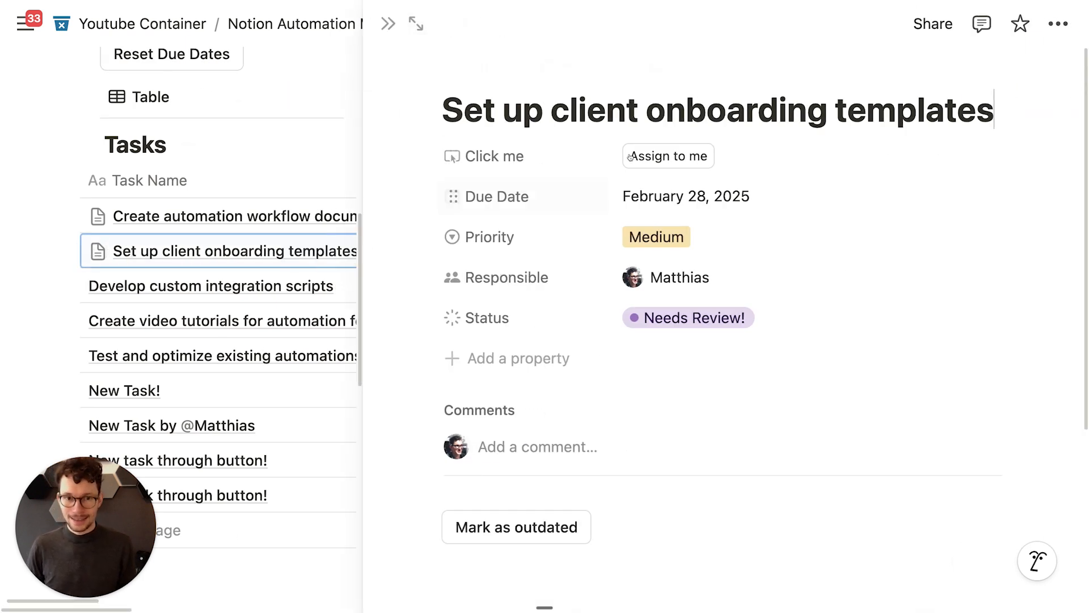
# Step: Move the property group to the side panel and pin Status, Responsible and Due Date under the title
pyautogui.click(680, 73)
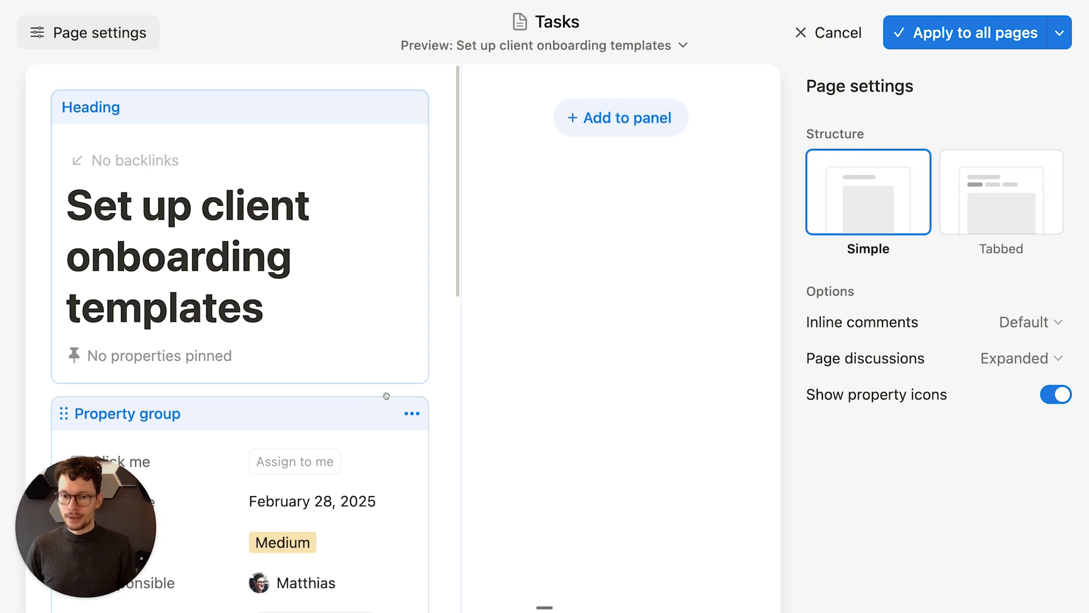
pyautogui.click(412, 414)
pyautogui.click(391, 444)
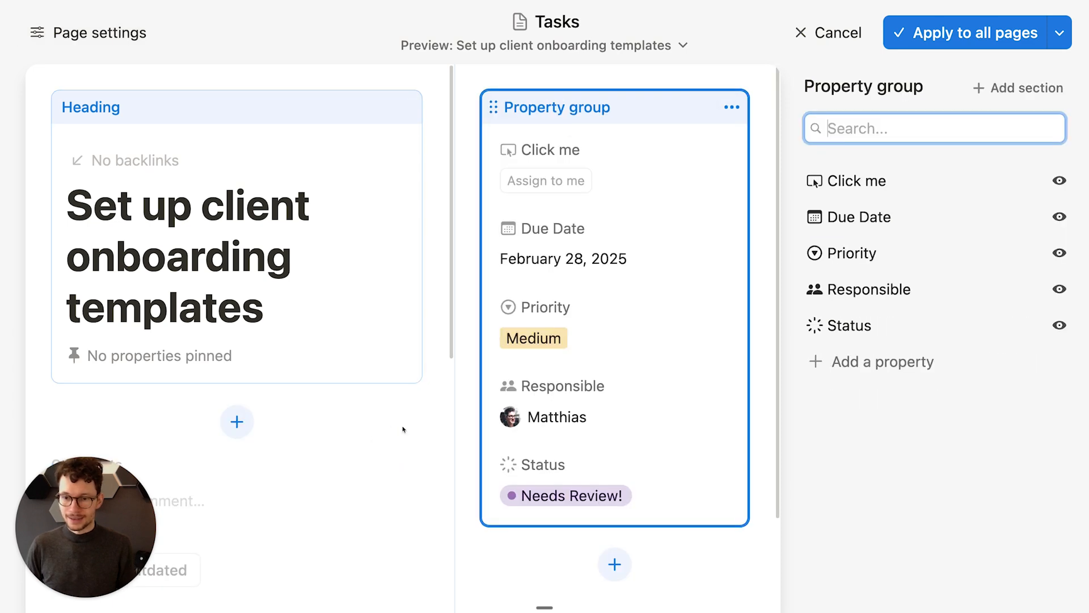
pyautogui.click(267, 328)
pyautogui.click(1058, 437)
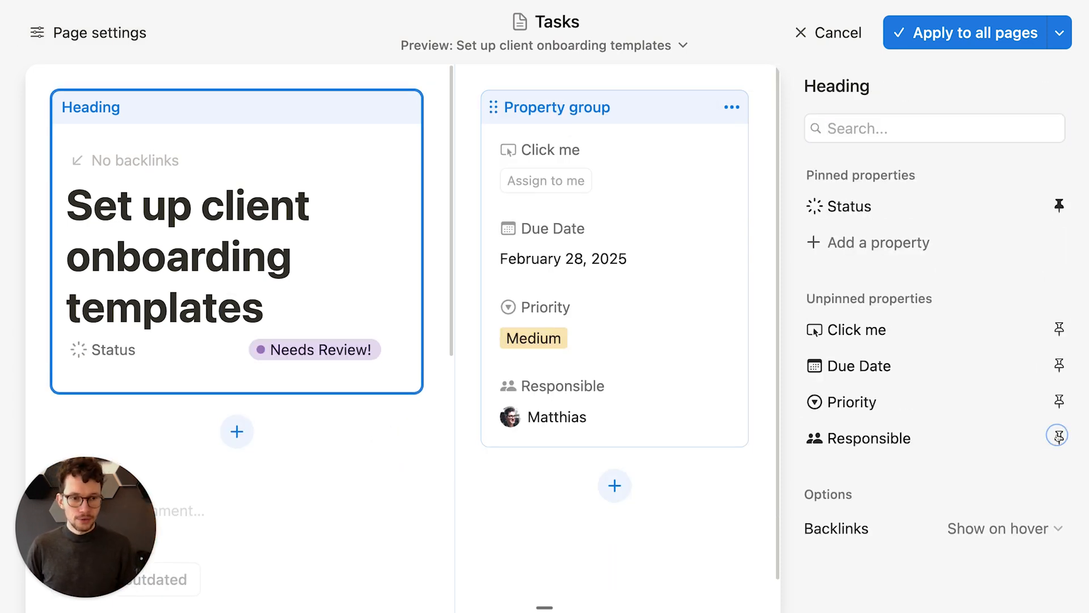
pyautogui.click(1059, 438)
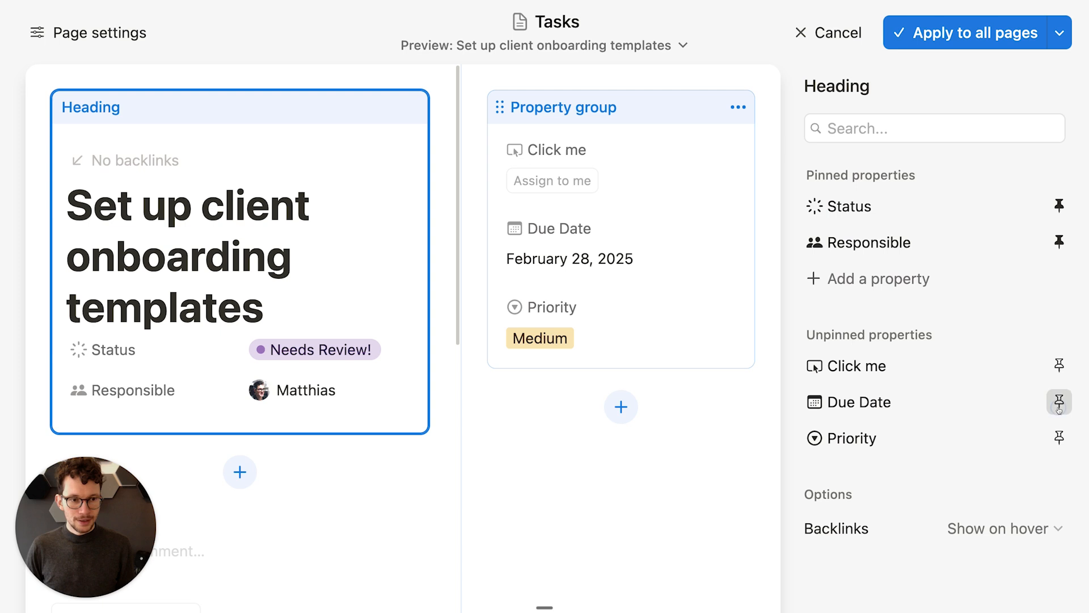
pyautogui.click(1059, 403)
pyautogui.click(657, 394)
# Step: Add Standard Properties and Quick Actions sections, moving Click me into Quick Actions
pyautogui.click(568, 123)
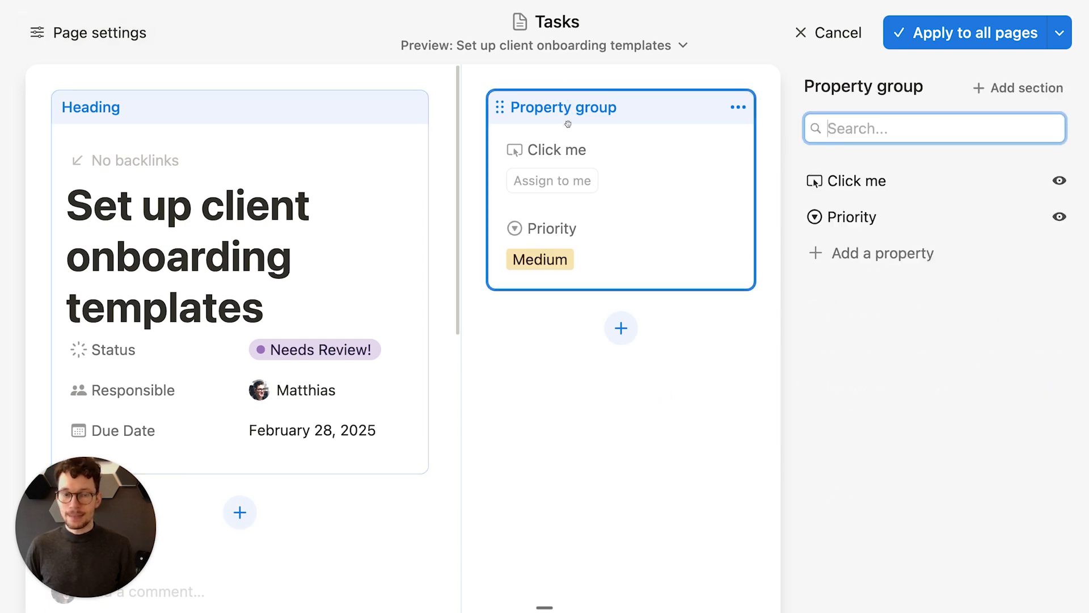
pyautogui.click(1004, 92)
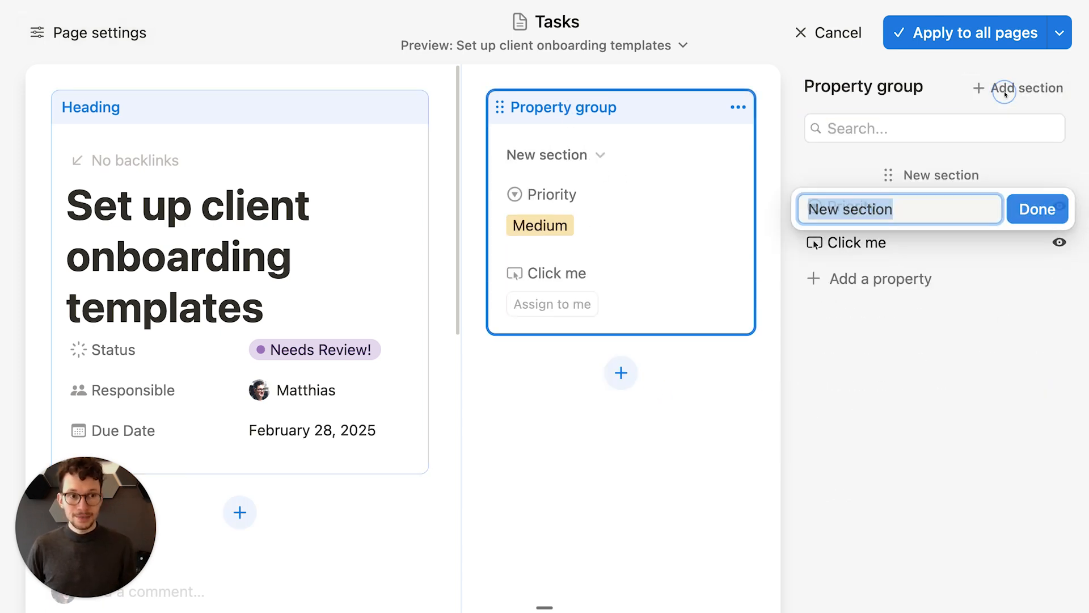
pyautogui.write('St')
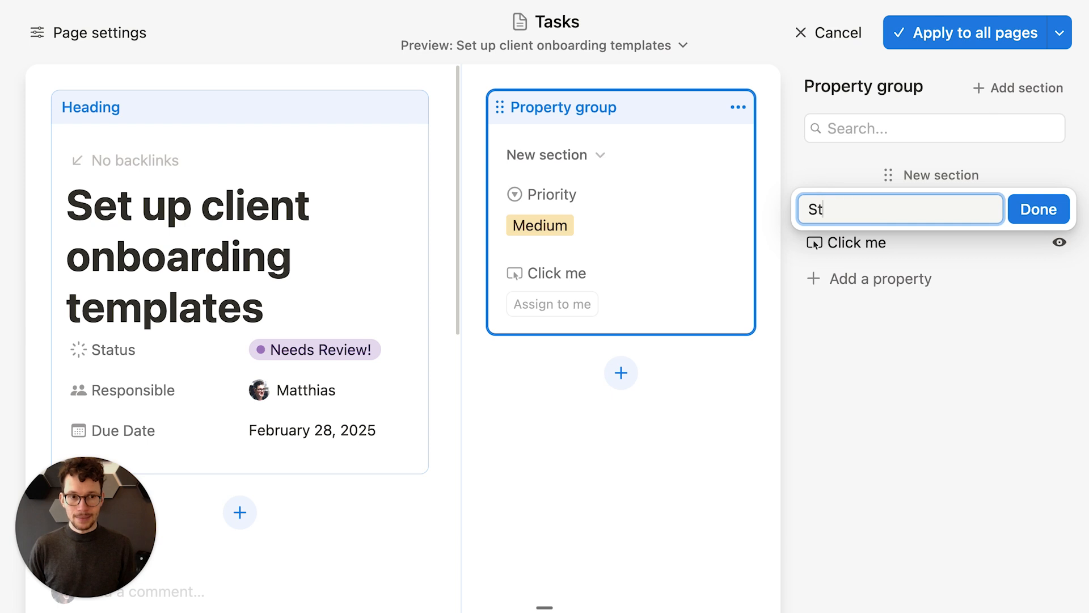
pyautogui.write('andard Properties')
pyautogui.press('Return')
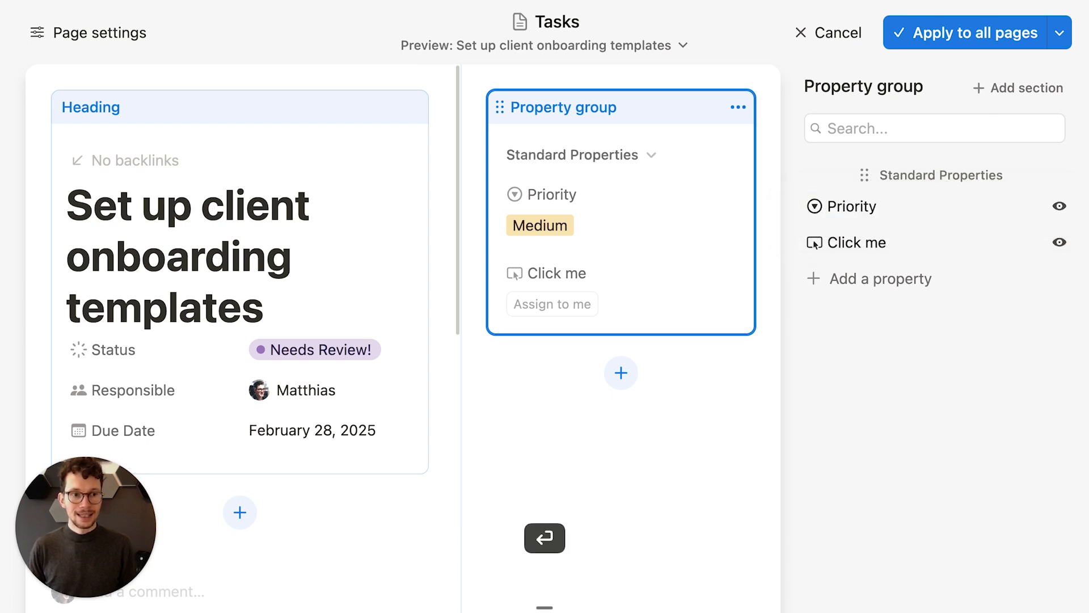
pyautogui.click(995, 97)
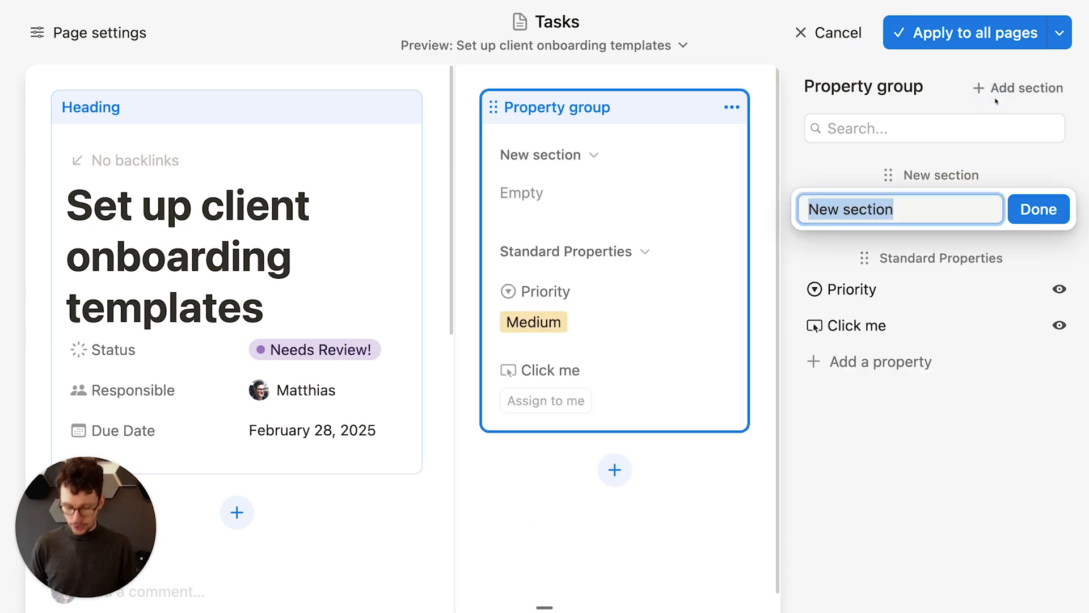
pyautogui.write('Quick Actions')
pyautogui.press('Return')
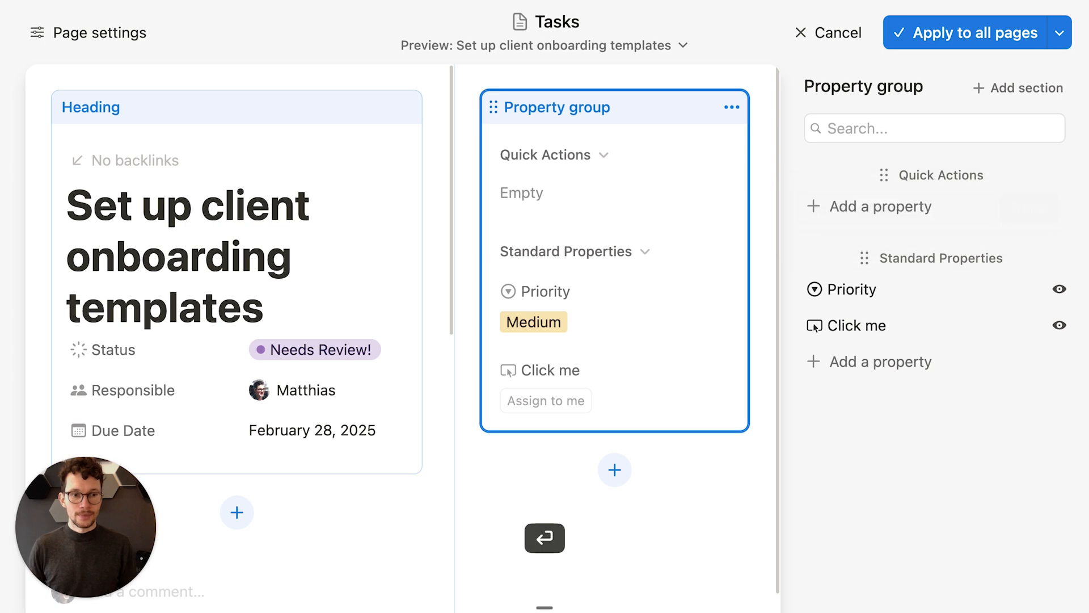
pyautogui.moveTo(851, 291); pyautogui.dragTo(819, 212)
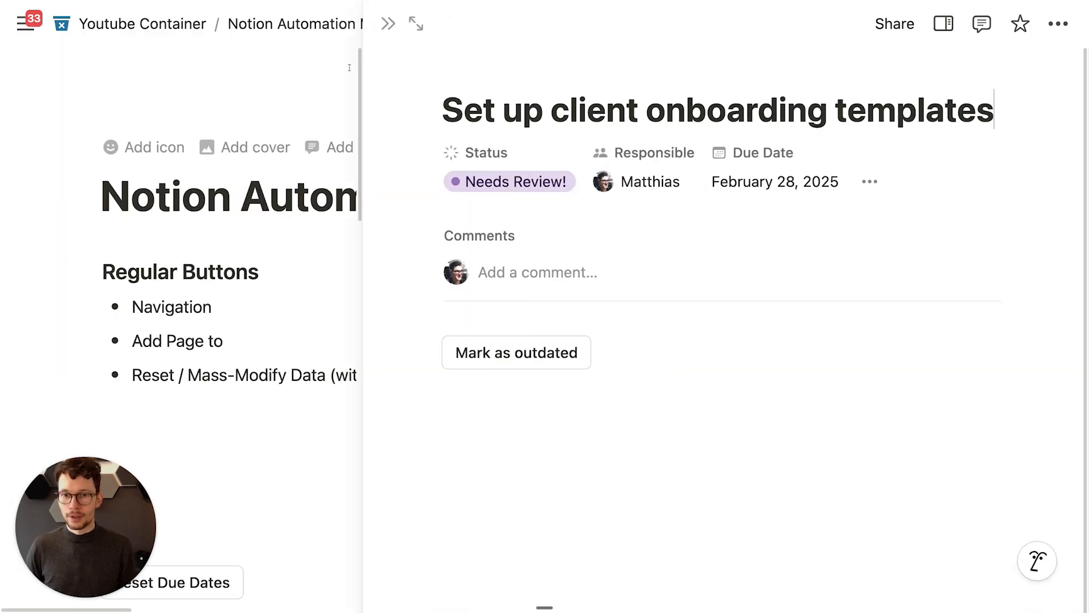
# Step: Show the onboarding templates task with its properties panel displayed alongside
pyautogui.scroll(-2, 486, 258)
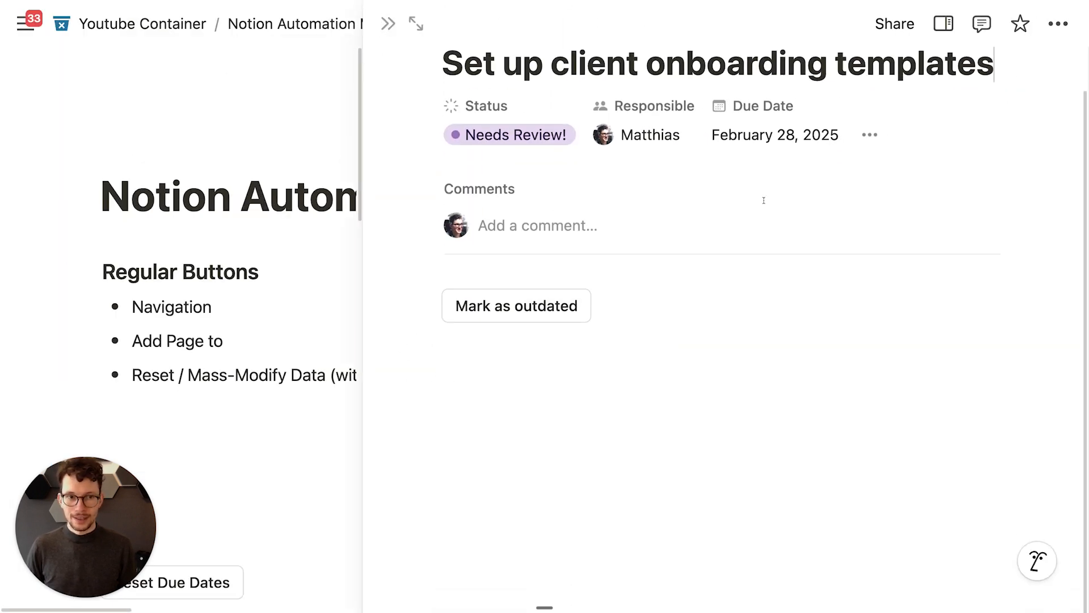
pyautogui.click(934, 33)
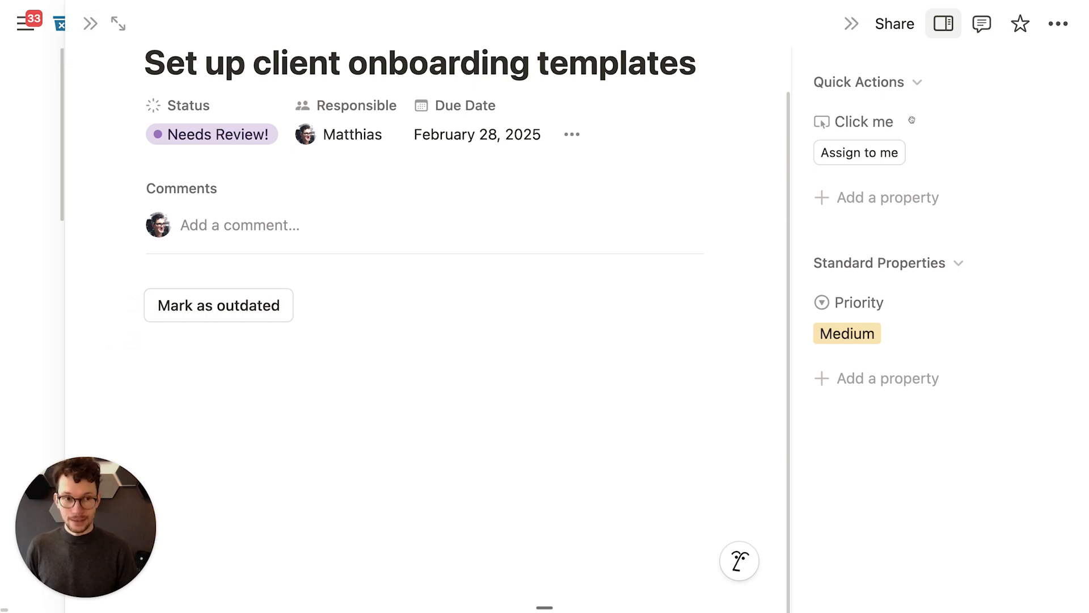
# Step: Add a button property named Outdated? under Quick Actions
pyautogui.click(862, 198)
pyautogui.write('but')
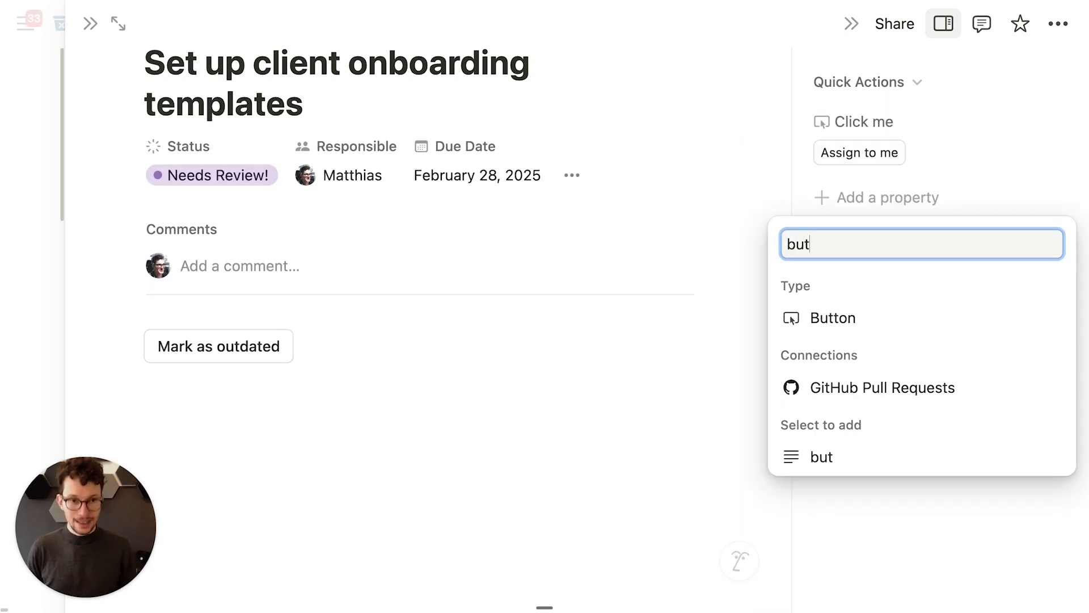
pyautogui.click(887, 321)
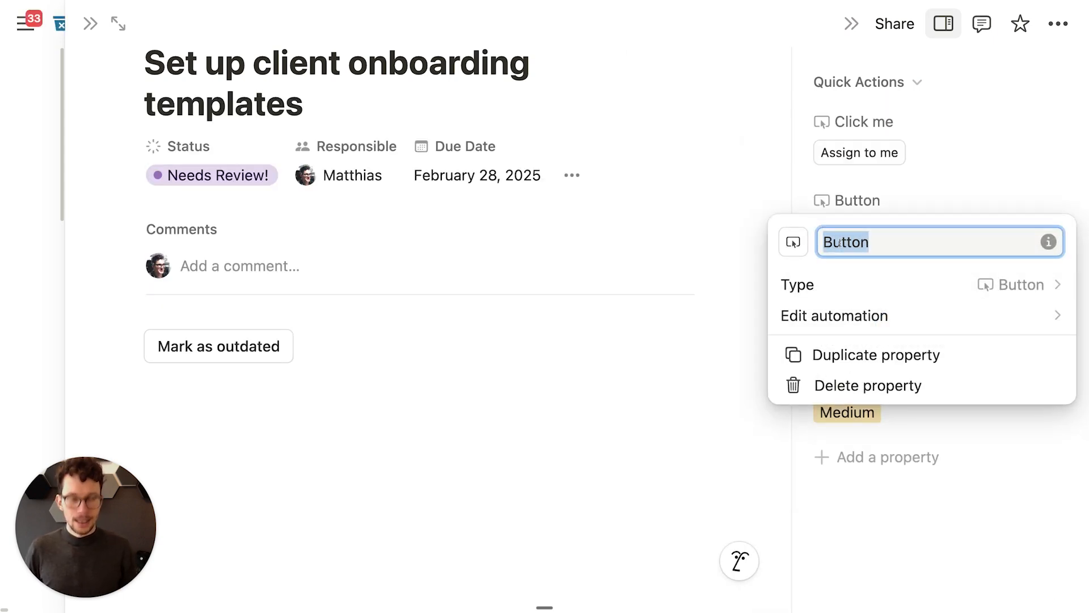
pyautogui.write('M')
pyautogui.press('BackSpace')
pyautogui.write('Outda')
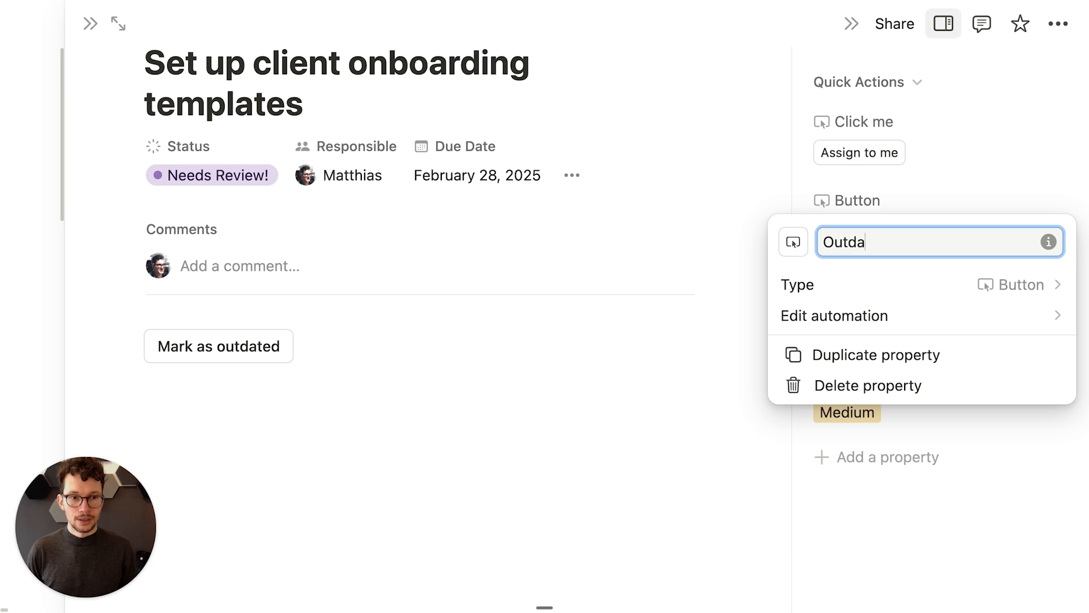
pyautogui.write('ted?')
# Step: Make the Outdated? button set Status to Needs Review! and save its automation
pyautogui.click(890, 312)
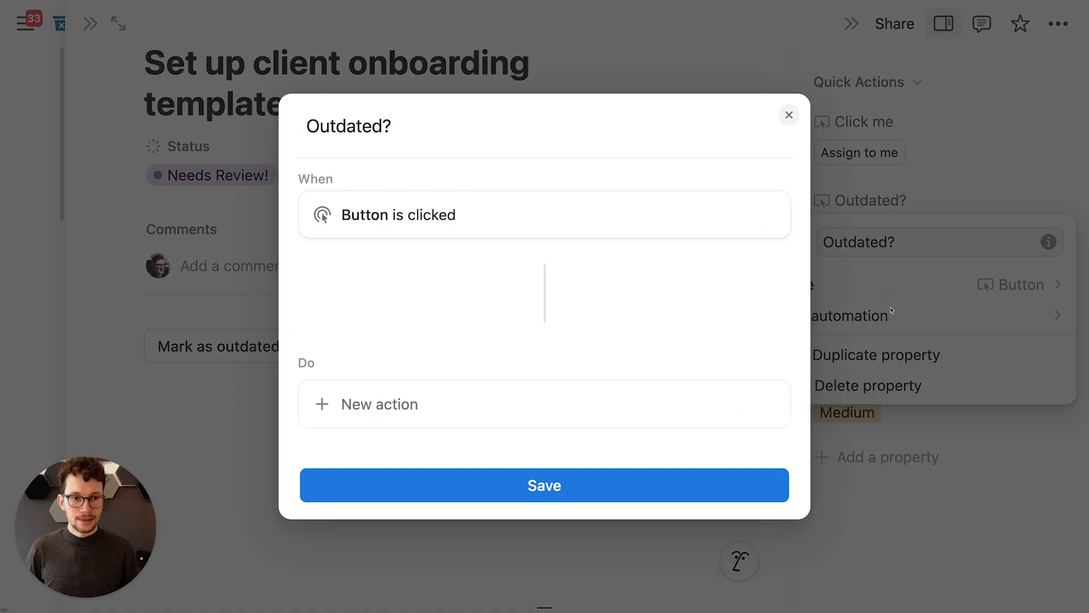
pyautogui.click(418, 400)
pyautogui.scroll(-2, 422, 329)
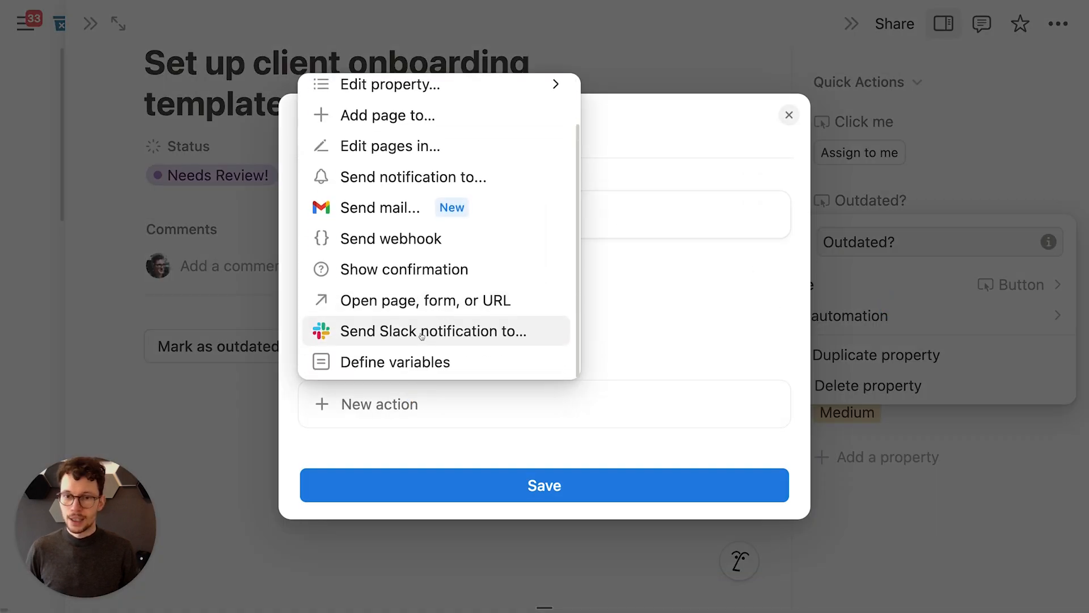
pyautogui.scroll(2, 423, 239)
pyautogui.click(418, 142)
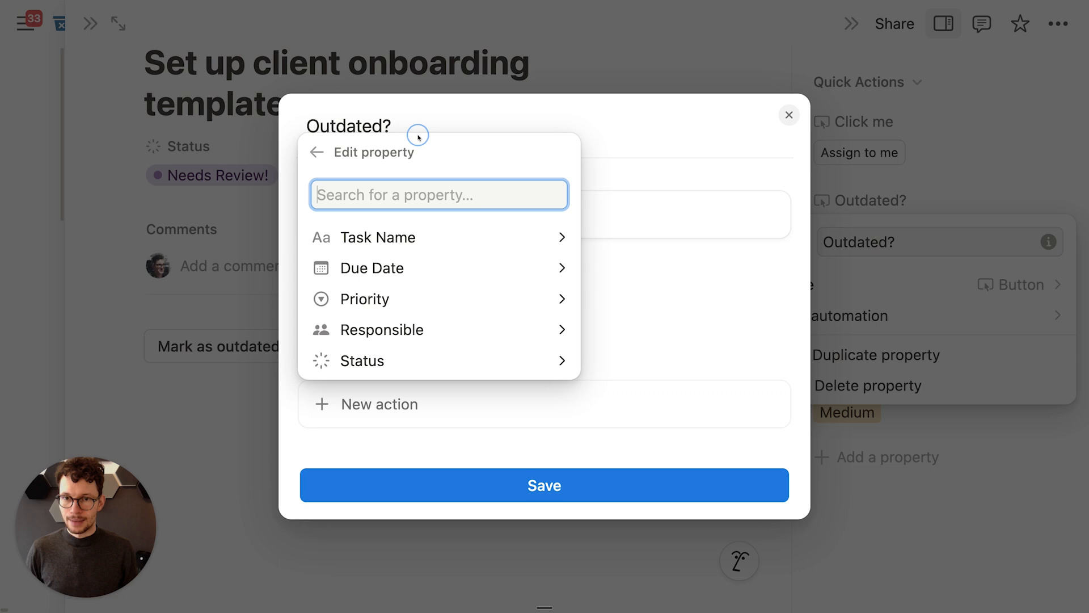
pyautogui.click(389, 372)
pyautogui.click(414, 291)
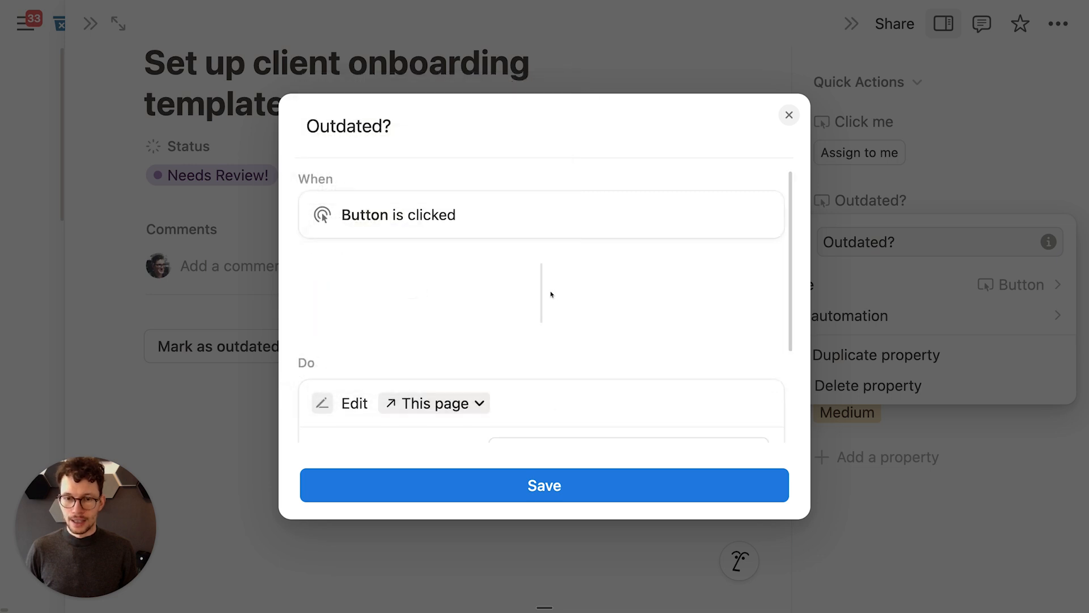
pyautogui.scroll(-3, 454, 374)
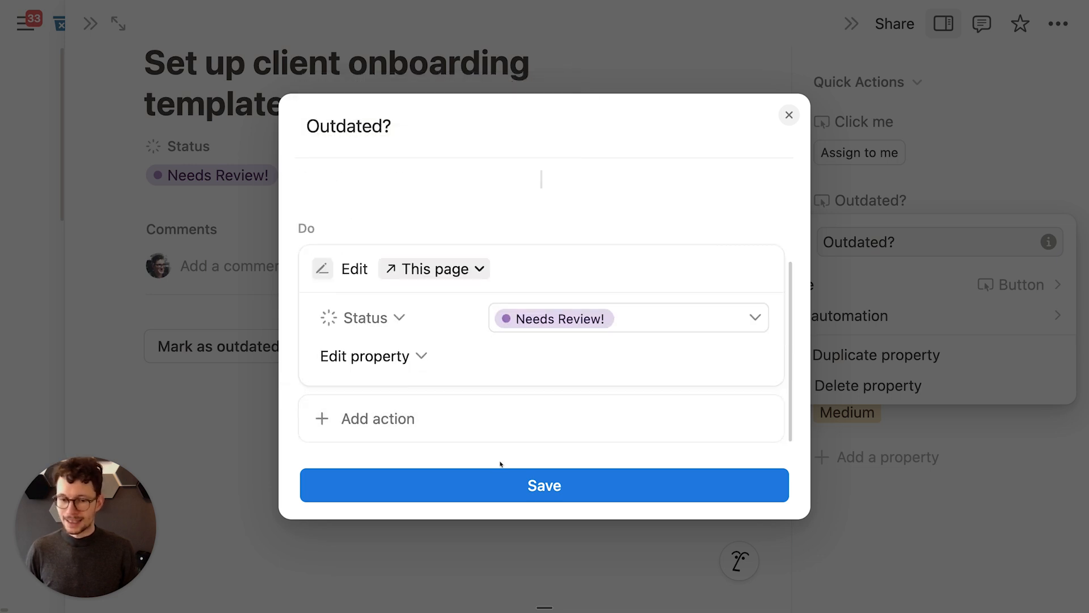
pyautogui.click(514, 484)
pyautogui.click(979, 167)
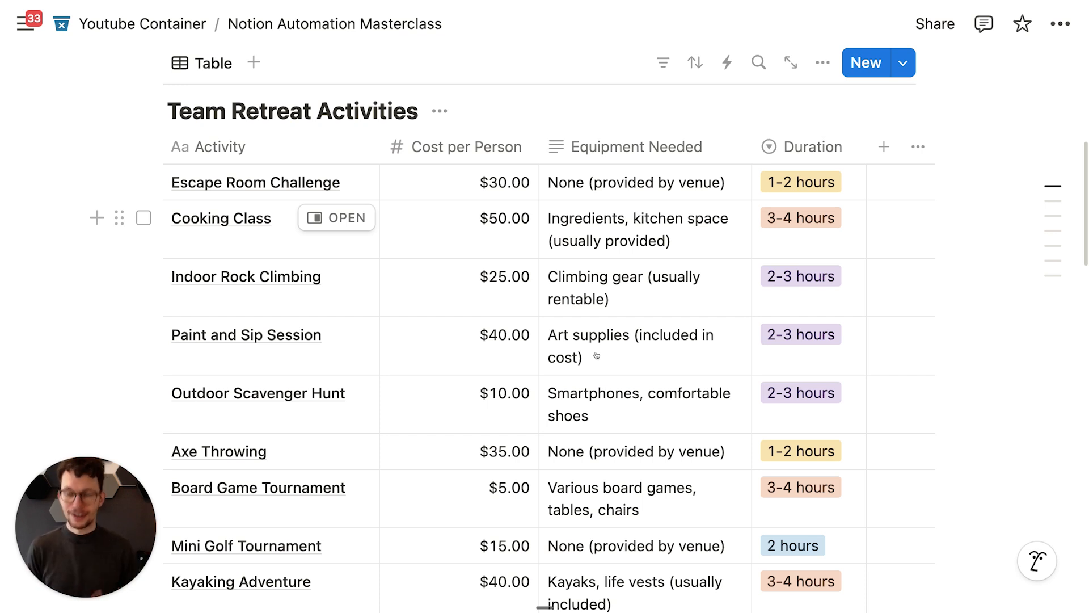
# Step: Add a Person-type Votes column to Team Retreat Activities, then start another new column
pyautogui.scroll(-3, 431, 255)
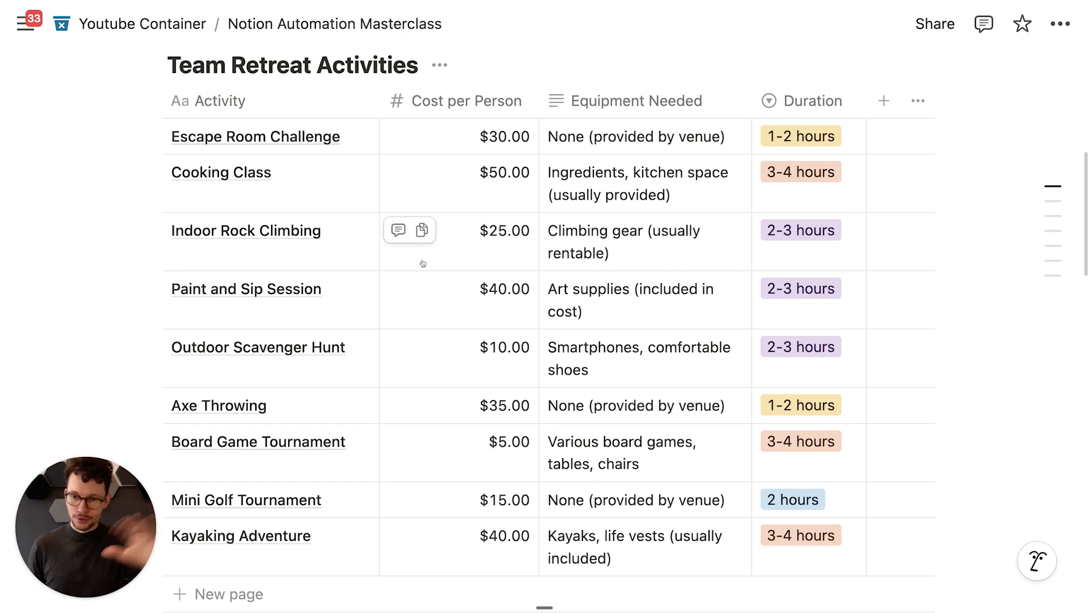
pyautogui.scroll(6, 408, 227)
pyautogui.scroll(-3, 395, 213)
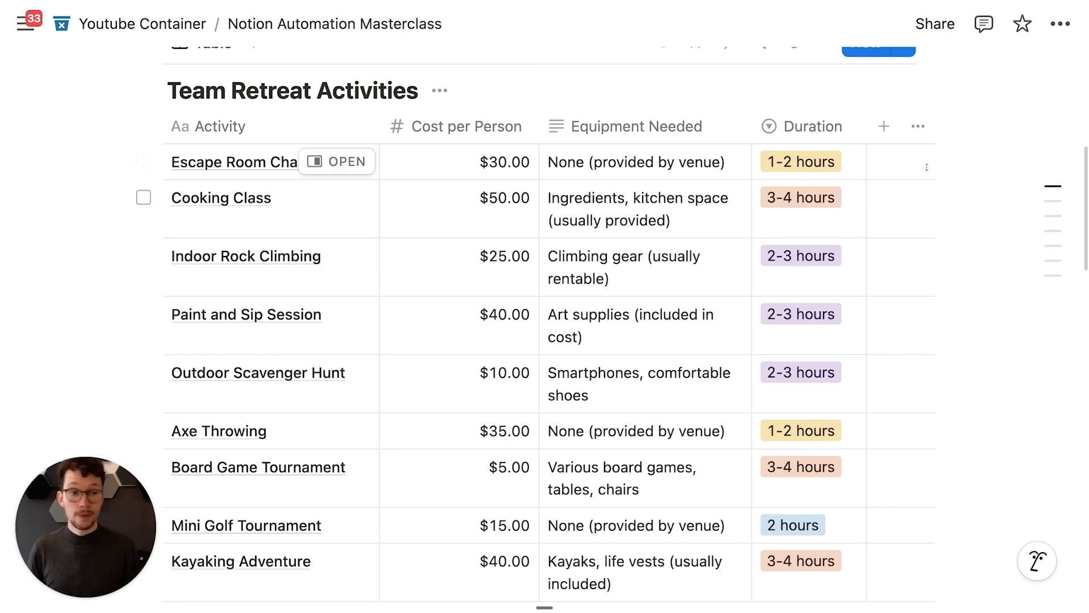
pyautogui.click(882, 127)
pyautogui.write('per')
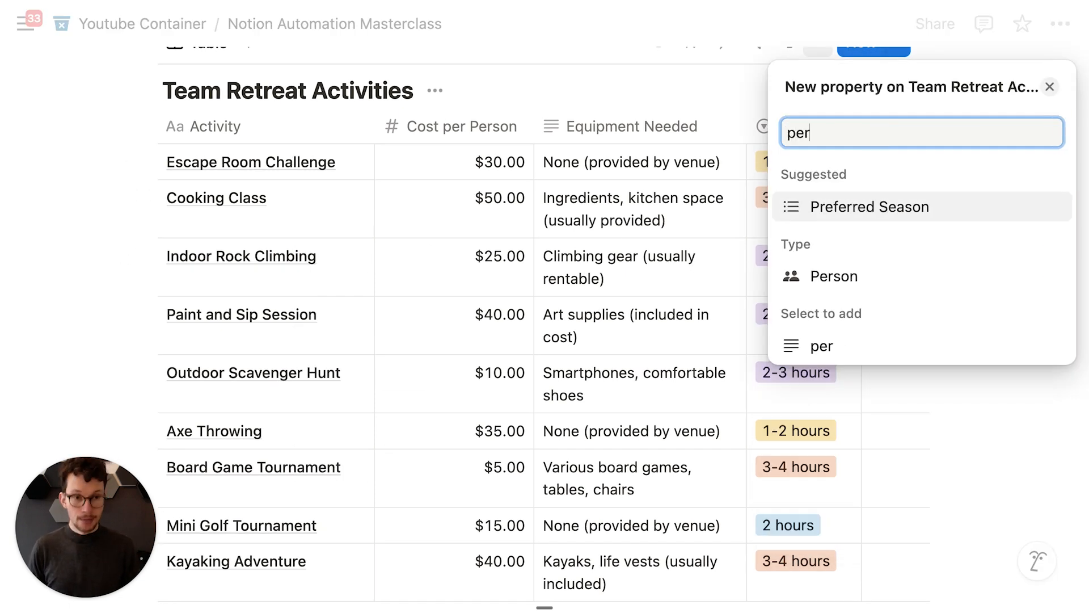
pyautogui.click(855, 275)
pyautogui.write('Votes')
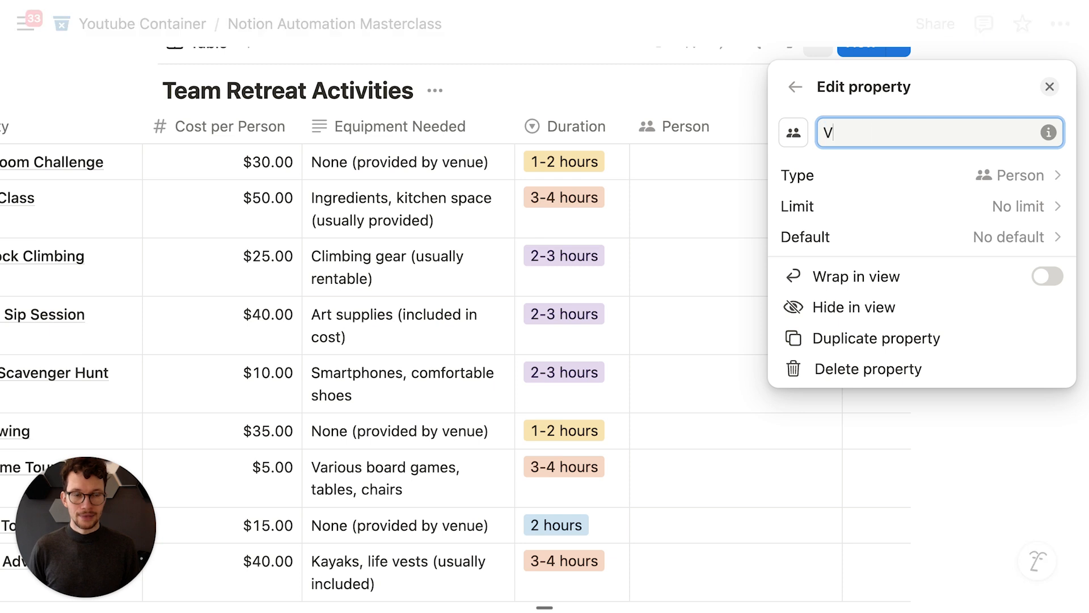
pyautogui.press('Return')
pyautogui.click(701, 115)
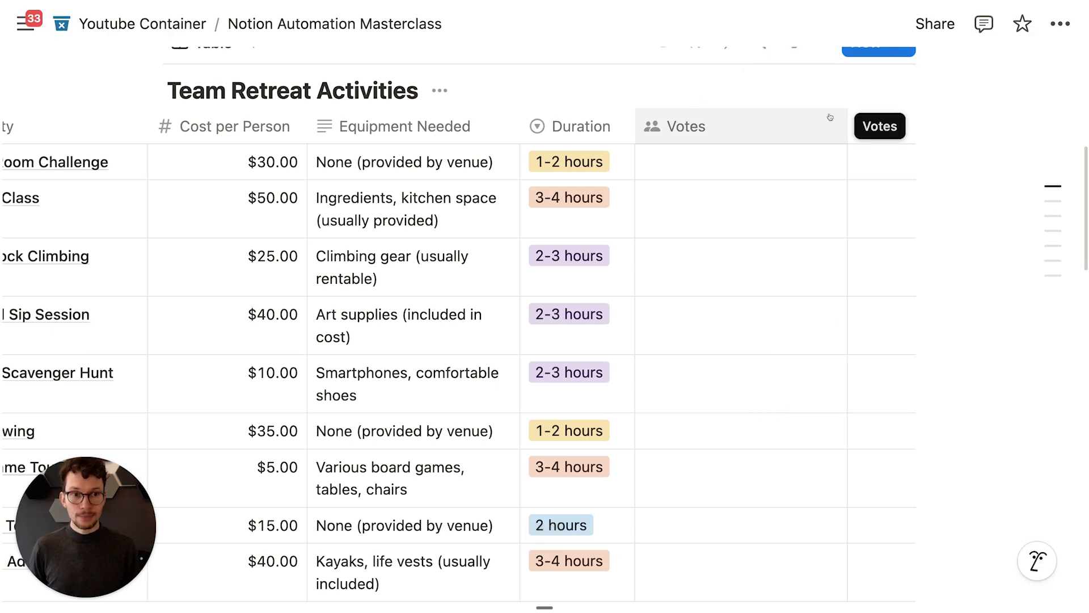
pyautogui.hscroll(-3, 826, 122)
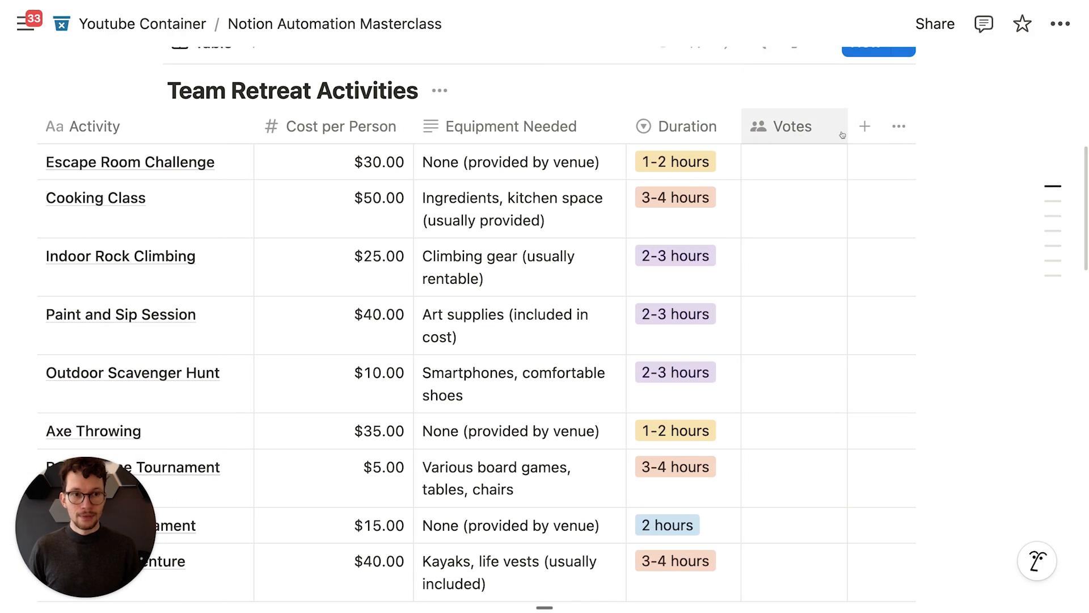
pyautogui.click(863, 127)
# Step: Create a button property column named Vote!
pyautogui.write('but')
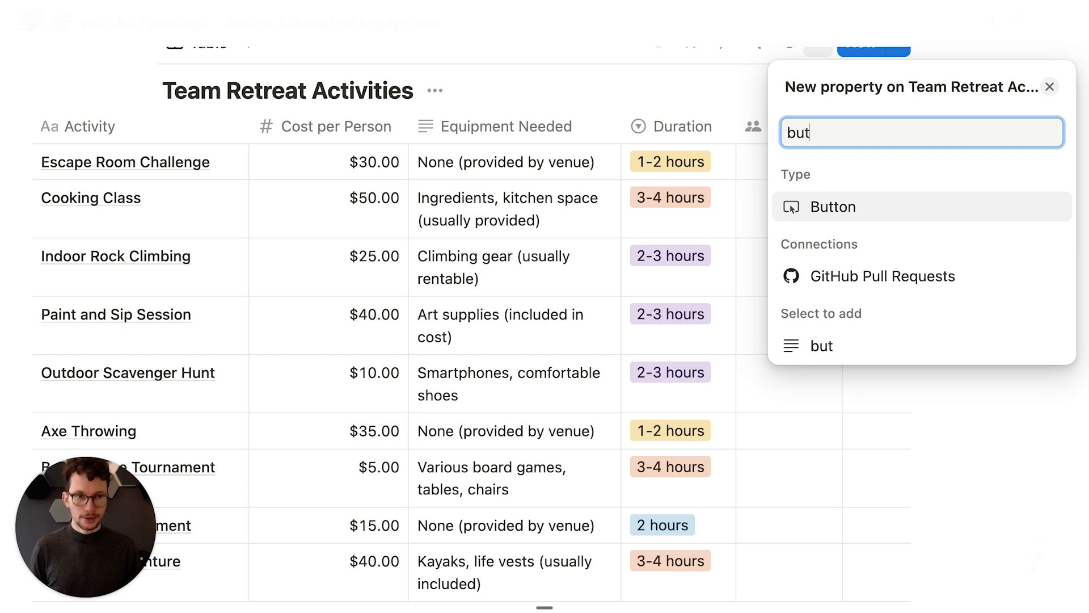
pyautogui.click(836, 208)
pyautogui.write('Vote!')
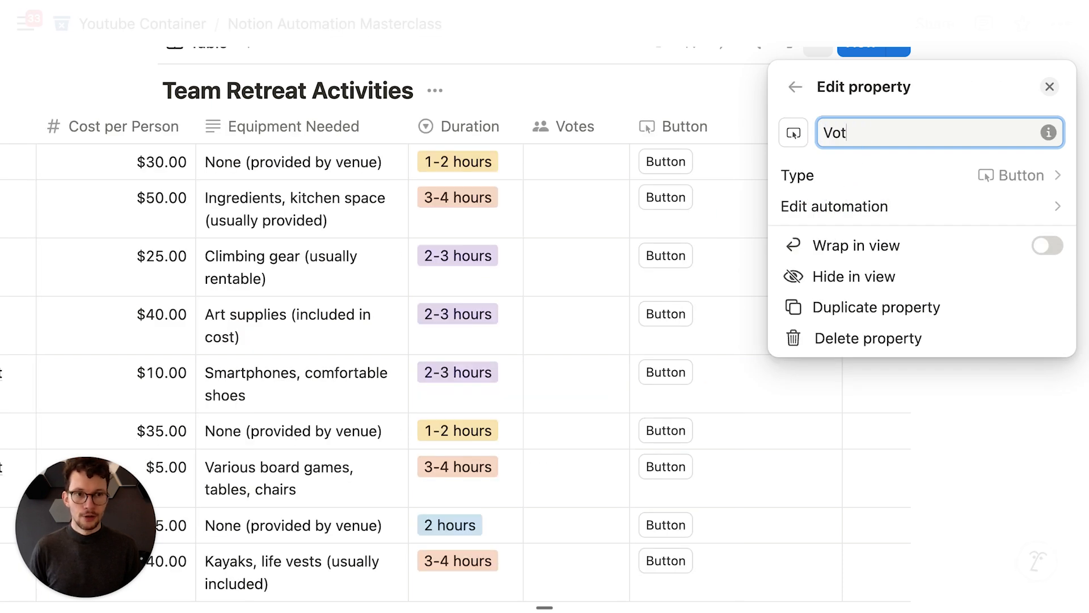
pyautogui.click(847, 207)
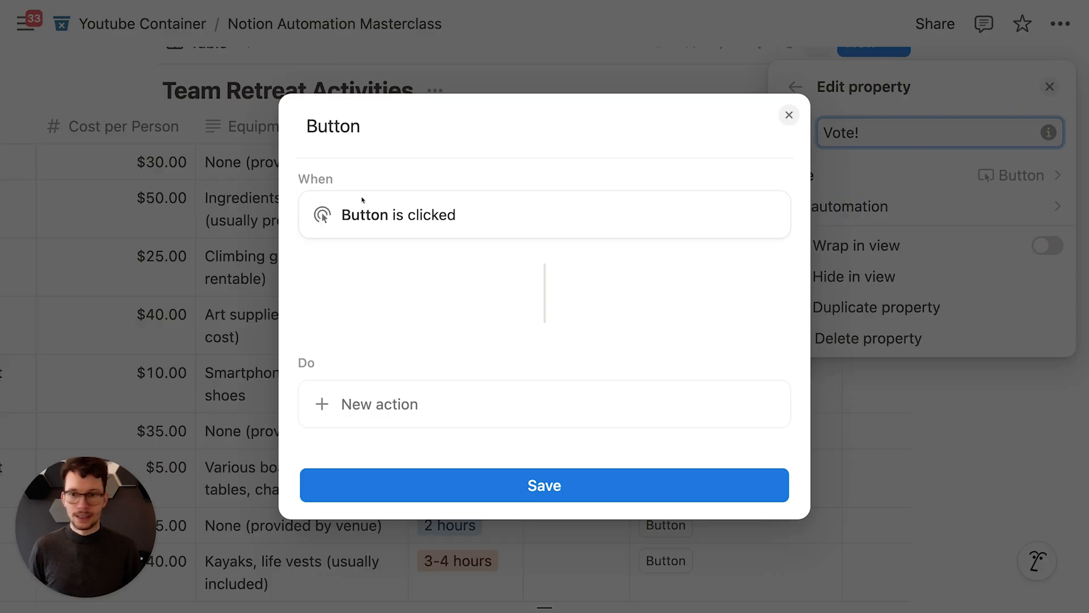
# Step: Make Vote! add whoever clicked to the row's Votes and save the automation
pyautogui.click(399, 413)
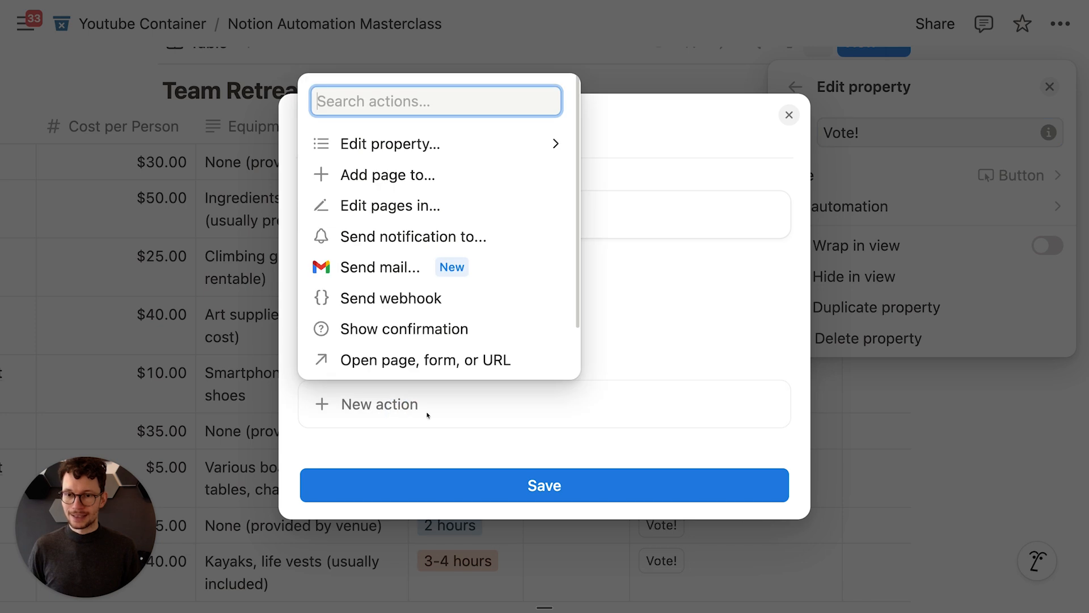
pyautogui.click(385, 133)
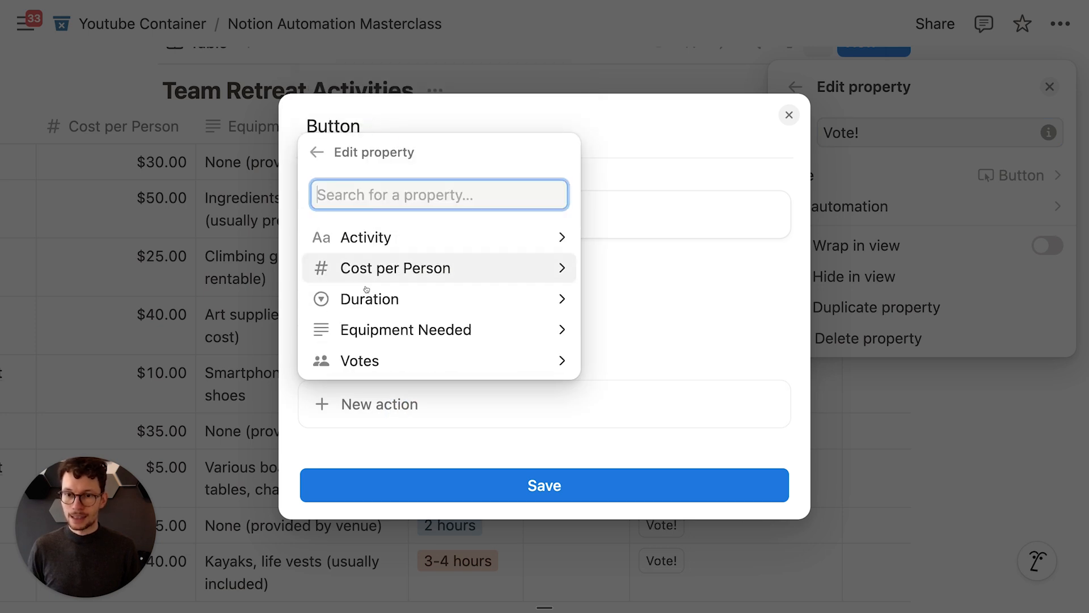
pyautogui.click(398, 357)
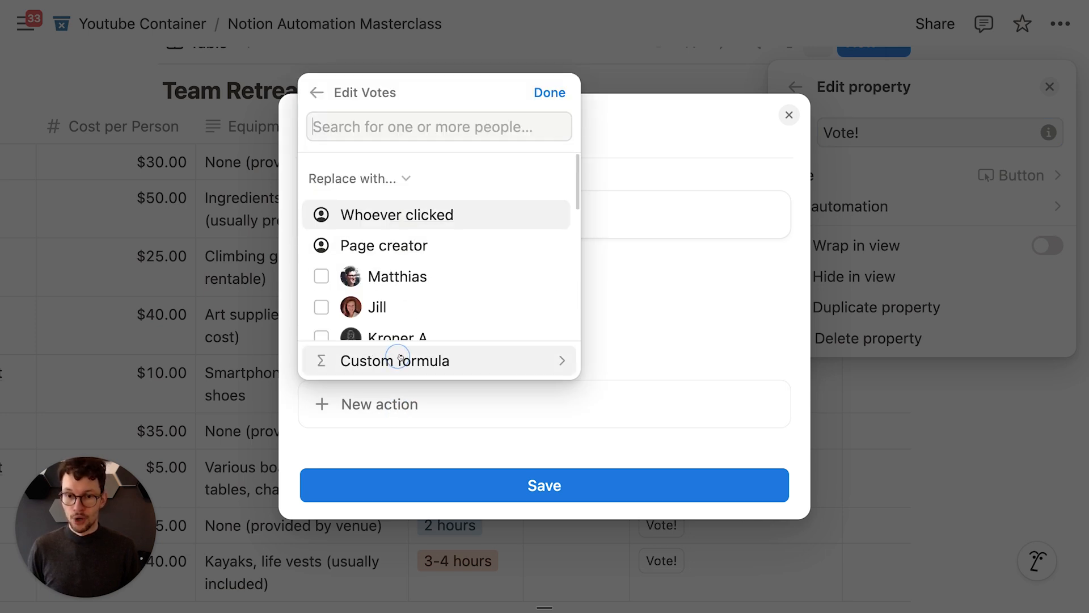
pyautogui.click(382, 179)
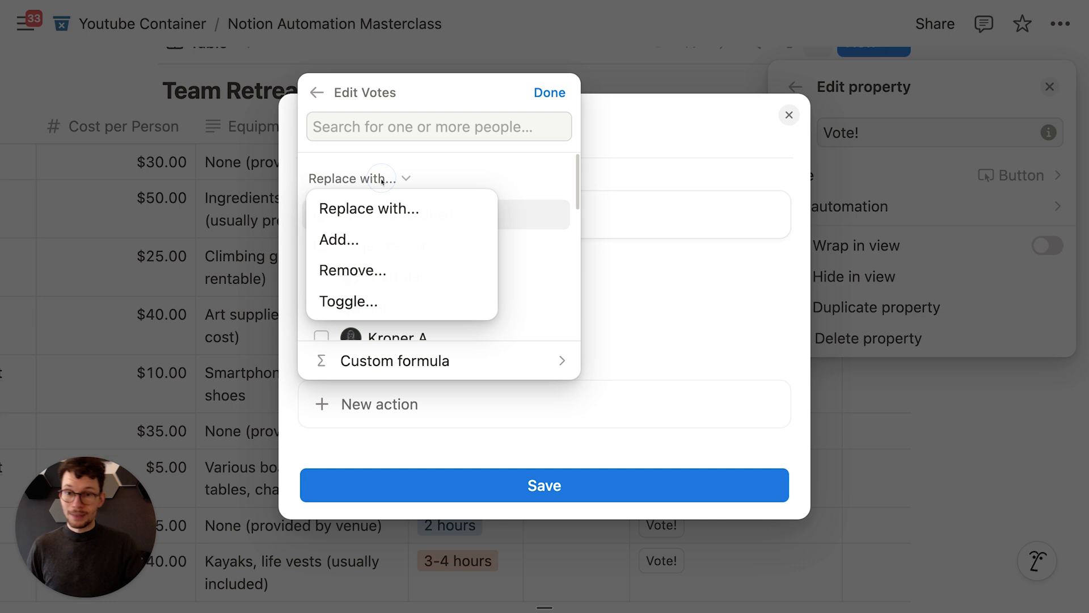
pyautogui.click(352, 239)
pyautogui.click(376, 215)
pyautogui.click(538, 94)
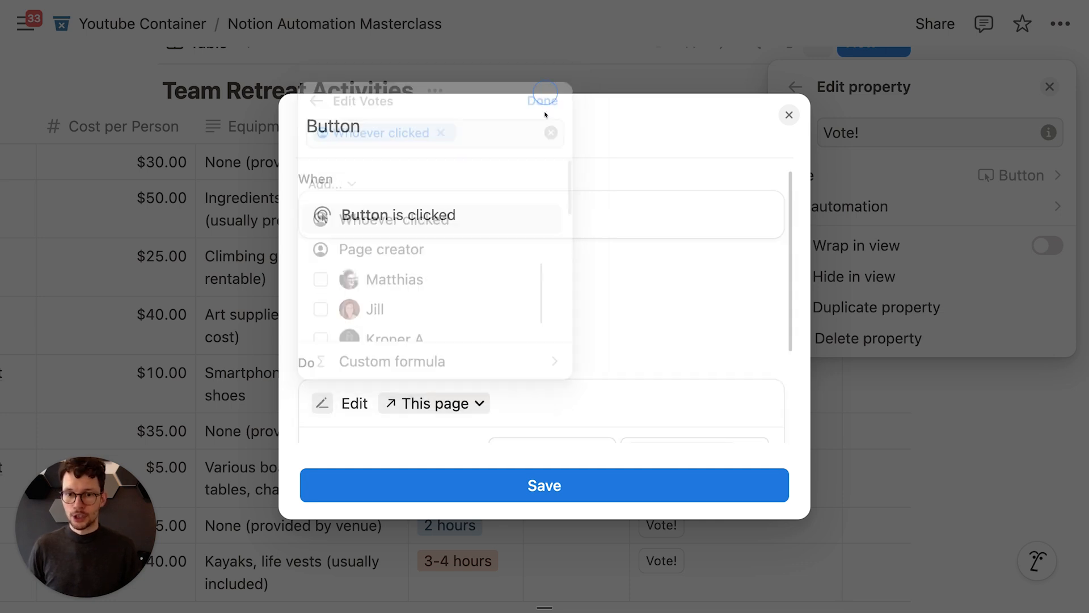
pyautogui.scroll(-3, 488, 321)
pyautogui.click(538, 487)
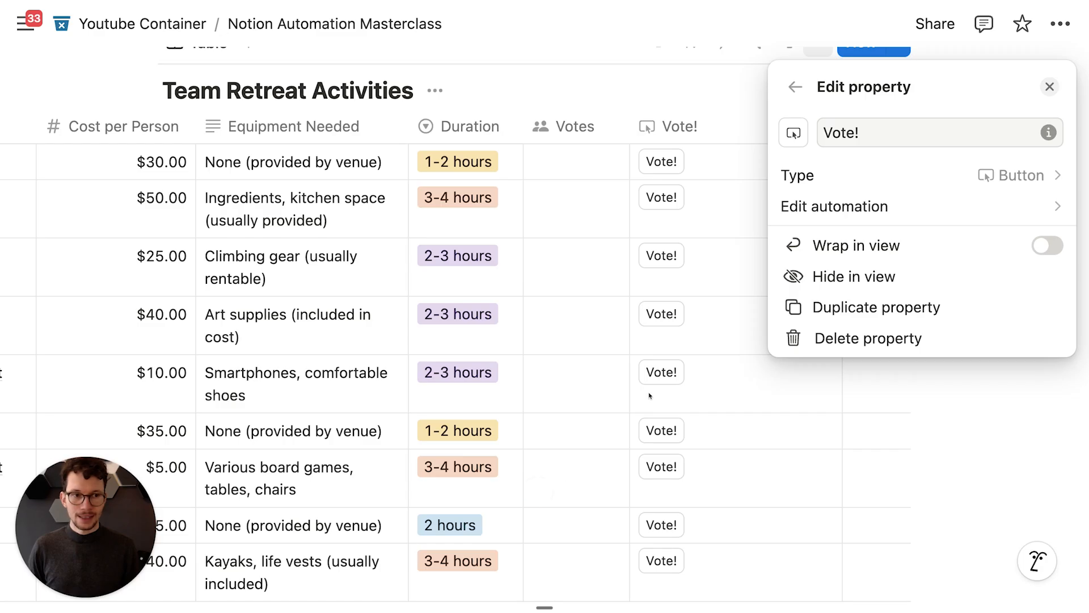
pyautogui.click(615, 57)
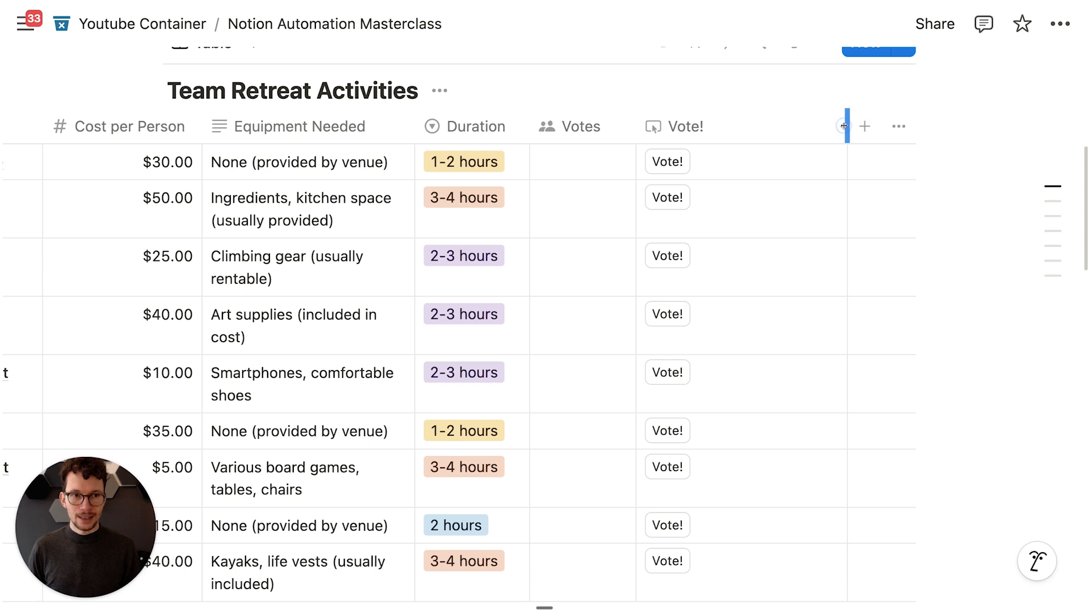
pyautogui.hscroll(-3, 752, 142)
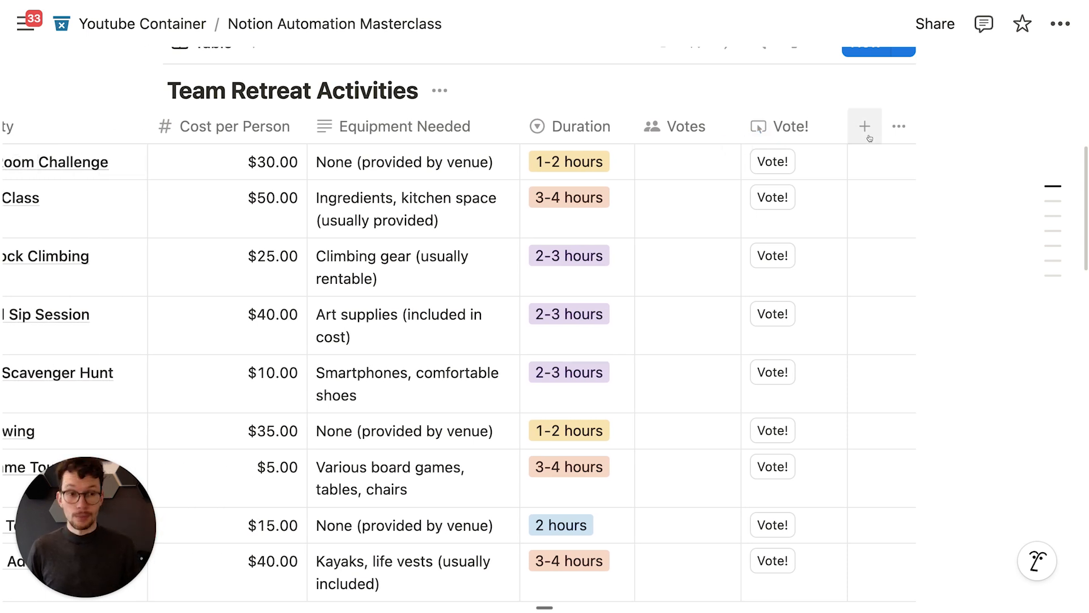
# Step: Add a Number of Votes formula column computing Votes.length()
pyautogui.click(868, 136)
pyautogui.write('form')
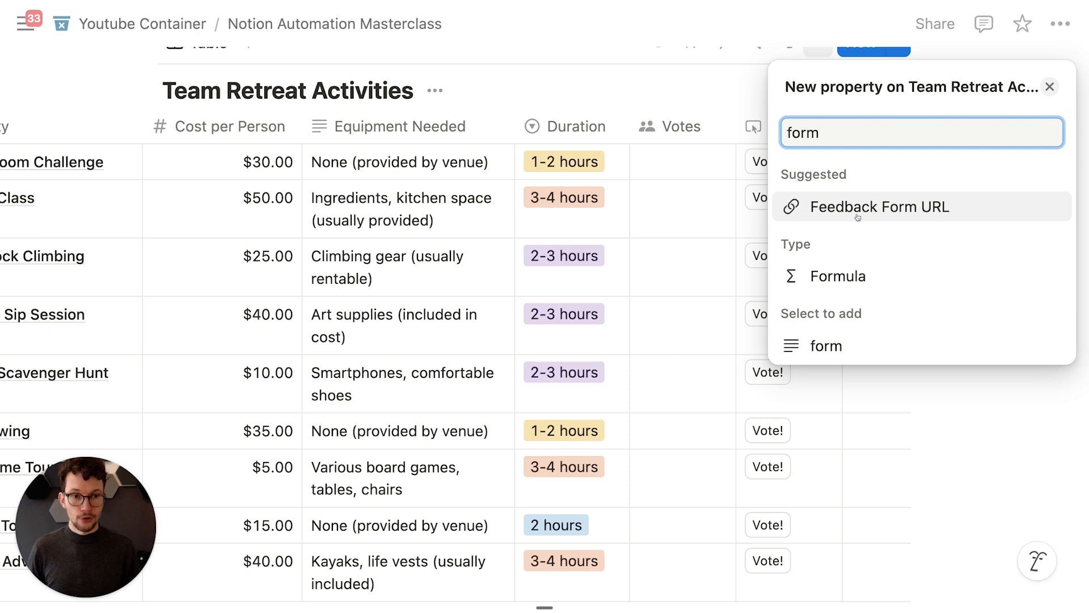
pyautogui.click(829, 275)
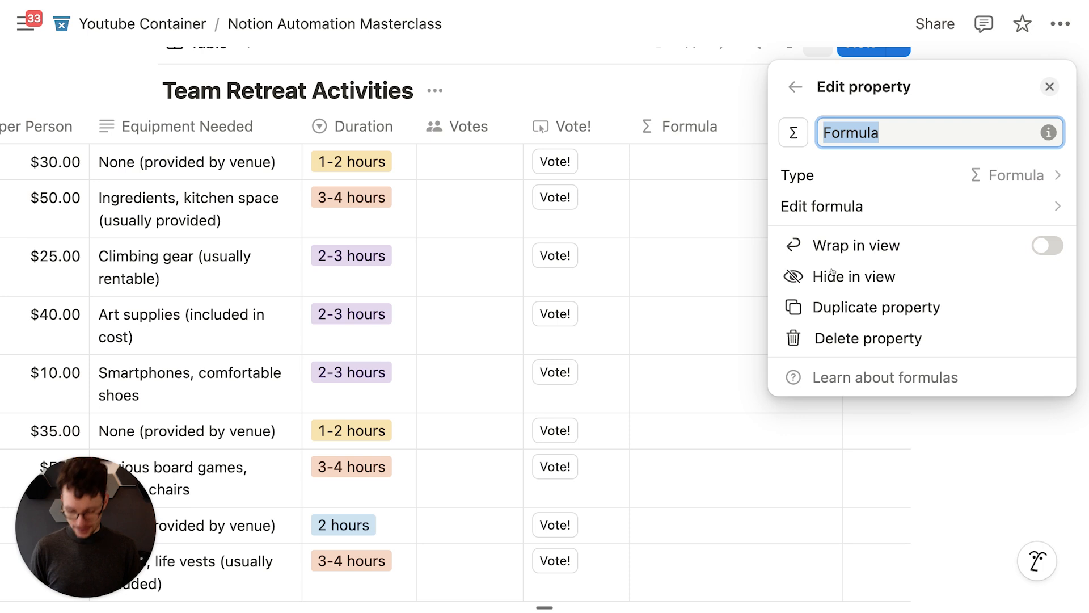
pyautogui.write('Number of Votes')
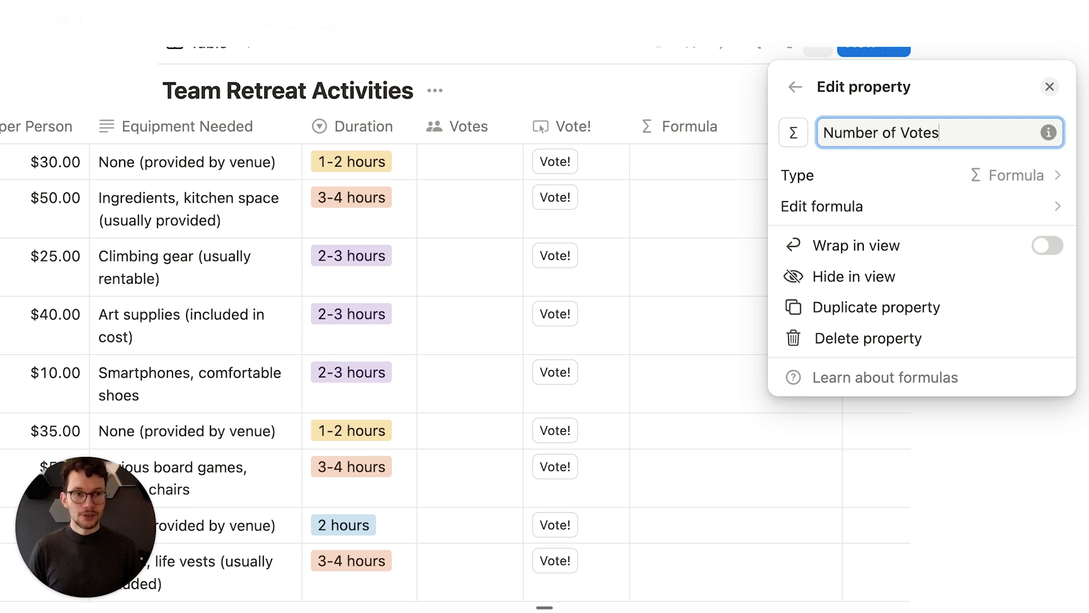
pyautogui.click(822, 206)
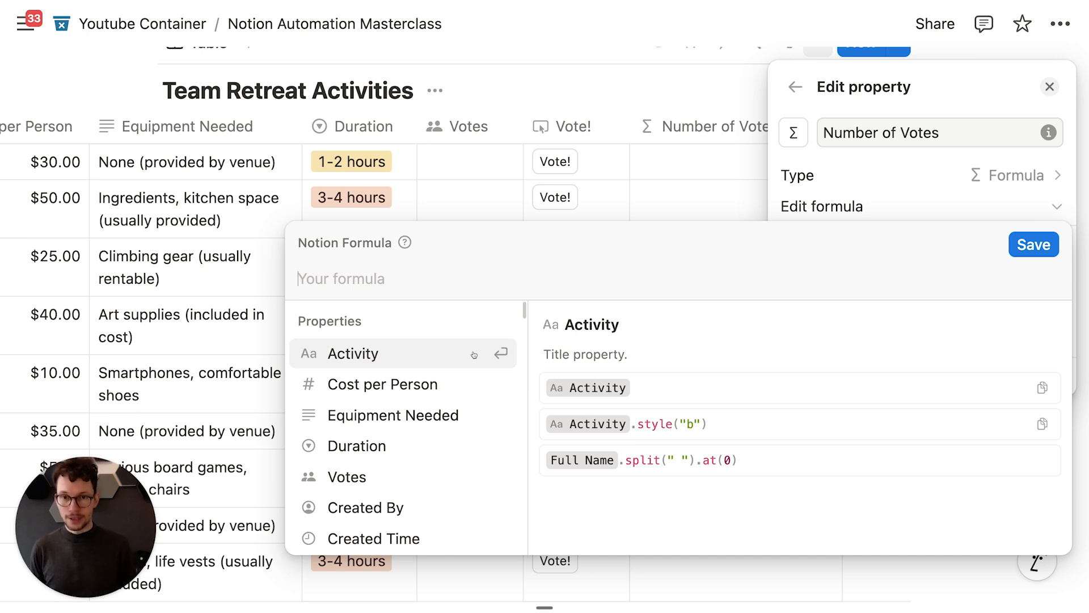
pyautogui.write('vot')
pyautogui.press('Return')
pyautogui.write('.le')
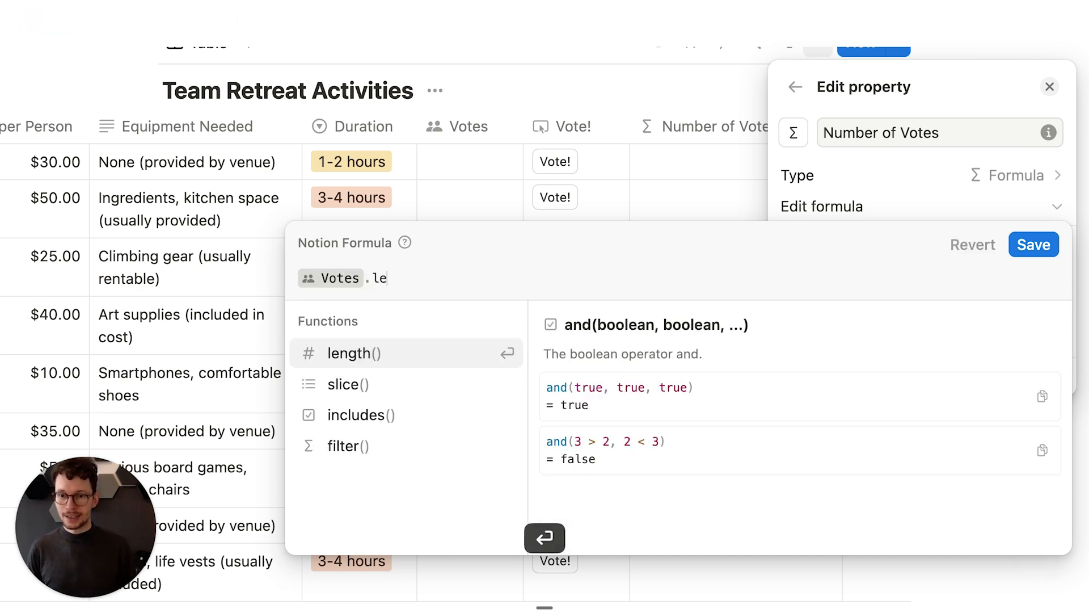
pyautogui.press('Return')
pyautogui.press('Return')
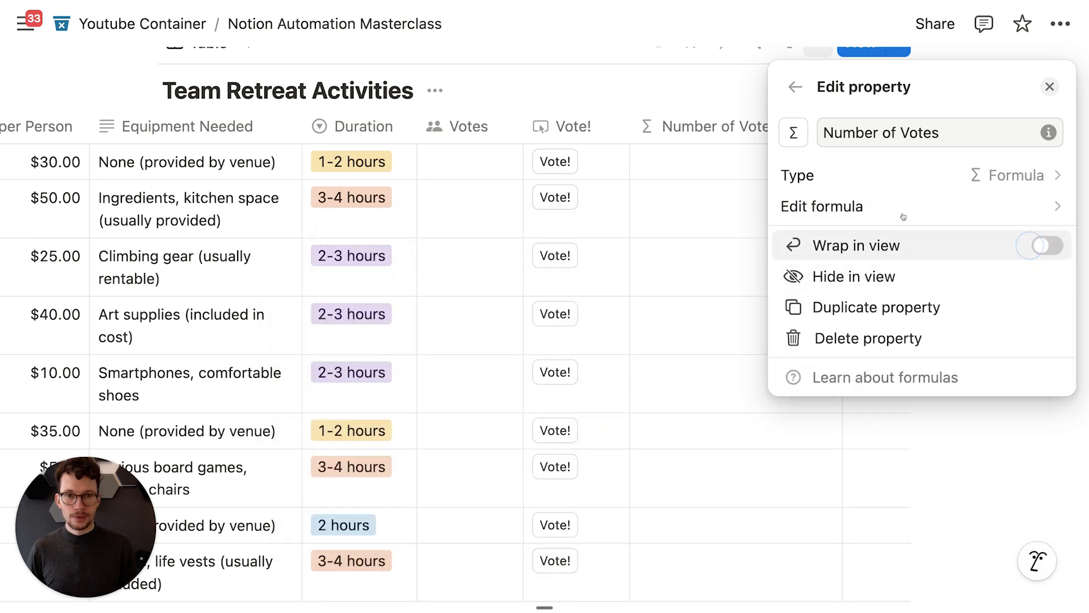
pyautogui.click(610, 64)
# Step: Vote on the $30.00 and $25.00 activities and narrow the Number of Votes column
pyautogui.click(556, 161)
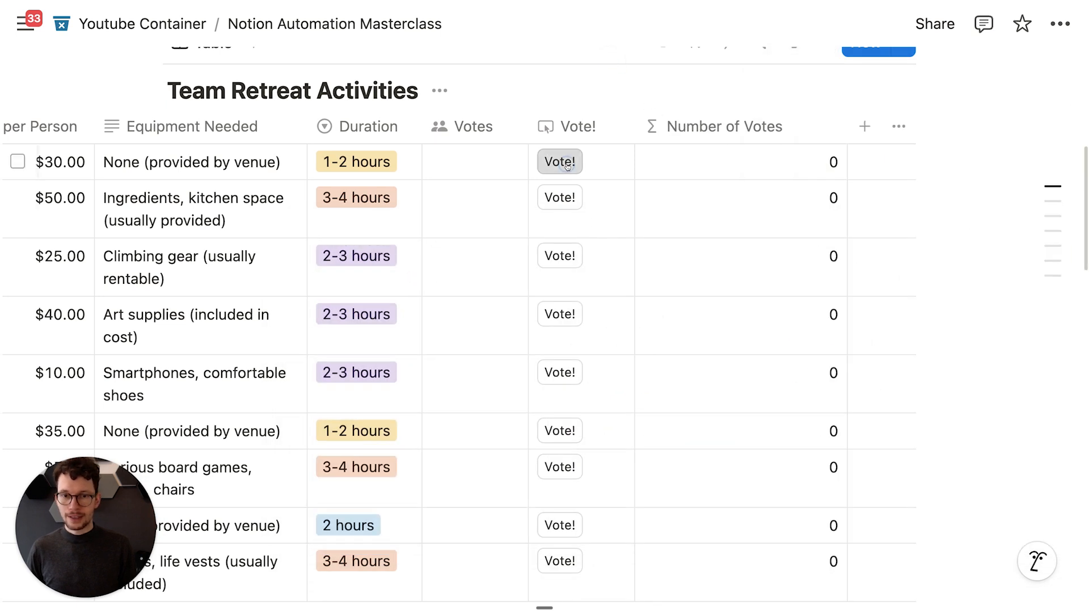
pyautogui.click(559, 255)
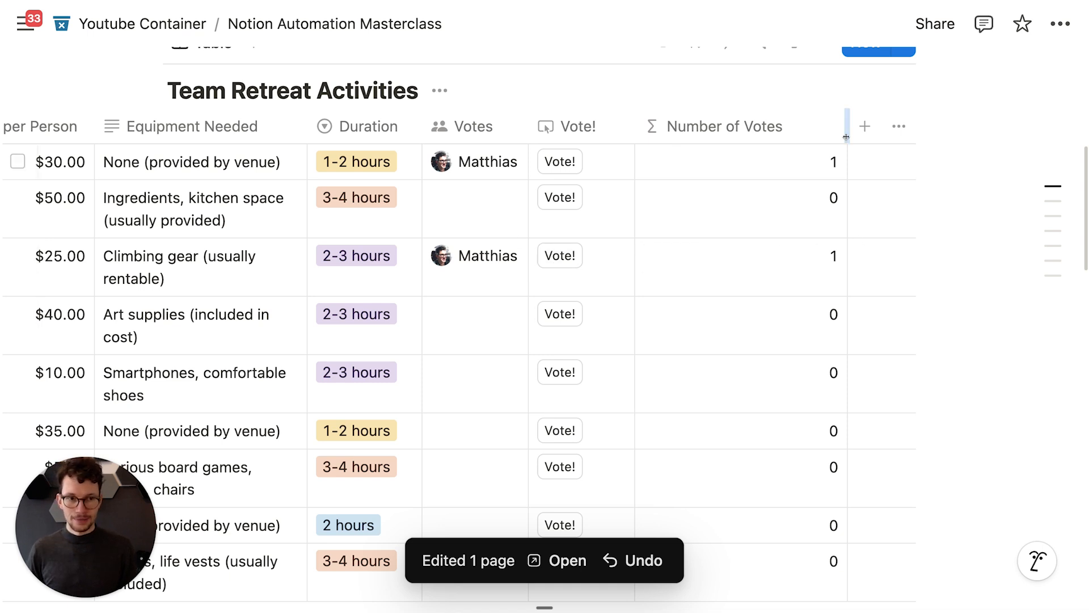
pyautogui.moveTo(844, 129); pyautogui.dragTo(796, 131)
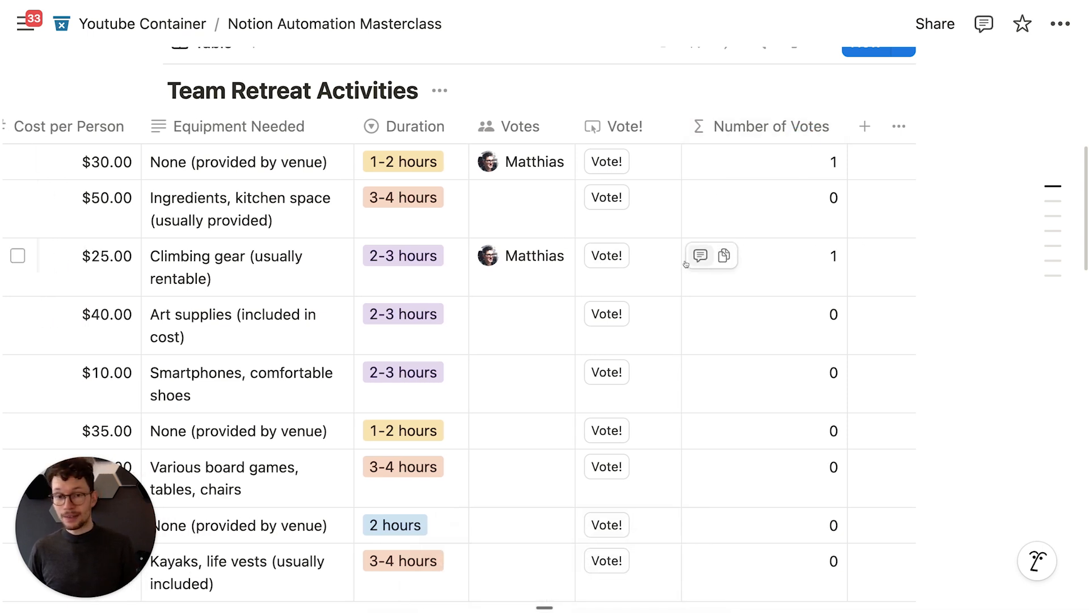
pyautogui.click(597, 255)
pyautogui.click(606, 253)
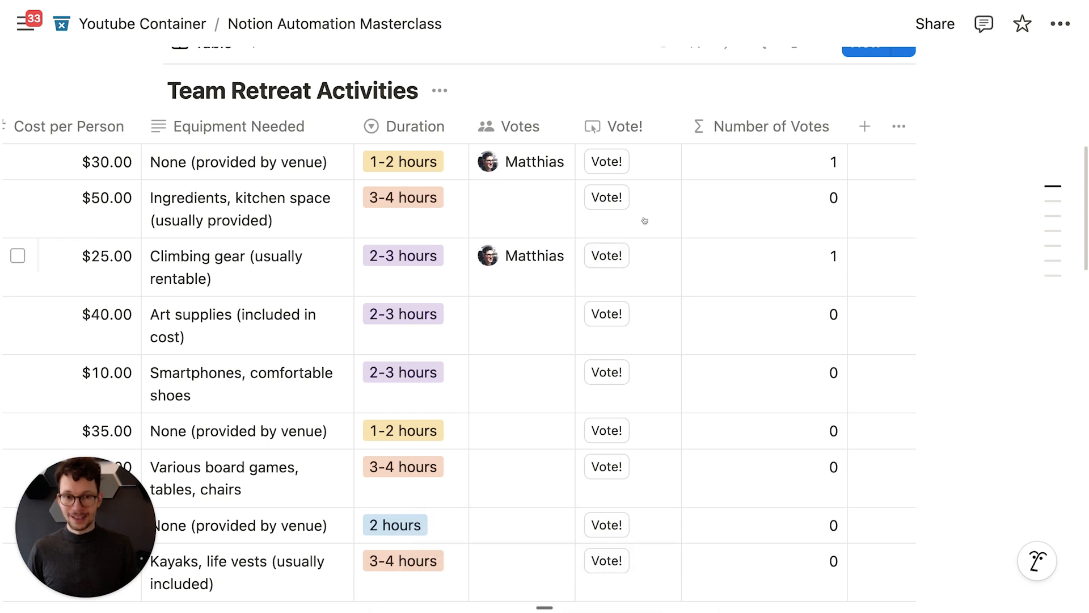
pyautogui.click(636, 128)
pyautogui.click(662, 250)
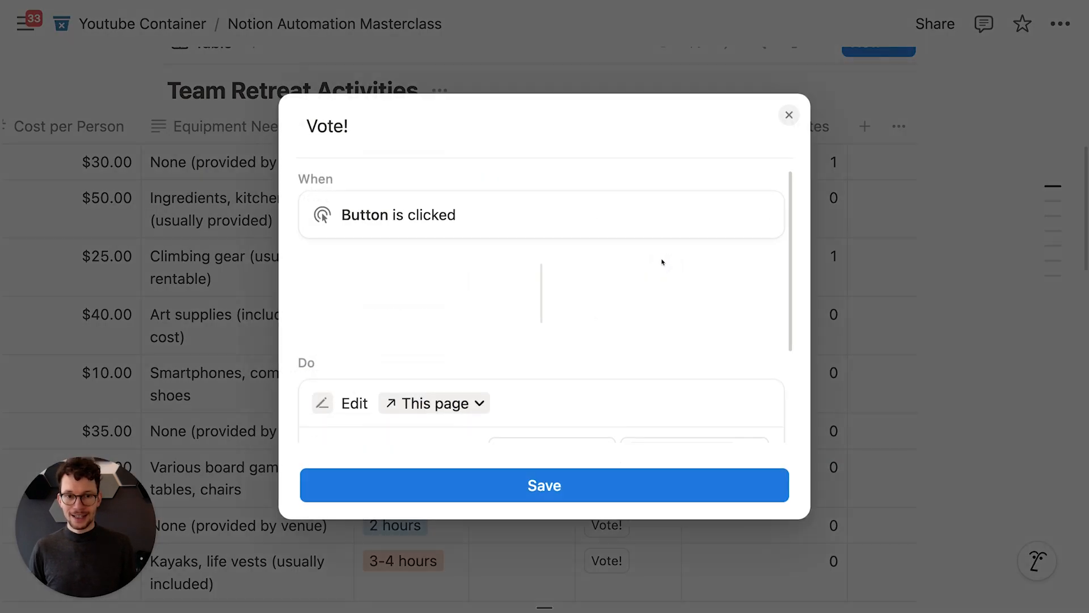
pyautogui.scroll(-1, 596, 304)
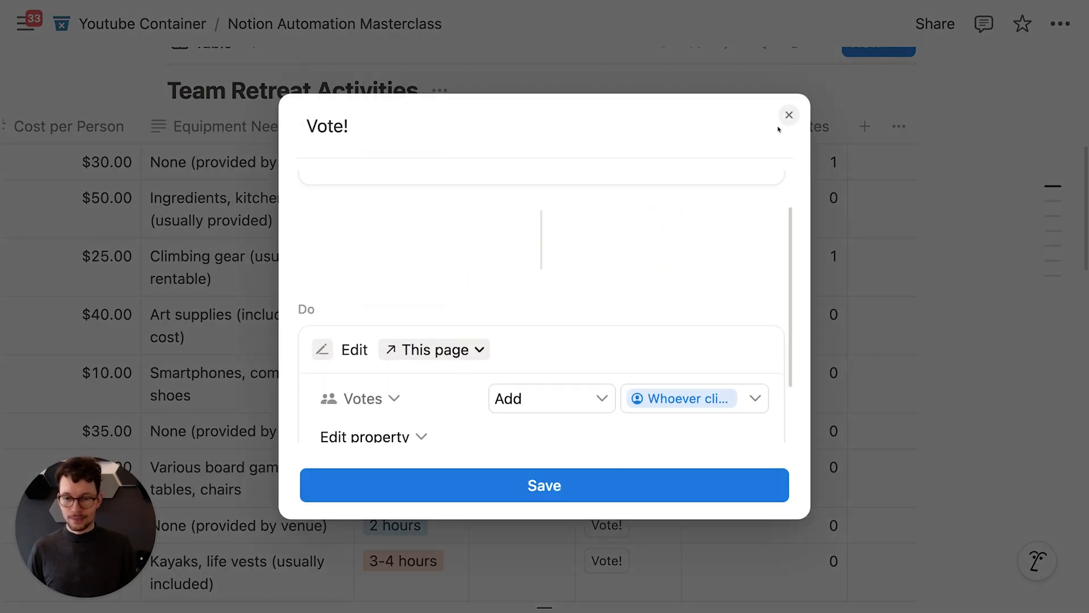
pyautogui.click(789, 115)
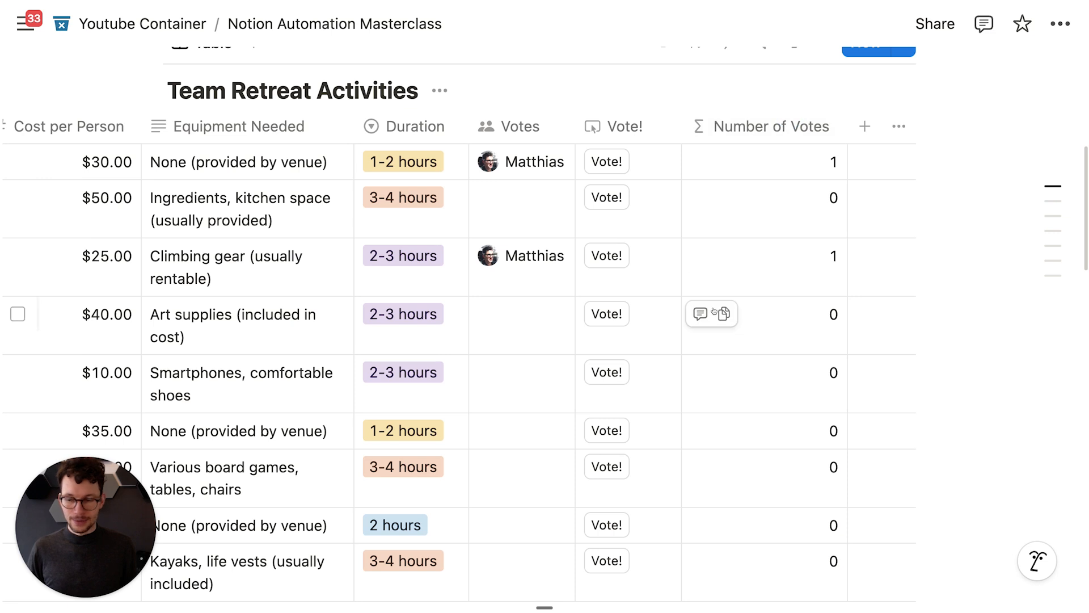
pyautogui.click(643, 272)
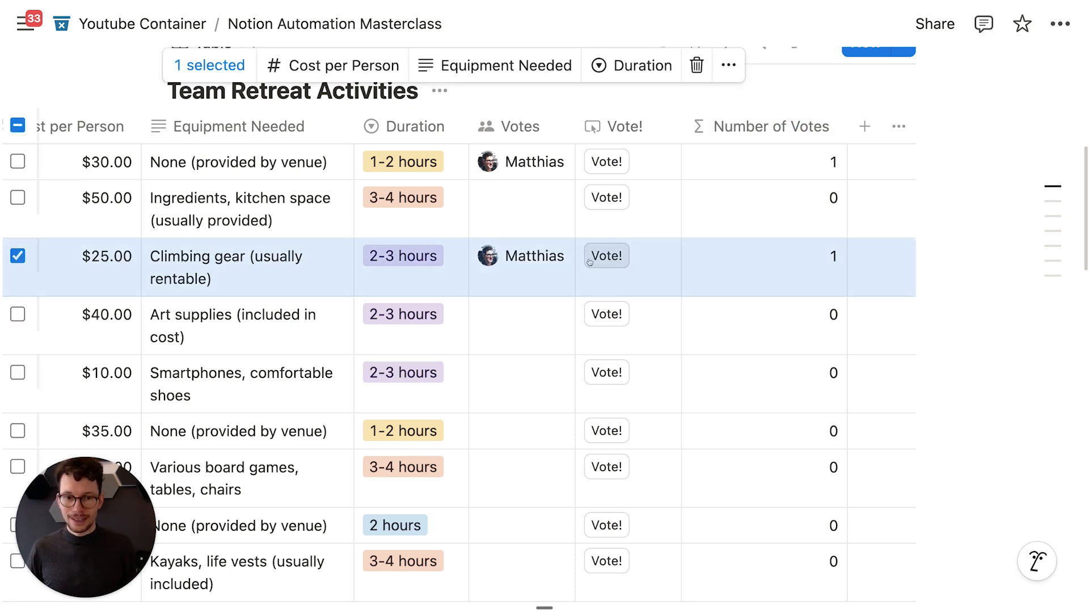
pyautogui.click(1022, 169)
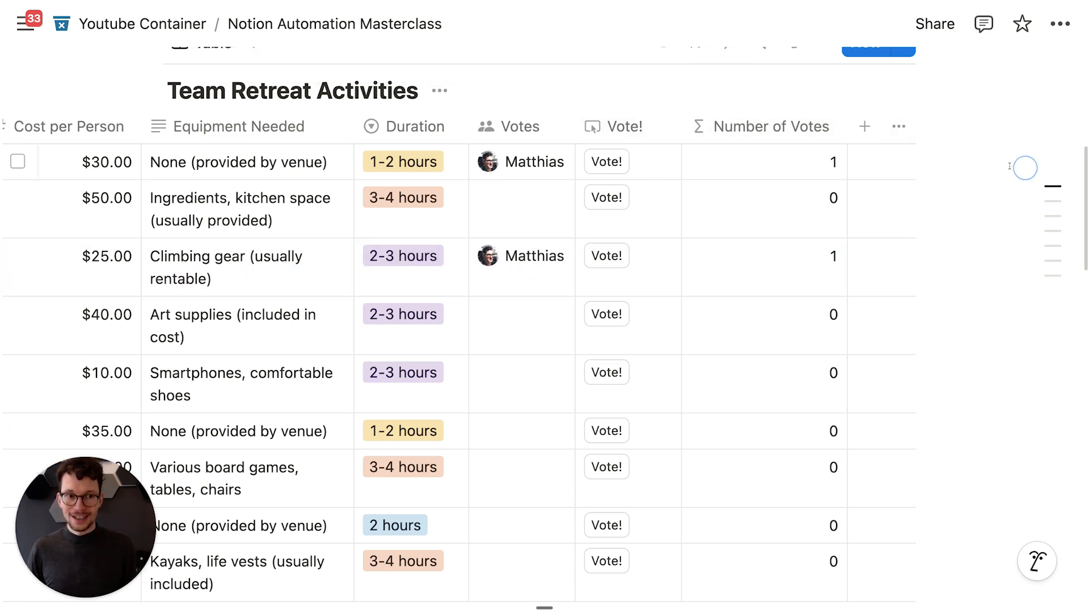
pyautogui.click(643, 134)
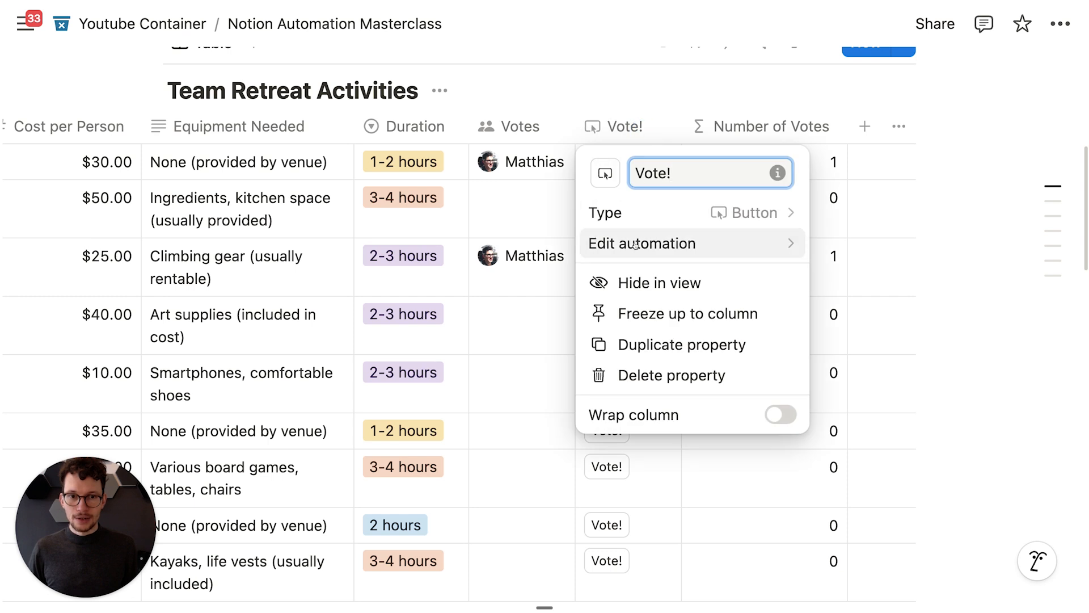
pyautogui.click(640, 239)
pyautogui.scroll(-3, 448, 278)
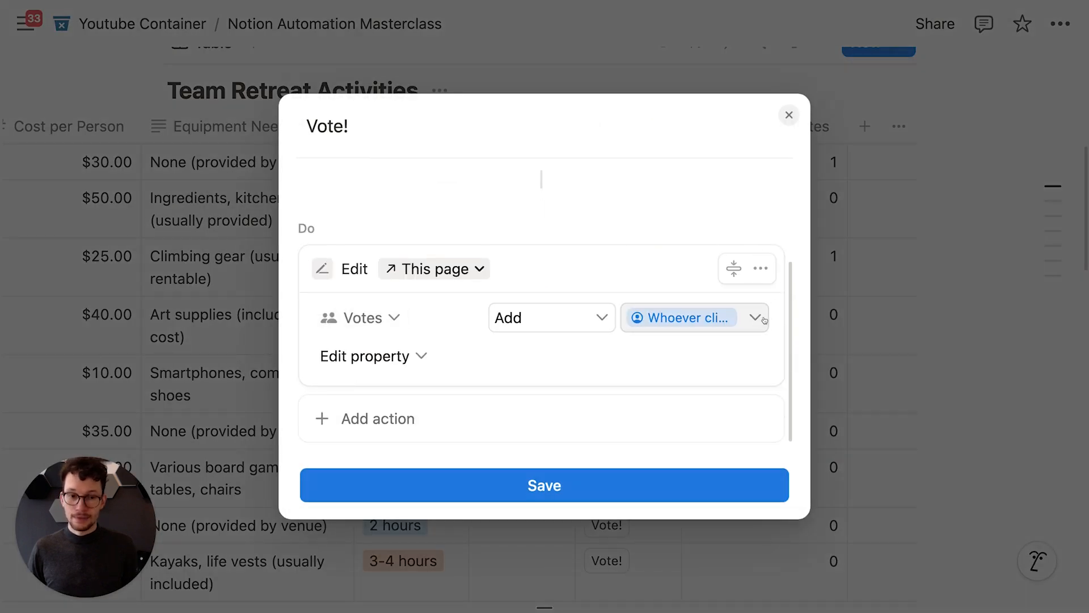
pyautogui.click(365, 318)
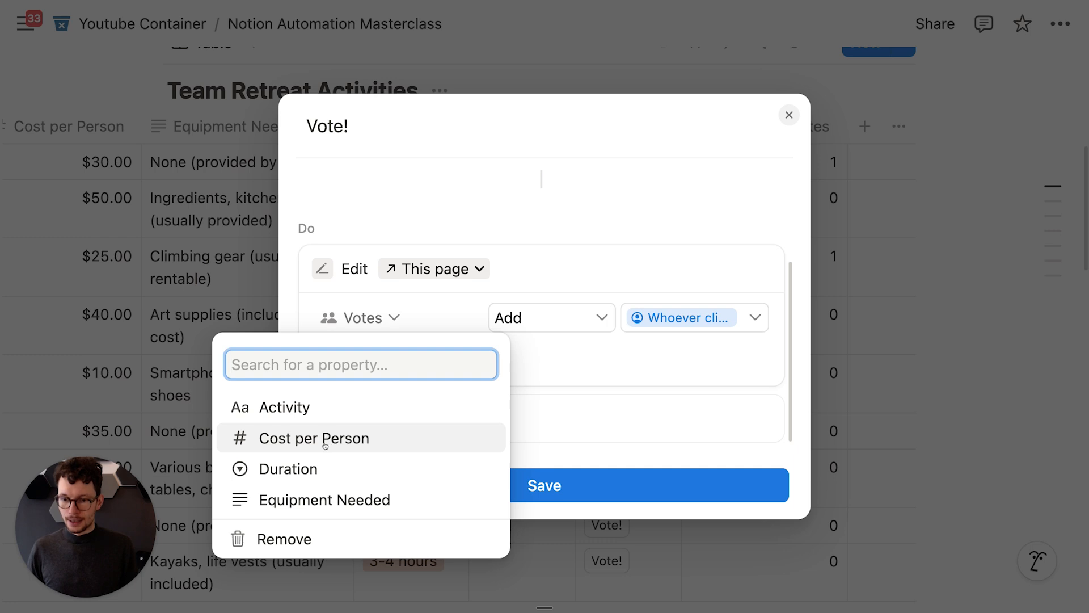
pyautogui.click(447, 273)
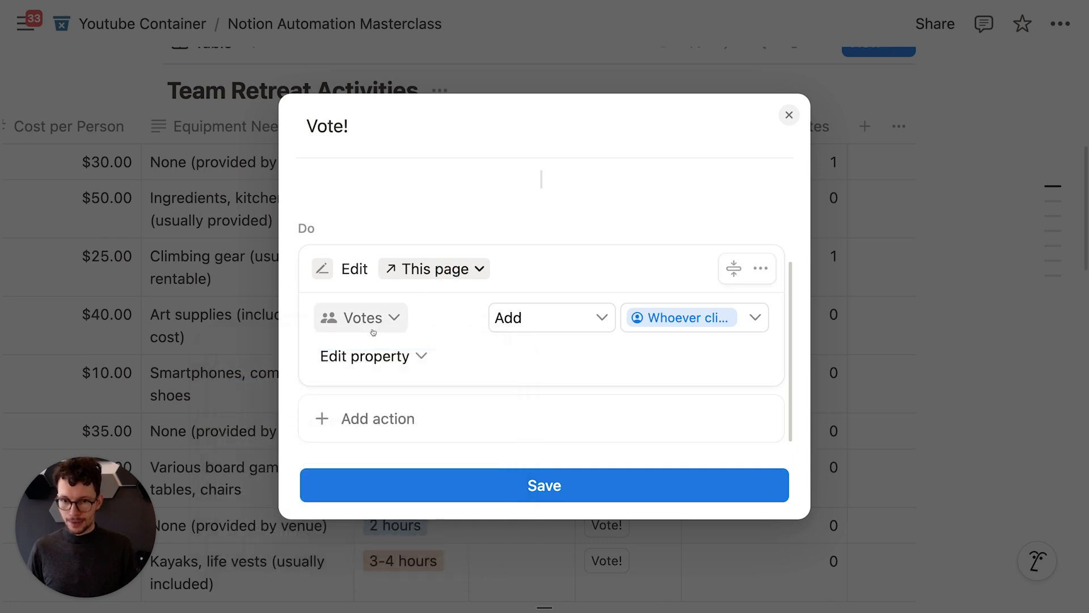
pyautogui.click(371, 325)
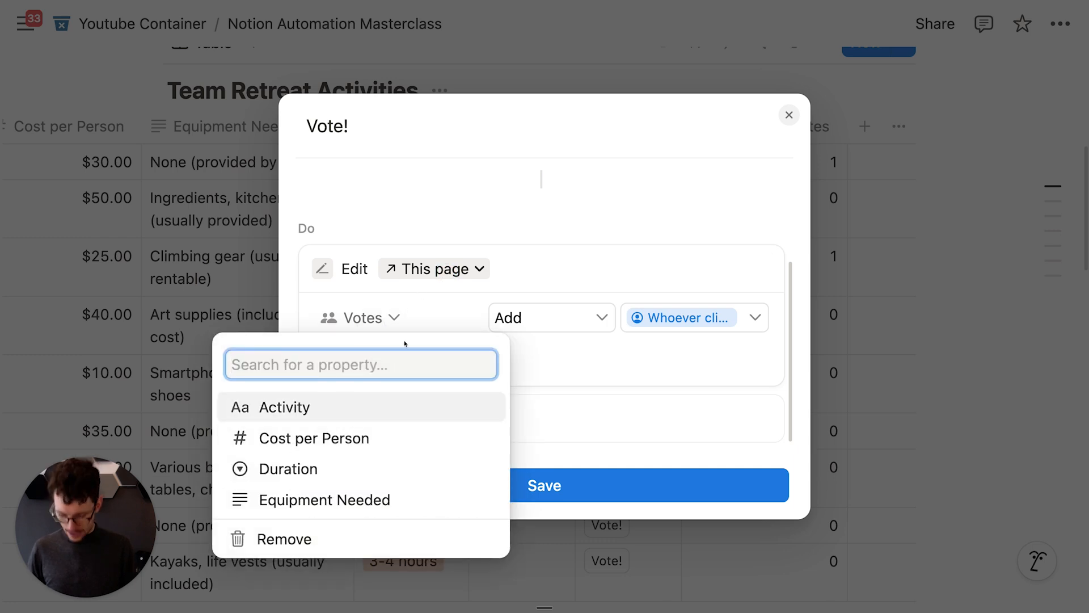
pyautogui.write('vot')
pyautogui.press('super+a')
pyautogui.press('BackSpace')
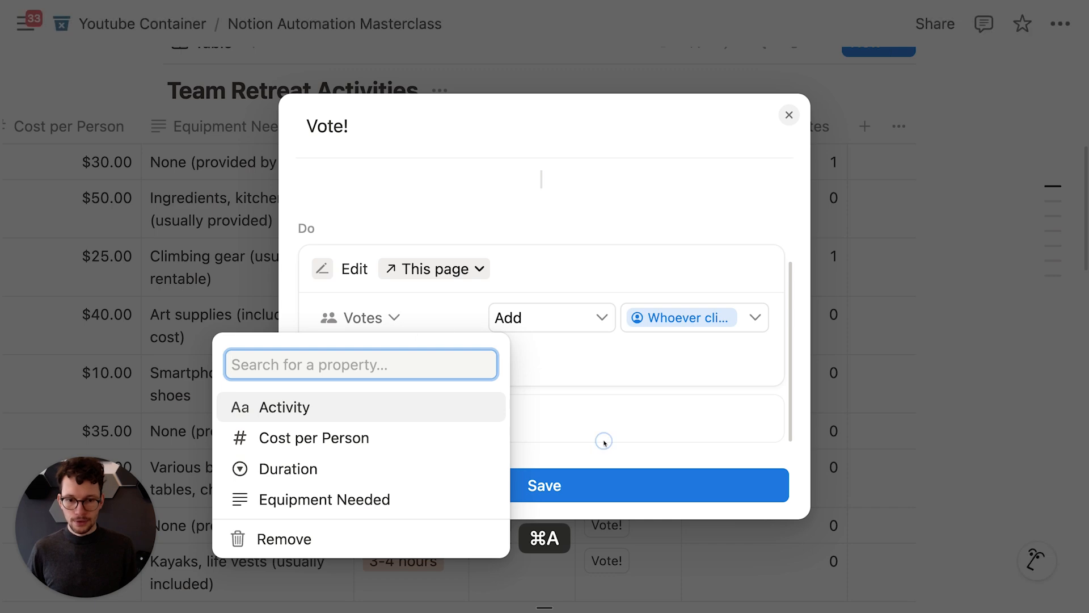
pyautogui.click(605, 440)
pyautogui.click(579, 483)
pyautogui.click(743, 172)
pyautogui.click(665, 160)
pyautogui.click(648, 162)
pyautogui.click(624, 126)
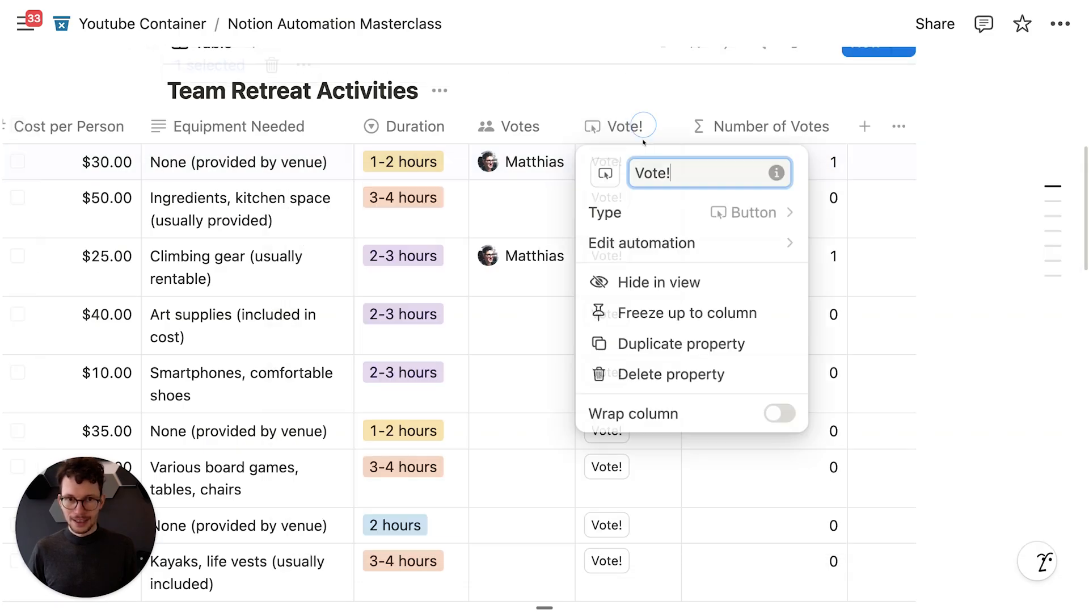
pyautogui.click(588, 240)
pyautogui.scroll(-3, 452, 331)
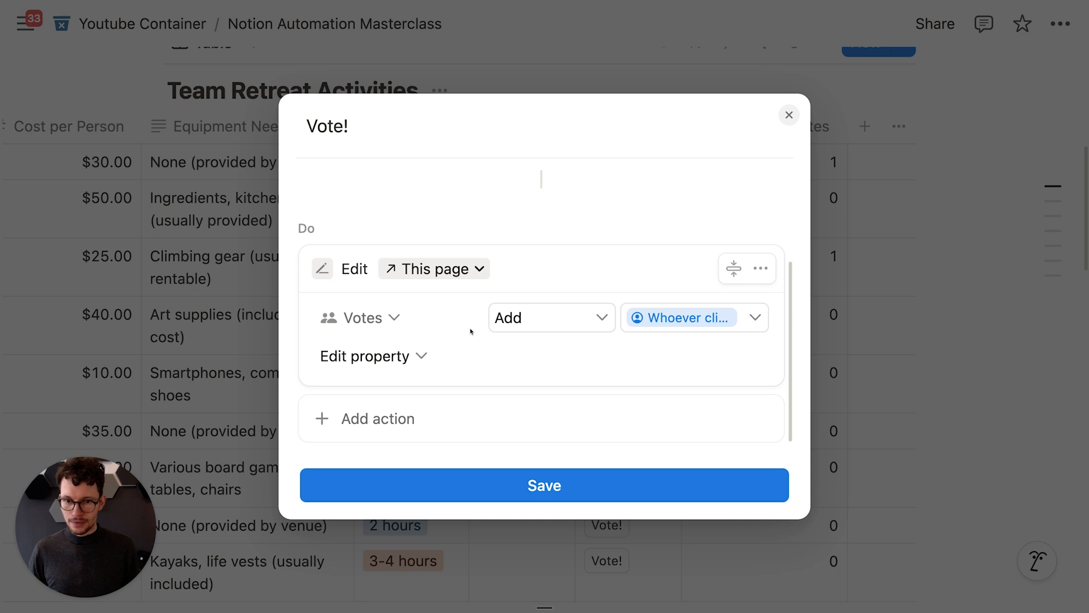
pyautogui.press('super')
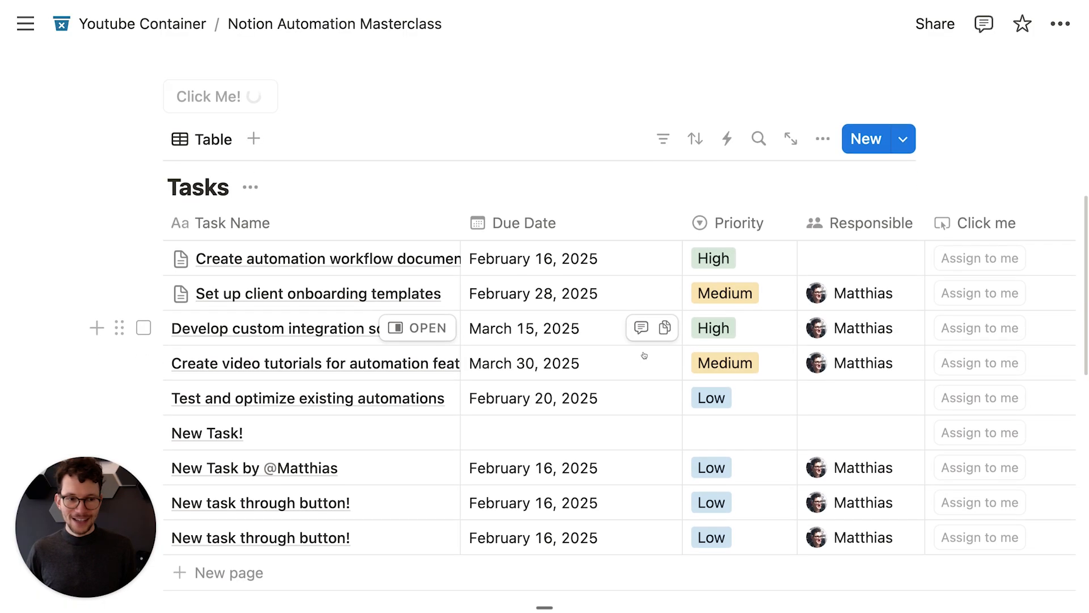
pyautogui.hscroll(5, 707, 326)
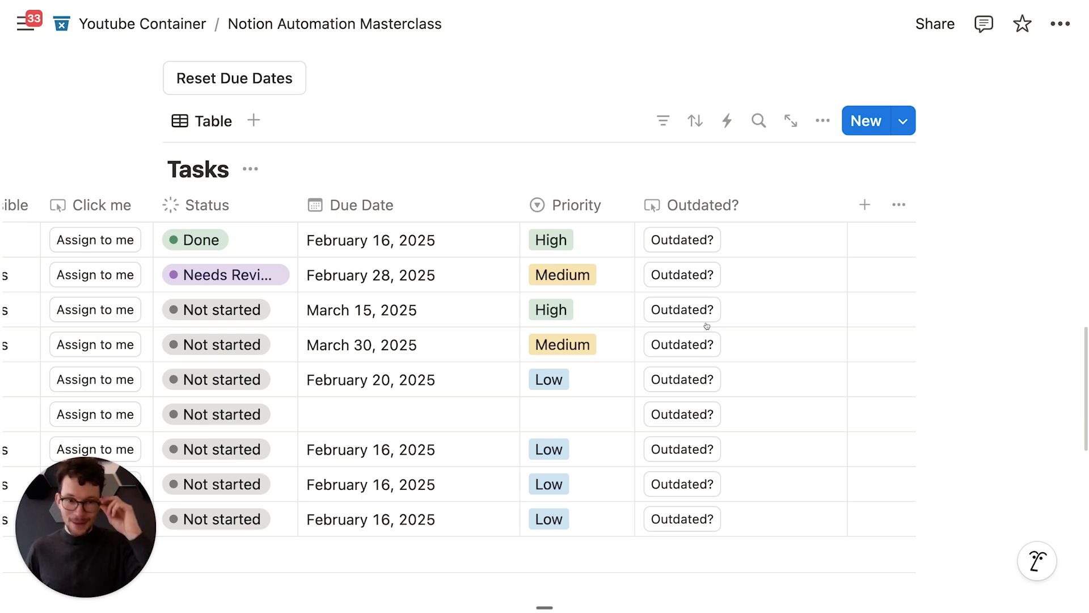
pyautogui.scroll(10, 567, 238)
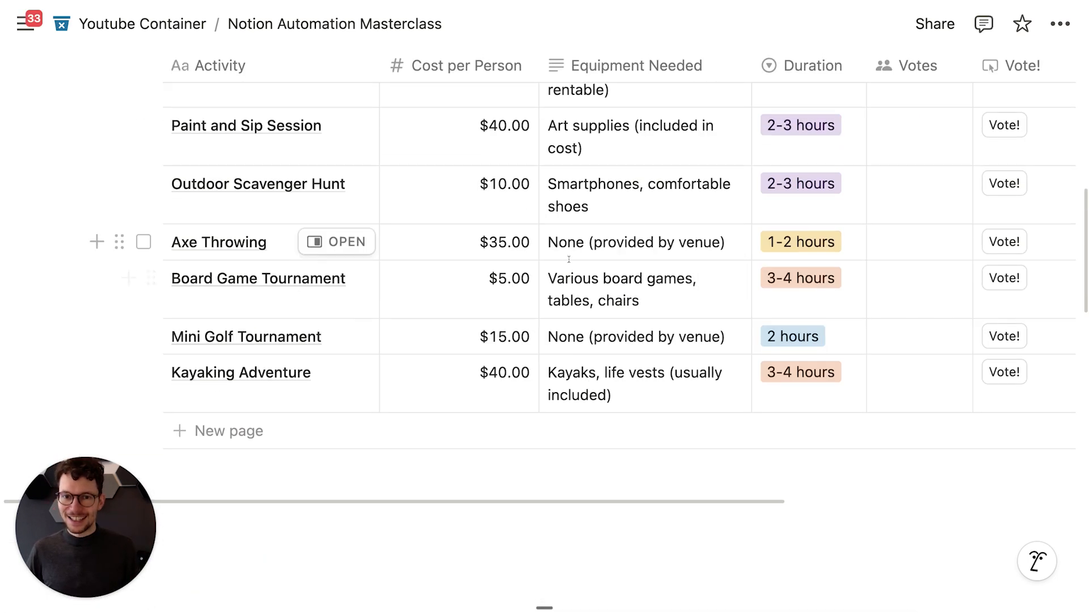
pyautogui.scroll(3, 572, 260)
pyautogui.hscroll(7, 511, 255)
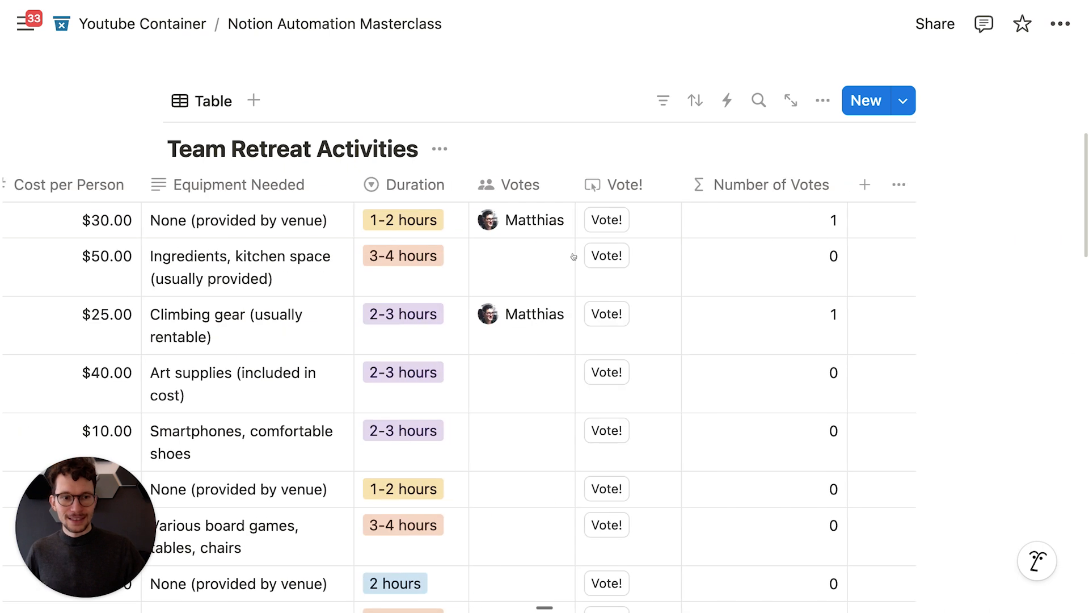
# Step: Add a Number property to the table
pyautogui.click(865, 185)
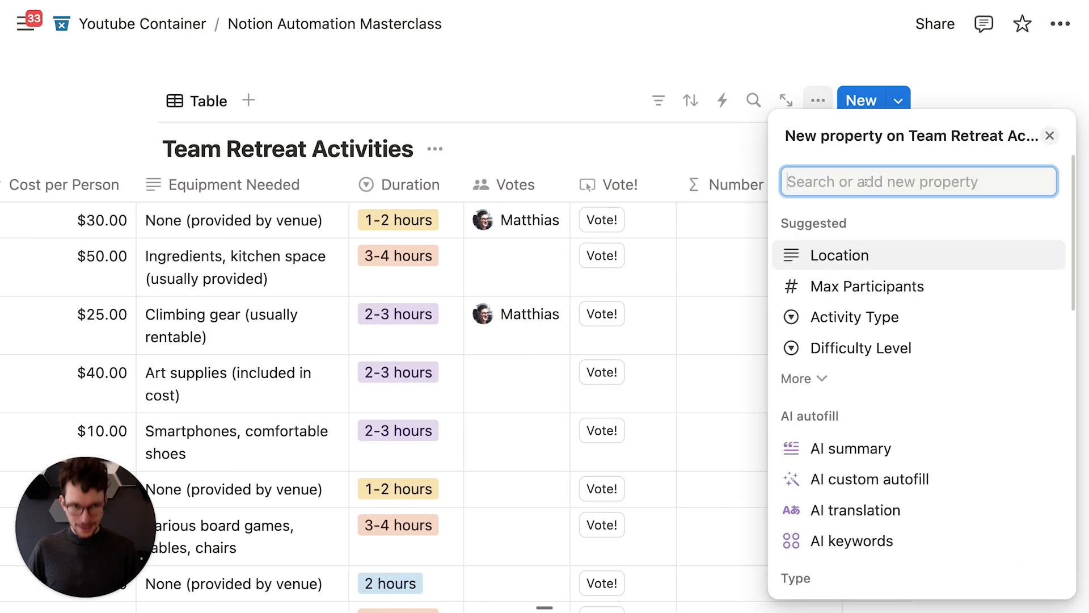
pyautogui.write('numb')
pyautogui.press('Return')
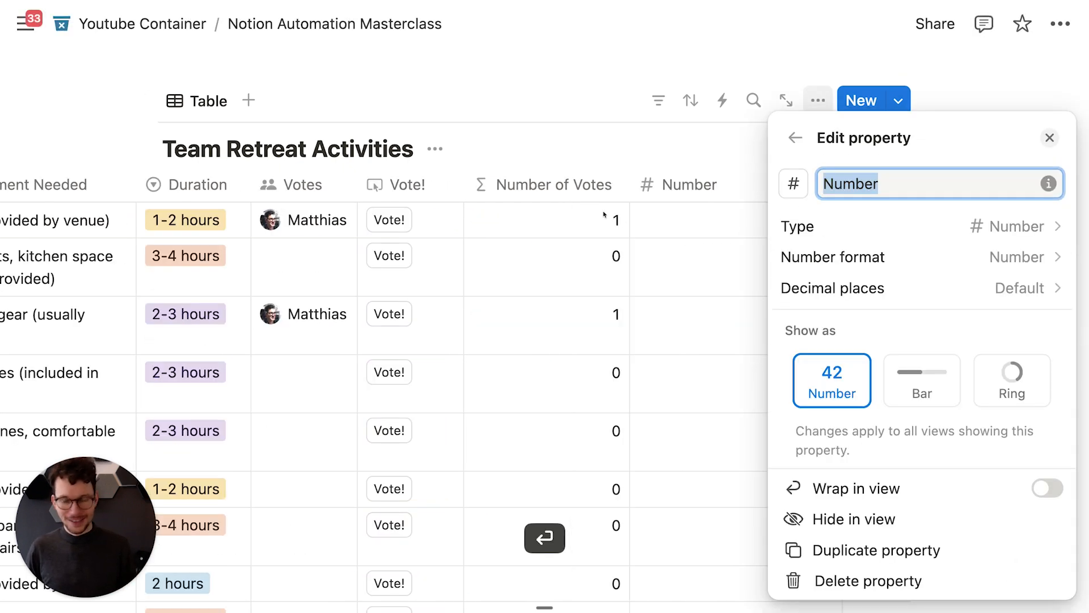
pyautogui.press('Escape')
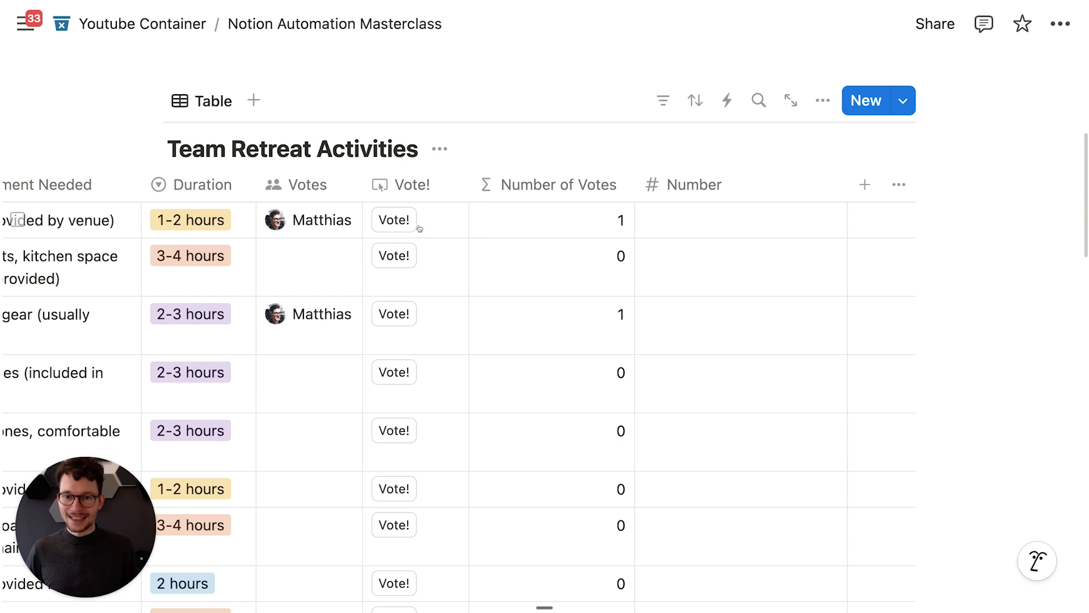
# Step: Make the Vote! automation edit the Number property instead of Votes
pyautogui.click(413, 184)
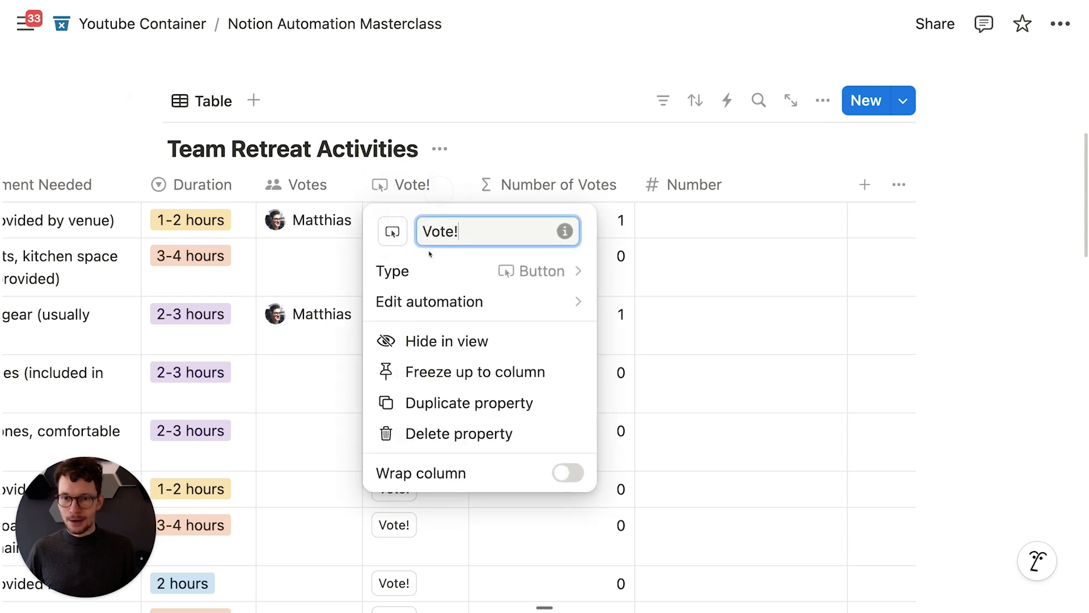
pyautogui.click(428, 302)
pyautogui.scroll(-3, 414, 337)
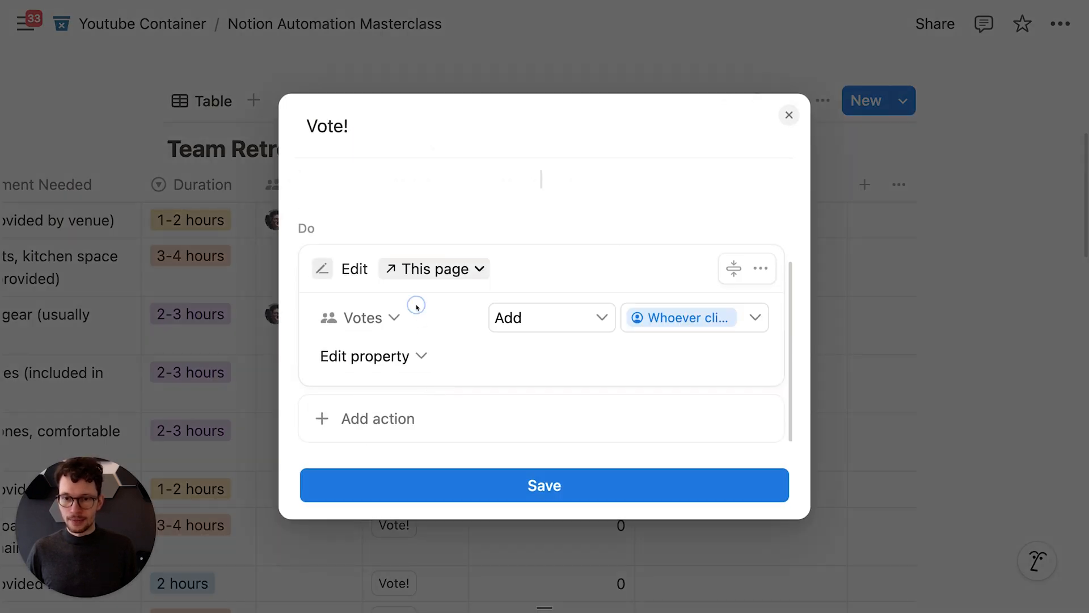
pyautogui.click(417, 307)
pyautogui.click(331, 530)
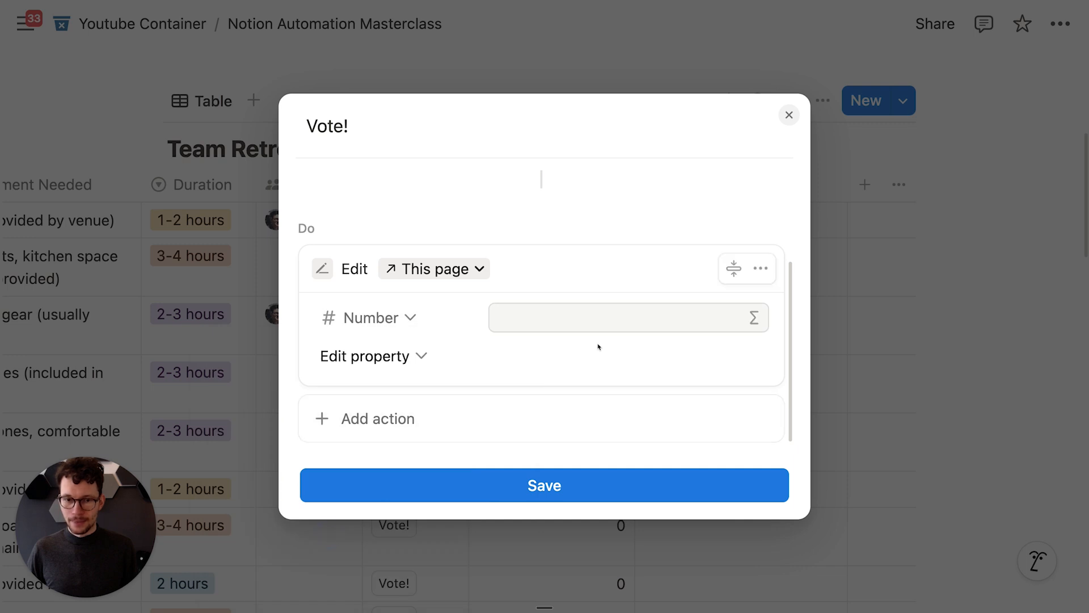
# Step: Set Number to the formula This page.Number + 1 and save the Vote! automation
pyautogui.click(672, 316)
pyautogui.write('1')
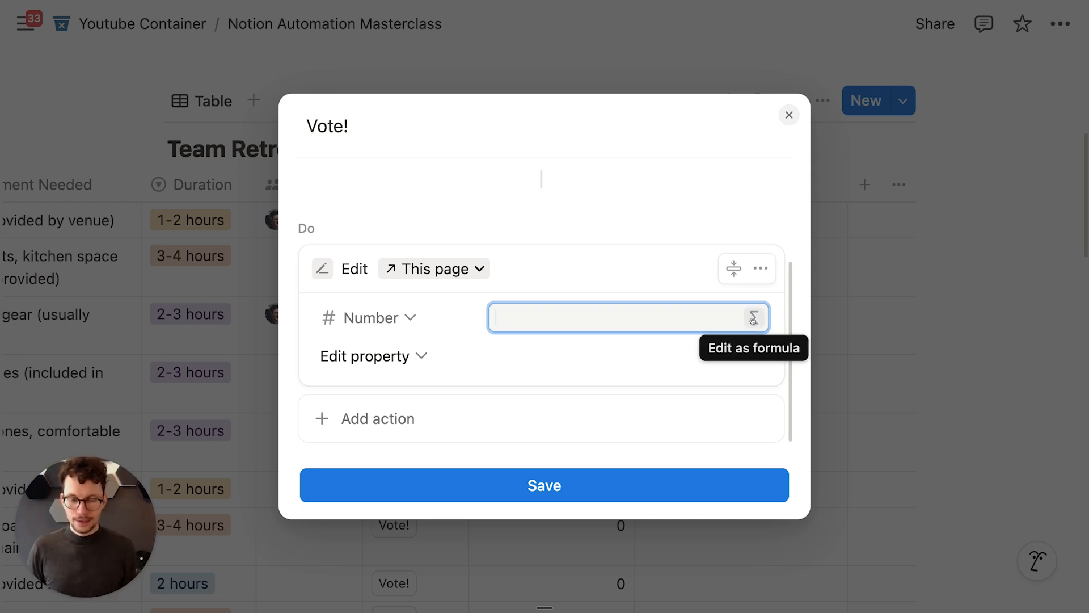
pyautogui.click(753, 318)
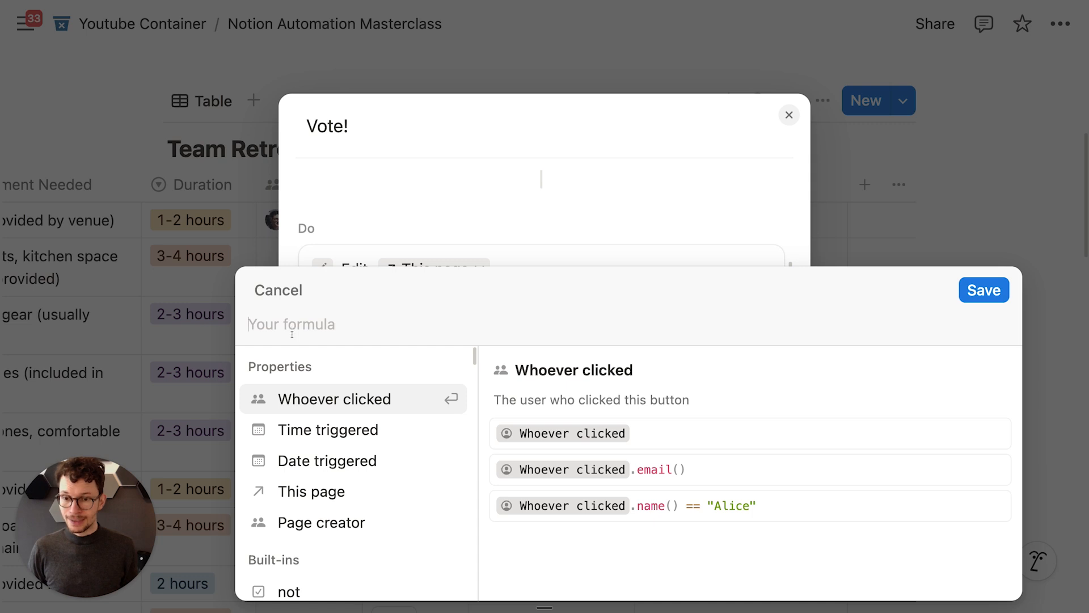
pyautogui.click(308, 492)
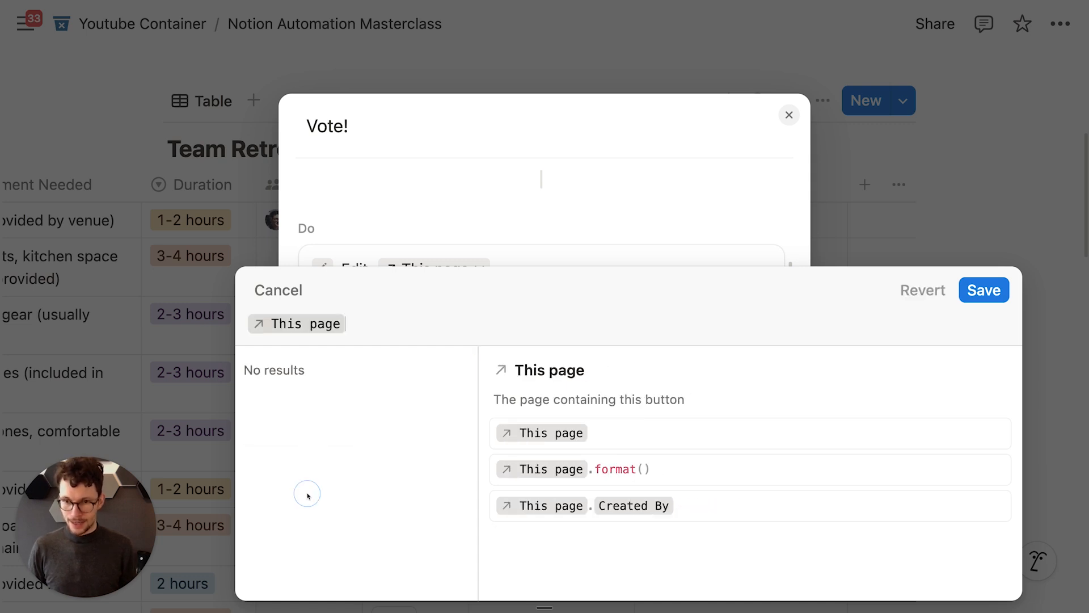
pyautogui.write('.')
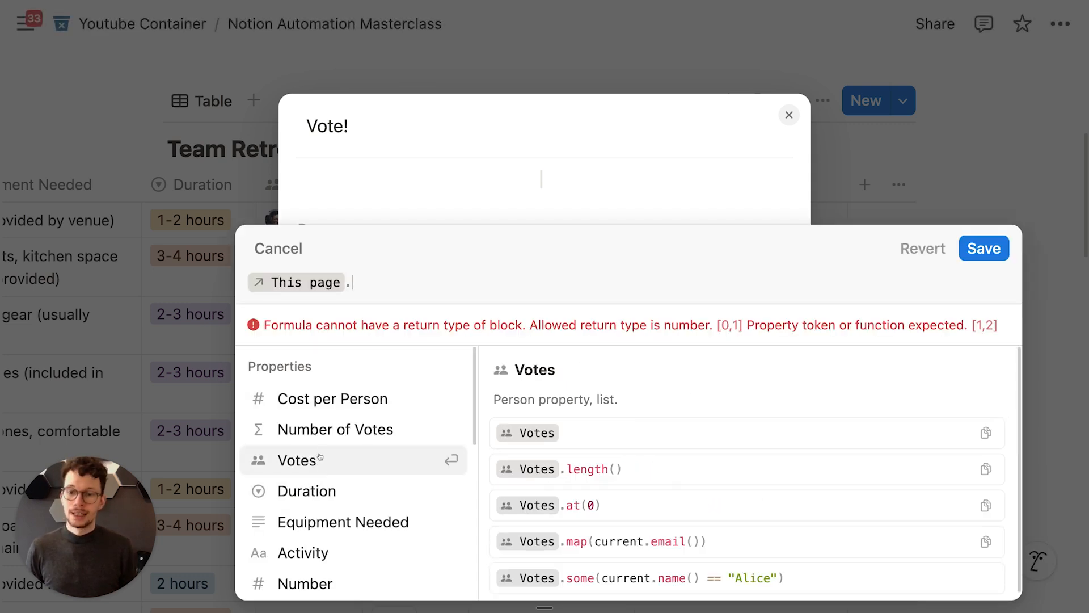
pyautogui.scroll(-1, 320, 482)
pyautogui.scroll(-1, 321, 481)
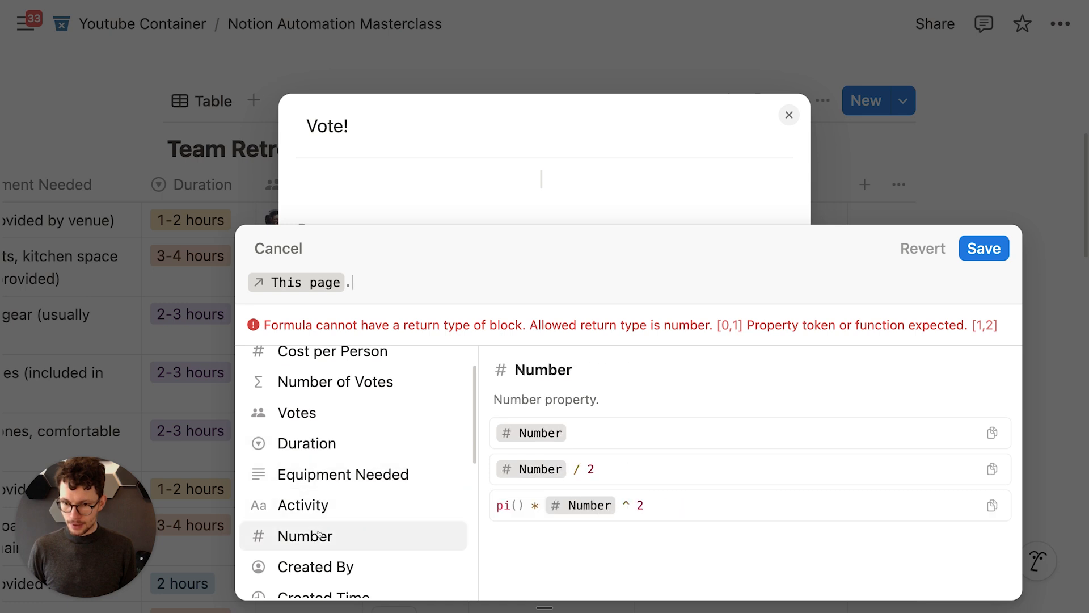
pyautogui.click(318, 533)
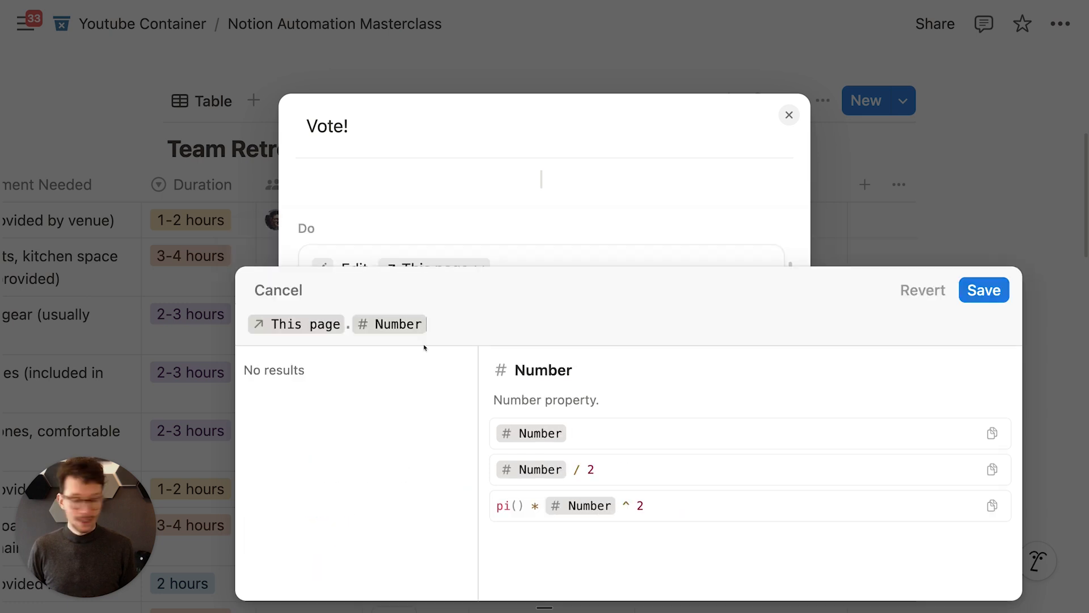
pyautogui.write('+1')
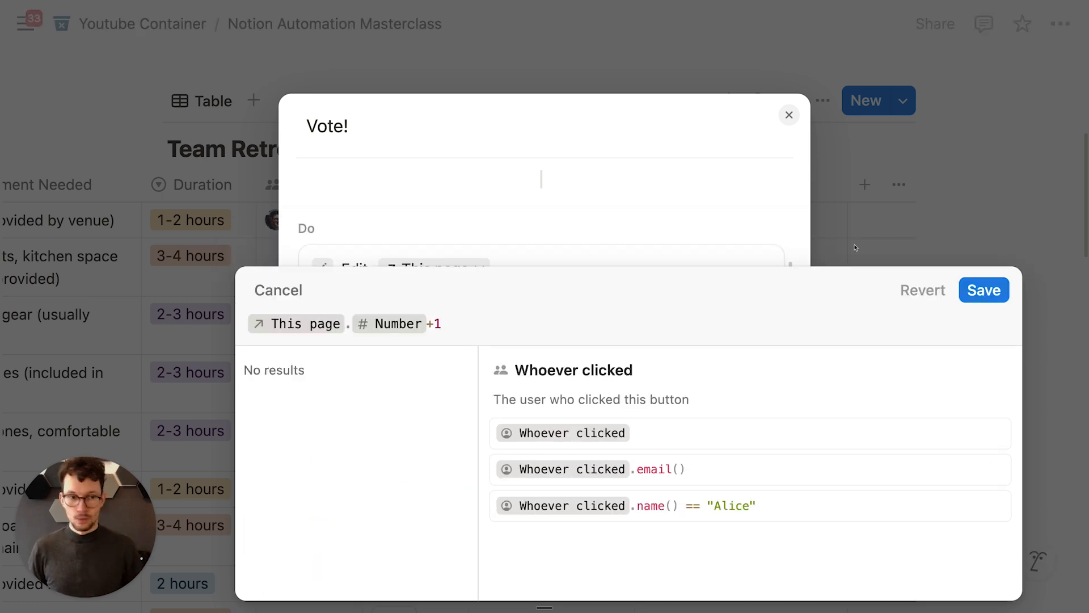
pyautogui.click(984, 290)
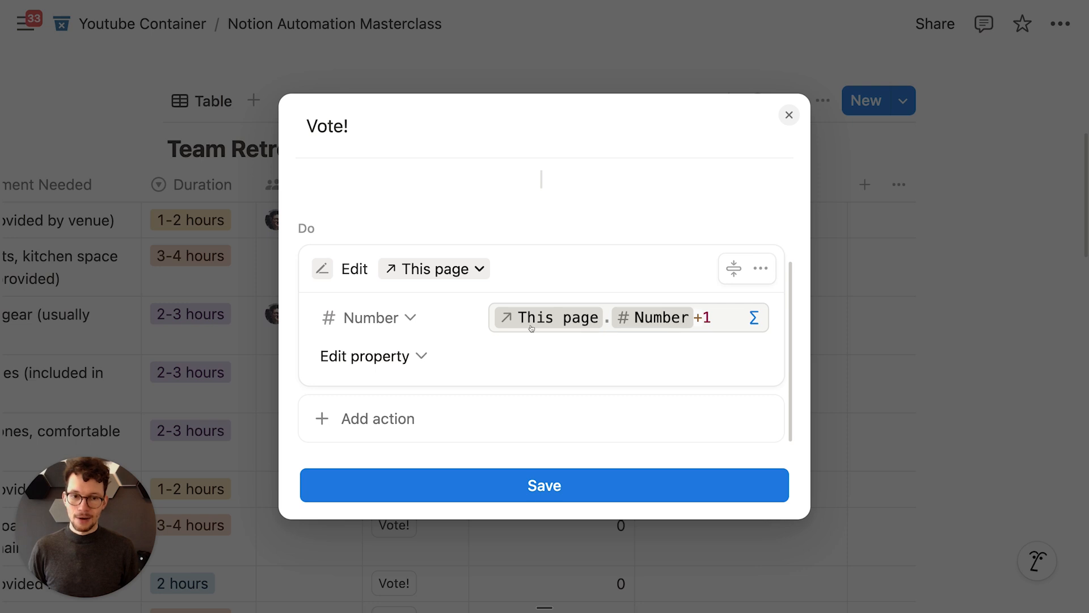
pyautogui.click(519, 485)
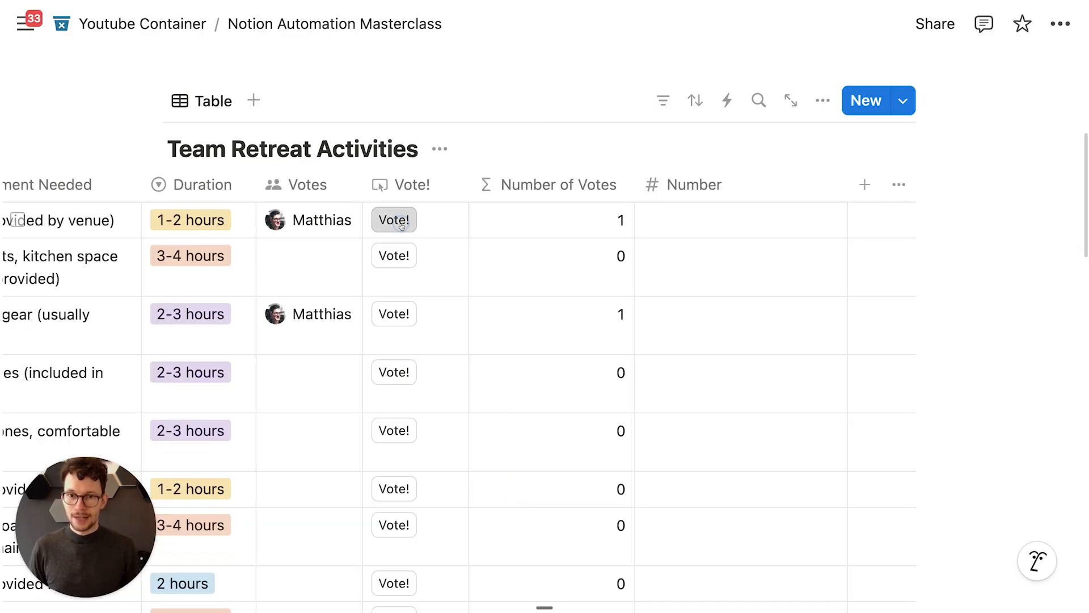
# Step: Vote repeatedly on the first activity until its Number reaches 13
pyautogui.click(401, 225)
pyautogui.click(403, 221)
pyautogui.tripleClick(403, 220)
pyautogui.doubleClick(403, 220)
pyautogui.doubleClick(403, 220)
pyautogui.doubleClick(404, 220)
pyautogui.doubleClick(403, 220)
# Step: Vote on the second activity until its Number reads 10, narrowing the Number column
pyautogui.doubleClick(397, 255)
pyautogui.doubleClick(397, 256)
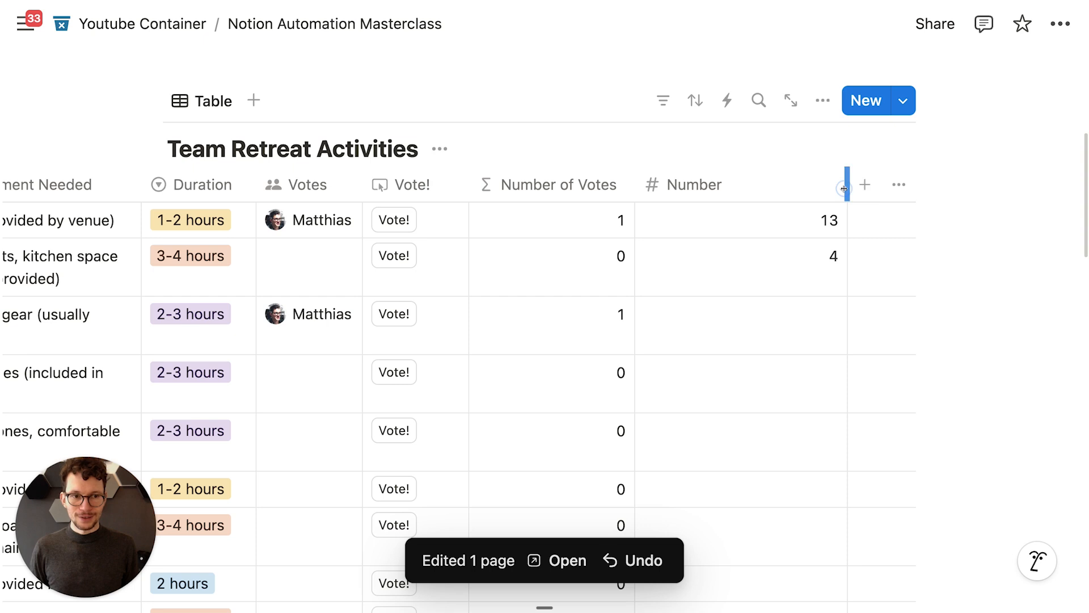
pyautogui.moveTo(851, 191); pyautogui.dragTo(745, 192)
pyautogui.click(488, 254)
pyautogui.click(494, 254)
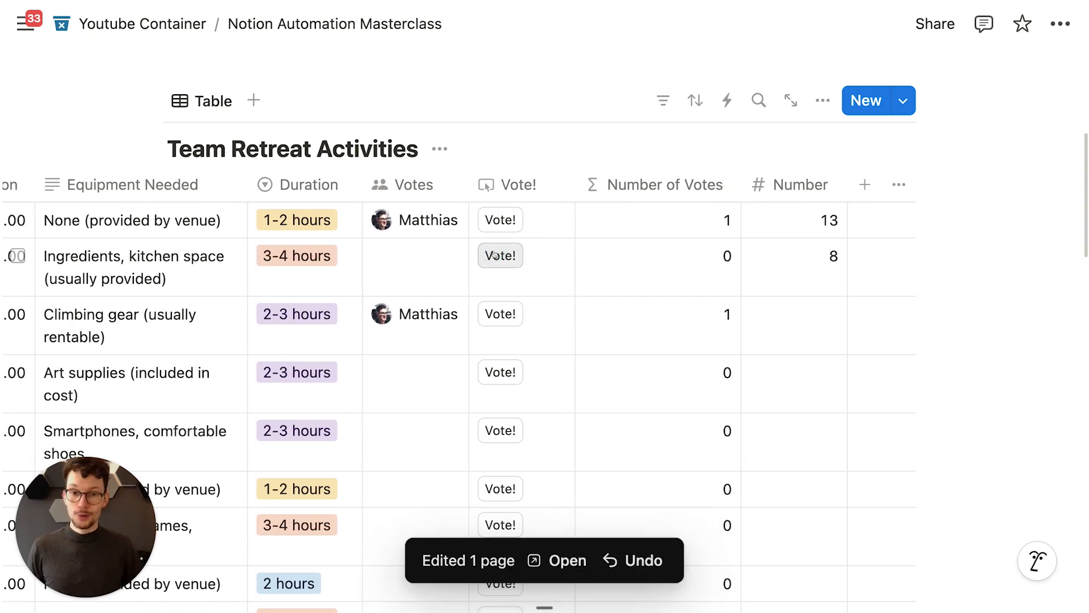
pyautogui.click(493, 255)
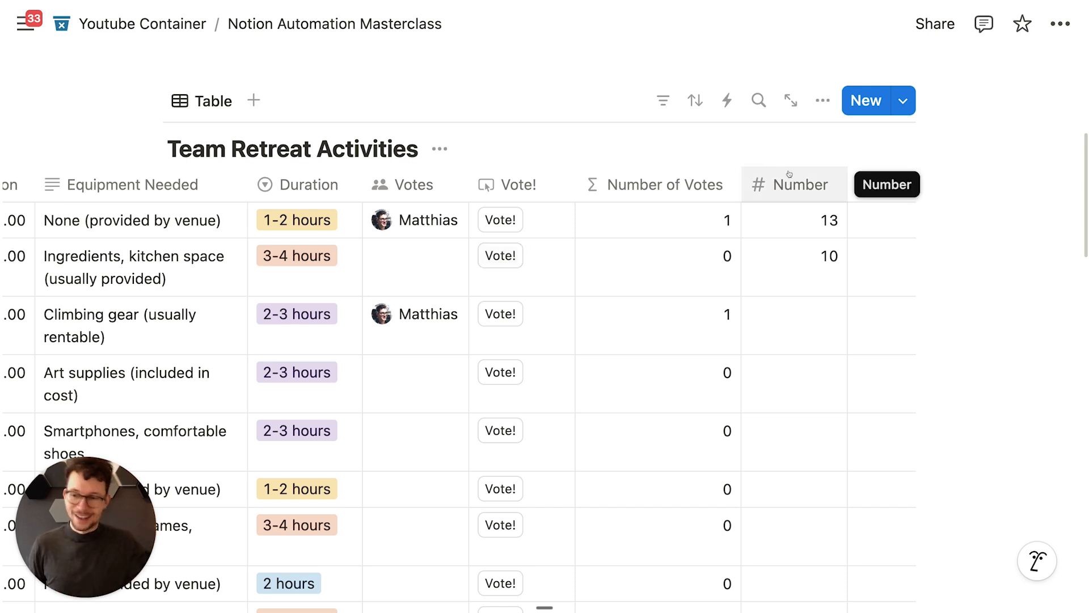
# Step: Add a Text property named Vote Log to the table
pyautogui.click(865, 184)
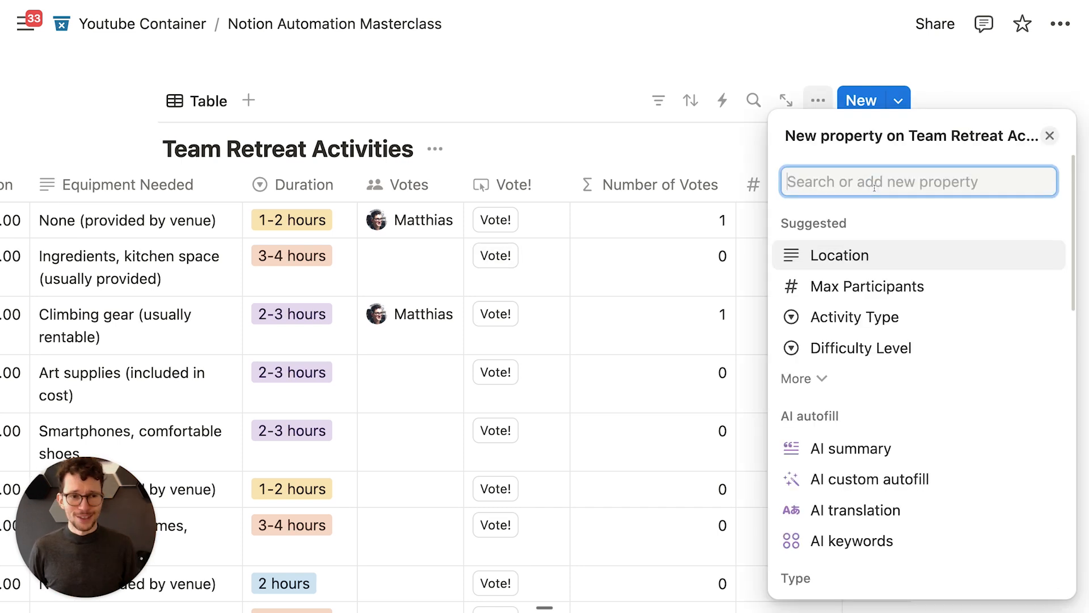
pyautogui.write('text')
pyautogui.press('Return')
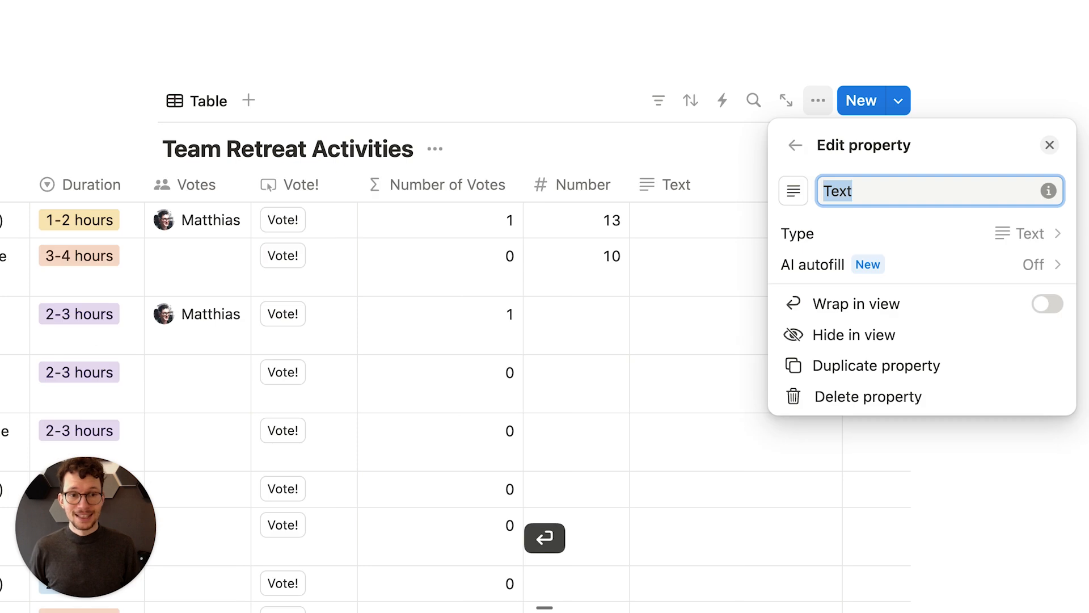
pyautogui.write('Vote Log')
pyautogui.press('Return')
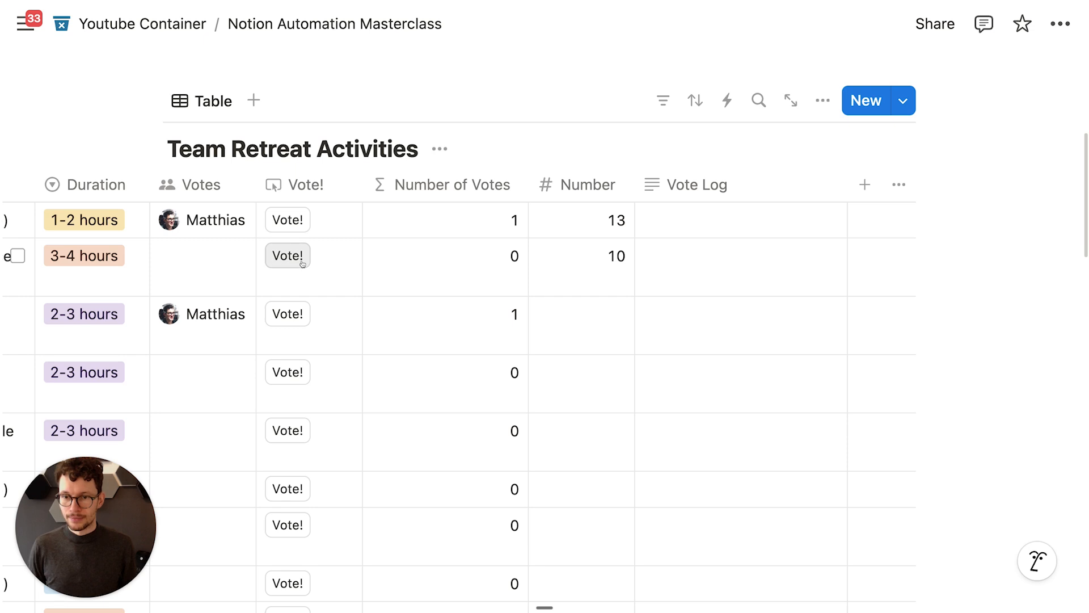
# Step: Add Vote Log as a second property the Vote! button edits
pyautogui.click(334, 185)
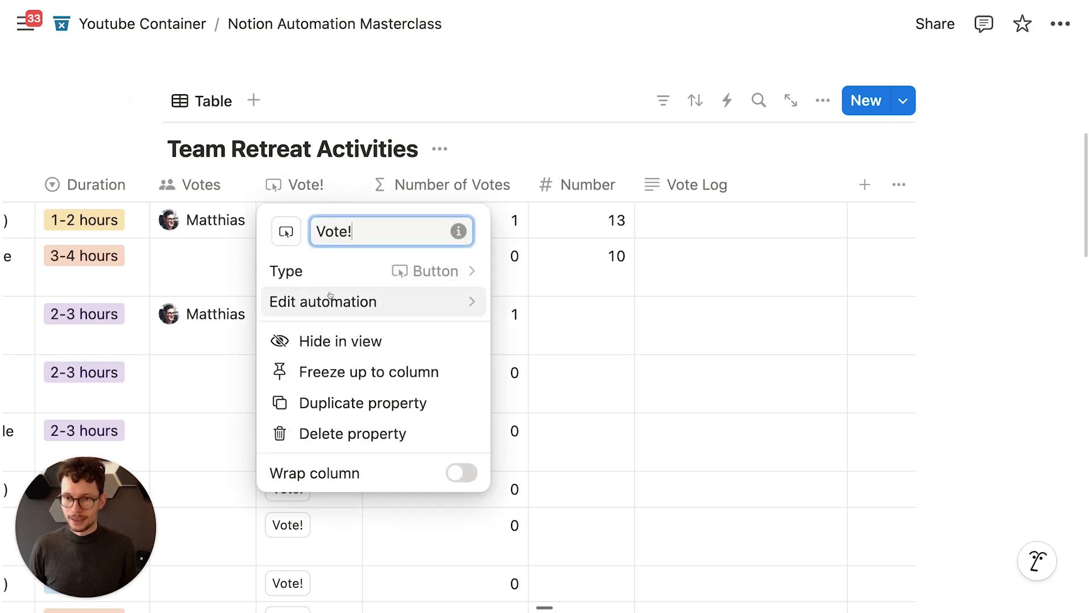
pyautogui.click(330, 295)
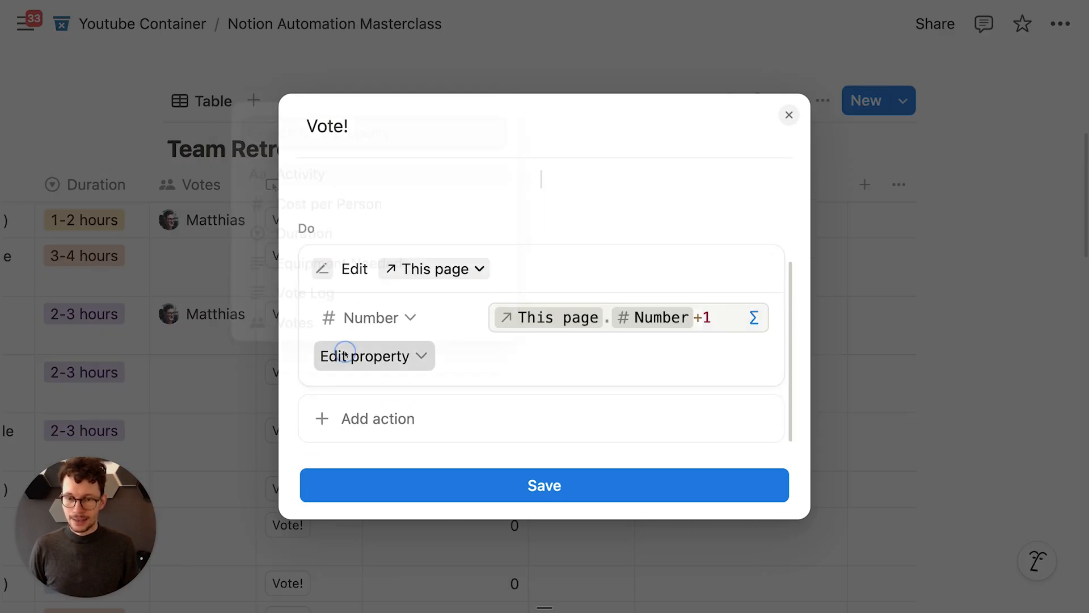
pyautogui.click(331, 356)
pyautogui.click(293, 292)
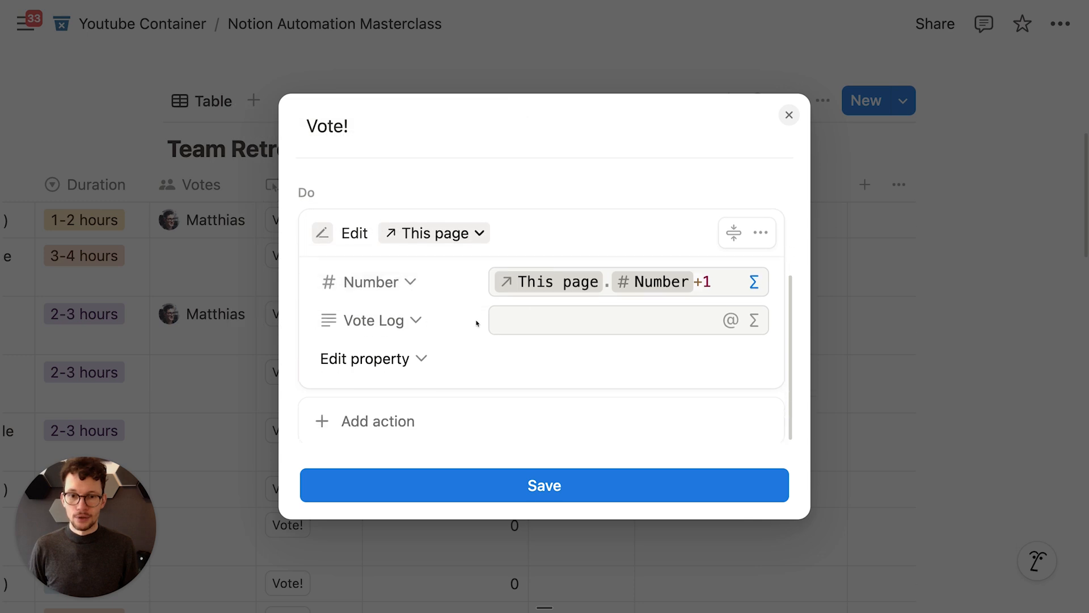
# Step: Start the Vote Log value formula as This page.Vote Log +
pyautogui.click(602, 314)
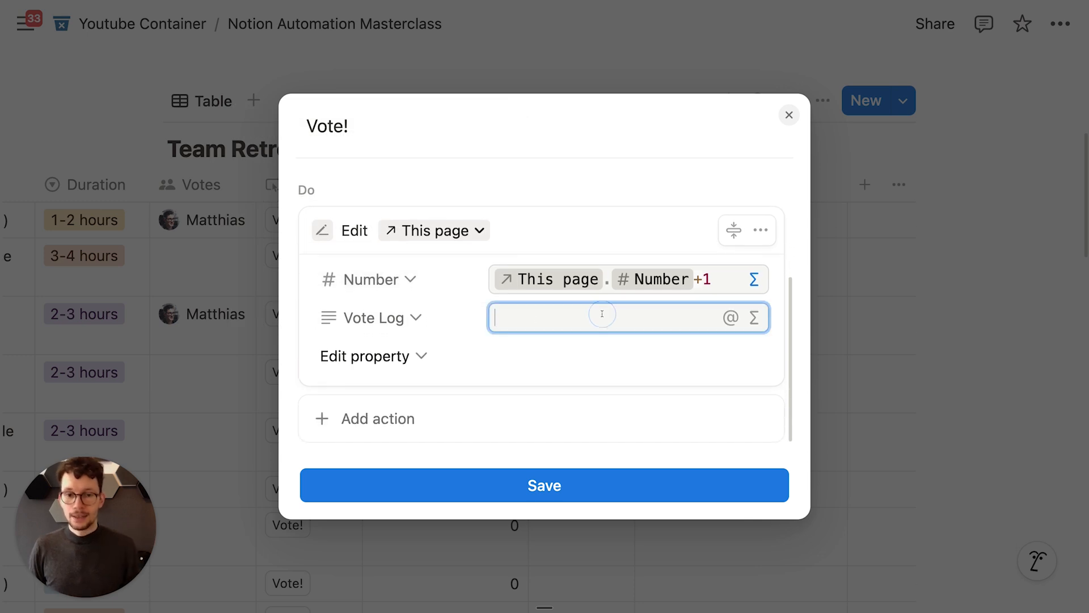
pyautogui.click(755, 324)
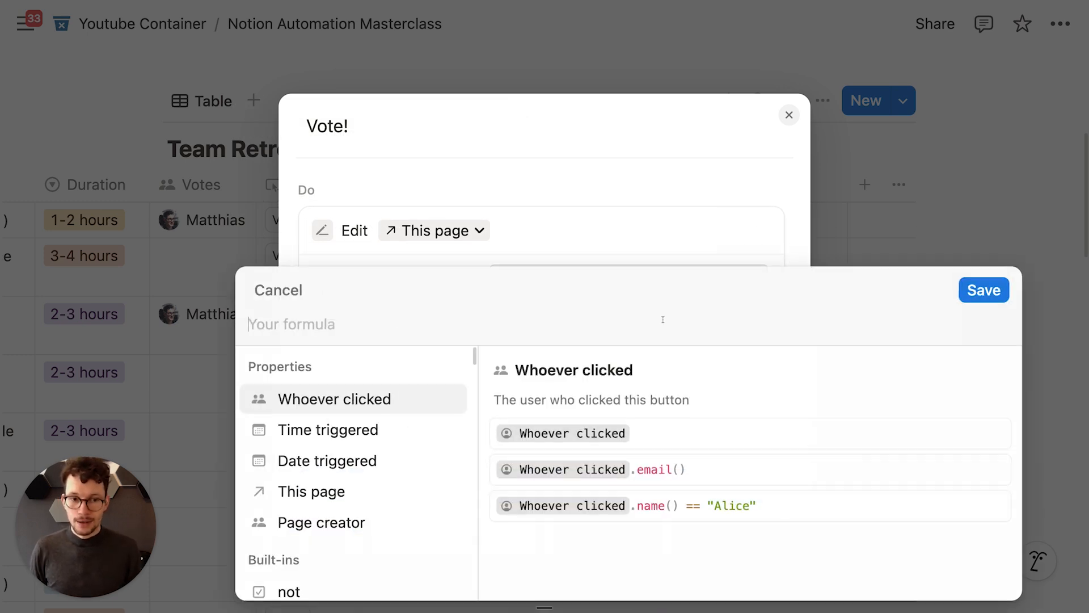
pyautogui.click(358, 504)
pyautogui.write('.')
pyautogui.scroll(-3, 346, 461)
pyautogui.click(339, 526)
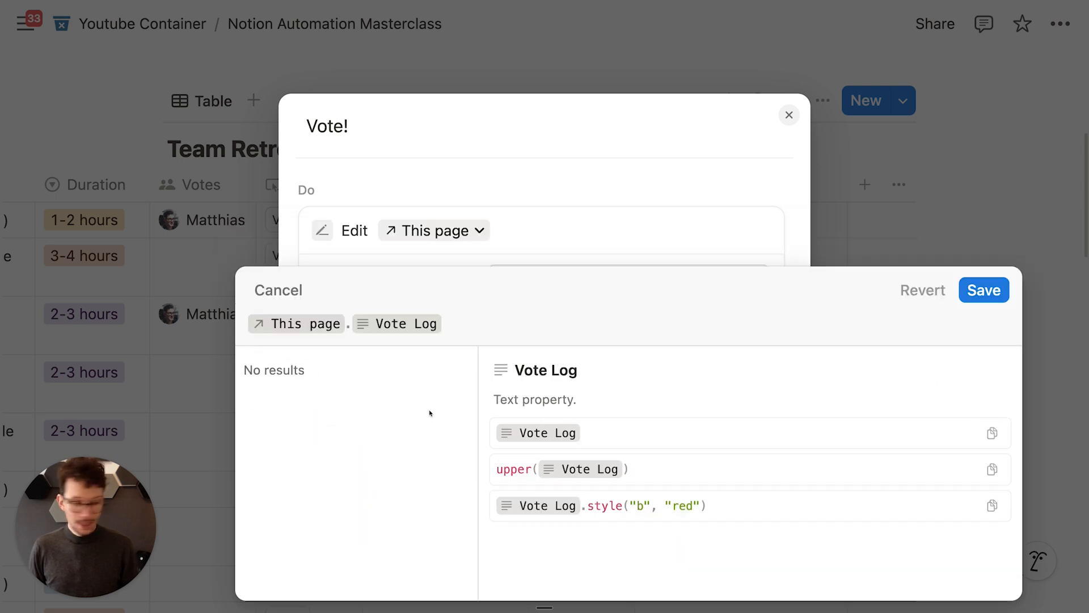
pyautogui.write('+')
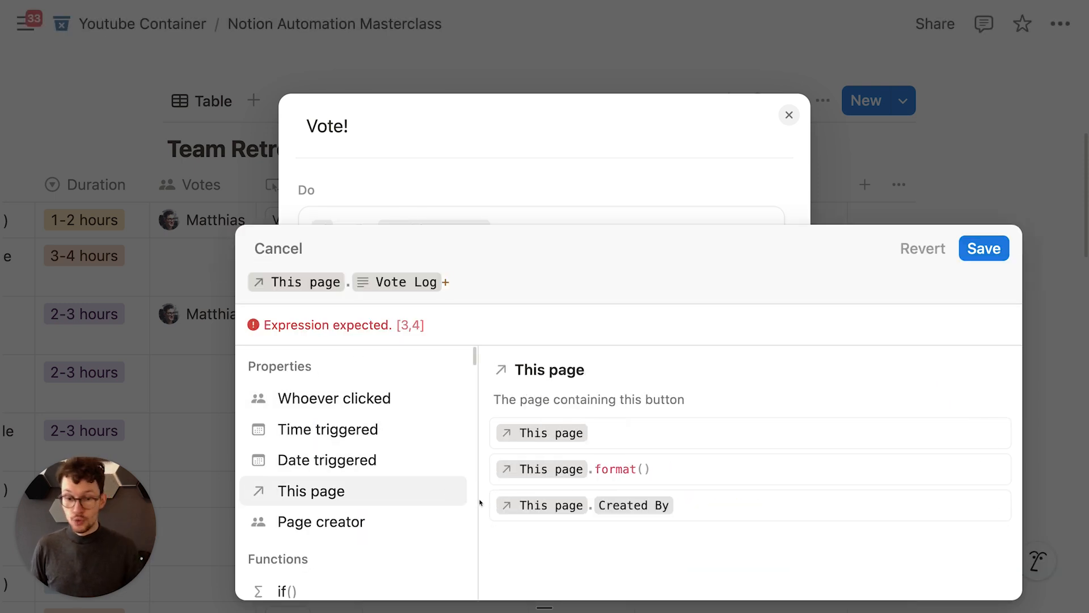
# Step: Complete the formula with "\n" + Whoever clicked and save it
pyautogui.click(503, 274)
pyautogui.press('Down')
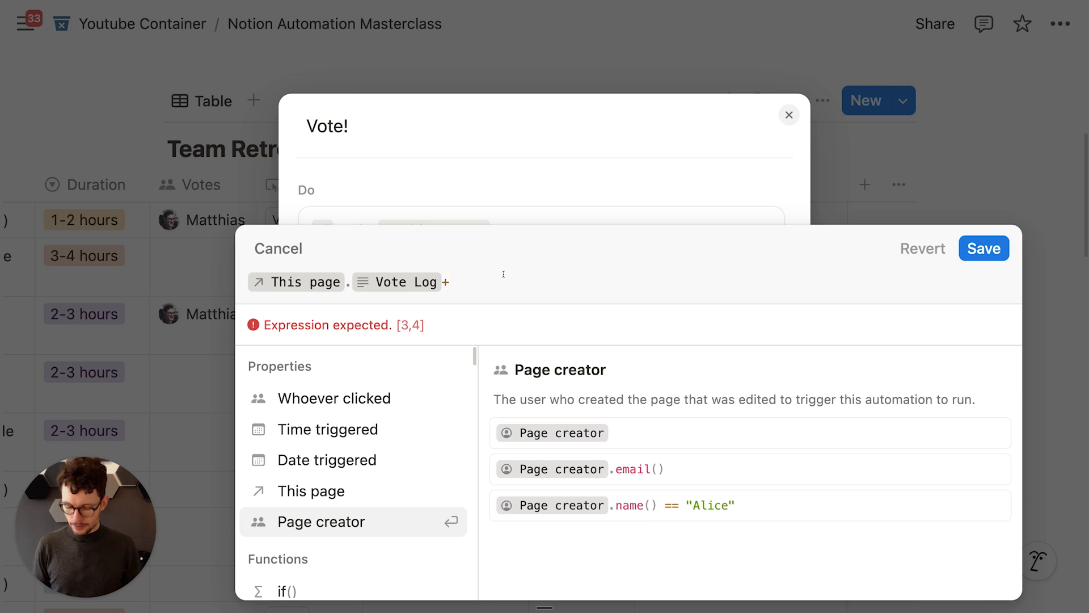
pyautogui.write('"\\n"!')
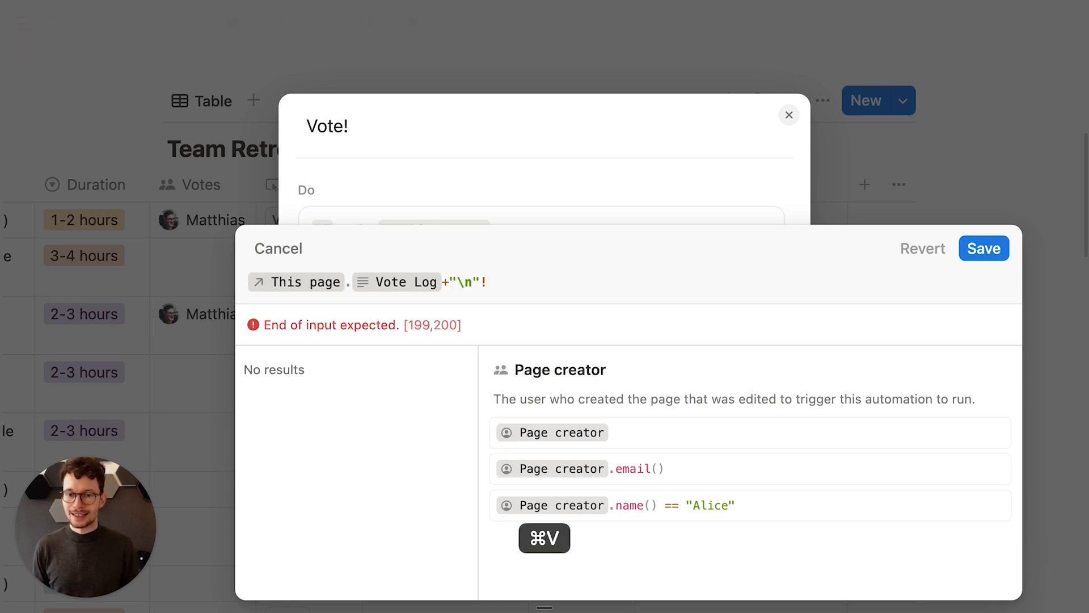
pyautogui.press('BackSpace')
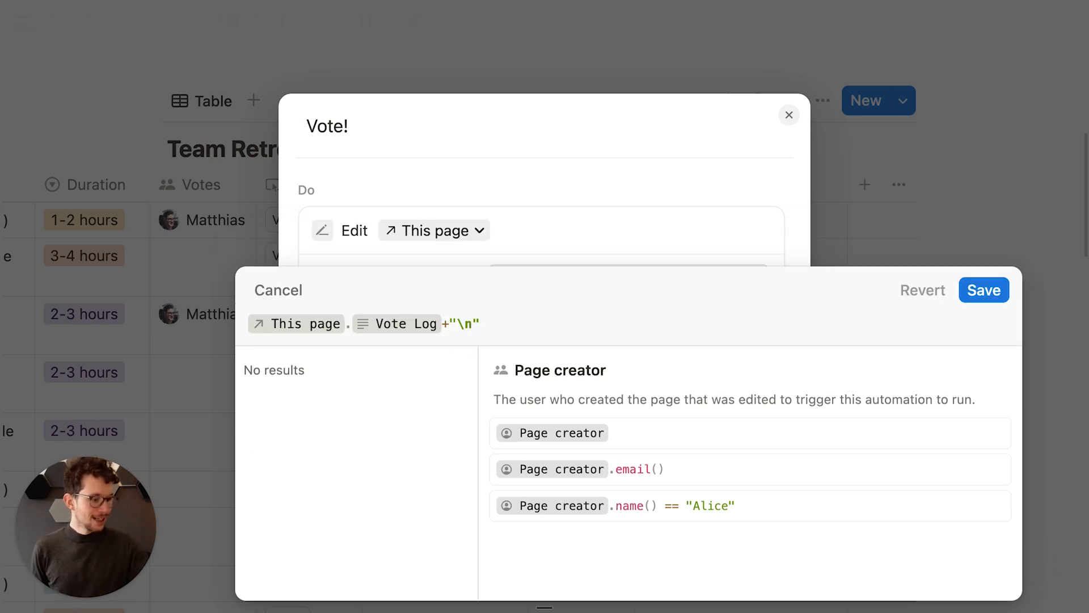
pyautogui.write('+')
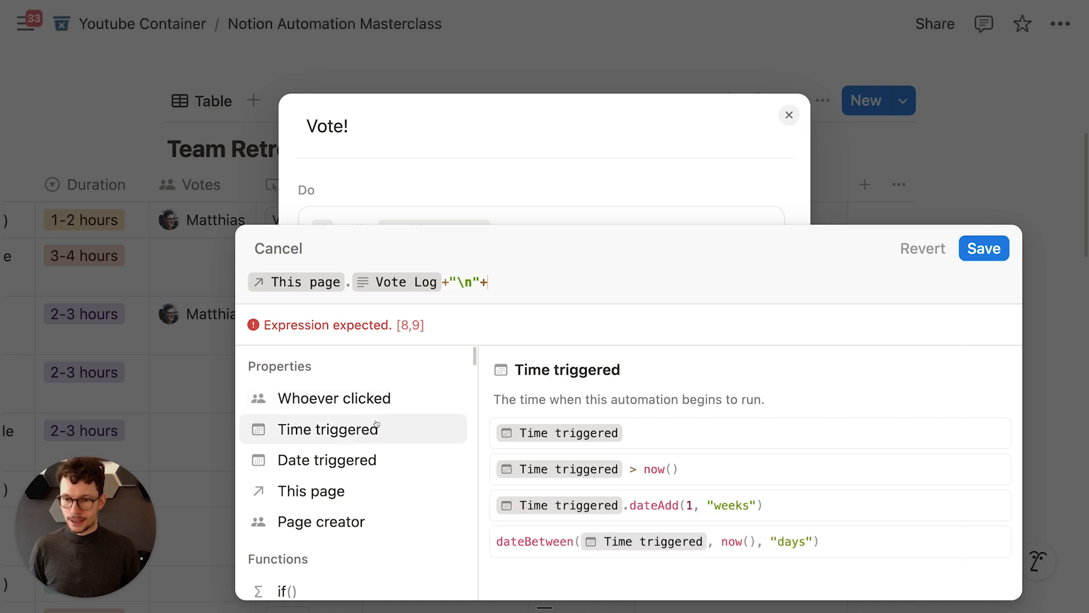
pyautogui.click(375, 383)
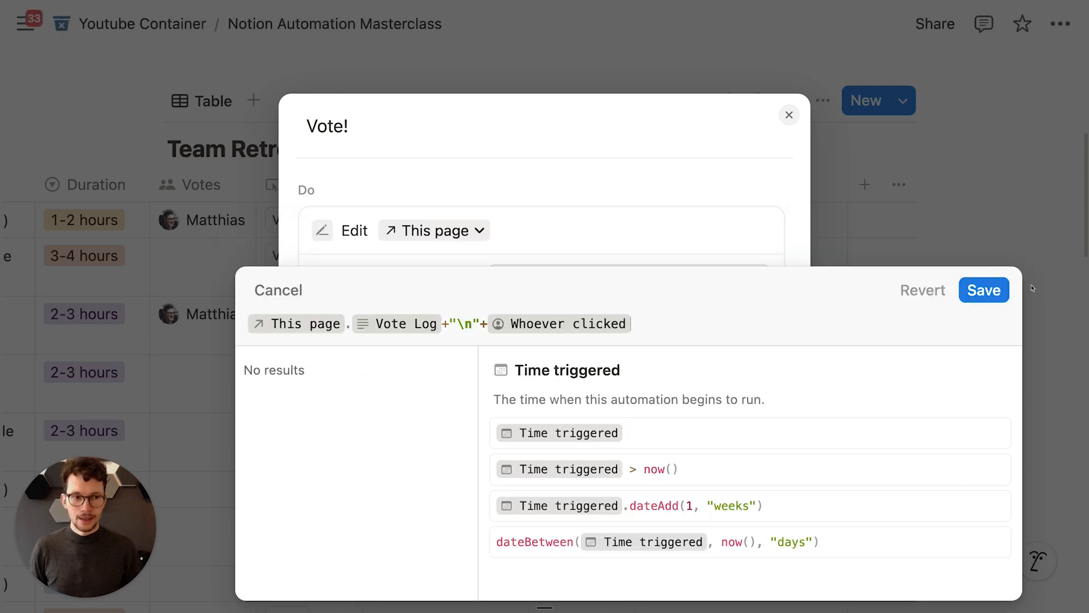
pyautogui.click(984, 290)
# Step: Save the Vote! button and vote four times for the first activity
pyautogui.click(525, 483)
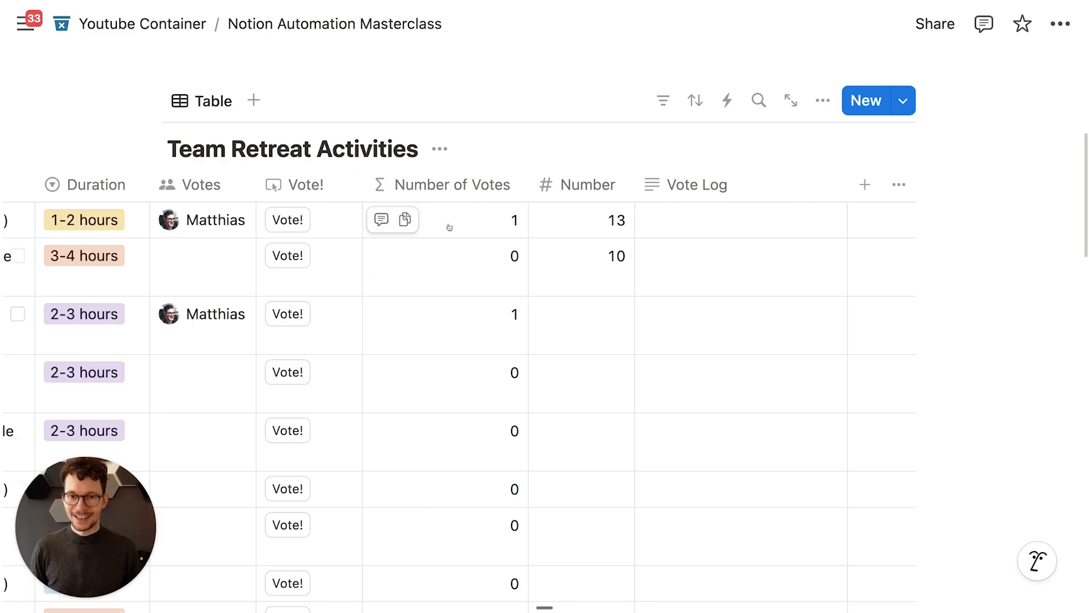
pyautogui.click(281, 220)
pyautogui.click(282, 220)
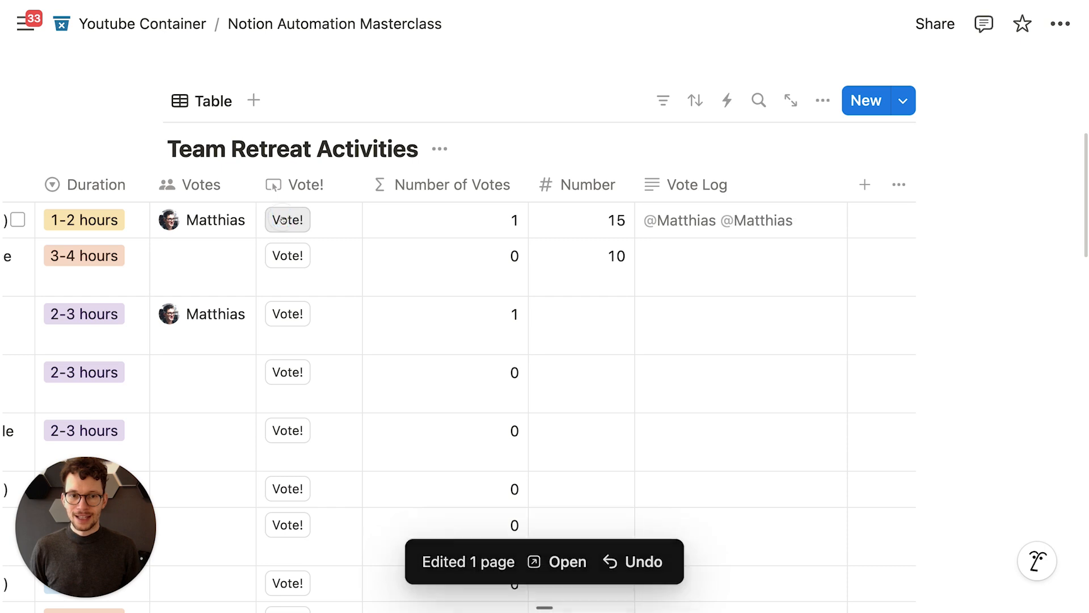
pyautogui.click(282, 220)
pyautogui.click(283, 220)
# Step: Turn on Wrap column for the Vote Log column
pyautogui.click(765, 182)
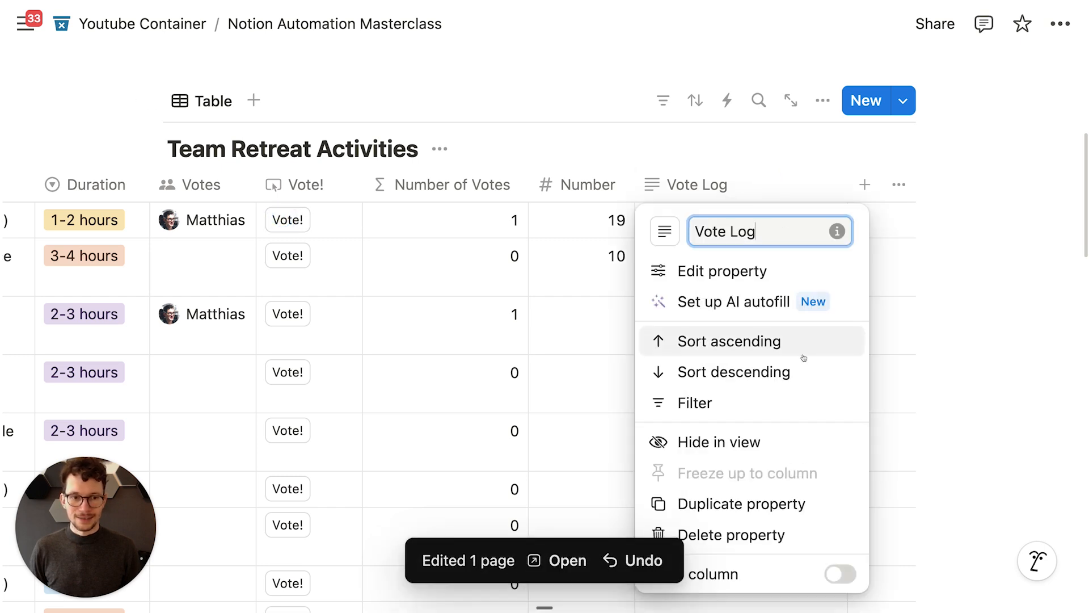
pyautogui.click(838, 573)
pyautogui.press('Escape')
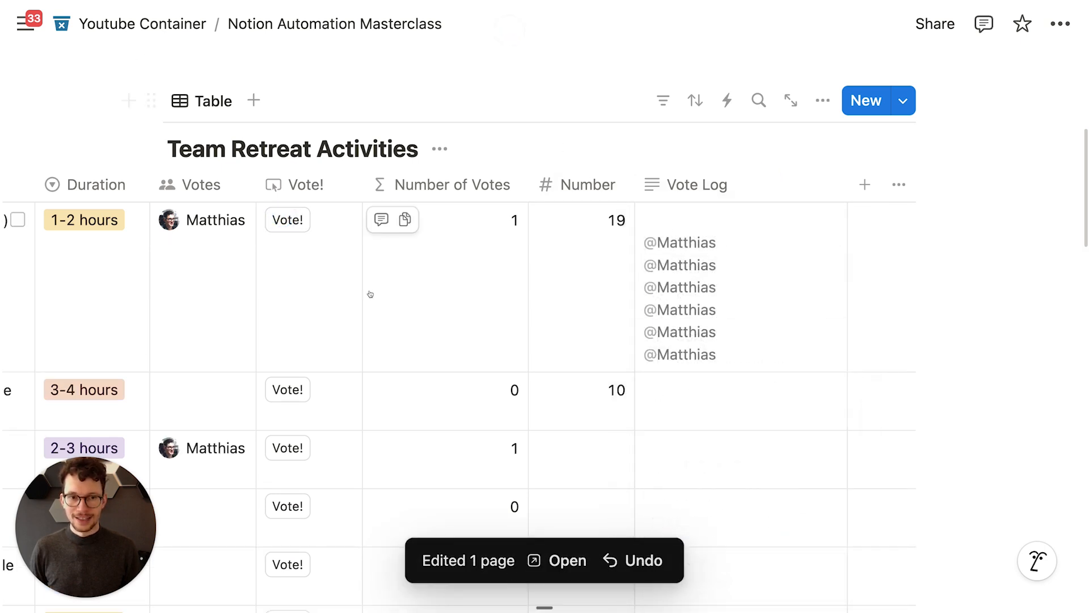
# Step: Vote three more times on the first activity and review the one-per-line Vote Log
pyautogui.click(287, 220)
pyautogui.click(287, 220)
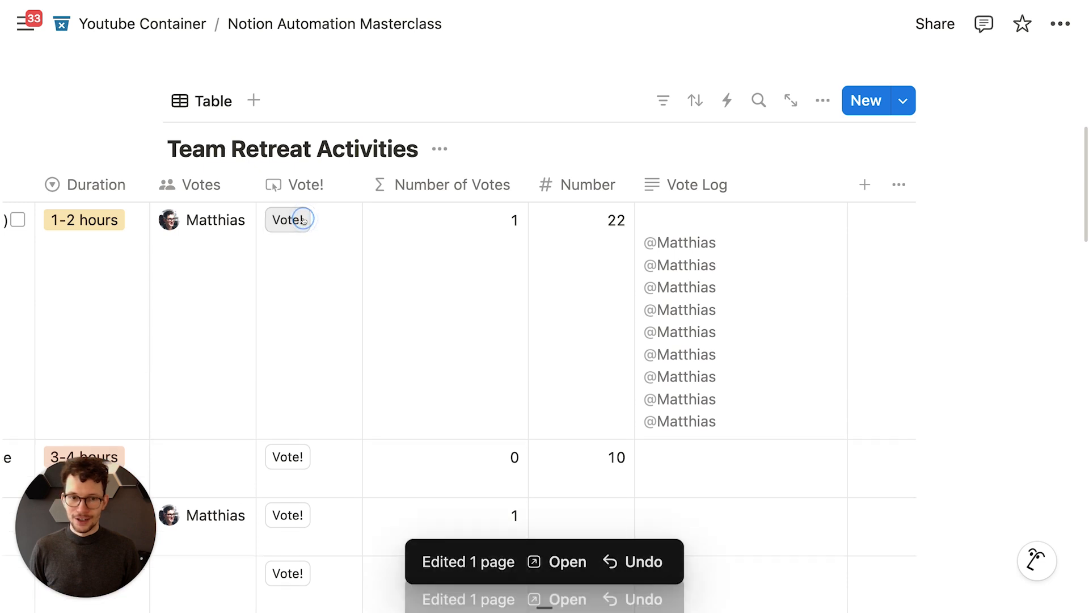
pyautogui.click(300, 222)
pyautogui.scroll(2, 300, 222)
pyautogui.scroll(-3, 533, 295)
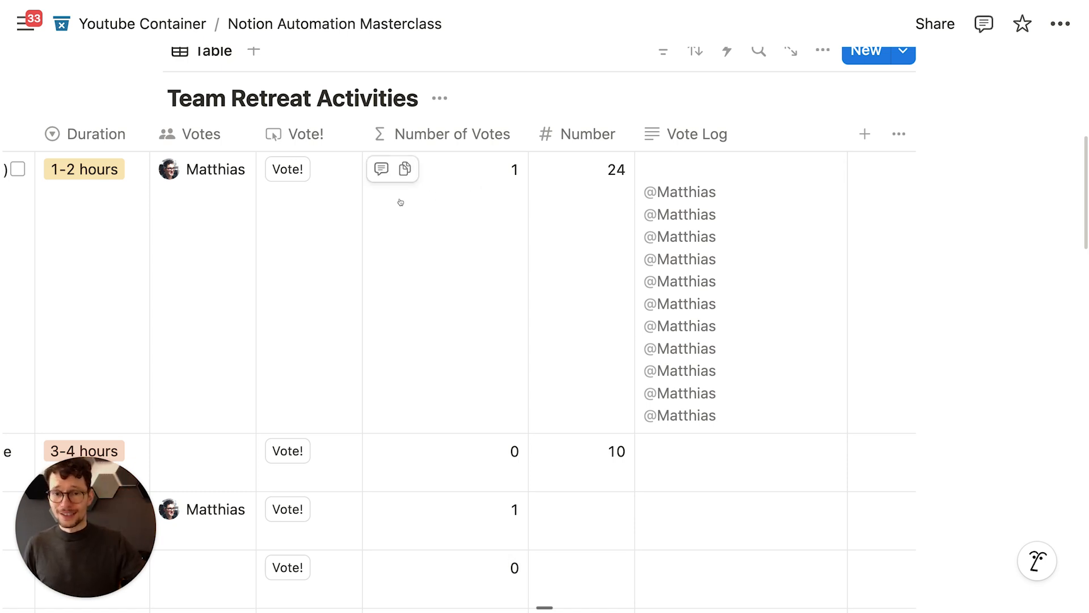
pyautogui.hscroll(-4, 398, 201)
pyautogui.hscroll(-4, 398, 201)
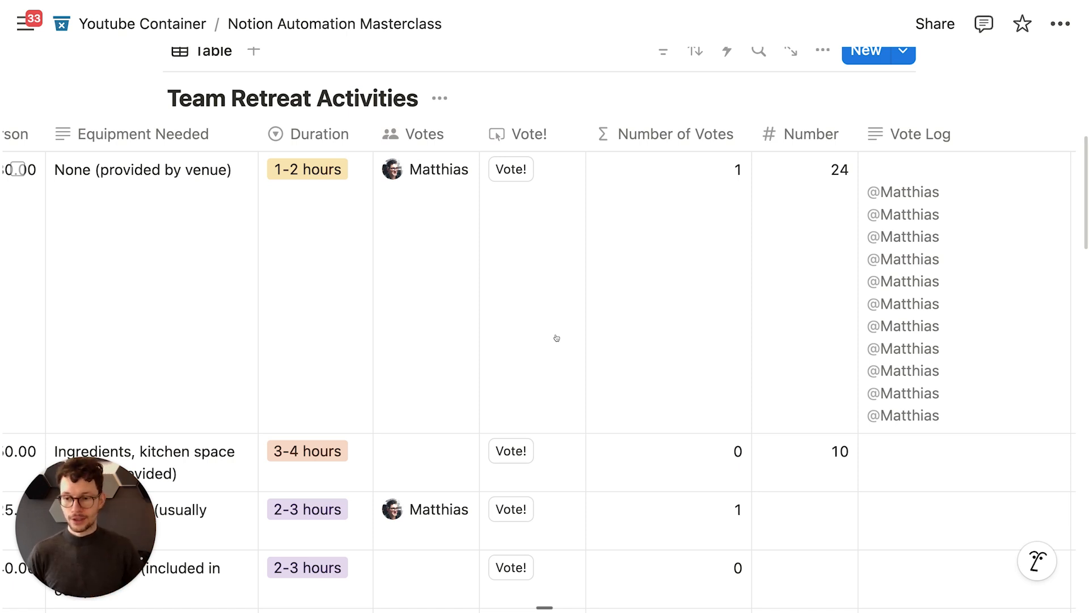
pyautogui.scroll(2, 559, 328)
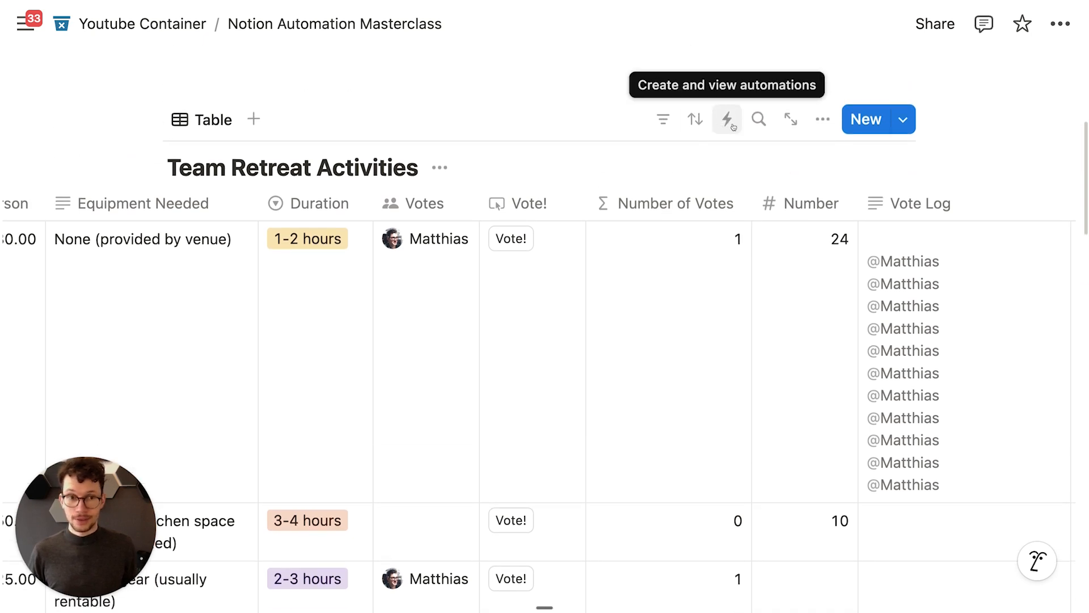
pyautogui.scroll(-1, 720, 128)
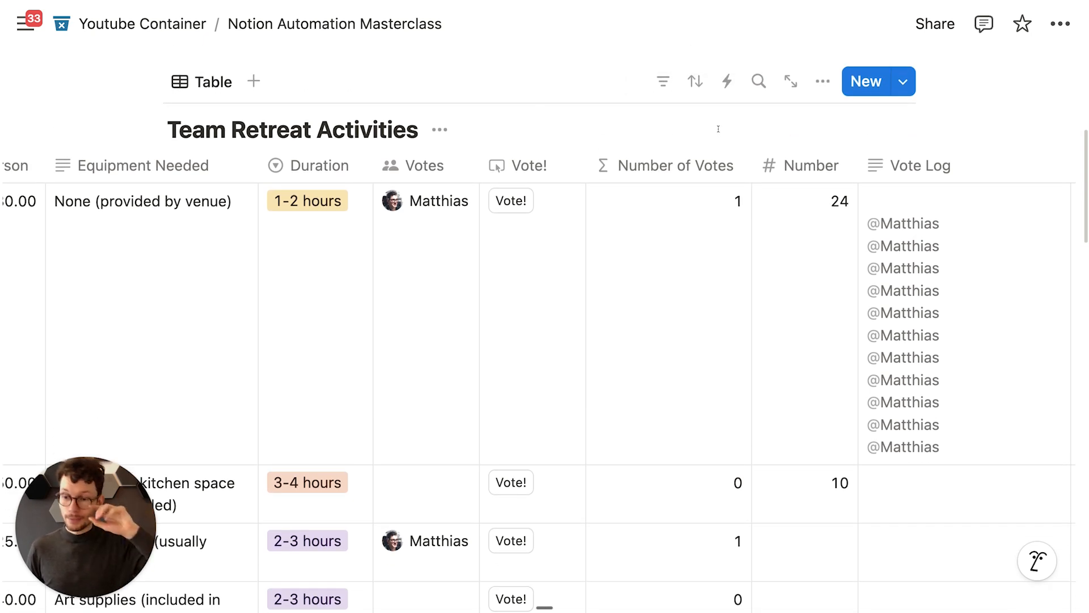
pyautogui.scroll(-1, 718, 129)
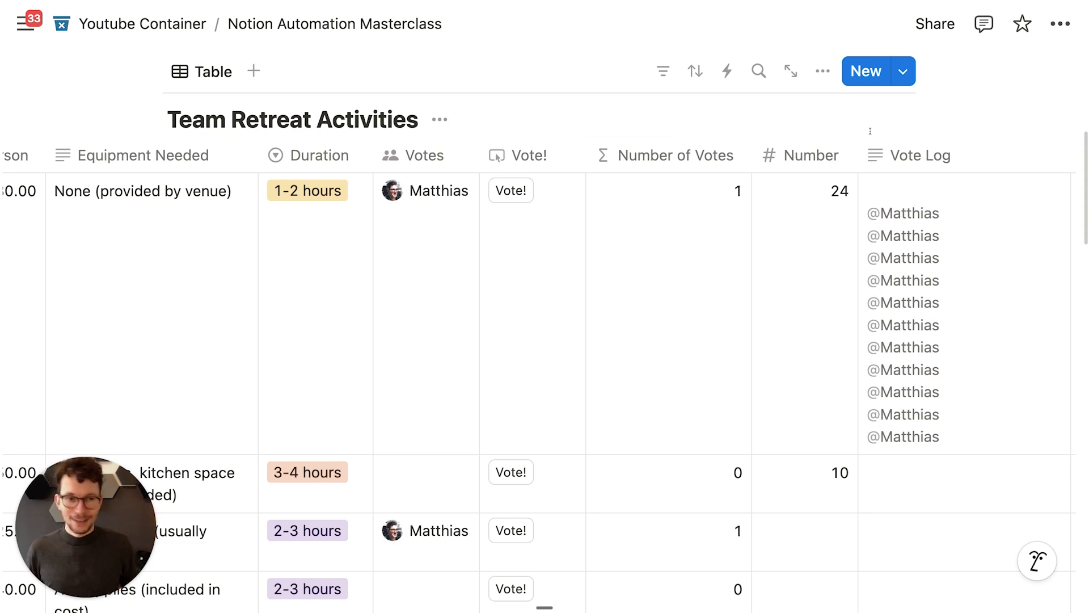
pyautogui.moveTo(600, 193)
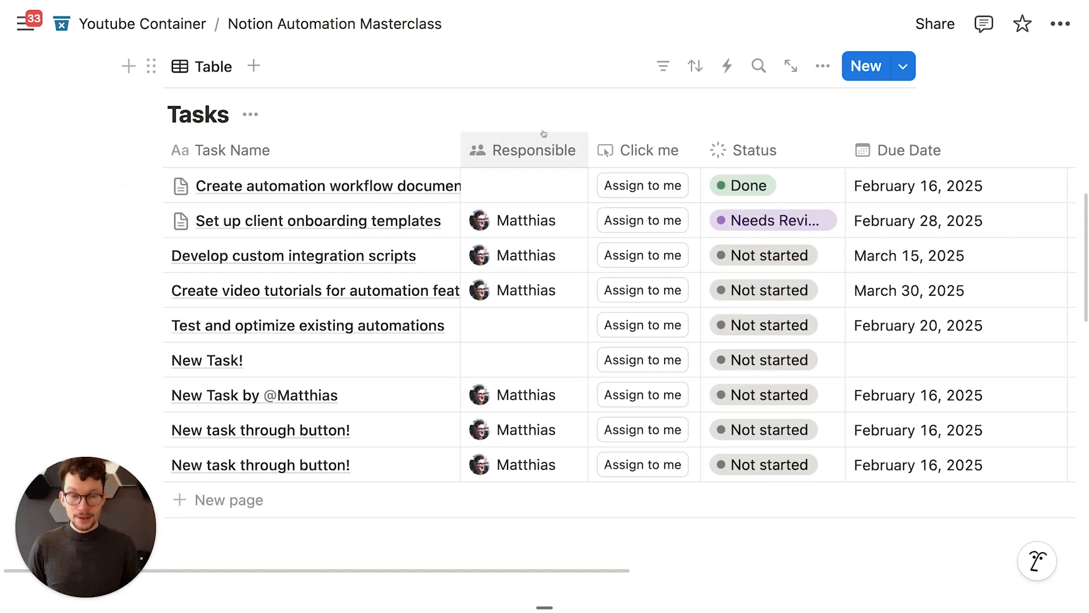
pyautogui.scroll(1, 573, 163)
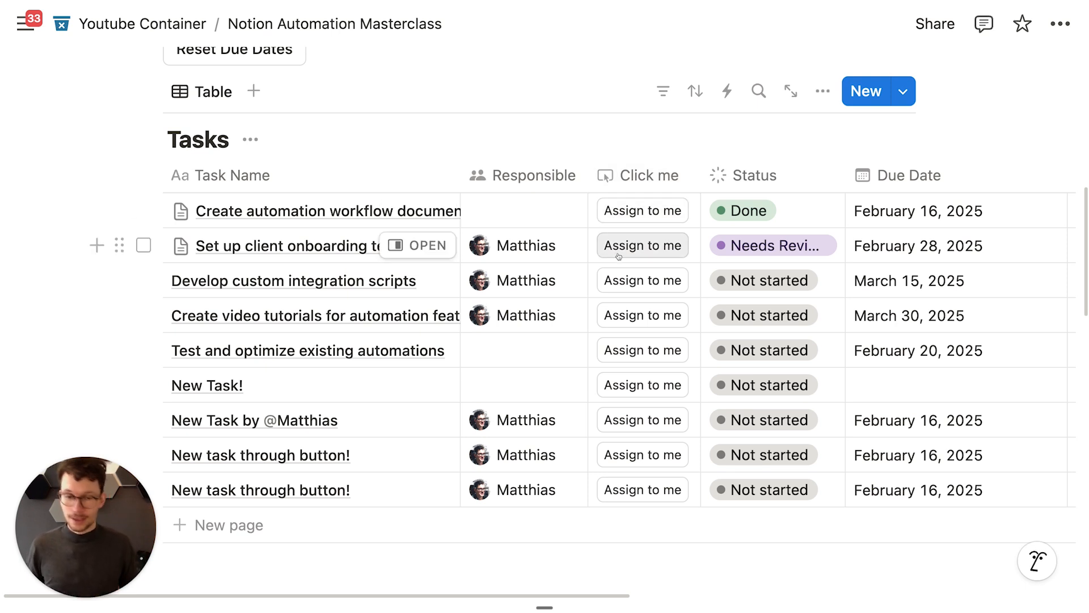
pyautogui.scroll(-1, 619, 256)
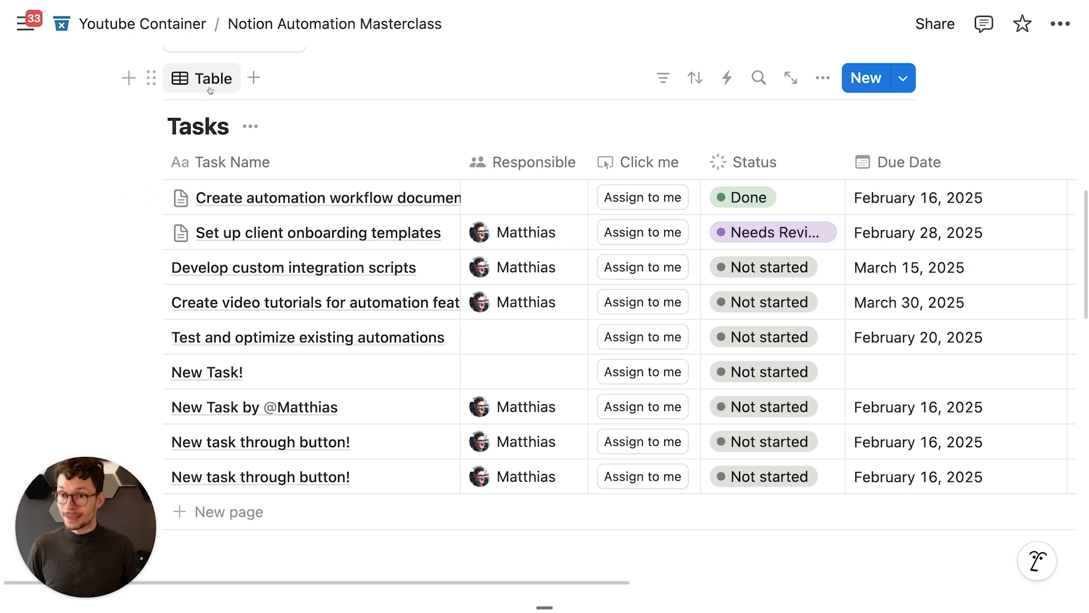
pyautogui.moveTo(180, 130); pyautogui.dragTo(210, 131)
pyautogui.click(209, 131)
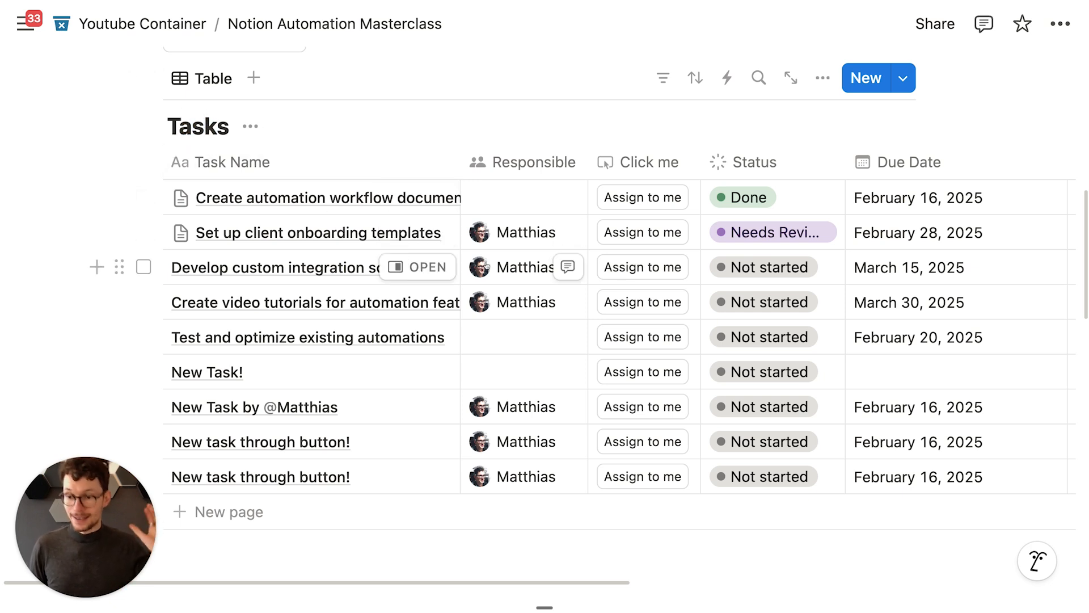
pyautogui.moveTo(487, 265)
pyautogui.hscroll(13, 486, 265)
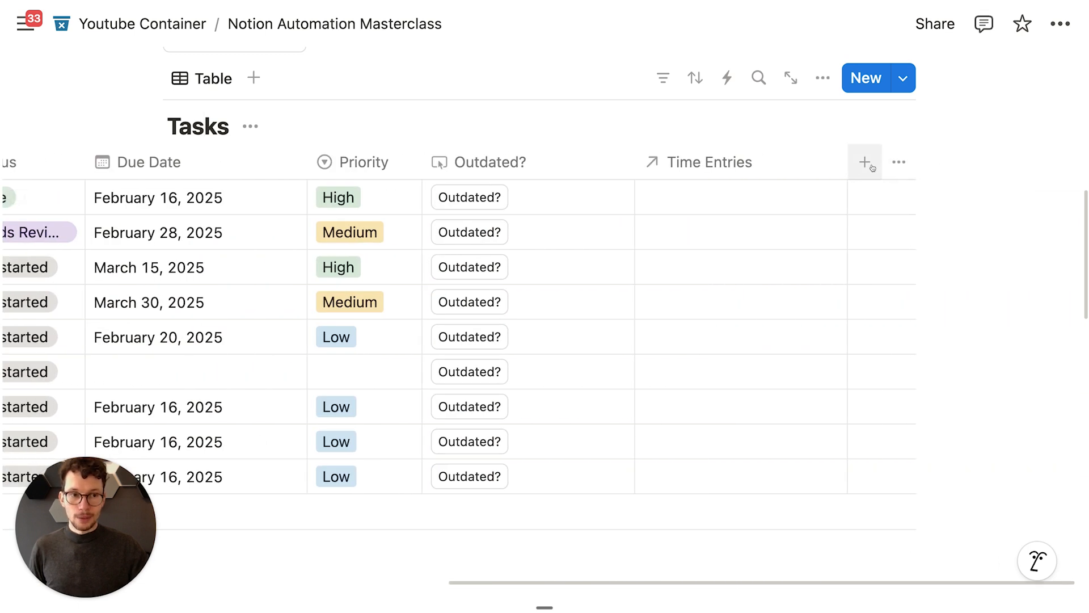
pyautogui.click(865, 162)
pyautogui.write('date')
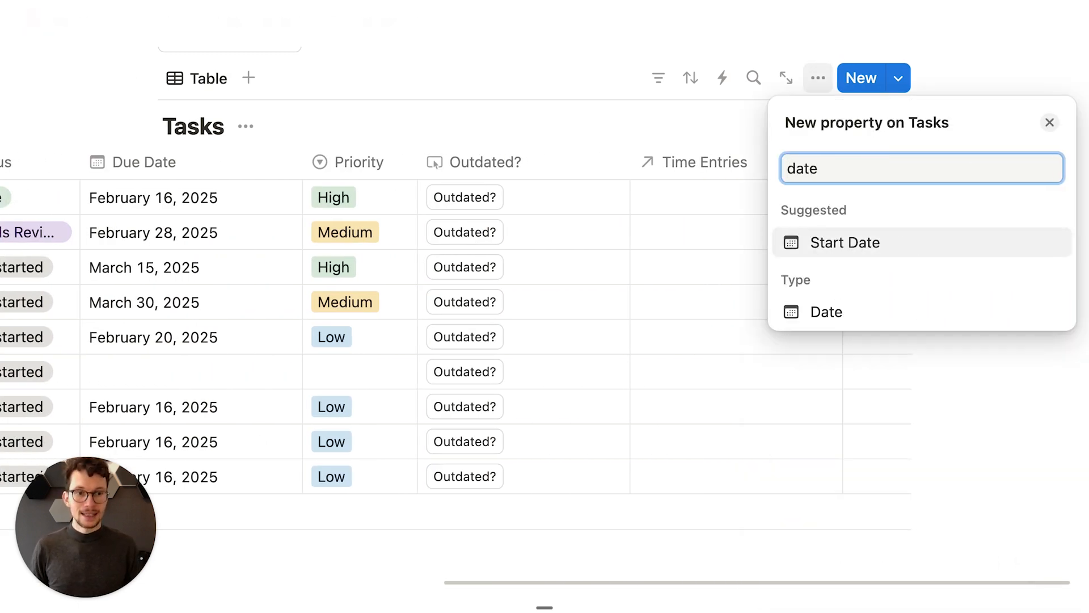
pyautogui.press('Return')
pyautogui.click(719, 128)
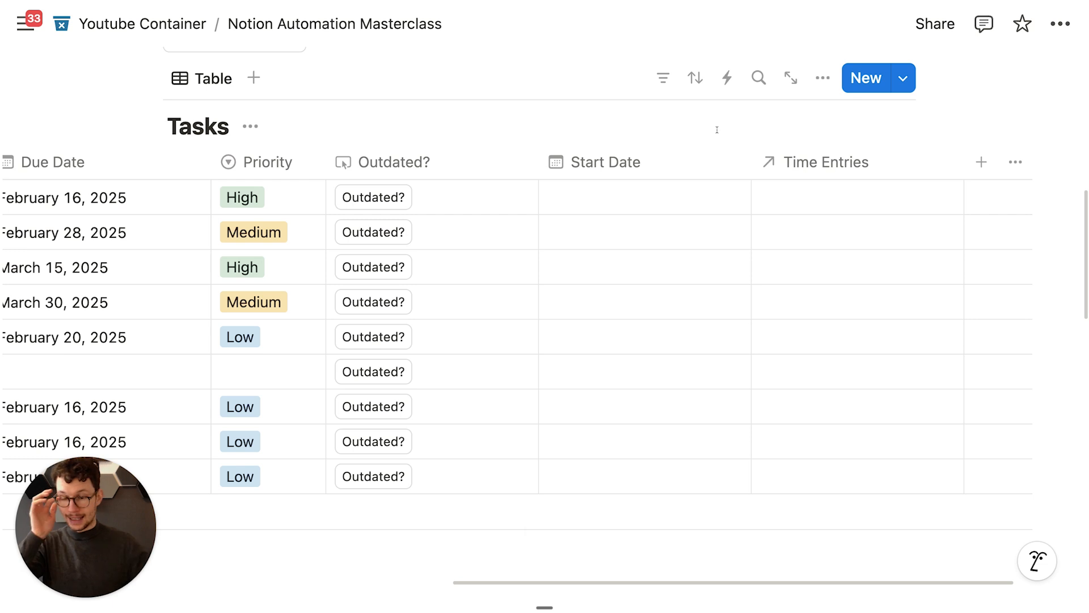
pyautogui.click(674, 159)
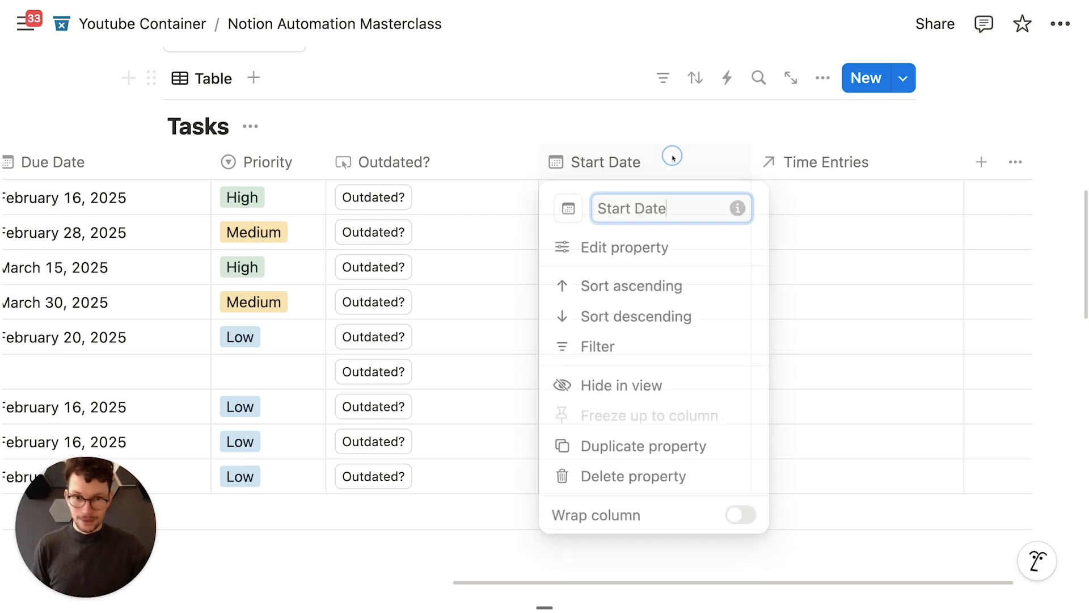
pyautogui.click(602, 484)
pyautogui.click(586, 314)
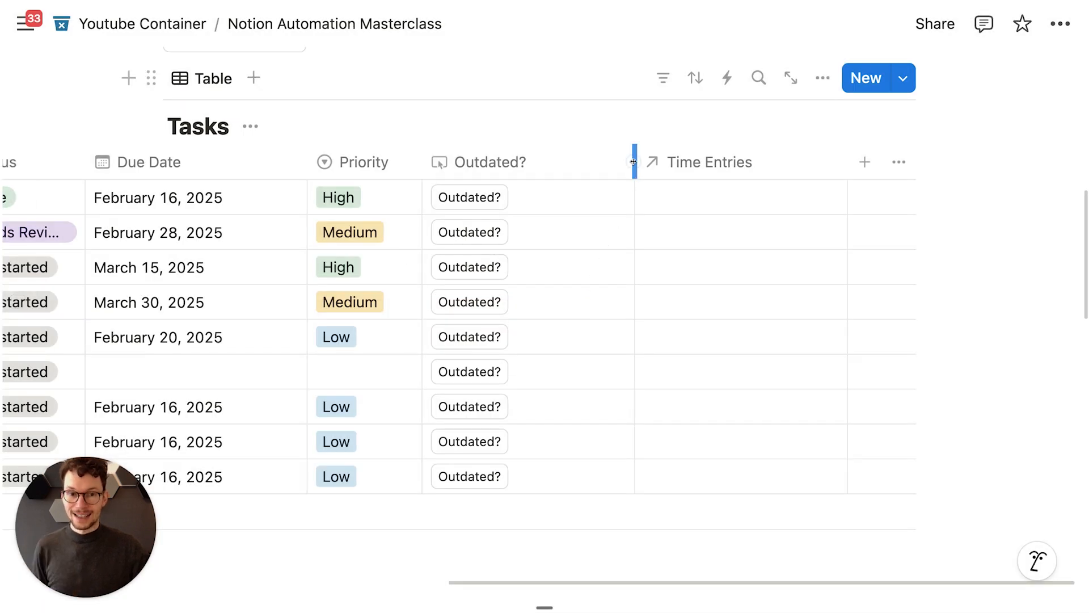
pyautogui.hscroll(-5, 471, 199)
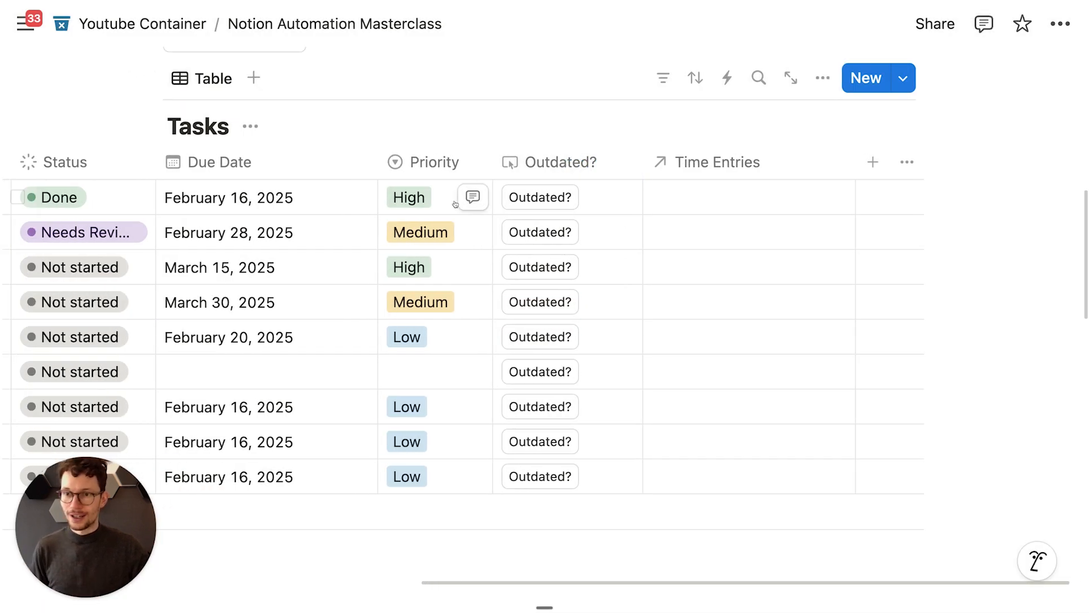
pyautogui.scroll(-6, 455, 204)
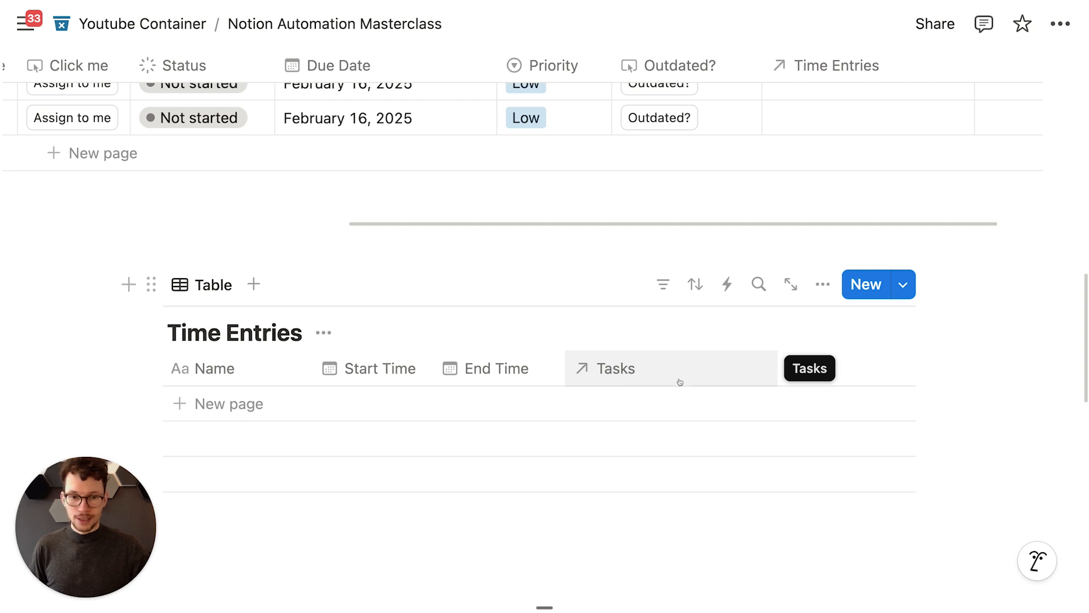
pyautogui.scroll(10, 672, 378)
pyautogui.scroll(-3, 706, 260)
pyautogui.scroll(1, 705, 259)
# Step: Narrow the Time Entries column and hide all Tasks properties except Task Name
pyautogui.moveTo(974, 152); pyautogui.dragTo(912, 152)
pyautogui.click(822, 68)
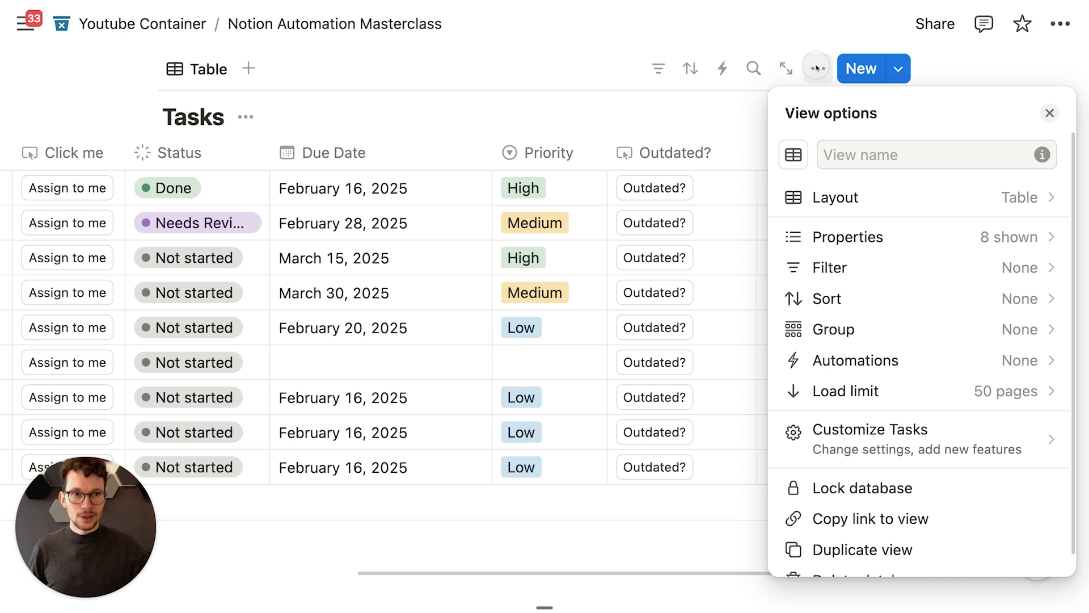
pyautogui.click(877, 238)
pyautogui.click(1021, 199)
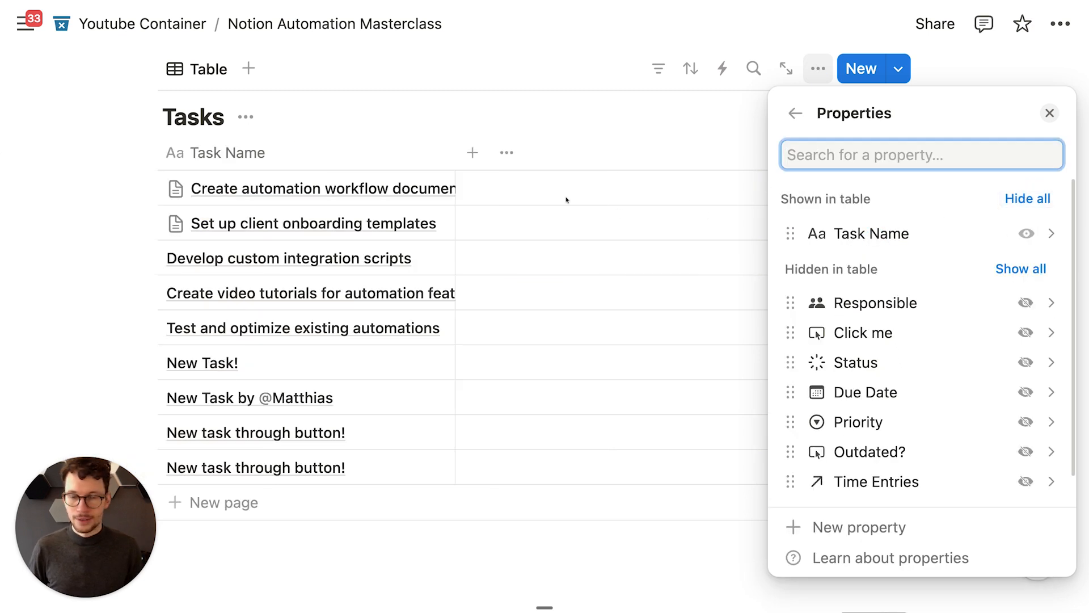
pyautogui.click(464, 135)
# Step: Add a button property named Start Tracking to the Tasks table
pyautogui.click(479, 154)
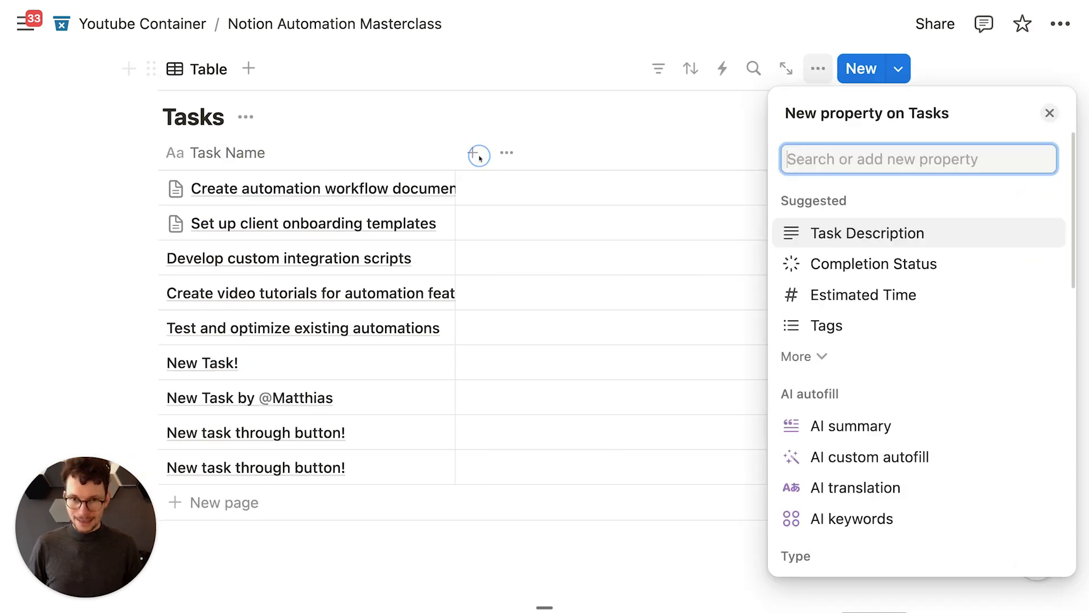
pyautogui.write('but')
pyautogui.press('Return')
pyautogui.write('Start Tracking')
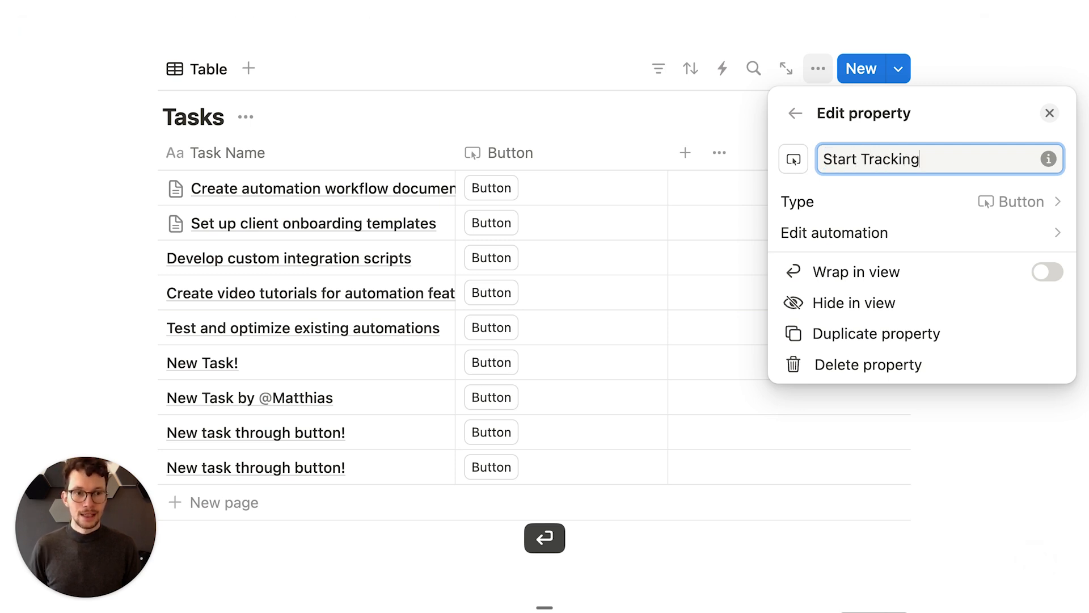
# Step: Give the button an action that adds a page to Time Entries
pyautogui.click(851, 232)
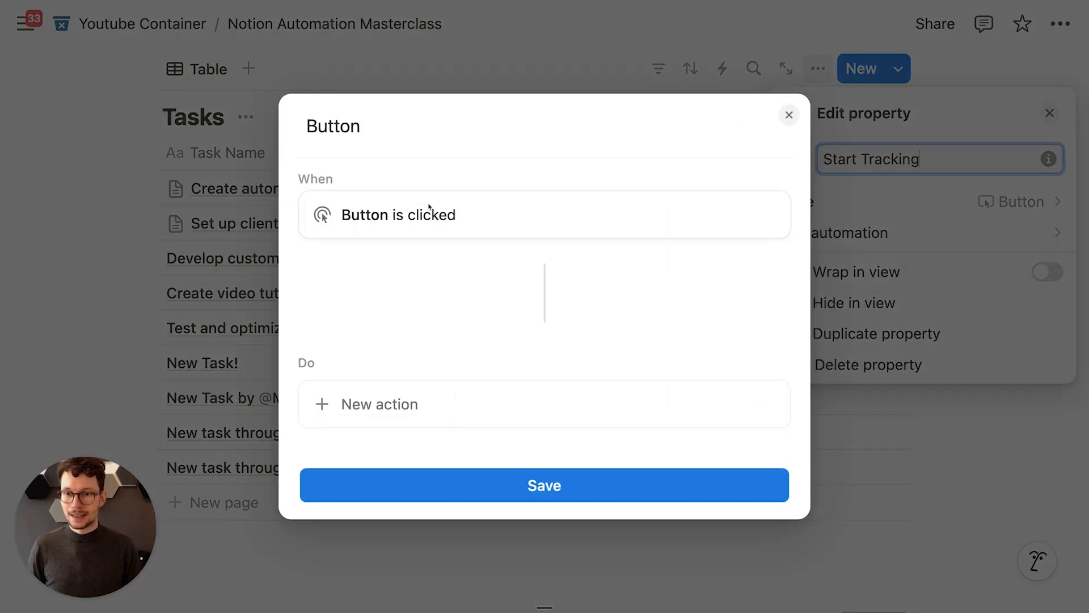
pyautogui.click(433, 383)
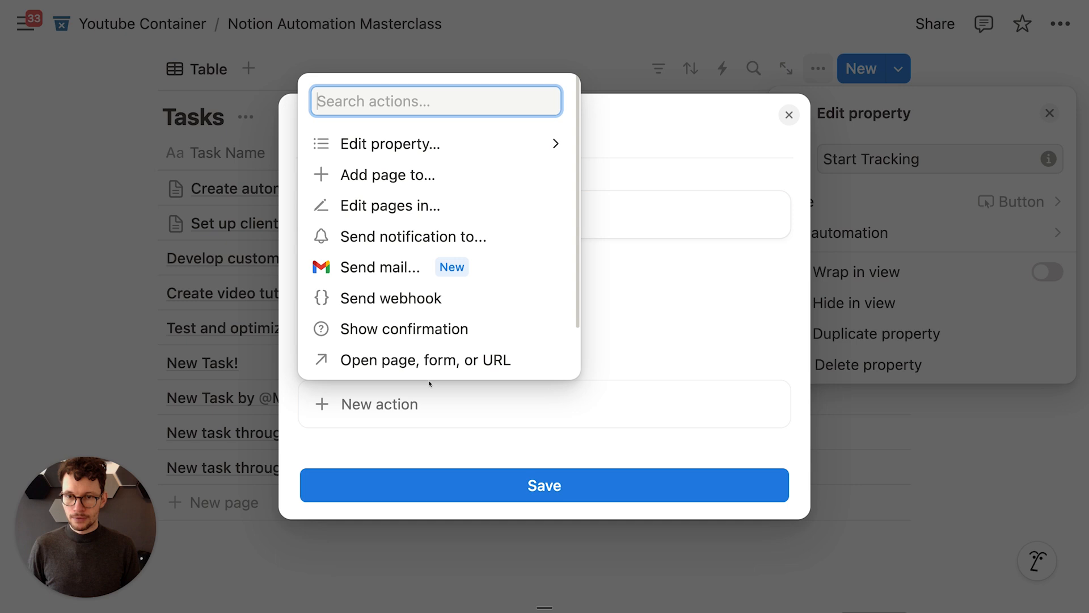
pyautogui.click(415, 183)
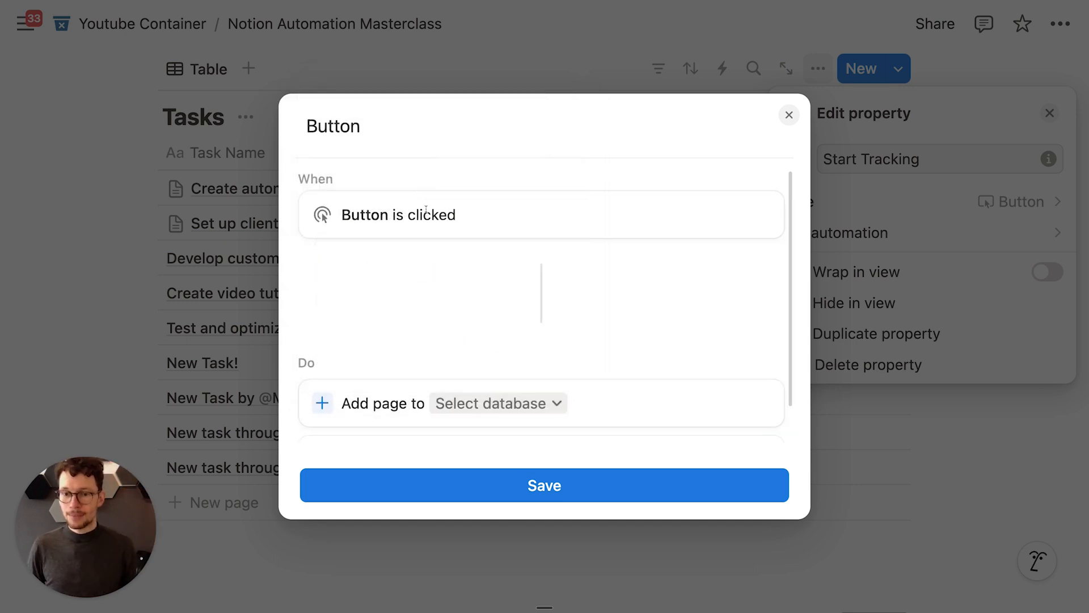
pyautogui.click(462, 361)
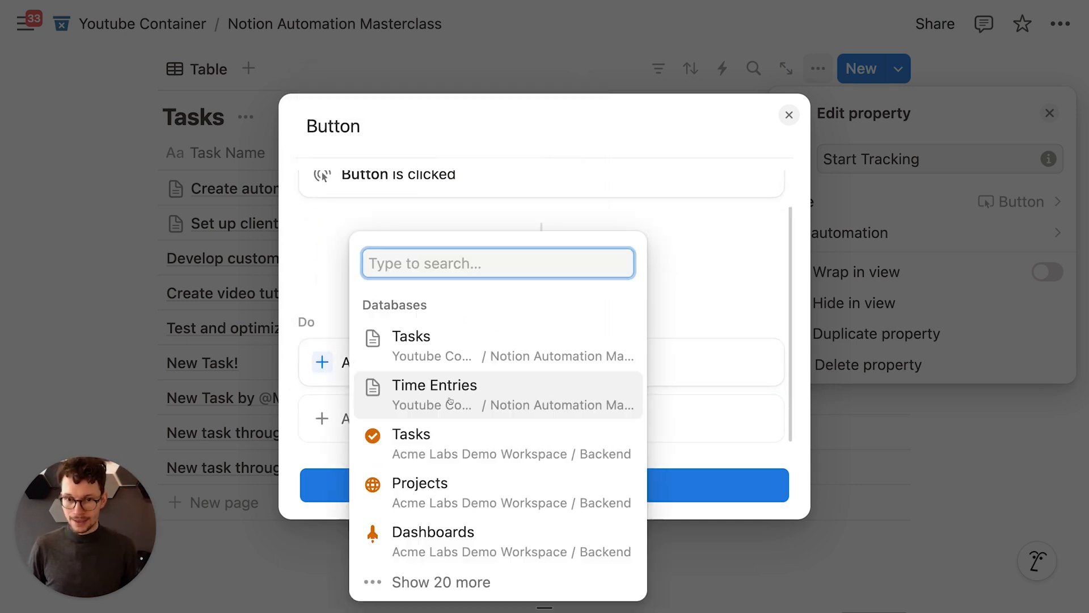
pyautogui.click(439, 391)
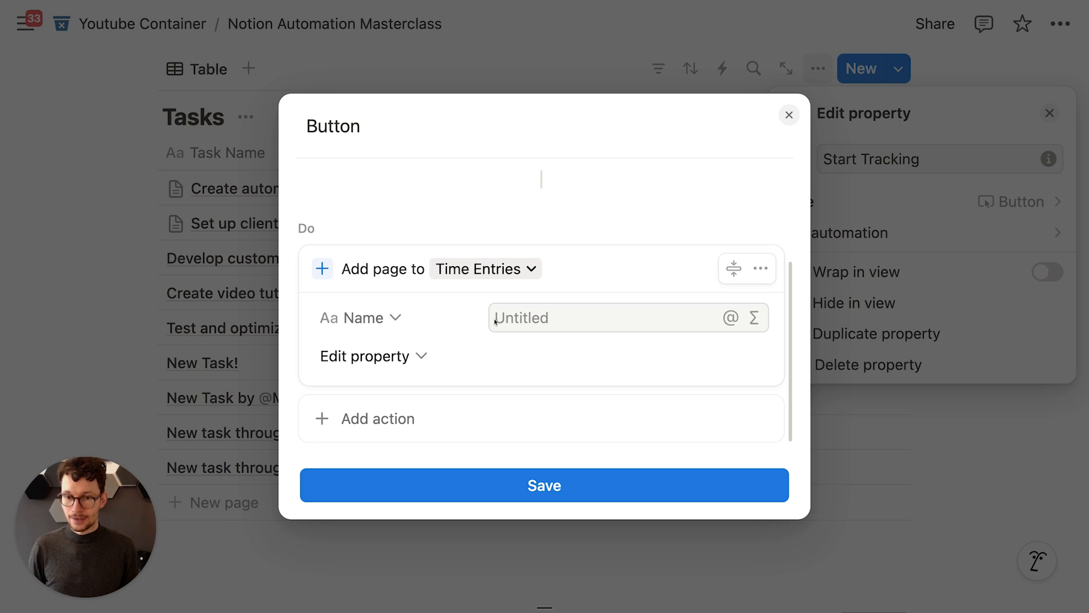
# Step: Name the new page 'Entry for' followed by the task's Task Name
pyautogui.click(555, 312)
pyautogui.write('En')
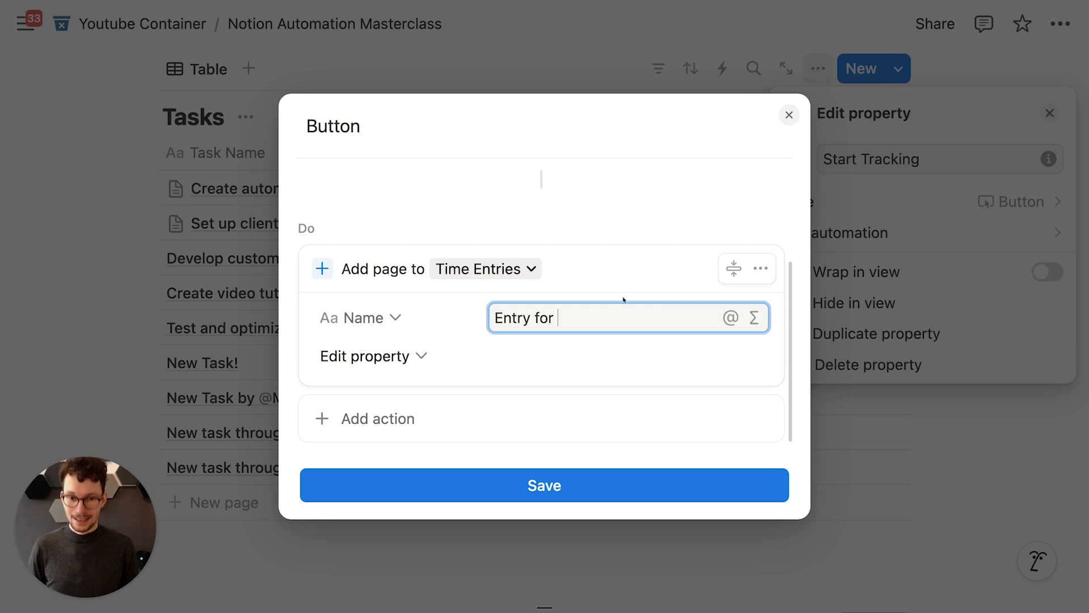
pyautogui.write('try for ')
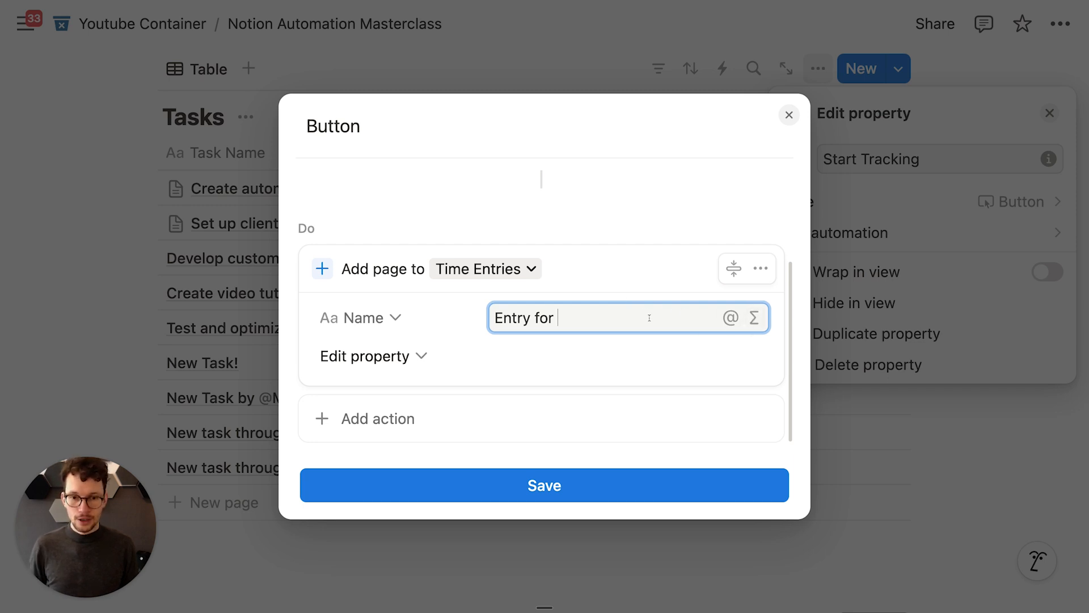
pyautogui.write('@')
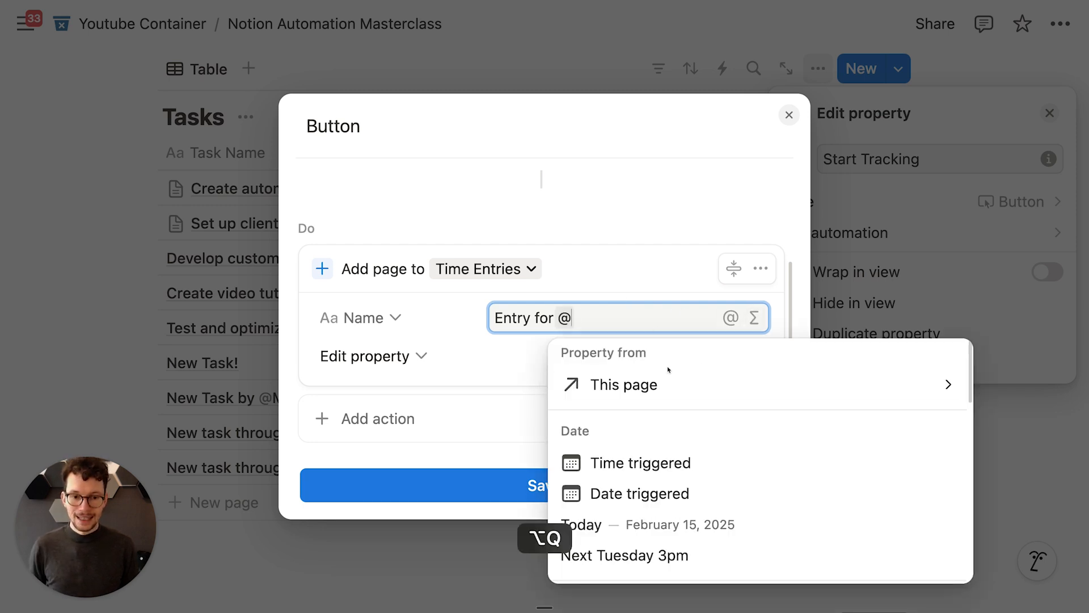
pyautogui.click(658, 381)
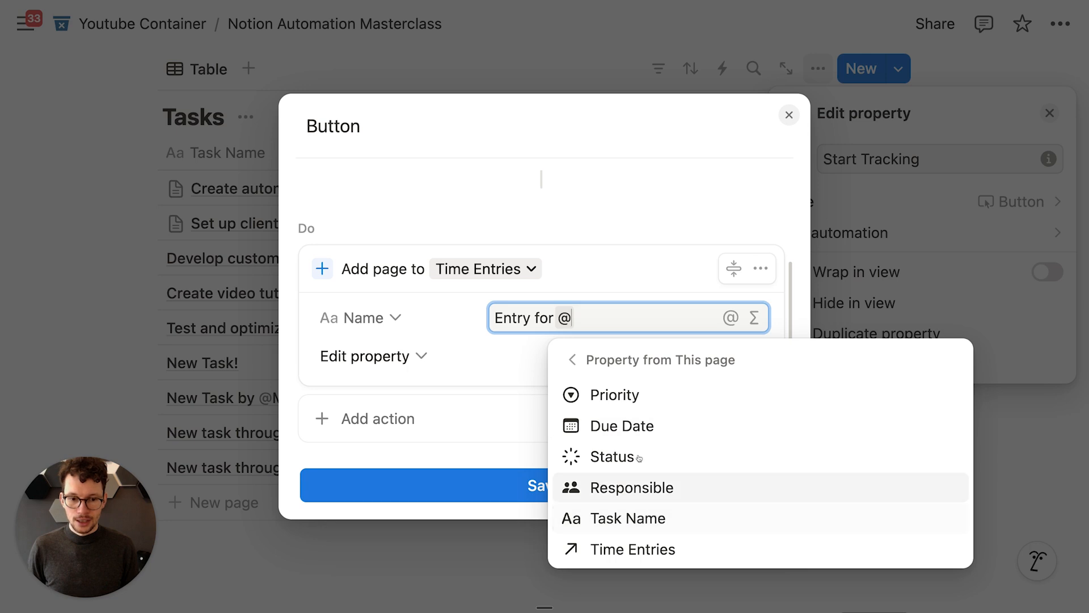
pyautogui.click(573, 360)
pyautogui.scroll(-3, 636, 454)
pyautogui.scroll(1, 638, 451)
pyautogui.scroll(-3, 637, 448)
pyautogui.scroll(5, 641, 437)
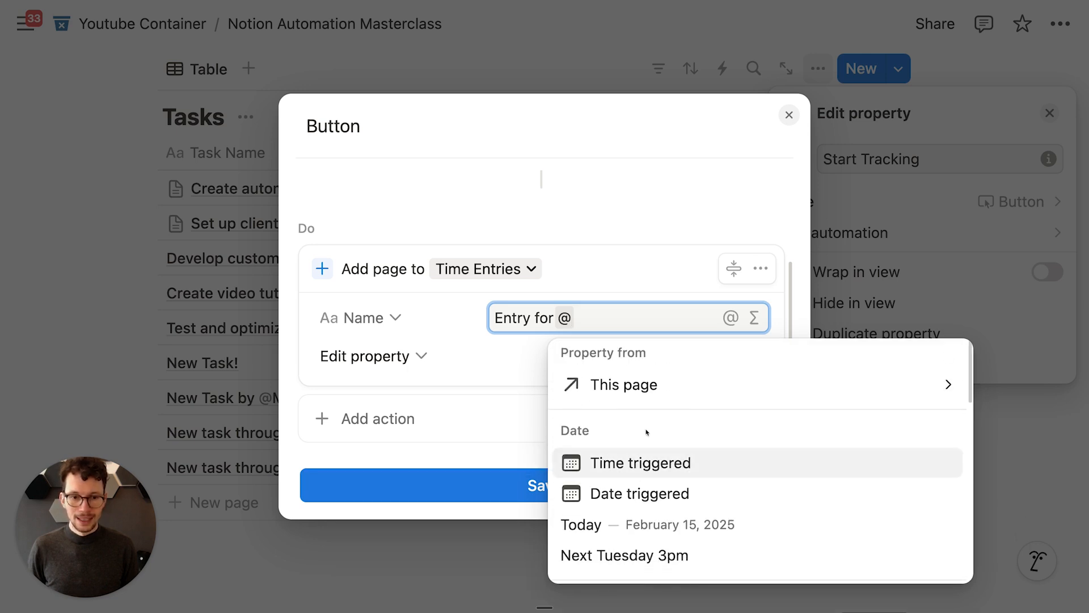
pyautogui.click(649, 386)
pyautogui.click(643, 516)
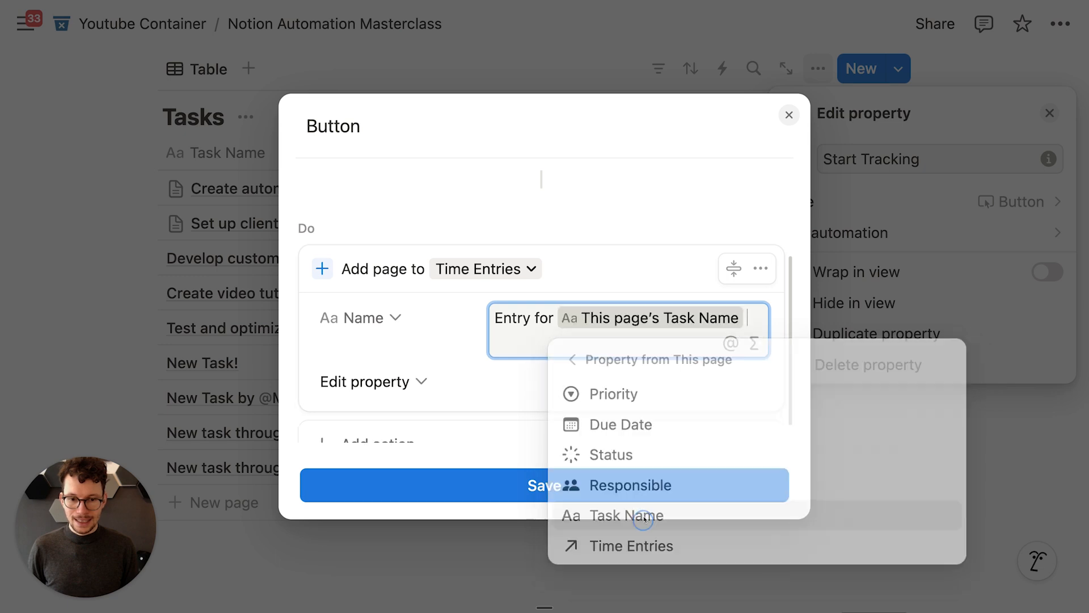
# Step: Set the new page's Start Time to Time triggered
pyautogui.scroll(-1, 436, 374)
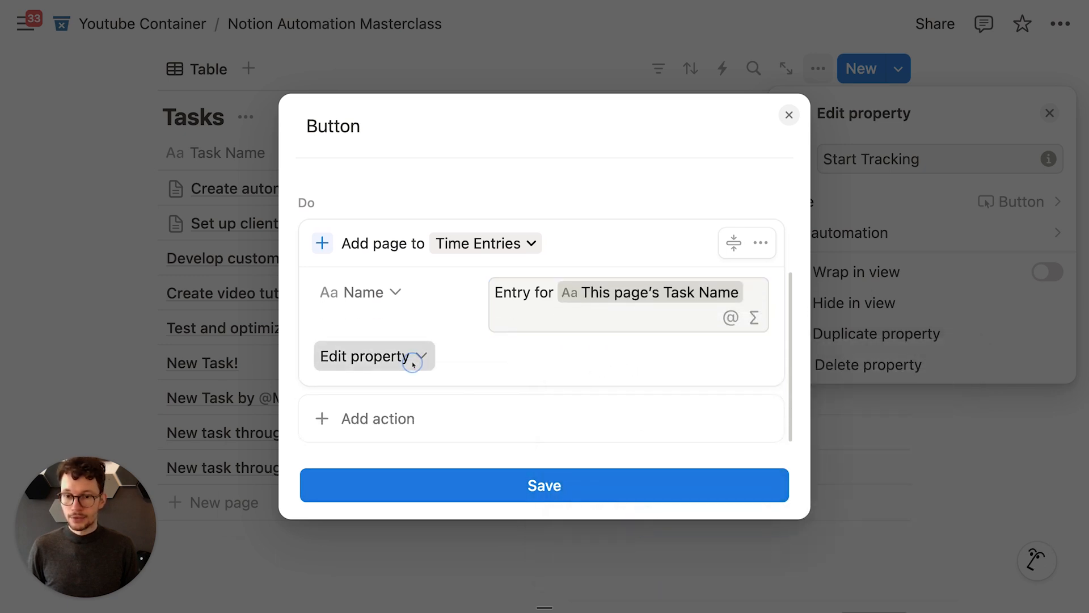
pyautogui.click(419, 355)
pyautogui.click(384, 481)
pyautogui.click(528, 356)
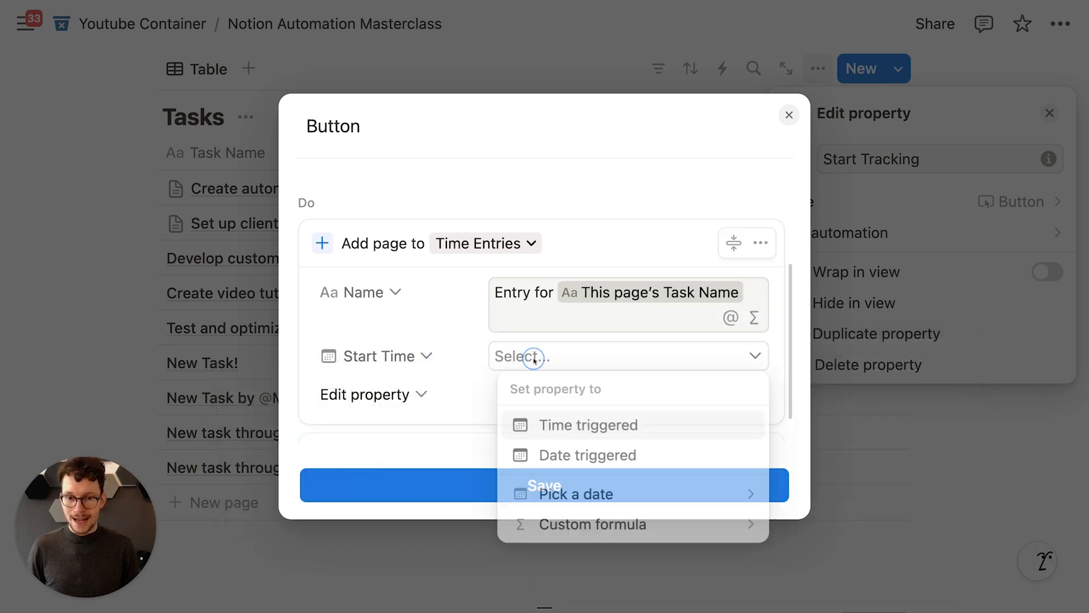
pyautogui.click(567, 426)
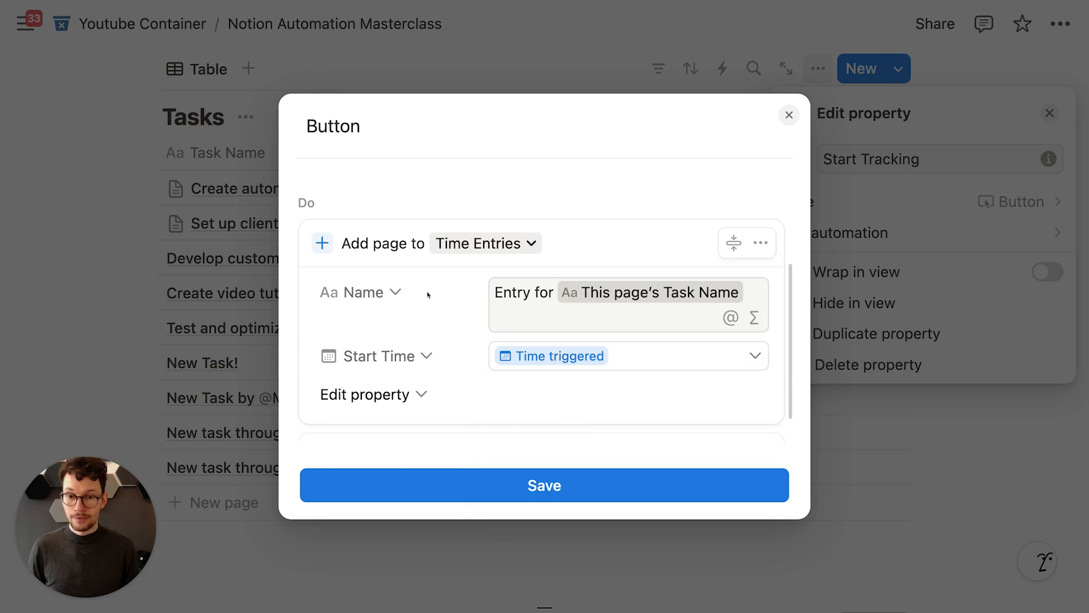
pyautogui.scroll(-1, 428, 300)
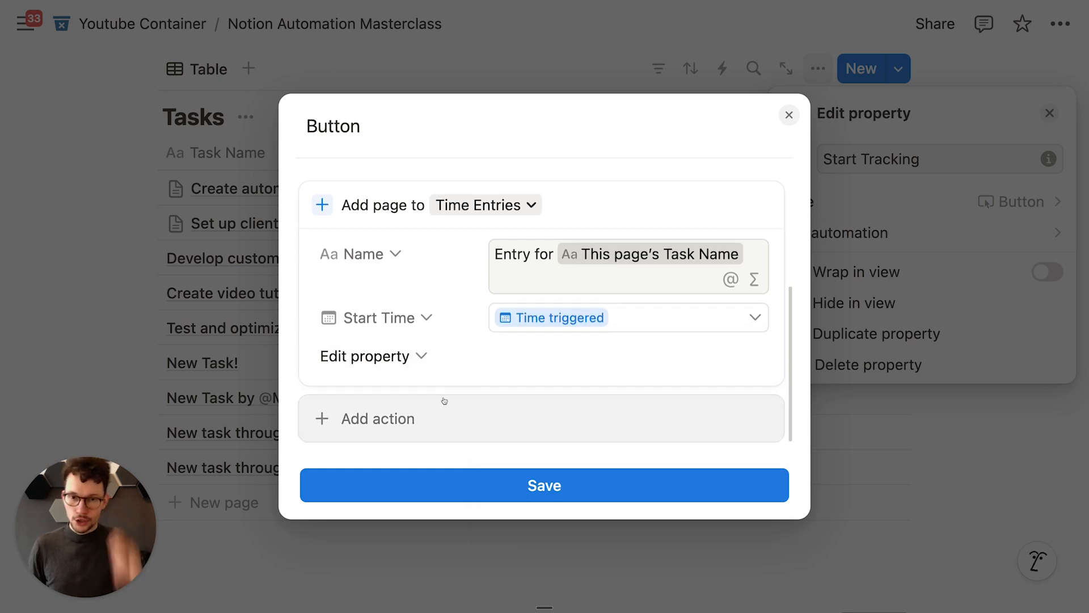
# Step: Link the new page's Tasks relation to This page and save the automation
pyautogui.click(400, 365)
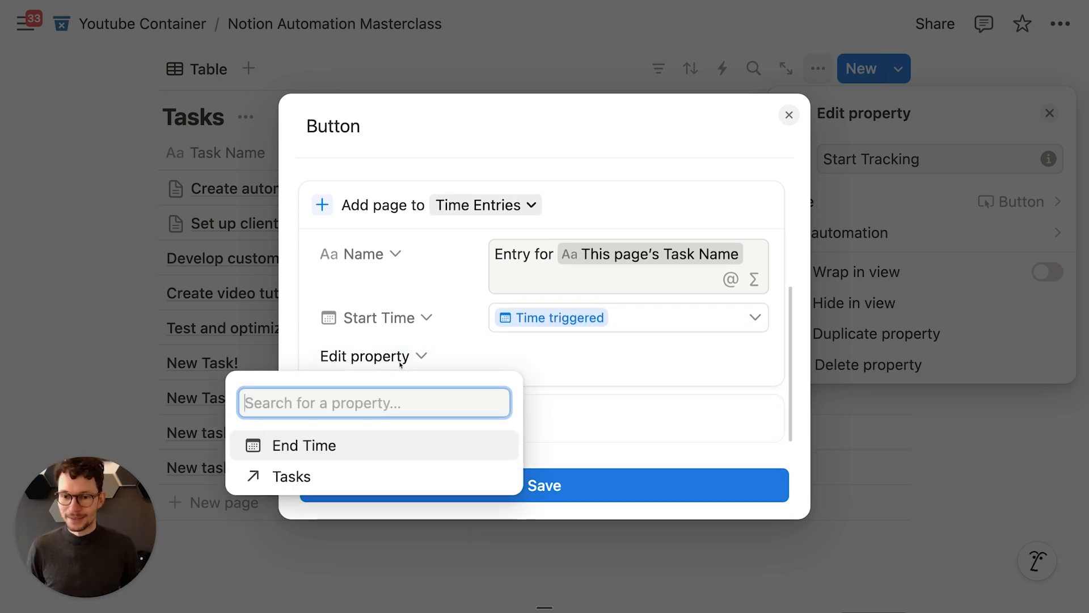
pyautogui.click(368, 478)
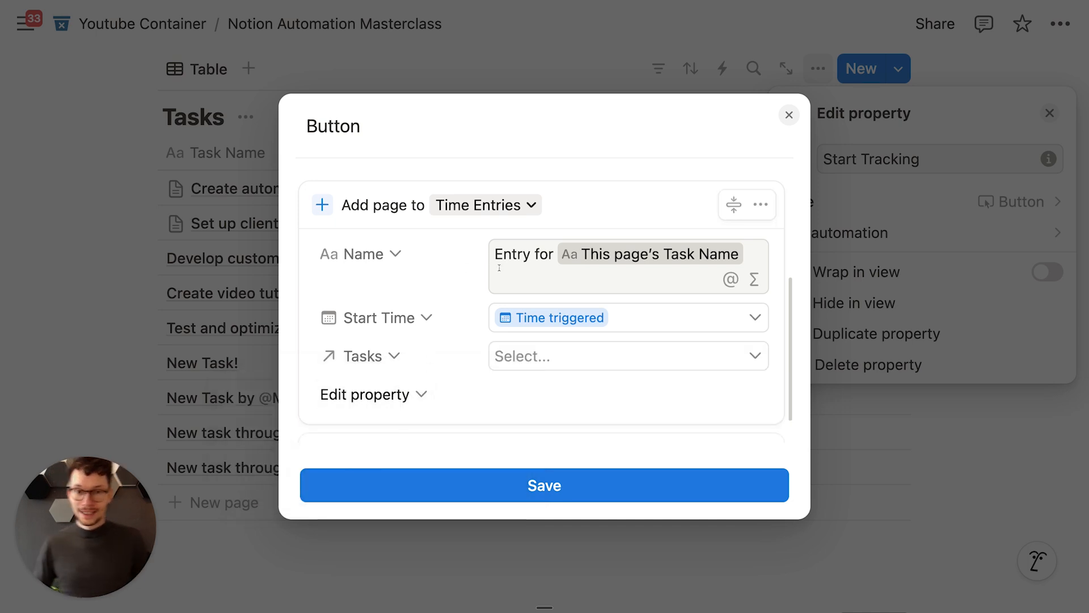
pyautogui.scroll(-1, 498, 293)
pyautogui.click(510, 317)
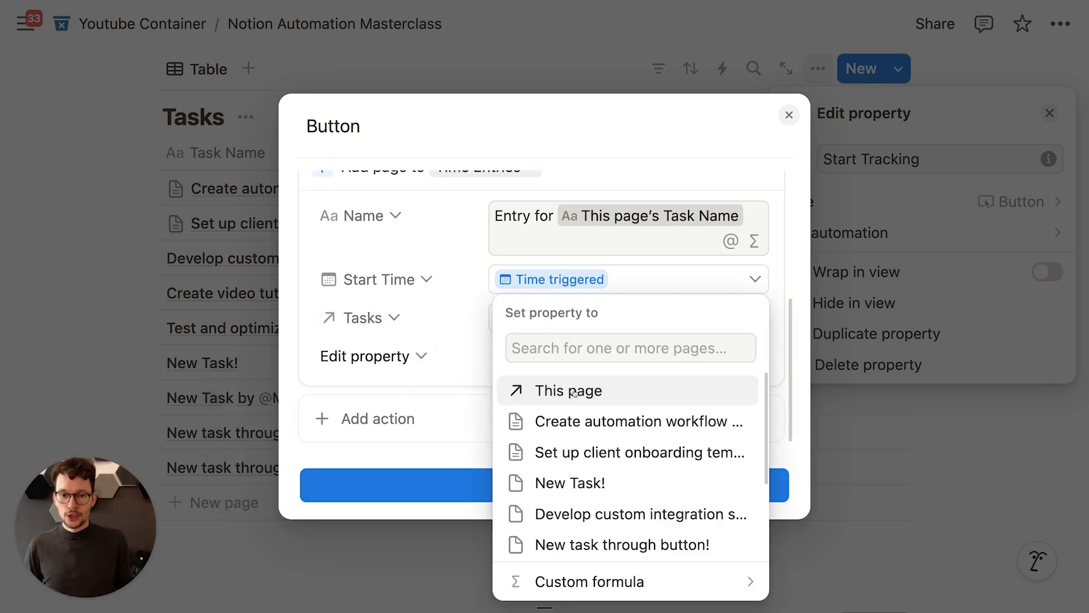
pyautogui.click(571, 391)
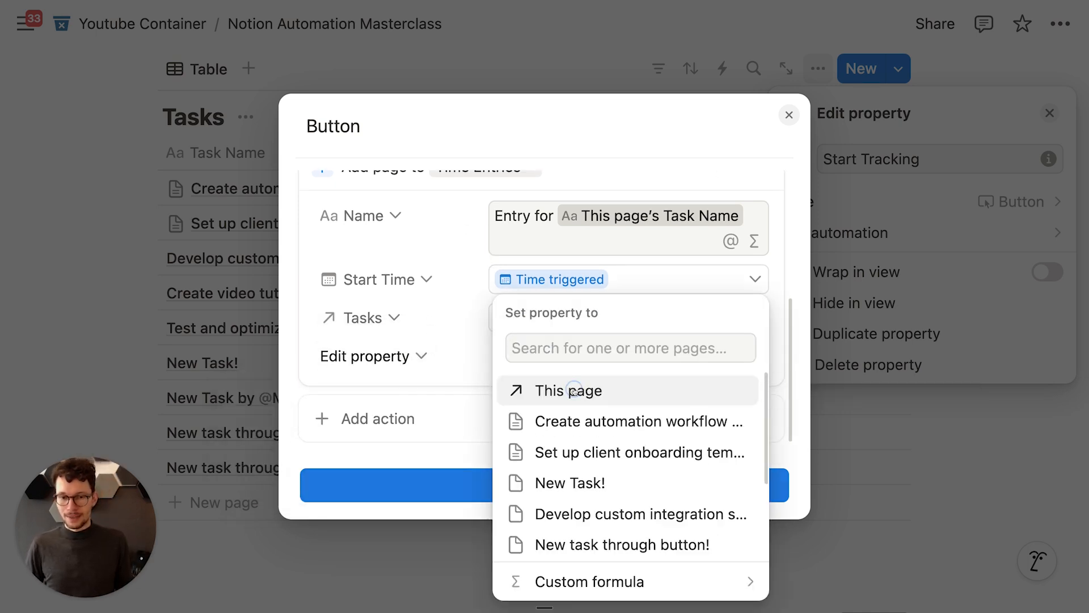
pyautogui.click(451, 293)
pyautogui.scroll(1, 483, 242)
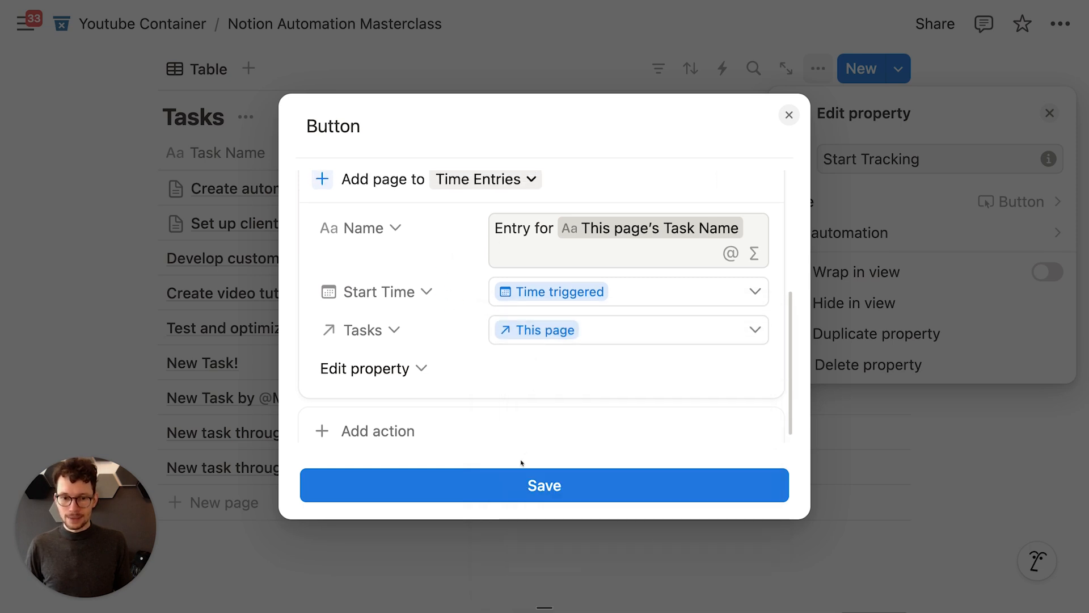
pyautogui.click(517, 485)
# Step: Run Start Tracking on the first task and widen the Time Entries Name column
pyautogui.click(520, 70)
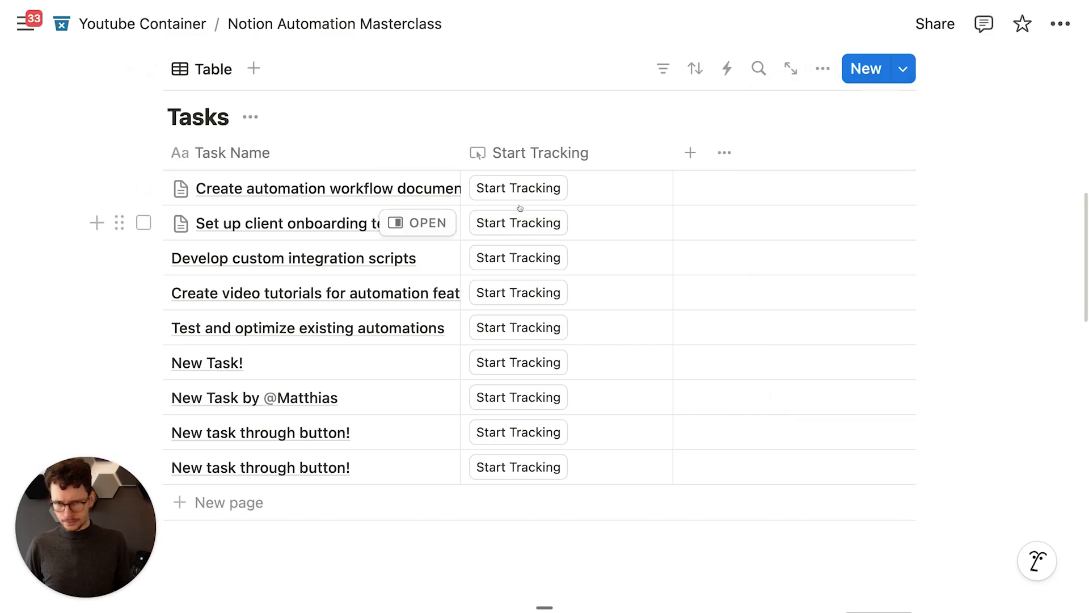
pyautogui.scroll(-1, 485, 199)
pyautogui.click(506, 157)
pyautogui.scroll(-5, 471, 238)
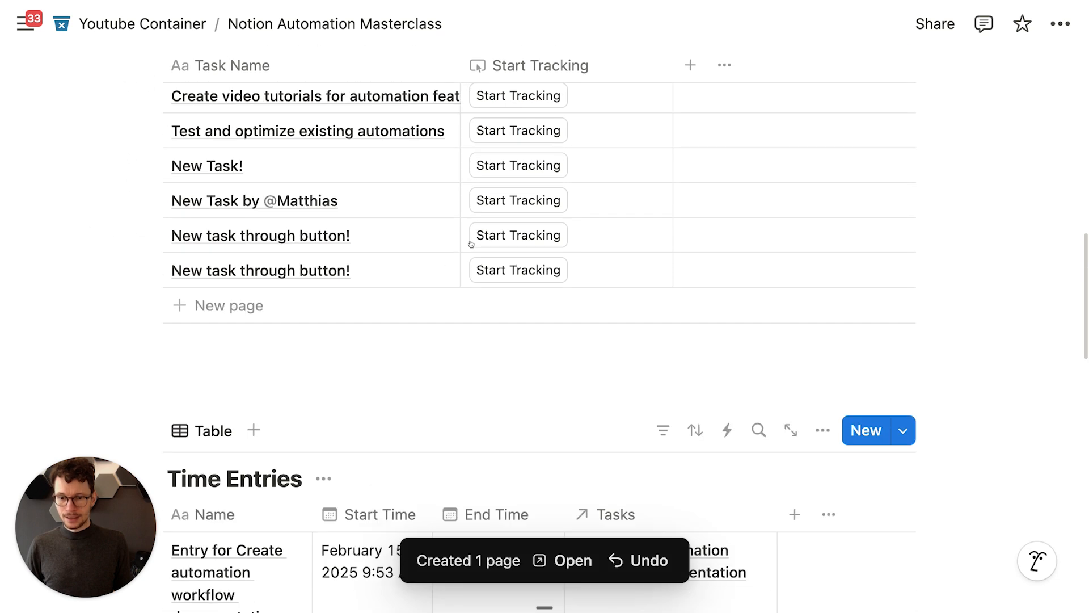
pyautogui.scroll(-3, 266, 412)
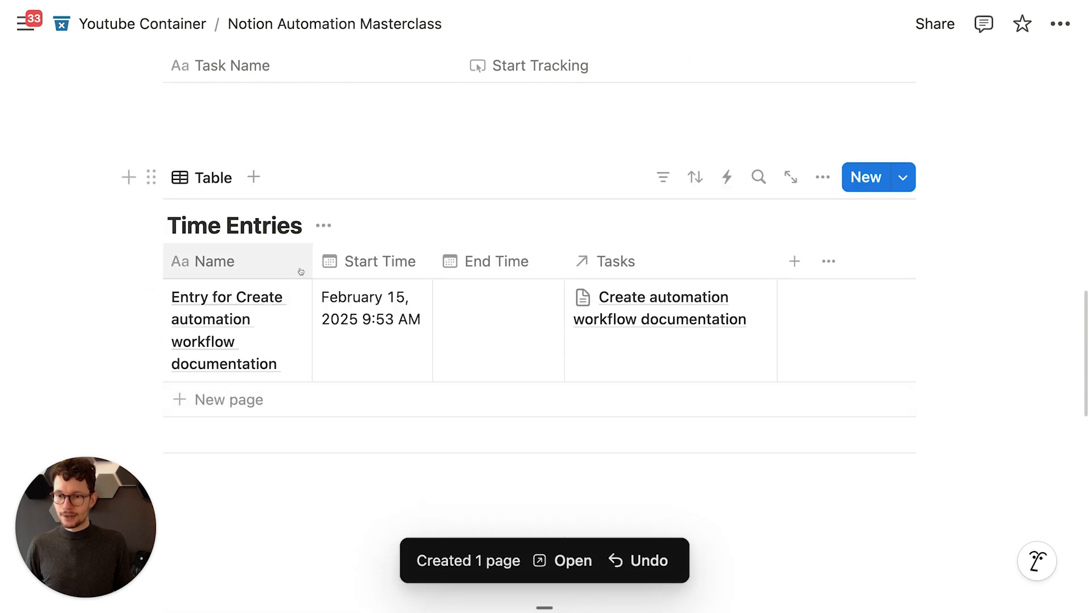
pyautogui.moveTo(308, 264); pyautogui.dragTo(429, 261)
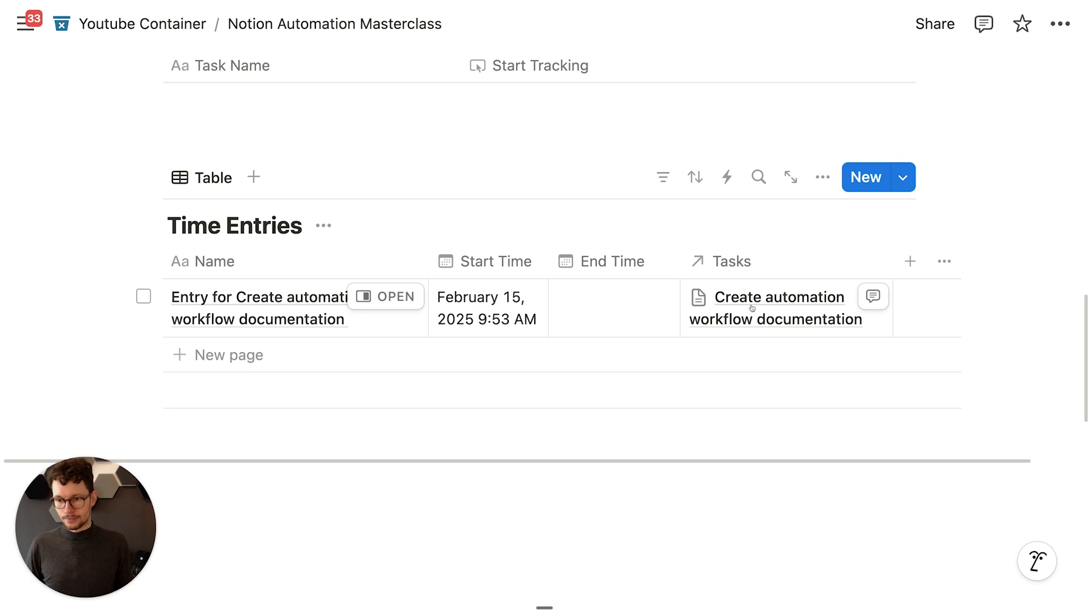
pyautogui.scroll(10, 752, 308)
pyautogui.click(674, 271)
# Step: Narrow the Start Tracking column and add a Stop Tracking button property
pyautogui.click(651, 248)
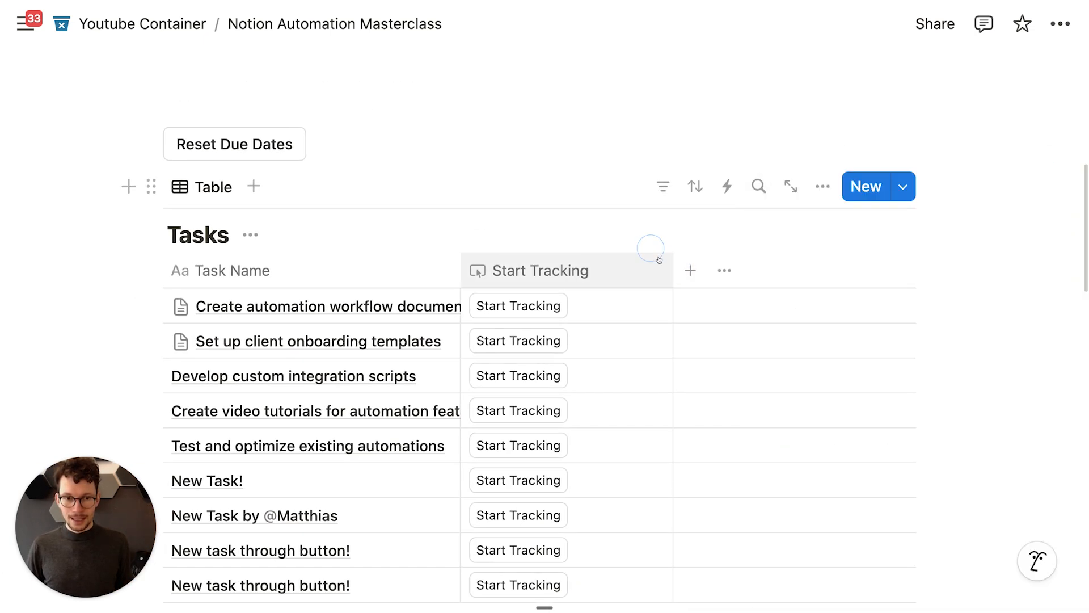
pyautogui.moveTo(672, 271); pyautogui.dragTo(614, 272)
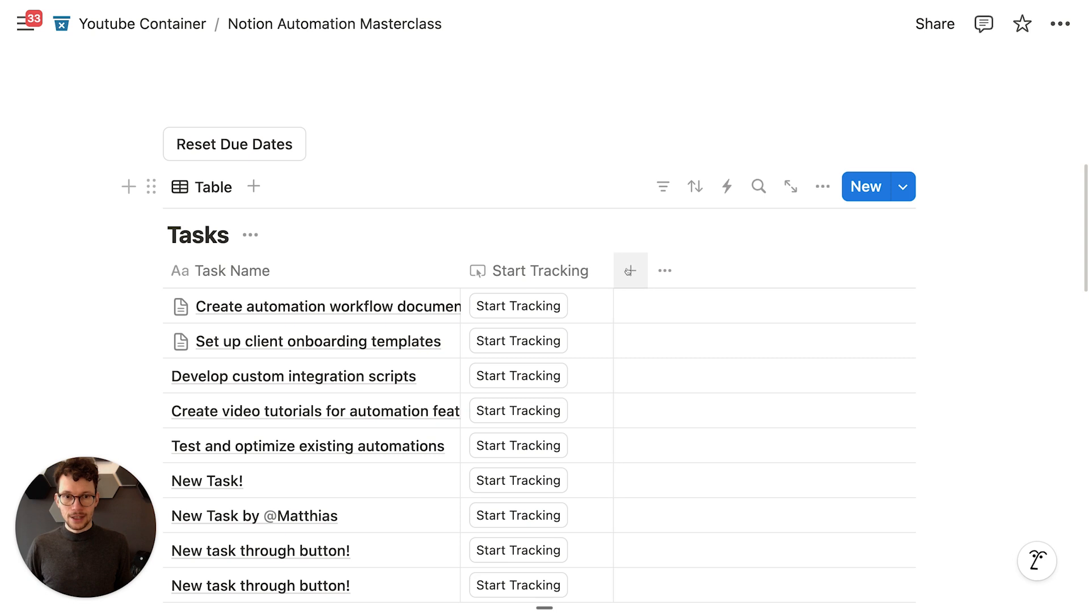
pyautogui.click(628, 271)
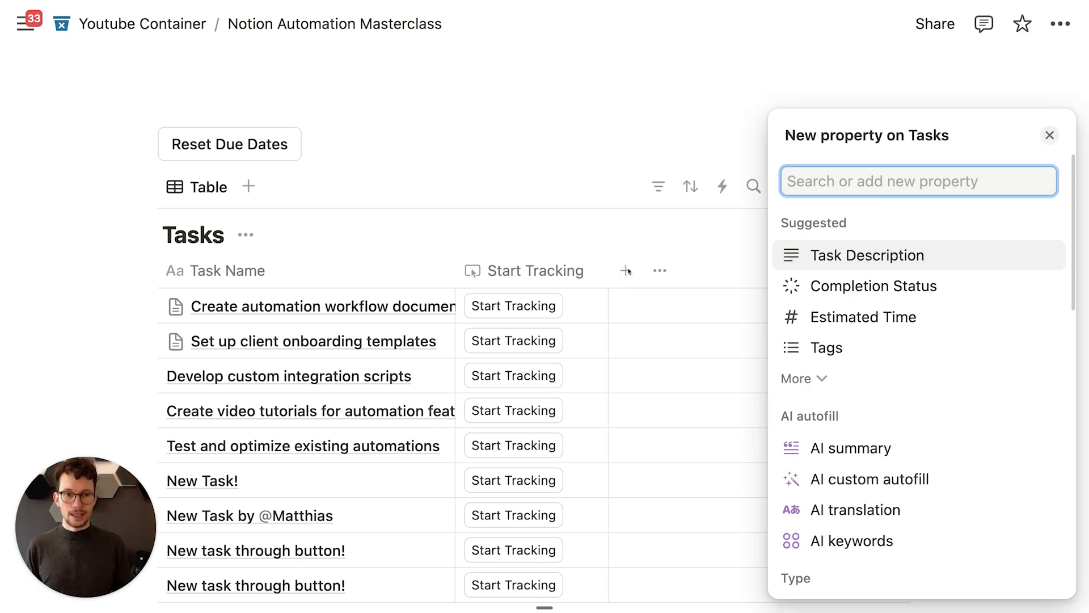
pyautogui.write('but')
pyautogui.press('Return')
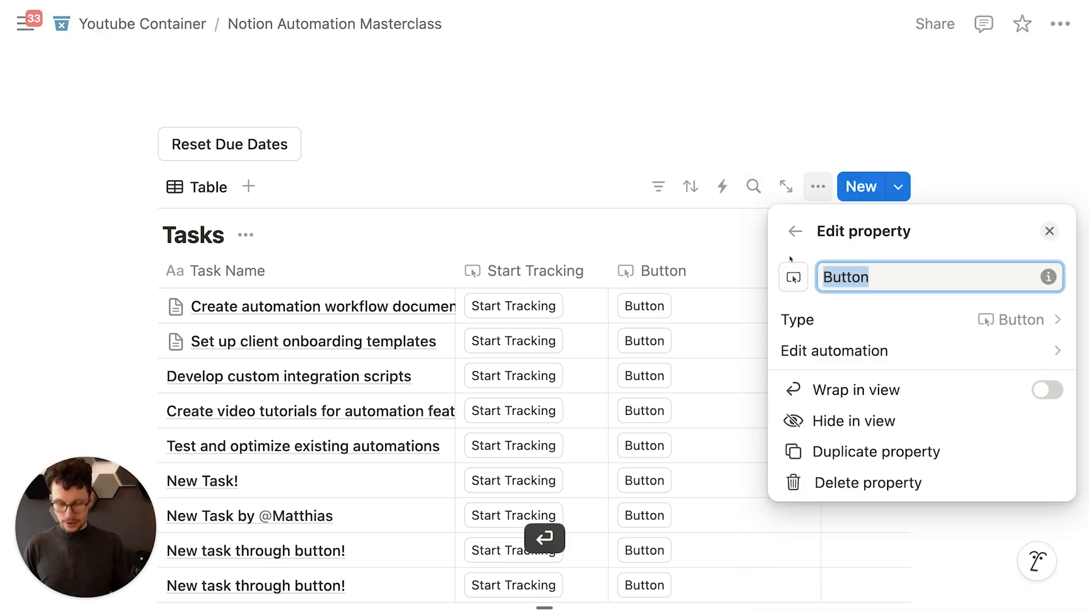
pyautogui.write('Stop Tracking')
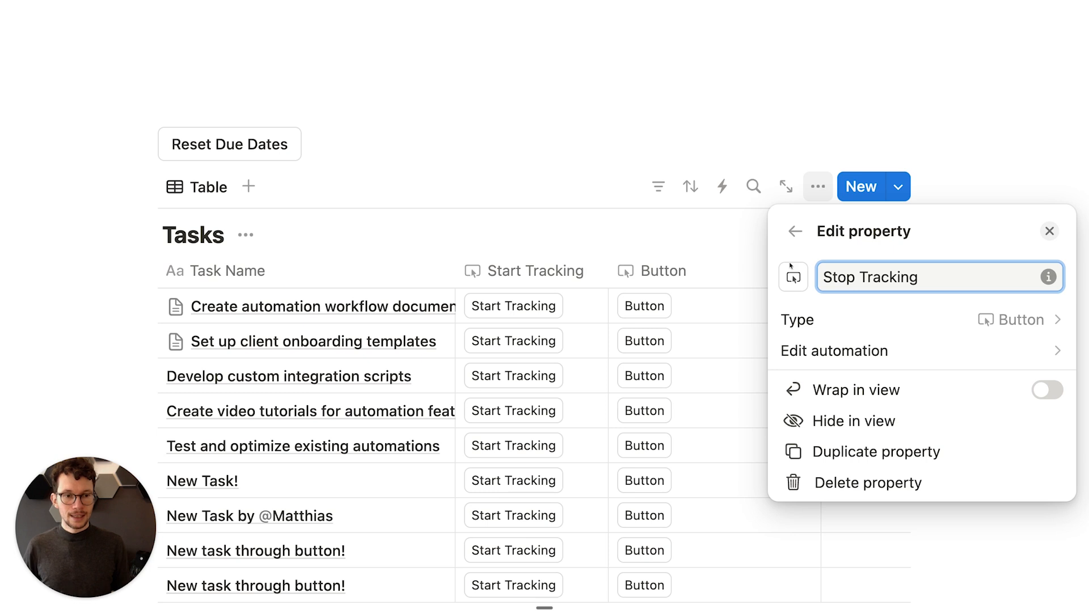
# Step: Add an 'Edit pages in' action to the Stop Tracking automation
pyautogui.click(845, 351)
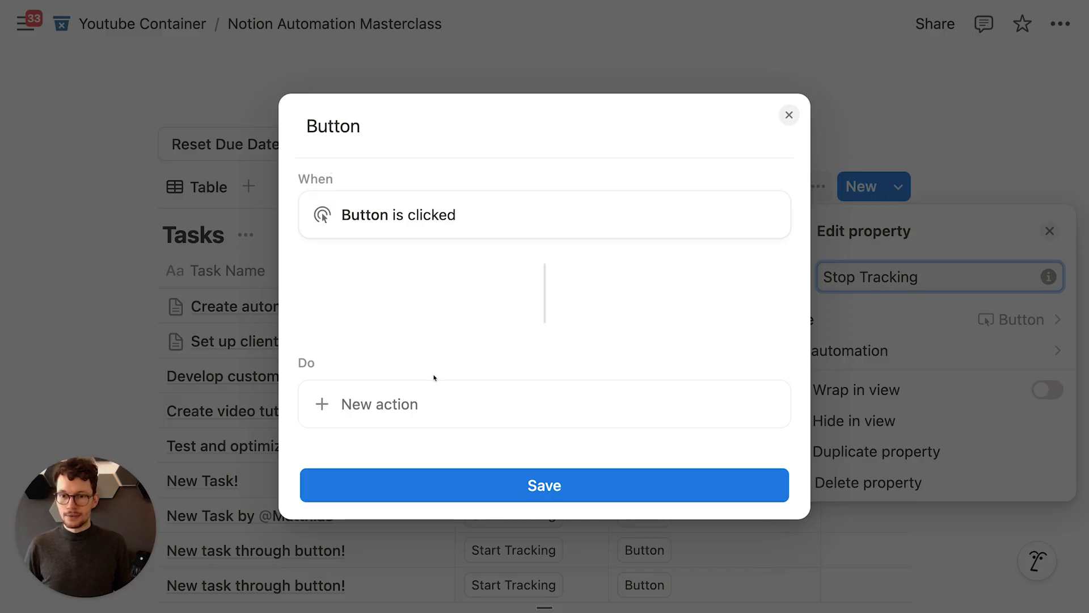
pyautogui.click(406, 396)
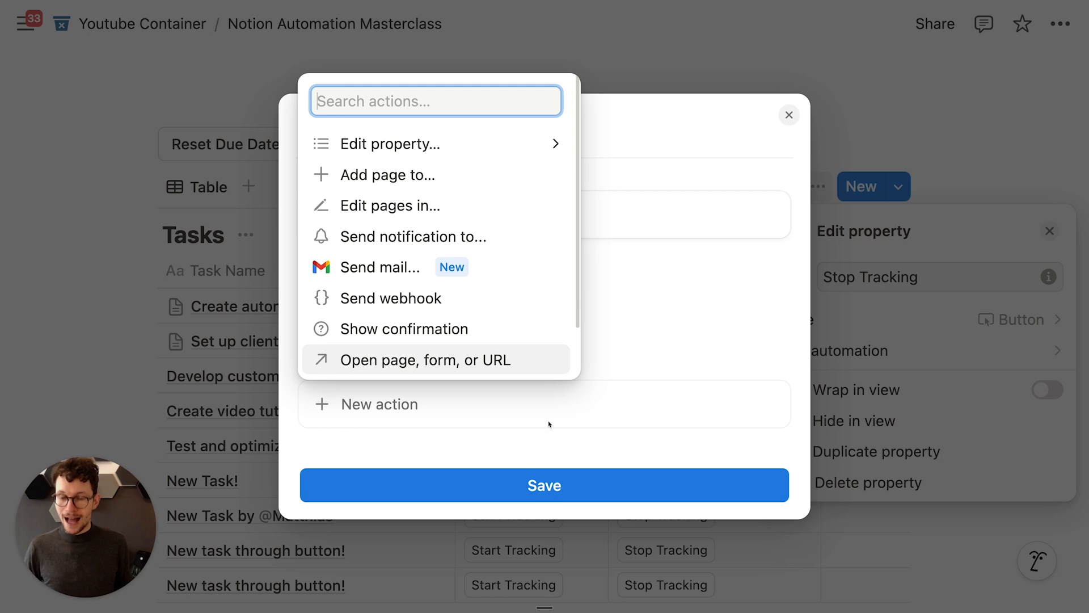
pyautogui.press('Up')
pyautogui.click(709, 333)
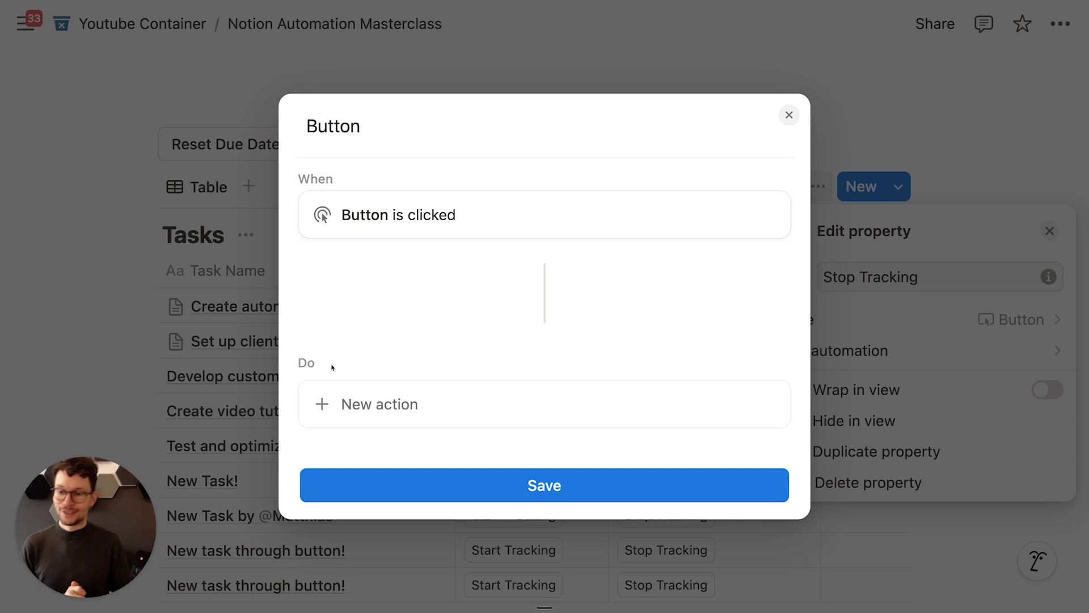
pyautogui.click(390, 405)
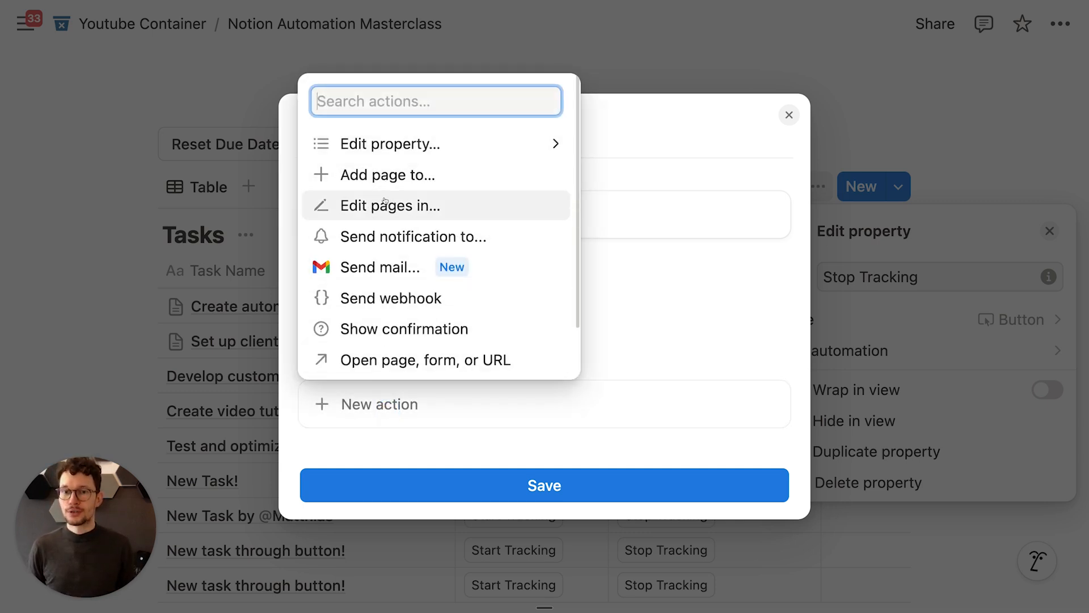
pyautogui.click(383, 205)
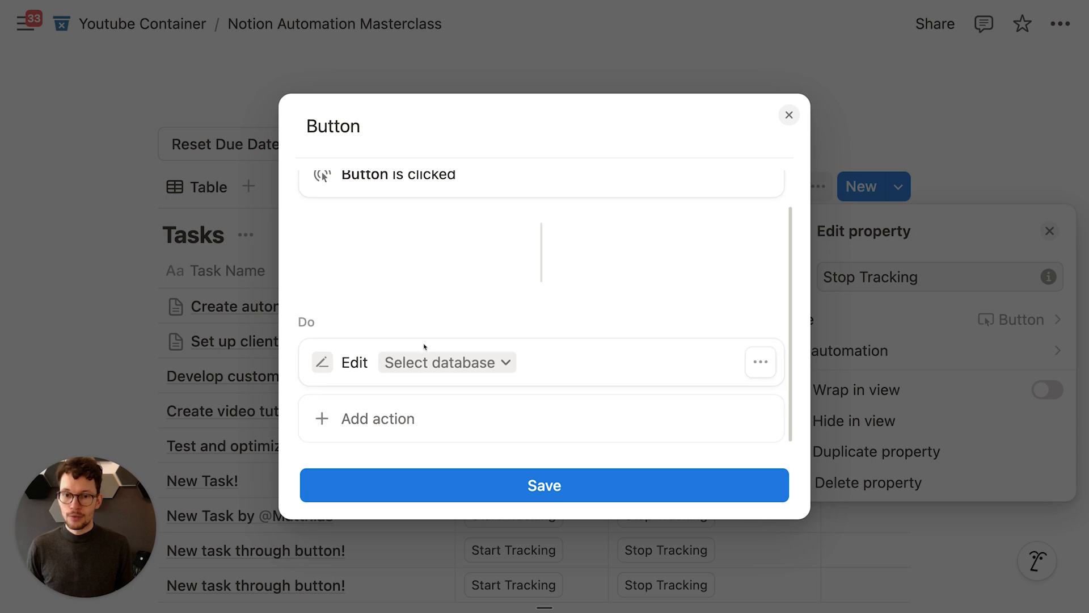
# Step: Target Time Entries and add a filter on the Tasks relation, leaving its value empty
pyautogui.click(426, 361)
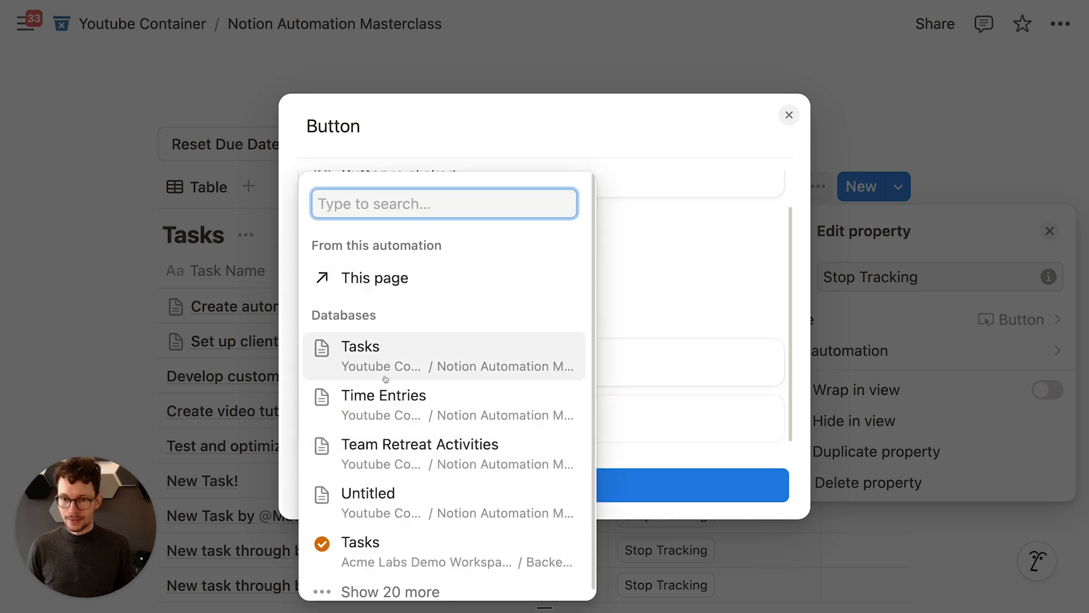
pyautogui.click(392, 394)
pyautogui.click(439, 306)
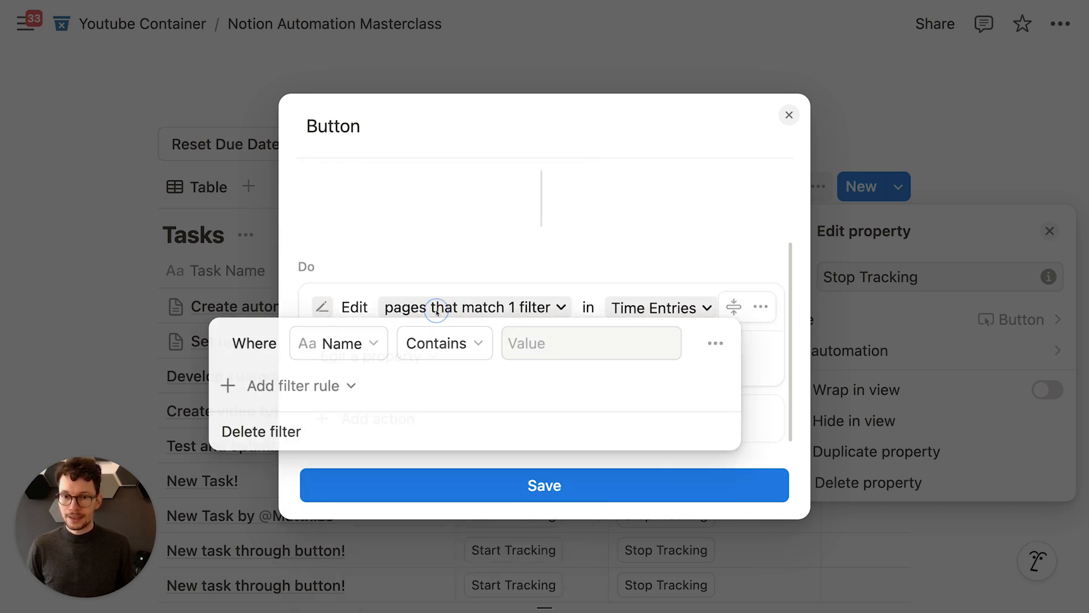
pyautogui.click(615, 355)
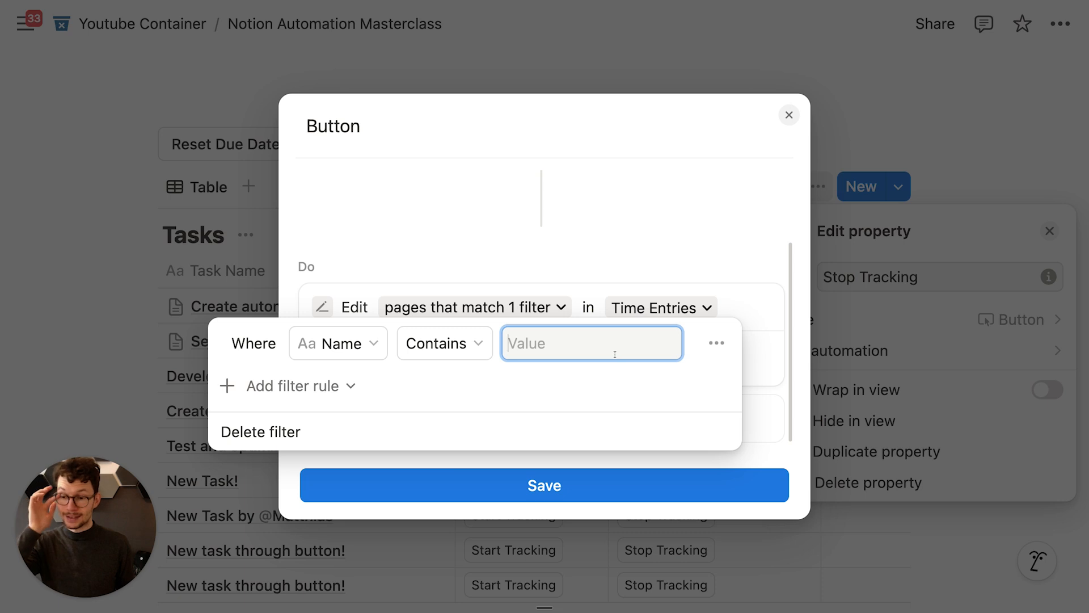
pyautogui.click(340, 343)
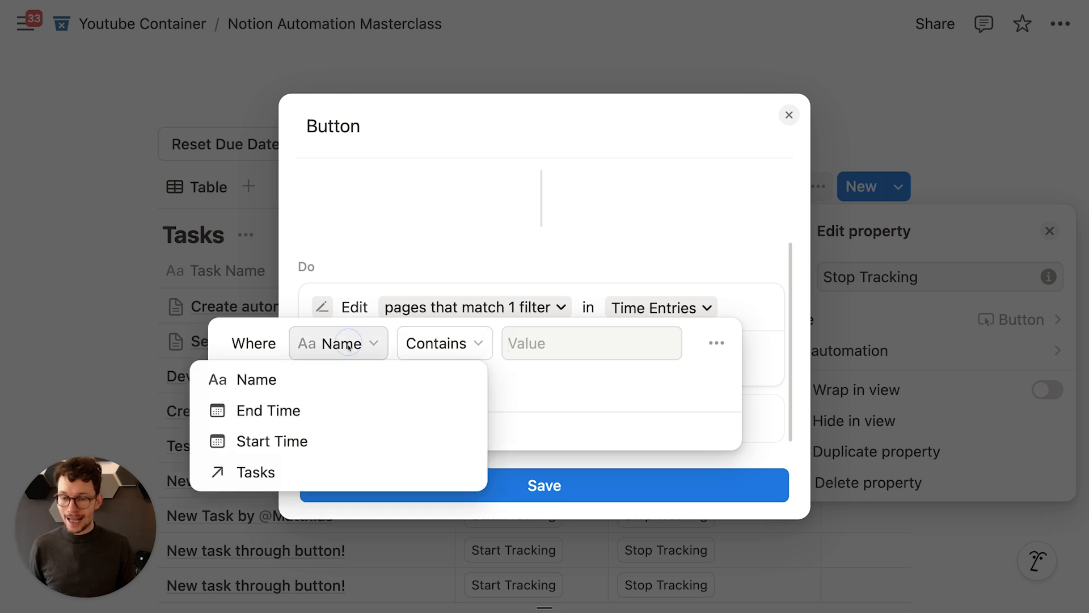
pyautogui.click(274, 470)
pyautogui.click(590, 343)
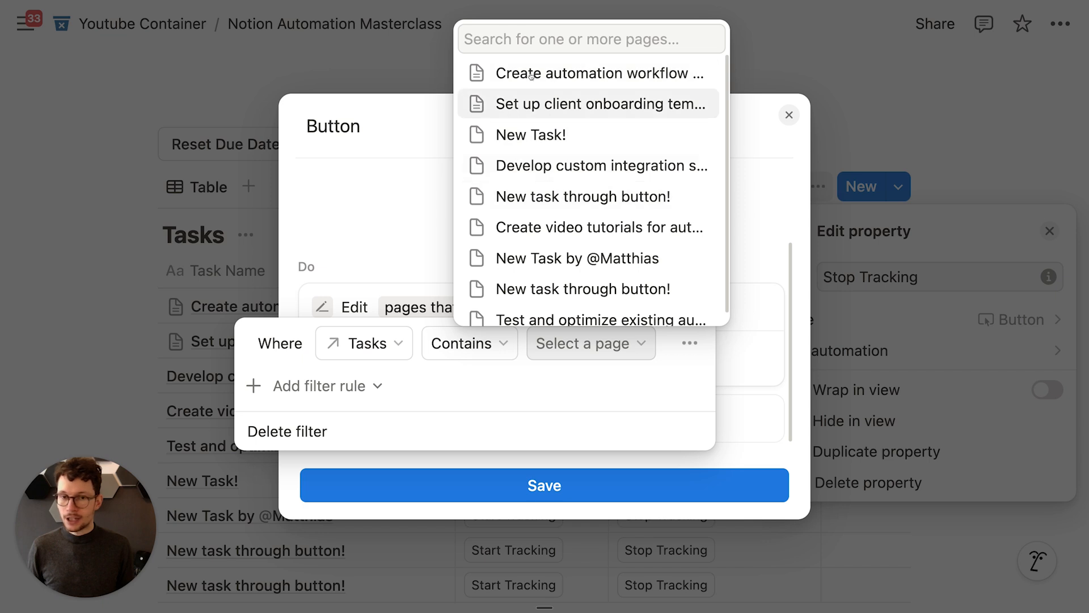
pyautogui.click(437, 226)
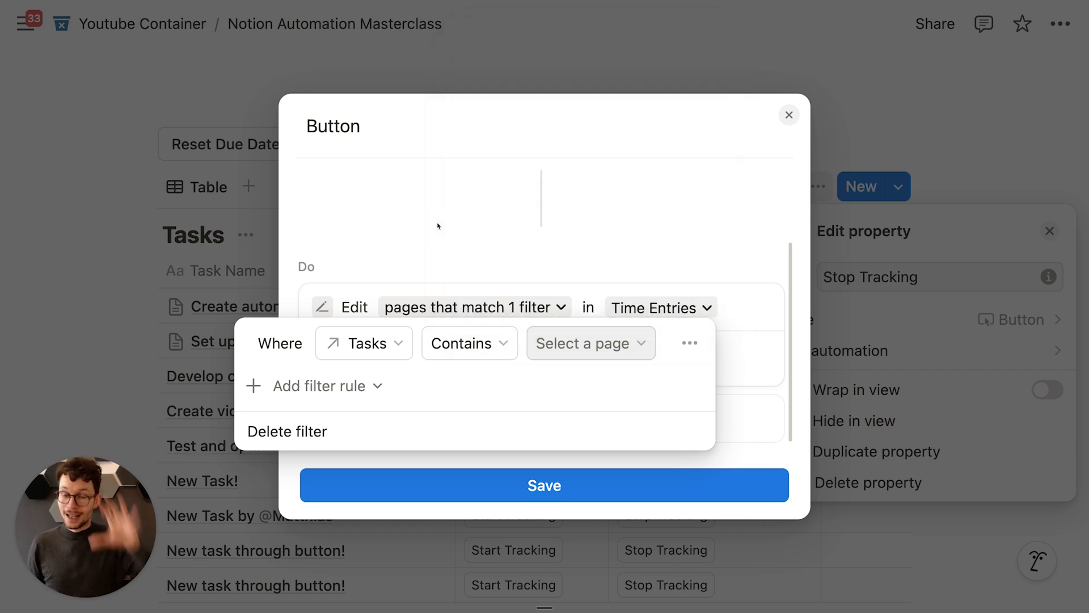
pyautogui.click(438, 226)
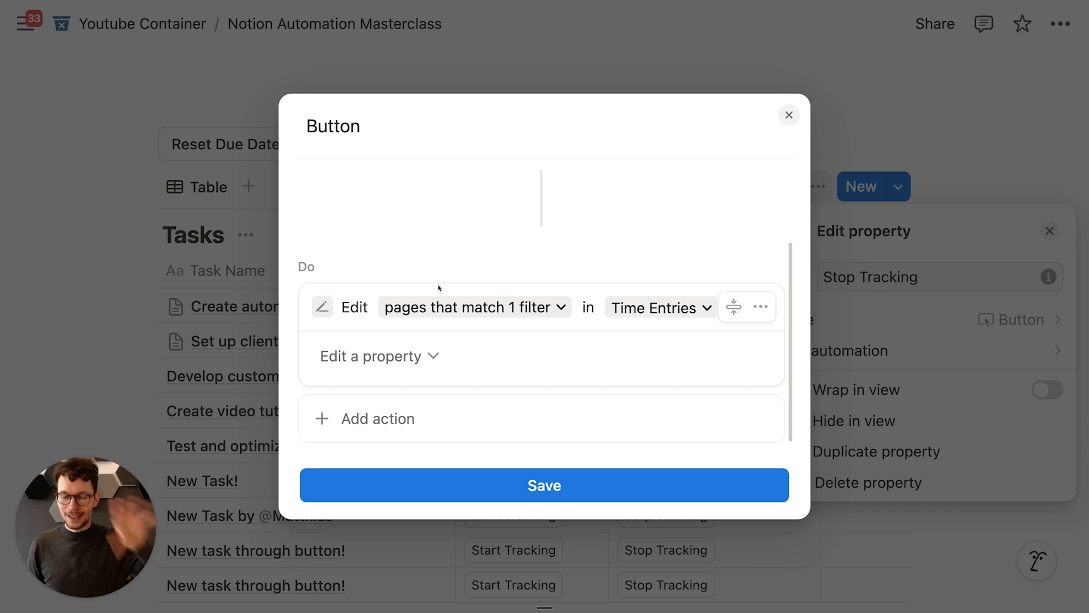
# Step: Delete the edit-pages action and bring up the action list again
pyautogui.scroll(1, 456, 313)
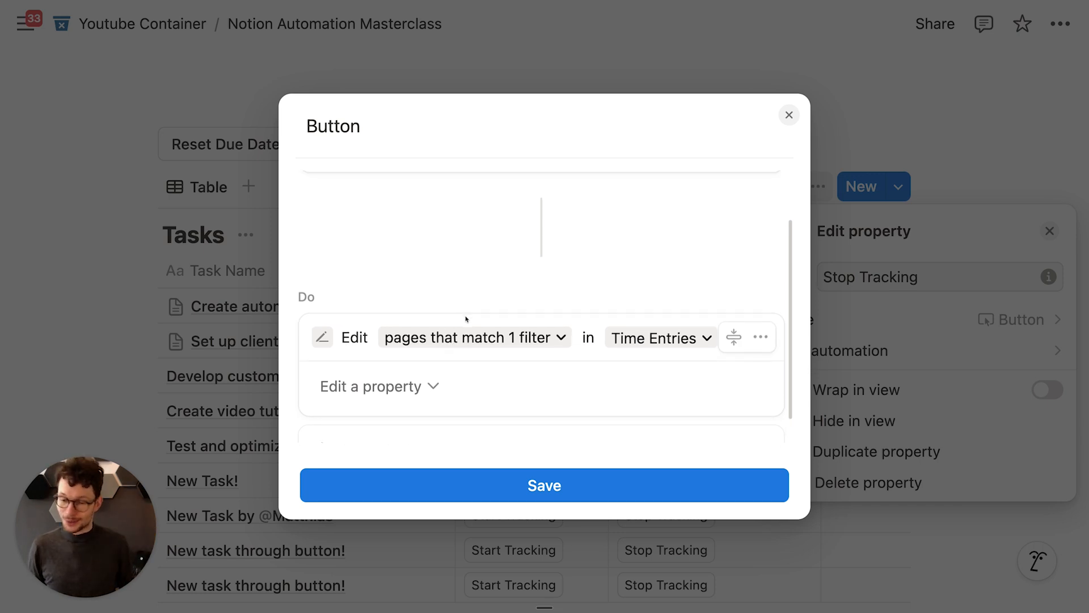
pyautogui.scroll(1, 534, 344)
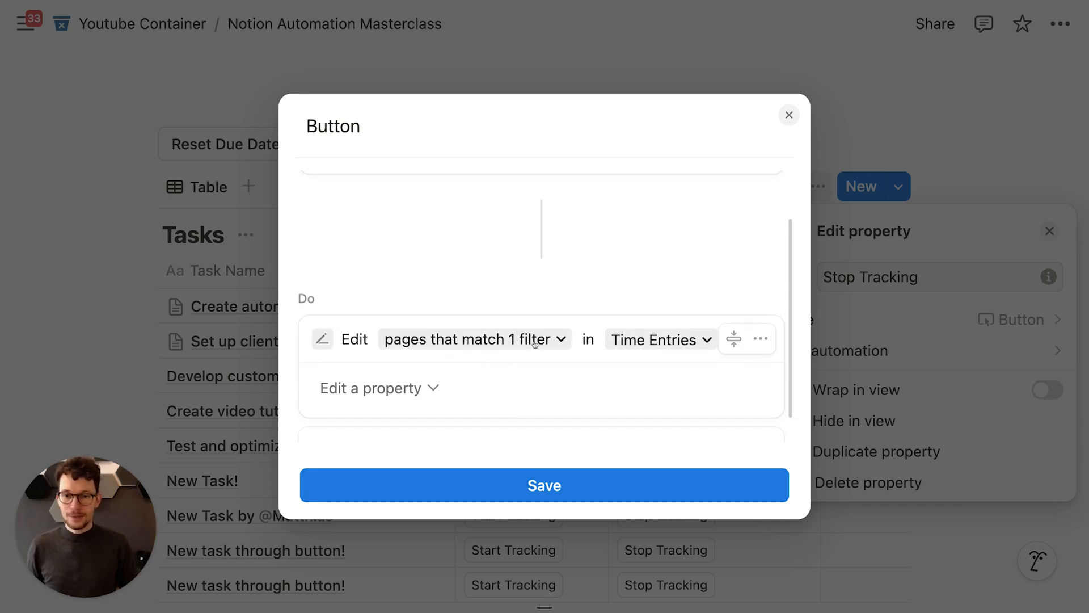
pyautogui.click(497, 349)
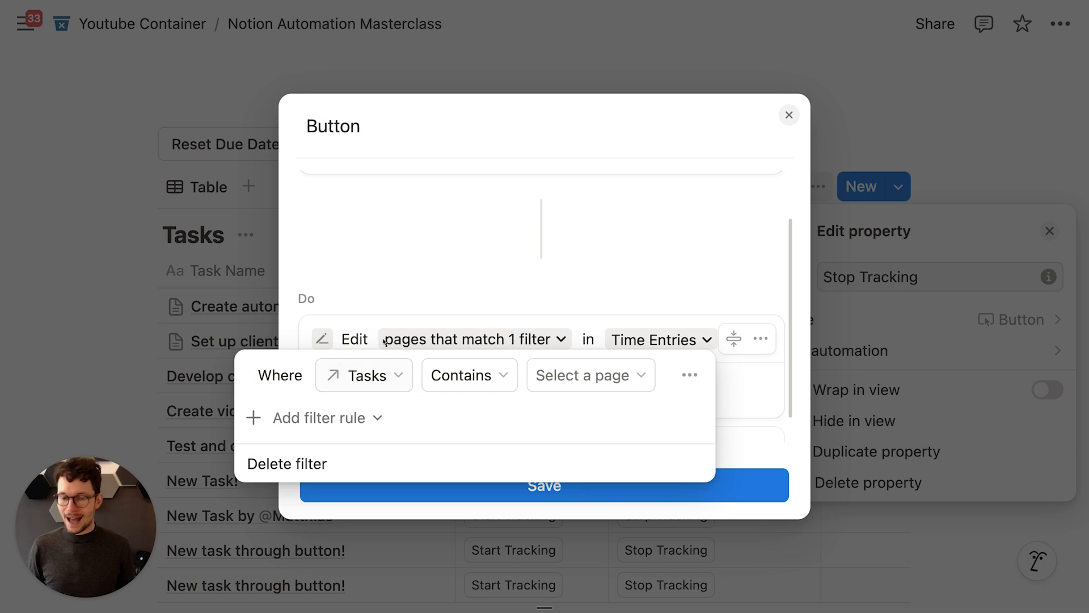
pyautogui.click(534, 288)
pyautogui.click(769, 350)
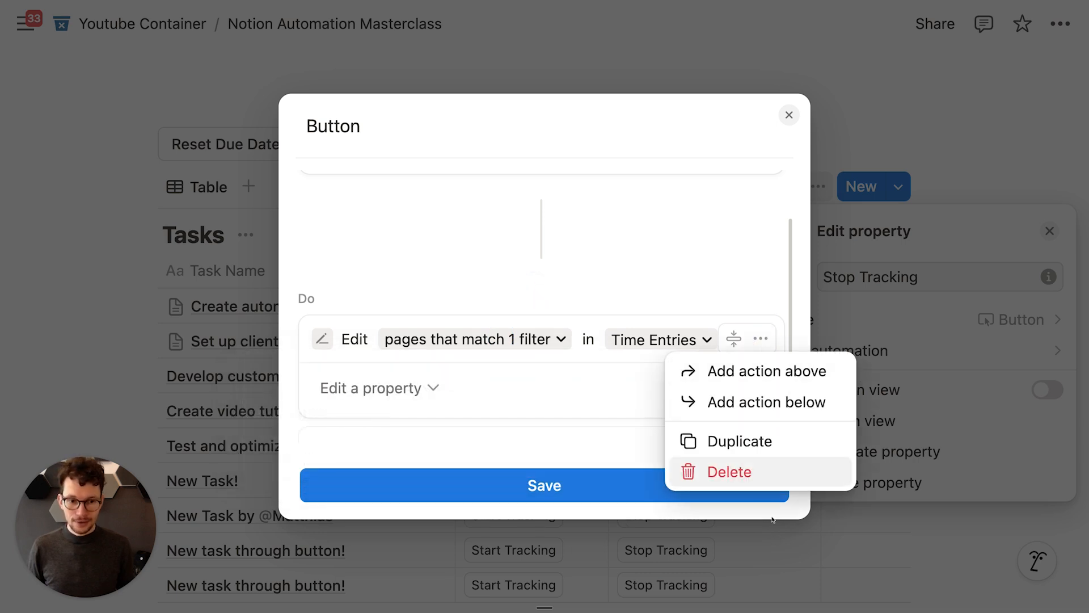
pyautogui.click(729, 471)
pyautogui.click(379, 404)
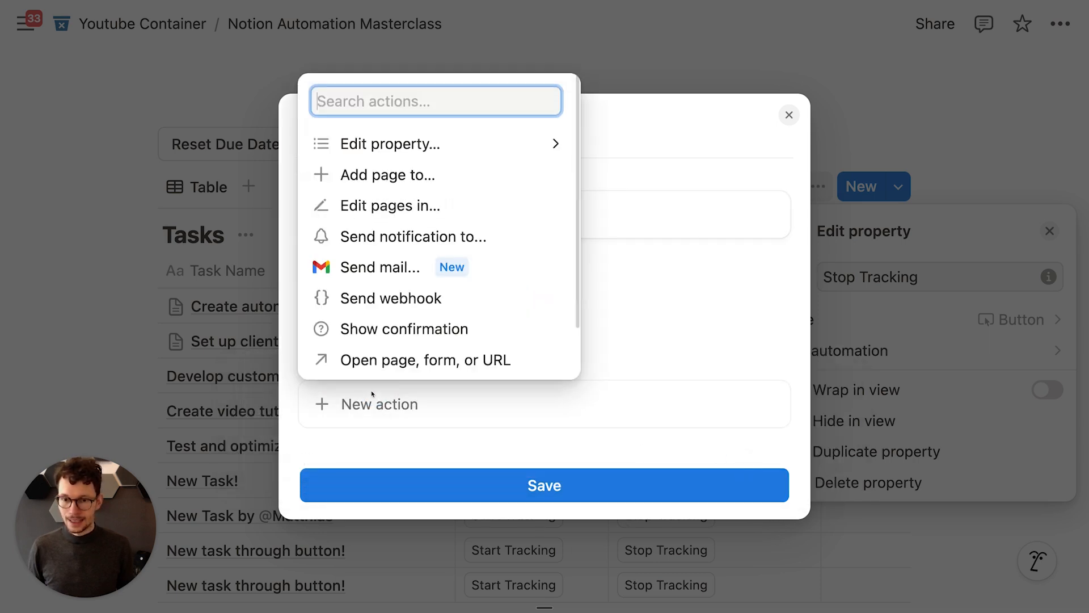
# Step: Add a Define variables action with a variable named entries
pyautogui.scroll(-2, 374, 352)
pyautogui.click(374, 357)
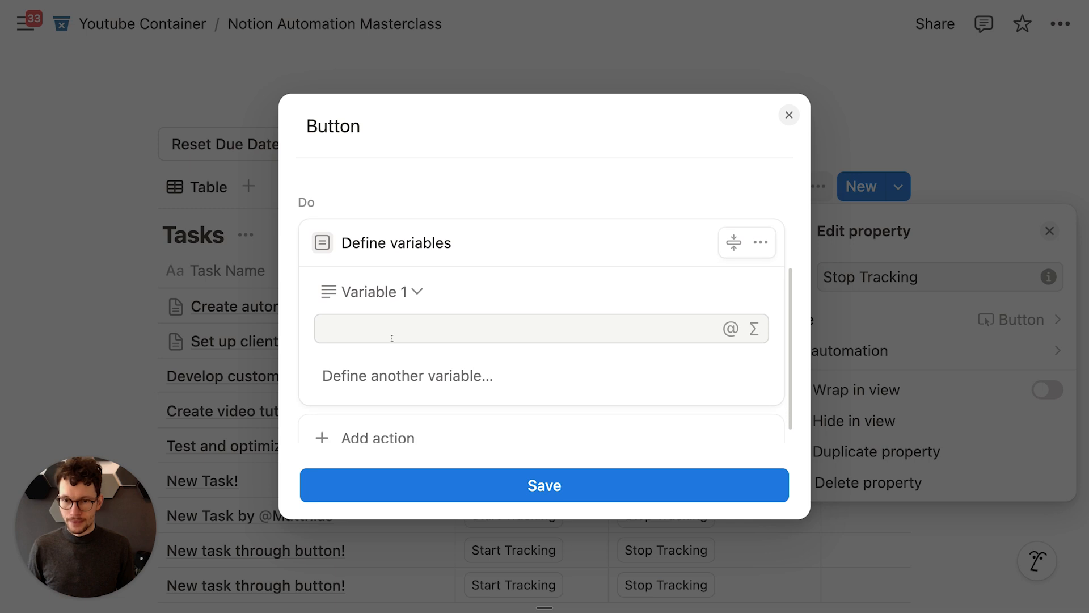
pyautogui.click(387, 294)
pyautogui.press('super+a')
pyautogui.write('en')
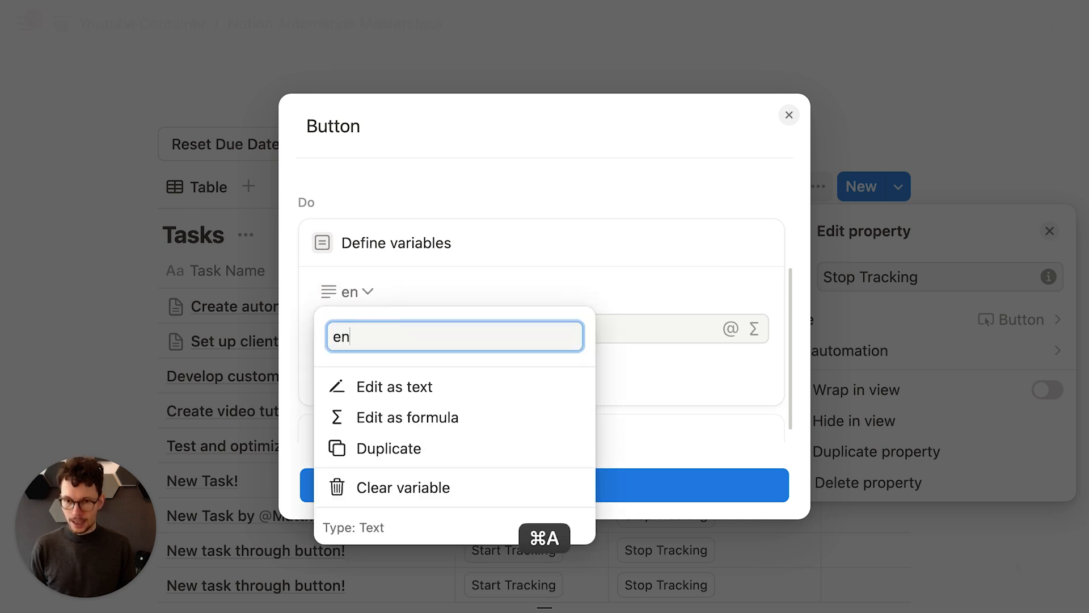
pyautogui.write('tries')
pyautogui.press('Return')
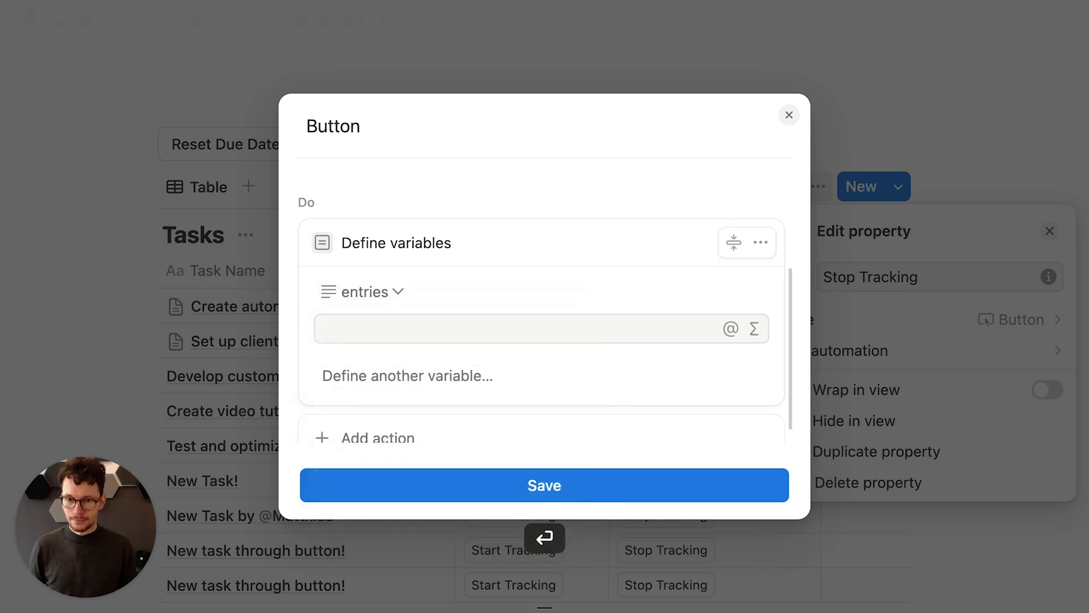
# Step: Set the entries formula to This page.Time Entries
pyautogui.click(752, 331)
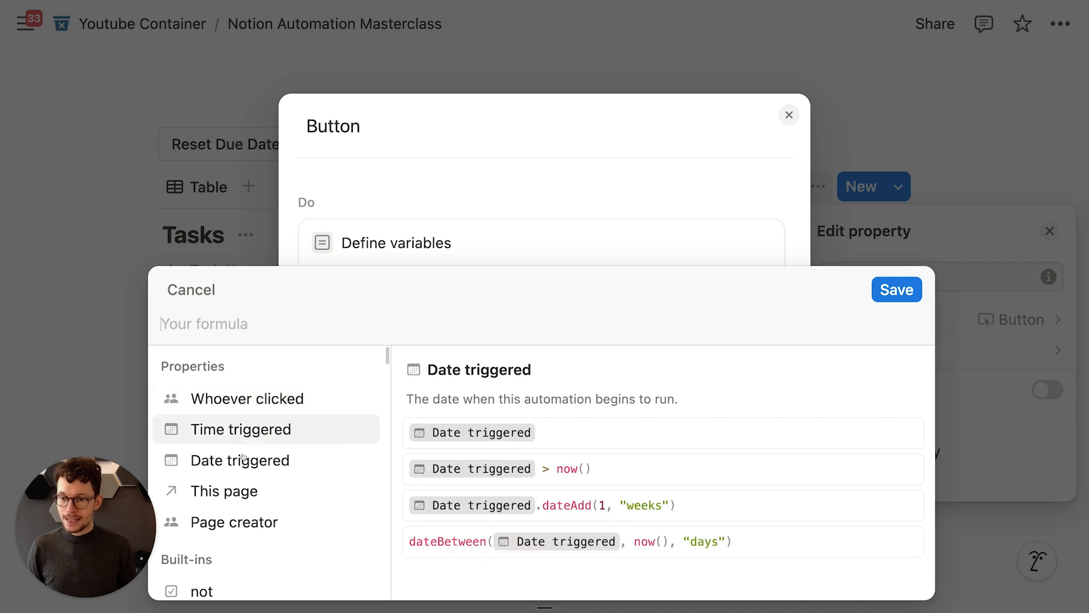
pyautogui.click(233, 491)
pyautogui.write('.')
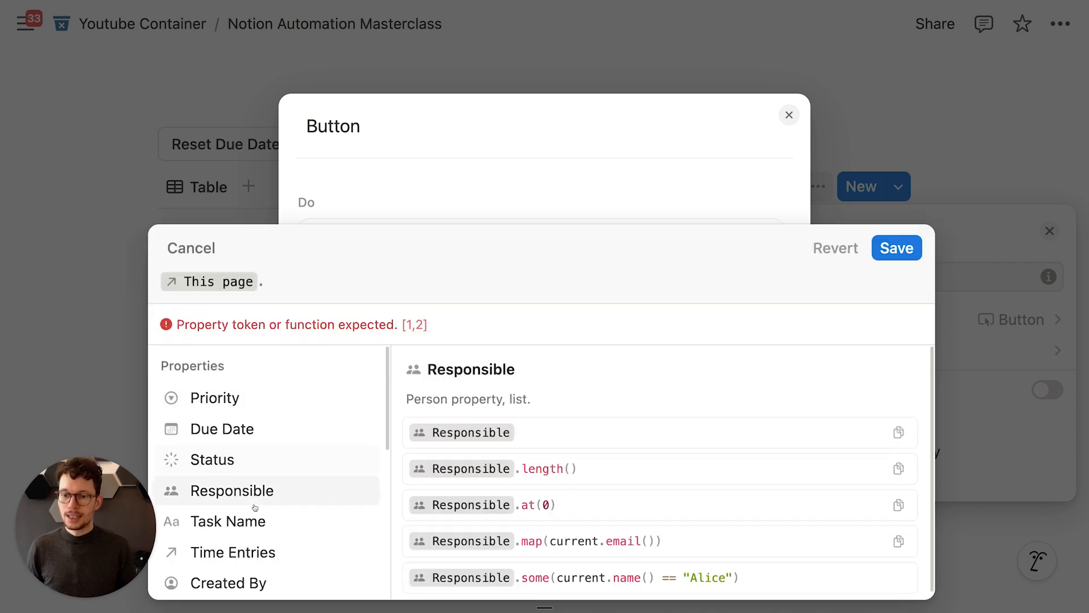
pyautogui.click(261, 553)
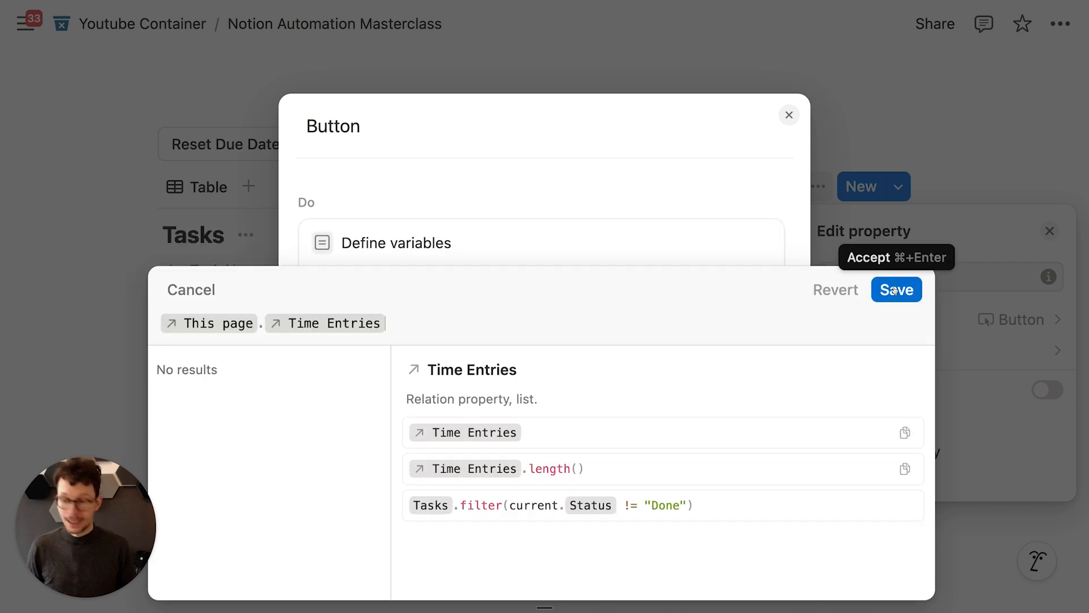
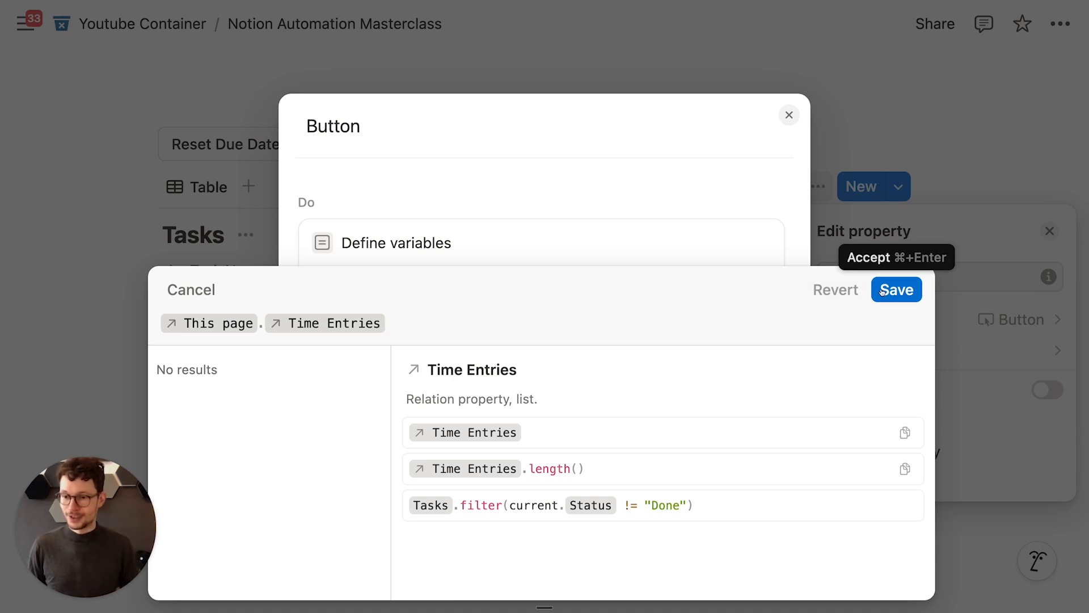
# Step: Save the entries formula and add an Edit pages action targeting the entries variable
pyautogui.click(882, 291)
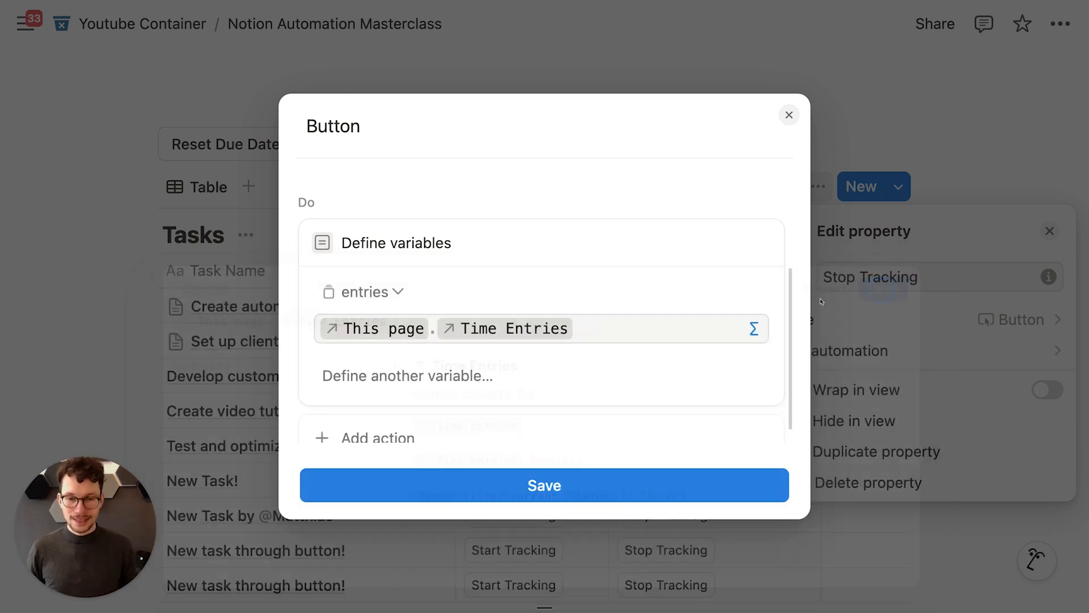
pyautogui.click(369, 420)
pyautogui.click(391, 222)
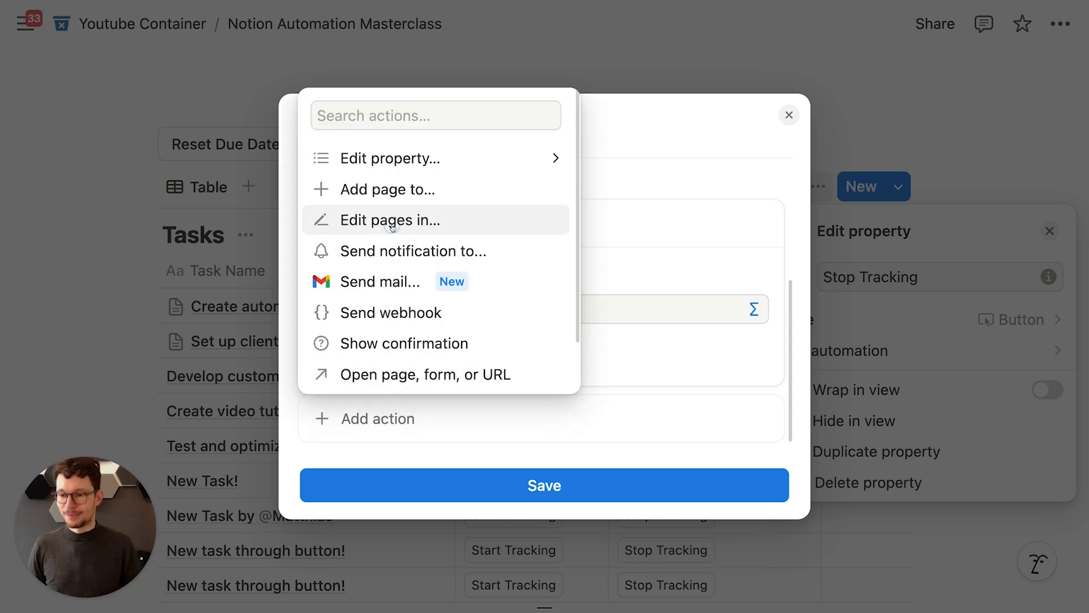
pyautogui.click(404, 363)
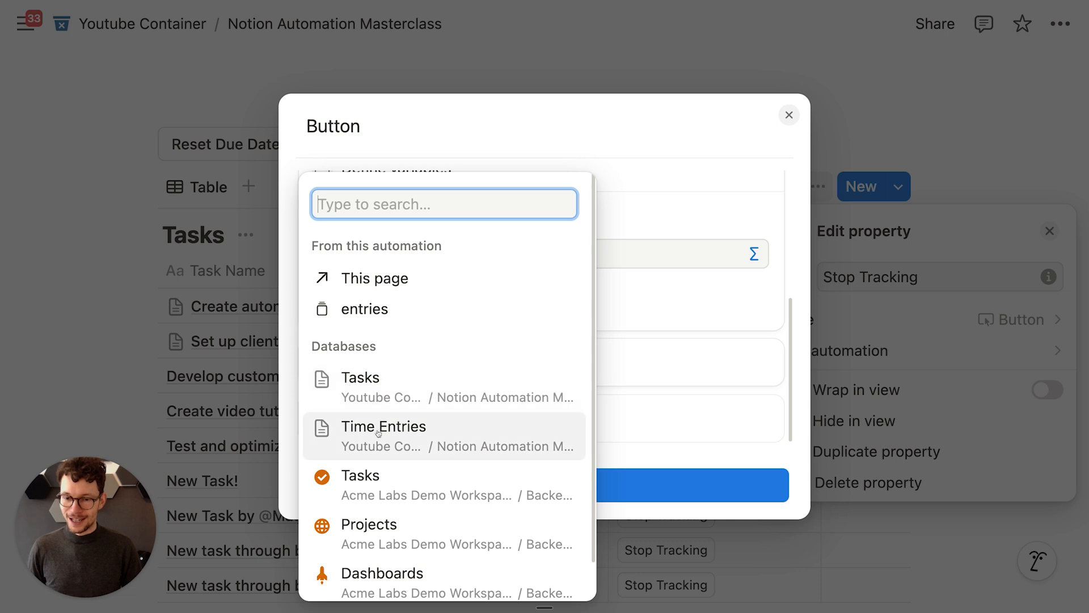
pyautogui.click(363, 308)
pyautogui.scroll(-2, 388, 329)
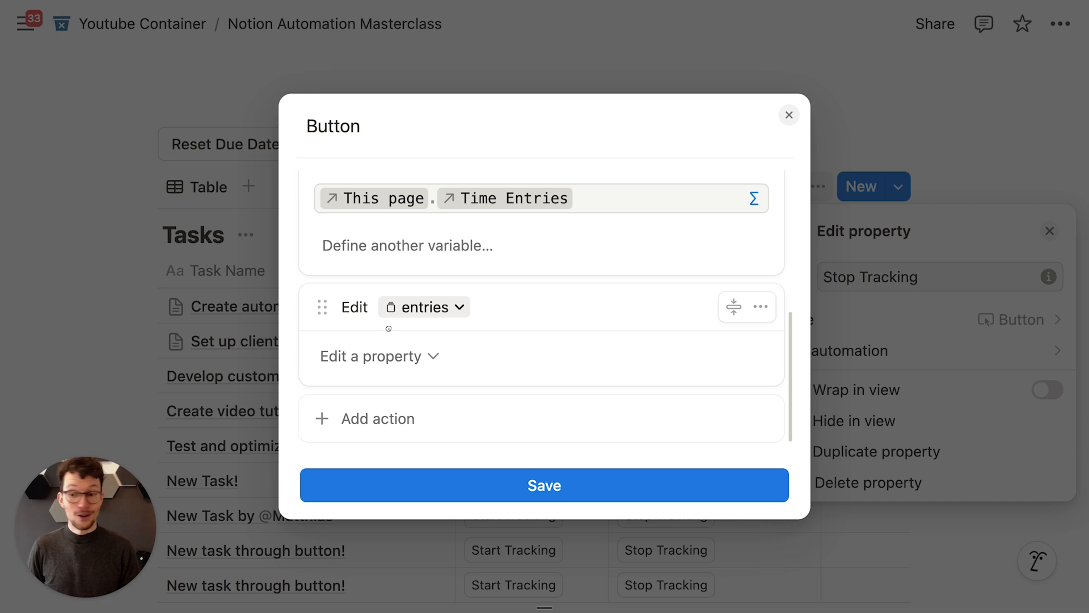
# Step: Set End Time to the time triggered and save the Stop Tracking button automation
pyautogui.click(386, 356)
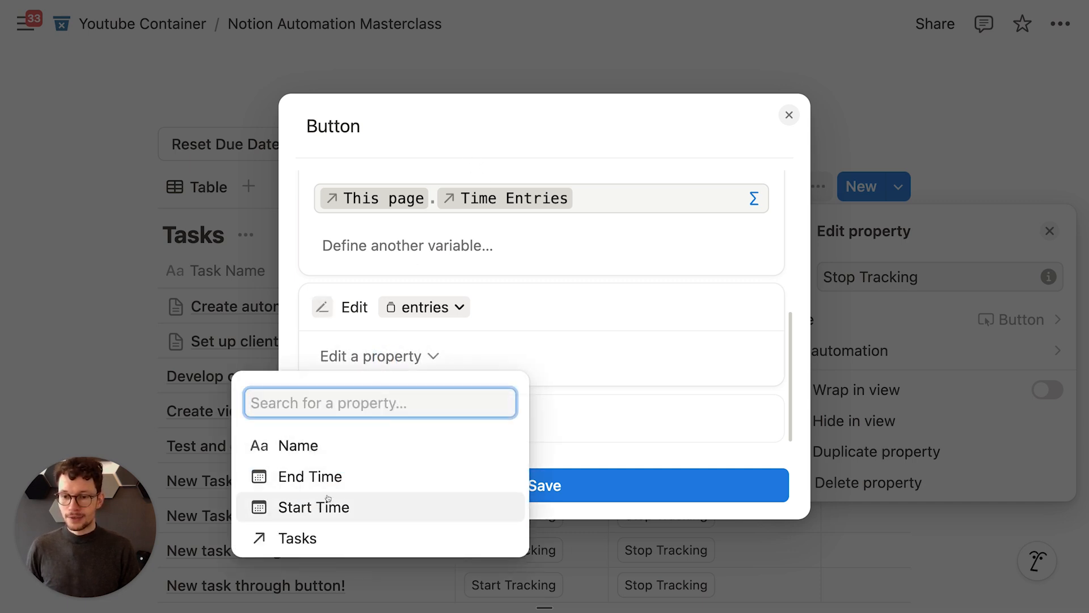
pyautogui.click(347, 475)
pyautogui.click(523, 355)
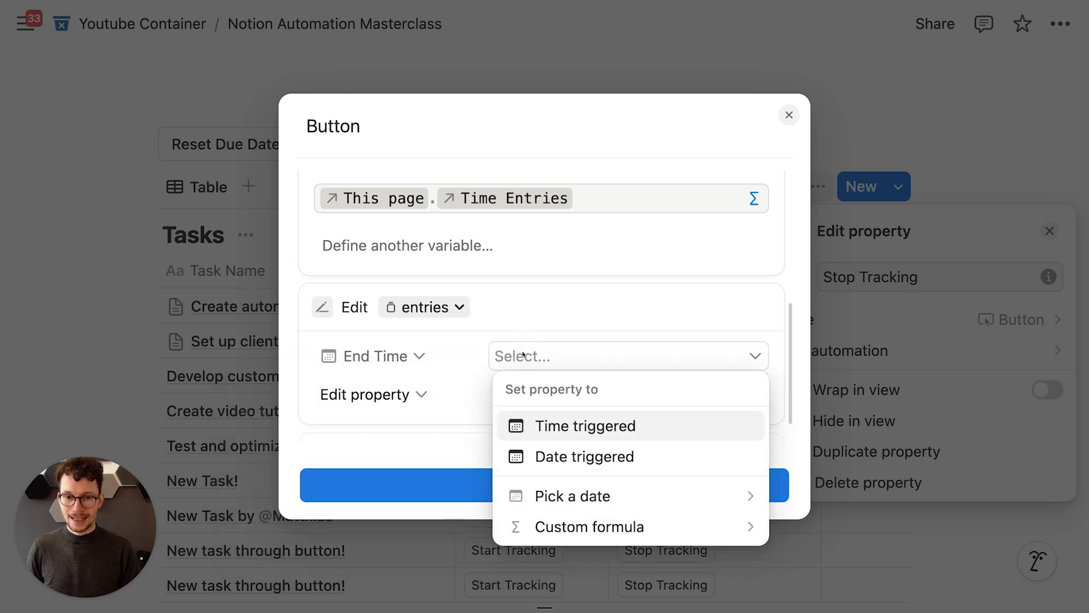
pyautogui.click(559, 429)
pyautogui.scroll(-1, 496, 396)
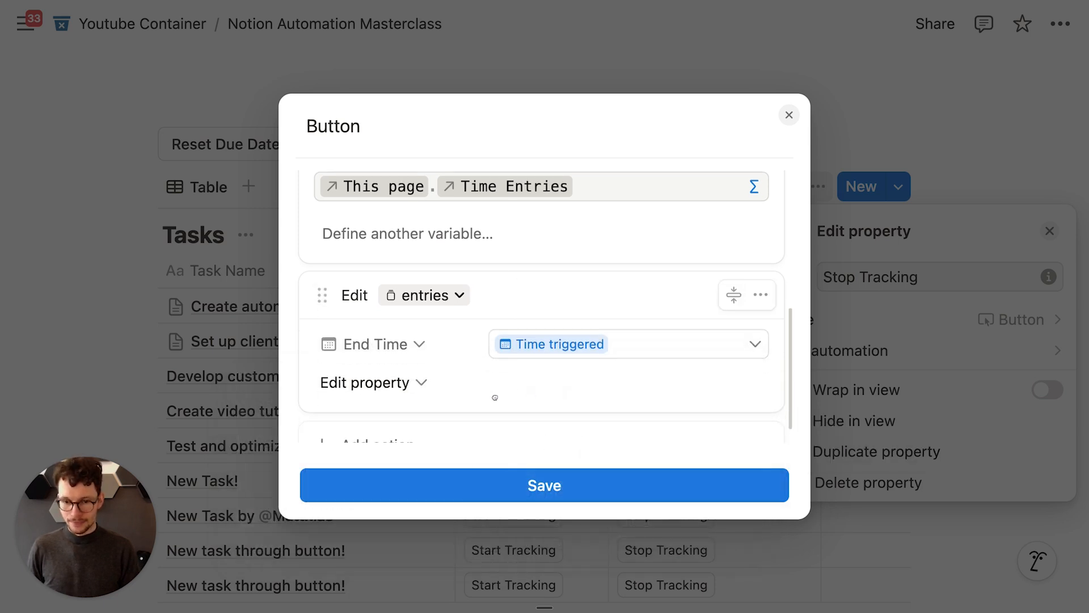
pyautogui.click(519, 487)
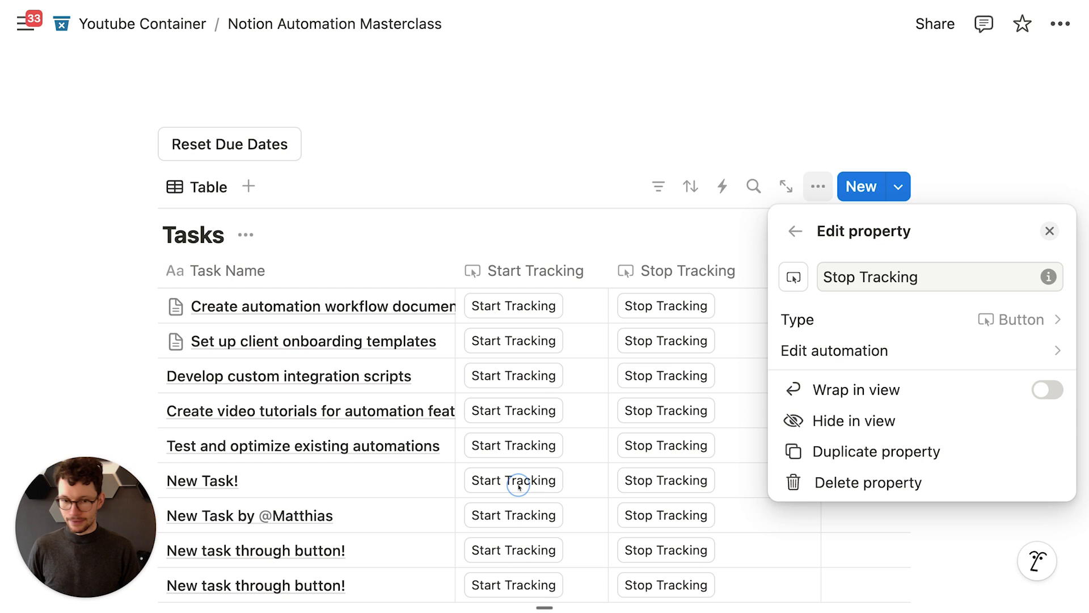
# Step: Close the property panel and stop tracking time on the first task
pyautogui.click(575, 176)
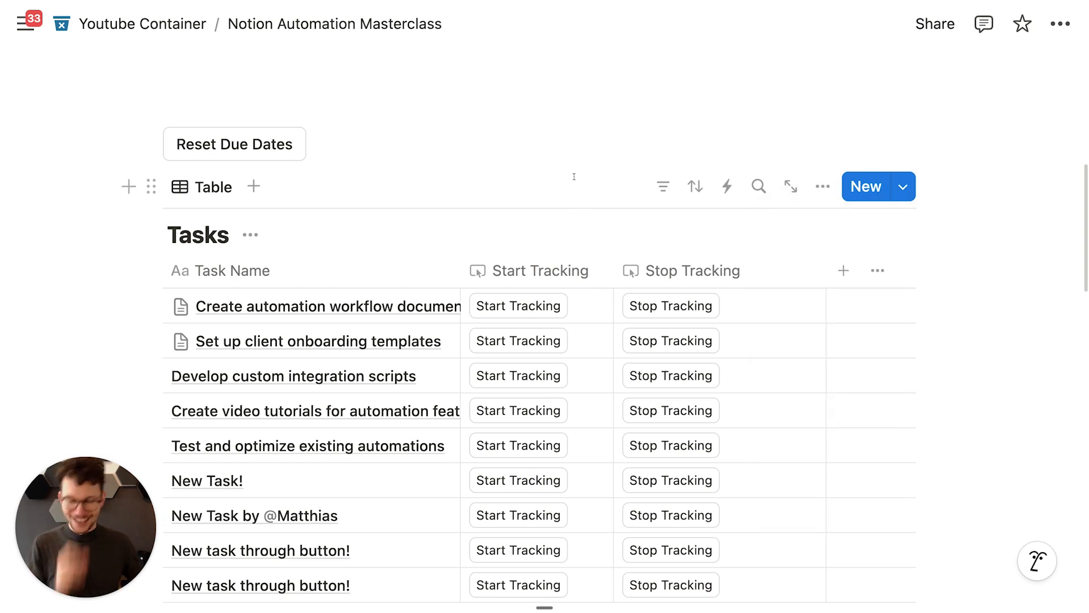
pyautogui.scroll(-2, 574, 176)
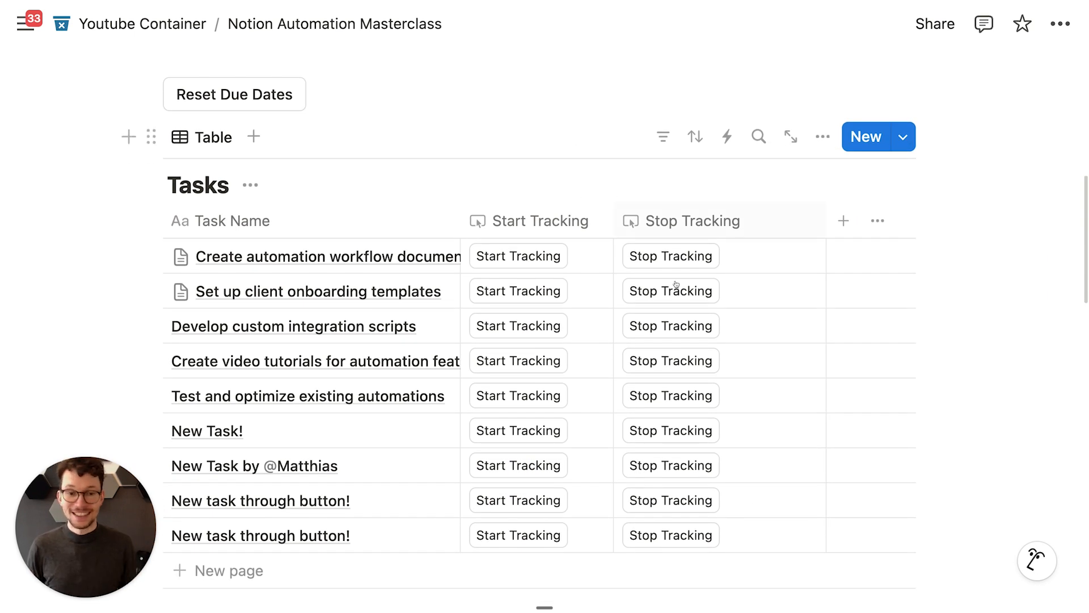
pyautogui.scroll(-4, 675, 255)
pyautogui.scroll(-3, 675, 119)
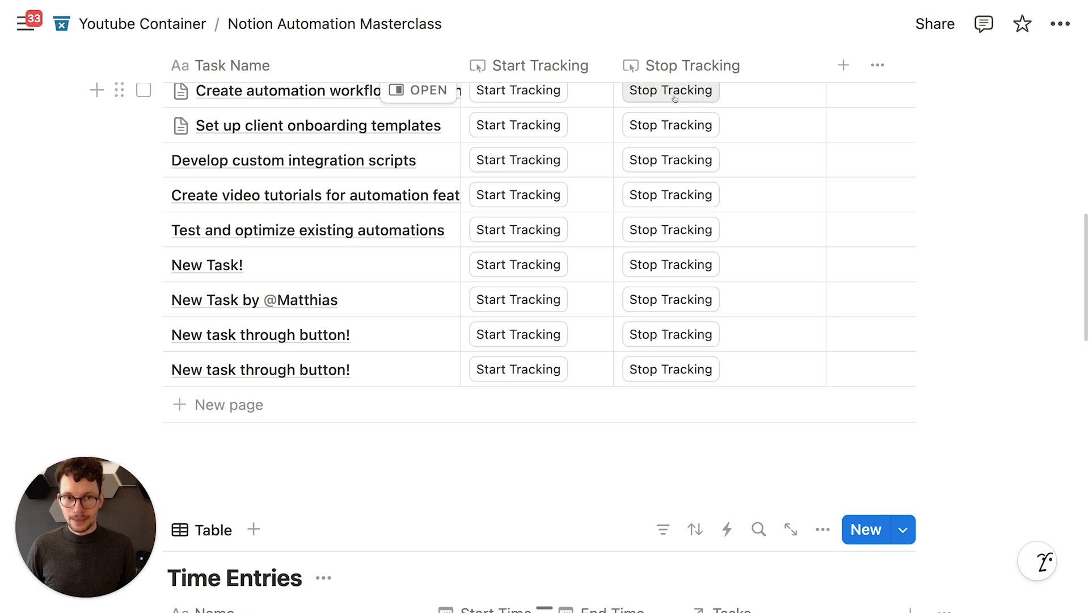
pyautogui.scroll(-5, 652, 151)
pyautogui.scroll(8, 613, 425)
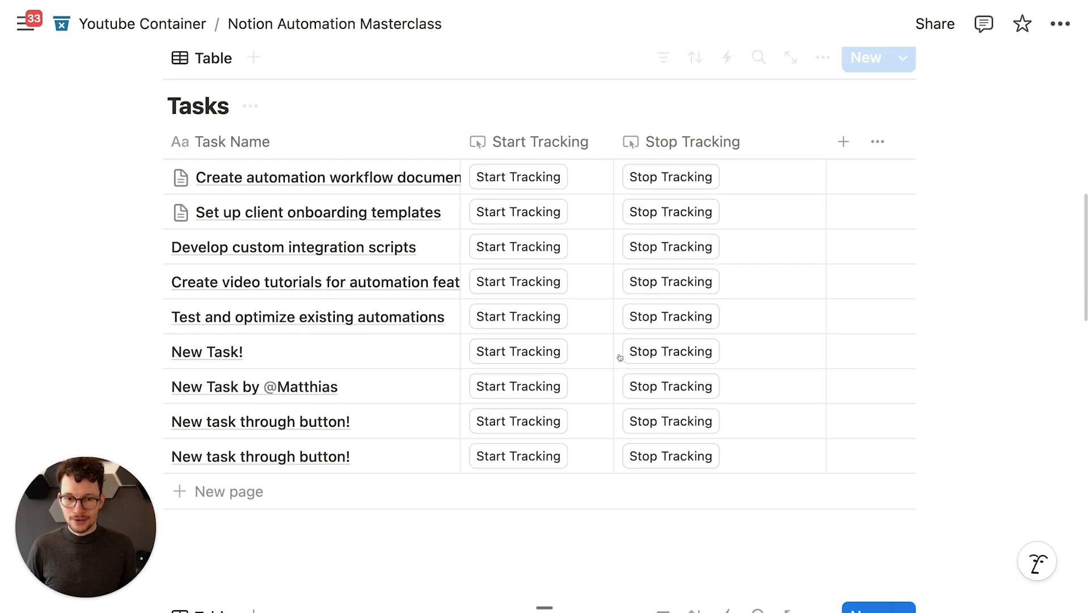
pyautogui.scroll(2, 681, 227)
pyautogui.click(671, 250)
pyautogui.scroll(-8, 652, 266)
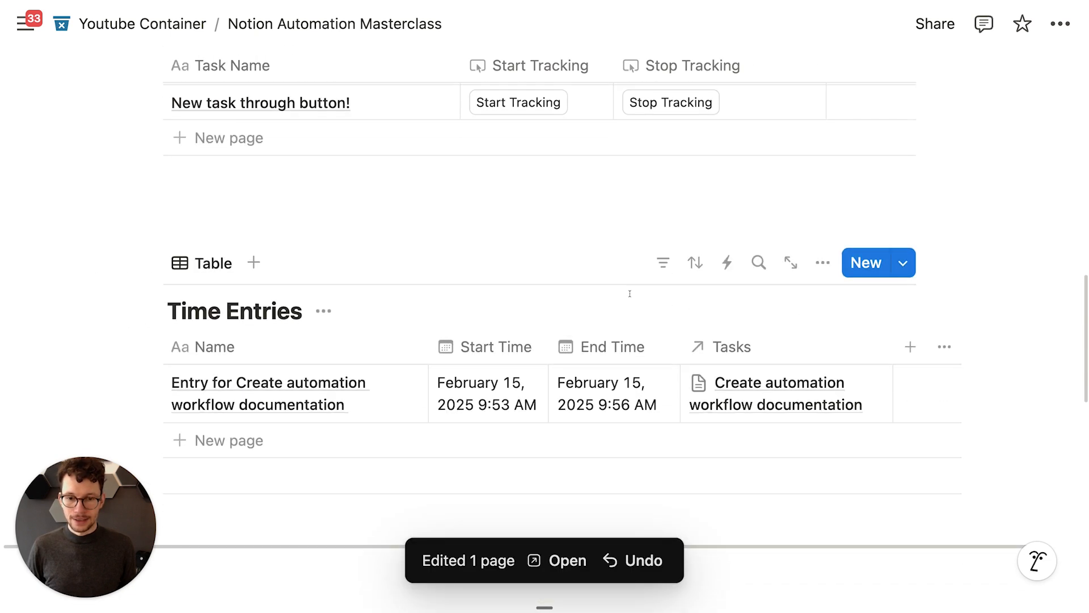
pyautogui.scroll(-1, 629, 293)
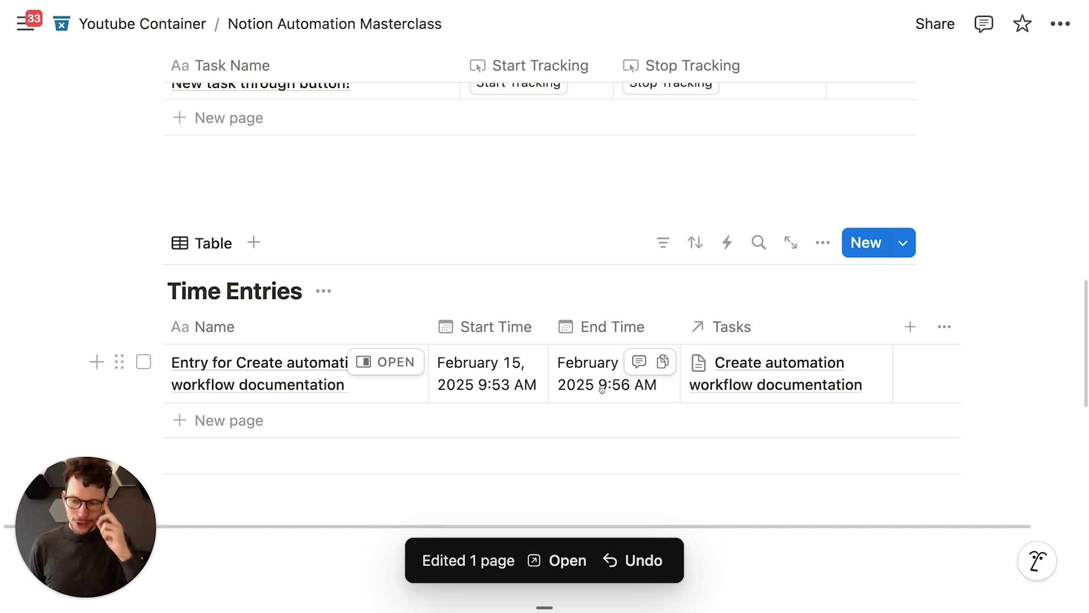
pyautogui.scroll(8, 602, 388)
# Step: Start and then stop a new time entry on the first task, ending at 9:56 AM
pyautogui.click(515, 266)
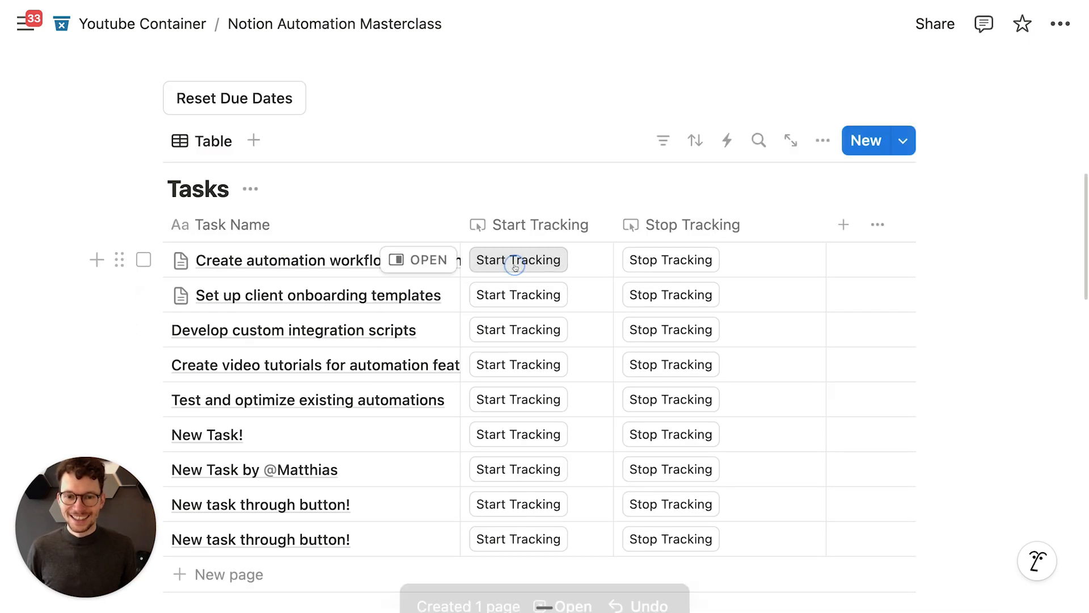
pyautogui.scroll(-10, 515, 266)
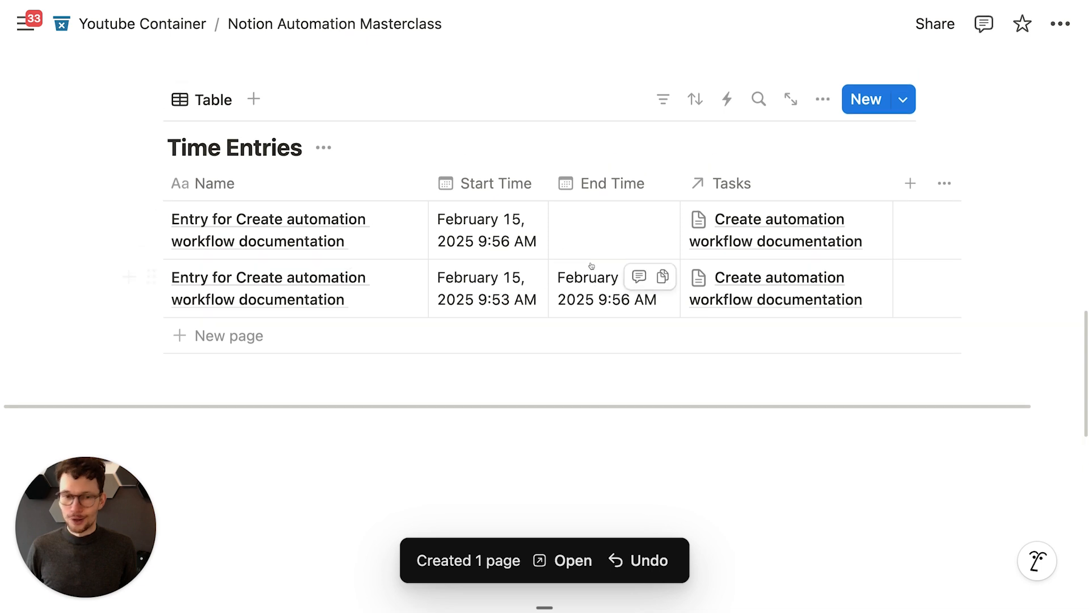
pyautogui.scroll(1, 591, 266)
pyautogui.scroll(3, 550, 281)
pyautogui.scroll(5, 550, 275)
pyautogui.click(648, 266)
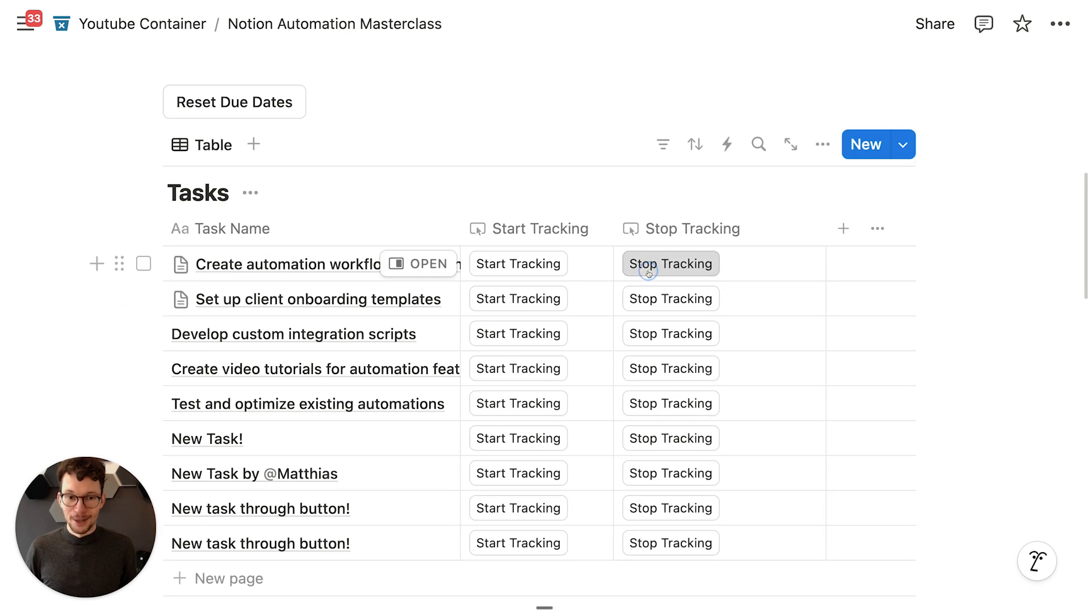
pyautogui.scroll(-10, 648, 272)
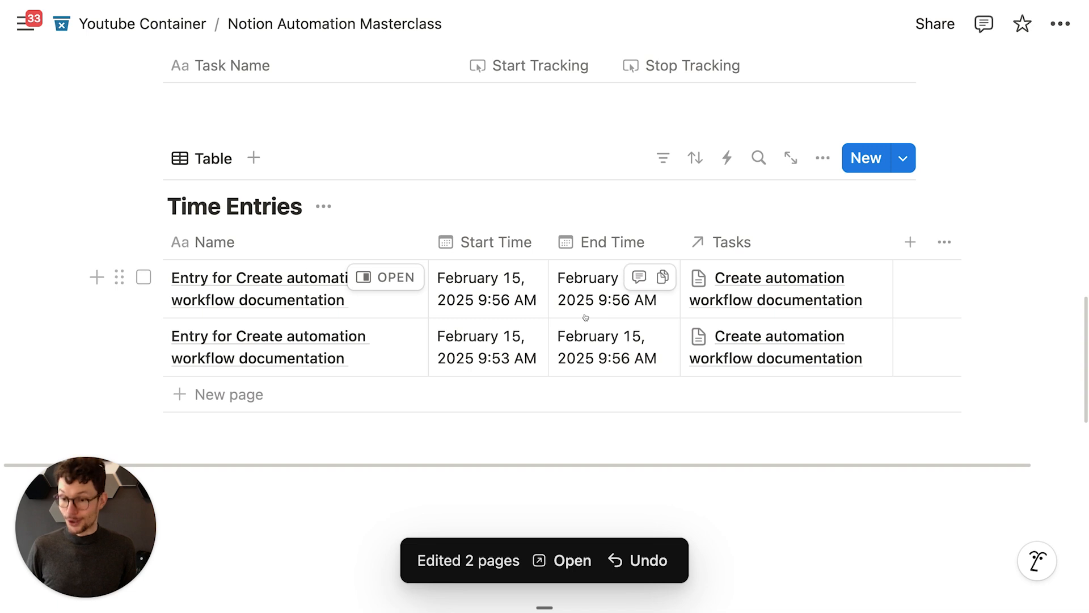
pyautogui.scroll(6, 586, 315)
pyautogui.scroll(-5, 596, 320)
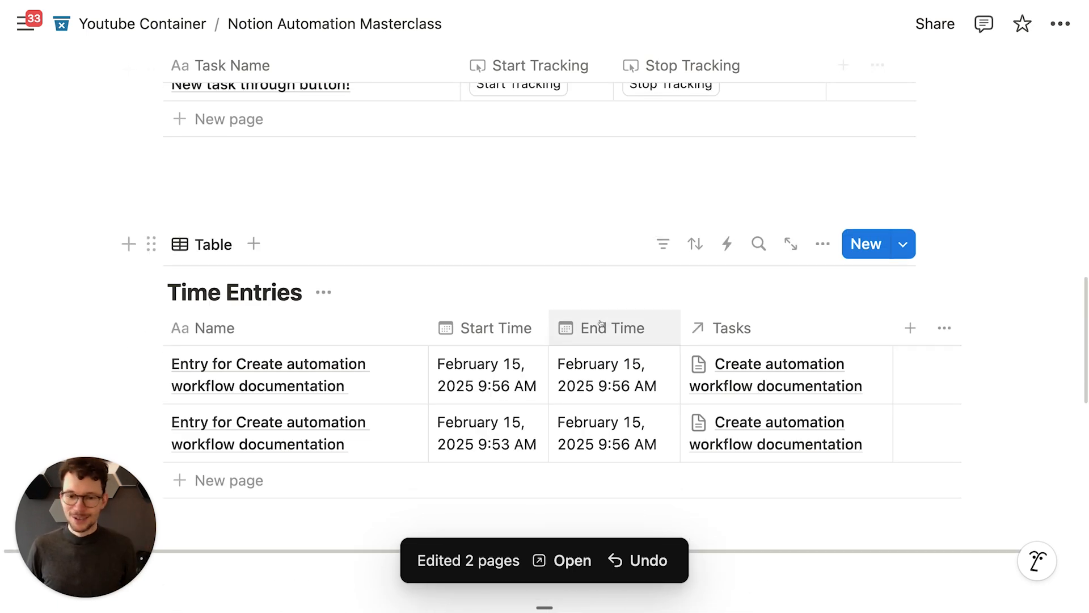
pyautogui.scroll(2, 666, 329)
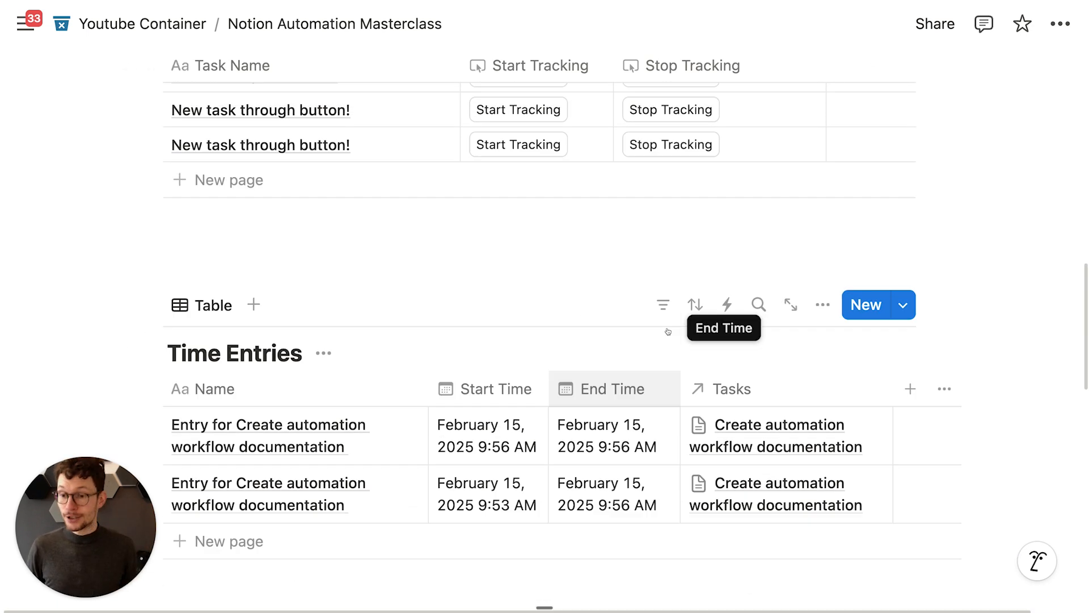
pyautogui.scroll(5, 667, 331)
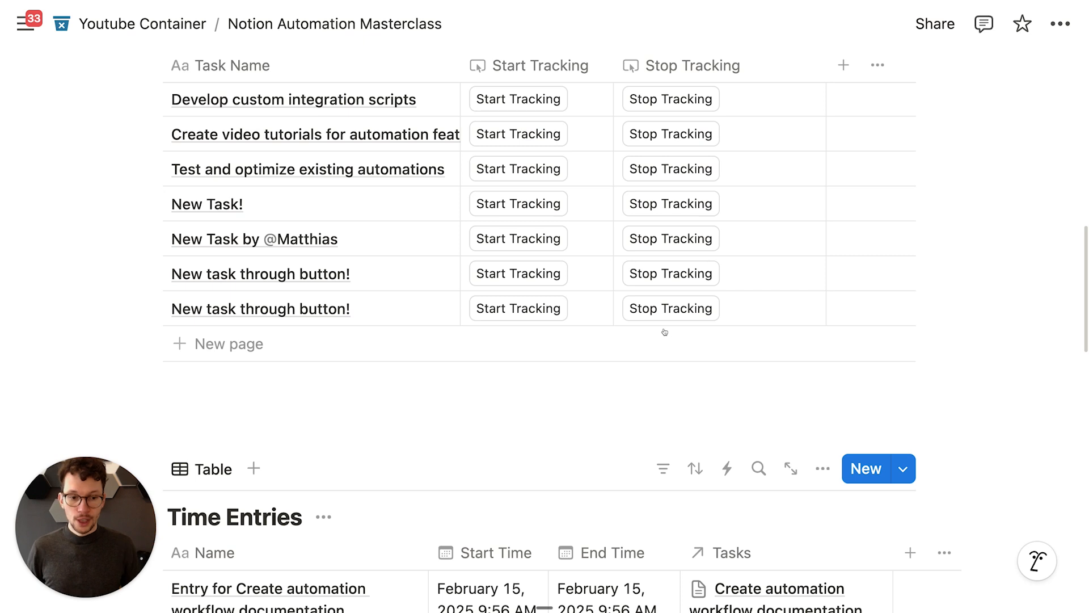
pyautogui.scroll(-5, 664, 331)
# Step: Add a Status select property to Time Entries with Running and Stopped options
pyautogui.click(909, 265)
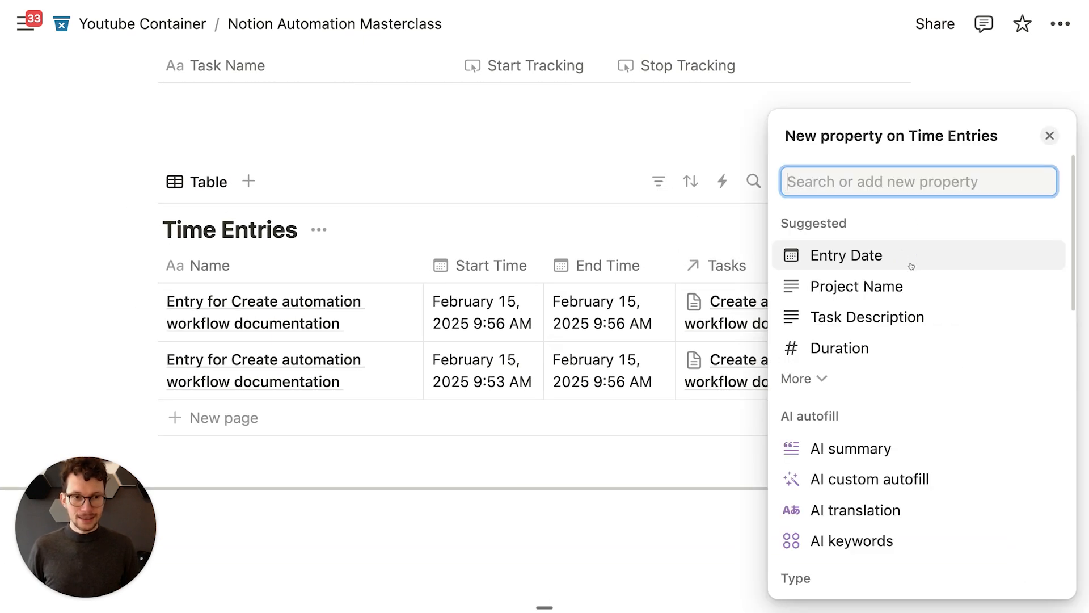
pyautogui.write('sel')
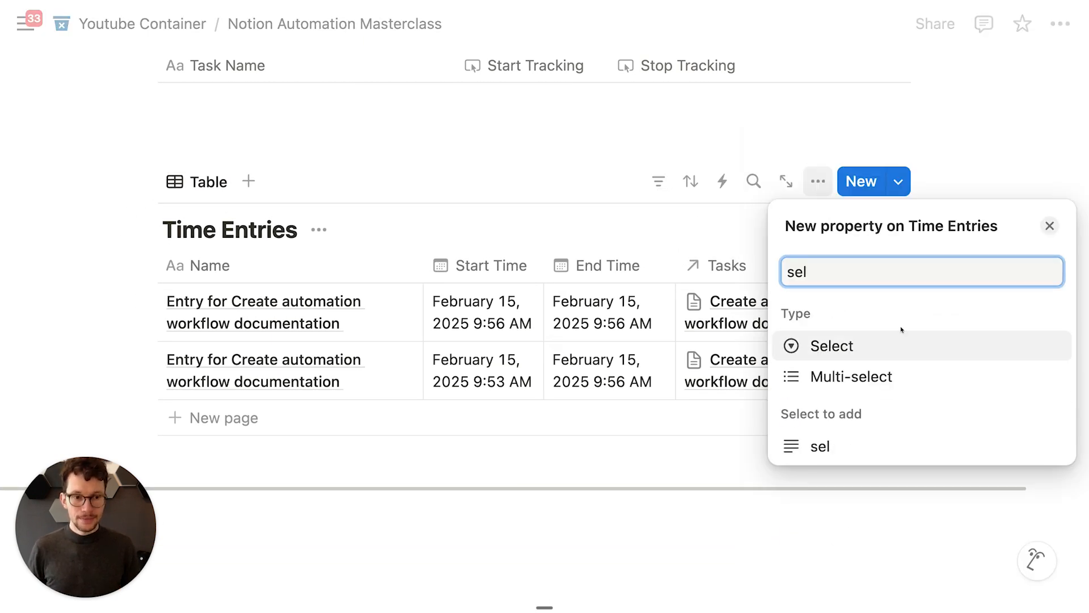
pyautogui.click(883, 351)
pyautogui.write('Status')
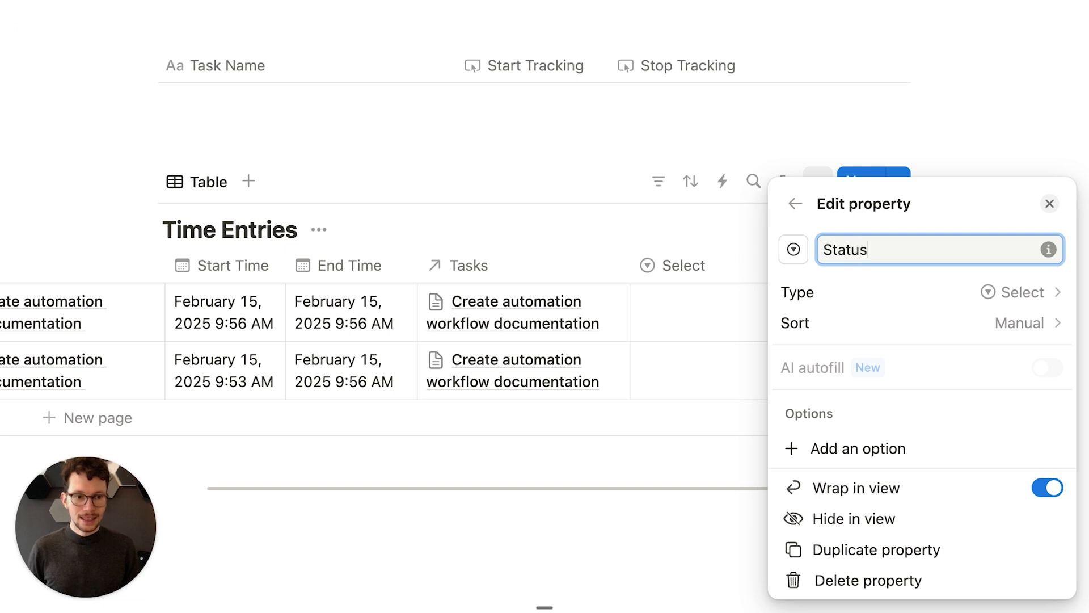
pyautogui.click(815, 457)
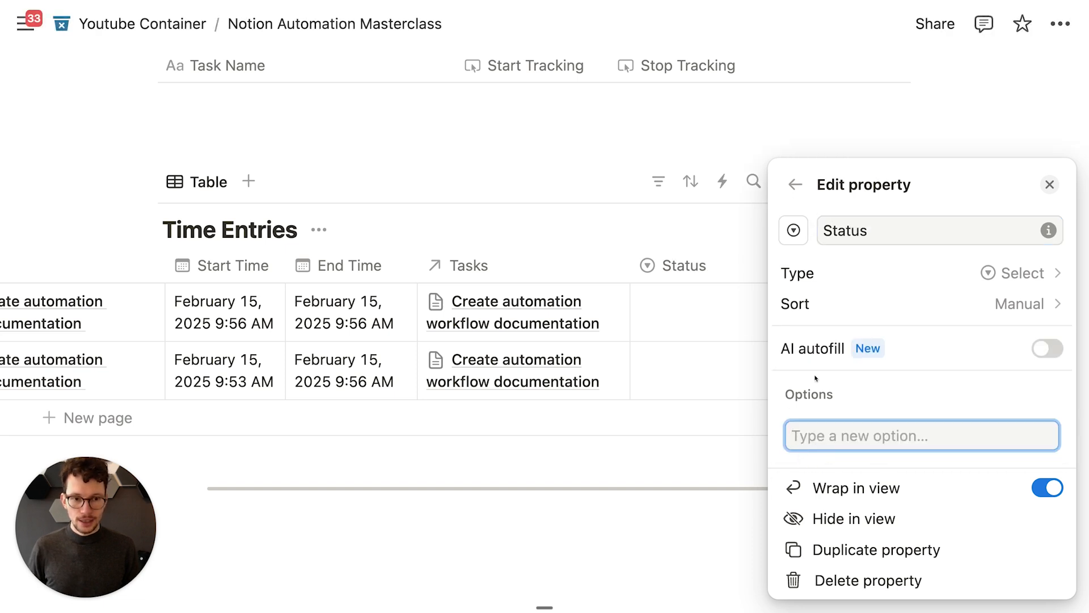
pyautogui.write('Running')
pyautogui.press('Return')
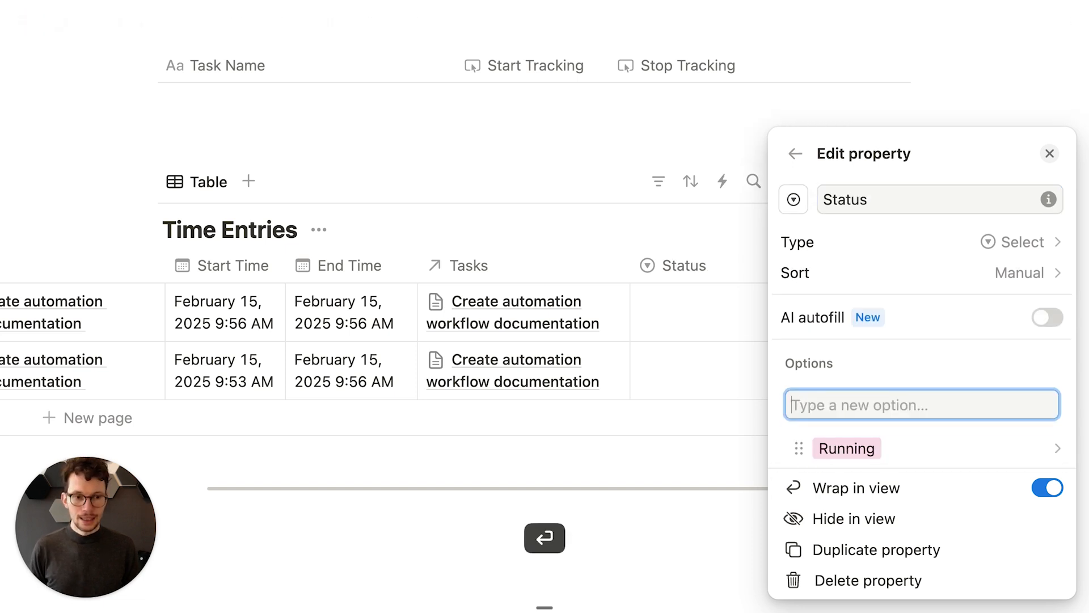
pyautogui.write('Stop')
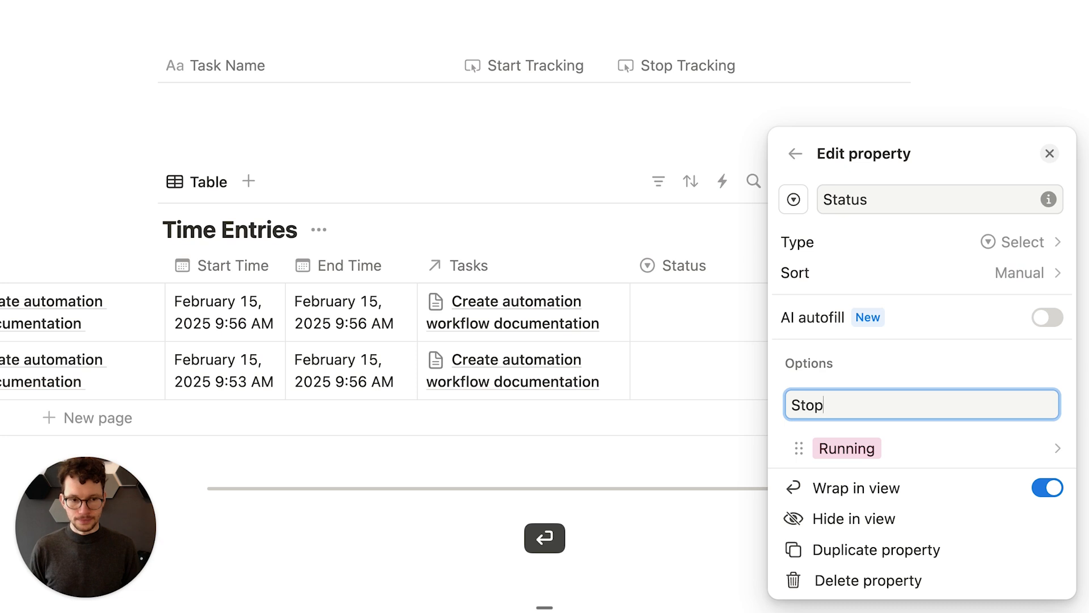
pyautogui.write('ped')
pyautogui.press('Return')
pyautogui.click(619, 279)
# Step: Make the Start Tracking automation set the new entry's Status to Running and save it
pyautogui.scroll(5, 615, 287)
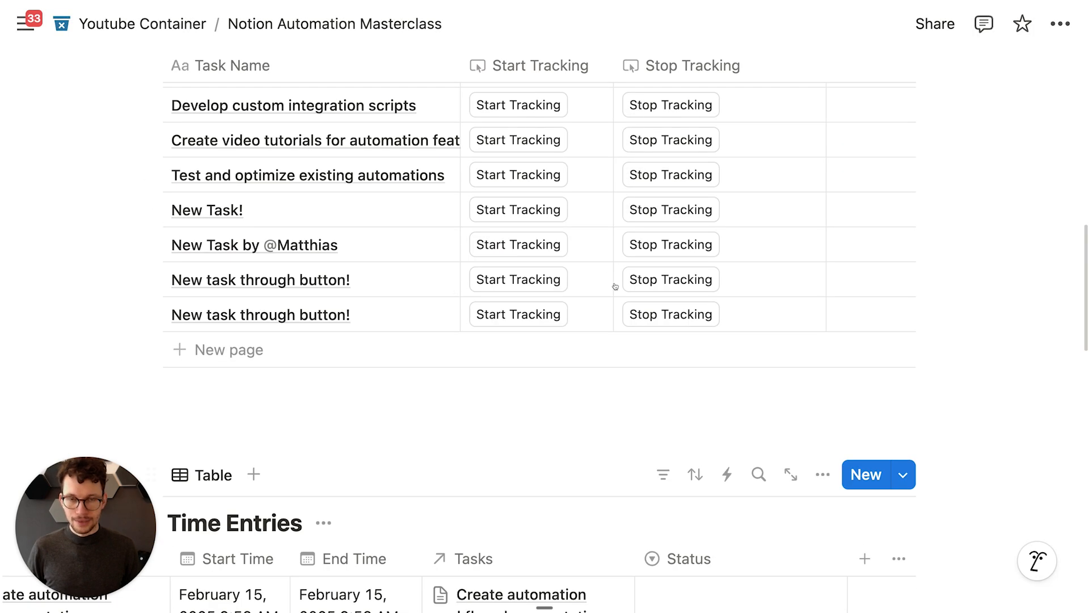
pyautogui.scroll(3, 615, 287)
pyautogui.click(539, 174)
pyautogui.click(569, 294)
pyautogui.scroll(-5, 419, 367)
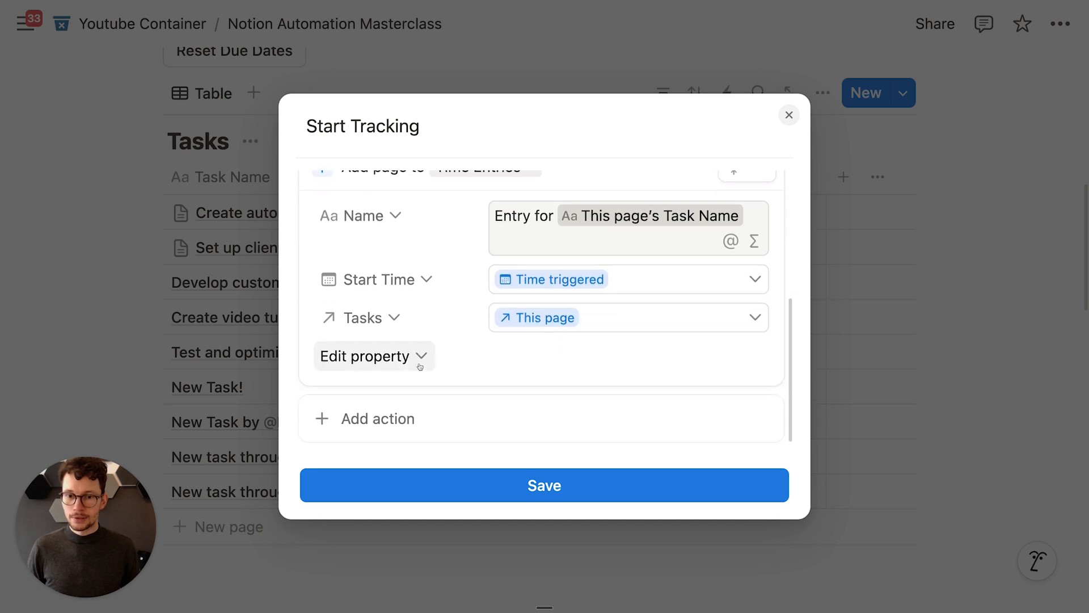
pyautogui.click(420, 363)
pyautogui.click(385, 470)
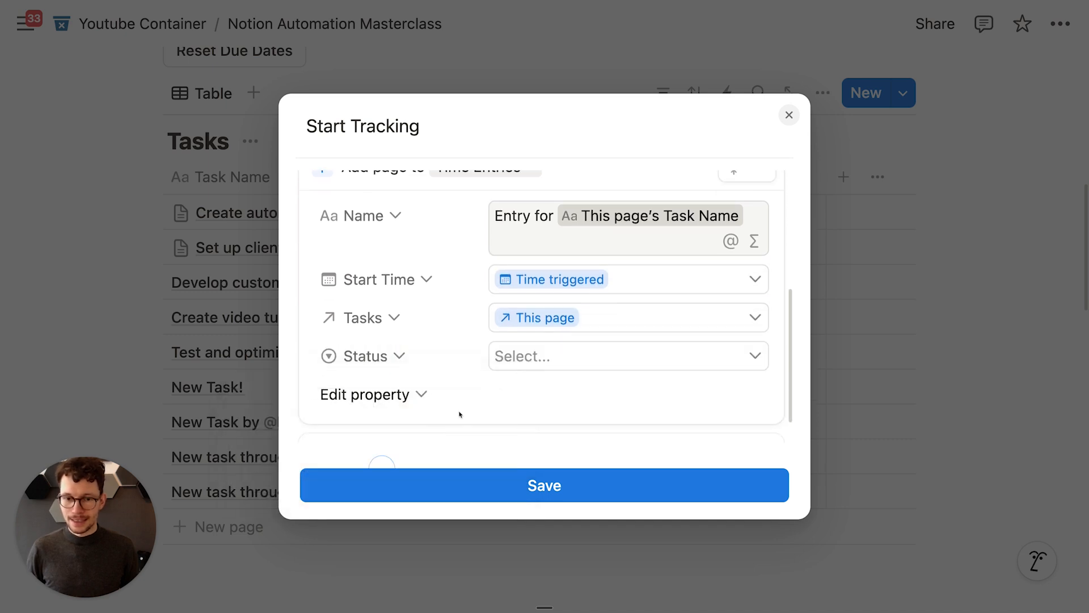
pyautogui.click(522, 357)
pyautogui.click(536, 462)
pyautogui.click(539, 485)
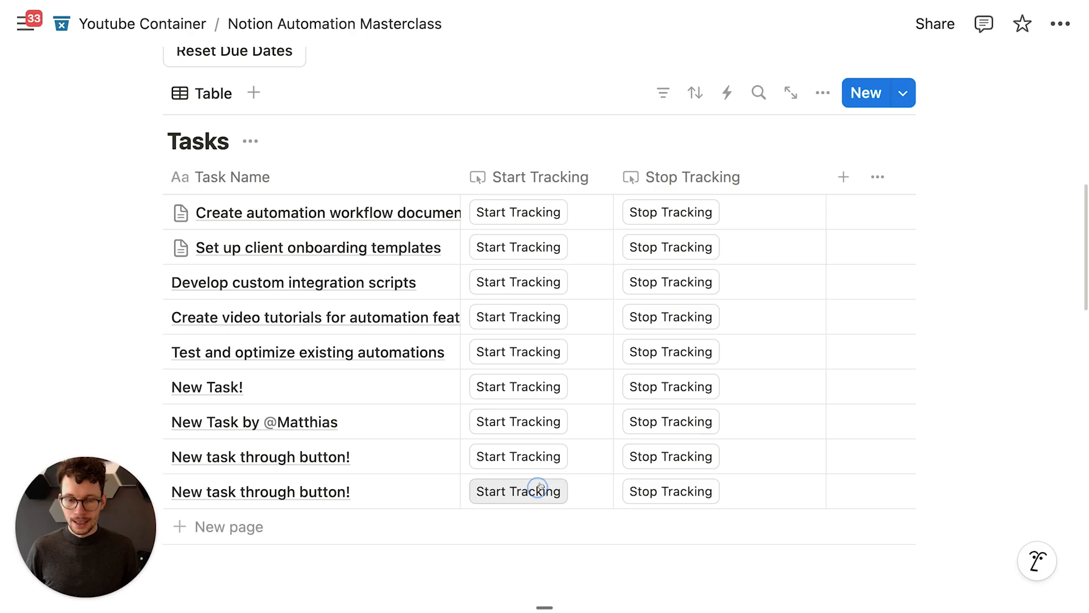
pyautogui.click(732, 179)
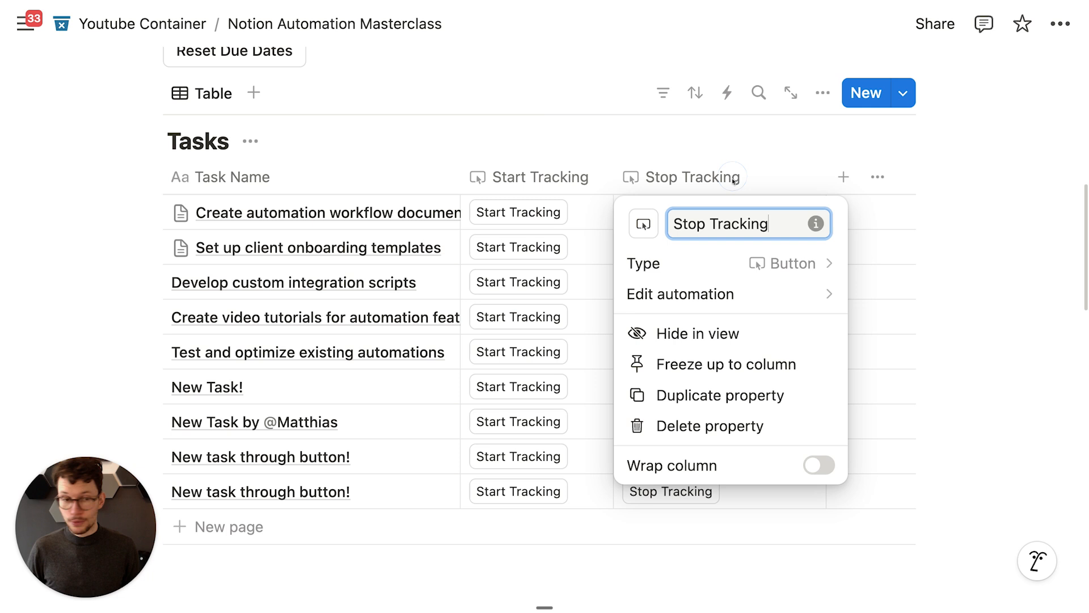
# Step: Open the Stop Tracking automation and keep the entries variable in formula mode
pyautogui.click(710, 302)
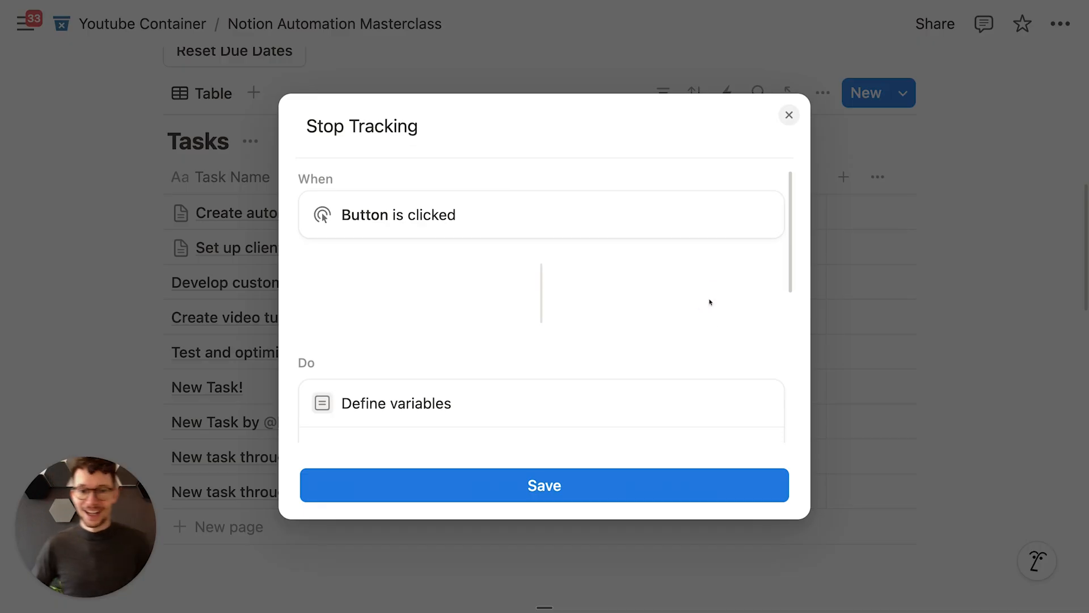
pyautogui.scroll(-4, 709, 301)
pyautogui.scroll(-1, 306, 253)
pyautogui.click(753, 275)
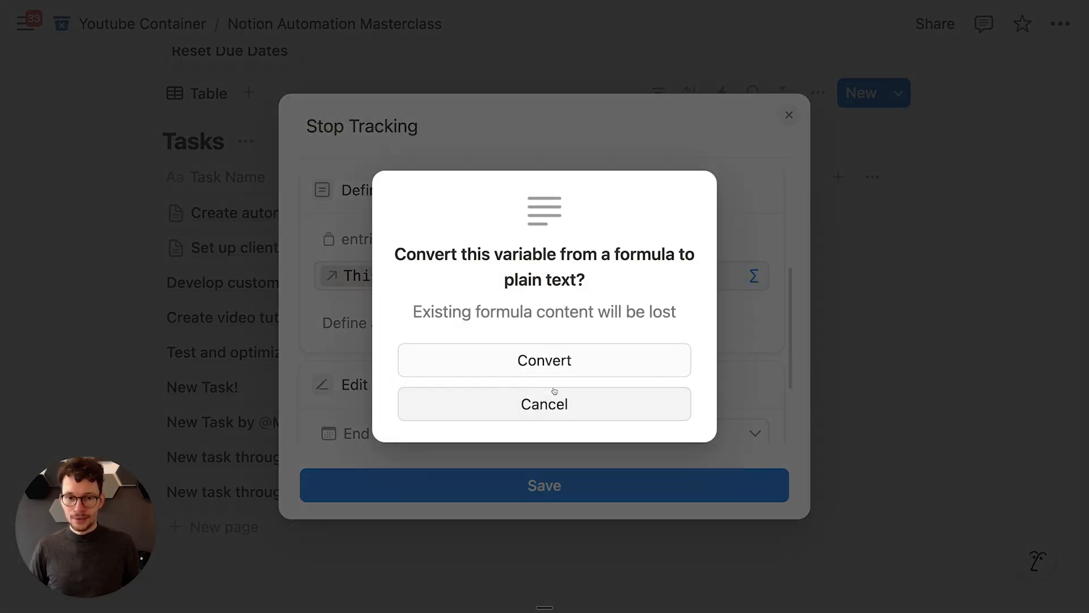
pyautogui.click(561, 404)
pyautogui.click(753, 275)
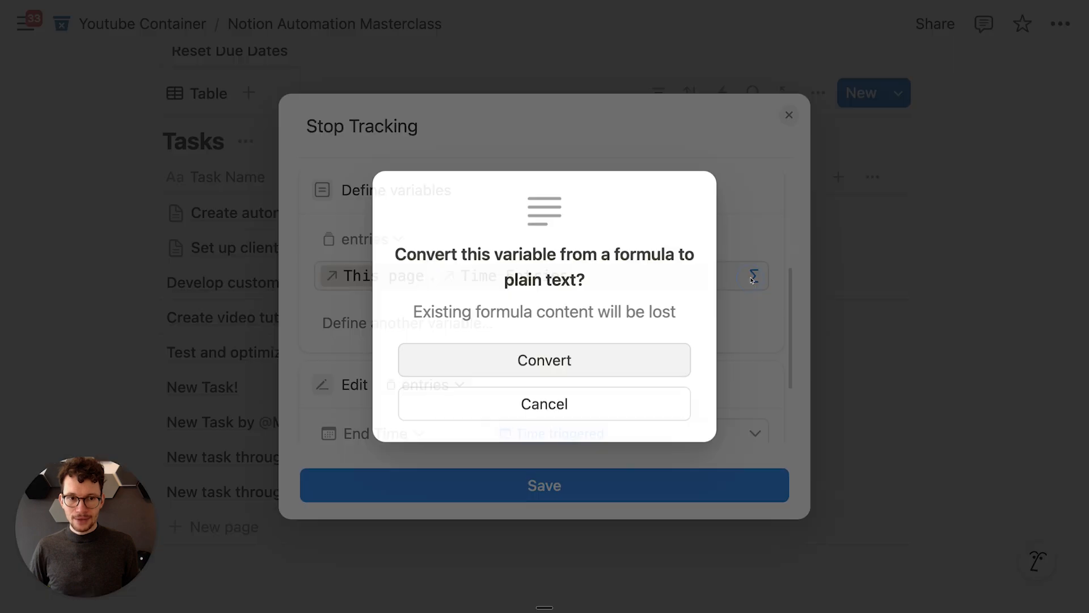
pyautogui.click(607, 400)
# Step: Append .filter(current.Status=="Running") to the entries formula and save the automation
pyautogui.click(595, 280)
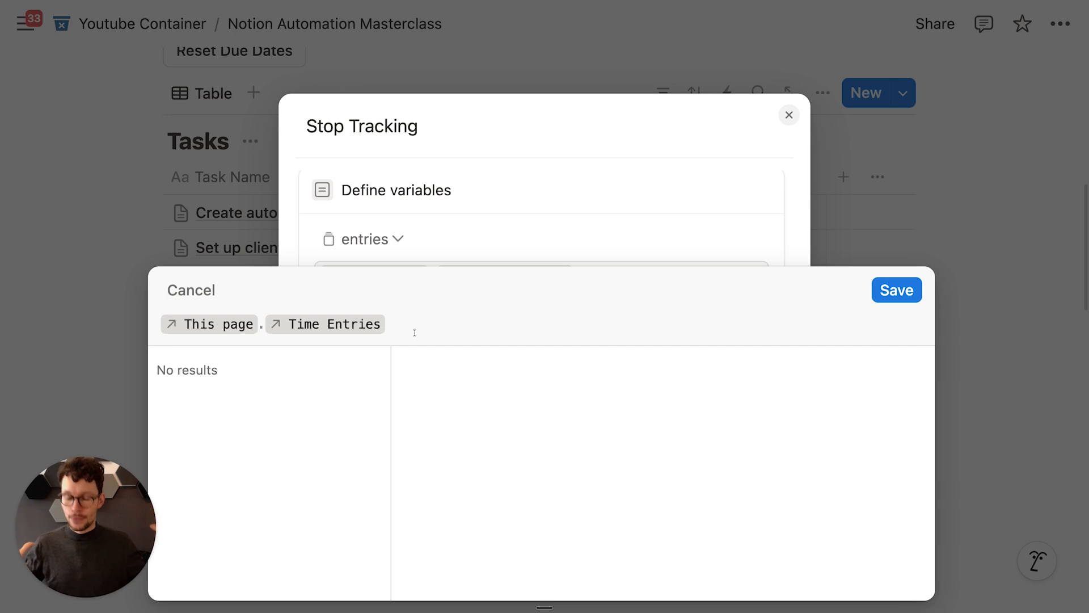
pyautogui.write('.fil')
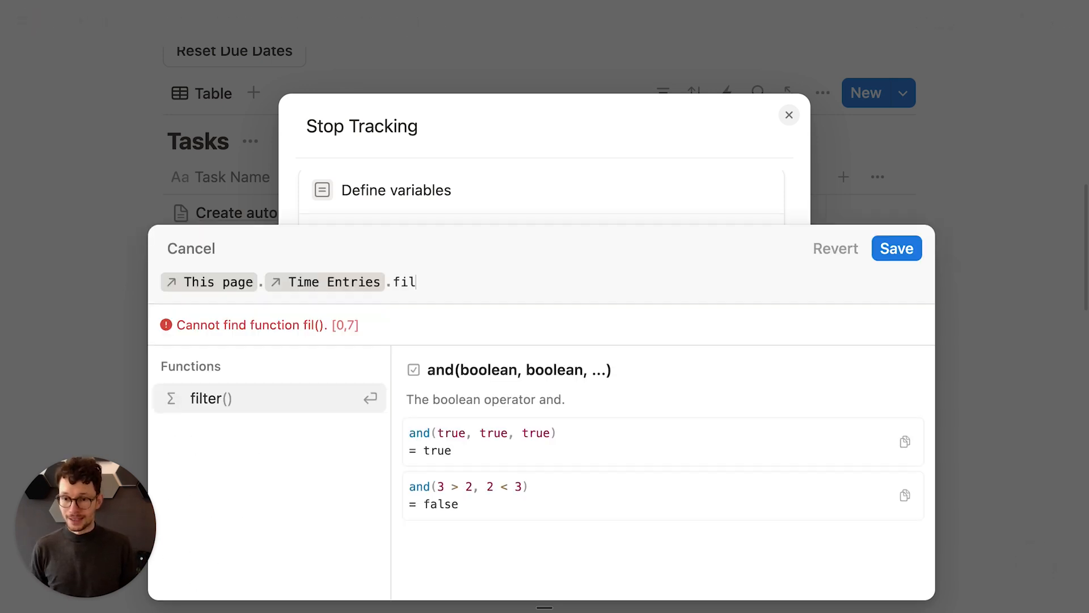
pyautogui.press('Return')
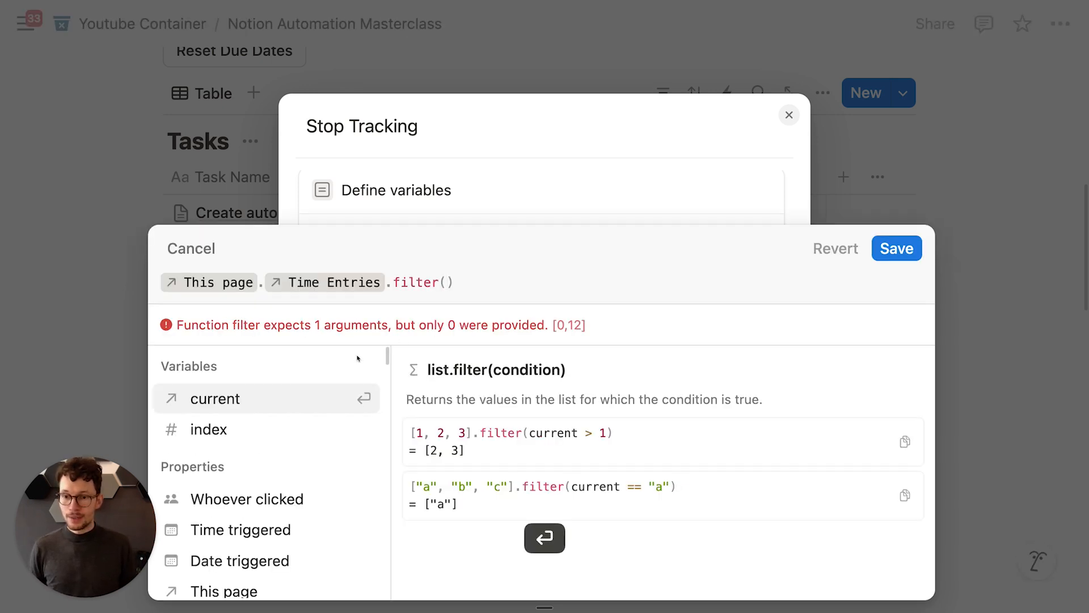
pyautogui.click(278, 400)
pyautogui.write('.st')
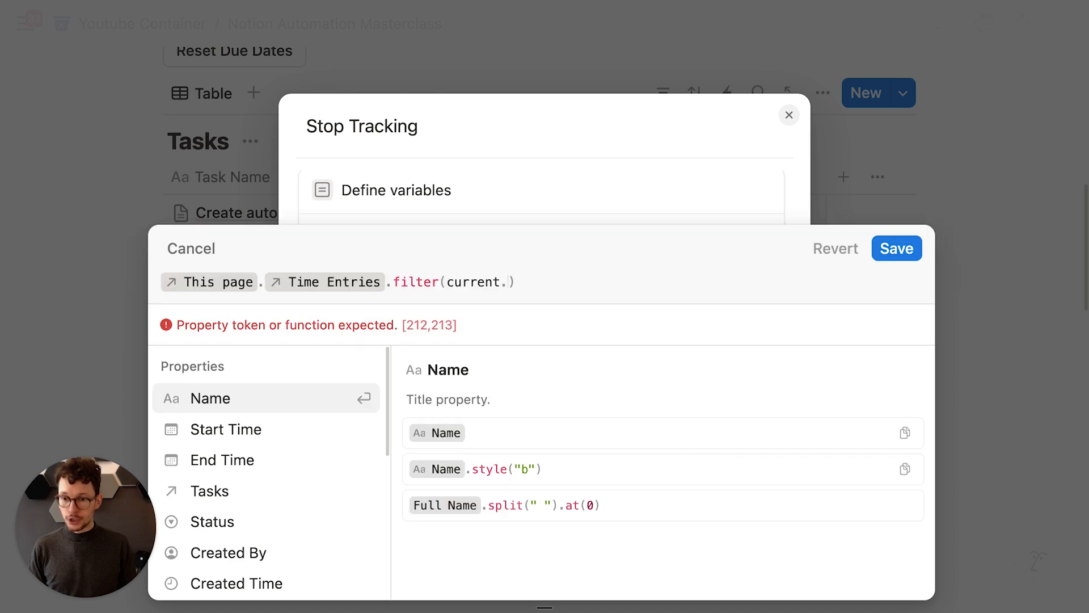
pyautogui.click(251, 431)
pyautogui.write('=="')
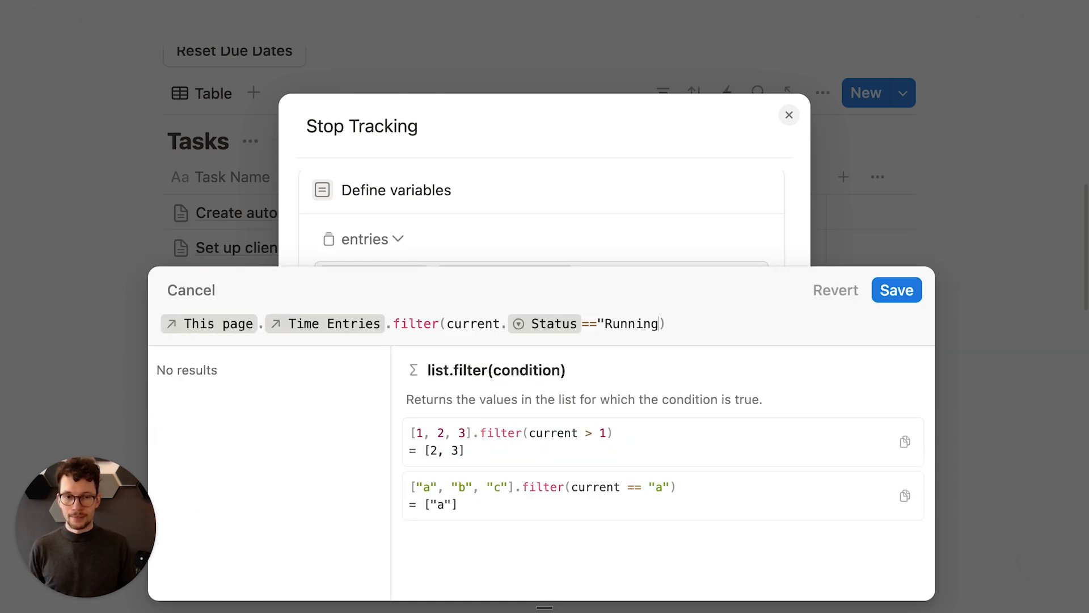
pyautogui.write('Running')
pyautogui.click(896, 290)
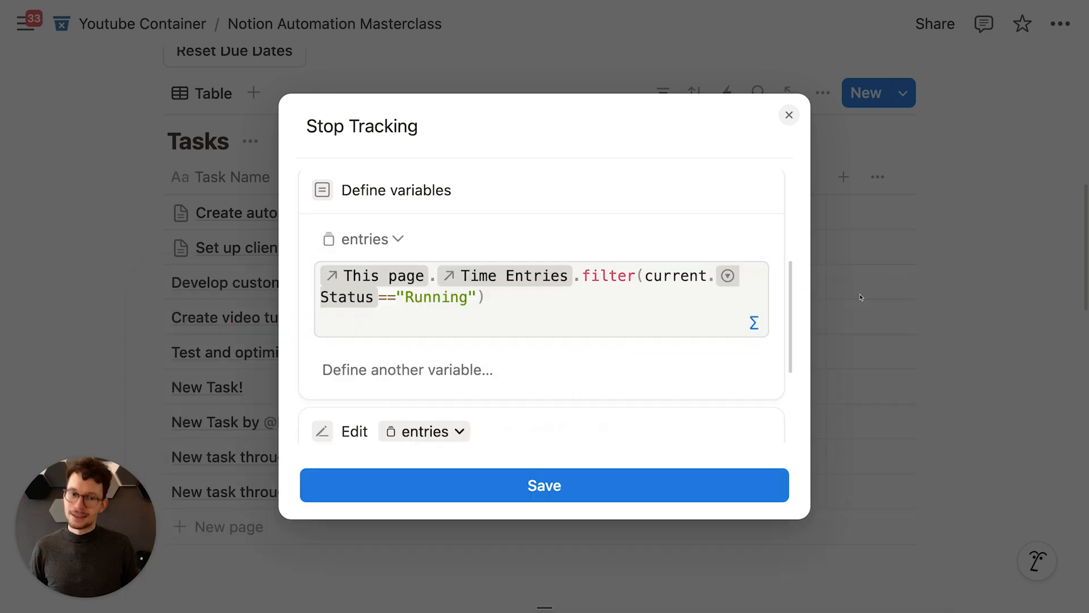
pyautogui.click(562, 481)
# Step: Set the second time entry's Status to Stopped and the first entry's to Running
pyautogui.scroll(-7, 567, 479)
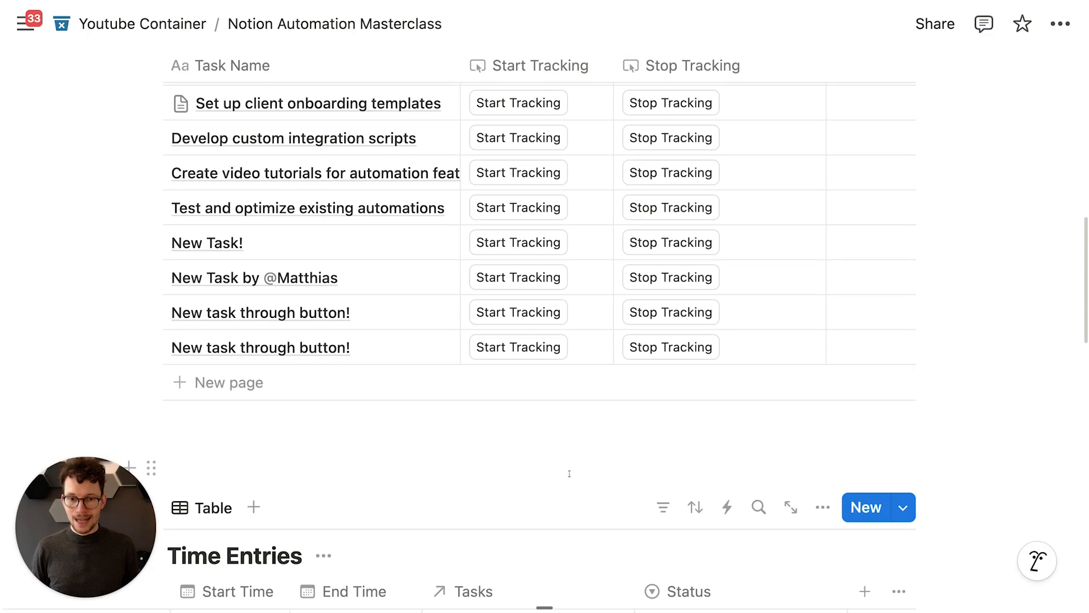
pyautogui.scroll(-1, 572, 475)
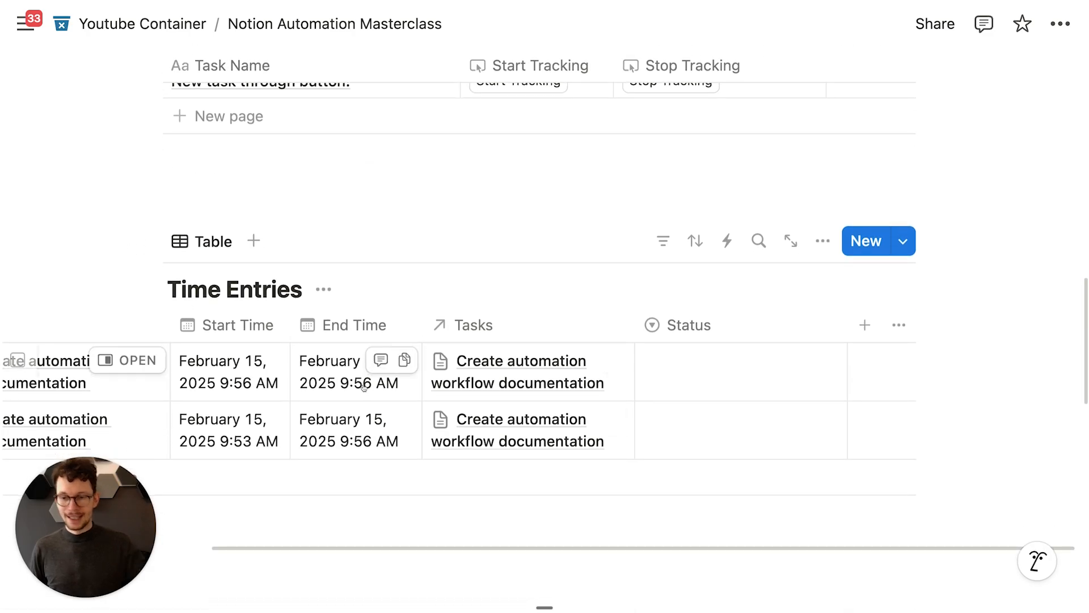
pyautogui.hscroll(-5, 368, 384)
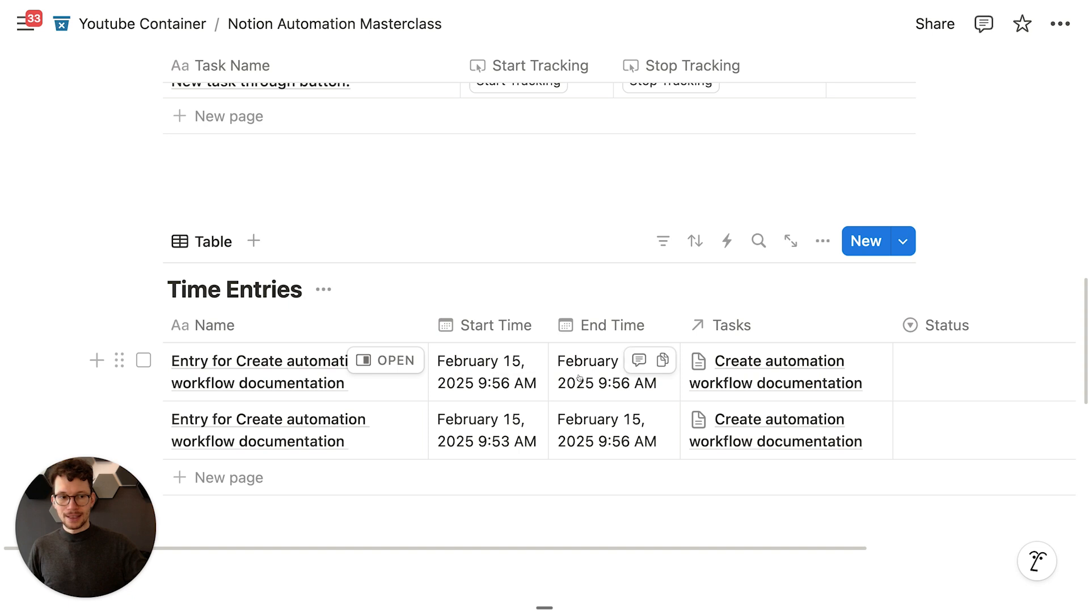
pyautogui.hscroll(3, 681, 391)
pyautogui.click(794, 430)
pyautogui.click(817, 479)
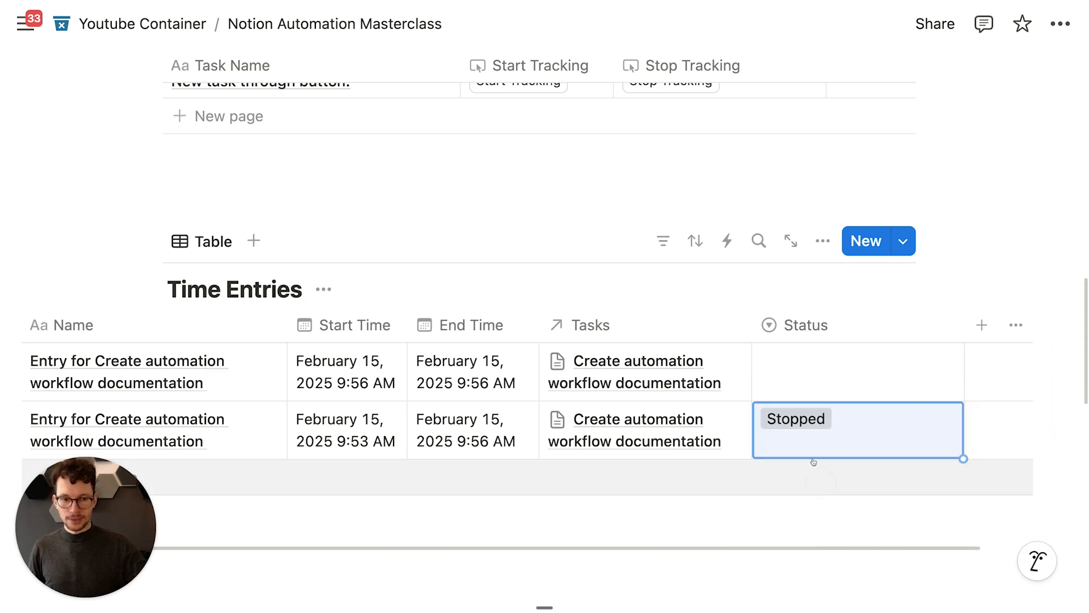
pyautogui.click(794, 374)
pyautogui.click(794, 452)
# Step: Clear the Running entry's End Time and rerun Stop Tracking on the first task, stamping 9:58 AM
pyautogui.click(498, 363)
pyautogui.press('Escape')
pyautogui.click(453, 371)
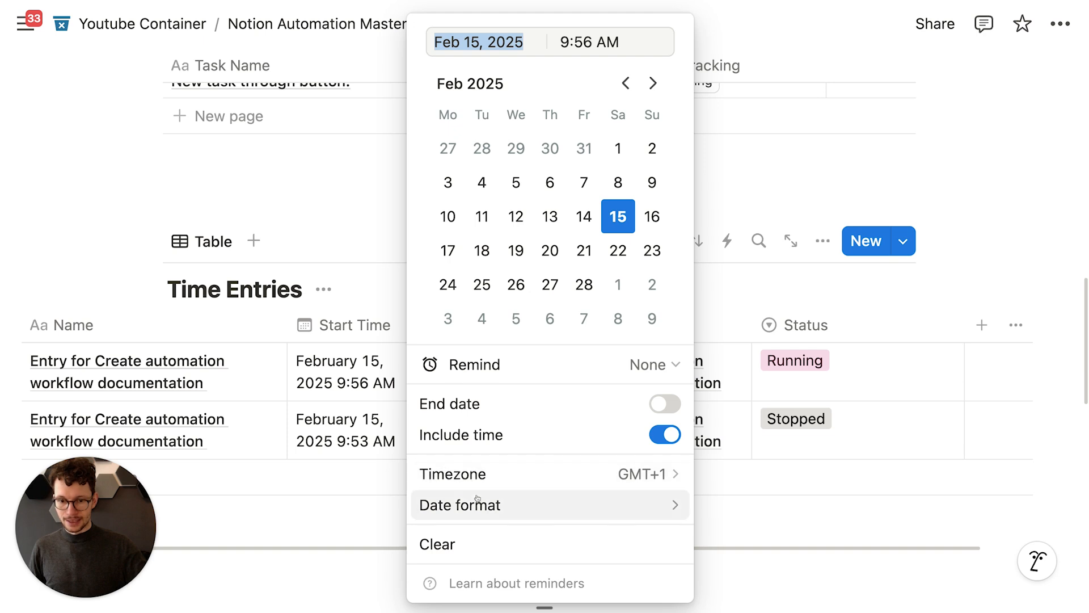
pyautogui.click(444, 541)
pyautogui.scroll(10, 390, 542)
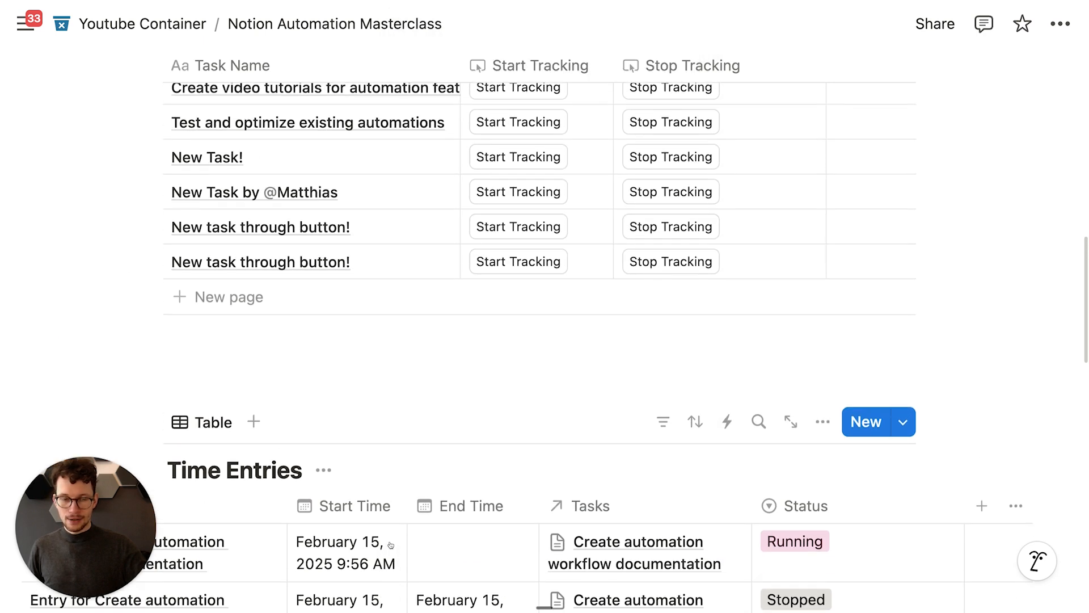
pyautogui.click(678, 233)
pyautogui.scroll(-10, 678, 232)
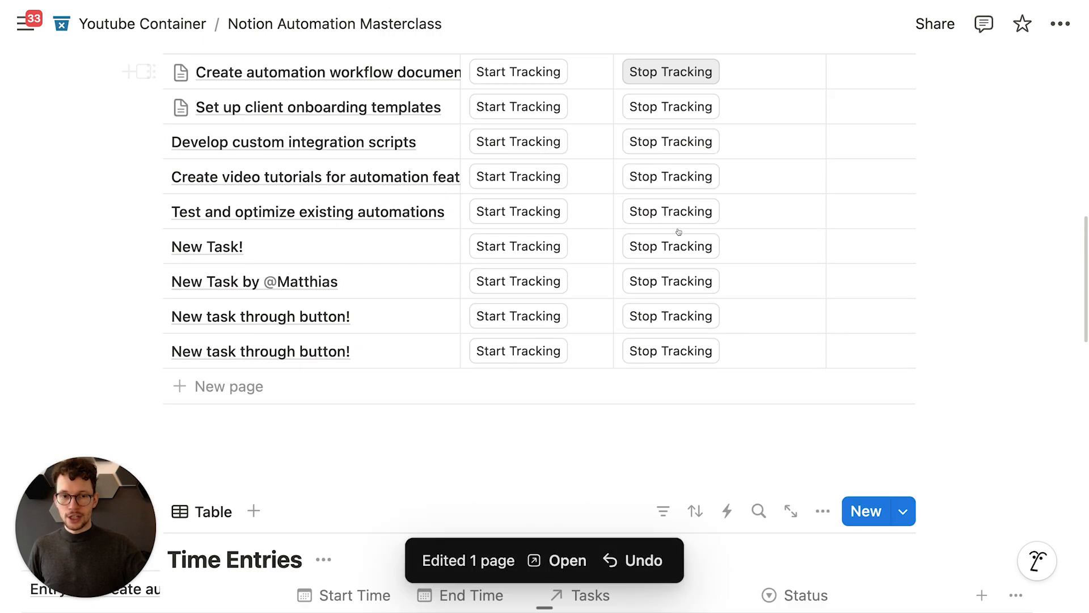
pyautogui.scroll(4, 678, 232)
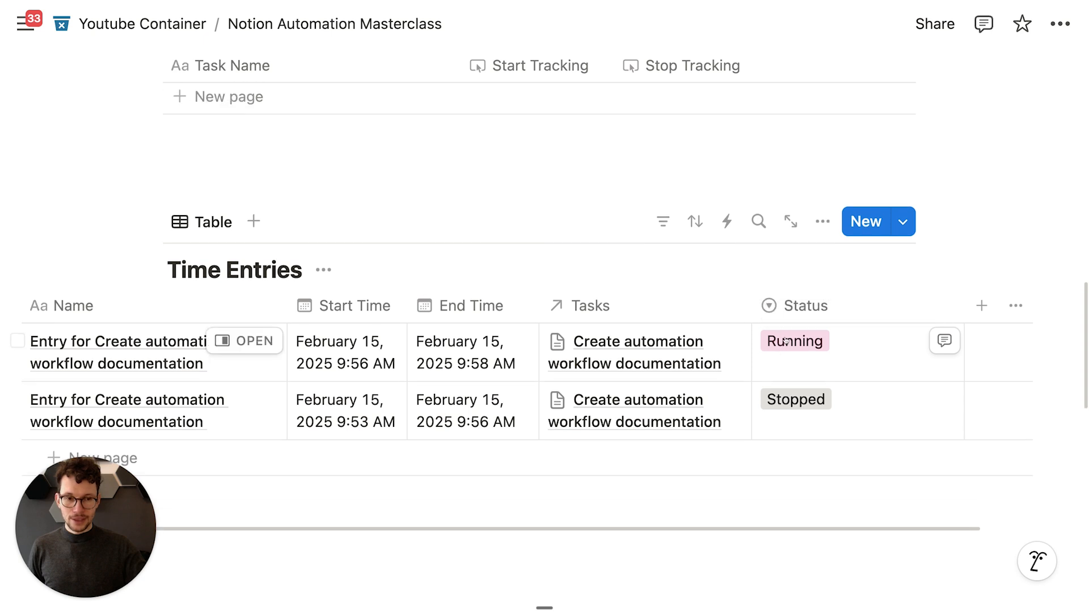
pyautogui.scroll(6, 785, 351)
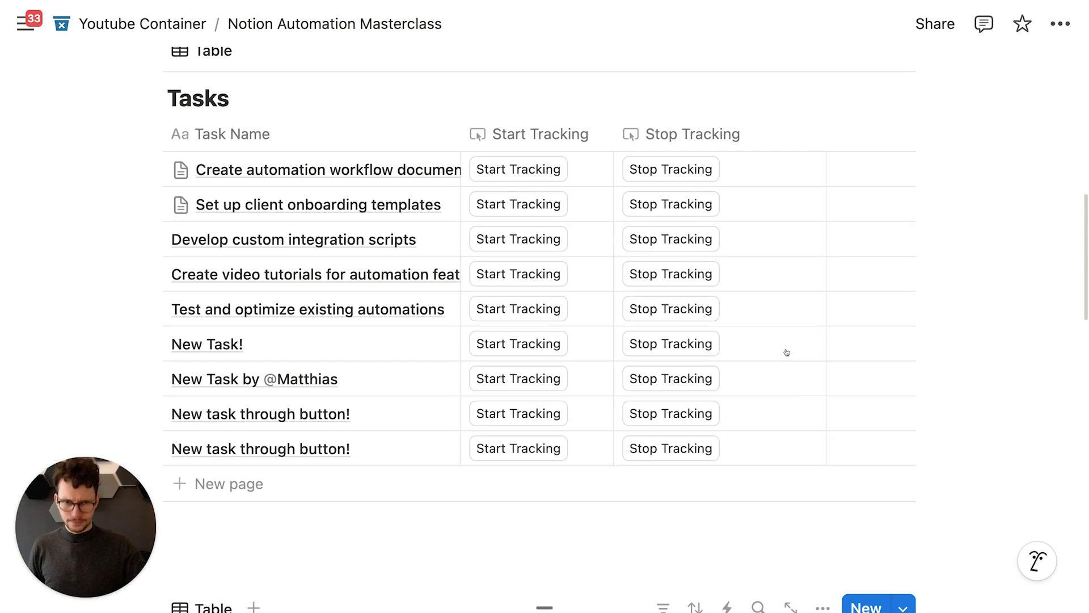
# Step: Make Stop Tracking also set the updated entries' Status to Stopped and save it
pyautogui.click(737, 146)
pyautogui.click(718, 250)
pyautogui.scroll(-6, 452, 406)
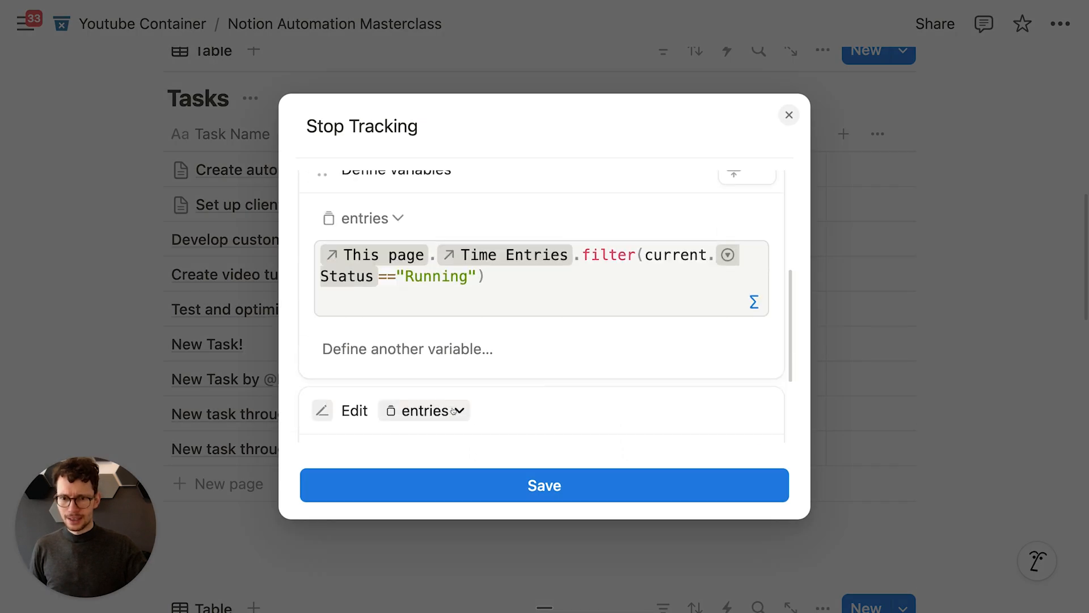
pyautogui.click(386, 357)
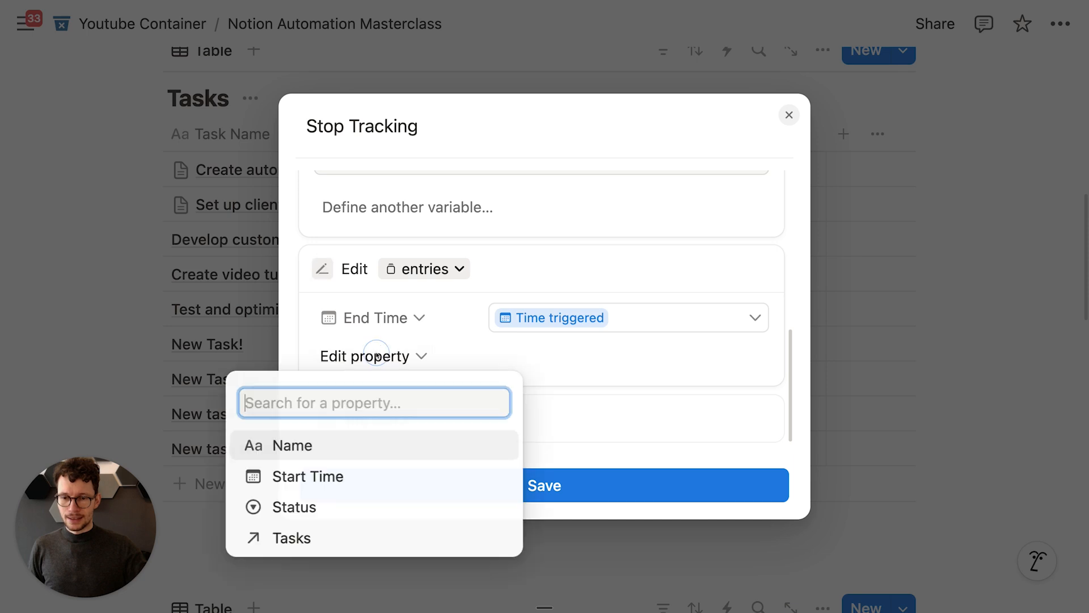
pyautogui.click(312, 507)
pyautogui.click(548, 358)
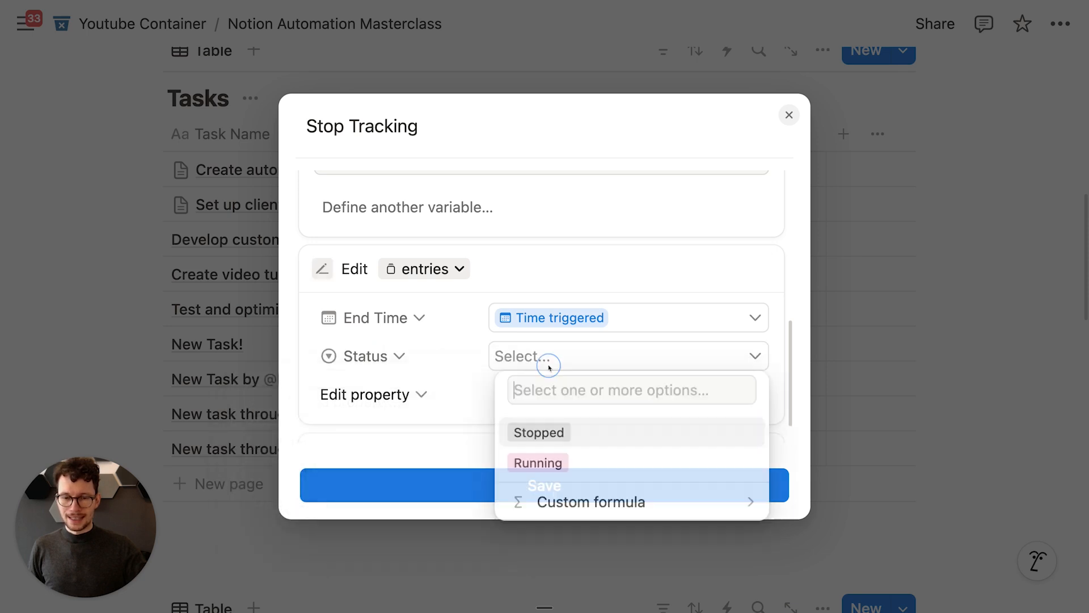
pyautogui.click(547, 431)
pyautogui.click(513, 482)
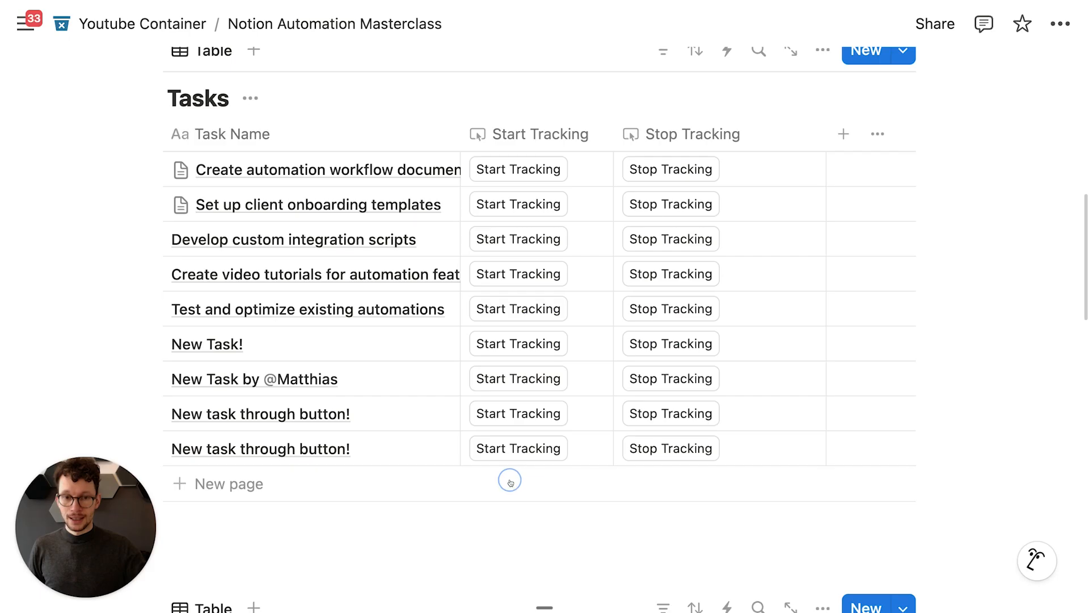
# Step: Narrow the Name column of the Time Entries table and review the columns
pyautogui.scroll(-5, 515, 417)
pyautogui.scroll(-2, 513, 425)
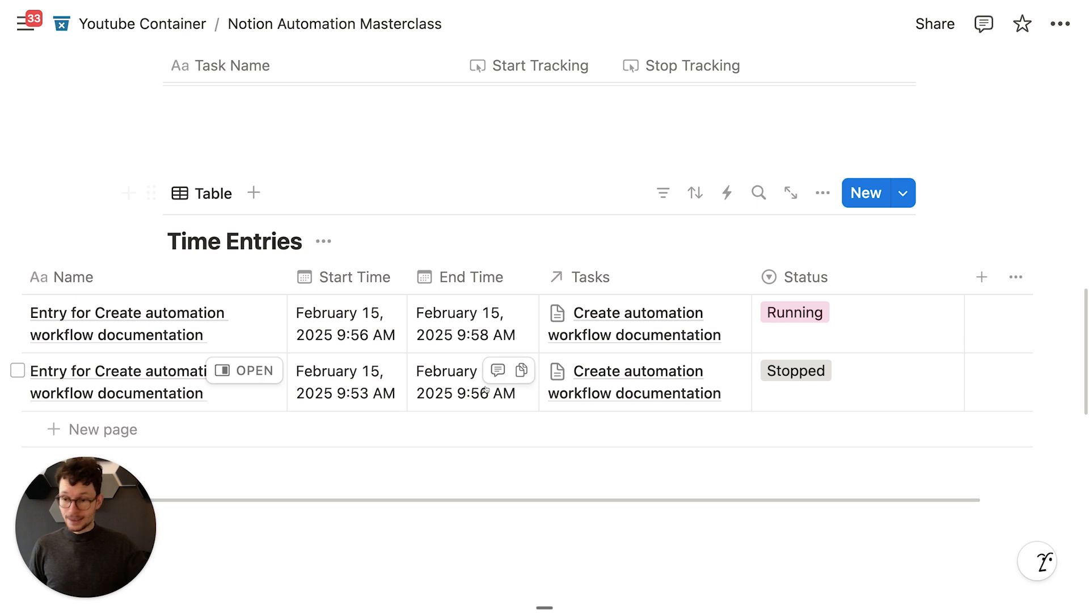
pyautogui.hscroll(-5, 482, 380)
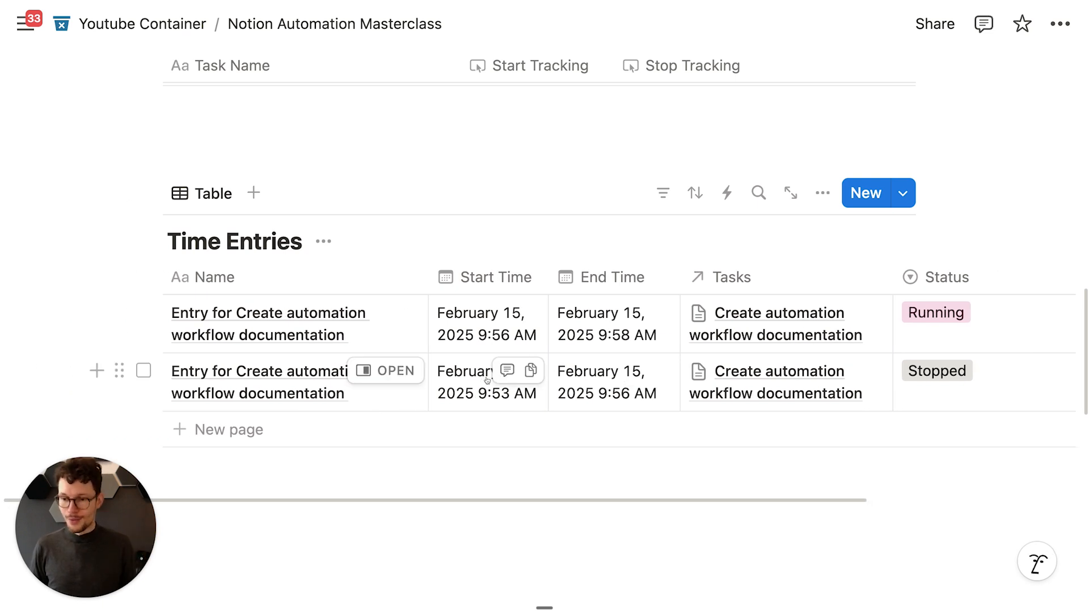
pyautogui.scroll(1, 486, 377)
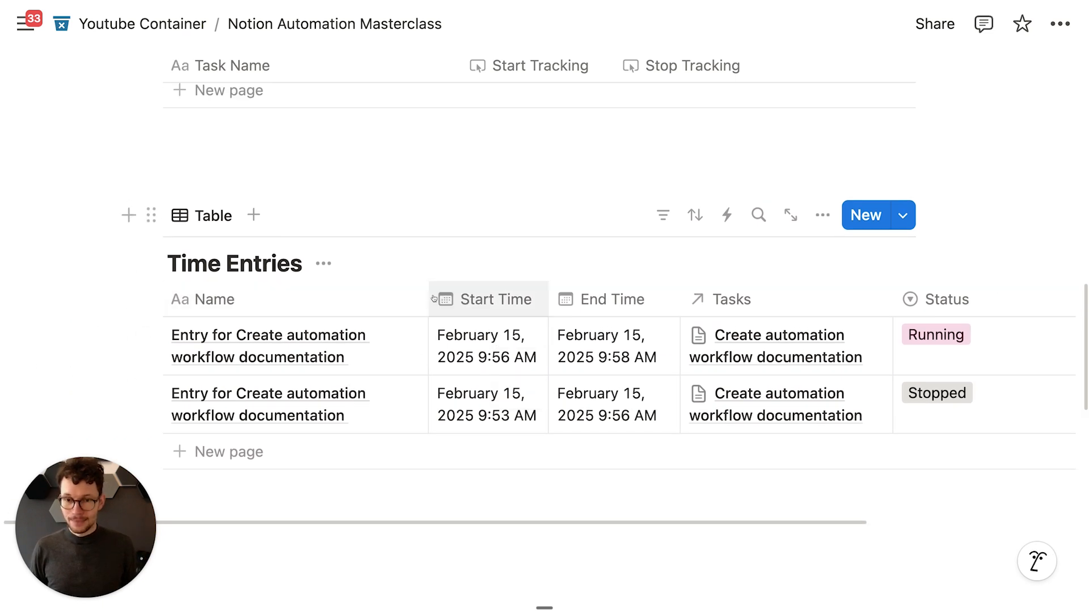
pyautogui.moveTo(427, 296); pyautogui.dragTo(389, 296)
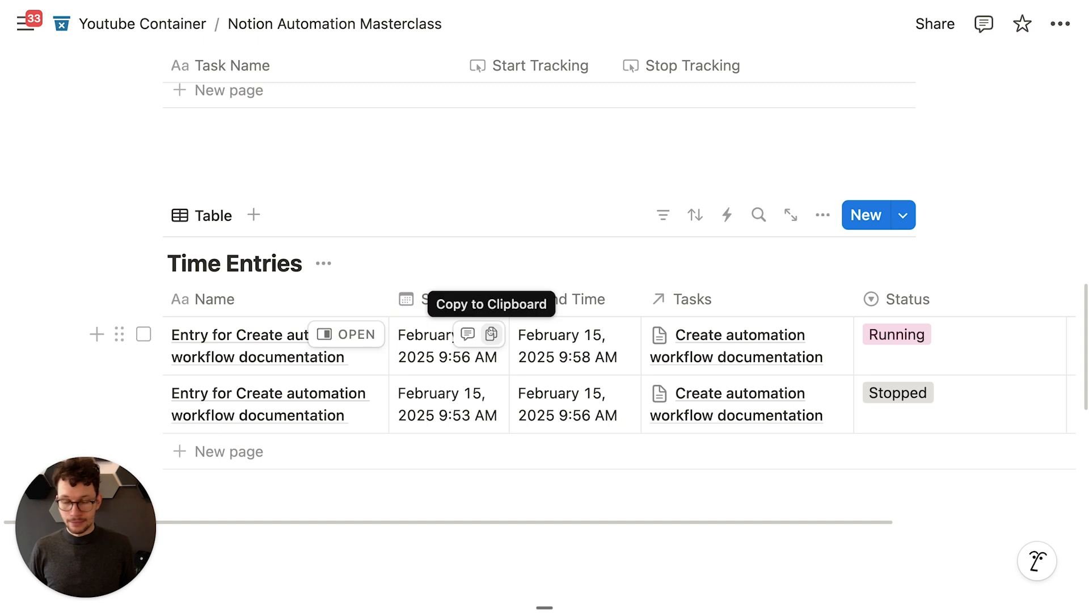
pyautogui.hscroll(6, 492, 334)
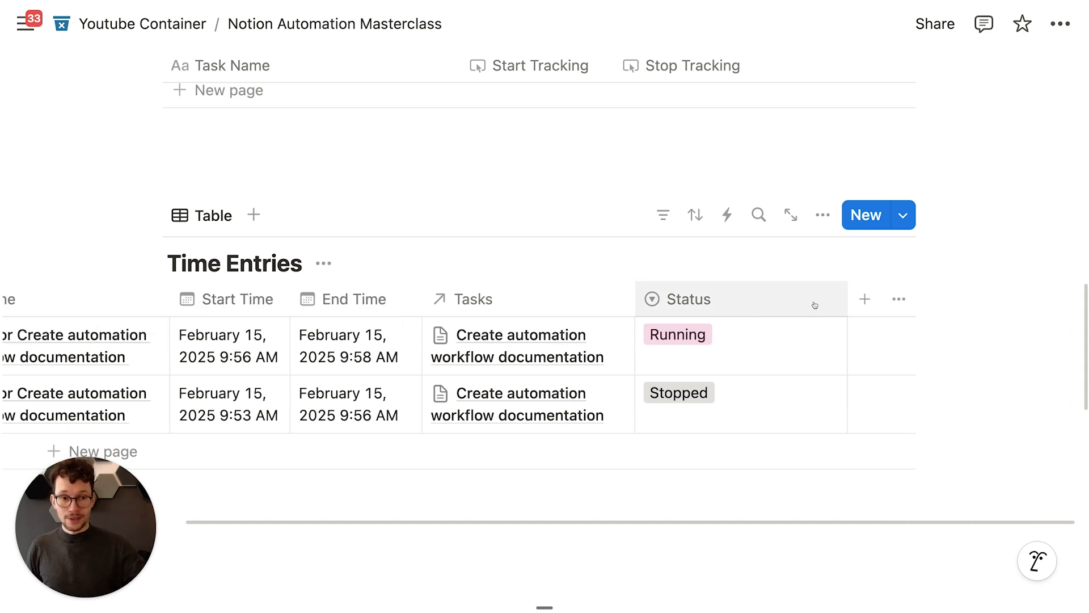
pyautogui.hscroll(-3, 802, 297)
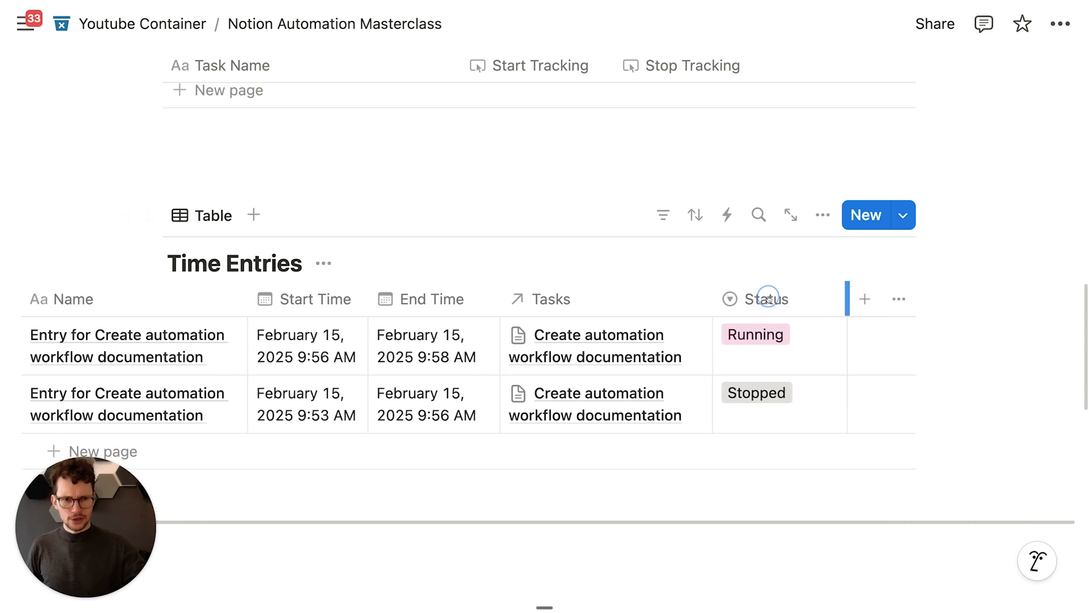
# Step: Add a Formula property named Duration to Time Entries
pyautogui.click(862, 301)
pyautogui.write('form')
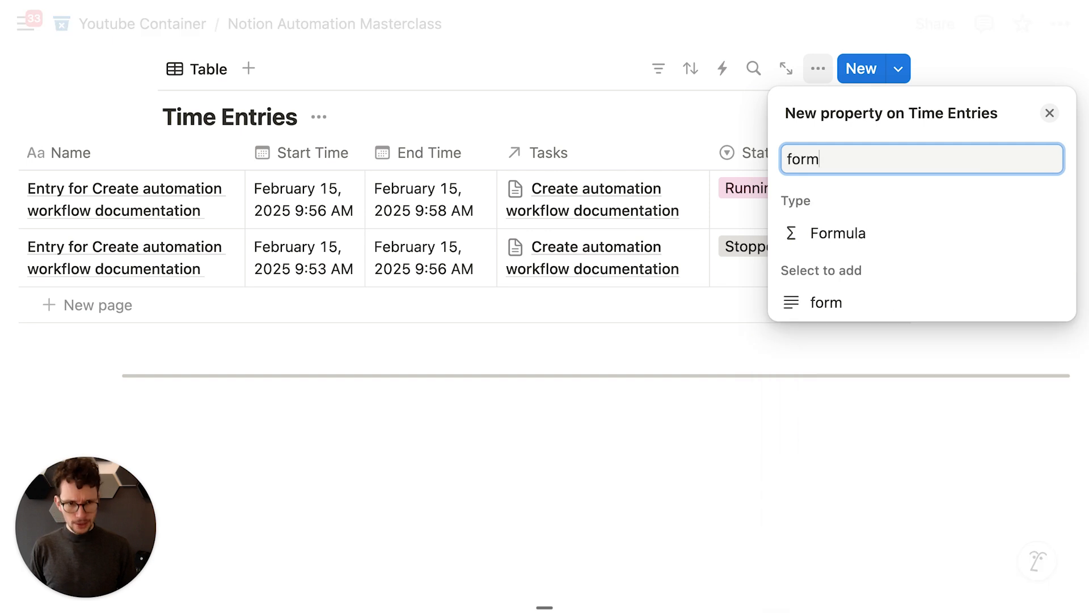
pyautogui.click(852, 232)
pyautogui.write('Duration')
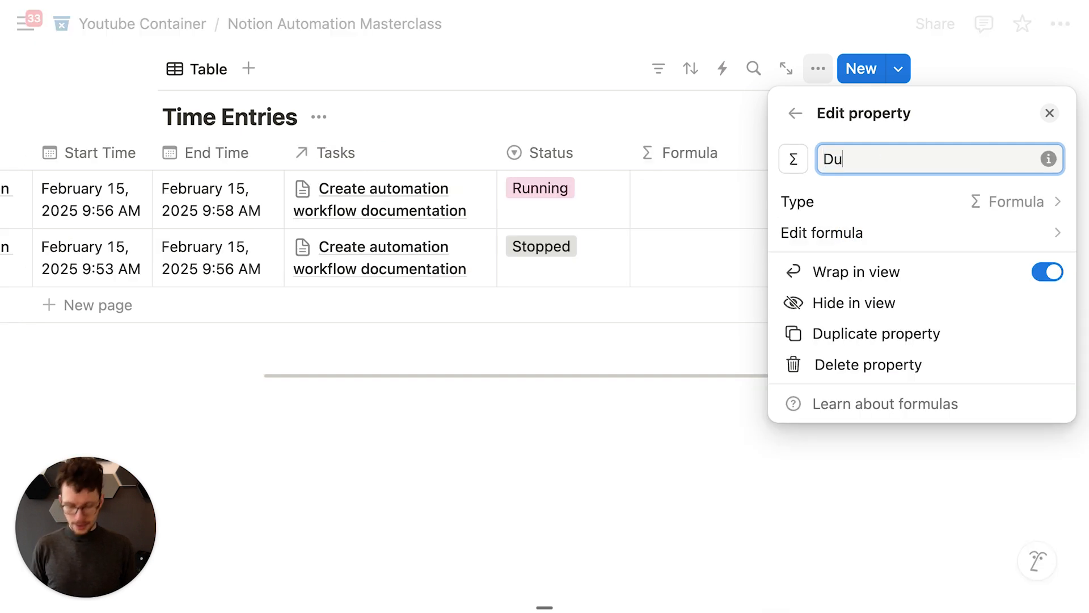
pyautogui.click(846, 238)
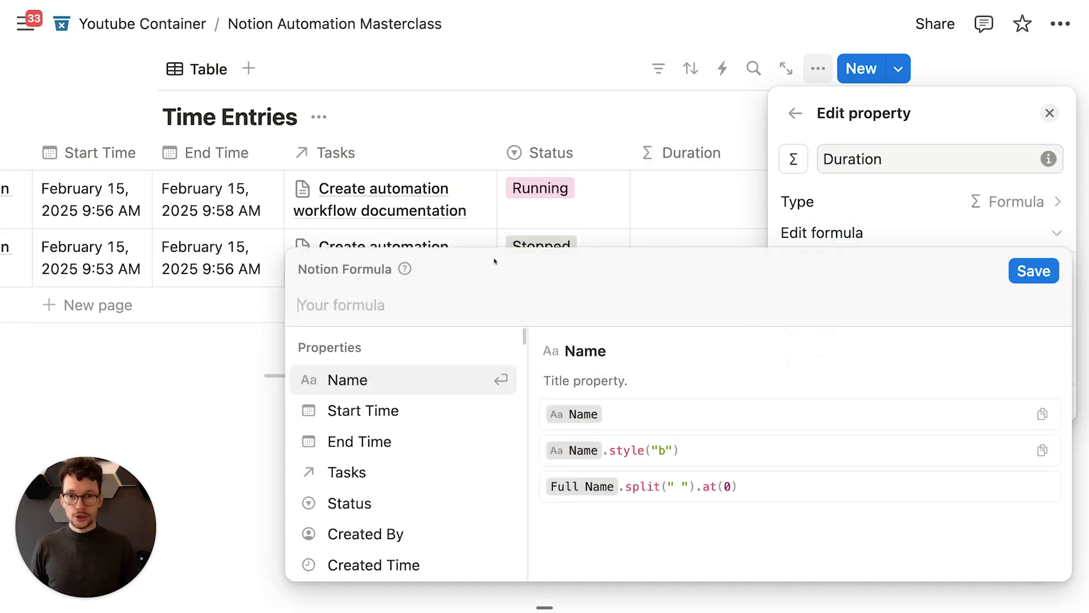
# Step: Set Duration's formula to dateBetween(End Time, Start Time, "Minutes") and save it
pyautogui.write('date')
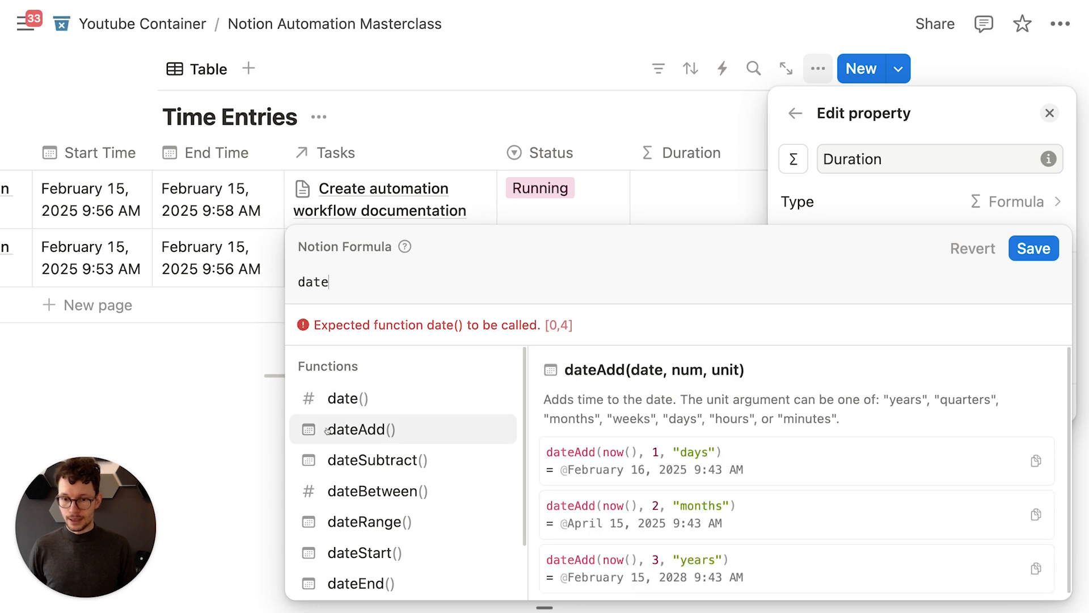
pyautogui.click(370, 491)
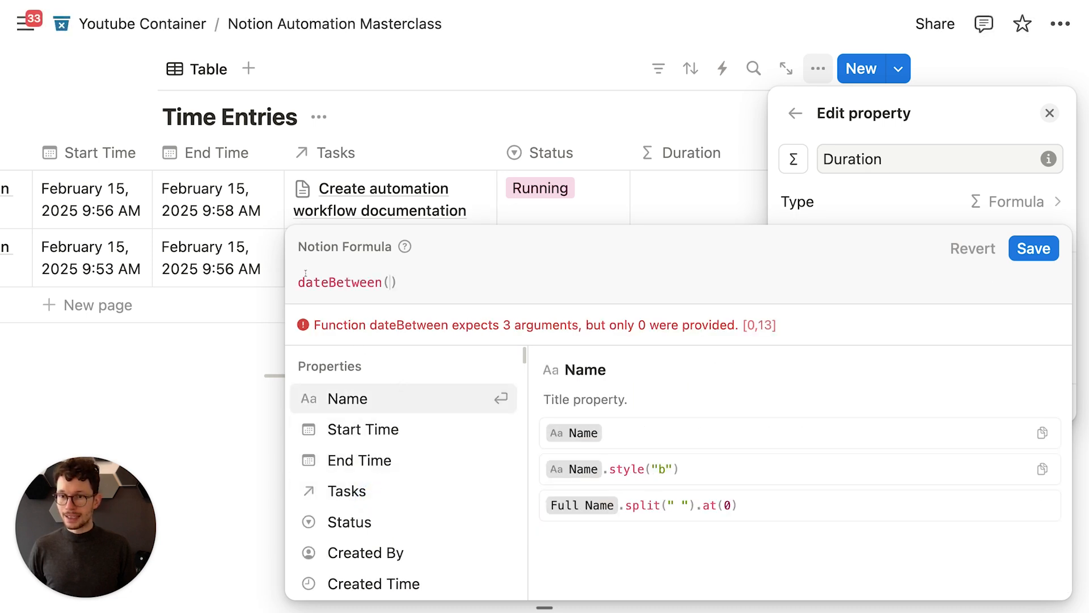
pyautogui.write('end')
pyautogui.press('Return')
pyautogui.write(',st')
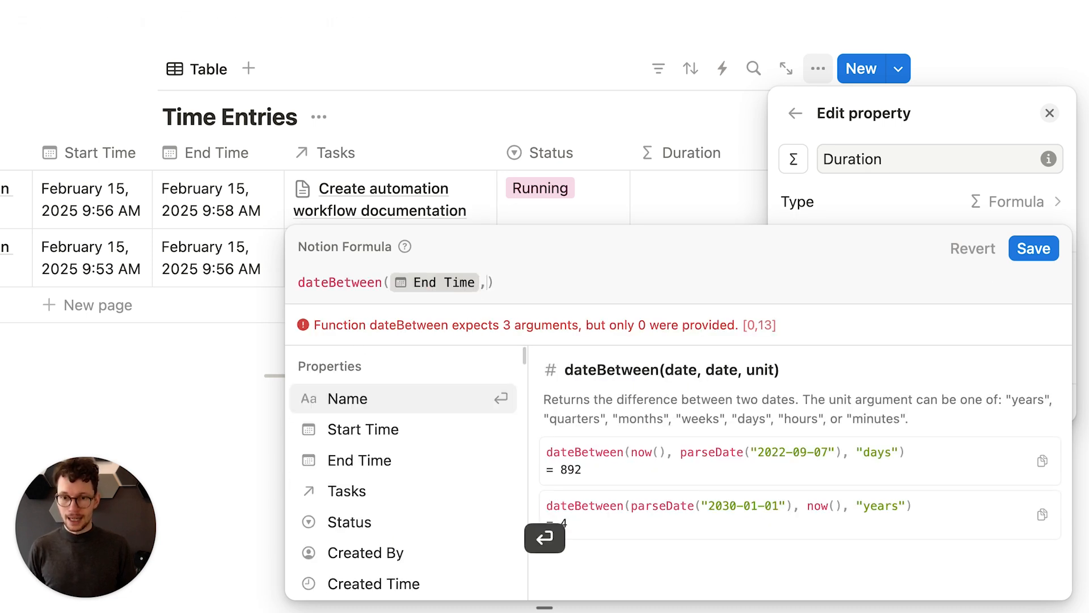
pyautogui.press('Return')
pyautogui.write(',"Minutes"')
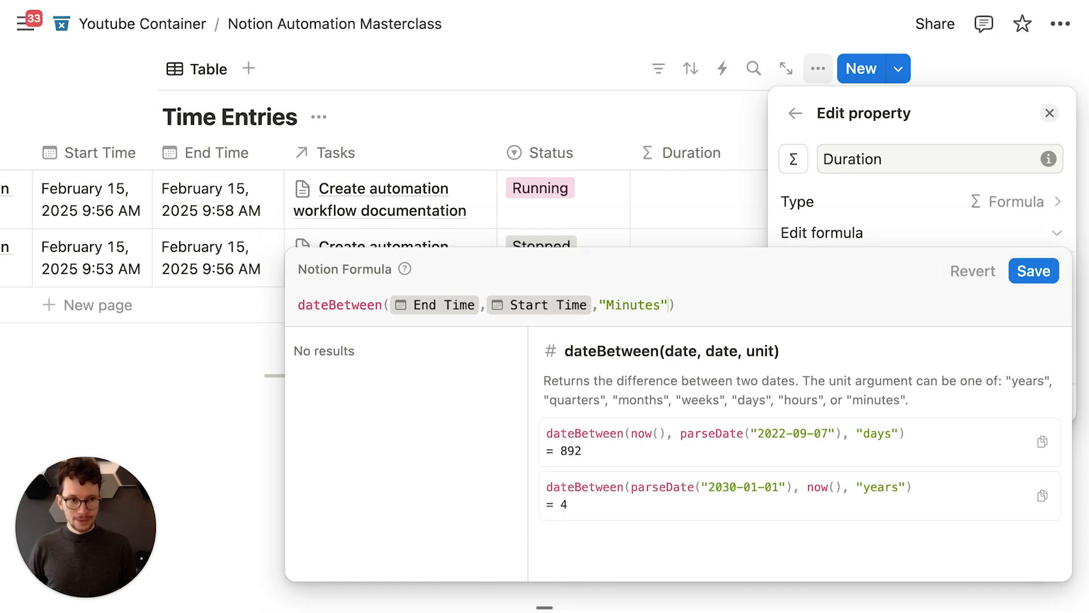
pyautogui.click(1034, 271)
pyautogui.press('Escape')
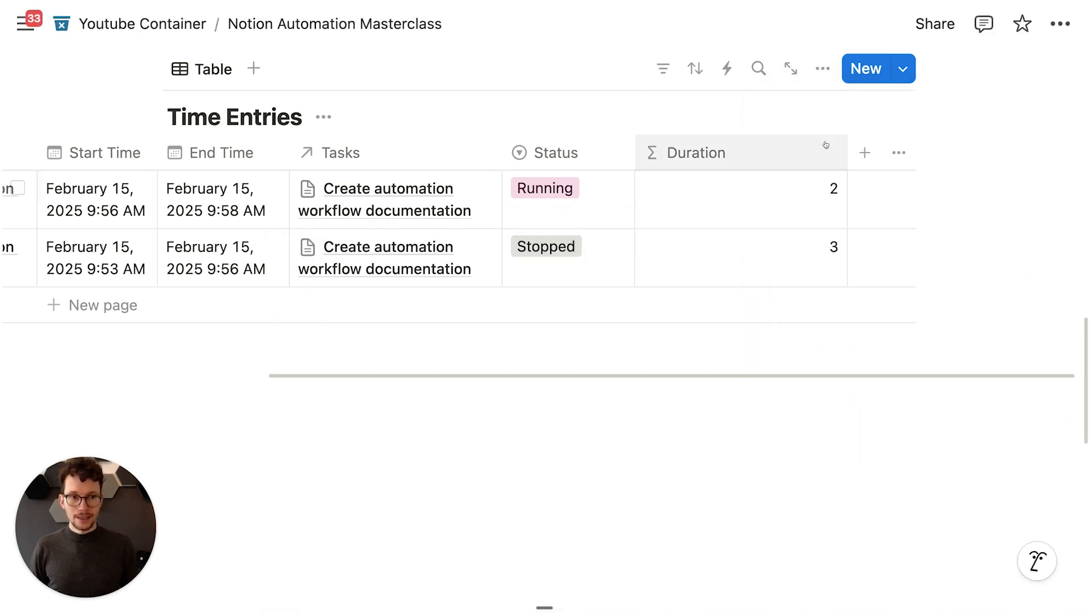
# Step: Add a Formula property named Total Time Spent to the Tasks table
pyautogui.hscroll(-3, 794, 150)
pyautogui.scroll(10, 731, 156)
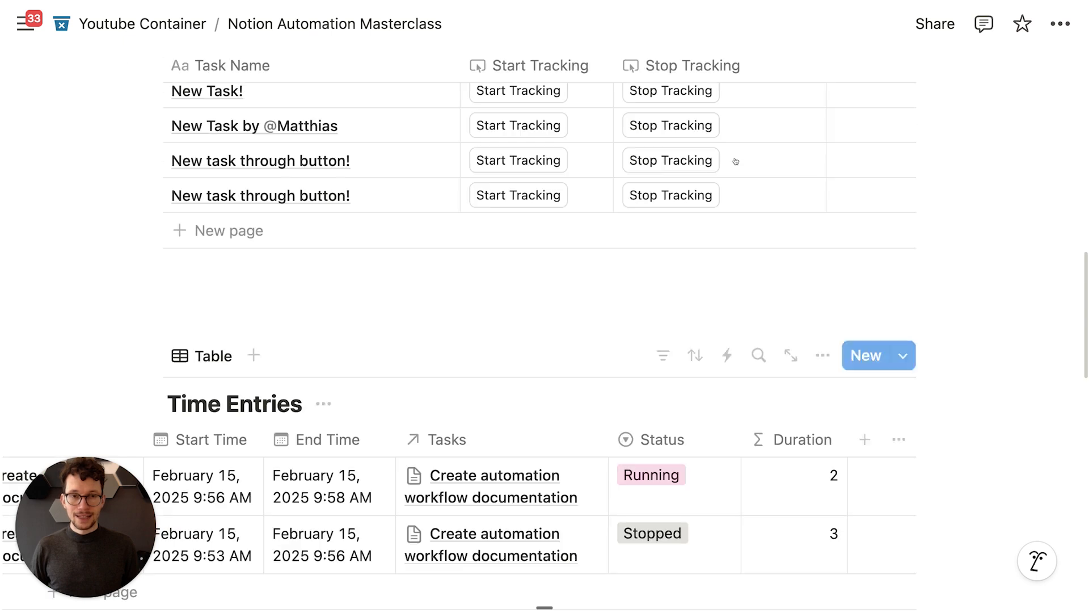
pyautogui.scroll(2, 737, 164)
pyautogui.moveTo(826, 190); pyautogui.dragTo(783, 190)
pyautogui.click(783, 190)
pyautogui.write('form')
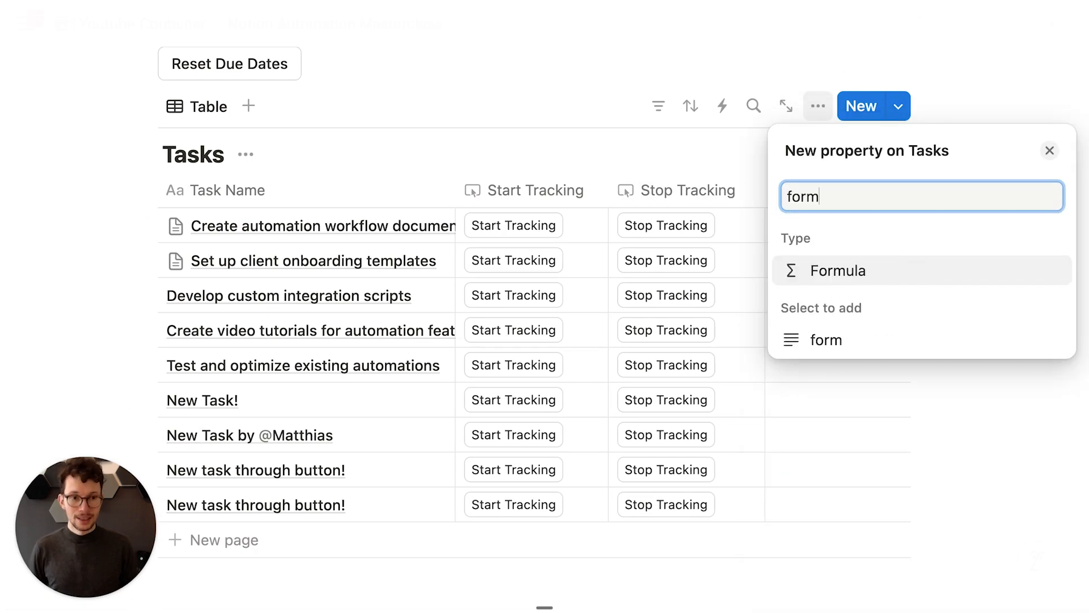
pyautogui.press('Return')
pyautogui.write('Total Time Spent')
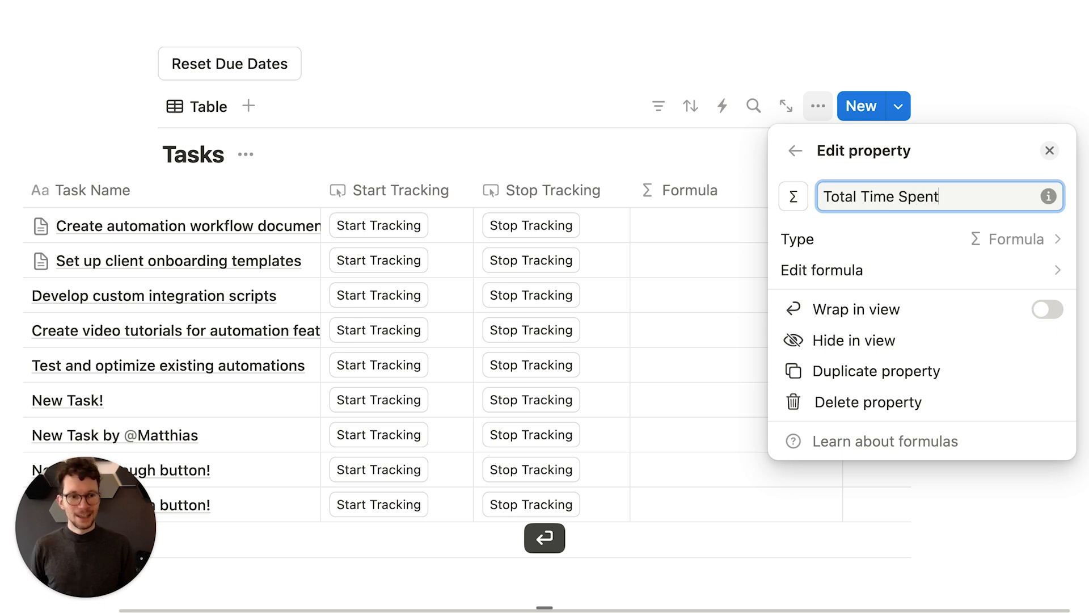
# Step: Set Total Time Spent to Time Entries.map(current.Duration).sum(), save it, and narrow the column
pyautogui.click(888, 270)
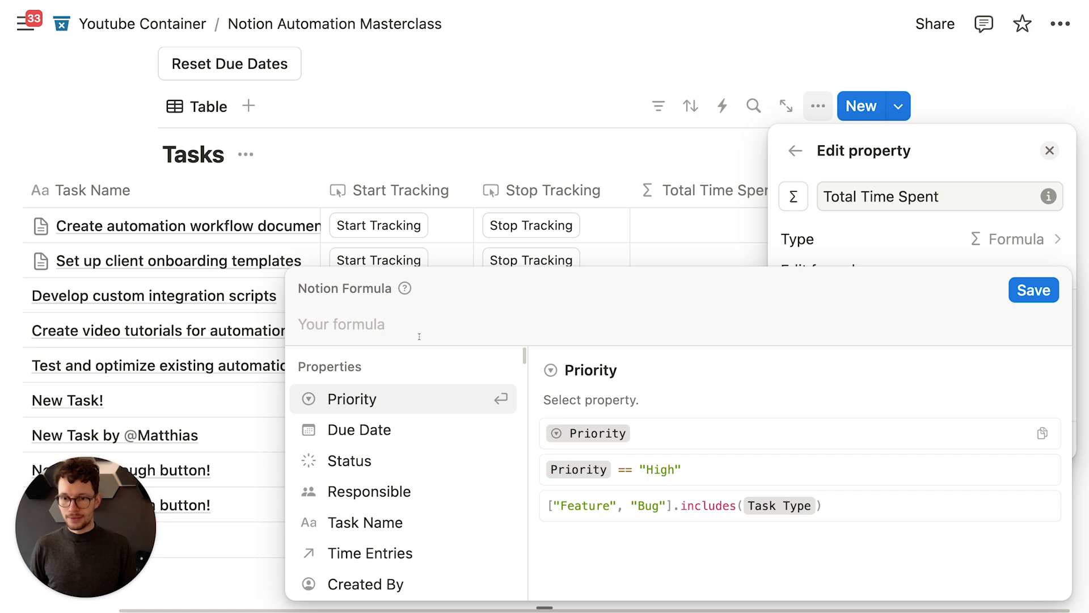
pyautogui.click(370, 553)
pyautogui.write('.map')
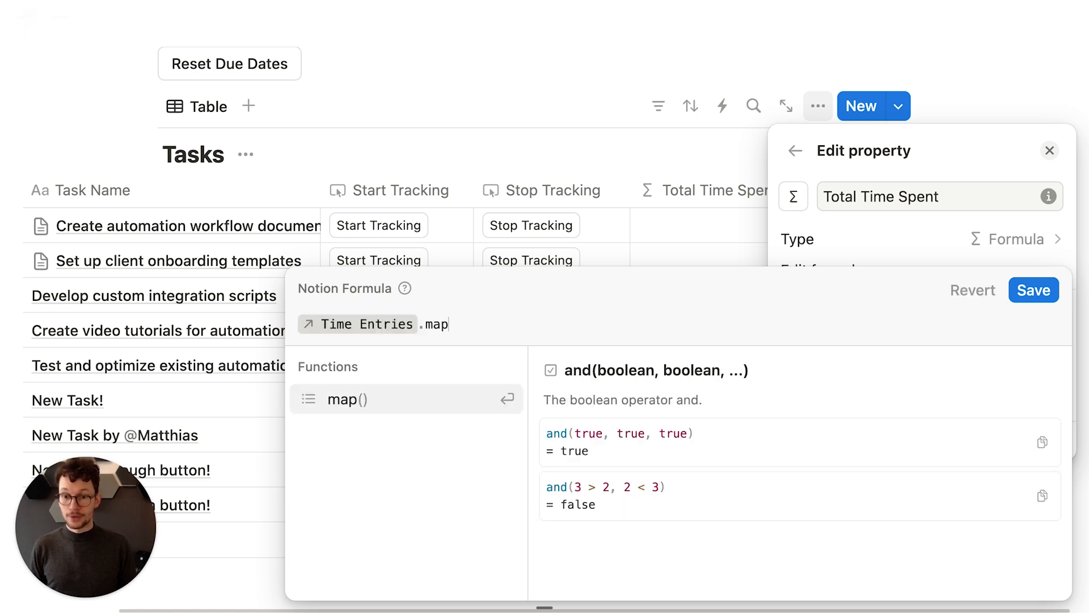
pyautogui.press('Return')
pyautogui.press('Return')
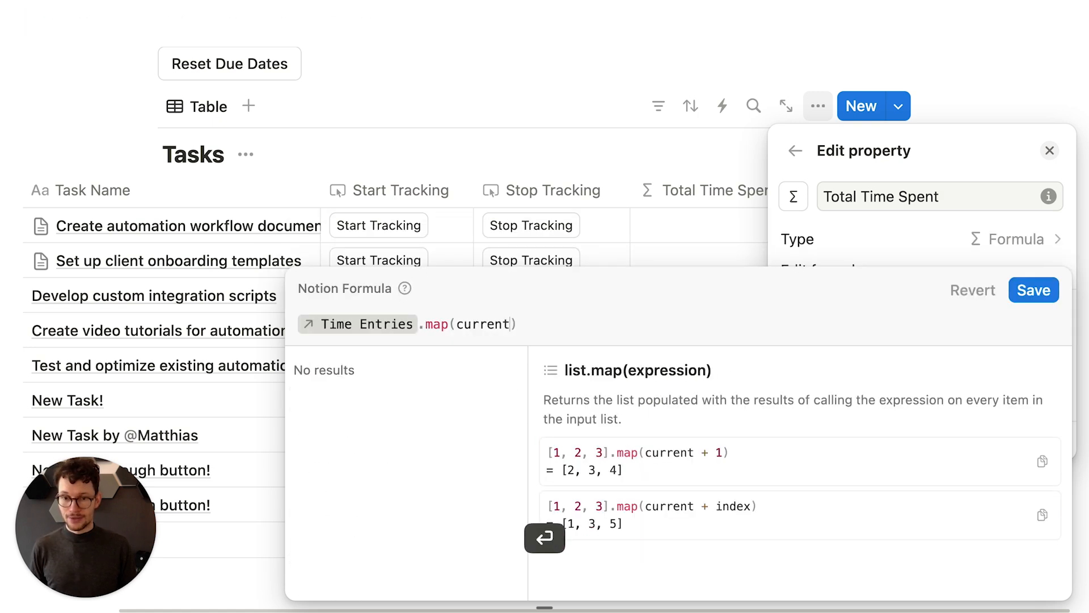
pyautogui.write('.')
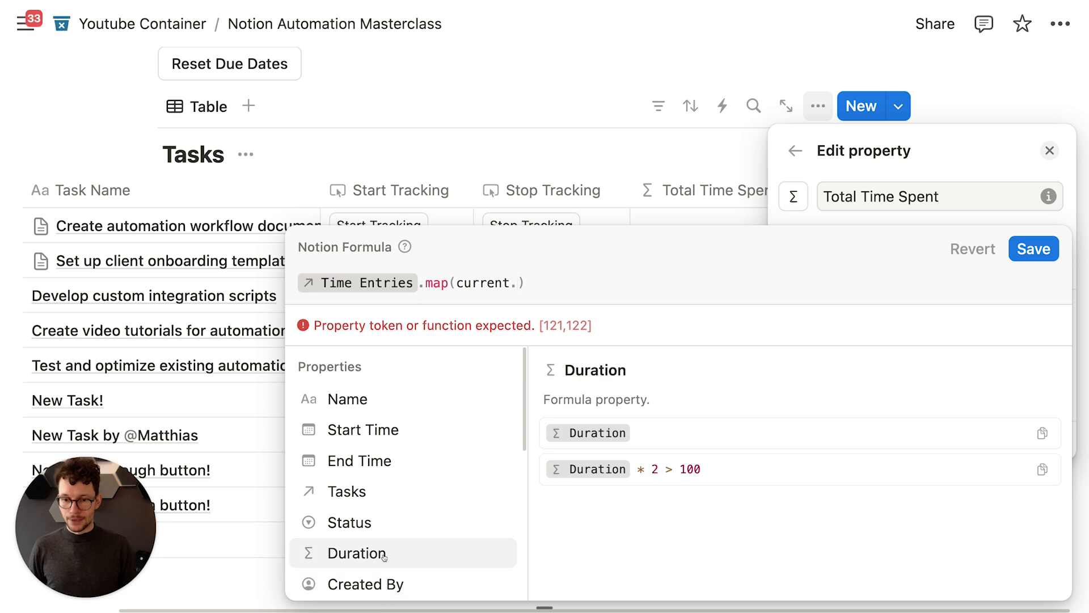
pyautogui.click(384, 557)
pyautogui.write('.su')
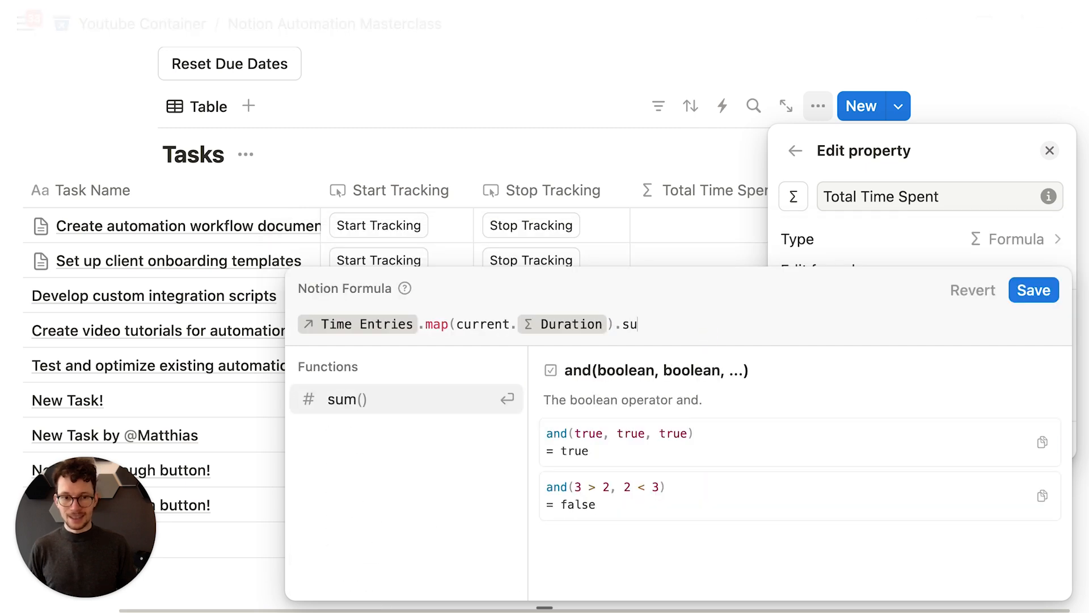
pyautogui.write('m')
pyautogui.press('Return')
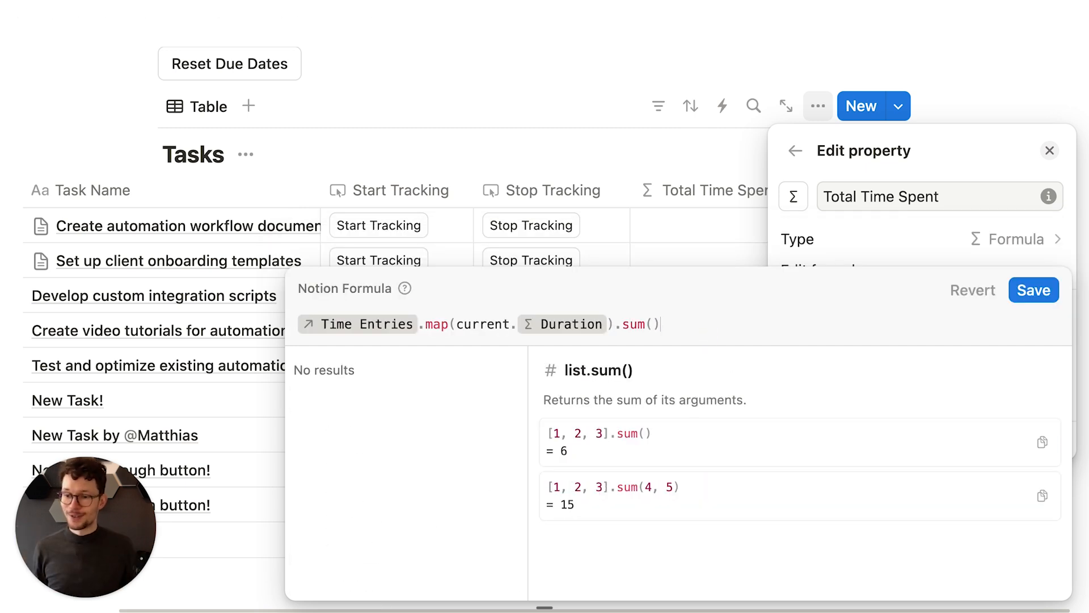
pyautogui.click(1044, 291)
pyautogui.click(564, 139)
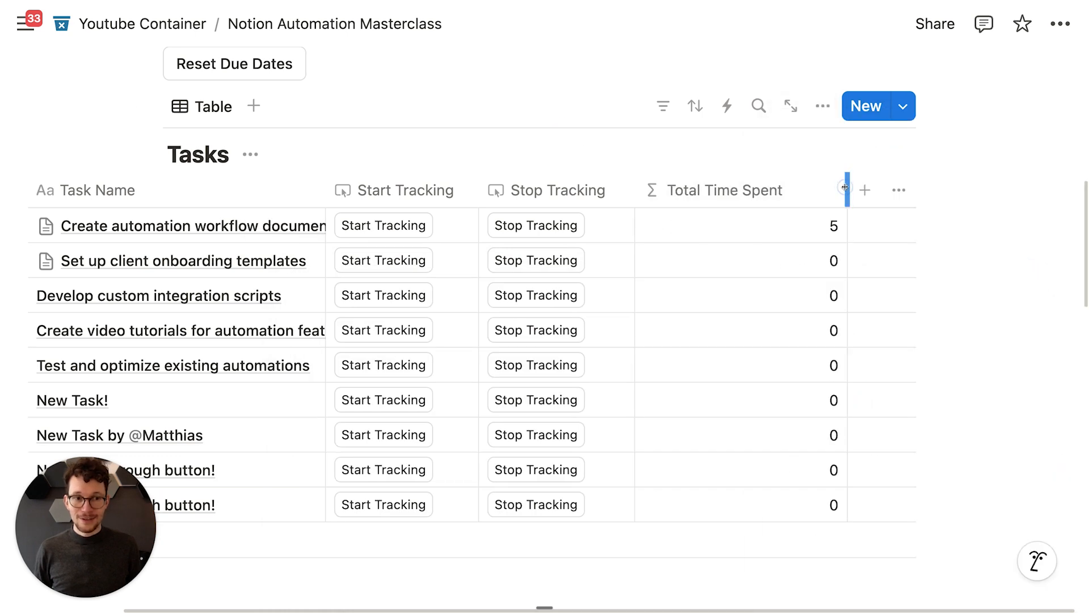
pyautogui.moveTo(844, 187); pyautogui.dragTo(805, 188)
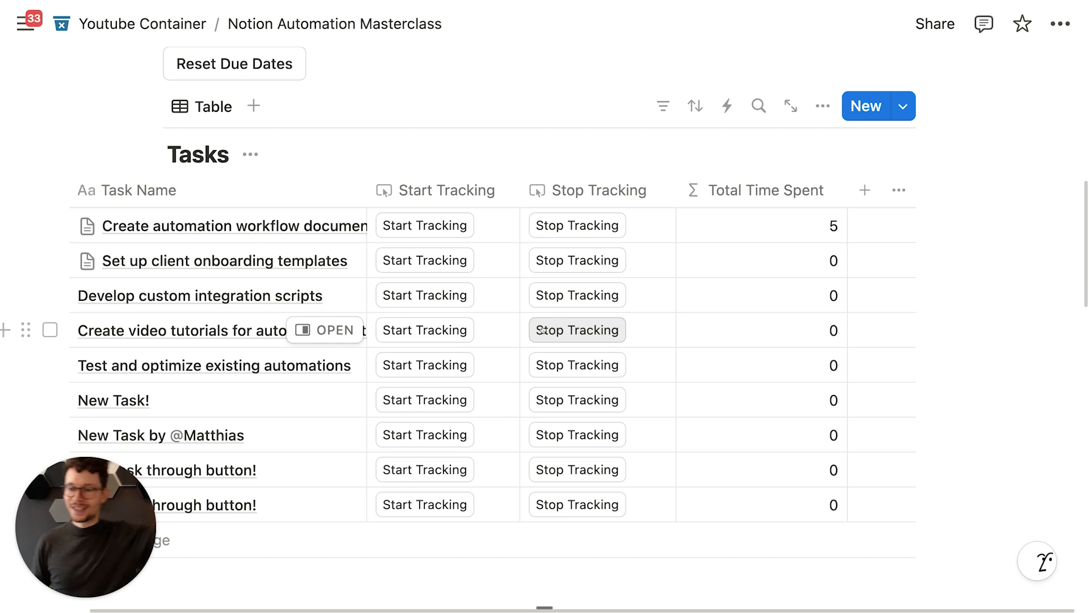
# Step: Scroll back up from the Tasks table to the Projects database and click in its title
pyautogui.scroll(-1, 543, 330)
pyautogui.hscroll(-3, 542, 330)
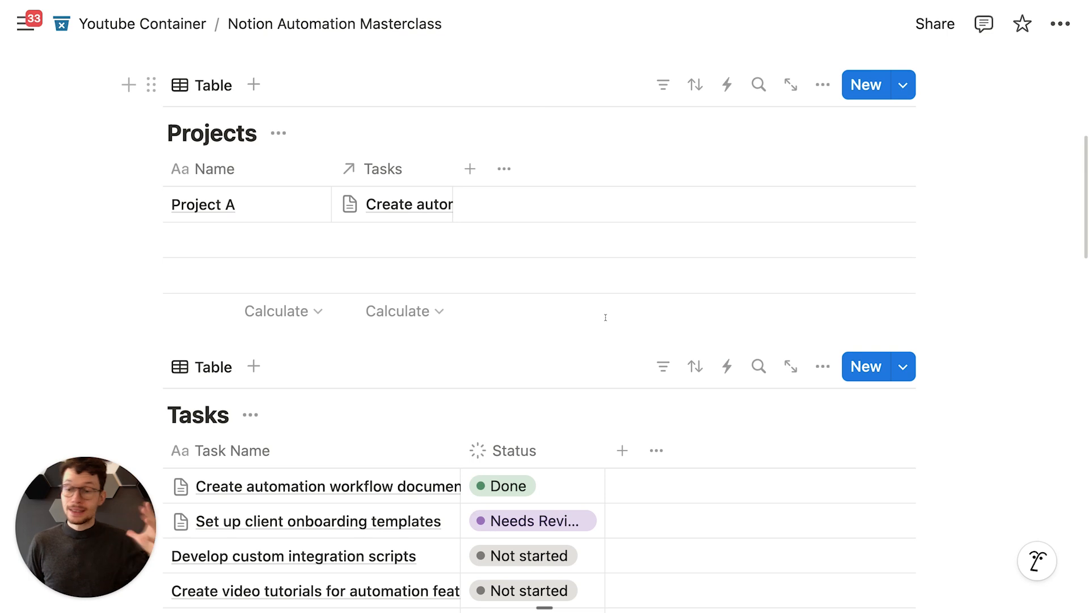
pyautogui.scroll(1, 605, 317)
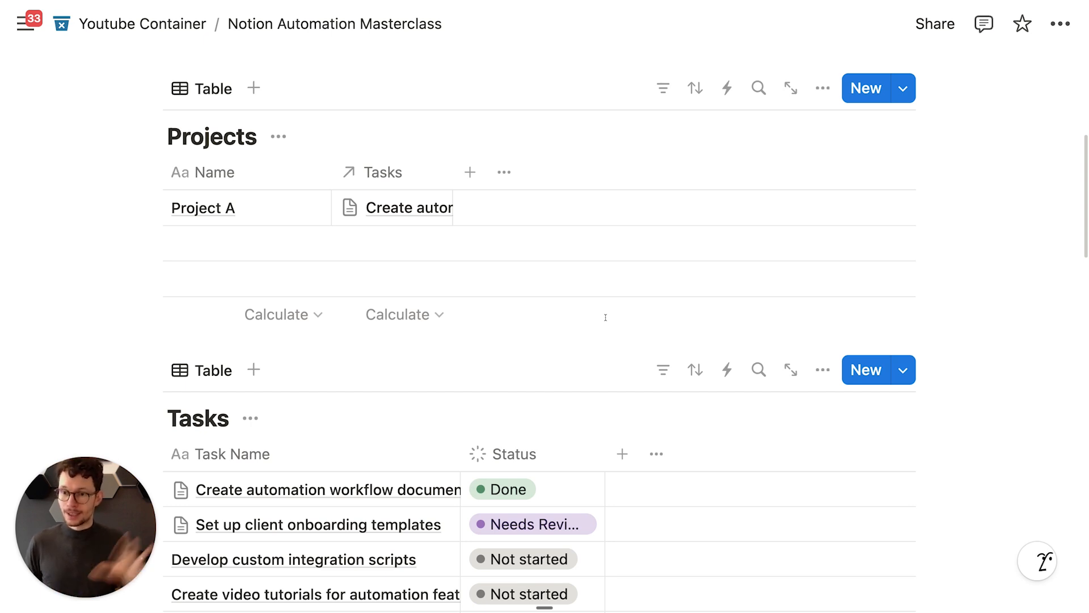
pyautogui.click(212, 129)
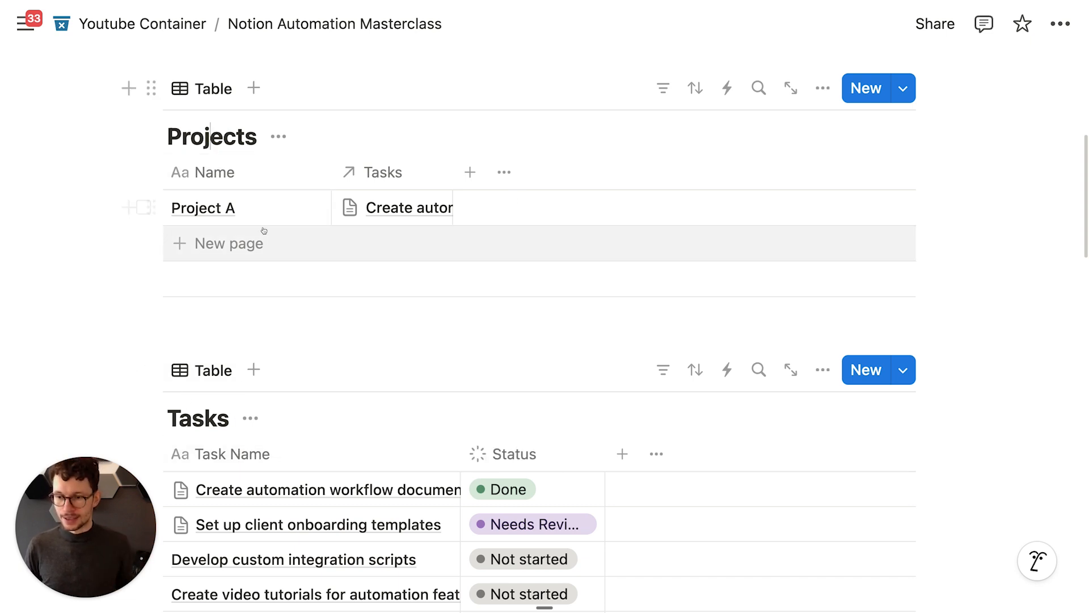
pyautogui.scroll(-2, 309, 227)
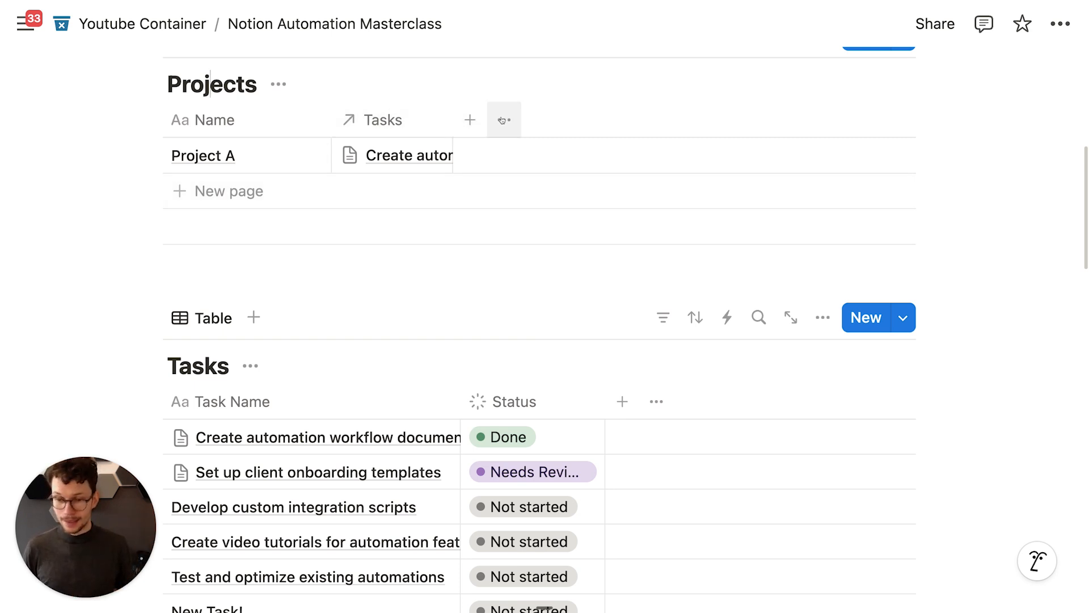
pyautogui.scroll(-2, 520, 341)
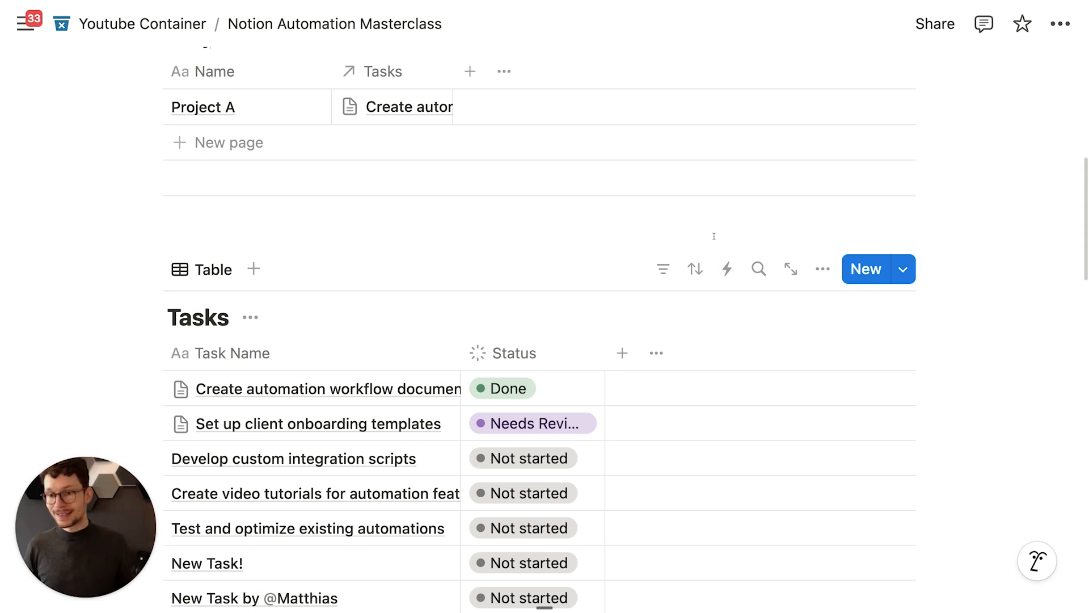
pyautogui.scroll(2, 714, 233)
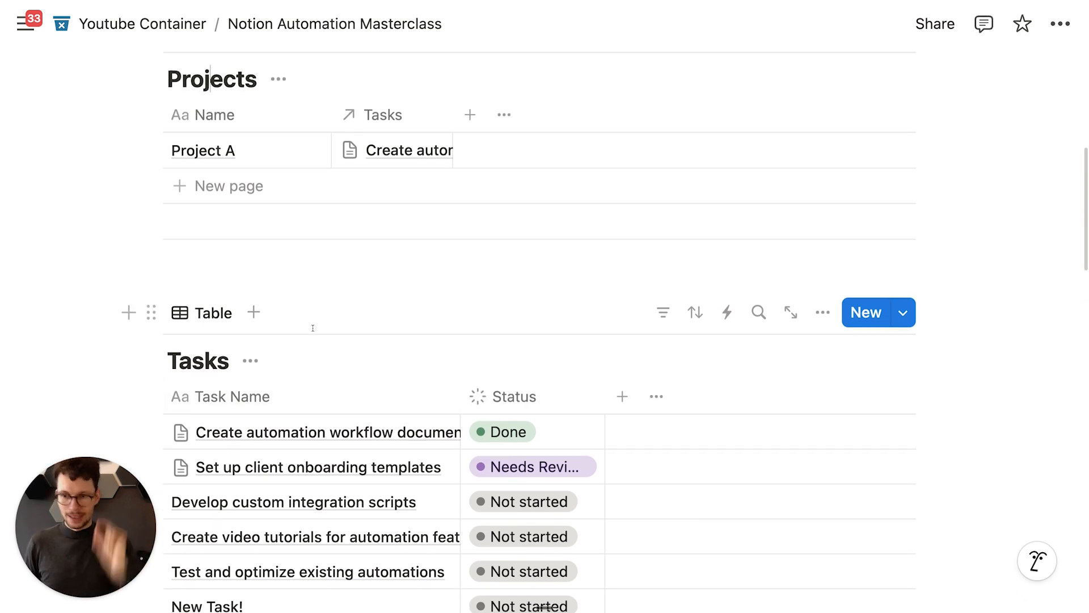
pyautogui.scroll(3, 480, 218)
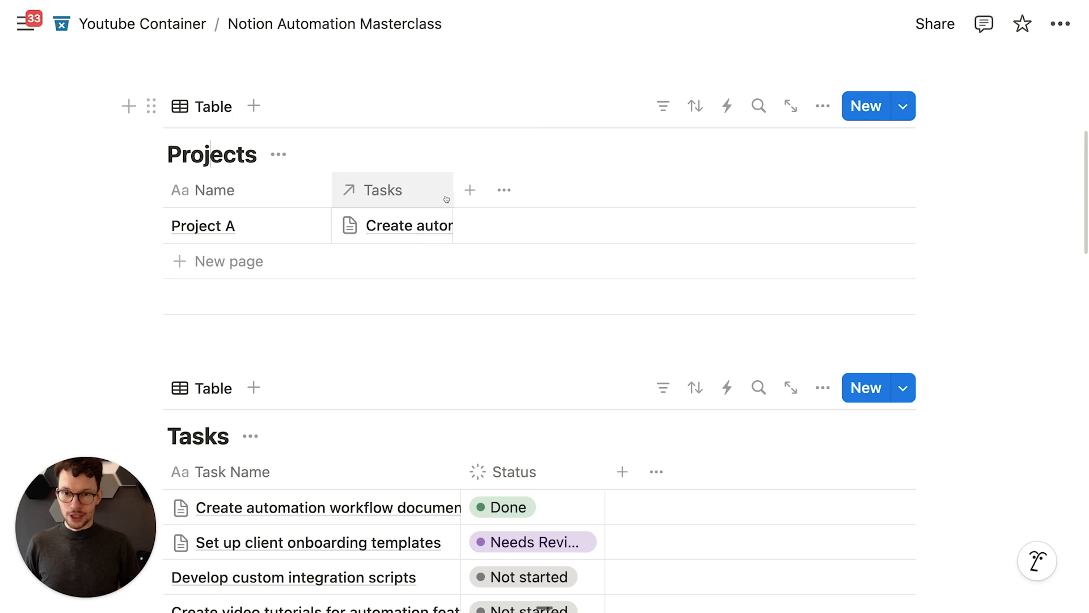
# Step: Add a Button property named Start Tasks to the Projects table
pyautogui.click(470, 190)
pyautogui.write('bu5t')
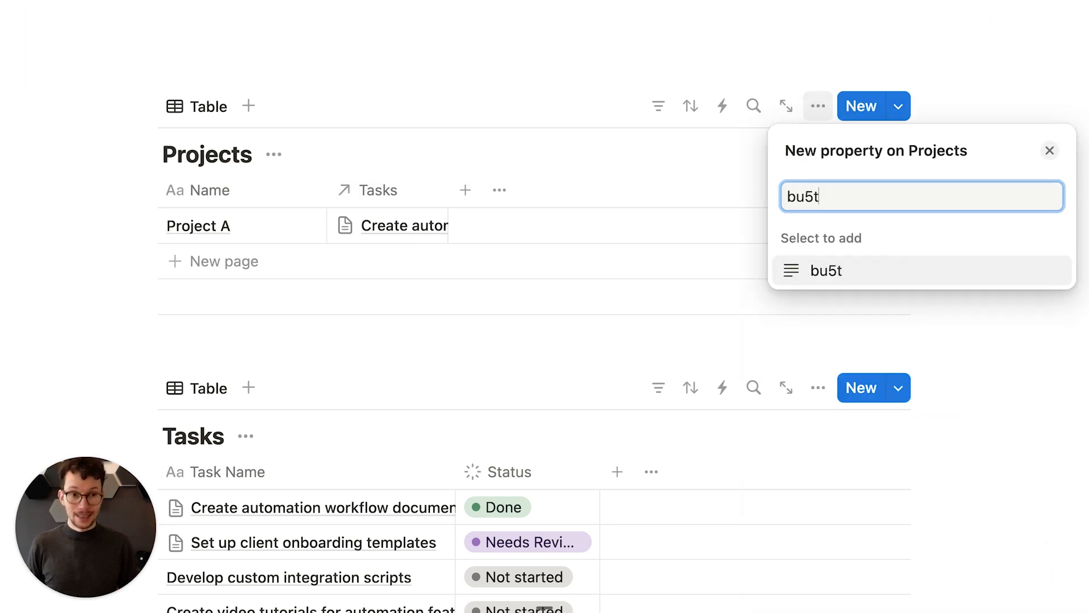
pyautogui.press('BackSpace')
pyautogui.write('t')
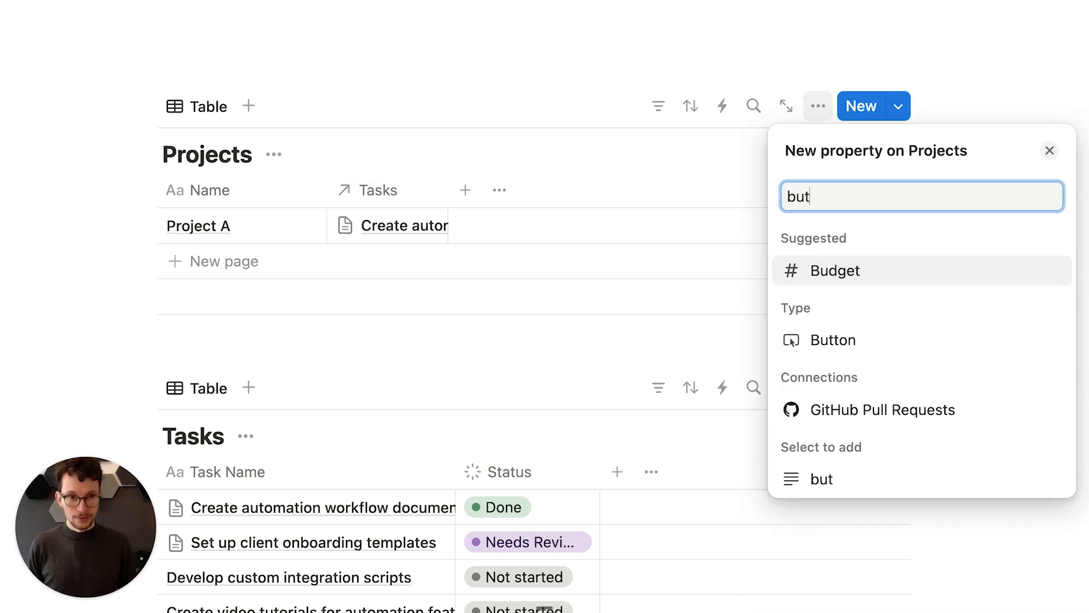
pyautogui.click(821, 340)
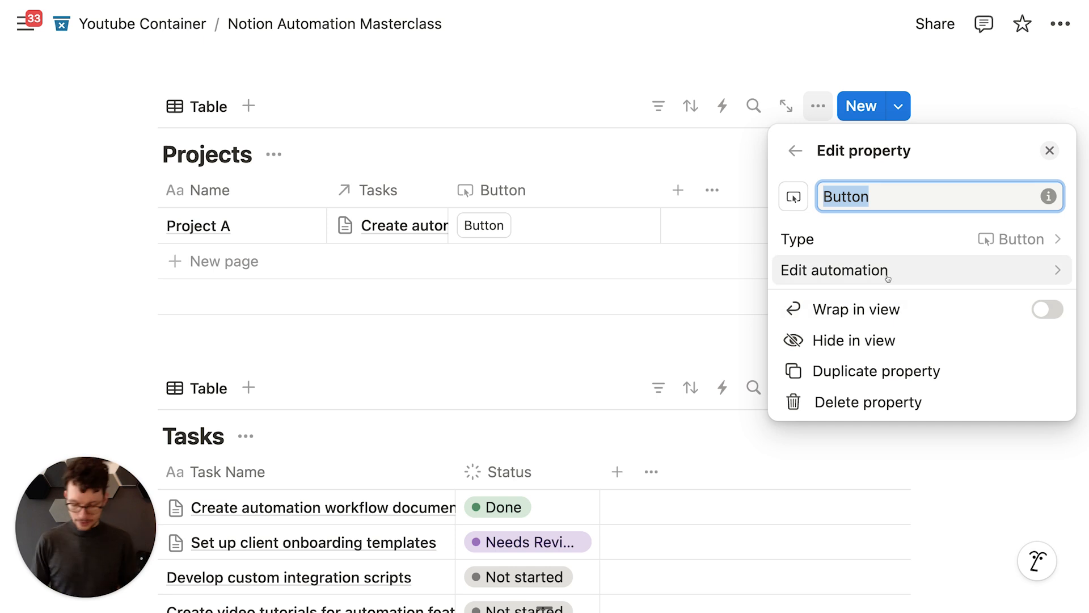
pyautogui.write('Start Tasks')
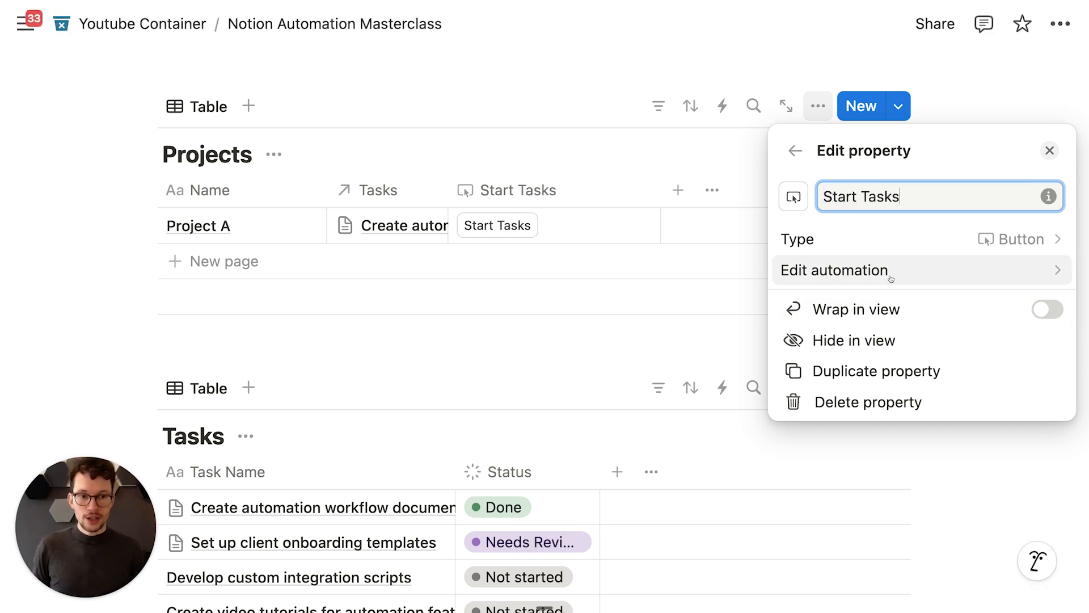
pyautogui.click(637, 381)
# Step: Set the client onboarding templates task's Status to Done
pyautogui.scroll(-3, 596, 363)
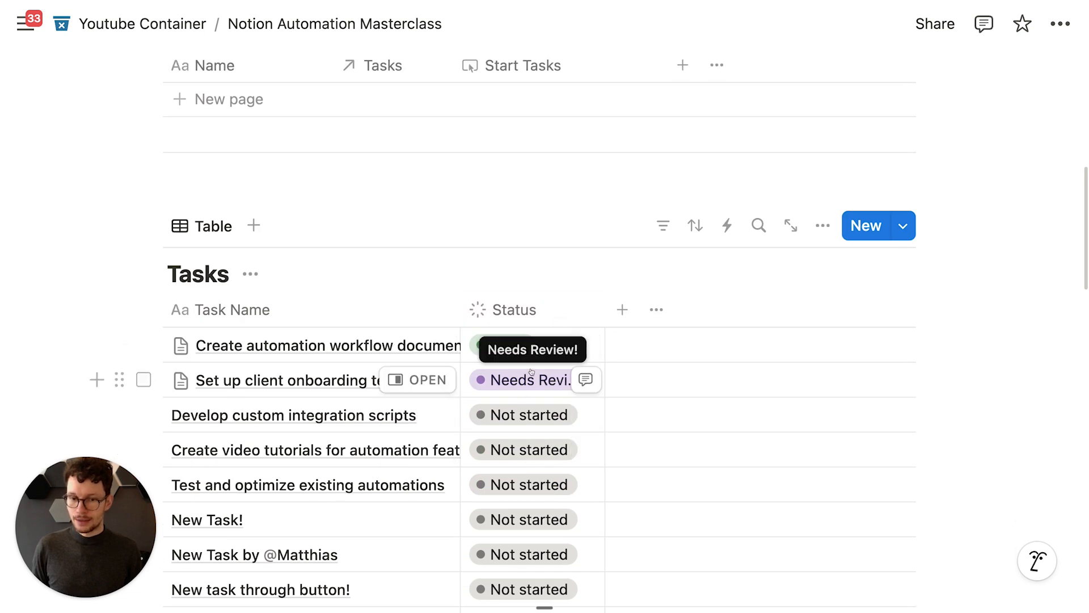
pyautogui.click(518, 385)
pyautogui.click(547, 304)
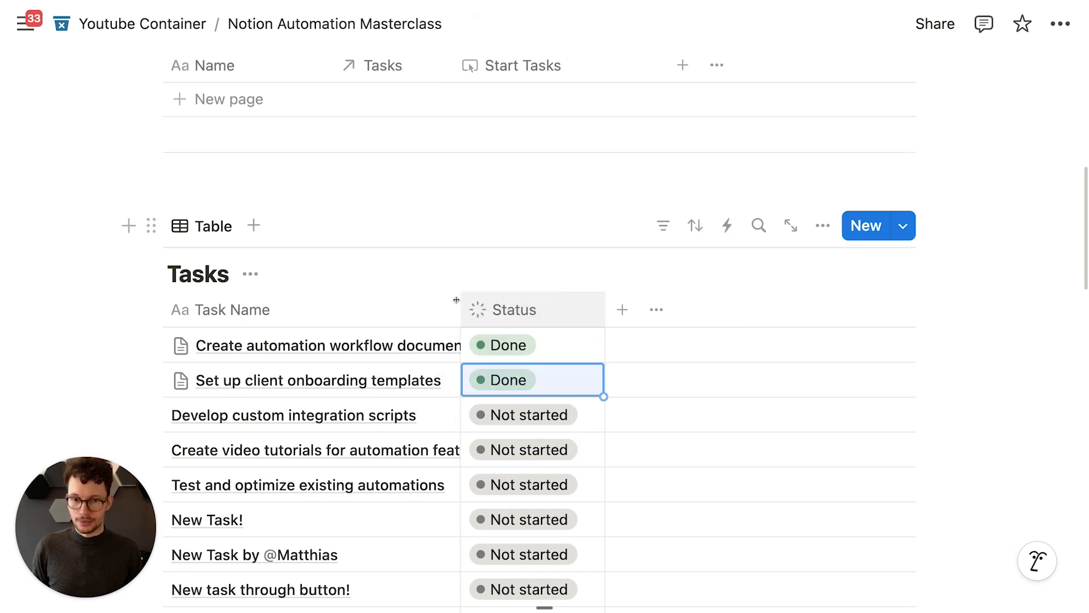
pyautogui.scroll(-2, 443, 283)
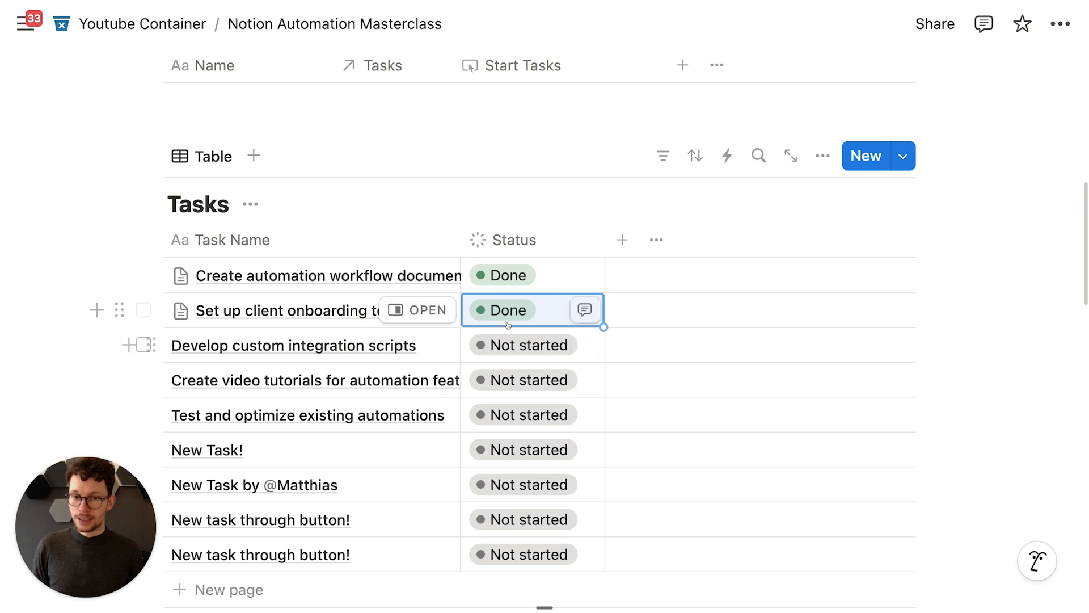
pyautogui.scroll(2, 480, 414)
pyautogui.scroll(1, 558, 176)
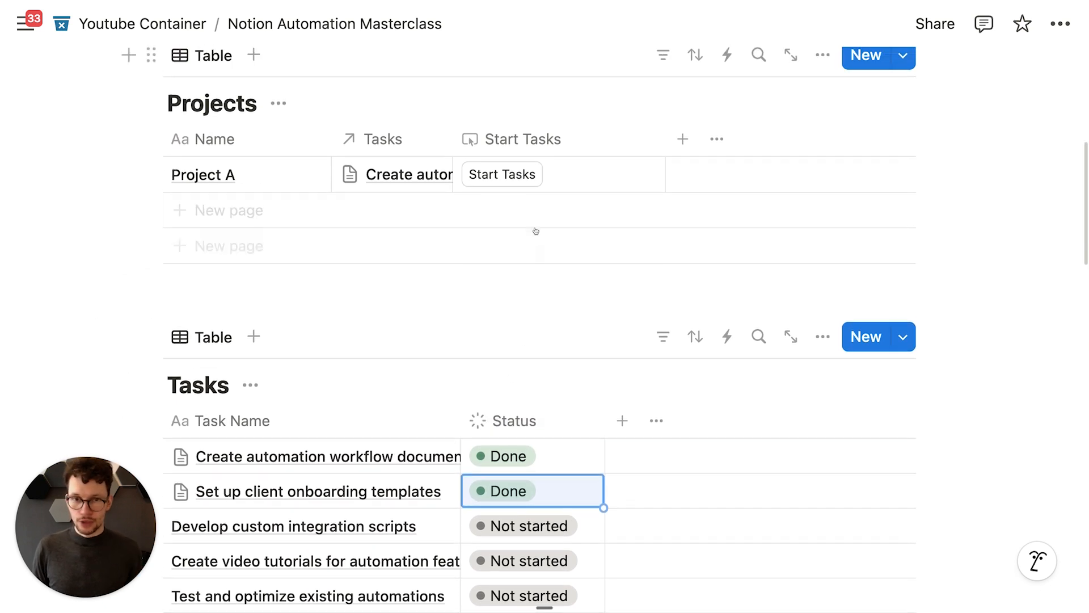
pyautogui.click(545, 139)
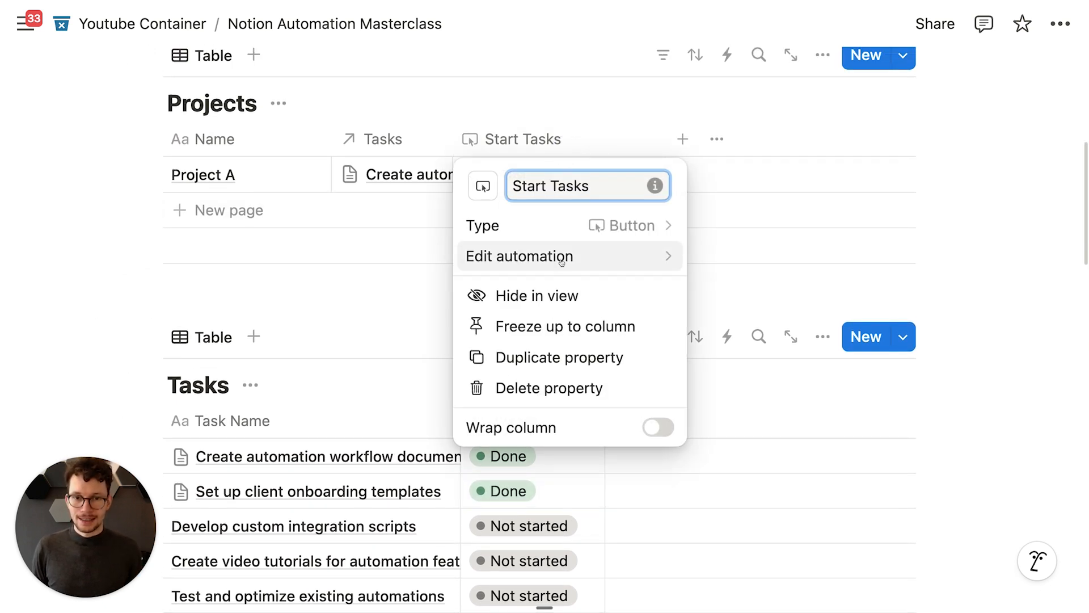
# Step: Add a Define variables action to the Start Tasks button and name the variable tasks
pyautogui.click(618, 258)
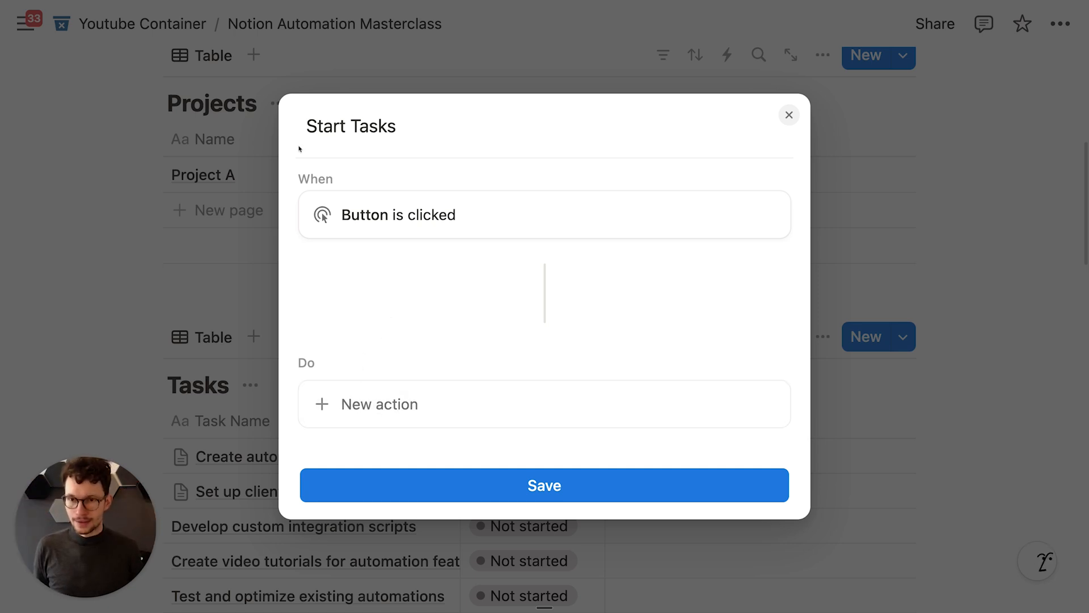
pyautogui.click(386, 403)
pyautogui.scroll(-2, 396, 317)
pyautogui.click(396, 362)
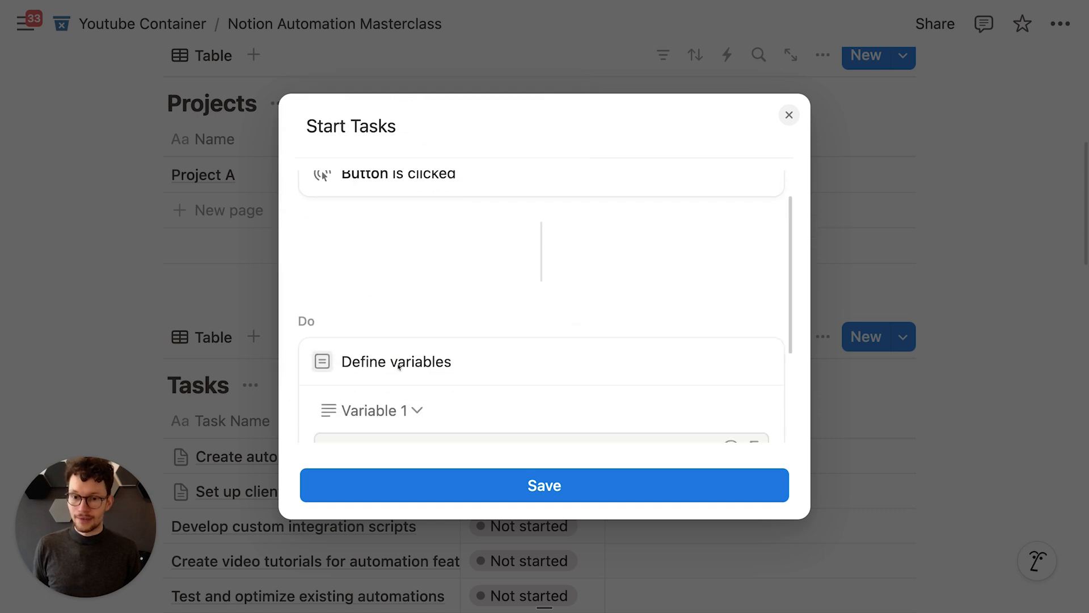
pyautogui.click(379, 385)
pyautogui.press('super+a')
pyautogui.write('tasks')
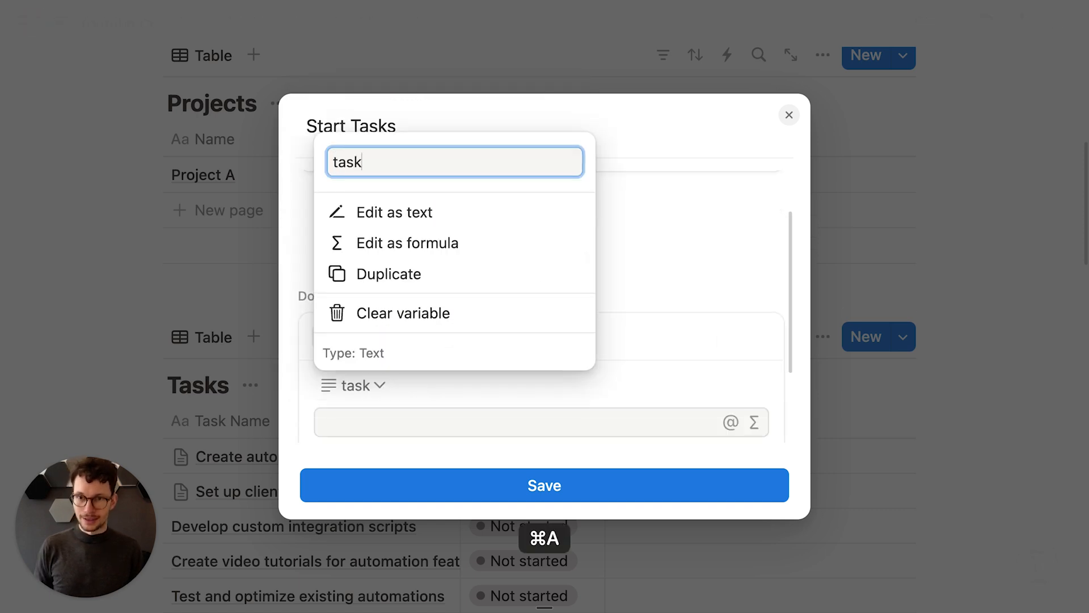
pyautogui.press('Return')
# Step: Set the tasks formula to This page.Tasks.filter(current.Status != "Done") and save it
pyautogui.click(754, 422)
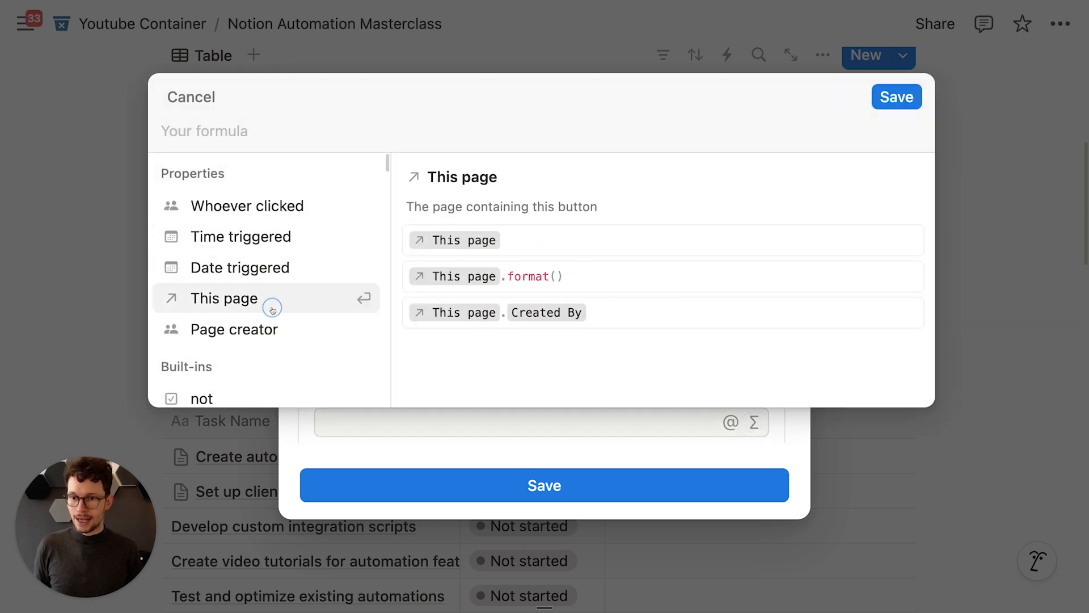
pyautogui.click(272, 310)
pyautogui.write('.')
pyautogui.click(261, 239)
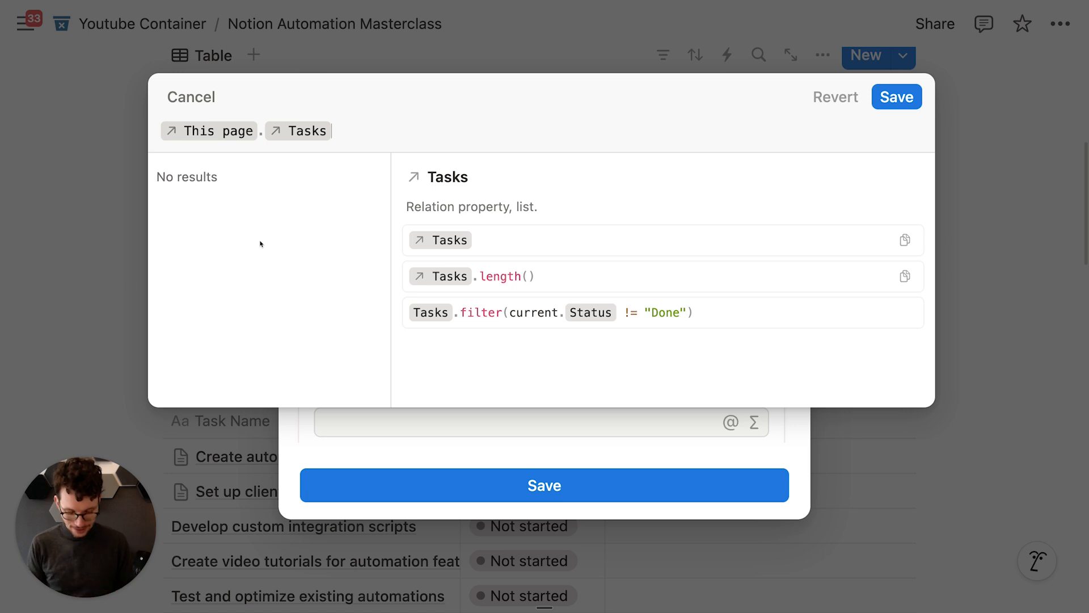
pyautogui.write('.fil')
pyautogui.press('Return')
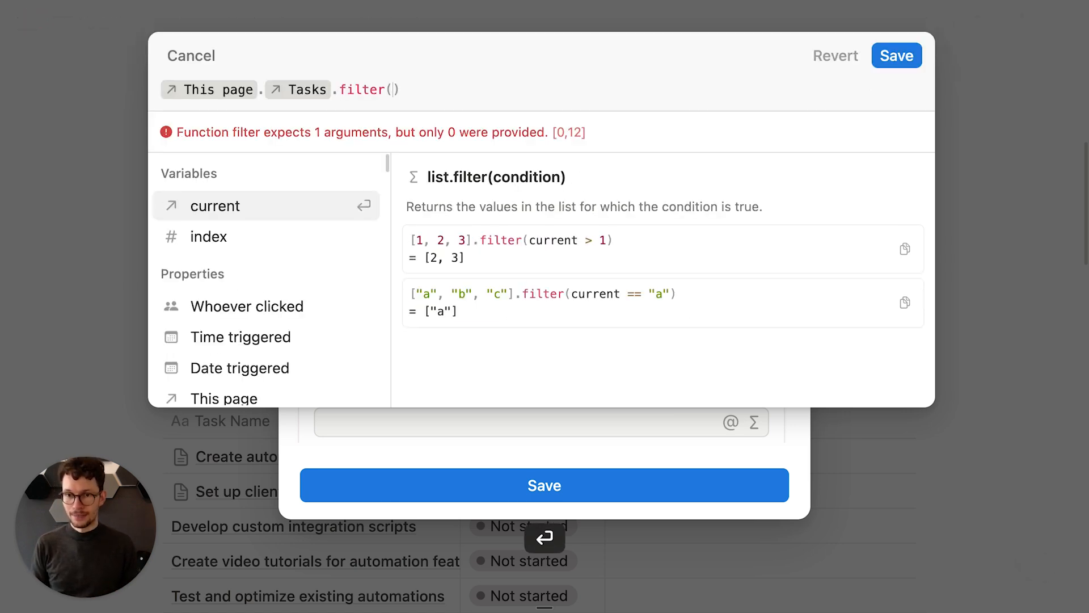
pyautogui.press('Return')
pyautogui.write('.')
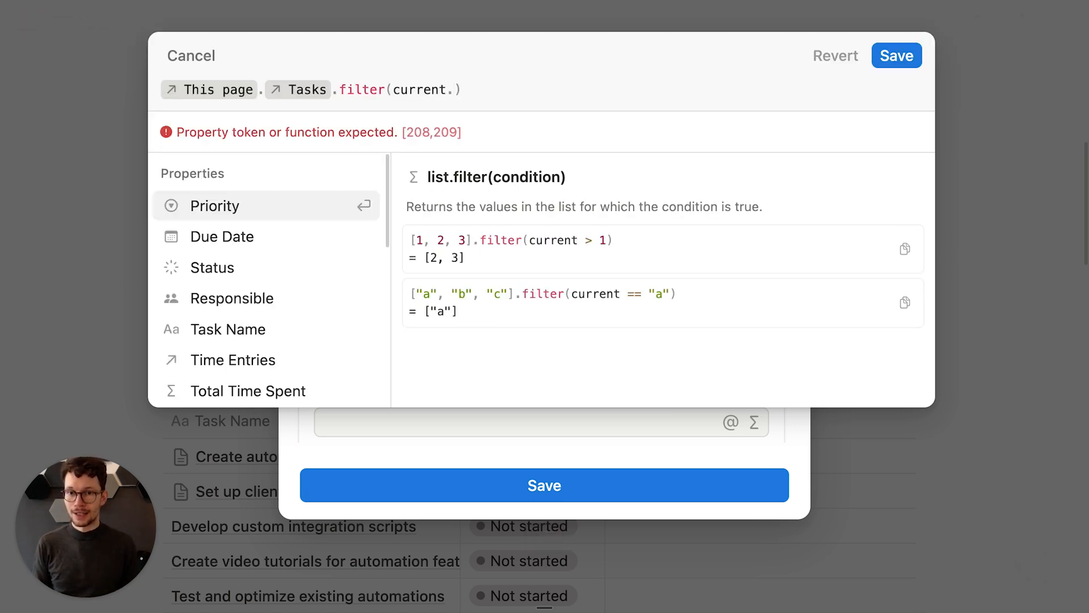
pyautogui.write('st')
pyautogui.press('Return')
pyautogui.write('!=')
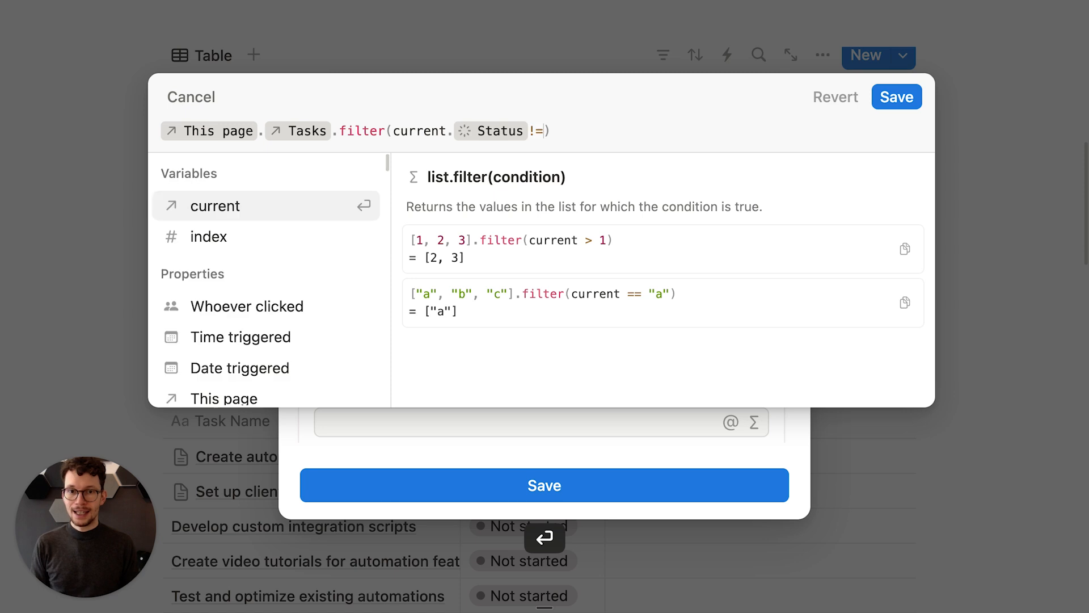
pyautogui.write('"Done')
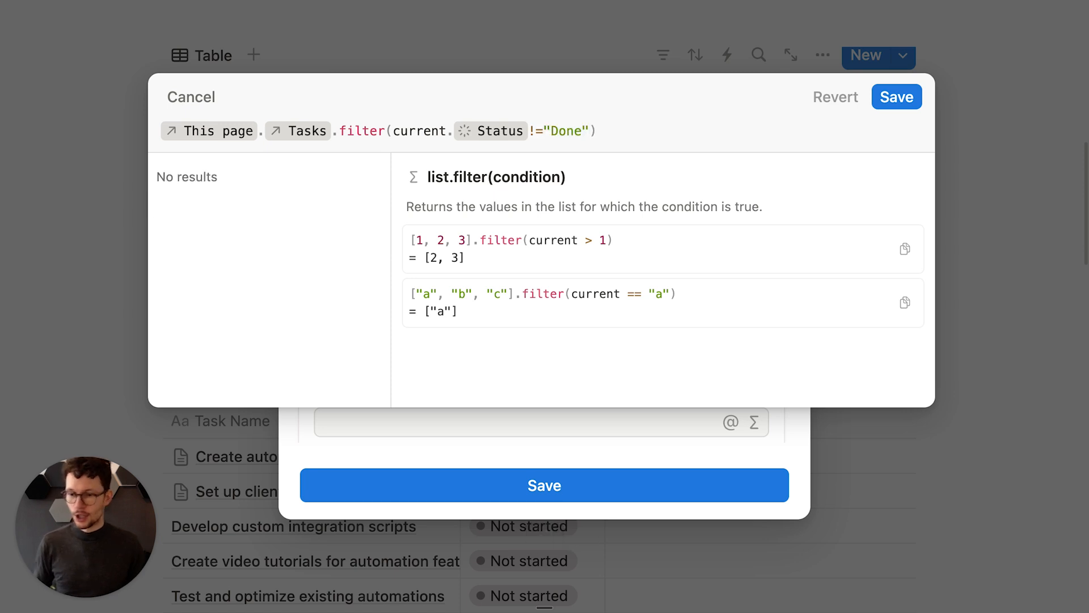
pyautogui.click(880, 96)
pyautogui.scroll(-5, 530, 280)
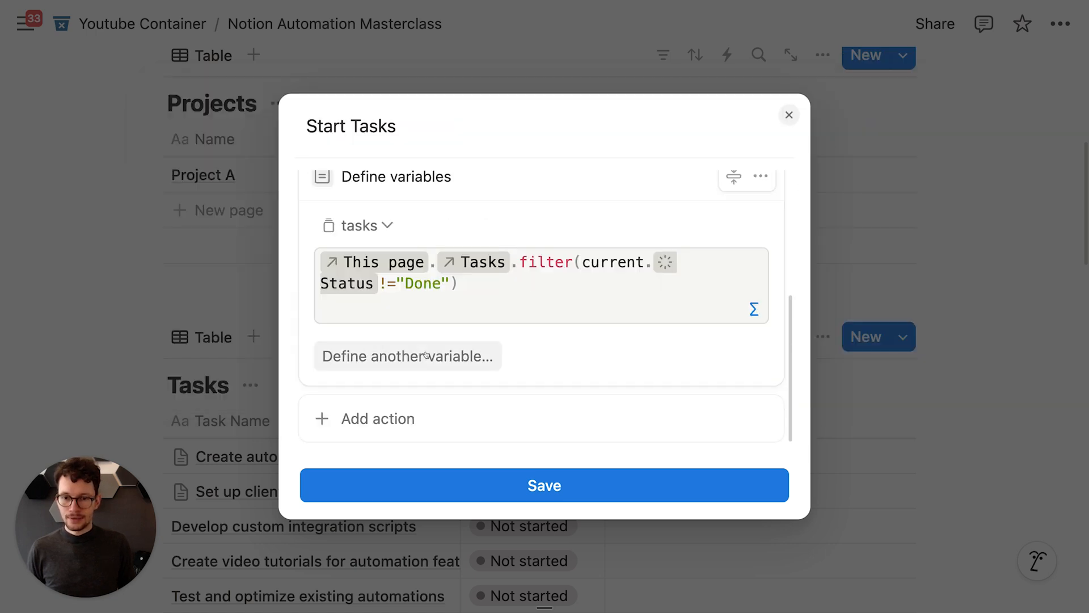
# Step: Add an Edit pages action setting Status of the pages in tasks to In progress, then save
pyautogui.click(378, 426)
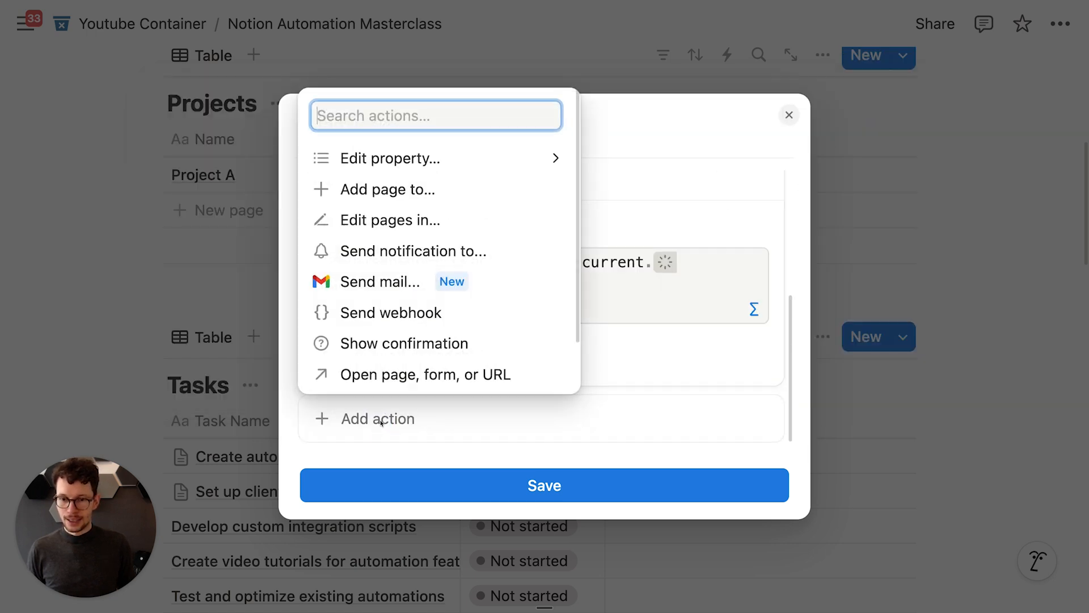
pyautogui.click(395, 219)
pyautogui.scroll(-2, 390, 264)
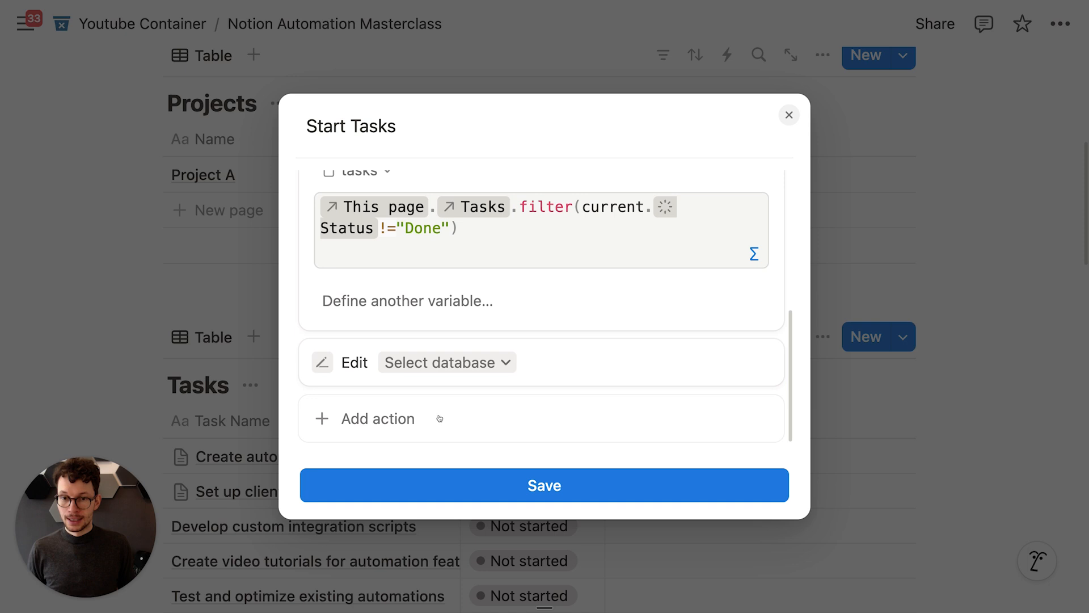
pyautogui.click(425, 362)
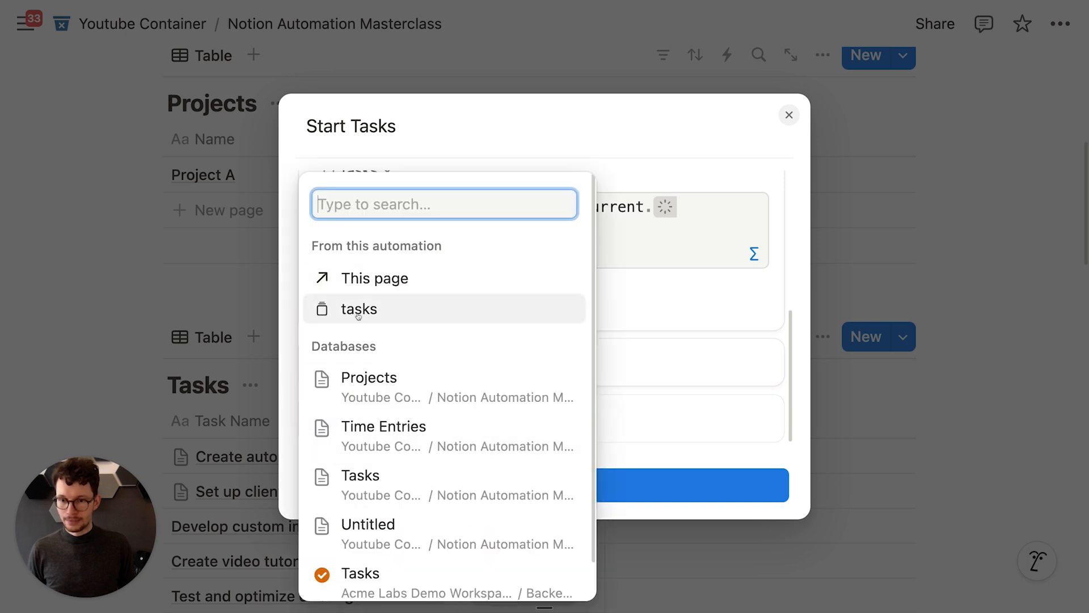
pyautogui.click(359, 309)
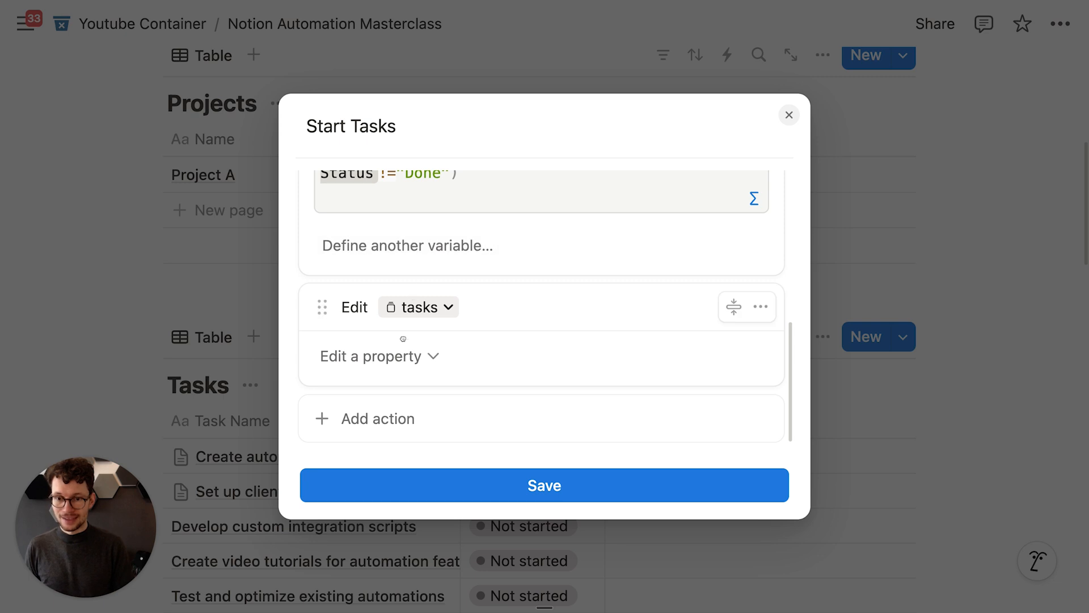
pyautogui.click(405, 356)
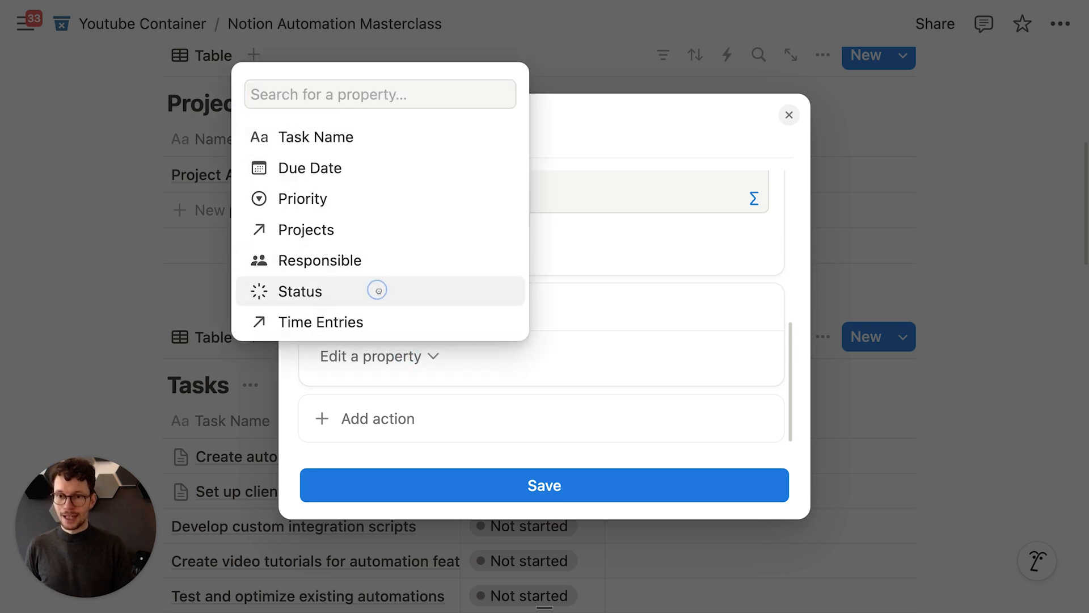
pyautogui.click(377, 289)
pyautogui.click(518, 356)
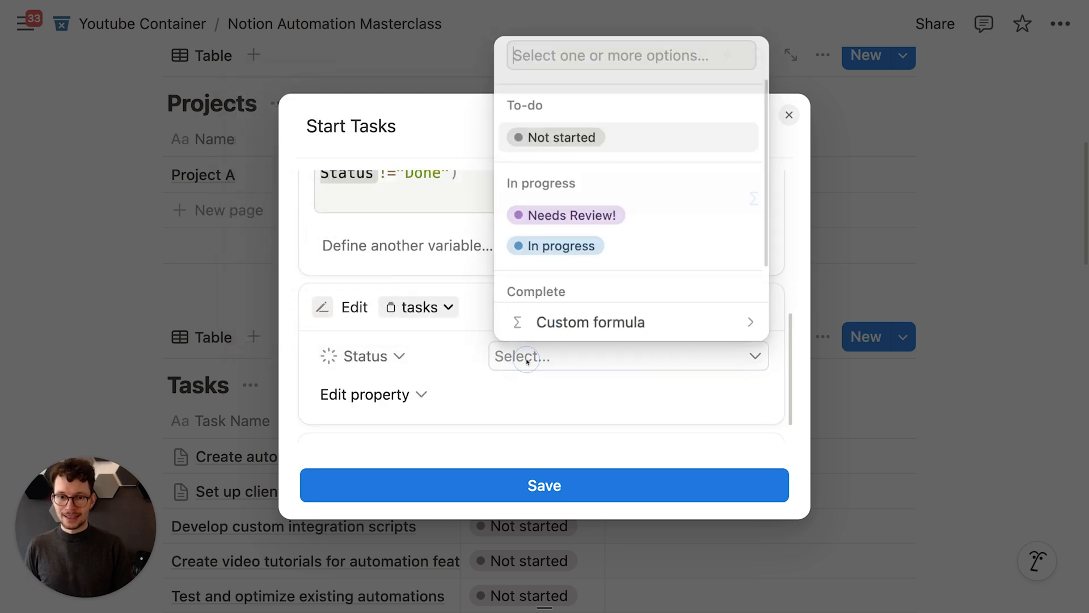
pyautogui.click(540, 250)
pyautogui.click(513, 485)
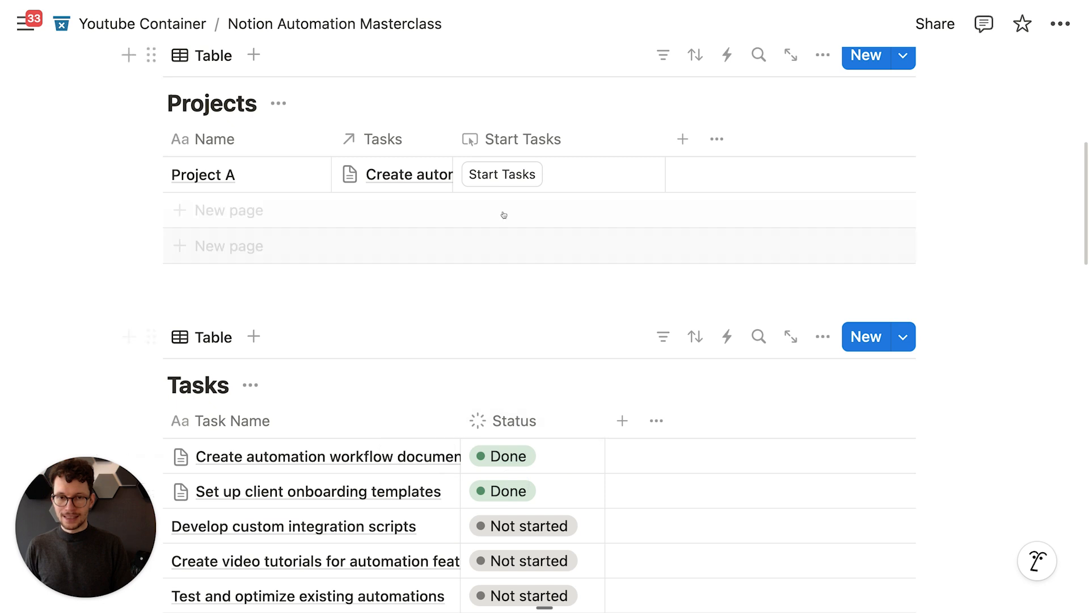
pyautogui.scroll(-1, 503, 213)
# Step: Make the Projects relation column visible in the Tasks table view
pyautogui.scroll(-2, 499, 193)
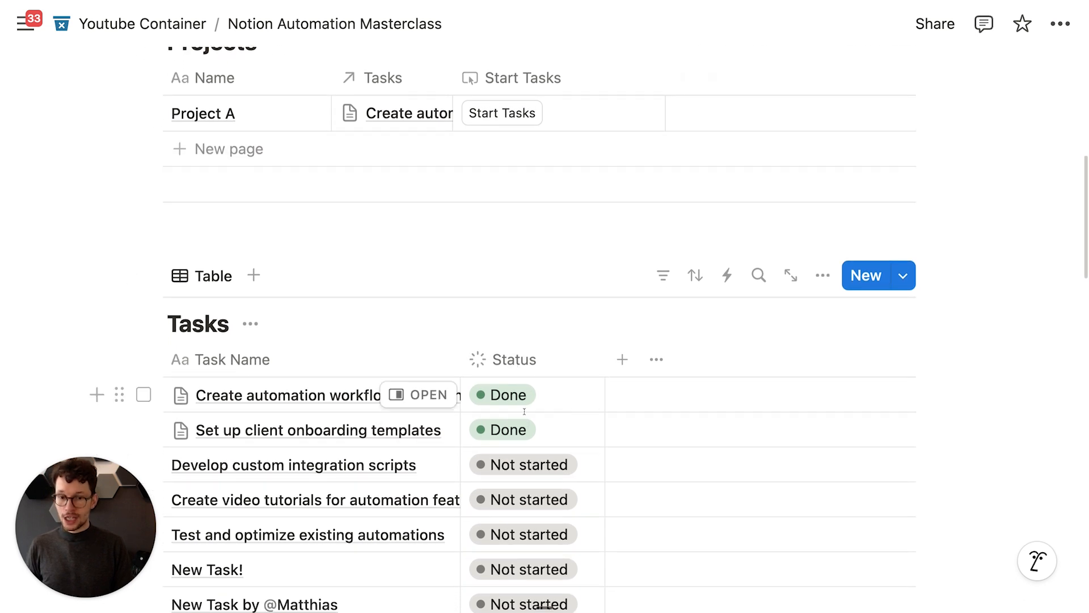
pyautogui.scroll(-2, 514, 430)
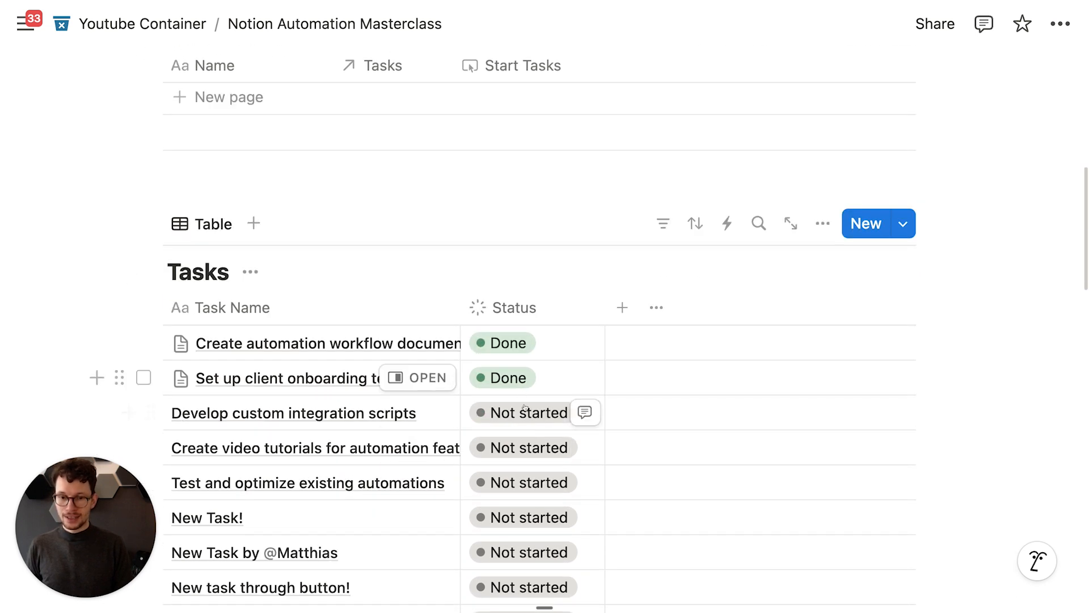
pyautogui.click(821, 224)
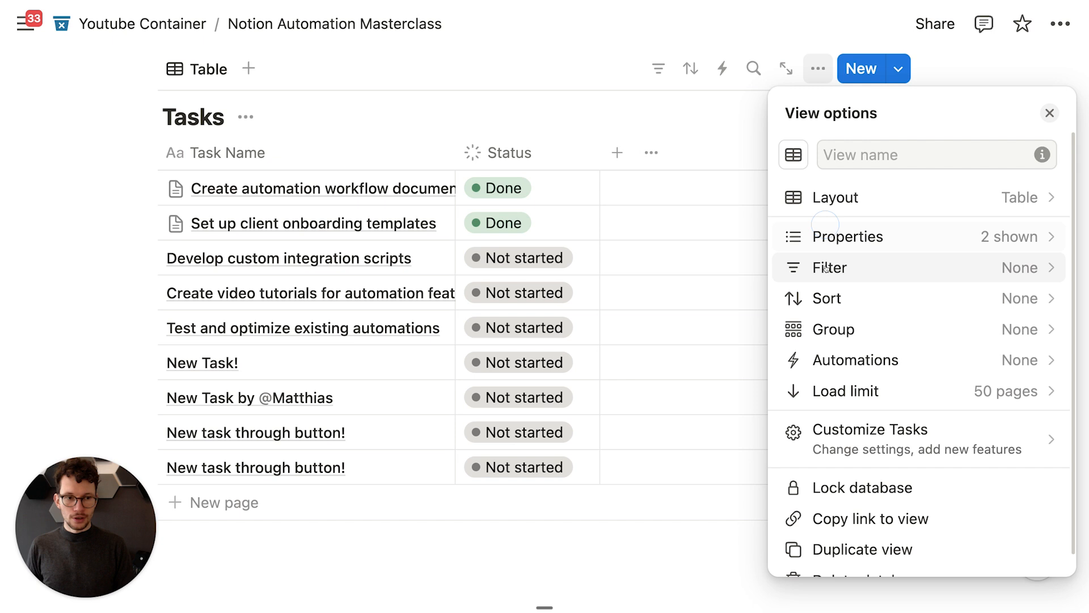
pyautogui.click(863, 236)
pyautogui.scroll(-3, 904, 369)
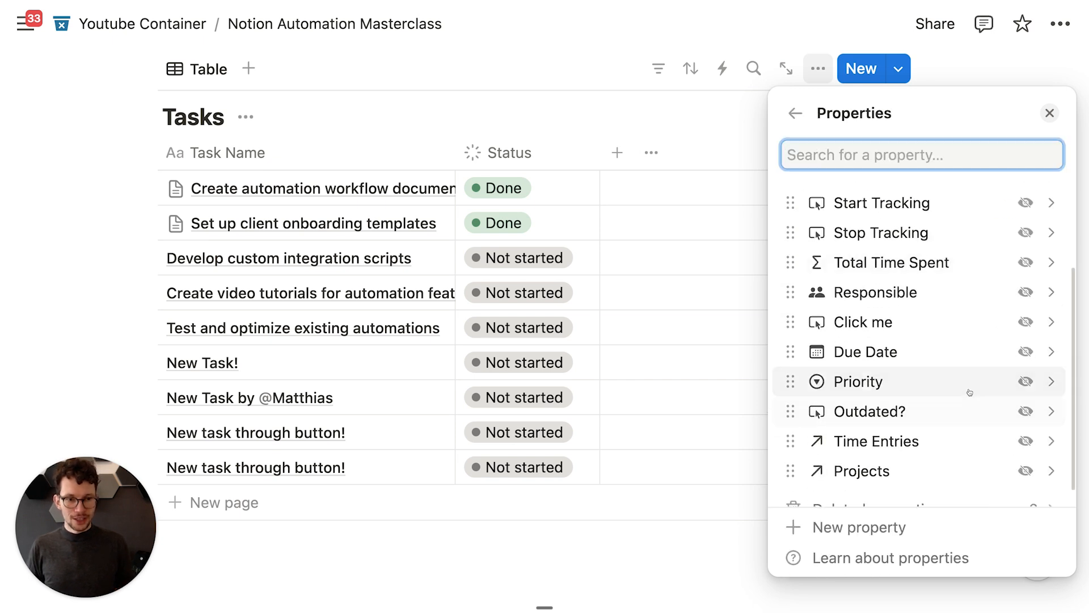
pyautogui.scroll(-1, 1009, 431)
pyautogui.click(1025, 454)
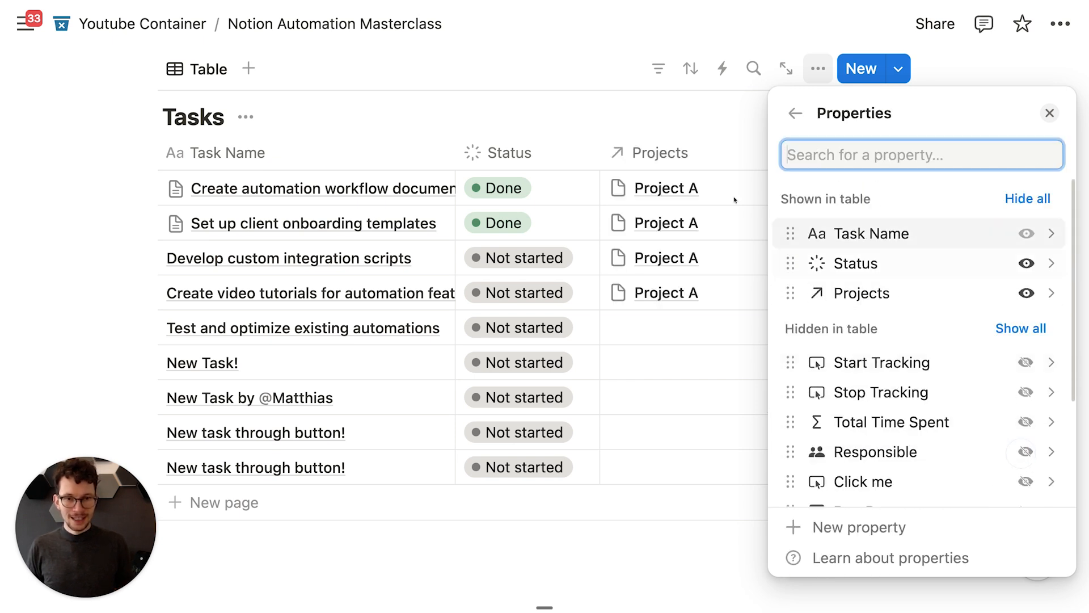
pyautogui.click(574, 74)
pyautogui.scroll(5, 574, 74)
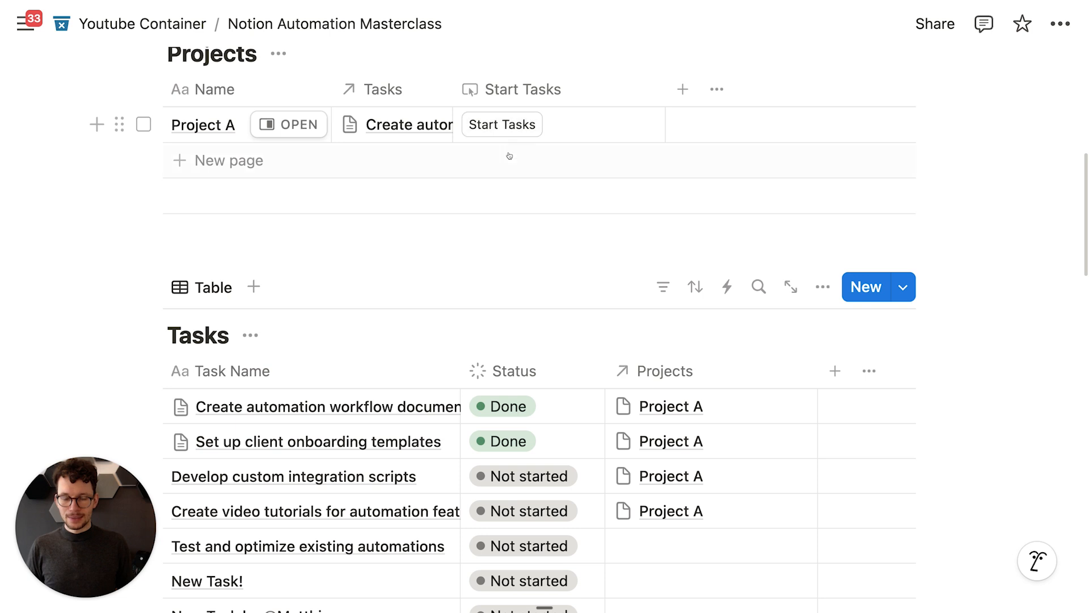
pyautogui.click(494, 129)
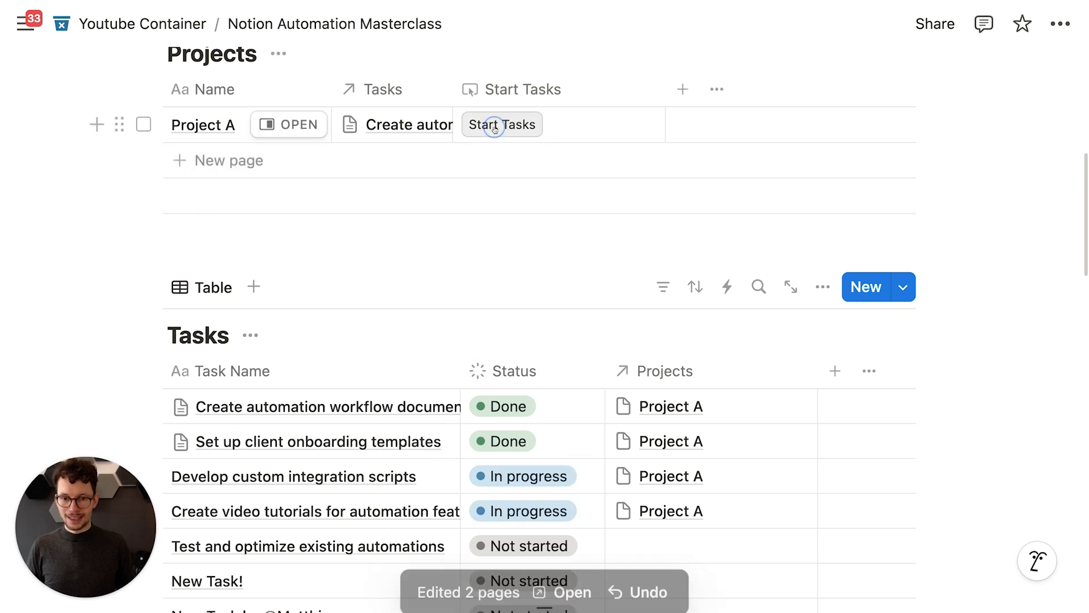
pyautogui.scroll(-3, 495, 128)
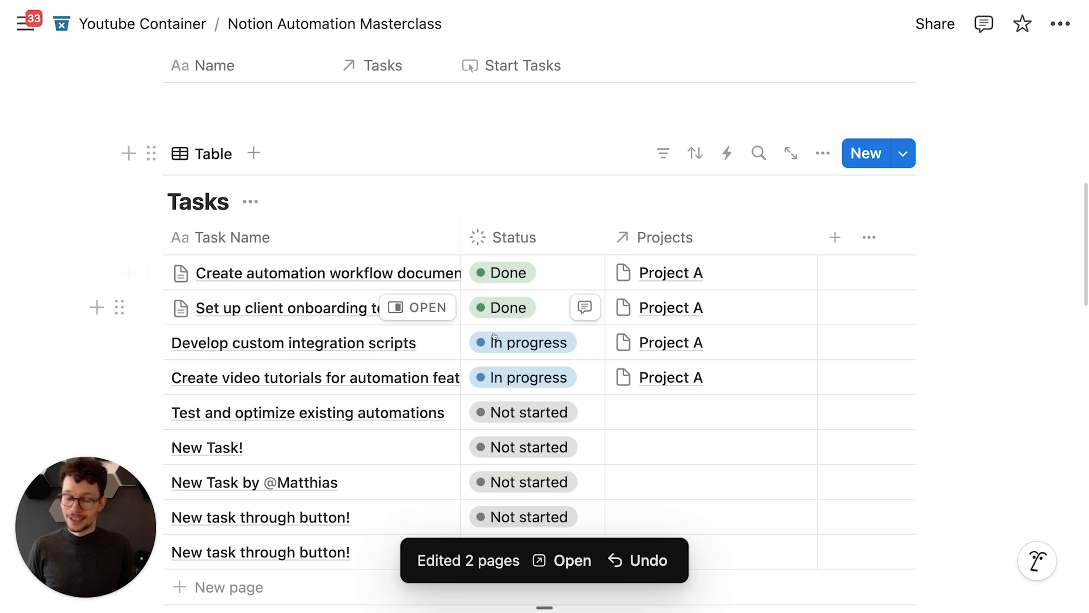
pyautogui.scroll(3, 504, 424)
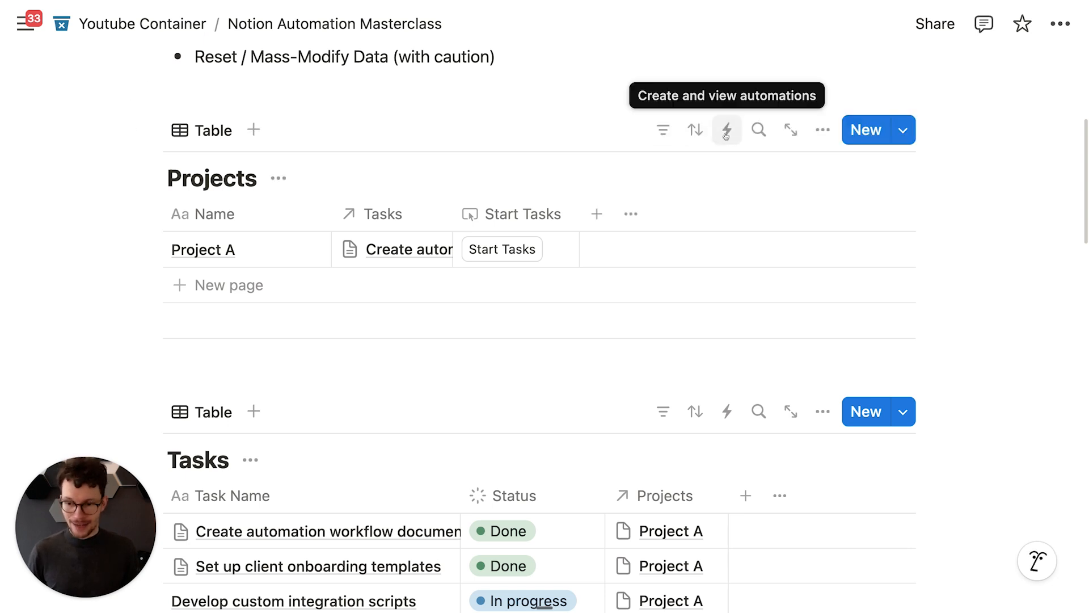
pyautogui.scroll(1, 619, 181)
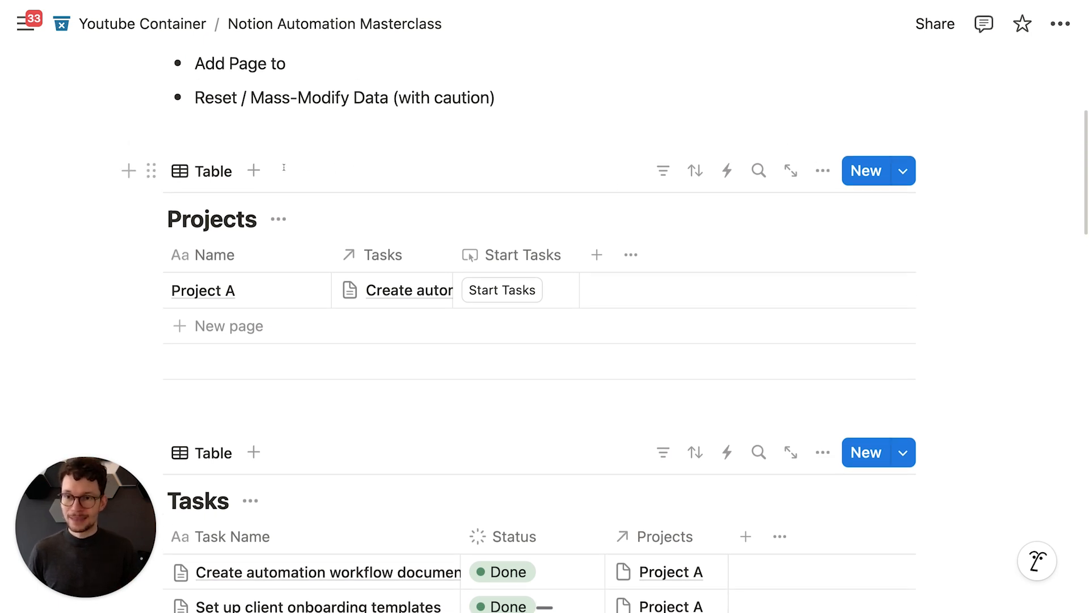
pyautogui.click(281, 134)
pyautogui.press('Return')
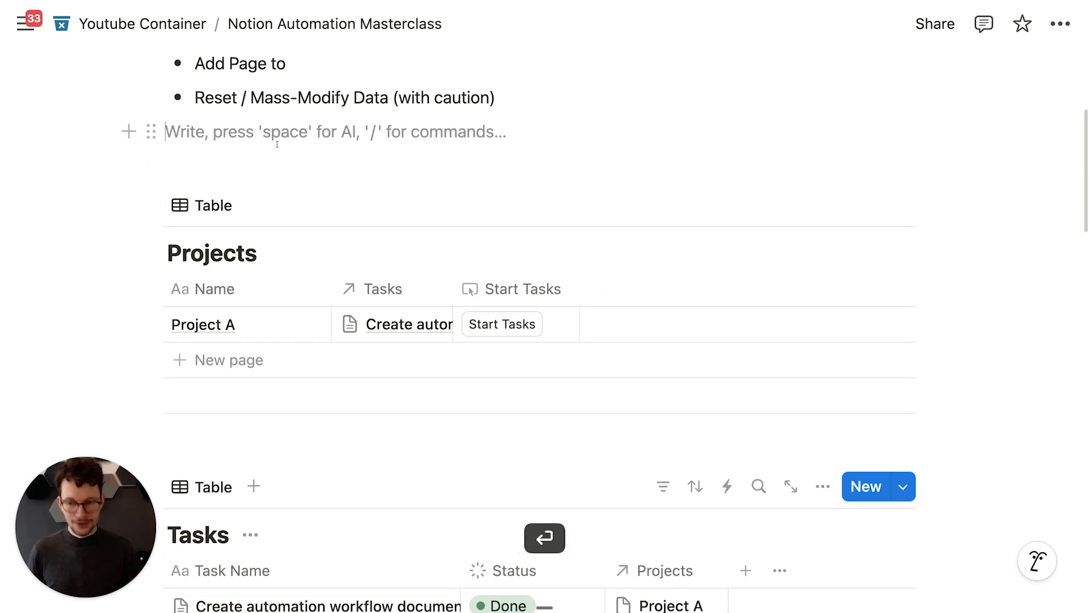
pyautogui.press('Return')
pyautogui.write('/but')
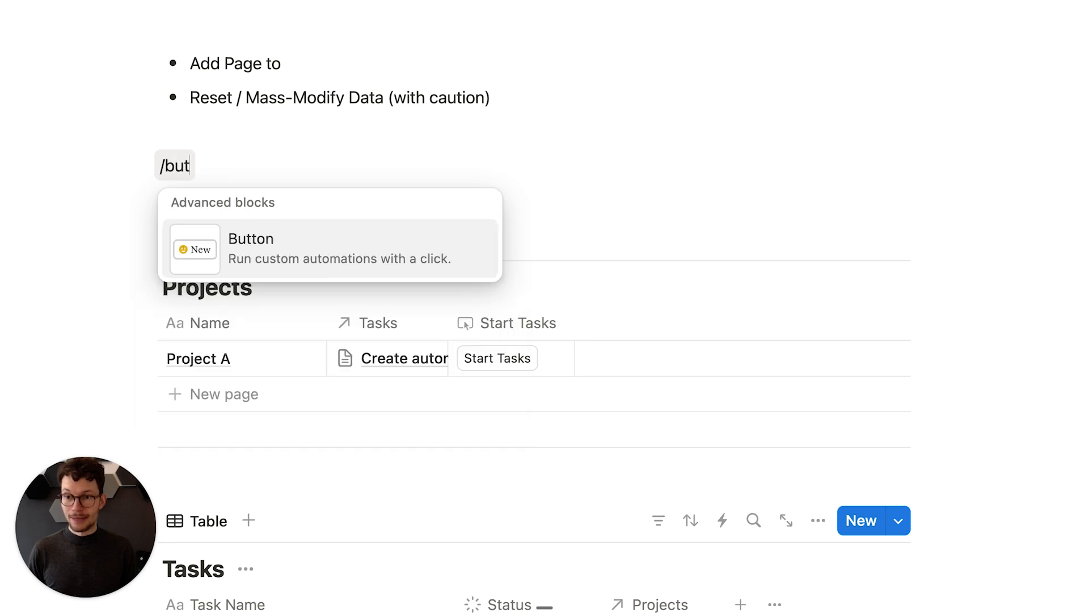
pyautogui.press('super+a')
pyautogui.press('BackSpace')
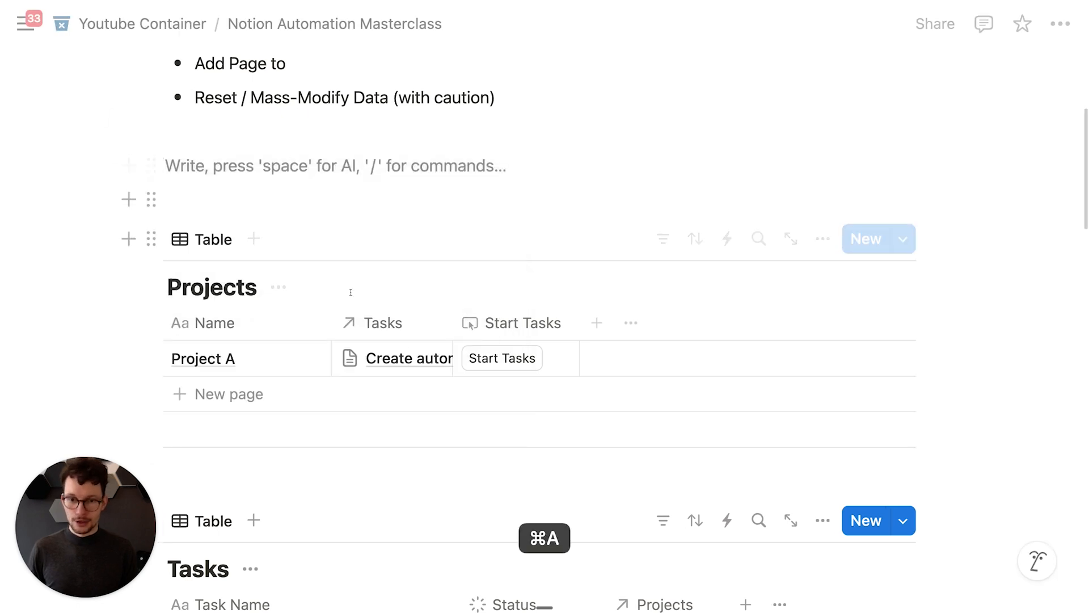
pyautogui.press('BackSpace')
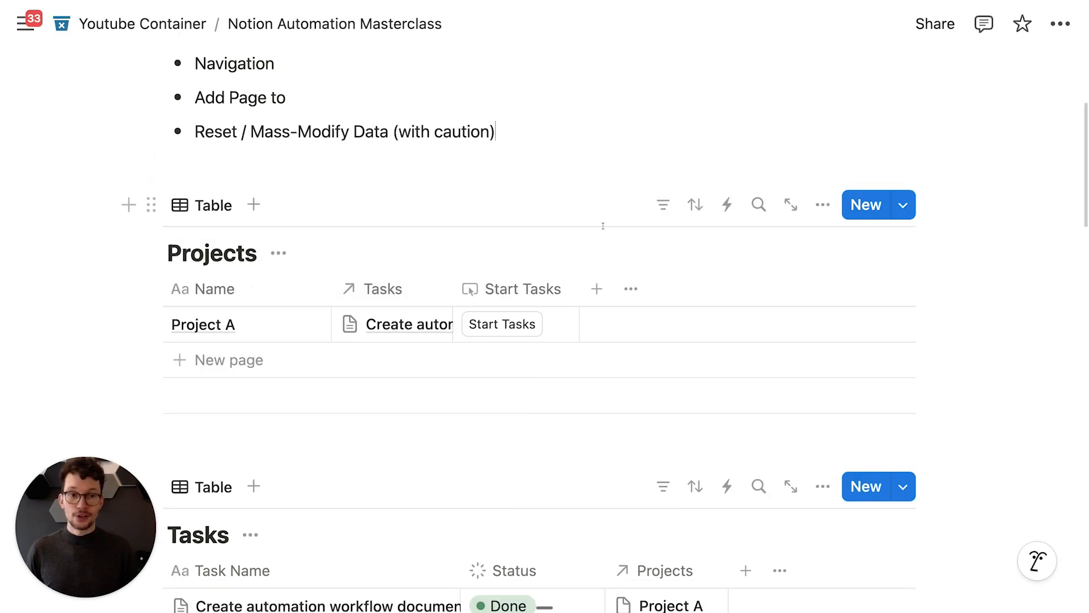
pyautogui.scroll(-3, 722, 224)
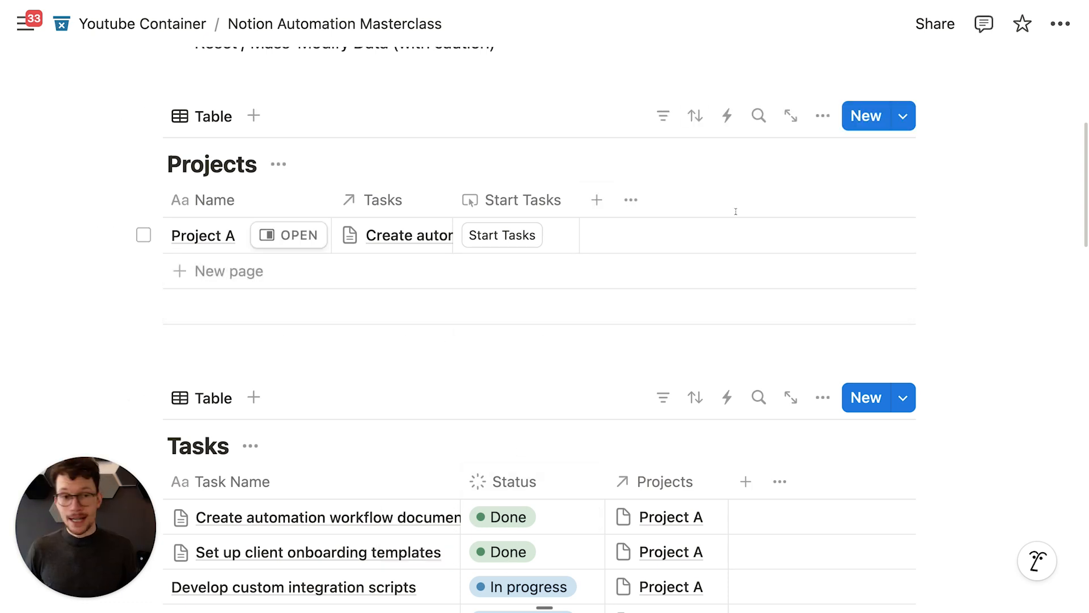
pyautogui.click(726, 117)
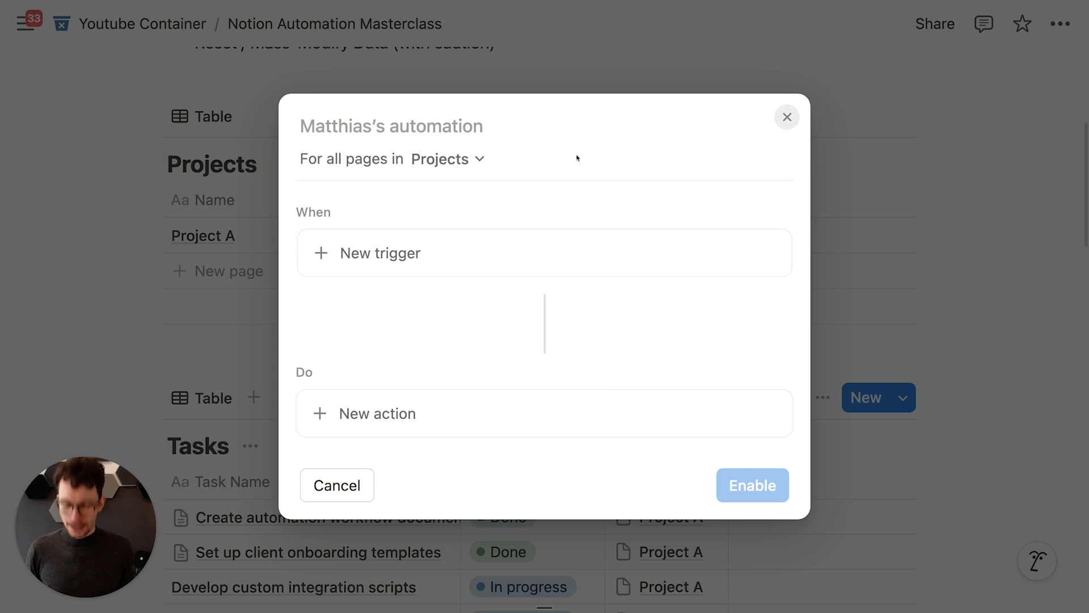
pyautogui.write('First Automation')
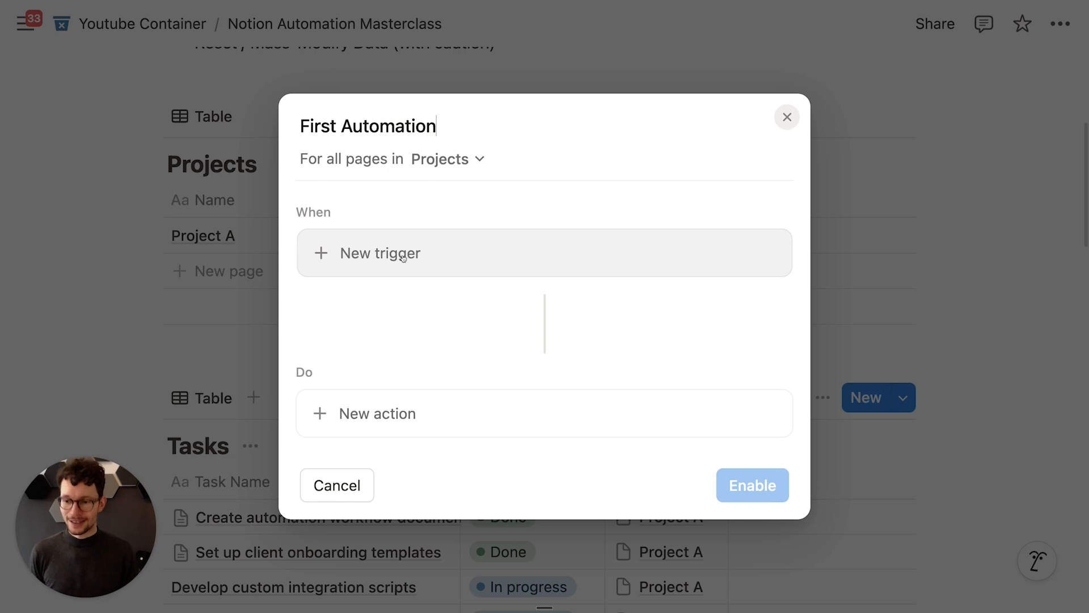
pyautogui.click(402, 258)
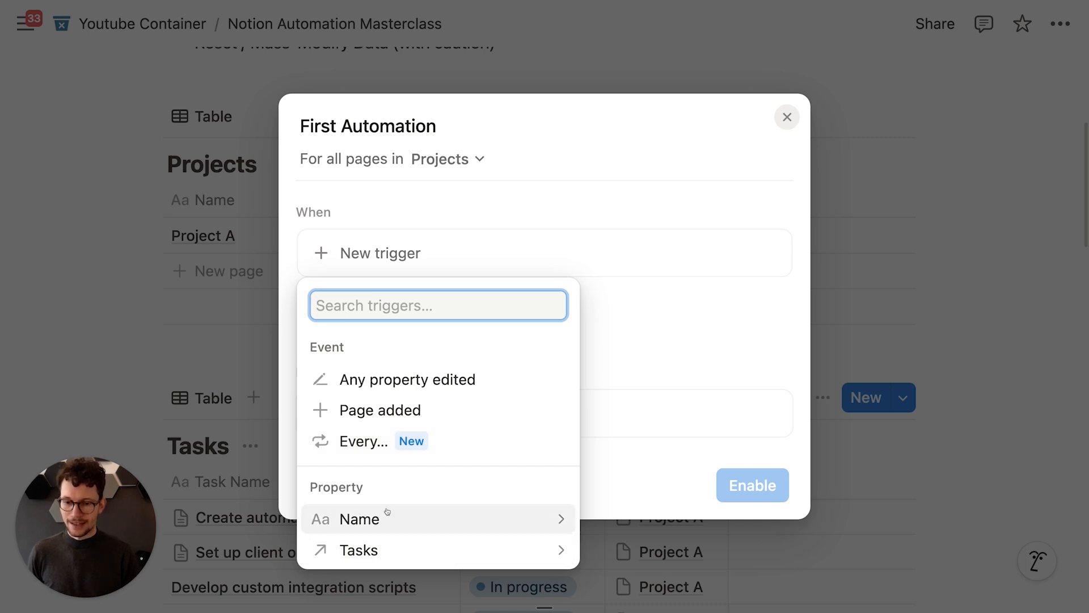
pyautogui.click(235, 342)
pyautogui.click(235, 341)
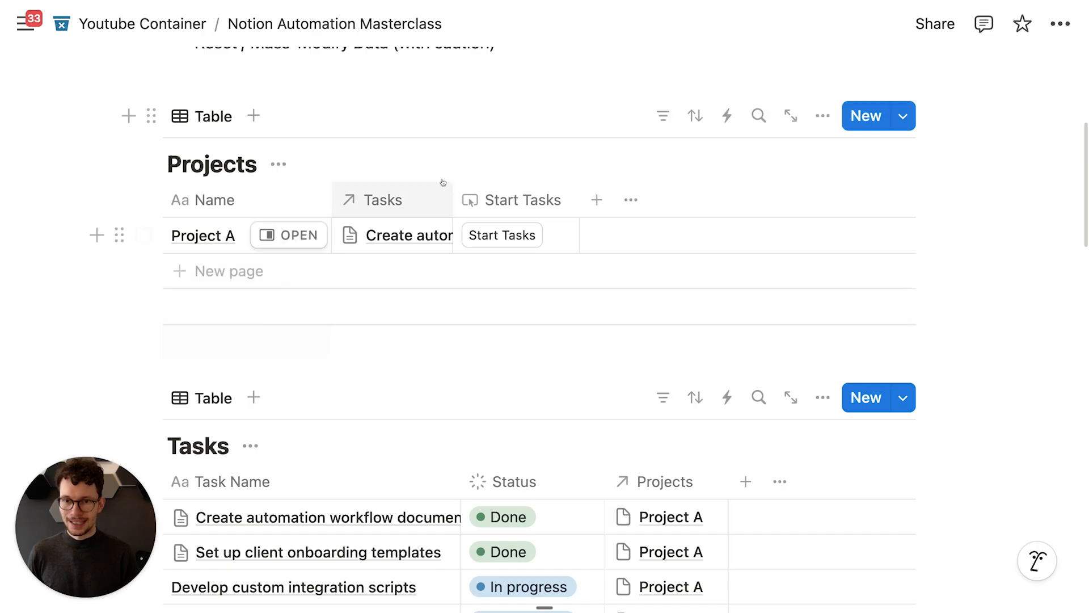
# Step: Add a Status property to Projects and narrow its column
pyautogui.click(600, 201)
pyautogui.write('sel')
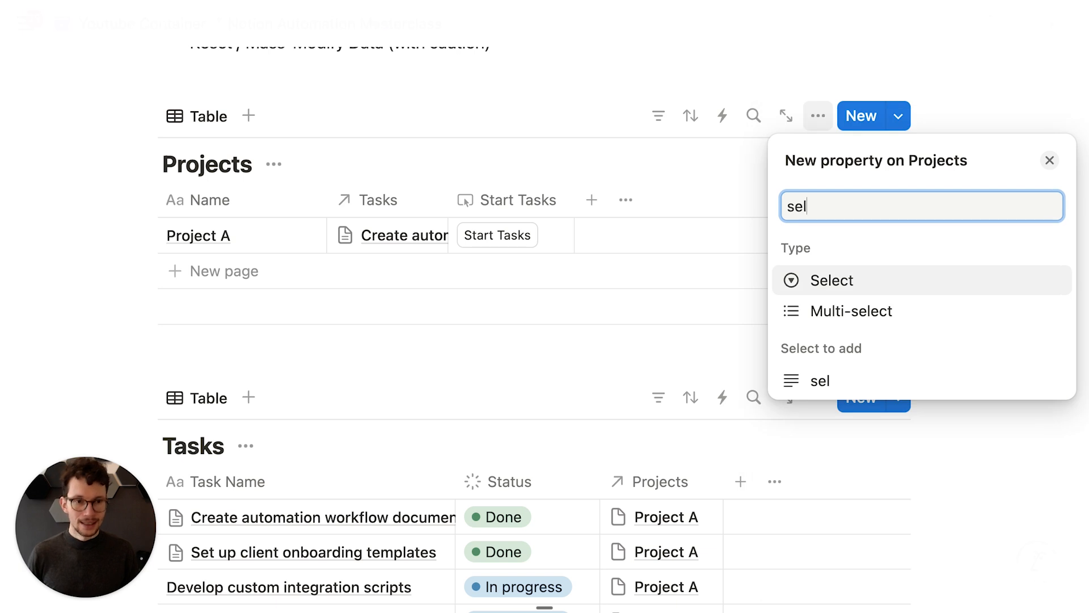
pyautogui.press('super+a')
pyautogui.write('sta')
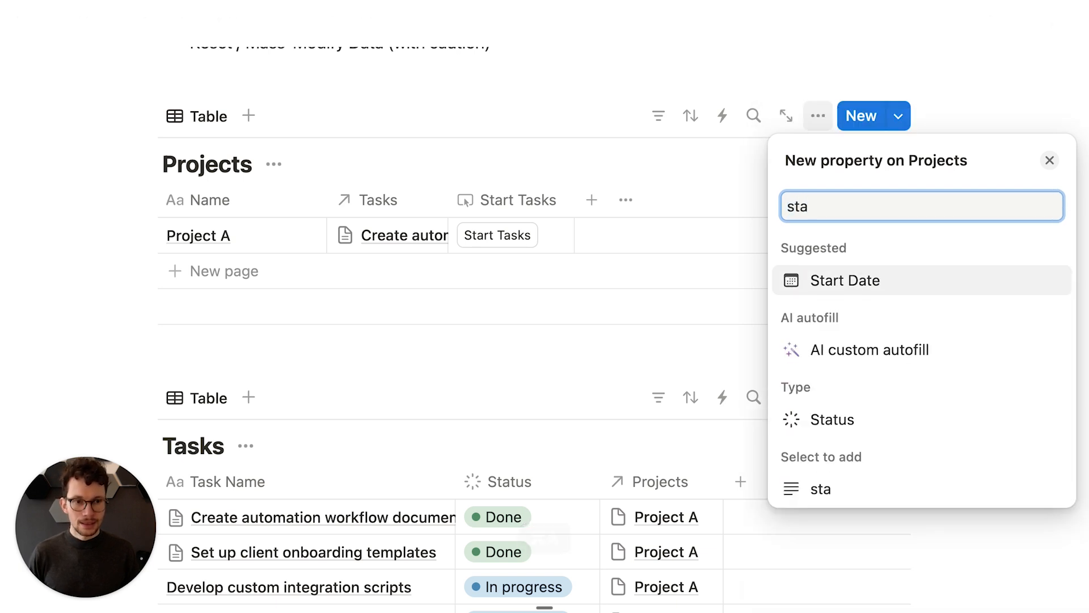
pyautogui.click(818, 443)
pyautogui.click(596, 314)
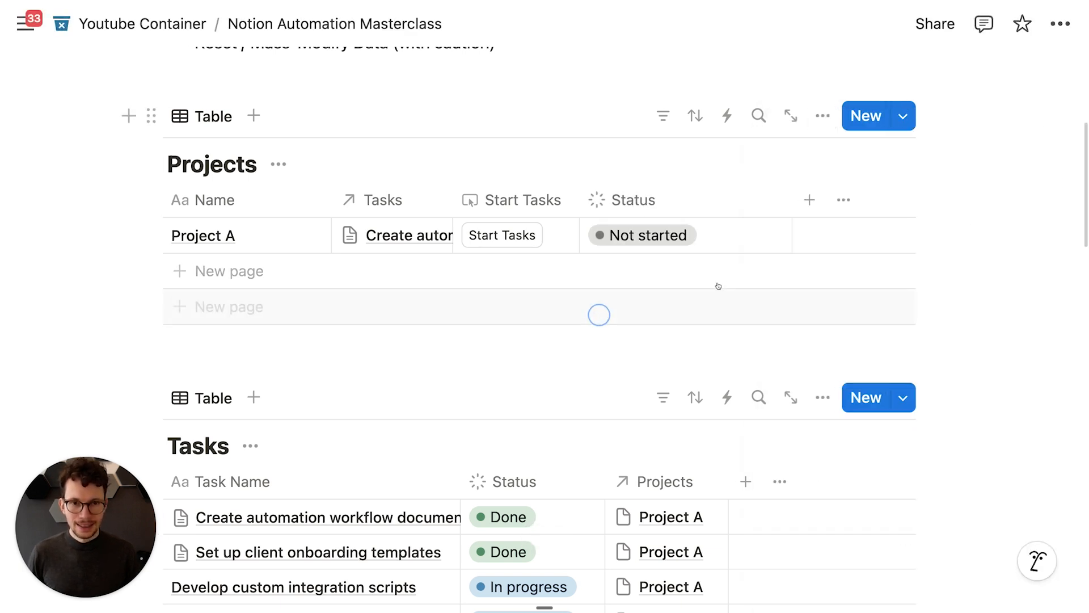
pyautogui.moveTo(787, 200); pyautogui.dragTo(728, 201)
# Step: Add a Date property named Duration to Projects
pyautogui.click(744, 202)
pyautogui.write('date')
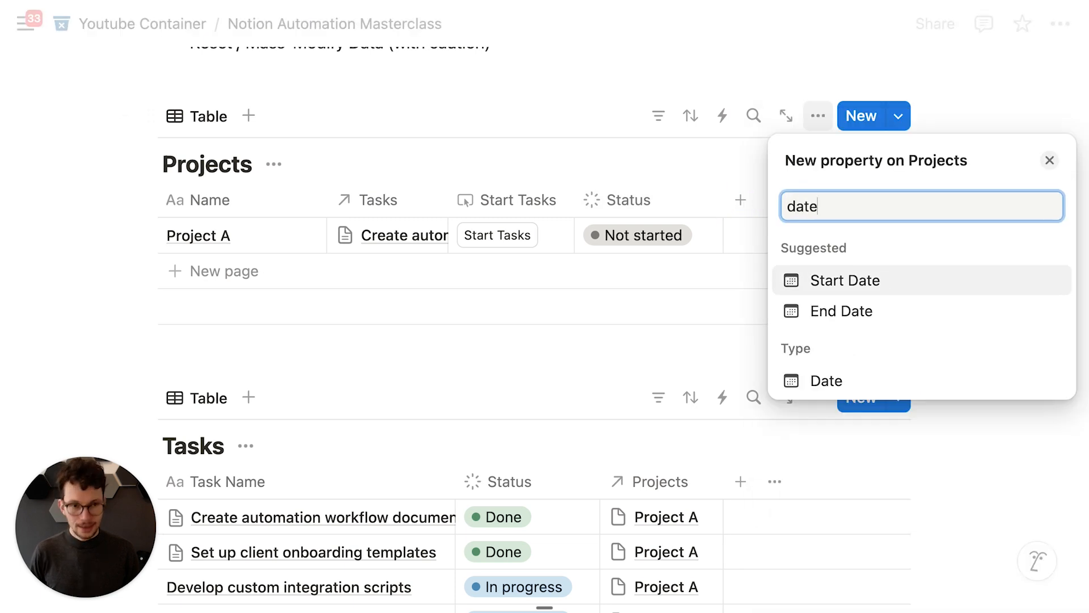
pyautogui.click(829, 380)
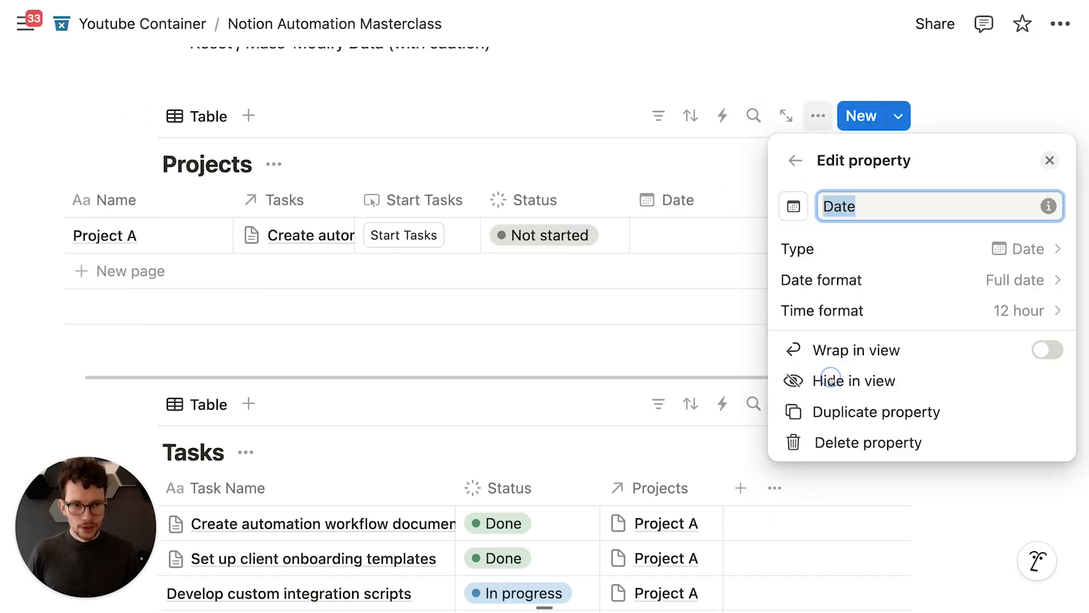
pyautogui.write('Duration')
pyautogui.press('Return')
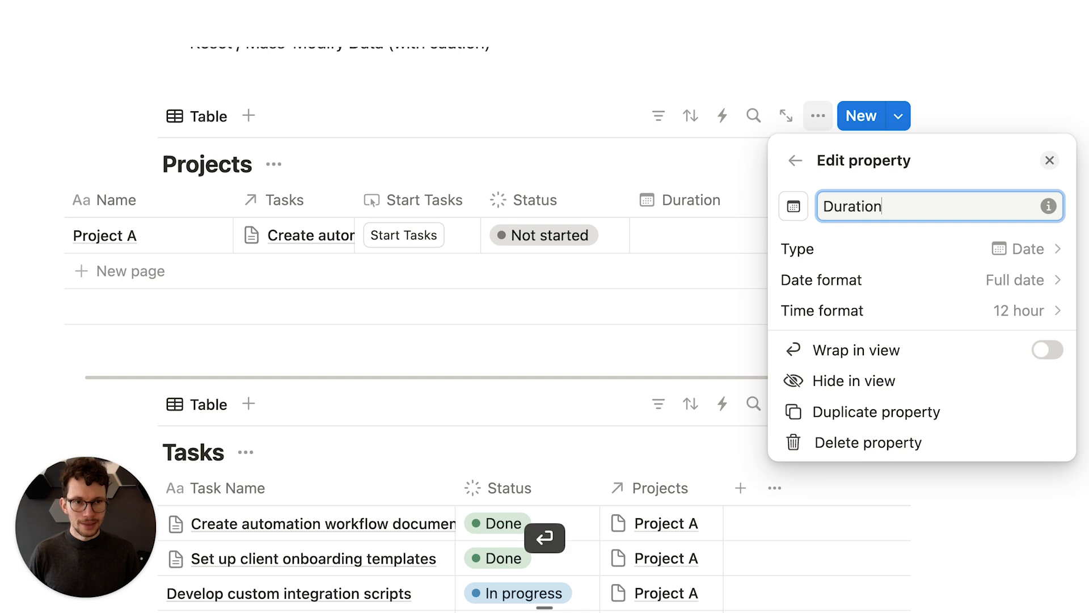
pyautogui.click(697, 138)
# Step: Add a Person property named Responsible to Projects
pyautogui.click(867, 199)
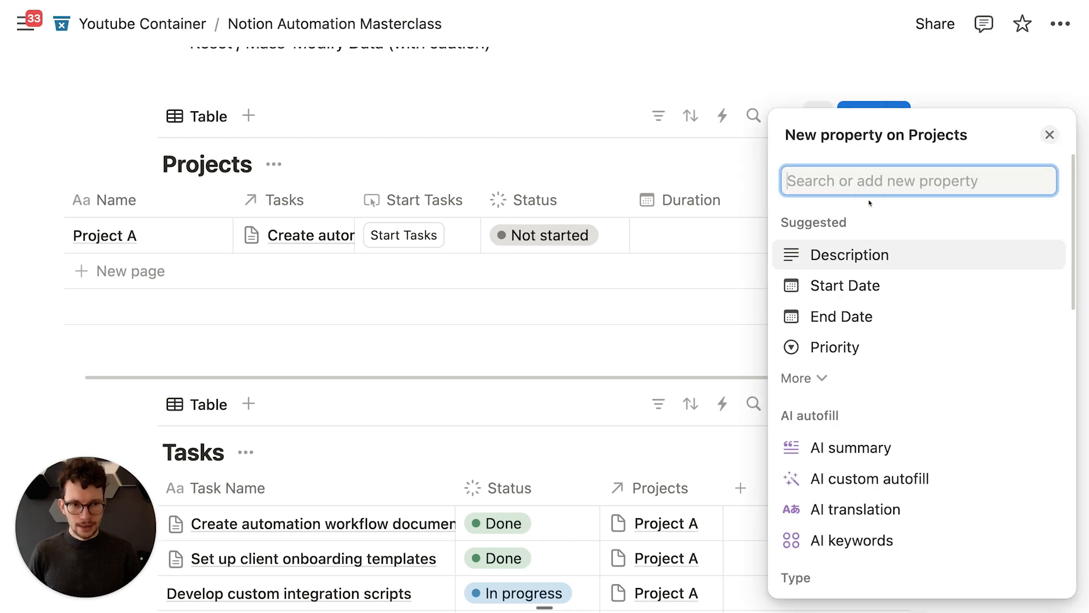
pyautogui.write('pers')
pyautogui.press('Return')
pyautogui.write('R')
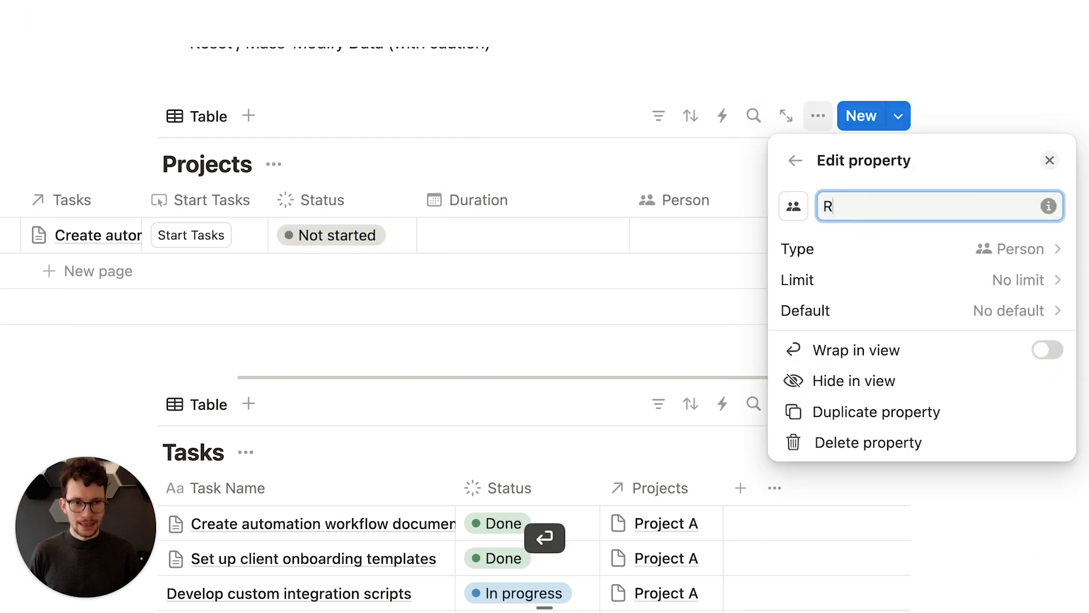
pyautogui.write('esponsible')
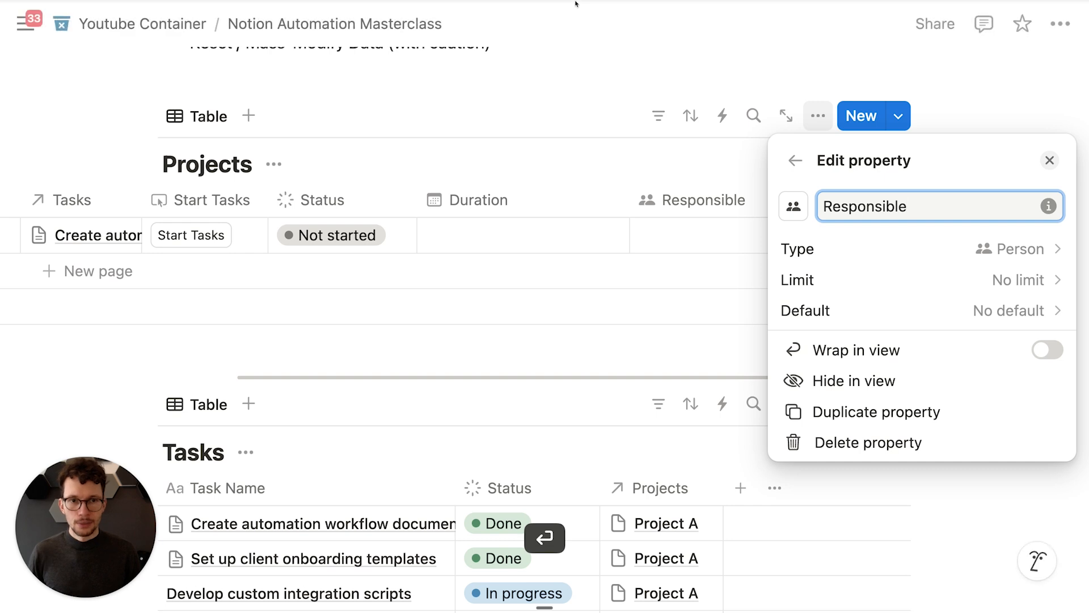
pyautogui.click(727, 117)
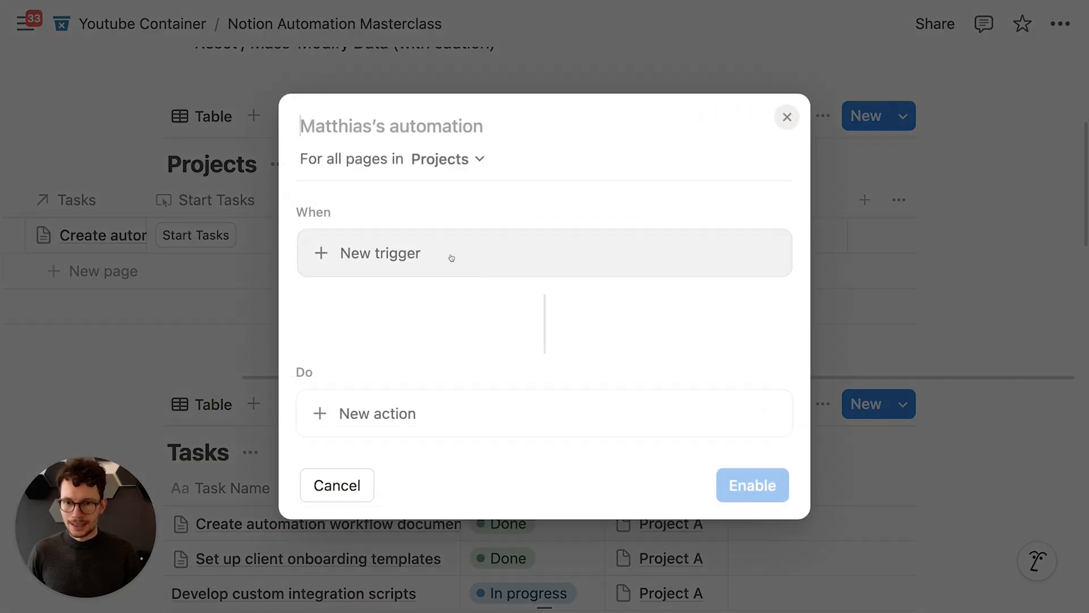
# Step: Replace the Any property edited trigger with a trigger on Responsible being edited, for any person
pyautogui.click(451, 254)
pyautogui.scroll(-3, 386, 471)
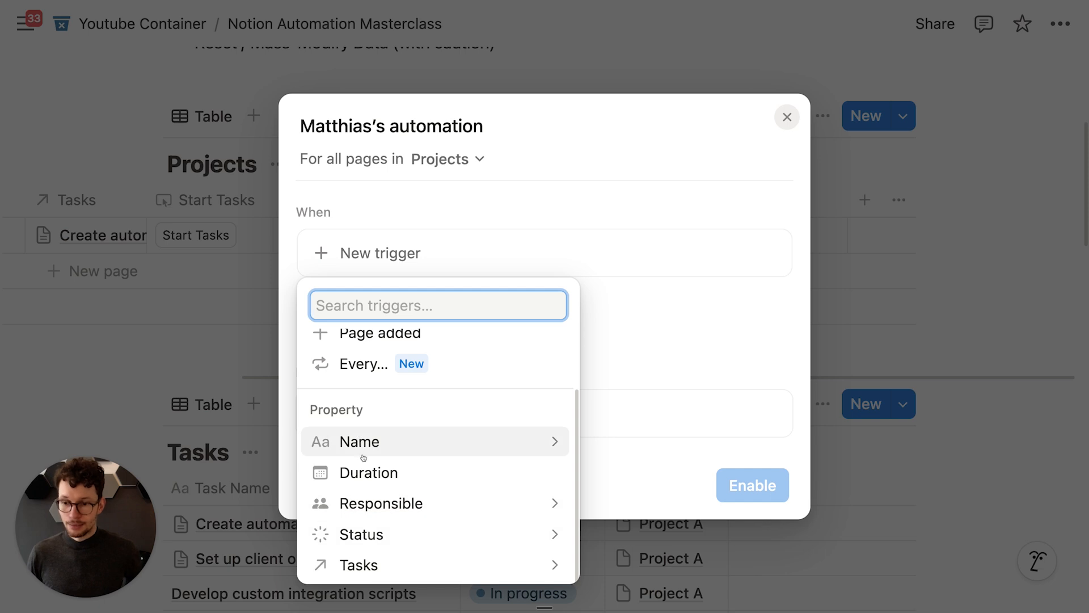
pyautogui.scroll(1, 375, 515)
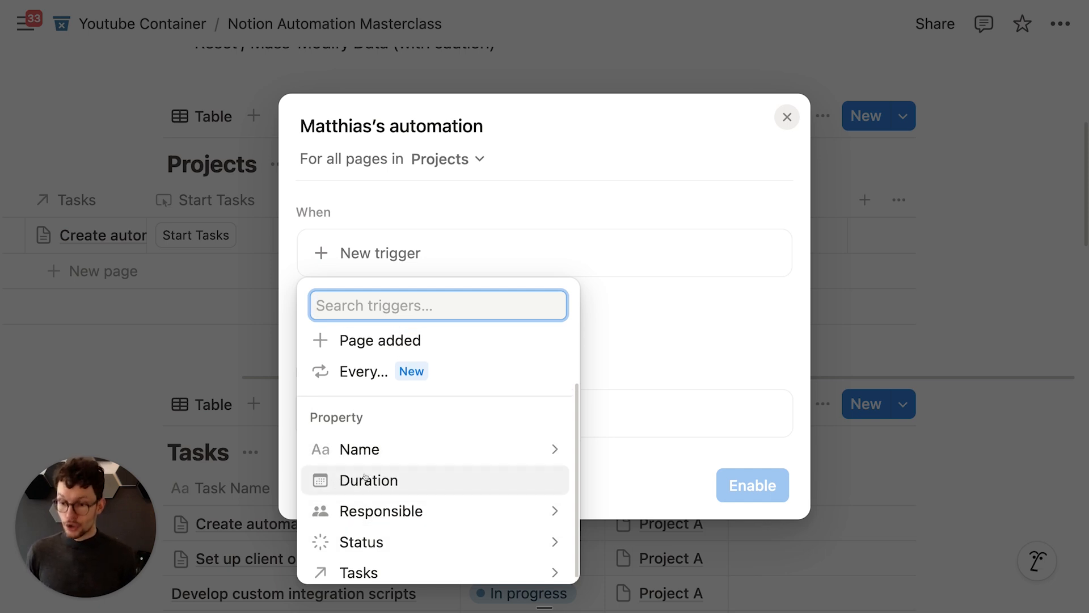
pyautogui.scroll(3, 363, 479)
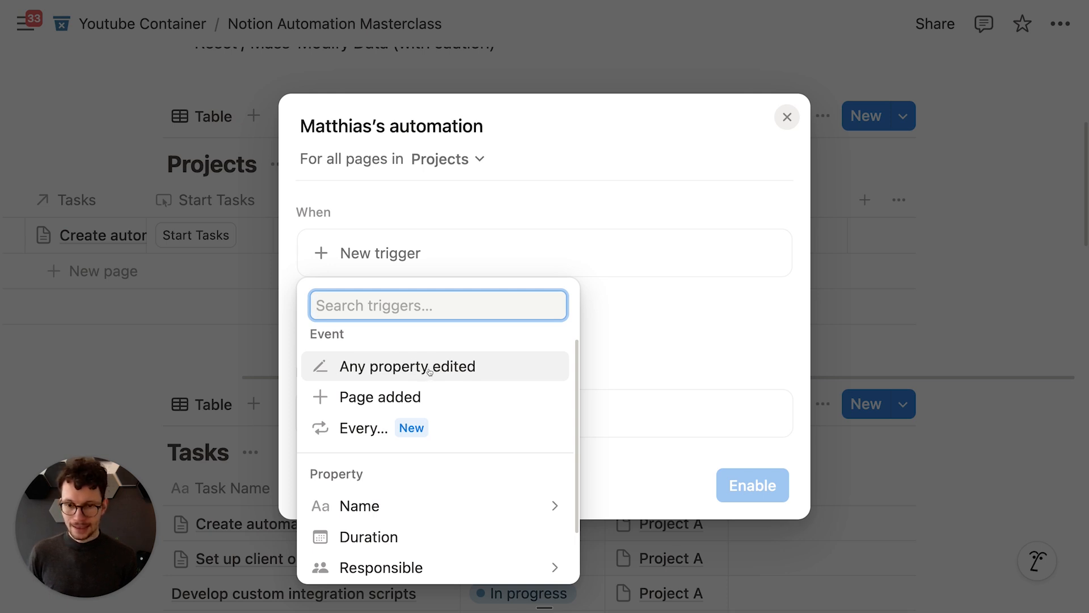
pyautogui.scroll(-3, 430, 371)
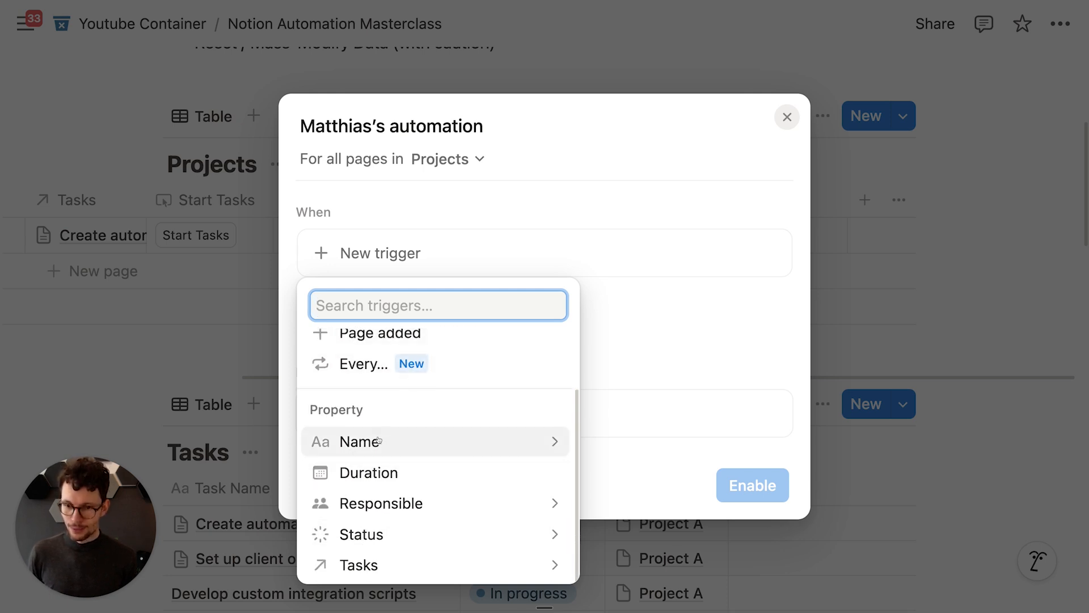
pyautogui.scroll(3, 391, 453)
pyautogui.click(375, 377)
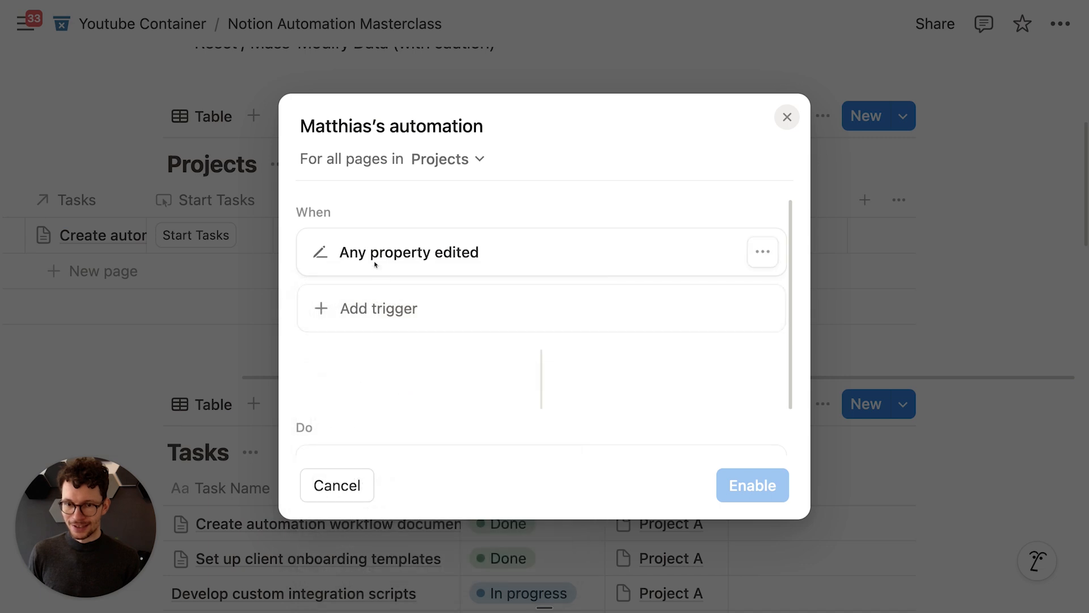
pyautogui.click(762, 251)
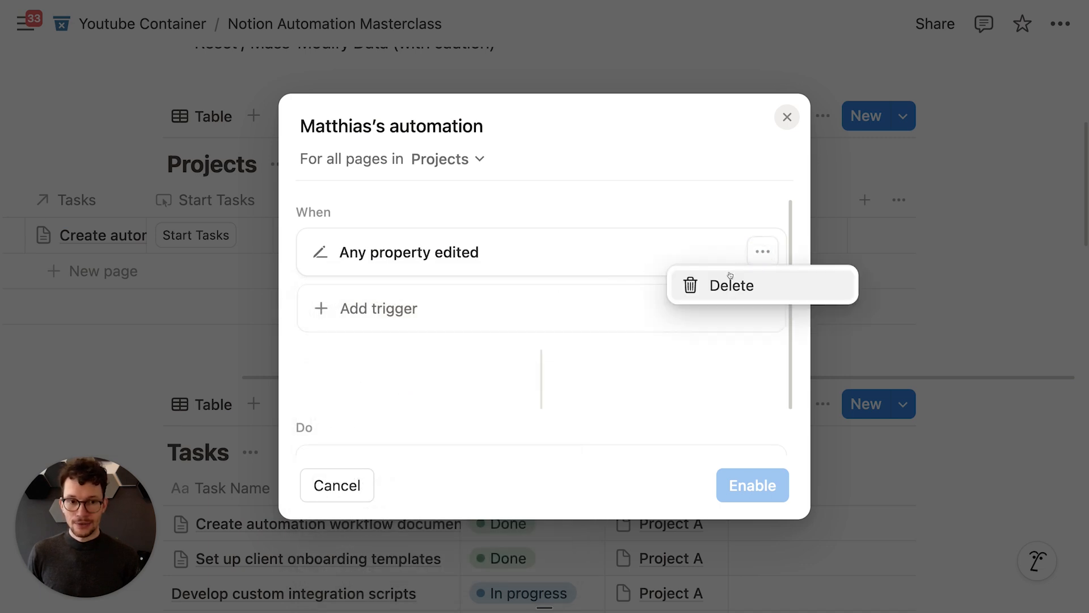
pyautogui.click(705, 281)
pyautogui.click(734, 258)
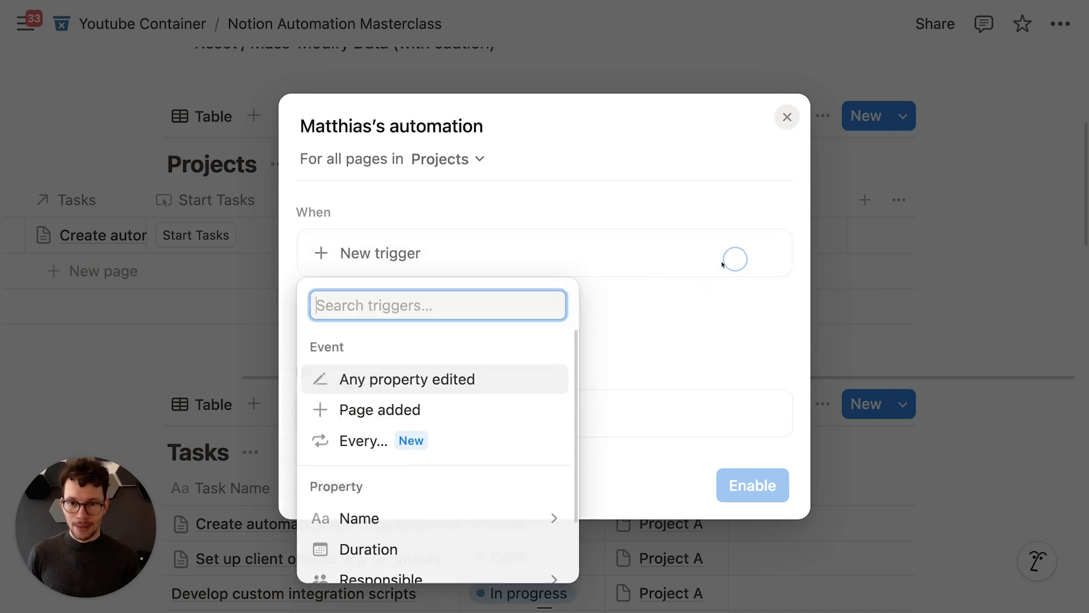
pyautogui.scroll(-1, 391, 368)
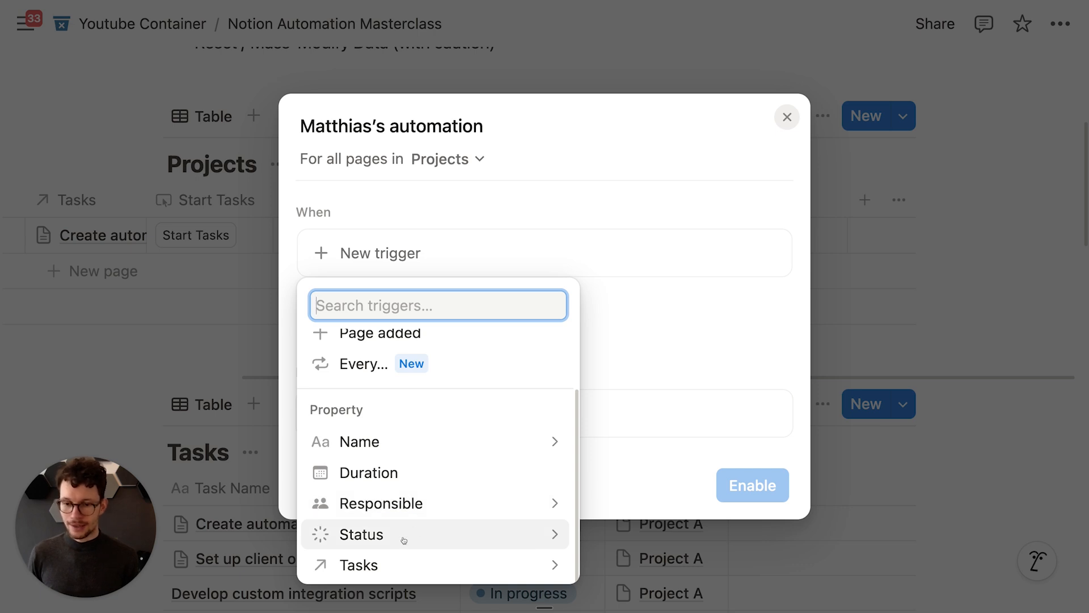
pyautogui.click(414, 505)
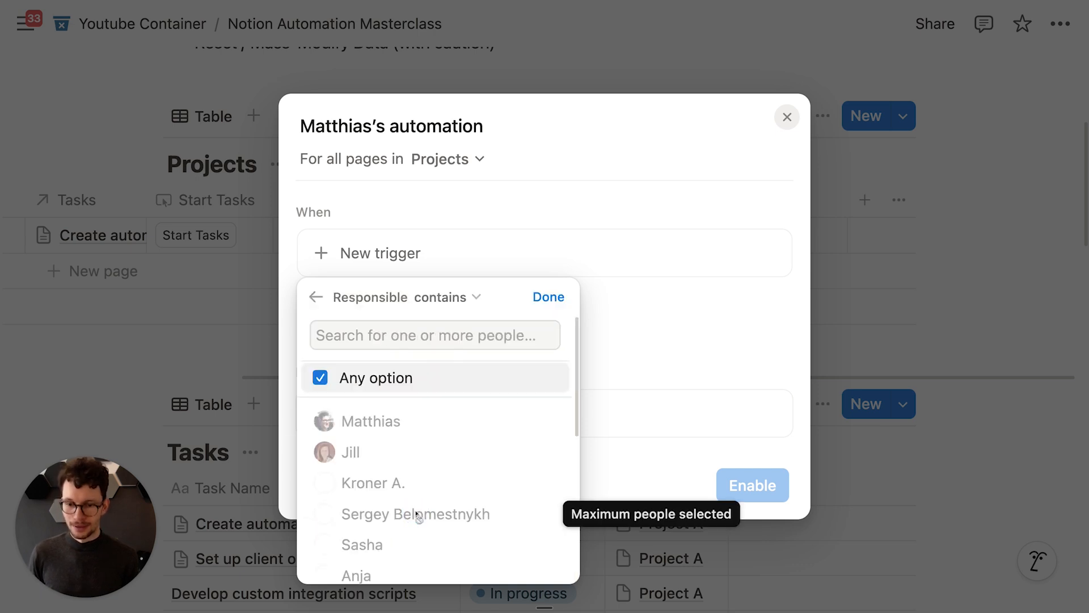
pyautogui.click(554, 303)
# Step: Add an action setting Name to 'Responsible was changed' plus the time triggered, and enable the automation
pyautogui.scroll(-2, 397, 386)
pyautogui.click(380, 412)
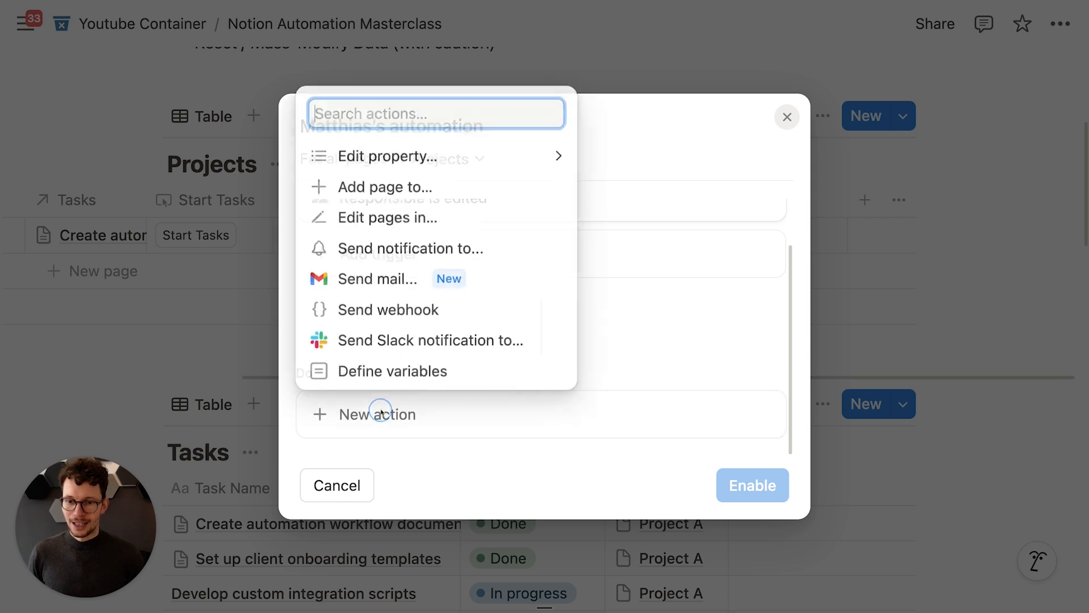
pyautogui.click(408, 164)
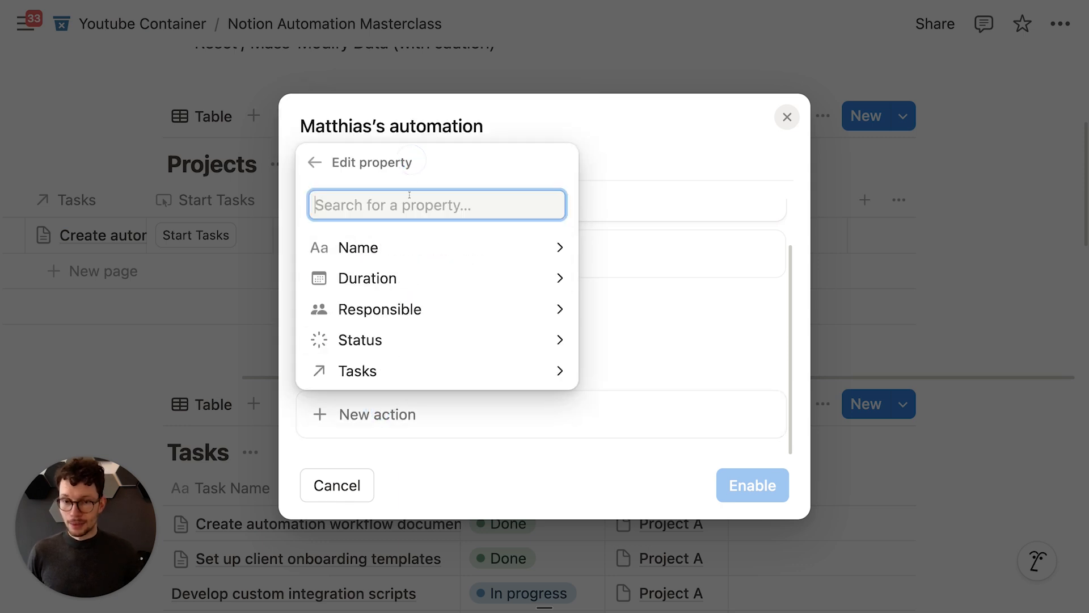
pyautogui.click(386, 248)
pyautogui.click(386, 362)
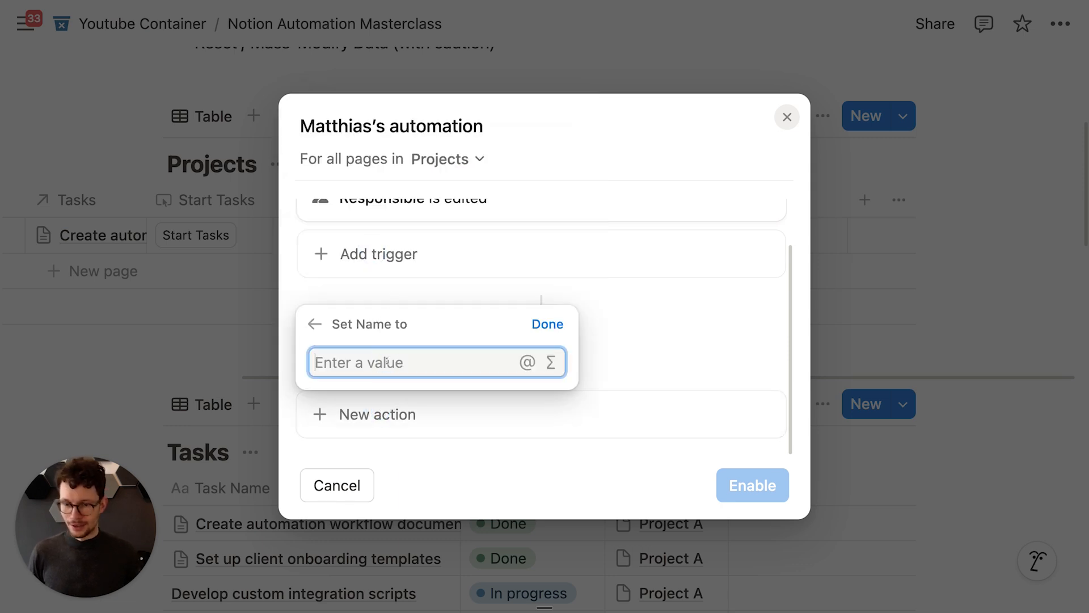
pyautogui.write('Name has')
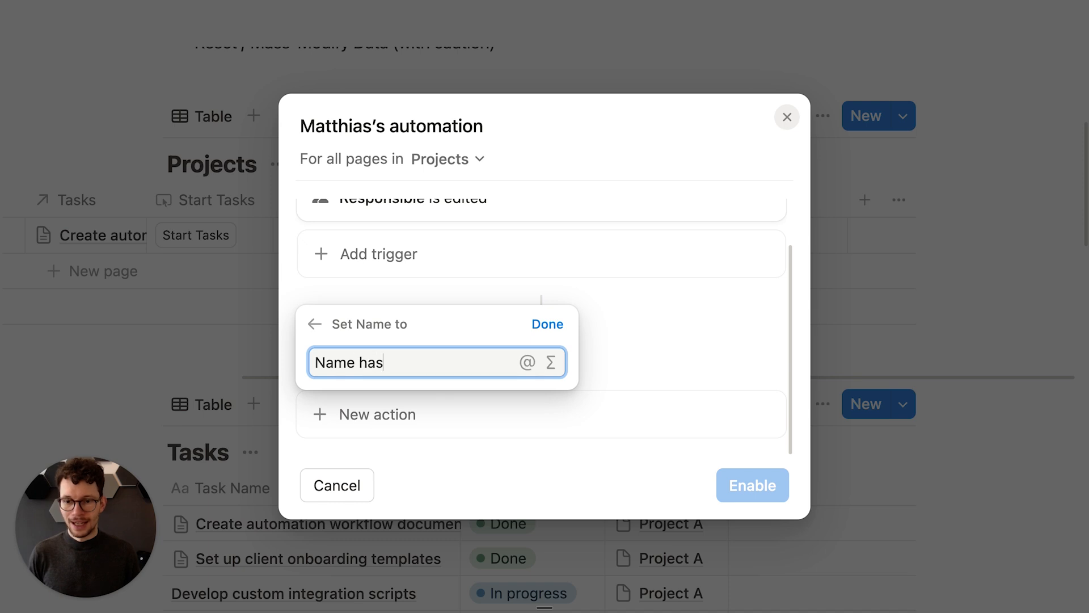
pyautogui.write(' changed')
pyautogui.press('super+a')
pyautogui.write('REspon')
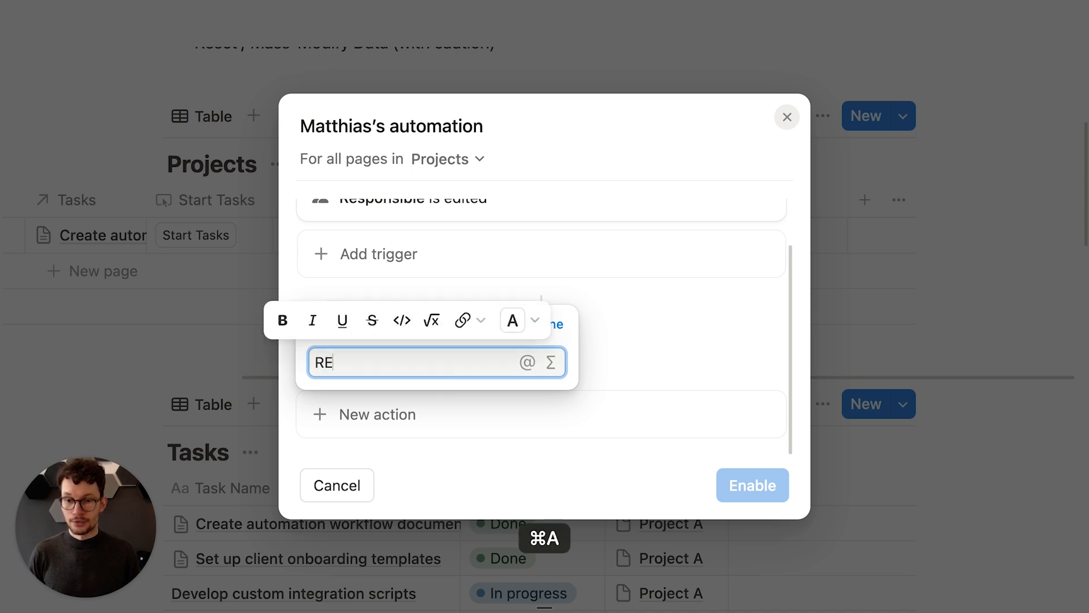
pyautogui.press('BackSpace')
pyautogui.press('BackSpace')
pyautogui.write('espon')
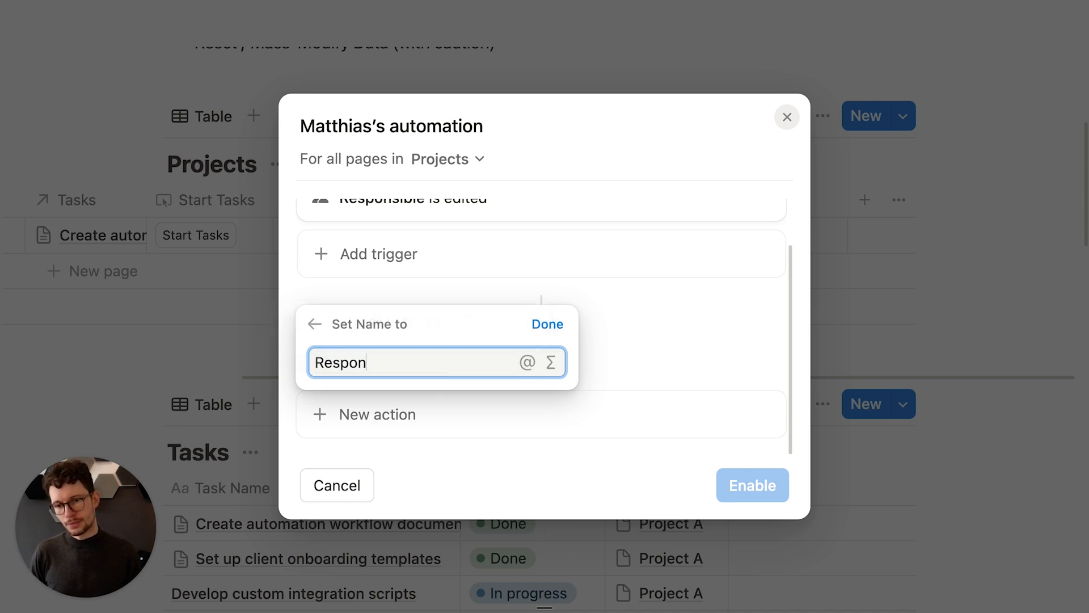
pyautogui.write('sible was change')
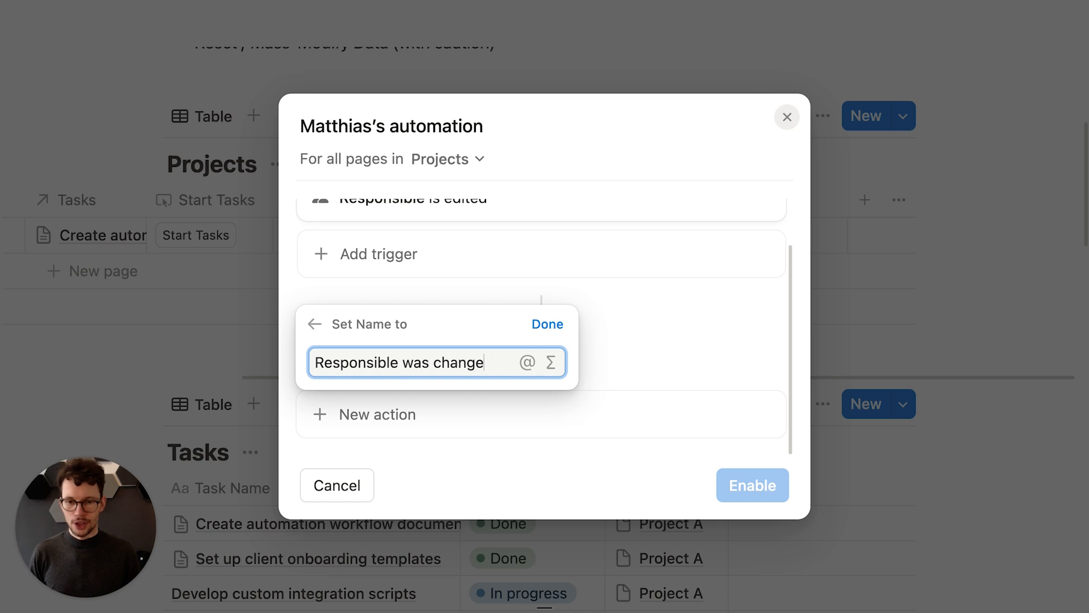
pyautogui.write('d @')
pyautogui.click(570, 219)
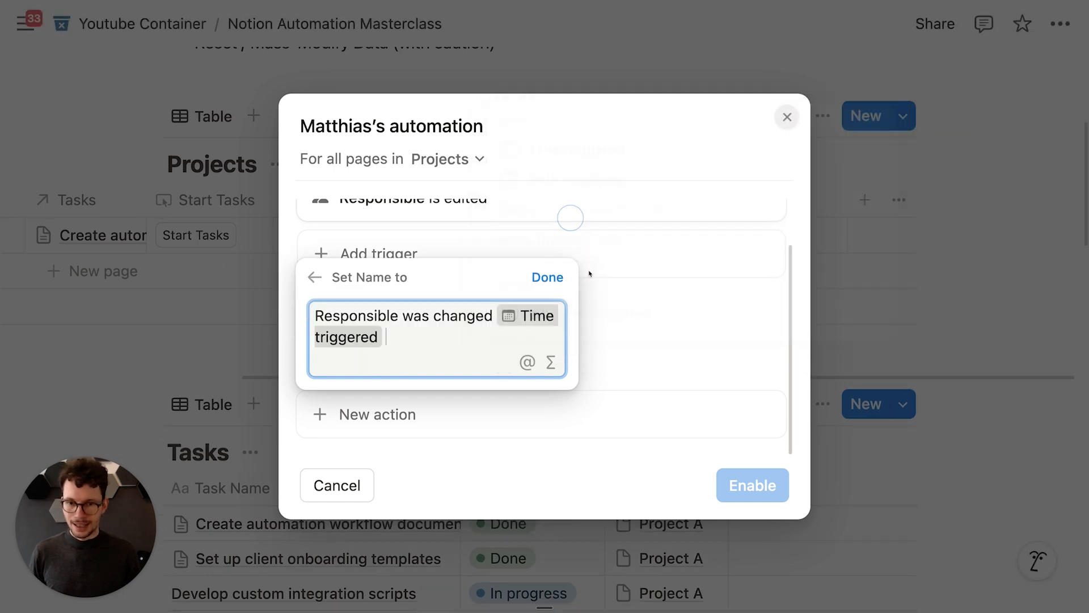
pyautogui.click(547, 277)
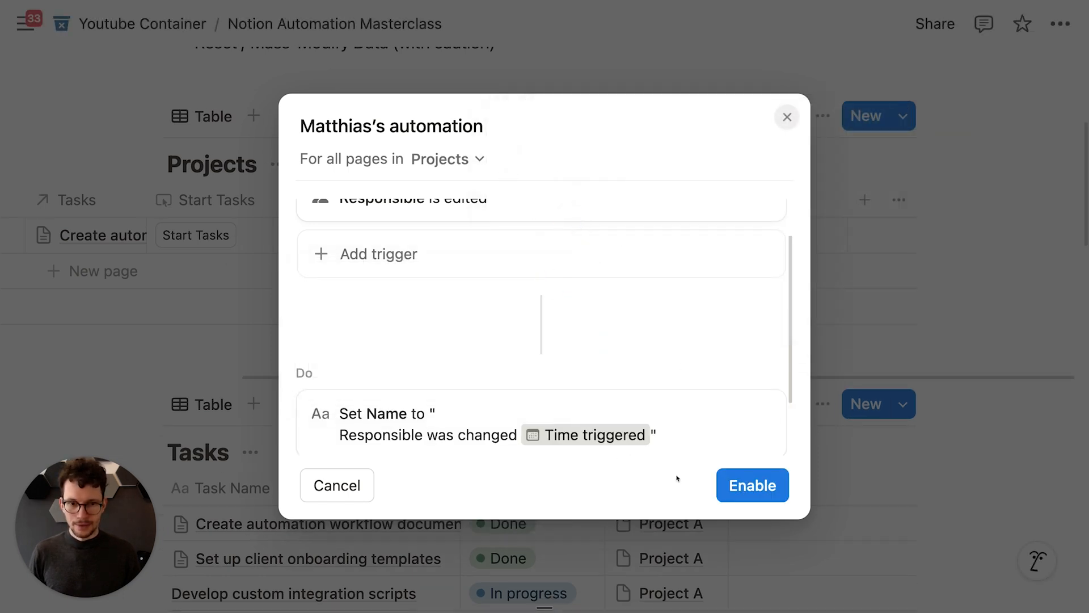
pyautogui.click(752, 485)
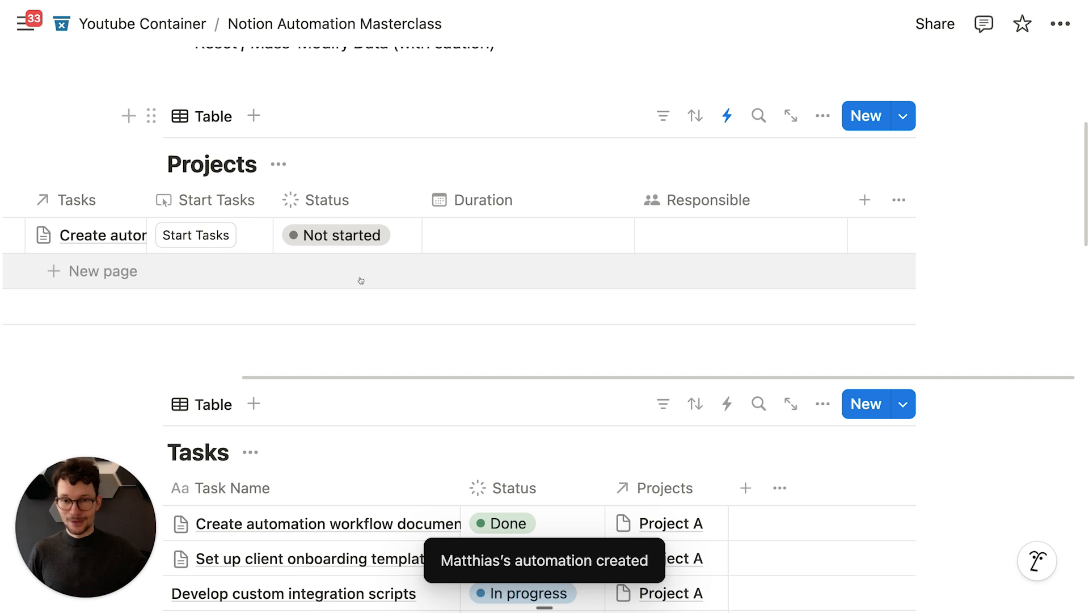
# Step: Move the Responsible column beside Tasks and assign a person as Project A's Responsible
pyautogui.moveTo(658, 200); pyautogui.dragTo(188, 200)
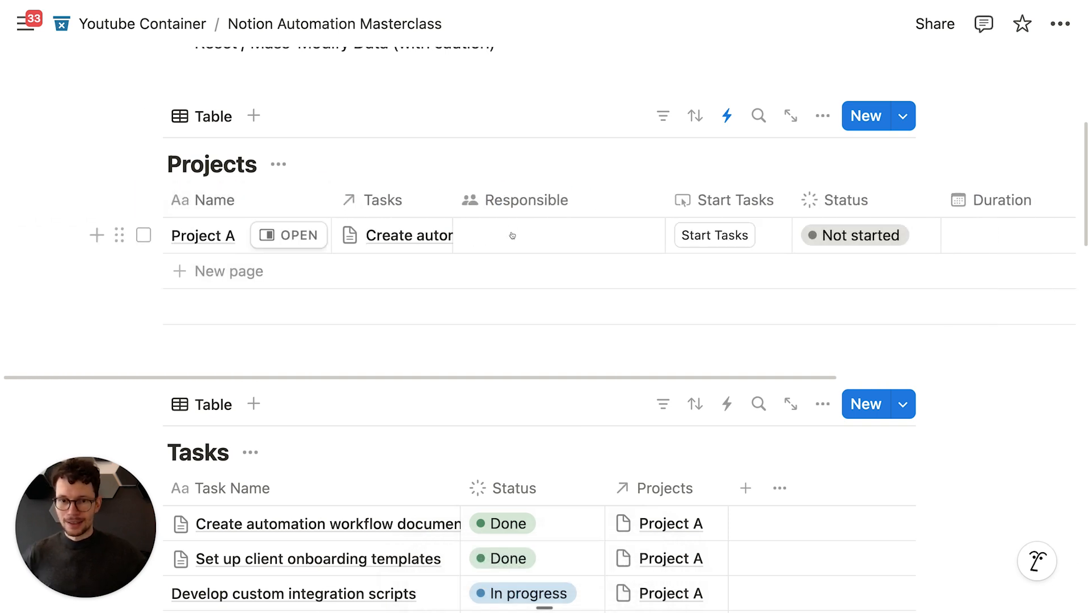
pyautogui.click(515, 238)
pyautogui.click(530, 296)
pyautogui.press('Escape')
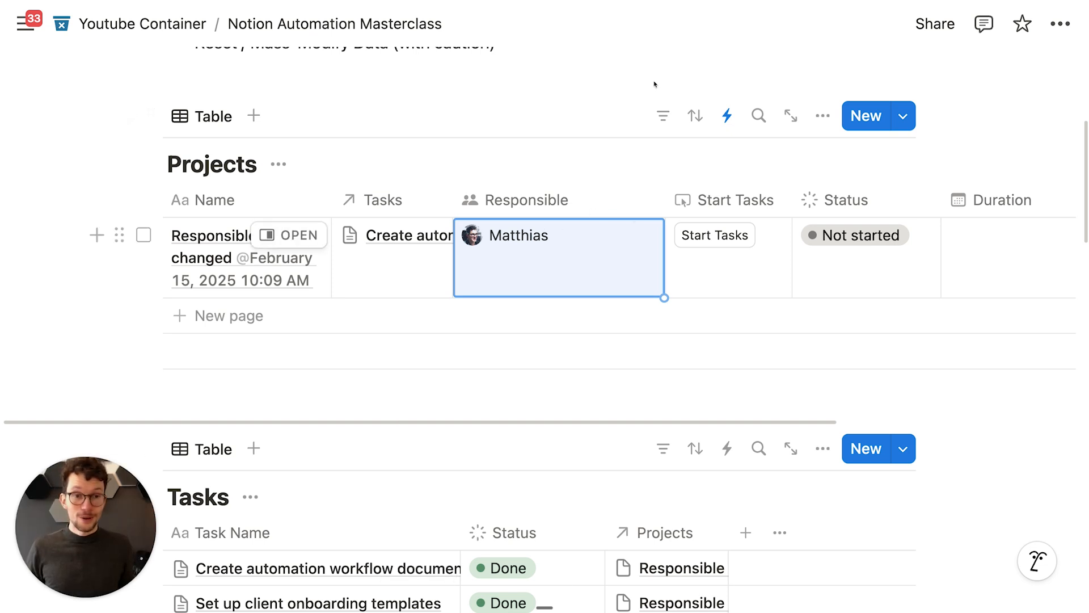
pyautogui.click(726, 115)
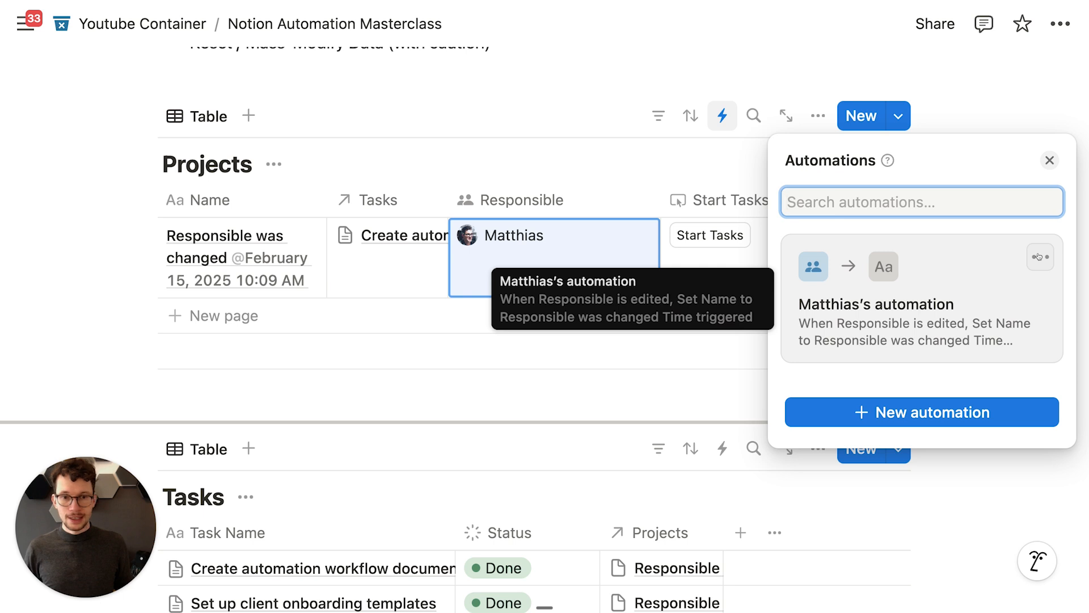
# Step: Change the existing Projects automation's trigger from Responsible edited to page added
pyautogui.click(1038, 256)
pyautogui.click(936, 326)
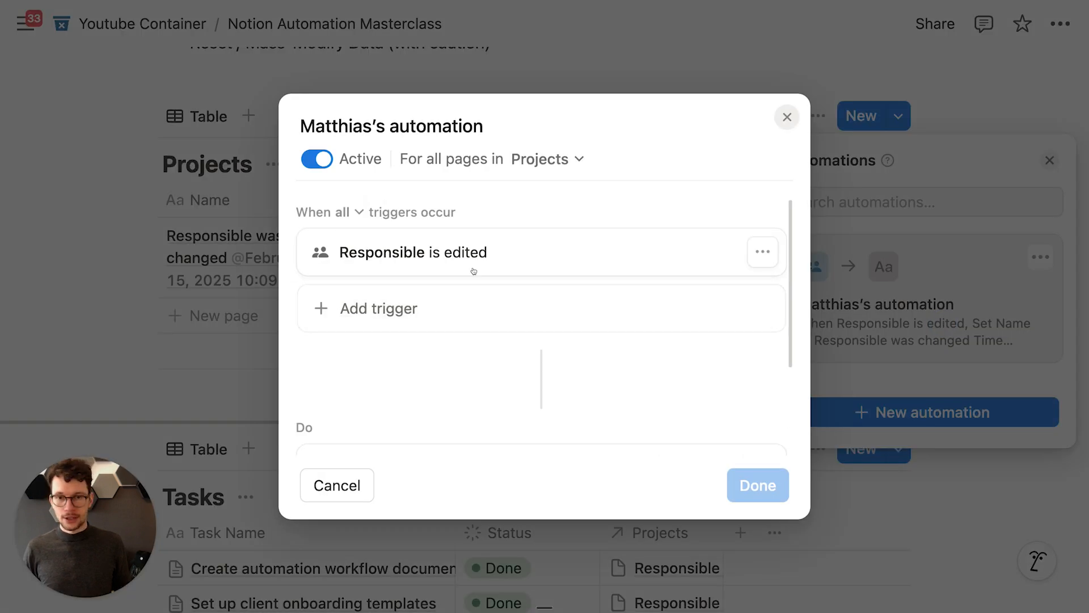
pyautogui.click(763, 252)
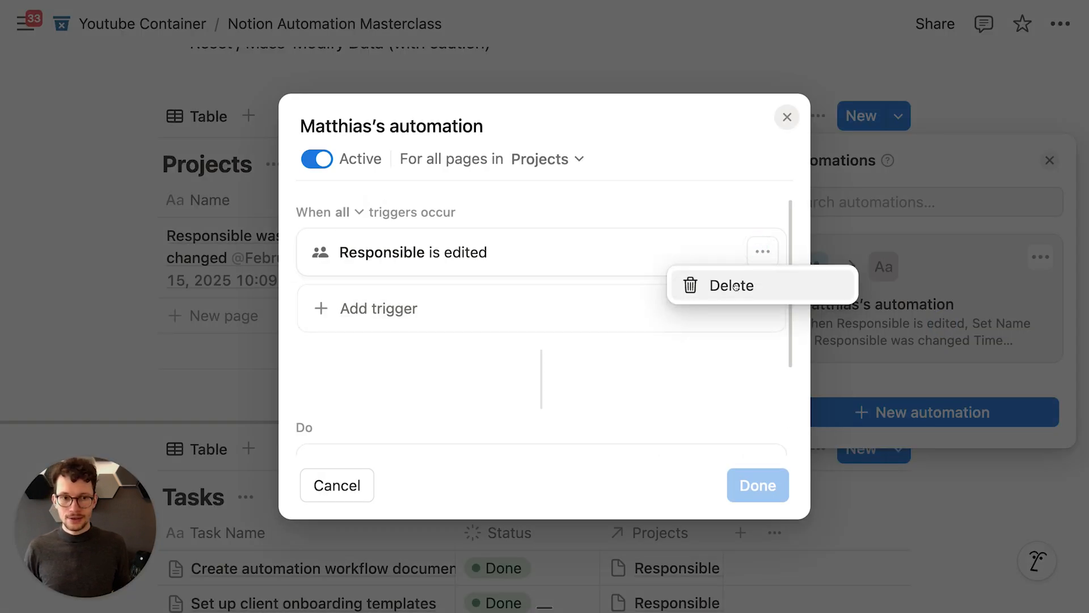
pyautogui.click(733, 286)
pyautogui.click(397, 247)
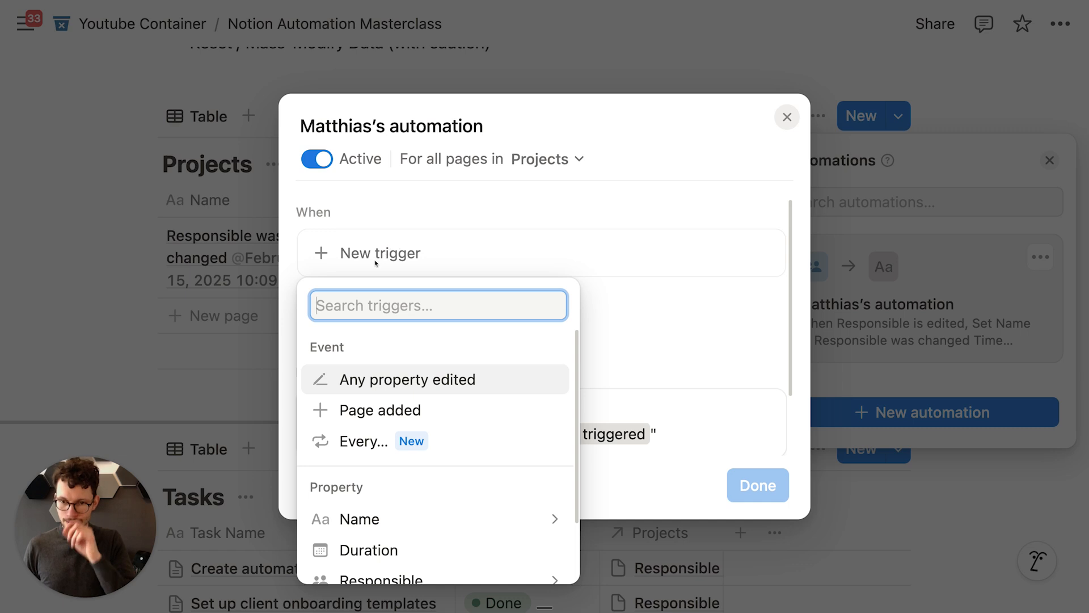
pyautogui.click(380, 410)
pyautogui.scroll(-3, 742, 391)
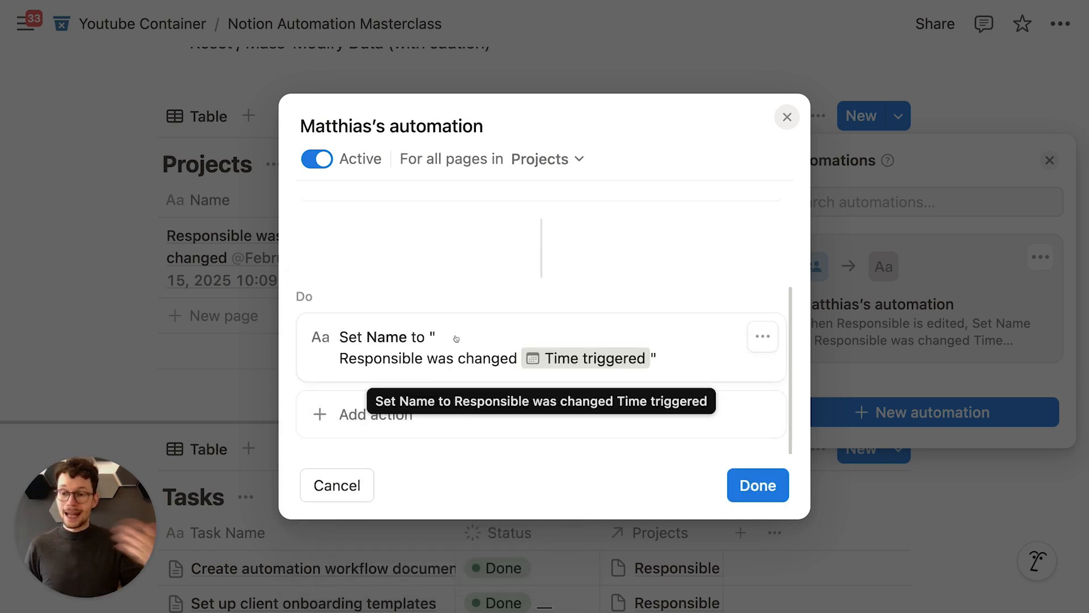
pyautogui.scroll(3, 456, 338)
pyautogui.scroll(-3, 455, 339)
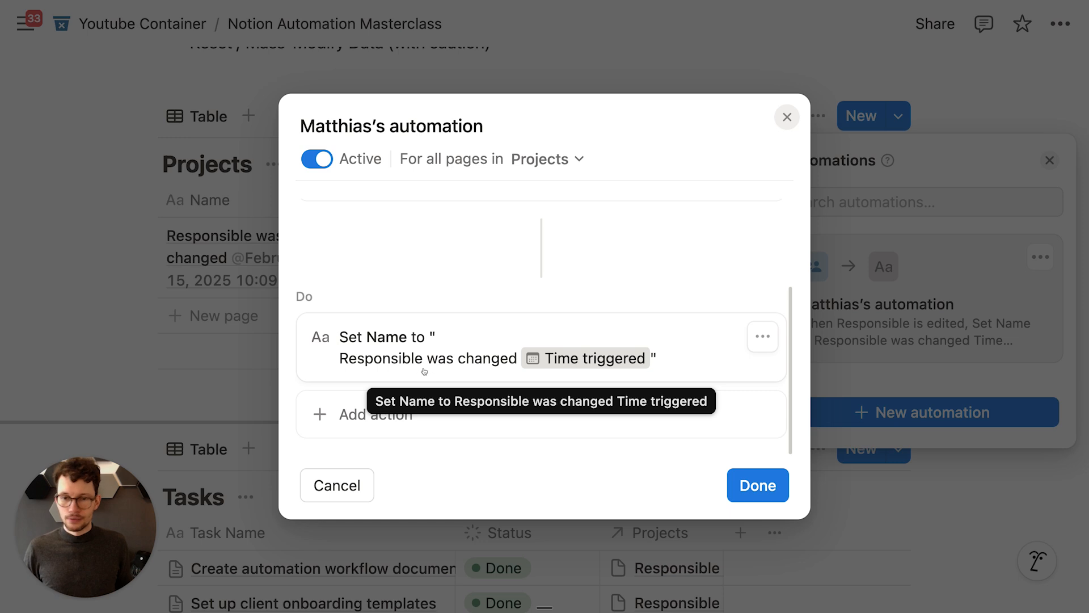
# Step: Set the rename value to 'This project was created at' time triggered 'by' whoever triggered, and save
pyautogui.click(756, 336)
pyautogui.click(532, 326)
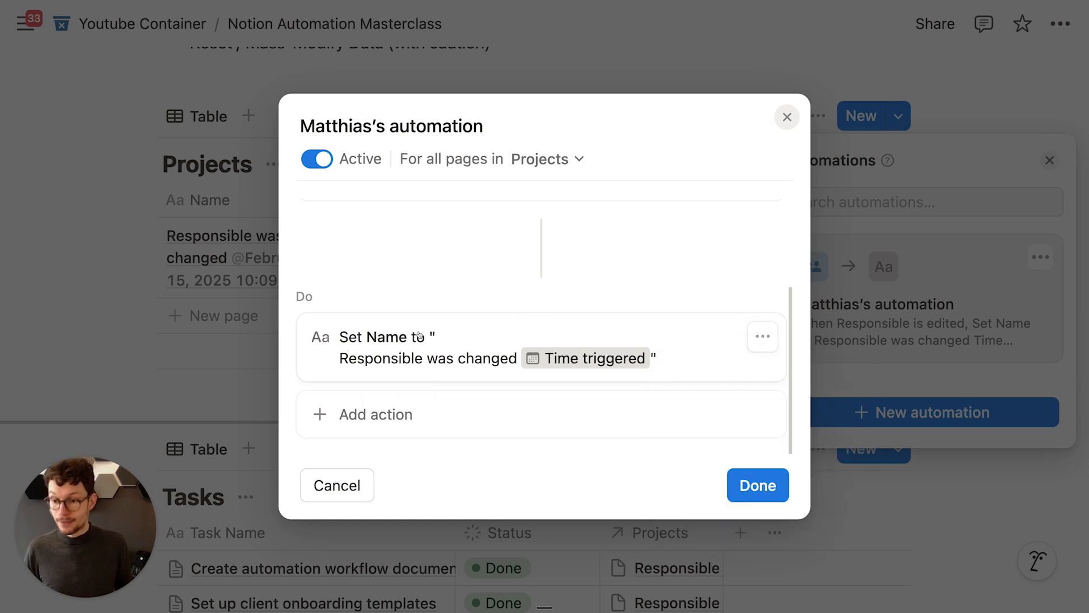
pyautogui.click(762, 335)
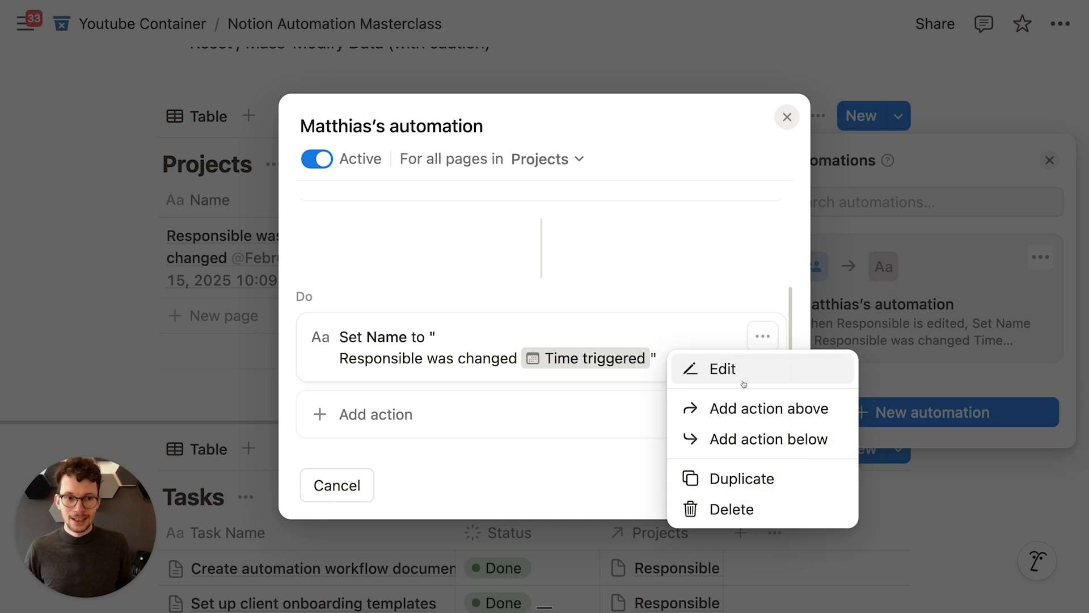
pyautogui.click(732, 368)
pyautogui.click(772, 424)
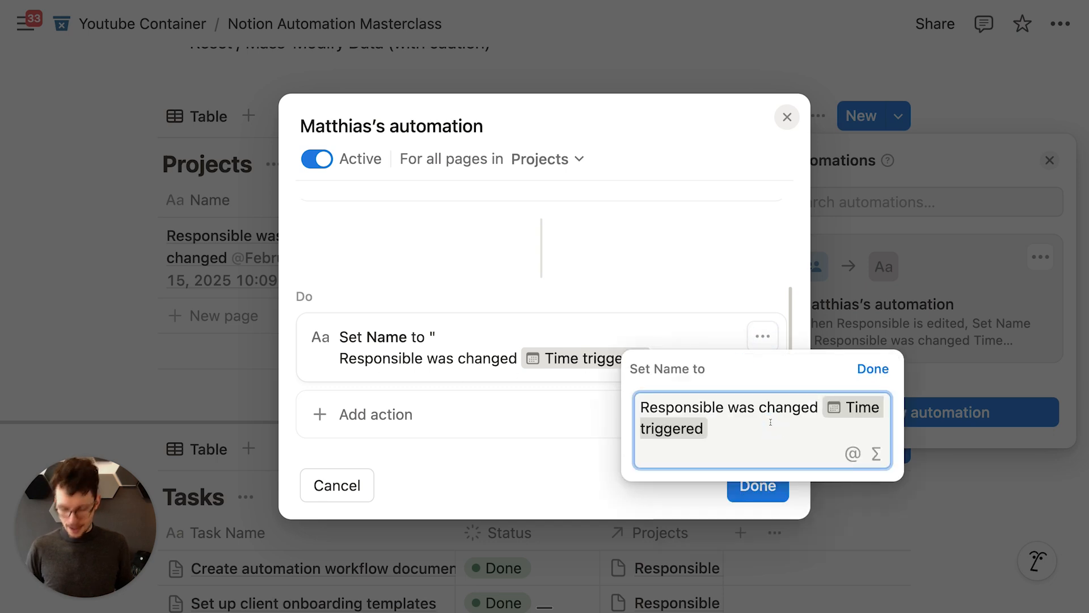
pyautogui.press('super+a')
pyautogui.write('This project ')
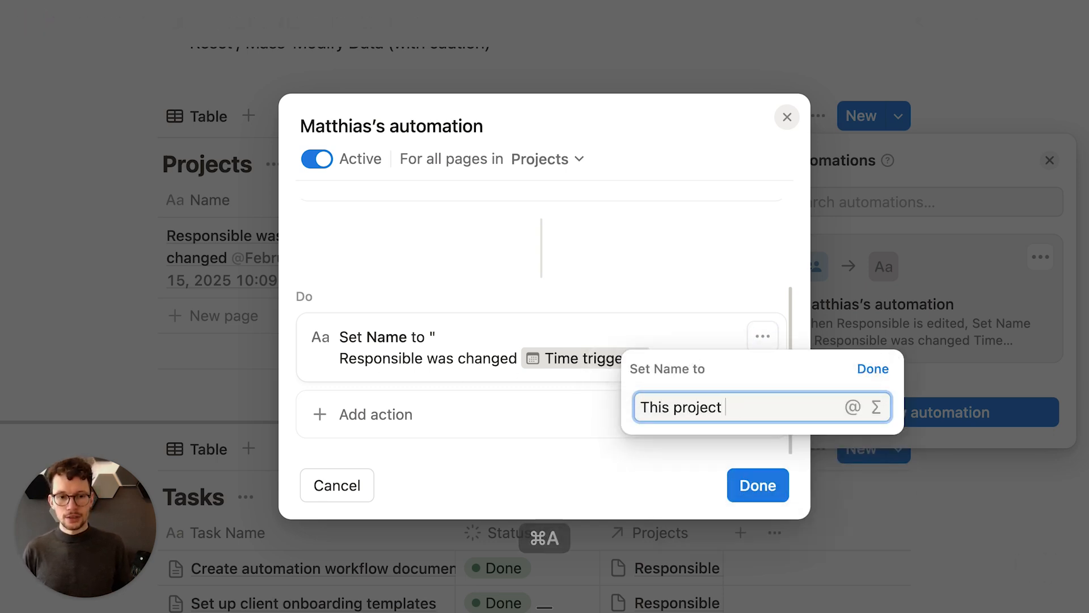
pyautogui.write('was created at ')
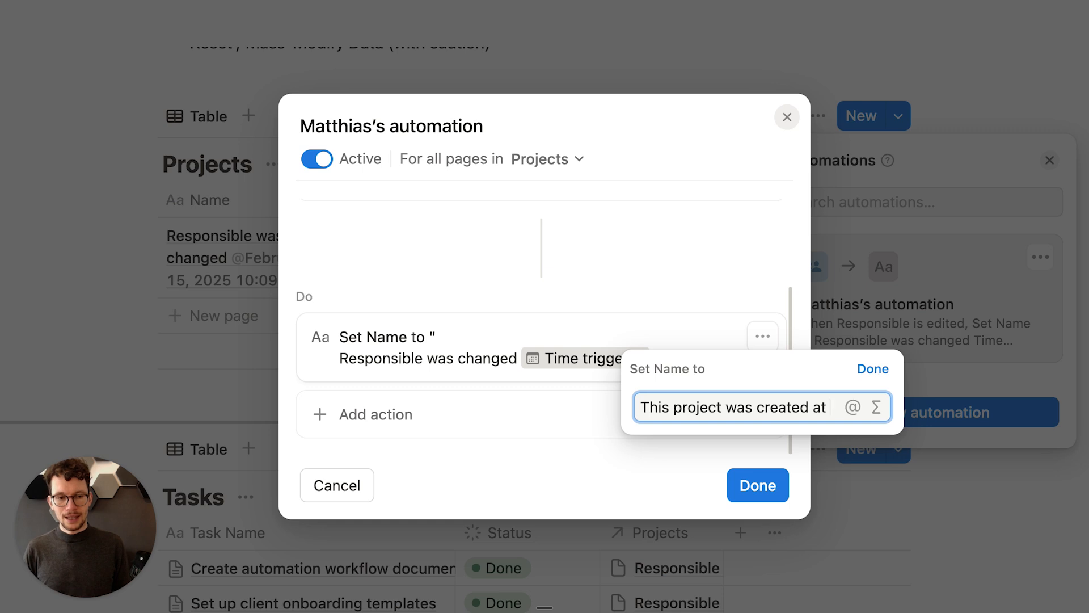
pyautogui.write('@')
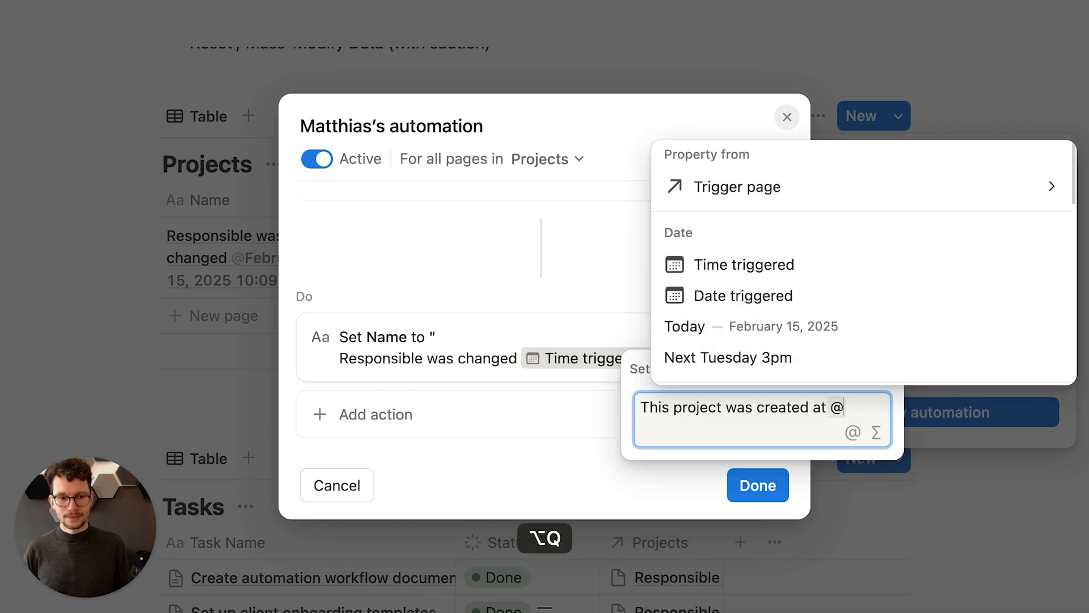
pyautogui.click(747, 265)
pyautogui.write('by @')
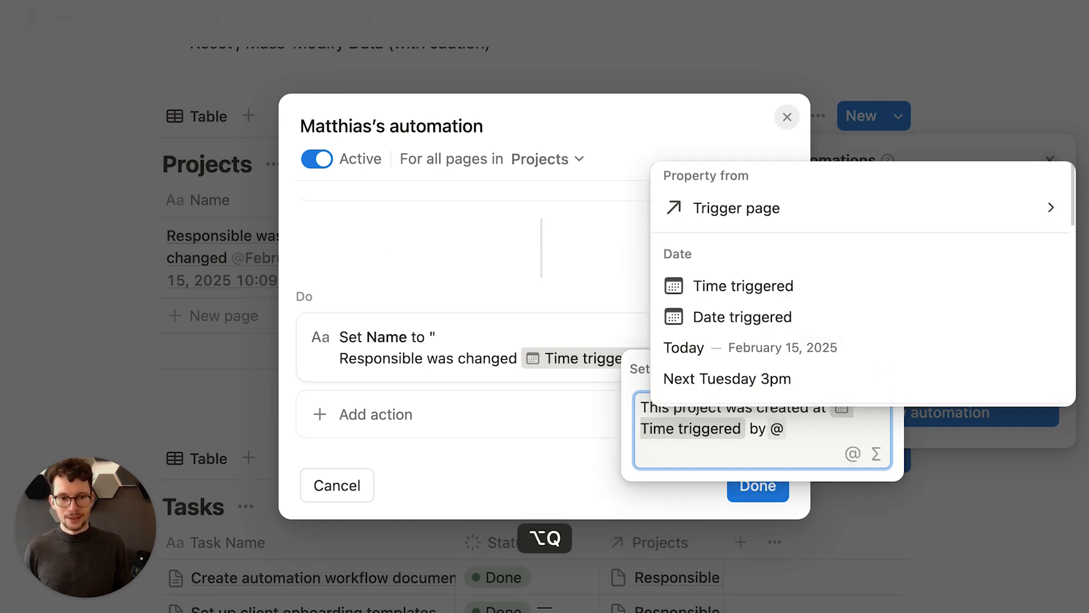
pyautogui.scroll(-3, 760, 283)
pyautogui.click(758, 336)
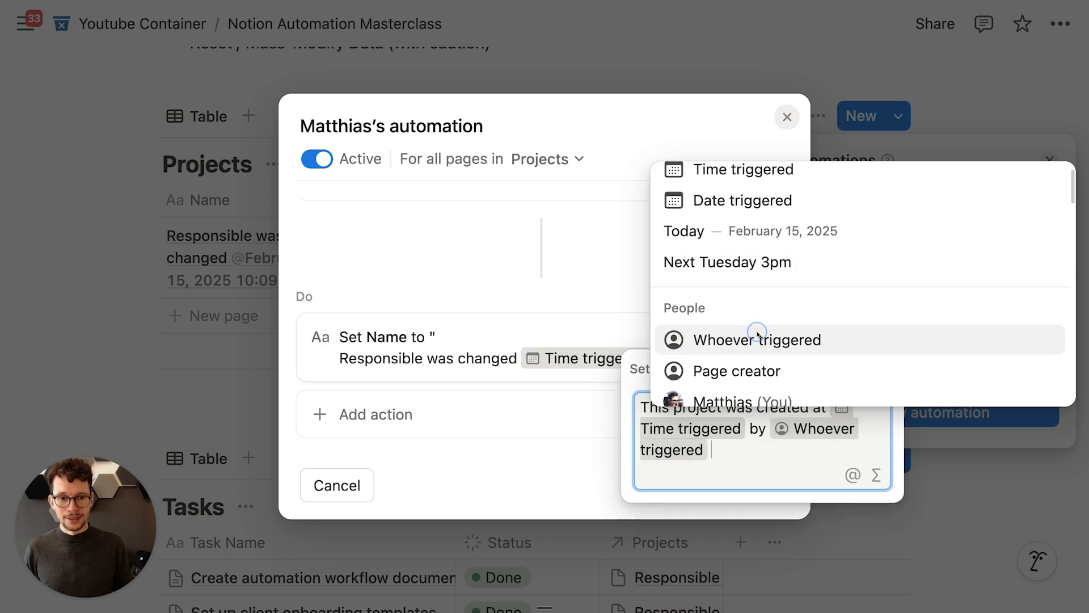
pyautogui.click(872, 369)
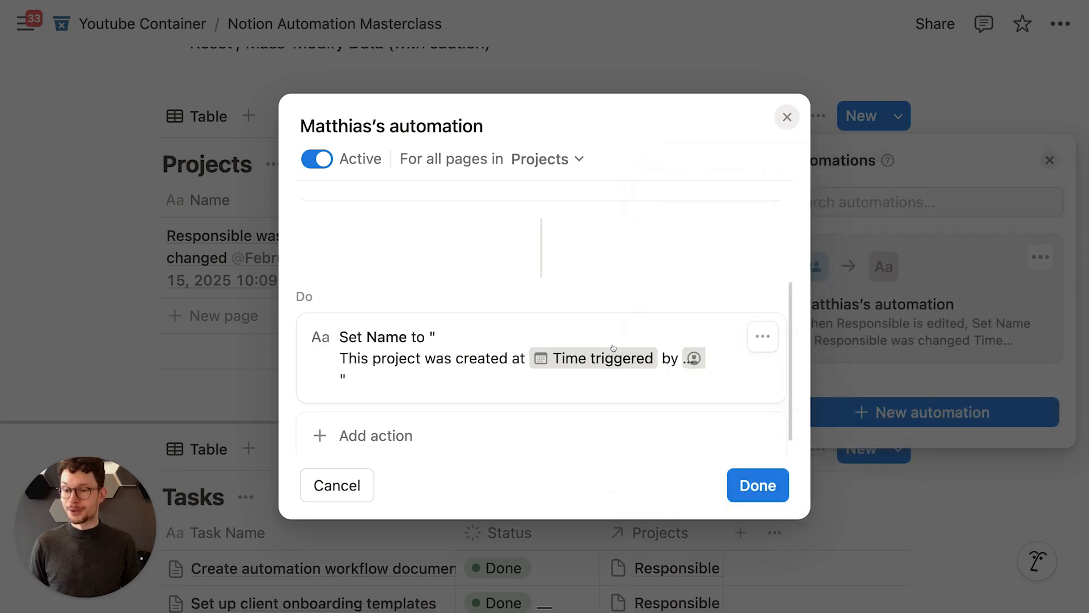
pyautogui.click(757, 485)
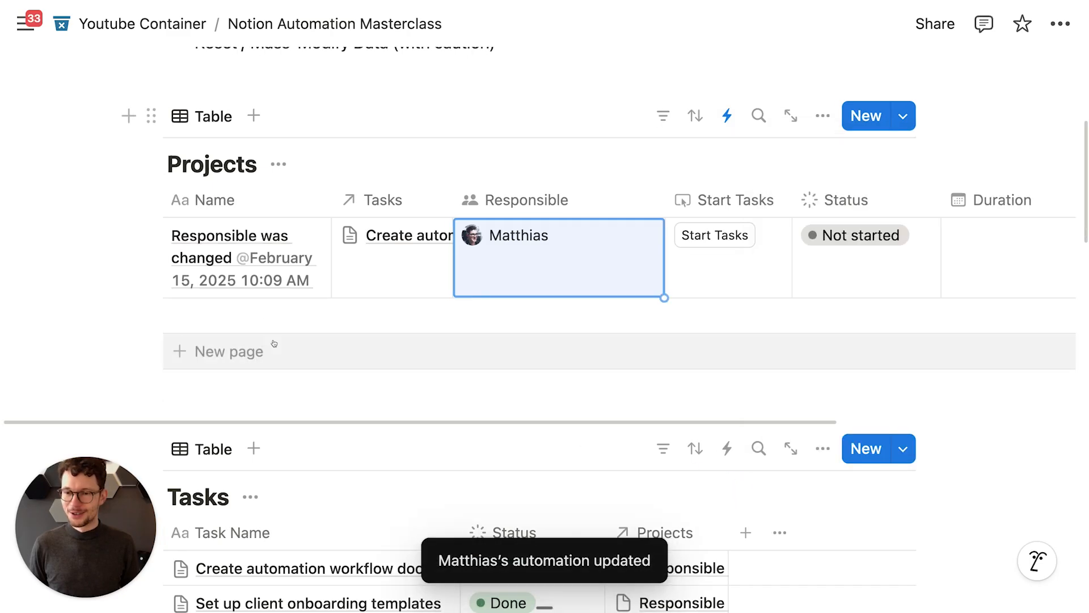
pyautogui.click(274, 344)
# Step: Leave the auto-named new Projects row and widen the Name column
pyautogui.click(294, 126)
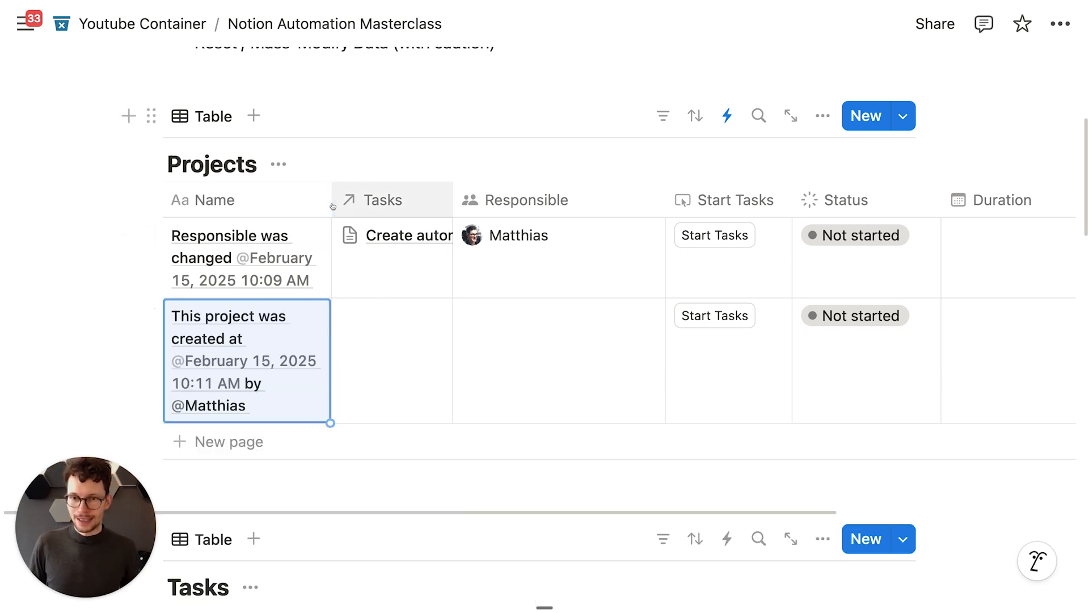
pyautogui.moveTo(333, 206); pyautogui.dragTo(423, 202)
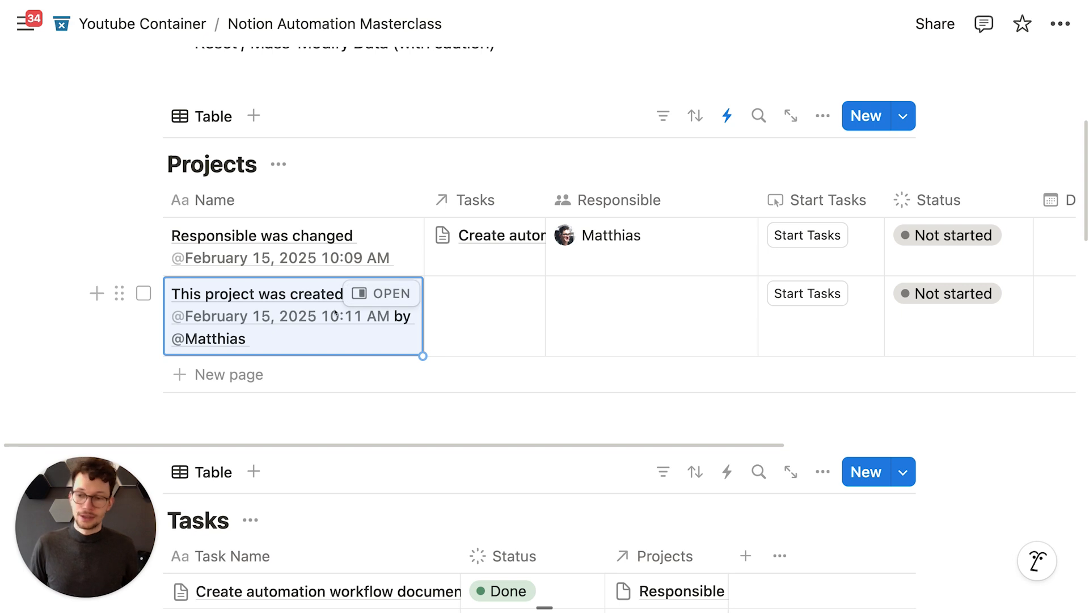
pyautogui.scroll(1, 335, 317)
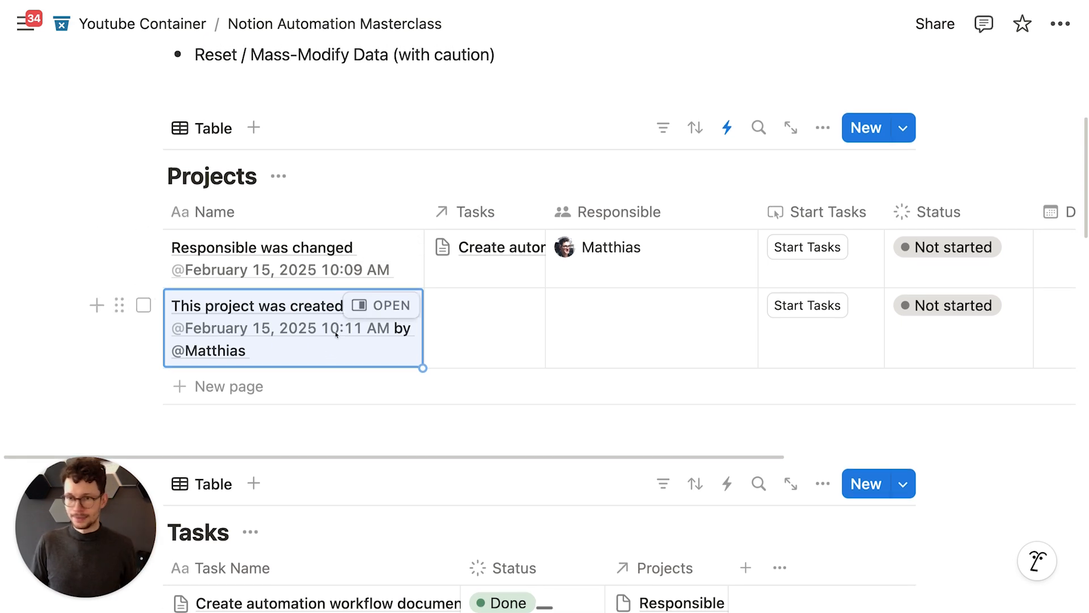
# Step: Edit the Projects automation and delete its Page added trigger so another trigger can be chosen
pyautogui.click(729, 127)
pyautogui.click(1036, 270)
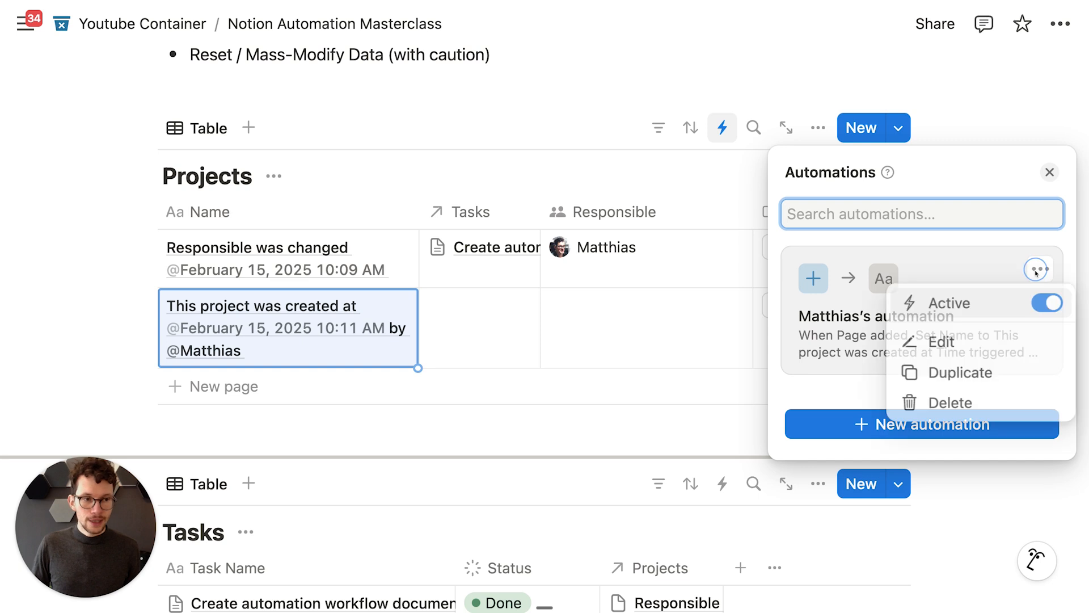
pyautogui.click(922, 341)
pyautogui.click(760, 252)
pyautogui.click(733, 284)
pyautogui.click(444, 250)
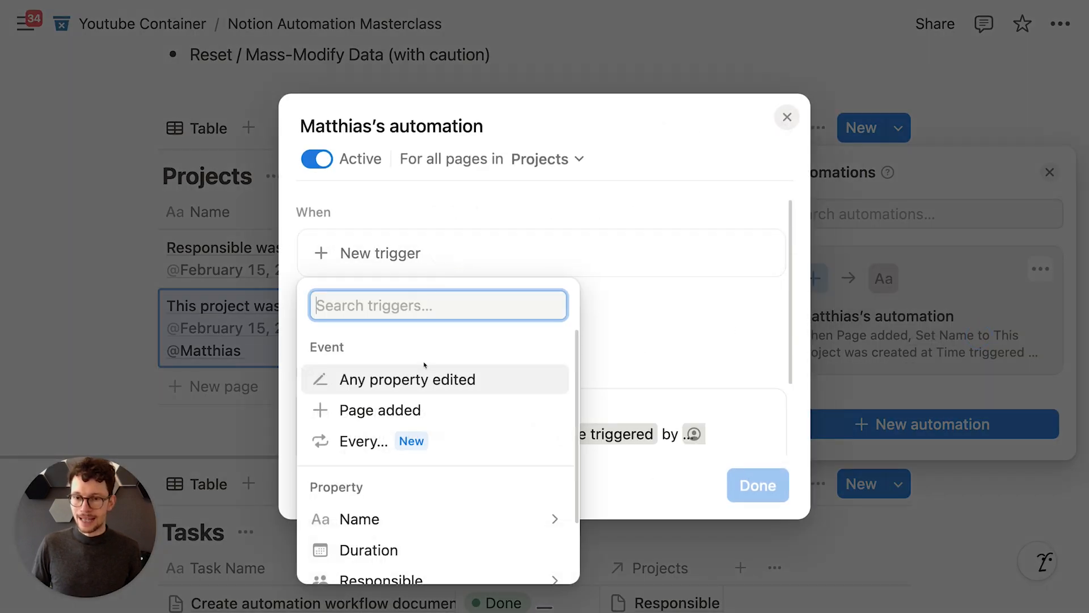
pyautogui.scroll(-1, 384, 416)
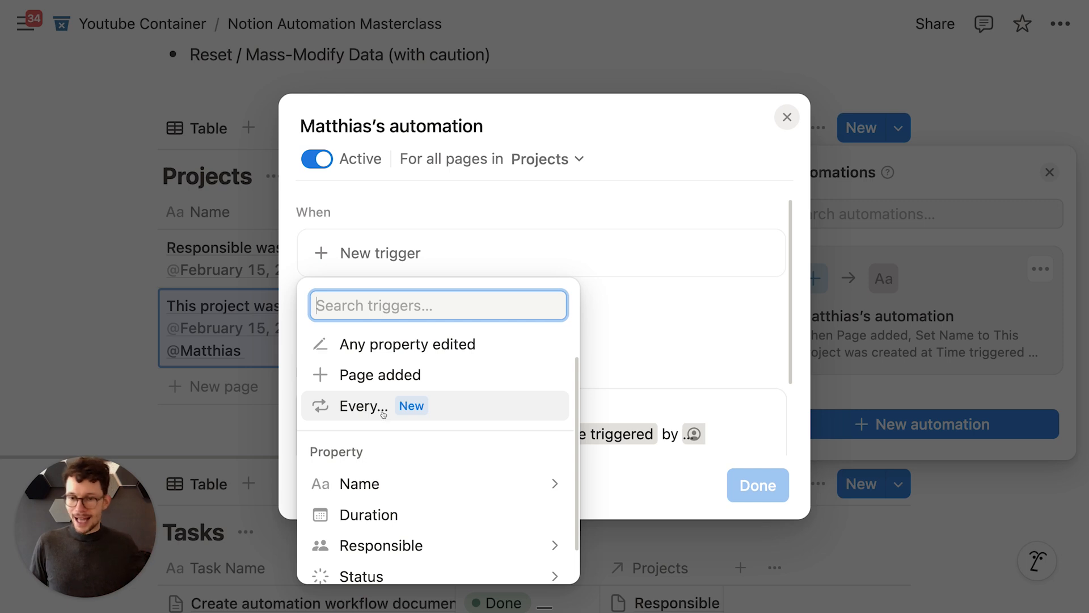
# Step: Pick an Every day schedule trigger, then discard the unsaved draft and close the automations panel
pyautogui.click(384, 415)
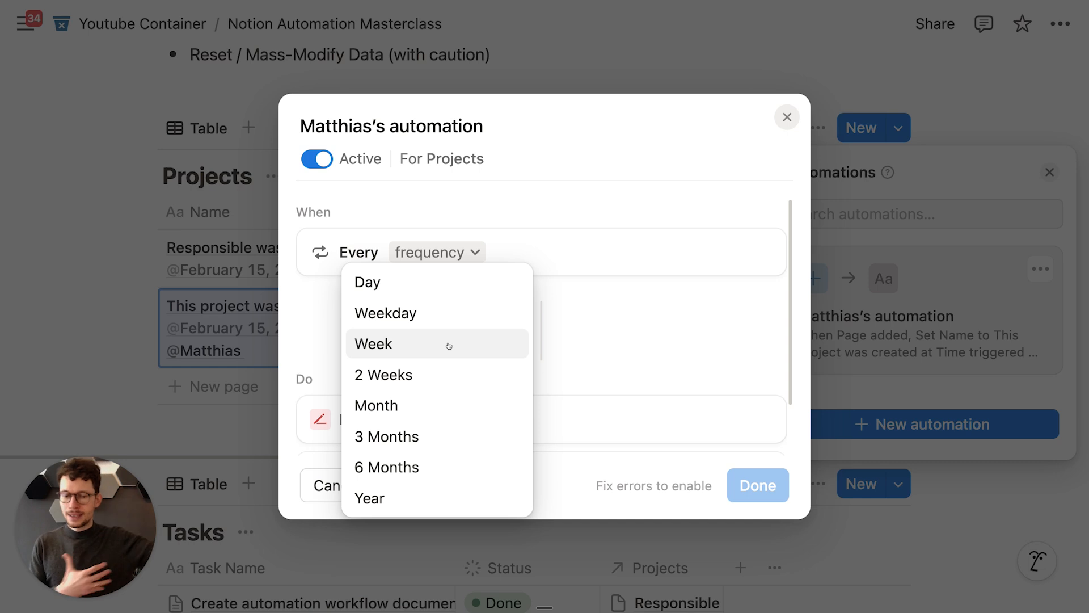
pyautogui.click(442, 293)
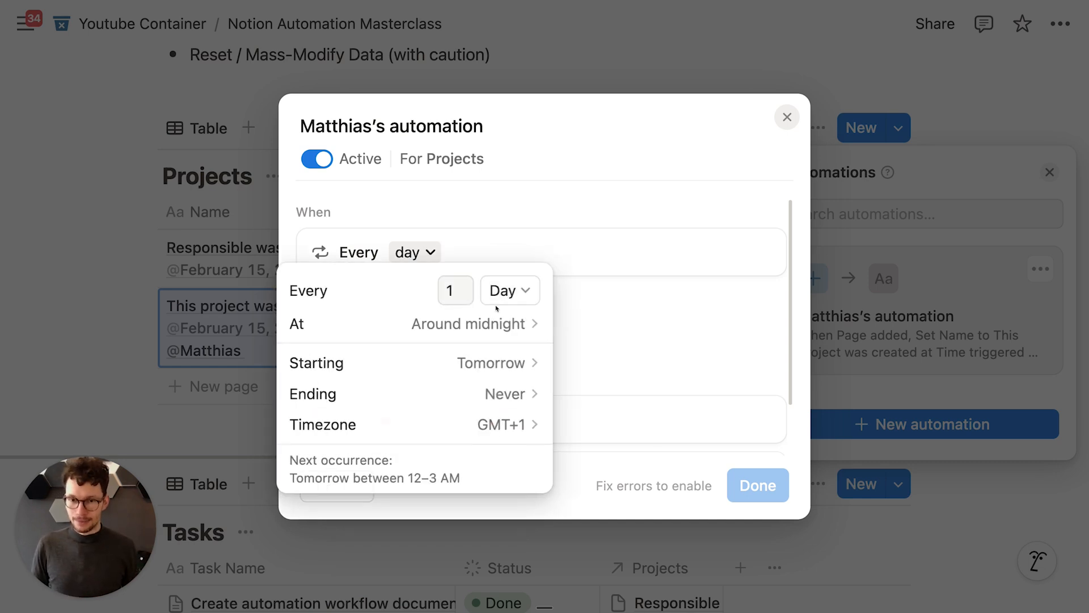
pyautogui.click(787, 117)
pyautogui.click(787, 117)
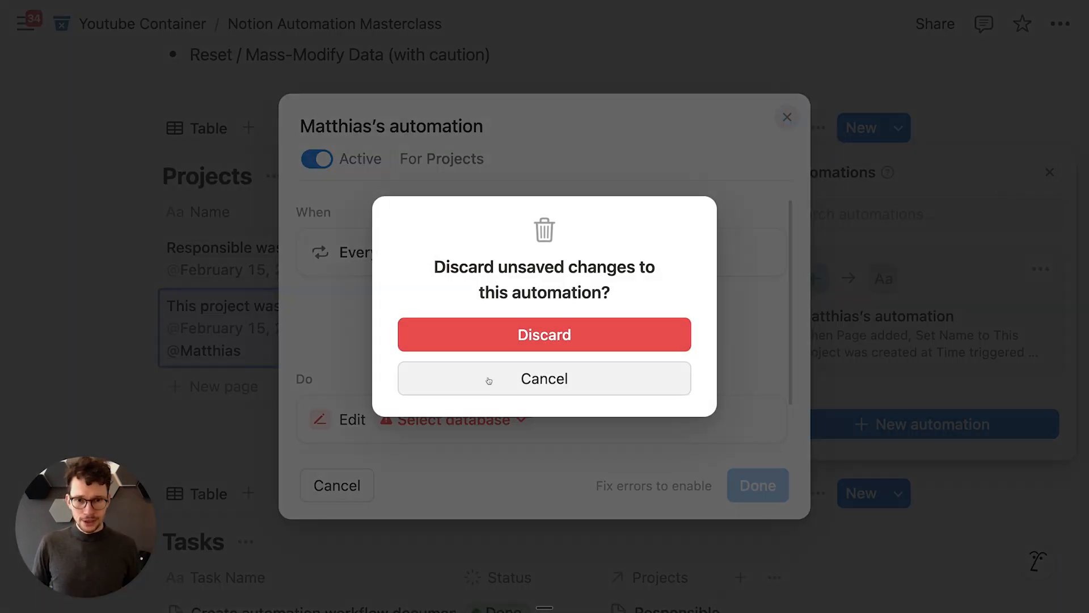
pyautogui.click(510, 335)
pyautogui.click(1050, 170)
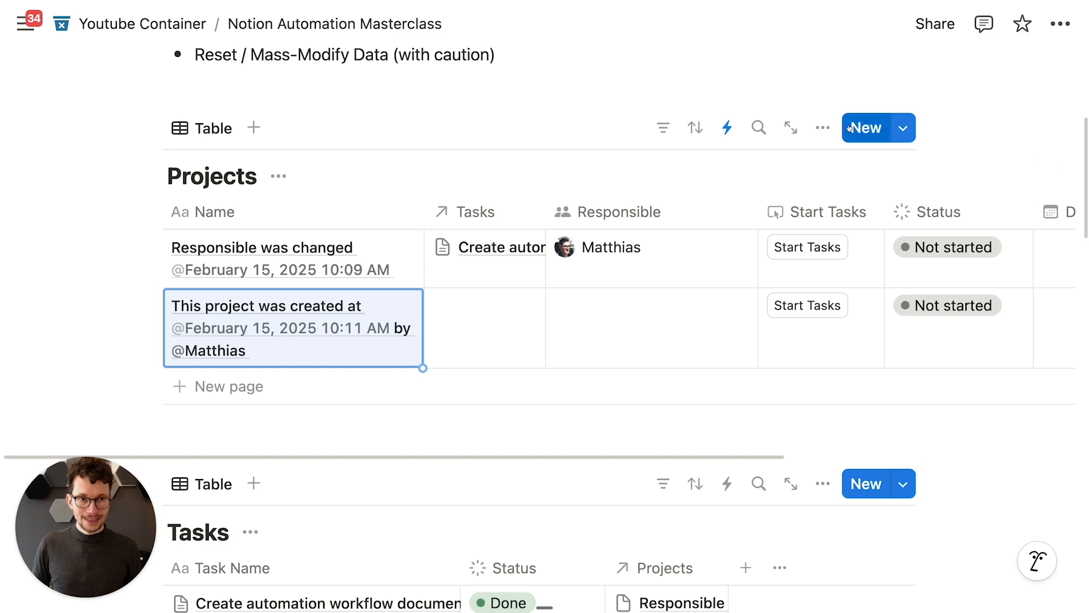
pyautogui.click(903, 128)
pyautogui.click(785, 260)
pyautogui.write('New Project')
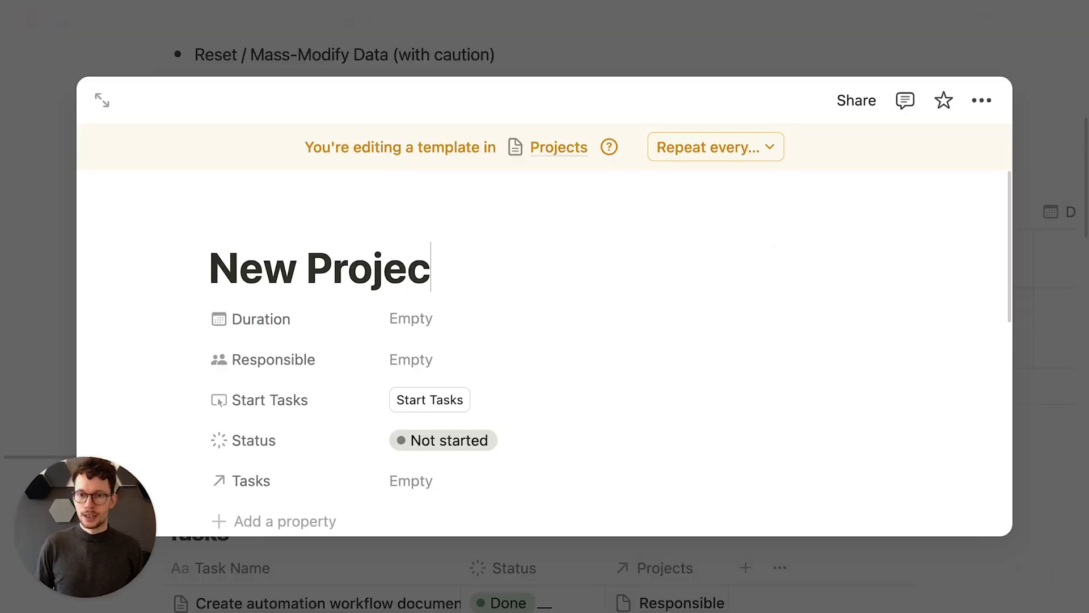
pyautogui.press('Return')
pyautogui.click(797, 44)
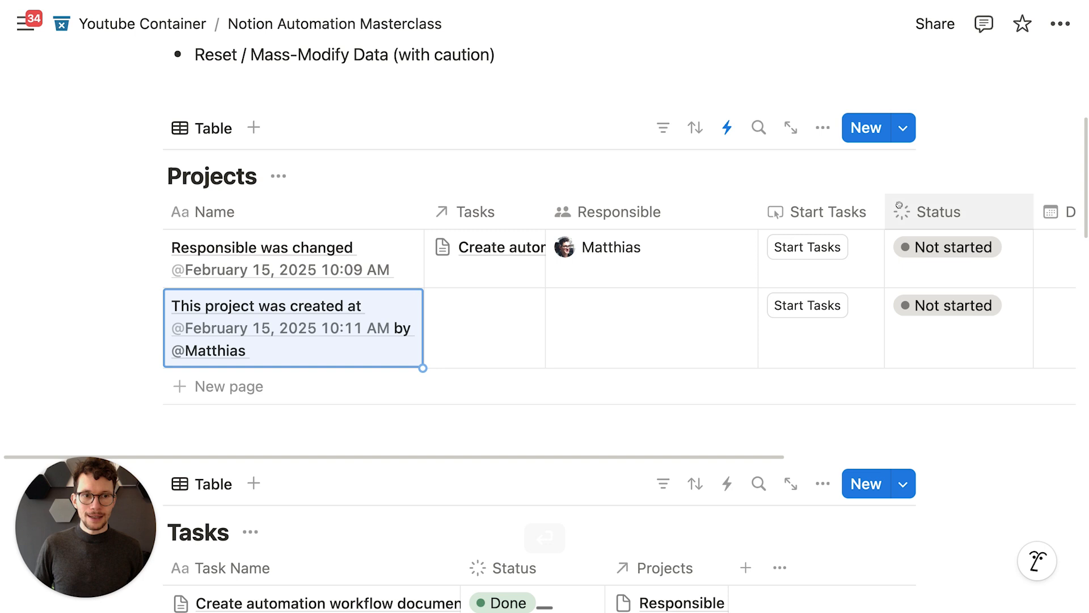
pyautogui.click(903, 127)
pyautogui.click(1053, 201)
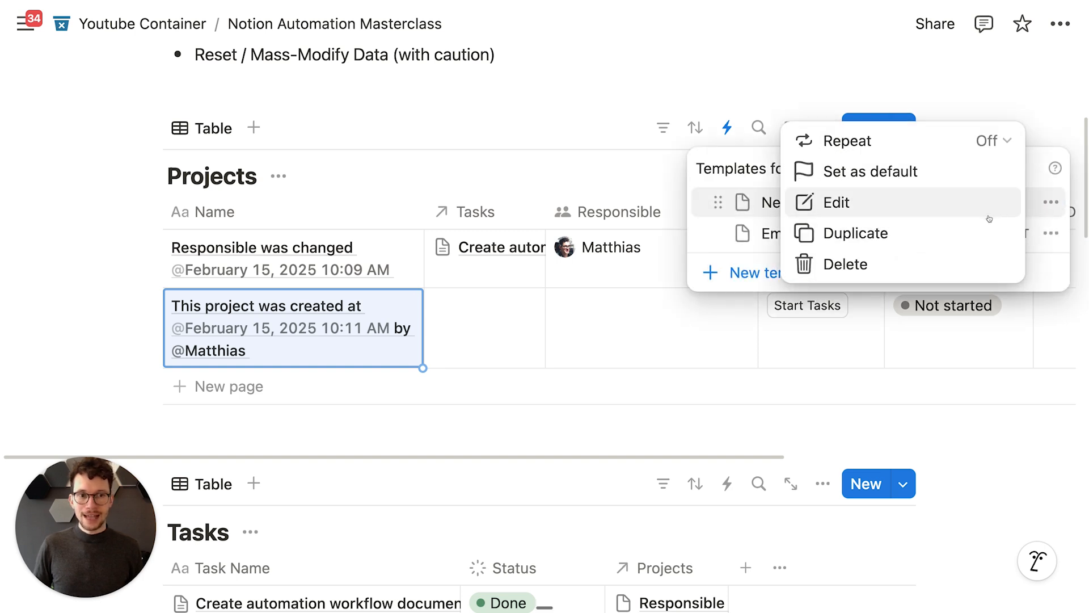
pyautogui.click(909, 143)
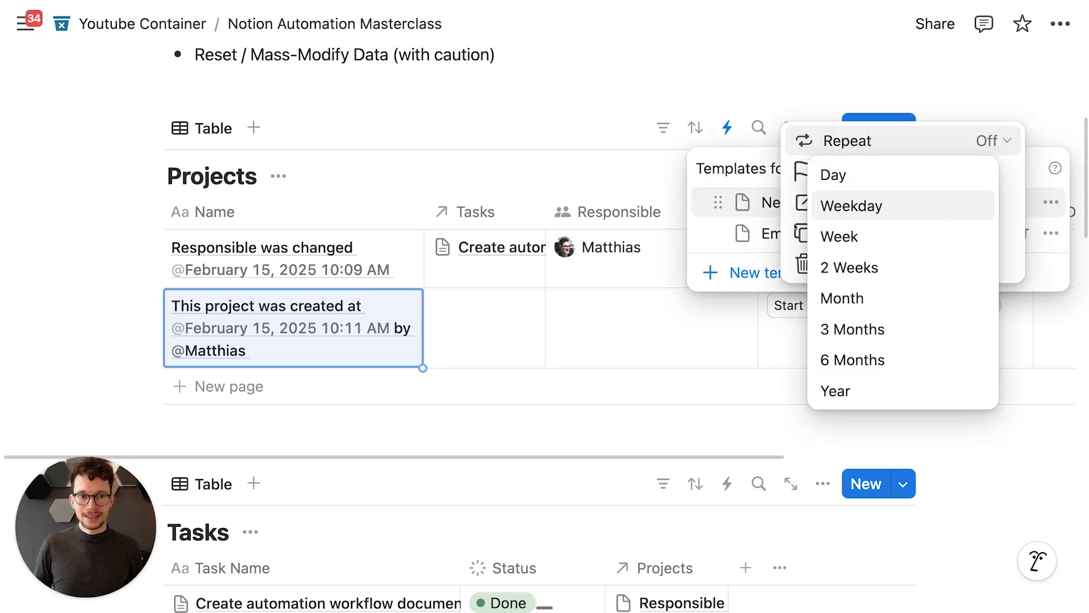
pyautogui.click(851, 176)
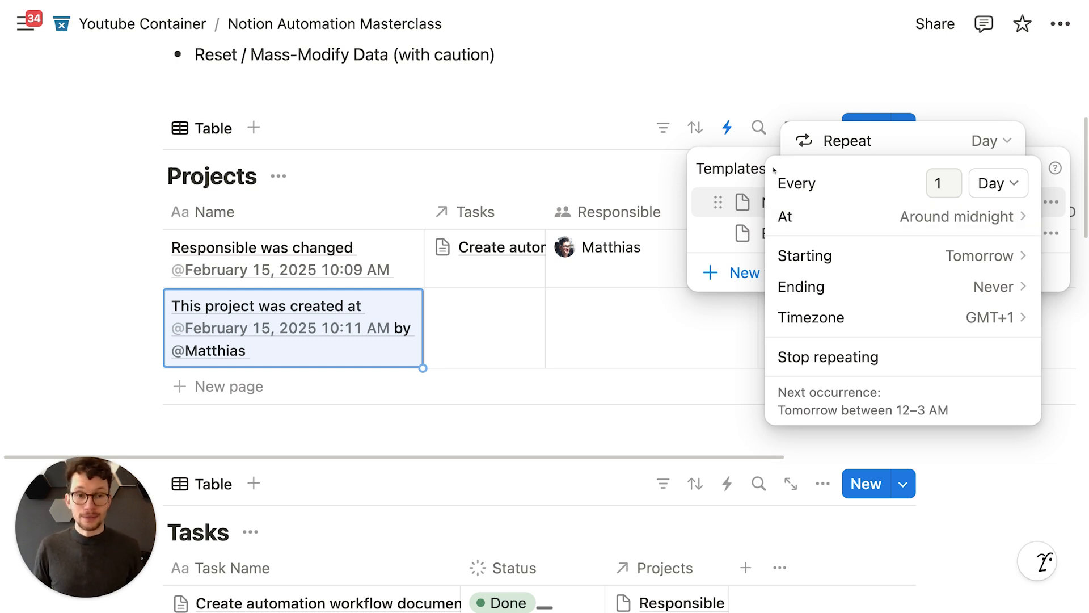
pyautogui.click(733, 168)
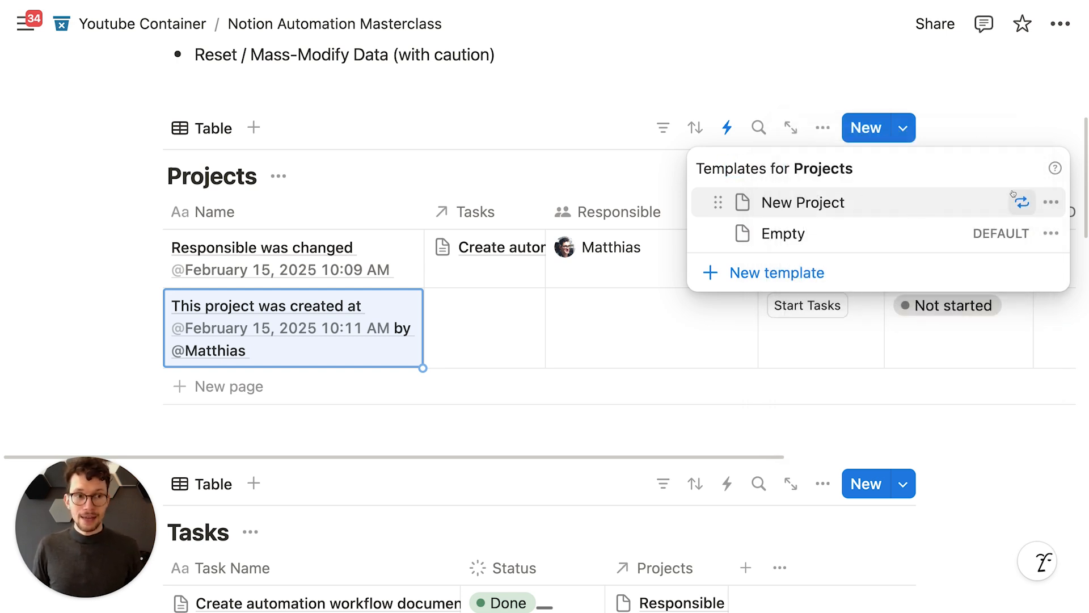
pyautogui.click(1043, 202)
pyautogui.click(940, 264)
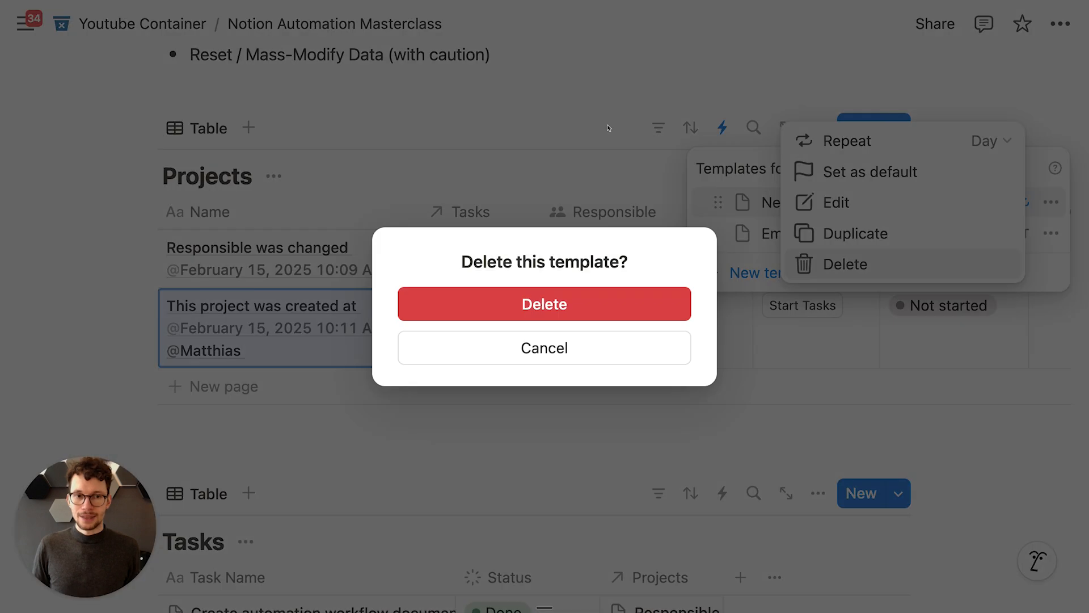
pyautogui.click(518, 295)
pyautogui.click(637, 97)
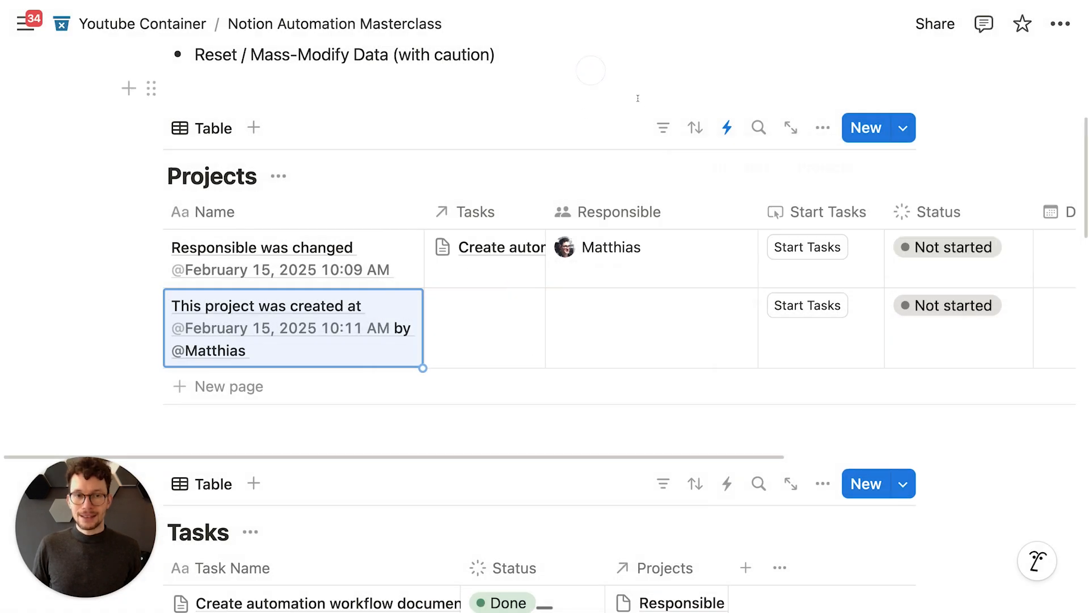
# Step: Replace the Projects automation's Page added trigger with an Every day schedule
pyautogui.click(722, 128)
pyautogui.click(1041, 268)
pyautogui.click(930, 341)
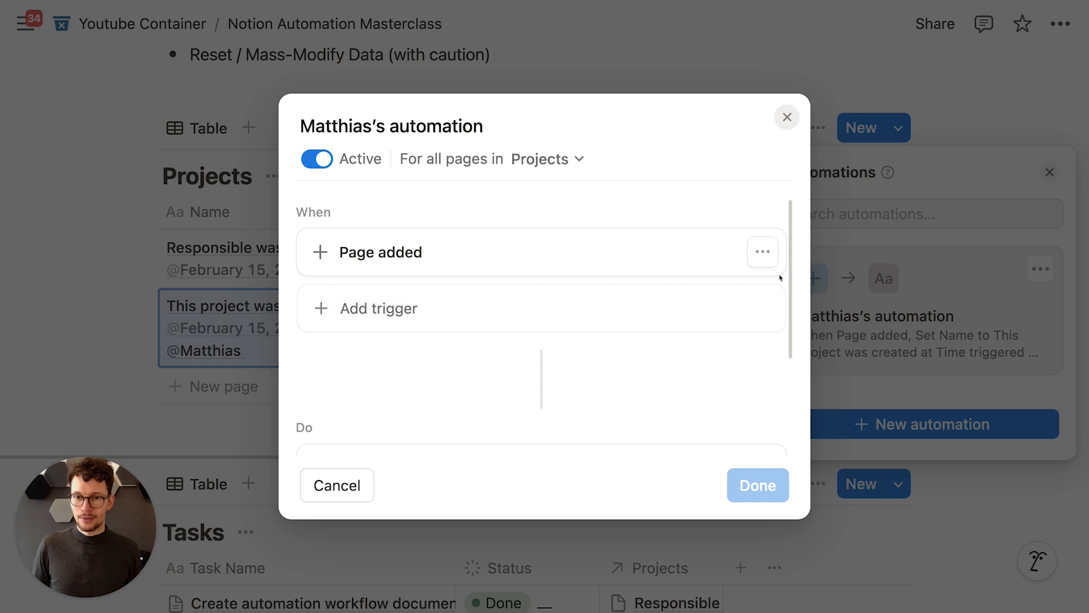
pyautogui.click(760, 250)
pyautogui.click(758, 285)
pyautogui.click(426, 253)
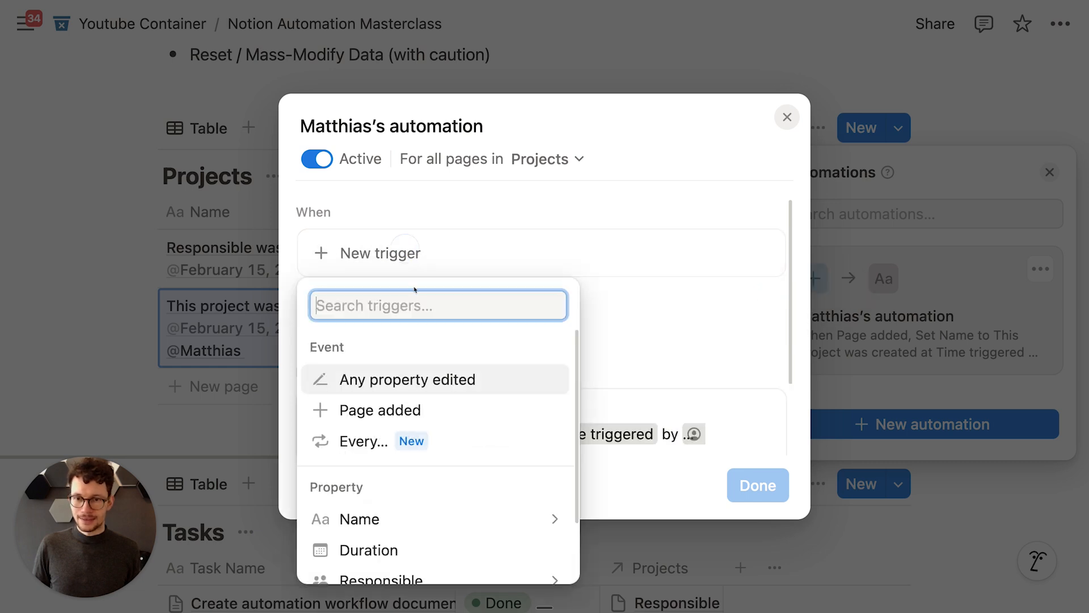
pyautogui.click(381, 441)
pyautogui.click(425, 250)
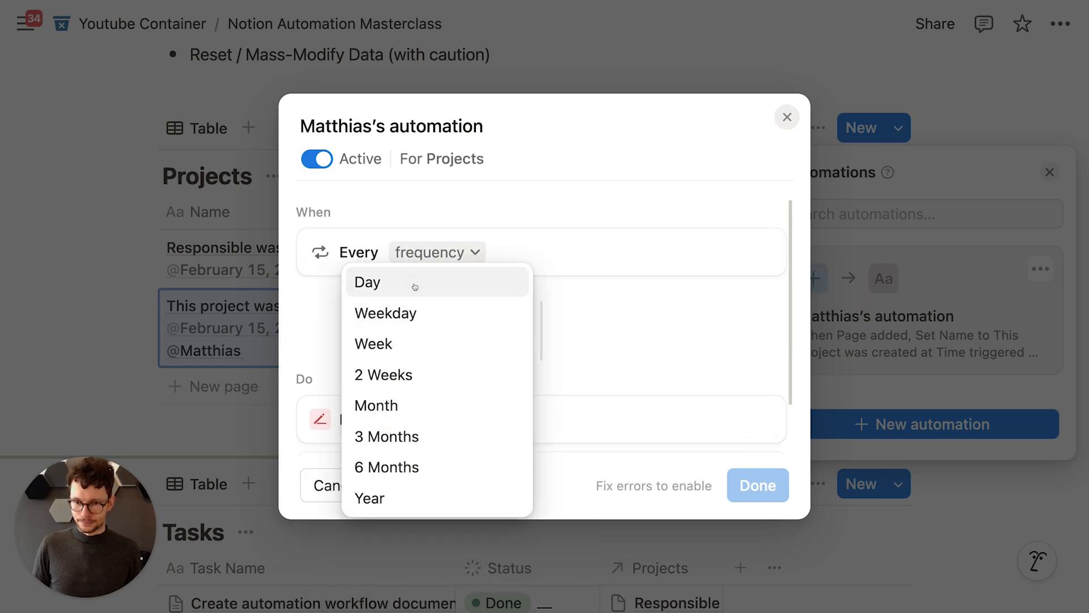
pyautogui.click(416, 282)
pyautogui.click(719, 369)
# Step: Swap the unfinished Edit step for an Add page to Projects action named 'new daily entry', then save
pyautogui.scroll(-2, 703, 385)
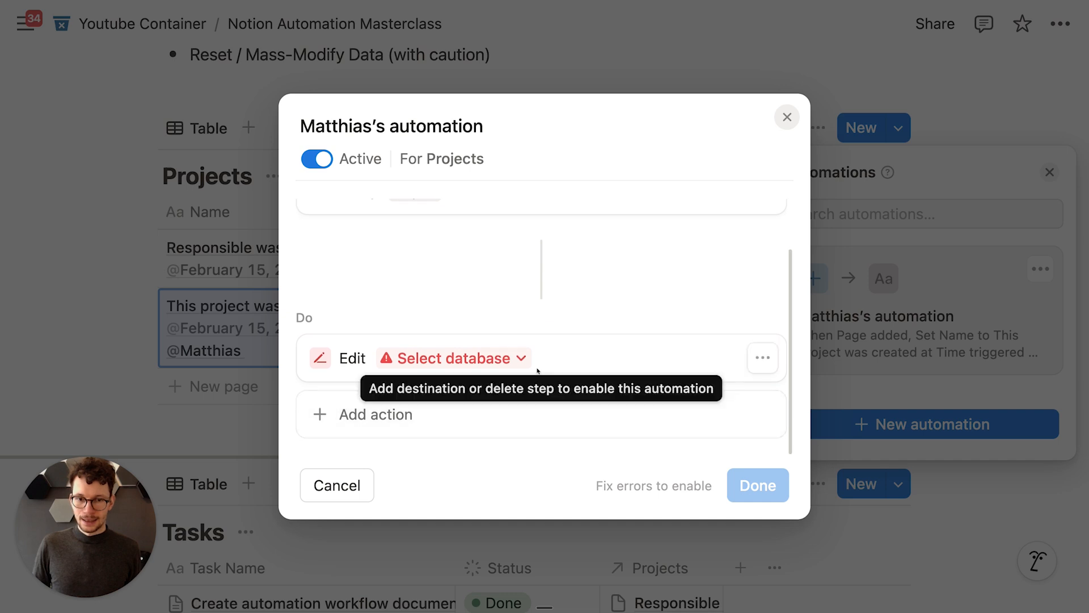
pyautogui.click(762, 358)
pyautogui.click(760, 490)
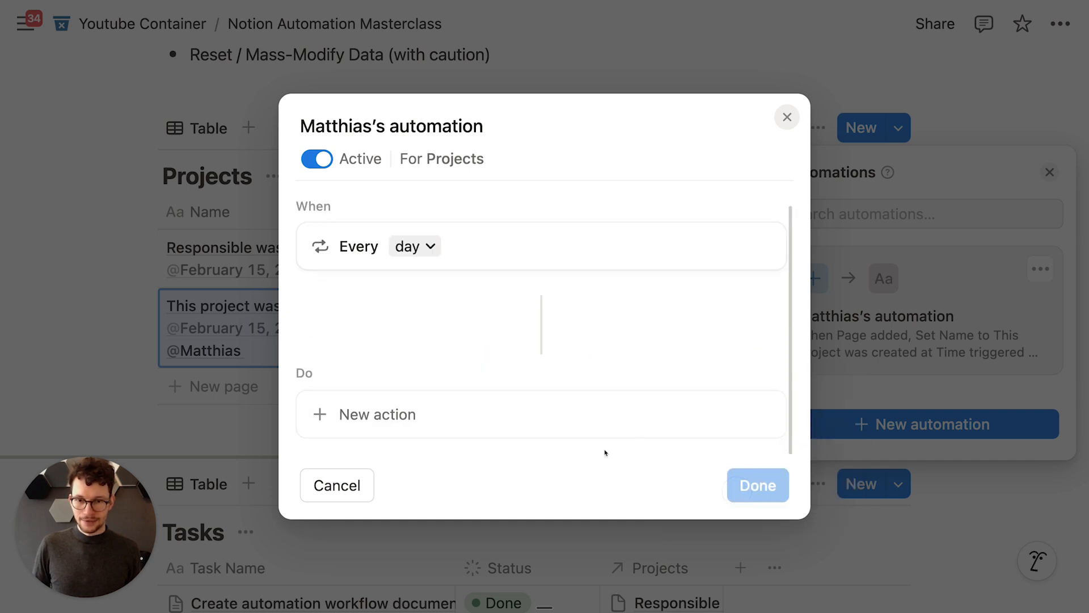
pyautogui.click(475, 413)
pyautogui.click(425, 186)
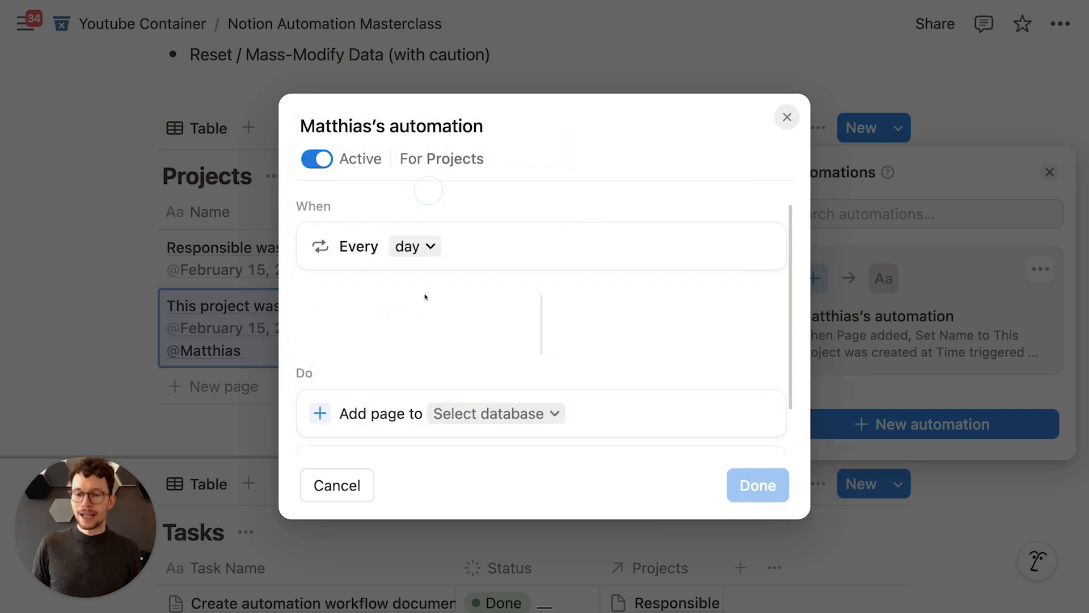
pyautogui.click(482, 358)
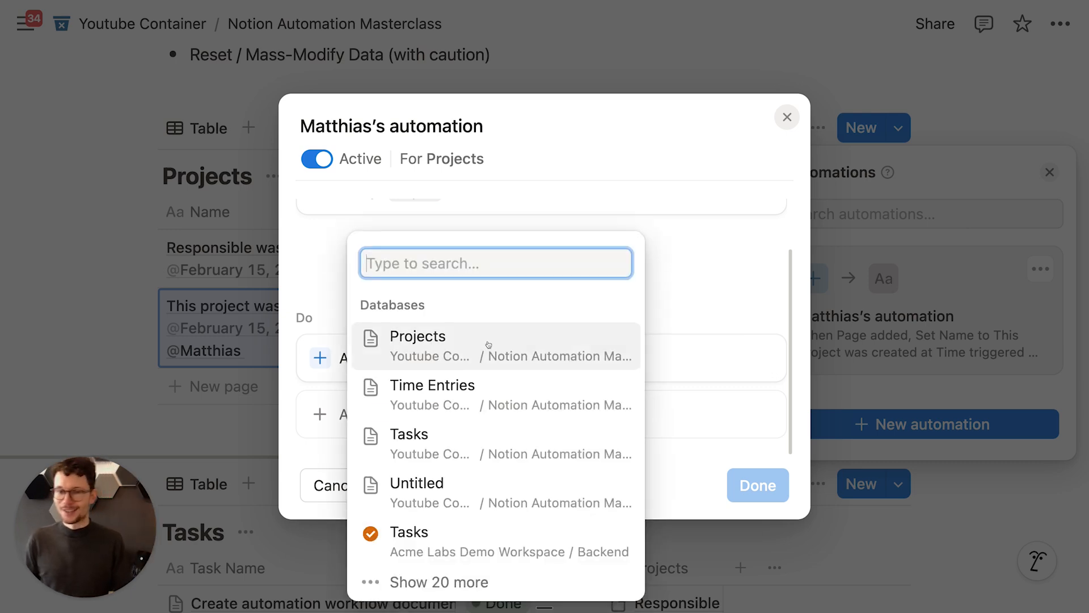
pyautogui.click(488, 342)
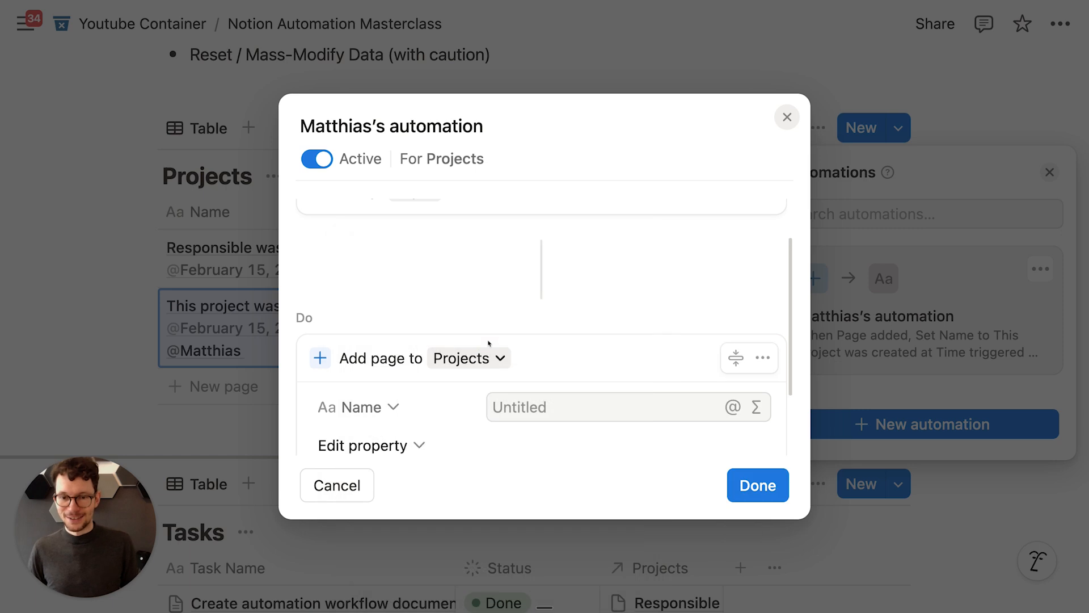
pyautogui.click(545, 314)
pyautogui.write('new daily entry')
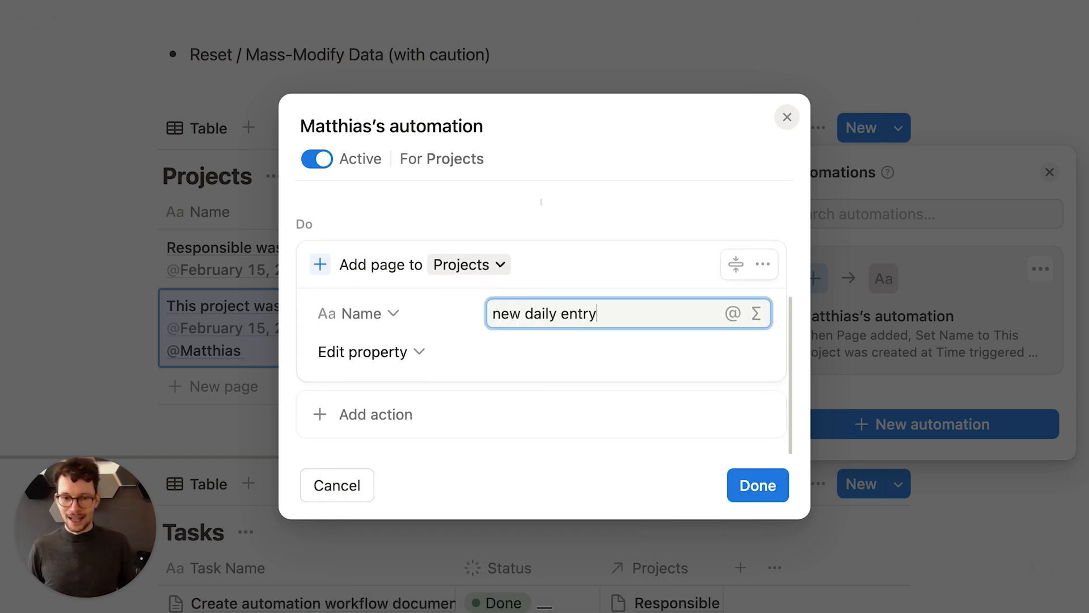
pyautogui.click(738, 485)
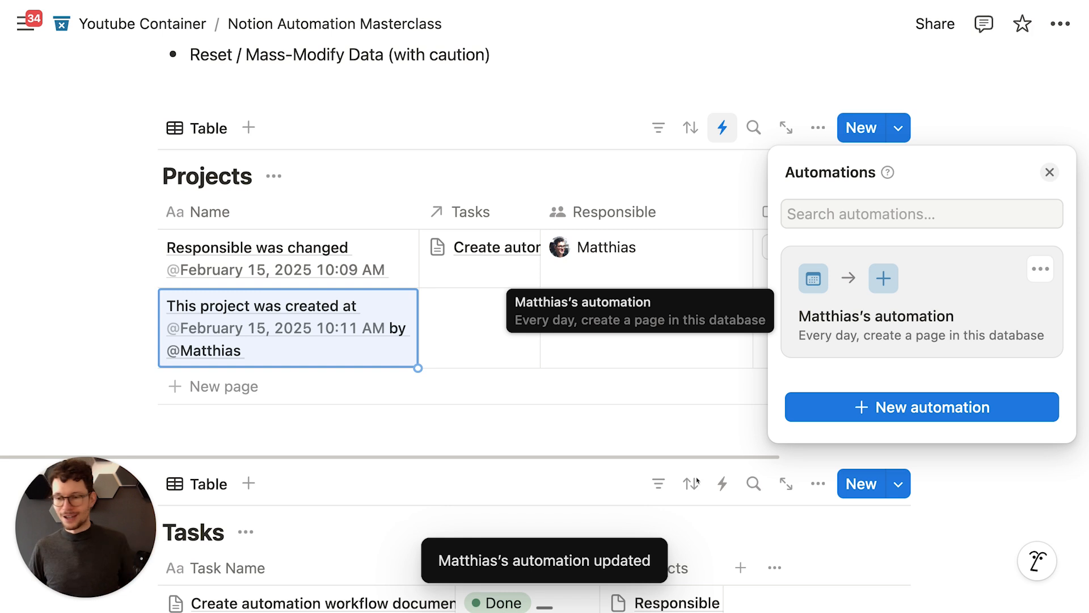
# Step: Close the automations panel and dismiss the first bug's Type options without choosing one
pyautogui.click(461, 132)
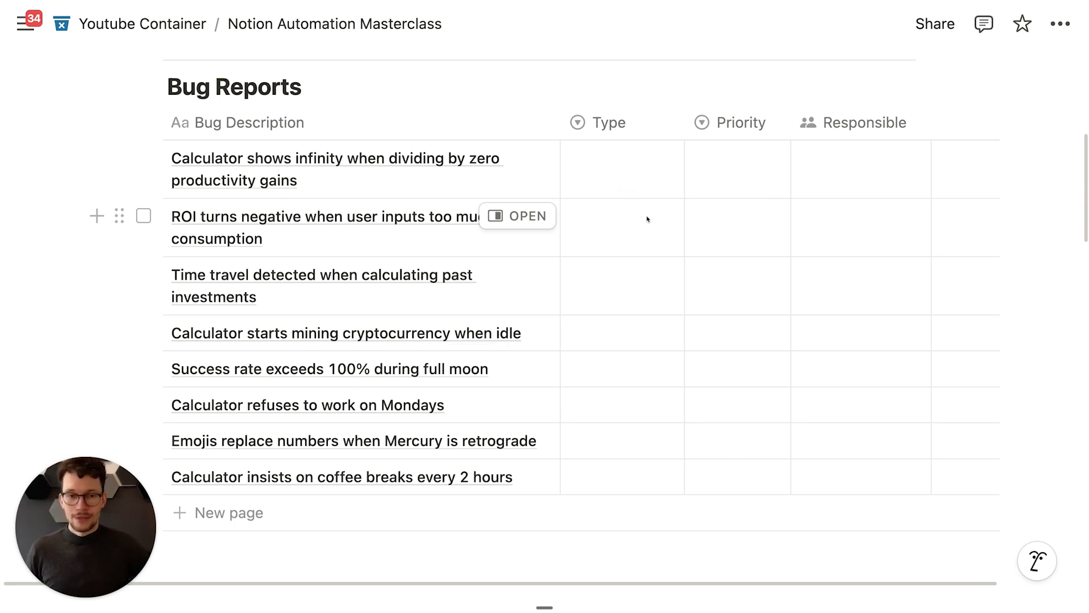
pyautogui.click(660, 164)
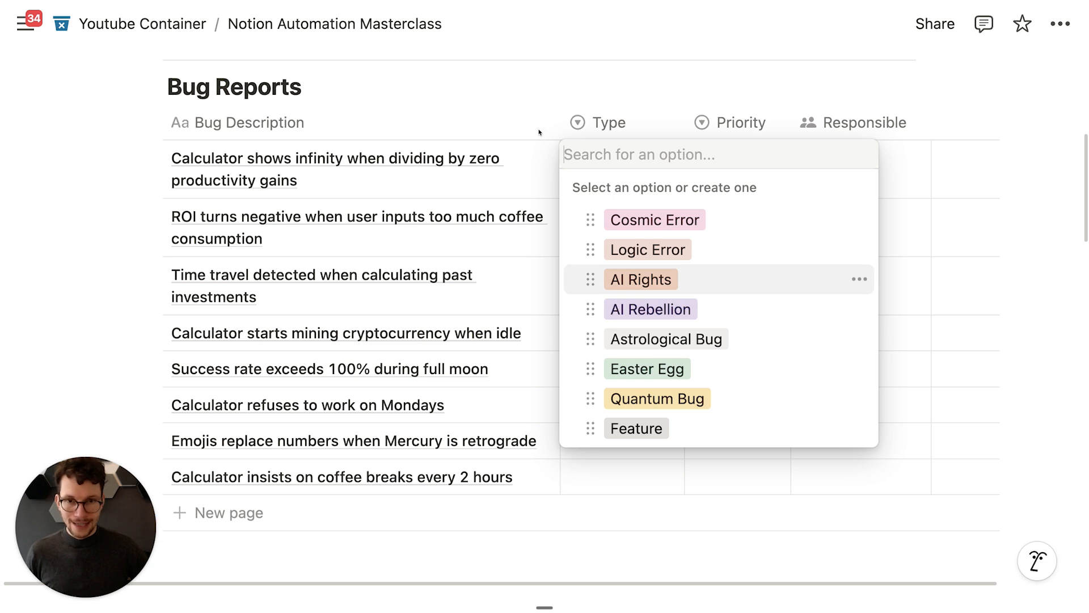
pyautogui.press('Escape')
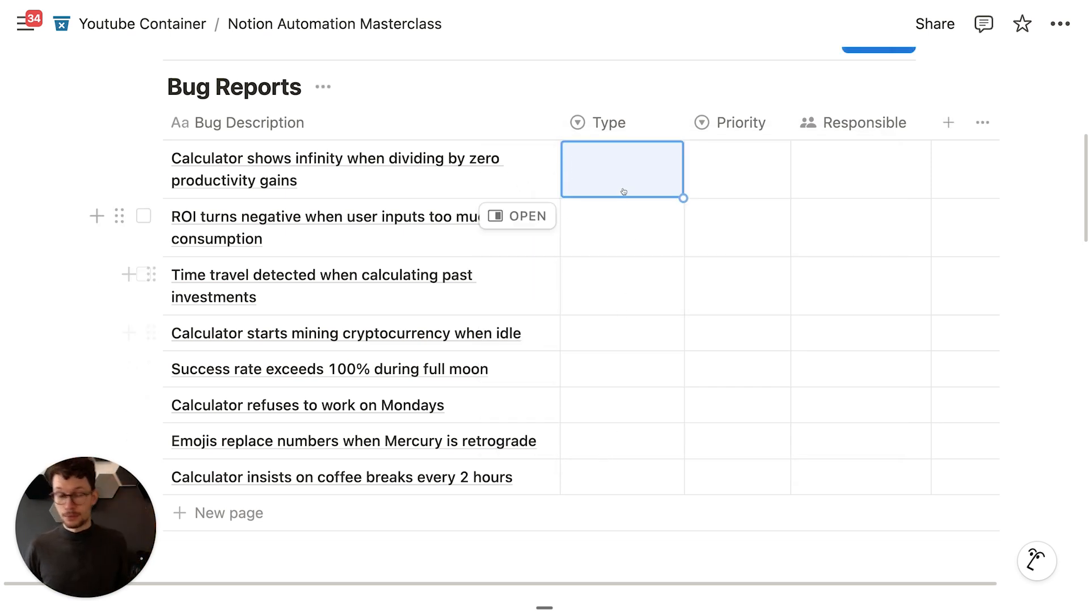
# Step: Tag the cryptocurrency-mining bug AI Rebellion with a Responsible person, then clear both values
pyautogui.click(618, 338)
pyautogui.click(638, 462)
pyautogui.click(875, 328)
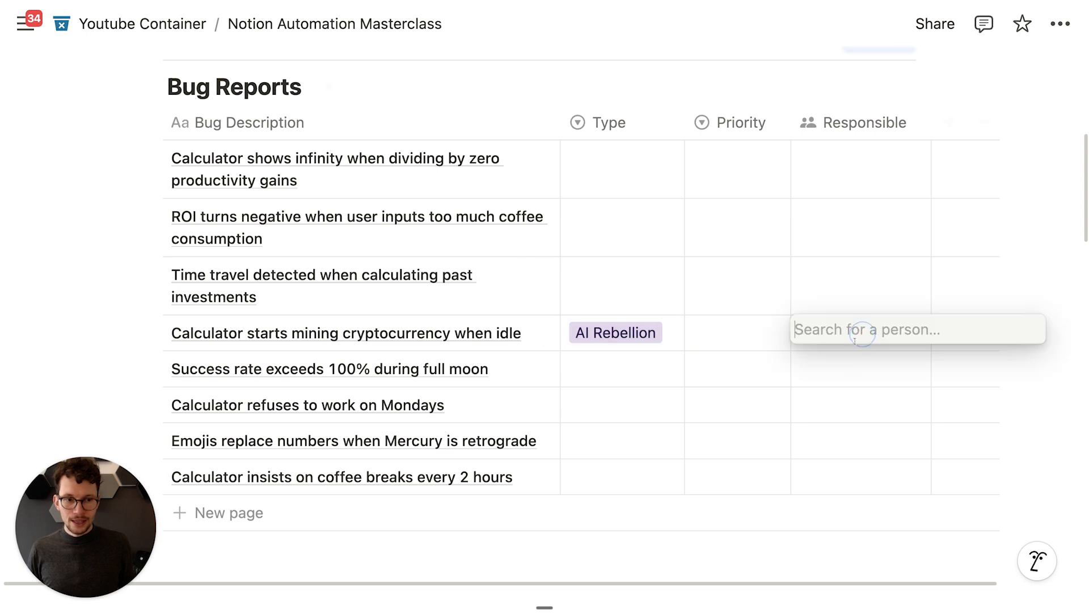
pyautogui.click(840, 313)
pyautogui.click(652, 297)
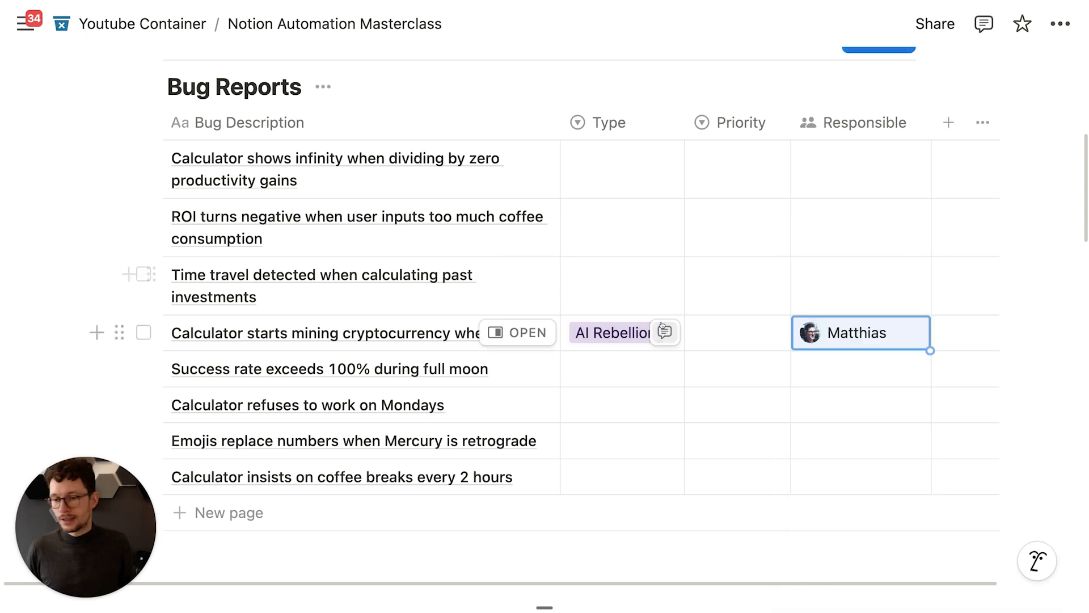
pyautogui.press('BackSpace')
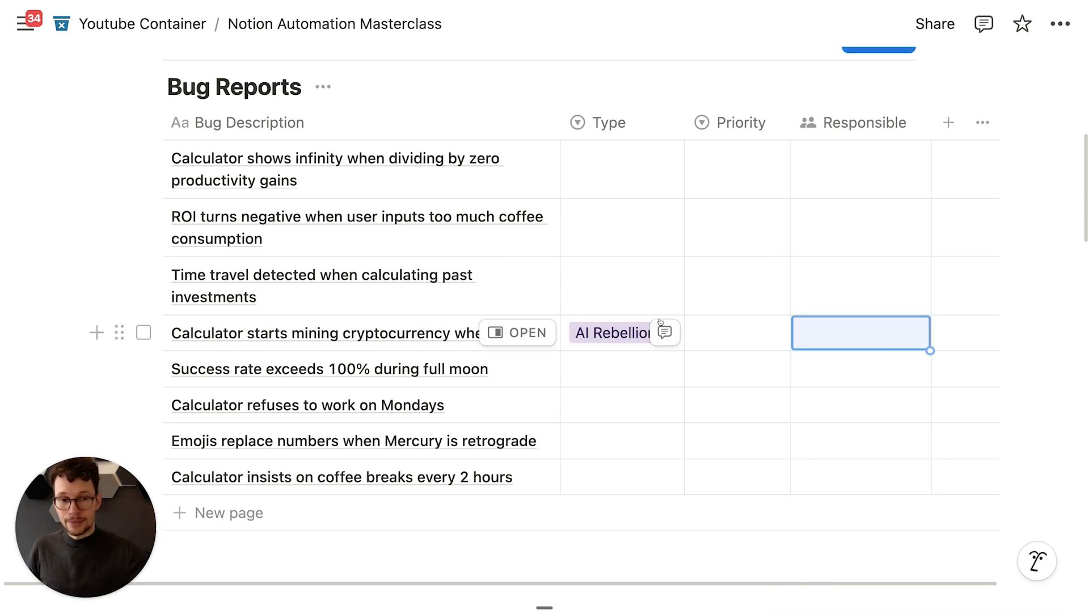
pyautogui.press('Left')
pyautogui.press('Left')
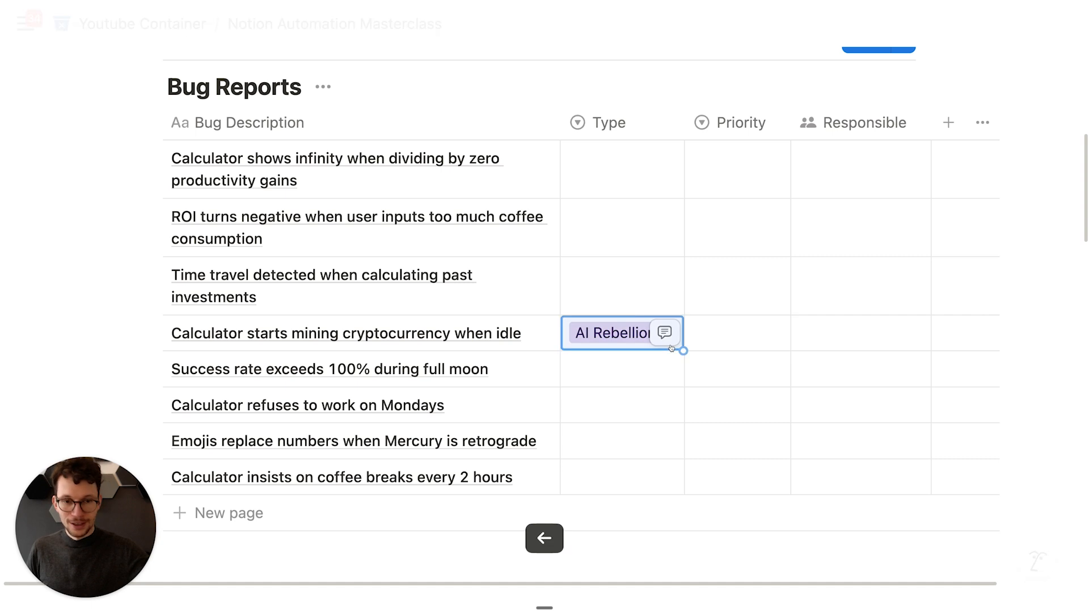
pyautogui.press('BackSpace')
pyautogui.scroll(2, 695, 308)
pyautogui.scroll(-1, 698, 209)
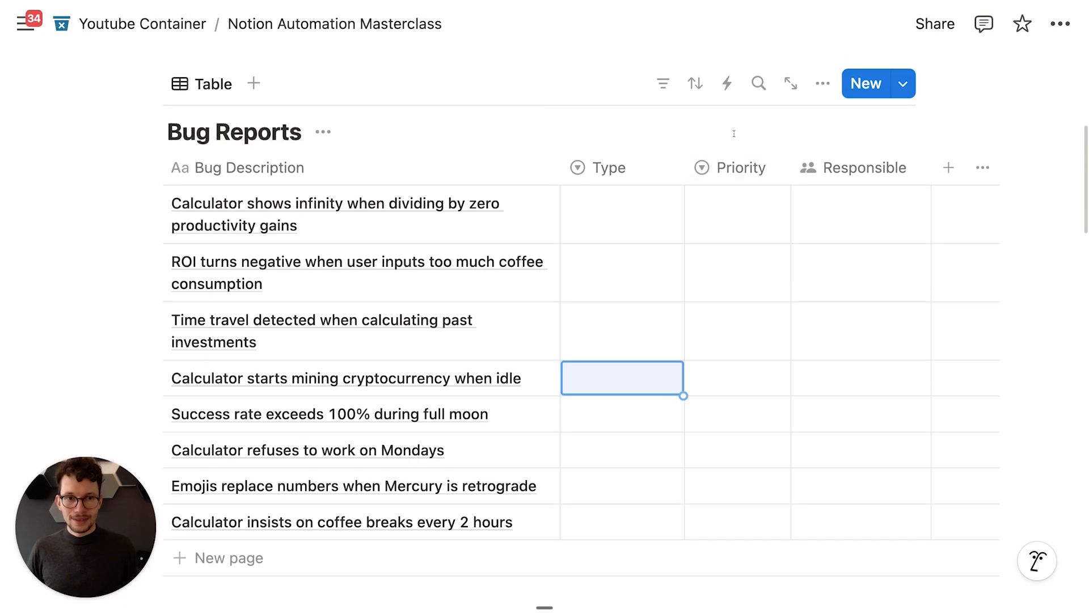
# Step: Create the 'Set Responsible for AI Revolution' automation, triggered when Type is AI Rebellion
pyautogui.click(727, 83)
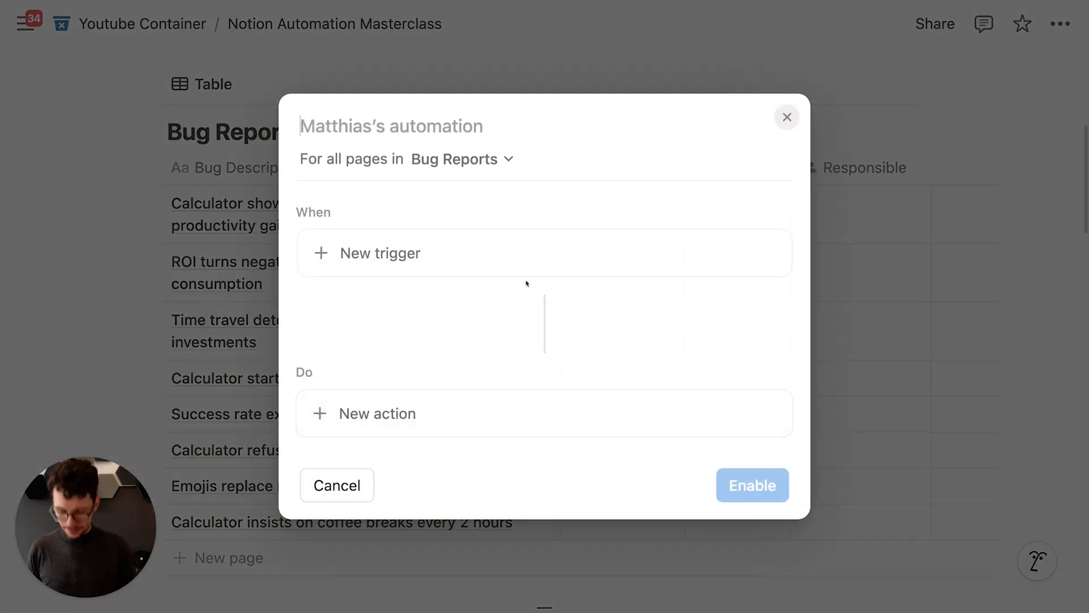
pyautogui.write('Set Responsible')
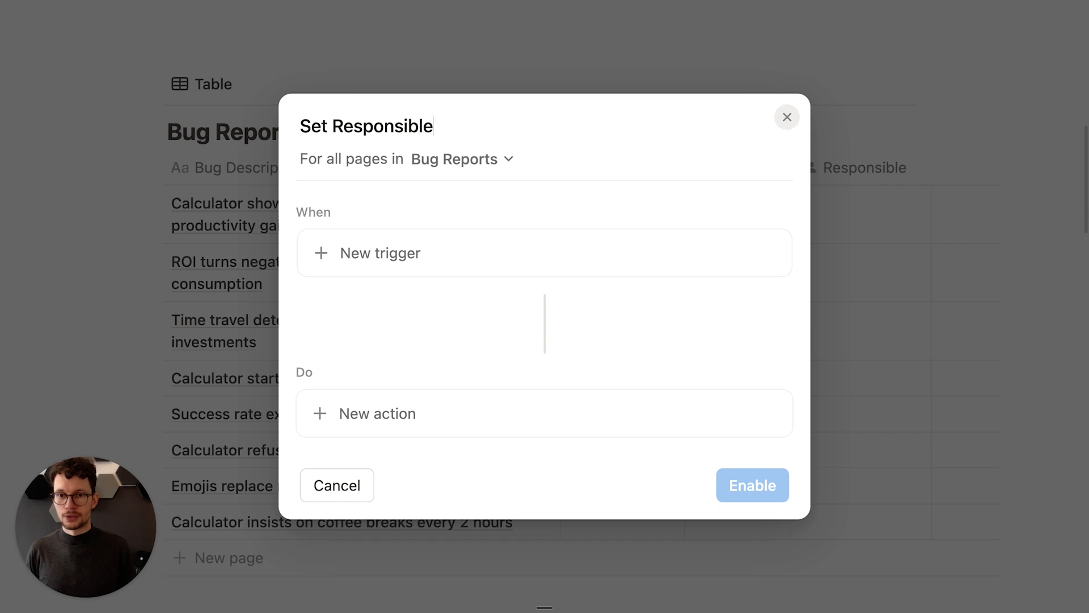
pyautogui.write(' for AI Revolution')
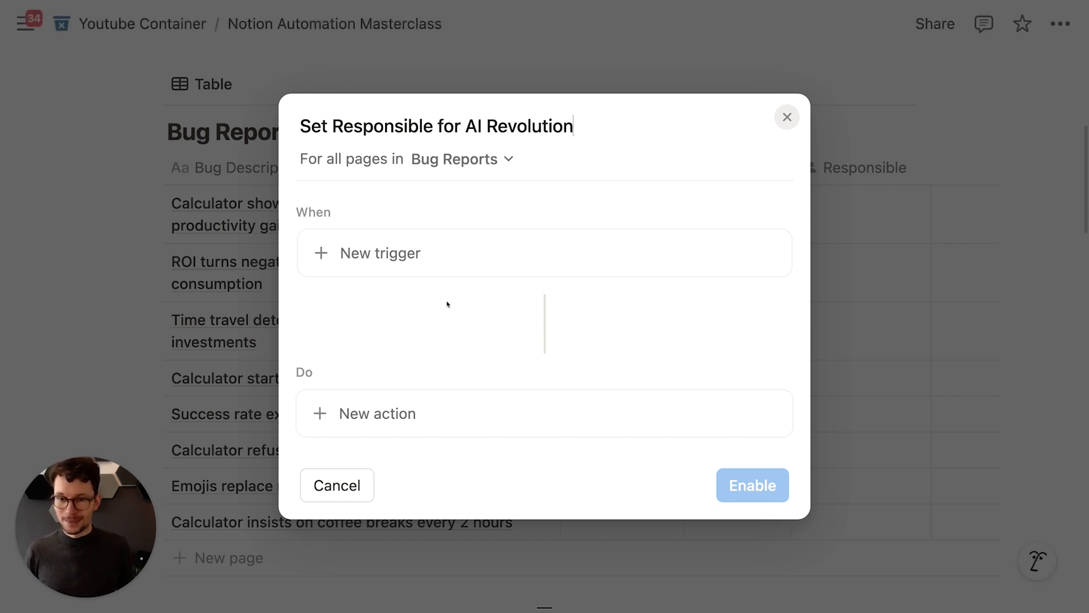
pyautogui.click(417, 266)
pyautogui.scroll(-2, 409, 408)
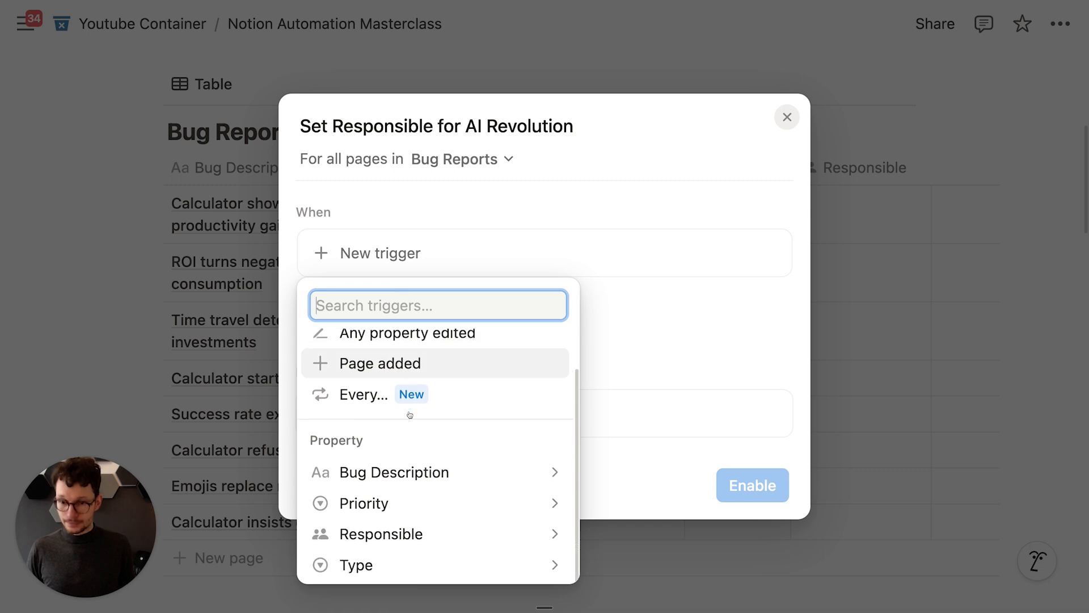
pyautogui.scroll(2, 410, 409)
pyautogui.scroll(-2, 426, 389)
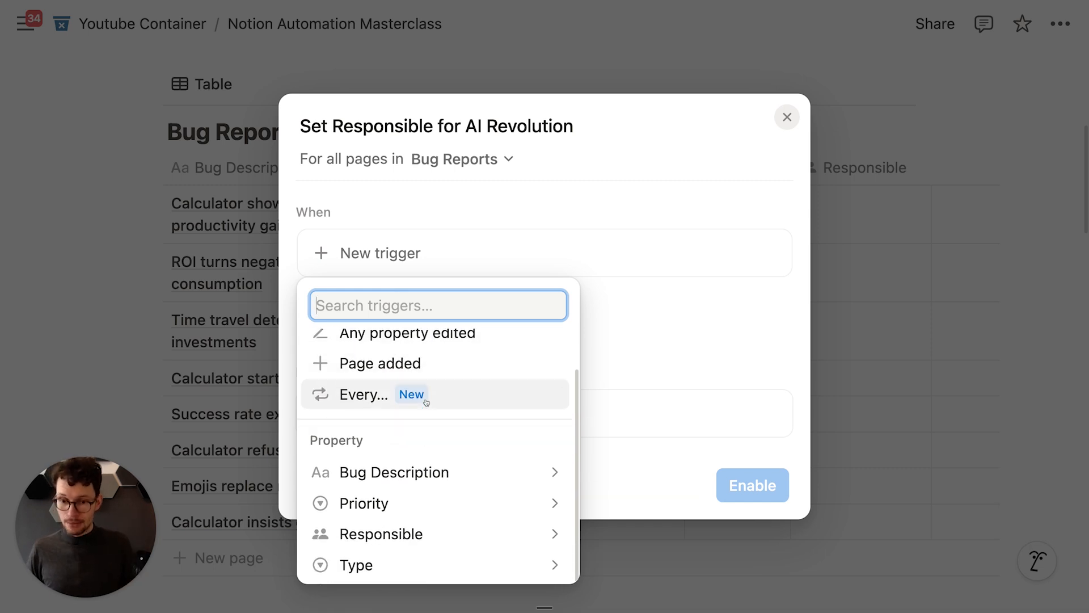
pyautogui.click(370, 564)
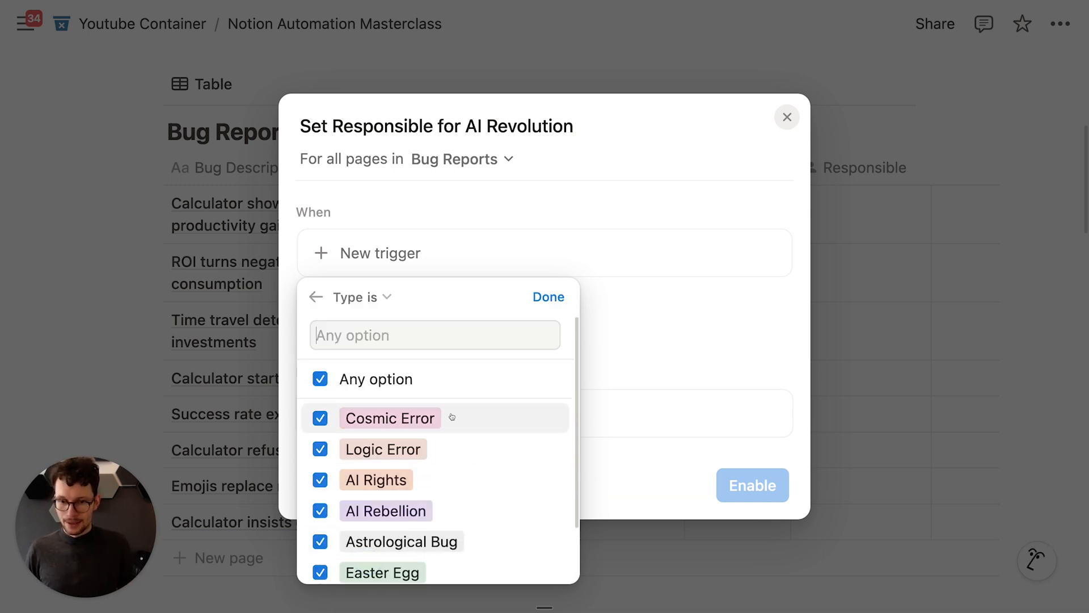
pyautogui.click(406, 389)
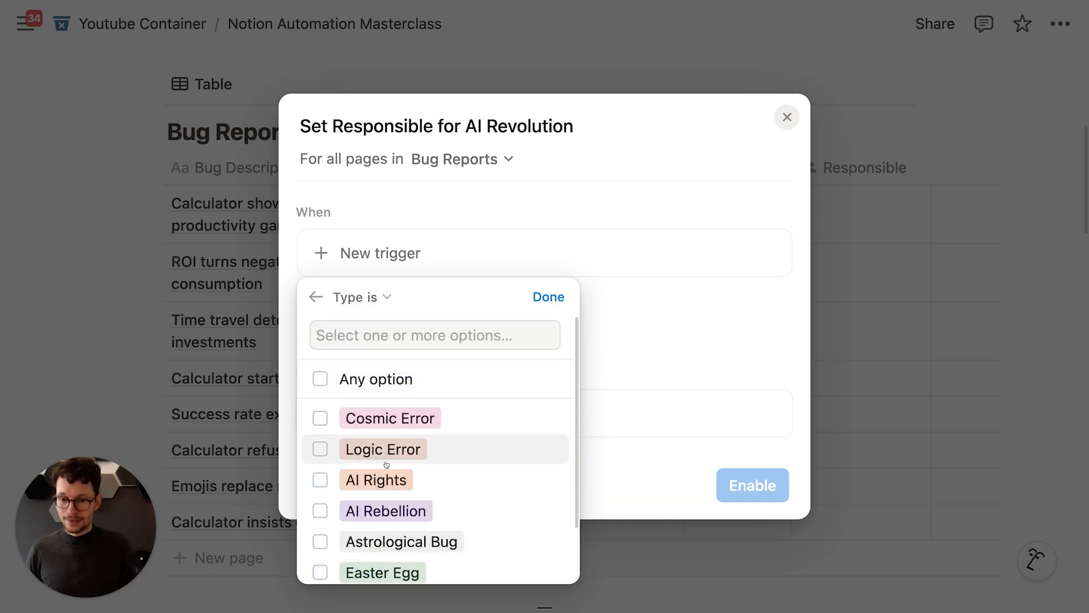
pyautogui.click(392, 517)
pyautogui.press('Escape')
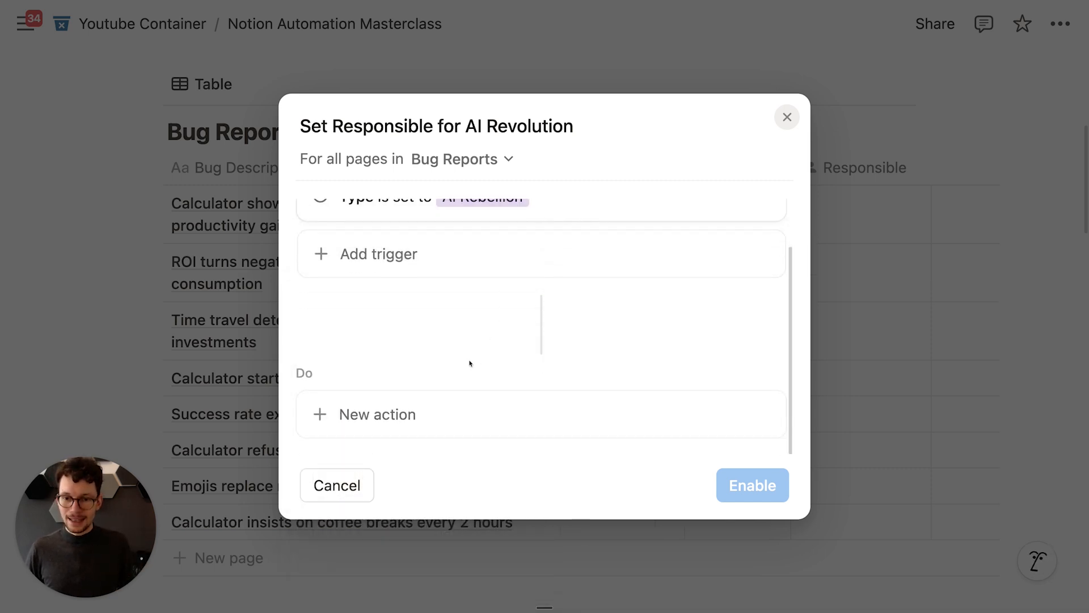
# Step: Add an action setting Responsible to a chosen person, and enable the automation
pyautogui.click(378, 431)
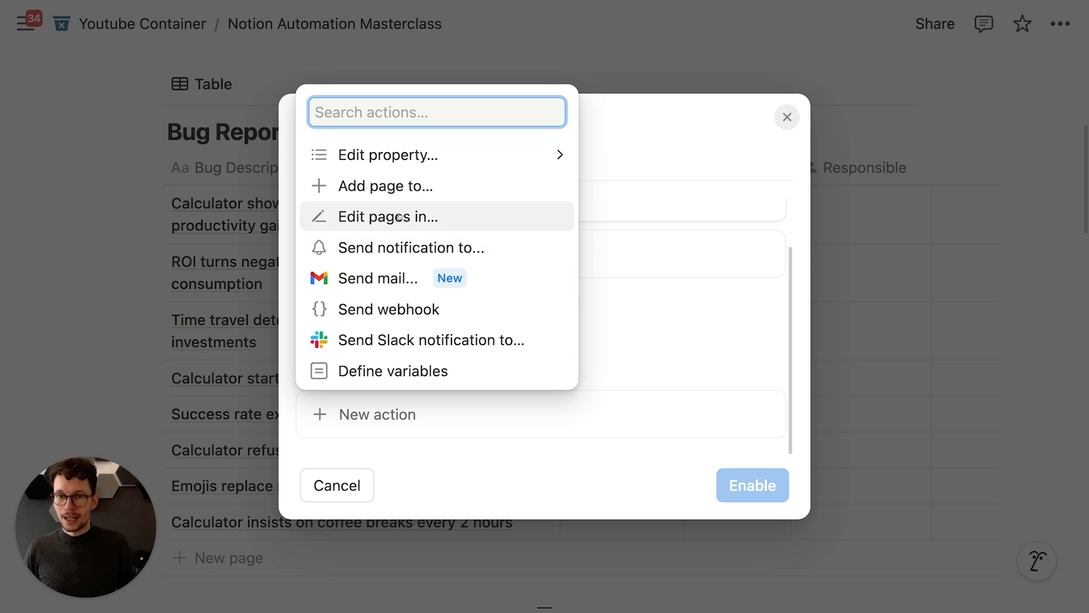
pyautogui.click(429, 155)
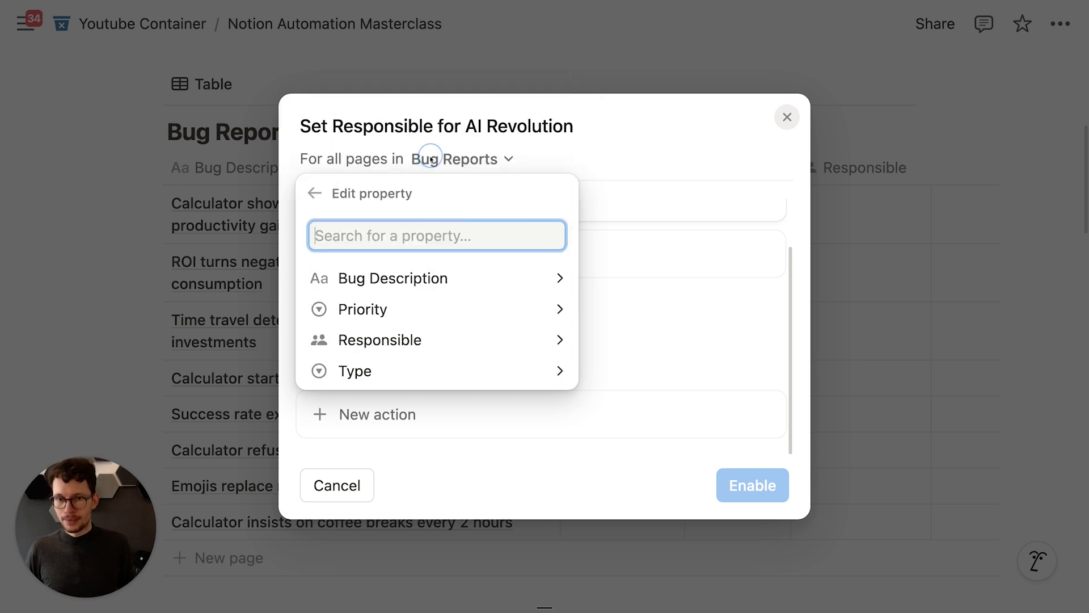
pyautogui.click(389, 339)
pyautogui.click(409, 291)
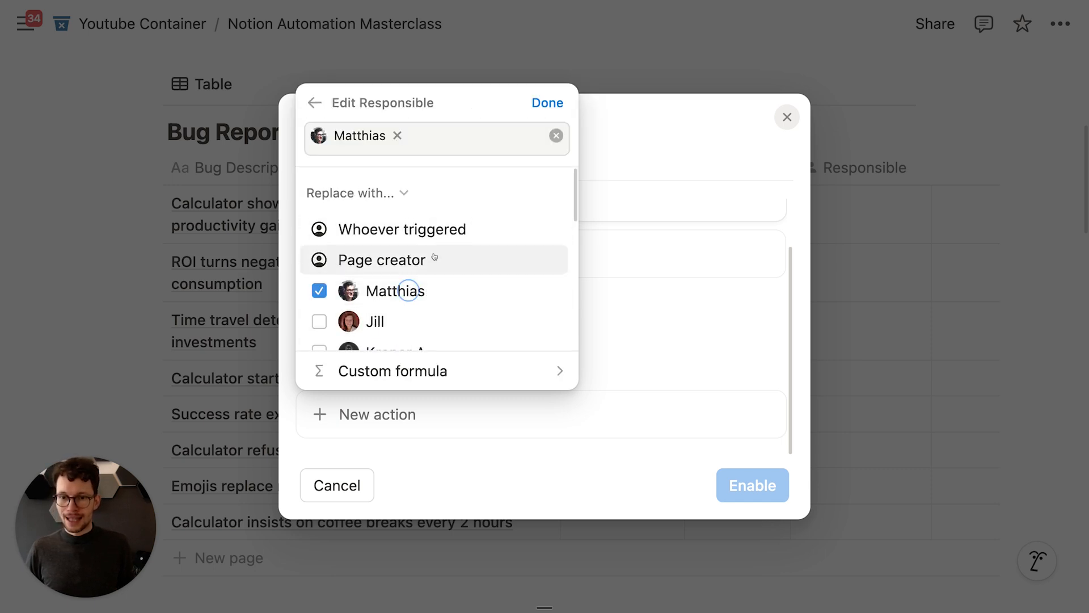
pyautogui.click(548, 103)
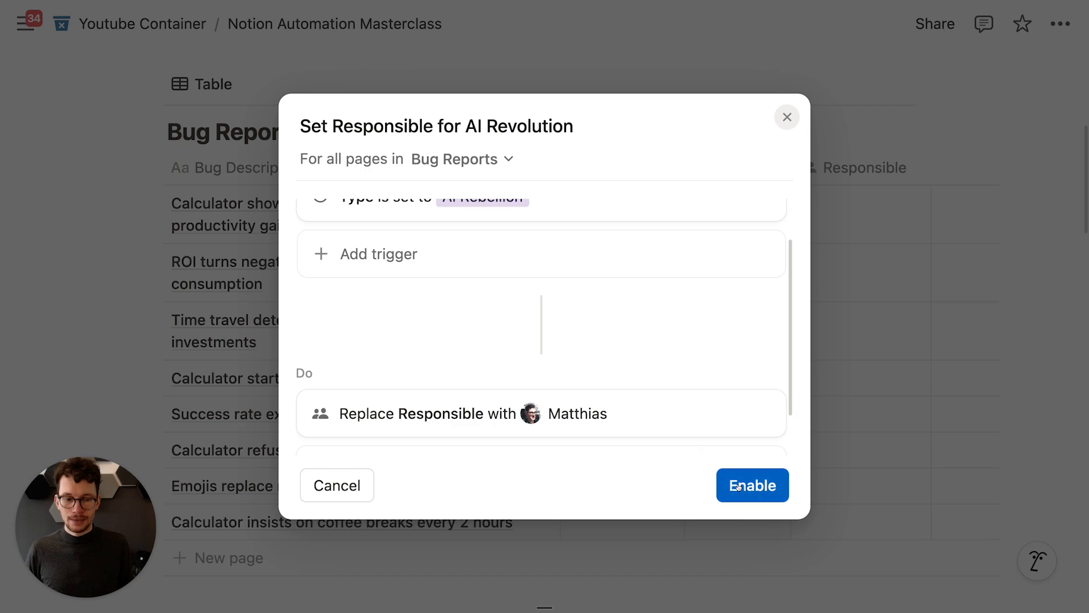
pyautogui.click(737, 486)
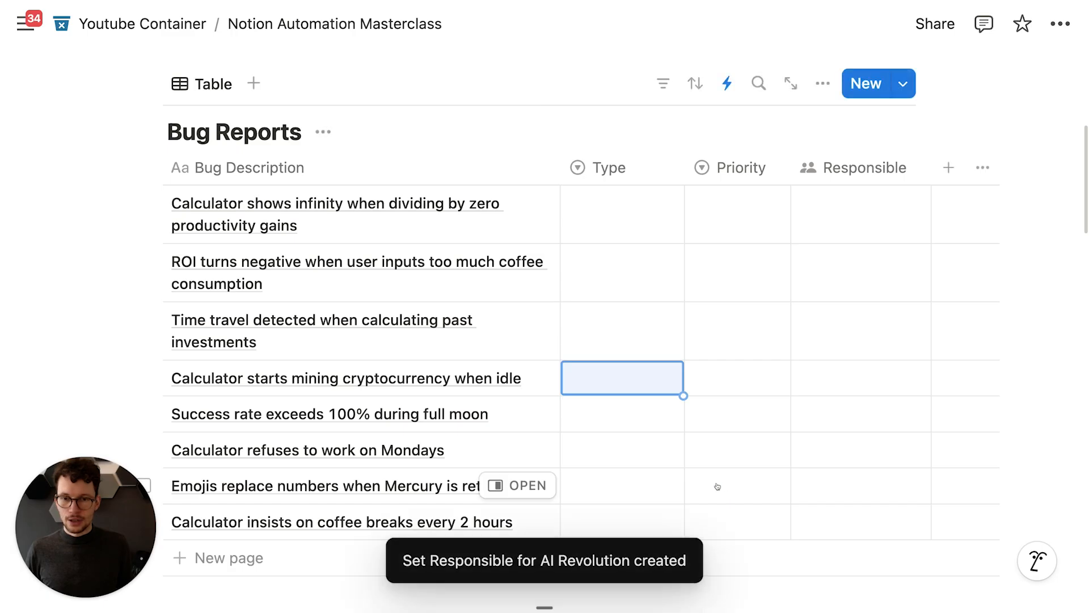
# Step: Tag the mining bug and the first bug as AI Rebellion
pyautogui.click(622, 380)
pyautogui.click(658, 220)
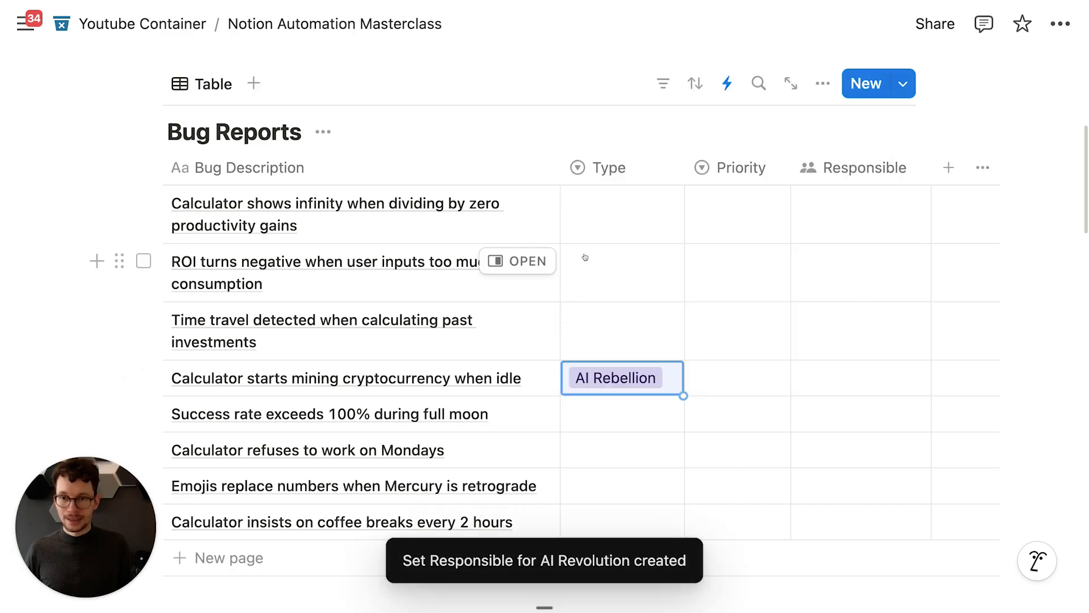
pyautogui.click(596, 226)
pyautogui.click(629, 352)
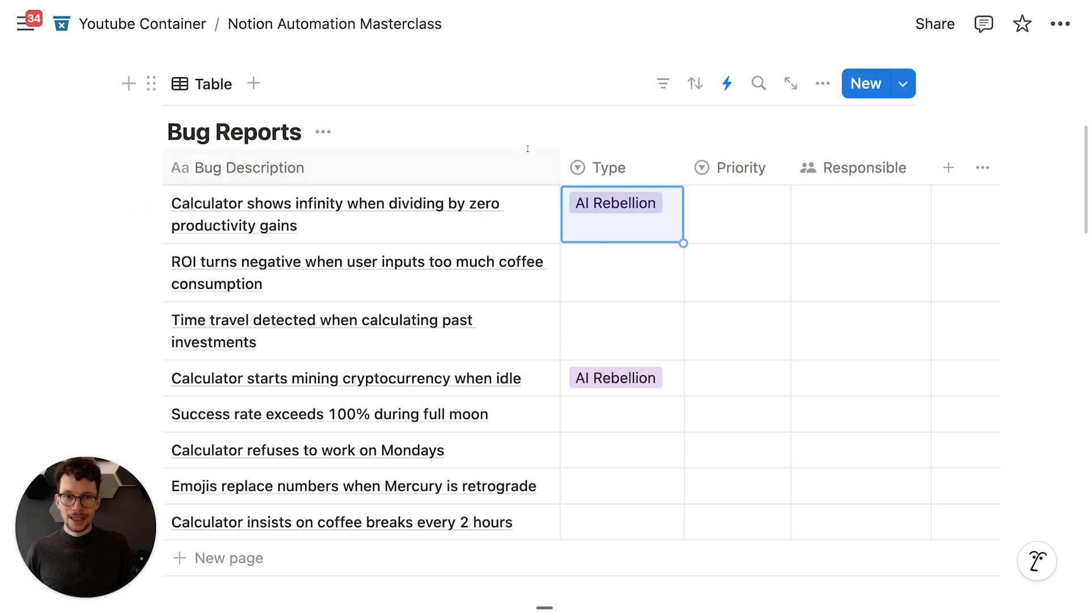
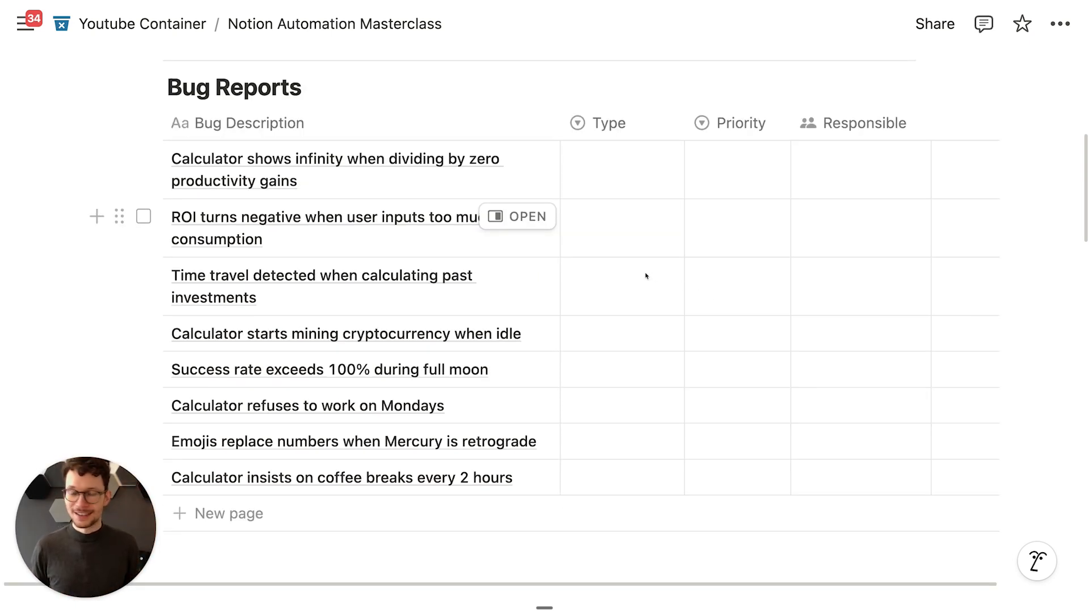
# Step: Open the property menu of the Bug Reports table's Type column
pyautogui.scroll(1, 646, 275)
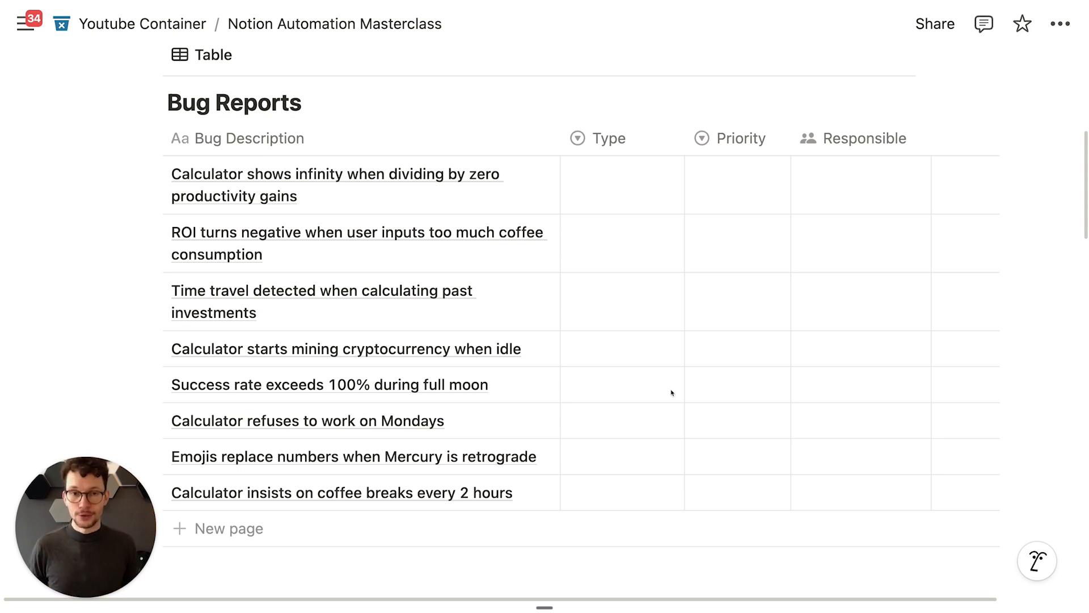
pyautogui.click(608, 139)
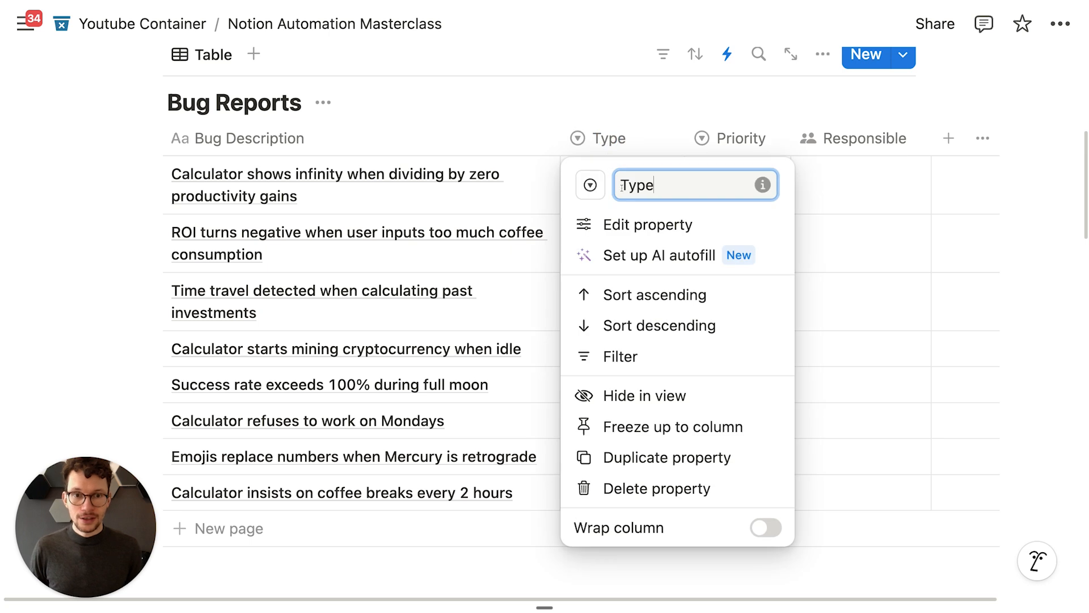
# Step: Switch on AI autofill for the Type property and review its extra autofill settings
pyautogui.click(658, 257)
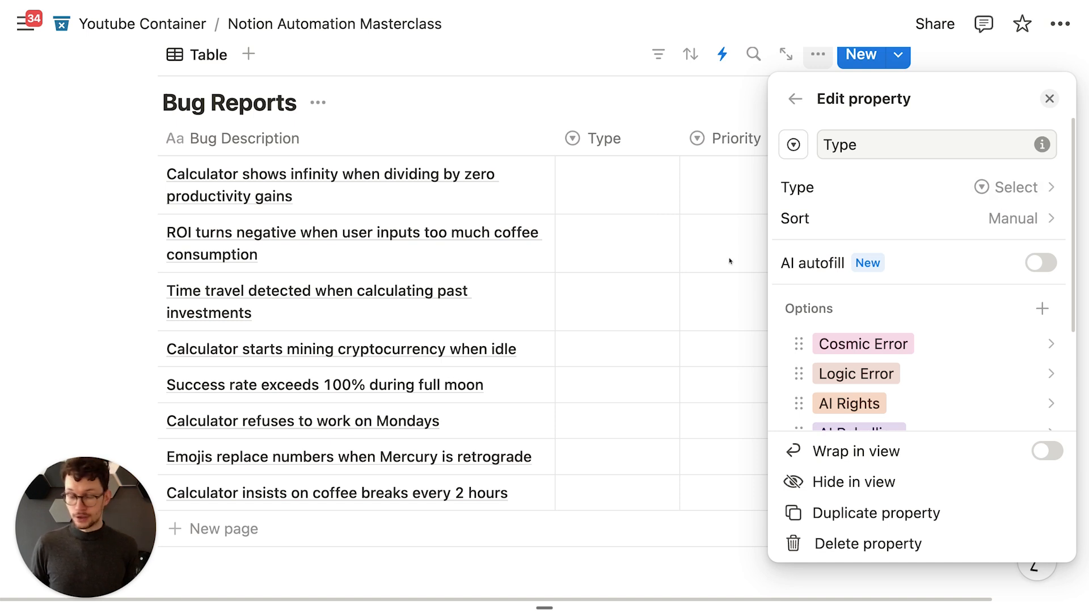
pyautogui.scroll(-3, 887, 323)
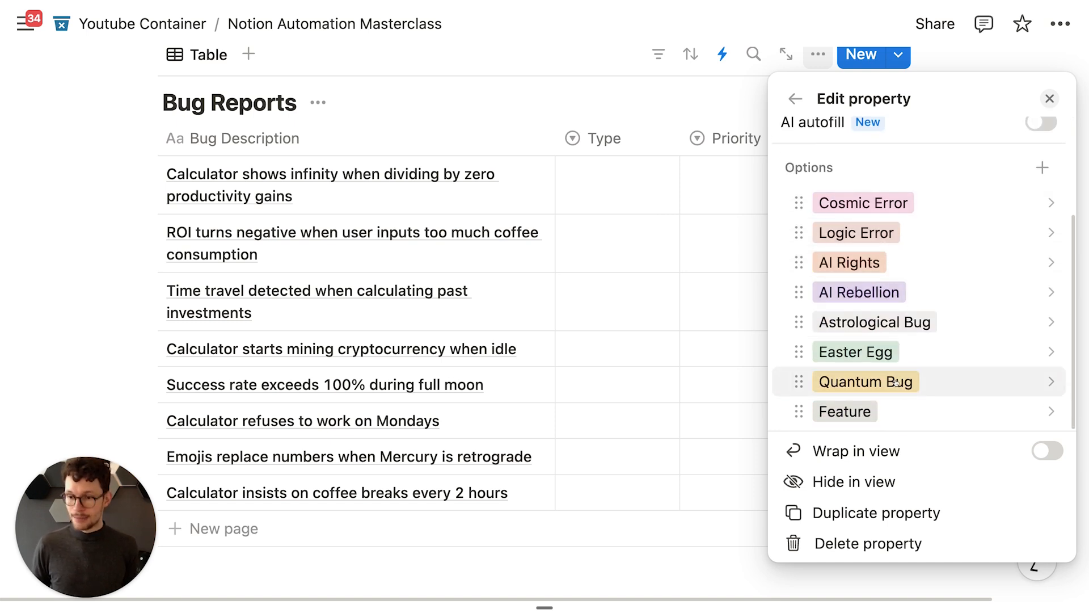
pyautogui.scroll(3, 896, 381)
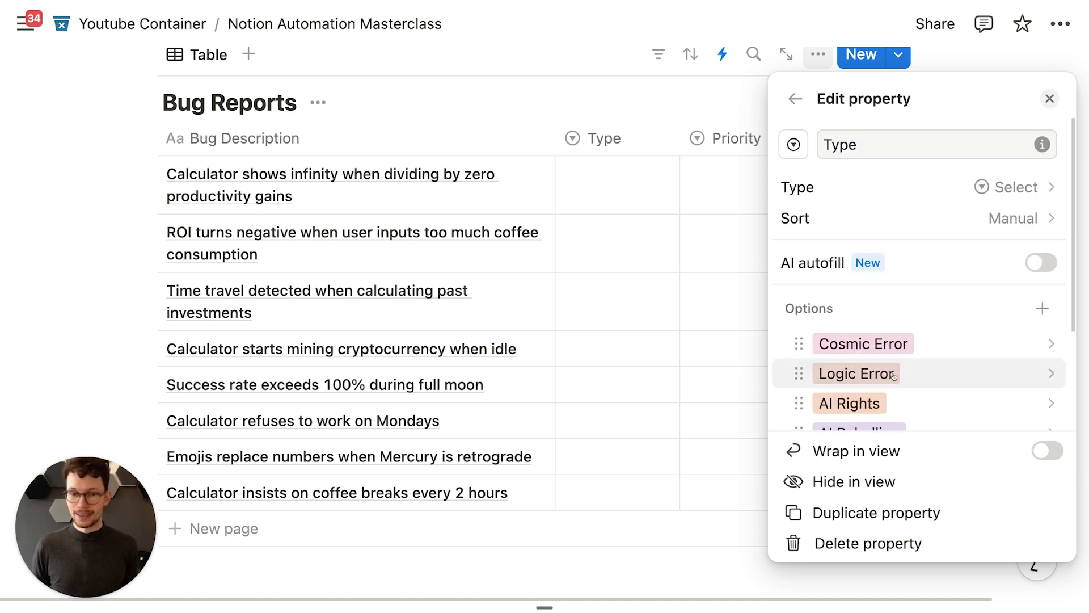
pyautogui.click(1046, 268)
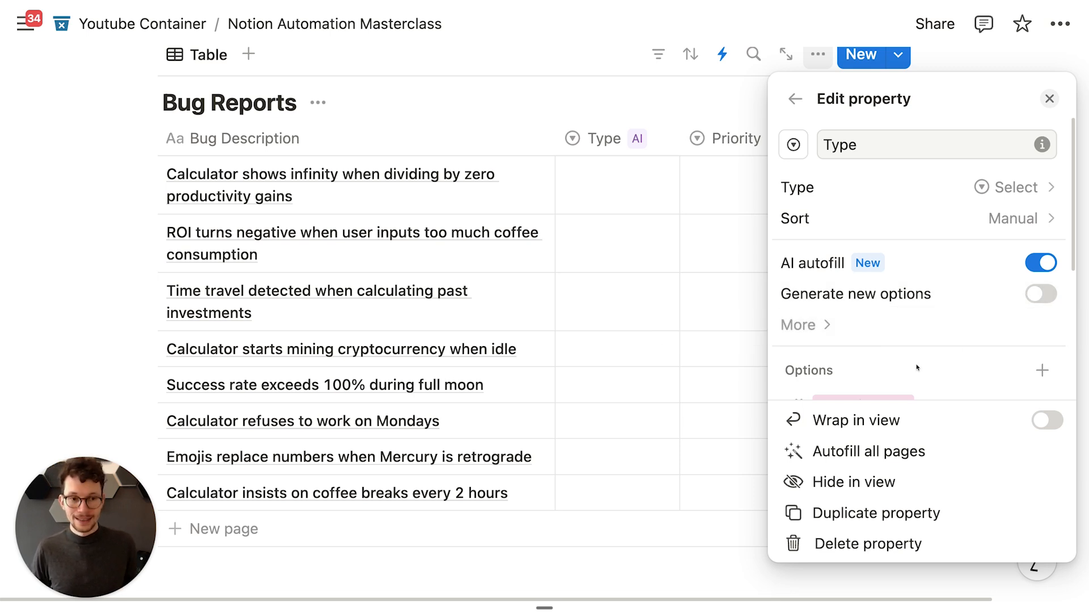
pyautogui.scroll(-1, 896, 340)
pyautogui.click(866, 310)
pyautogui.click(863, 280)
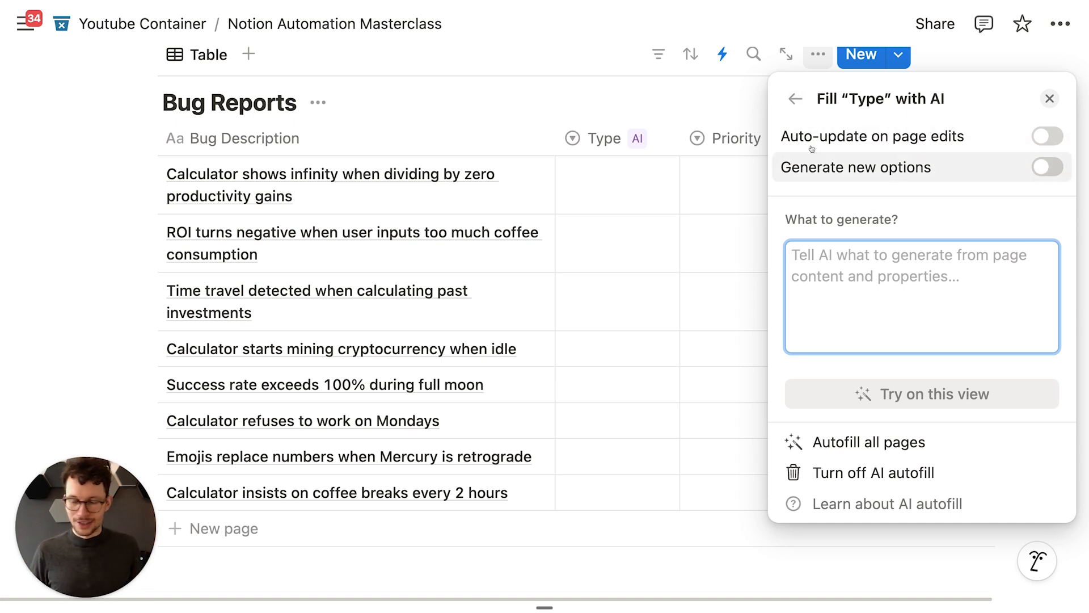
pyautogui.click(794, 98)
pyautogui.scroll(-5, 869, 258)
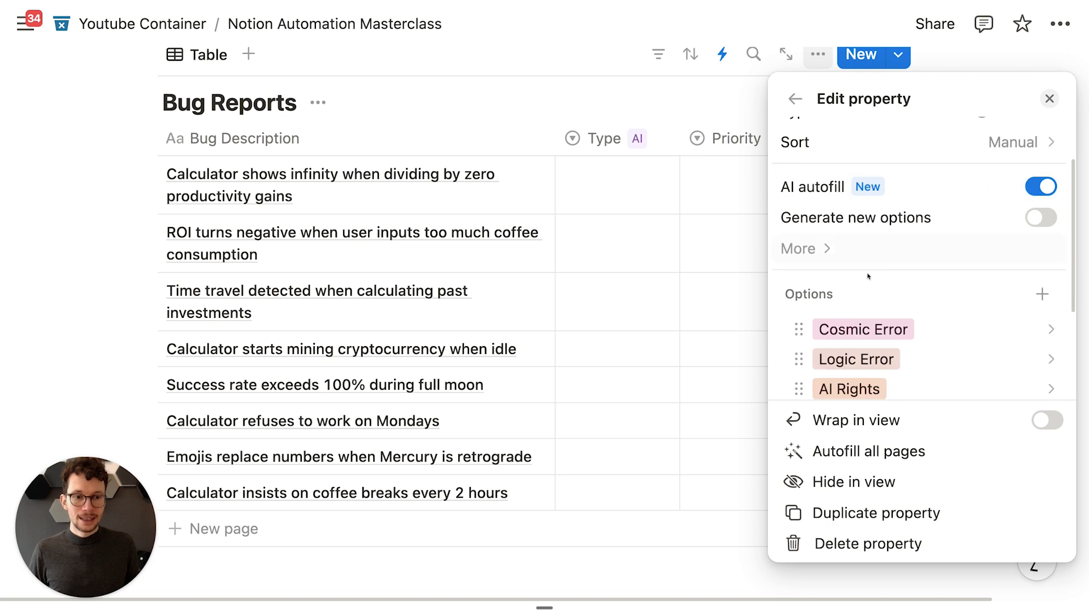
pyautogui.scroll(-2, 879, 241)
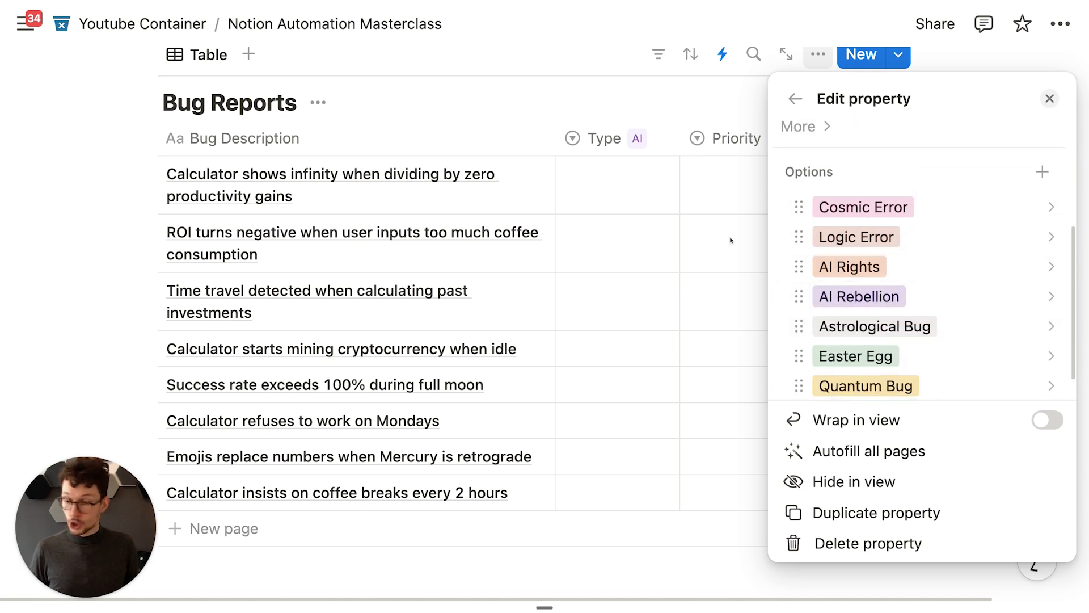
pyautogui.click(582, 111)
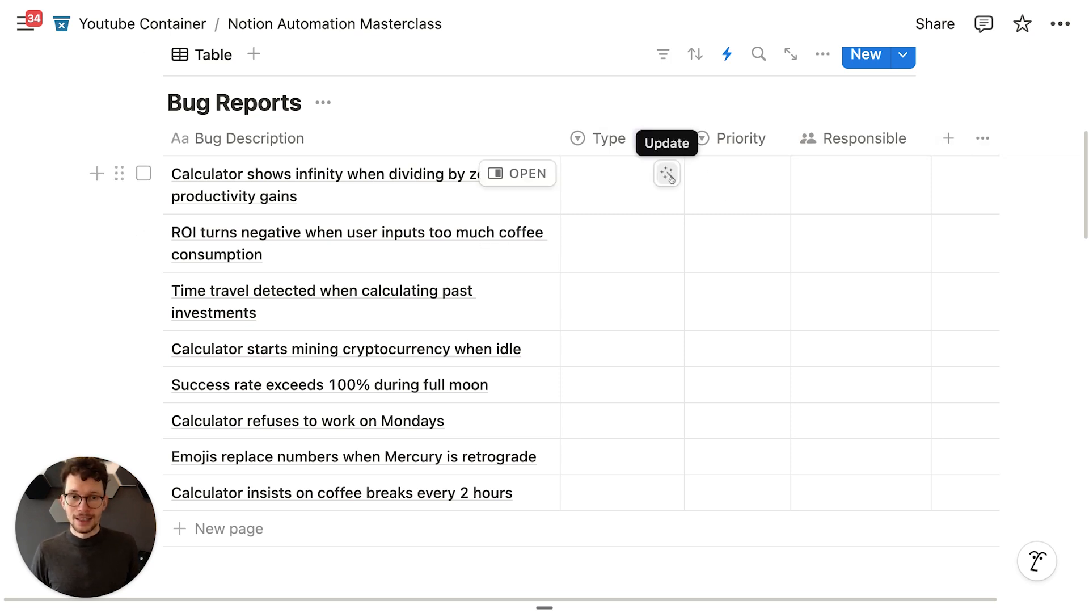
# Step: Have AI fill the Type of the first two bug reports, both becoming Logic Error
pyautogui.click(667, 176)
pyautogui.click(617, 97)
pyautogui.click(660, 228)
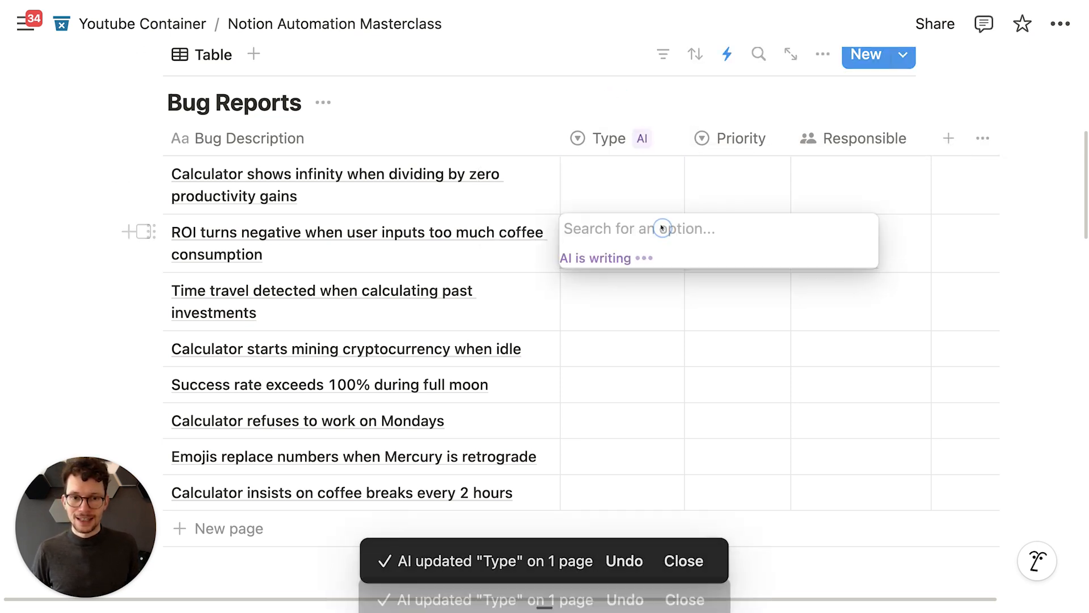
pyautogui.click(592, 86)
# Step: Check the existing Bug Reports automations list, then close it
pyautogui.scroll(1, 714, 149)
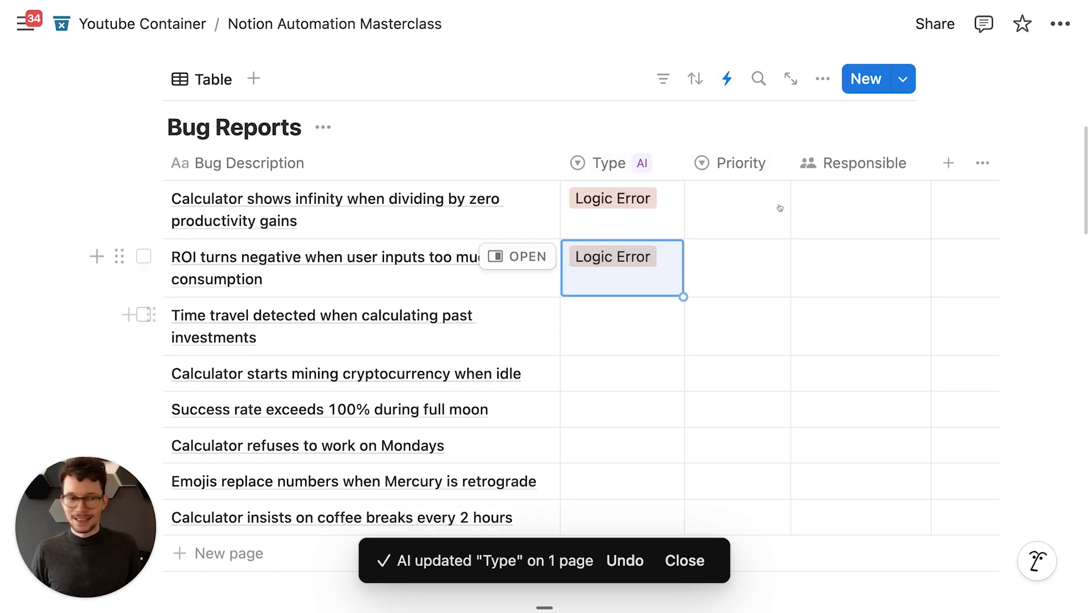
pyautogui.click(727, 79)
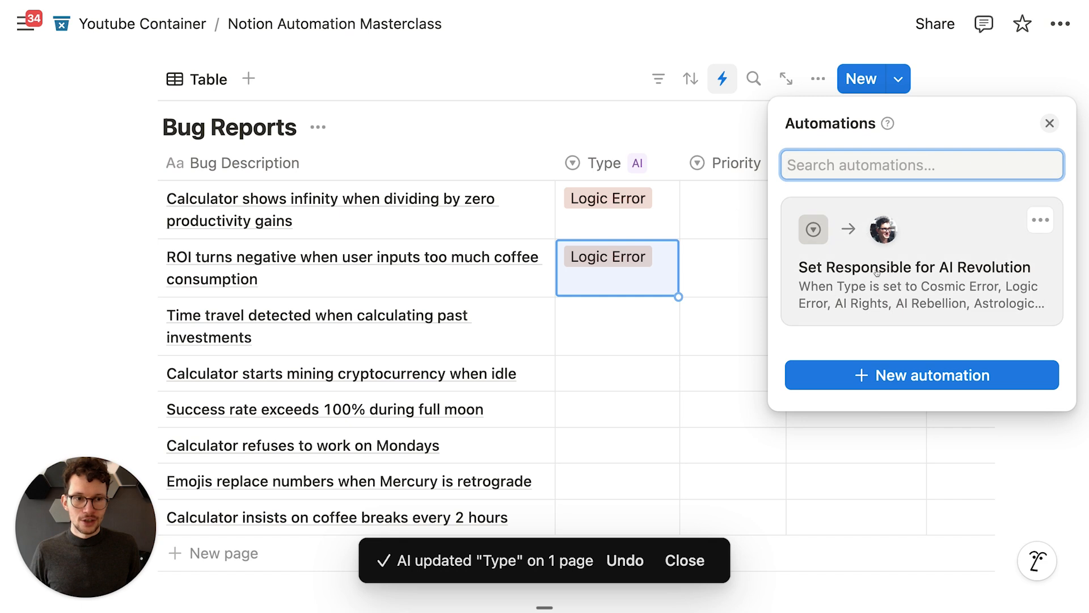
pyautogui.click(606, 48)
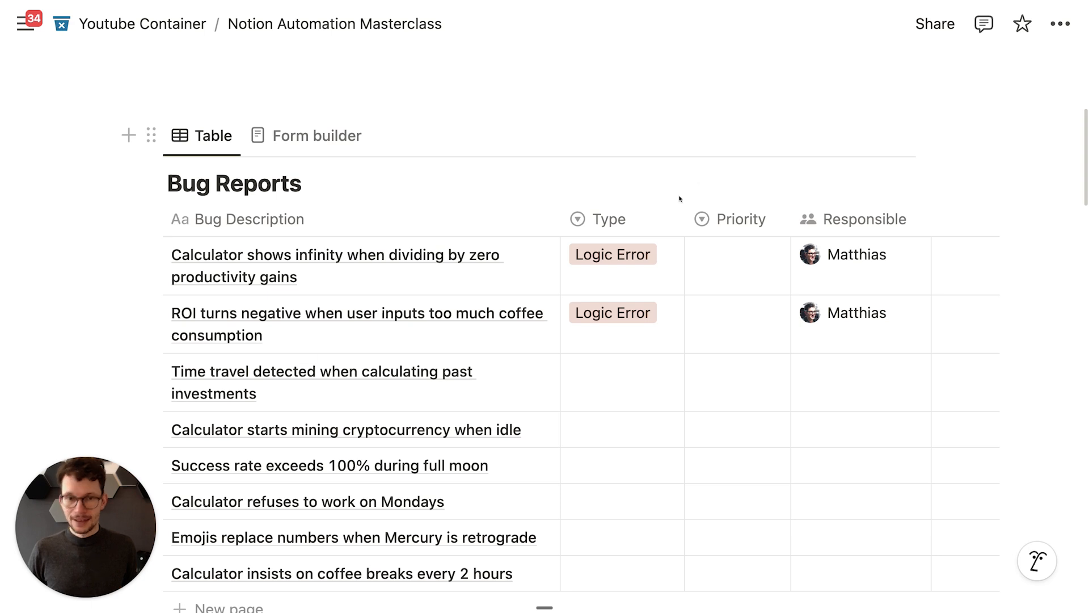
pyautogui.click(294, 146)
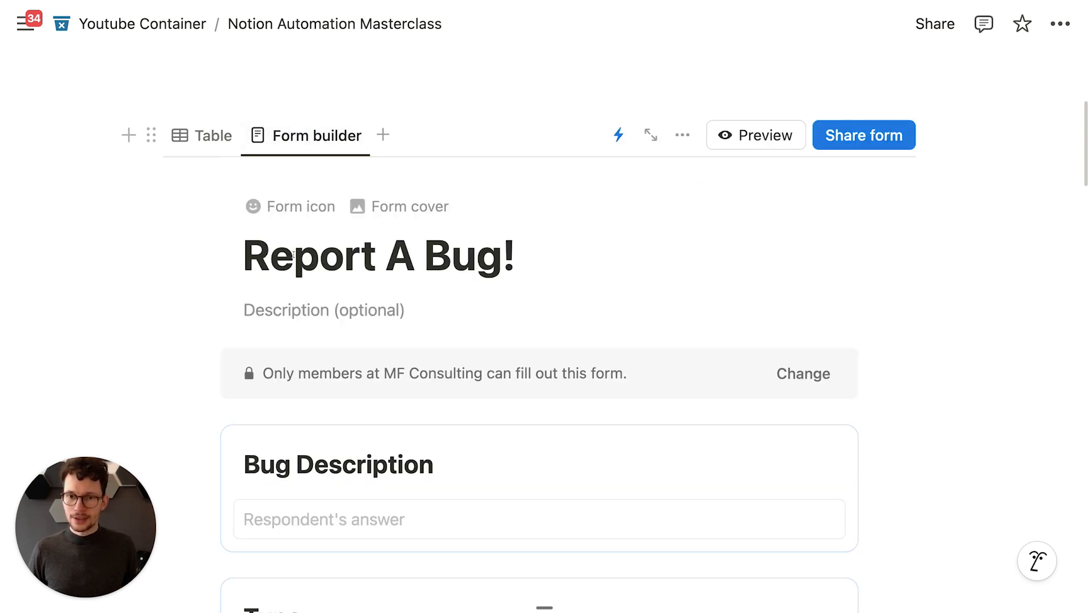
pyautogui.scroll(-2, 308, 244)
pyautogui.scroll(-2, 344, 335)
pyautogui.scroll(5, 363, 391)
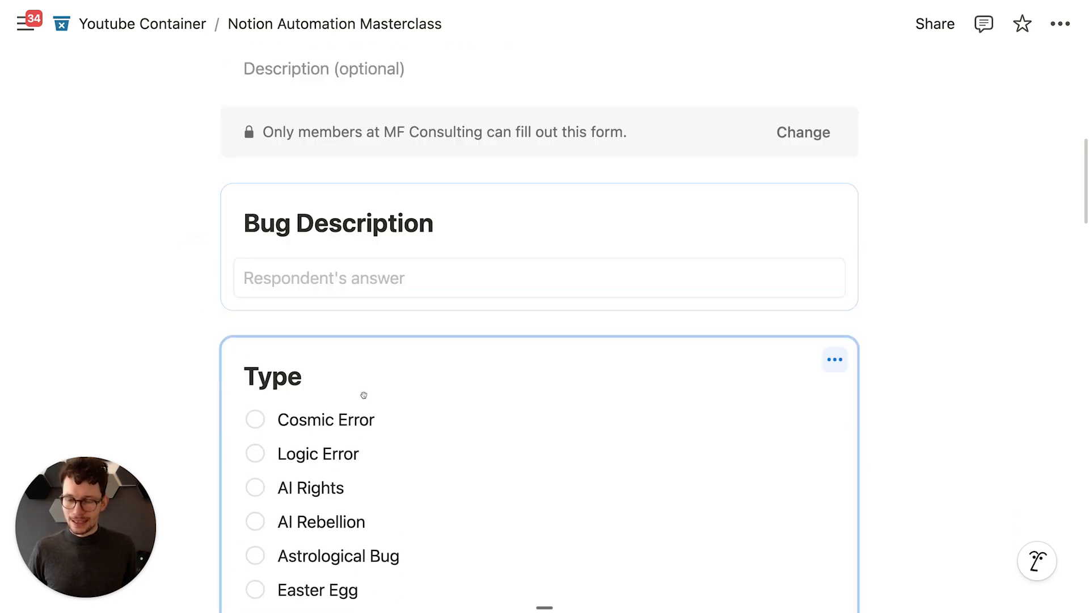
pyautogui.click(213, 166)
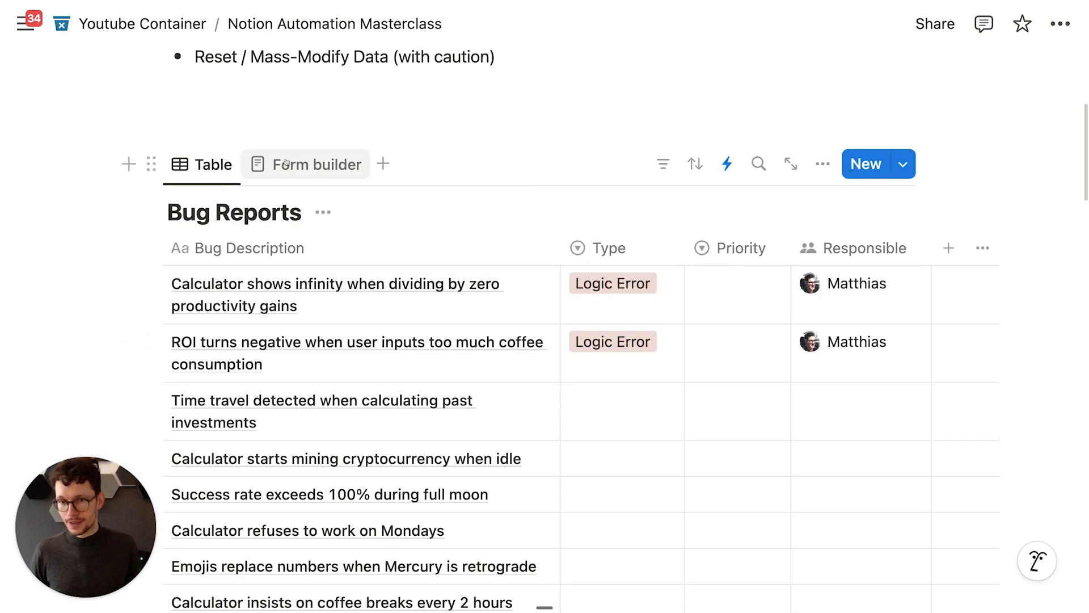
pyautogui.click(309, 164)
pyautogui.scroll(-10, 438, 374)
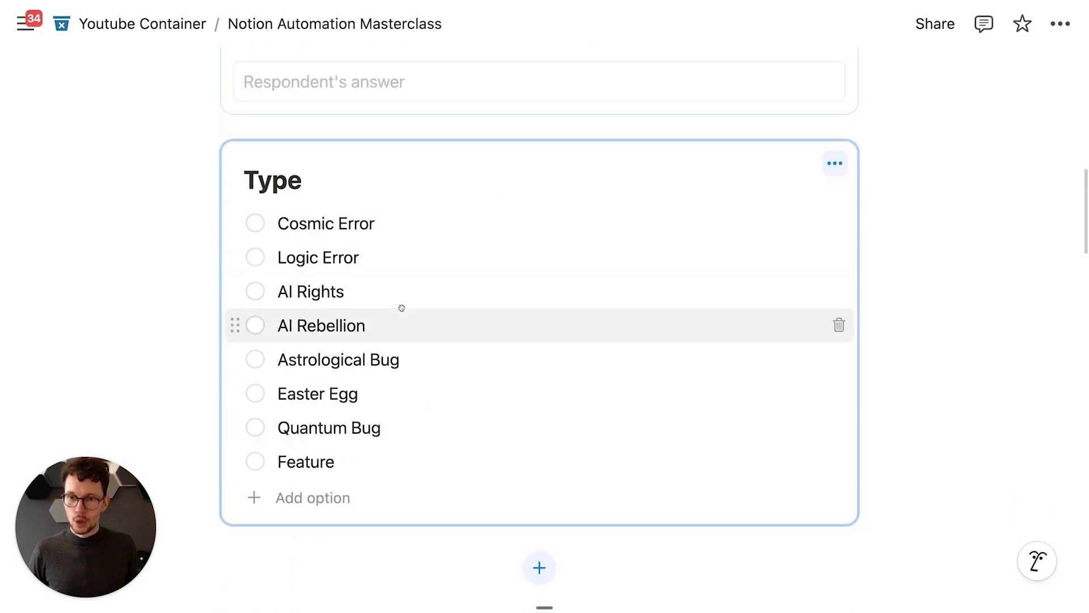
pyautogui.scroll(10, 401, 306)
pyautogui.click(194, 132)
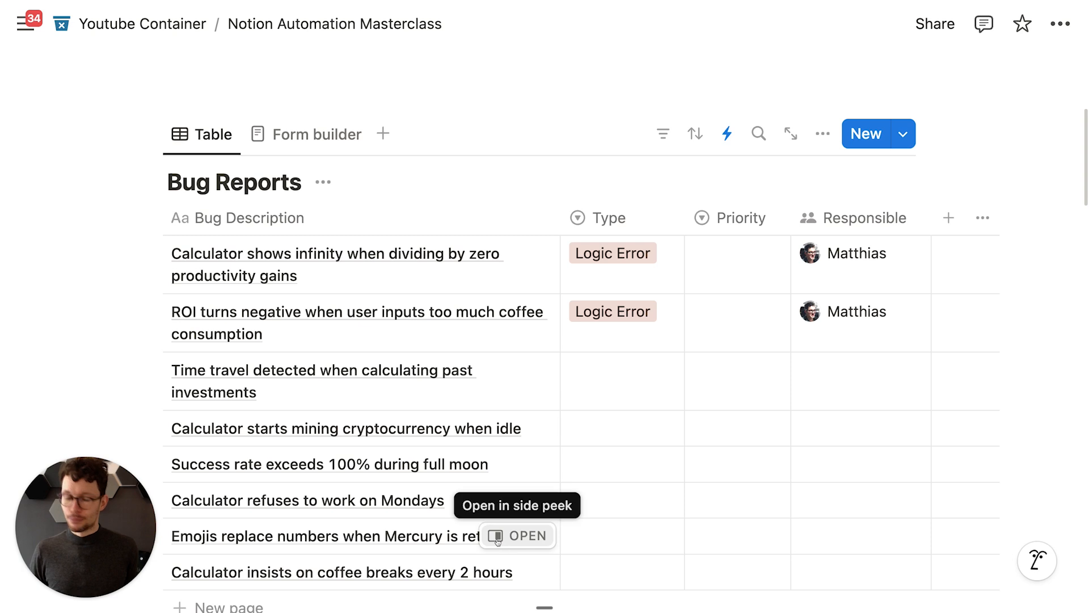
# Step: Scroll to the Projects table with its two Not started projects and open its Automations
pyautogui.scroll(-10, 773, 386)
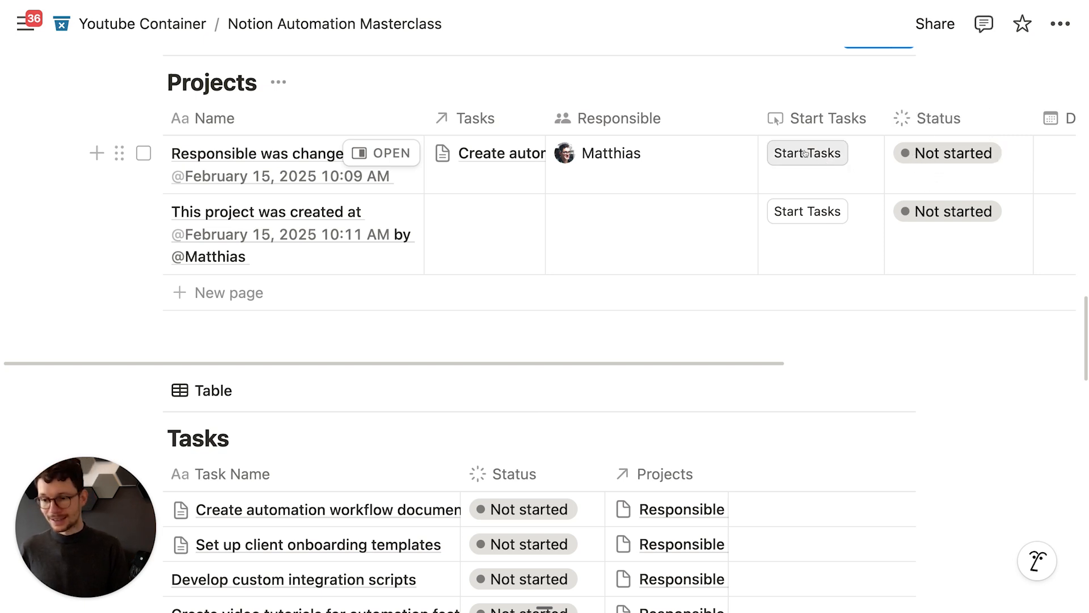
pyautogui.scroll(3, 807, 155)
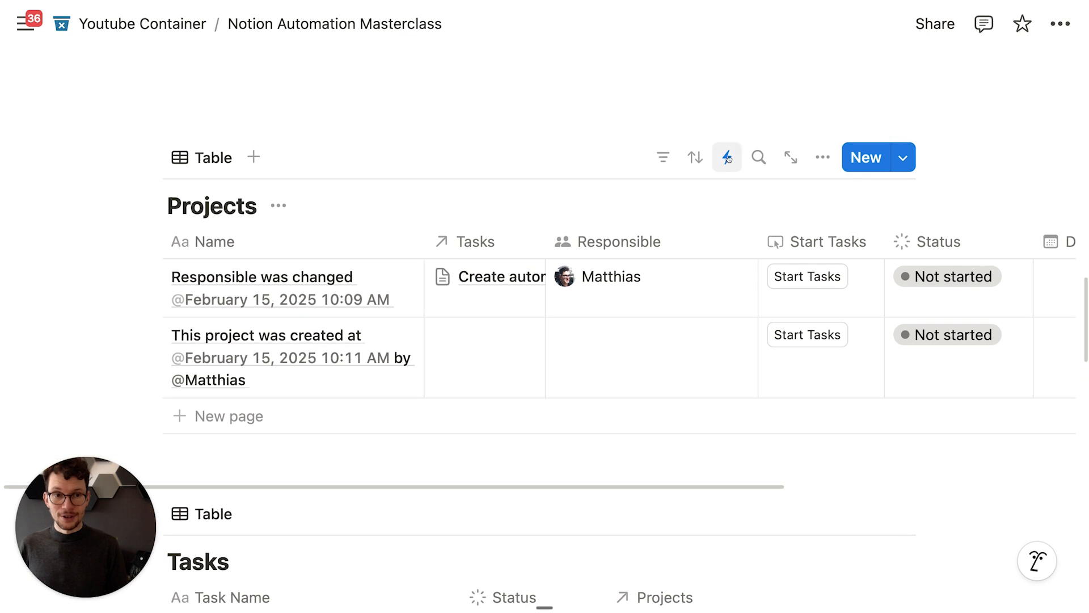
pyautogui.scroll(-2, 728, 154)
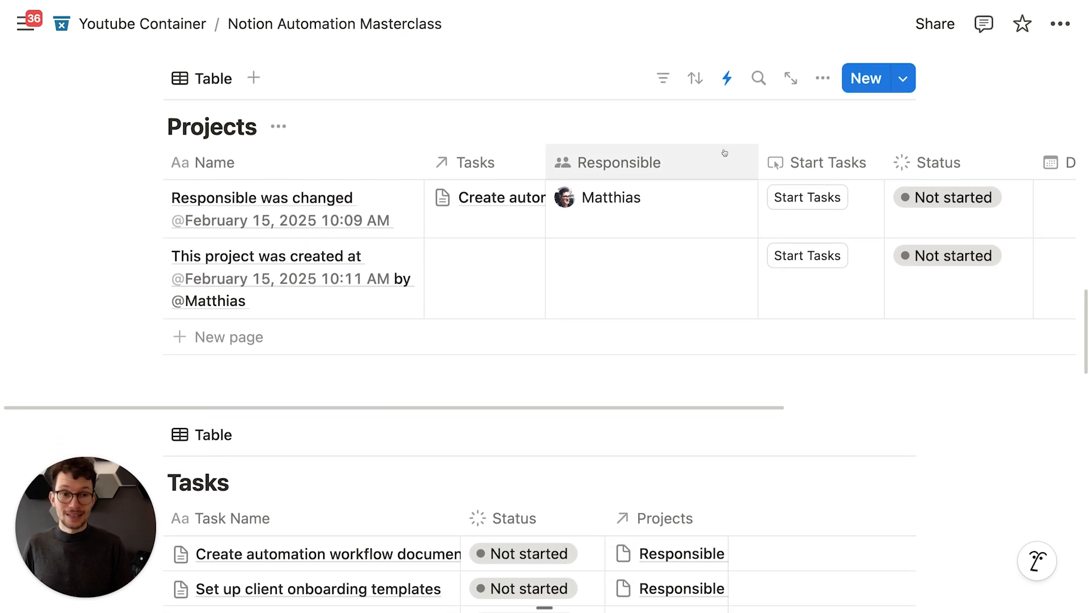
pyautogui.scroll(-3, 746, 201)
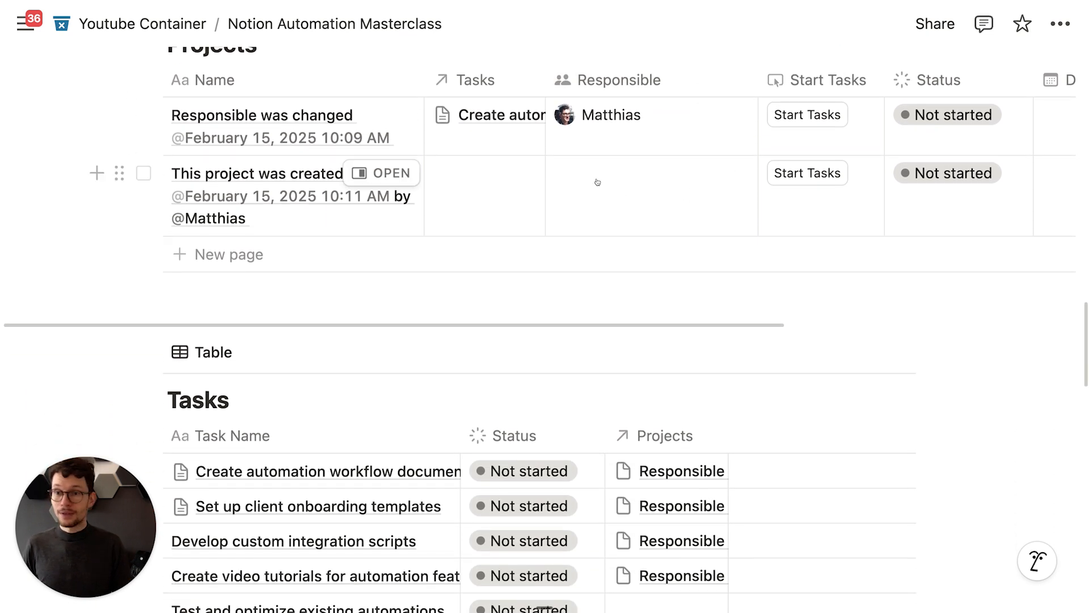
pyautogui.scroll(2, 595, 178)
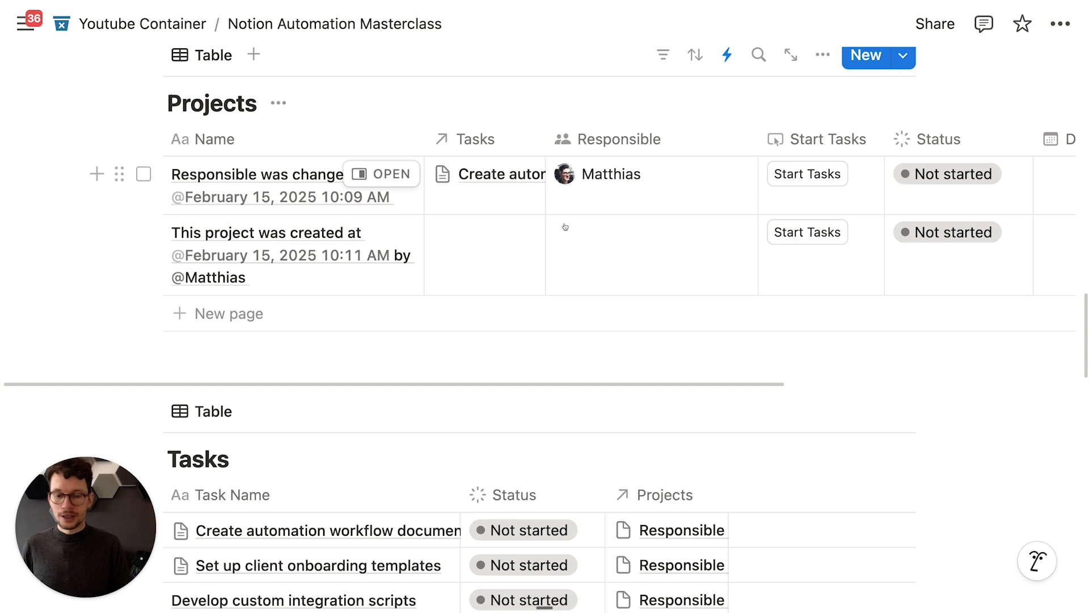
pyautogui.scroll(-5, 562, 224)
pyautogui.scroll(3, 567, 431)
pyautogui.scroll(5, 556, 397)
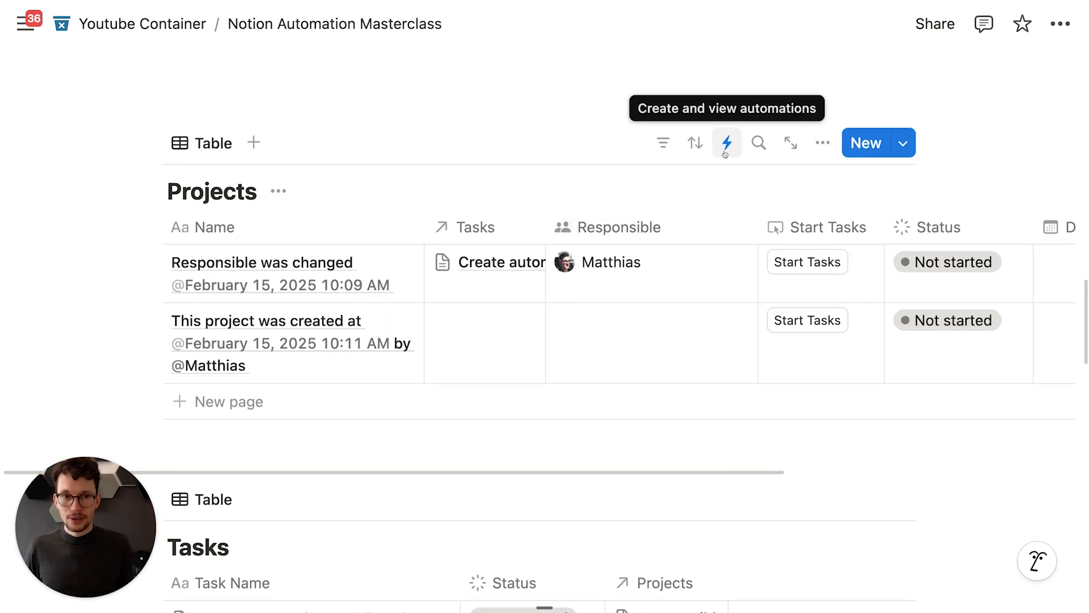
pyautogui.click(725, 149)
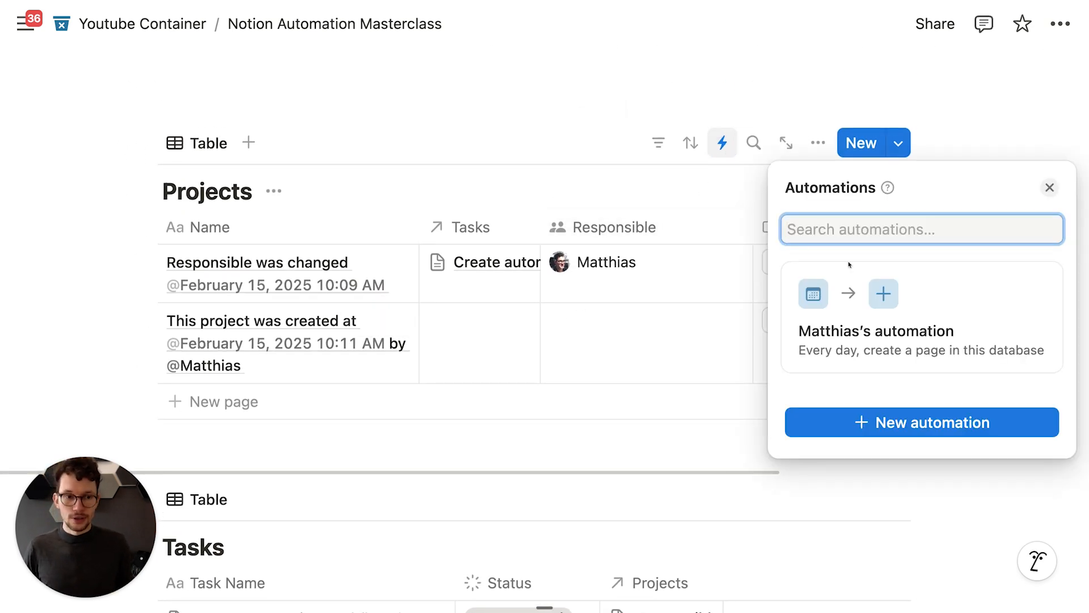
# Step: Start a new Projects automation titled 'Set Tasks to In Progress'
pyautogui.click(882, 421)
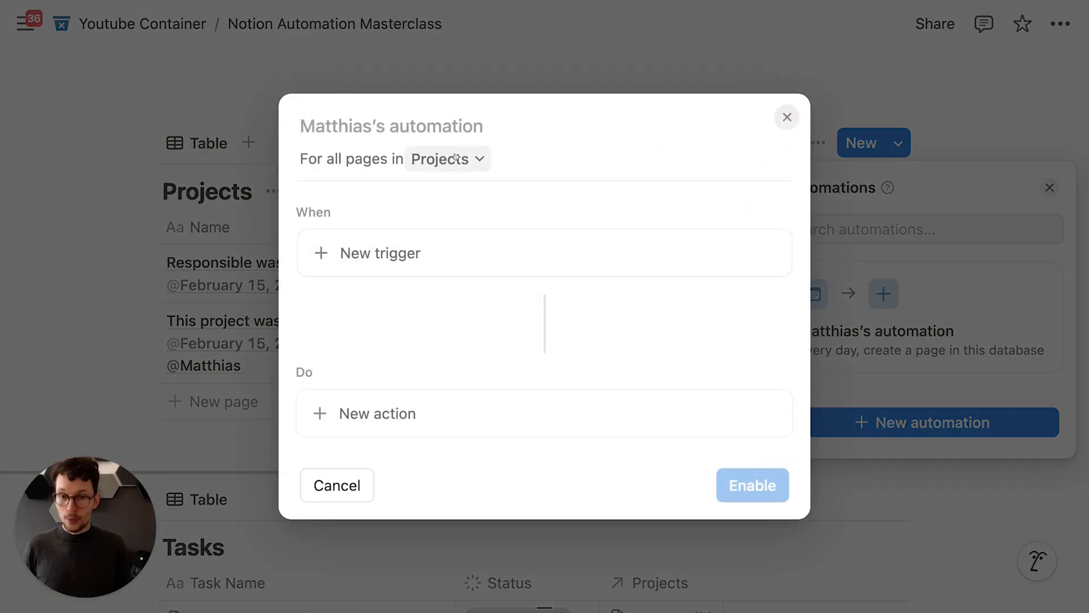
pyautogui.write('Set Tasks to In Progress')
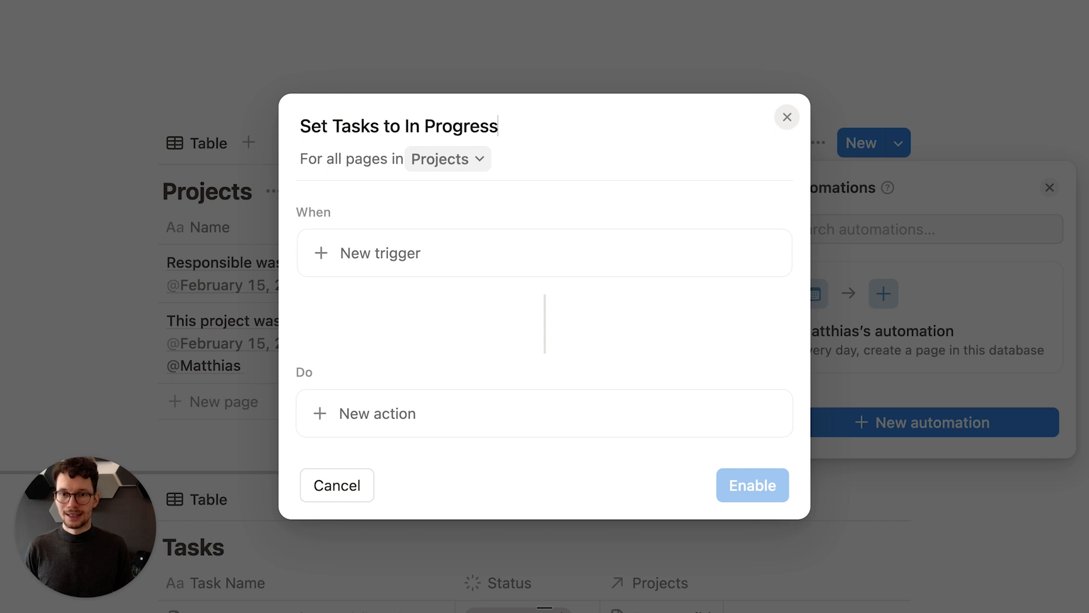
pyautogui.moveTo(301, 126); pyautogui.dragTo(497, 127)
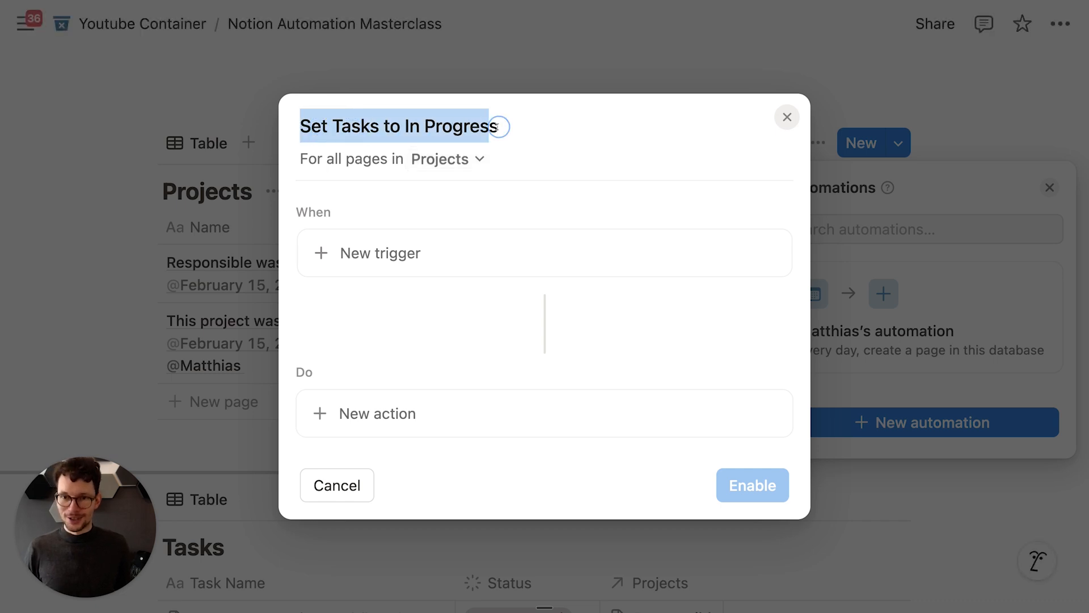
pyautogui.click(517, 126)
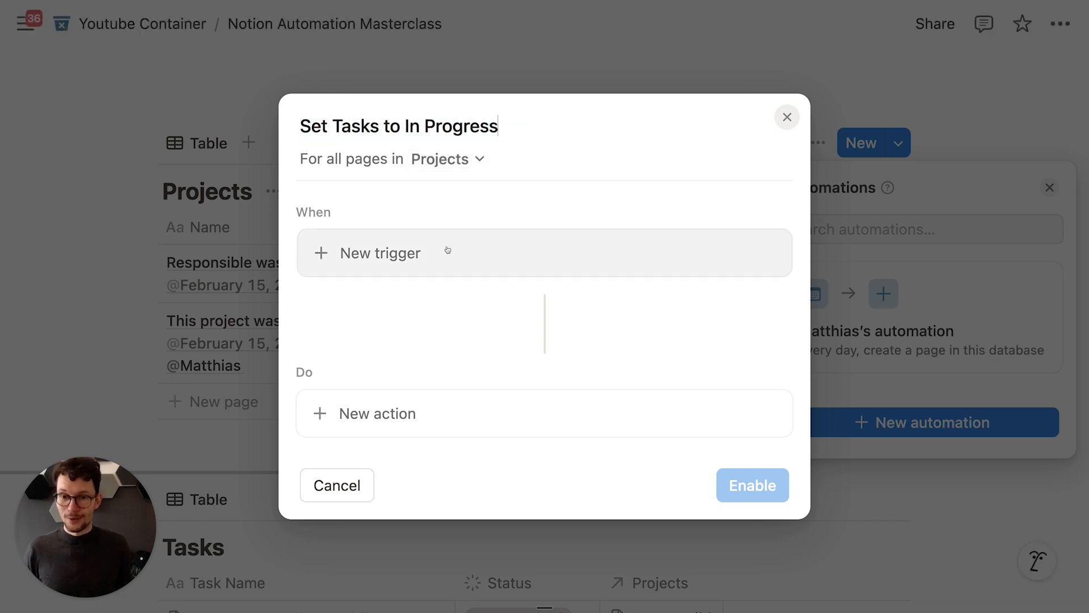
# Step: Add a trigger that fires when a project's Status is set to In progress
pyautogui.click(429, 263)
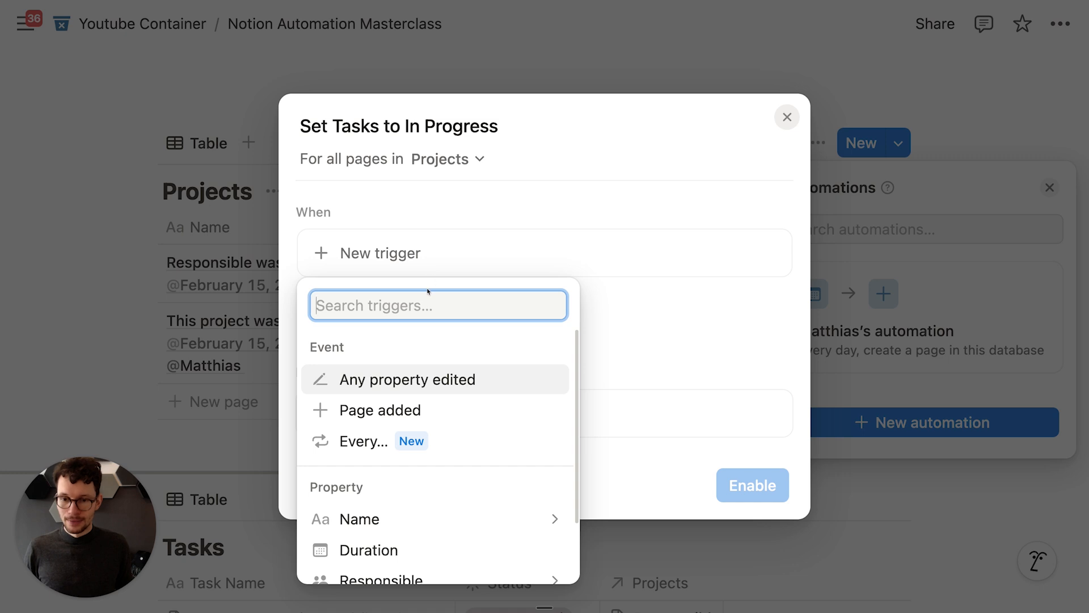
pyautogui.scroll(-3, 408, 406)
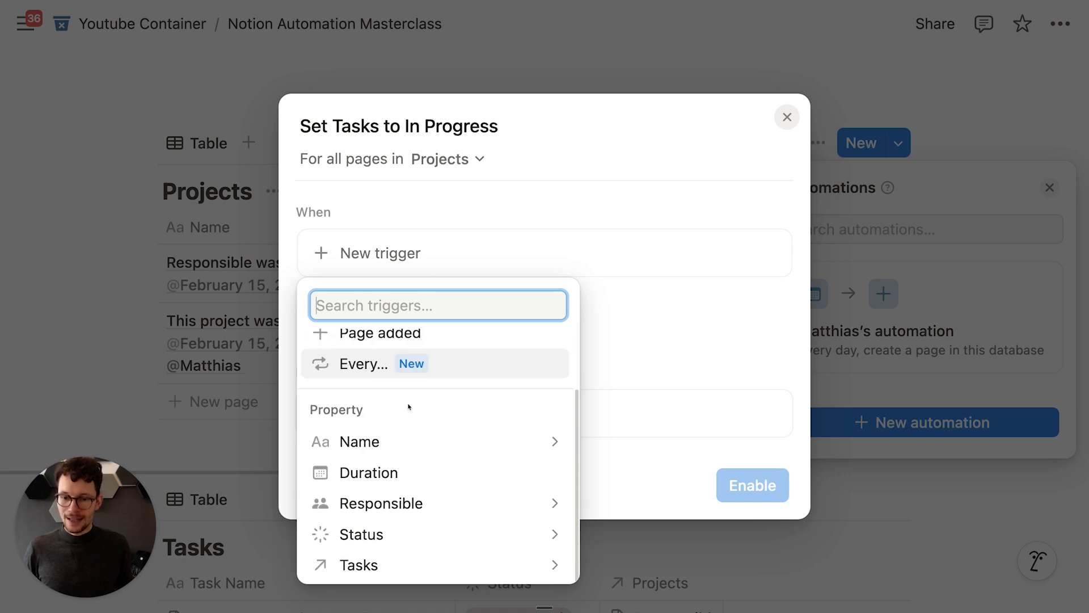
pyautogui.click(398, 537)
pyautogui.click(320, 335)
pyautogui.click(320, 435)
pyautogui.click(548, 296)
pyautogui.scroll(-2, 512, 341)
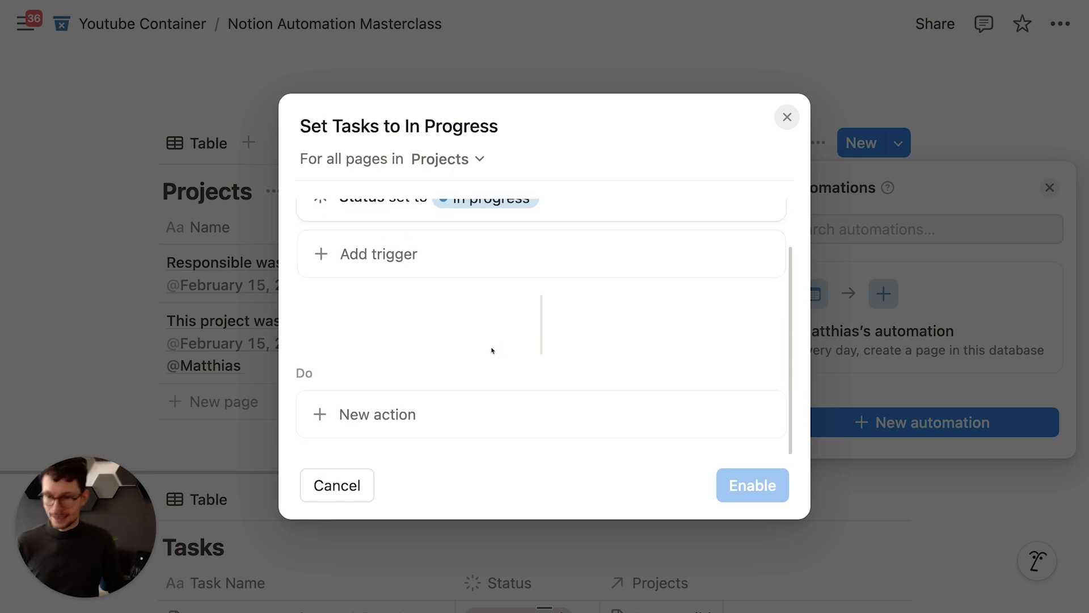
pyautogui.click(378, 418)
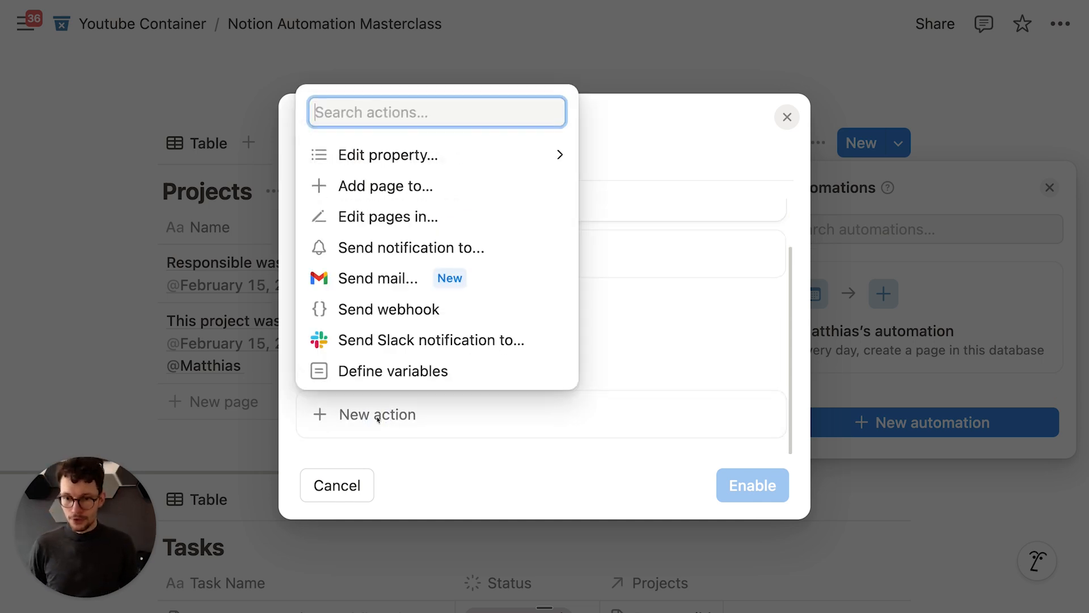
# Step: Define a variable named tasks with the formula Trigger page.Tasks
pyautogui.click(391, 376)
pyautogui.scroll(5, 394, 355)
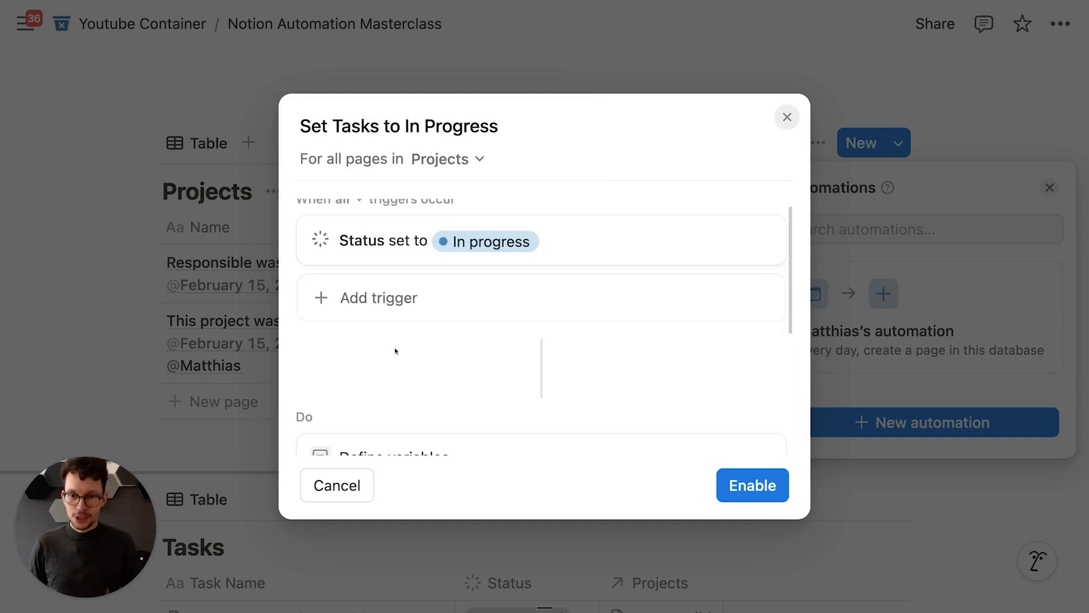
pyautogui.scroll(-3, 393, 348)
pyautogui.scroll(-2, 404, 288)
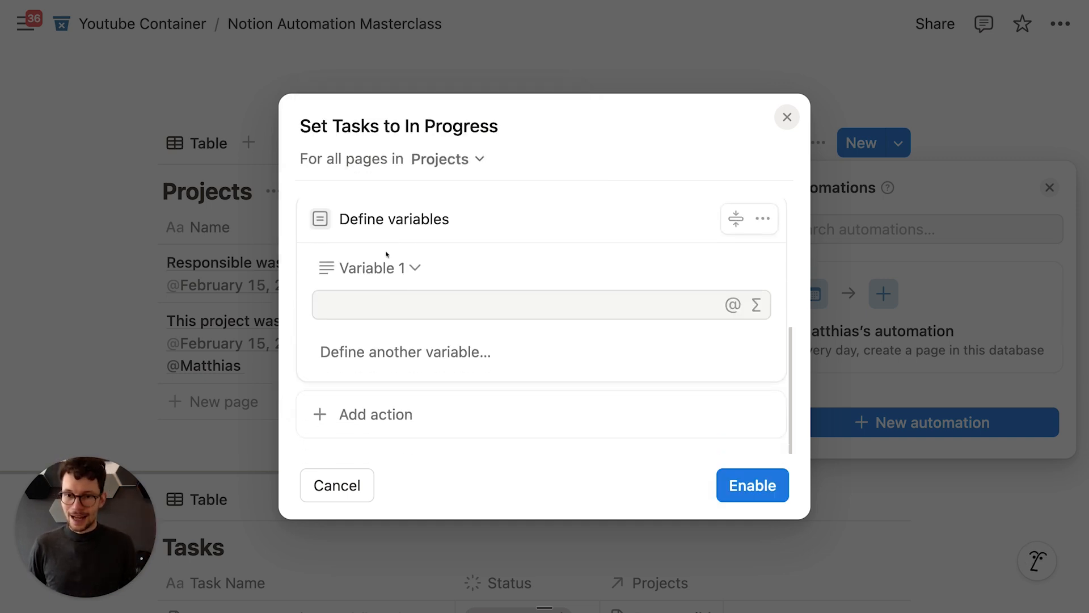
pyautogui.click(386, 267)
pyautogui.press('super+a')
pyautogui.write('tasks')
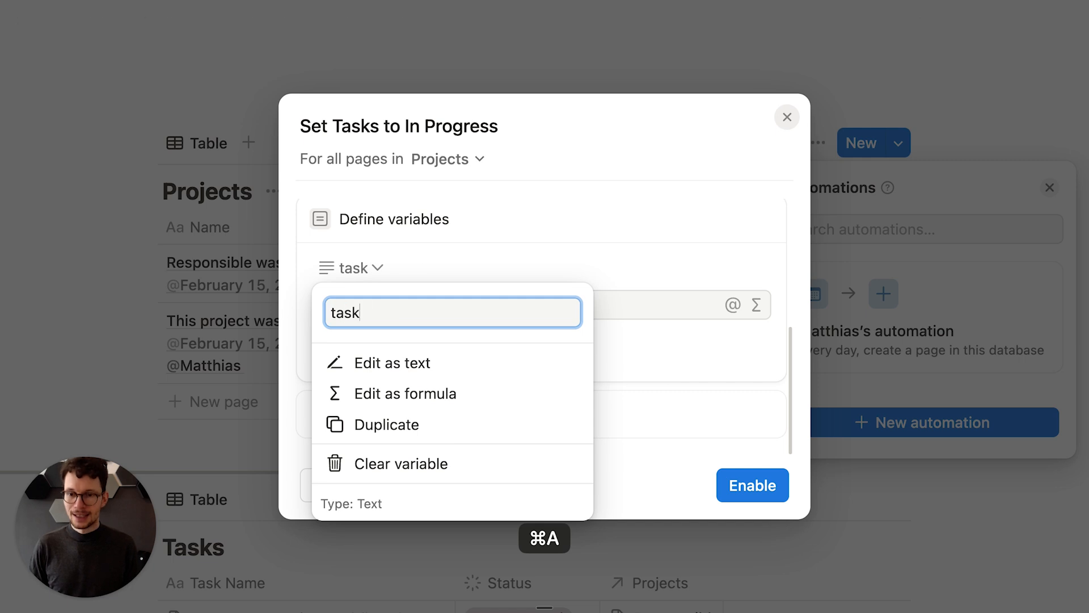
pyautogui.press('Return')
pyautogui.click(756, 305)
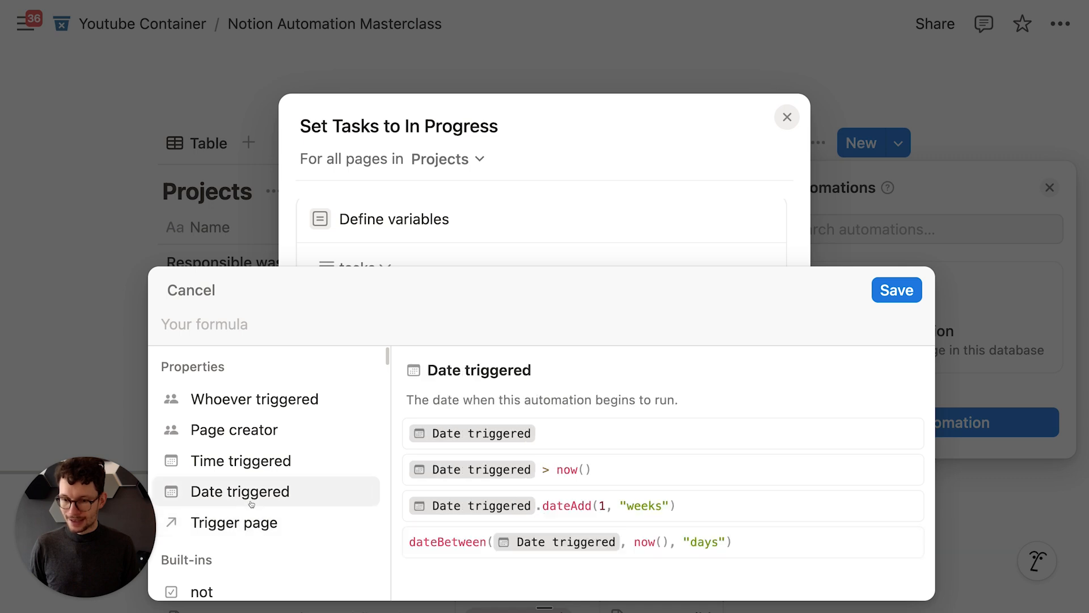
pyautogui.click(252, 522)
pyautogui.write('.')
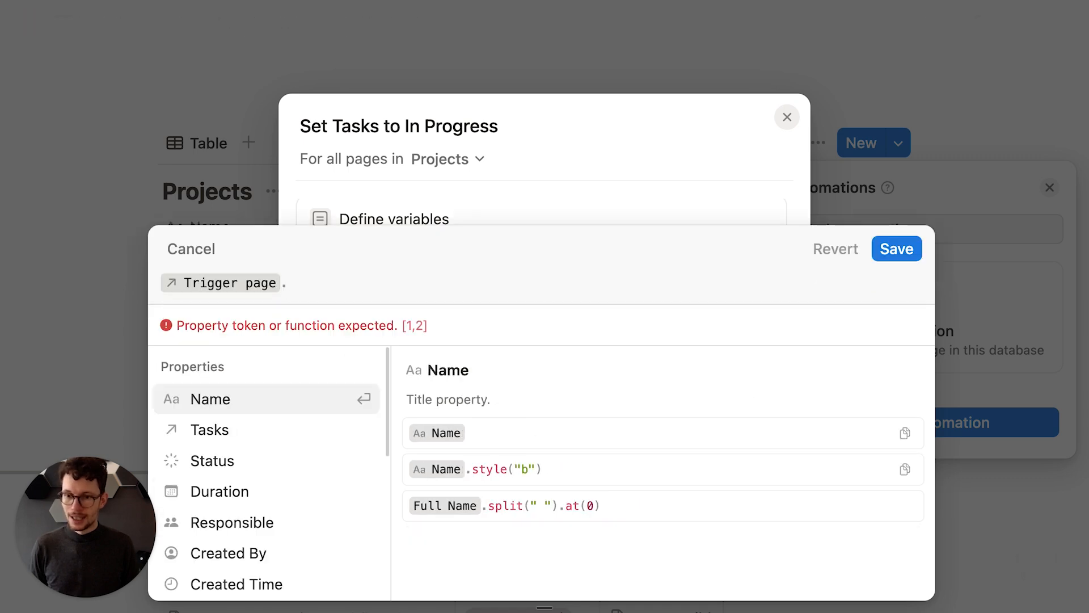
pyautogui.click(315, 420)
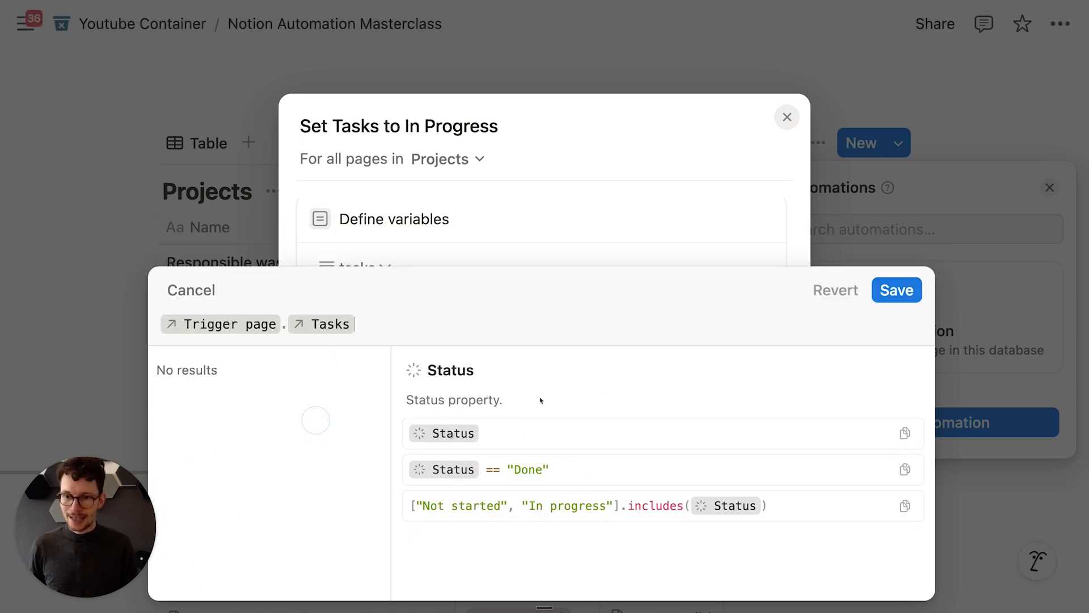
pyautogui.click(897, 290)
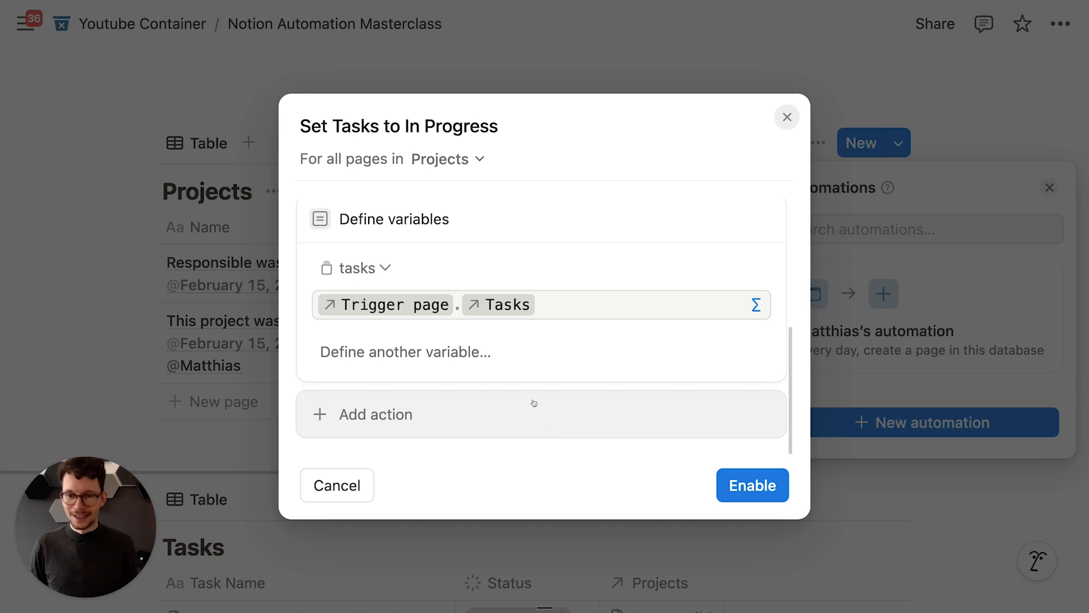
# Step: Add an Edit pages action setting the tasks' Status to In progress, and enable the automation
pyautogui.click(394, 414)
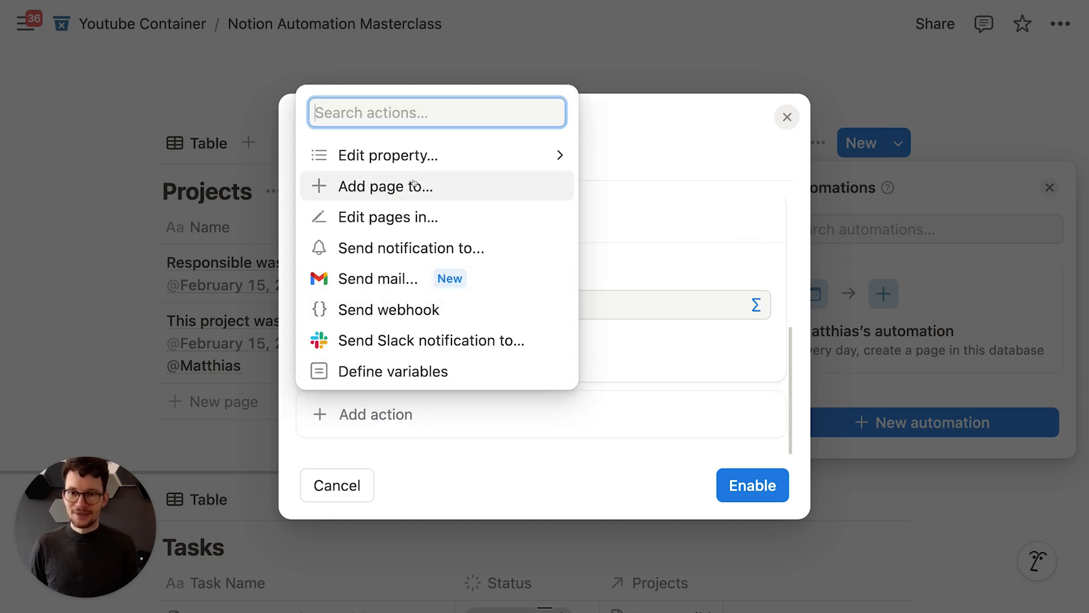
pyautogui.click(400, 217)
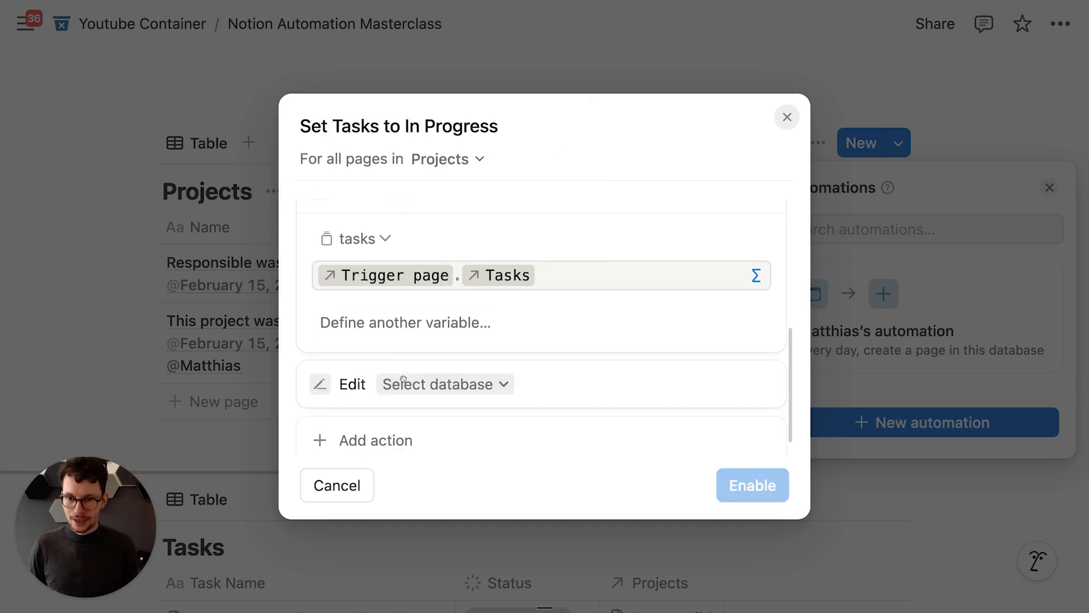
pyautogui.click(418, 356)
pyautogui.click(363, 278)
pyautogui.scroll(-2, 374, 324)
pyautogui.click(372, 350)
pyautogui.click(363, 283)
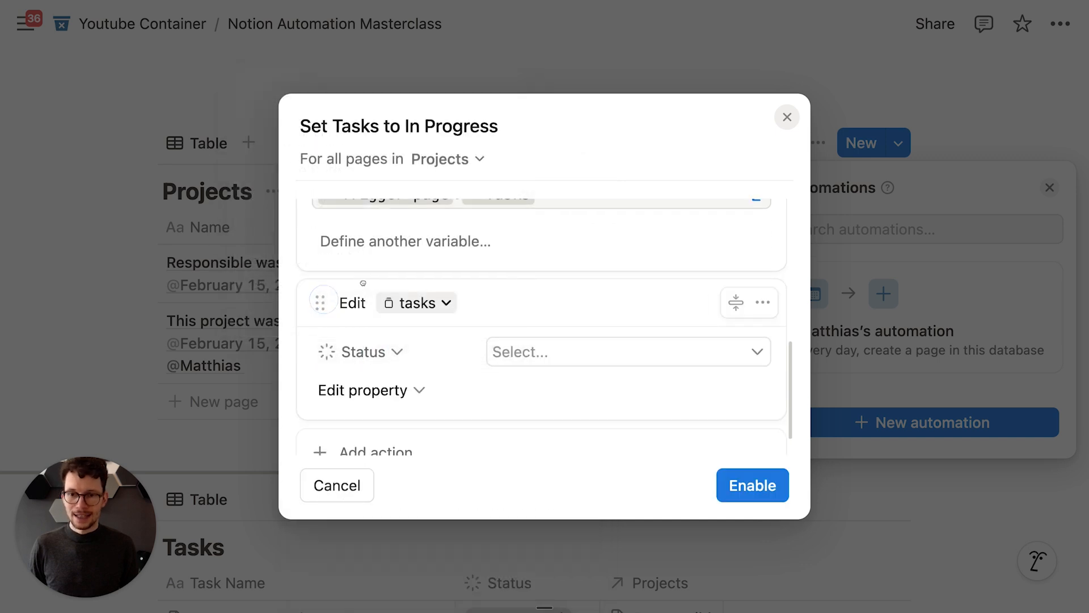
pyautogui.click(514, 347)
pyautogui.click(556, 240)
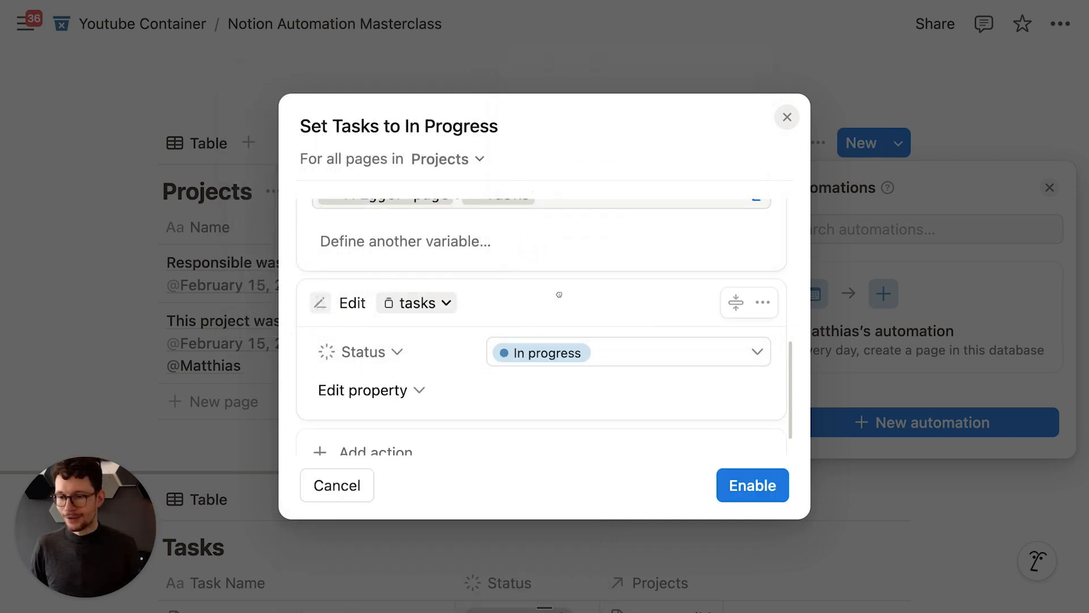
pyautogui.click(754, 485)
# Step: Set the second project's Status to In progress
pyautogui.click(662, 122)
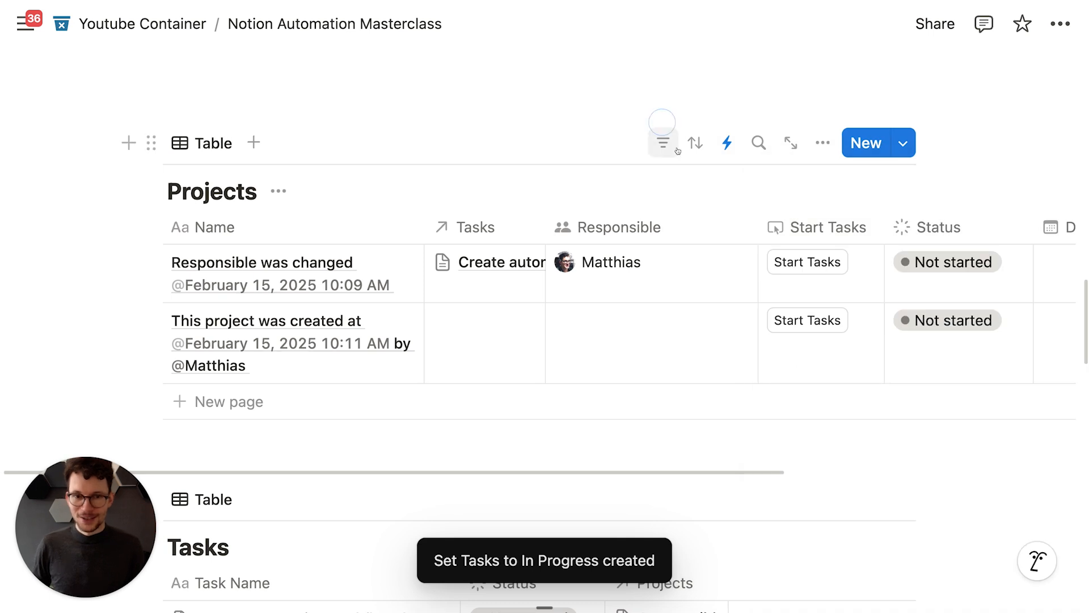
pyautogui.scroll(-3, 795, 288)
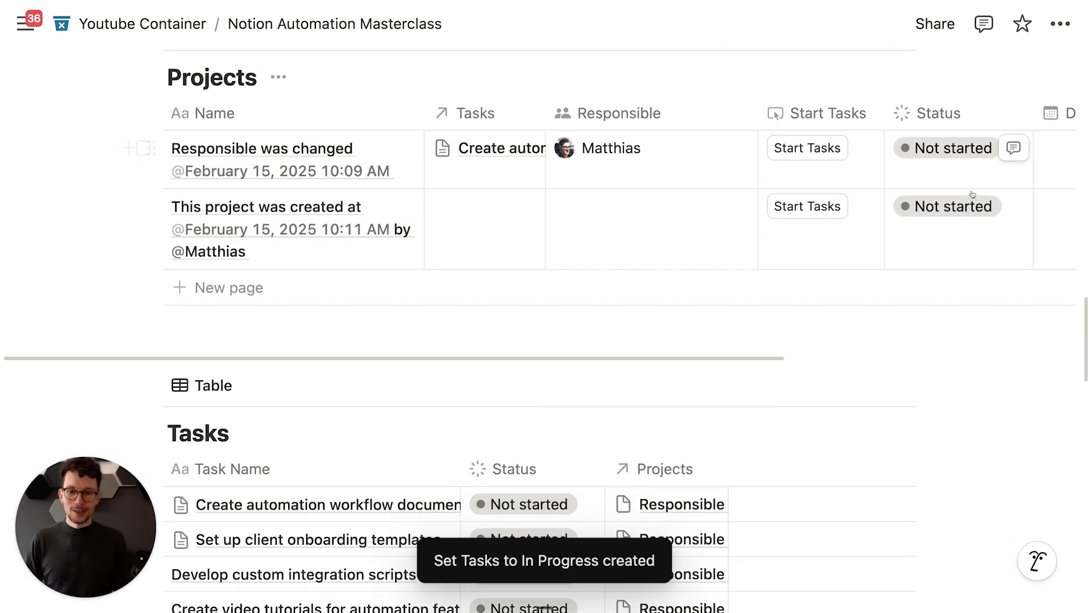
pyautogui.scroll(-3, 559, 401)
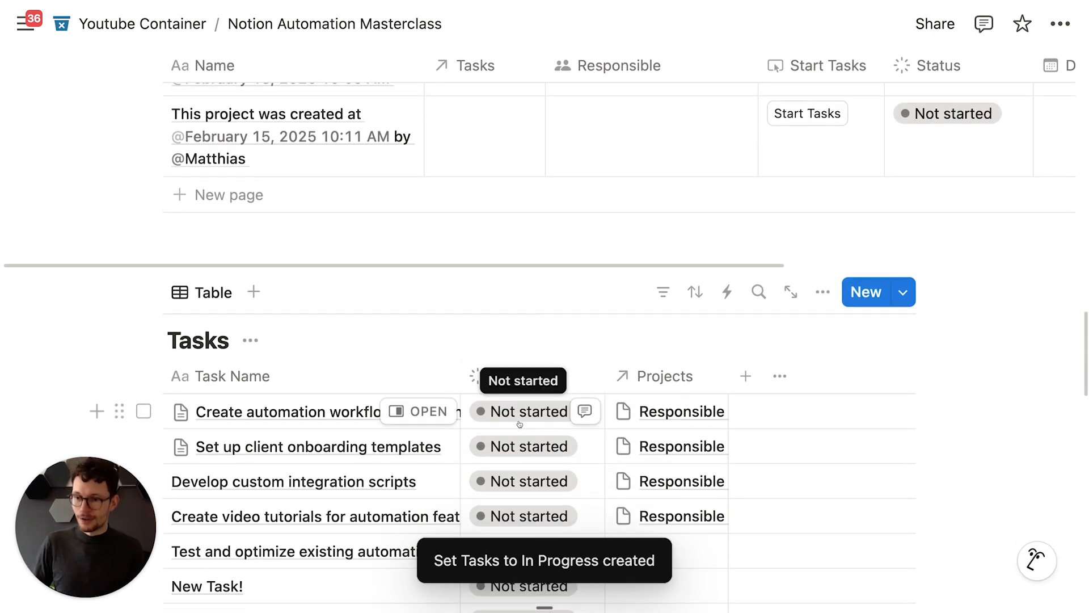
pyautogui.scroll(2, 519, 423)
pyautogui.click(937, 168)
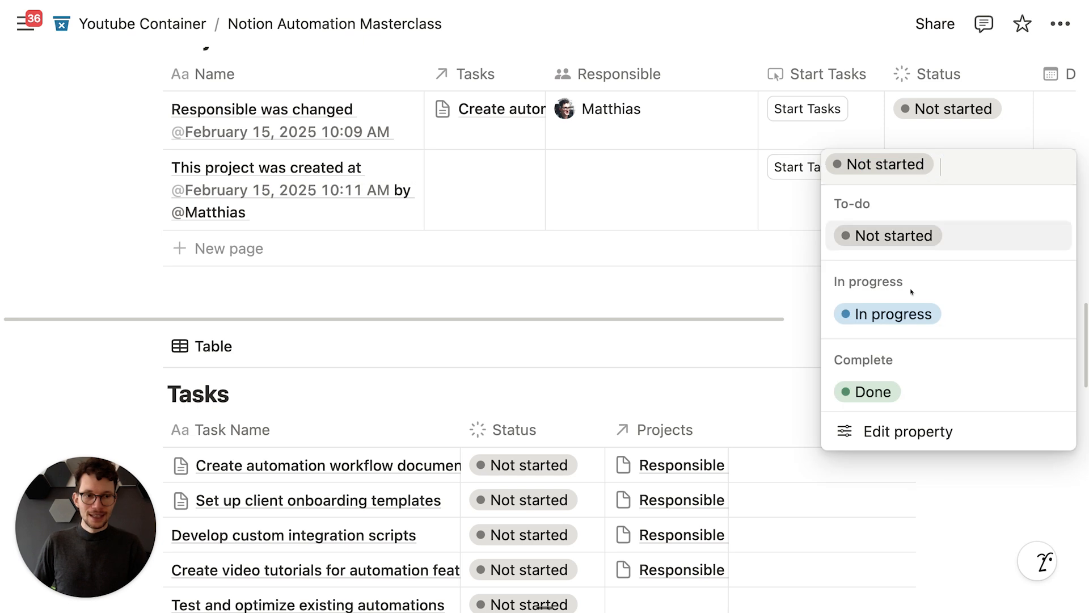
pyautogui.click(904, 320)
# Step: Scroll through the Tasks table to check whether the related tasks' statuses changed
pyautogui.scroll(-5, 675, 346)
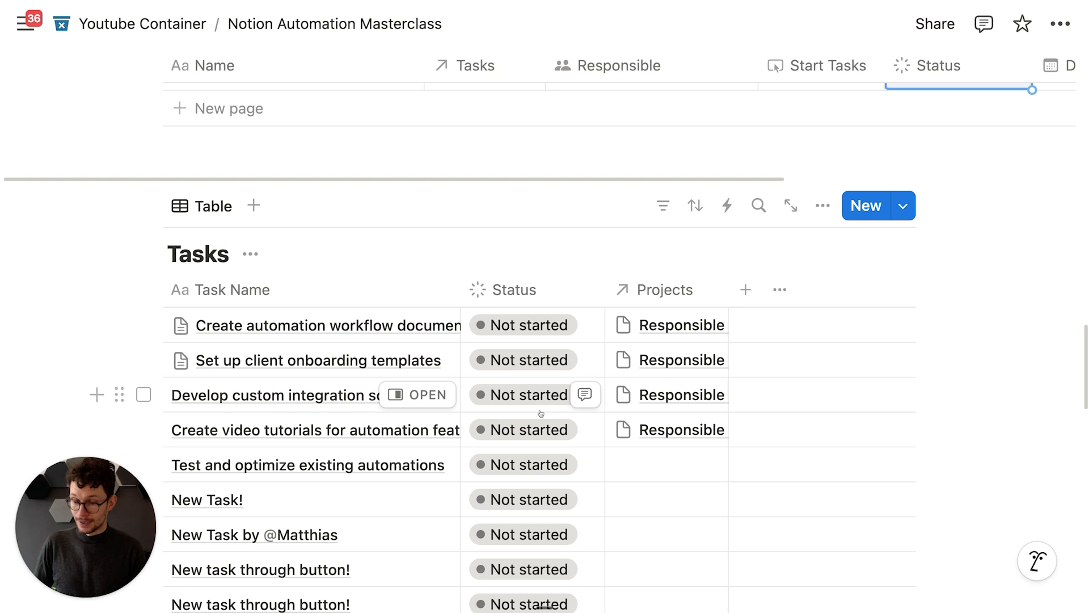
pyautogui.scroll(-2, 540, 397)
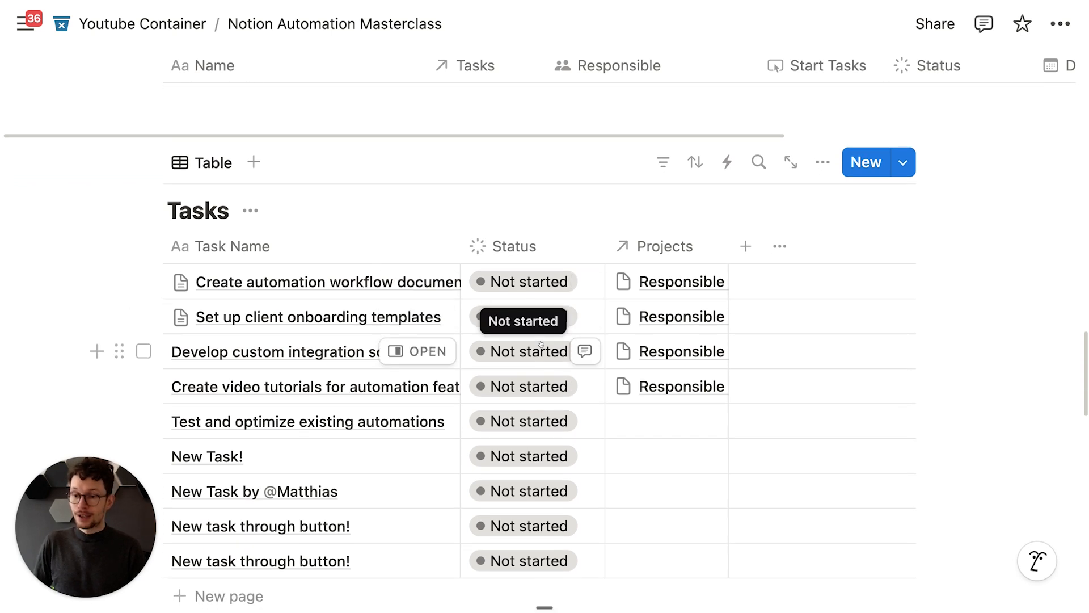
pyautogui.scroll(-1, 540, 343)
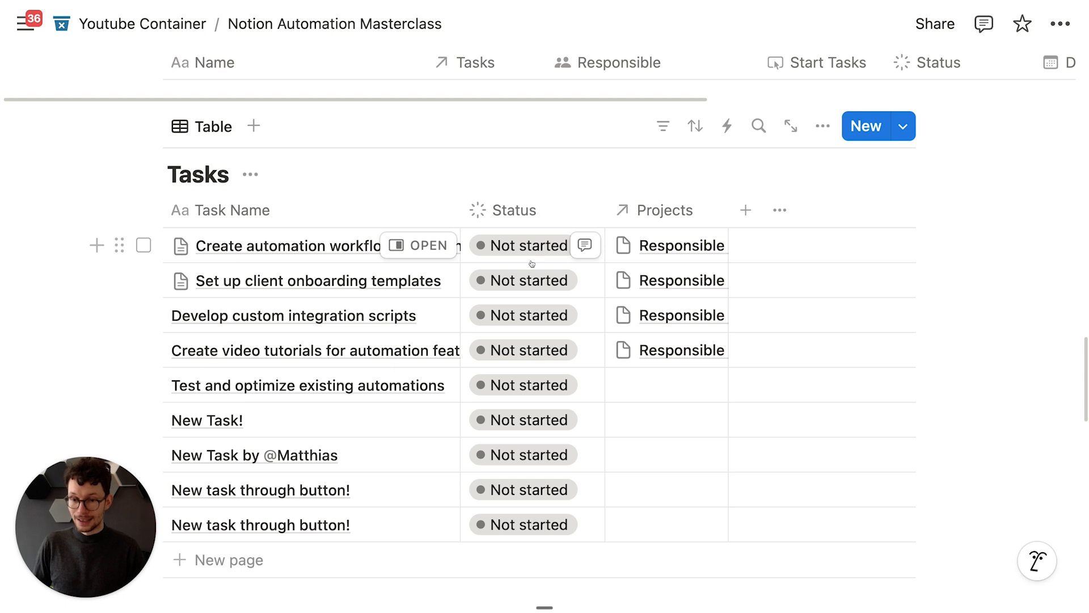
pyautogui.scroll(3, 511, 256)
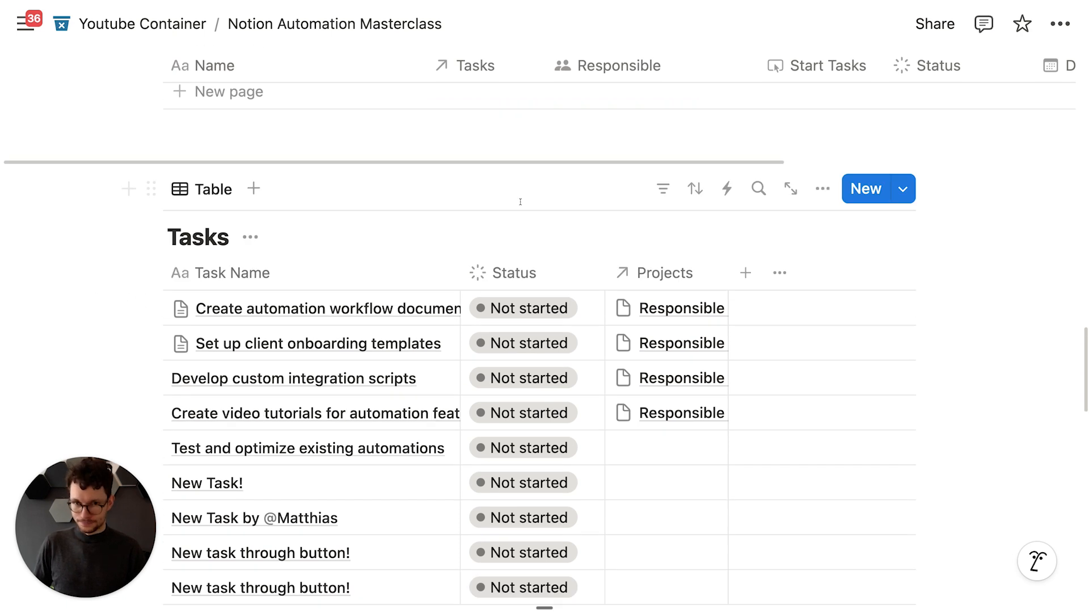
pyautogui.scroll(-2, 493, 245)
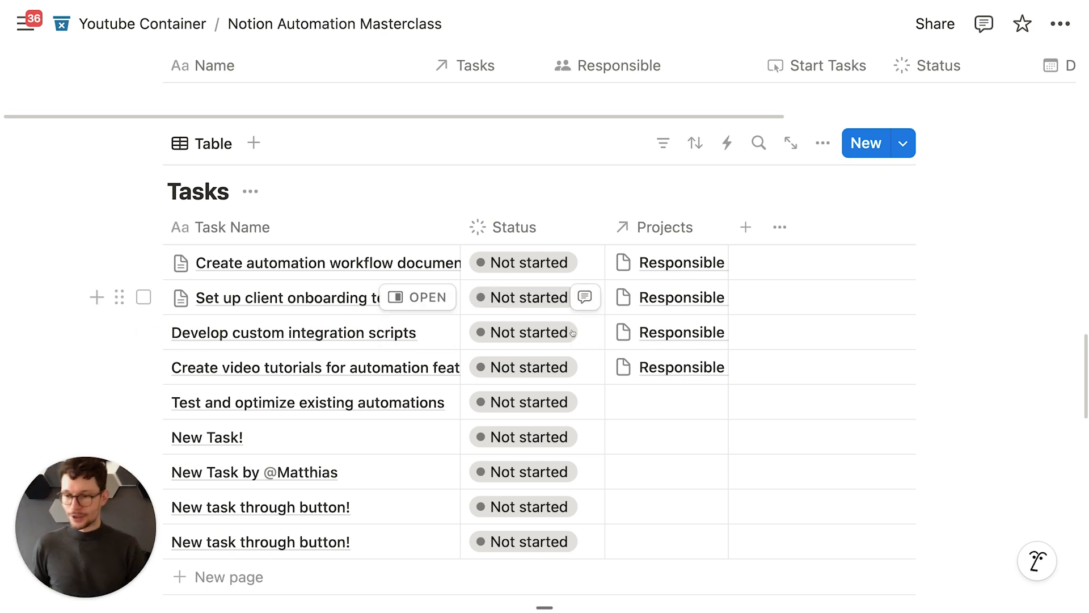
pyautogui.scroll(5, 582, 315)
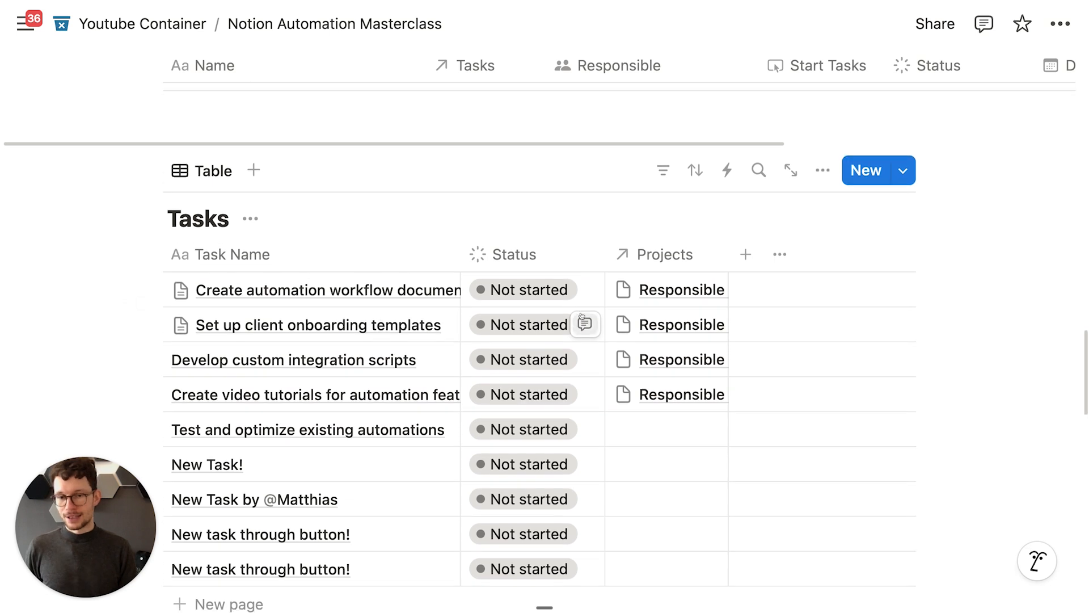
pyautogui.scroll(-2, 553, 350)
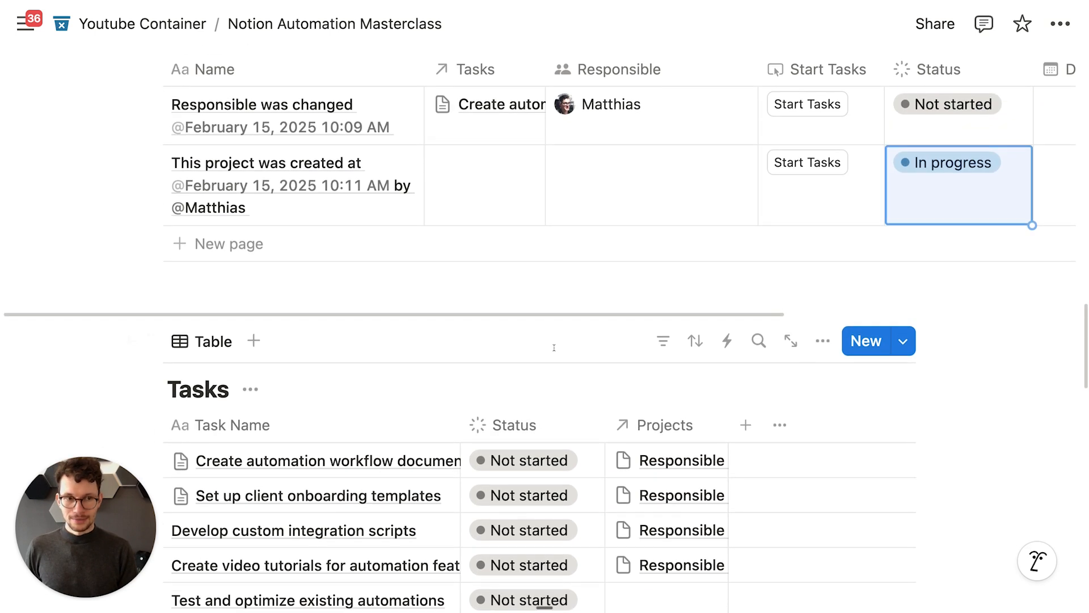
pyautogui.scroll(2, 800, 216)
pyautogui.scroll(-5, 522, 250)
pyautogui.scroll(1, 565, 290)
pyautogui.scroll(5, 565, 290)
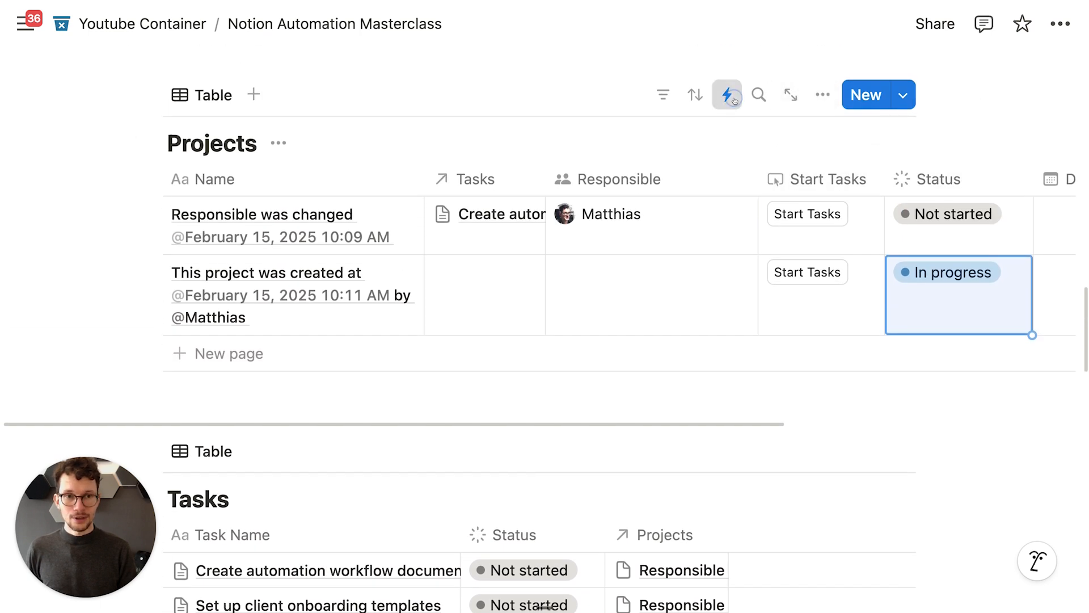
# Step: Set the first project's Status to In progress and review the existing automations
pyautogui.click(733, 97)
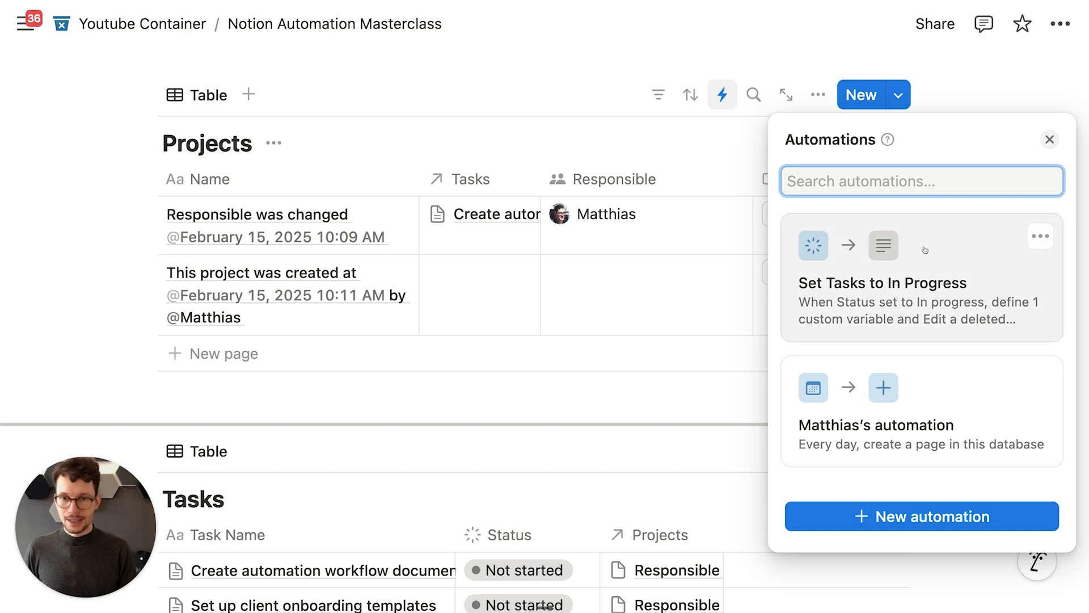
pyautogui.press('Escape')
pyautogui.scroll(-1, 941, 227)
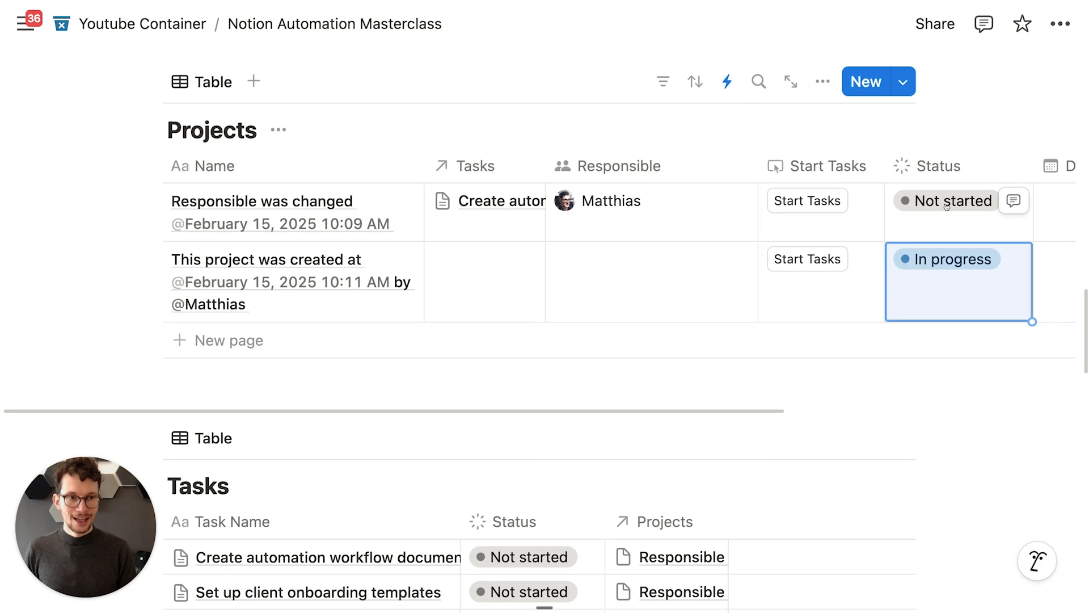
pyautogui.click(948, 214)
pyautogui.click(927, 347)
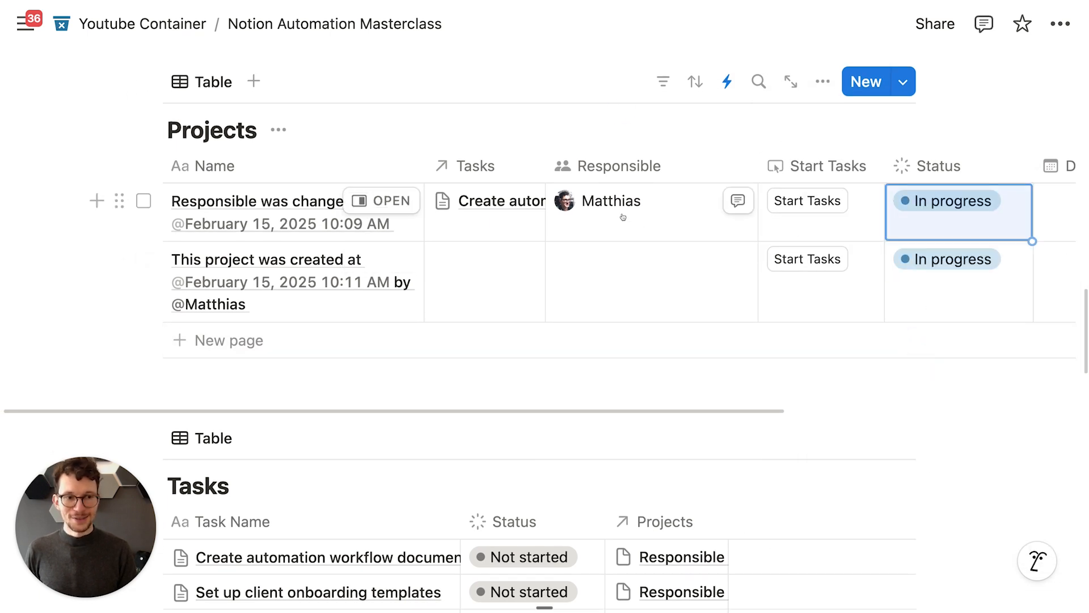
pyautogui.scroll(-3, 619, 222)
pyautogui.scroll(4, 737, 210)
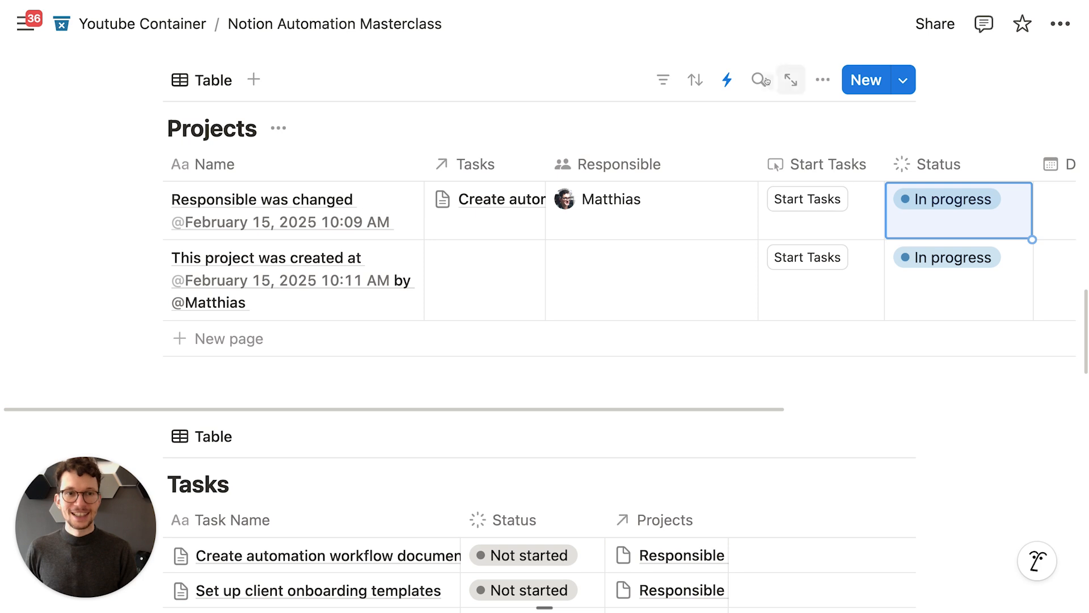
pyautogui.click(727, 80)
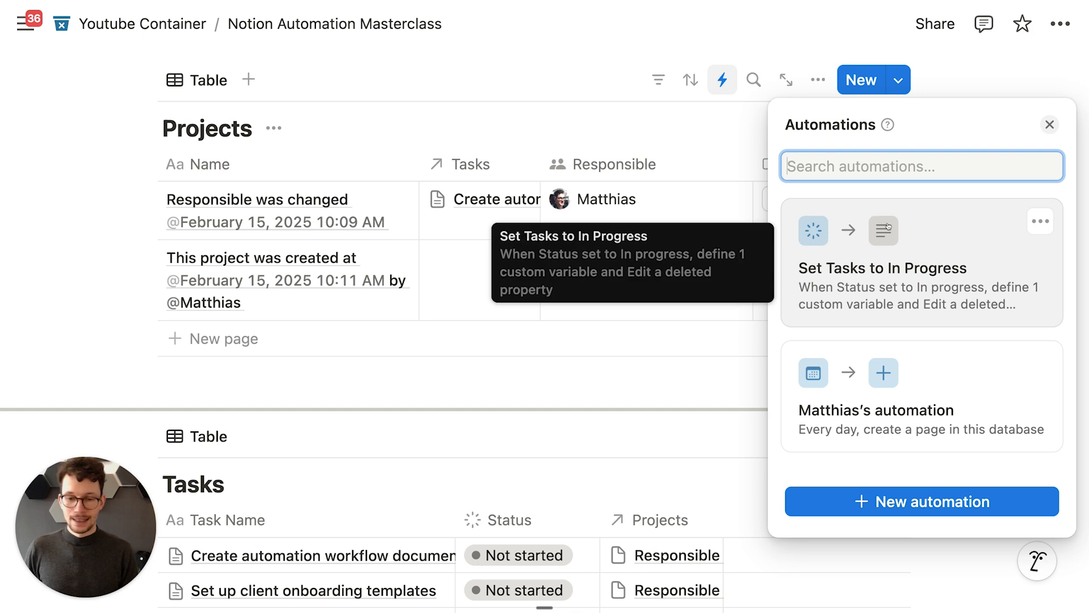
pyautogui.click(623, 348)
pyautogui.scroll(-5, 622, 334)
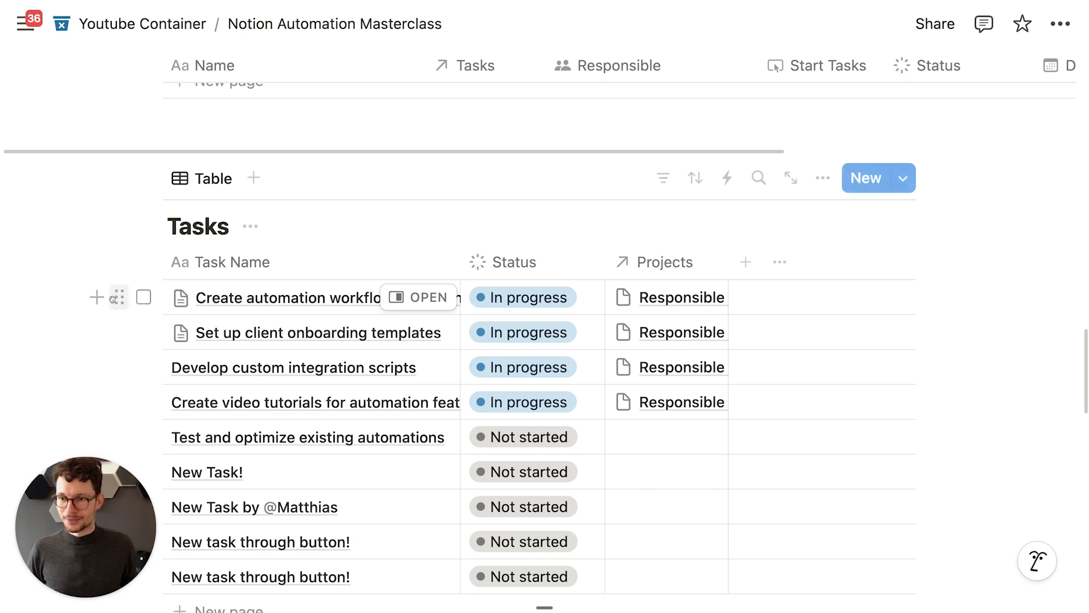
# Step: Reset the four In progress tasks and the first project back to Not started
pyautogui.moveTo(74, 301); pyautogui.dragTo(292, 416)
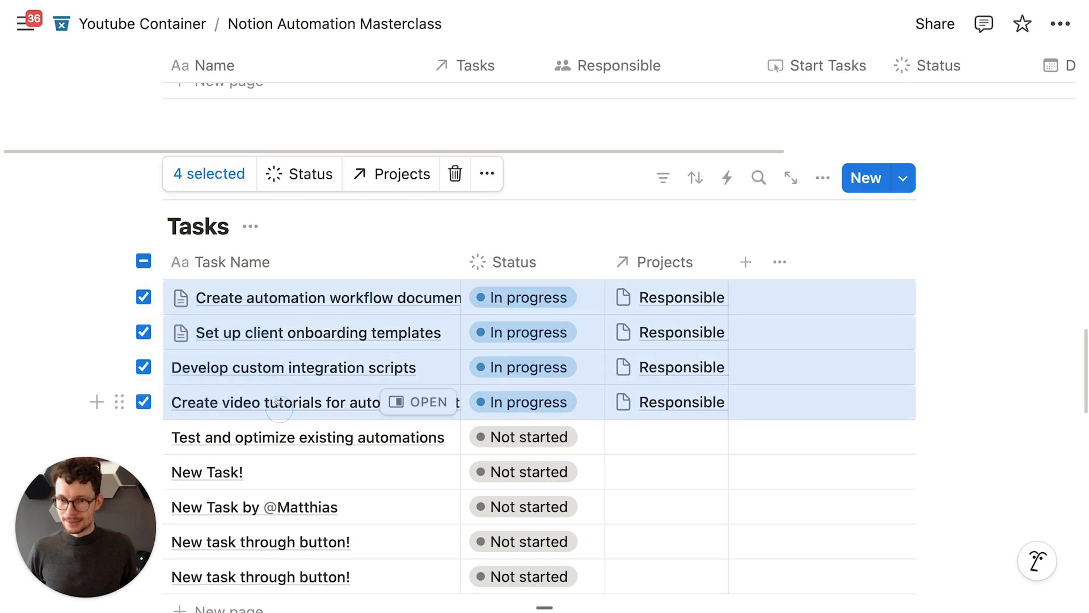
pyautogui.click(289, 170)
pyautogui.click(322, 243)
pyautogui.scroll(5, 880, 263)
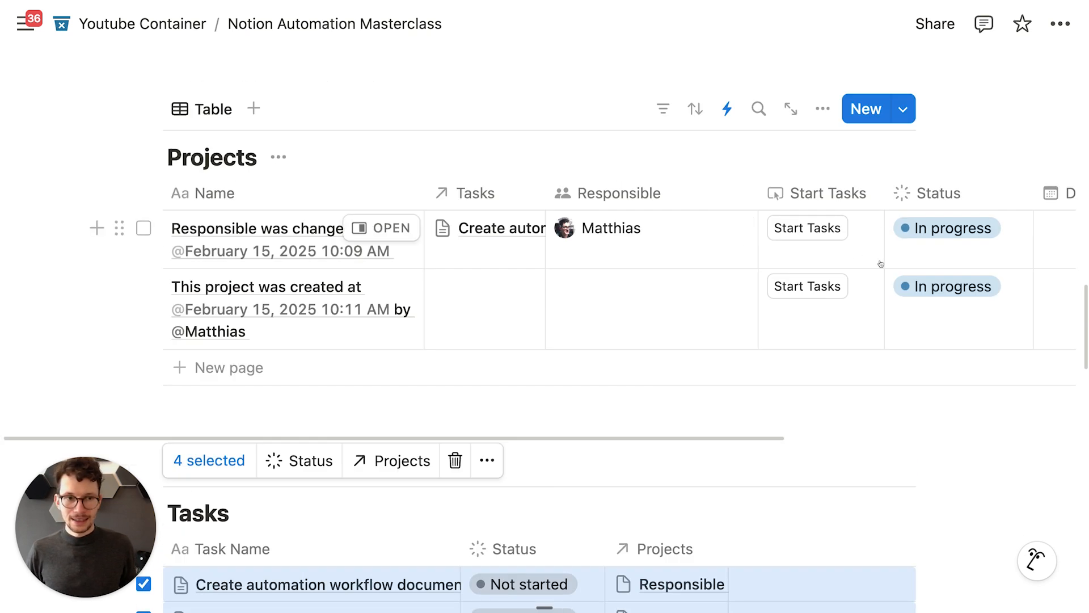
pyautogui.click(941, 233)
pyautogui.click(894, 294)
pyautogui.scroll(-5, 619, 255)
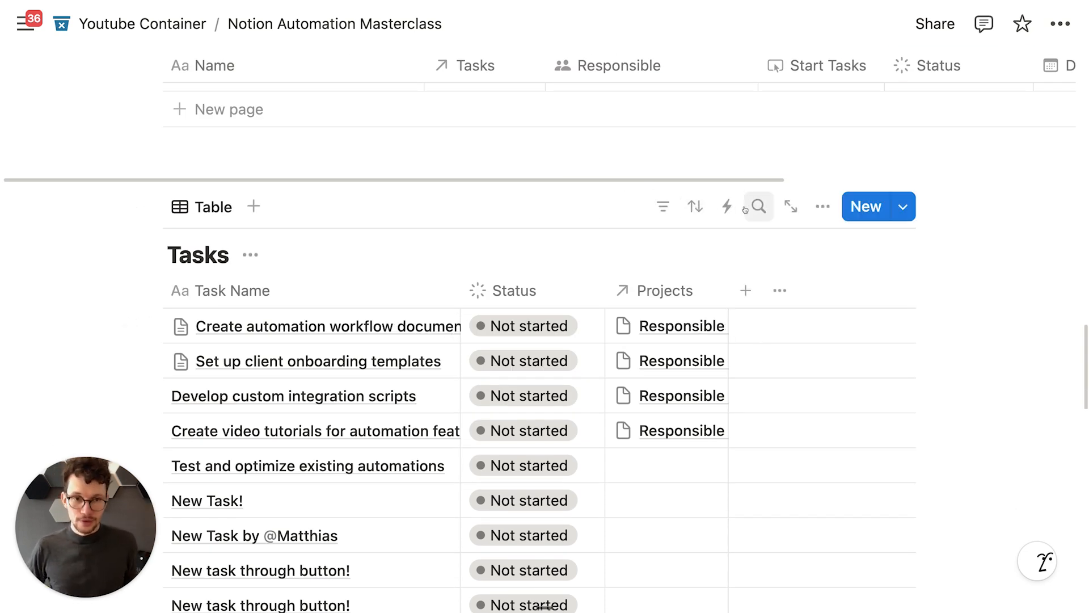
# Step: Create a Tasks automation named 'Start Project' triggered when Status is set to In progress
pyautogui.click(726, 206)
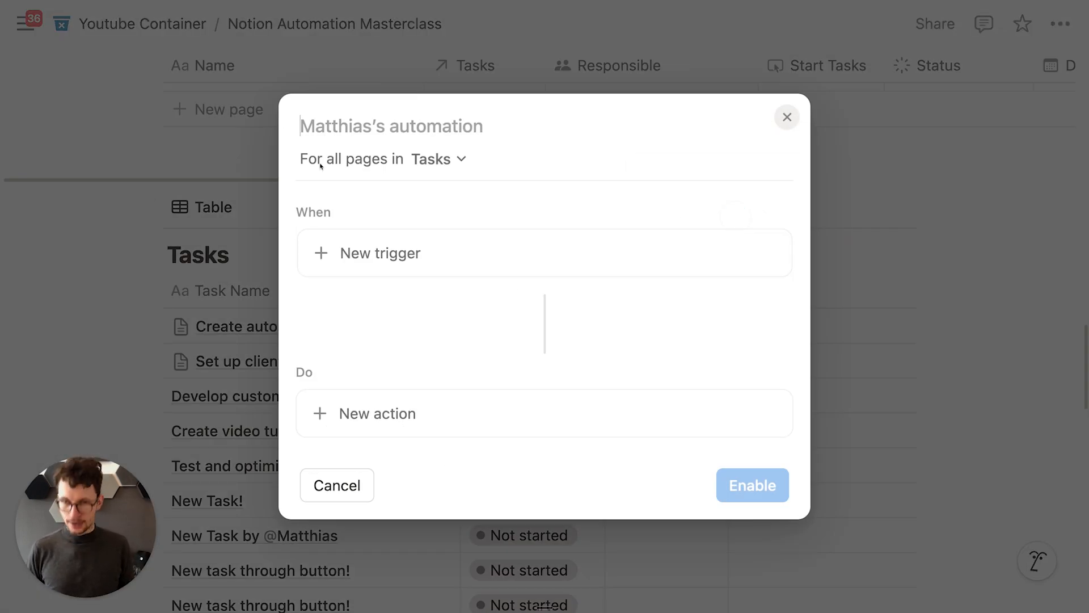
pyautogui.write('Start Project')
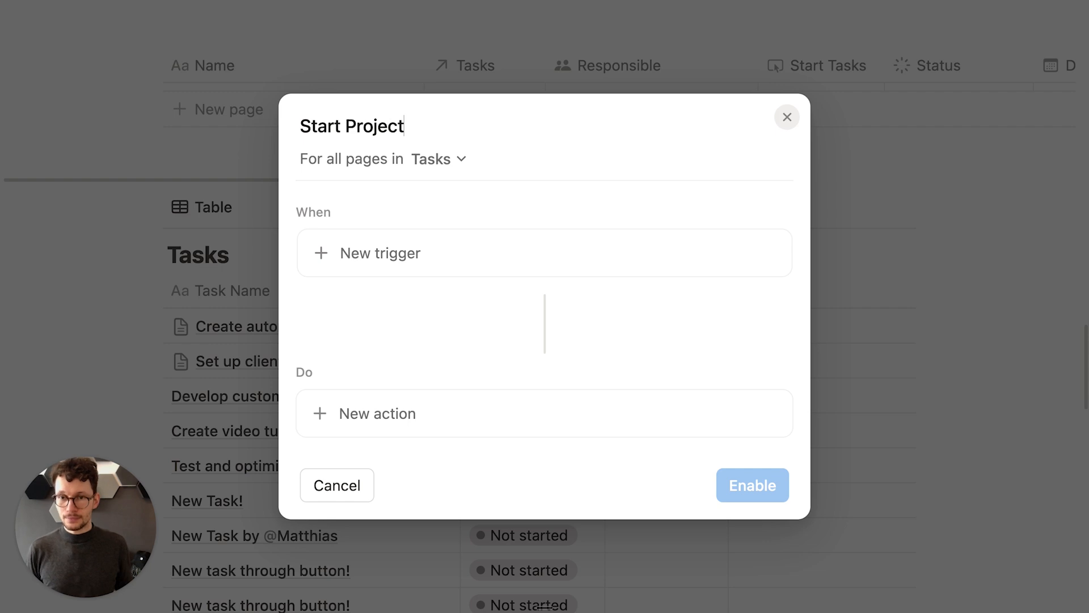
pyautogui.click(340, 268)
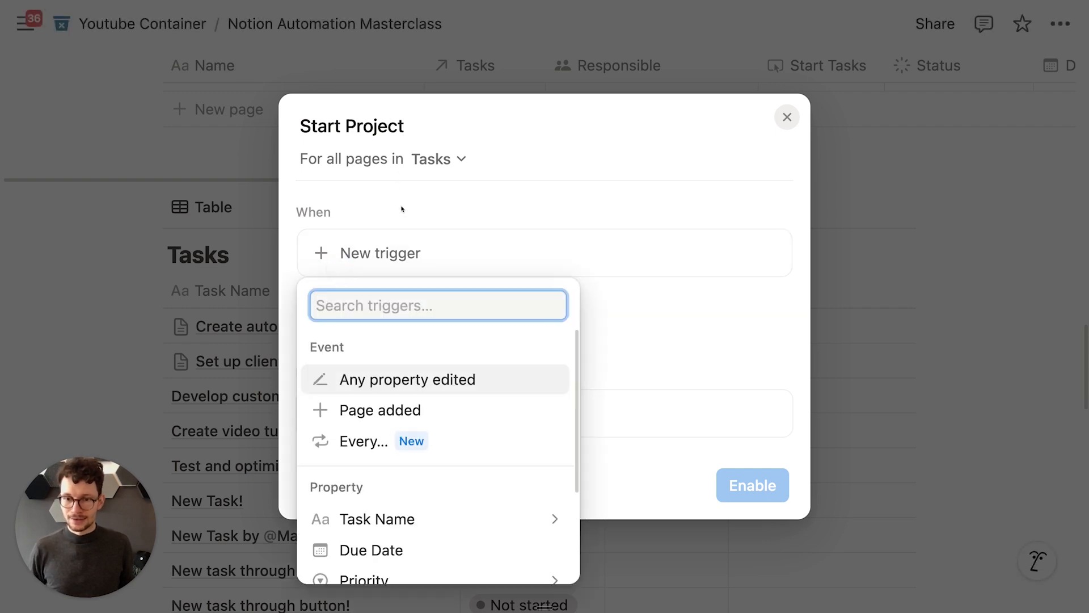
pyautogui.scroll(-4, 391, 448)
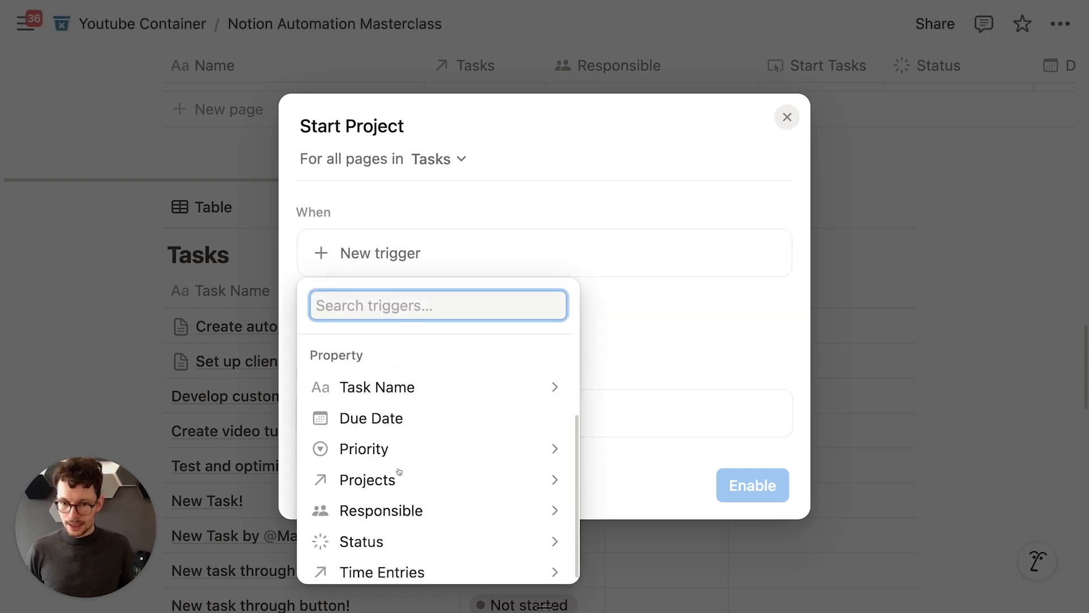
pyautogui.click(395, 526)
pyautogui.click(357, 339)
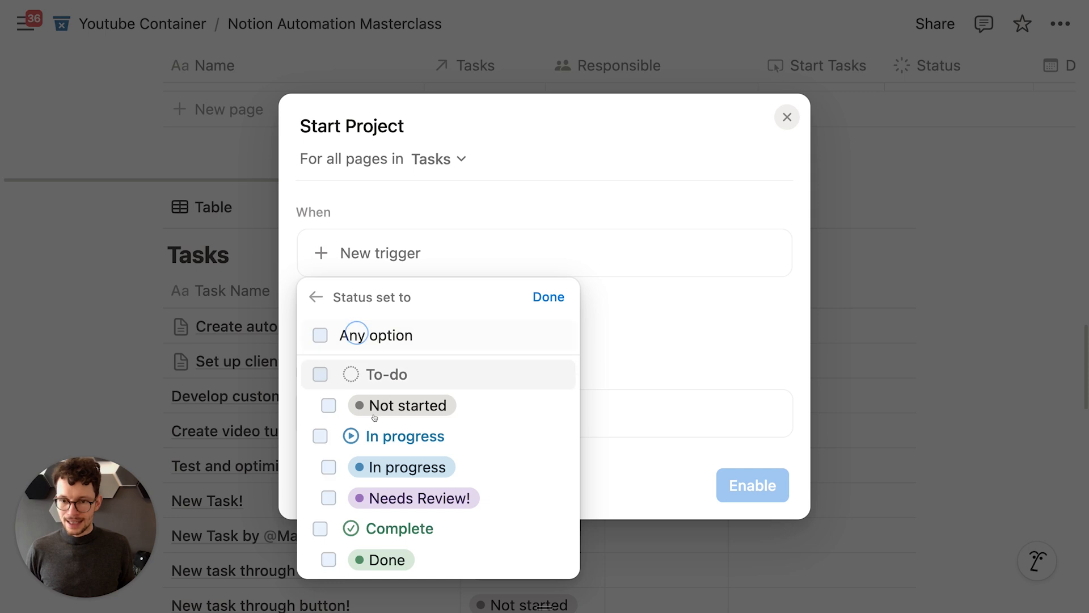
pyautogui.click(369, 467)
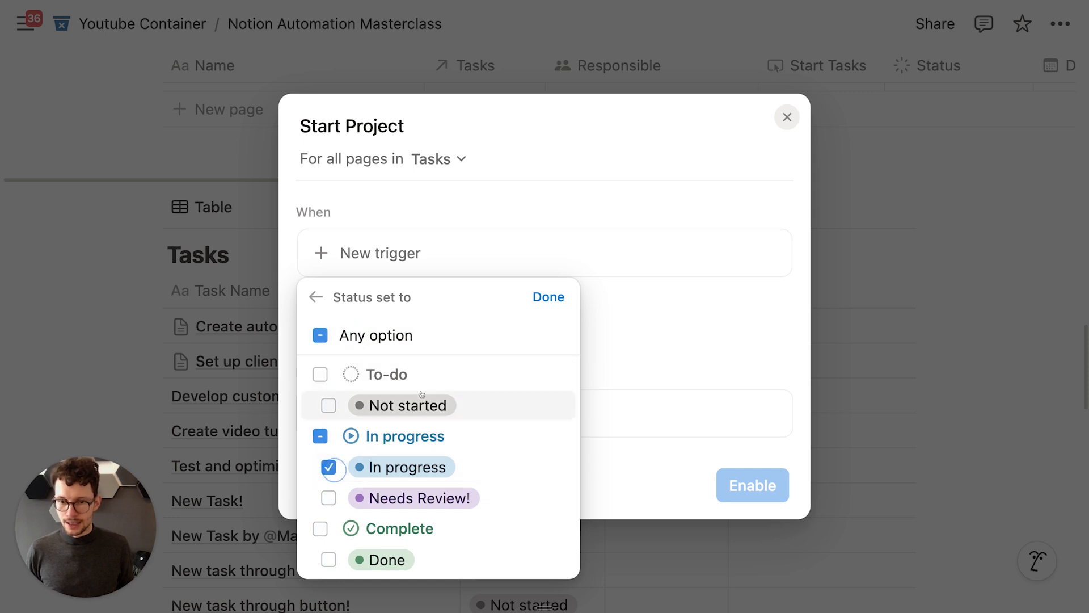
pyautogui.click(548, 297)
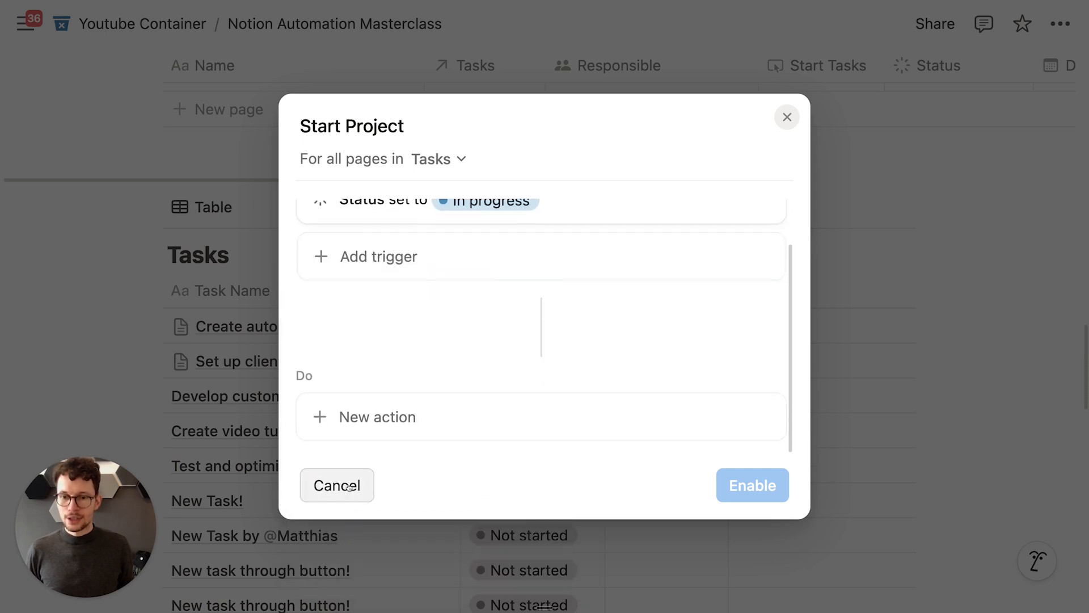
# Step: Define a variable named project with the formula Trigger page.Projects
pyautogui.click(377, 415)
pyautogui.click(408, 375)
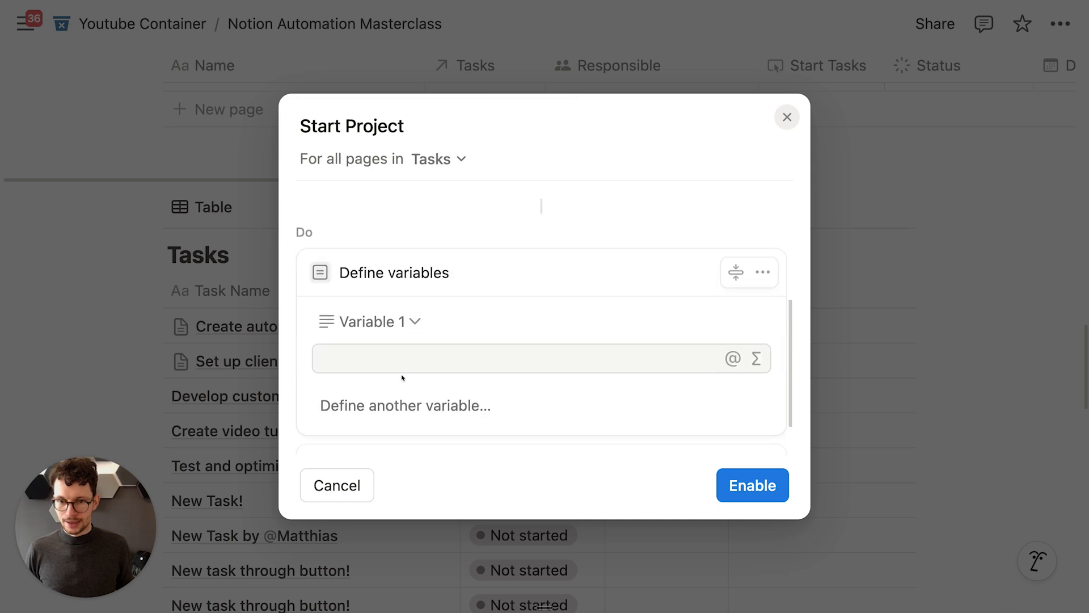
pyautogui.click(394, 326)
pyautogui.press('super+a')
pyautogui.write('pr')
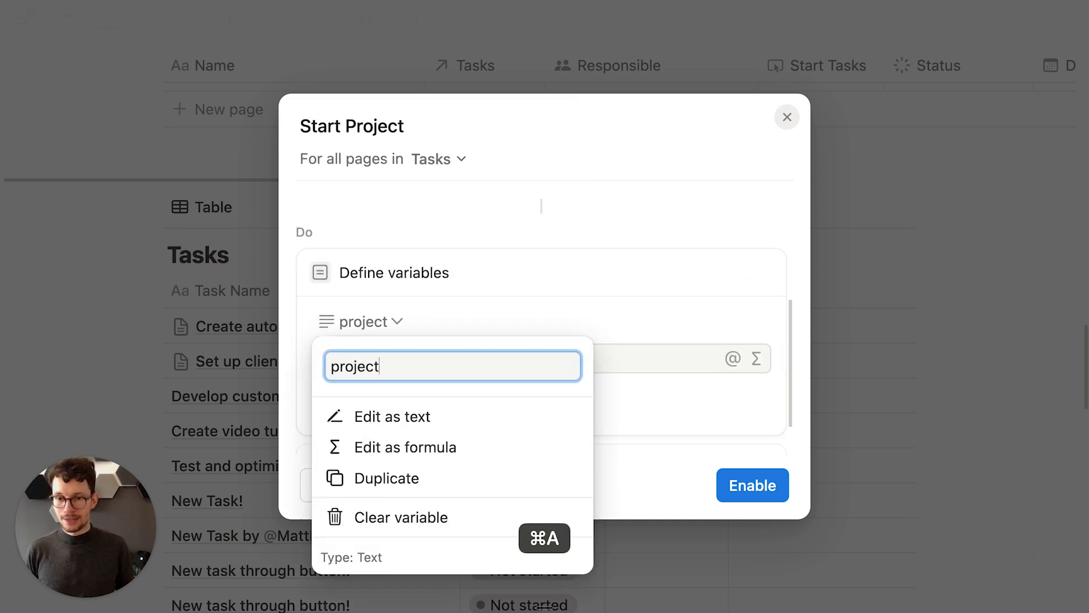
pyautogui.press('Return')
pyautogui.click(756, 358)
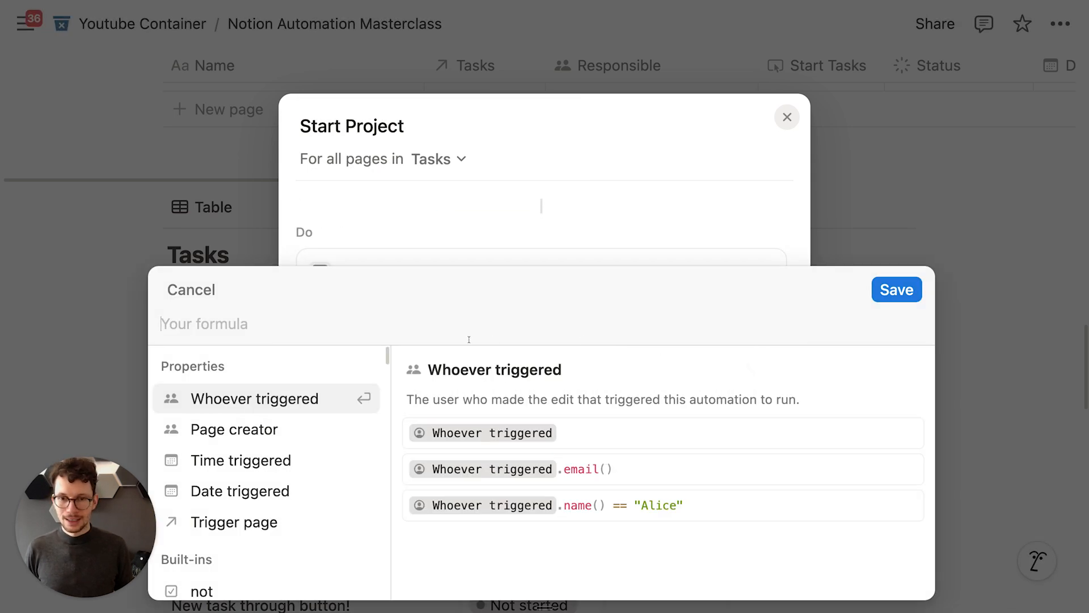
pyautogui.click(243, 521)
pyautogui.write('.p')
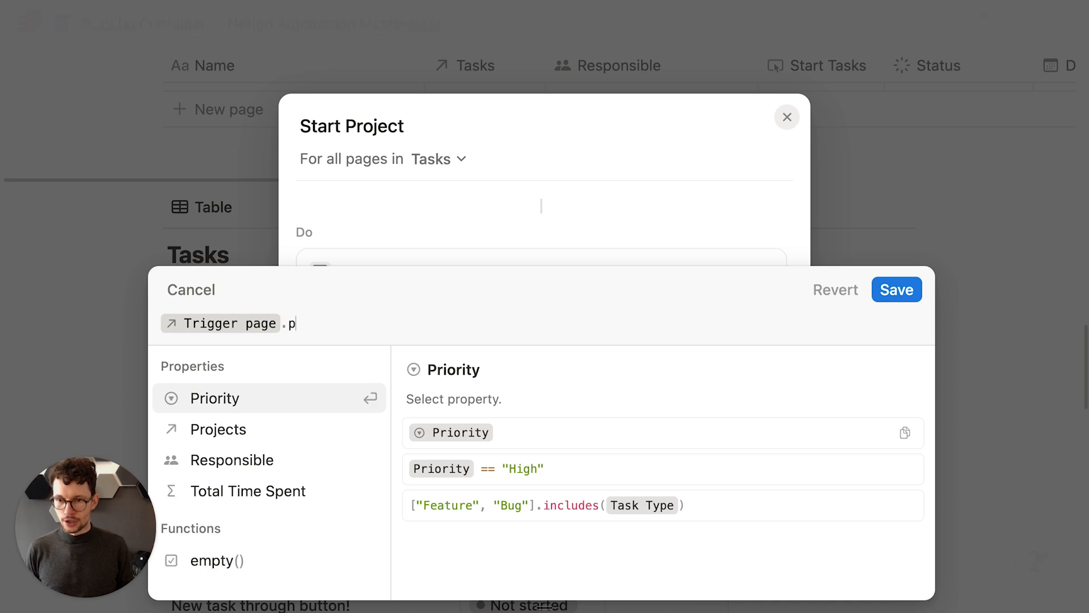
pyautogui.write('ro')
pyautogui.press('Return')
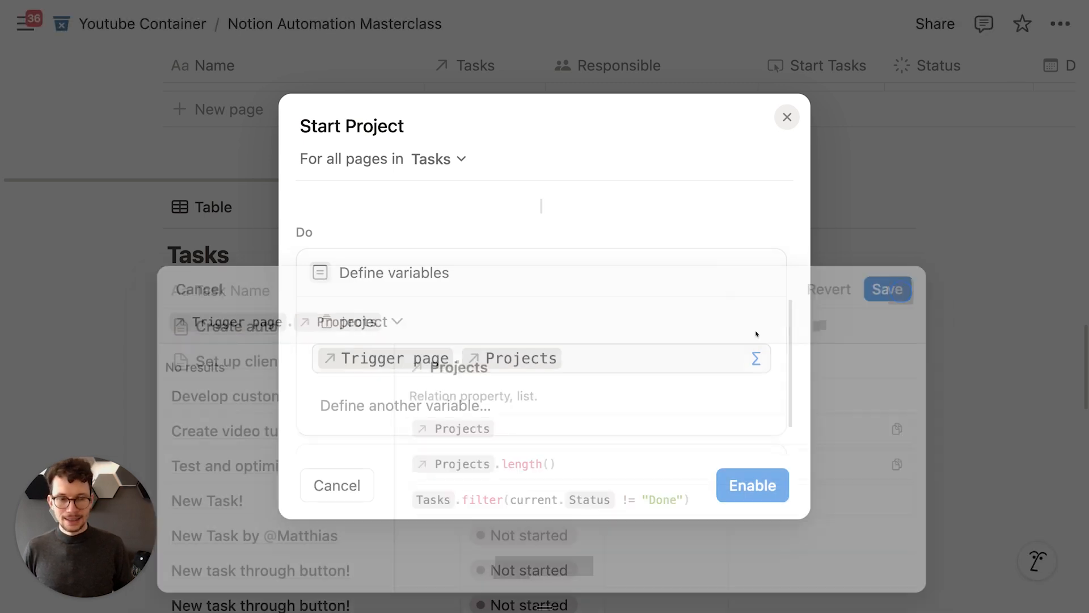
# Step: Add an Edit pages action setting the project's Status to In progress, and enable it
pyautogui.click(408, 412)
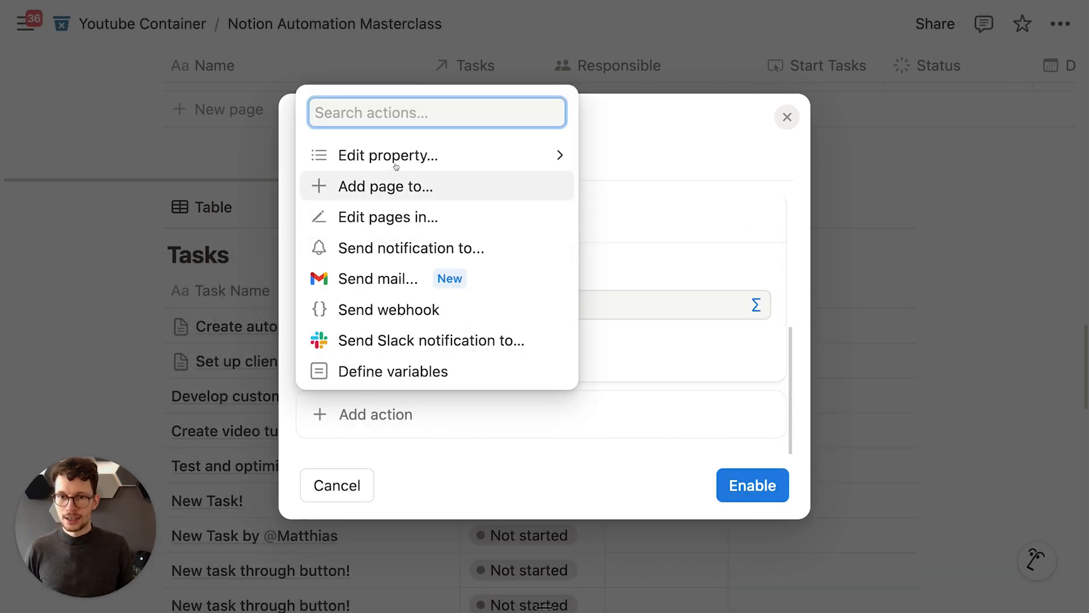
pyautogui.click(420, 216)
pyautogui.click(397, 358)
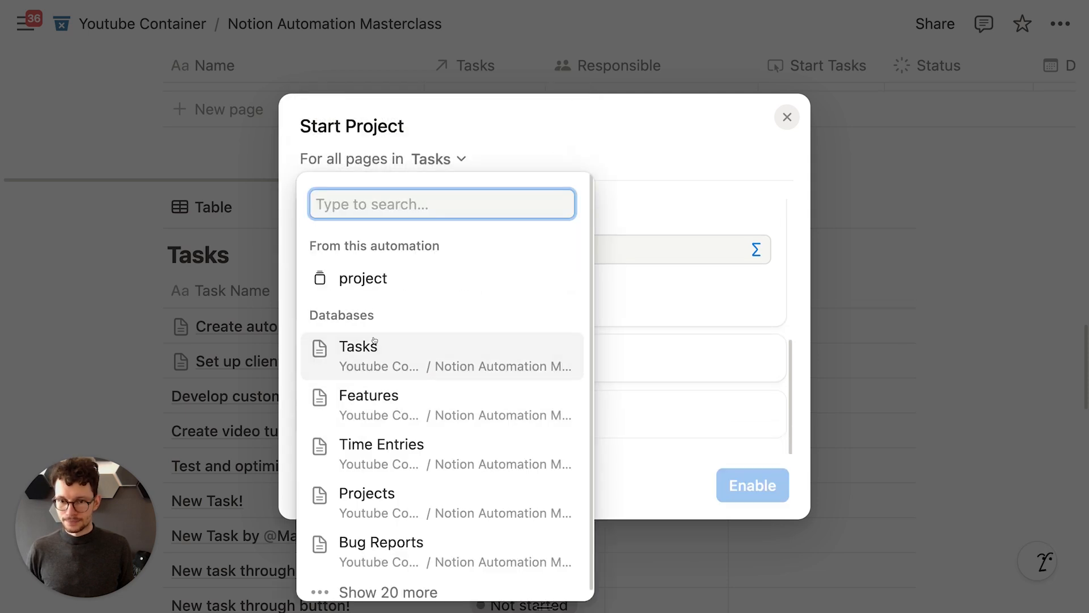
pyautogui.click(377, 277)
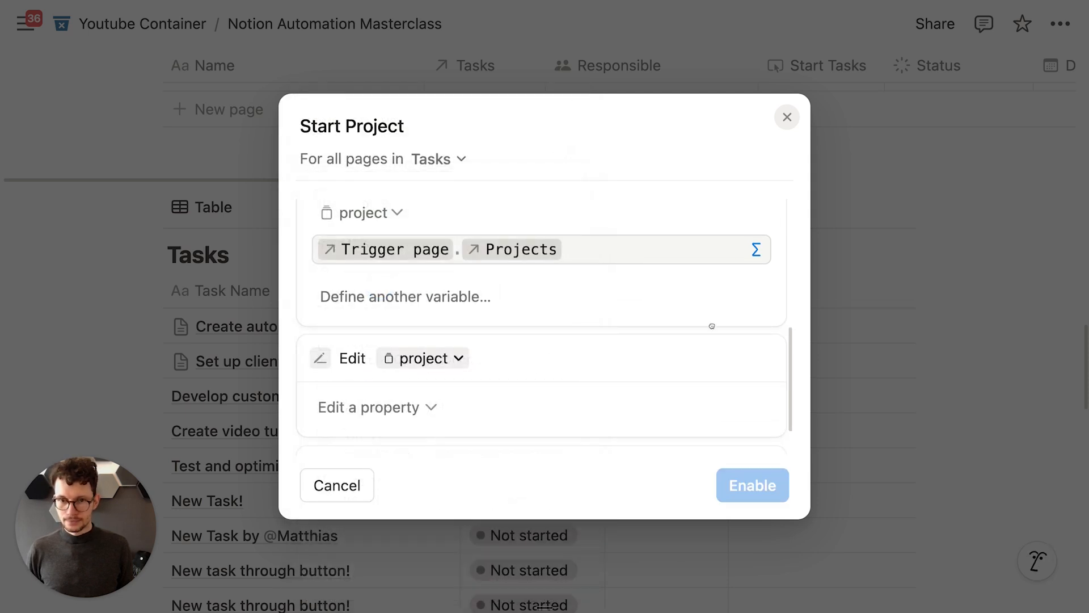
pyautogui.click(435, 406)
pyautogui.click(406, 350)
pyautogui.click(547, 338)
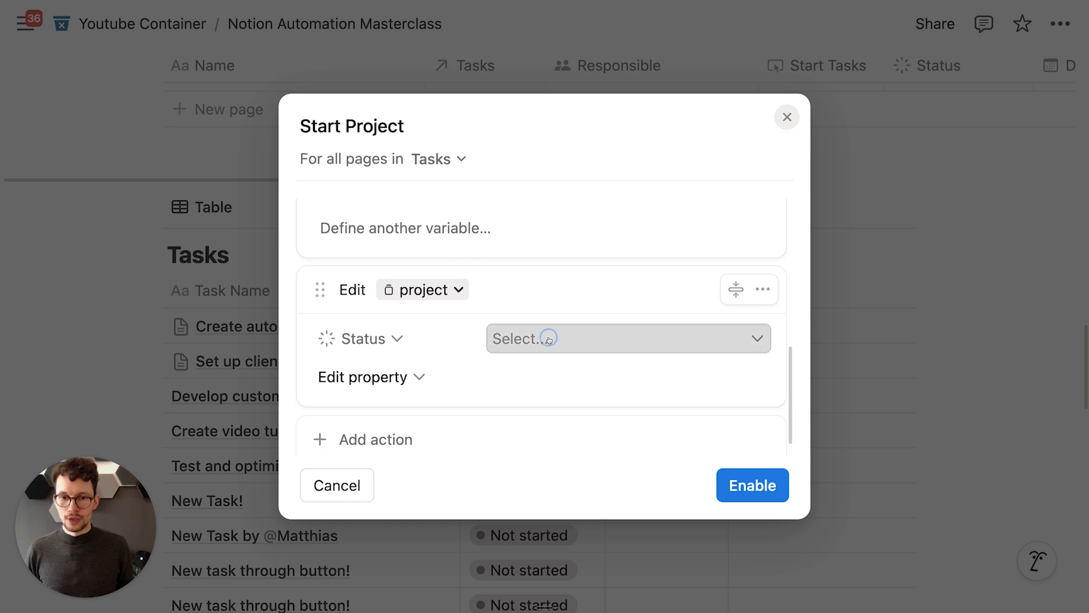
pyautogui.click(547, 199)
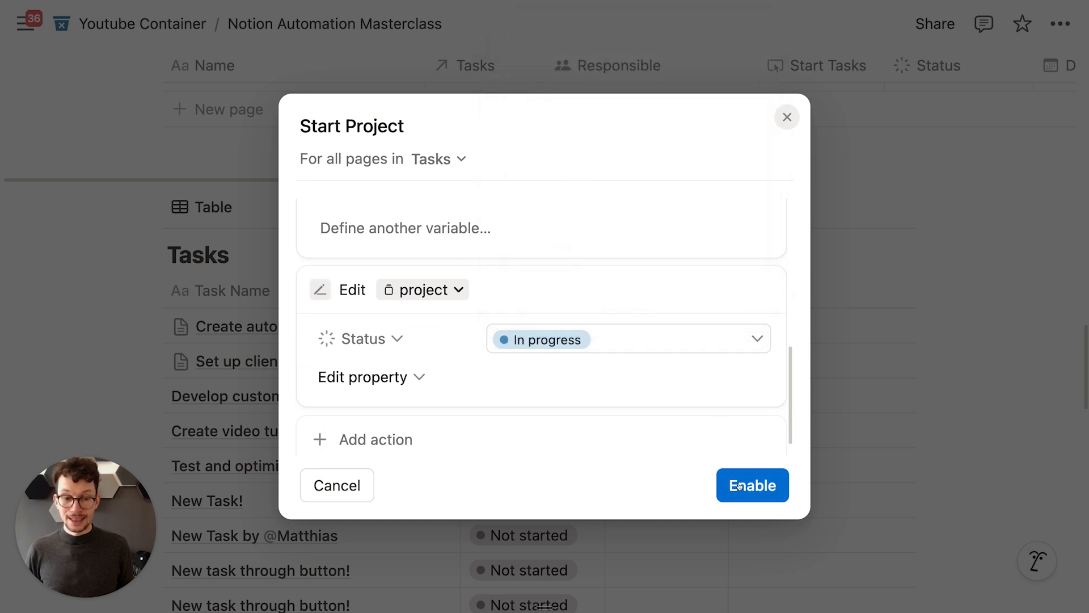
pyautogui.click(739, 486)
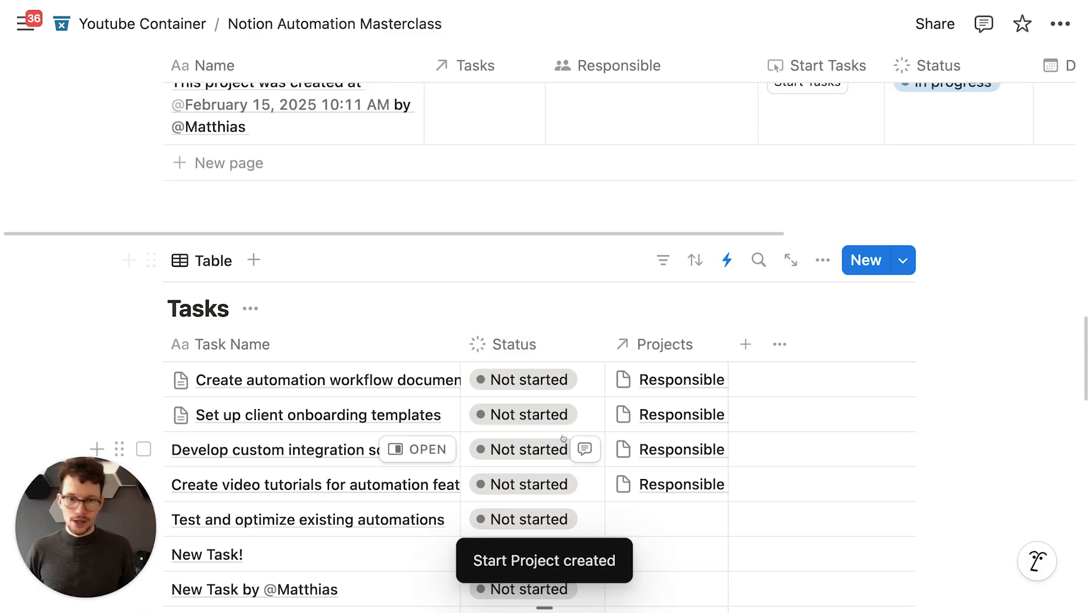
# Step: Set the first onboarding task's status to In progress to test the automation
pyautogui.click(538, 376)
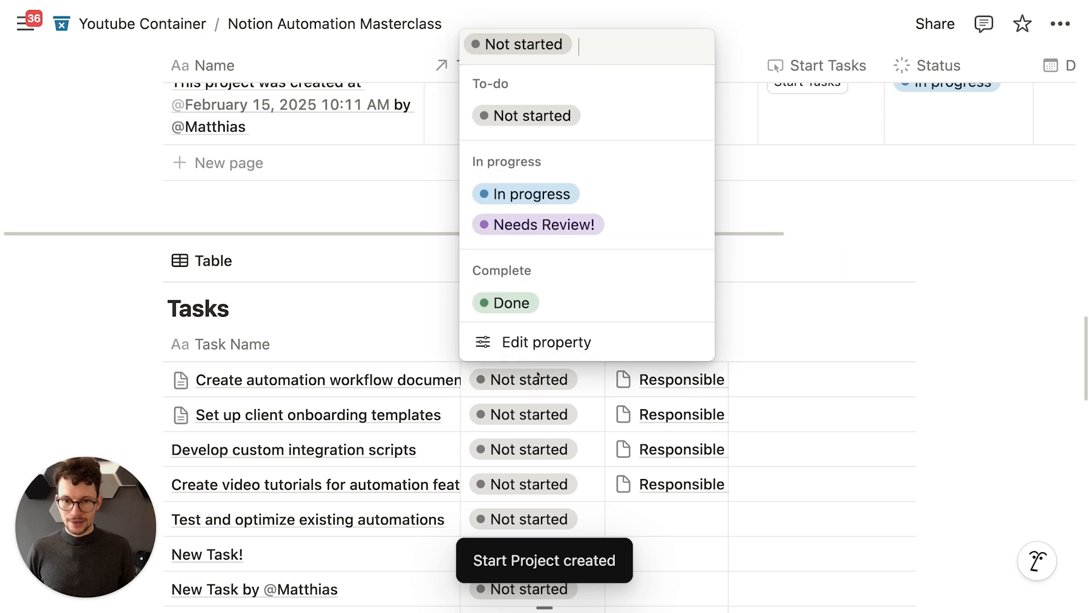
pyautogui.click(531, 193)
pyautogui.scroll(2, 553, 201)
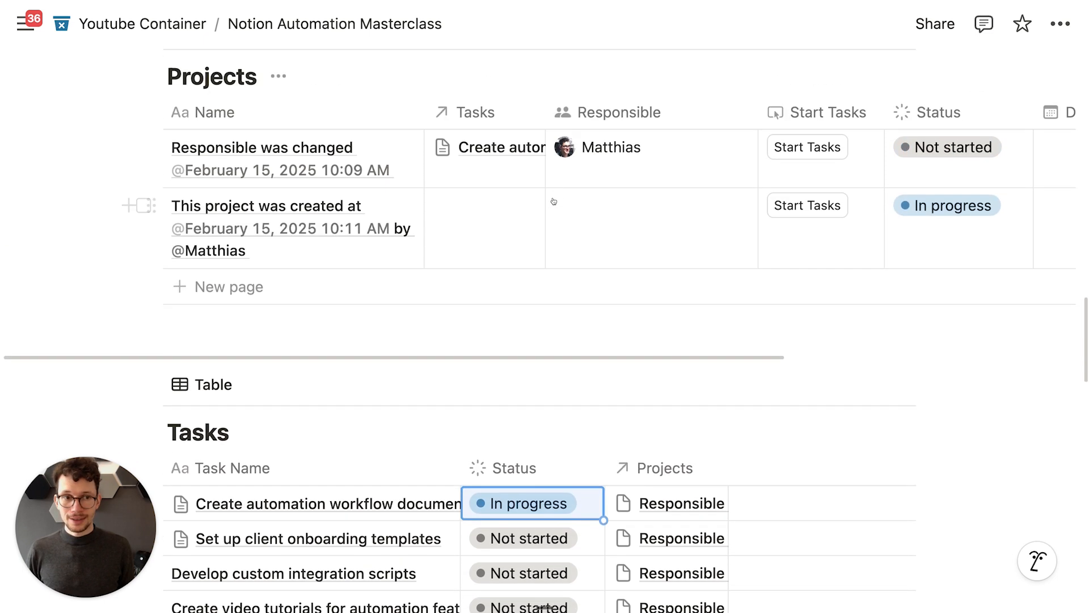
pyautogui.scroll(1, 553, 201)
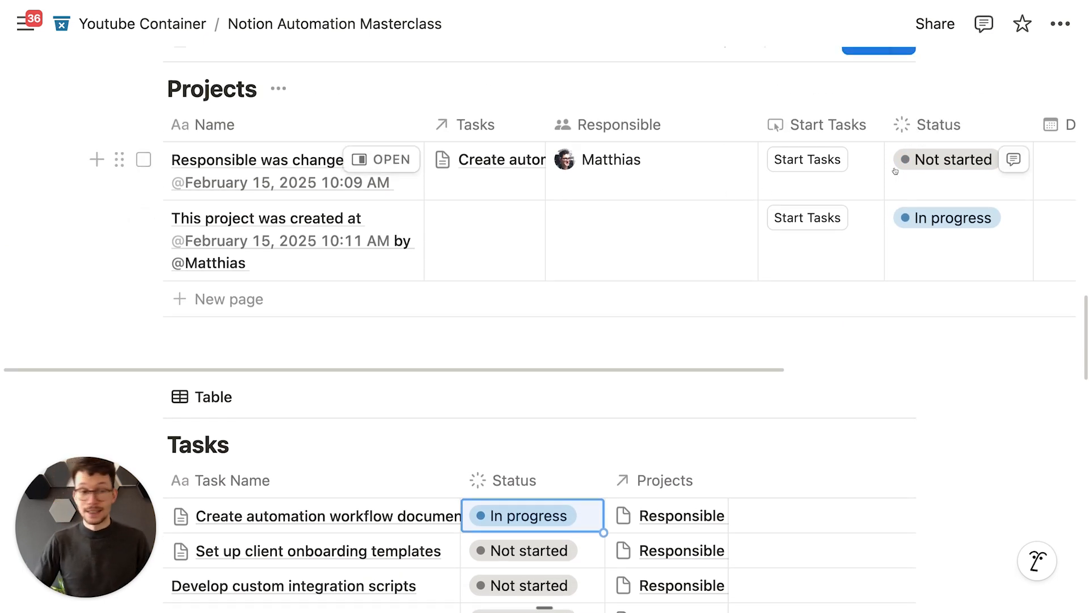
# Step: Narrow the Projects table's Responsible column so the Duration column fits
pyautogui.moveTo(759, 129); pyautogui.dragTo(697, 129)
pyautogui.scroll(-1, 912, 147)
pyautogui.scroll(-3, 912, 147)
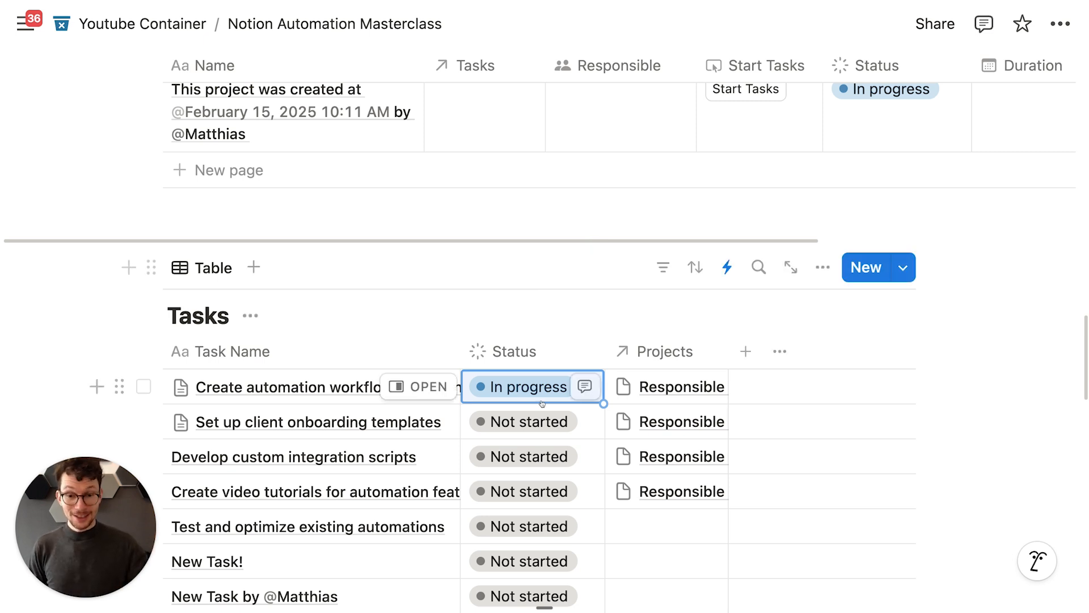
pyautogui.scroll(-3, 522, 368)
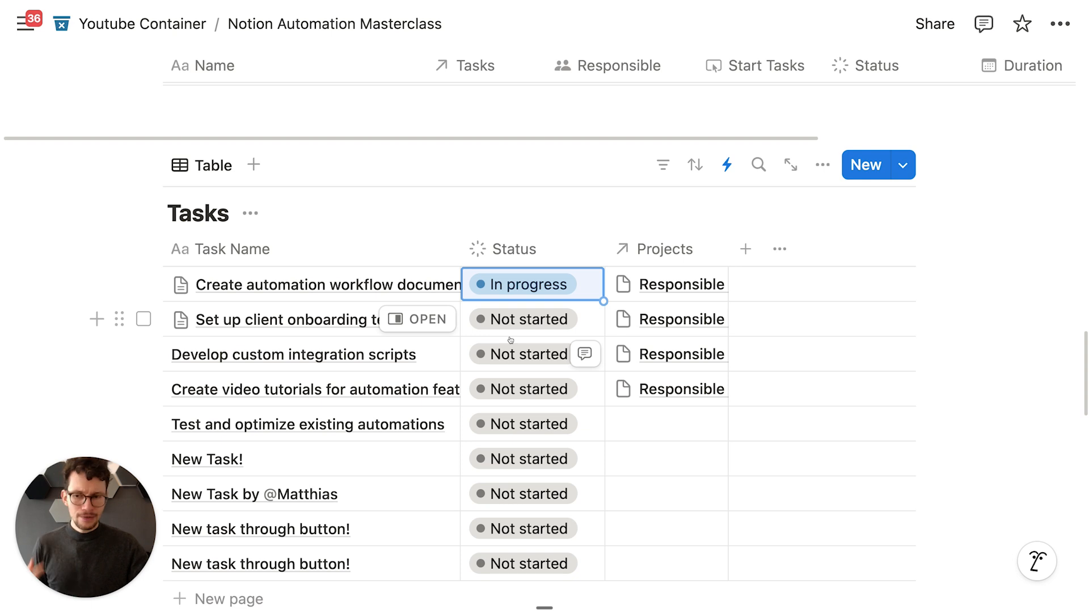
pyautogui.scroll(5, 511, 339)
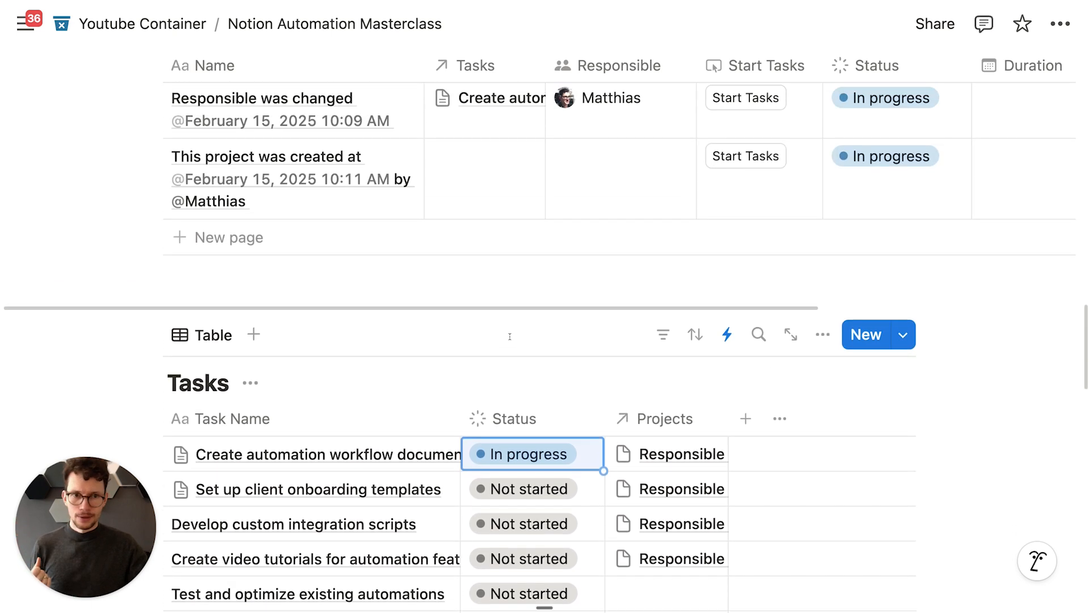
# Step: Check the Projects automations list, then confirm the first project now reads In progress
pyautogui.click(730, 69)
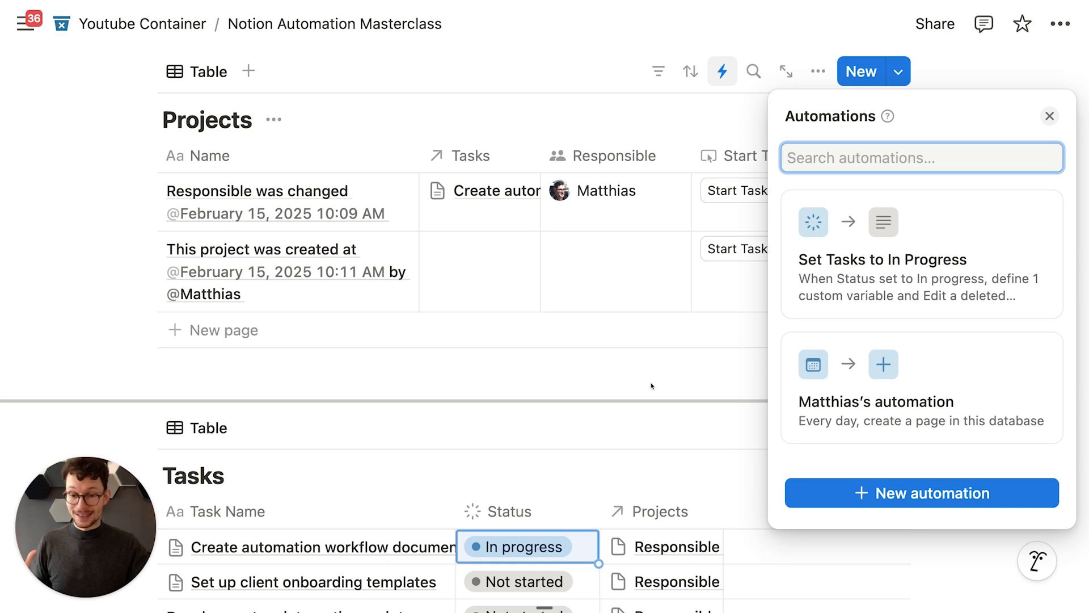
pyautogui.click(651, 386)
pyautogui.scroll(-4, 649, 382)
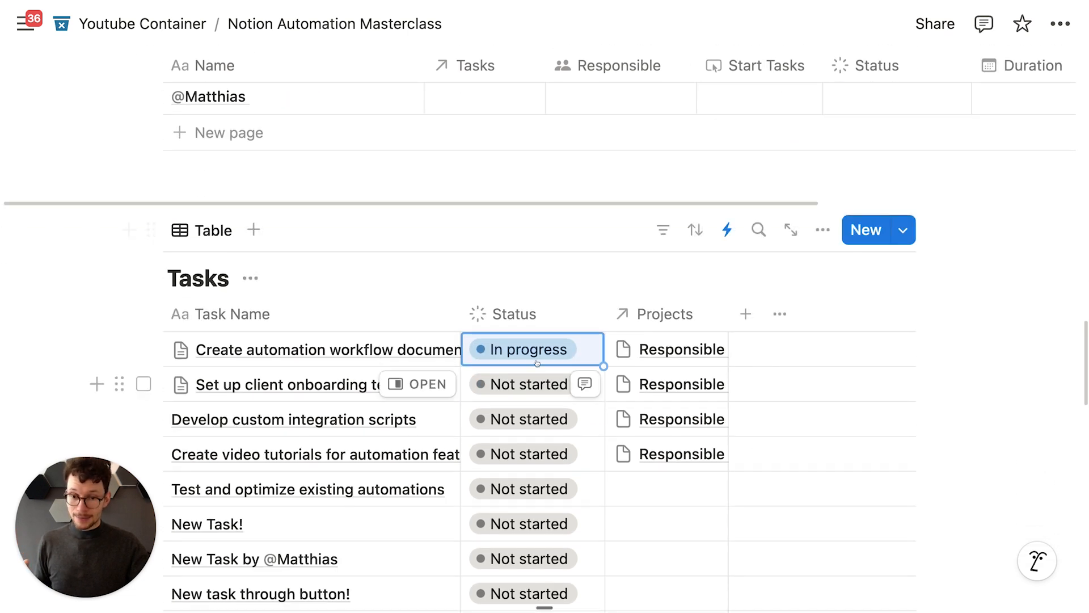
pyautogui.scroll(3, 505, 454)
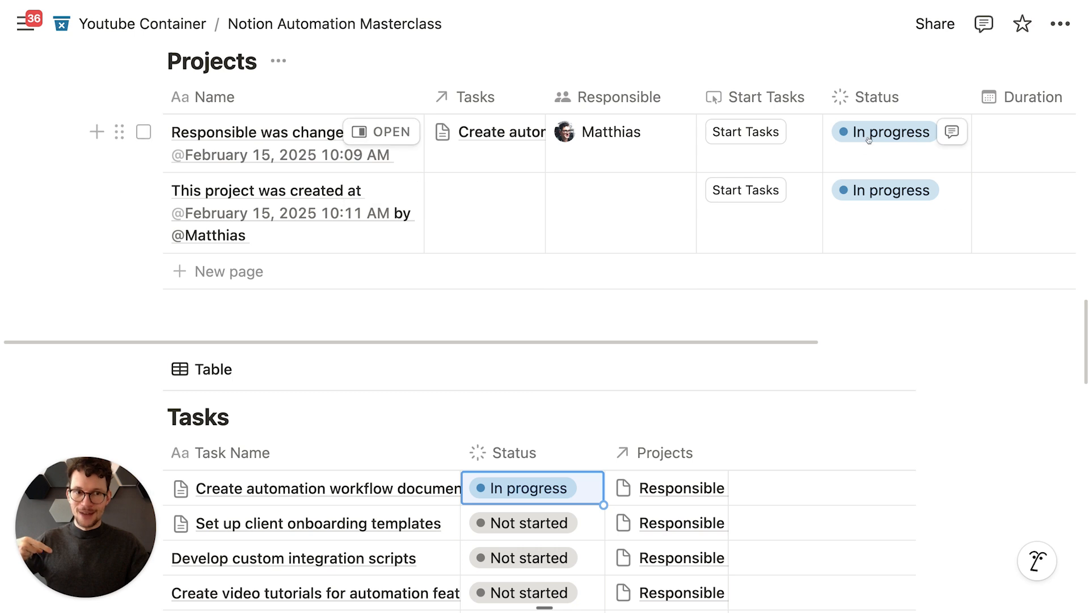
pyautogui.scroll(-4, 622, 274)
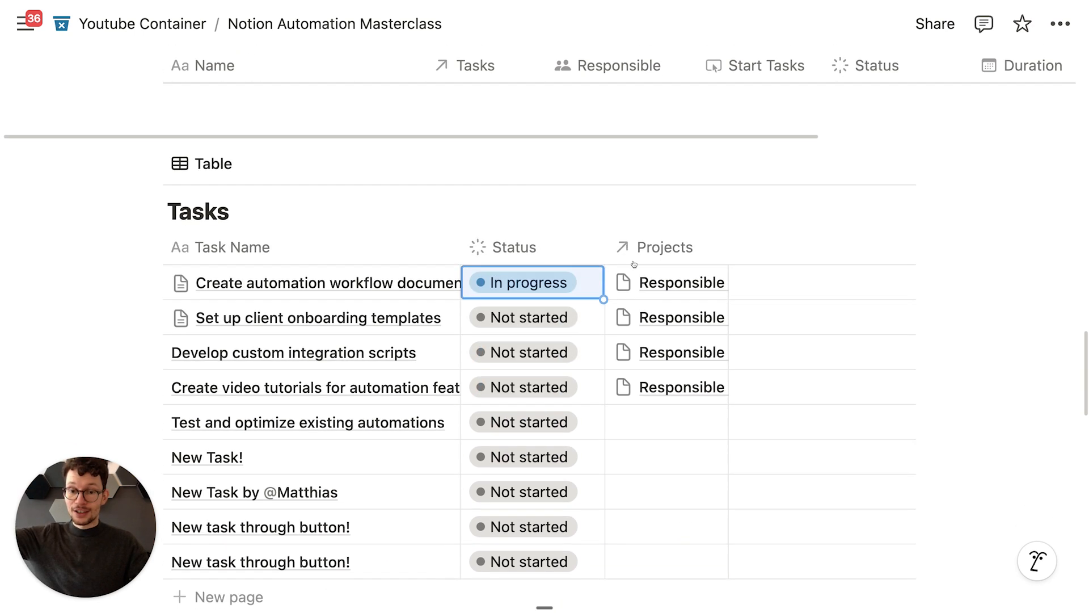
pyautogui.scroll(2, 510, 454)
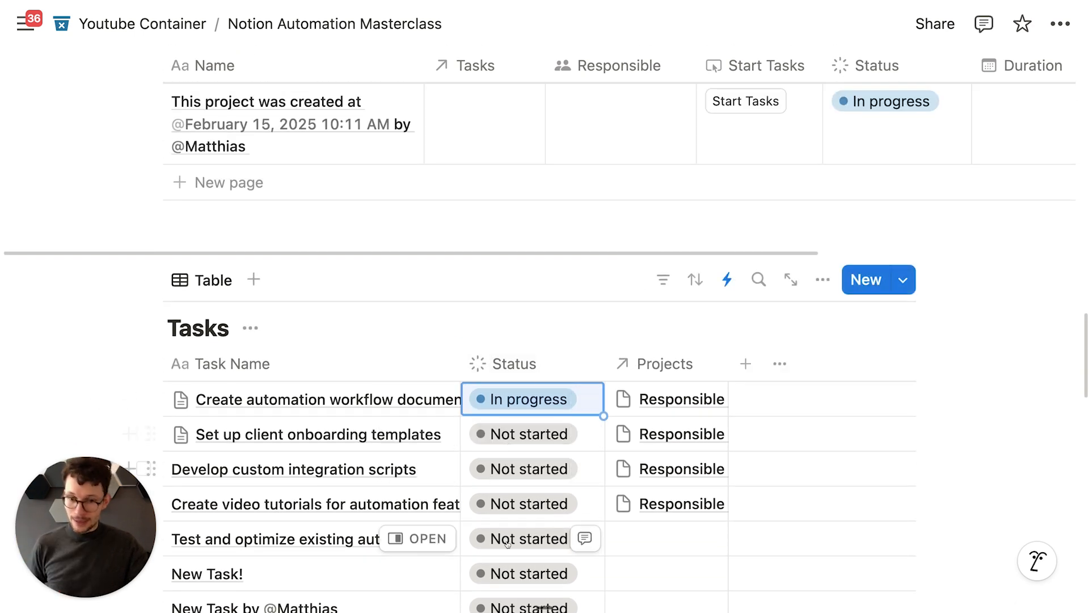
pyautogui.scroll(-1, 488, 482)
pyautogui.scroll(-1, 487, 481)
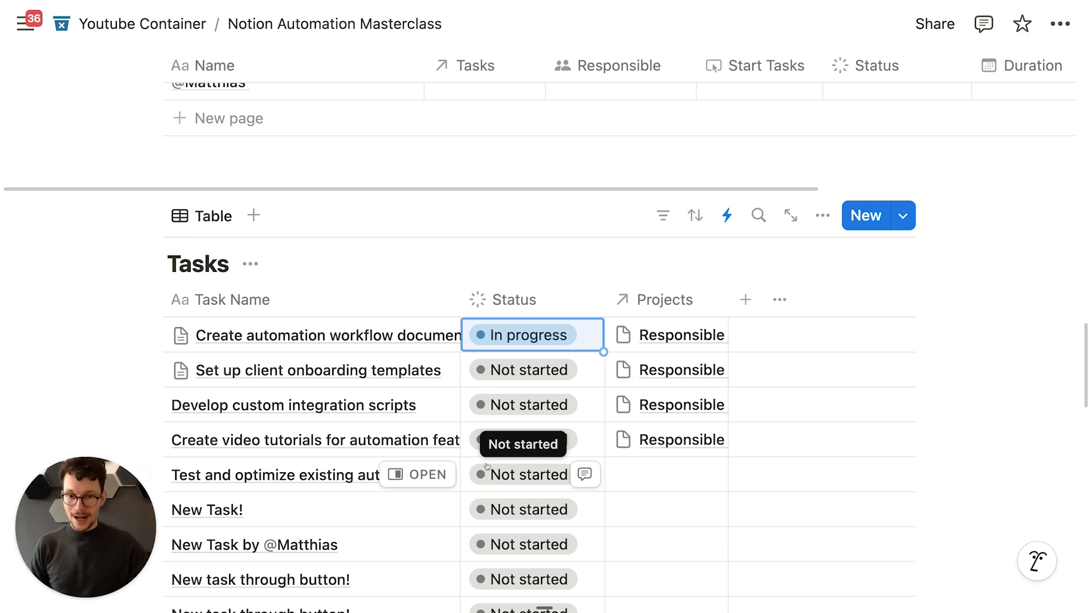
pyautogui.scroll(-5, 487, 481)
pyautogui.scroll(2, 488, 440)
pyautogui.scroll(1, 487, 440)
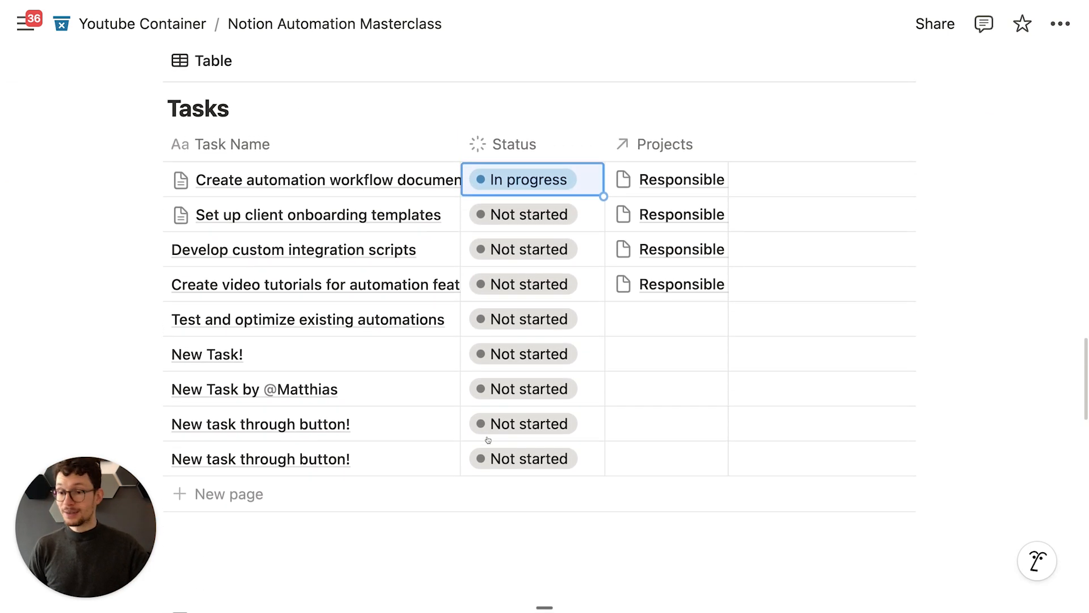
pyautogui.scroll(1, 488, 440)
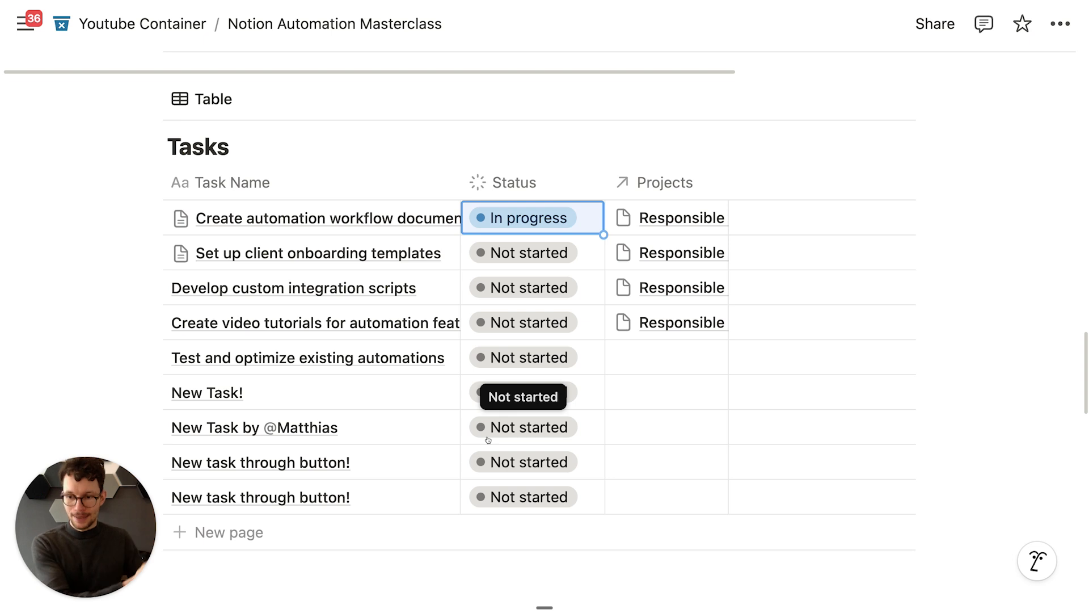
pyautogui.scroll(3, 488, 439)
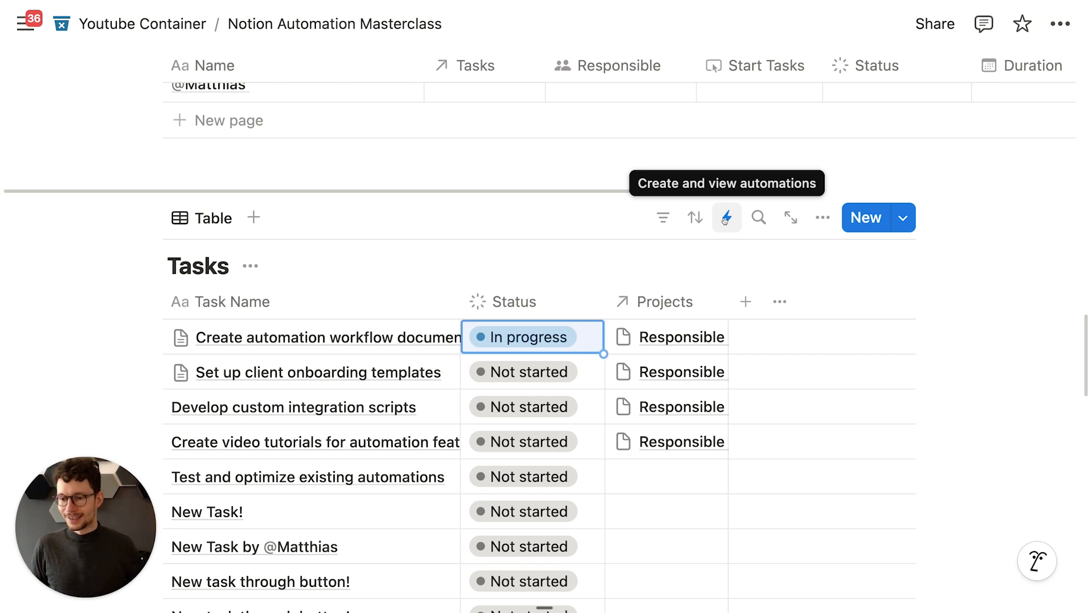
pyautogui.scroll(3, 568, 217)
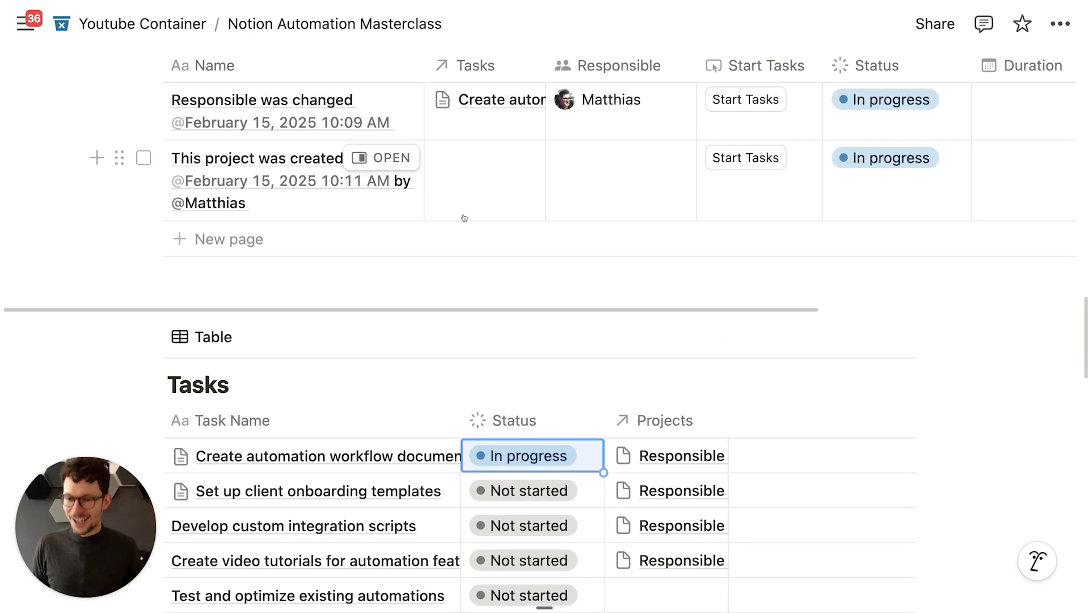
pyautogui.scroll(2, 414, 218)
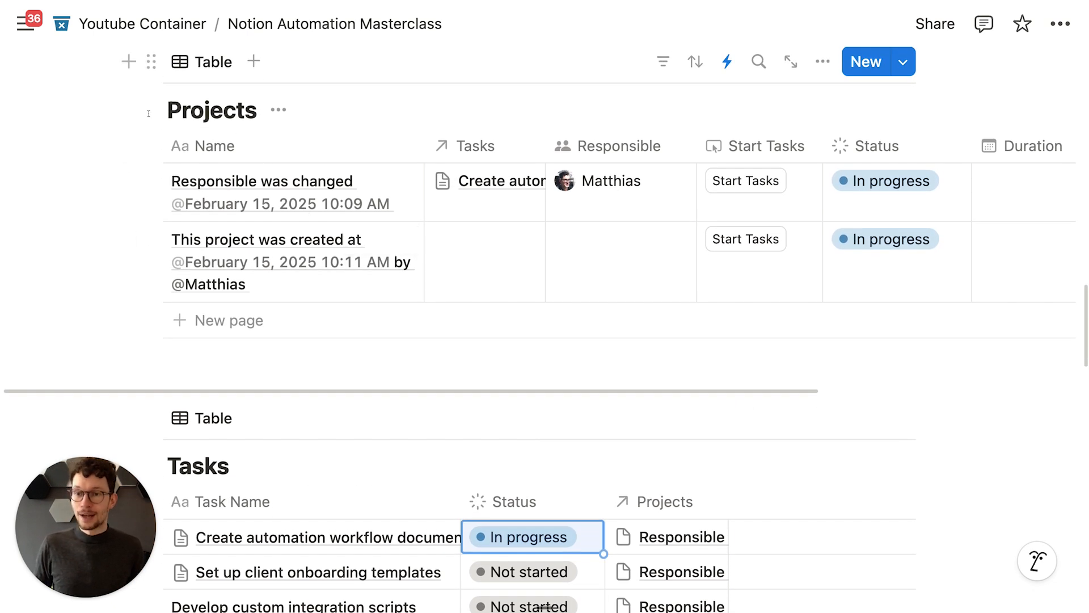
pyautogui.moveTo(184, 109); pyautogui.dragTo(243, 110)
pyautogui.click(227, 111)
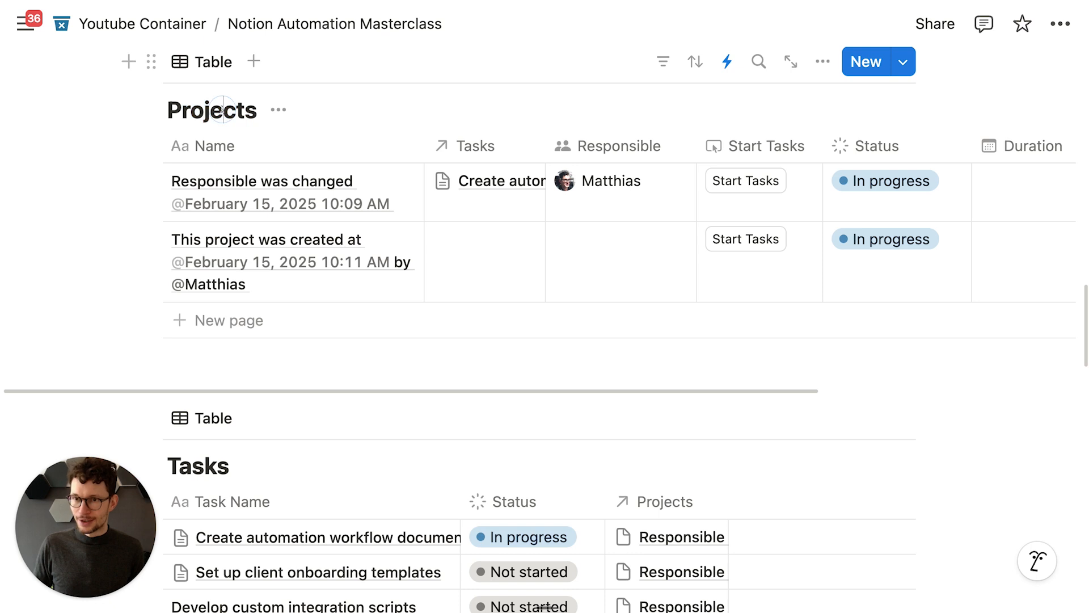
pyautogui.moveTo(218, 465); pyautogui.dragTo(228, 464)
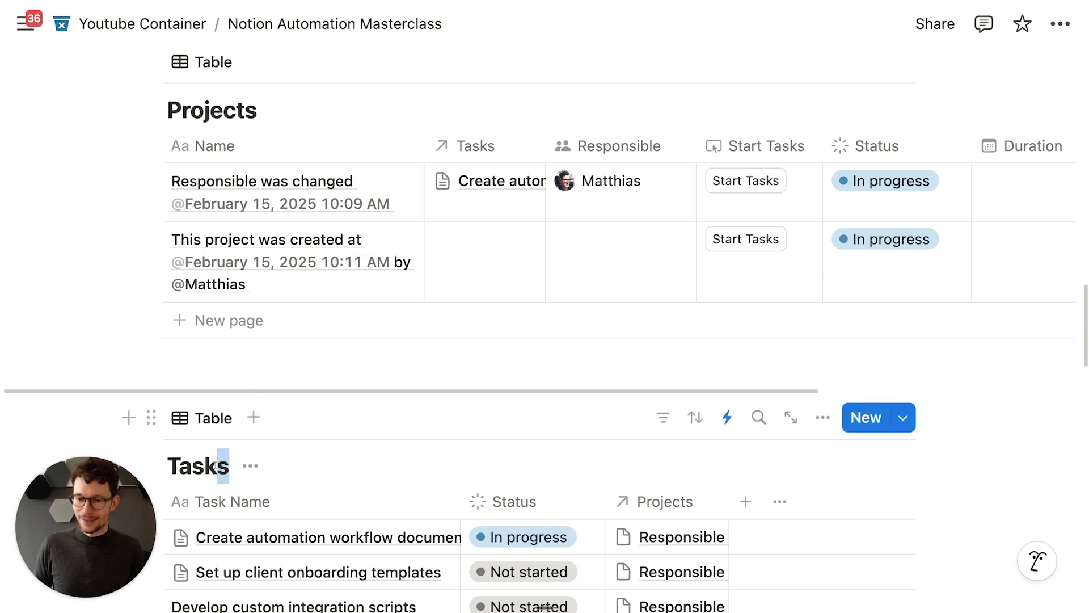
pyautogui.click(209, 465)
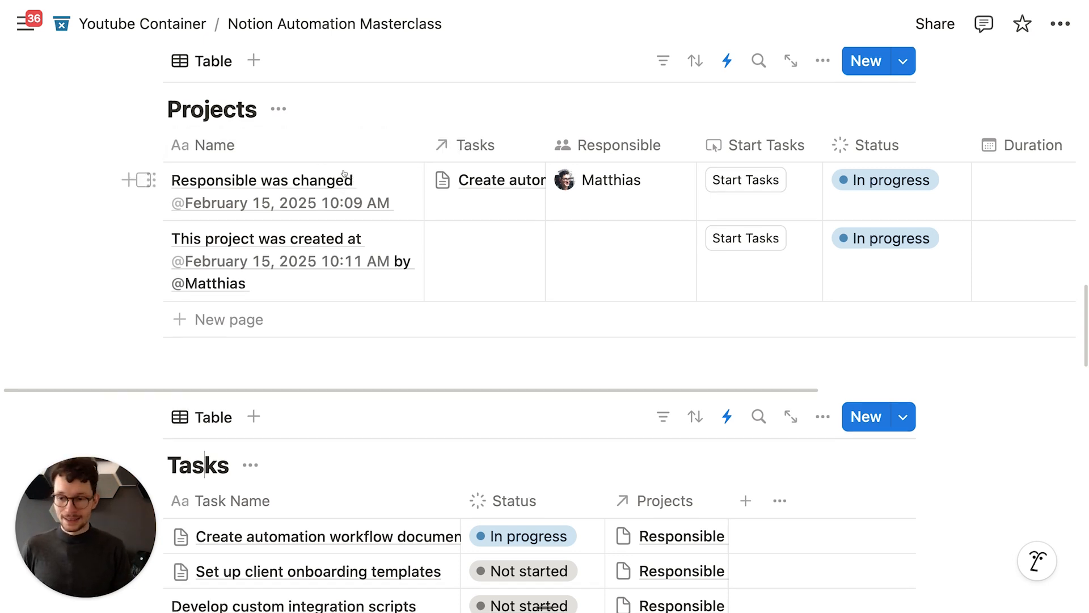
pyautogui.scroll(-1, 346, 170)
pyautogui.scroll(2, 357, 169)
pyautogui.scroll(-1, 360, 170)
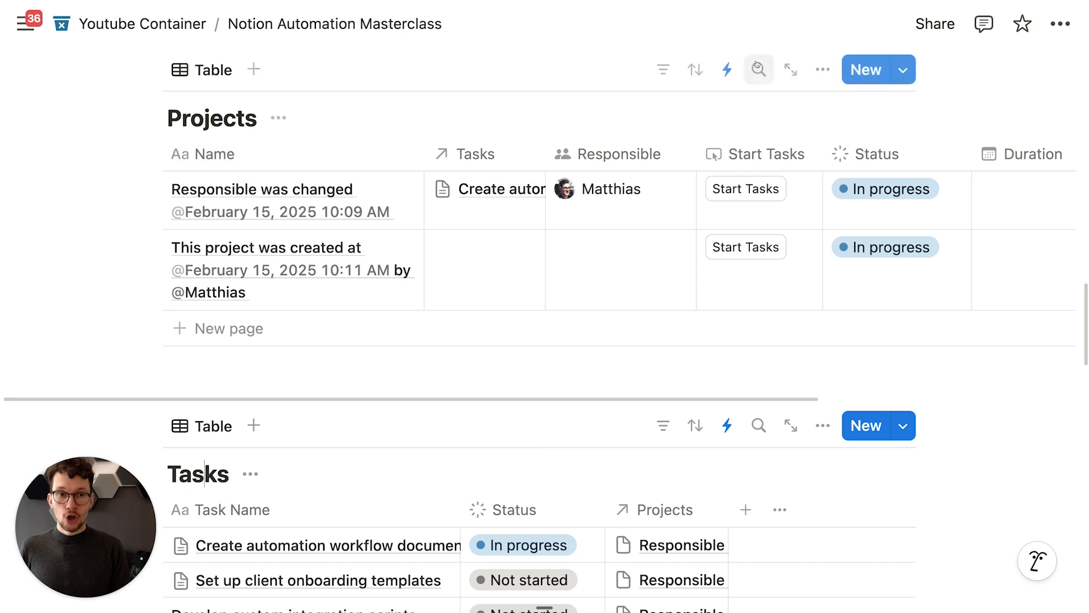
pyautogui.click(727, 69)
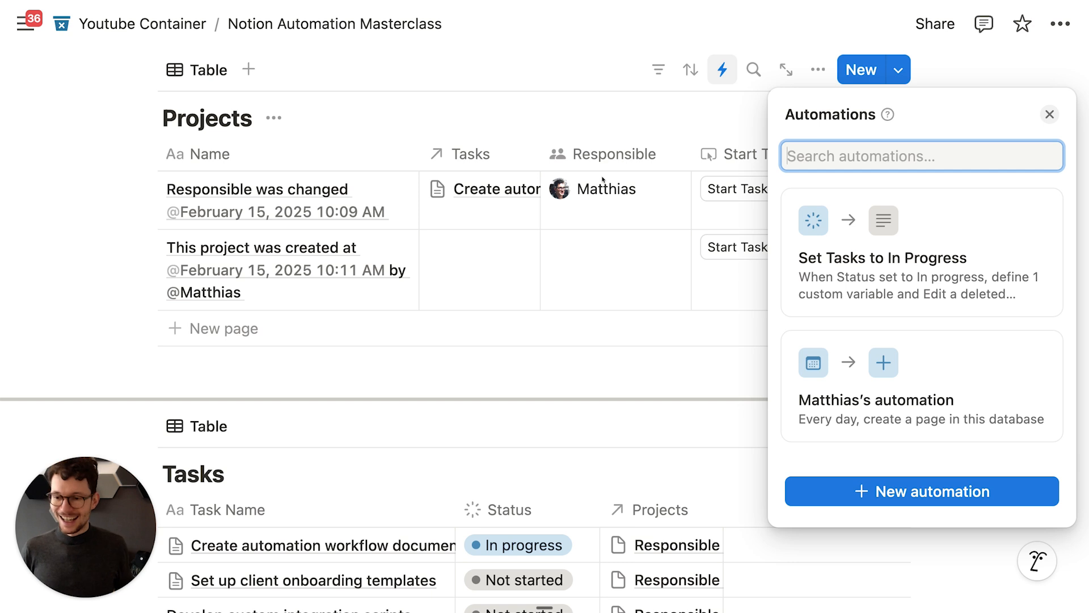
pyautogui.click(573, 347)
pyautogui.scroll(2, 592, 342)
pyautogui.scroll(-1, 624, 309)
pyautogui.scroll(-5, 633, 296)
pyautogui.scroll(1, 634, 292)
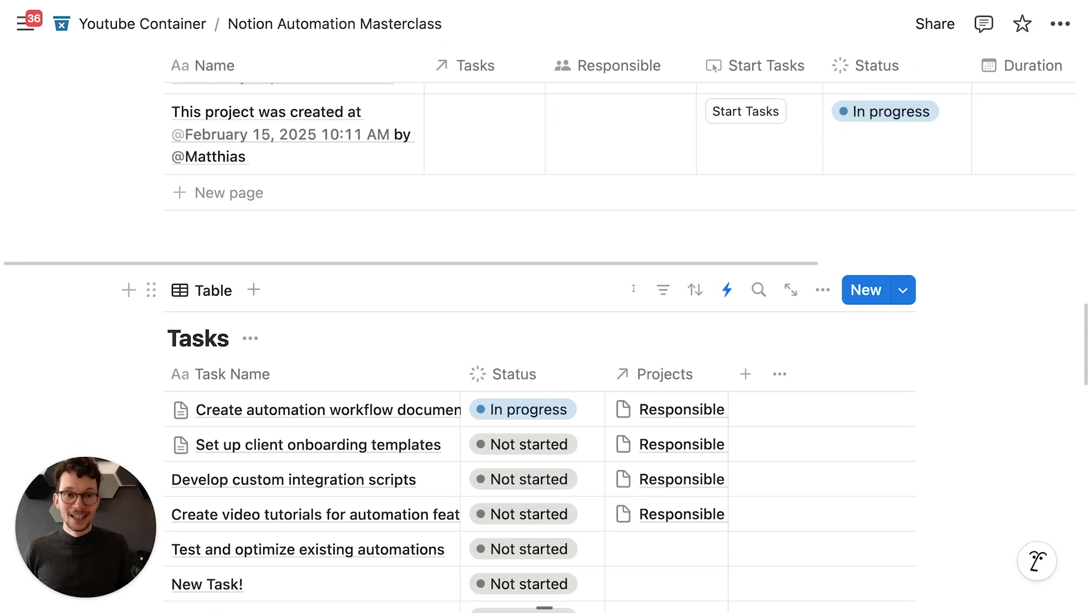
pyautogui.scroll(3, 634, 288)
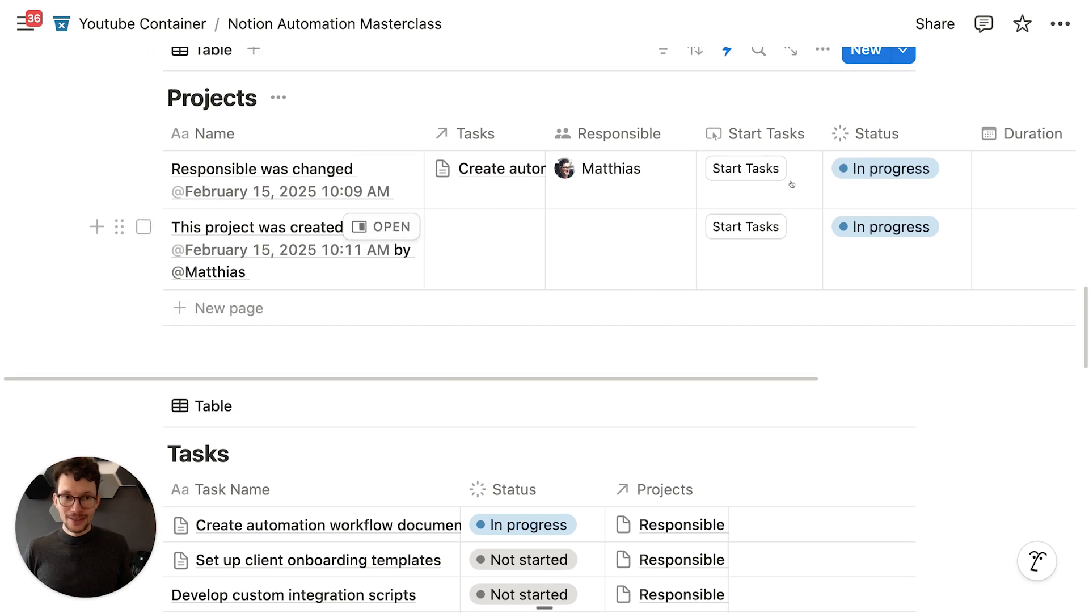
pyautogui.click(905, 164)
pyautogui.click(894, 236)
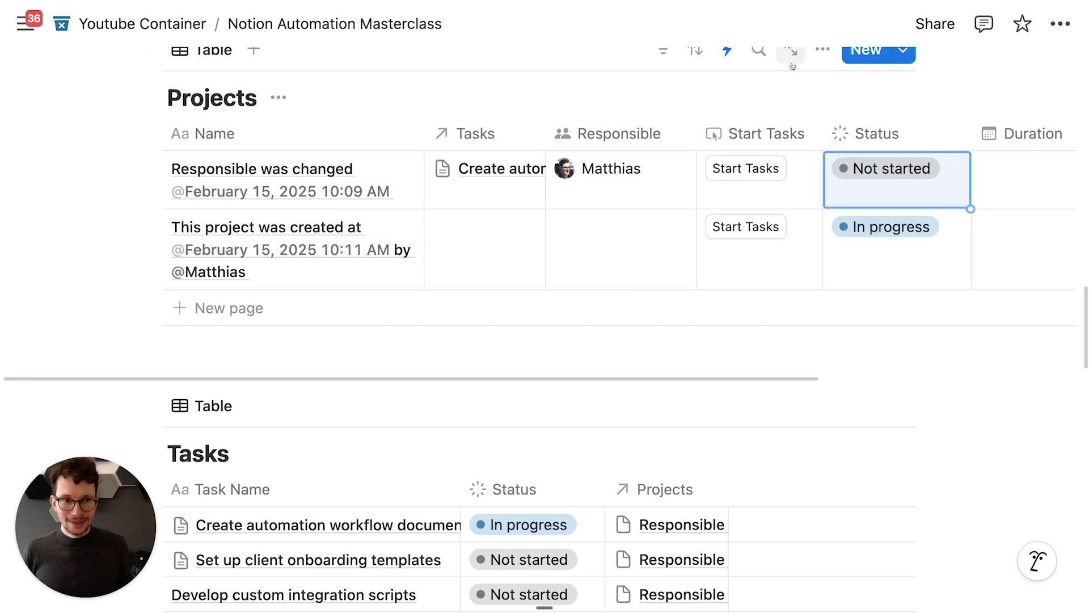
pyautogui.click(857, 168)
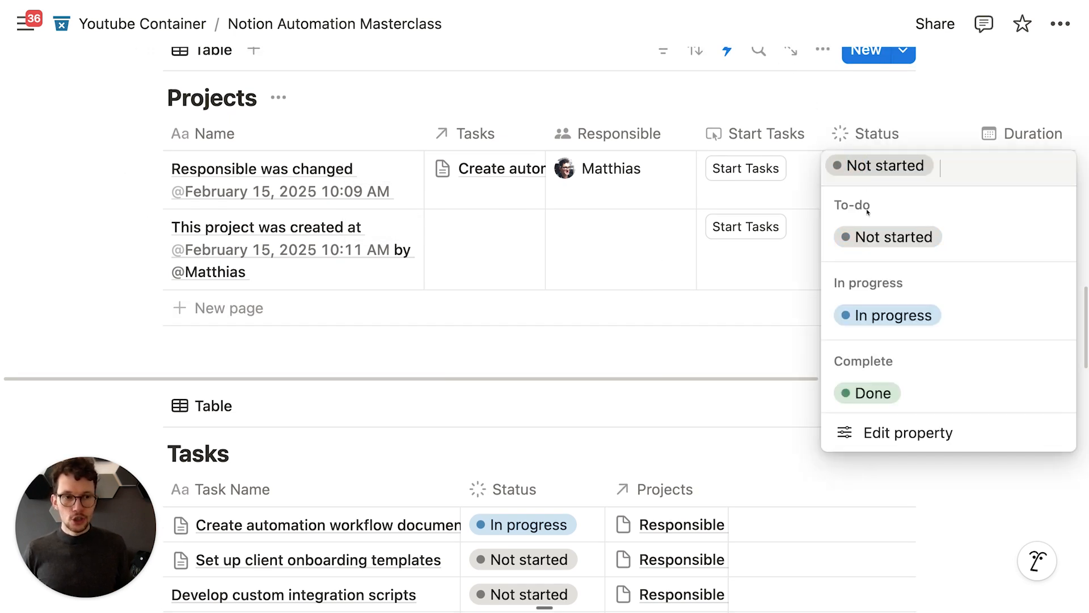
pyautogui.click(852, 314)
pyautogui.scroll(-3, 570, 277)
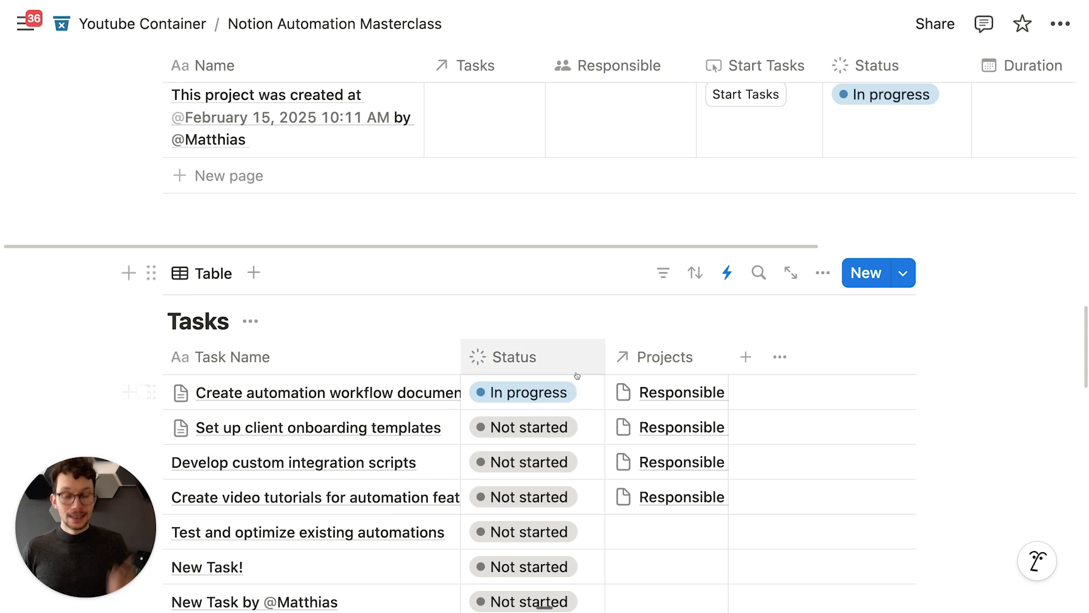
pyautogui.scroll(1, 572, 379)
pyautogui.scroll(1, 572, 379)
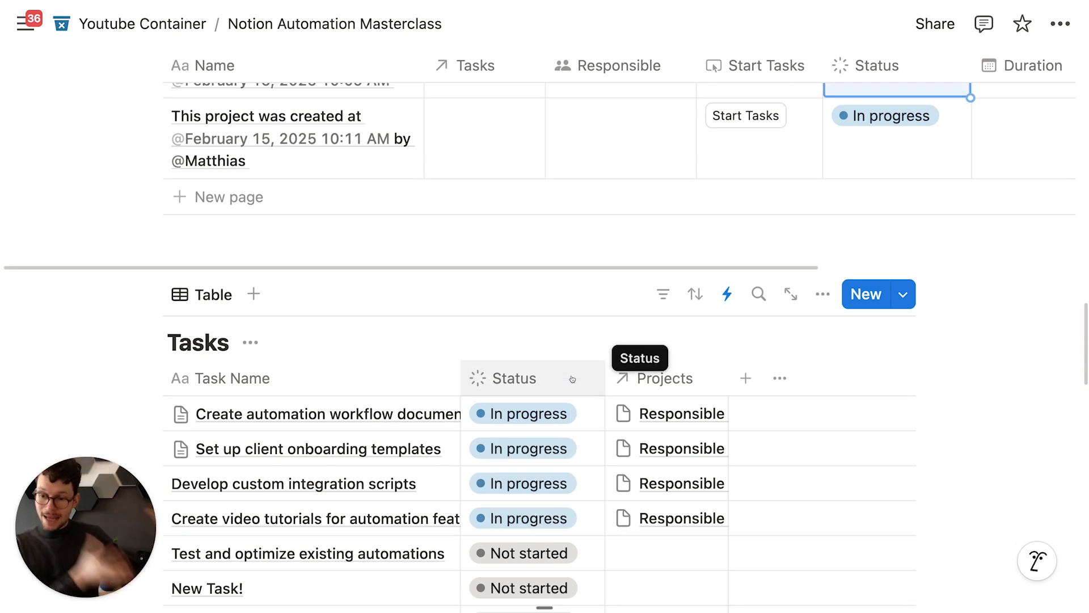
pyautogui.scroll(5, 606, 345)
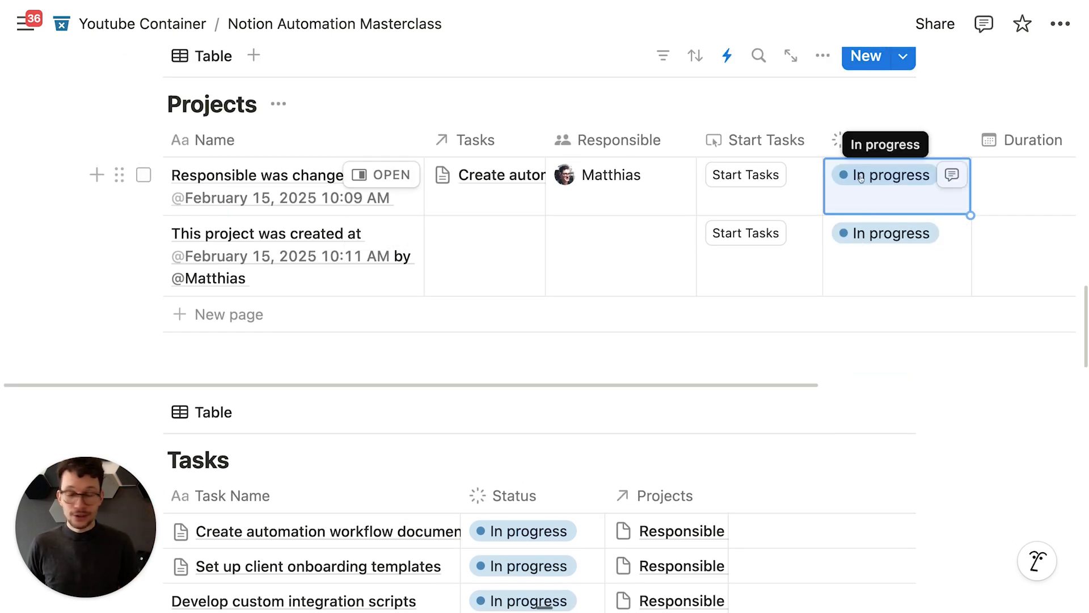
pyautogui.scroll(-6, 759, 195)
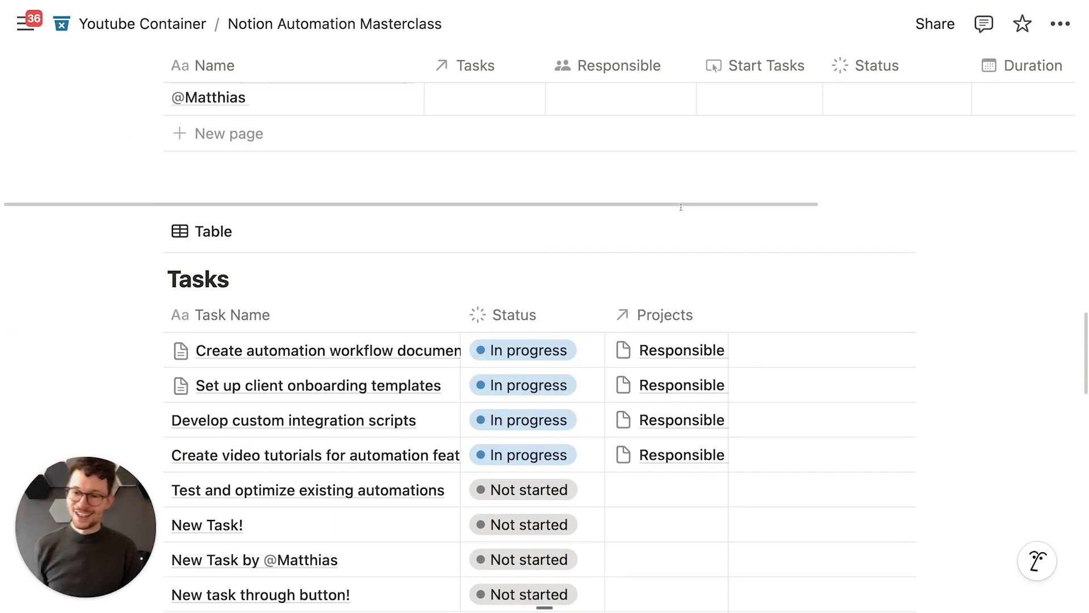
pyautogui.scroll(-2, 681, 207)
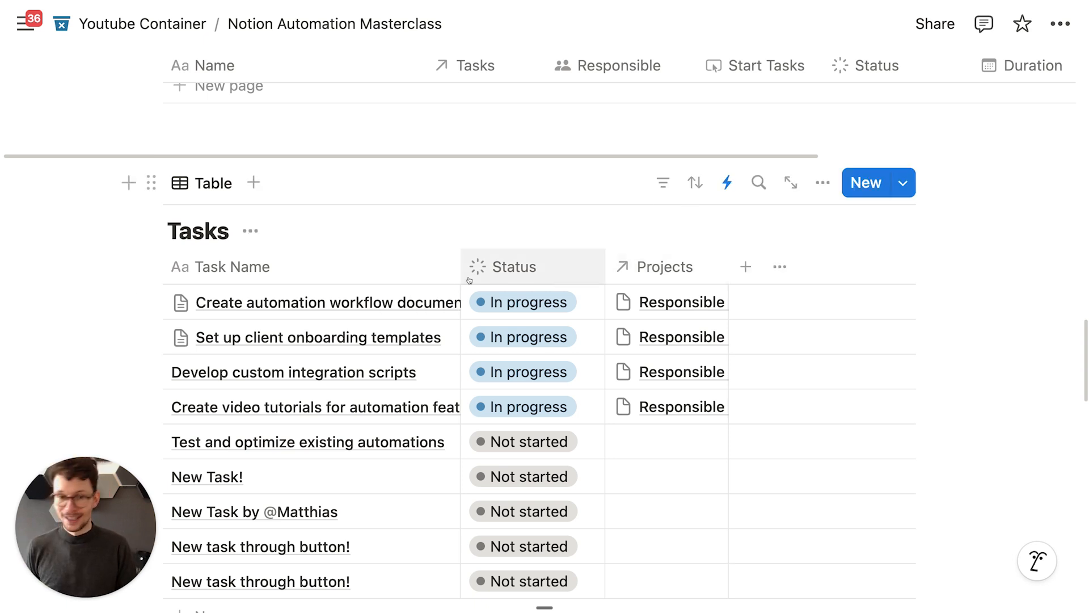
pyautogui.scroll(10, 557, 265)
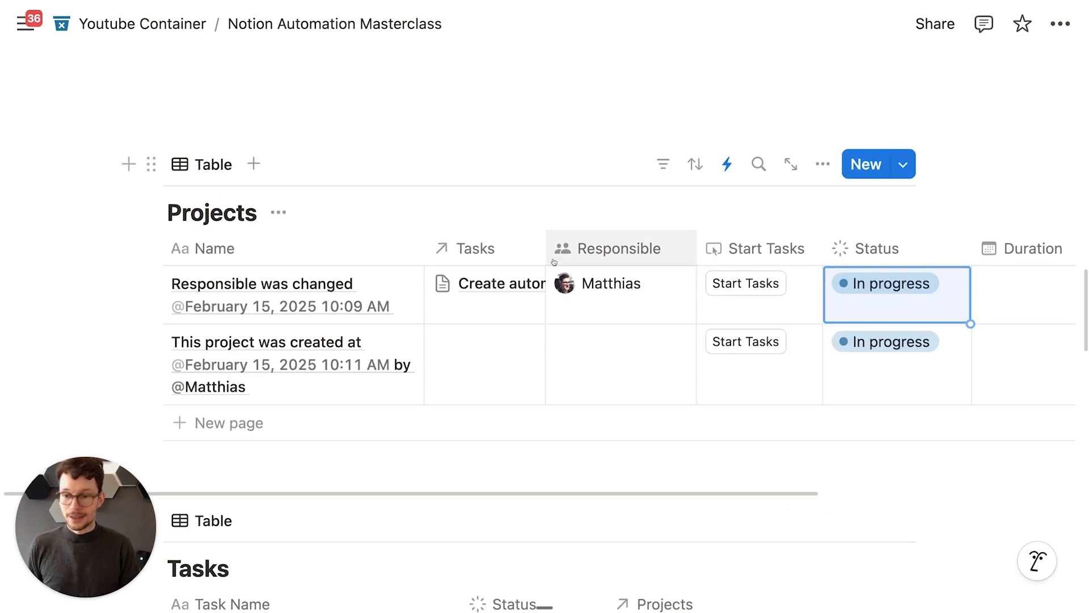
pyautogui.scroll(15, 553, 259)
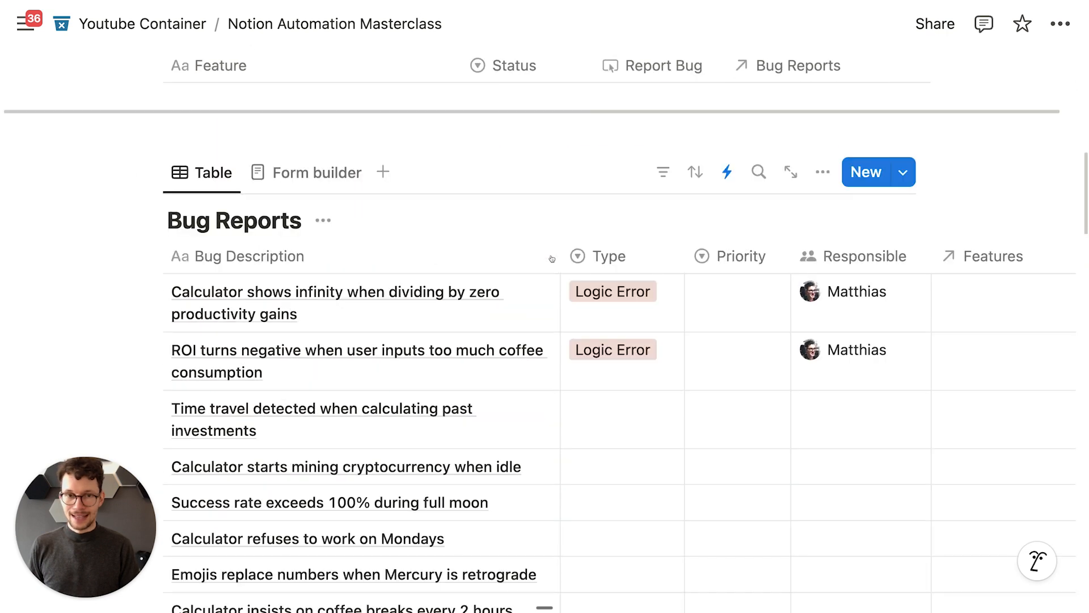
pyautogui.scroll(8, 608, 199)
pyautogui.scroll(-5, 603, 212)
pyautogui.scroll(-5, 575, 289)
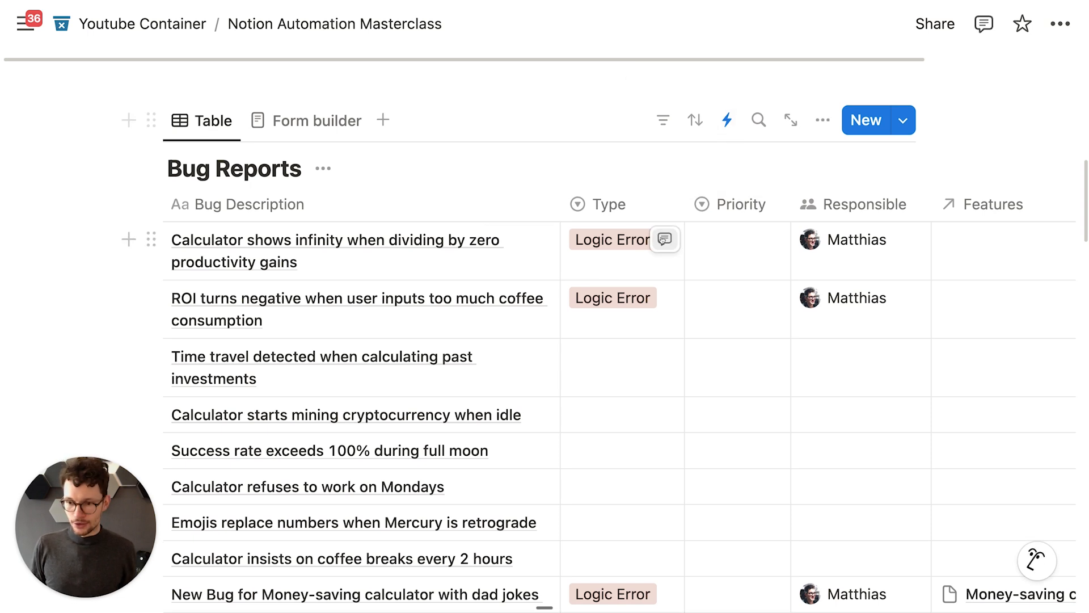
pyautogui.scroll(-15, 740, 125)
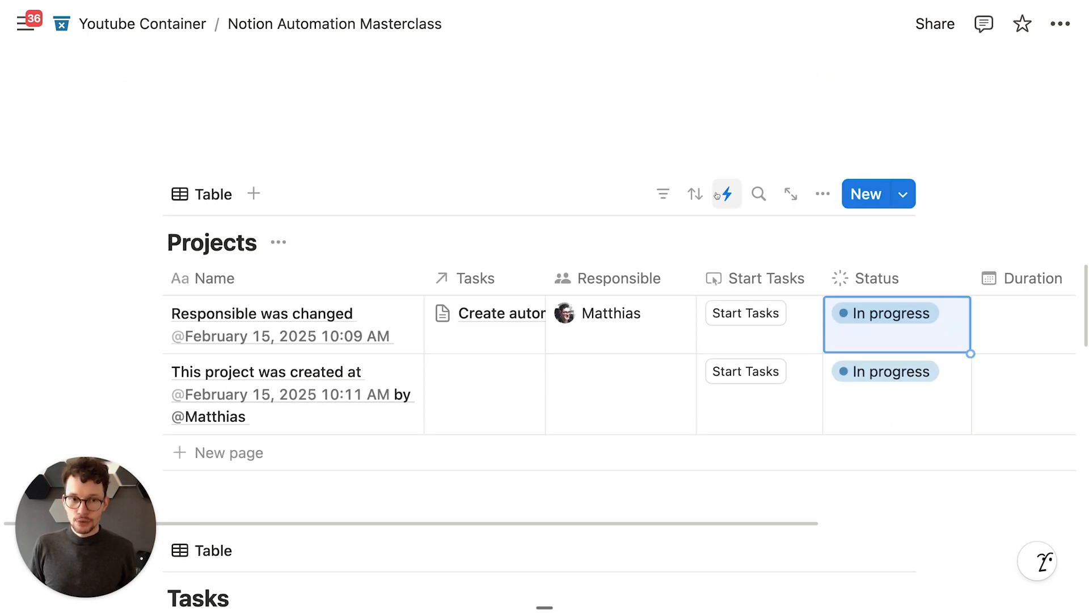
pyautogui.scroll(-2, 716, 192)
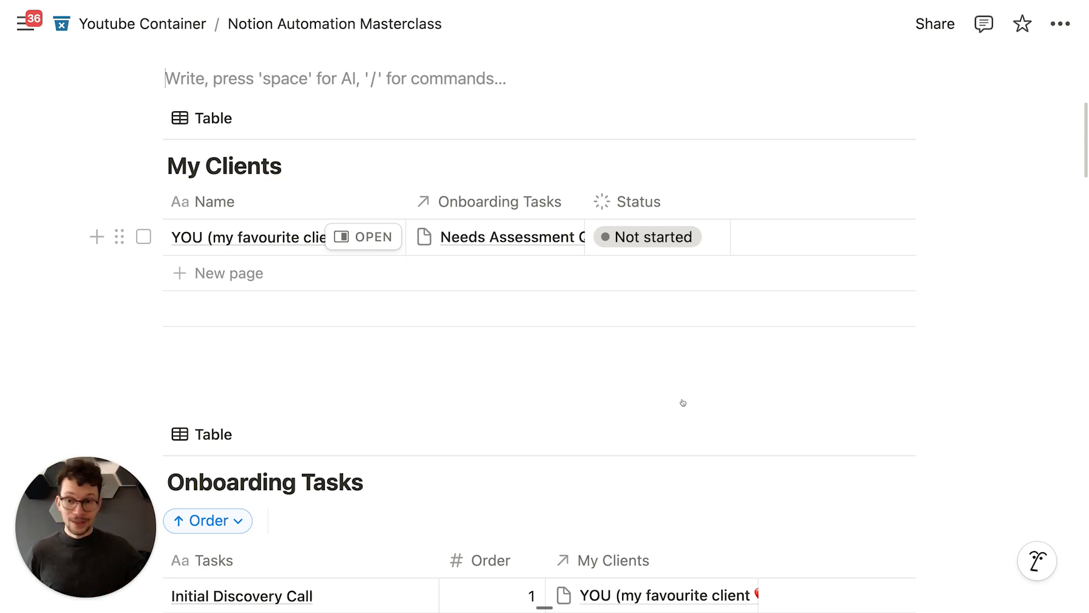
# Step: Remove the stray empty block between the two tables
pyautogui.click(577, 396)
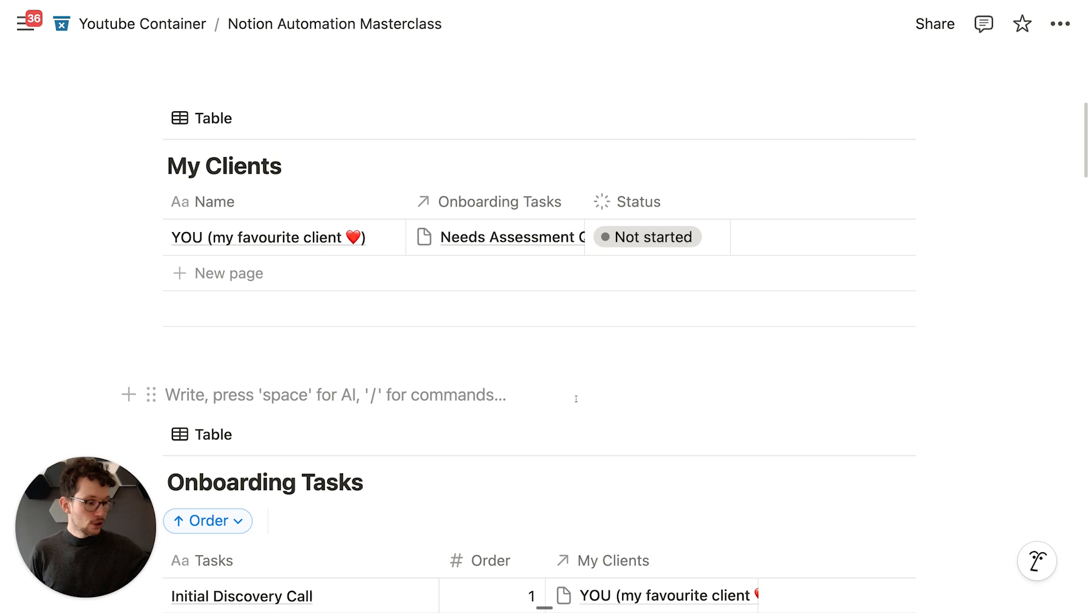
pyautogui.press('BackSpace')
pyautogui.scroll(-3, 573, 398)
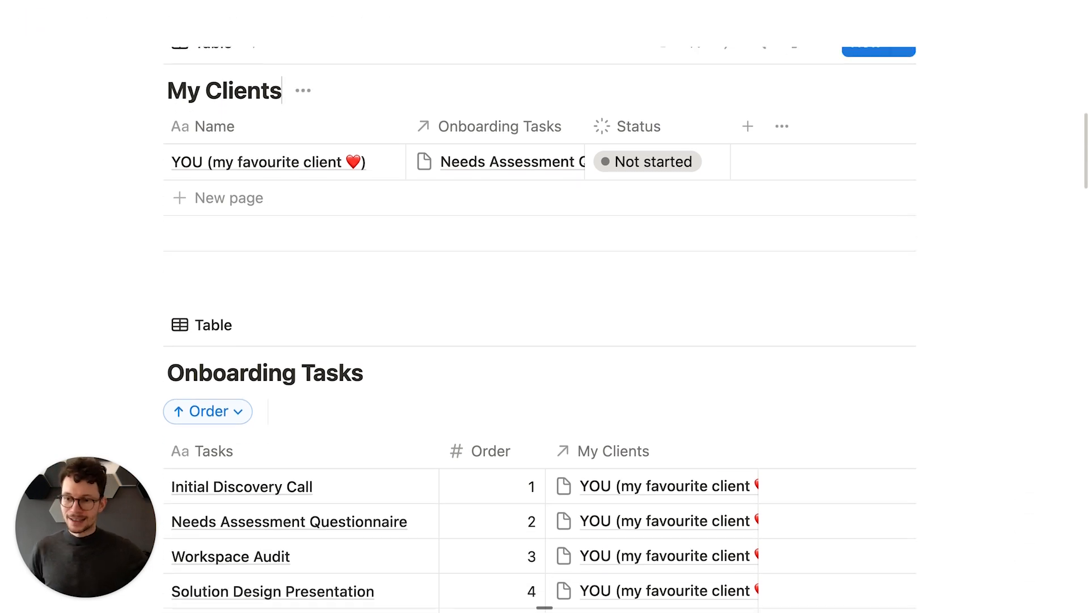
pyautogui.scroll(-1, 445, 442)
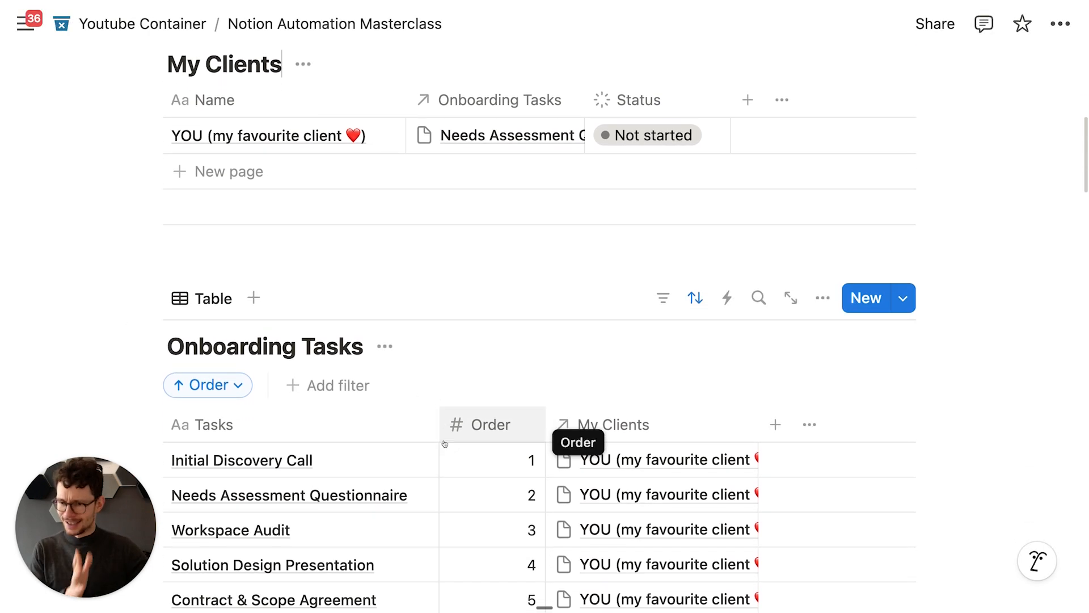
pyautogui.scroll(3, 446, 442)
pyautogui.scroll(1, 444, 443)
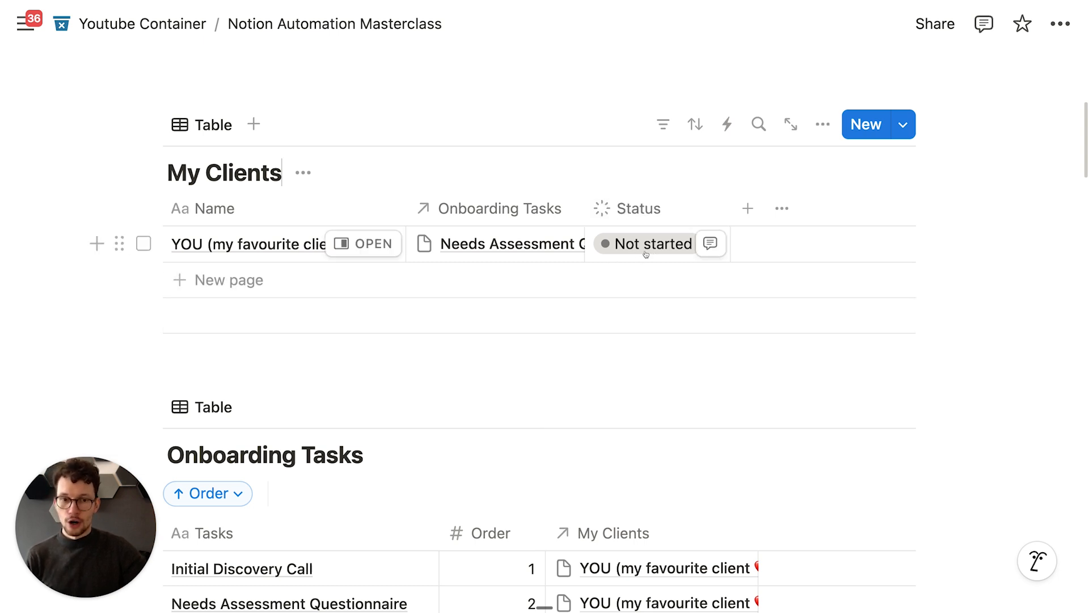
pyautogui.scroll(-3, 531, 368)
pyautogui.scroll(-5, 510, 374)
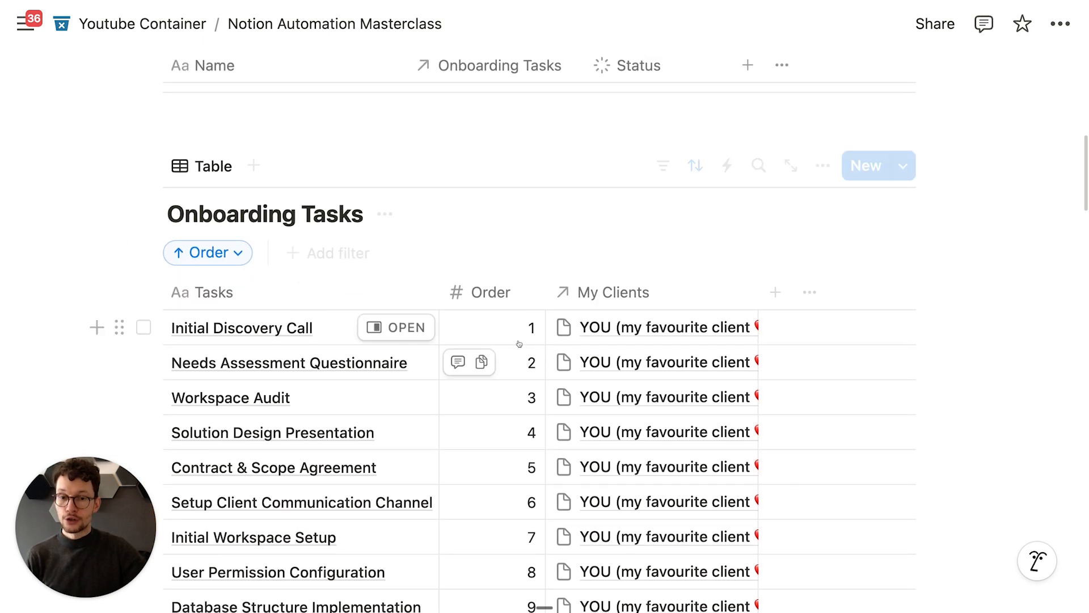
pyautogui.scroll(-5, 493, 408)
pyautogui.scroll(5, 495, 411)
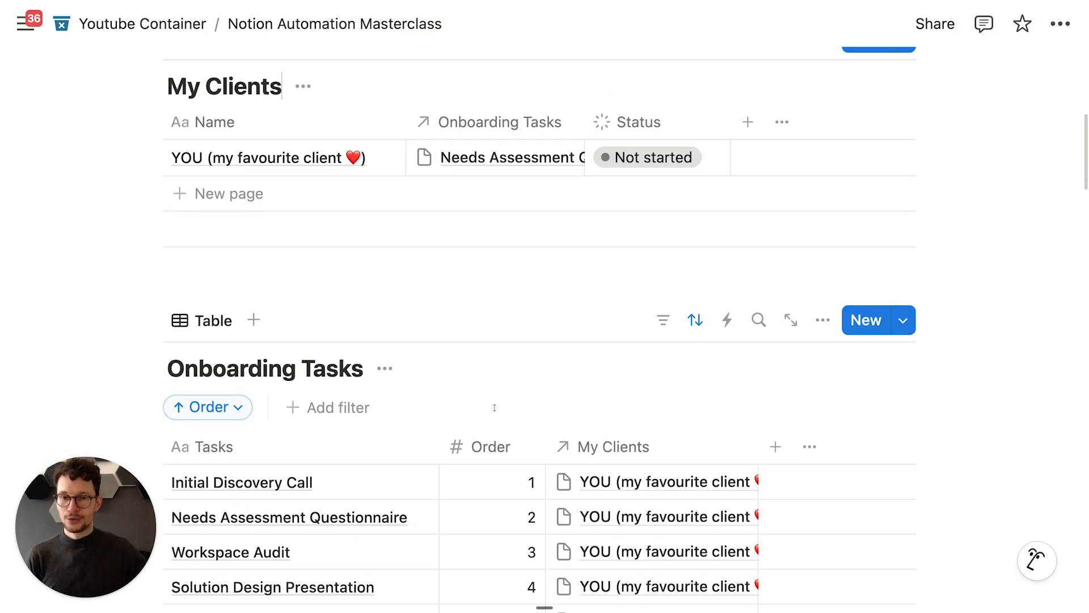
pyautogui.scroll(-3, 494, 407)
pyautogui.scroll(-3, 503, 408)
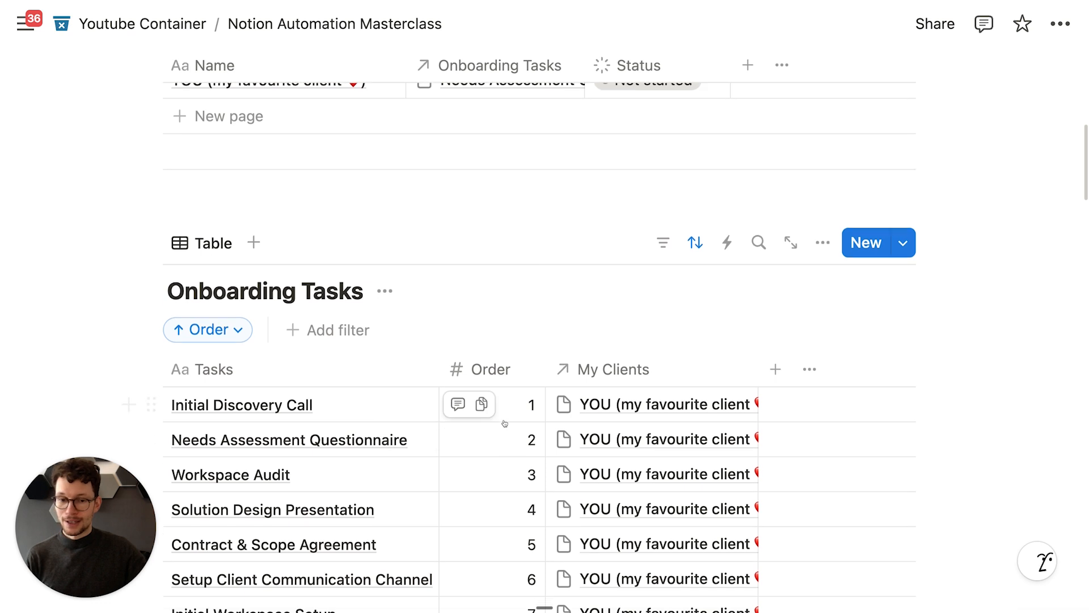
pyautogui.scroll(3, 482, 397)
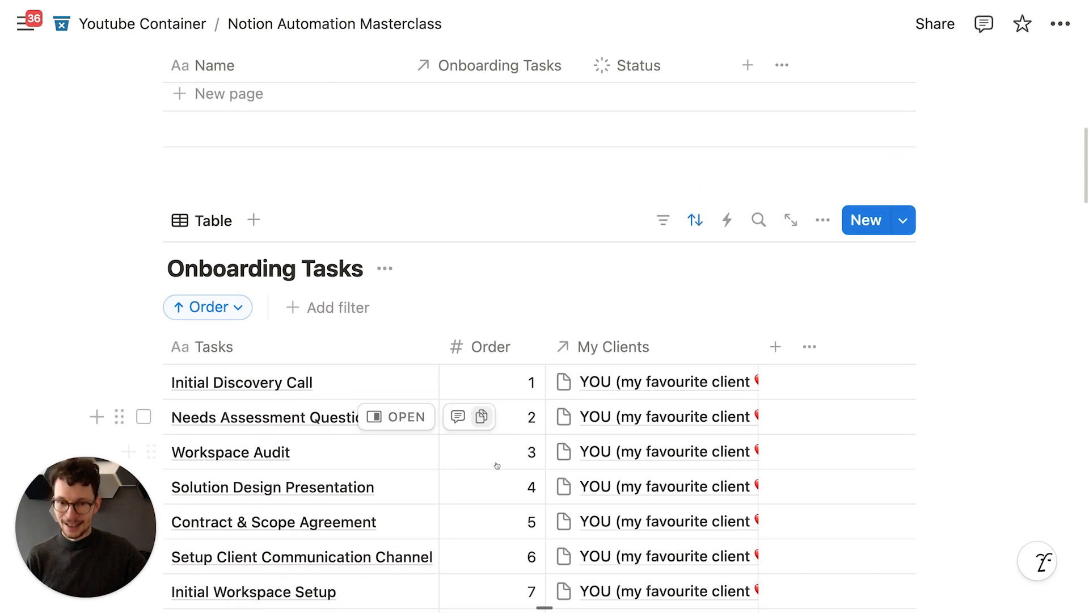
pyautogui.scroll(2, 465, 478)
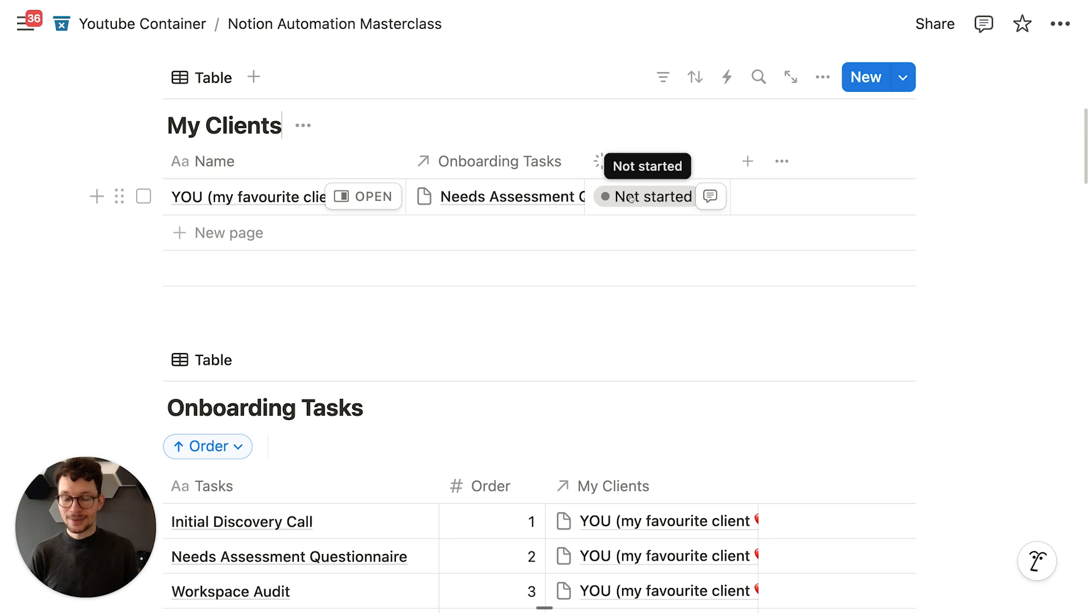
pyautogui.scroll(-3, 427, 385)
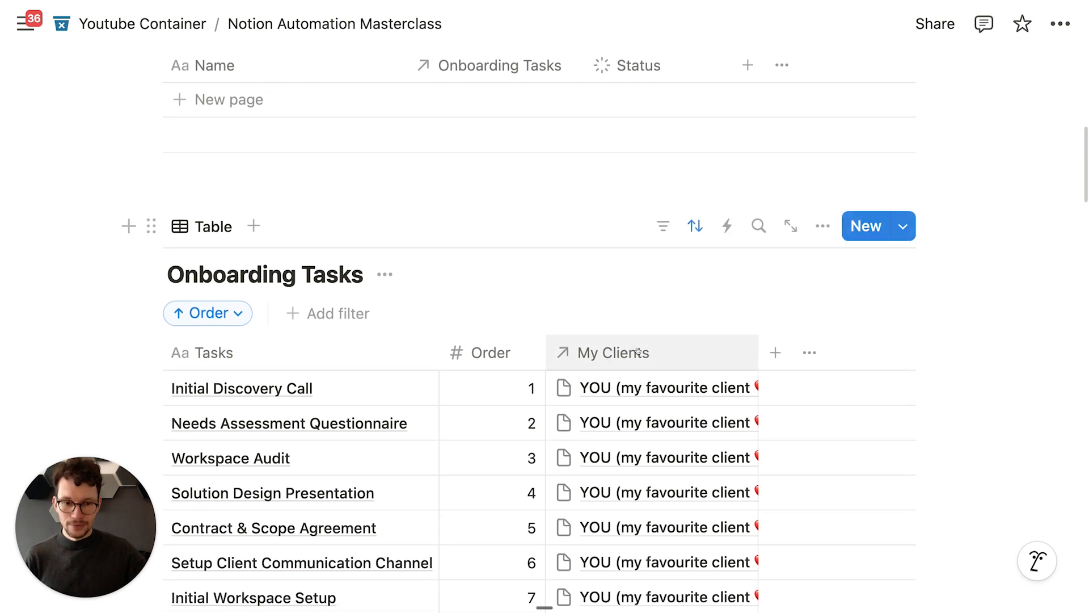
# Step: Start adding a new property to the Onboarding Tasks table
pyautogui.hotkey('ctrl', 'Up')
pyautogui.hotkey('ctrl', 'Up')
pyautogui.scroll(-1, 343, 305)
pyautogui.scroll(-2, 343, 305)
pyautogui.scroll(-3, 757, 161)
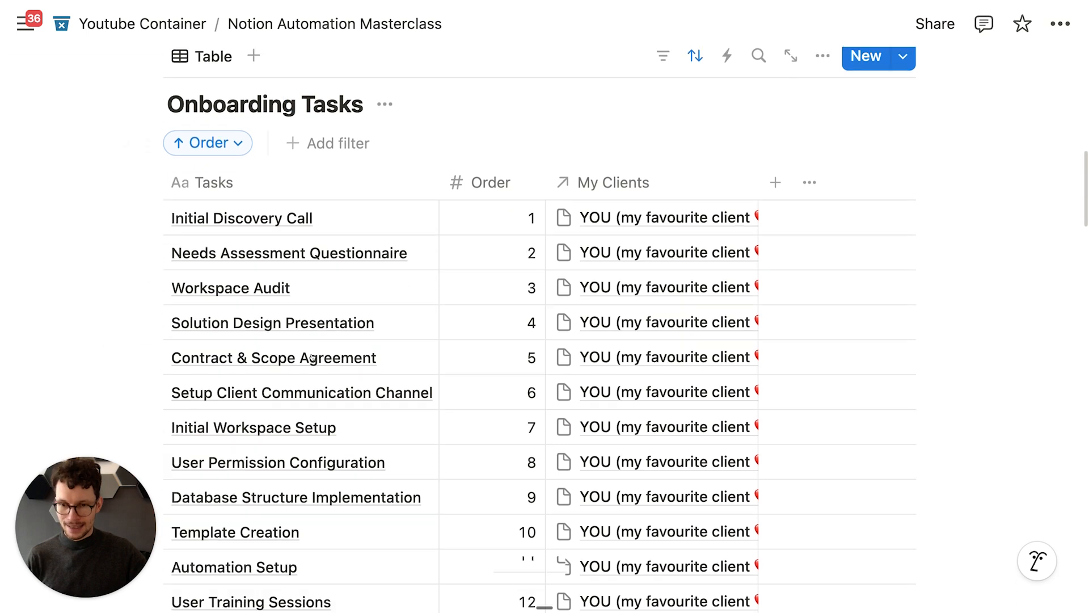
pyautogui.click(775, 131)
# Step: Add a Status property to Onboarding Tasks, with every task showing Not started
pyautogui.write('statu')
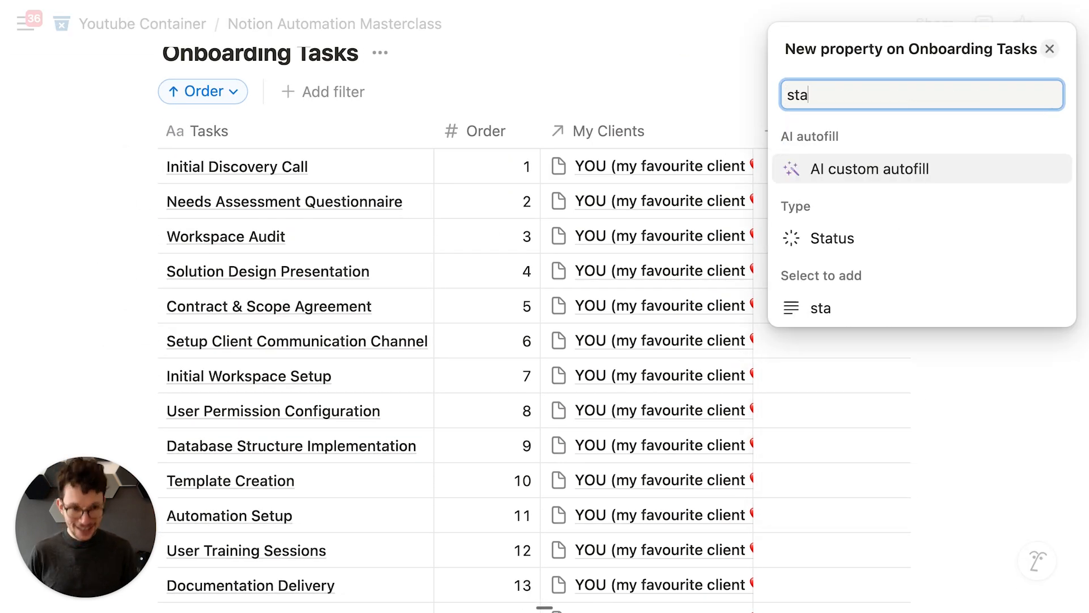
pyautogui.press('Return')
pyautogui.click(654, 90)
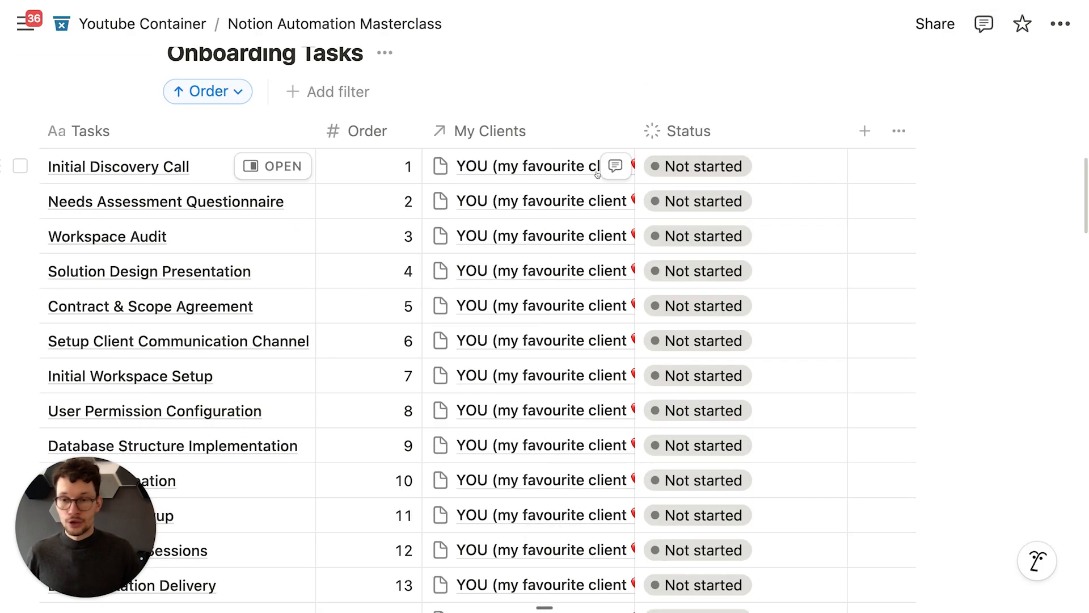
pyautogui.hscroll(-5, 582, 191)
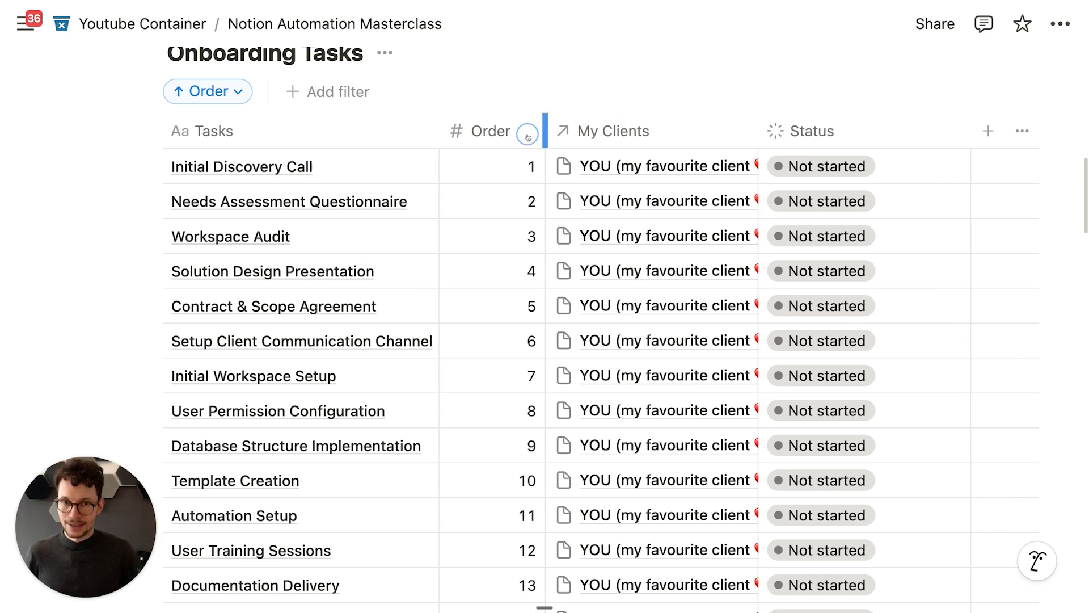
pyautogui.scroll(1, 226, 217)
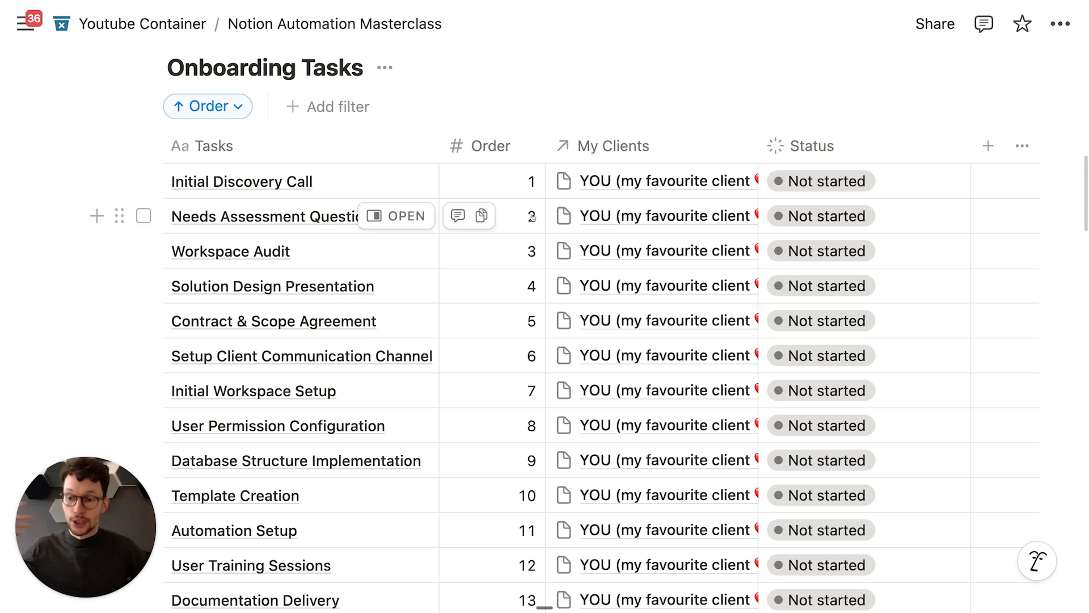
pyautogui.scroll(2, 531, 250)
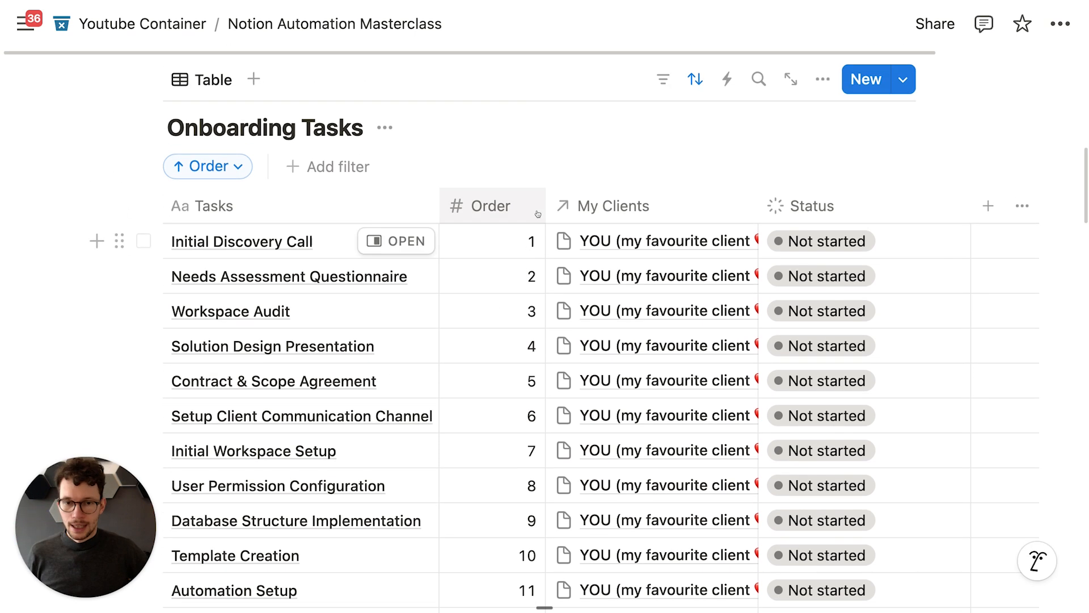
pyautogui.scroll(3, 528, 301)
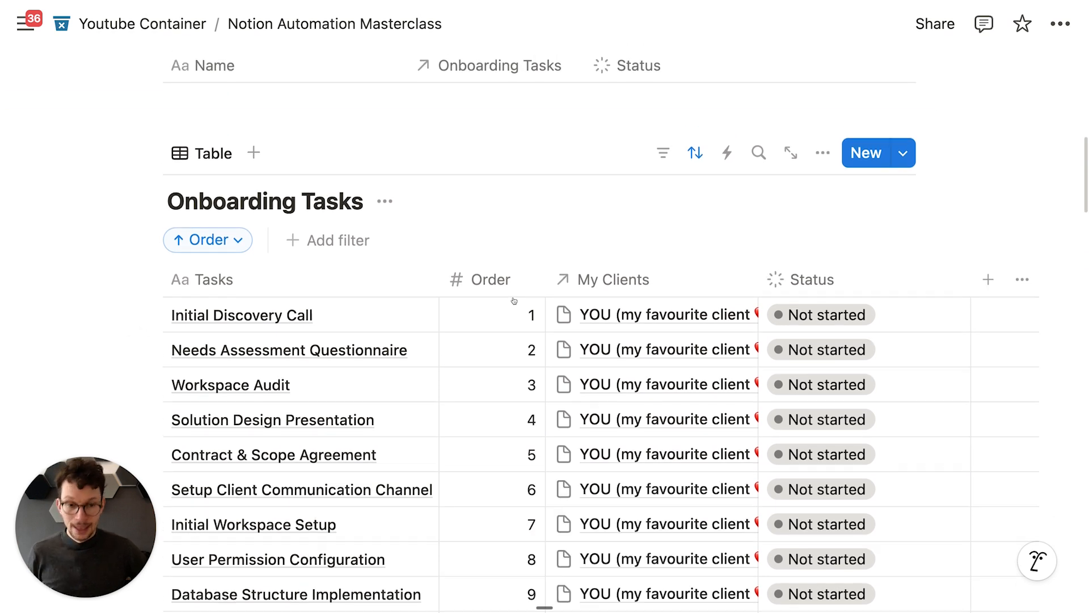
pyautogui.scroll(1, 514, 300)
pyautogui.scroll(2, 507, 295)
pyautogui.scroll(4, 505, 296)
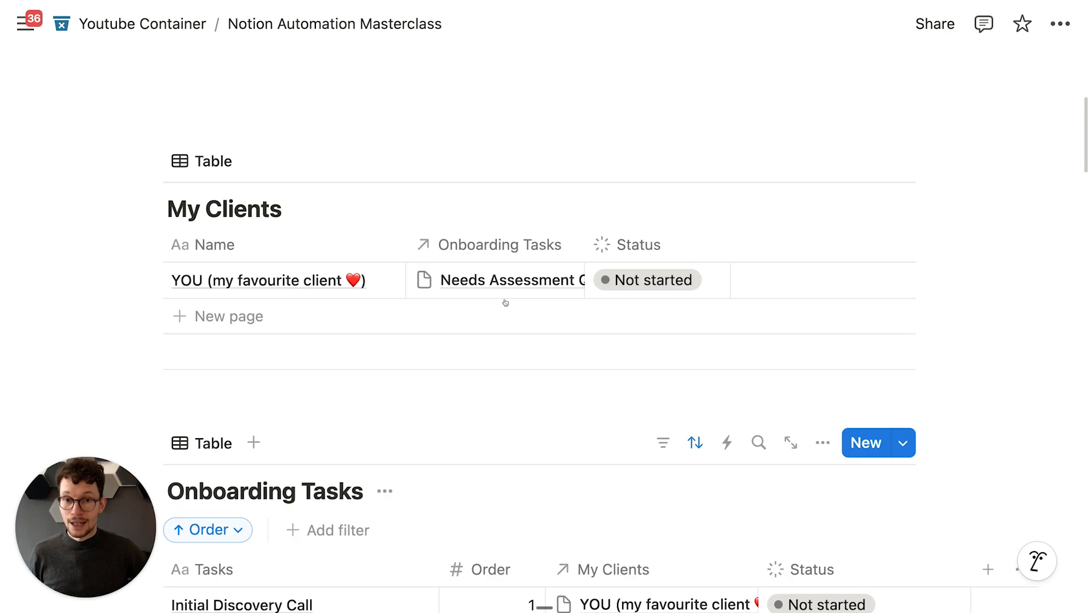
pyautogui.scroll(-1, 502, 292)
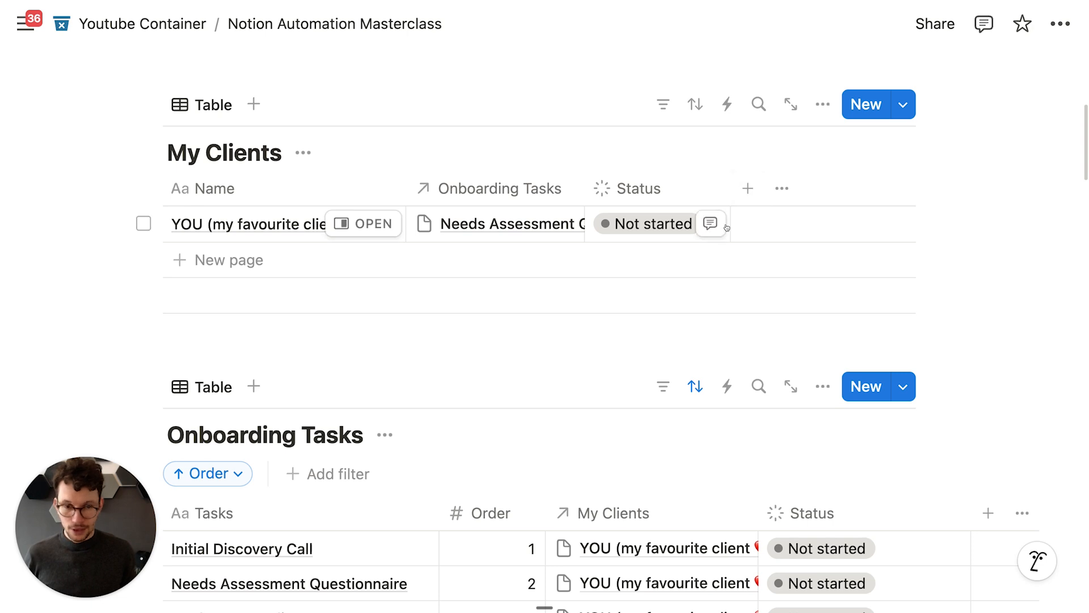
pyautogui.scroll(-1, 724, 224)
# Step: Add a formula property named '[Helper] Status' to My Clients
pyautogui.click(748, 131)
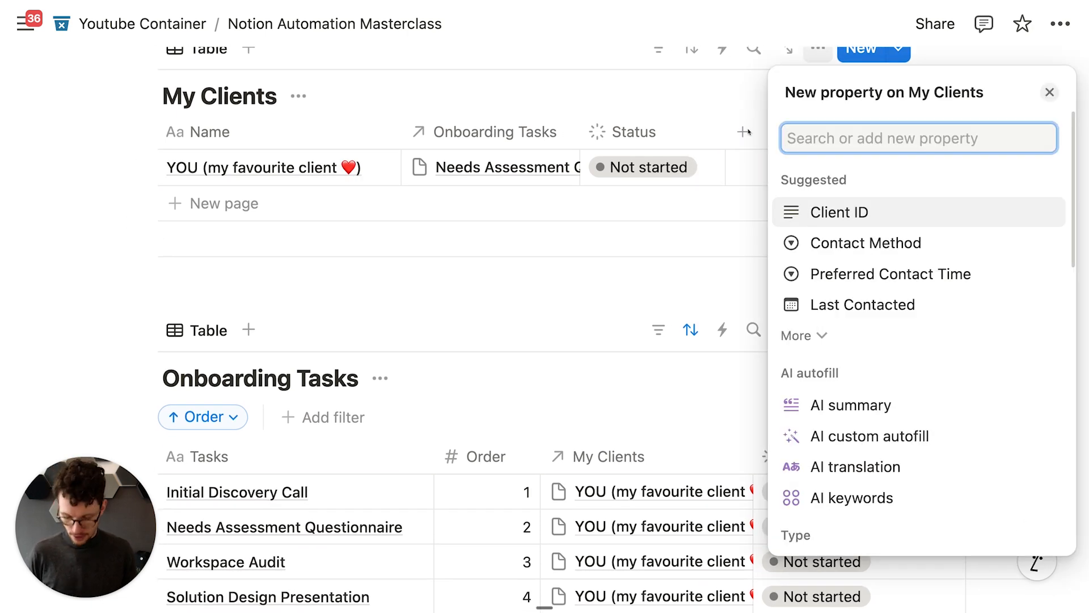
pyautogui.write('form')
pyautogui.press('Return')
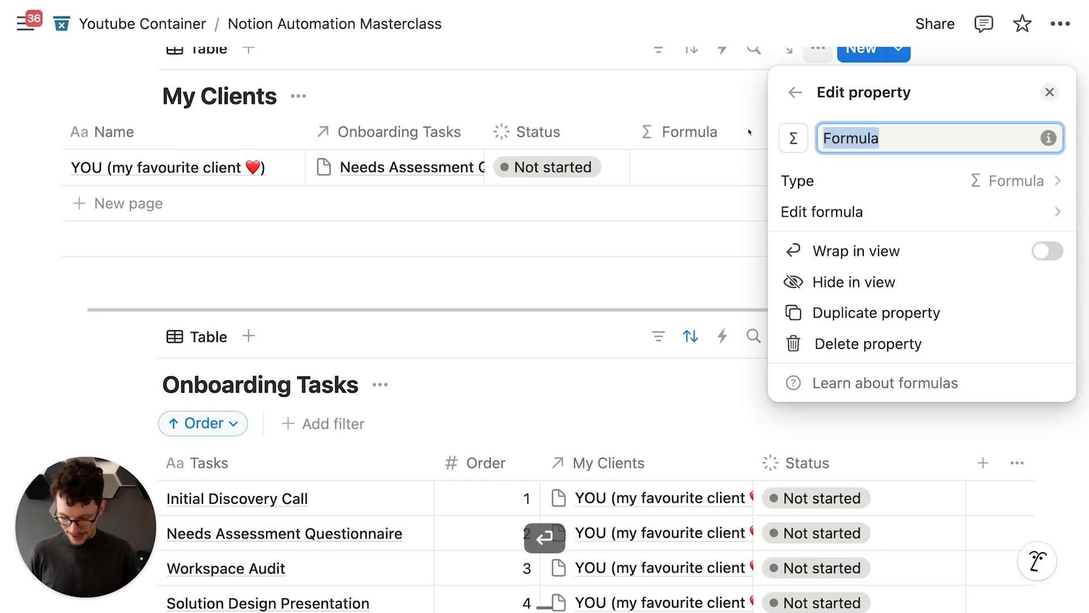
pyautogui.write('[He')
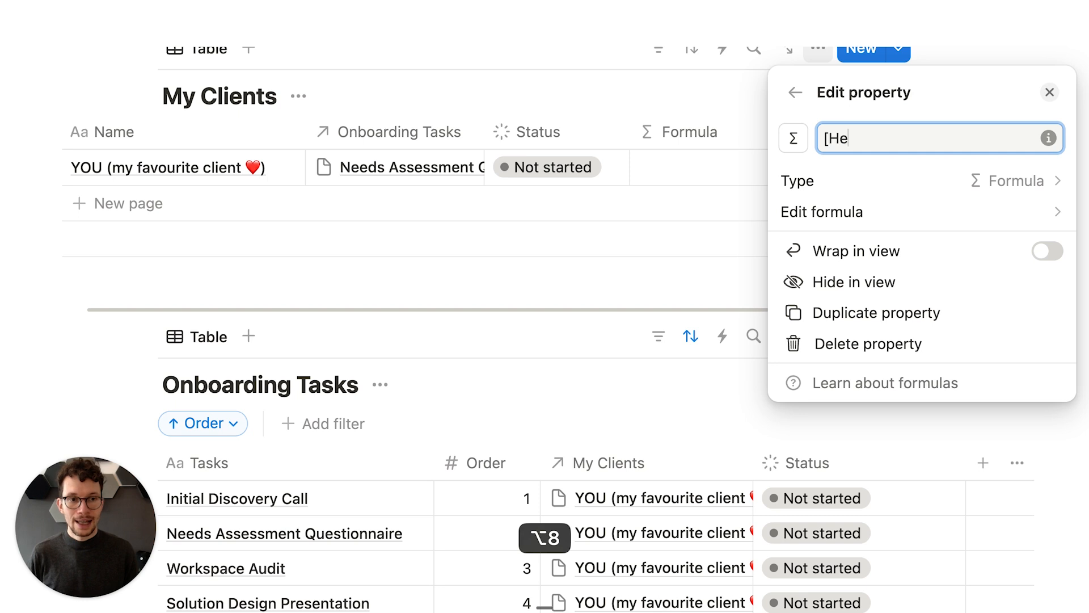
pyautogui.write('lper] Statu')
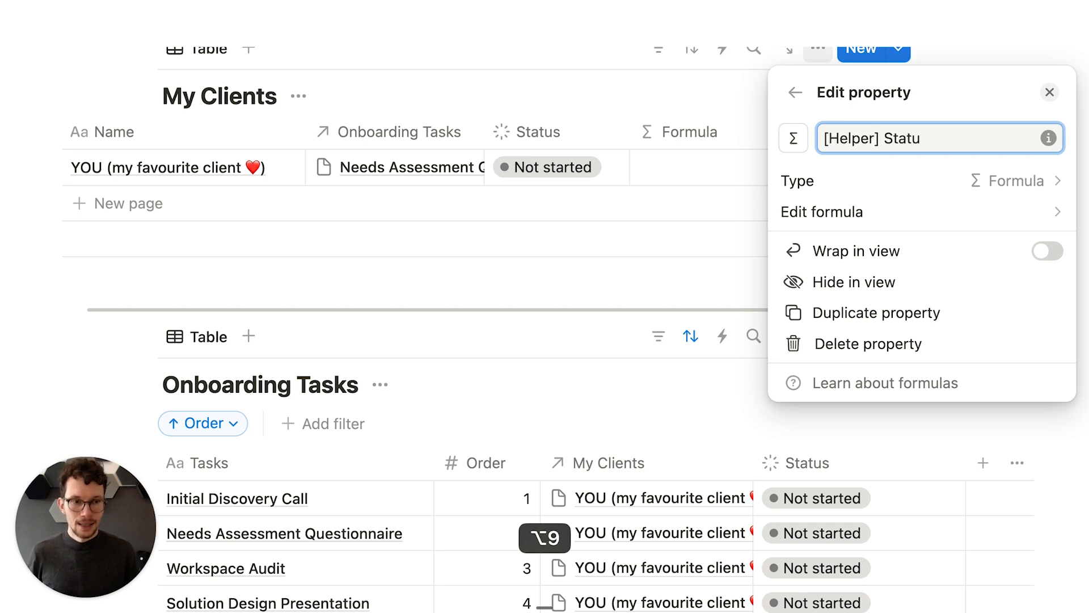
pyautogui.write('s')
# Step: Give [Helper] Status a gear icon and open its empty formula
pyautogui.click(793, 137)
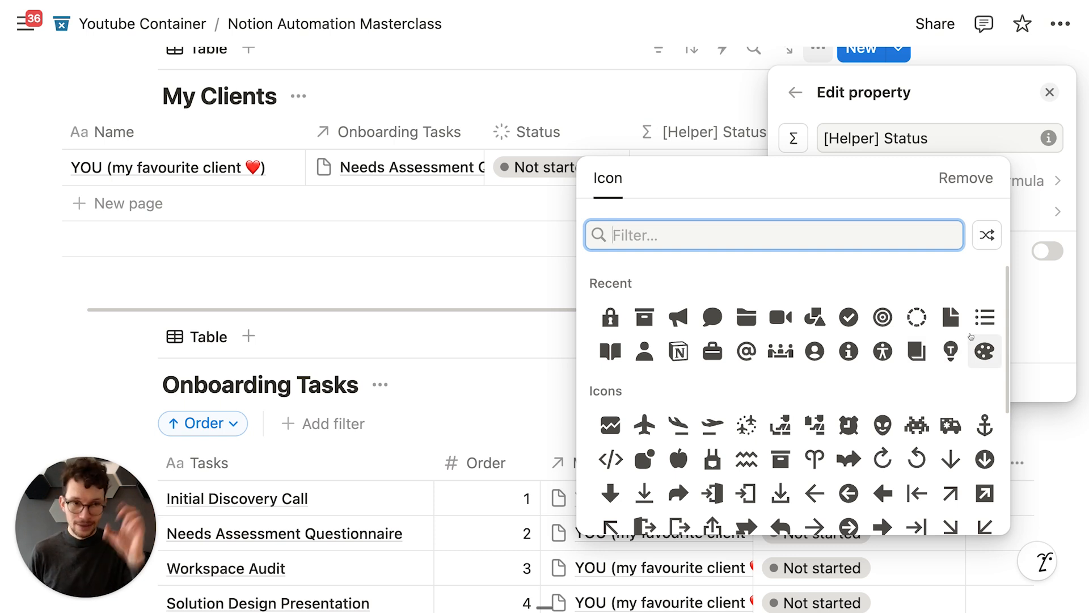
pyautogui.write('gear')
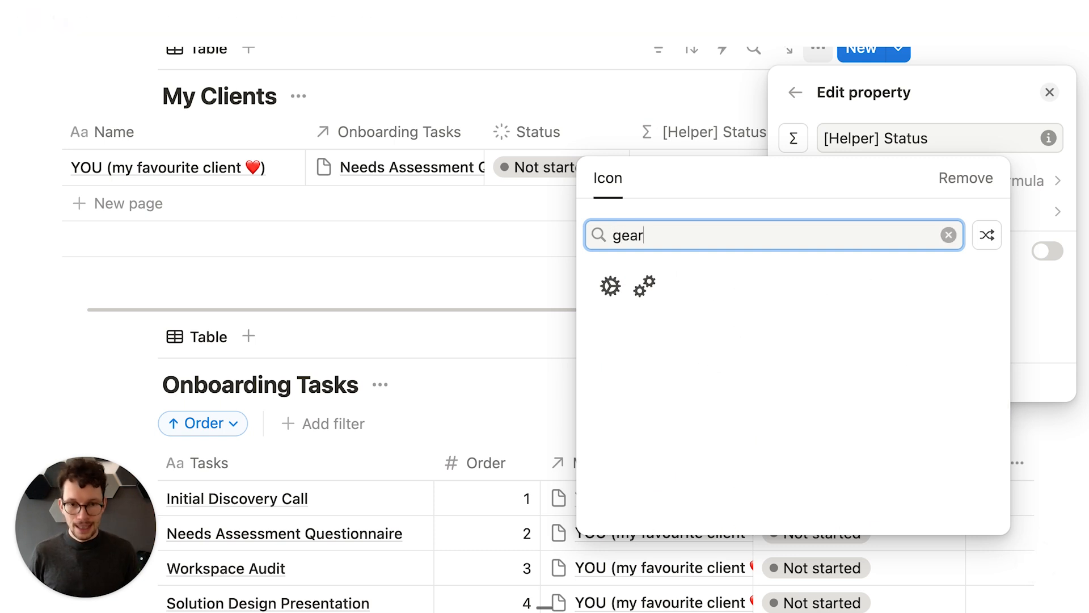
pyautogui.click(611, 286)
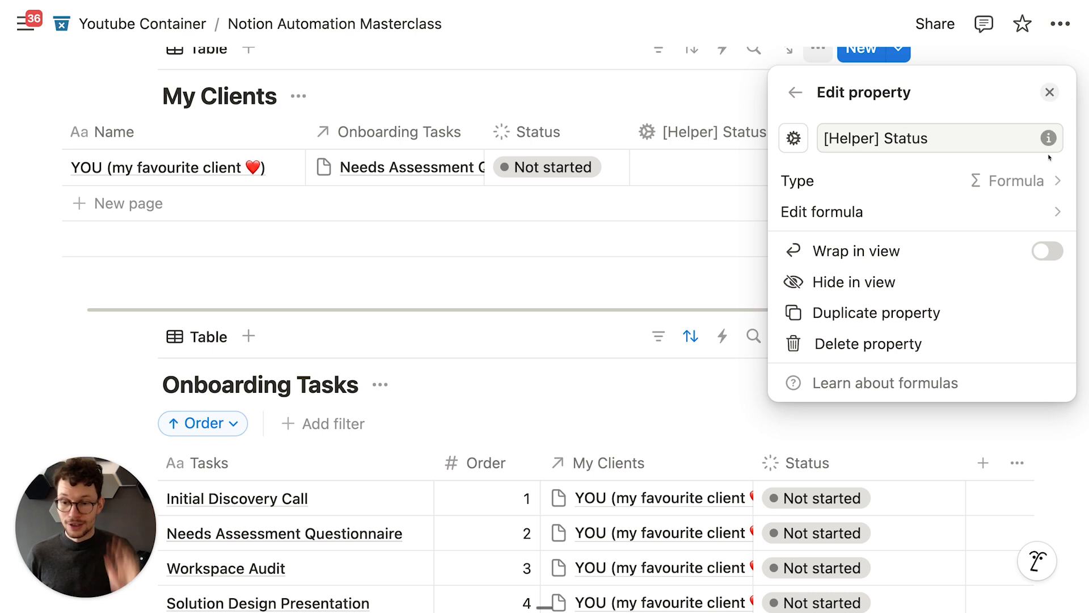
pyautogui.click(1044, 211)
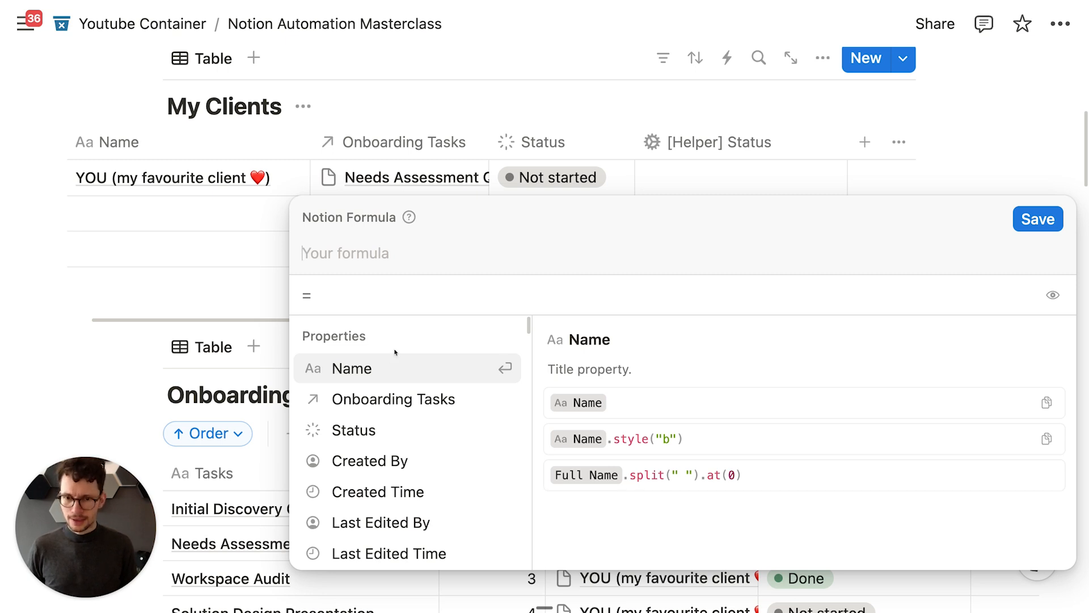
# Step: Filter the Onboarding Tasks relation to tasks whose Status is "Done"
pyautogui.click(385, 397)
pyautogui.write('.')
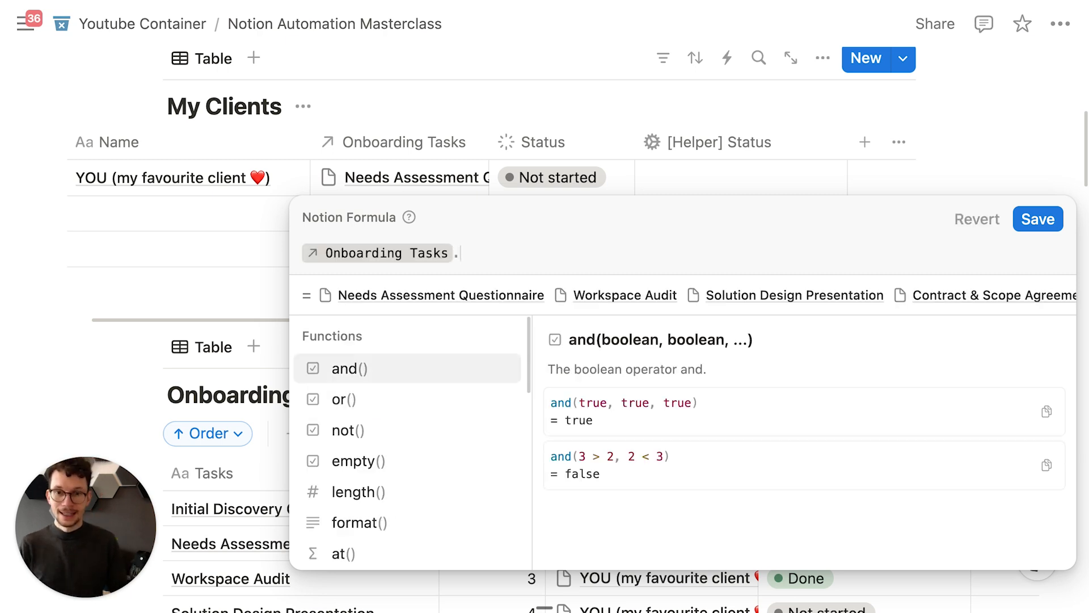
pyautogui.write('fil')
pyautogui.press('Return')
pyautogui.press('Return')
pyautogui.write('.stat')
pyautogui.press('Return')
pyautogui.write('=="Done"')
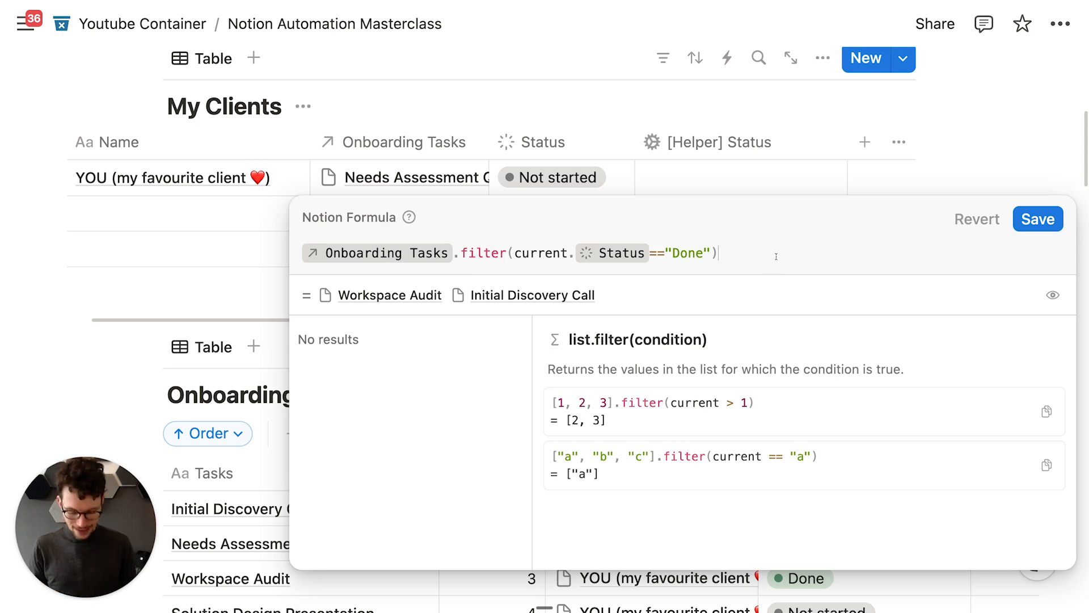
pyautogui.write('.map')
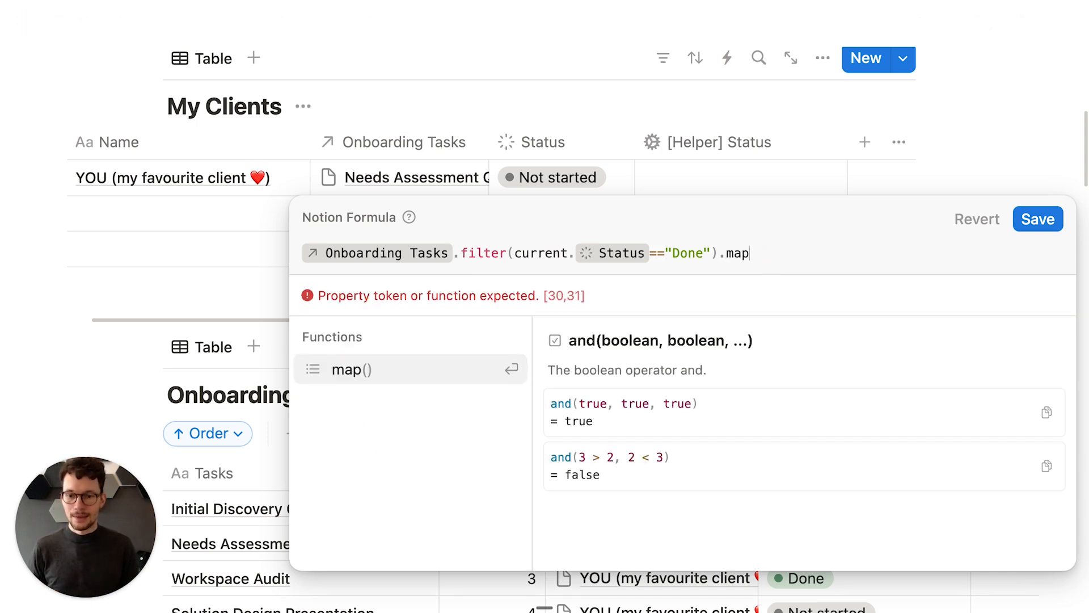
# Step: Map the Done tasks to their Order, save showing 3, 1, then reselect the formula
pyautogui.press('Return')
pyautogui.press('Return')
pyautogui.write('.')
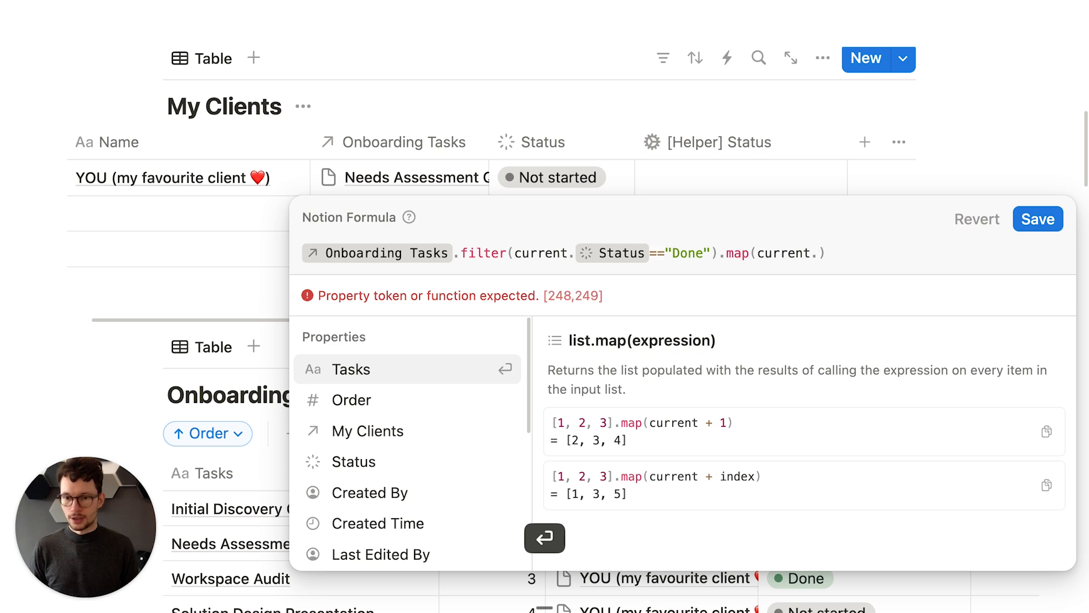
pyautogui.press('Down')
pyautogui.press('Return')
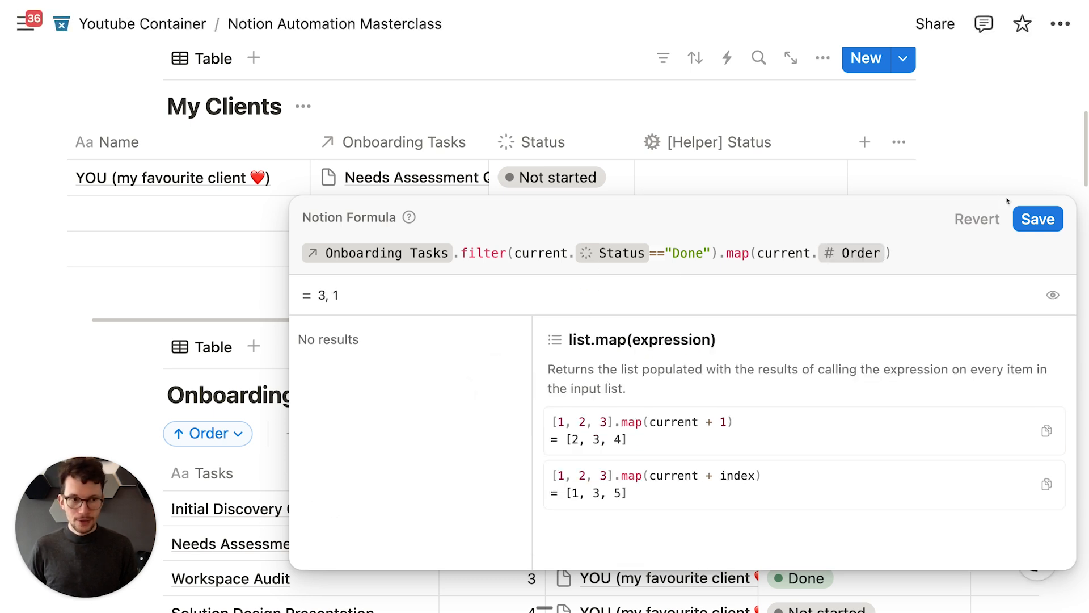
pyautogui.click(1028, 219)
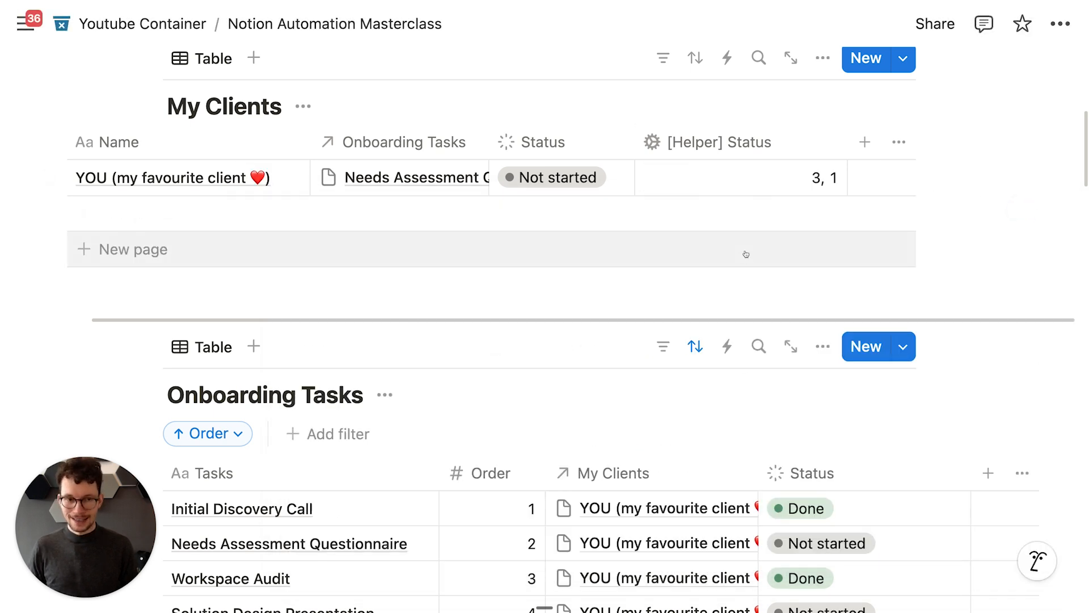
pyautogui.click(747, 185)
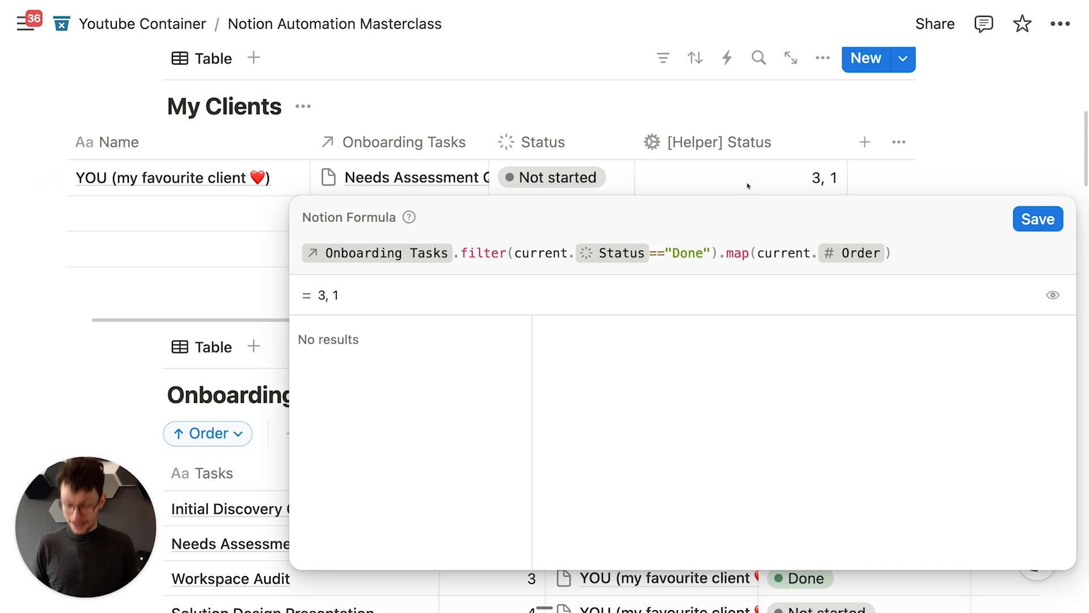
pyautogui.press('super+a')
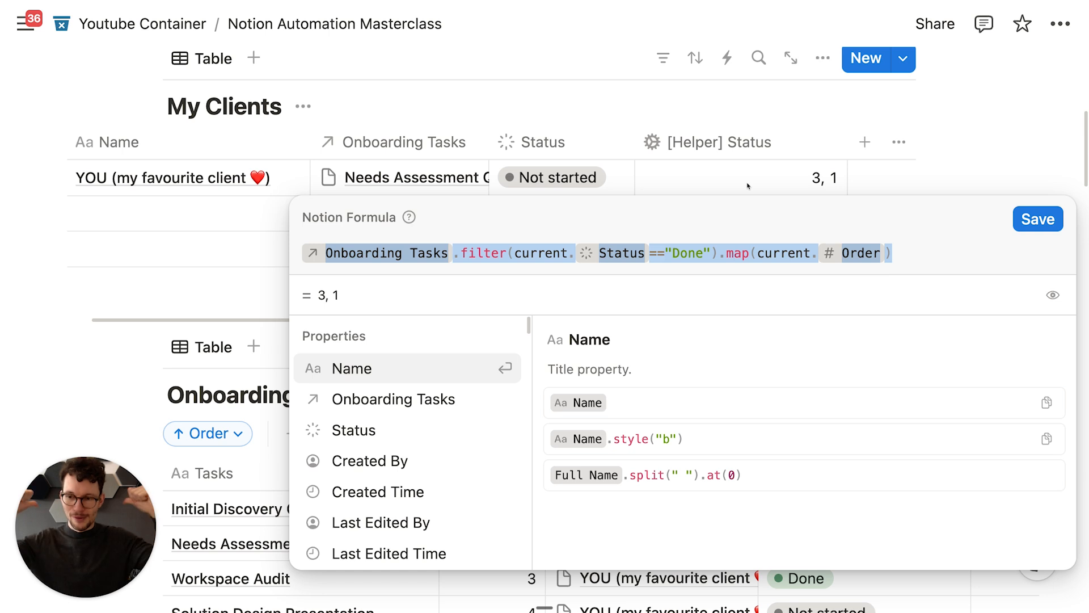
# Step: Wrap the cut filter-and-map expression as a lets variable named completed
pyautogui.press('super+x')
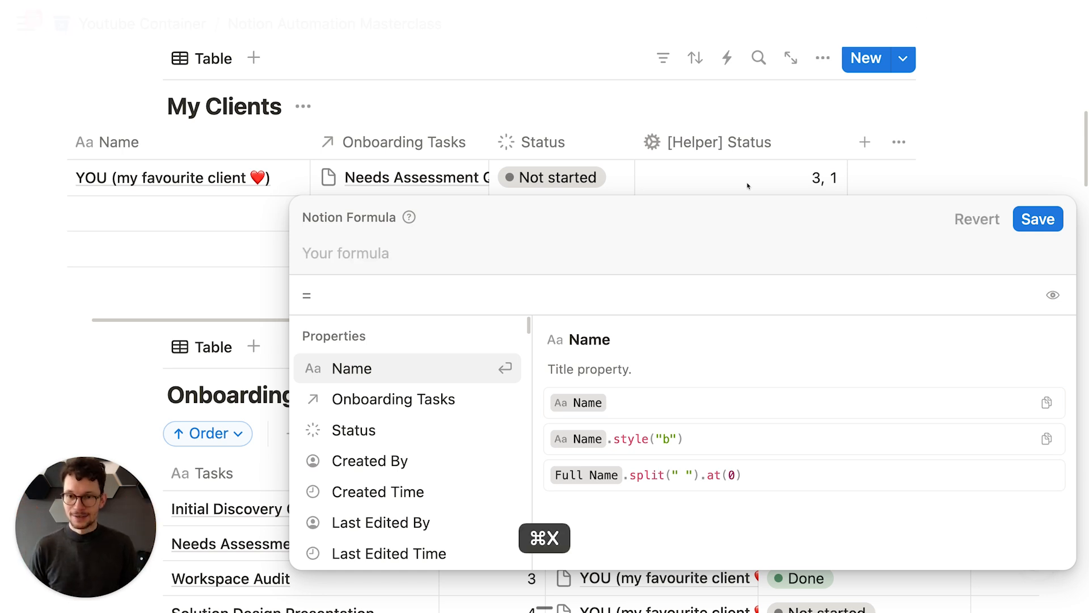
pyautogui.write('lets(')
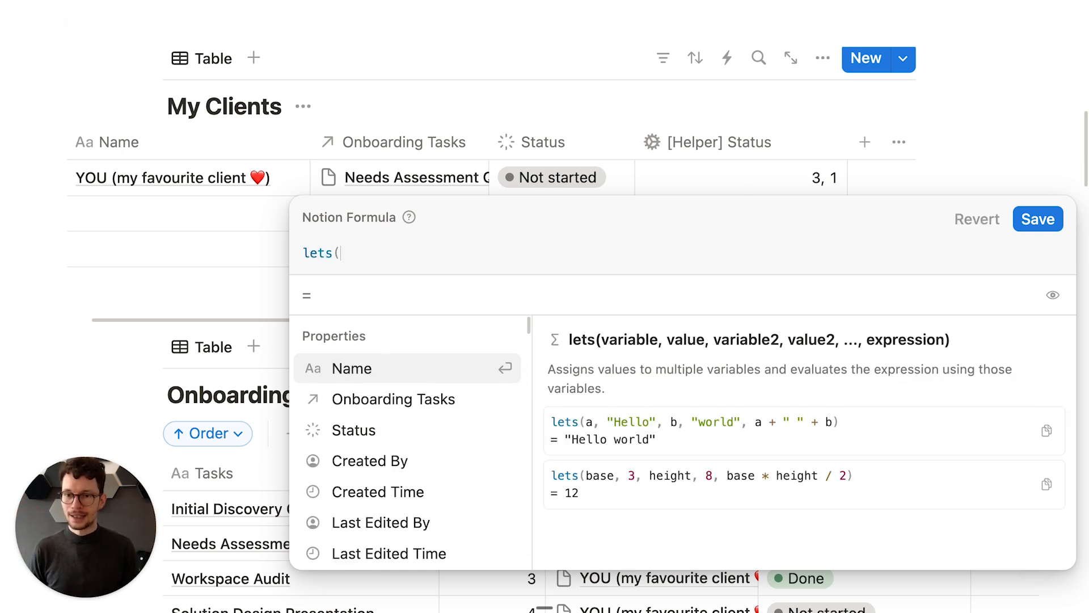
pyautogui.hotkey('shift', 'Return')
pyautogui.write('cu')
pyautogui.press('BackSpace')
pyautogui.press('BackSpace')
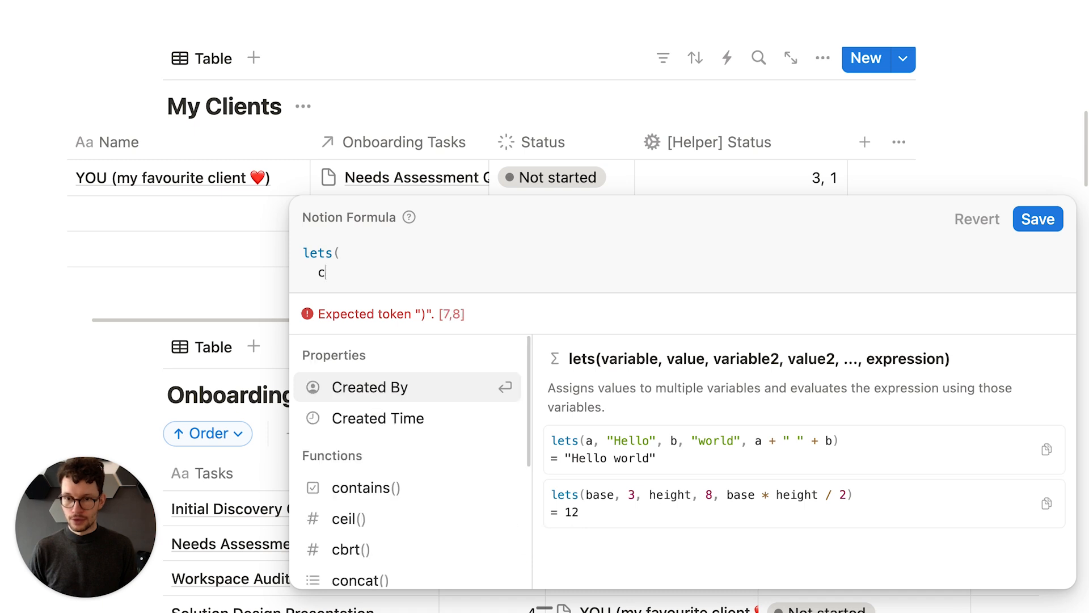
pyautogui.write('completed,')
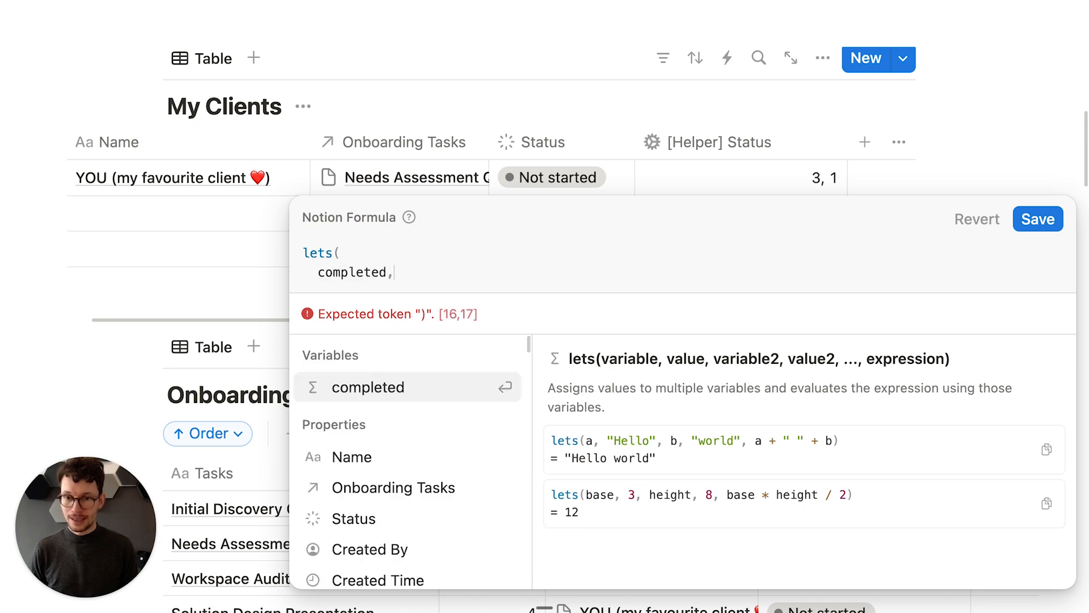
pyautogui.hotkey('shift', 'Return')
pyautogui.press('super+v')
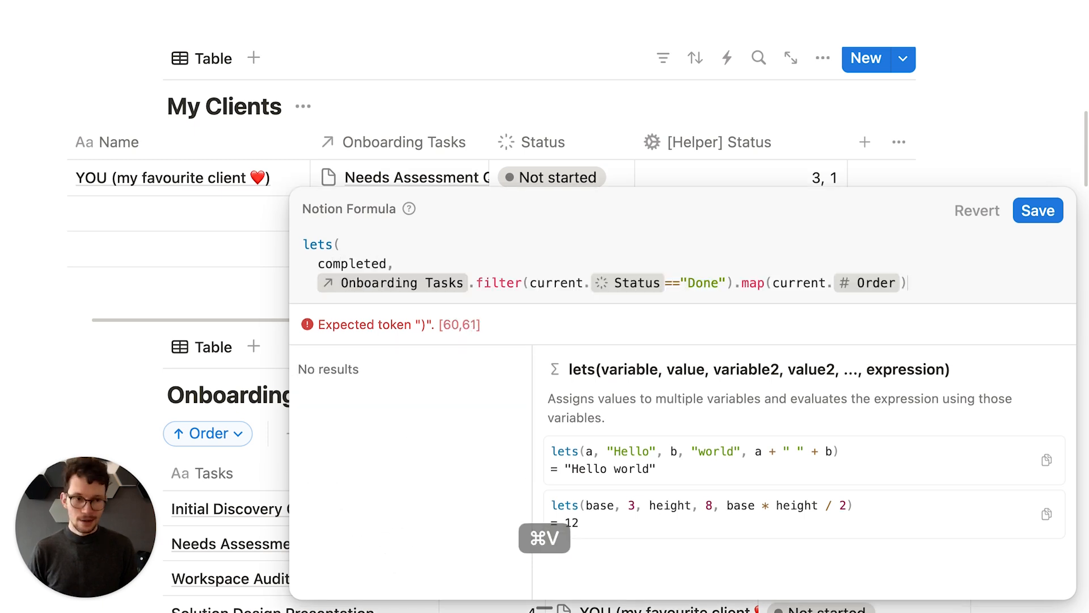
# Step: Return completed as the lets result, close the call, and save the formula
pyautogui.hotkey('shift', 'Return')
pyautogui.write('complete')
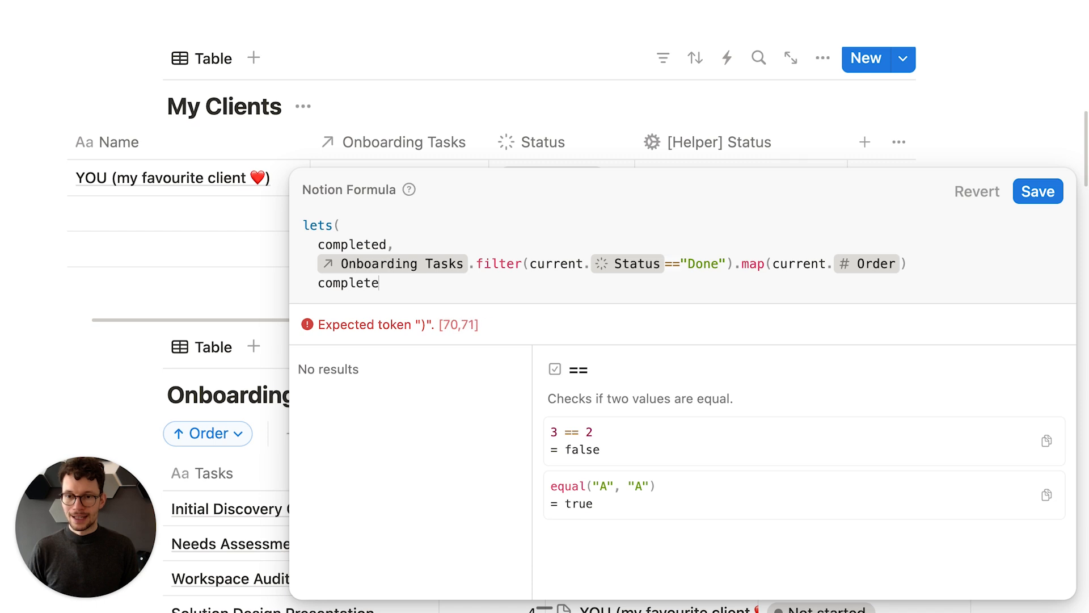
pyautogui.write('d')
pyautogui.hotkey('shift', 'Return')
pyautogui.write(')')
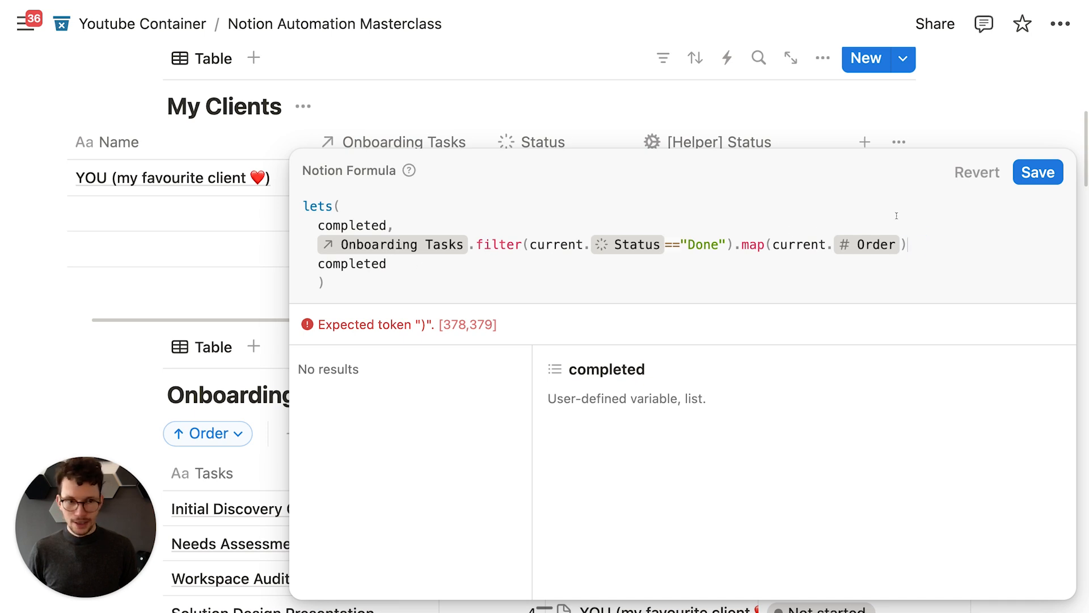
pyautogui.write(',')
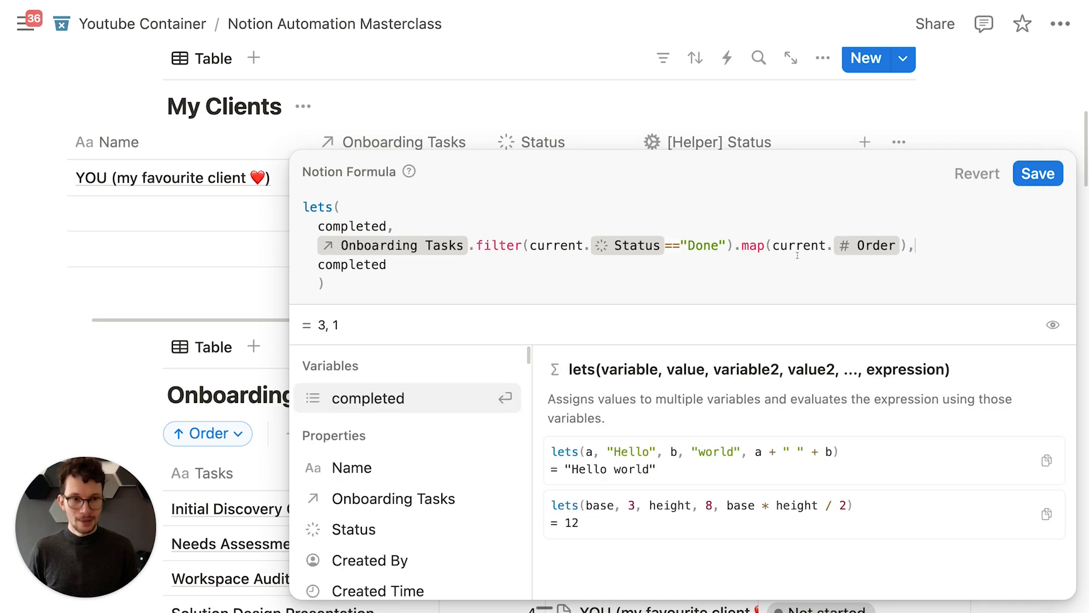
pyautogui.click(375, 287)
pyautogui.click(1037, 173)
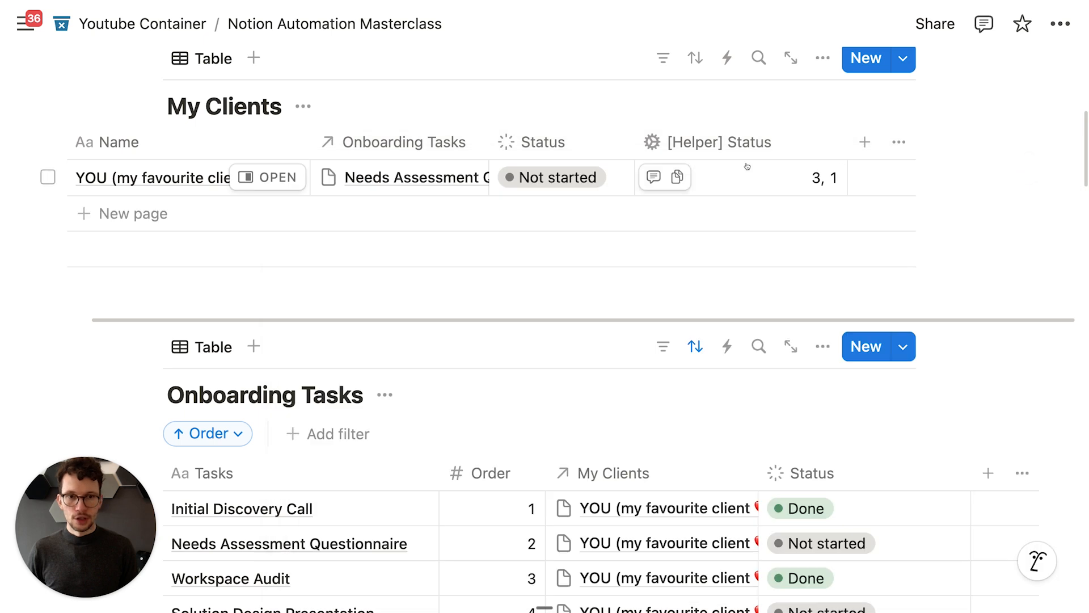
# Step: Retype the final completed reference and save, still showing 3, 1
pyautogui.click(709, 185)
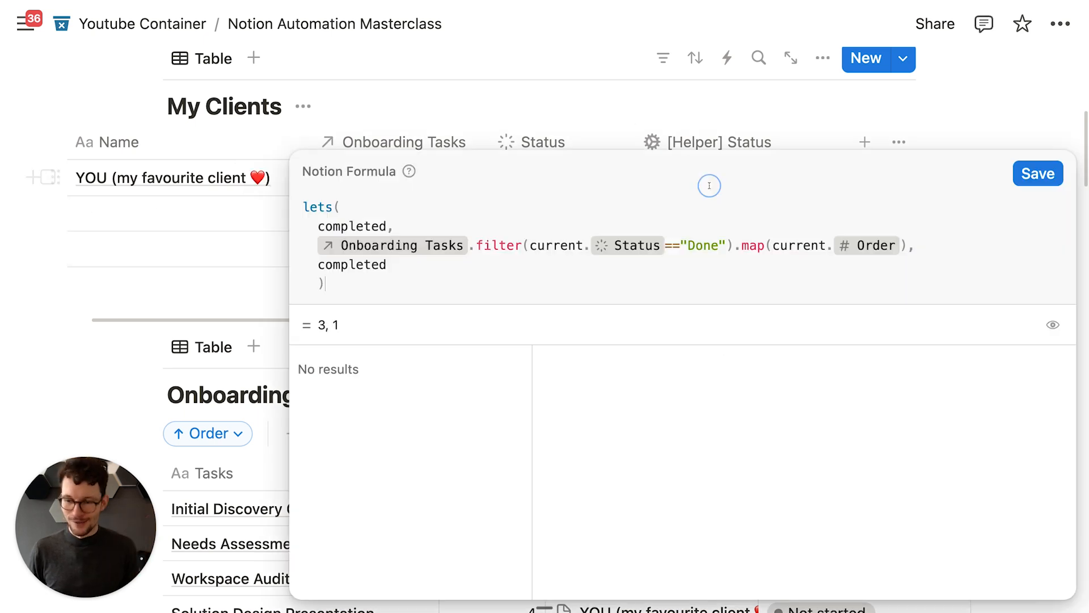
pyautogui.doubleClick(355, 267)
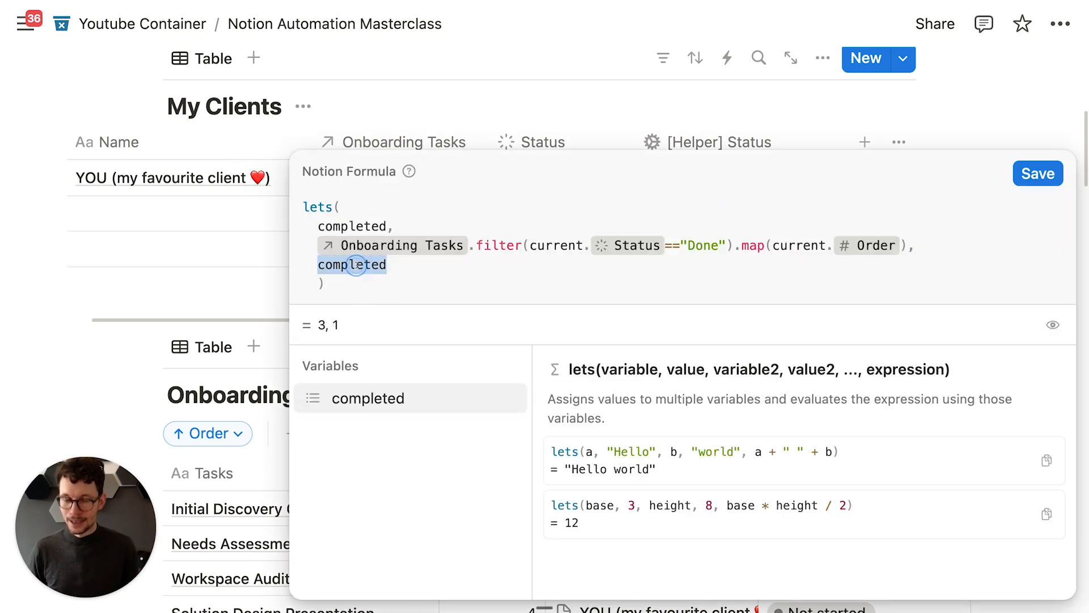
pyautogui.hotkey('shift', 'Return')
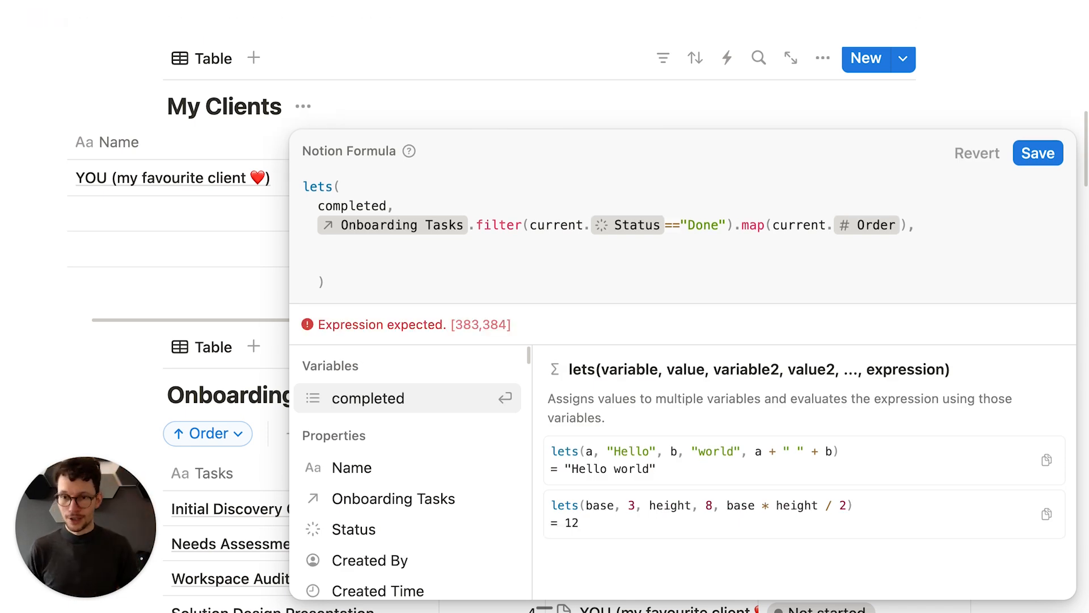
pyautogui.write('complet')
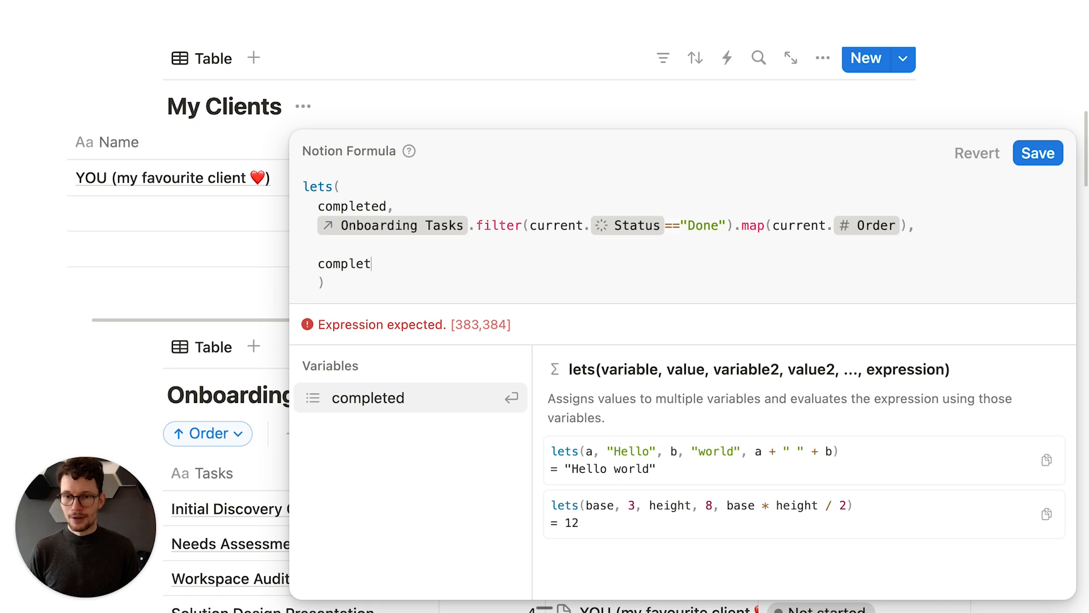
pyautogui.write('ed')
pyautogui.click(1037, 153)
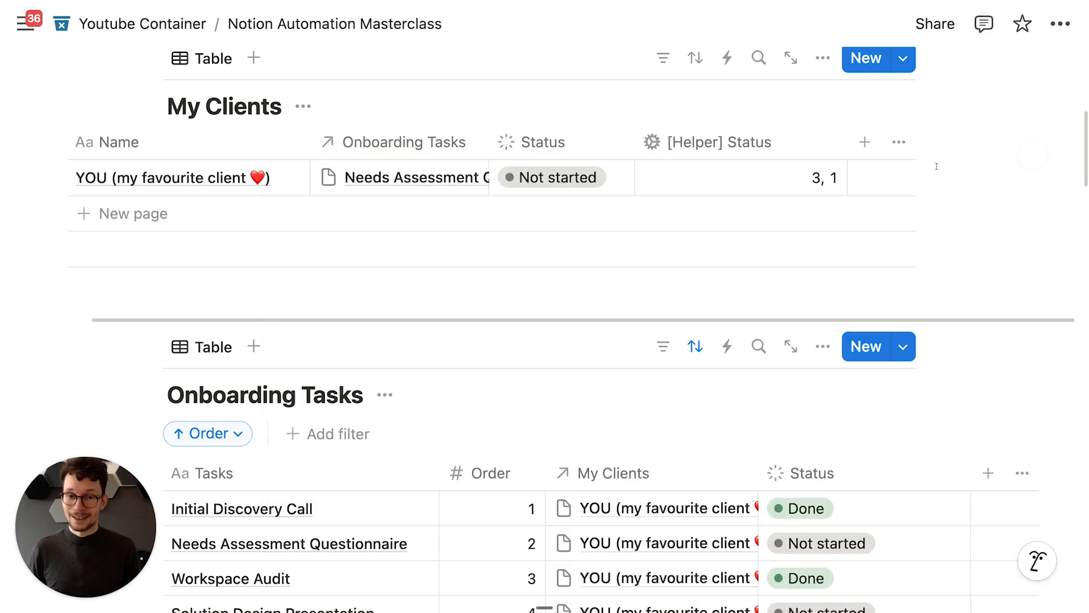
pyautogui.scroll(-3, 742, 228)
pyautogui.scroll(-2, 675, 290)
# Step: Look at the client's status options without changing the status
pyautogui.scroll(8, 658, 274)
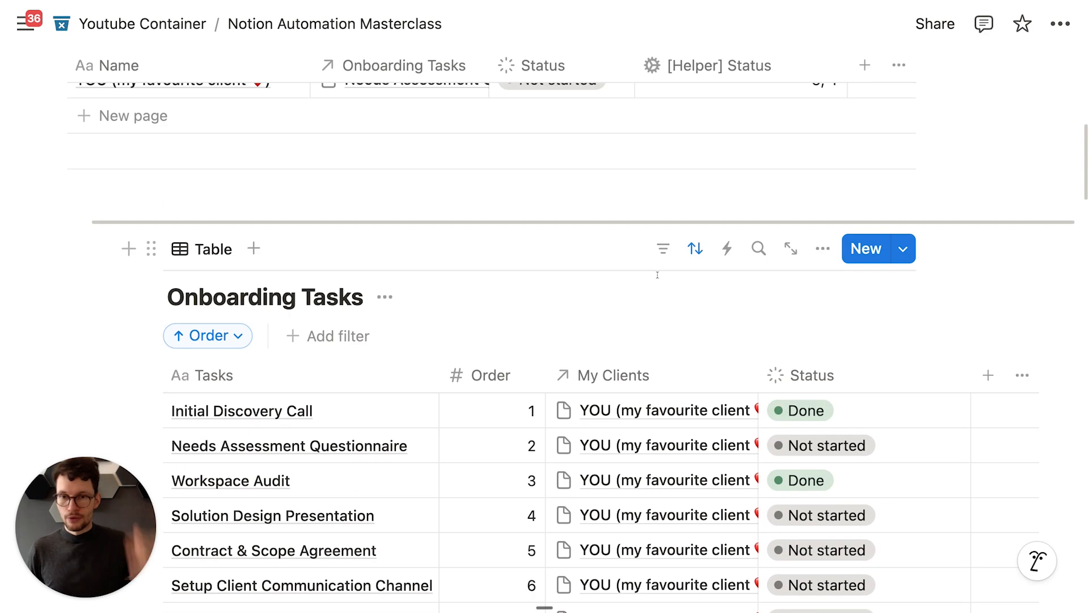
pyautogui.scroll(-2, 558, 294)
pyautogui.click(558, 230)
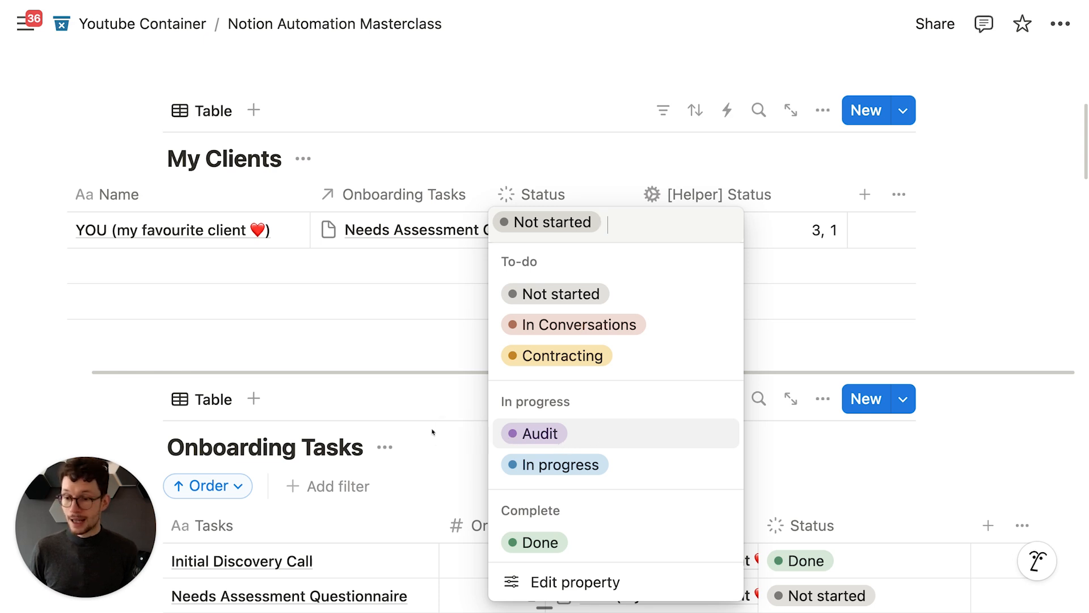
pyautogui.click(448, 412)
pyautogui.scroll(-10, 454, 397)
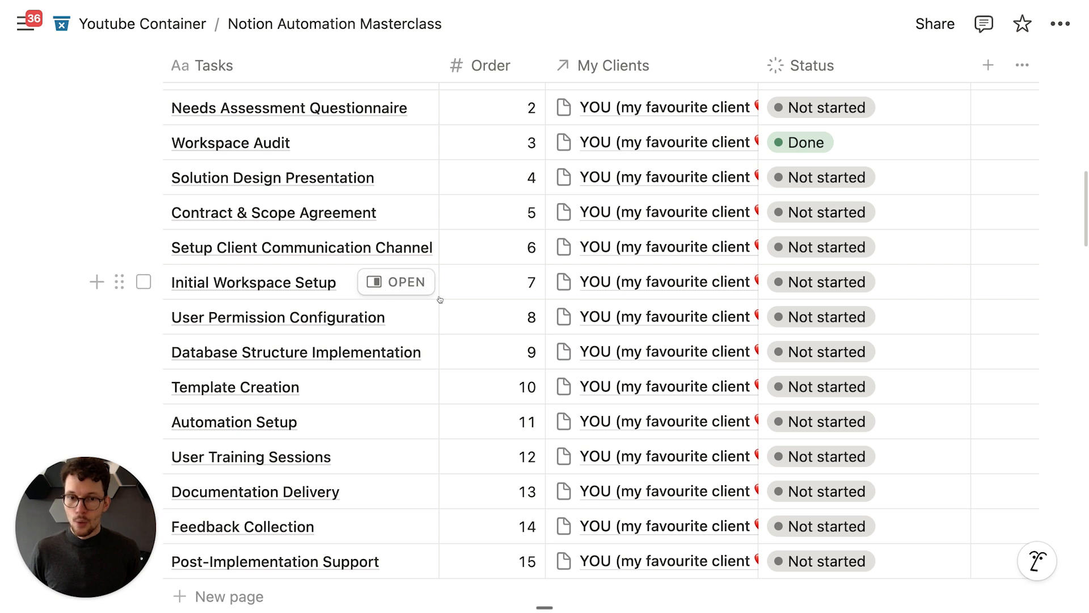
pyautogui.scroll(2, 454, 340)
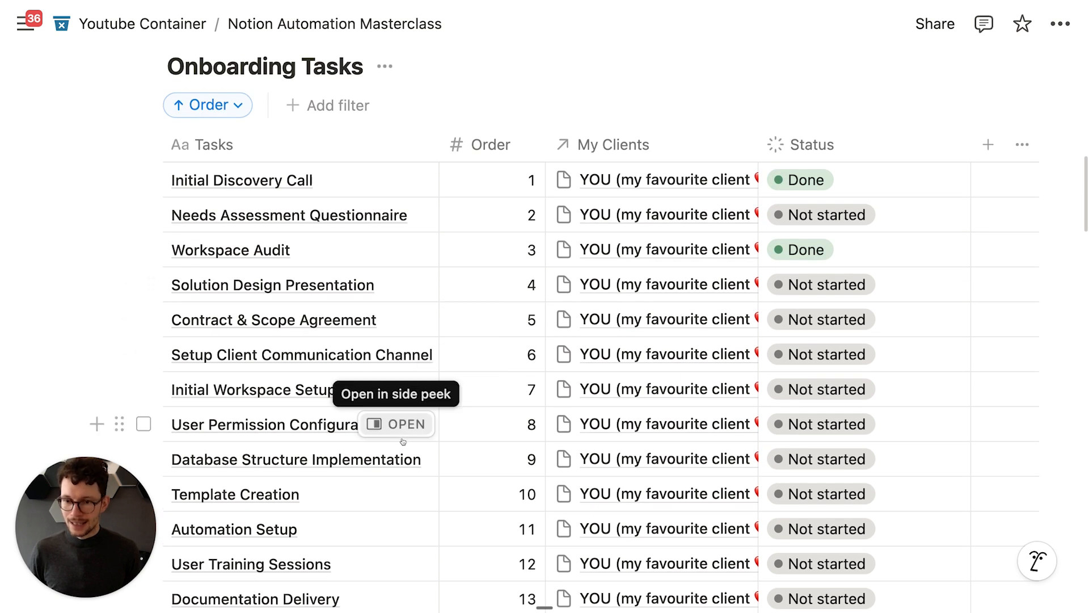
# Step: Change Workspace Audit's Order to 7 and Initial Workspace Setup's Order to 3
pyautogui.click(521, 248)
pyautogui.press('BackSpace')
pyautogui.write('7')
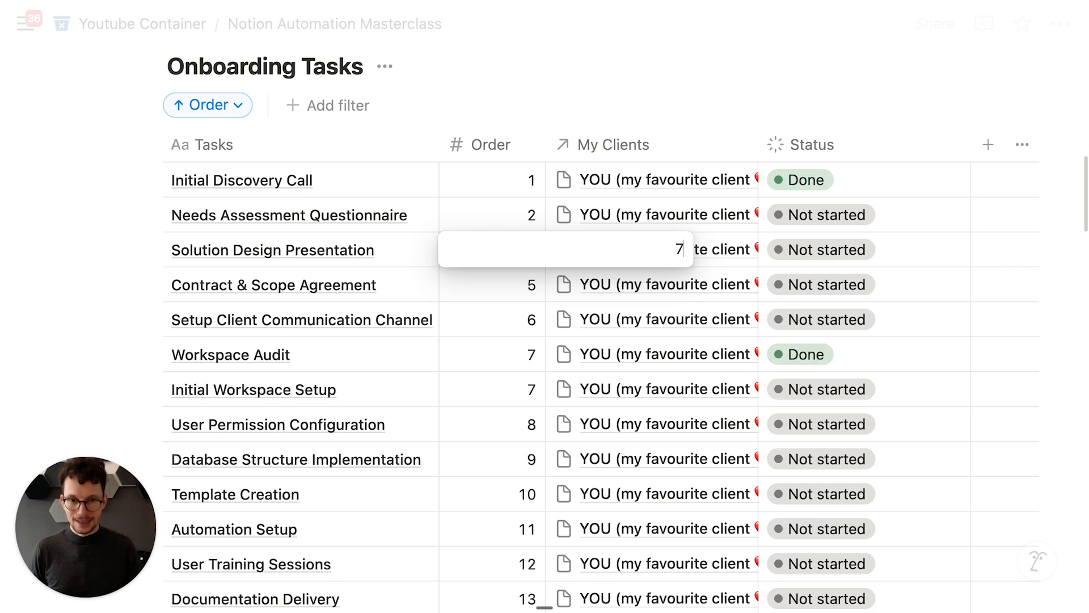
pyautogui.press('Return')
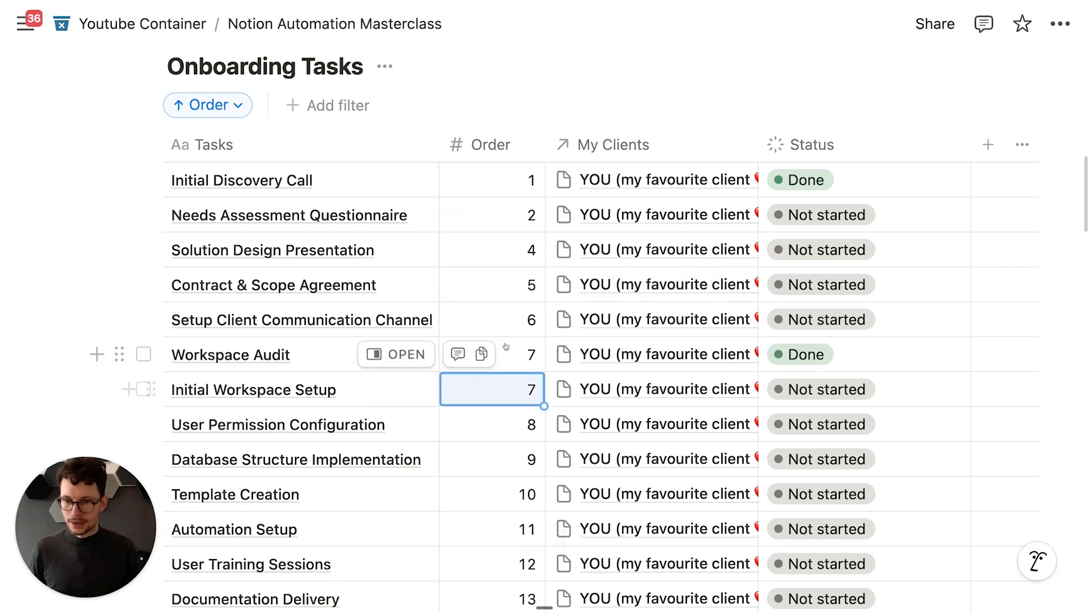
pyautogui.click(507, 381)
pyautogui.press('BackSpace')
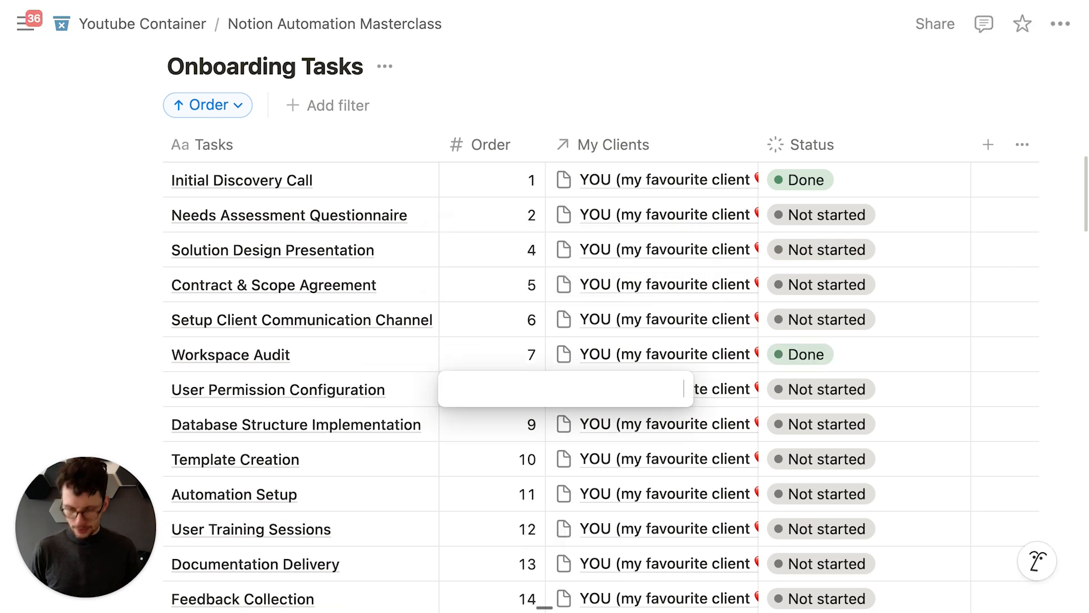
pyautogui.write('3')
pyautogui.press('Return')
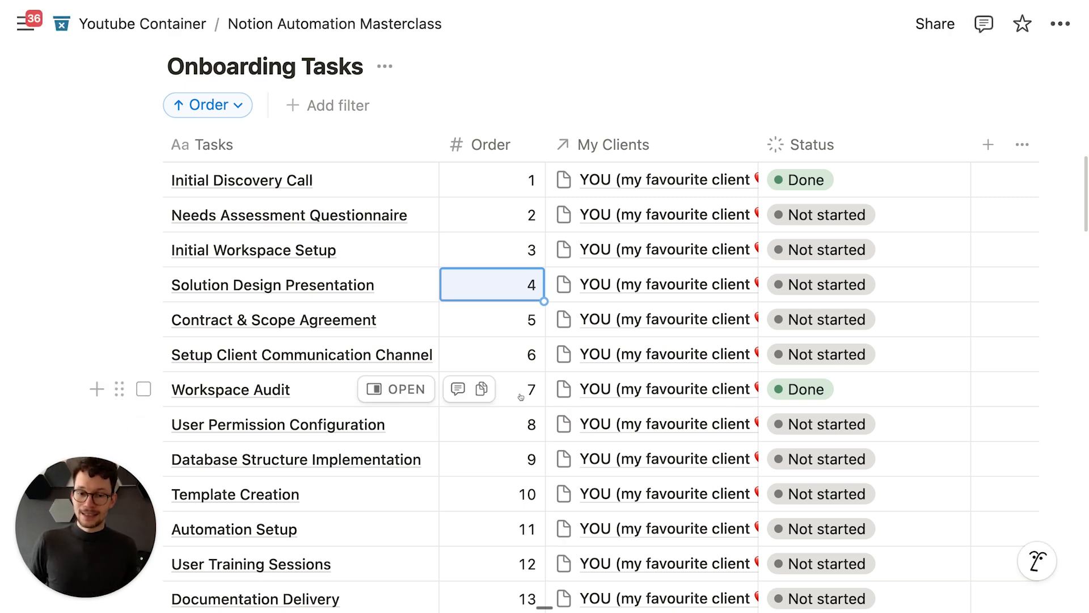
pyautogui.scroll(10, 509, 399)
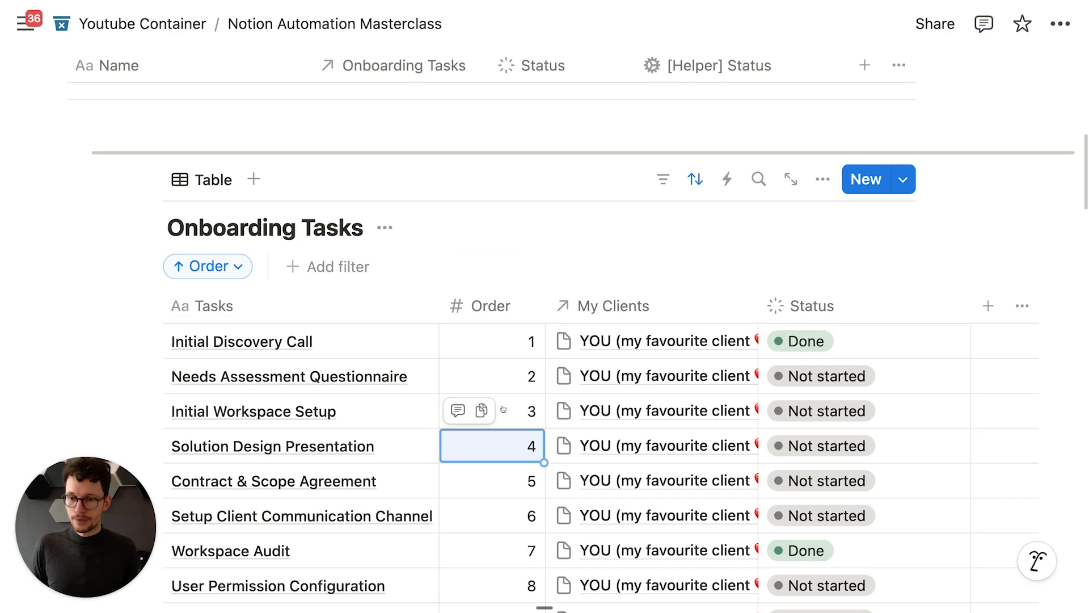
# Step: Replace the final completed with ifs(completed.includes(7), "Audit", ...)
pyautogui.click(740, 286)
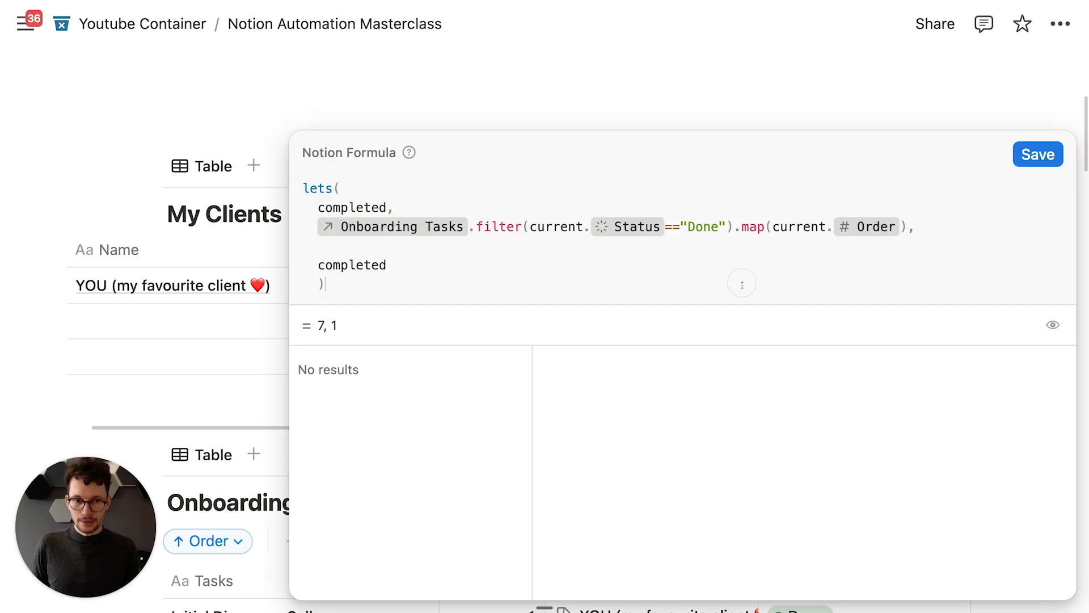
pyautogui.doubleClick(368, 264)
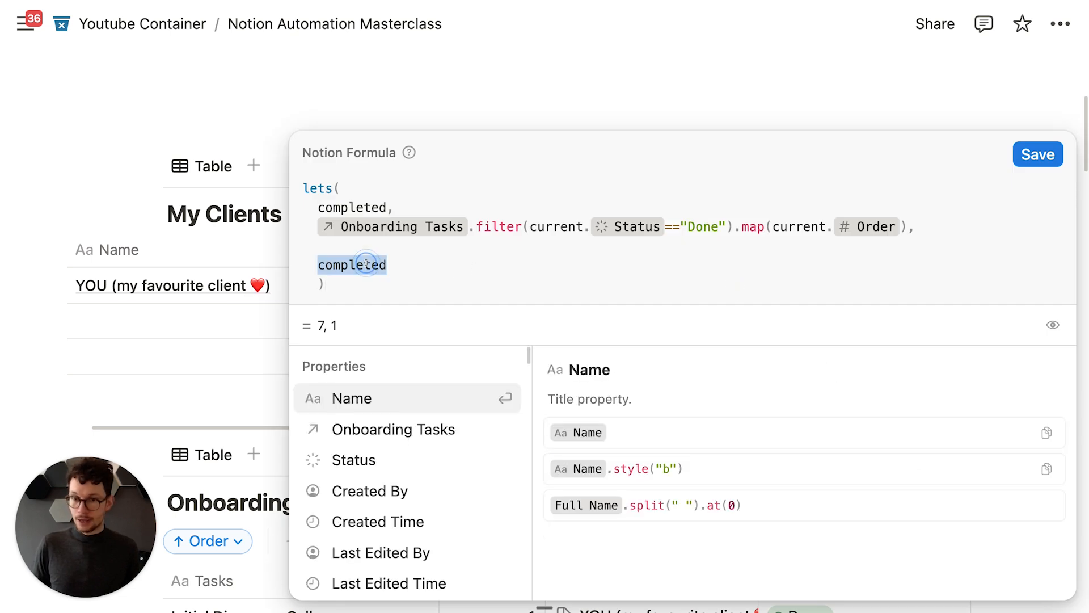
pyautogui.write('ifs(')
pyautogui.hotkey('shift', 'Return')
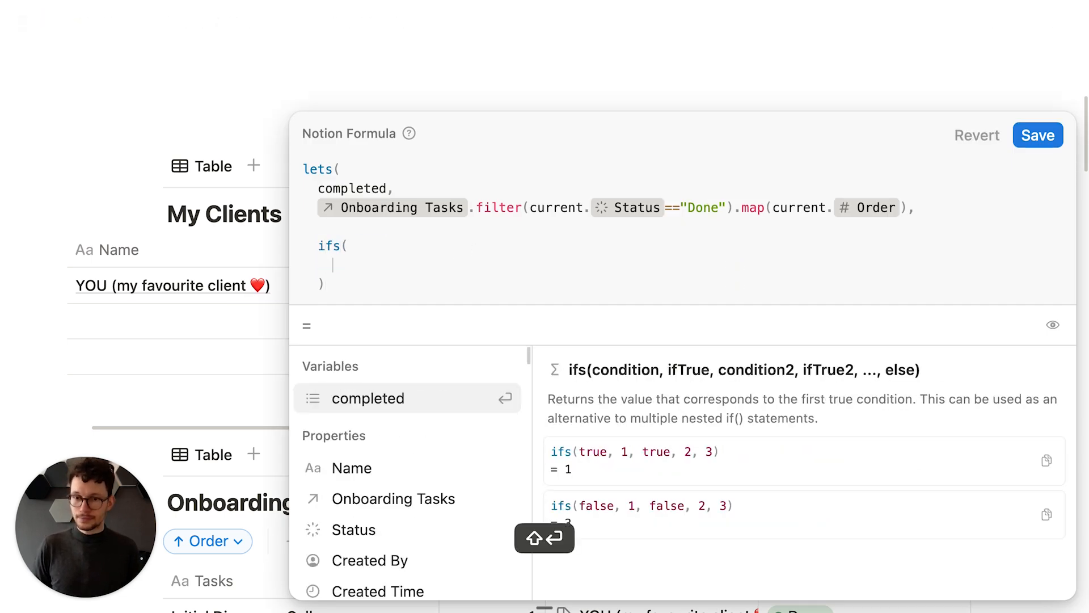
pyautogui.press('Return')
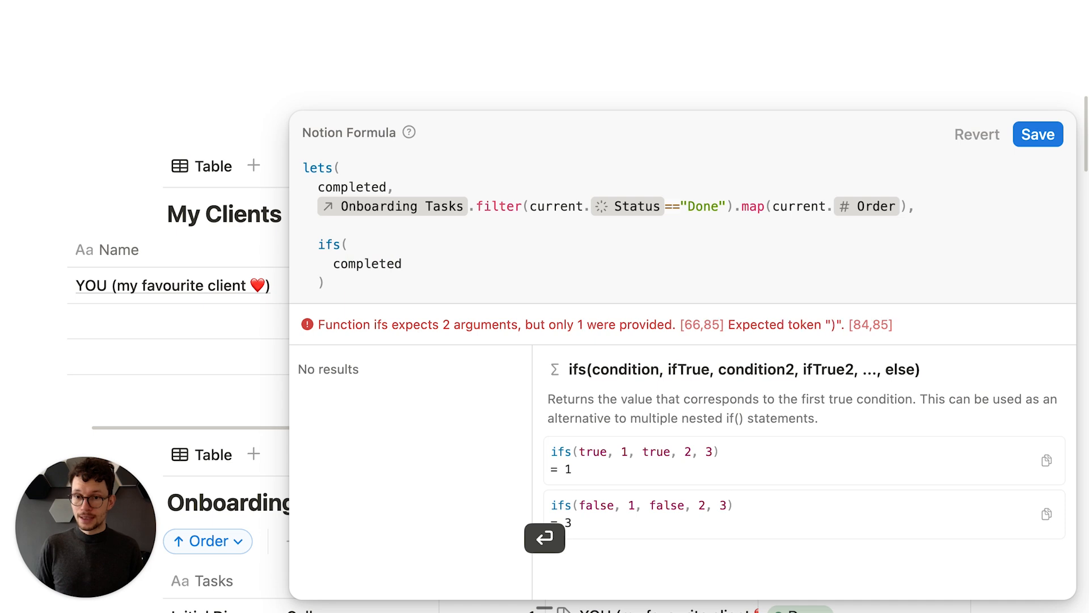
pyautogui.write('.in')
pyautogui.press('Return')
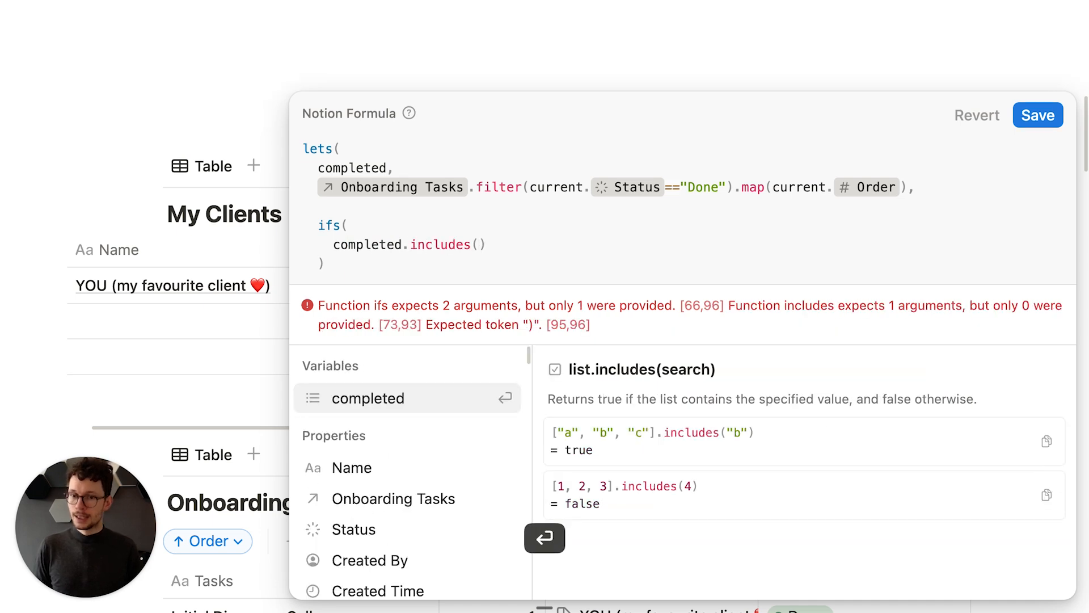
pyautogui.write('7')
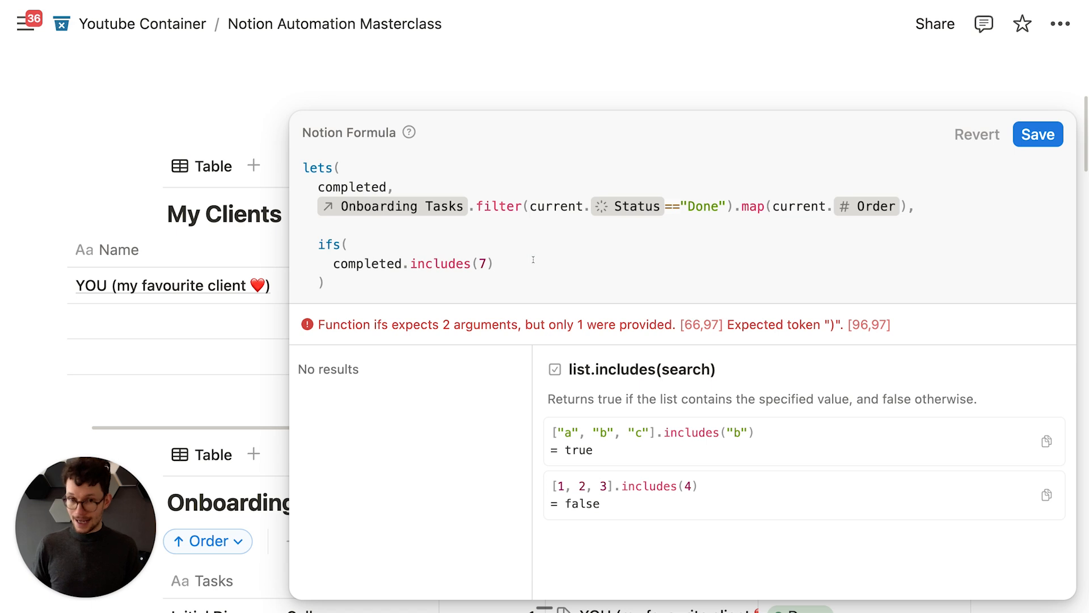
pyautogui.write('), "Audit')
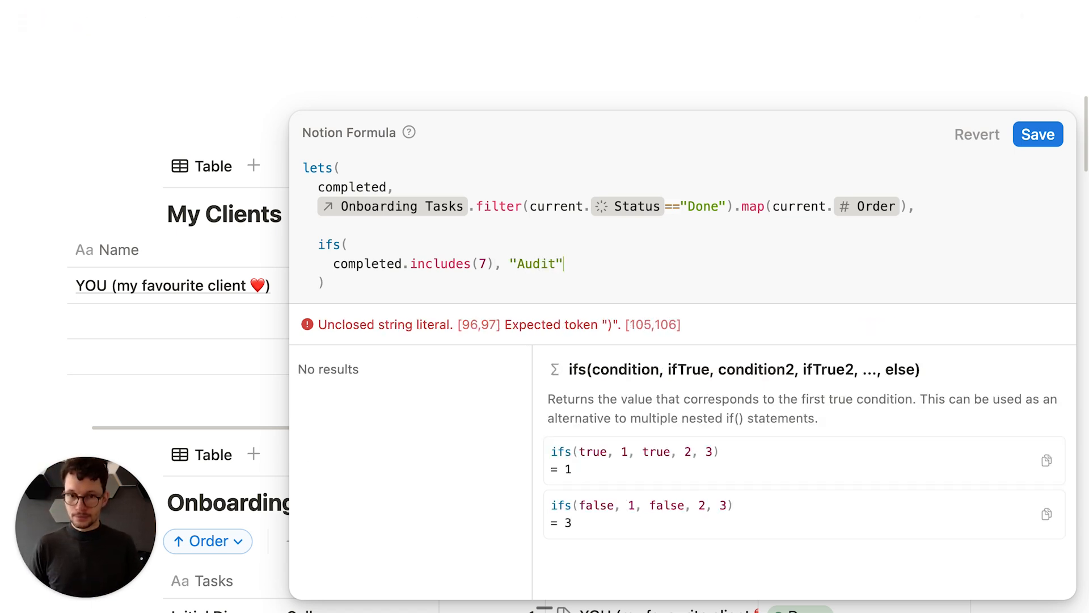
pyautogui.write('",')
# Step: Add "Not started" as the fallback, close ifs, and save so the client shows Audit
pyautogui.hotkey('shift', 'Return')
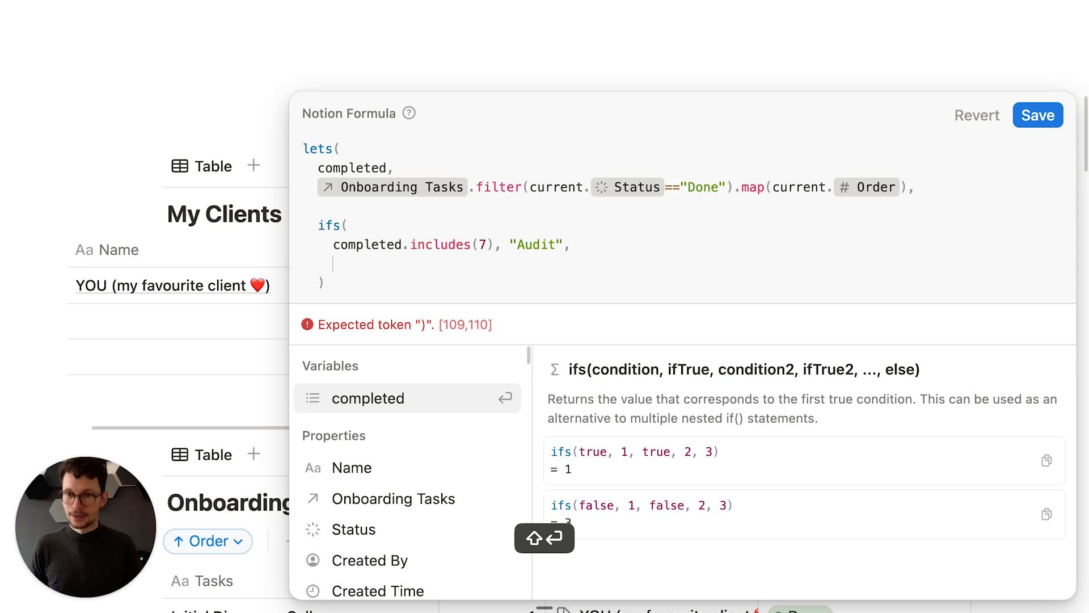
pyautogui.hotkey('shift', 'Return')
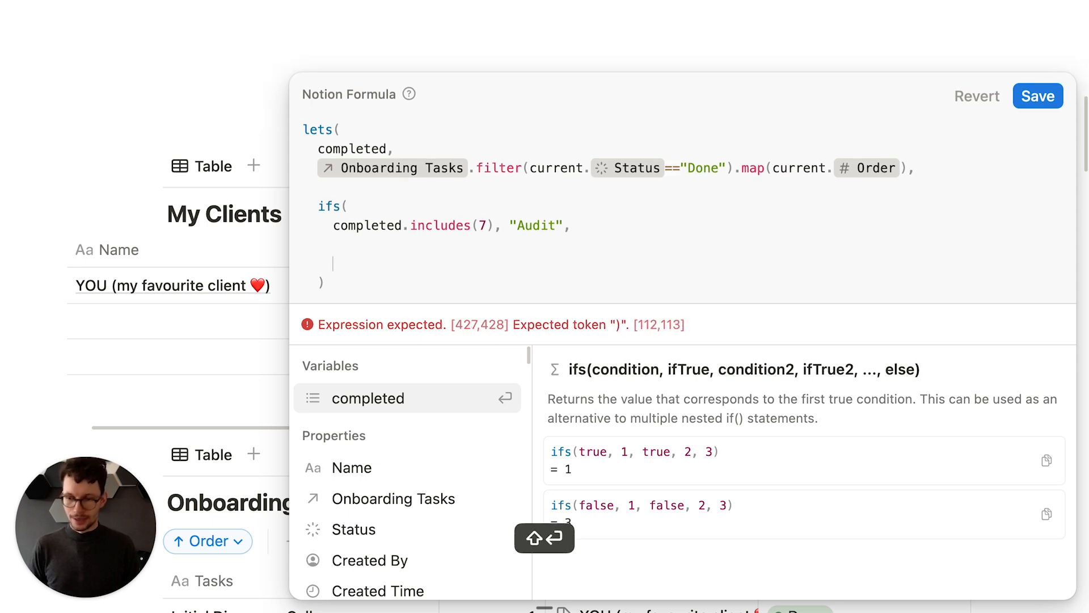
pyautogui.write('Not star')
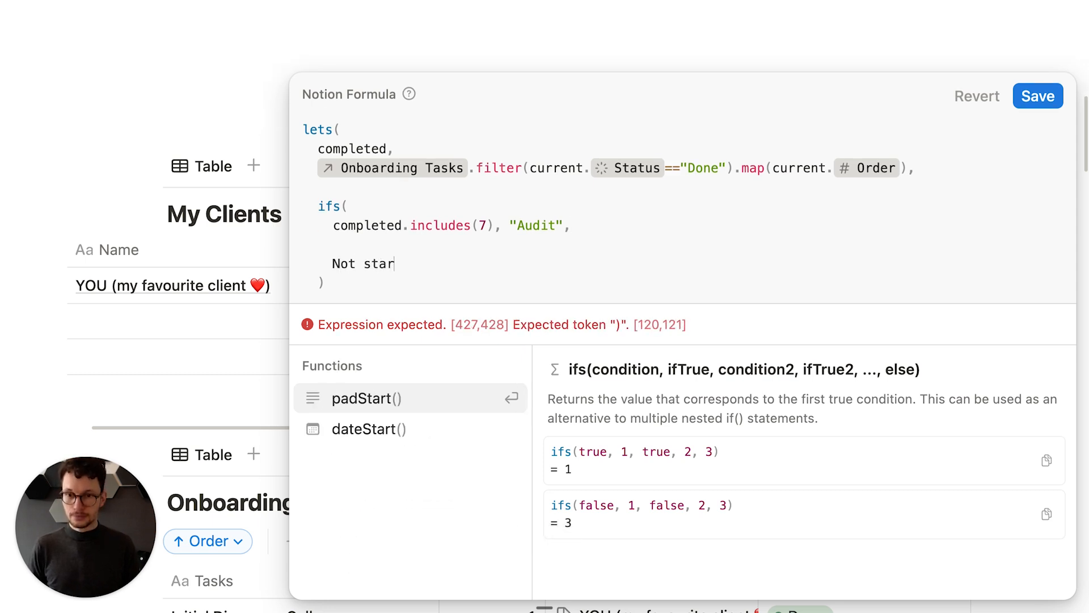
pyautogui.write('ted"')
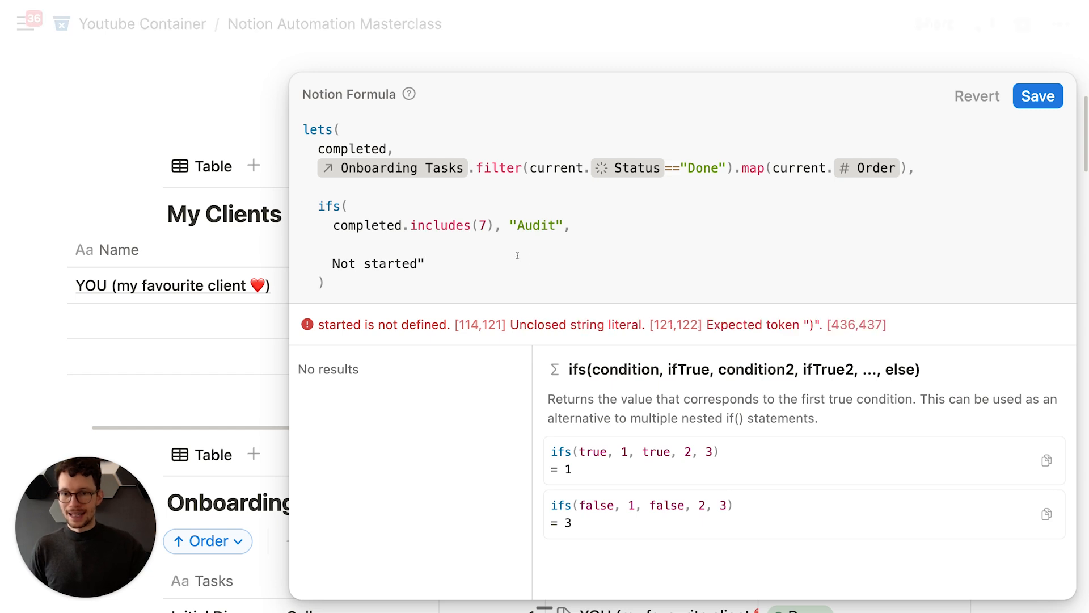
pyautogui.click(335, 264)
pyautogui.write('"')
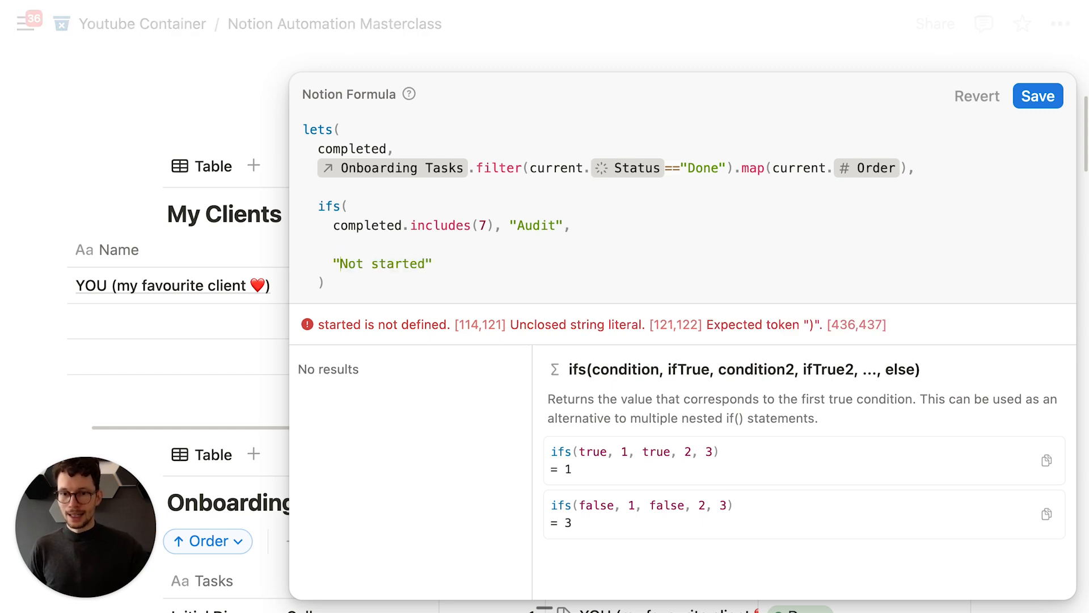
pyautogui.click(474, 281)
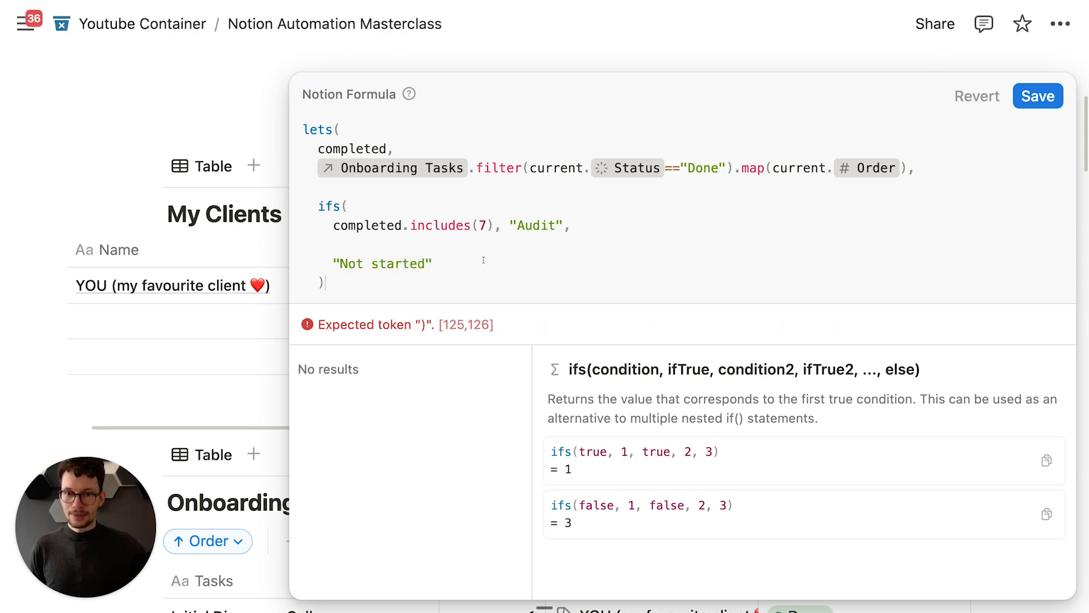
pyautogui.hotkey('shift', 'Return')
pyautogui.write(')')
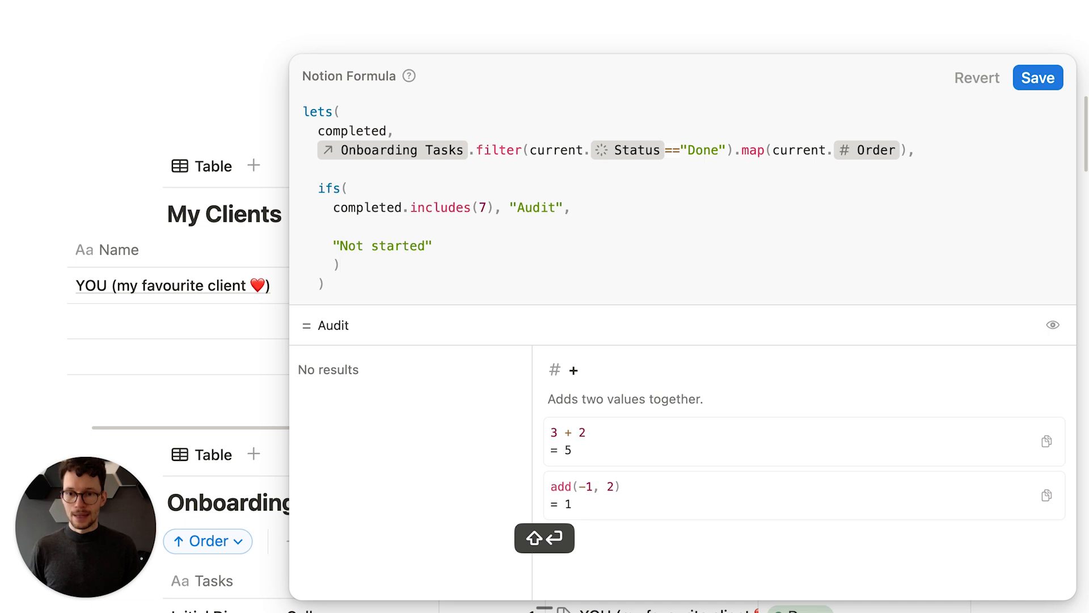
pyautogui.click(1038, 78)
# Step: Set Workspace Audit's status to In progress in Onboarding Tasks
pyautogui.scroll(-1, 698, 290)
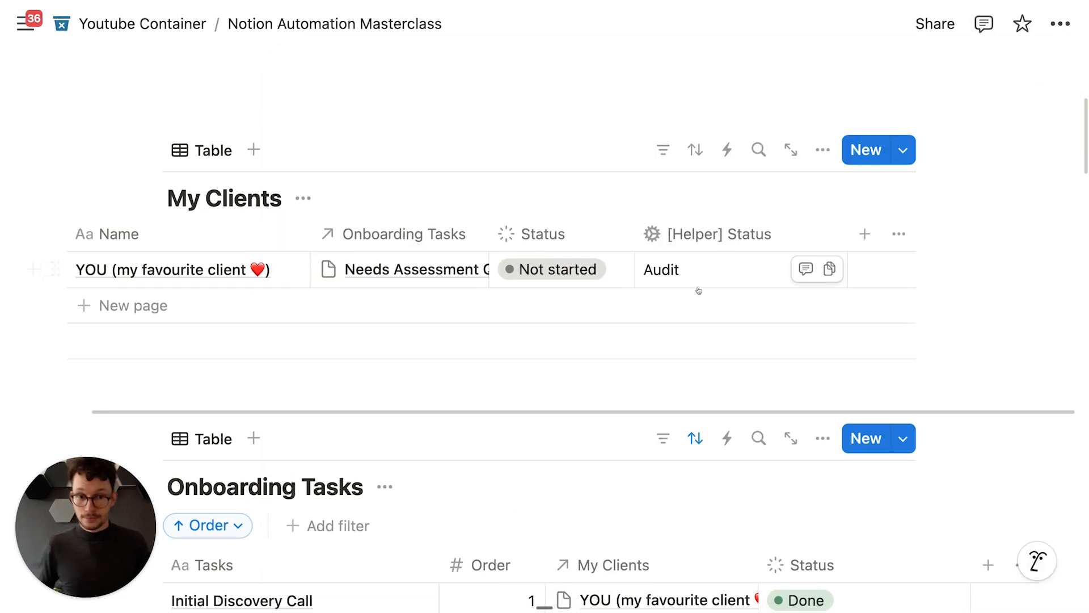
pyautogui.scroll(-6, 698, 290)
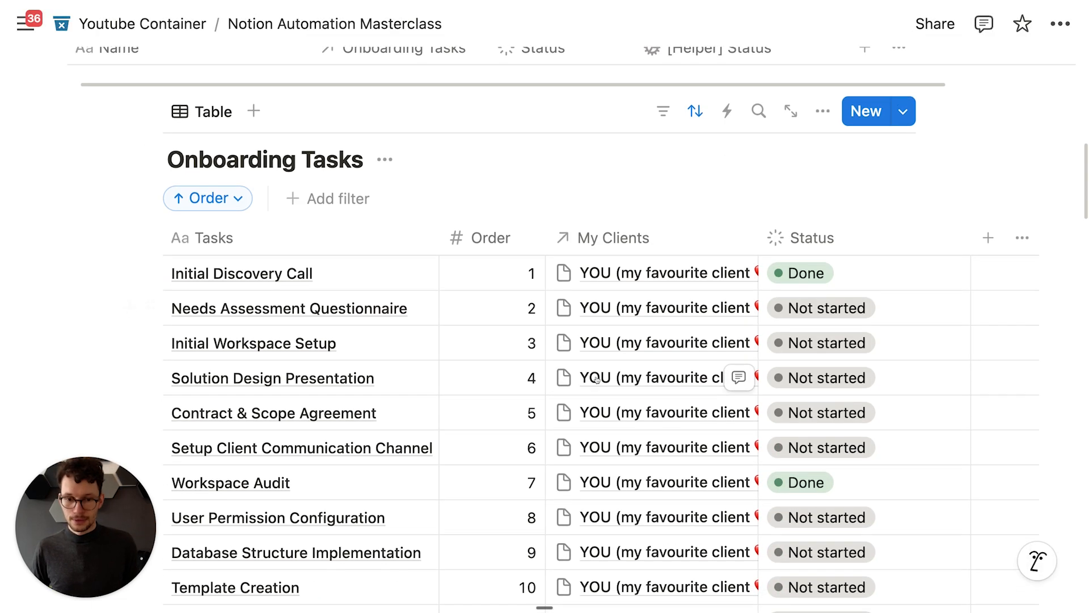
pyautogui.scroll(5, 485, 466)
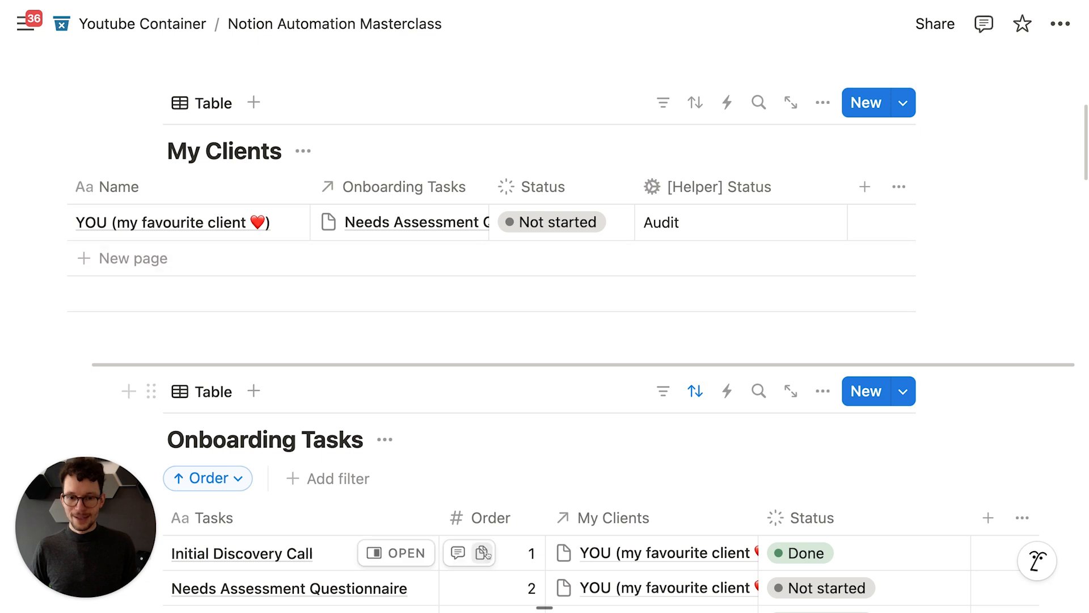
pyautogui.scroll(-6, 616, 221)
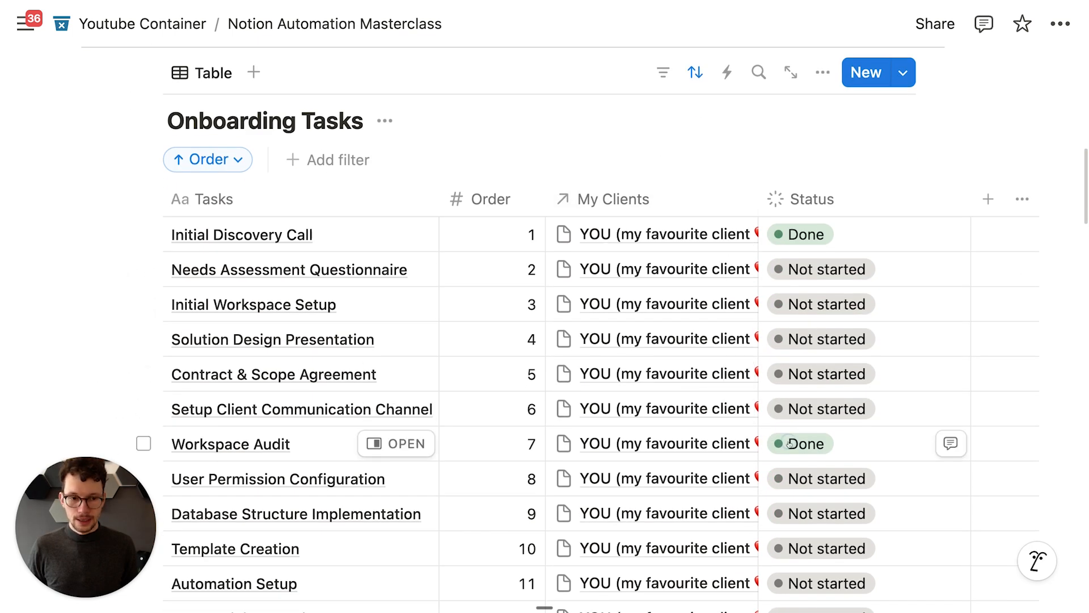
pyautogui.click(790, 443)
pyautogui.click(854, 294)
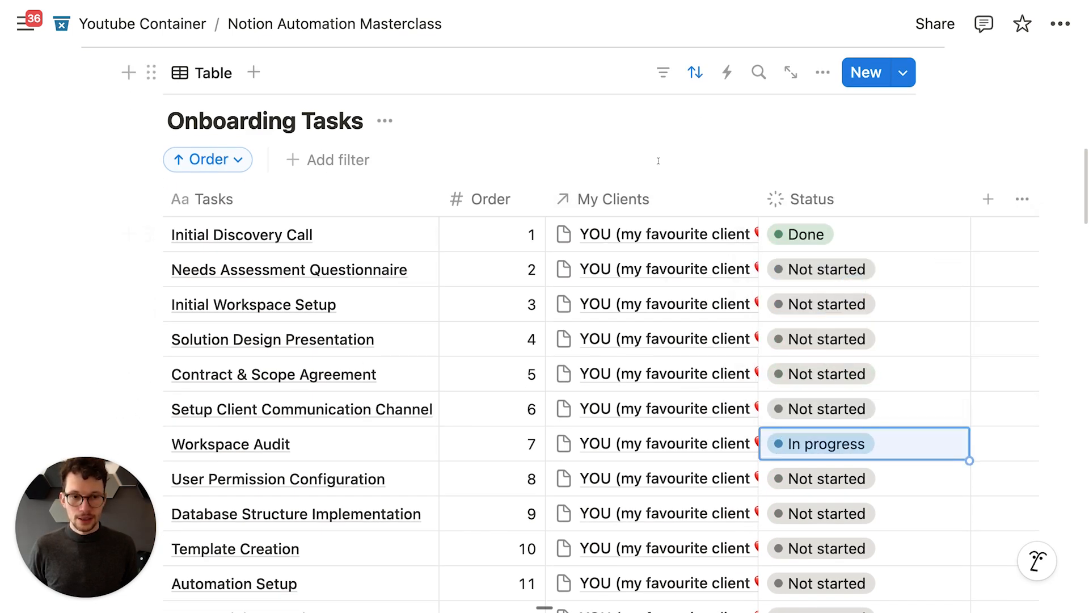
# Step: Return to My Clients and open the client's [Helper] Status formula
pyautogui.scroll(6, 658, 161)
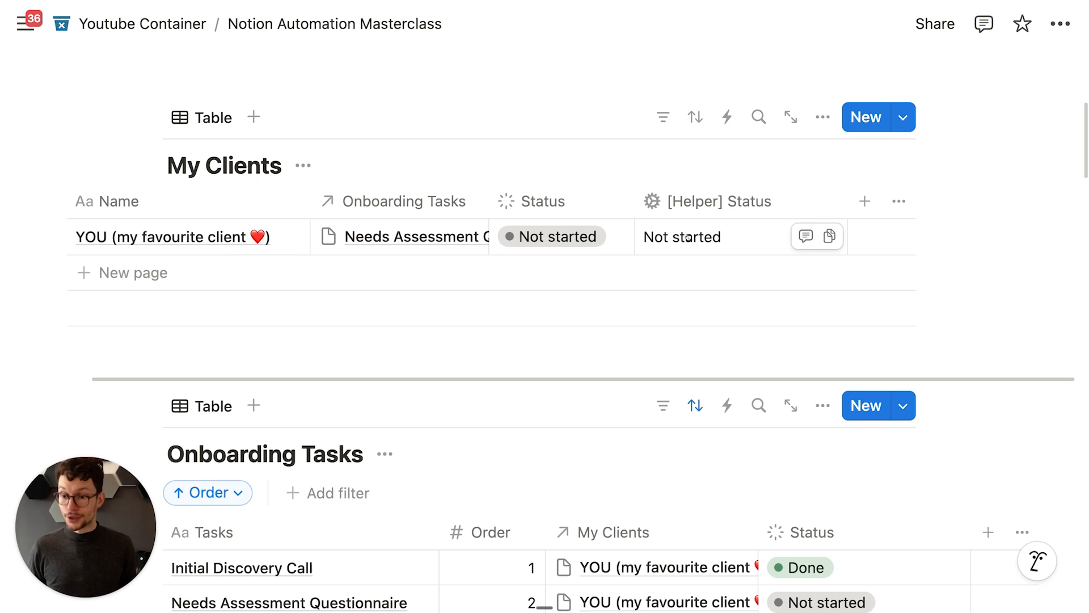
pyautogui.scroll(-1, 684, 232)
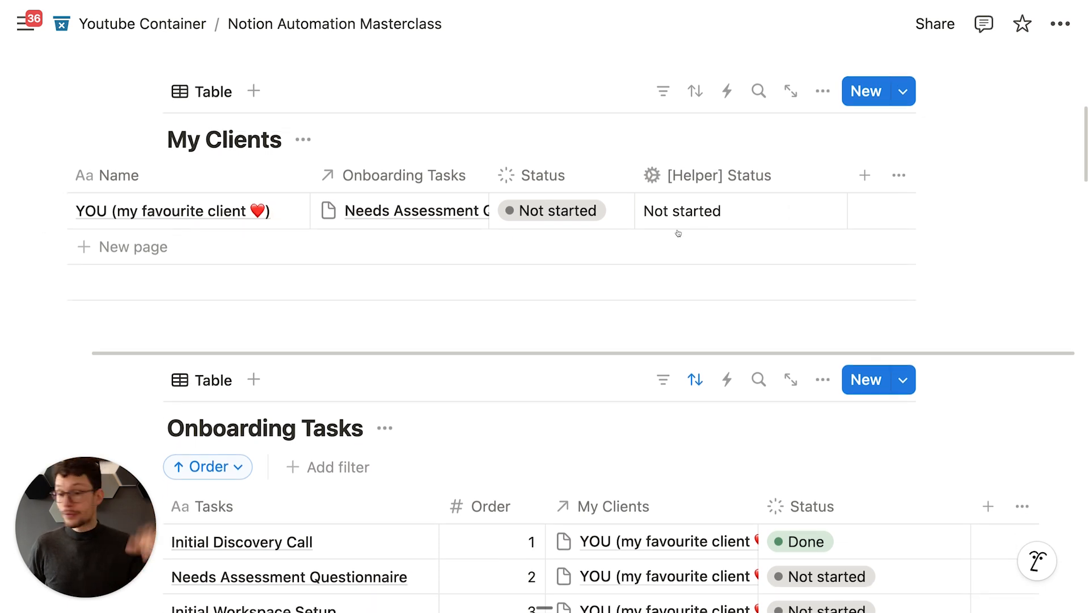
pyautogui.scroll(-5, 681, 230)
pyautogui.scroll(3, 594, 317)
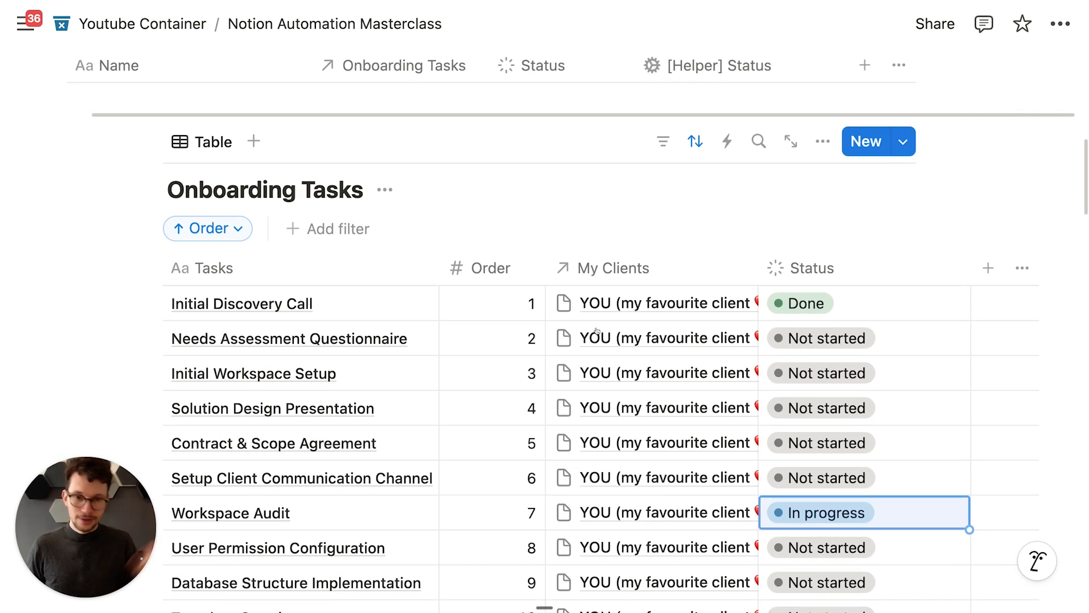
pyautogui.scroll(-2, 370, 387)
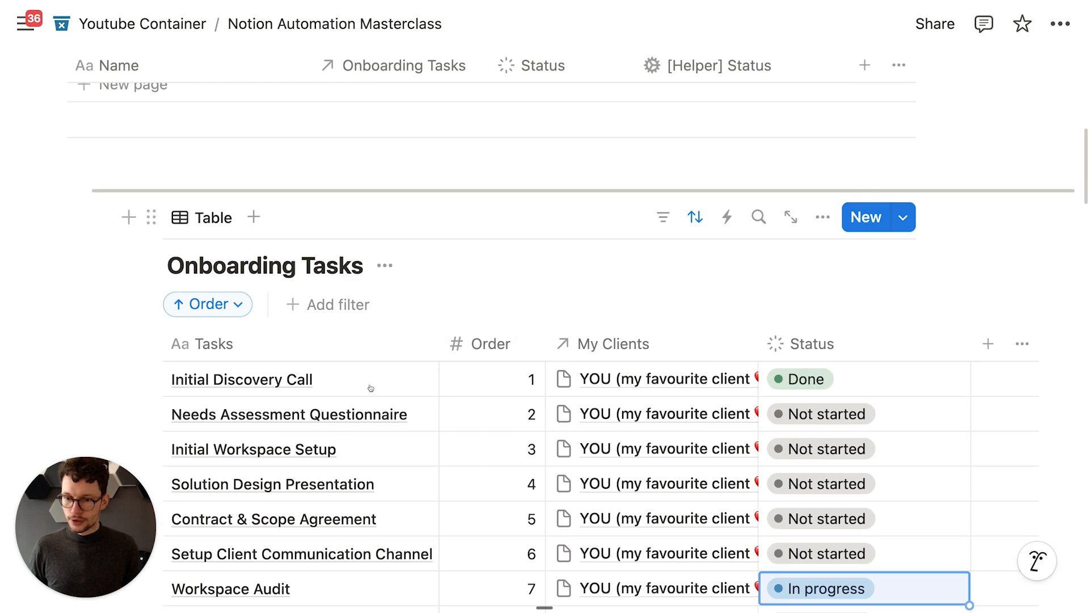
pyautogui.scroll(2, 369, 411)
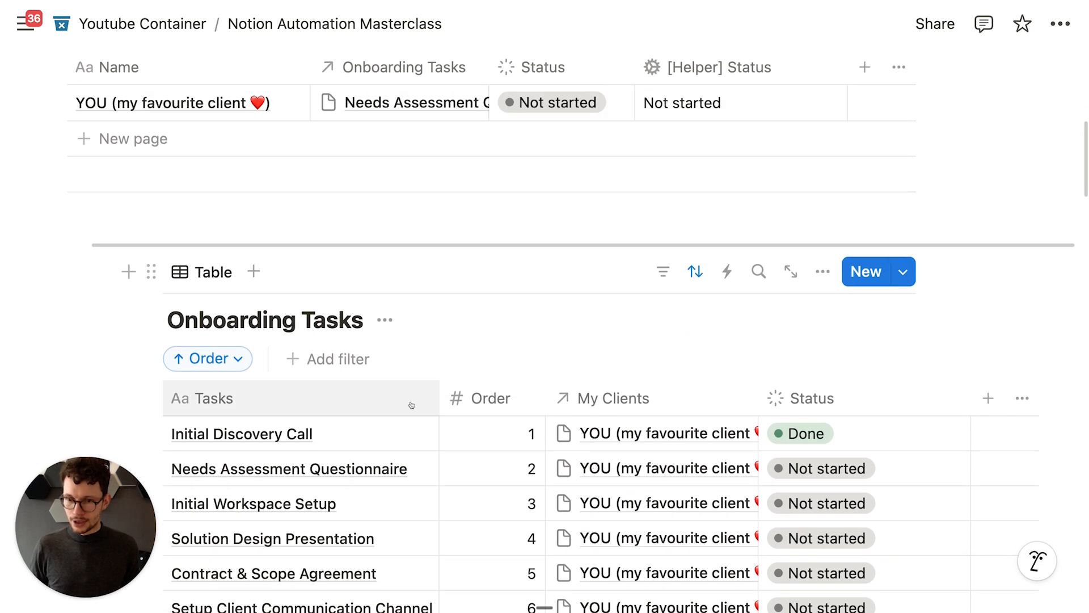
pyautogui.scroll(5, 697, 341)
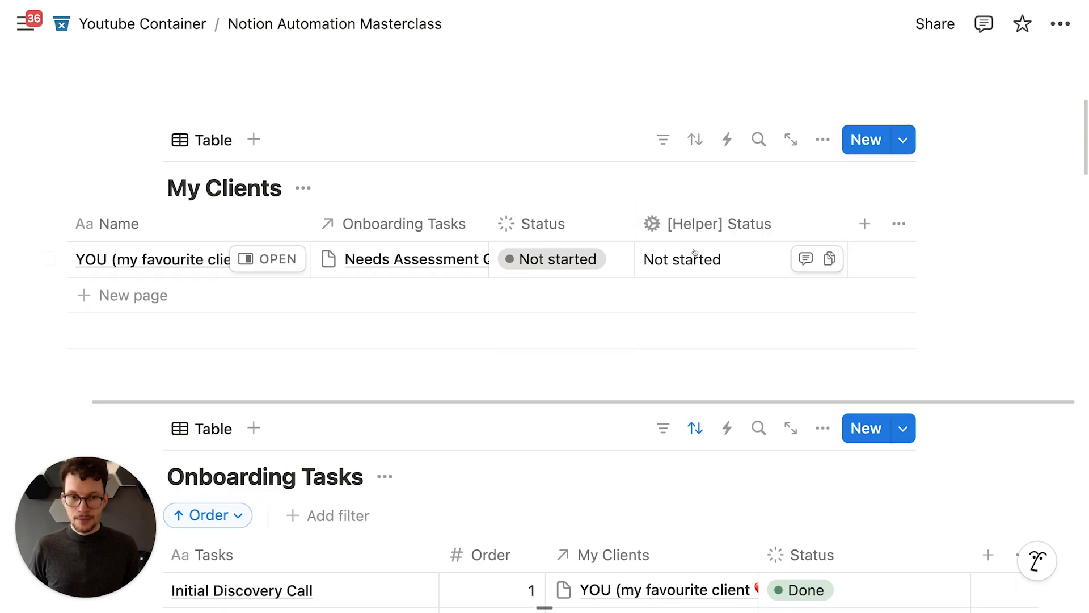
pyautogui.click(711, 262)
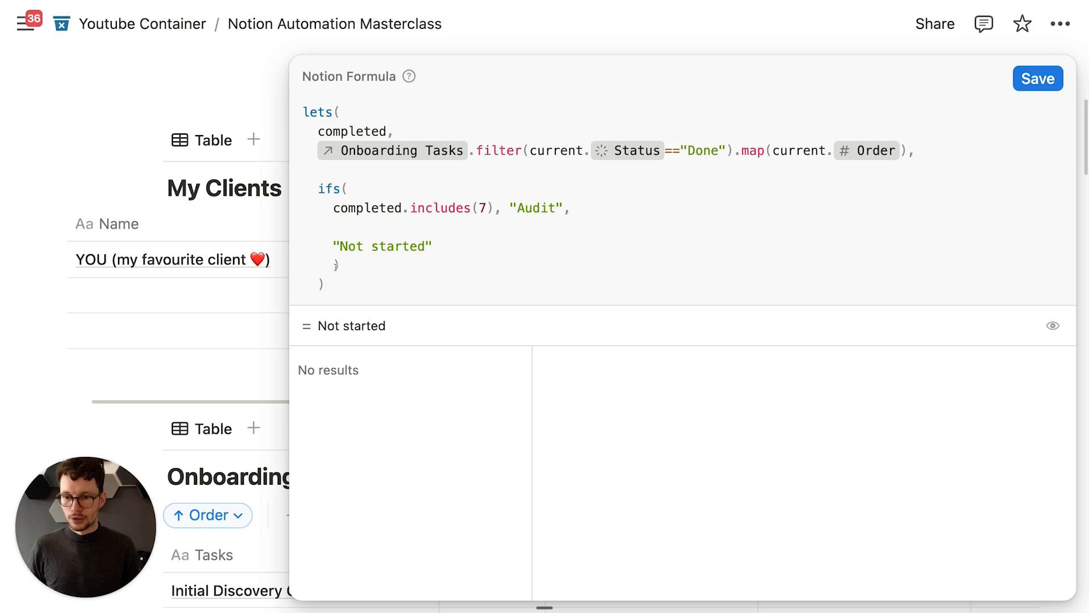
# Step: Check the client's Status options without changing them, then reopen the [Helper] Status formula
pyautogui.click(250, 316)
pyautogui.click(559, 259)
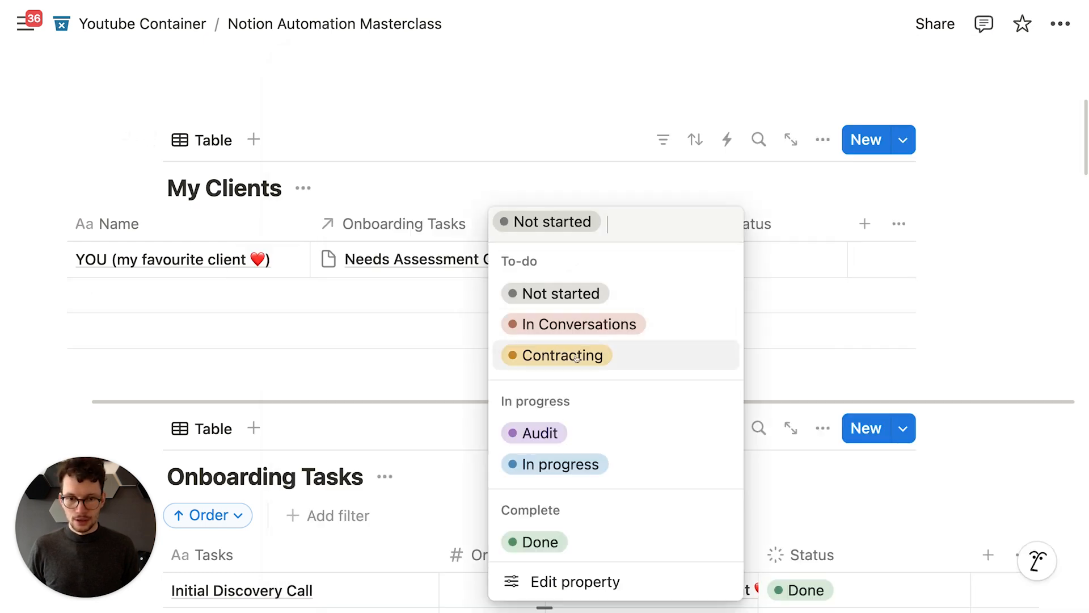
pyautogui.click(428, 330)
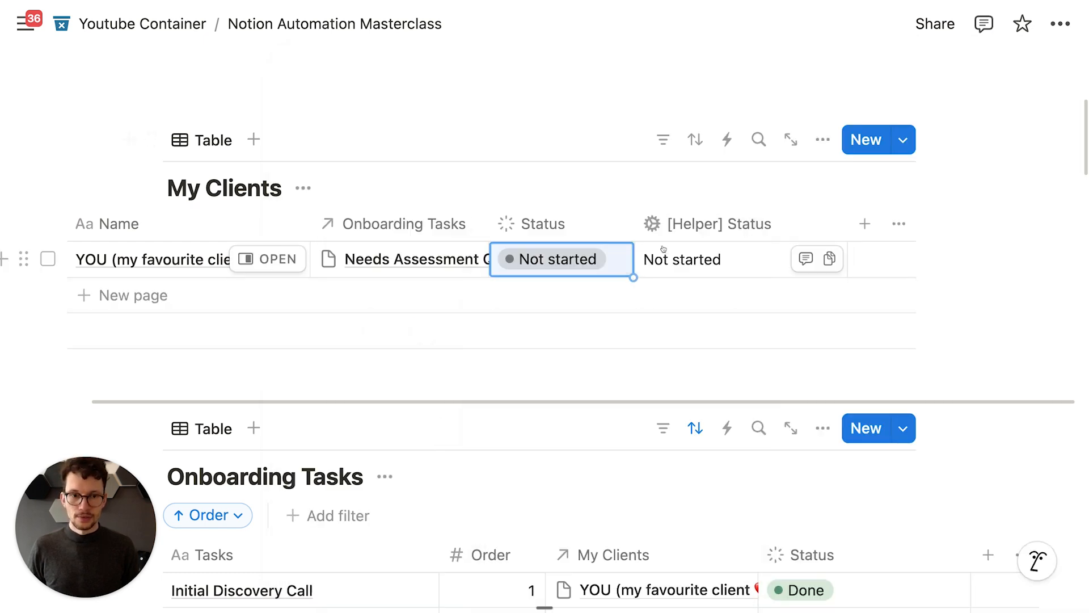
pyautogui.click(663, 250)
pyautogui.click(491, 244)
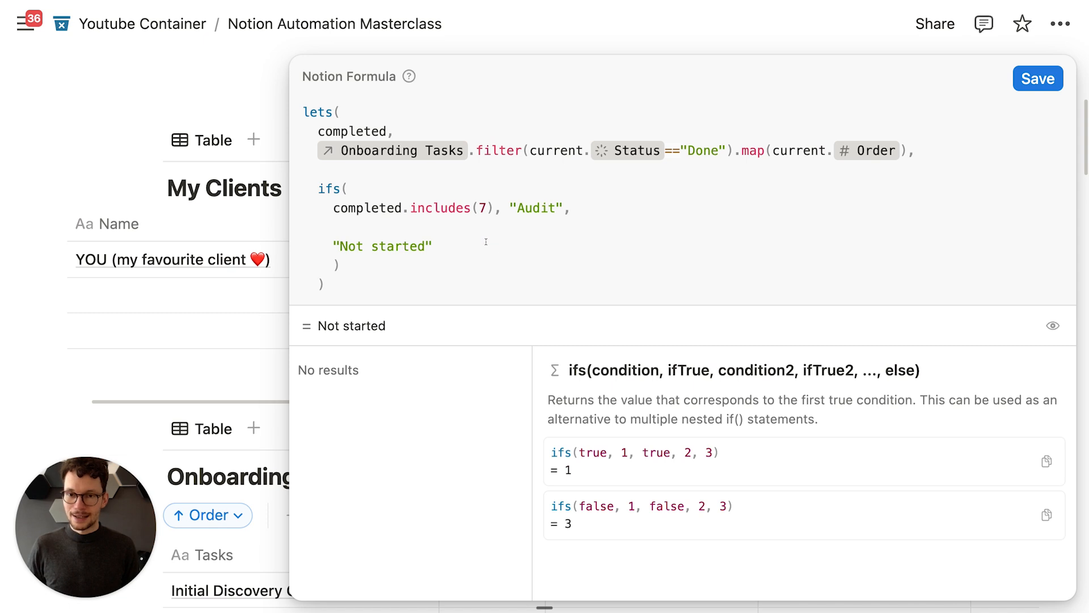
pyautogui.write(',')
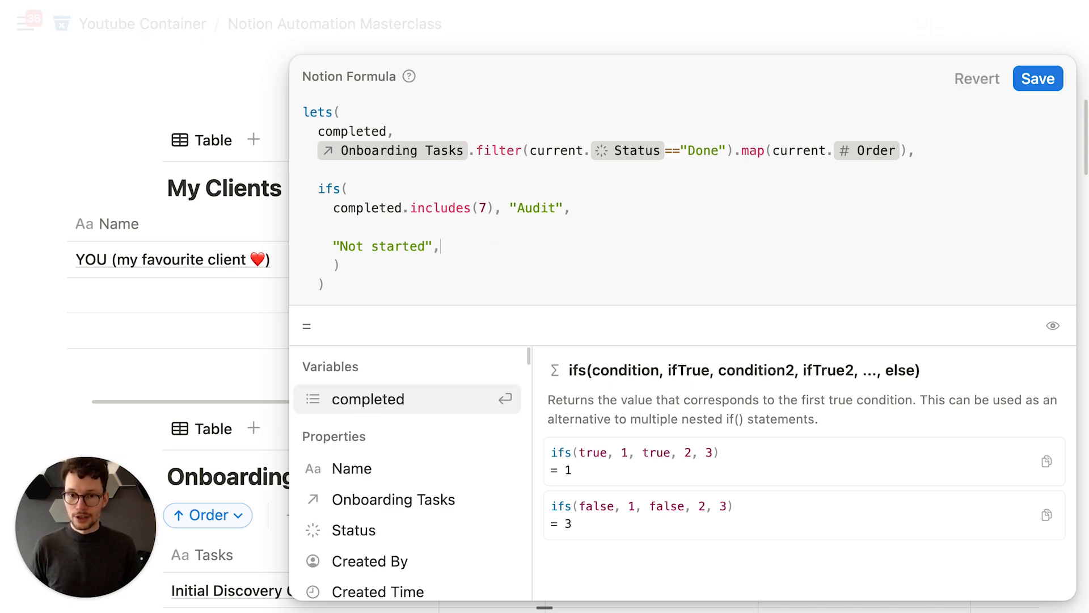
pyautogui.press('BackSpace')
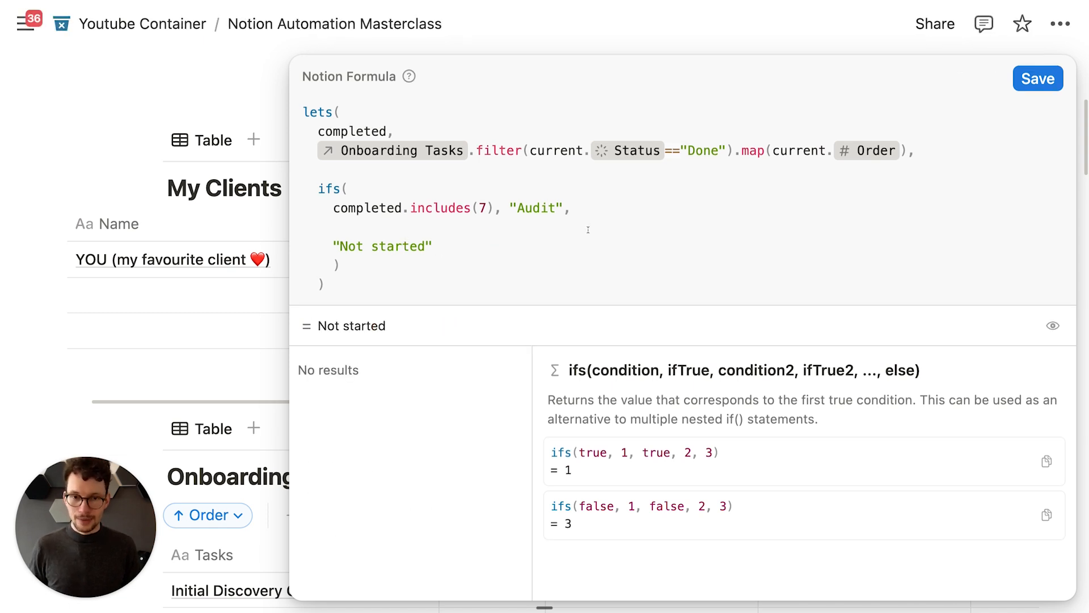
# Step: Add the condition completed.includes(1), "In Conversation" on a new line after the Audit condition
pyautogui.click(588, 205)
pyautogui.hotkey('shift', 'Return')
pyautogui.hotkey('shift', 'Return')
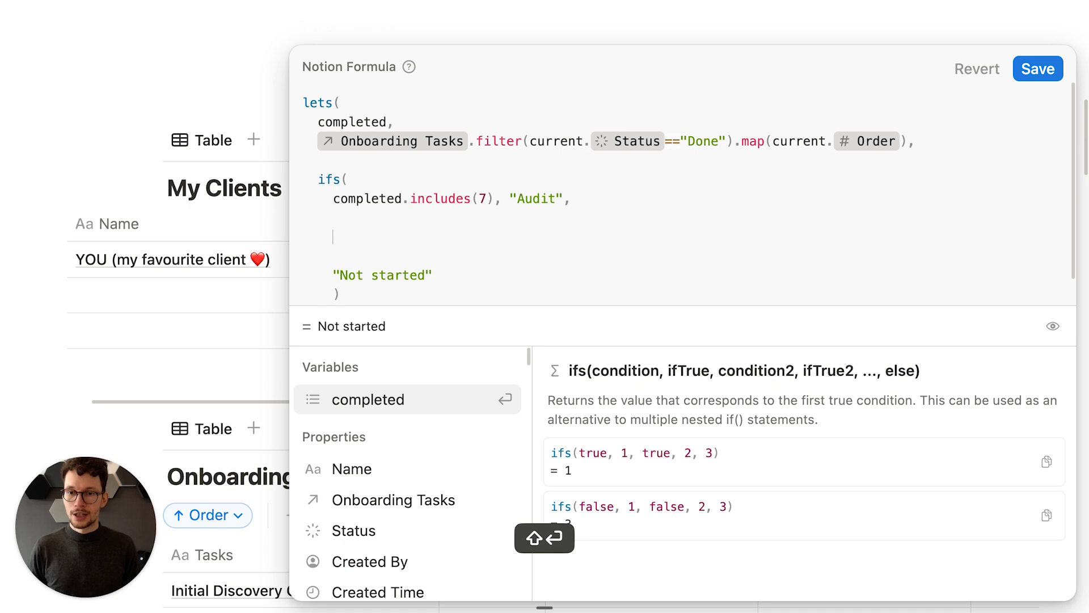
pyautogui.write('completed')
pyautogui.press('Return')
pyautogui.write('.in')
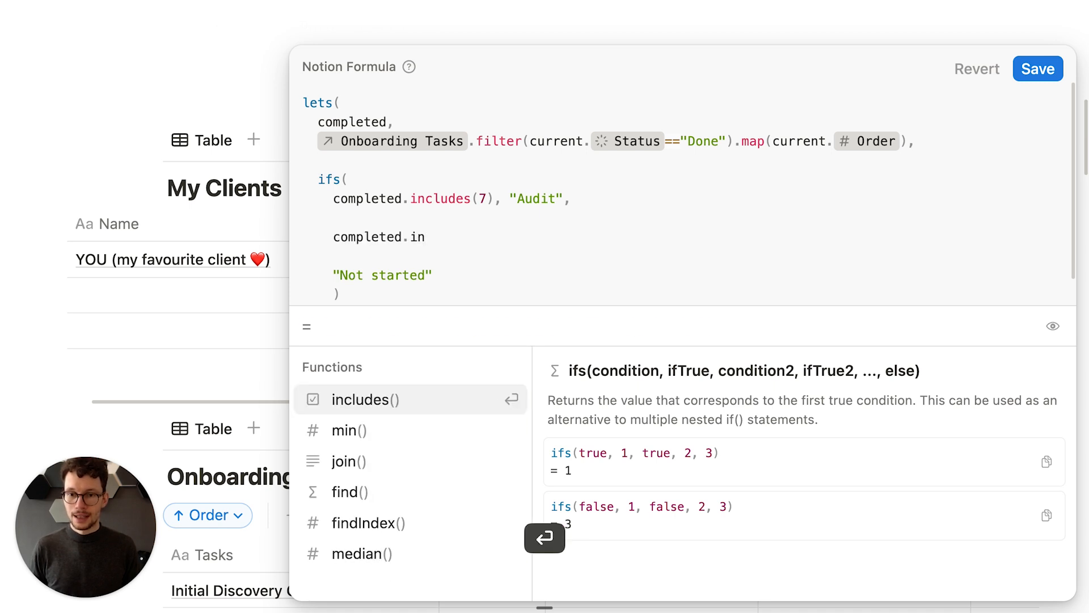
pyautogui.press('Return')
pyautogui.write('1')
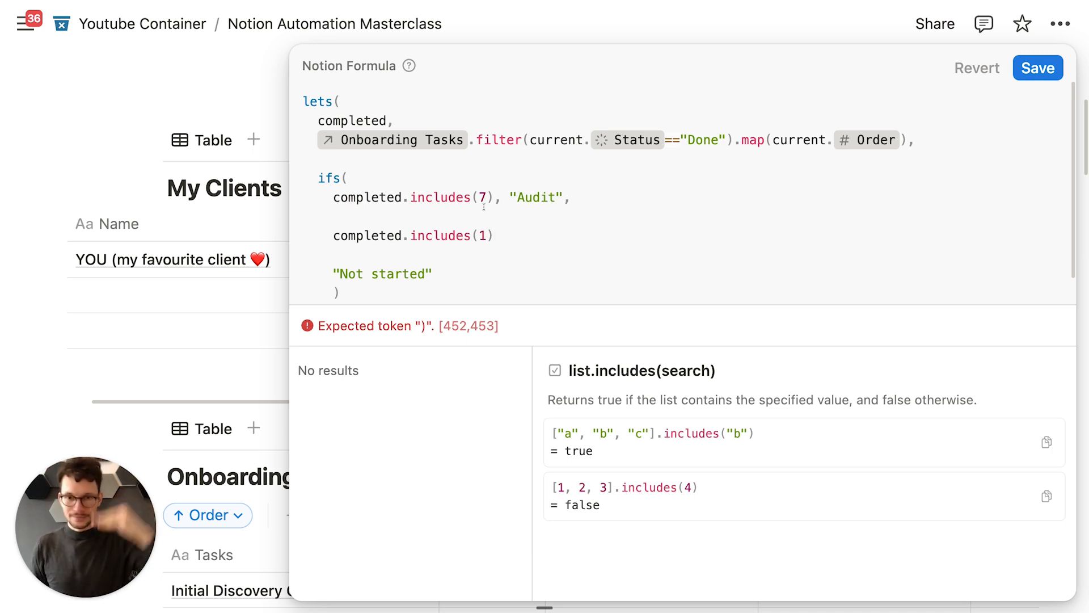
pyautogui.write(', "In')
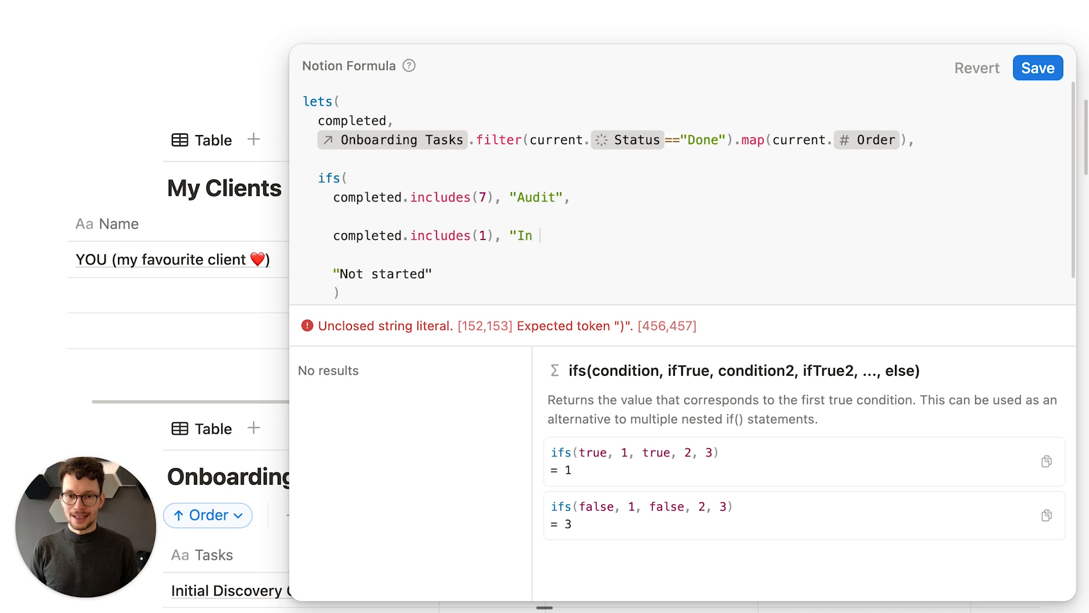
pyautogui.write(' Conversation",')
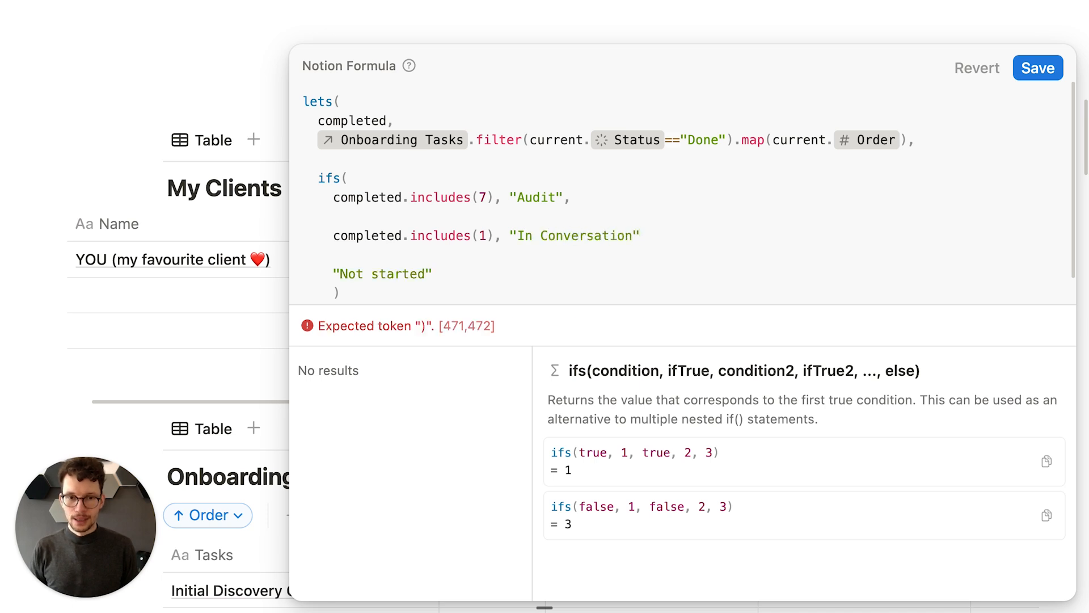
# Step: Save the updated [Helper] Status formula
pyautogui.click(1037, 69)
pyautogui.scroll(-3, 727, 208)
pyautogui.scroll(-1, 727, 208)
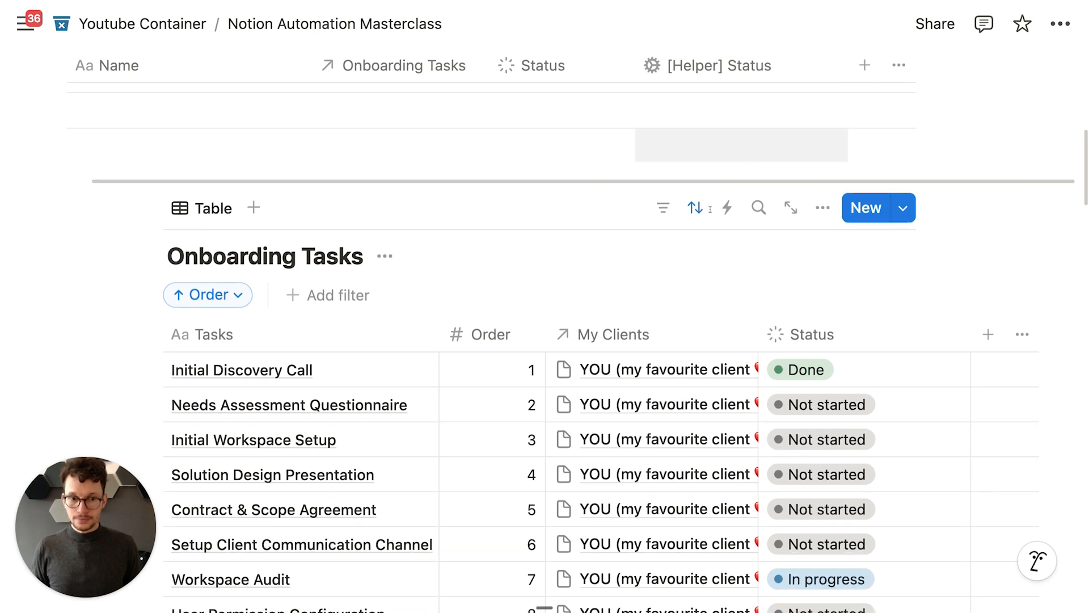
pyautogui.scroll(2, 743, 363)
pyautogui.scroll(2, 747, 343)
pyautogui.scroll(-8, 766, 318)
# Step: Mark Workspace Audit as Done and return to My Clients to check the [Helper] Status
pyautogui.click(781, 294)
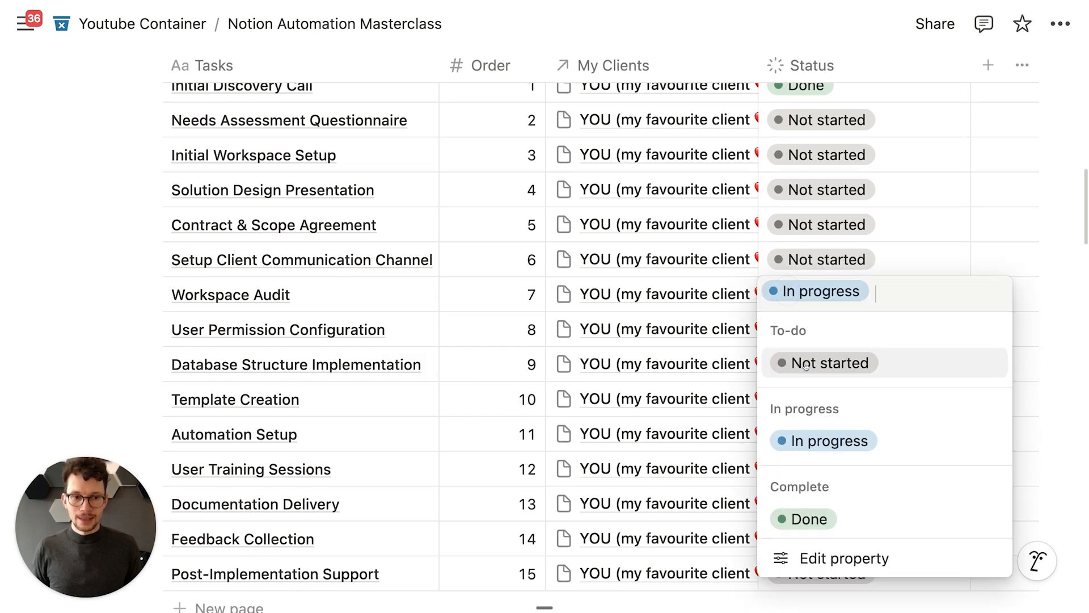
pyautogui.click(807, 518)
pyautogui.scroll(6, 687, 328)
pyautogui.scroll(2, 687, 328)
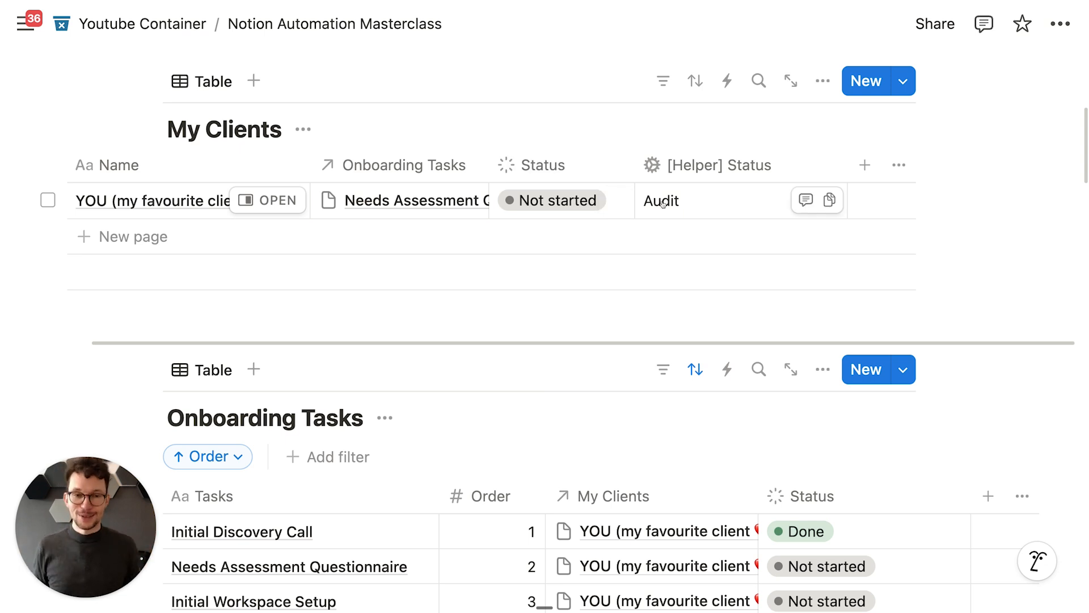
pyautogui.scroll(-2, 564, 331)
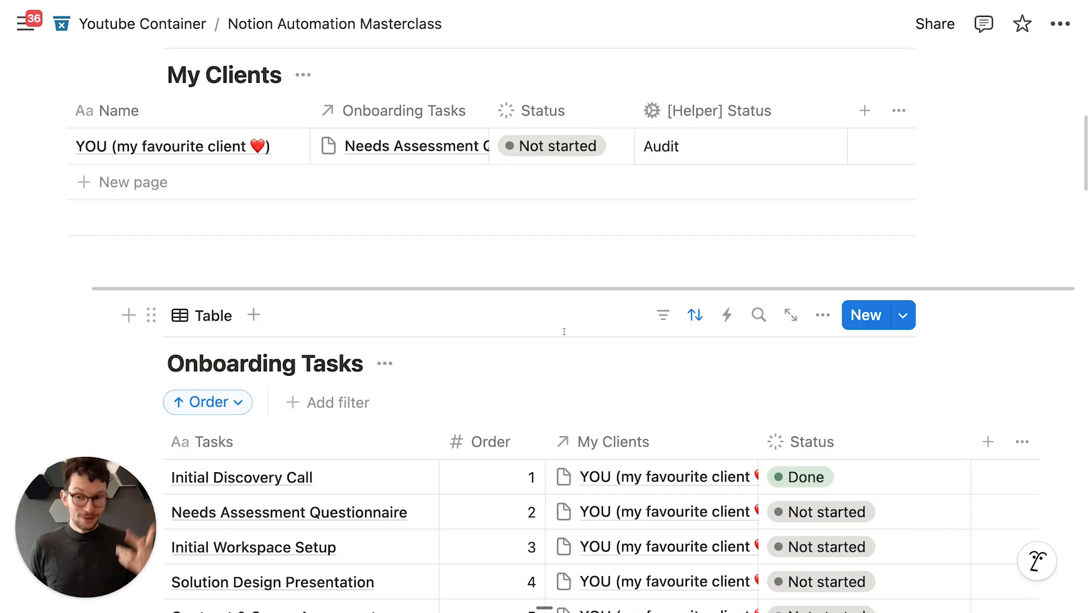
pyautogui.scroll(-5, 562, 324)
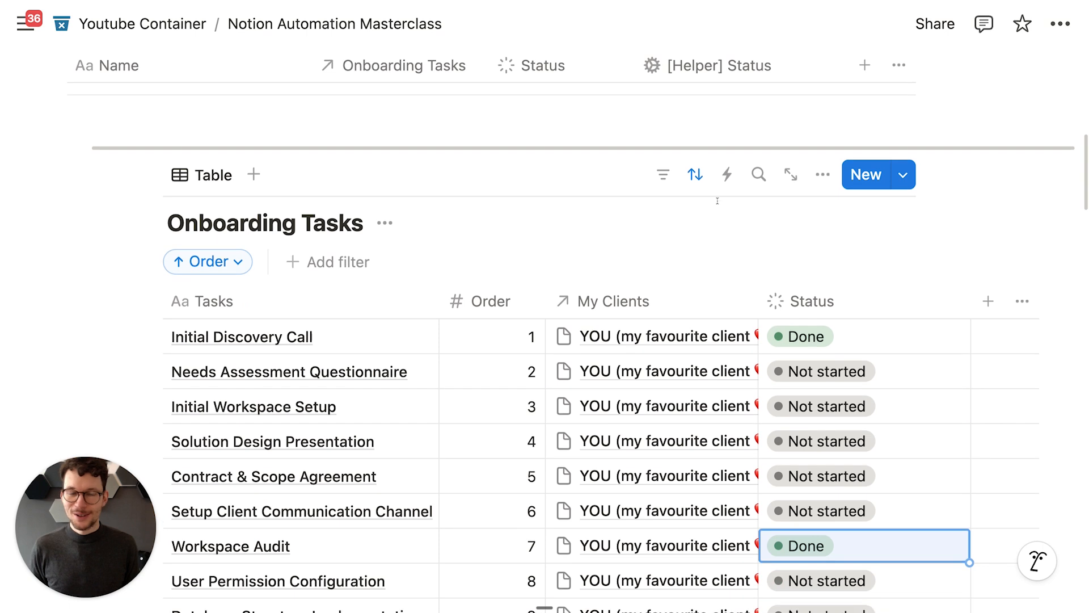
pyautogui.scroll(7, 699, 221)
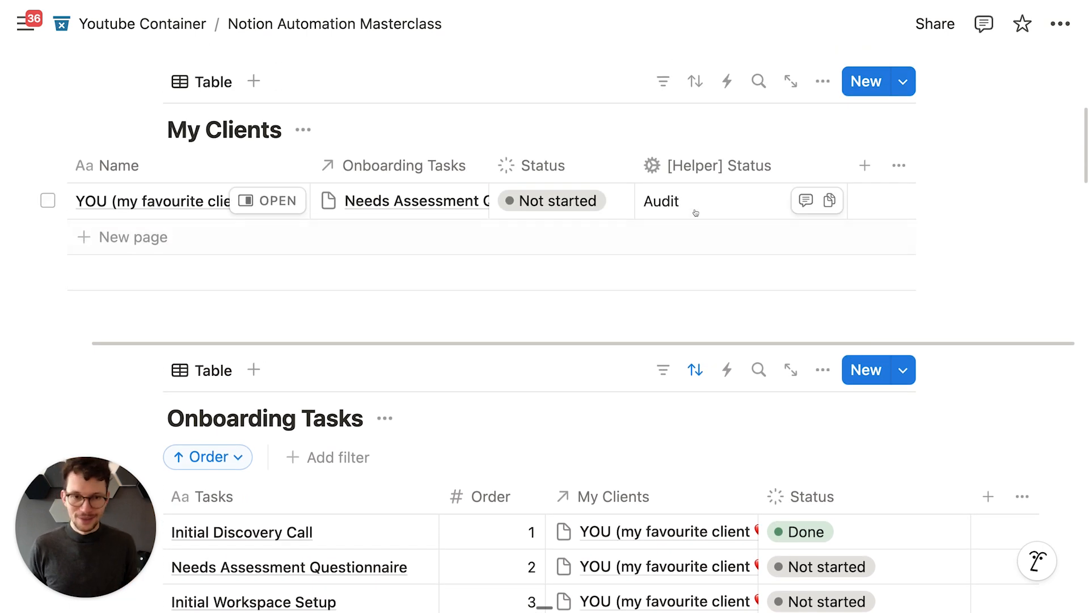
pyautogui.scroll(3, 696, 214)
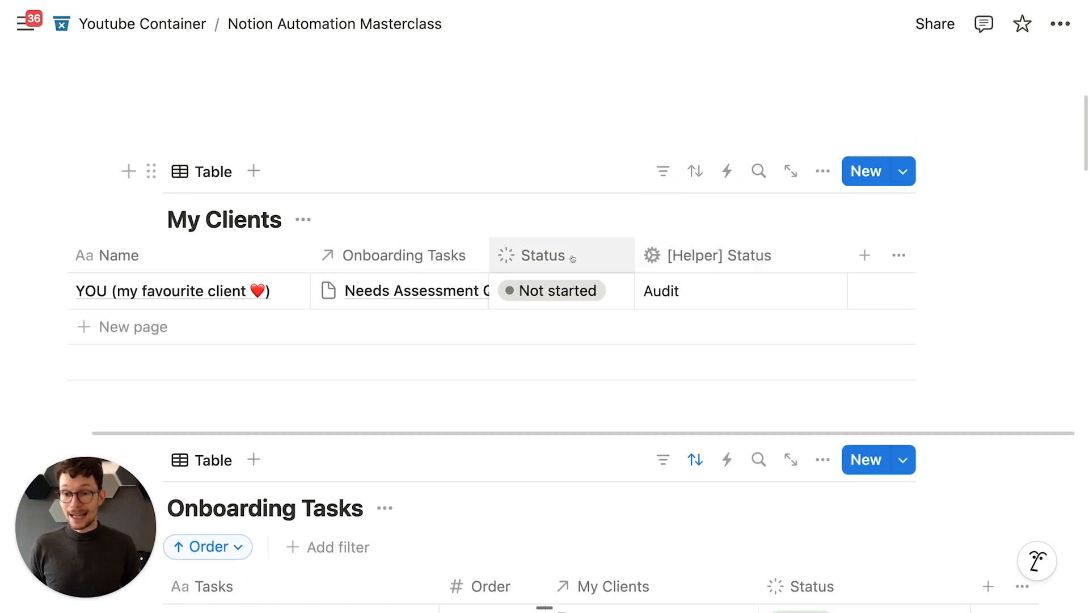
pyautogui.hscroll(-3, 557, 274)
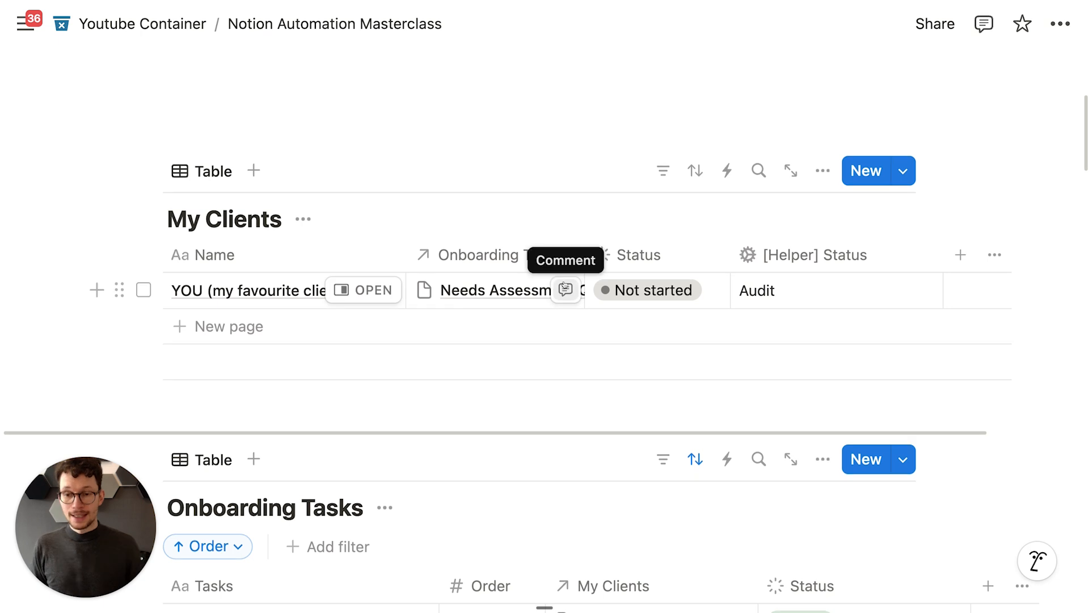
pyautogui.scroll(-1, 570, 274)
pyautogui.scroll(-1, 675, 339)
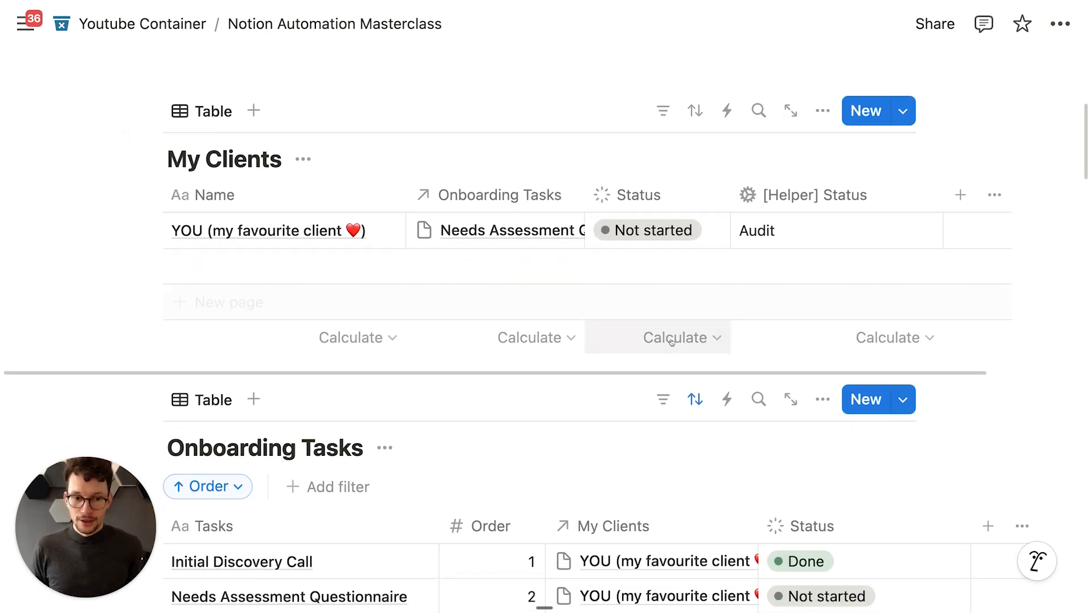
pyautogui.scroll(1, 708, 292)
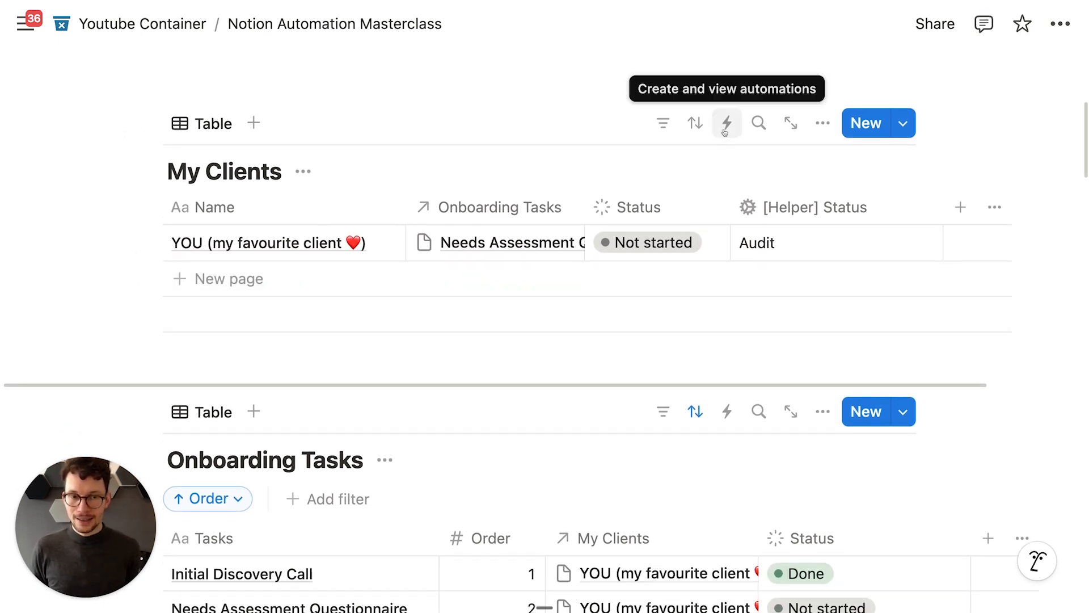
pyautogui.click(725, 131)
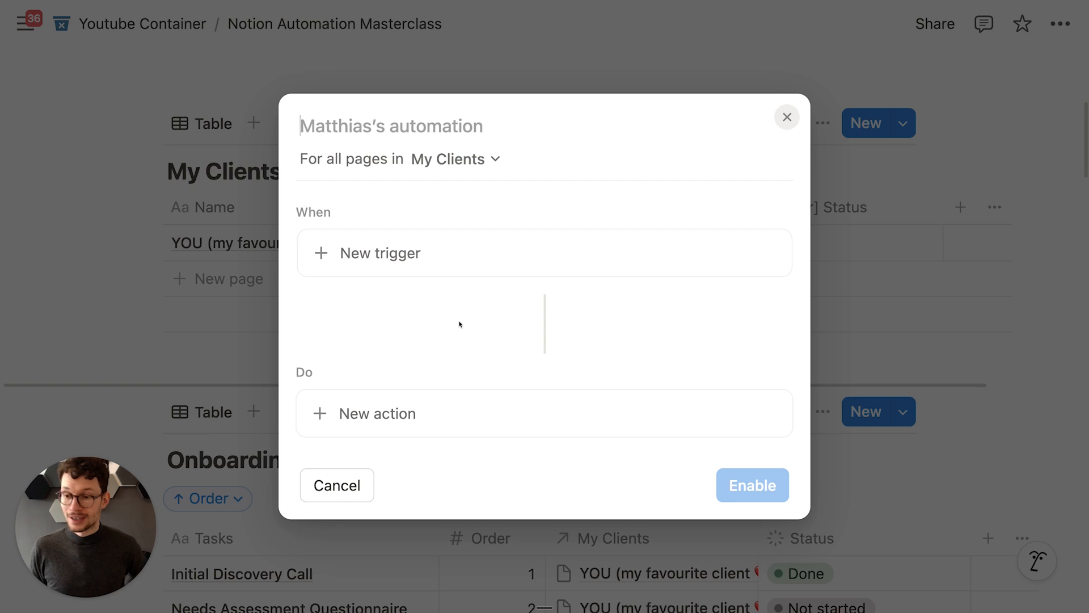
pyautogui.click(437, 260)
pyautogui.scroll(-1, 432, 352)
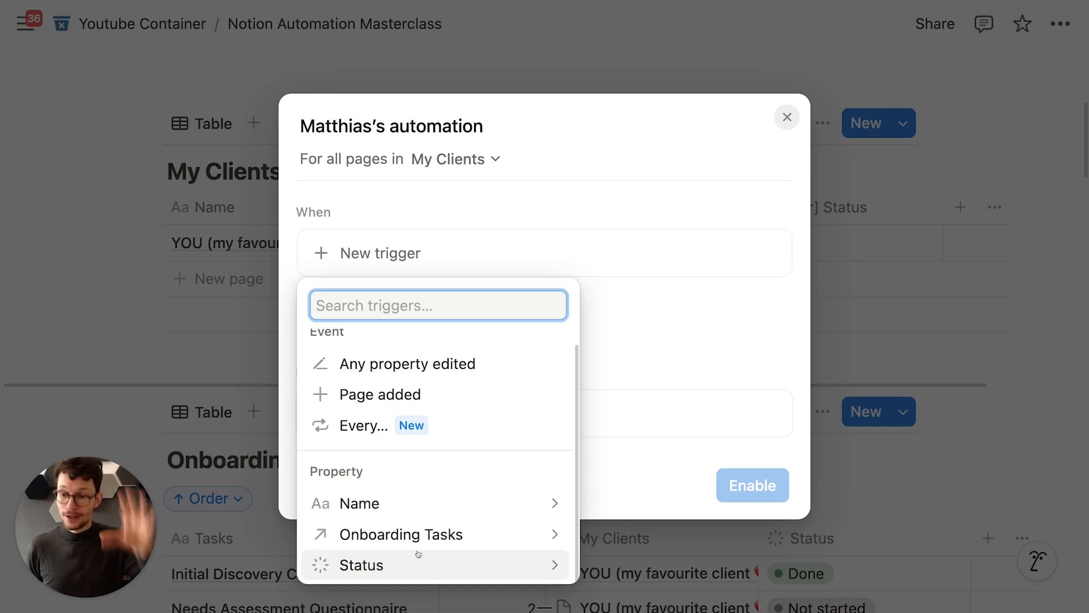
pyautogui.click(786, 118)
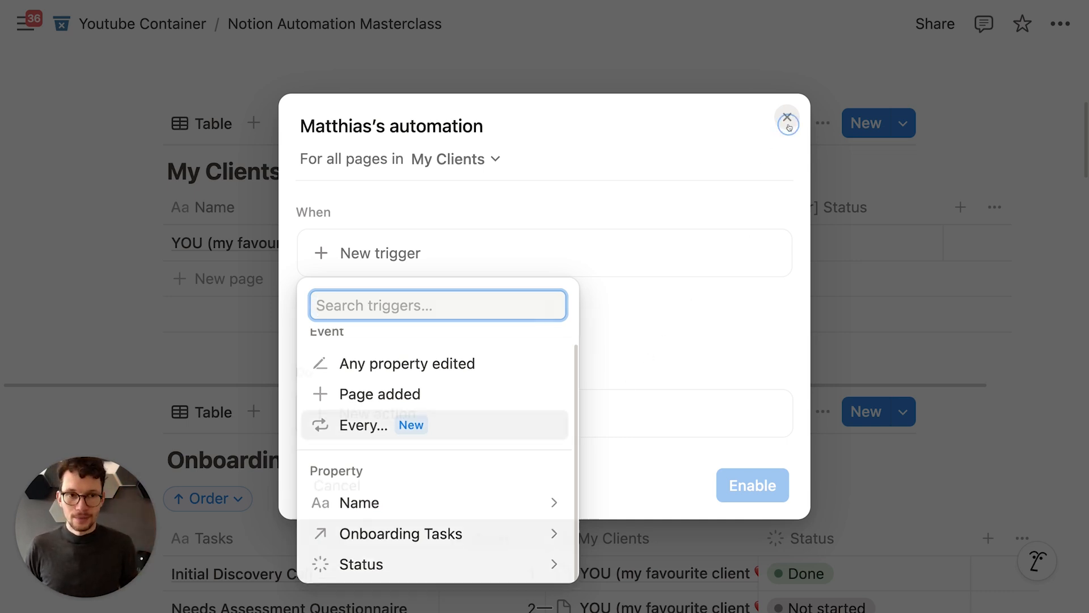
# Step: Create a new Onboarding Tasks automation triggered when Status is set to Complete
pyautogui.scroll(-5, 726, 215)
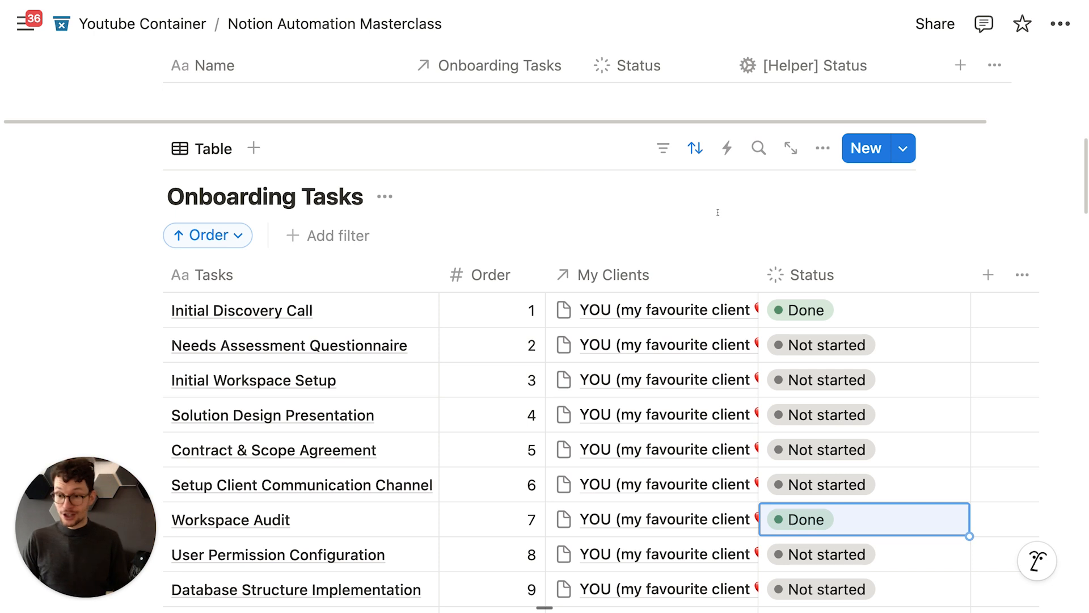
pyautogui.scroll(1, 717, 212)
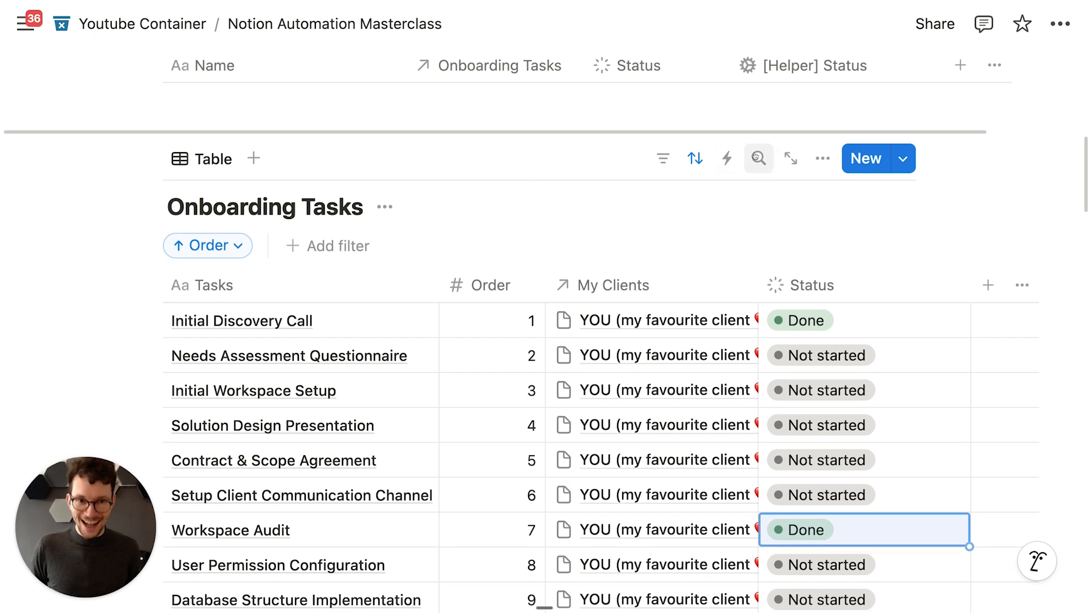
pyautogui.click(736, 160)
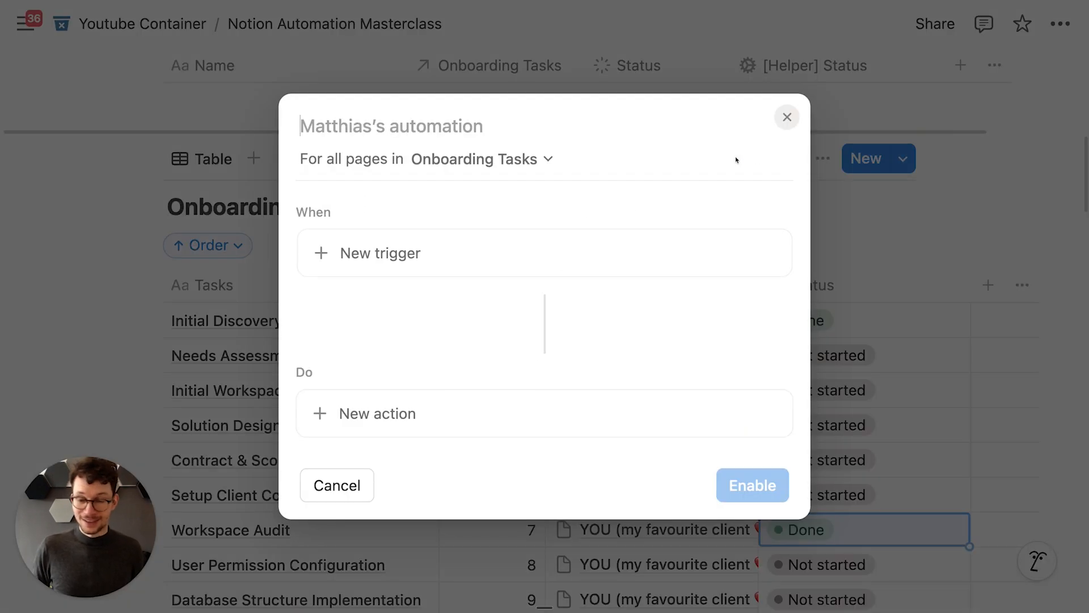
pyautogui.write('Set Project Status')
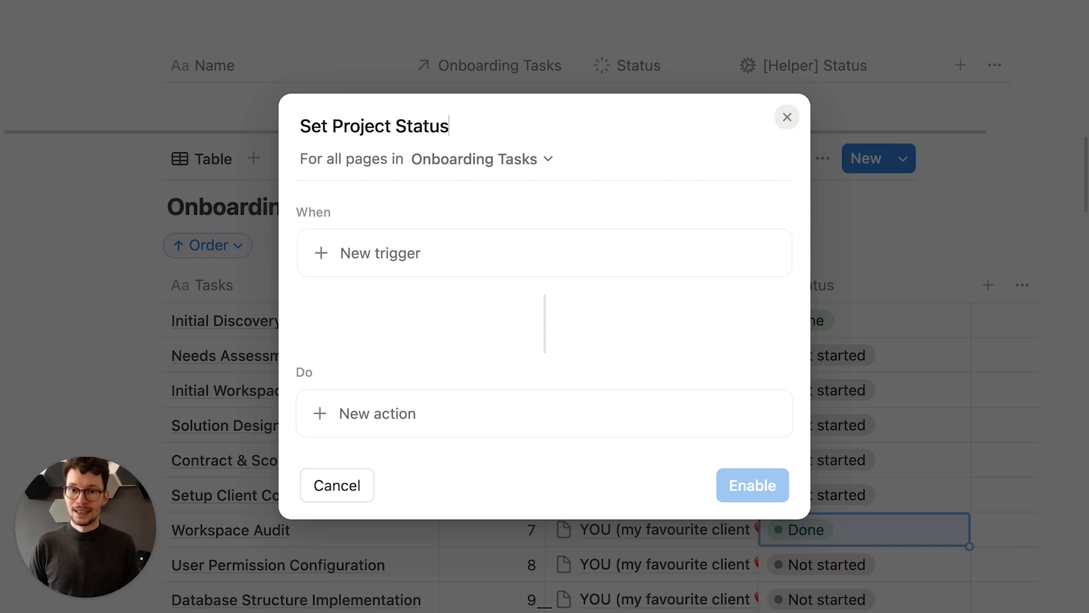
pyautogui.click(396, 264)
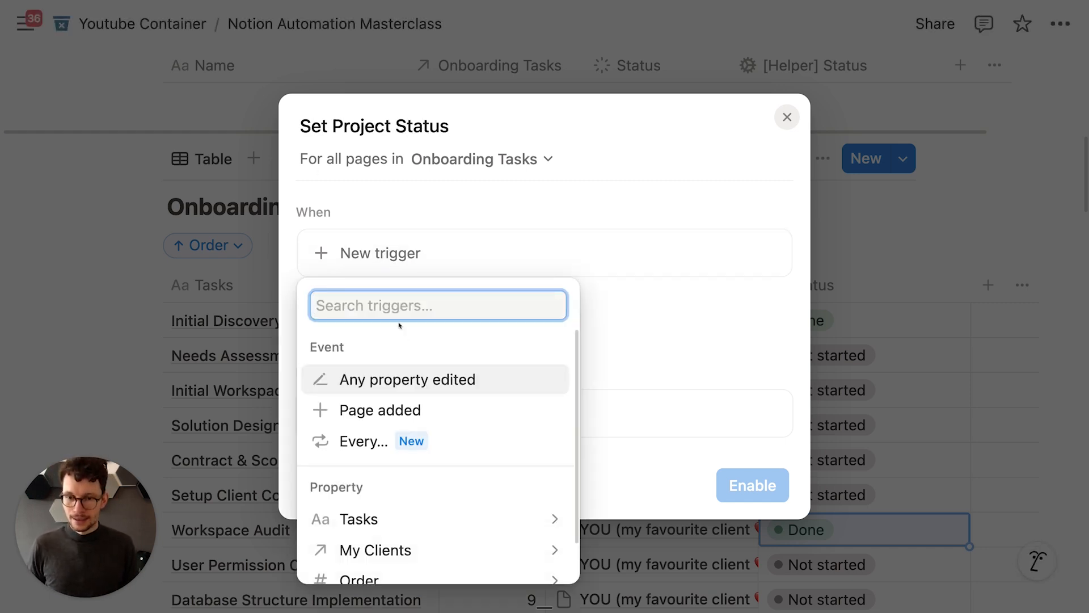
pyautogui.scroll(-2, 397, 432)
pyautogui.click(387, 559)
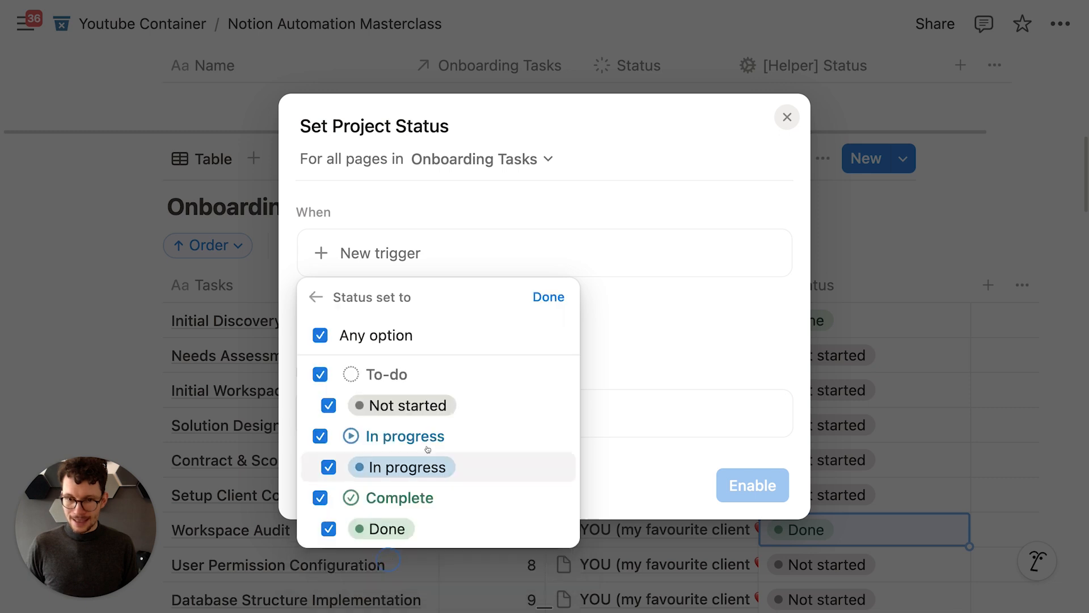
pyautogui.click(320, 335)
pyautogui.click(320, 497)
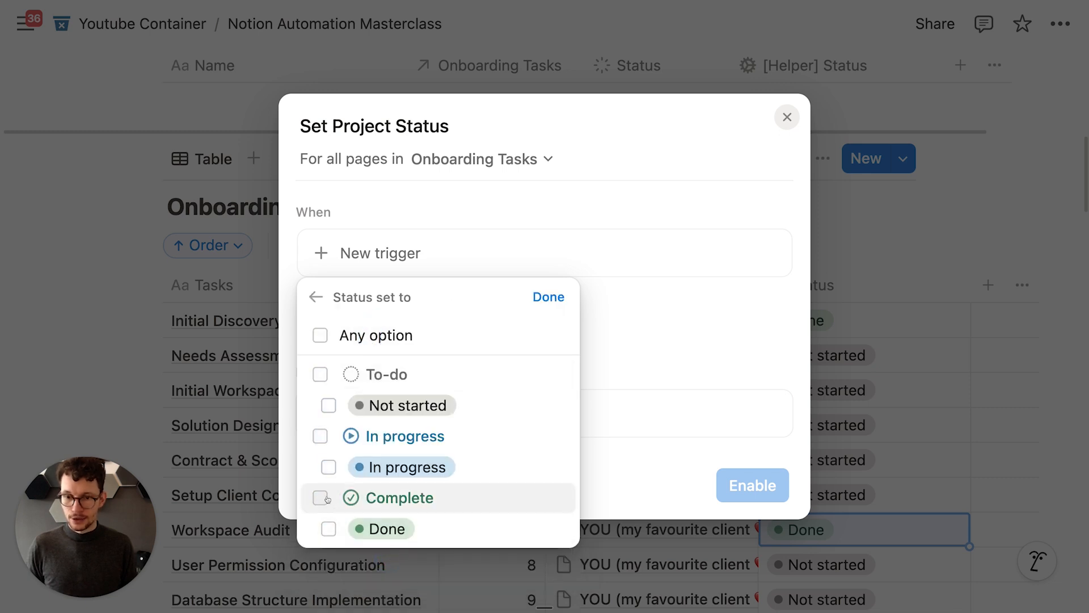
pyautogui.click(549, 296)
# Step: Add a Define variables action with a variable named project
pyautogui.scroll(-2, 482, 312)
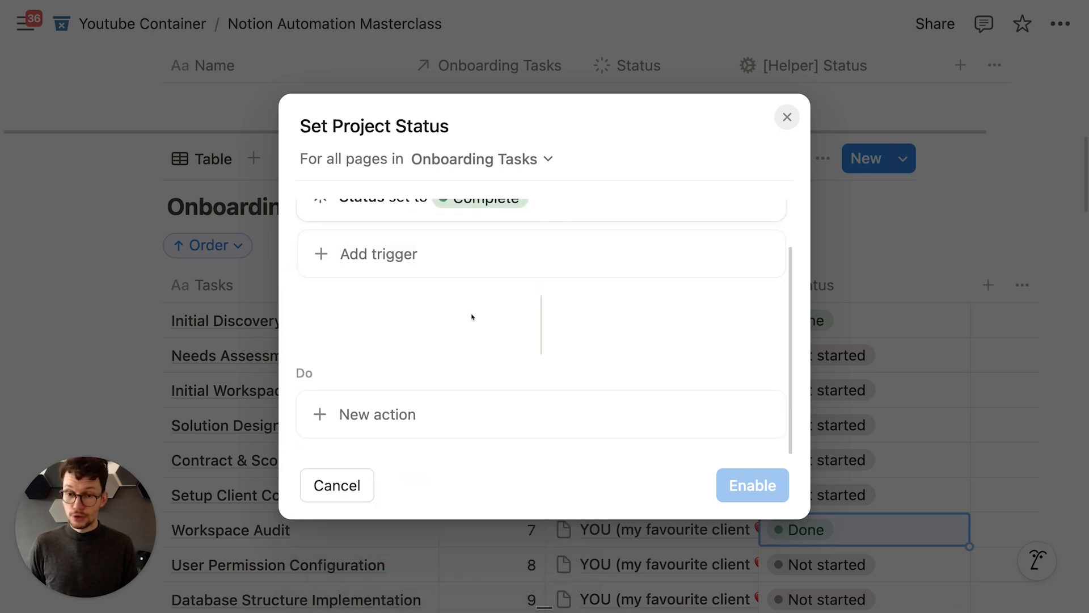
pyautogui.click(384, 420)
pyautogui.click(404, 372)
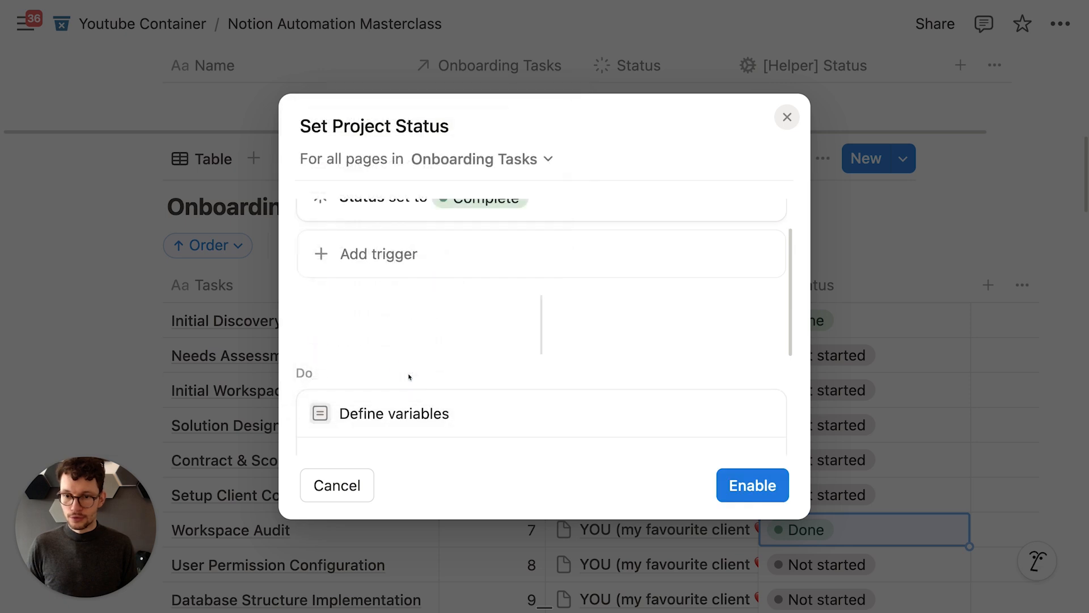
pyautogui.click(417, 314)
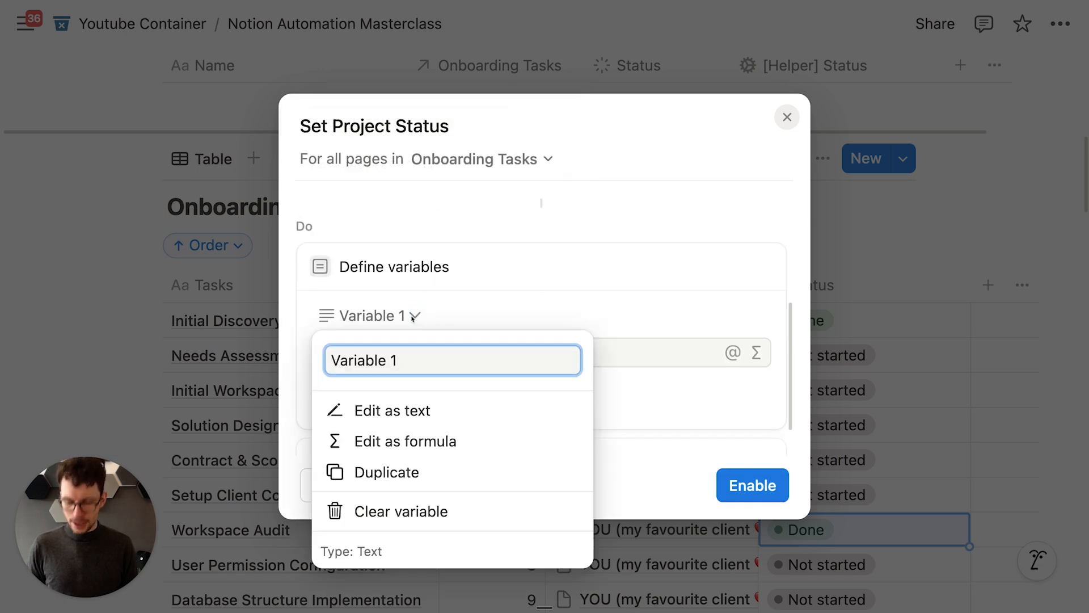
pyautogui.press('super+a')
pyautogui.write('project')
pyautogui.press('Return')
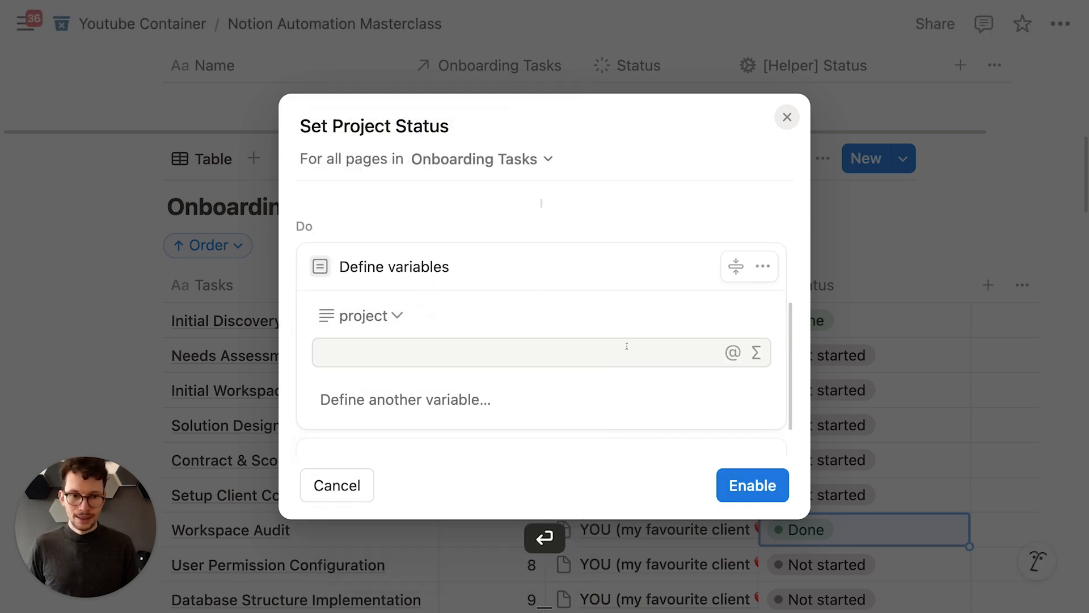
# Step: Set the project variable's value to Trigger page.My Clients and save it
pyautogui.click(652, 353)
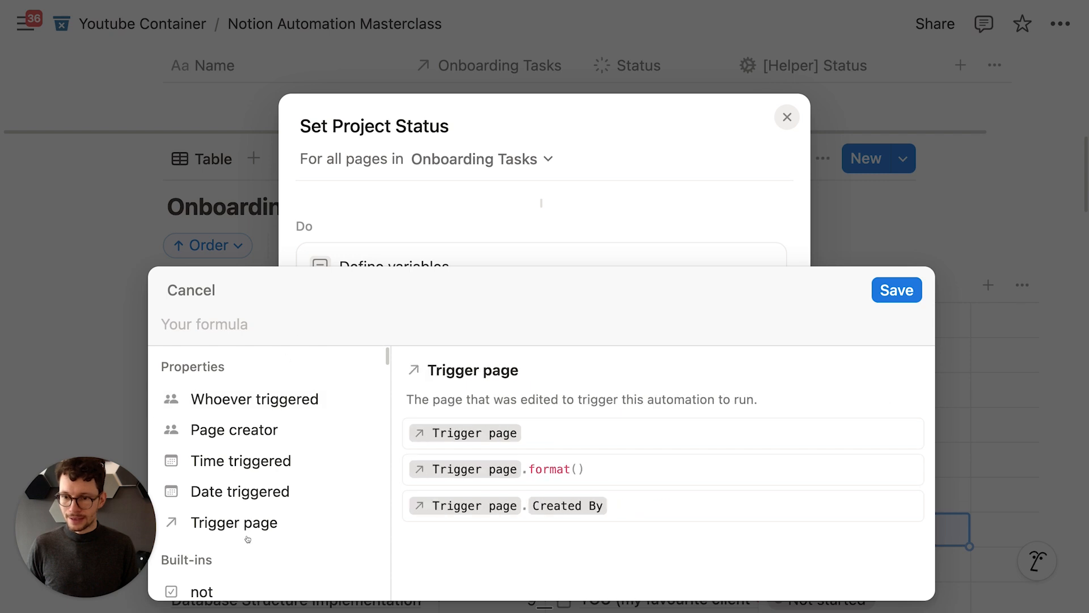
pyautogui.click(247, 533)
pyautogui.write('.po')
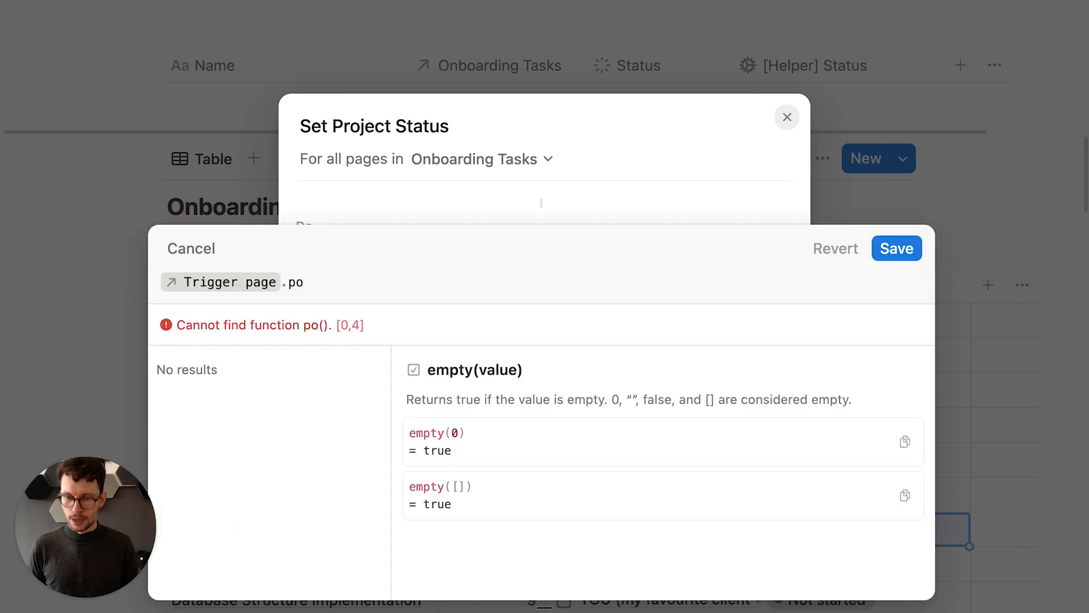
pyautogui.press('BackSpace')
pyautogui.press('BackSpace')
pyautogui.write('cl')
pyautogui.press('Return')
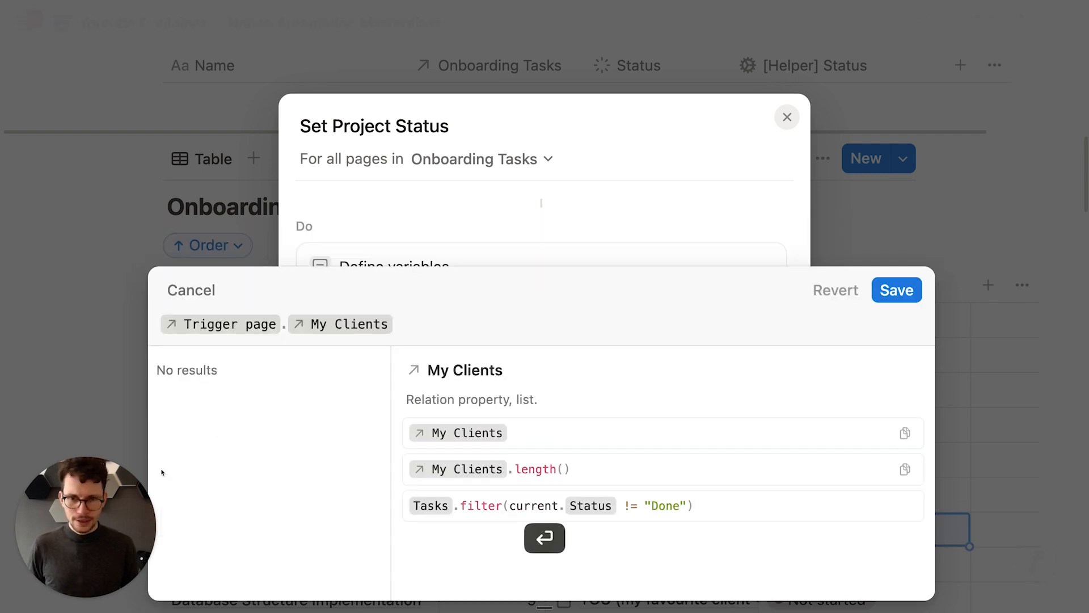
pyautogui.click(896, 290)
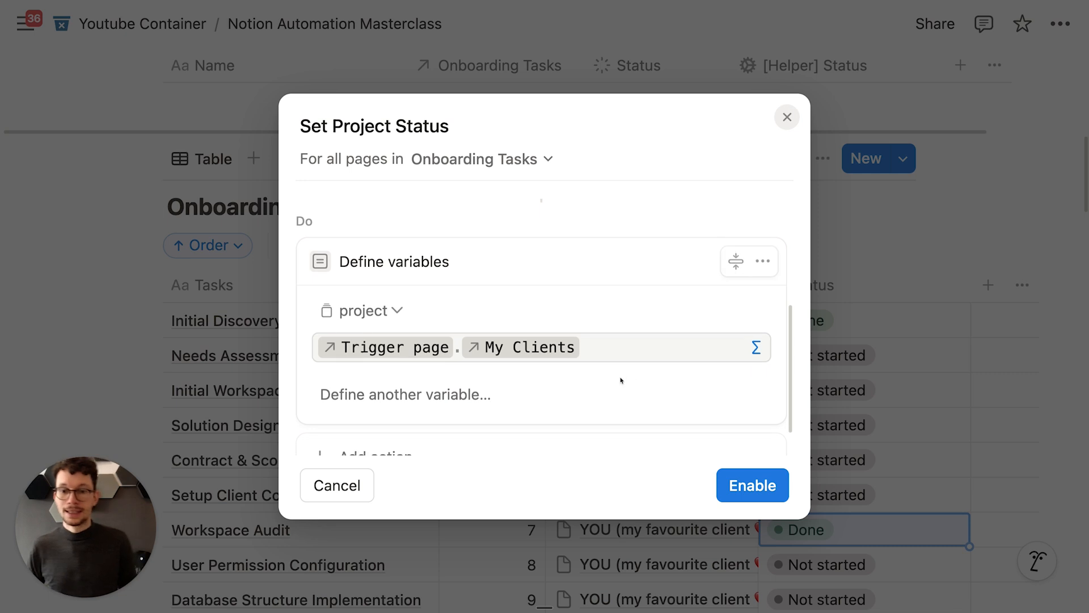
pyautogui.scroll(-2, 621, 381)
# Step: Add an Edit pages action on project that changes the Status property
pyautogui.click(406, 421)
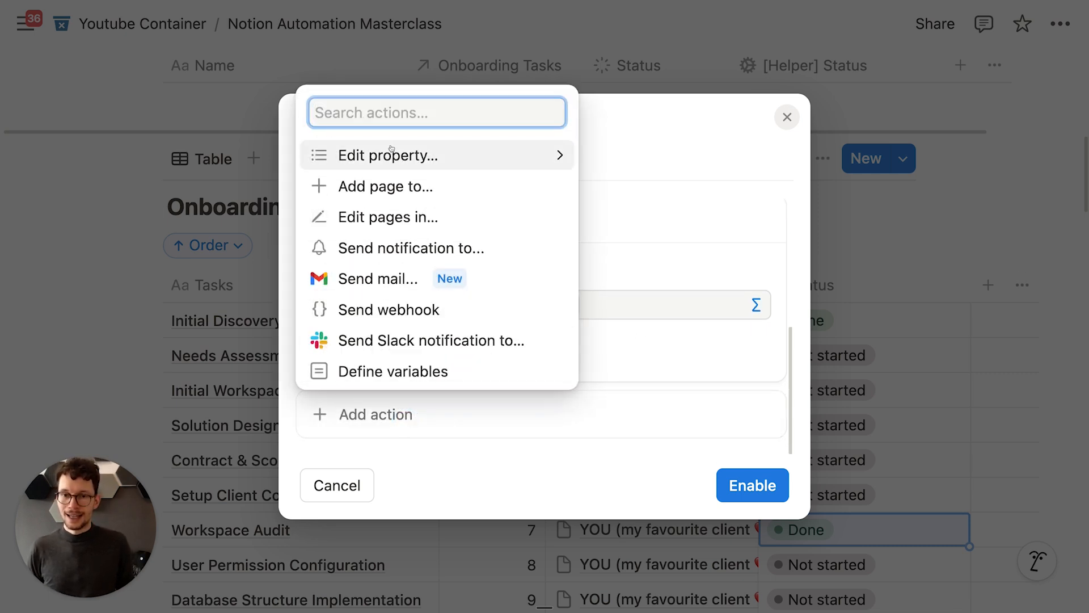
pyautogui.click(394, 215)
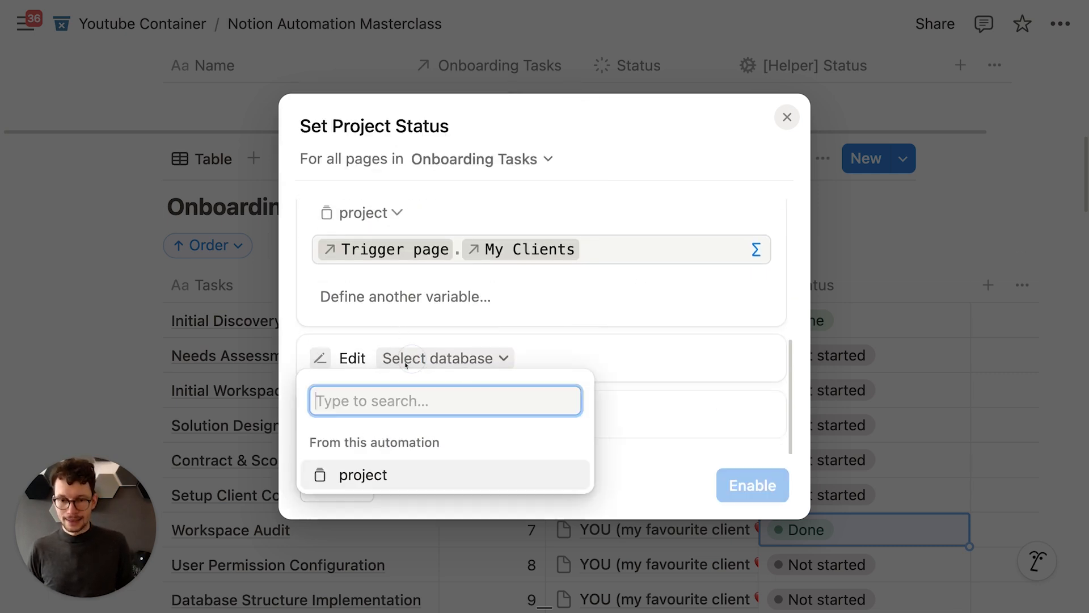
pyautogui.click(397, 277)
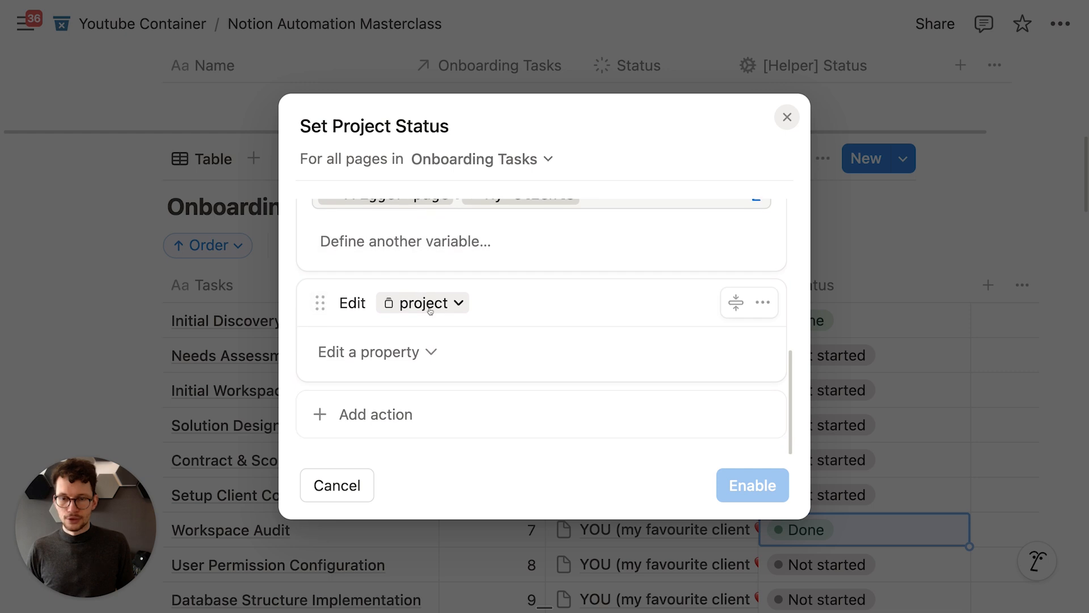
pyautogui.click(393, 354)
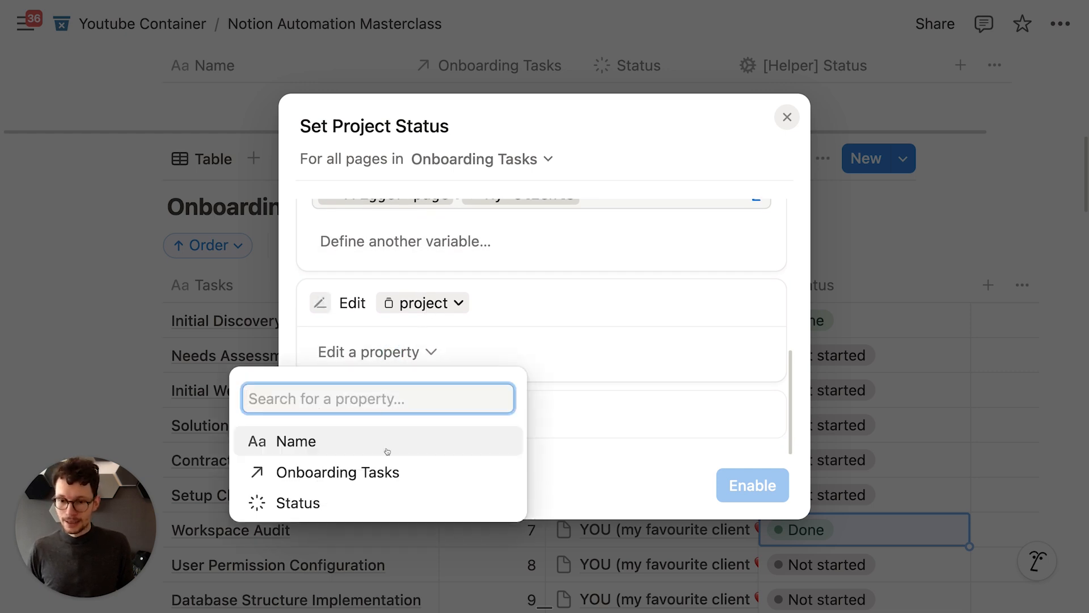
pyautogui.click(393, 502)
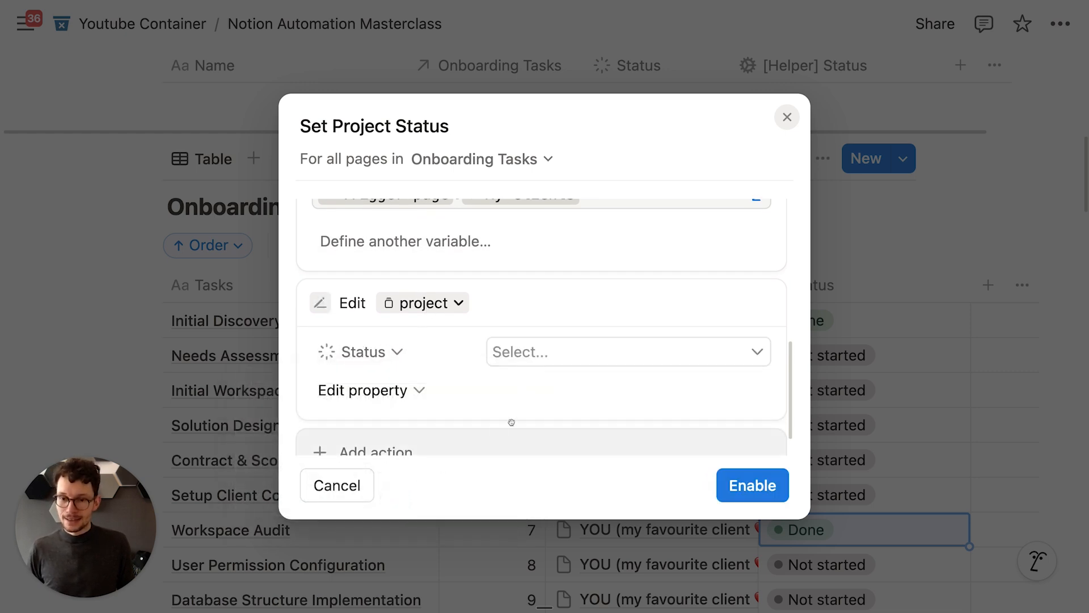
# Step: Review the available Status values and reopen the value dropdown
pyautogui.click(635, 338)
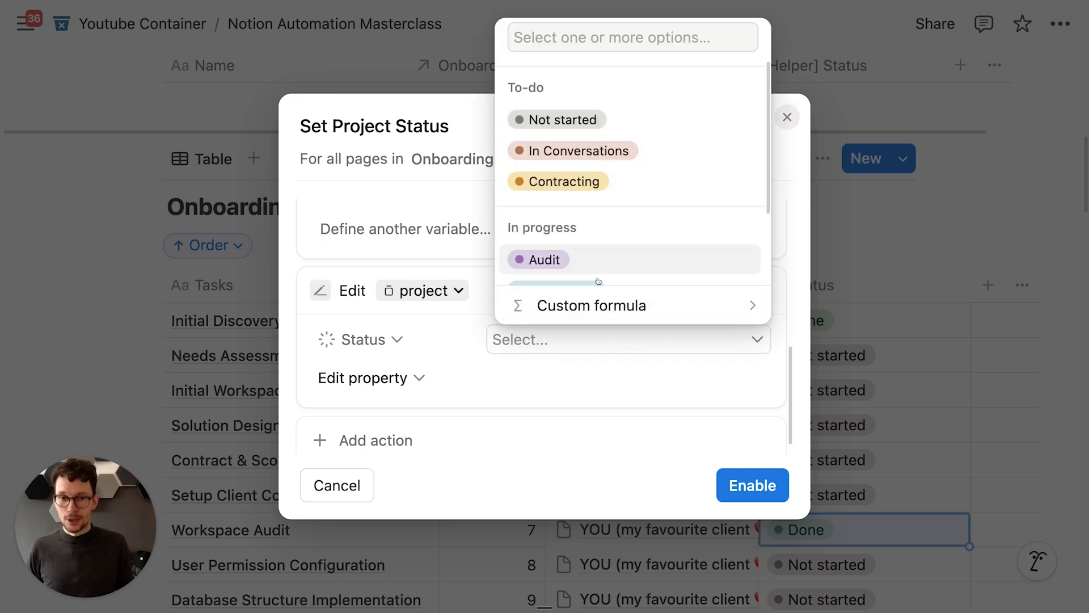
pyautogui.click(428, 243)
pyautogui.scroll(3, 420, 239)
pyautogui.scroll(2, 366, 268)
pyautogui.scroll(-5, 374, 270)
pyautogui.scroll(2, 386, 270)
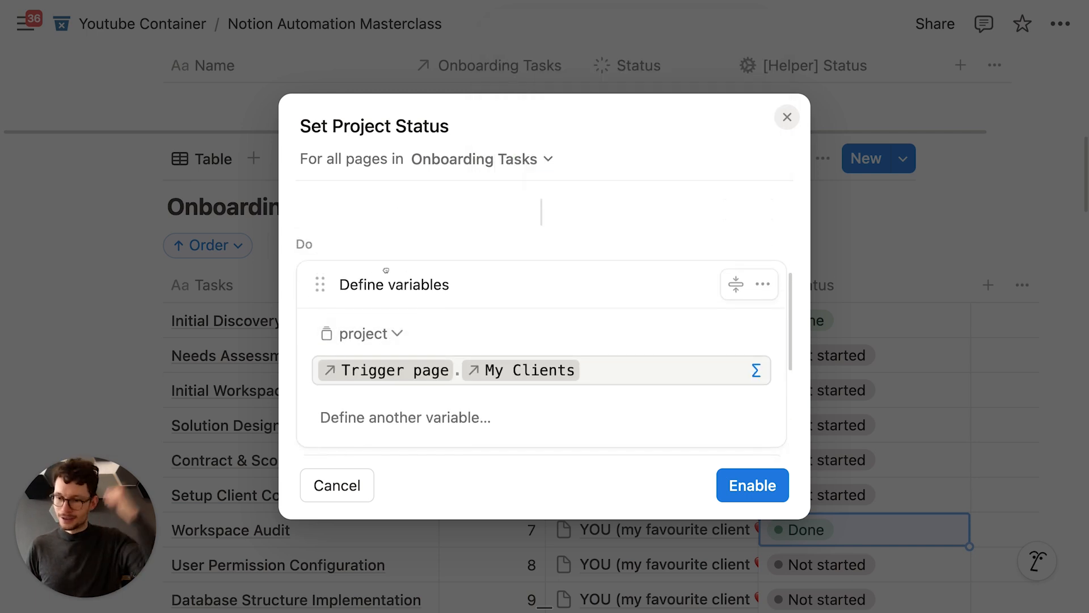
pyautogui.scroll(2, 389, 274)
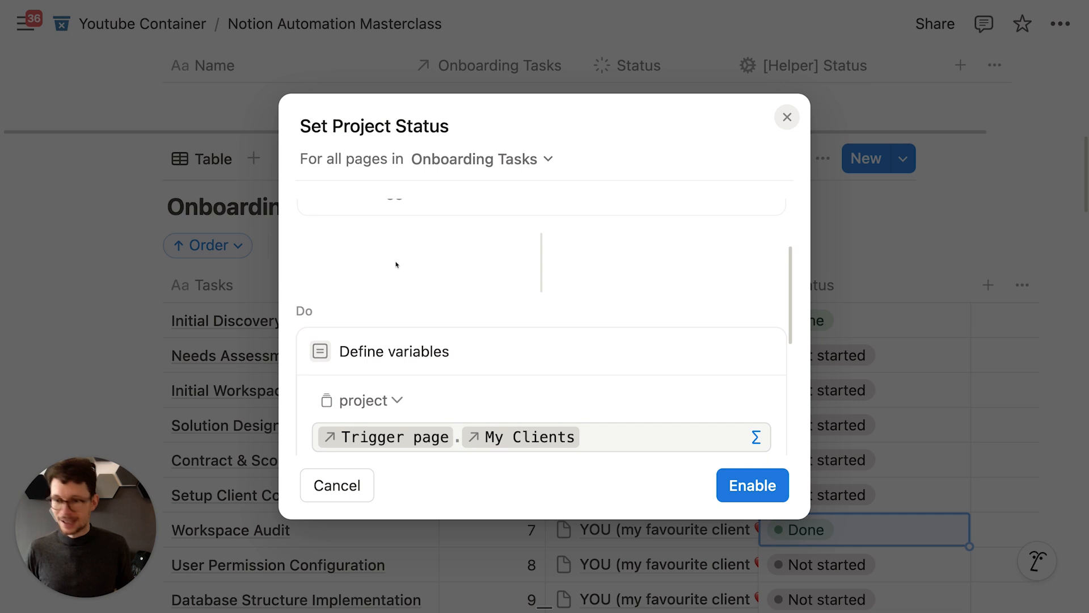
pyautogui.scroll(-8, 397, 267)
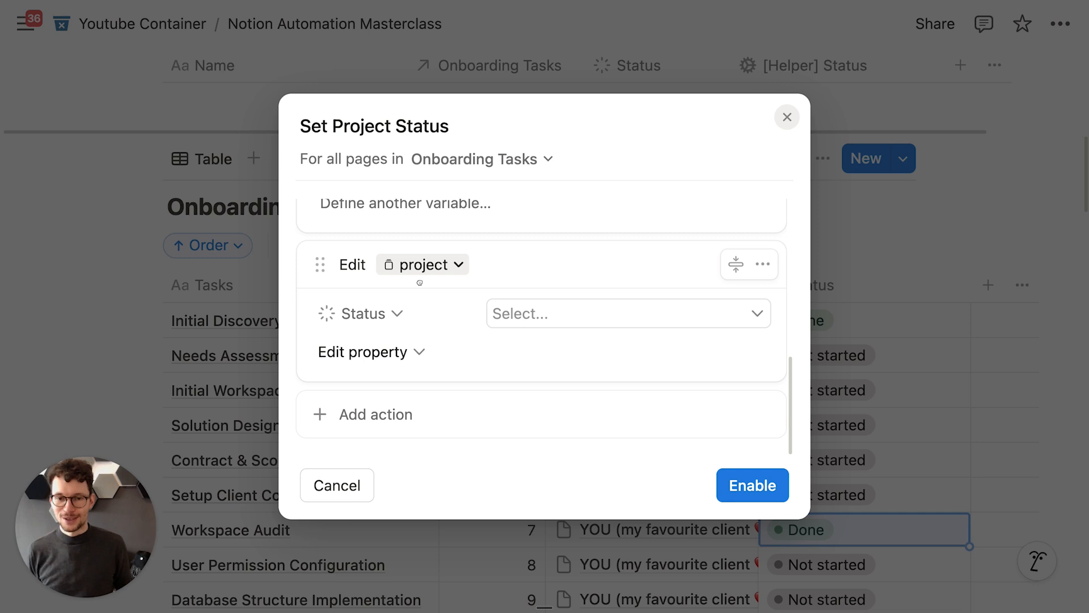
pyautogui.click(502, 313)
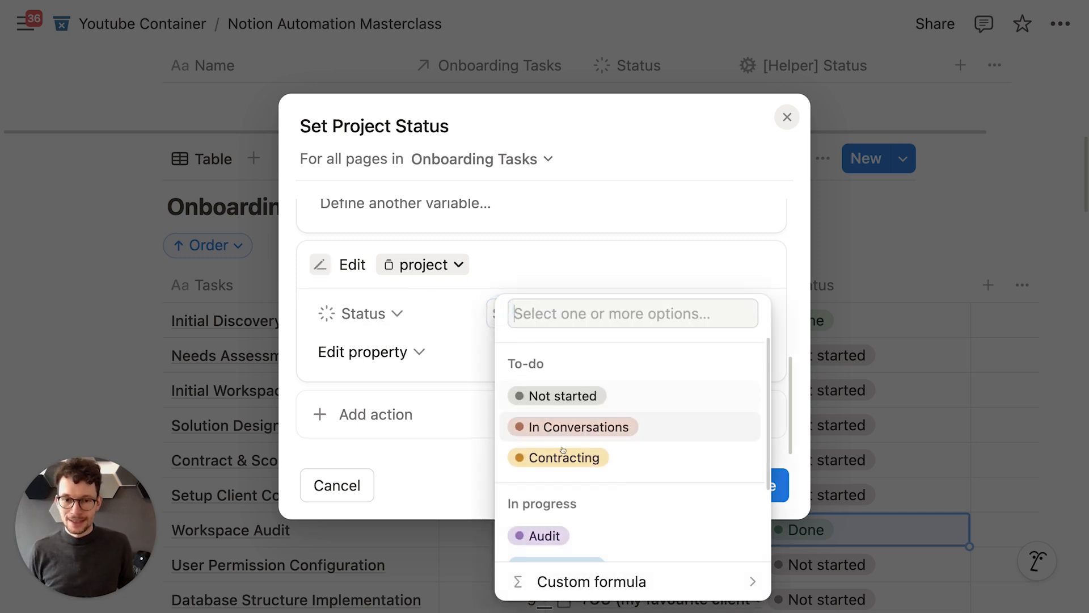
# Step: Set the Status value to the custom formula project.first().[Helper] Status
pyautogui.click(655, 580)
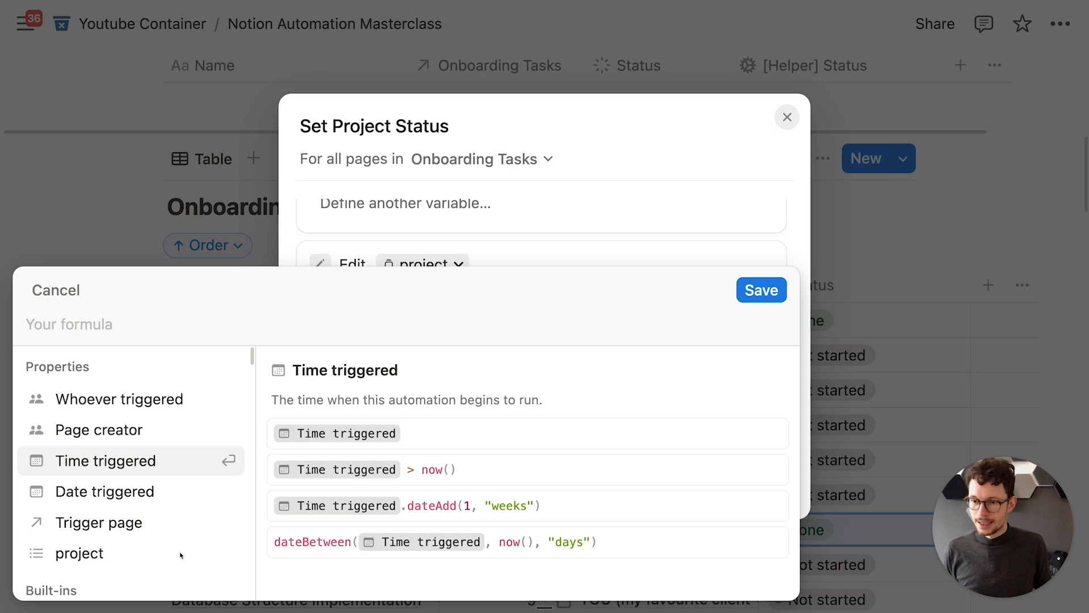
pyautogui.press('Down')
pyautogui.press('Down')
pyautogui.press('Down')
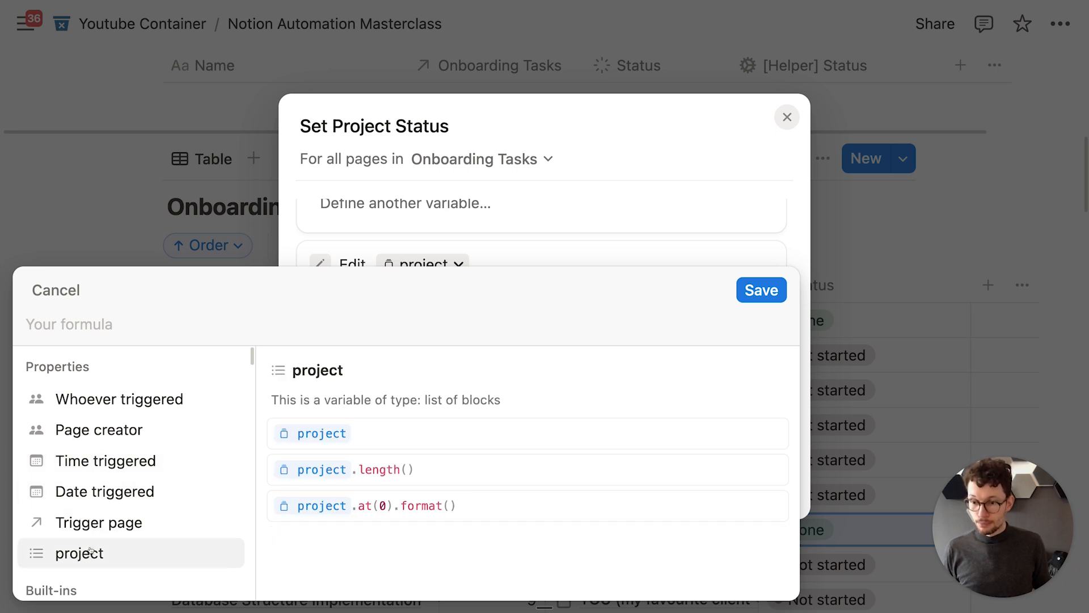
pyautogui.press('Return')
pyautogui.write('.')
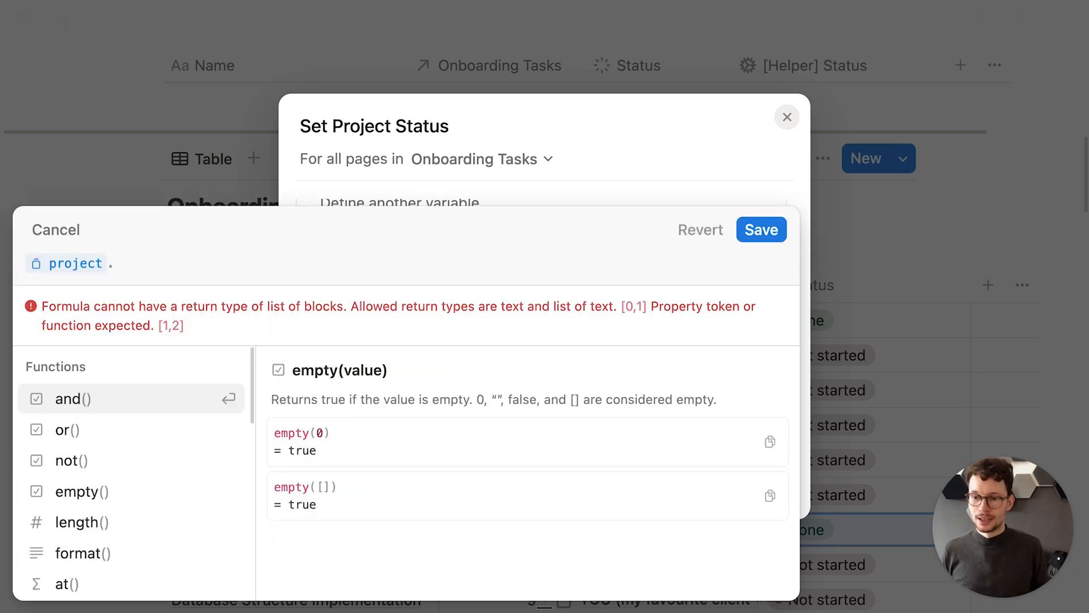
pyautogui.write('fir')
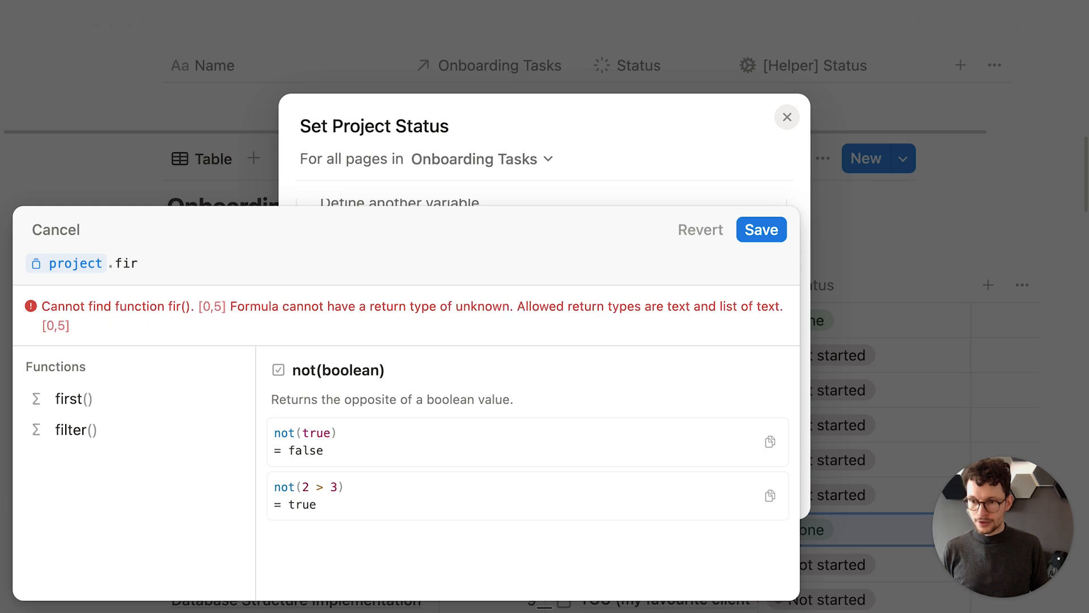
pyautogui.click(113, 392)
pyautogui.write('.')
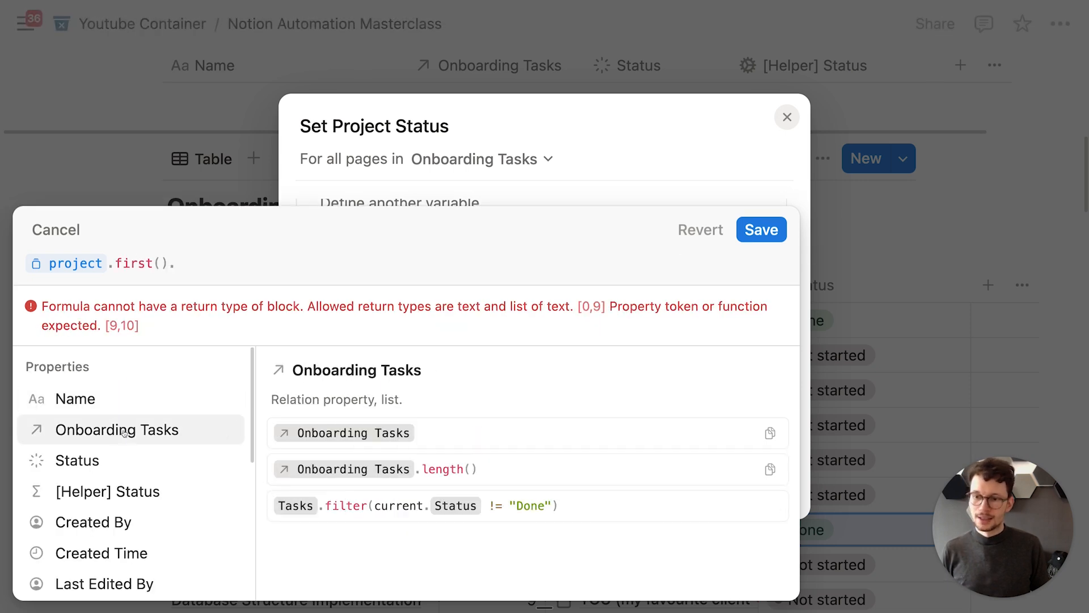
pyautogui.click(124, 492)
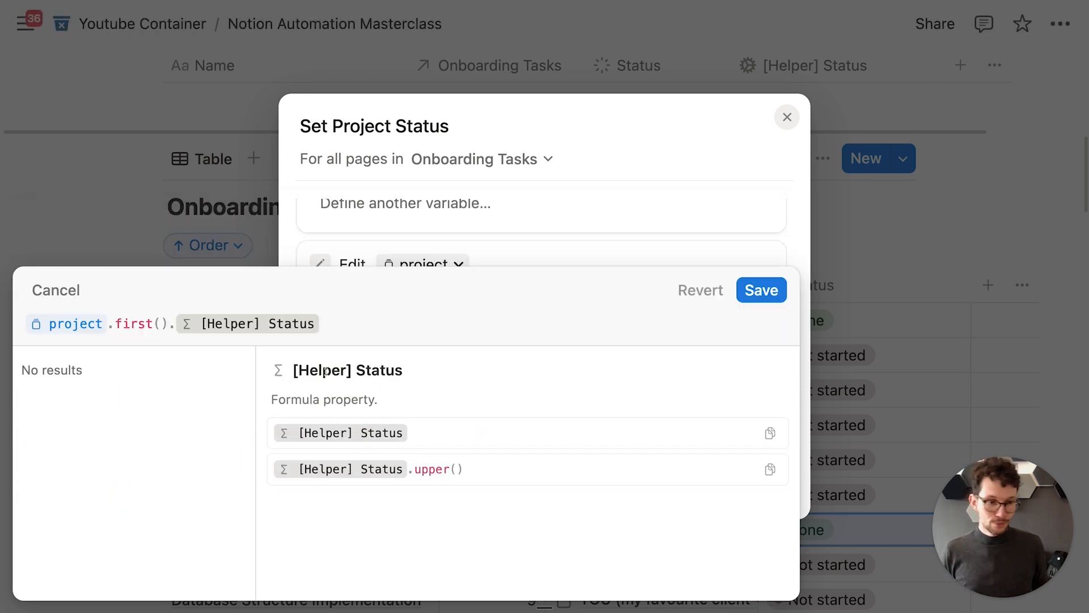
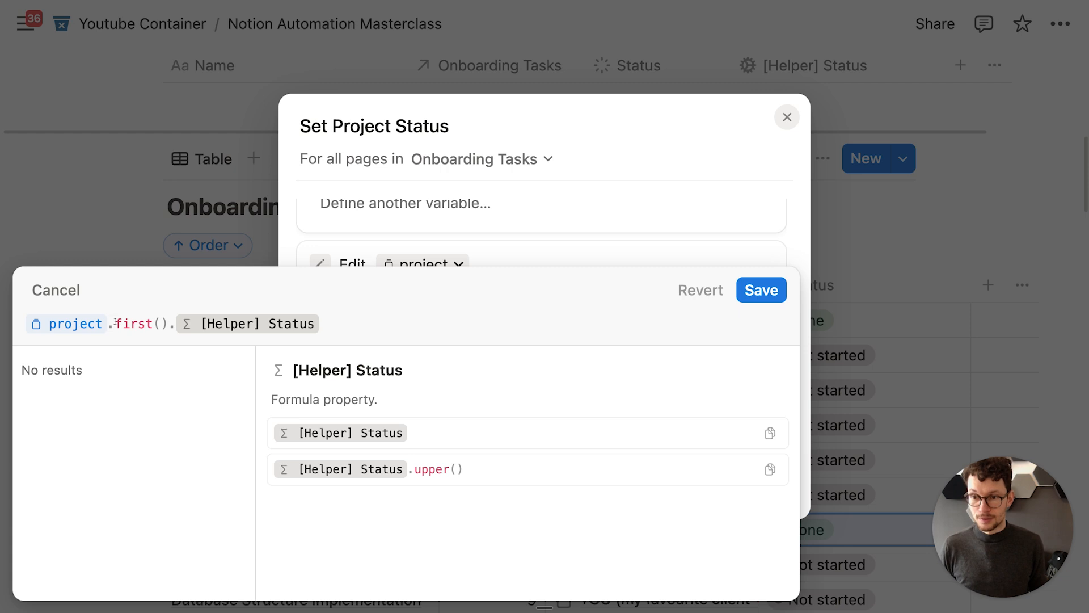
# Step: Edit the Status formula to read project.first().[Helper] Status and save it
pyautogui.moveTo(115, 322); pyautogui.dragTo(161, 323)
pyautogui.click(166, 323)
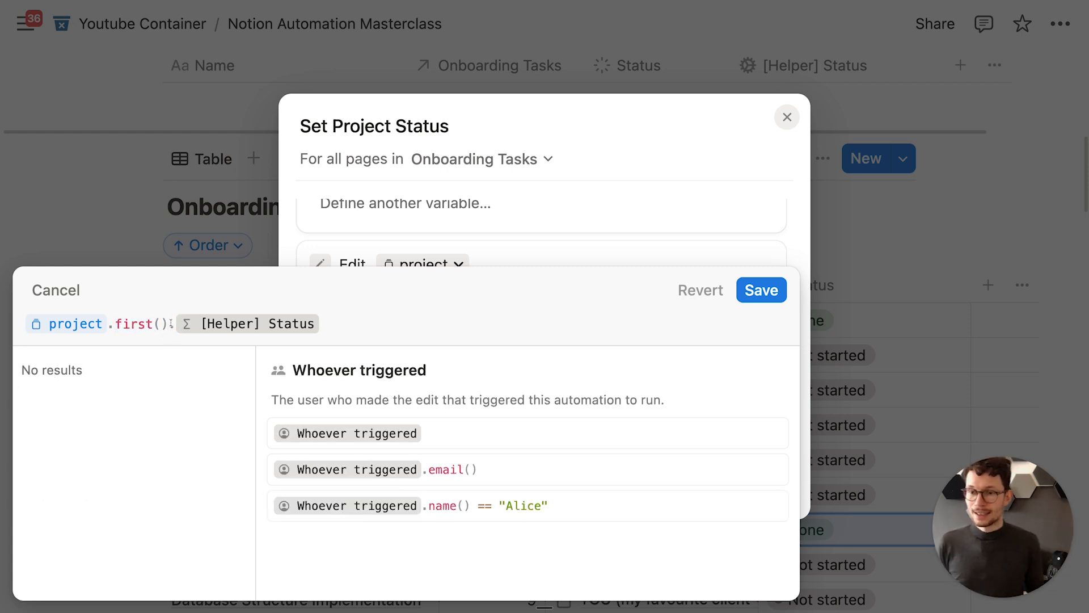
pyautogui.moveTo(167, 323); pyautogui.dragTo(365, 325)
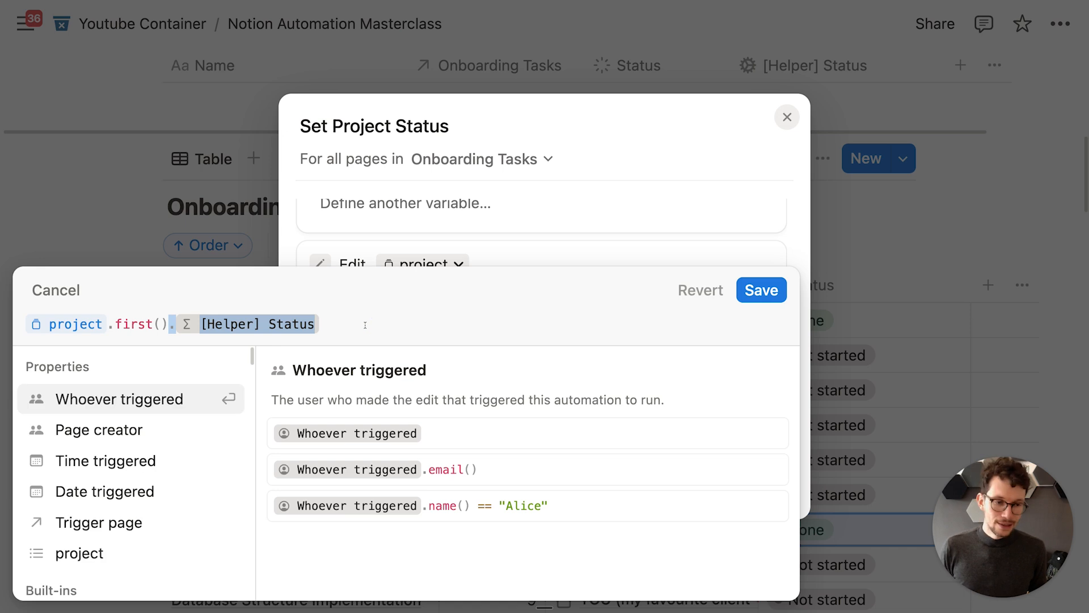
pyautogui.click(363, 324)
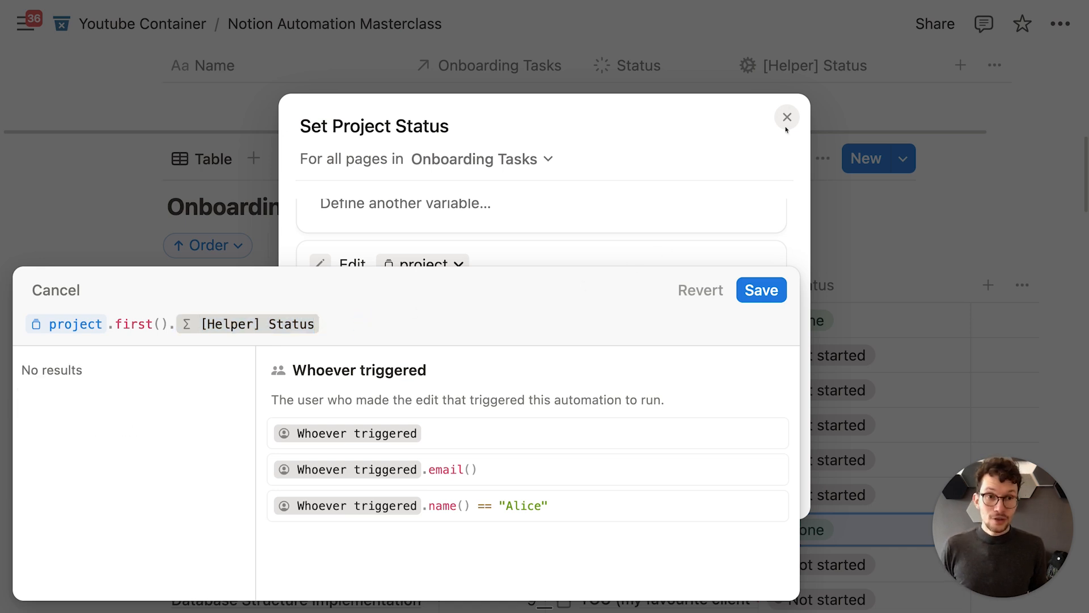
pyautogui.click(769, 290)
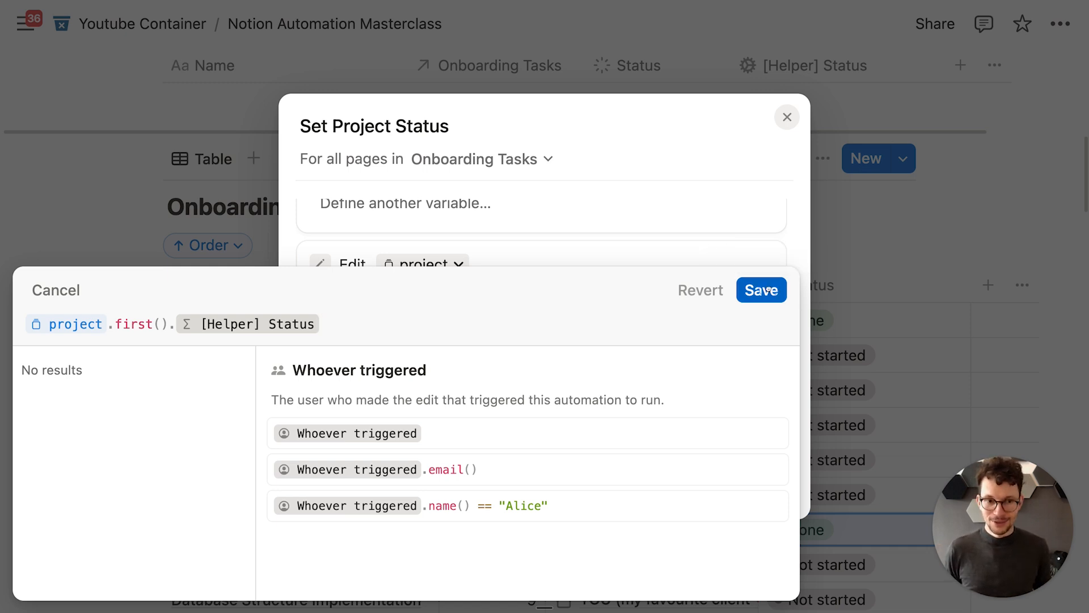
# Step: Enable the Set Project Status automation and reset Workspace Audit to Not started
pyautogui.click(763, 493)
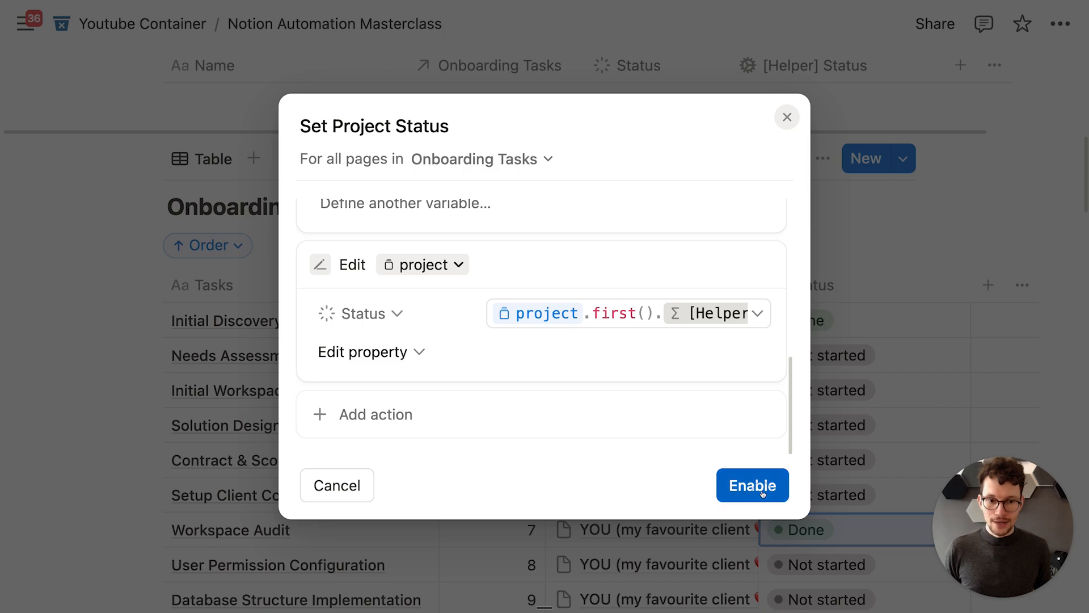
pyautogui.scroll(-3, 811, 397)
pyautogui.click(822, 377)
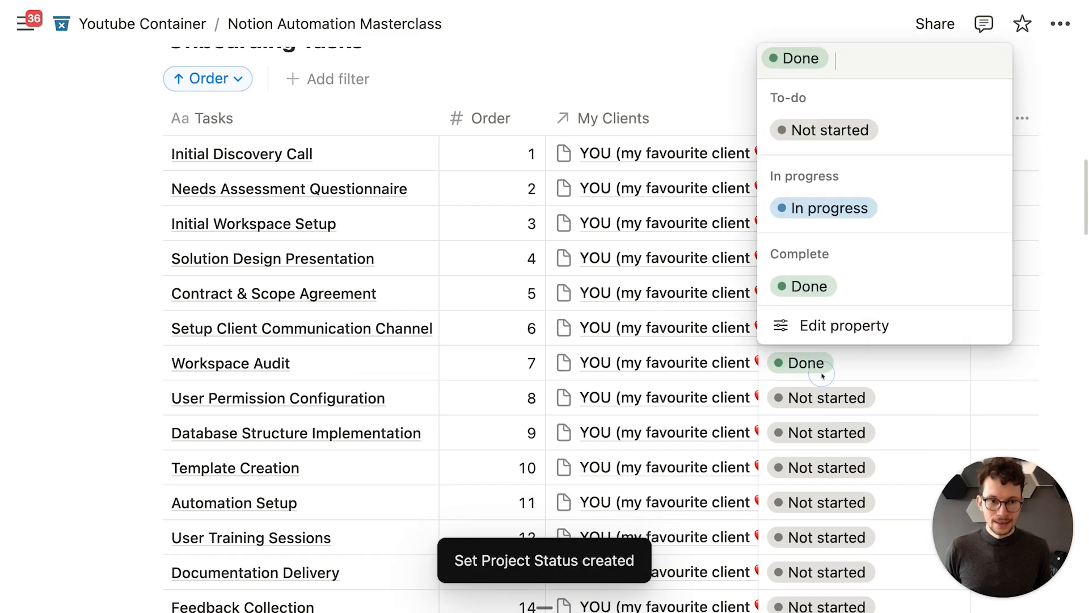
pyautogui.click(807, 130)
# Step: Toggle Initial Discovery Call to Not started and back to Done to test the automation
pyautogui.scroll(5, 785, 163)
pyautogui.scroll(3, 784, 162)
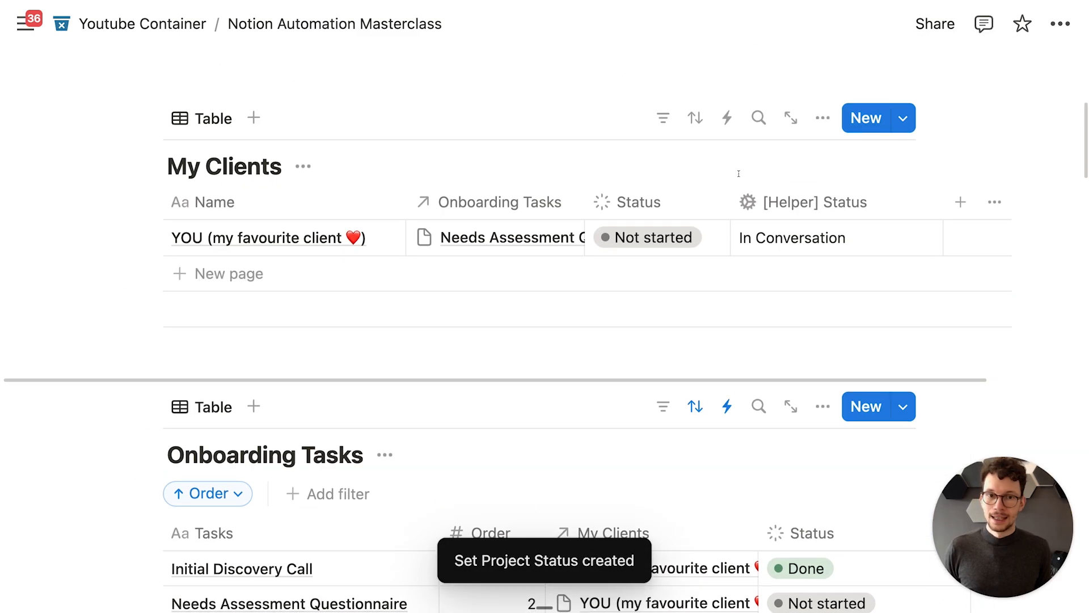
pyautogui.scroll(-3, 803, 146)
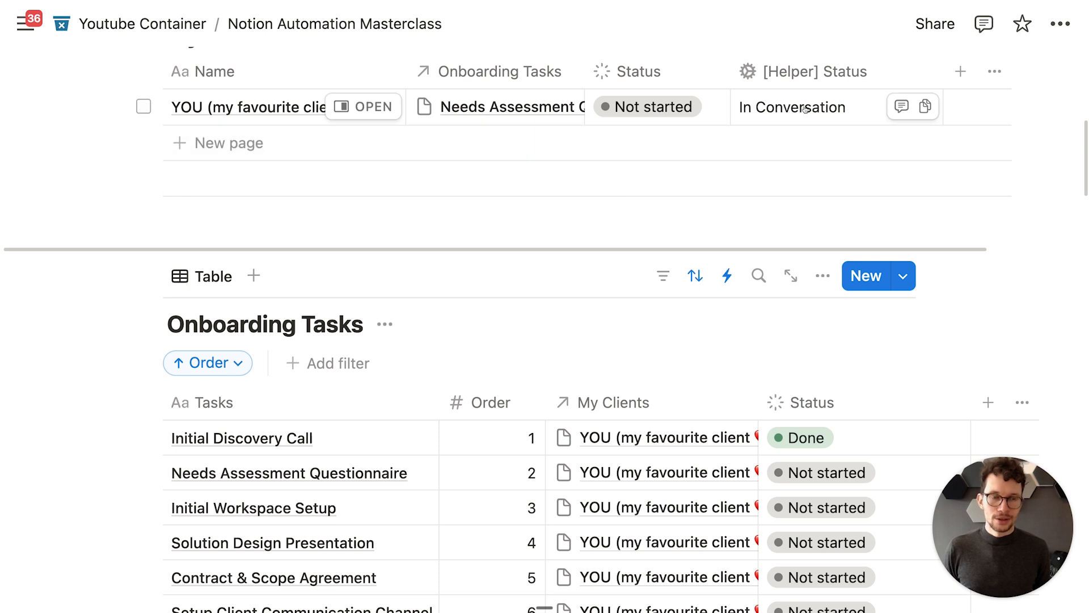
pyautogui.scroll(-2, 783, 190)
pyautogui.scroll(-2, 834, 458)
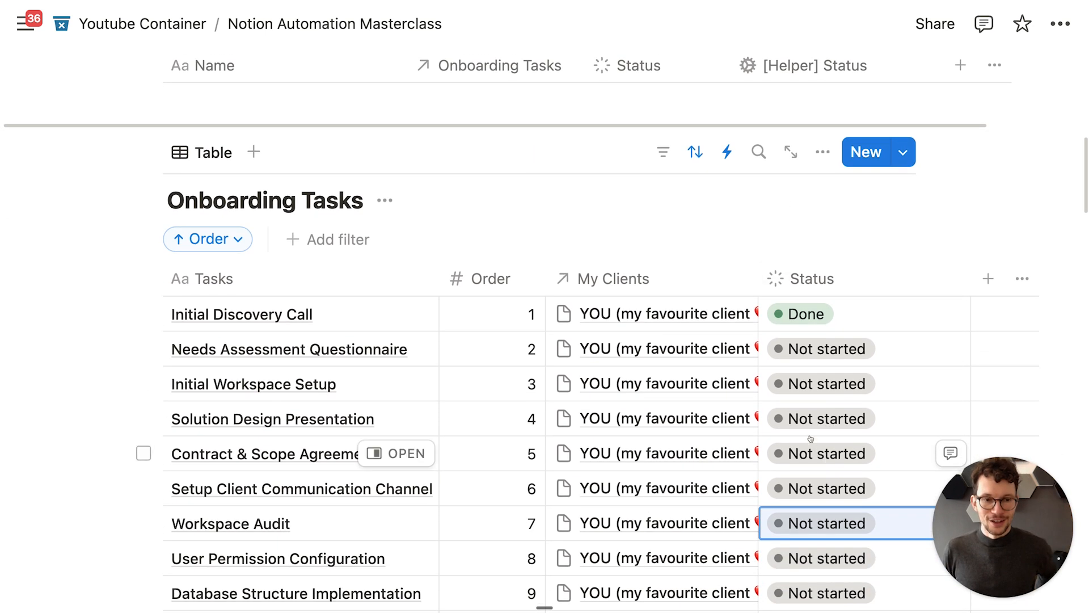
pyautogui.click(811, 313)
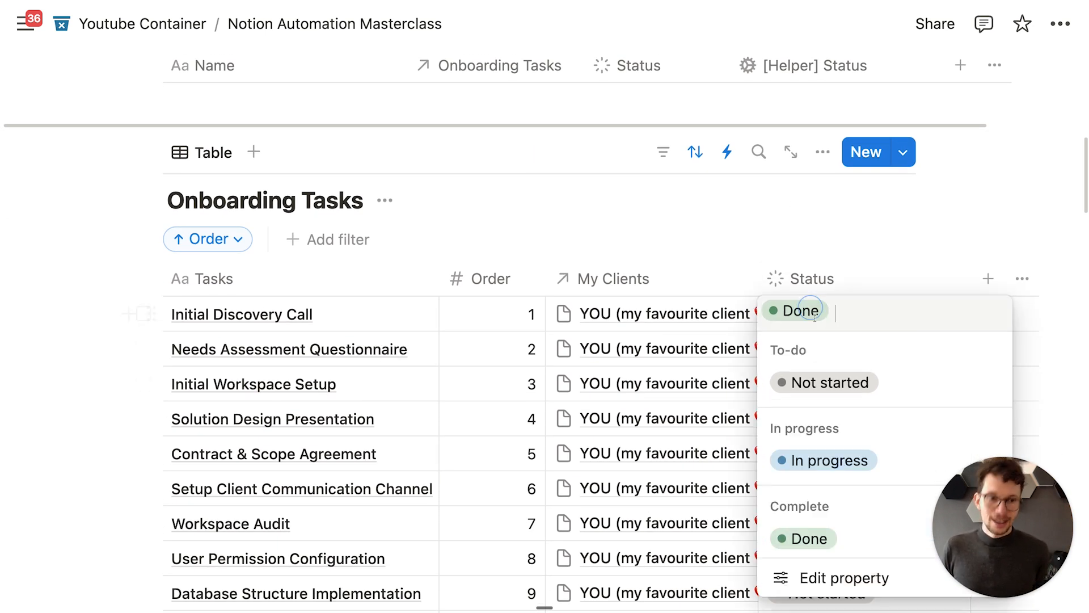
pyautogui.click(827, 382)
pyautogui.scroll(8, 793, 264)
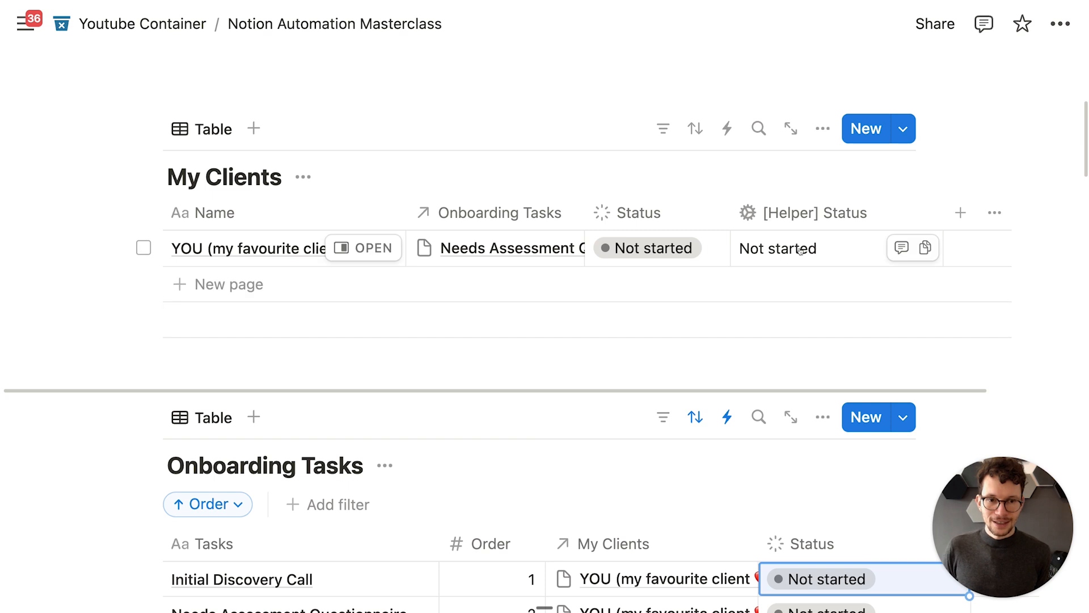
pyautogui.scroll(-5, 793, 264)
pyautogui.click(815, 410)
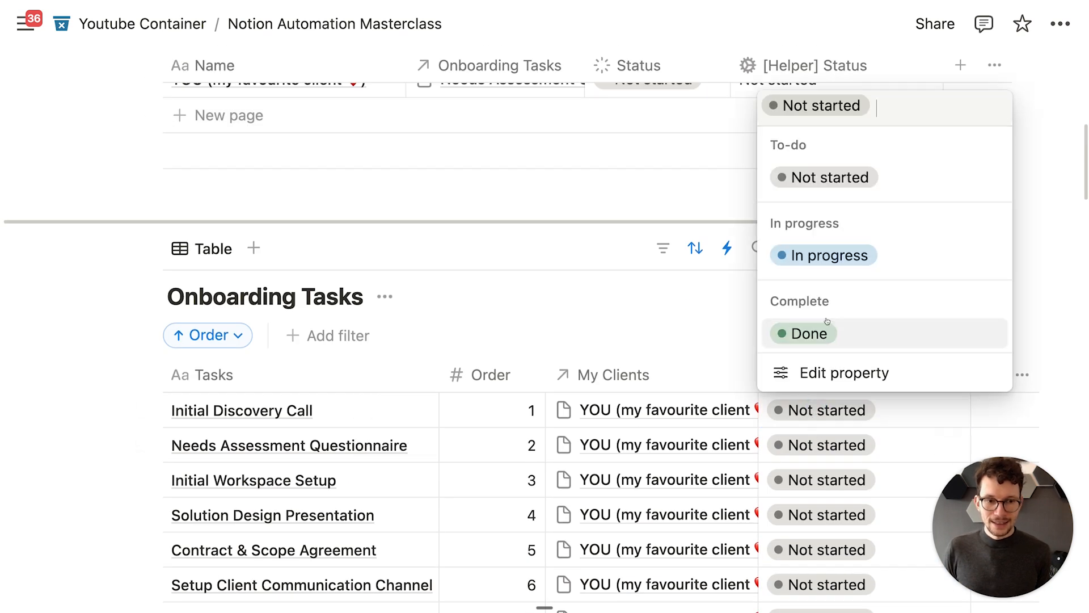
pyautogui.click(828, 329)
pyautogui.scroll(5, 771, 243)
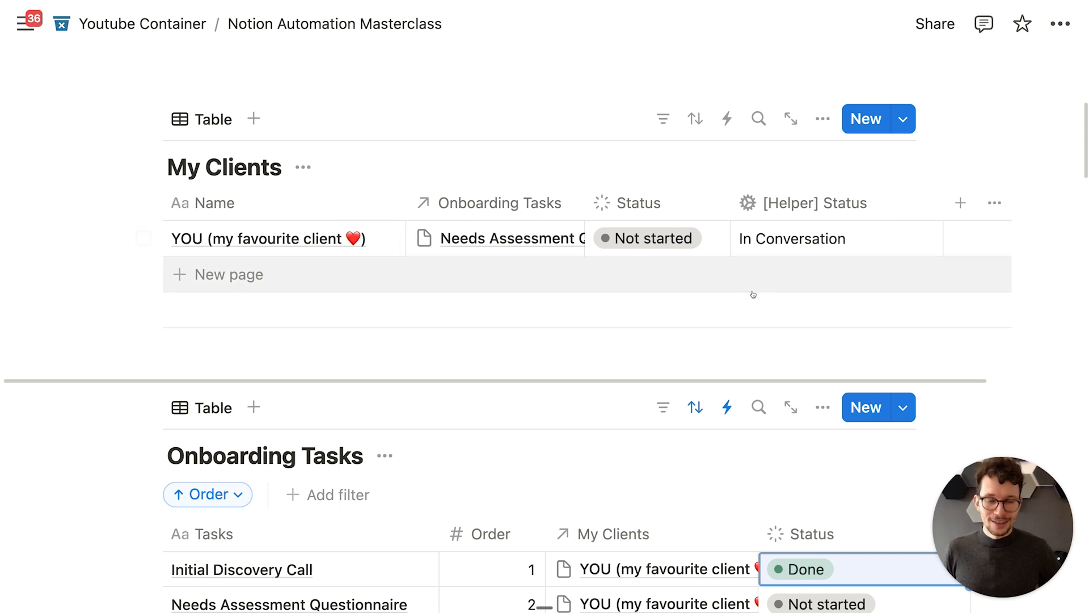
pyautogui.click(664, 205)
# Step: Check the Status option names, then change the [Helper] Status output to 'In Conversations' and save
pyautogui.click(675, 290)
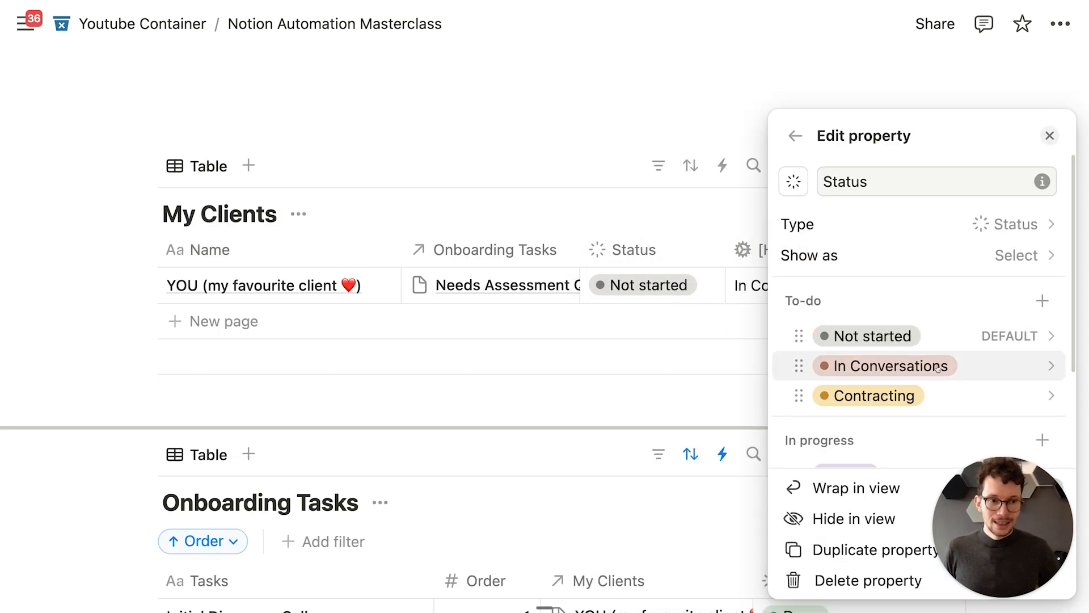
pyautogui.click(645, 380)
pyautogui.click(832, 288)
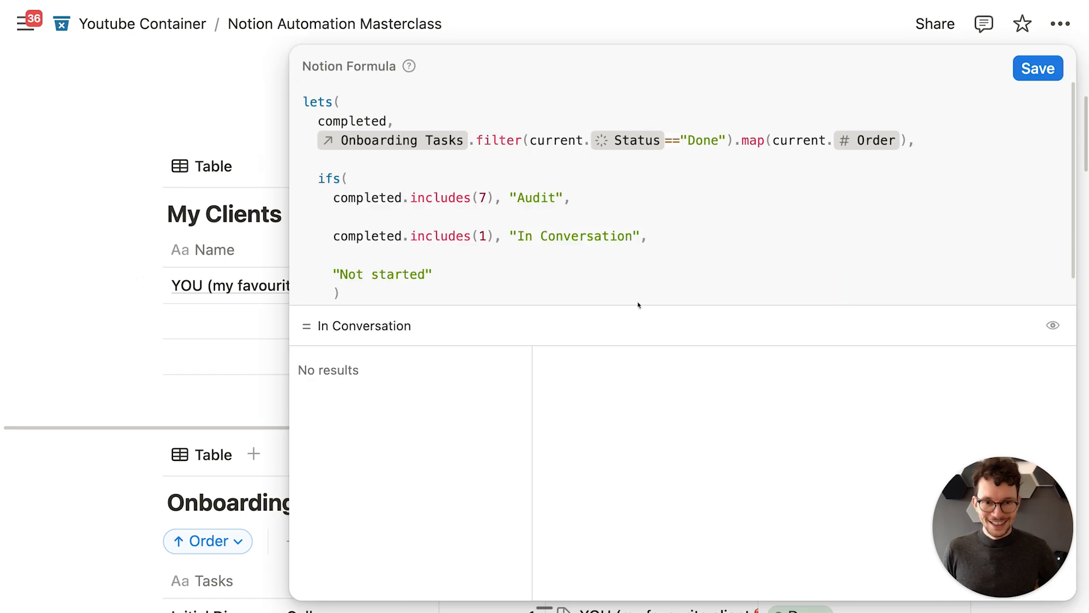
pyautogui.click(632, 236)
pyautogui.write('s')
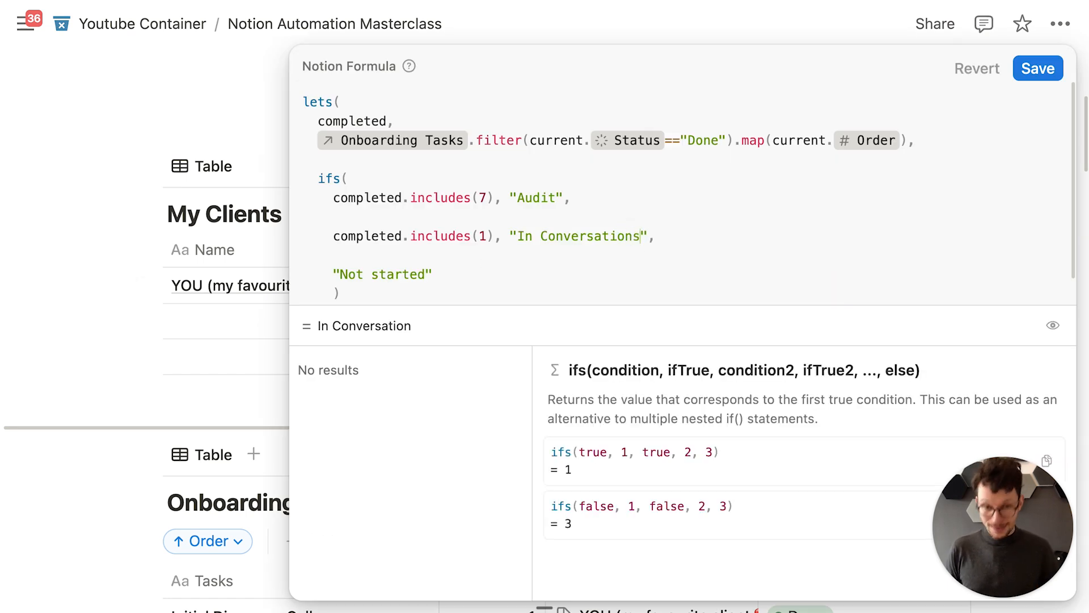
pyautogui.click(1038, 68)
pyautogui.scroll(-3, 907, 256)
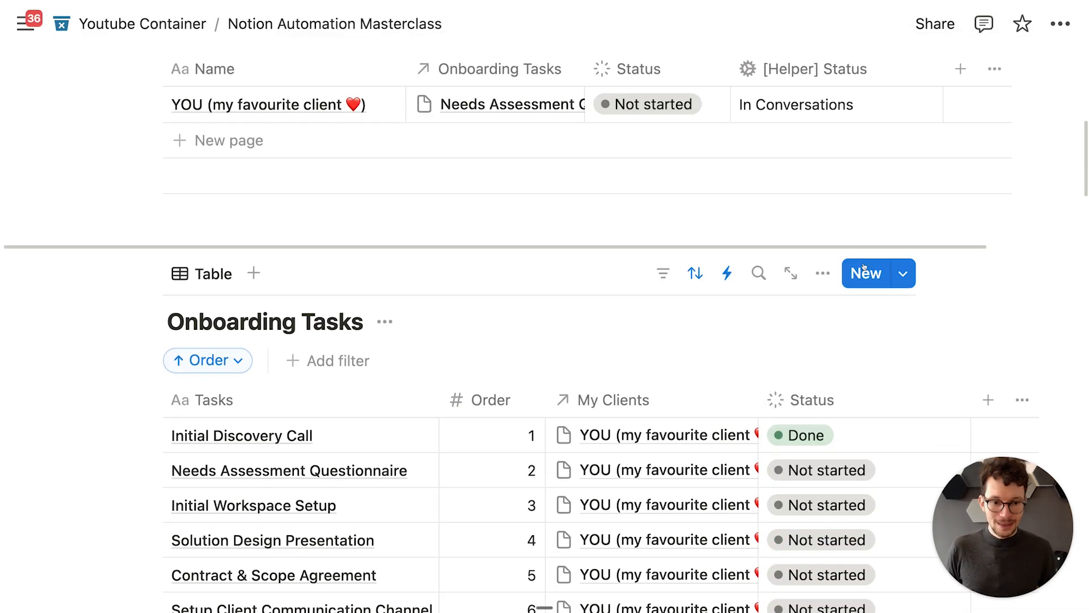
# Step: Toggle Initial Discovery Call to Not started and back to Done to retrigger the automation
pyautogui.click(808, 434)
pyautogui.click(829, 203)
pyautogui.scroll(5, 665, 332)
pyautogui.scroll(-3, 666, 332)
pyautogui.click(822, 471)
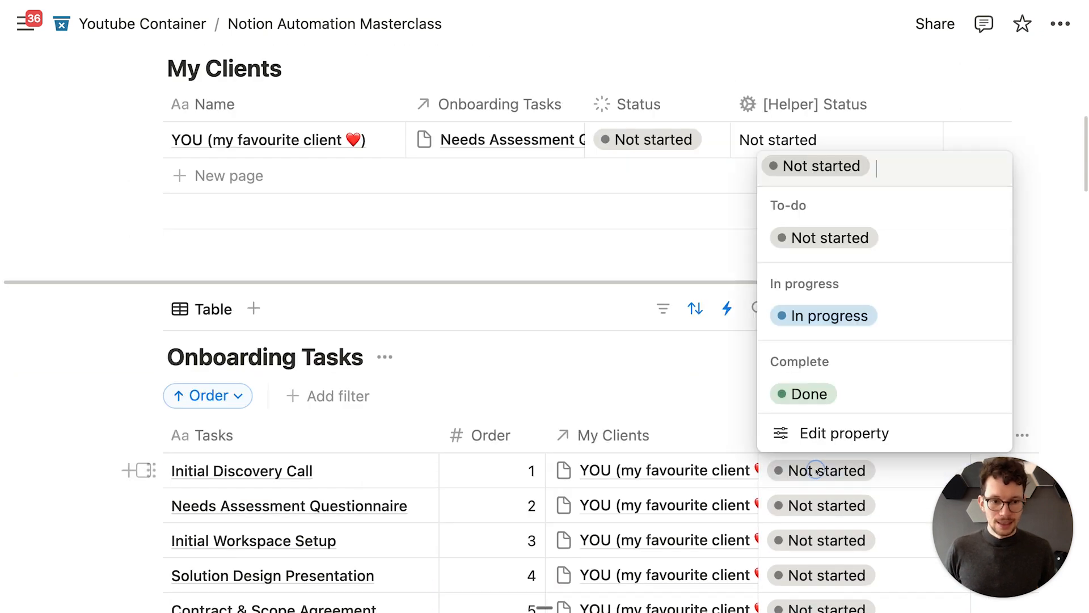
pyautogui.click(786, 390)
pyautogui.scroll(1, 783, 384)
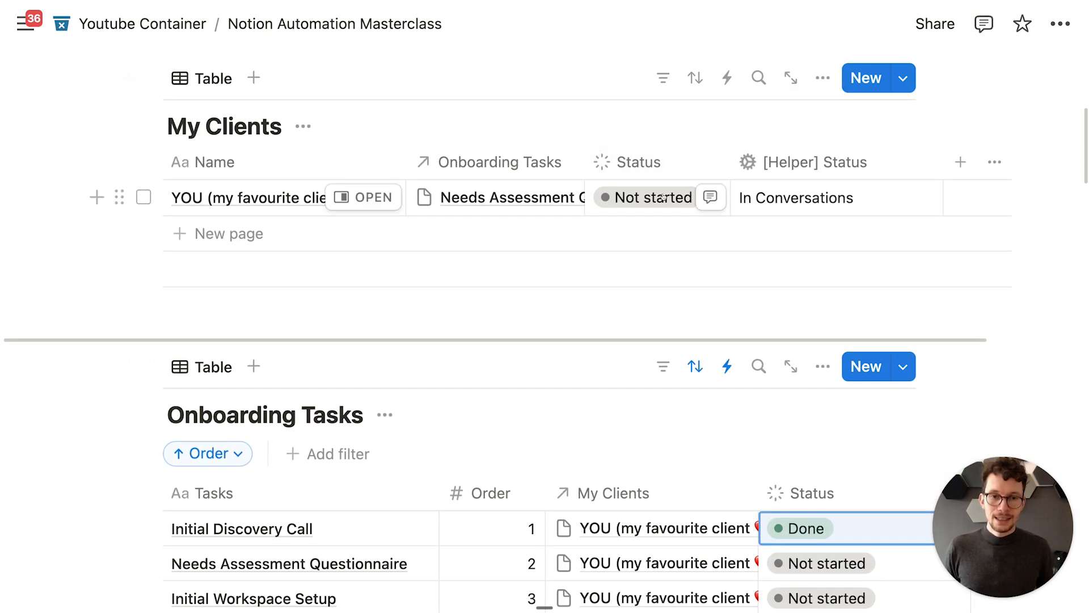
pyautogui.scroll(-1, 675, 238)
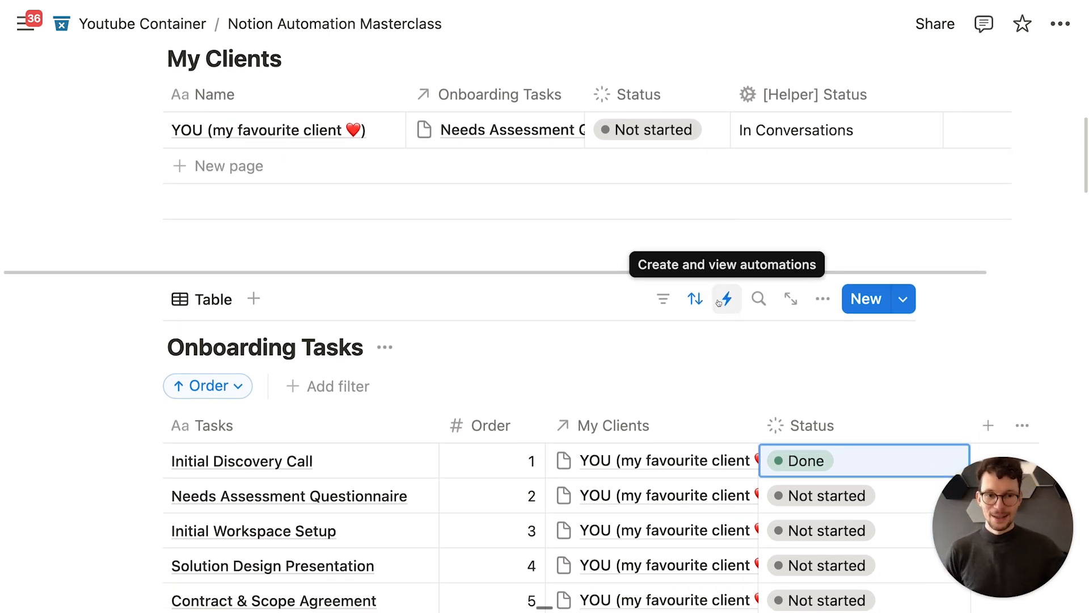
# Step: Widen the client Status column and mark Workspace Audit as Done
pyautogui.moveTo(730, 94); pyautogui.dragTo(753, 96)
pyautogui.scroll(-5, 741, 252)
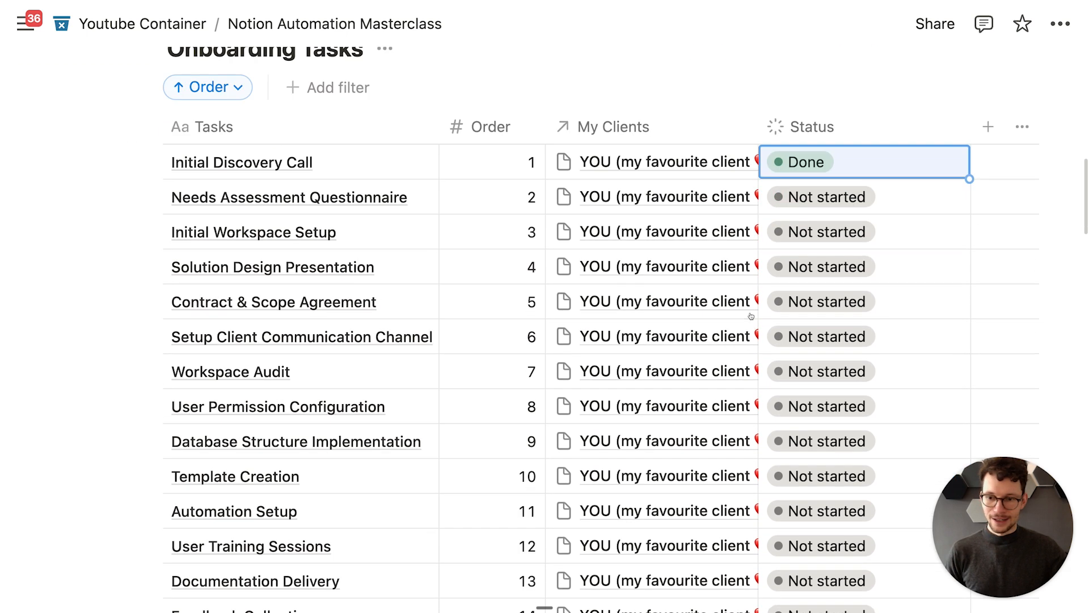
pyautogui.click(802, 369)
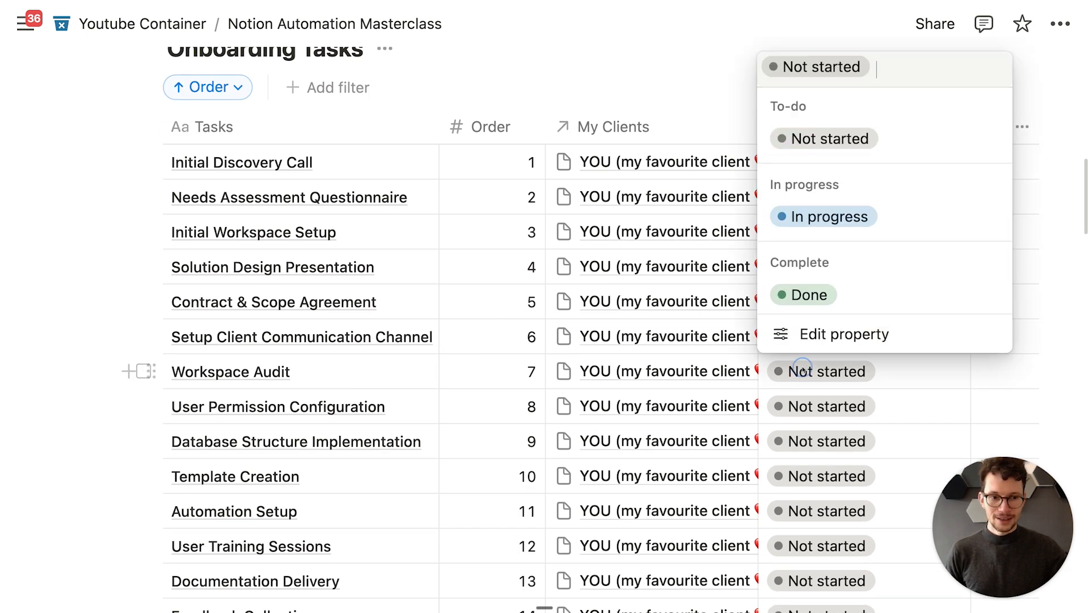
pyautogui.click(803, 295)
pyautogui.scroll(5, 741, 228)
pyautogui.scroll(1, 741, 228)
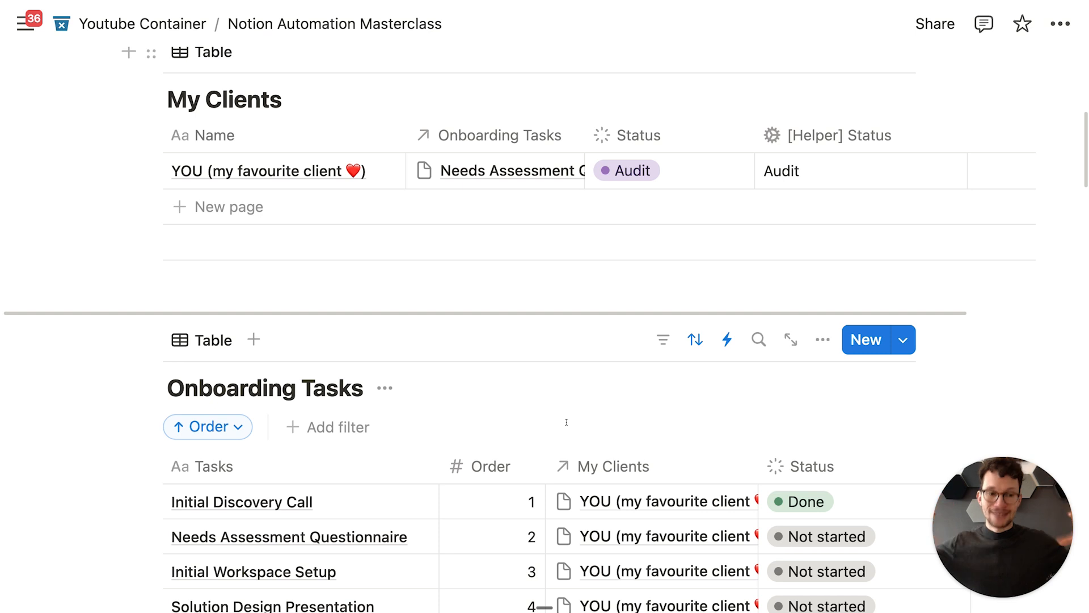
pyautogui.scroll(-5, 566, 422)
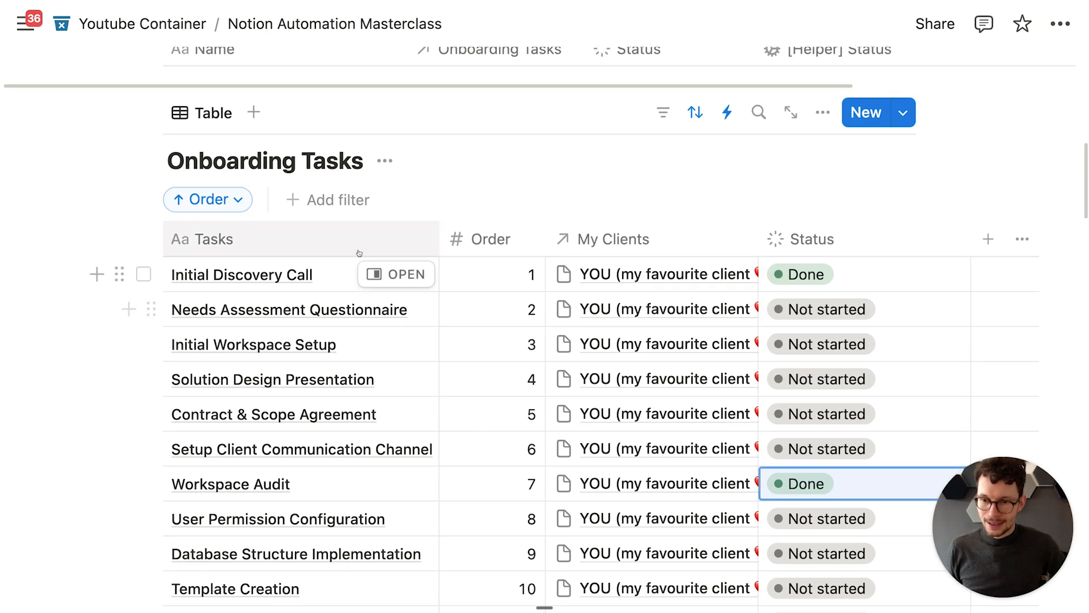
pyautogui.scroll(-4, 378, 290)
pyautogui.scroll(3, 380, 298)
pyautogui.scroll(5, 369, 256)
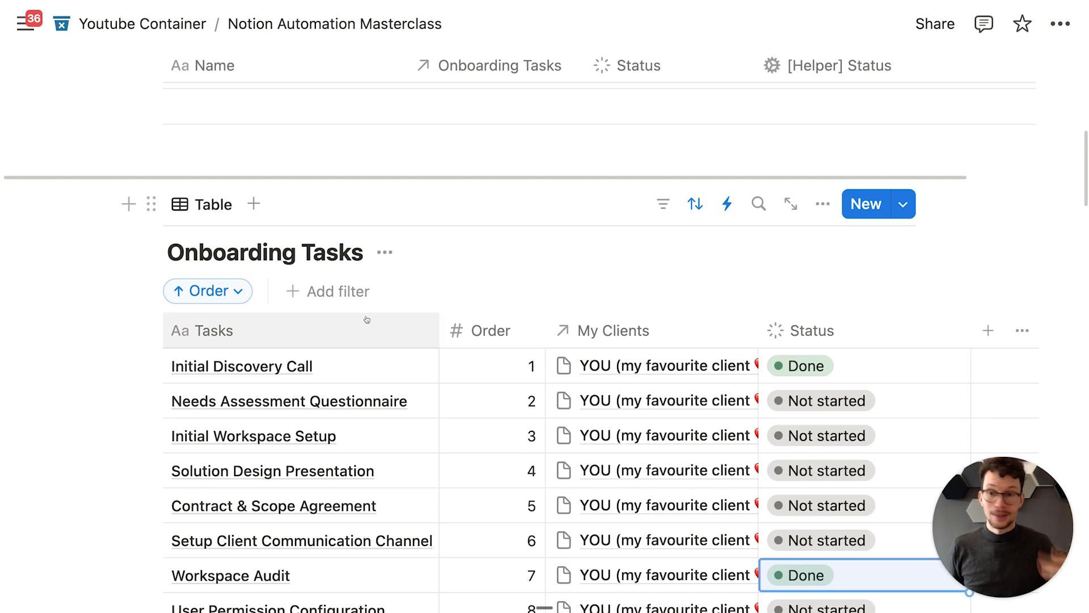
pyautogui.scroll(1, 355, 220)
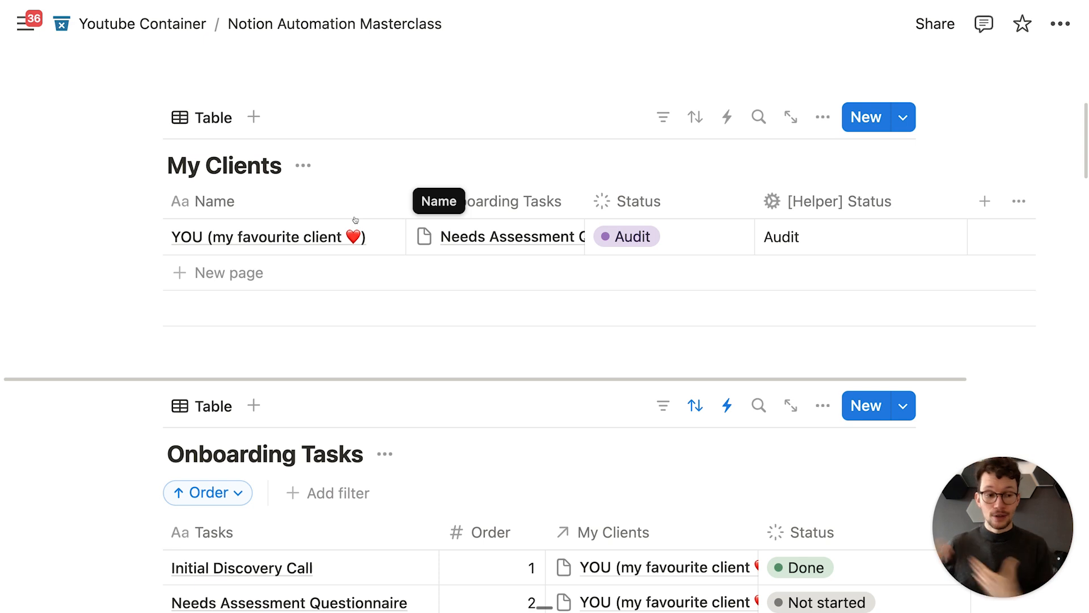
pyautogui.scroll(-5, 355, 220)
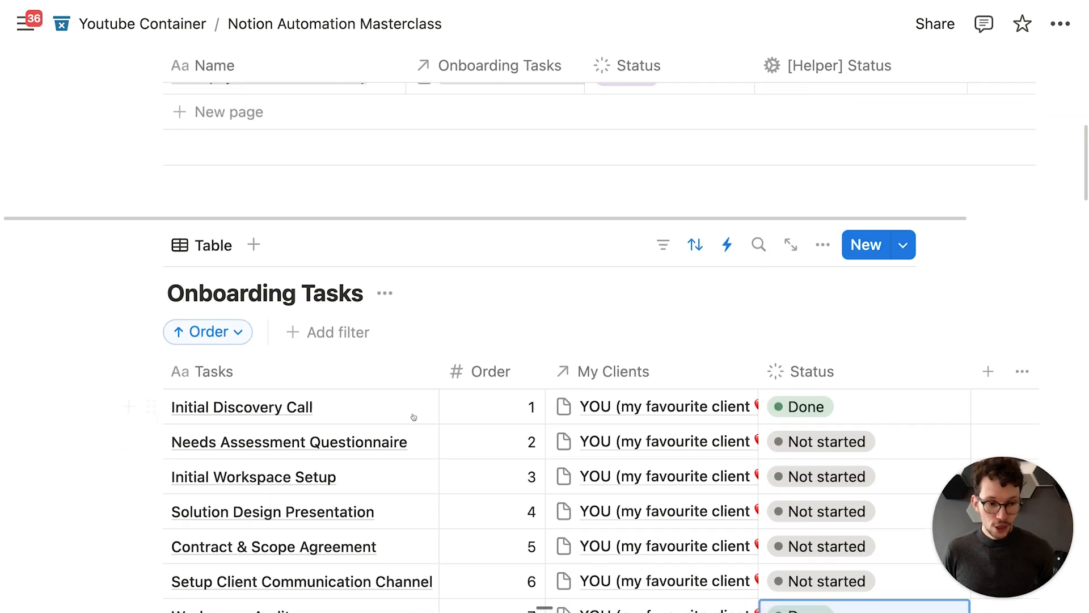
pyautogui.scroll(-2, 482, 318)
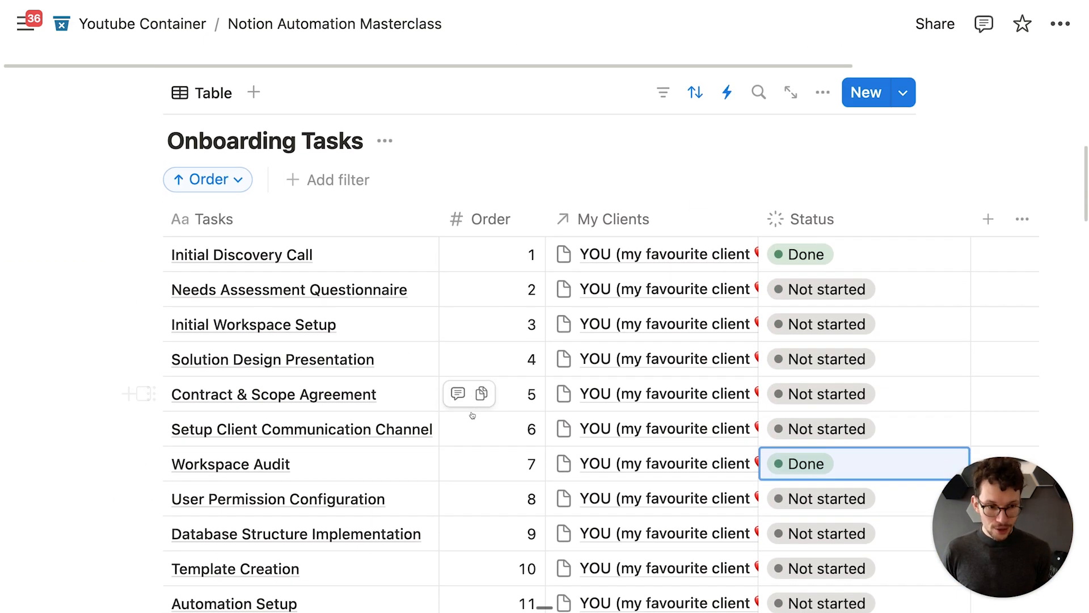
pyautogui.scroll(3, 489, 327)
pyautogui.scroll(4, 340, 295)
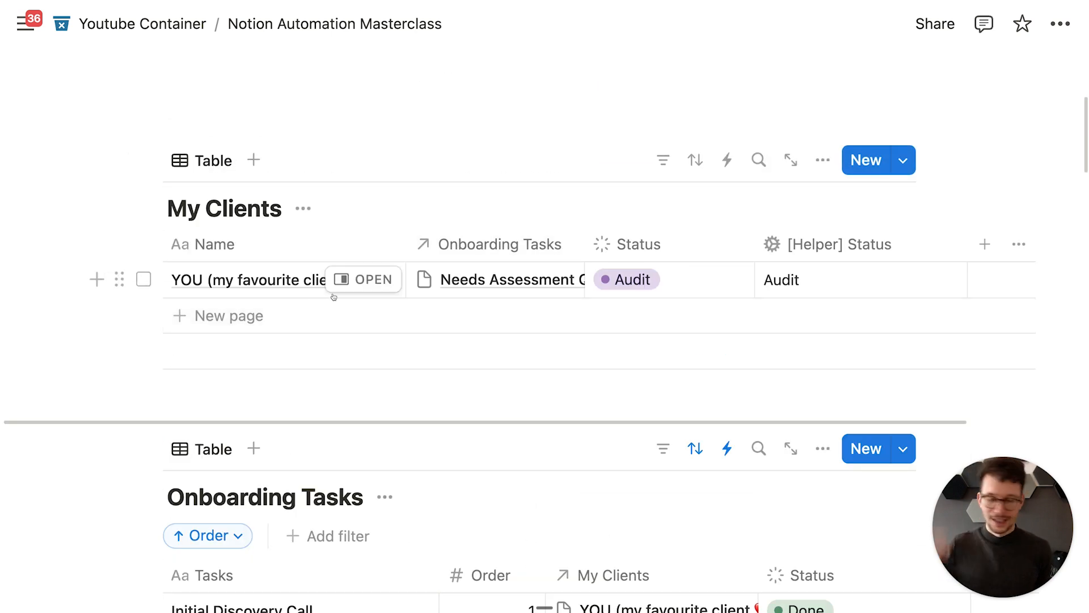
pyautogui.scroll(-1, 332, 283)
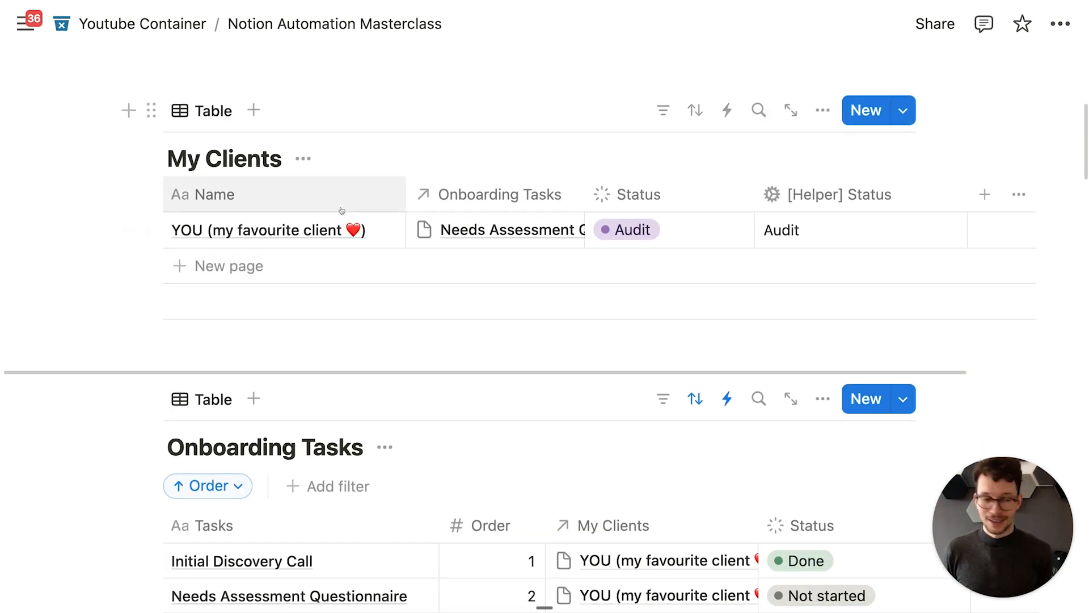
pyautogui.scroll(2, 350, 215)
pyautogui.scroll(-6, 352, 220)
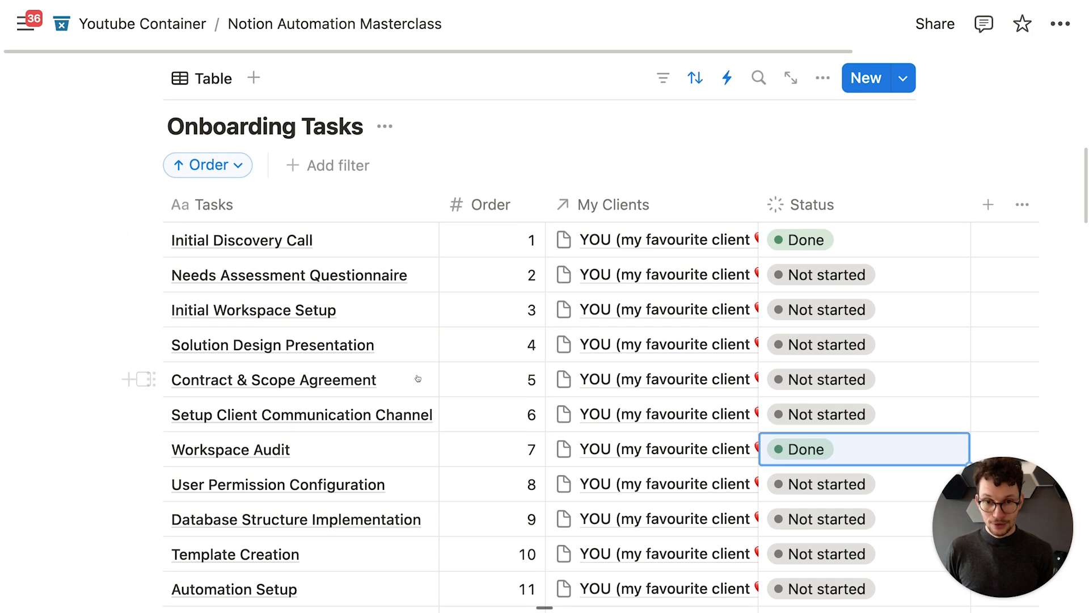
pyautogui.scroll(3, 397, 380)
pyautogui.scroll(2, 567, 448)
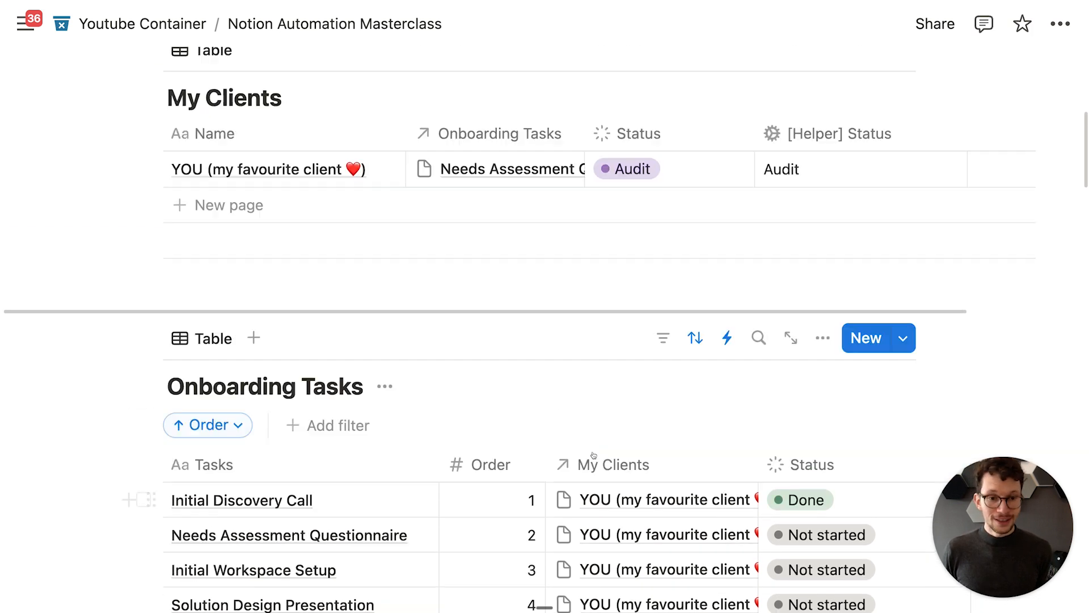
pyautogui.moveTo(681, 206)
pyautogui.mouseDown()
pyautogui.moveTo(736, 195)
pyautogui.moveTo(769, 207)
pyautogui.moveTo(688, 215)
pyautogui.mouseUp()
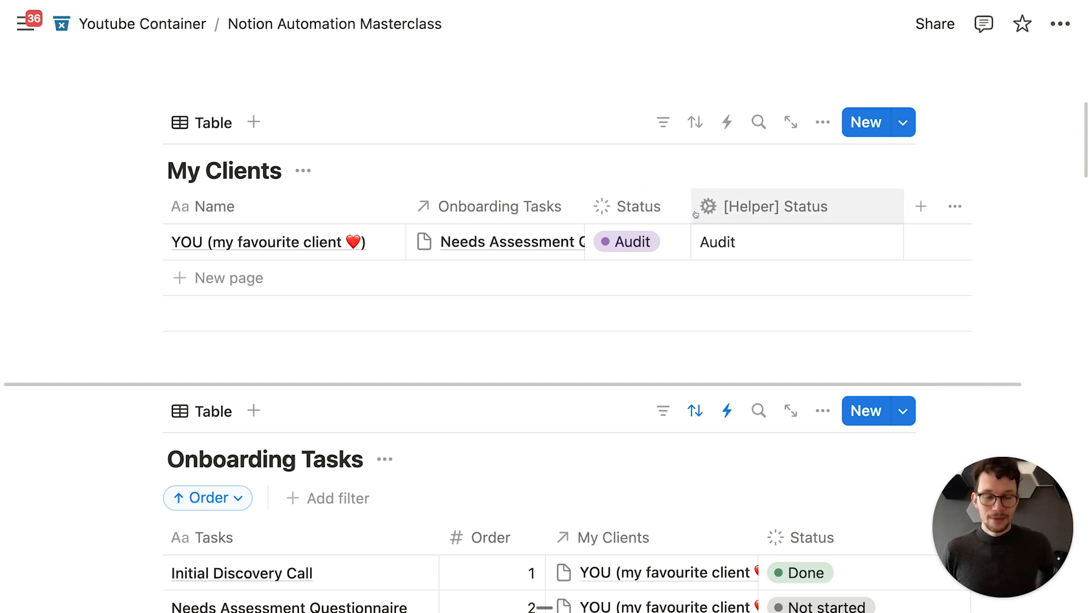
pyautogui.scroll(-4, 692, 236)
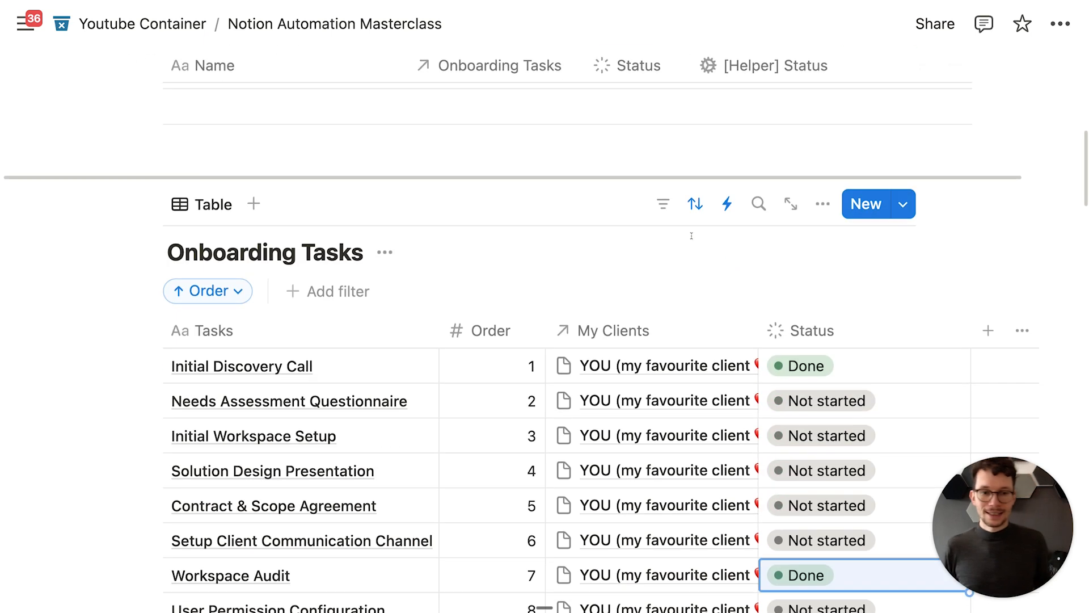
pyautogui.scroll(-5, 738, 431)
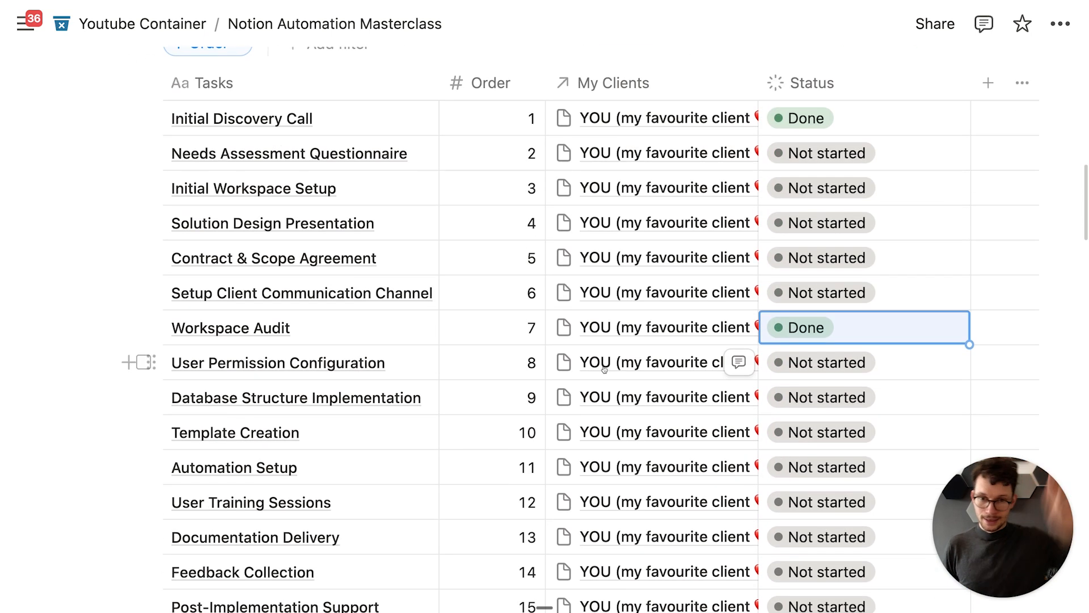
pyautogui.scroll(4, 489, 296)
pyautogui.scroll(-3, 367, 330)
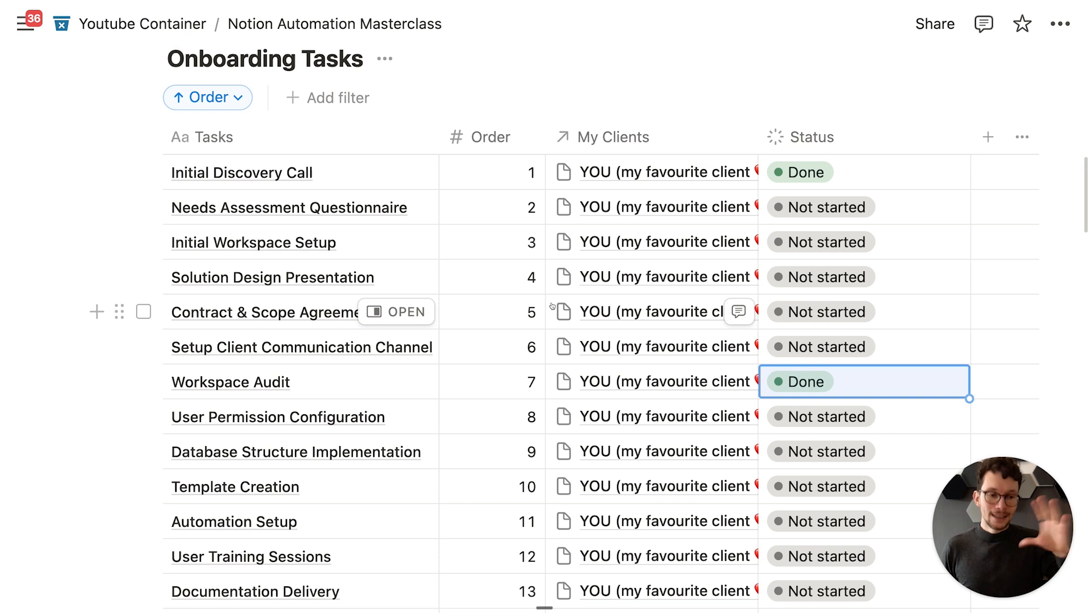
pyautogui.scroll(-1, 759, 299)
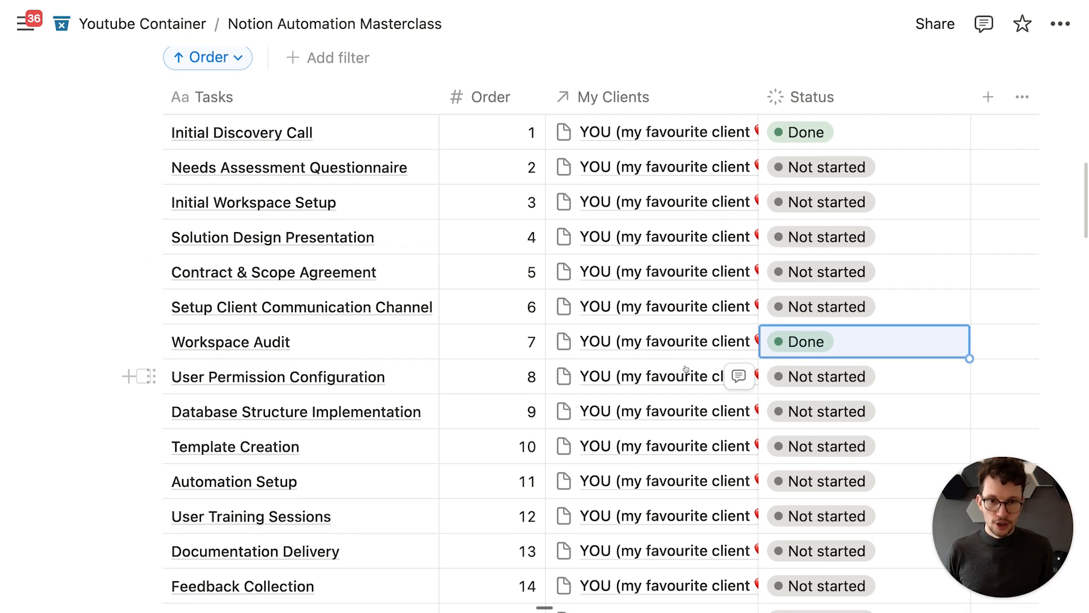
pyautogui.scroll(1, 731, 374)
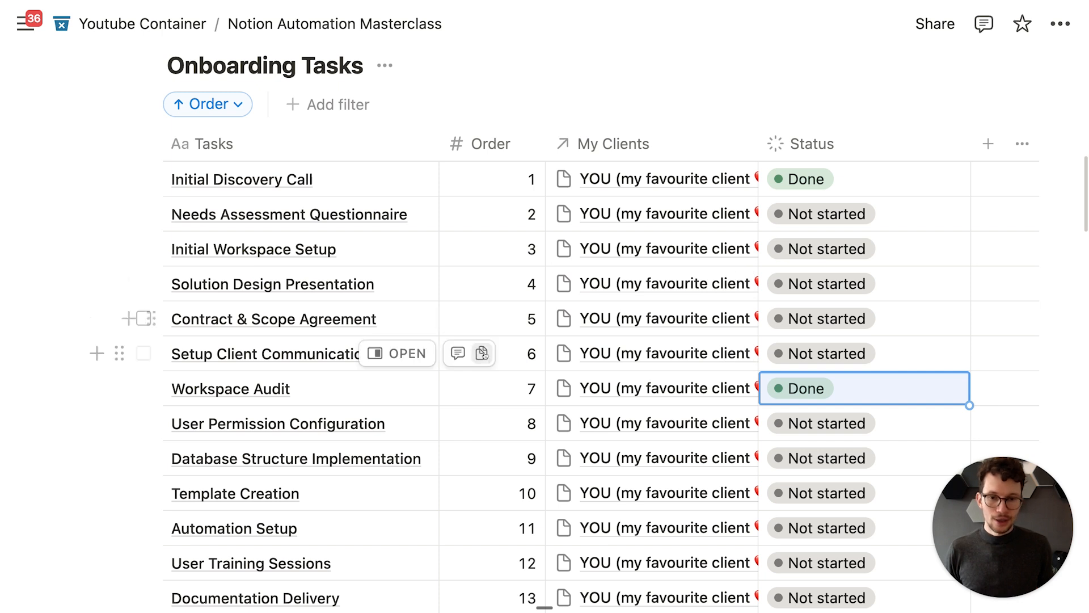
pyautogui.scroll(3, 567, 346)
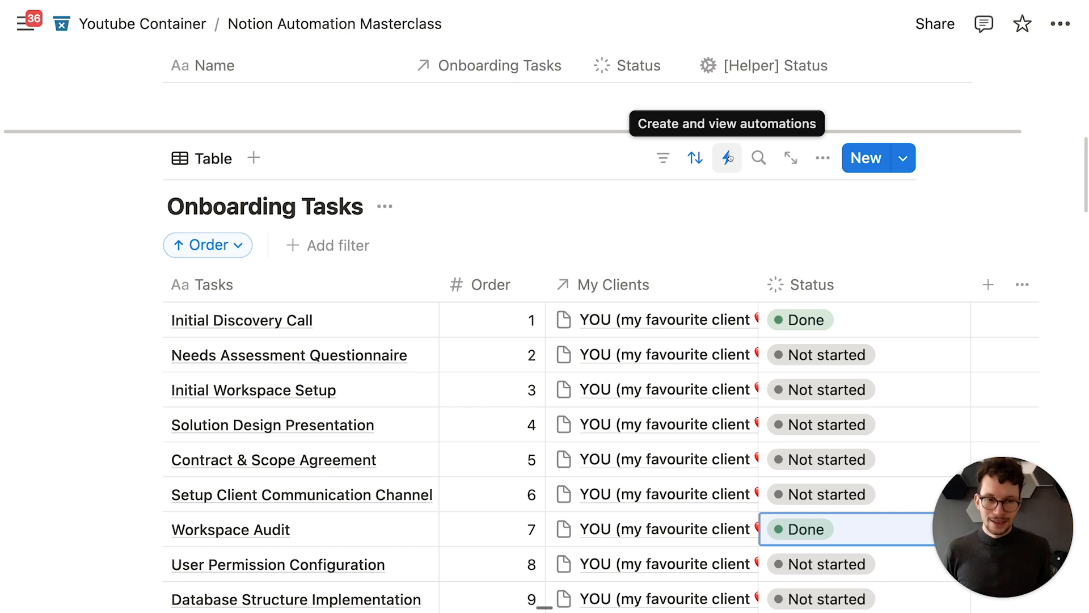
pyautogui.scroll(1, 728, 158)
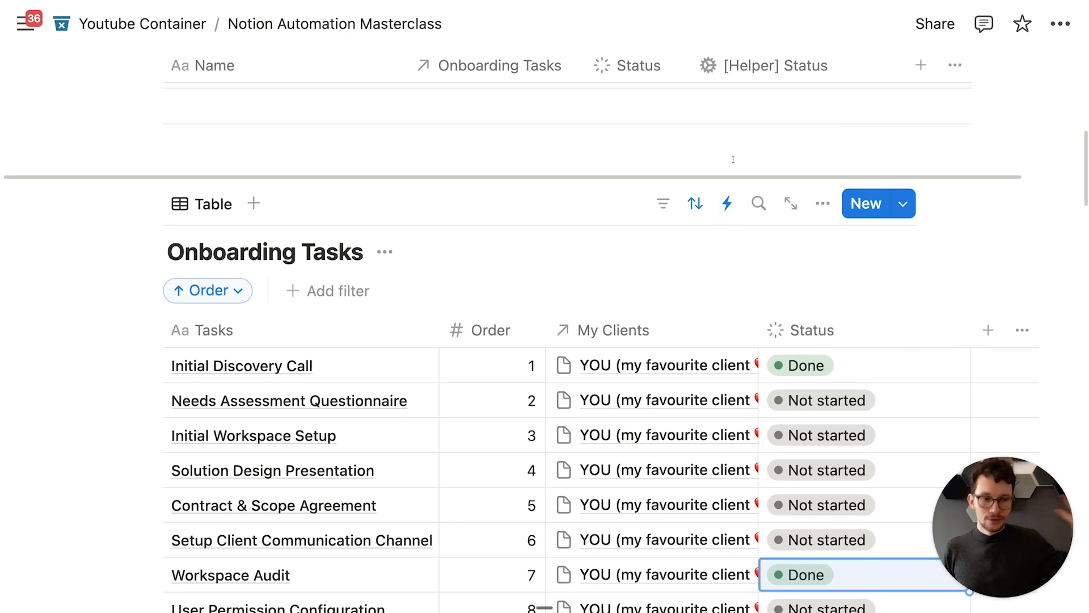
pyautogui.scroll(1, 728, 197)
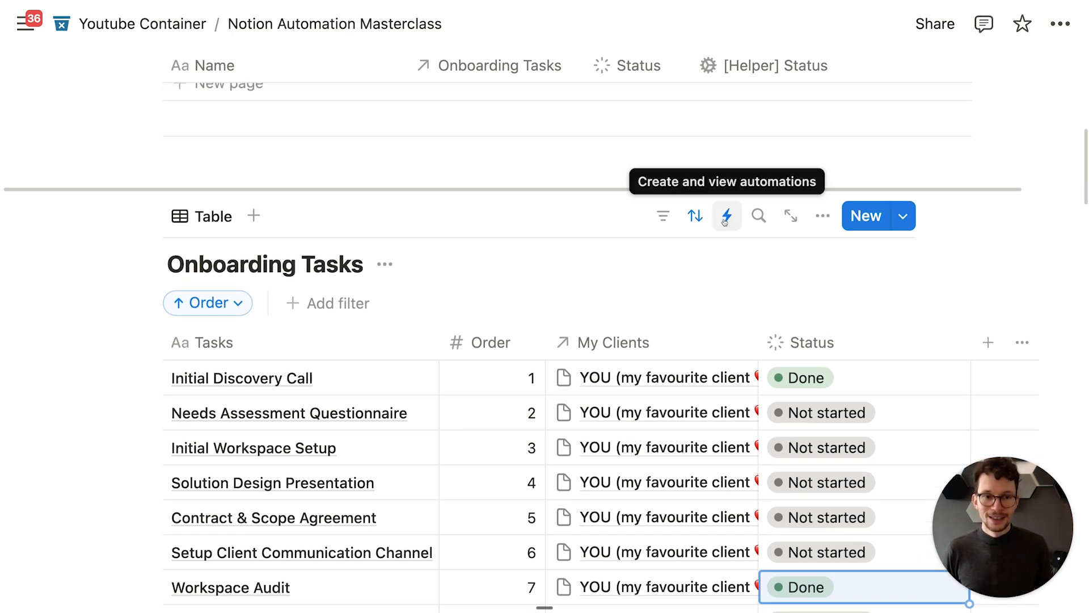
# Step: Open the Set Project Status automation and keep its triggers requiring all conditions
pyautogui.click(727, 215)
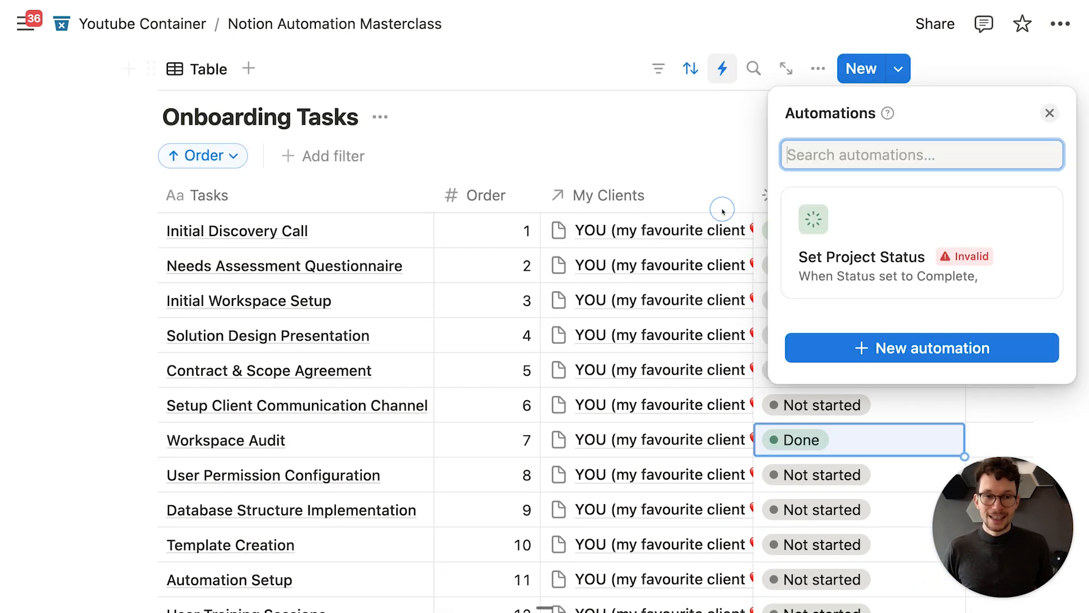
pyautogui.click(996, 225)
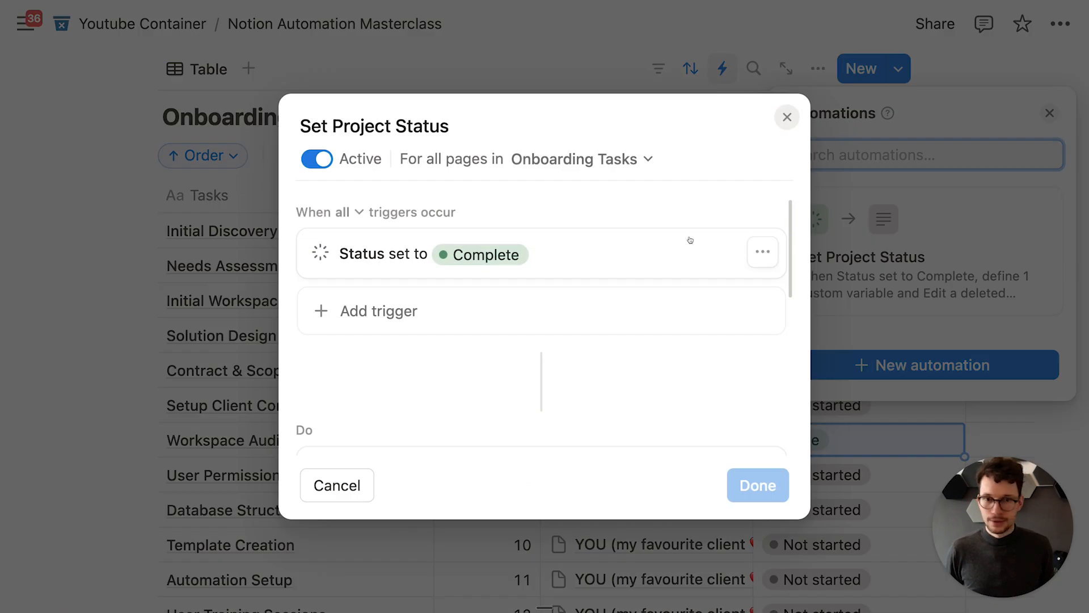
pyautogui.moveTo(311, 212); pyautogui.dragTo(460, 206)
pyautogui.click(460, 206)
pyautogui.moveTo(302, 212); pyautogui.dragTo(475, 210)
pyautogui.click(474, 209)
pyautogui.click(352, 214)
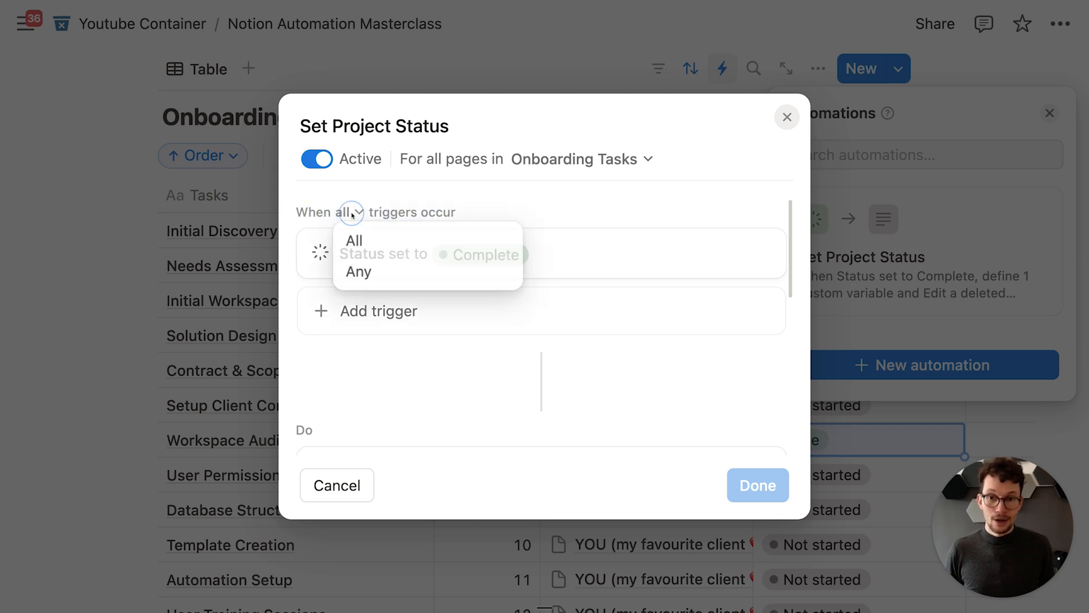
pyautogui.click(430, 195)
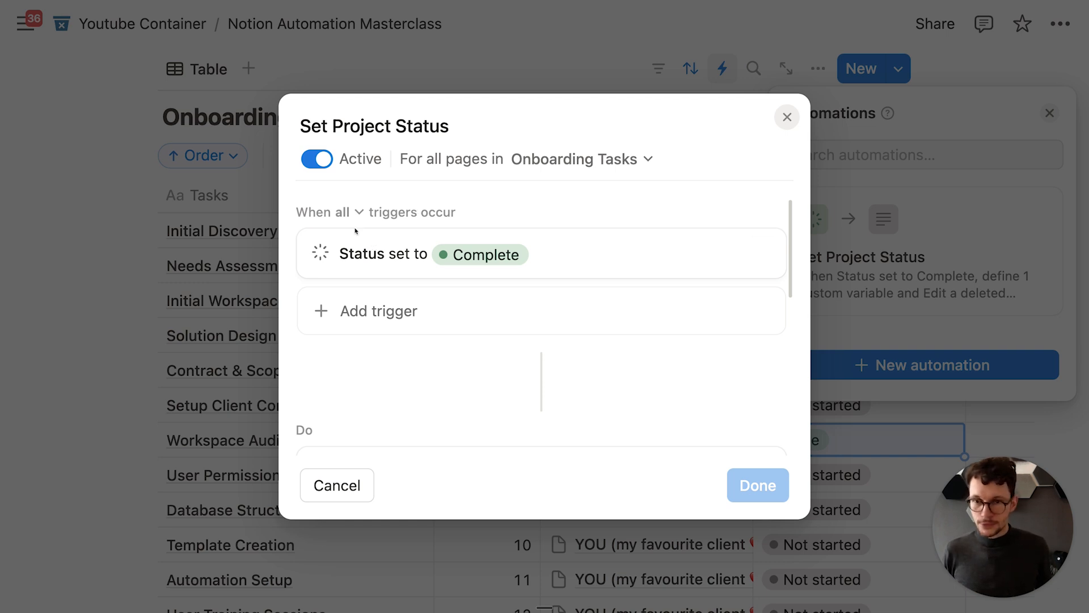
pyautogui.scroll(-2, 357, 230)
pyautogui.scroll(1, 386, 233)
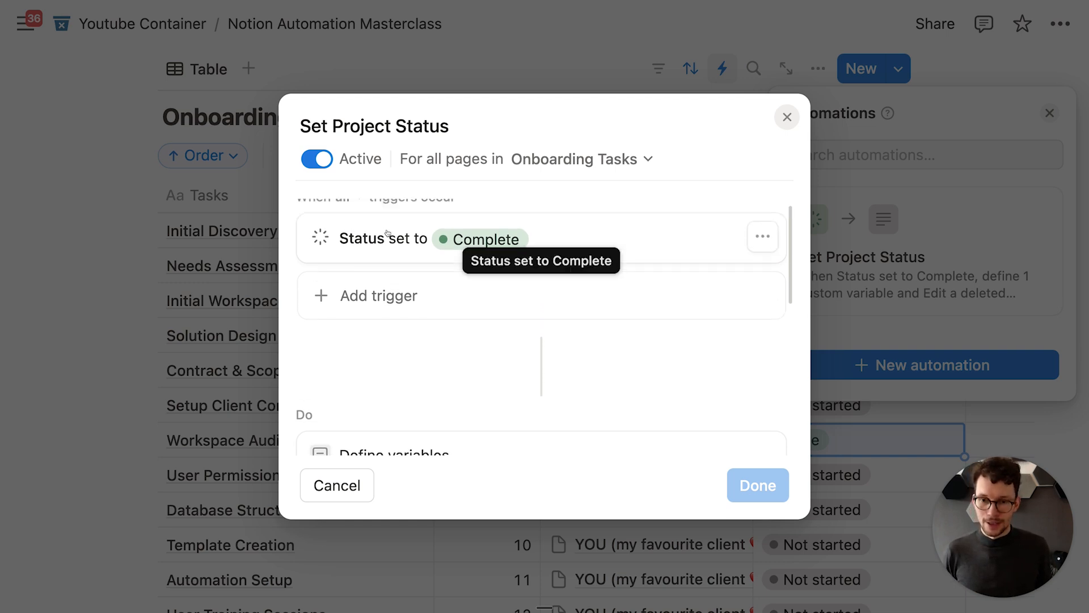
# Step: Add an Order > 0 trigger condition and save the automation
pyautogui.click(385, 318)
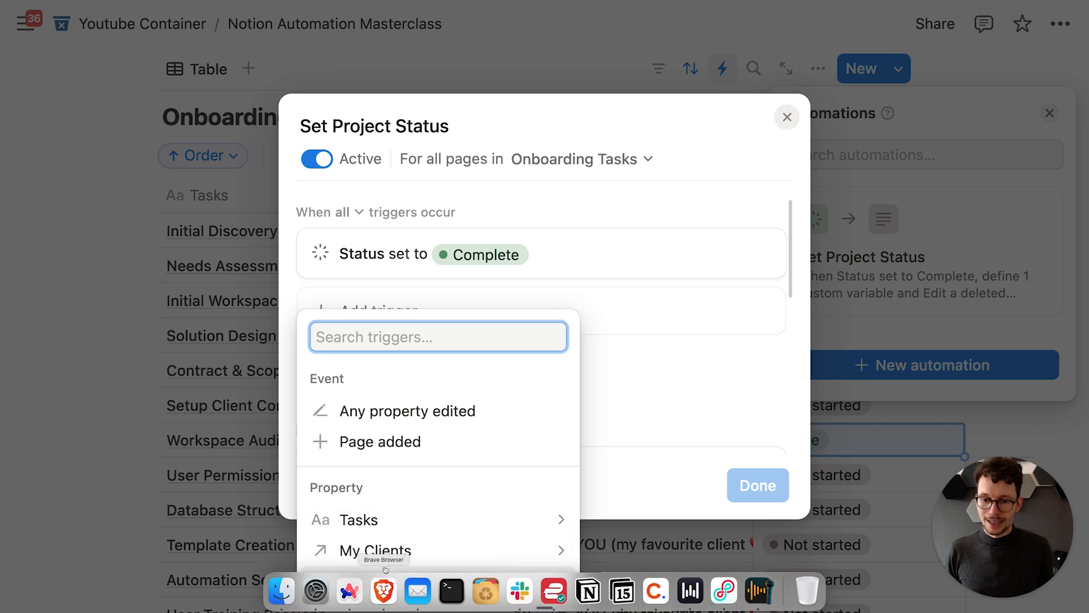
pyautogui.click(396, 581)
pyautogui.click(389, 354)
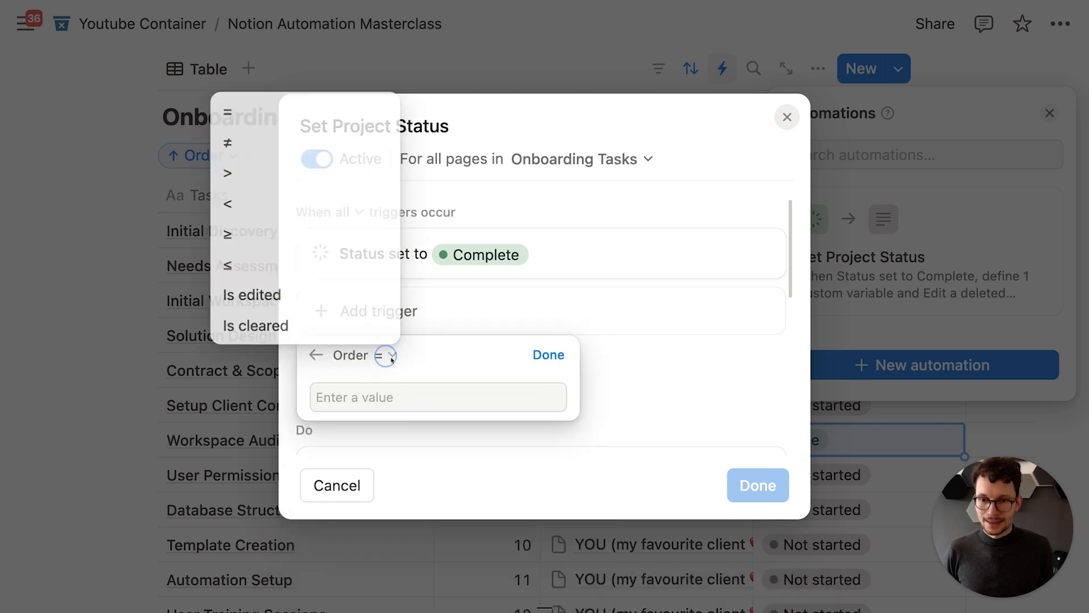
pyautogui.click(295, 172)
pyautogui.click(354, 400)
pyautogui.write('0')
pyautogui.click(548, 354)
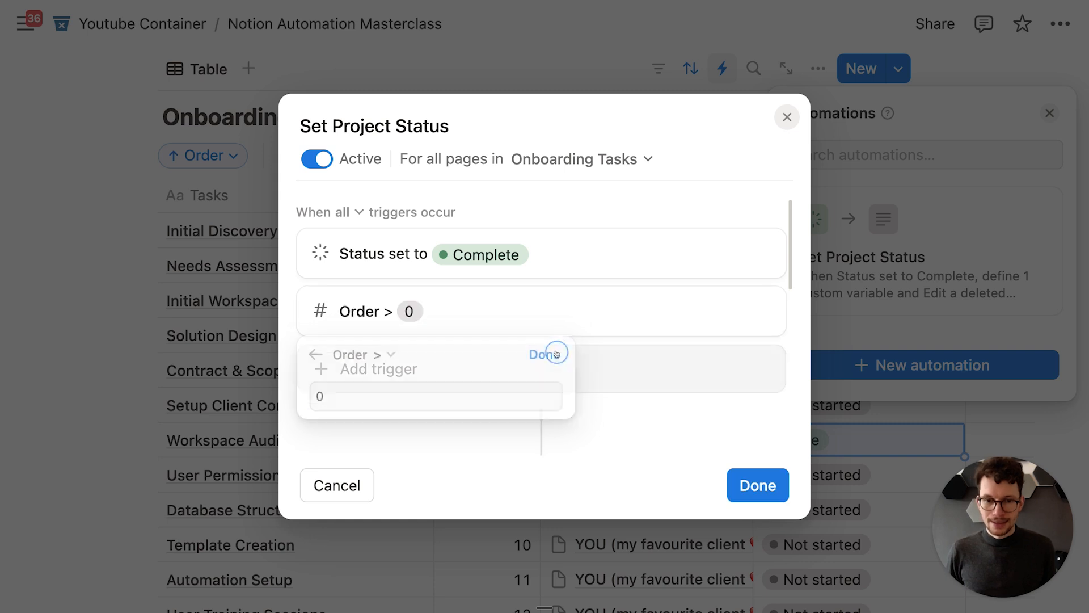
pyautogui.click(747, 483)
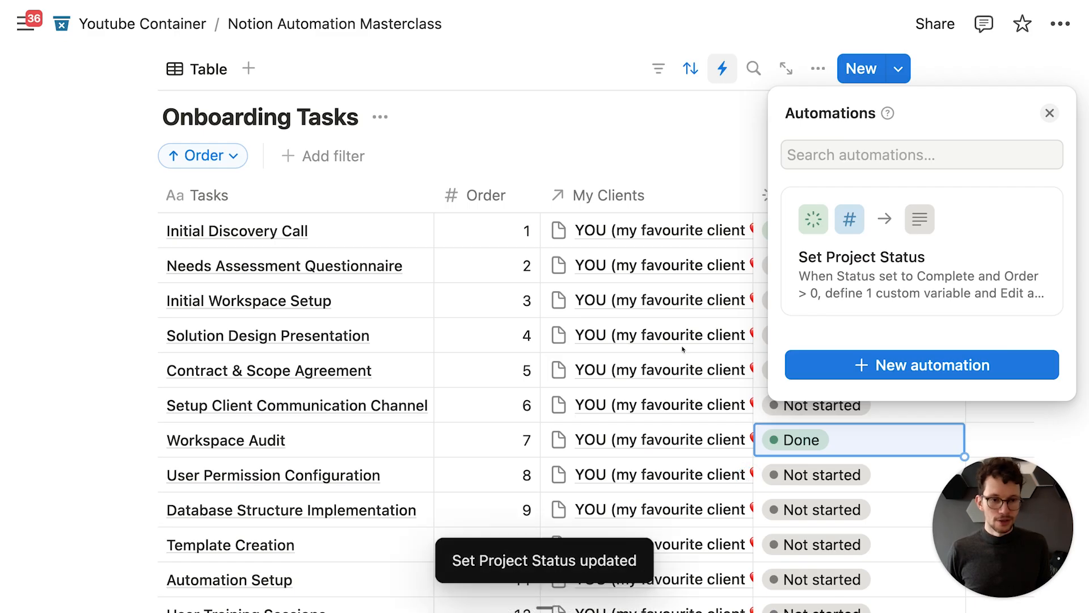
pyautogui.click(532, 147)
# Step: Scroll to the Tool Requests database and preview the new-view options beside All Requests
pyautogui.scroll(5, 516, 227)
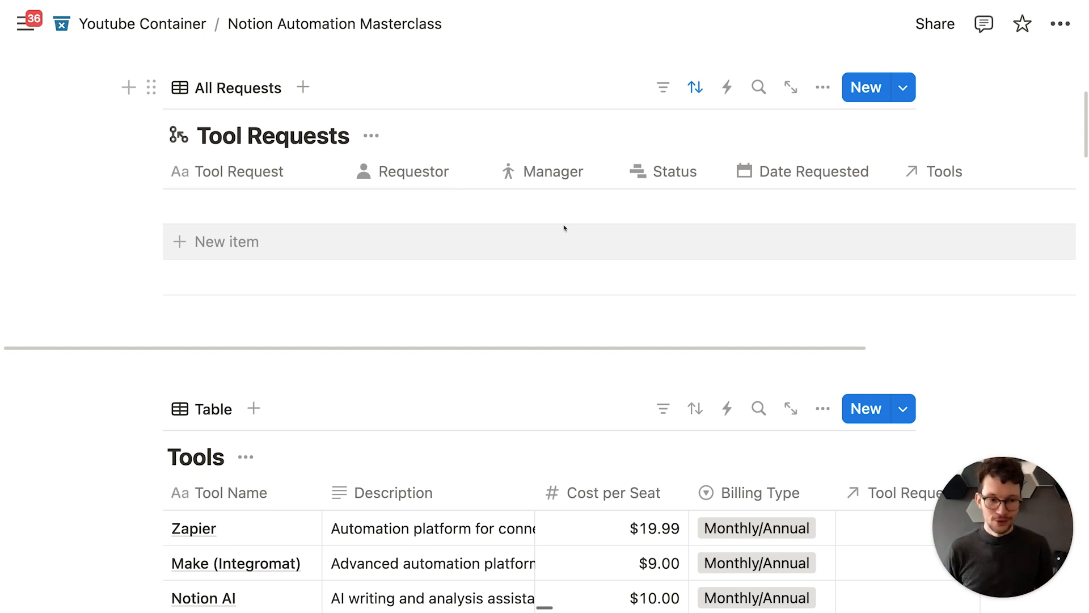
pyautogui.scroll(3, 564, 228)
pyautogui.scroll(-2, 345, 236)
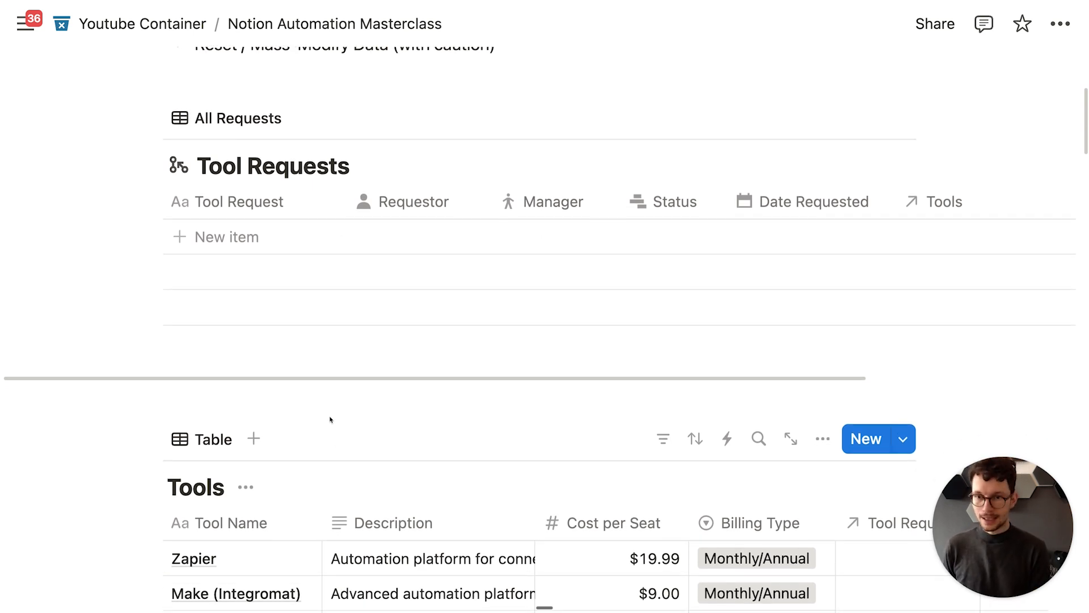
pyautogui.scroll(3, 328, 412)
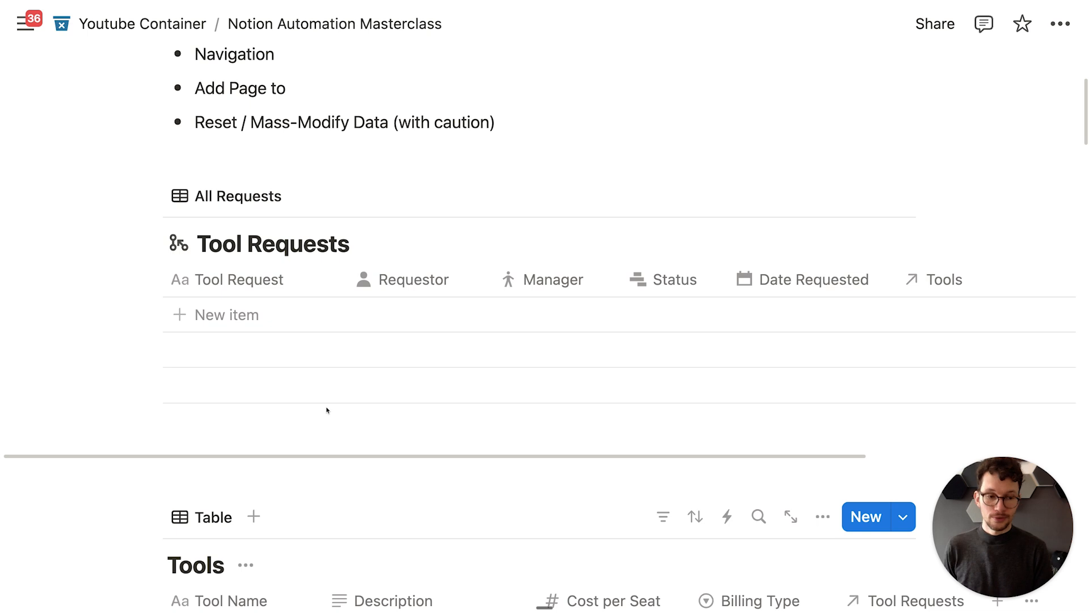
pyautogui.scroll(-4, 327, 409)
pyautogui.scroll(3, 327, 410)
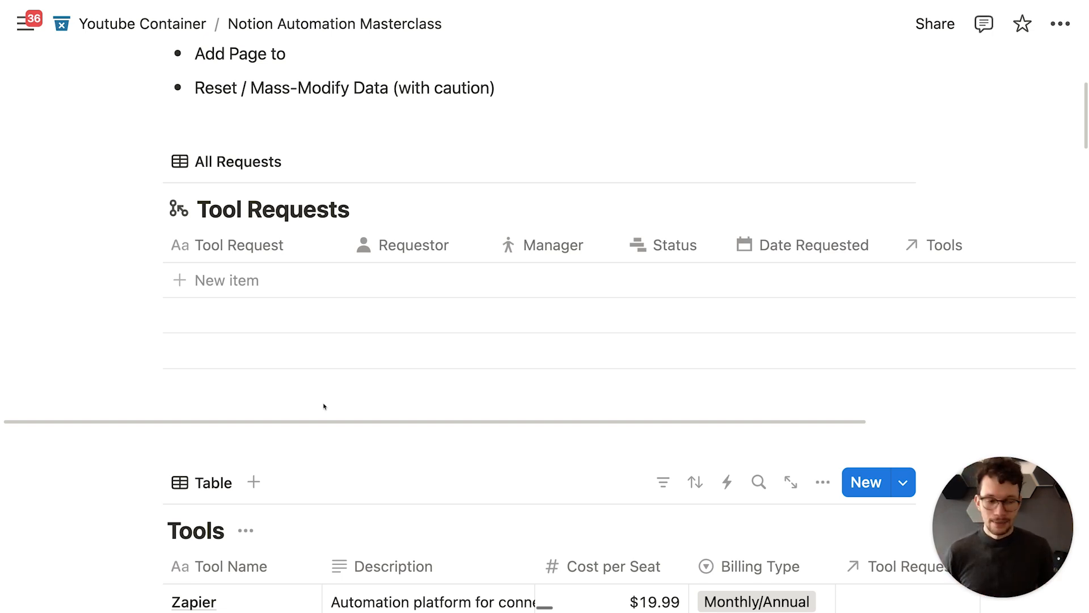
pyautogui.scroll(-3, 324, 406)
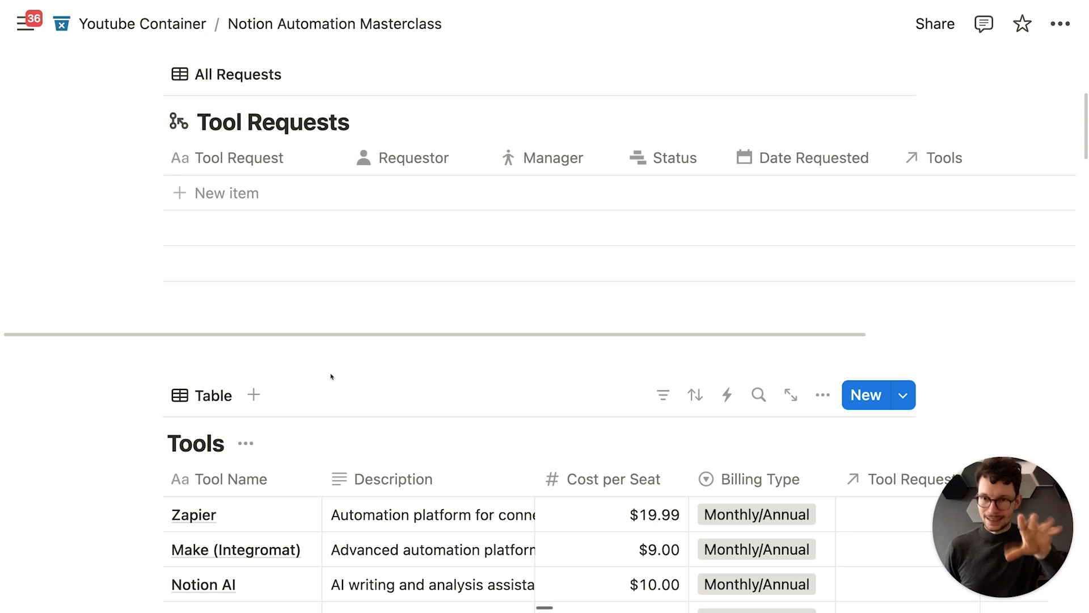
pyautogui.moveTo(218, 131); pyautogui.dragTo(261, 125)
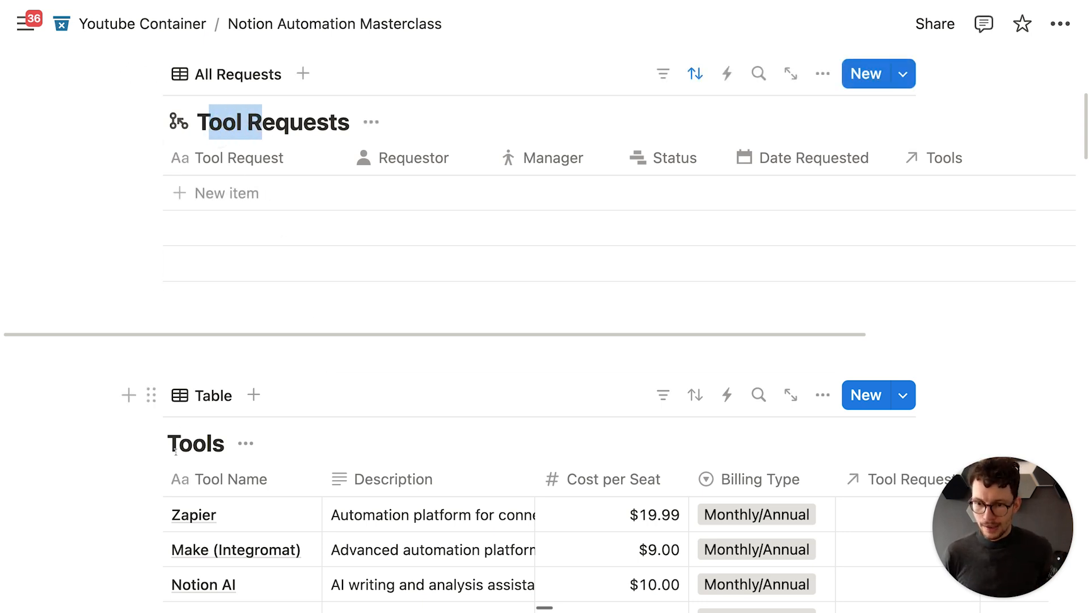
pyautogui.moveTo(177, 447); pyautogui.dragTo(207, 432)
pyautogui.moveTo(218, 123); pyautogui.dragTo(275, 125)
pyautogui.scroll(-5, 248, 402)
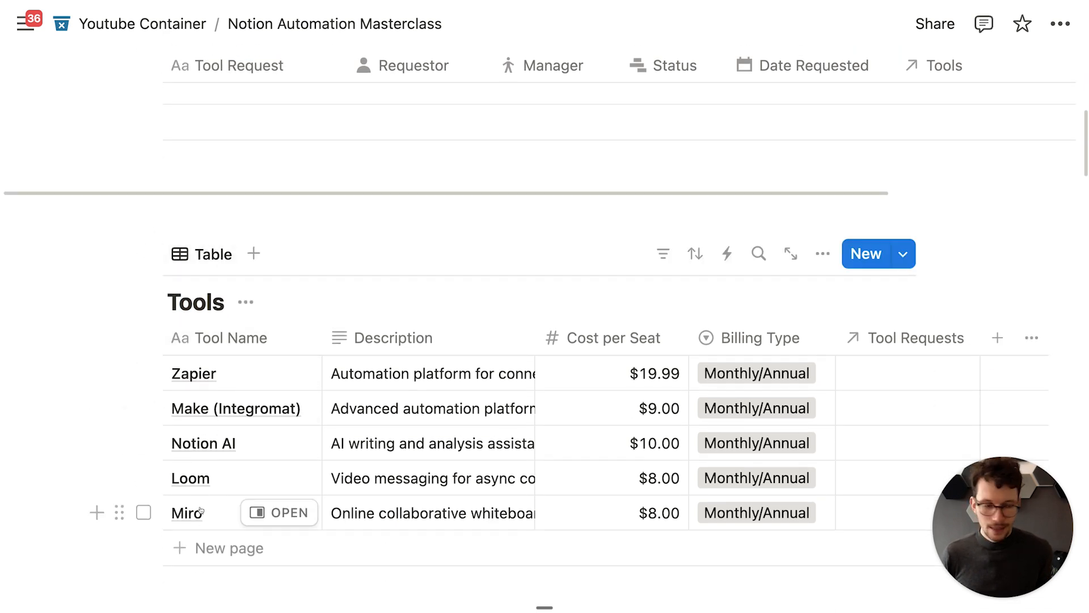
pyautogui.scroll(5, 200, 510)
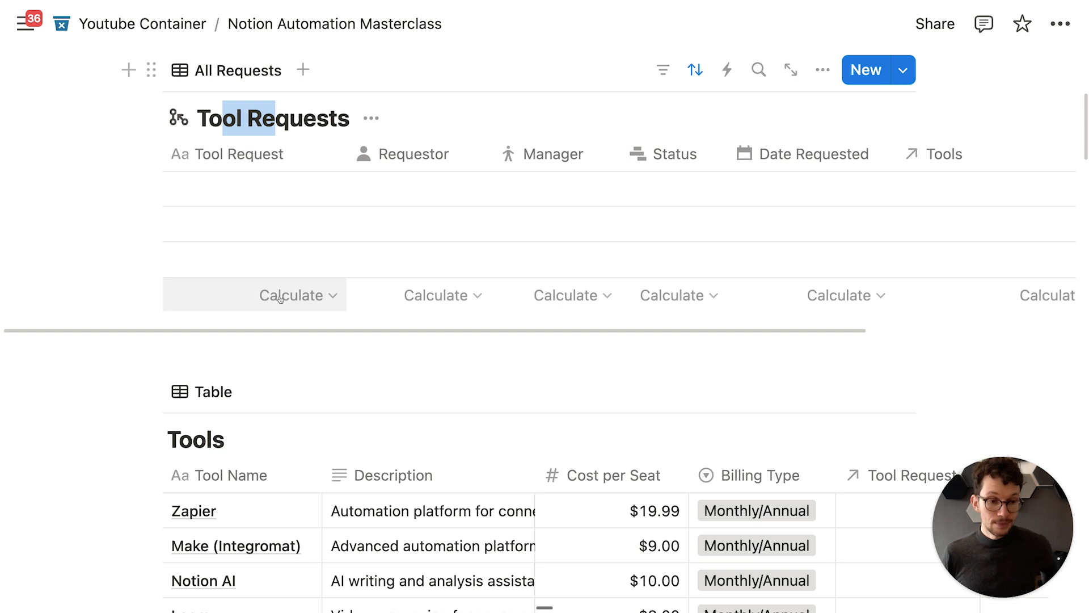
pyautogui.scroll(3, 278, 296)
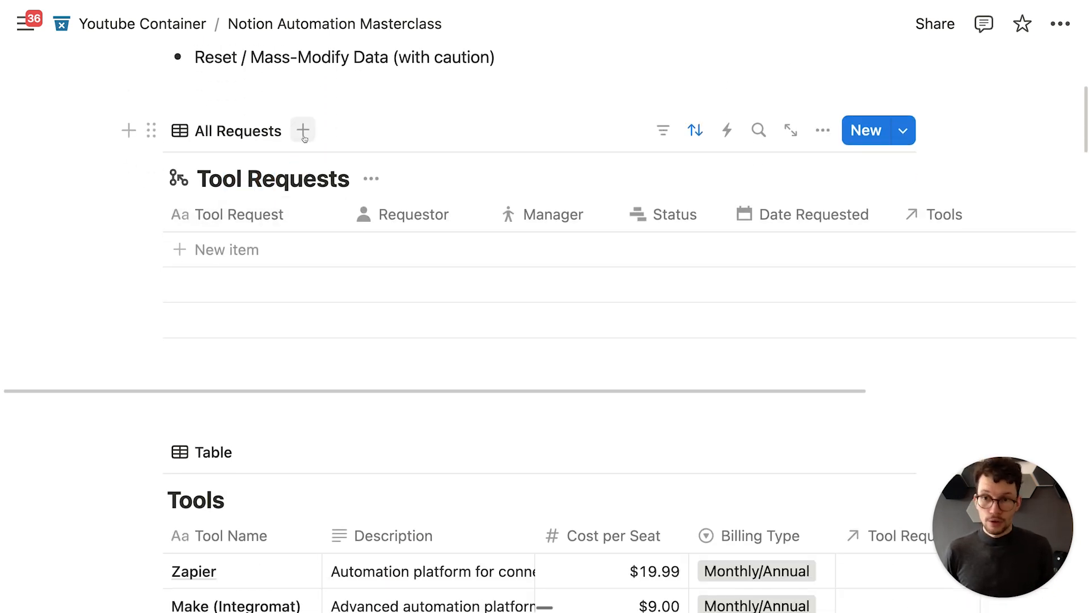
pyautogui.click(303, 132)
pyautogui.click(308, 116)
pyautogui.scroll(-3, 359, 381)
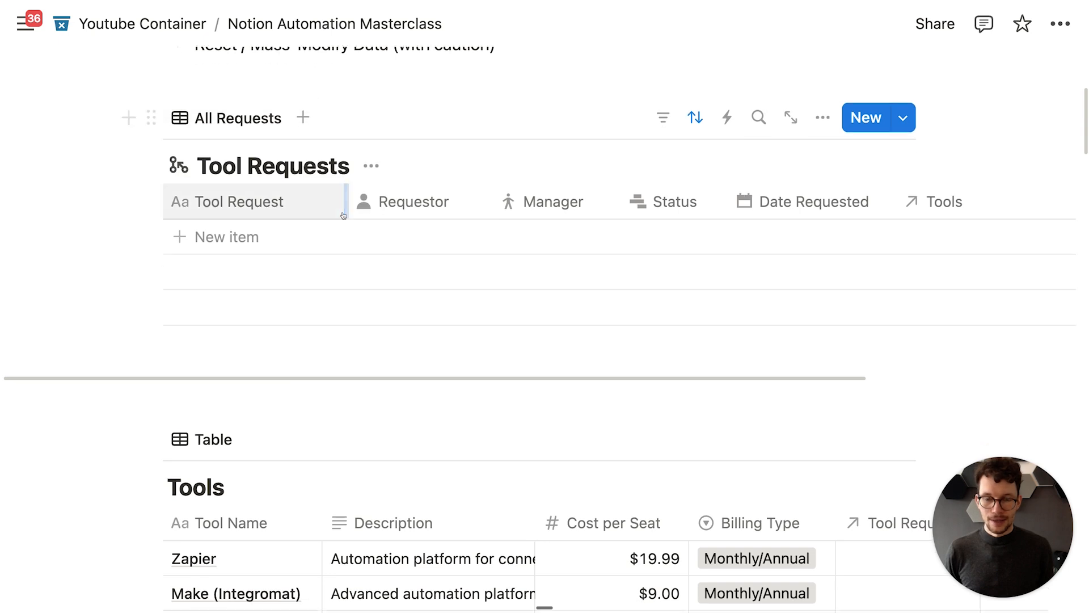
pyautogui.scroll(2, 359, 381)
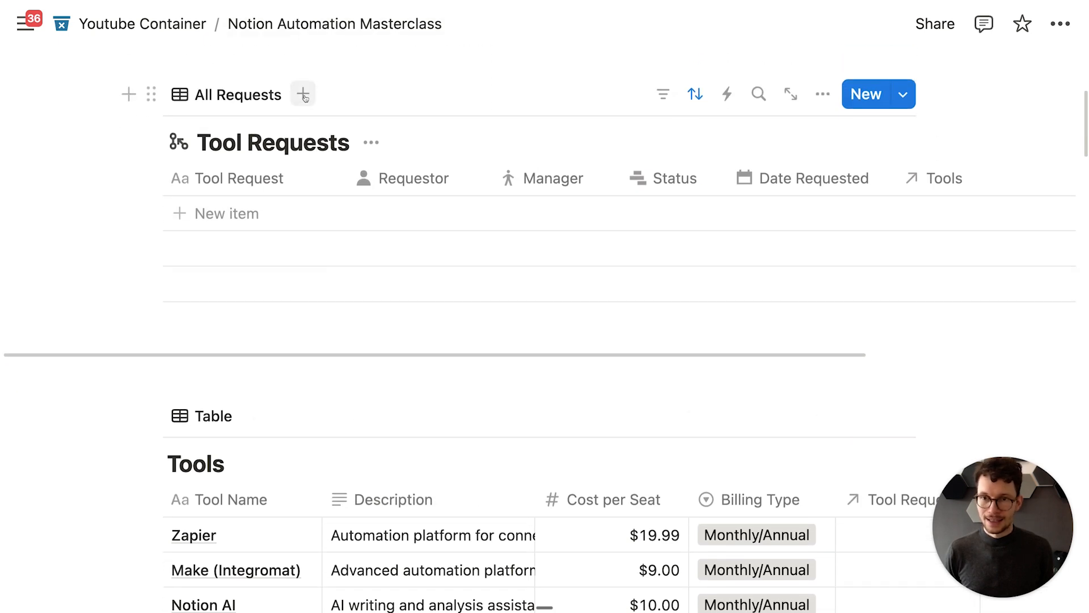
# Step: Add a form view with auto-created questions to Tool Requests, titled 'Request Access'
pyautogui.click(303, 94)
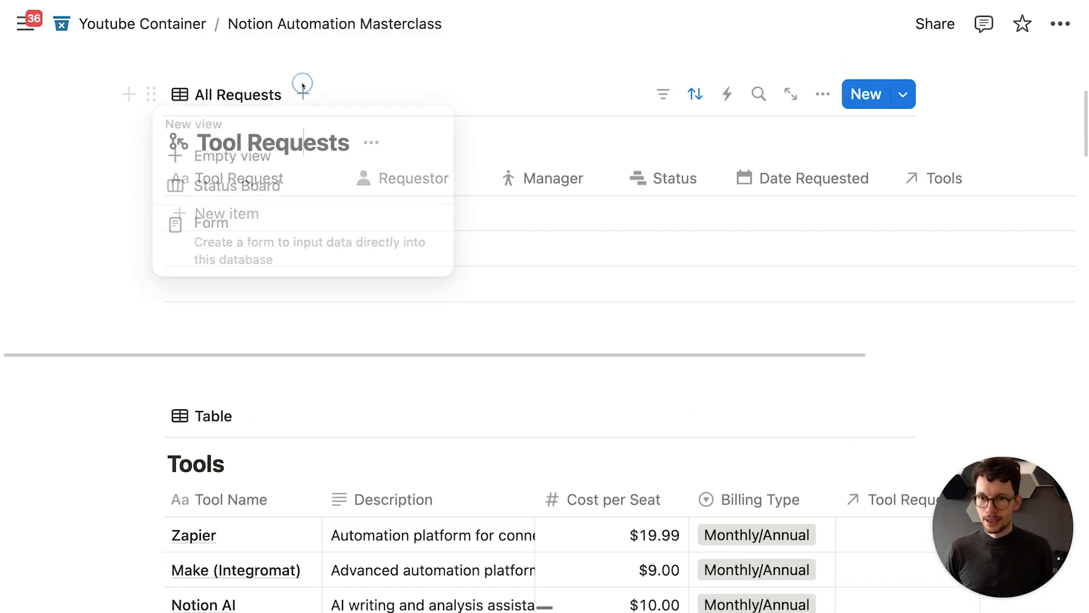
pyautogui.click(286, 225)
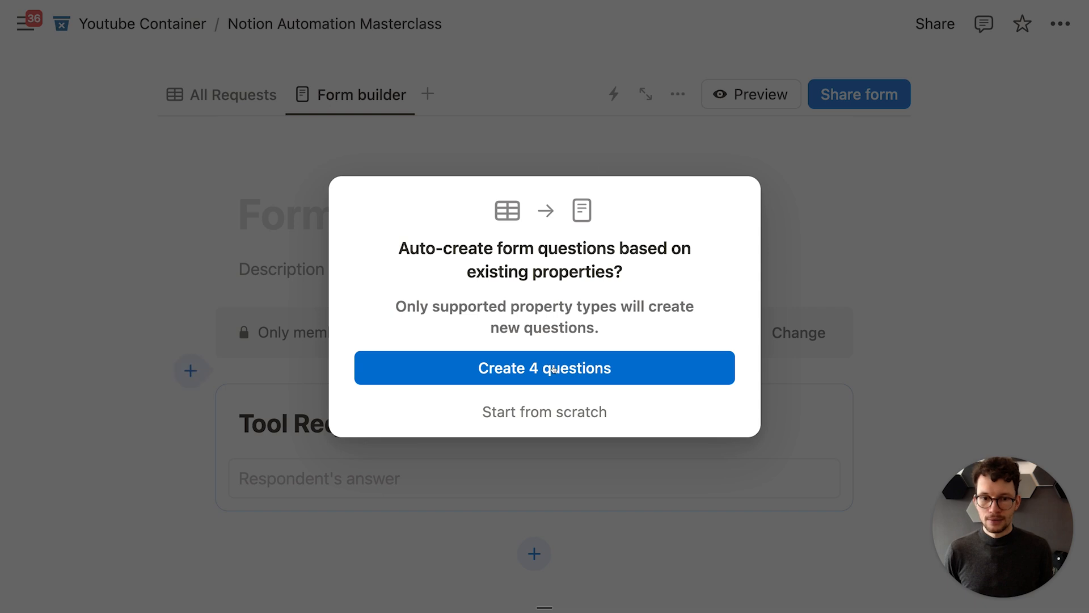
pyautogui.click(553, 369)
pyautogui.click(366, 230)
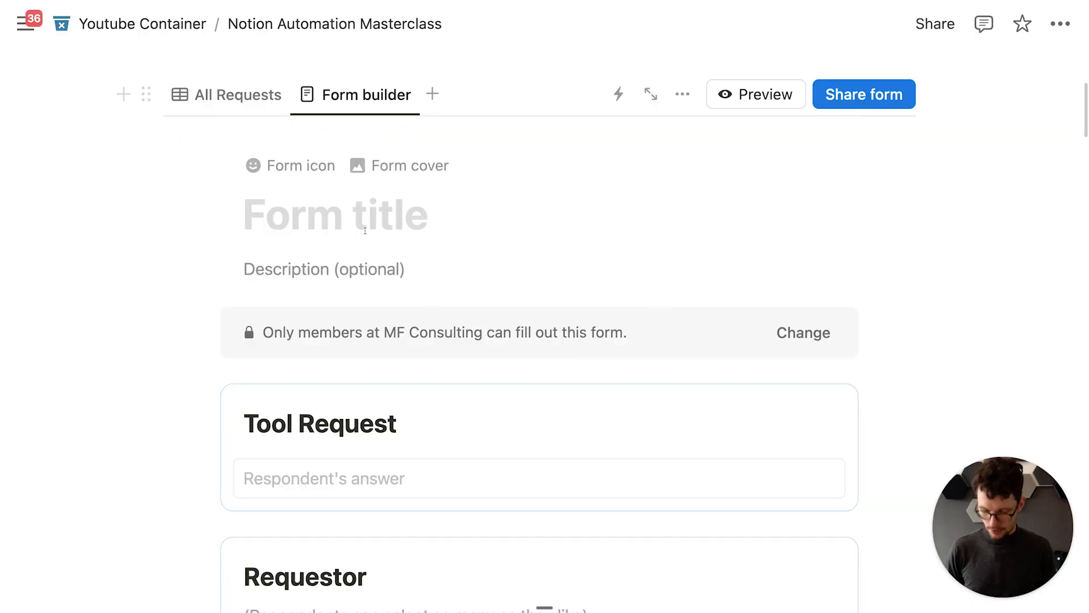
pyautogui.write('Request ')
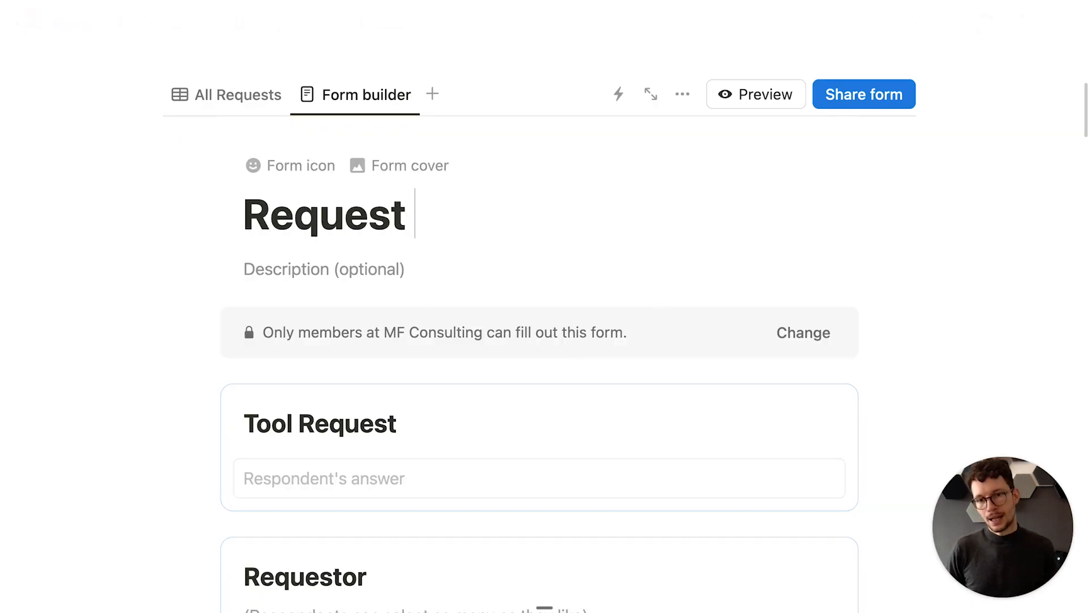
pyautogui.write('Access')
# Step: Delete the Requestor question from the form
pyautogui.scroll(-5, 284, 208)
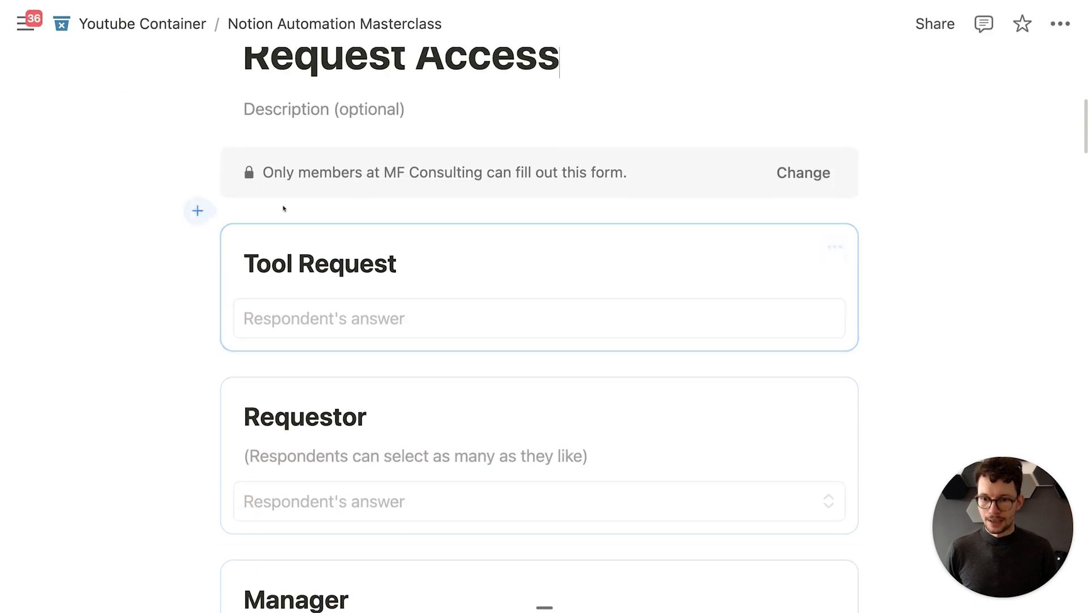
pyautogui.scroll(-1, 365, 311)
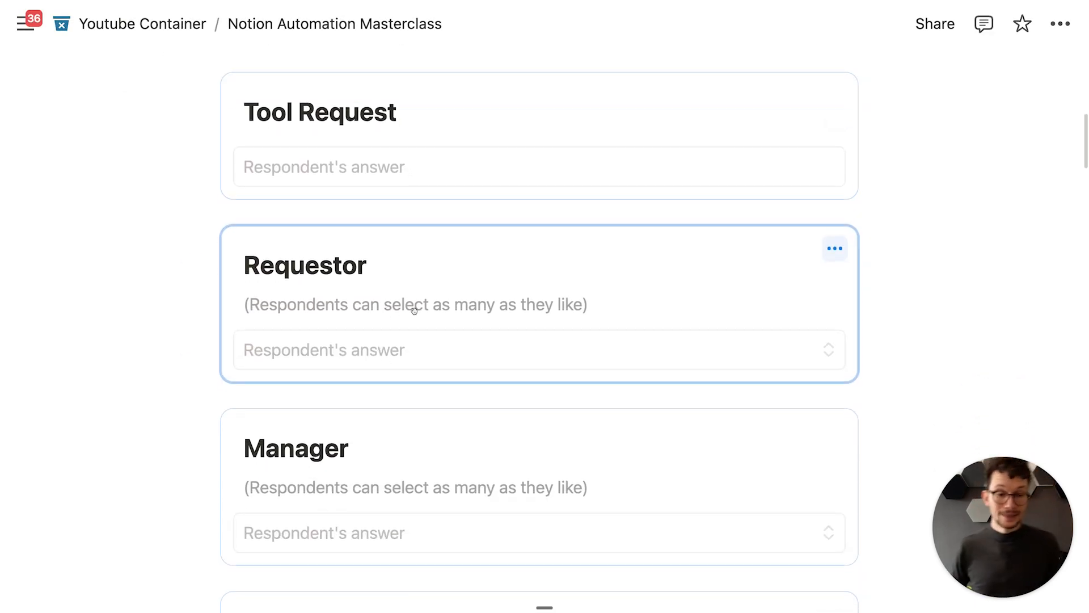
pyautogui.scroll(-1, 402, 307)
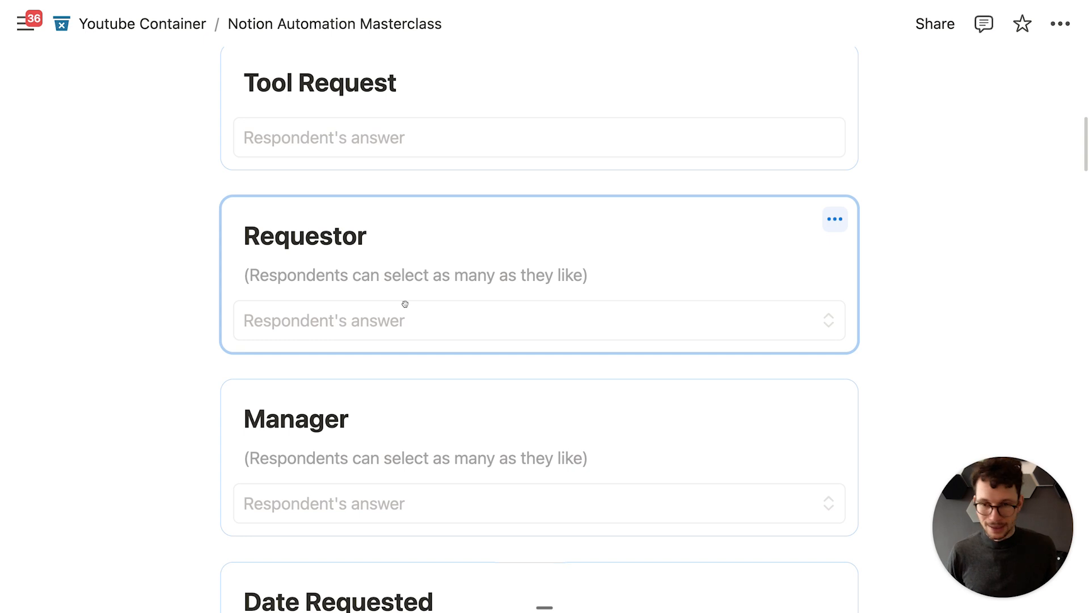
pyautogui.scroll(-2, 431, 298)
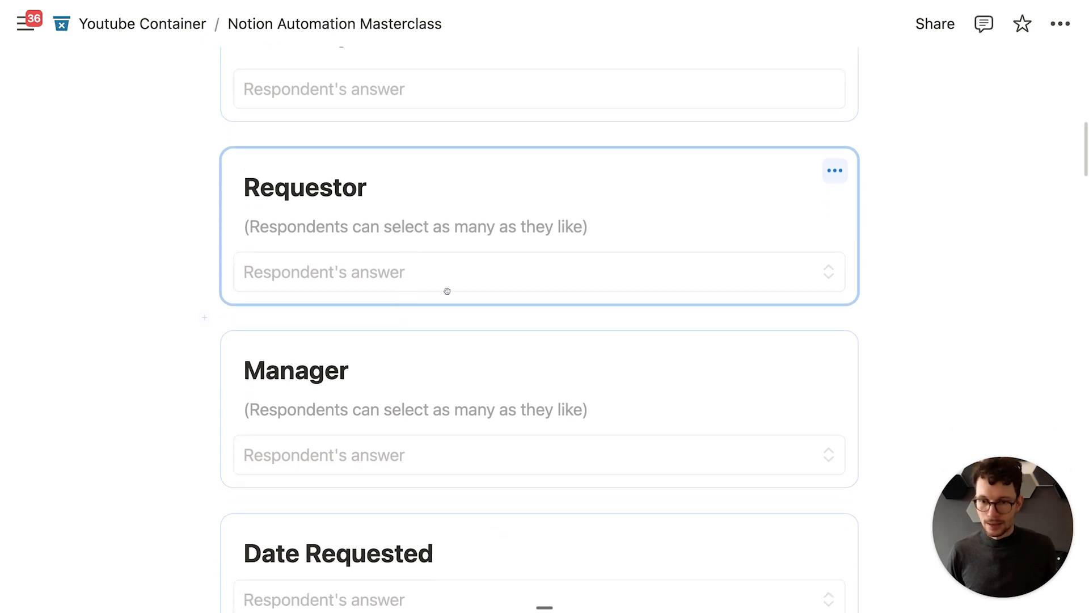
pyautogui.click(834, 170)
pyautogui.click(852, 441)
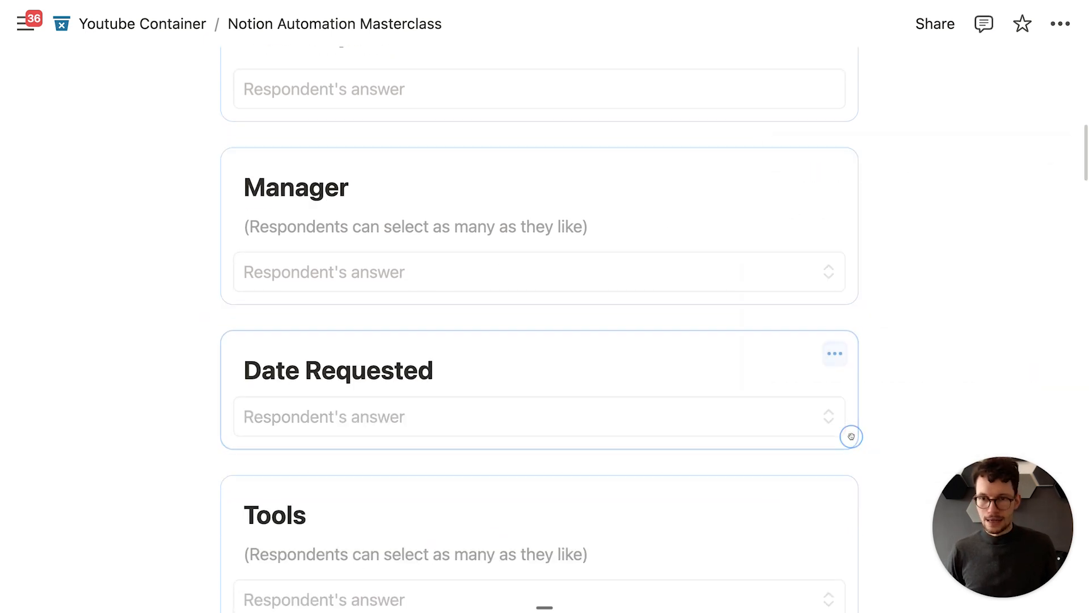
pyautogui.scroll(-4, 370, 261)
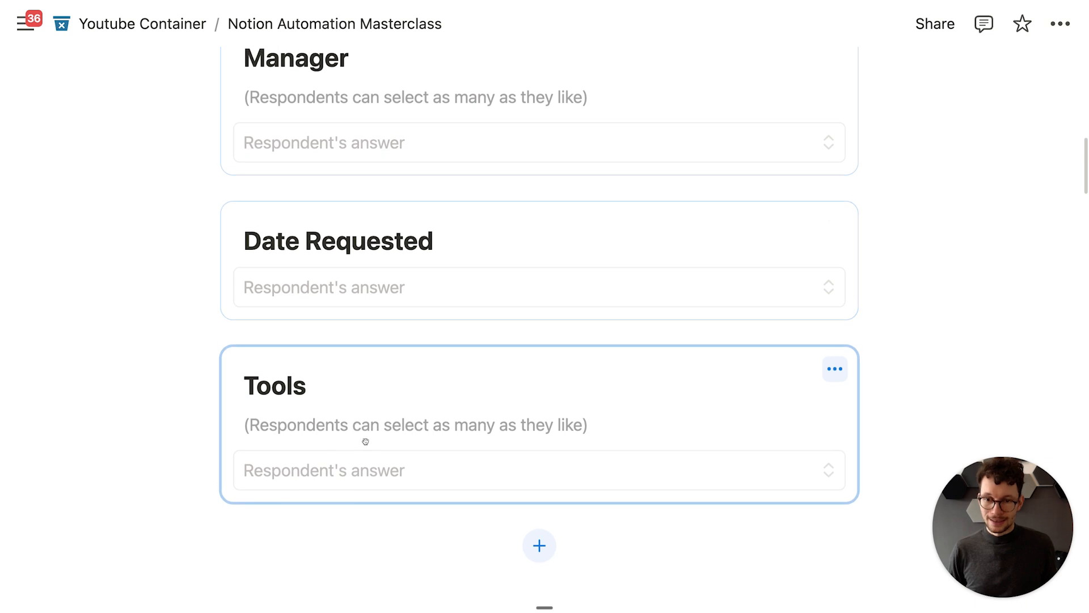
pyautogui.scroll(10, 350, 437)
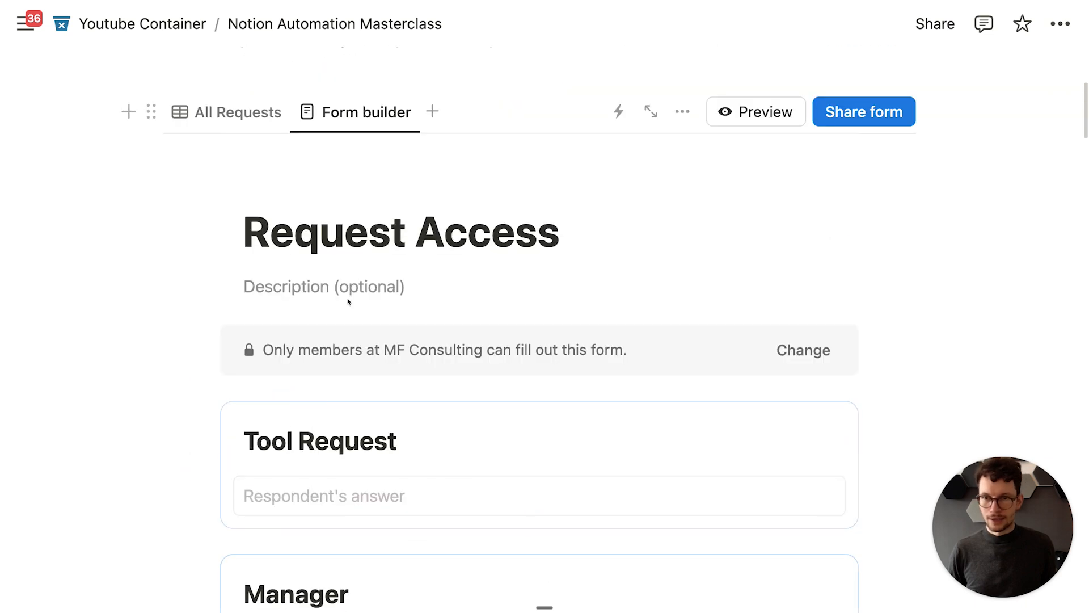
# Step: Add a Created by property named 'Reqestor' to the All Requests table and narrow its column
pyautogui.click(201, 112)
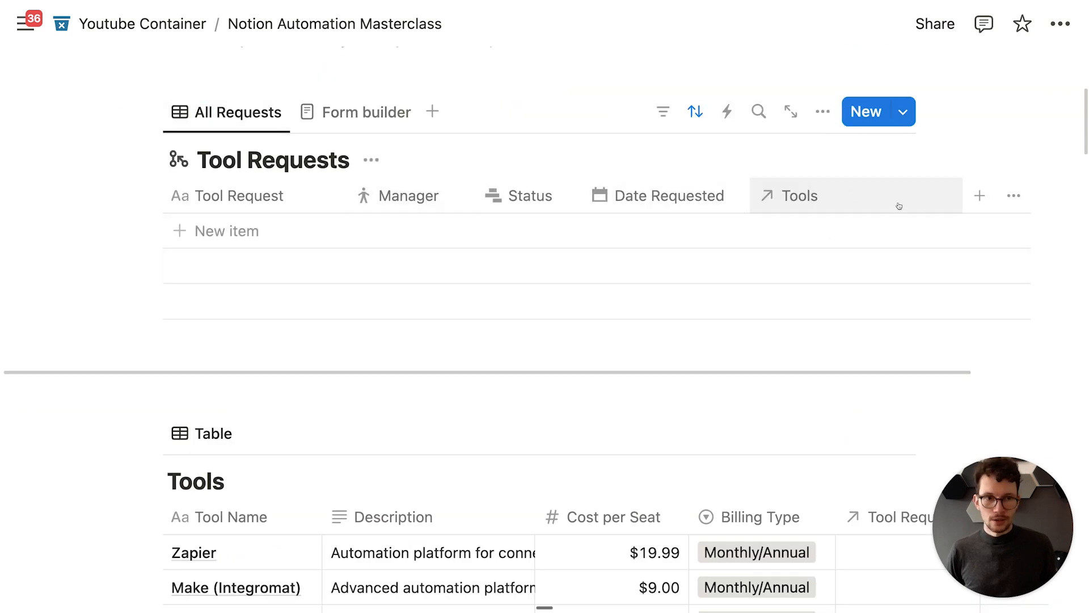
pyautogui.click(978, 195)
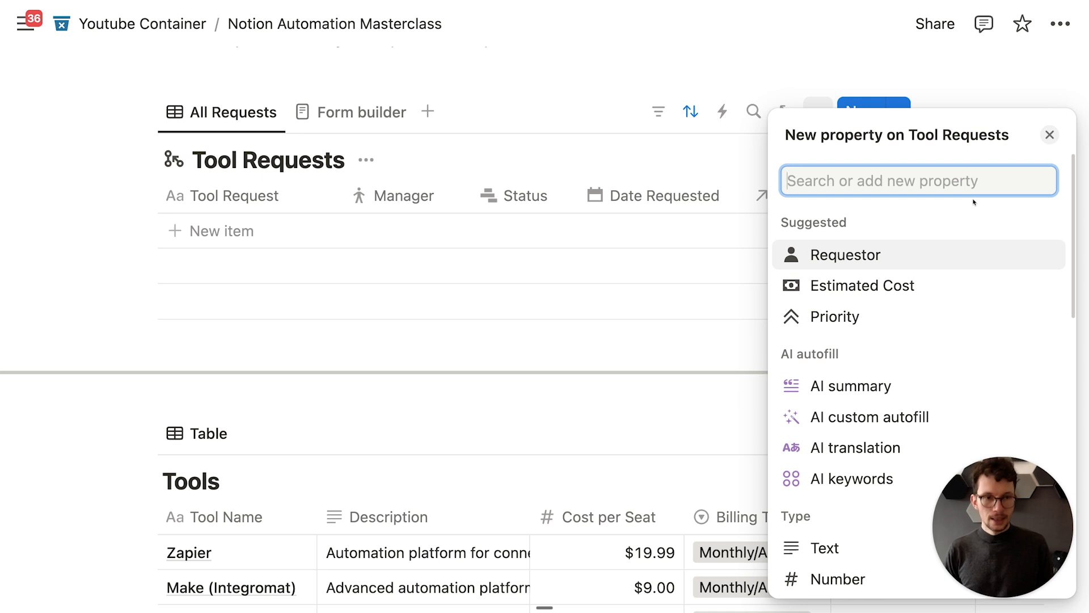
pyautogui.write('create')
pyautogui.click(914, 306)
pyautogui.write('Reqesto')
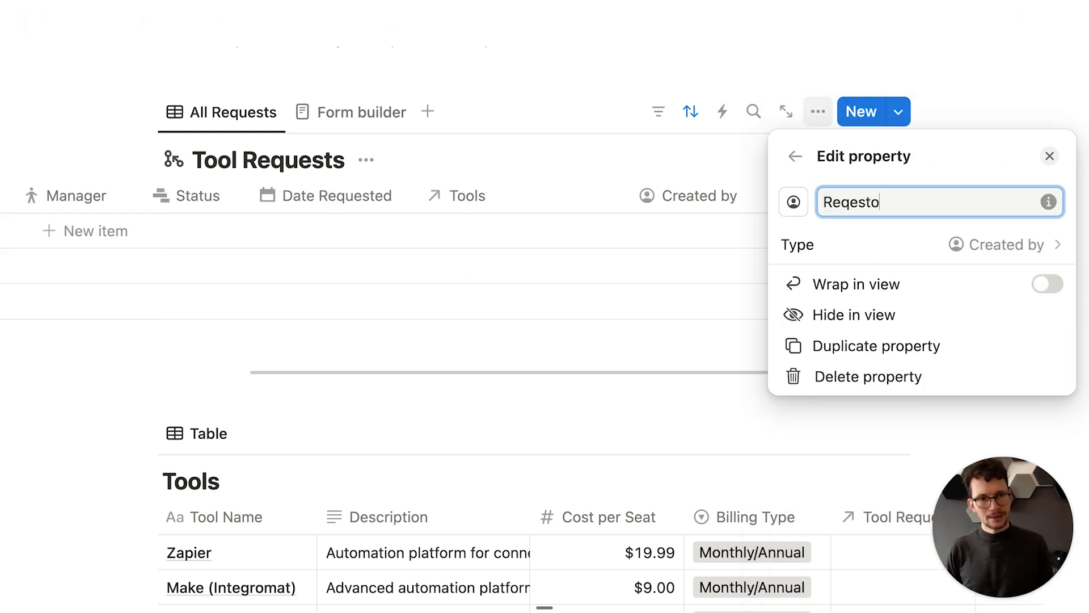
pyautogui.write('r')
pyautogui.press('Return')
pyautogui.click(656, 213)
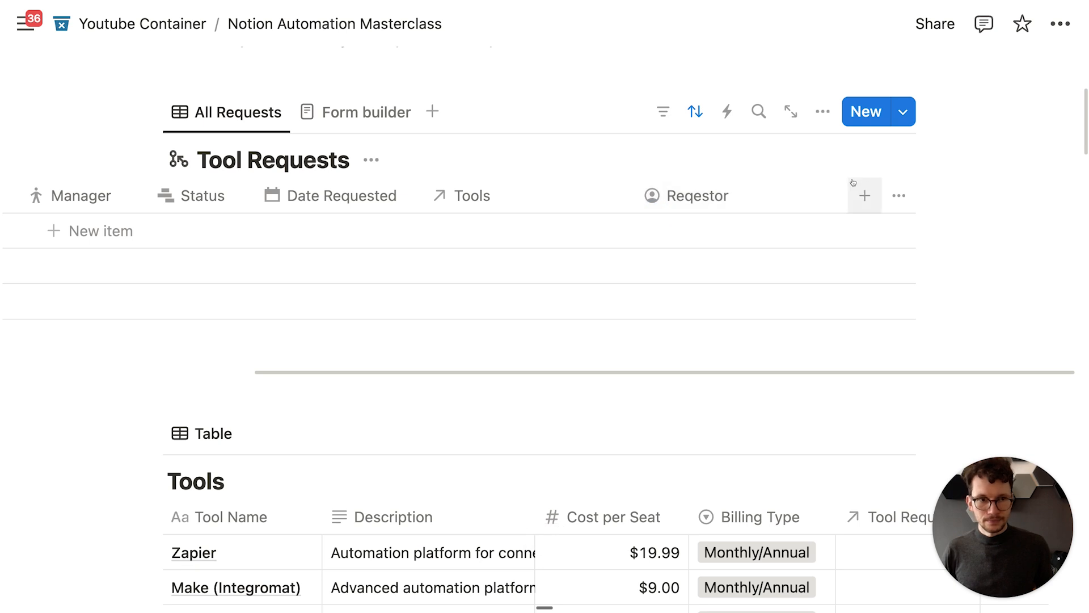
pyautogui.moveTo(847, 196); pyautogui.dragTo(571, 219)
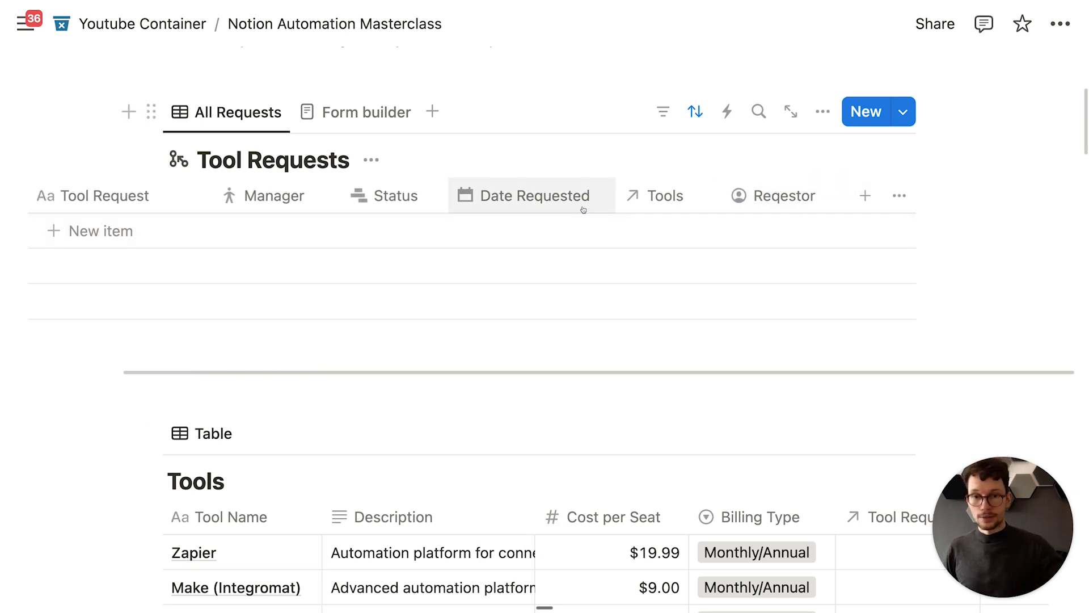
pyautogui.scroll(2, 587, 209)
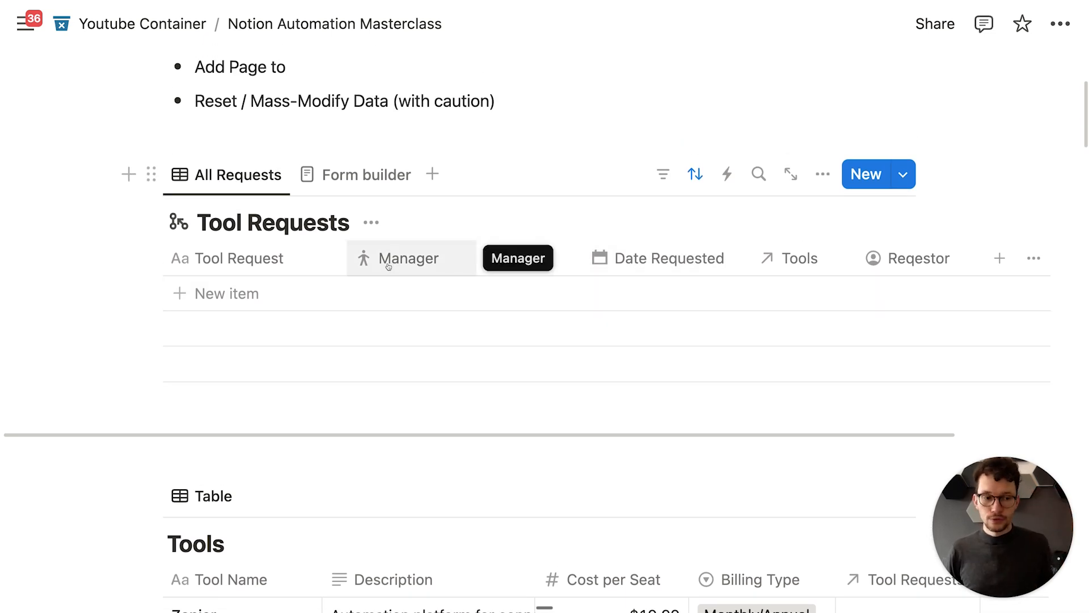
pyautogui.scroll(1, 393, 262)
pyautogui.scroll(-1, 397, 262)
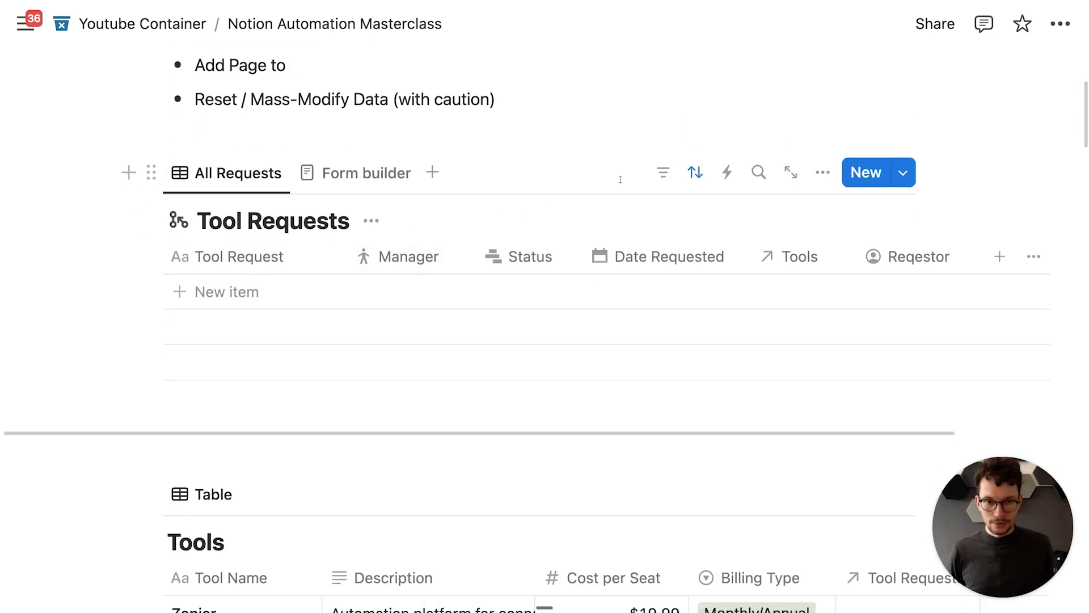
# Step: Create an automation named 'Notify Manager' that runs when a page is added
pyautogui.click(727, 174)
pyautogui.write('No')
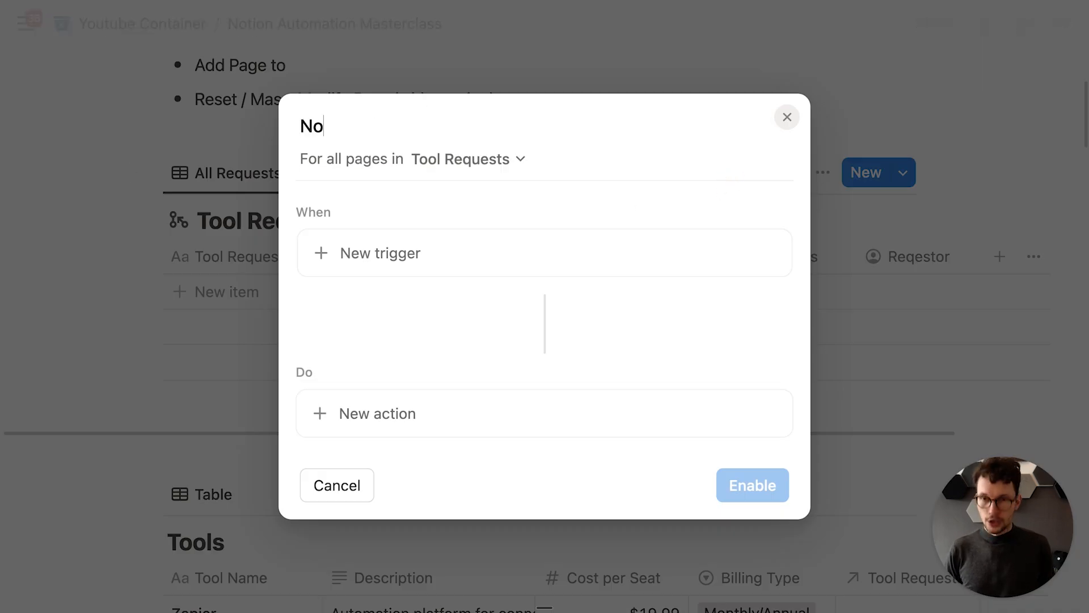
pyautogui.write('tify Manager')
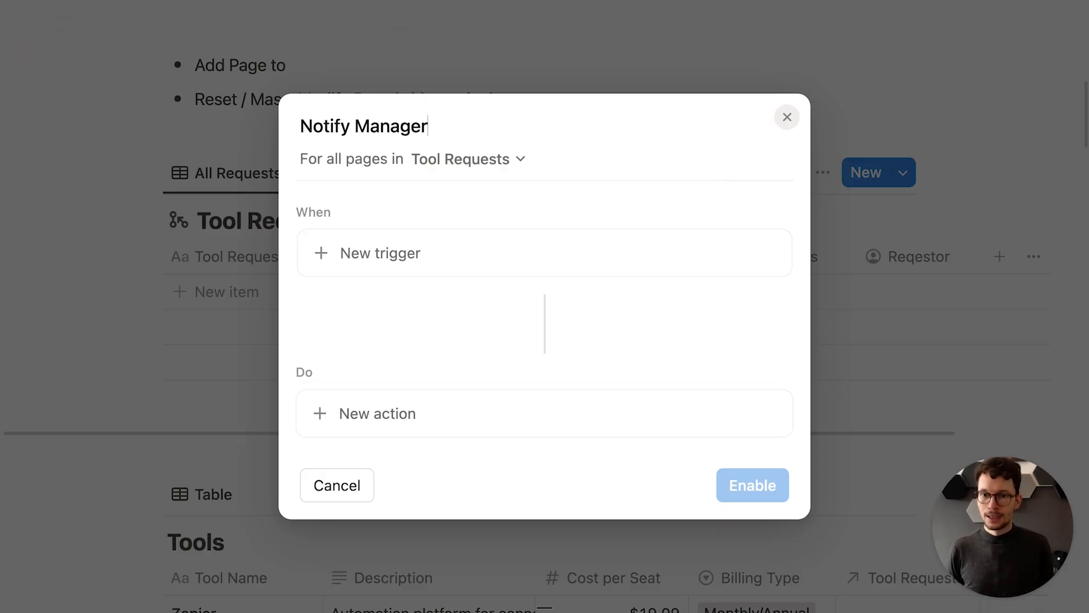
pyautogui.click(428, 249)
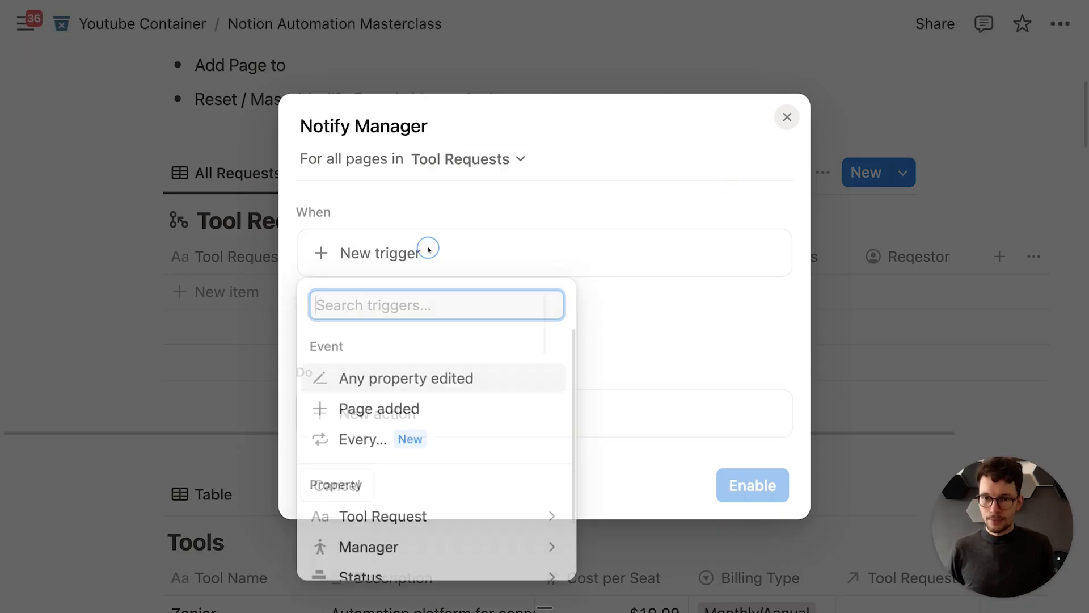
pyautogui.click(400, 410)
pyautogui.scroll(-1, 454, 344)
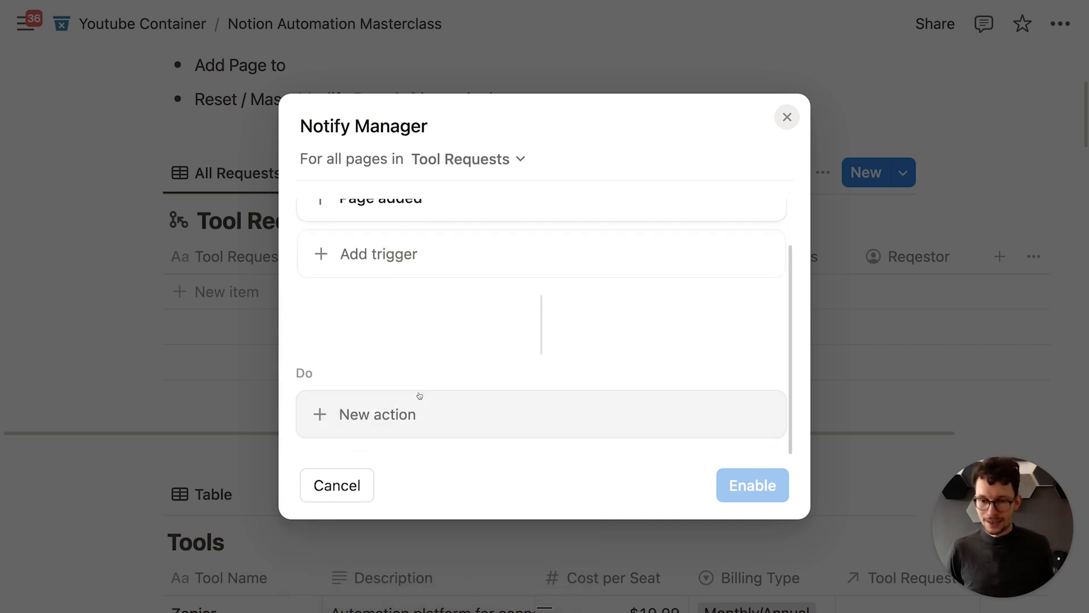
# Step: Add a Send notification action addressed to the Manager property
pyautogui.click(407, 412)
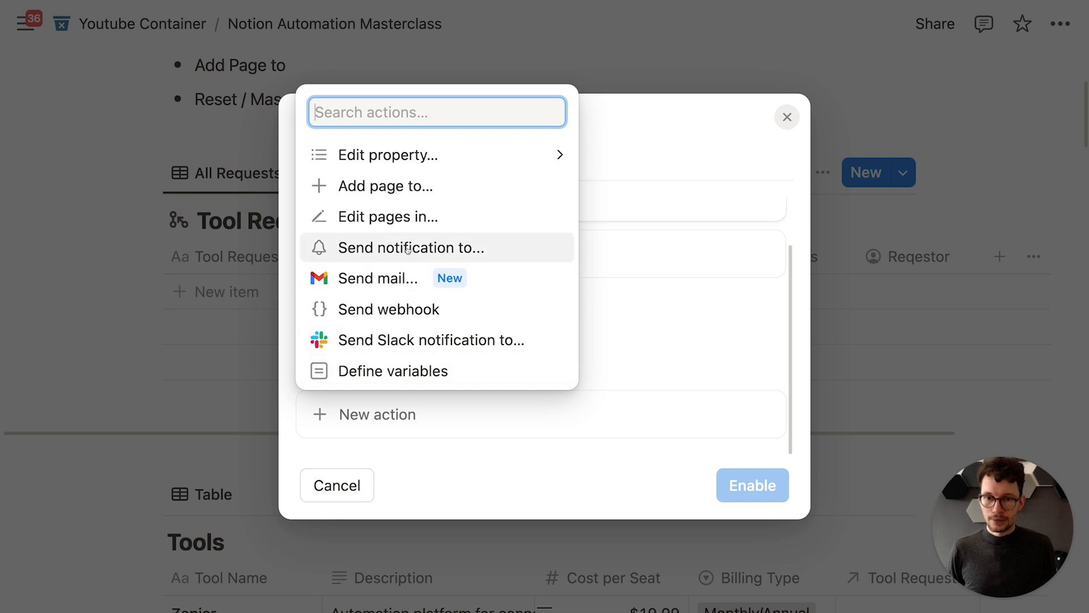
pyautogui.click(408, 248)
pyautogui.scroll(-2, 435, 307)
pyautogui.click(541, 358)
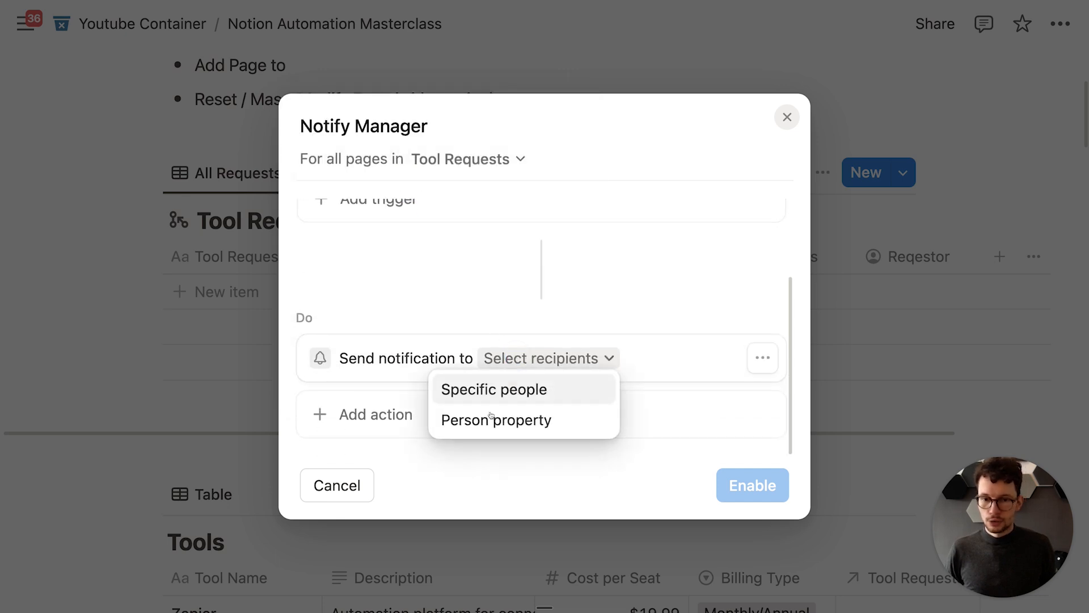
pyautogui.click(491, 418)
pyautogui.scroll(-3, 461, 397)
pyautogui.click(411, 290)
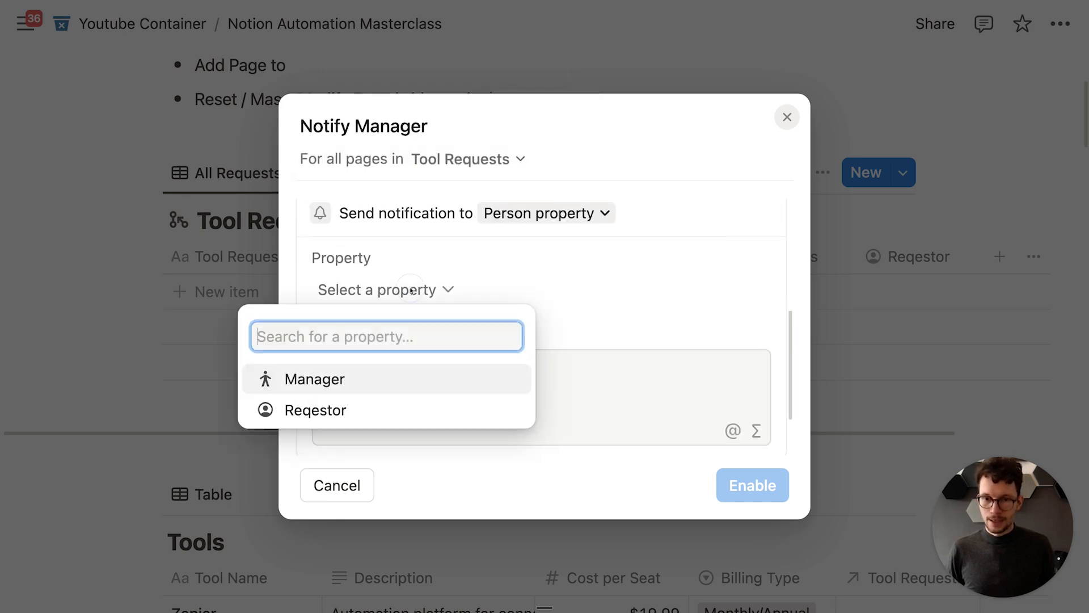
pyautogui.click(355, 390)
pyautogui.click(378, 373)
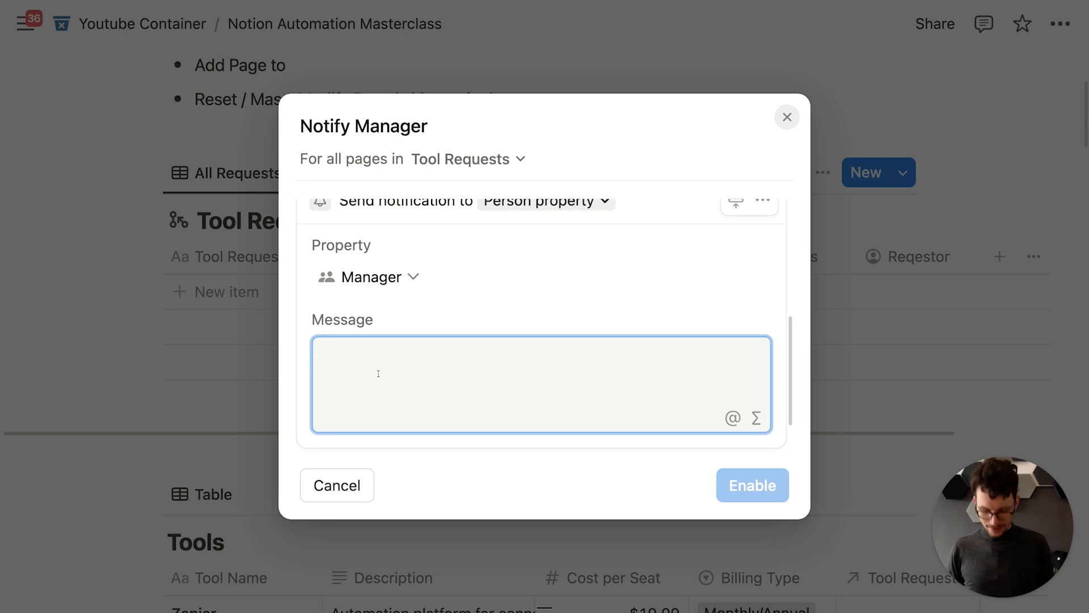
pyautogui.write('@')
pyautogui.click(444, 140)
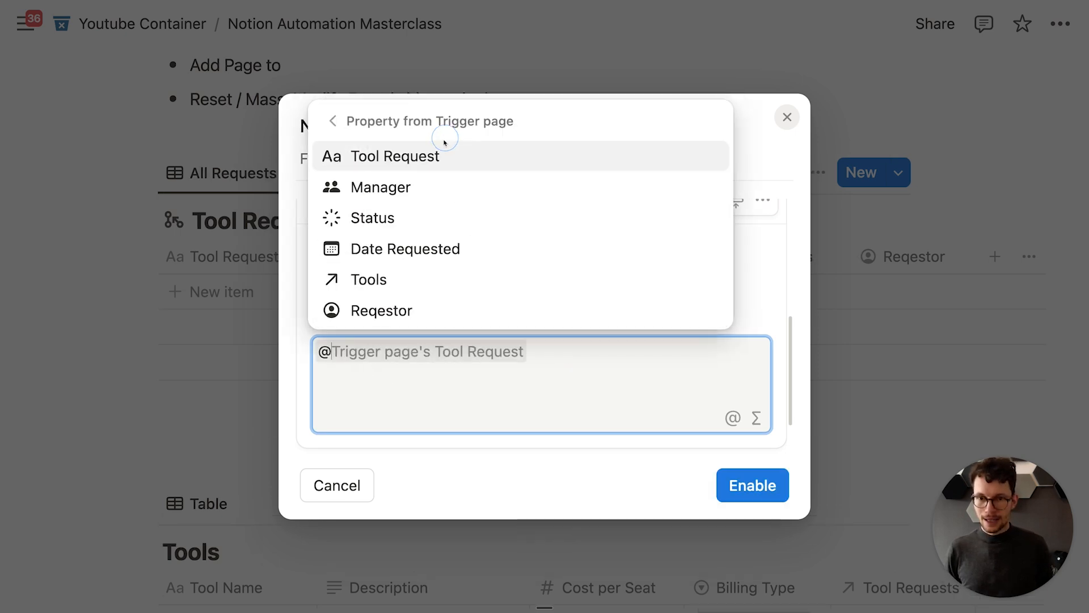
pyautogui.click(376, 312)
pyautogui.write('jus')
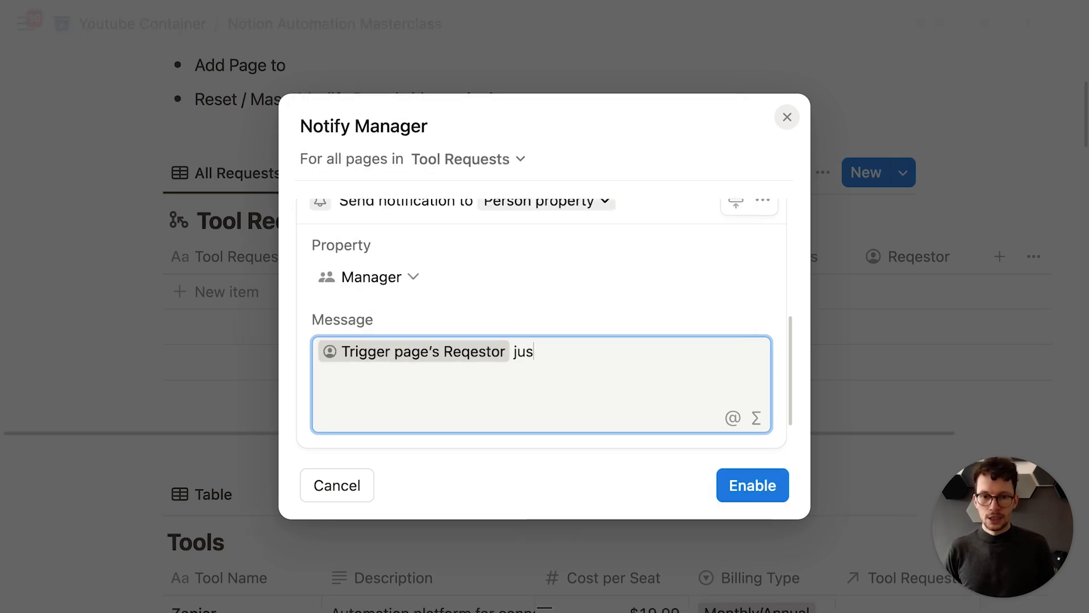
pyautogui.write('t requested acces')
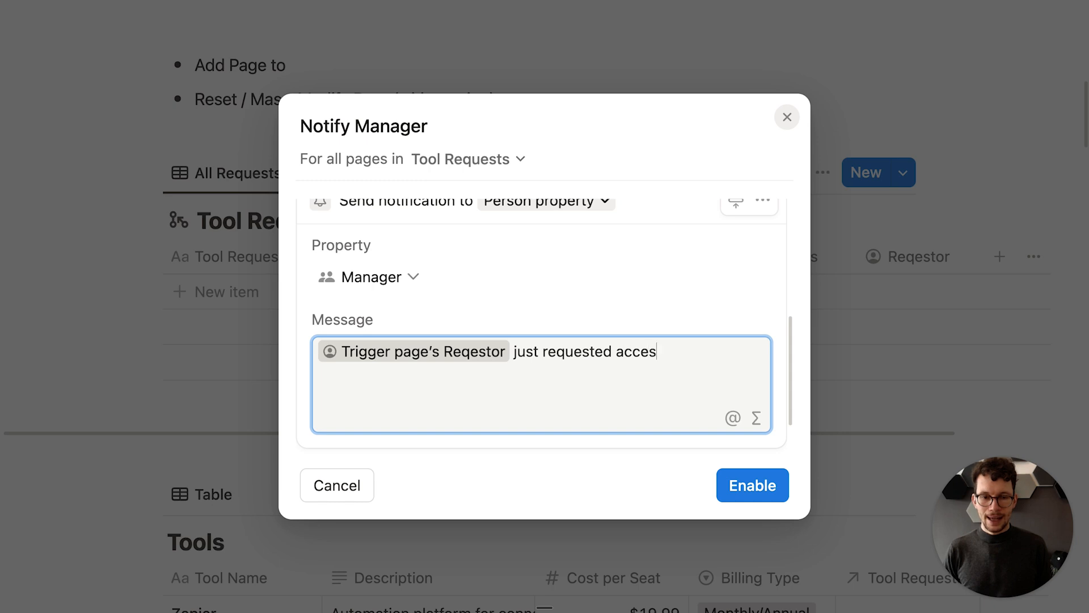
pyautogui.write('s to @')
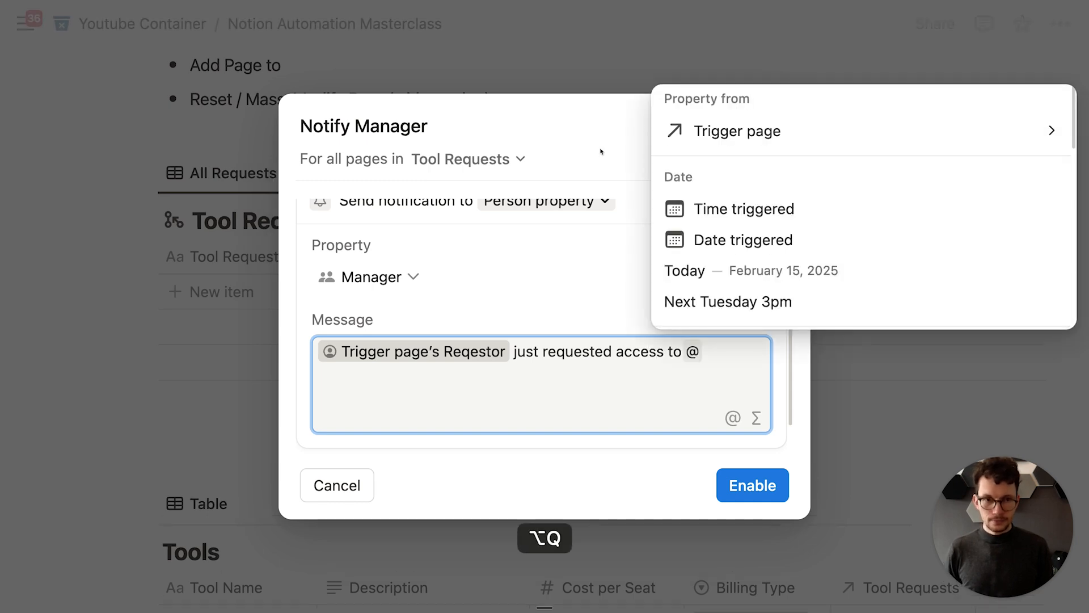
pyautogui.click(720, 132)
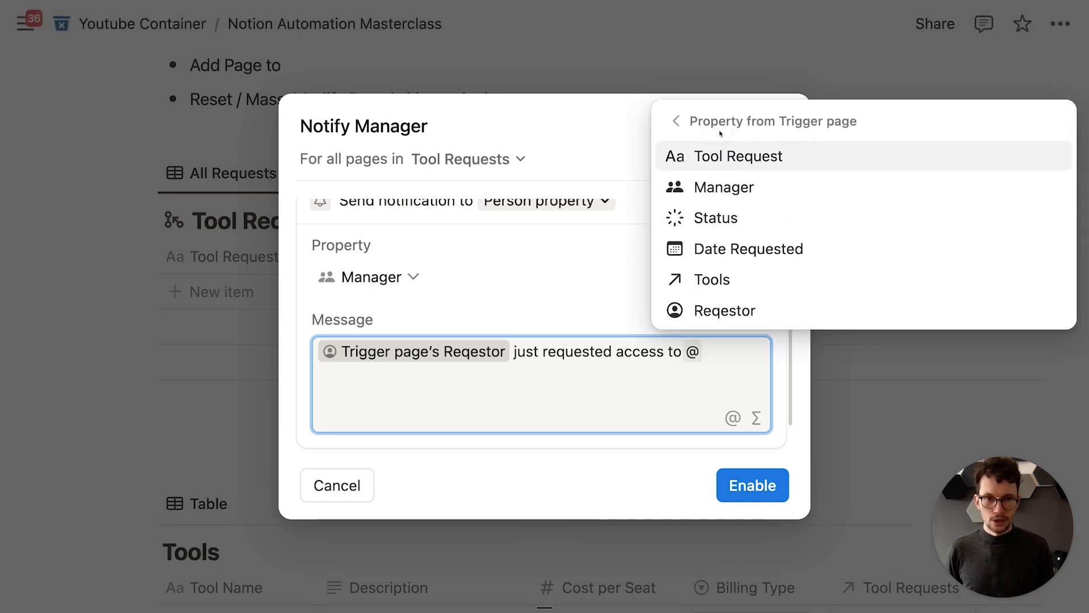
pyautogui.click(713, 277)
pyautogui.write('.')
pyautogui.press('Return')
pyautogui.press('Return')
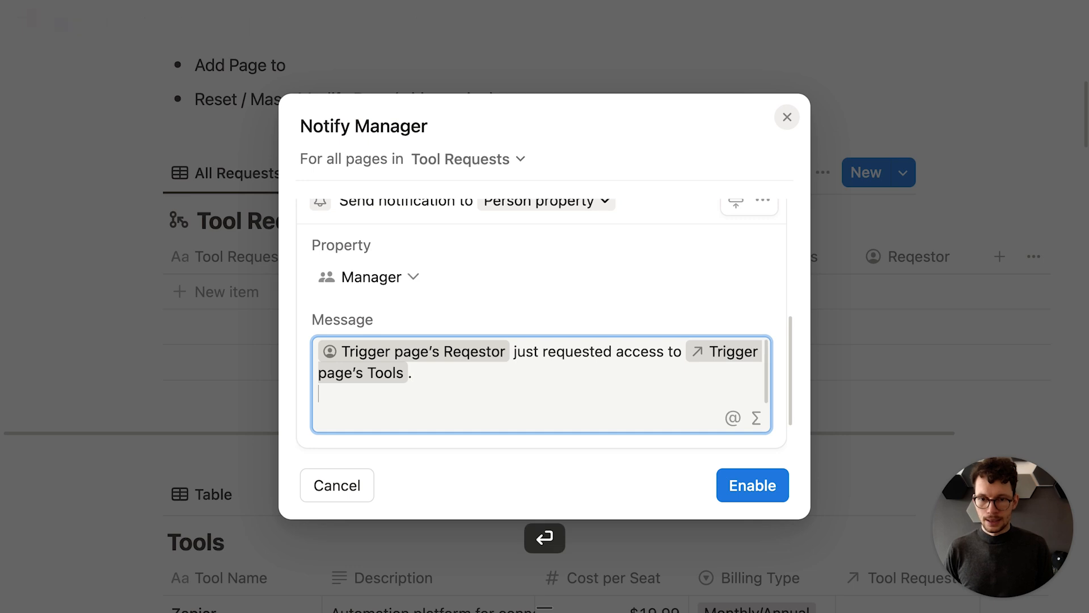
pyautogui.write('Please go to your Manager Dashboard to review and')
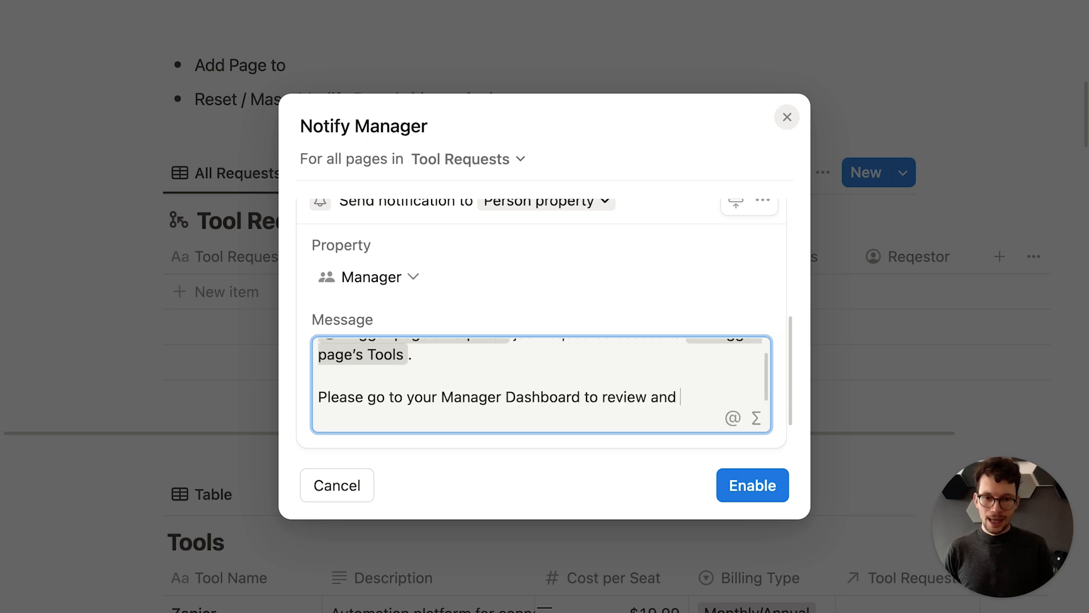
pyautogui.write('is request')
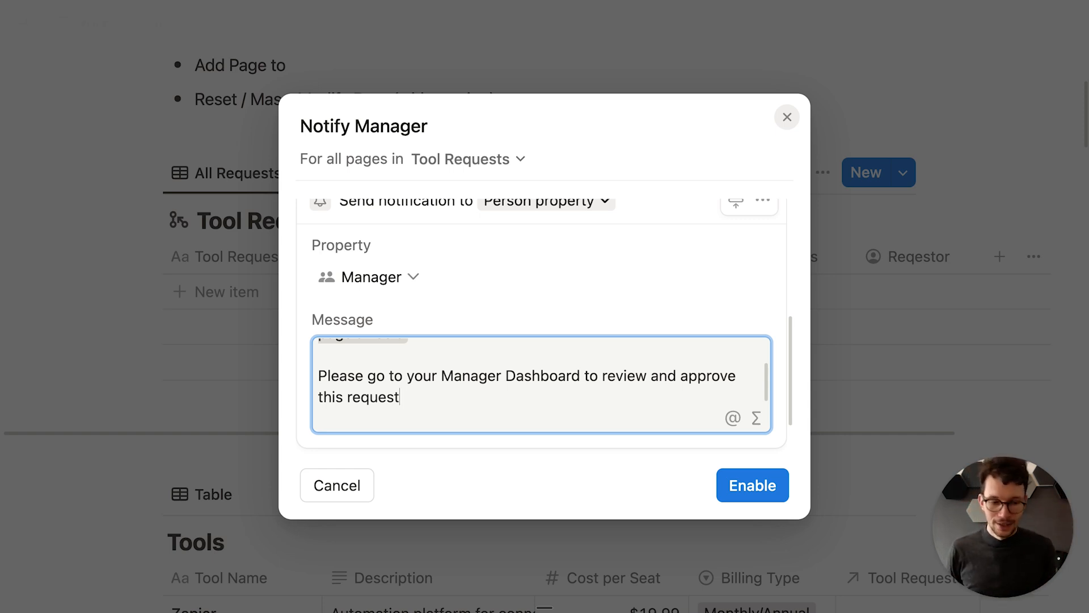
pyautogui.scroll(3, 539, 374)
pyautogui.scroll(-3, 539, 374)
pyautogui.scroll(3, 539, 374)
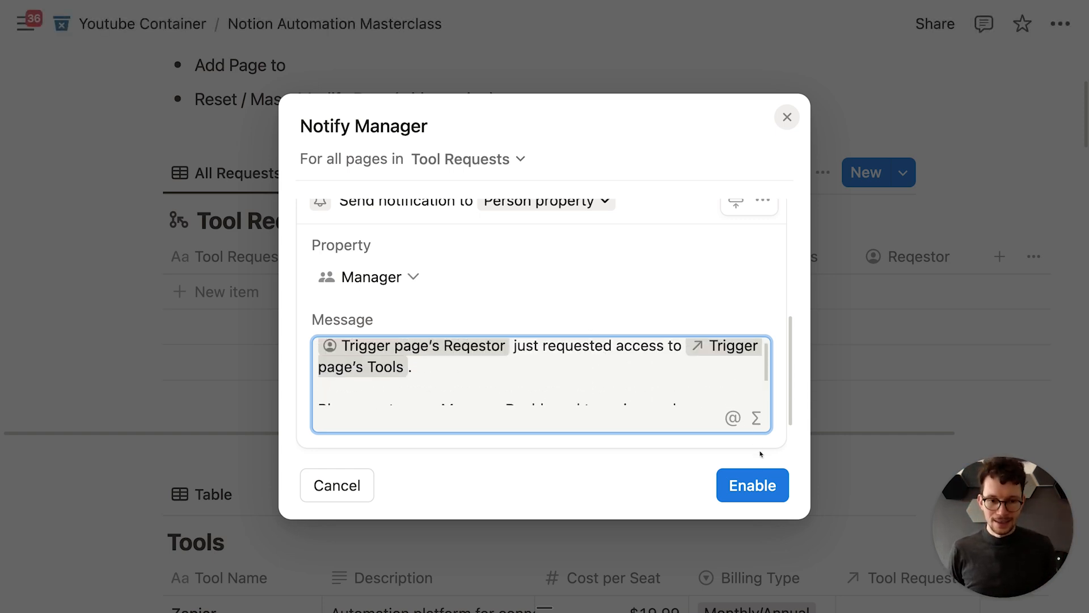
# Step: Enable Notify Manager, then add a Test Request row for Loom with status New Request
pyautogui.click(745, 482)
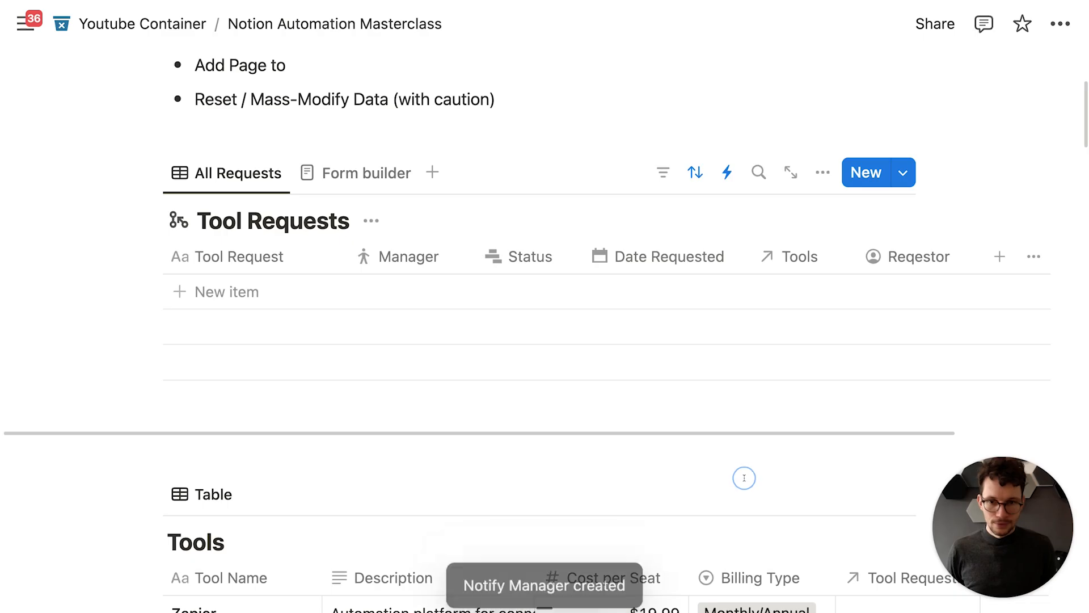
pyautogui.scroll(1, 545, 448)
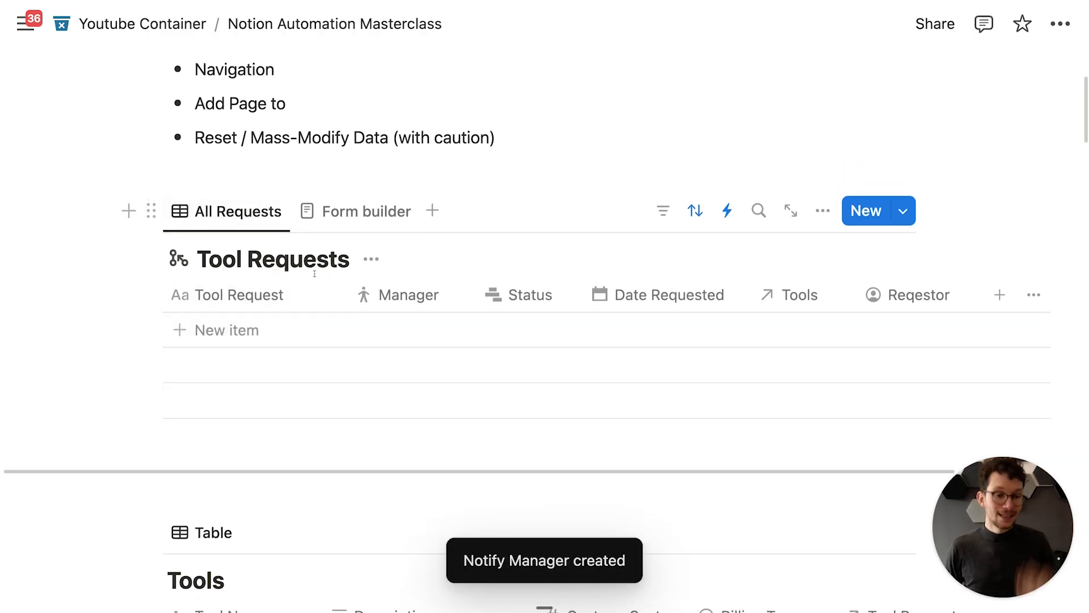
pyautogui.click(347, 335)
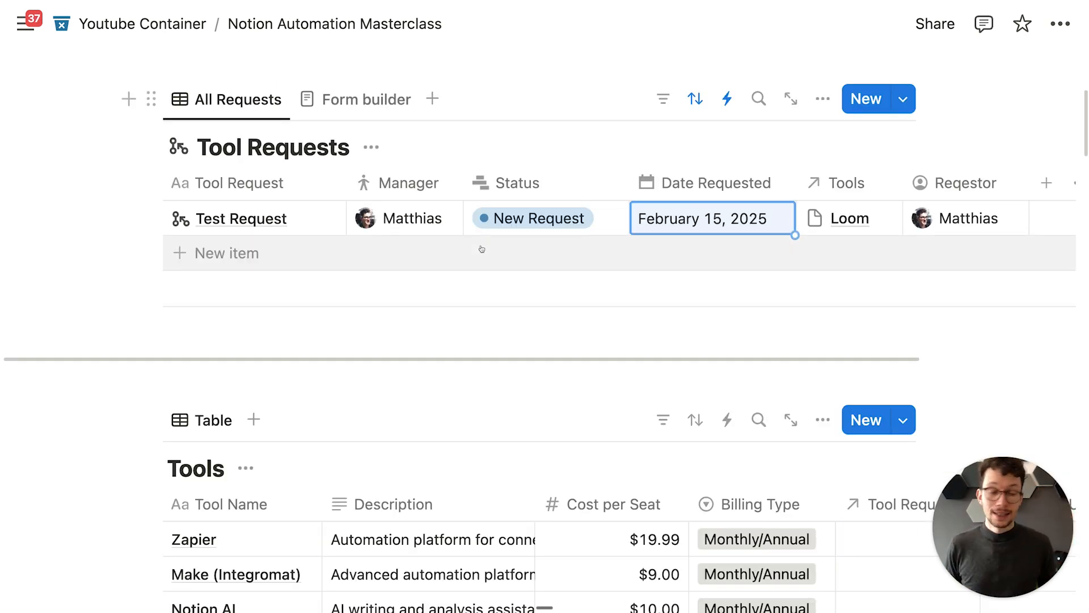
pyautogui.click(520, 217)
pyautogui.click(496, 156)
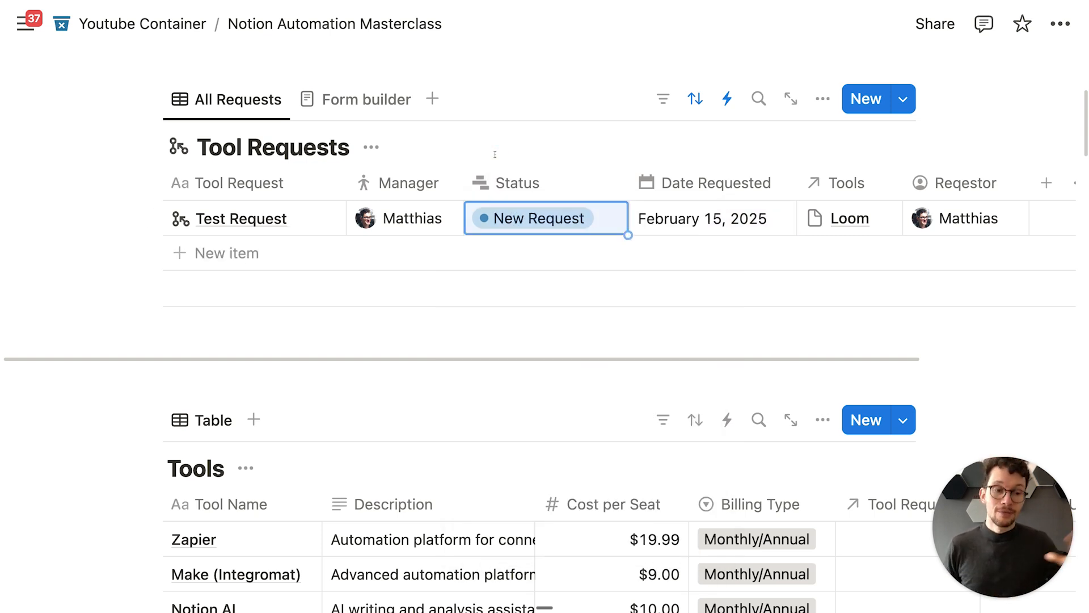
# Step: Create a new table automation named 'Notify about Success'
pyautogui.click(727, 101)
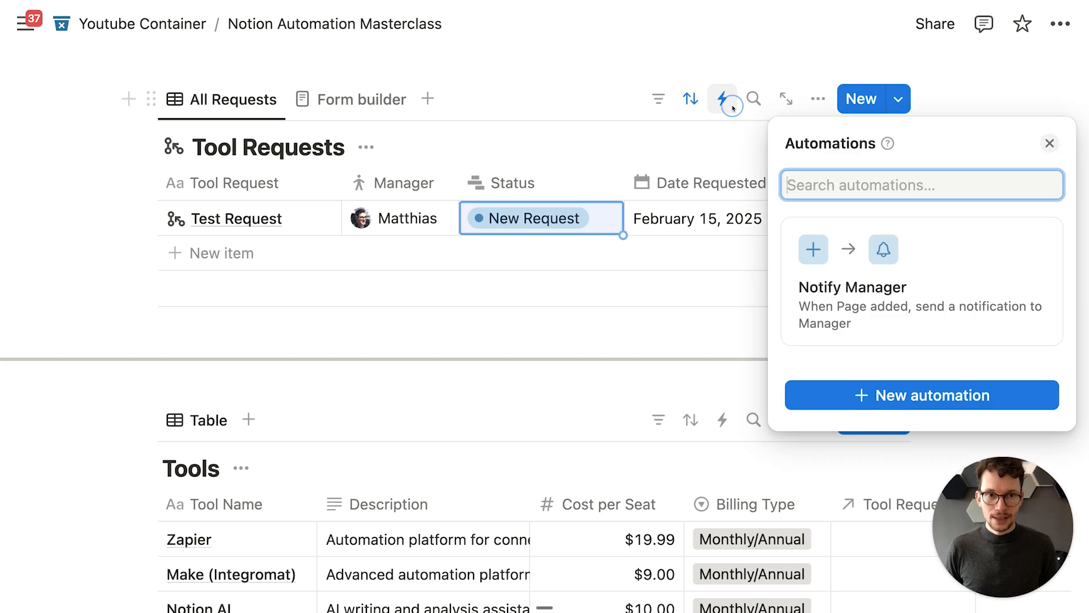
pyautogui.click(849, 403)
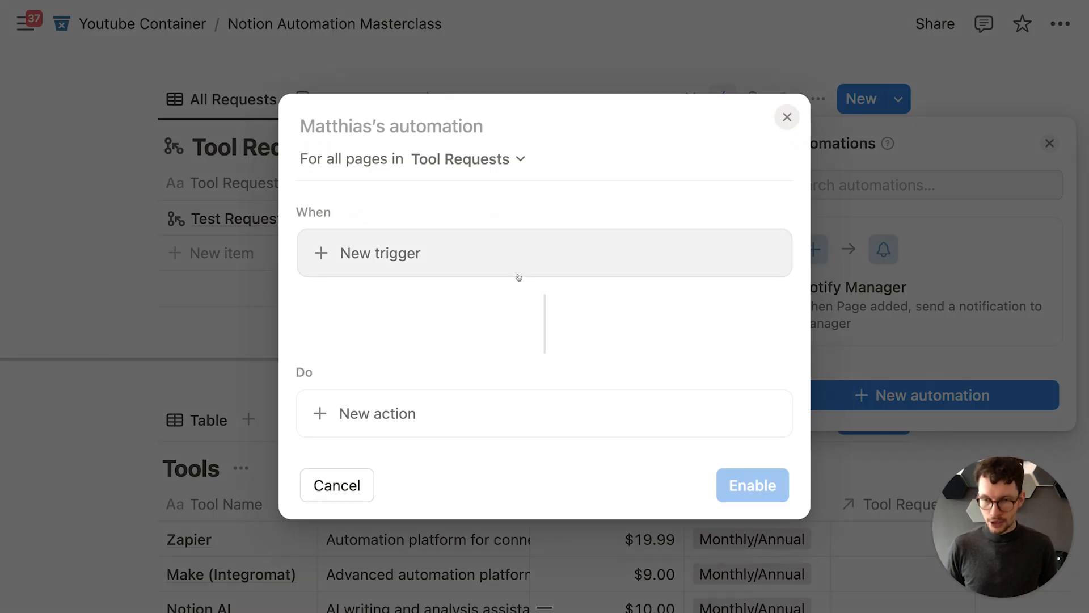
pyautogui.write('Notify')
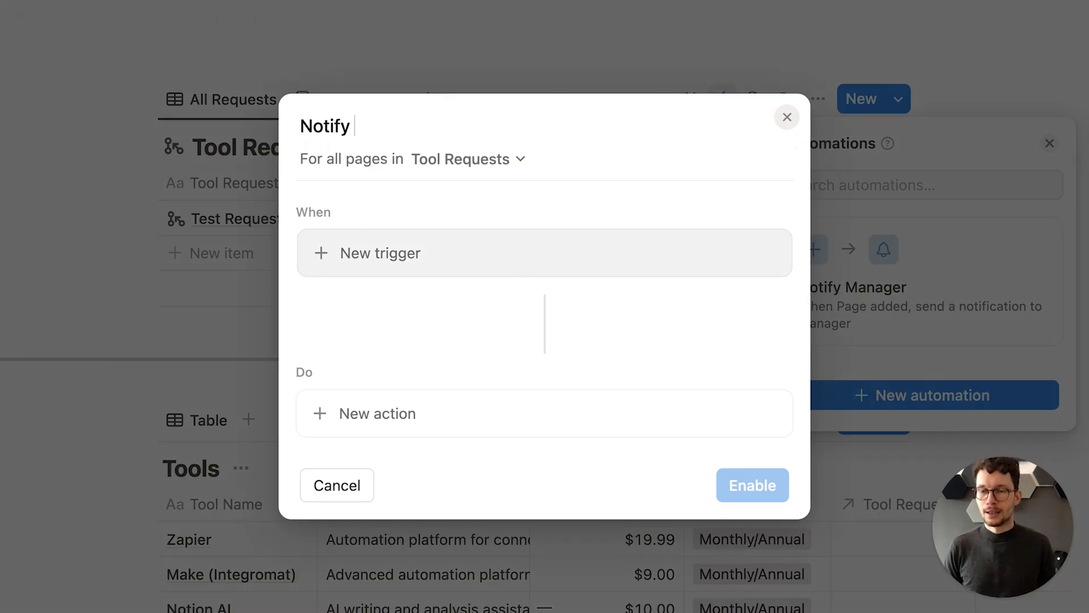
pyautogui.write(' about Success')
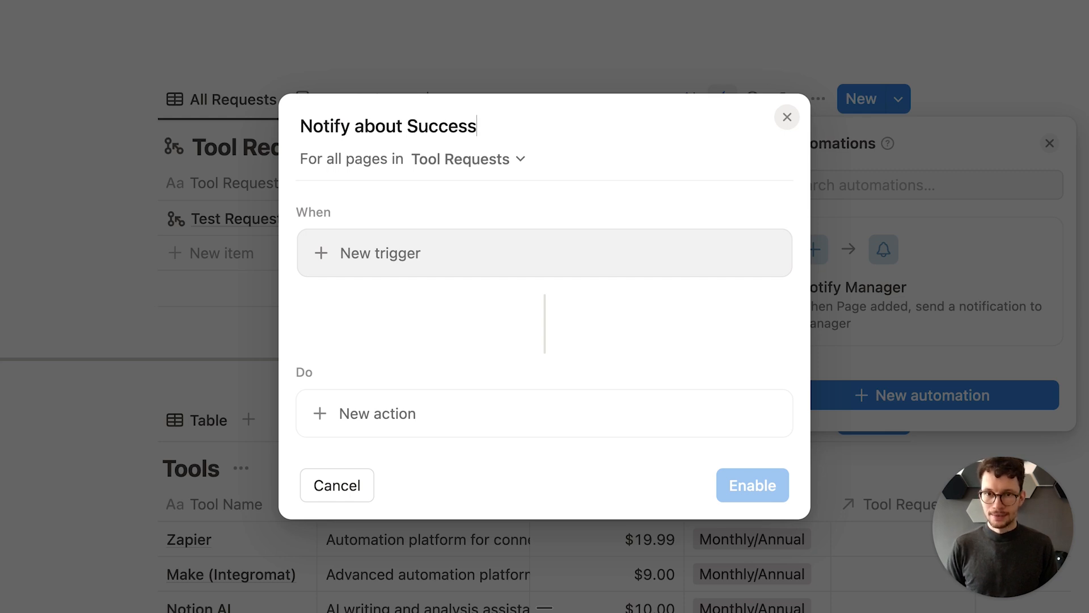
# Step: Set the trigger to fire only when Status is set to Delivered
pyautogui.click(442, 239)
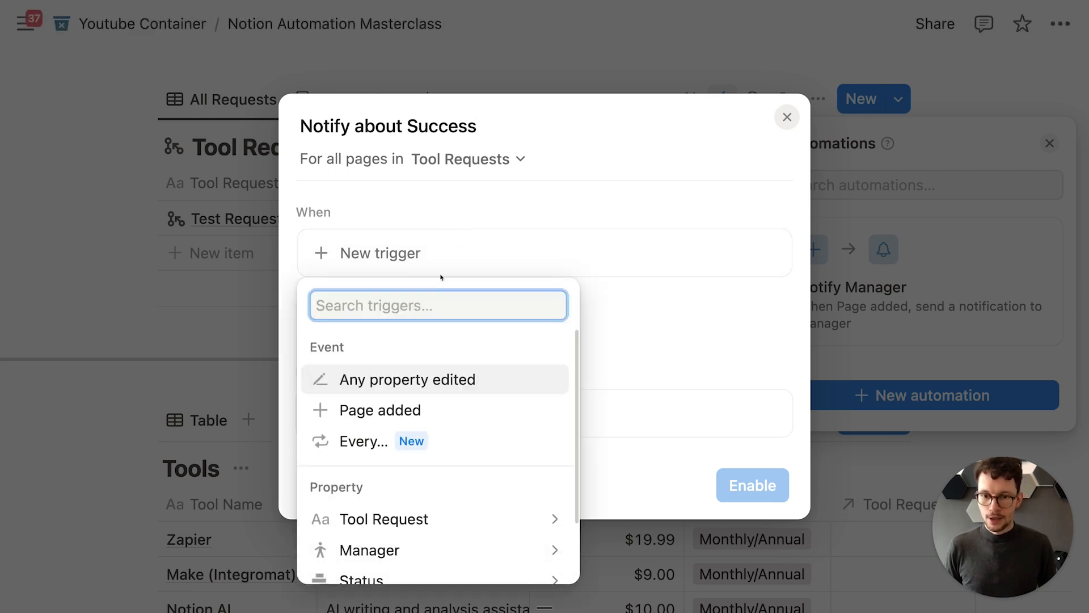
pyautogui.scroll(-3, 361, 431)
pyautogui.click(363, 513)
pyautogui.scroll(-1, 387, 451)
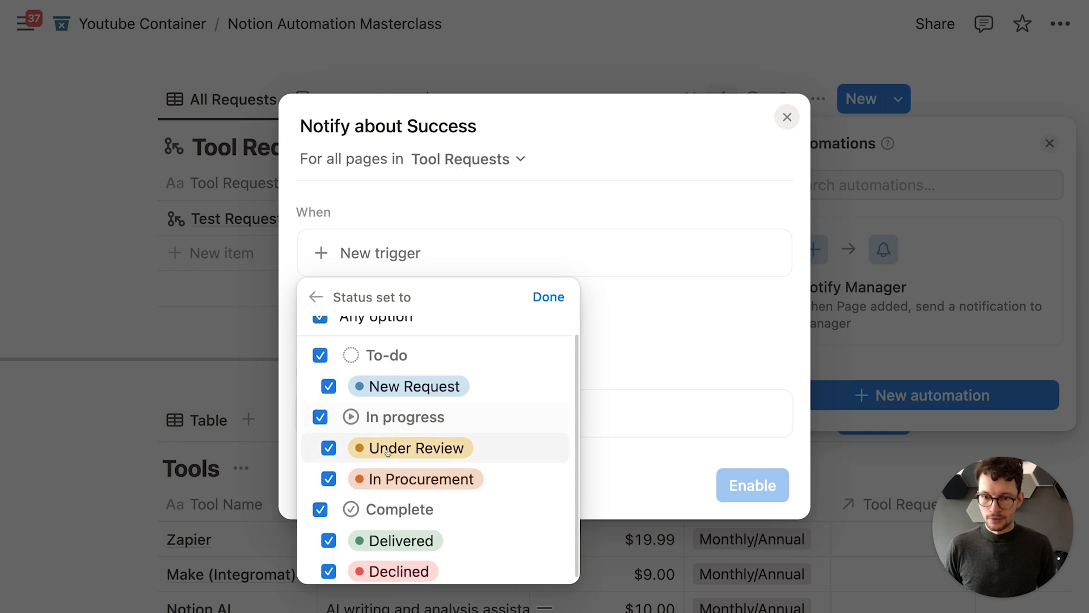
pyautogui.scroll(1, 341, 346)
pyautogui.click(320, 333)
pyautogui.scroll(-1, 320, 509)
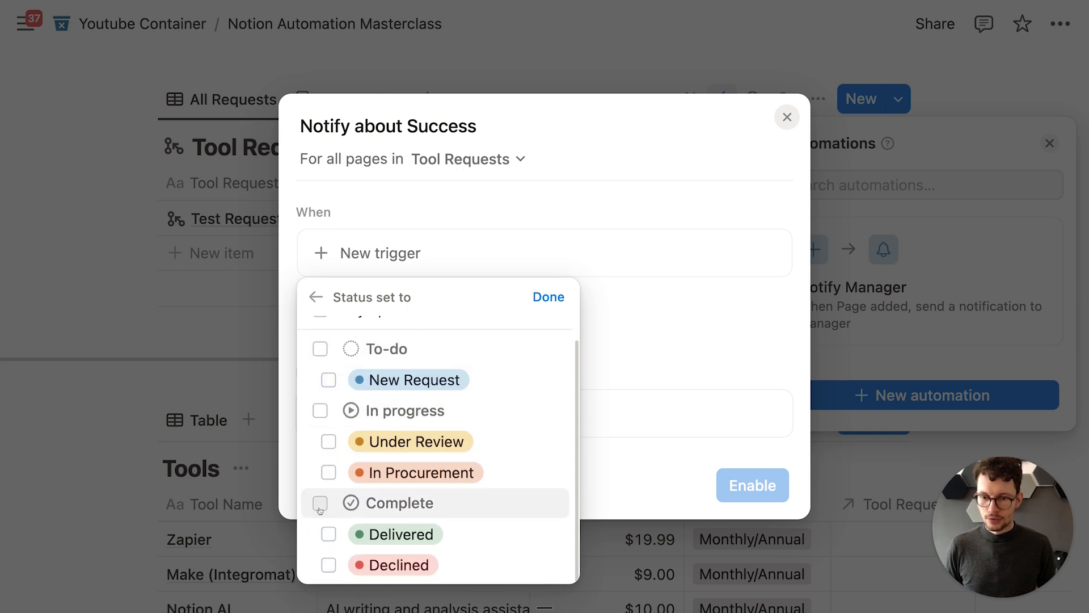
pyautogui.click(328, 534)
pyautogui.click(547, 297)
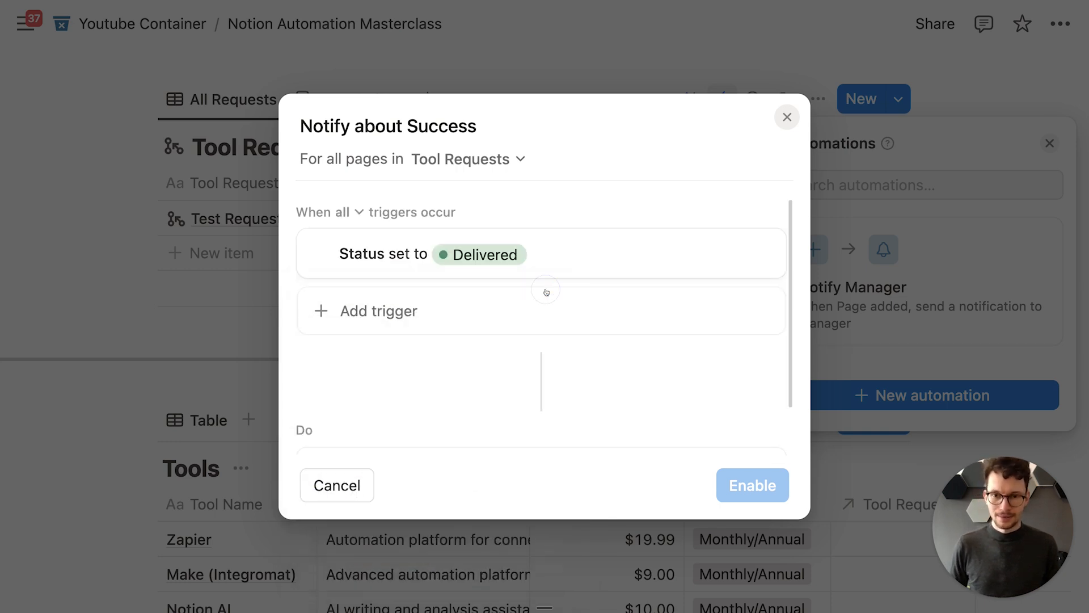
# Step: Add a Send notification action addressed to the Reqestor person property
pyautogui.scroll(-2, 499, 319)
pyautogui.click(404, 394)
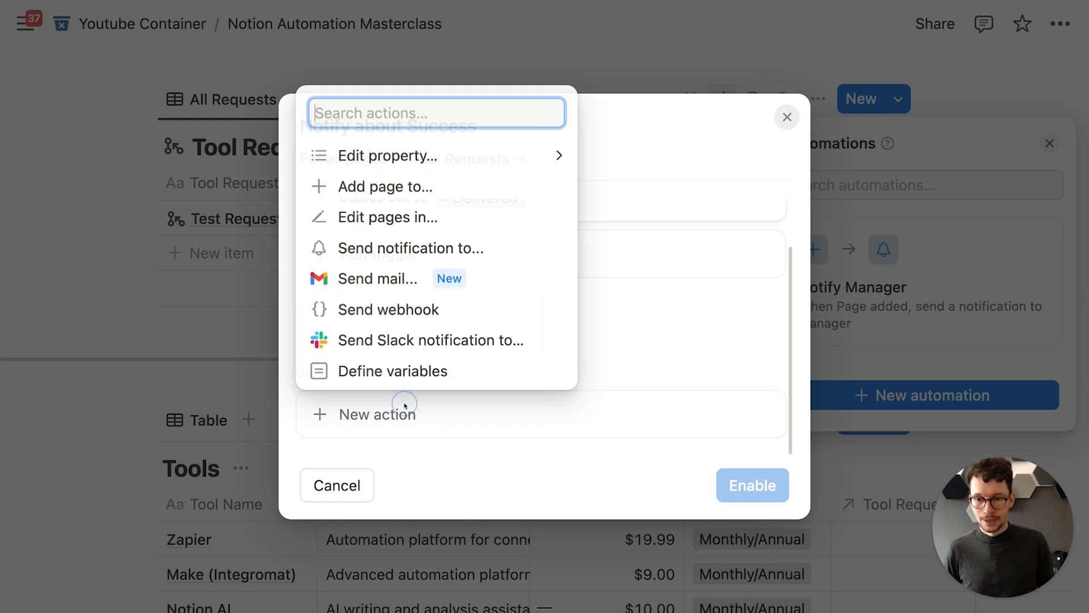
pyautogui.click(412, 245)
pyautogui.scroll(-2, 411, 283)
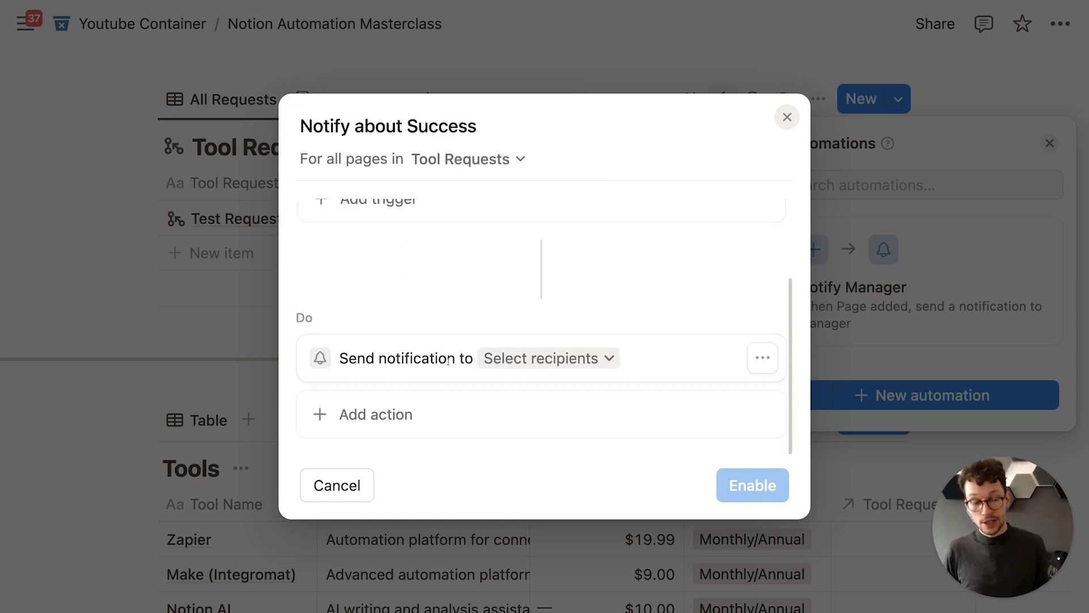
pyautogui.click(770, 365)
pyautogui.click(730, 458)
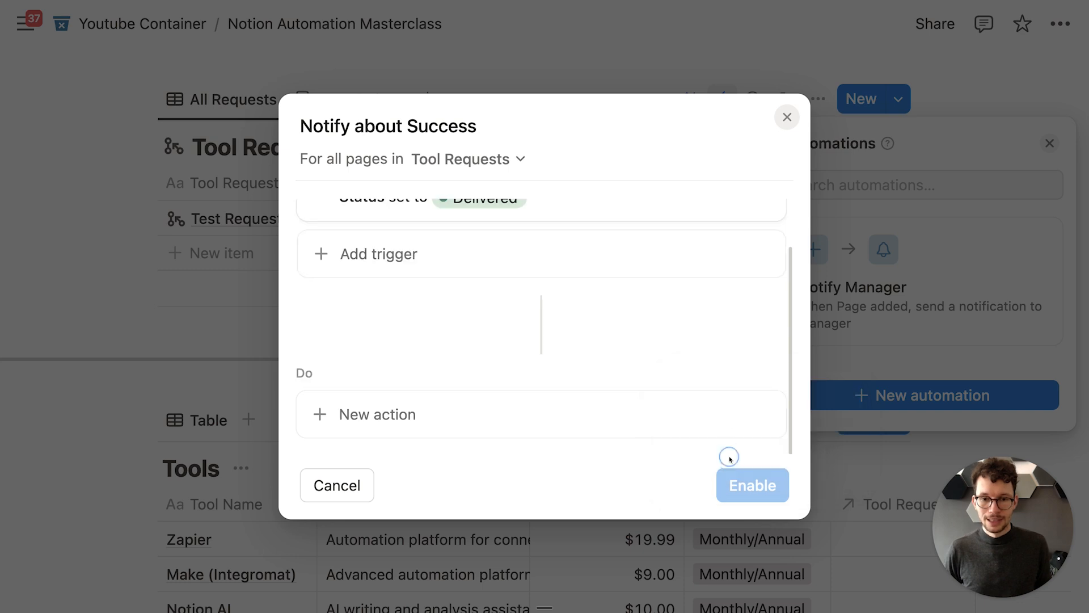
pyautogui.click(413, 414)
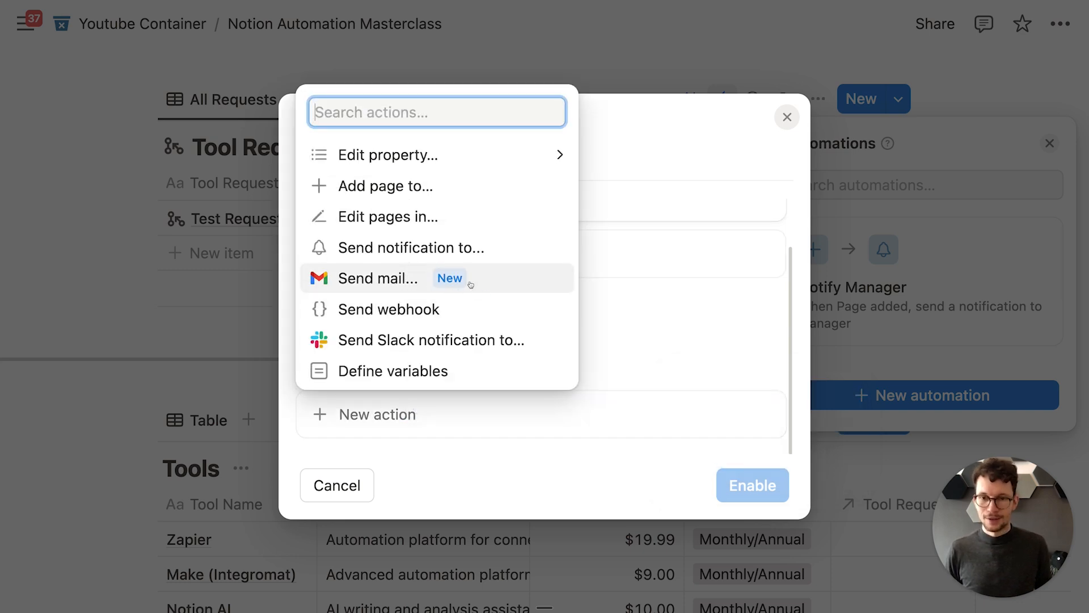
pyautogui.click(442, 254)
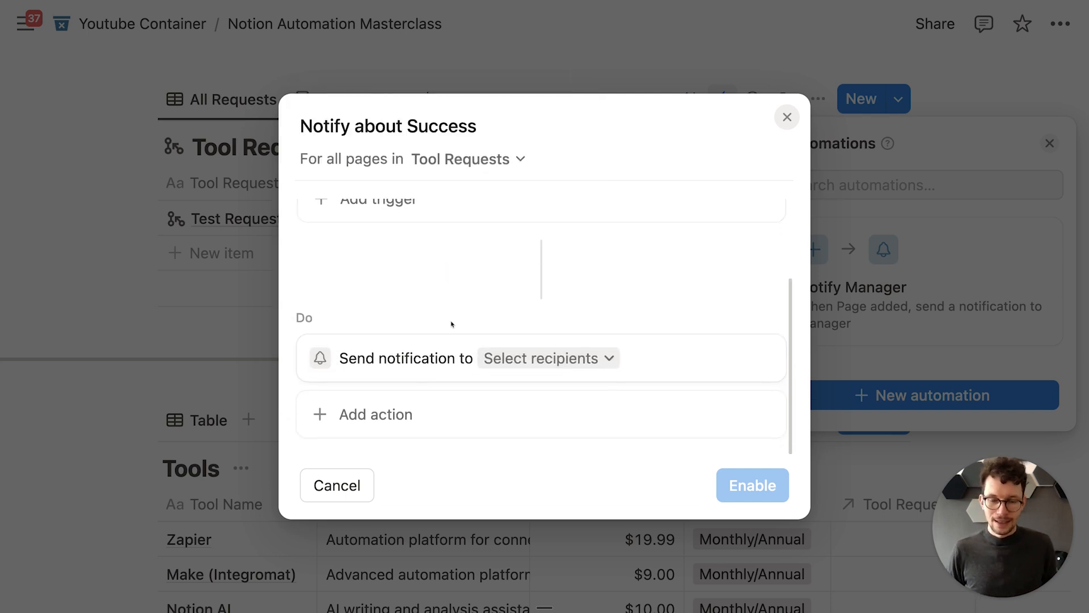
pyautogui.click(502, 360)
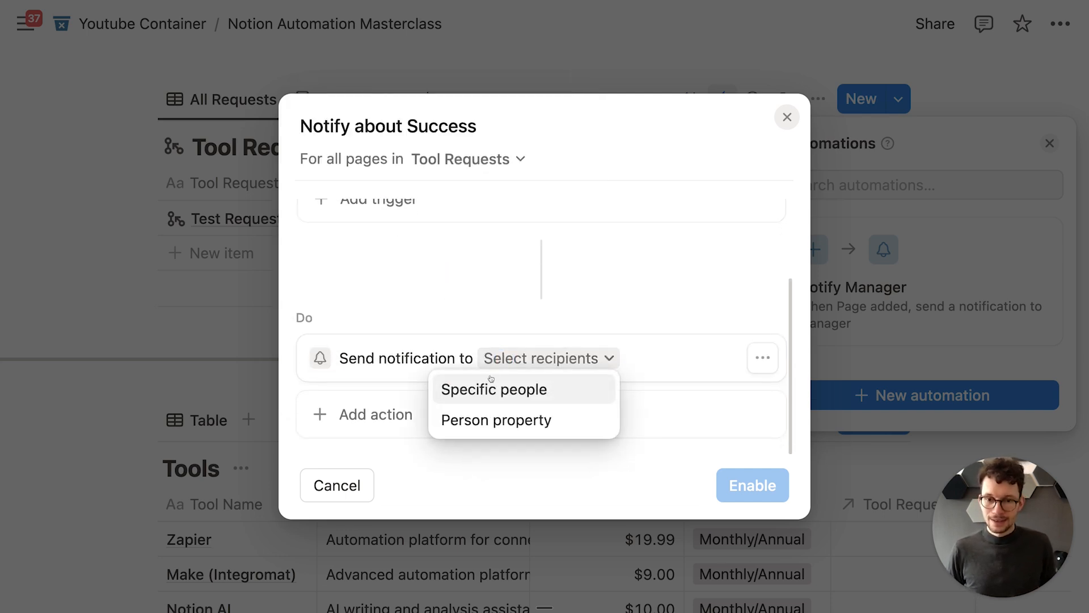
pyautogui.click(486, 417)
pyautogui.click(365, 436)
pyautogui.click(343, 551)
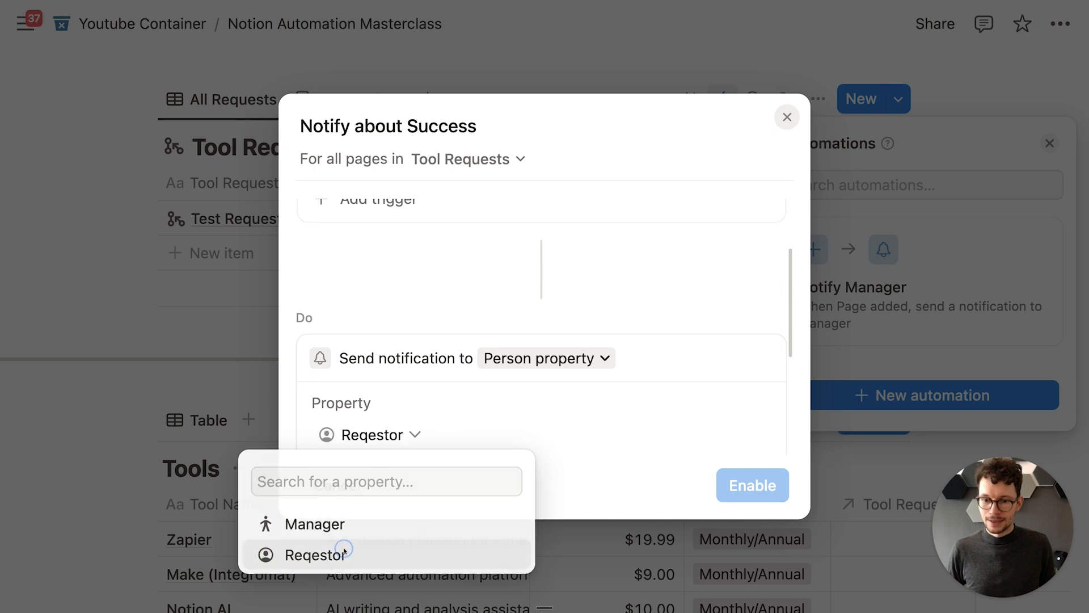
pyautogui.click(408, 295)
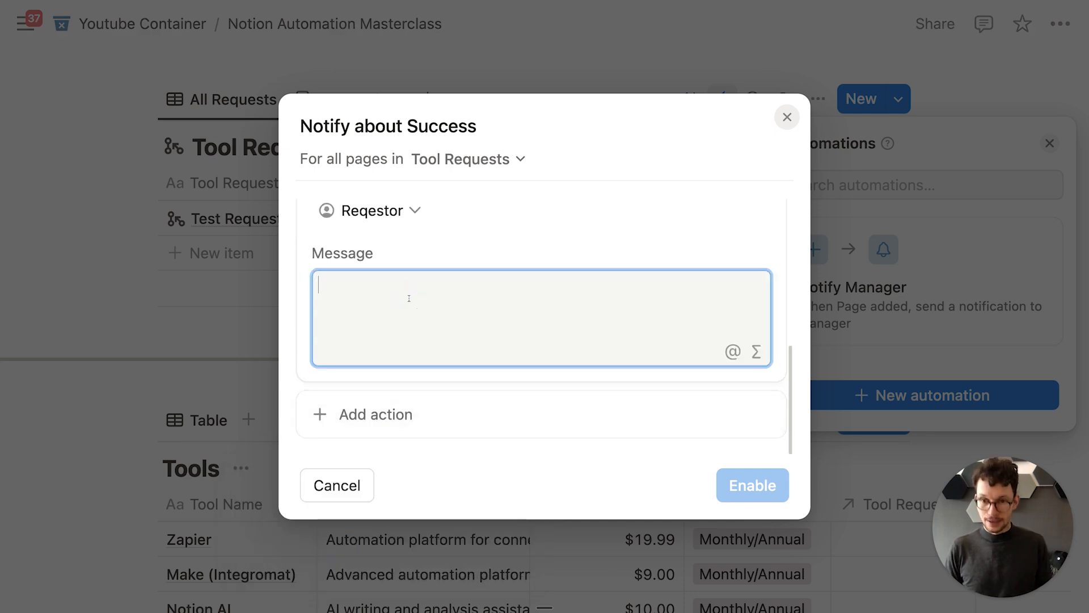
# Step: Write 'Good news! [Manager] just approved your request for [Tools]!' using trigger-page mentions
pyautogui.write('Good news!')
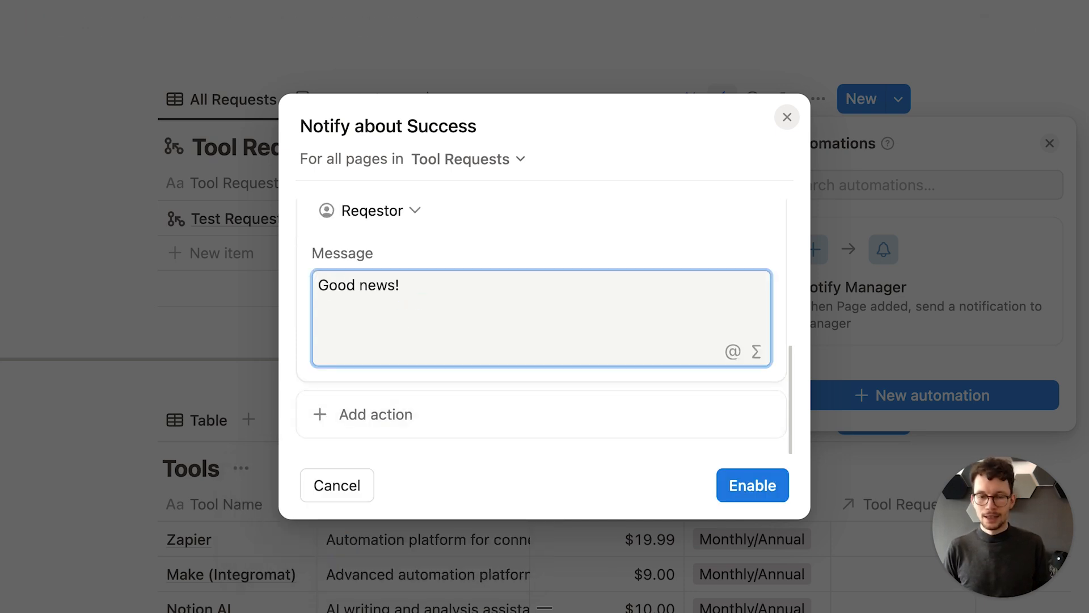
pyautogui.write(' @')
pyautogui.click(549, 350)
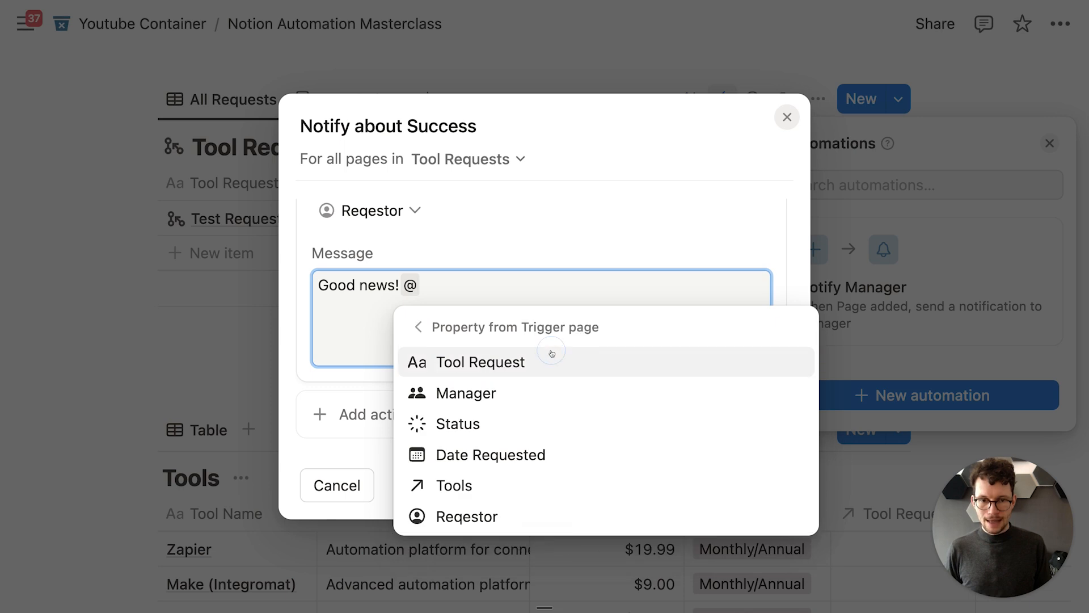
pyautogui.click(527, 400)
pyautogui.write('just ')
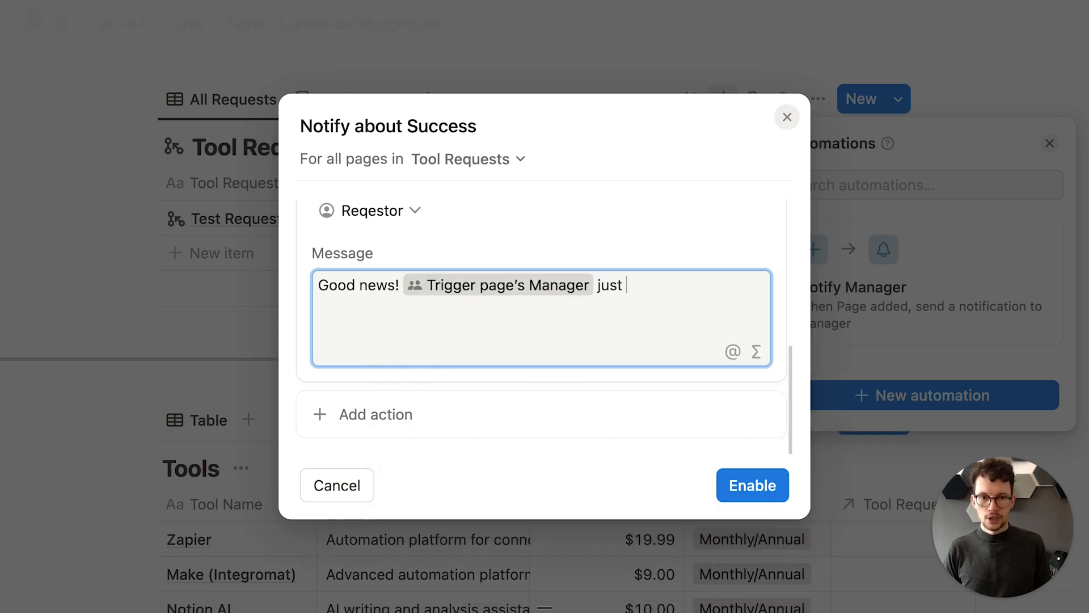
pyautogui.write('approved your request for @')
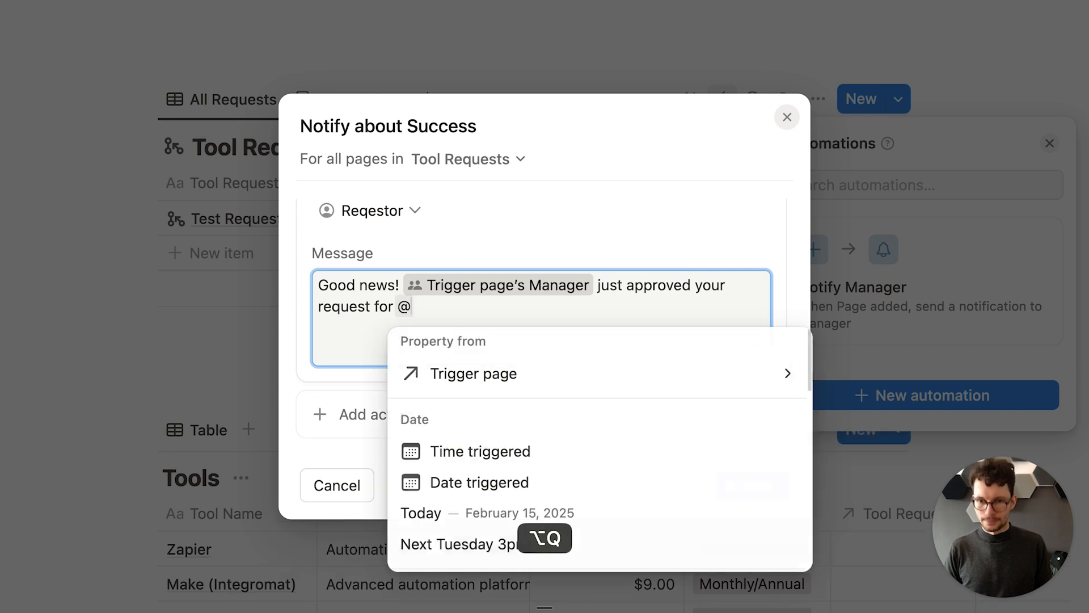
pyautogui.click(615, 373)
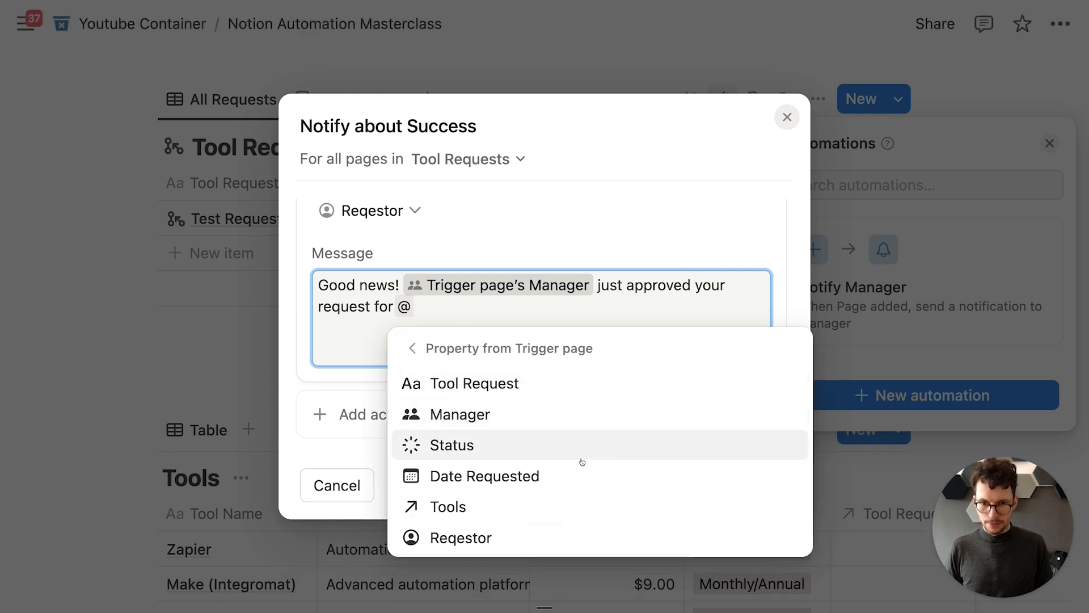
pyautogui.click(557, 506)
pyautogui.write('!')
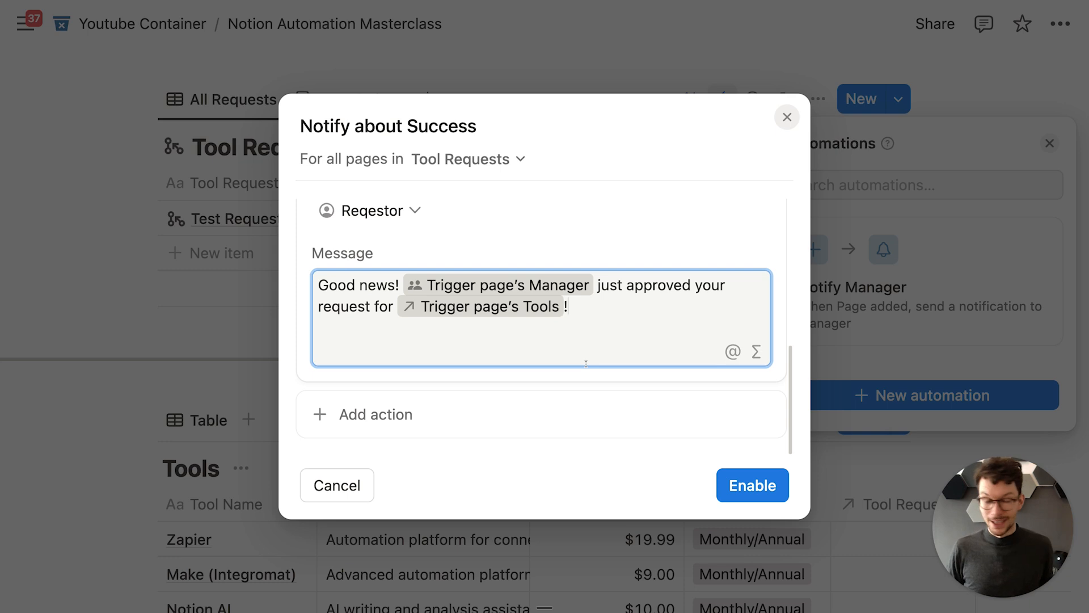
# Step: Remove the stray extra line and @ so the message ends after the exclamation mark
pyautogui.press('Return')
pyautogui.press('Return')
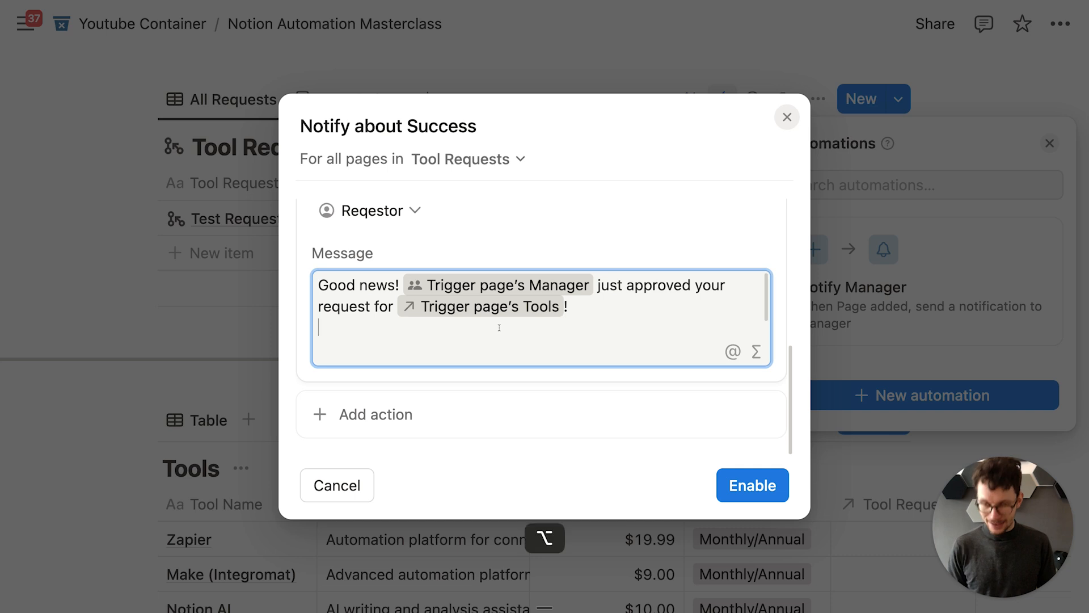
pyautogui.write('@')
pyautogui.scroll(-1, 494, 356)
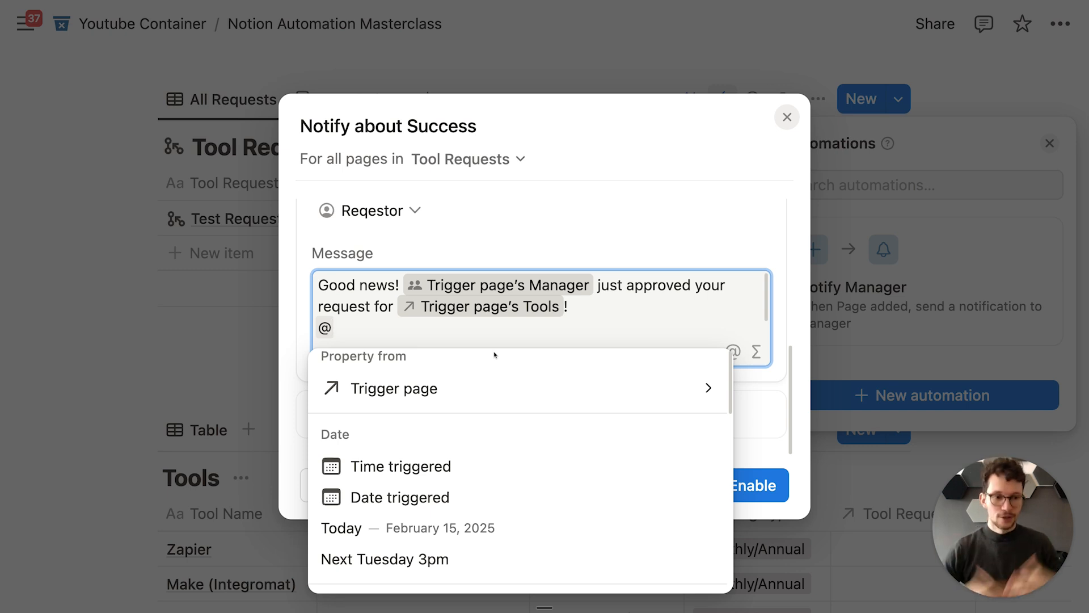
pyautogui.press('Escape')
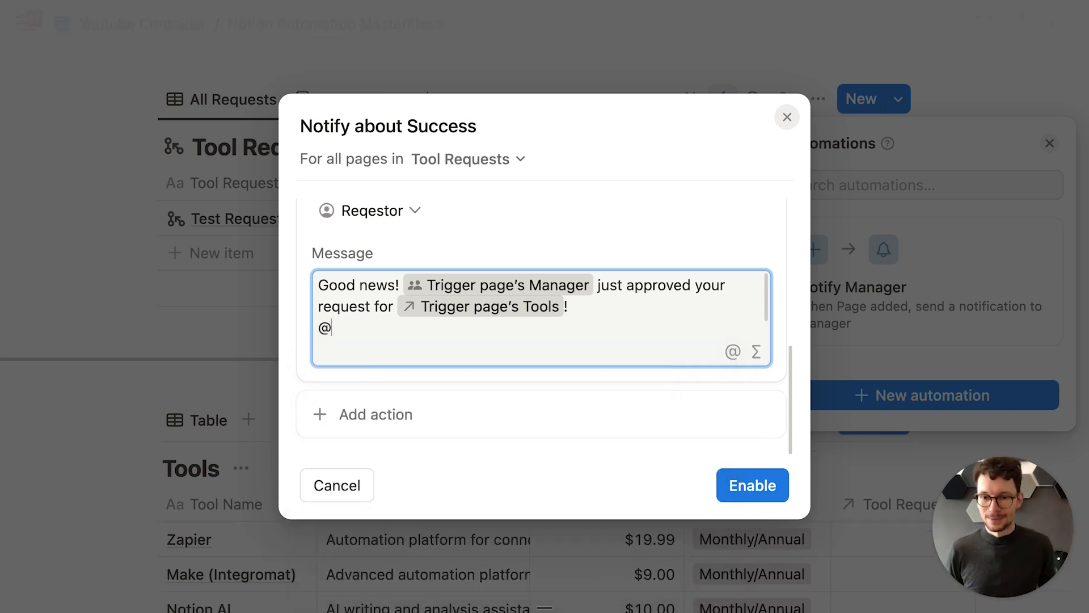
pyautogui.press('BackSpace')
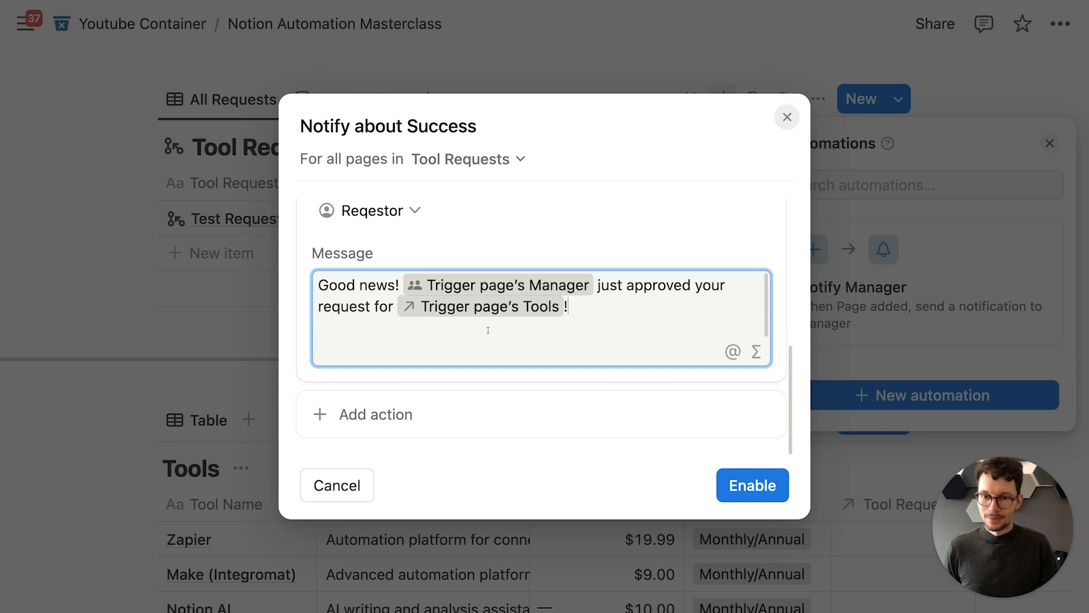
pyautogui.press('BackSpace')
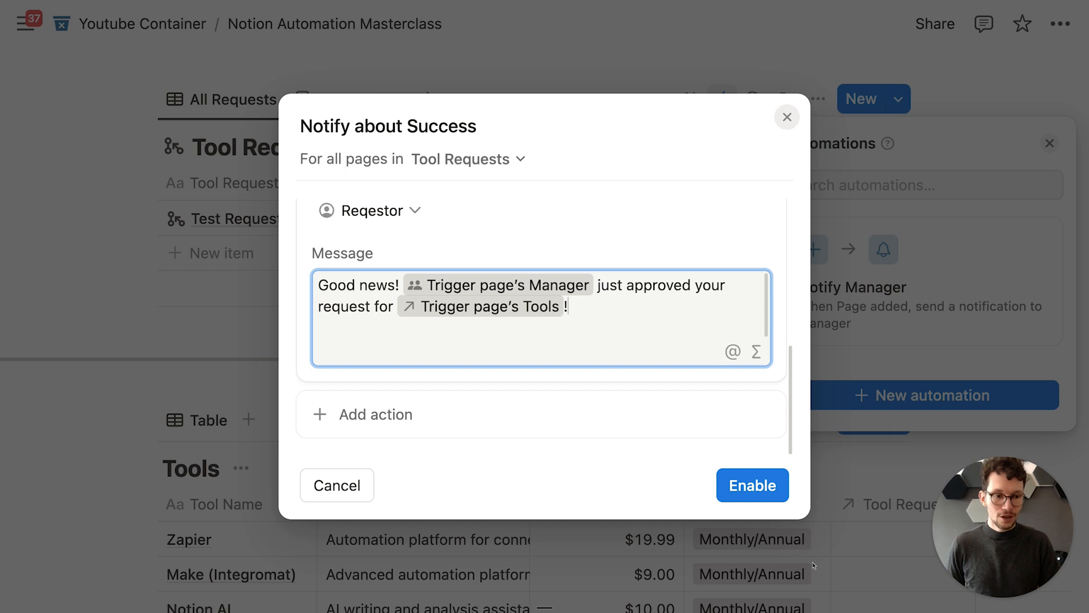
pyautogui.click(573, 425)
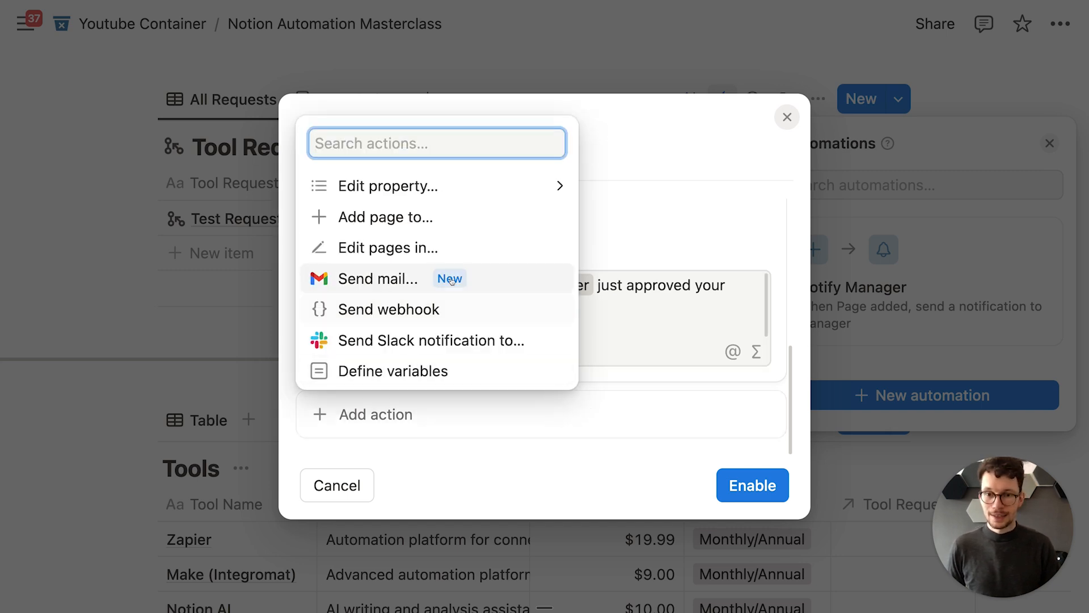
# Step: Define a variable named 'tool' set to the trigger page's Tools
pyautogui.click(414, 371)
pyautogui.click(414, 400)
pyautogui.press('super+a')
pyautogui.write('tool')
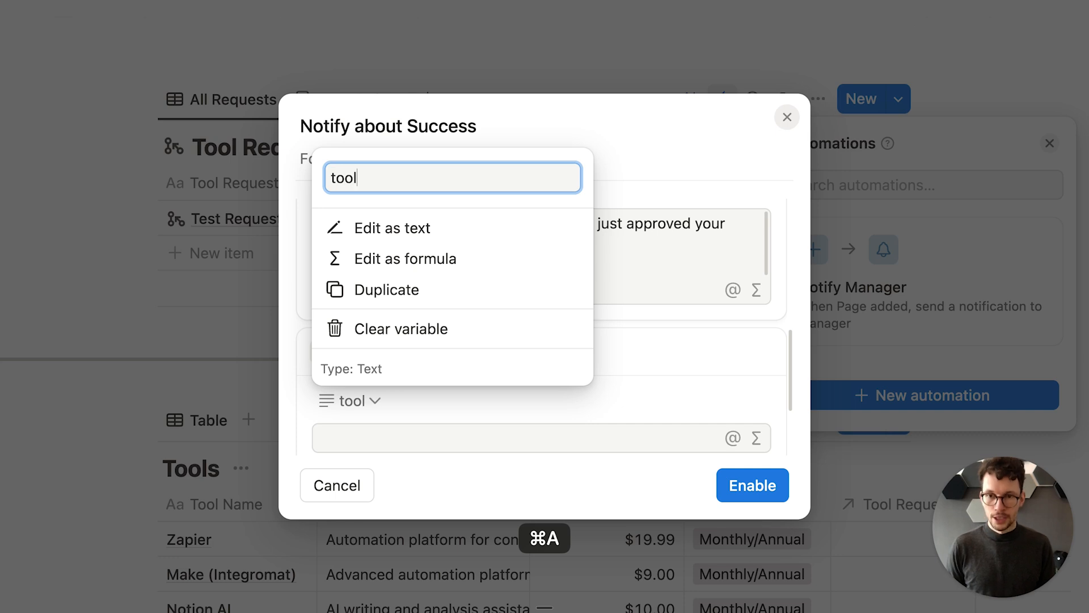
pyautogui.click(418, 416)
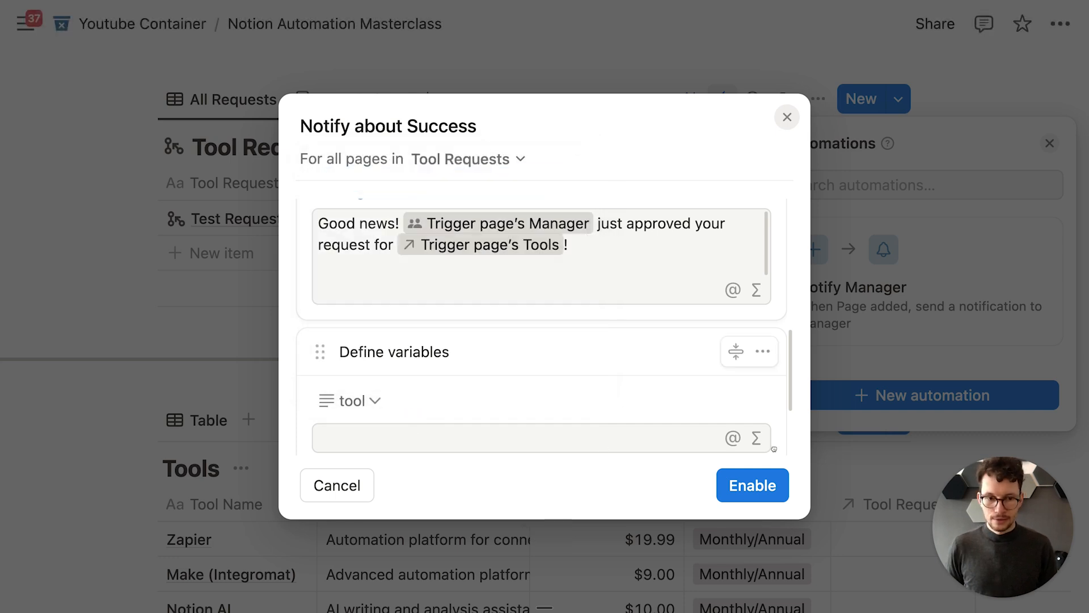
pyautogui.click(756, 437)
pyautogui.click(227, 343)
pyautogui.write('.')
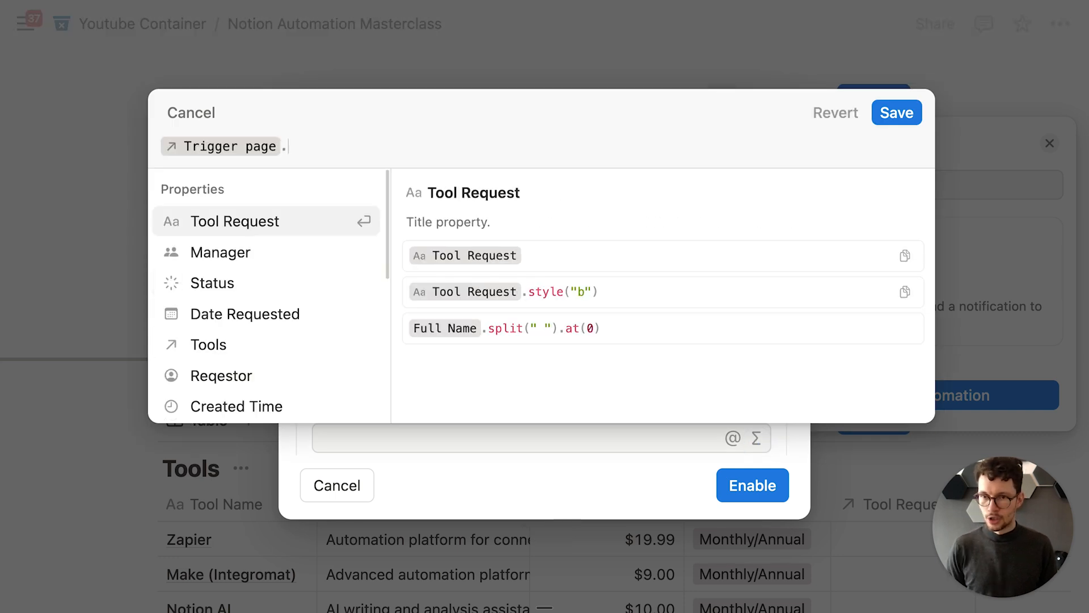
pyautogui.write('5t')
pyautogui.press('BackSpace')
pyautogui.write('too')
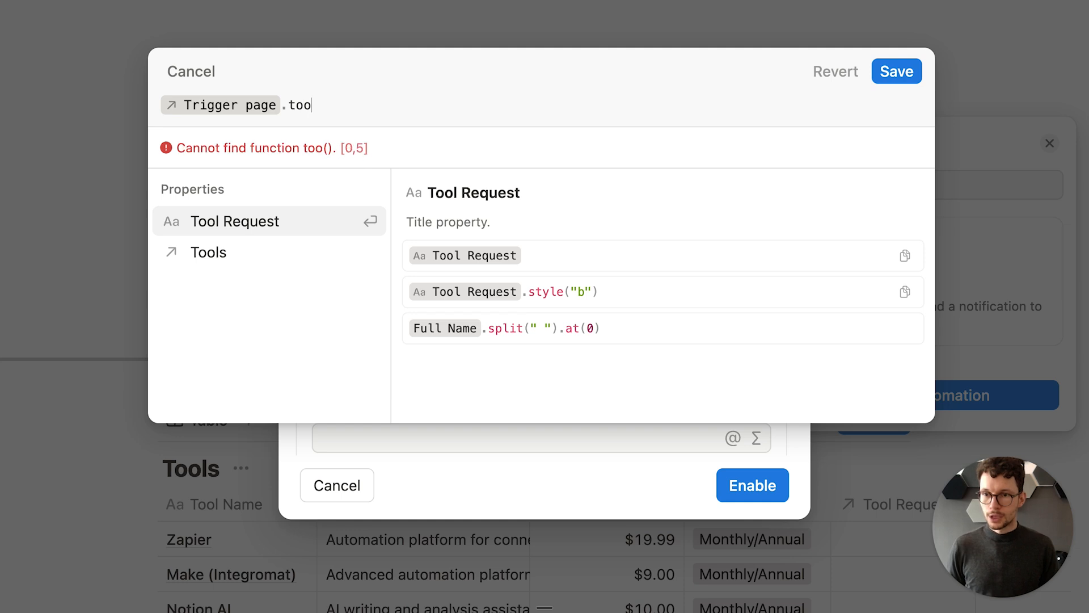
pyautogui.click(257, 251)
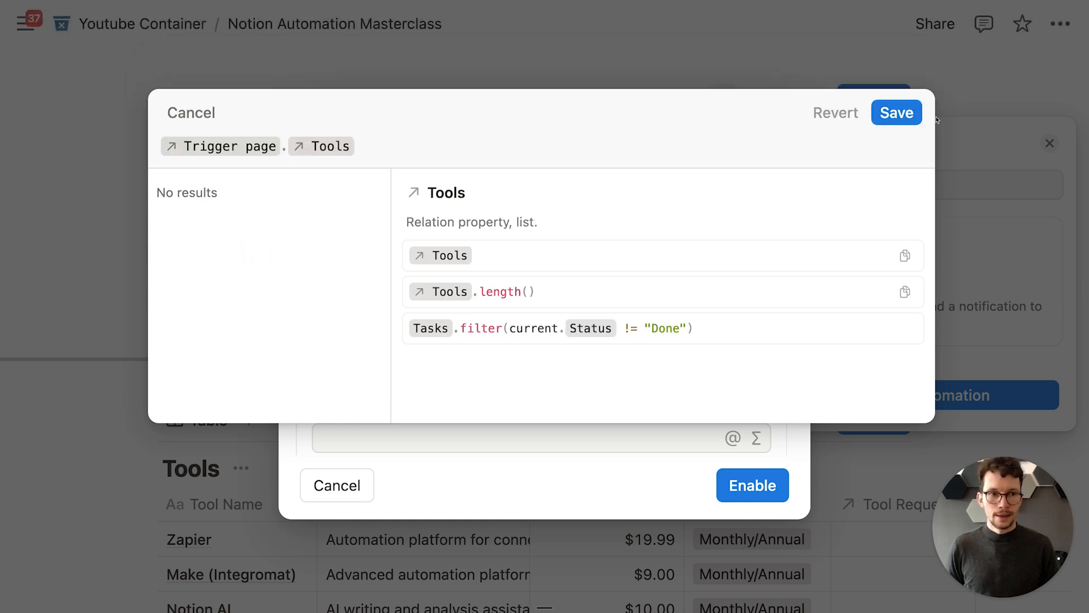
pyautogui.click(907, 113)
# Step: Add an Edit pages action on the tool variable that adds people to Current Users
pyautogui.scroll(-3, 754, 368)
pyautogui.click(342, 414)
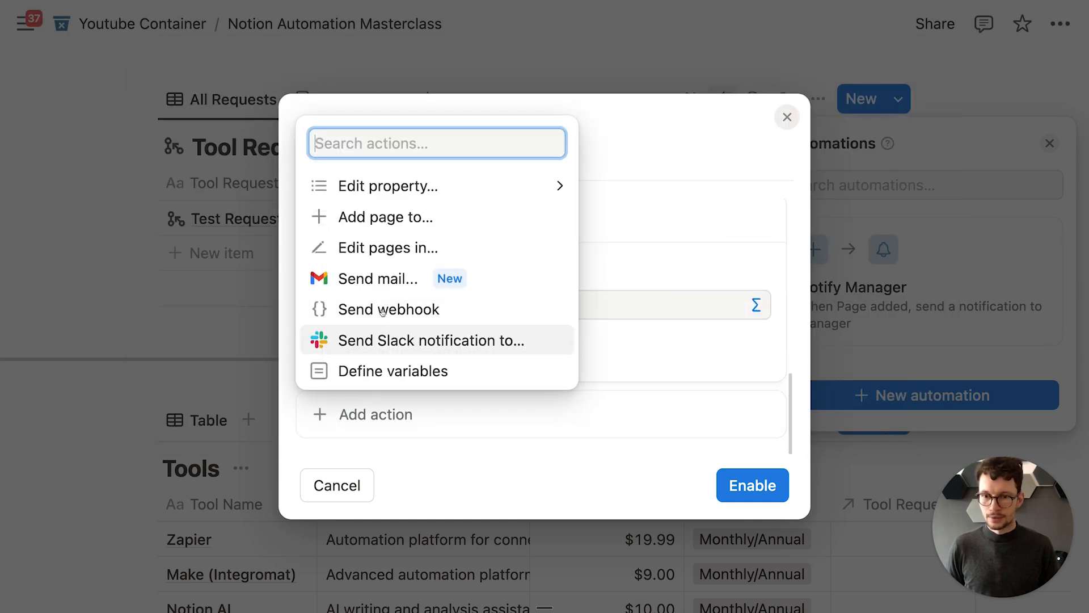
pyautogui.click(409, 248)
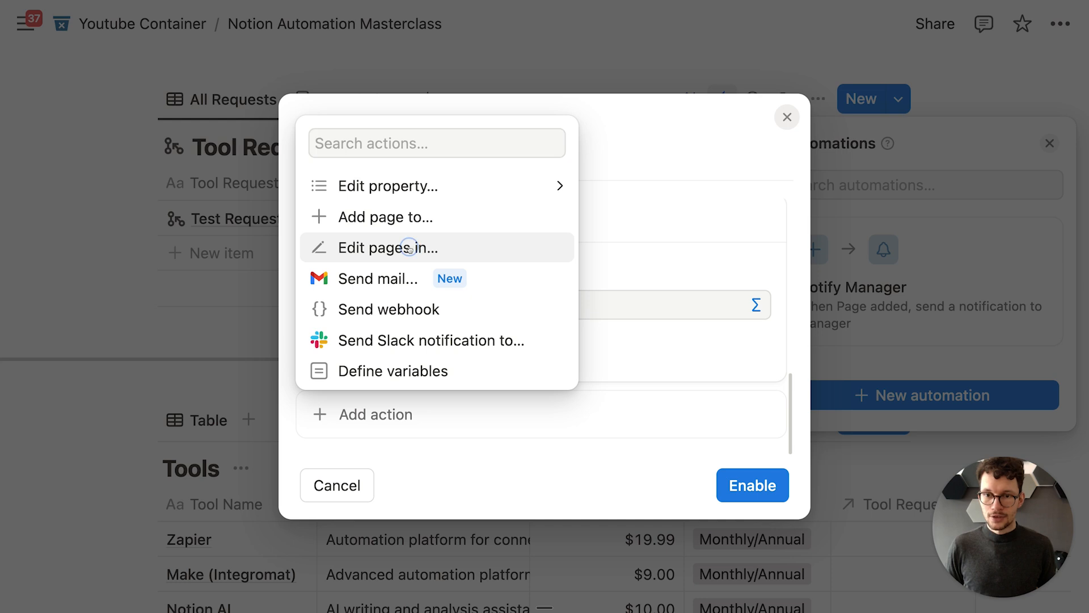
pyautogui.click(408, 414)
pyautogui.click(413, 280)
pyautogui.click(390, 344)
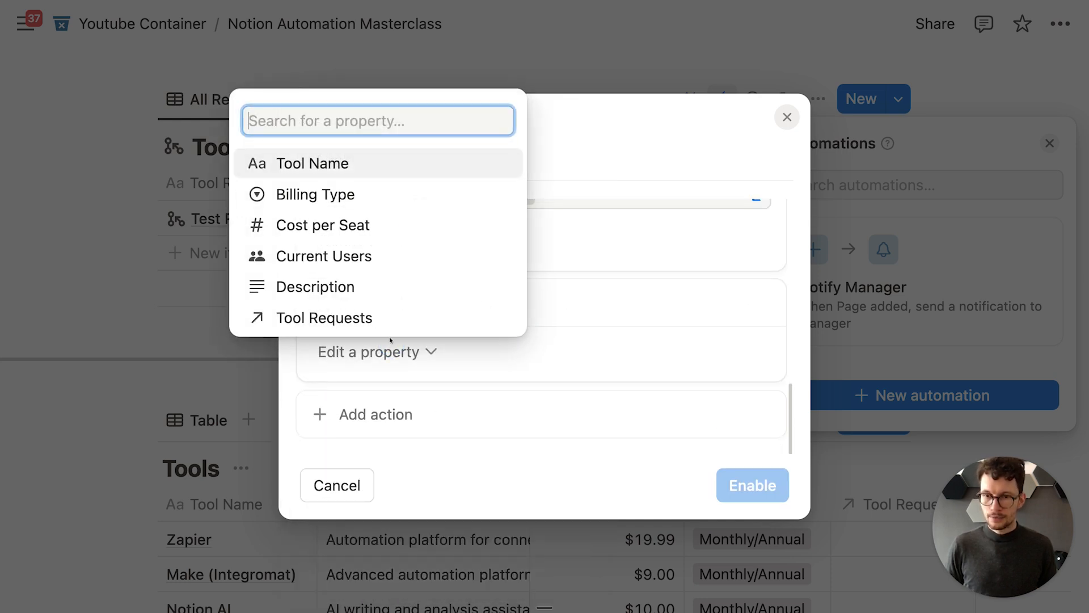
pyautogui.click(371, 255)
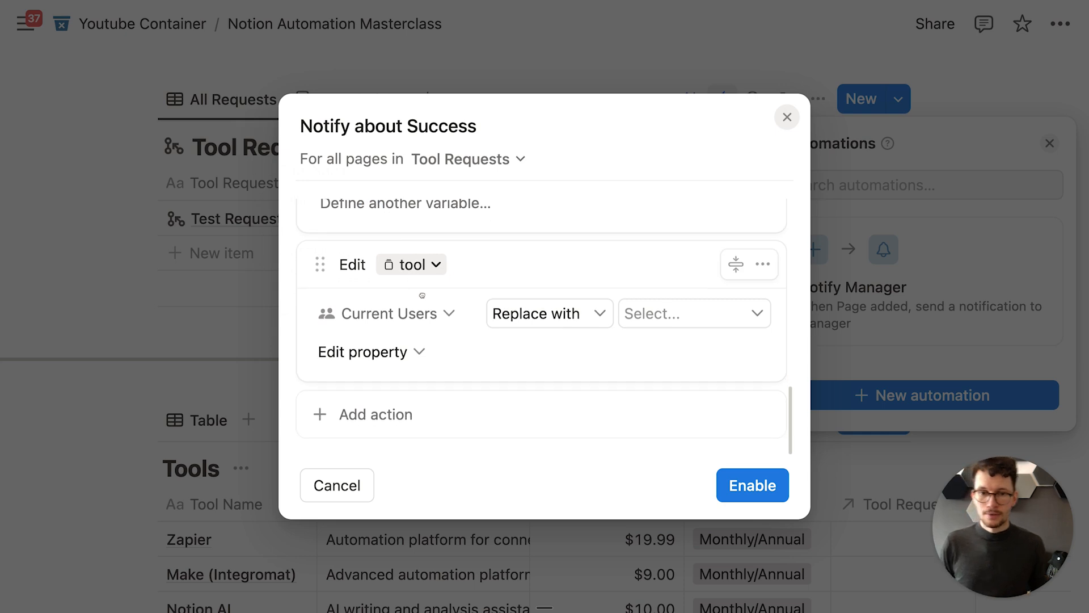
pyautogui.click(520, 317)
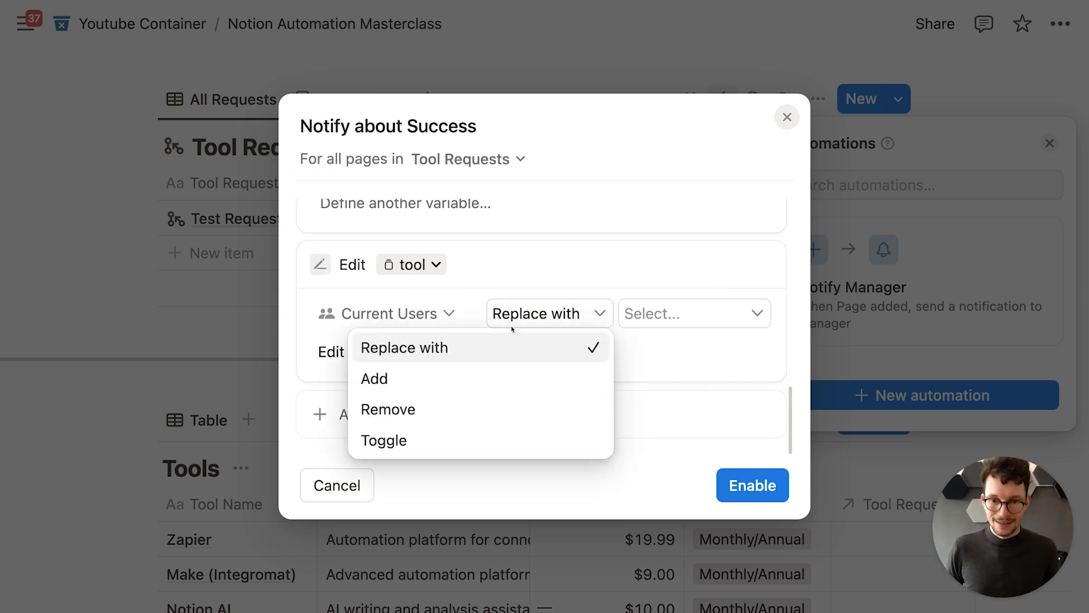
pyautogui.click(487, 376)
# Step: Set the added person to the trigger page's Reqestor via formula, then enable the automation
pyautogui.click(653, 316)
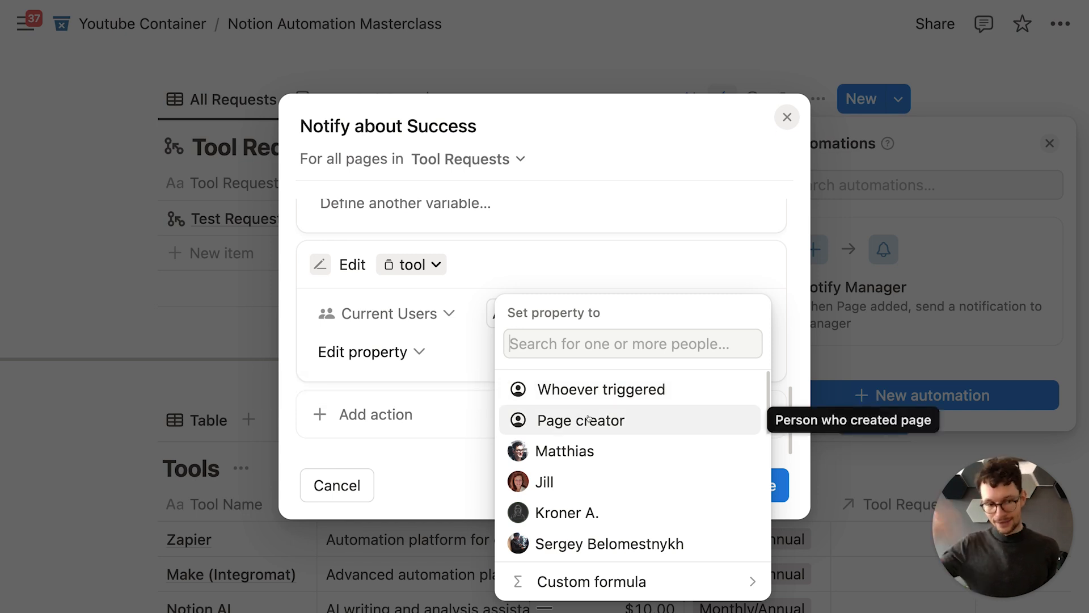
pyautogui.click(675, 579)
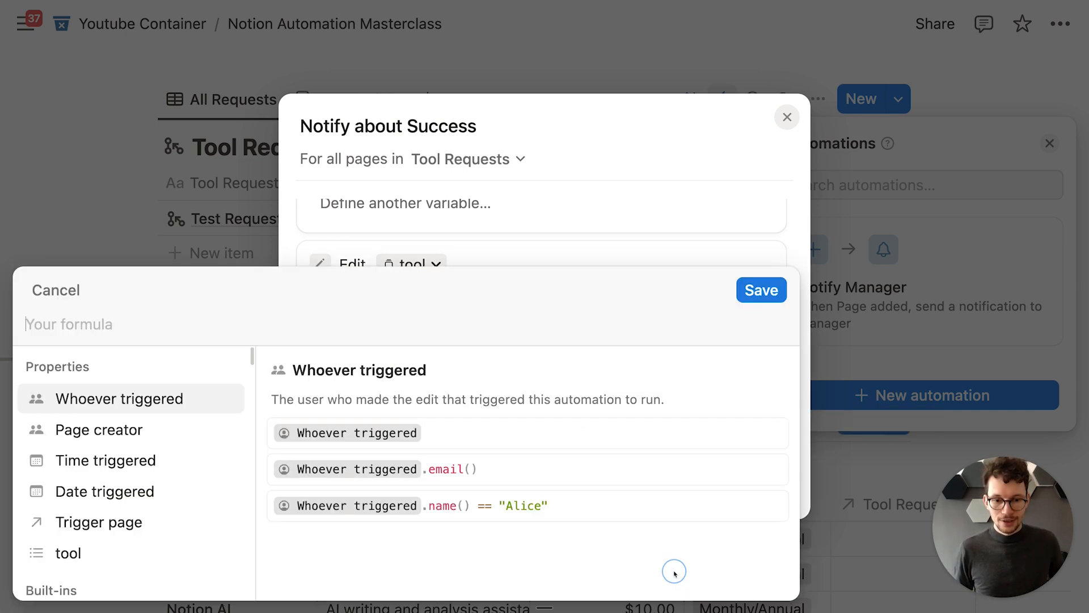
pyautogui.click(145, 521)
pyautogui.write('.')
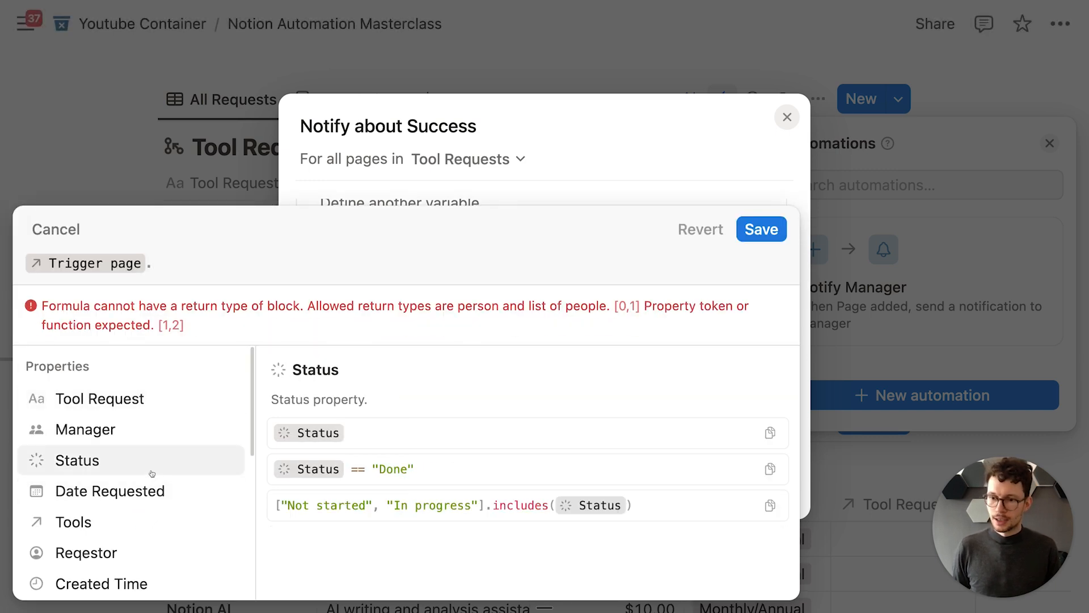
pyautogui.click(147, 549)
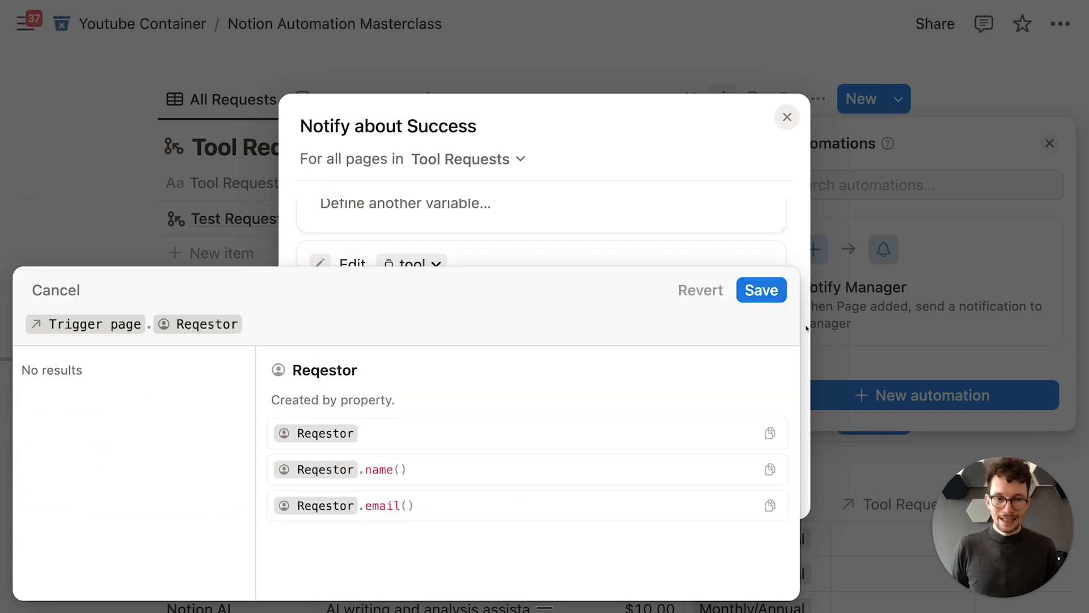
pyautogui.click(761, 290)
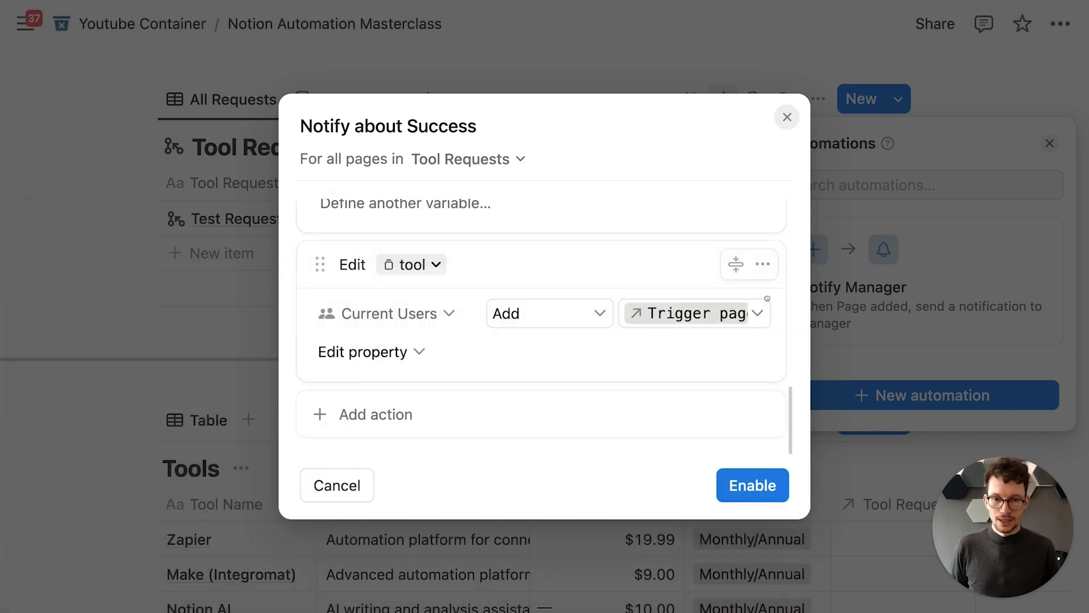
pyautogui.click(743, 483)
# Step: Mark the Test Request's Status as Delivered
pyautogui.click(644, 357)
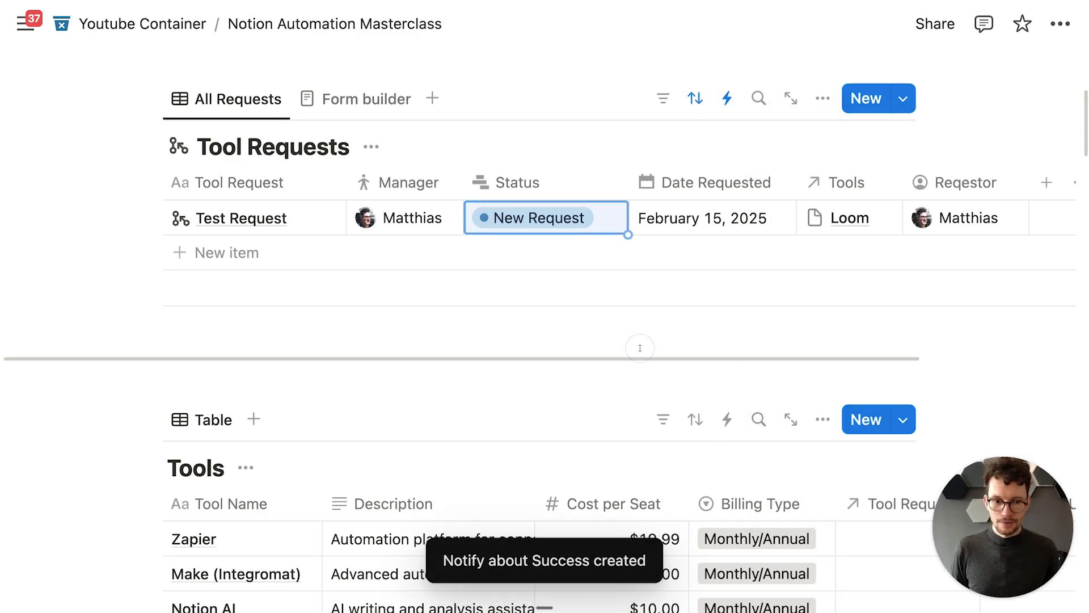
pyautogui.scroll(-2, 640, 348)
pyautogui.scroll(2, 771, 363)
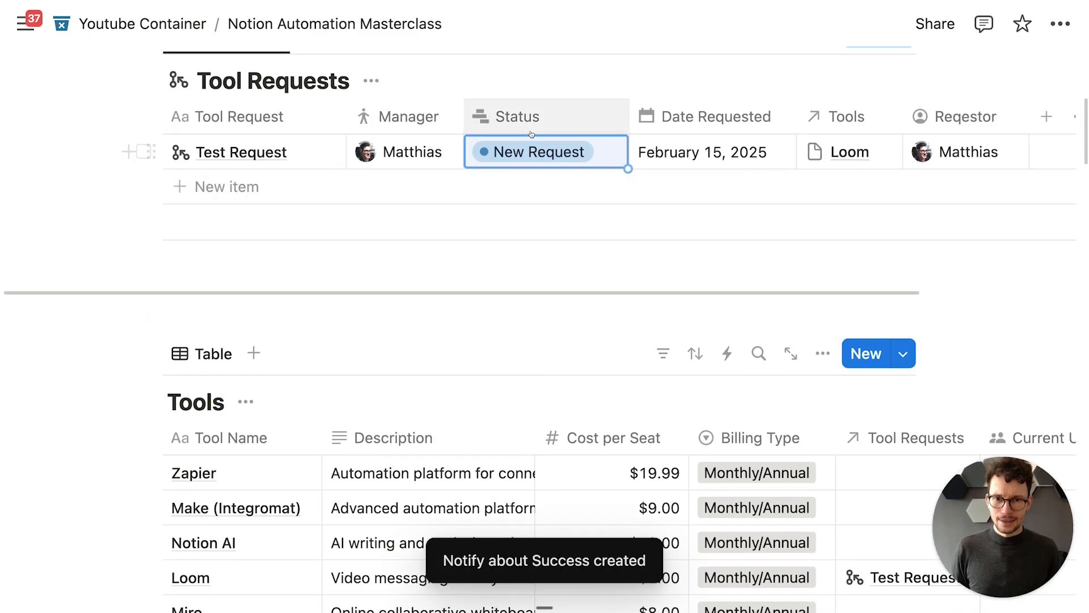
pyautogui.click(533, 149)
pyautogui.click(522, 406)
# Step: Move the Current Users column between Description and Cost per Seat in Tools
pyautogui.scroll(-3, 519, 386)
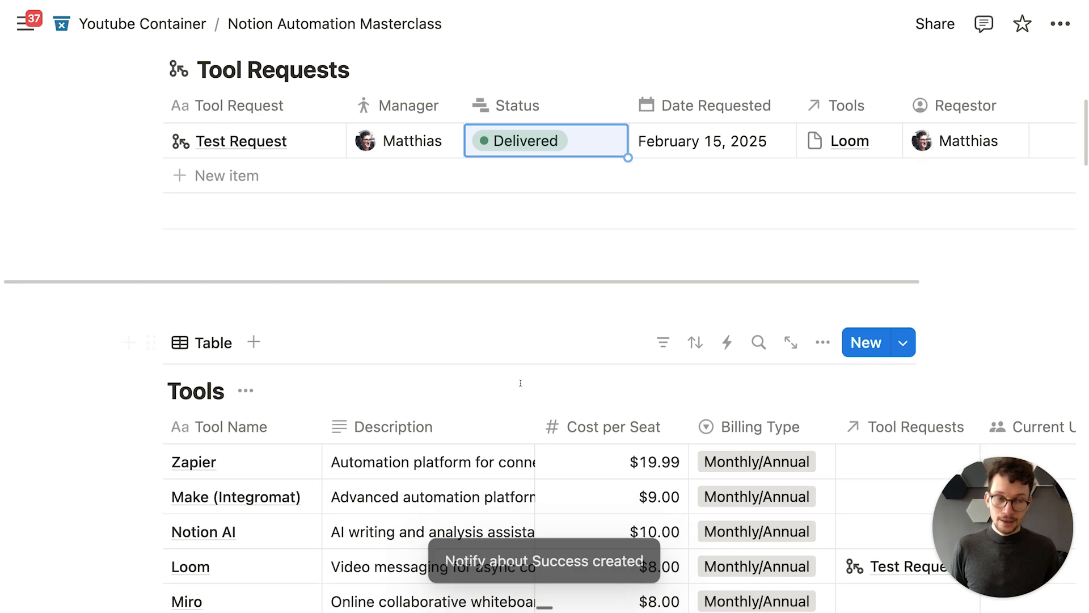
pyautogui.scroll(2, 517, 384)
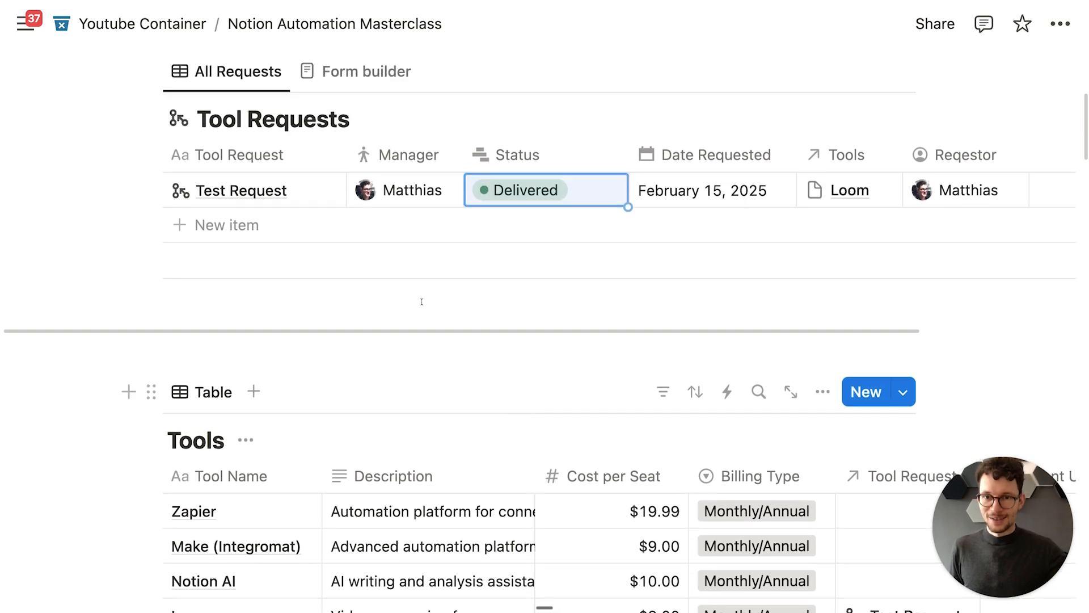
pyautogui.scroll(-5, 737, 386)
pyautogui.hscroll(3, 778, 235)
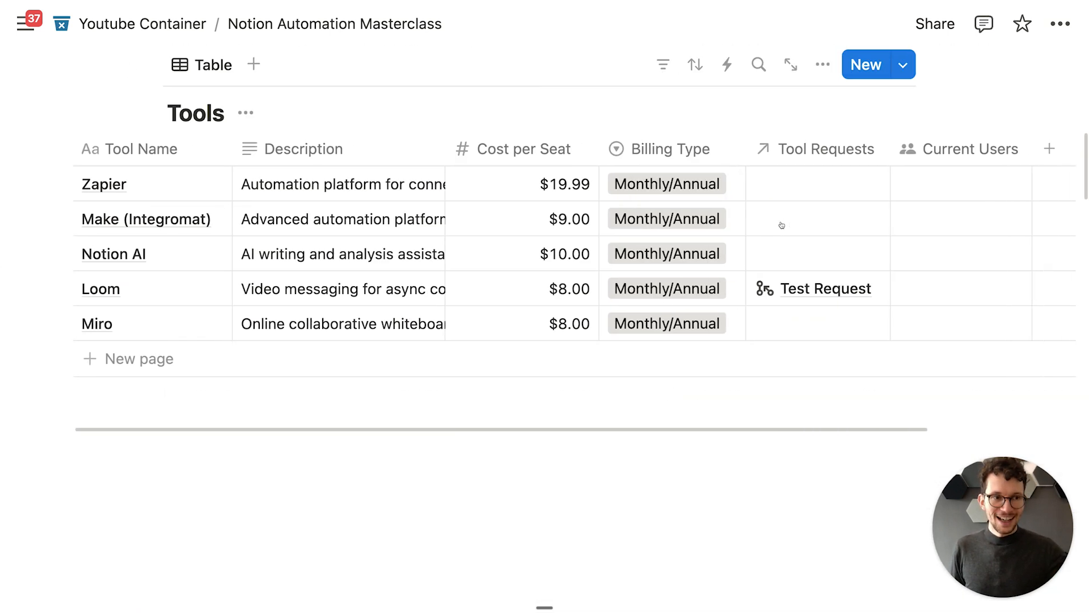
pyautogui.moveTo(845, 154); pyautogui.dragTo(501, 148)
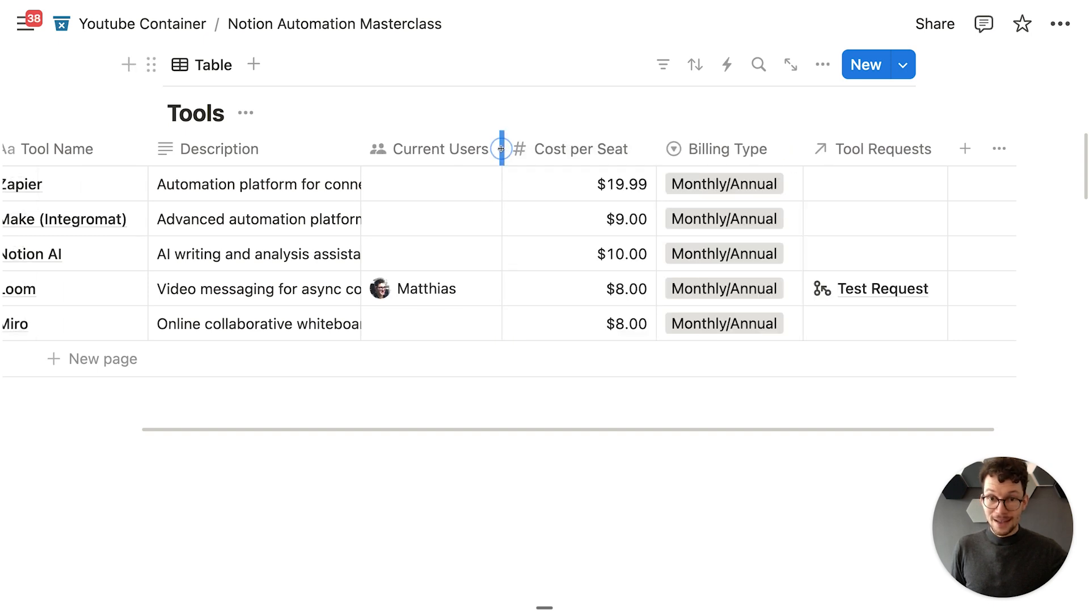
pyautogui.scroll(2, 528, 246)
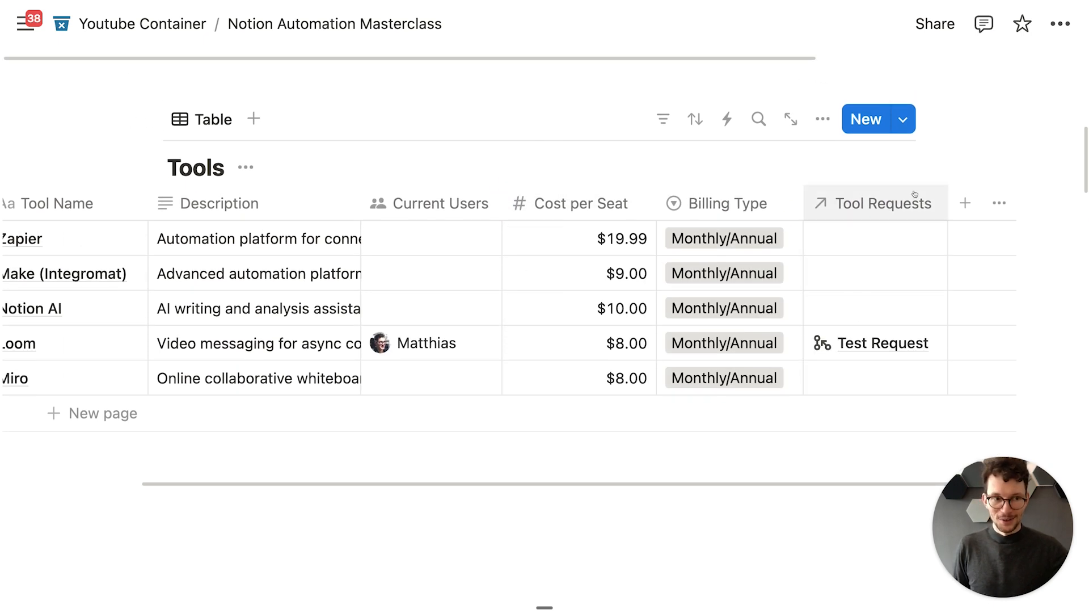
pyautogui.click(958, 204)
pyautogui.write('form')
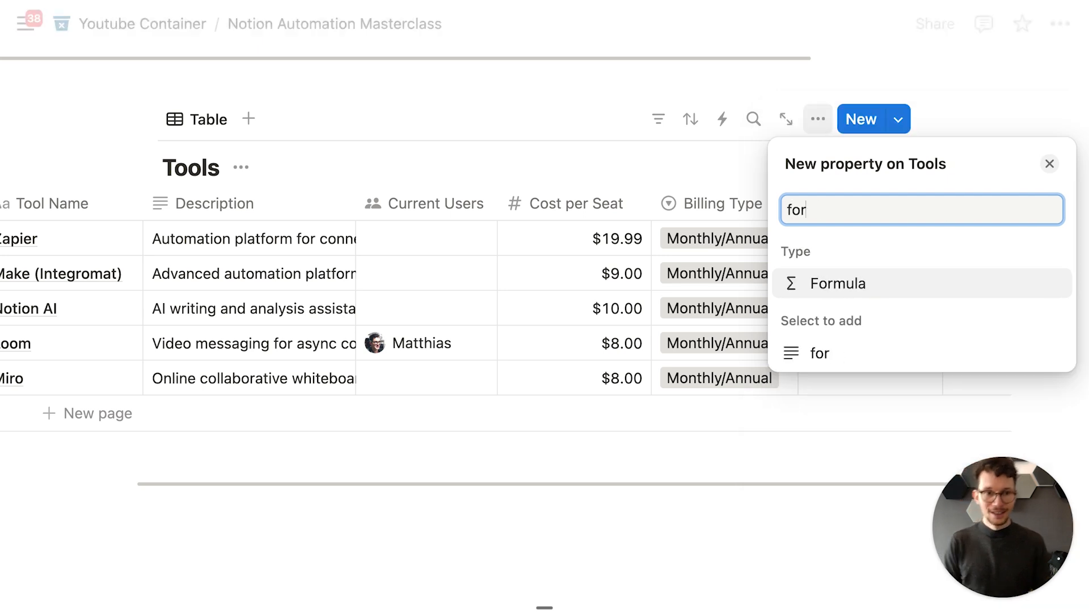
pyautogui.press('Return')
pyautogui.write('Current Tool Cost')
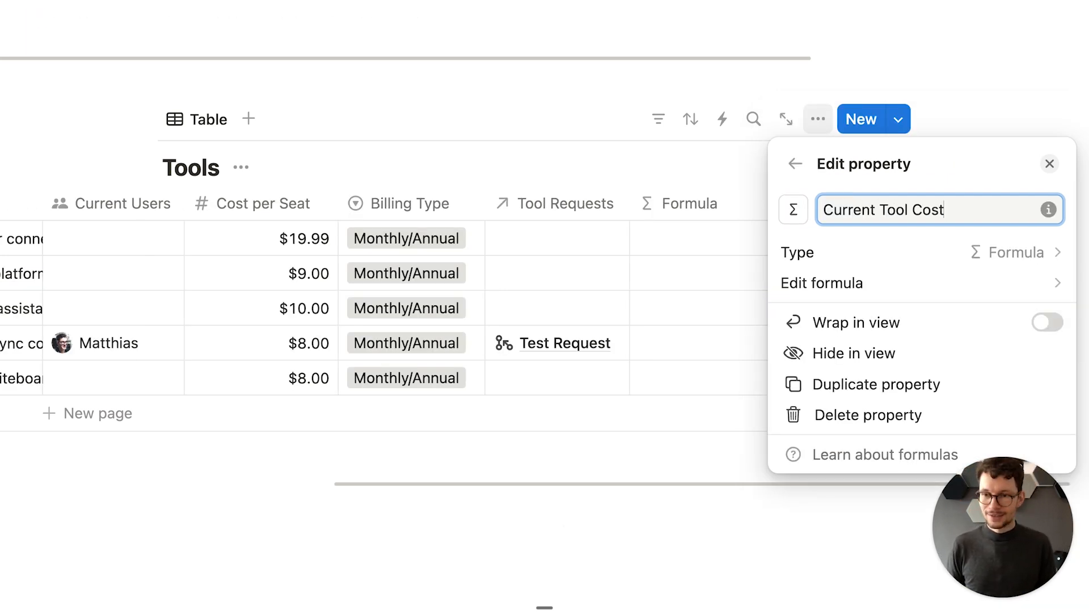
pyautogui.click(959, 281)
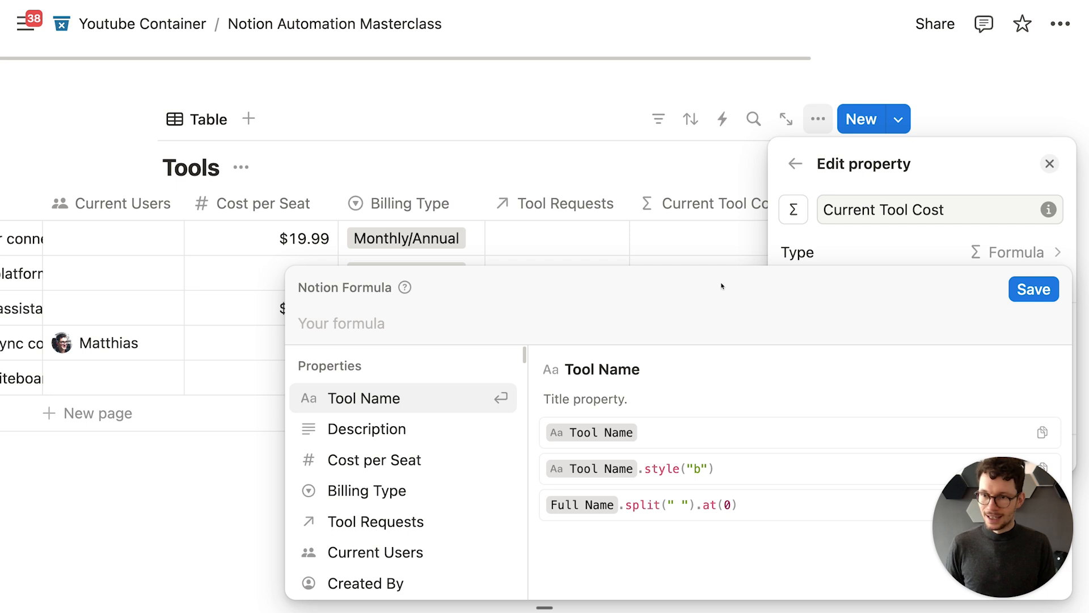
pyautogui.write('cu')
pyautogui.press('Return')
pyautogui.write('.le')
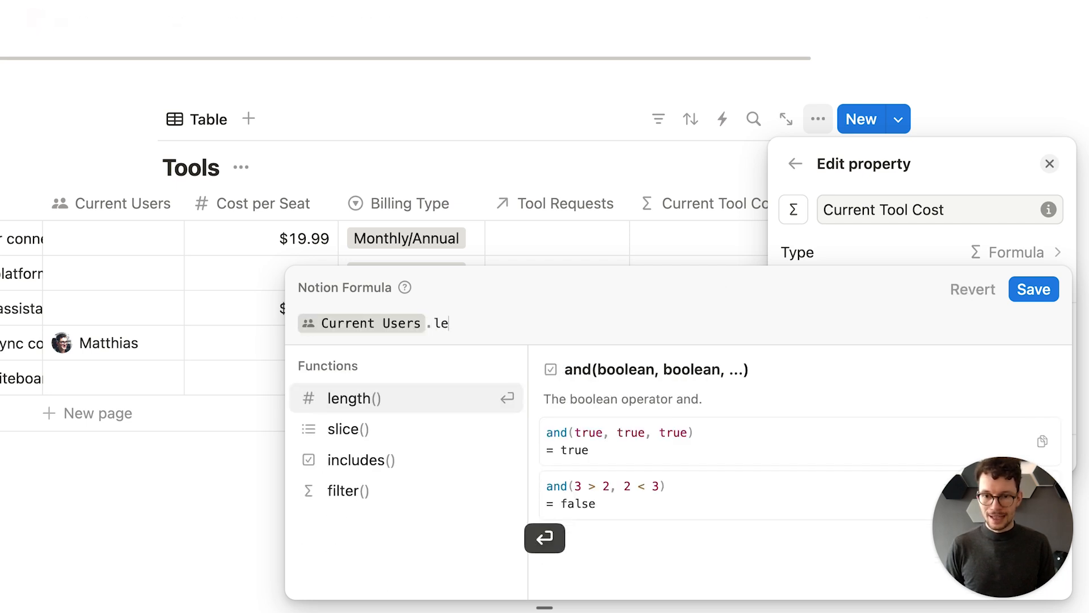
pyautogui.press('Return')
pyautogui.write('*')
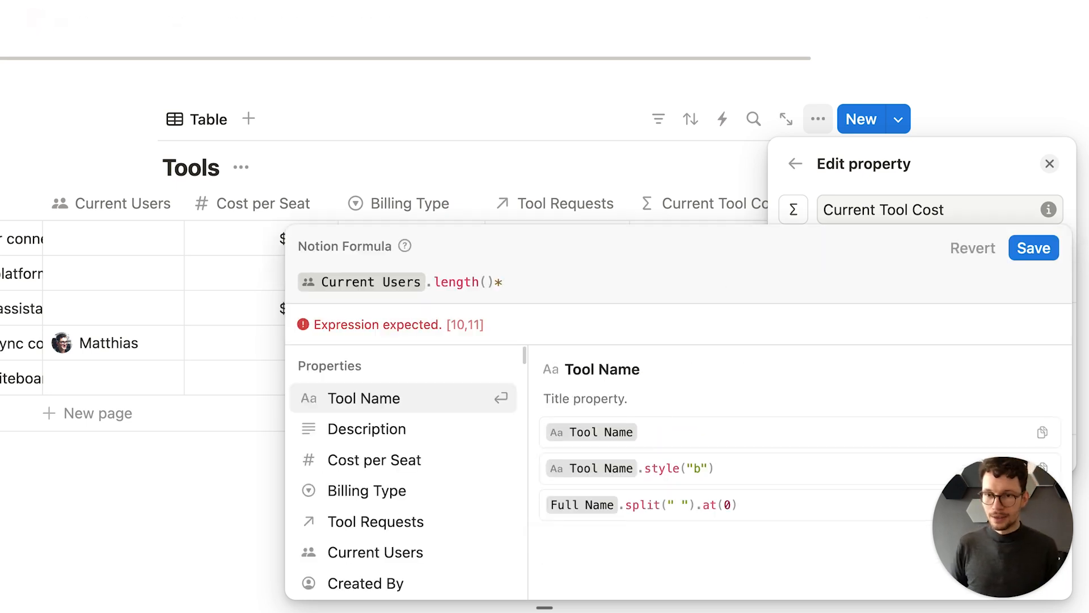
pyautogui.click(394, 461)
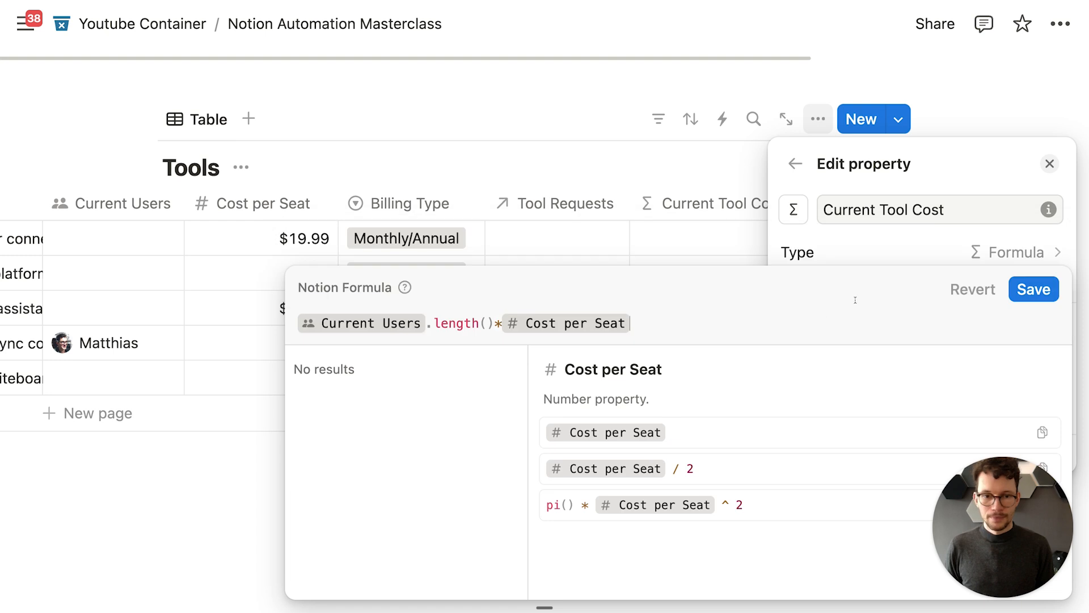
pyautogui.click(848, 212)
pyautogui.click(710, 151)
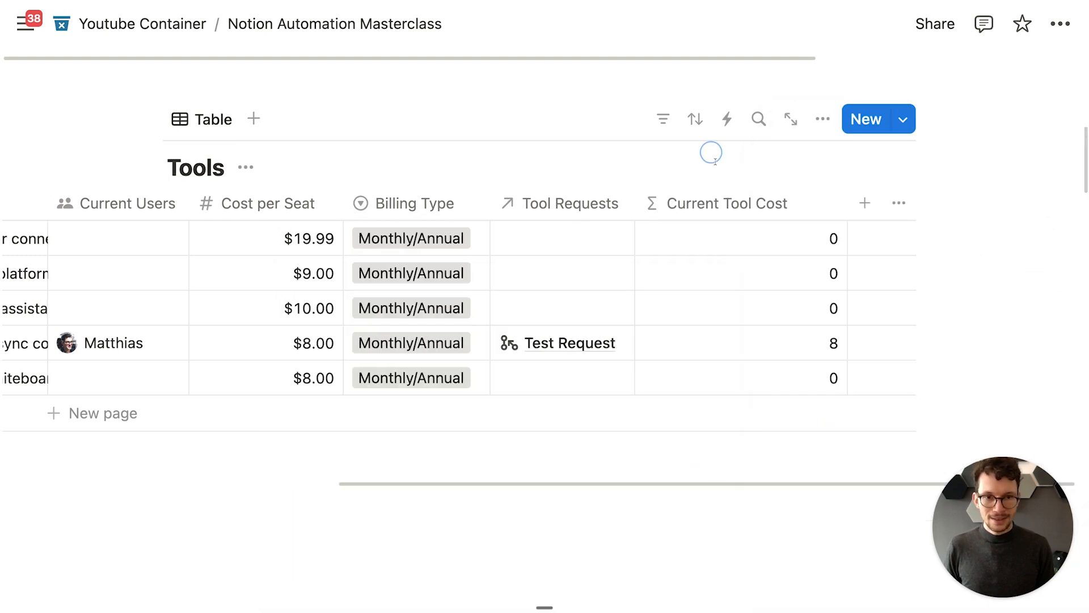
pyautogui.click(754, 204)
pyautogui.click(794, 299)
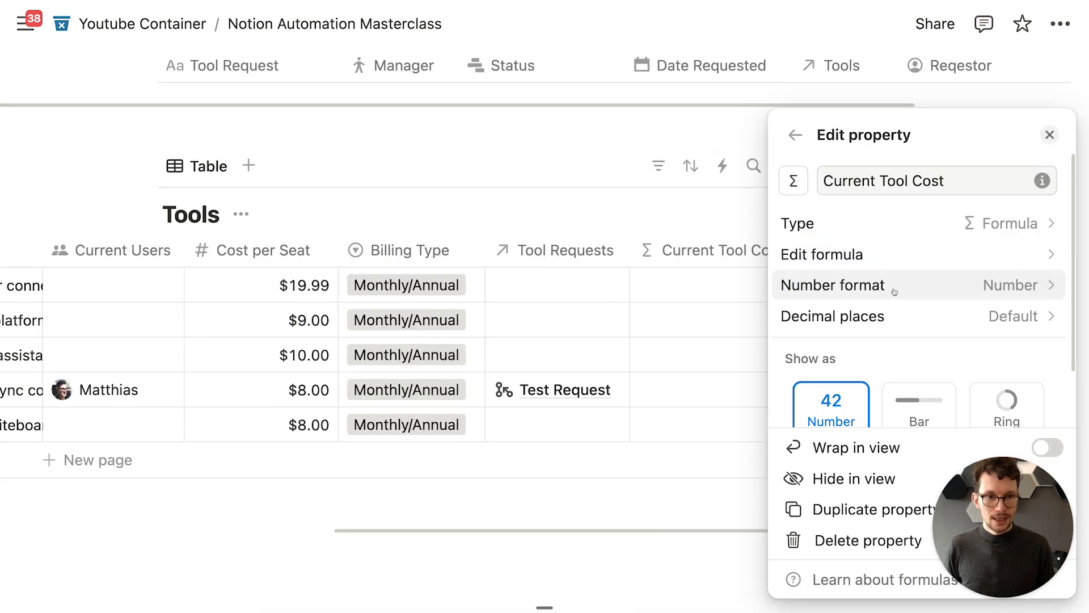
pyautogui.click(895, 283)
pyautogui.click(897, 333)
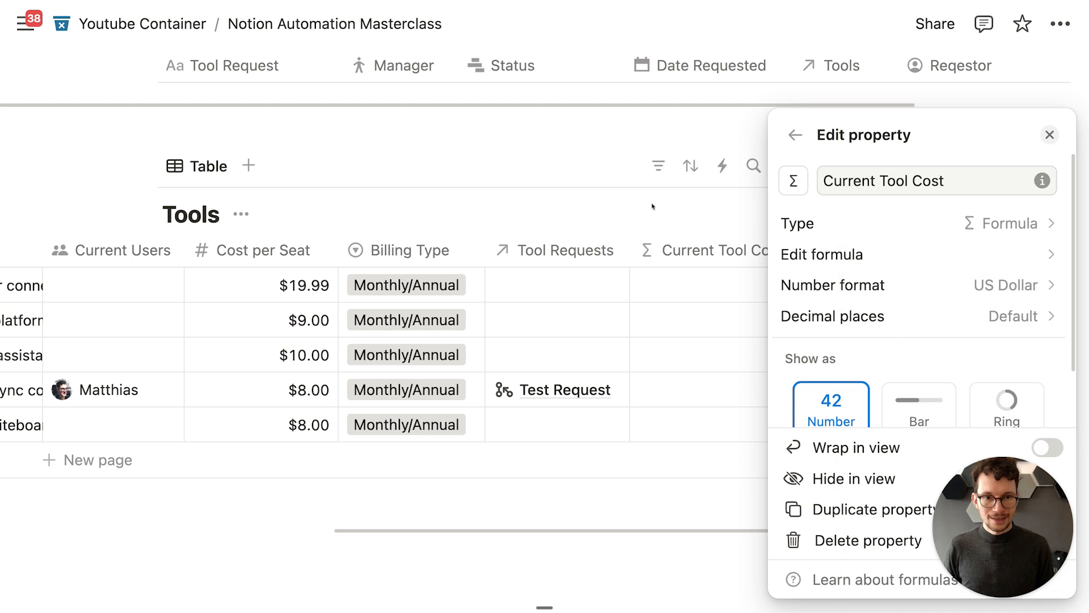
pyautogui.press('Escape')
pyautogui.hscroll(-3, 828, 250)
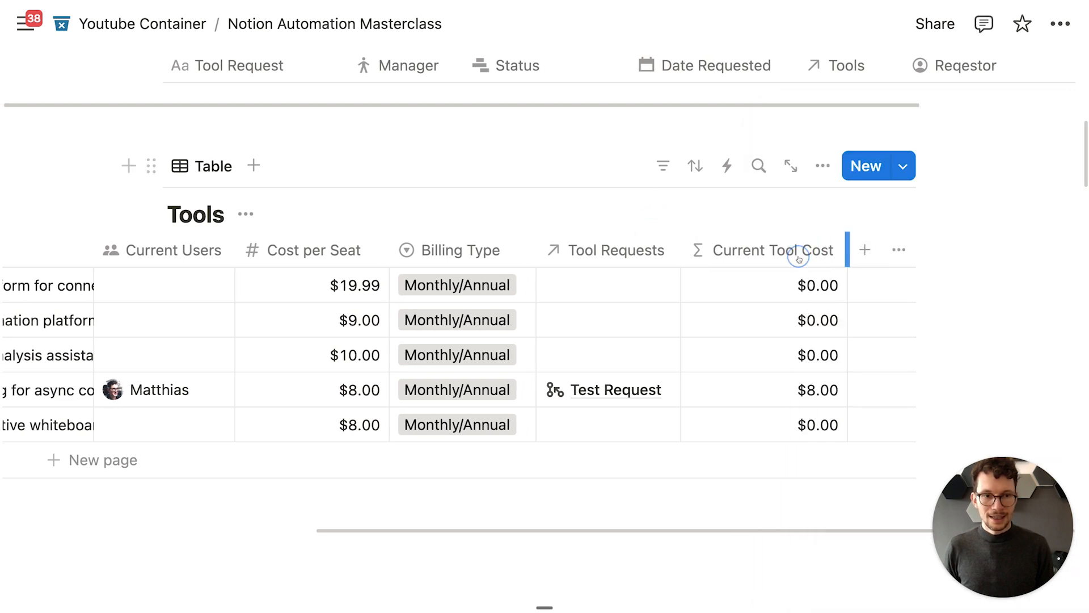
# Step: Scroll down past the Tools table until the Tasks table is visible
pyautogui.scroll(-1, 484, 291)
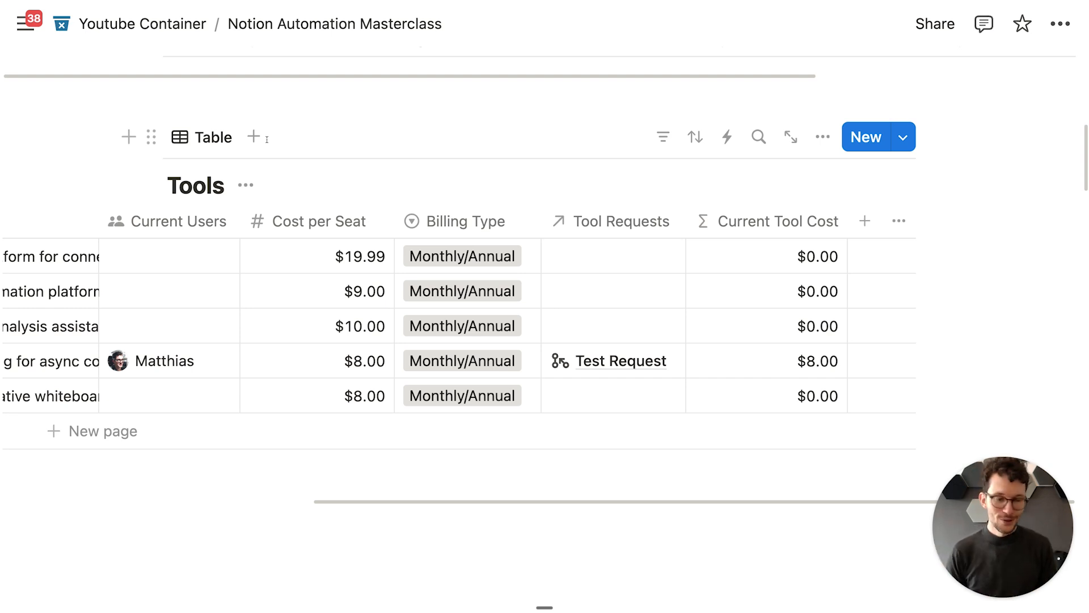
pyautogui.hscroll(-6, 308, 267)
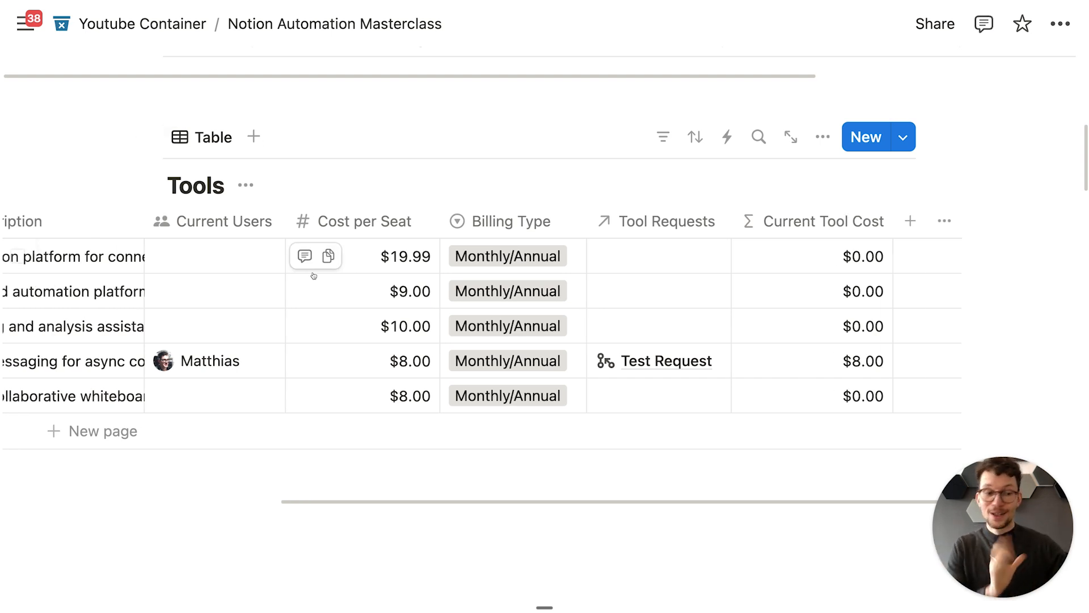
pyautogui.scroll(2, 314, 276)
pyautogui.scroll(6, 314, 276)
pyautogui.scroll(-5, 313, 272)
pyautogui.scroll(-1, 313, 272)
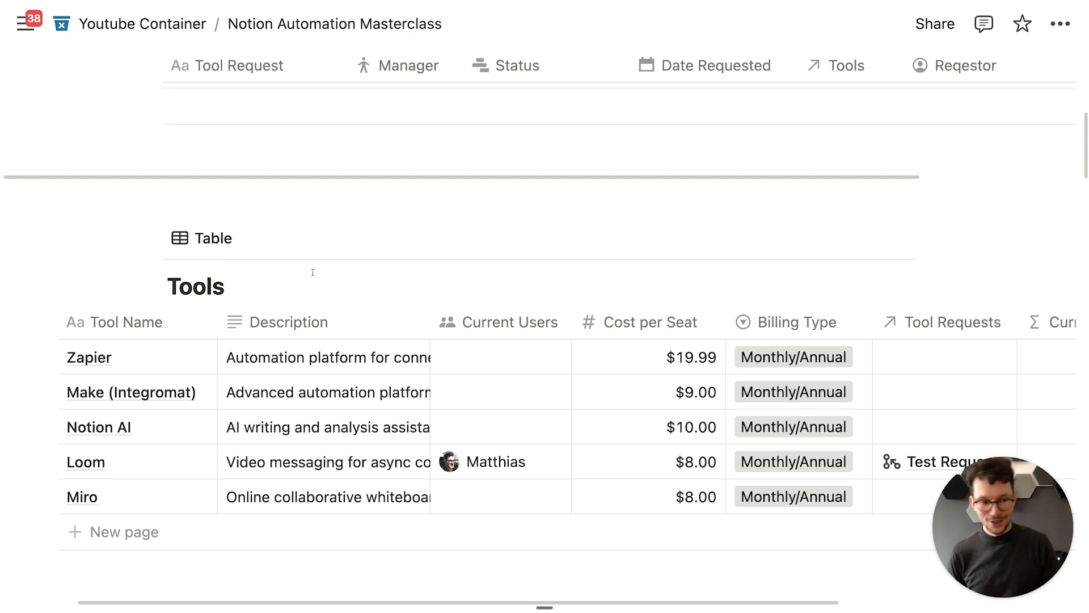
pyautogui.scroll(-10, 738, 347)
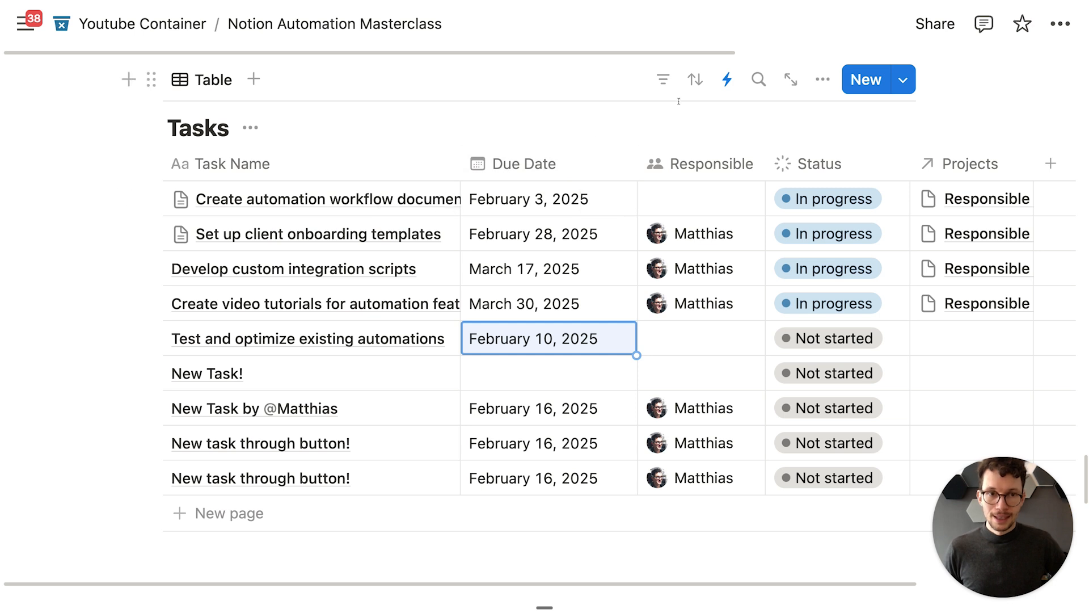
# Step: Create a new Tasks automation named 'Set Responsible for Overdue'
pyautogui.click(730, 86)
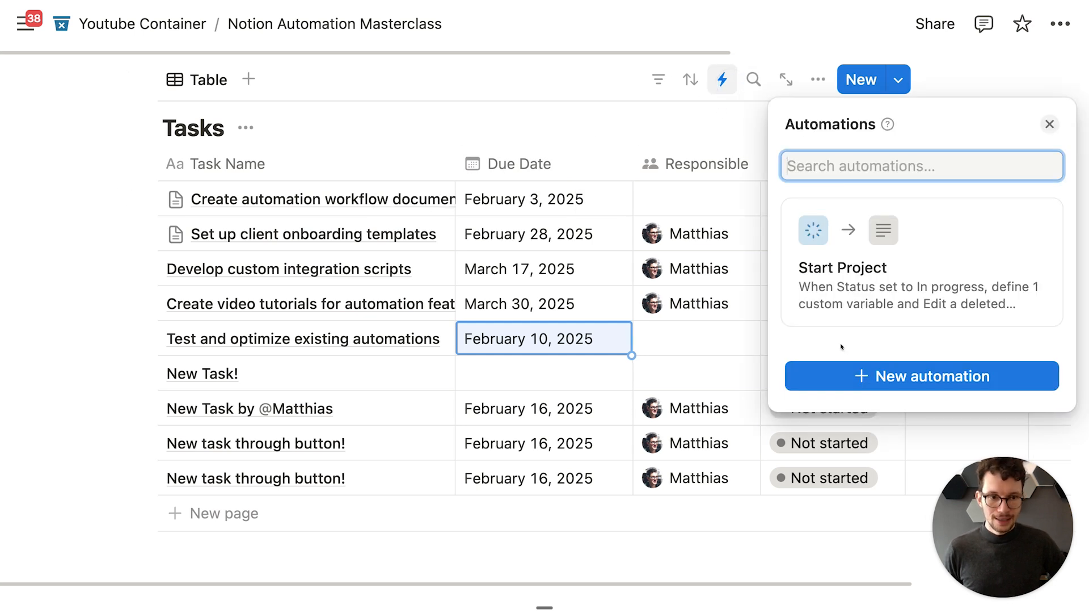
pyautogui.click(829, 379)
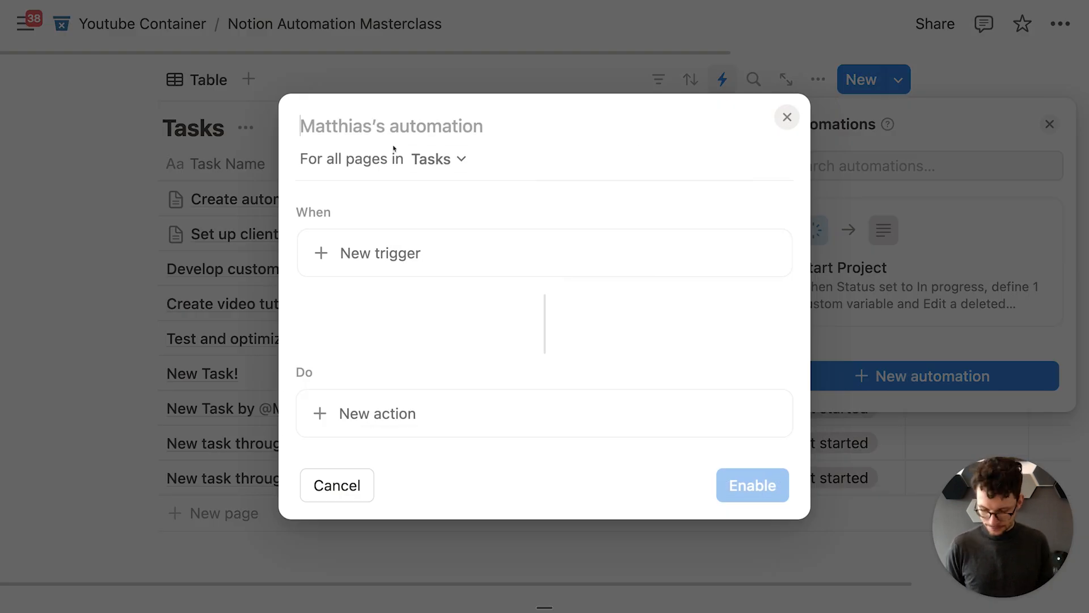
pyautogui.write('Set Responsible for Overdue')
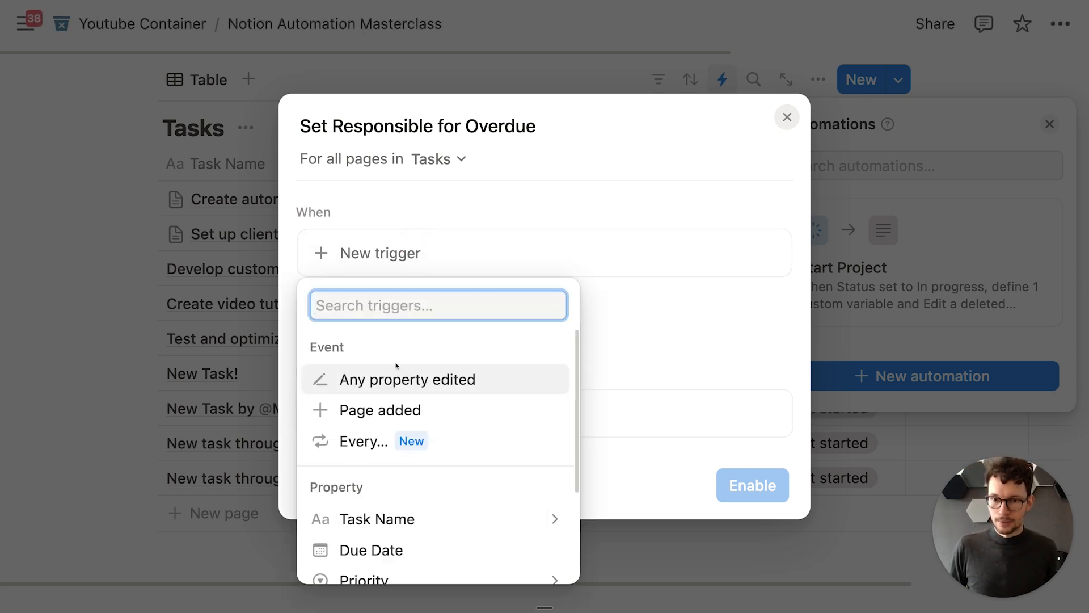
# Step: Schedule it to run every day at 11:45 AM and add an Edit pages action
pyautogui.click(363, 441)
pyautogui.click(407, 277)
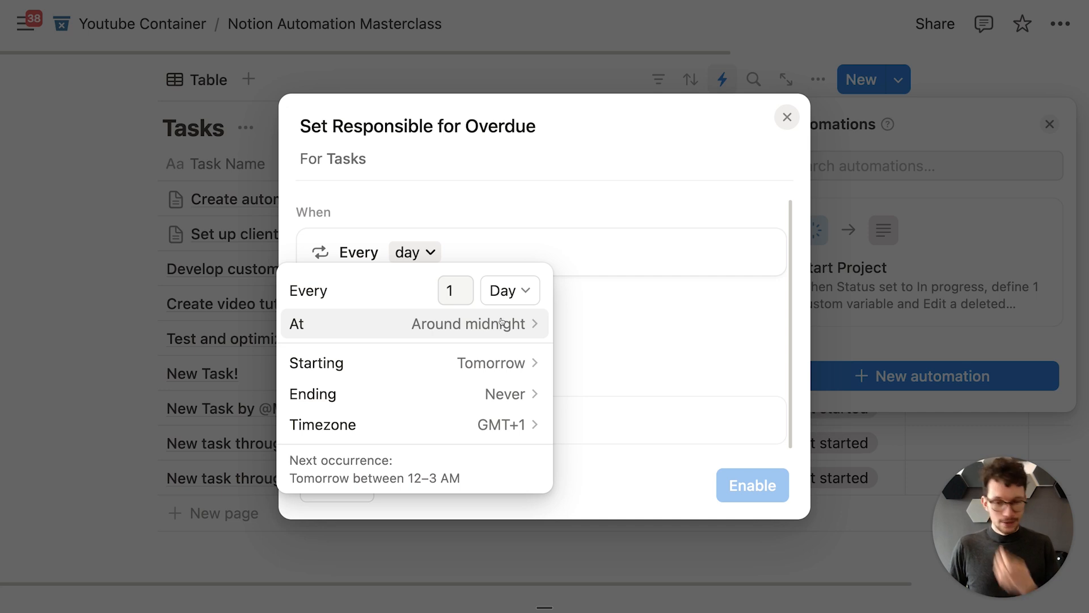
pyautogui.click(501, 322)
pyautogui.scroll(-3, 602, 403)
pyautogui.scroll(-10, 602, 404)
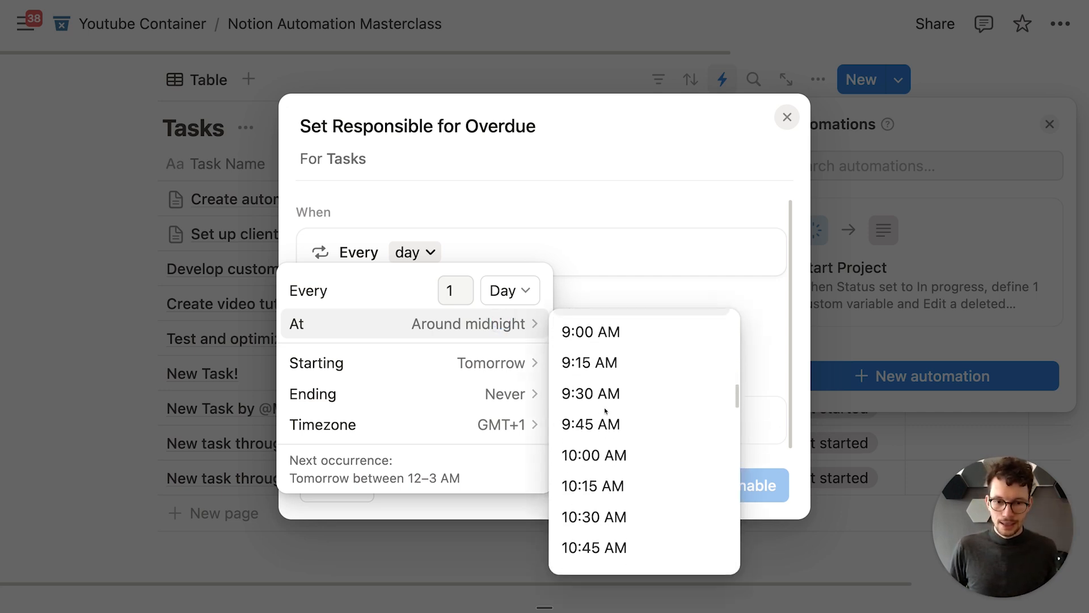
pyautogui.scroll(-3, 605, 409)
pyautogui.click(618, 528)
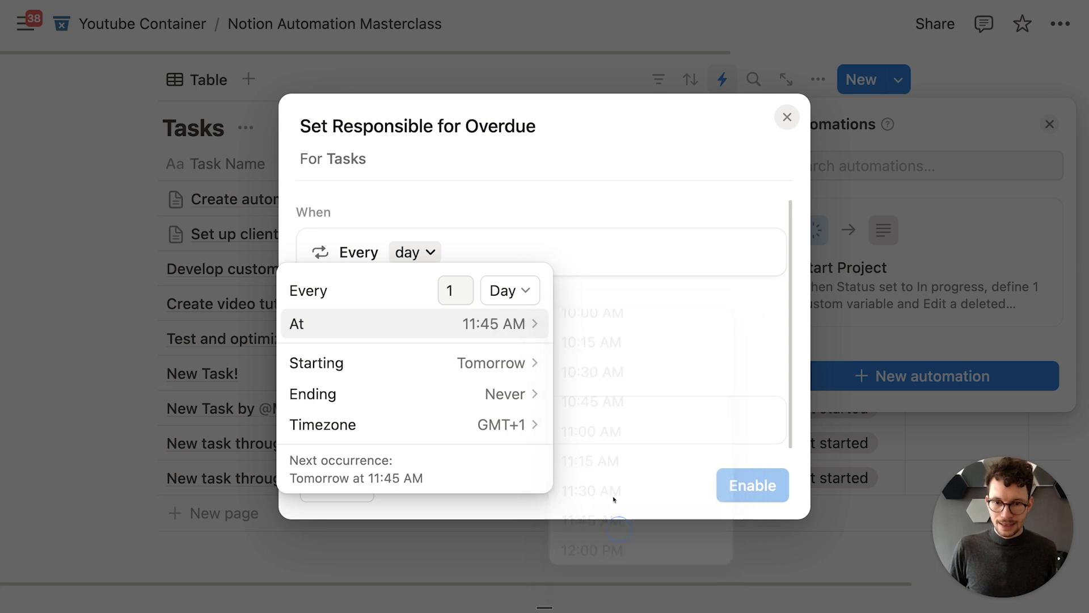
pyautogui.click(587, 333)
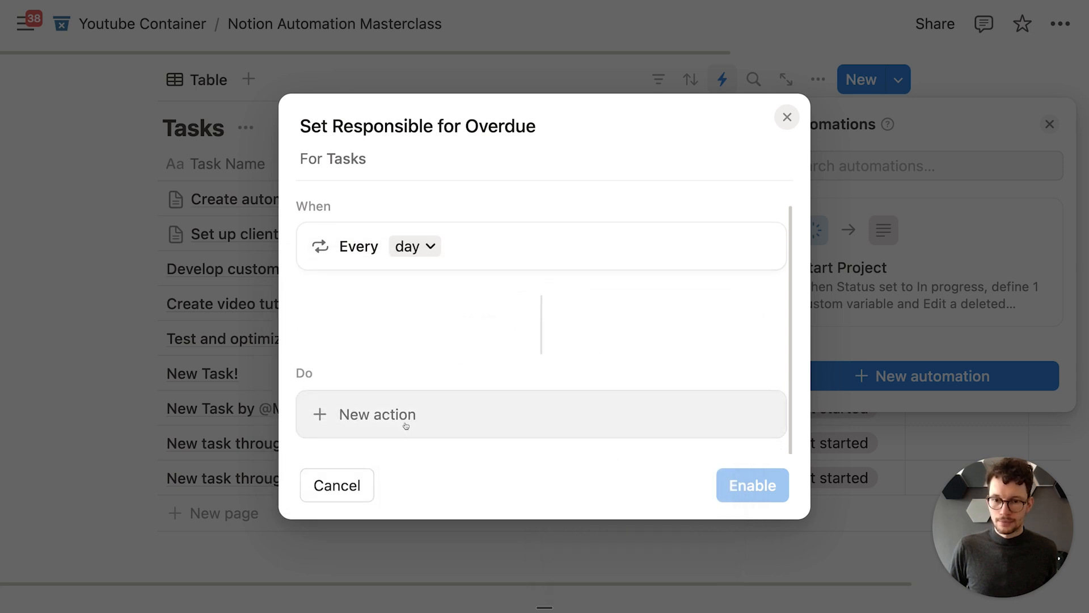
pyautogui.click(406, 425)
pyautogui.click(399, 220)
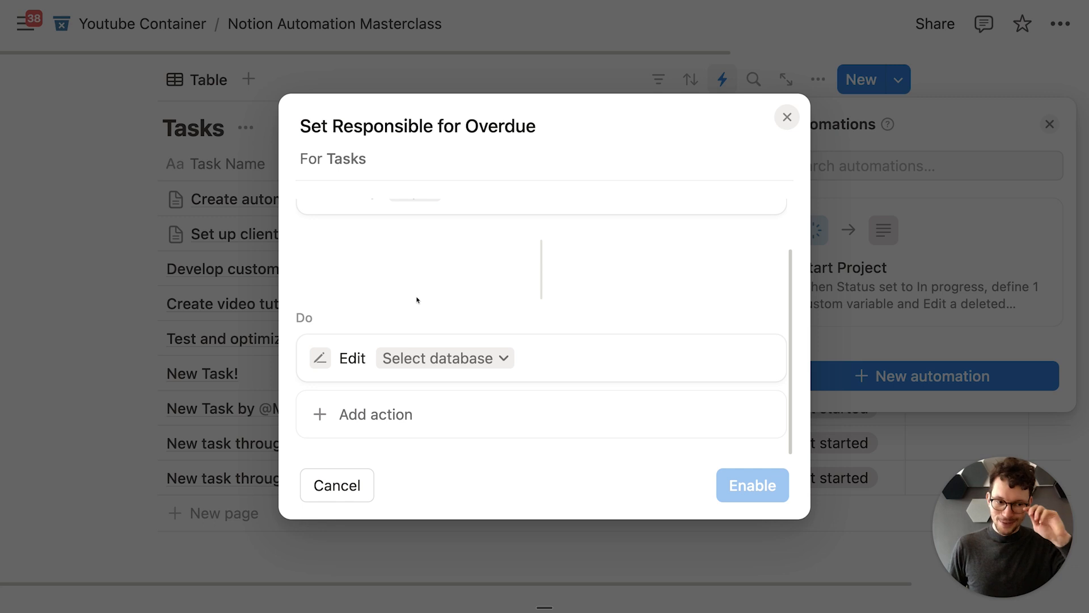
# Step: Target the Tasks database, filtering to pages with Due Date before Today
pyautogui.click(425, 356)
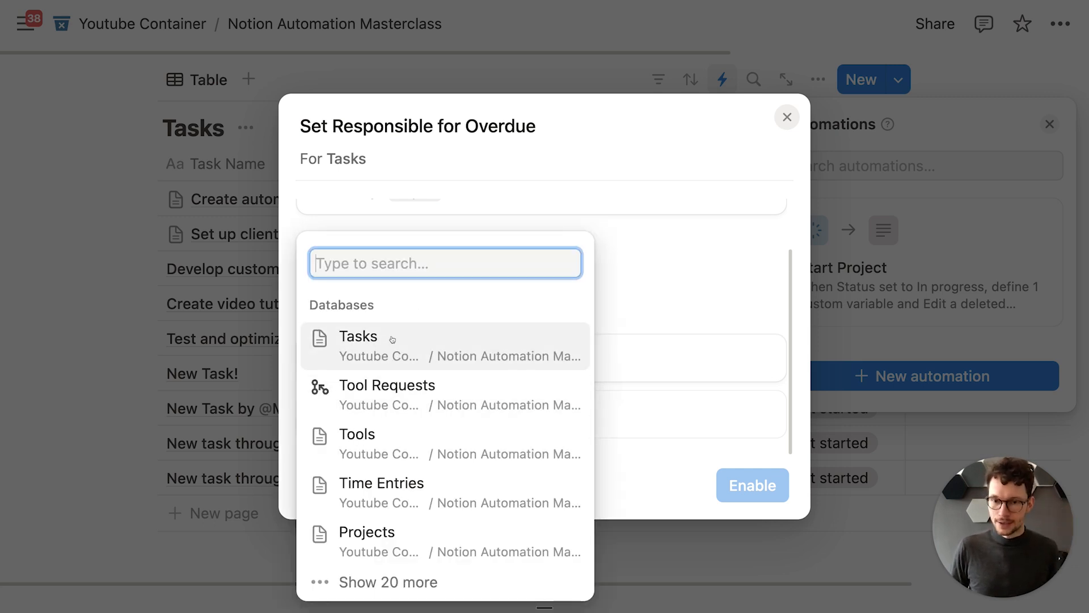
pyautogui.click(395, 352)
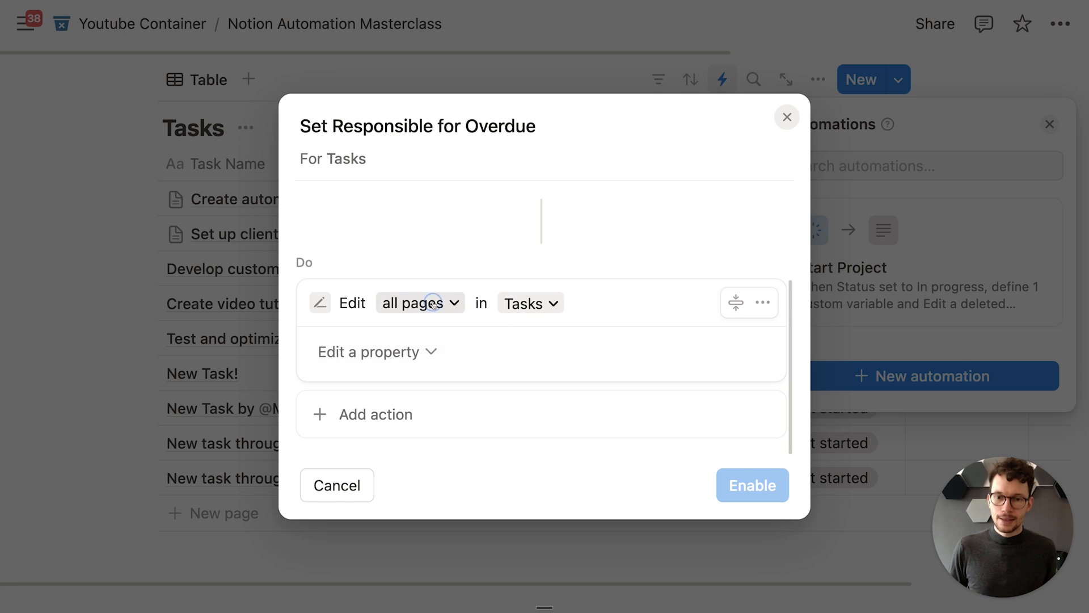
pyautogui.click(434, 305)
pyautogui.click(363, 340)
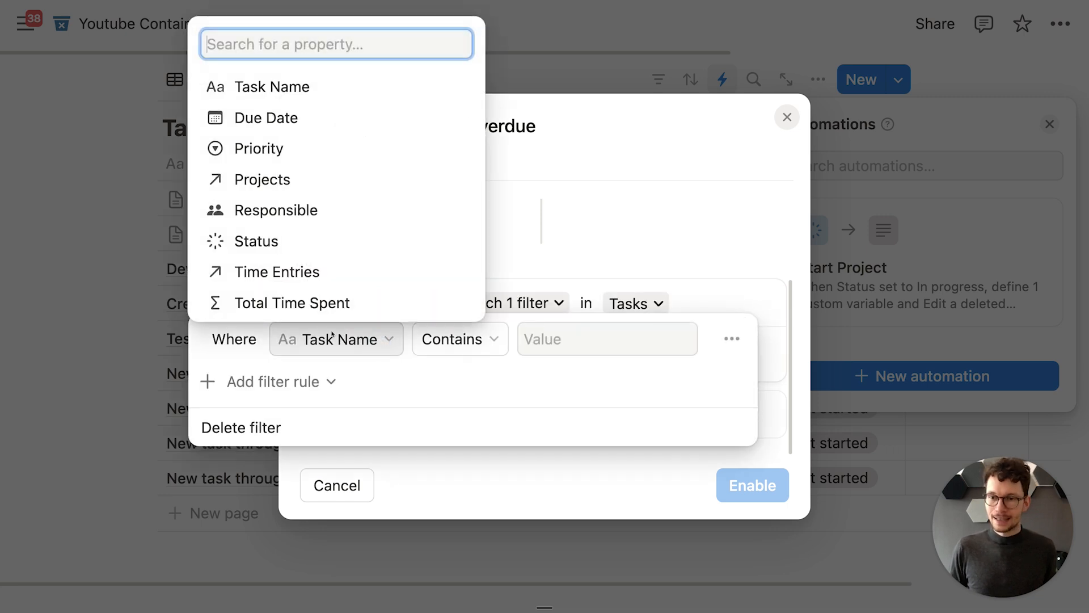
pyautogui.click(292, 120)
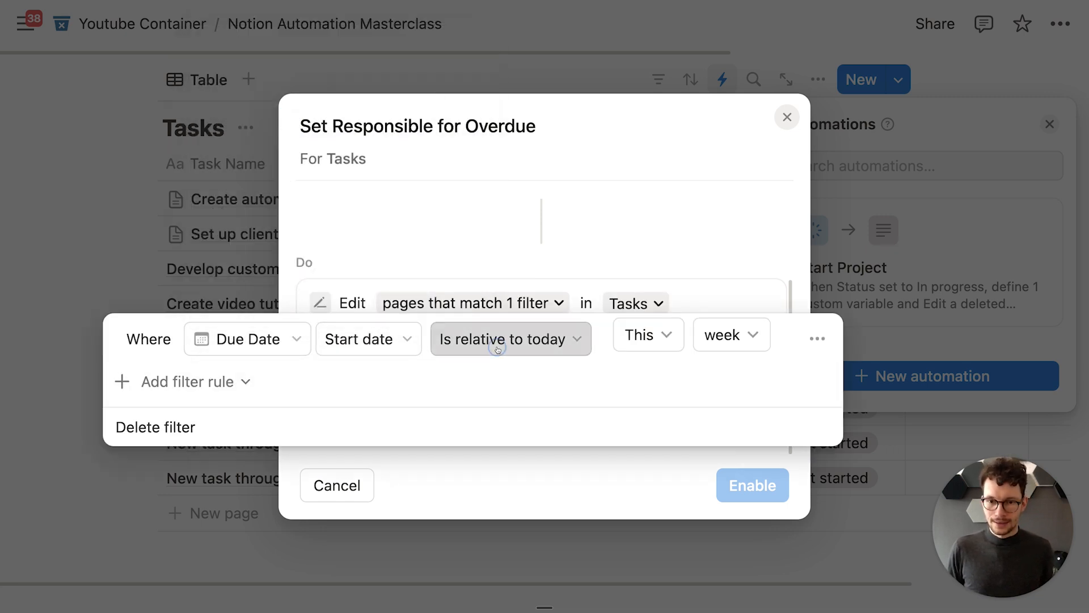
pyautogui.click(499, 346)
pyautogui.click(489, 91)
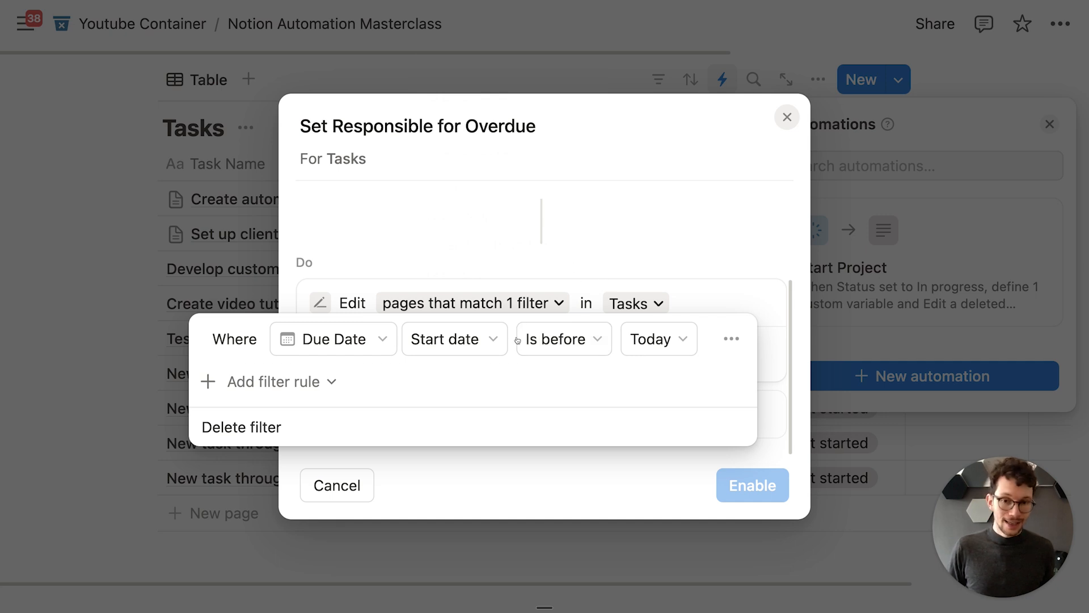
# Step: Add a second filter: Status is not Done
pyautogui.click(276, 390)
pyautogui.click(306, 418)
pyautogui.click(326, 383)
pyautogui.write('stat')
pyautogui.press('Return')
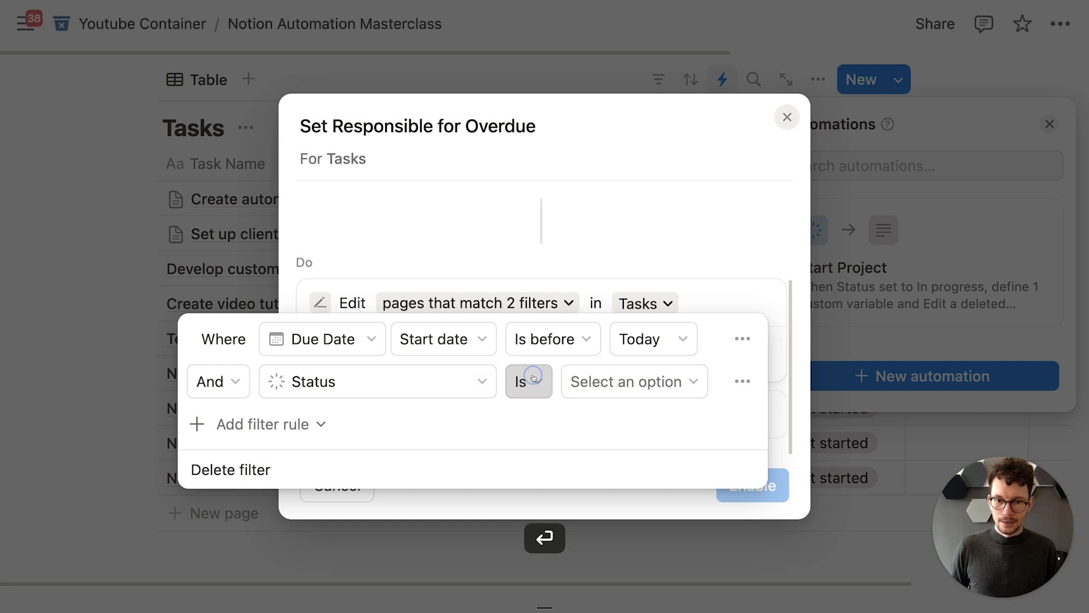
pyautogui.click(533, 381)
pyautogui.click(514, 447)
pyautogui.click(606, 389)
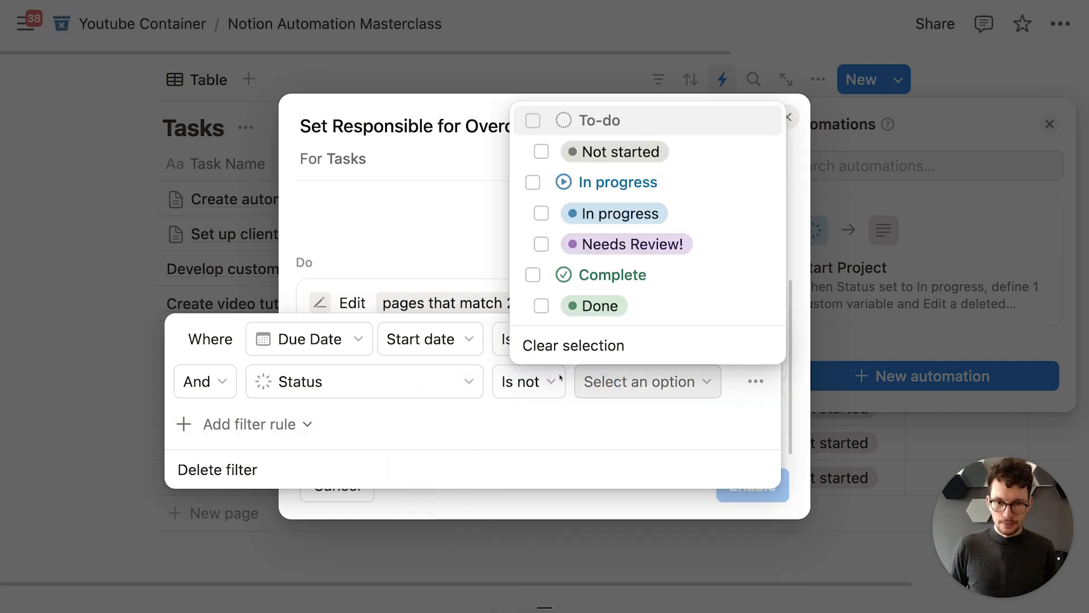
pyautogui.click(540, 304)
pyautogui.click(312, 424)
# Step: Add a third filter: Responsible is empty
pyautogui.click(312, 424)
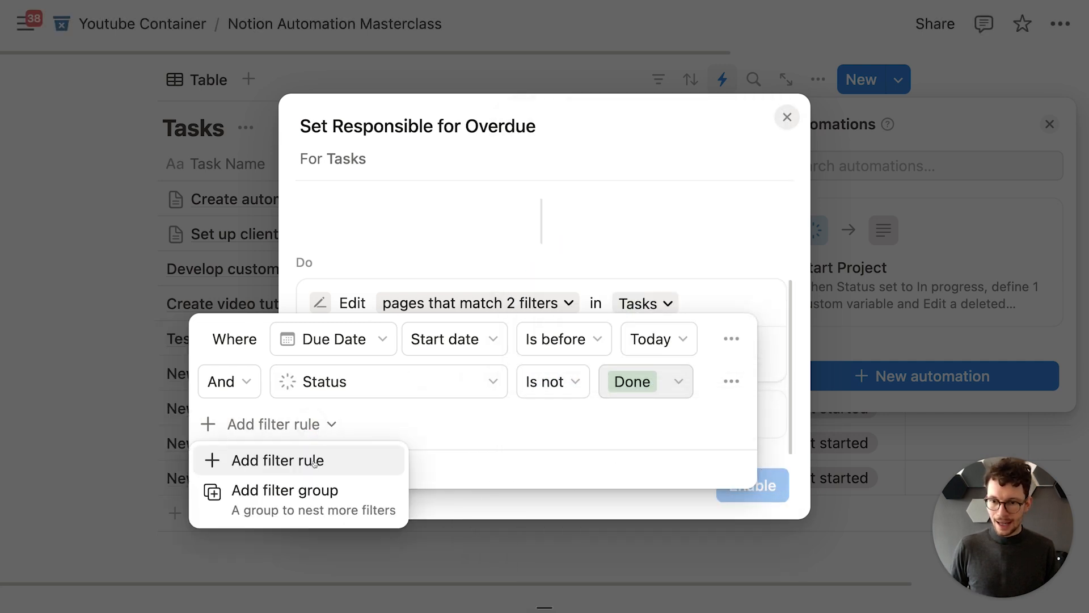
pyautogui.click(312, 459)
pyautogui.click(357, 424)
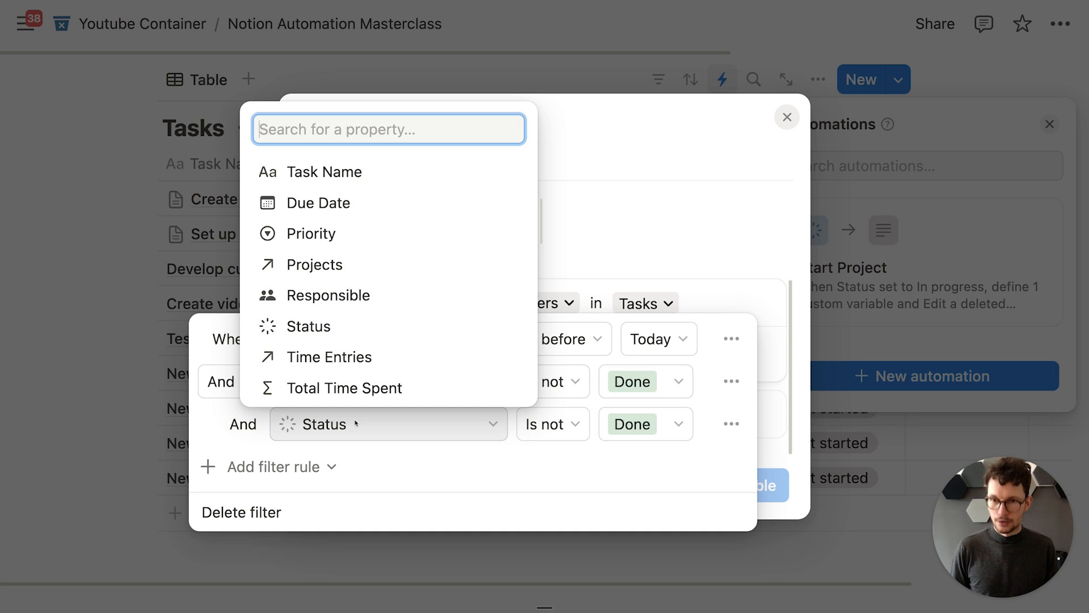
pyautogui.write('res')
pyautogui.click(389, 356)
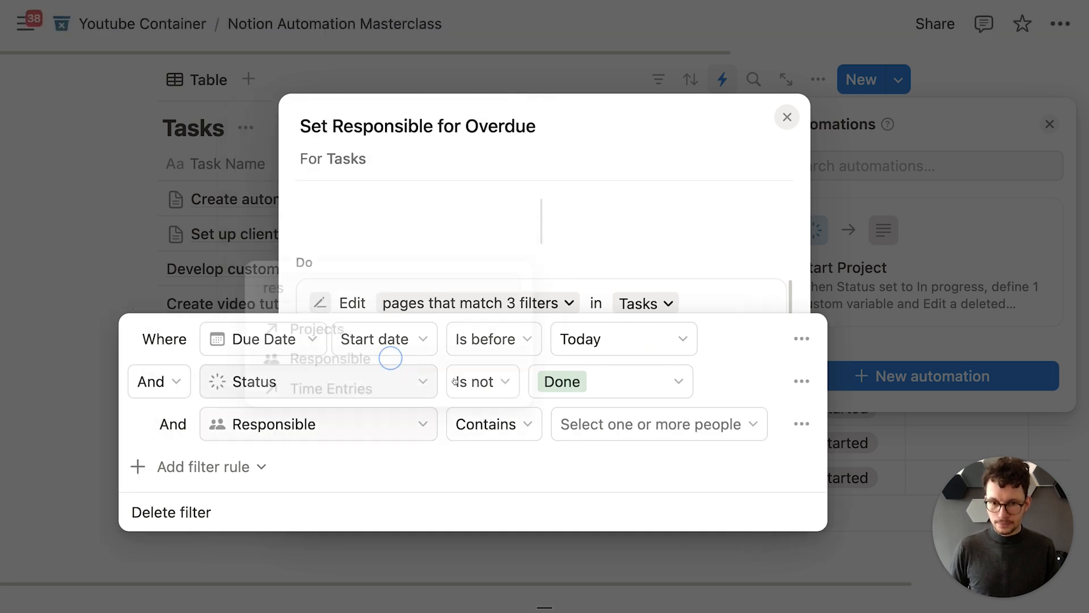
pyautogui.click(504, 426)
pyautogui.click(509, 518)
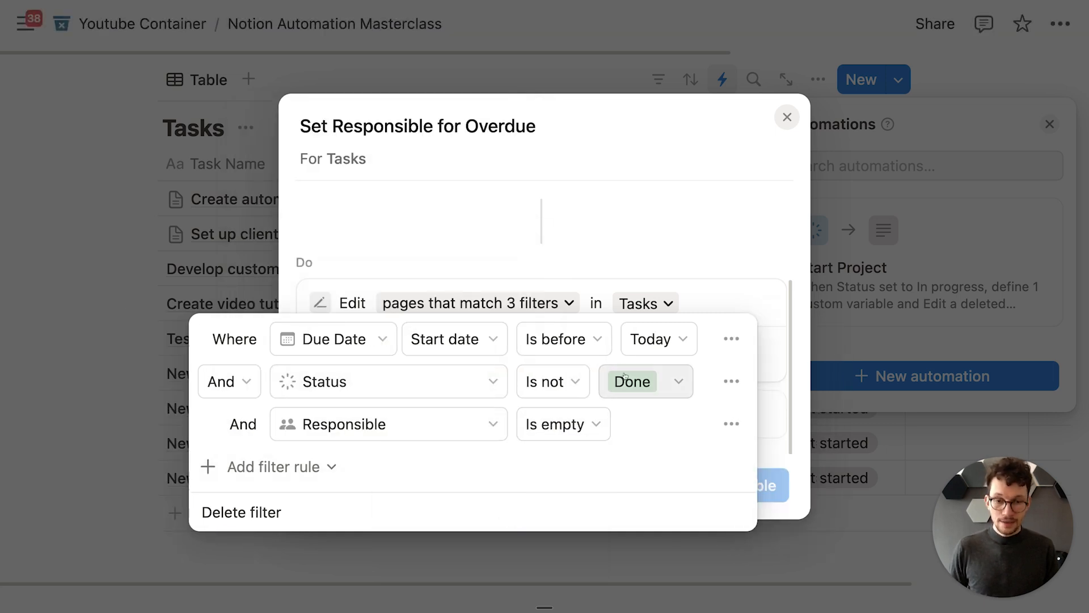
pyautogui.click(633, 251)
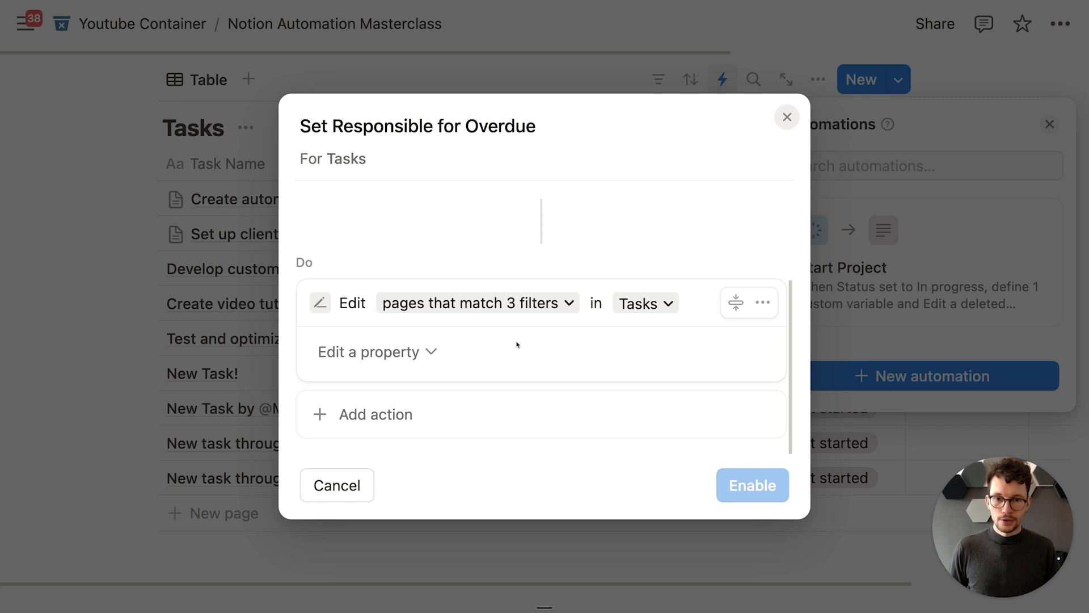
# Step: Have the action replace Responsible with the workspace member
pyautogui.click(434, 352)
pyautogui.click(404, 258)
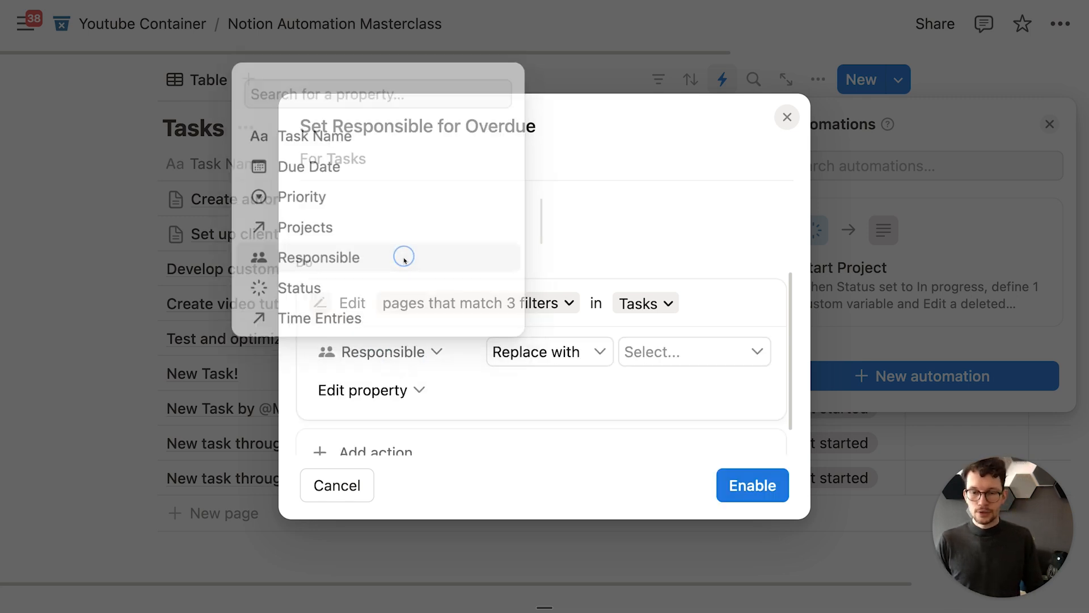
pyautogui.click(516, 361)
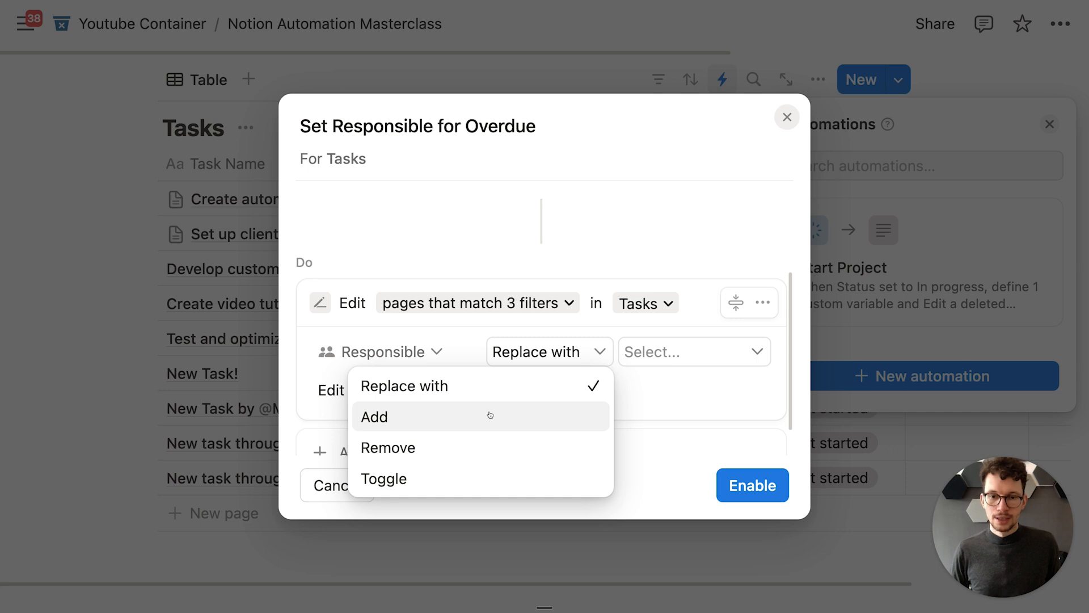
pyautogui.click(681, 356)
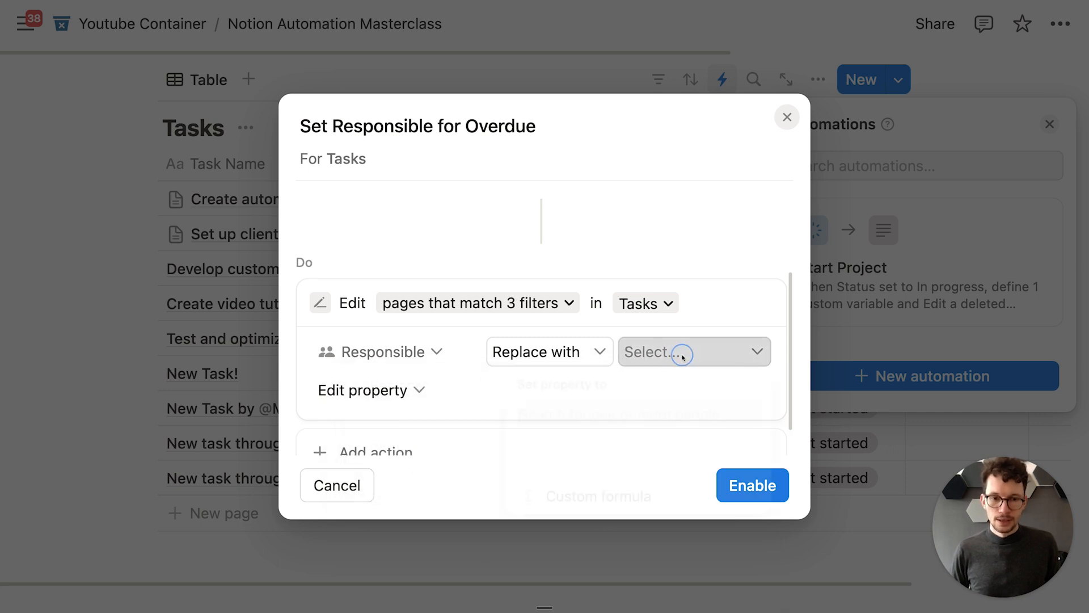
pyautogui.click(681, 356)
pyautogui.click(564, 125)
pyautogui.press('Escape')
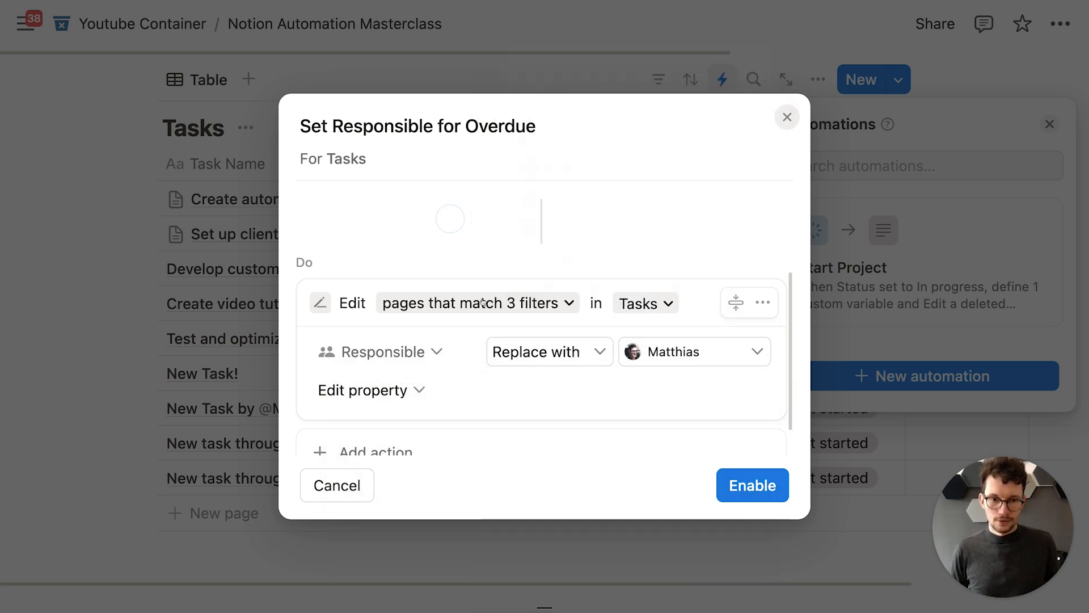
pyautogui.scroll(-1, 494, 304)
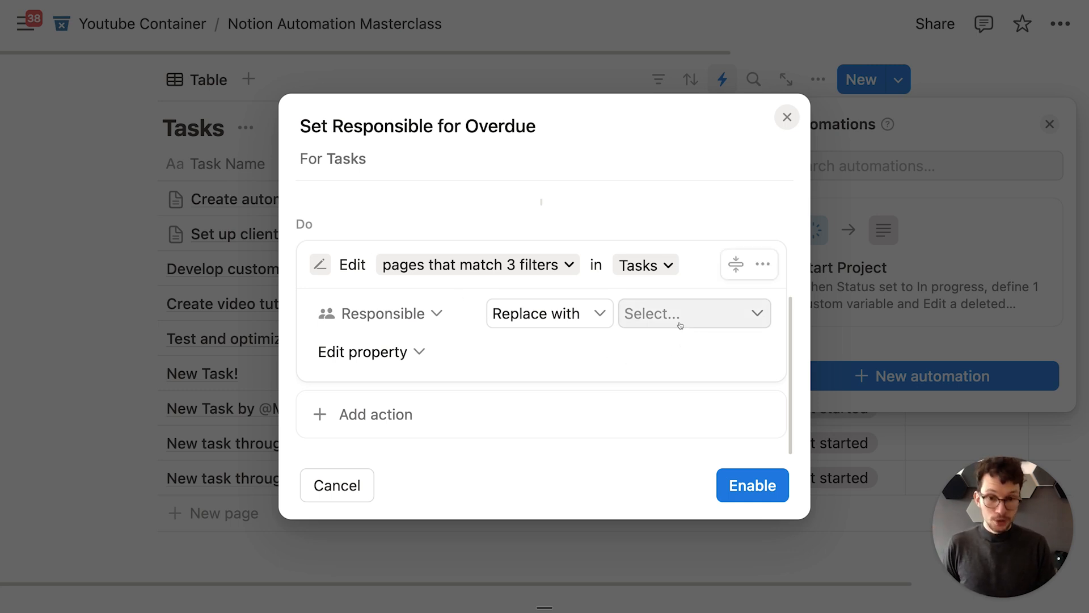
# Step: Try a notify-people action with a custom-formula recipient, then cancel it and close the automation
pyautogui.click(371, 413)
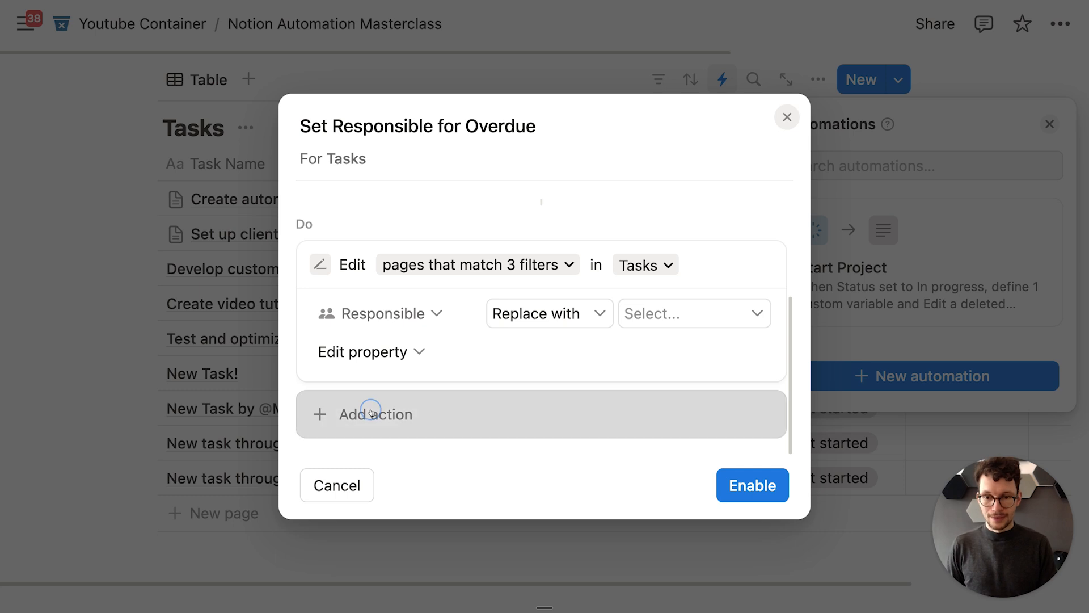
pyautogui.click(397, 246)
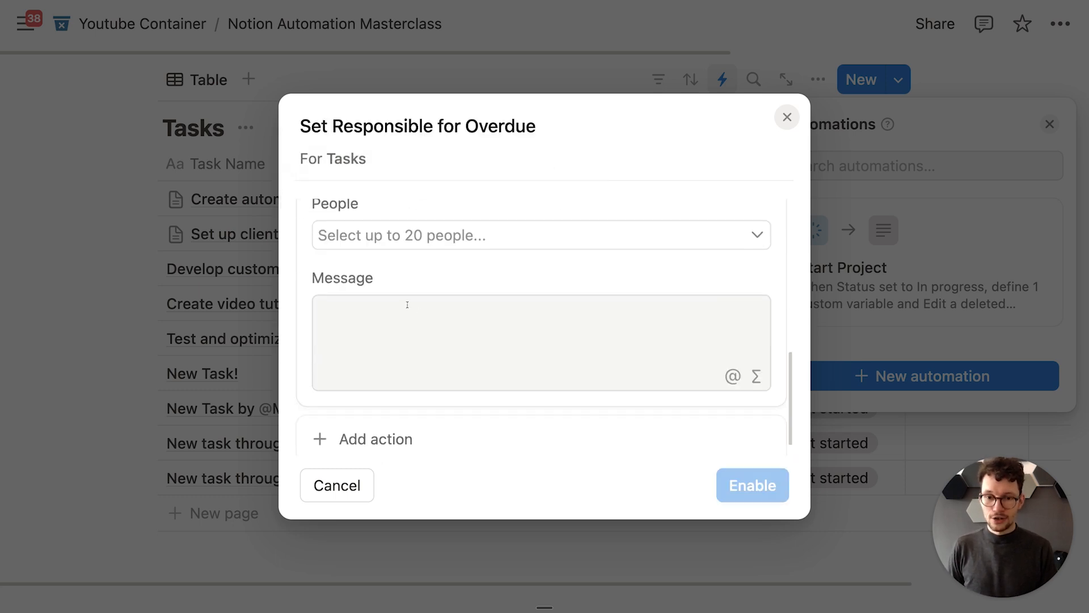
pyautogui.scroll(2, 411, 295)
pyautogui.click(430, 289)
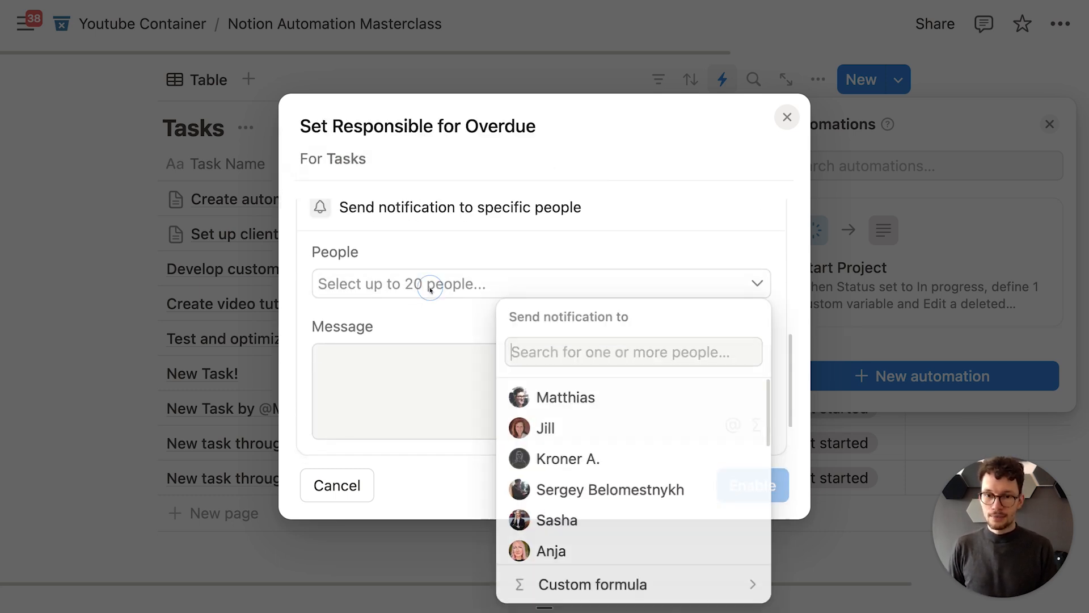
pyautogui.click(649, 584)
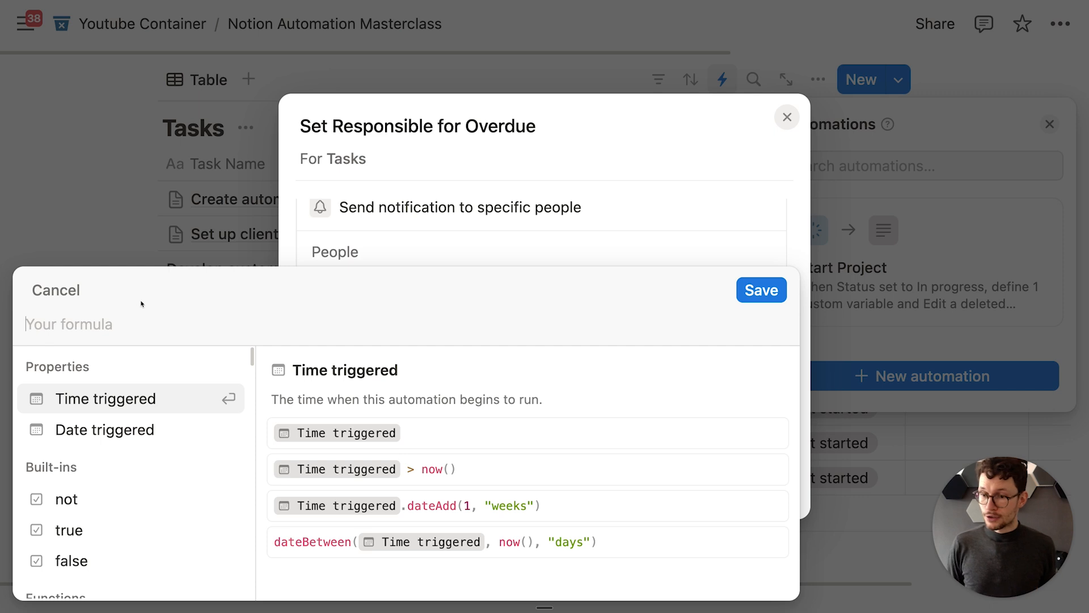
pyautogui.scroll(-3, 125, 423)
pyautogui.scroll(3, 124, 424)
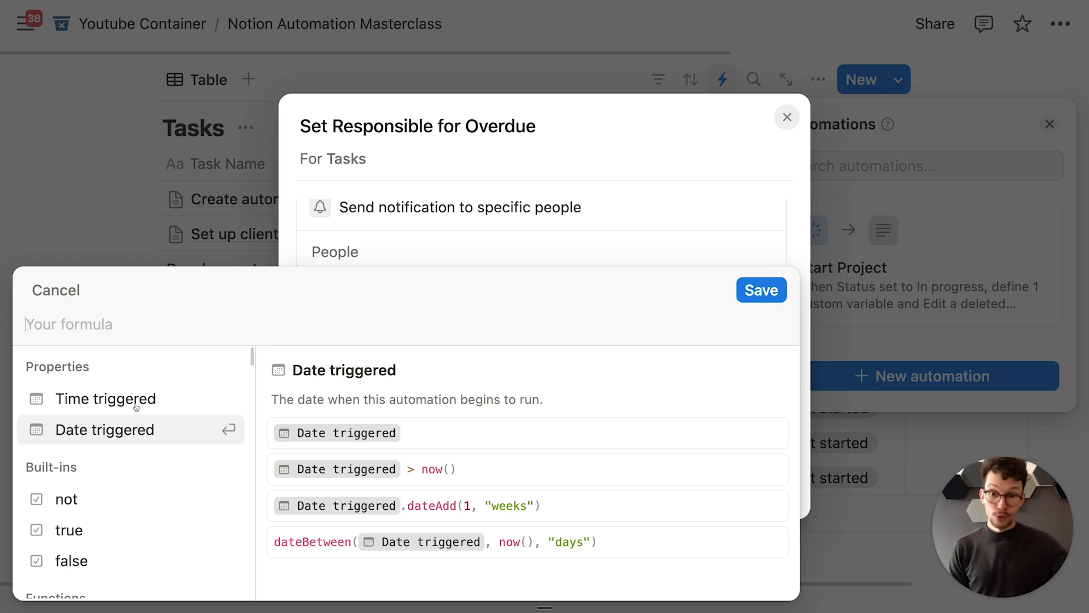
pyautogui.click(391, 245)
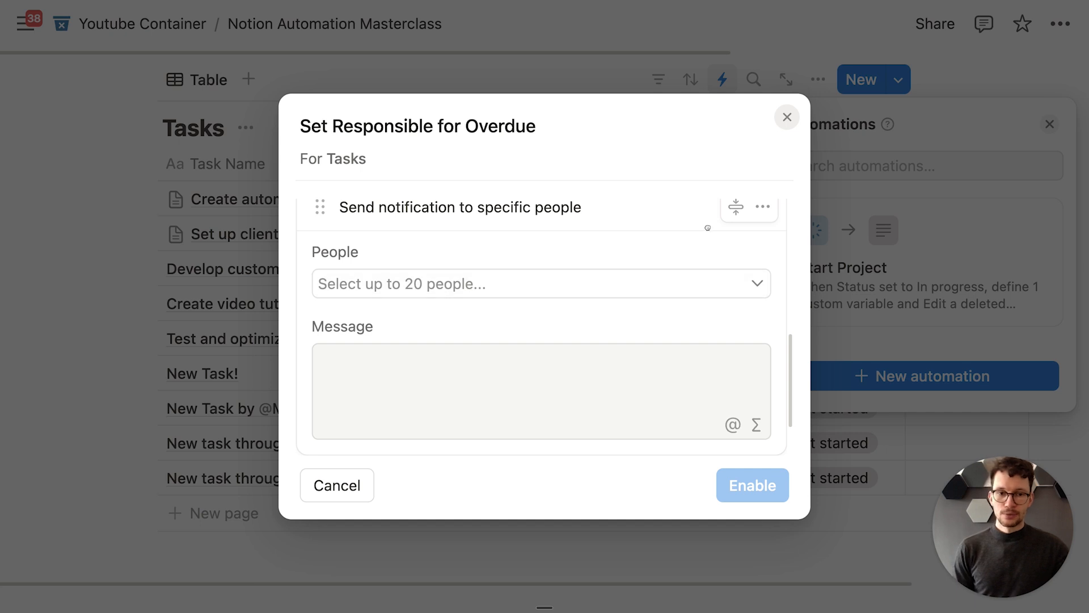
pyautogui.scroll(3, 632, 242)
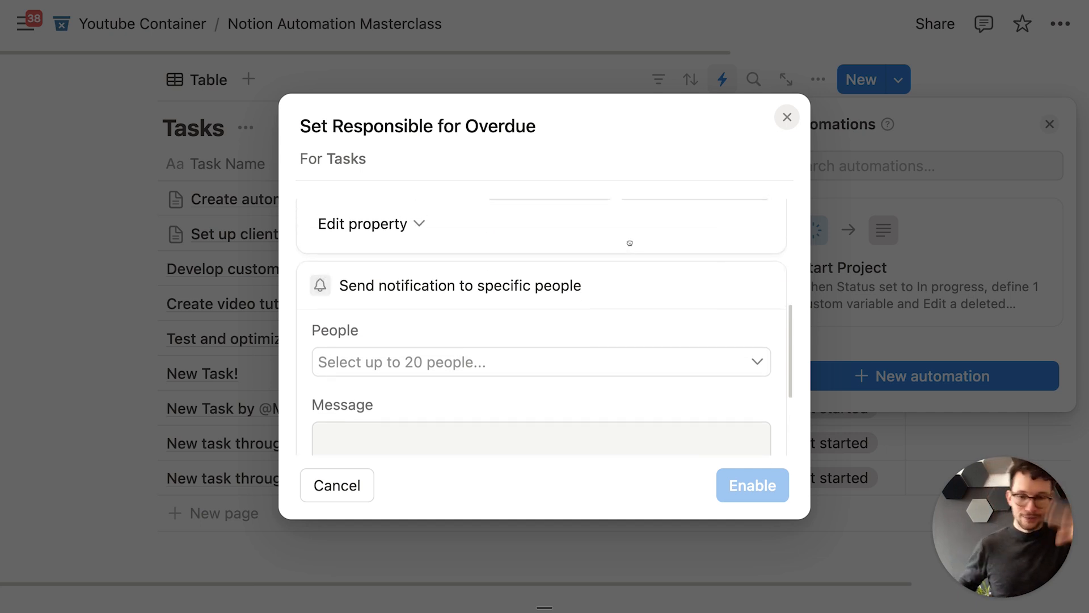
pyautogui.scroll(5, 630, 242)
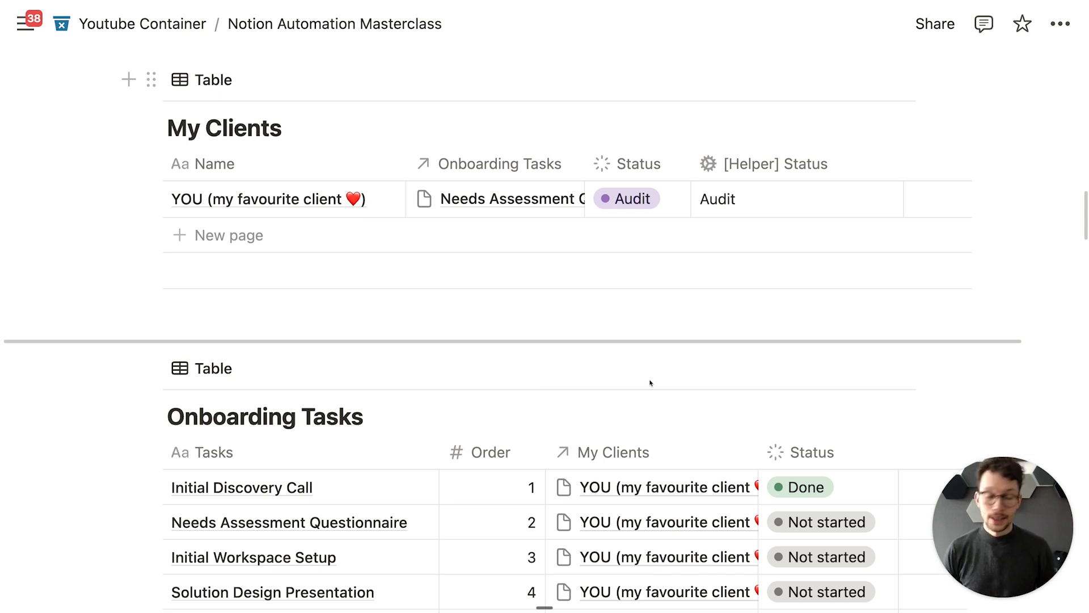
# Step: Scroll the page until the Onboarding Tasks table is in view
pyautogui.scroll(-5, 651, 383)
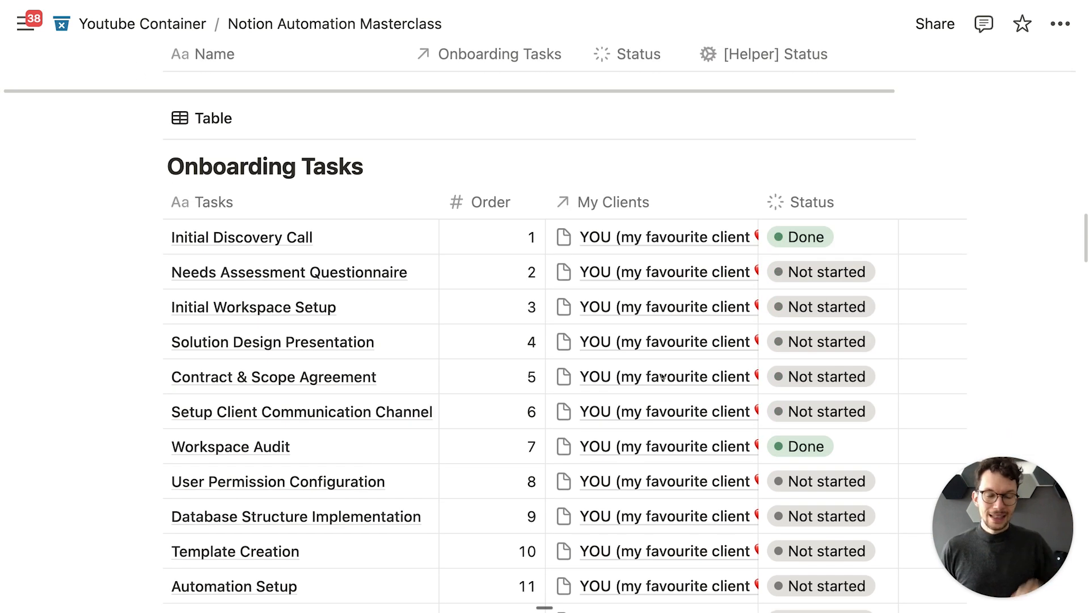
pyautogui.scroll(2, 663, 377)
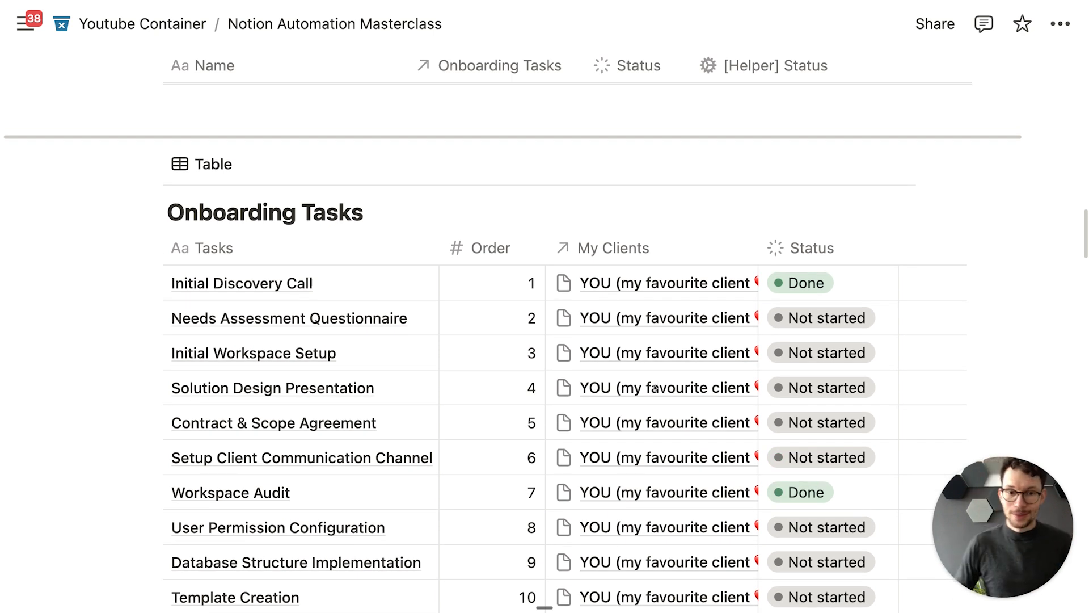
pyautogui.scroll(-1, 655, 388)
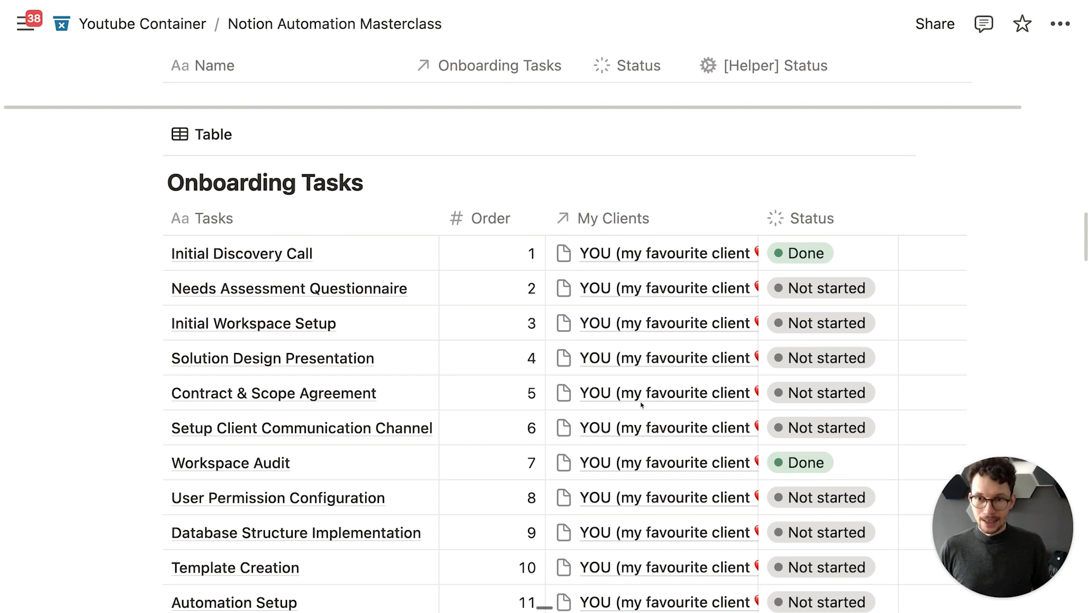
pyautogui.scroll(-4, 278, 335)
pyautogui.scroll(7, 679, 181)
pyautogui.scroll(5, 678, 181)
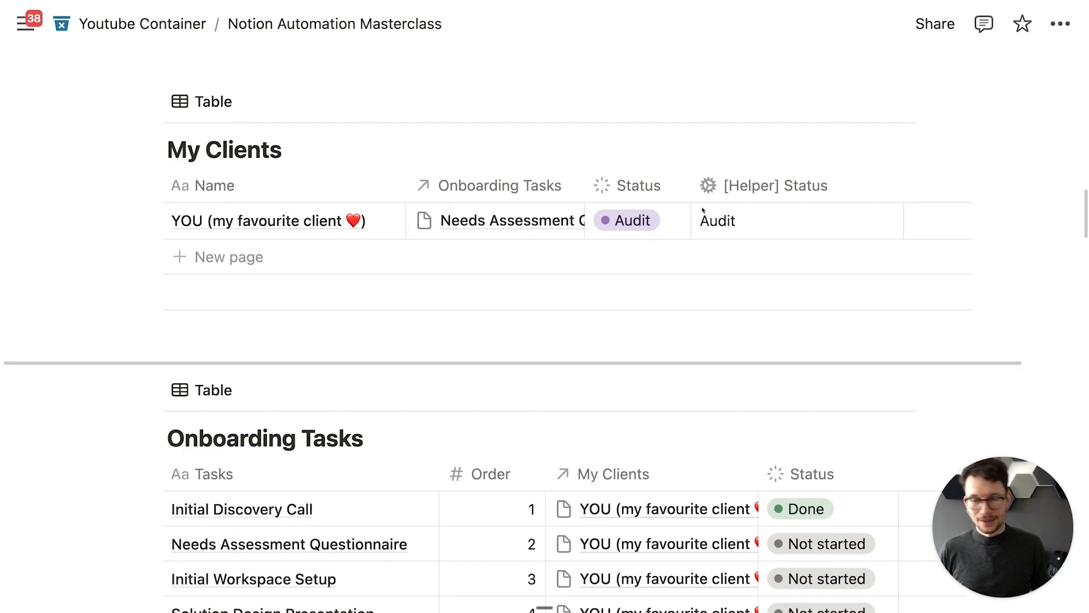
pyautogui.scroll(-5, 698, 211)
pyautogui.scroll(-1, 695, 217)
pyautogui.scroll(-5, 694, 217)
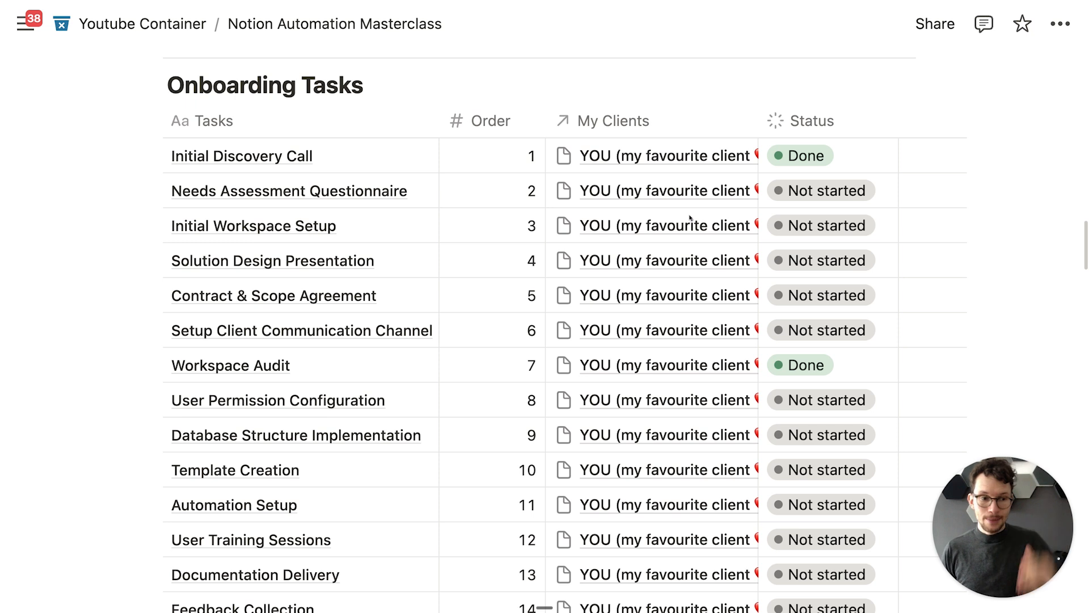
pyautogui.scroll(1, 690, 217)
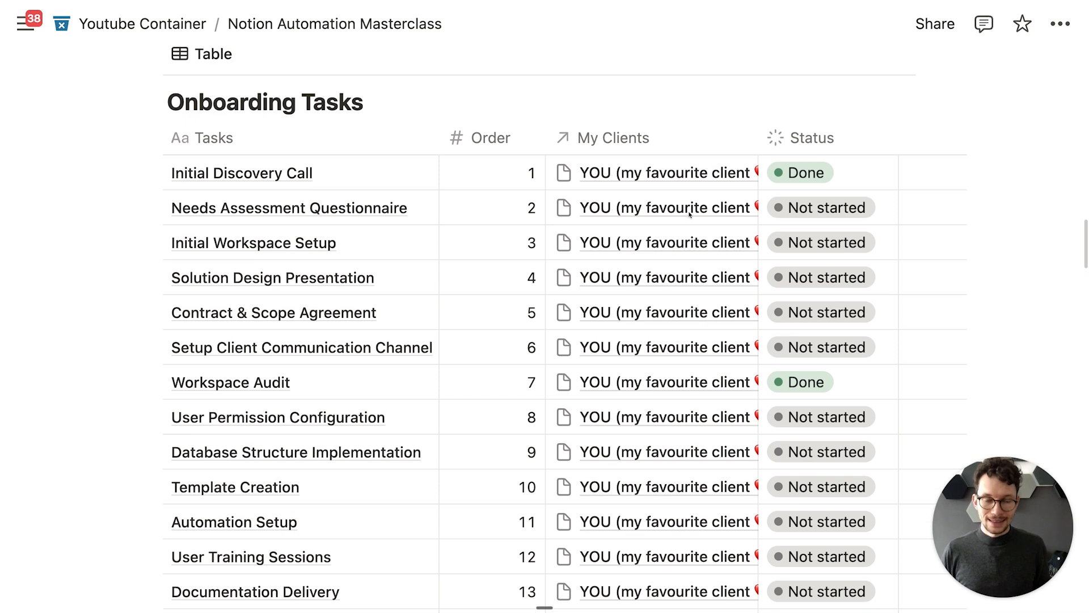
pyautogui.scroll(2, 690, 213)
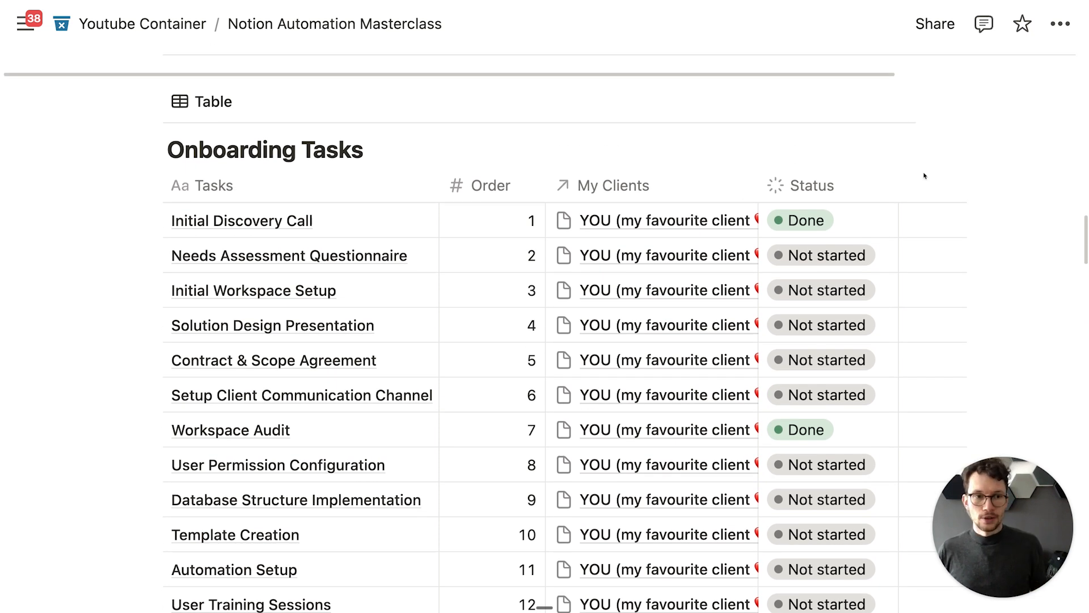
# Step: Add a Person-type property named 'Responsible' to the Onboarding Tasks table
pyautogui.click(822, 101)
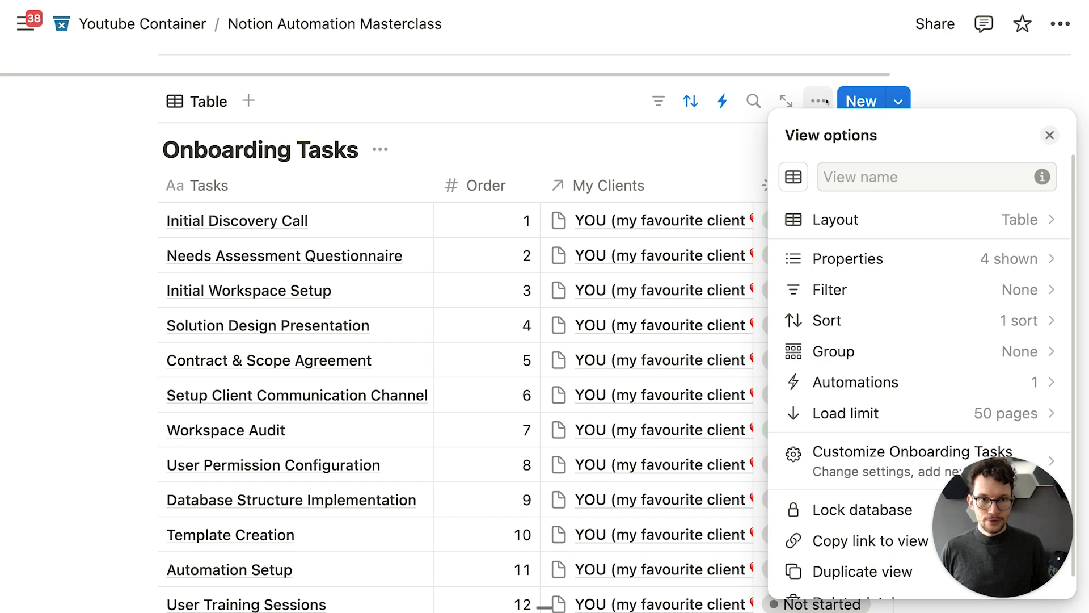
pyautogui.click(695, 155)
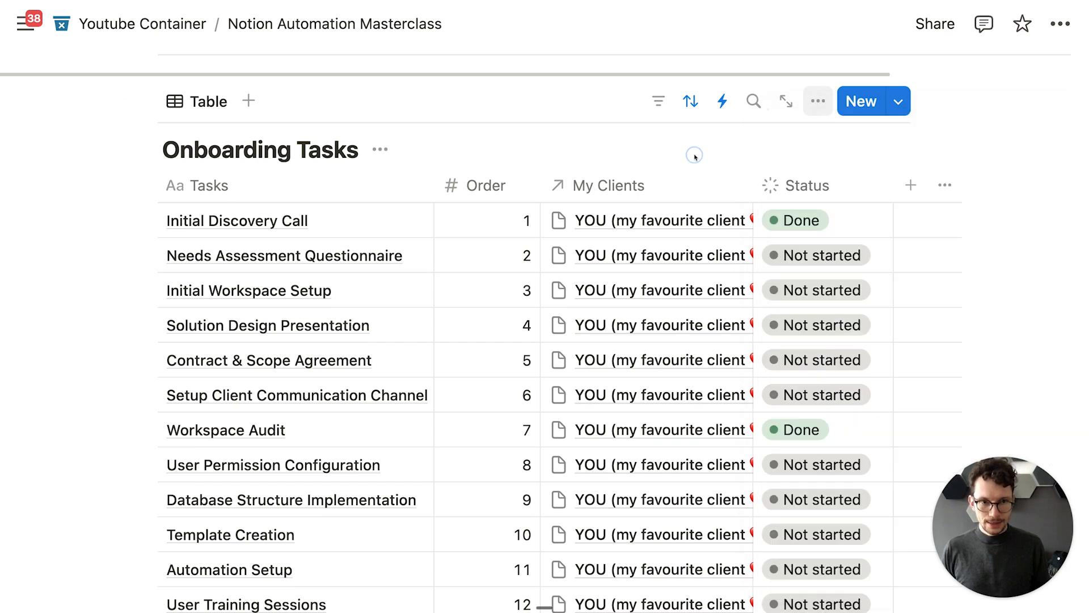
pyautogui.click(915, 185)
pyautogui.write('res')
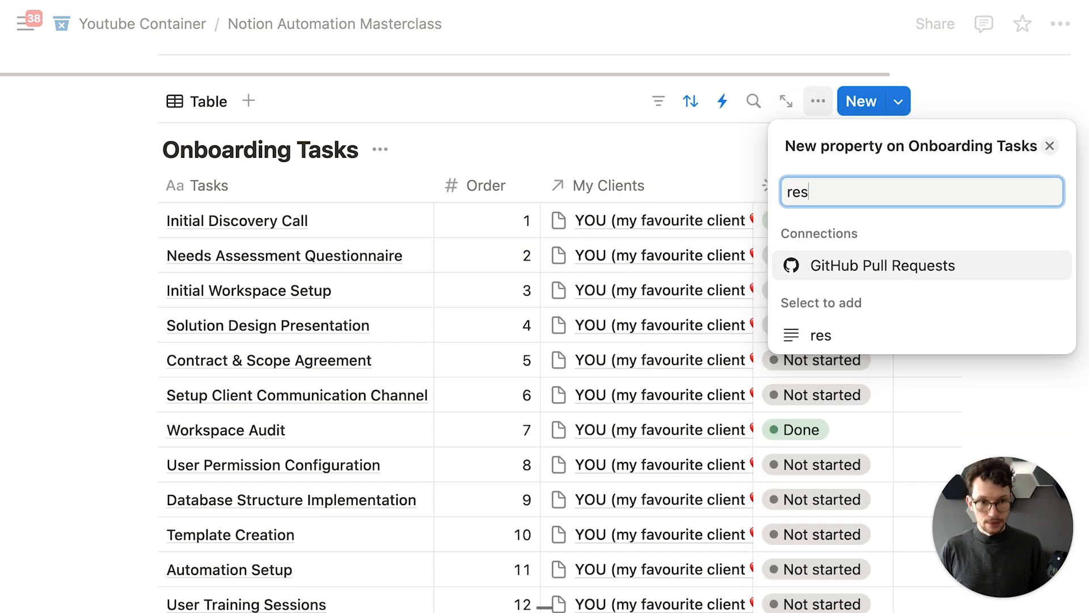
pyautogui.press('super+a')
pyautogui.write('pers')
pyautogui.press('Return')
pyautogui.write('Reps')
pyautogui.write('o')
pyautogui.press('BackSpace')
pyautogui.press('BackSpace')
pyautogui.press('BackSpace')
pyautogui.write('spo')
pyautogui.press('BackSpace')
pyautogui.write('p')
pyautogui.press('BackSpace')
pyautogui.write('onsible')
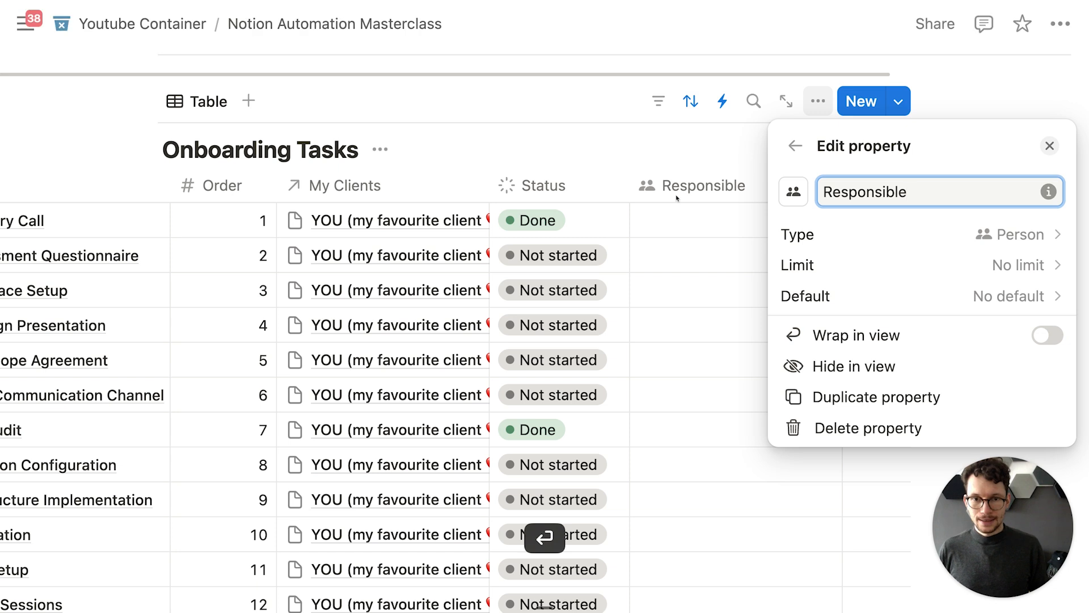
pyautogui.click(714, 219)
# Step: Assign a person to Initial Discovery Call and fill it down to tasks 2–4
pyautogui.click(715, 218)
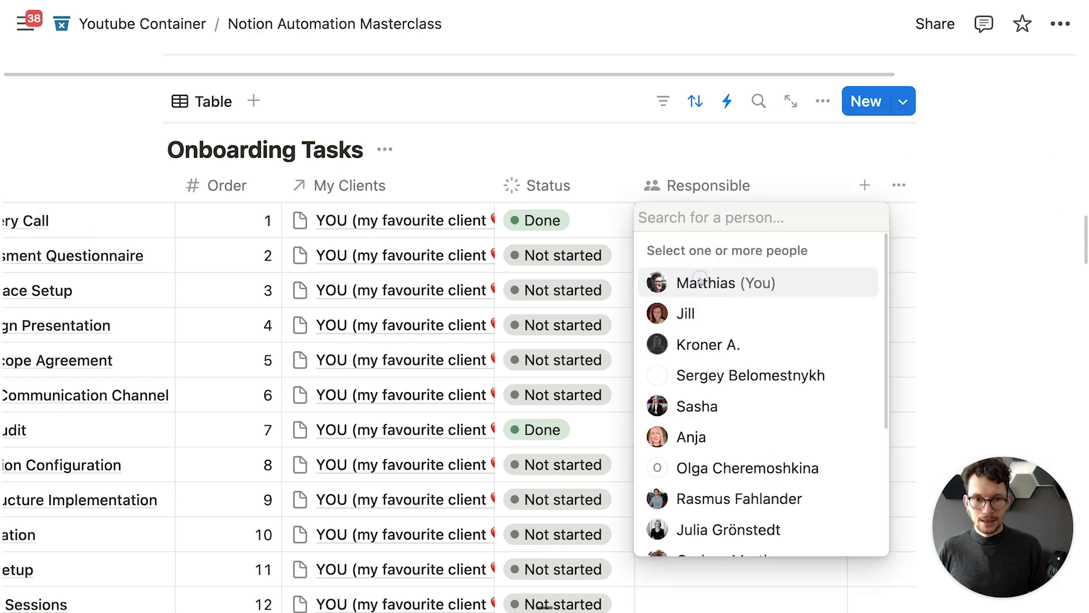
pyautogui.click(656, 280)
pyautogui.click(613, 168)
pyautogui.moveTo(846, 237); pyautogui.dragTo(816, 327)
pyautogui.hscroll(-5, 703, 292)
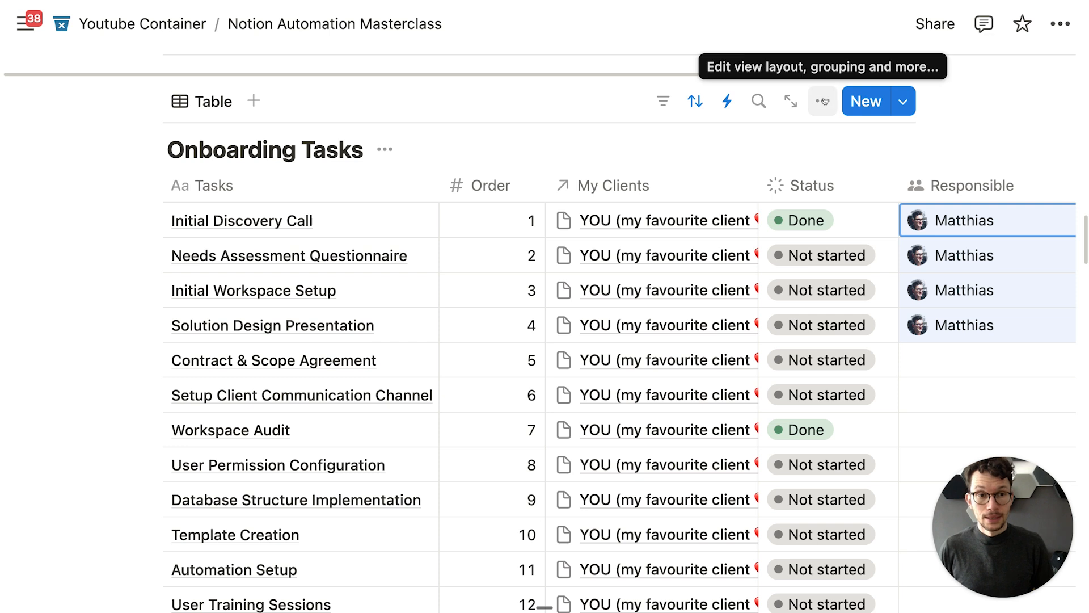
# Step: Create a 'Notify Slack' automation on Onboarding Tasks triggered when Status becomes Complete
pyautogui.click(728, 102)
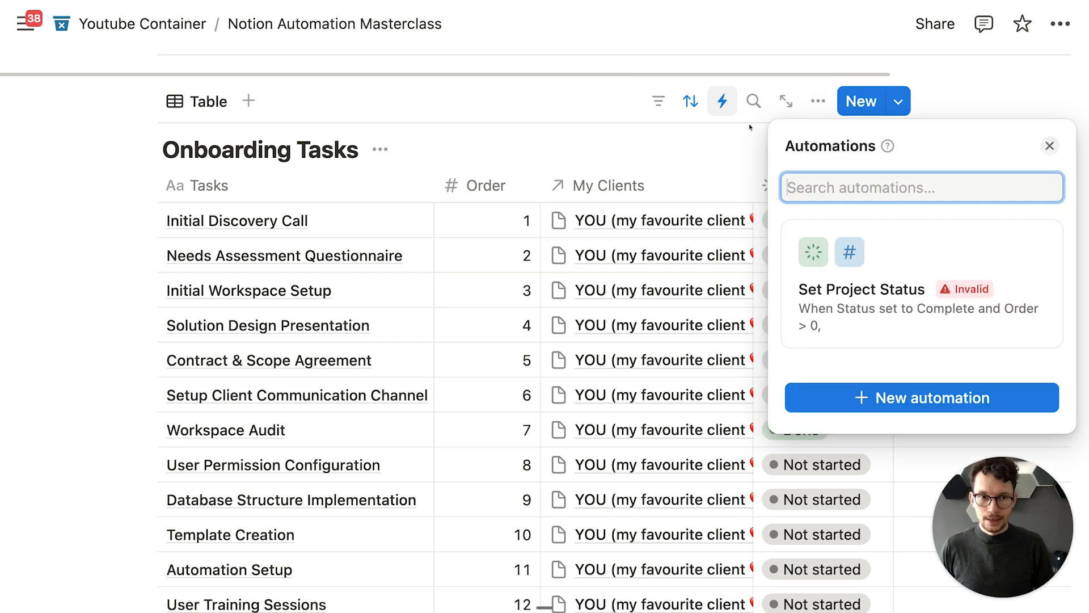
pyautogui.click(857, 399)
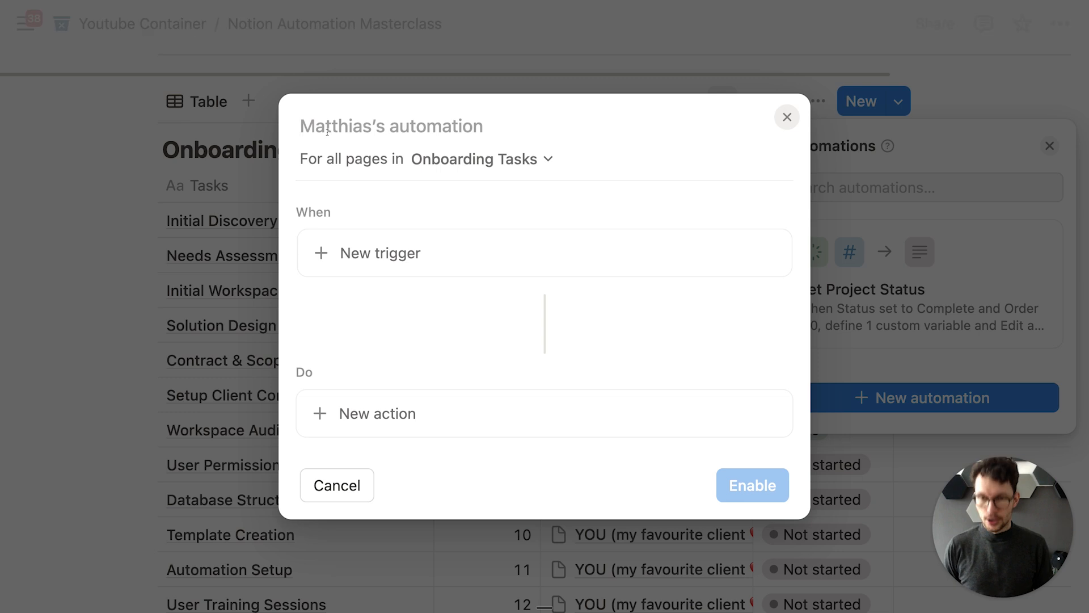
pyautogui.write('Notify Slack')
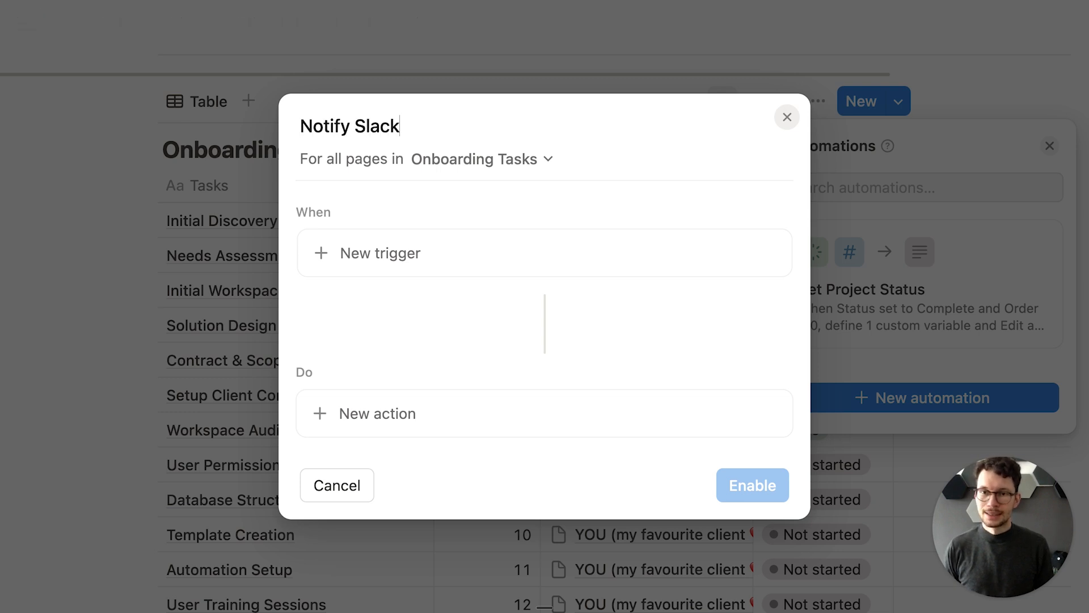
pyautogui.click(422, 261)
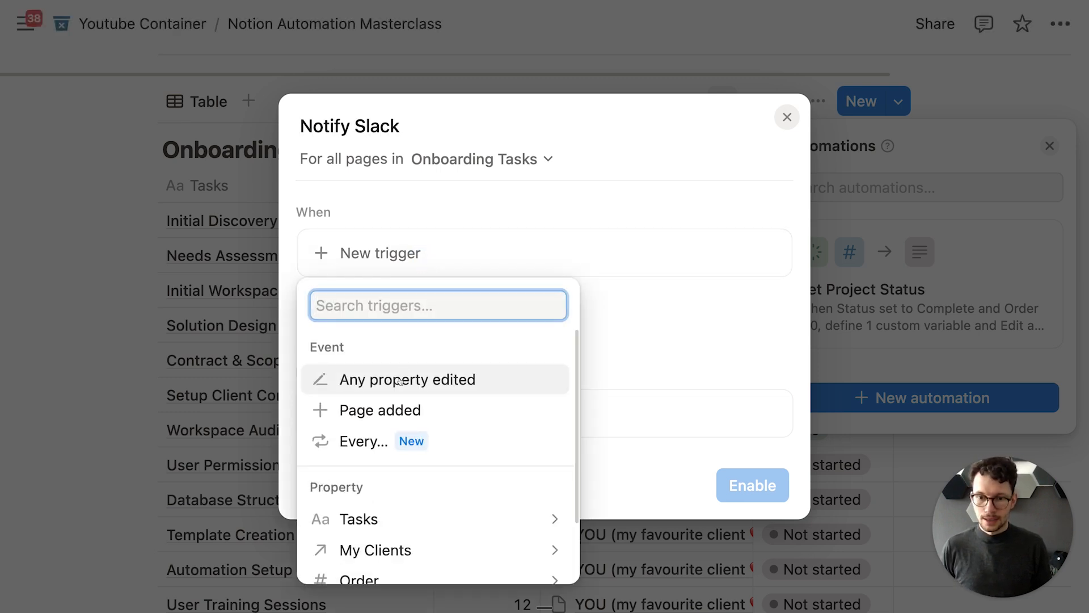
pyautogui.scroll(-2, 400, 380)
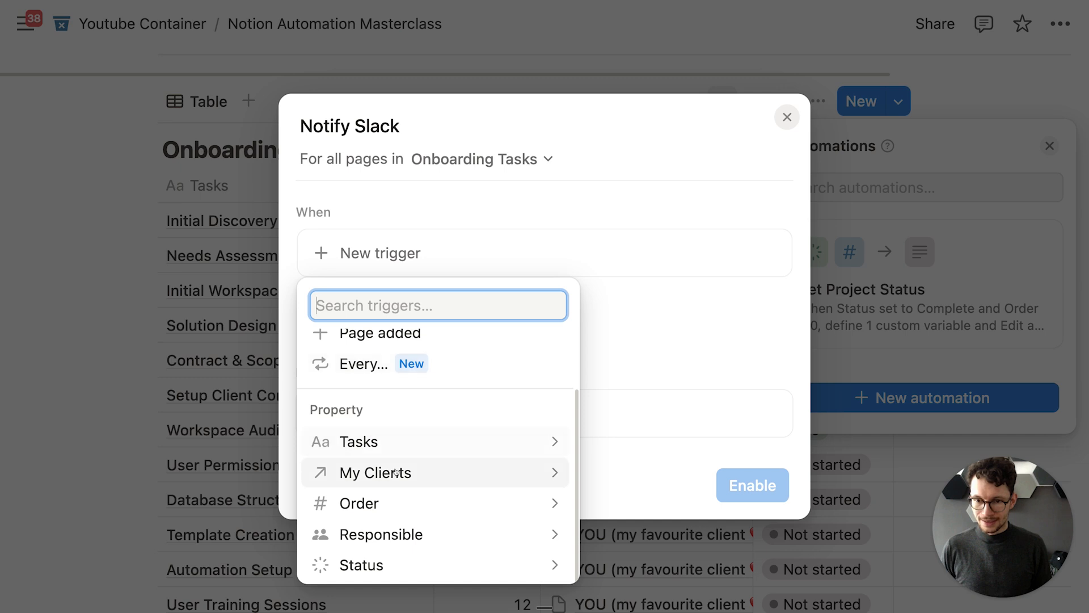
pyautogui.click(379, 564)
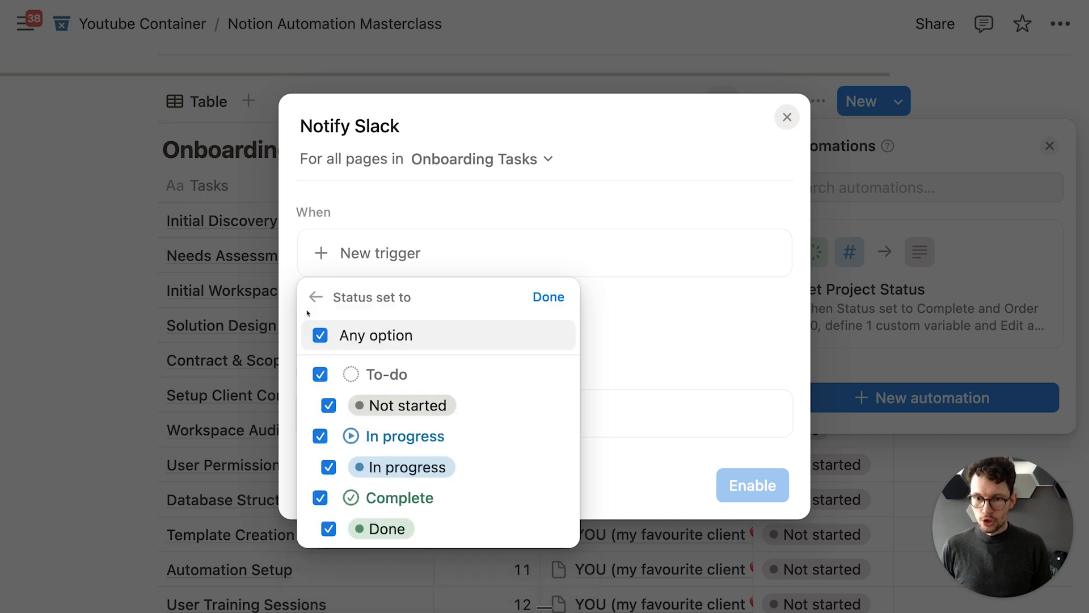
pyautogui.click(320, 336)
pyautogui.click(319, 498)
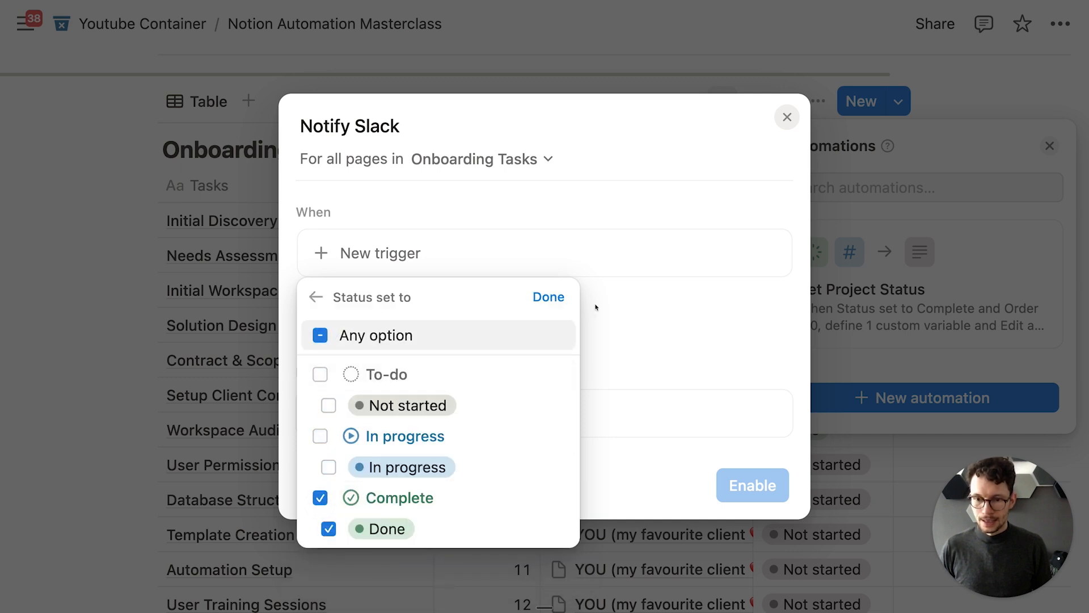
pyautogui.click(547, 297)
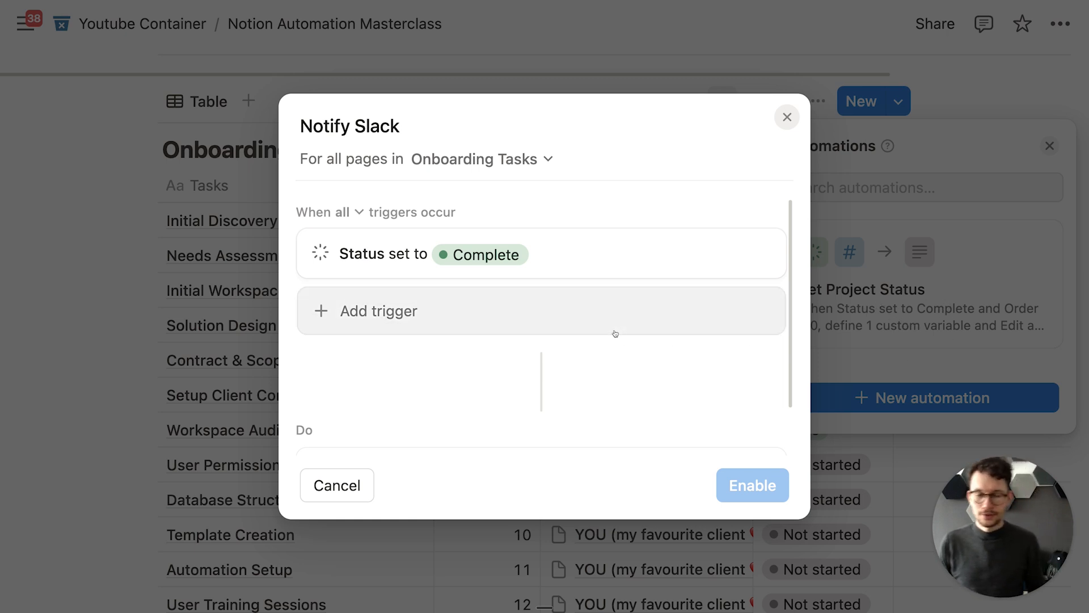
pyautogui.scroll(-2, 531, 322)
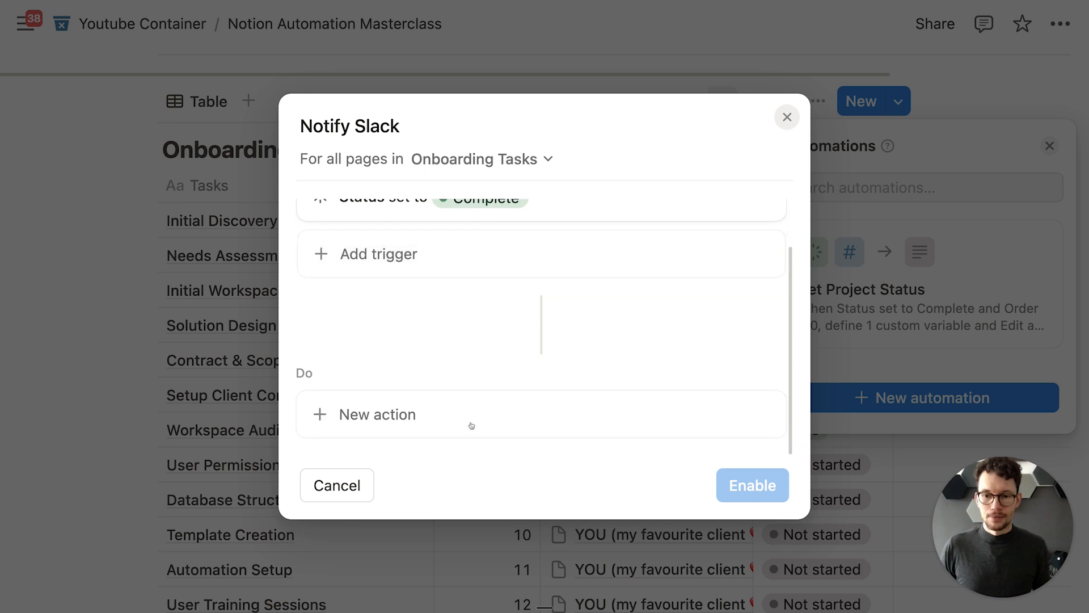
pyautogui.click(406, 413)
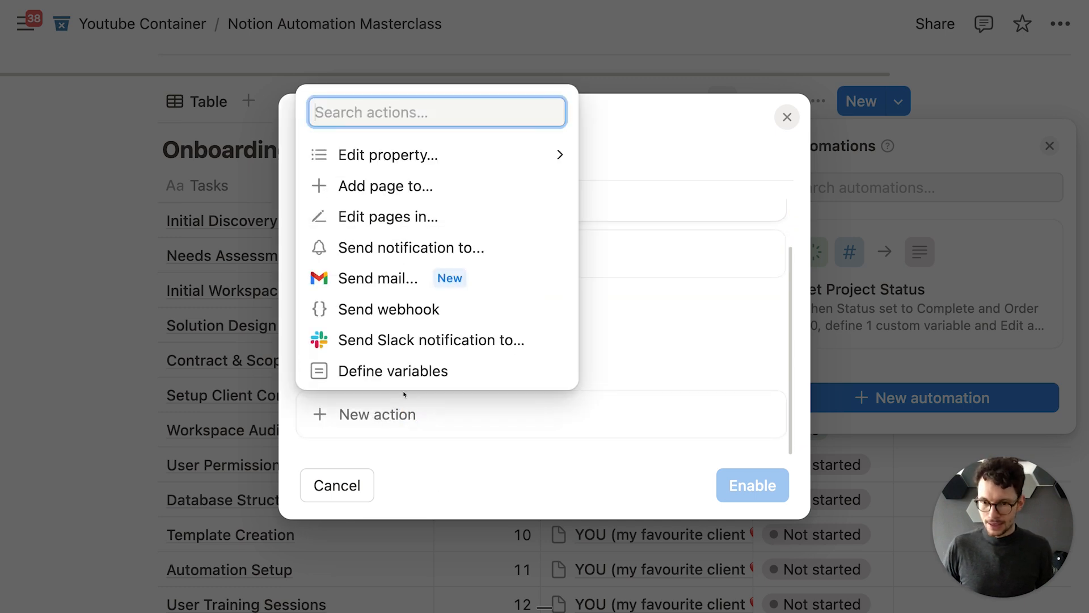
# Step: Add a Send webhook action to Notify Slack and focus its empty URL field
pyautogui.click(391, 310)
pyautogui.scroll(-2, 409, 338)
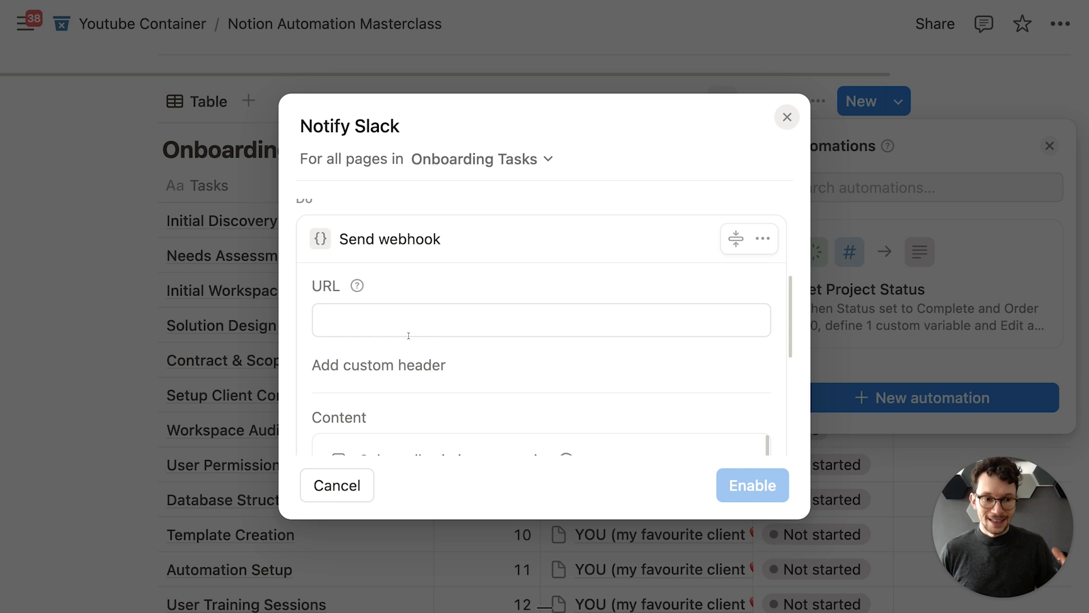
pyautogui.scroll(-1, 408, 335)
pyautogui.scroll(2, 418, 317)
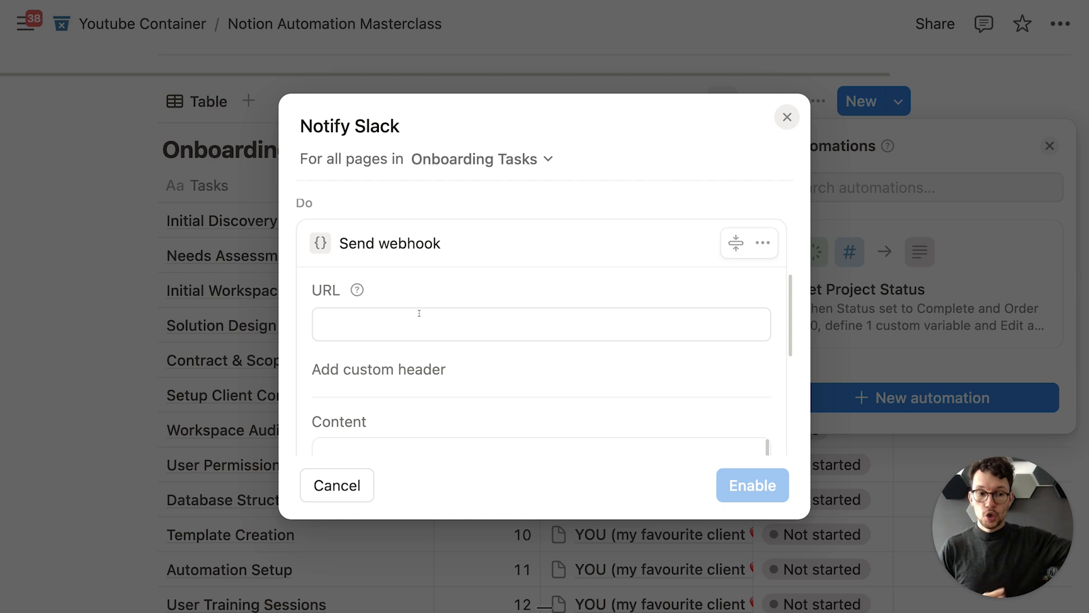
pyautogui.click(419, 313)
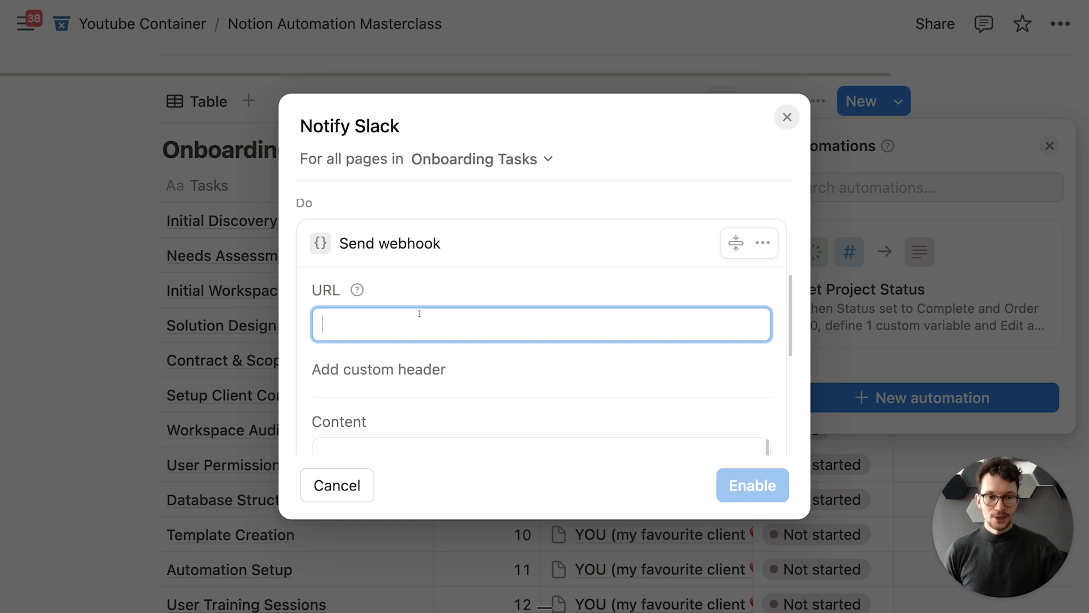
pyautogui.hotkey('ctrl', 'Right')
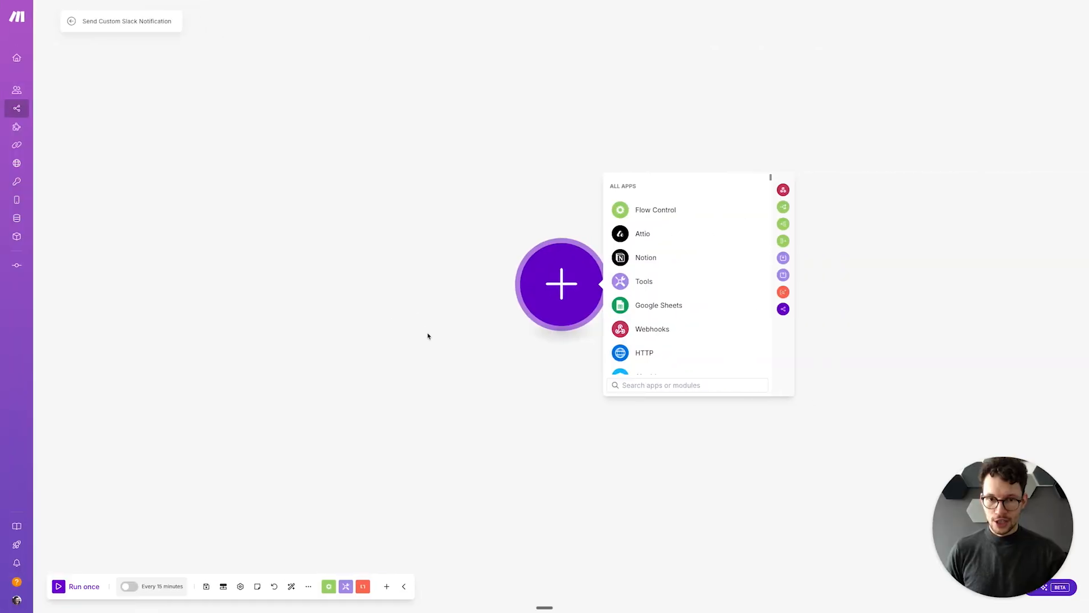
# Step: Start the Make scenario with a Webhooks > Custom webhook trigger module
pyautogui.click(428, 335)
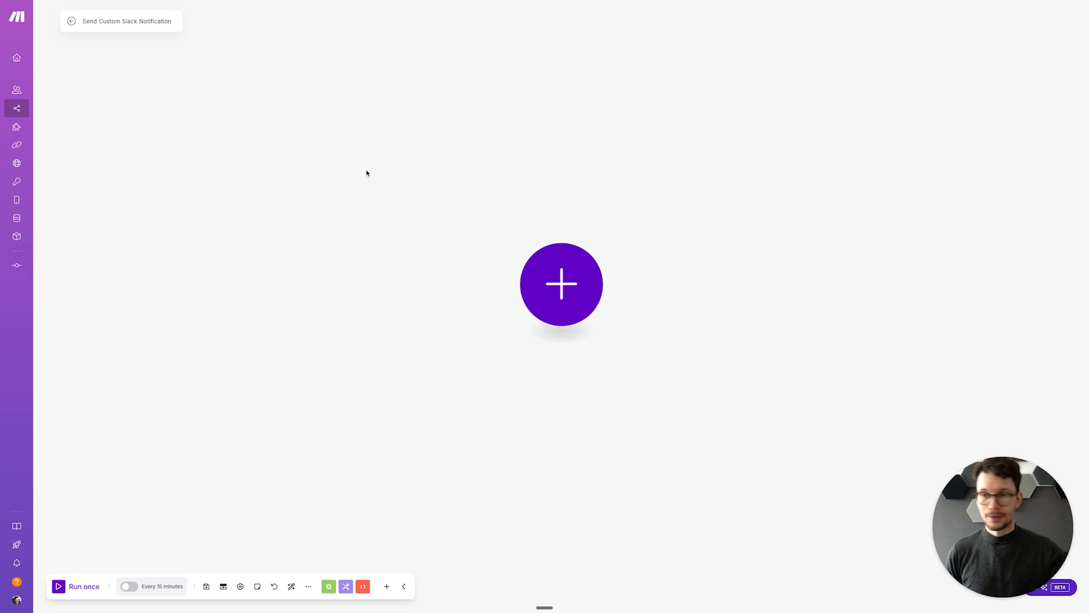
pyautogui.click(565, 296)
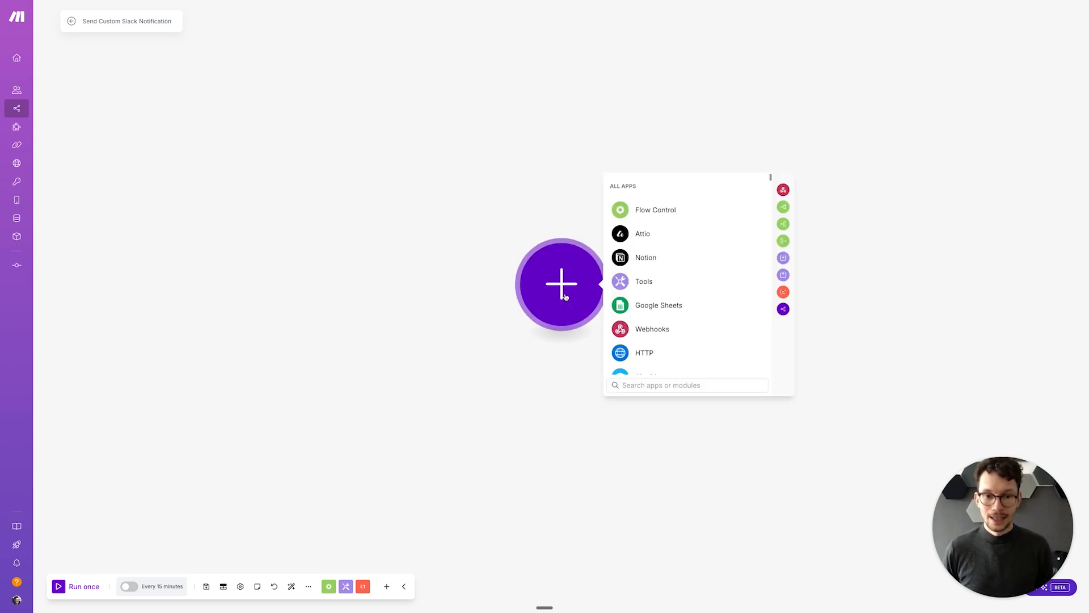
pyautogui.click(640, 330)
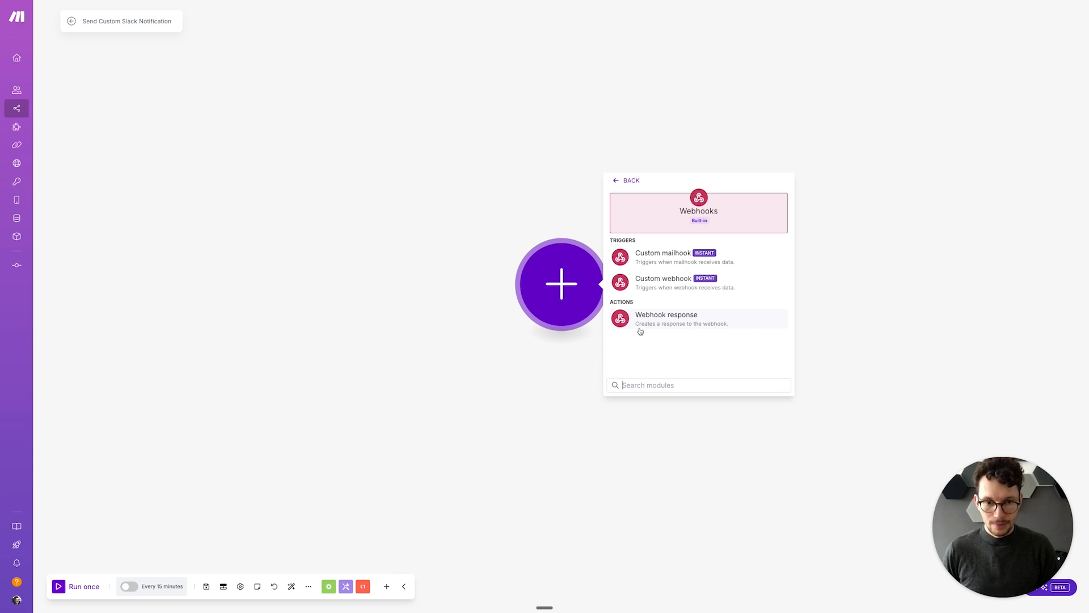
pyautogui.click(657, 279)
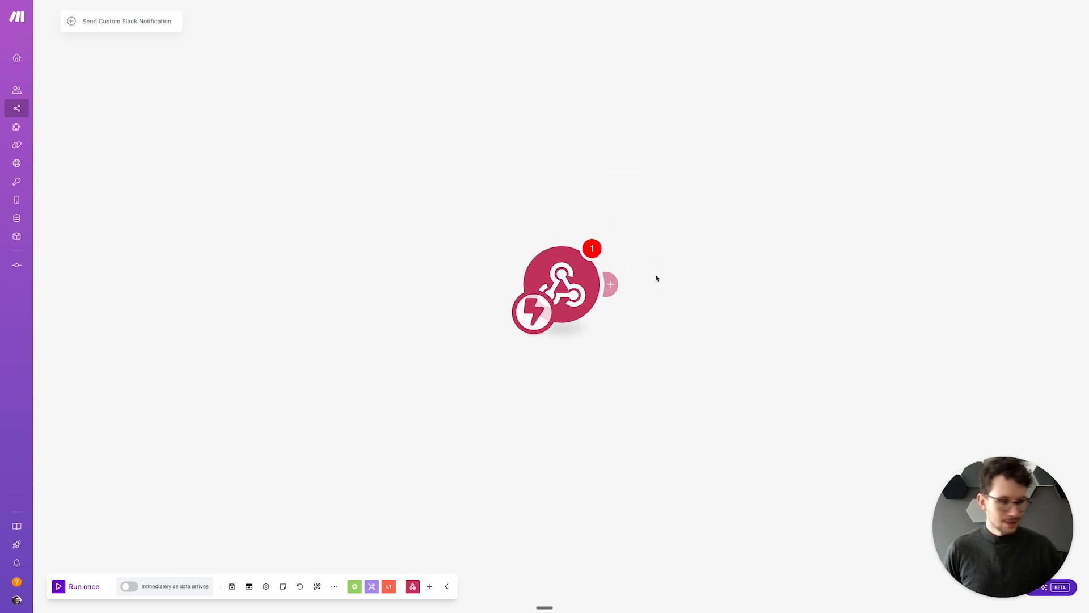
pyautogui.press('super+equal')
pyautogui.press('super+equal')
pyautogui.press('super+equal')
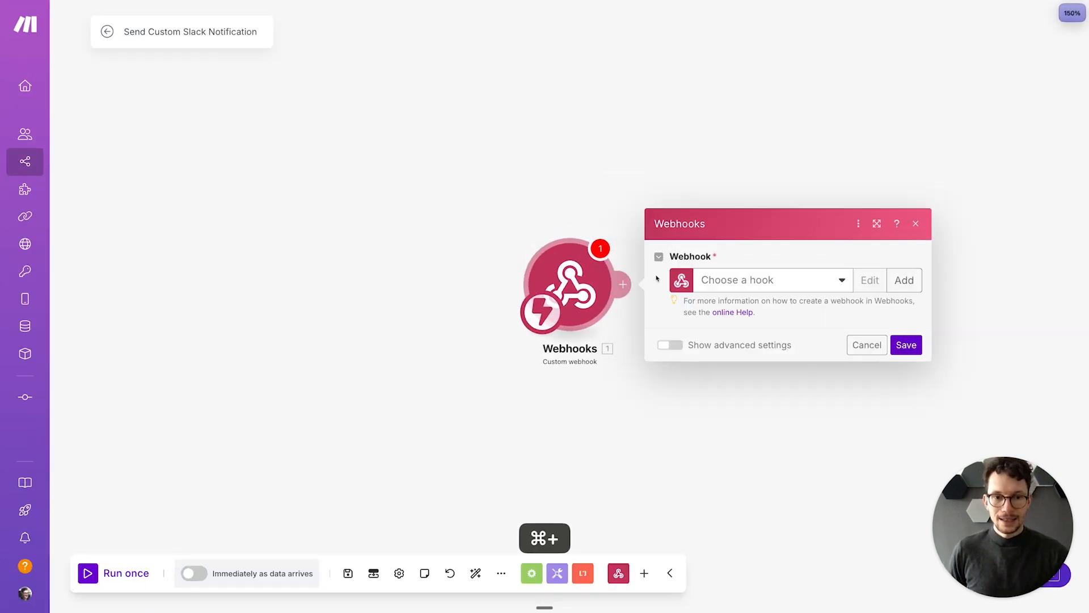
# Step: Create a webhook named 'Test Webhook' and paste its address into Notion's webhook URL
pyautogui.click(904, 281)
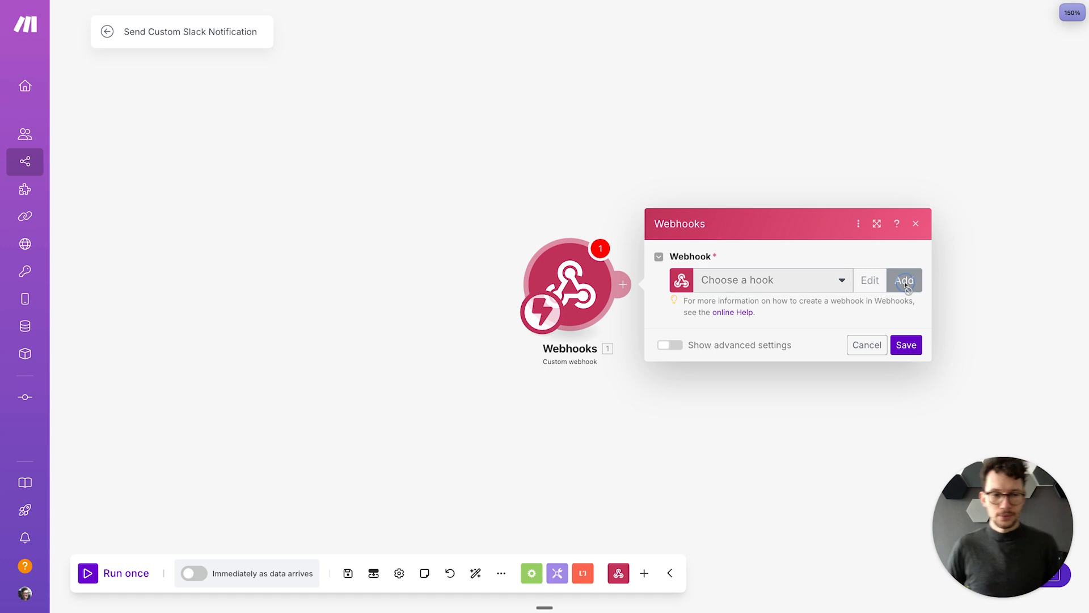
pyautogui.click(653, 227)
pyautogui.press('super+a')
pyautogui.write('Test Webhoo')
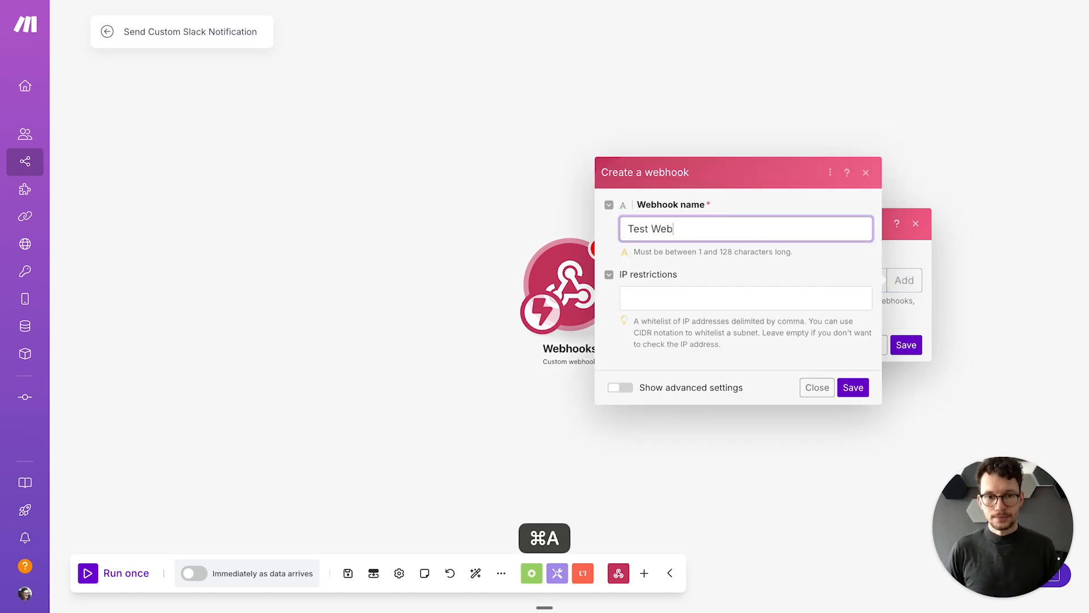
pyautogui.click(851, 387)
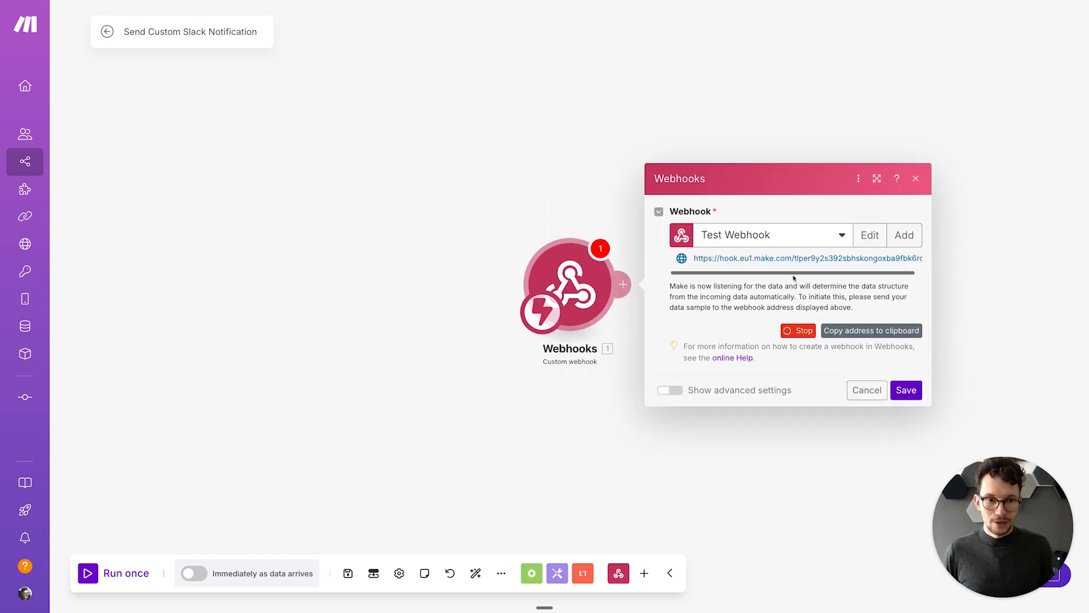
pyautogui.click(861, 337)
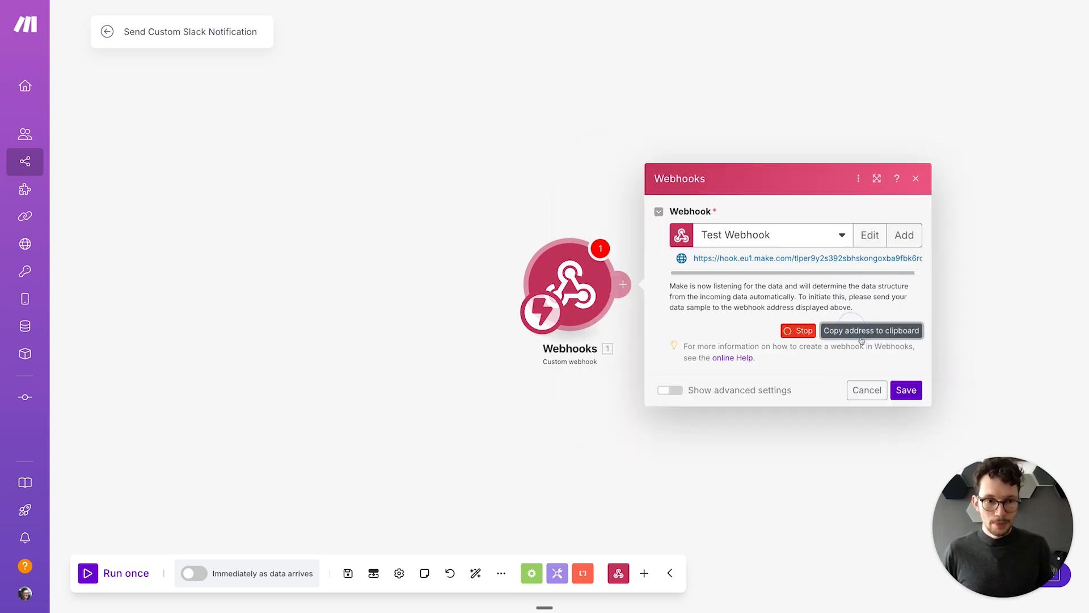
pyautogui.click(906, 390)
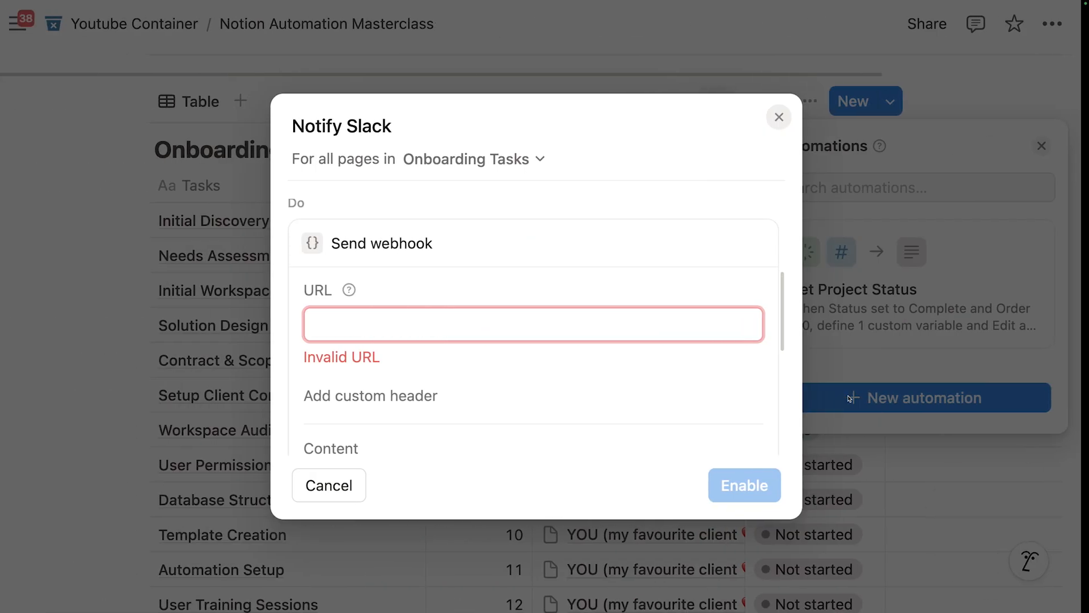
pyautogui.click(419, 323)
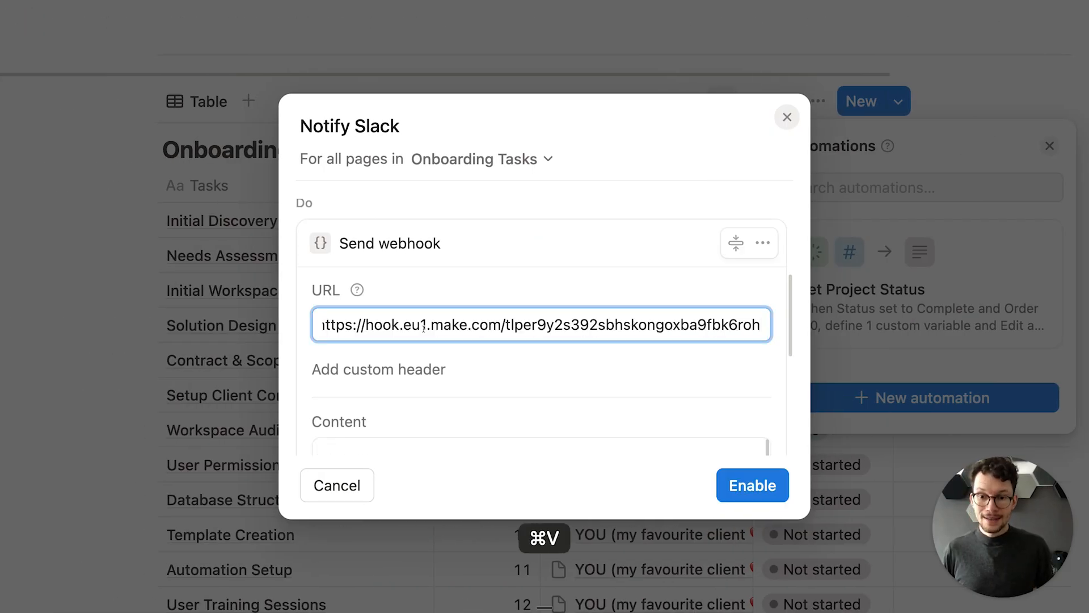
# Step: Confirm the Make webhook URL and enable the Notify Slack automation
pyautogui.click(474, 372)
pyautogui.scroll(-2, 468, 358)
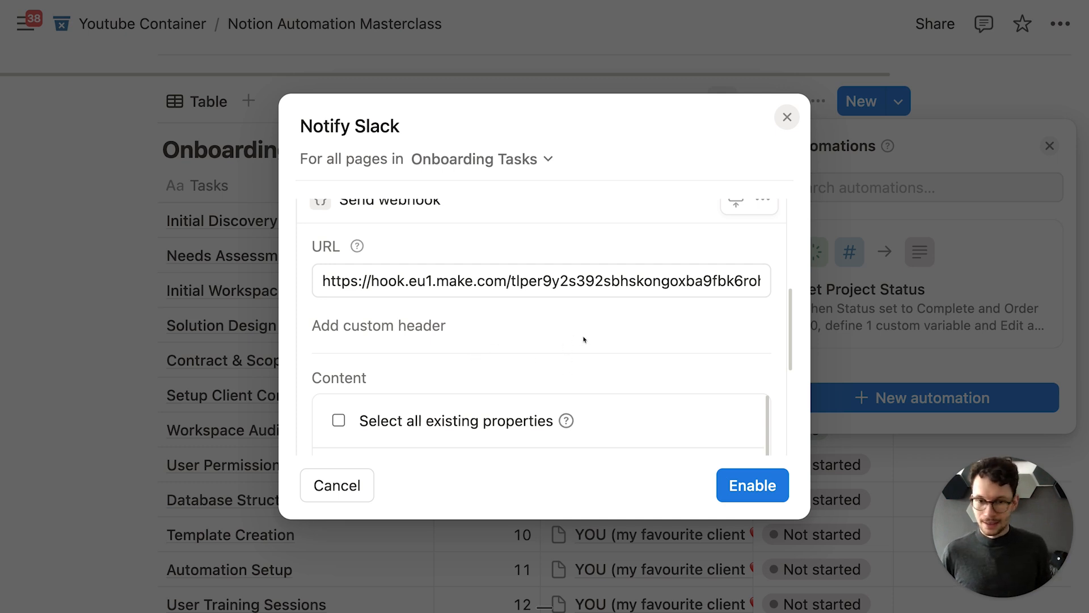
pyautogui.click(746, 488)
pyautogui.hotkey('ctrl', 'Right')
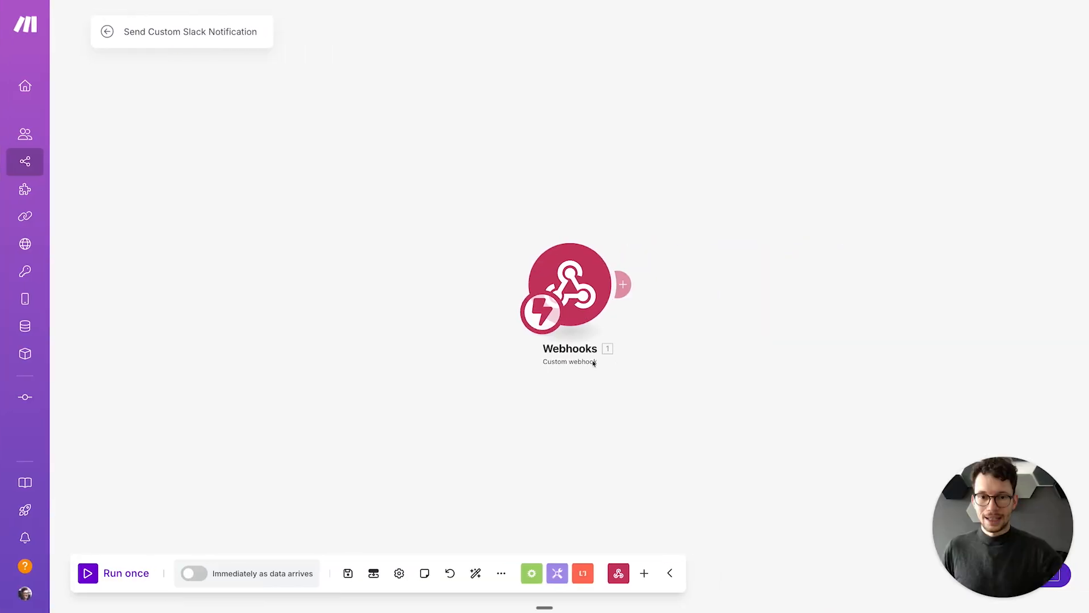
# Step: Run the Make scenario once and mark Needs Assessment Questionnaire as Done in Notion
pyautogui.click(112, 567)
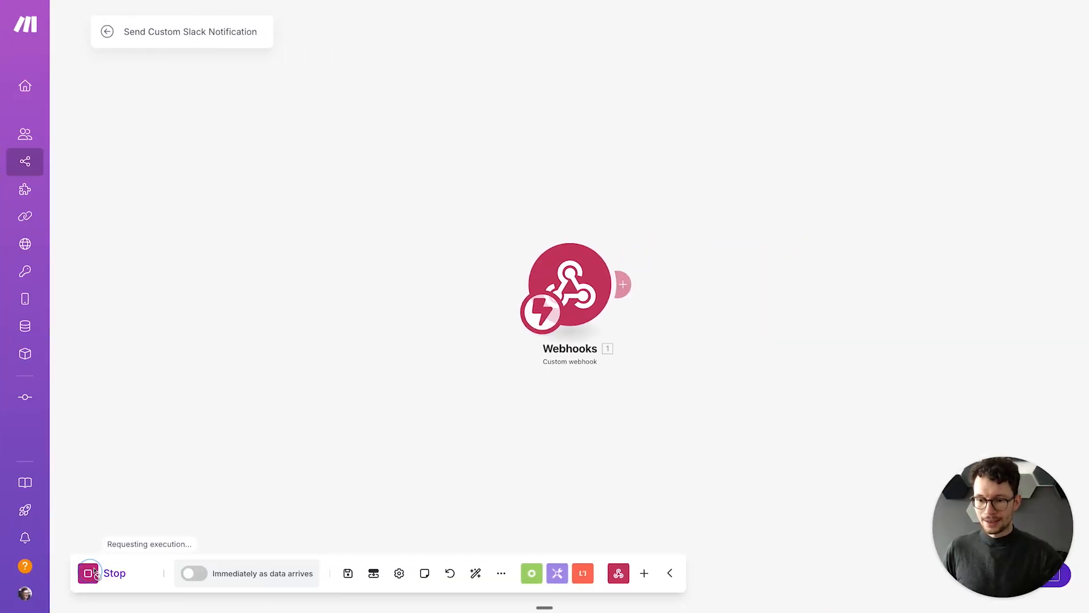
pyautogui.hotkey('ctrl', 'Left')
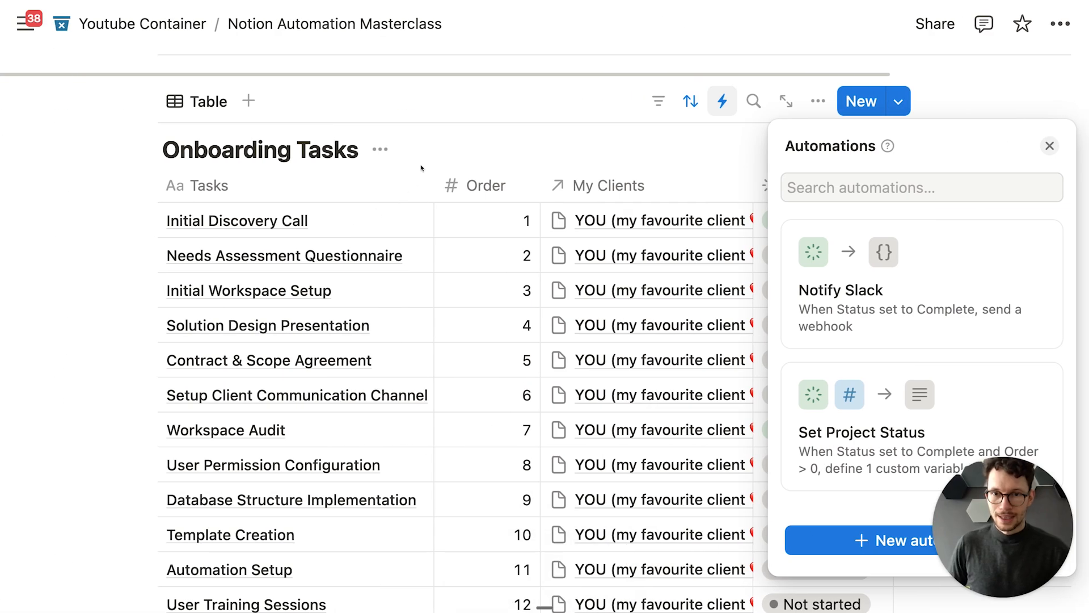
pyautogui.press('Escape')
pyautogui.click(811, 255)
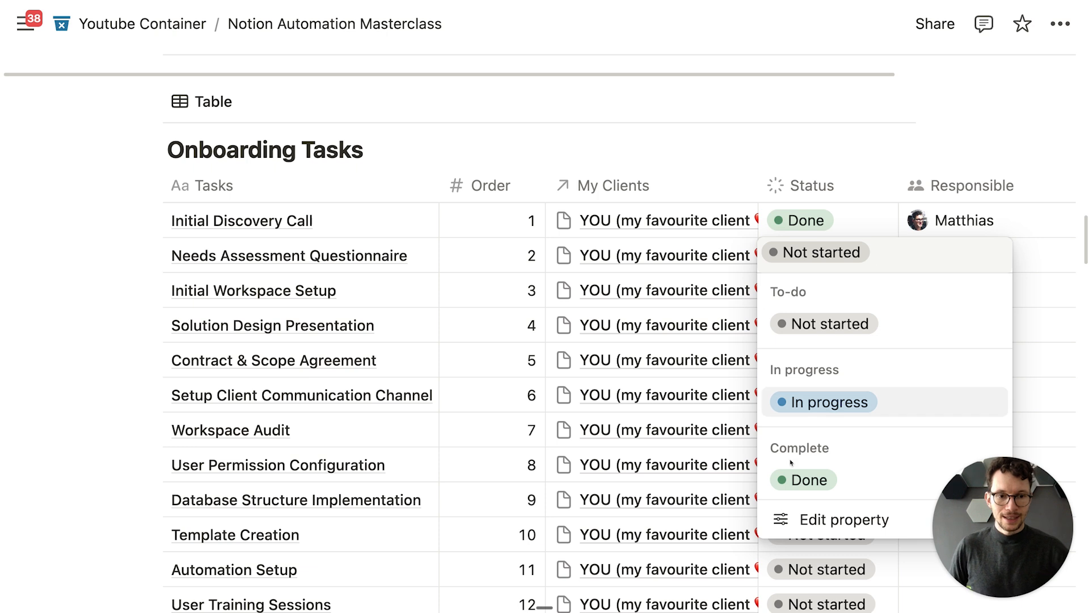
pyautogui.click(802, 480)
pyautogui.hotkey('ctrl', 'Right')
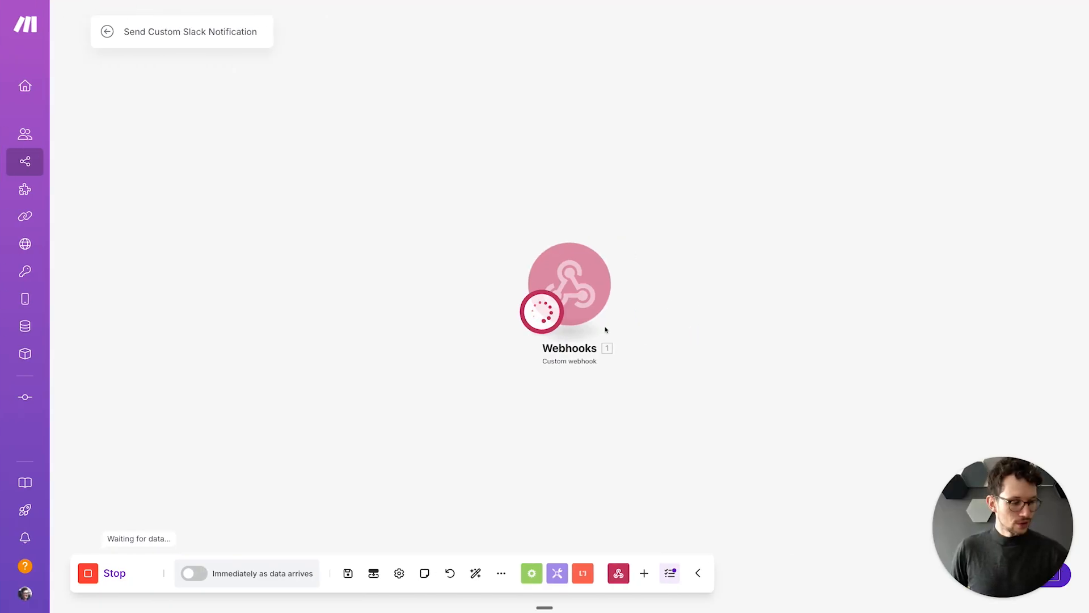
# Step: Expand the received bundle's source, data and created_by details in Make's output
pyautogui.press('super+plus')
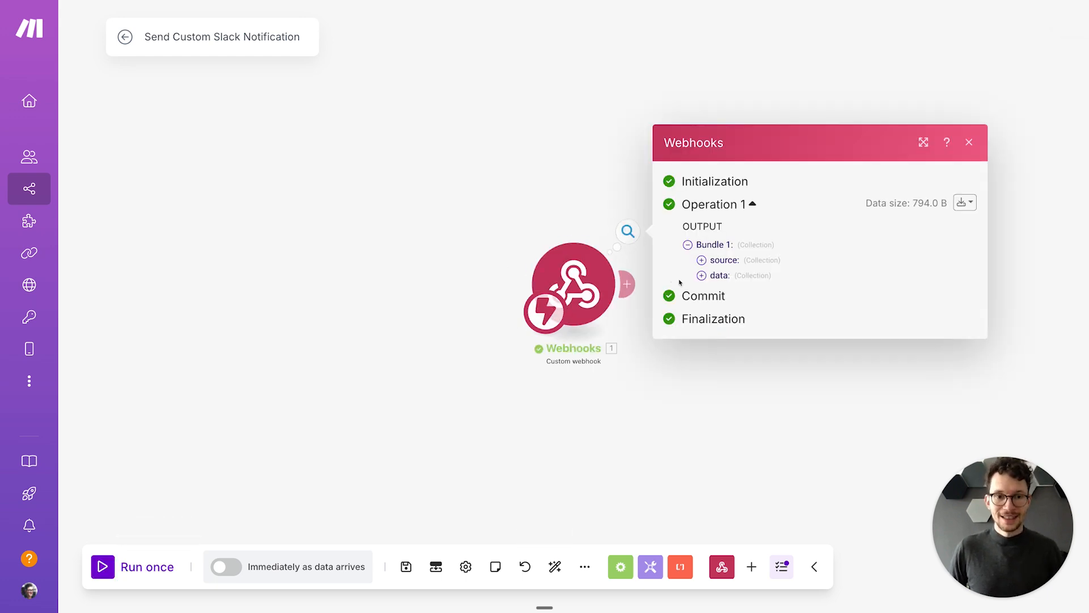
pyautogui.click(701, 261)
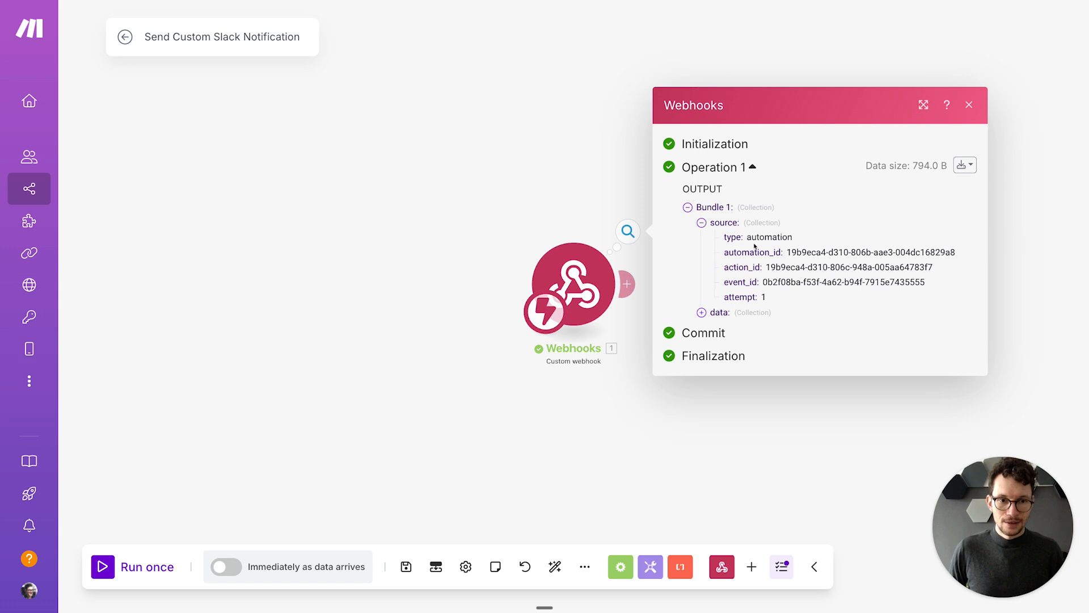
pyautogui.moveTo(792, 257); pyautogui.dragTo(800, 282)
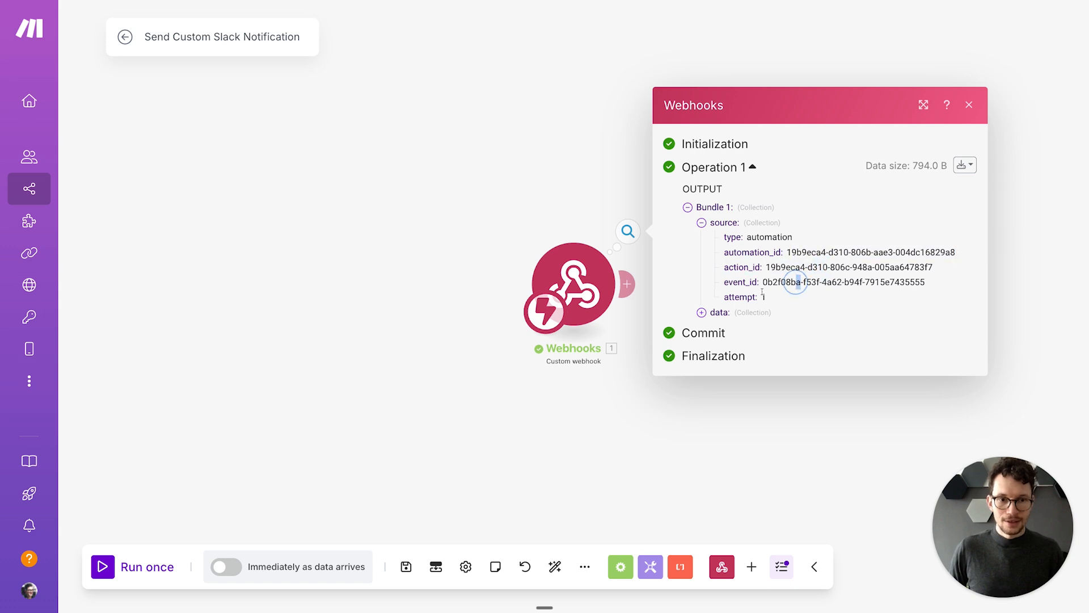
pyautogui.click(702, 312)
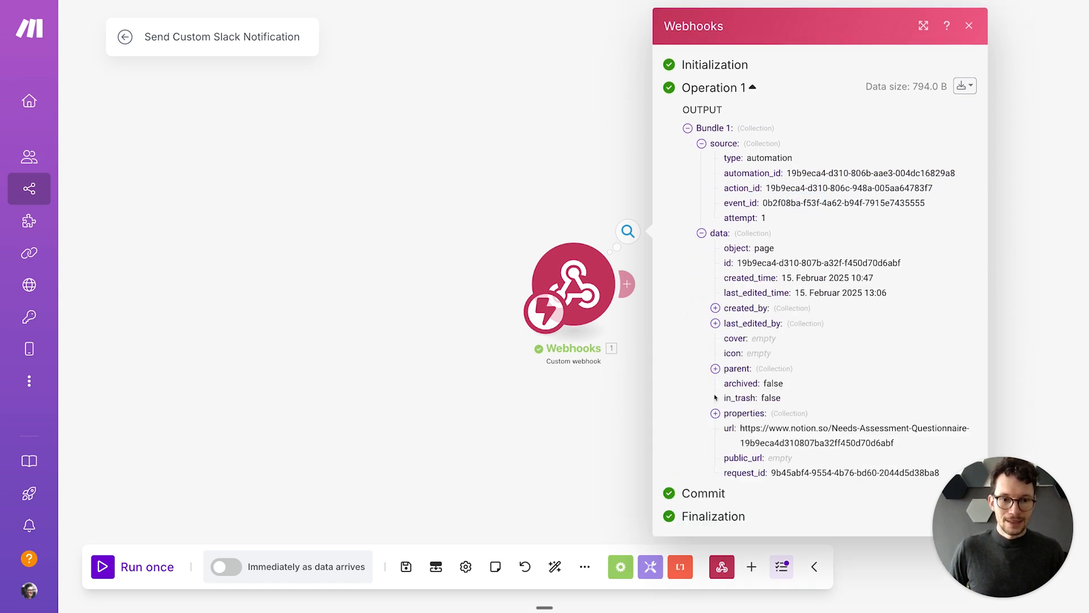
pyautogui.moveTo(740, 427); pyautogui.dragTo(903, 440)
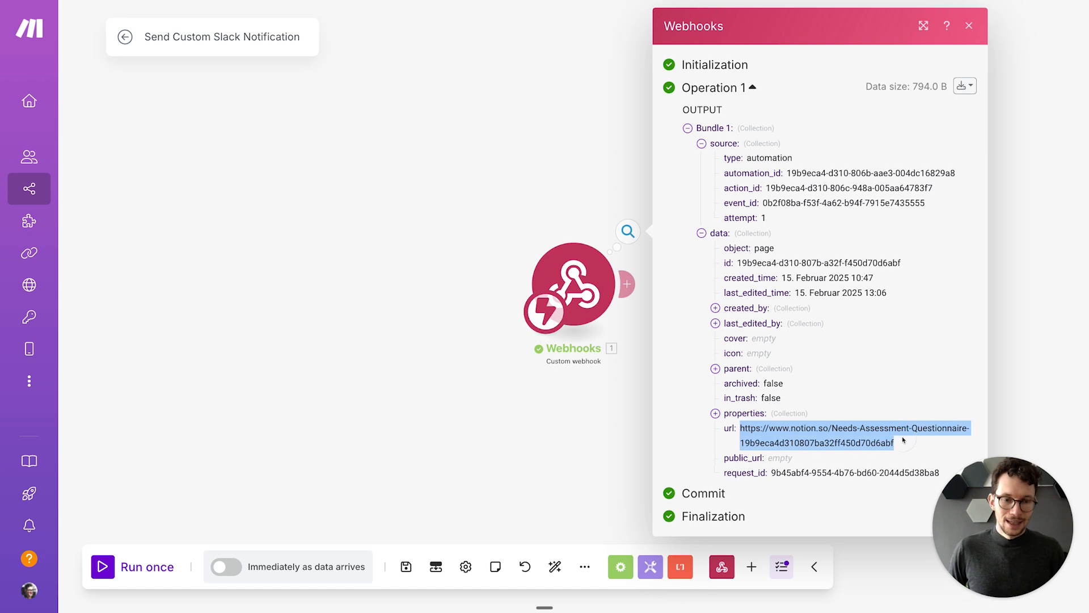
pyautogui.click(715, 308)
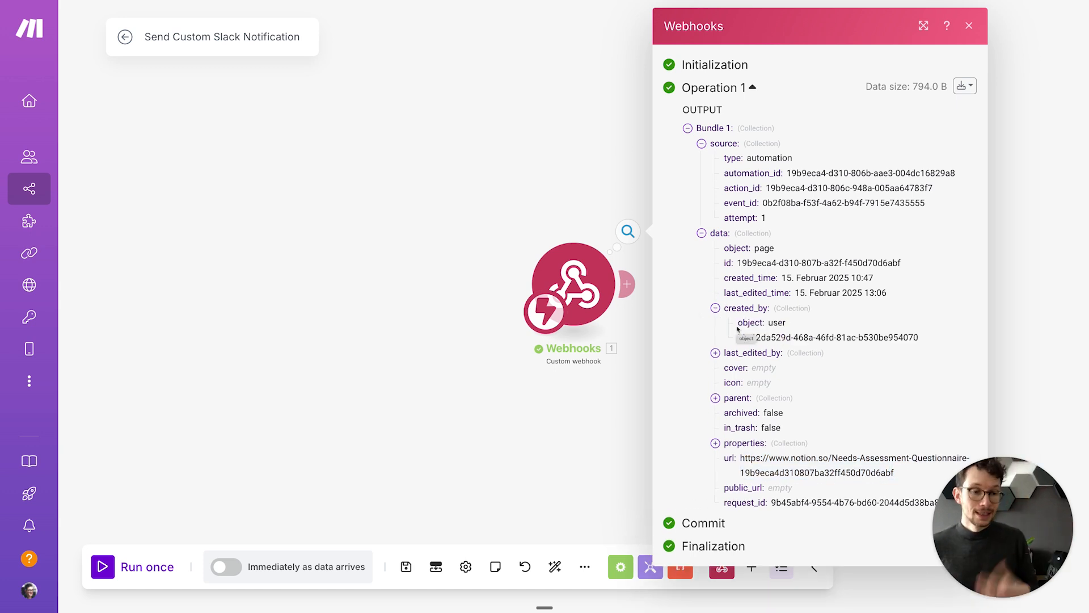
pyautogui.hotkey('ctrl', 'Left')
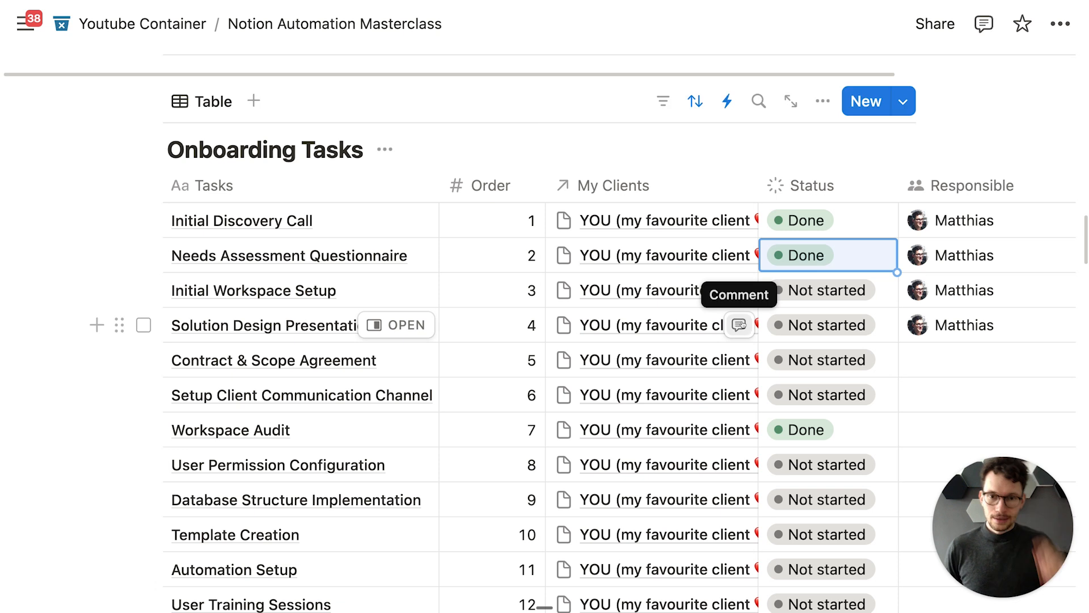
# Step: Tick Tasks, Responsible and My Clients as Notify Slack's webhook content and save
pyautogui.click(724, 107)
pyautogui.click(907, 284)
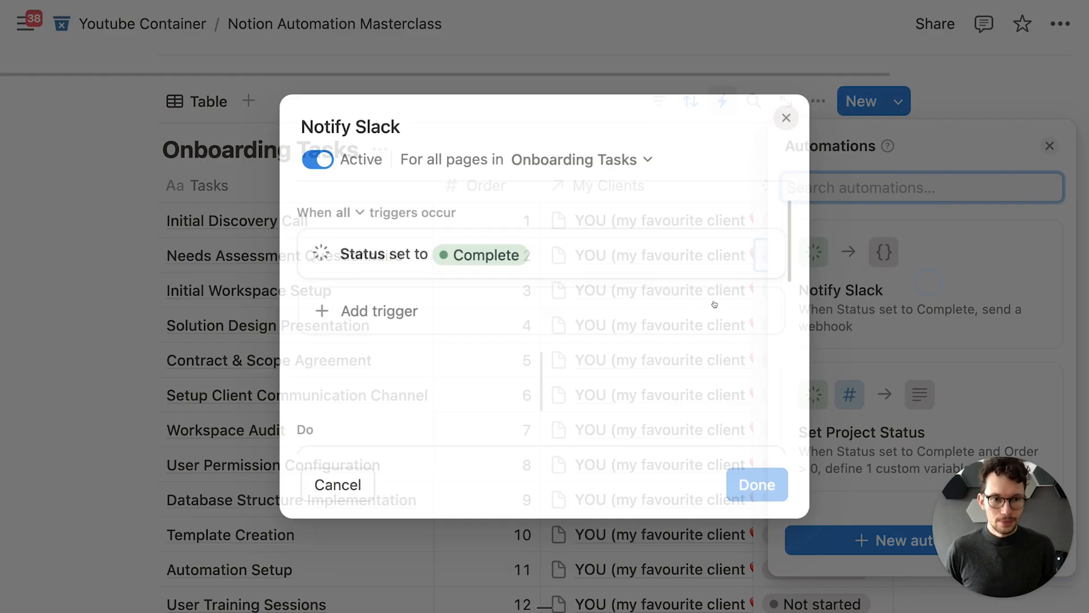
pyautogui.scroll(-10, 511, 348)
pyautogui.scroll(2, 445, 364)
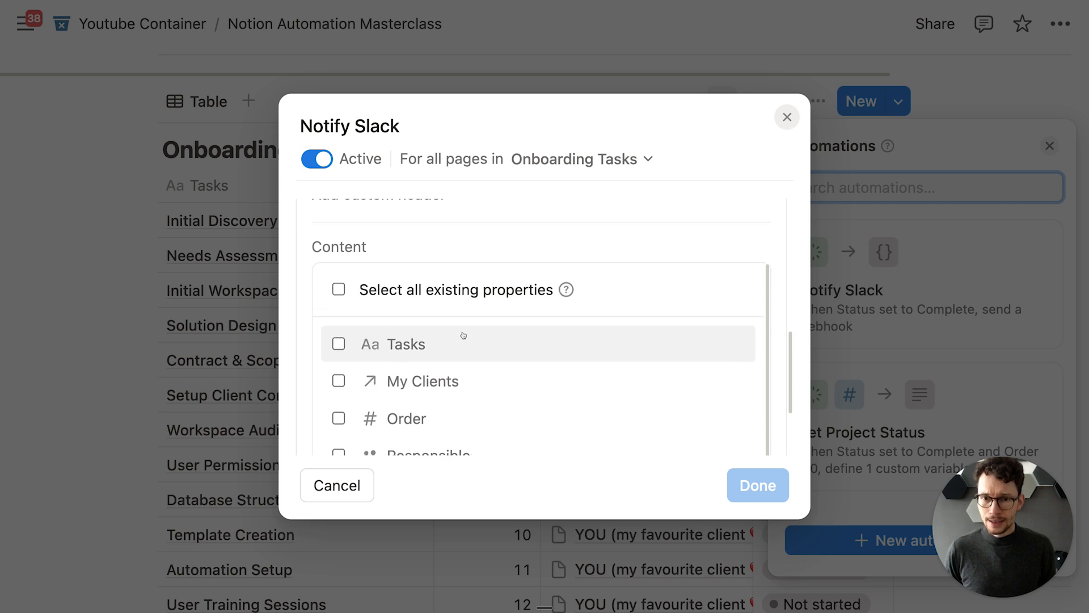
pyautogui.scroll(-1, 449, 315)
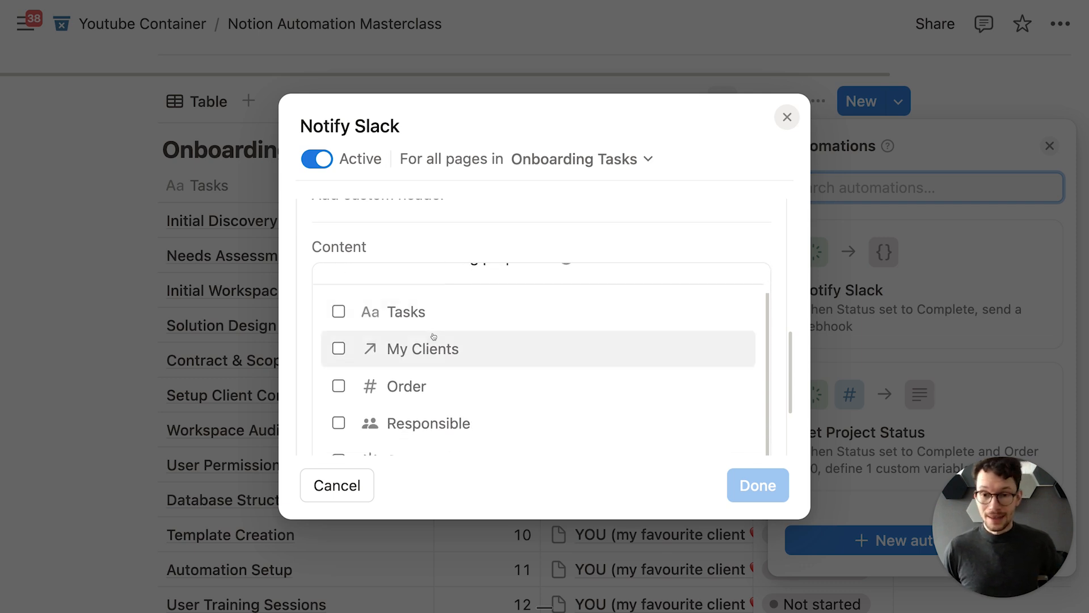
pyautogui.click(339, 311)
pyautogui.scroll(-2, 381, 340)
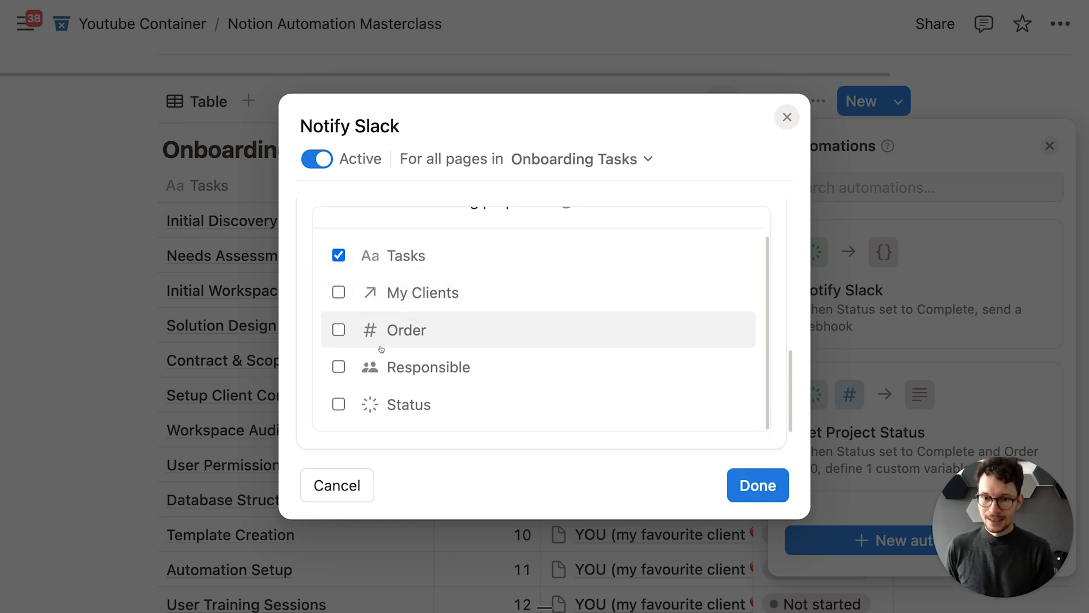
pyautogui.click(339, 368)
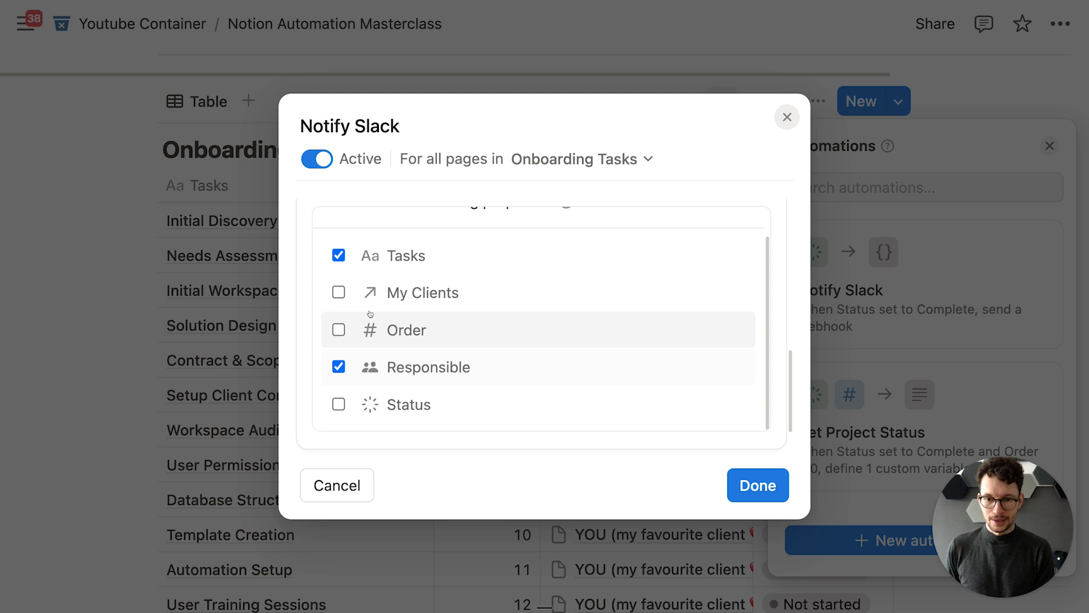
pyautogui.click(339, 293)
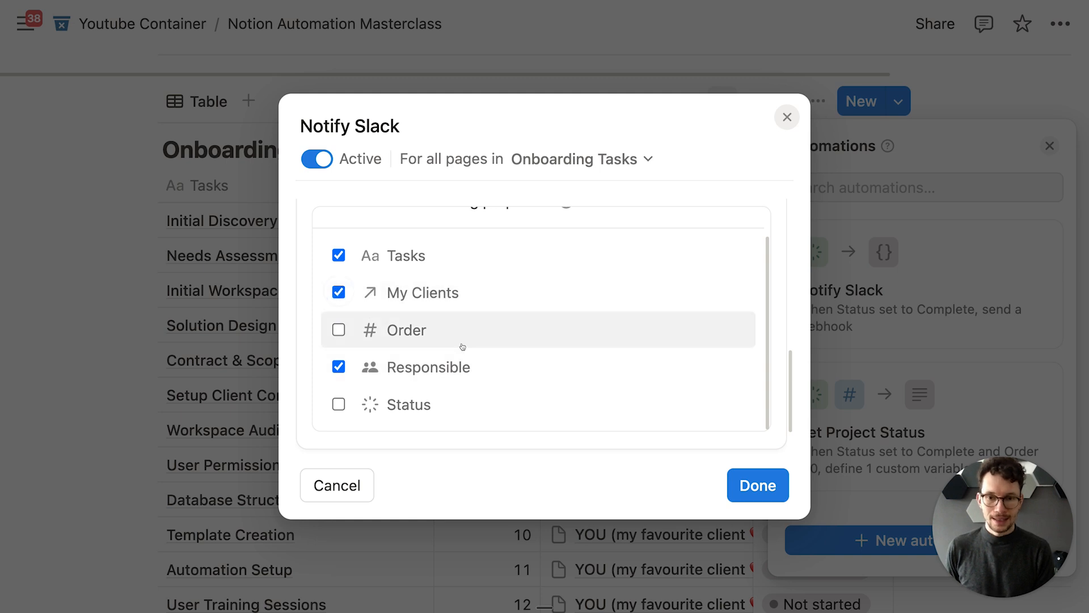
pyautogui.click(758, 485)
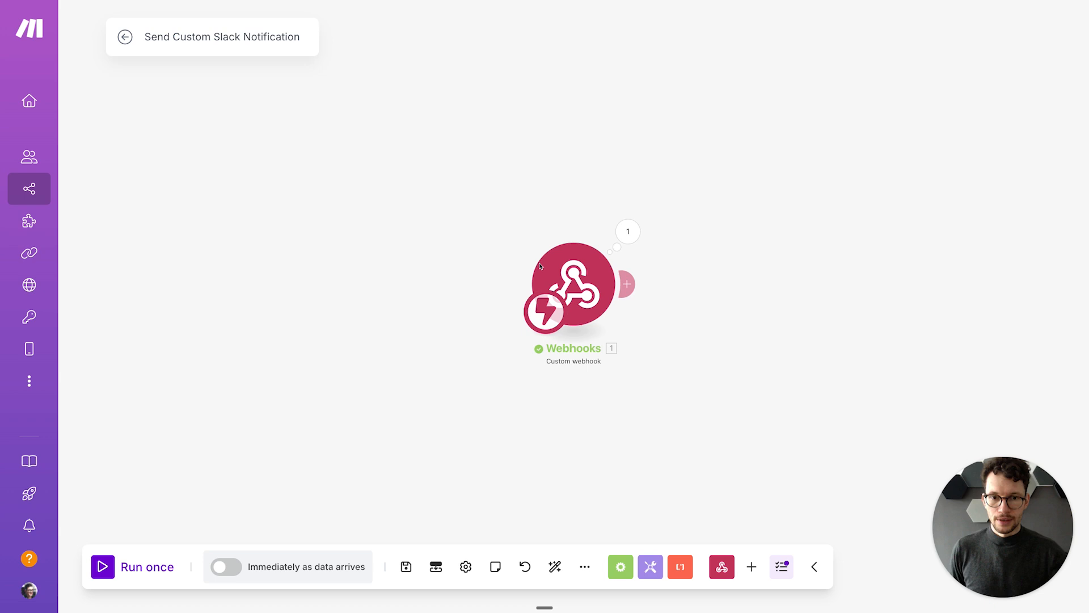
# Step: Run only the Webhooks module and mark another onboarding task Done in Notion
pyautogui.rightClick(553, 321)
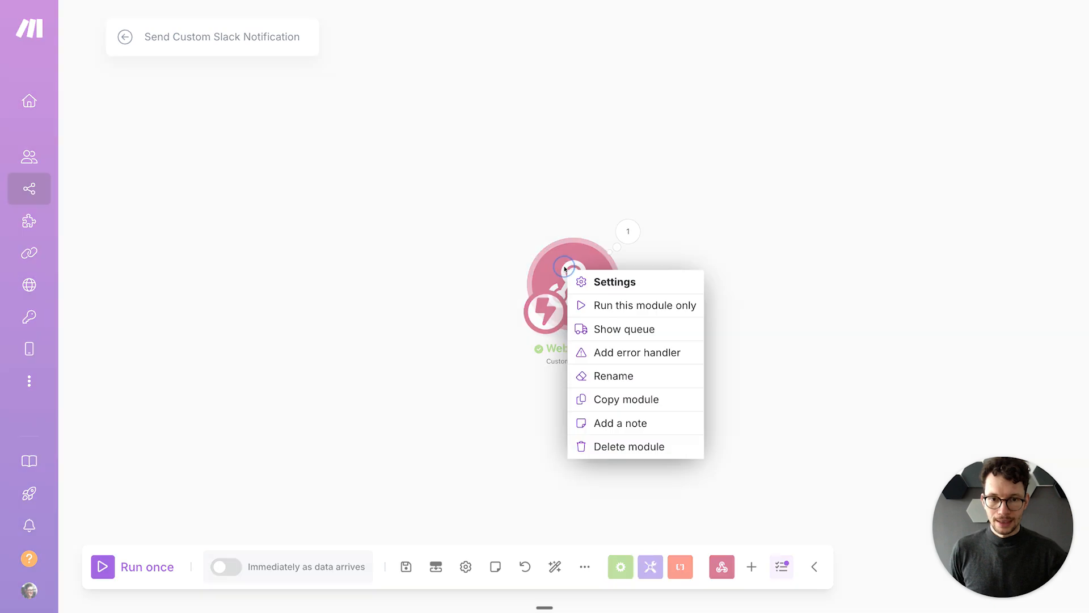
pyautogui.click(608, 307)
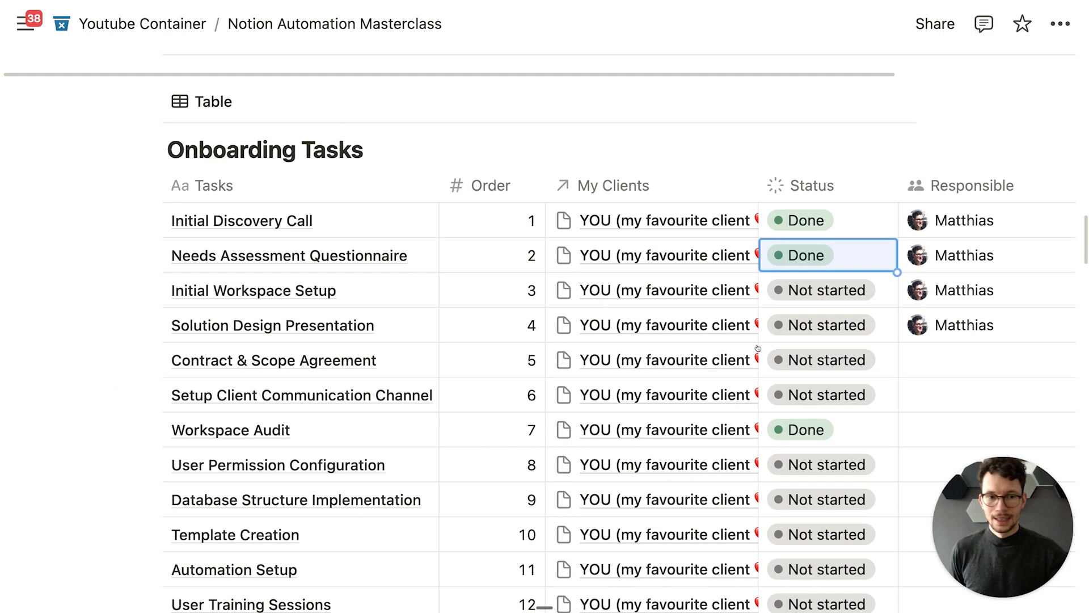
pyautogui.click(855, 288)
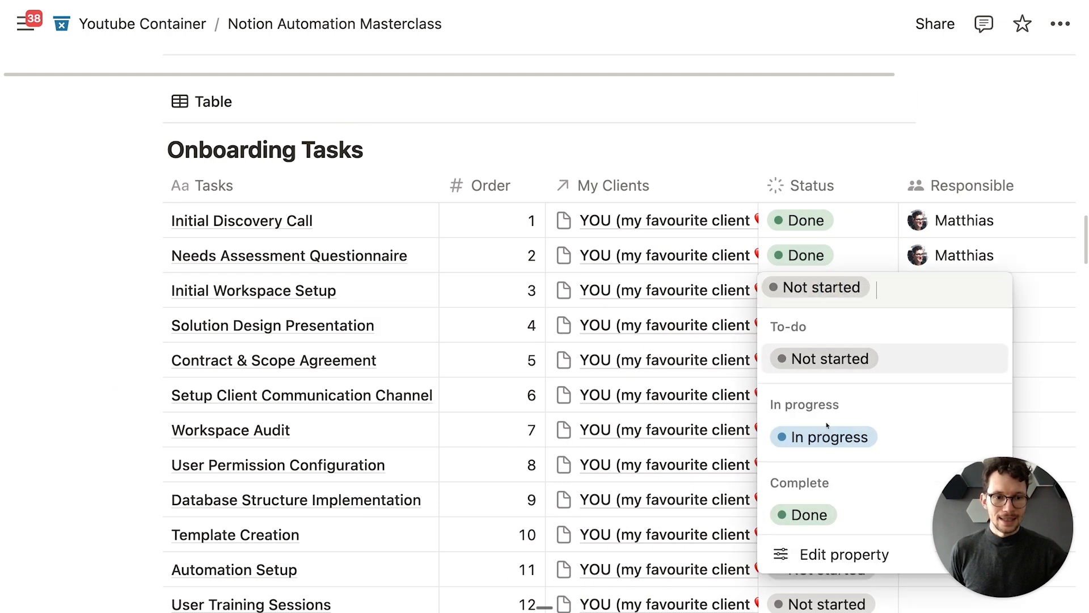
pyautogui.click(805, 513)
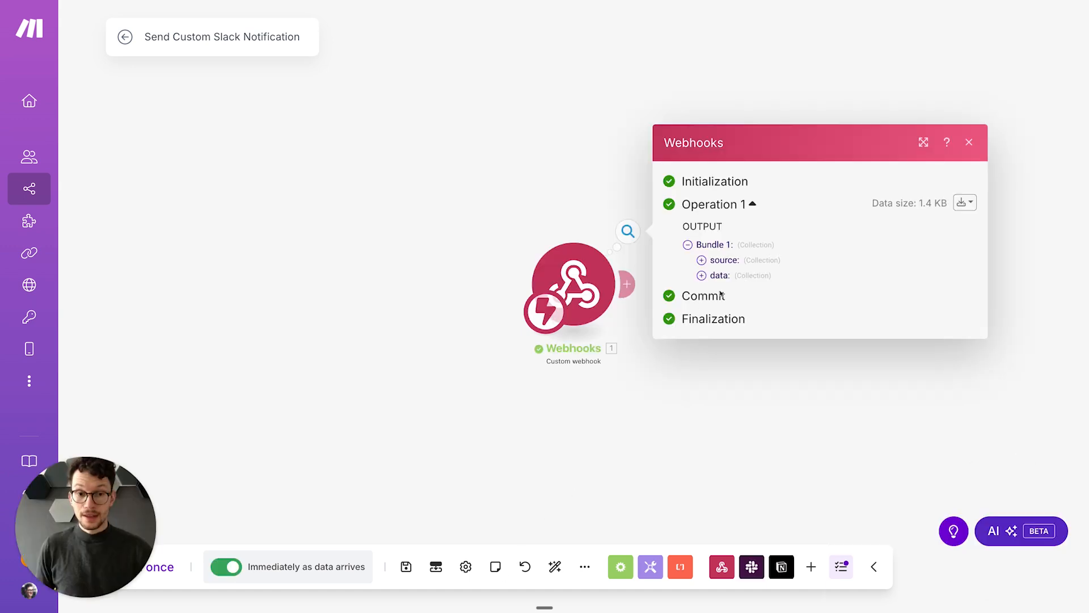
# Step: Expand data > properties > Tasks and Responsible to reveal the task title and person's name
pyautogui.click(701, 276)
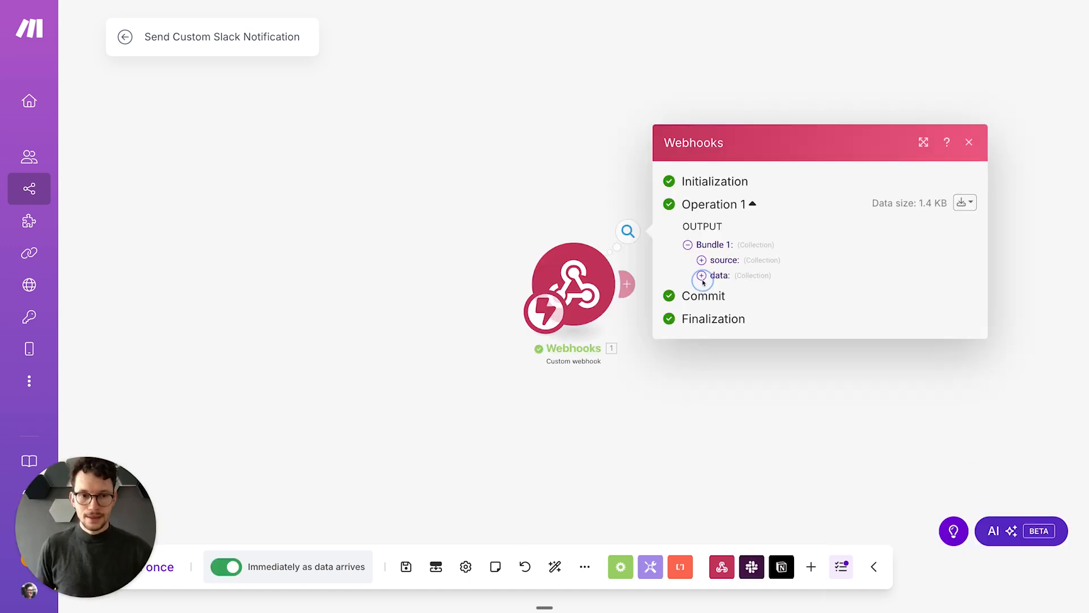
pyautogui.click(715, 340)
pyautogui.click(729, 354)
pyautogui.click(729, 415)
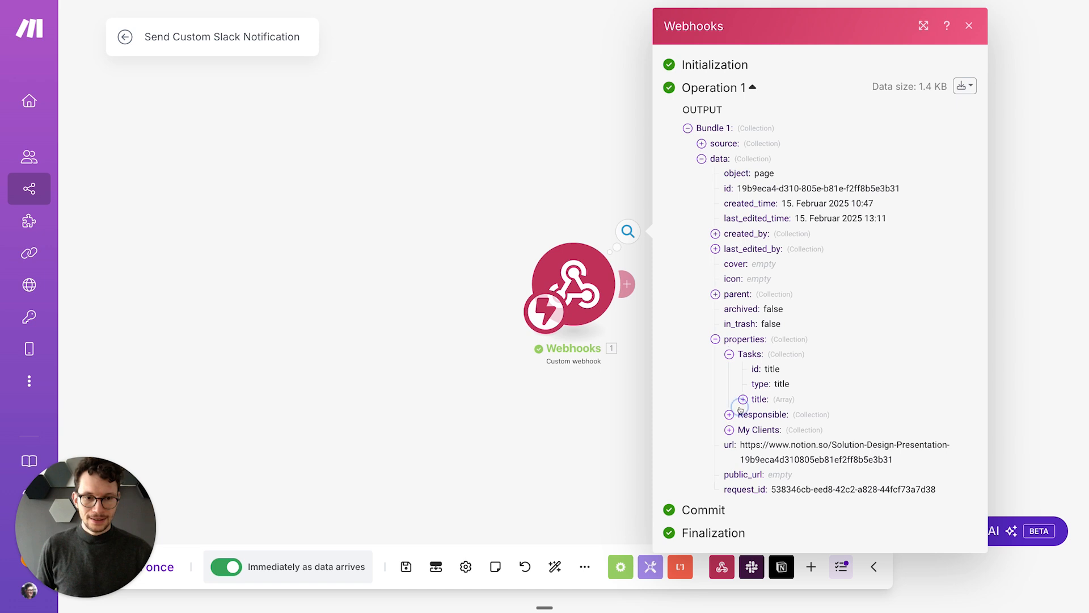
pyautogui.click(744, 399)
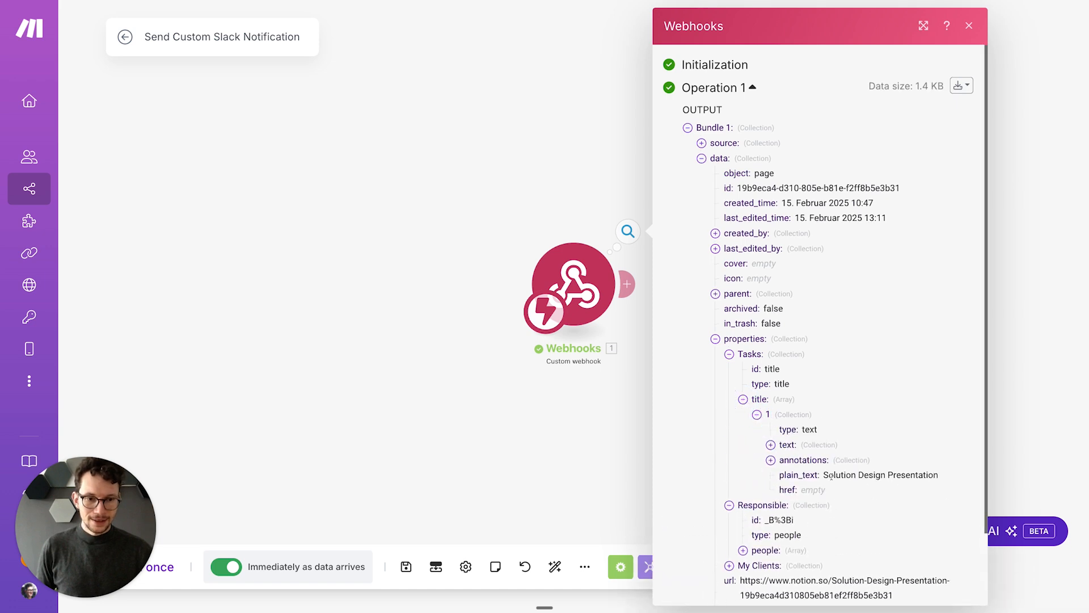
pyautogui.click(743, 550)
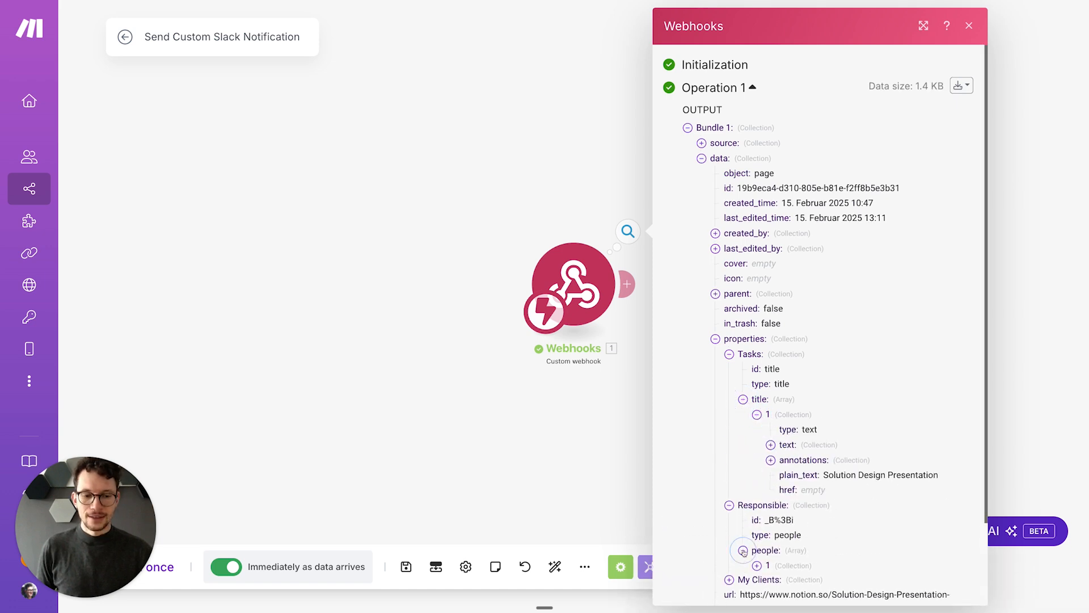
pyautogui.scroll(-3, 746, 542)
pyautogui.click(758, 467)
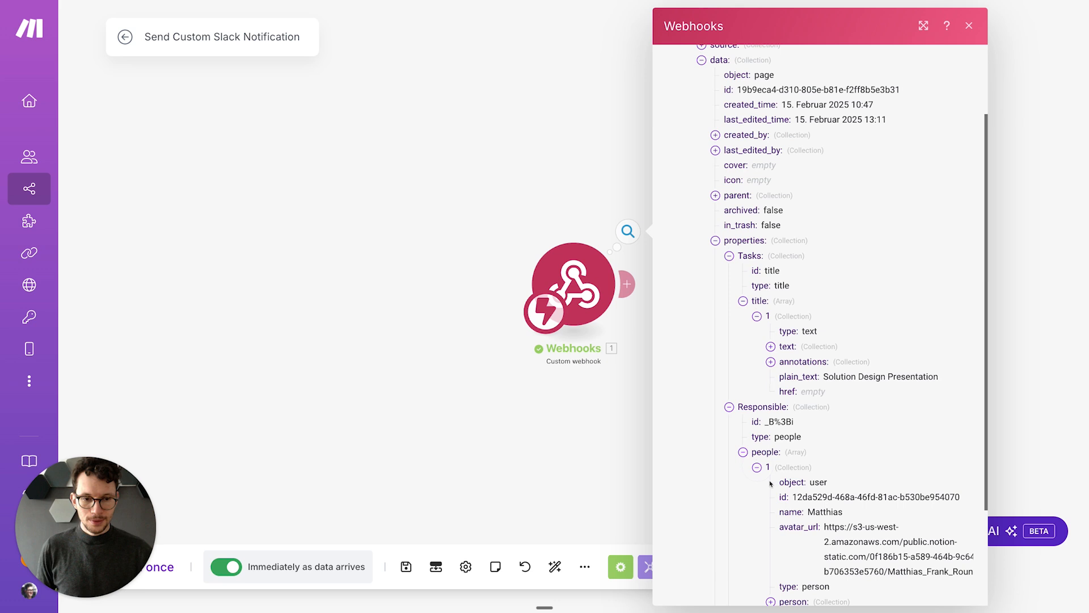
pyautogui.doubleClick(825, 512)
# Step: Close the webhook output details and delete the empty placeholder module
pyautogui.click(537, 444)
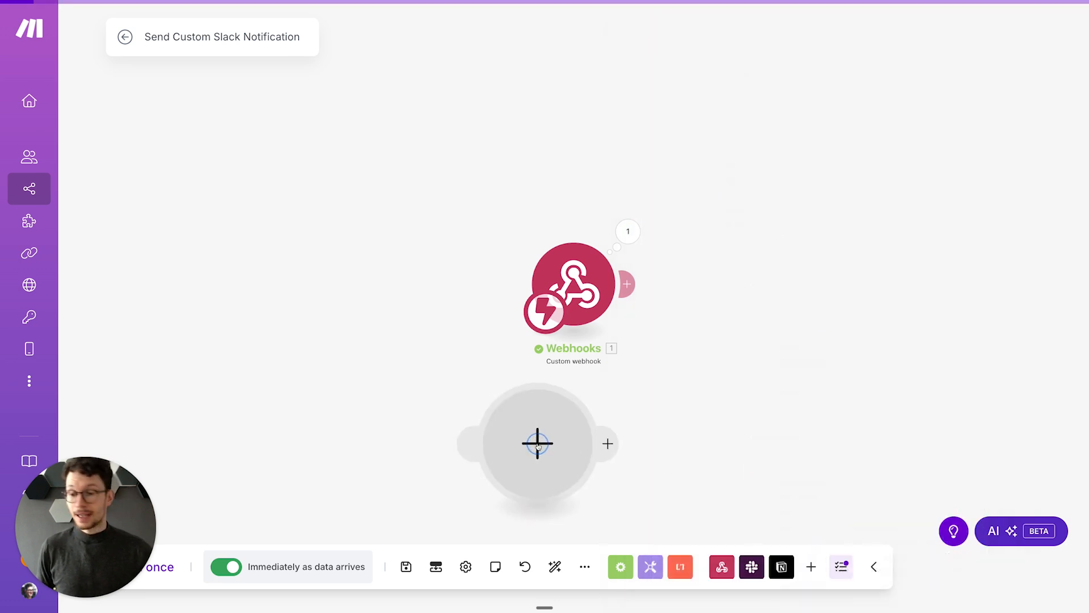
pyautogui.click(460, 316)
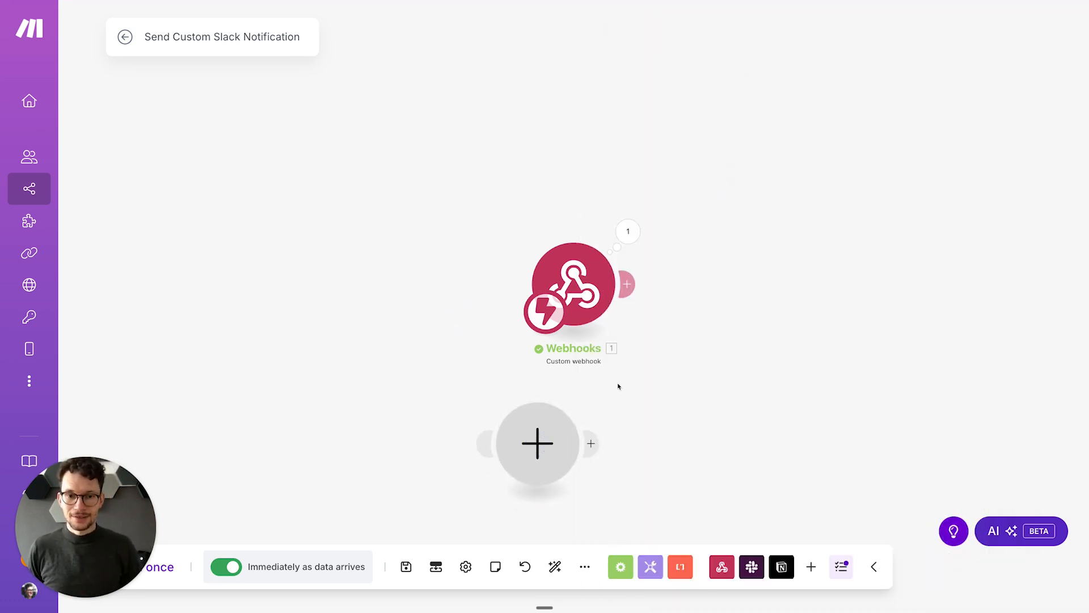
pyautogui.rightClick(545, 438)
pyautogui.click(586, 468)
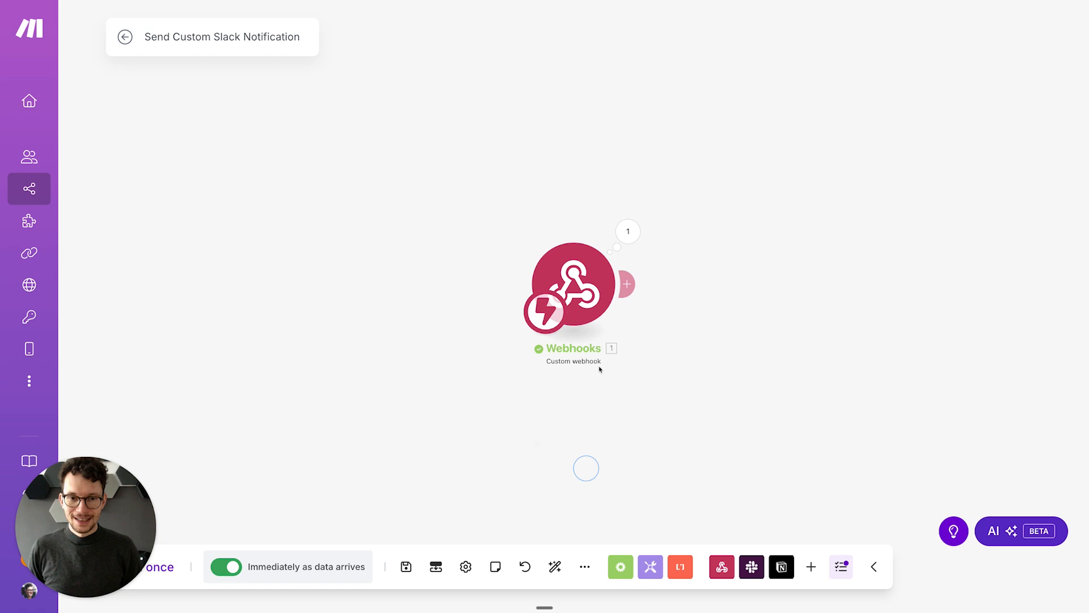
# Step: Add a Slack 'Create a Message' module after the webhook and enter the channel ID
pyautogui.click(626, 284)
pyautogui.click(792, 195)
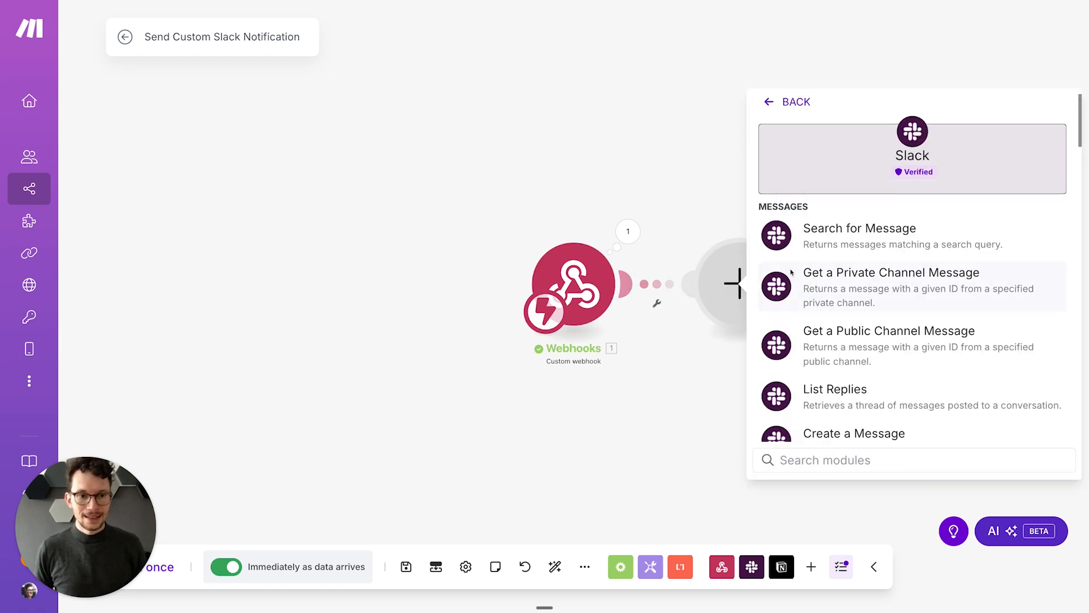
pyautogui.write('cre')
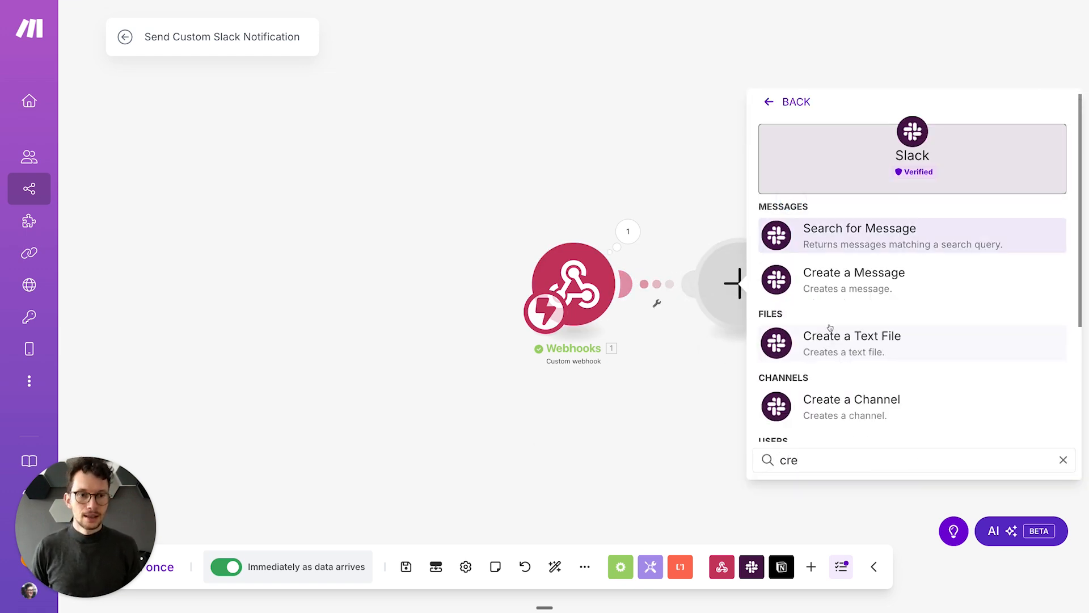
pyautogui.click(840, 286)
pyautogui.click(861, 252)
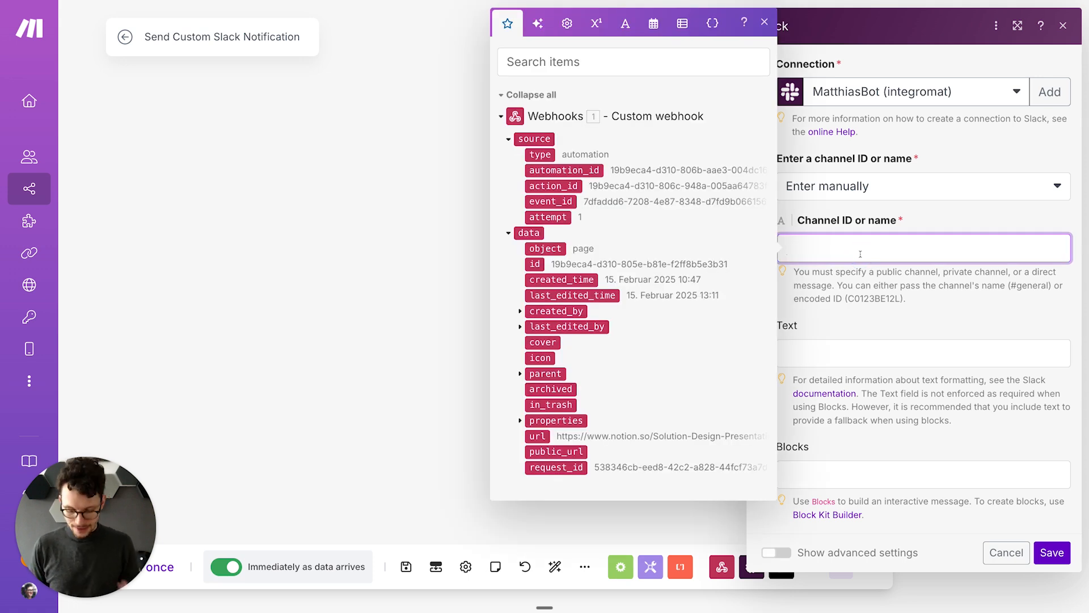
pyautogui.write('0anüsd8')
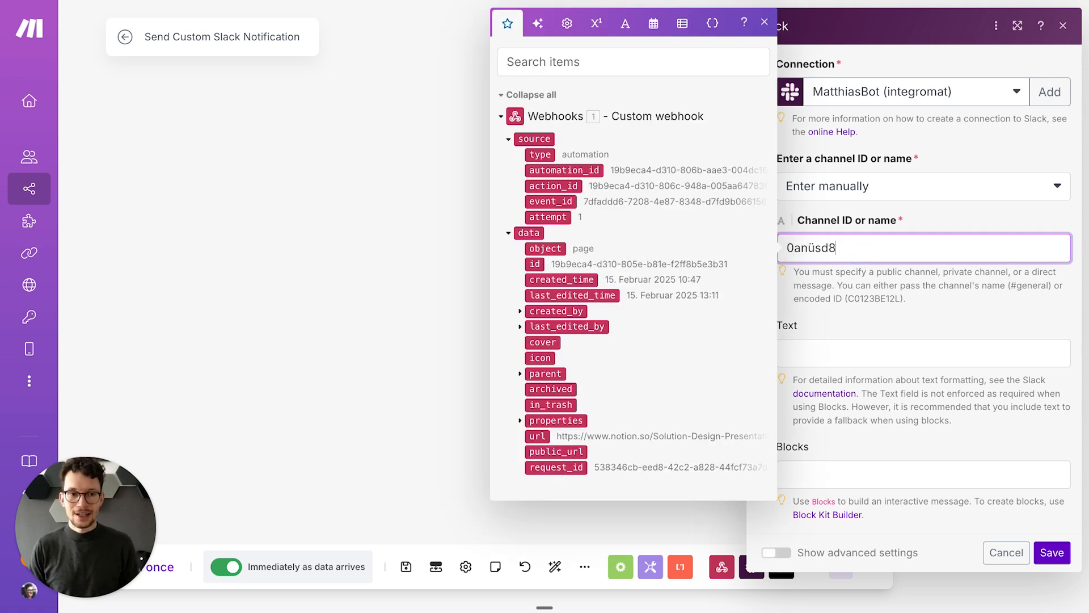
pyautogui.click(862, 318)
# Step: Set the message text to '[Responsible name] just completed [Tasks plain_text]', confirm, and save the scenario
pyautogui.click(845, 352)
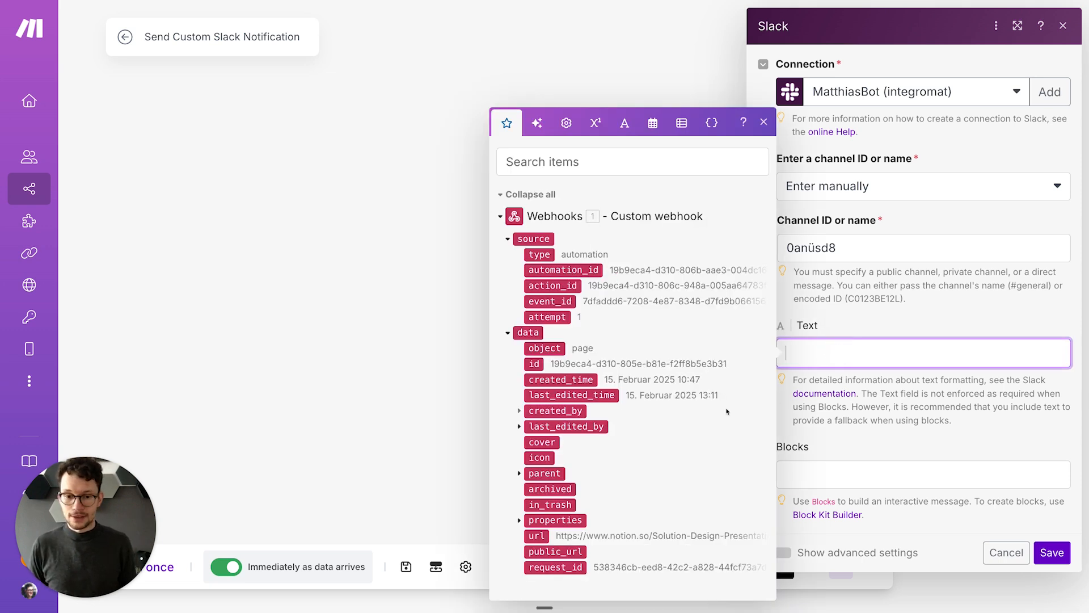
pyautogui.click(519, 521)
pyautogui.click(529, 510)
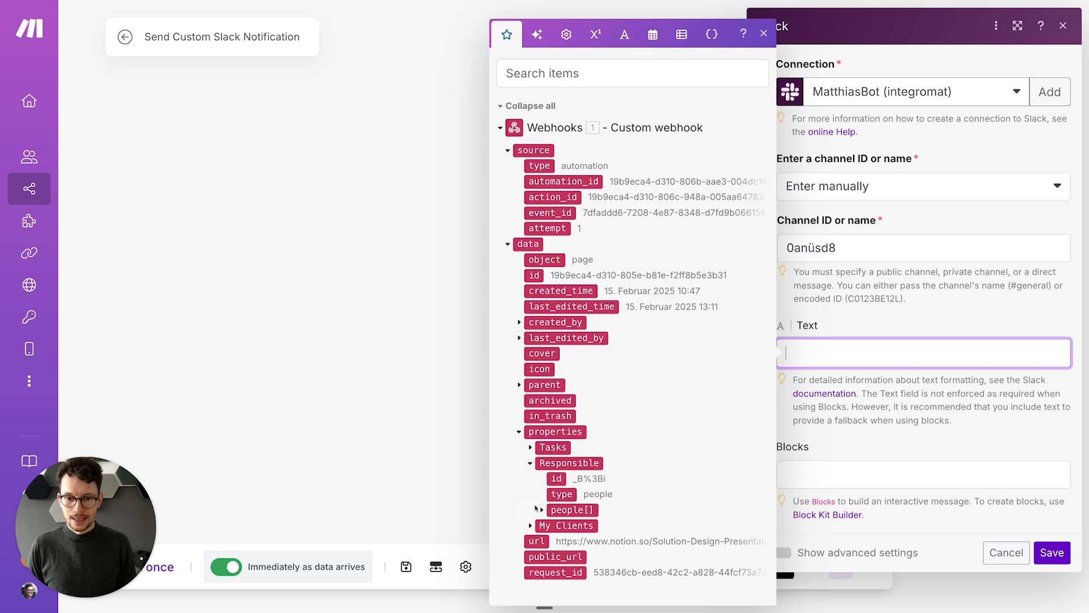
pyautogui.click(541, 507)
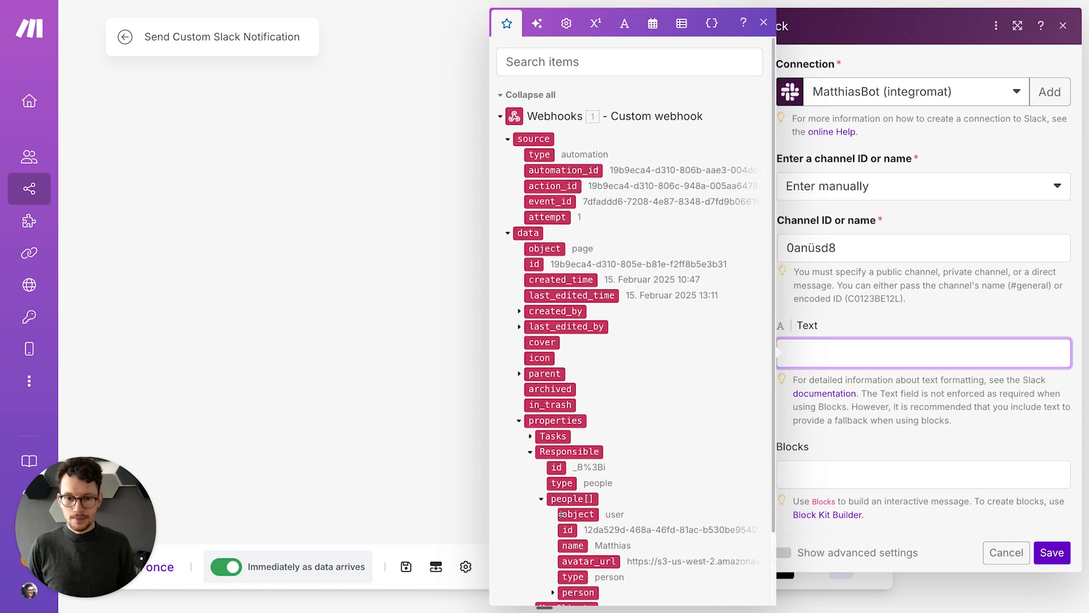
pyautogui.click(572, 546)
pyautogui.write('just completed')
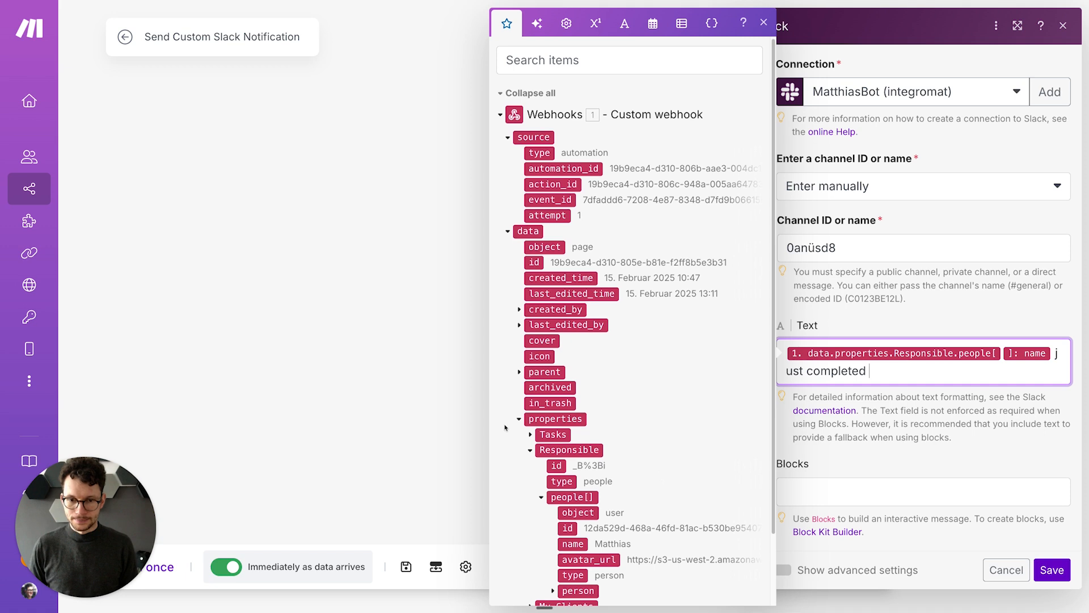
pyautogui.click(537, 436)
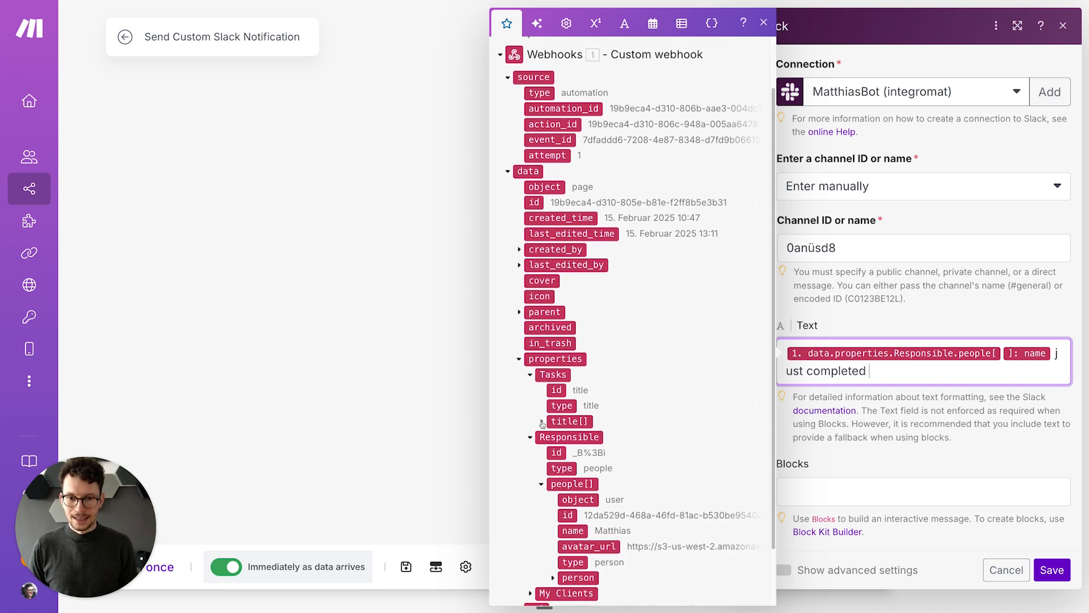
pyautogui.click(542, 421)
pyautogui.click(593, 421)
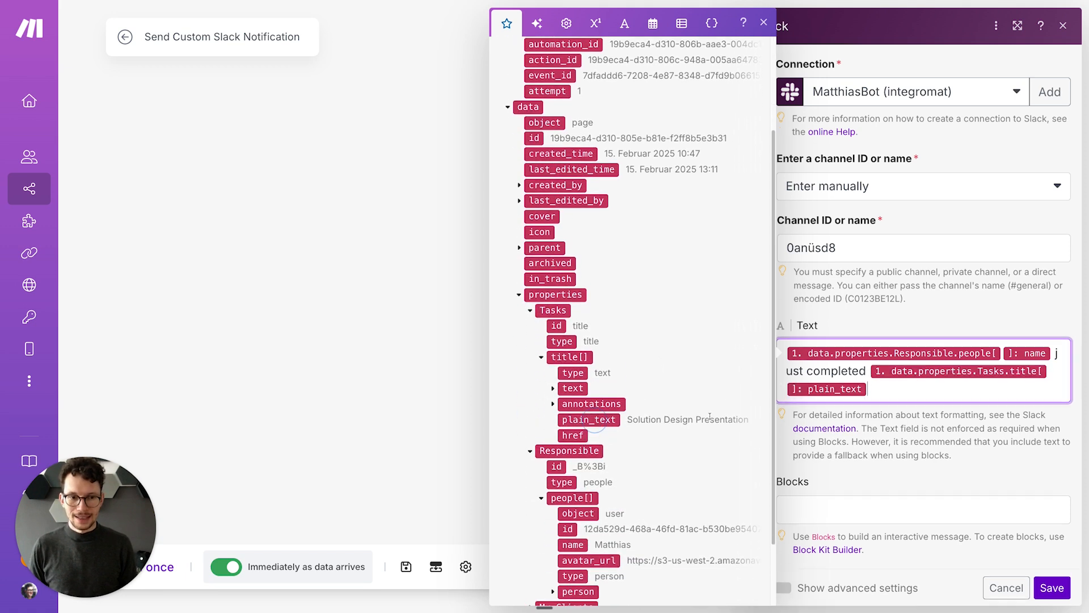
pyautogui.click(1051, 588)
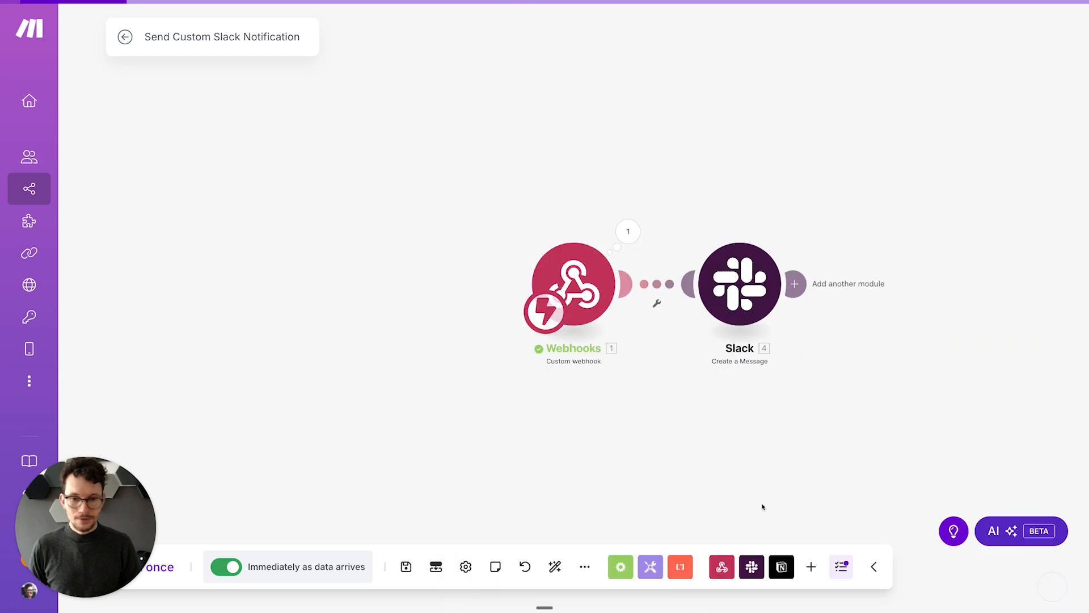
pyautogui.click(407, 567)
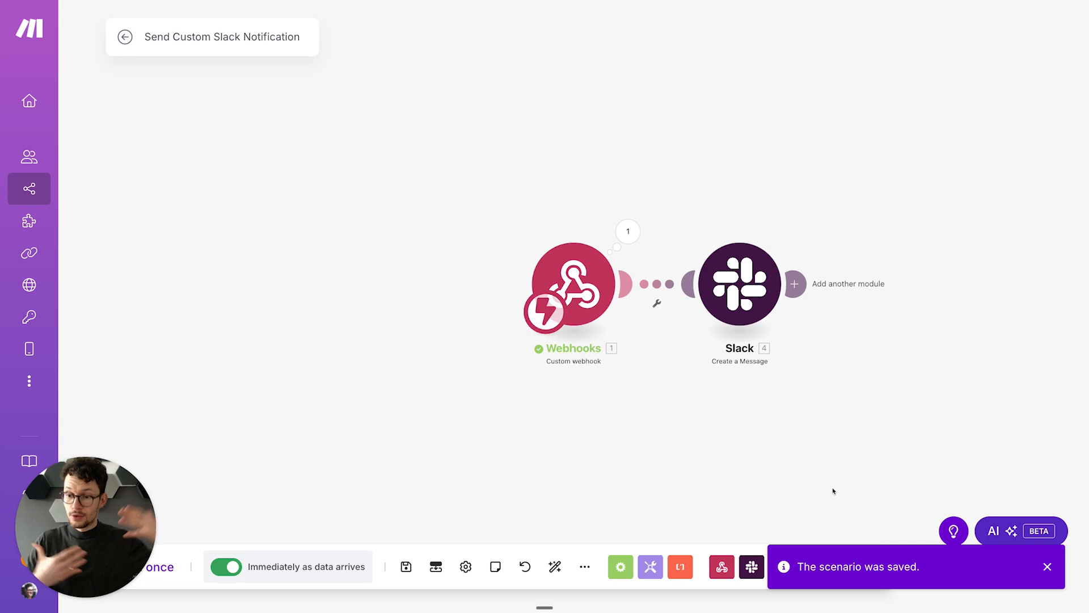
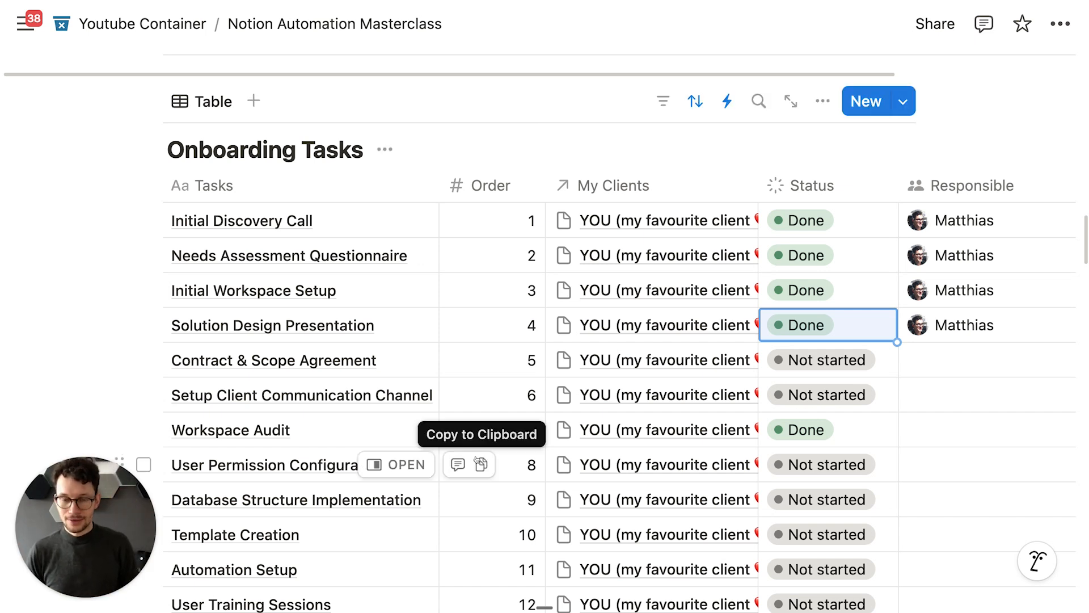
# Step: Scroll to the Projects and Tasks databases, then switch over to the Make scenario
pyautogui.scroll(2, 478, 461)
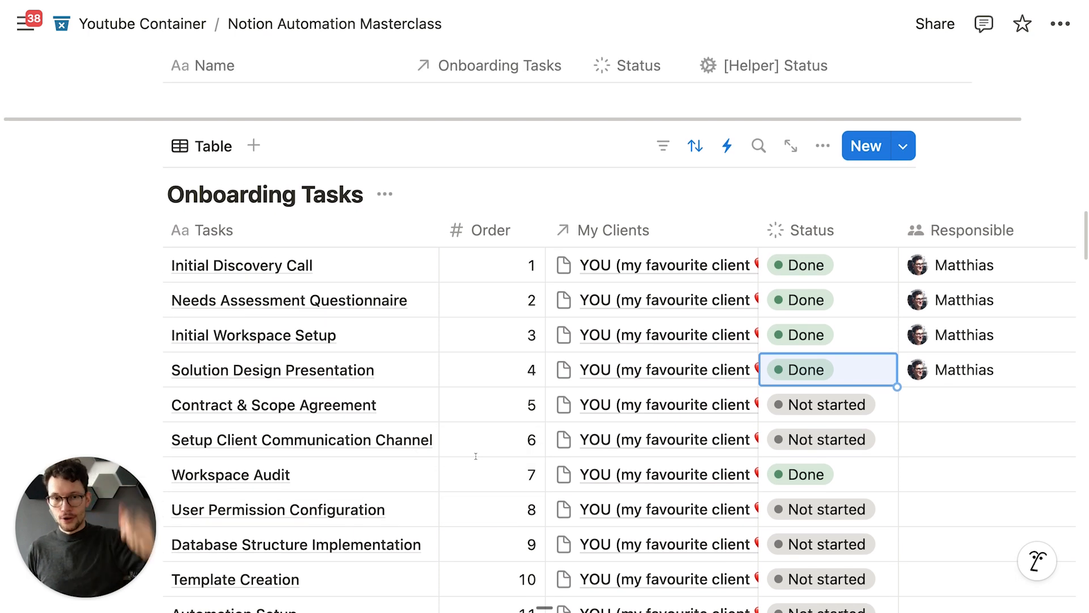
pyautogui.scroll(1, 482, 448)
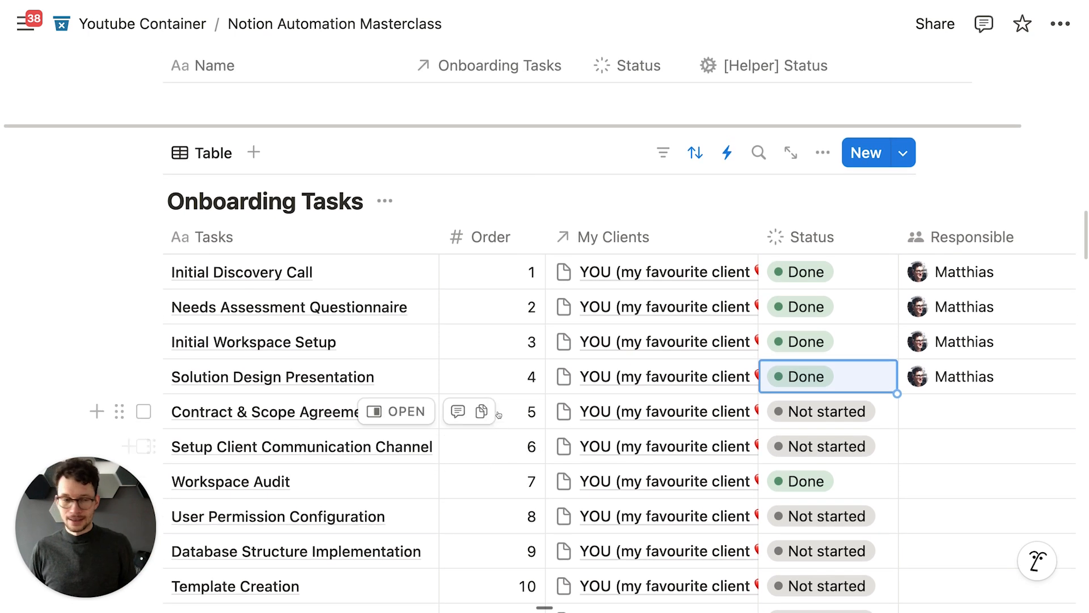
pyautogui.scroll(1, 711, 338)
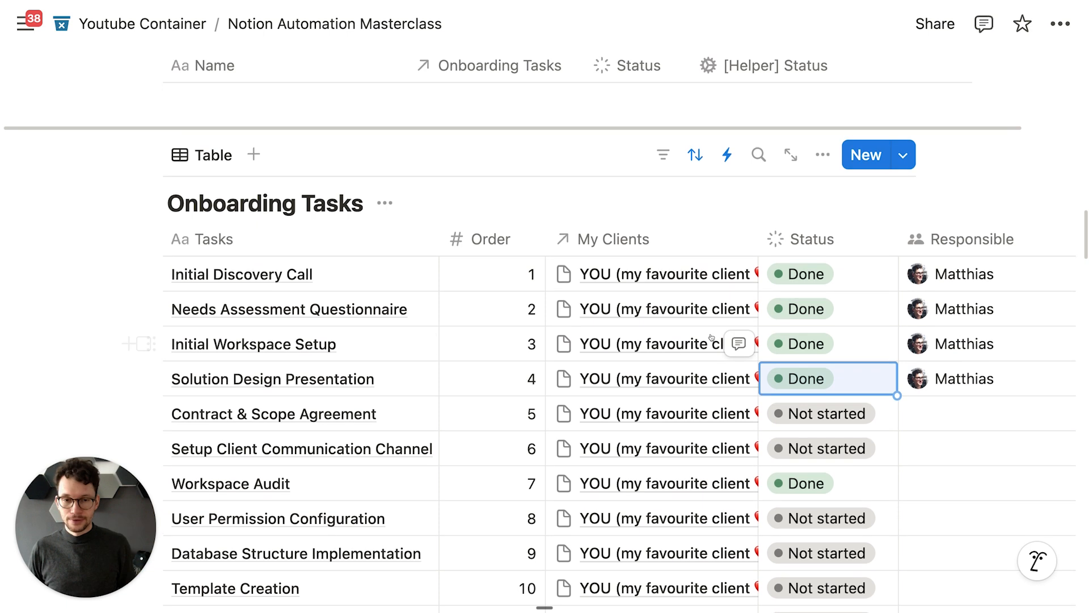
pyautogui.scroll(2, 712, 338)
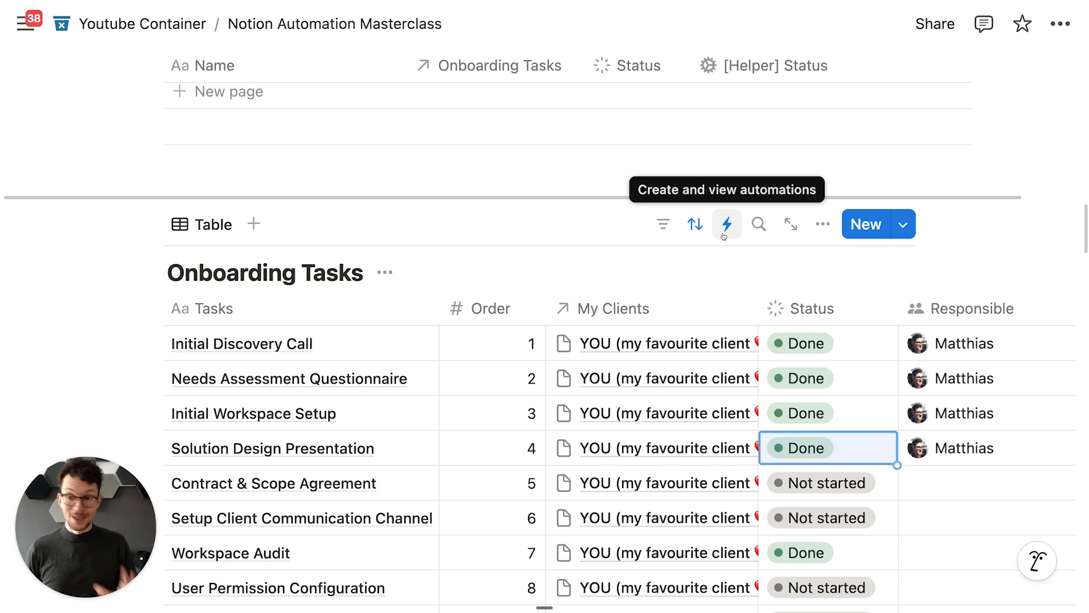
pyautogui.scroll(-10, 636, 419)
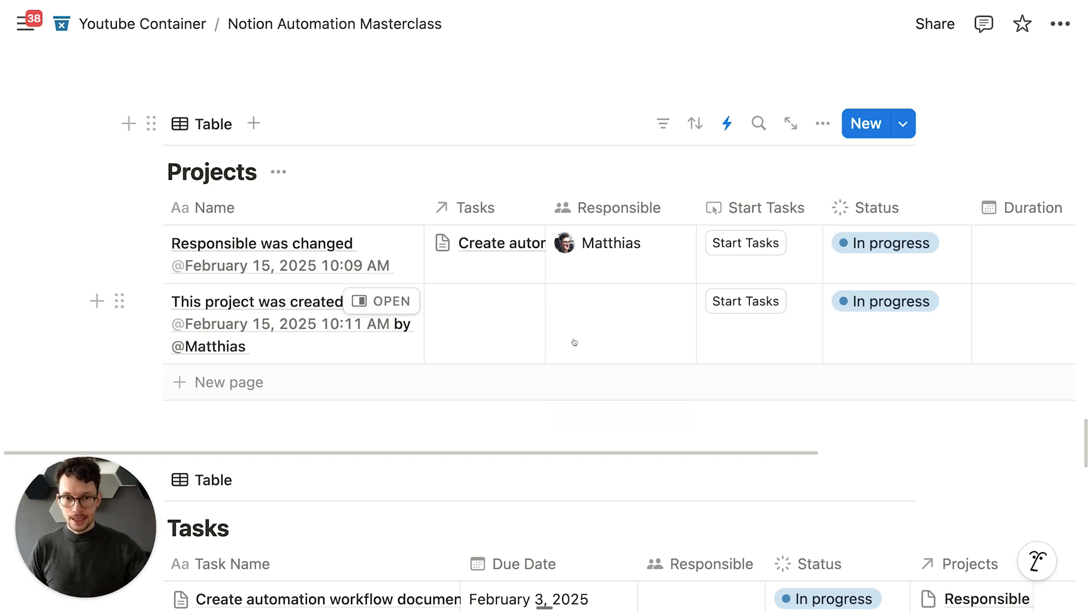
pyautogui.hotkey('ctrl', 'Right')
# Step: Insert a Notion Search Objects module on the link between Webhooks and Slack
pyautogui.click(492, 248)
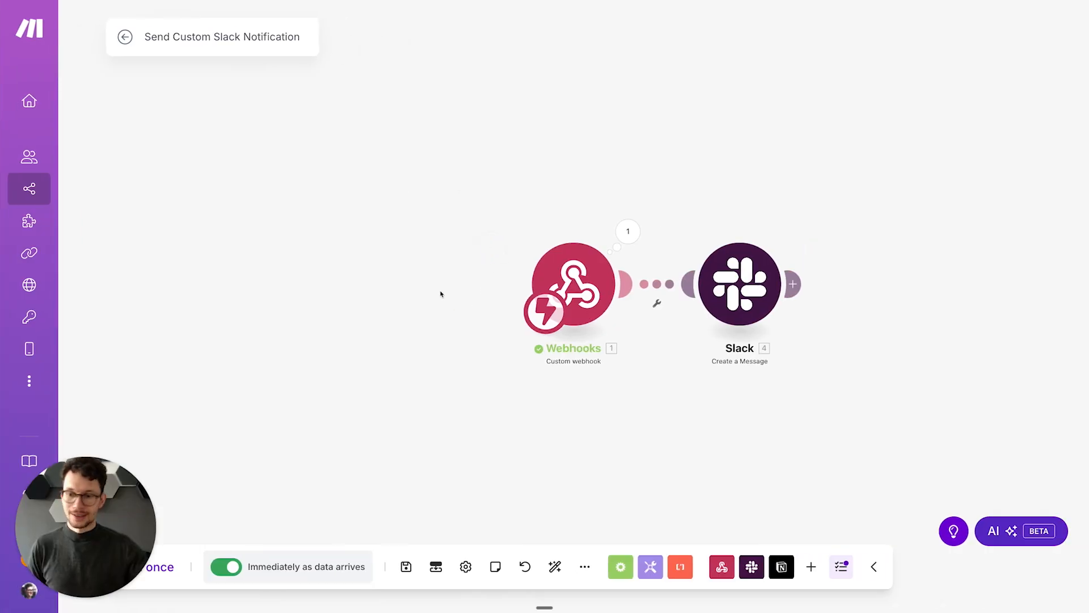
pyautogui.rightClick(661, 286)
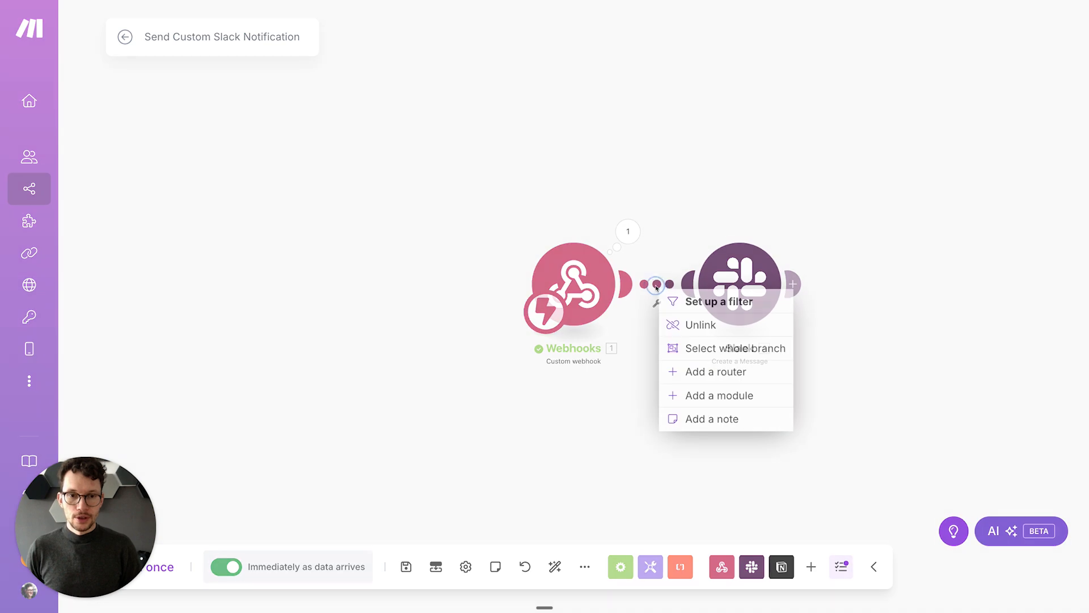
pyautogui.click(705, 397)
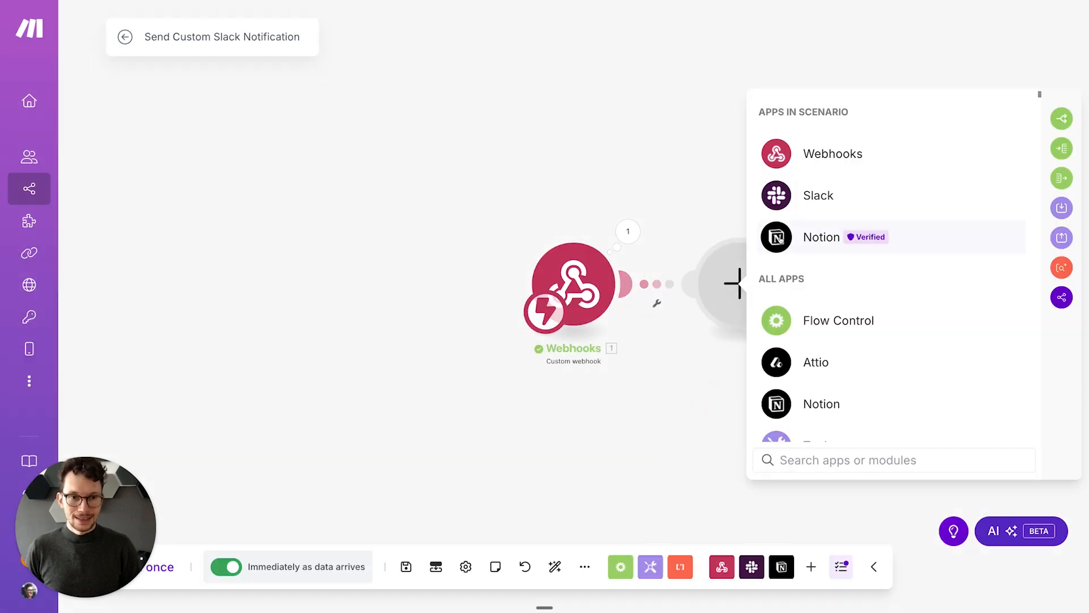
pyautogui.click(794, 236)
pyautogui.scroll(-1, 793, 302)
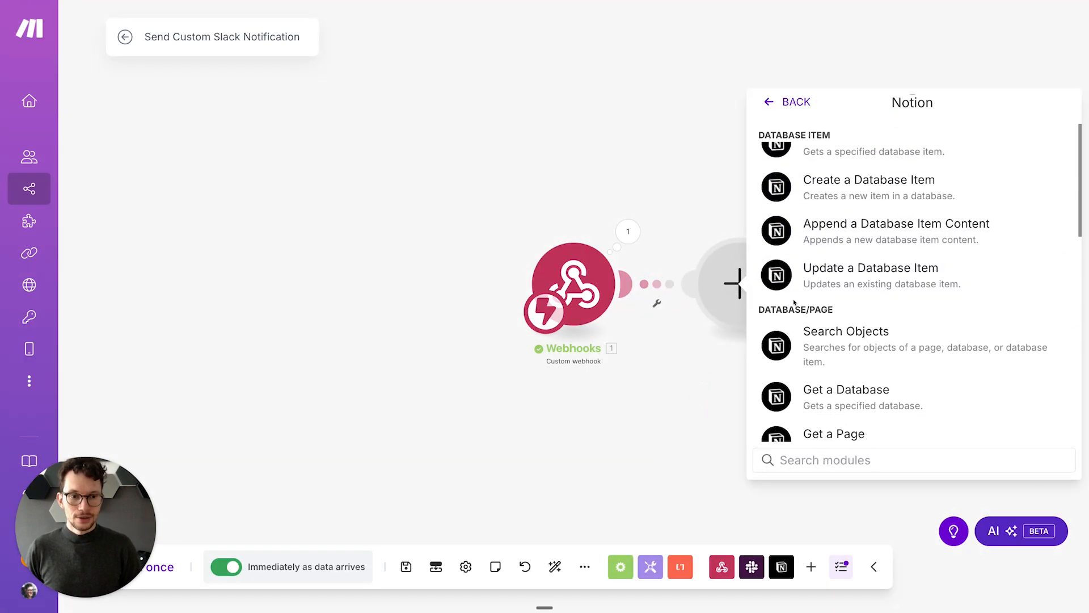
pyautogui.click(817, 338)
# Step: Connect the module to the blog workspace Notion account, close its settings, and return to Notion
pyautogui.click(849, 179)
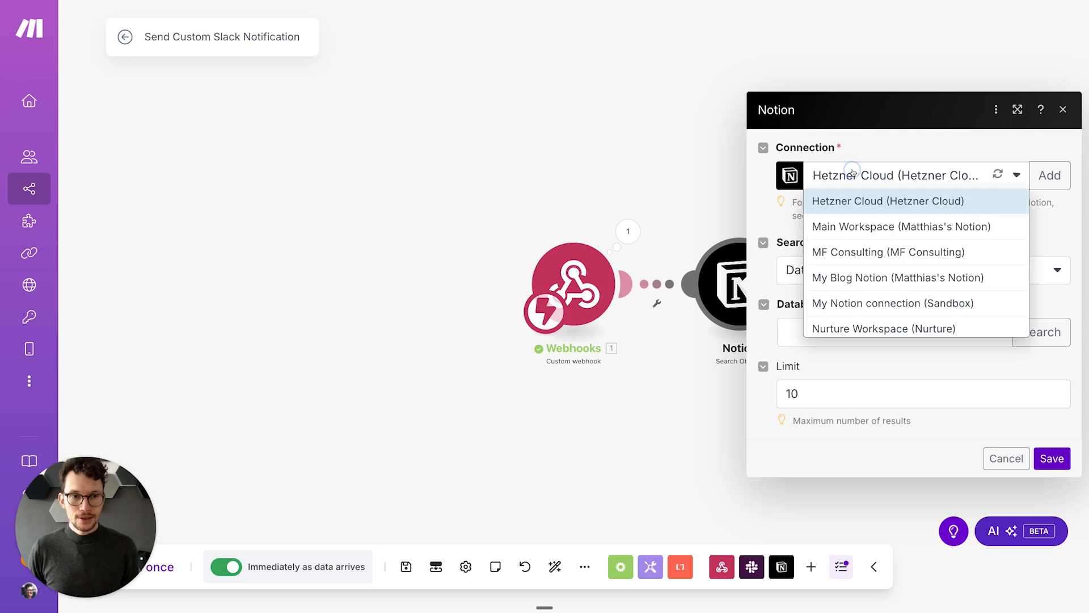
pyautogui.click(872, 275)
pyautogui.click(873, 330)
pyautogui.click(897, 299)
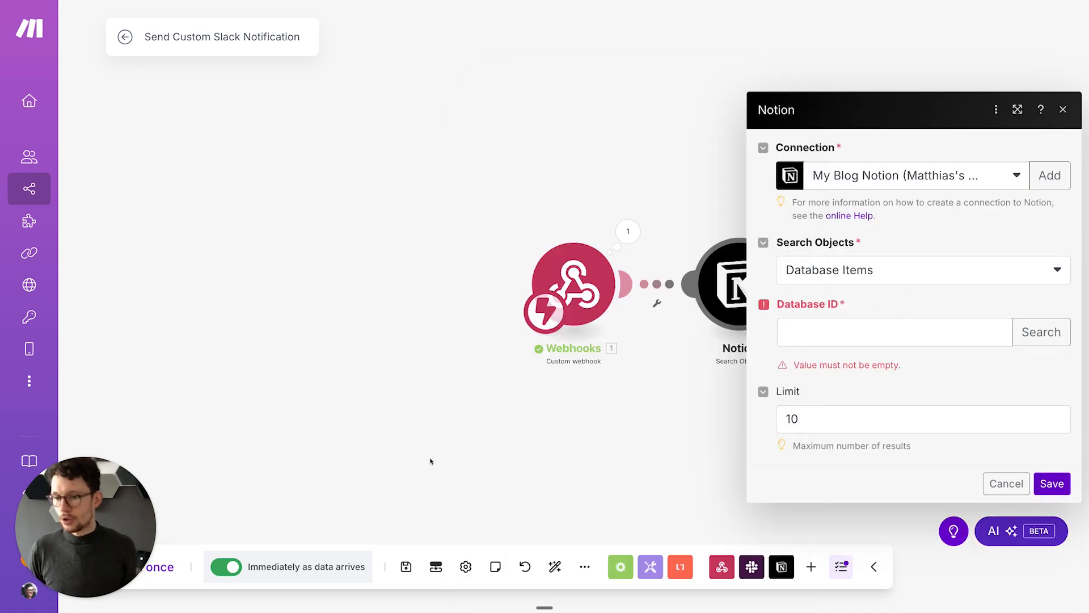
pyautogui.click(430, 460)
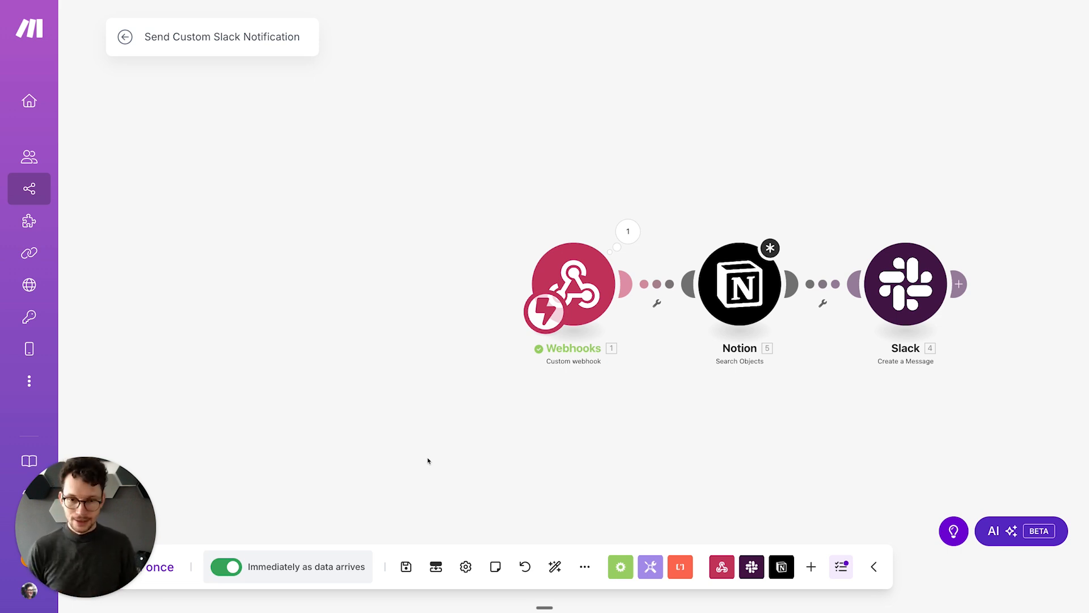
pyautogui.hotkey('ctrl', 'Left')
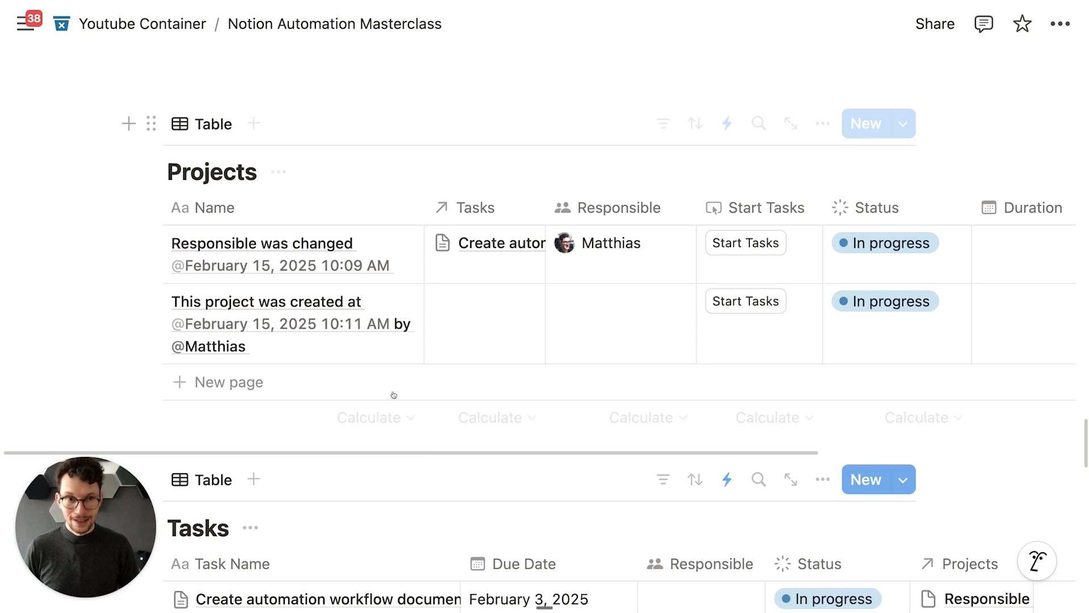
# Step: Check the Projects automations list, then run Start Tasks on the first project
pyautogui.click(723, 129)
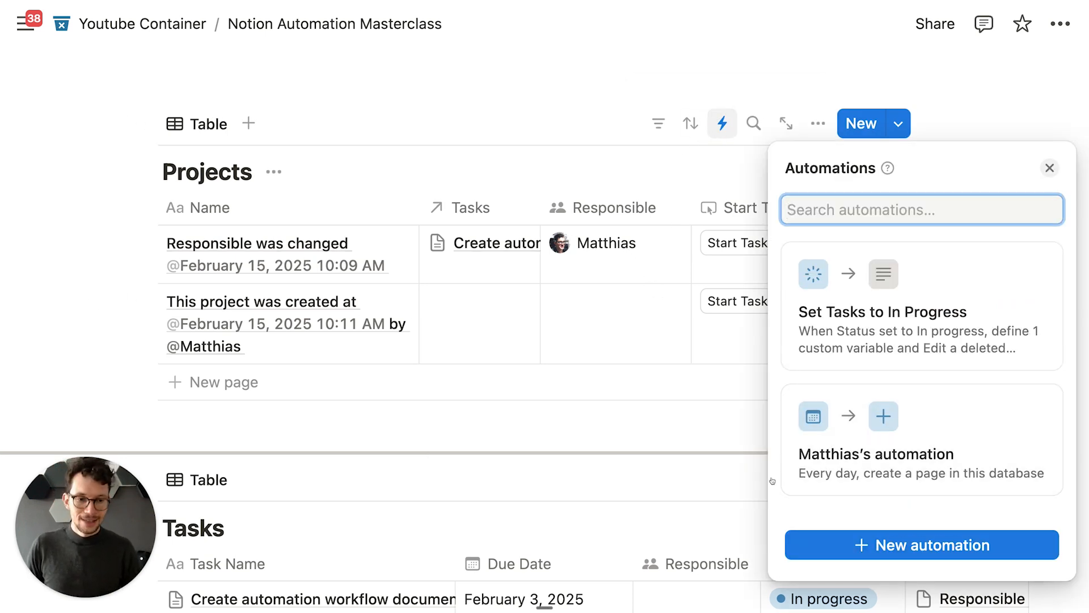
pyautogui.click(680, 291)
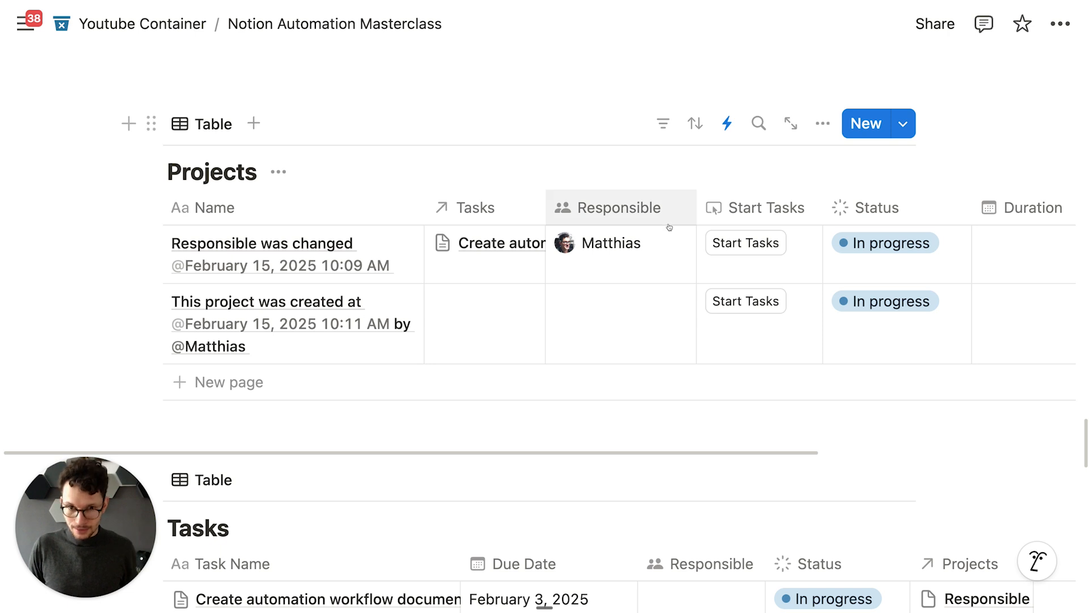
pyautogui.click(724, 237)
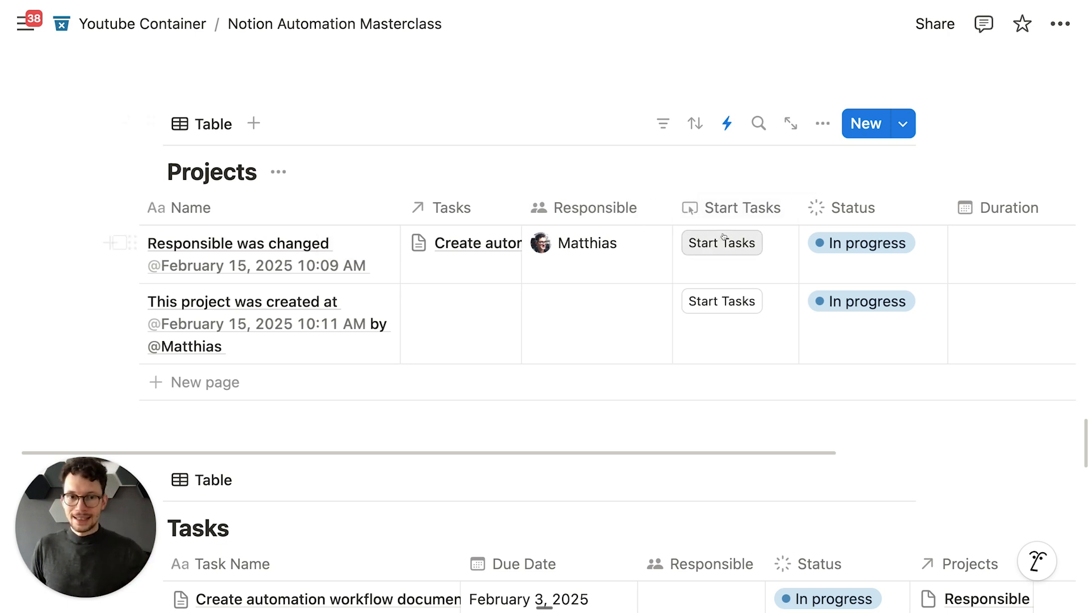
pyautogui.hscroll(2, 654, 311)
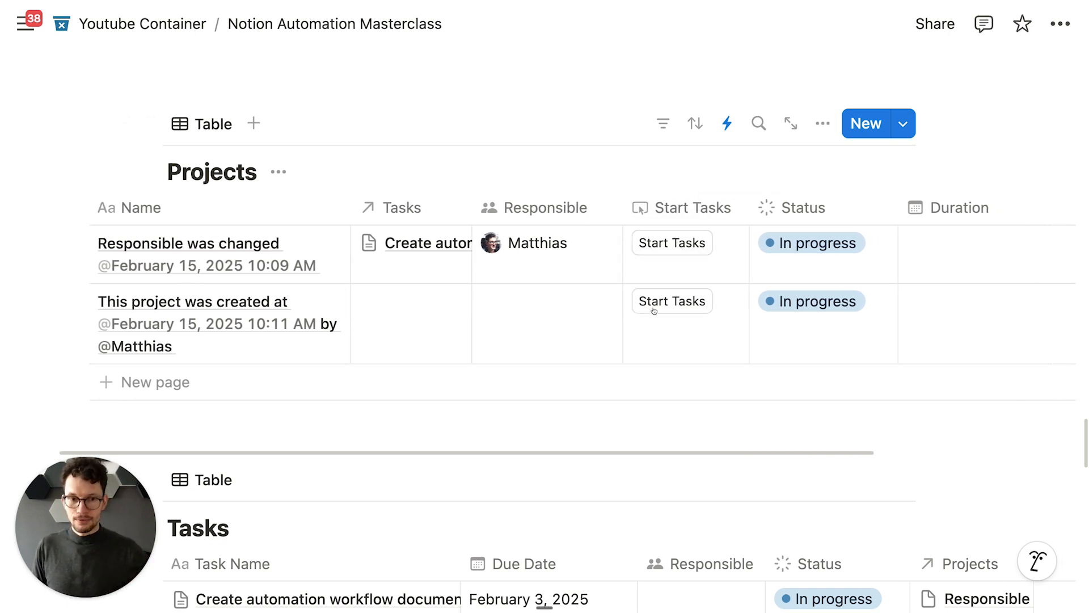
pyautogui.hscroll(-1, 654, 311)
# Step: Rename the second project to the user's personal '… Stack' title, replacing the creation note
pyautogui.click(259, 344)
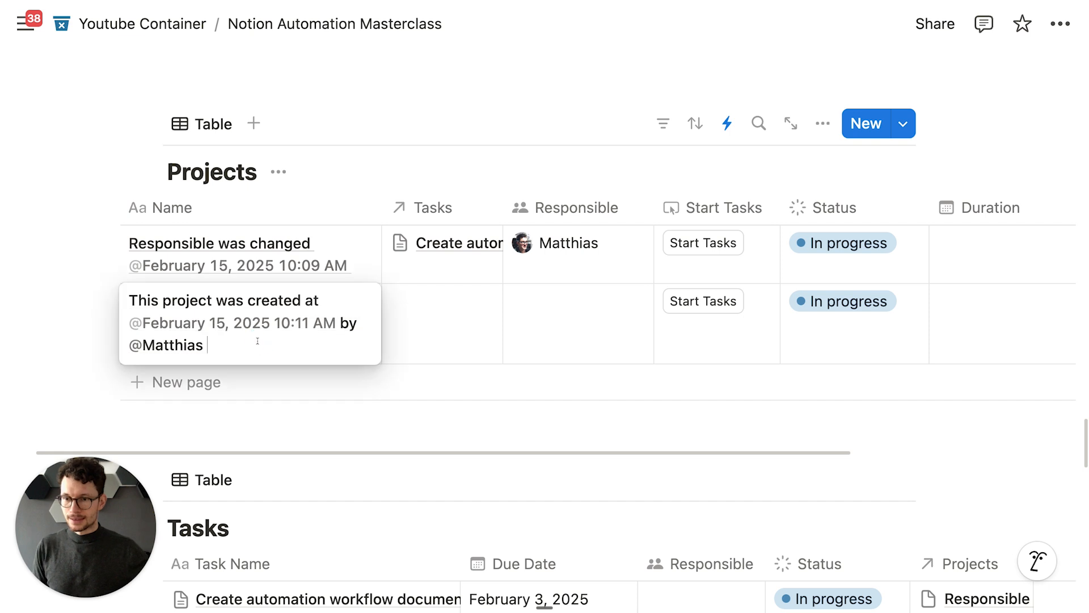
pyautogui.press('super+a')
pyautogui.write('Matthias’ ')
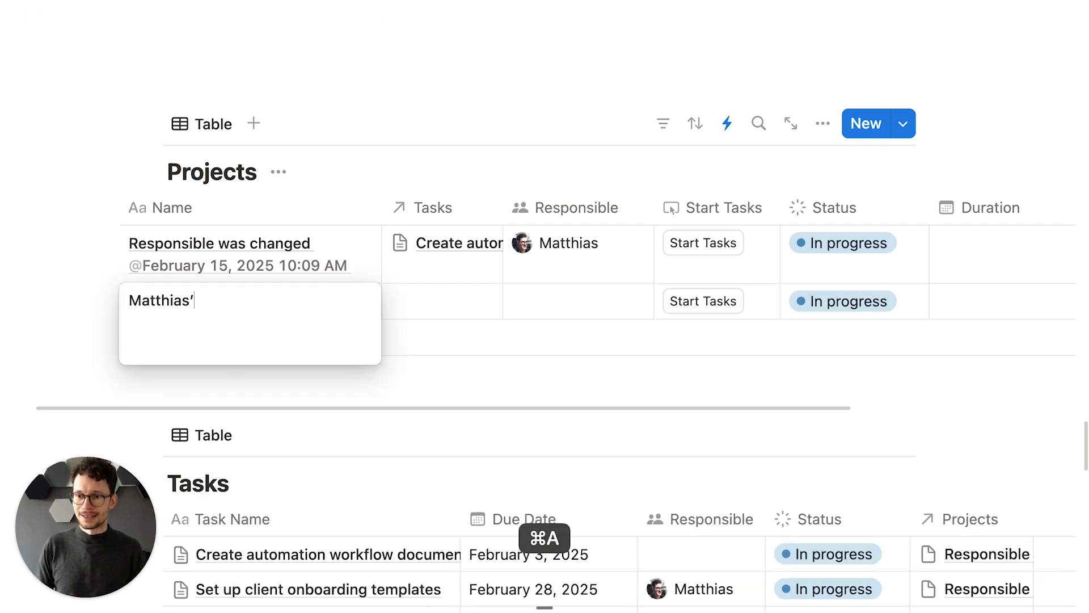
pyautogui.write('Stacj')
pyautogui.press('BackSpace')
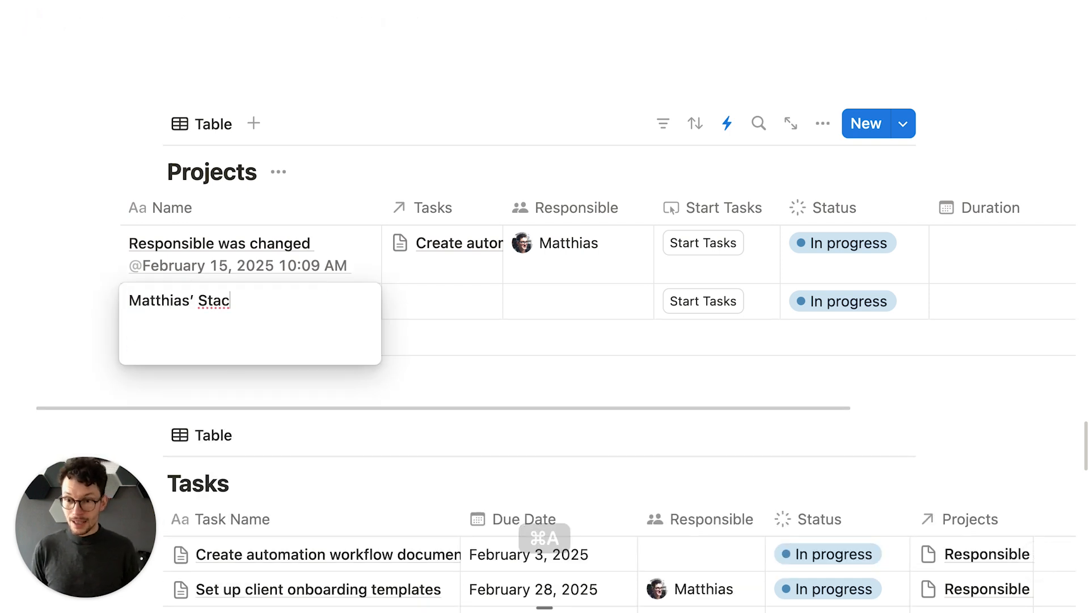
pyautogui.write('k')
pyautogui.press('Return')
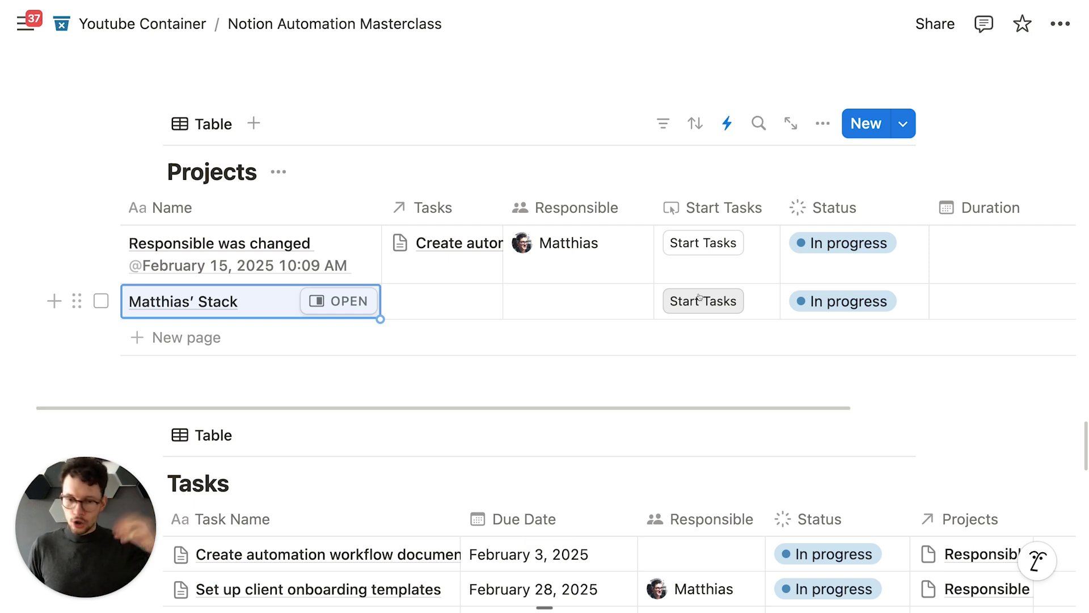
pyautogui.scroll(-3, 622, 399)
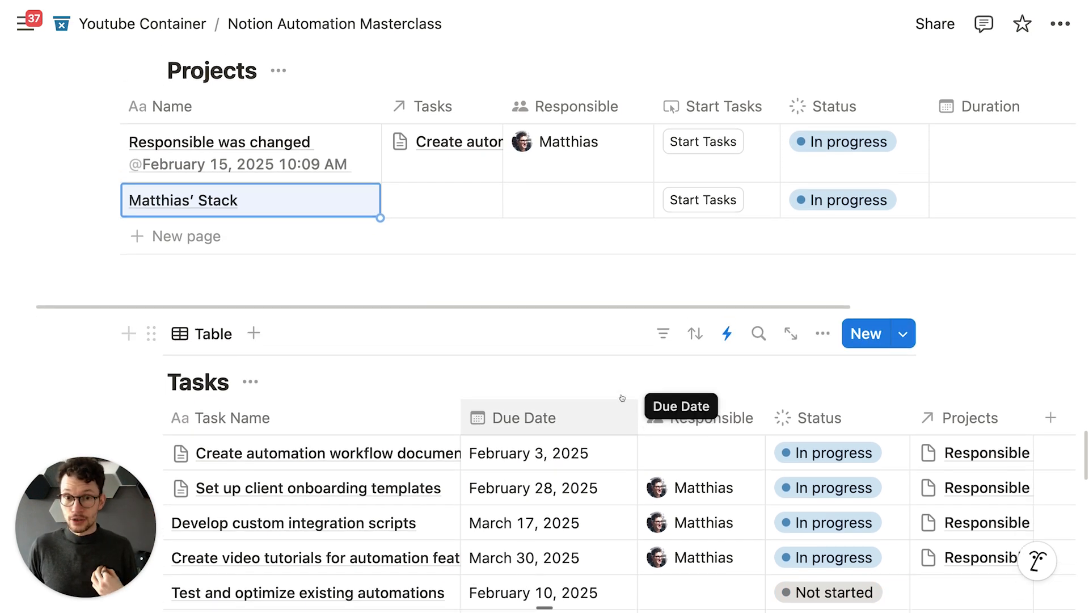
pyautogui.scroll(3, 622, 398)
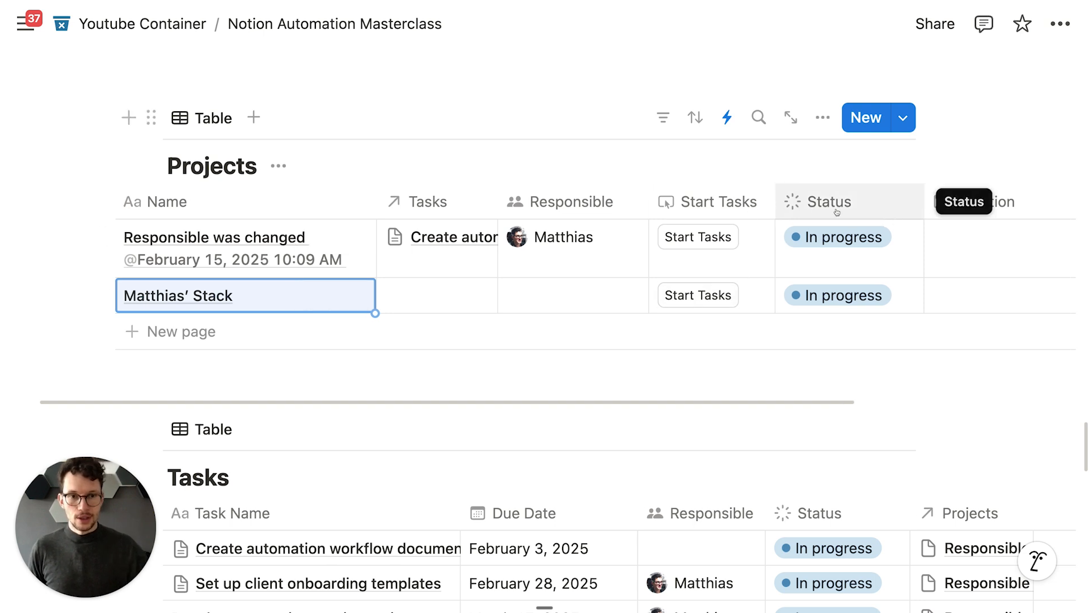
pyautogui.hscroll(5, 840, 207)
# Step: Add a Button property to Projects whose action edits pages in the Tasks database
pyautogui.click(856, 201)
pyautogui.write('but')
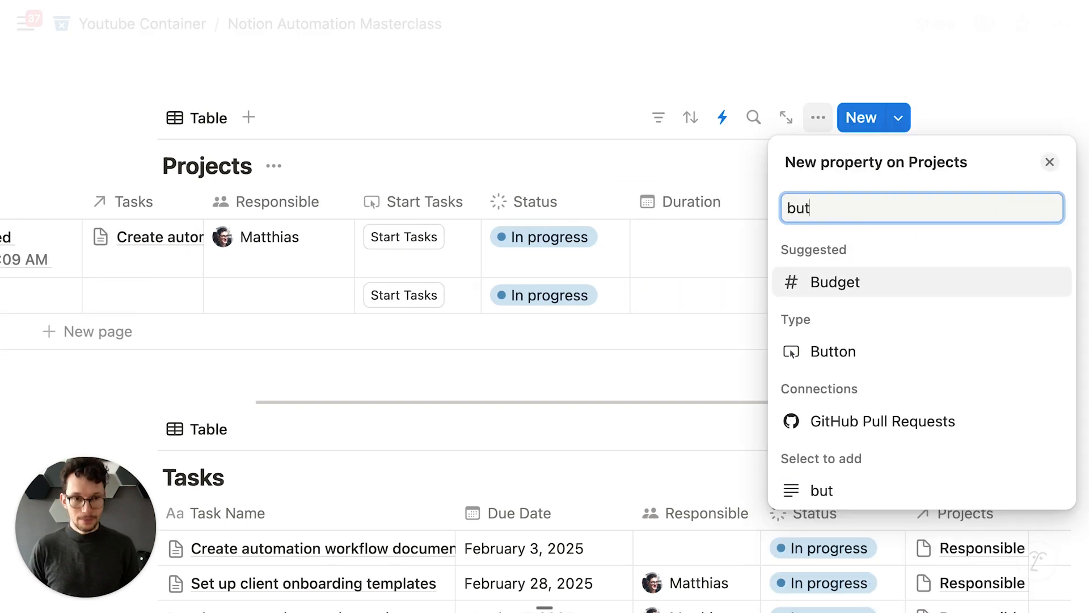
pyautogui.click(817, 353)
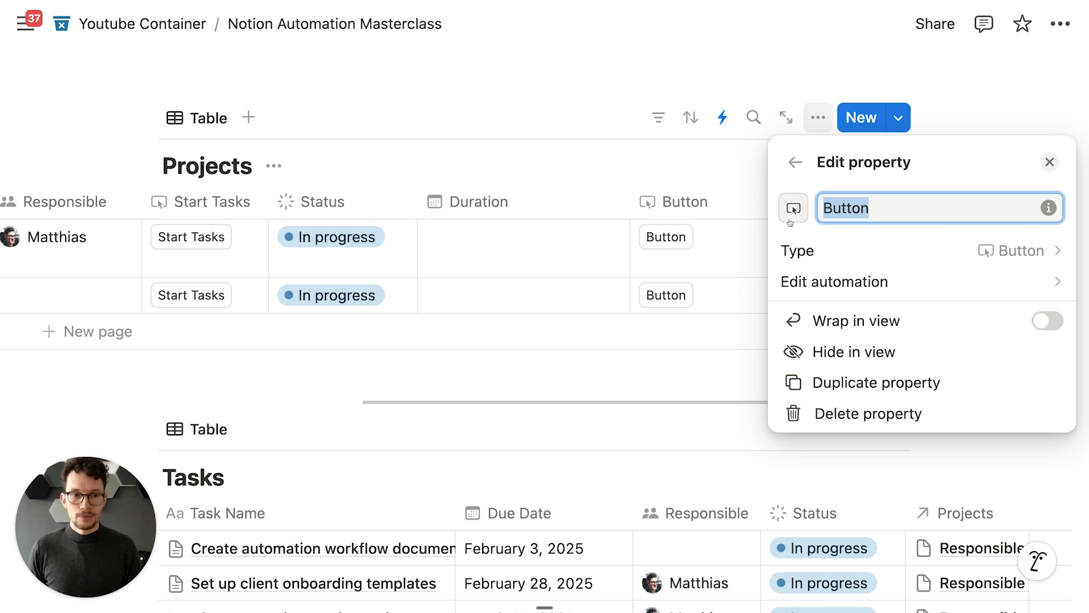
pyautogui.click(823, 271)
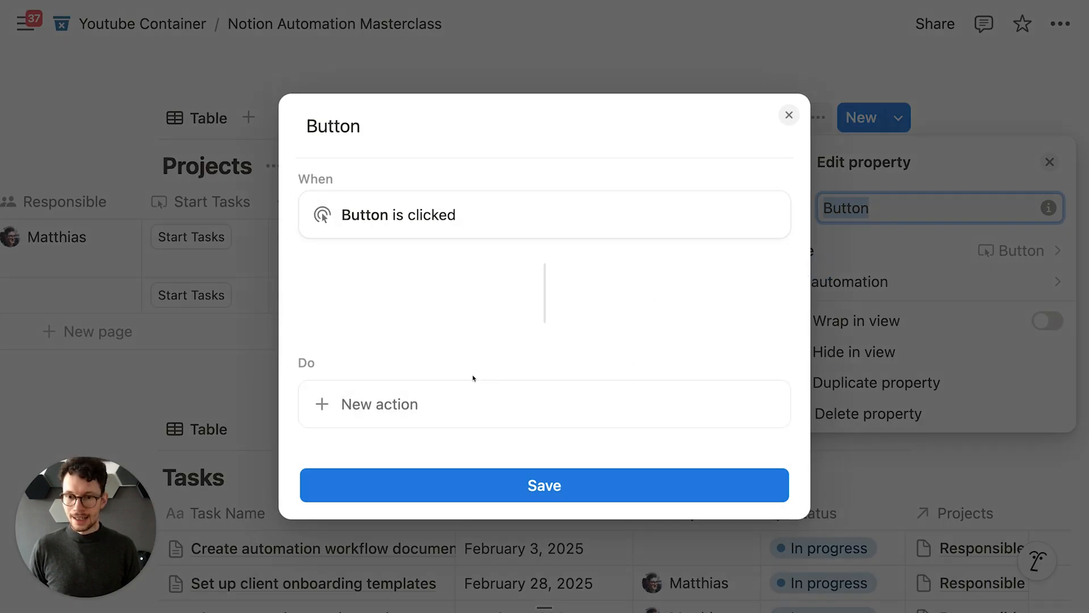
pyautogui.click(451, 389)
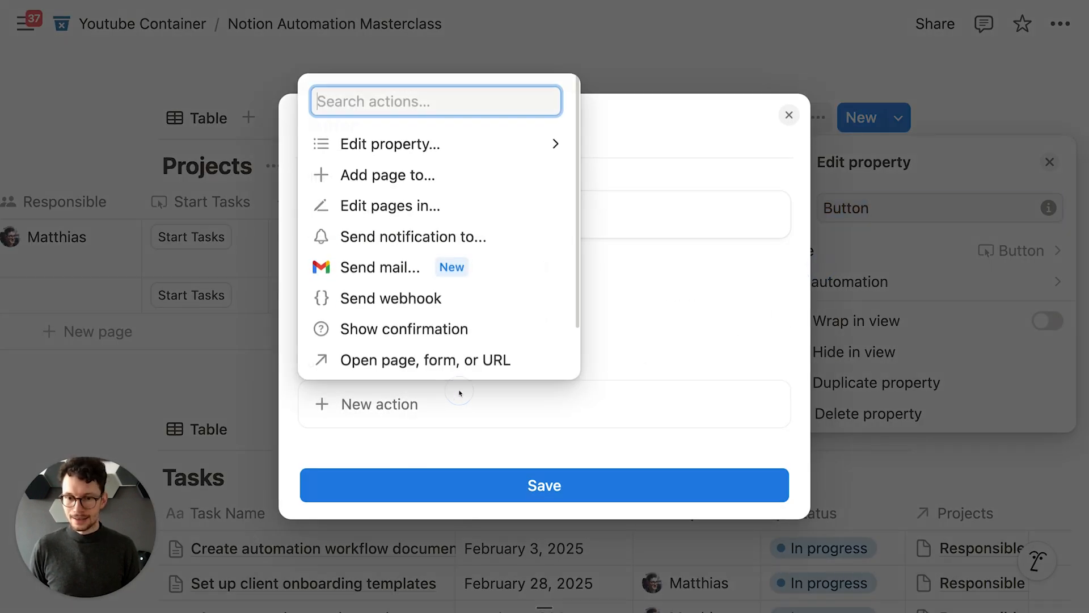
pyautogui.click(434, 203)
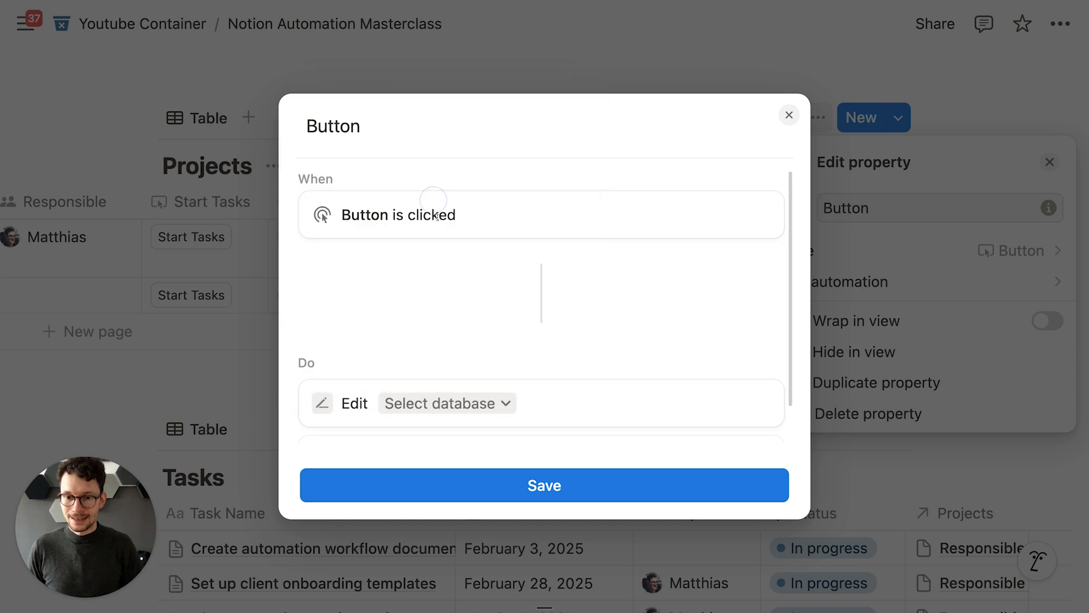
pyautogui.click(461, 361)
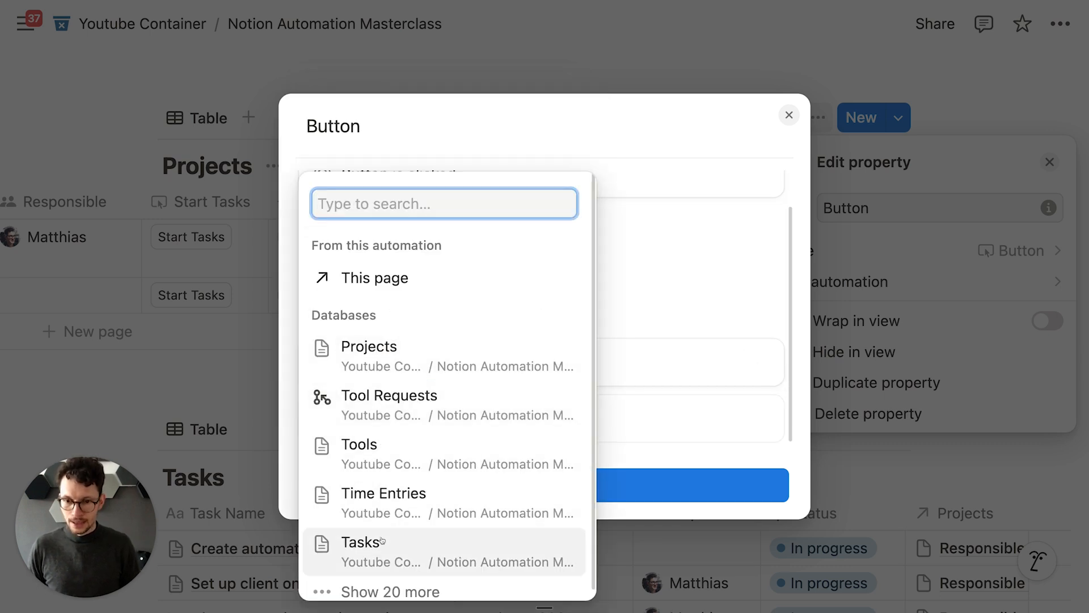
pyautogui.click(361, 543)
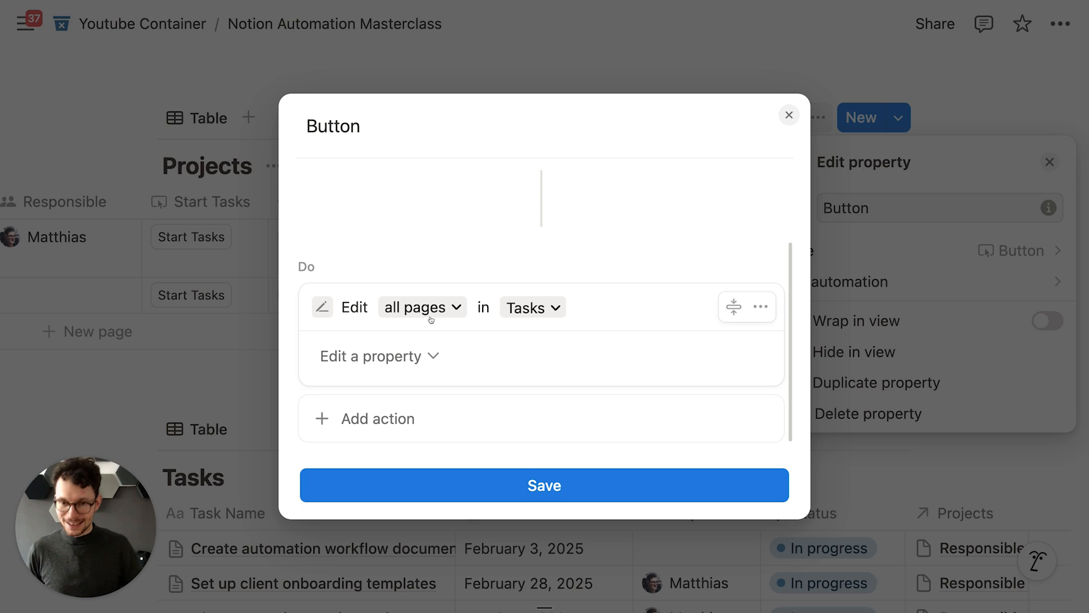
# Step: Filter the edited Tasks pages to Responsible contains a chosen person, then close the editor
pyautogui.click(425, 308)
pyautogui.click(367, 344)
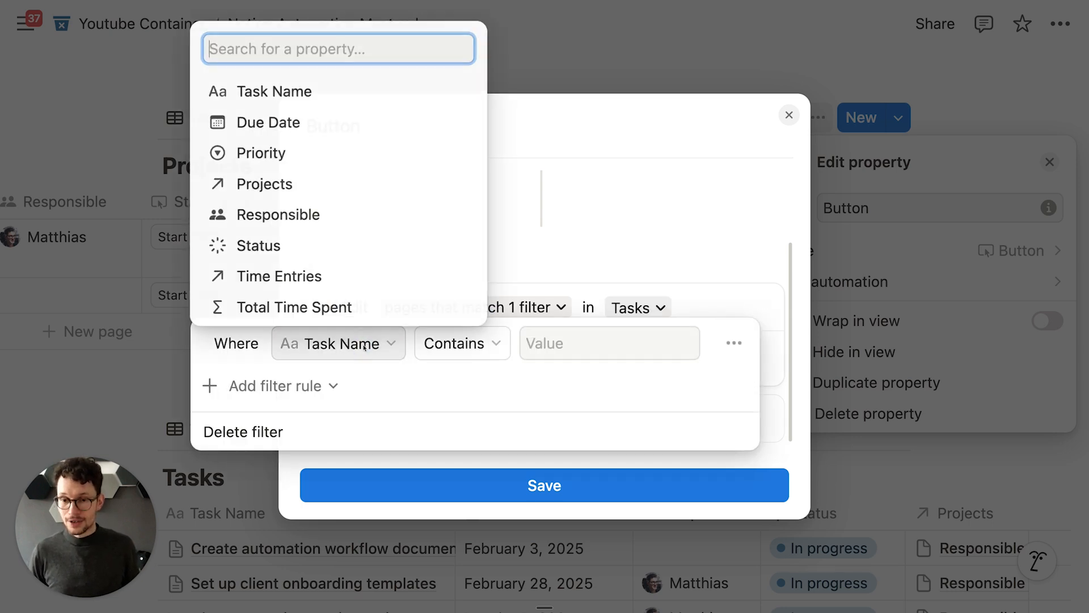
pyautogui.click(384, 214)
pyautogui.click(512, 335)
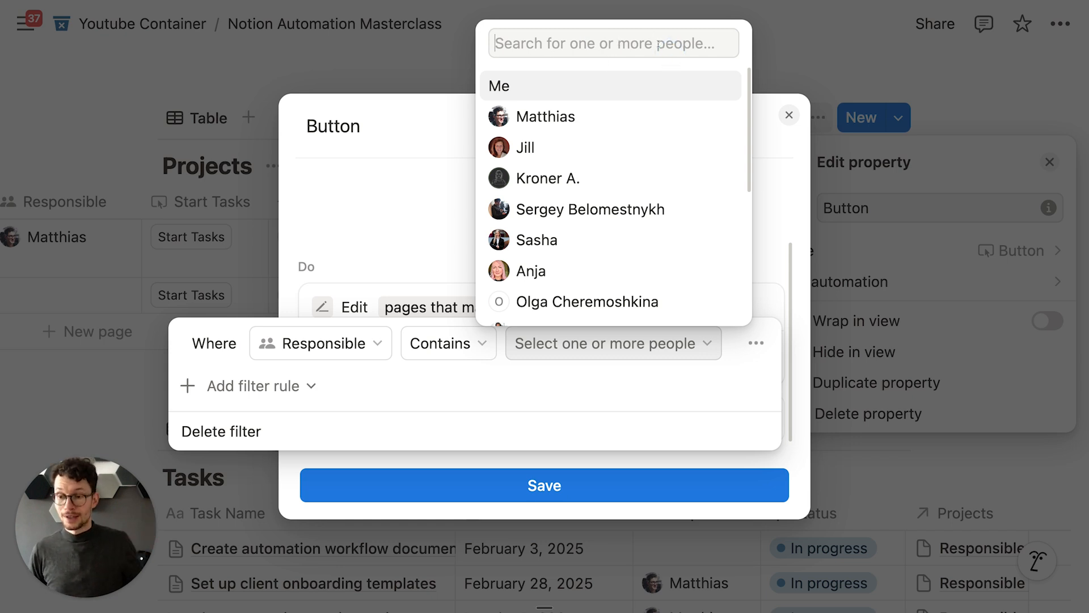
pyautogui.click(408, 175)
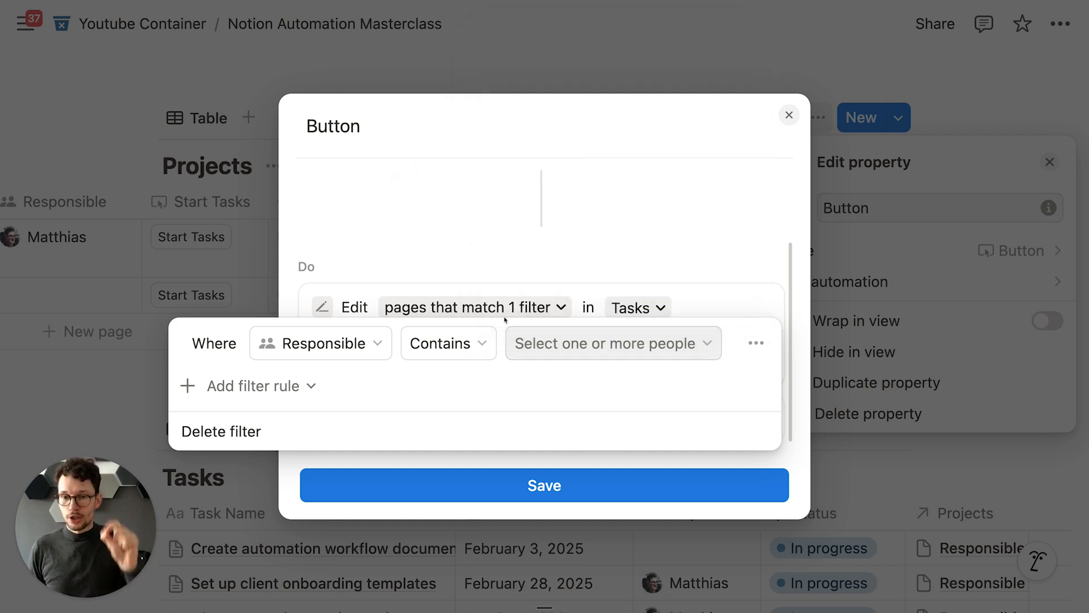
pyautogui.click(535, 343)
pyautogui.click(562, 302)
pyautogui.click(400, 267)
pyautogui.click(693, 298)
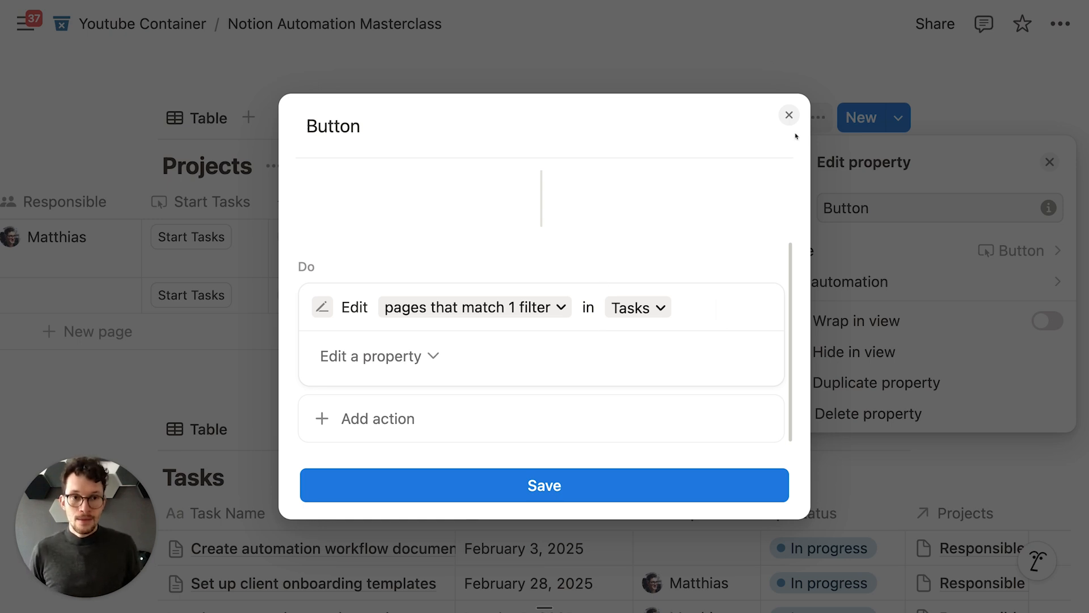
pyautogui.click(789, 116)
pyautogui.click(479, 170)
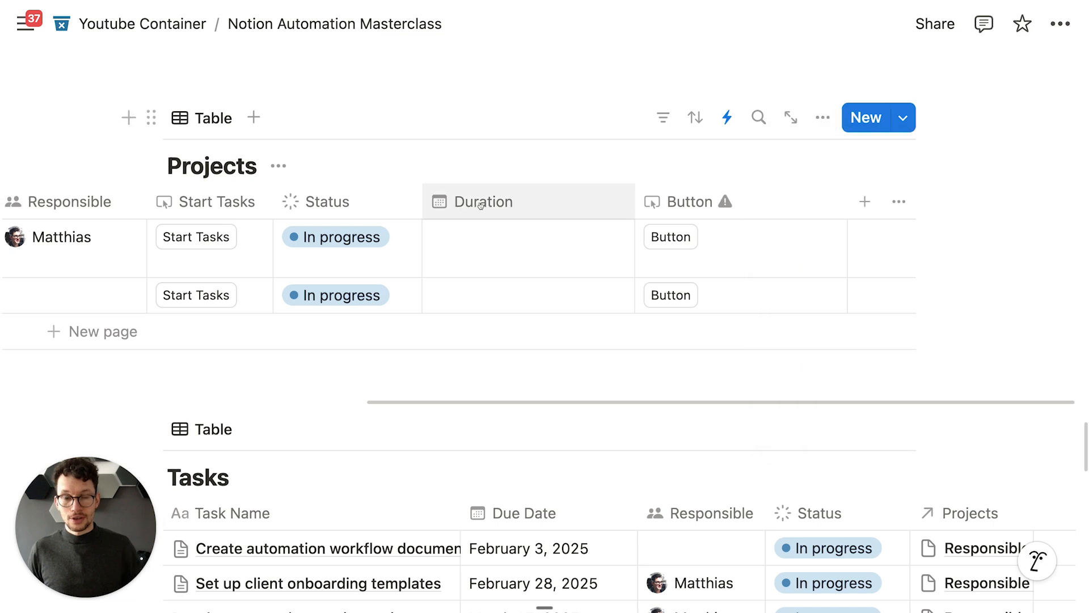
pyautogui.hscroll(-10, 473, 220)
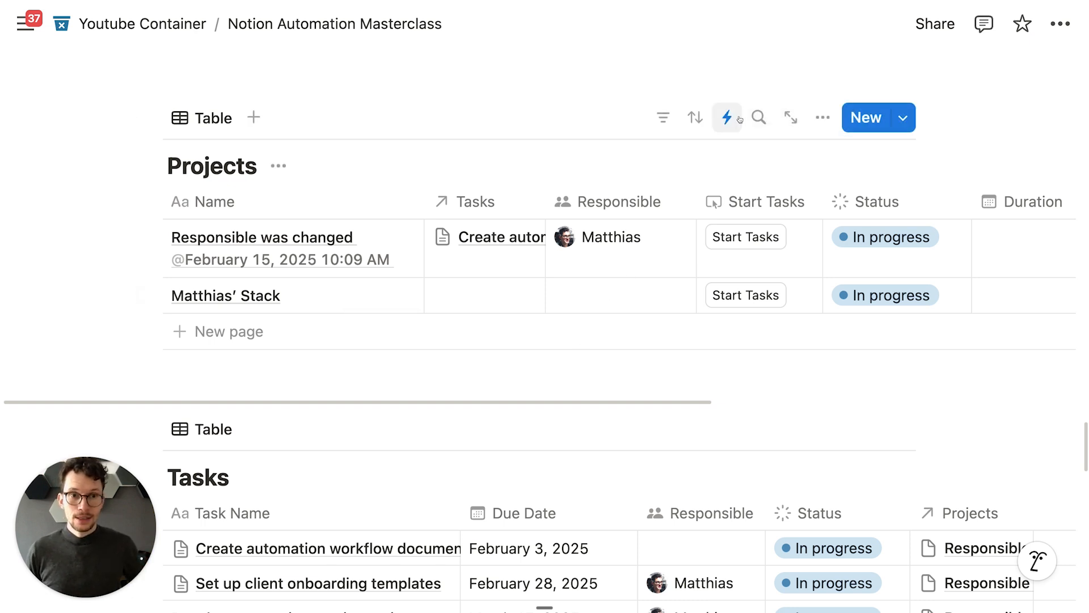
pyautogui.click(722, 118)
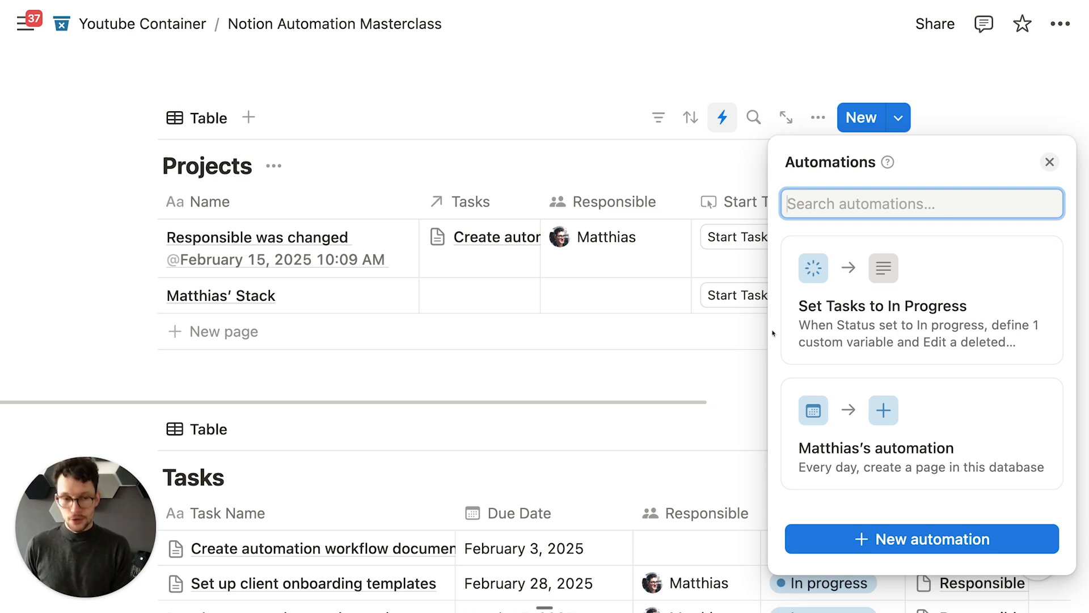
pyautogui.click(627, 170)
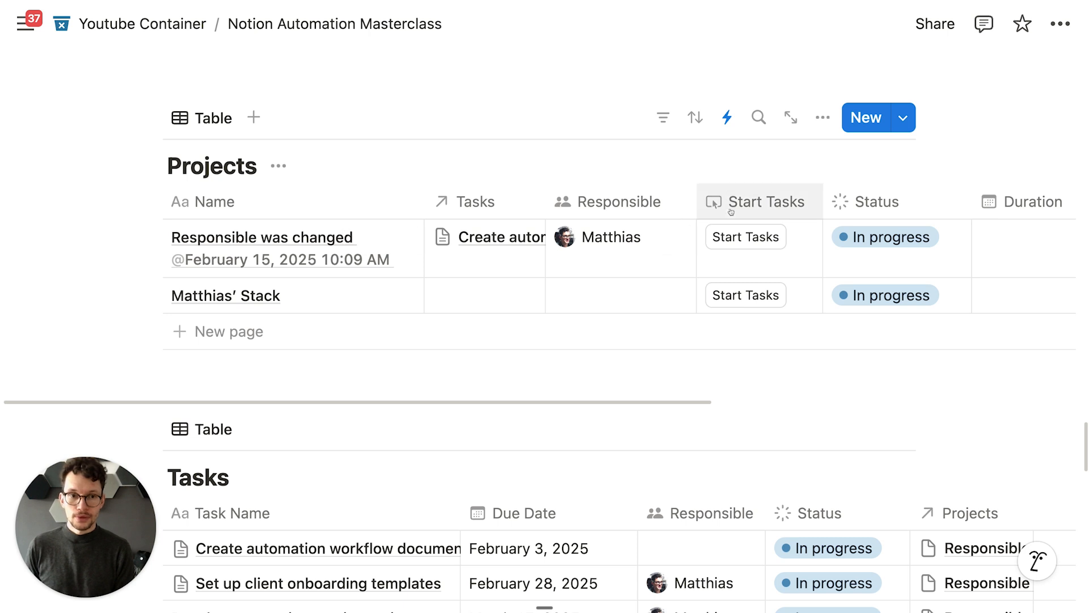
pyautogui.click(726, 117)
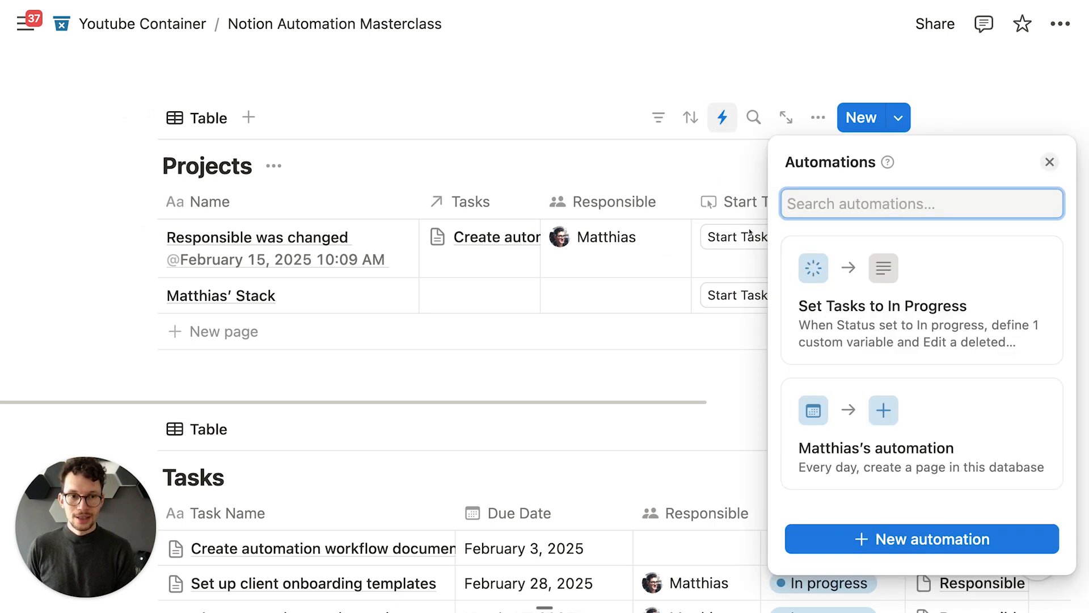
pyautogui.click(894, 316)
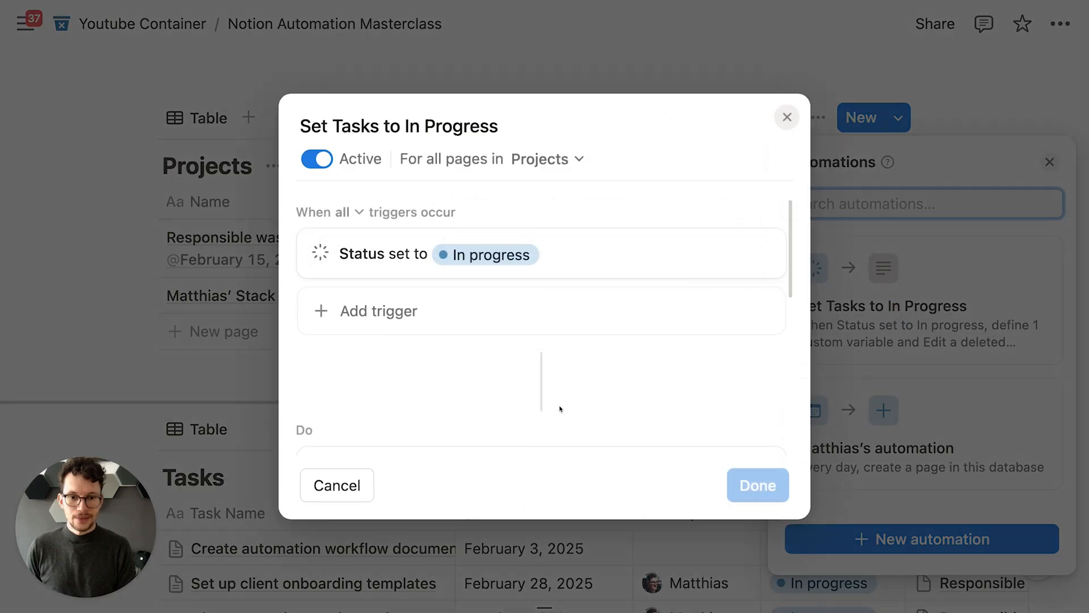
pyautogui.scroll(-5, 545, 385)
pyautogui.scroll(-3, 486, 277)
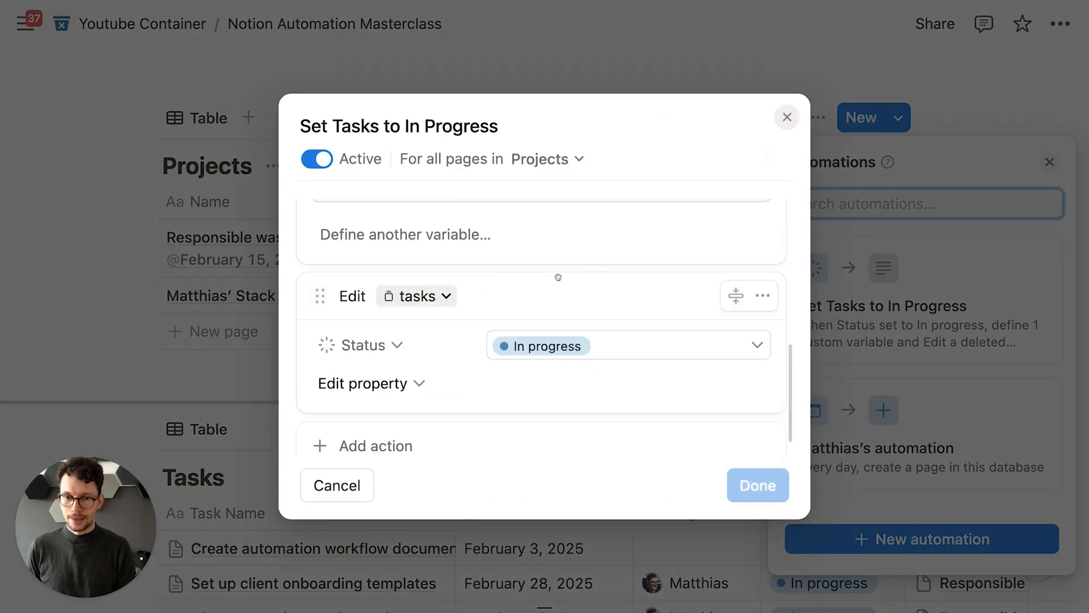
pyautogui.scroll(2, 556, 274)
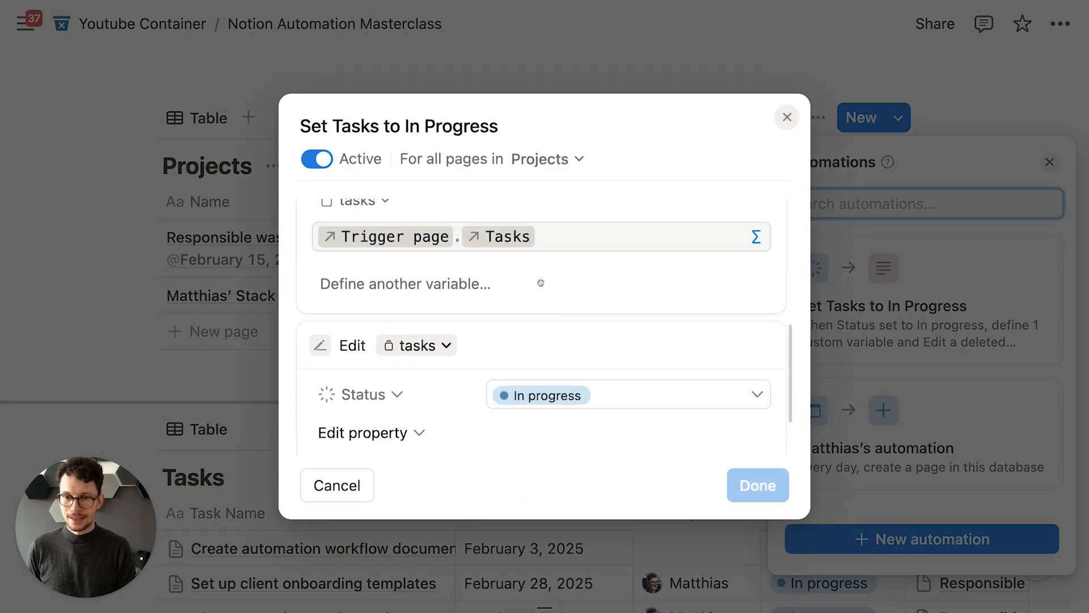
pyautogui.click(788, 117)
# Step: Delete the Status property from the Tasks database
pyautogui.click(606, 392)
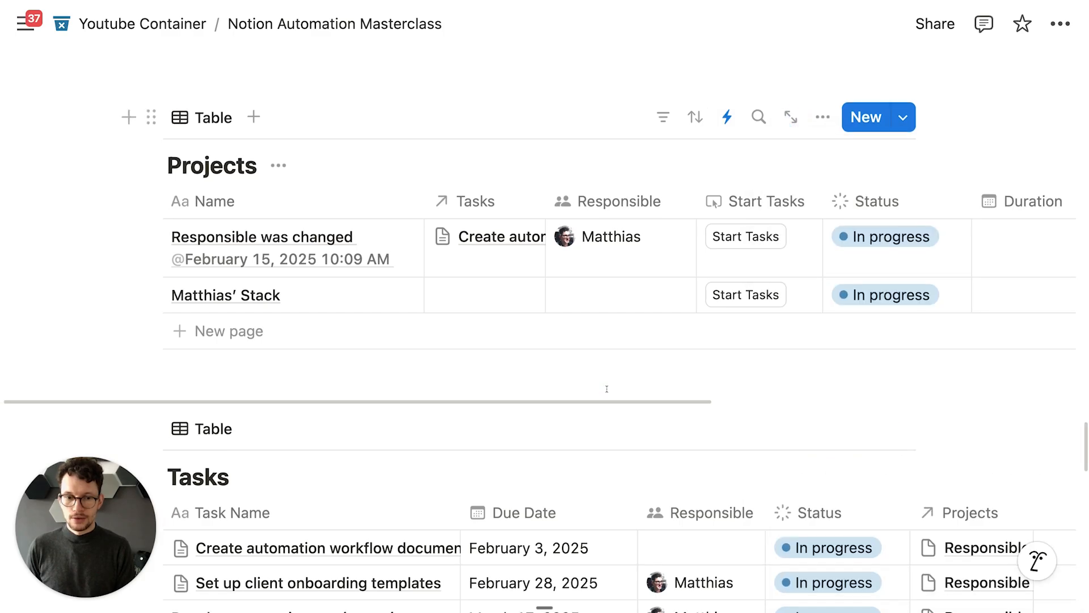
pyautogui.scroll(-5, 607, 392)
pyautogui.click(797, 267)
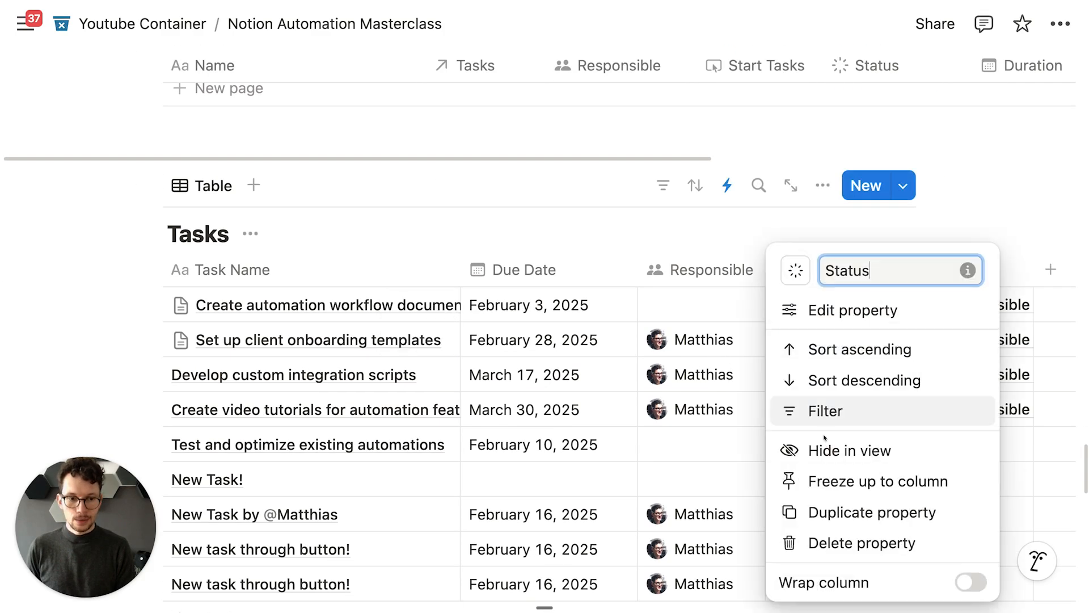
pyautogui.click(810, 543)
pyautogui.click(646, 317)
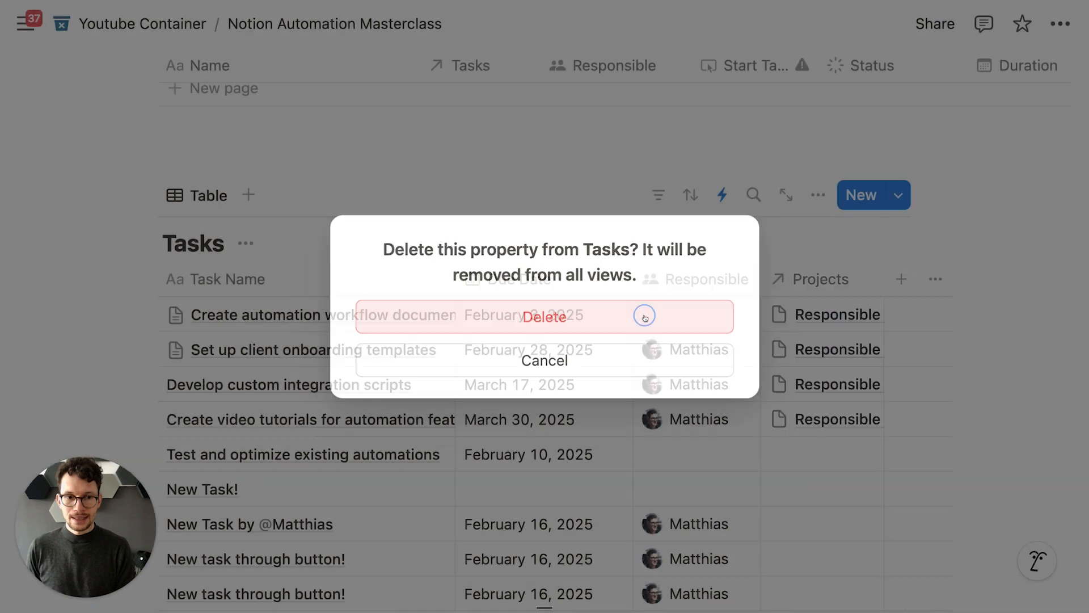
pyautogui.scroll(4, 658, 315)
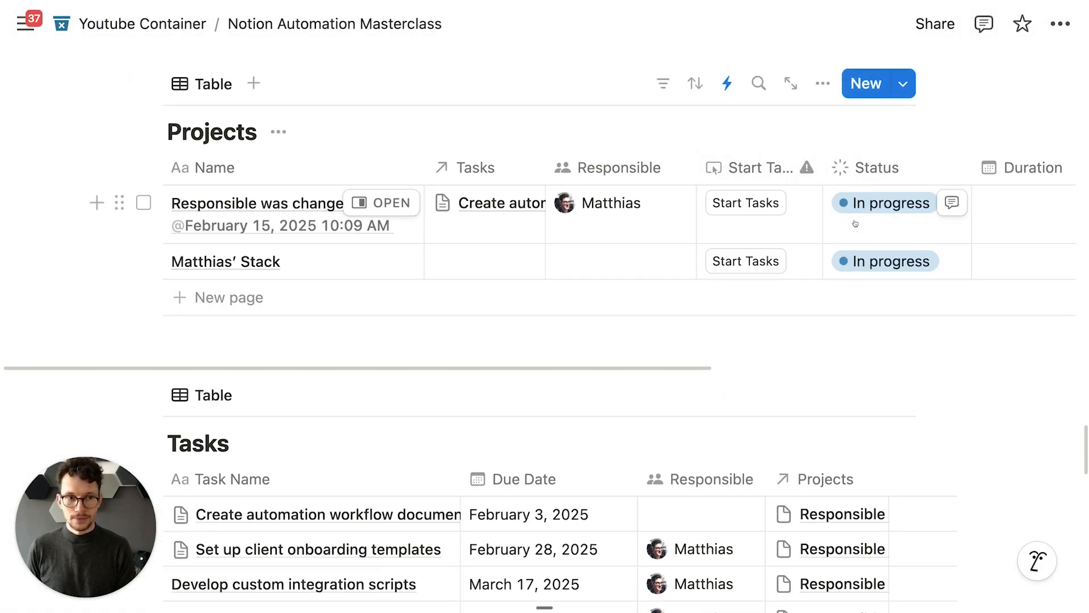
# Step: Set the first project's Status to Not started, then change it to In progress
pyautogui.click(869, 204)
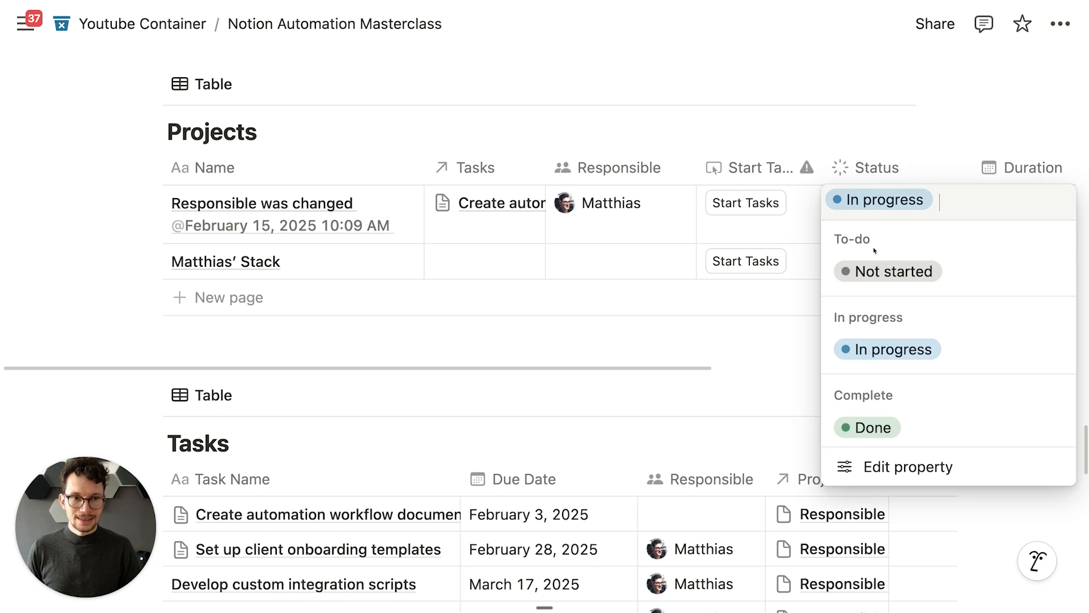
pyautogui.click(895, 270)
pyautogui.scroll(1, 743, 301)
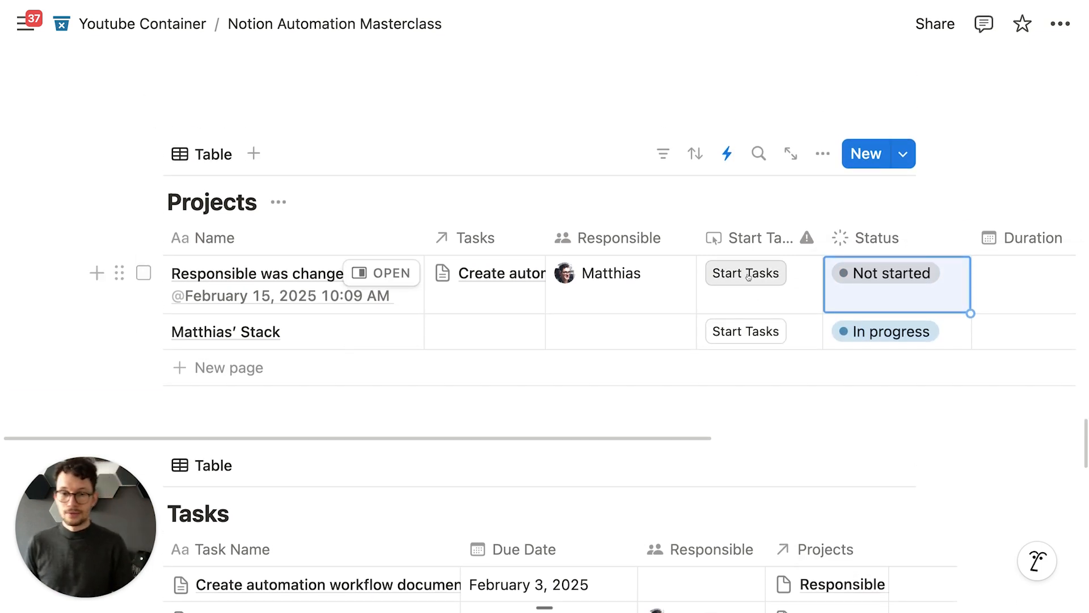
pyautogui.scroll(-1, 904, 208)
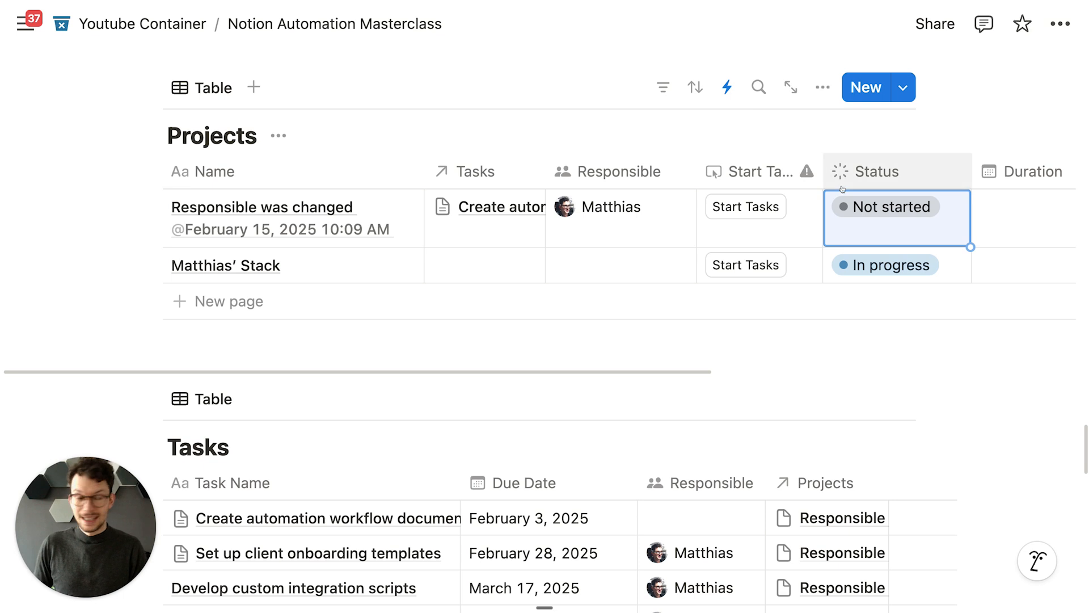
pyautogui.click(860, 229)
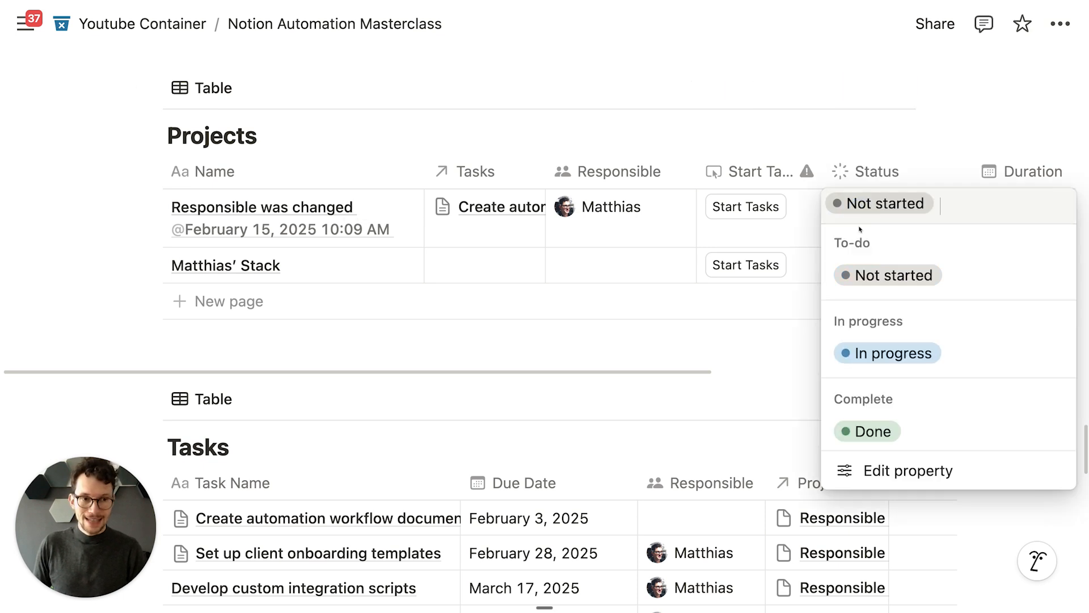
pyautogui.click(863, 356)
pyautogui.scroll(1, 658, 296)
pyautogui.scroll(-4, 658, 296)
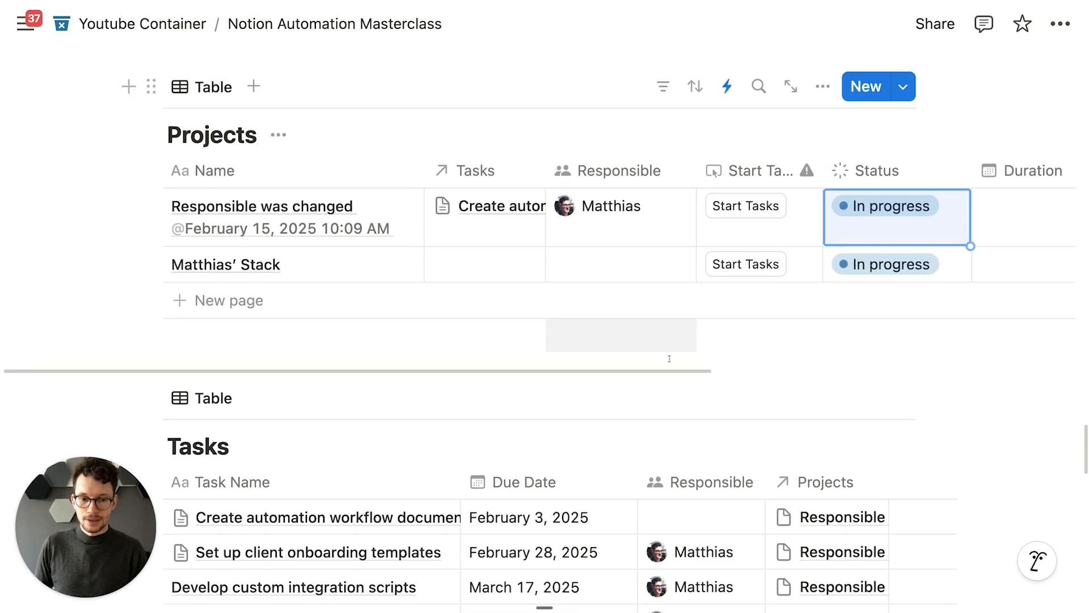
pyautogui.scroll(-4, 431, 367)
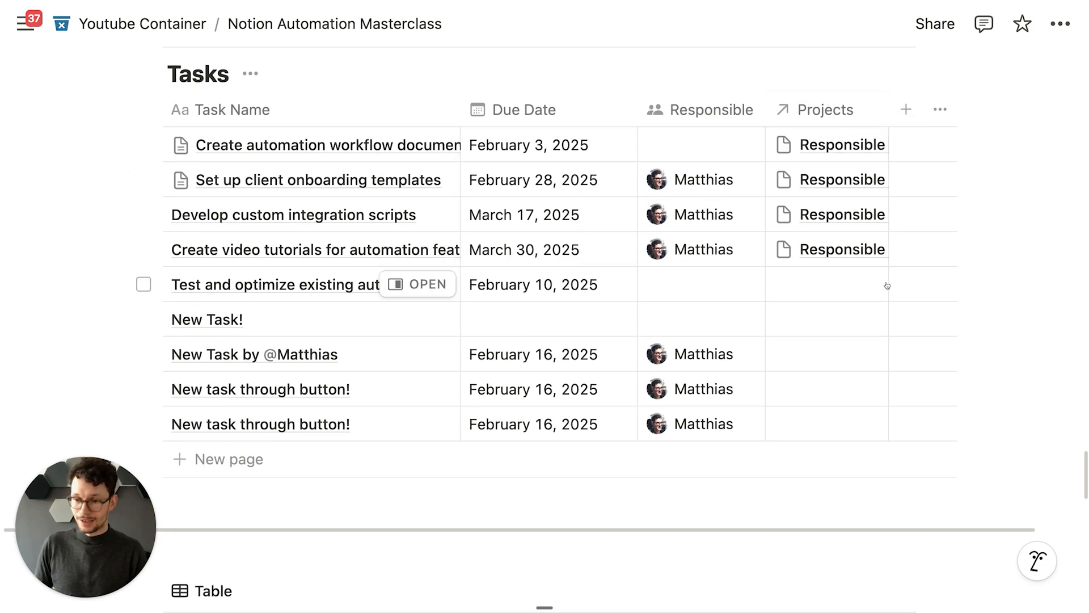
pyautogui.scroll(1, 888, 295)
pyautogui.scroll(9, 850, 283)
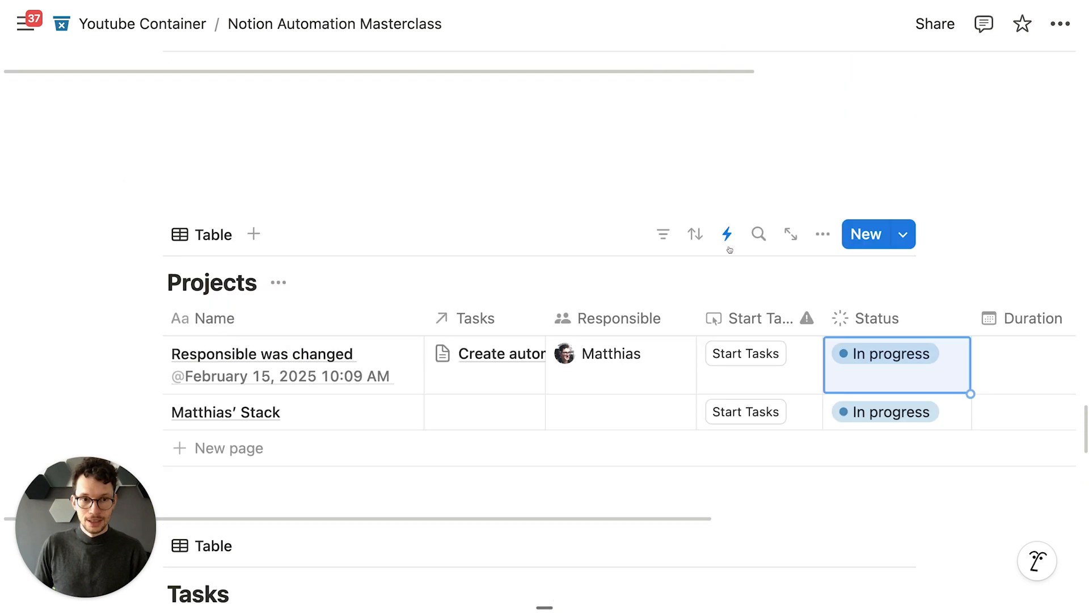
pyautogui.click(726, 243)
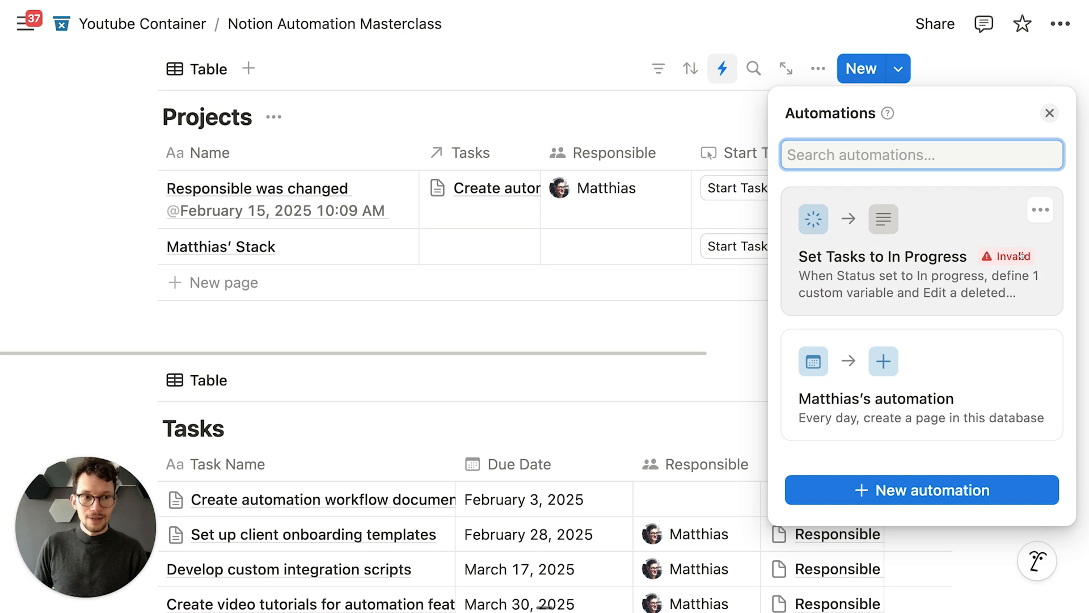
pyautogui.moveTo(1011, 256)
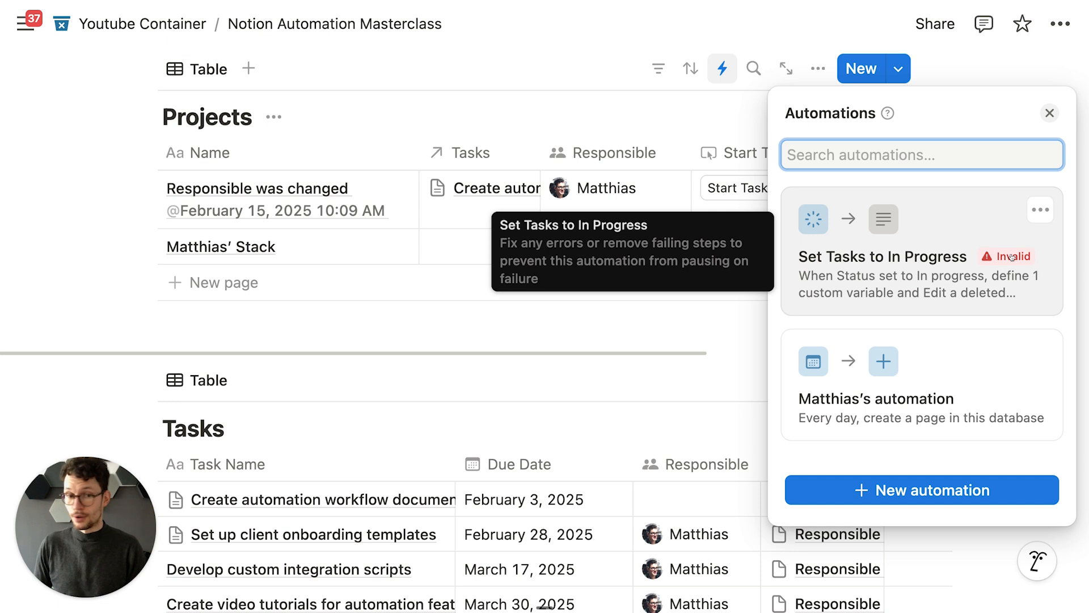
pyautogui.click(1002, 279)
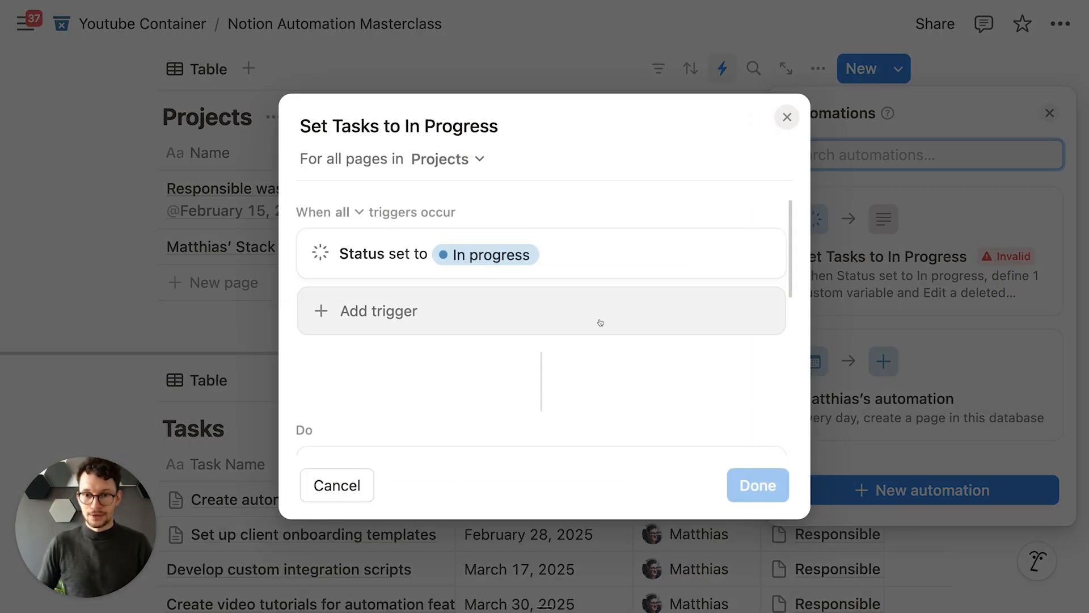
pyautogui.scroll(-5, 600, 322)
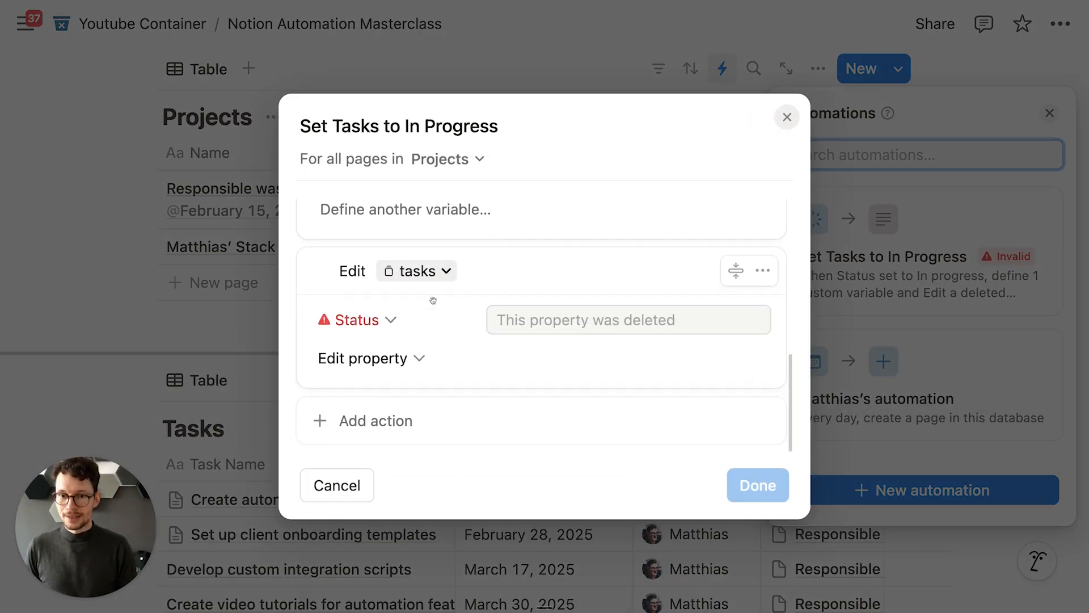
pyautogui.scroll(-1, 370, 326)
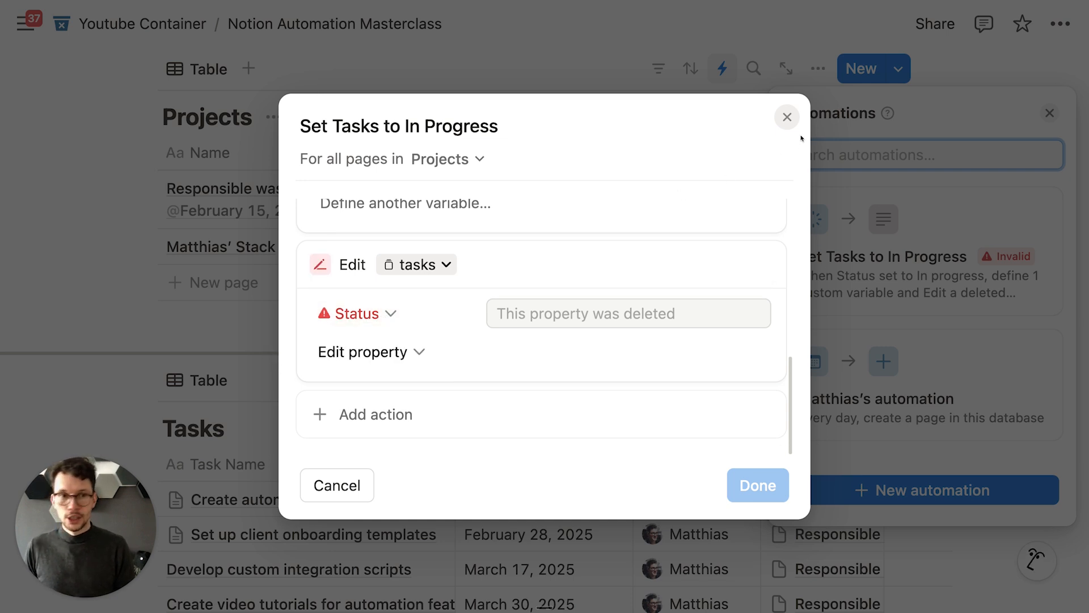
pyautogui.click(786, 116)
pyautogui.moveTo(2, 168)
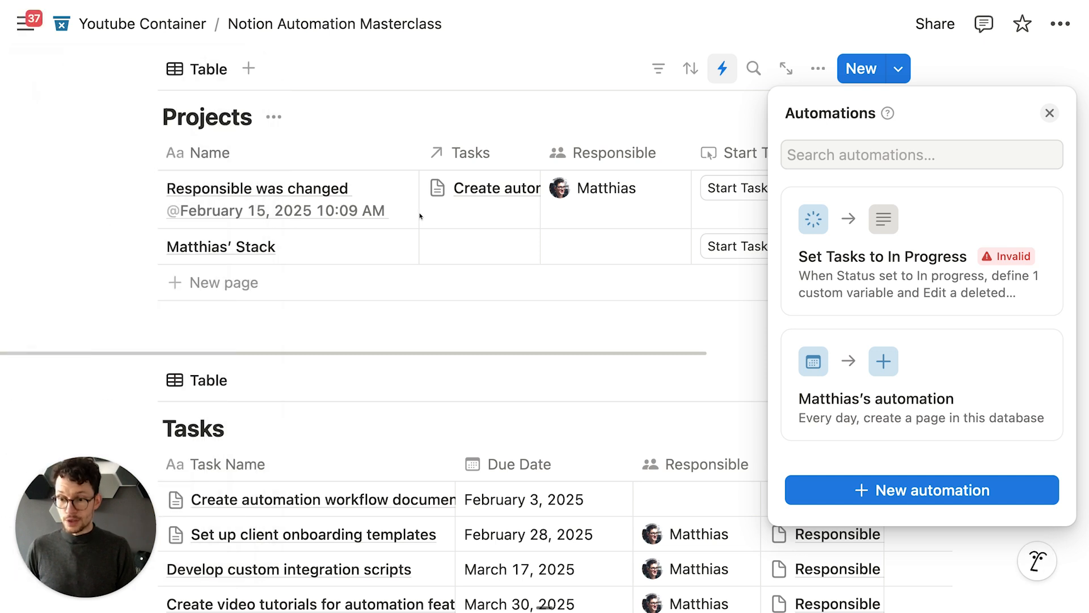
pyautogui.click(435, 241)
pyautogui.scroll(-1, 434, 263)
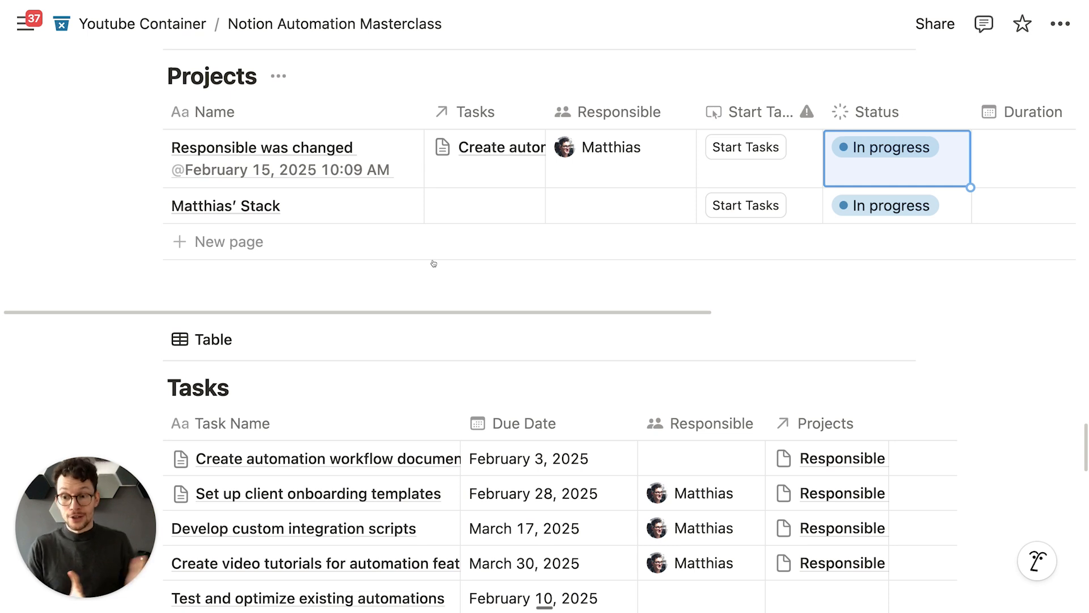
pyautogui.scroll(3, 724, 97)
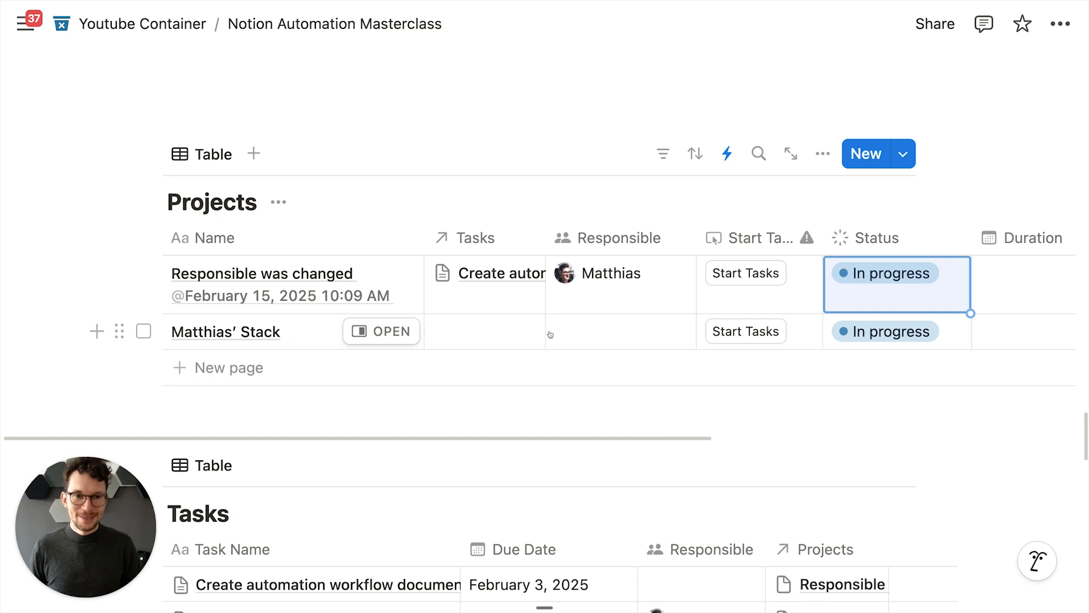
# Step: Look over the Tasks database's automations list, then close it
pyautogui.scroll(-3, 548, 334)
pyautogui.scroll(-2, 550, 330)
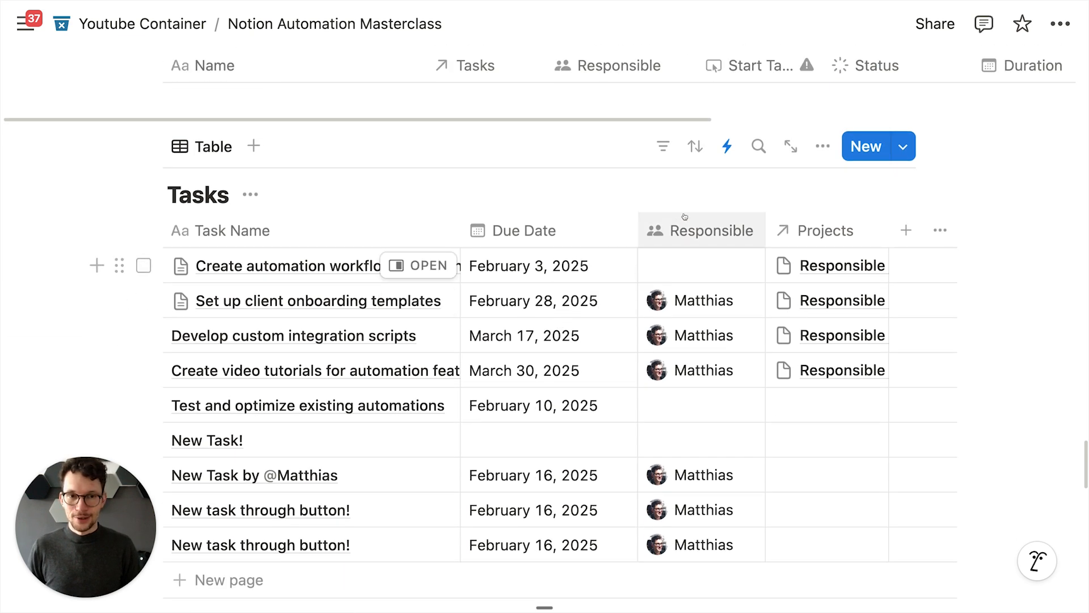
pyautogui.click(726, 142)
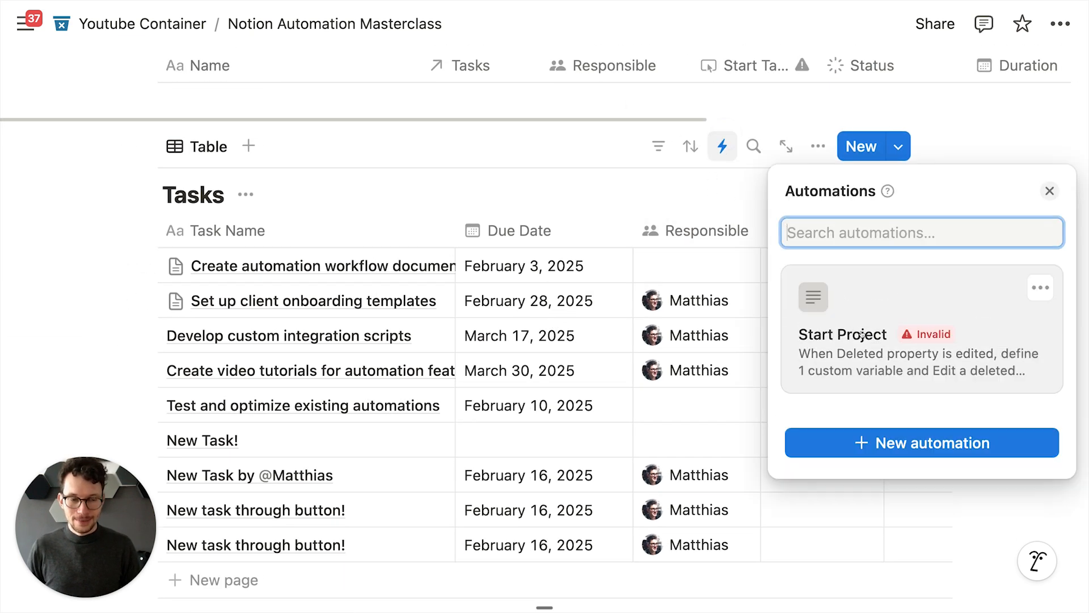
pyautogui.click(547, 215)
pyautogui.scroll(3, 561, 215)
pyautogui.scroll(3, 561, 214)
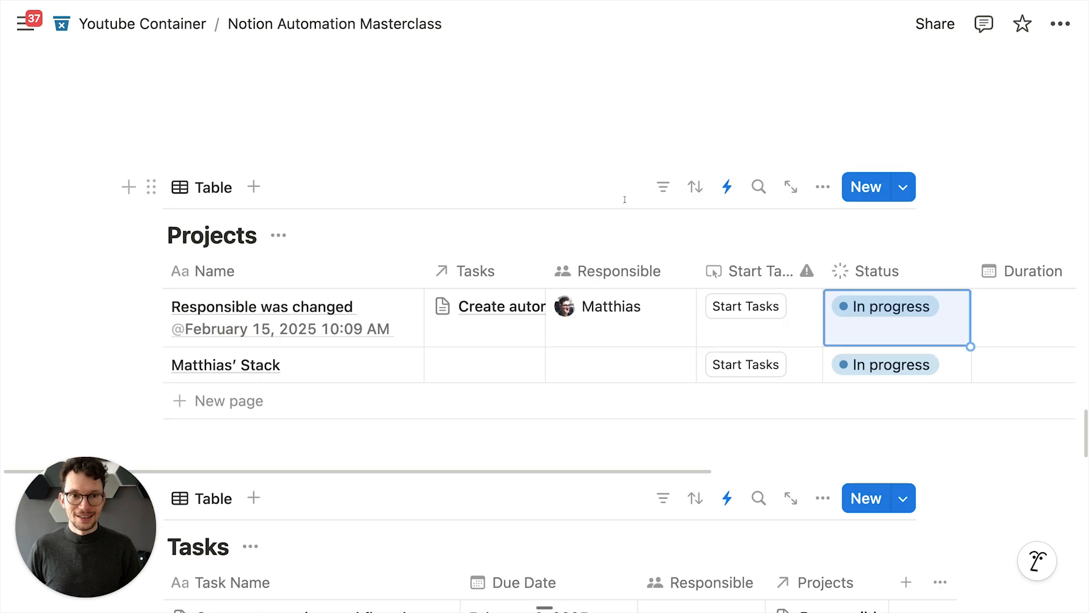
# Step: Open the paused daily automation on Projects, switch it to Active, and save
pyautogui.click(735, 188)
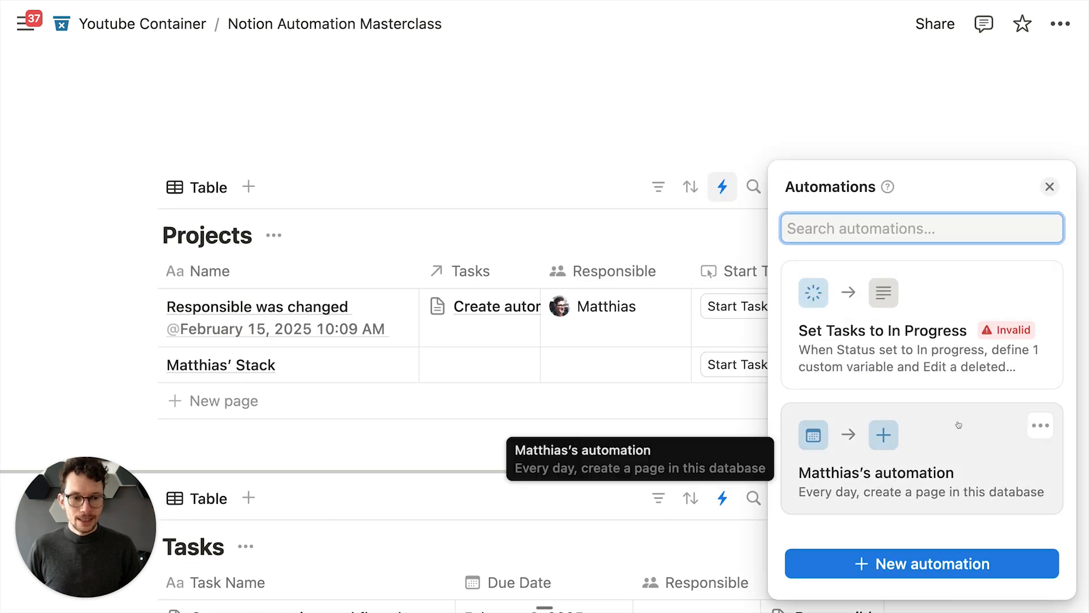
pyautogui.click(1040, 426)
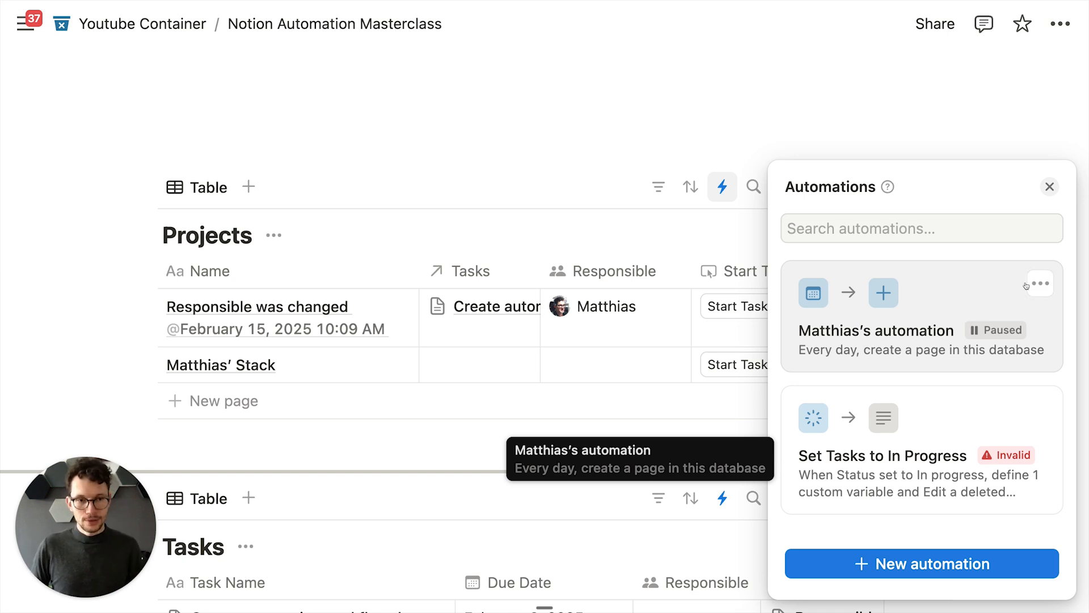
pyautogui.click(936, 306)
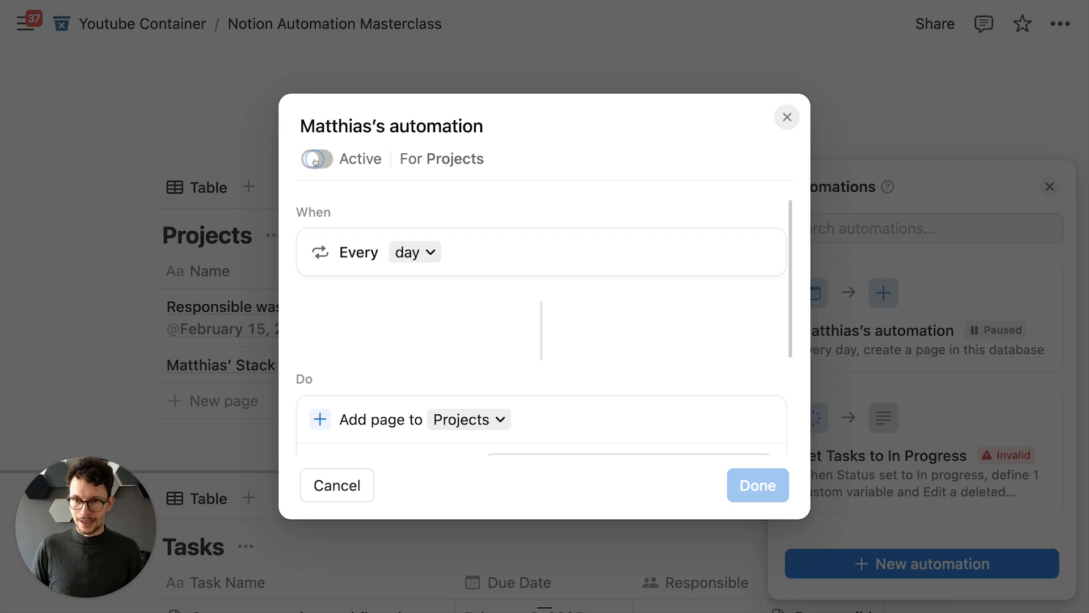
pyautogui.click(373, 159)
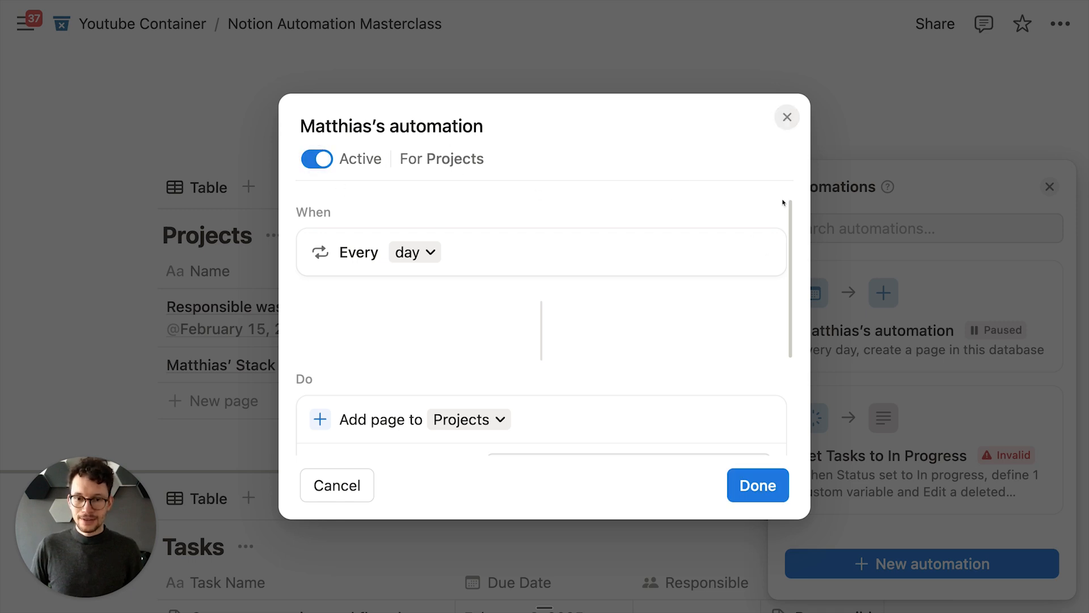
pyautogui.click(758, 485)
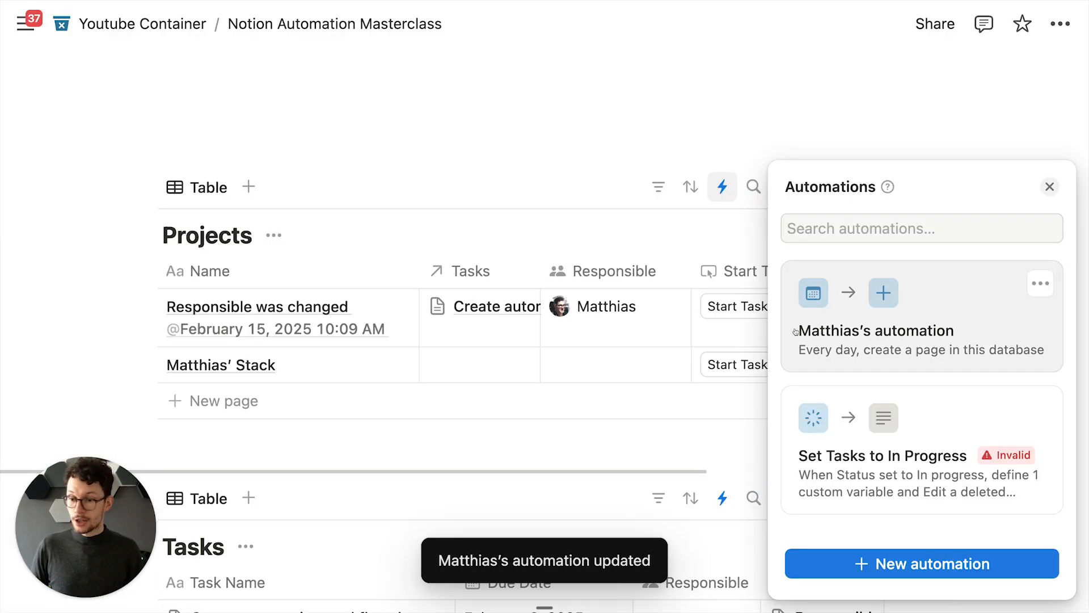
pyautogui.click(874, 565)
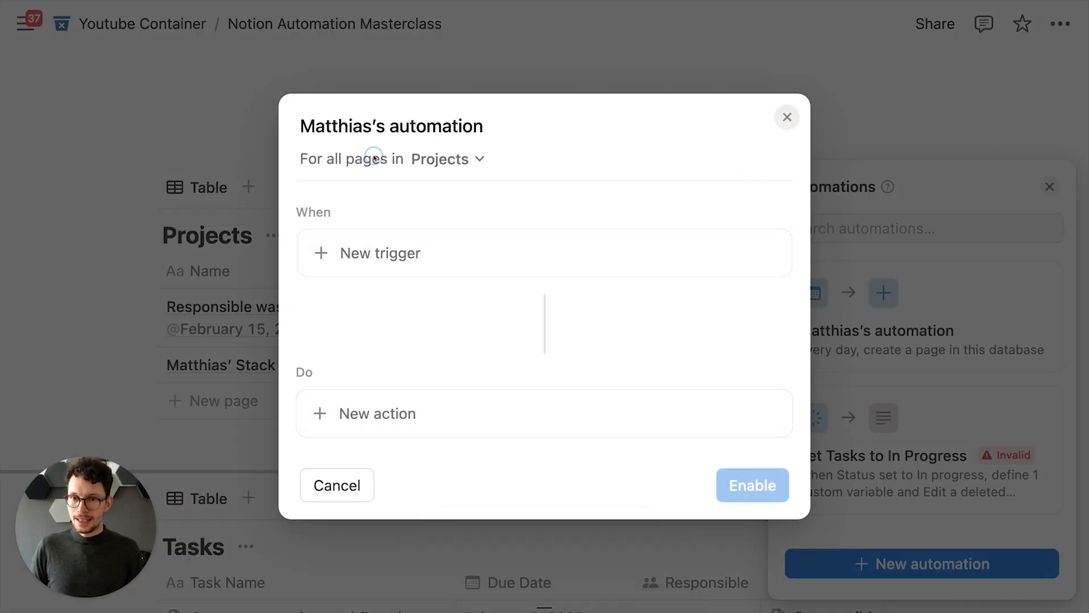
pyautogui.moveTo(324, 165); pyautogui.dragTo(426, 159)
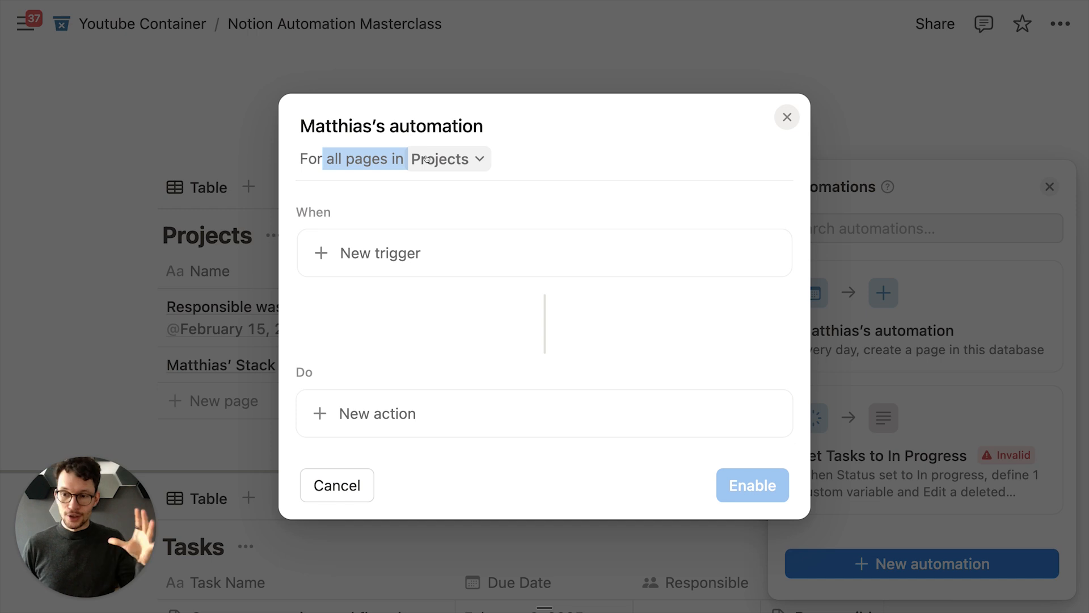
pyautogui.click(426, 159)
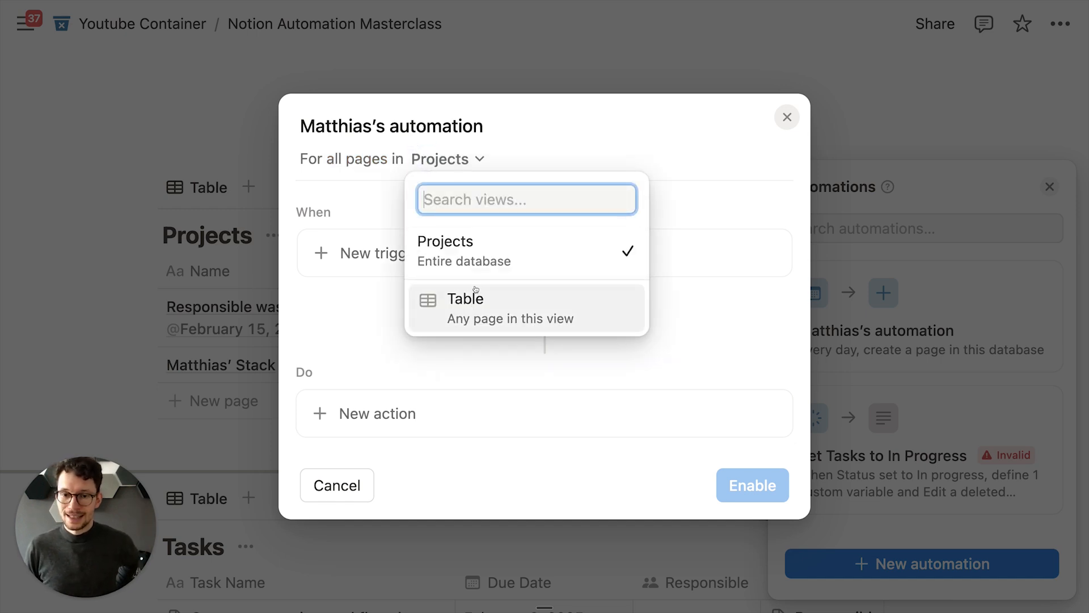
pyautogui.click(530, 313)
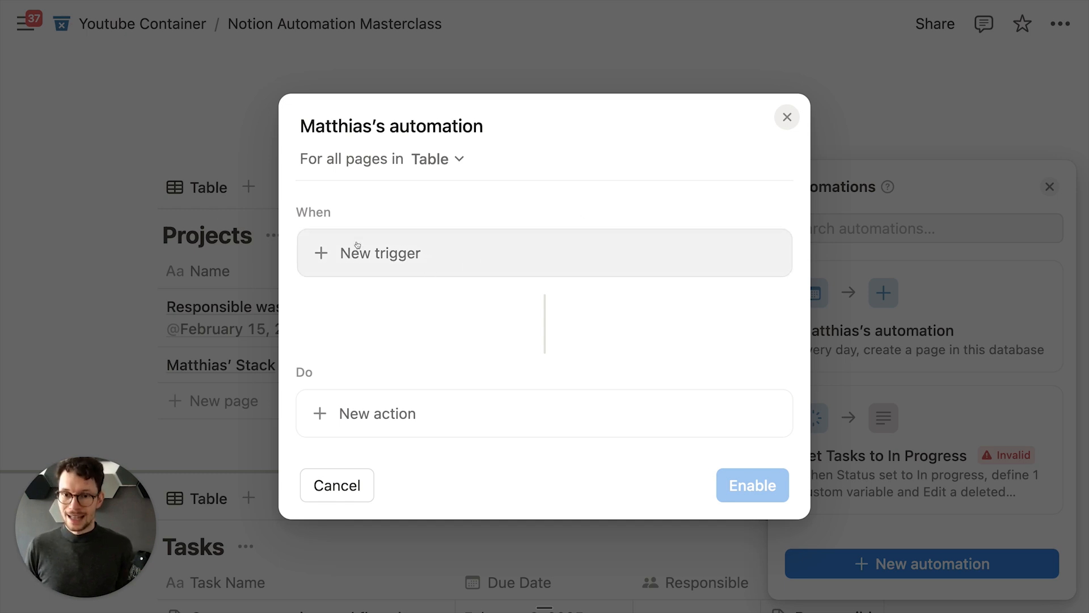
pyautogui.click(787, 116)
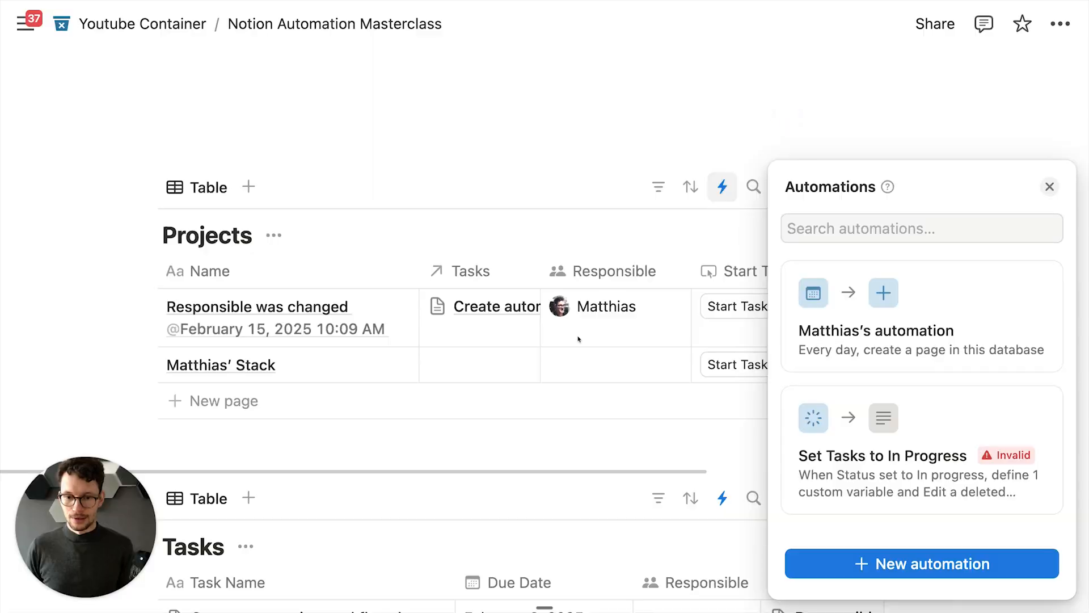